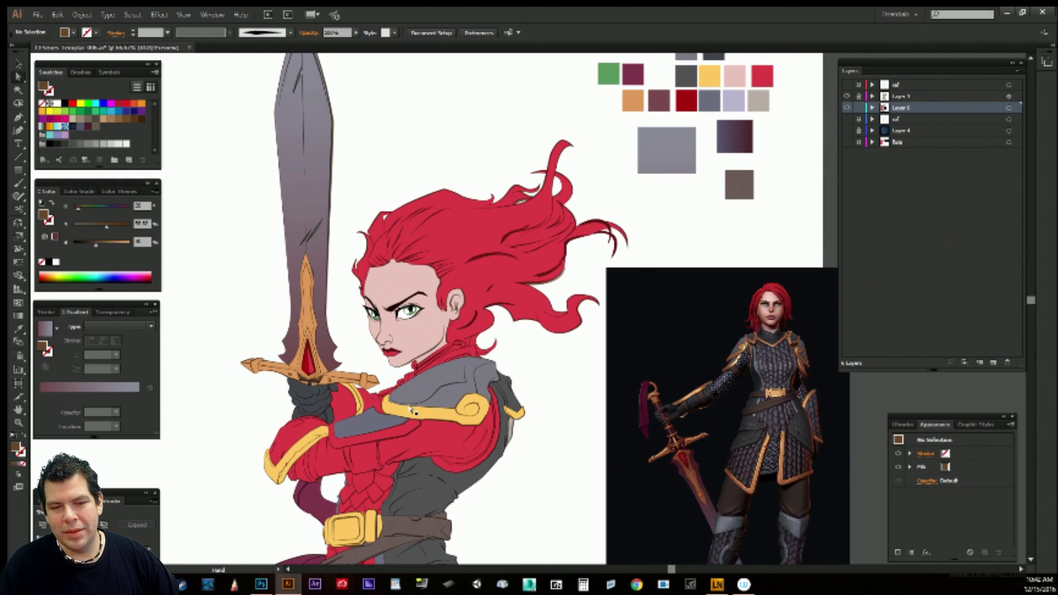
# Darken the fill of the shape below the red gem on the sword's crossguard to a deeper, more saturated orange-brown.
pyautogui.click(308, 380)
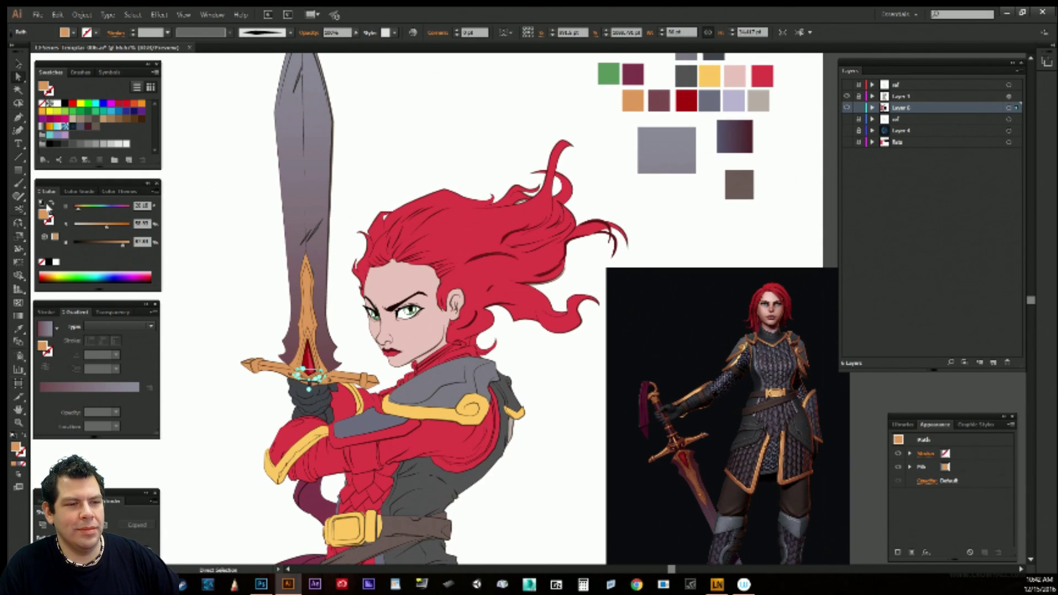
pyautogui.moveTo(122, 244); pyautogui.dragTo(113, 229)
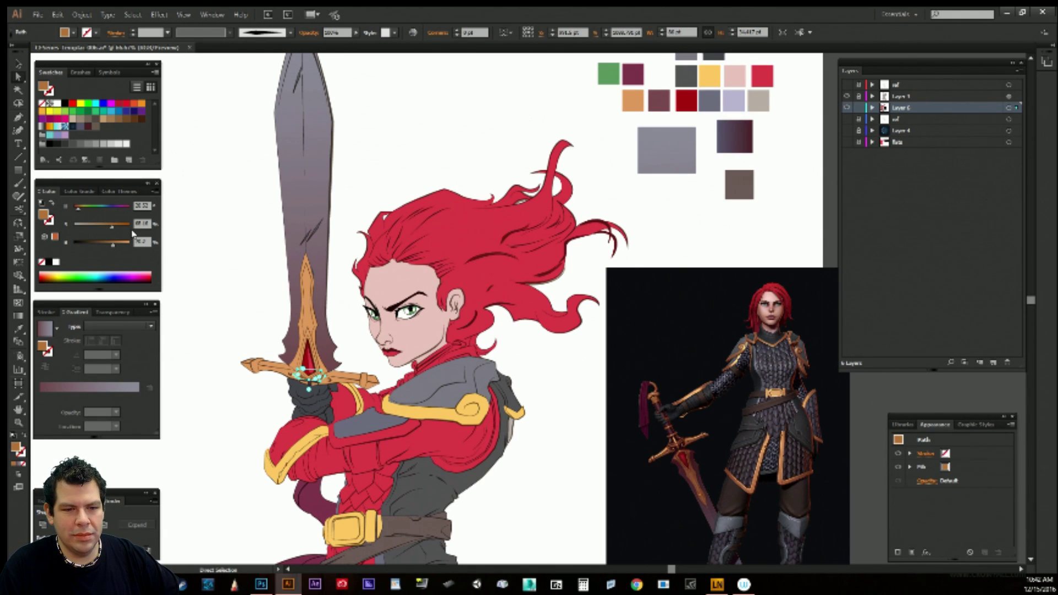
pyautogui.click(215, 235)
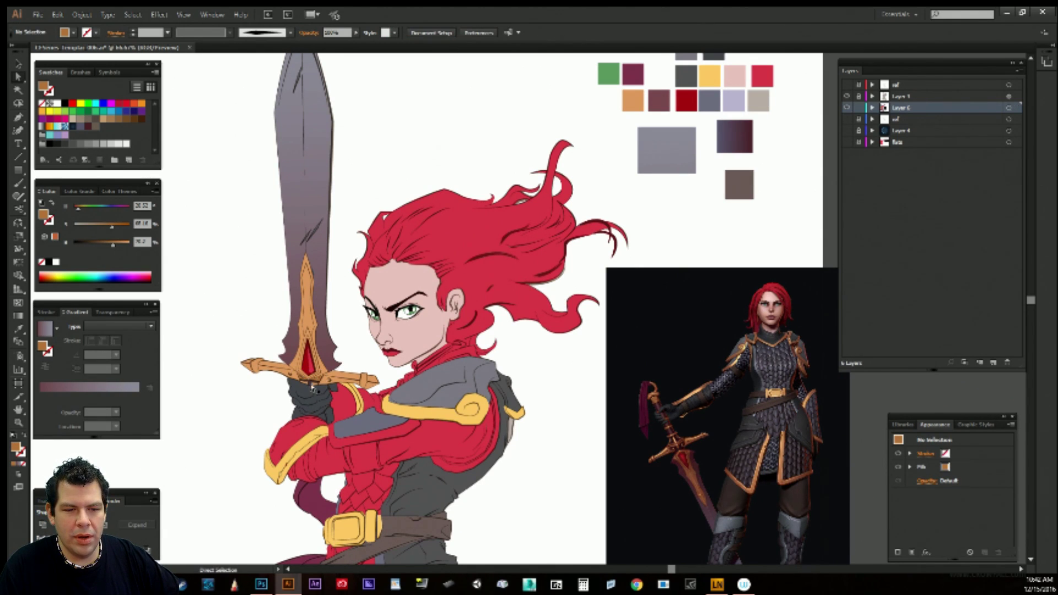
# Select the small detail shapes at the centre of the crossguard below the gem and darken their fill to brown.
pyautogui.click(318, 378)
pyautogui.click(318, 378)
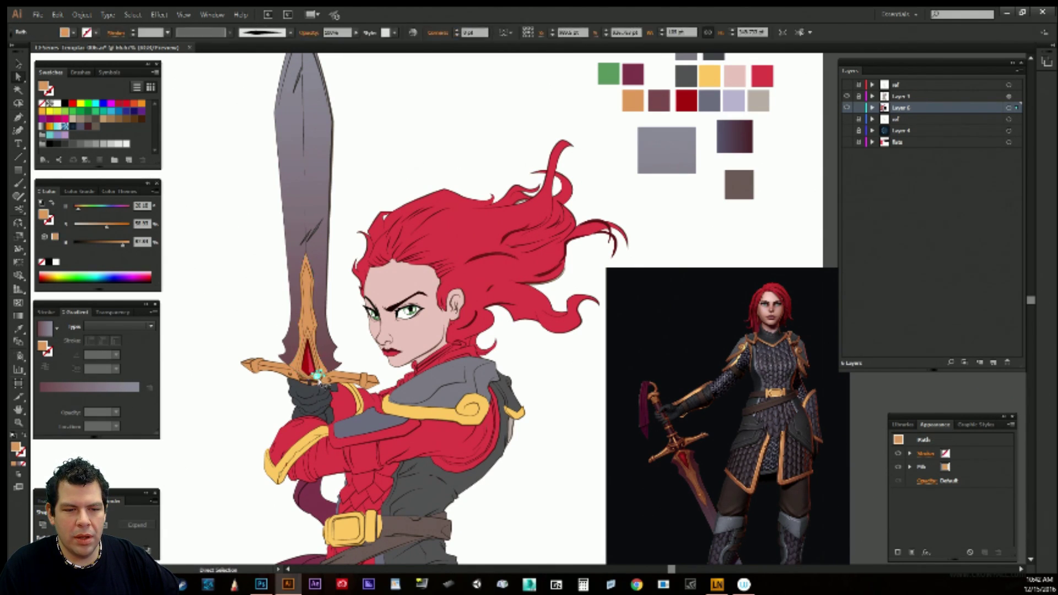
pyautogui.keyDown('shift'); pyautogui.click(304, 380); pyautogui.keyUp('shift')
pyautogui.keyDown('shift'); pyautogui.click(303, 379); pyautogui.keyUp('shift')
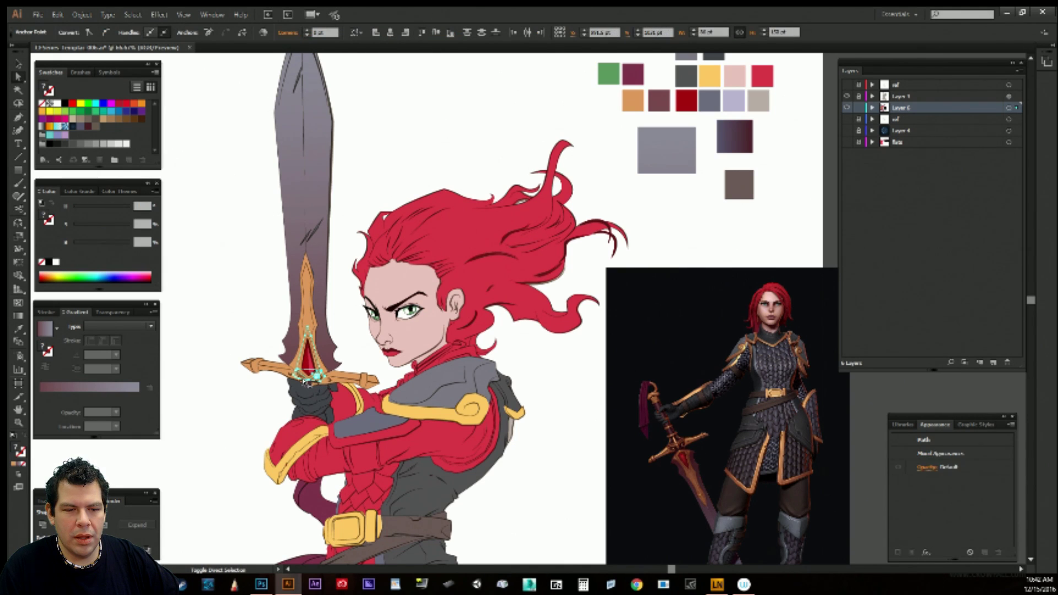
pyautogui.click(269, 401)
pyautogui.click(305, 380)
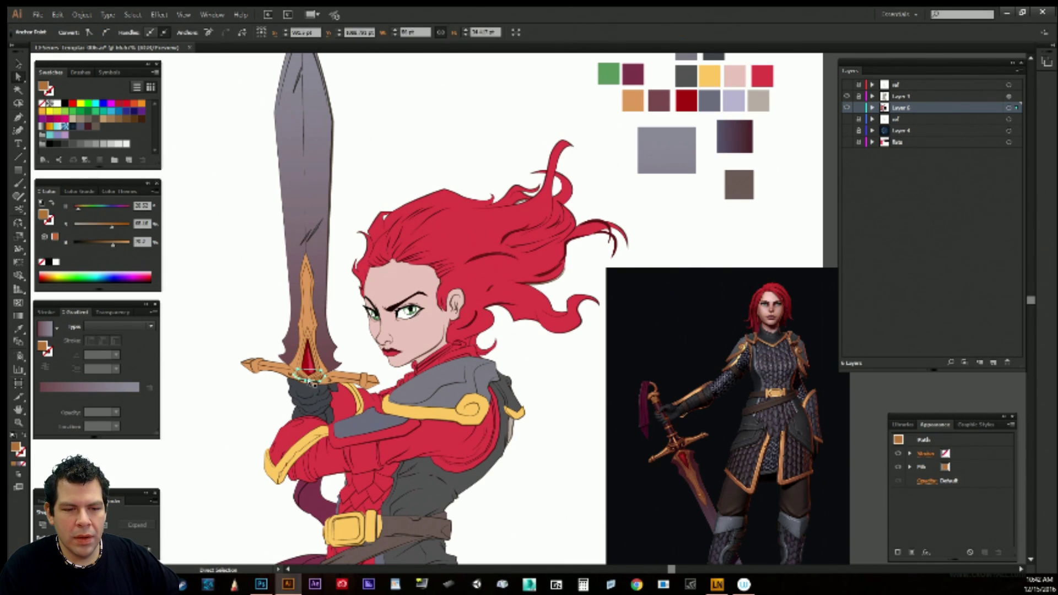
pyautogui.keyDown('shift'); pyautogui.click(310, 380); pyautogui.keyUp('shift')
pyautogui.click(314, 383)
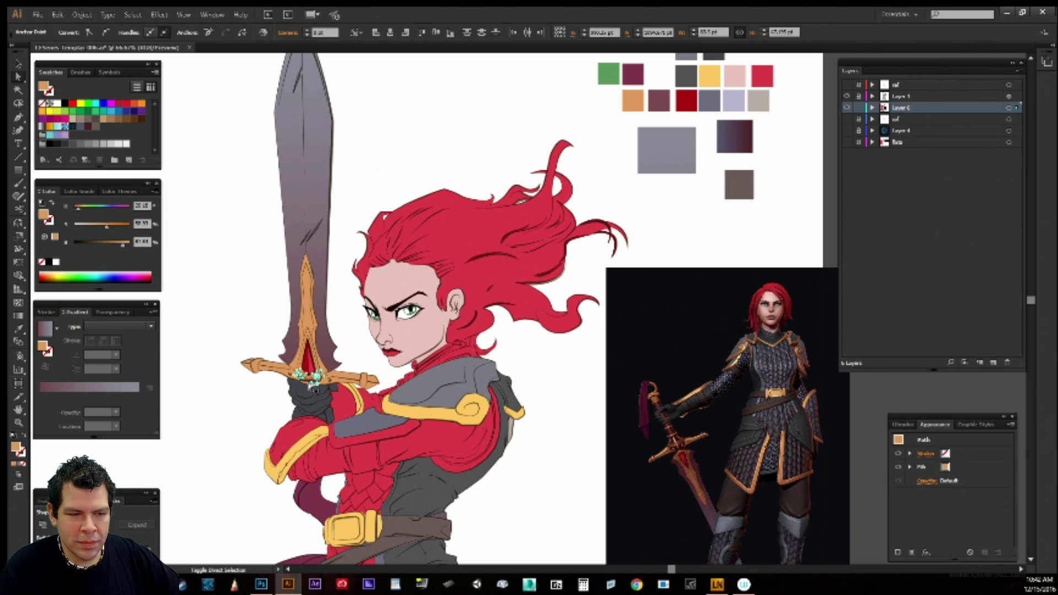
pyautogui.moveTo(102, 243); pyautogui.dragTo(102, 245)
pyautogui.hotkey('ctrl', 'h')
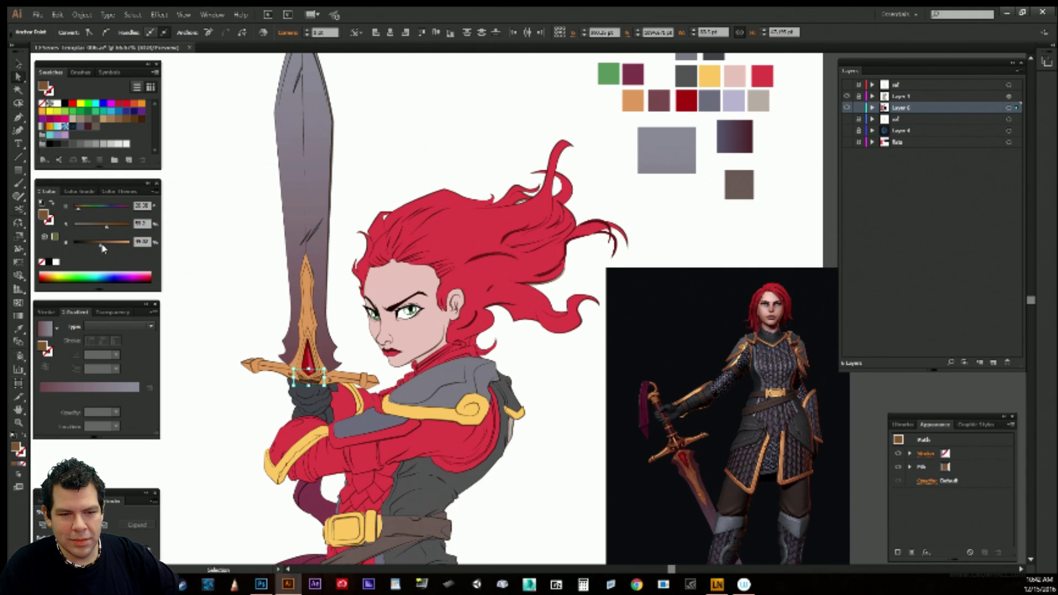
pyautogui.press('a')
pyautogui.click(226, 439)
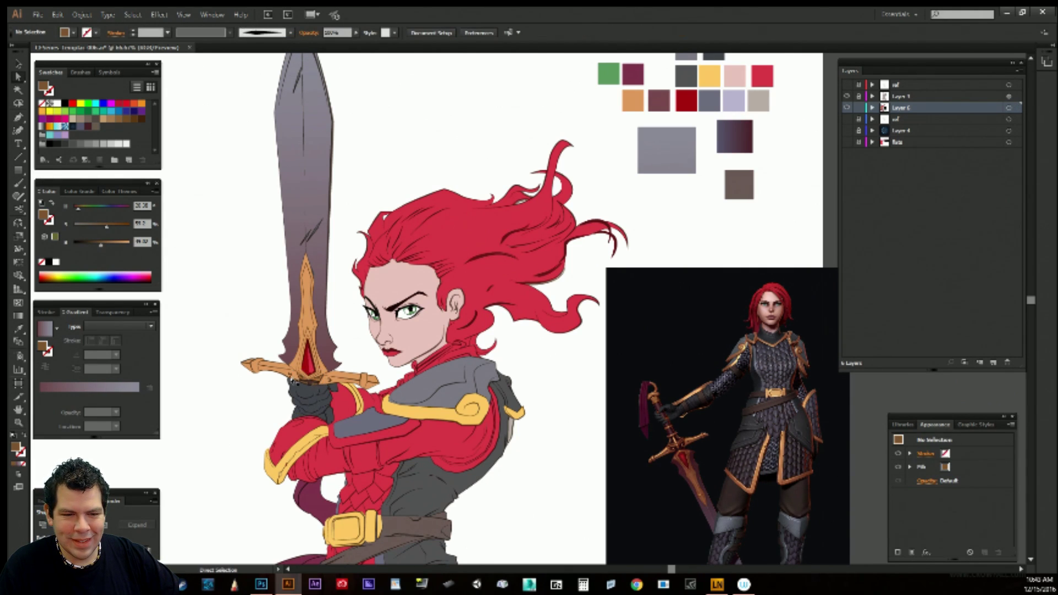
# Fill the crossguard's underside shape with the dusty maroon from the palette, then reduce its saturation and brightness.
pyautogui.click(294, 379)
pyautogui.press('i')
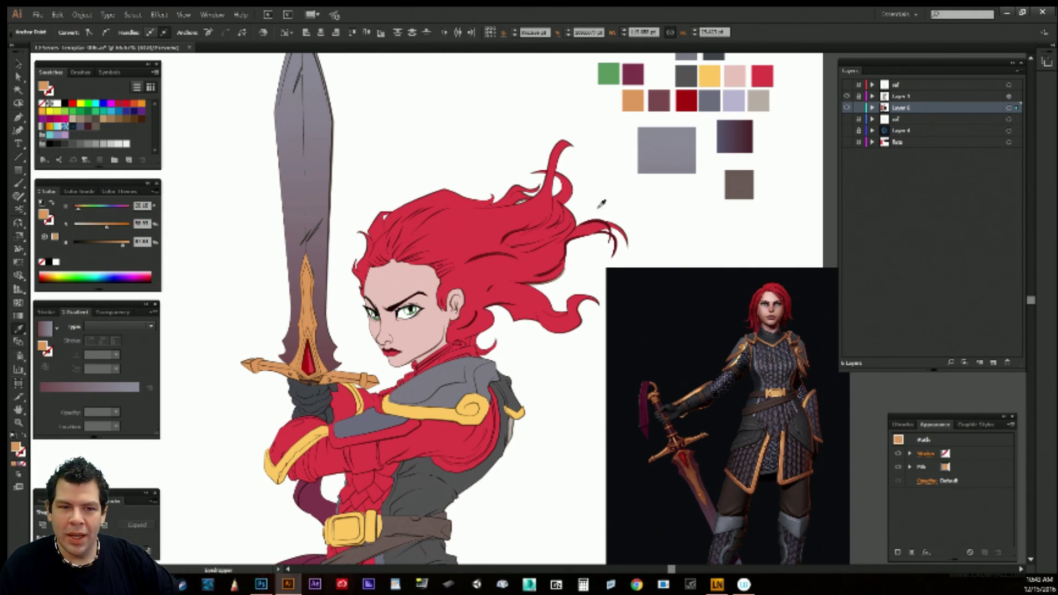
pyautogui.click(657, 101)
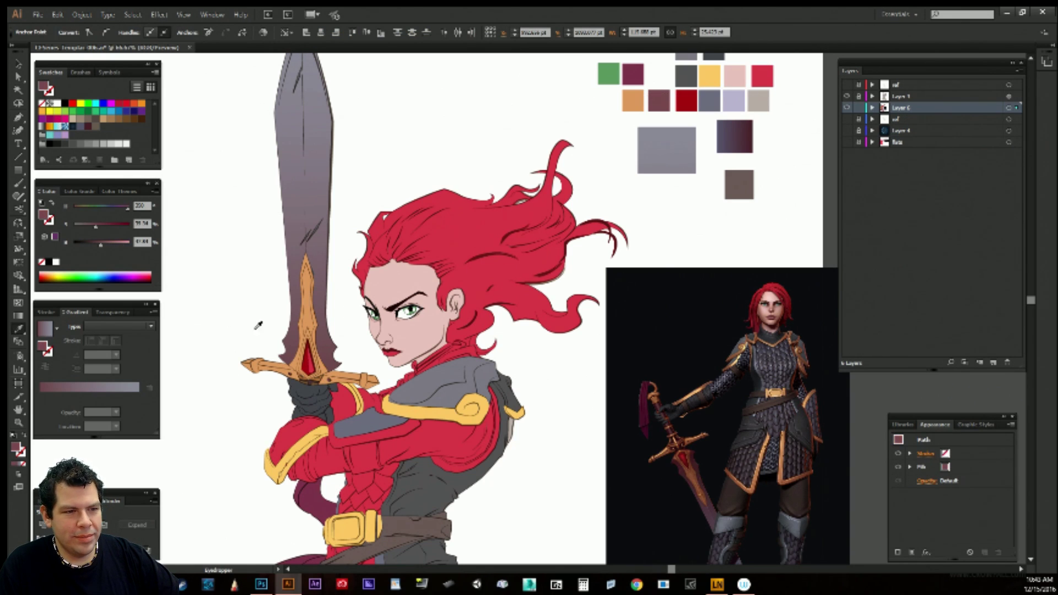
pyautogui.moveTo(101, 244); pyautogui.dragTo(90, 226)
pyautogui.keyDown('ctrl'); pyautogui.click(225, 301); pyautogui.keyUp('ctrl')
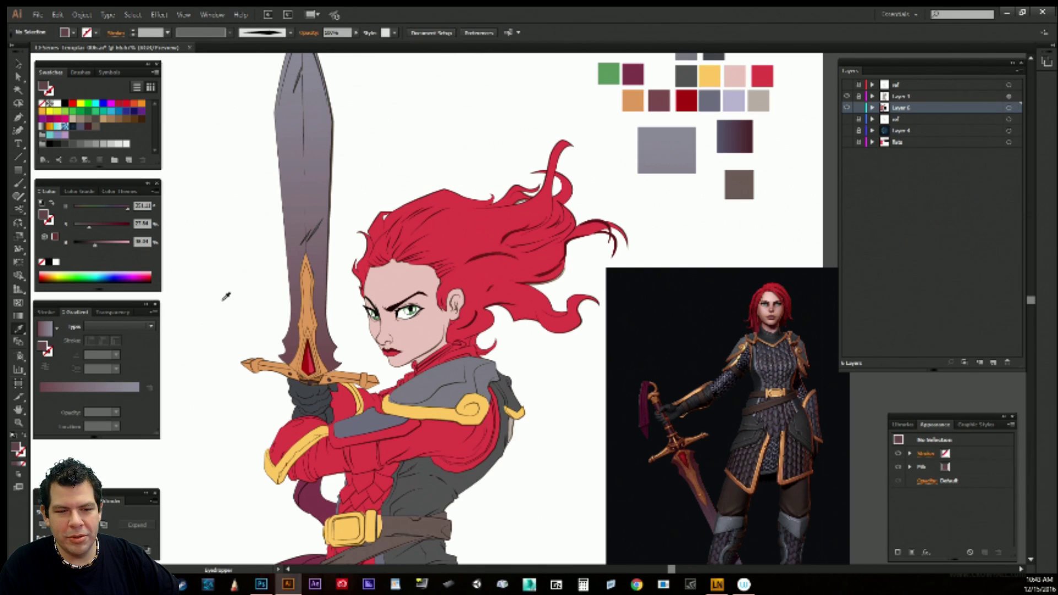
# Lighten the orange ornament shape just above the red gem by lowering its saturation and raising its brightness.
pyautogui.moveTo(250, 302); pyautogui.dragTo(247, 349)
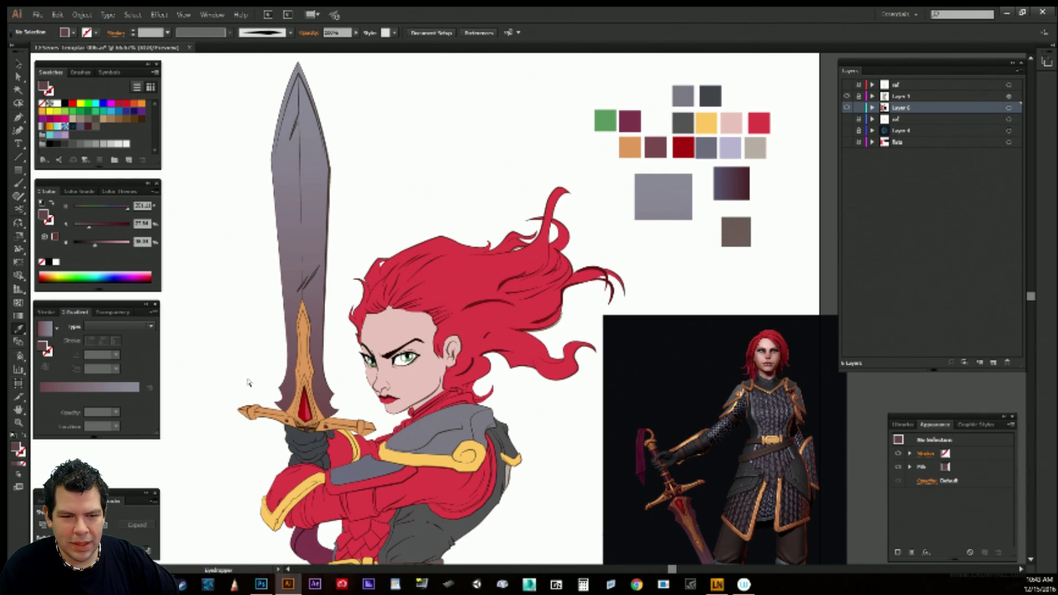
pyautogui.press('a')
pyautogui.click(307, 381)
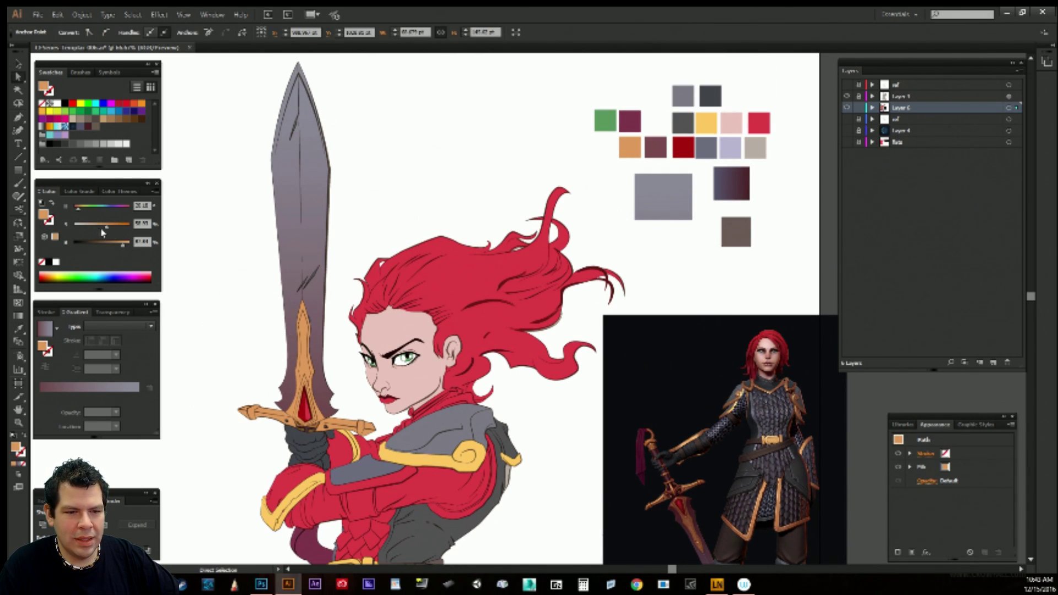
pyautogui.moveTo(124, 245); pyautogui.dragTo(102, 227)
pyautogui.press('v')
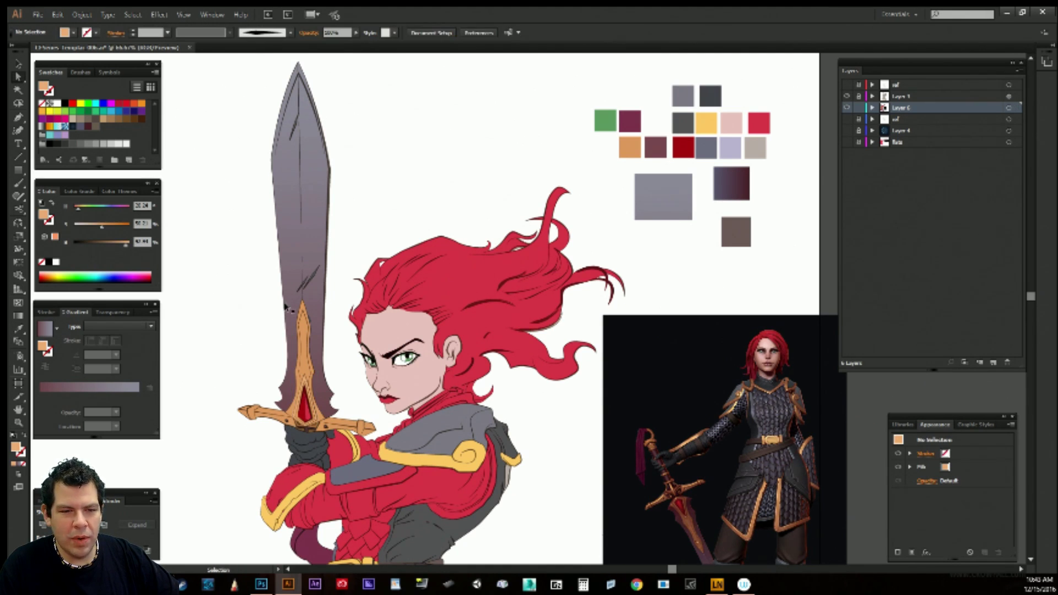
# Lower the saturation of the orange ornament shape running up the blade to about 50%.
pyautogui.press('a')
pyautogui.click(302, 307)
pyautogui.press('i')
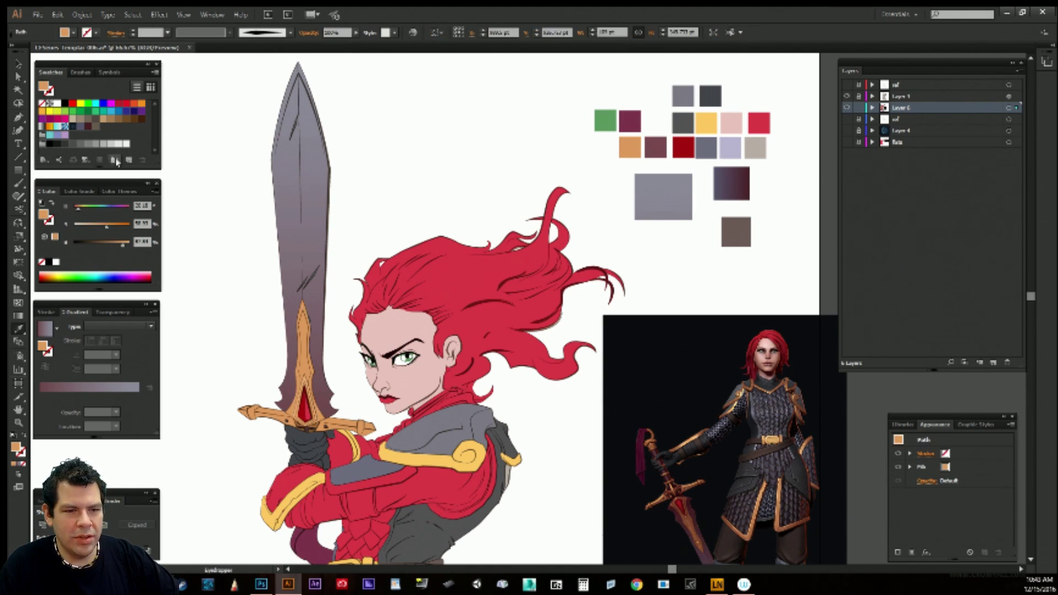
pyautogui.moveTo(105, 226); pyautogui.dragTo(103, 229)
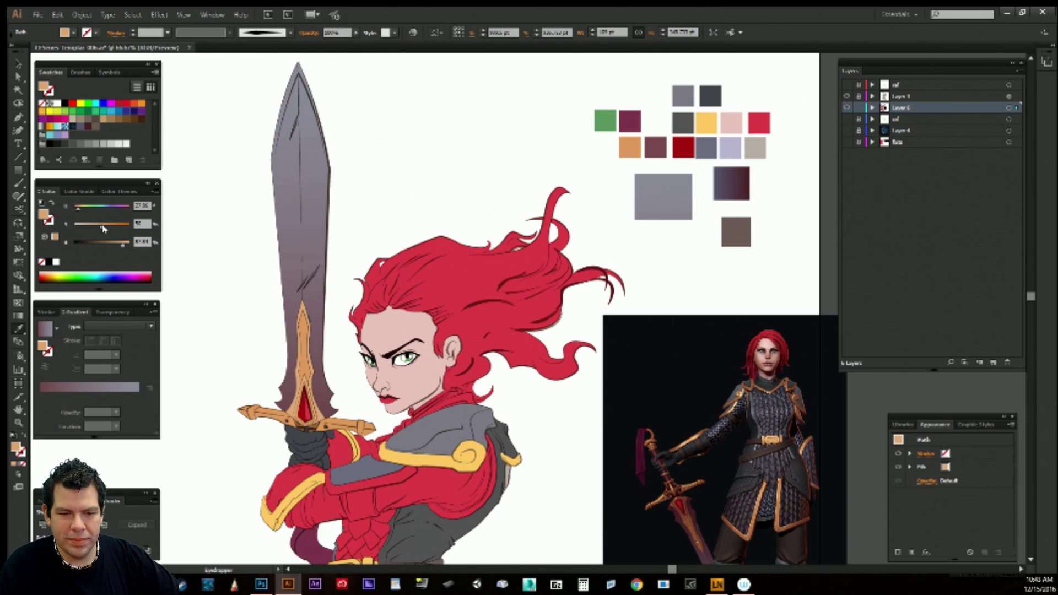
pyautogui.hotkey('ctrl', 'shift', 'a')
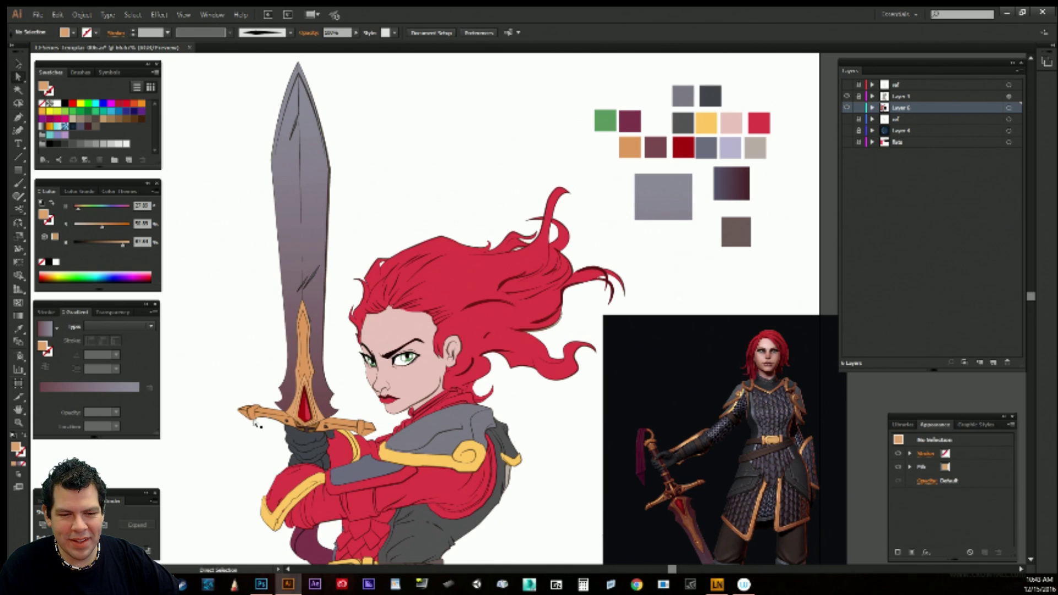
# Adjust the orange fill of the crossguard shape with slightly lower saturation and slightly higher brightness.
pyautogui.keyDown('ctrl'); pyautogui.click(312, 419); pyautogui.keyUp('ctrl')
pyautogui.press('i')
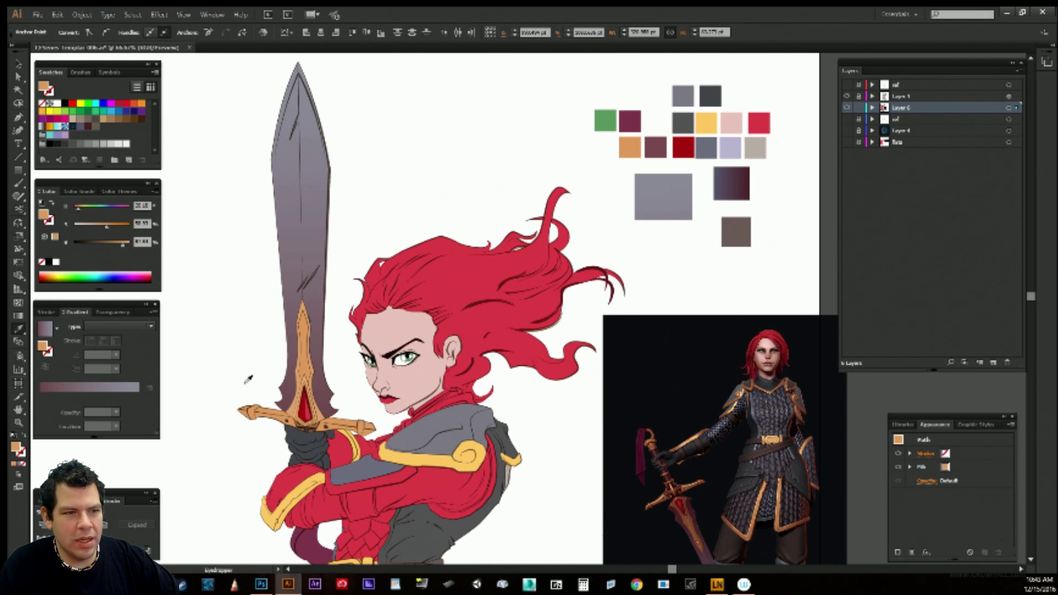
pyautogui.click(101, 229)
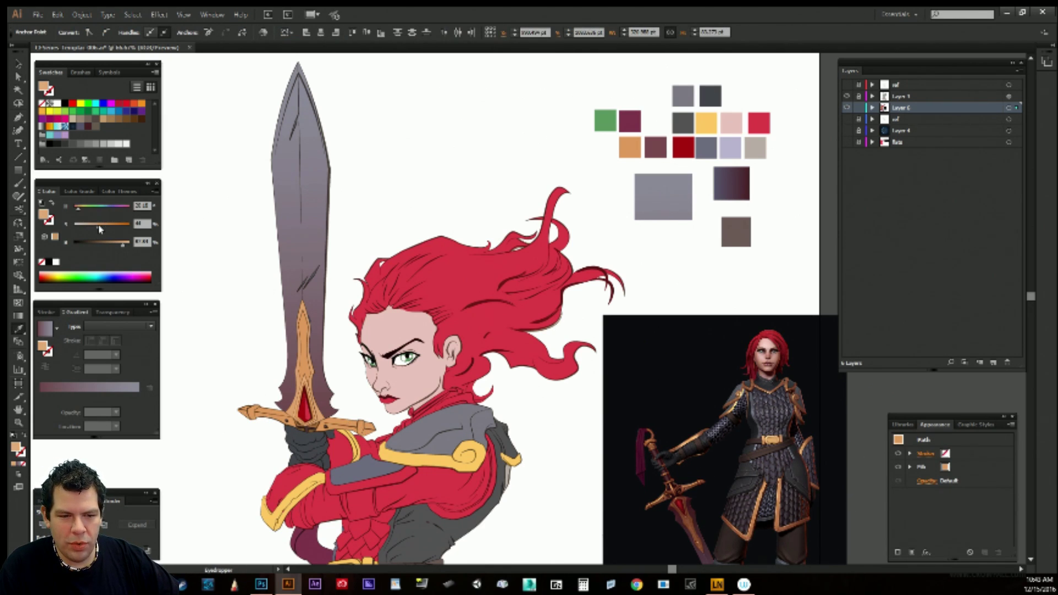
pyautogui.moveTo(101, 228); pyautogui.dragTo(109, 229)
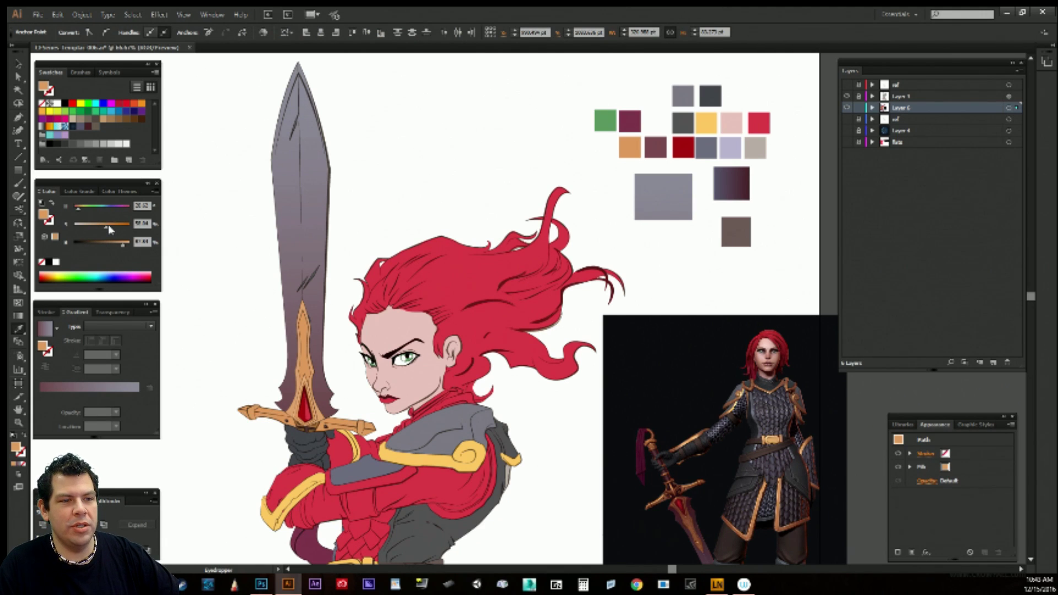
pyautogui.click(125, 247)
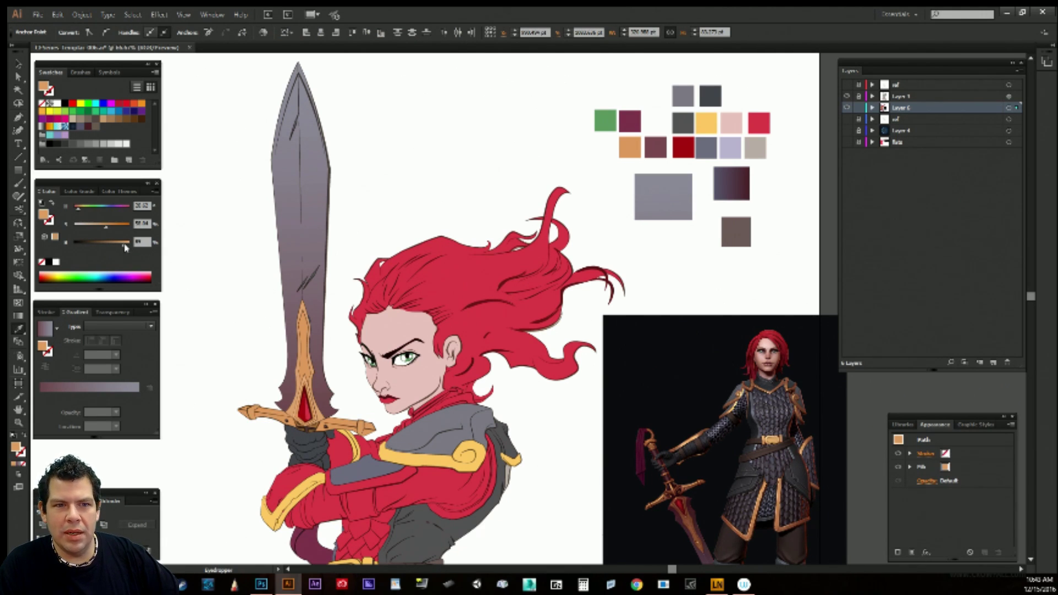
pyautogui.hotkey('ctrl', 'shift', 'a')
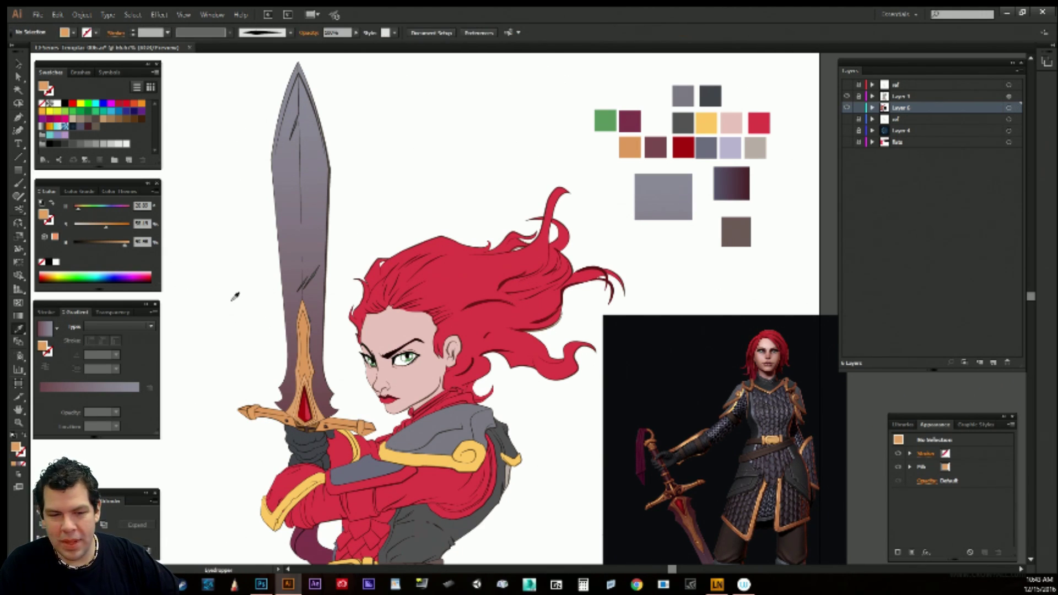
# Lock the flat colour layer, then unlock and activate the line-art layer directly above it.
pyautogui.moveTo(236, 323); pyautogui.dragTo(238, 331)
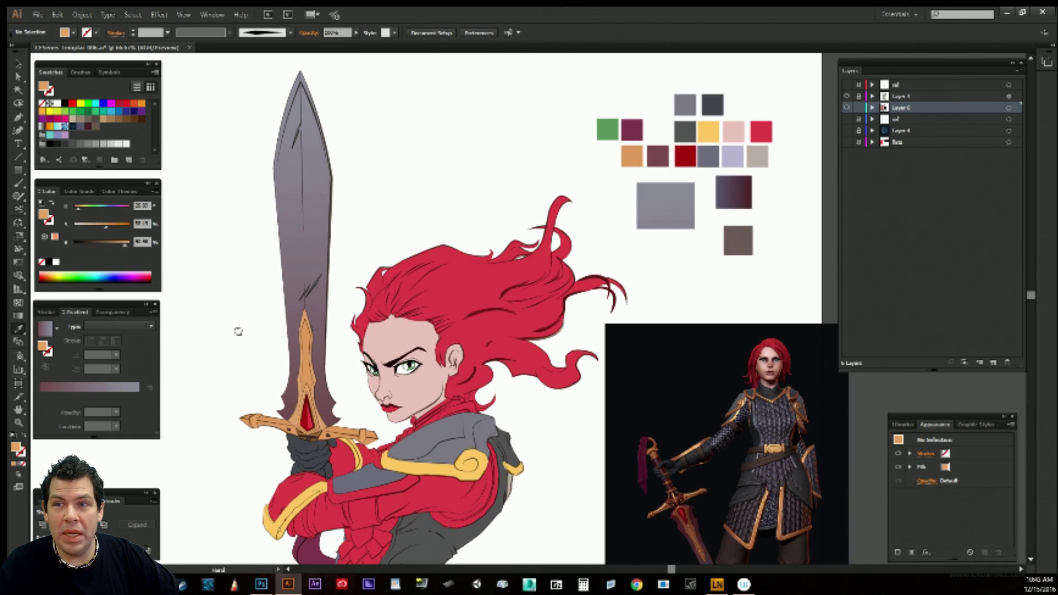
pyautogui.click(859, 107)
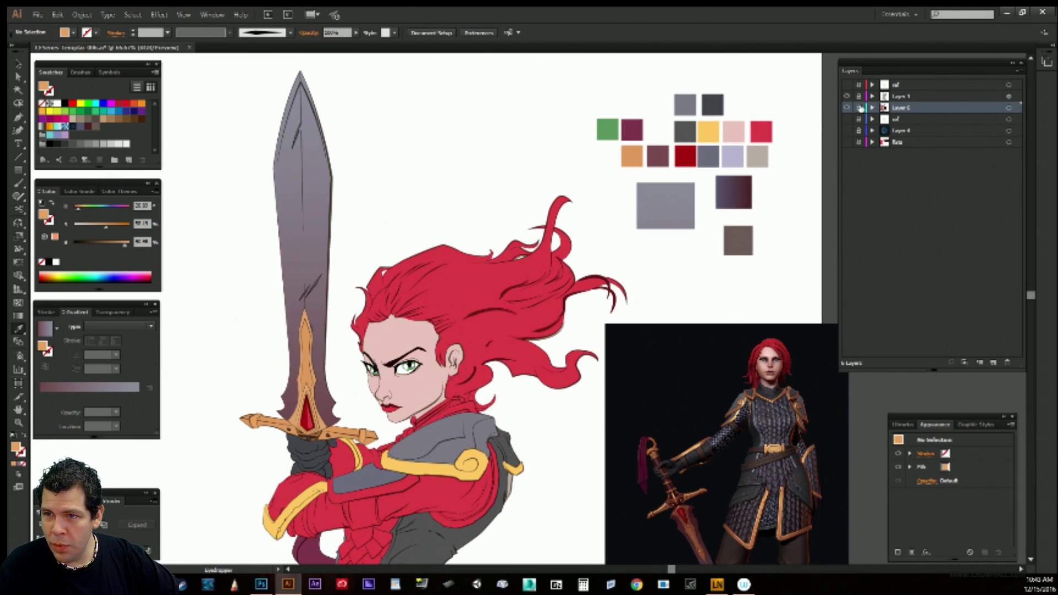
pyautogui.click(859, 95)
pyautogui.click(919, 98)
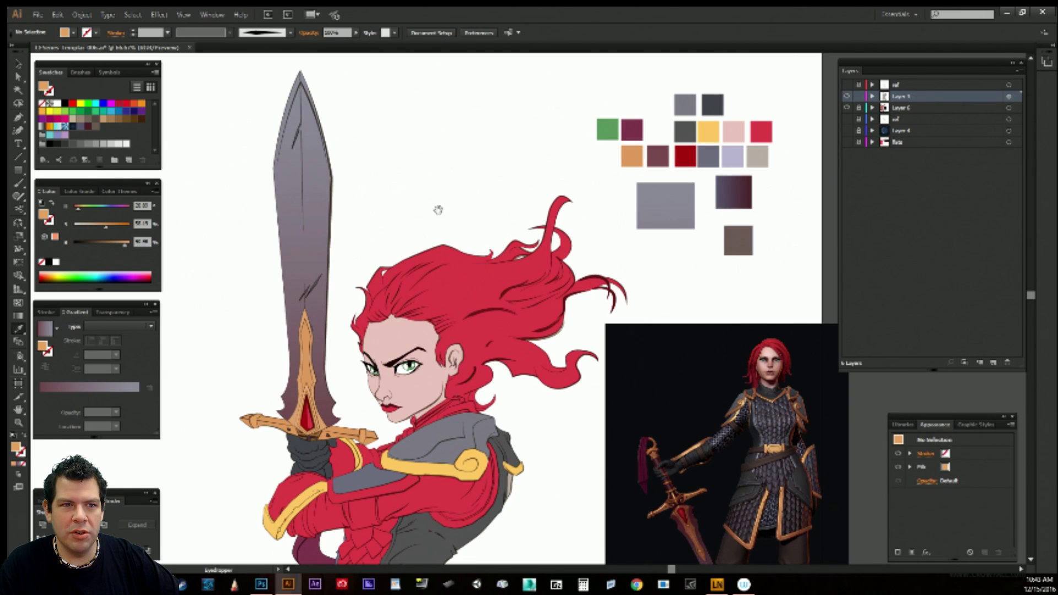
# Inspect the line-art stroke near the sword's tip and the line work across the figure, leaving nothing selected.
pyautogui.moveTo(445, 211); pyautogui.dragTo(436, 215)
pyautogui.press('a')
pyautogui.press('v')
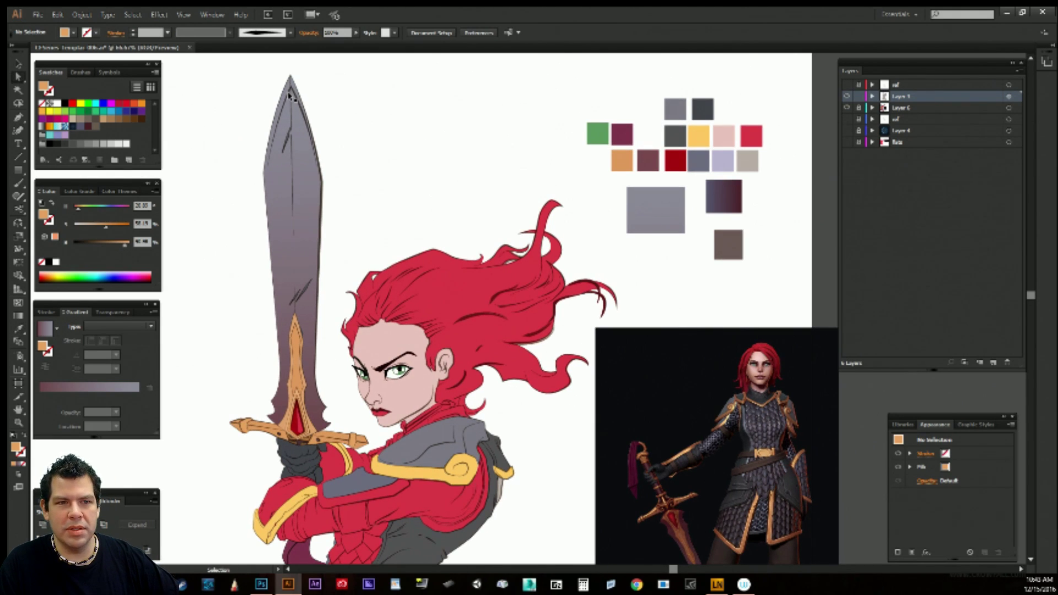
pyautogui.press('a')
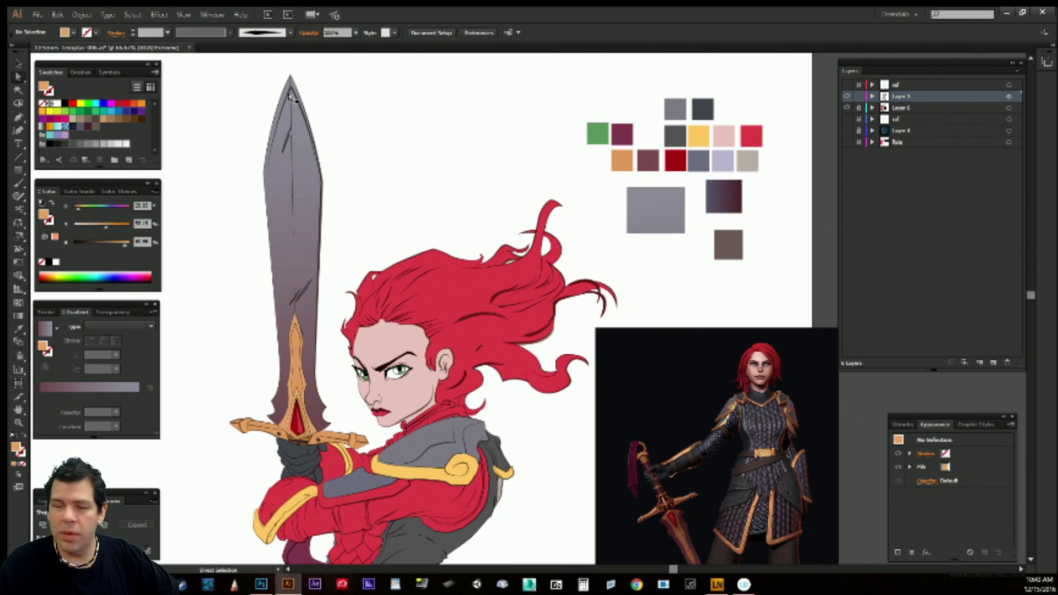
pyautogui.click(291, 99)
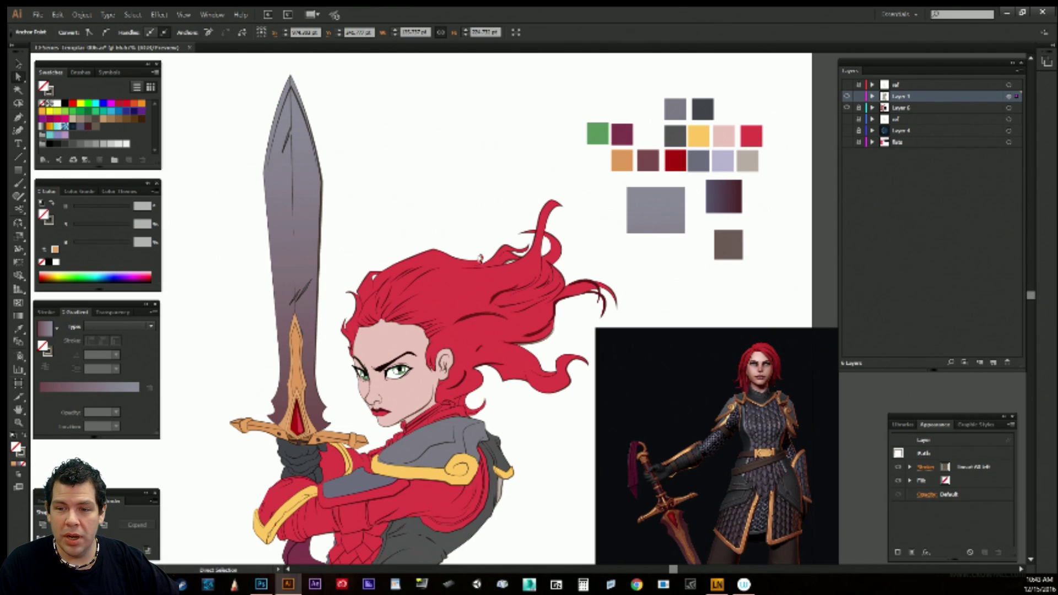
pyautogui.moveTo(480, 257); pyautogui.dragTo(482, 175)
pyautogui.moveTo(551, 345); pyautogui.dragTo(612, 326)
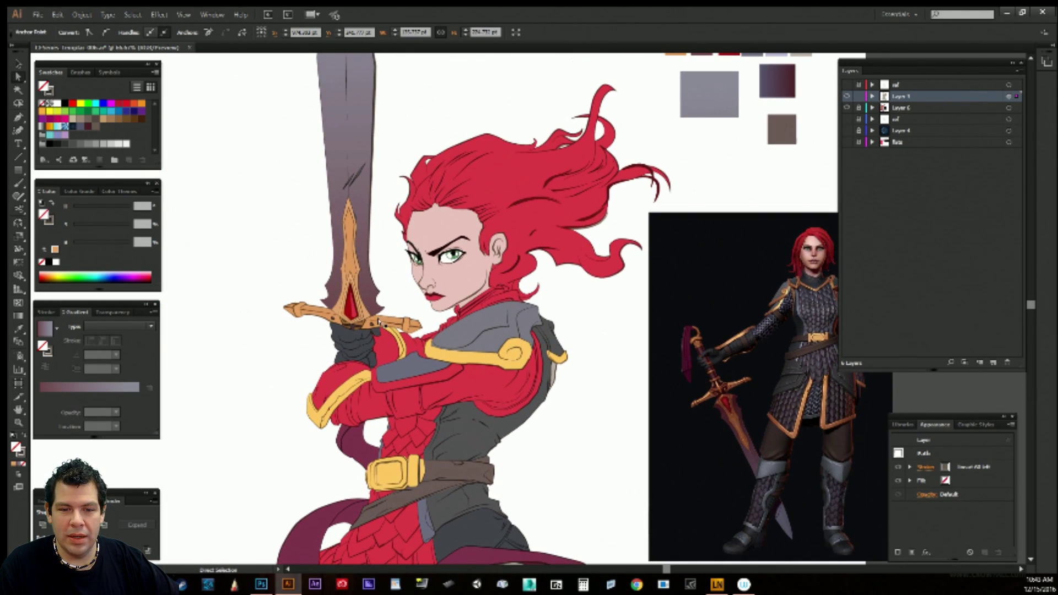
pyautogui.moveTo(406, 328); pyautogui.dragTo(410, 383)
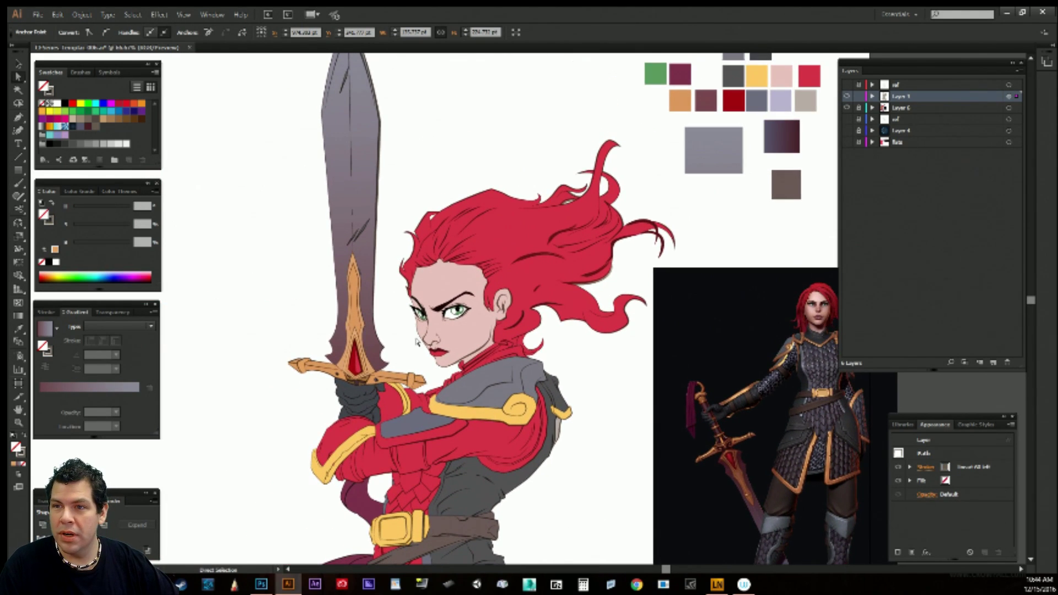
pyautogui.moveTo(613, 307); pyautogui.dragTo(607, 268)
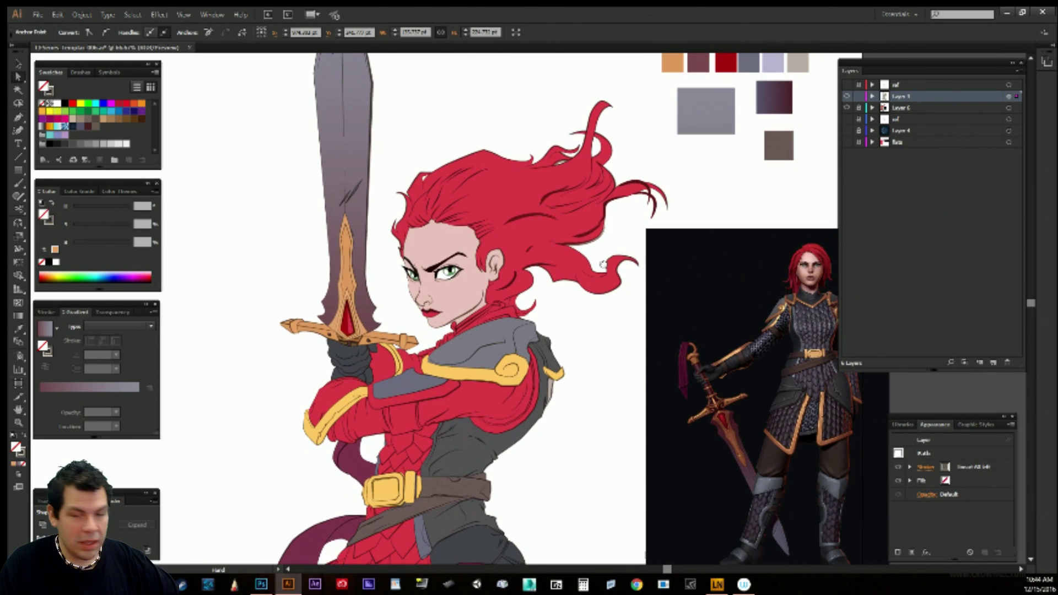
pyautogui.press('v')
pyautogui.click(603, 354)
pyautogui.moveTo(600, 326); pyautogui.dragTo(553, 338)
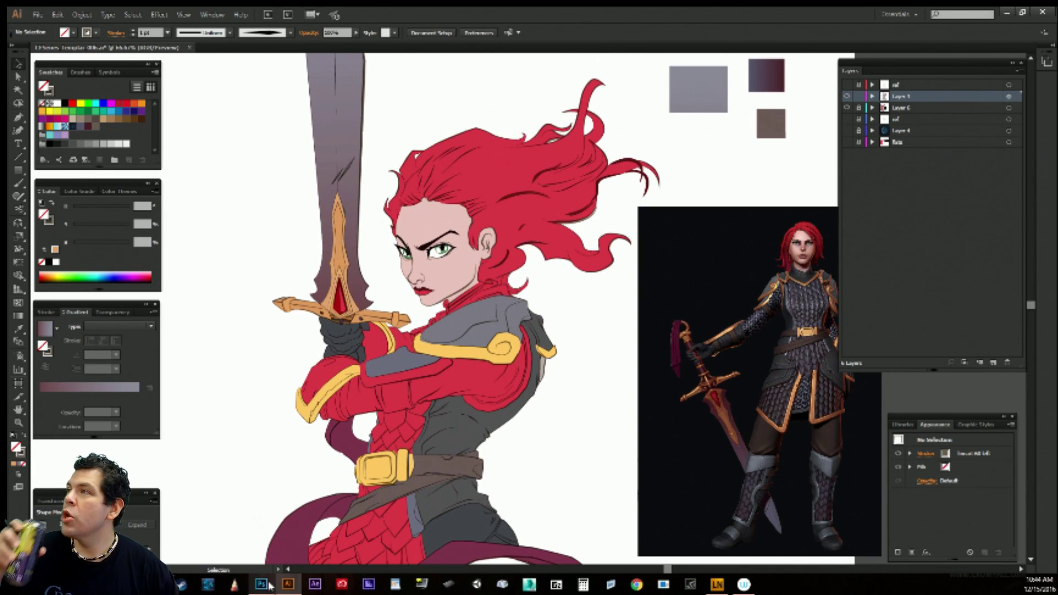
# Switch to Photoshop, where the pencil sketch of the swordswoman is open.
pyautogui.moveTo(268, 585)
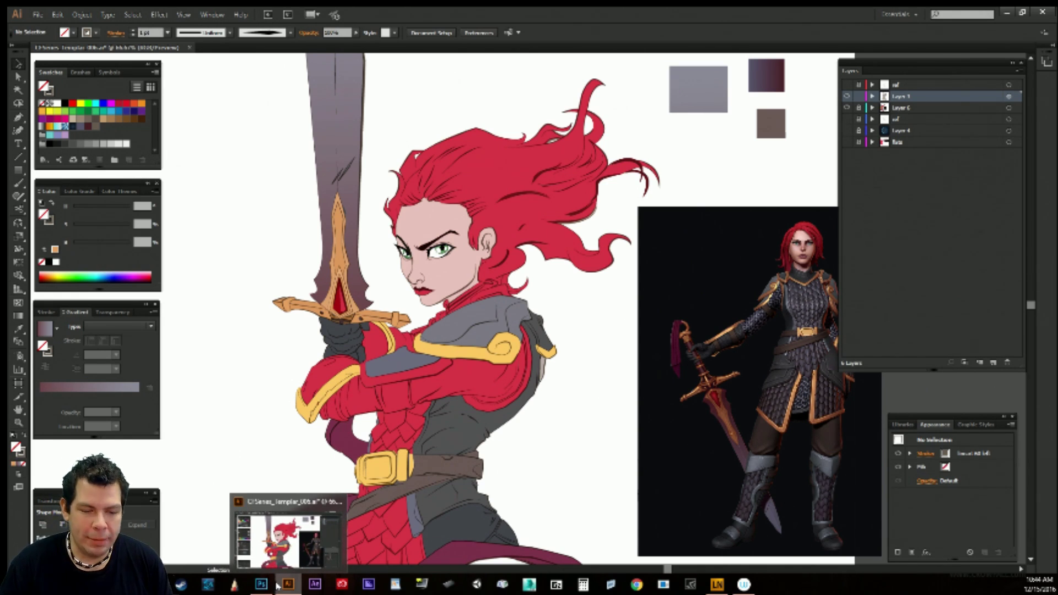
pyautogui.click(261, 584)
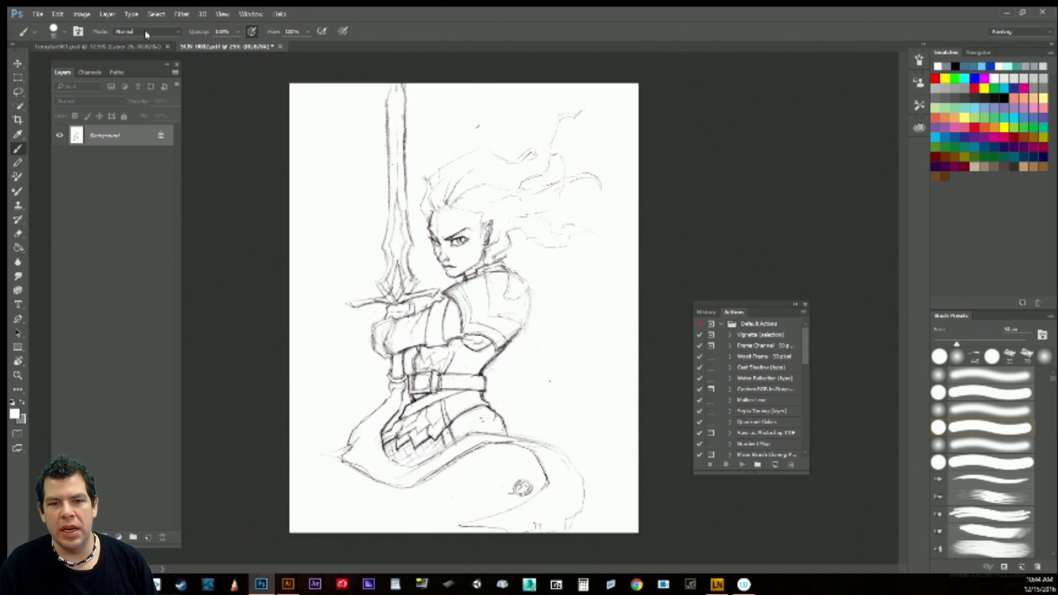
# View the inked TemplarSK1 drawing in Photoshop, then switch back to Illustrator.
pyautogui.click(145, 47)
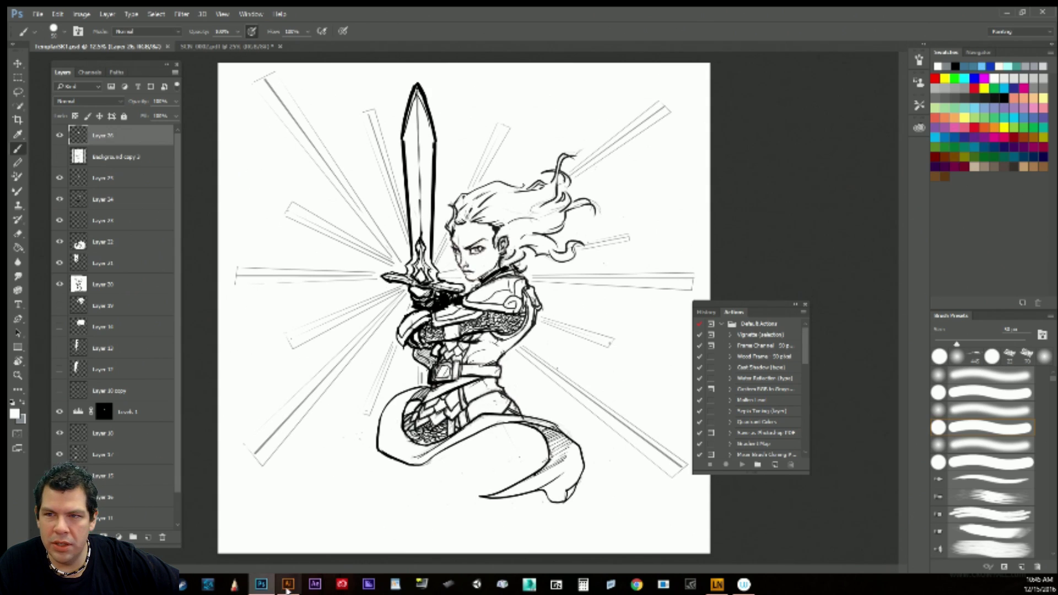
pyautogui.click(288, 584)
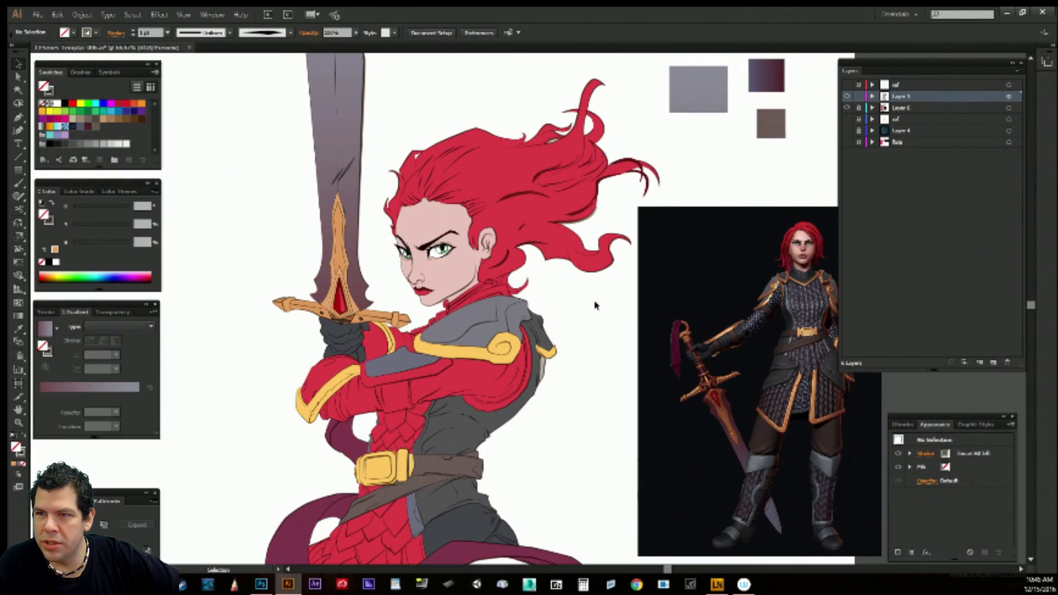
# Isolate the topmost sketch reference layer by hiding the line-art and flat colour layers, and compare it with the bottom flats layer.
pyautogui.click(847, 108)
pyautogui.click(847, 96)
pyautogui.click(847, 85)
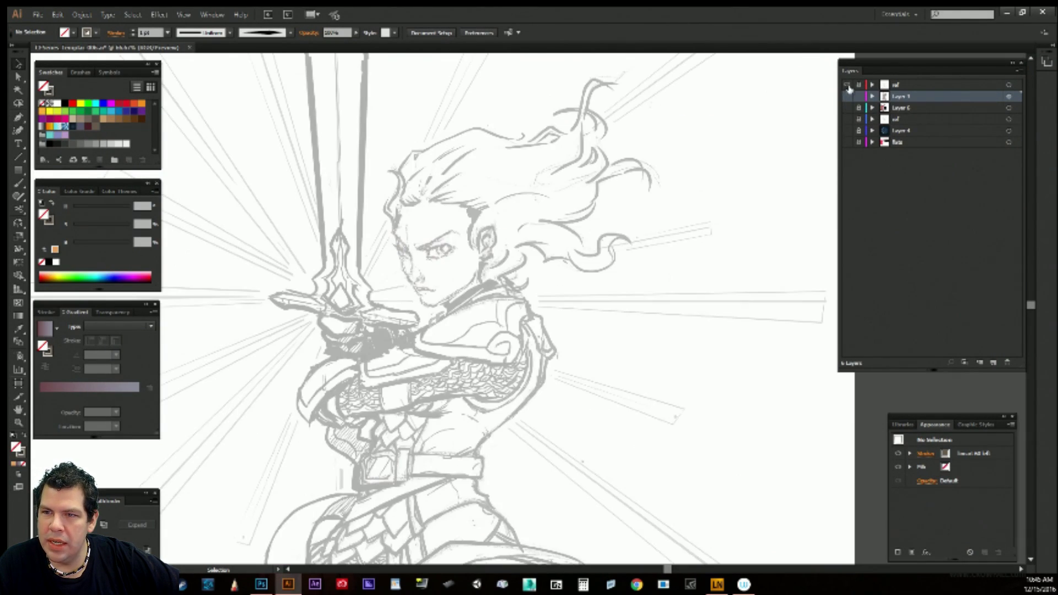
pyautogui.click(847, 142)
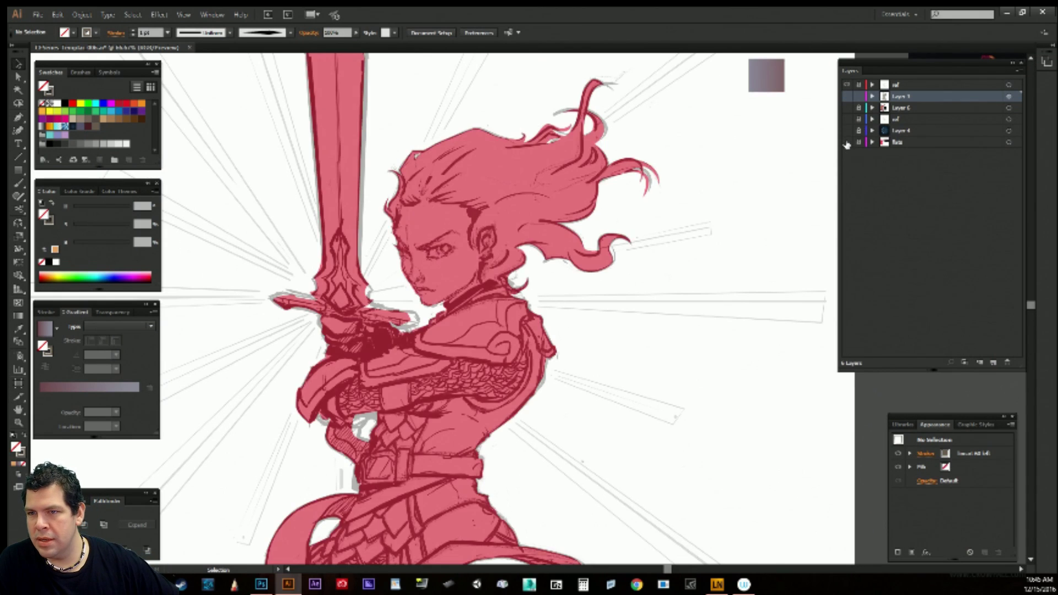
pyautogui.click(847, 141)
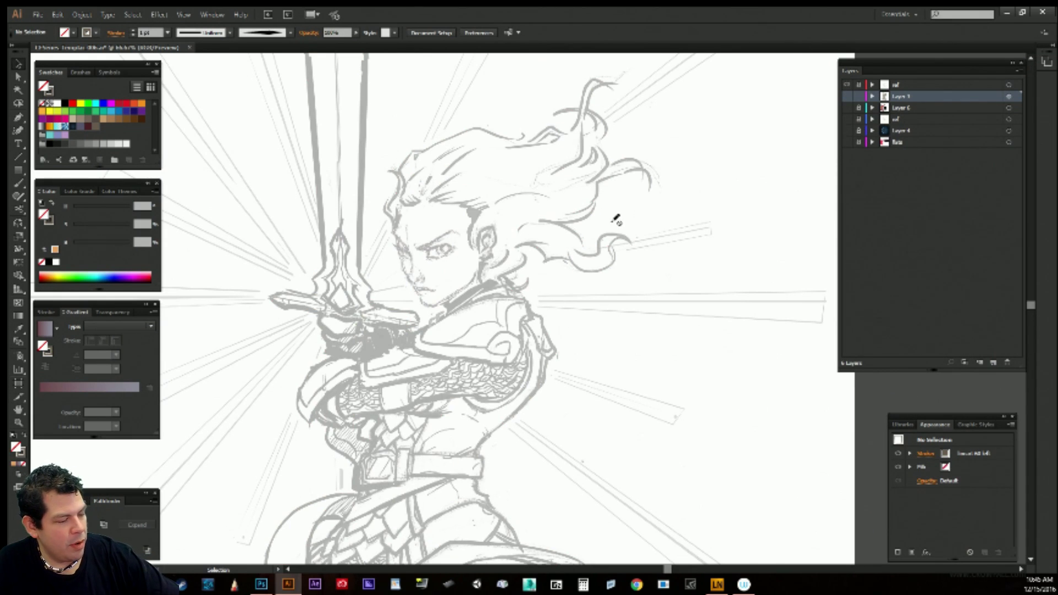
pyautogui.hotkey('ctrl', '-')
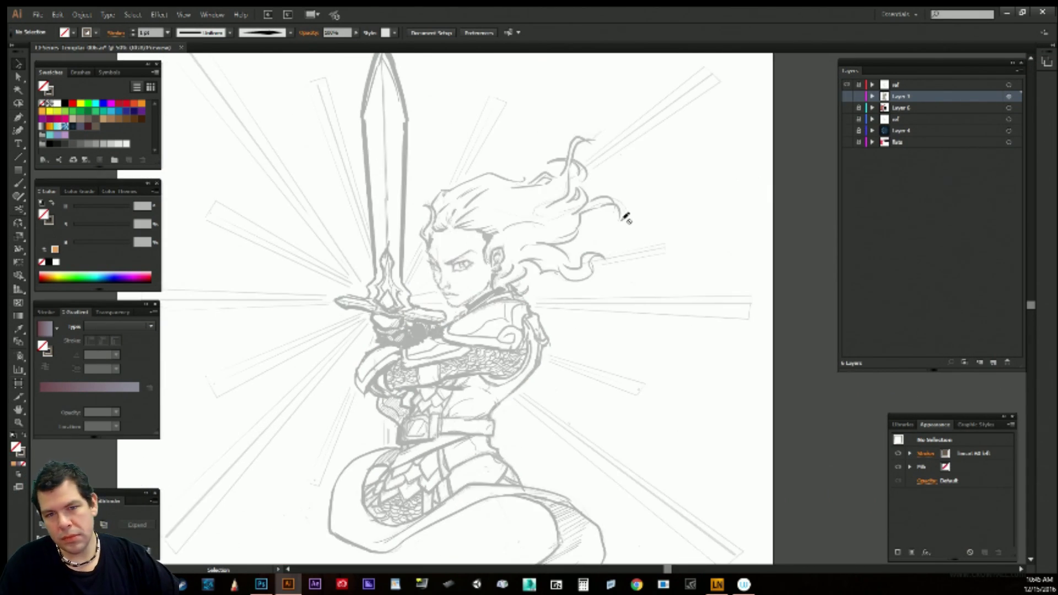
pyautogui.moveTo(623, 220); pyautogui.dragTo(648, 234)
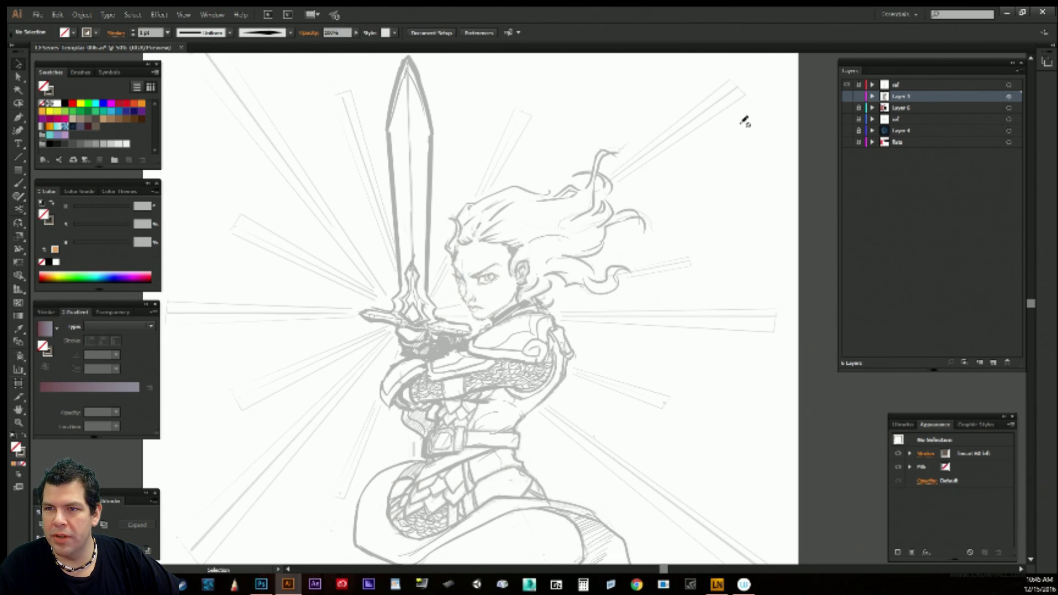
# Overlay the line art on the sketch reference, then hide the sketch to view the line art alone.
pyautogui.click(848, 97)
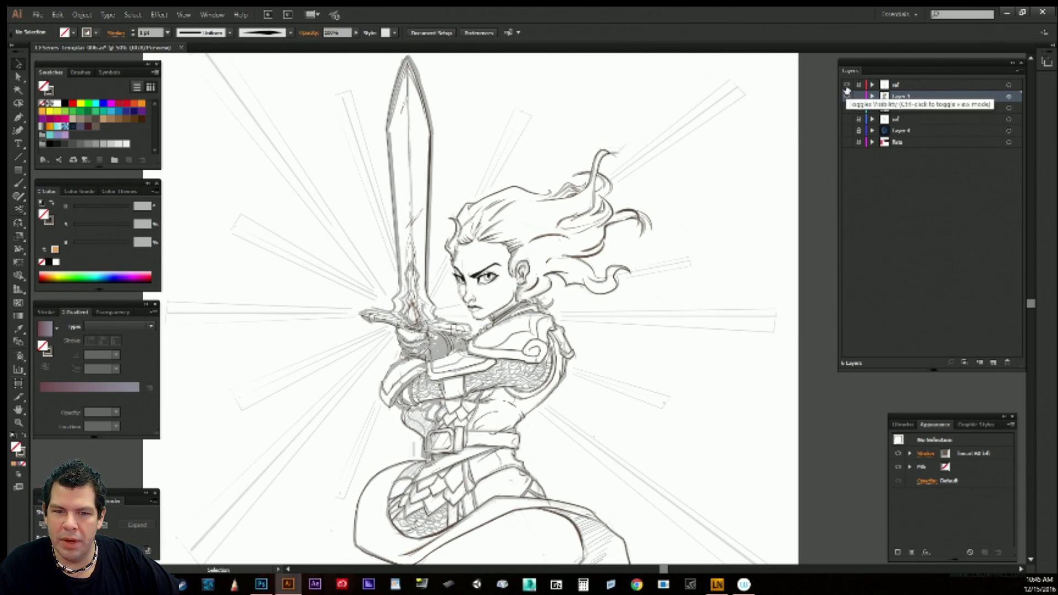
pyautogui.click(846, 84)
pyautogui.moveTo(659, 296)
pyautogui.mouseDown()
pyautogui.moveTo(668, 259)
pyautogui.moveTo(658, 299)
pyautogui.mouseUp()
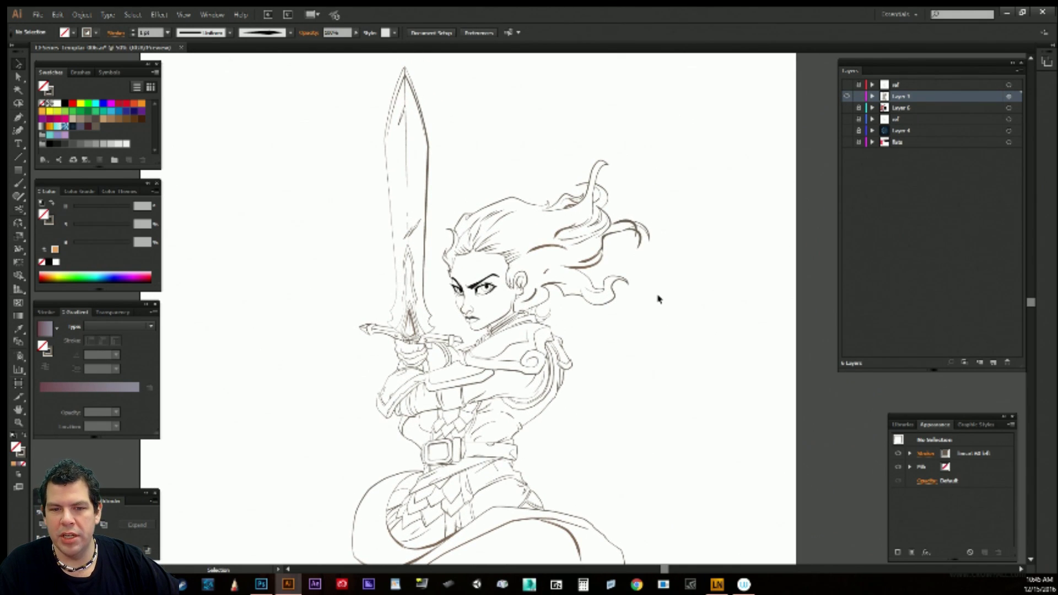
# Show and unlock the sketch reference layer and move the sketch image beside the line art for comparison.
pyautogui.click(847, 84)
pyautogui.click(859, 85)
pyautogui.press('s')
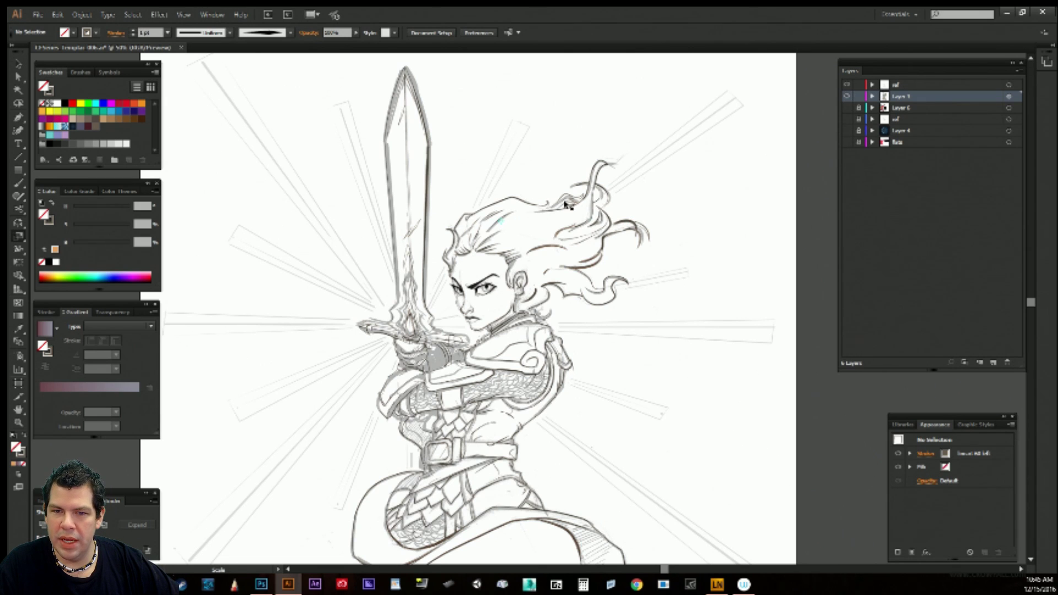
pyautogui.press('a')
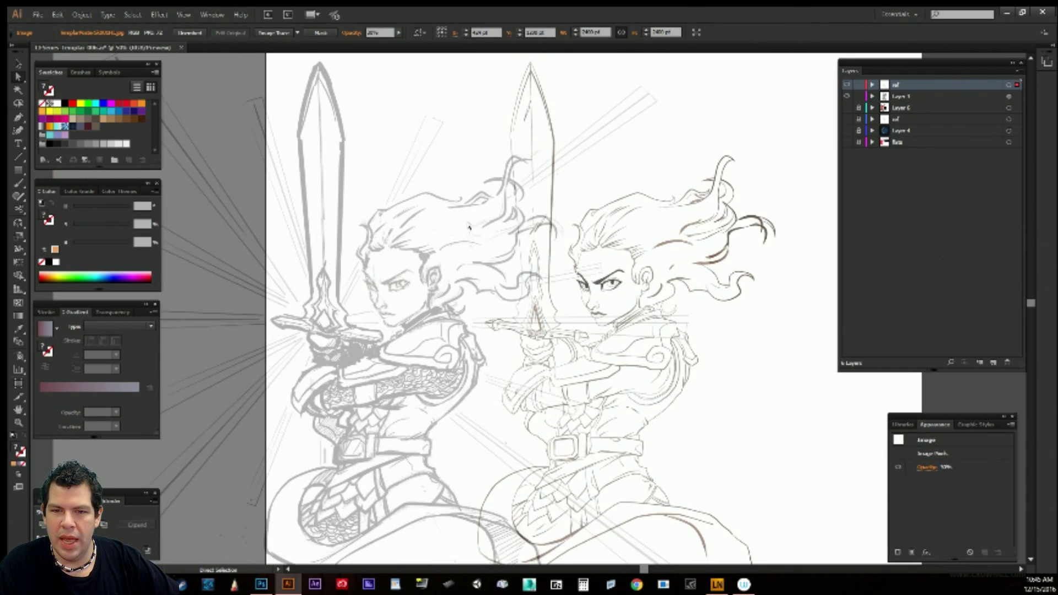
pyautogui.moveTo(469, 227); pyautogui.dragTo(443, 229)
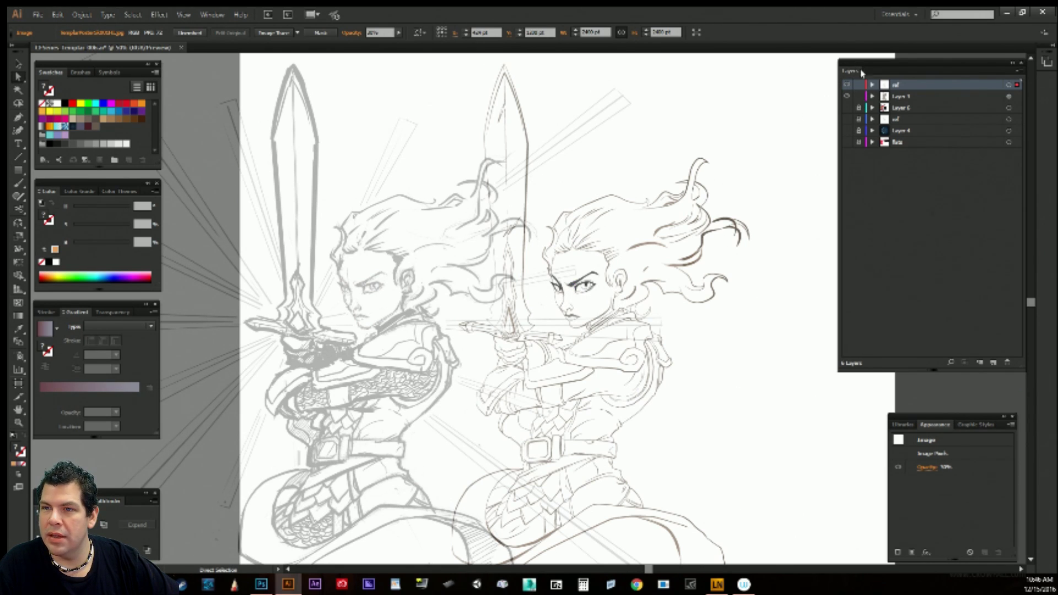
pyautogui.click(848, 97)
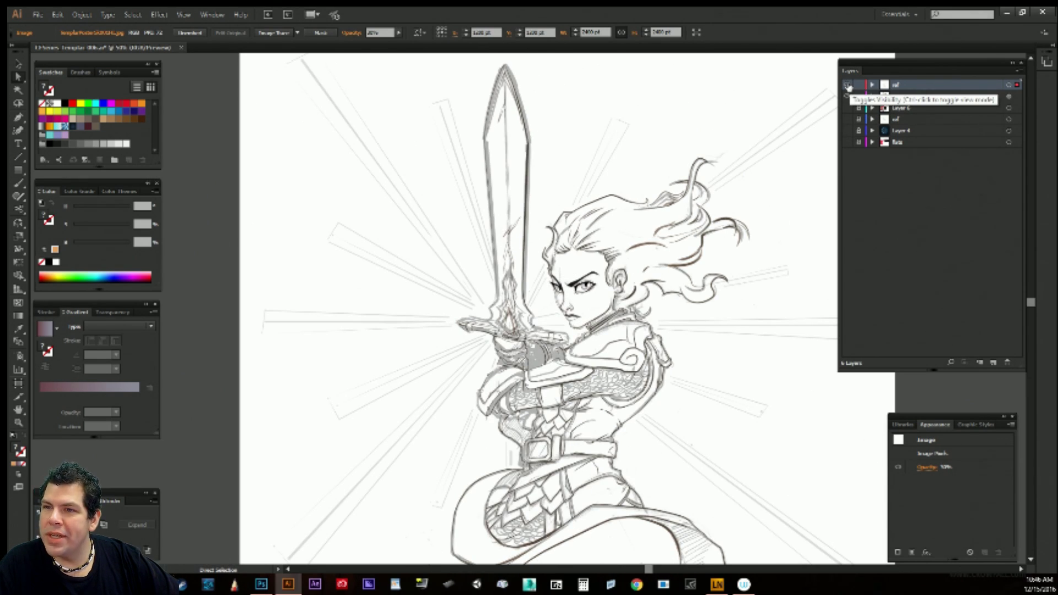
# Show the flat colours in place of the sketch reference, then lock the line-art layer and activate the unlocked flat colour layer.
pyautogui.click(848, 85)
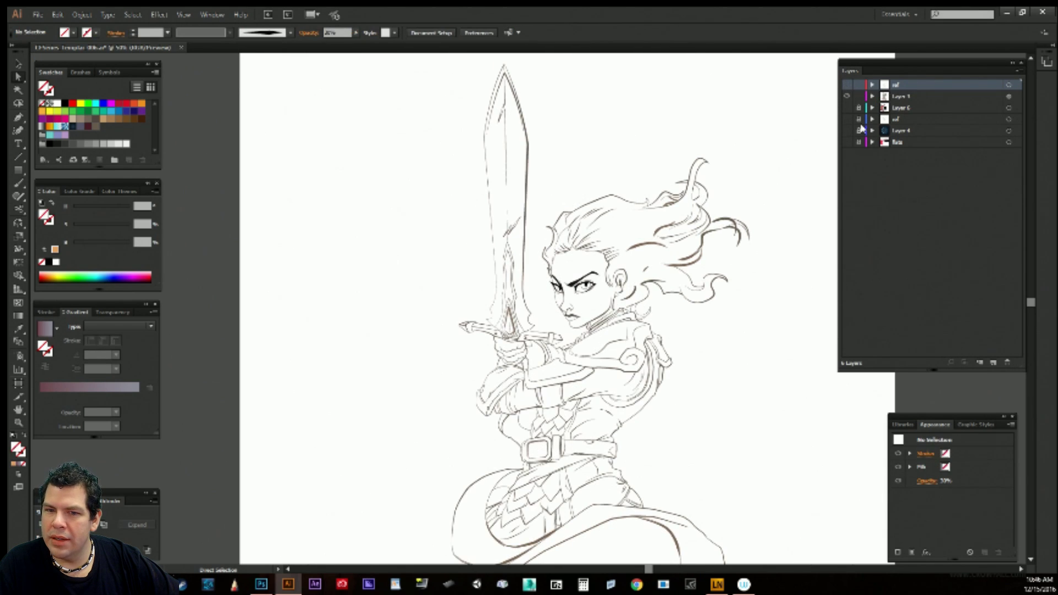
pyautogui.click(846, 109)
pyautogui.moveTo(773, 168); pyautogui.dragTo(729, 155)
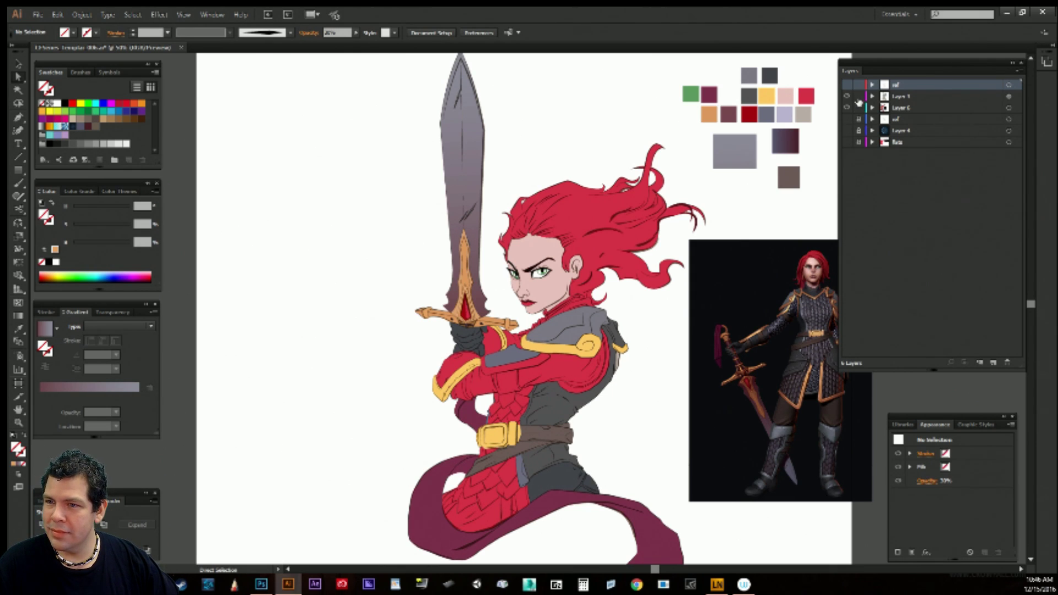
pyautogui.click(858, 97)
pyautogui.click(906, 109)
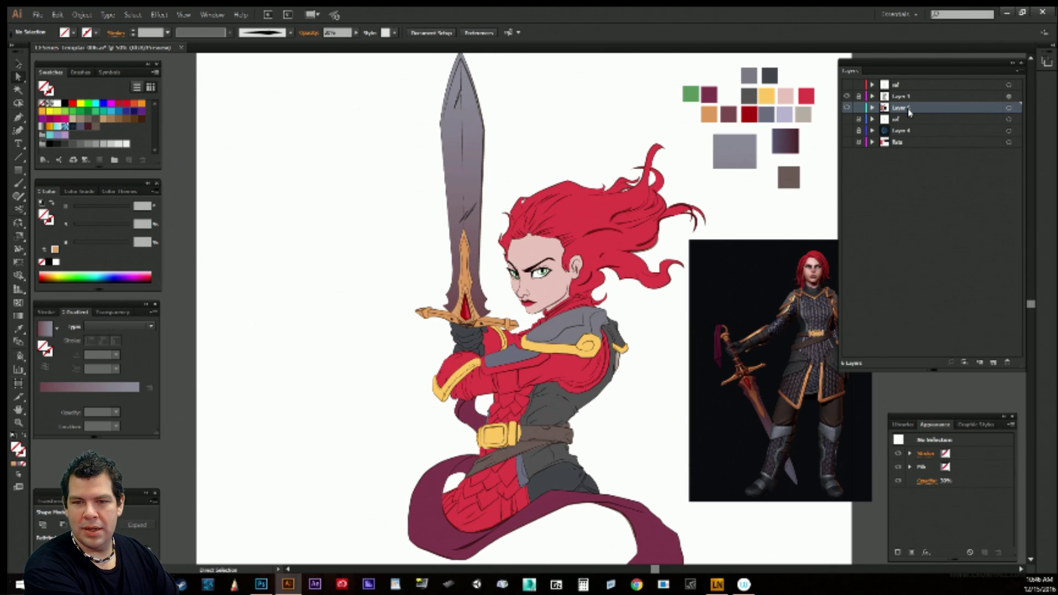
pyautogui.hotkey('ctrl', '+')
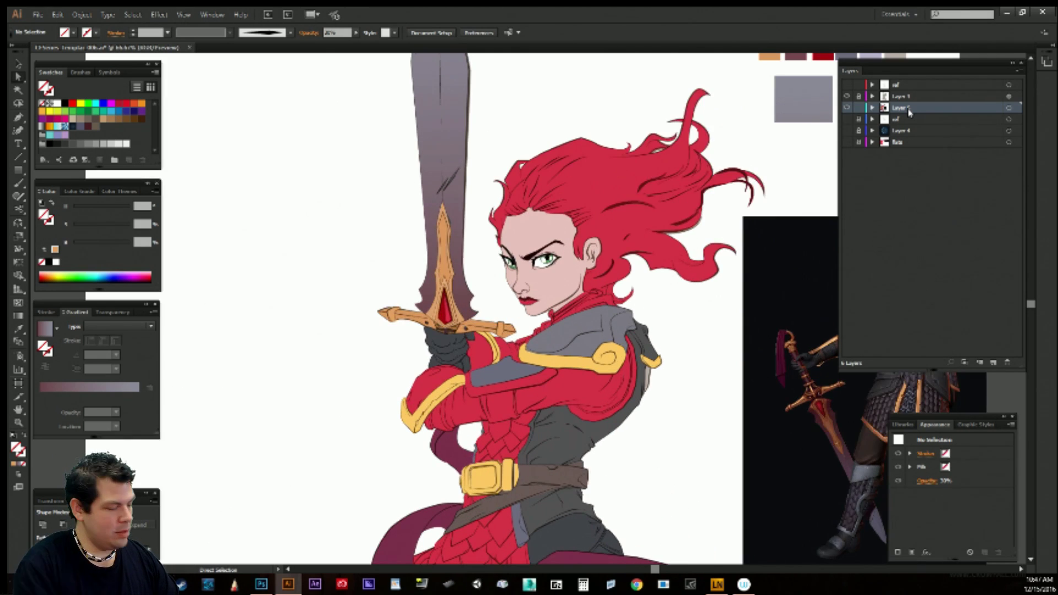
pyautogui.hotkey('ctrl', '-')
pyautogui.press('v')
pyautogui.moveTo(799, 206); pyautogui.dragTo(774, 195)
pyautogui.moveTo(705, 309); pyautogui.dragTo(719, 289)
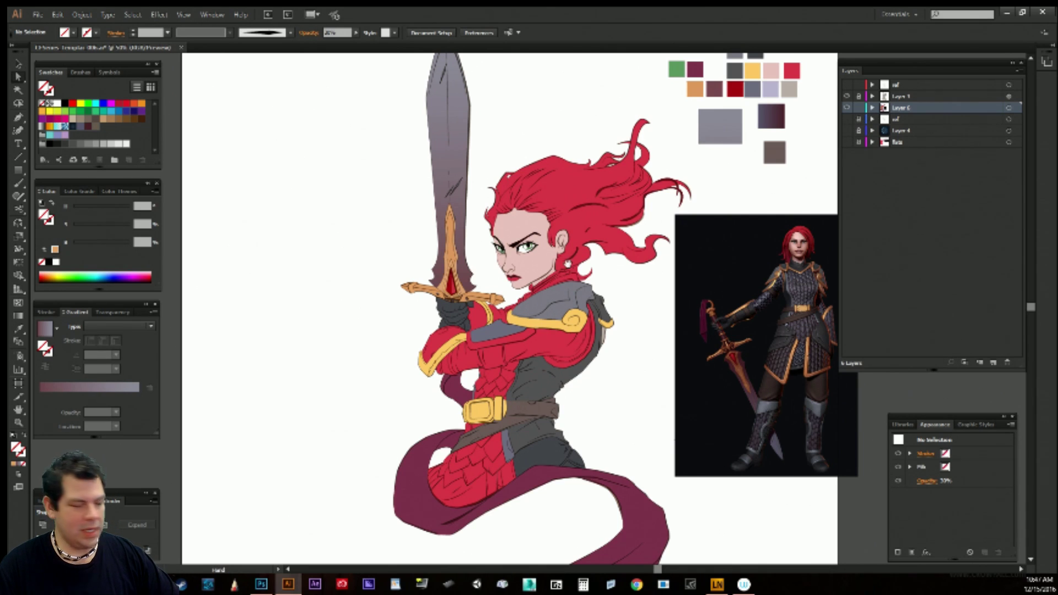
pyautogui.moveTo(569, 264); pyautogui.dragTo(533, 291)
pyautogui.press('v')
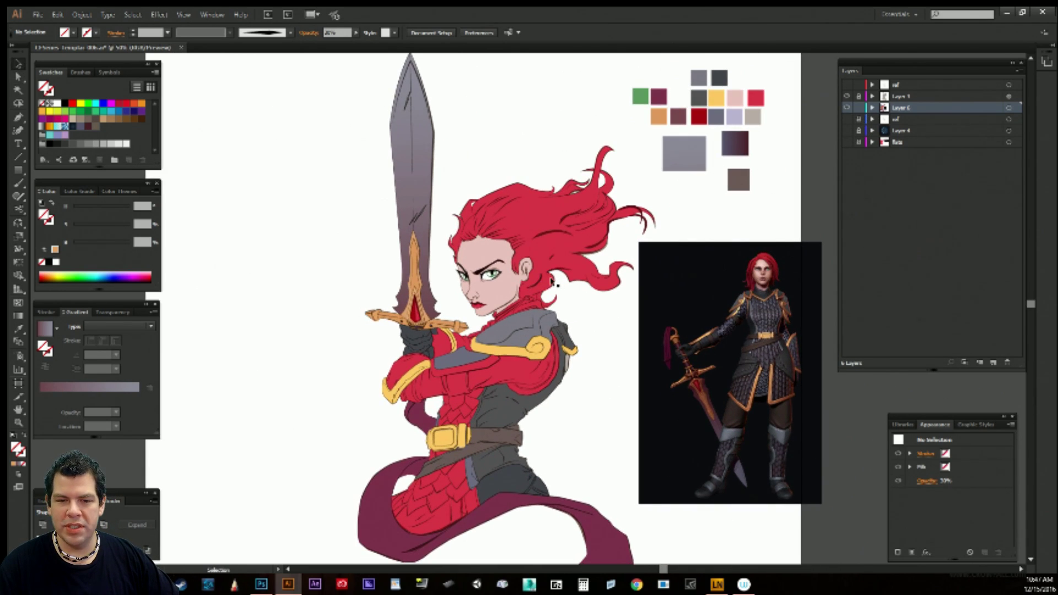
pyautogui.press('a')
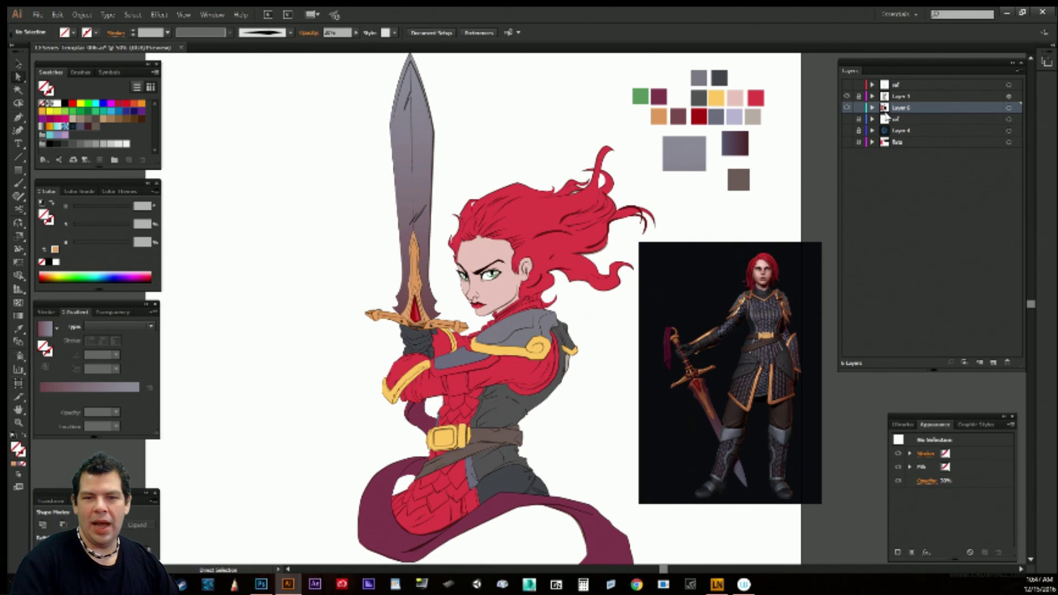
# Recolour the red strip along the lower edge of the grey forearm guard with the golden-yellow palette swatch.
pyautogui.hotkey('ctrl', '+')
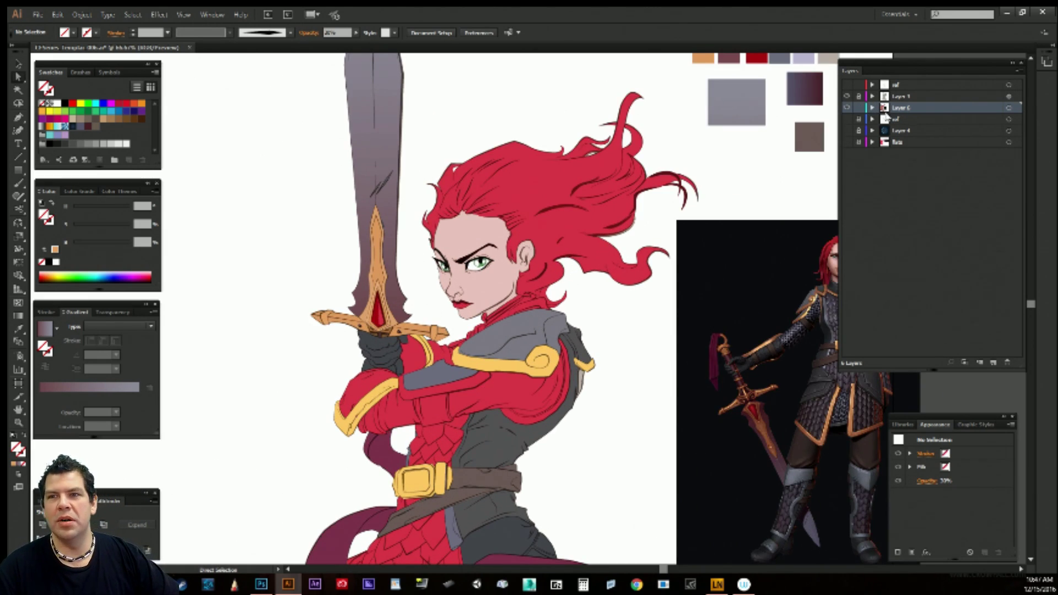
pyautogui.moveTo(712, 262); pyautogui.dragTo(698, 247)
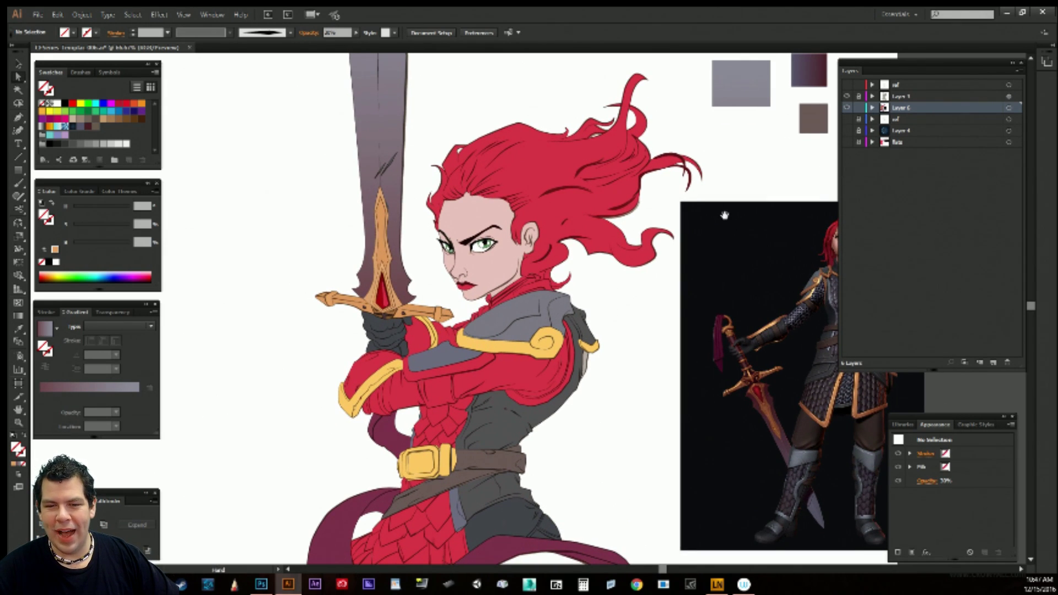
pyautogui.moveTo(723, 213); pyautogui.dragTo(712, 212)
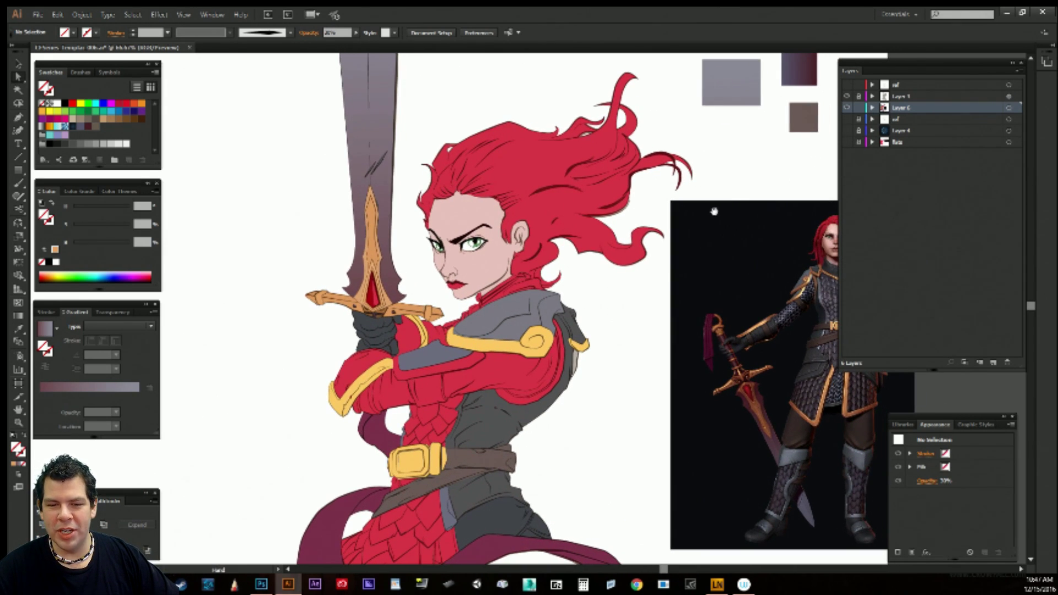
pyautogui.click(460, 359)
pyautogui.press('i')
pyautogui.moveTo(685, 217); pyautogui.dragTo(586, 326)
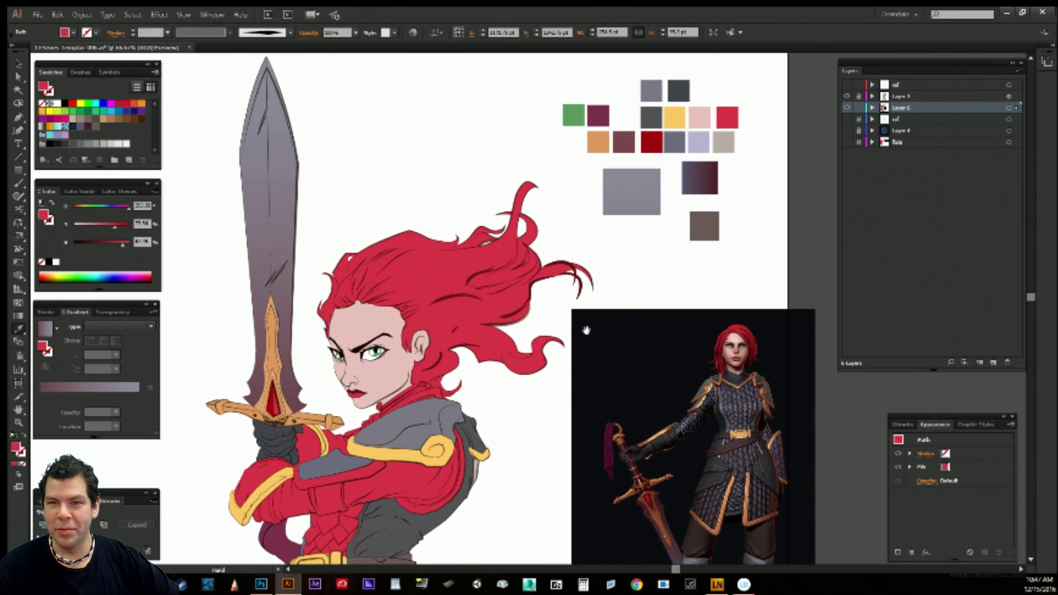
pyautogui.click(678, 112)
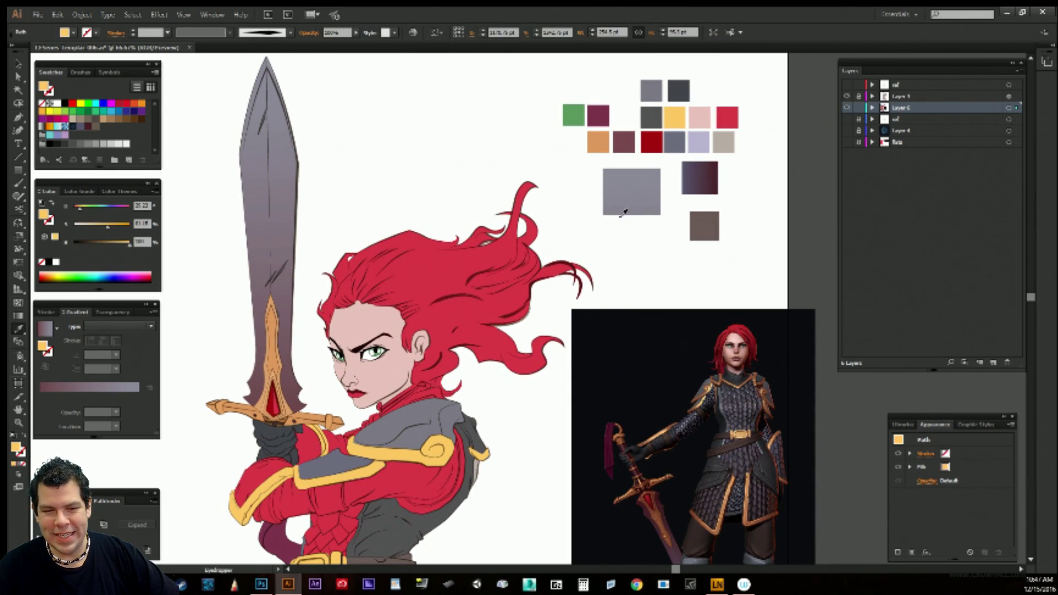
# Recolour the red collar edge above the grey shoulder plate with the golden-yellow palette swatch, leaving nothing selected.
pyautogui.moveTo(585, 263); pyautogui.dragTo(619, 201)
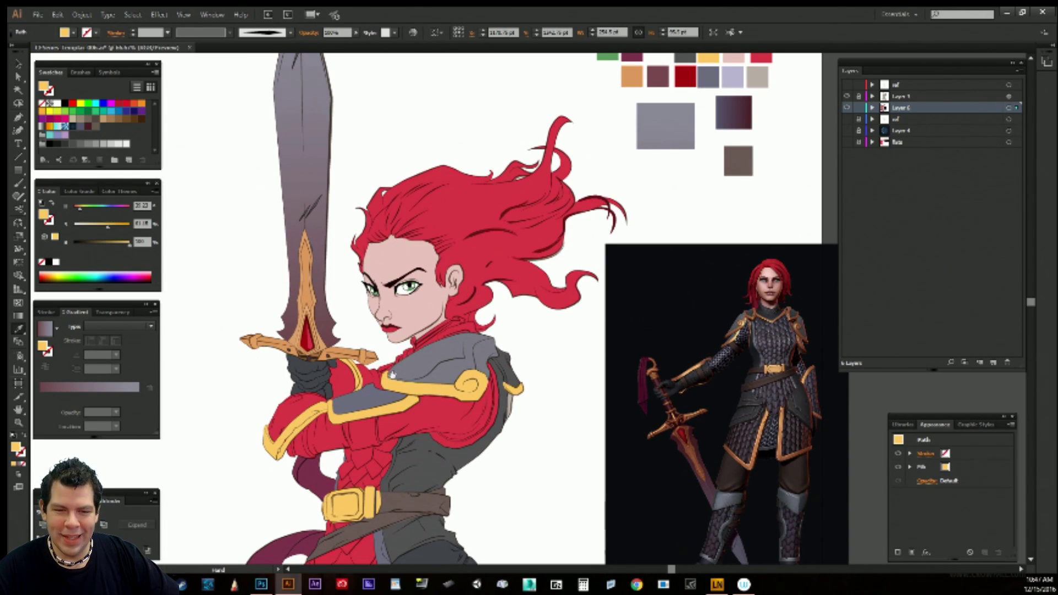
pyautogui.click(451, 332)
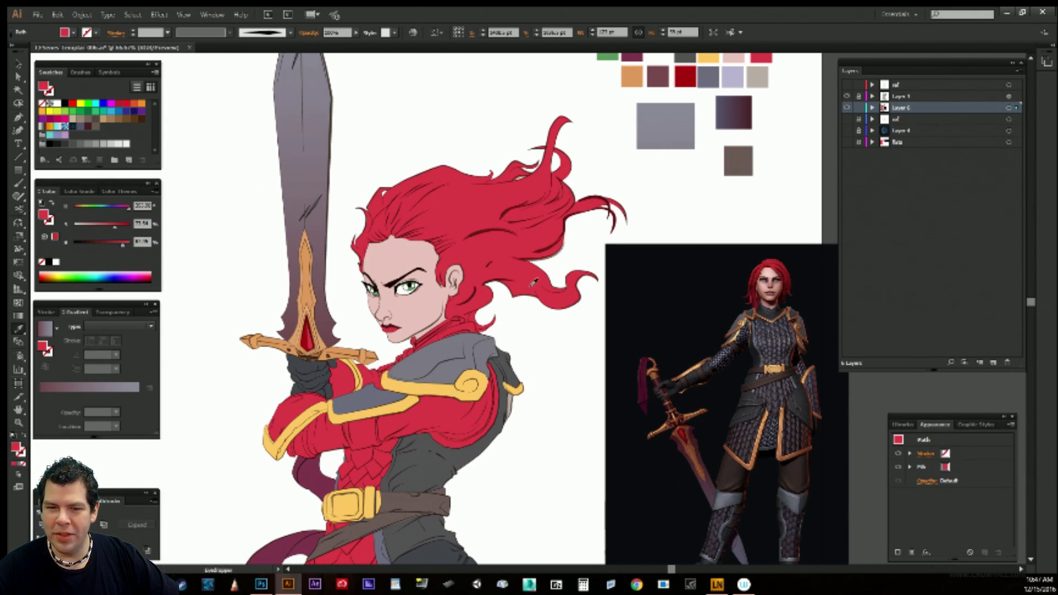
pyautogui.moveTo(547, 273); pyautogui.dragTo(489, 303)
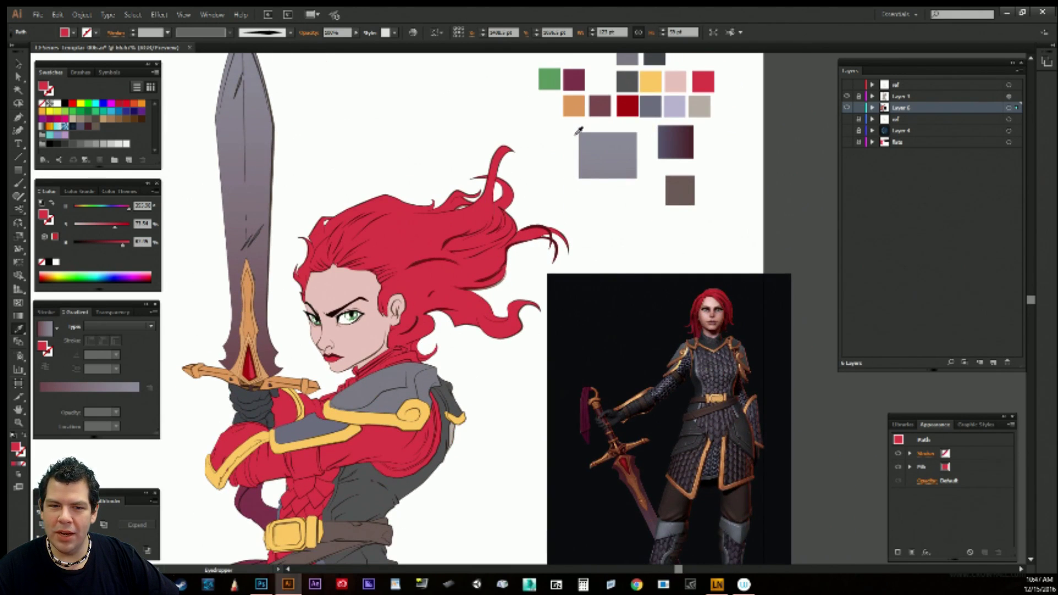
pyautogui.click(645, 82)
pyautogui.keyDown('ctrl'); pyautogui.click(488, 396); pyautogui.keyUp('ctrl')
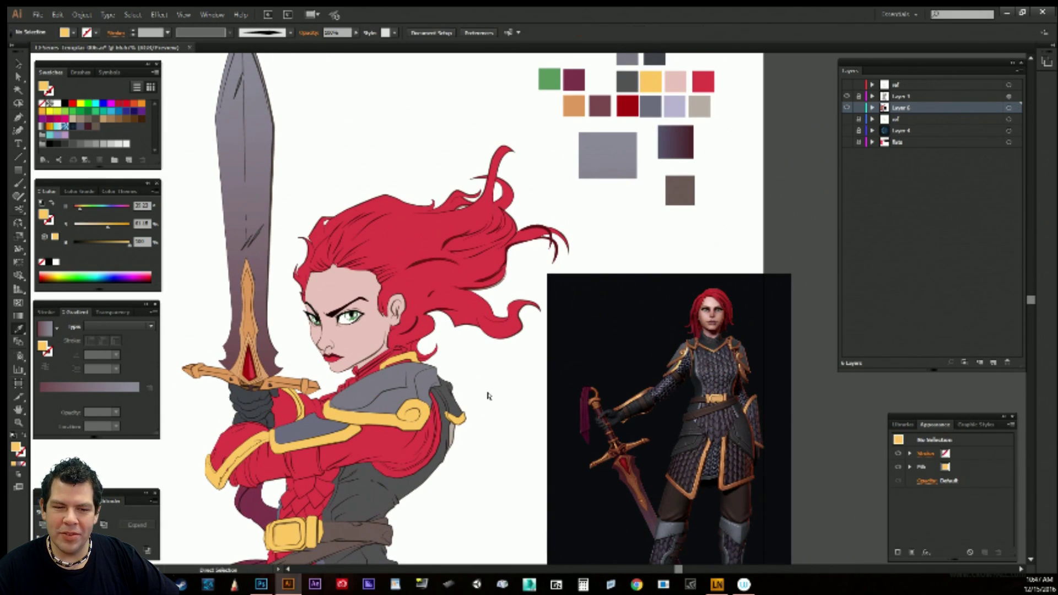
# Recolour the small red piece at the rear end of the golden collar edge with the dark grey palette swatch.
pyautogui.keyDown('ctrl'); pyautogui.click(408, 361); pyautogui.keyUp('ctrl')
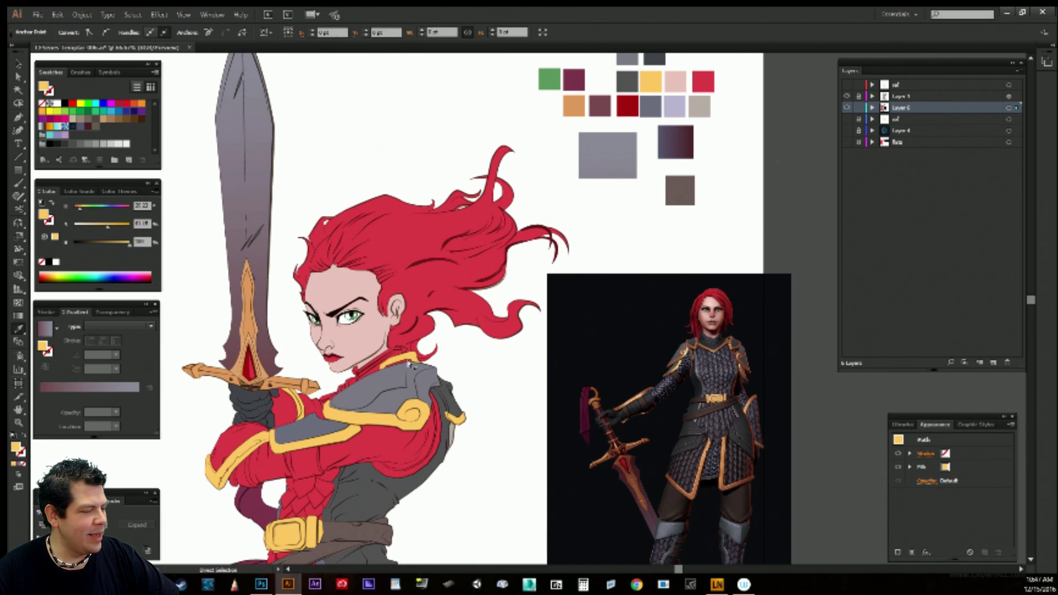
pyautogui.moveTo(466, 352); pyautogui.dragTo(458, 371)
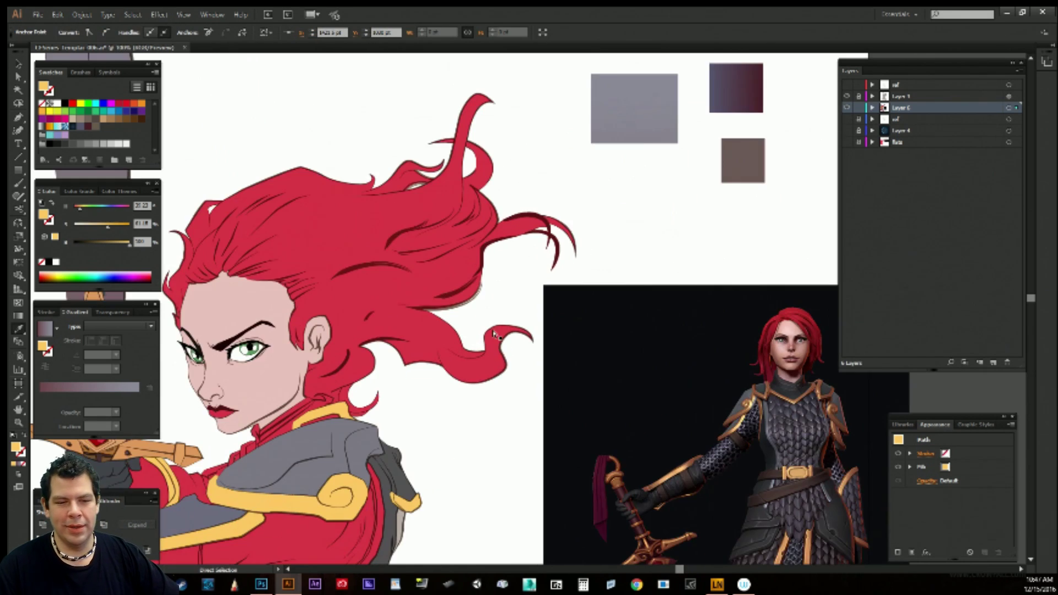
pyautogui.hotkey('ctrl', '=')
pyautogui.moveTo(445, 378); pyautogui.dragTo(463, 352)
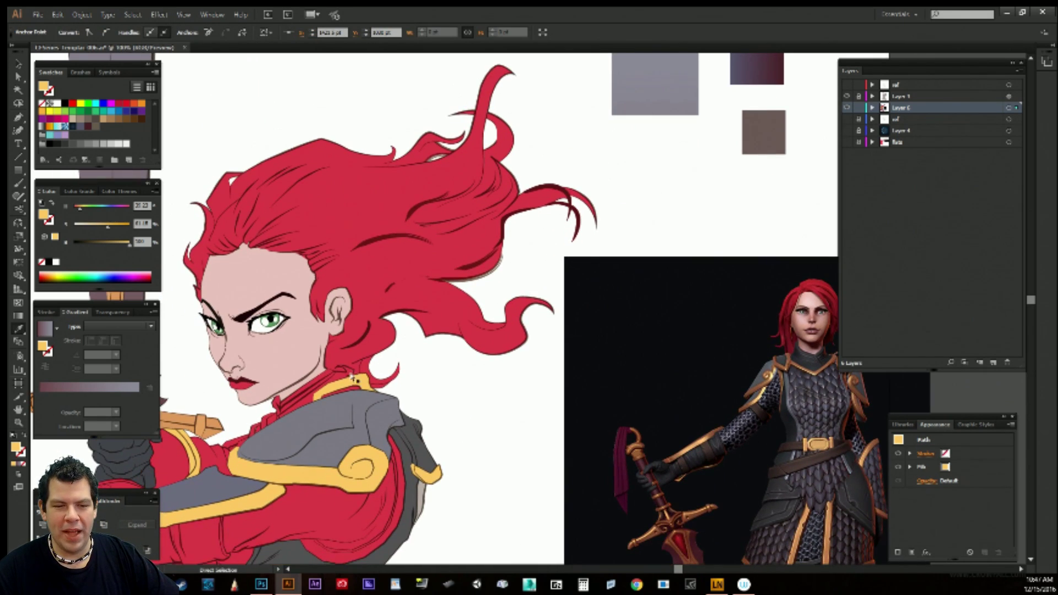
pyautogui.moveTo(387, 408); pyautogui.dragTo(300, 494)
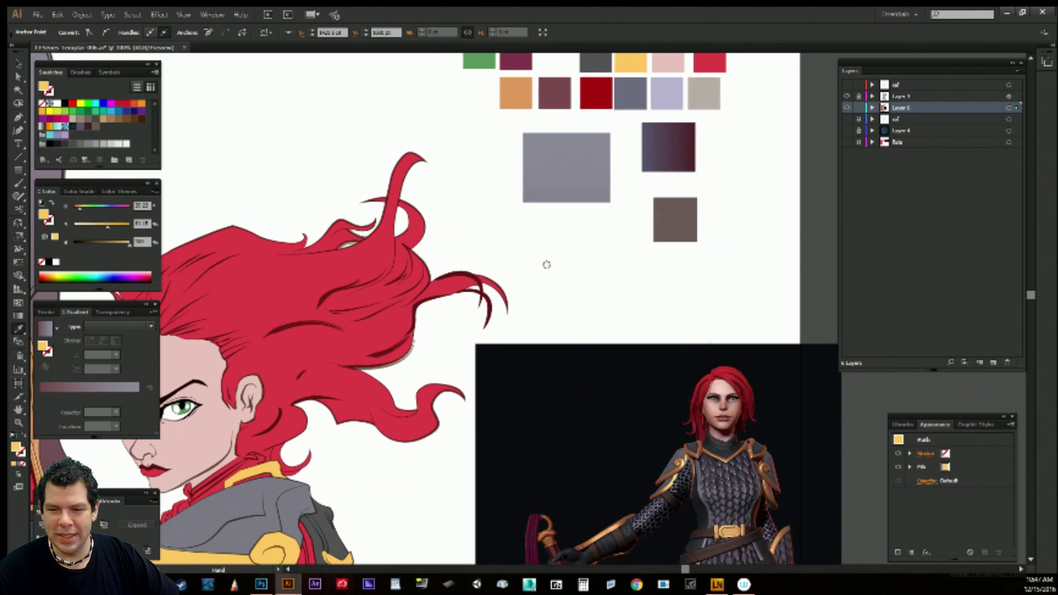
pyautogui.moveTo(545, 265); pyautogui.dragTo(539, 192)
pyautogui.click(398, 443)
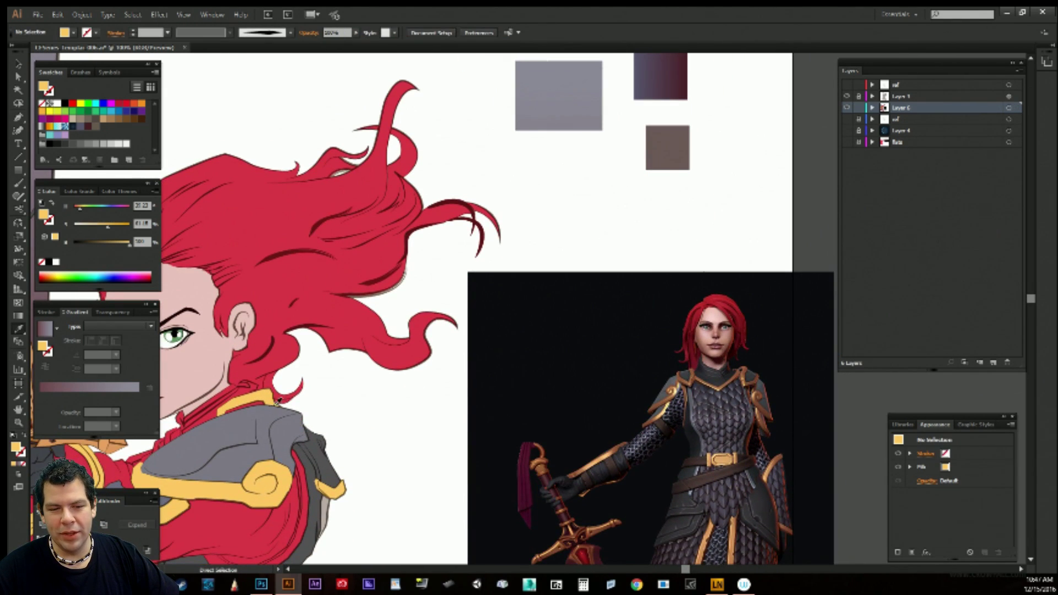
pyautogui.click(291, 396)
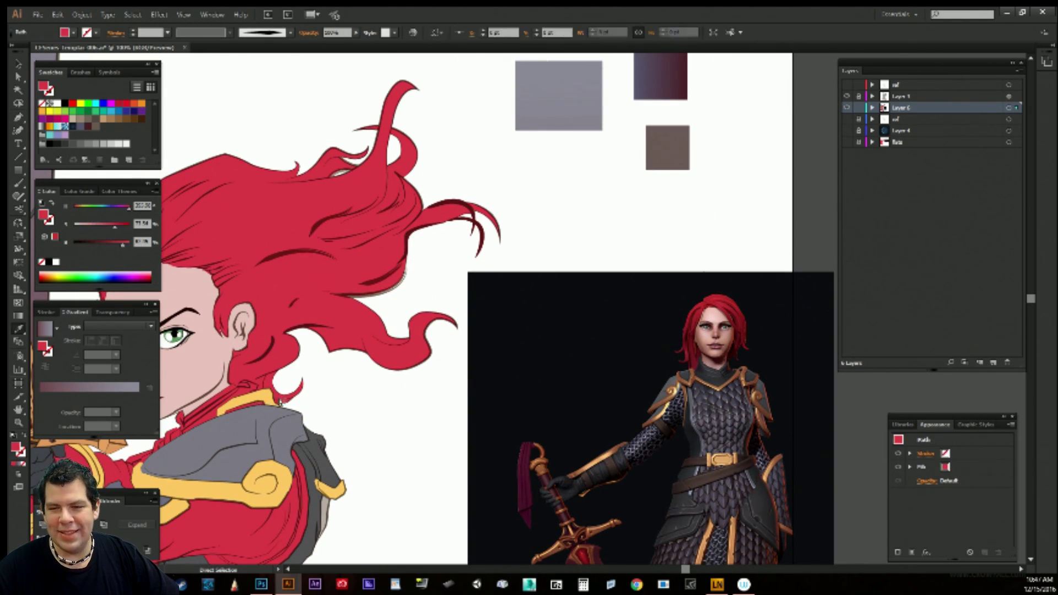
pyautogui.moveTo(418, 362); pyautogui.dragTo(380, 439)
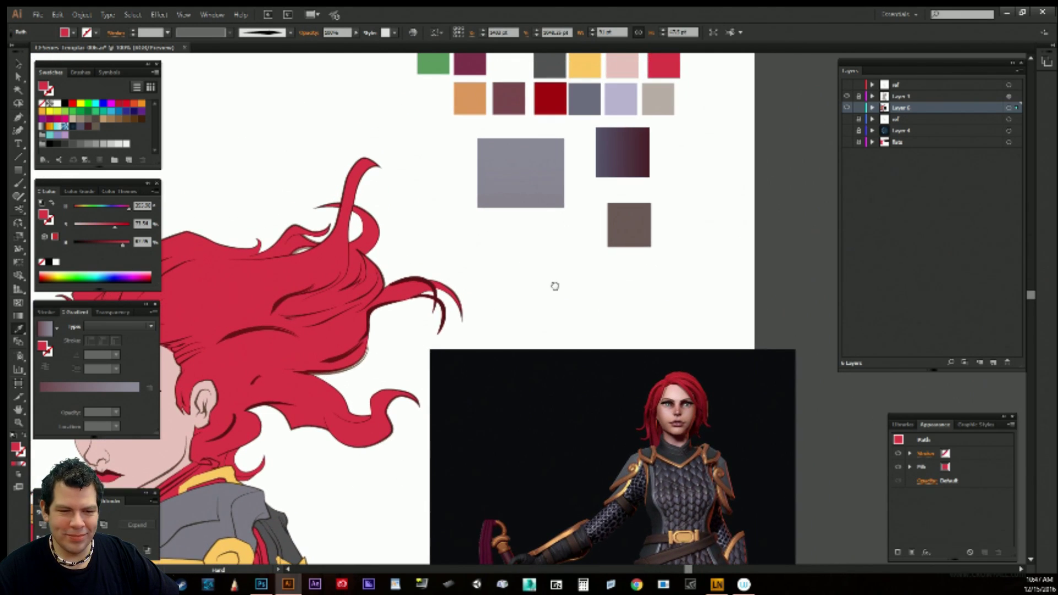
pyautogui.moveTo(553, 286); pyautogui.dragTo(516, 361)
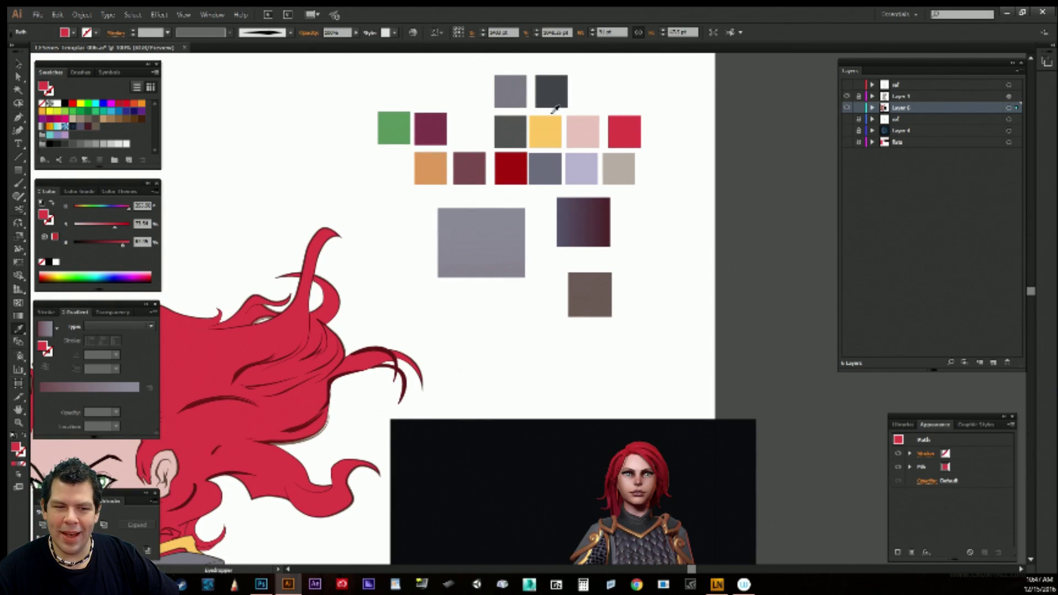
pyautogui.click(525, 122)
pyautogui.moveTo(459, 259); pyautogui.dragTo(619, 136)
pyautogui.moveTo(578, 231); pyautogui.dragTo(661, 191)
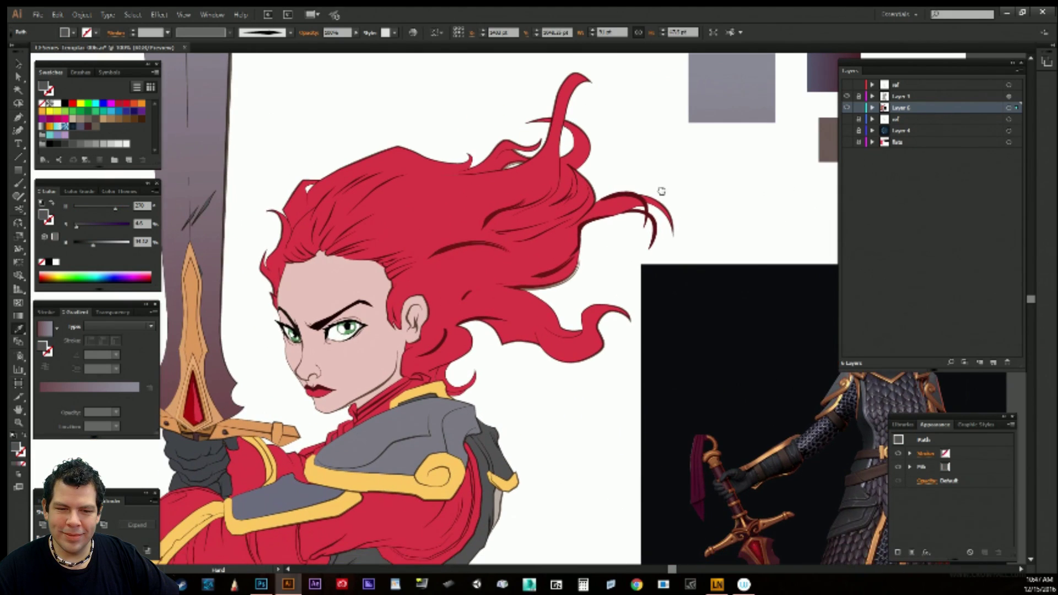
pyautogui.moveTo(554, 436); pyautogui.dragTo(507, 372)
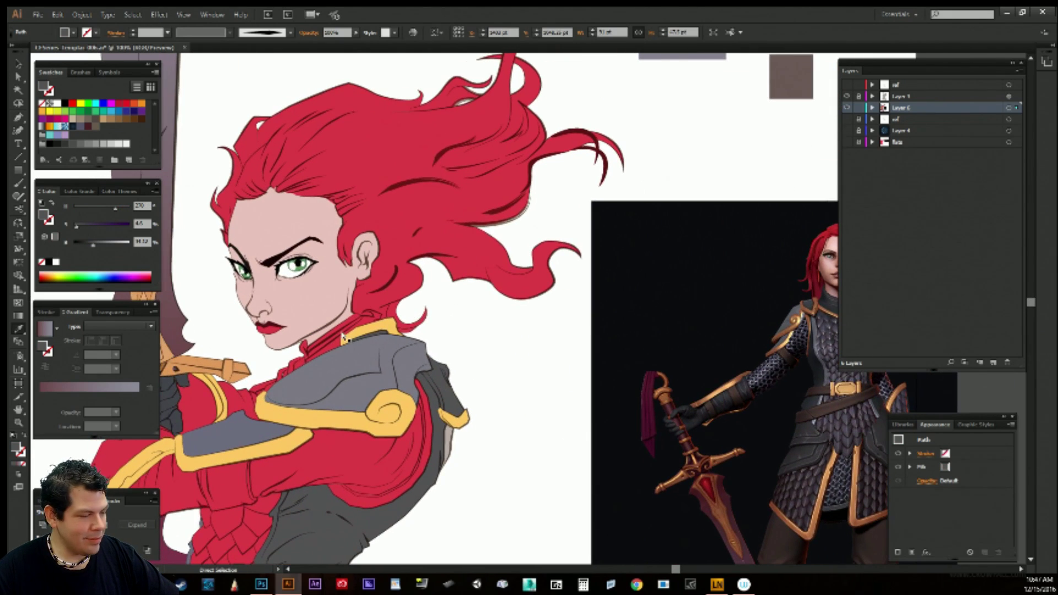
# Recolour the red neck collar shapes below the jaw with the charcoal palette swatch, leaving nothing selected.
pyautogui.click(337, 336)
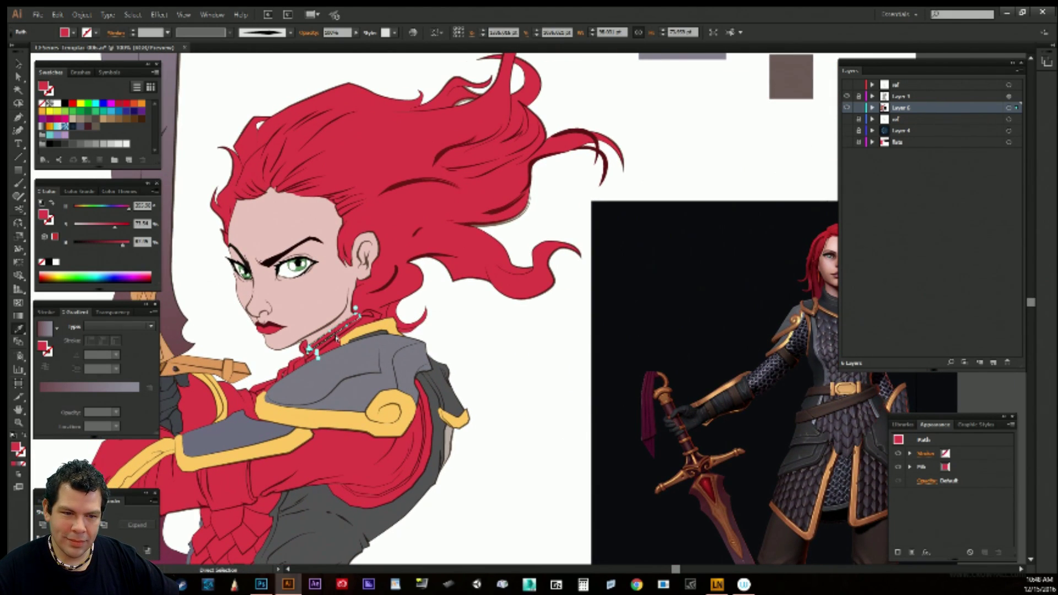
pyautogui.keyDown('ctrl'); pyautogui.keyDown('shift'); pyautogui.click(311, 351); pyautogui.keyUp('shift'); pyautogui.keyUp('ctrl')
pyautogui.moveTo(413, 305); pyautogui.dragTo(303, 455)
pyautogui.moveTo(621, 124); pyautogui.dragTo(652, 138)
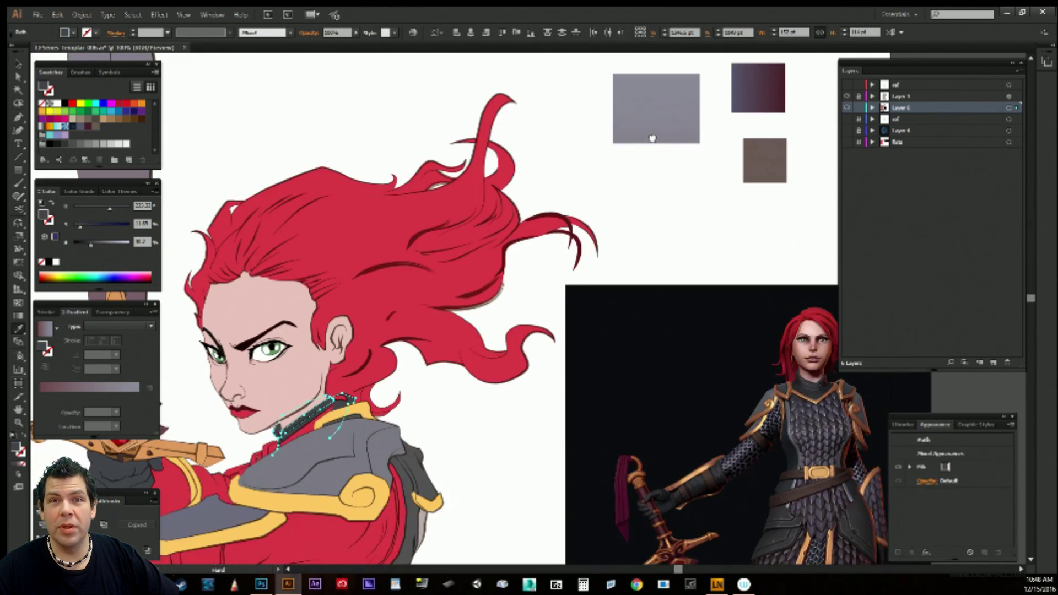
pyautogui.click(494, 457)
# Recolour the remaining red pieces at the front end of the neck collar with the charcoal palette swatch and deselect them.
pyautogui.press('i')
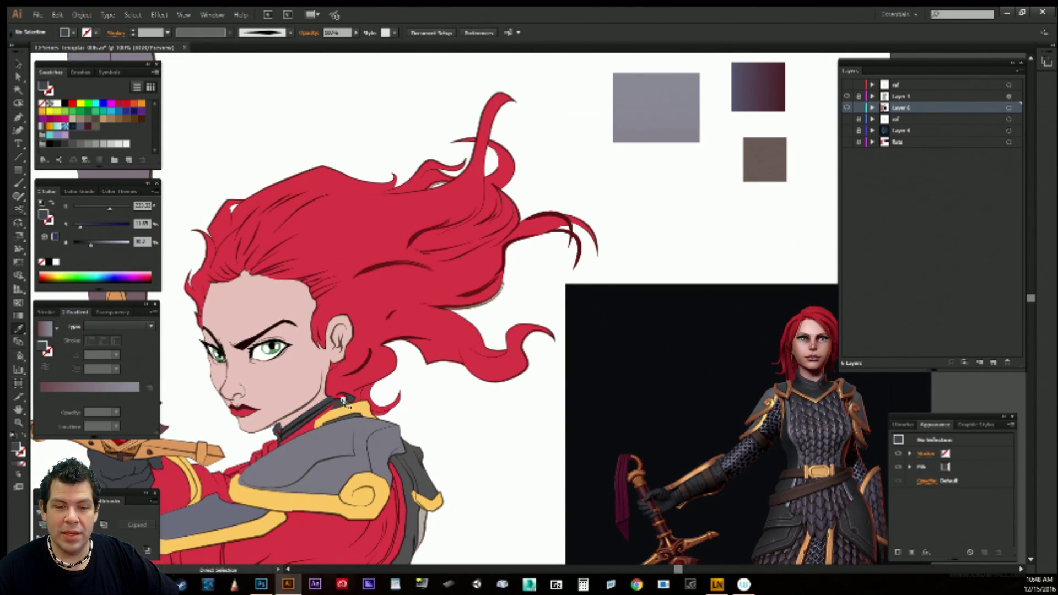
pyautogui.click(346, 404)
pyautogui.press('a')
pyautogui.keyDown('ctrl'); pyautogui.click(306, 433); pyautogui.keyUp('ctrl')
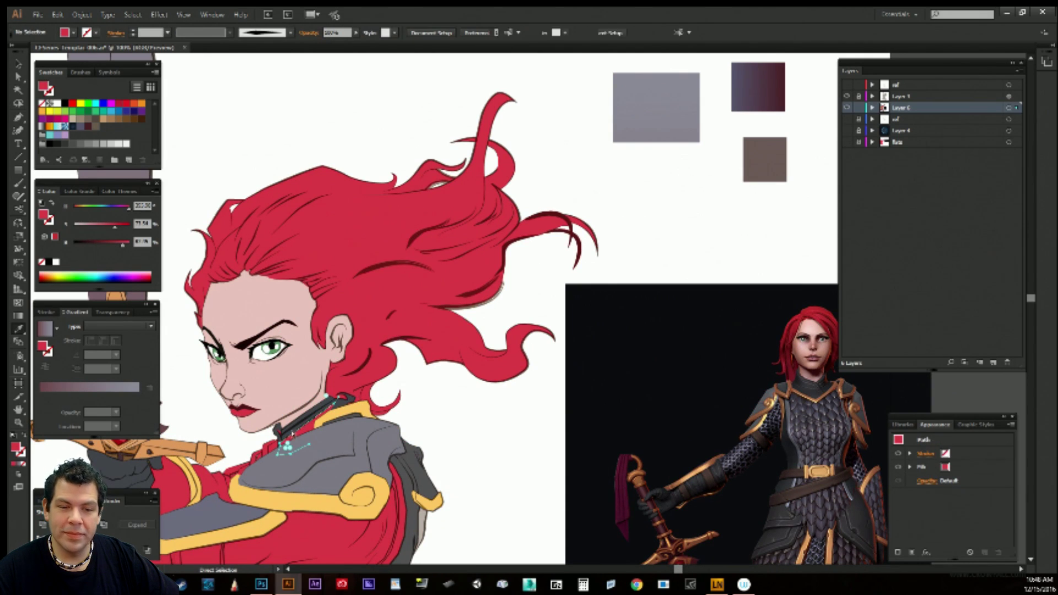
pyautogui.keyDown('ctrl'); pyautogui.keyDown('shift'); pyautogui.click(285, 435); pyautogui.keyUp('shift'); pyautogui.keyUp('ctrl')
pyautogui.moveTo(533, 375); pyautogui.dragTo(424, 527)
pyautogui.click(613, 108)
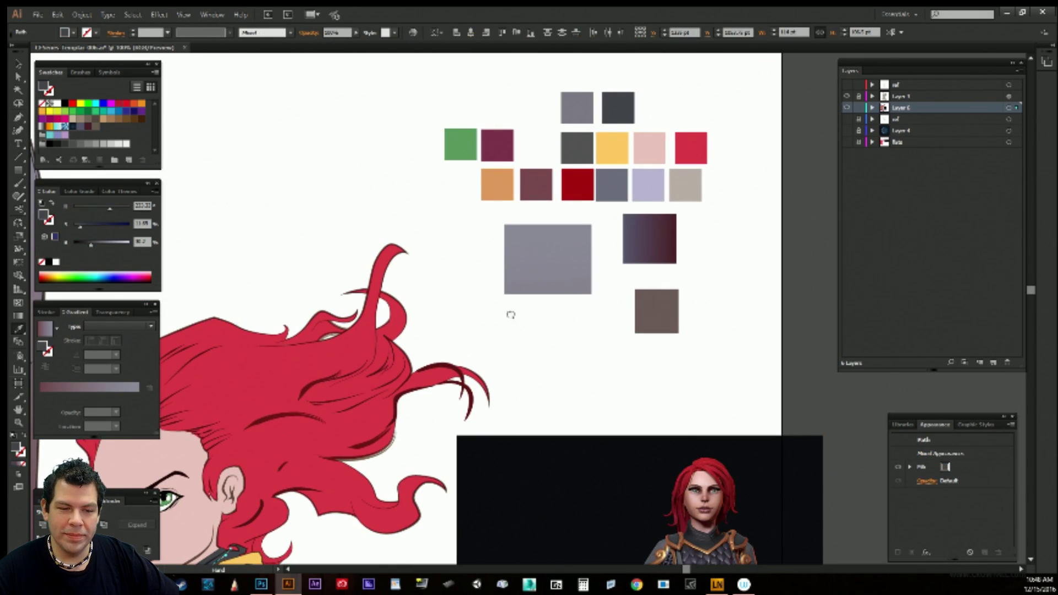
pyautogui.moveTo(511, 314); pyautogui.dragTo(590, 178)
pyautogui.keyDown('ctrl'); pyautogui.click(483, 480); pyautogui.keyUp('ctrl')
pyautogui.moveTo(410, 486); pyautogui.dragTo(507, 418)
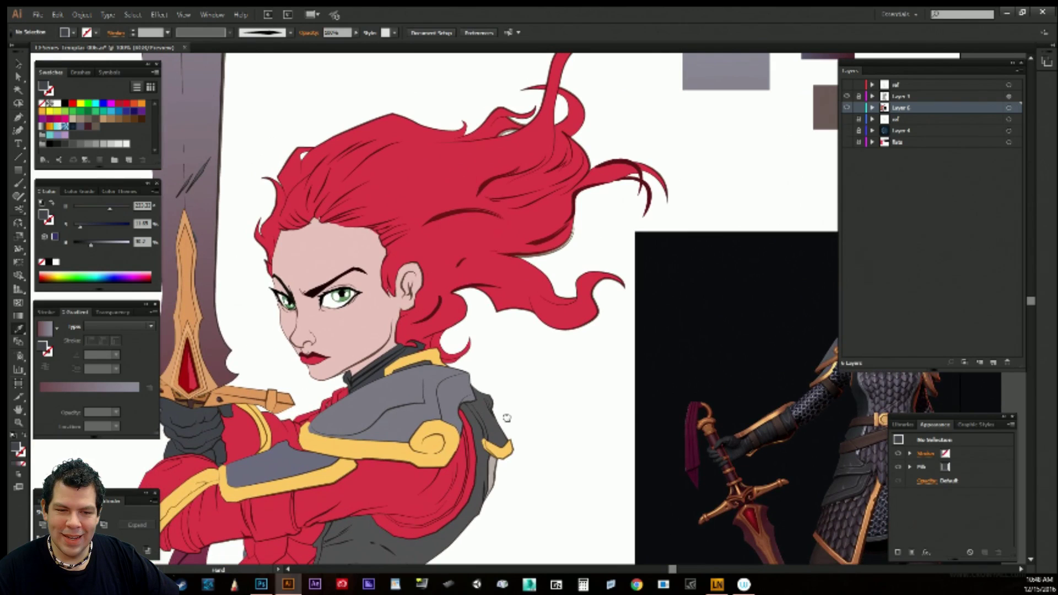
# Recolour the red shape just below the front of the neck collar with the dark grey palette swatch and deselect it.
pyautogui.keyDown('ctrl'); pyautogui.click(342, 396); pyautogui.keyUp('ctrl')
pyautogui.moveTo(522, 323); pyautogui.dragTo(409, 497)
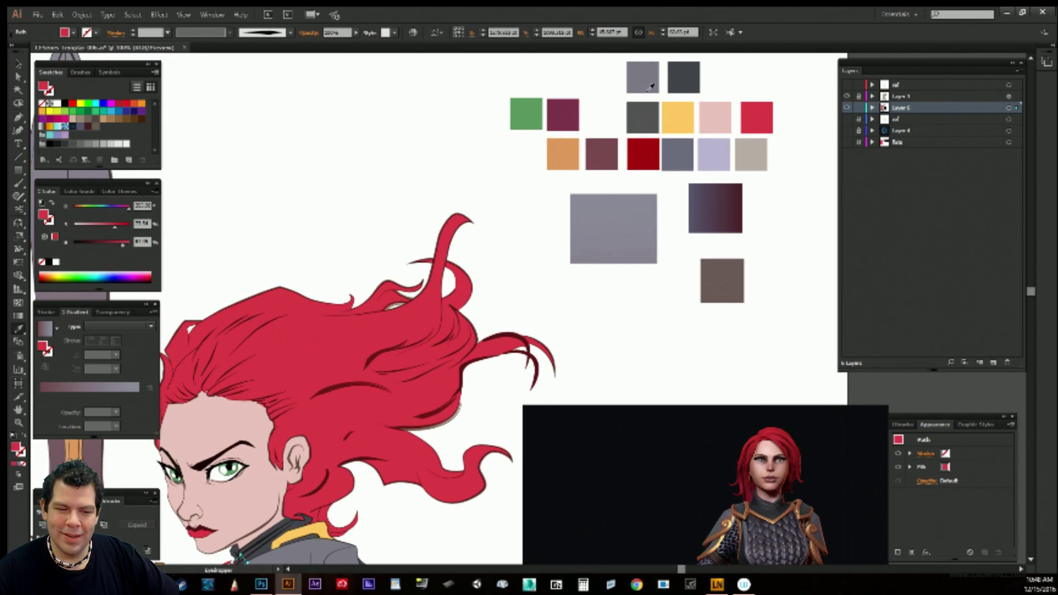
pyautogui.click(641, 128)
pyautogui.moveTo(476, 371); pyautogui.dragTo(574, 208)
pyautogui.keyDown('ctrl'); pyautogui.click(500, 454); pyautogui.keyUp('ctrl')
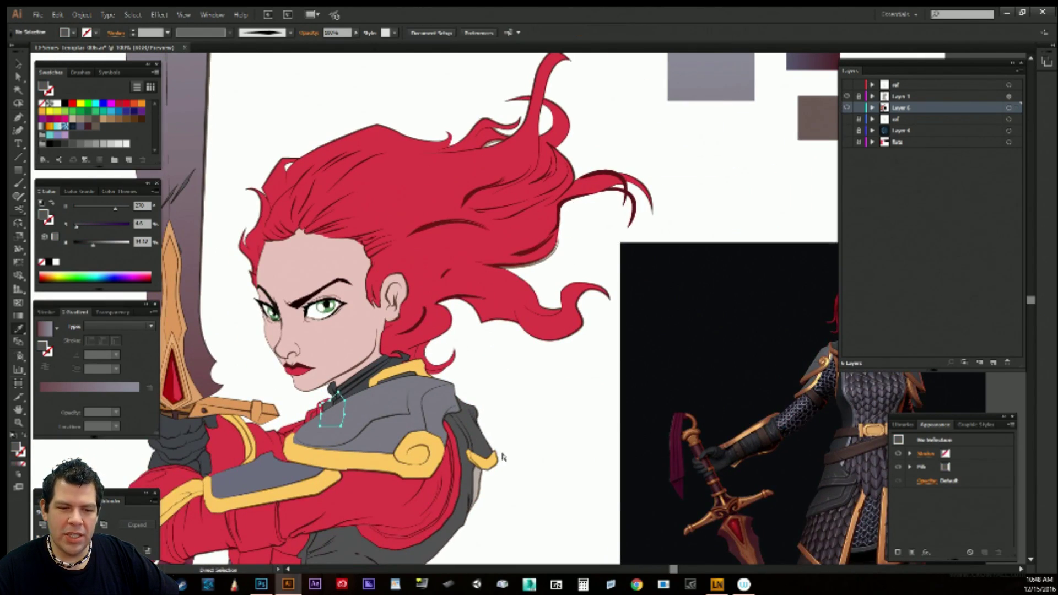
# Recolour the two small red strips at the front of the shoulder plate, below the collar, with the golden-yellow palette swatch.
pyautogui.keyDown('ctrl'); pyautogui.click(324, 411); pyautogui.keyUp('ctrl')
pyautogui.moveTo(702, 108); pyautogui.dragTo(548, 309)
pyautogui.click(640, 112)
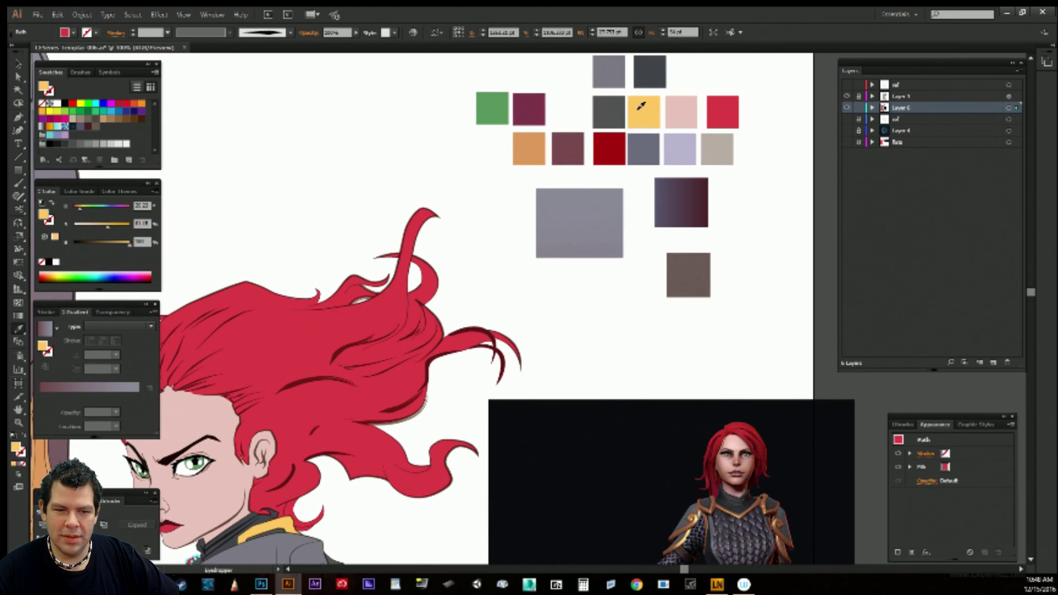
pyautogui.moveTo(500, 409); pyautogui.dragTo(674, 170)
pyautogui.keyDown('ctrl'); pyautogui.click(593, 409); pyautogui.keyUp('ctrl')
pyautogui.keyDown('ctrl'); pyautogui.click(333, 382); pyautogui.keyUp('ctrl')
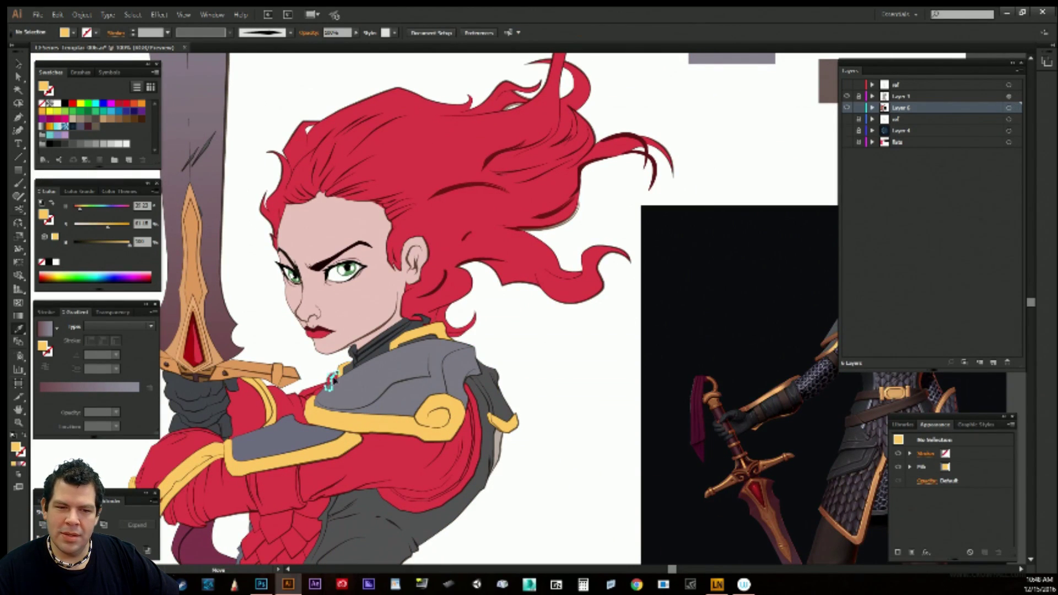
pyautogui.moveTo(506, 301); pyautogui.dragTo(385, 459)
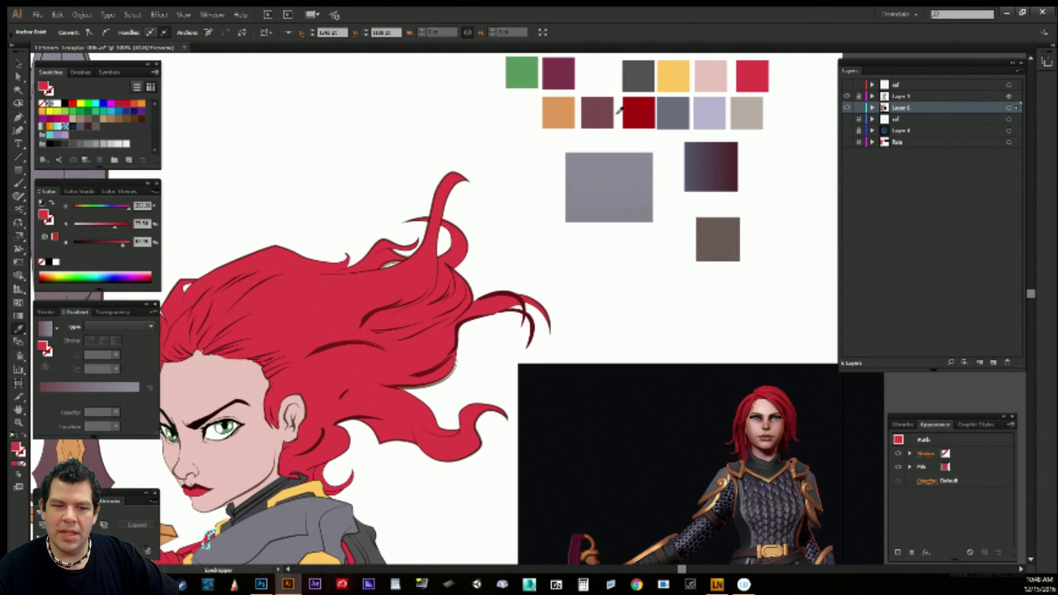
pyautogui.click(664, 67)
pyautogui.moveTo(522, 309); pyautogui.dragTo(625, 168)
pyautogui.keyDown('ctrl'); pyautogui.click(608, 375); pyautogui.keyUp('ctrl')
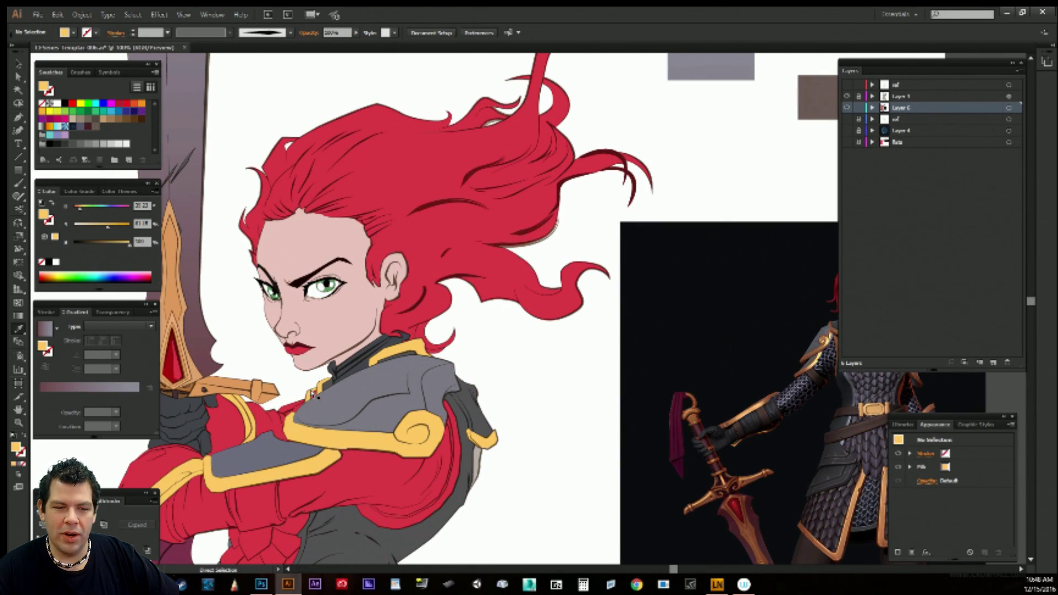
# Recolour the small red gap between the front gold trim and the shoulder plate with the dark grey swatch, leaving nothing selected.
pyautogui.keyDown('ctrl'); pyautogui.click(314, 395); pyautogui.keyUp('ctrl')
pyautogui.moveTo(567, 314); pyautogui.dragTo(454, 472)
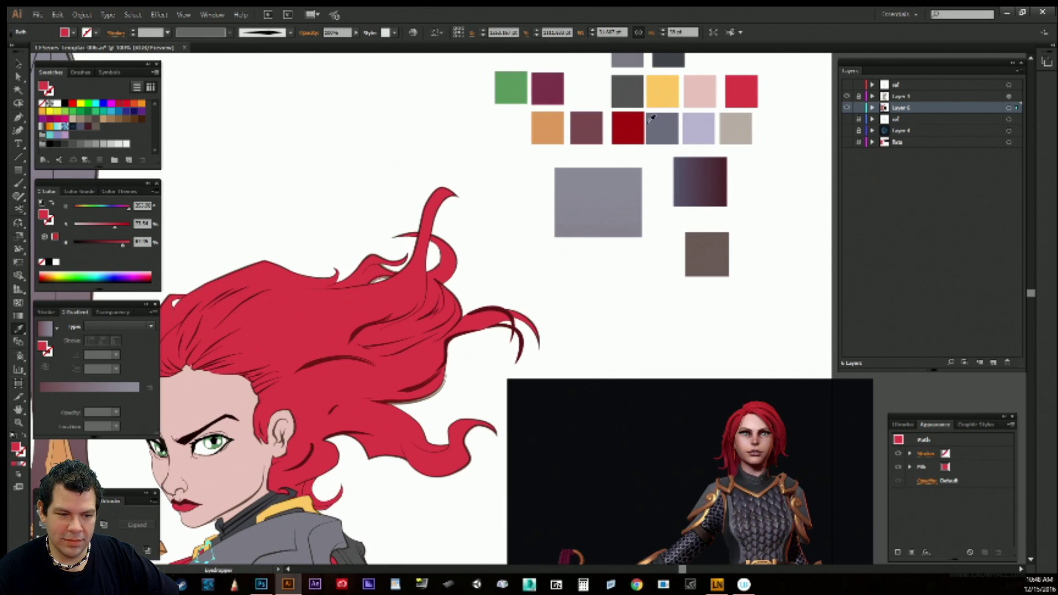
pyautogui.click(638, 94)
pyautogui.moveTo(569, 264); pyautogui.dragTo(596, 194)
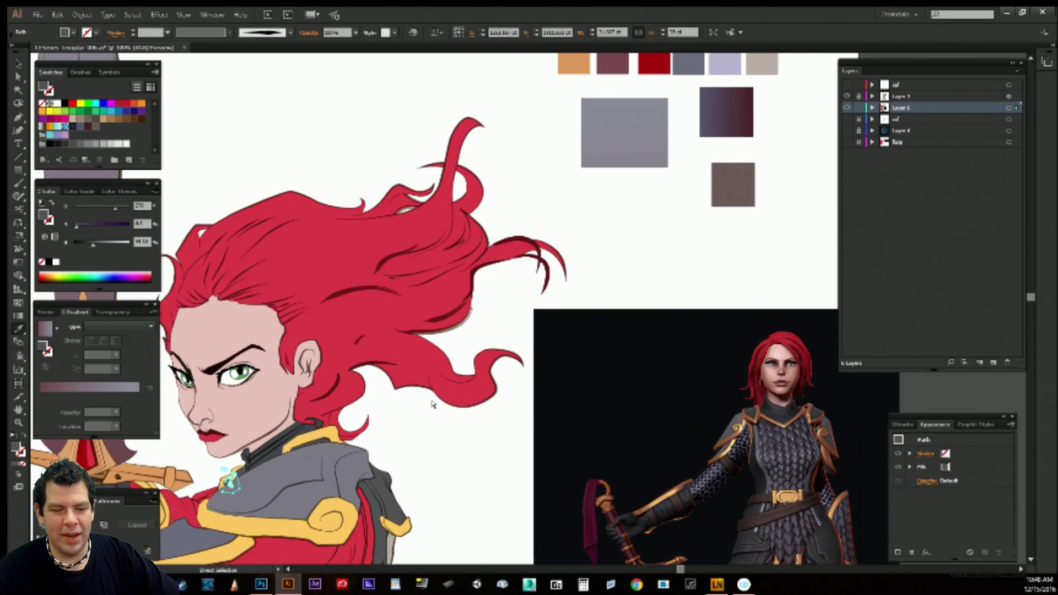
pyautogui.keyDown('ctrl'); pyautogui.click(439, 492); pyautogui.keyUp('ctrl')
pyautogui.click(227, 489)
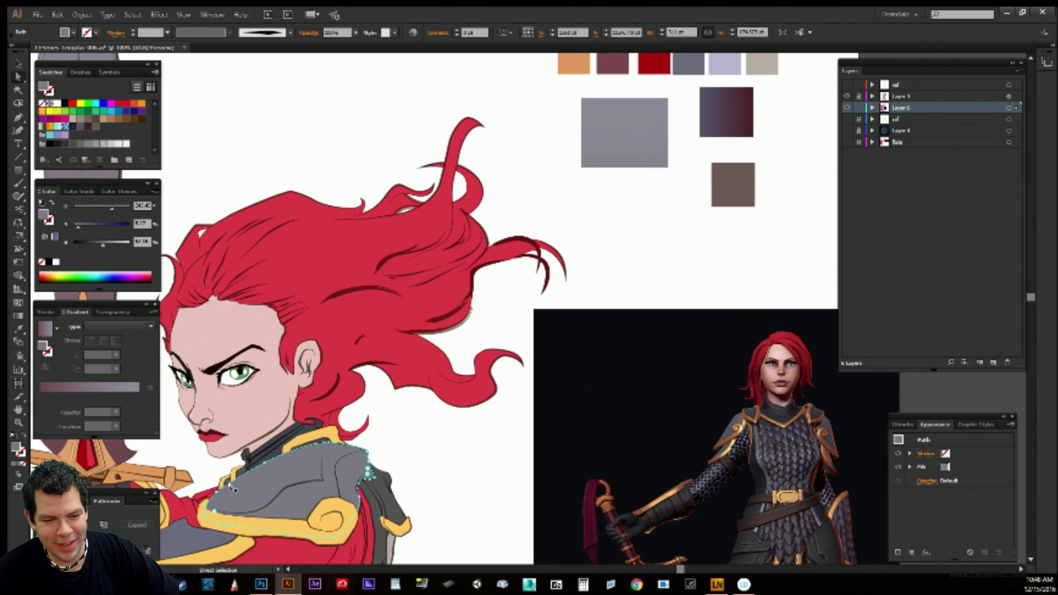
pyautogui.click(228, 484)
pyautogui.click(229, 485)
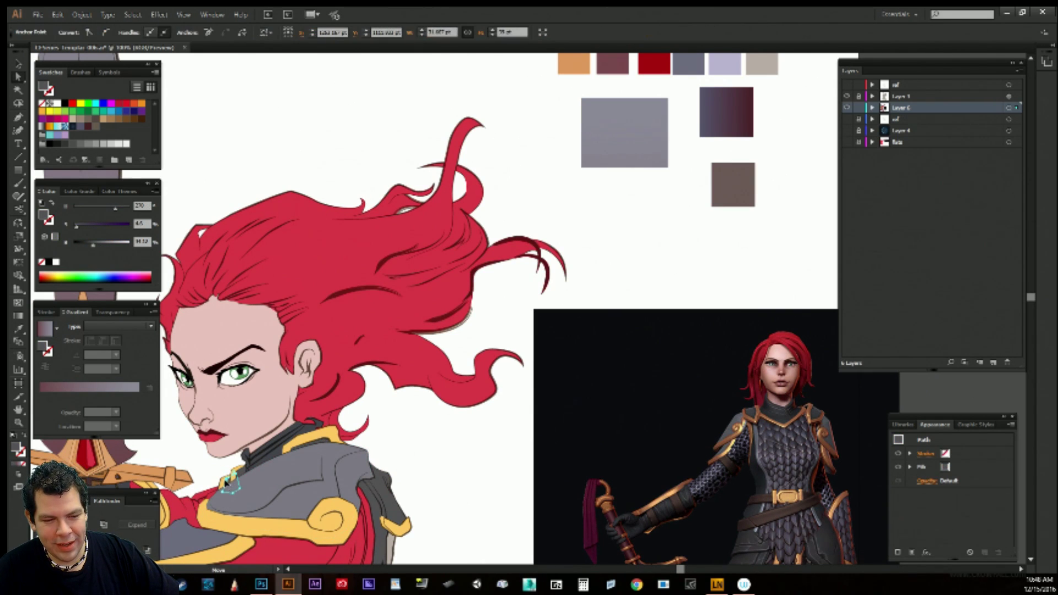
pyautogui.hotkey('ctrl', 'shift', 'a')
# Recolour the curved red armhole rim behind the upper arm with the golden-yellow palette swatch and deselect it.
pyautogui.moveTo(319, 482); pyautogui.dragTo(477, 368)
pyautogui.moveTo(509, 467); pyautogui.dragTo(477, 405)
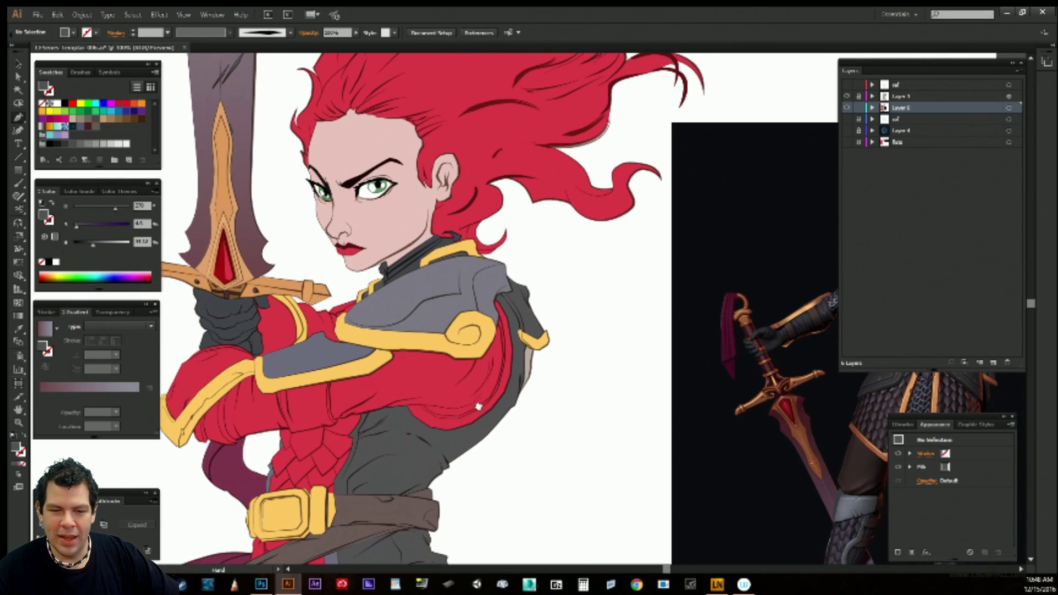
pyautogui.click(455, 420)
pyautogui.moveTo(620, 417); pyautogui.dragTo(514, 425)
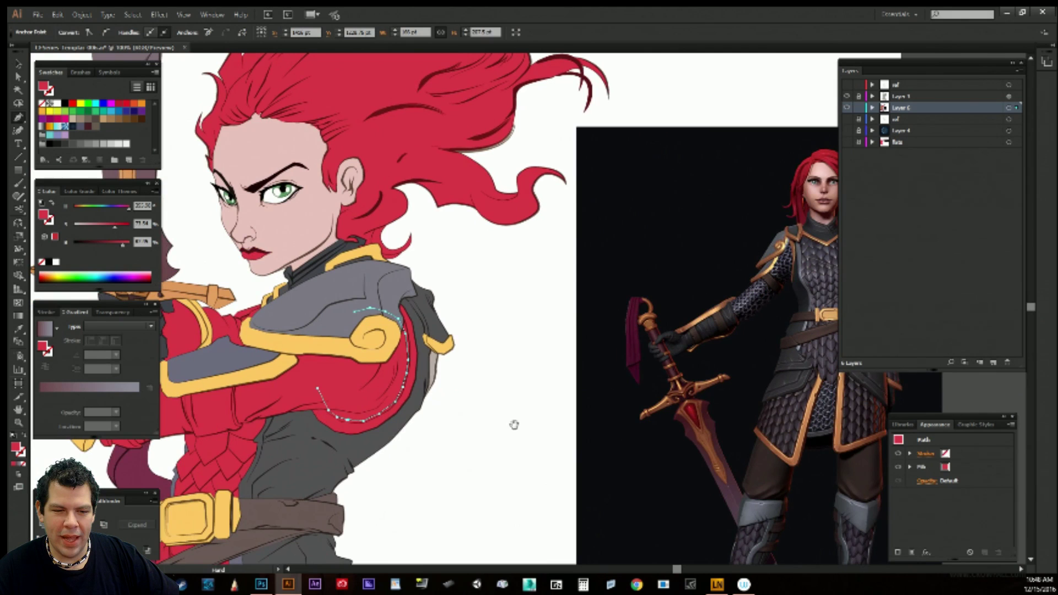
pyautogui.keyDown('ctrl'); pyautogui.click(347, 424); pyautogui.keyUp('ctrl')
pyautogui.keyDown('ctrl'); pyautogui.keyDown('shift'); pyautogui.click(346, 428); pyautogui.keyUp('shift'); pyautogui.keyUp('ctrl')
pyautogui.keyDown('ctrl'); pyautogui.keyDown('shift'); pyautogui.click(348, 421); pyautogui.keyUp('shift'); pyautogui.keyUp('ctrl')
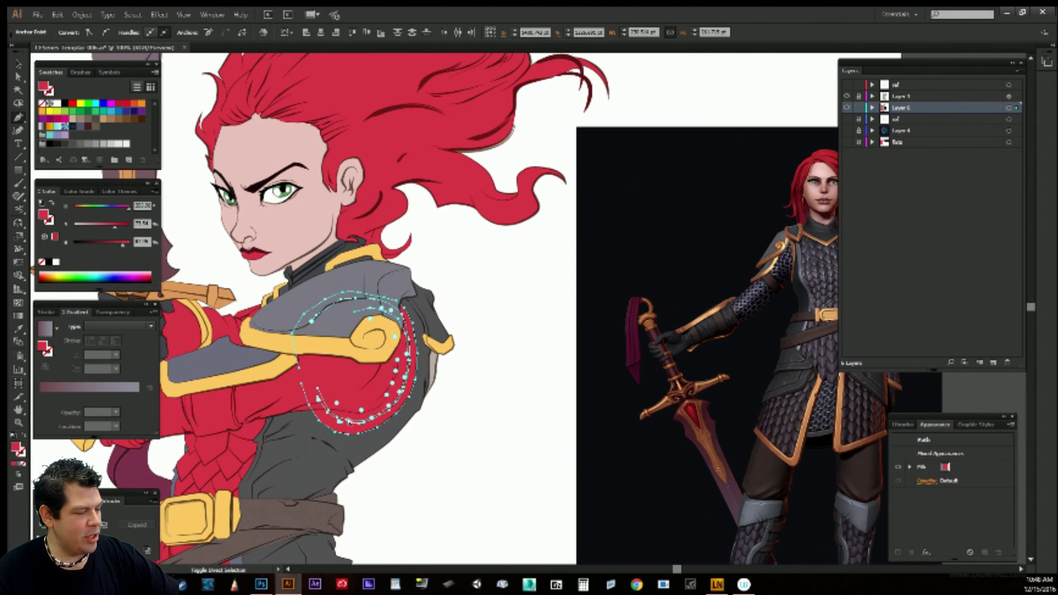
pyautogui.press('i')
pyautogui.moveTo(541, 179); pyautogui.dragTo(491, 409)
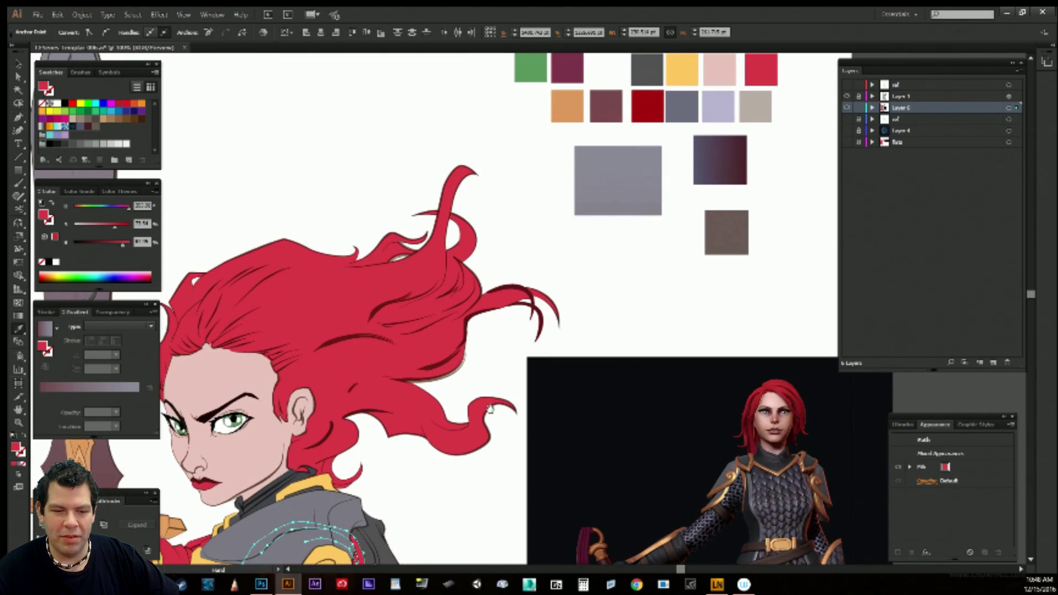
pyautogui.click(677, 64)
pyautogui.moveTo(507, 536); pyautogui.dragTo(569, 333)
pyautogui.keyDown('ctrl'); pyautogui.click(477, 399); pyautogui.keyUp('ctrl')
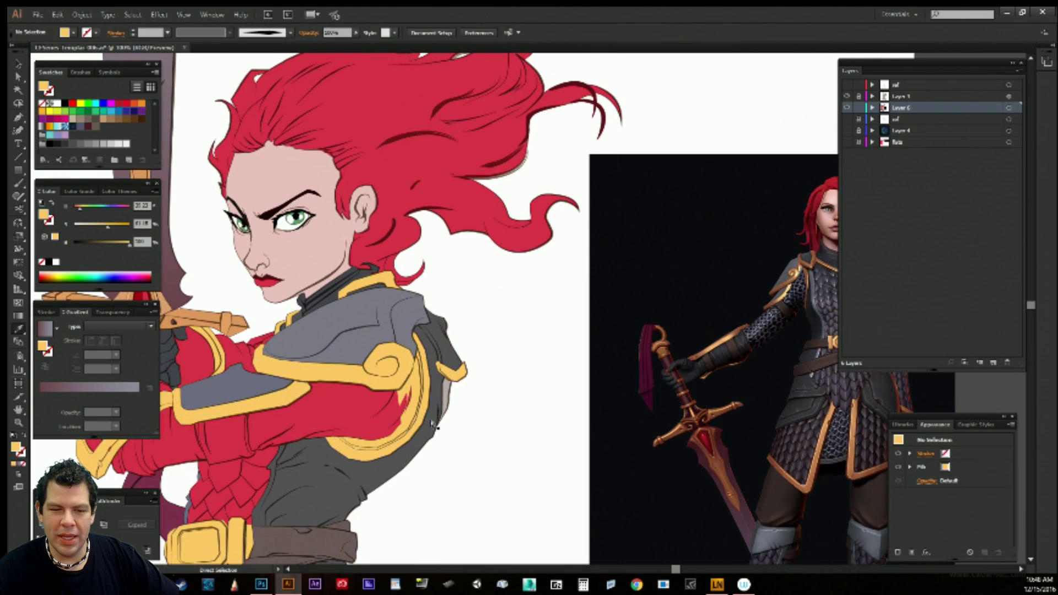
# Recolour the inner shapes of the armhole, inside its golden rim, with the light warm-grey palette swatch.
pyautogui.keyDown('ctrl'); pyautogui.click(406, 400); pyautogui.keyUp('ctrl')
pyautogui.moveTo(576, 392); pyautogui.dragTo(675, 418)
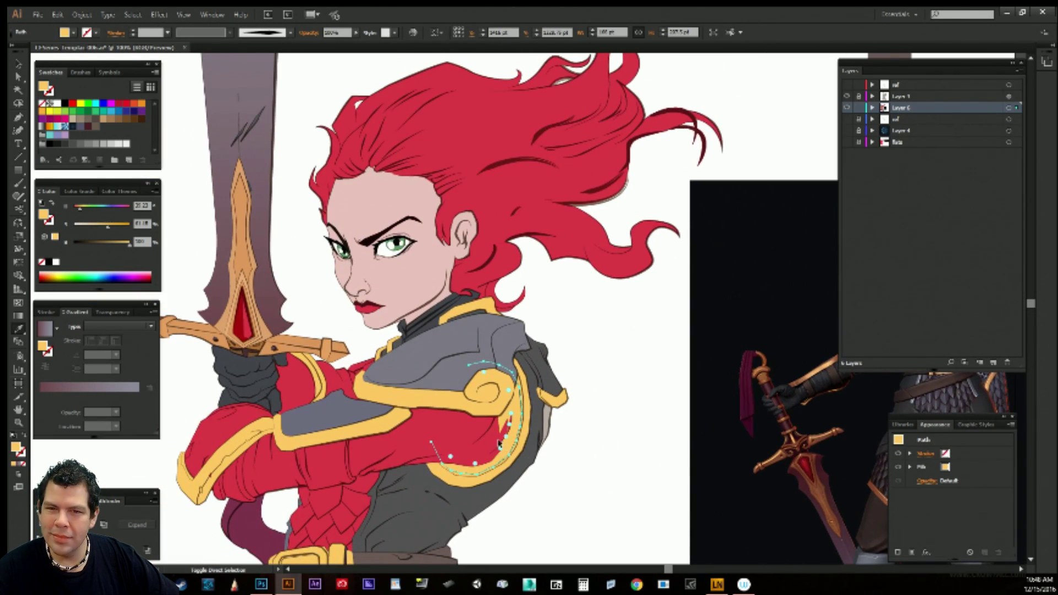
pyautogui.keyDown('ctrl'); pyautogui.keyDown('shift'); pyautogui.click(498, 442); pyautogui.keyUp('shift'); pyautogui.keyUp('ctrl')
pyautogui.moveTo(603, 329); pyautogui.dragTo(495, 520)
pyautogui.click(656, 213)
pyautogui.moveTo(576, 322); pyautogui.dragTo(500, 388)
pyautogui.click(755, 162)
pyautogui.moveTo(617, 283); pyautogui.dragTo(591, 138)
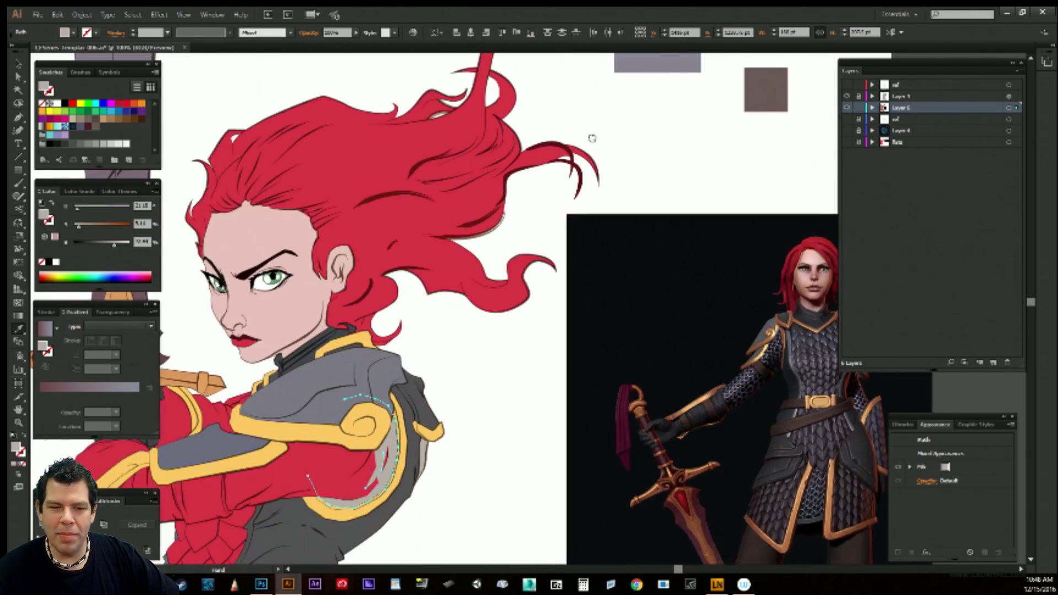
pyautogui.moveTo(507, 150); pyautogui.dragTo(544, 139)
pyautogui.moveTo(469, 467); pyautogui.dragTo(560, 342)
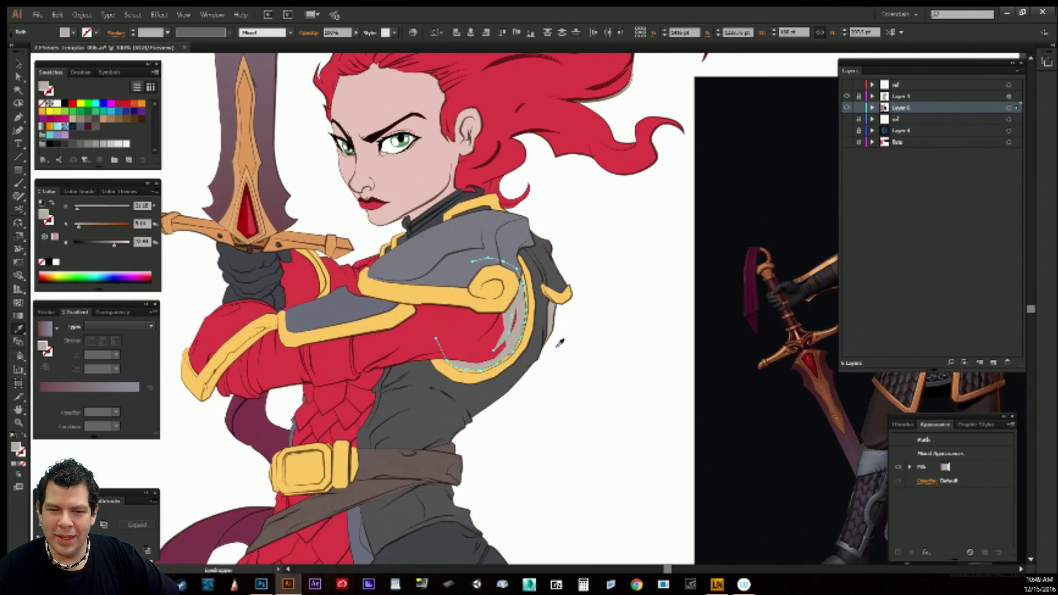
pyautogui.click(534, 361)
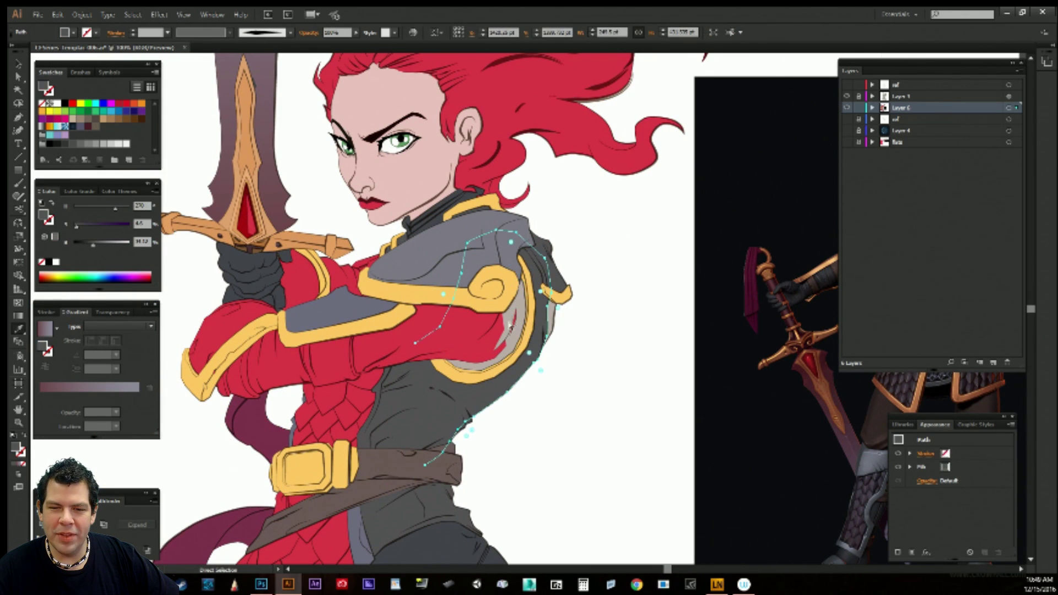
# Recolour the red upper-arm sleeve below the shoulder plate with the light warm-grey palette swatch.
pyautogui.keyDown('ctrl'); pyautogui.click(514, 324); pyautogui.keyUp('ctrl')
pyautogui.keyDown('ctrl'); pyautogui.keyDown('shift'); pyautogui.click(493, 354); pyautogui.keyUp('shift'); pyautogui.keyUp('ctrl')
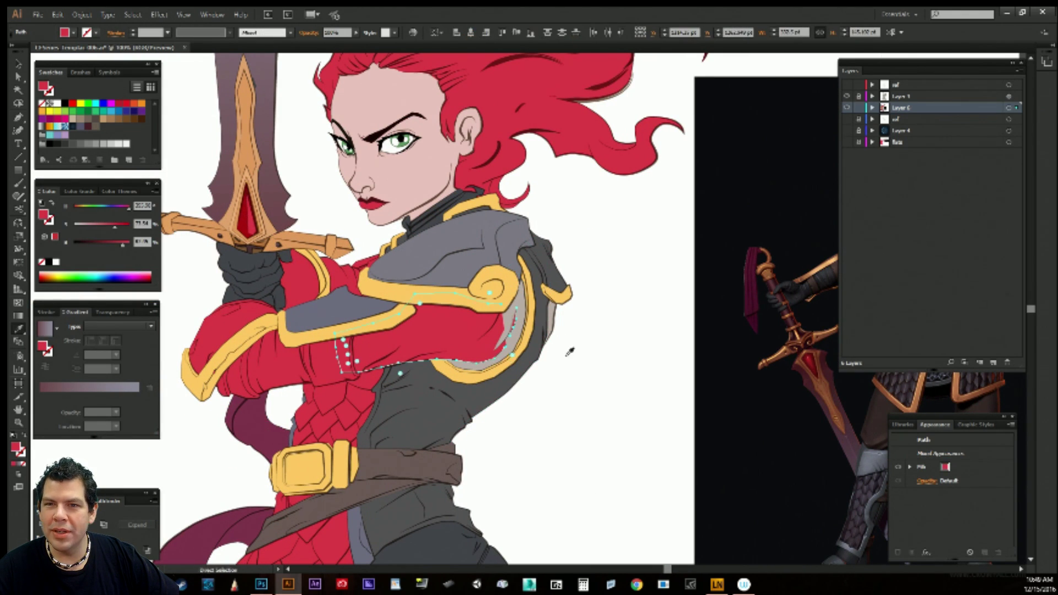
pyautogui.moveTo(667, 291); pyautogui.dragTo(549, 494)
pyautogui.moveTo(736, 146); pyautogui.dragTo(610, 196)
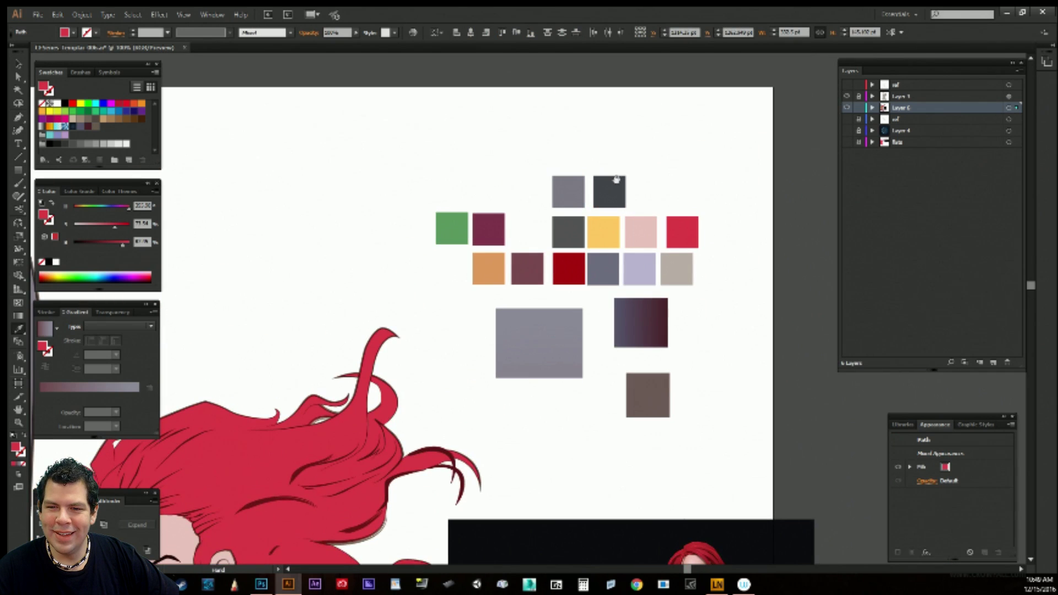
pyautogui.click(677, 267)
# Move the light warm-grey palette swatch beside the figure's shoulder and recolour the small red gap at the back of the upper arm with it.
pyautogui.moveTo(676, 267); pyautogui.dragTo(519, 500)
pyautogui.moveTo(519, 500); pyautogui.dragTo(680, 204)
pyautogui.moveTo(680, 203); pyautogui.dragTo(523, 412)
pyautogui.moveTo(514, 464); pyautogui.dragTo(609, 346)
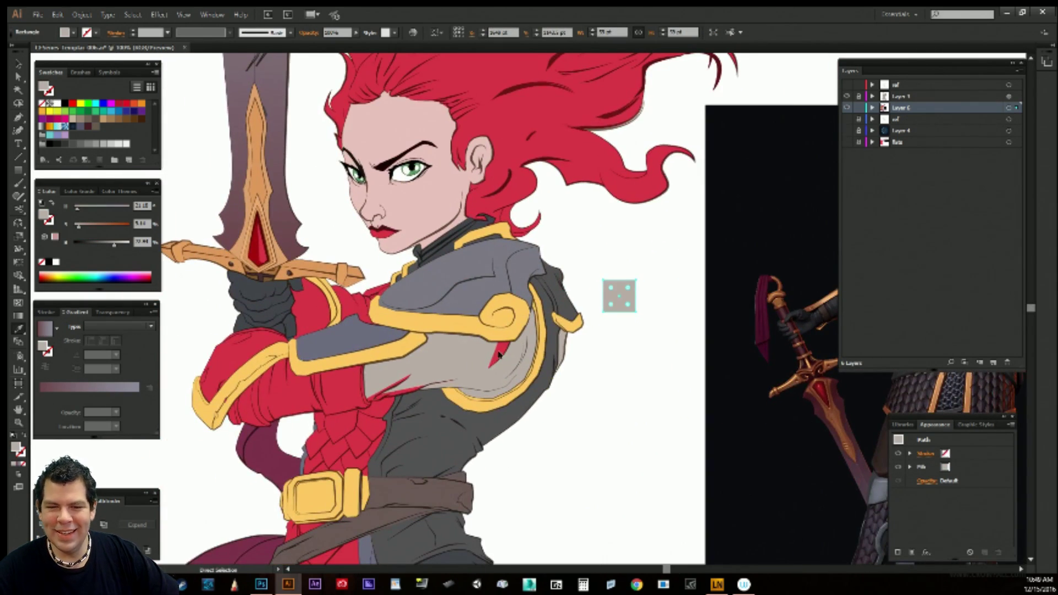
pyautogui.press('a')
pyautogui.click(593, 421)
# Recolour the red sliver along the underside of the upper-arm sleeve with the light warm-grey swatch and deselect it.
pyautogui.moveTo(521, 418); pyautogui.dragTo(587, 410)
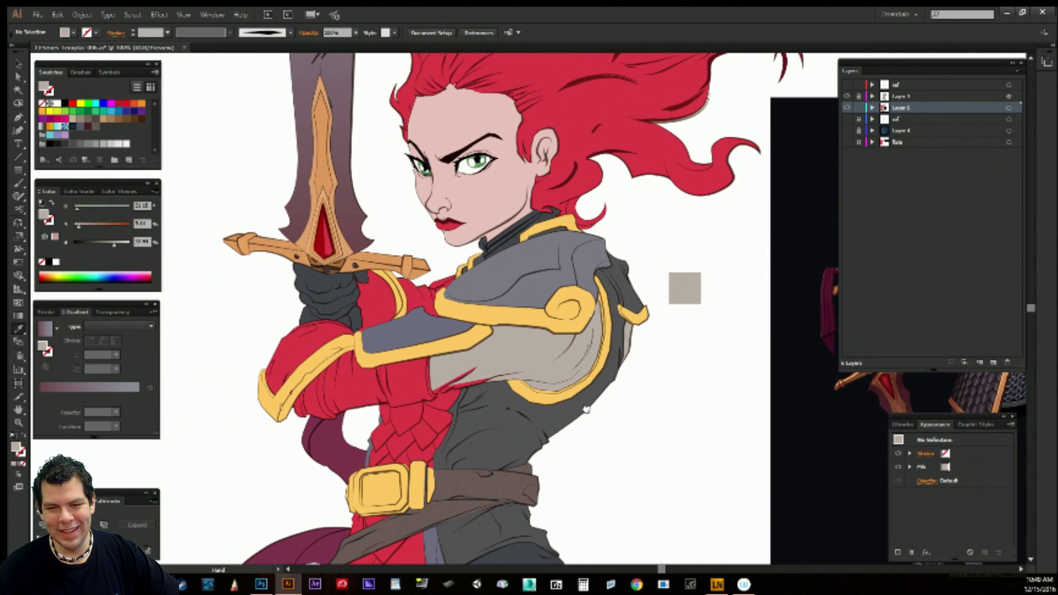
pyautogui.click(461, 380)
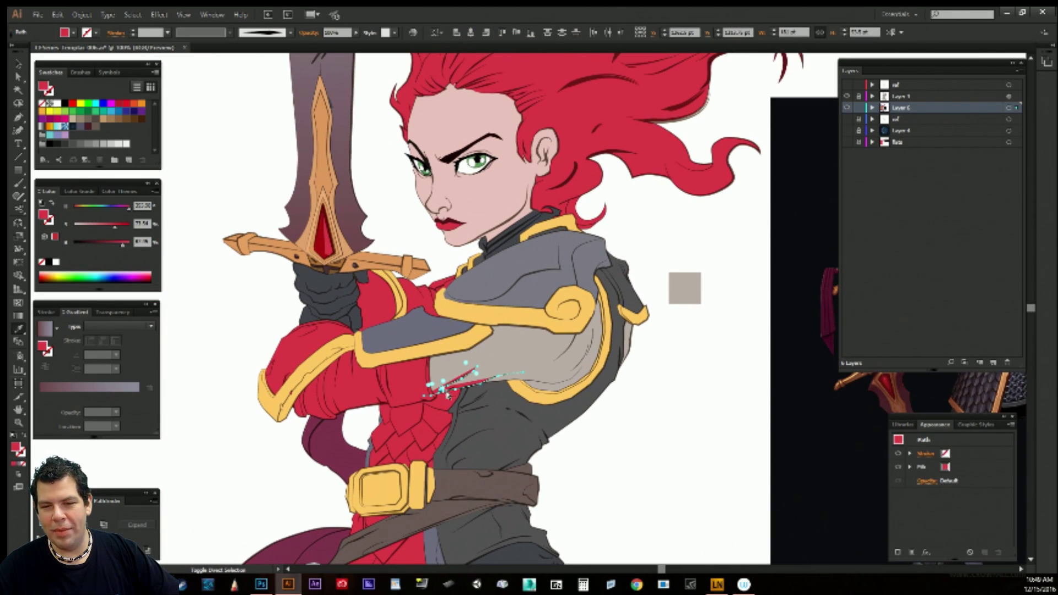
pyautogui.press('i')
pyautogui.click(691, 424)
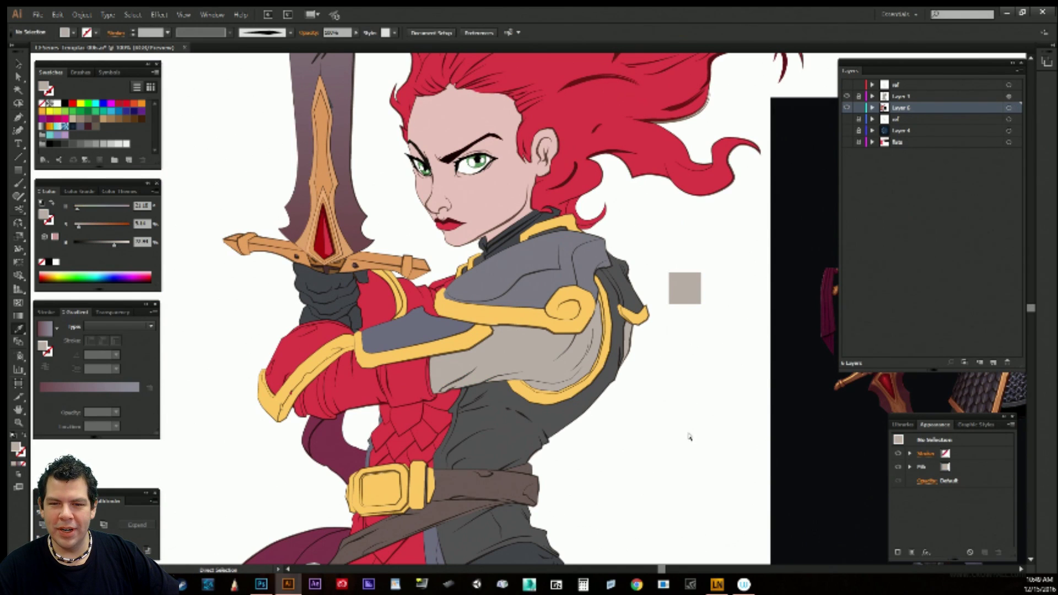
# Recolour the red sleeve section between the elbow guard and the arm band with the light warm-grey swatch and deselect it.
pyautogui.moveTo(643, 432); pyautogui.dragTo(673, 433)
pyautogui.click(393, 405)
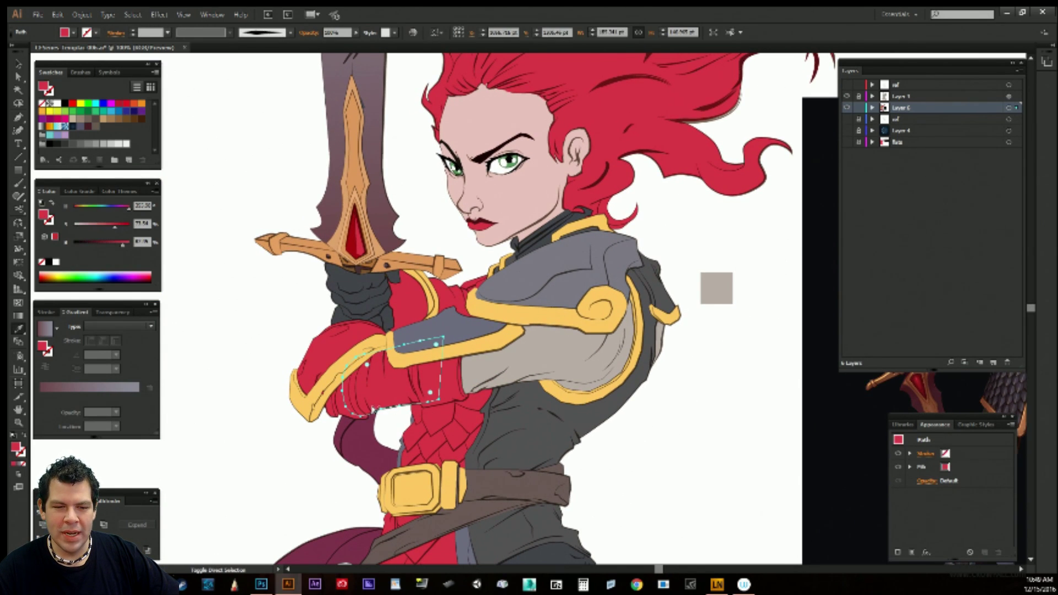
pyautogui.click(373, 402)
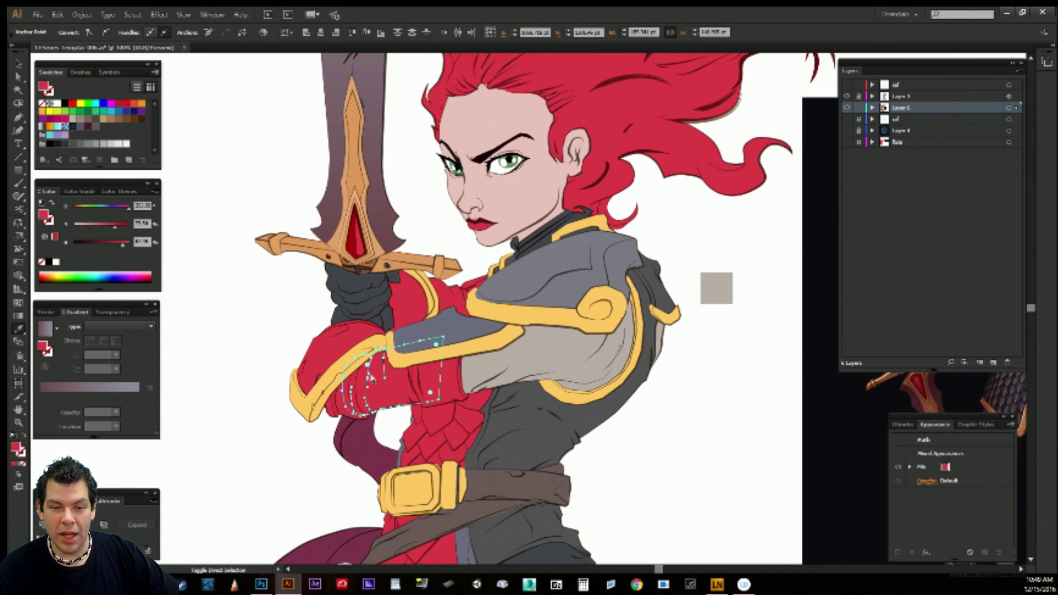
pyautogui.click(718, 286)
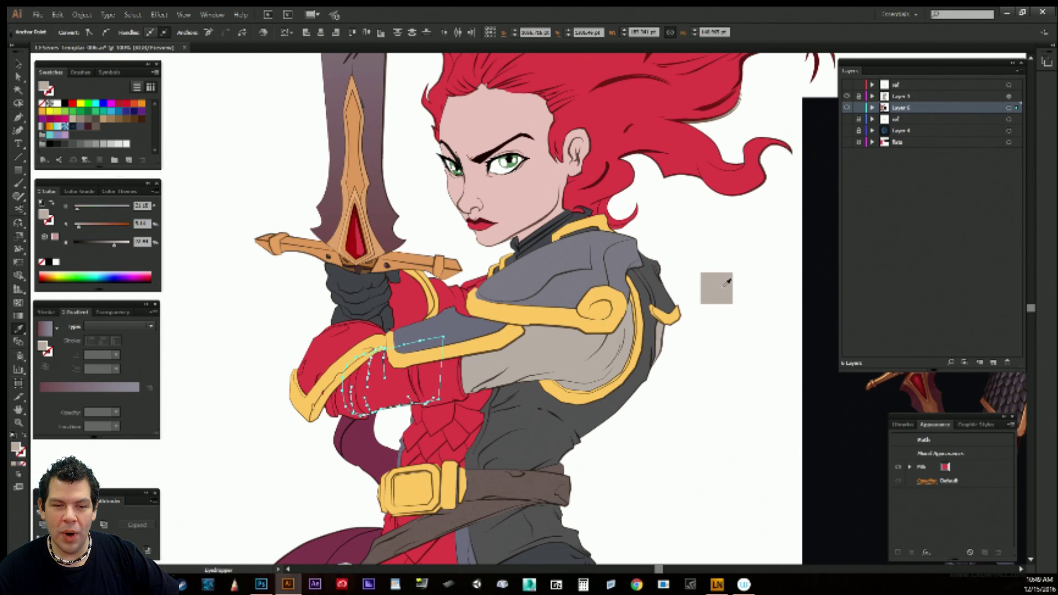
pyautogui.keyDown('ctrl'); pyautogui.click(706, 400); pyautogui.keyUp('ctrl')
# Recolour the narrow fold shape at the elbow-side edge of the red arm band with the light warm-grey swatch, leaving nothing selected.
pyautogui.click(413, 376)
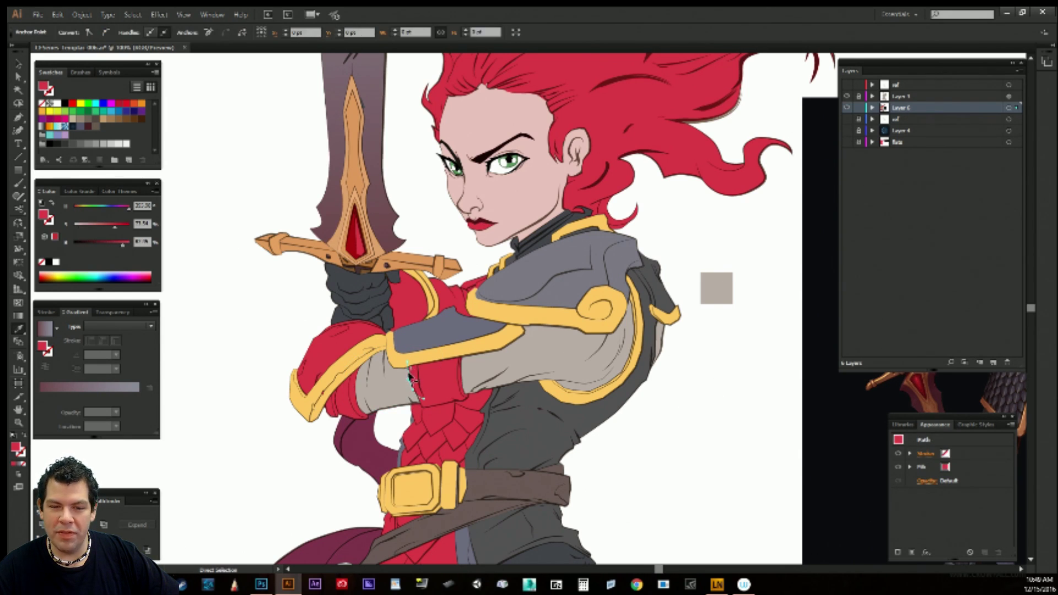
pyautogui.press('i')
pyautogui.click(708, 290)
pyautogui.press('a')
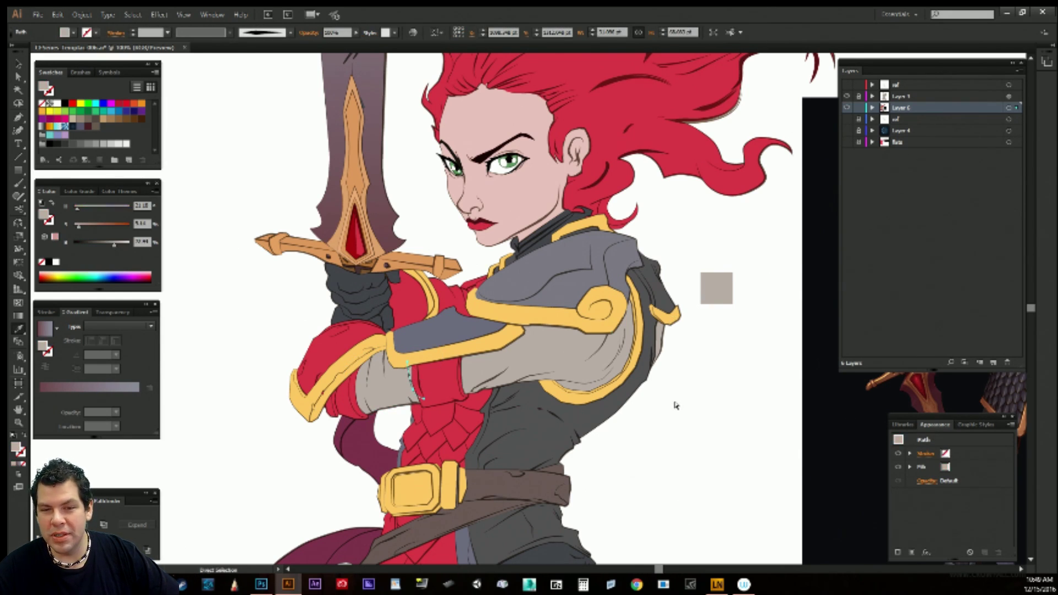
pyautogui.click(675, 405)
# Recolour the red band around the arm, below the blue-grey arm plate, with the dark brown palette swatch.
pyautogui.click(460, 386)
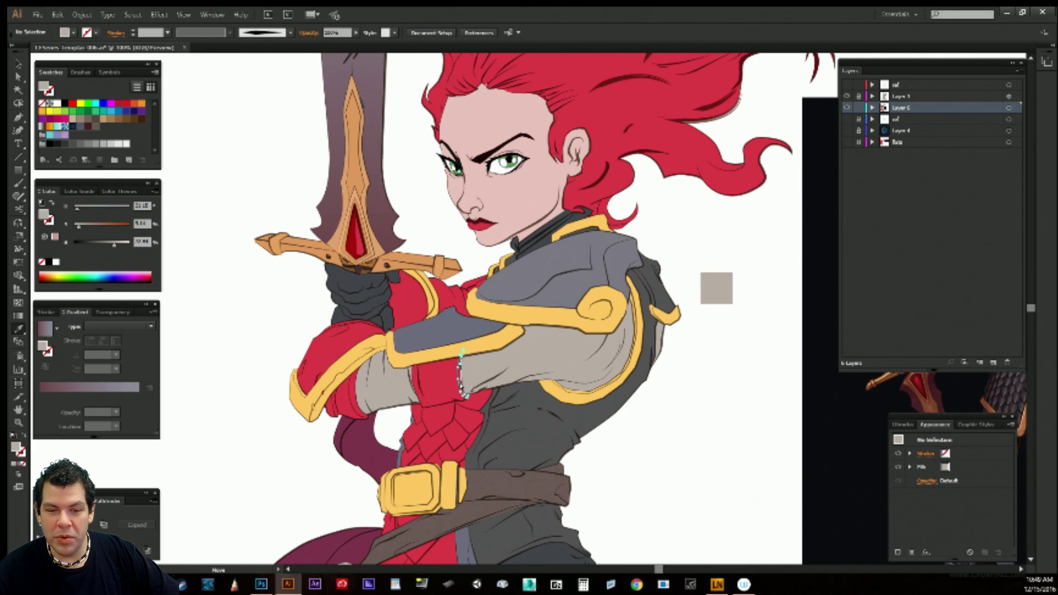
pyautogui.press('i')
pyautogui.moveTo(685, 180); pyautogui.dragTo(561, 371)
pyautogui.moveTo(734, 167); pyautogui.dragTo(607, 333)
pyautogui.moveTo(728, 361); pyautogui.dragTo(678, 298)
pyautogui.moveTo(579, 346); pyautogui.dragTo(684, 205)
pyautogui.moveTo(564, 402); pyautogui.dragTo(539, 412)
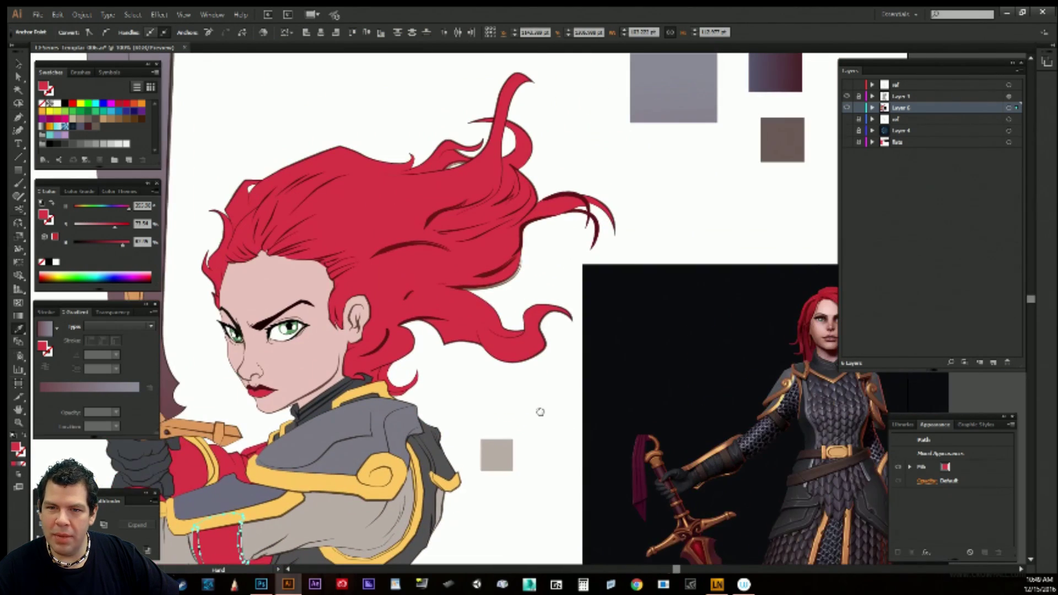
pyautogui.click(801, 144)
# Move the dark brown swatch beside the figure, just below the light warm-grey one, and deselect it.
pyautogui.moveTo(791, 143); pyautogui.dragTo(505, 507)
pyautogui.moveTo(478, 429); pyautogui.dragTo(669, 218)
pyautogui.click(622, 431)
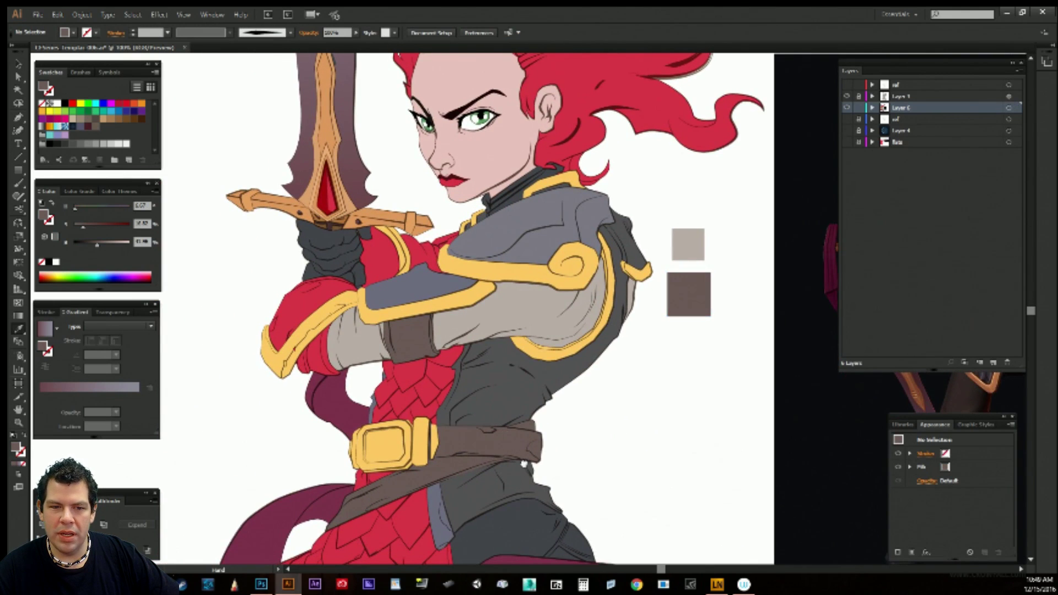
# Recolour the red sleeve band next to the elbow guard's golden trim with the dark brown swatch and deselect it.
pyautogui.moveTo(498, 435); pyautogui.dragTo(527, 477)
pyautogui.press('a')
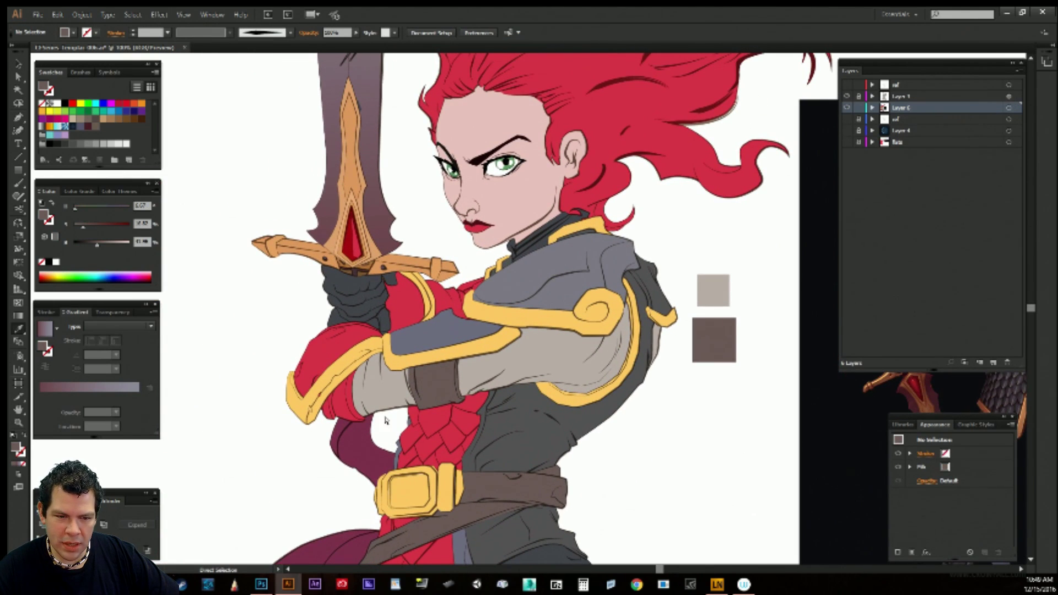
pyautogui.keyDown('ctrl'); pyautogui.click(353, 412); pyautogui.keyUp('ctrl')
pyautogui.keyDown('ctrl'); pyautogui.keyDown('shift'); pyautogui.click(344, 407); pyautogui.keyUp('shift'); pyautogui.keyUp('ctrl')
pyautogui.click(718, 341)
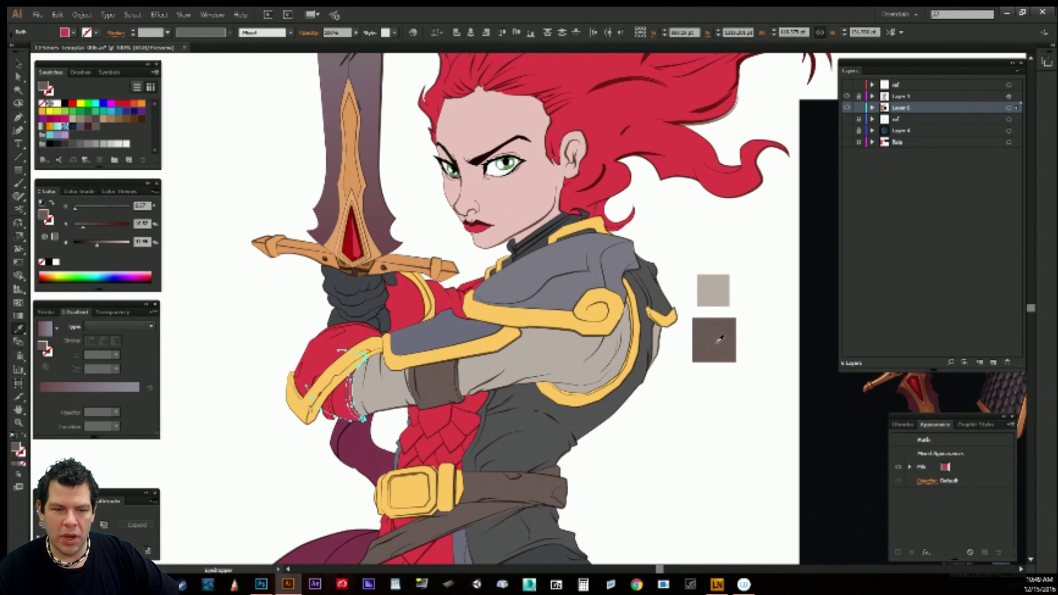
pyautogui.keyDown('ctrl'); pyautogui.click(621, 427); pyautogui.keyUp('ctrl')
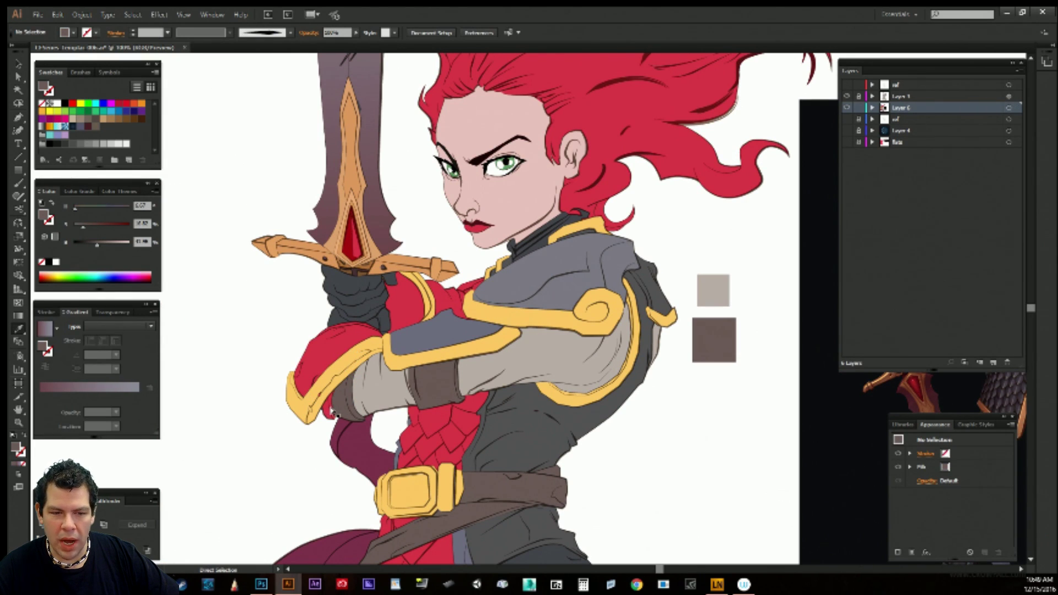
# Recolour the remaining red sliver under the tip of the elbow guard's trim with the dark brown swatch, leaving nothing selected.
pyautogui.click(333, 412)
pyautogui.press('i')
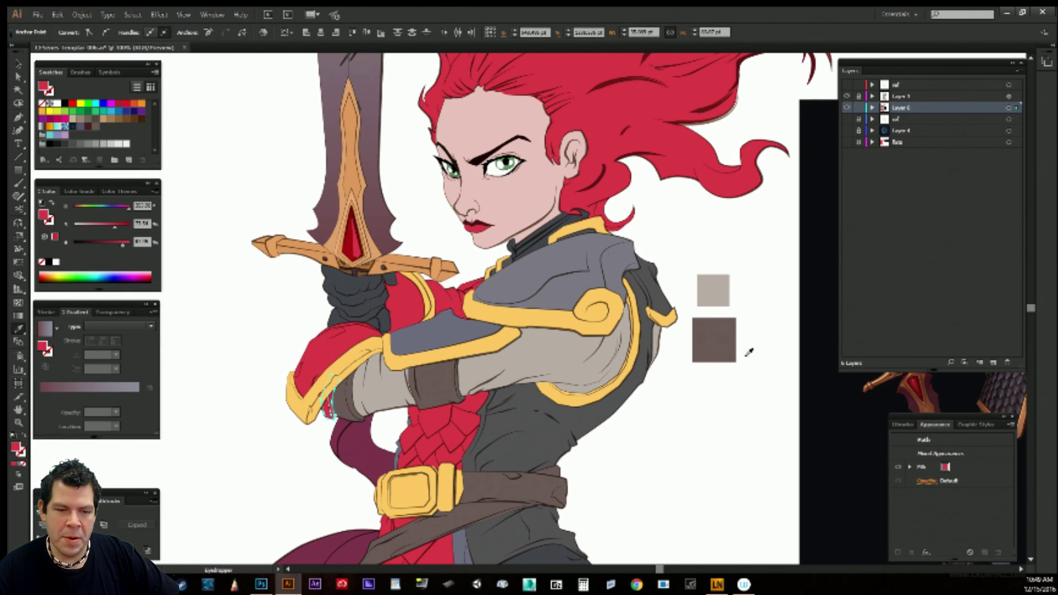
pyautogui.click(724, 339)
pyautogui.press('a')
pyautogui.hotkey('ctrl', 'shift', 'a')
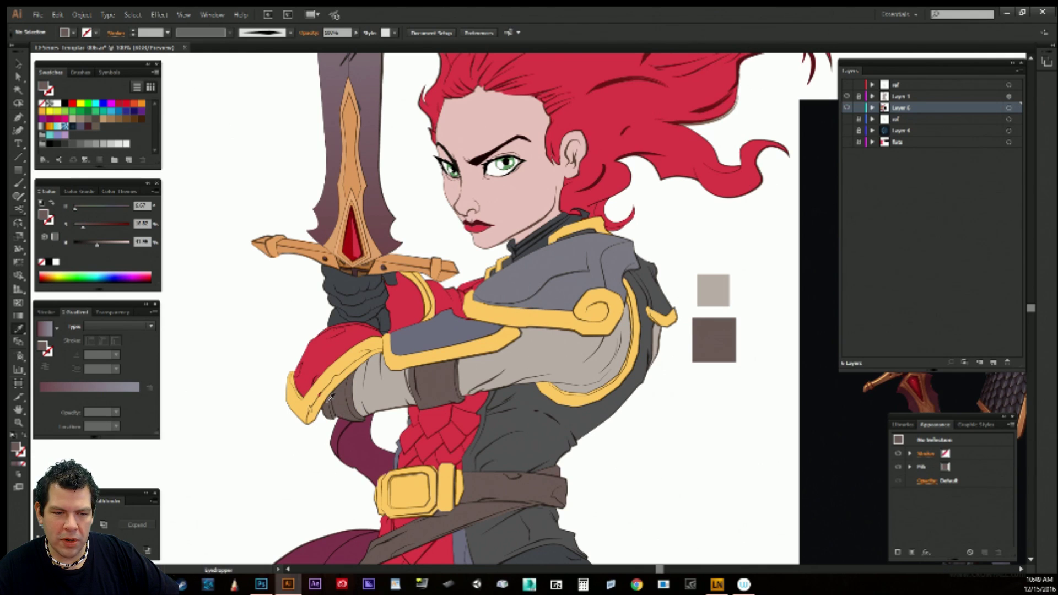
pyautogui.keyDown('ctrl'); pyautogui.click(318, 408); pyautogui.keyUp('ctrl')
pyautogui.keyDown('ctrl'); pyautogui.click(321, 420); pyautogui.keyUp('ctrl')
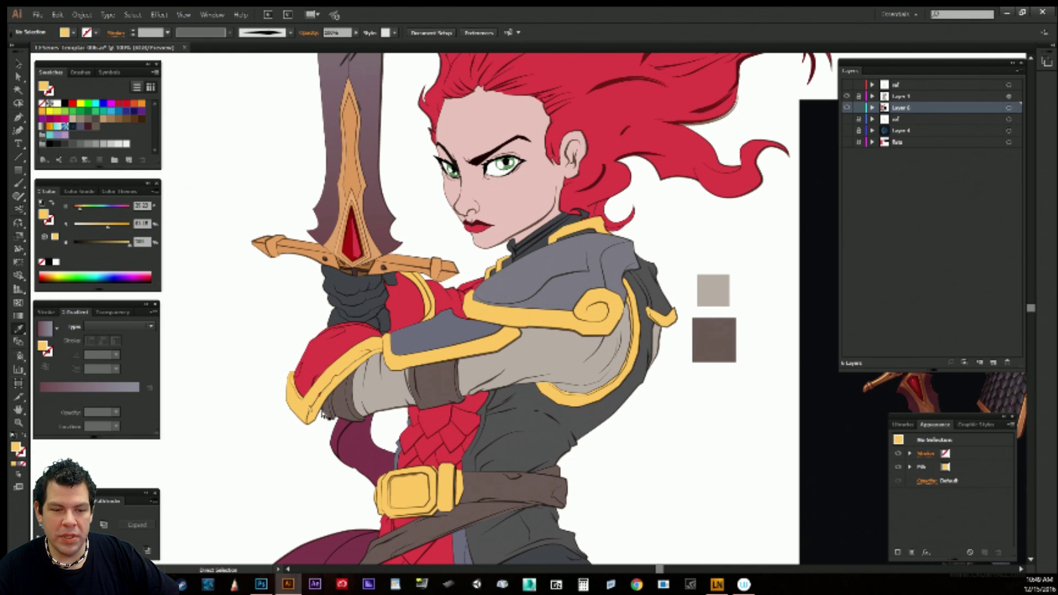
pyautogui.keyDown('ctrl'); pyautogui.click(323, 412); pyautogui.keyUp('ctrl')
pyautogui.keyDown('ctrl'); pyautogui.click(317, 446); pyautogui.keyUp('ctrl')
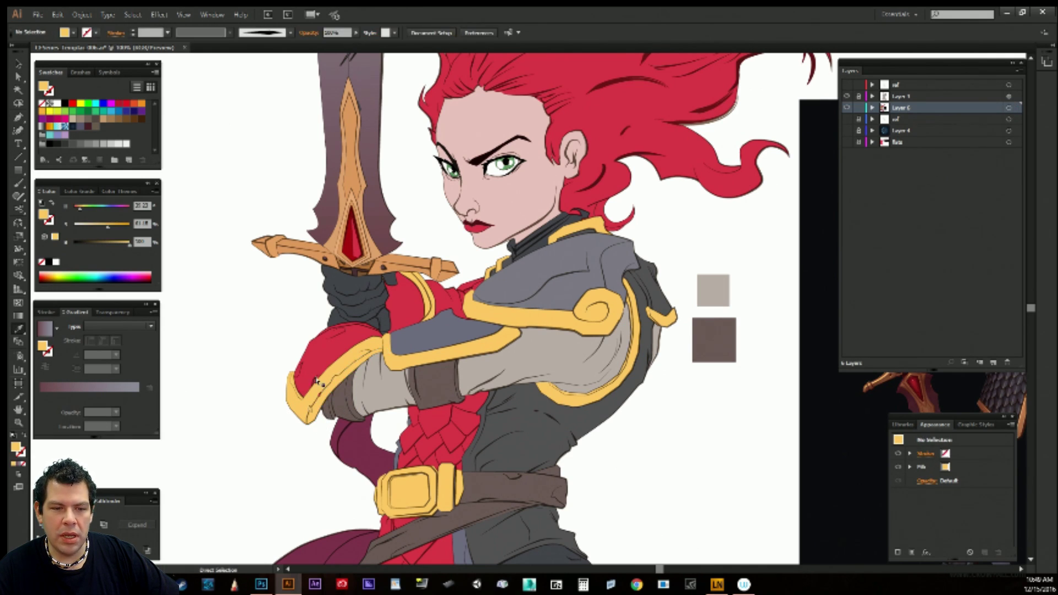
# Recolour all the red shapes of the elbow guard inside its golden trim with the purplish-grey palette swatch and clear the selection.
pyautogui.click(309, 378)
pyautogui.keyDown('ctrl'); pyautogui.keyDown('shift'); pyautogui.click(299, 369); pyautogui.keyUp('shift'); pyautogui.keyUp('ctrl')
pyautogui.keyDown('ctrl'); pyautogui.keyDown('shift'); pyautogui.click(339, 334); pyautogui.keyUp('shift'); pyautogui.keyUp('ctrl')
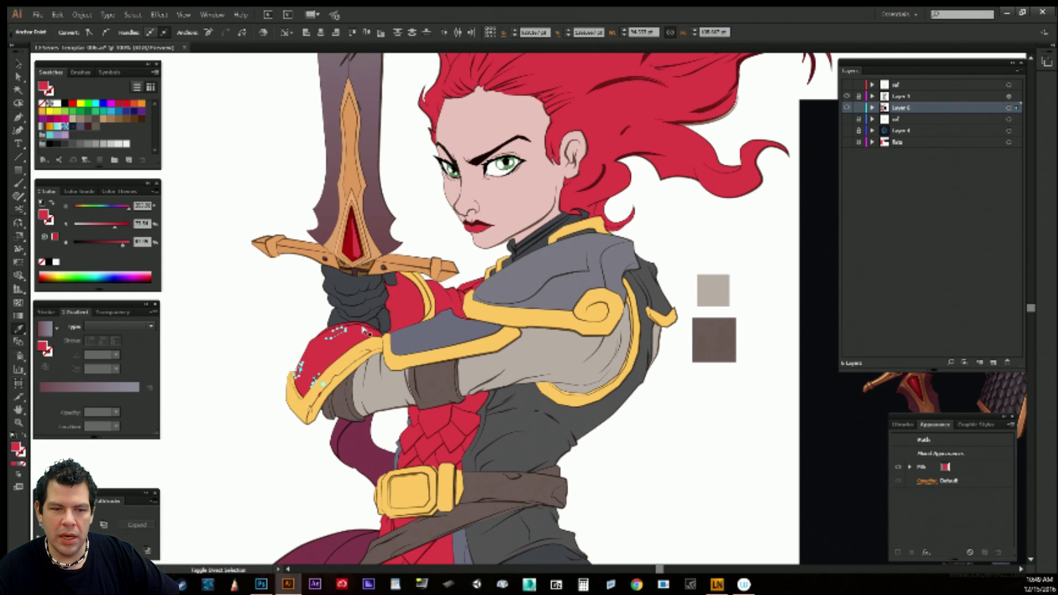
pyautogui.keyDown('ctrl'); pyautogui.keyDown('shift'); pyautogui.click(356, 335); pyautogui.keyUp('shift'); pyautogui.keyUp('ctrl')
pyautogui.press('i')
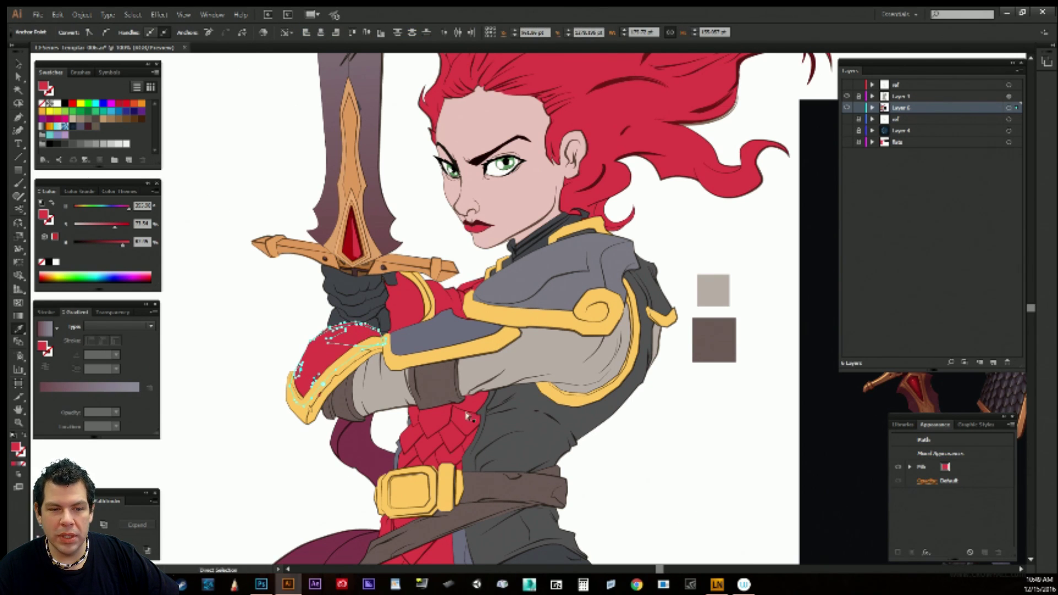
pyautogui.moveTo(522, 410); pyautogui.dragTo(472, 438)
pyautogui.moveTo(644, 319); pyautogui.dragTo(429, 424)
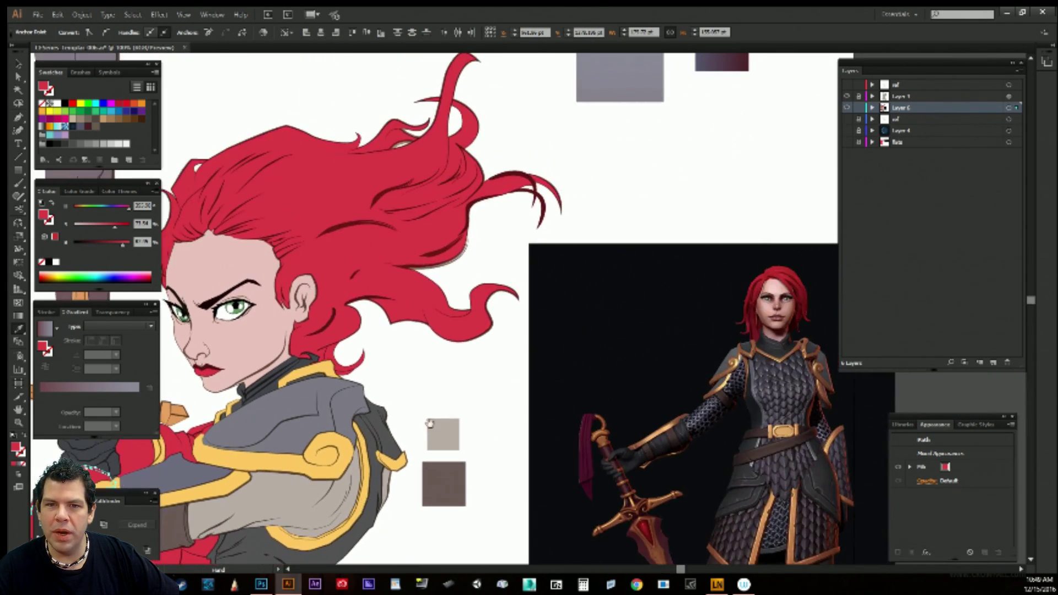
pyautogui.moveTo(578, 280); pyautogui.dragTo(471, 452)
pyautogui.click(547, 74)
pyautogui.moveTo(443, 391); pyautogui.dragTo(648, 177)
pyautogui.moveTo(503, 349); pyautogui.dragTo(613, 275)
pyautogui.moveTo(547, 439); pyautogui.dragTo(645, 289)
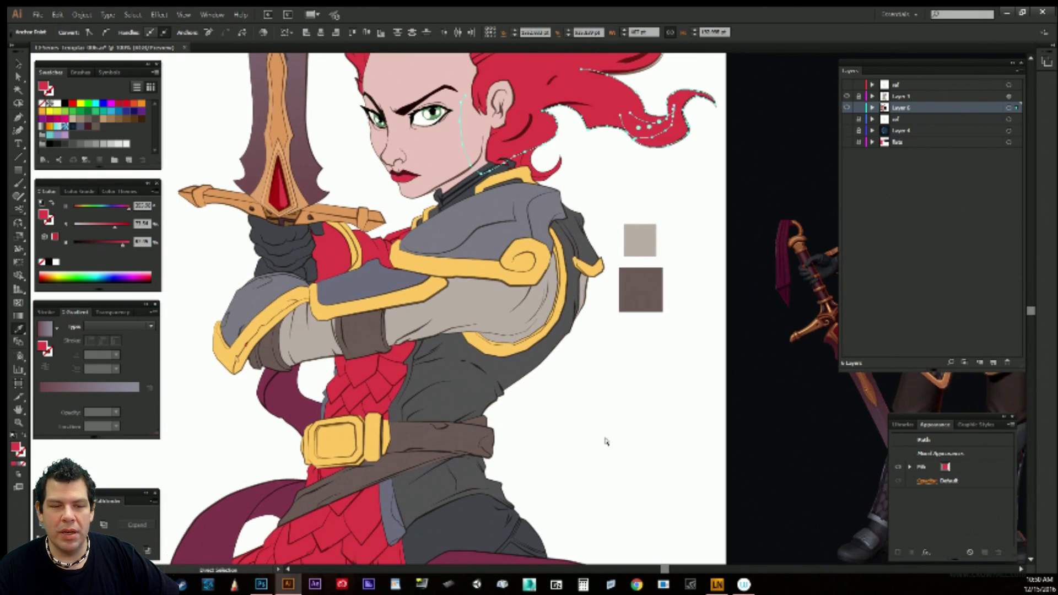
pyautogui.keyDown('ctrl'); pyautogui.click(607, 441); pyautogui.keyUp('ctrl')
# Recolour the red plate between the sword hand's glove and its curved golden rim with the purplish-grey palette swatch and deselect it.
pyautogui.moveTo(324, 235); pyautogui.dragTo(337, 280)
pyautogui.click(342, 287)
pyautogui.press('i')
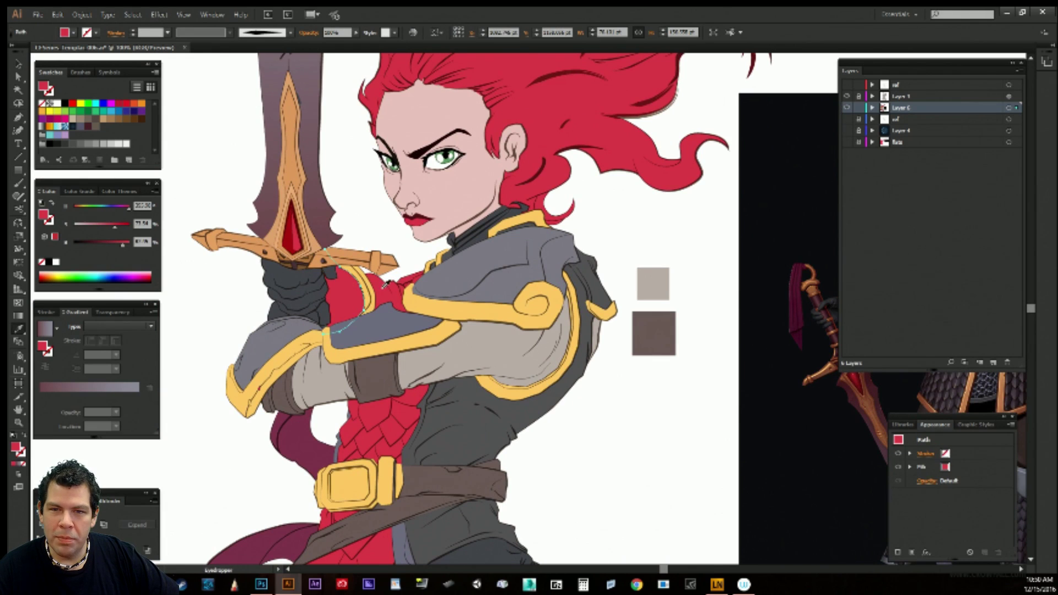
pyautogui.moveTo(472, 302); pyautogui.dragTo(302, 439)
pyautogui.moveTo(551, 220); pyautogui.dragTo(443, 401)
pyautogui.click(572, 81)
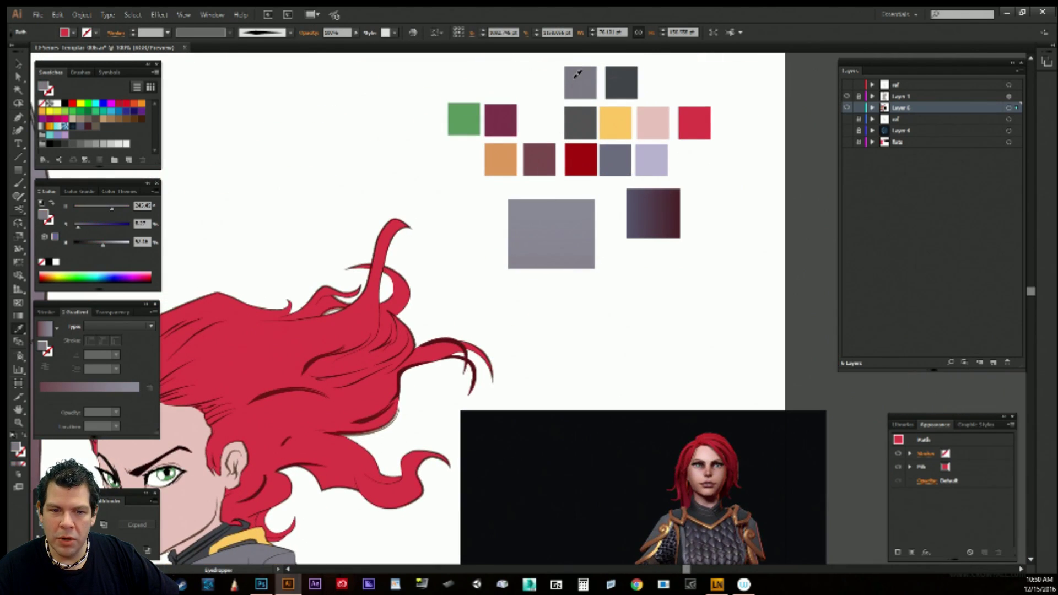
pyautogui.moveTo(580, 302); pyautogui.dragTo(706, 117)
pyautogui.keyDown('ctrl'); pyautogui.click(482, 491); pyautogui.keyUp('ctrl')
# Recolour the red sleeve area just behind the curved golden rim near the sword hand with the light warm-grey swatch and deselect it.
pyautogui.moveTo(473, 496); pyautogui.dragTo(633, 377)
pyautogui.keyDown('ctrl'); pyautogui.click(386, 316); pyautogui.keyUp('ctrl')
pyautogui.click(381, 311)
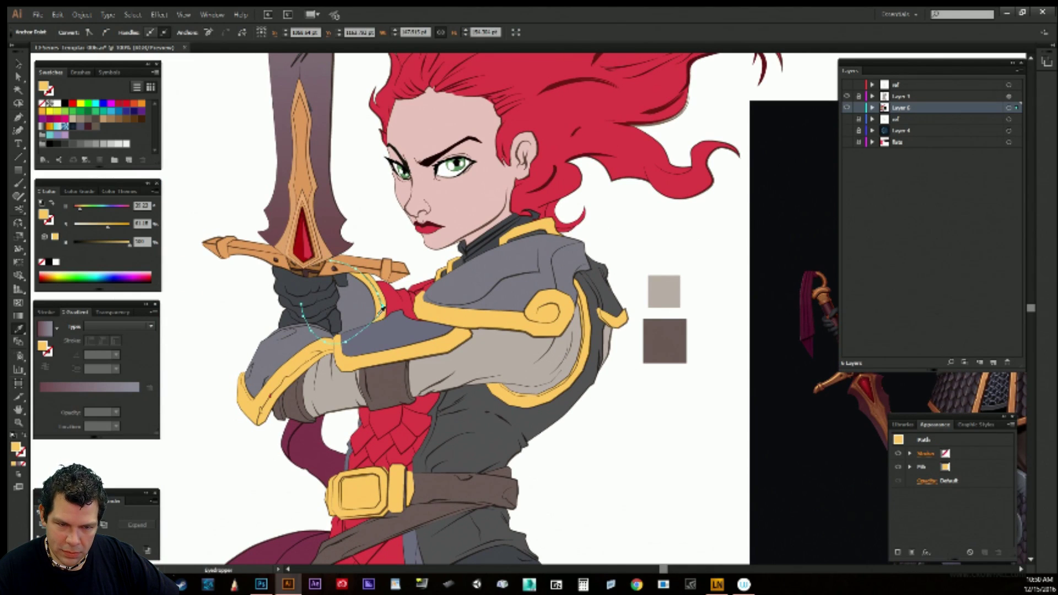
pyautogui.keyDown('ctrl'); pyautogui.click(380, 312); pyautogui.keyUp('ctrl')
pyautogui.keyDown('ctrl'); pyautogui.keyDown('shift'); pyautogui.click(402, 309); pyautogui.keyUp('shift'); pyautogui.keyUp('ctrl')
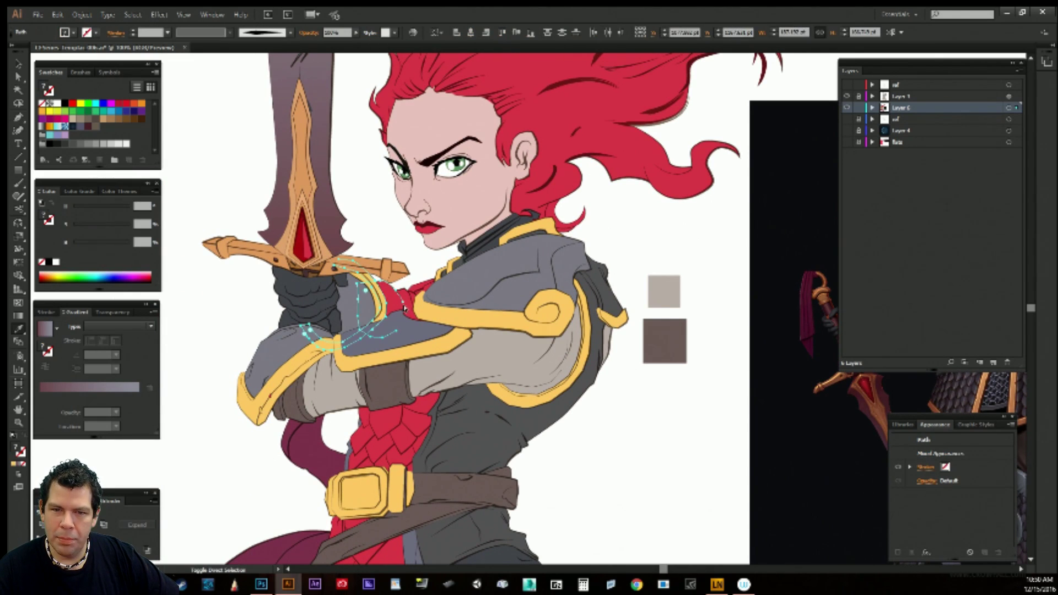
pyautogui.moveTo(658, 259); pyautogui.dragTo(524, 337)
pyautogui.click(523, 354)
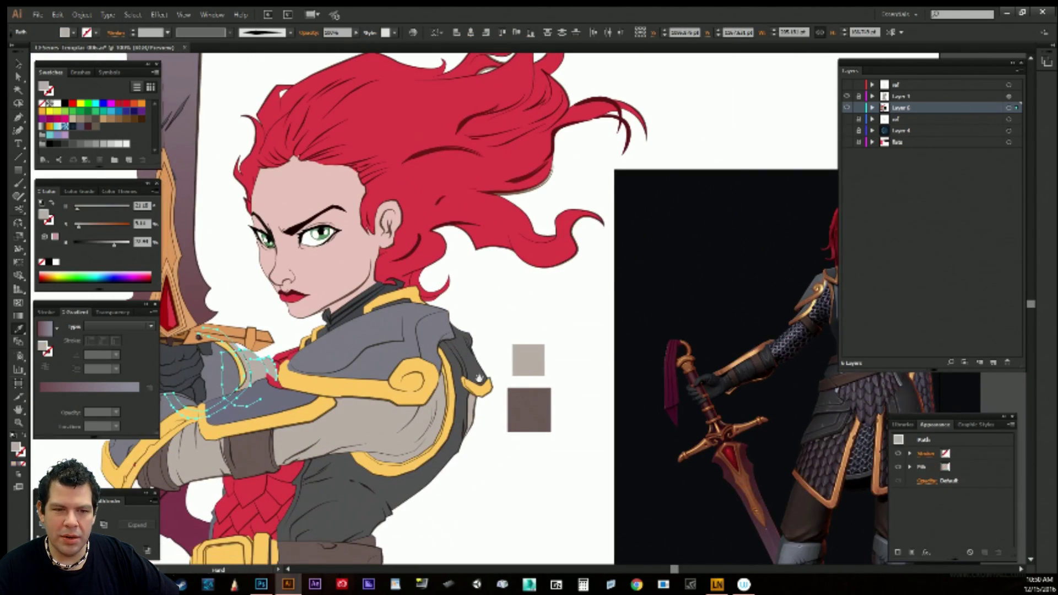
pyautogui.moveTo(480, 395); pyautogui.dragTo(586, 316)
pyautogui.keyDown('ctrl'); pyautogui.click(595, 431); pyautogui.keyUp('ctrl')
# Recolour the red shape between the arm plate and the front of the shoulder plate with the light warm-grey swatch and deselect it.
pyautogui.click(378, 310)
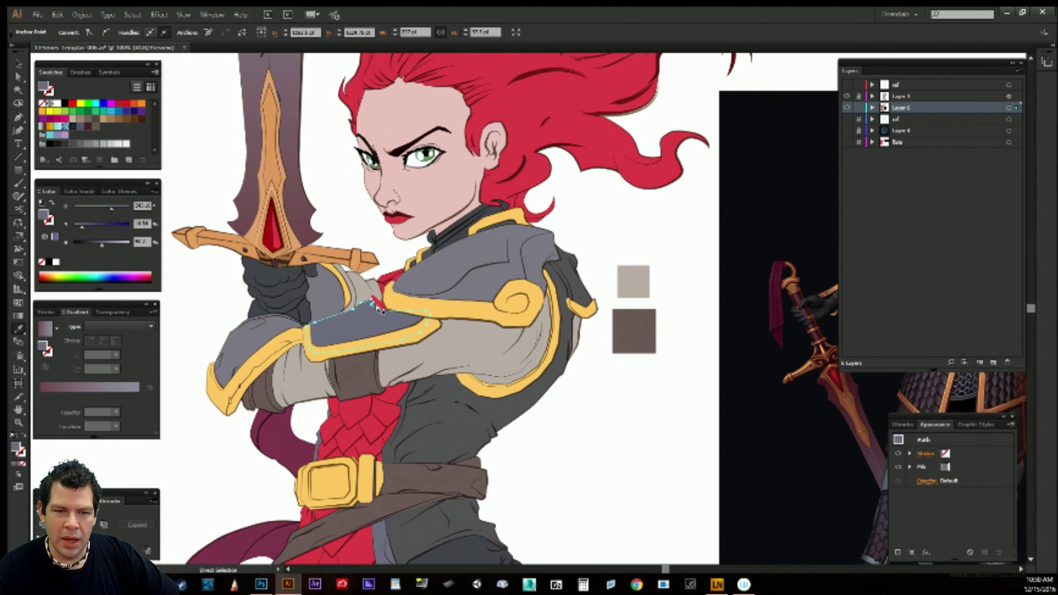
pyautogui.press('i')
pyautogui.moveTo(635, 256); pyautogui.dragTo(619, 275)
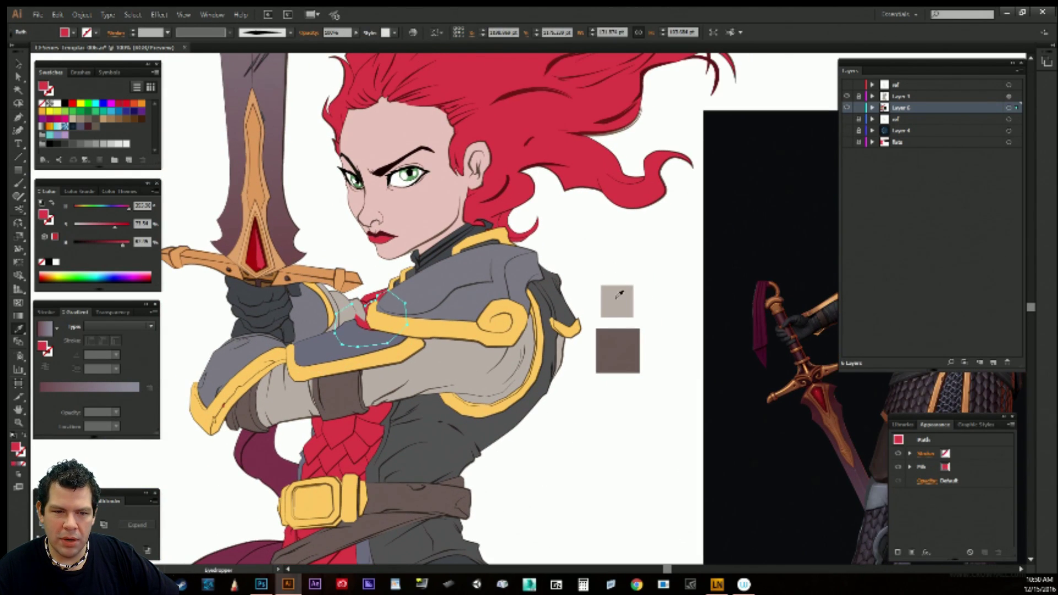
pyautogui.click(618, 294)
pyautogui.keyDown('ctrl'); pyautogui.click(611, 472); pyautogui.keyUp('ctrl')
# Recolour the small red detail at the front edge of the shoulder plate with the dark brown swatch and deselect it.
pyautogui.click(365, 305)
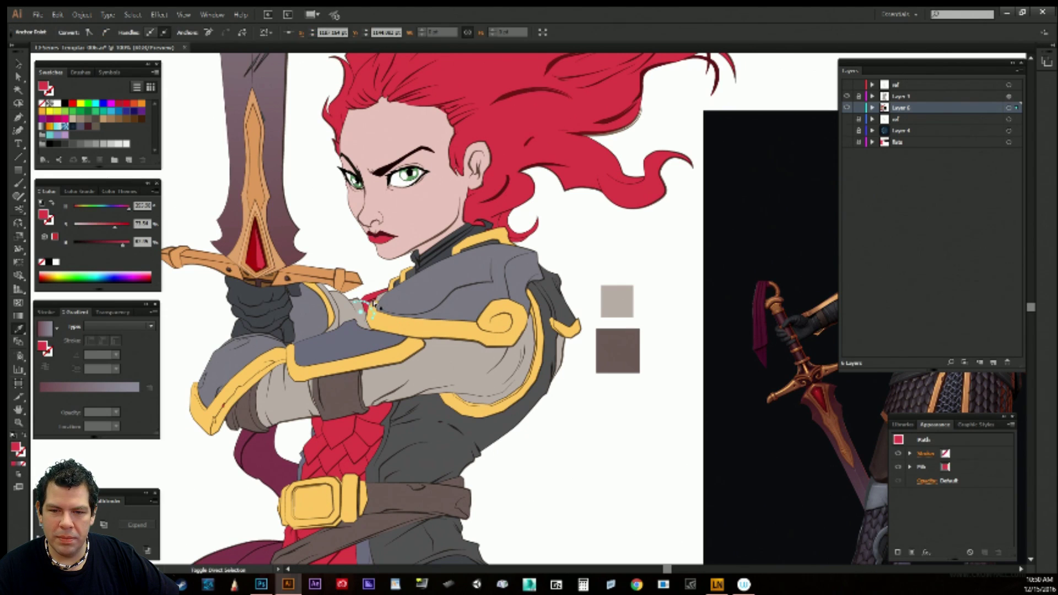
pyautogui.press('i')
pyautogui.click(619, 357)
pyautogui.hotkey('ctrl', 'shift', 'a')
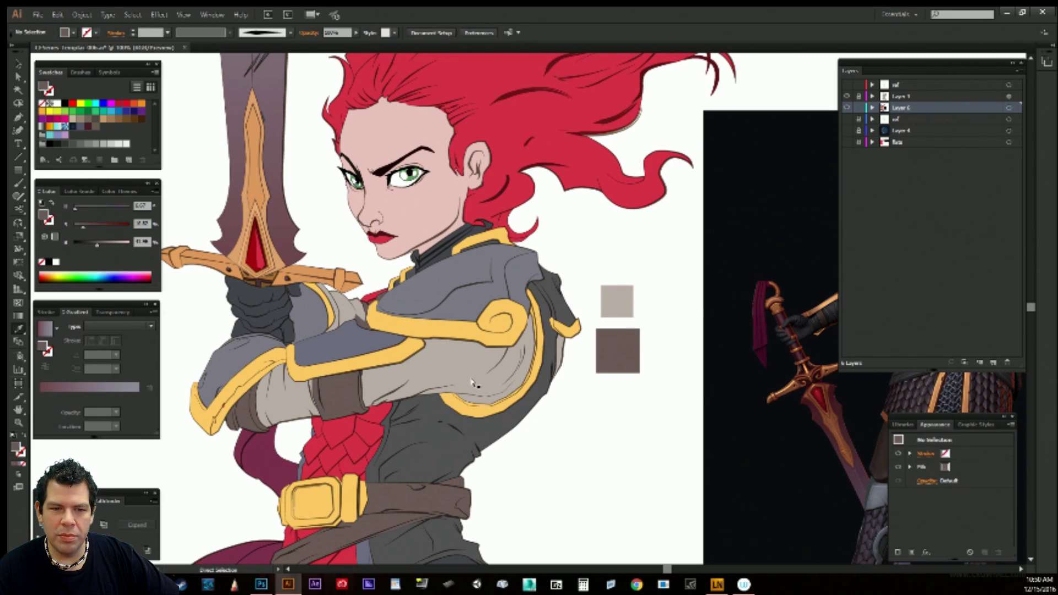
# Reapply the light warm-grey swatch to the sleeve shape above the arm plate, in front of the shoulder plate.
pyautogui.click(366, 330)
pyautogui.press('i')
pyautogui.click(613, 306)
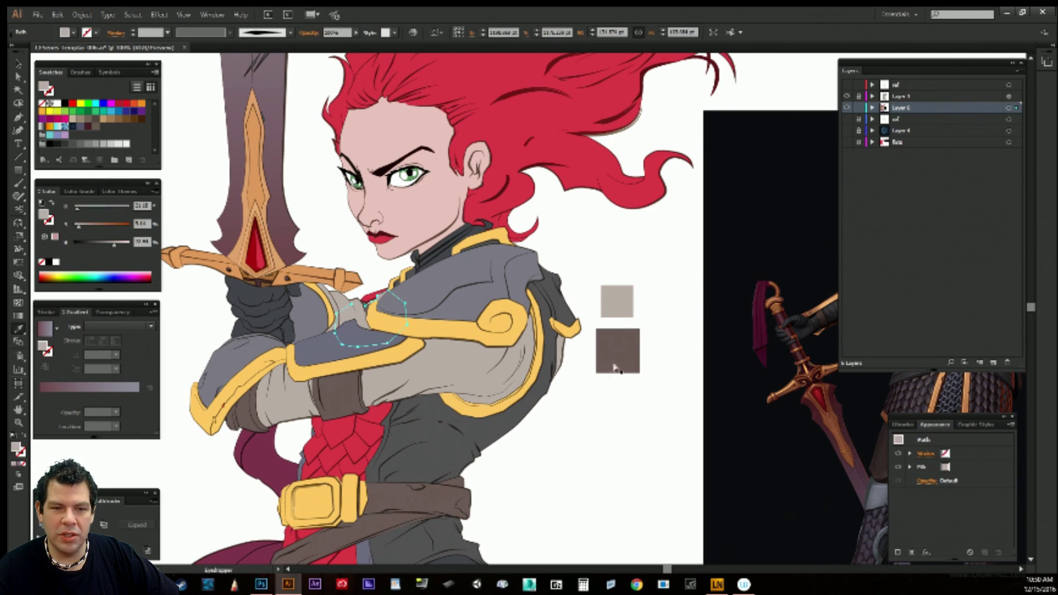
# Recolour the small red detail at the front edge of the shoulder plate with the golden yellow swatch and deselect it.
pyautogui.hotkey('ctrl', 'shift', 'a')
pyautogui.press('a')
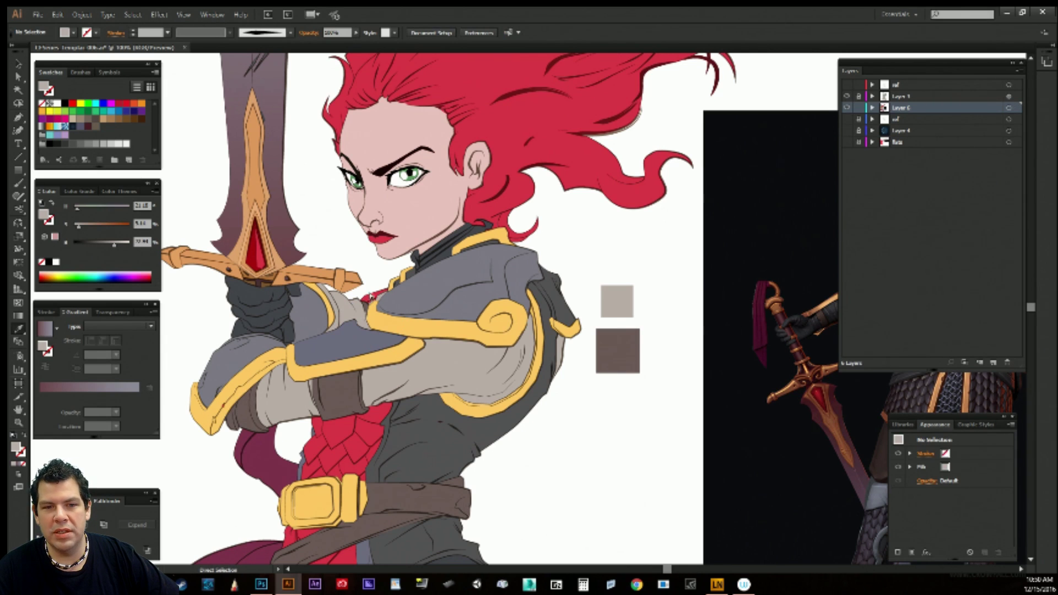
pyautogui.click(374, 295)
pyautogui.press('i')
pyautogui.moveTo(630, 148); pyautogui.dragTo(490, 350)
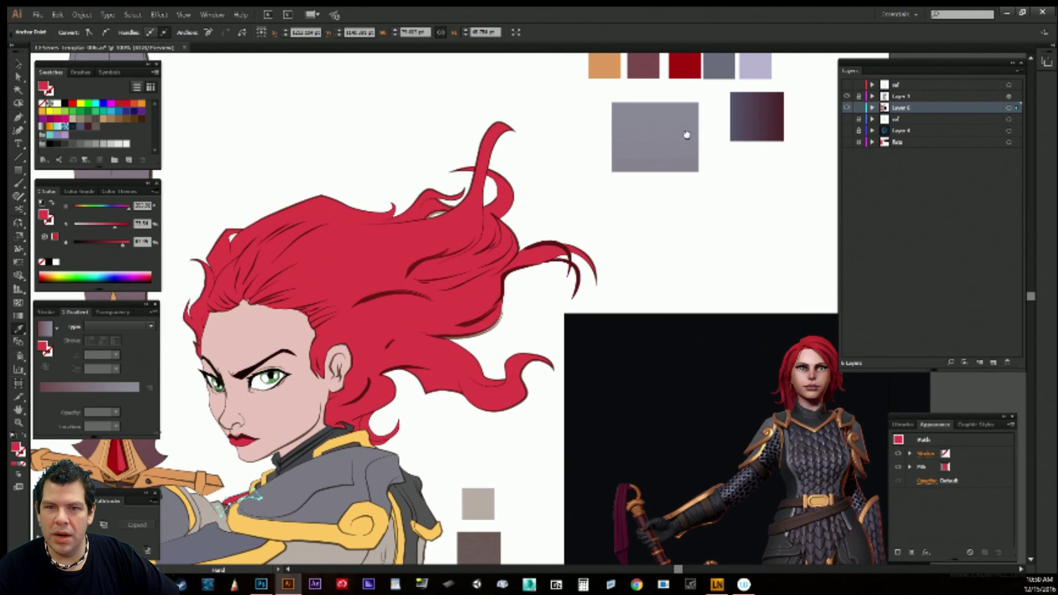
pyautogui.moveTo(687, 135); pyautogui.dragTo(588, 234)
pyautogui.click(621, 120)
pyautogui.moveTo(525, 288); pyautogui.dragTo(714, 85)
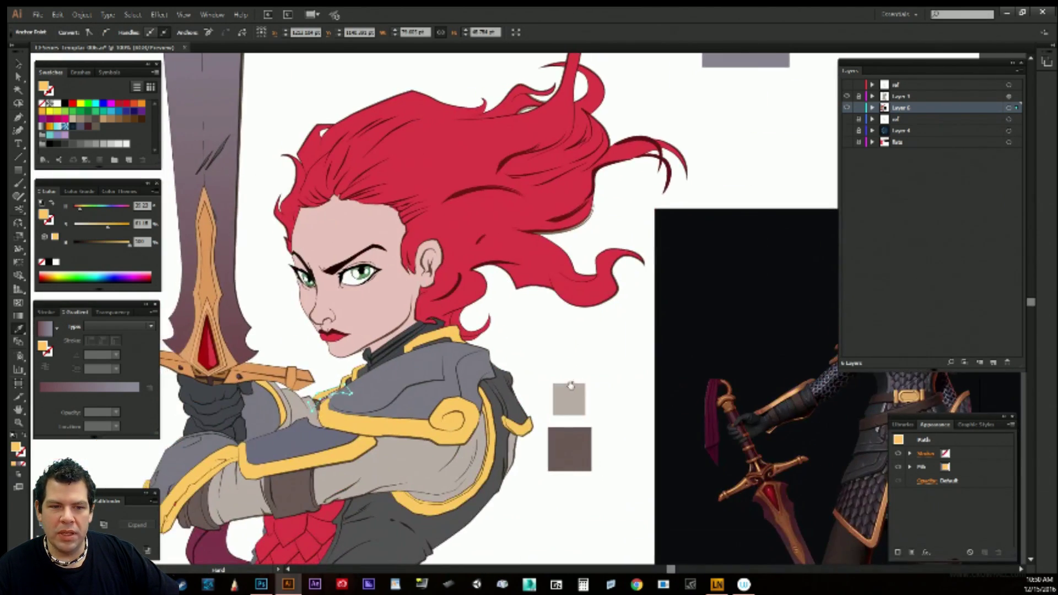
pyautogui.moveTo(570, 386); pyautogui.dragTo(595, 291)
pyautogui.keyDown('ctrl'); pyautogui.click(564, 454); pyautogui.keyUp('ctrl')
# Recolour the light grey sleeve shape above the arm plate, in front of the shoulder plate, with the dark grey swatch and deselect it.
pyautogui.click(359, 302)
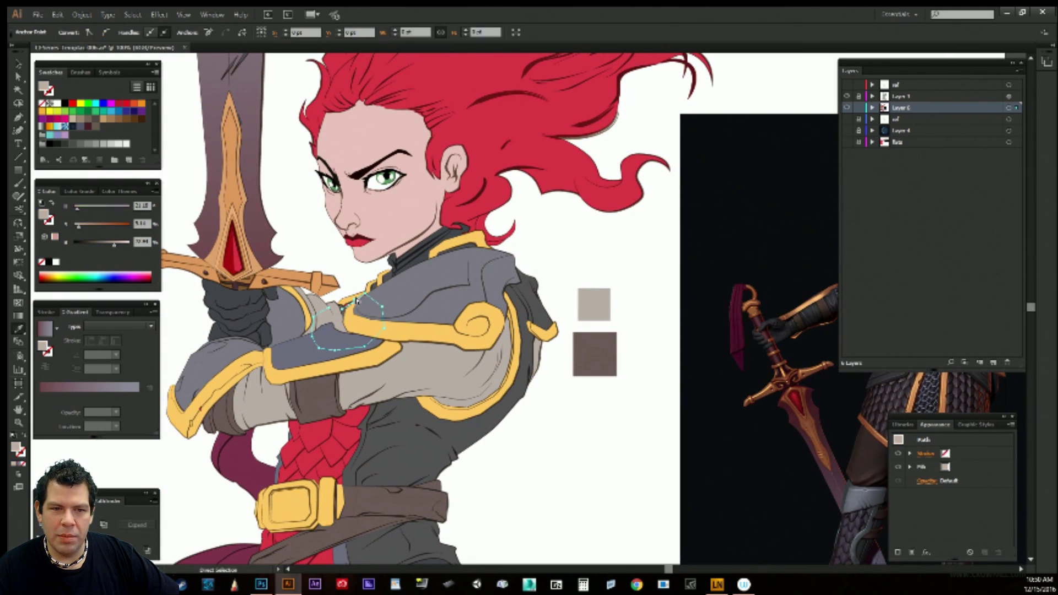
pyautogui.moveTo(521, 257); pyautogui.dragTo(390, 382)
pyautogui.moveTo(599, 190); pyautogui.dragTo(481, 386)
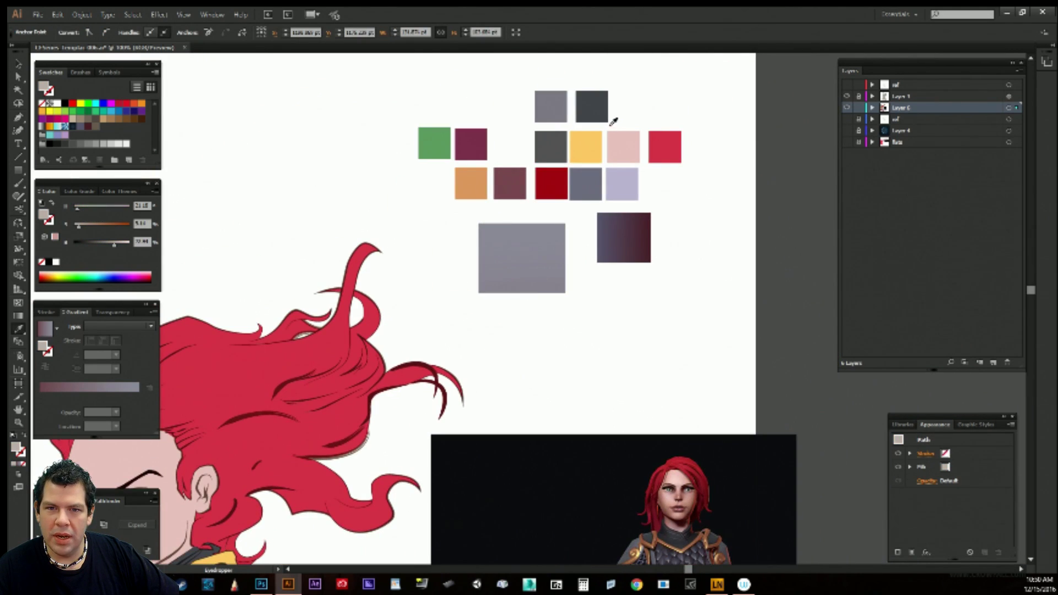
pyautogui.click(566, 141)
pyautogui.scroll(-5, 486, 276)
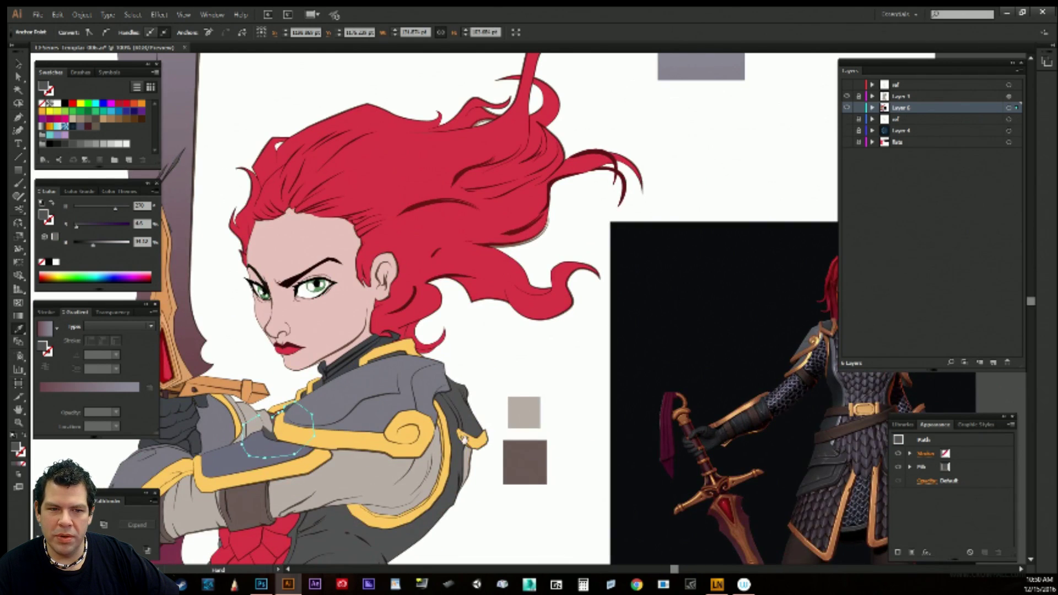
pyautogui.scroll(-1, 555, 413)
pyautogui.hotkey('ctrl', 'shift', 'a')
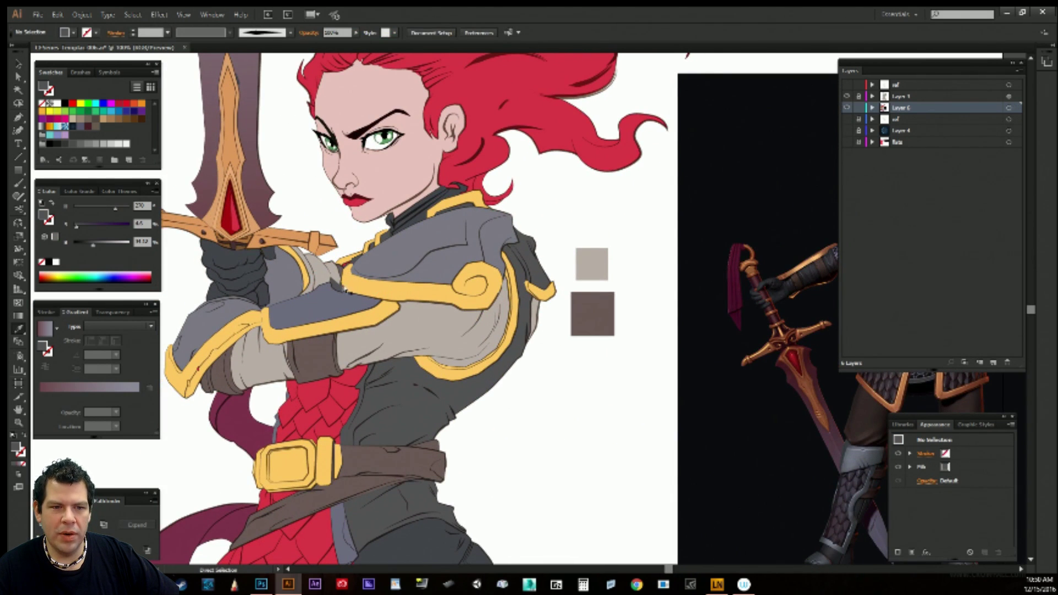
# Recolour the adjoining light grey sleeve area behind the curved golden rim near the sword hand with the dark grey swatch and deselect it.
pyautogui.click(344, 289)
pyautogui.scroll(5, 456, 411)
pyautogui.hscroll(1, 457, 411)
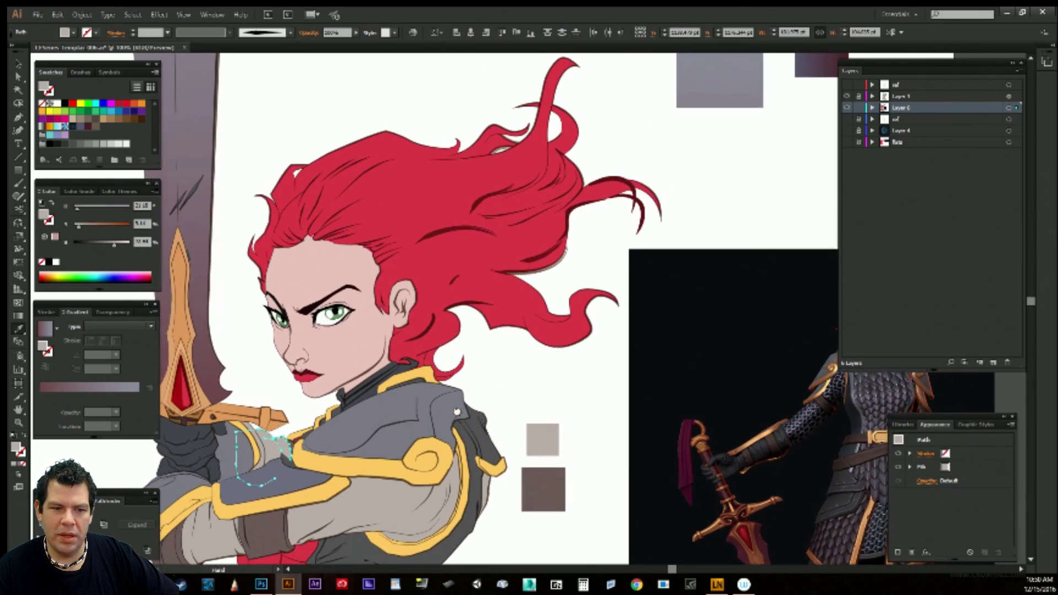
pyautogui.moveTo(457, 411); pyautogui.dragTo(454, 415)
pyautogui.scroll(5, 606, 312)
pyautogui.hscroll(4, 607, 312)
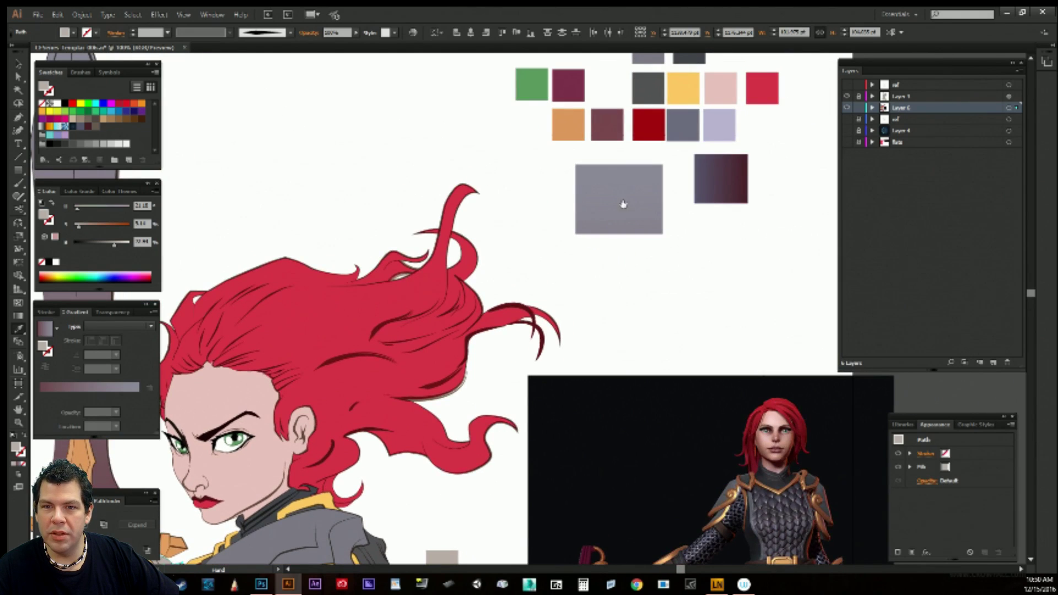
pyautogui.moveTo(691, 99); pyautogui.dragTo(634, 170)
pyautogui.click(599, 155)
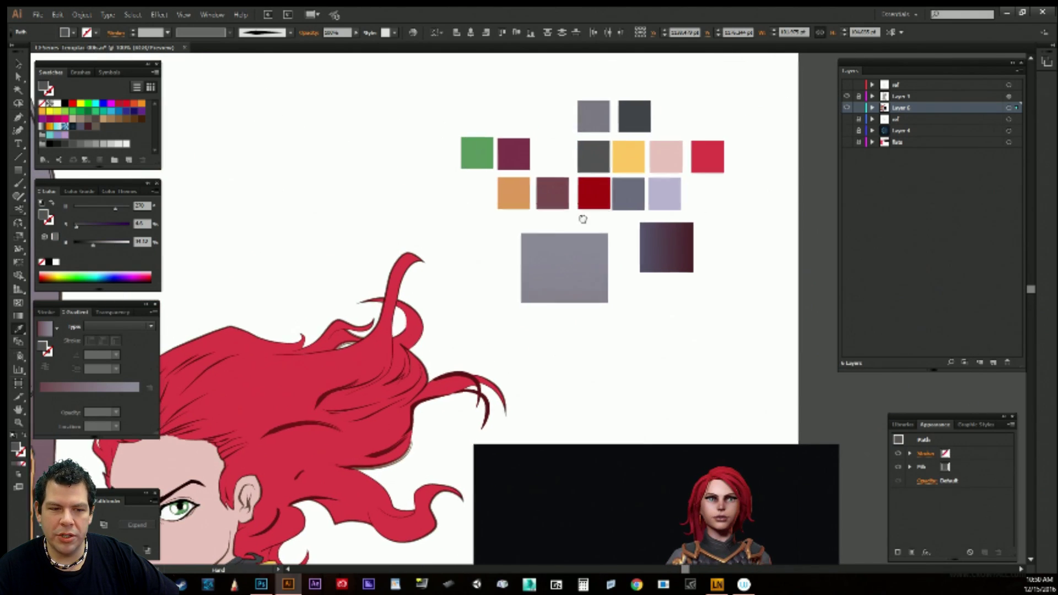
pyautogui.moveTo(460, 400); pyautogui.dragTo(612, 149)
pyautogui.keyDown('ctrl'); pyautogui.click(575, 403); pyautogui.keyUp('ctrl')
# Apply the golden yellow swatch to the small leftover pieces at the front edge of the shoulder plate and deselect them.
pyautogui.moveTo(482, 457); pyautogui.dragTo(568, 365)
pyautogui.press('a')
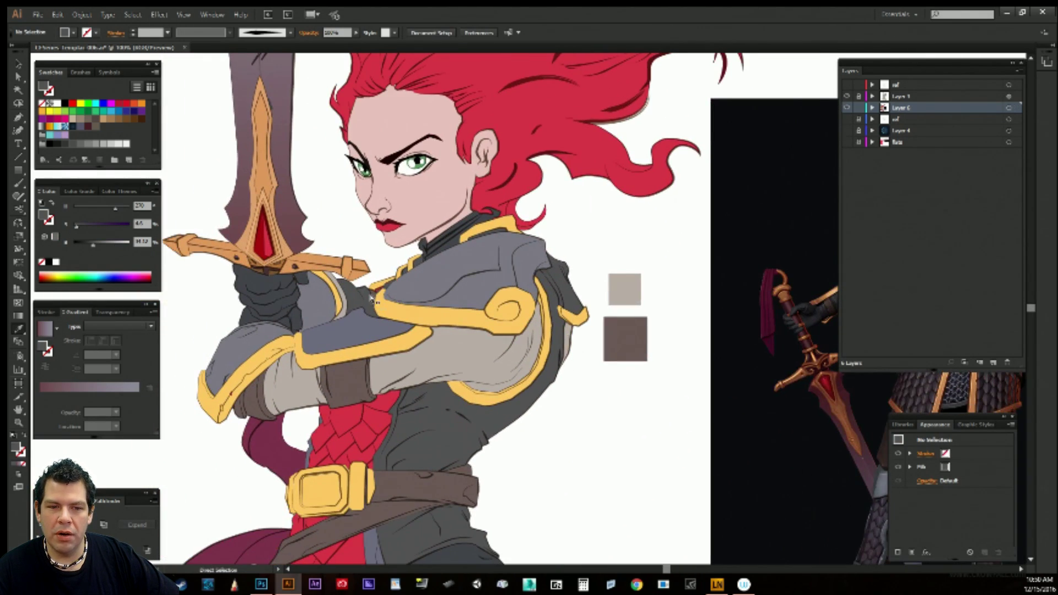
pyautogui.click(386, 293)
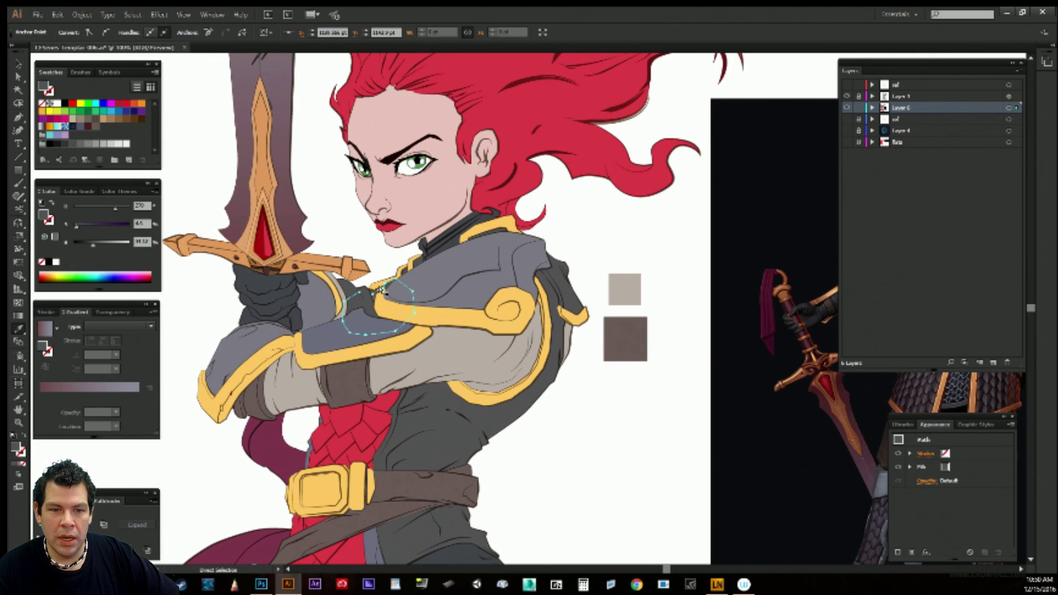
pyautogui.hotkey('ctrl', 'shift', 'a')
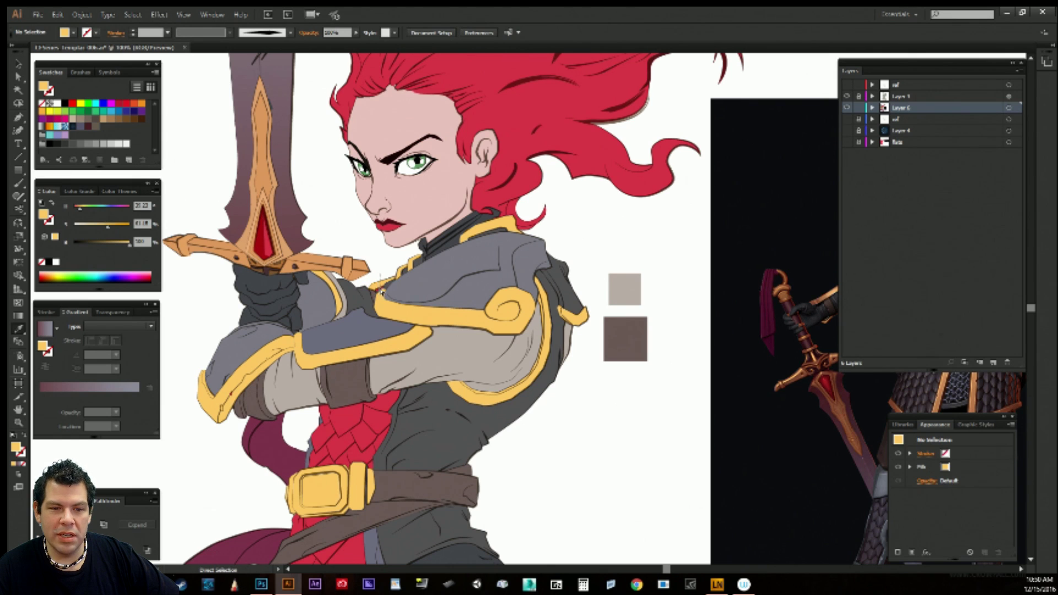
pyautogui.keyDown('ctrl'); pyautogui.click(381, 292); pyautogui.keyUp('ctrl')
pyautogui.moveTo(626, 225); pyautogui.dragTo(506, 386)
pyautogui.moveTo(586, 231); pyautogui.dragTo(463, 434)
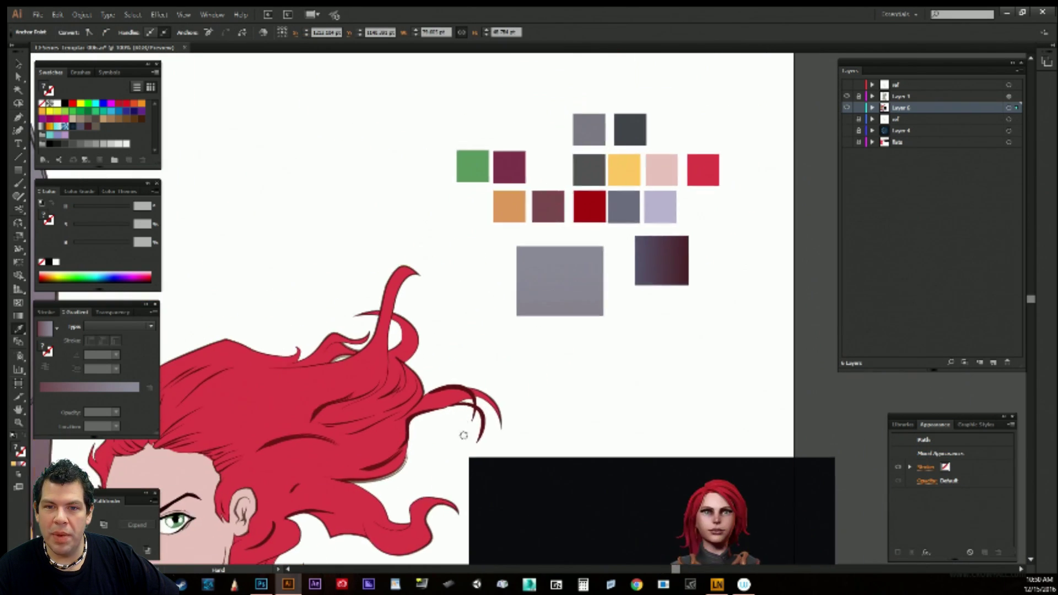
pyautogui.click(610, 171)
pyautogui.moveTo(488, 385); pyautogui.dragTo(621, 137)
pyautogui.keyDown('ctrl'); pyautogui.click(550, 513); pyautogui.keyUp('ctrl')
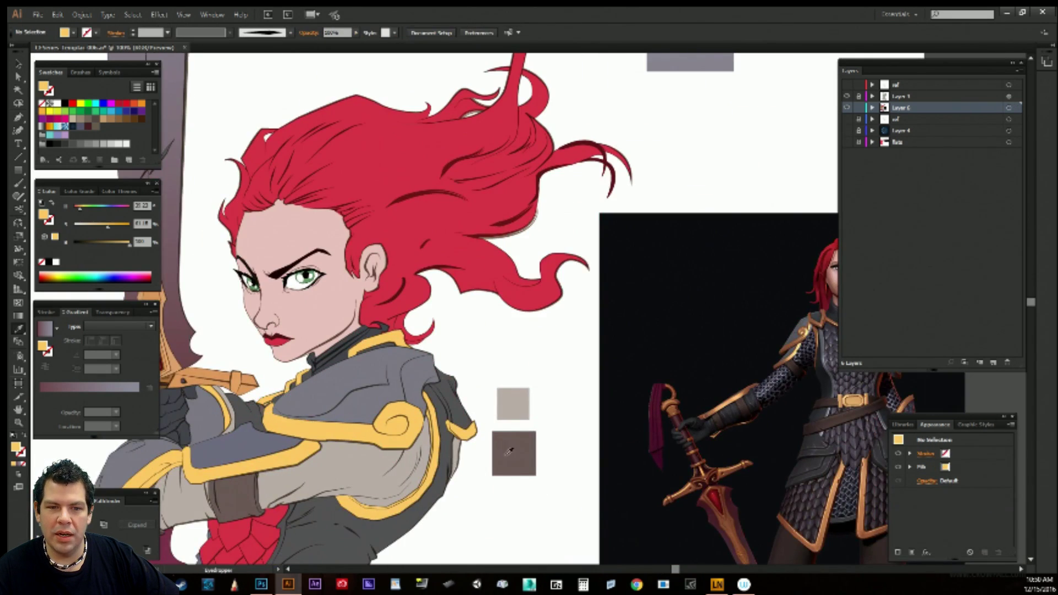
pyautogui.moveTo(496, 441); pyautogui.dragTo(625, 291)
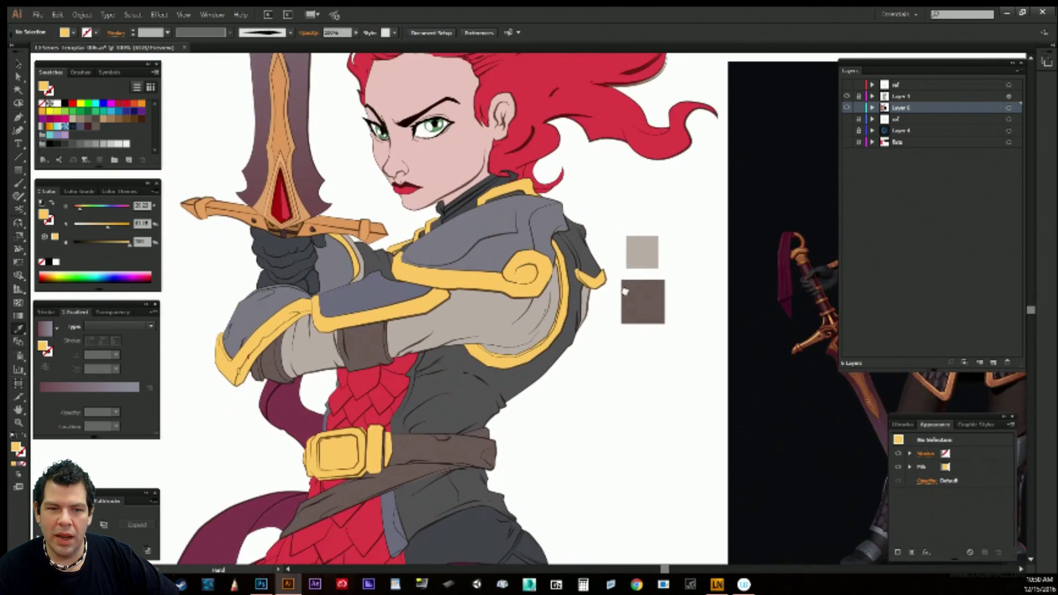
pyautogui.keyDown('ctrl'); pyautogui.click(396, 250); pyautogui.keyUp('ctrl')
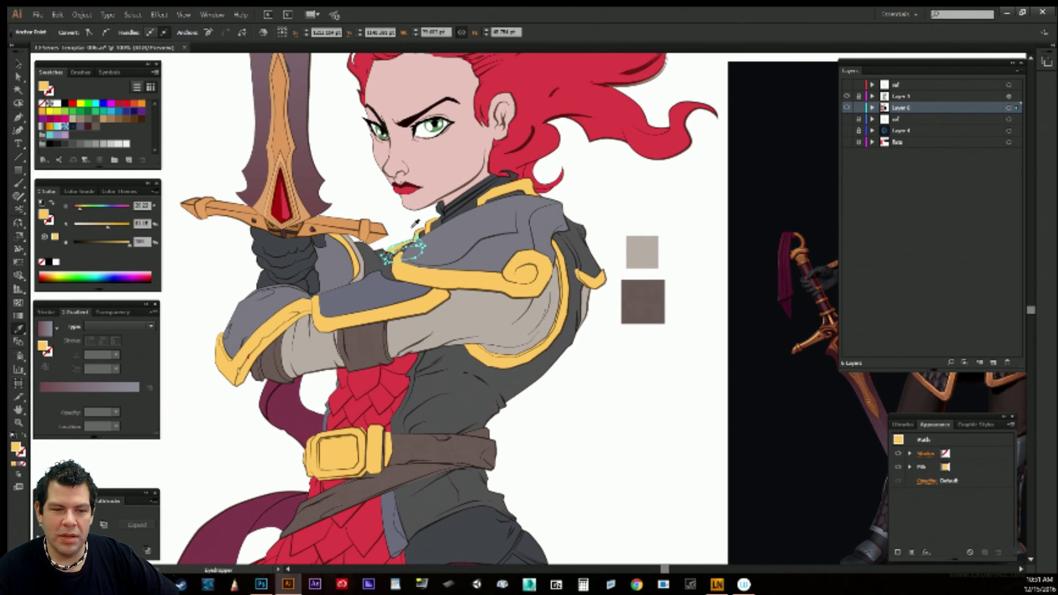
pyautogui.keyDown('ctrl'); pyautogui.click(668, 433); pyautogui.keyUp('ctrl')
# Apply the golden yellow swatch to the small shape beside the forearm plate's golden rim and deselect it.
pyautogui.moveTo(599, 421); pyautogui.dragTo(623, 452)
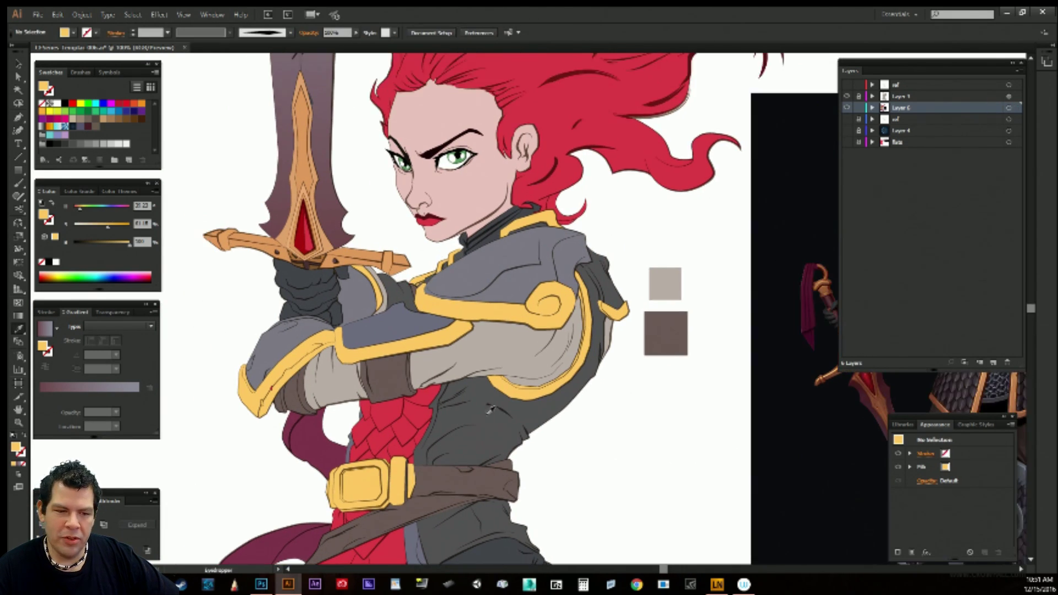
pyautogui.keyDown('ctrl'); pyautogui.click(335, 382); pyautogui.keyUp('ctrl')
pyautogui.moveTo(634, 301); pyautogui.dragTo(472, 537)
pyautogui.moveTo(687, 179); pyautogui.dragTo(629, 318)
pyautogui.click(688, 177)
pyautogui.moveTo(567, 347); pyautogui.dragTo(668, 160)
pyautogui.moveTo(542, 493); pyautogui.dragTo(606, 345)
pyautogui.click(559, 480)
pyautogui.press('i')
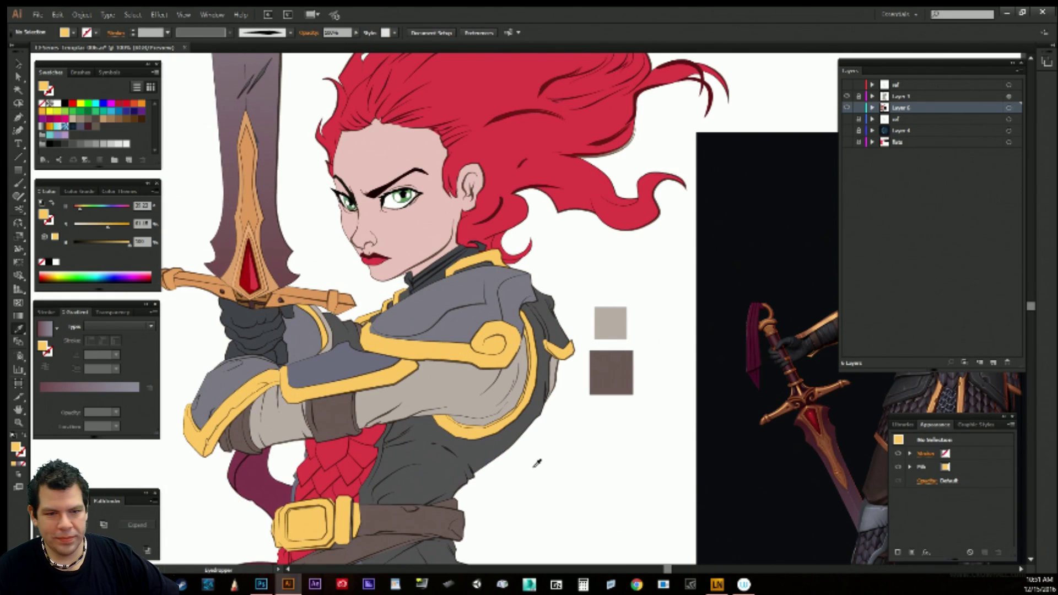
# Recolour the red torso scales between the crossed arms and the belt with the light warm-grey swatch and deselect them.
pyautogui.moveTo(516, 464); pyautogui.dragTo(580, 316)
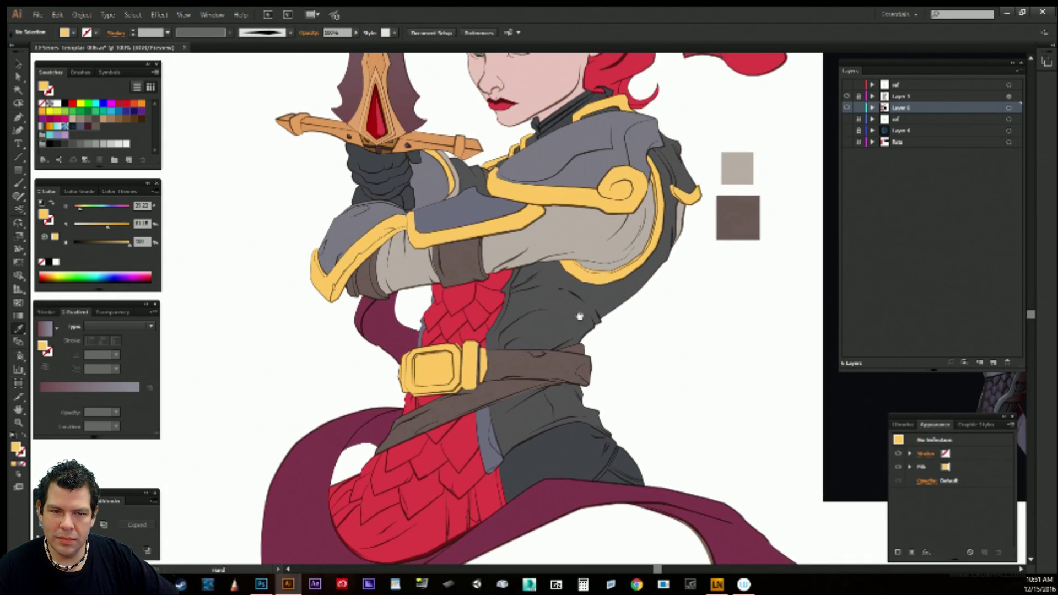
pyautogui.keyDown('ctrl'); pyautogui.click(440, 298); pyautogui.keyUp('ctrl')
pyautogui.keyDown('ctrl'); pyautogui.keyDown('shift'); pyautogui.click(462, 296); pyautogui.keyUp('shift'); pyautogui.keyUp('ctrl')
pyautogui.keyDown('ctrl'); pyautogui.keyDown('shift'); pyautogui.click(501, 279); pyautogui.keyUp('shift'); pyautogui.keyUp('ctrl')
pyautogui.keyDown('ctrl'); pyautogui.keyDown('shift'); pyautogui.click(486, 301); pyautogui.keyUp('shift'); pyautogui.keyUp('ctrl')
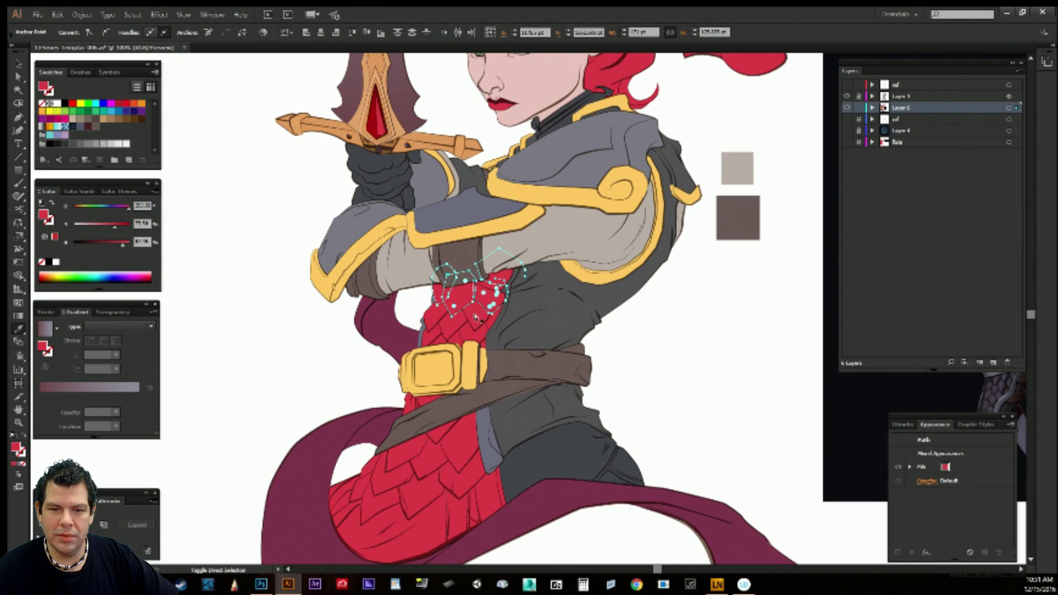
pyautogui.keyDown('ctrl'); pyautogui.keyDown('shift'); pyautogui.click(476, 319); pyautogui.keyUp('shift'); pyautogui.keyUp('ctrl')
pyautogui.keyDown('ctrl'); pyautogui.keyDown('shift'); pyautogui.click(489, 324); pyautogui.keyUp('shift'); pyautogui.keyUp('ctrl')
pyautogui.keyDown('ctrl'); pyautogui.keyDown('shift'); pyautogui.click(489, 327); pyautogui.keyUp('shift'); pyautogui.keyUp('ctrl')
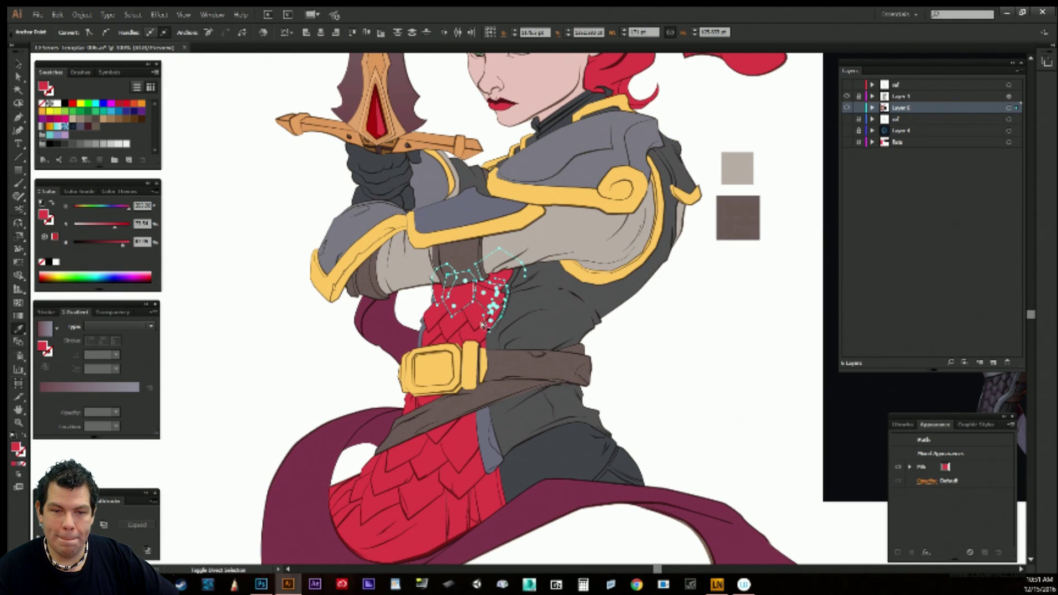
pyautogui.keyDown('ctrl'); pyautogui.keyDown('shift'); pyautogui.click(477, 324); pyautogui.keyUp('shift'); pyautogui.keyUp('ctrl')
pyautogui.keyDown('ctrl'); pyautogui.keyDown('shift'); pyautogui.click(476, 336); pyautogui.keyUp('shift'); pyautogui.keyUp('ctrl')
pyautogui.keyDown('ctrl'); pyautogui.keyDown('shift'); pyautogui.click(457, 330); pyautogui.keyUp('shift'); pyautogui.keyUp('ctrl')
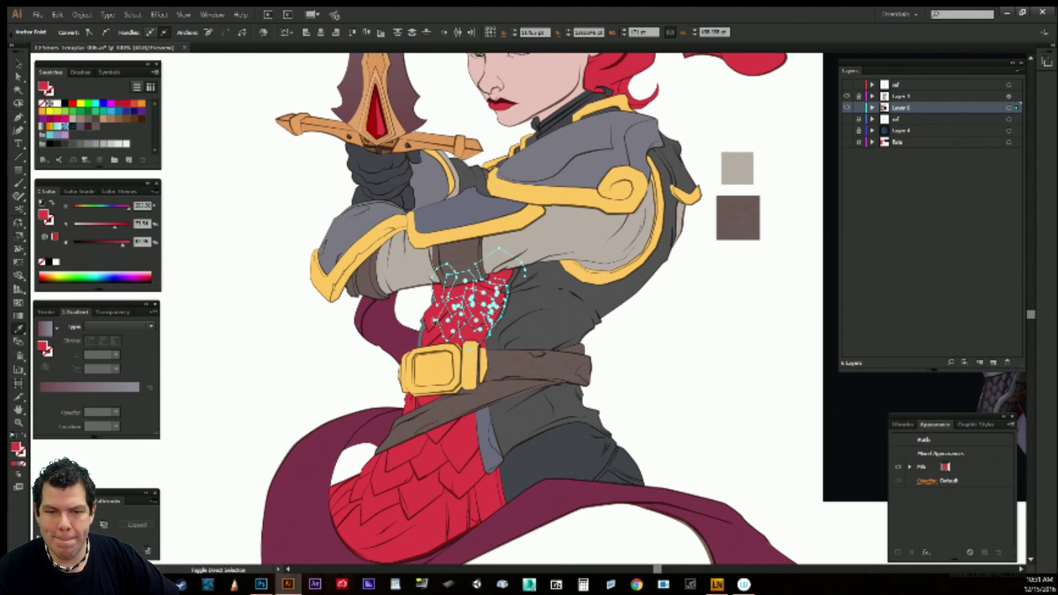
pyautogui.keyDown('ctrl'); pyautogui.keyDown('shift'); pyautogui.click(440, 321); pyautogui.keyUp('shift'); pyautogui.keyUp('ctrl')
pyautogui.keyDown('ctrl'); pyautogui.keyDown('shift'); pyautogui.click(436, 337); pyautogui.keyUp('shift'); pyautogui.keyUp('ctrl')
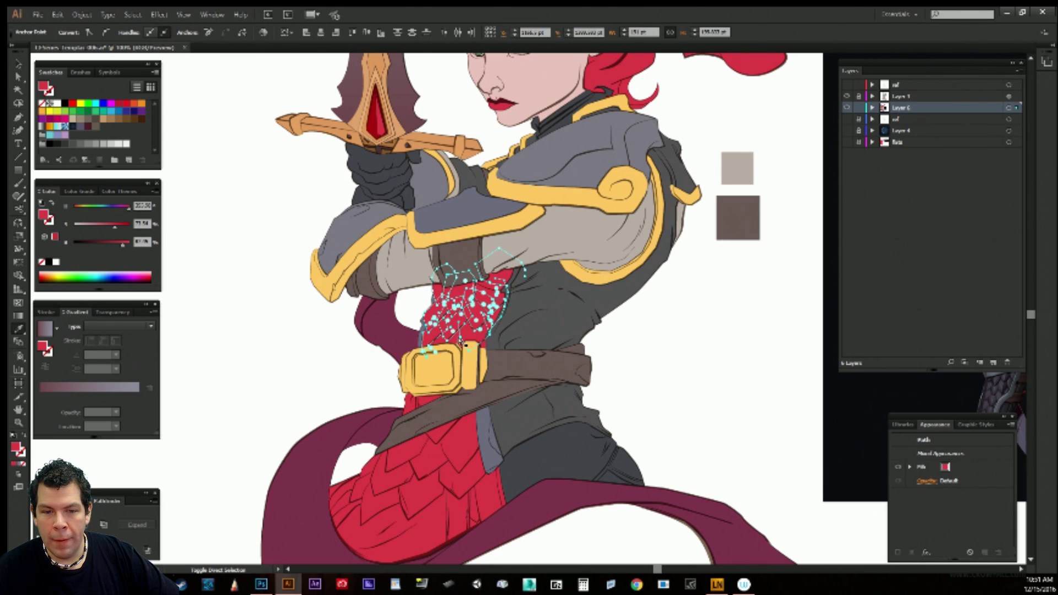
pyautogui.scroll(5, 633, 270)
pyautogui.hscroll(2, 634, 270)
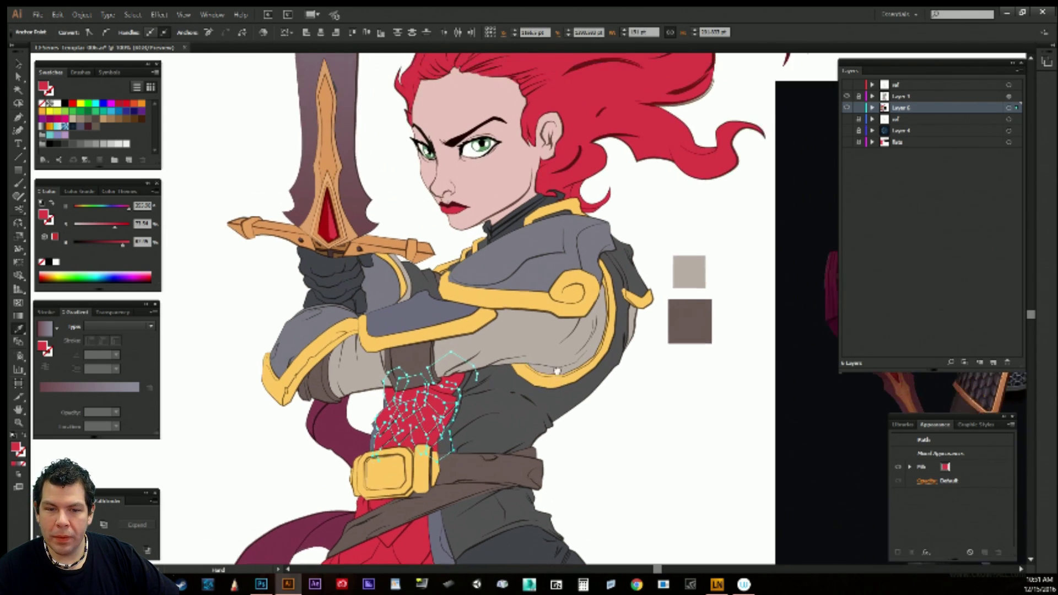
pyautogui.click(683, 283)
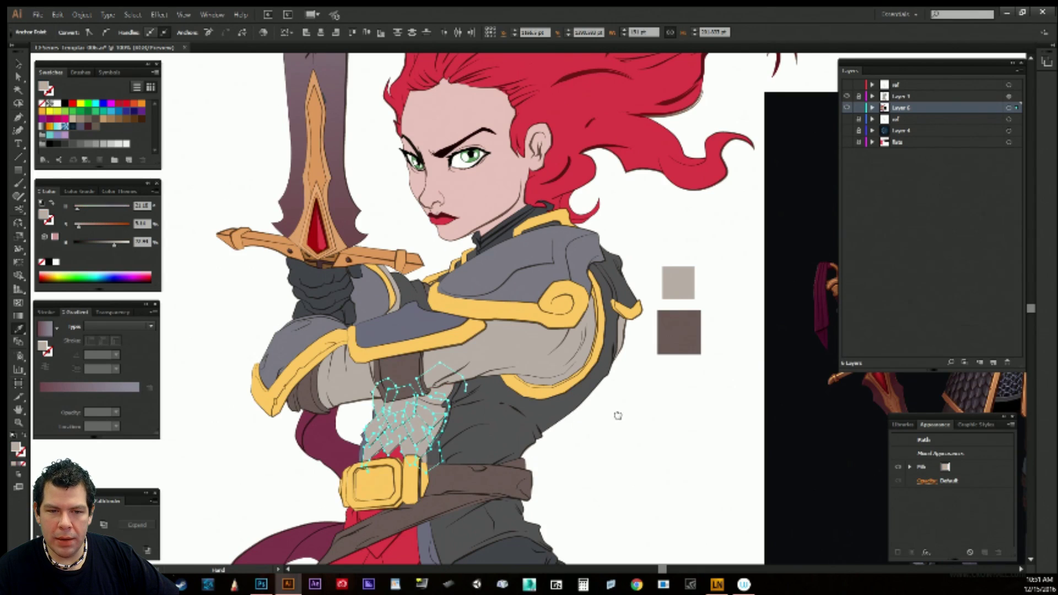
pyautogui.scroll(-5, 618, 416)
pyautogui.hscroll(-1, 618, 417)
pyautogui.press('a')
pyautogui.hotkey('ctrl', 'shift', 'a')
# Recolour the remaining red scale pieces directly above the belt buckle with the light warm-grey swatch.
pyautogui.click(431, 312)
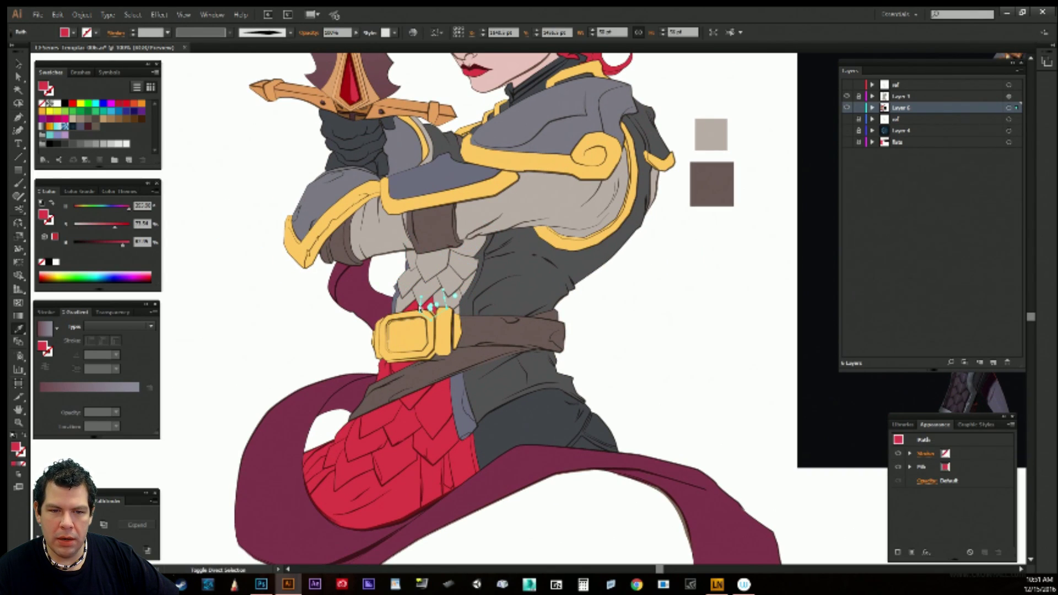
pyautogui.press('i')
pyautogui.click(711, 135)
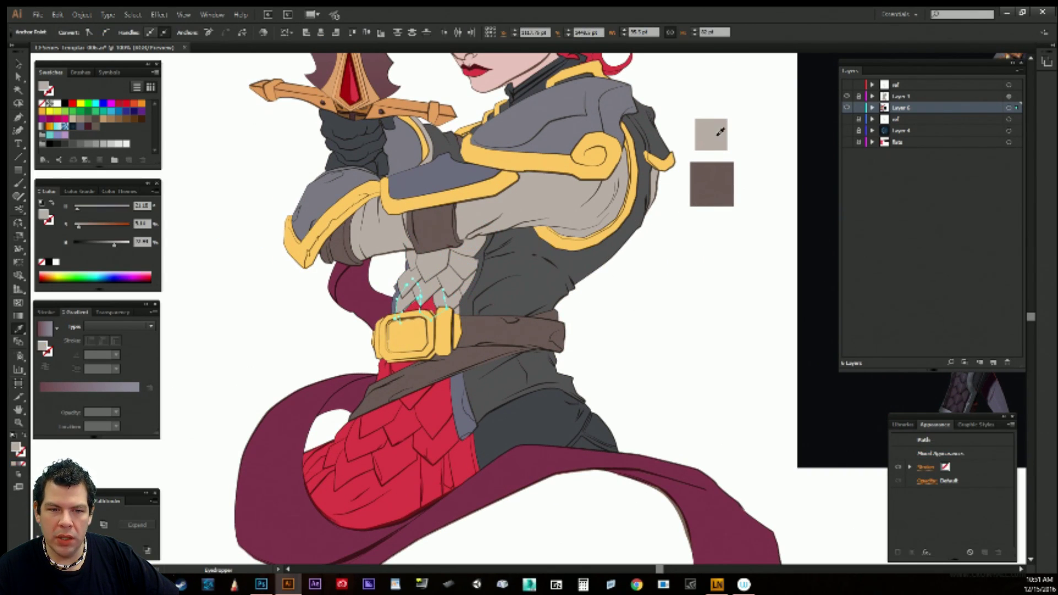
pyautogui.press('a')
pyautogui.click(713, 328)
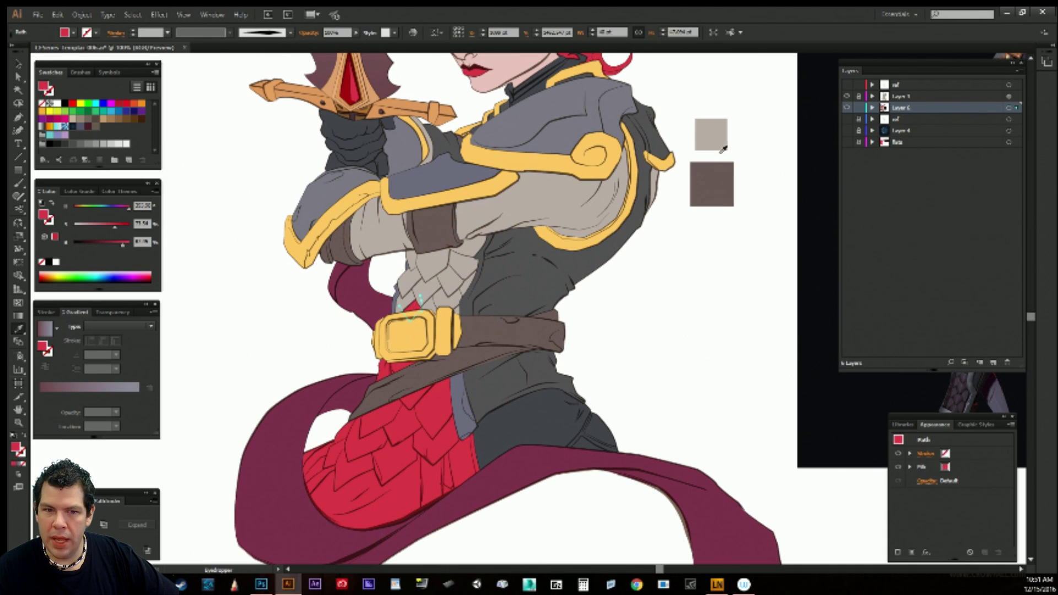
# Recolour the upper rows of red skirt scales below the belt with the light warm-grey swatch and deselect them.
pyautogui.moveTo(641, 358); pyautogui.dragTo(663, 285)
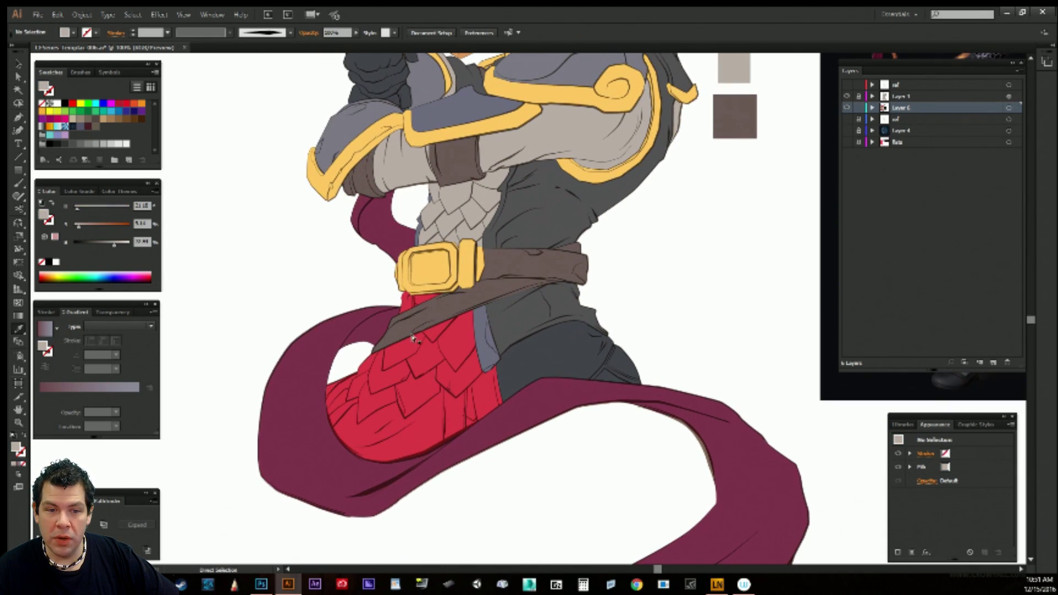
pyautogui.click(423, 306)
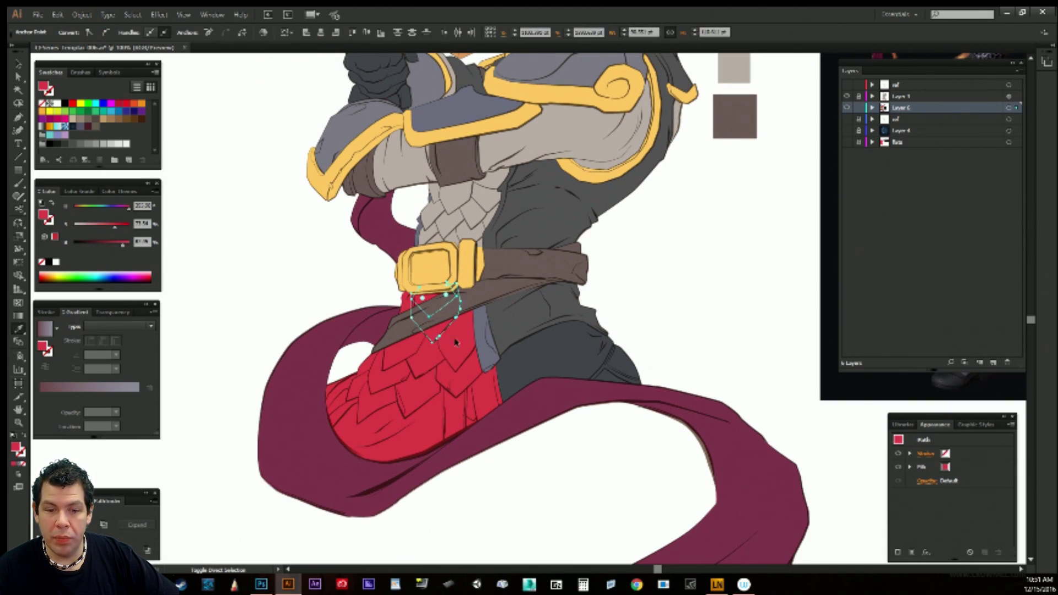
pyautogui.keyDown('shift'); pyautogui.click(460, 381); pyautogui.keyUp('shift')
pyautogui.keyDown('shift'); pyautogui.click(403, 357); pyautogui.keyUp('shift')
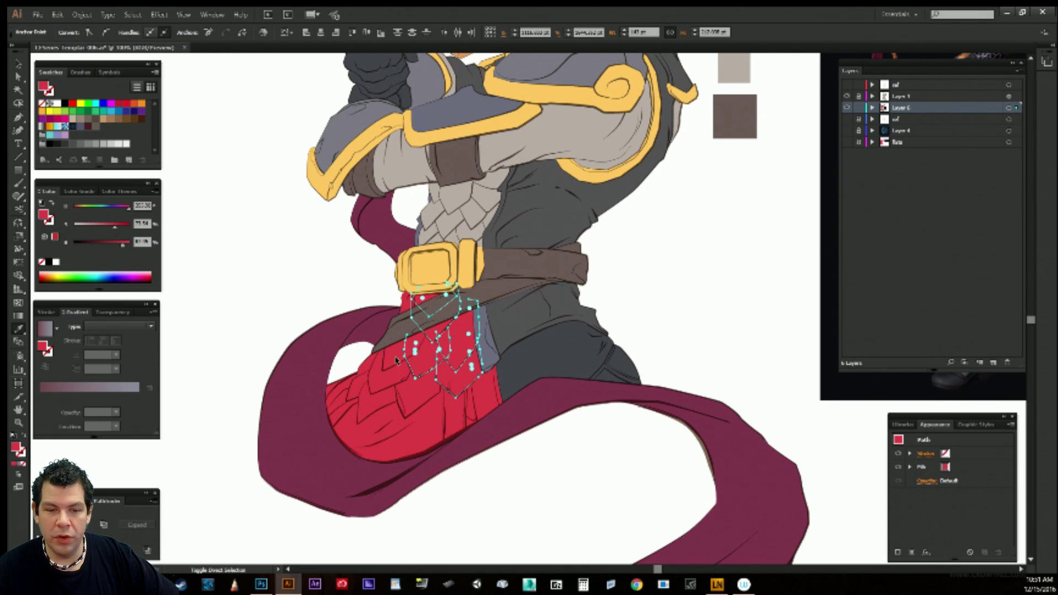
pyautogui.keyDown('shift'); pyautogui.click(395, 359); pyautogui.keyUp('shift')
pyautogui.keyDown('shift'); pyautogui.click(399, 405); pyautogui.keyUp('shift')
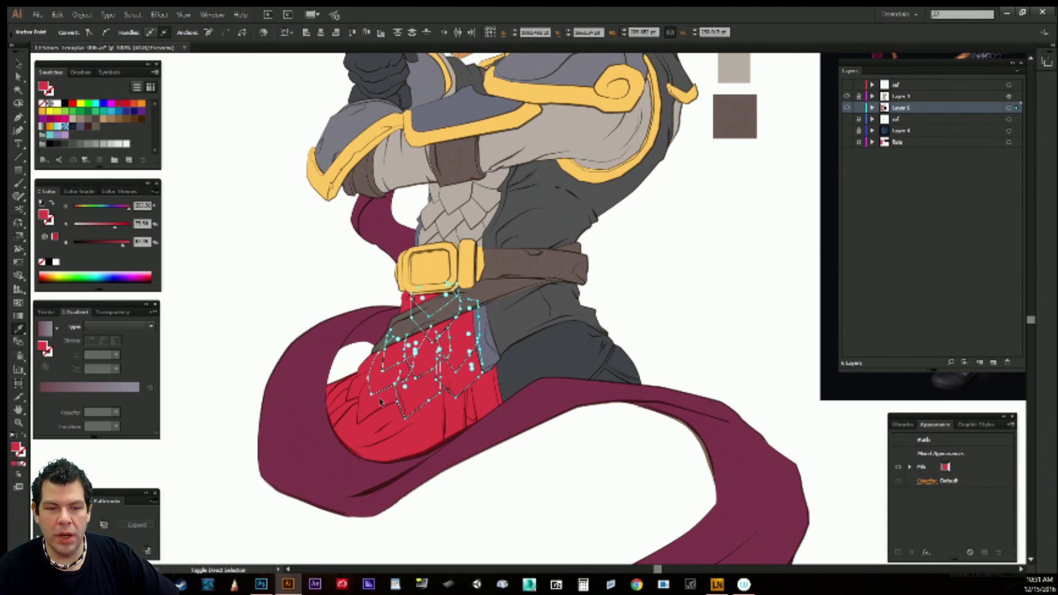
pyautogui.keyDown('shift'); pyautogui.click(379, 402); pyautogui.keyUp('shift')
pyautogui.keyDown('shift'); pyautogui.click(361, 384); pyautogui.keyUp('shift')
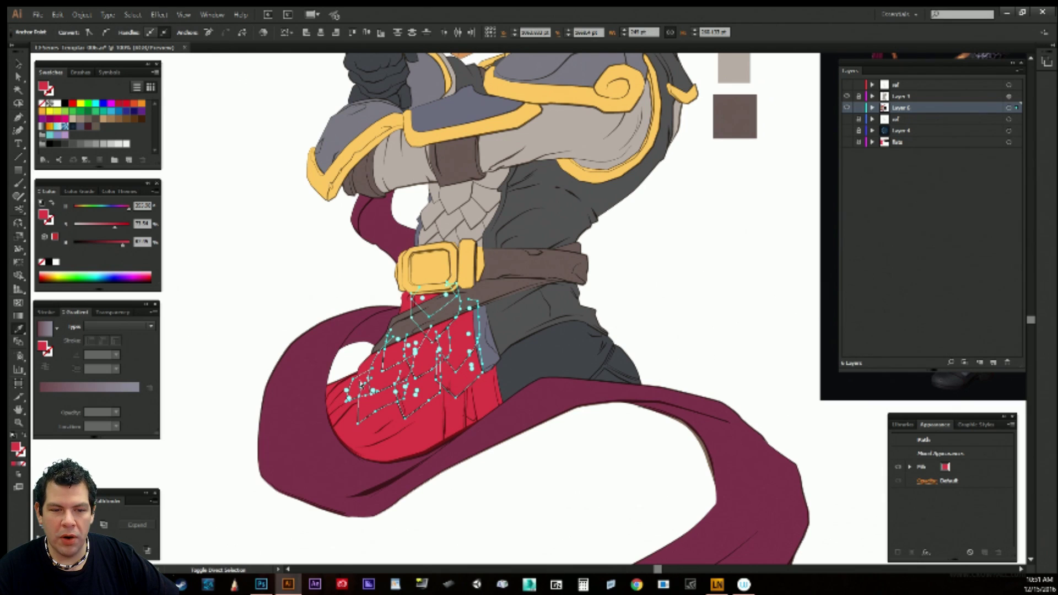
pyautogui.moveTo(676, 204); pyautogui.dragTo(646, 283)
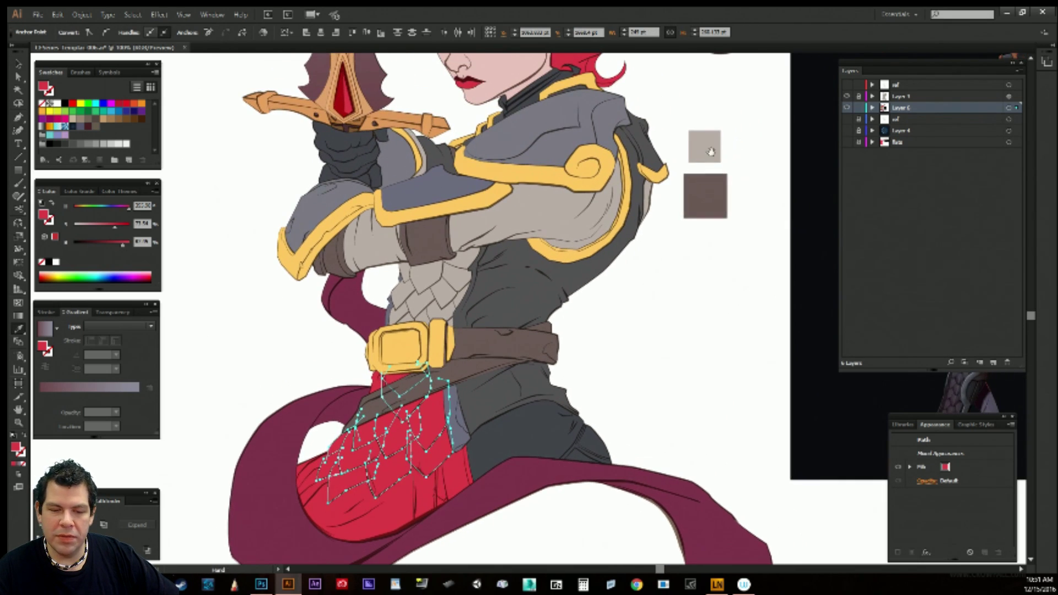
pyautogui.click(709, 144)
pyautogui.click(677, 335)
pyautogui.press('i')
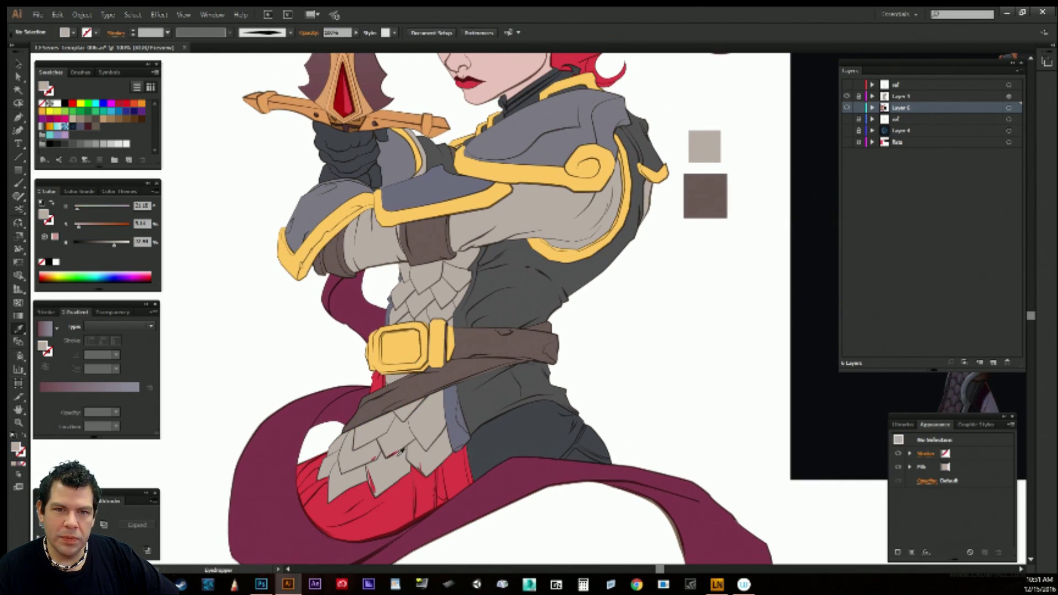
# Select the light warm-grey torso scales between the crossed arms and the belt buckle, including the piece beneath the forearm.
pyautogui.moveTo(362, 425); pyautogui.dragTo(375, 408)
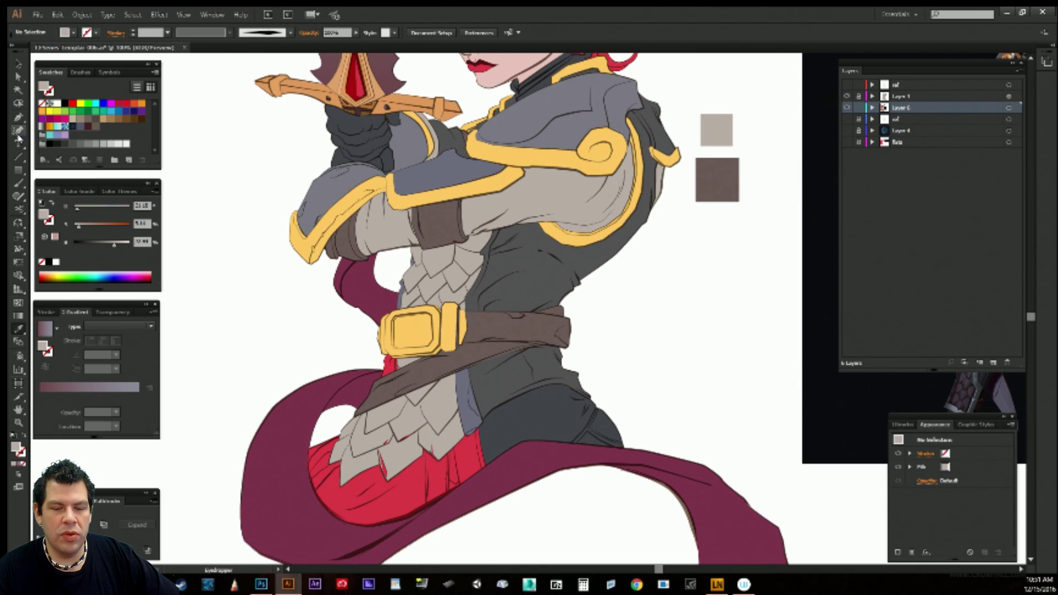
pyautogui.moveTo(575, 199); pyautogui.dragTo(486, 270)
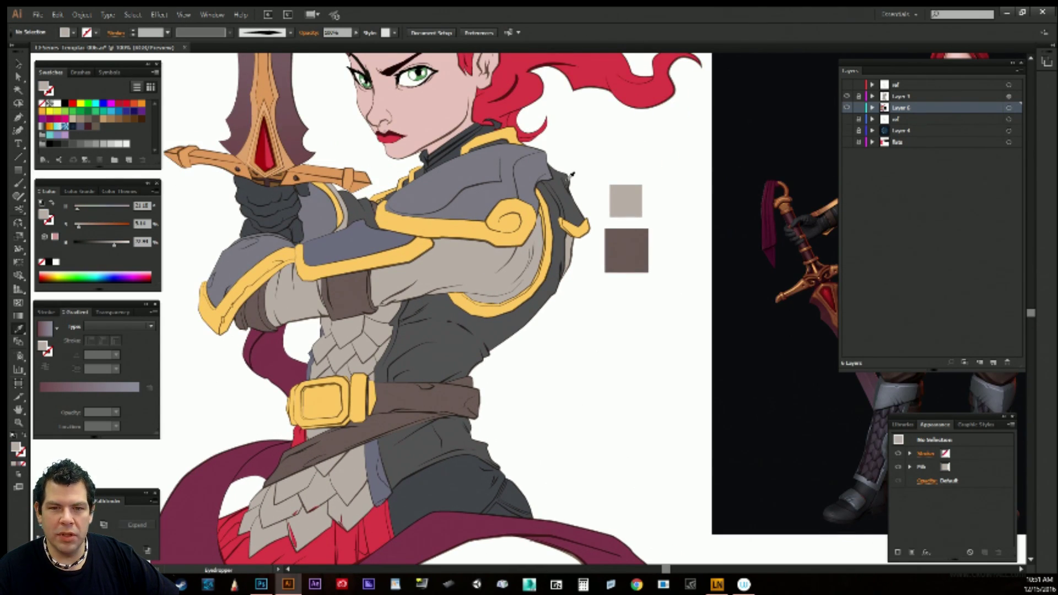
pyautogui.moveTo(569, 178)
pyautogui.mouseDown()
pyautogui.moveTo(569, 194)
pyautogui.moveTo(569, 184)
pyautogui.mouseUp()
pyautogui.press('v')
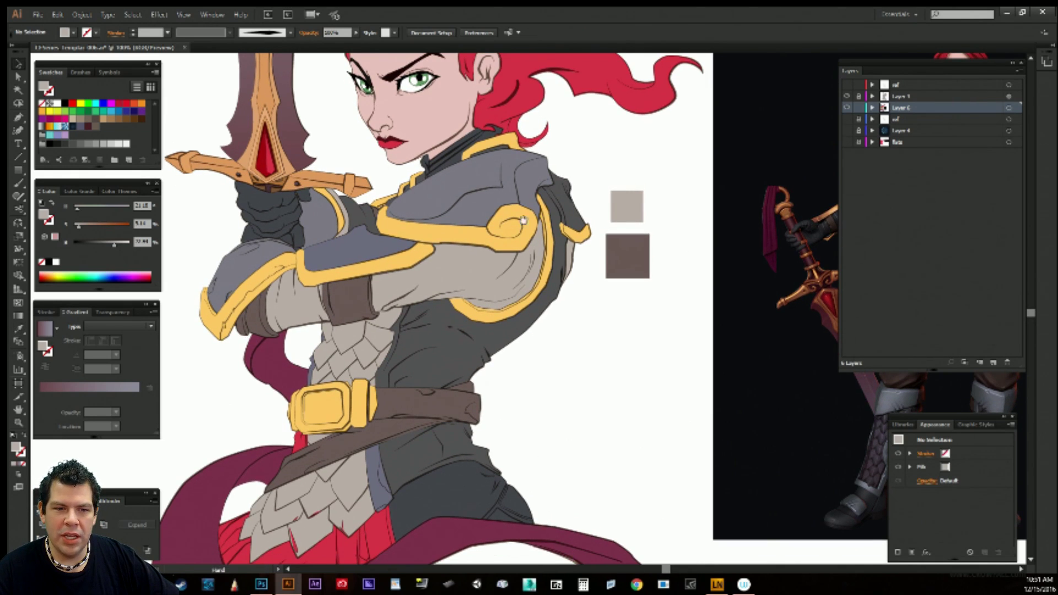
pyautogui.moveTo(514, 226); pyautogui.dragTo(528, 231)
pyautogui.press('a')
pyautogui.click(343, 338)
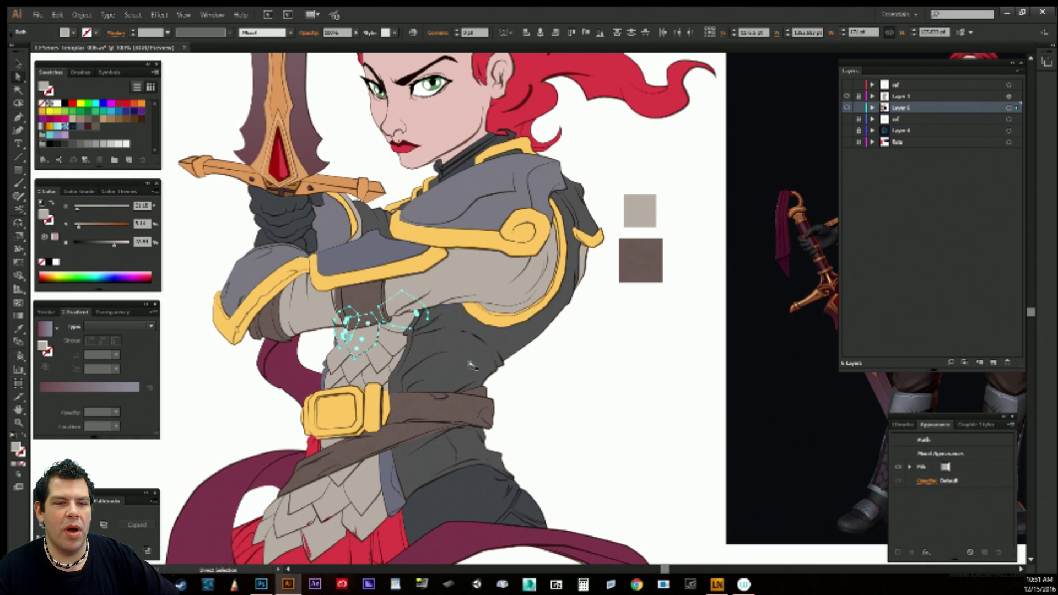
pyautogui.click(380, 358)
pyautogui.keyDown('shift'); pyautogui.click(374, 355); pyautogui.keyUp('shift')
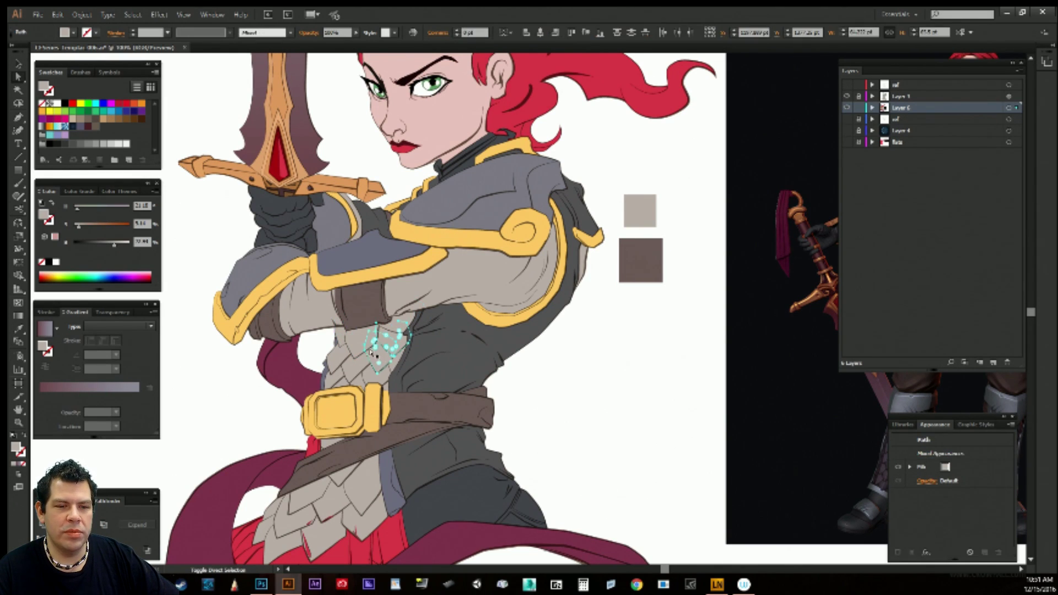
pyautogui.keyDown('shift'); pyautogui.click(353, 343); pyautogui.keyUp('shift')
pyautogui.keyDown('shift'); pyautogui.click(339, 353); pyautogui.keyUp('shift')
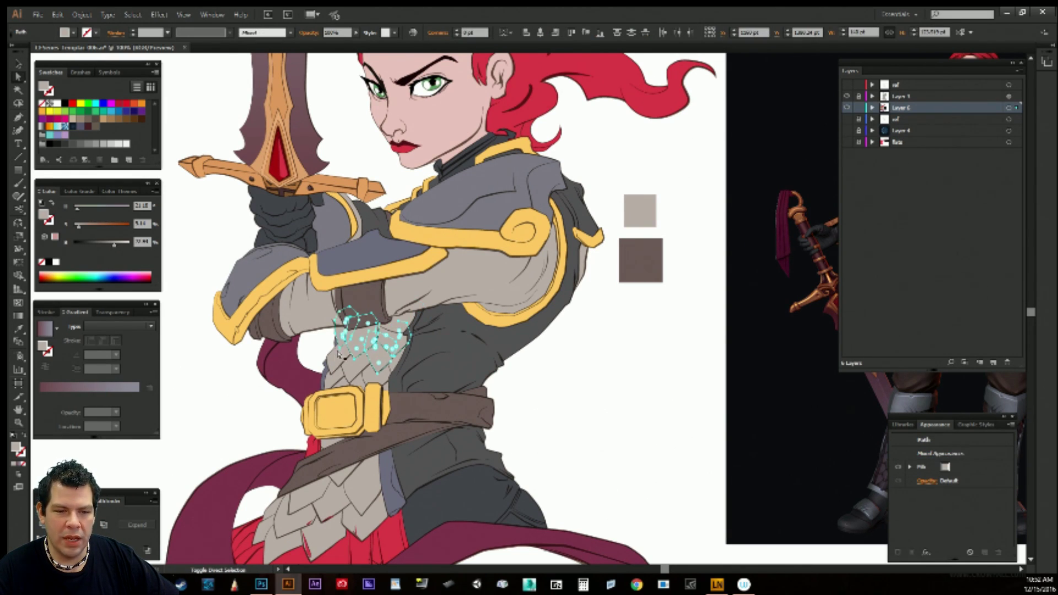
pyautogui.keyDown('shift'); pyautogui.click(353, 373); pyautogui.keyUp('shift')
pyautogui.keyDown('shift'); pyautogui.click(371, 379); pyautogui.keyUp('shift')
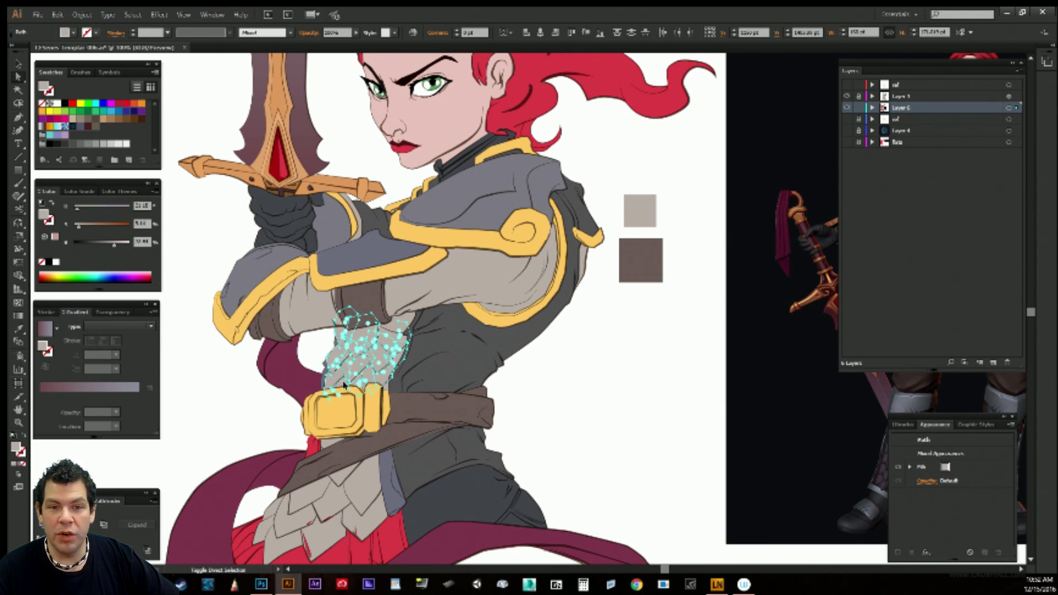
pyautogui.moveTo(513, 356); pyautogui.dragTo(481, 398)
pyautogui.press('i')
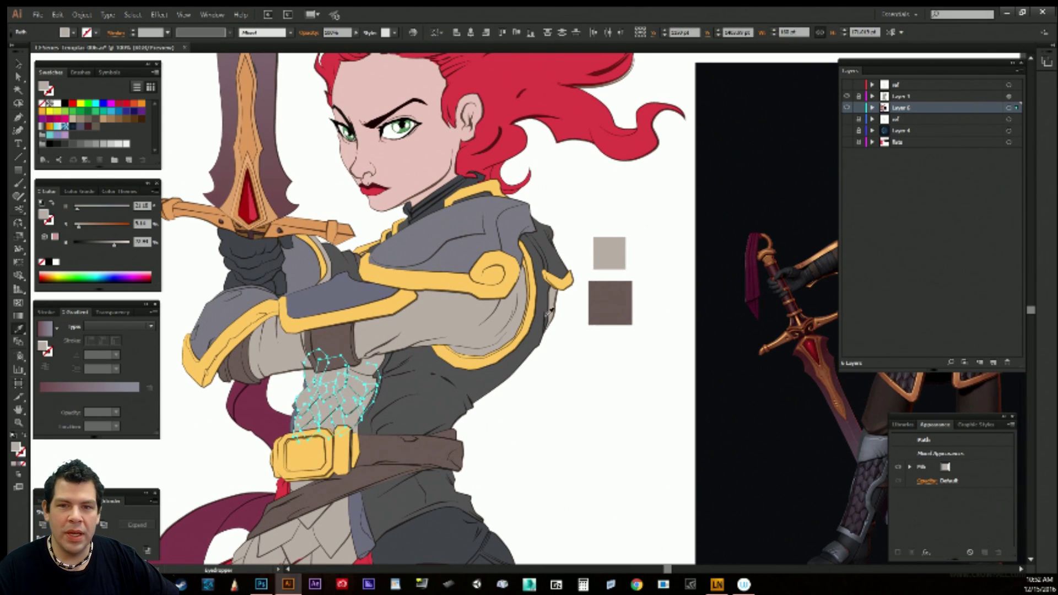
pyautogui.scroll(3, 550, 314)
pyautogui.hscroll(2, 556, 306)
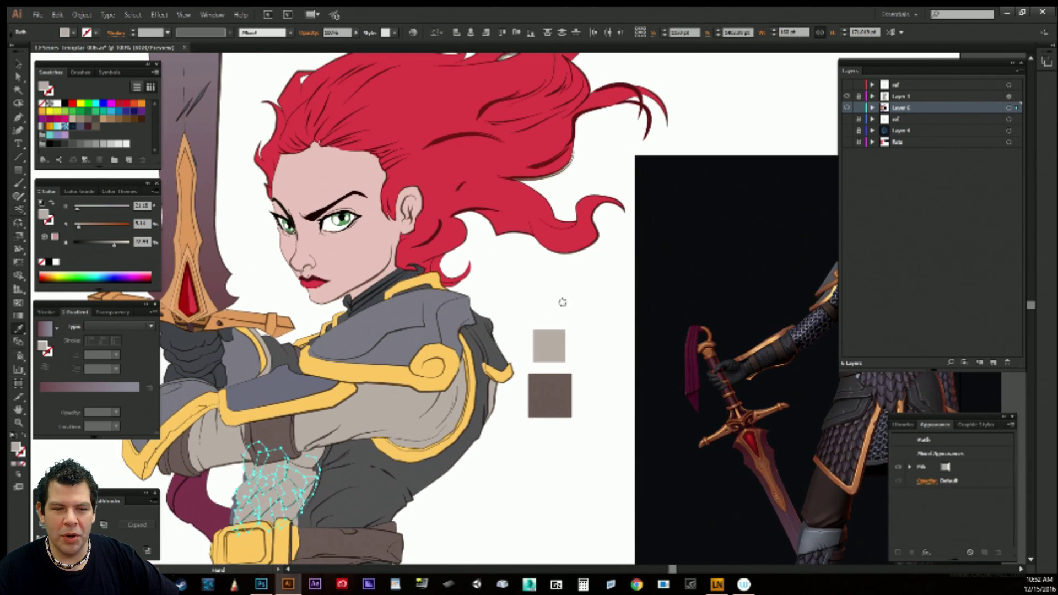
pyautogui.moveTo(562, 278); pyautogui.dragTo(595, 203)
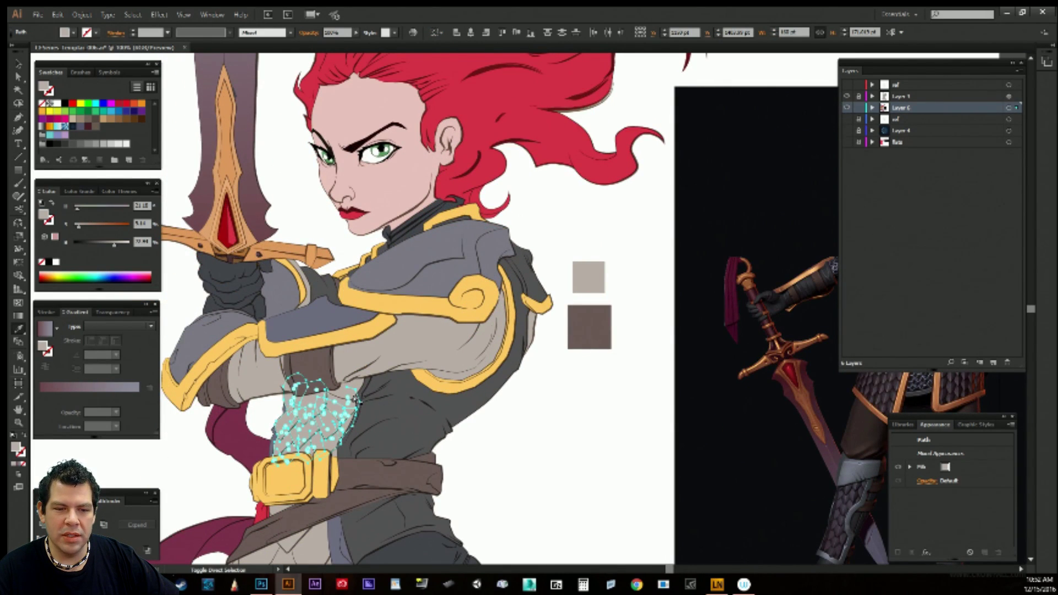
pyautogui.keyDown('ctrl'); pyautogui.click(341, 397); pyautogui.keyUp('ctrl')
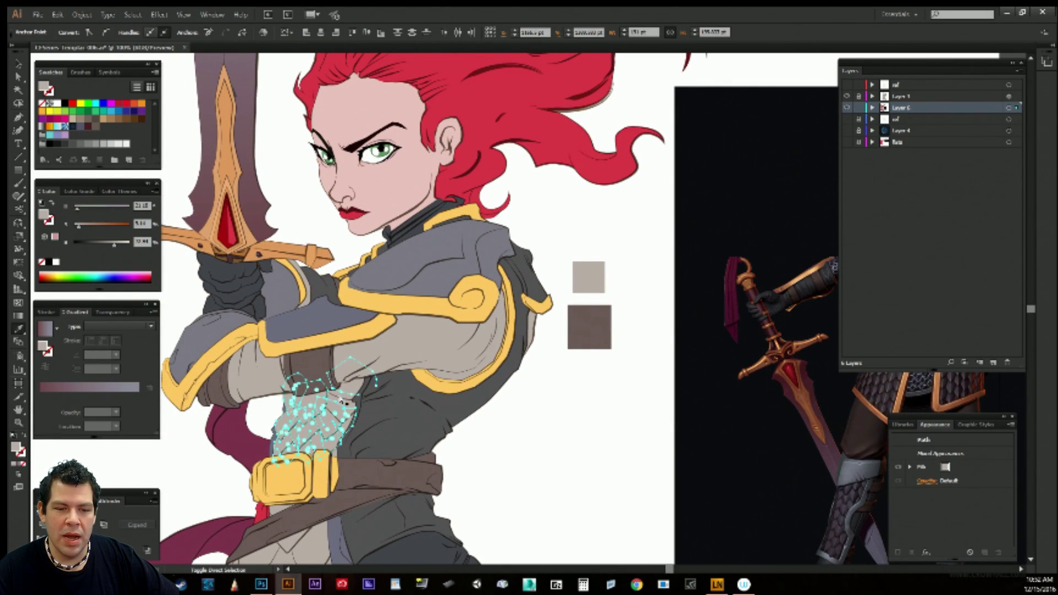
# Try the blue-grey reference swatch beside the gradient square on the selected torso scales and undo that recolouring.
pyautogui.moveTo(556, 377); pyautogui.dragTo(518, 490)
pyautogui.moveTo(563, 285); pyautogui.dragTo(439, 518)
pyautogui.moveTo(628, 174); pyautogui.dragTo(645, 130)
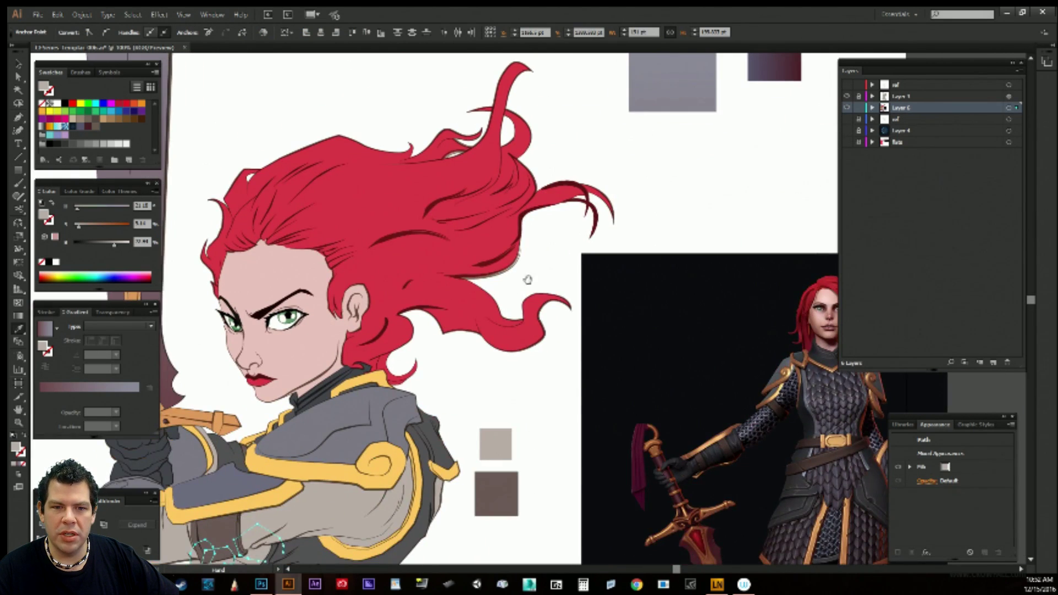
pyautogui.moveTo(527, 278); pyautogui.dragTo(393, 193)
pyautogui.moveTo(498, 172); pyautogui.dragTo(485, 338)
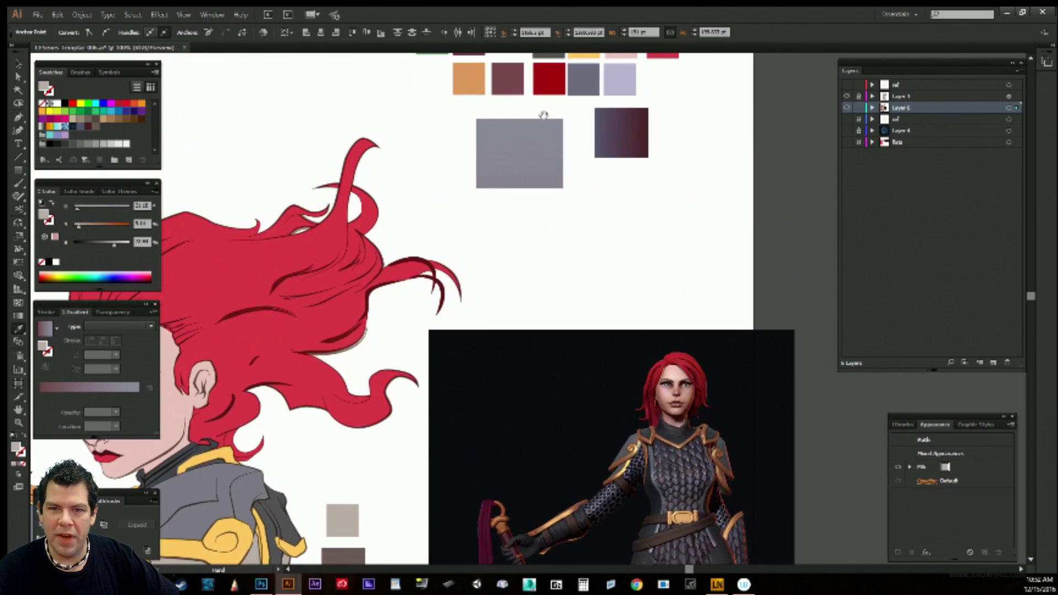
pyautogui.moveTo(546, 113); pyautogui.dragTo(705, 48)
pyautogui.click(579, 188)
pyautogui.moveTo(535, 369); pyautogui.dragTo(625, 159)
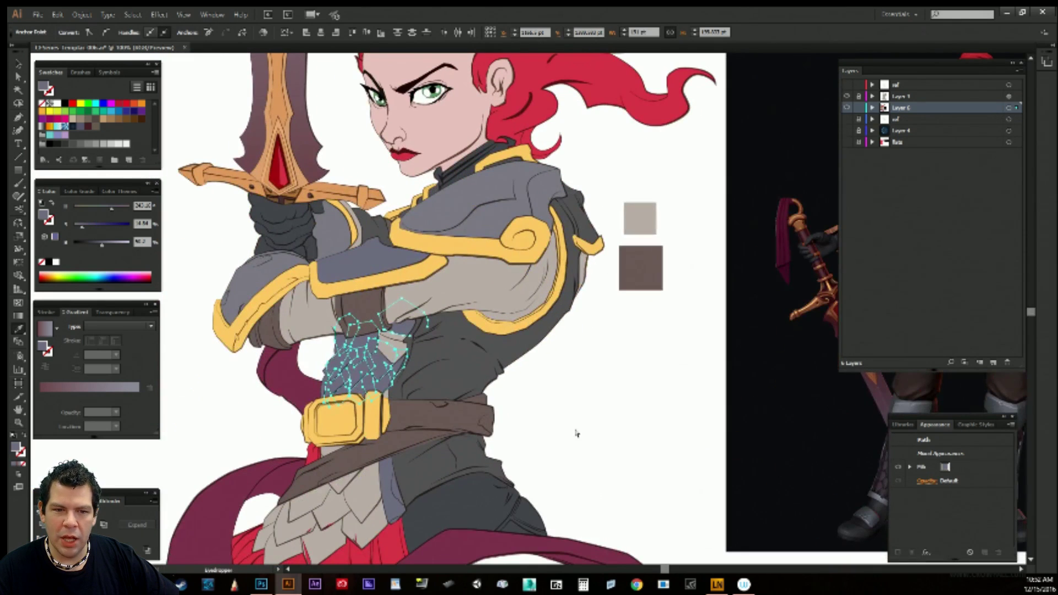
pyautogui.keyDown('ctrl'); pyautogui.click(551, 430); pyautogui.keyUp('ctrl')
pyautogui.keyDown('ctrl'); pyautogui.click(384, 354); pyautogui.keyUp('ctrl')
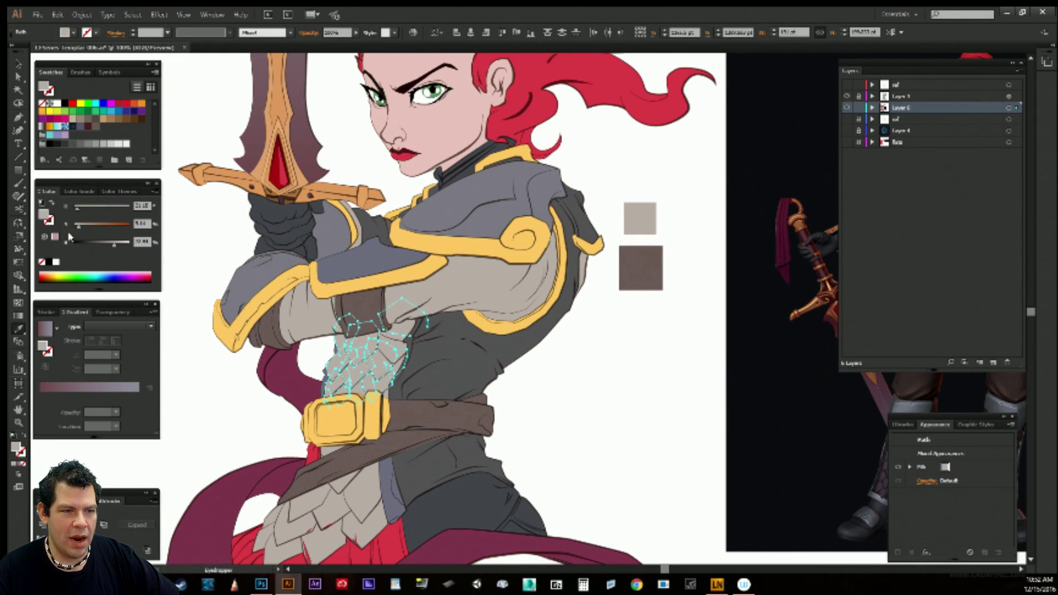
# Shift the selected torso scales to a darker blue-green grey and draw a swatch rectangle of it below the brown swatch.
pyautogui.moveTo(114, 244); pyautogui.dragTo(108, 243)
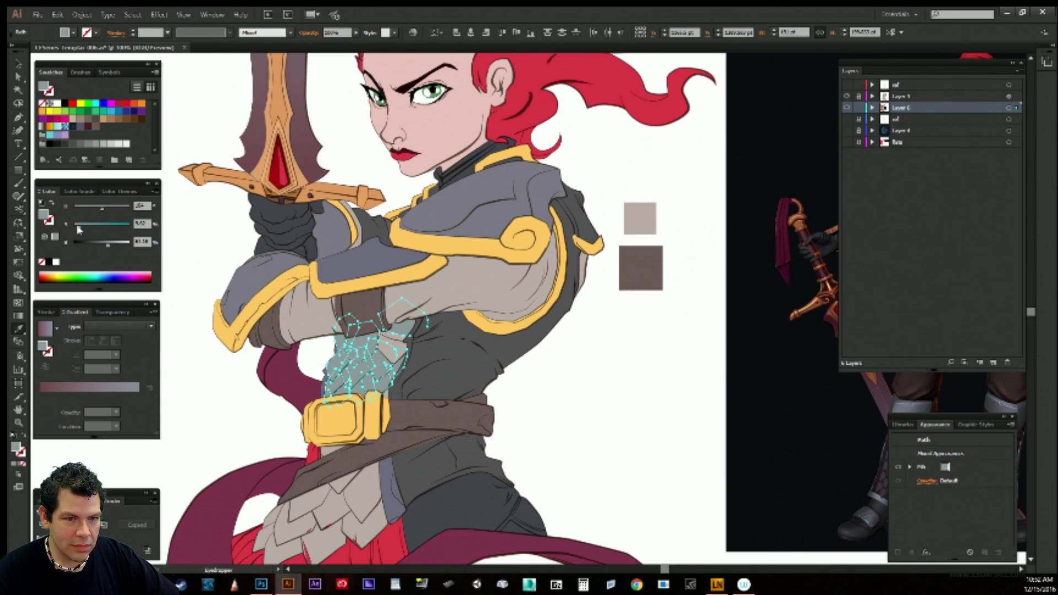
pyautogui.moveTo(80, 226); pyautogui.dragTo(77, 225)
pyautogui.press('m')
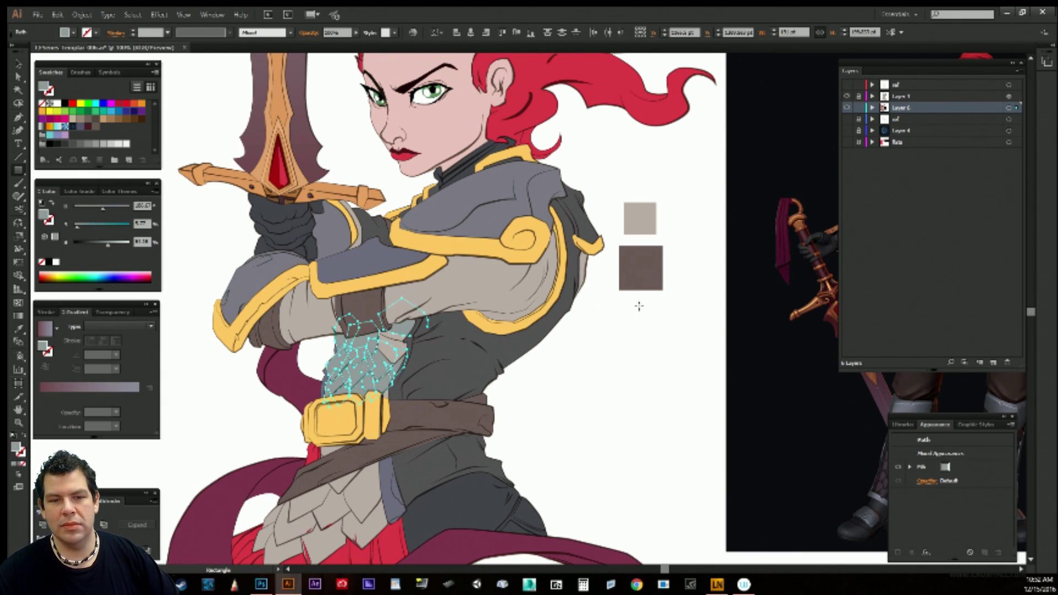
pyautogui.moveTo(629, 311); pyautogui.dragTo(660, 352)
pyautogui.hotkey('ctrl', 'shift', 'a')
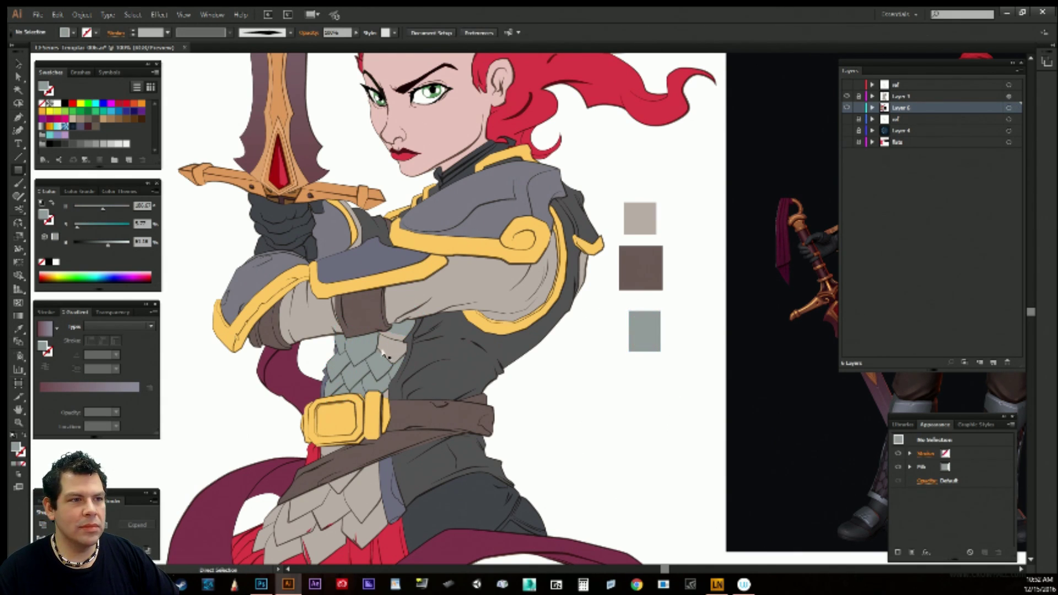
# Apply the blue-green grey swatch to the missed torso scales just below the crossed arms and deselect them.
pyautogui.press('q')
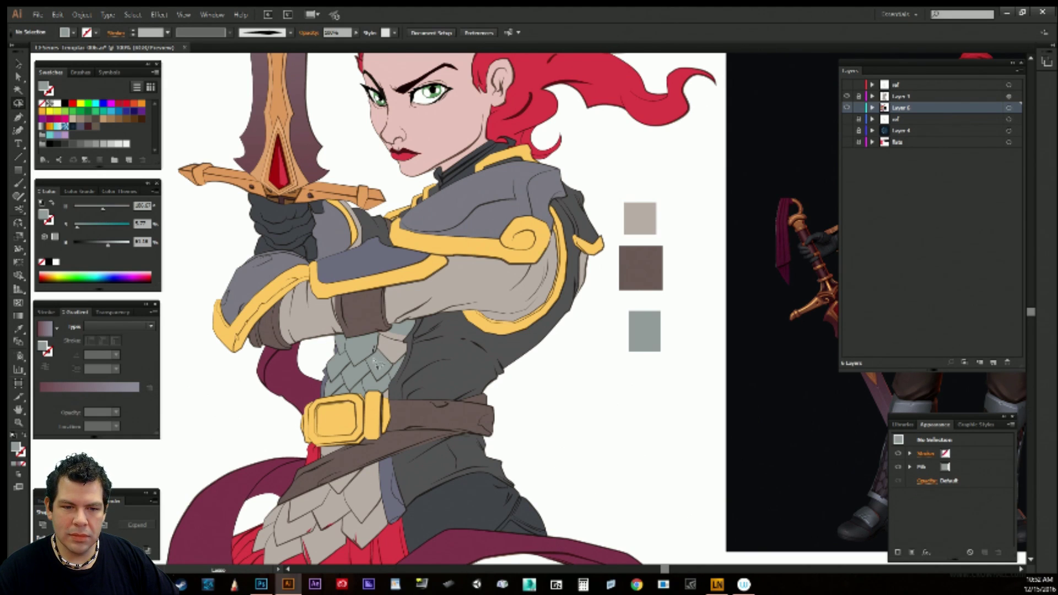
pyautogui.moveTo(376, 362)
pyautogui.mouseDown()
pyautogui.moveTo(400, 337)
pyautogui.moveTo(381, 358)
pyautogui.mouseUp()
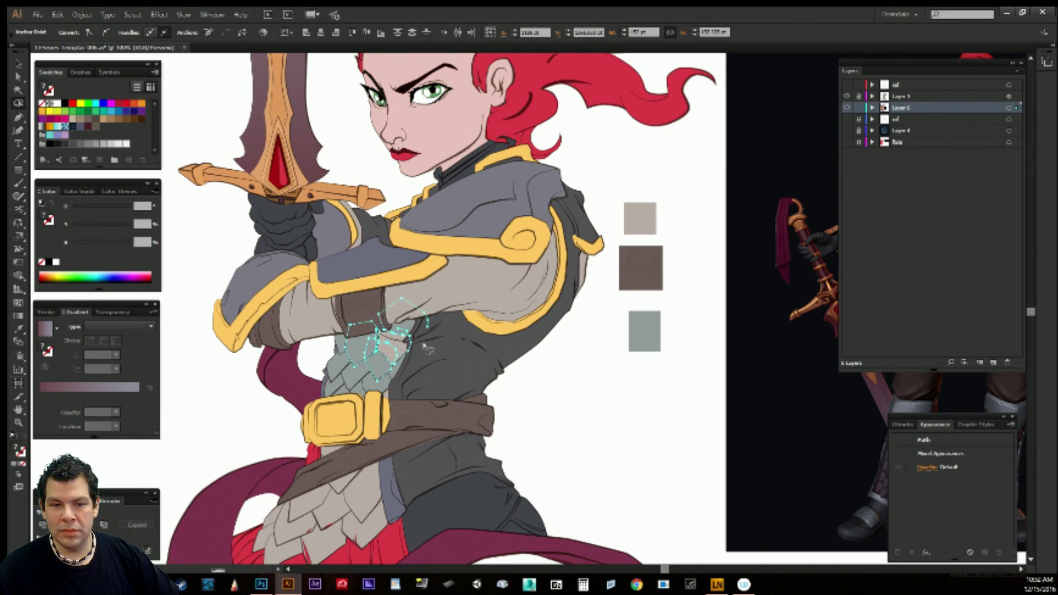
pyautogui.press('i')
pyautogui.click(643, 332)
pyautogui.hotkey('ctrl', 'shift', 'a')
# Apply the blue-green grey swatch to the small scale piece just above the belt beside the buckle and deselect it.
pyautogui.moveTo(538, 397); pyautogui.dragTo(590, 401)
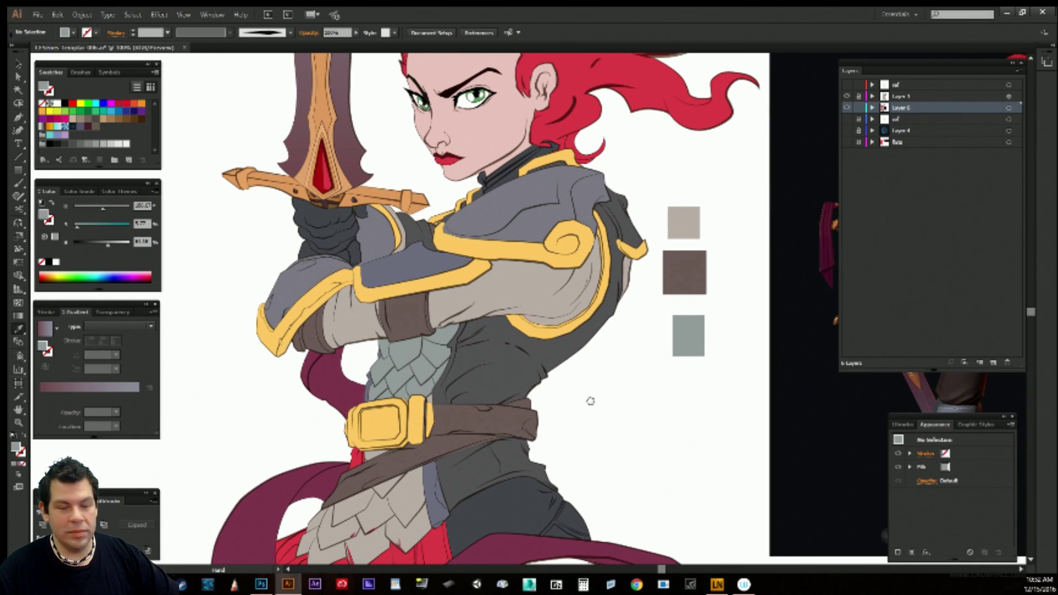
pyautogui.press('v')
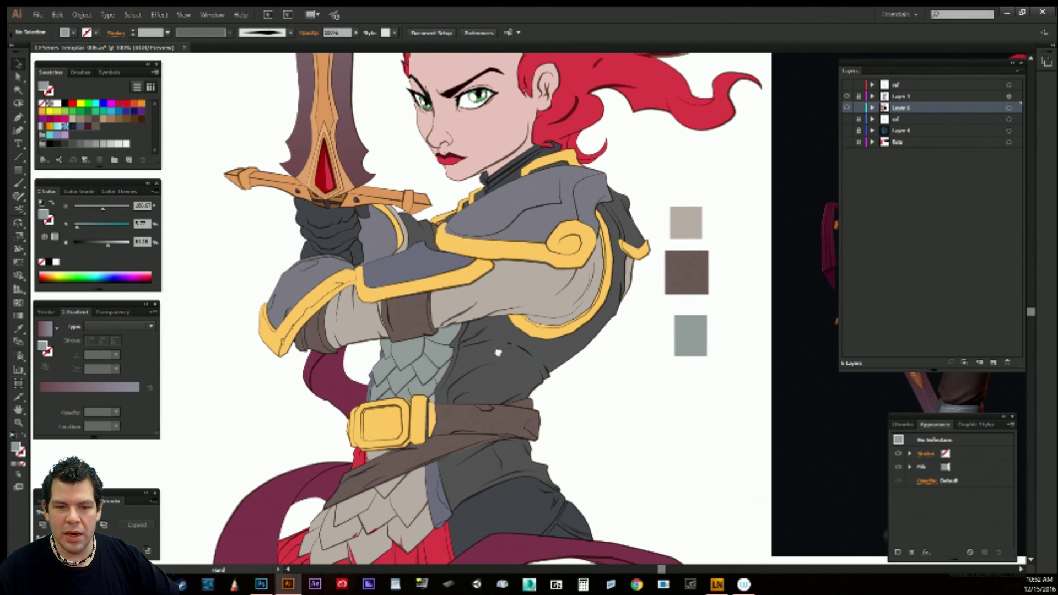
pyautogui.moveTo(497, 353); pyautogui.dragTo(510, 294)
pyautogui.press('a')
pyautogui.click(447, 342)
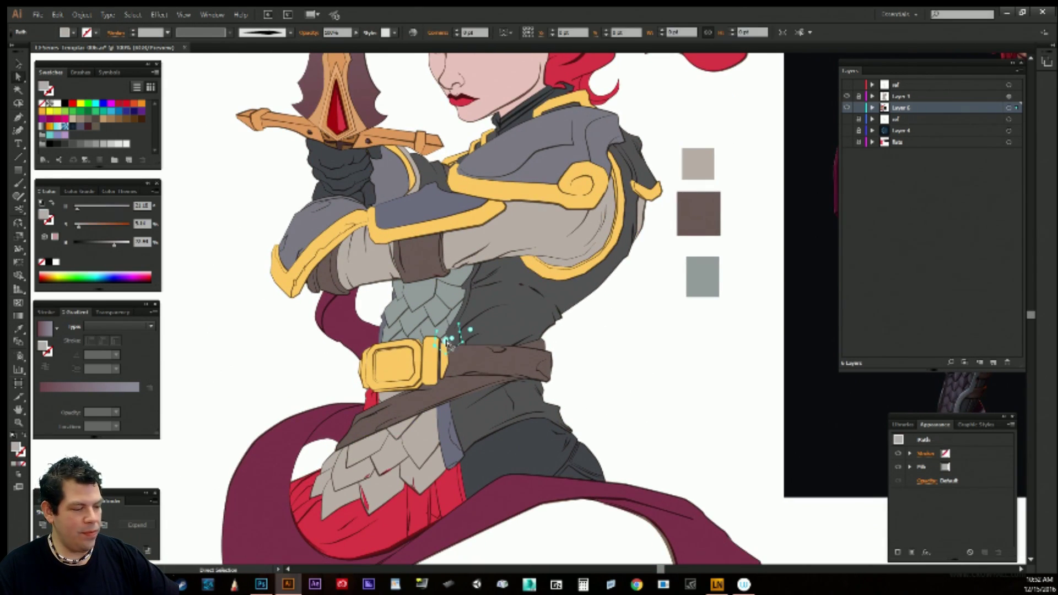
pyautogui.press('i')
pyautogui.click(719, 272)
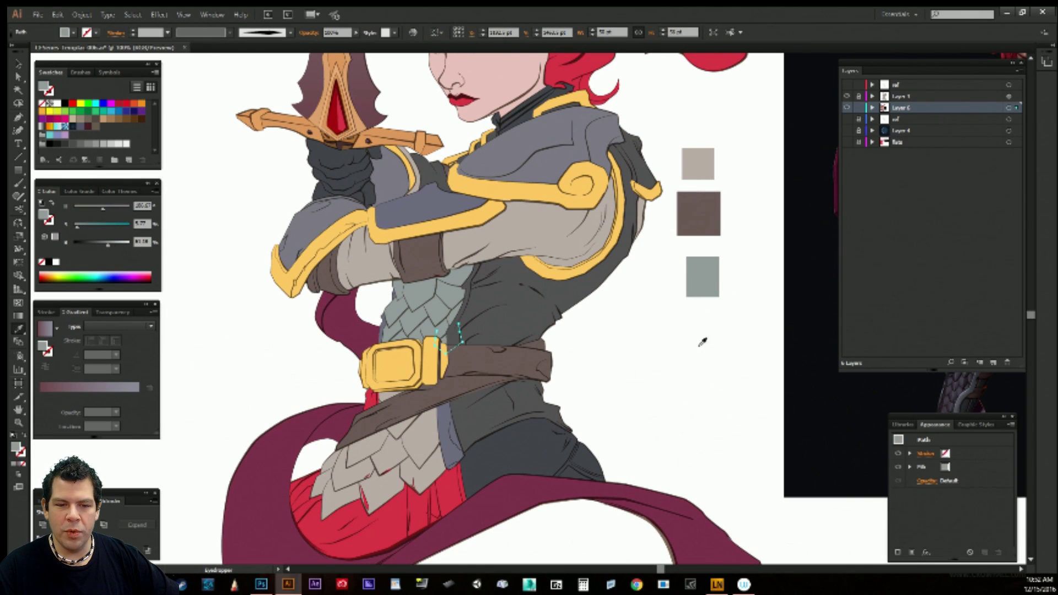
pyautogui.press('a')
pyautogui.hotkey('ctrl', 'shift', 'a')
# Try to recolour the lasso-selected scales below the belt with the blue-green grey swatch and undo that recolouring.
pyautogui.click(388, 397)
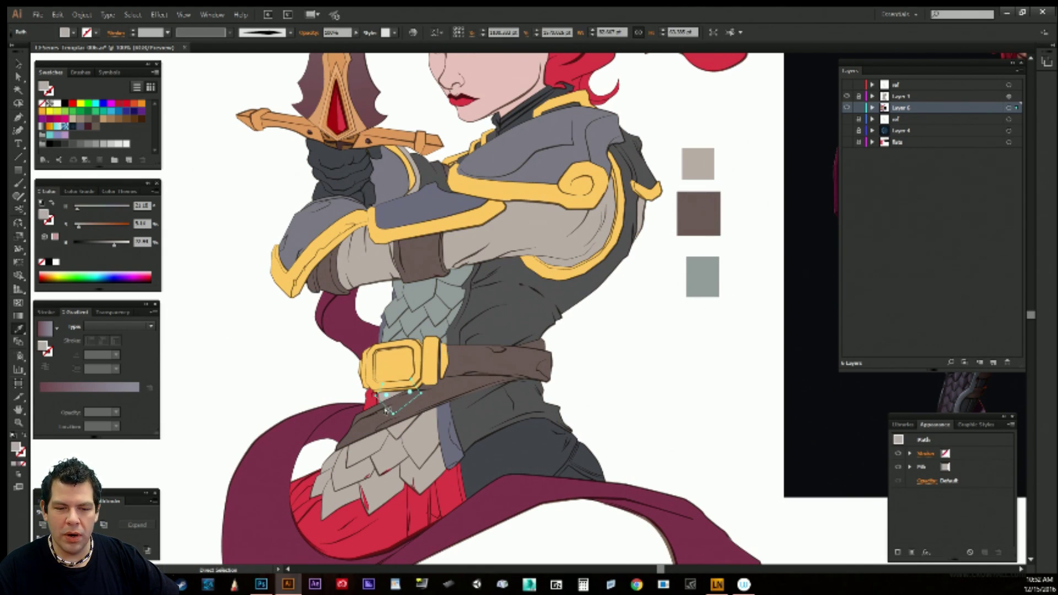
pyautogui.keyDown('shift'); pyautogui.click(427, 438); pyautogui.keyUp('shift')
pyautogui.press('q')
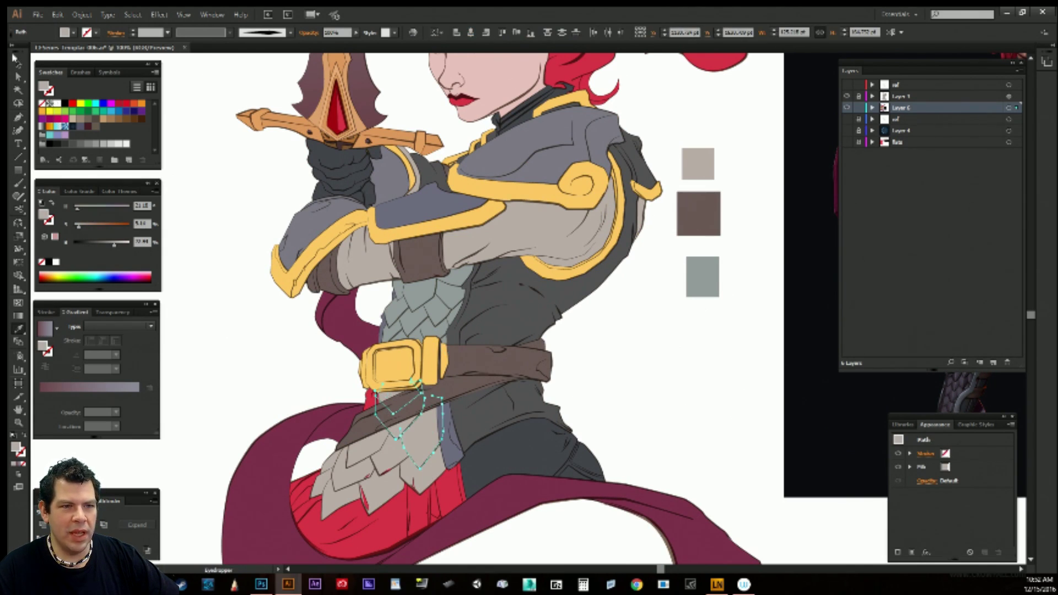
pyautogui.click(202, 300)
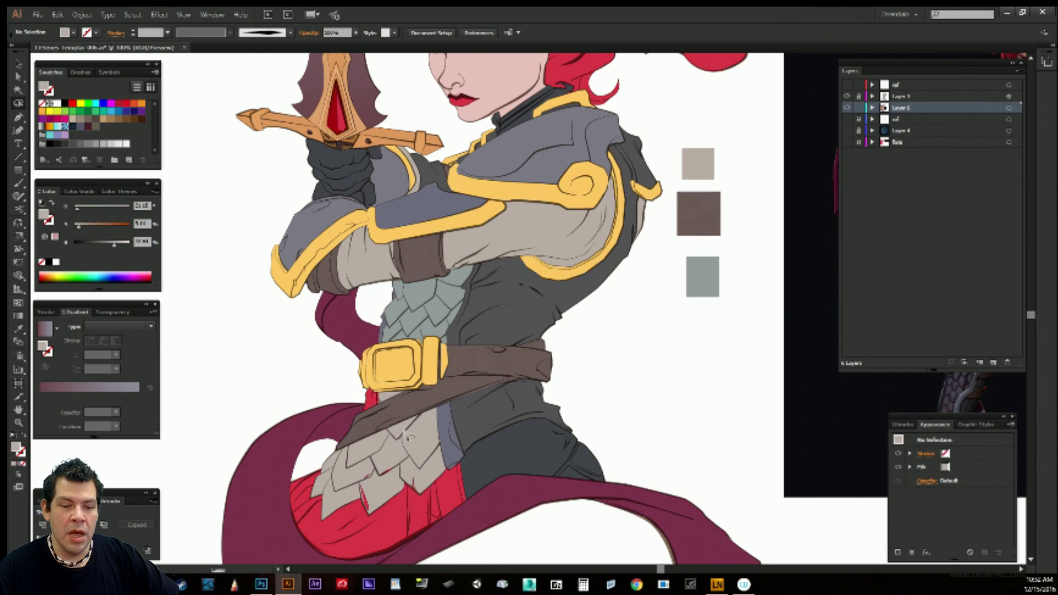
pyautogui.moveTo(404, 430)
pyautogui.mouseDown()
pyautogui.moveTo(345, 456)
pyautogui.moveTo(328, 478)
pyautogui.moveTo(356, 498)
pyautogui.moveTo(434, 481)
pyautogui.moveTo(428, 442)
pyautogui.moveTo(405, 433)
pyautogui.mouseUp()
pyautogui.press('i')
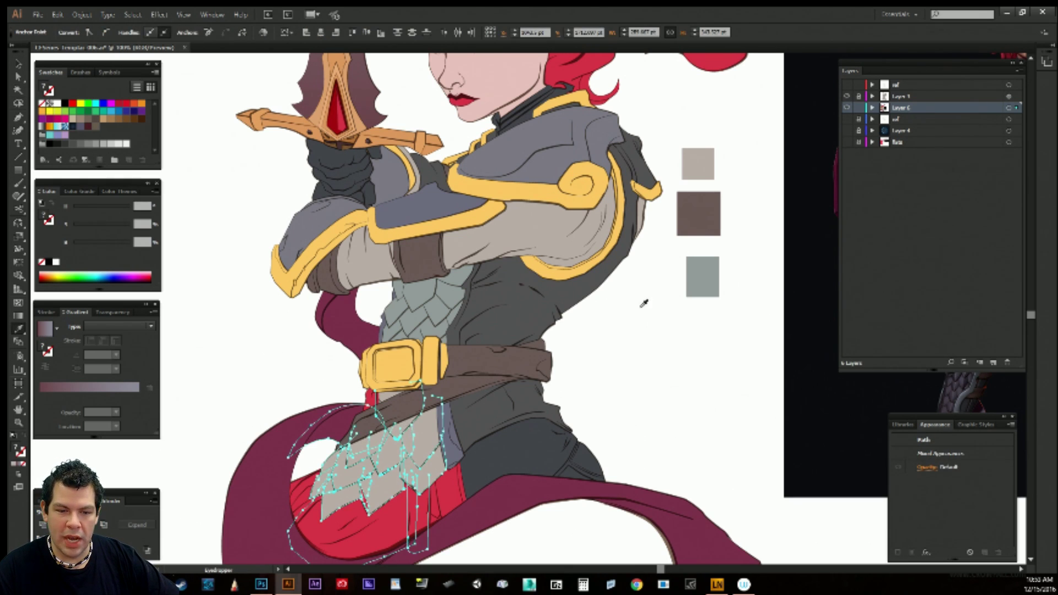
pyautogui.click(700, 275)
pyautogui.keyDown('ctrl'); pyautogui.click(686, 392); pyautogui.keyUp('ctrl')
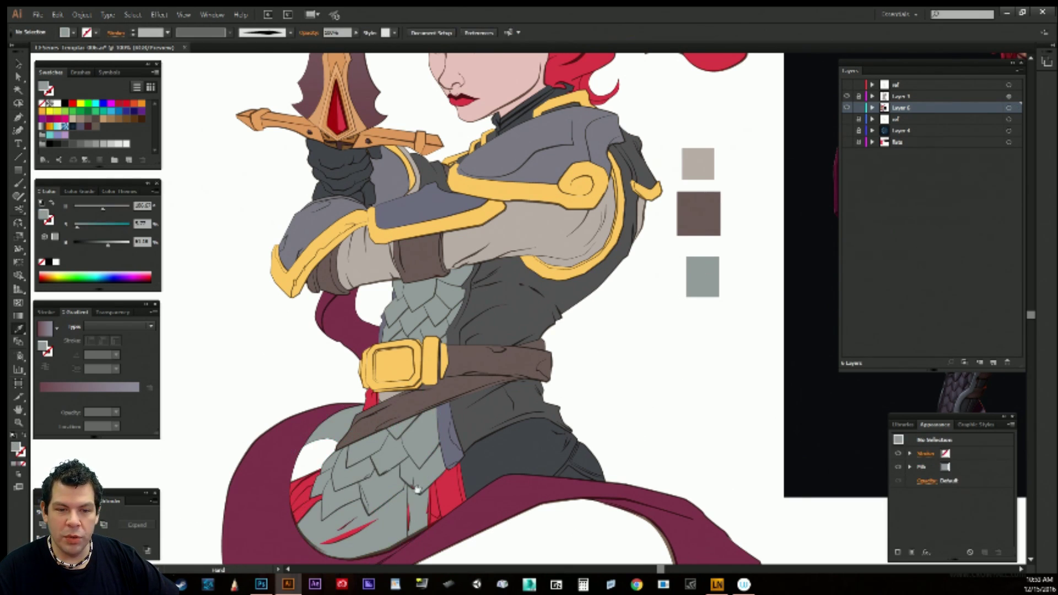
pyautogui.moveTo(460, 488); pyautogui.dragTo(482, 400)
pyautogui.hotkey('ctrl', 'z')
pyautogui.click(703, 293)
# Apply the blue-green grey swatch to the scale under the belt buckle and the upper row of scales below the belt.
pyautogui.moveTo(676, 291); pyautogui.dragTo(667, 349)
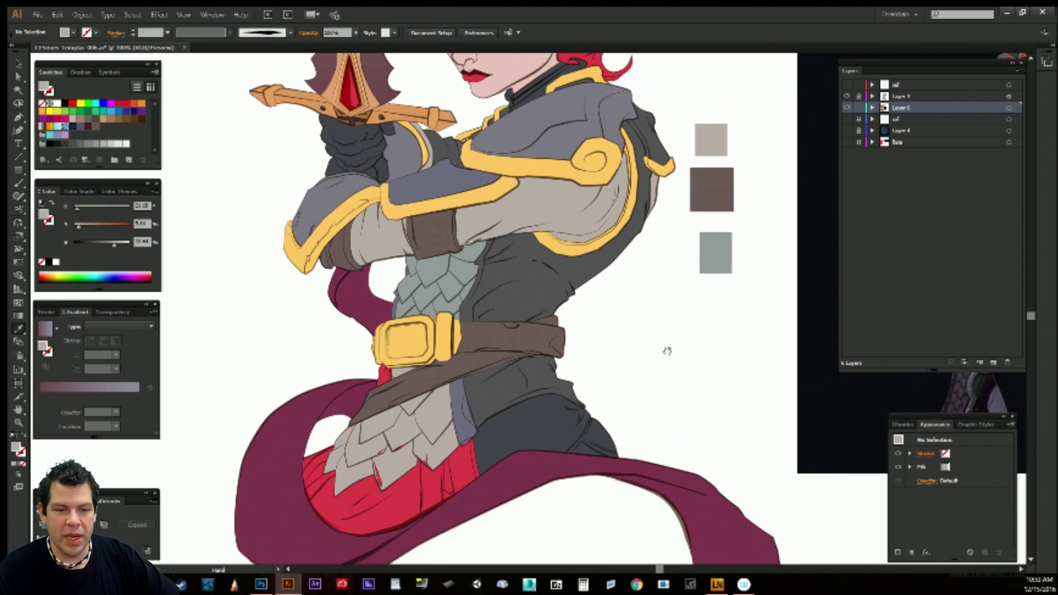
pyautogui.click(401, 377)
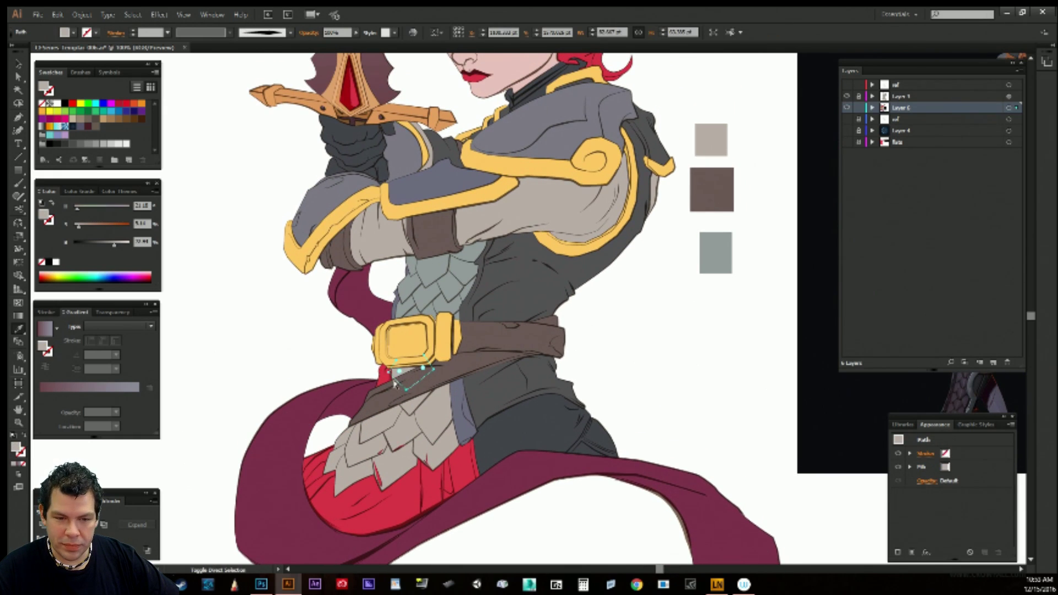
pyautogui.click(708, 358)
pyautogui.click(411, 434)
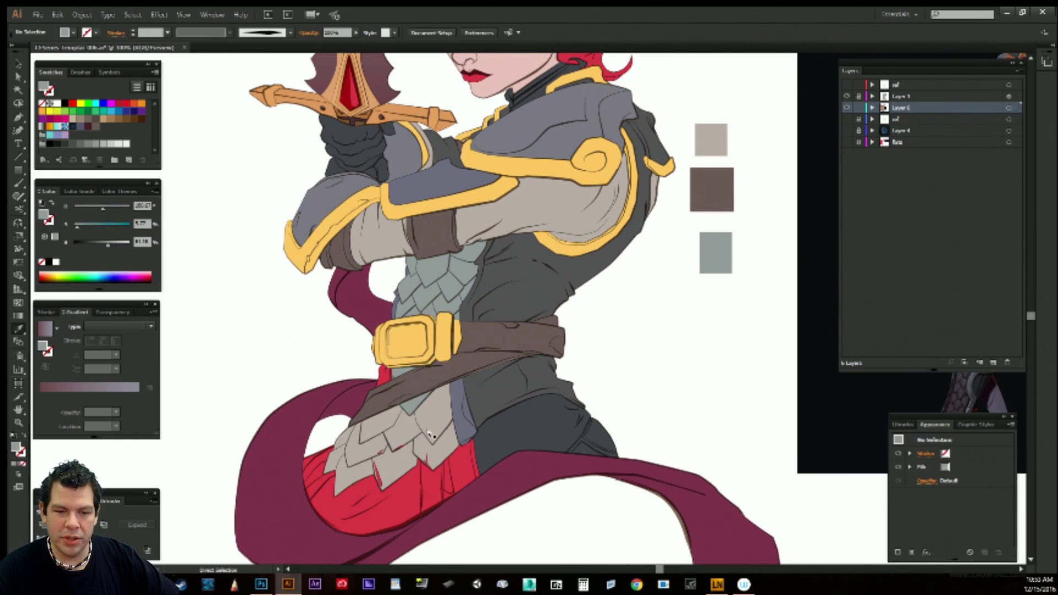
pyautogui.keyDown('shift'); pyautogui.click(387, 438); pyautogui.keyUp('shift')
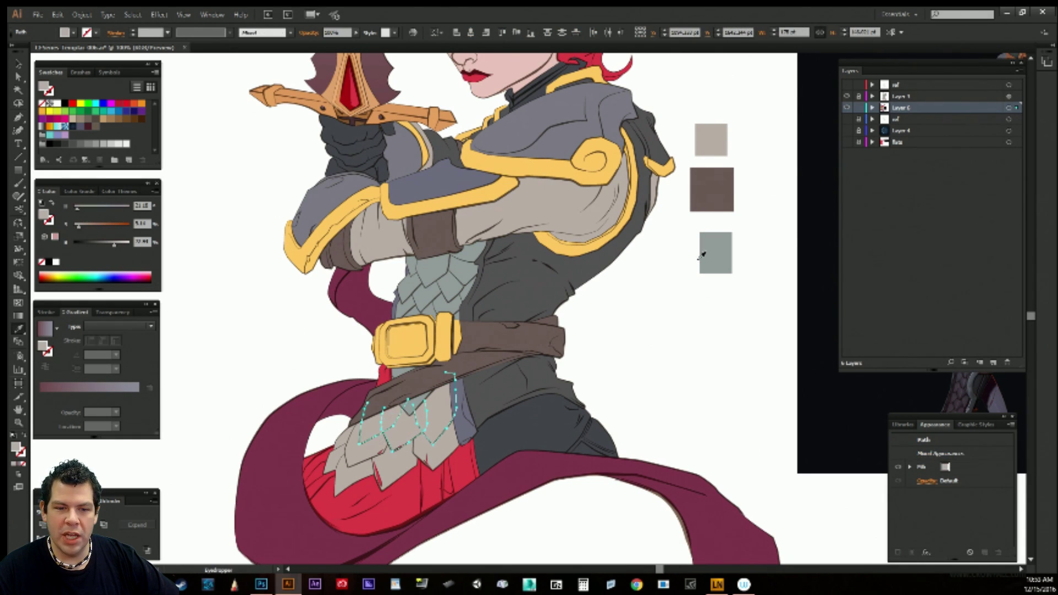
pyautogui.click(688, 312)
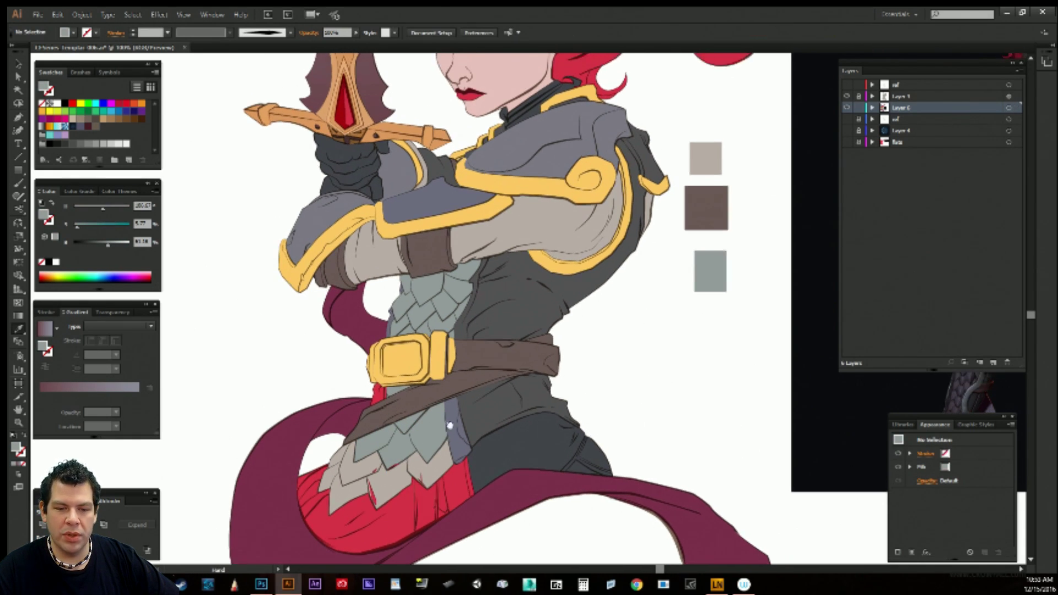
# Apply the blue-green grey swatch to the lower scale nearest the dark coat and its red sliver, and deselect them.
pyautogui.keyDown('ctrl'); pyautogui.click(428, 461); pyautogui.keyUp('ctrl')
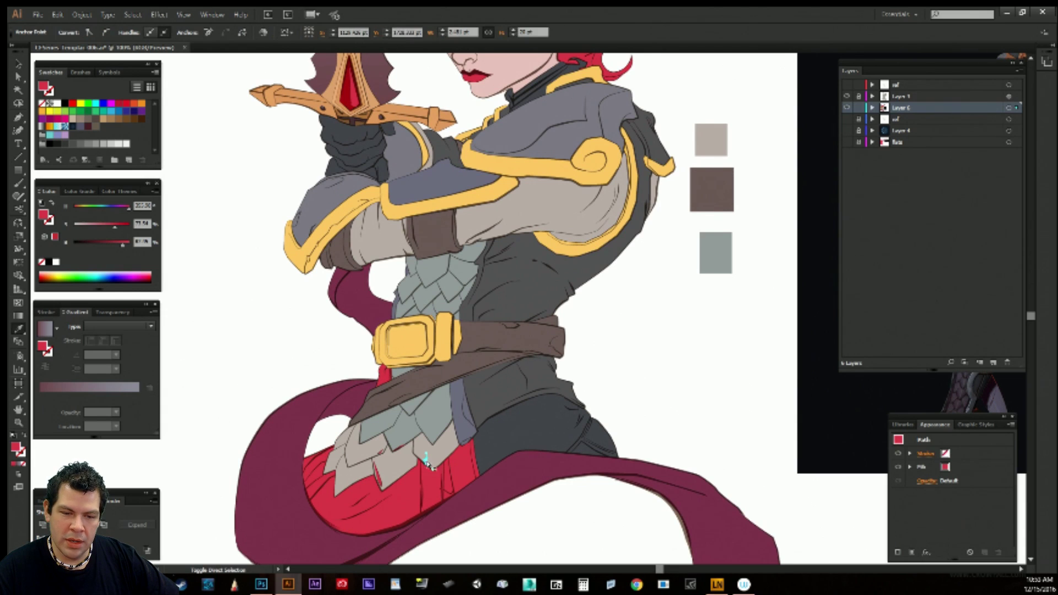
pyautogui.keyDown('ctrl'); pyautogui.keyDown('shift'); pyautogui.click(436, 452); pyautogui.keyUp('shift'); pyautogui.keyUp('ctrl')
pyautogui.click(722, 248)
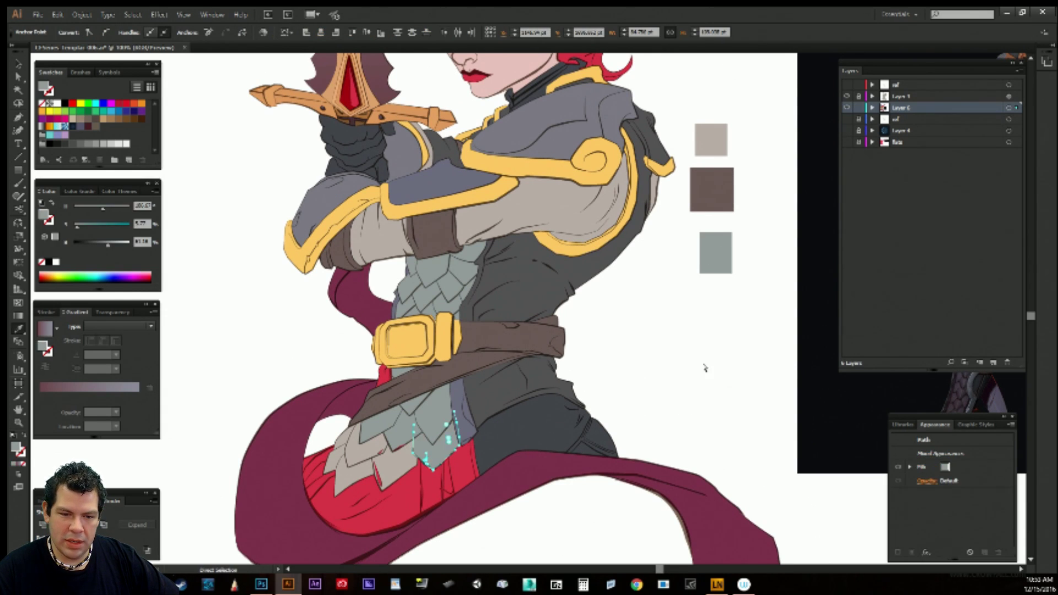
pyautogui.keyDown('ctrl'); pyautogui.click(704, 366); pyautogui.keyUp('ctrl')
# Apply the blue-green grey swatch to the remaining warm-grey hip scales and the red sliver between them, and deselect them.
pyautogui.click(397, 450)
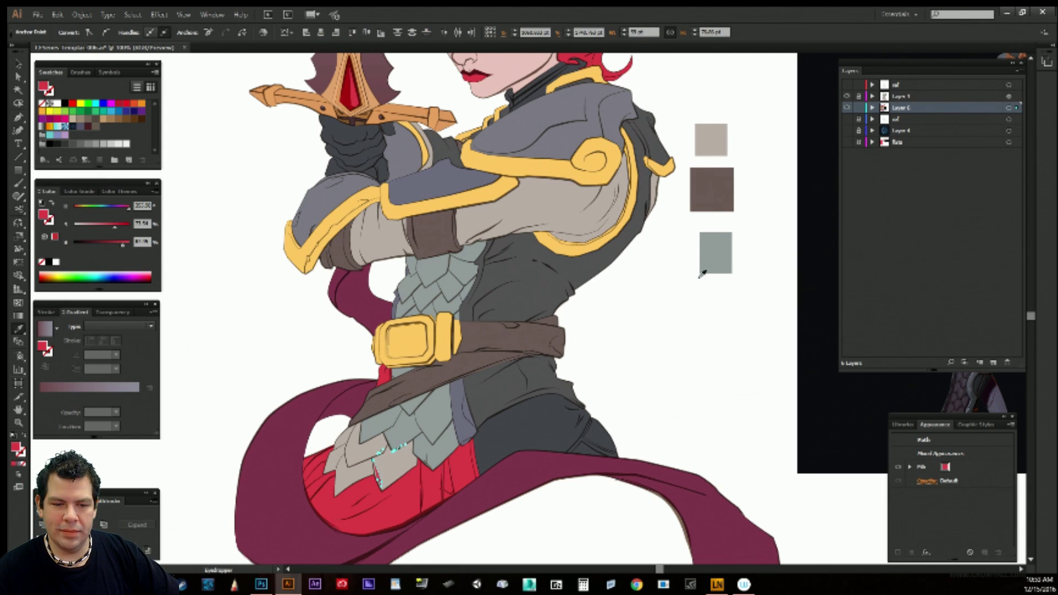
pyautogui.click(716, 255)
pyautogui.keyDown('ctrl'); pyautogui.click(692, 359); pyautogui.keyUp('ctrl')
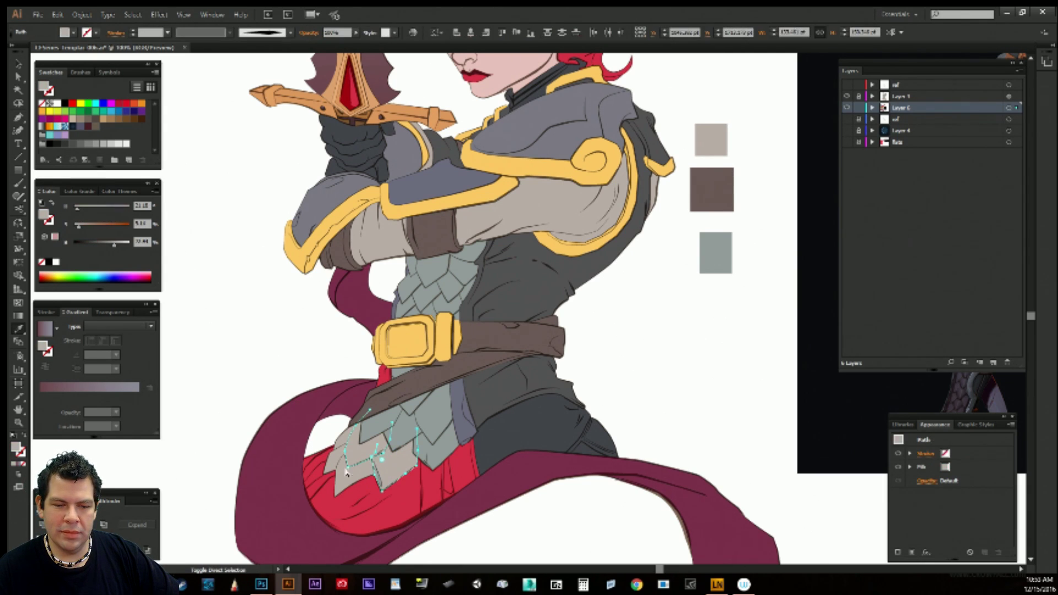
pyautogui.keyDown('ctrl'); pyautogui.click(353, 455); pyautogui.keyUp('ctrl')
pyautogui.click(717, 258)
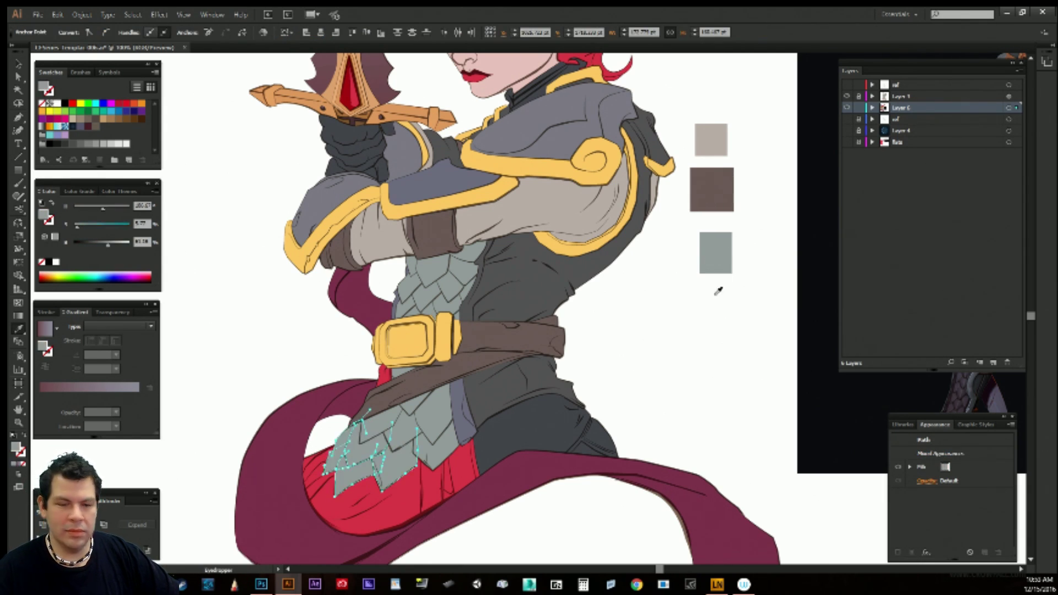
pyautogui.keyDown('ctrl'); pyautogui.click(677, 361); pyautogui.keyUp('ctrl')
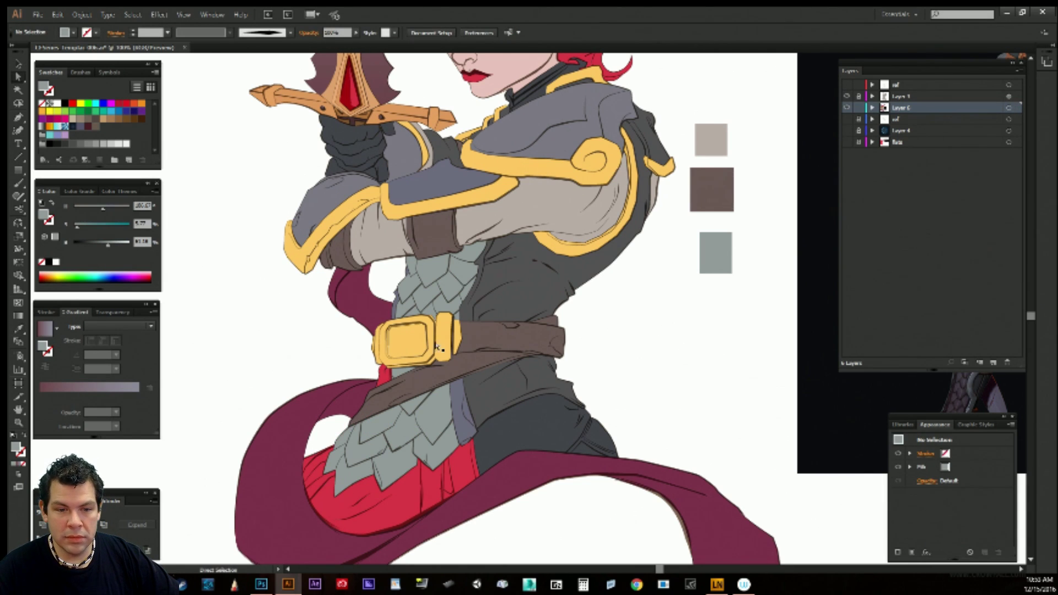
pyautogui.press('s')
pyautogui.press('a')
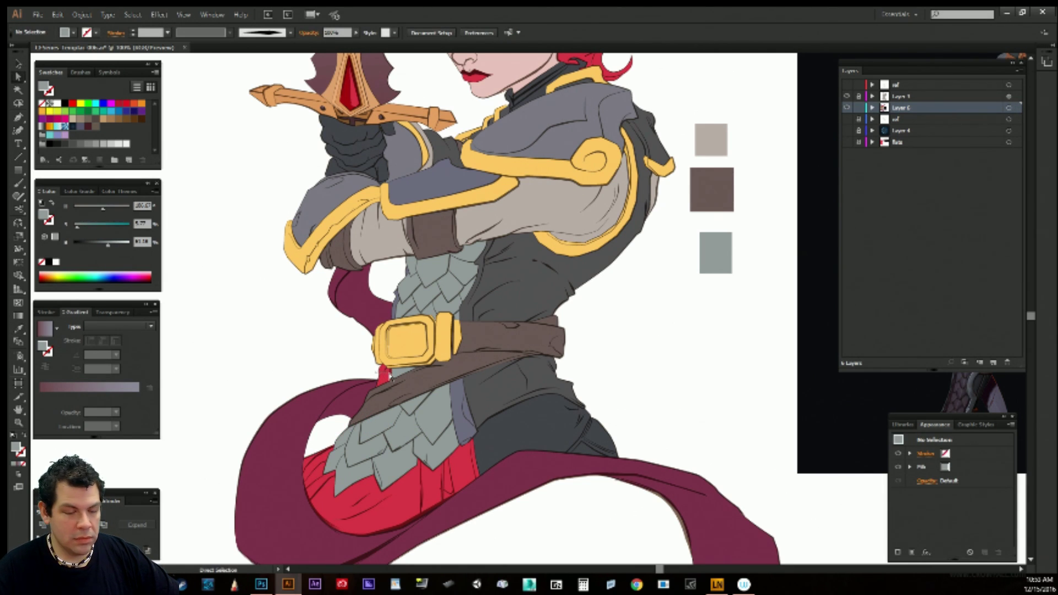
pyautogui.click(403, 373)
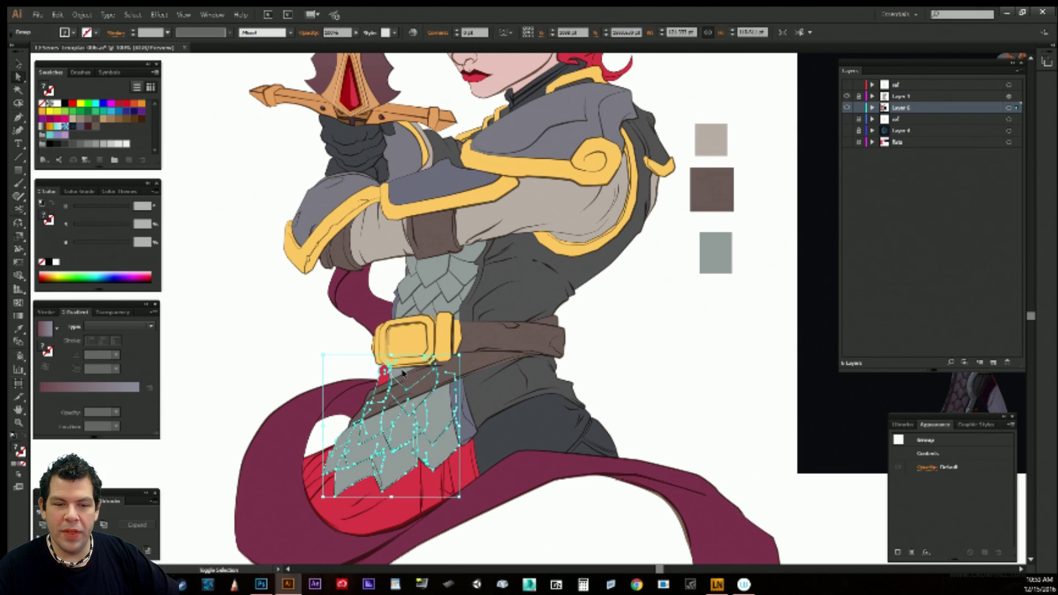
pyautogui.click(725, 342)
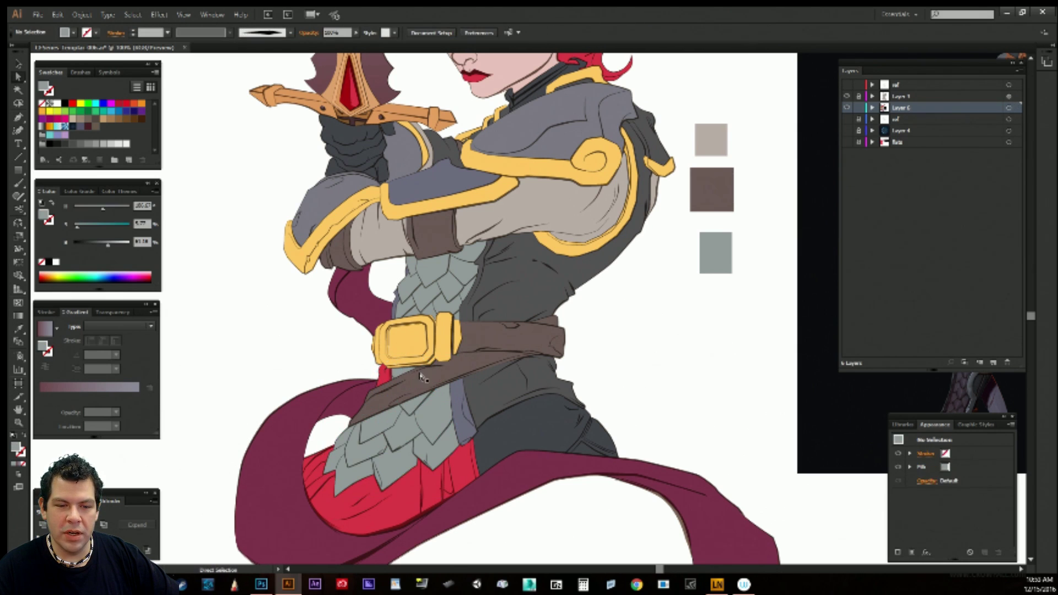
# Apply the brown swatch to the small red piece just below the belt buckle and deselect it.
pyautogui.click(385, 376)
pyautogui.press('i')
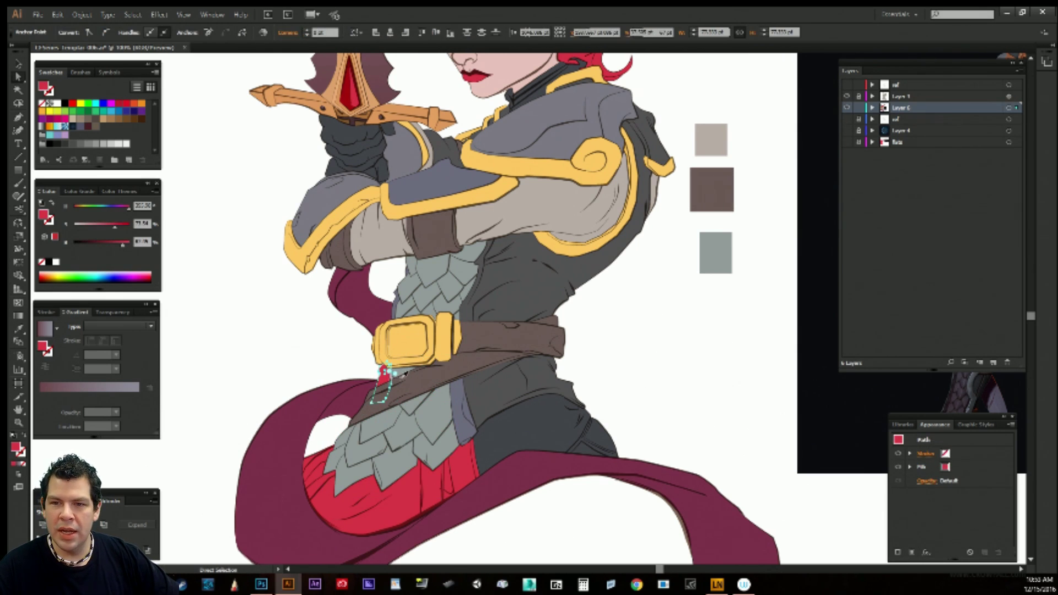
pyautogui.press('space')
pyautogui.moveTo(607, 298); pyautogui.dragTo(579, 390)
pyautogui.click(685, 280)
pyautogui.press('space')
pyautogui.moveTo(607, 458); pyautogui.dragTo(597, 403)
pyautogui.keyDown('ctrl'); pyautogui.click(626, 440); pyautogui.keyUp('ctrl')
pyautogui.press('space')
pyautogui.press('a')
pyautogui.press('space')
pyautogui.moveTo(482, 363); pyautogui.dragTo(470, 496)
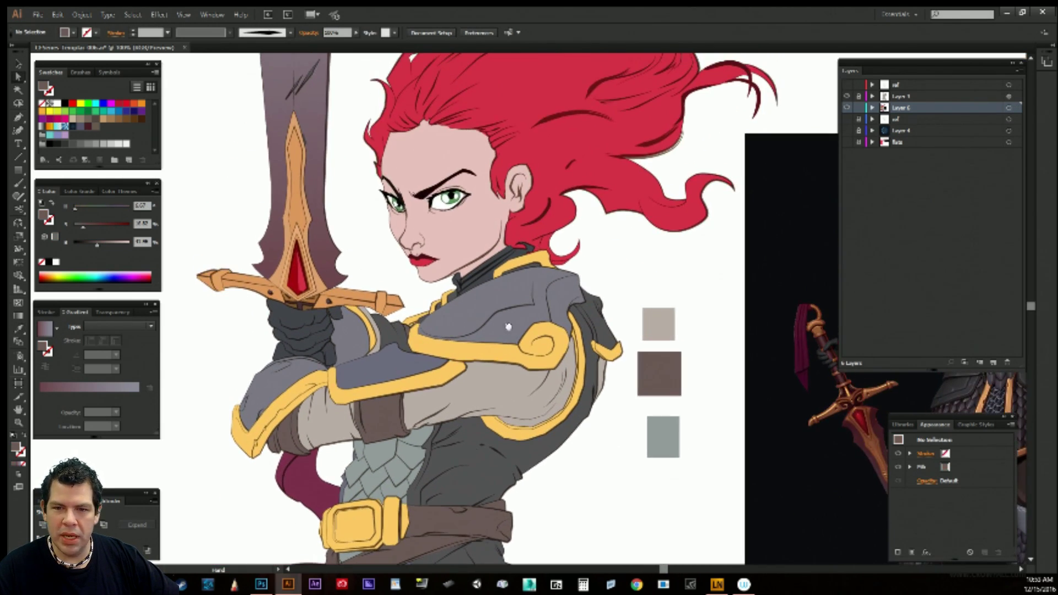
pyautogui.moveTo(509, 328); pyautogui.dragTo(549, 132)
pyautogui.moveTo(593, 231); pyautogui.dragTo(592, 333)
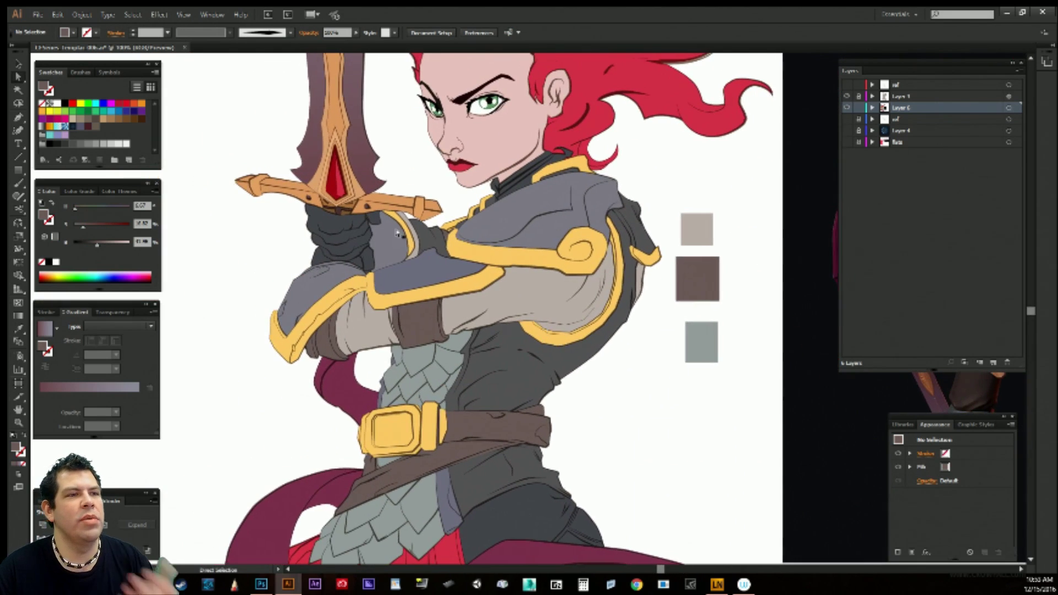
# Open the minotaur illustration Mino_Color_05r.ai from the MINO folder inside CF_Series.
pyautogui.click(38, 14)
pyautogui.click(71, 51)
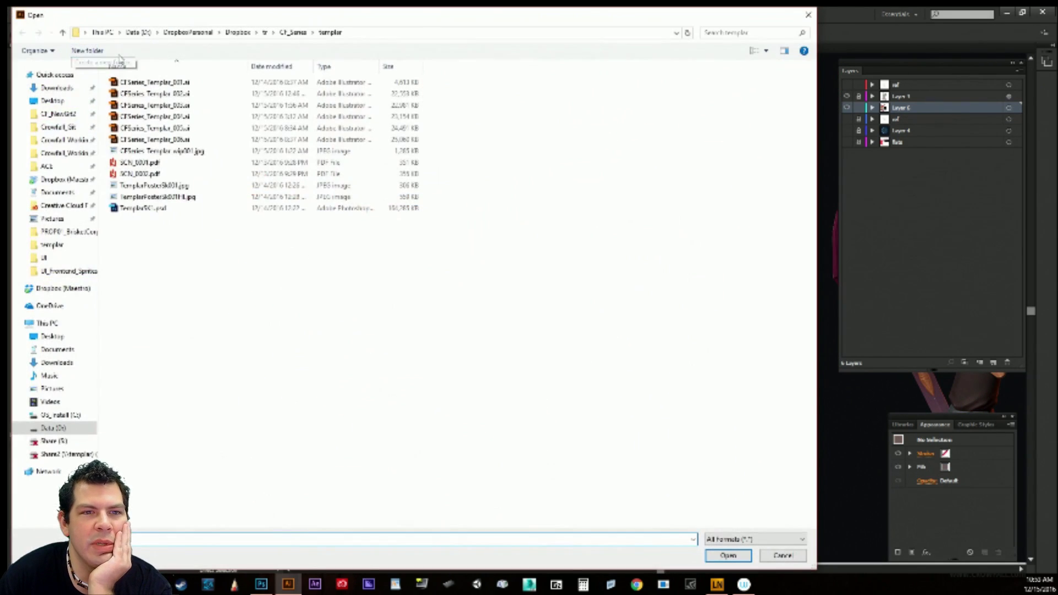
pyautogui.click(284, 32)
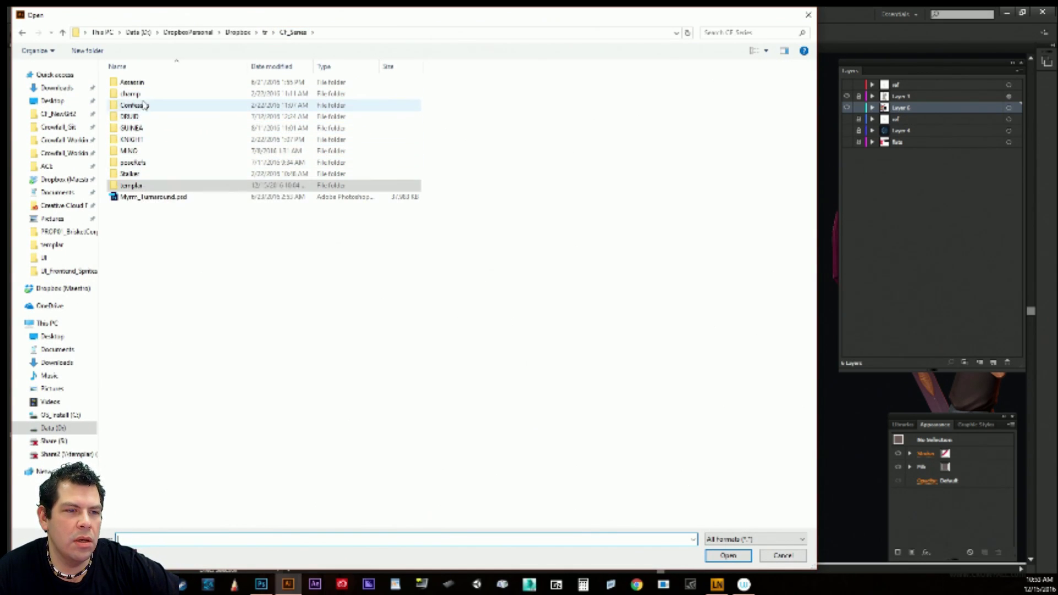
pyautogui.doubleClick(132, 150)
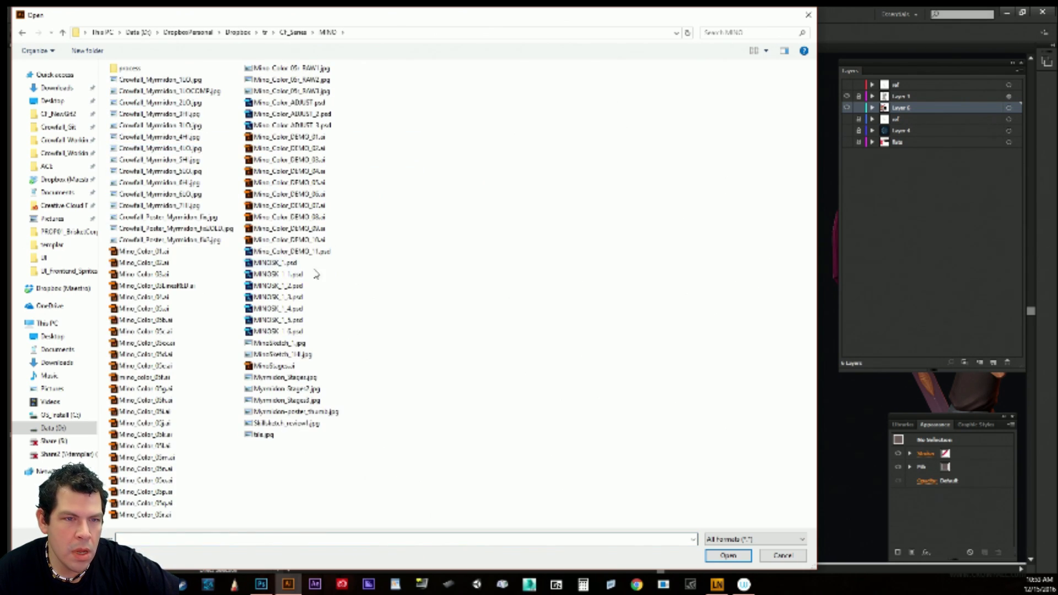
pyautogui.doubleClick(155, 514)
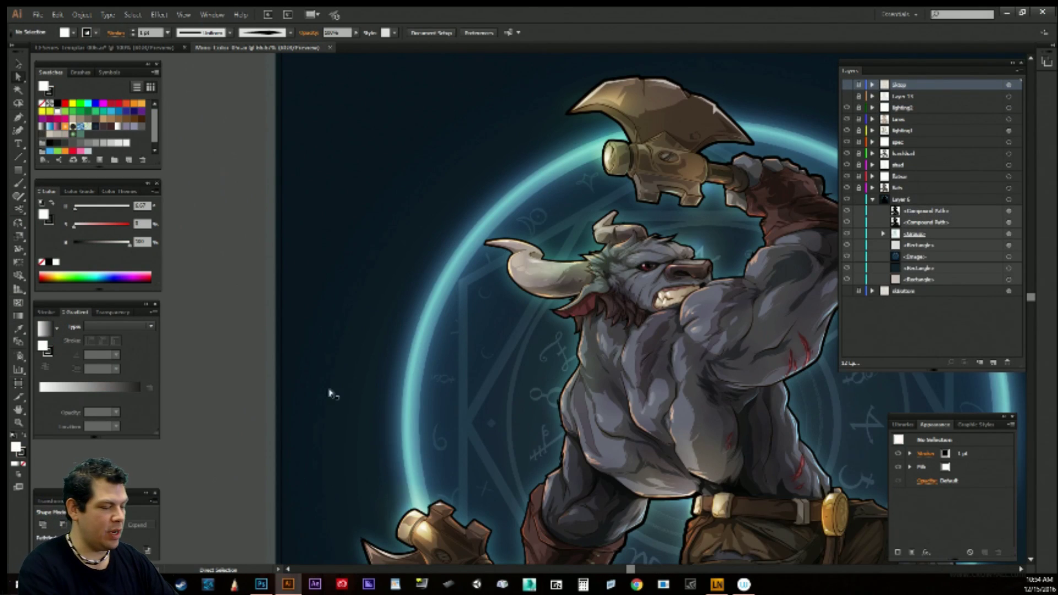
# Examine the whole minotaur illustration, comparing the figure's colours with the dark background and glowing ring.
pyautogui.hotkey('ctrl', '-')
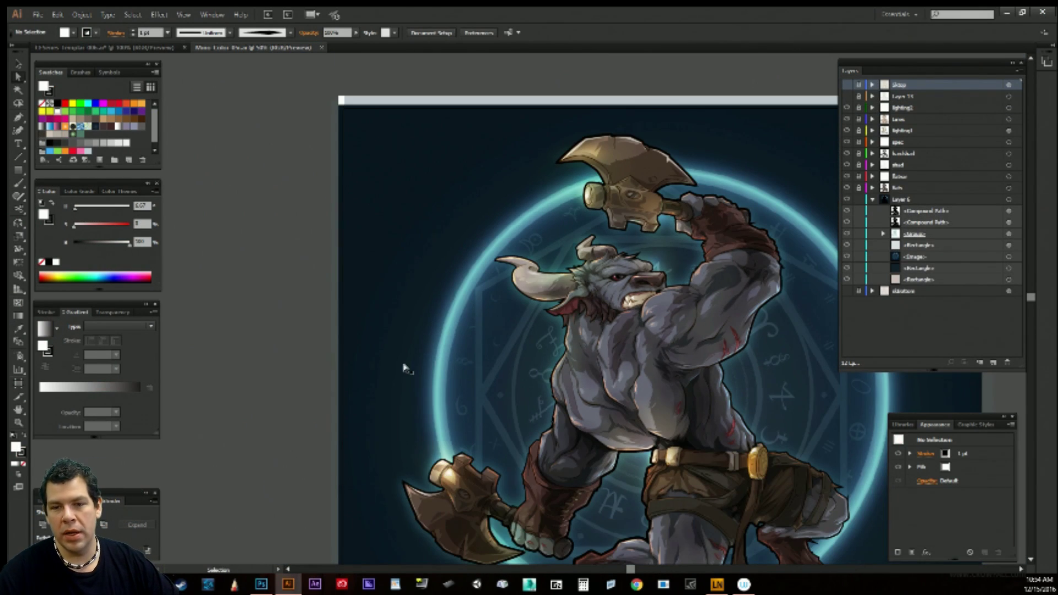
pyautogui.press('space')
pyautogui.moveTo(505, 453); pyautogui.dragTo(393, 362)
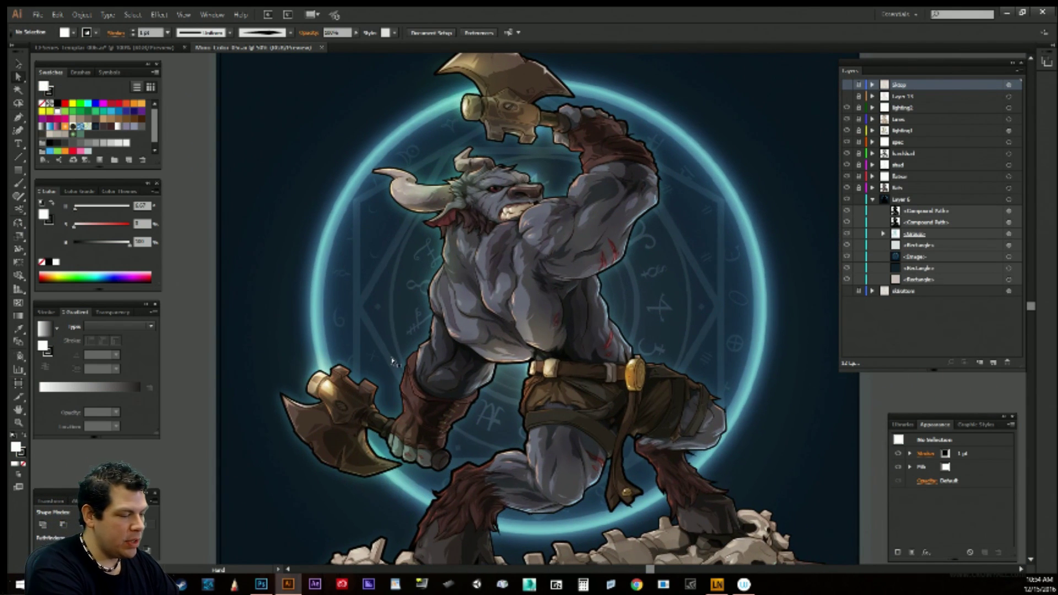
pyautogui.press('a')
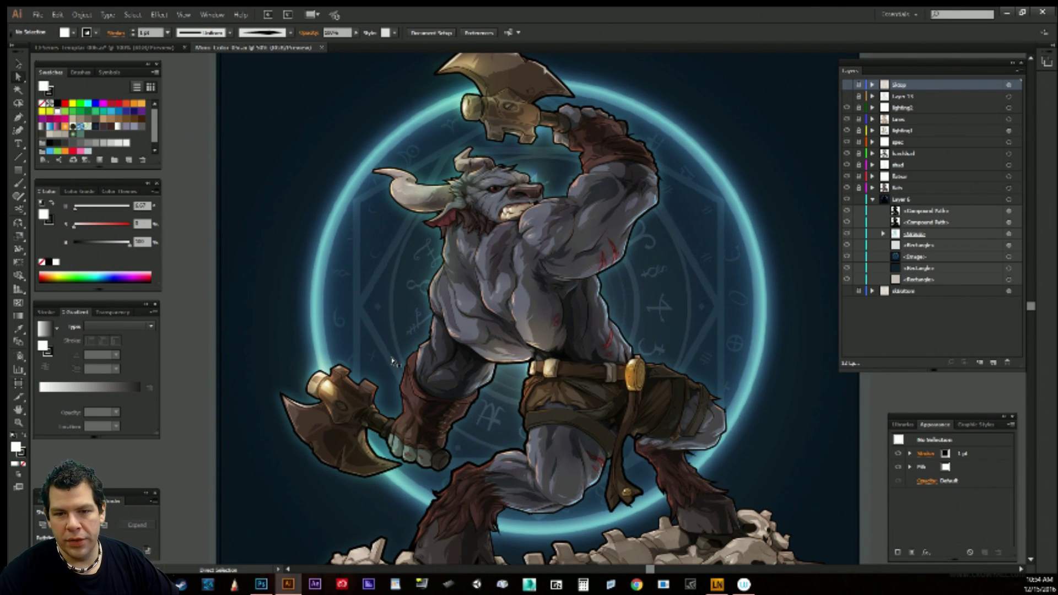
pyautogui.press('space')
pyautogui.moveTo(419, 387); pyautogui.dragTo(396, 379)
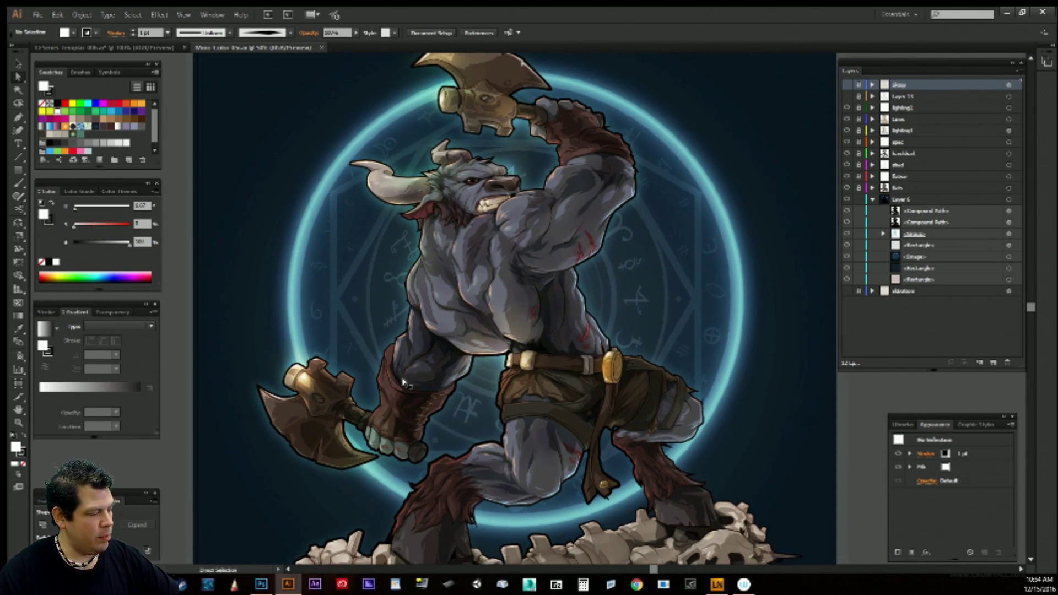
pyautogui.press('z')
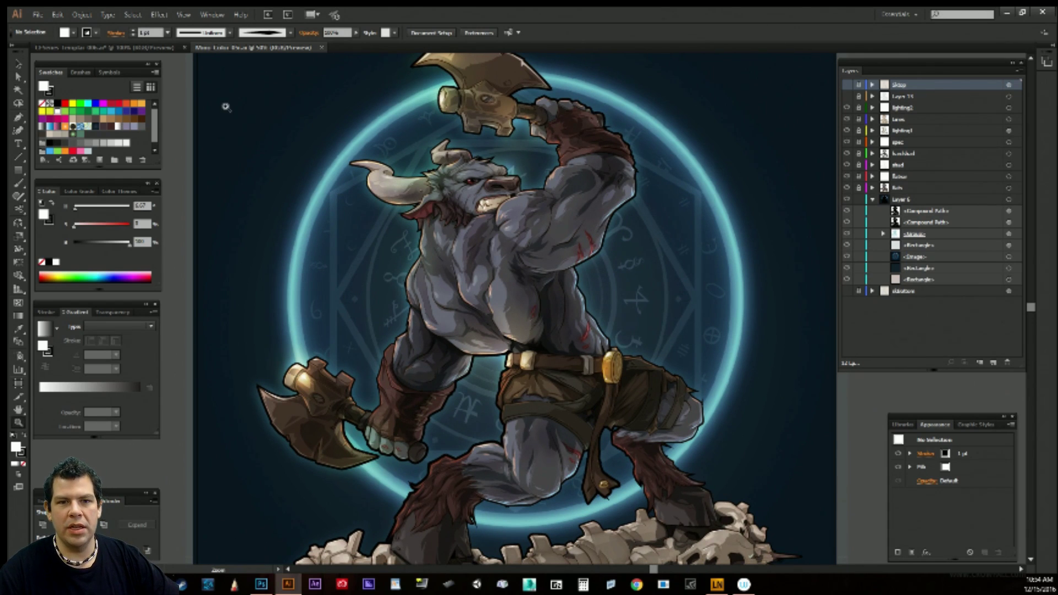
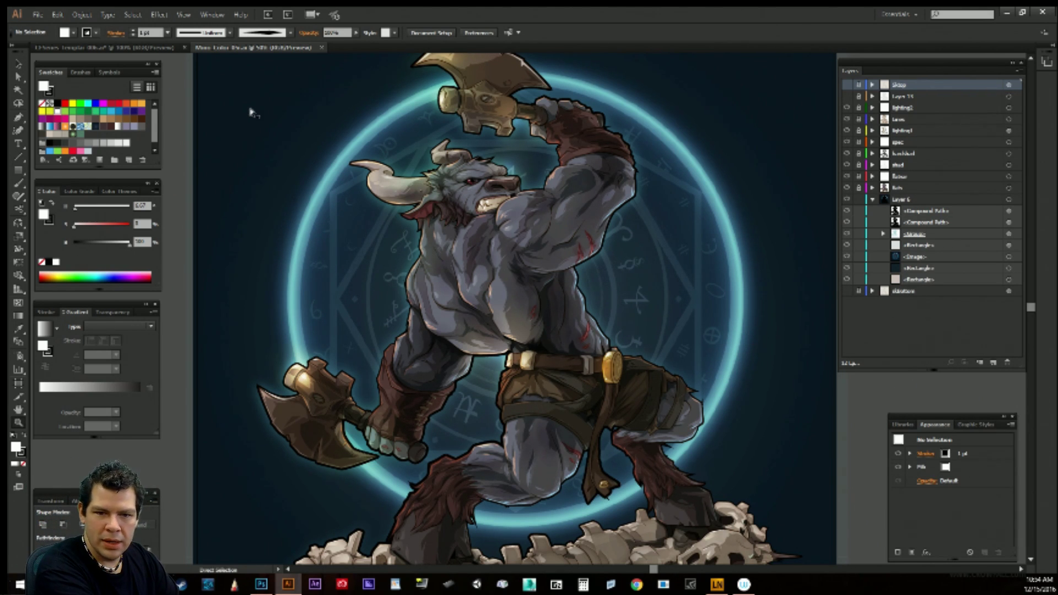
# Examine the colour shading and highlights on the minotaur's torso and head up close at 200%.
pyautogui.hotkey('ctrl', '=')
pyautogui.hotkey('ctrl', '=')
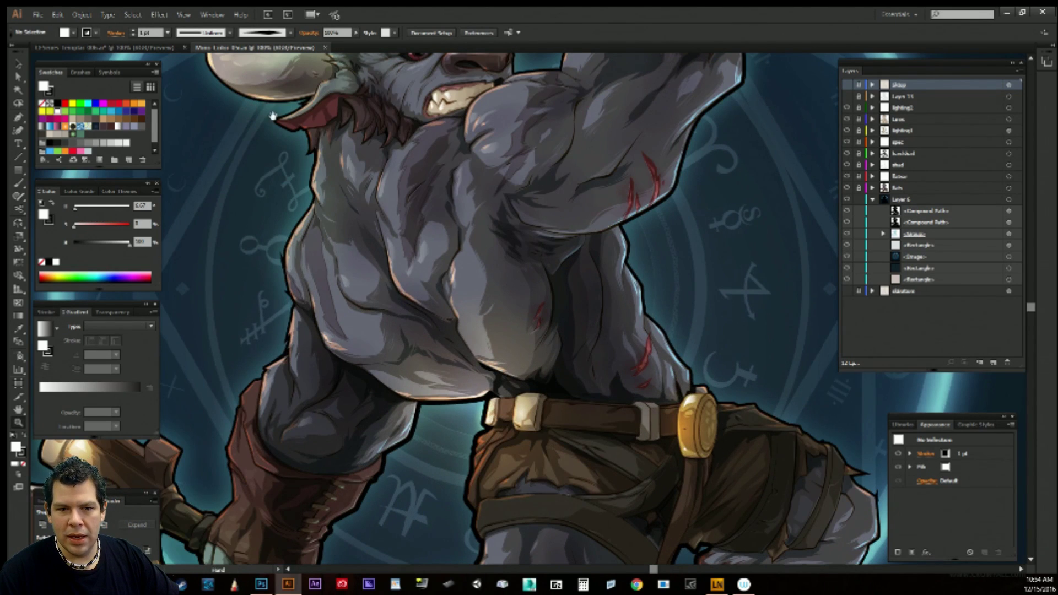
pyautogui.moveTo(420, 211); pyautogui.dragTo(503, 414)
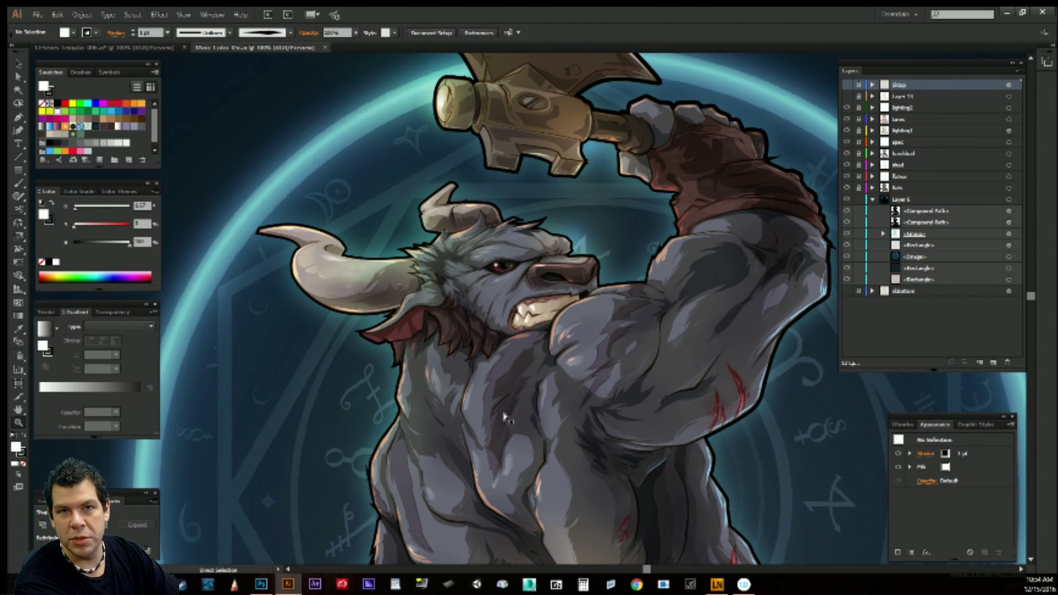
pyautogui.hotkey('ctrl', '=')
pyautogui.hotkey('ctrl', '=')
pyautogui.hotkey('ctrl', '=')
pyautogui.hotkey('ctrl', '=')
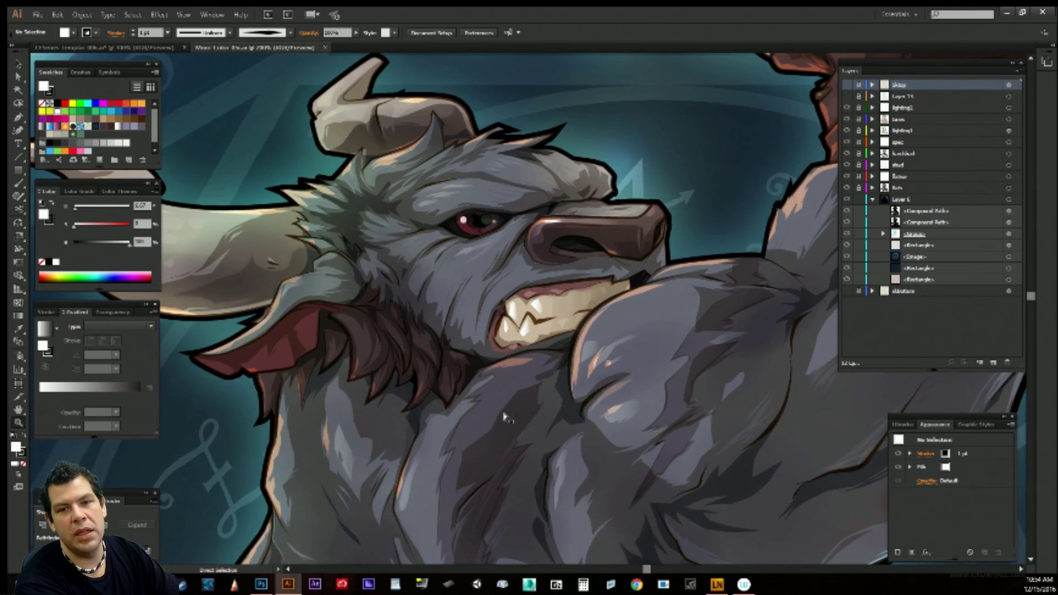
# Examine the minotaur's teeth, mouth line work and highlight gradients at very high magnification.
pyautogui.hotkey('ctrl', '=')
pyautogui.hotkey('ctrl', '=')
pyautogui.hotkey('ctrl', '=')
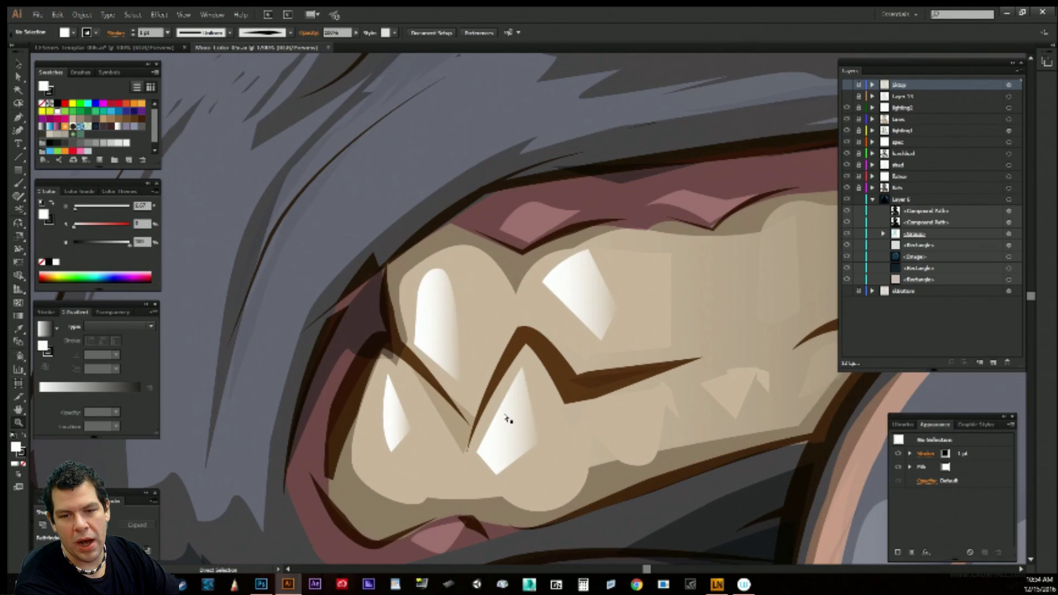
pyautogui.hotkey('ctrl', '=')
pyautogui.hotkey('ctrl', '=')
pyautogui.hotkey('ctrl', '=')
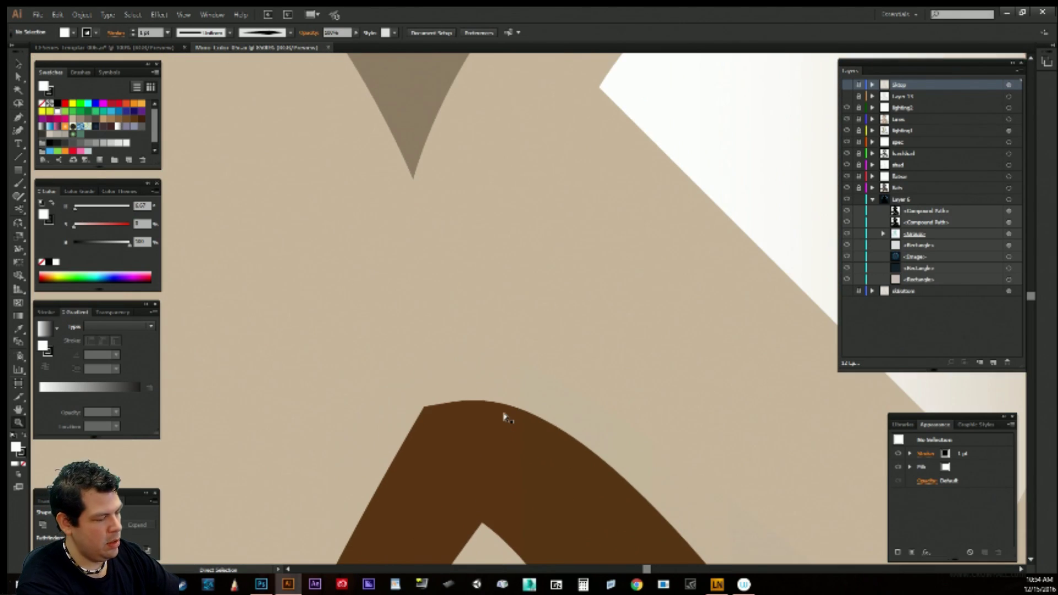
# Examine the complete minotaur composition, including the artboard's upper corner, the glowing ring and the figure at 50%.
pyautogui.hotkey('ctrl', '0')
pyautogui.hotkey('ctrl', '-')
pyautogui.hotkey('ctrl', '-')
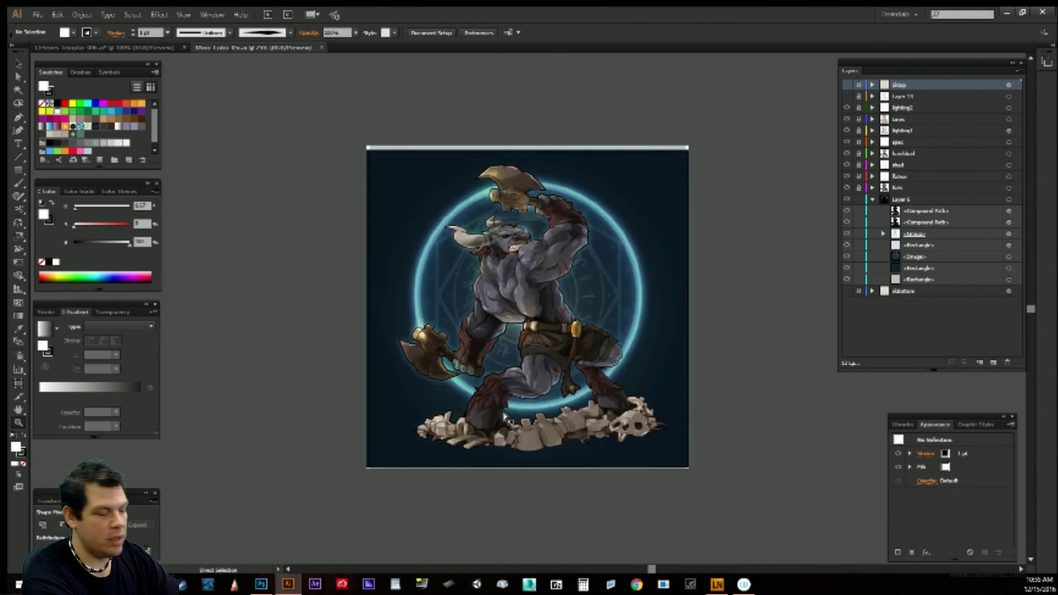
pyautogui.hotkey('ctrl', '=')
pyautogui.hotkey('ctrl', '=')
pyautogui.hotkey('ctrl', '=')
pyautogui.hotkey('ctrl', '=')
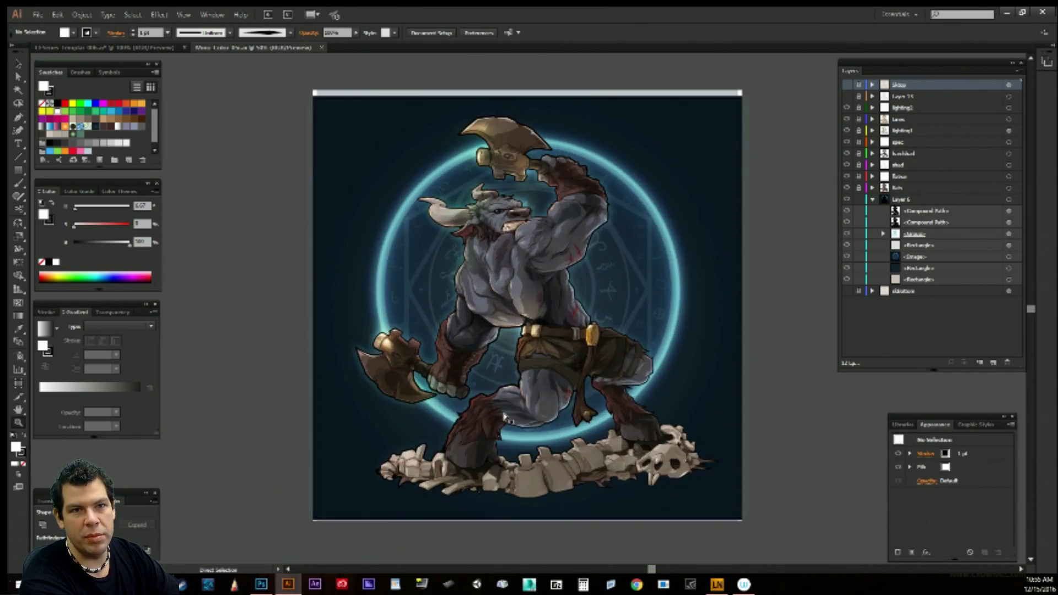
pyautogui.press('z')
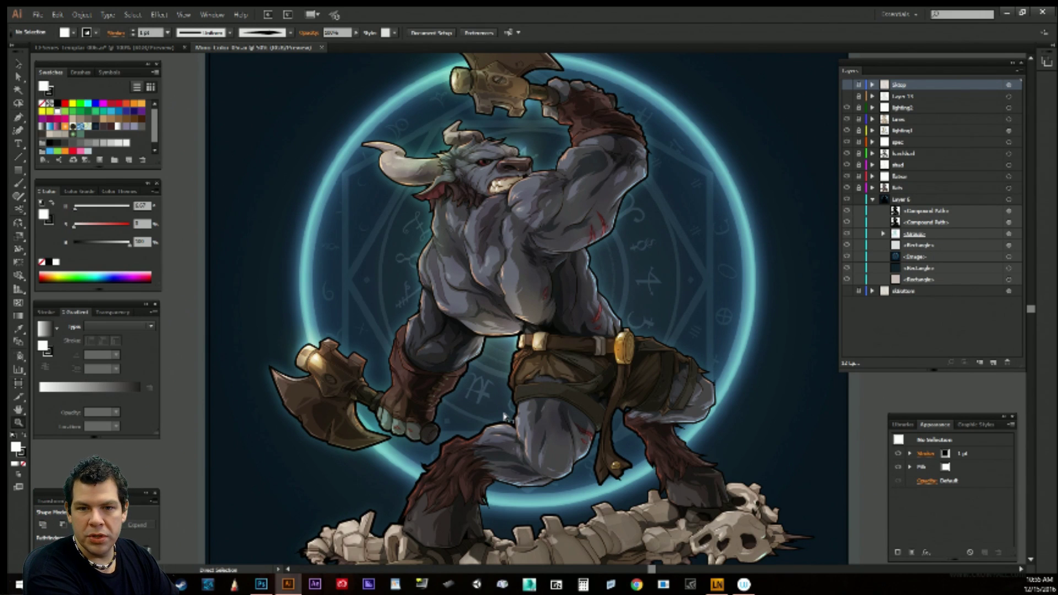
pyautogui.hotkey('ctrl', '-')
pyautogui.hotkey('ctrl', '=')
pyautogui.press('z')
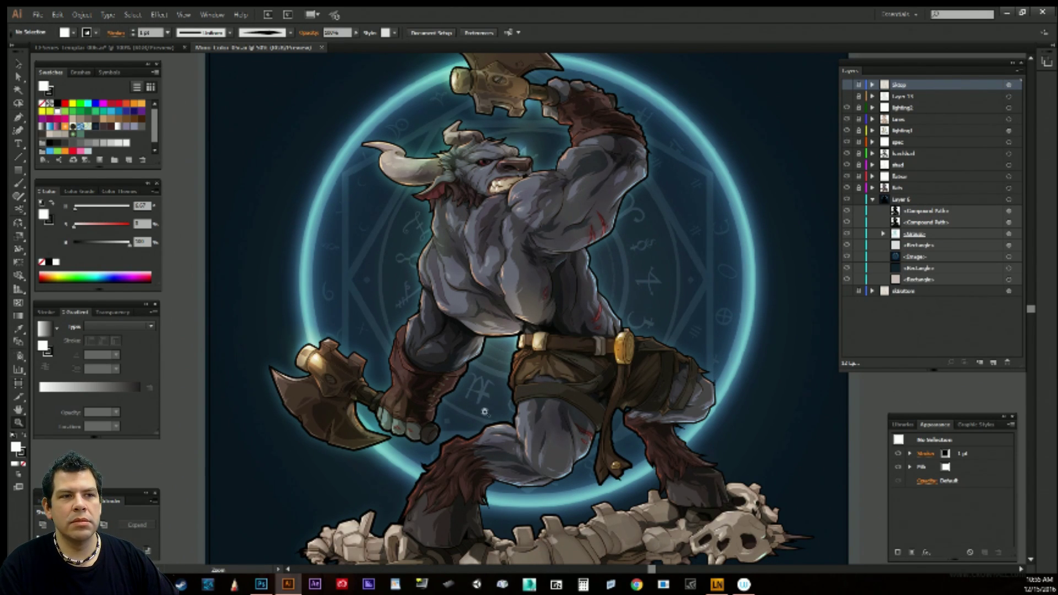
pyautogui.click(128, 53)
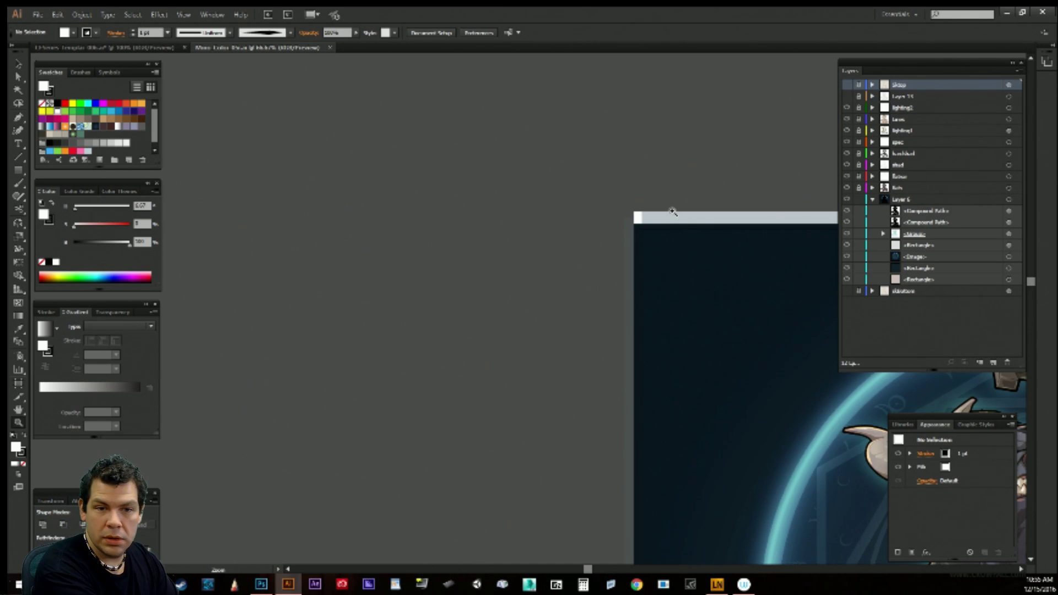
pyautogui.hotkey('ctrl', '0')
pyautogui.hotkey('ctrl', '=')
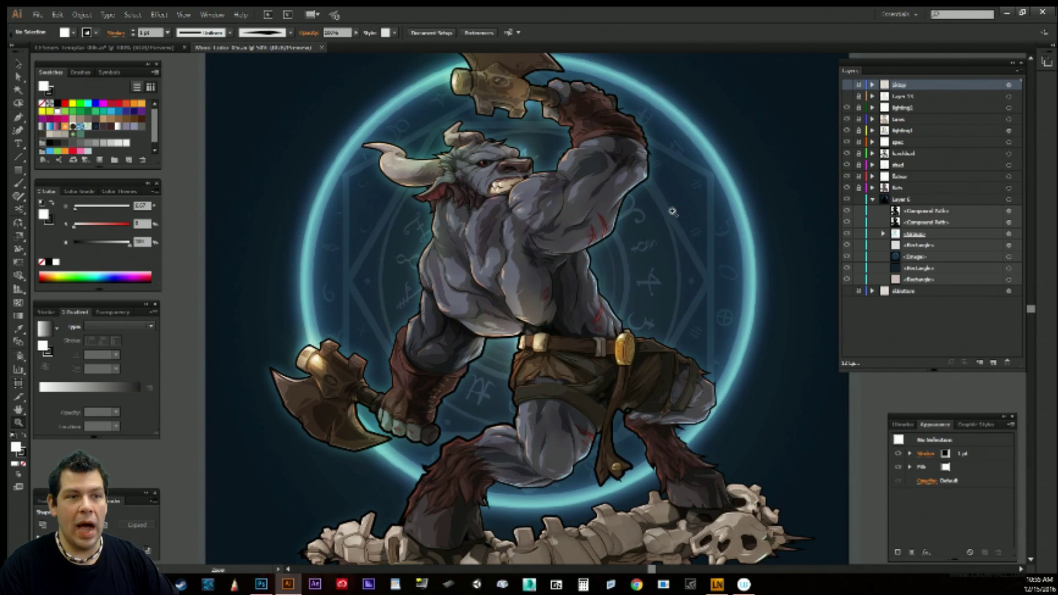
# Return to the swordswoman drawing and compare the line art with and without the flat colours of Layer 6.
pyautogui.click(144, 48)
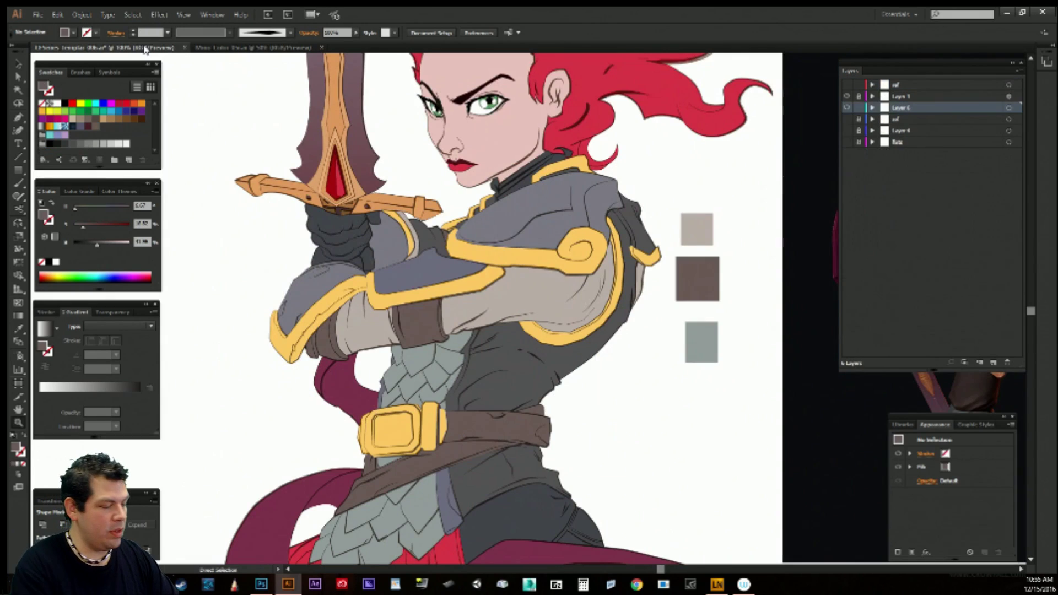
pyautogui.hotkey('ctrl', '-')
pyautogui.hotkey('ctrl', '-')
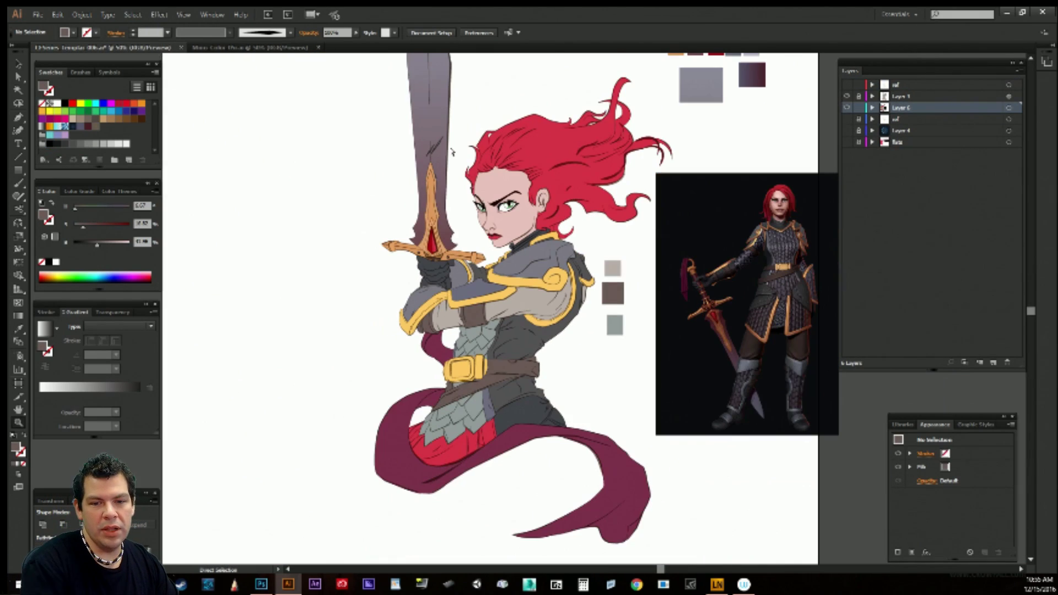
pyautogui.press('space')
pyautogui.moveTo(490, 235); pyautogui.dragTo(477, 312)
pyautogui.moveTo(567, 301); pyautogui.dragTo(565, 287)
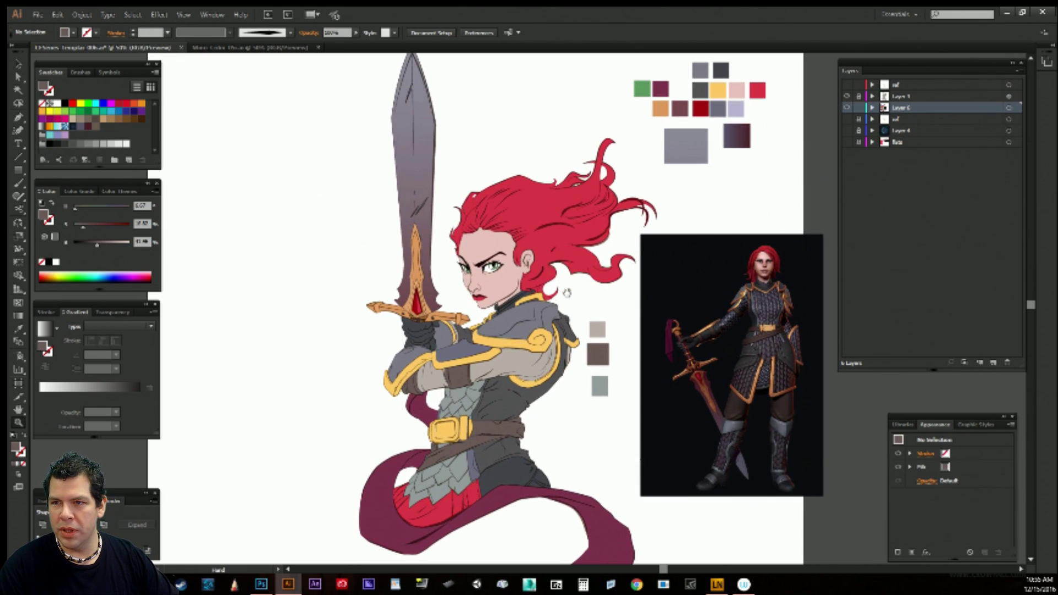
pyautogui.hotkey('ctrl', 'space')
pyautogui.click(849, 108)
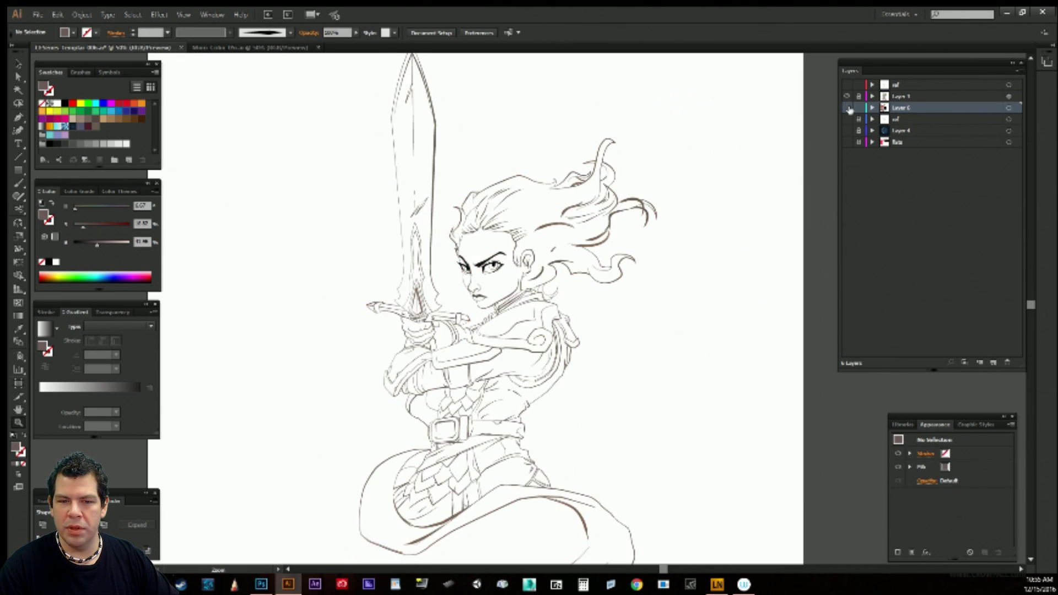
pyautogui.click(848, 108)
pyautogui.press('space')
pyautogui.moveTo(693, 268); pyautogui.dragTo(682, 259)
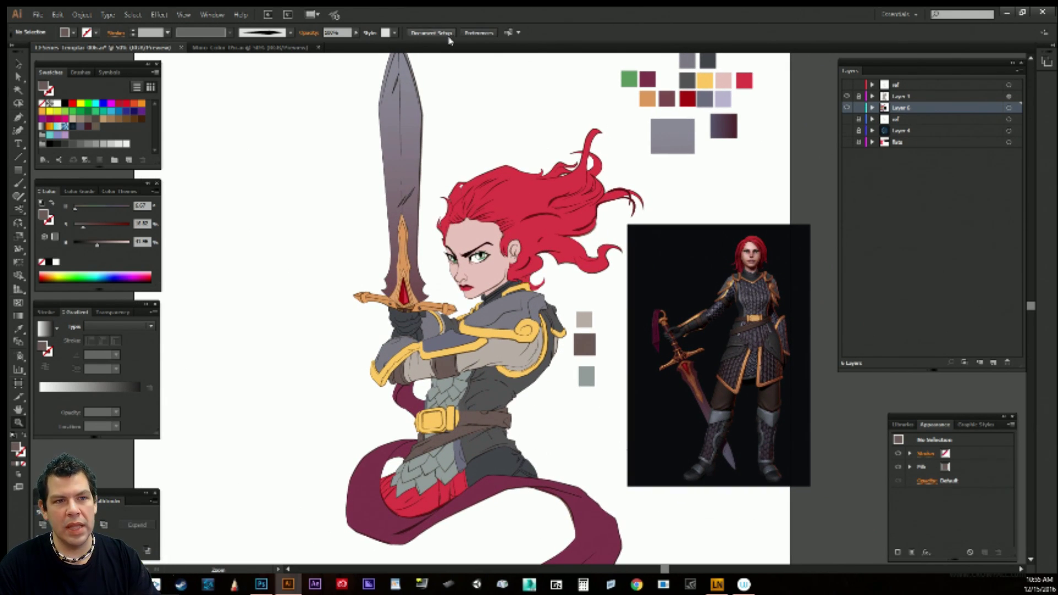
# Compare the minotaur illustration with the swordswoman's flat colours, checking her face, armour and sleeves.
pyautogui.click(271, 48)
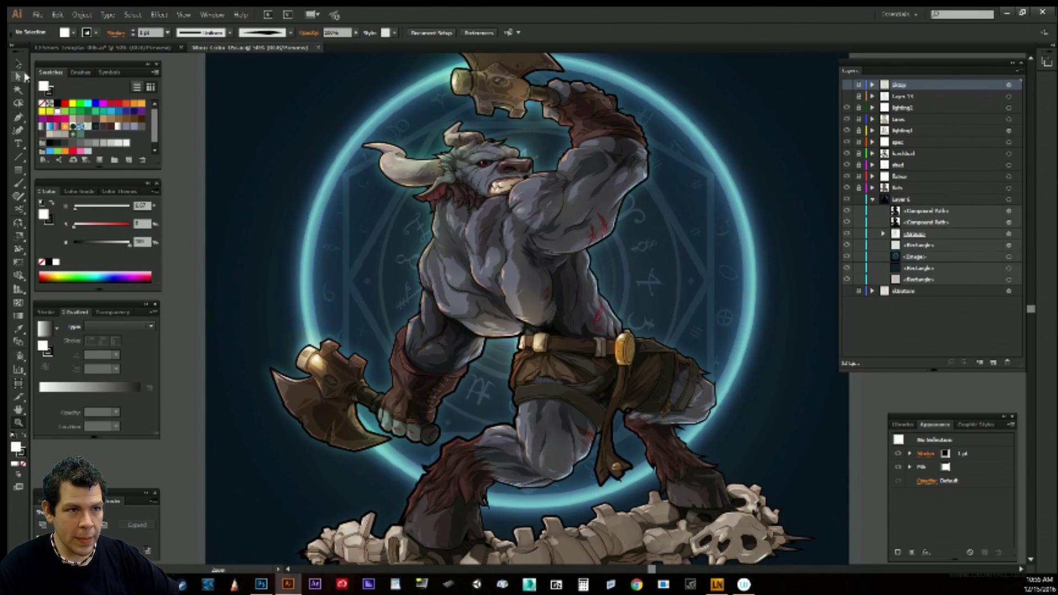
pyautogui.click(95, 48)
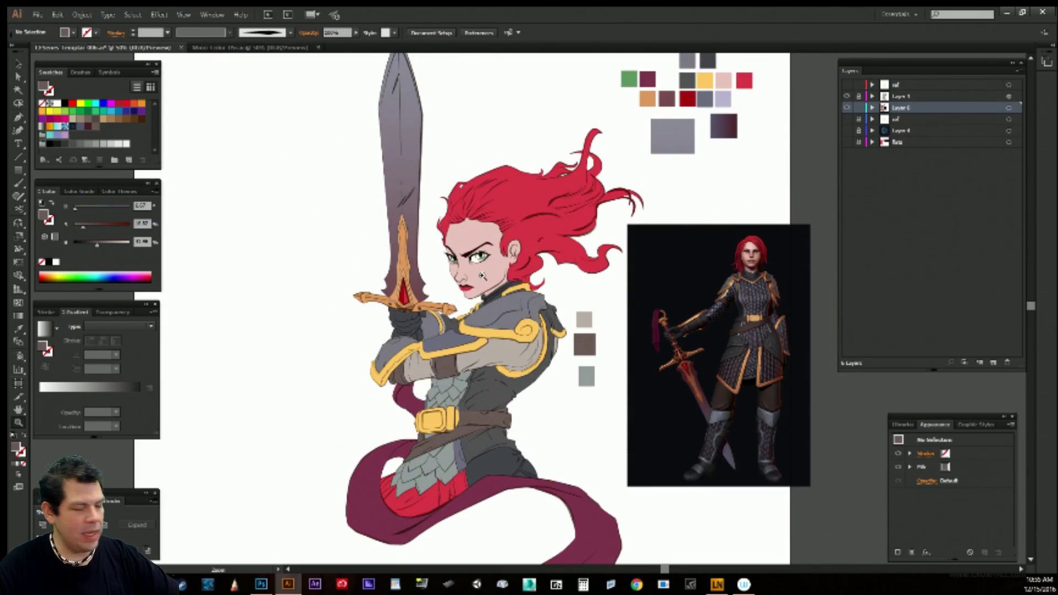
pyautogui.moveTo(497, 273); pyautogui.dragTo(507, 291)
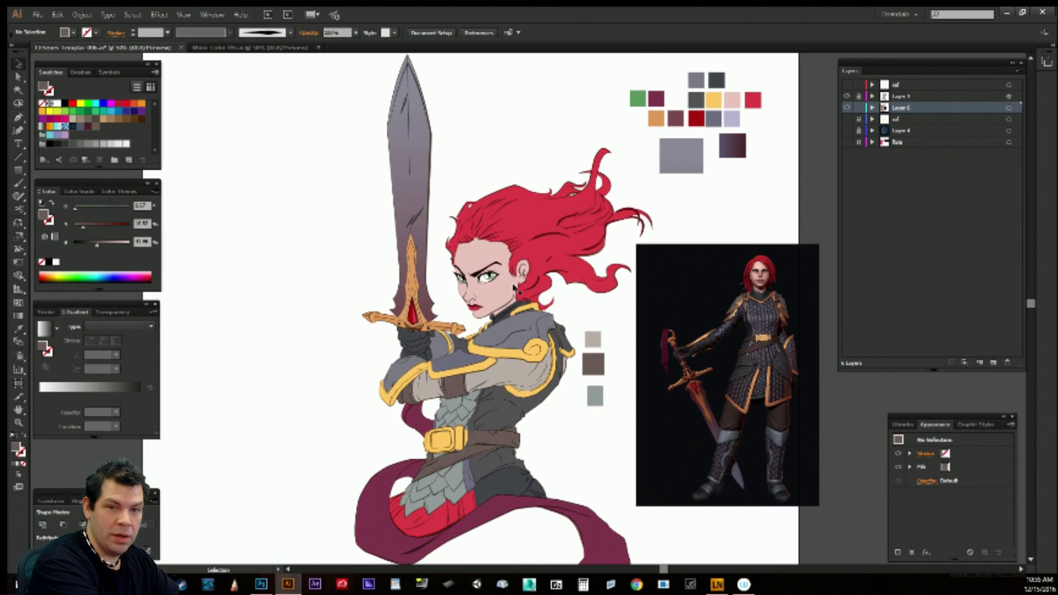
pyautogui.hotkey('ctrl', '=')
pyautogui.hotkey('ctrl', '-')
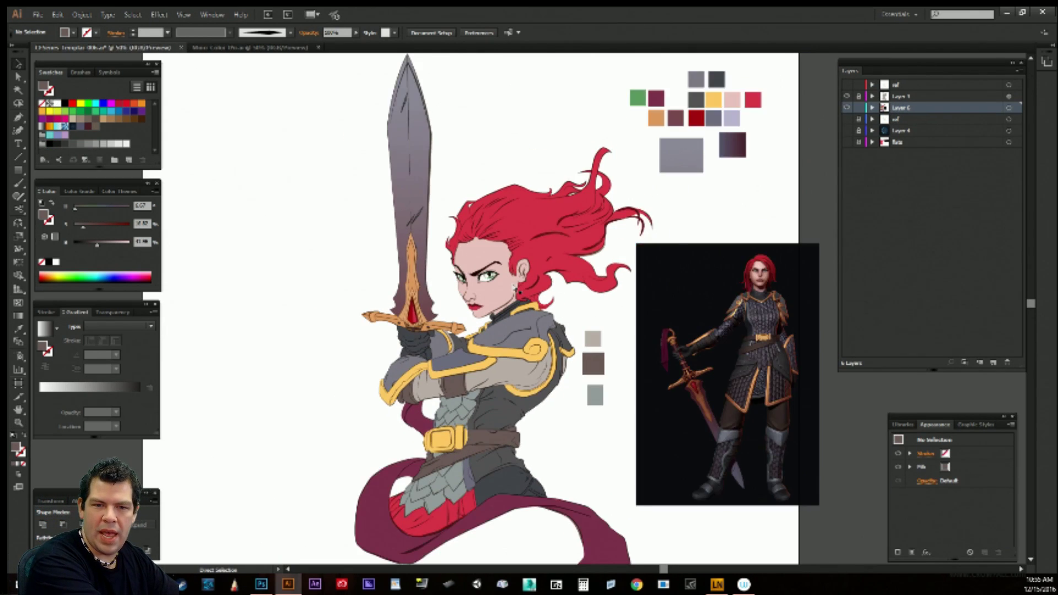
pyautogui.hotkey('ctrl', '=')
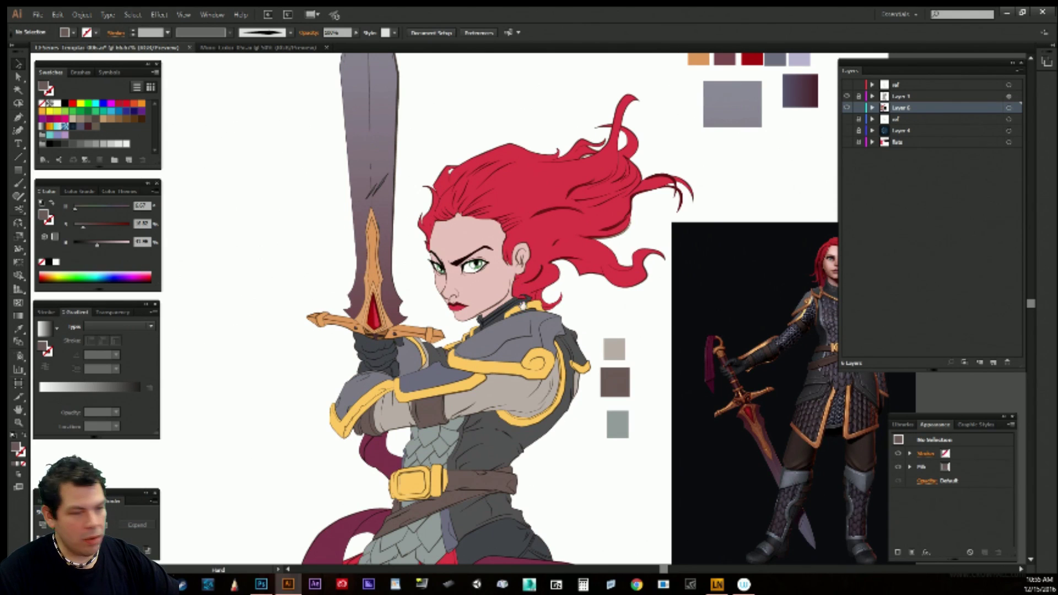
pyautogui.moveTo(525, 311); pyautogui.dragTo(523, 300)
pyautogui.press('p')
pyautogui.moveTo(495, 351); pyautogui.dragTo(508, 343)
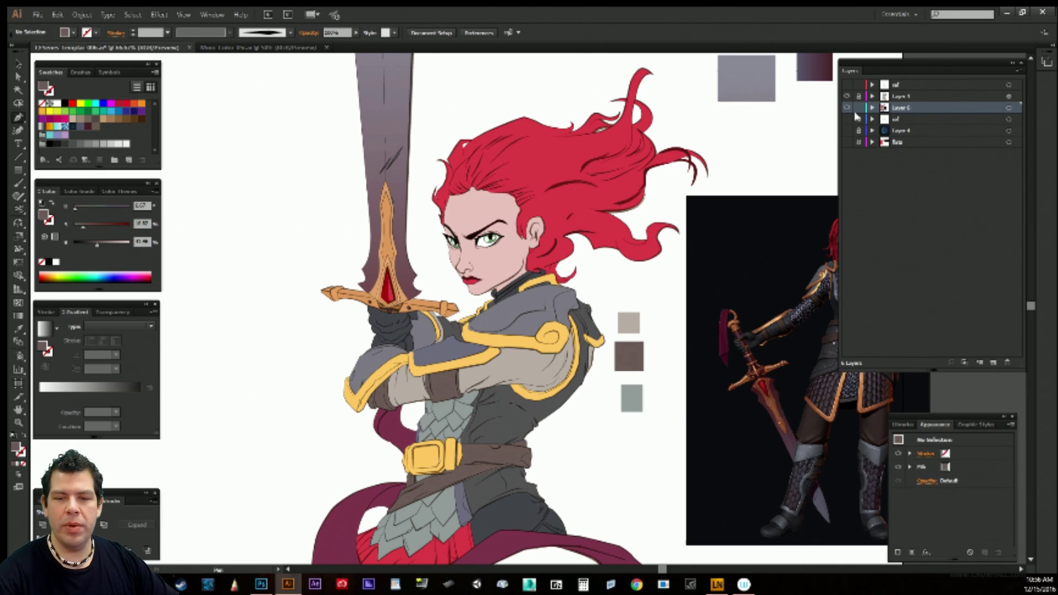
pyautogui.moveTo(647, 363); pyautogui.dragTo(662, 355)
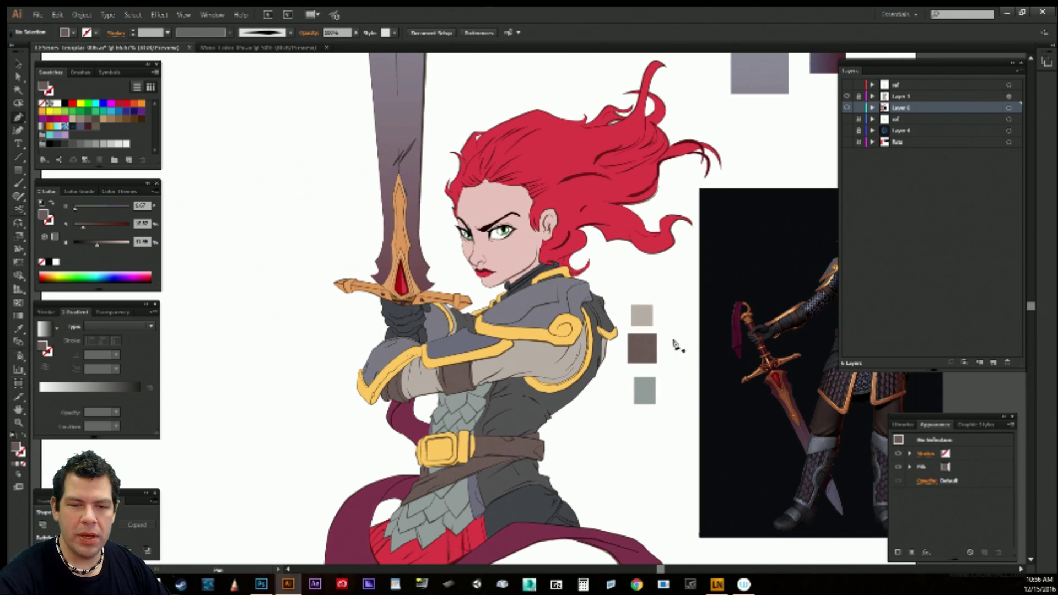
# Recolour the grey piece of the cuff trim beside the sword grip with the yellow swatch and deselect it.
pyautogui.press('a')
pyautogui.click(441, 329)
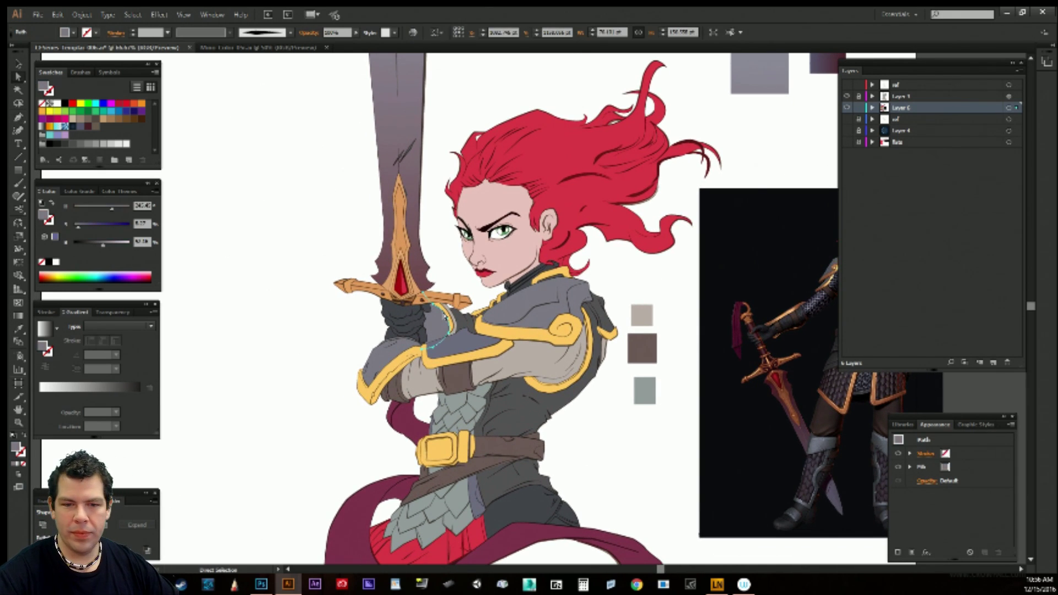
pyautogui.press('i')
pyautogui.click(615, 442)
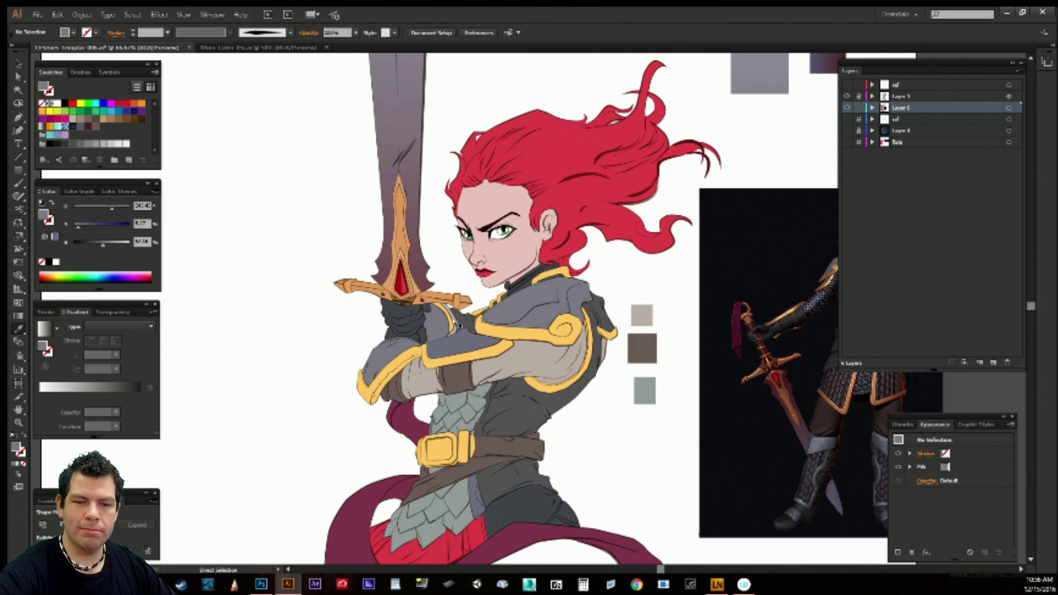
pyautogui.keyDown('ctrl'); pyautogui.click(455, 334); pyautogui.keyUp('ctrl')
pyautogui.moveTo(616, 395); pyautogui.dragTo(532, 509)
pyautogui.click(720, 109)
pyautogui.press('a')
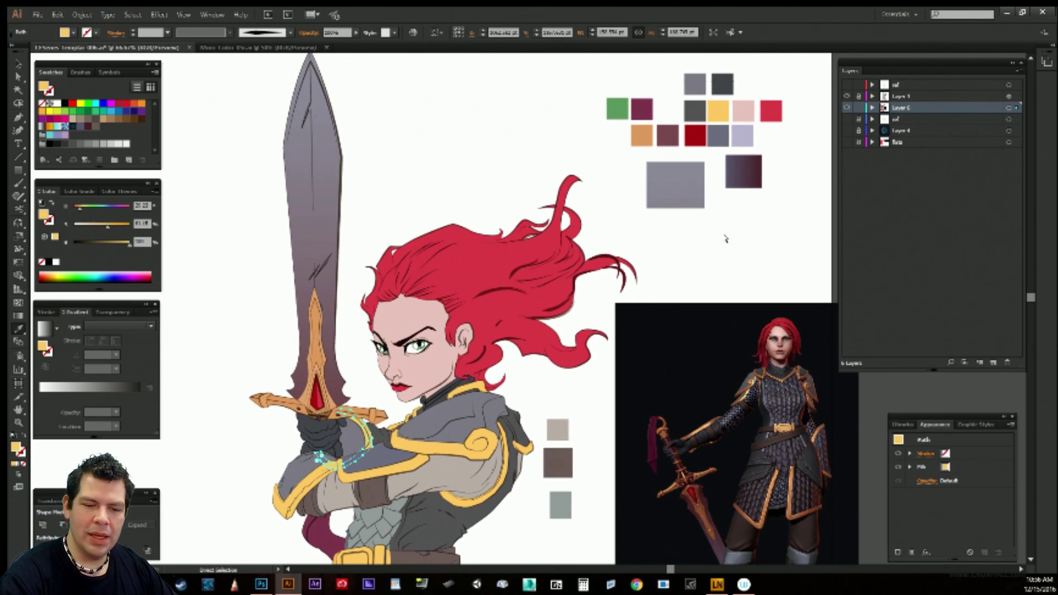
pyautogui.click(709, 244)
pyautogui.click(373, 448)
pyautogui.press('i')
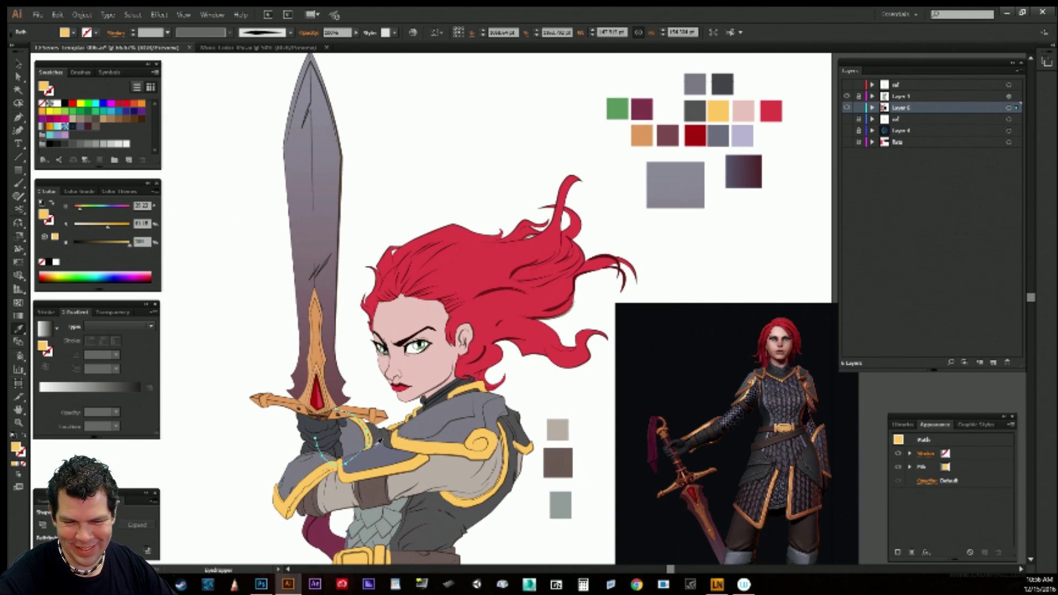
pyautogui.keyDown('ctrl'); pyautogui.click(561, 413); pyautogui.keyUp('ctrl')
# Recolour the small red piece at the outer edge of the hip scales with the dark grey swatch and deselect it.
pyautogui.moveTo(533, 562); pyautogui.dragTo(610, 399)
pyautogui.scroll(-3, 610, 399)
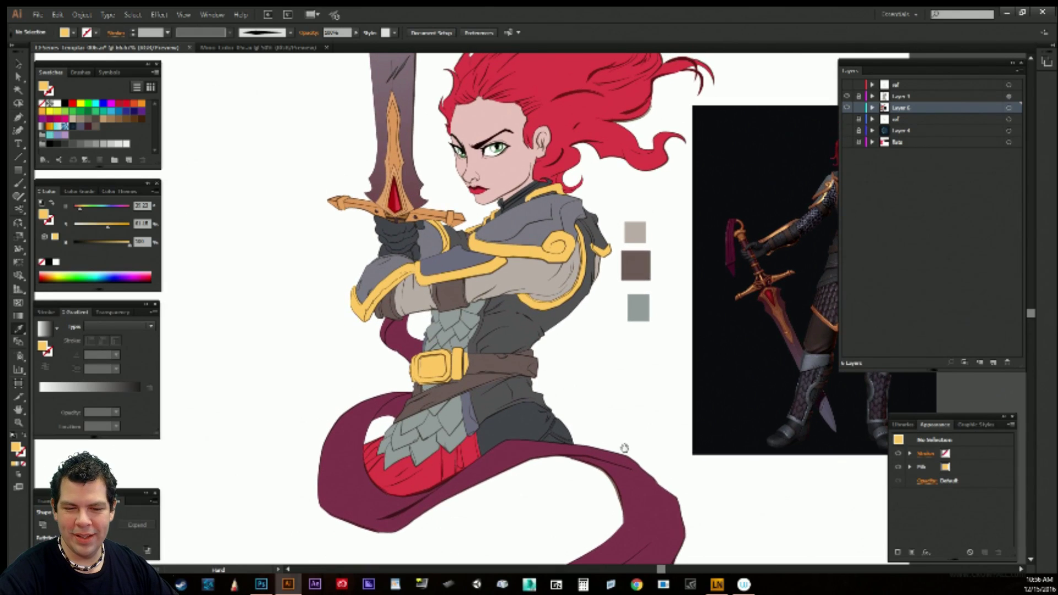
pyautogui.moveTo(507, 479); pyautogui.dragTo(501, 416)
pyautogui.press('a')
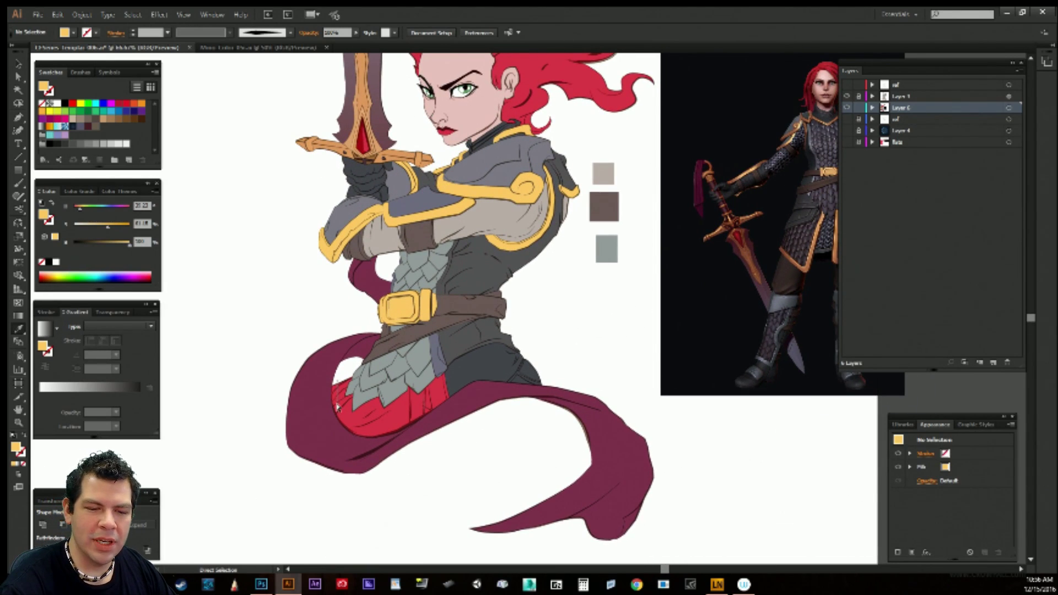
pyautogui.click(341, 405)
pyautogui.press('i')
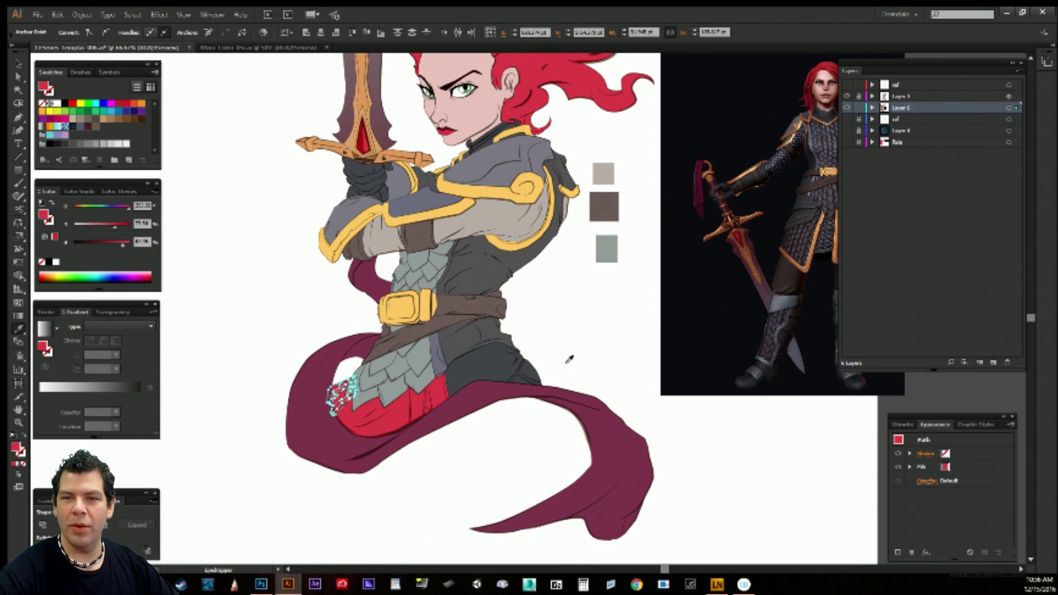
pyautogui.scroll(10, 569, 359)
pyautogui.hscroll(5, 638, 279)
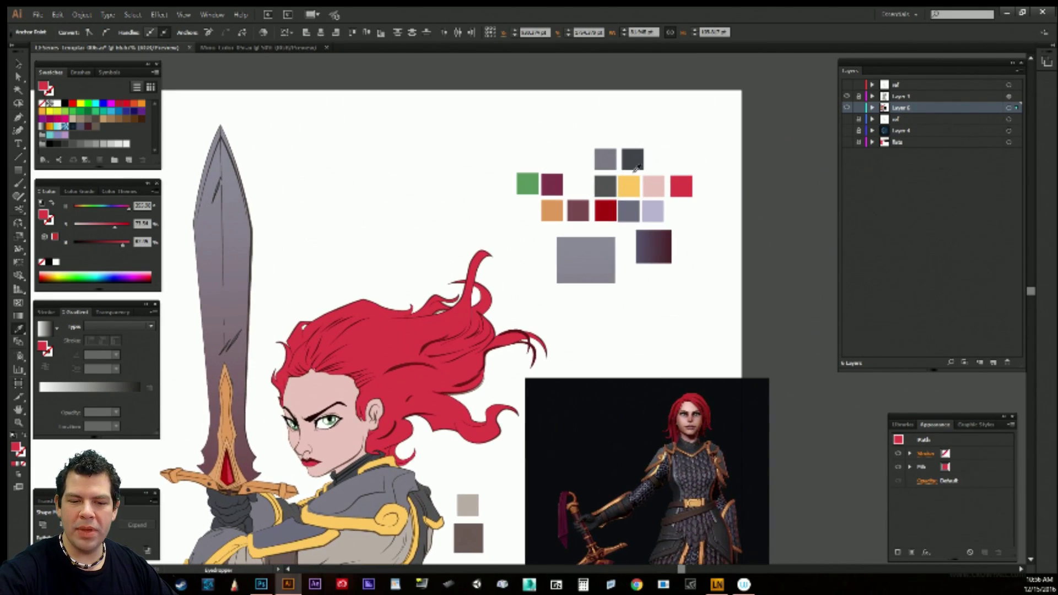
pyautogui.click(636, 168)
pyautogui.moveTo(598, 380); pyautogui.dragTo(664, 165)
pyautogui.keyDown('ctrl'); pyautogui.click(521, 453); pyautogui.keyUp('ctrl')
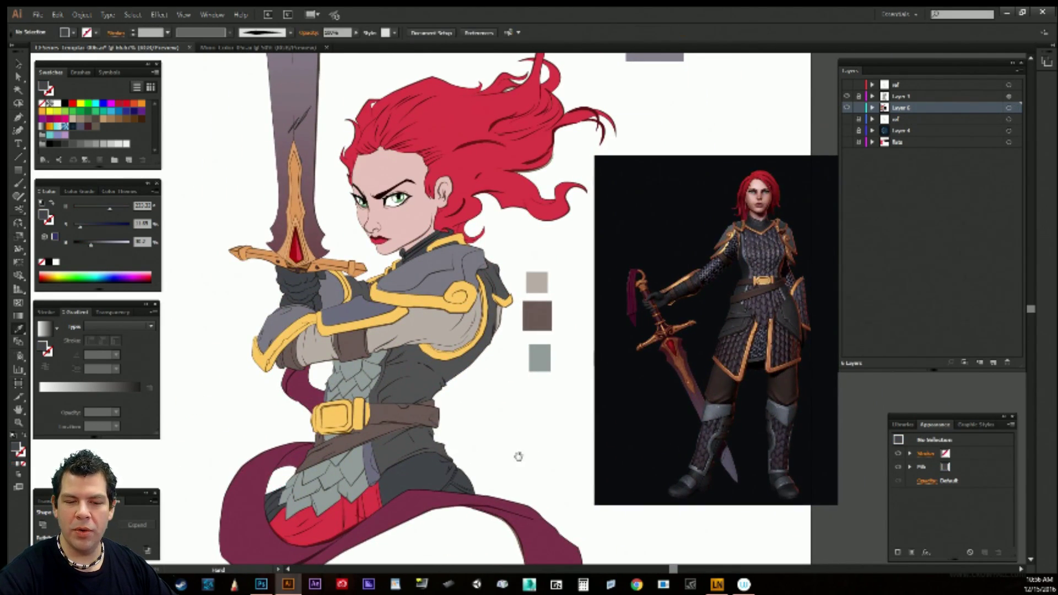
# Place a copy of a grey hip scale on the blank canvas below the scarf as a colour sample.
pyautogui.moveTo(518, 456); pyautogui.dragTo(532, 383)
pyautogui.moveTo(496, 491); pyautogui.dragTo(462, 482)
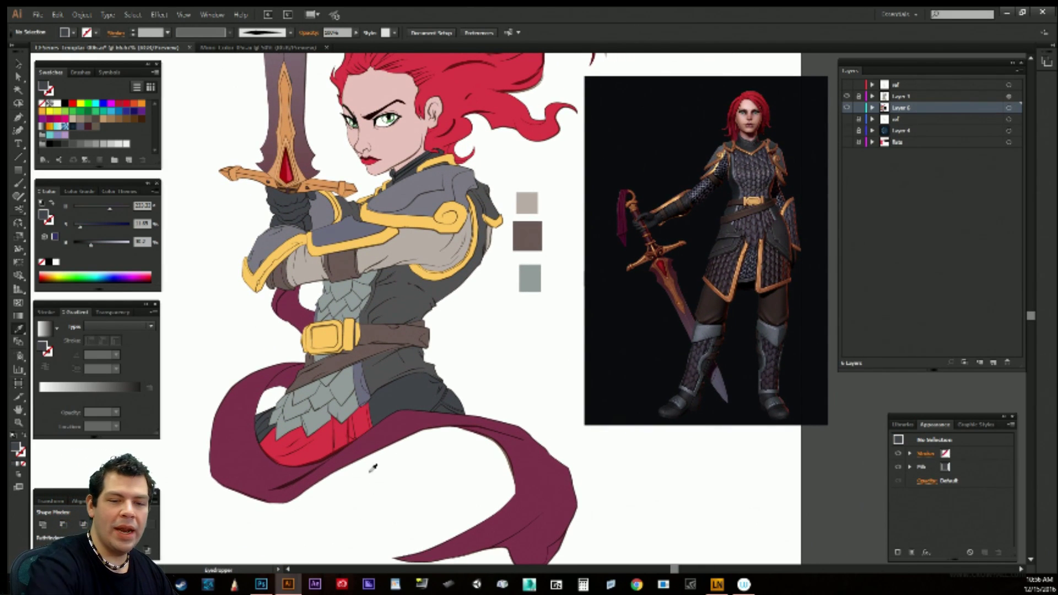
pyautogui.moveTo(395, 481); pyautogui.dragTo(394, 472)
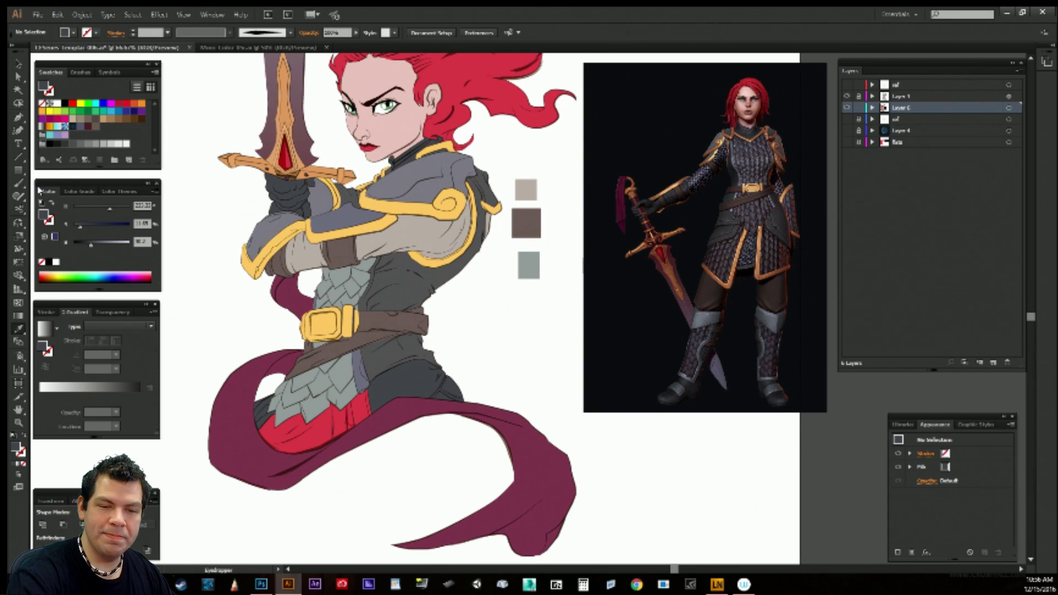
pyautogui.press('ctrl')
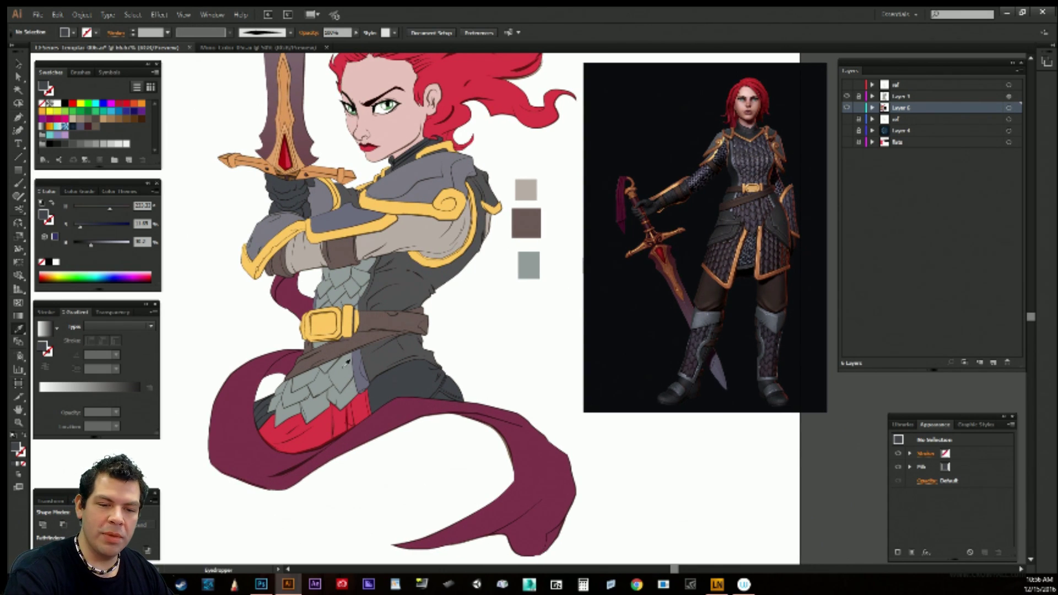
pyautogui.moveTo(355, 398); pyautogui.dragTo(392, 467)
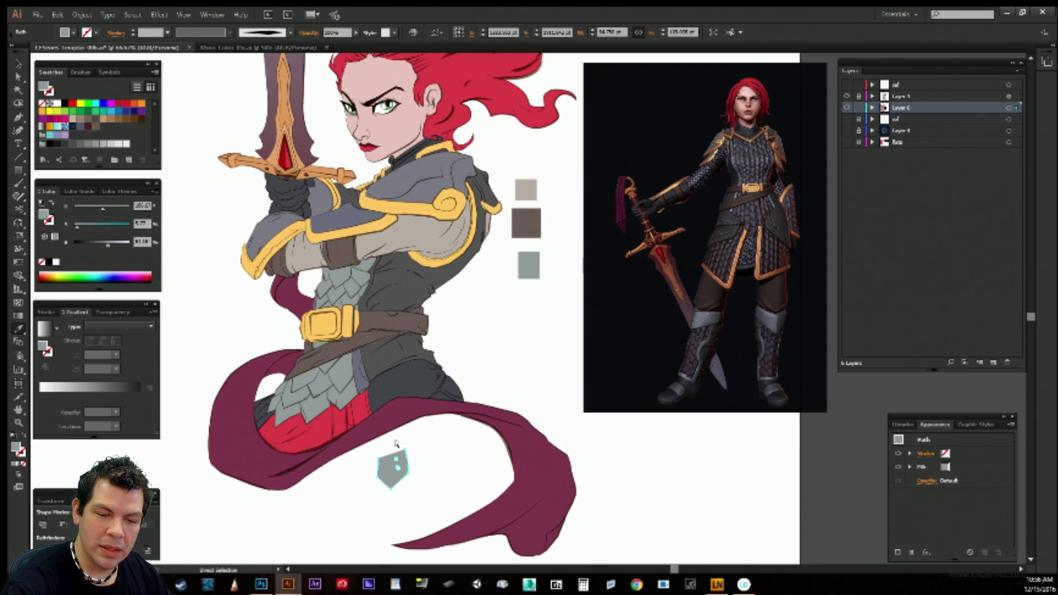
# Recolour the narrow red sliver below the hip scales with the grey of the copied scale and deselect it.
pyautogui.click(351, 430)
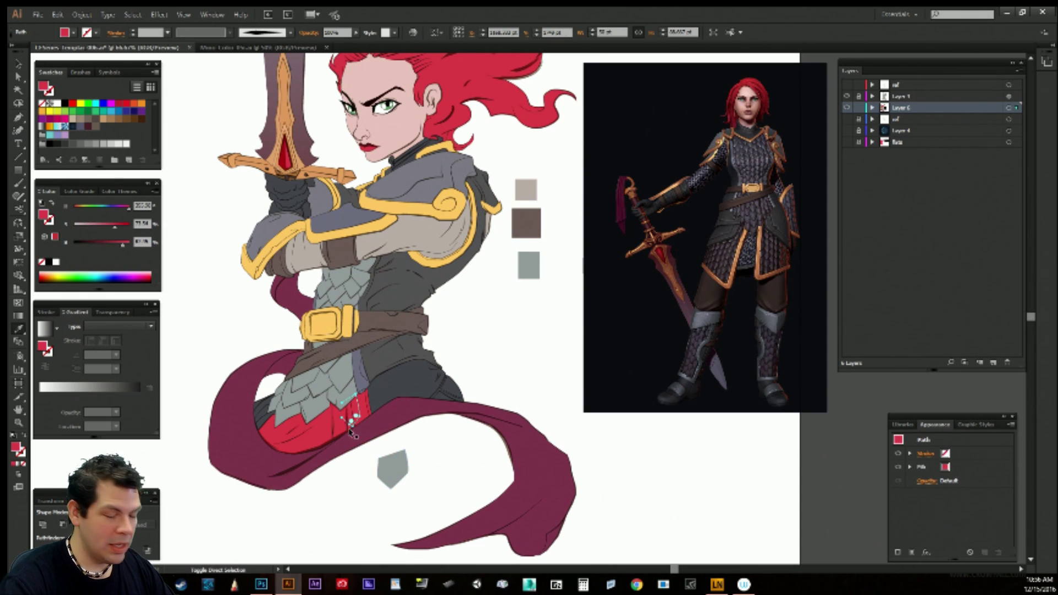
pyautogui.click(366, 487)
pyautogui.hotkey('ctrl', '=')
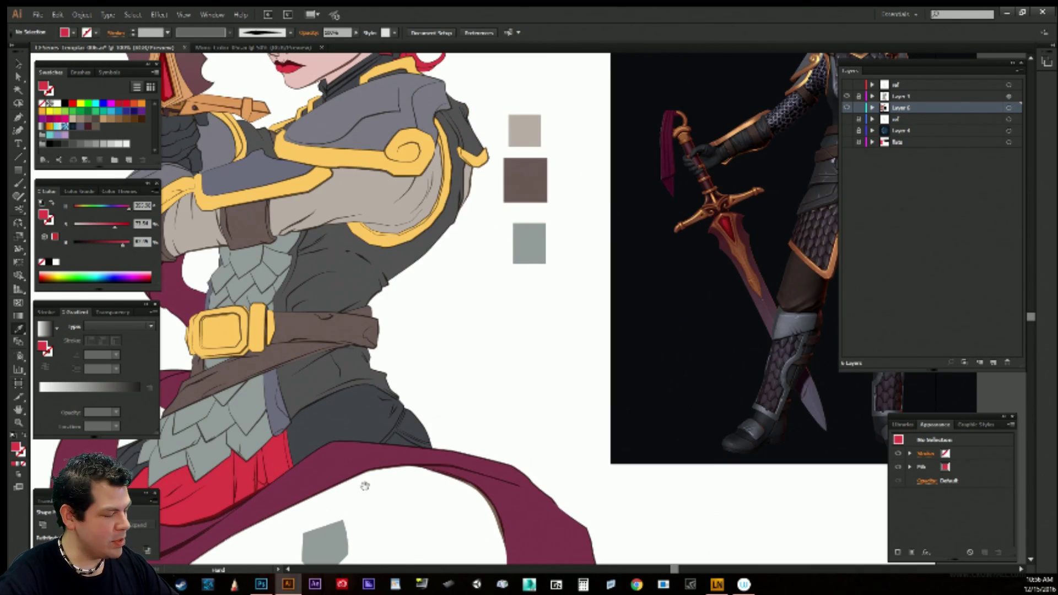
pyautogui.moveTo(433, 478); pyautogui.dragTo(528, 375)
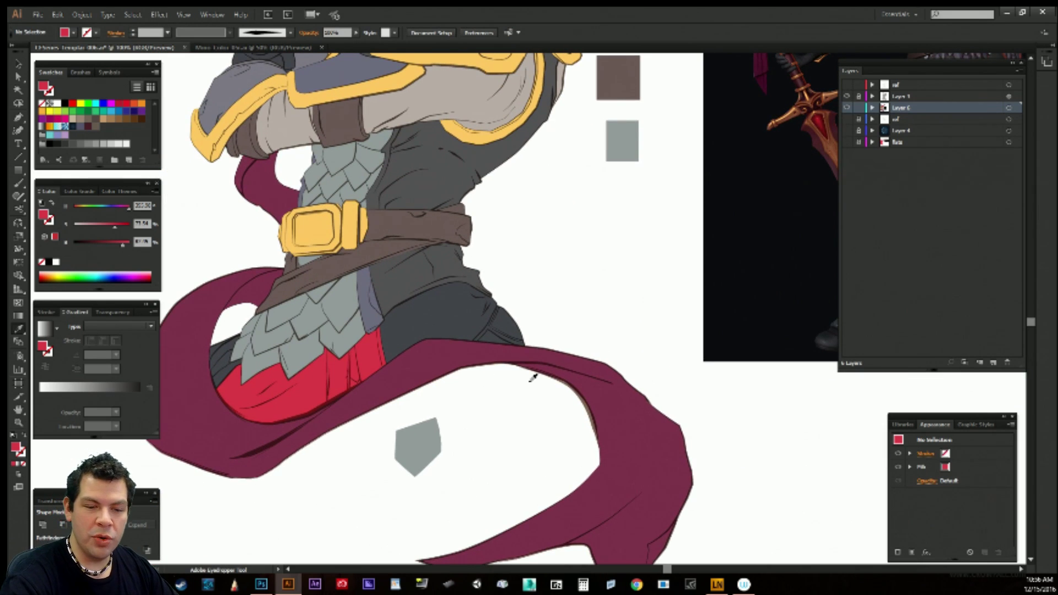
pyautogui.press('a')
pyautogui.click(356, 379)
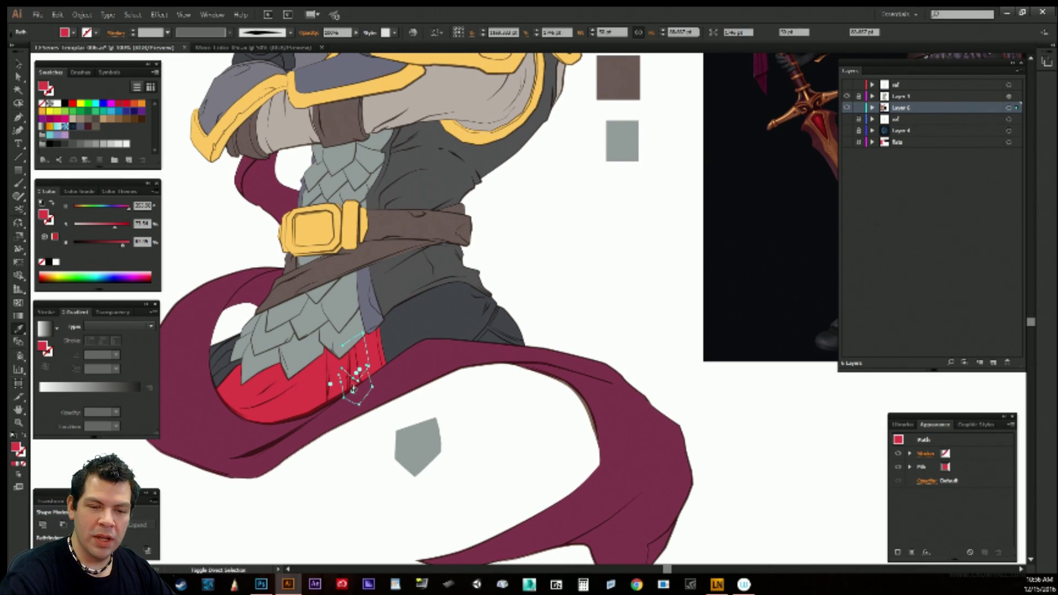
pyautogui.press('i')
pyautogui.click(438, 443)
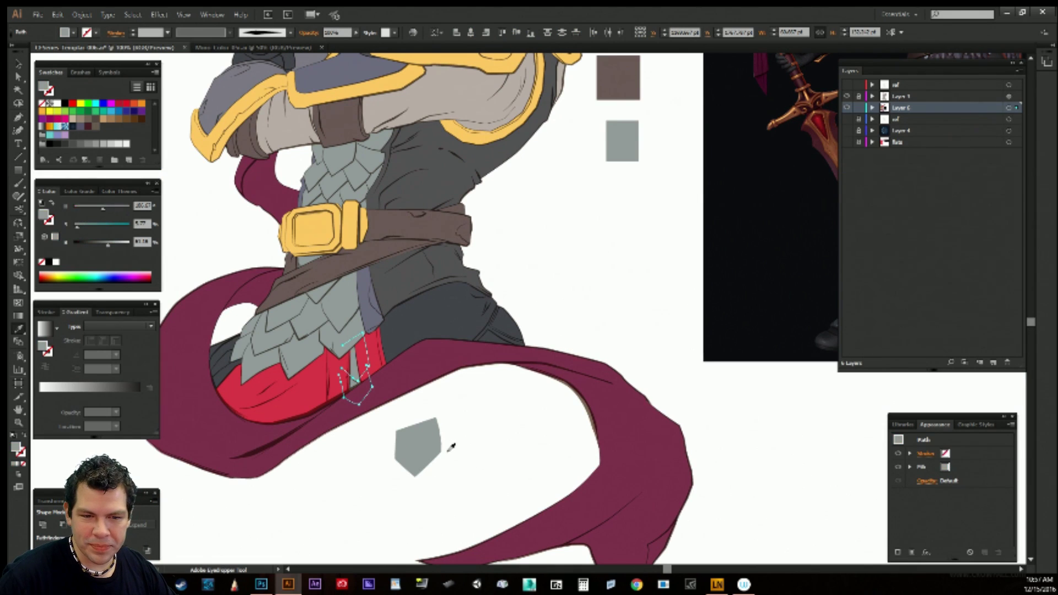
pyautogui.click(438, 485)
# Check the armour reference, recolour the red vertical strip below the hip scales with the yellow swatch, and deselect it.
pyautogui.moveTo(475, 279); pyautogui.dragTo(444, 502)
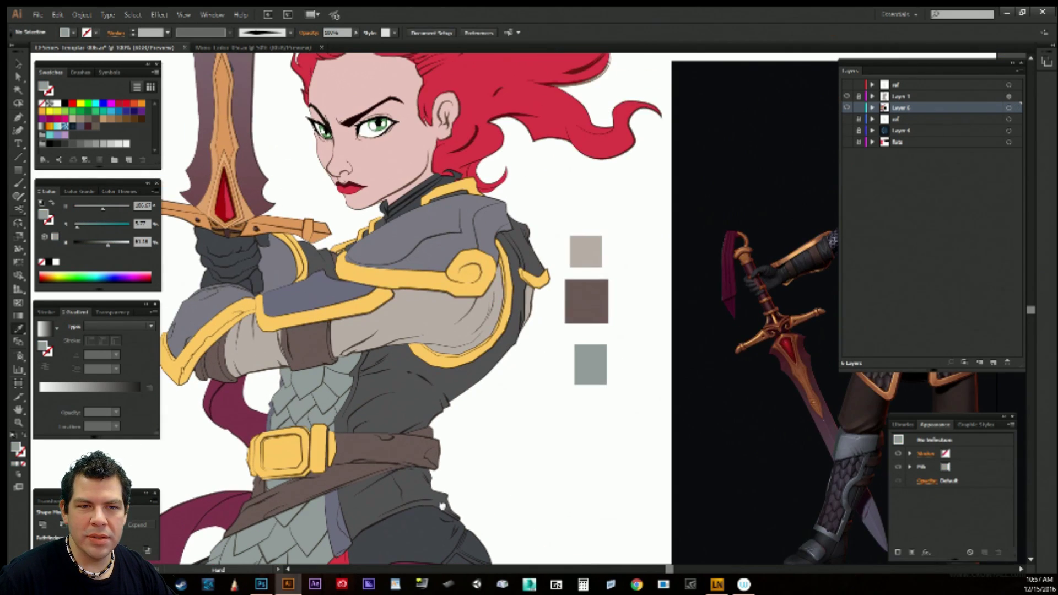
pyautogui.moveTo(449, 461); pyautogui.dragTo(547, 216)
pyautogui.moveTo(487, 332); pyautogui.dragTo(500, 374)
pyautogui.press('i')
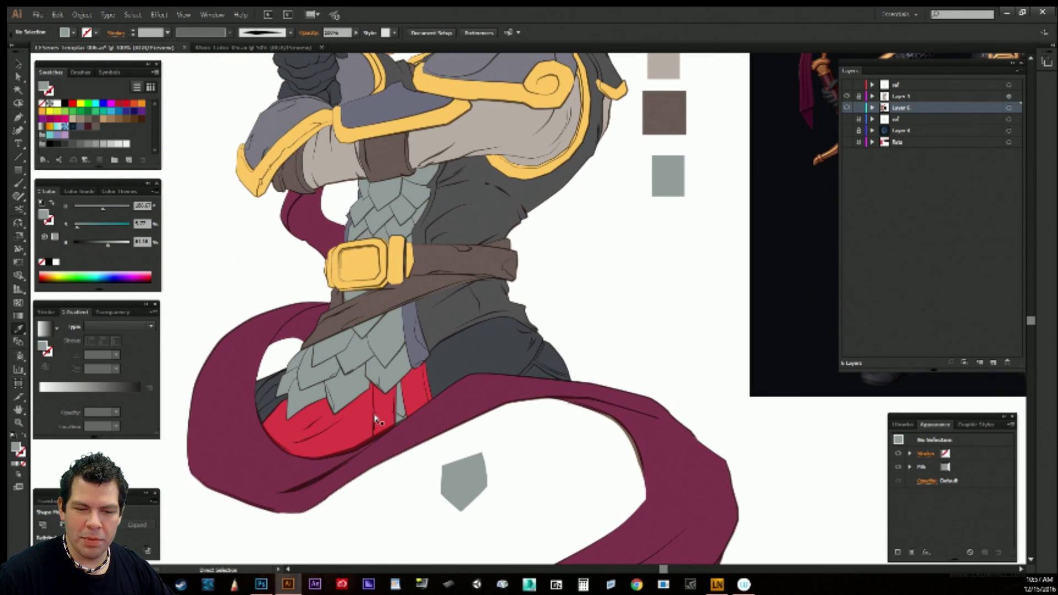
pyautogui.keyDown('ctrl'); pyautogui.click(389, 413); pyautogui.keyUp('ctrl')
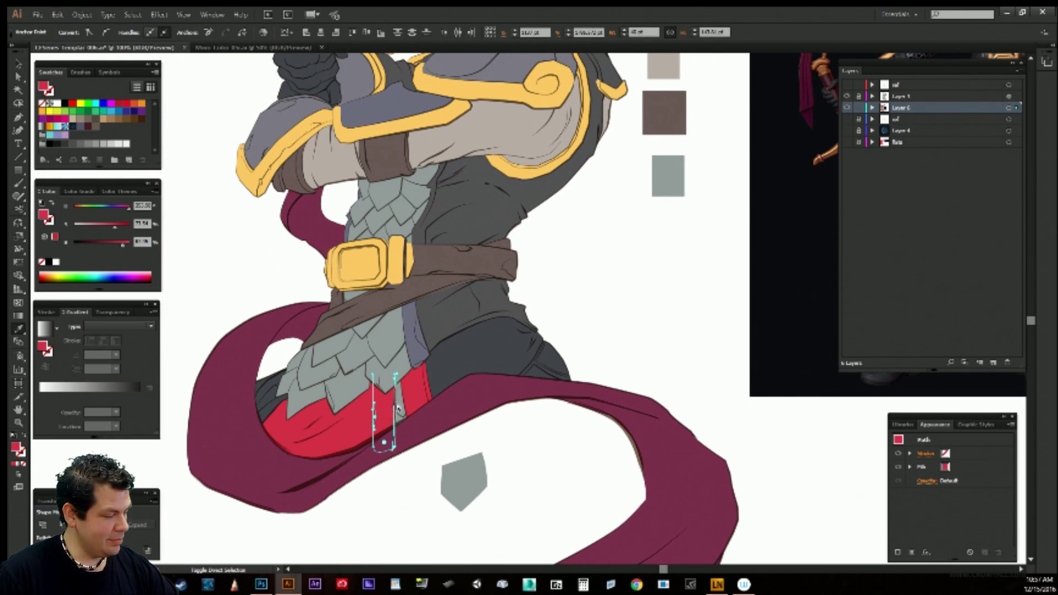
pyautogui.moveTo(611, 185); pyautogui.dragTo(424, 356)
pyautogui.moveTo(625, 104); pyautogui.dragTo(393, 550)
pyautogui.click(478, 199)
pyautogui.moveTo(423, 338); pyautogui.dragTo(511, 147)
pyautogui.moveTo(463, 409); pyautogui.dragTo(484, 157)
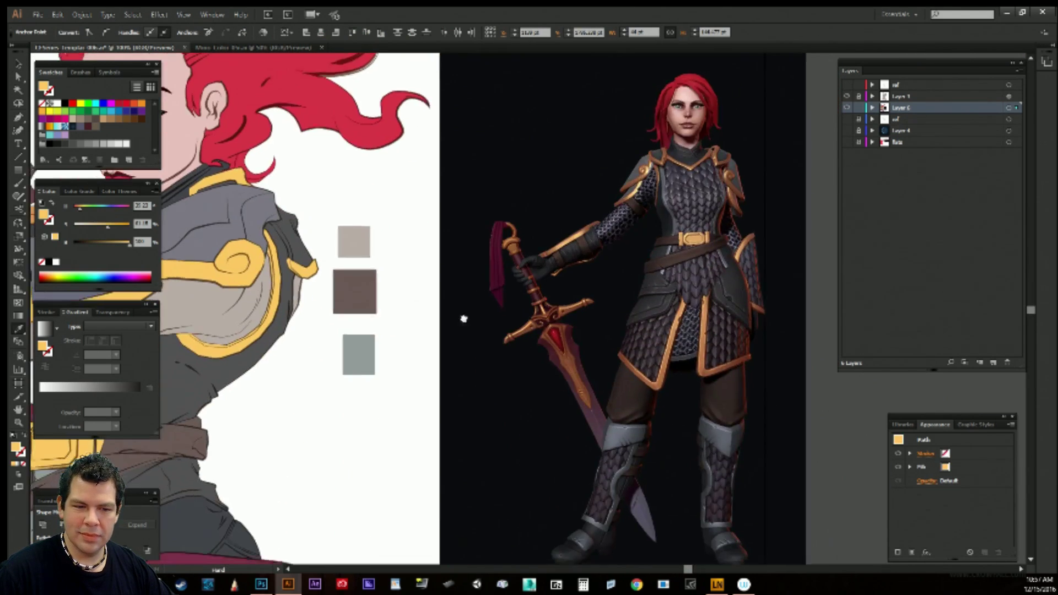
pyautogui.moveTo(447, 370); pyautogui.dragTo(656, 191)
pyautogui.moveTo(546, 318); pyautogui.dragTo(558, 262)
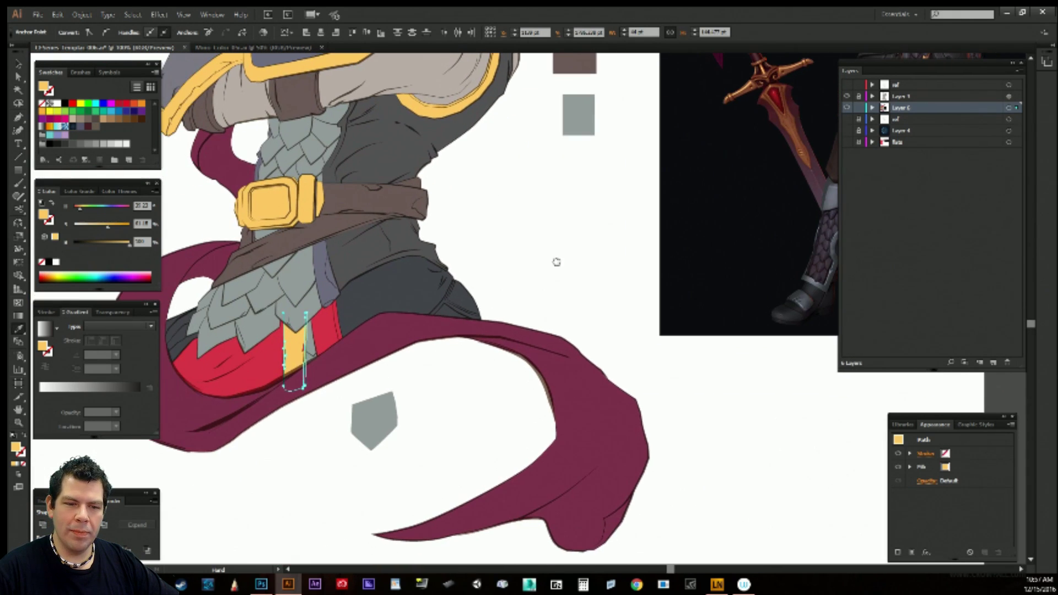
pyautogui.keyDown('ctrl'); pyautogui.click(460, 428); pyautogui.keyUp('ctrl')
# Recolour the red piece between the yellow strip and the dark trousers with the dark grey swatch and deselect it.
pyautogui.moveTo(387, 417); pyautogui.dragTo(283, 467)
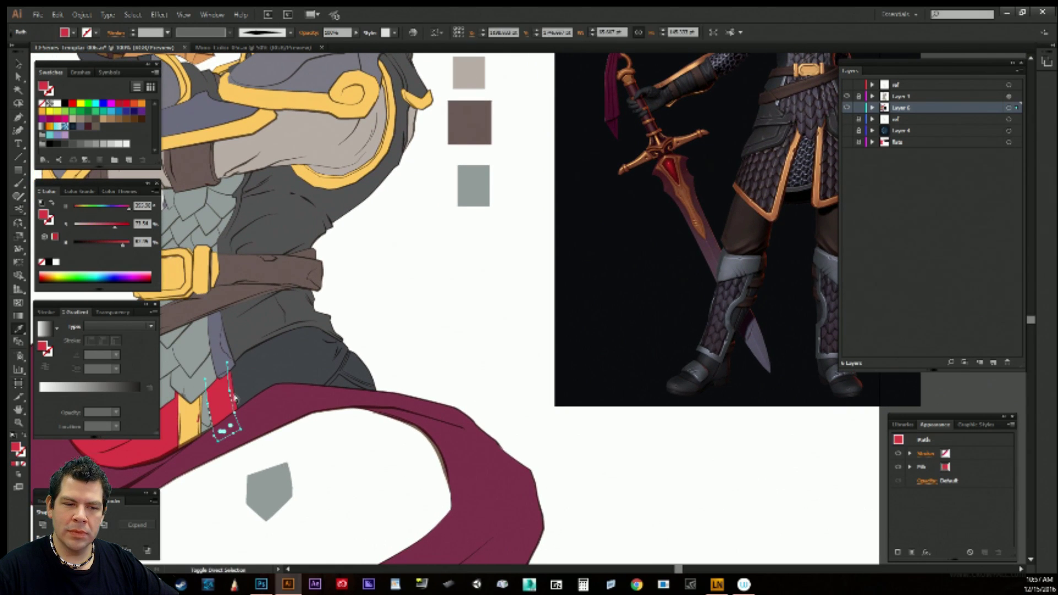
pyautogui.click(346, 336)
pyautogui.click(234, 405)
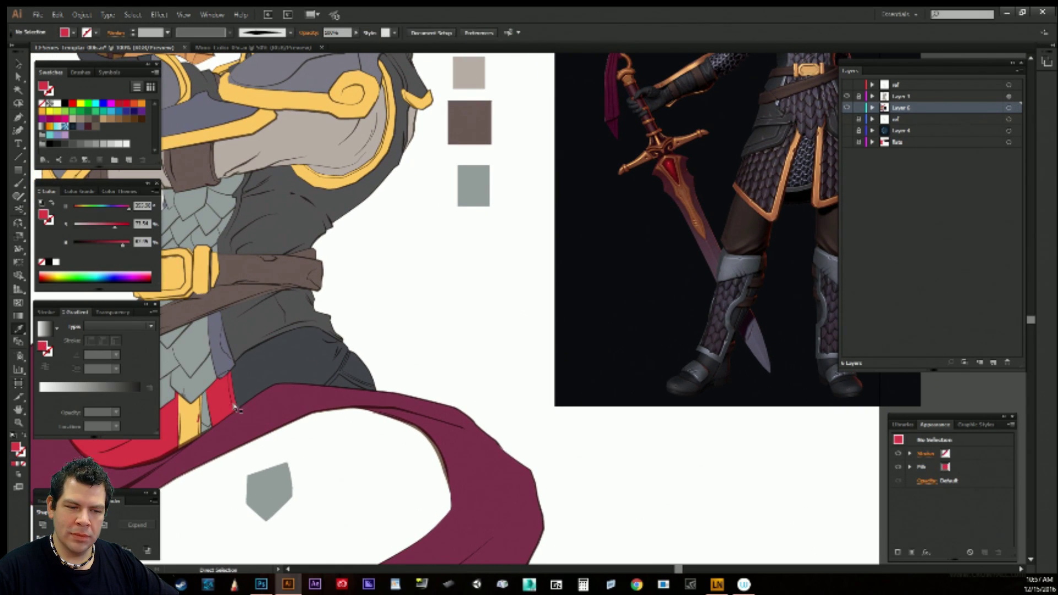
pyautogui.moveTo(545, 91); pyautogui.dragTo(402, 520)
pyautogui.moveTo(582, 67); pyautogui.dragTo(518, 285)
pyautogui.click(514, 201)
pyautogui.moveTo(472, 428); pyautogui.dragTo(652, 172)
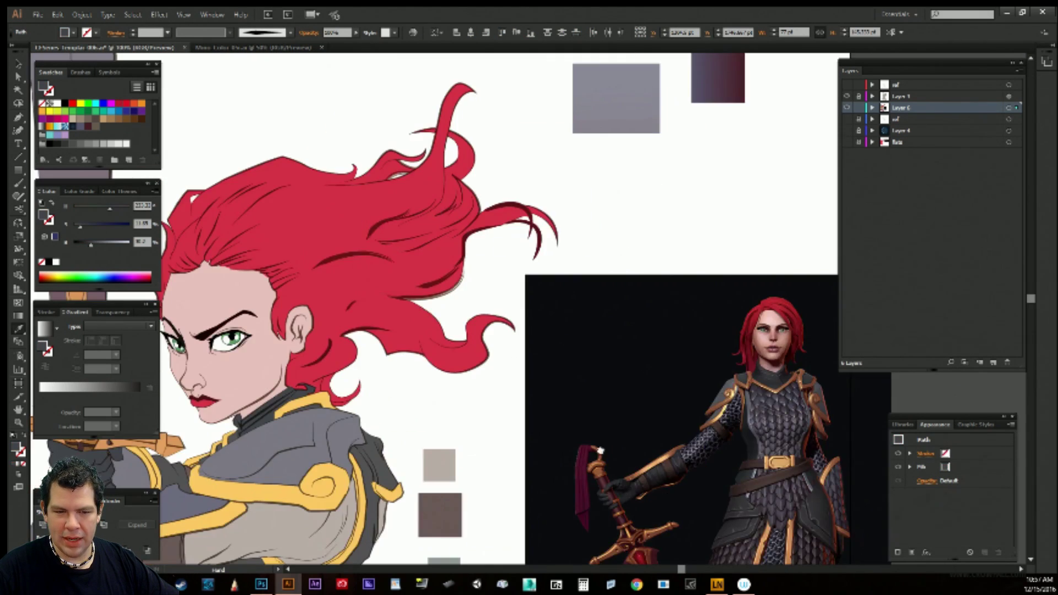
pyautogui.moveTo(598, 449); pyautogui.dragTo(690, 193)
pyautogui.moveTo(565, 357); pyautogui.dragTo(604, 230)
pyautogui.keyDown('ctrl'); pyautogui.click(563, 348); pyautogui.keyUp('ctrl')
# Pick up the beige of the sleeve and draw a beige sample rectangle on the blank canvas below the scarf.
pyautogui.moveTo(451, 416); pyautogui.dragTo(492, 386)
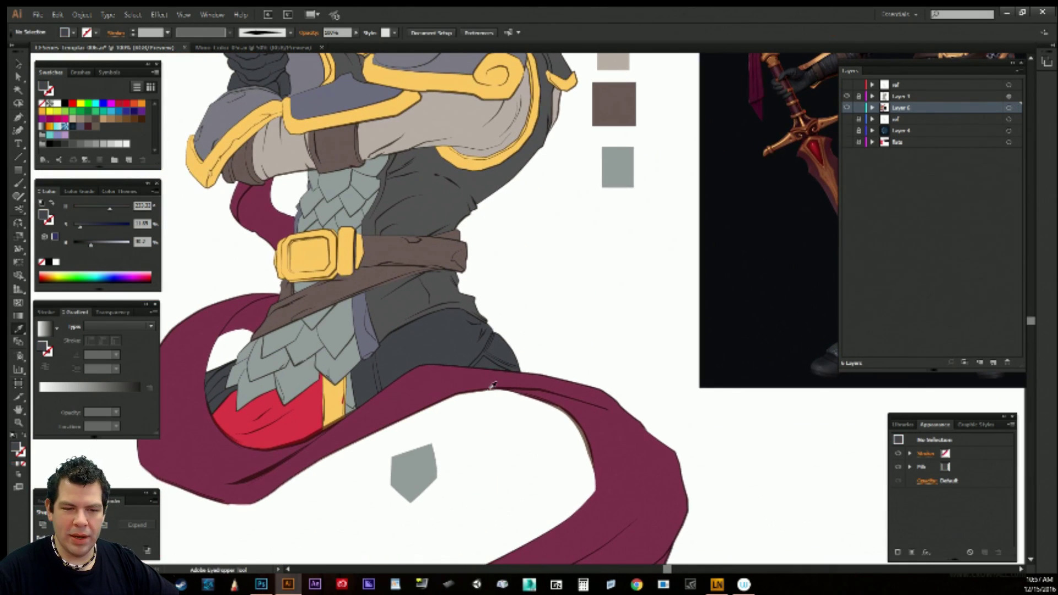
pyautogui.moveTo(419, 445); pyautogui.dragTo(364, 510)
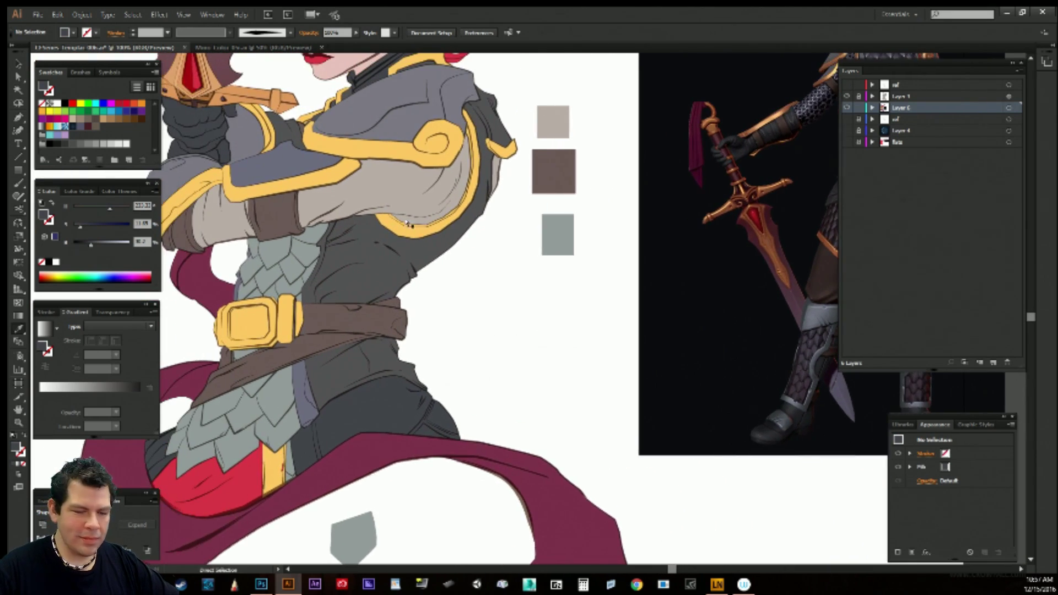
pyautogui.keyDown('ctrl'); pyautogui.click(410, 194); pyautogui.keyUp('ctrl')
pyautogui.moveTo(426, 384); pyautogui.dragTo(546, 220)
pyautogui.press('m')
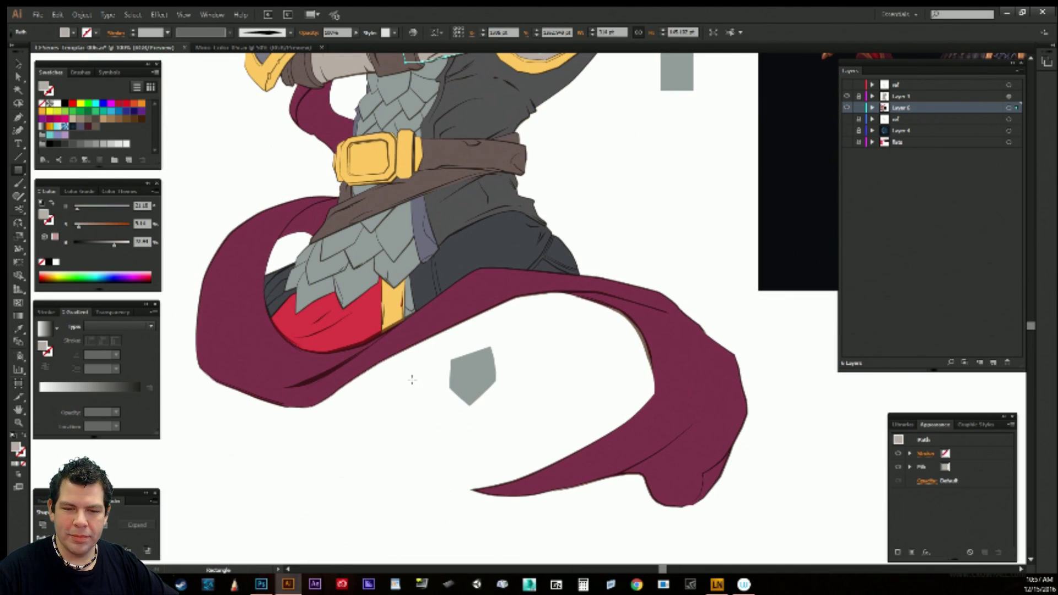
pyautogui.moveTo(410, 380); pyautogui.dragTo(466, 432)
# Recolour the large red area below the hip scales with the beige of the sample rectangle and deselect it.
pyautogui.keyDown('ctrl'); pyautogui.click(325, 323); pyautogui.keyUp('ctrl')
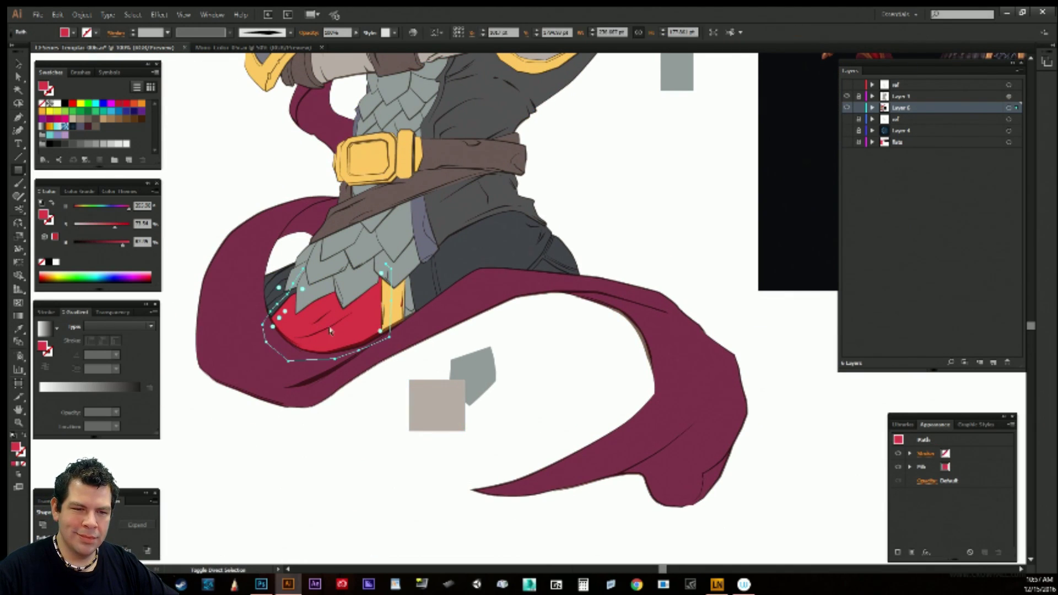
pyautogui.press('i')
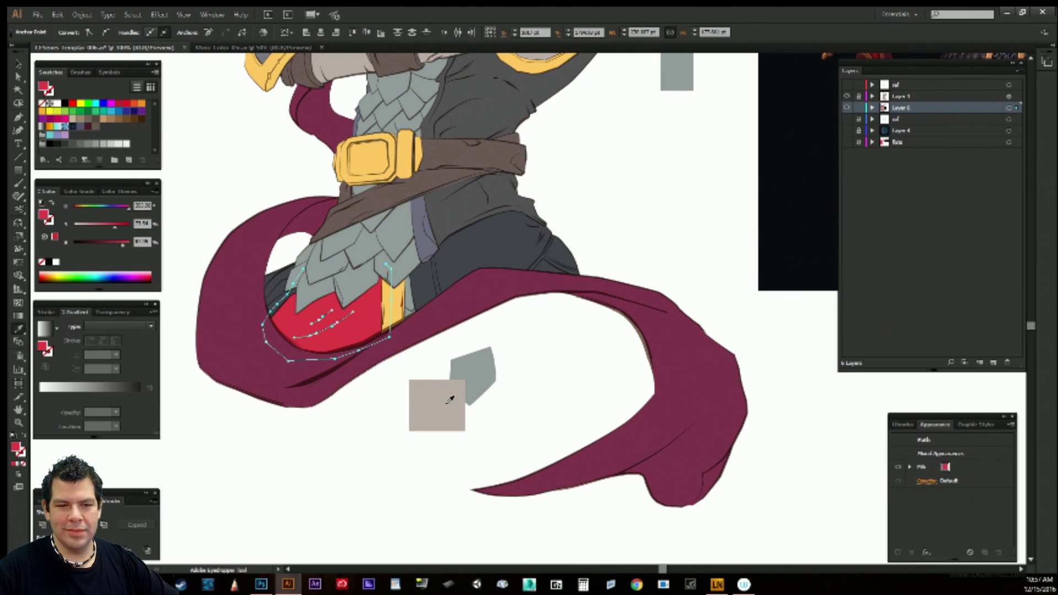
pyautogui.click(447, 402)
pyautogui.keyDown('ctrl'); pyautogui.click(513, 411); pyautogui.keyUp('ctrl')
pyautogui.moveTo(438, 402); pyautogui.dragTo(446, 451)
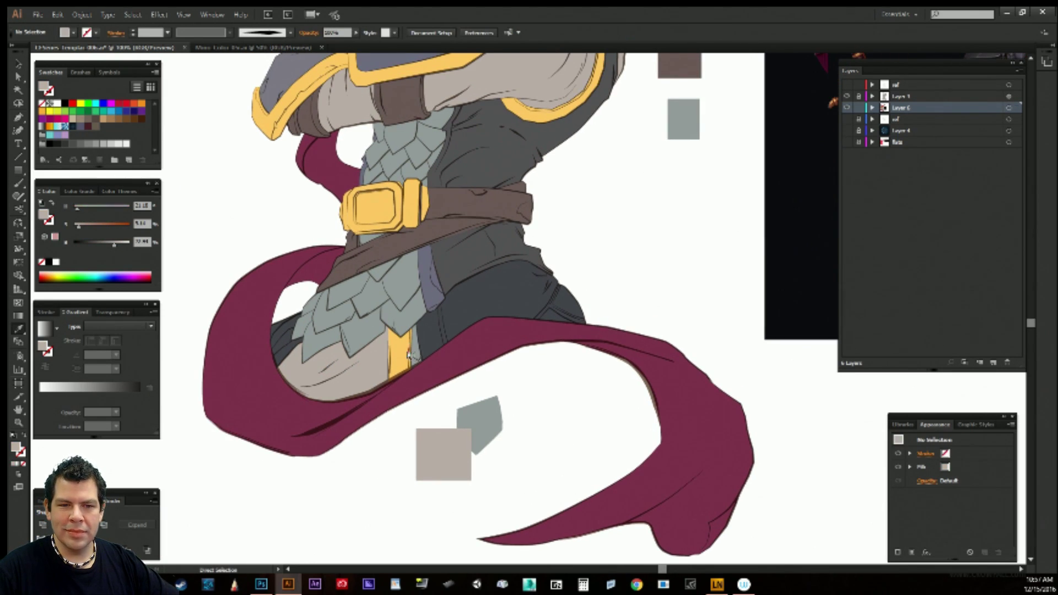
# Recolour the remaining red sliver along the yellow strip with the yellow swatch and deselect it.
pyautogui.keyDown('ctrl'); pyautogui.click(409, 354); pyautogui.keyUp('ctrl')
pyautogui.moveTo(614, 202); pyautogui.dragTo(517, 411)
pyautogui.moveTo(594, 217); pyautogui.dragTo(485, 445)
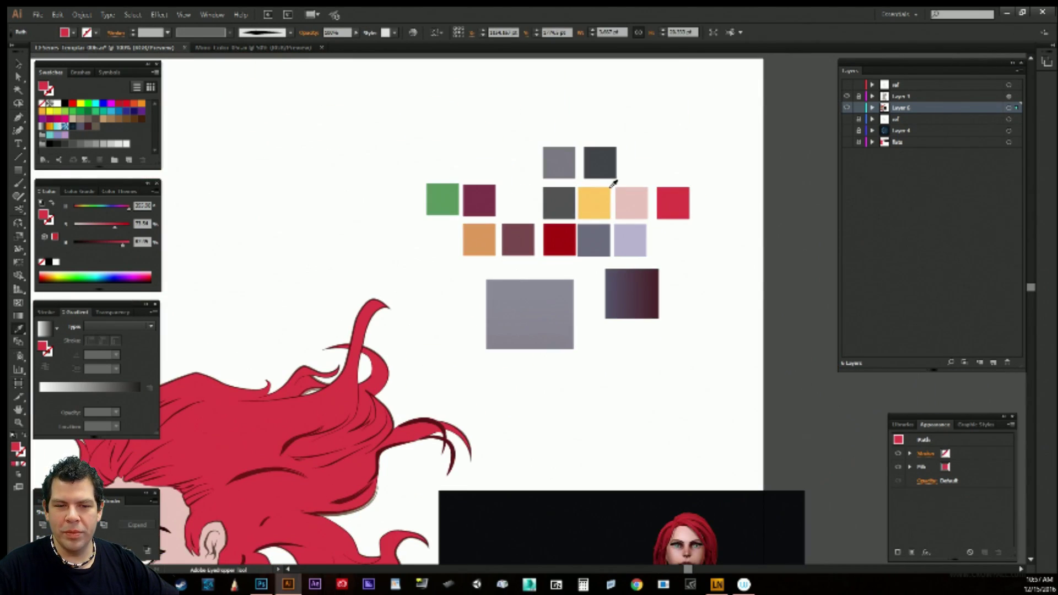
pyautogui.click(592, 203)
pyautogui.scroll(-15, 574, 307)
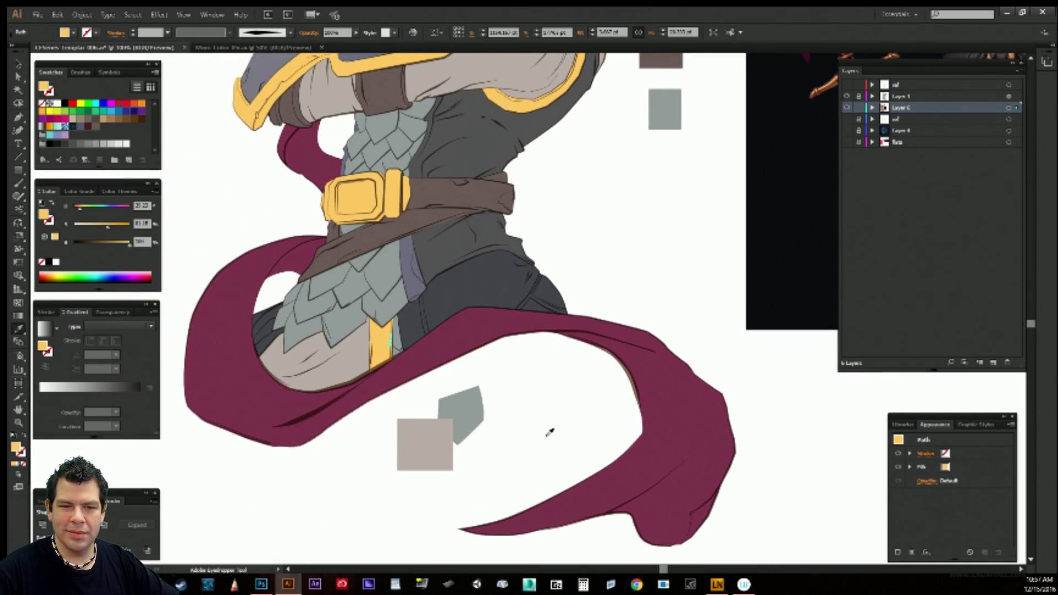
pyautogui.keyDown('ctrl'); pyautogui.click(510, 420); pyautogui.keyUp('ctrl')
# Examine the belt buckle, hip armour, face and hair for leftover mismatched flat colours, comparing them with the reference.
pyautogui.scroll(5, 489, 408)
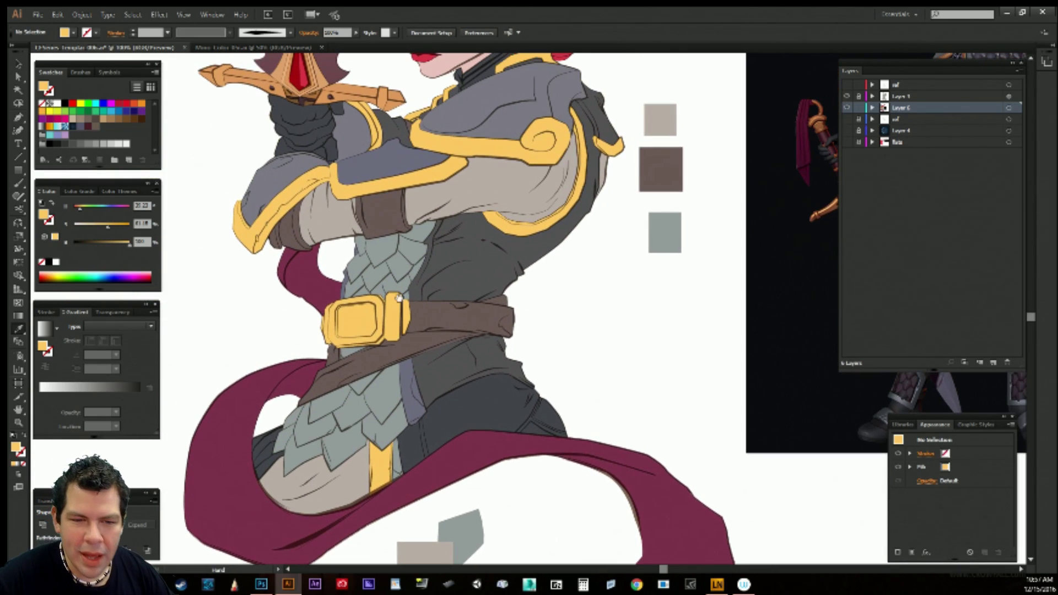
pyautogui.keyDown('ctrl'); pyautogui.click(387, 310); pyautogui.keyUp('ctrl')
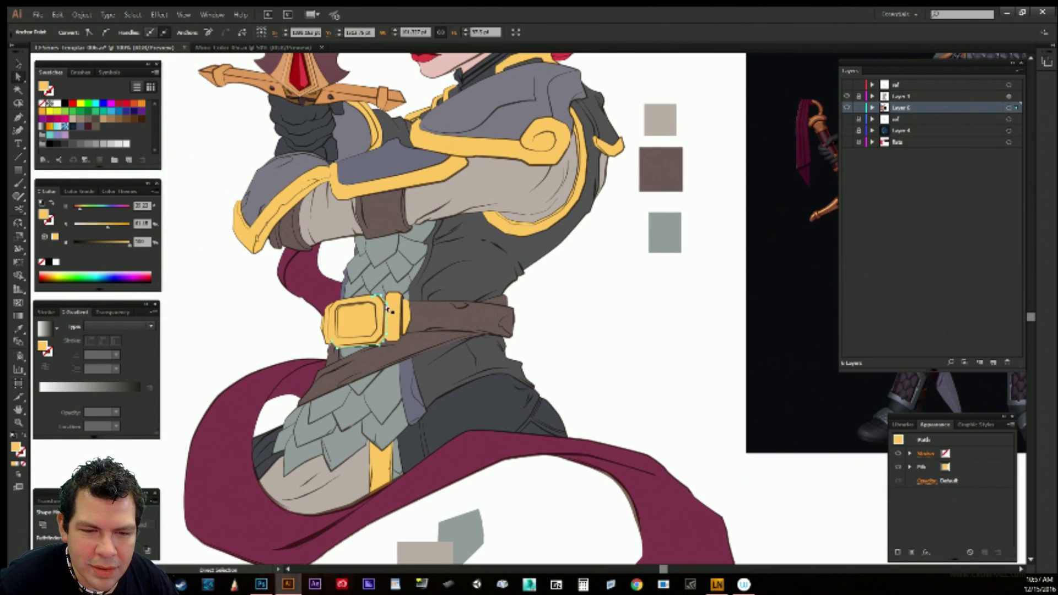
pyautogui.keyDown('ctrl'); pyautogui.click(589, 334); pyautogui.keyUp('ctrl')
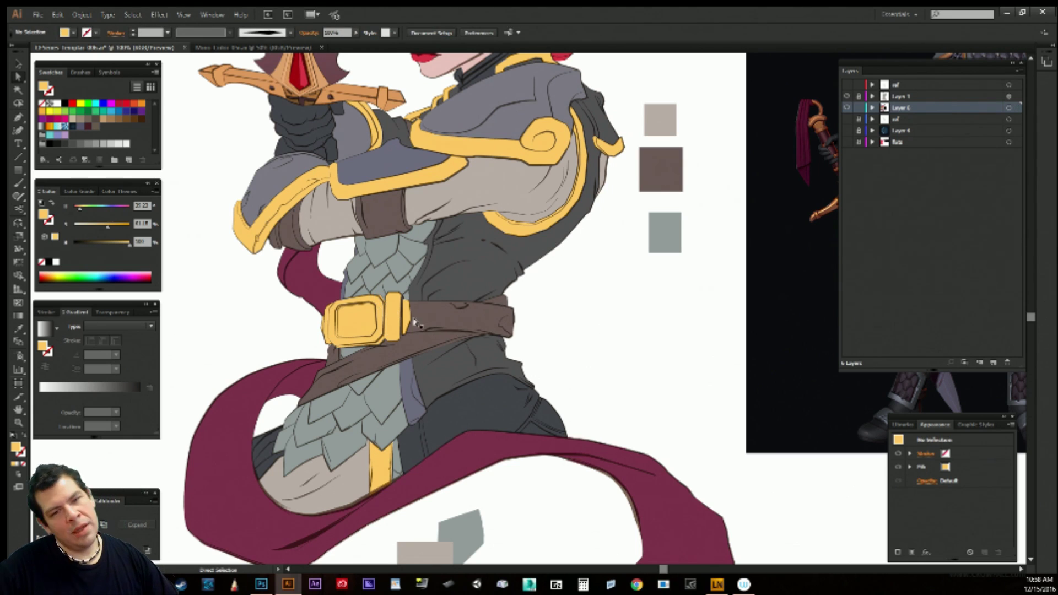
pyautogui.moveTo(396, 303); pyautogui.dragTo(411, 430)
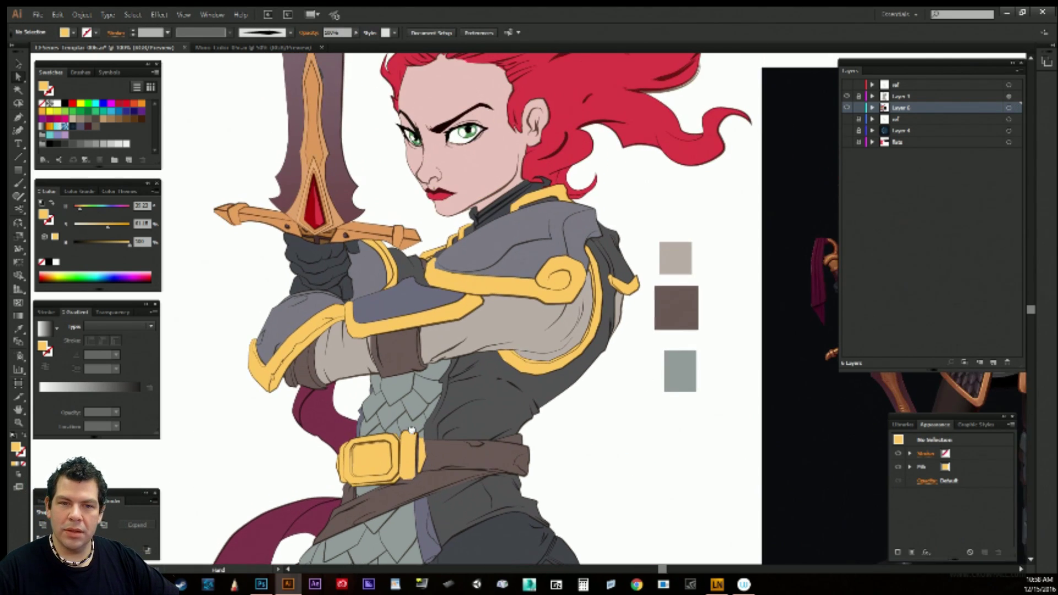
pyautogui.scroll(-5, 447, 405)
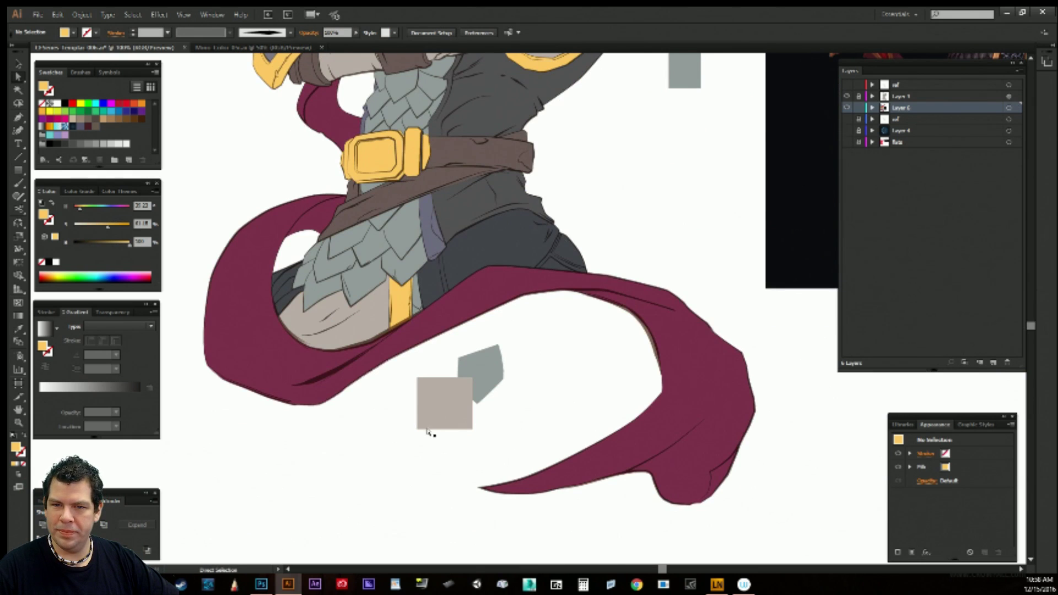
pyautogui.scroll(6, 429, 432)
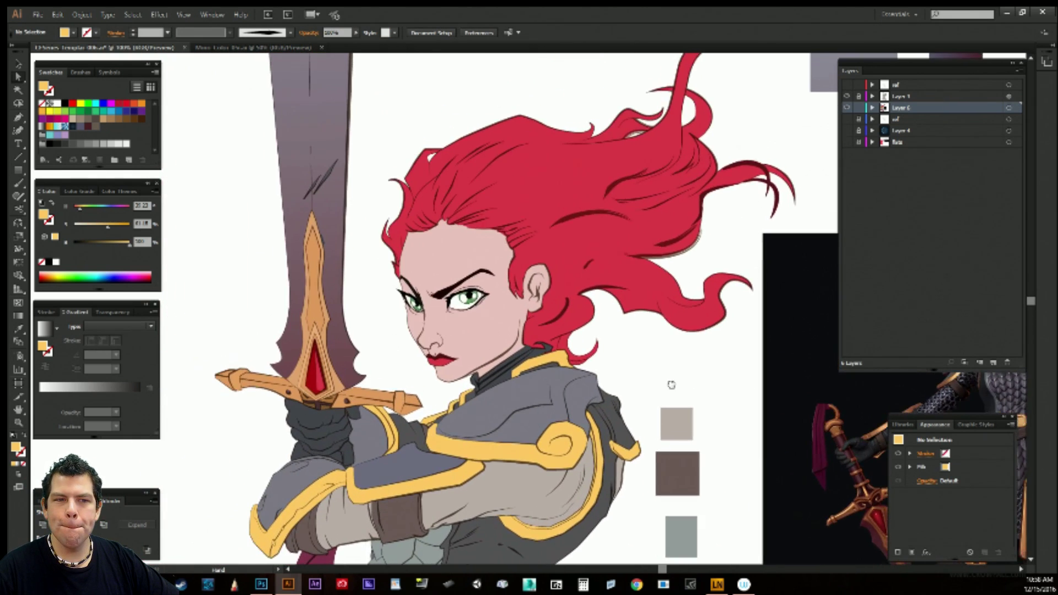
pyautogui.moveTo(671, 385); pyautogui.dragTo(530, 497)
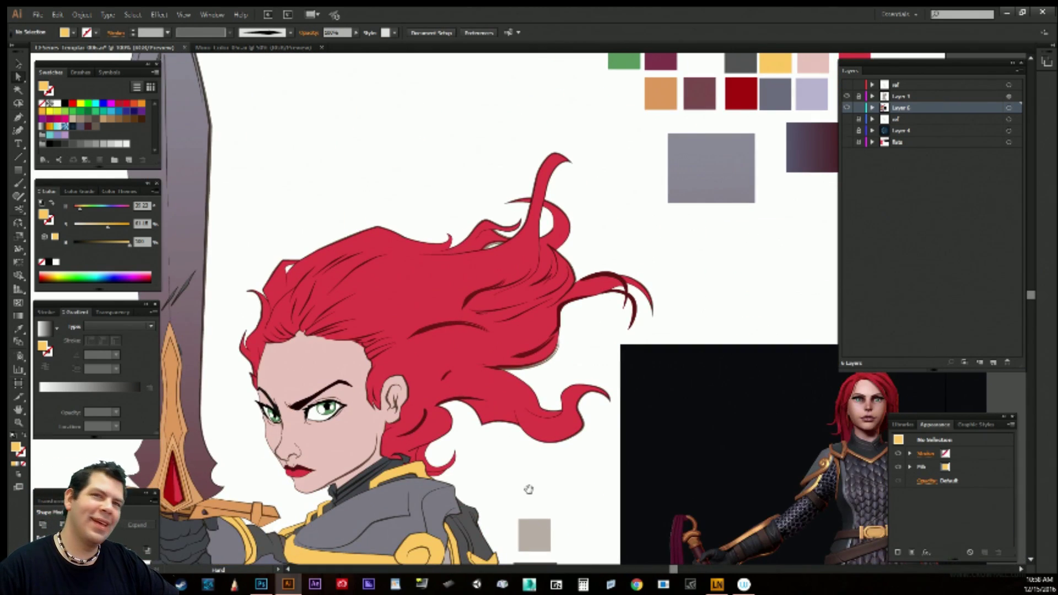
pyautogui.moveTo(580, 449); pyautogui.dragTo(569, 466)
pyautogui.moveTo(540, 501); pyautogui.dragTo(565, 307)
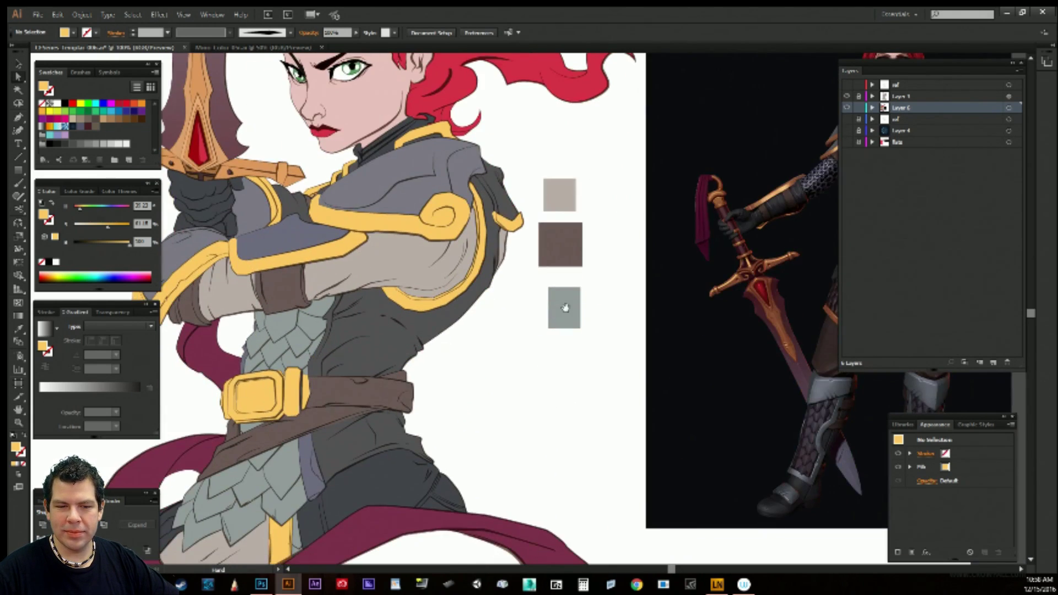
pyautogui.moveTo(535, 472); pyautogui.dragTo(552, 250)
pyautogui.press('v')
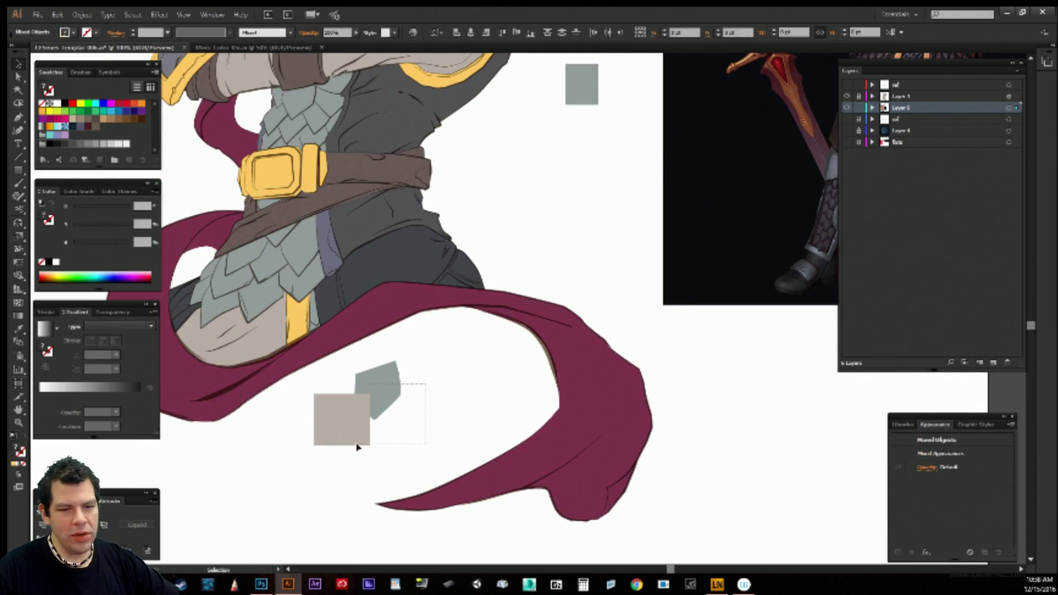
pyautogui.click(357, 444)
pyautogui.click(439, 435)
pyautogui.press('a')
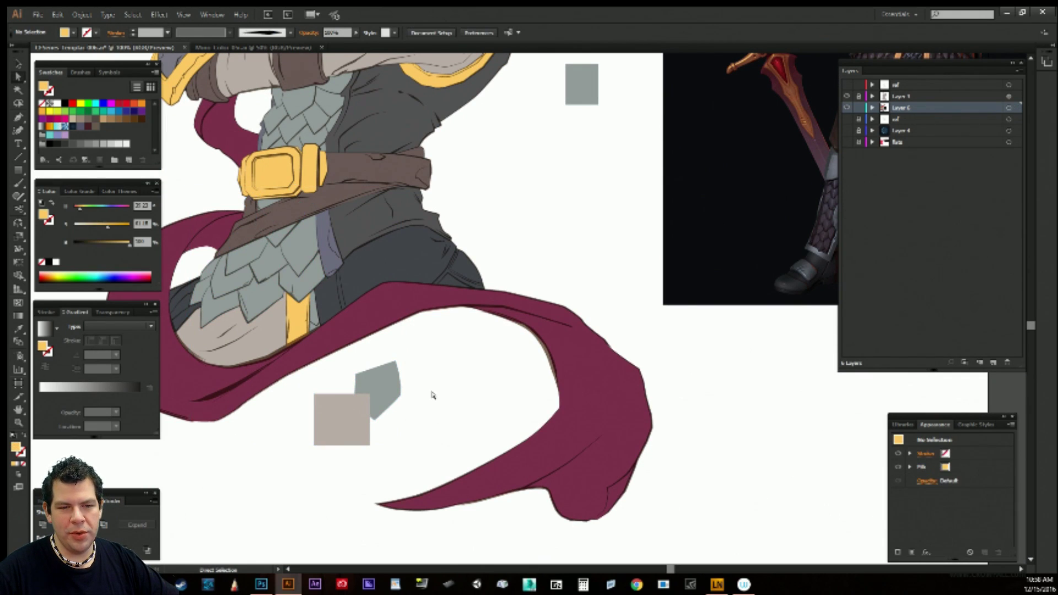
# Darken the fill of the trouser piece at the back of the hip just above the scarf and deselect it.
pyautogui.moveTo(332, 445); pyautogui.dragTo(332, 445)
pyautogui.moveTo(366, 381); pyautogui.dragTo(348, 469)
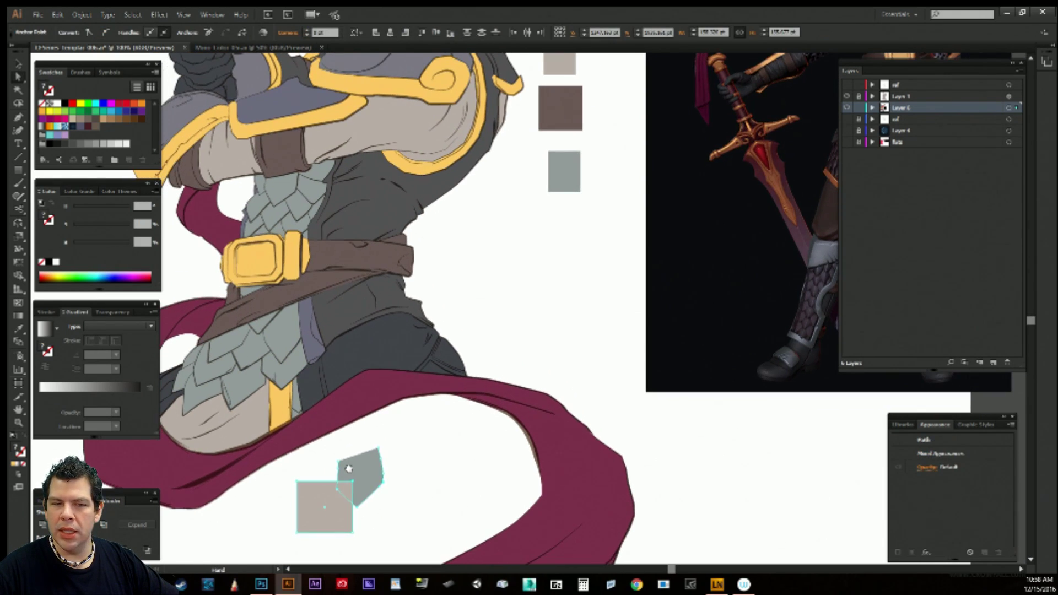
pyautogui.moveTo(437, 438); pyautogui.dragTo(584, 422)
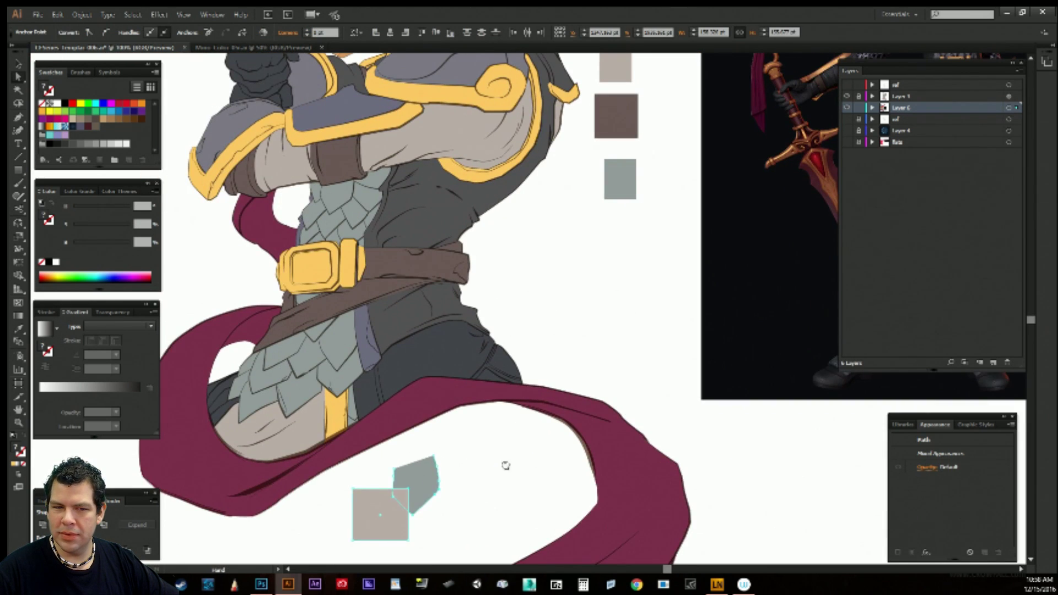
pyautogui.moveTo(505, 465); pyautogui.dragTo(385, 510)
pyautogui.moveTo(373, 412); pyautogui.dragTo(622, 435)
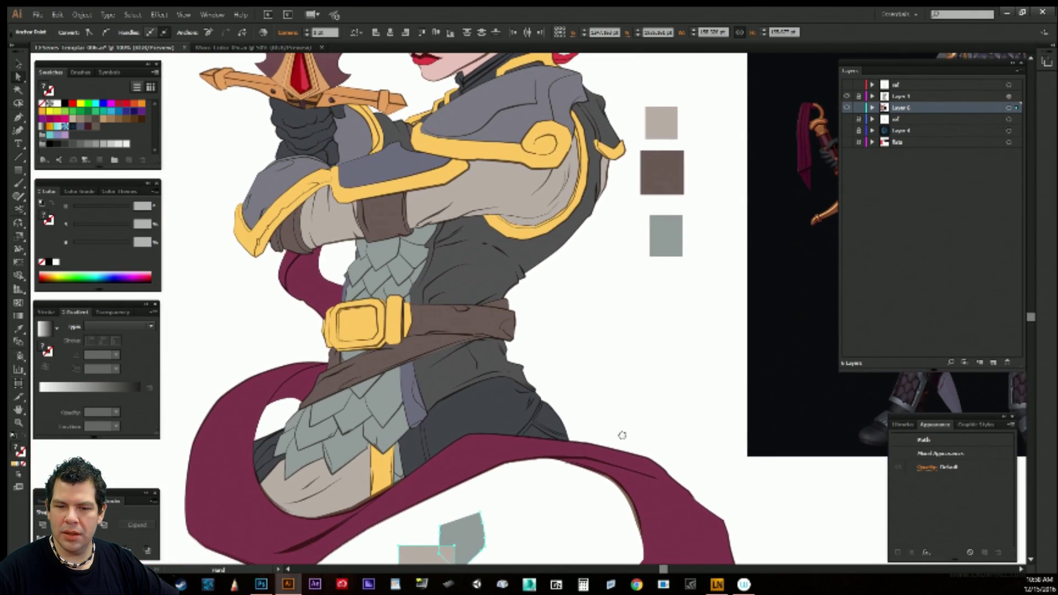
pyautogui.click(530, 428)
pyautogui.click(542, 431)
pyautogui.click(547, 435)
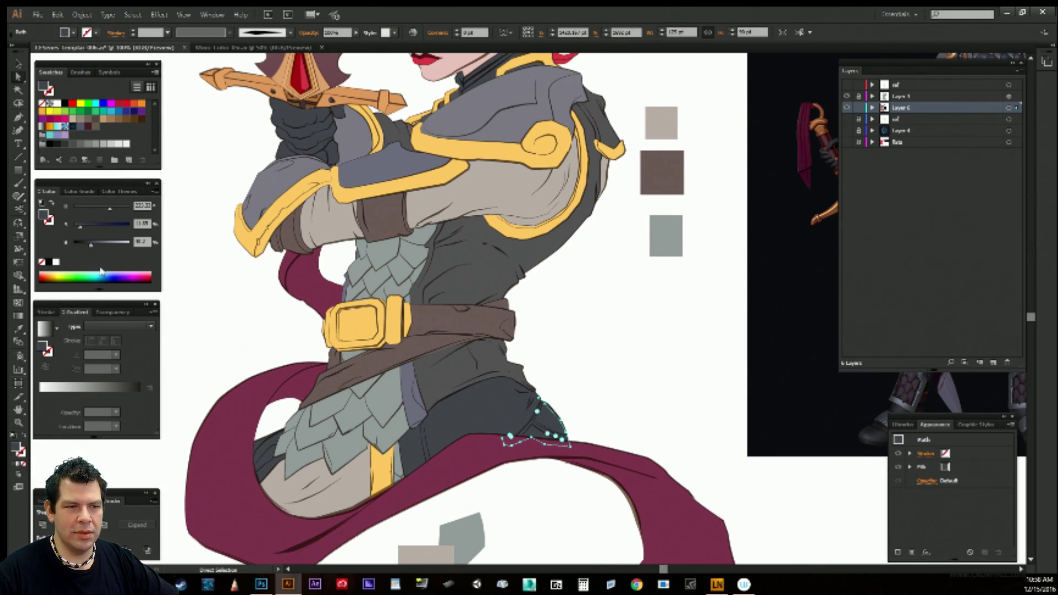
pyautogui.moveTo(89, 247); pyautogui.dragTo(87, 246)
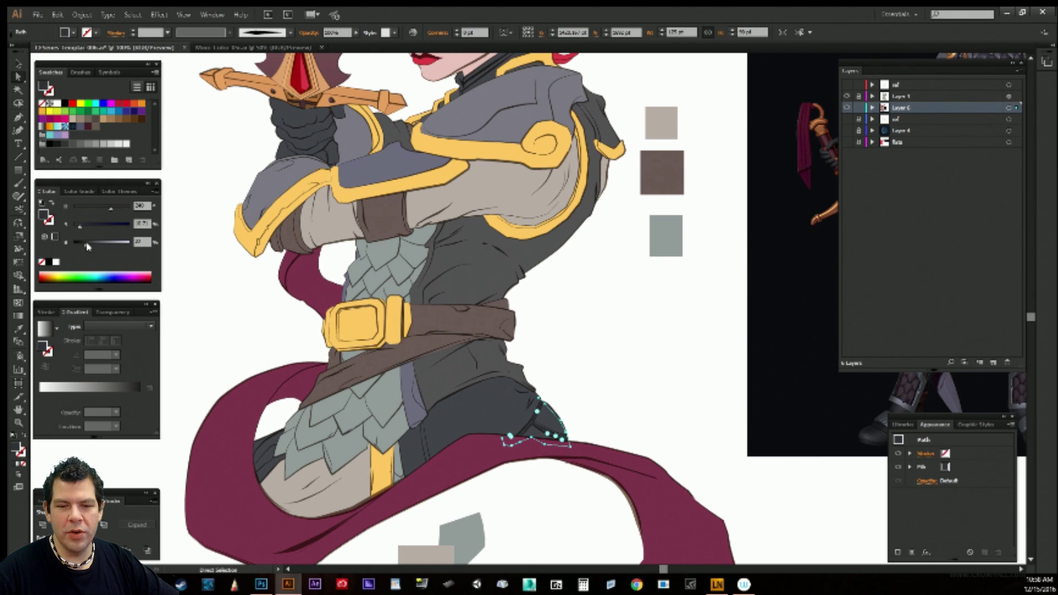
pyautogui.click(567, 349)
# Darken the small trouser piece at the front of the hip, between the scarf loop and the scales, and deselect it.
pyautogui.moveTo(579, 403); pyautogui.dragTo(585, 286)
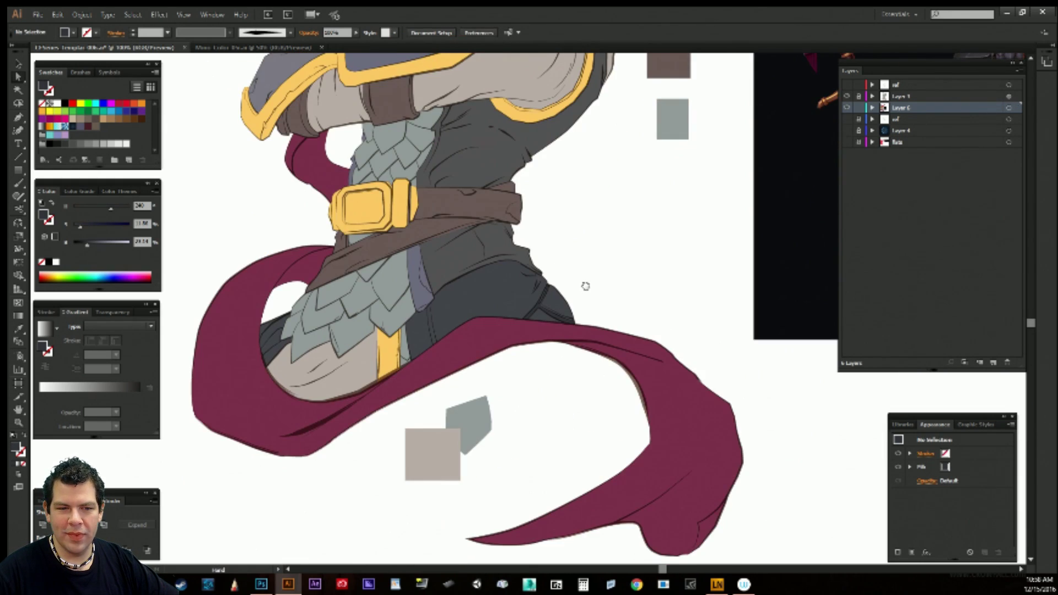
pyautogui.click(272, 337)
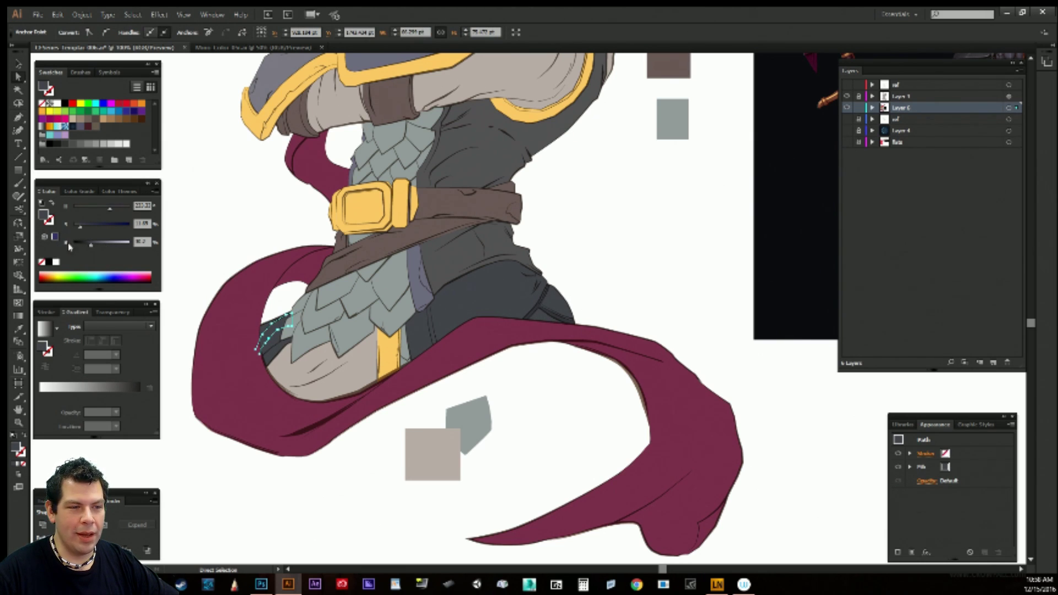
pyautogui.click(177, 274)
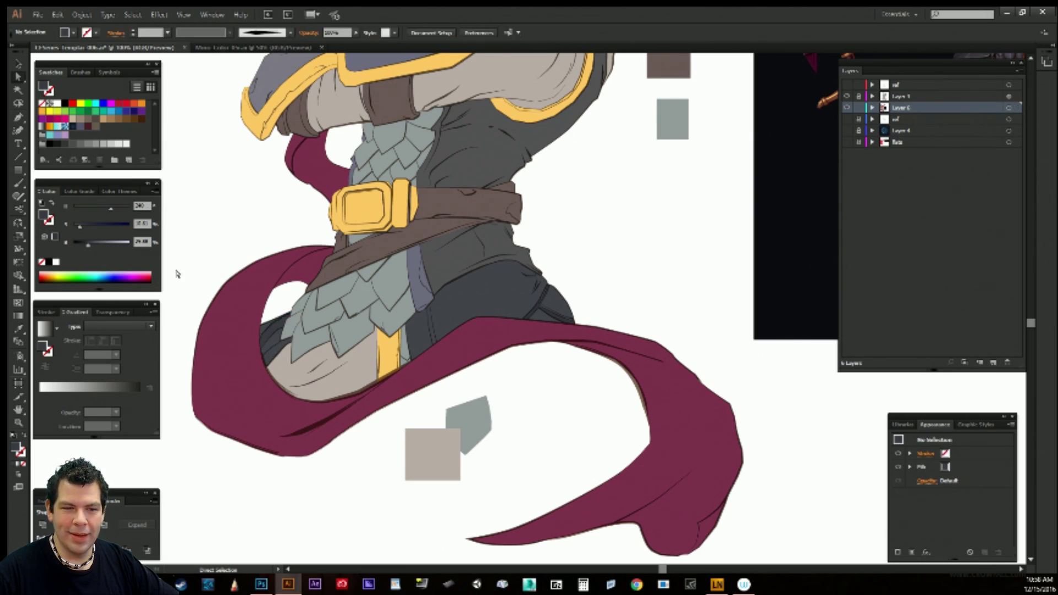
pyautogui.click(284, 331)
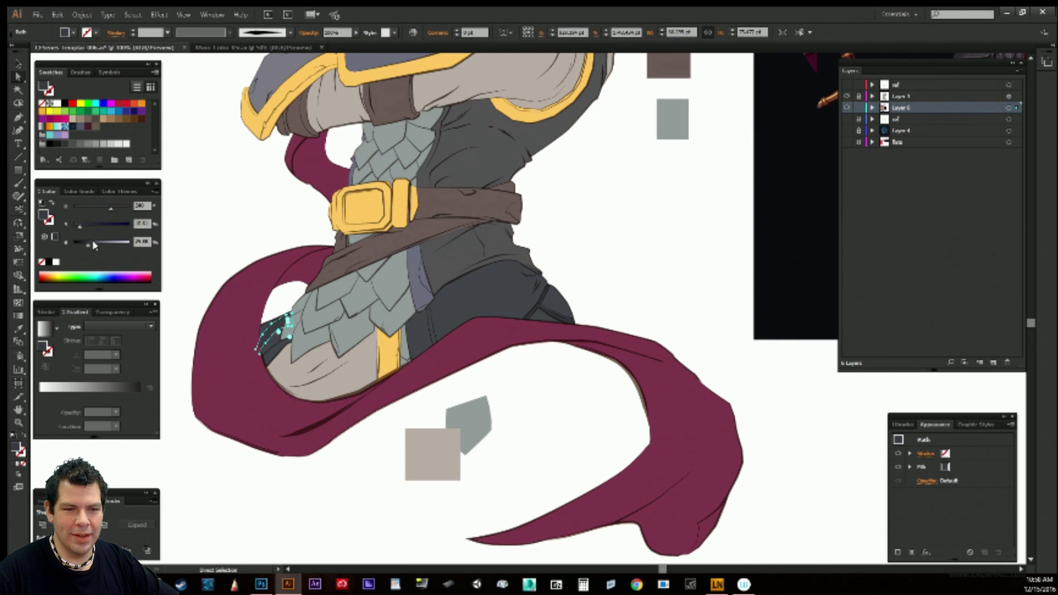
pyautogui.click(353, 485)
# Delete the beige and grey sample shapes from the blank canvas below the scarf.
pyautogui.moveTo(371, 465)
pyautogui.mouseDown()
pyautogui.moveTo(136, 500)
pyautogui.moveTo(352, 468)
pyautogui.mouseUp()
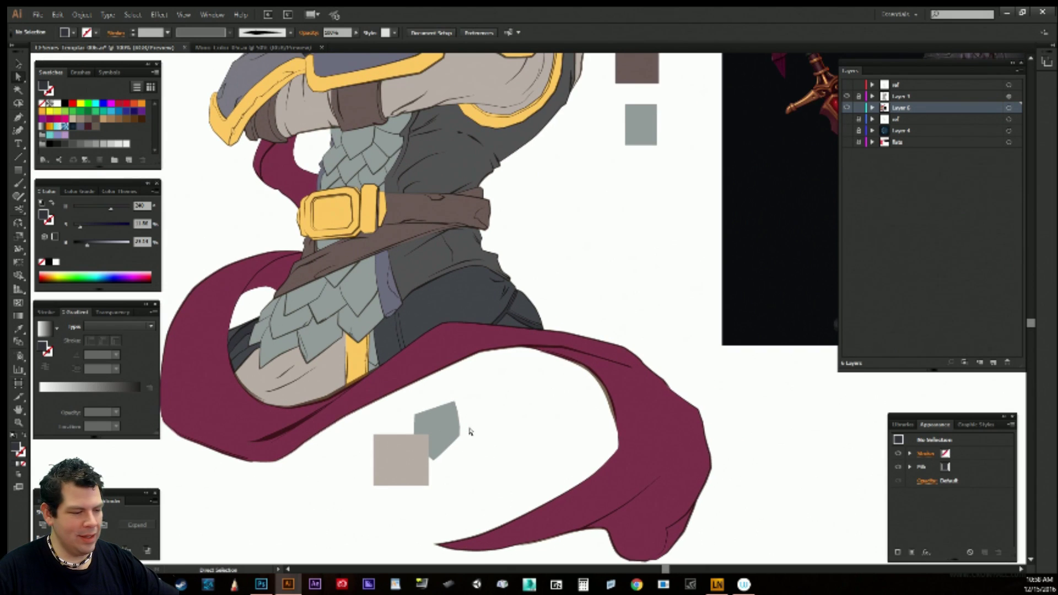
pyautogui.moveTo(469, 429); pyautogui.dragTo(402, 472)
pyautogui.press('Delete')
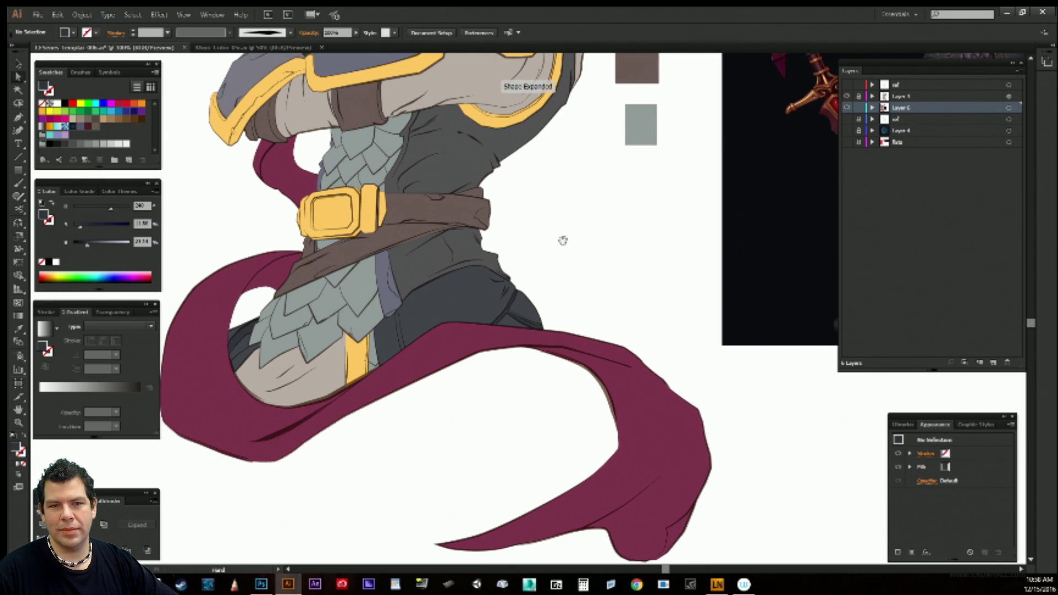
# Select all shapes sharing the chest scales' fill colour, hide the selection edges, and recolour them a darker grey with hue 270.
pyautogui.moveTo(579, 233); pyautogui.dragTo(538, 432)
pyautogui.moveTo(539, 240); pyautogui.dragTo(542, 410)
pyautogui.moveTo(546, 370); pyautogui.dragTo(566, 227)
pyautogui.click(361, 376)
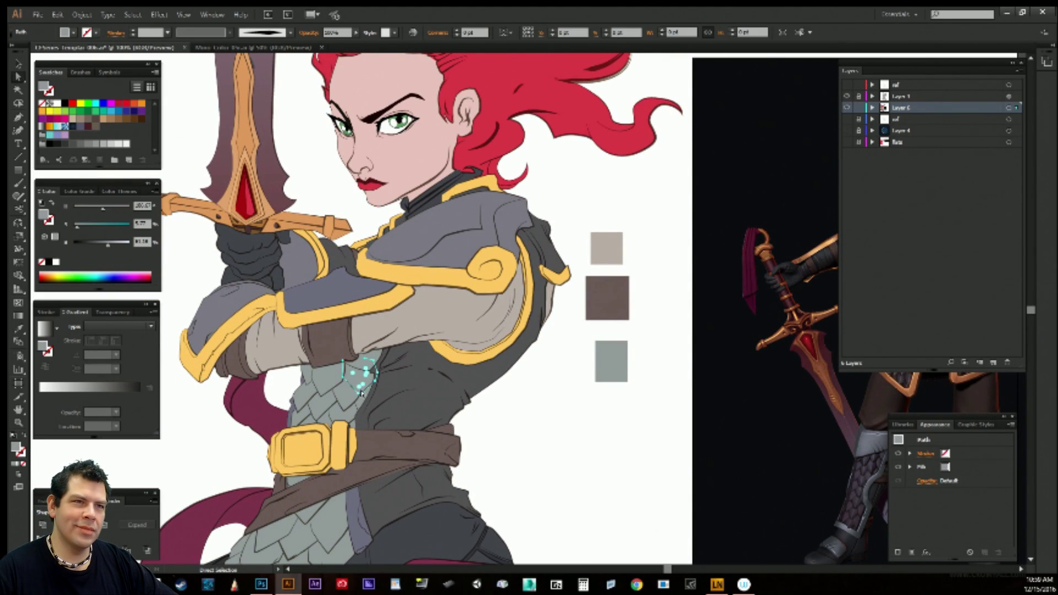
pyautogui.click(159, 14)
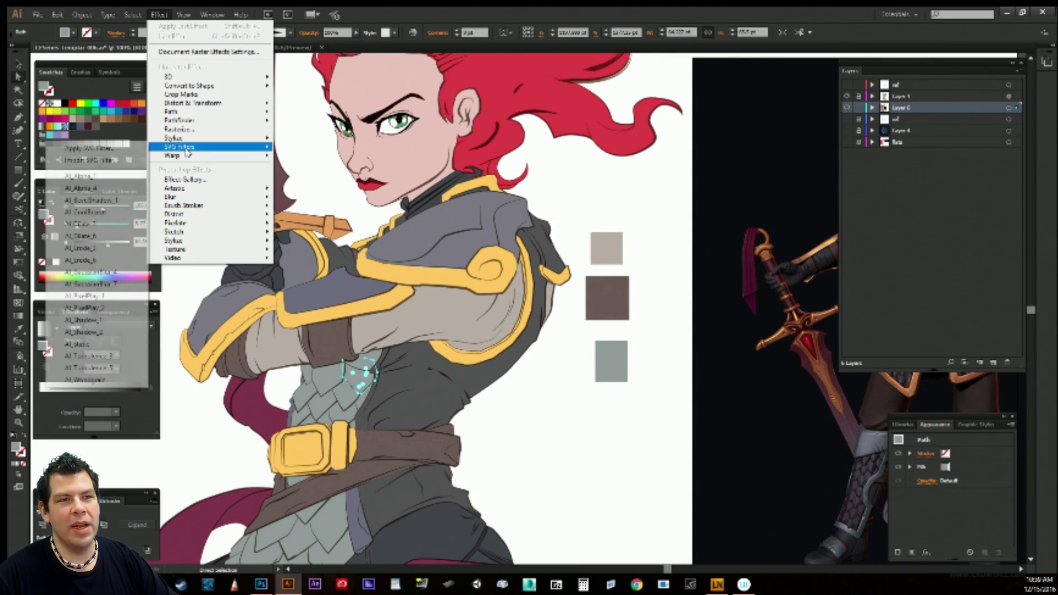
pyautogui.moveTo(139, 18)
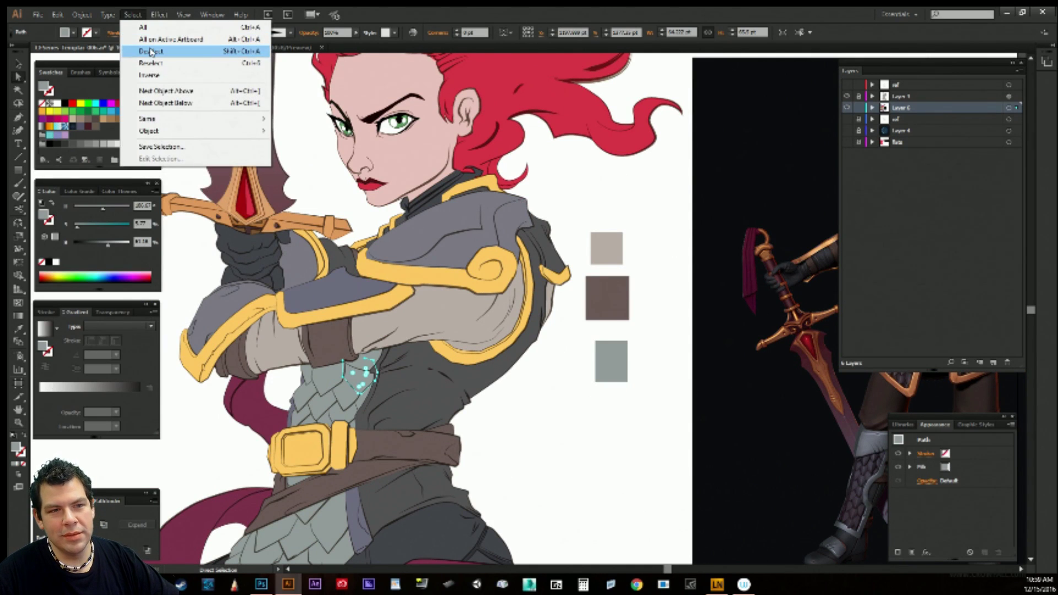
pyautogui.moveTo(177, 120)
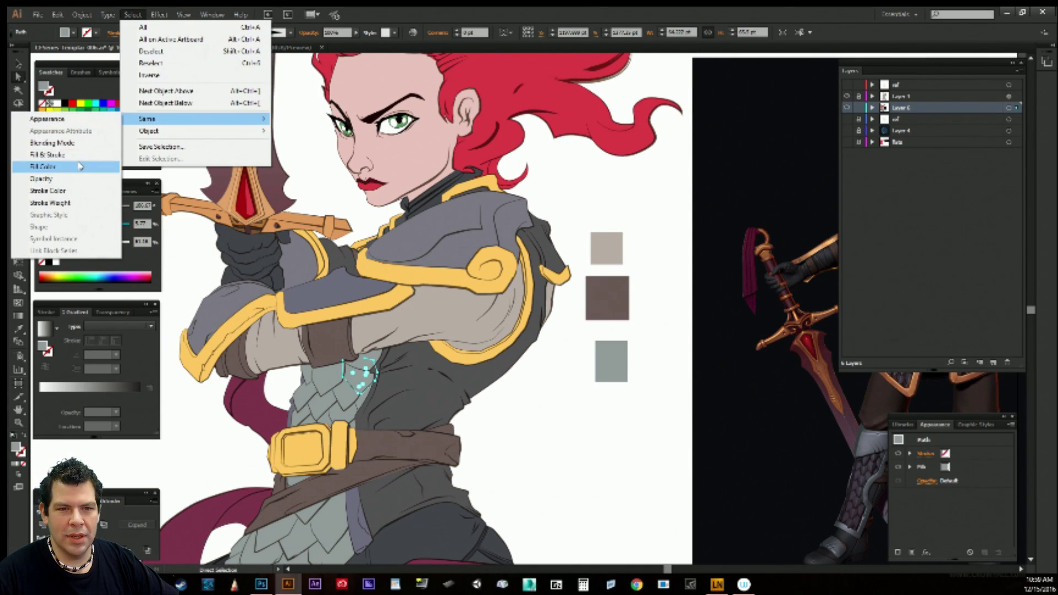
pyautogui.click(82, 166)
pyautogui.moveTo(402, 401); pyautogui.dragTo(466, 286)
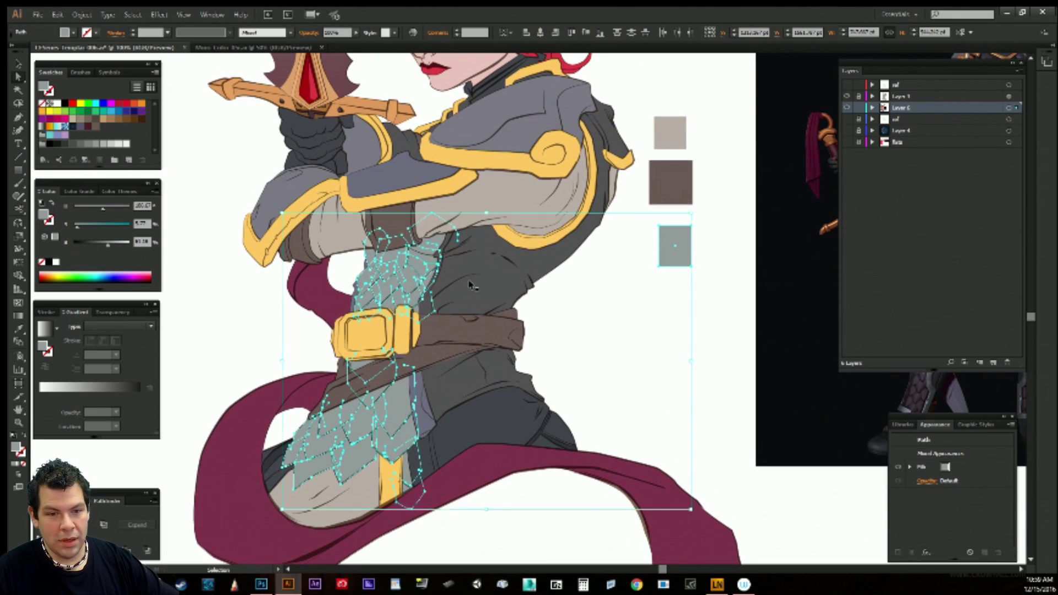
pyautogui.hotkey('ctrl', 'h')
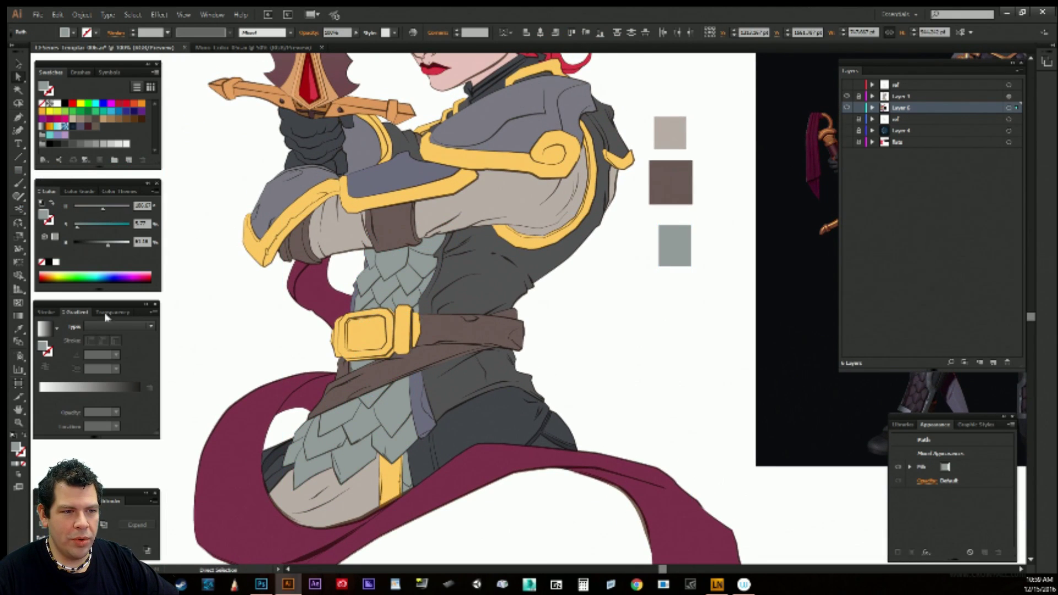
pyautogui.moveTo(103, 246); pyautogui.dragTo(108, 248)
pyautogui.moveTo(708, 353); pyautogui.dragTo(740, 234)
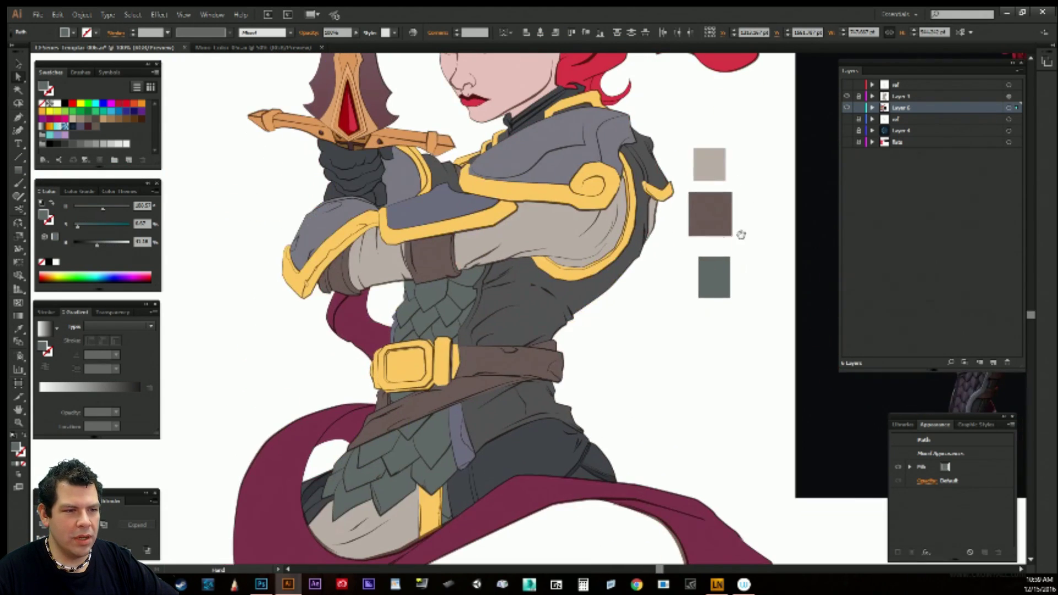
pyautogui.moveTo(97, 245); pyautogui.dragTo(101, 248)
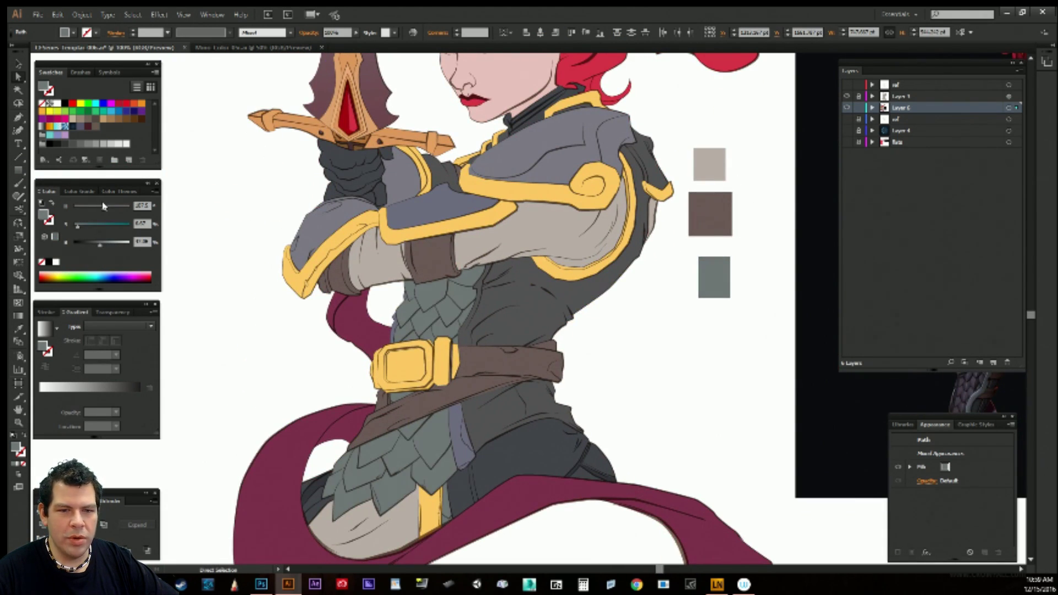
pyautogui.moveTo(103, 210); pyautogui.dragTo(117, 209)
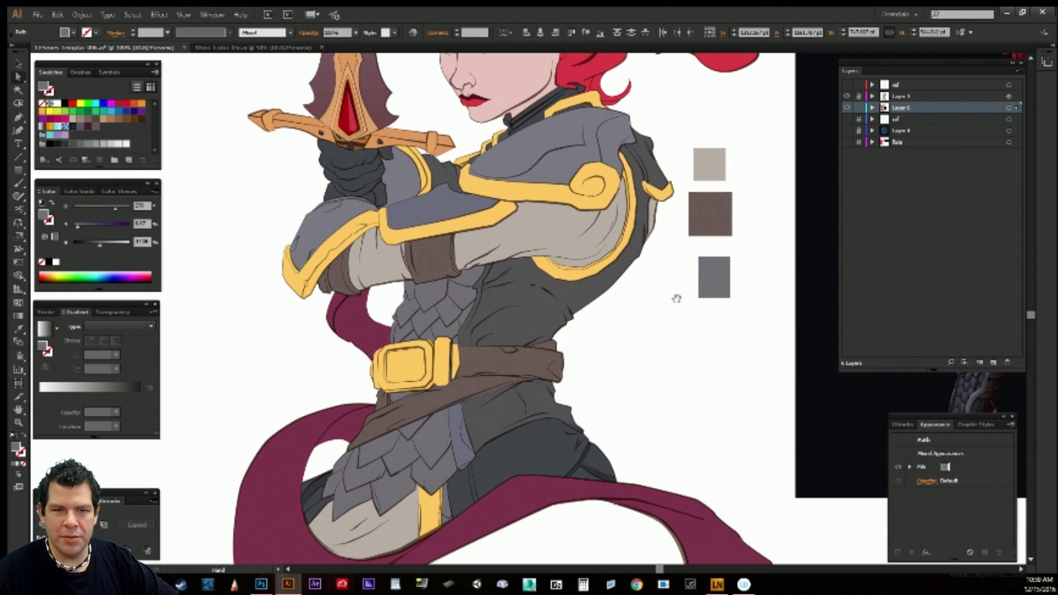
# Compare the recoloured scale armour with the rest of the figure and the reference artwork.
pyautogui.moveTo(676, 296)
pyautogui.mouseDown()
pyautogui.moveTo(485, 385)
pyautogui.moveTo(619, 310)
pyautogui.moveTo(664, 402)
pyautogui.moveTo(663, 293)
pyautogui.mouseUp()
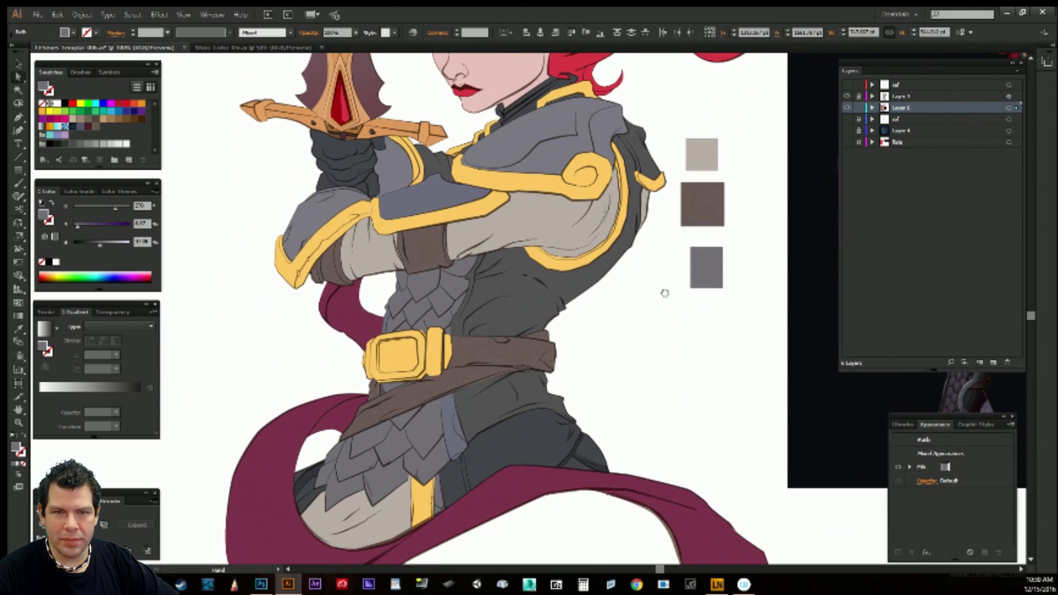
pyautogui.moveTo(656, 197); pyautogui.dragTo(576, 225)
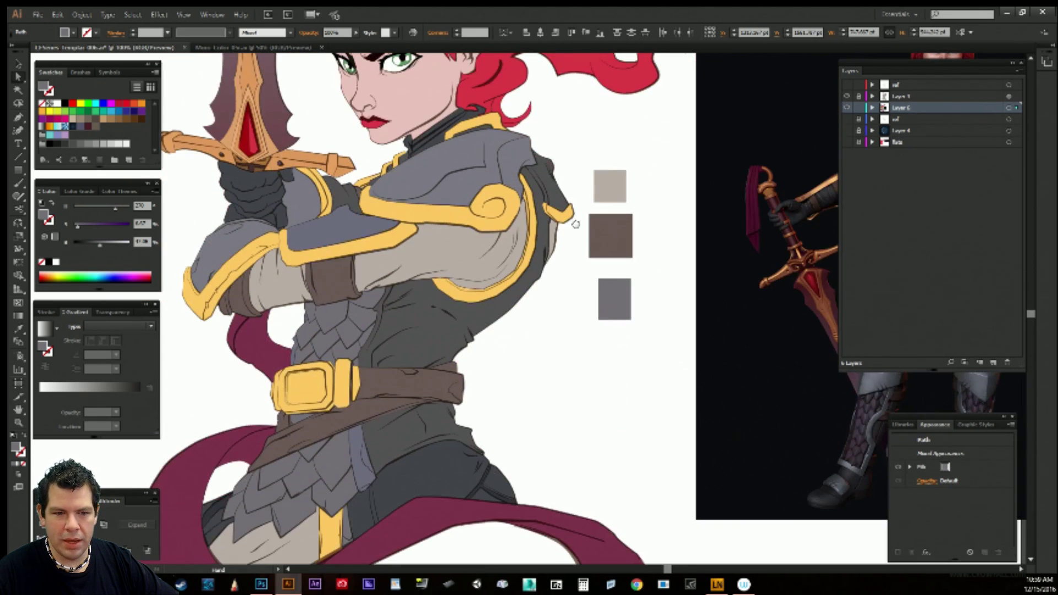
pyautogui.moveTo(574, 319); pyautogui.dragTo(565, 252)
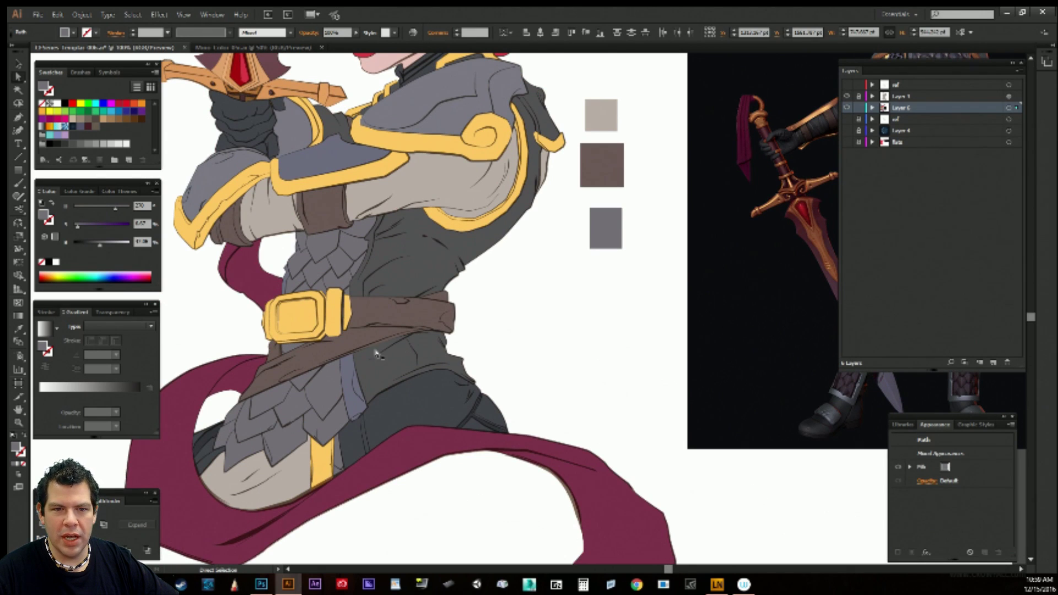
pyautogui.moveTo(422, 177); pyautogui.dragTo(425, 247)
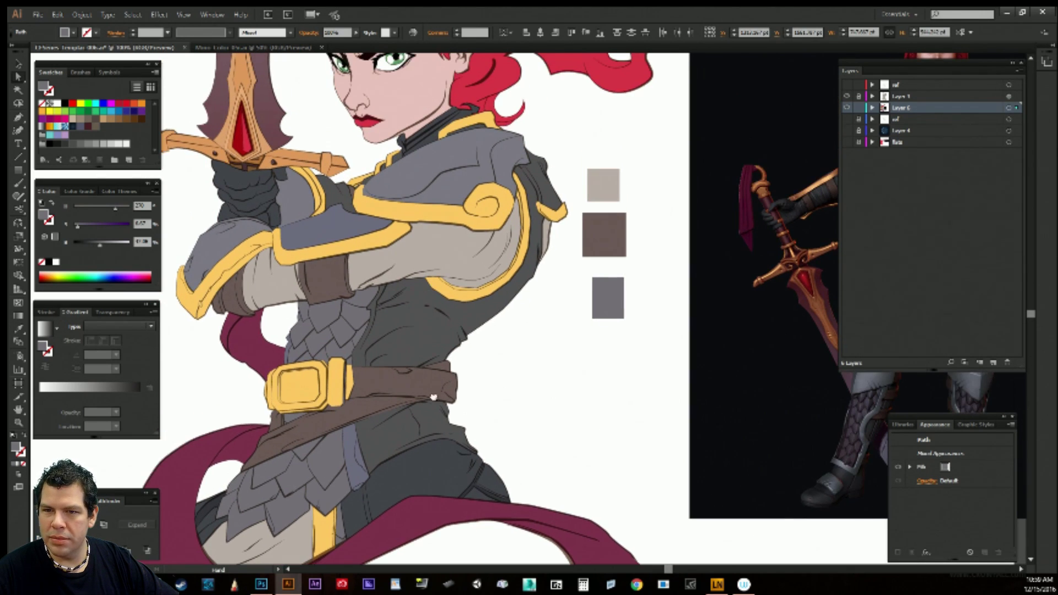
pyautogui.moveTo(500, 398); pyautogui.dragTo(537, 448)
pyautogui.moveTo(569, 331)
pyautogui.mouseDown()
pyautogui.moveTo(584, 501)
pyautogui.moveTo(575, 342)
pyautogui.mouseUp()
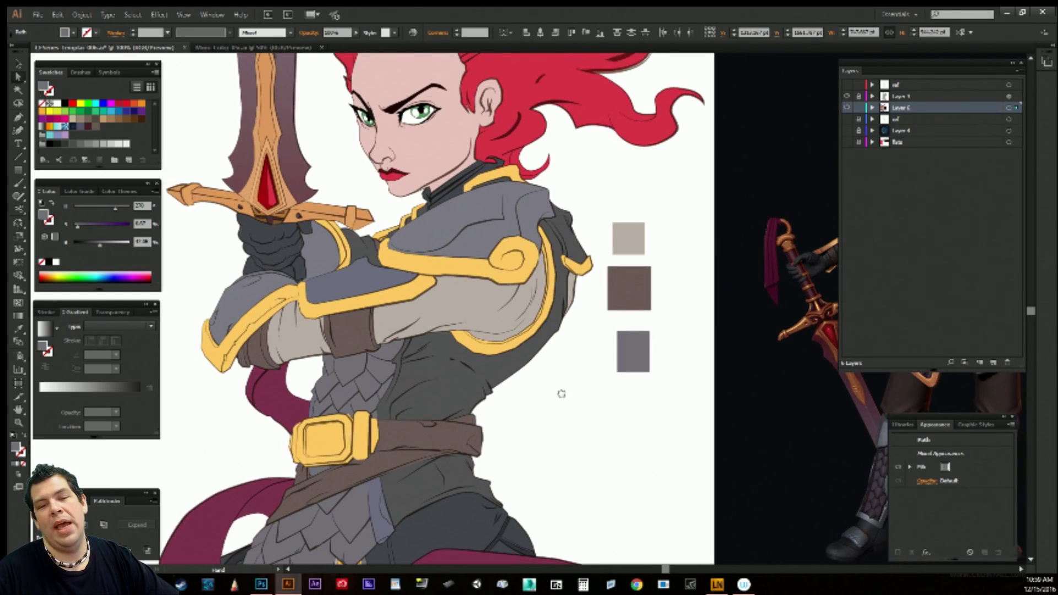
pyautogui.moveTo(562, 392); pyautogui.dragTo(548, 315)
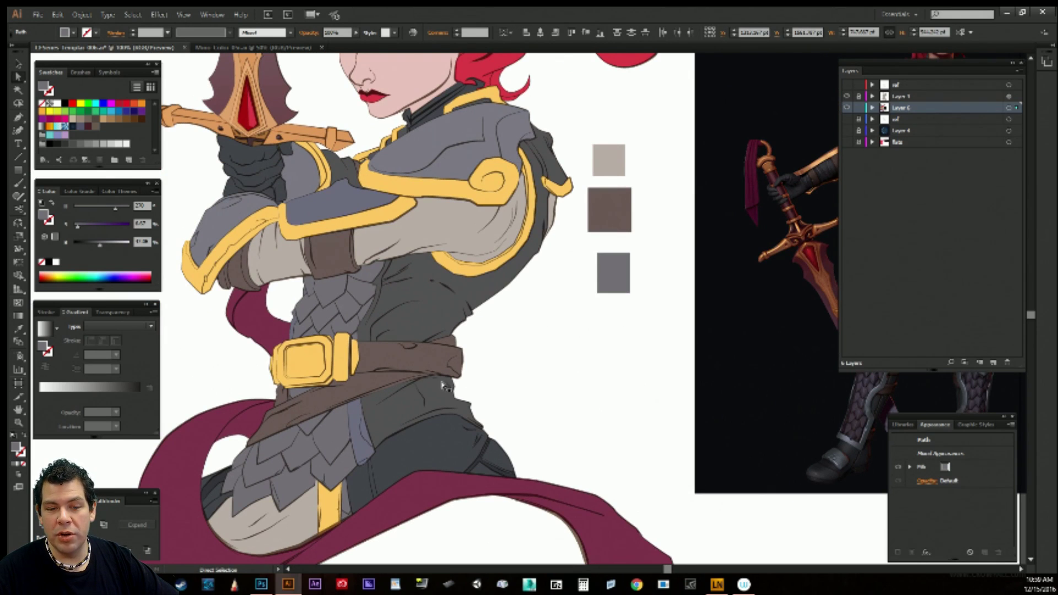
# Recolour the small brown piece below the belt buckle with a grey sampled from the reference artwork and deselect it.
pyautogui.click(410, 349)
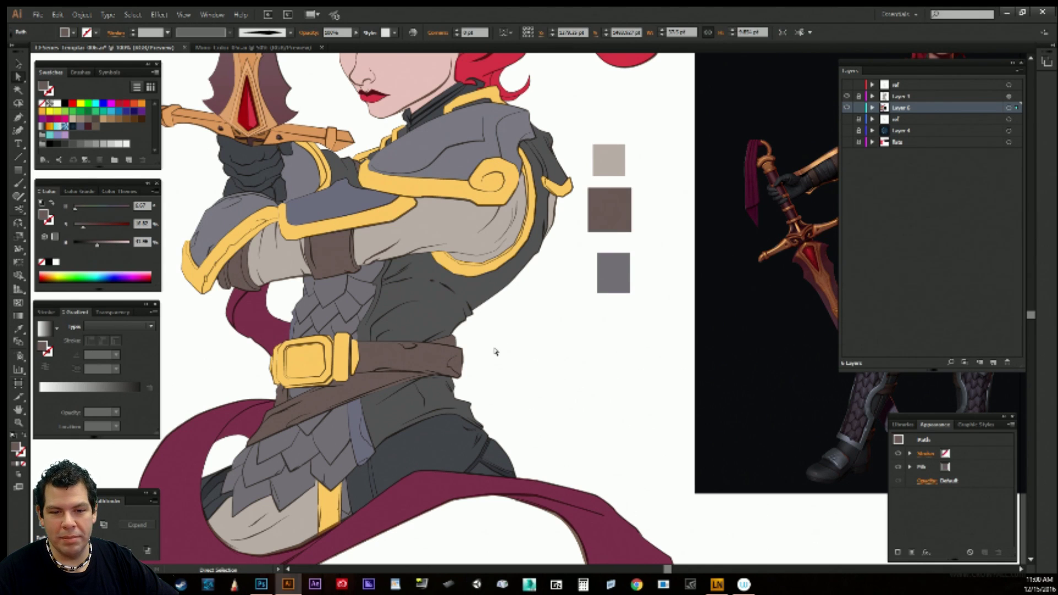
pyautogui.moveTo(447, 362); pyautogui.dragTo(479, 350)
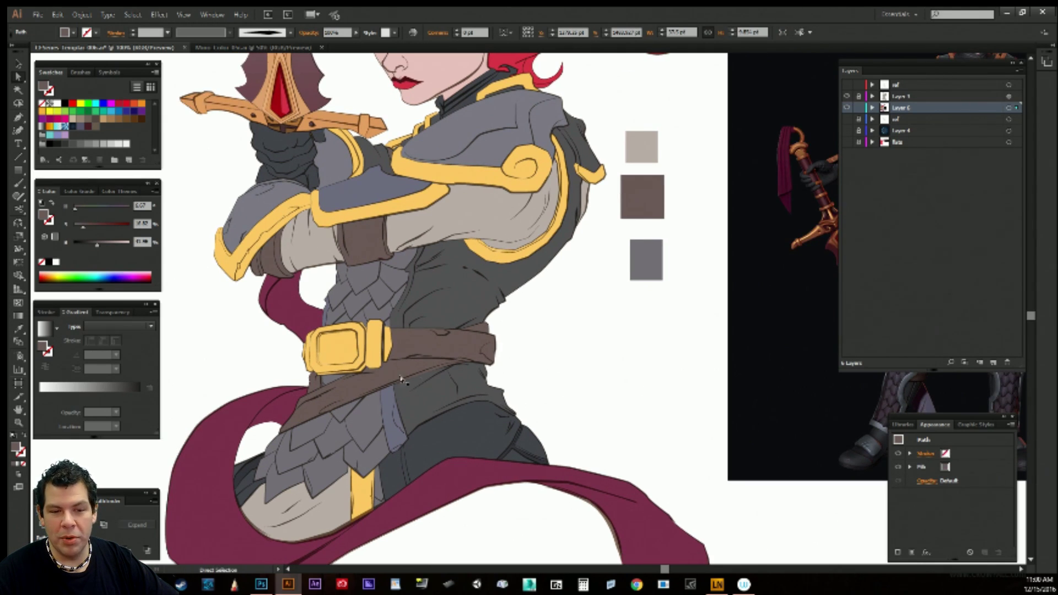
pyautogui.press('v')
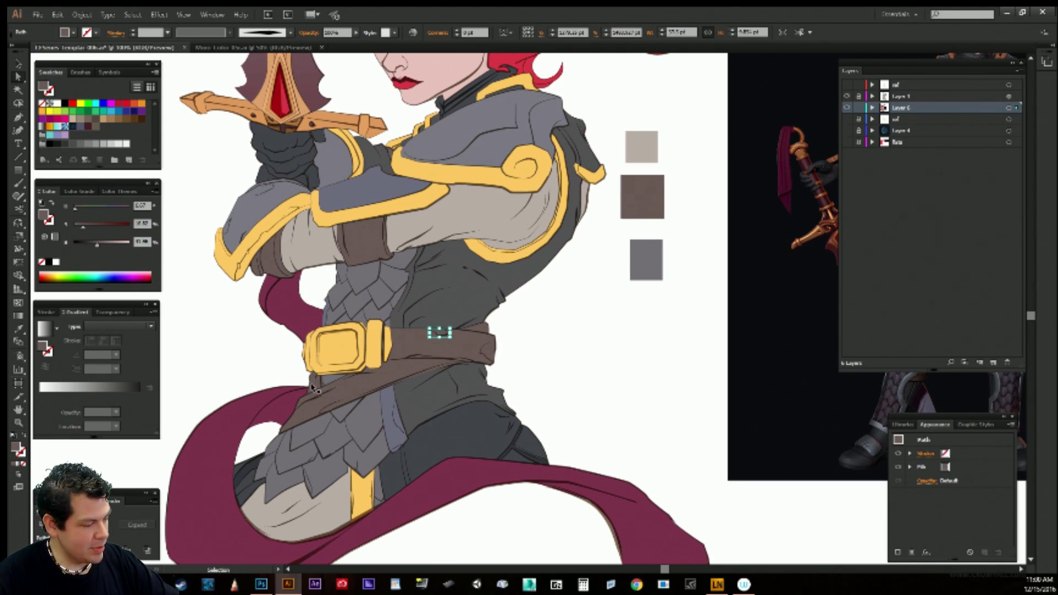
pyautogui.press('a')
pyautogui.click(312, 389)
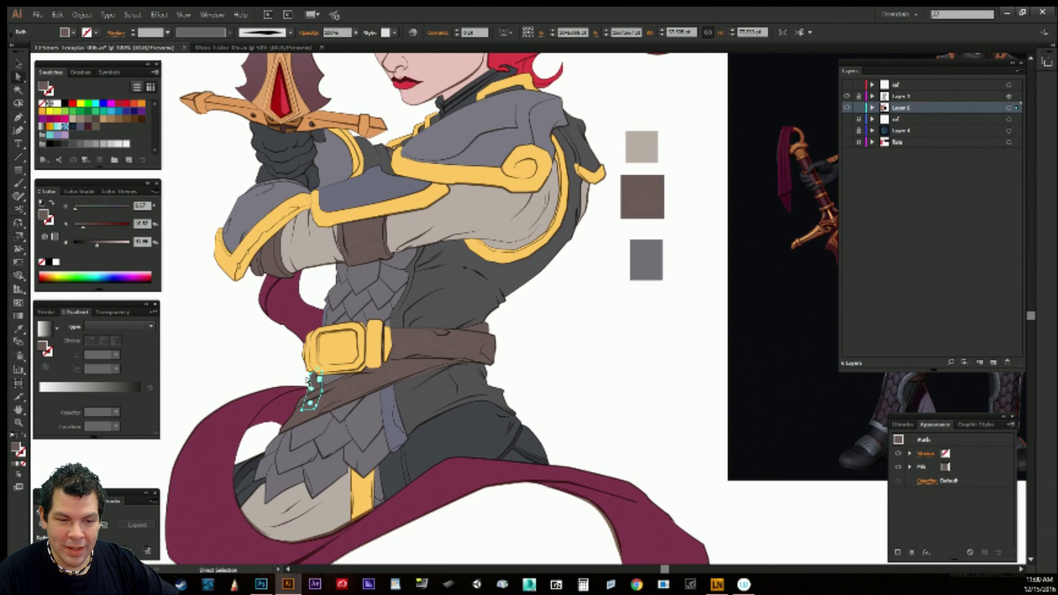
pyautogui.moveTo(305, 378); pyautogui.dragTo(322, 381)
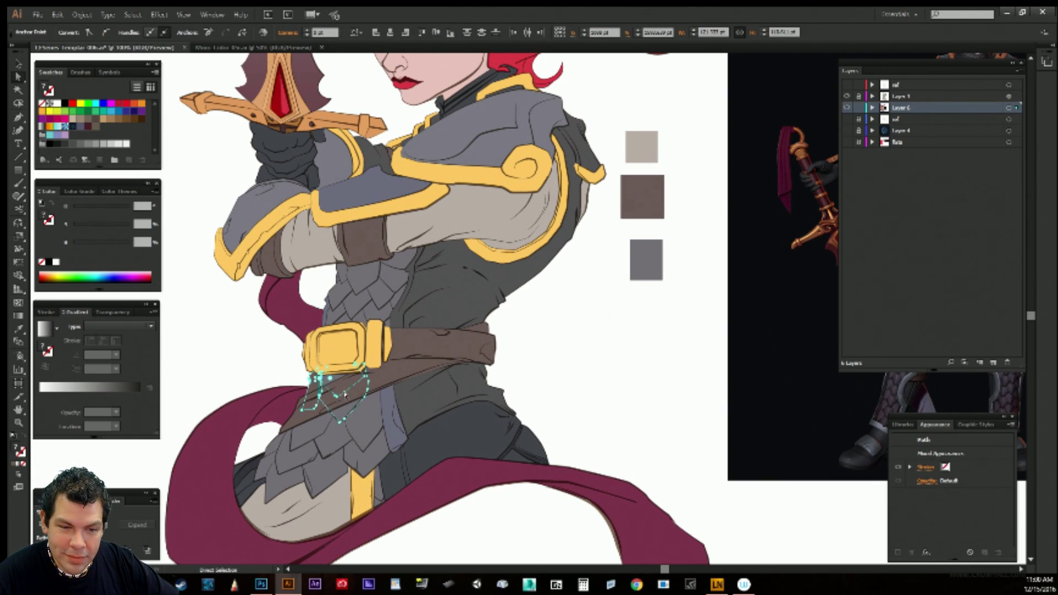
pyautogui.keyDown('shift'); pyautogui.click(345, 393); pyautogui.keyUp('shift')
pyautogui.keyDown('shift'); pyautogui.click(343, 419); pyautogui.keyUp('shift')
pyautogui.keyDown('shift'); pyautogui.click(351, 411); pyautogui.keyUp('shift')
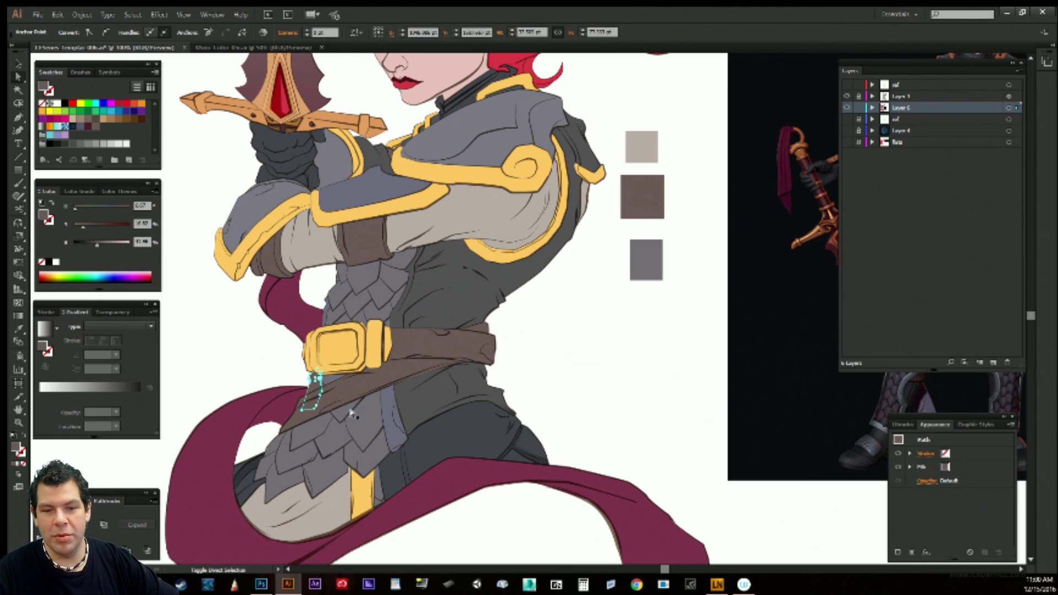
pyautogui.moveTo(569, 323); pyautogui.dragTo(455, 411)
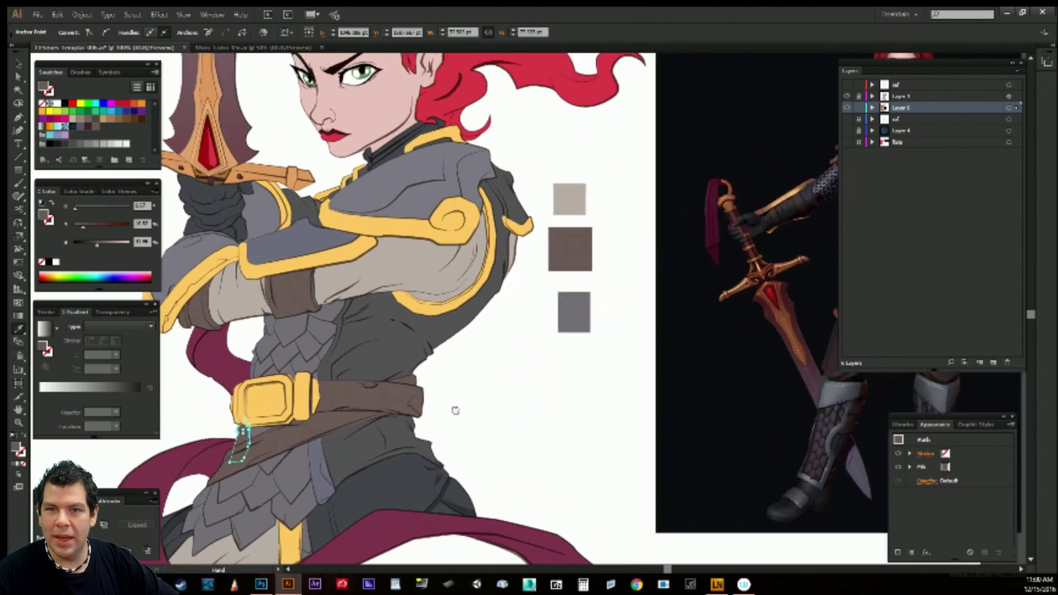
pyautogui.moveTo(596, 395); pyautogui.dragTo(493, 485)
pyautogui.moveTo(668, 69); pyautogui.dragTo(571, 503)
pyautogui.click(584, 247)
pyautogui.moveTo(625, 255); pyautogui.dragTo(694, 83)
pyautogui.moveTo(573, 526); pyautogui.dragTo(760, 147)
pyautogui.keyDown('ctrl'); pyautogui.click(585, 377); pyautogui.keyUp('ctrl')
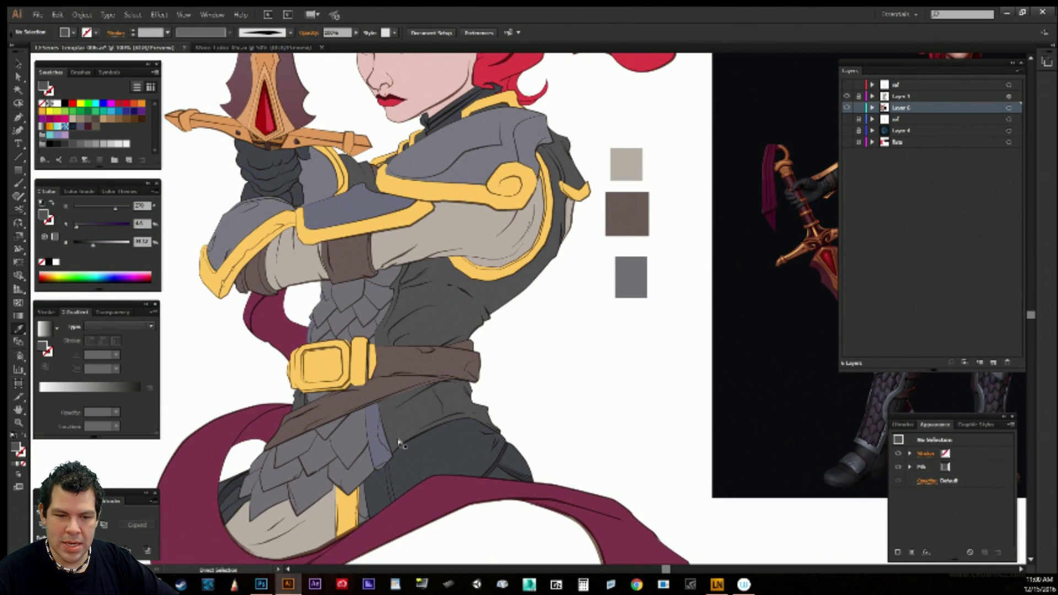
# Recolour the bluish strip beside the hip scales with the sampled grey of hue 270 and deselect it.
pyautogui.click(383, 460)
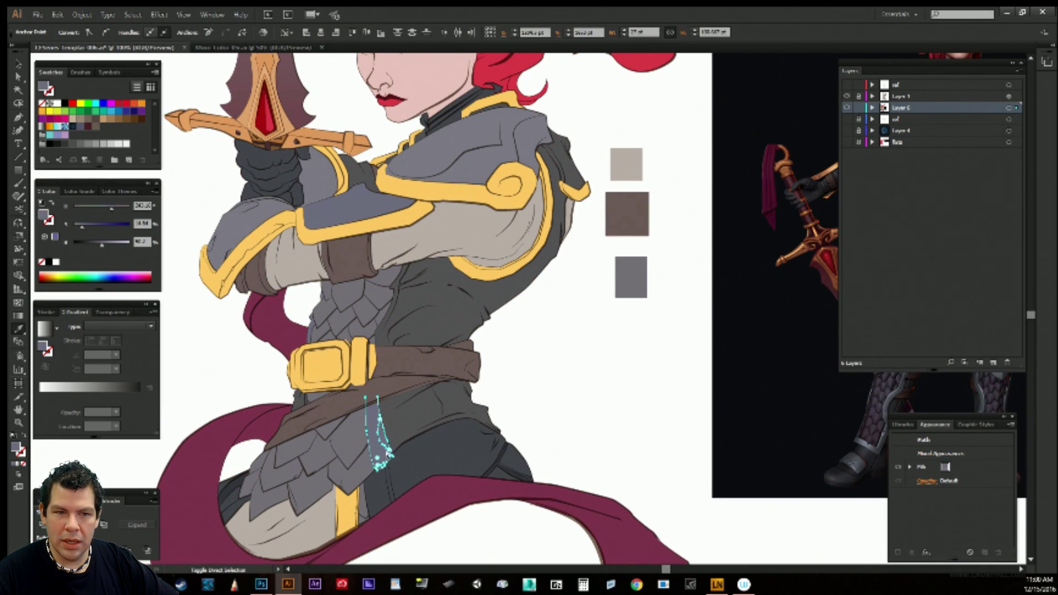
pyautogui.moveTo(545, 388); pyautogui.dragTo(464, 537)
pyautogui.moveTo(659, 194); pyautogui.dragTo(663, 216)
pyautogui.click(653, 96)
pyautogui.moveTo(523, 455); pyautogui.dragTo(607, 267)
pyautogui.keyDown('ctrl'); pyautogui.click(610, 401); pyautogui.keyUp('ctrl')
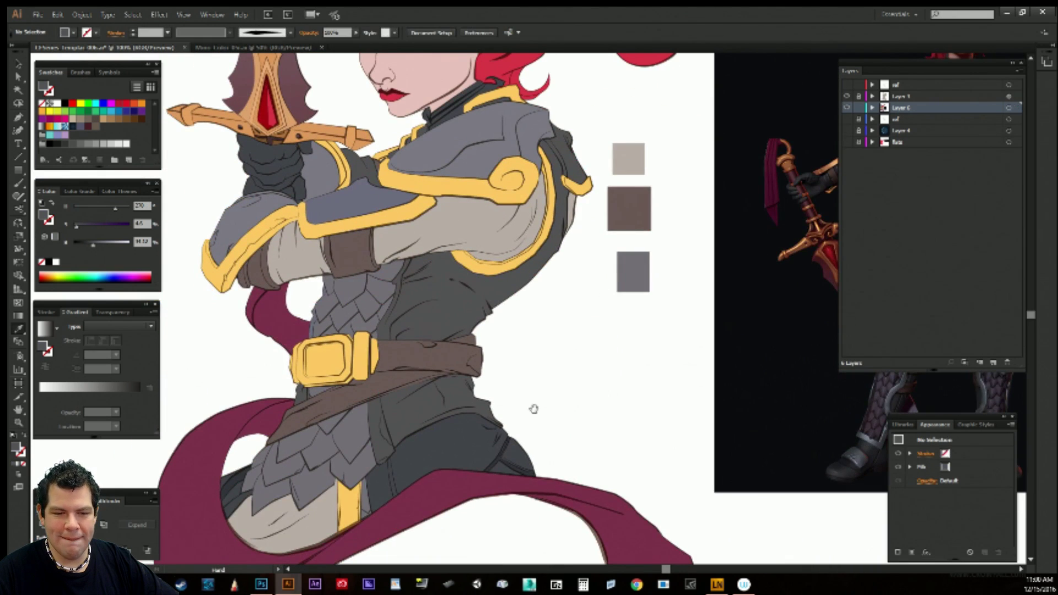
# Show the glowing rune circle background on Layer 4 behind the whole figure to check the flat colours against it.
pyautogui.moveTo(534, 409); pyautogui.dragTo(638, 404)
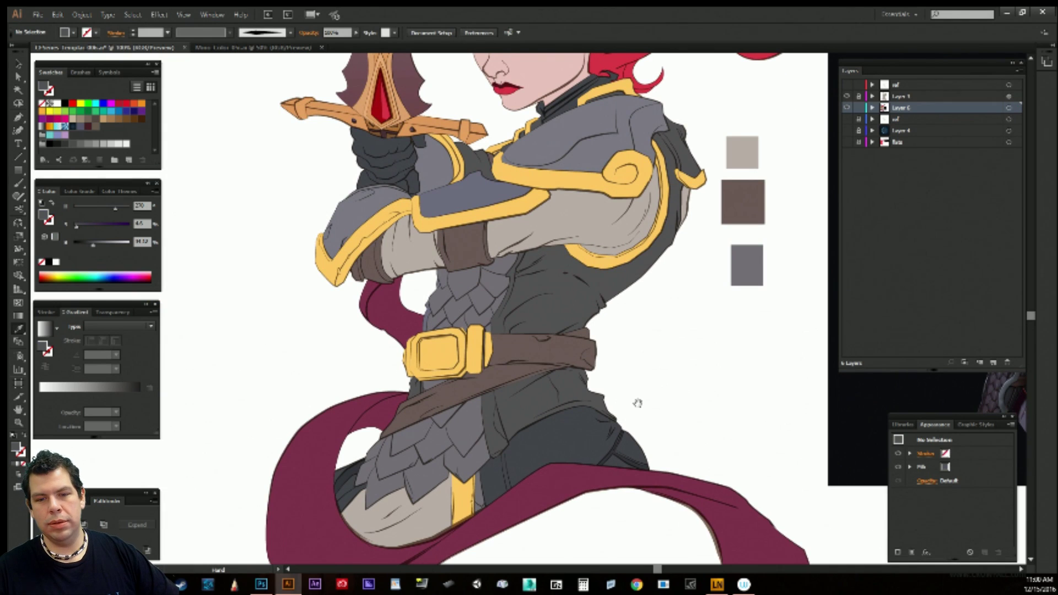
pyautogui.press('ctrl')
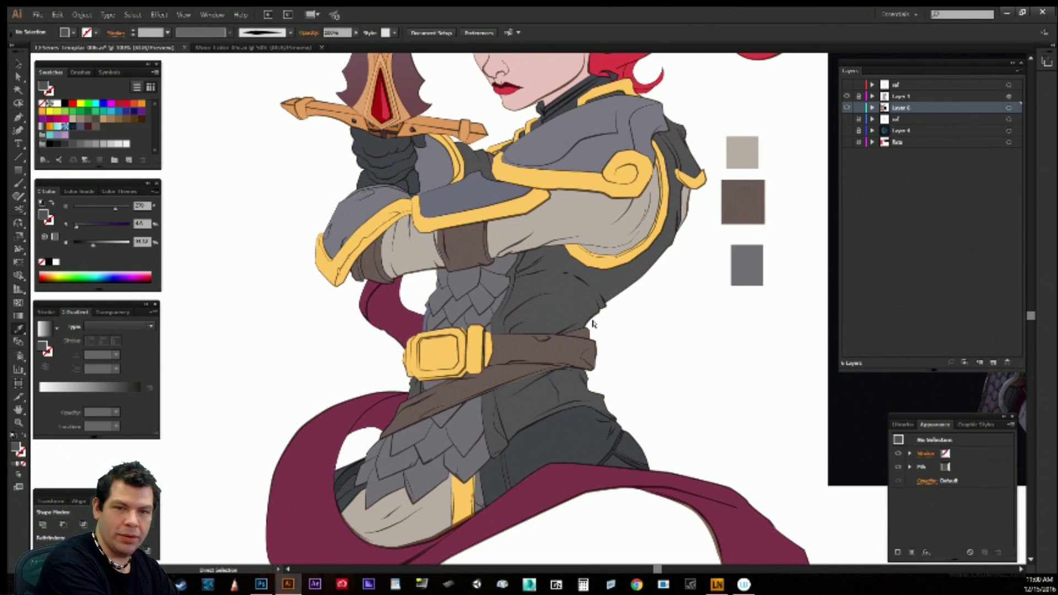
pyautogui.hotkey('ctrl', '0')
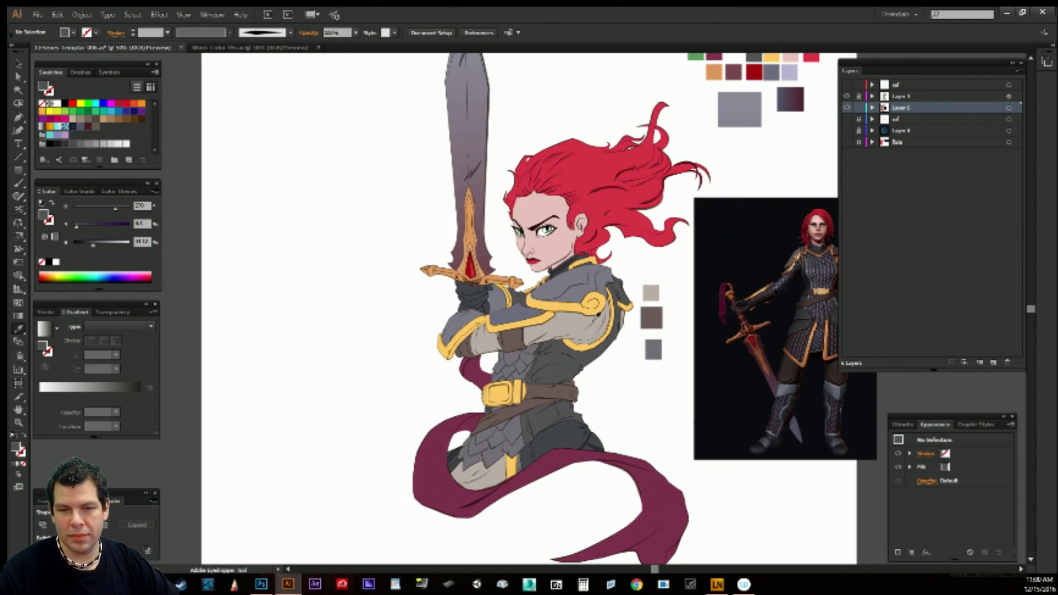
pyautogui.moveTo(674, 306); pyautogui.dragTo(571, 336)
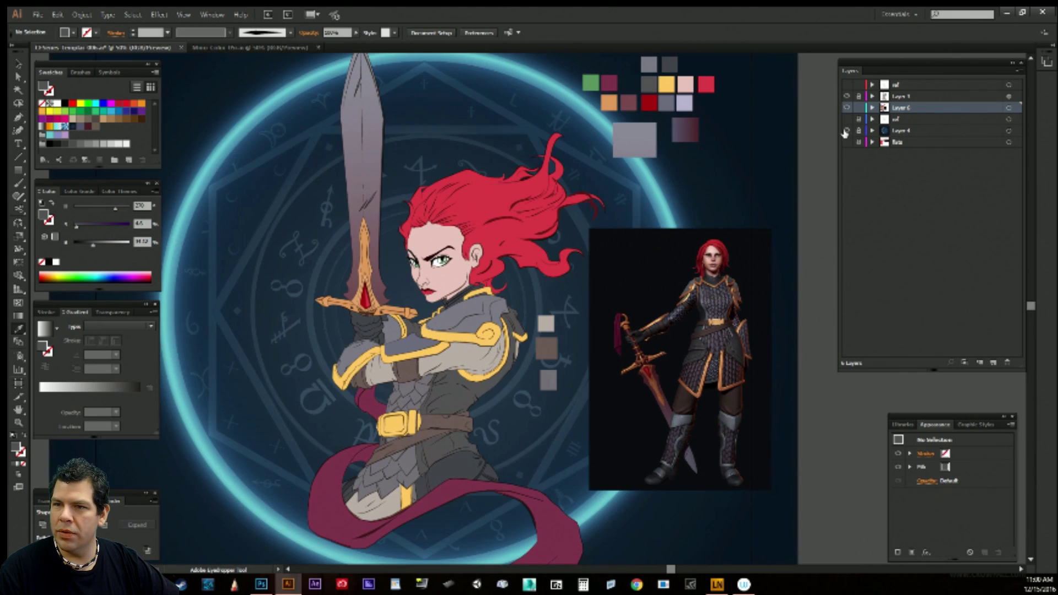
pyautogui.click(846, 131)
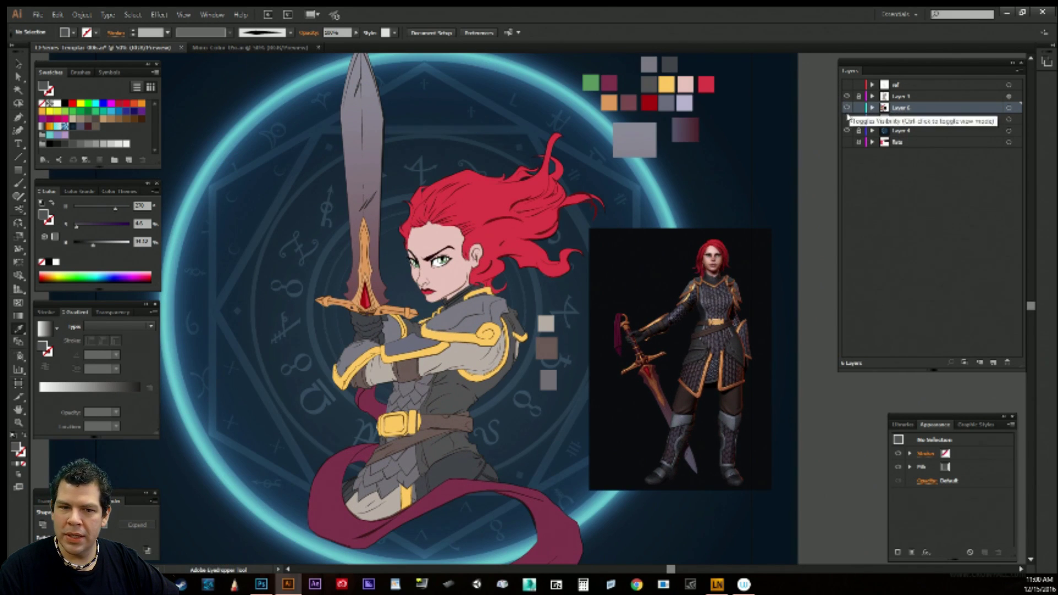
# Show the lower ref sketch layer and briefly toggle the upper ref layer on and off over the colored character.
pyautogui.click(847, 119)
pyautogui.click(847, 85)
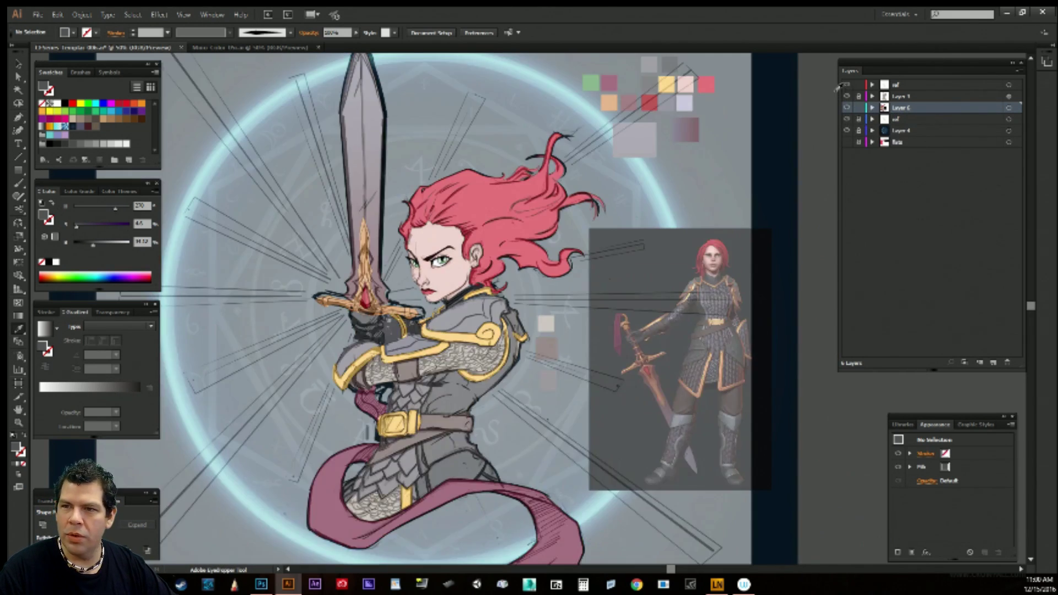
pyautogui.moveTo(633, 180); pyautogui.dragTo(680, 177)
pyautogui.click(846, 85)
pyautogui.press('v')
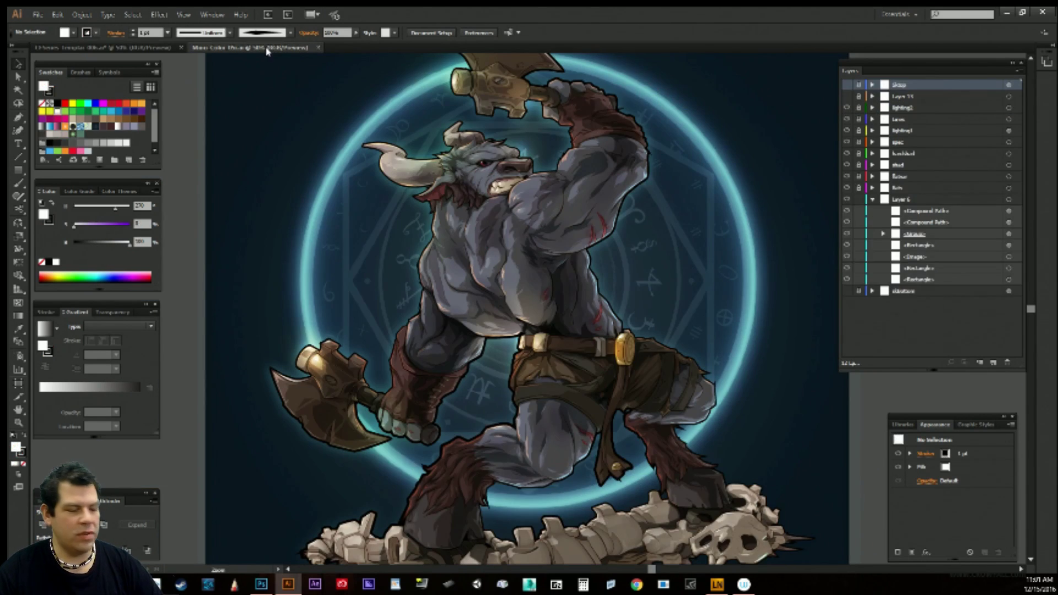
# View the finished minotaur artwork in the other open document and return to the templar illustration.
pyautogui.click(251, 47)
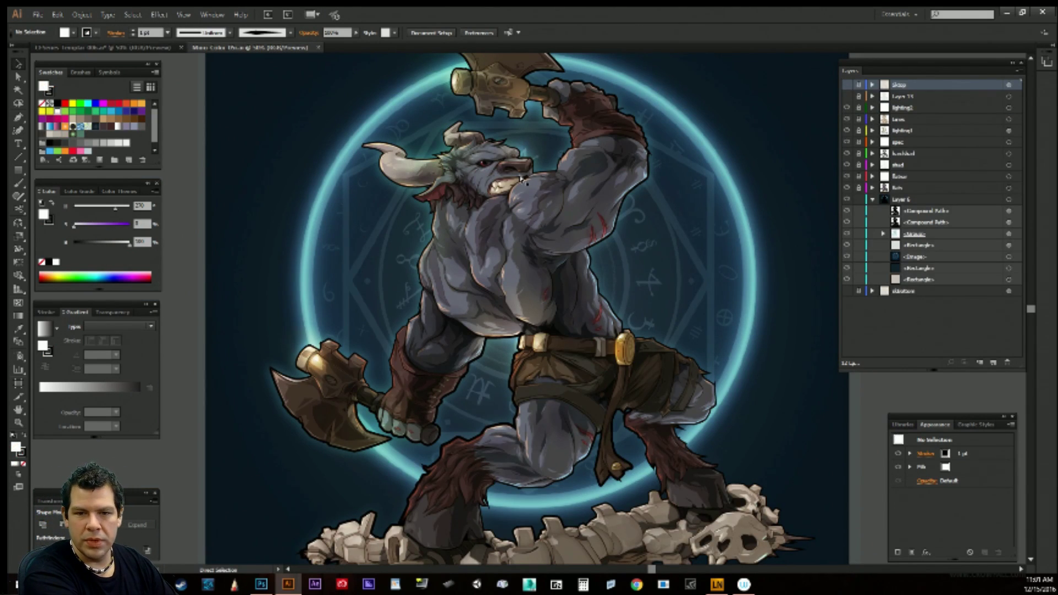
pyautogui.hotkey('ctrl', '0')
pyautogui.scroll(1, 520, 178)
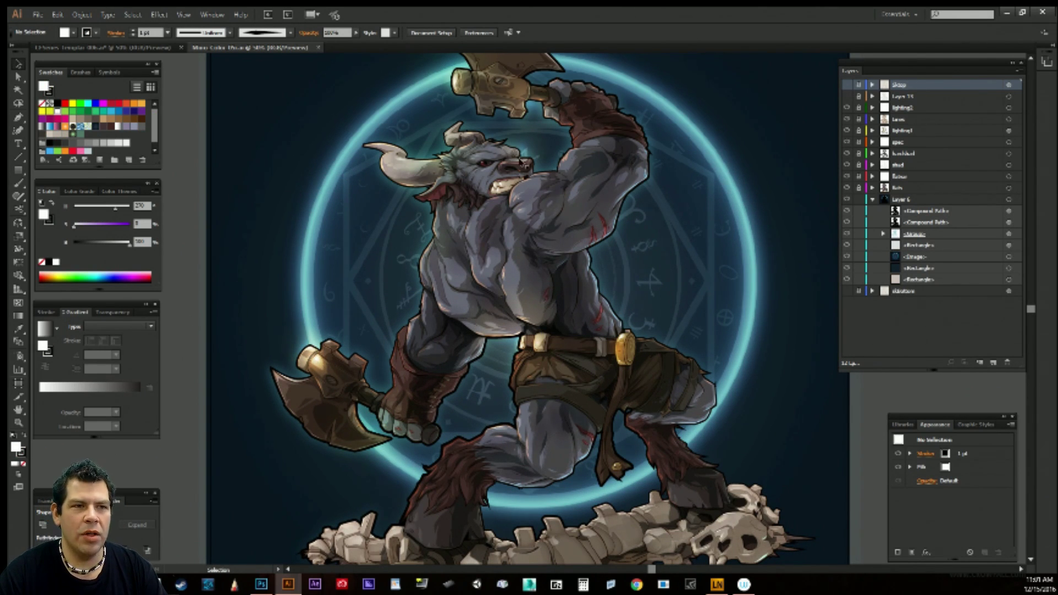
pyautogui.click(117, 48)
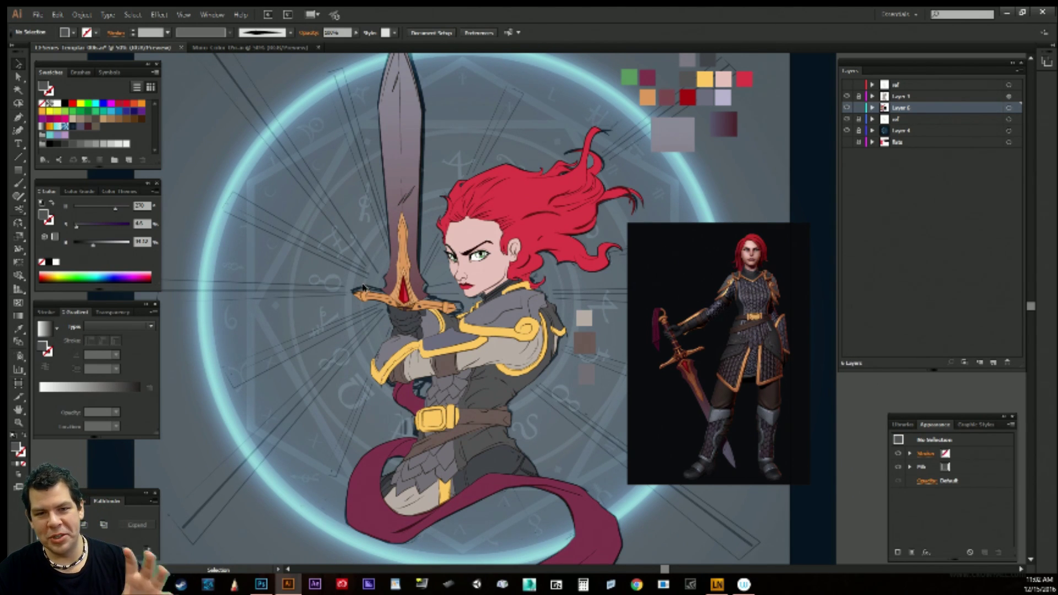
pyautogui.scroll(1, 363, 286)
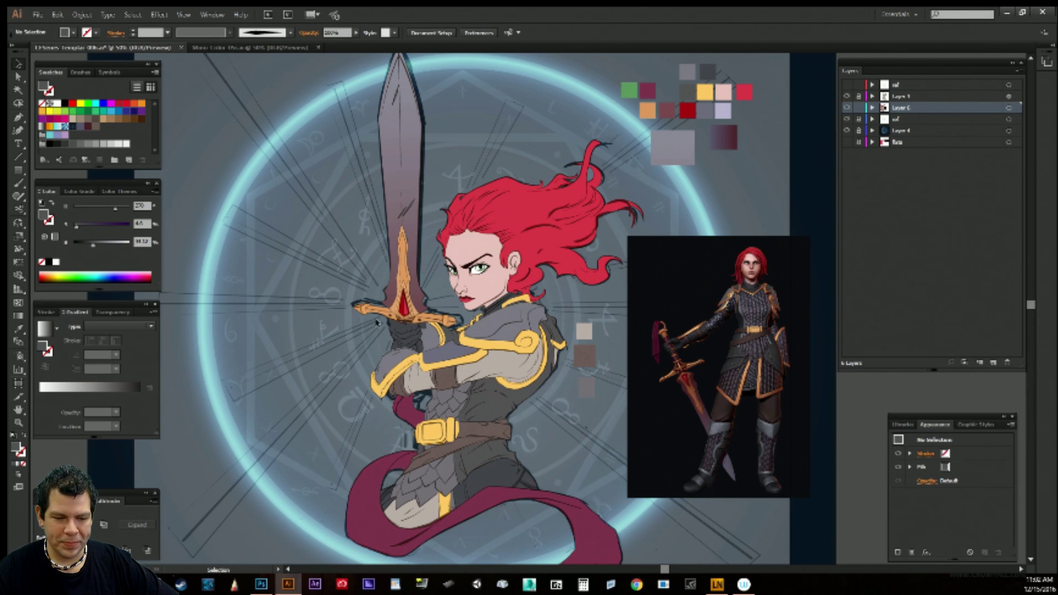
# Switch to Photoshop, compare the rough pencil sketch document with the inked templar sketch, and return to Illustrator.
pyautogui.moveTo(261, 588)
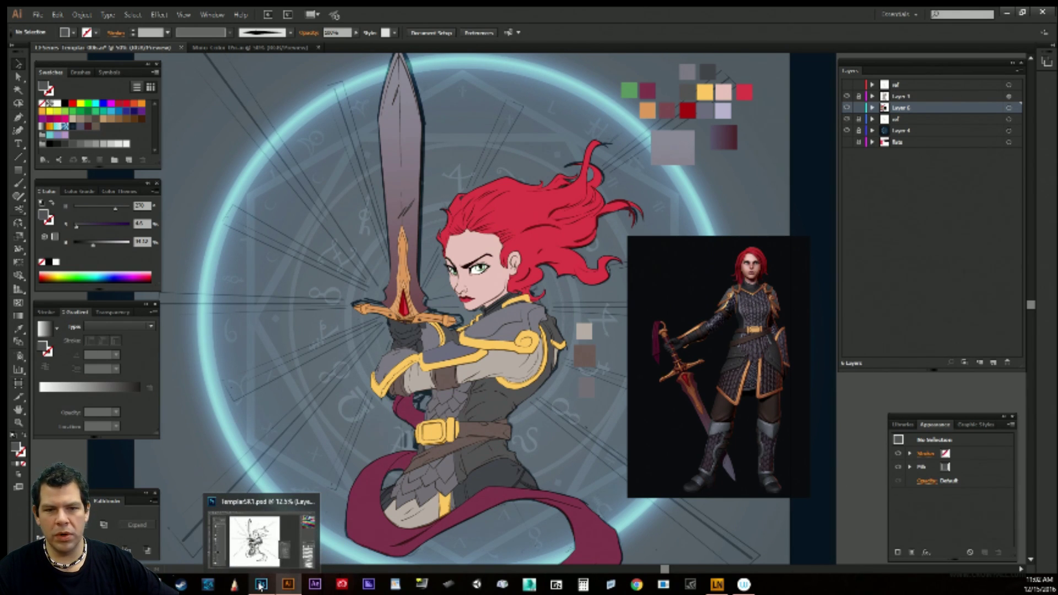
pyautogui.click(261, 586)
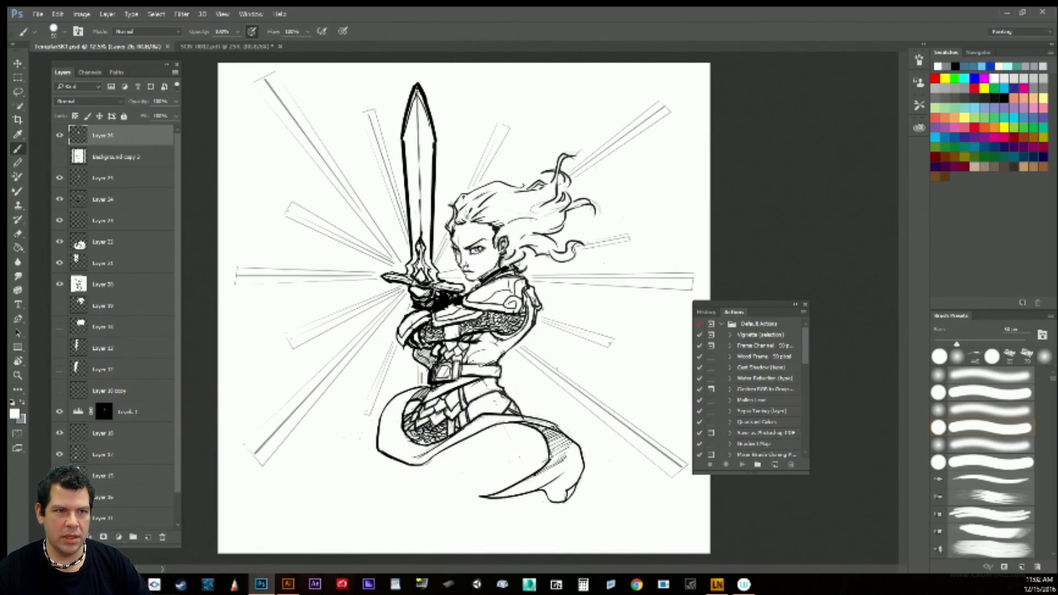
pyautogui.click(208, 46)
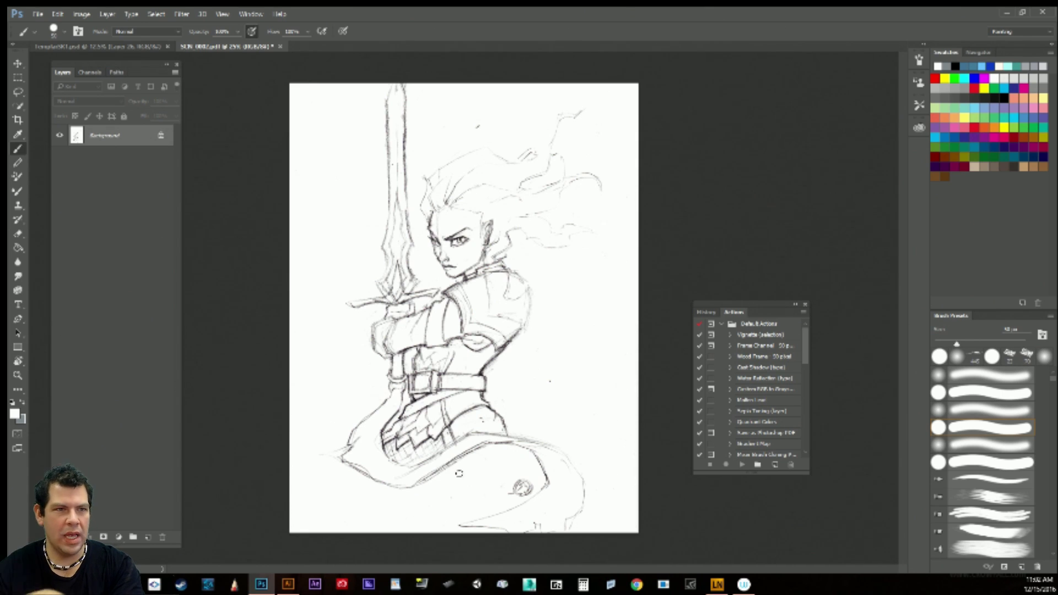
pyautogui.click(135, 51)
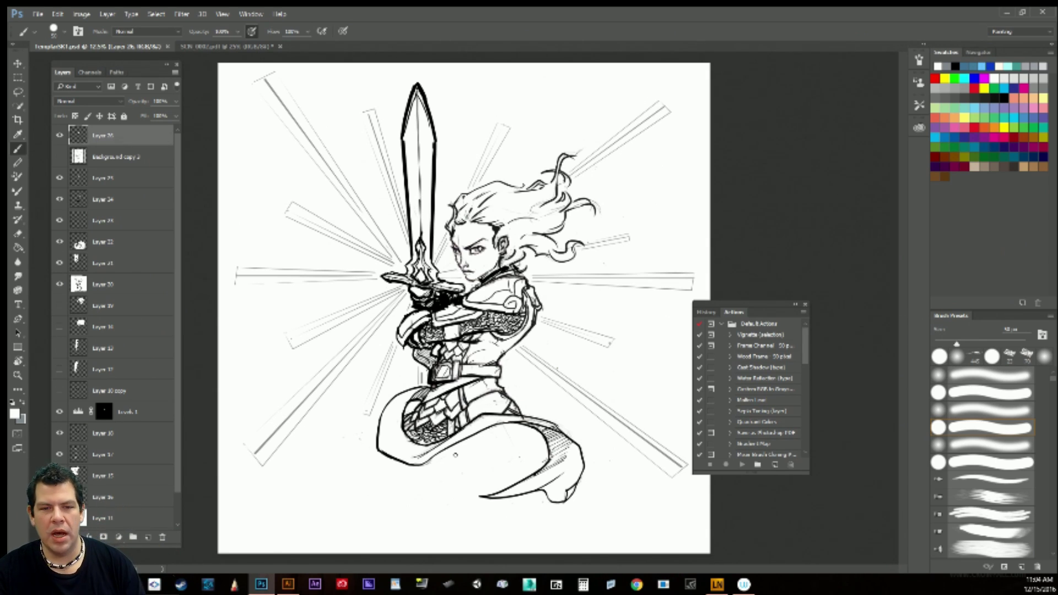
pyautogui.click(1007, 13)
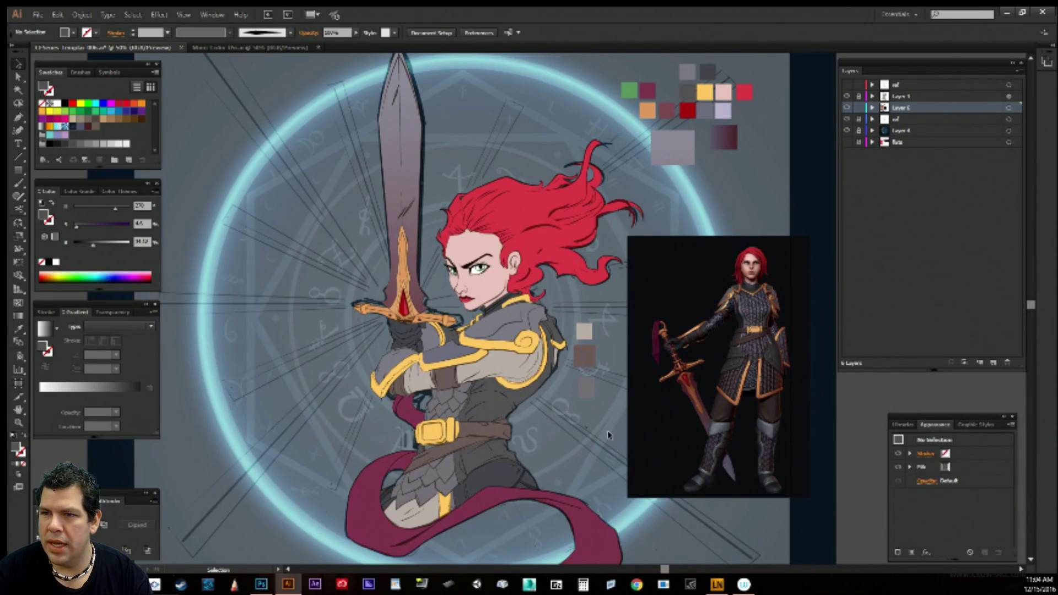
# Hide the flat color, background and lower ref sketch layers, leaving only the vector line art visible.
pyautogui.click(847, 108)
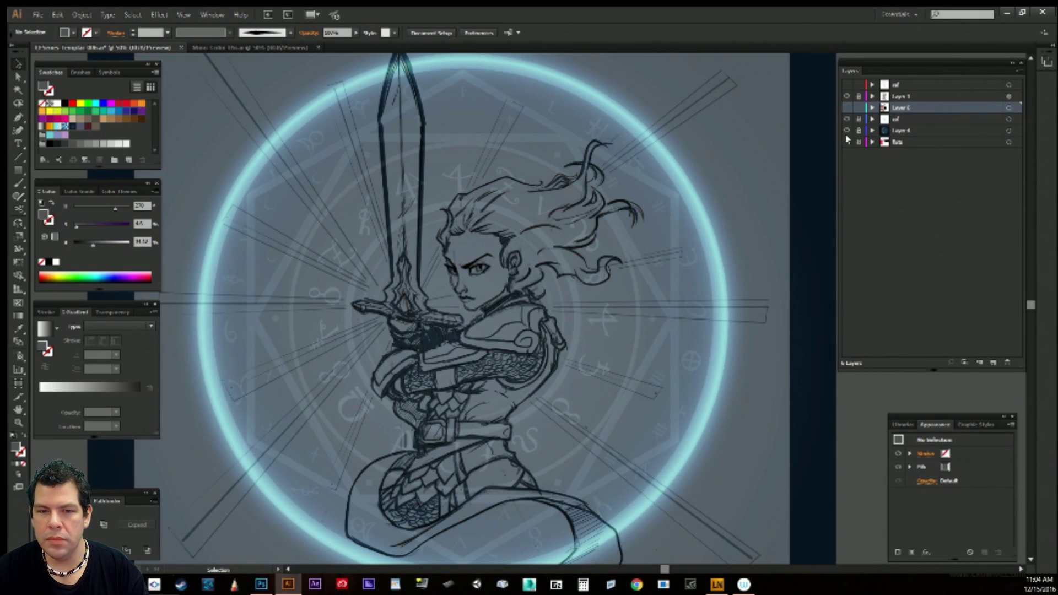
pyautogui.click(847, 131)
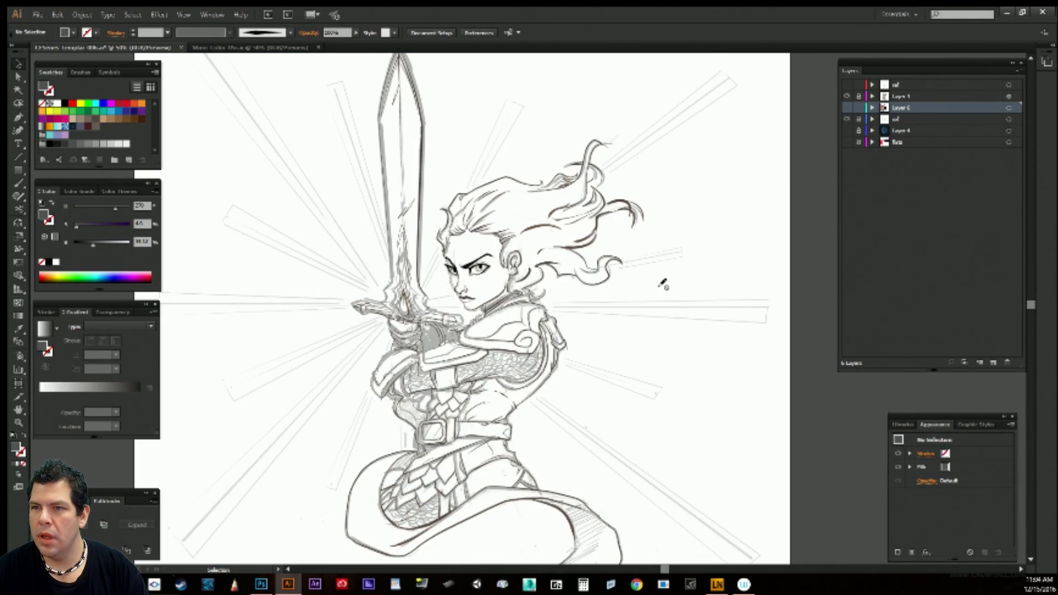
pyautogui.click(847, 95)
pyautogui.click(847, 88)
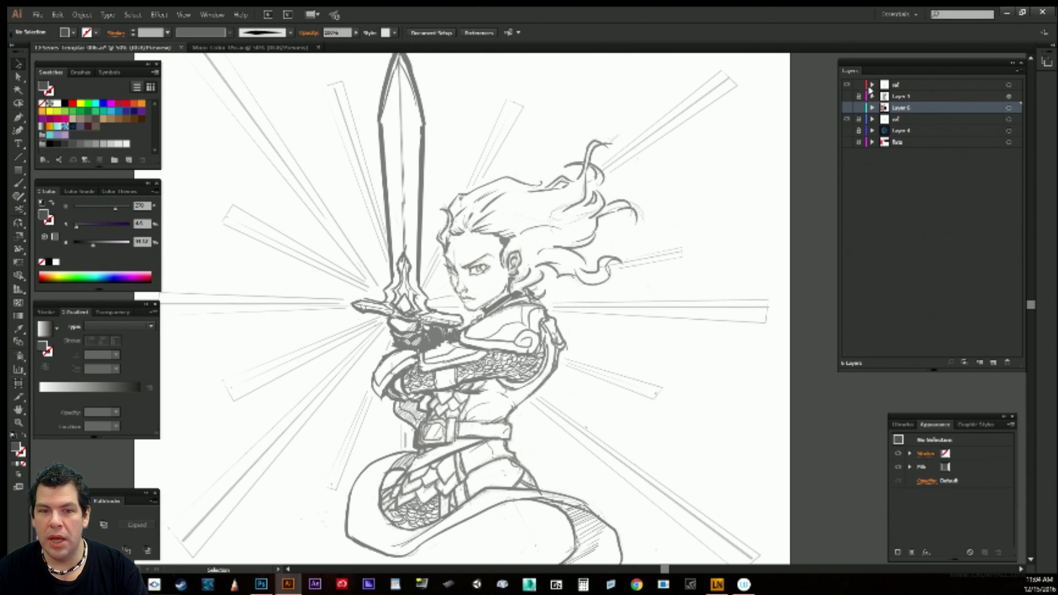
pyautogui.click(847, 96)
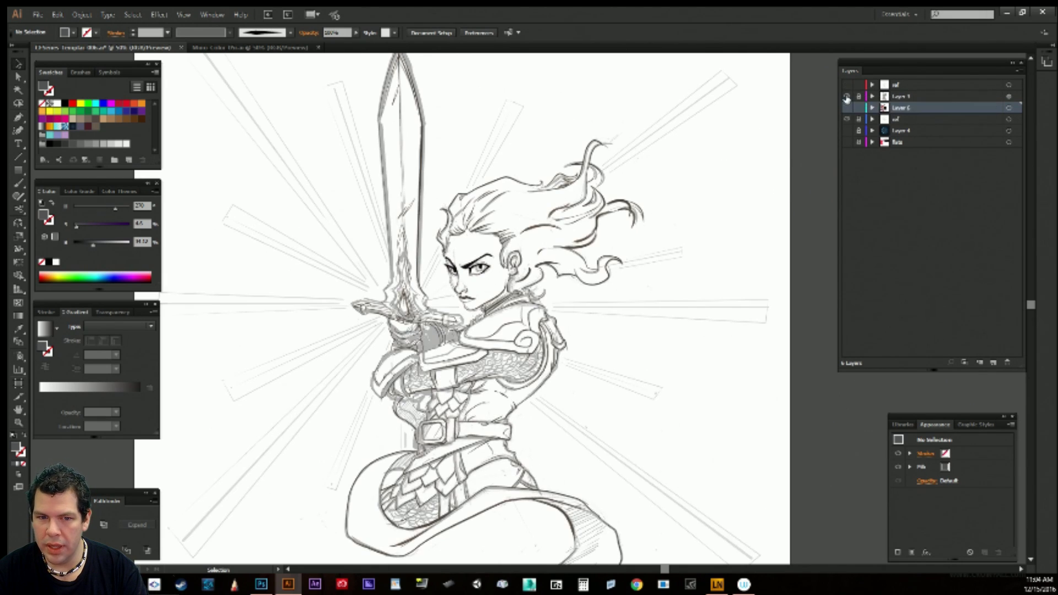
pyautogui.click(847, 119)
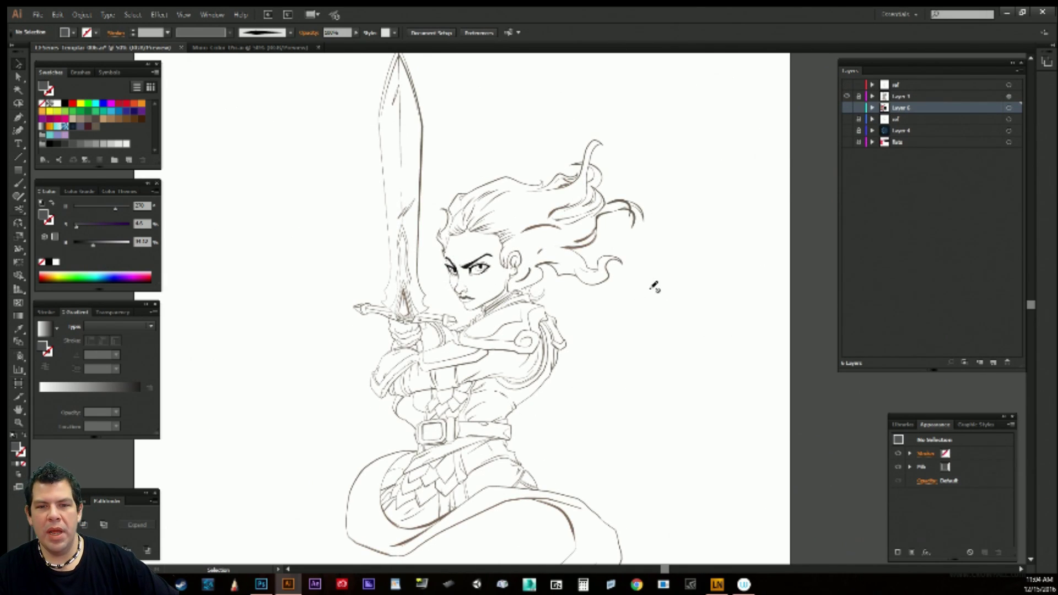
pyautogui.moveTo(620, 289); pyautogui.dragTo(679, 280)
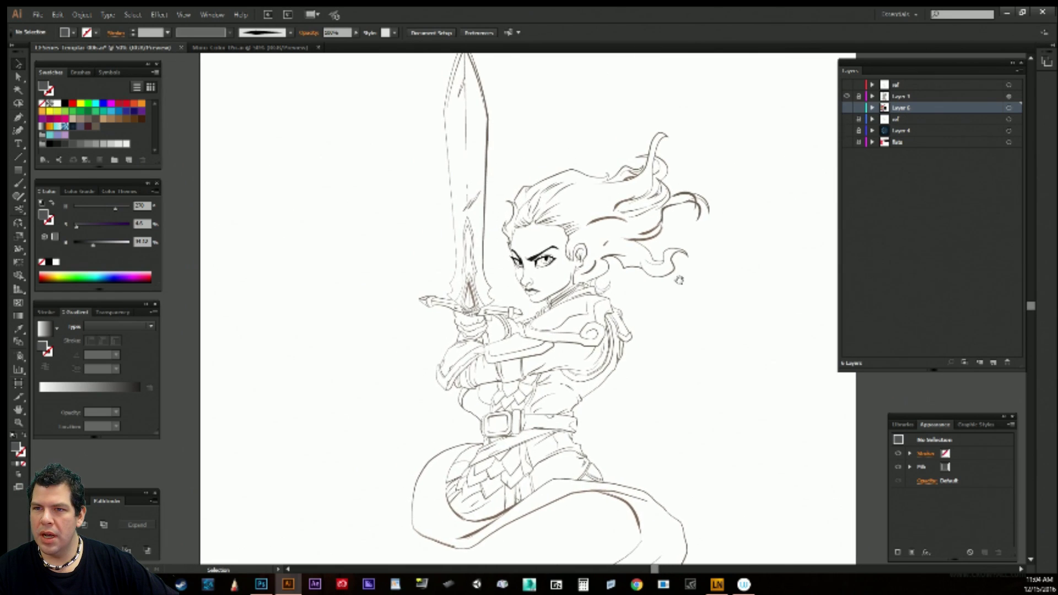
# Show the upper ref sketch, move it aside from the line art, undo the move and hide the layer.
pyautogui.click(847, 84)
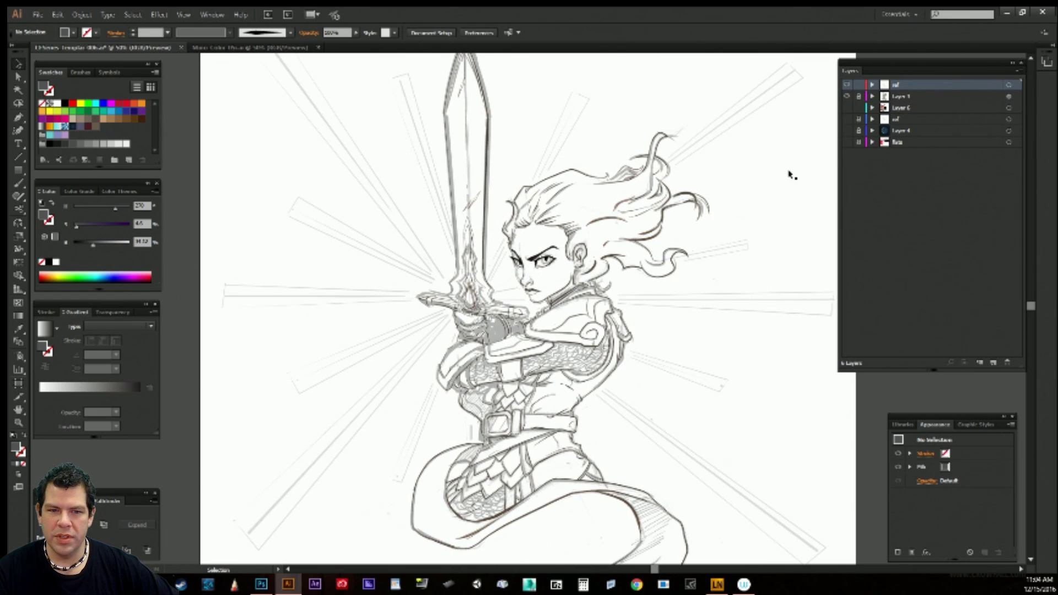
pyautogui.moveTo(792, 175); pyautogui.dragTo(590, 177)
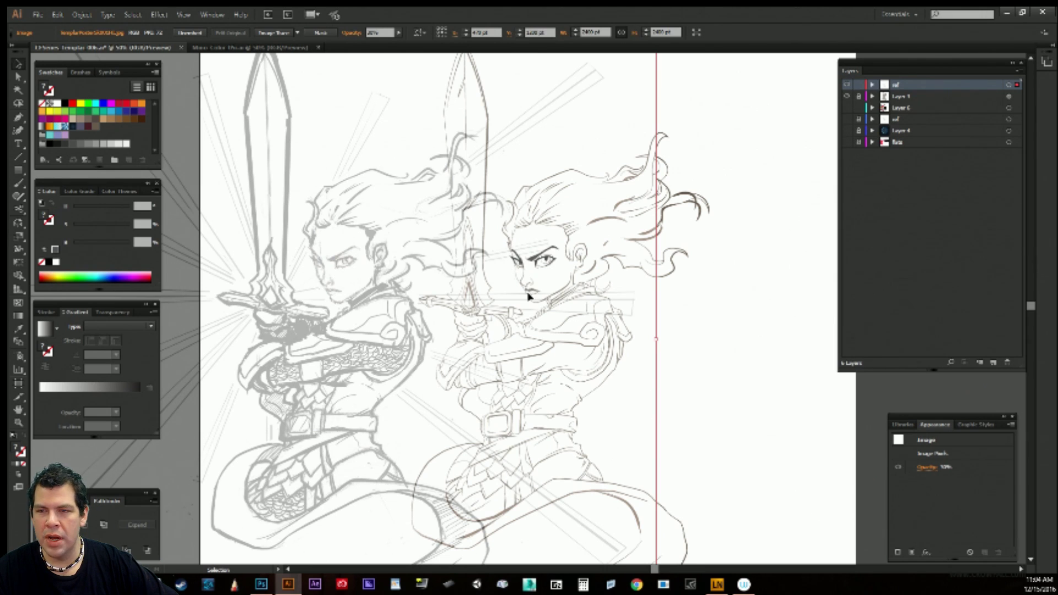
pyautogui.hotkey('ctrl', 'z')
pyautogui.click(847, 84)
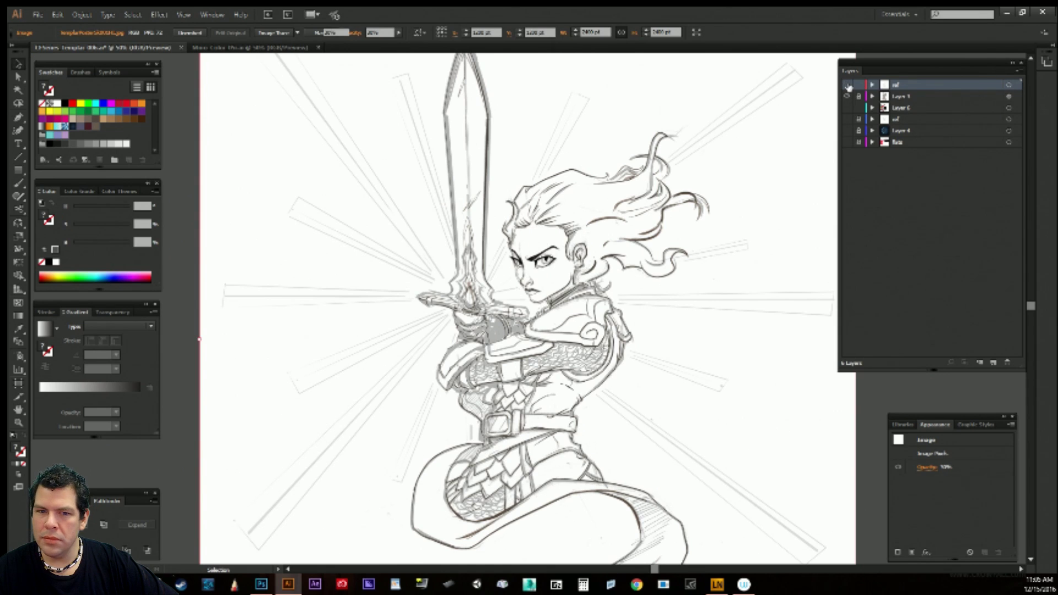
# Show the flat color layer and toggle the color and line art layers to compare them, leaving both visible.
pyautogui.click(847, 108)
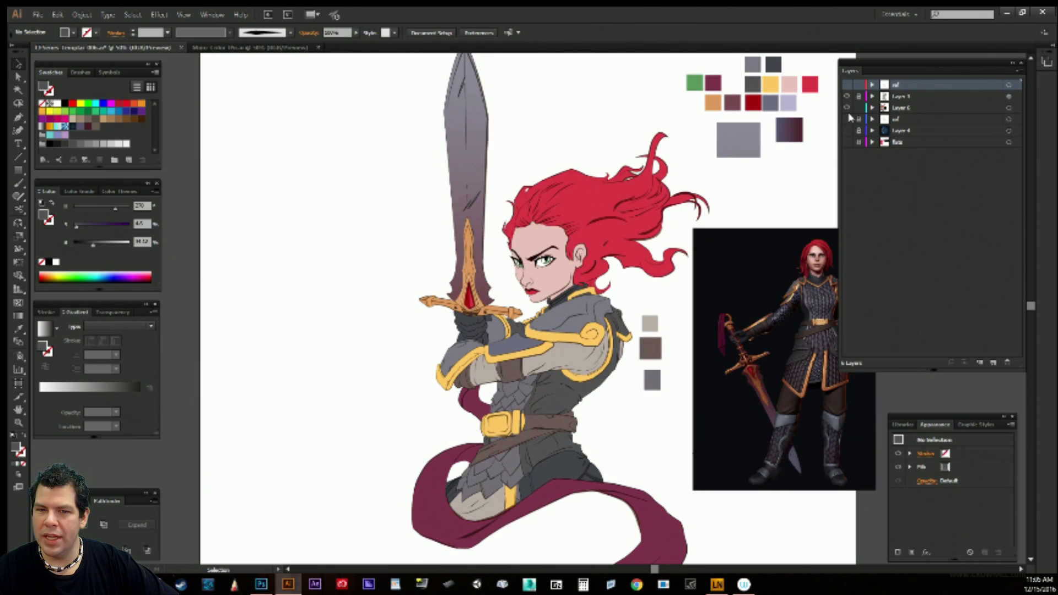
pyautogui.moveTo(785, 188); pyautogui.dragTo(713, 178)
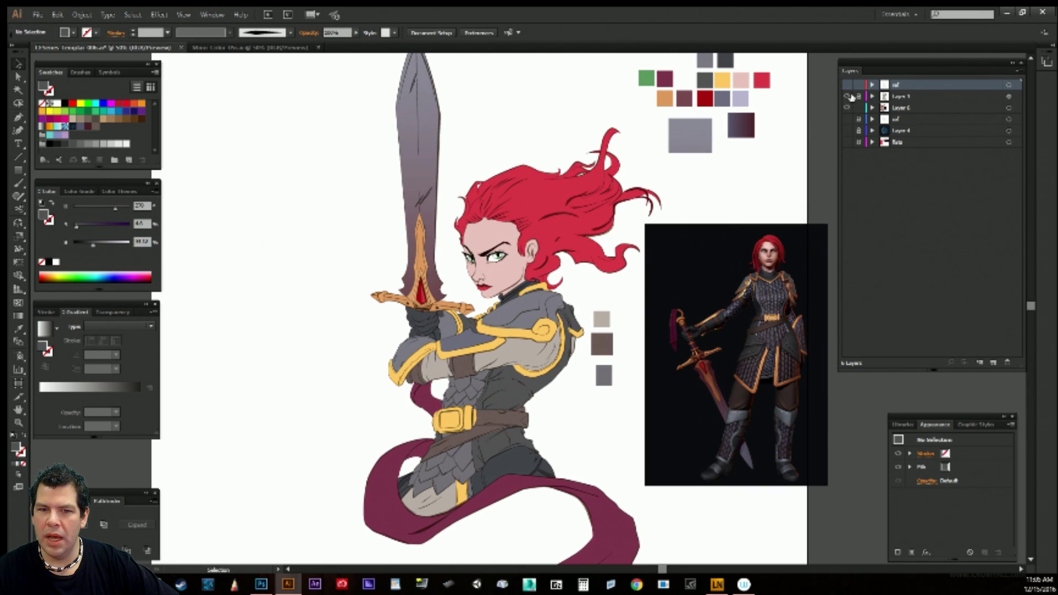
pyautogui.click(847, 107)
pyautogui.moveTo(695, 275); pyautogui.dragTo(704, 212)
pyautogui.click(847, 107)
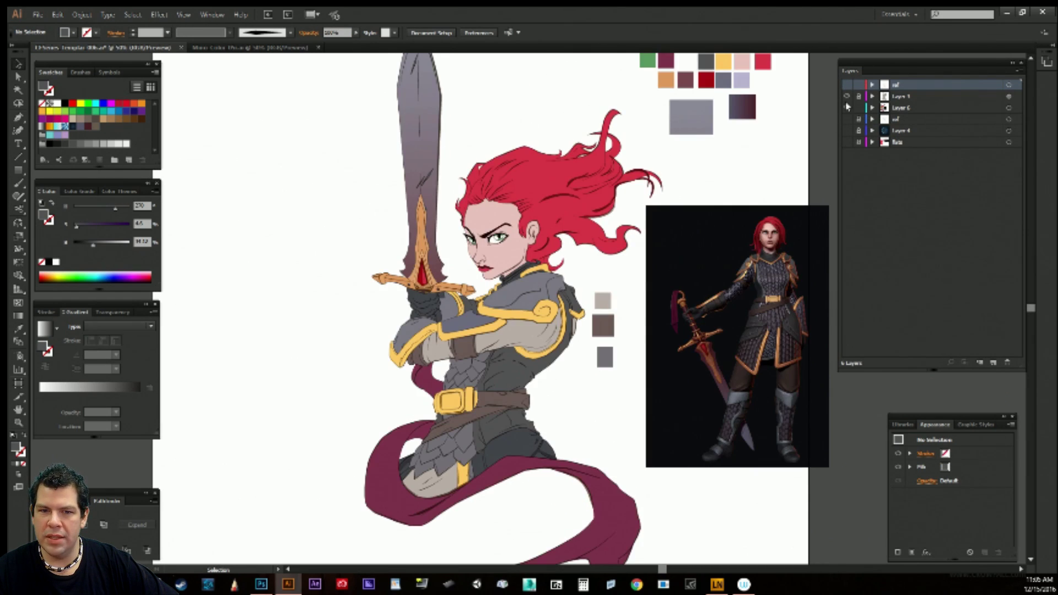
pyautogui.click(847, 97)
pyautogui.click(847, 97)
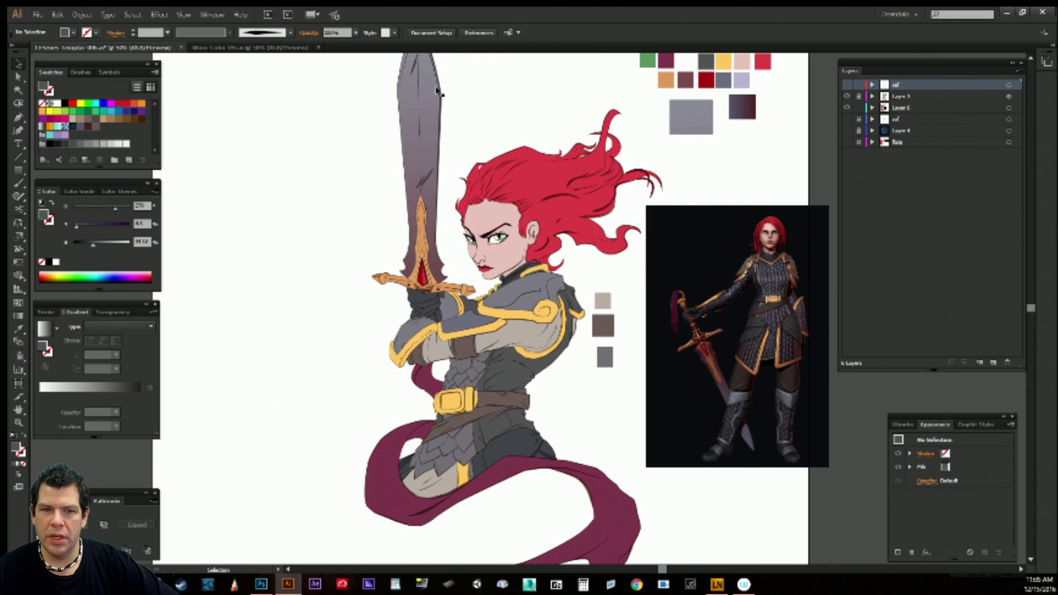
# Show the lower ref sketch layer again and make the flat color layer active.
pyautogui.moveTo(441, 147); pyautogui.dragTo(436, 181)
pyautogui.moveTo(509, 370); pyautogui.dragTo(506, 319)
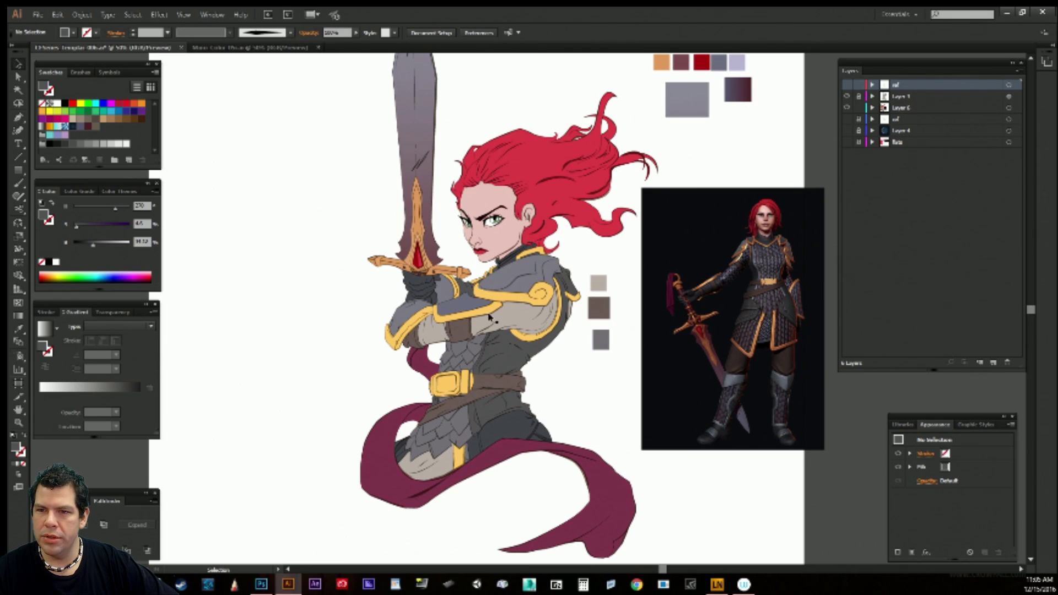
pyautogui.moveTo(756, 228); pyautogui.dragTo(733, 246)
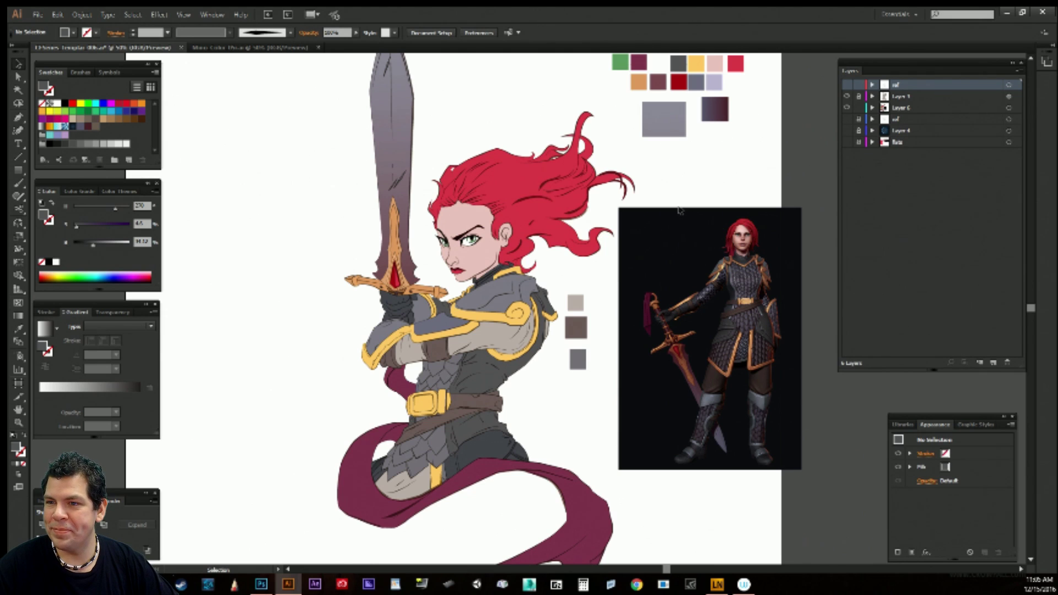
pyautogui.click(848, 119)
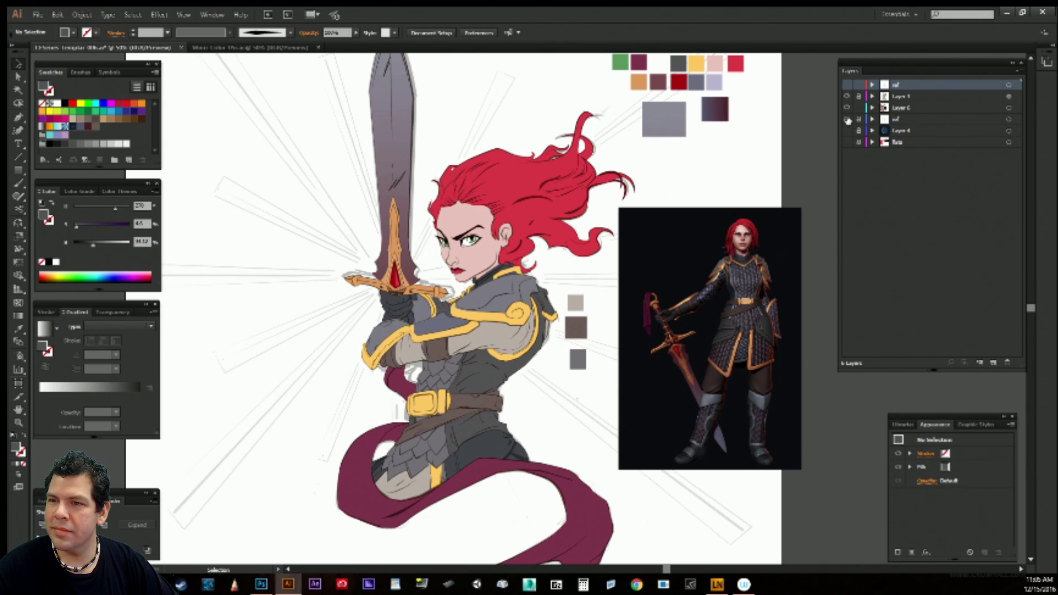
pyautogui.click(906, 113)
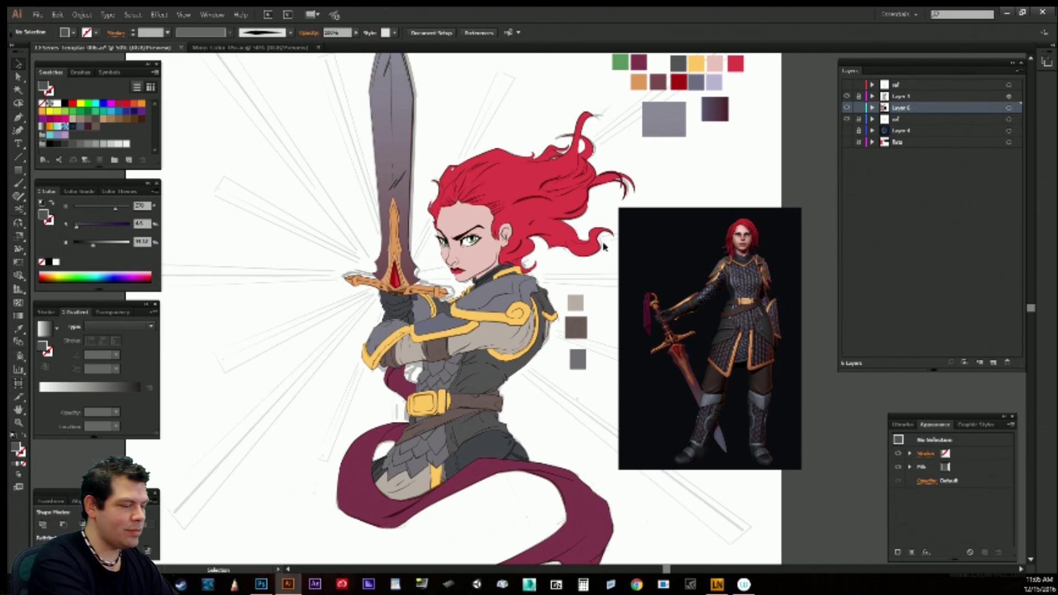
# Select the small detail path on the sword's gold inlay together with the diagonal scratch on the blade.
pyautogui.hotkey('ctrl', '+')
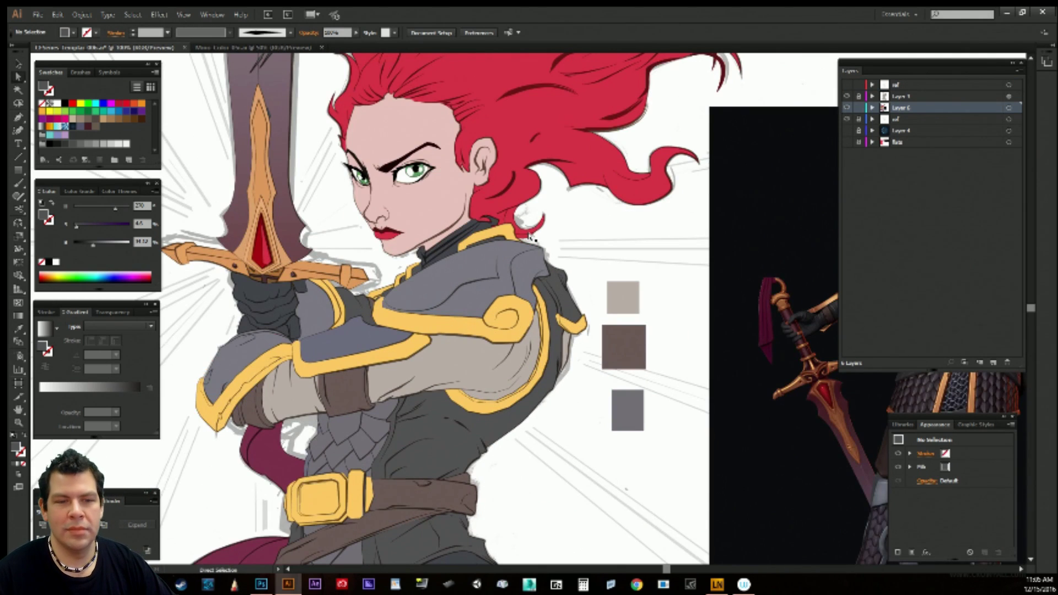
pyautogui.moveTo(493, 130); pyautogui.dragTo(652, 207)
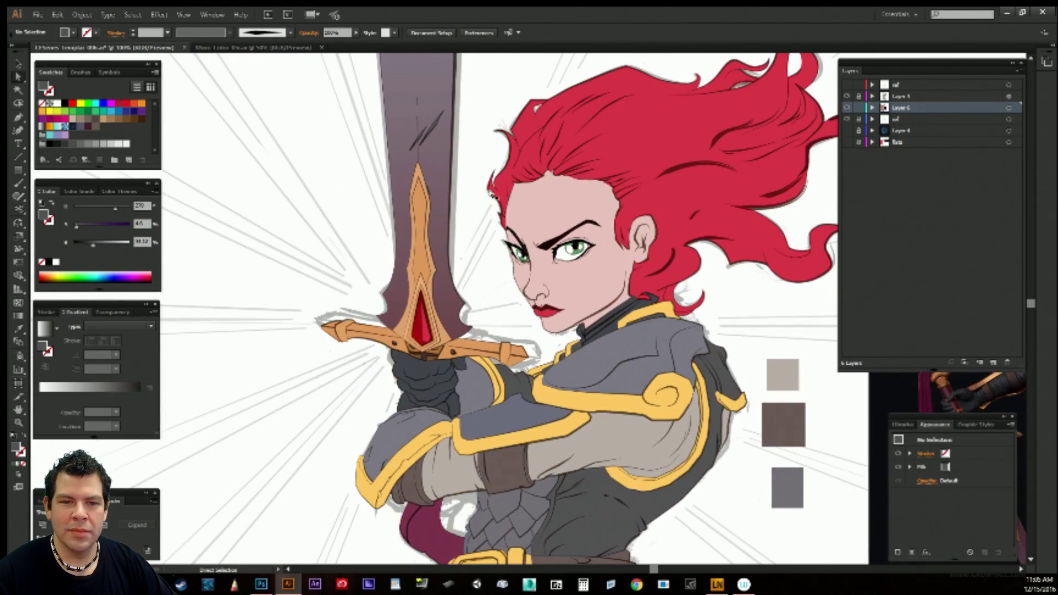
pyautogui.click(430, 192)
pyautogui.moveTo(448, 213); pyautogui.dragTo(451, 256)
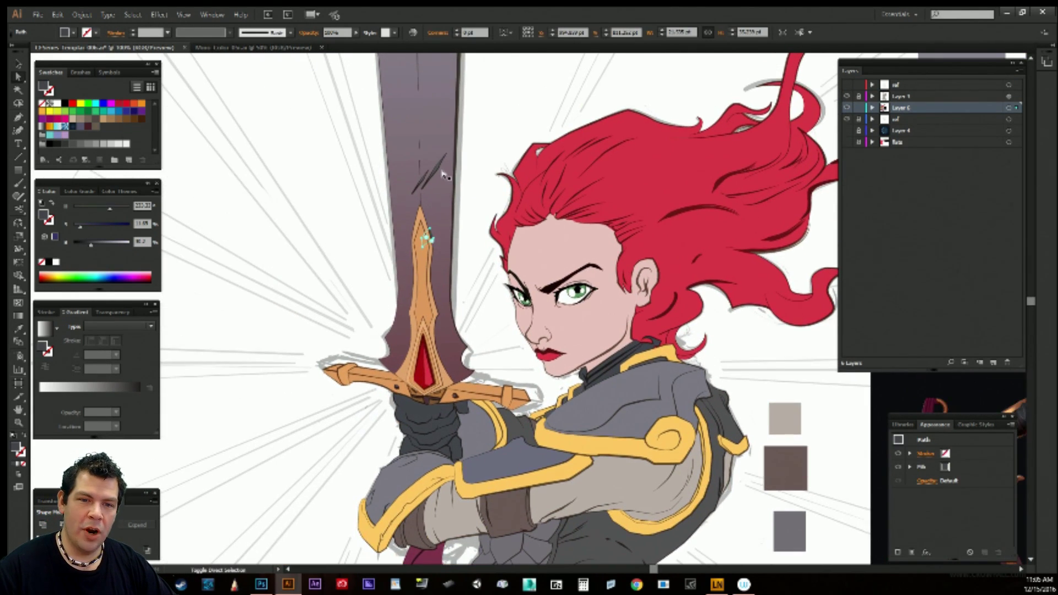
pyautogui.click(437, 164)
# Hide the selection edges and examine the color swatches beside the hair and the figure's waist area.
pyautogui.press('i')
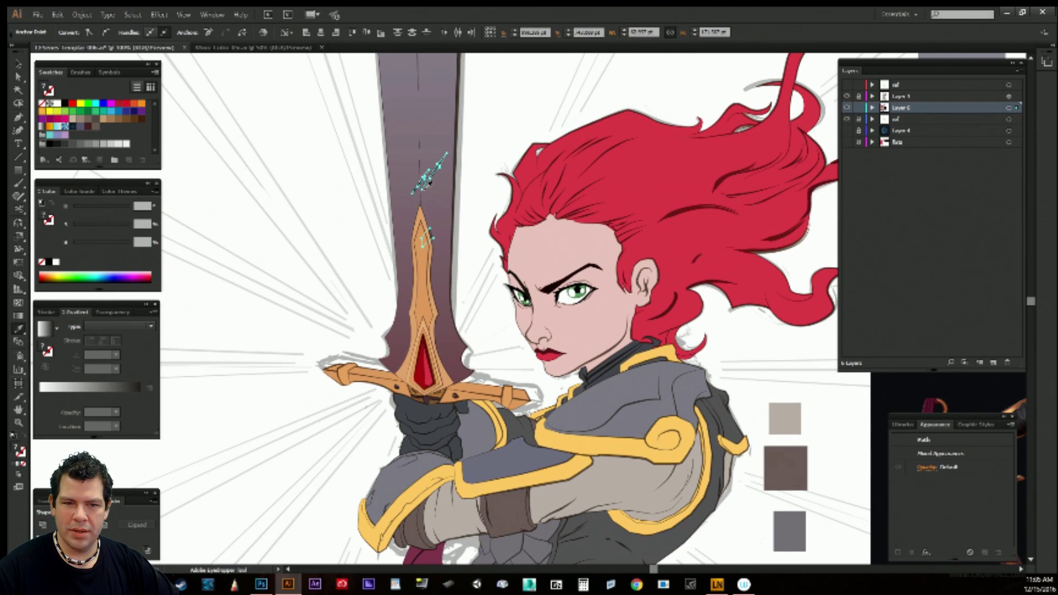
pyautogui.moveTo(453, 163); pyautogui.dragTo(458, 206)
pyautogui.moveTo(772, 111); pyautogui.dragTo(502, 302)
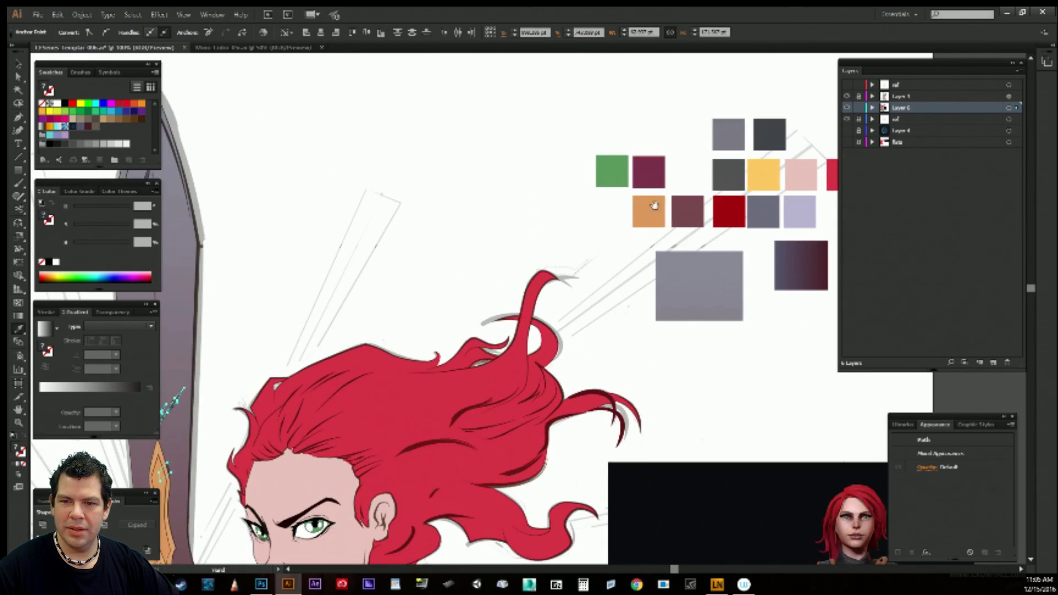
pyautogui.moveTo(785, 241); pyautogui.dragTo(742, 191)
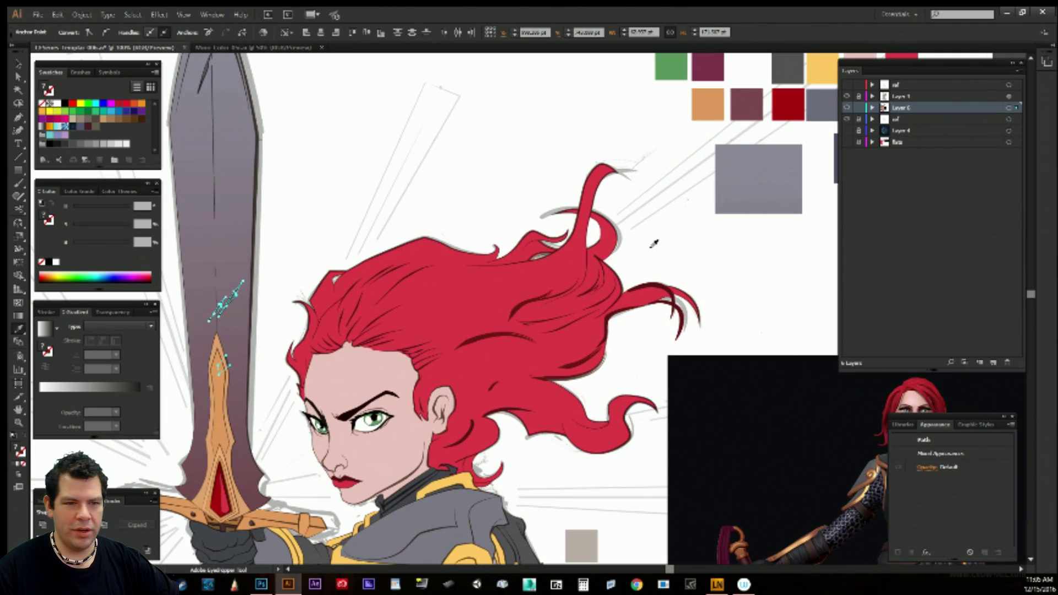
pyautogui.hotkey('ctrl', 'h')
pyautogui.moveTo(523, 268)
pyautogui.mouseDown()
pyautogui.moveTo(592, 214)
pyautogui.moveTo(606, 153)
pyautogui.mouseUp()
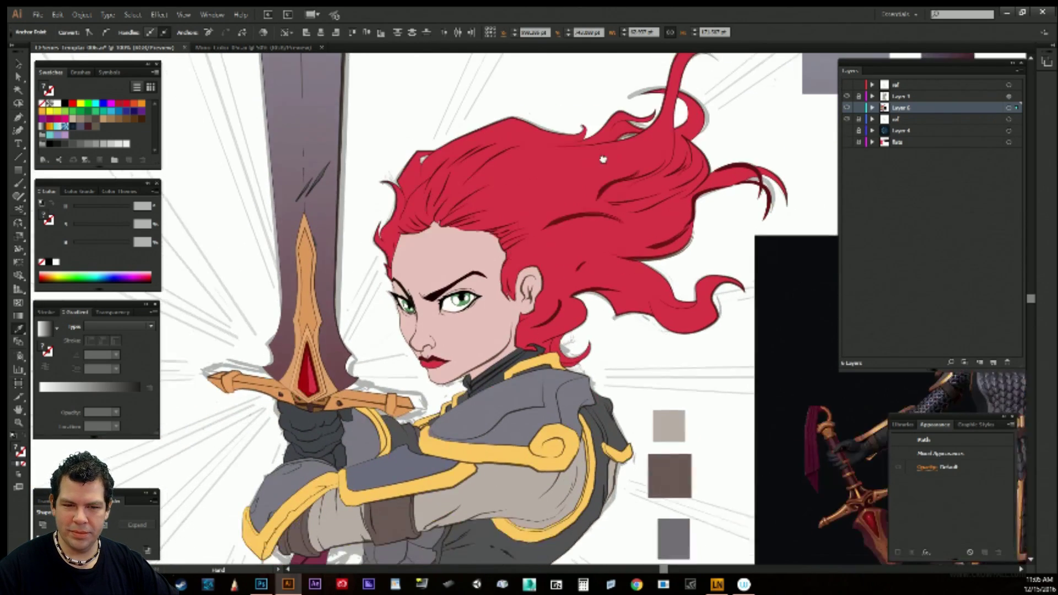
pyautogui.moveTo(577, 336); pyautogui.dragTo(615, 144)
pyautogui.moveTo(603, 325)
pyautogui.mouseDown()
pyautogui.moveTo(634, 122)
pyautogui.moveTo(602, 270)
pyautogui.mouseUp()
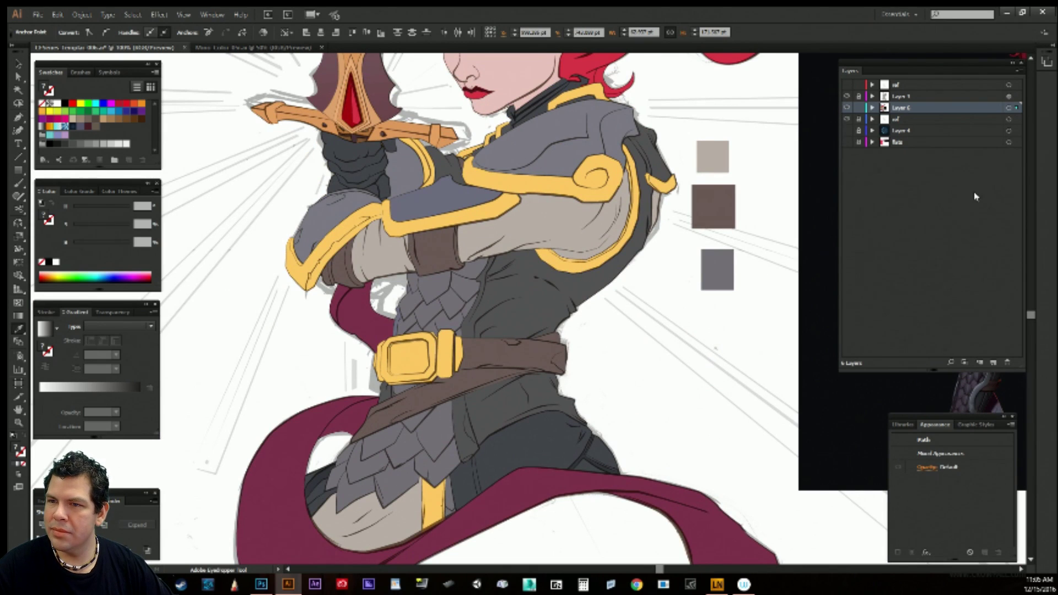
# Switch editing to the line art layer and select the line along the diagonal belt strap's lower edge.
pyautogui.click(943, 96)
pyautogui.press('s')
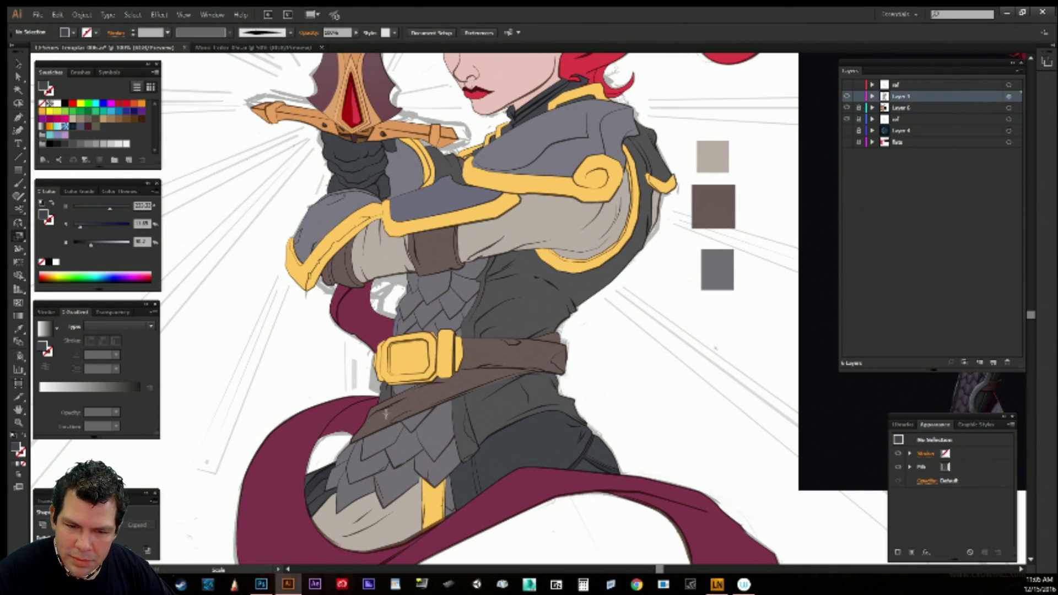
pyautogui.press('w')
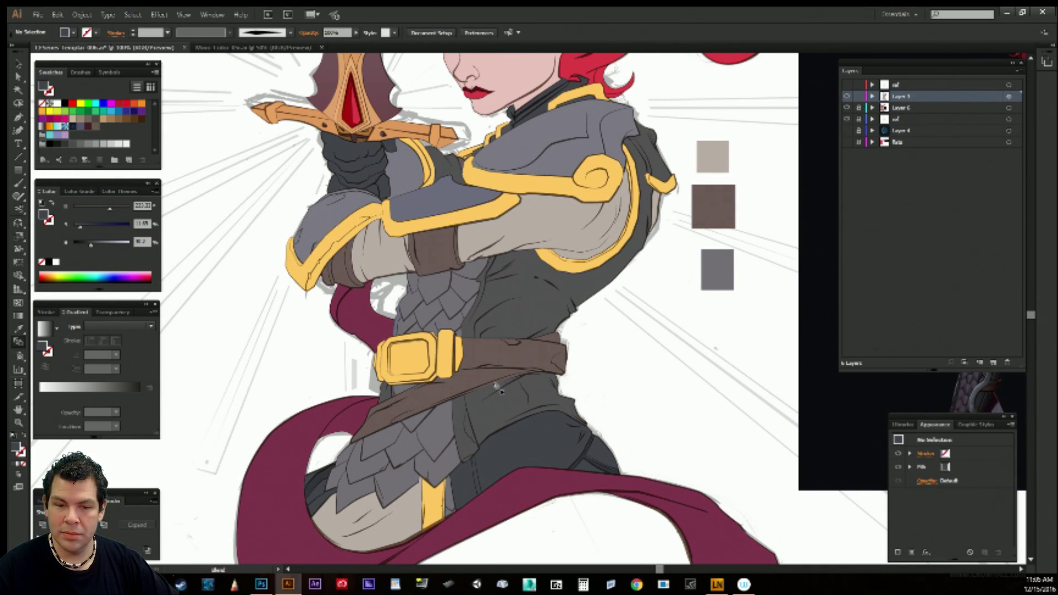
pyautogui.press('v')
pyautogui.click(496, 385)
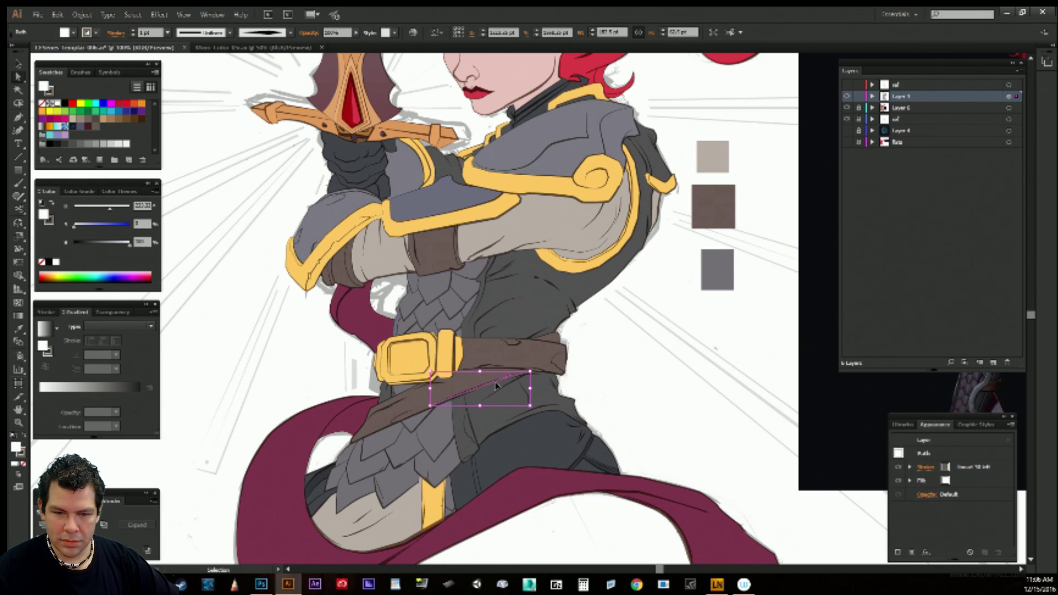
pyautogui.press('a')
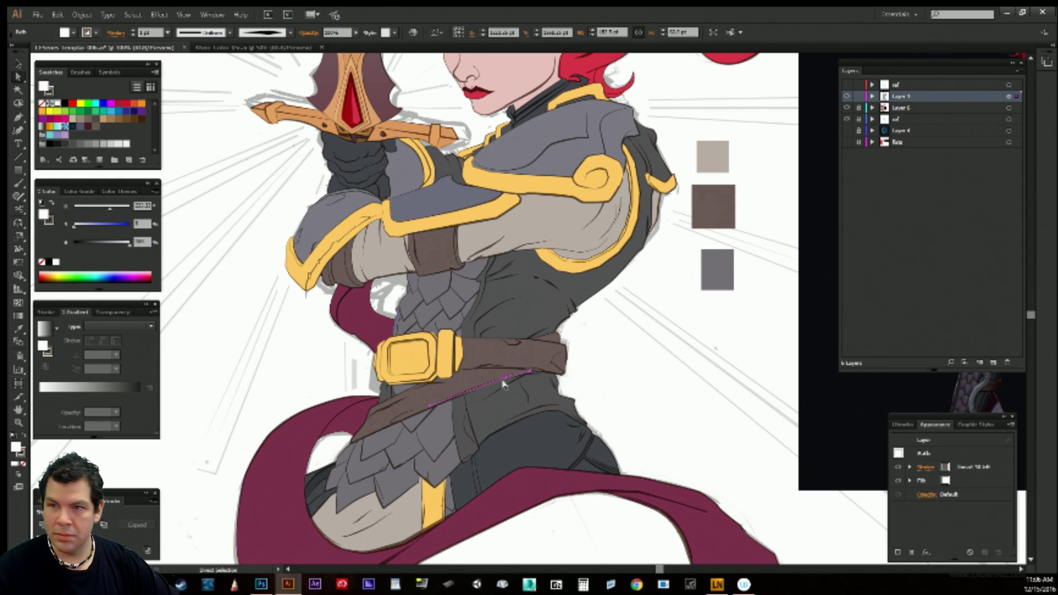
# Switch editing to the flat color layer and inspect the diagonal belt strap's edge detail and fill shape, leaving everything deselected.
pyautogui.click(858, 97)
pyautogui.click(859, 108)
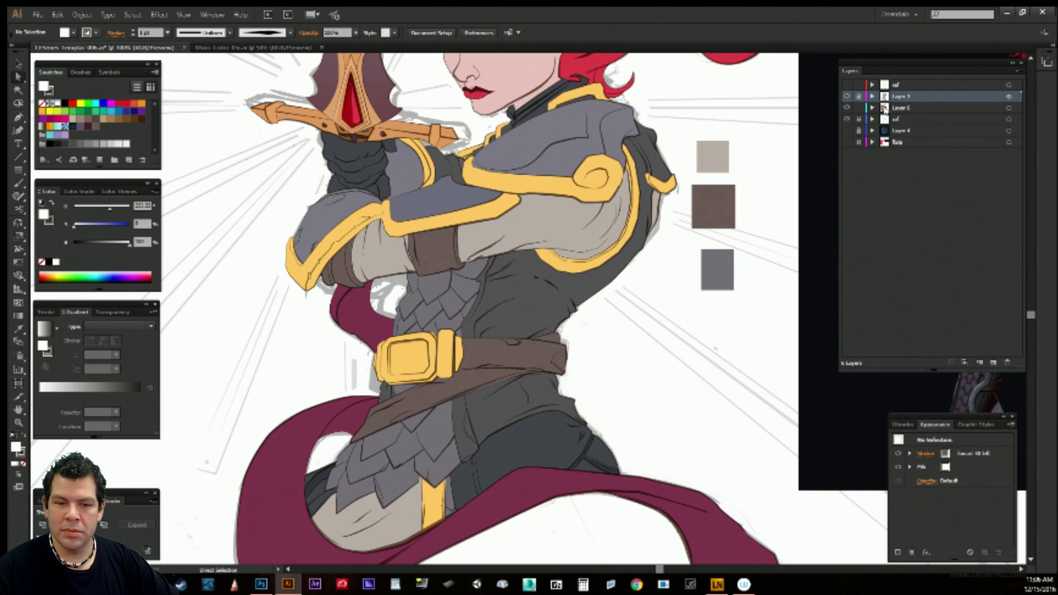
pyautogui.click(894, 109)
pyautogui.press('s')
pyautogui.press('v')
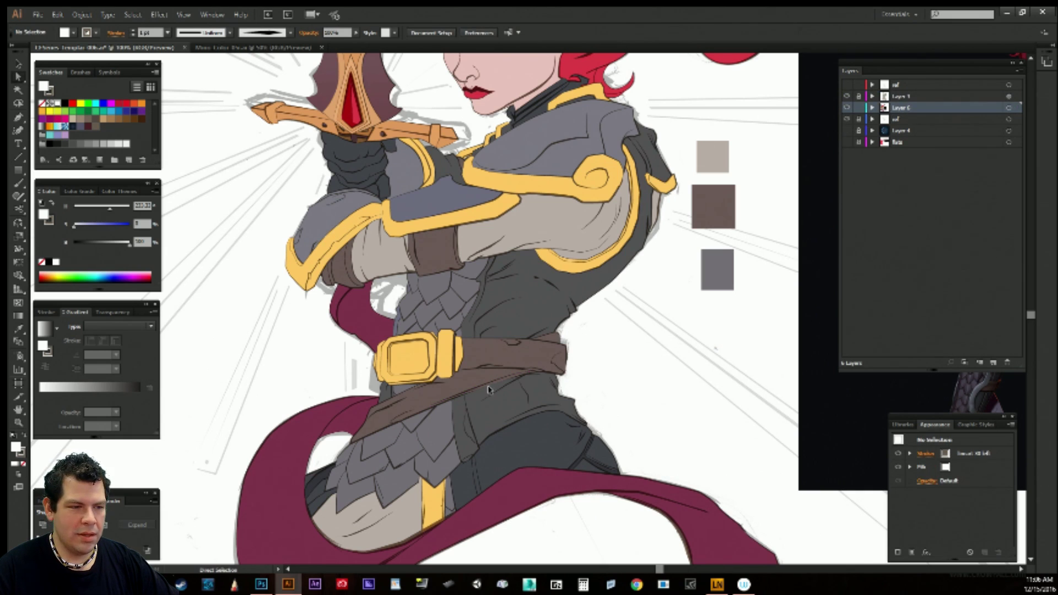
pyautogui.click(492, 385)
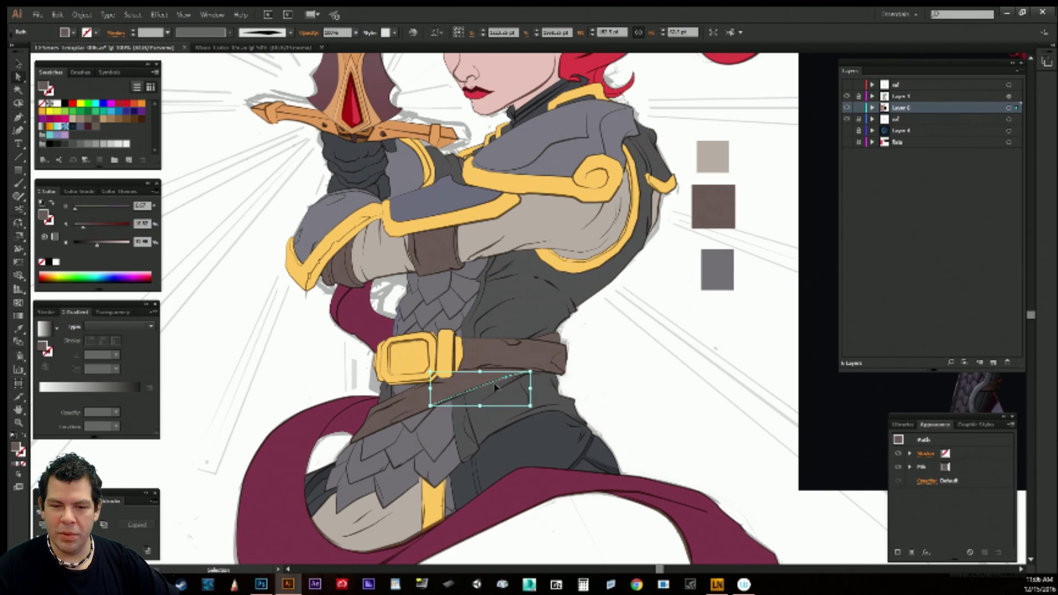
pyautogui.press('a')
pyautogui.click(509, 386)
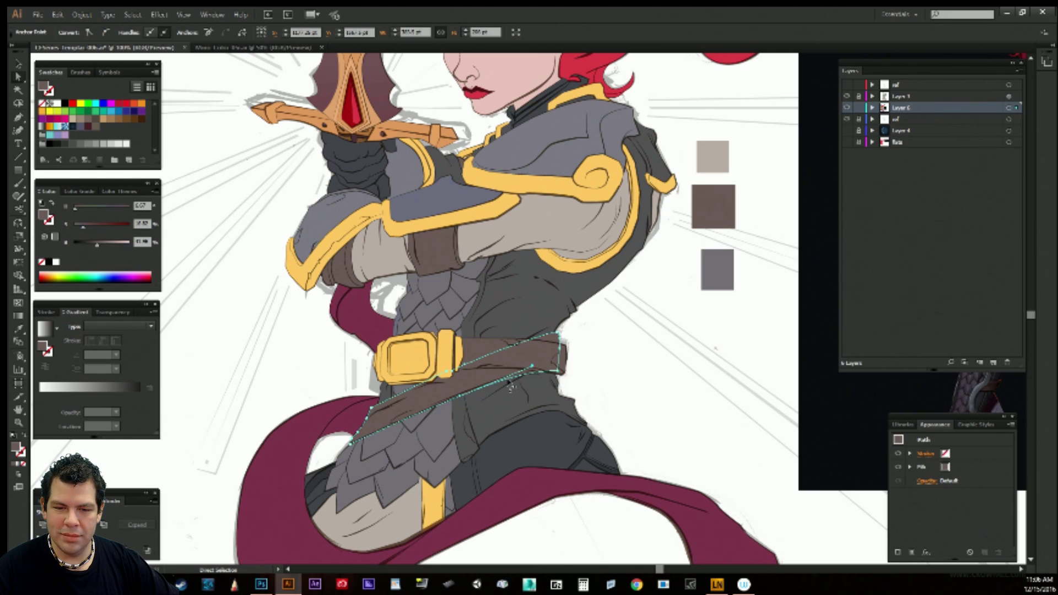
pyautogui.click(569, 369)
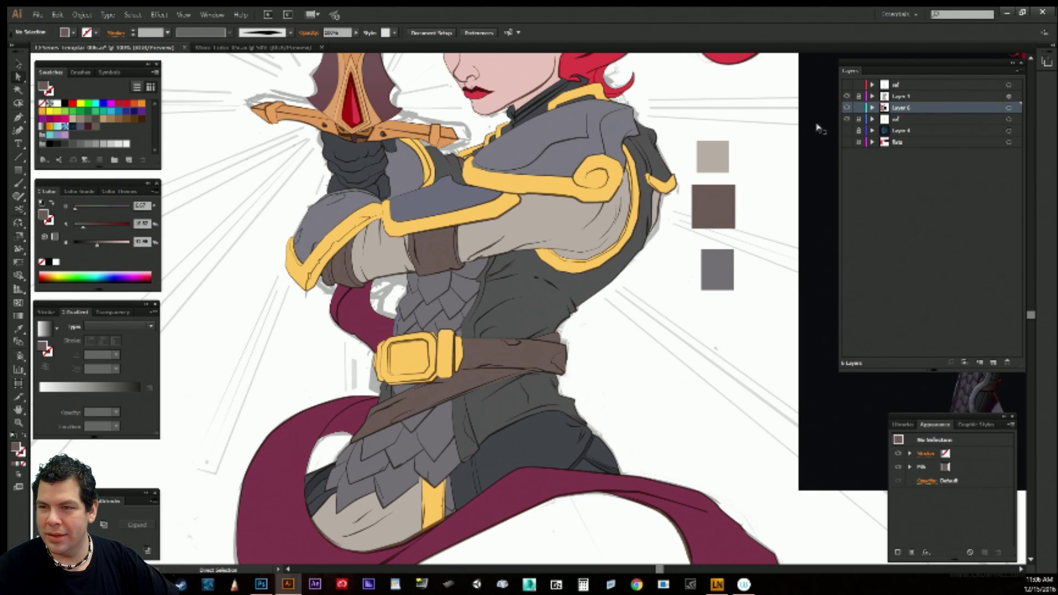
pyautogui.moveTo(736, 183); pyautogui.dragTo(739, 173)
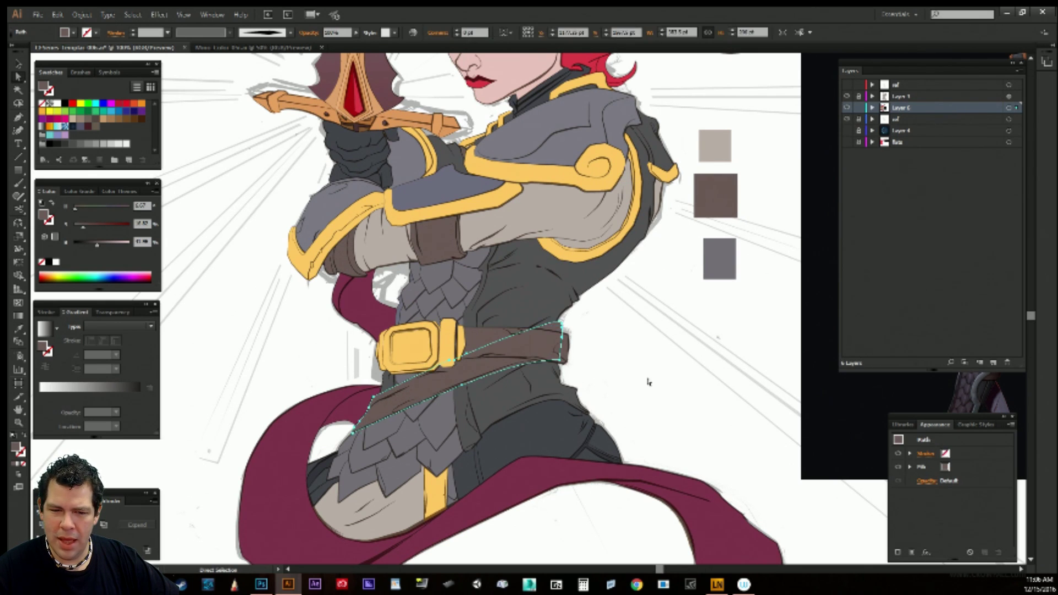
pyautogui.moveTo(597, 364); pyautogui.dragTo(604, 350)
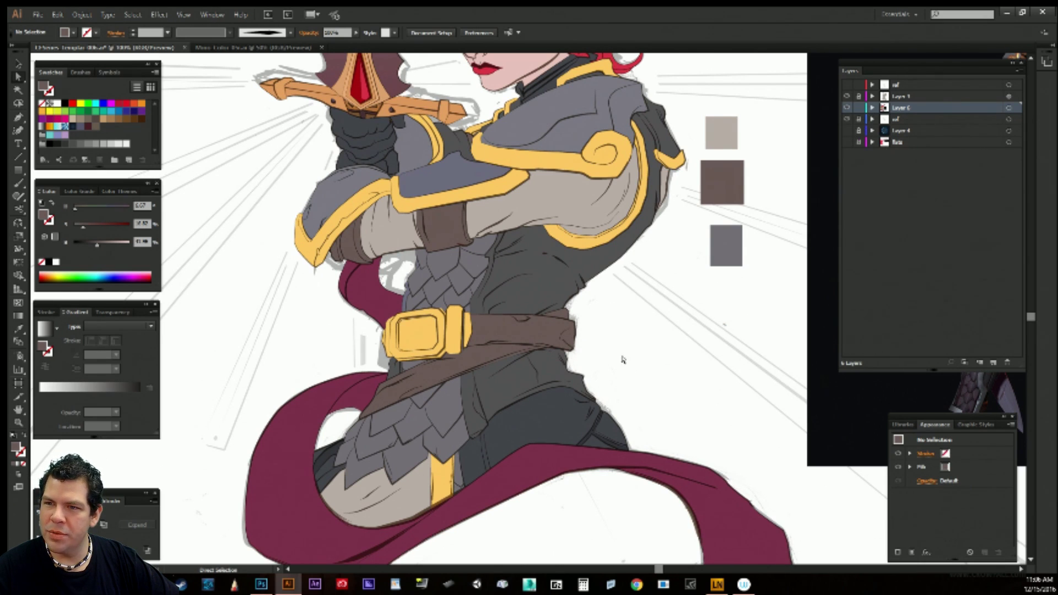
# Lock the flat color layer, make the unlocked line art layer active, and select the diagonal strap's outline with its edges hidden.
pyautogui.click(858, 108)
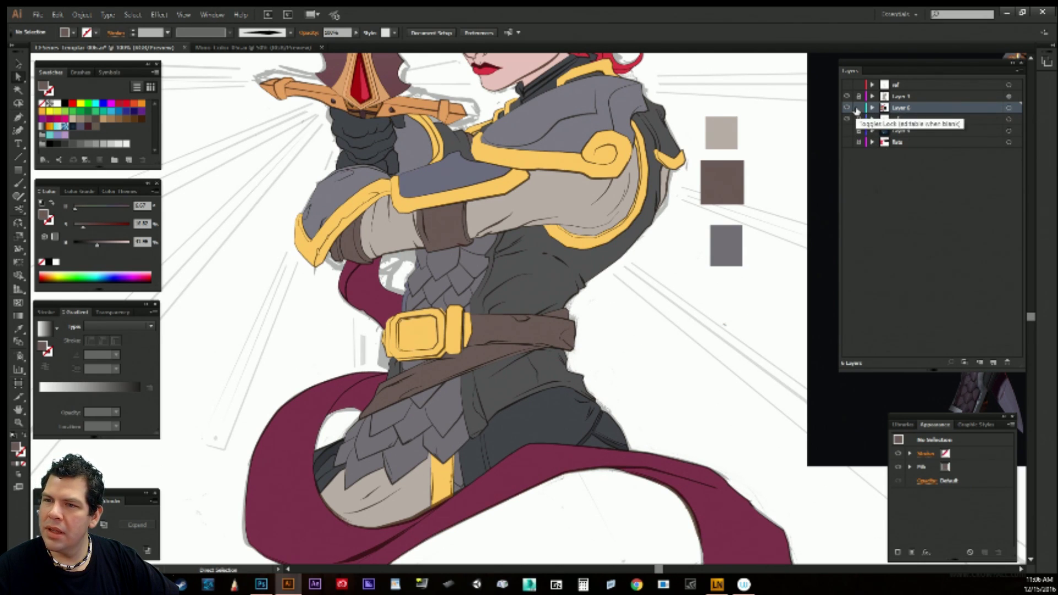
pyautogui.click(858, 96)
pyautogui.click(921, 97)
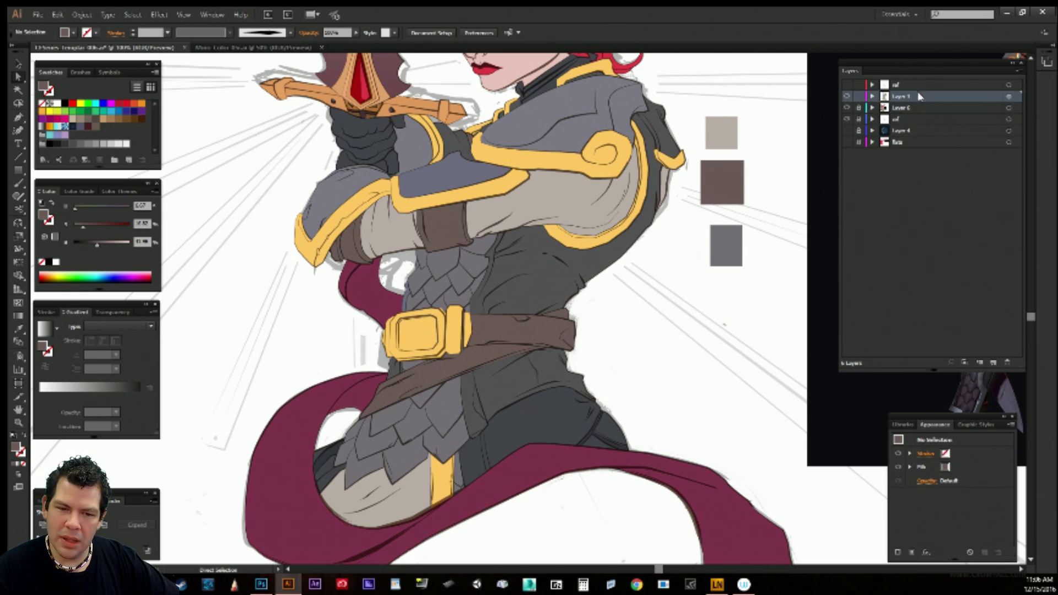
pyautogui.keyDown('ctrl'); pyautogui.click(449, 387); pyautogui.keyUp('ctrl')
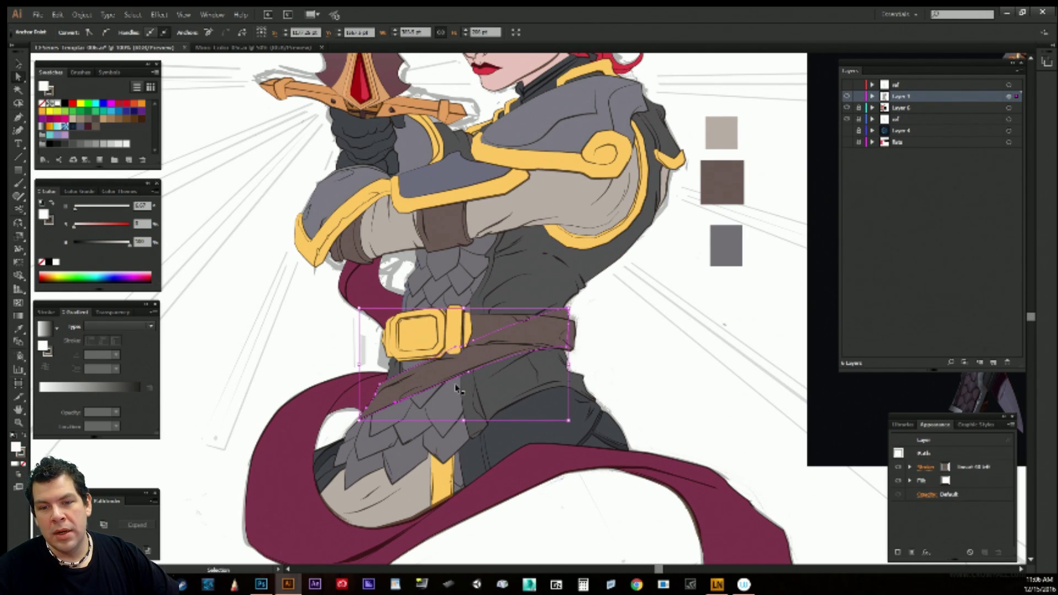
pyautogui.press('a')
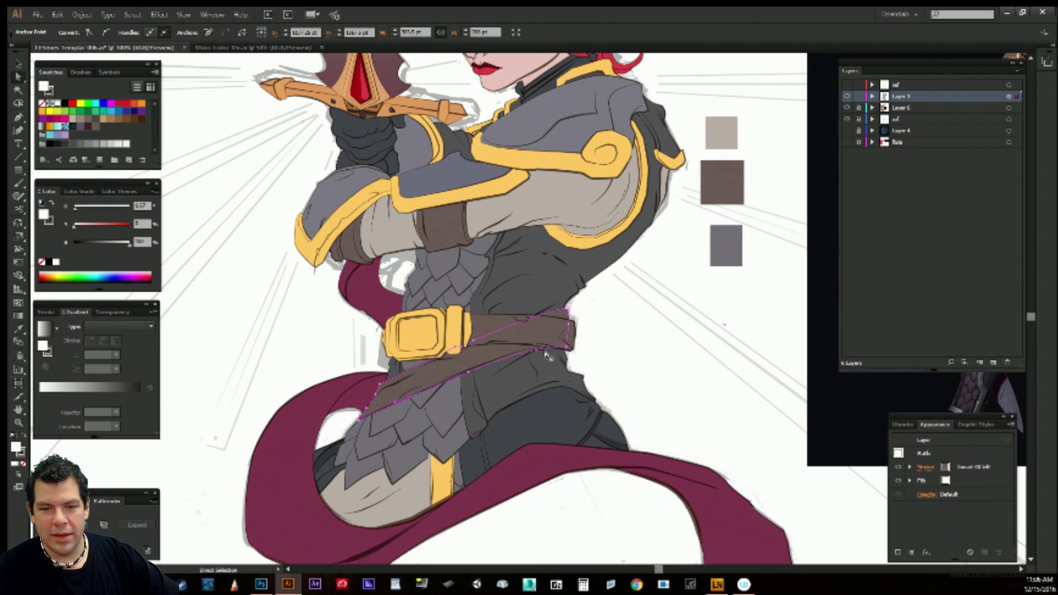
pyautogui.hotkey('ctrl', 'h')
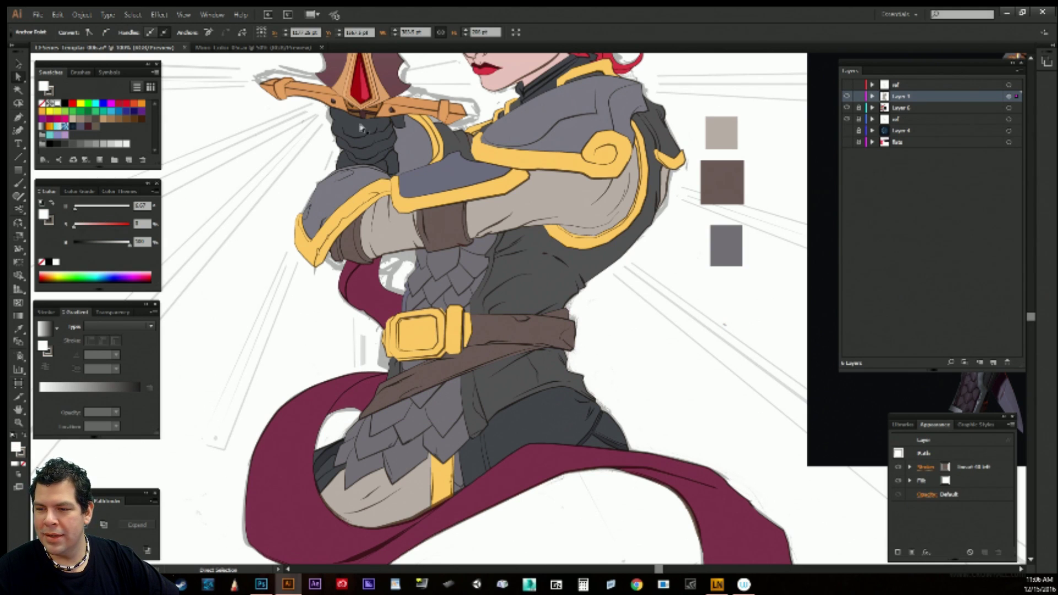
# Reposition the Appearance and Pathfinder panels and bring up the list of brushes.
pyautogui.moveTo(971, 430); pyautogui.dragTo(955, 415)
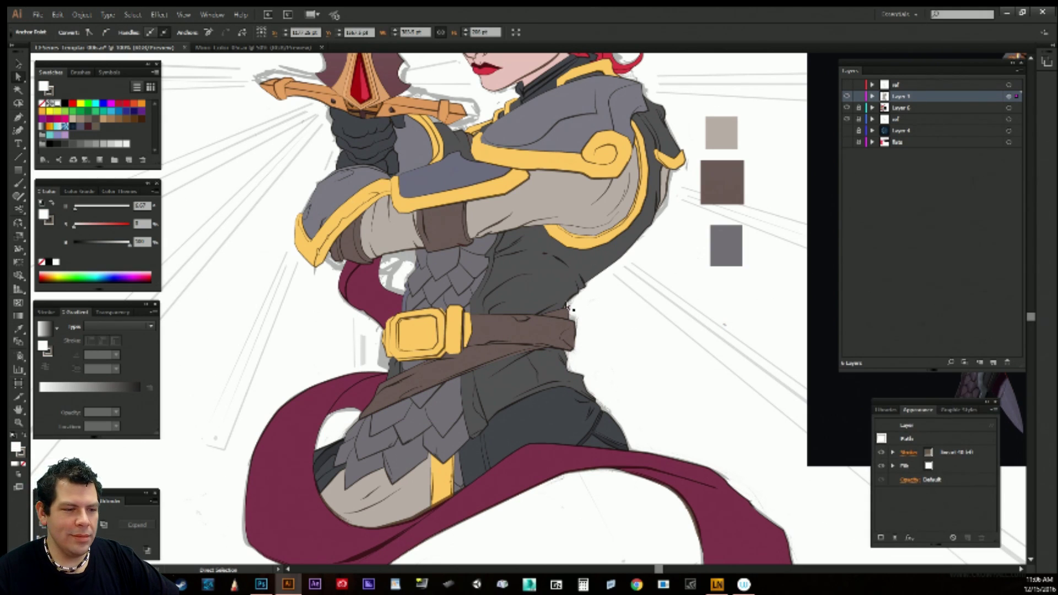
pyautogui.moveTo(108, 496); pyautogui.dragTo(108, 463)
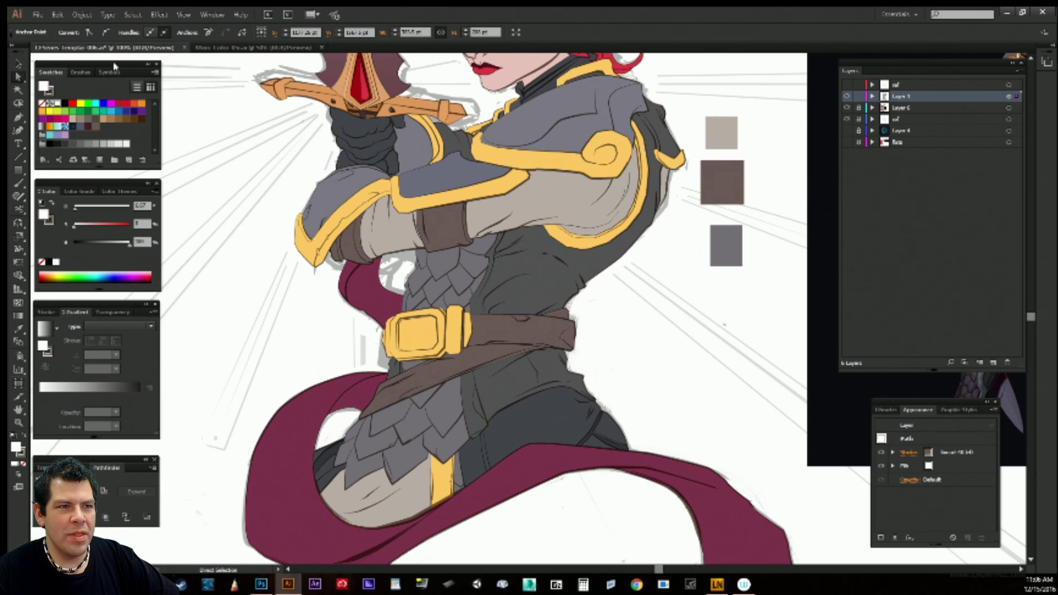
pyautogui.click(80, 72)
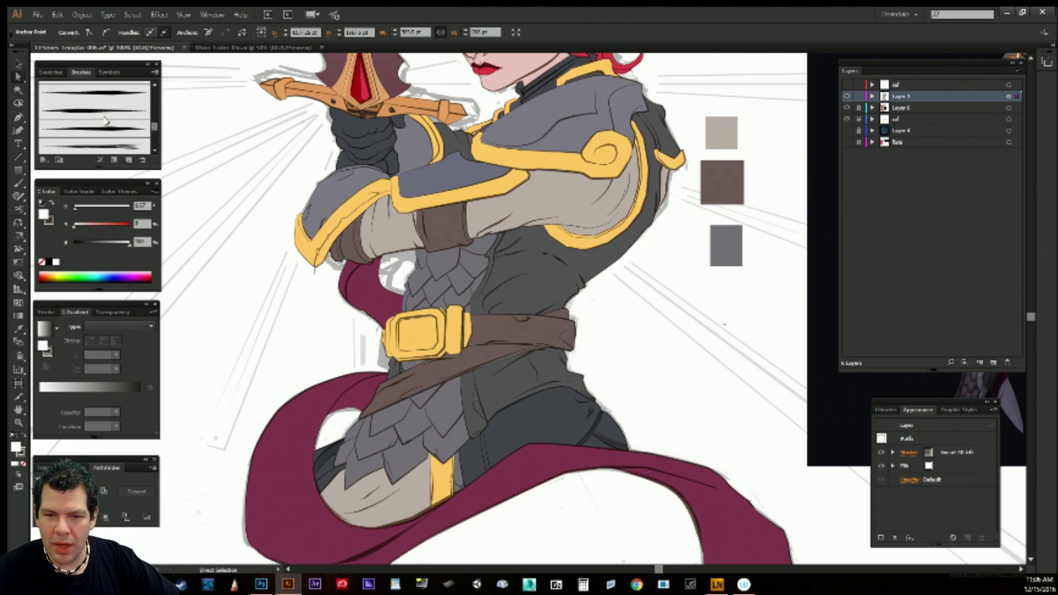
# Try several tapered brushes on the diagonal strap's outline, then deselect it.
pyautogui.click(97, 110)
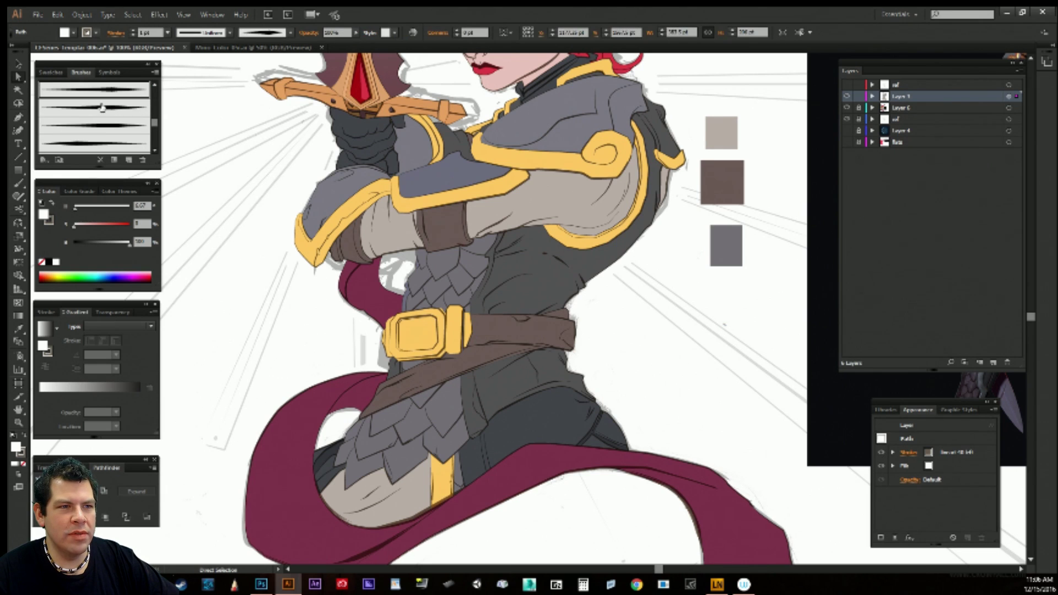
pyautogui.scroll(1, 103, 138)
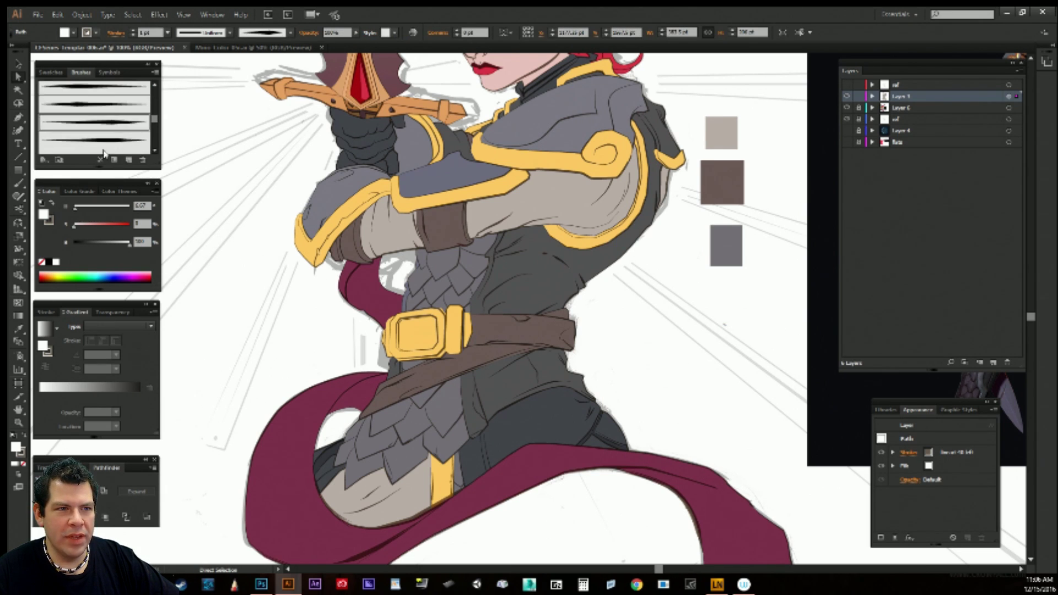
pyautogui.scroll(1, 107, 136)
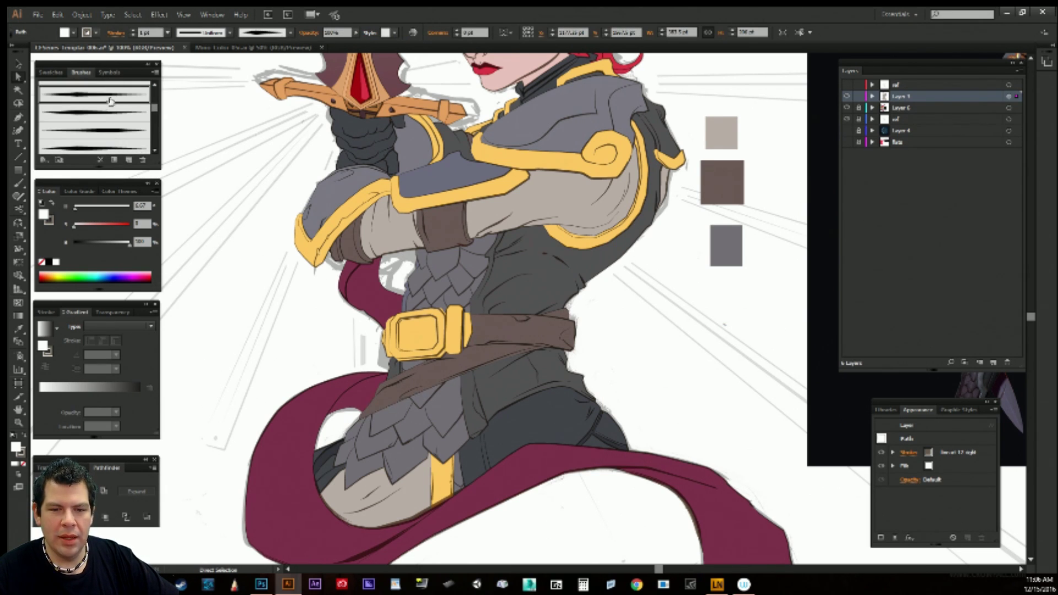
pyautogui.scroll(-2, 102, 121)
pyautogui.scroll(-1, 96, 126)
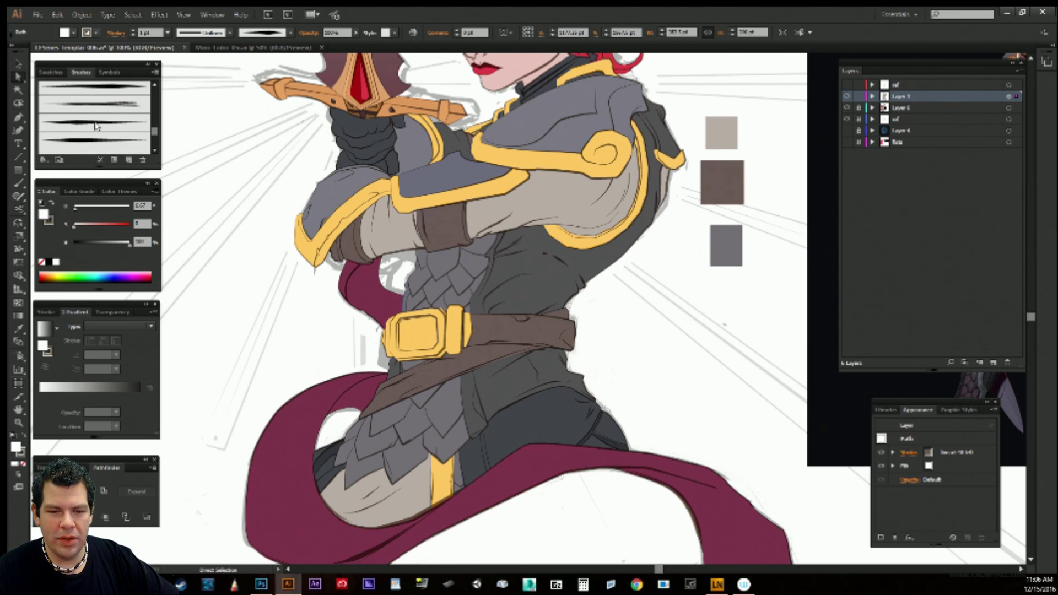
pyautogui.scroll(1, 96, 126)
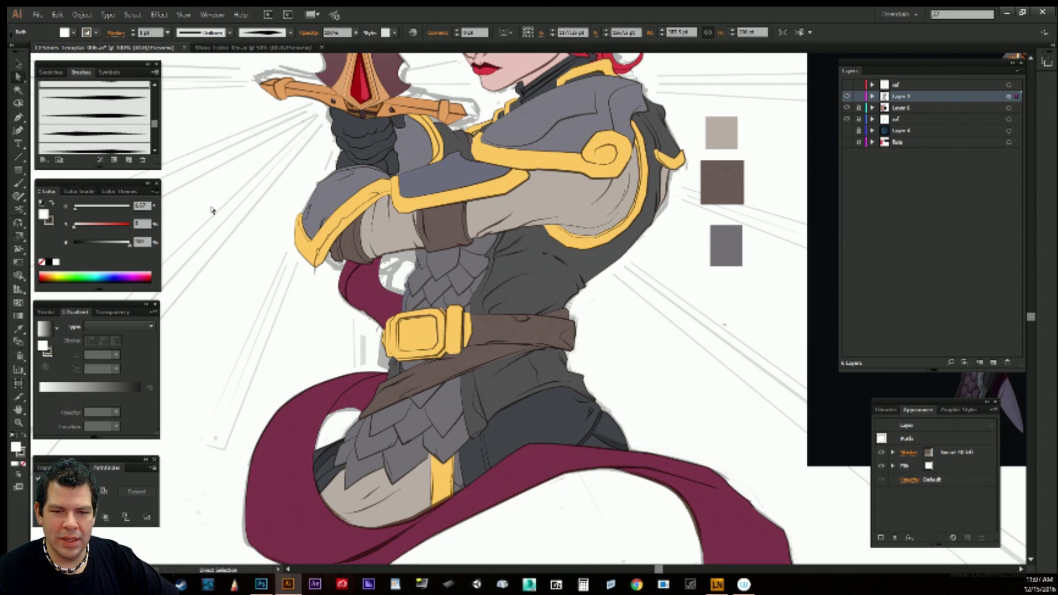
pyautogui.click(636, 325)
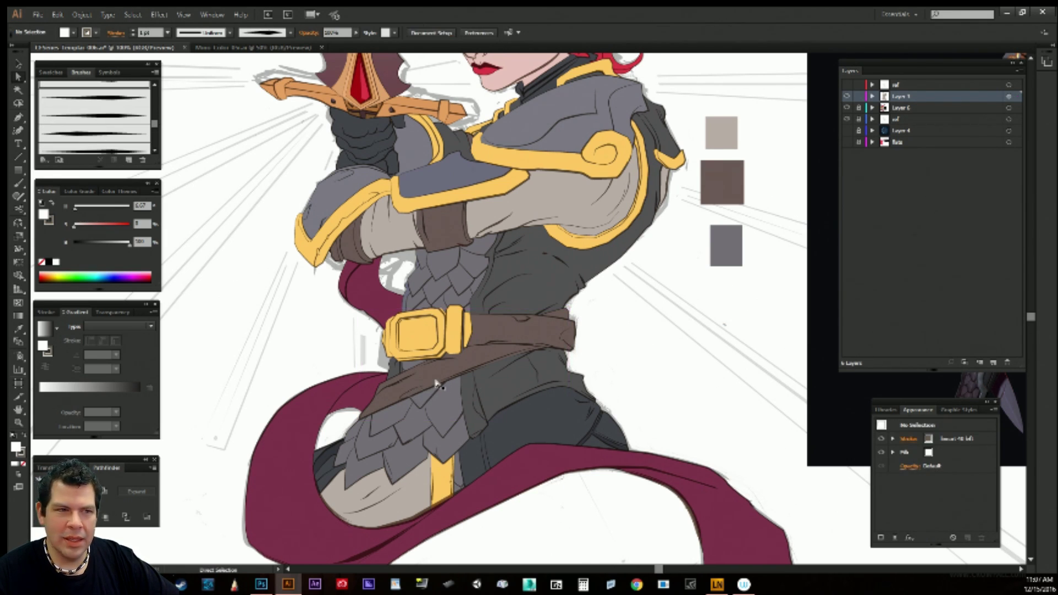
# Try the rough-ended Art Brush 4 on the diagonal strap's outline, then undo the brush change and deselect.
pyautogui.click(414, 335)
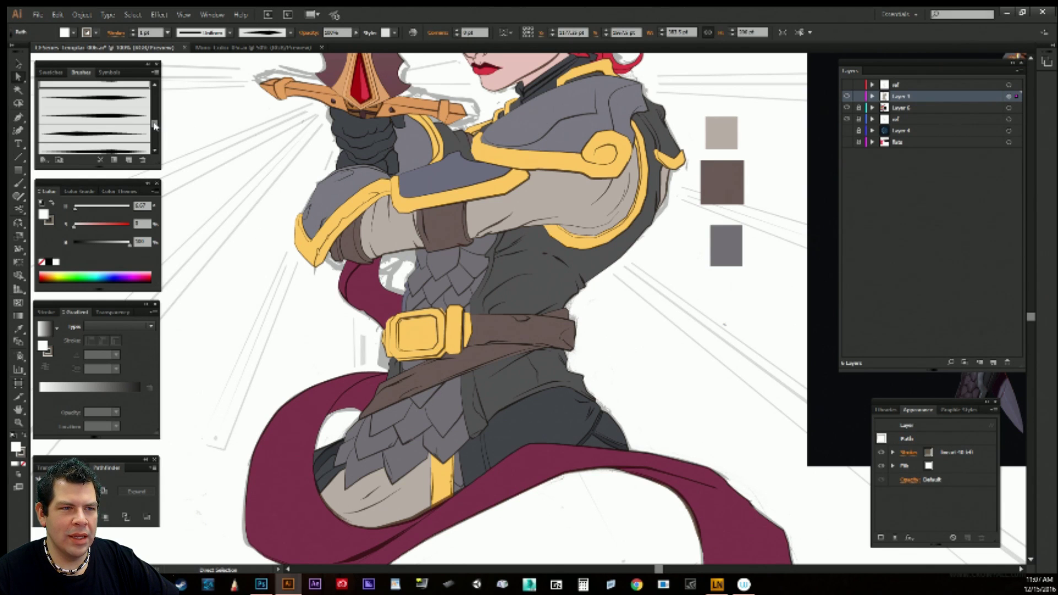
pyautogui.scroll(-1, 155, 125)
pyautogui.click(114, 139)
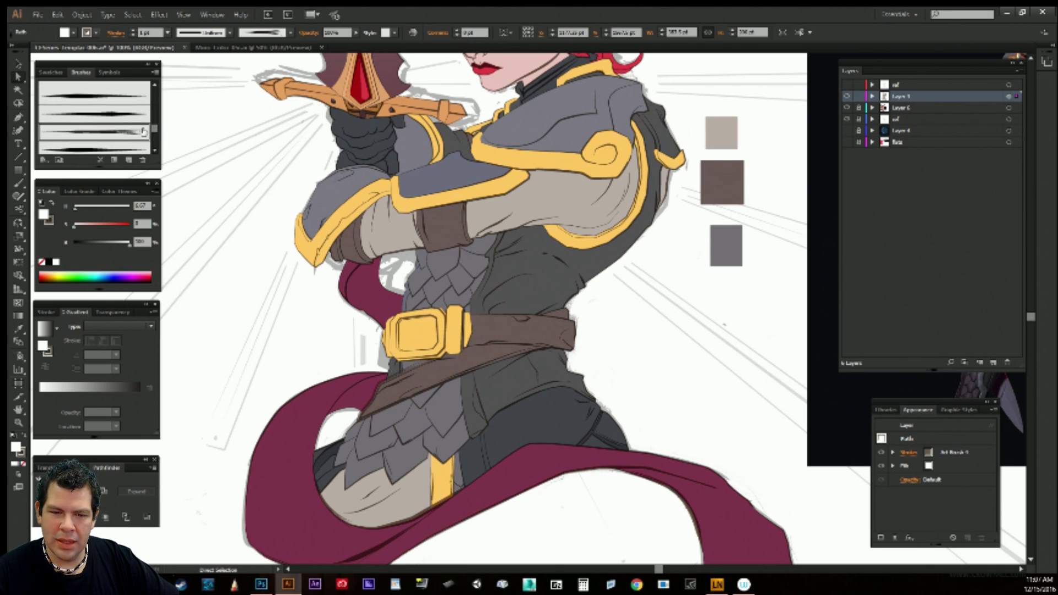
pyautogui.hotkey('ctrl', 'z')
pyautogui.click(661, 348)
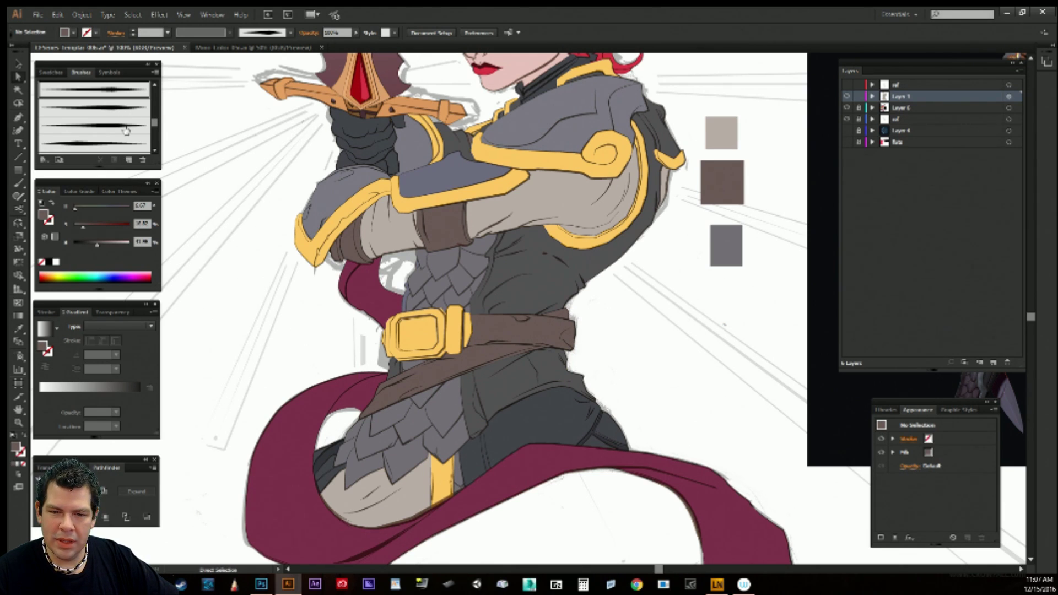
pyautogui.press('v')
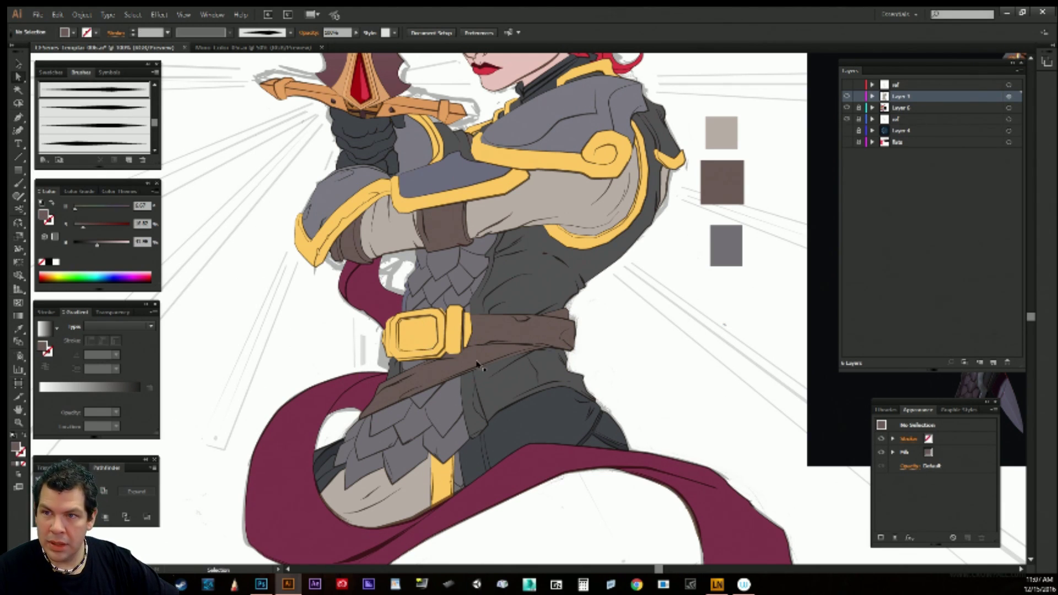
pyautogui.press('a')
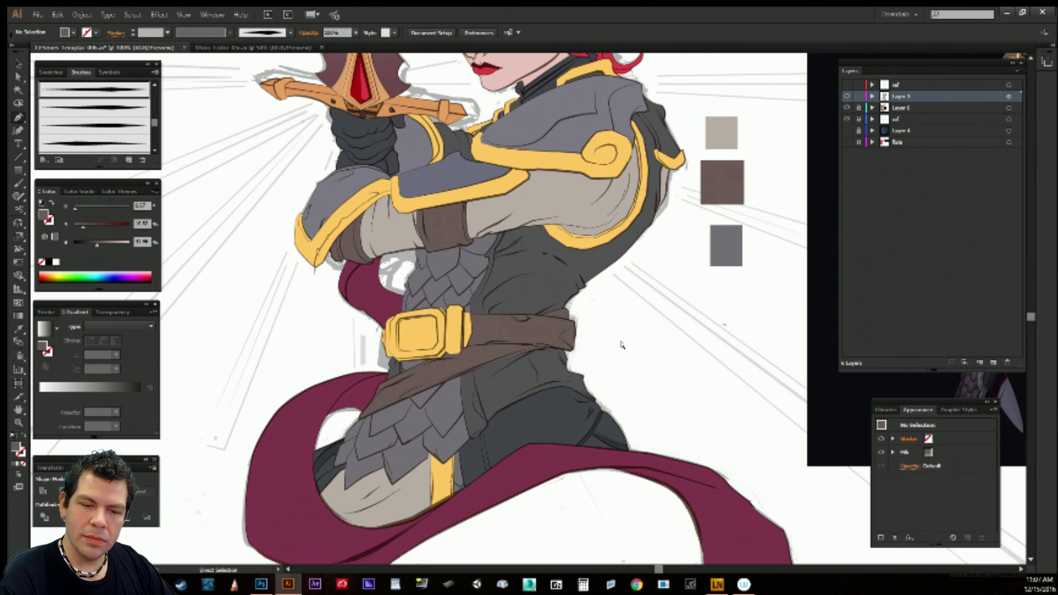
# Examine the diagonal strap's lower outline and its anchor point, then the small detail line beneath it, leaving nothing selected.
pyautogui.press('v')
pyautogui.click(411, 403)
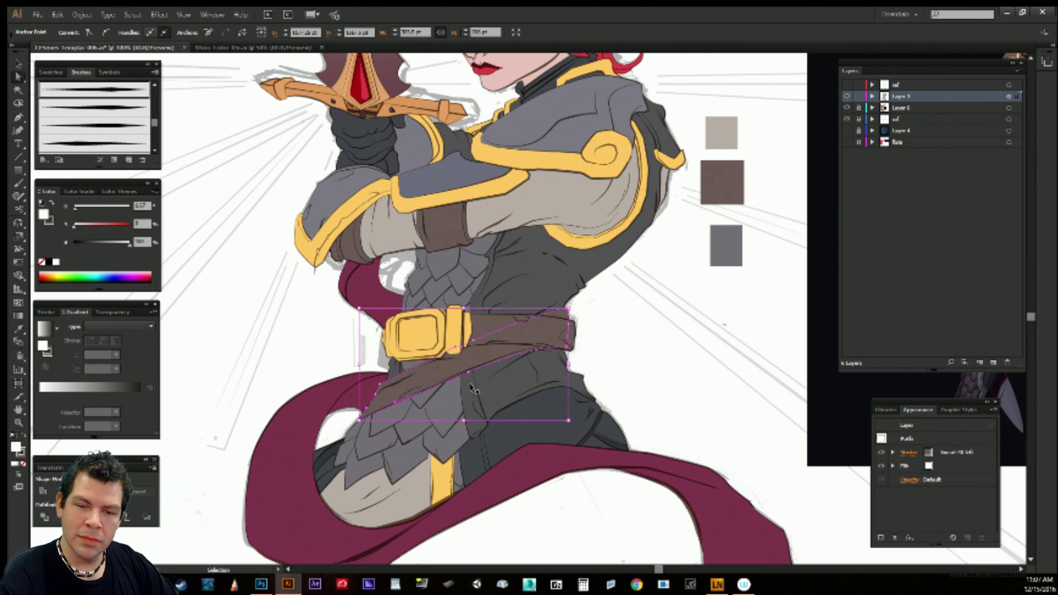
pyautogui.press('a')
pyautogui.click(393, 404)
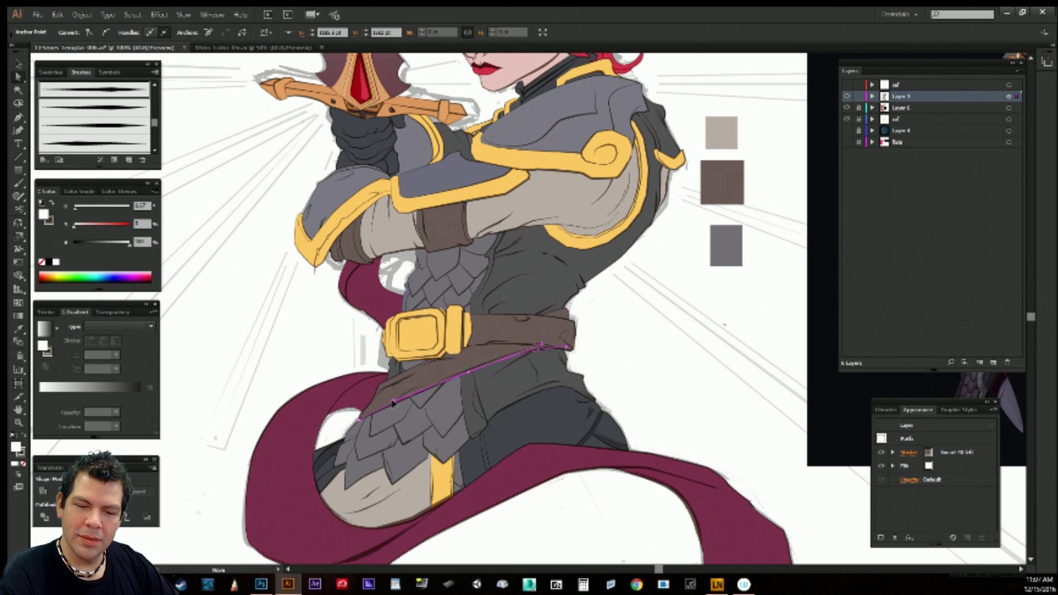
pyautogui.moveTo(392, 402); pyautogui.dragTo(393, 403)
pyautogui.click(616, 351)
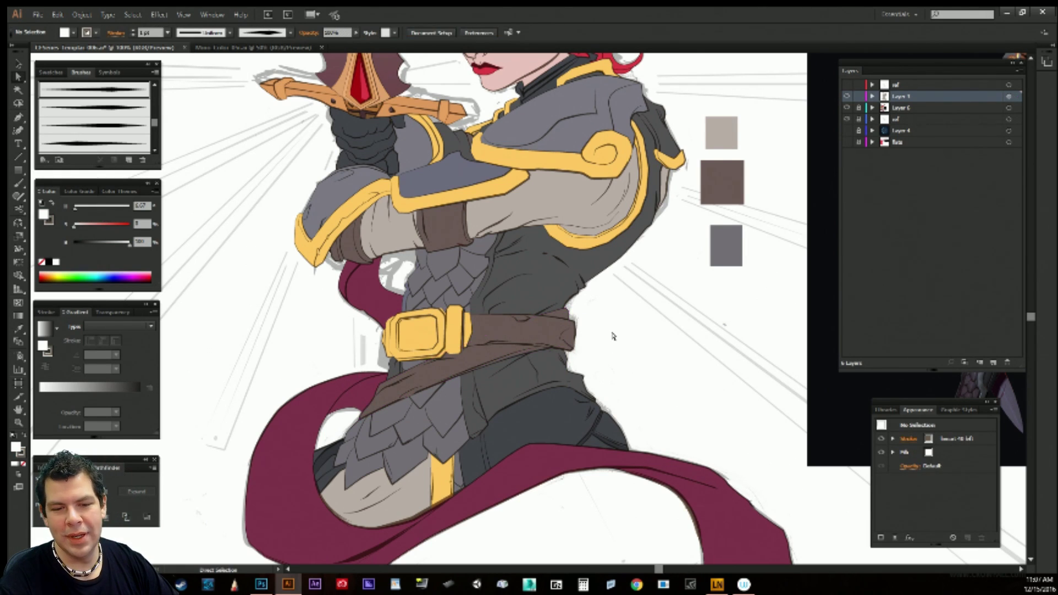
pyautogui.click(424, 386)
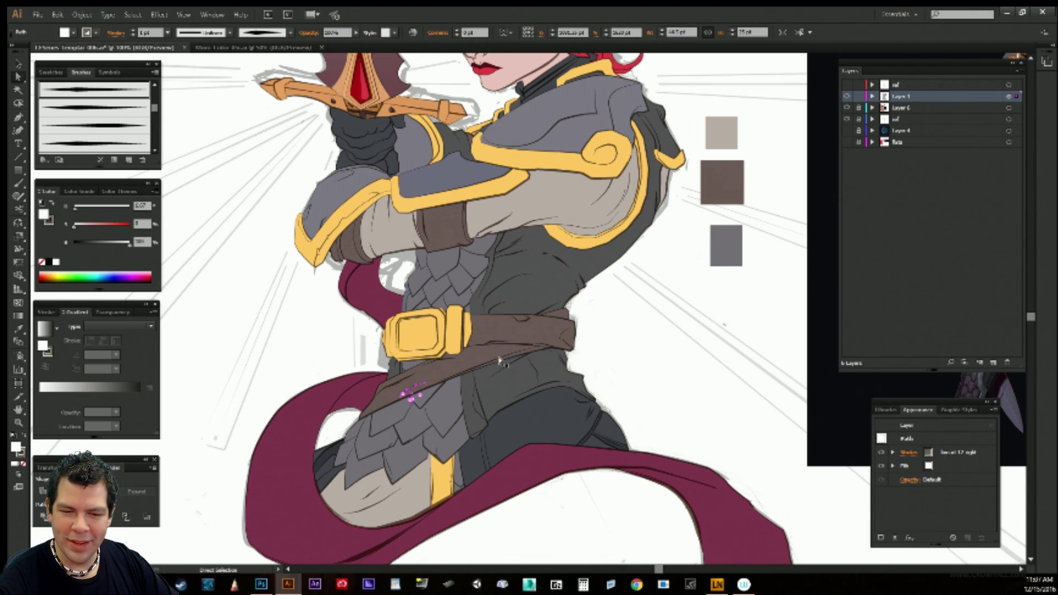
pyautogui.click(631, 326)
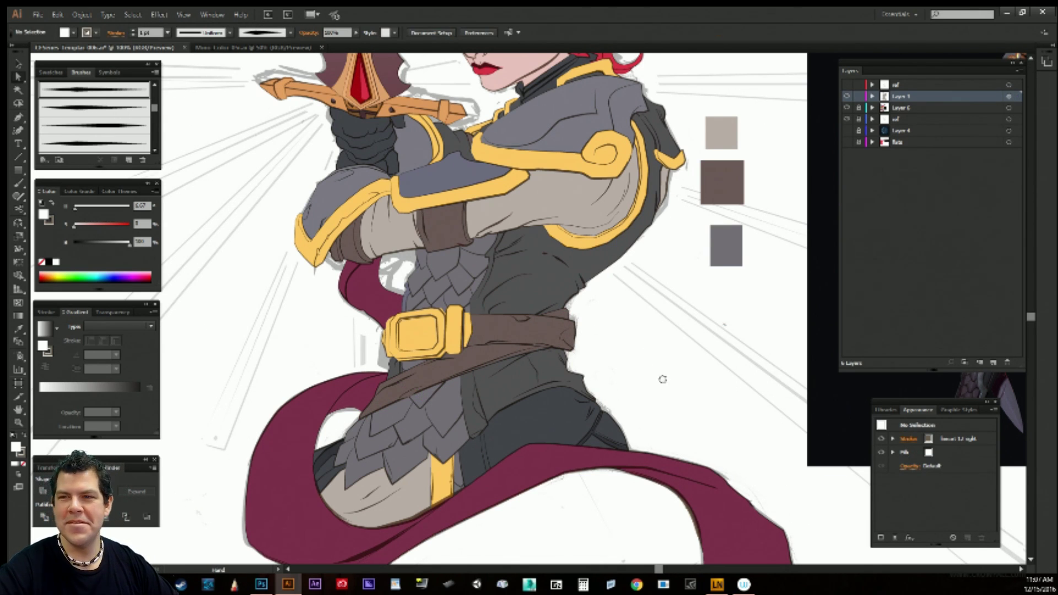
# Make the flat color layer active and recolor the upper scale armor's gray fill by sampling the dark gray palette swatch, then deselect it.
pyautogui.moveTo(662, 358); pyautogui.dragTo(591, 421)
pyautogui.click(902, 107)
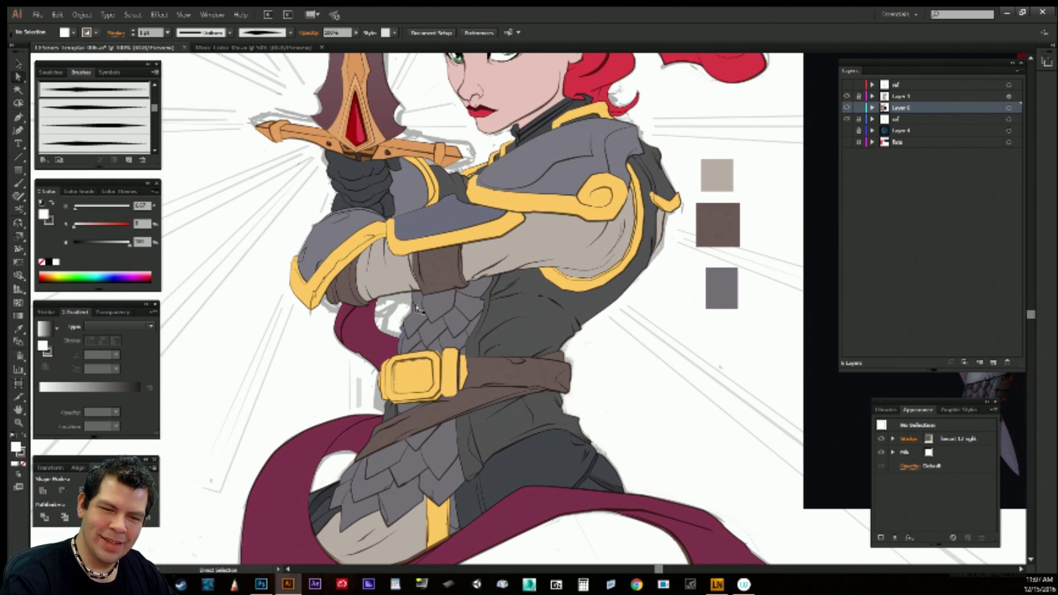
pyautogui.click(406, 342)
pyautogui.moveTo(643, 235); pyautogui.dragTo(550, 386)
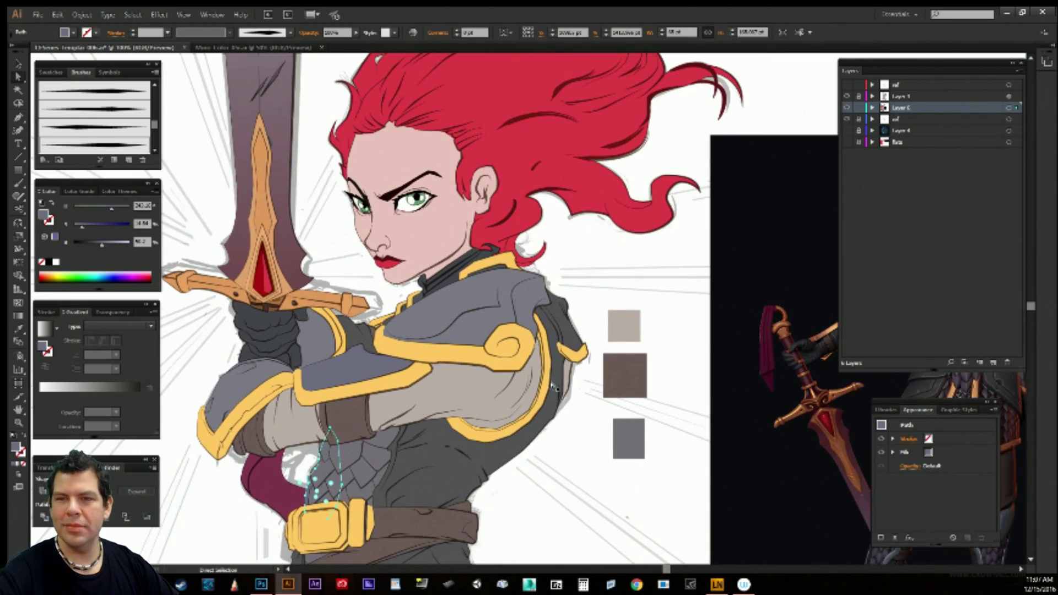
pyautogui.press('i')
pyautogui.moveTo(586, 325); pyautogui.dragTo(469, 518)
pyautogui.moveTo(579, 302); pyautogui.dragTo(456, 416)
pyautogui.click(595, 145)
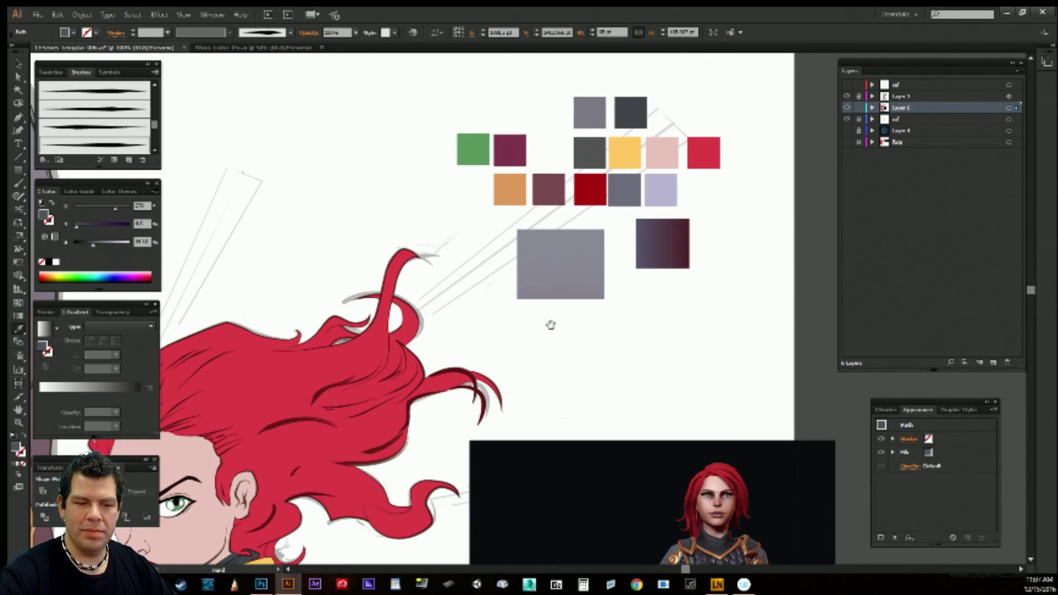
pyautogui.moveTo(529, 399); pyautogui.dragTo(667, 119)
pyautogui.moveTo(498, 373); pyautogui.dragTo(566, 305)
pyautogui.click(554, 456)
# Recolor the narrow brown shape beside the belt buckle's loop by sampling the orange palette swatch, then deselect it.
pyautogui.moveTo(533, 425); pyautogui.dragTo(576, 302)
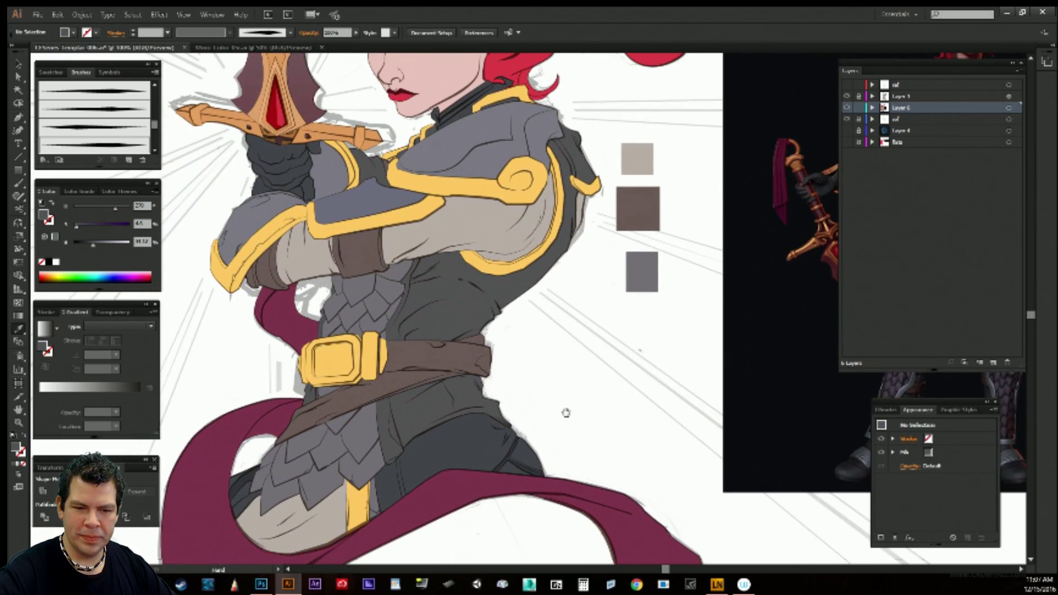
pyautogui.moveTo(565, 411); pyautogui.dragTo(596, 336)
pyautogui.moveTo(581, 375); pyautogui.dragTo(596, 342)
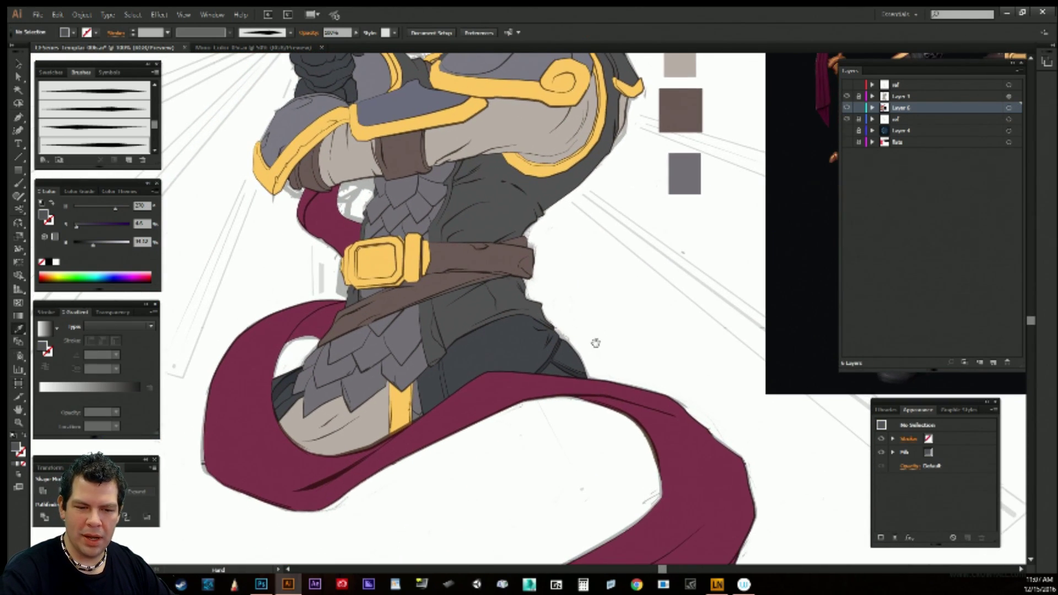
pyautogui.moveTo(530, 334); pyautogui.dragTo(546, 365)
pyautogui.moveTo(516, 414); pyautogui.dragTo(484, 446)
pyautogui.moveTo(568, 430); pyautogui.dragTo(548, 407)
pyautogui.press('a')
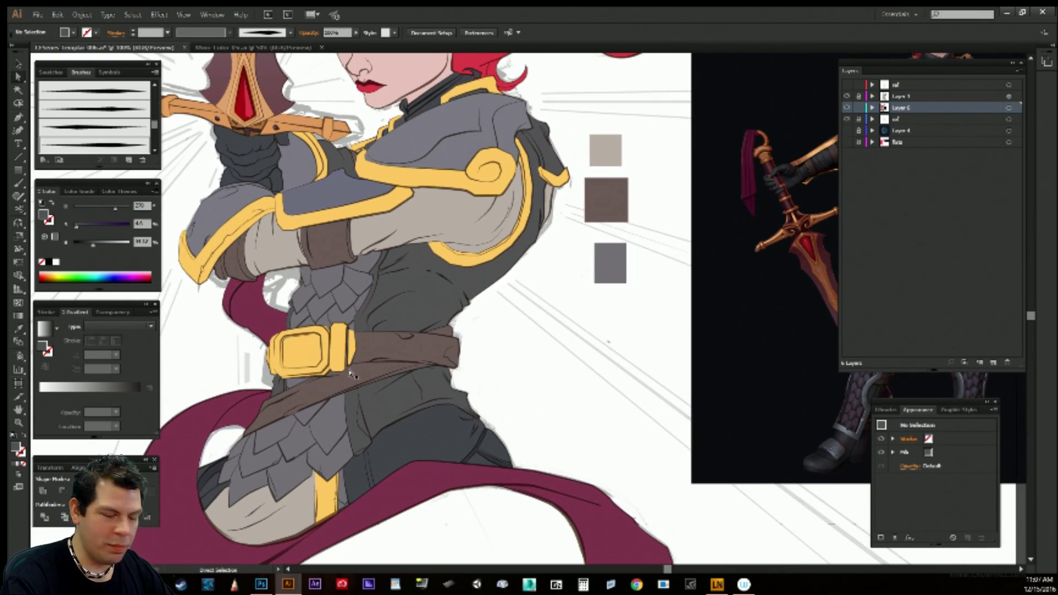
pyautogui.click(347, 370)
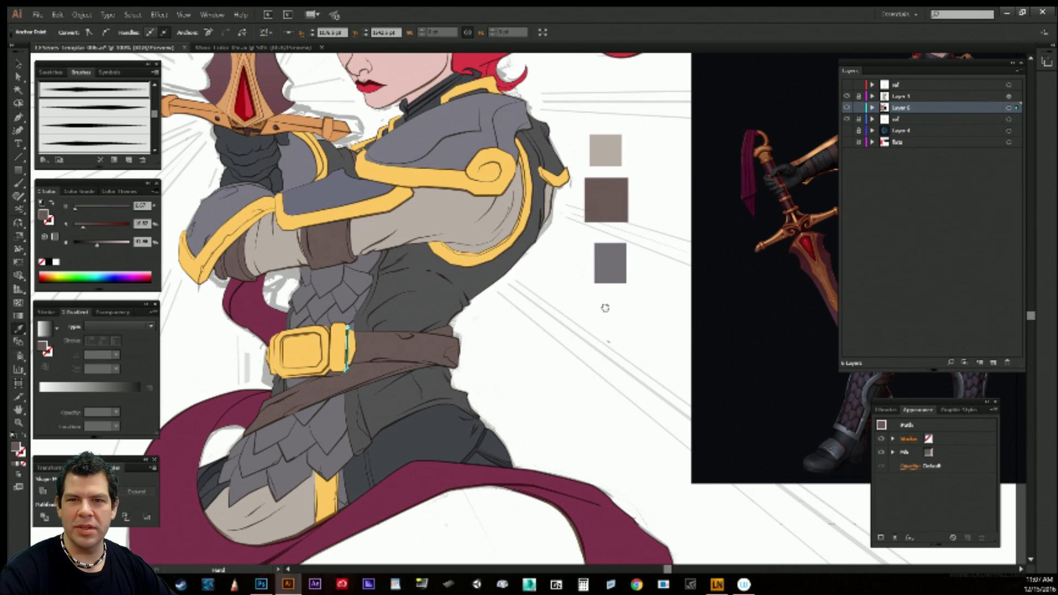
pyautogui.moveTo(605, 307); pyautogui.dragTo(517, 426)
pyautogui.moveTo(557, 341); pyautogui.dragTo(478, 498)
pyautogui.moveTo(558, 368); pyautogui.dragTo(474, 558)
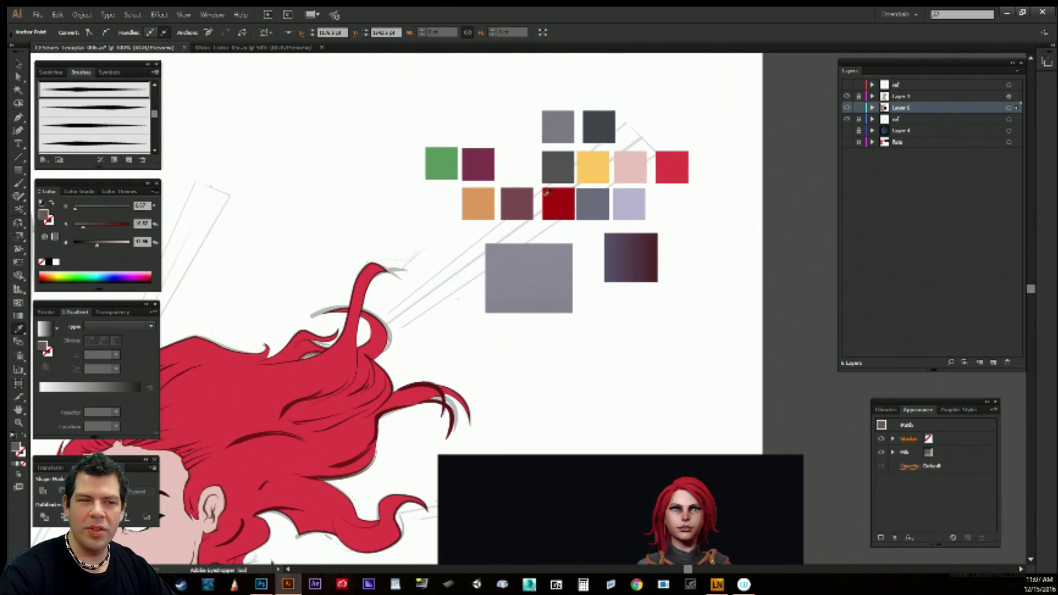
pyautogui.click(489, 198)
pyautogui.moveTo(419, 521); pyautogui.dragTo(579, 321)
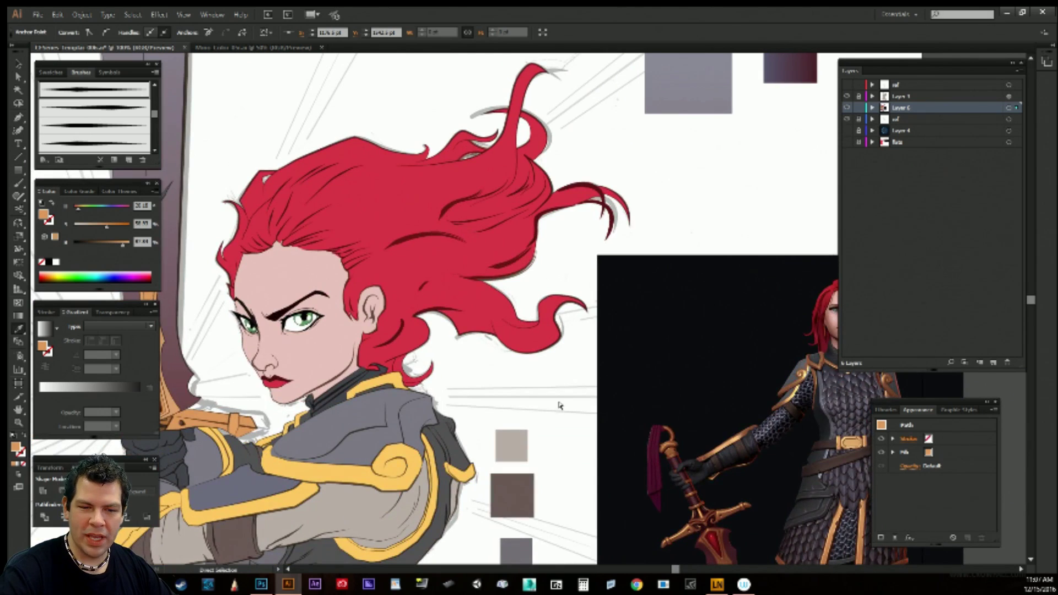
pyautogui.hotkey('ctrl', 'shift', 'a')
# Recolor the narrow shape beside the belt buckle's loop by sampling the yellow palette swatch, then clear the selection.
pyautogui.moveTo(523, 434); pyautogui.dragTo(610, 280)
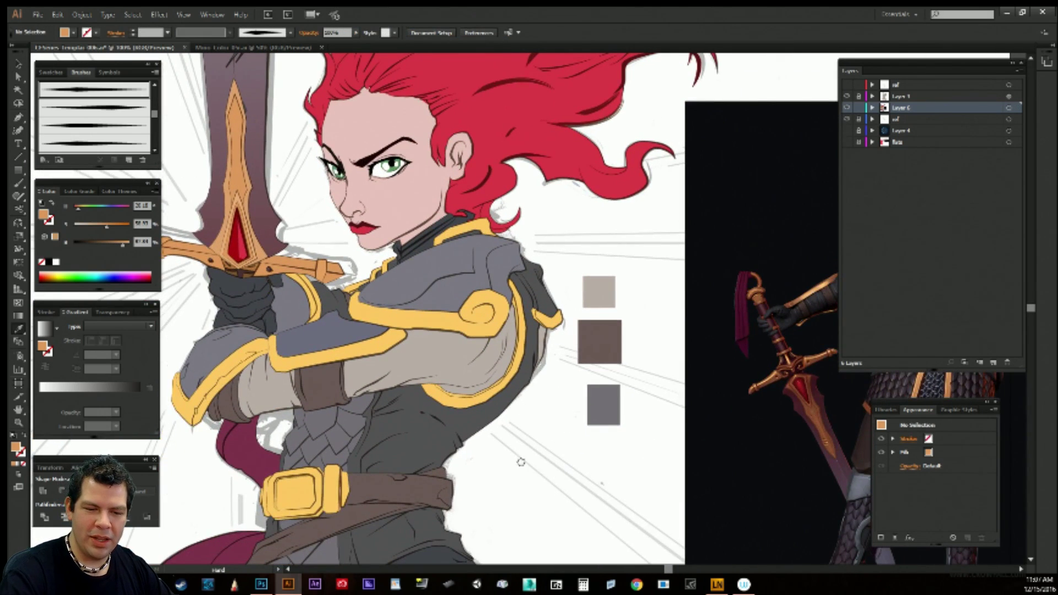
pyautogui.moveTo(520, 461); pyautogui.dragTo(561, 393)
pyautogui.press('a')
pyautogui.keyDown('ctrl'); pyautogui.click(381, 441); pyautogui.keyUp('ctrl')
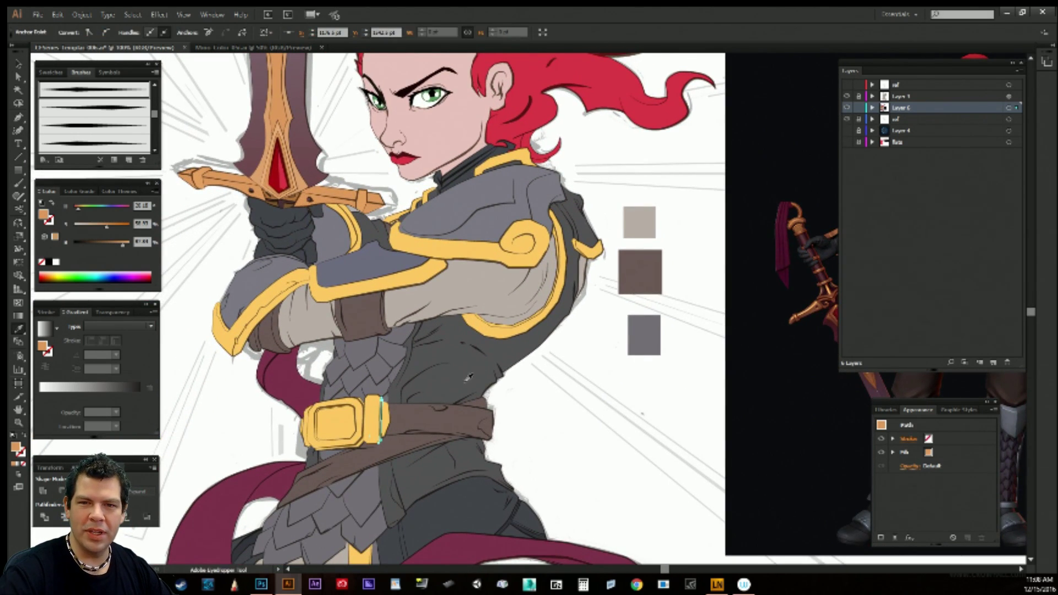
pyautogui.moveTo(550, 323); pyautogui.dragTo(474, 485)
pyautogui.moveTo(580, 245); pyautogui.dragTo(473, 458)
pyautogui.click(699, 120)
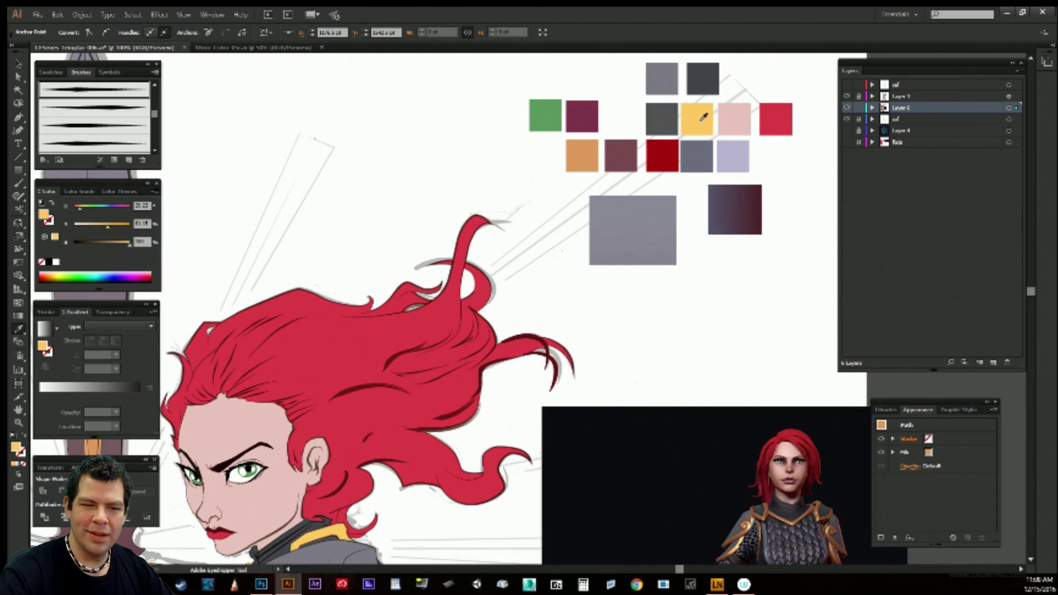
pyautogui.moveTo(588, 338); pyautogui.dragTo(724, 137)
pyautogui.keyDown('ctrl'); pyautogui.click(586, 391); pyautogui.keyUp('ctrl')
pyautogui.moveTo(573, 292); pyautogui.dragTo(609, 204)
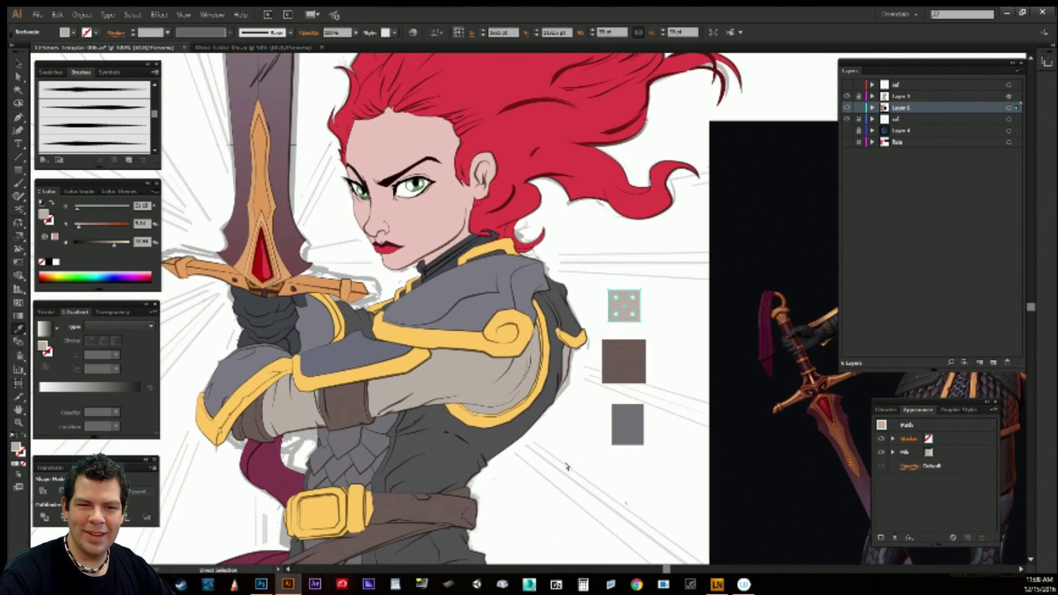
pyautogui.keyDown('ctrl'); pyautogui.click(567, 465); pyautogui.keyUp('ctrl')
# Group the gray forearm plate behind the gloved hand with its gold trim.
pyautogui.moveTo(536, 410); pyautogui.dragTo(569, 375)
pyautogui.press('v')
pyautogui.moveTo(567, 440); pyautogui.dragTo(591, 418)
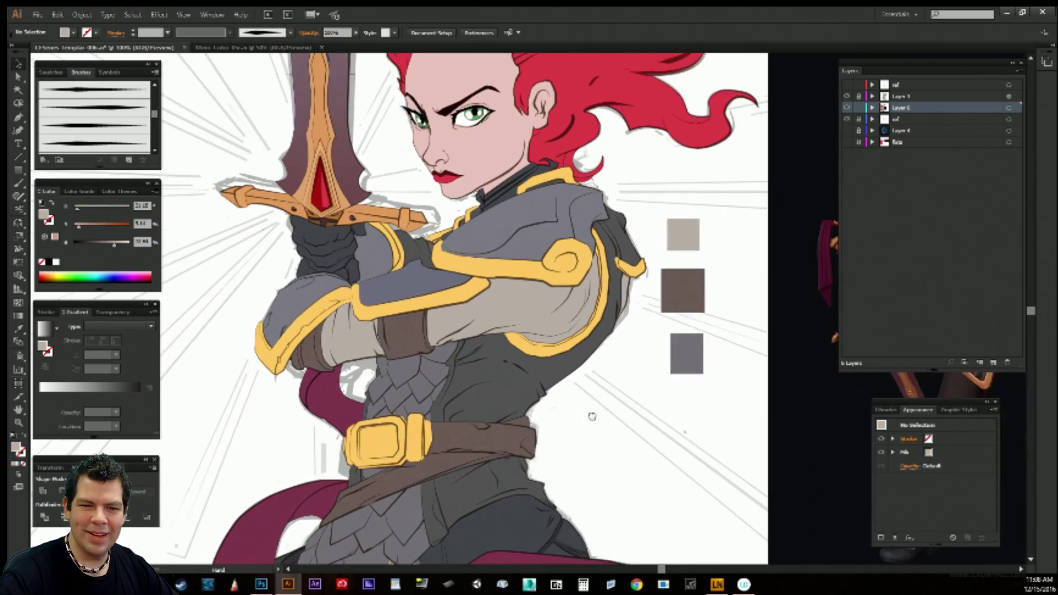
pyautogui.press('a')
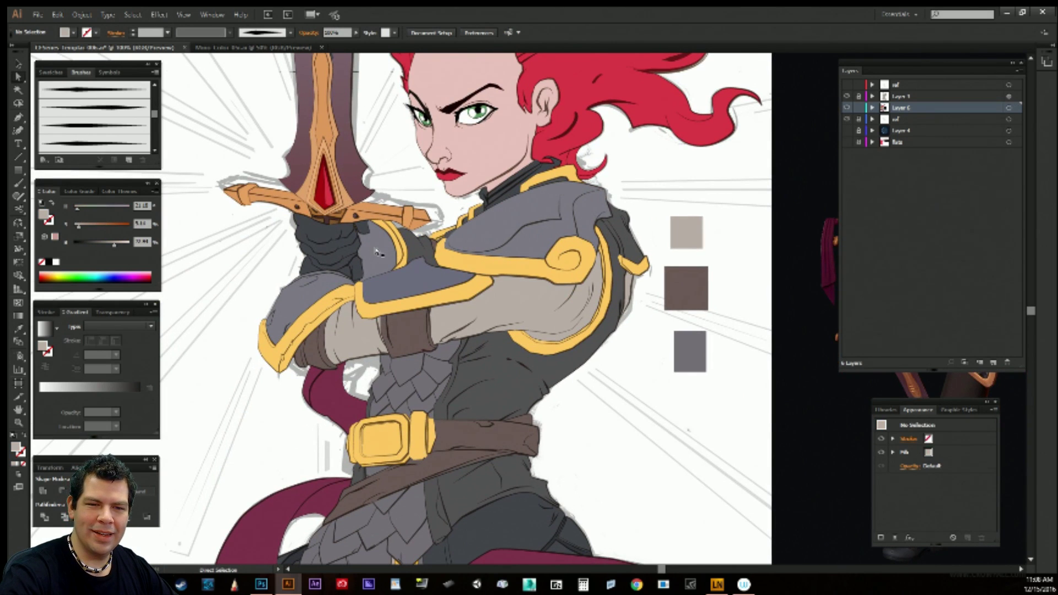
pyautogui.click(402, 247)
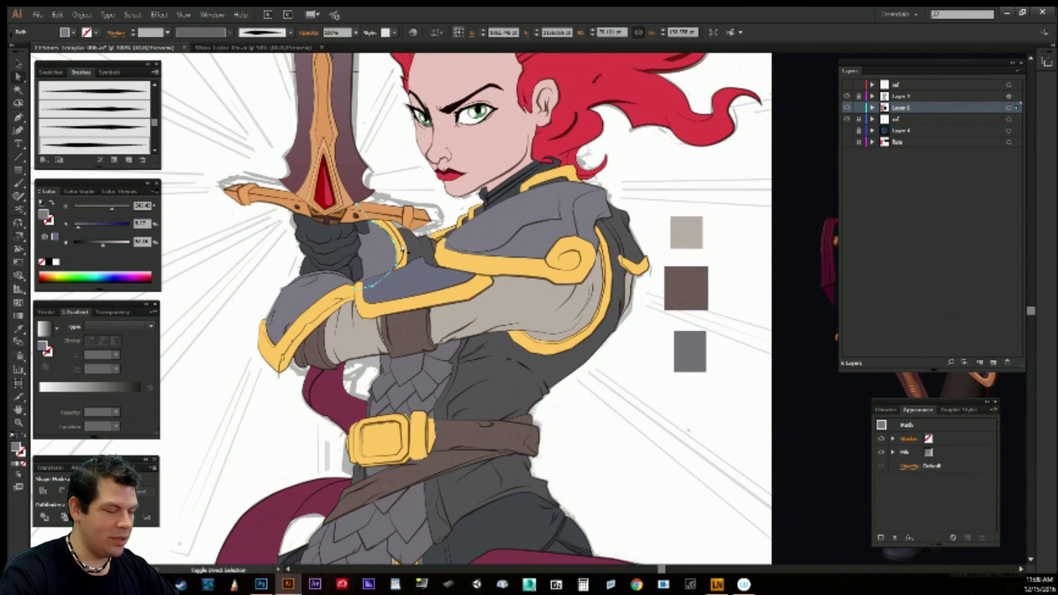
pyautogui.keyDown('shift'); pyautogui.click(402, 250); pyautogui.keyUp('shift')
pyautogui.hotkey('ctrl', 'g')
# Try recoloring the grouped forearm plate and trim with the dark gray palette swatch, then undo the recolor and deselect.
pyautogui.press('i')
pyautogui.moveTo(532, 334); pyautogui.dragTo(389, 526)
pyautogui.moveTo(584, 245); pyautogui.dragTo(412, 455)
pyautogui.click(571, 164)
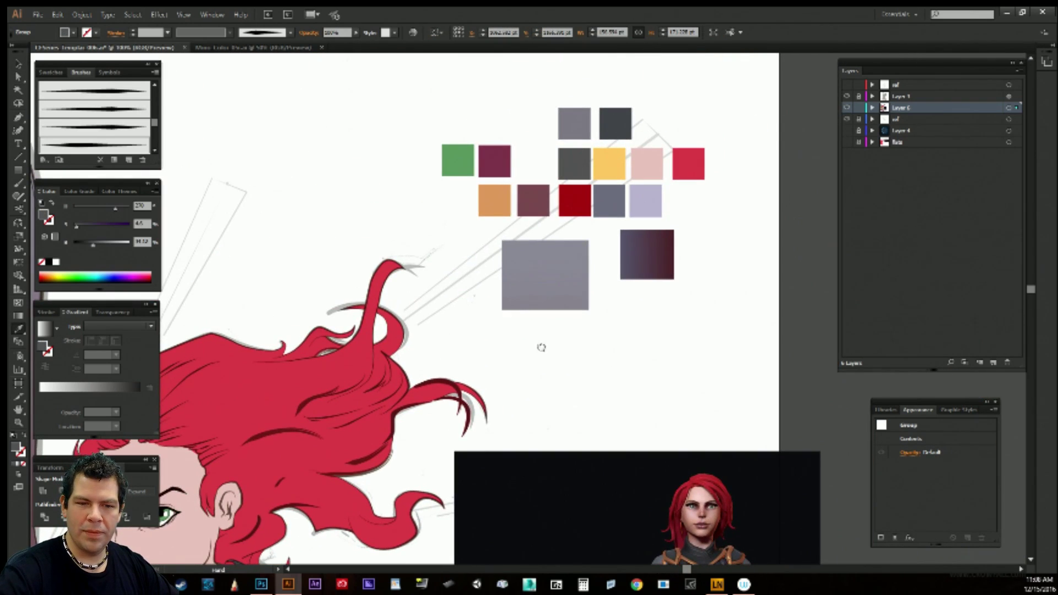
pyautogui.moveTo(541, 348); pyautogui.dragTo(611, 259)
pyautogui.keyDown('ctrl'); pyautogui.click(639, 292); pyautogui.keyUp('ctrl')
pyautogui.moveTo(589, 330); pyautogui.dragTo(656, 288)
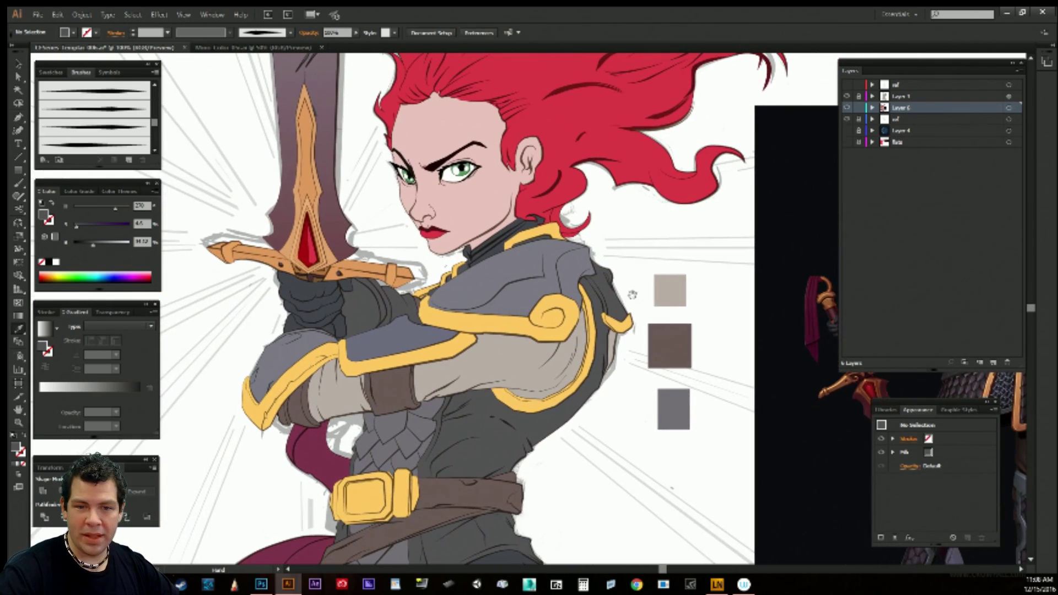
pyautogui.moveTo(586, 439); pyautogui.dragTo(580, 462)
pyautogui.hotkey('ctrl', 'z')
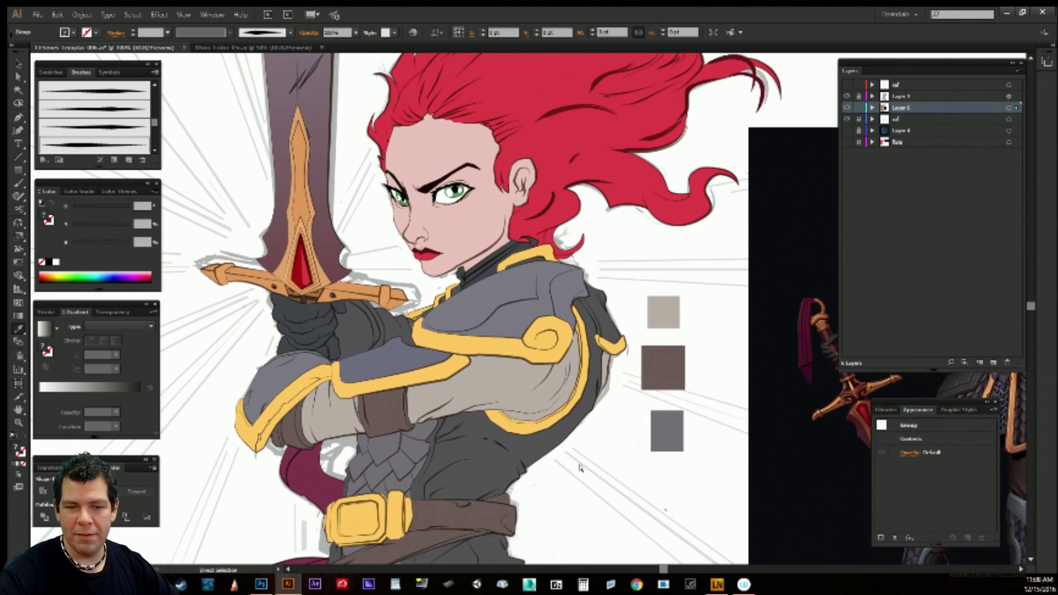
pyautogui.keyDown('ctrl'); pyautogui.click(586, 483); pyautogui.keyUp('ctrl')
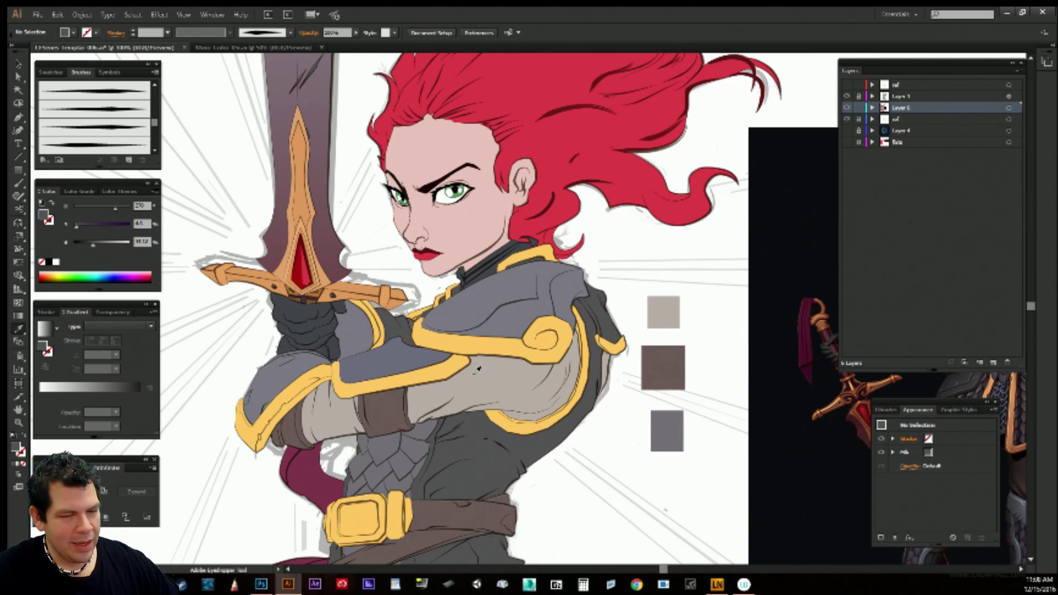
# Lock and hide the flat color layer, hide the lower ref sketch layer, and make the unlocked line art layer active.
pyautogui.moveTo(568, 407)
pyautogui.mouseDown()
pyautogui.moveTo(606, 278)
pyautogui.moveTo(582, 416)
pyautogui.mouseUp()
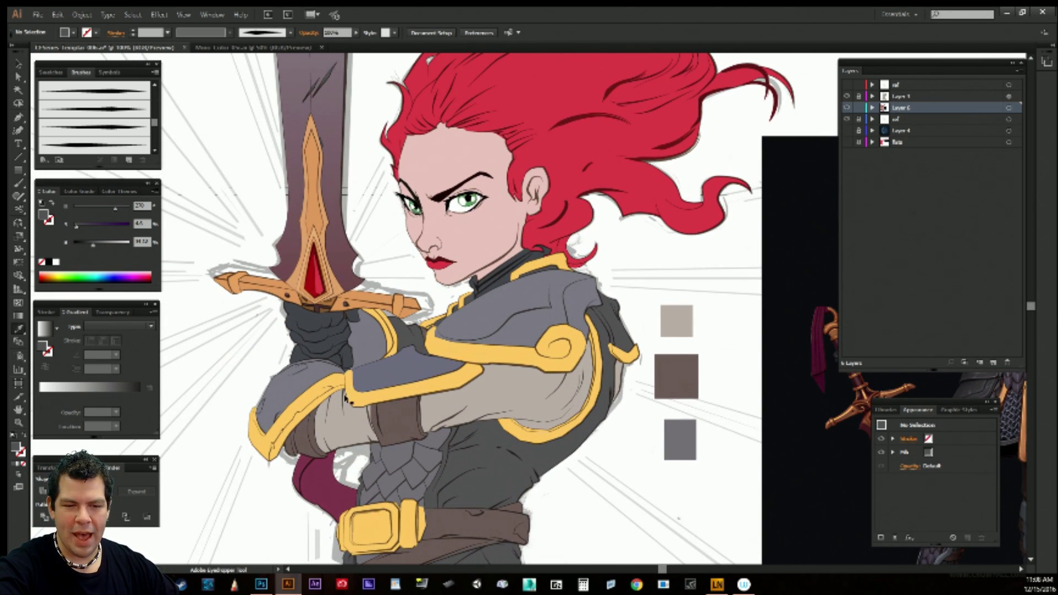
pyautogui.press('v')
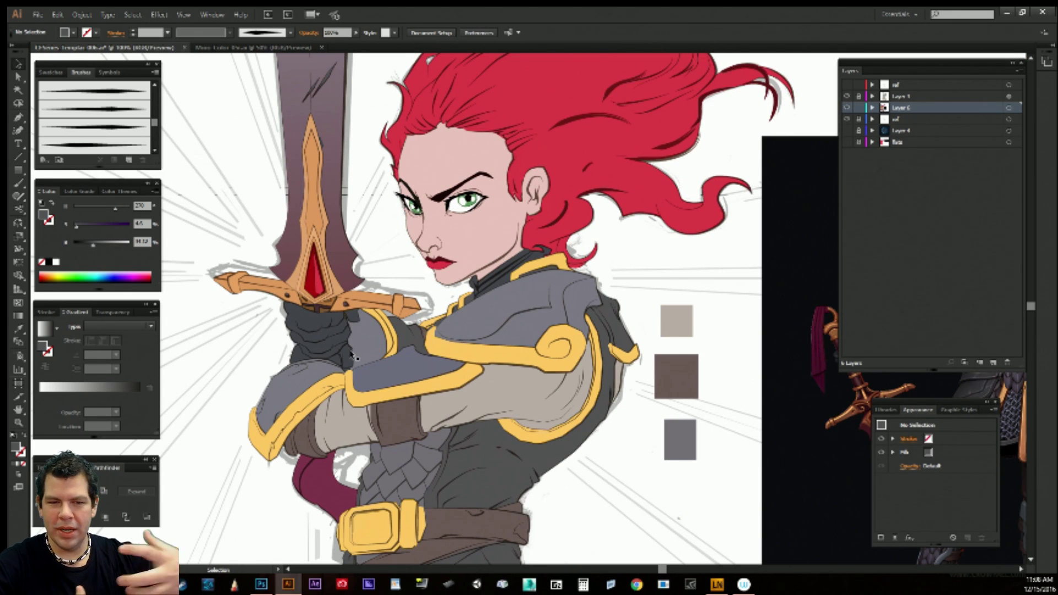
pyautogui.click(859, 108)
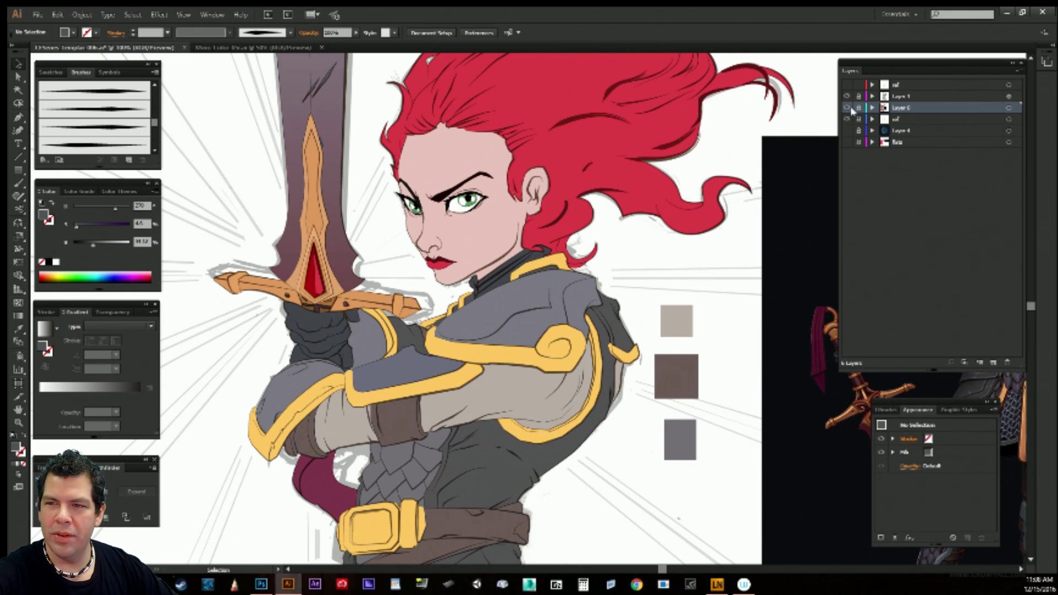
pyautogui.click(848, 108)
pyautogui.click(847, 119)
pyautogui.click(902, 96)
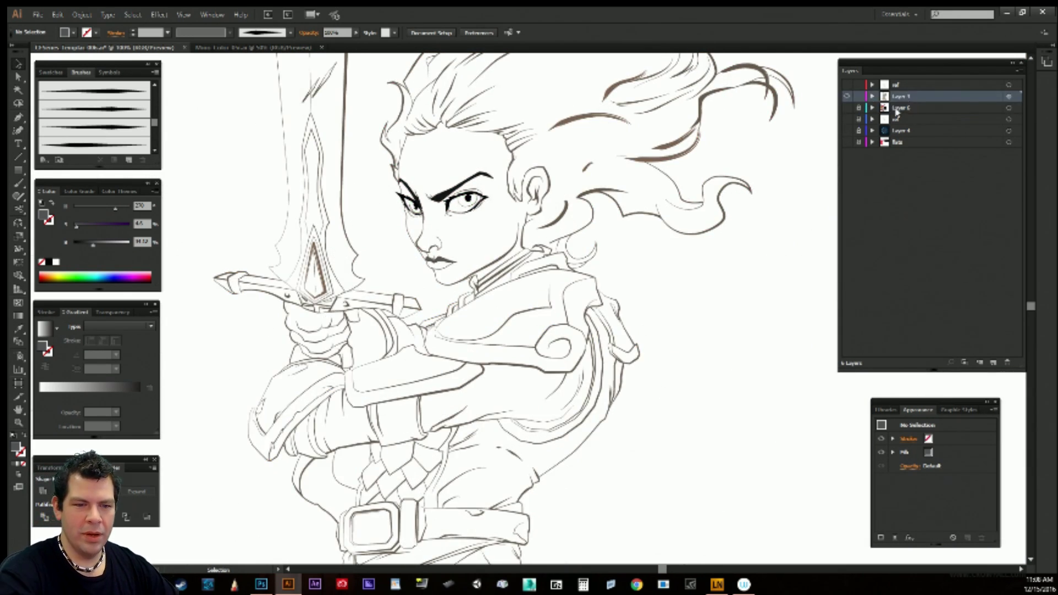
# Try moving the gloved hand's grouped line art as one piece, then undo the moves.
pyautogui.moveTo(333, 352); pyautogui.dragTo(280, 371)
pyautogui.click(218, 427)
pyautogui.hotkey('ctrl', 'z')
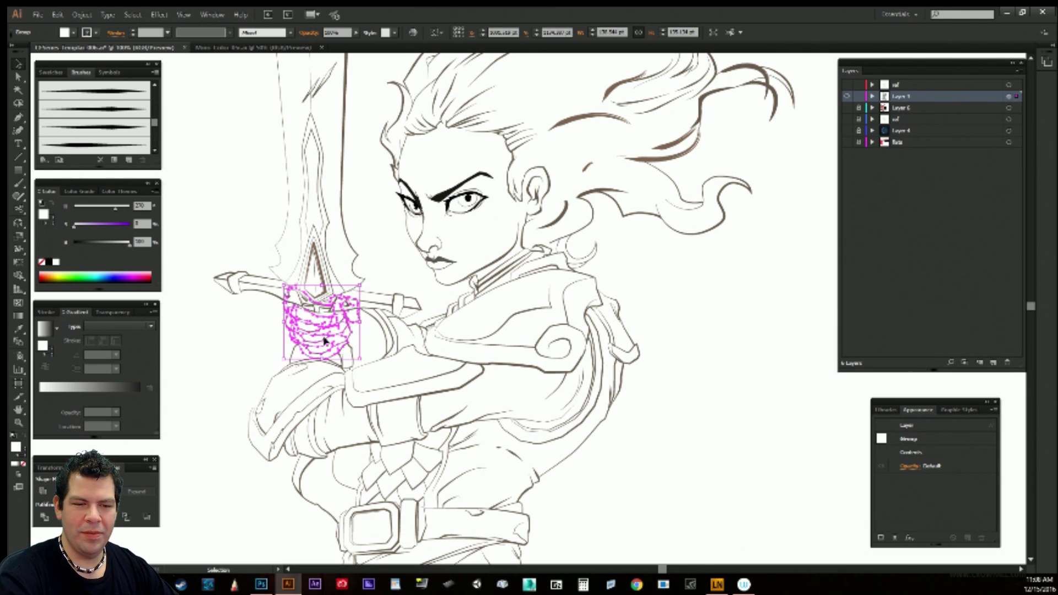
pyautogui.moveTo(324, 338); pyautogui.dragTo(329, 368)
pyautogui.click(337, 363)
pyautogui.click(309, 465)
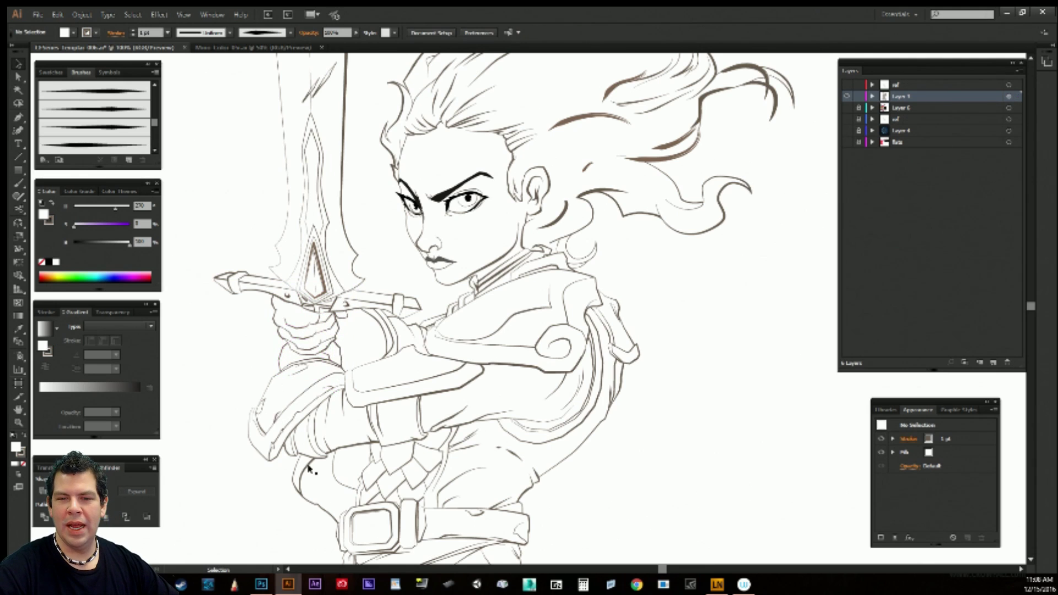
pyautogui.moveTo(310, 465); pyautogui.dragTo(437, 473)
pyautogui.hotkey('ctrl', 'z')
pyautogui.hotkey('ctrl', 'z')
pyautogui.hotkey('ctrl', 'z')
pyautogui.hotkey('ctrl', 'z')
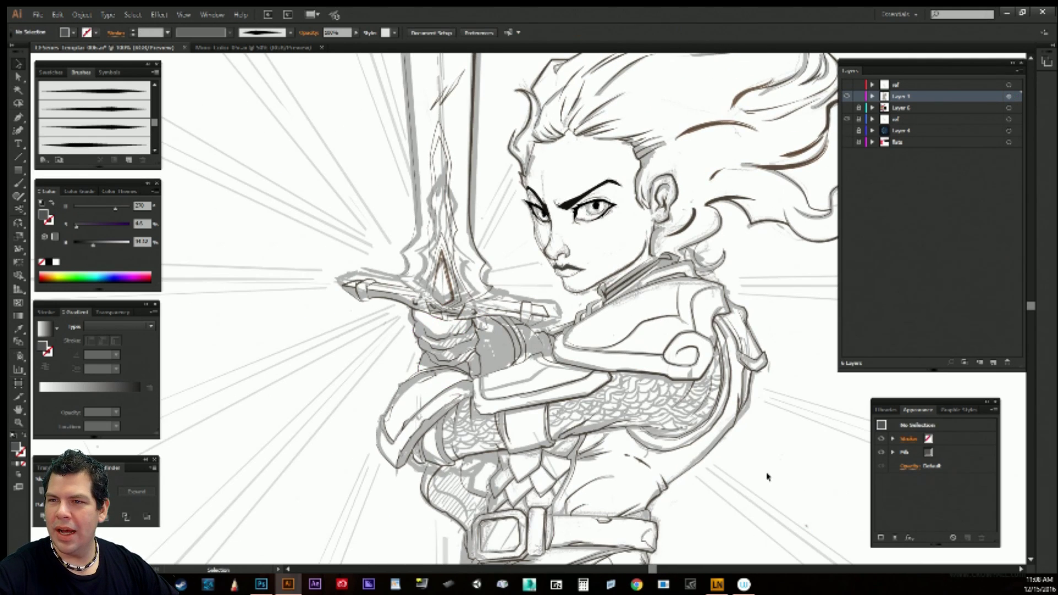
# Show the flat color layer and make it active, then show the topmost ref sketch layer and make that active.
pyautogui.click(847, 108)
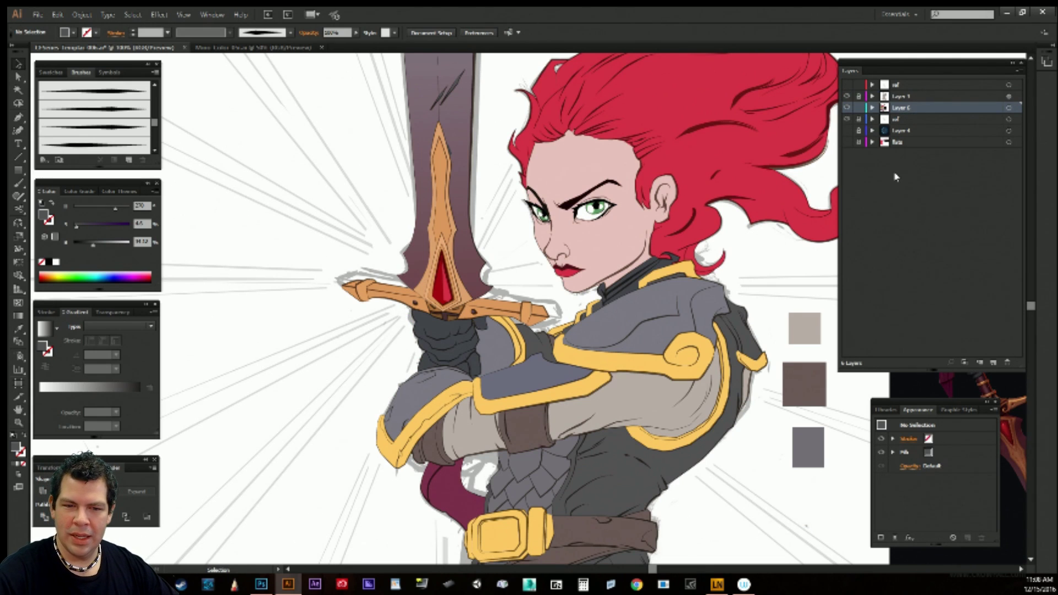
pyautogui.click(912, 107)
pyautogui.moveTo(687, 437); pyautogui.dragTo(656, 438)
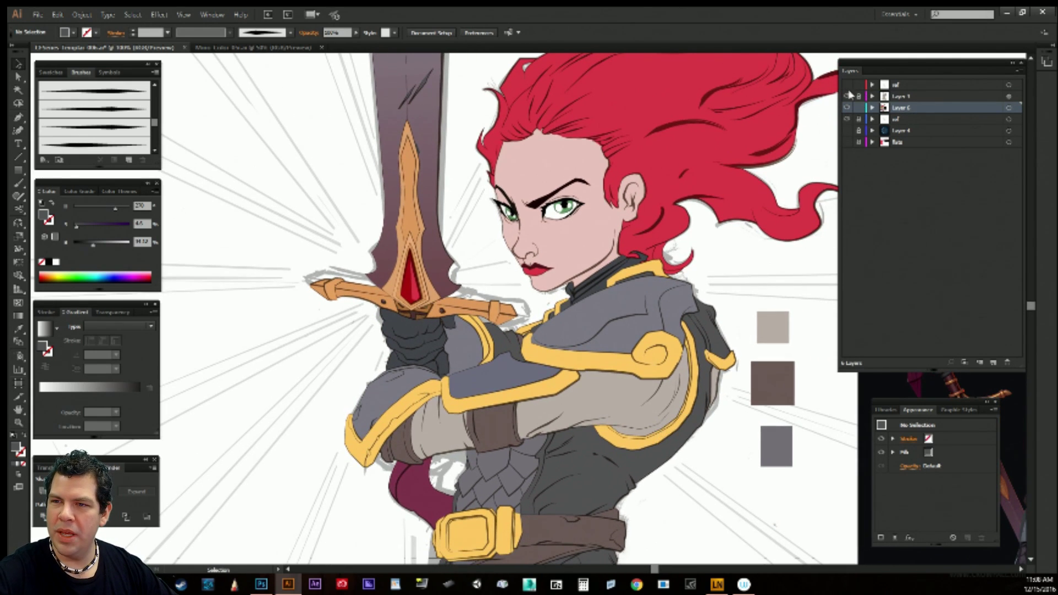
pyautogui.click(848, 86)
pyautogui.click(904, 87)
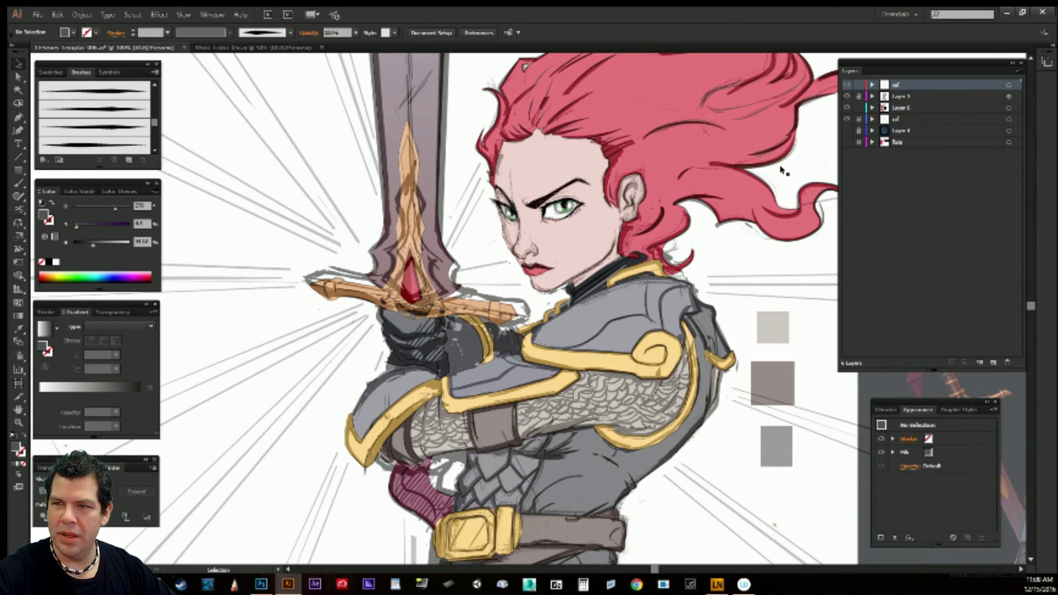
# Hide the topmost ref sketch layer and make the flat color layer active.
pyautogui.click(848, 86)
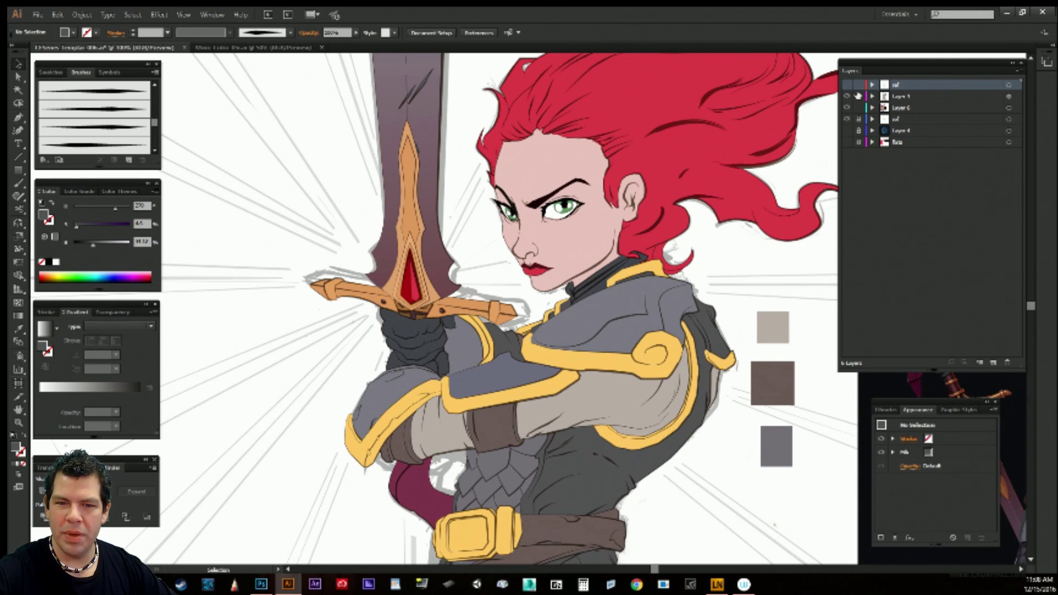
pyautogui.click(858, 96)
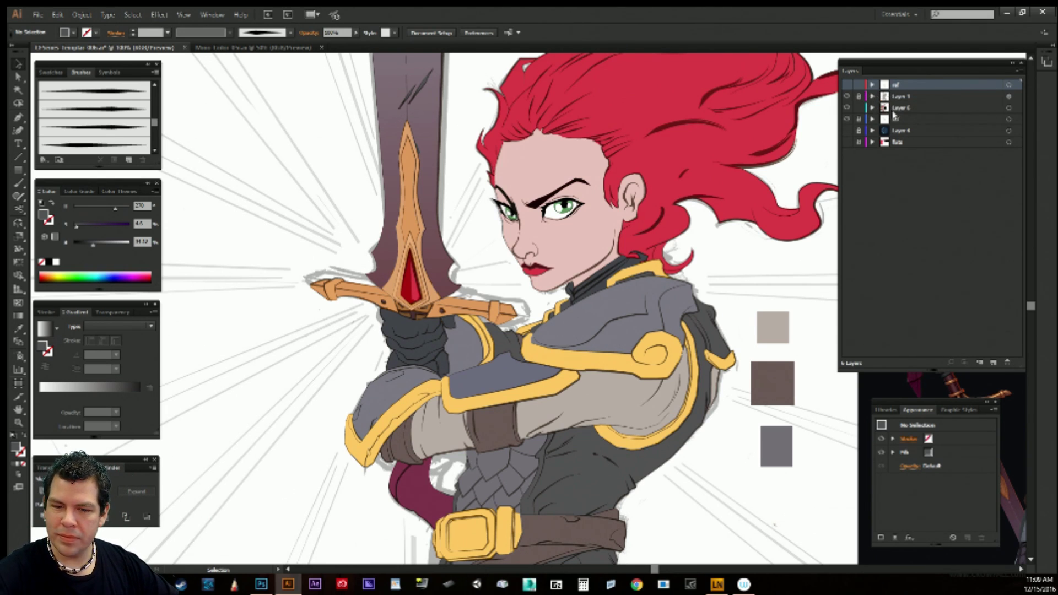
pyautogui.click(904, 108)
# Draw a small blue-gray rectangle as a new color swatch just above the beige swatch beside the figure.
pyautogui.moveTo(708, 412)
pyautogui.mouseDown()
pyautogui.moveTo(715, 197)
pyautogui.moveTo(700, 429)
pyautogui.mouseUp()
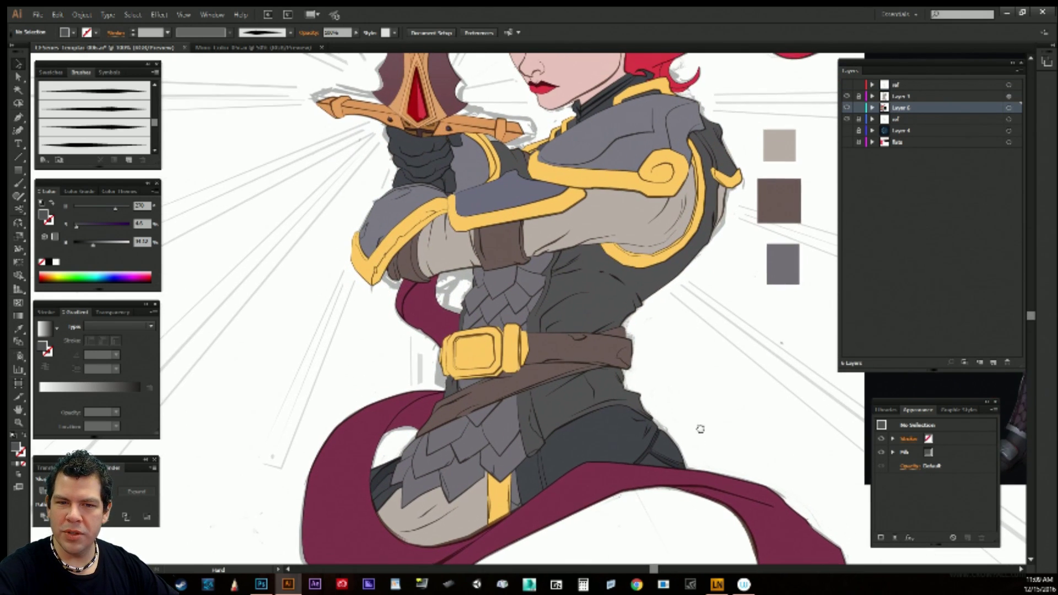
pyautogui.moveTo(682, 345); pyautogui.dragTo(680, 403)
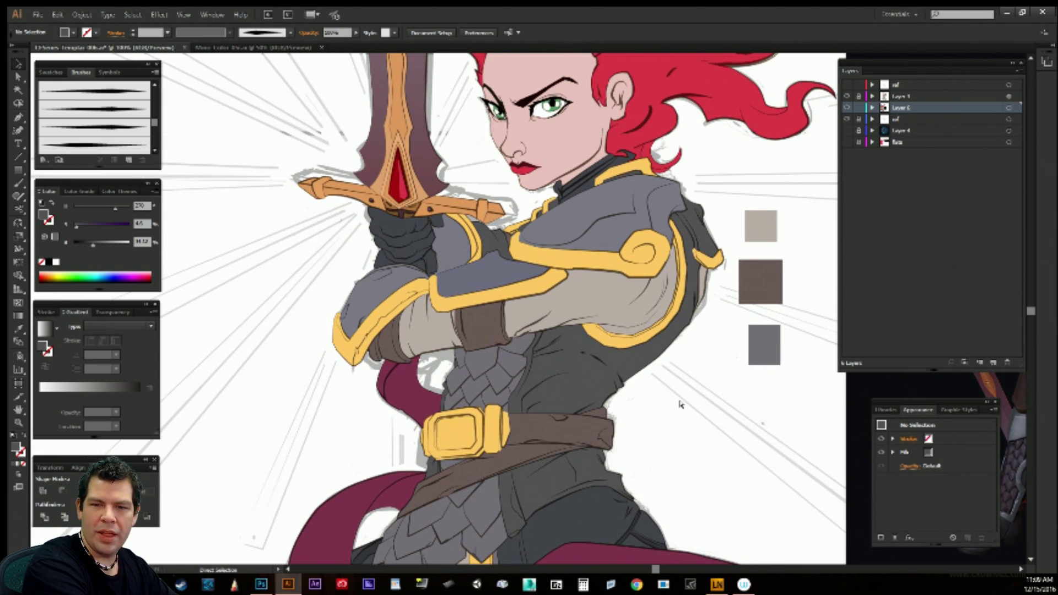
pyautogui.hotkey('ctrl', '-')
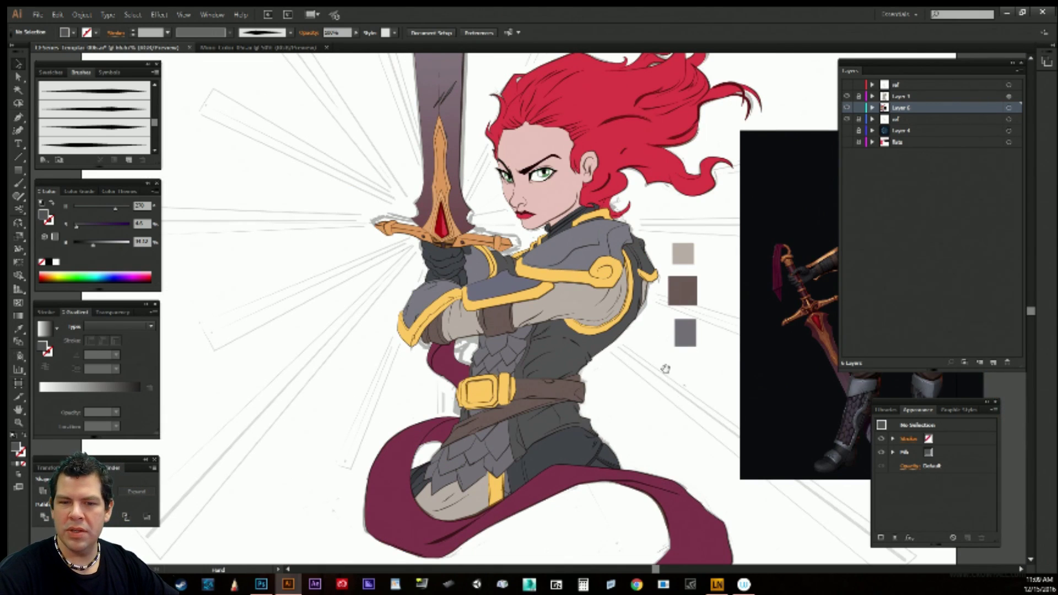
pyautogui.moveTo(665, 369); pyautogui.dragTo(619, 477)
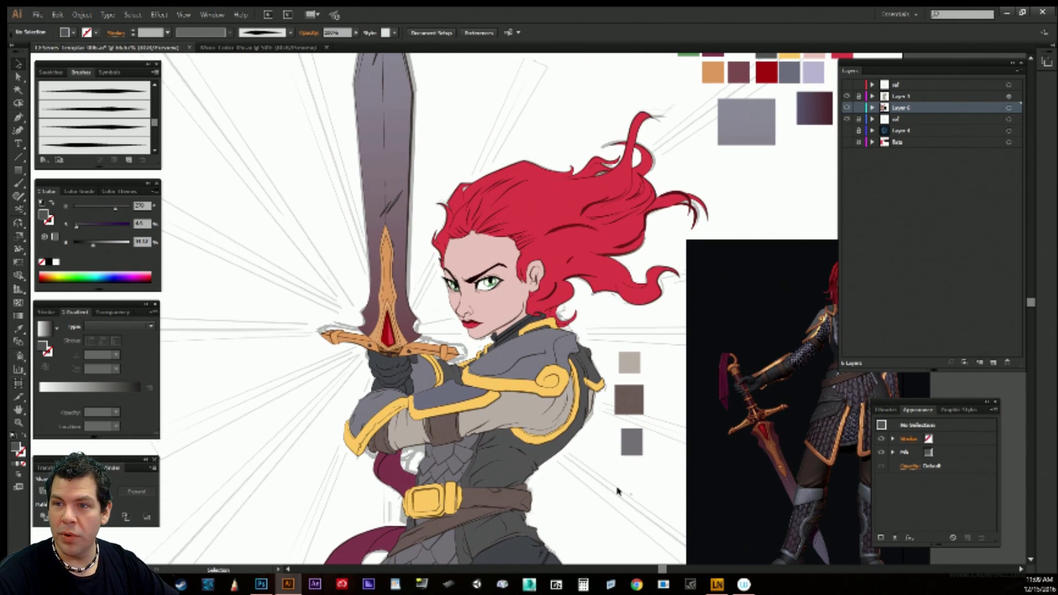
pyautogui.press('space')
pyautogui.moveTo(614, 461); pyautogui.dragTo(613, 460)
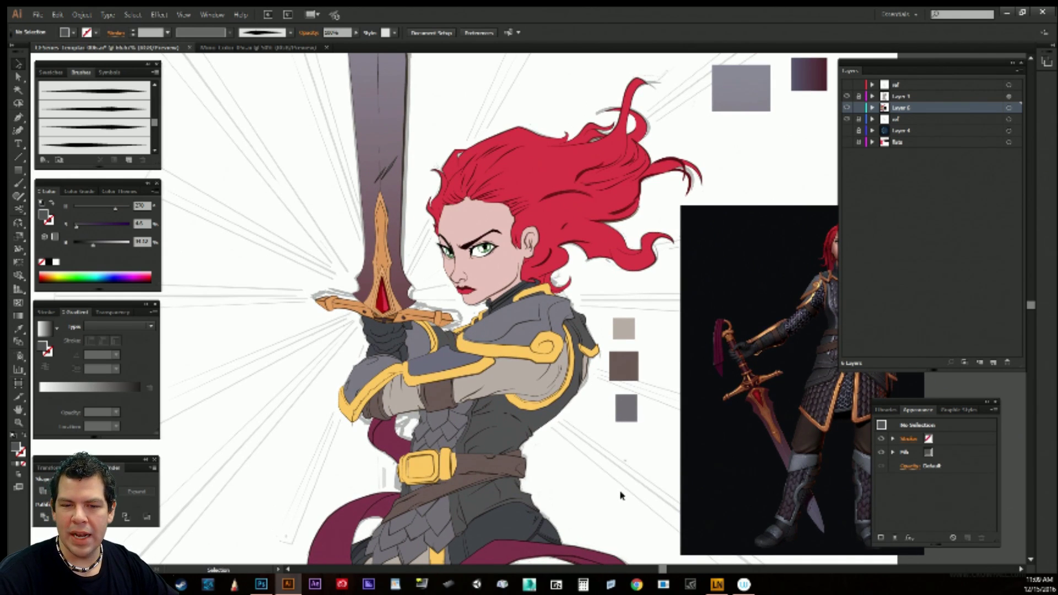
pyautogui.press('a')
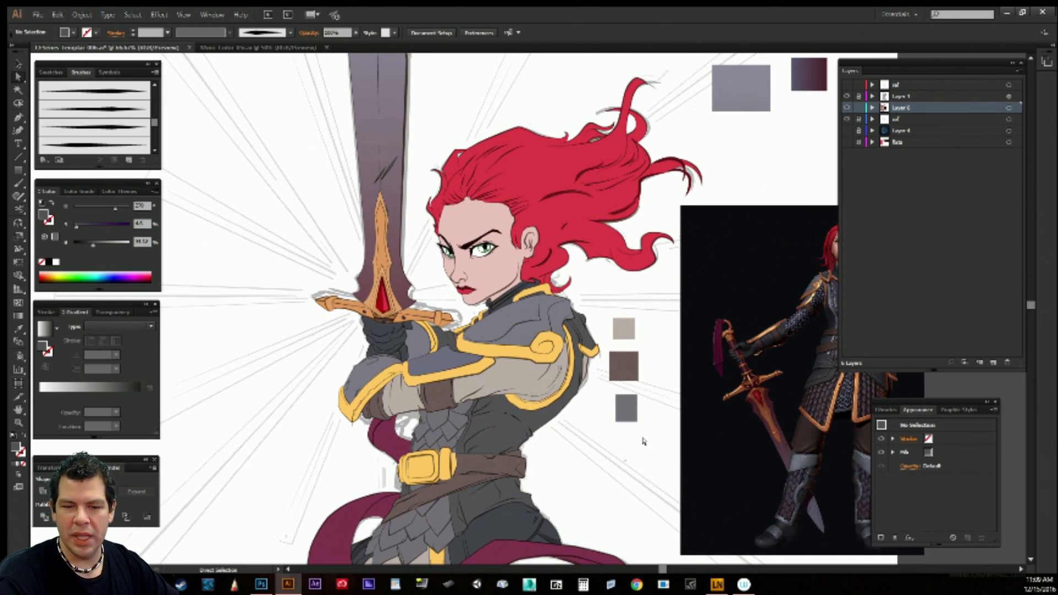
pyautogui.click(473, 361)
pyautogui.press('m')
pyautogui.moveTo(609, 287); pyautogui.dragTo(650, 315)
pyautogui.press('a')
# Recolor the front forearm plate and the shoulder plate with the new blue-gray swatch, then deselect.
pyautogui.click(462, 361)
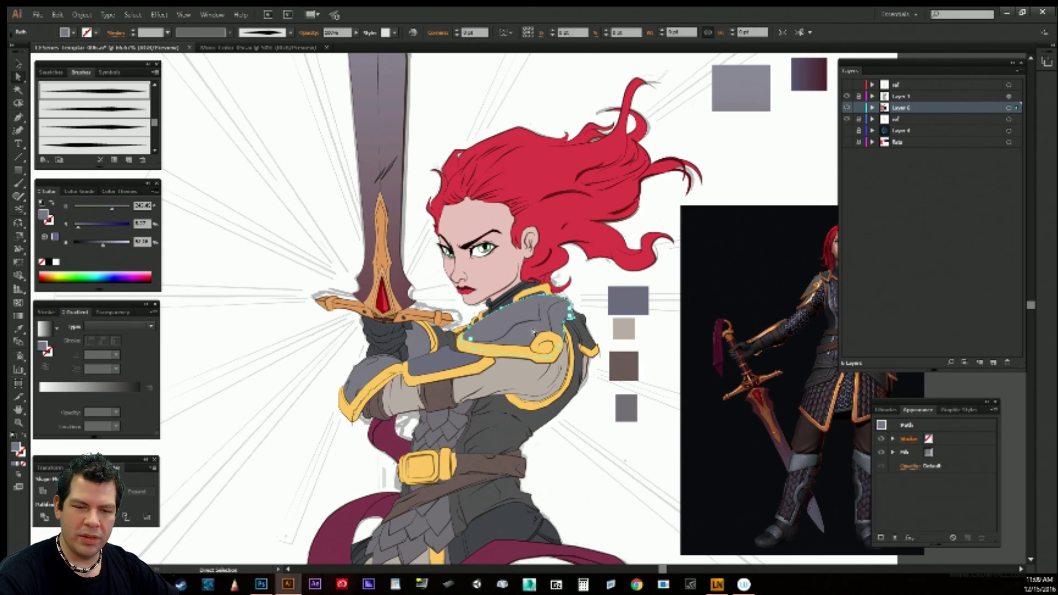
pyautogui.click(466, 359)
pyautogui.press('i')
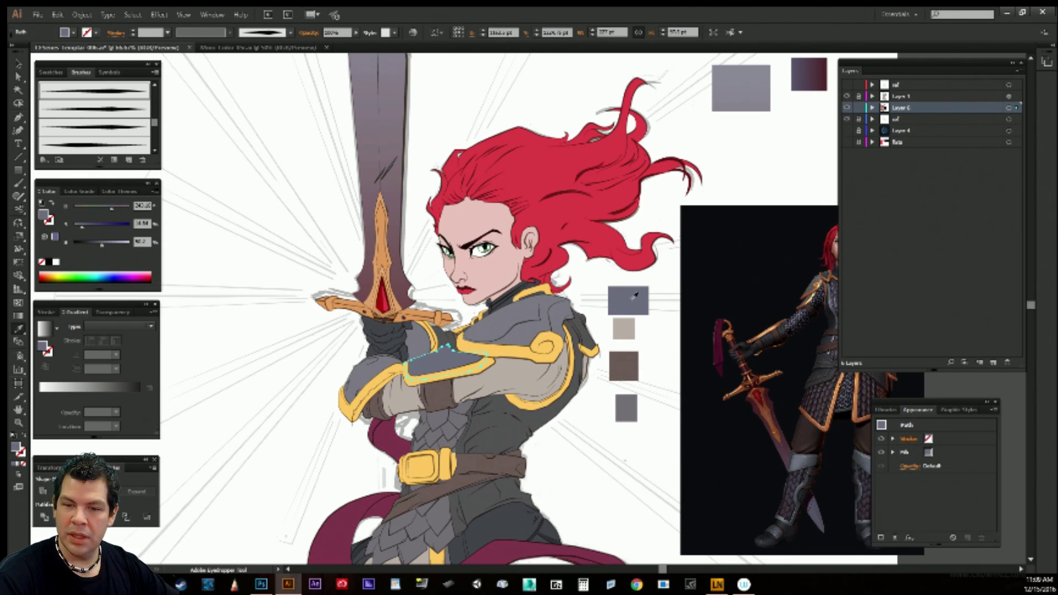
pyautogui.keyDown('ctrl'); pyautogui.click(650, 388); pyautogui.keyUp('ctrl')
pyautogui.click(545, 330)
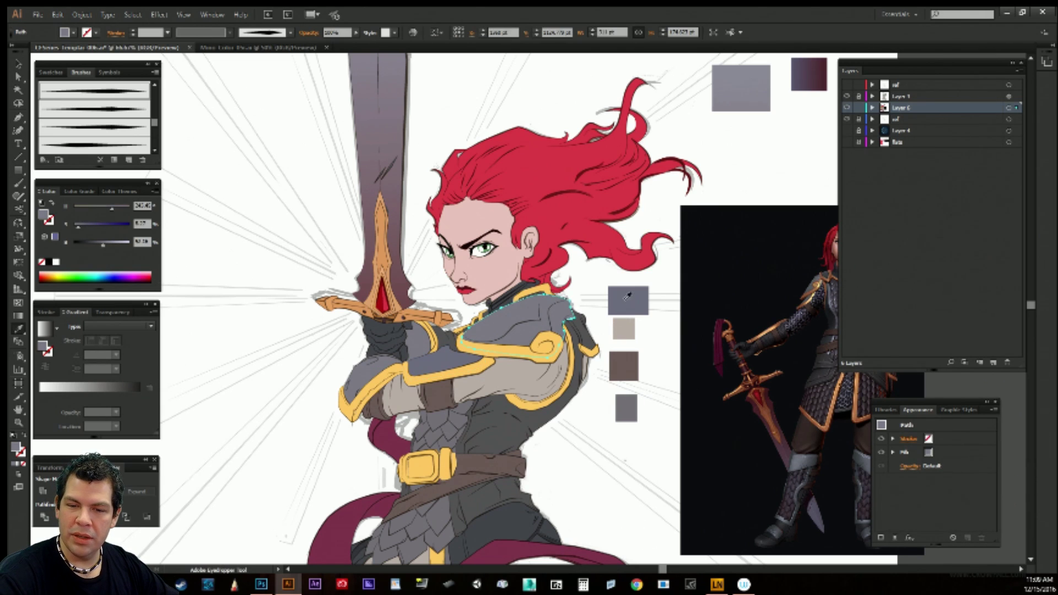
pyautogui.keyDown('ctrl'); pyautogui.keyDown('shift'); pyautogui.click(516, 326); pyautogui.keyUp('shift'); pyautogui.keyUp('ctrl')
pyautogui.click(627, 306)
pyautogui.keyDown('ctrl'); pyautogui.click(660, 414); pyautogui.keyUp('ctrl')
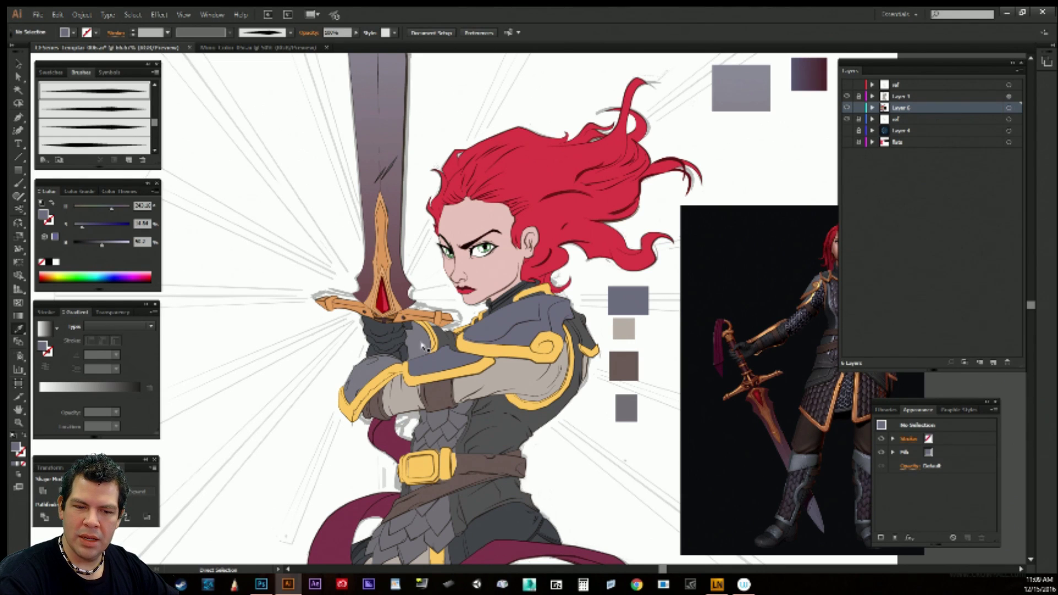
# Recolor the gold-trimmed elbow plate below the gloved hand with the new blue-gray swatch, then deselect.
pyautogui.click(378, 379)
pyautogui.press('i')
pyautogui.hotkey('ctrl', 'shift', 'a')
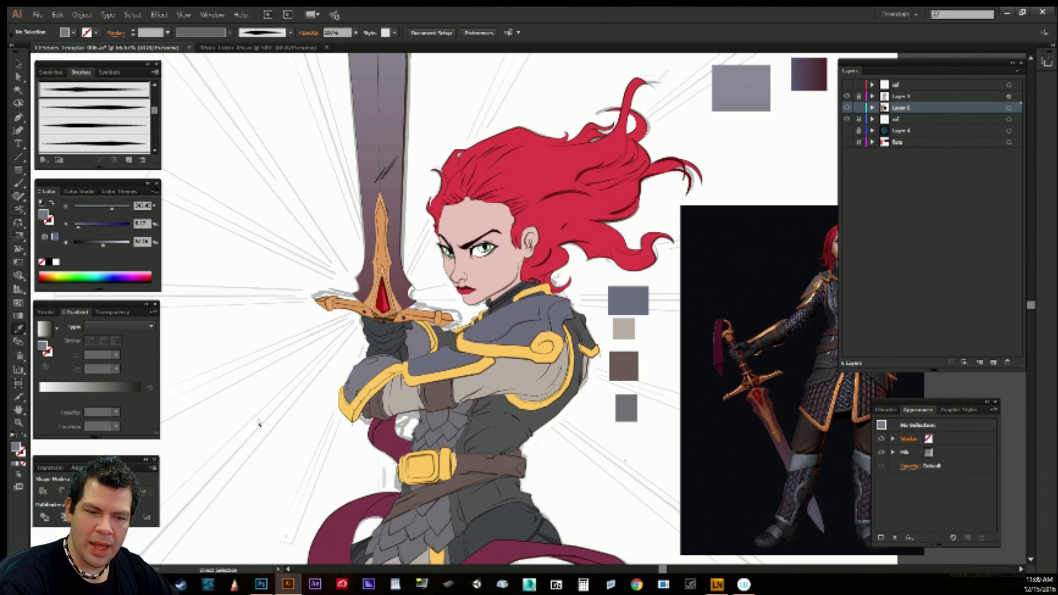
pyautogui.press('a')
pyautogui.click(356, 387)
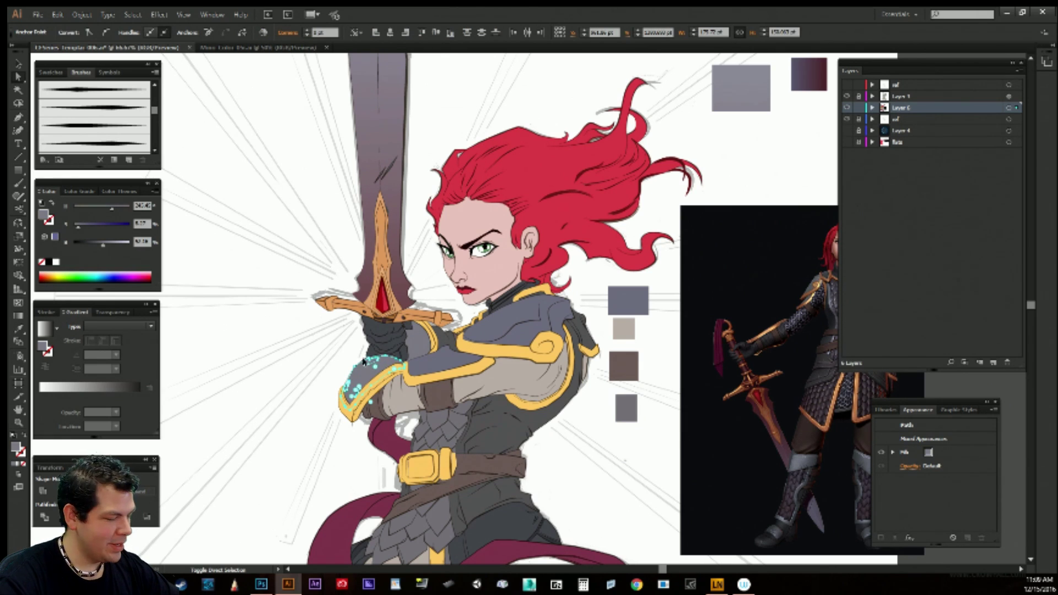
pyautogui.hotkey('shift', 'Up')
pyautogui.press('i')
pyautogui.click(641, 308)
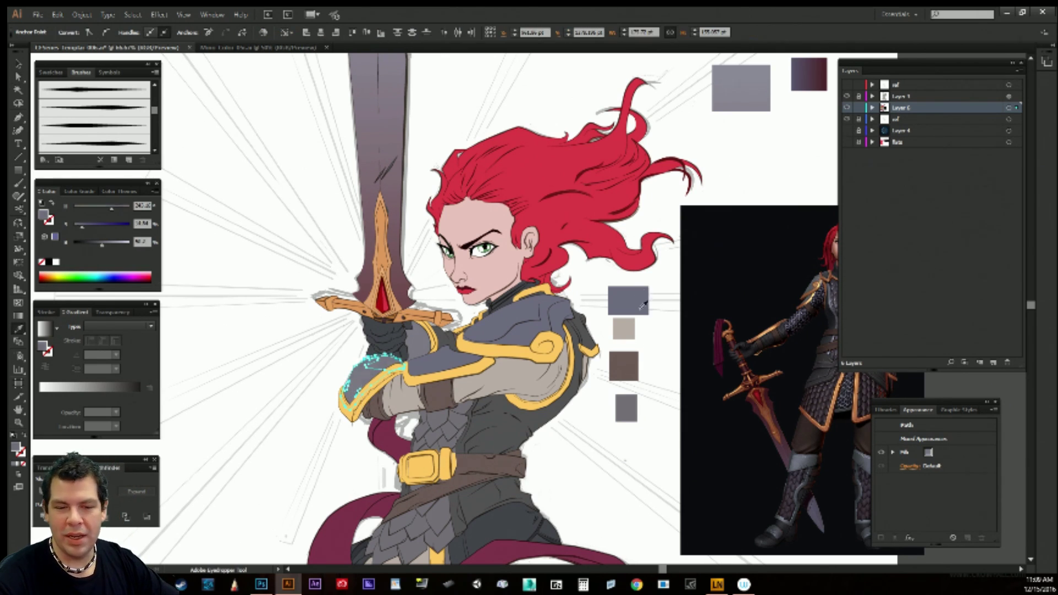
pyautogui.keyDown('ctrl'); pyautogui.click(619, 465); pyautogui.keyUp('ctrl')
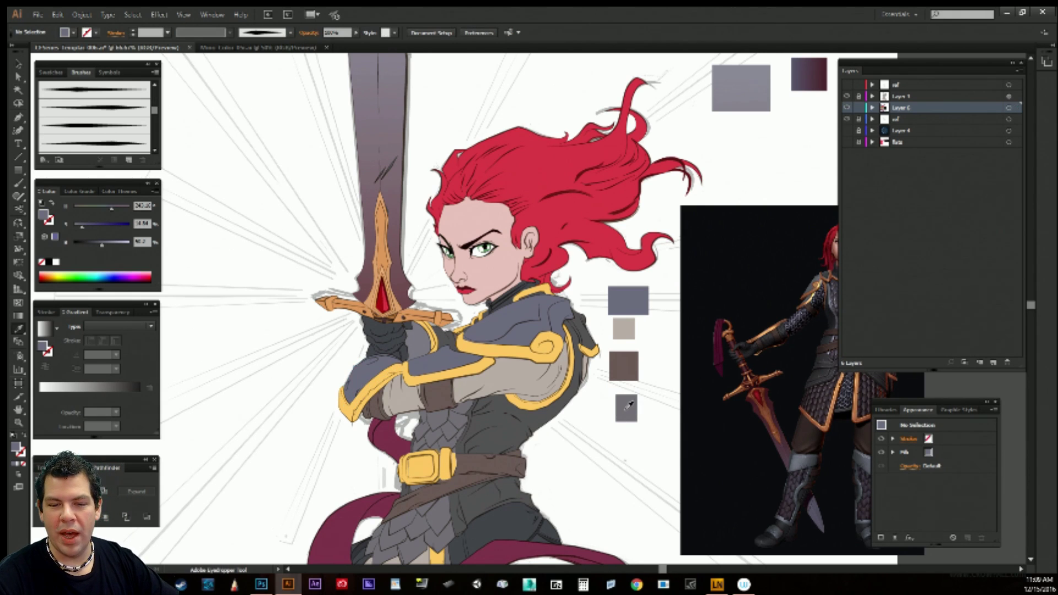
# Compare the recolored armor and the color swatches with the full-body reference image.
pyautogui.moveTo(655, 380); pyautogui.dragTo(657, 351)
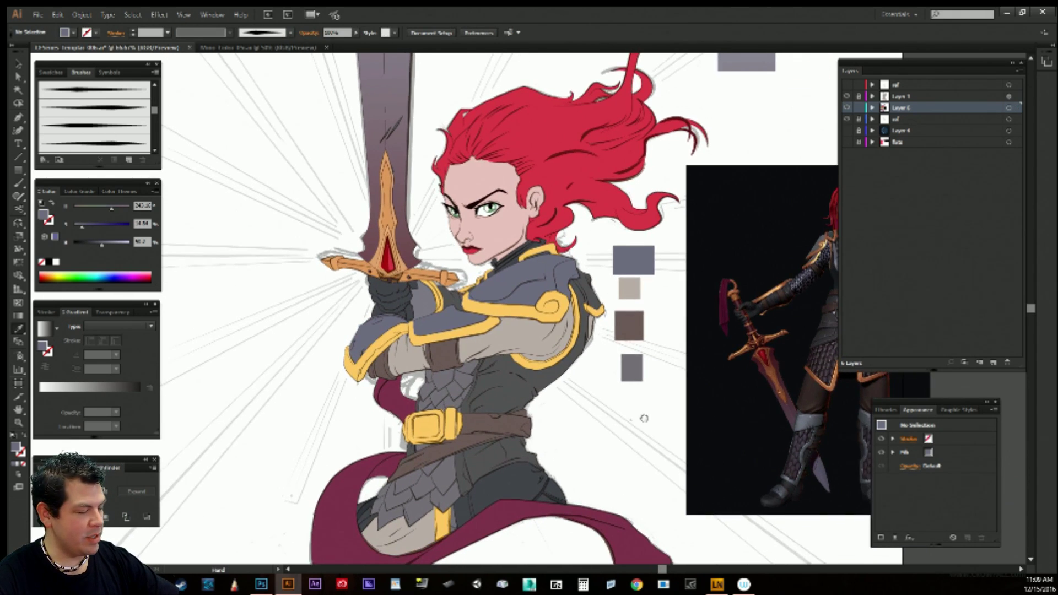
pyautogui.moveTo(644, 418); pyautogui.dragTo(589, 461)
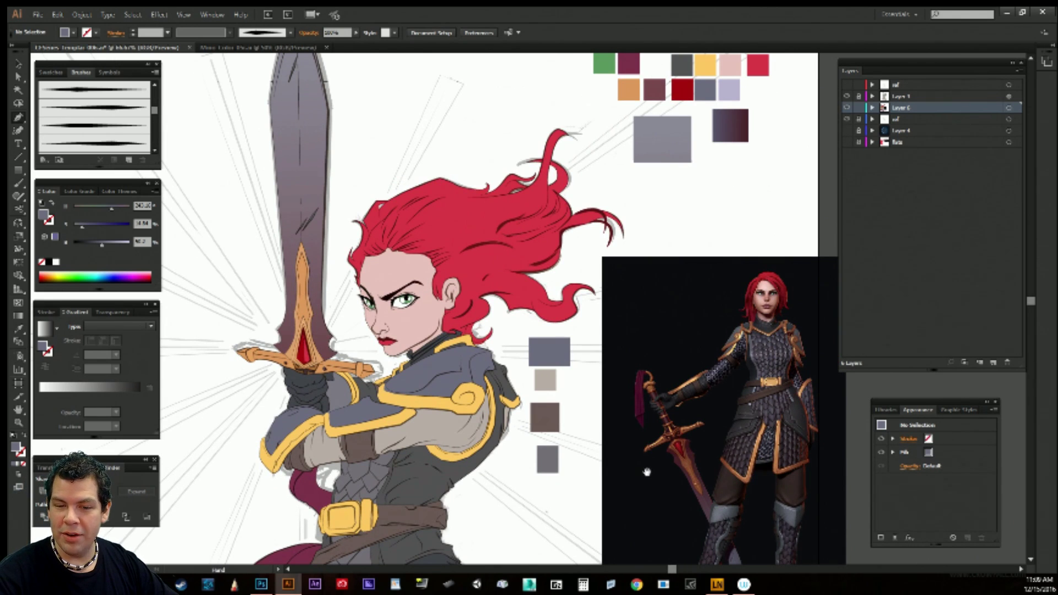
pyautogui.moveTo(654, 467); pyautogui.dragTo(662, 421)
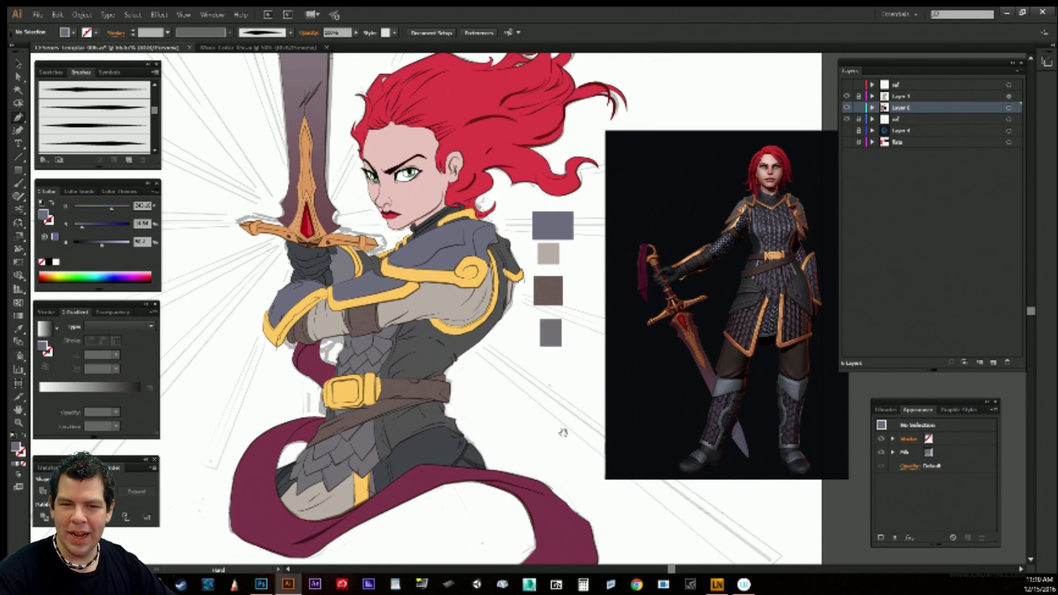
pyautogui.moveTo(573, 432); pyautogui.dragTo(576, 438)
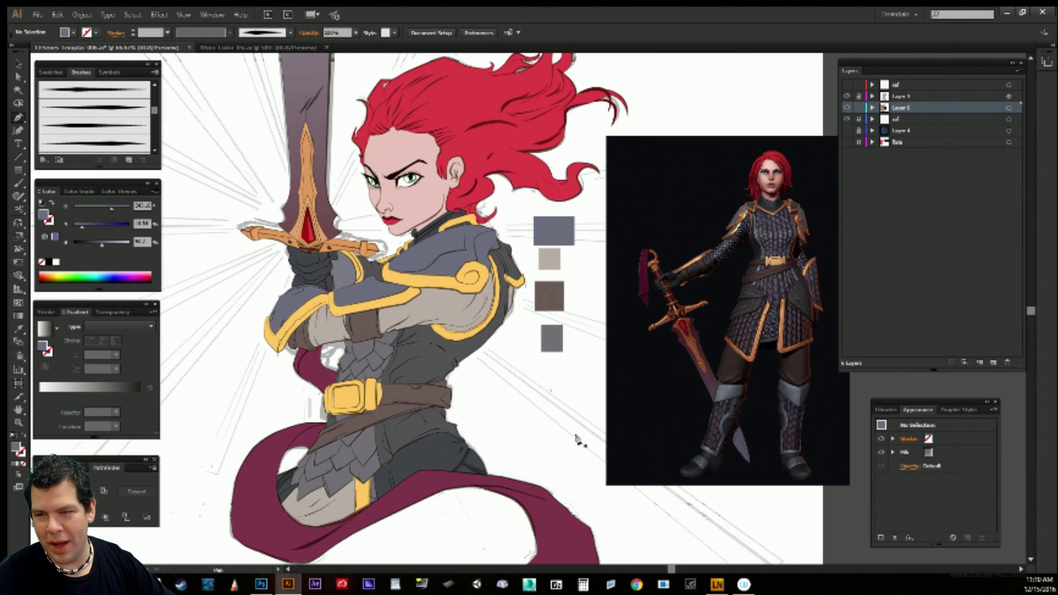
pyautogui.press('a')
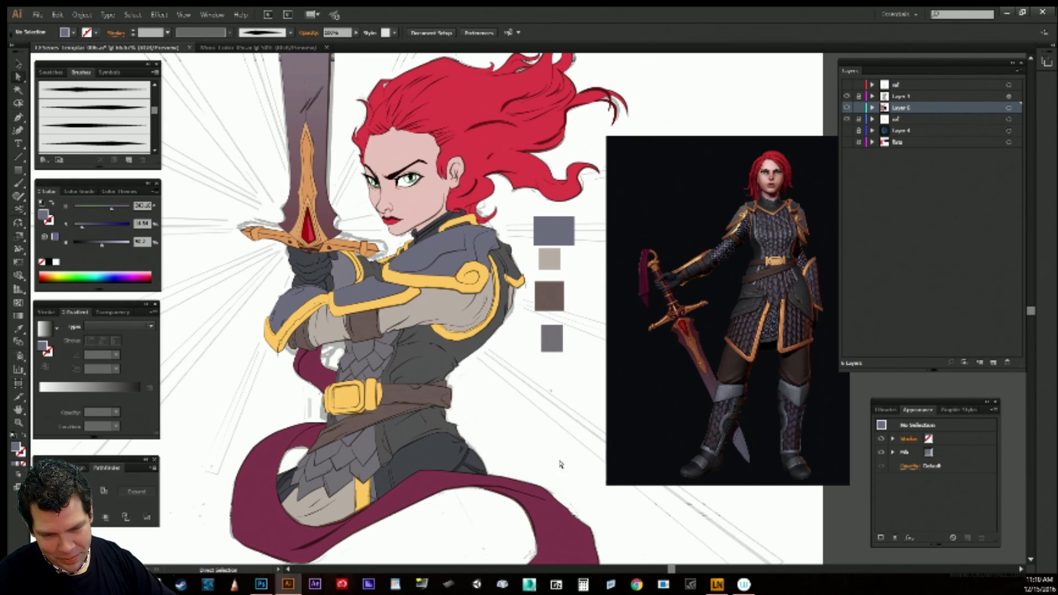
pyautogui.moveTo(561, 432); pyautogui.dragTo(583, 457)
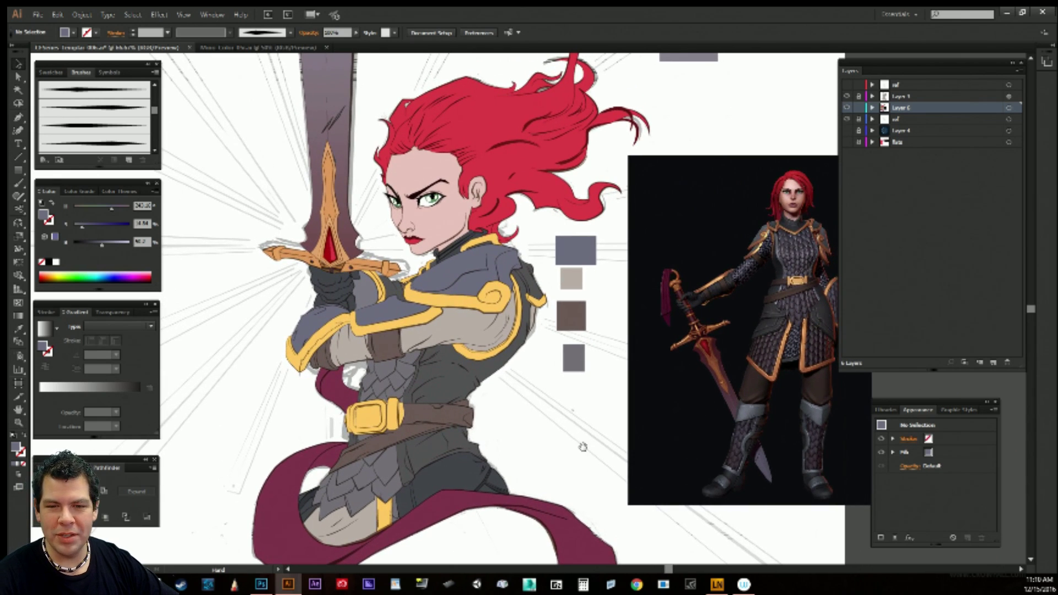
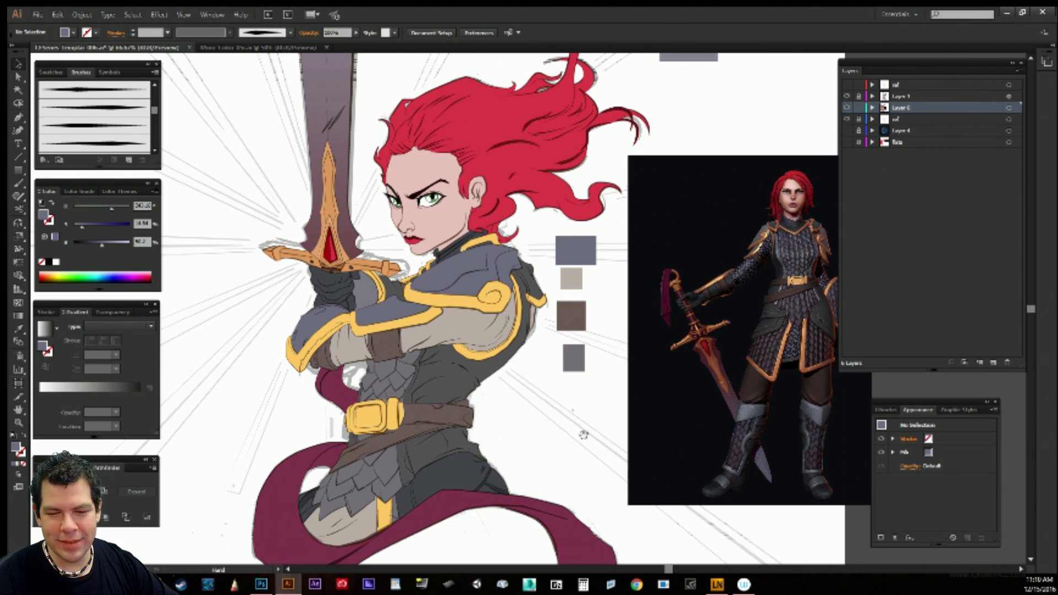
pyautogui.moveTo(550, 432)
pyautogui.mouseDown()
pyautogui.moveTo(553, 421)
pyautogui.moveTo(547, 429)
pyautogui.mouseUp()
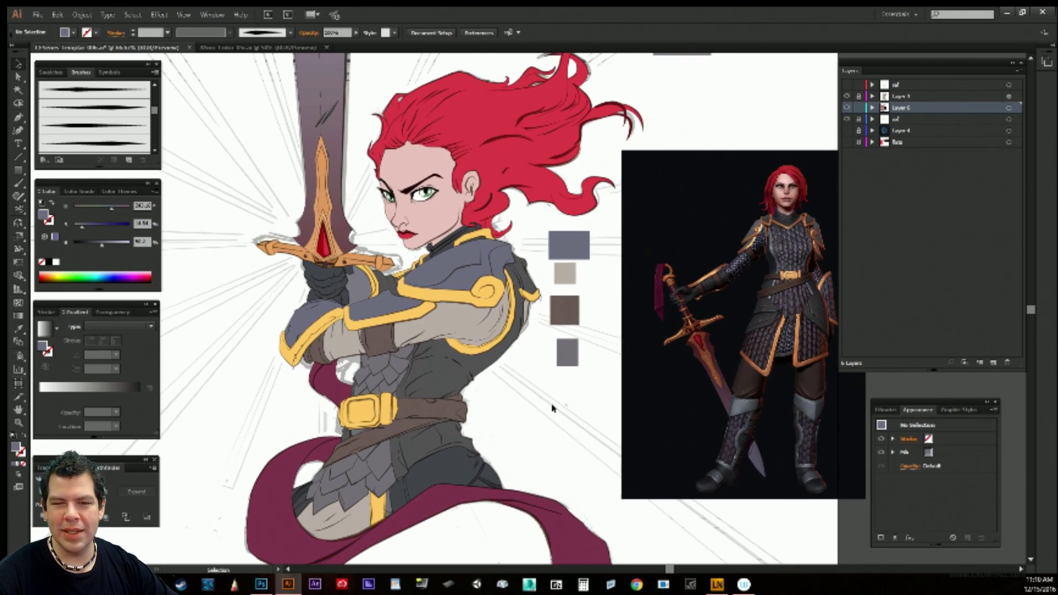
pyautogui.moveTo(575, 477); pyautogui.dragTo(586, 431)
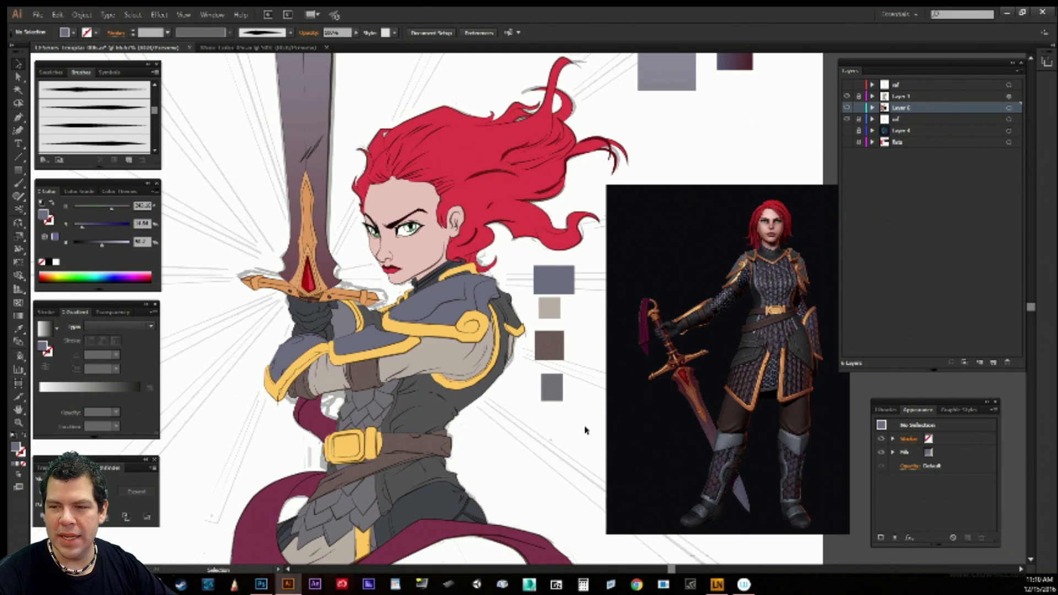
pyautogui.moveTo(548, 461)
pyautogui.mouseDown()
pyautogui.moveTo(550, 439)
pyautogui.moveTo(548, 465)
pyautogui.mouseUp()
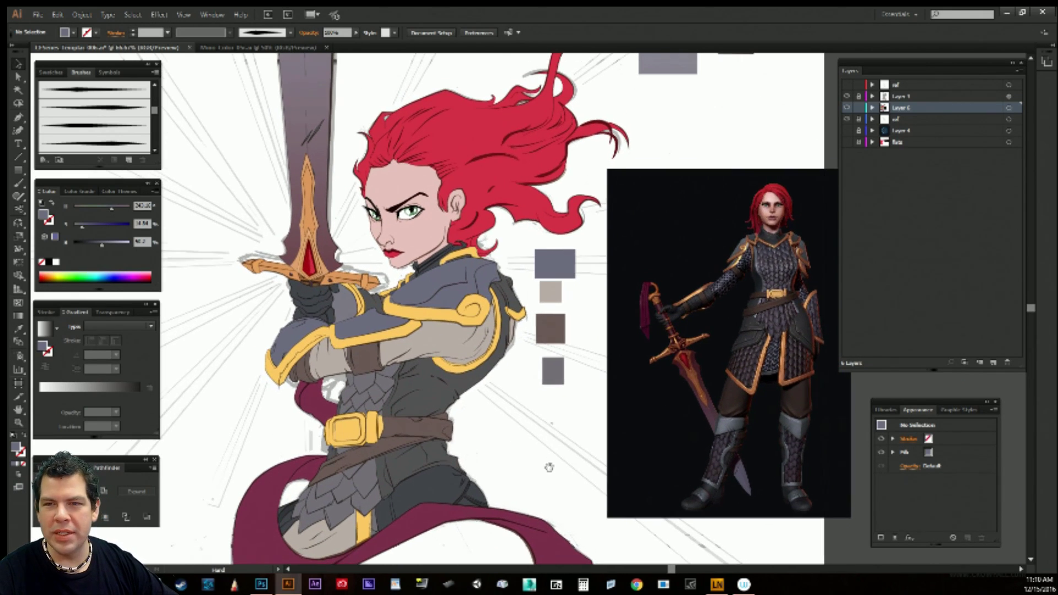
# Create a new layer above the flat color layer, copy all flat color artwork in place onto it, and lock the original layer.
pyautogui.click(858, 107)
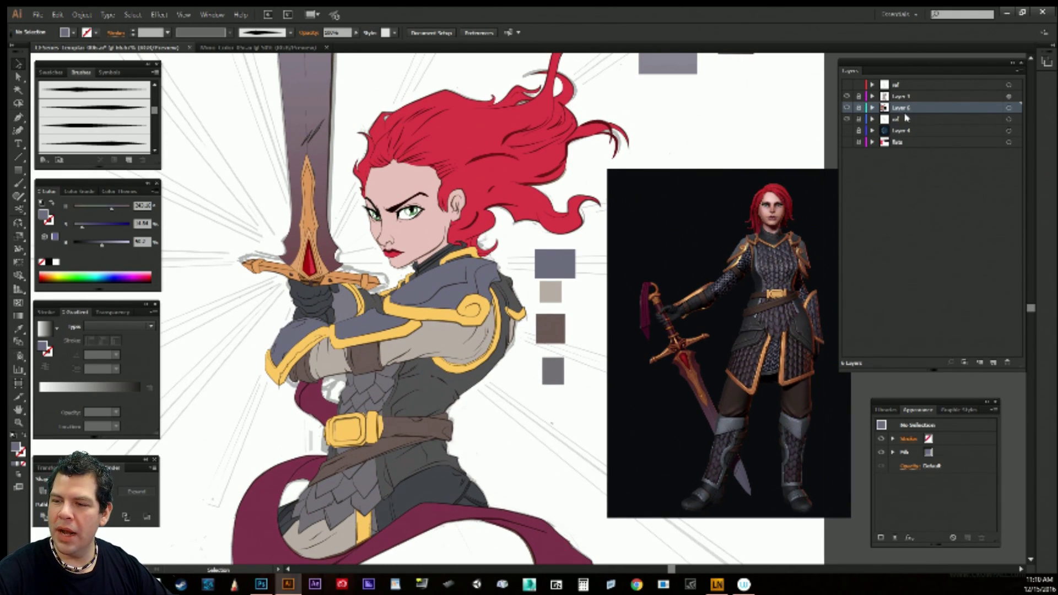
pyautogui.click(993, 362)
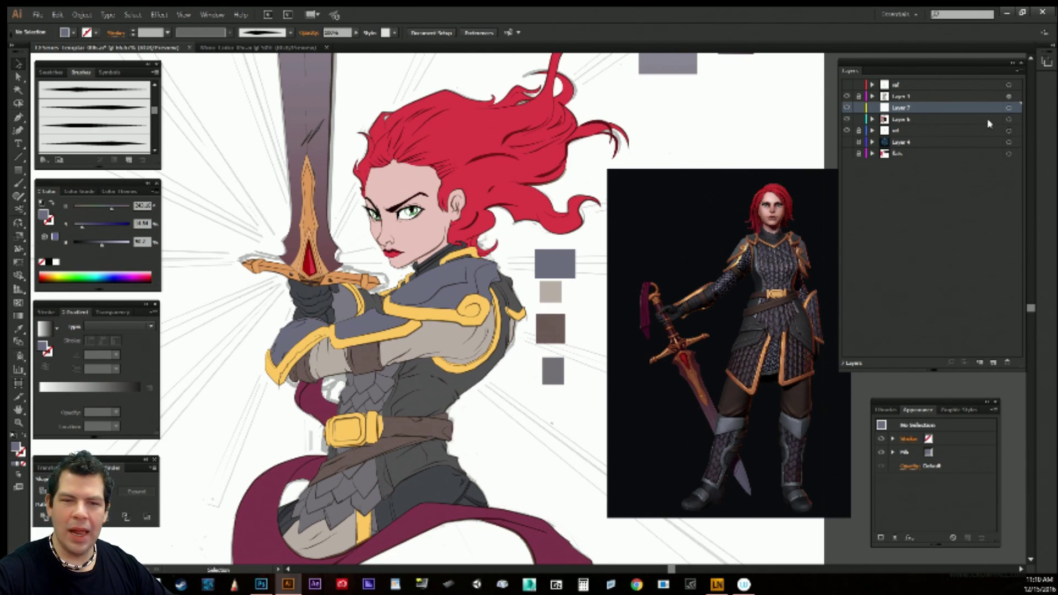
pyautogui.click(1009, 119)
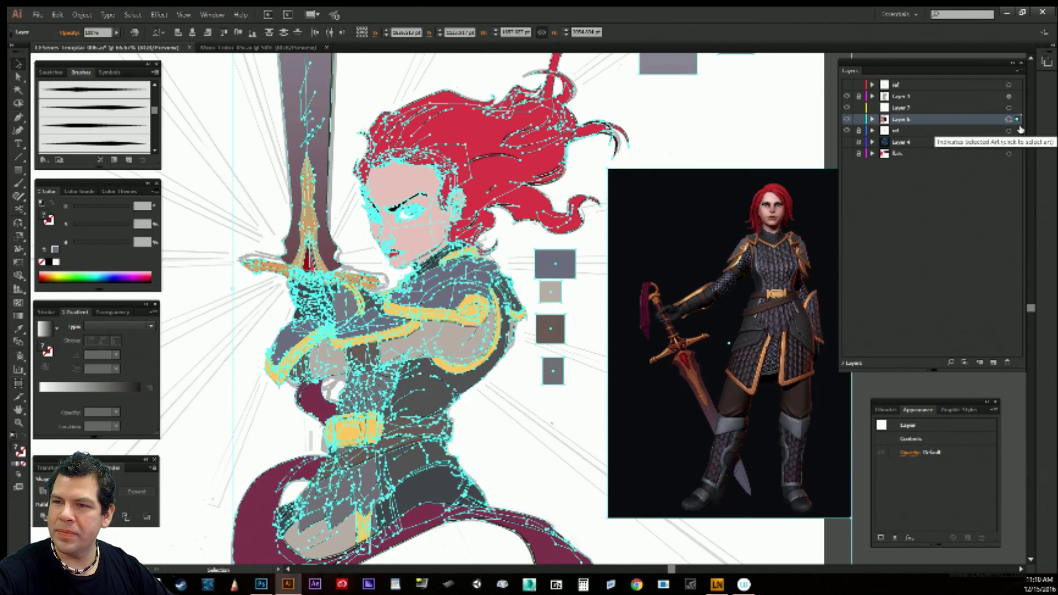
pyautogui.click(859, 119)
pyautogui.click(918, 109)
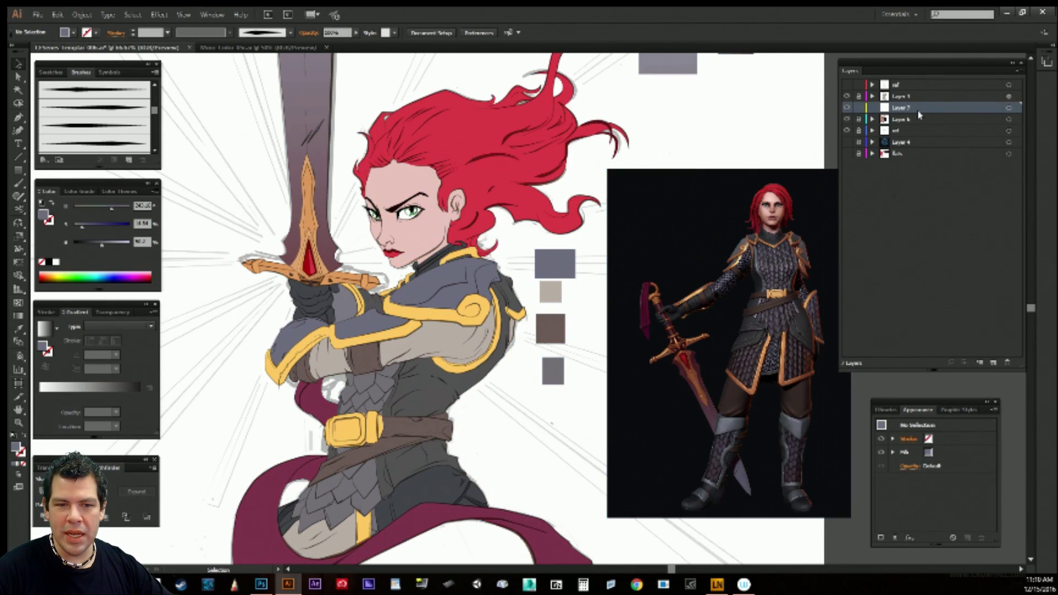
pyautogui.hotkey('ctrl', 'a')
pyautogui.scroll(4, 646, 100)
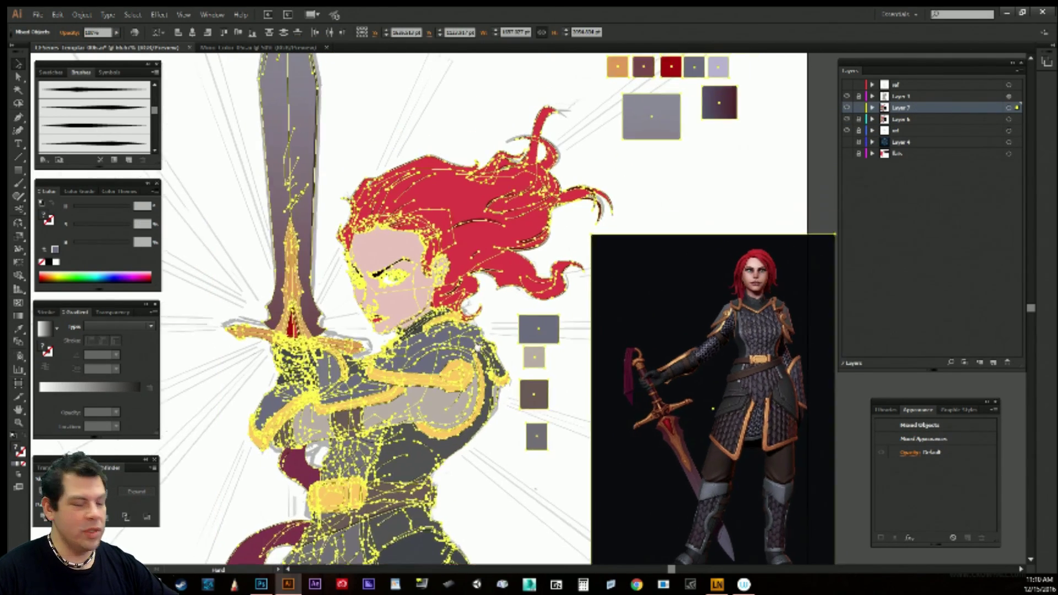
# Hide the selection edges and the lower ref sketch layer, then fill the copied artwork with the large gray swatch's gradient.
pyautogui.hotkey('ctrl', 'shift', 'a')
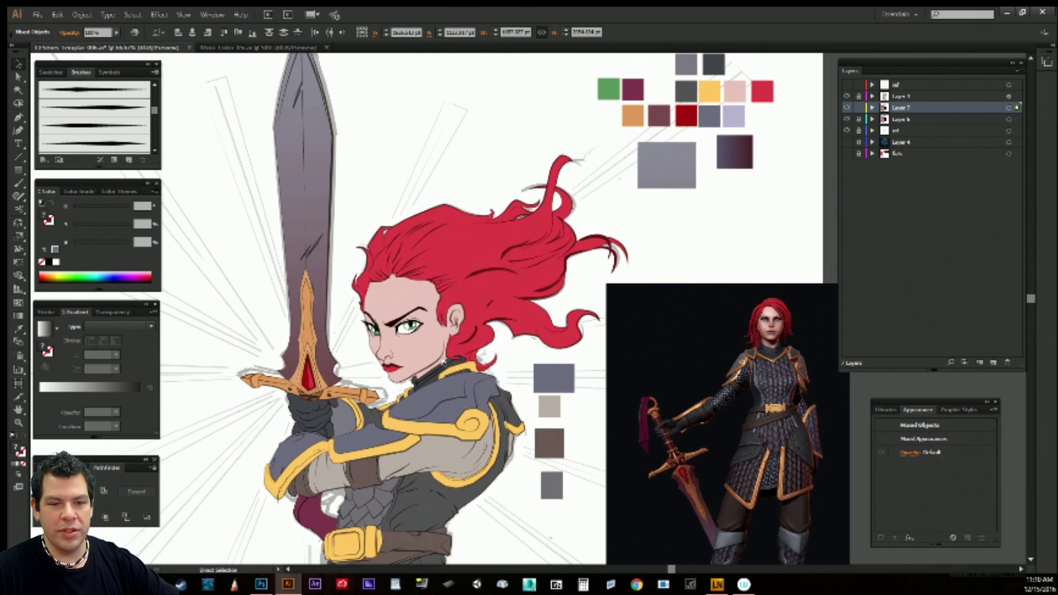
pyautogui.press('i')
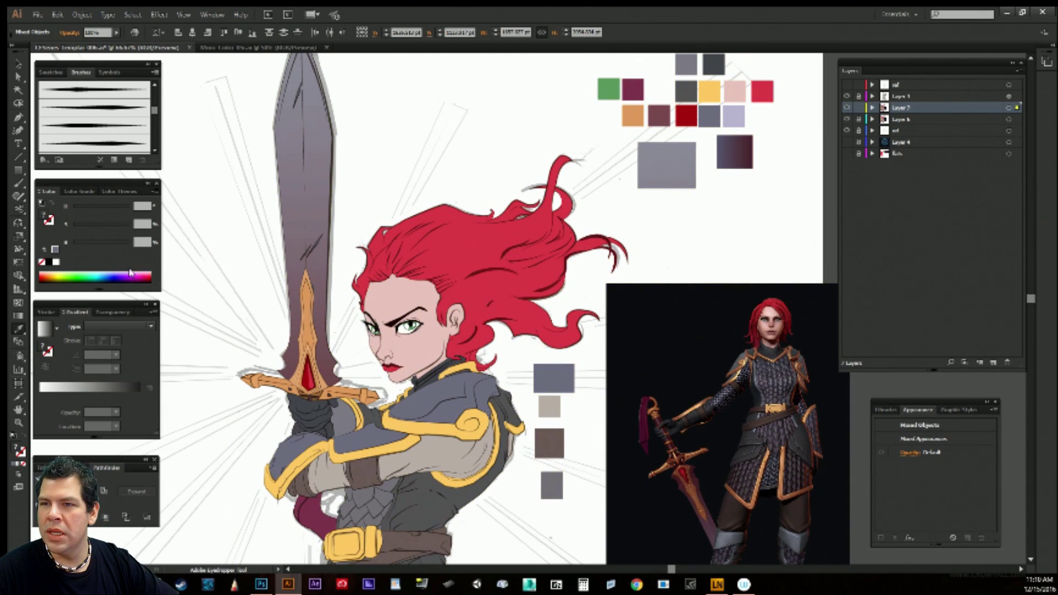
pyautogui.click(846, 131)
pyautogui.moveTo(641, 298)
pyautogui.mouseDown()
pyautogui.moveTo(661, 287)
pyautogui.moveTo(633, 330)
pyautogui.mouseUp()
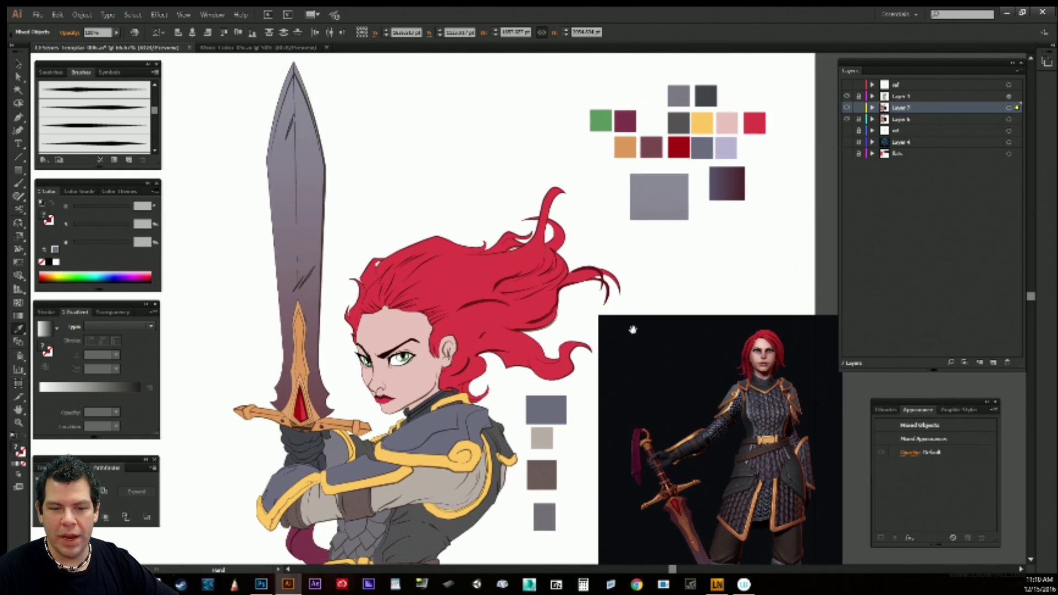
pyautogui.click(669, 203)
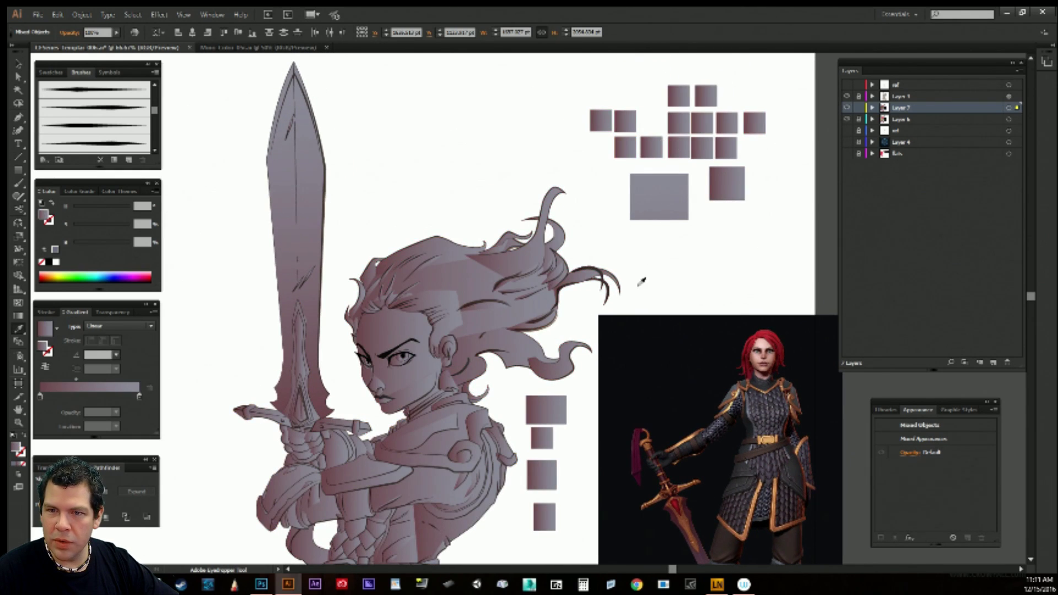
# Undo the gradient fill, give the copied artwork a flat gray instead, and shift its hue to a muted gray-green.
pyautogui.hotkey('ctrl', 'z')
pyautogui.click(683, 91)
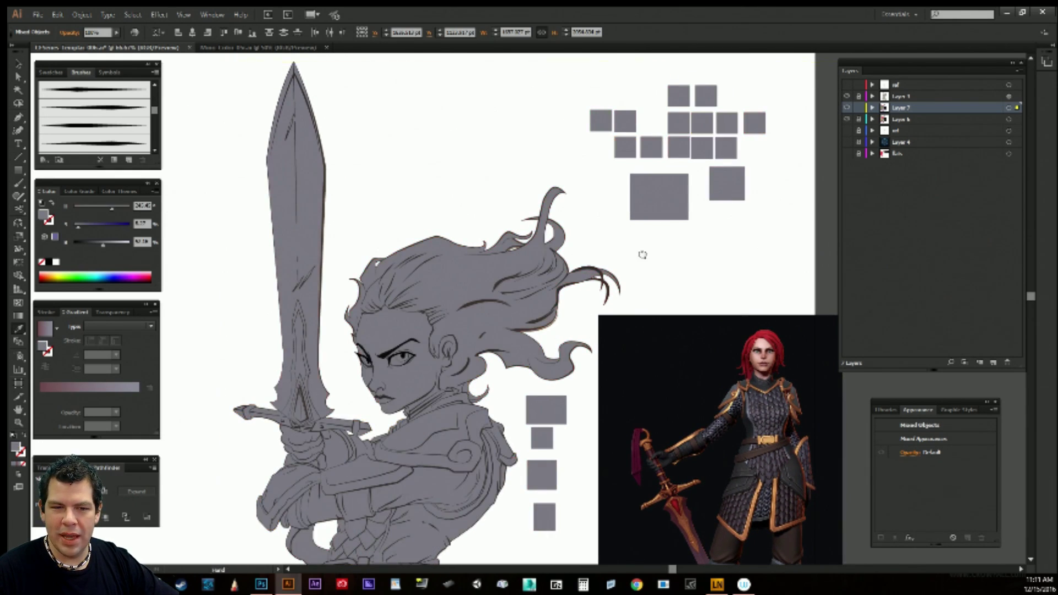
pyautogui.moveTo(646, 337); pyautogui.dragTo(624, 279)
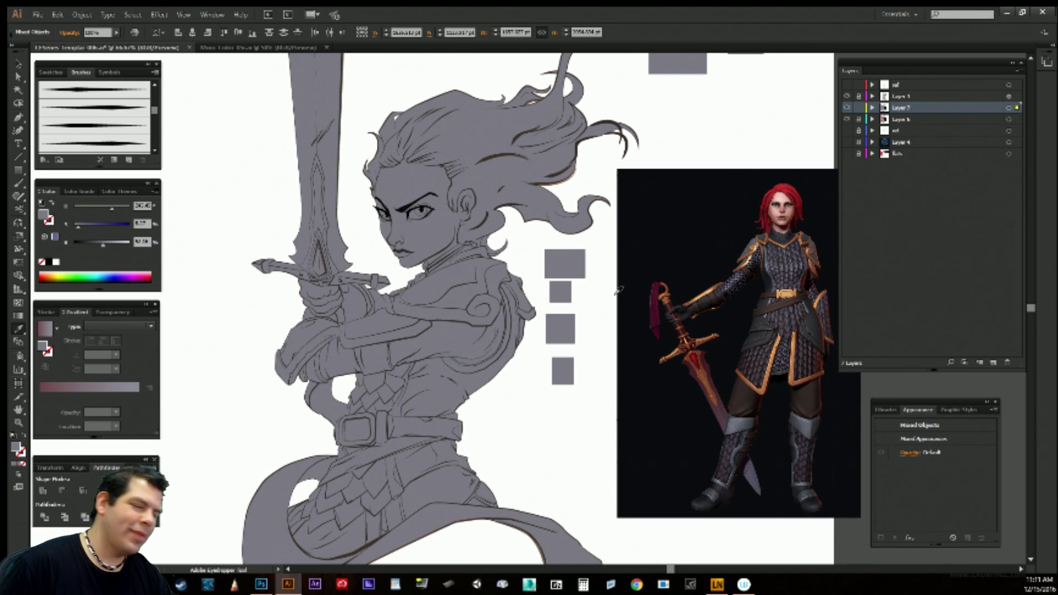
pyautogui.moveTo(613, 313); pyautogui.dragTo(600, 359)
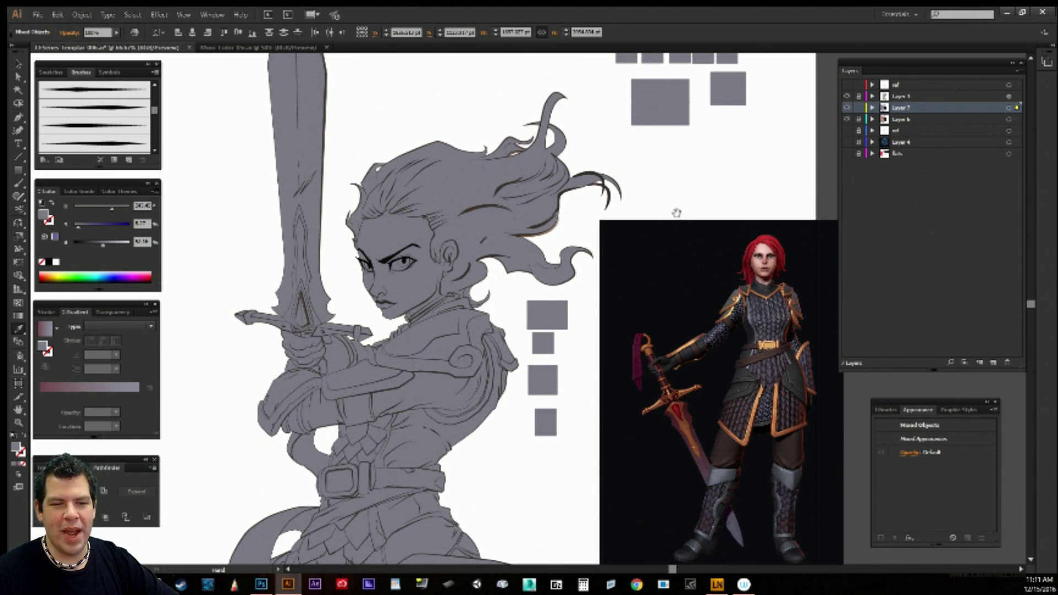
pyautogui.moveTo(677, 213); pyautogui.dragTo(673, 231)
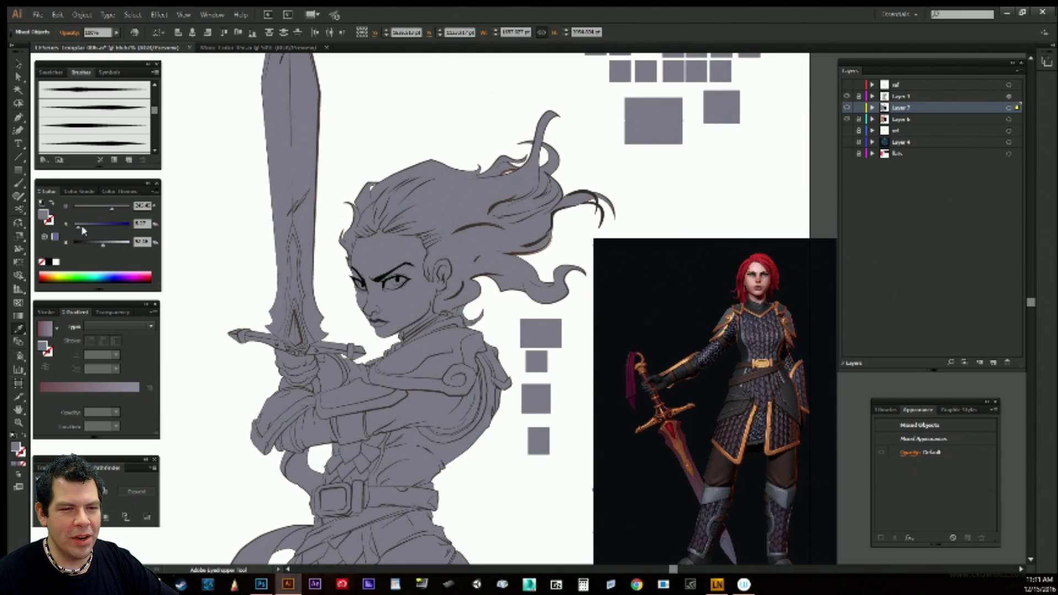
pyautogui.moveTo(98, 205); pyautogui.dragTo(79, 226)
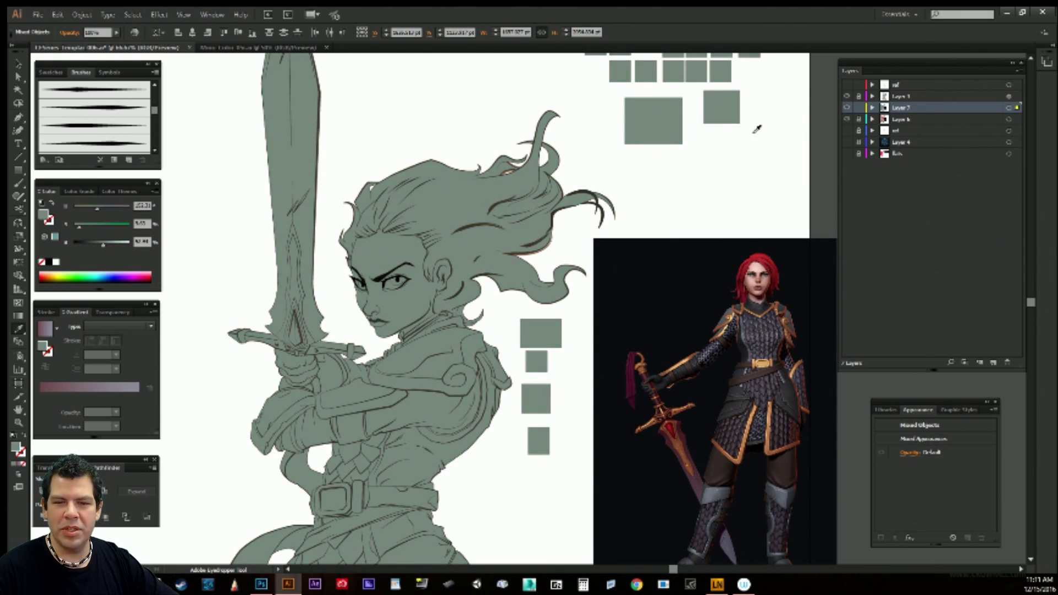
# Group all of the copied flat artwork on the shading layer into a single group.
pyautogui.press('v')
pyautogui.press('space')
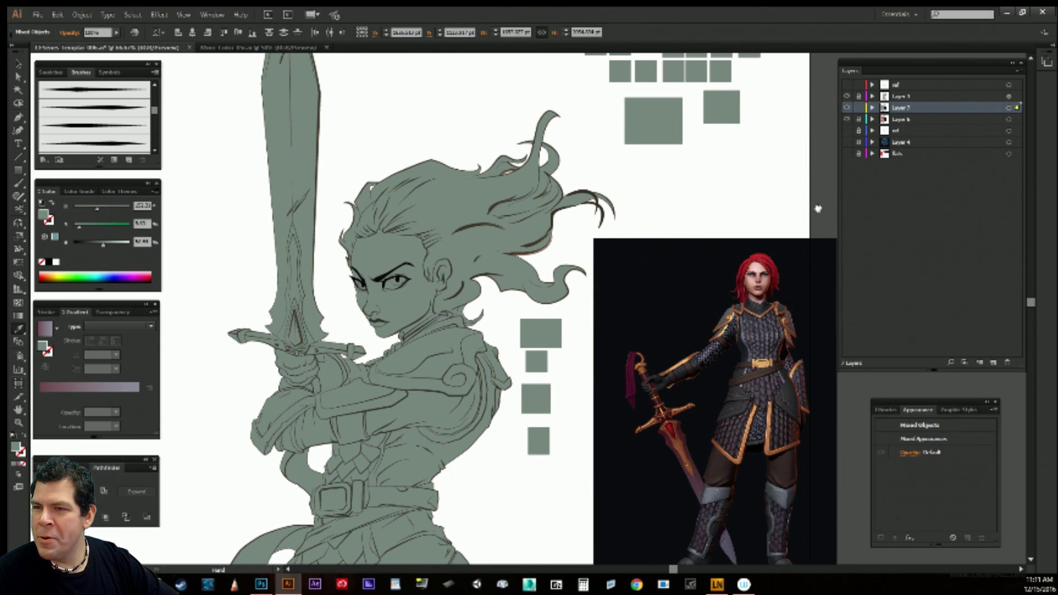
pyautogui.moveTo(819, 208); pyautogui.dragTo(802, 210)
pyautogui.click(873, 108)
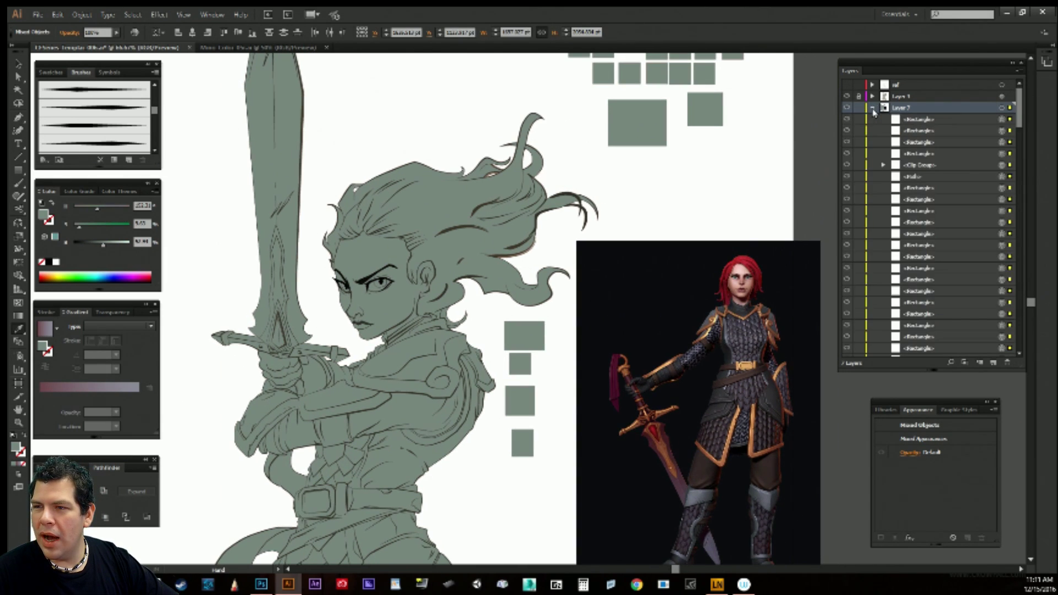
pyautogui.click(1002, 108)
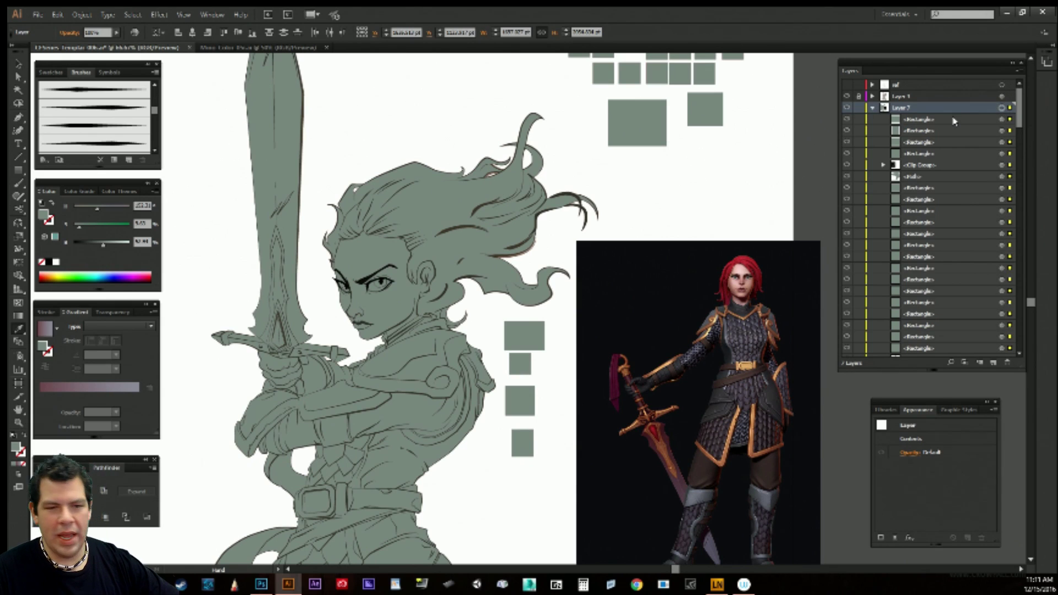
pyautogui.hotkey('ctrl', 'g')
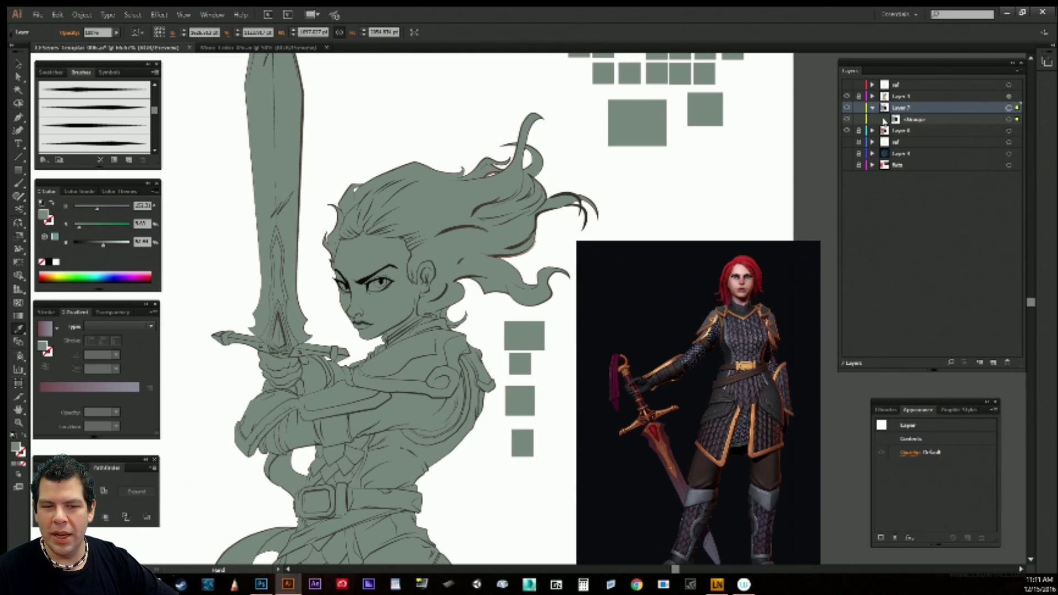
# Set the shading layer's blending mode to Multiply over the flat colors, and deselect.
pyautogui.press('i')
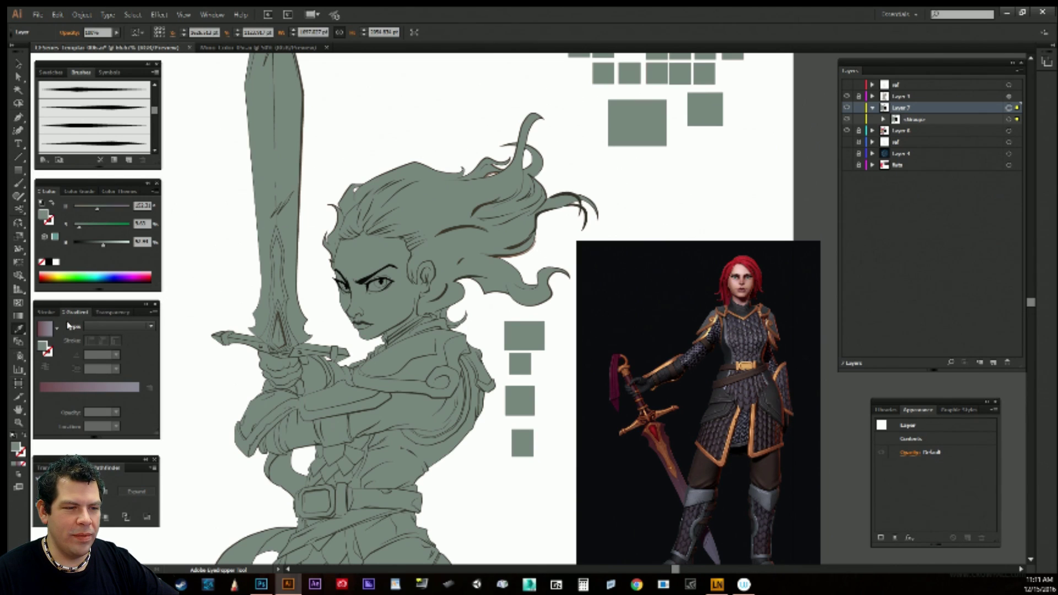
pyautogui.click(119, 313)
pyautogui.click(73, 328)
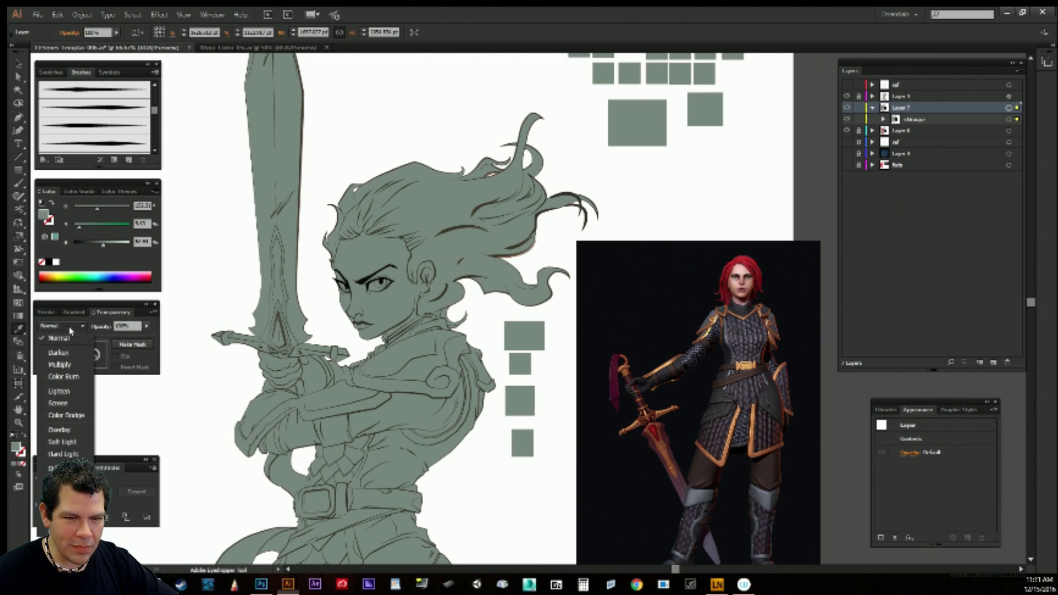
pyautogui.click(64, 359)
pyautogui.click(176, 255)
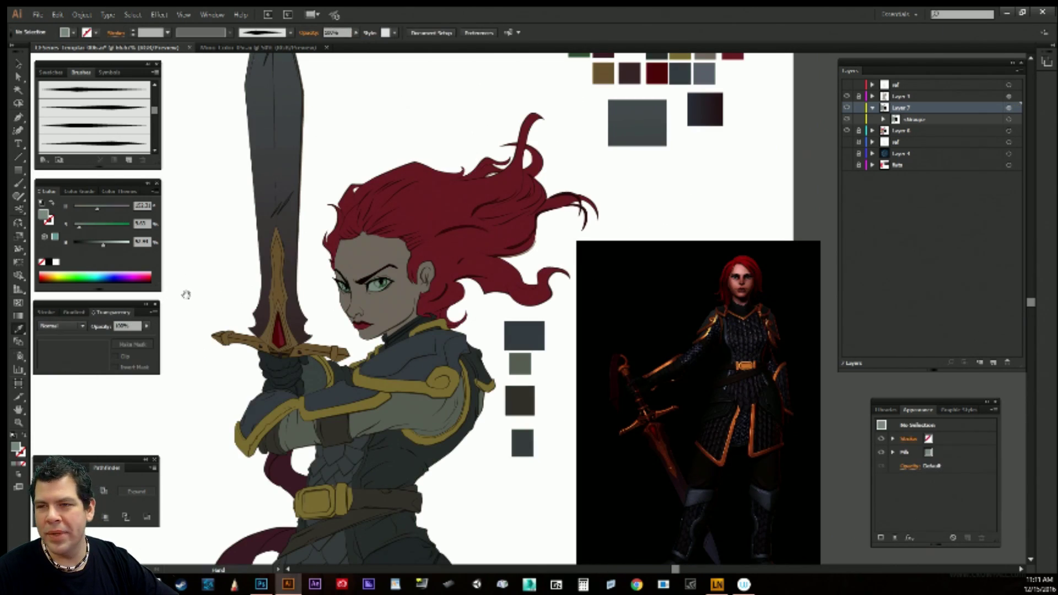
# Delete the shading copies that cover the upper palette swatches and a shading copy over the full-body reference image.
pyautogui.click(1009, 120)
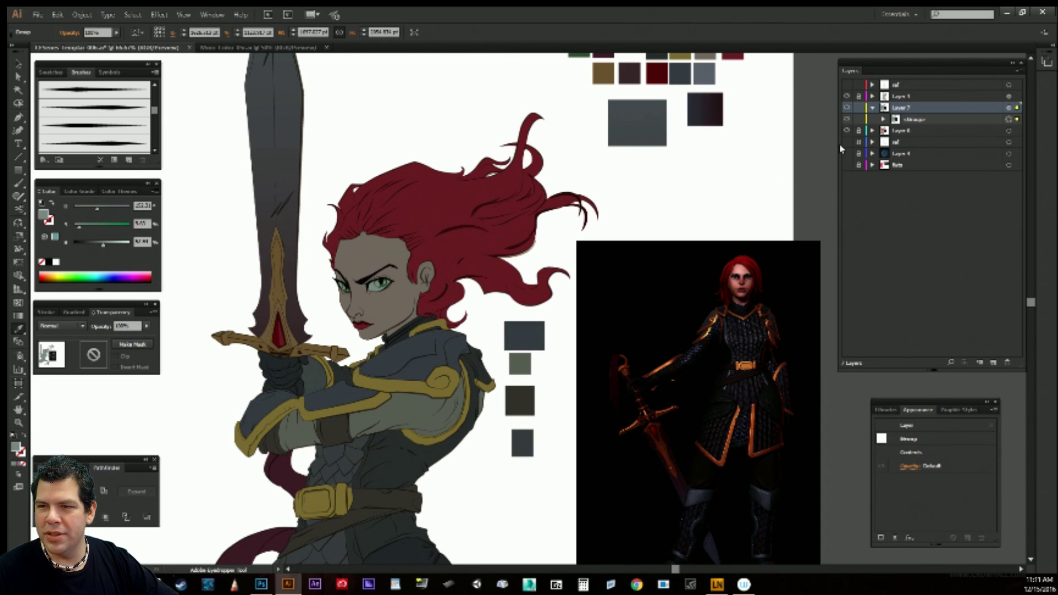
pyautogui.press('a')
pyautogui.press('space')
pyautogui.moveTo(762, 147); pyautogui.dragTo(653, 199)
pyautogui.moveTo(663, 64); pyautogui.dragTo(470, 210)
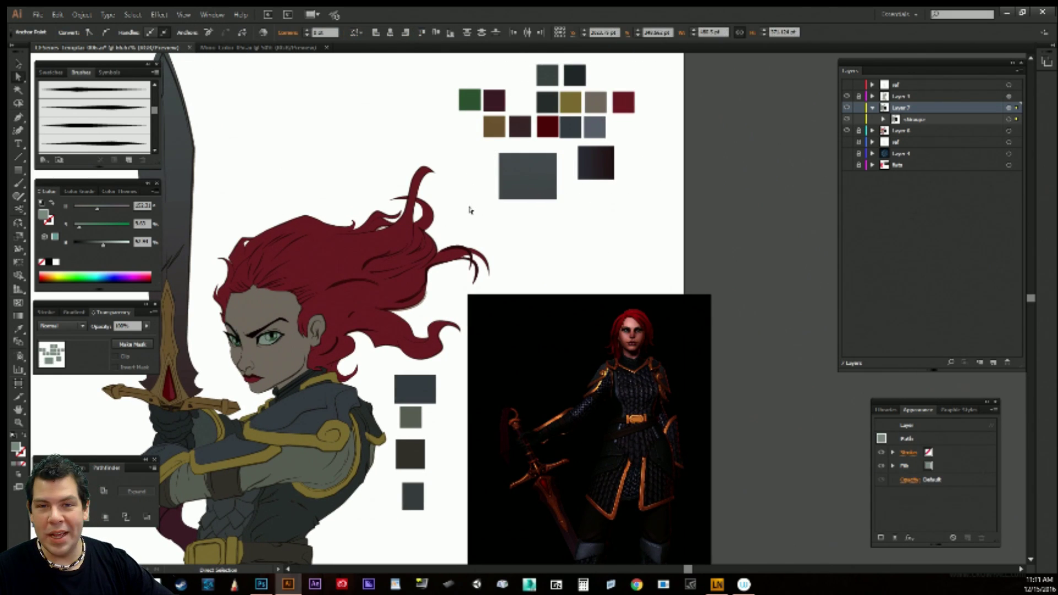
pyautogui.press('Delete')
pyautogui.press('space')
pyautogui.moveTo(671, 278); pyautogui.dragTo(683, 145)
pyautogui.click(663, 221)
pyautogui.press('Delete')
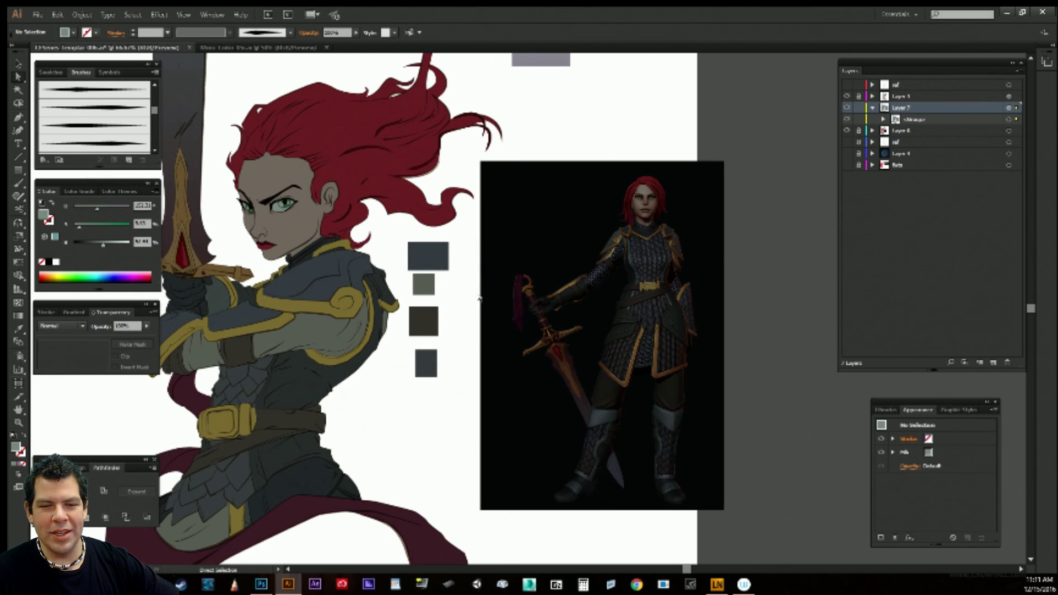
# Delete the shading copies covering the four armor swatches beside the figure.
pyautogui.moveTo(466, 249); pyautogui.dragTo(421, 375)
pyautogui.press('Delete')
pyautogui.press('space')
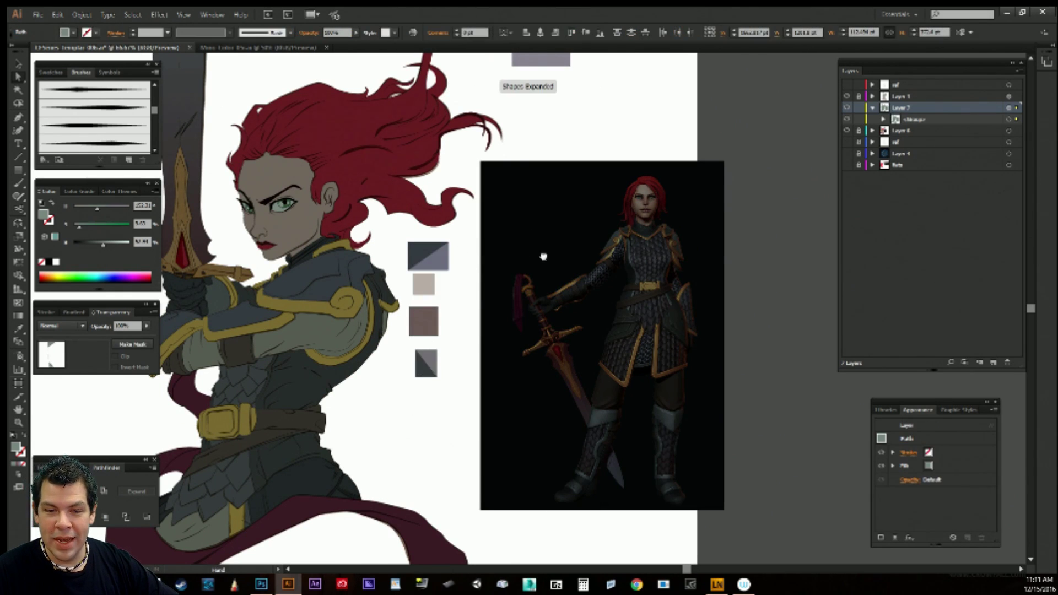
pyautogui.moveTo(543, 257); pyautogui.dragTo(604, 338)
pyautogui.moveTo(464, 316); pyautogui.dragTo(521, 476)
pyautogui.press('Delete')
pyautogui.press('space')
pyautogui.moveTo(510, 362); pyautogui.dragTo(551, 362)
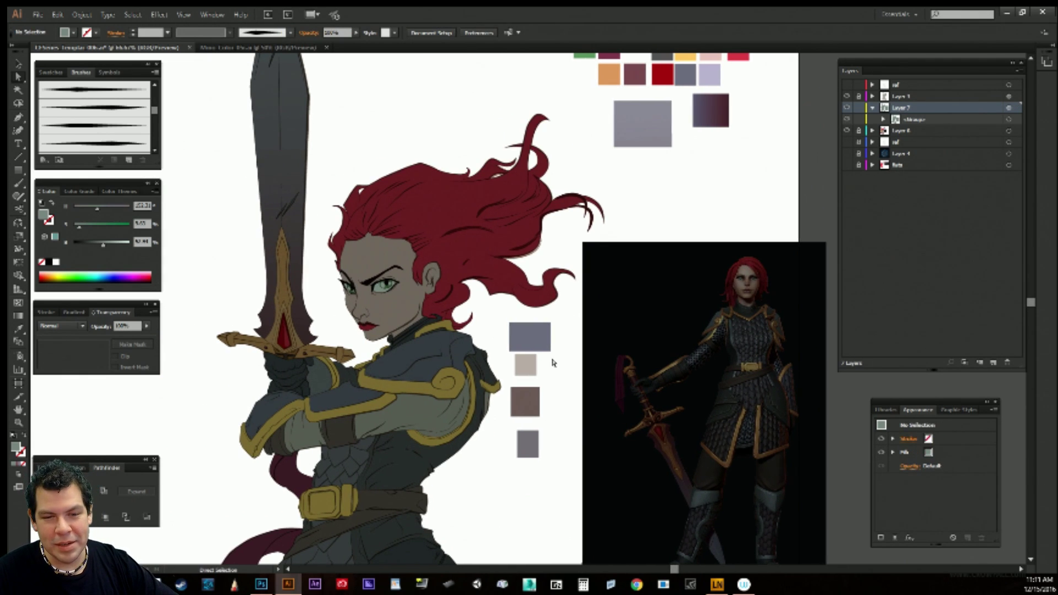
# Recolor the shading group from gray-green to a slightly brighter, more saturated muted purple.
pyautogui.press('space')
pyautogui.moveTo(532, 279); pyautogui.dragTo(564, 295)
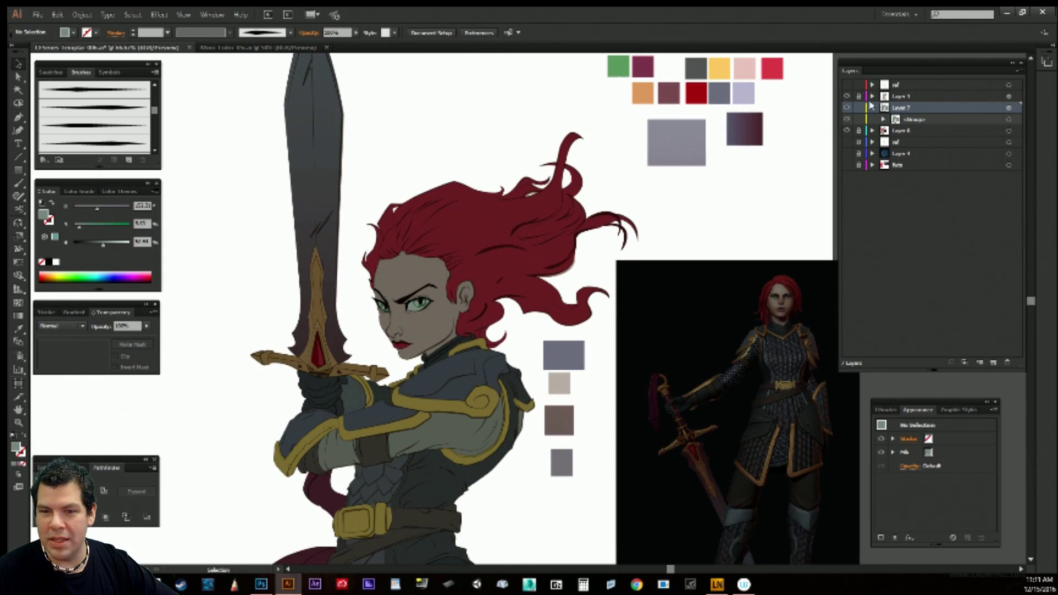
pyautogui.click(1010, 120)
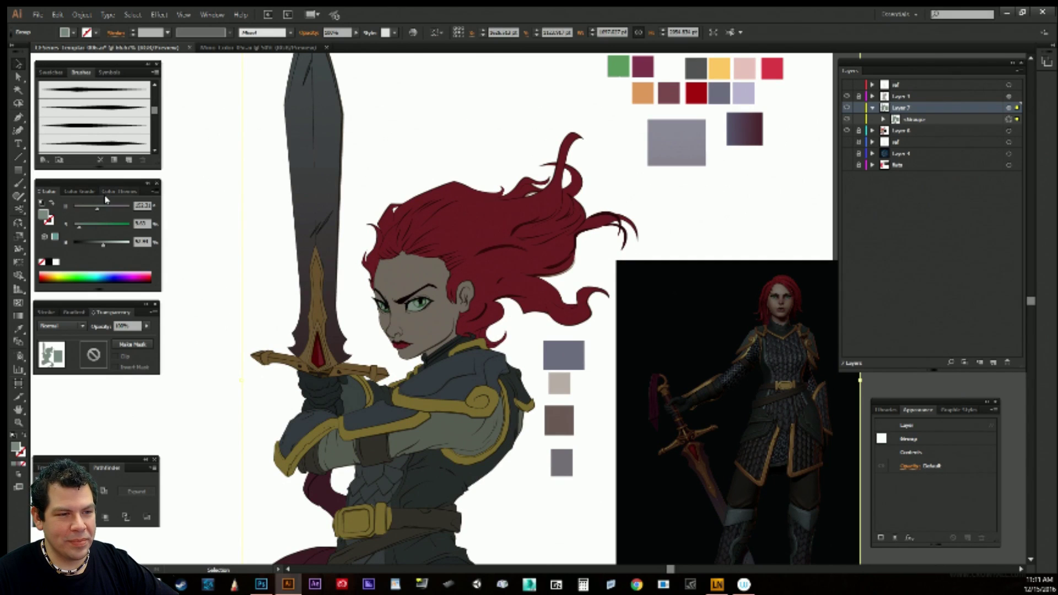
pyautogui.moveTo(102, 208); pyautogui.dragTo(107, 210)
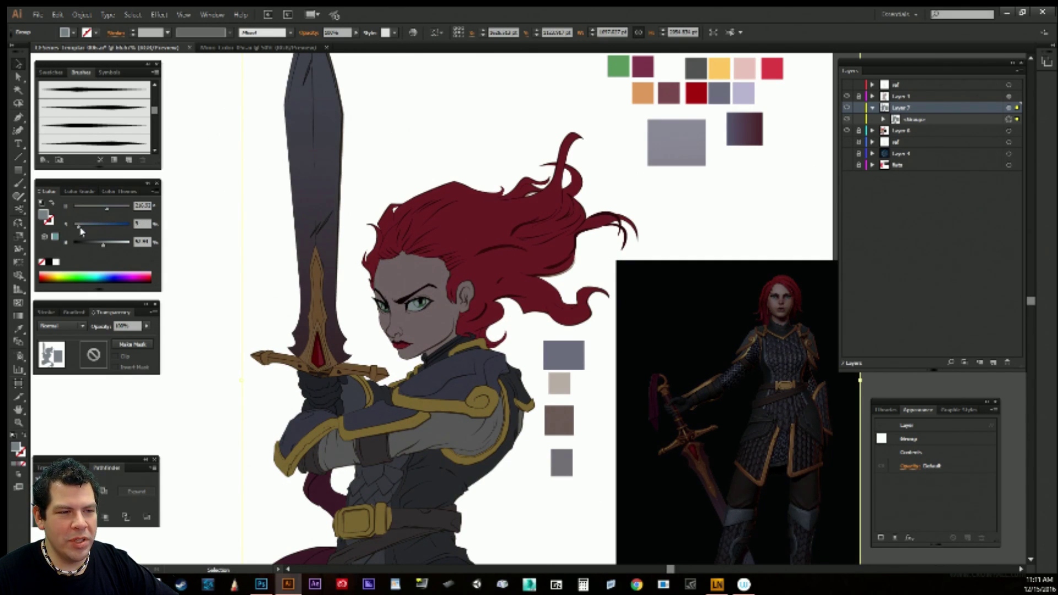
pyautogui.moveTo(104, 246); pyautogui.dragTo(111, 246)
pyautogui.moveTo(107, 209)
pyautogui.mouseDown()
pyautogui.moveTo(103, 230)
pyautogui.moveTo(85, 230)
pyautogui.mouseUp()
pyautogui.click(205, 307)
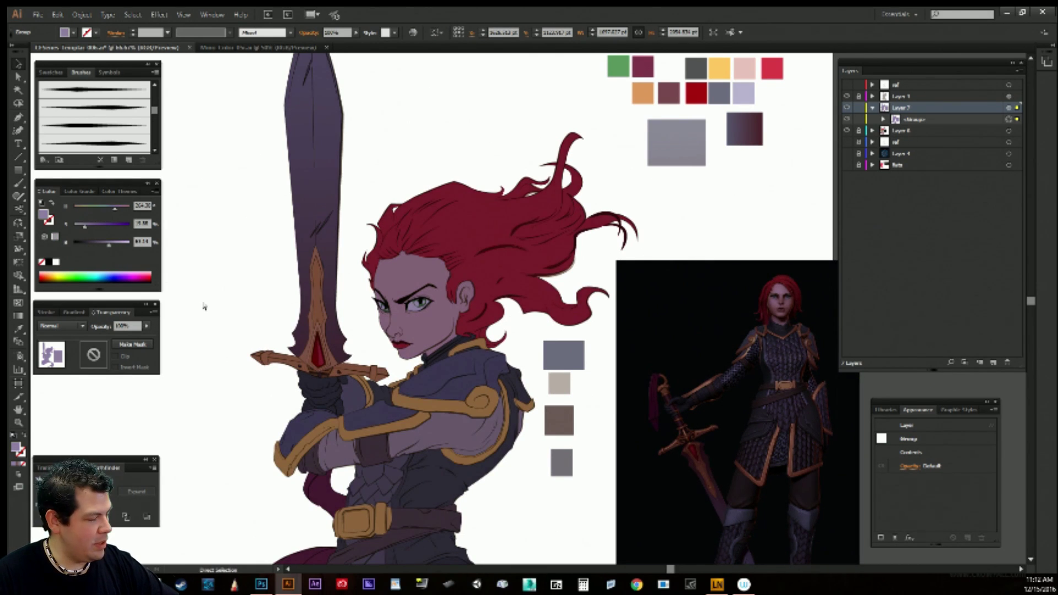
# Refine the shading group's color to a less saturated, slightly brighter blue-violet with a hue of about 250, and deselect.
pyautogui.moveTo(426, 325); pyautogui.dragTo(434, 388)
pyautogui.moveTo(597, 326); pyautogui.dragTo(612, 208)
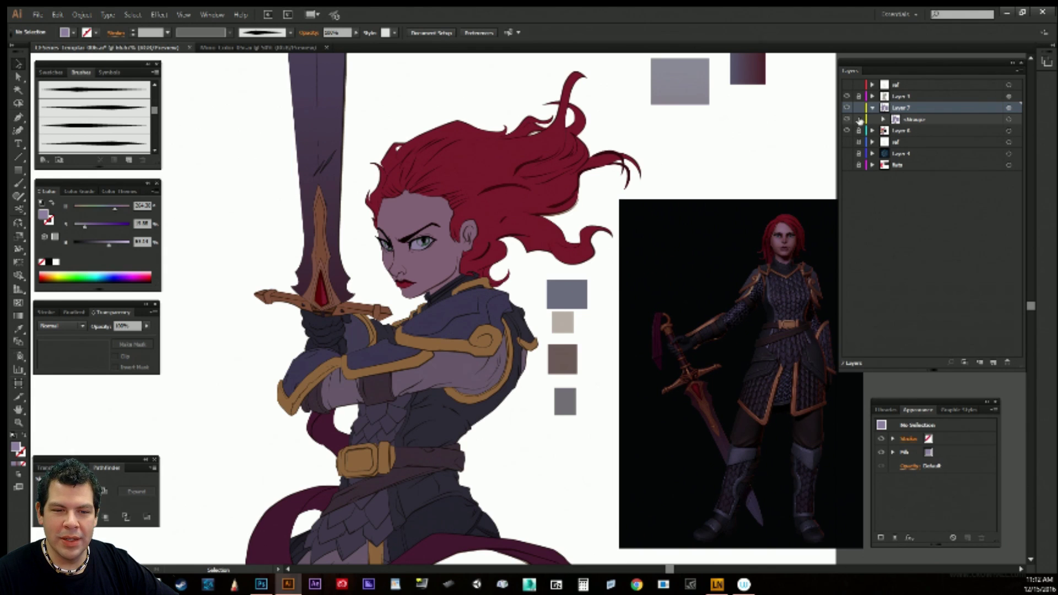
pyautogui.moveTo(565, 207); pyautogui.dragTo(572, 259)
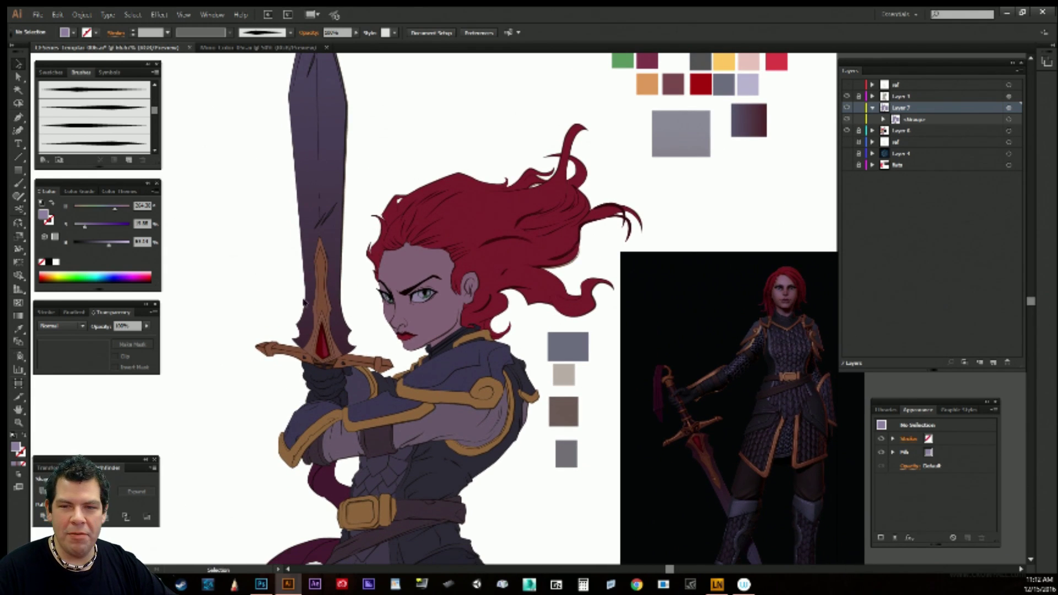
pyautogui.moveTo(471, 238); pyautogui.dragTo(470, 214)
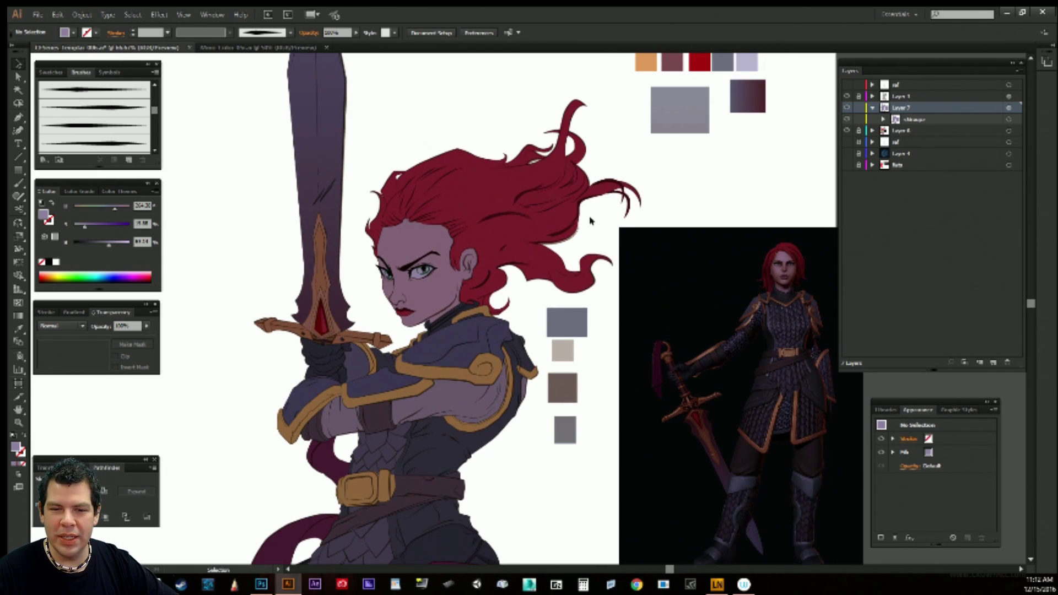
pyautogui.moveTo(519, 367)
pyautogui.mouseDown()
pyautogui.moveTo(537, 272)
pyautogui.moveTo(535, 373)
pyautogui.mouseUp()
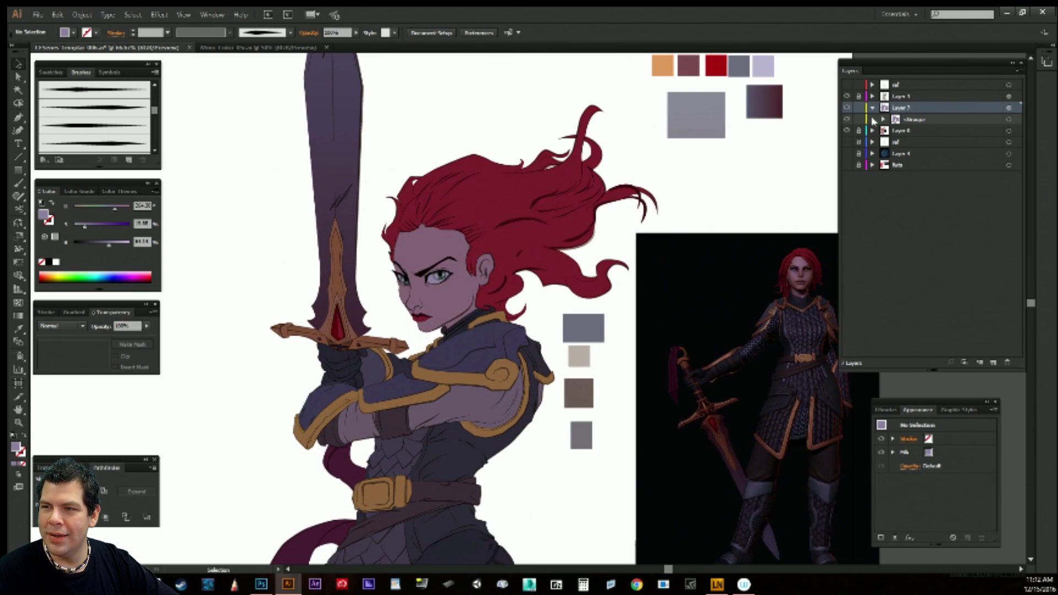
pyautogui.click(1017, 119)
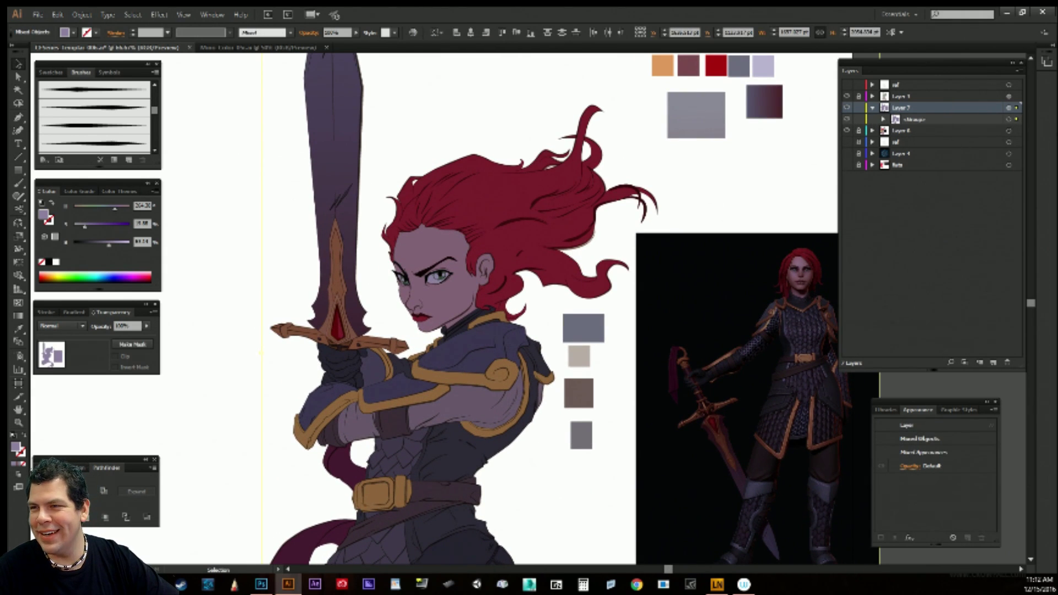
pyautogui.click(1008, 119)
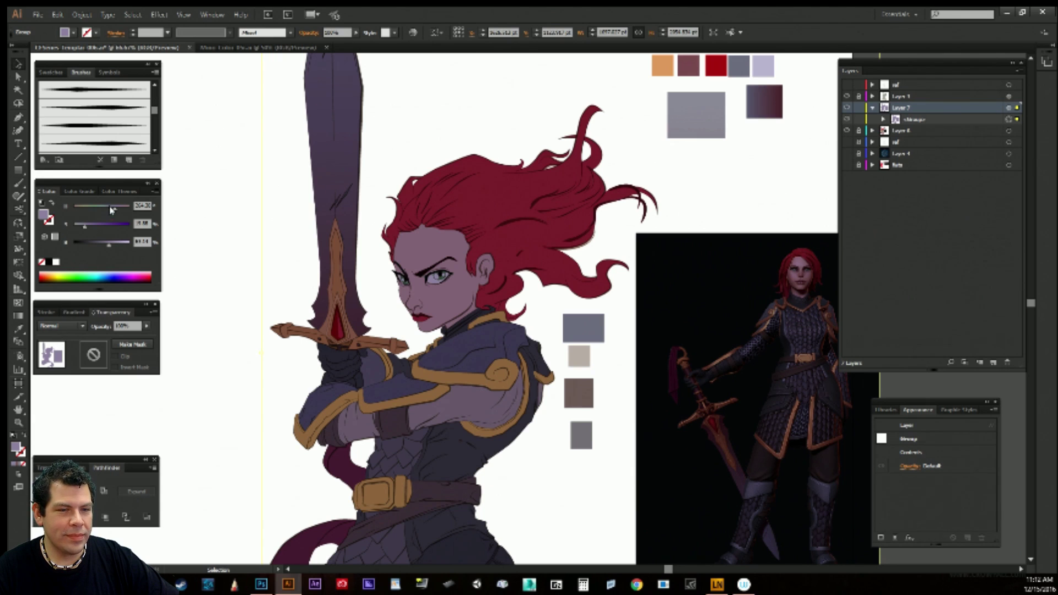
pyautogui.moveTo(86, 230); pyautogui.dragTo(83, 231)
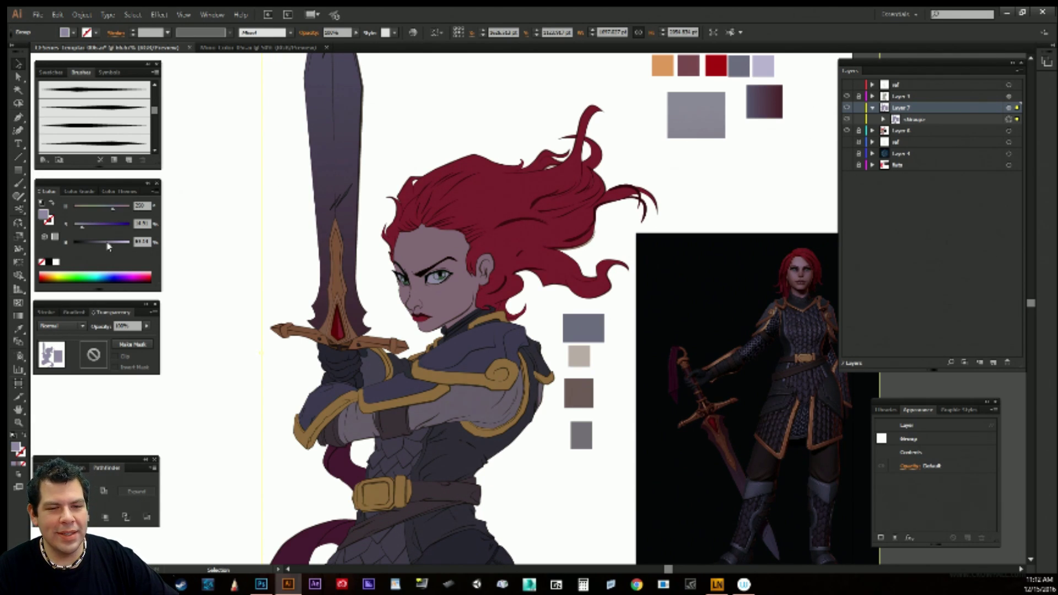
pyautogui.hotkey('ctrl', 'shift', 'a')
# Compare the illustration with and without the multiply shading layer, and examine the shaded figure.
pyautogui.moveTo(304, 372); pyautogui.dragTo(336, 428)
pyautogui.moveTo(391, 233); pyautogui.dragTo(378, 216)
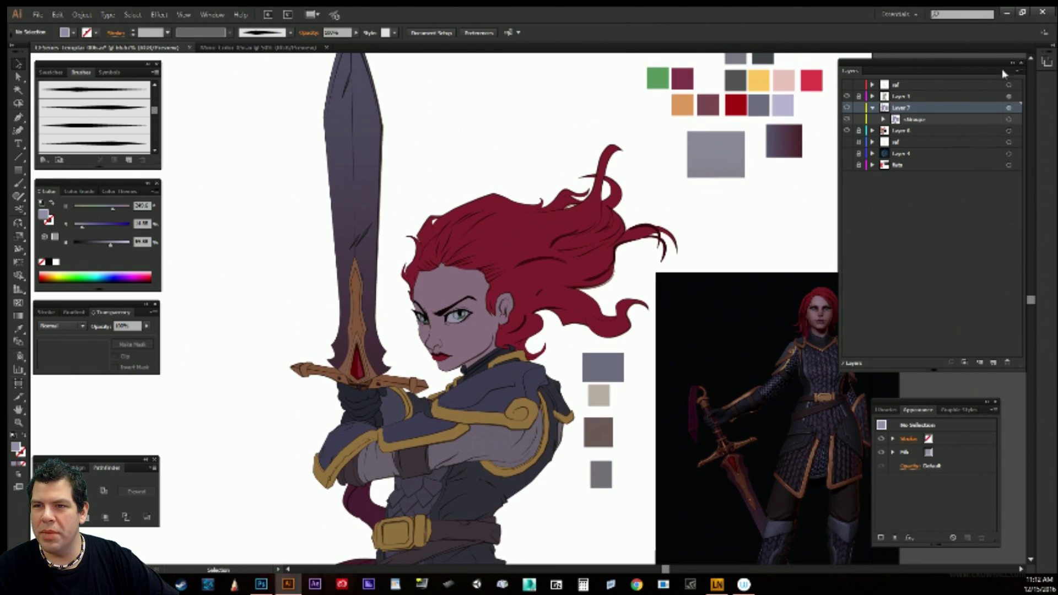
pyautogui.click(847, 108)
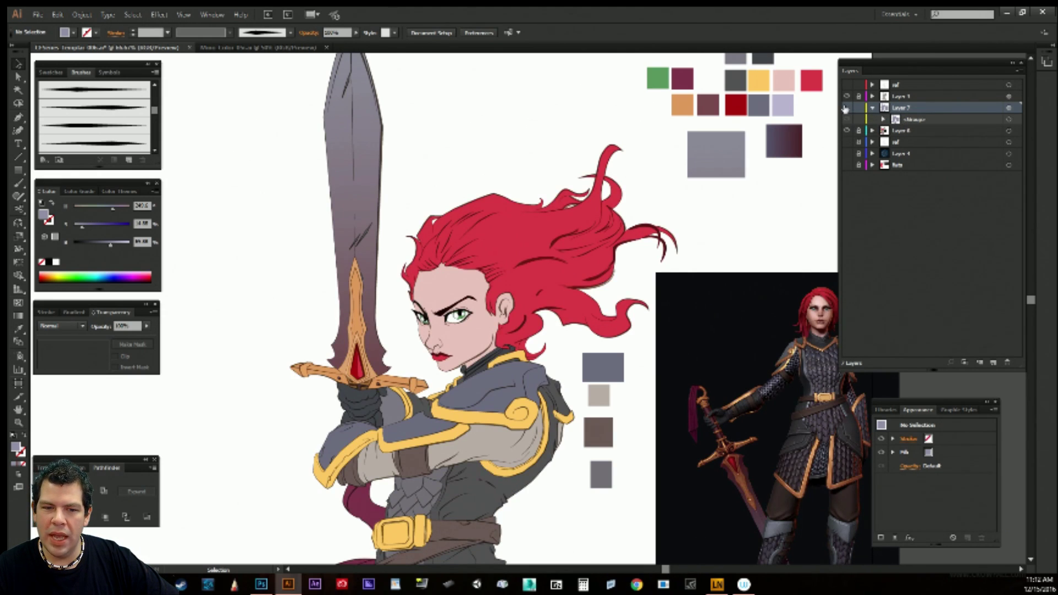
pyautogui.click(846, 108)
pyautogui.moveTo(372, 378); pyautogui.dragTo(415, 337)
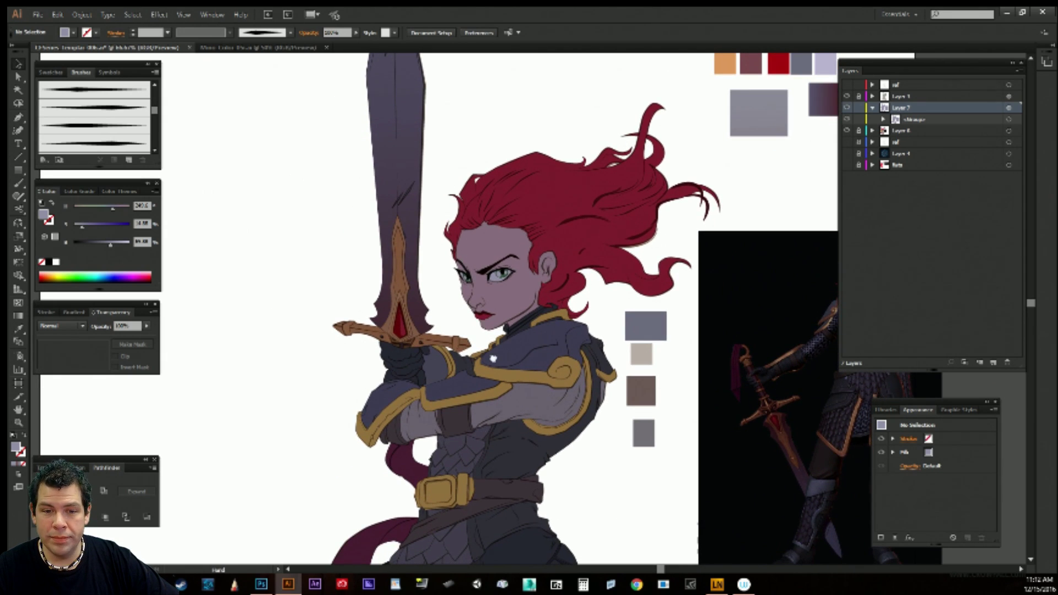
pyautogui.moveTo(491, 359); pyautogui.dragTo(484, 321)
pyautogui.moveTo(550, 220); pyautogui.dragTo(546, 250)
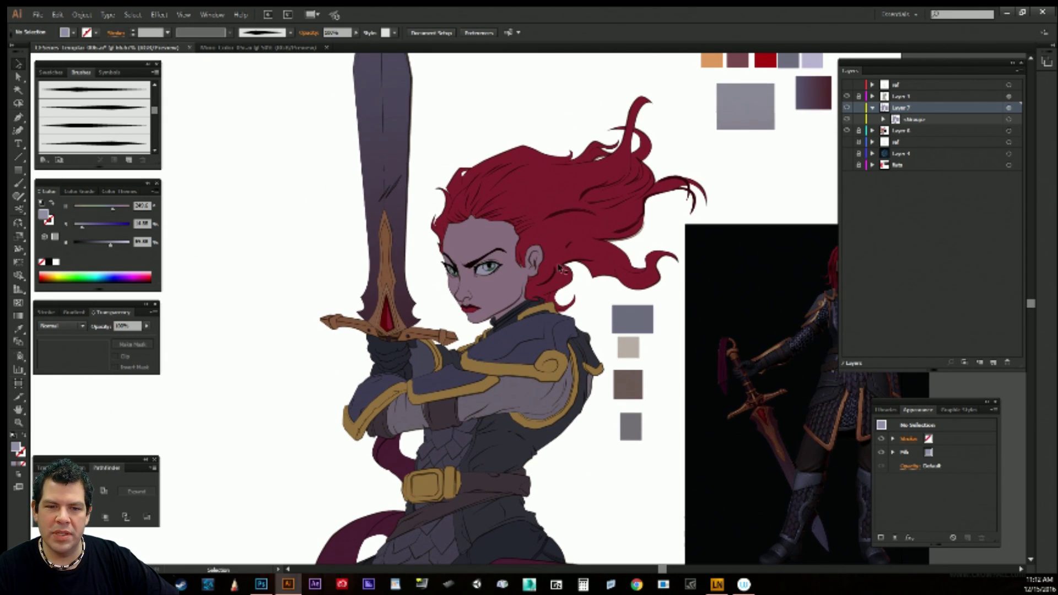
pyautogui.moveTo(478, 381); pyautogui.dragTo(473, 363)
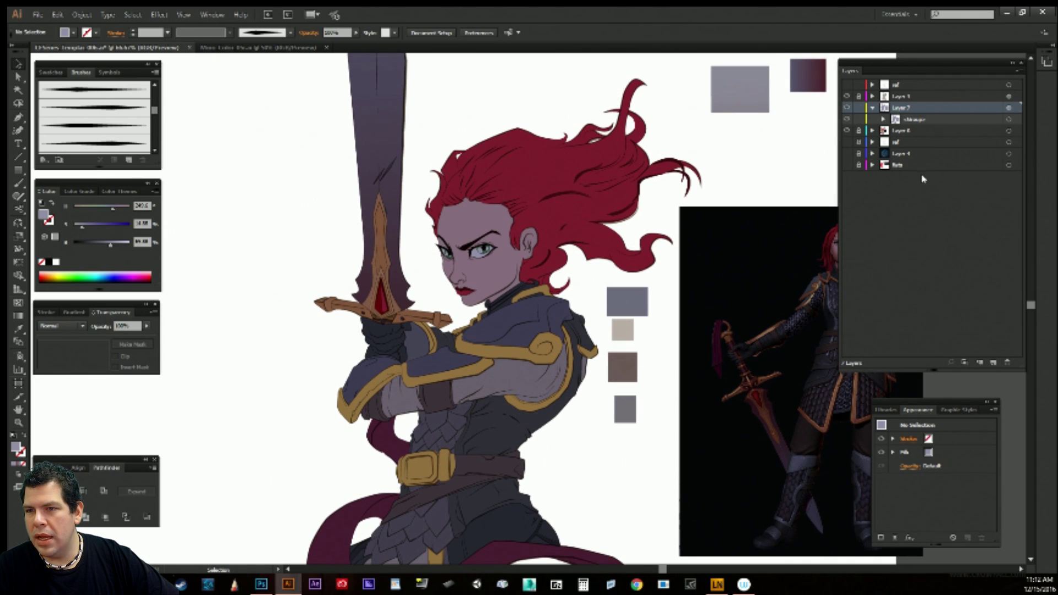
# Show the lower ref sketch layer and check its radiating light rays around the sword and figure.
pyautogui.click(847, 142)
pyautogui.moveTo(518, 286)
pyautogui.mouseDown()
pyautogui.moveTo(547, 308)
pyautogui.moveTo(617, 302)
pyautogui.mouseUp()
pyautogui.moveTo(602, 428); pyautogui.dragTo(605, 553)
pyautogui.moveTo(616, 381); pyautogui.dragTo(595, 255)
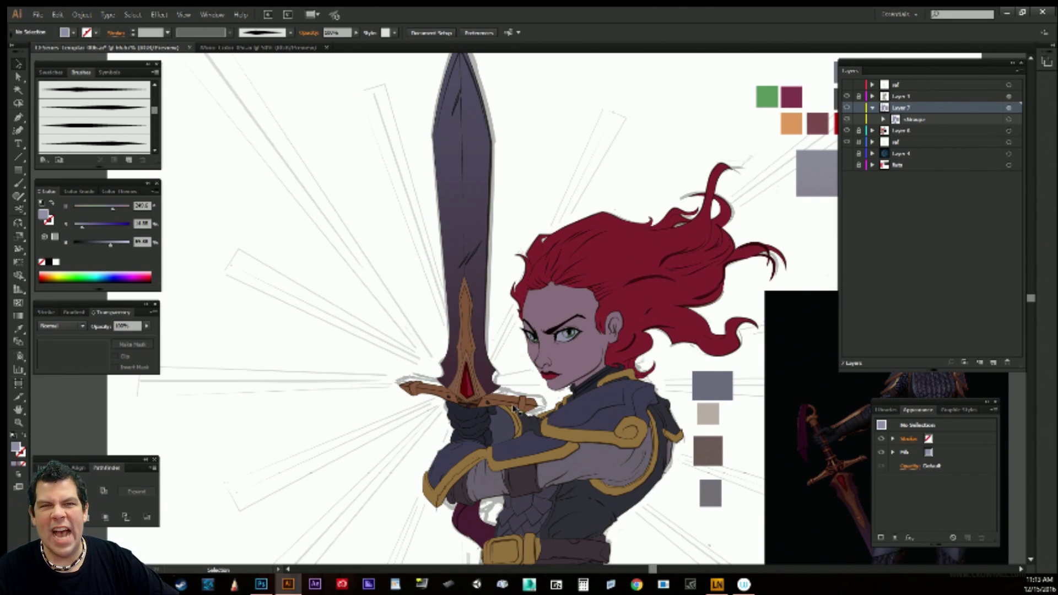
pyautogui.moveTo(572, 389); pyautogui.dragTo(568, 364)
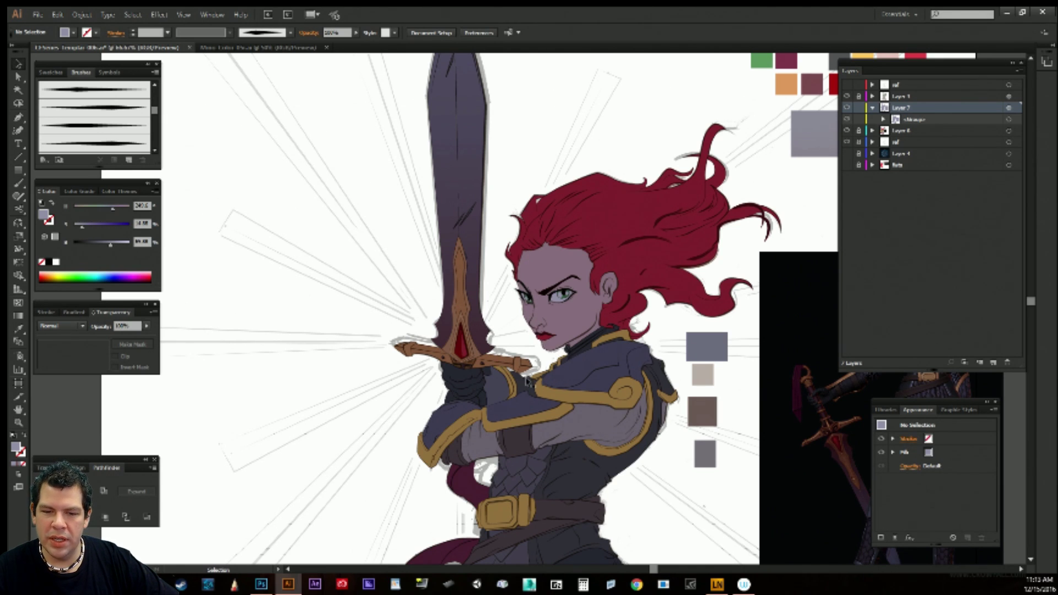
# Lock the shading group and set a white fill for drawing highlight shapes with the Pen tool.
pyautogui.scroll(-3, 518, 424)
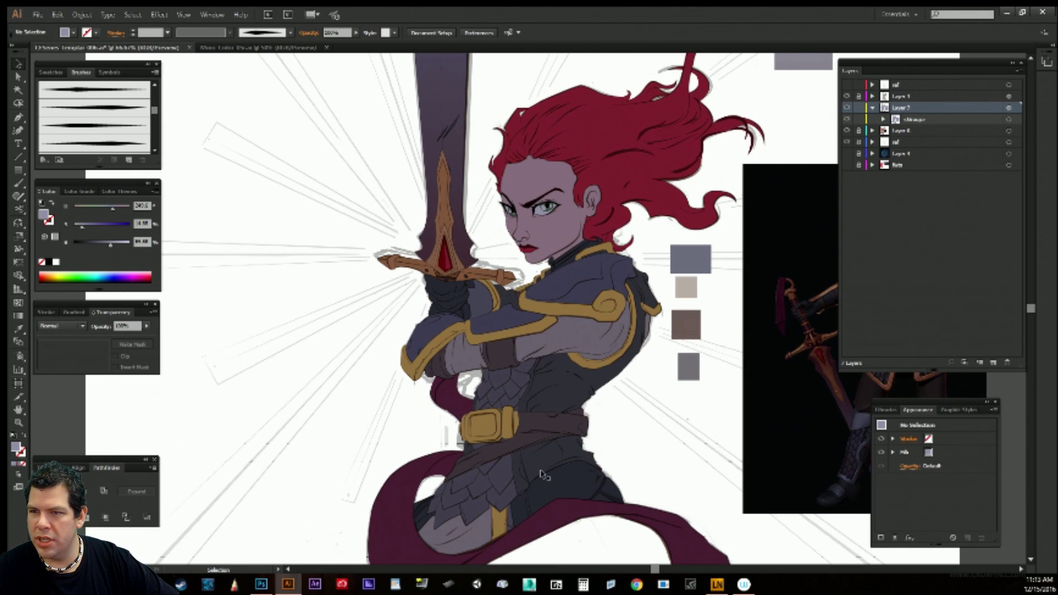
pyautogui.moveTo(695, 318); pyautogui.dragTo(703, 416)
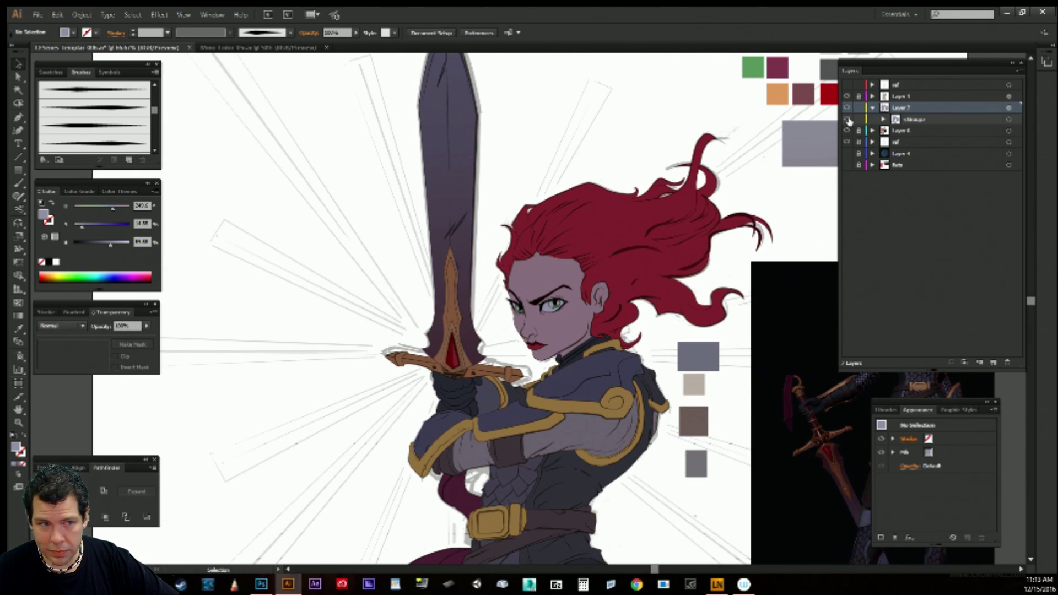
pyautogui.press('p')
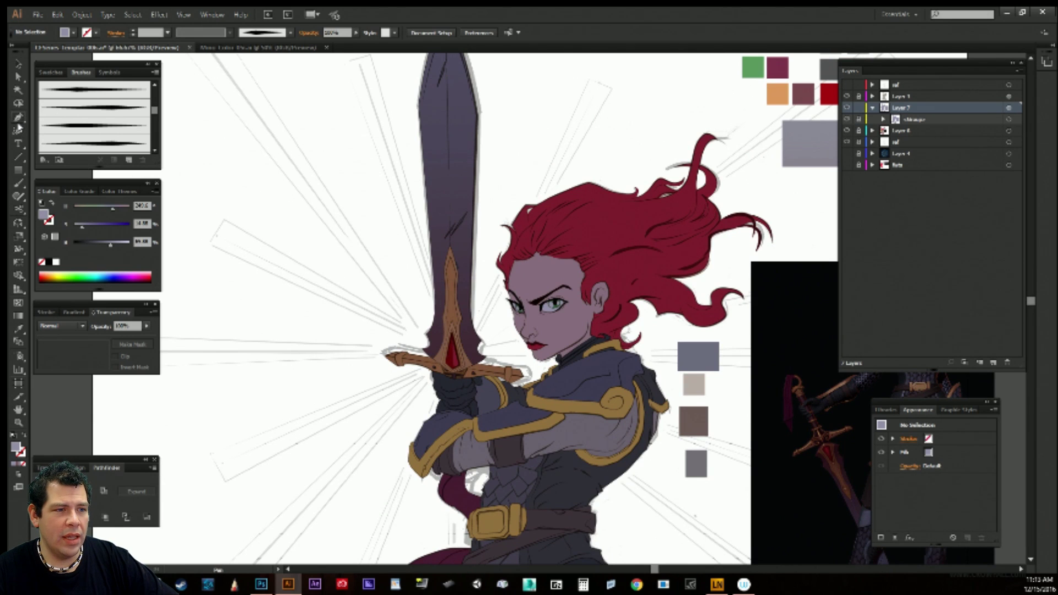
pyautogui.moveTo(82, 227); pyautogui.dragTo(132, 245)
pyautogui.moveTo(361, 254); pyautogui.dragTo(354, 229)
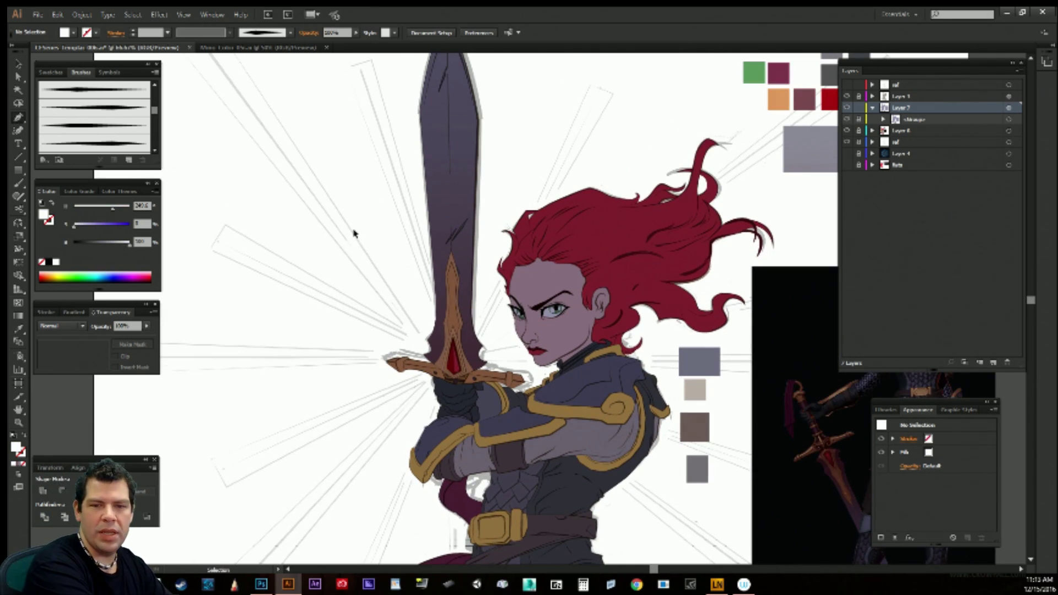
# Draw a closed white light shape with the Pen tool along the sword-side edge of the forehead, down to the brow, and deselect.
pyautogui.hotkey('ctrl', '=')
pyautogui.hotkey('ctrl', '=')
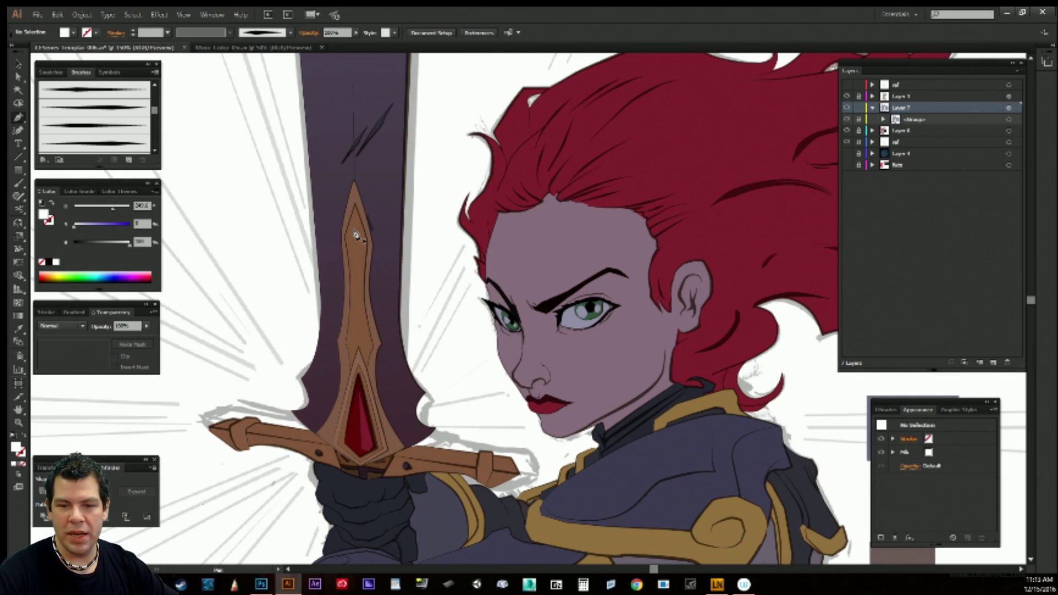
pyautogui.scroll(-1, 606, 348)
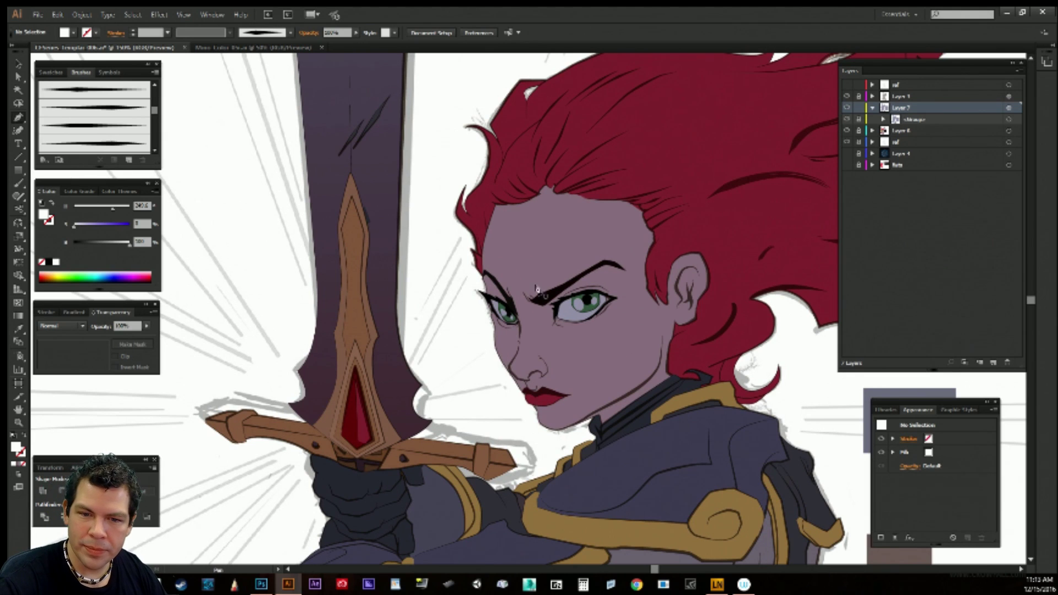
pyautogui.click(483, 272)
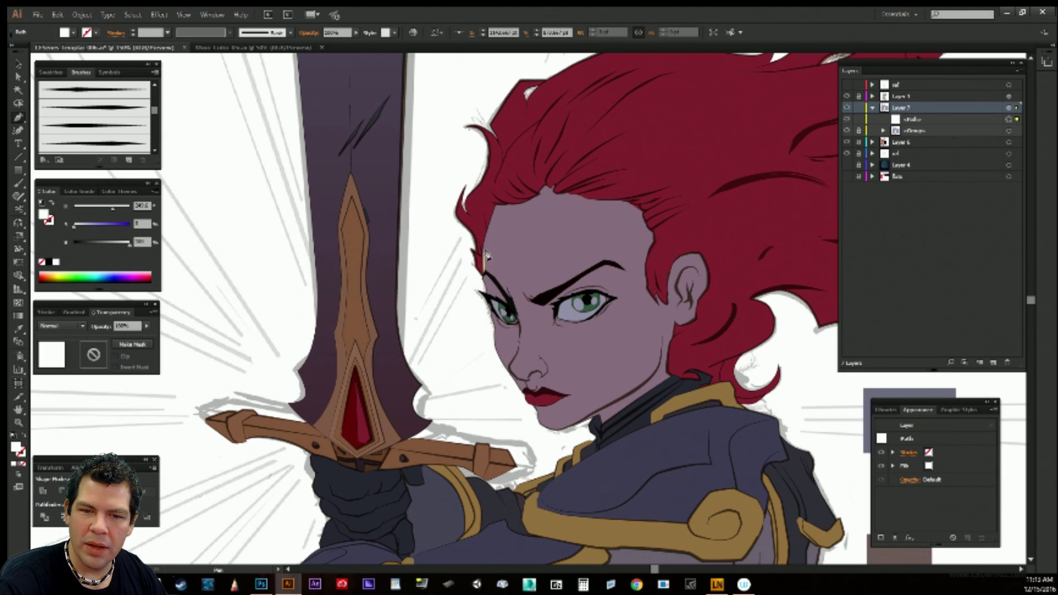
pyautogui.click(494, 228)
pyautogui.hotkey('ctrl', 'z')
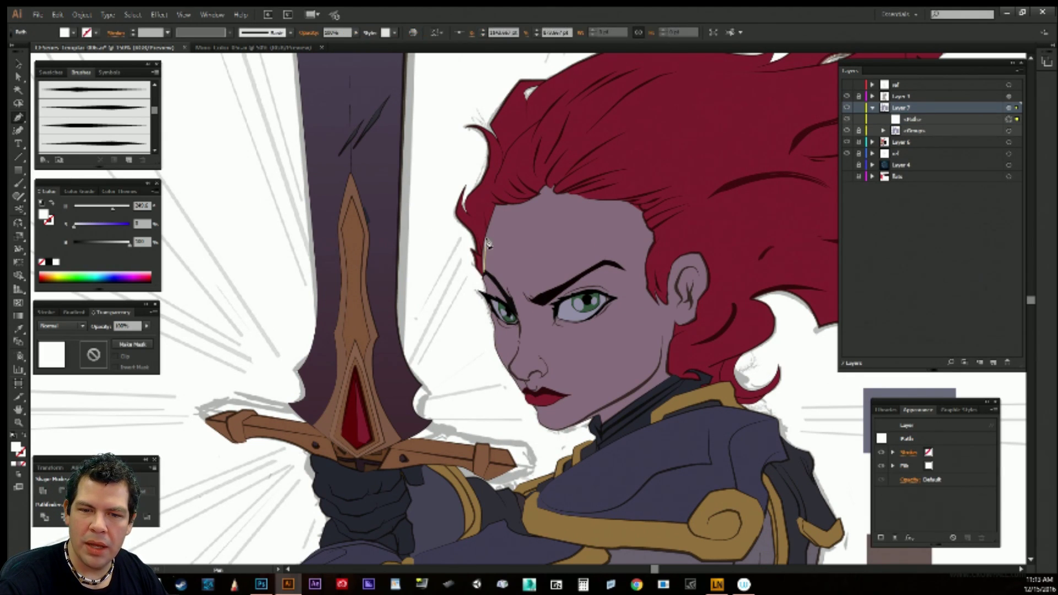
pyautogui.moveTo(494, 218); pyautogui.dragTo(487, 278)
pyautogui.click(514, 297)
pyautogui.click(501, 298)
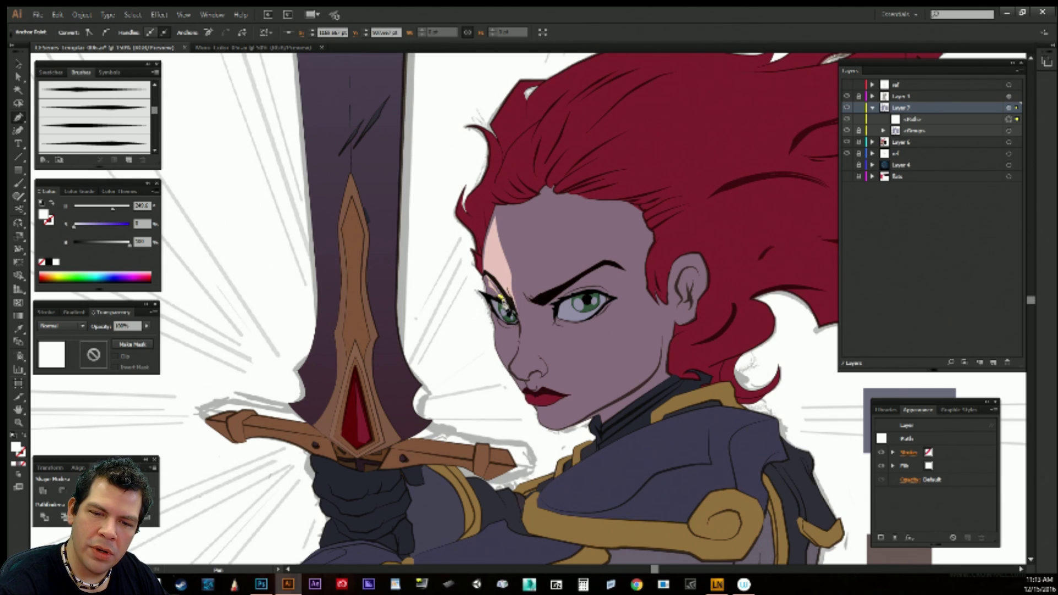
pyautogui.click(485, 277)
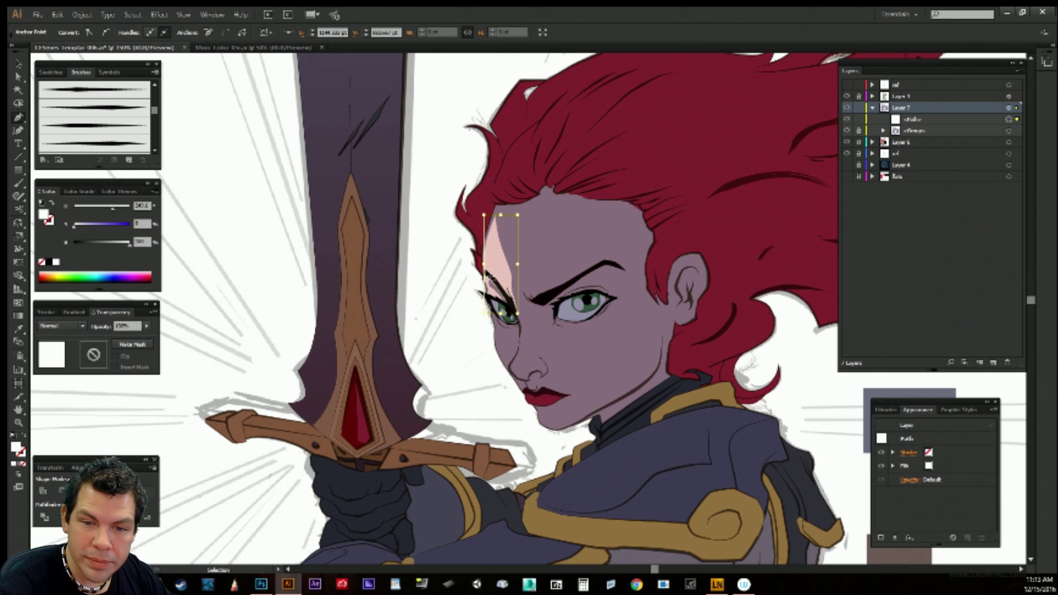
pyautogui.keyDown('ctrl'); pyautogui.click(466, 311); pyautogui.keyUp('ctrl')
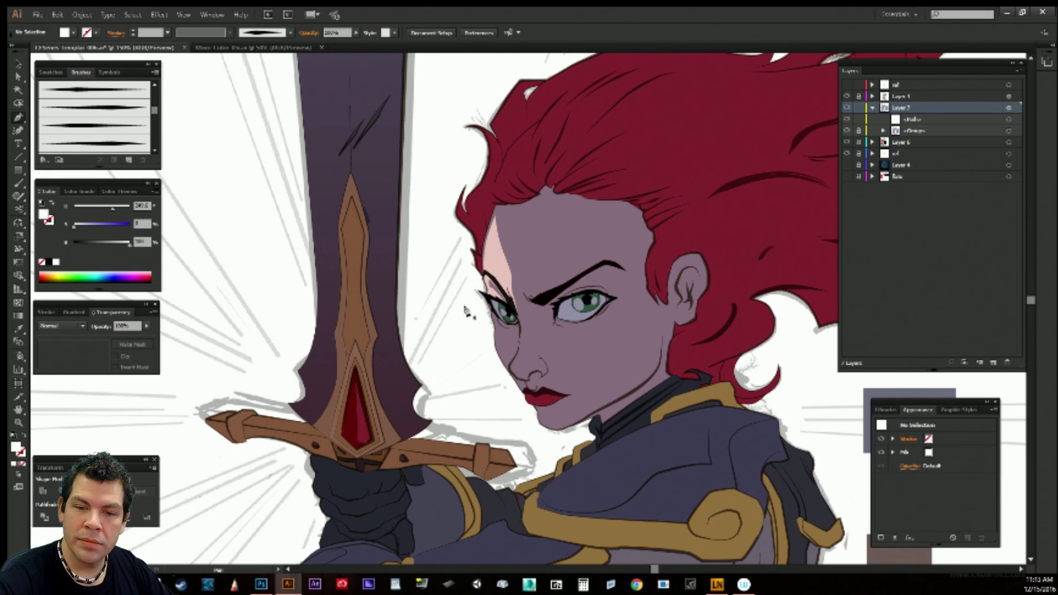
# Draw a small closed white light shape over the eye nearest the sword and deselect it.
pyautogui.moveTo(551, 337); pyautogui.dragTo(540, 270)
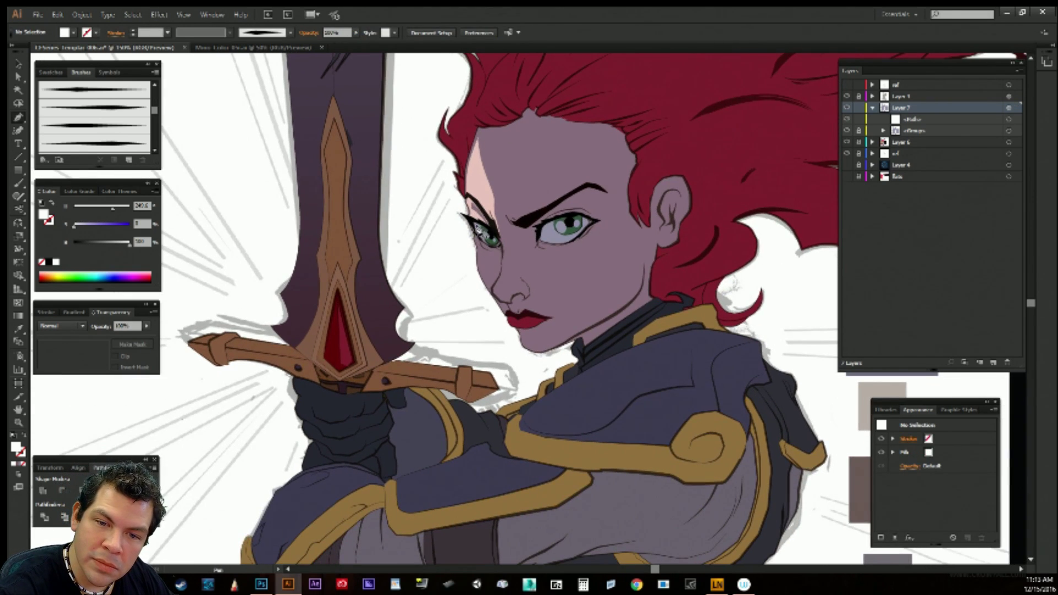
pyautogui.click(477, 228)
pyautogui.click(478, 230)
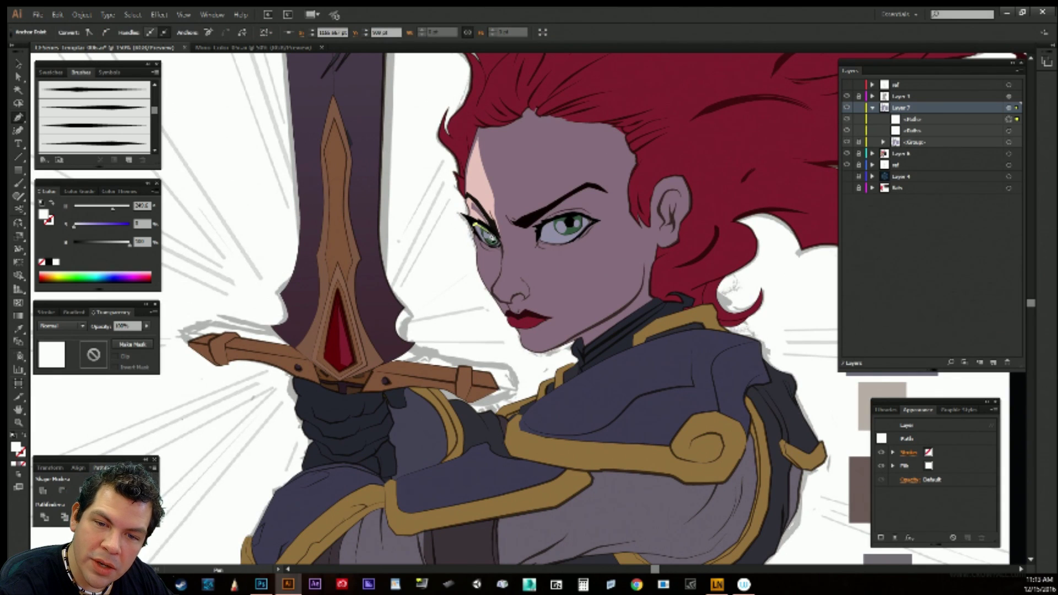
pyautogui.click(498, 245)
pyautogui.click(484, 242)
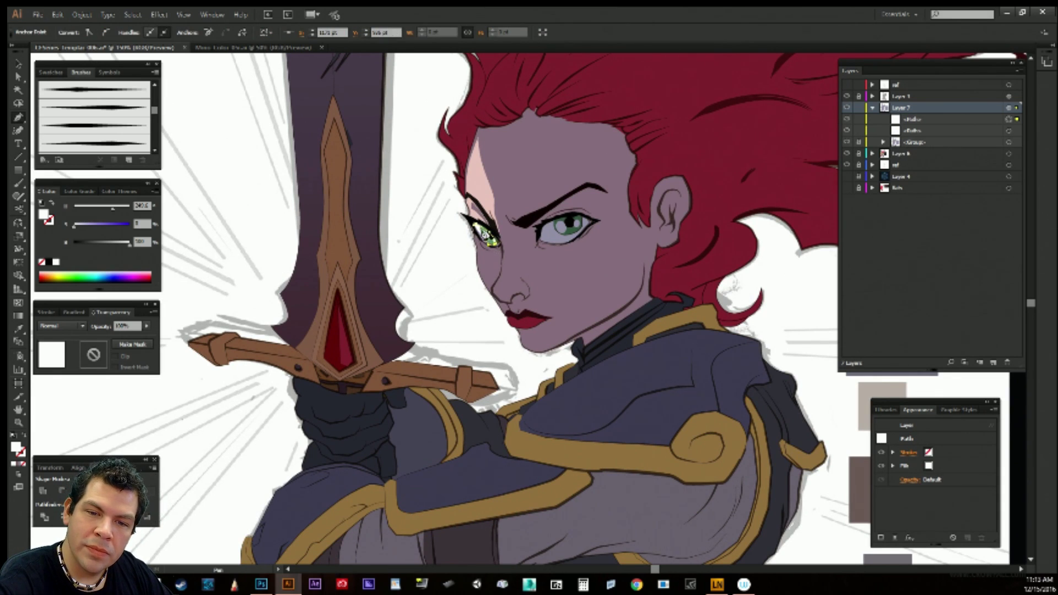
pyautogui.click(478, 229)
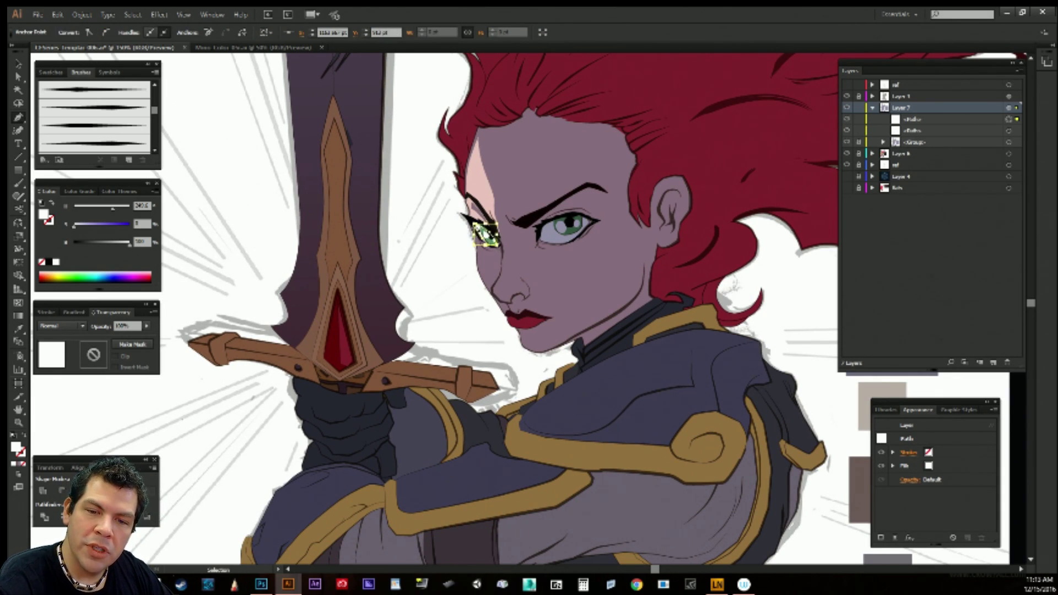
pyautogui.keyDown('ctrl'); pyautogui.click(458, 288); pyautogui.keyUp('ctrl')
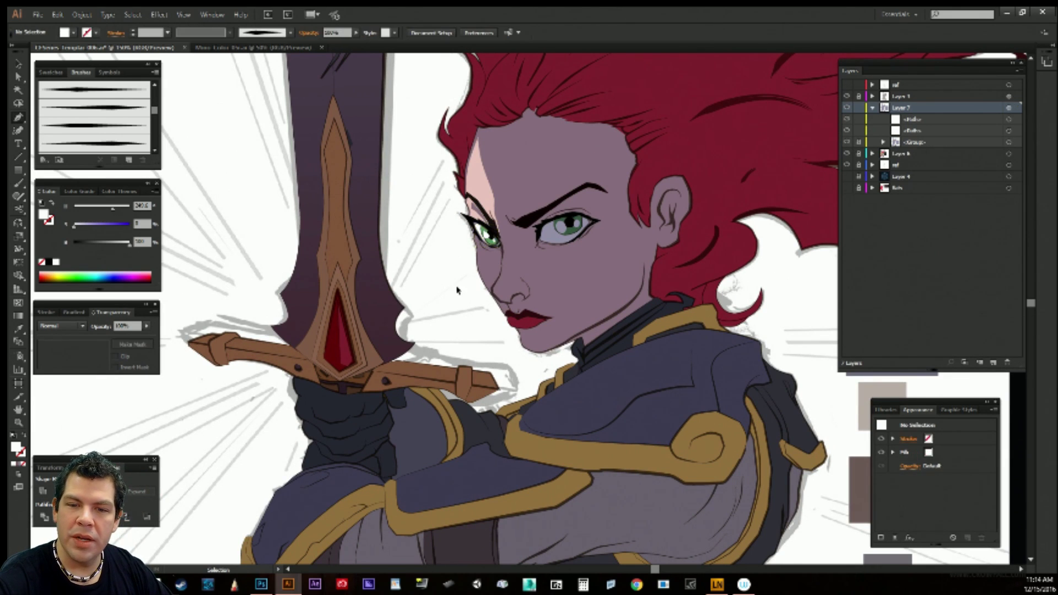
# Draw a closed white light shape down the sword-side cheek, from below the eye to beside the nose, and deselect.
pyautogui.press('space')
pyautogui.moveTo(548, 252); pyautogui.dragTo(542, 242)
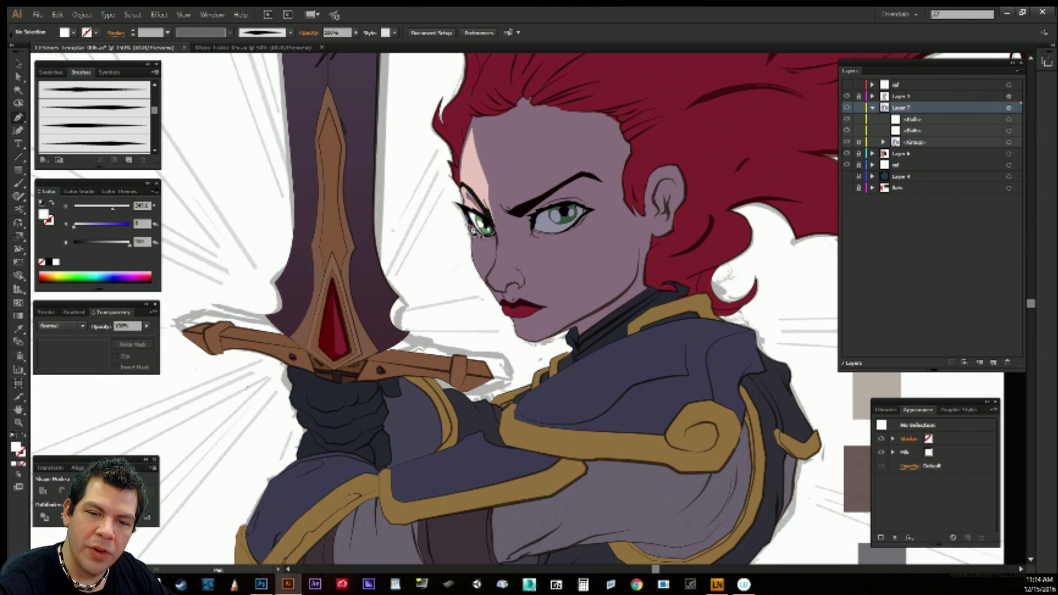
pyautogui.click(469, 228)
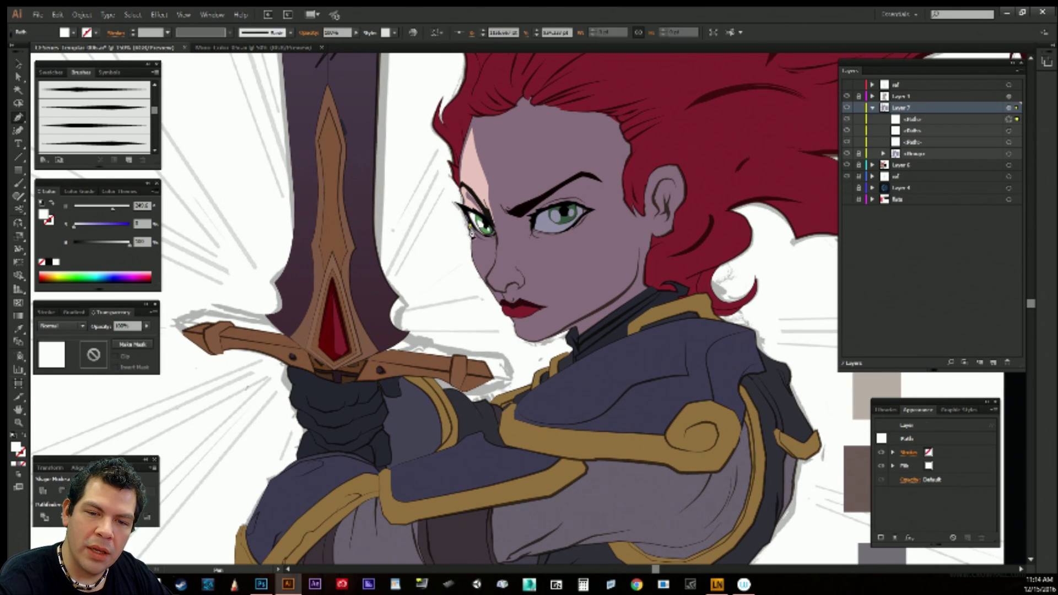
pyautogui.click(474, 250)
pyautogui.hotkey('ctrl', 'z')
pyautogui.hotkey('ctrl', 'z')
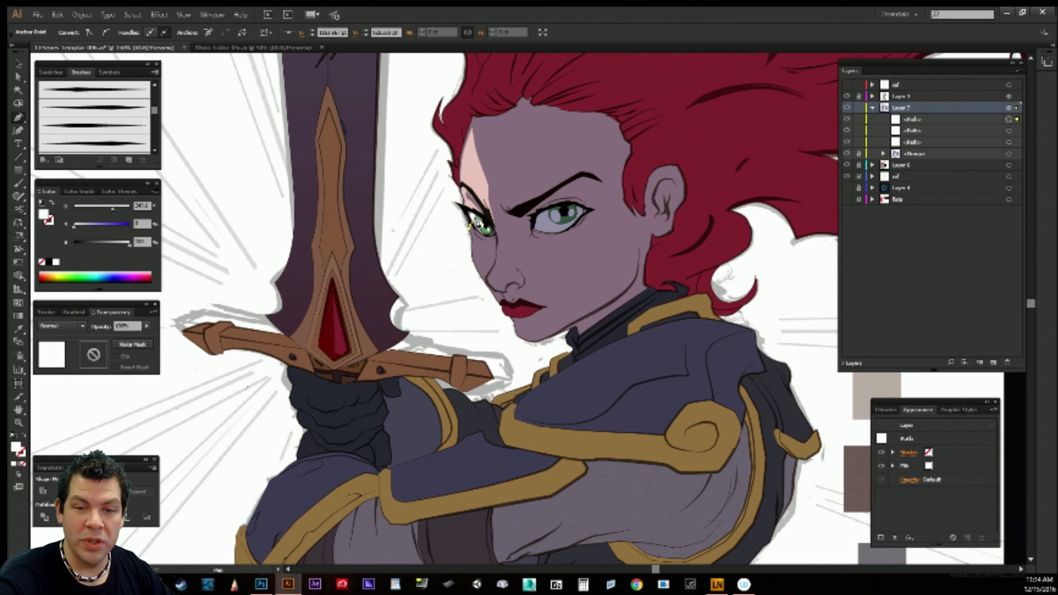
pyautogui.click(462, 244)
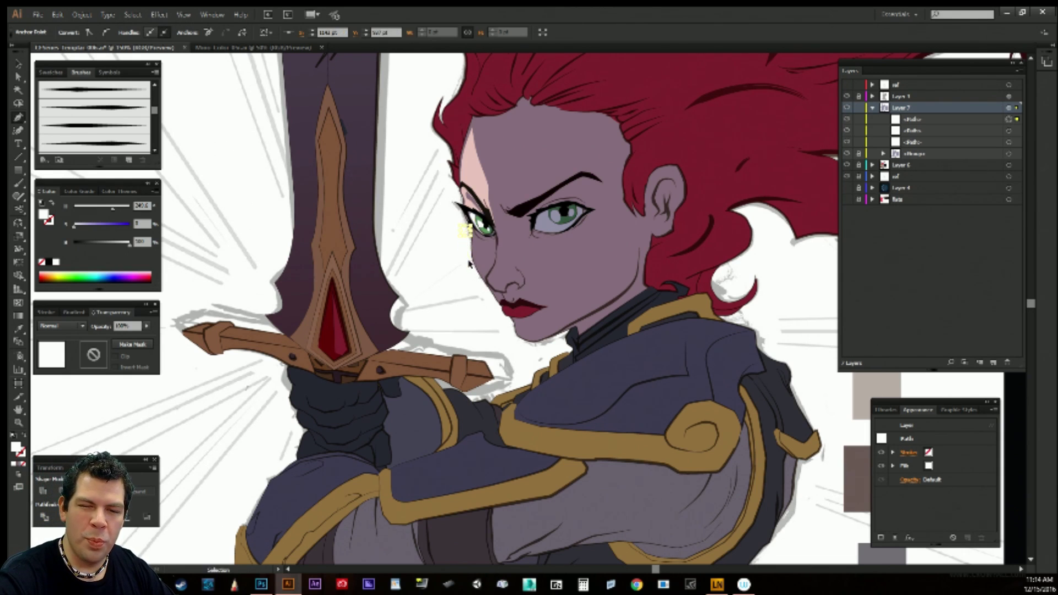
pyautogui.click(465, 267)
pyautogui.click(480, 288)
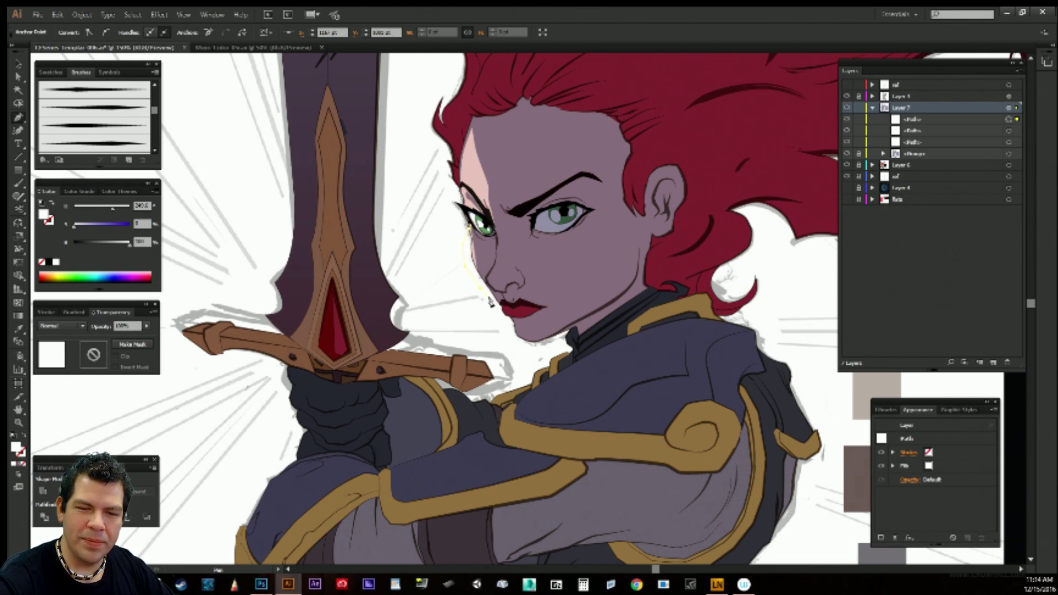
pyautogui.click(491, 296)
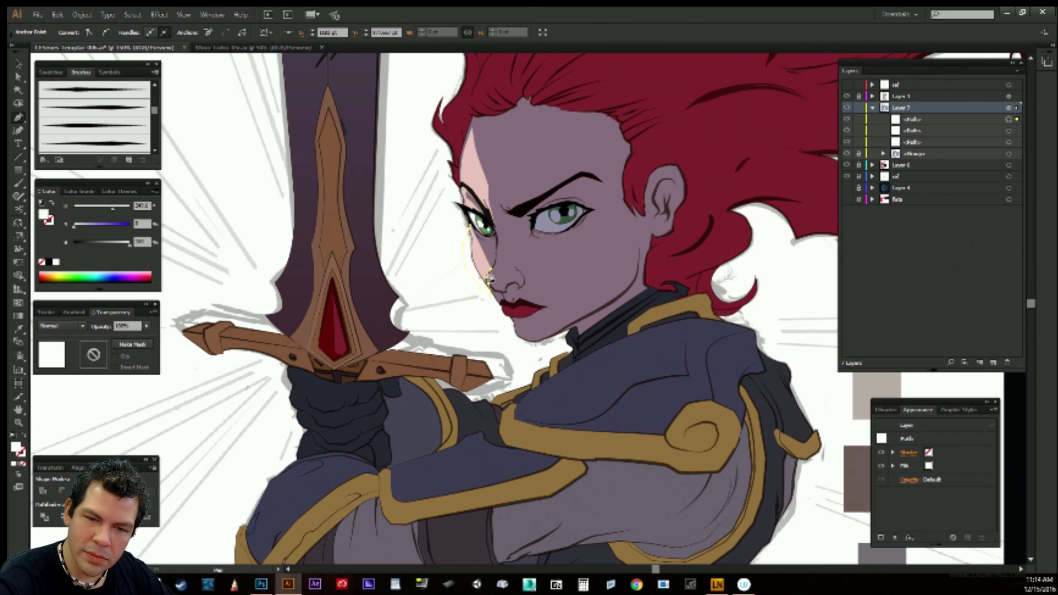
pyautogui.moveTo(488, 276); pyautogui.dragTo(478, 243)
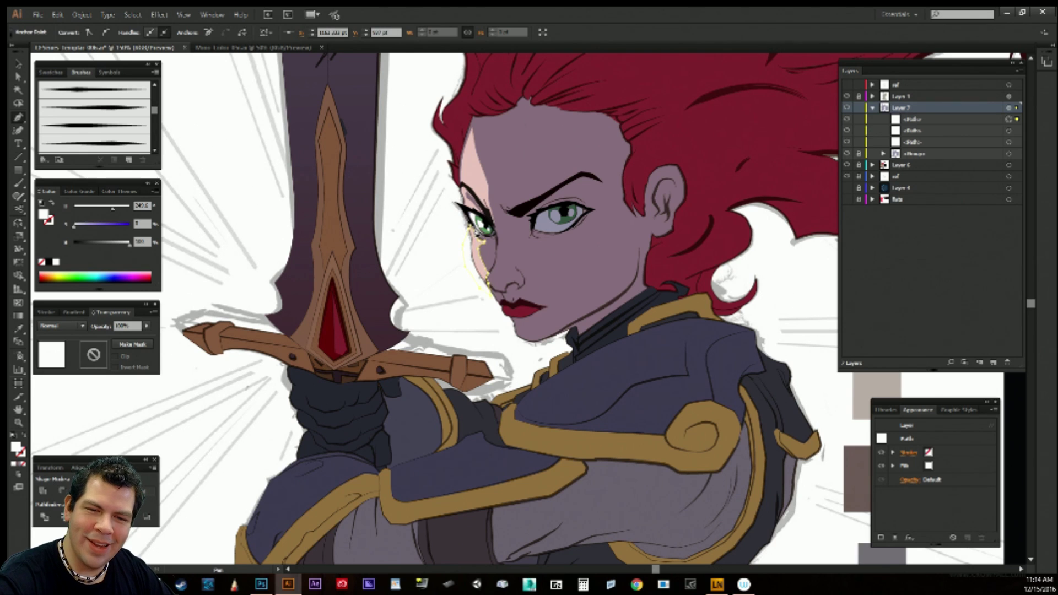
pyautogui.click(470, 226)
pyautogui.keyDown('ctrl'); pyautogui.click(443, 220); pyautogui.keyUp('ctrl')
# Add a tiny white light shape just beneath the eye nearest the sword and deselect it.
pyautogui.moveTo(477, 235); pyautogui.dragTo(480, 241)
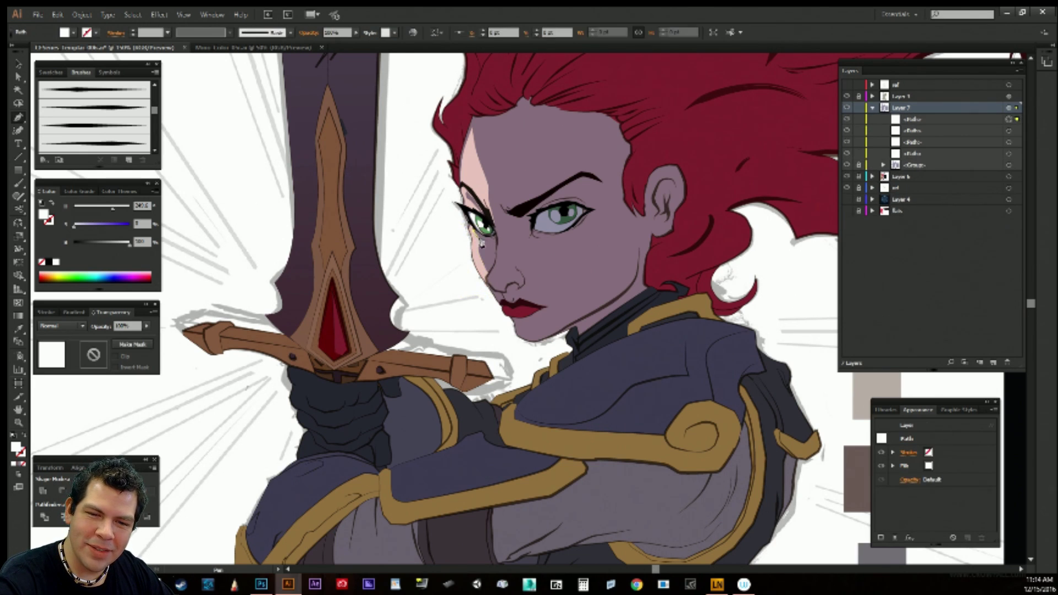
pyautogui.click(482, 240)
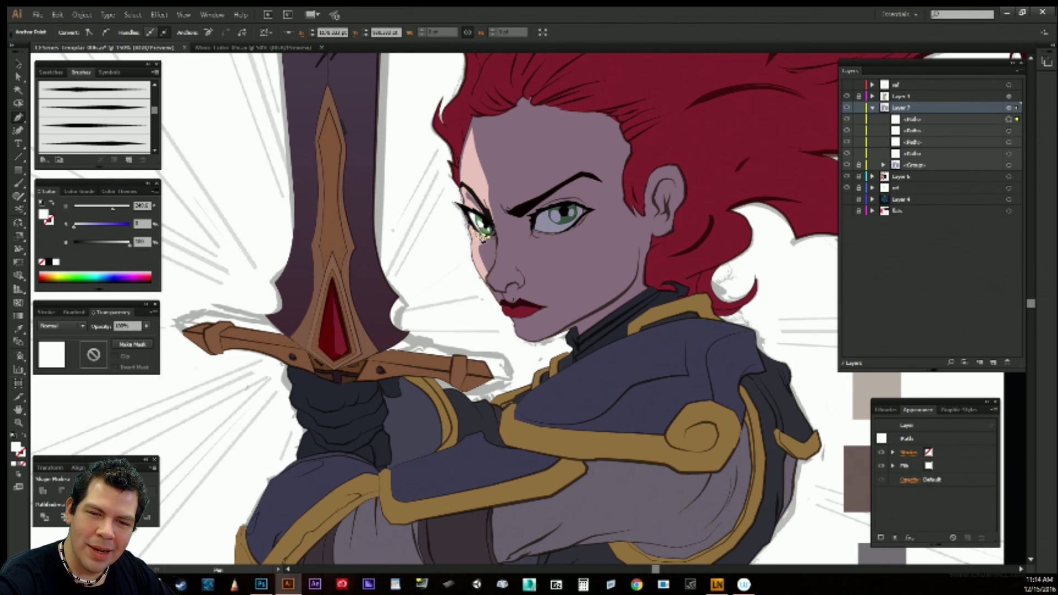
pyautogui.keyDown('ctrl'); pyautogui.click(462, 269); pyautogui.keyUp('ctrl')
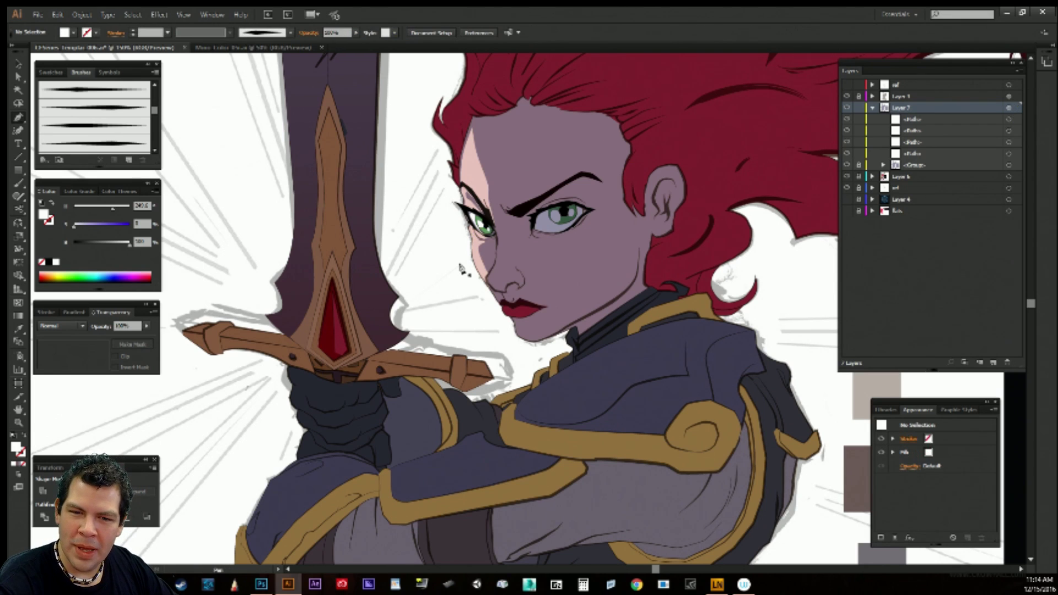
# Draw a closed white light shape over the eye farther from the sword and deselect it.
pyautogui.click(534, 229)
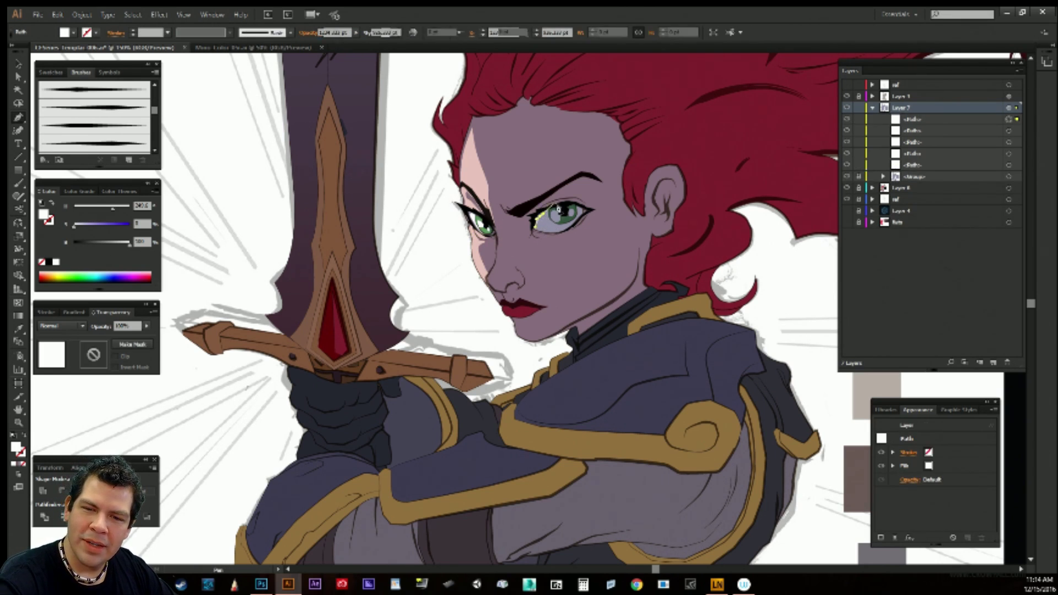
pyautogui.click(571, 222)
pyautogui.moveTo(550, 233); pyautogui.dragTo(539, 235)
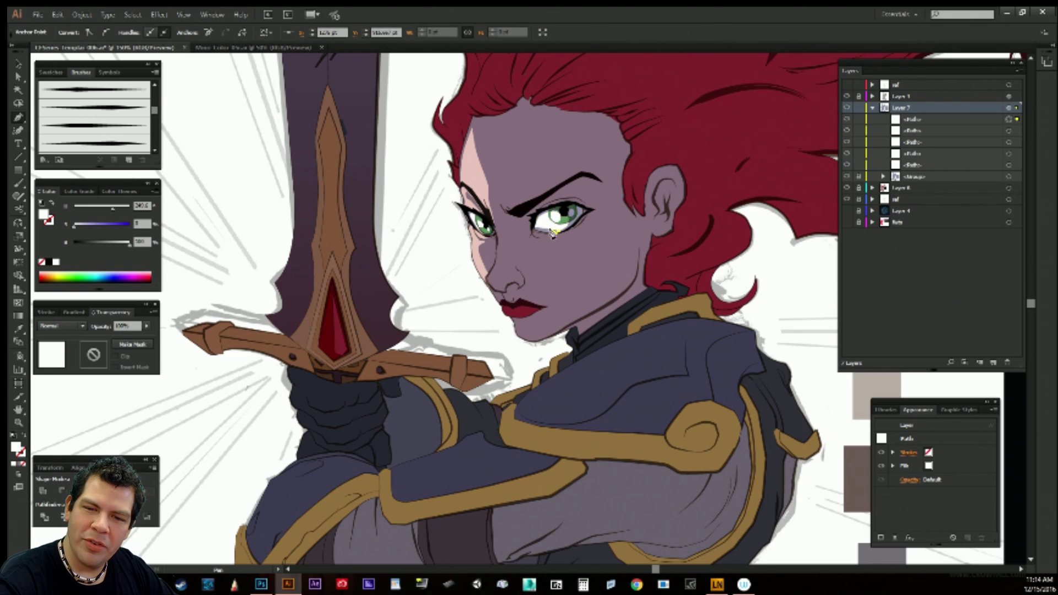
pyautogui.click(535, 230)
pyautogui.keyDown('ctrl'); pyautogui.click(418, 288); pyautogui.keyUp('ctrl')
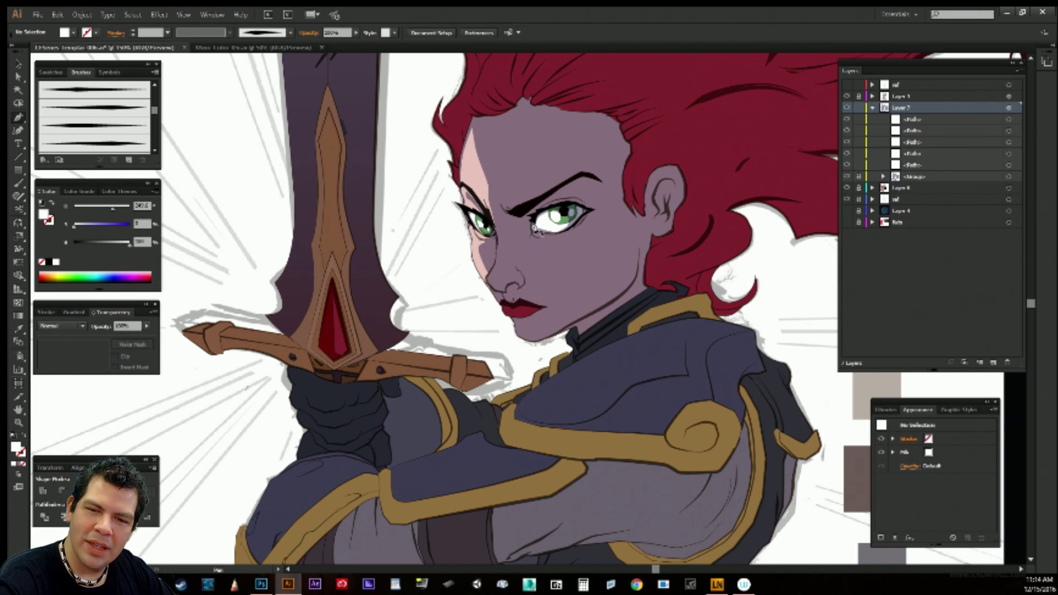
# Draw a thin white light shape along the lower eyelid of the eye farther from the sword and deselect it.
pyautogui.click(534, 232)
pyautogui.click(546, 239)
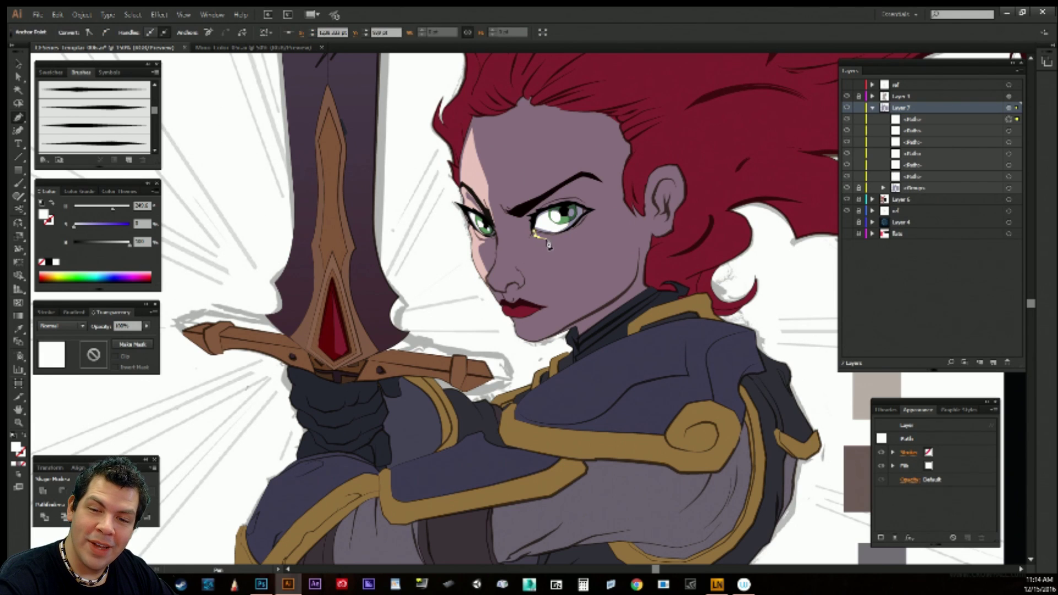
pyautogui.click(557, 239)
pyautogui.hotkey('ctrl', 'z')
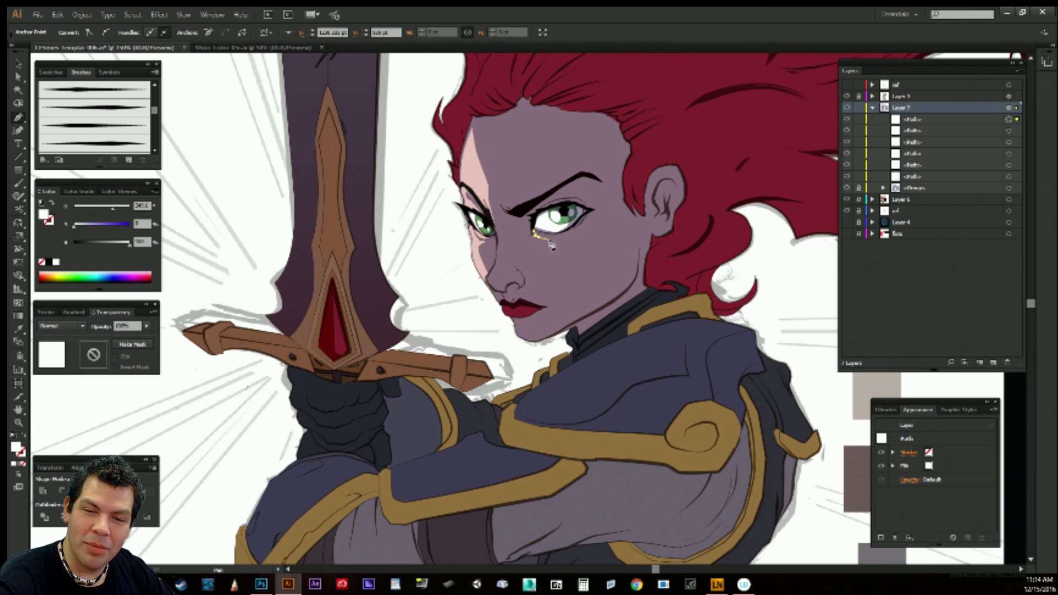
pyautogui.click(559, 242)
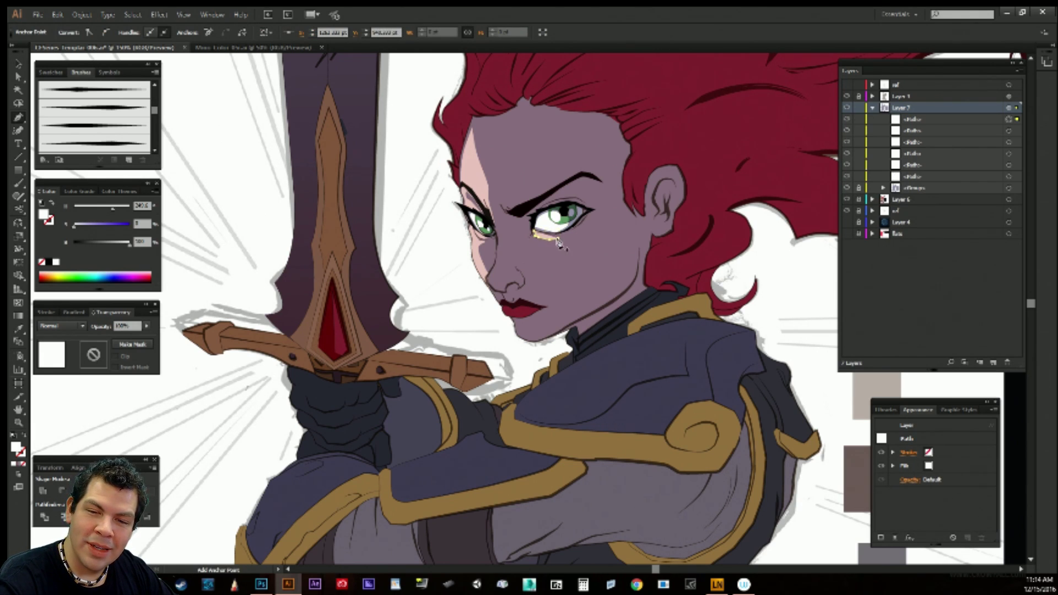
pyautogui.click(546, 238)
pyautogui.click(534, 232)
pyautogui.keyDown('ctrl'); pyautogui.click(424, 277); pyautogui.keyUp('ctrl')
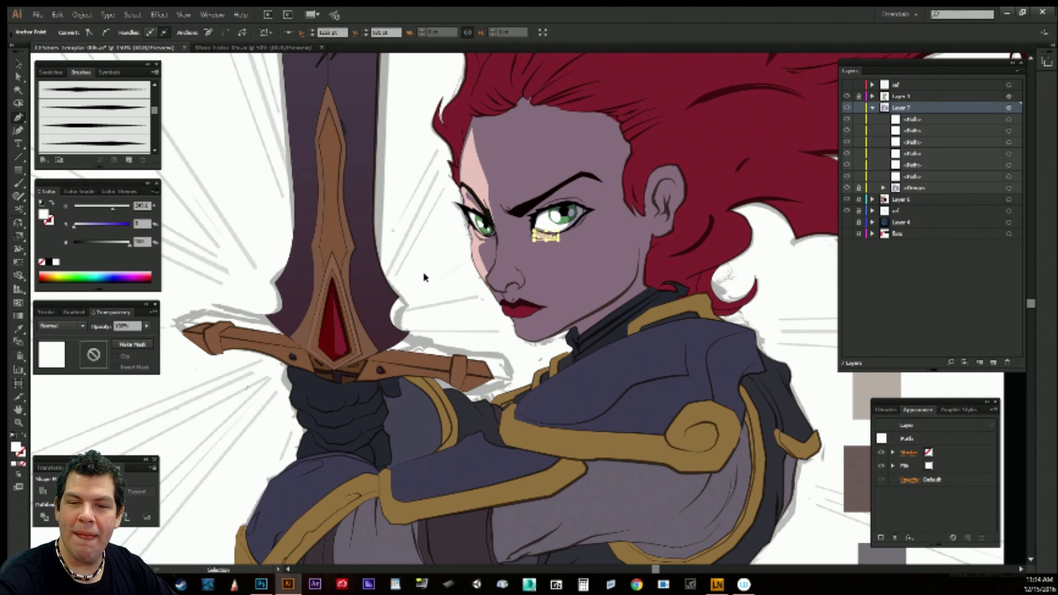
pyautogui.keyDown('ctrl'); pyautogui.click(424, 277); pyautogui.keyUp('ctrl')
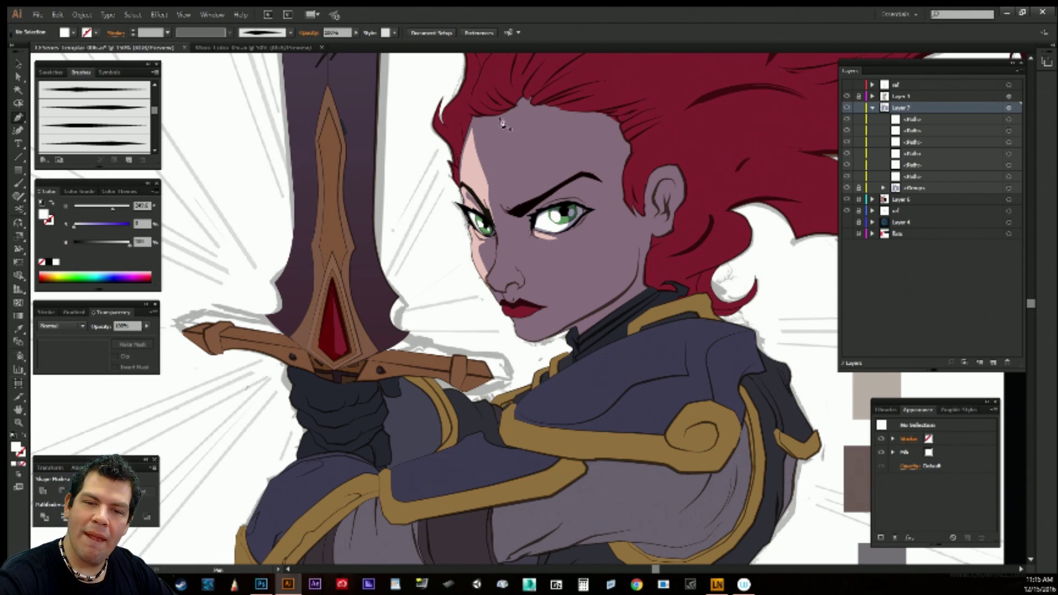
# Draw a closed white light shape above the inner end of the eyebrow farther from the sword and deselect it.
pyautogui.click(493, 192)
pyautogui.click(498, 205)
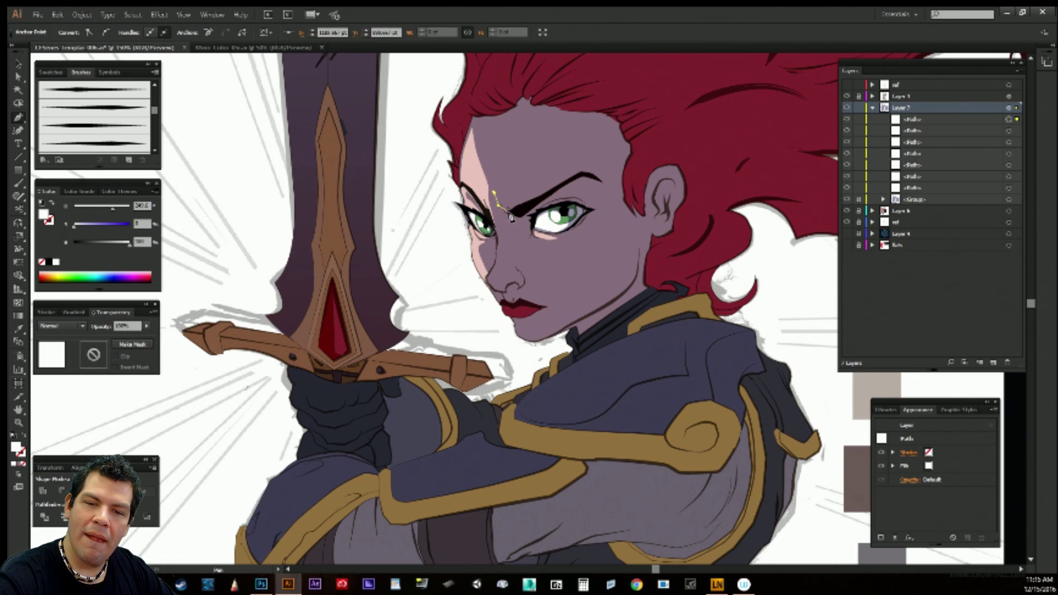
pyautogui.click(507, 213)
pyautogui.click(515, 213)
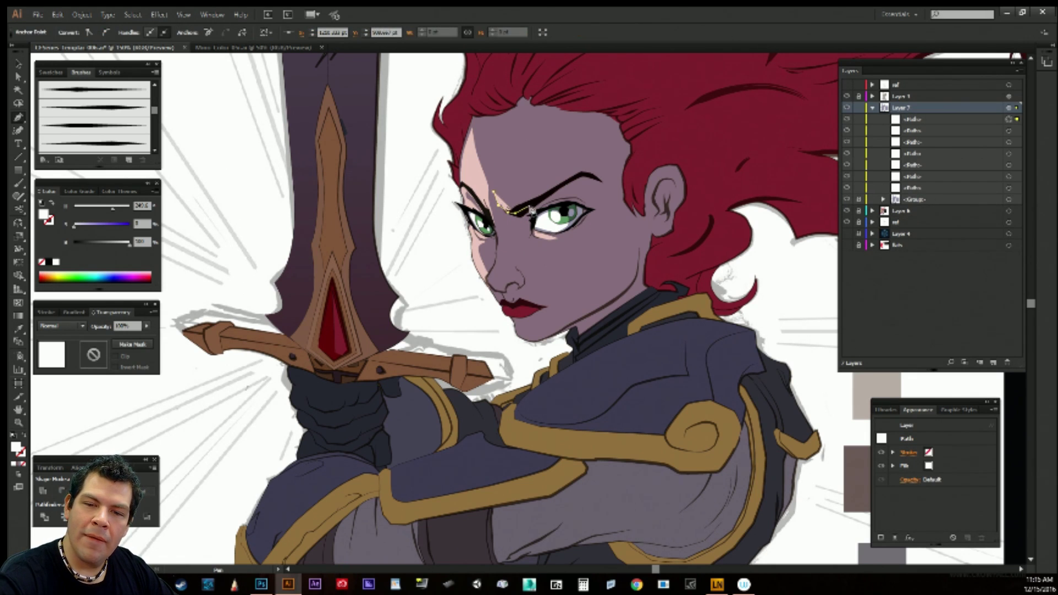
pyautogui.moveTo(548, 195); pyautogui.dragTo(555, 186)
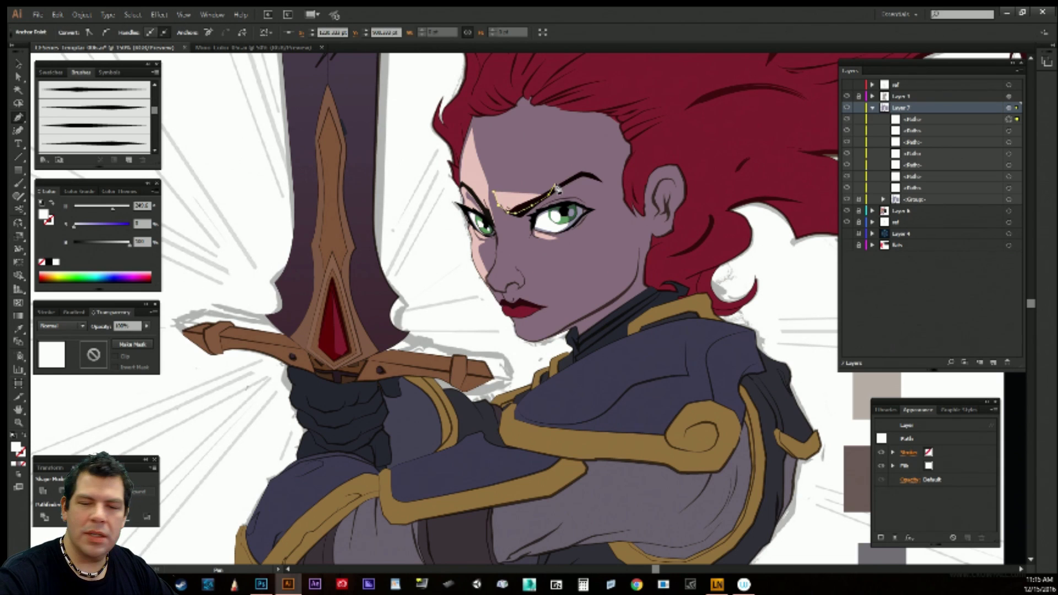
pyautogui.keyDown('ctrl'); pyautogui.click(436, 263); pyautogui.keyUp('ctrl')
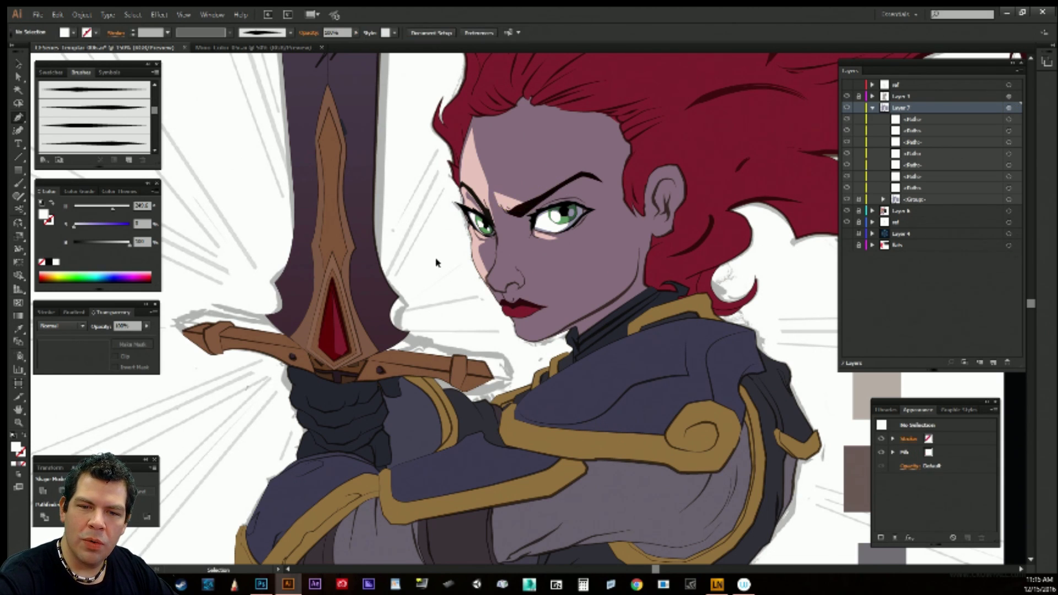
# Start a white light shape at the inner brow and trace it down the sword side of the nose to the nose's outer edge.
pyautogui.click(485, 194)
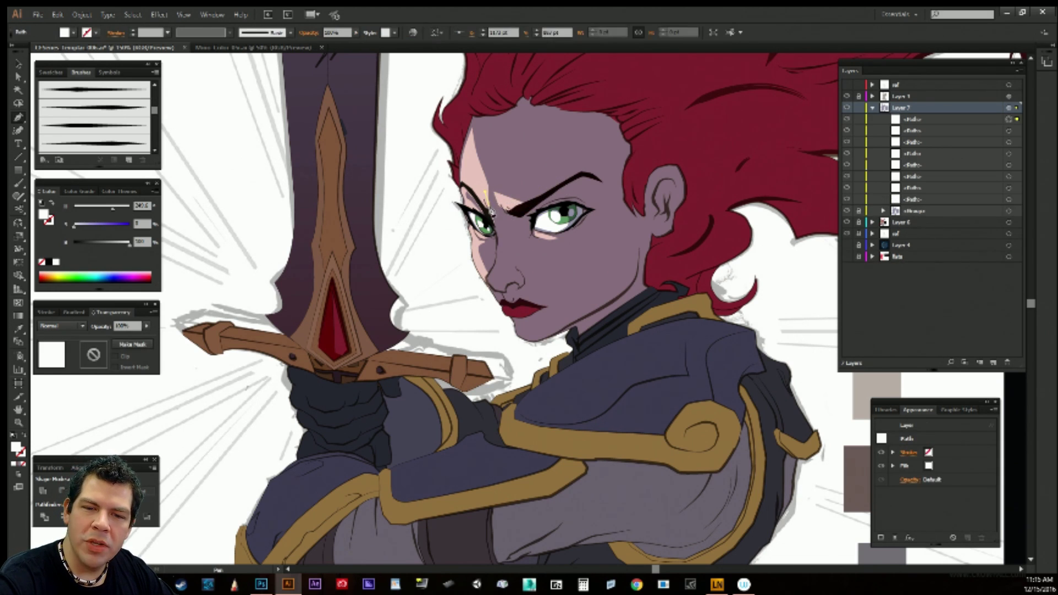
pyautogui.click(490, 212)
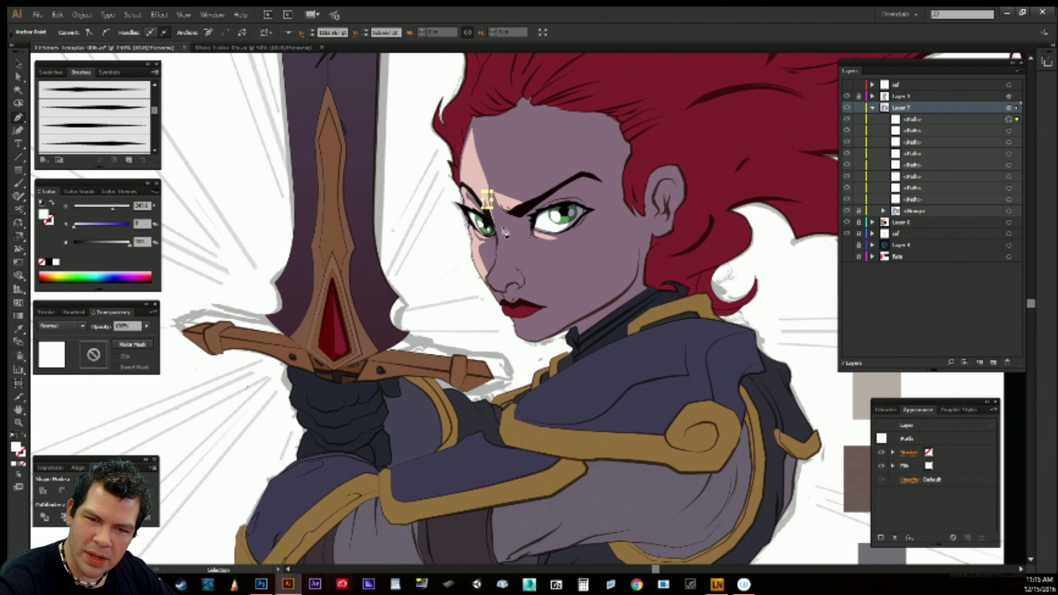
pyautogui.click(499, 236)
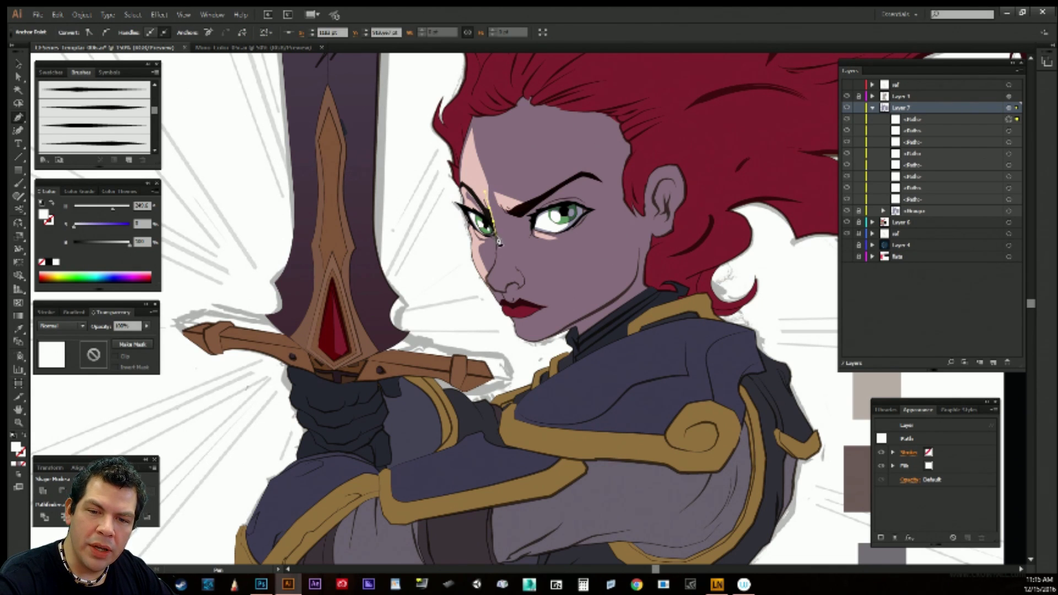
pyautogui.click(500, 249)
pyautogui.click(499, 263)
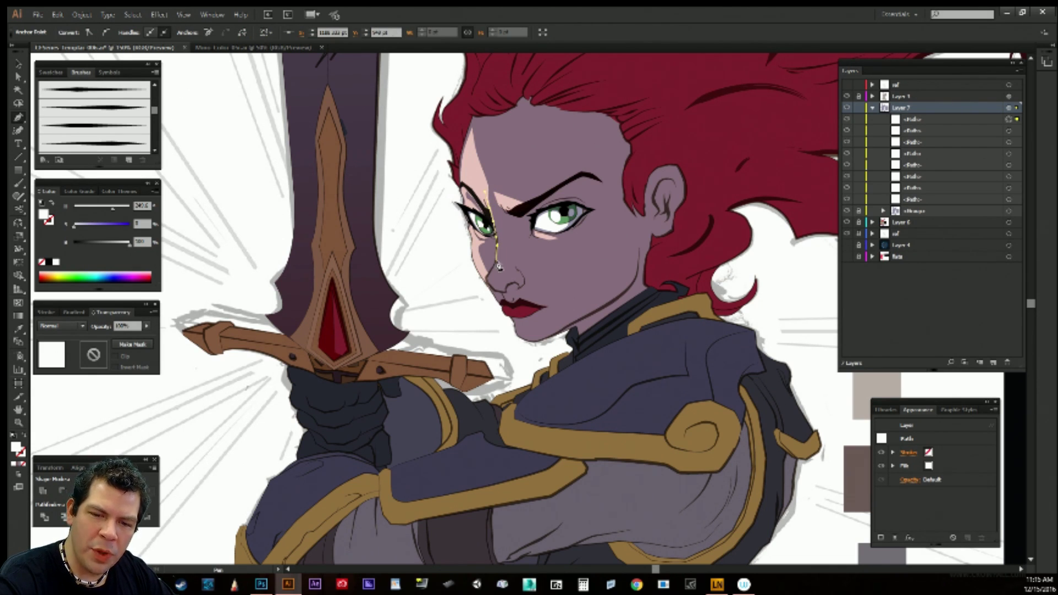
pyautogui.click(488, 282)
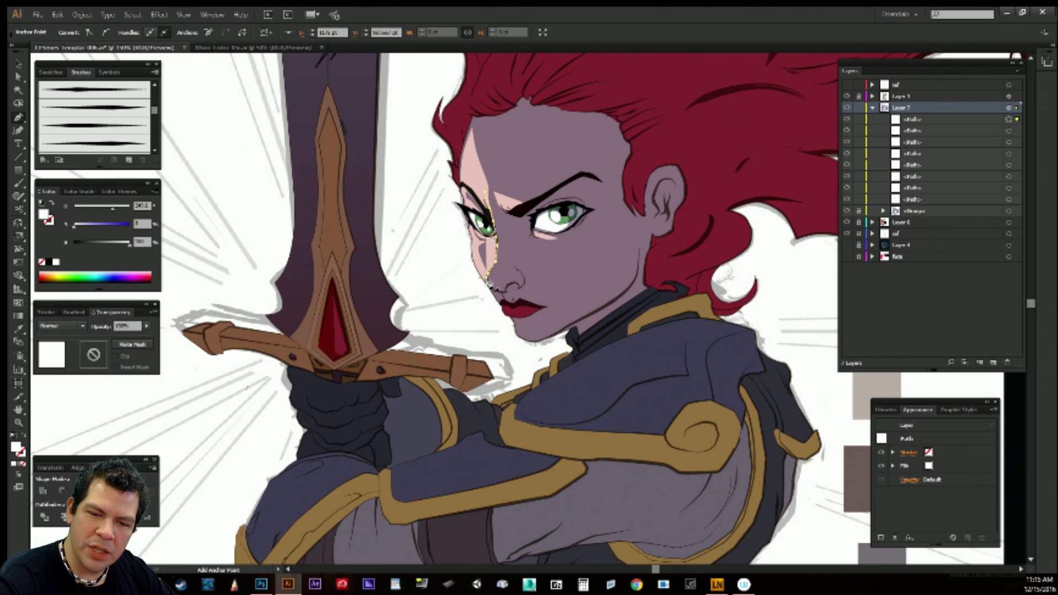
# Continue the nose light shape around the underside of the nose tip and up to the nostril.
pyautogui.click(503, 303)
pyautogui.click(501, 296)
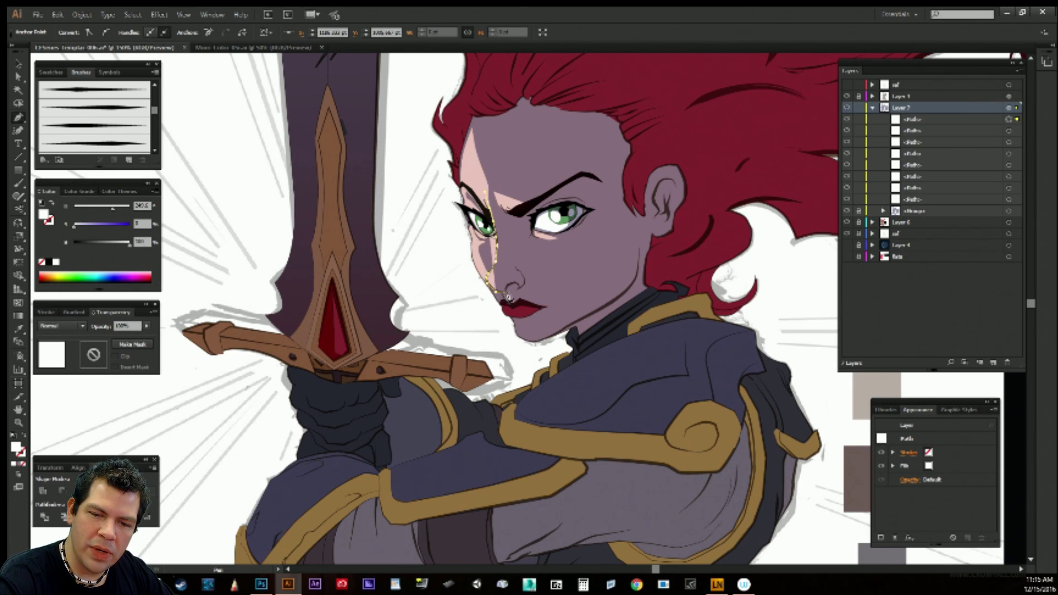
pyautogui.click(507, 291)
pyautogui.click(499, 289)
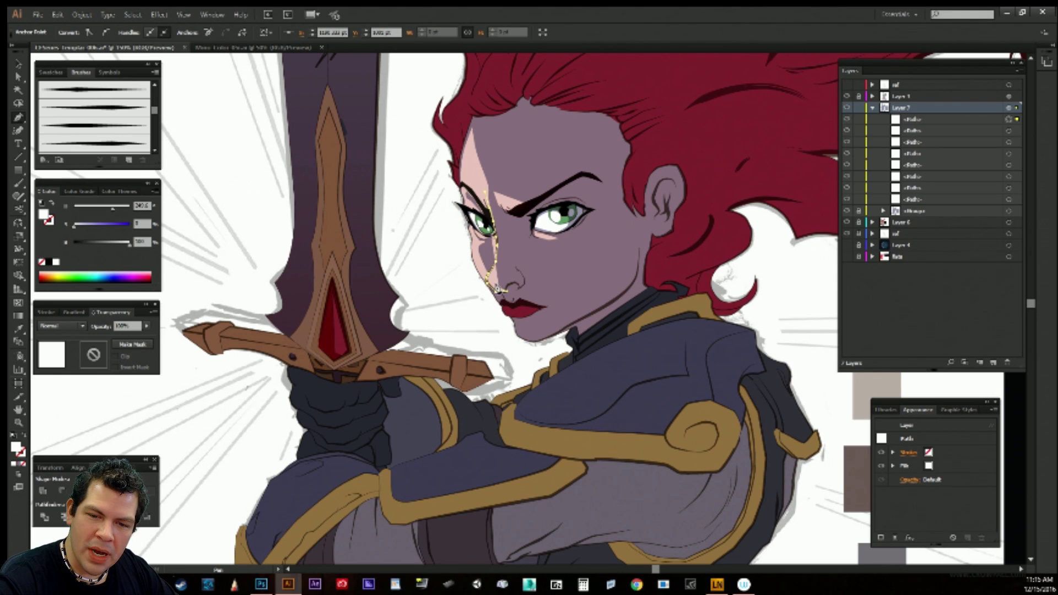
pyautogui.click(502, 286)
pyautogui.click(509, 280)
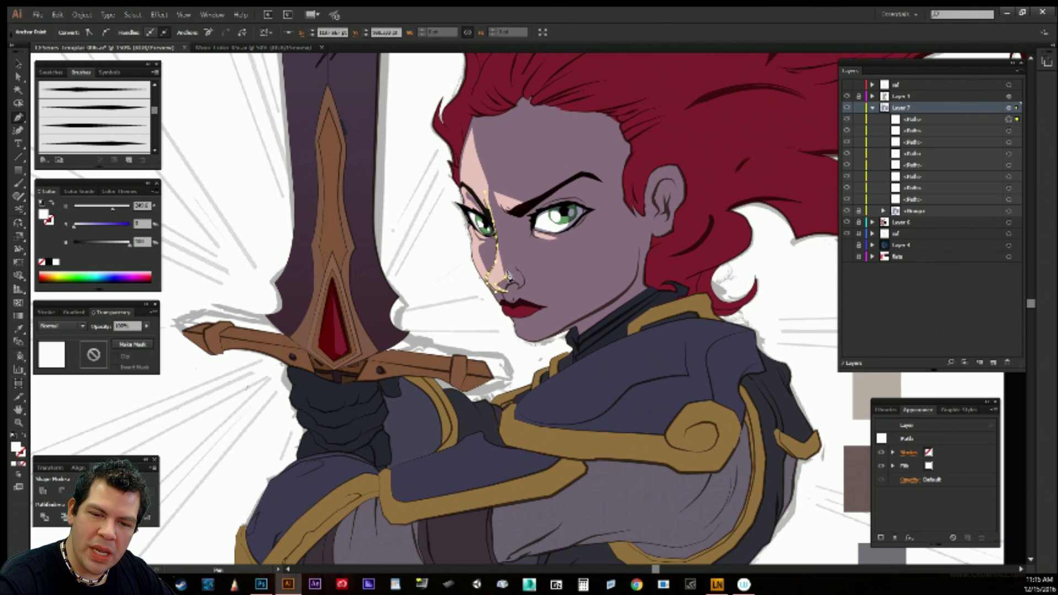
pyautogui.click(504, 268)
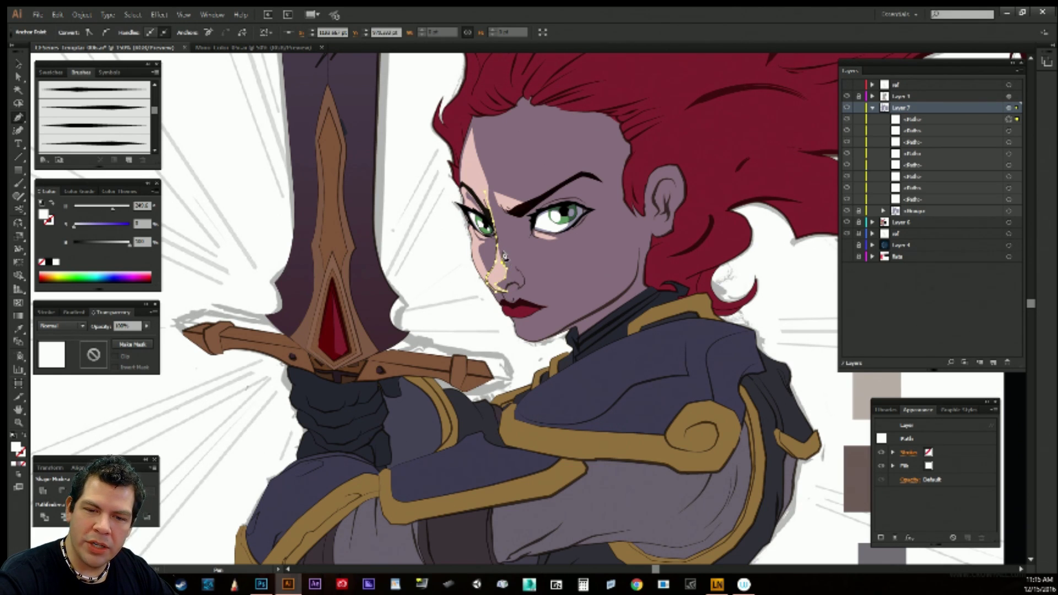
pyautogui.hotkey('ctrl', 'z')
pyautogui.moveTo(503, 264); pyautogui.dragTo(507, 257)
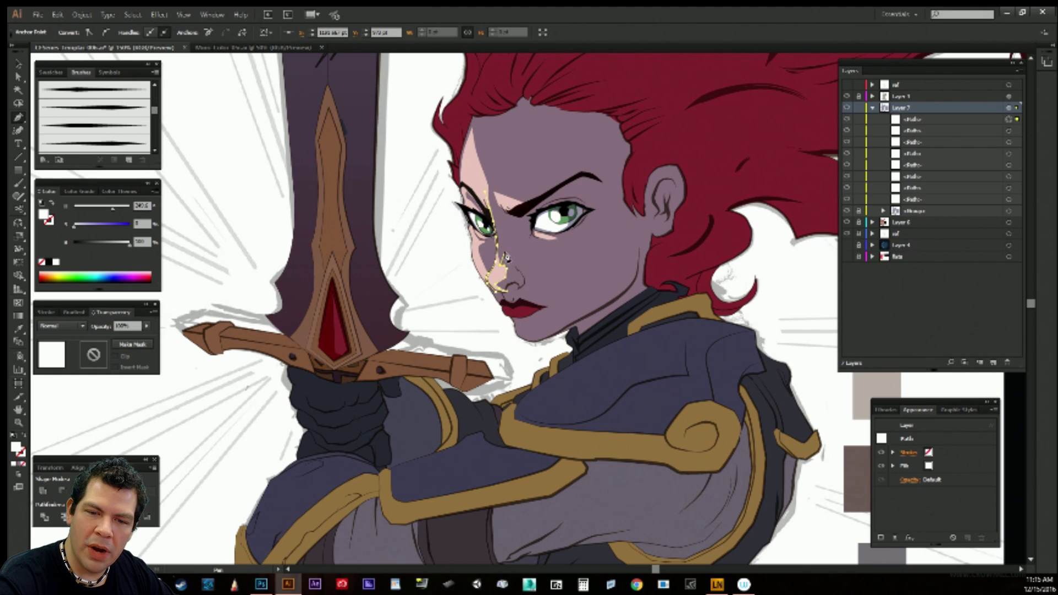
pyautogui.click(502, 251)
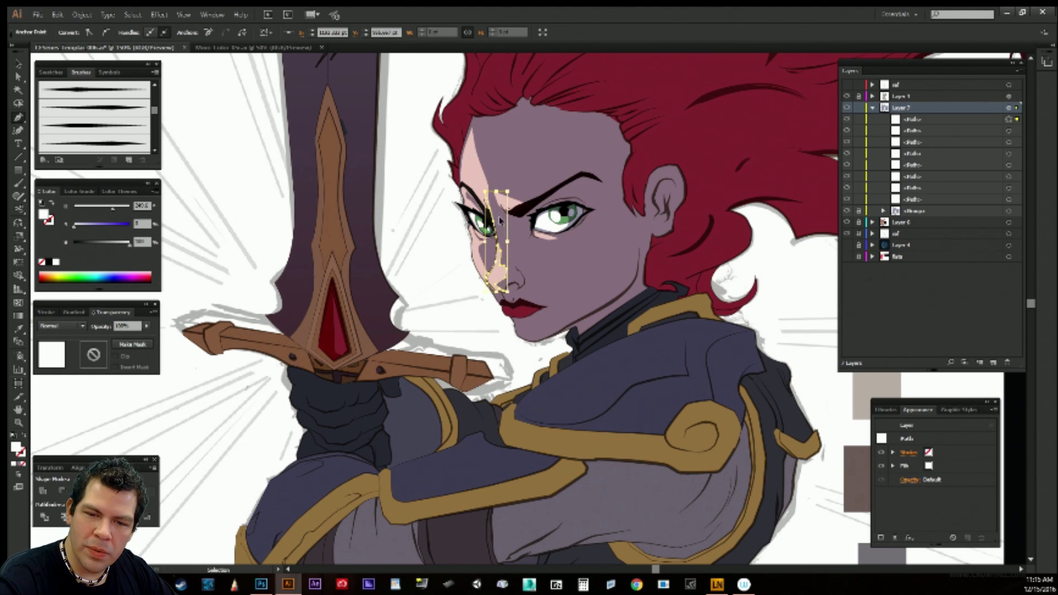
pyautogui.hotkey('ctrl', 'z')
pyautogui.hotkey('ctrl', 'z')
pyautogui.moveTo(506, 269); pyautogui.dragTo(507, 236)
pyautogui.hotkey('ctrl', 'z')
# Carry the nose light shape up the bridge into the lit forehead, close it, and deselect it.
pyautogui.click(502, 236)
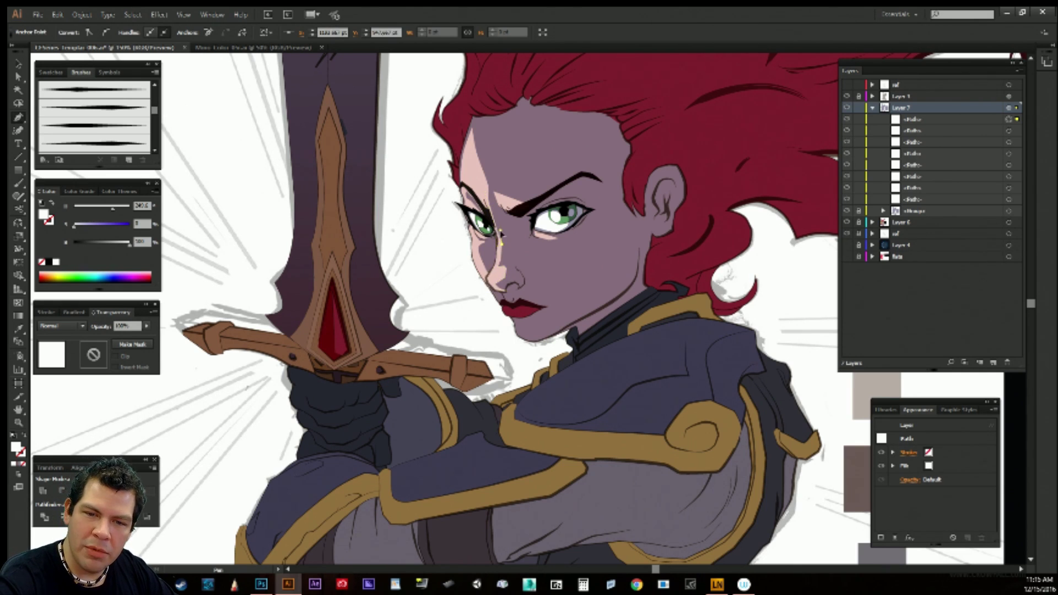
pyautogui.click(499, 221)
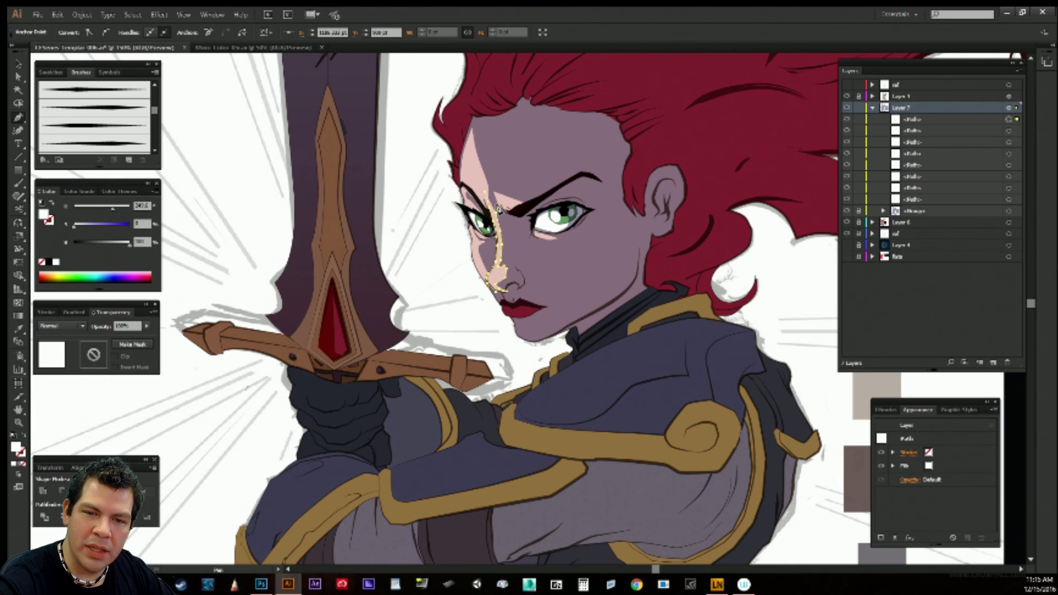
pyautogui.moveTo(499, 208); pyautogui.dragTo(501, 198)
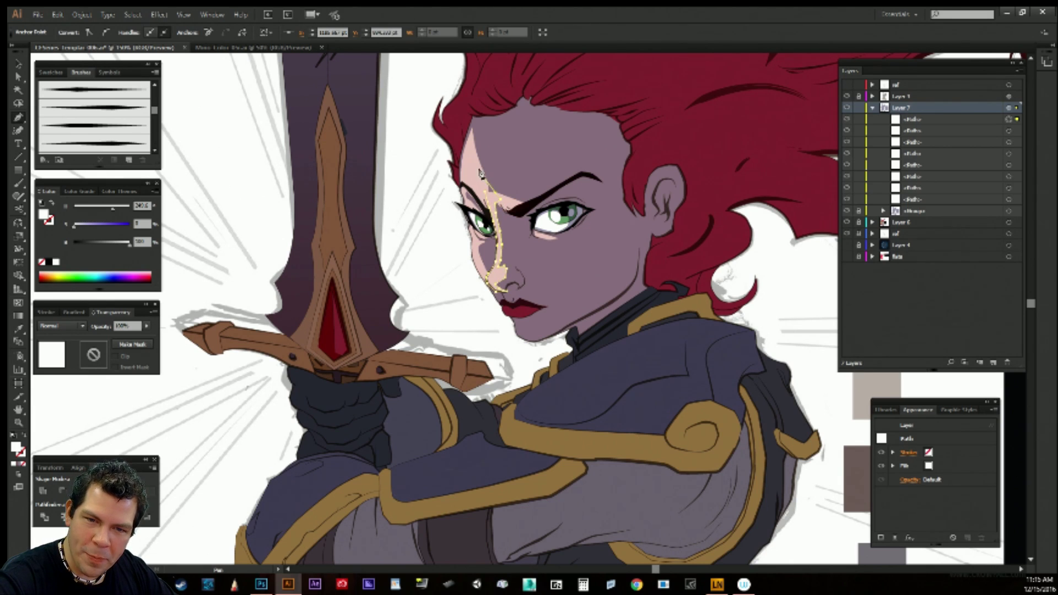
pyautogui.click(477, 153)
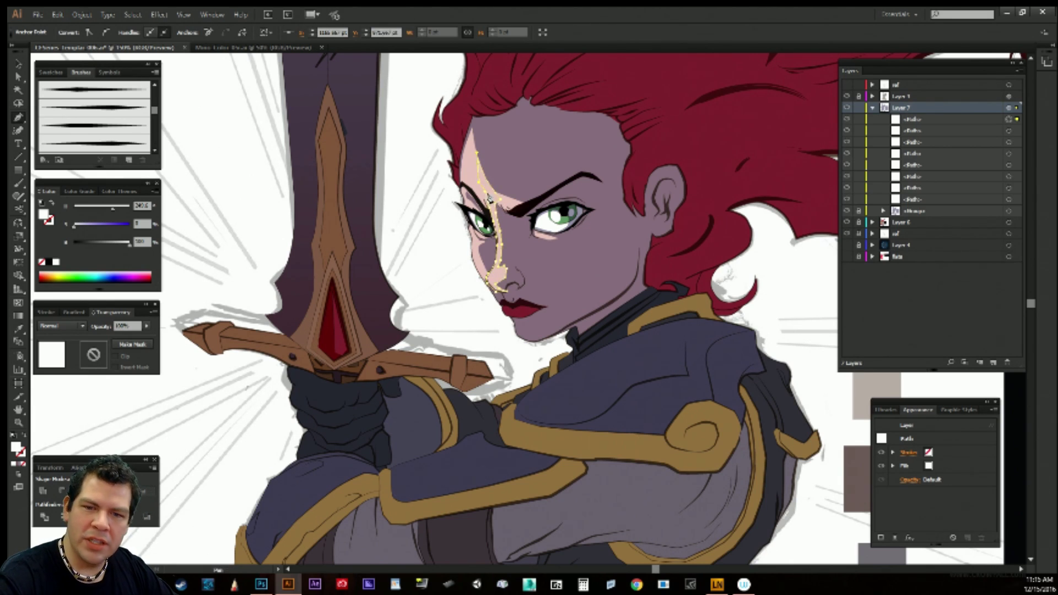
pyautogui.click(490, 203)
pyautogui.keyDown('ctrl'); pyautogui.click(461, 260); pyautogui.keyUp('ctrl')
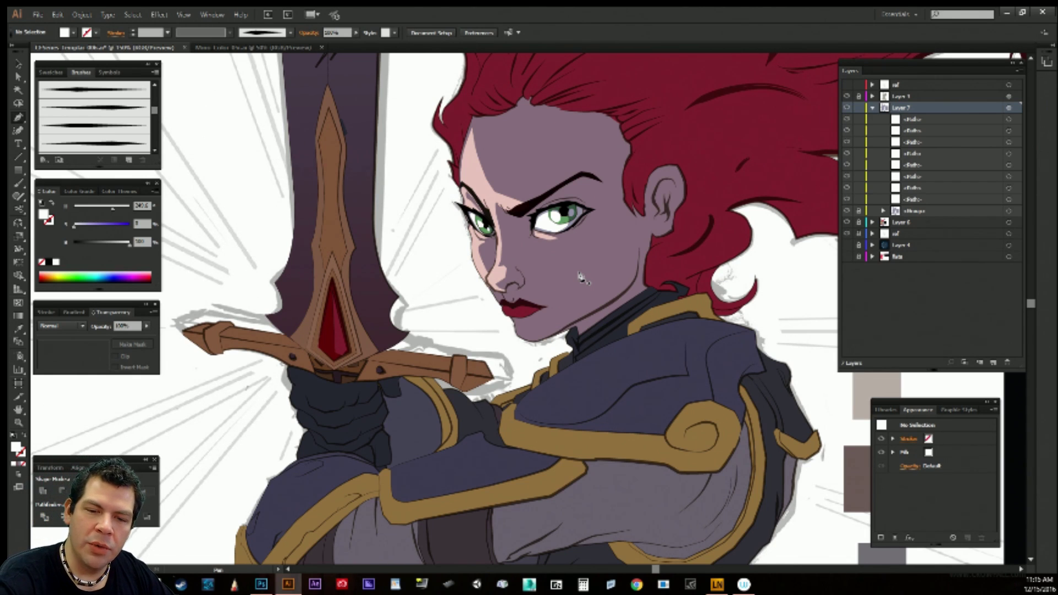
# Draw a closed white light shape between the nose and the sword-side end of the upper lip, and deselect it.
pyautogui.click(488, 284)
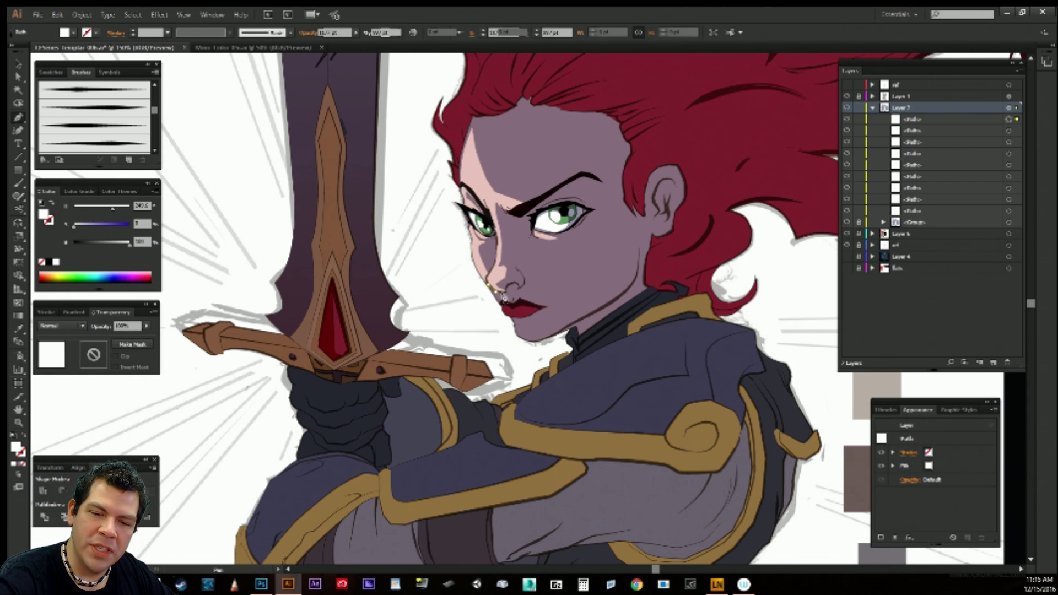
pyautogui.click(503, 298)
pyautogui.click(506, 302)
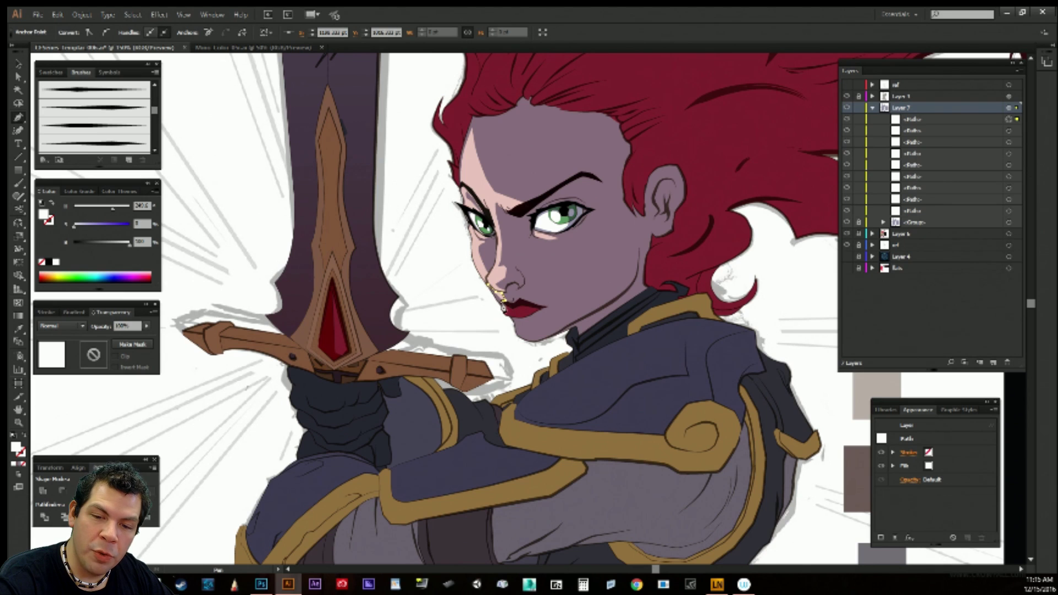
pyautogui.click(488, 285)
pyautogui.keyDown('ctrl'); pyautogui.click(506, 302); pyautogui.keyUp('ctrl')
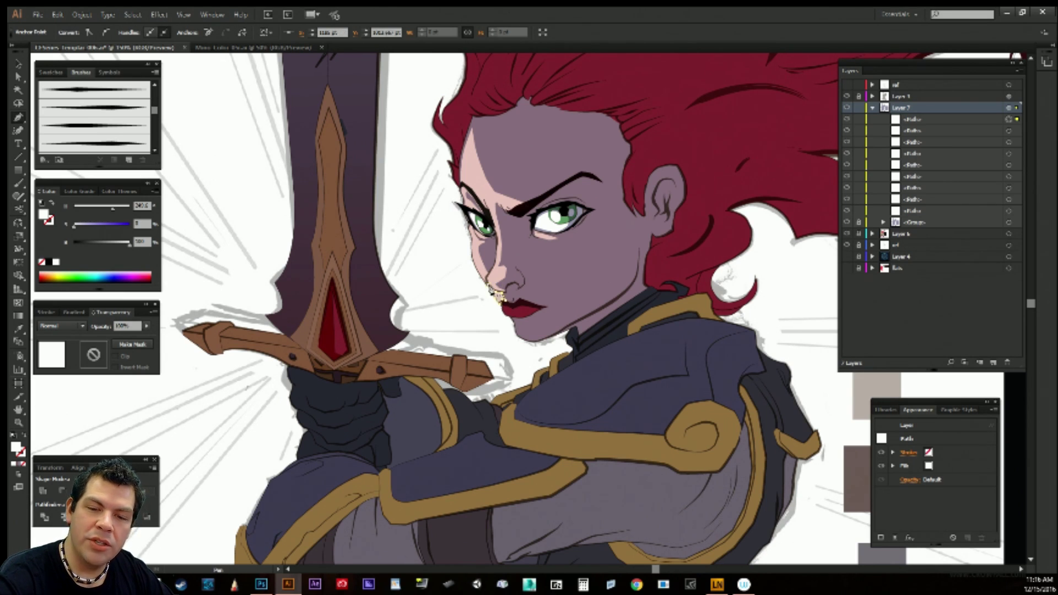
pyautogui.keyDown('ctrl'); pyautogui.click(502, 327); pyautogui.keyUp('ctrl')
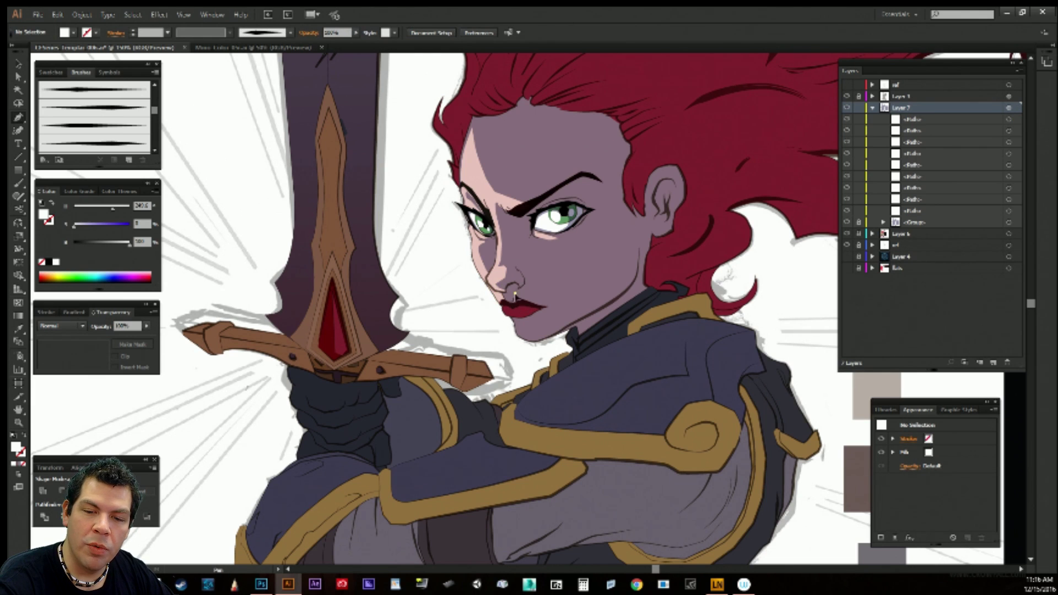
# Draw a tiny white light shape in the groove between the nose and the middle of the upper lip, and deselect it.
pyautogui.click(515, 298)
pyautogui.click(514, 304)
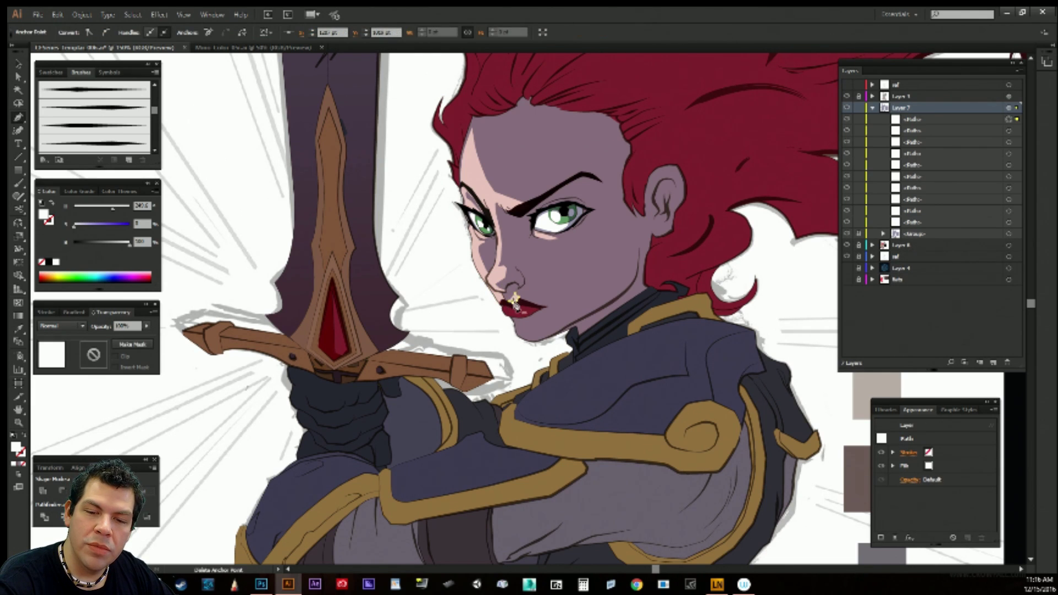
pyautogui.keyDown('ctrl'); pyautogui.click(515, 302); pyautogui.keyUp('ctrl')
pyautogui.keyDown('ctrl'); pyautogui.click(496, 339); pyautogui.keyUp('ctrl')
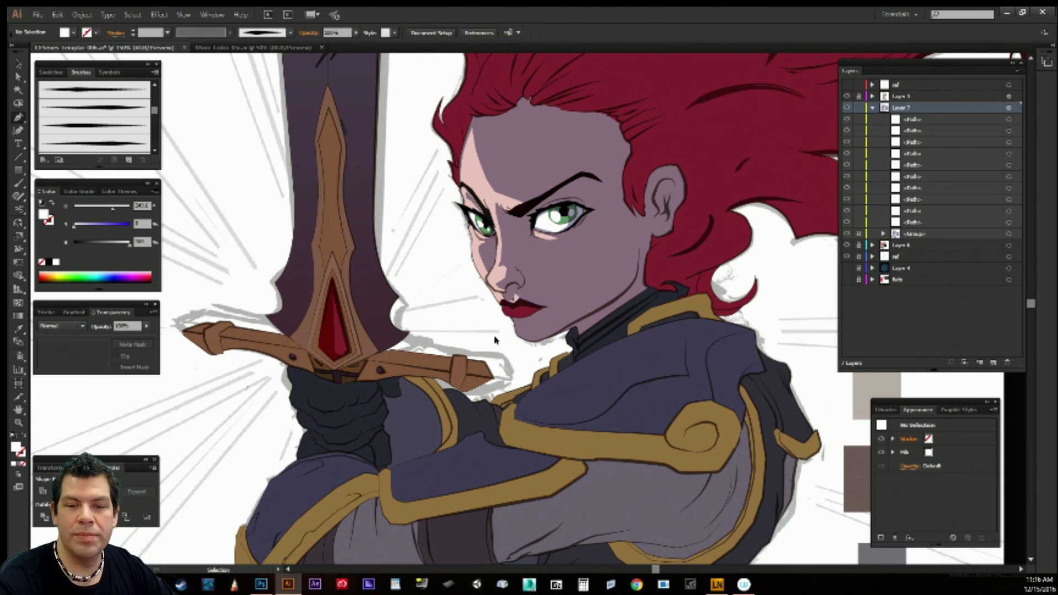
# Adjust the anchor points of the tiny light shape above the middle of the upper lip with Direct Selection, and deselect it.
pyautogui.press('a')
pyautogui.click(516, 305)
pyautogui.click(514, 299)
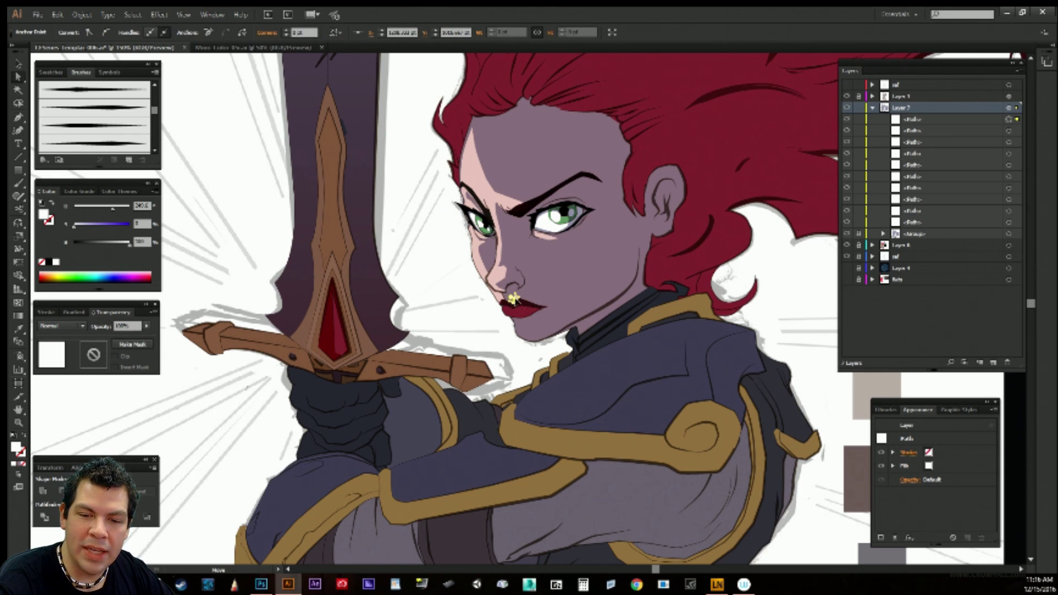
pyautogui.click(503, 322)
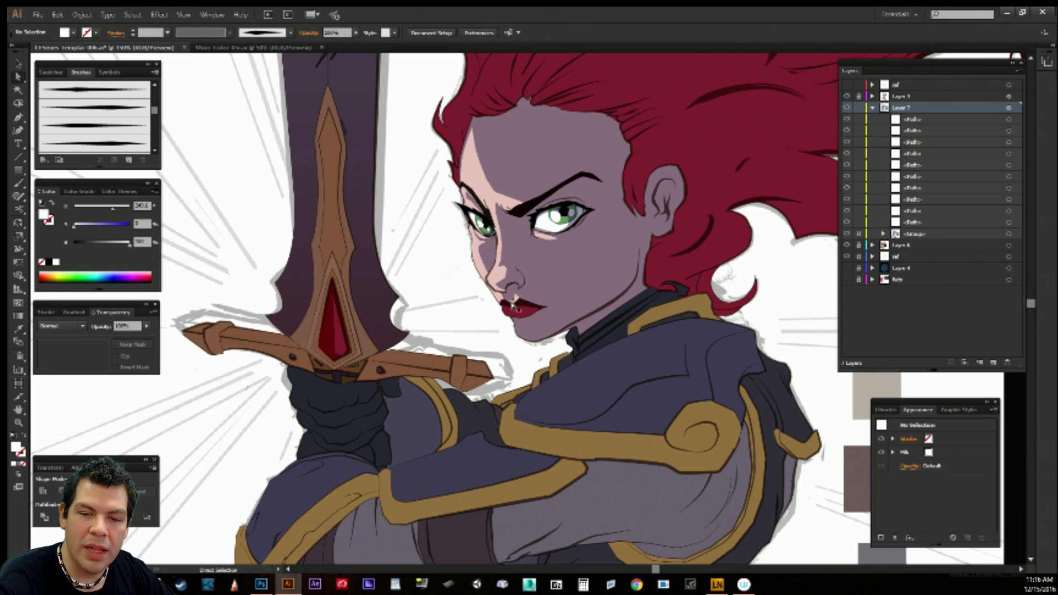
pyautogui.click(515, 299)
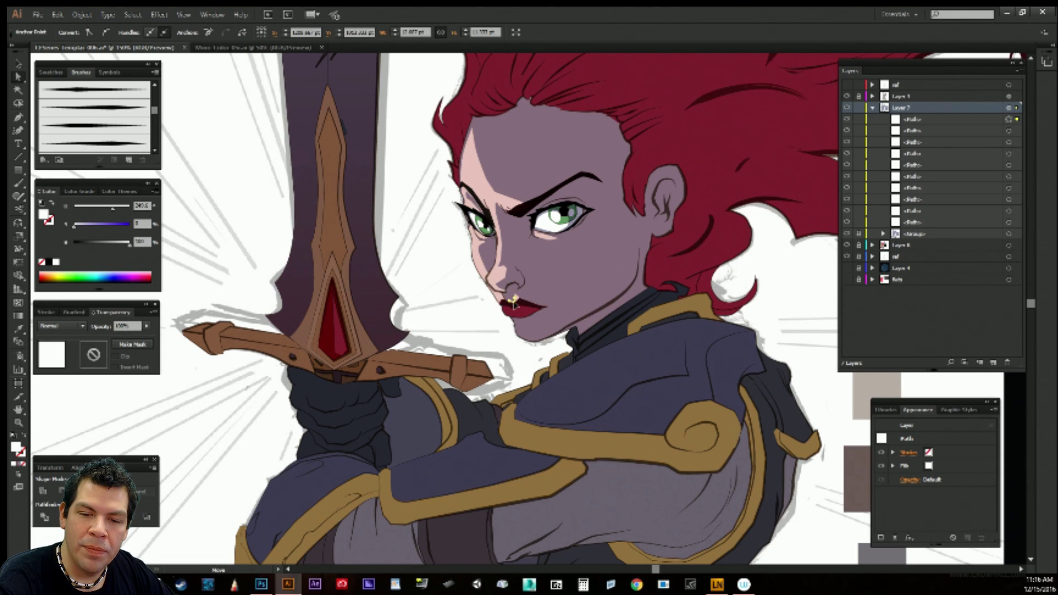
pyautogui.click(503, 330)
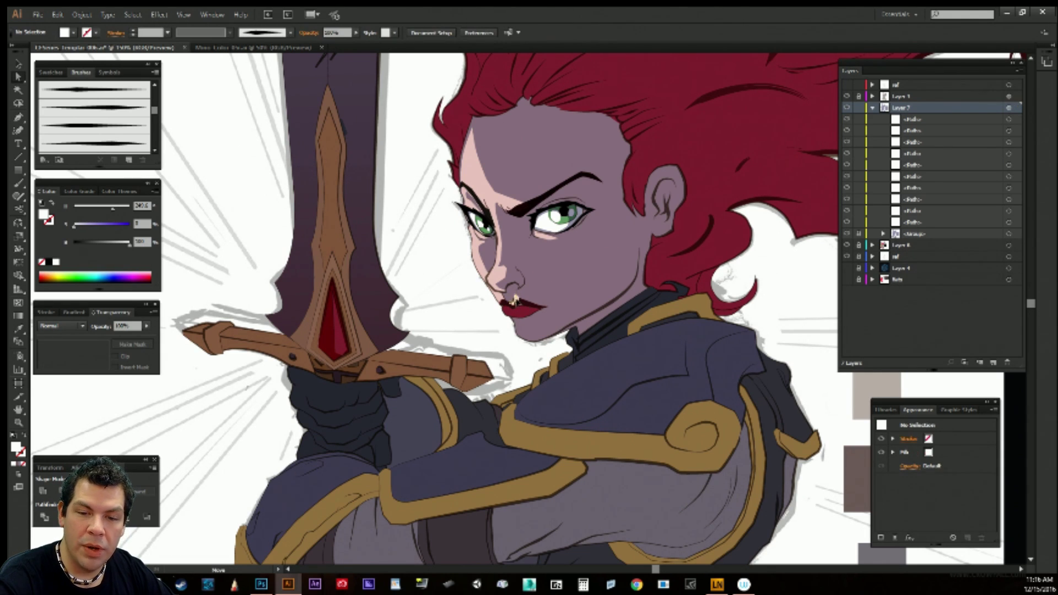
pyautogui.click(515, 299)
pyautogui.click(515, 308)
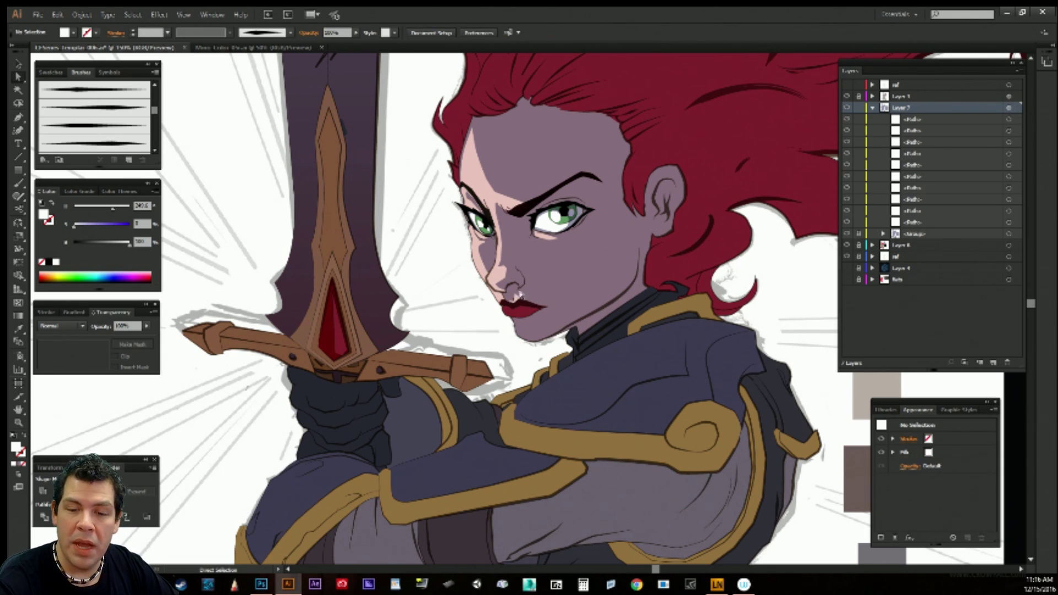
pyautogui.click(516, 298)
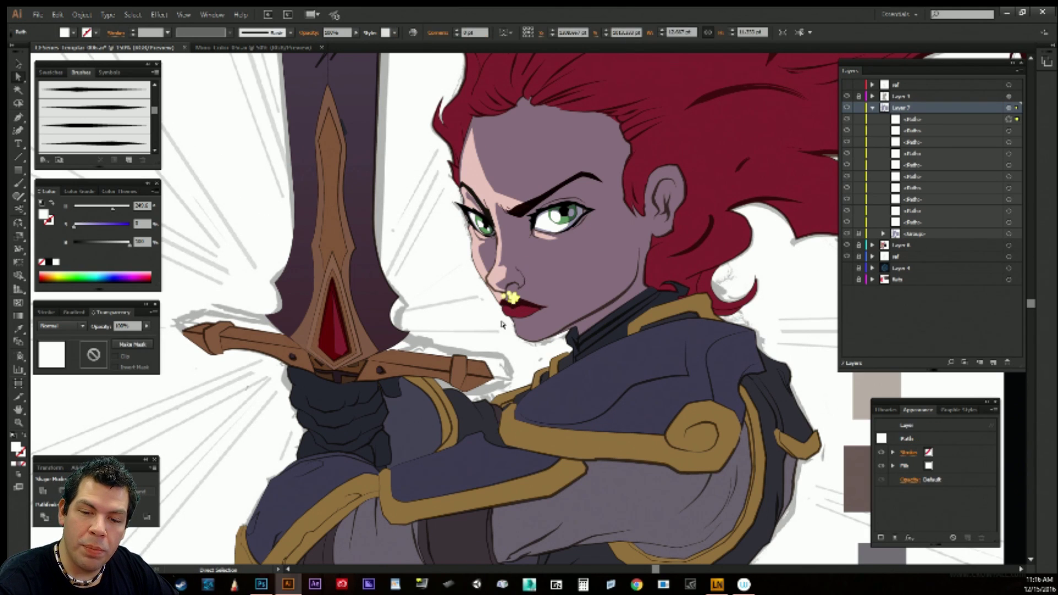
pyautogui.click(501, 321)
pyautogui.click(520, 303)
pyautogui.click(516, 300)
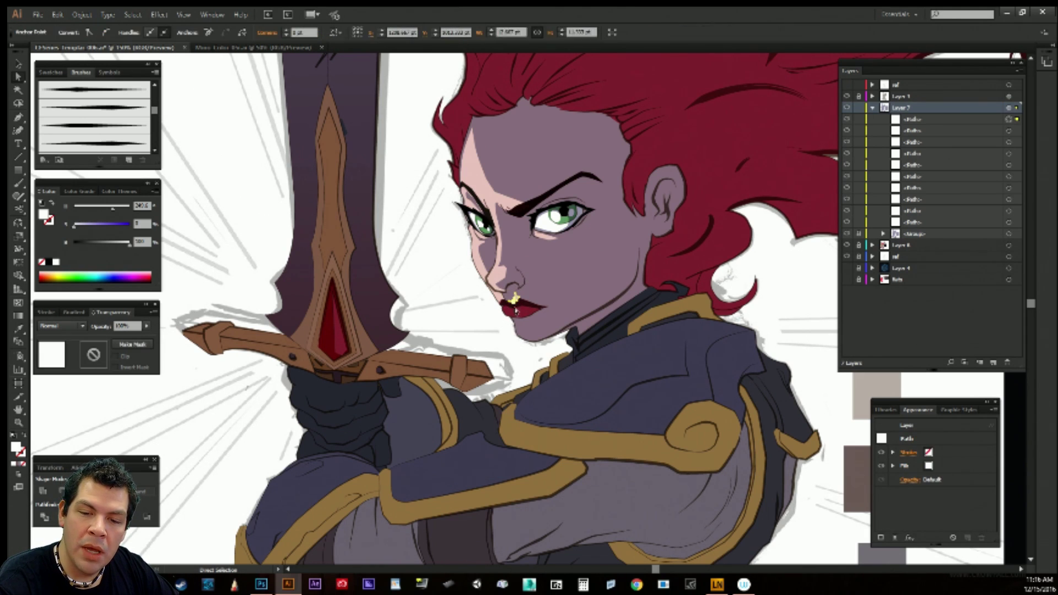
pyautogui.moveTo(516, 302); pyautogui.dragTo(513, 304)
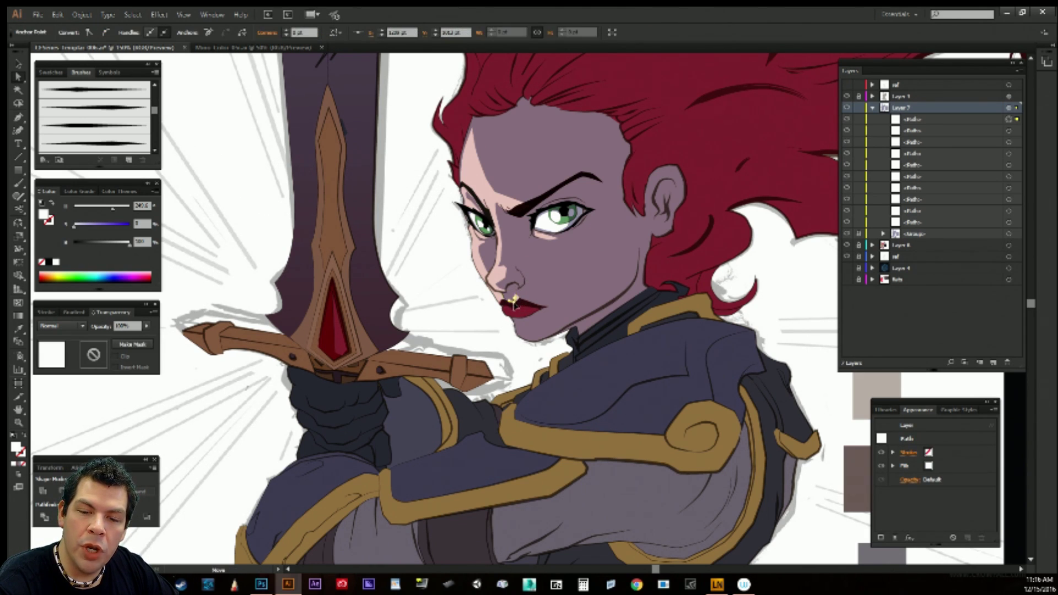
pyautogui.click(522, 336)
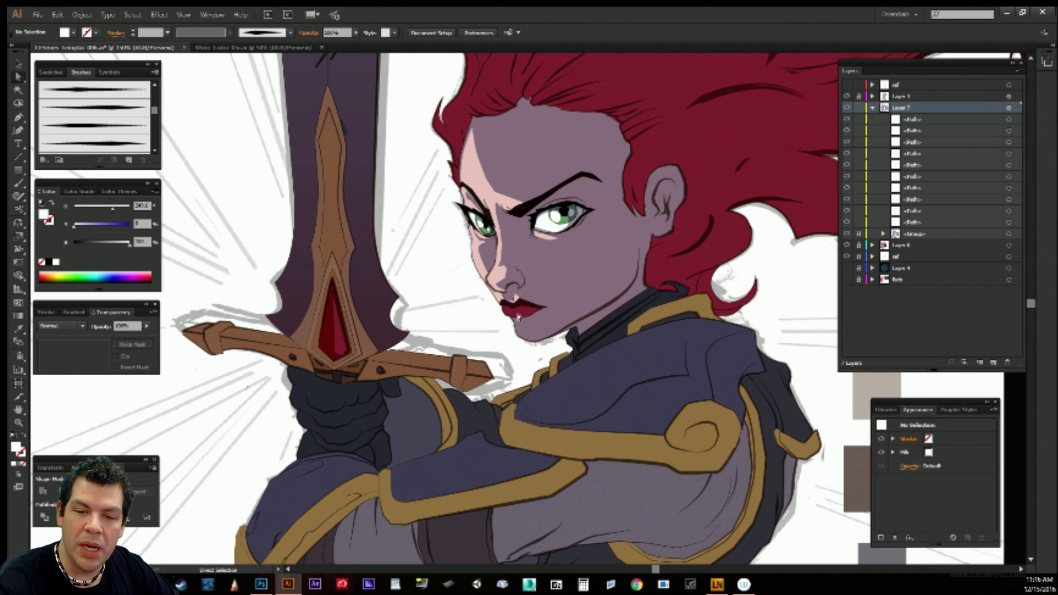
# Nudge one anchor point of the tiny light shape slightly down toward the upper lip, and deselect the shape.
pyautogui.click(516, 301)
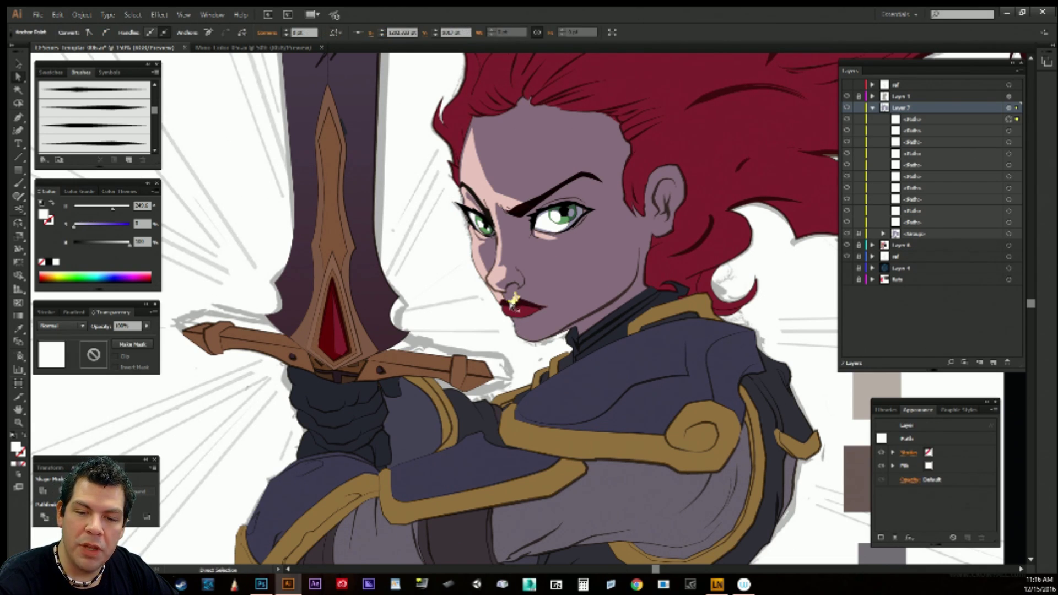
pyautogui.moveTo(515, 302); pyautogui.dragTo(513, 304)
pyautogui.click(526, 316)
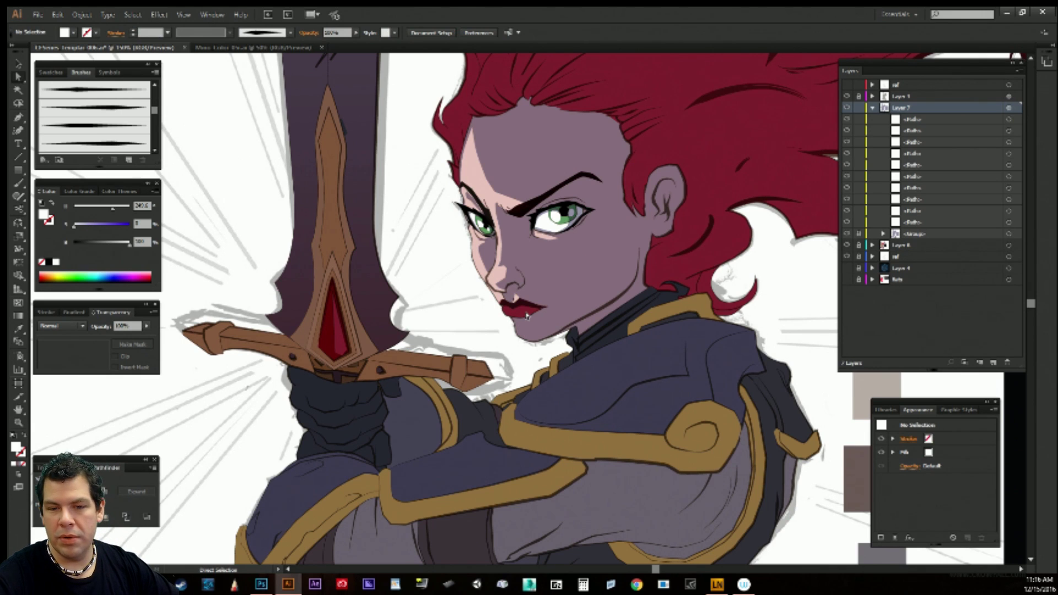
# Draw a closed white light shape with the Pen tool over both lips, following their outline, and deselect it.
pyautogui.press('p')
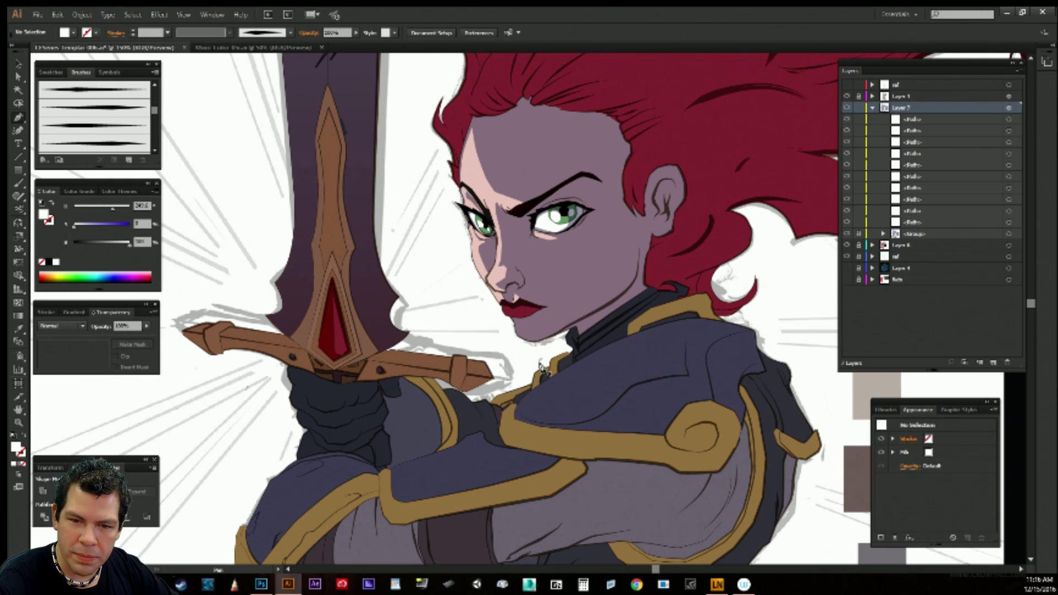
pyautogui.press('ctrl')
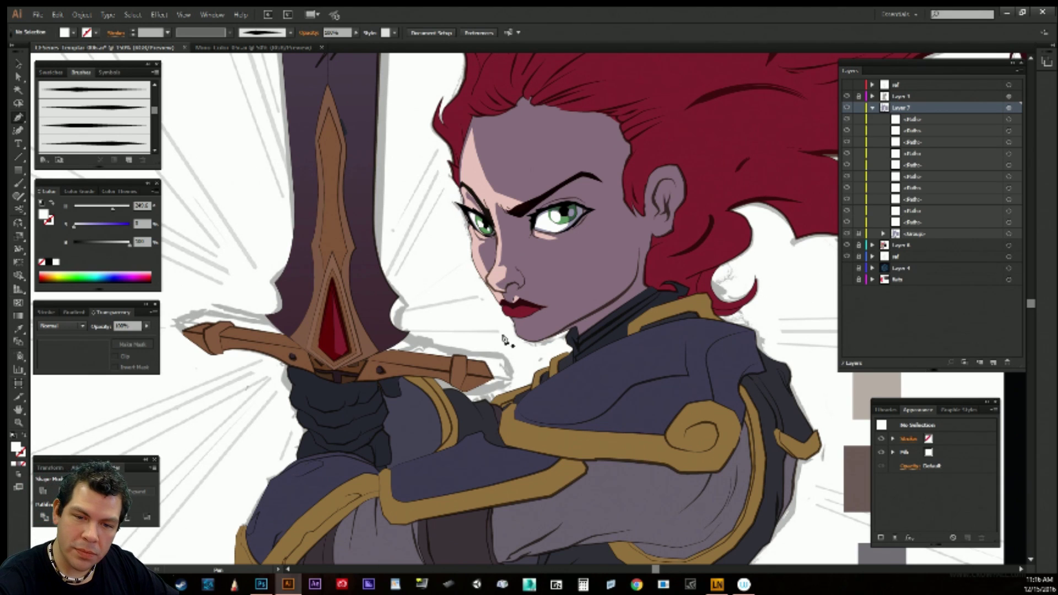
pyautogui.click(504, 304)
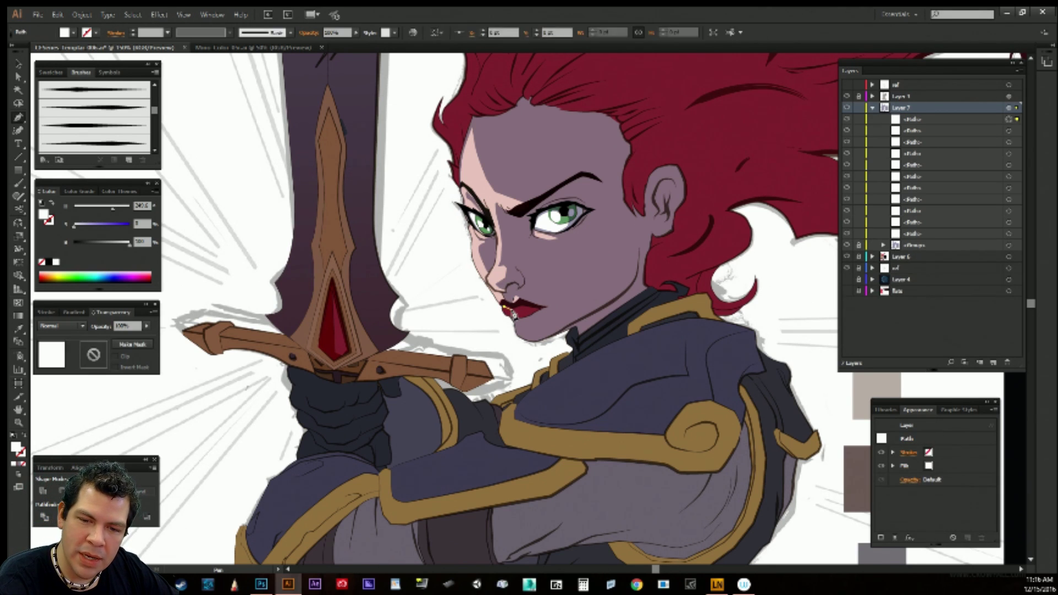
pyautogui.click(518, 307)
pyautogui.click(533, 310)
pyautogui.click(533, 314)
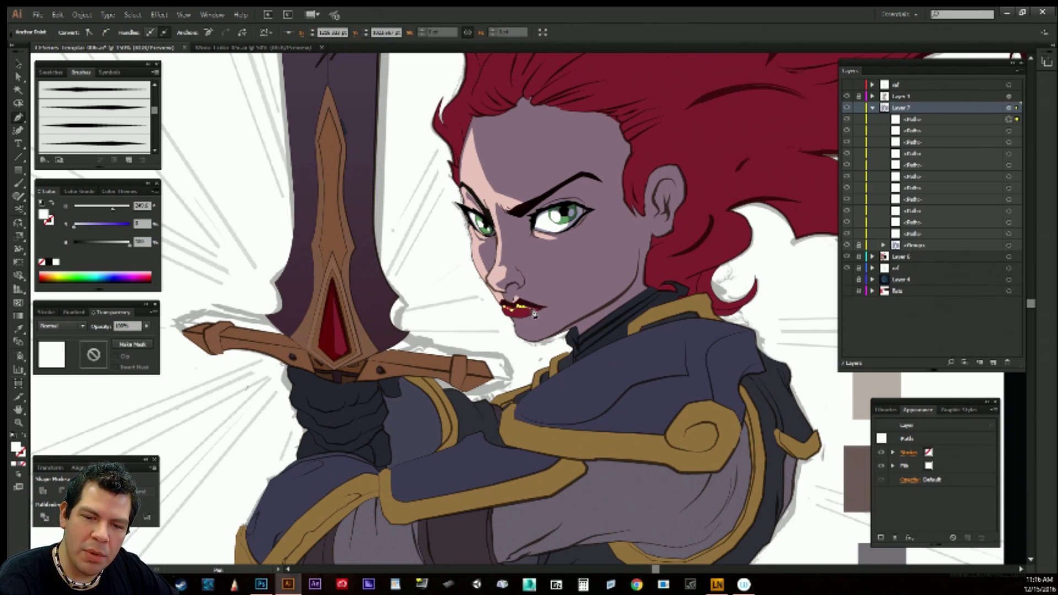
pyautogui.click(523, 316)
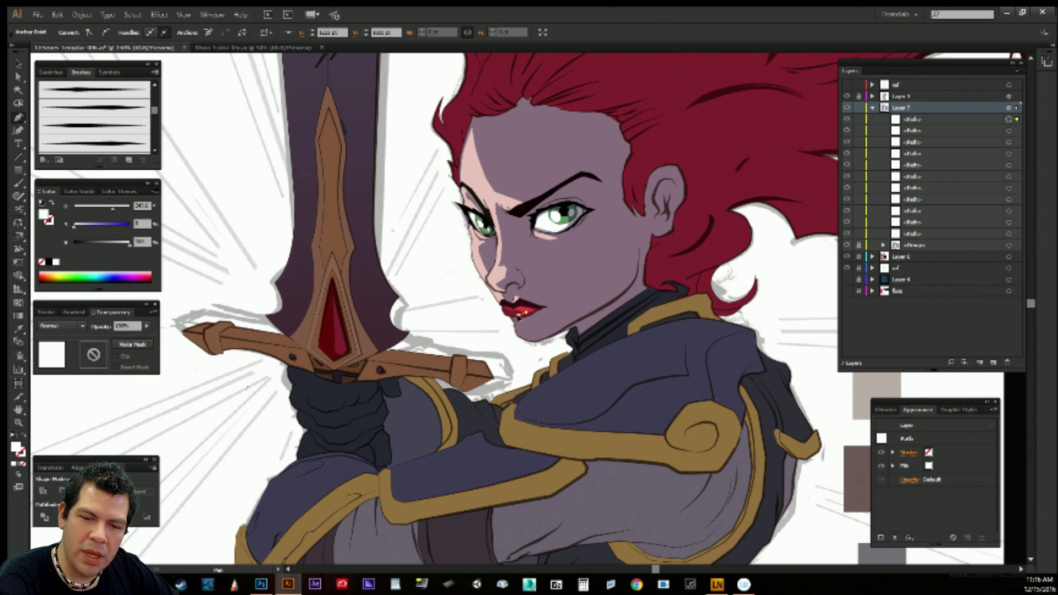
pyautogui.click(513, 314)
pyautogui.click(506, 311)
pyautogui.click(503, 305)
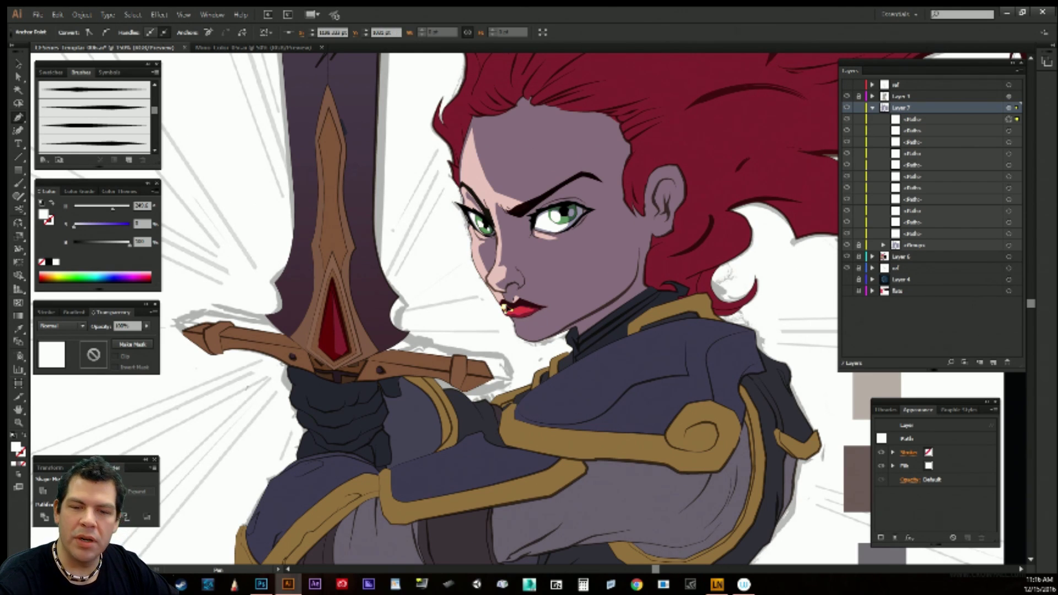
pyautogui.keyDown('ctrl'); pyautogui.click(511, 330); pyautogui.keyUp('ctrl')
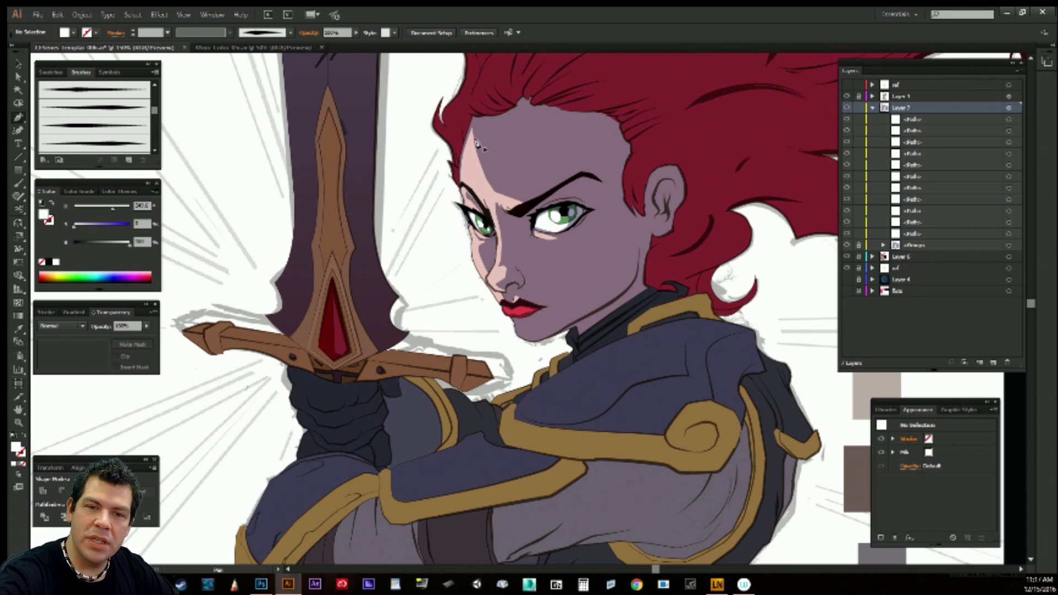
# Draw a closed white light shape across the sword-side forehead, from the hairline down to the inner brow, and deselect it.
pyautogui.click(472, 131)
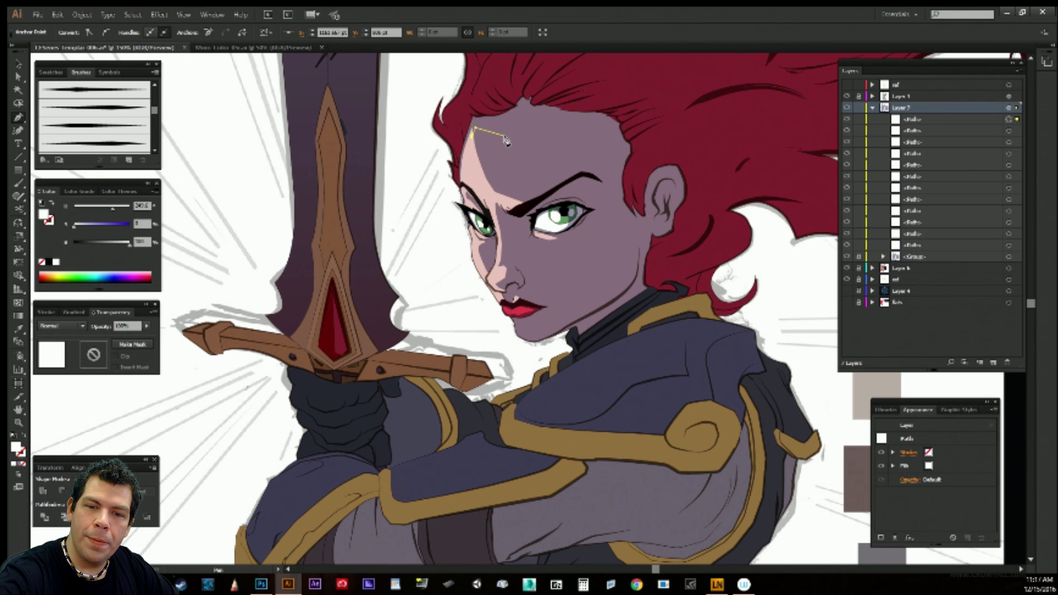
pyautogui.moveTo(513, 143); pyautogui.dragTo(517, 147)
pyautogui.click(523, 165)
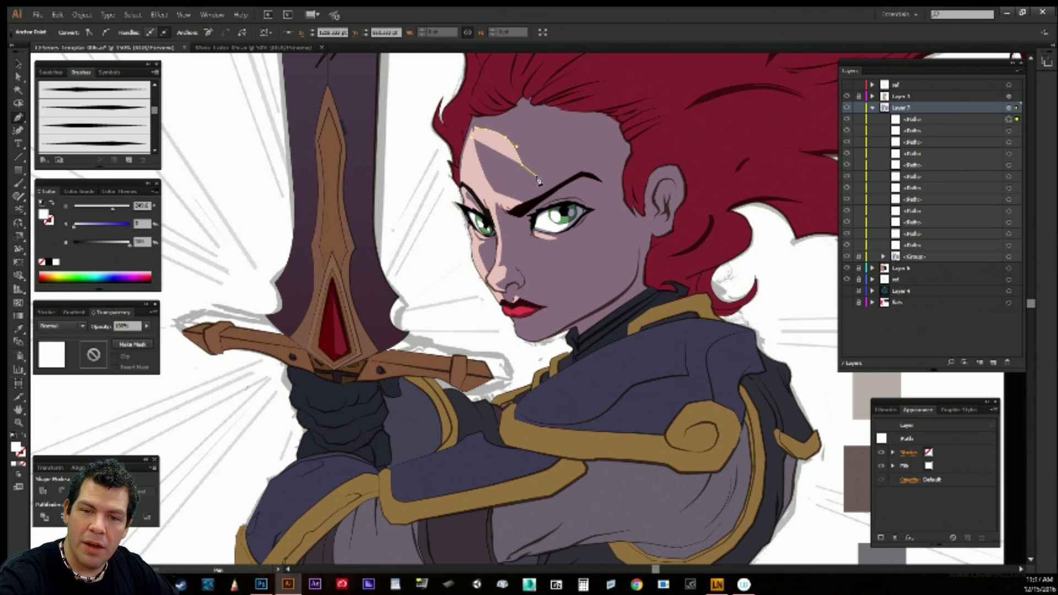
pyautogui.click(539, 180)
pyautogui.click(534, 195)
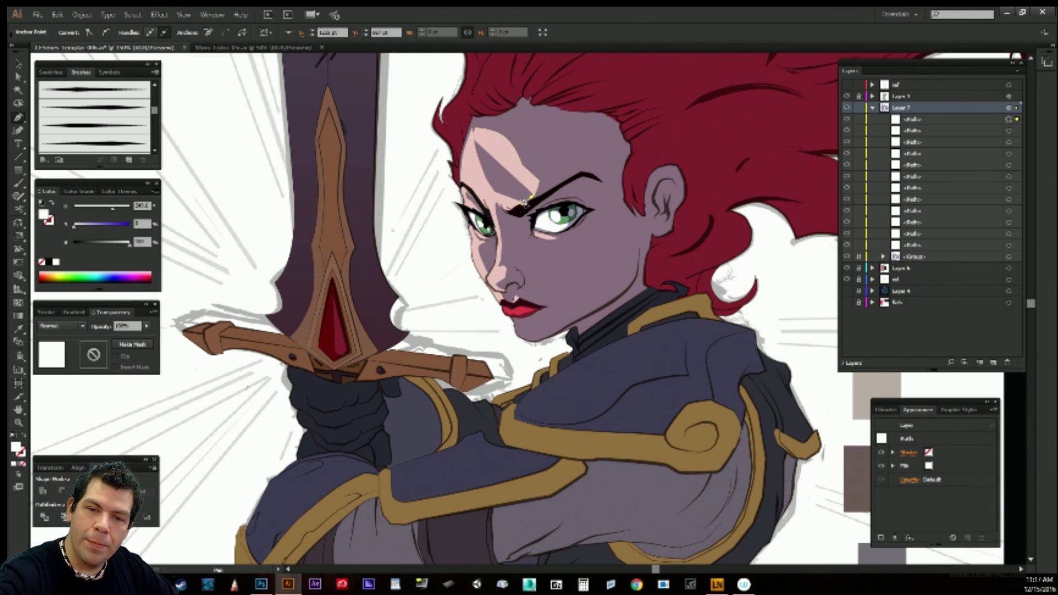
pyautogui.click(522, 204)
pyautogui.click(508, 207)
pyautogui.click(490, 197)
pyautogui.click(477, 179)
pyautogui.click(468, 162)
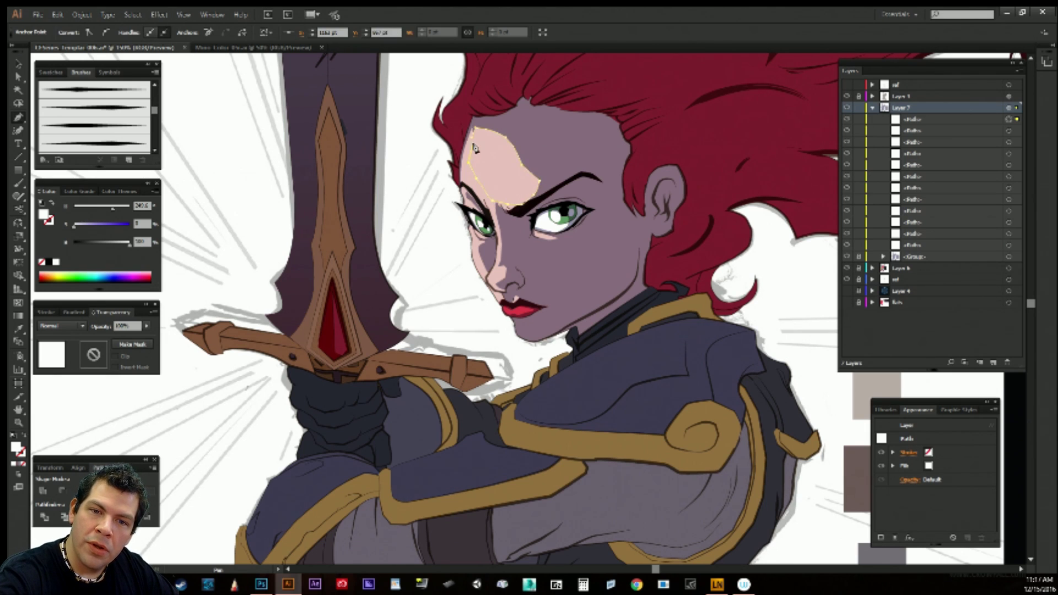
pyautogui.click(472, 137)
pyautogui.keyDown('ctrl'); pyautogui.click(438, 215); pyautogui.keyUp('ctrl')
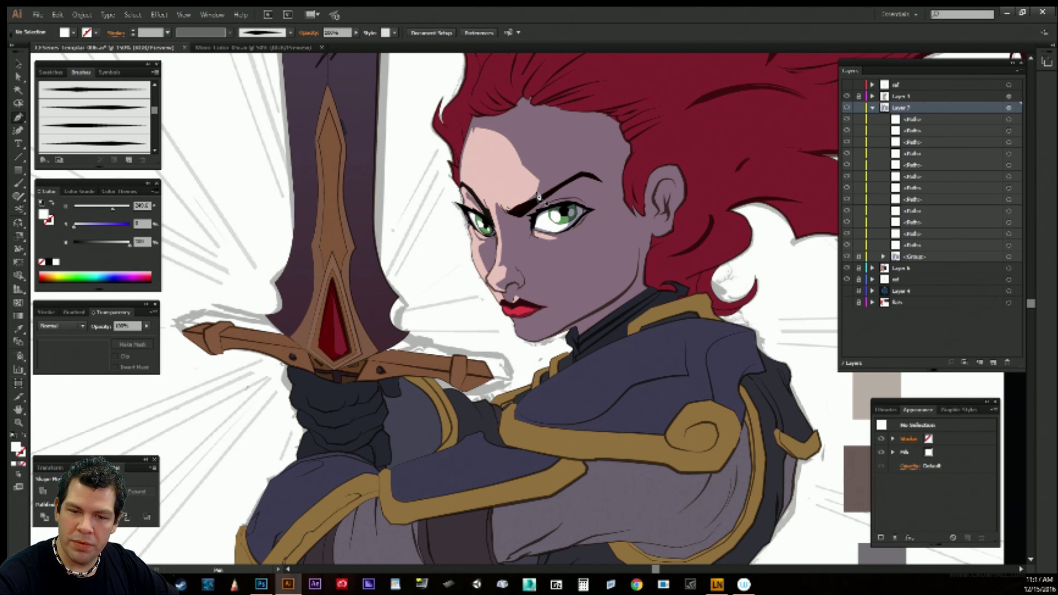
# Draw a closed white light shape along the chin's edge, from below the lower lip to the underside of the jaw, and deselect it.
pyautogui.click(516, 321)
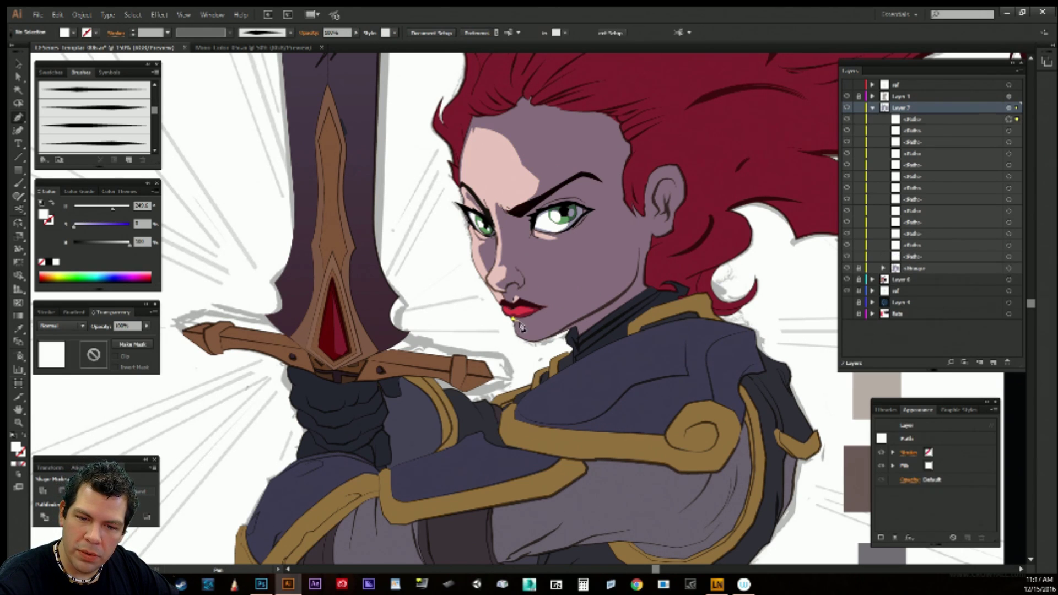
pyautogui.click(525, 330)
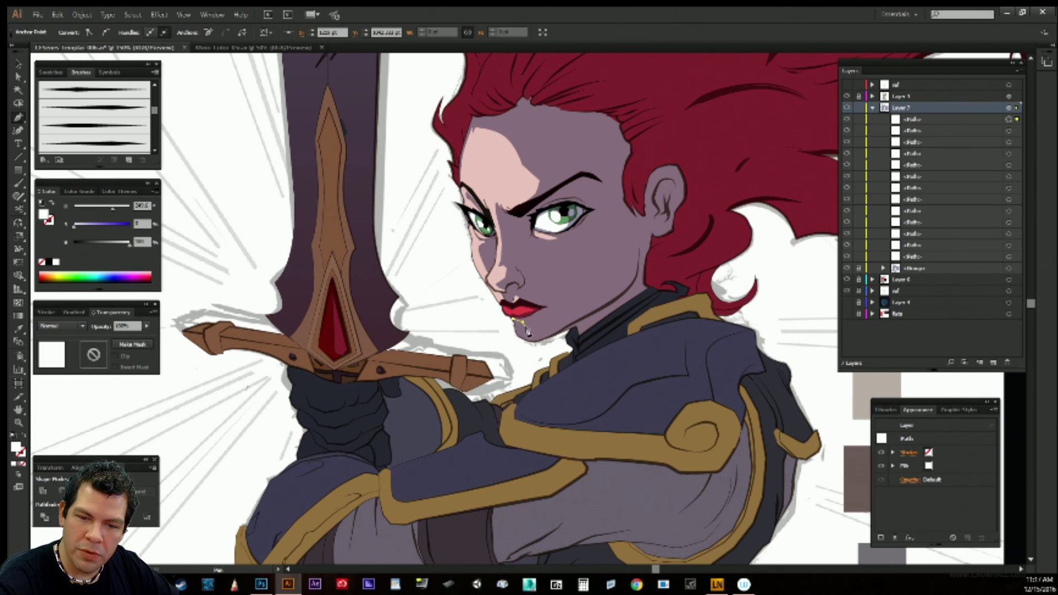
pyautogui.click(525, 338)
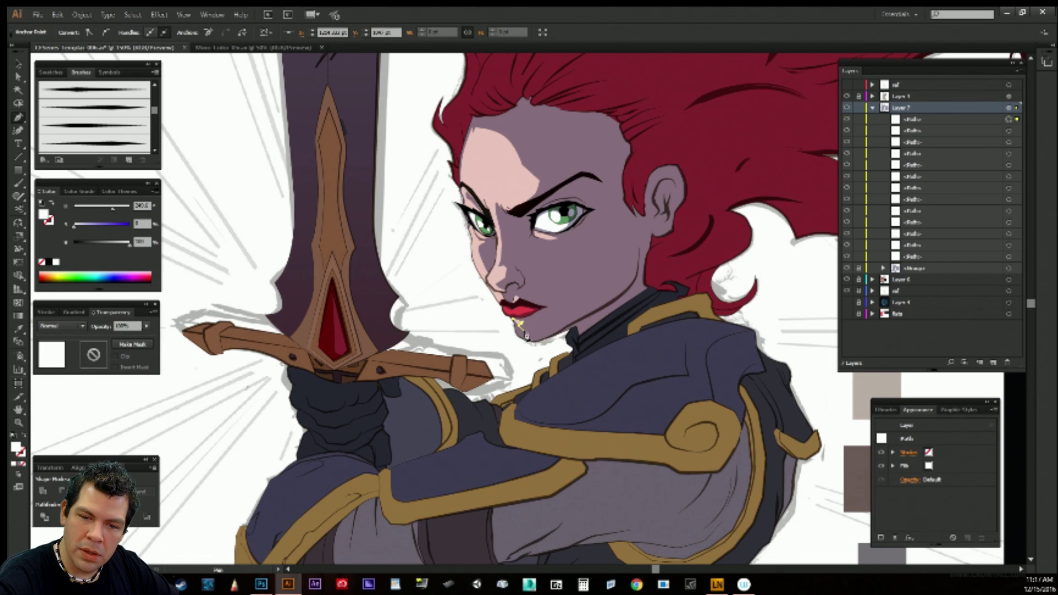
pyautogui.click(537, 344)
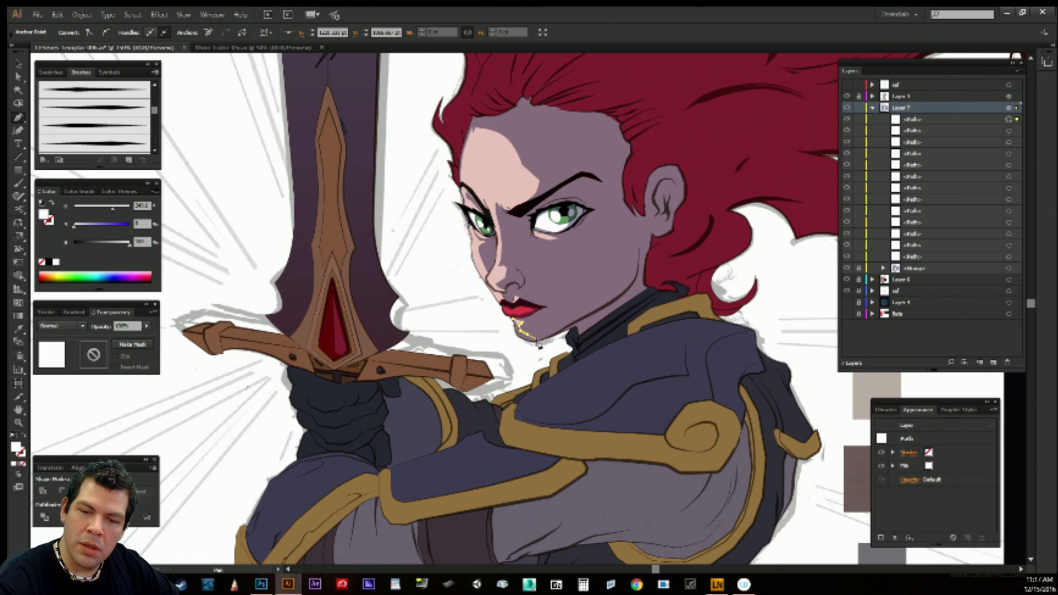
pyautogui.moveTo(539, 339)
pyautogui.mouseDown()
pyautogui.moveTo(552, 332)
pyautogui.moveTo(544, 338)
pyautogui.mouseUp()
pyautogui.hotkey('ctrl', 'z')
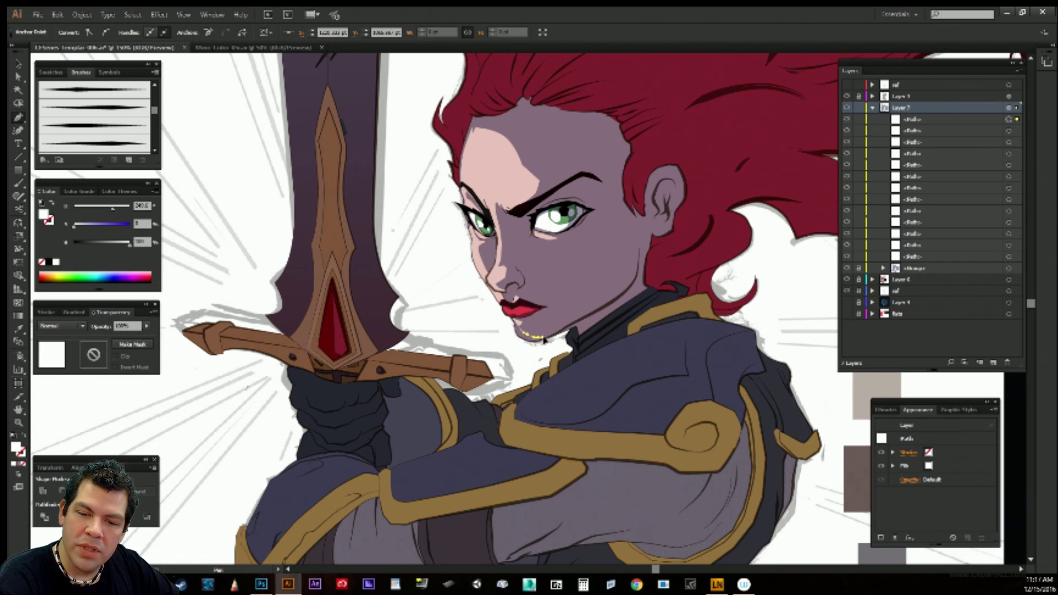
pyautogui.click(565, 329)
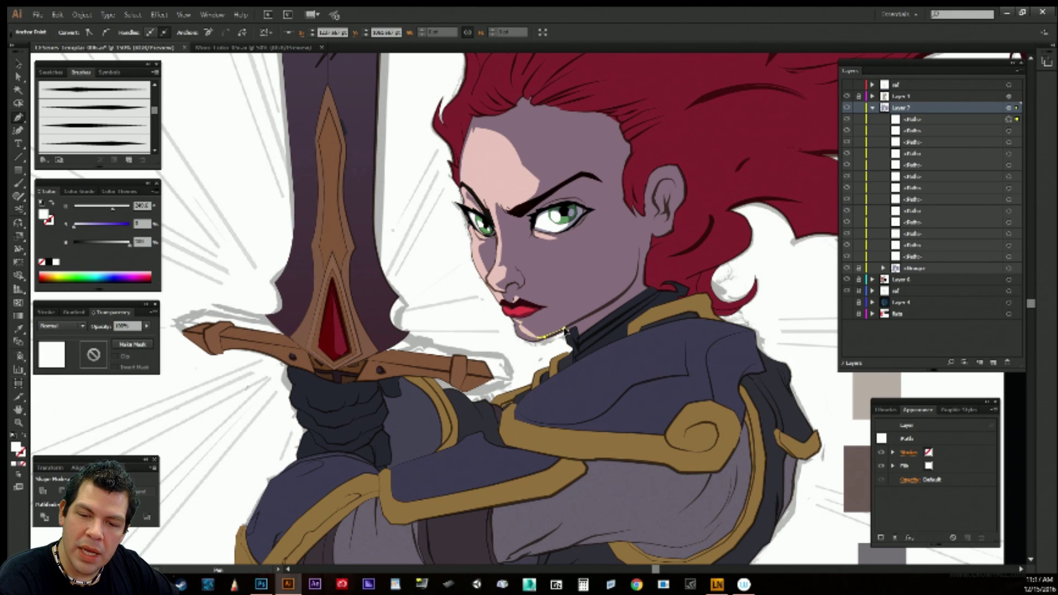
pyautogui.click(522, 347)
pyautogui.click(513, 343)
pyautogui.click(513, 319)
pyautogui.click(519, 325)
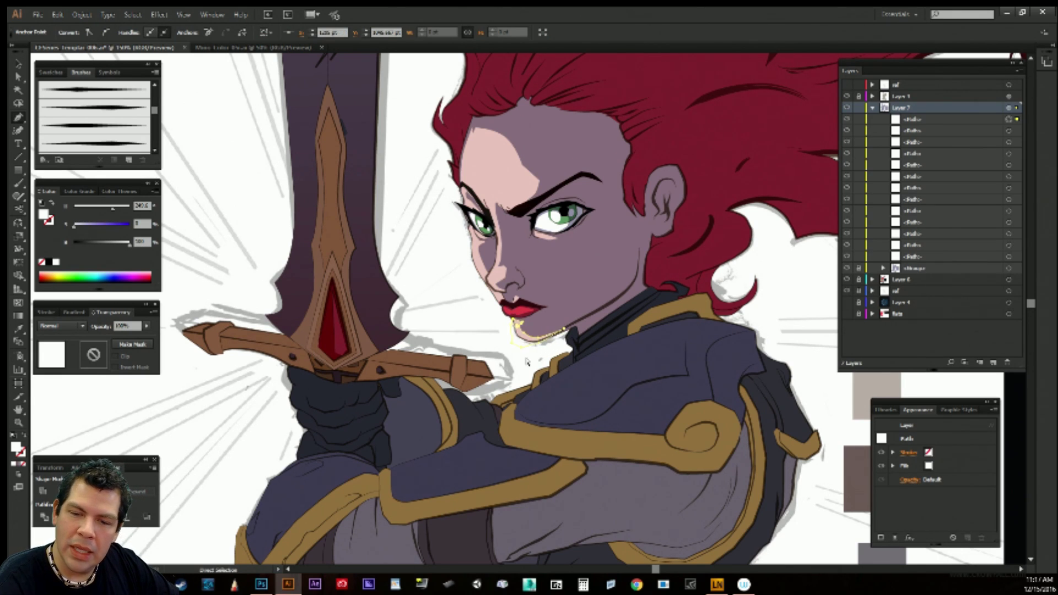
pyautogui.keyDown('ctrl'); pyautogui.click(528, 362); pyautogui.keyUp('ctrl')
# Draw a small white light shape at the neck where the jaw meets the dark collar, and deselect it.
pyautogui.click(555, 335)
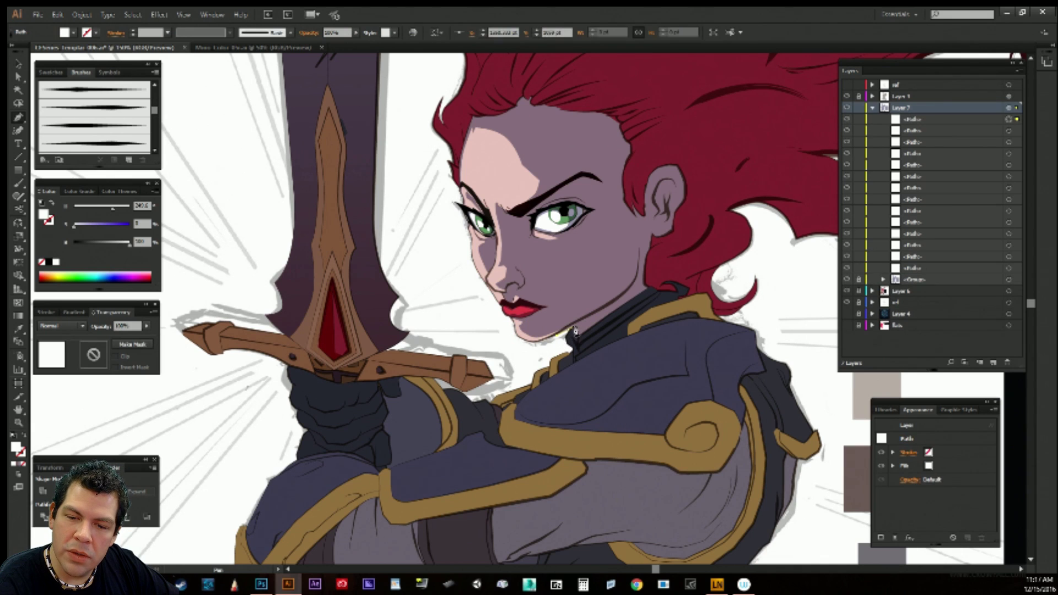
pyautogui.click(574, 330)
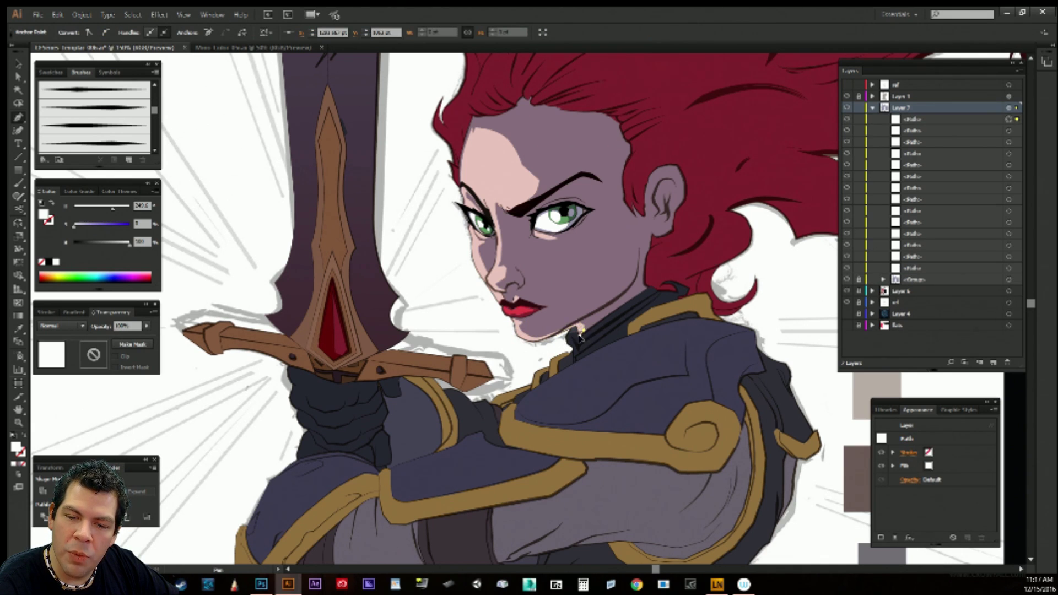
pyautogui.press('a')
pyautogui.click(555, 347)
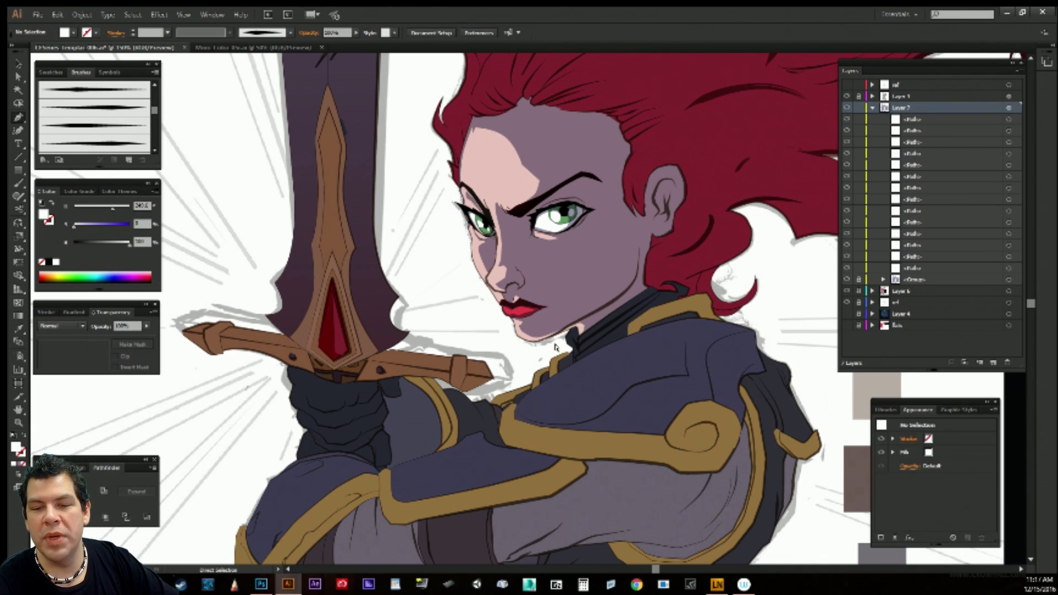
pyautogui.moveTo(582, 329); pyautogui.dragTo(573, 330)
pyautogui.keyDown('ctrl'); pyautogui.click(573, 338); pyautogui.keyUp('ctrl')
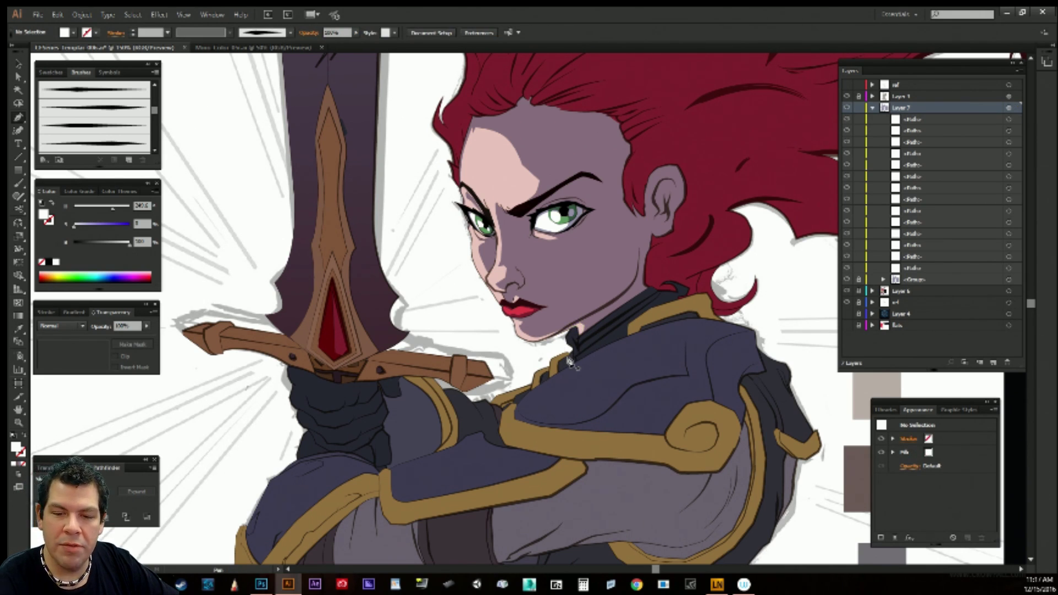
pyautogui.moveTo(582, 330); pyautogui.dragTo(580, 330)
pyautogui.hotkey('ctrl', 'shift', 'a')
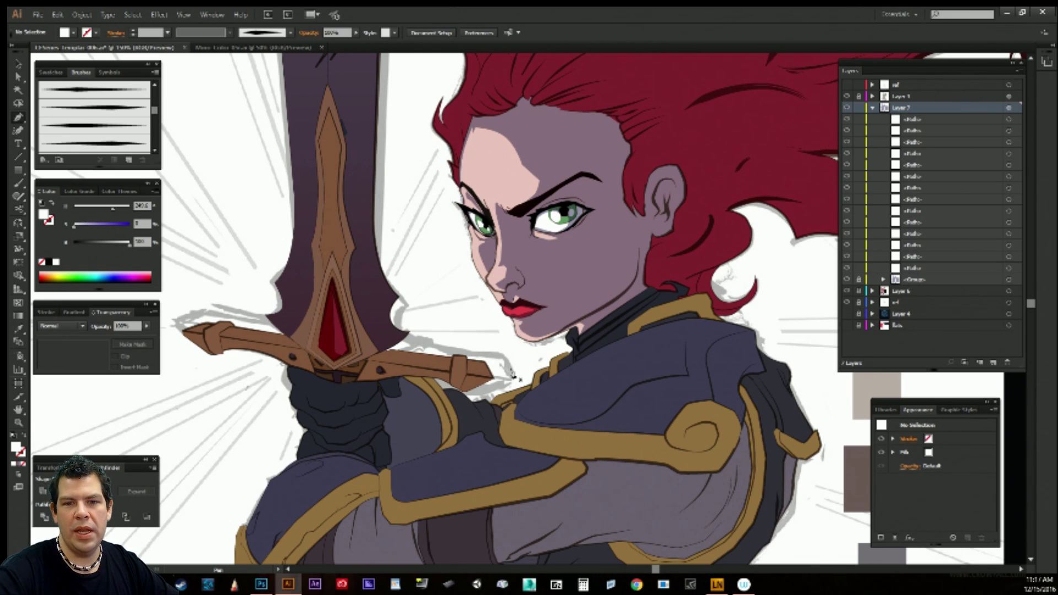
# Draw a small closed white light shape on the hair tip beside the sword-side temple, and deselect it.
pyautogui.moveTo(536, 317); pyautogui.dragTo(590, 329)
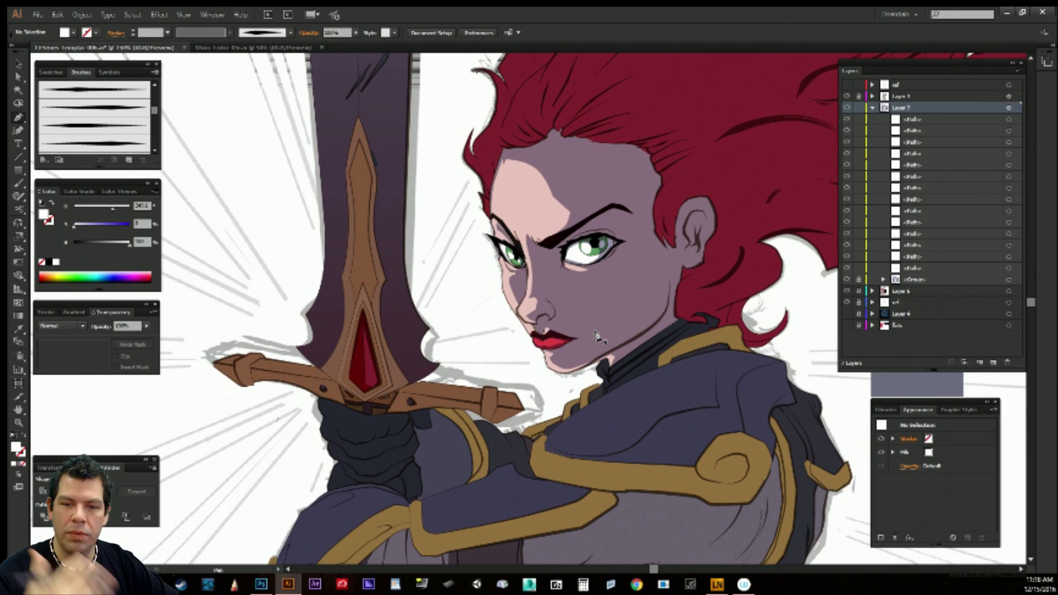
pyautogui.moveTo(594, 330); pyautogui.dragTo(584, 379)
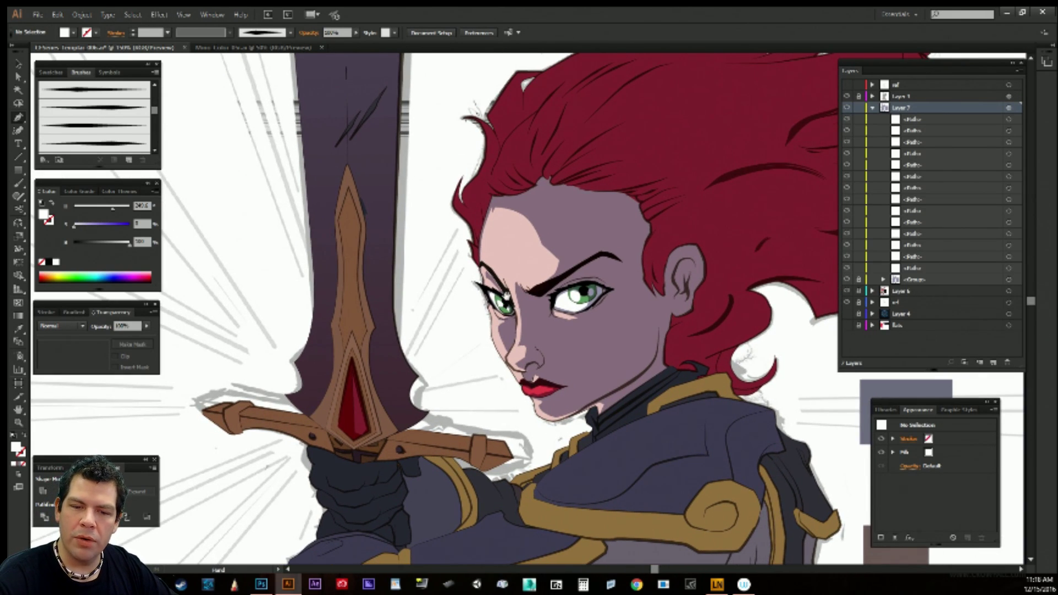
pyautogui.moveTo(647, 327); pyautogui.dragTo(624, 498)
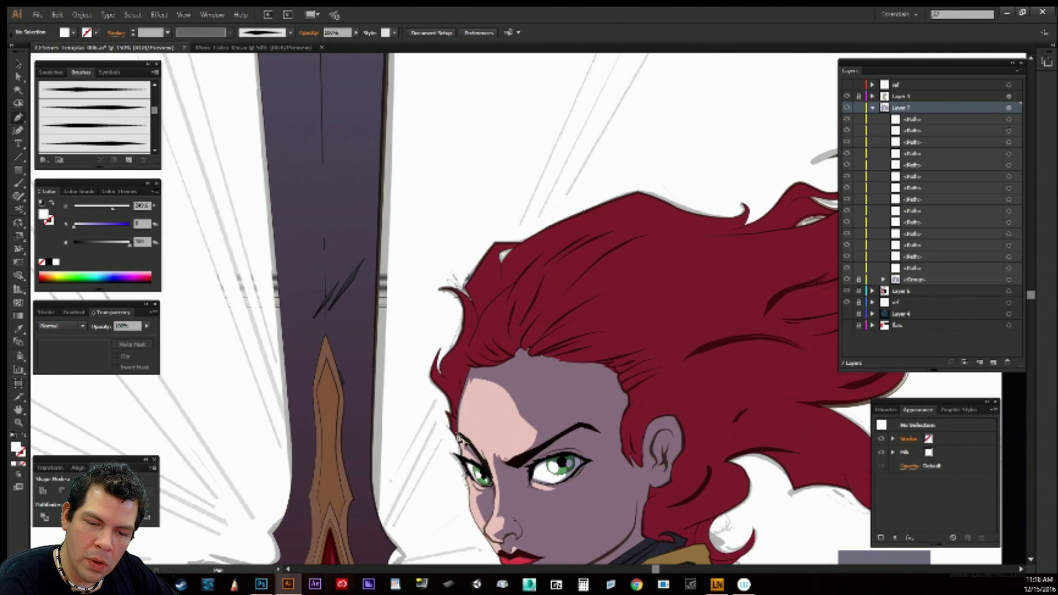
pyautogui.click(458, 436)
pyautogui.click(447, 412)
pyautogui.click(451, 426)
pyautogui.click(457, 437)
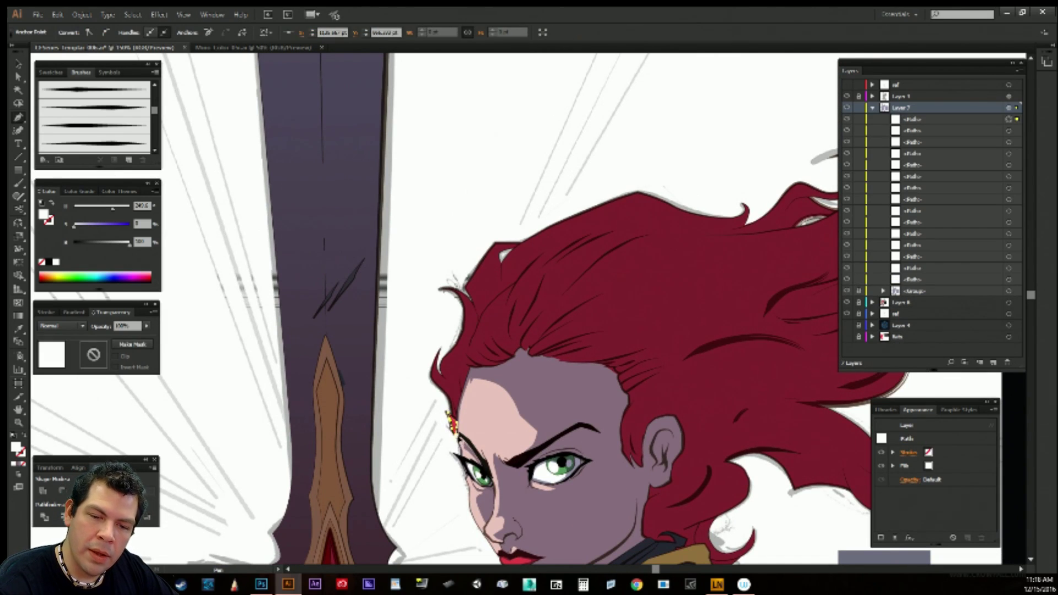
pyautogui.hotkey('ctrl', 'shift', 'a')
# Draw a white light shape along the outer edge of the curled lock above the sword-side temple, and deselect it.
pyautogui.click(440, 349)
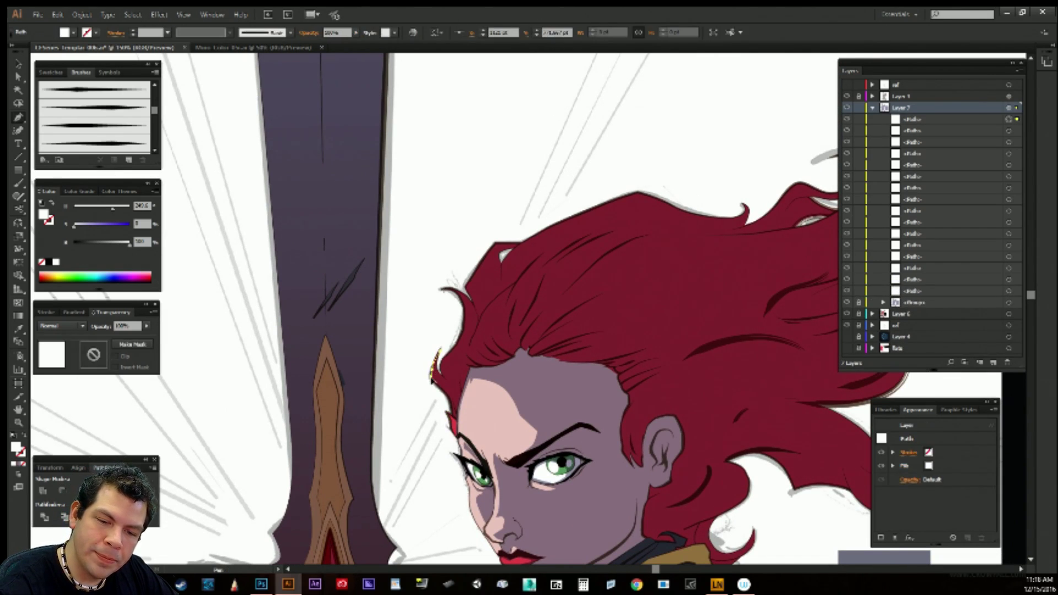
pyautogui.click(431, 380)
pyautogui.click(450, 397)
pyautogui.click(453, 411)
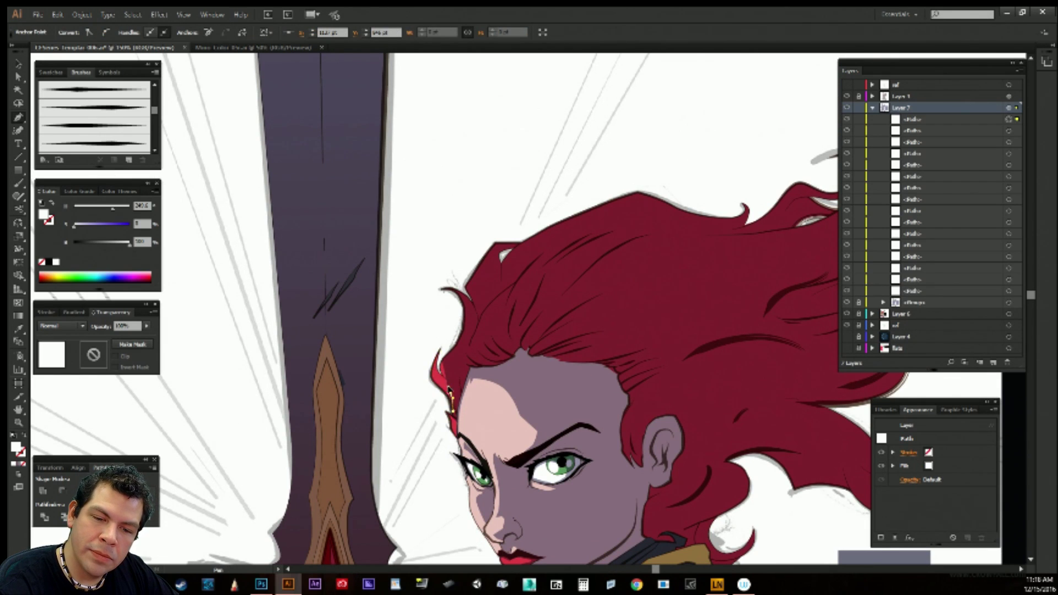
pyautogui.click(449, 388)
pyautogui.click(440, 376)
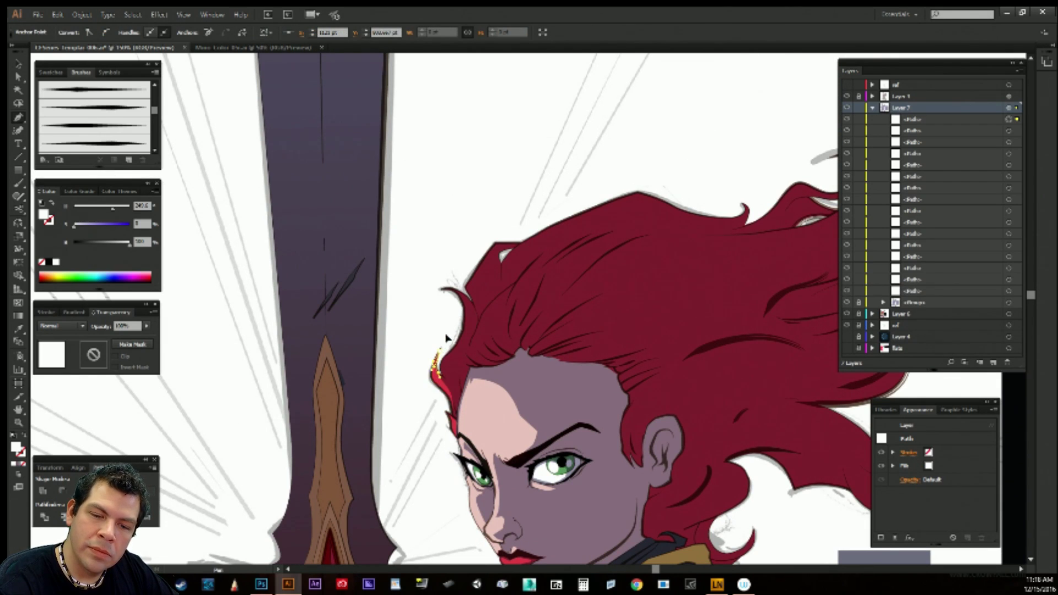
pyautogui.moveTo(446, 338); pyautogui.dragTo(452, 328)
pyautogui.hotkey('ctrl', 'shift', 'a')
# Draw a closed white light shape along the outer lock beside the sword-side temple, tapering up toward the curled lock, and deselect it.
pyautogui.click(443, 377)
pyautogui.click(451, 384)
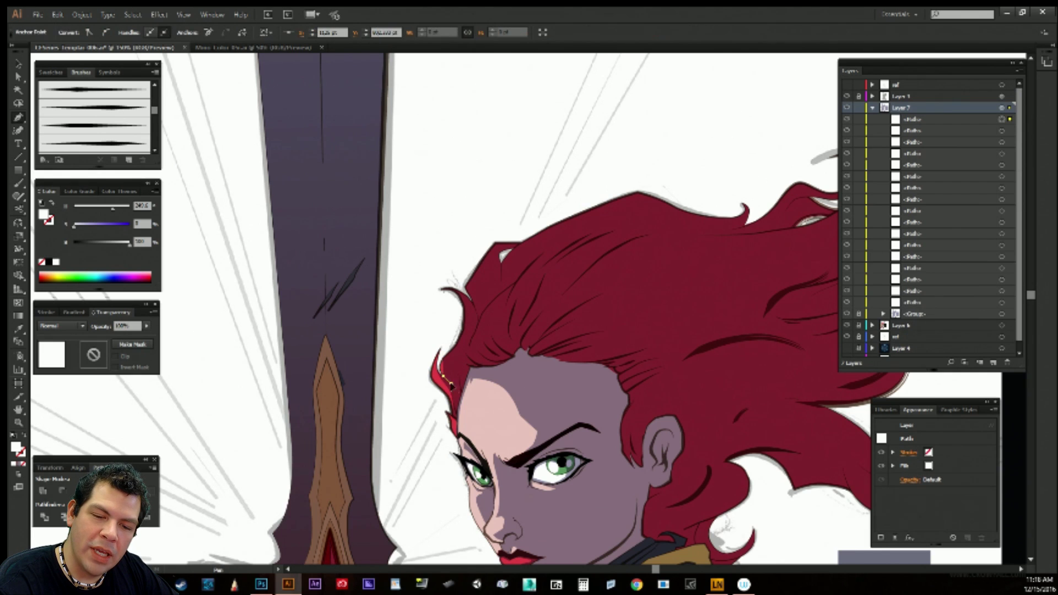
pyautogui.click(456, 396)
pyautogui.click(452, 382)
pyautogui.click(450, 368)
pyautogui.click(454, 359)
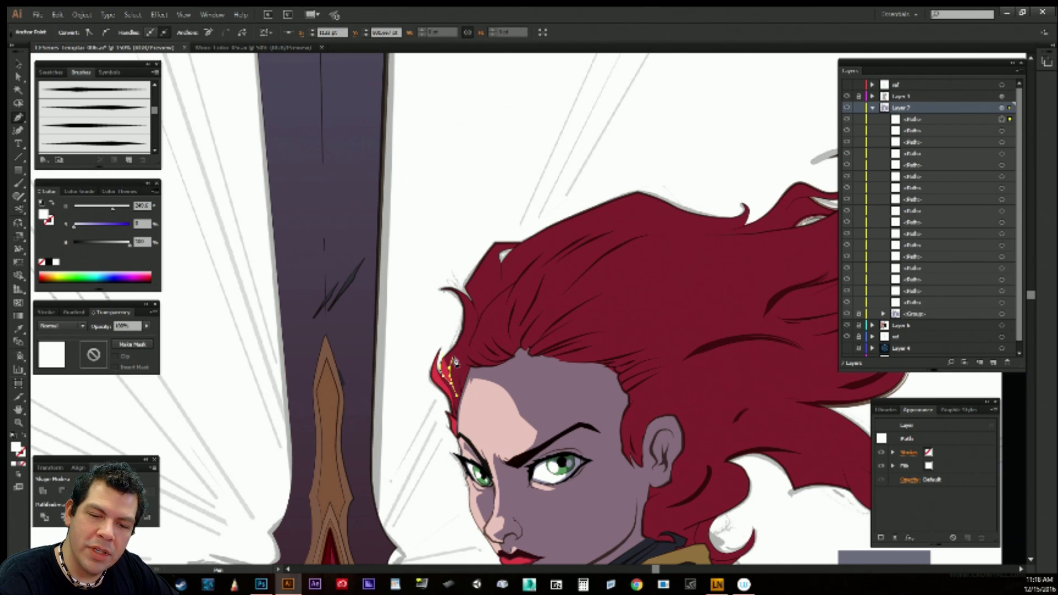
pyautogui.click(462, 343)
pyautogui.click(468, 326)
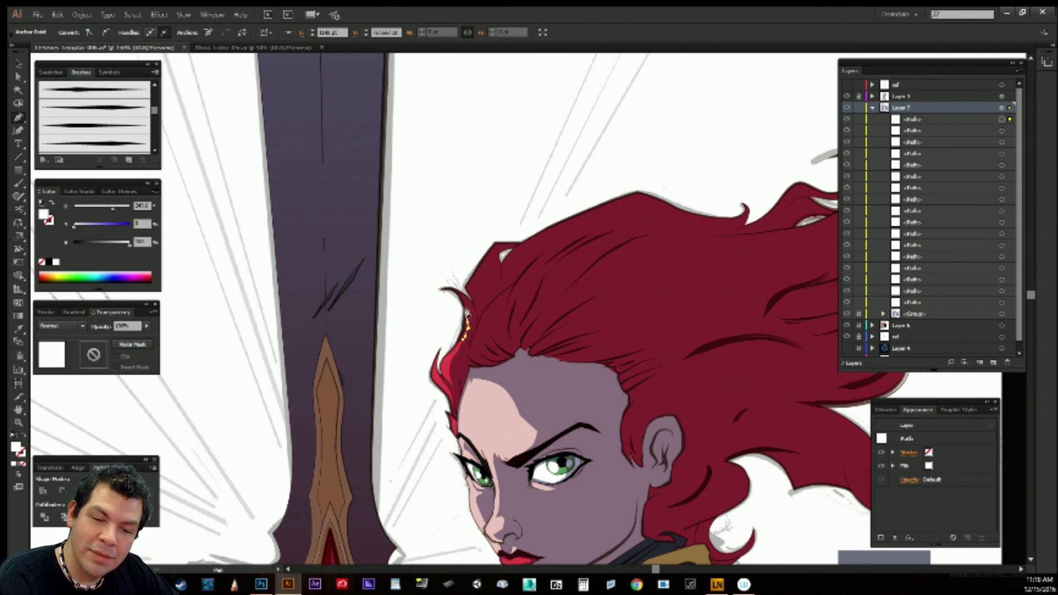
pyautogui.click(462, 303)
pyautogui.click(449, 329)
pyautogui.click(442, 355)
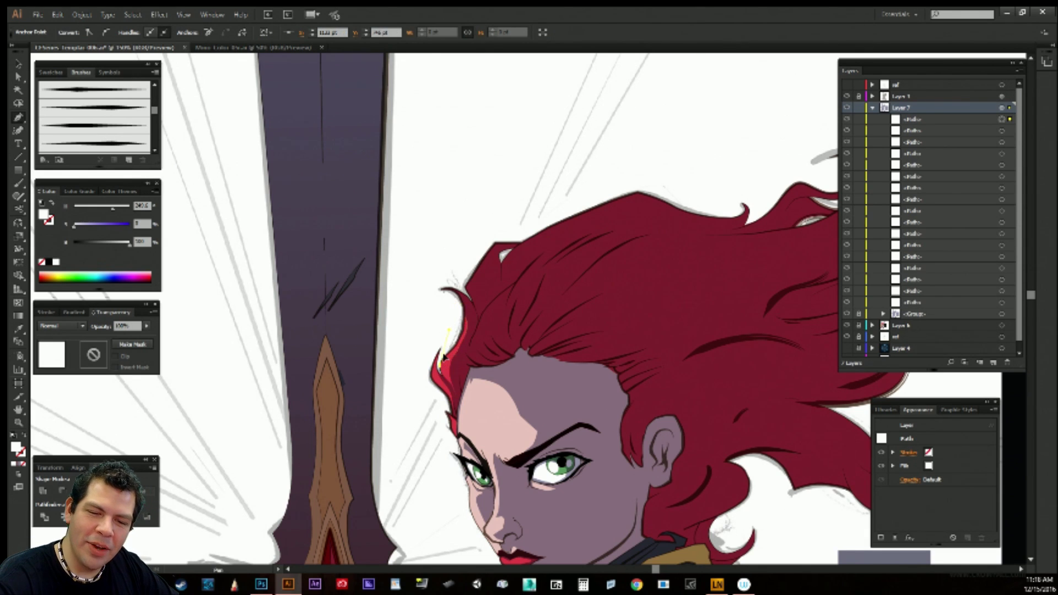
pyautogui.keyDown('ctrl'); pyautogui.click(439, 316); pyautogui.keyUp('ctrl')
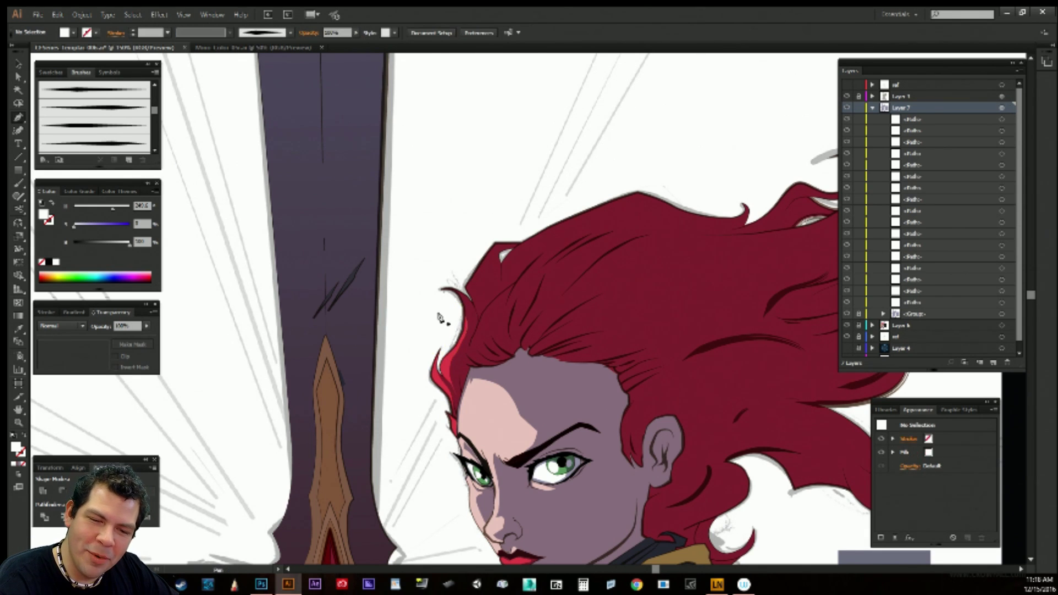
# Draw a thin white light shape on the strand between the temple lock and the hairline, and deselect it.
pyautogui.click(457, 348)
pyautogui.click(458, 371)
pyautogui.click(461, 386)
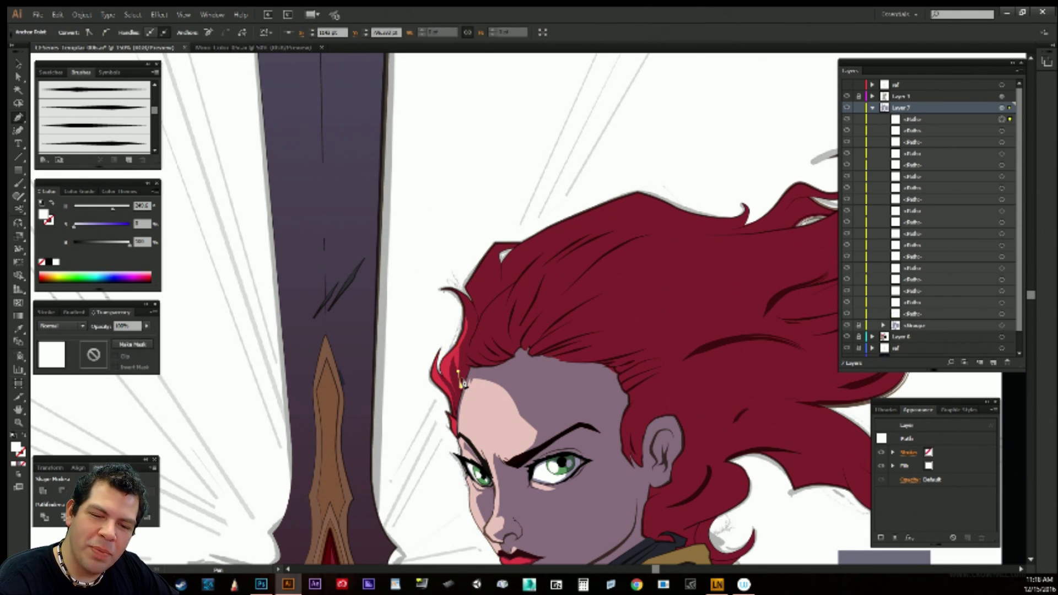
pyautogui.click(456, 361)
pyautogui.click(460, 346)
pyautogui.click(463, 367)
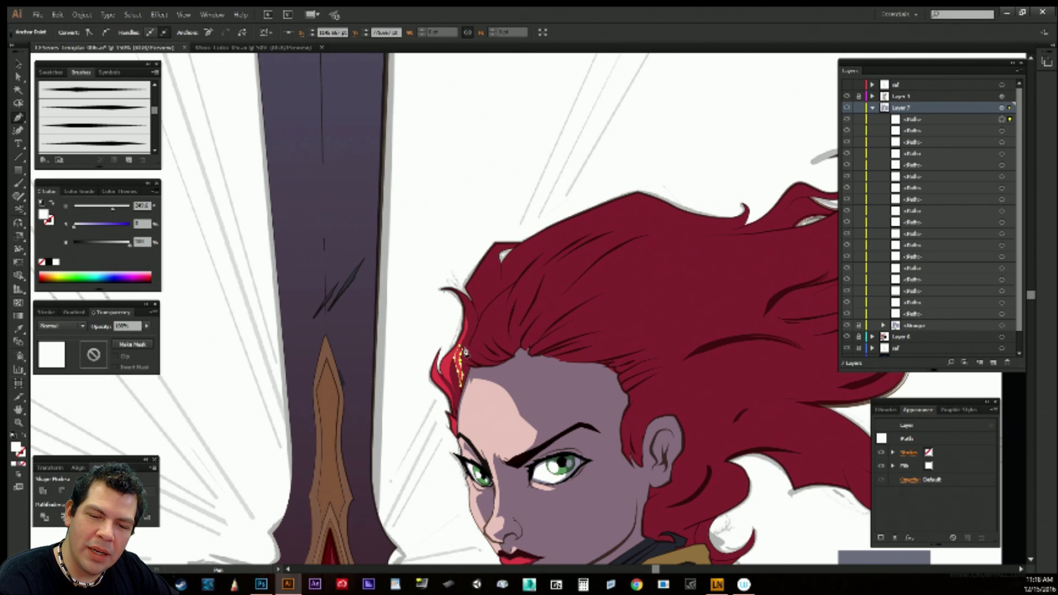
pyautogui.click(467, 322)
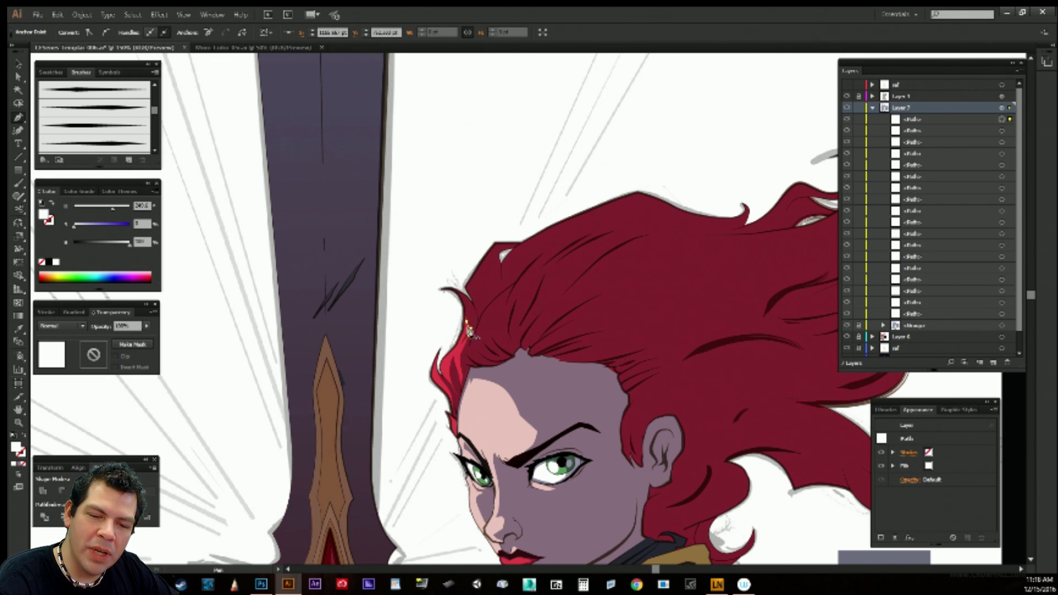
pyautogui.click(471, 329)
pyautogui.click(464, 348)
pyautogui.keyDown('ctrl'); pyautogui.click(452, 315); pyautogui.keyUp('ctrl')
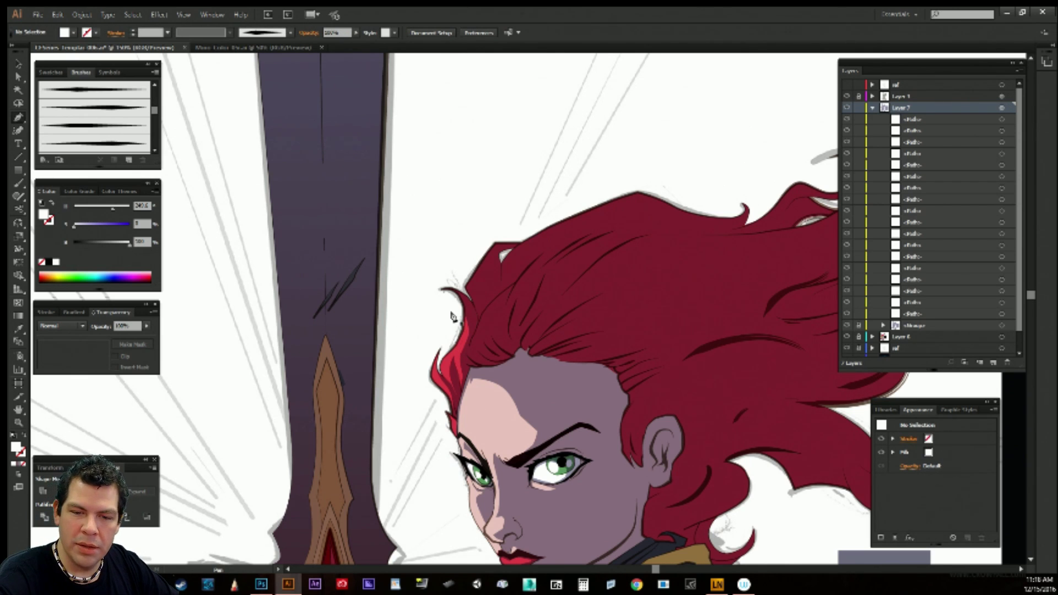
# Draw a closed white light shape along the raised front tuft of hair, from its peak down to the curled lock, and deselect it.
pyautogui.click(507, 292)
pyautogui.hotkey('ctrl', 'z')
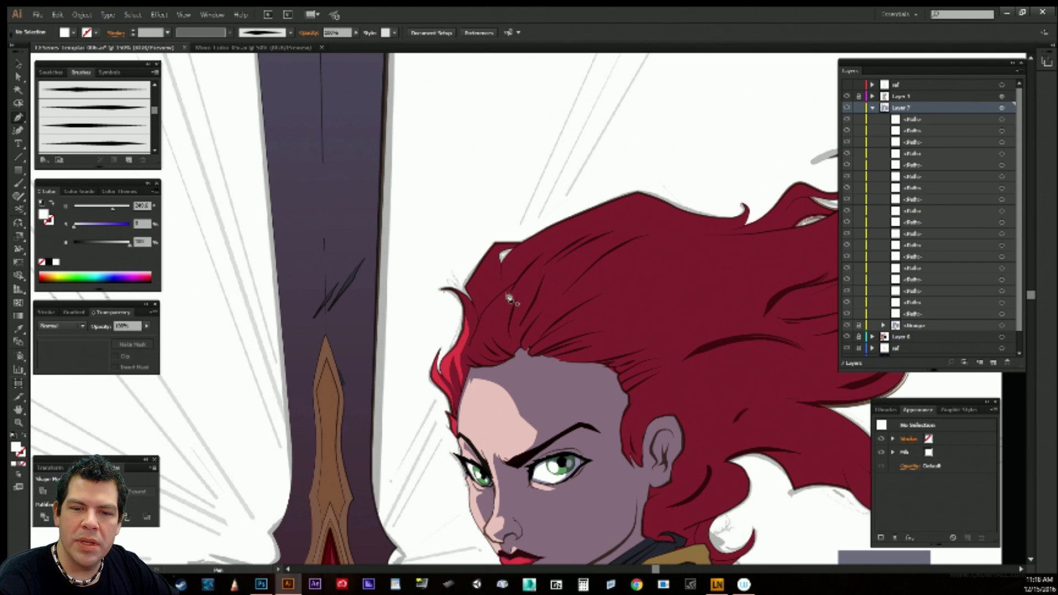
pyautogui.click(511, 244)
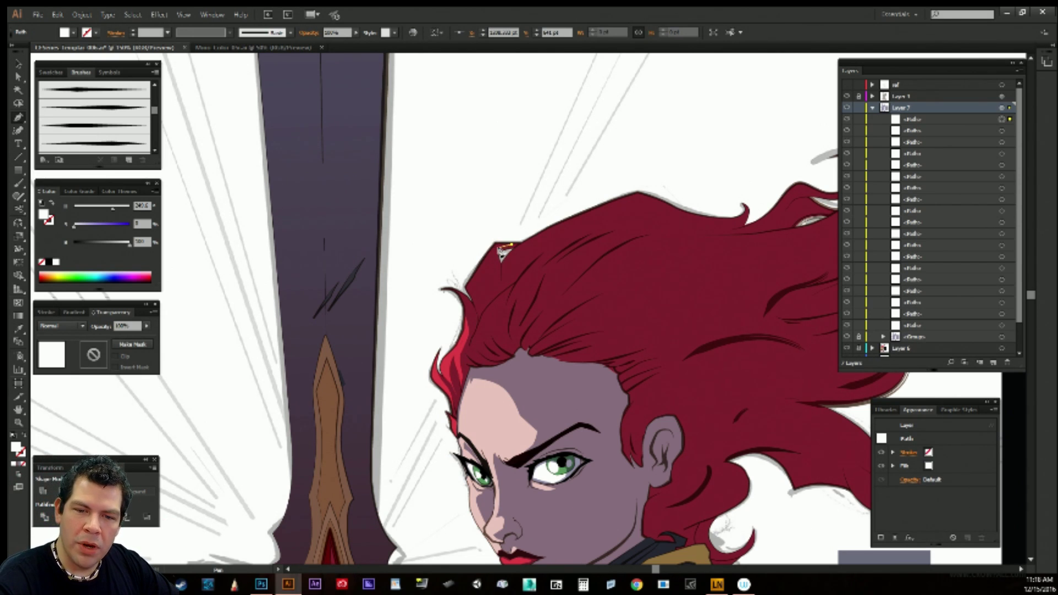
pyautogui.click(497, 249)
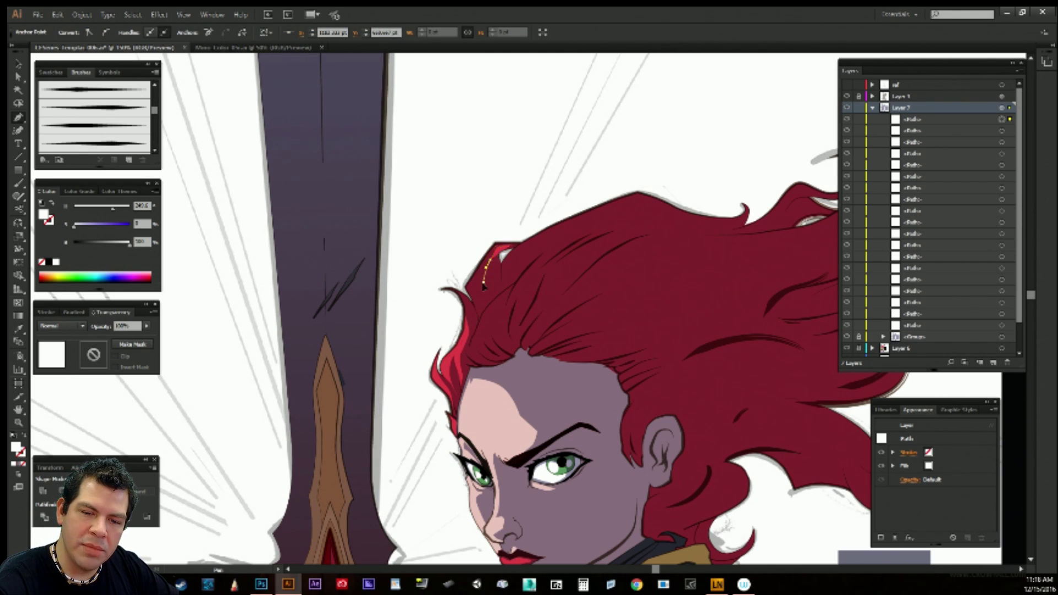
pyautogui.click(483, 319)
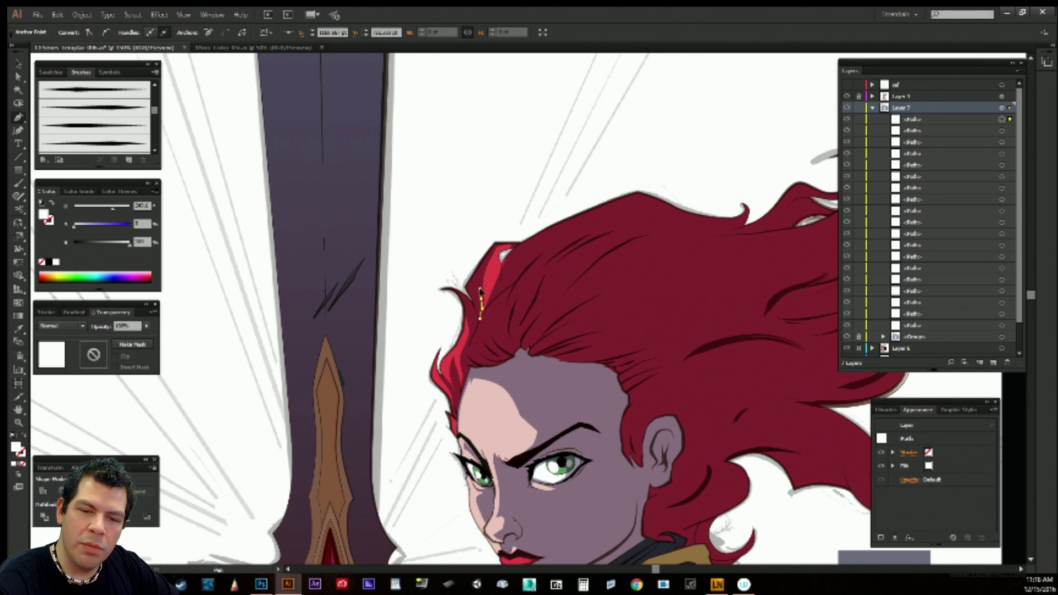
pyautogui.click(487, 268)
pyautogui.click(484, 267)
pyautogui.moveTo(476, 281)
pyautogui.mouseDown()
pyautogui.moveTo(481, 316)
pyautogui.moveTo(471, 292)
pyautogui.mouseUp()
pyautogui.click(481, 317)
pyautogui.moveTo(471, 281); pyautogui.dragTo(470, 274)
pyautogui.click(476, 280)
pyautogui.hotkey('ctrl', 'z')
pyautogui.click(496, 238)
pyautogui.click(517, 243)
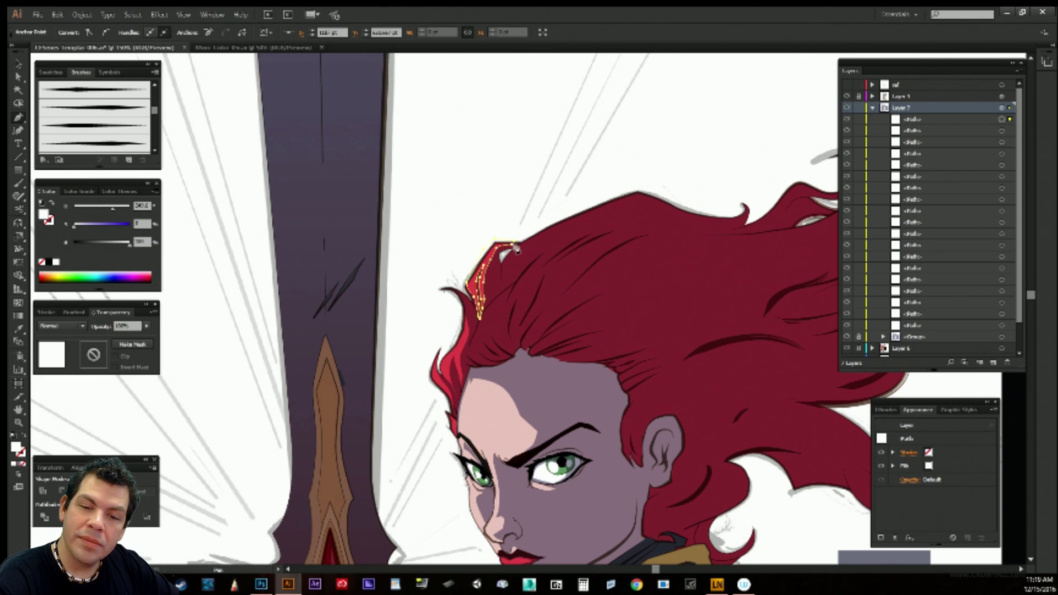
pyautogui.click(516, 248)
pyautogui.hotkey('ctrl', 'shift', 'a')
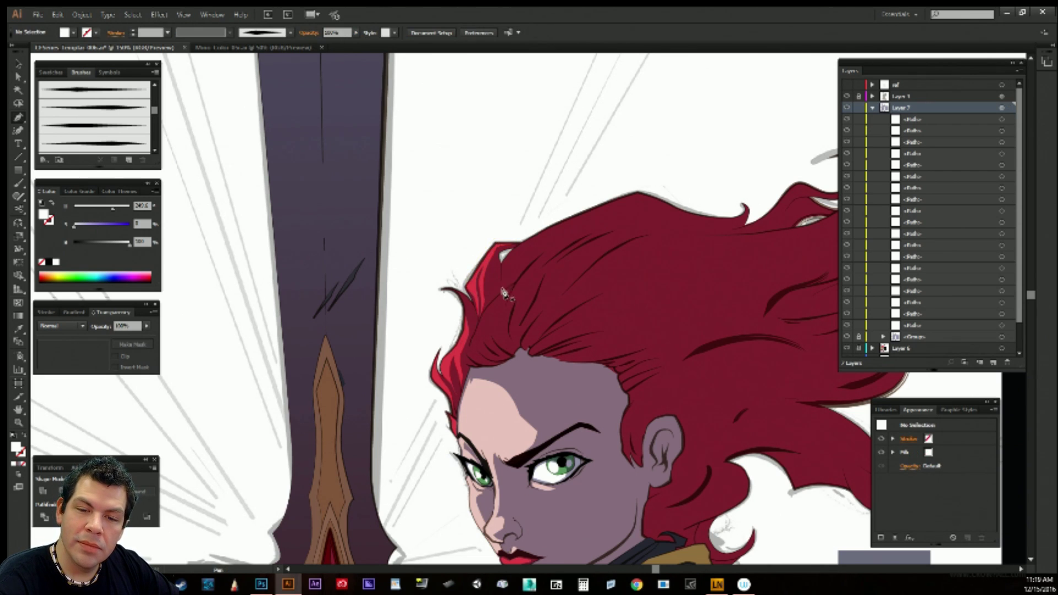
# Draw a long white light shape along the top contour of the hair, from behind the front tuft to the curled tip, and deselect it.
pyautogui.click(506, 284)
pyautogui.moveTo(518, 268); pyautogui.dragTo(548, 237)
pyautogui.click(575, 222)
pyautogui.click(549, 241)
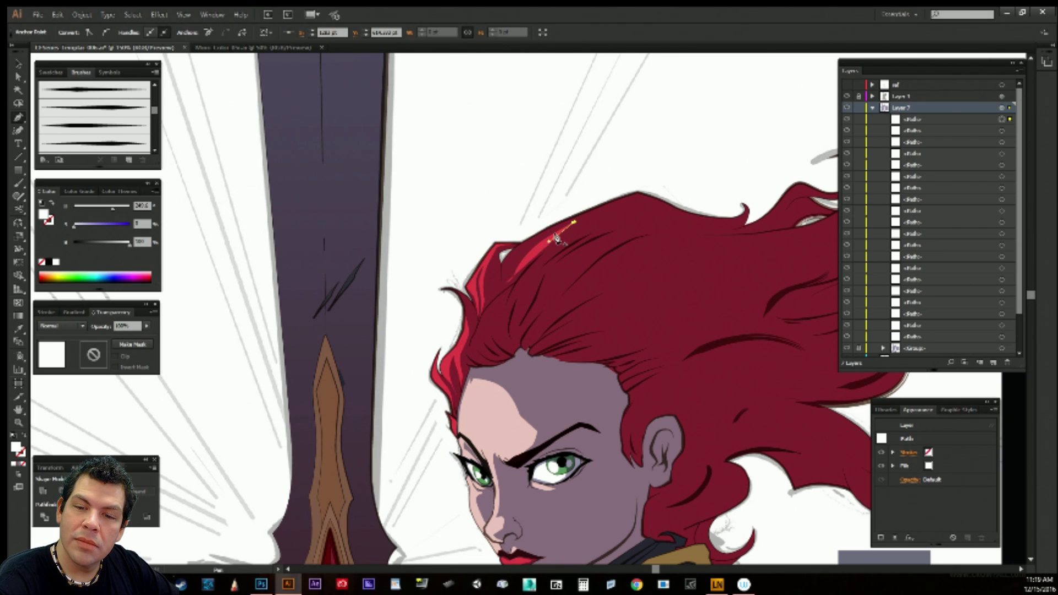
pyautogui.click(601, 213)
pyautogui.moveTo(619, 208); pyautogui.dragTo(619, 207)
pyautogui.click(645, 200)
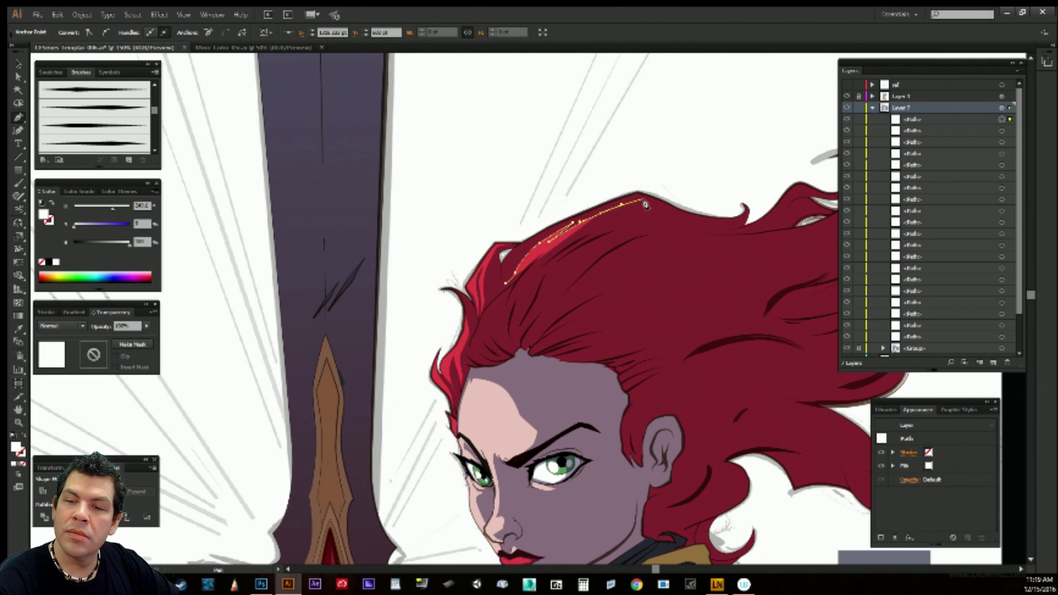
pyautogui.moveTo(689, 215); pyautogui.dragTo(759, 200)
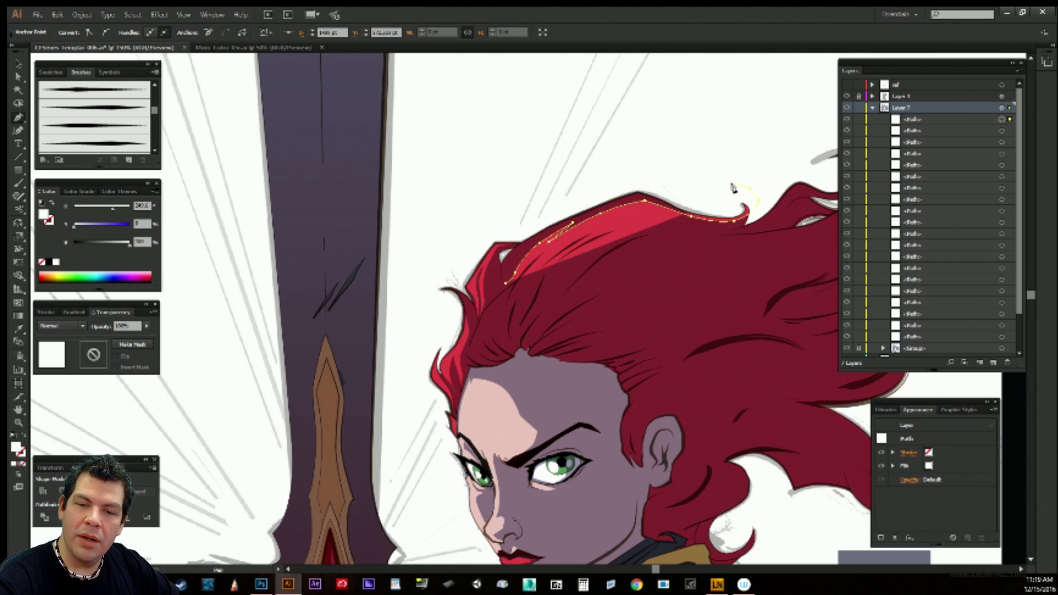
pyautogui.click(524, 241)
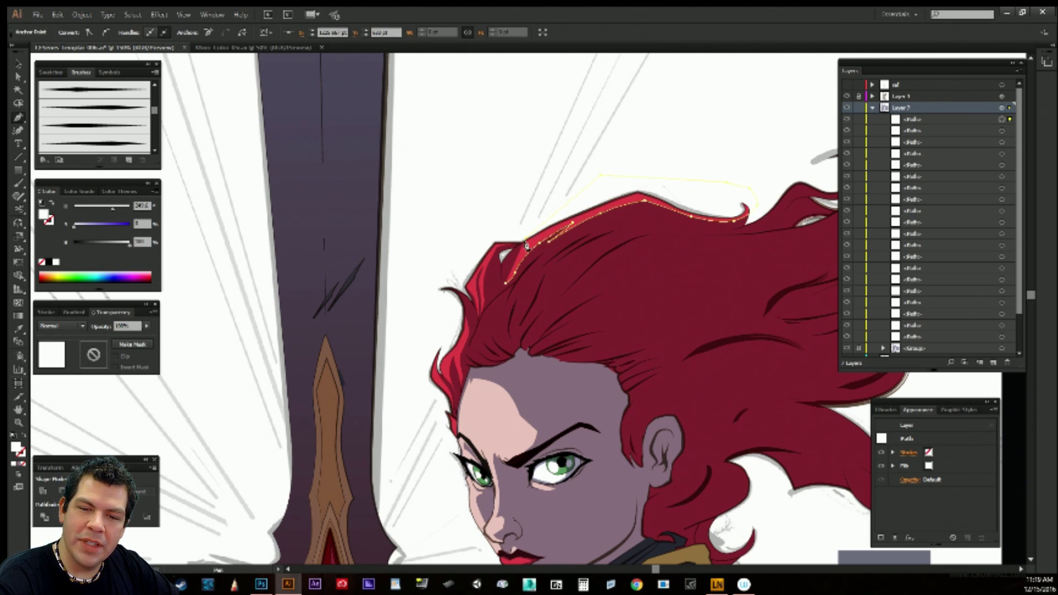
pyautogui.moveTo(514, 251)
pyautogui.mouseDown()
pyautogui.moveTo(530, 242)
pyautogui.moveTo(511, 267)
pyautogui.mouseUp()
pyautogui.click(506, 269)
pyautogui.click(535, 239)
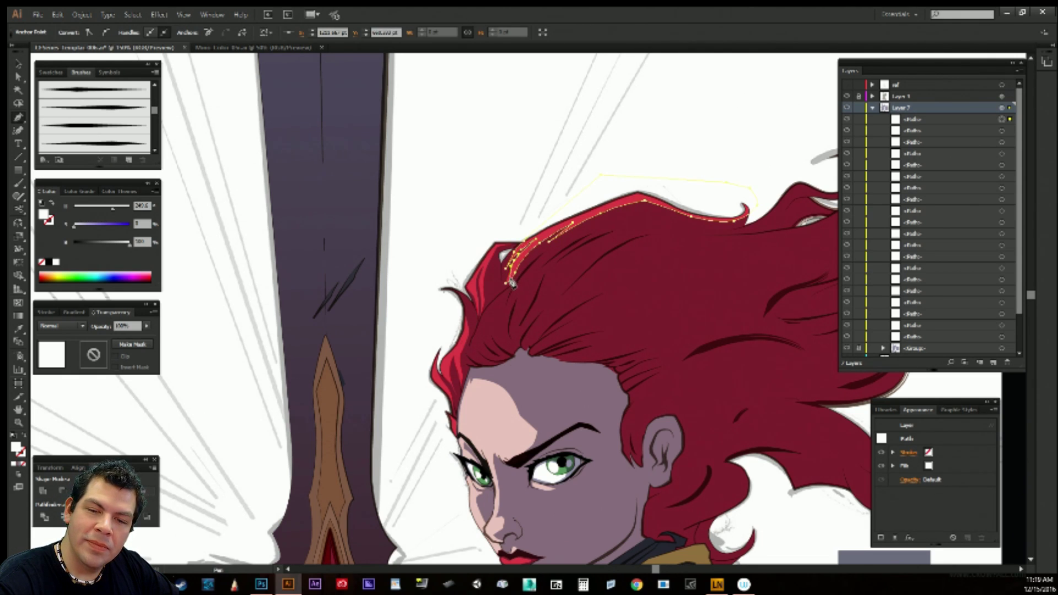
pyautogui.click(506, 284)
pyautogui.keyDown('ctrl'); pyautogui.click(574, 169); pyautogui.keyUp('ctrl')
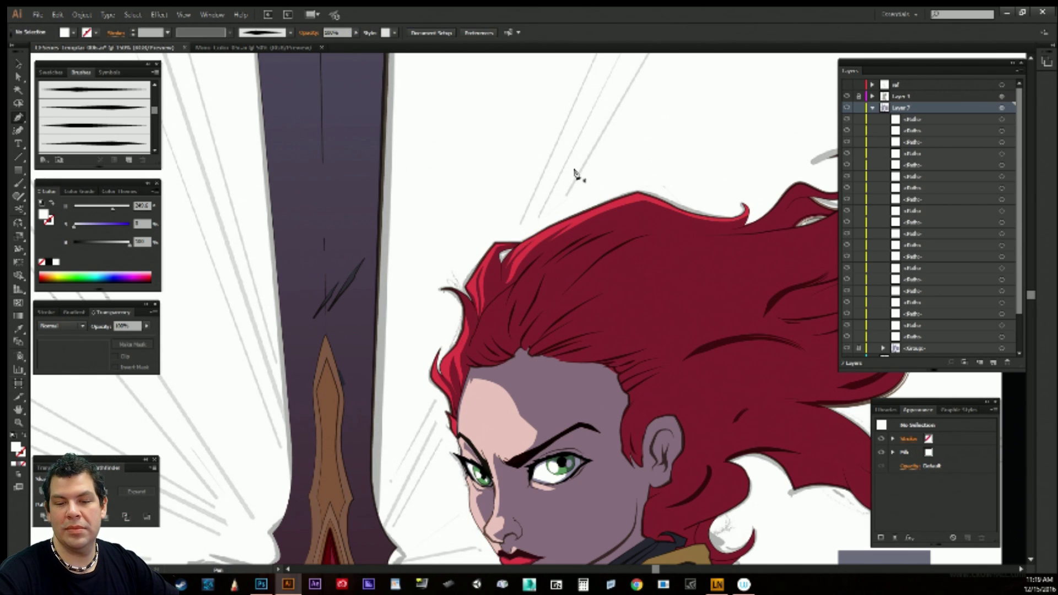
# Draw a slender white light shape on the inner strand just below the top hair highlight, and deselect it.
pyautogui.moveTo(678, 307); pyautogui.dragTo(631, 275)
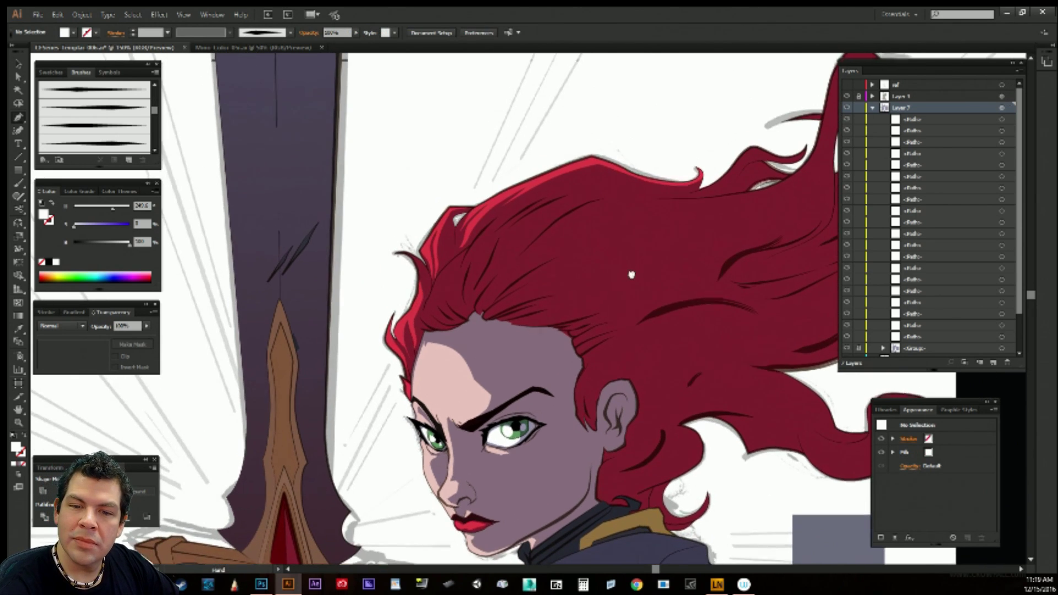
pyautogui.click(512, 232)
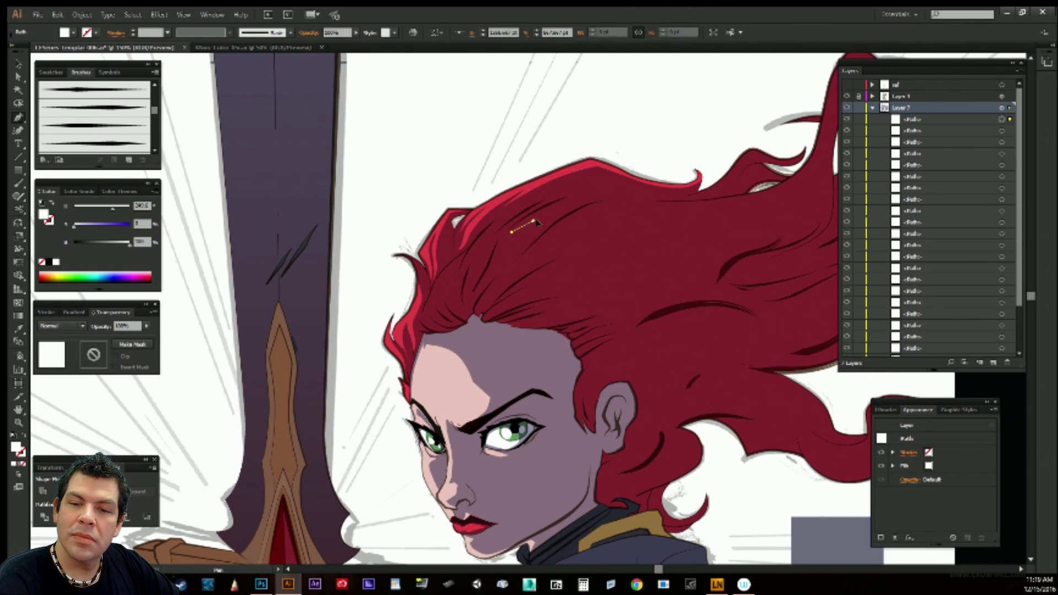
pyautogui.moveTo(577, 197); pyautogui.dragTo(512, 231)
pyautogui.click(629, 186)
pyautogui.hotkey('ctrl', 'z')
pyautogui.hotkey('ctrl', 'z')
pyautogui.click(515, 225)
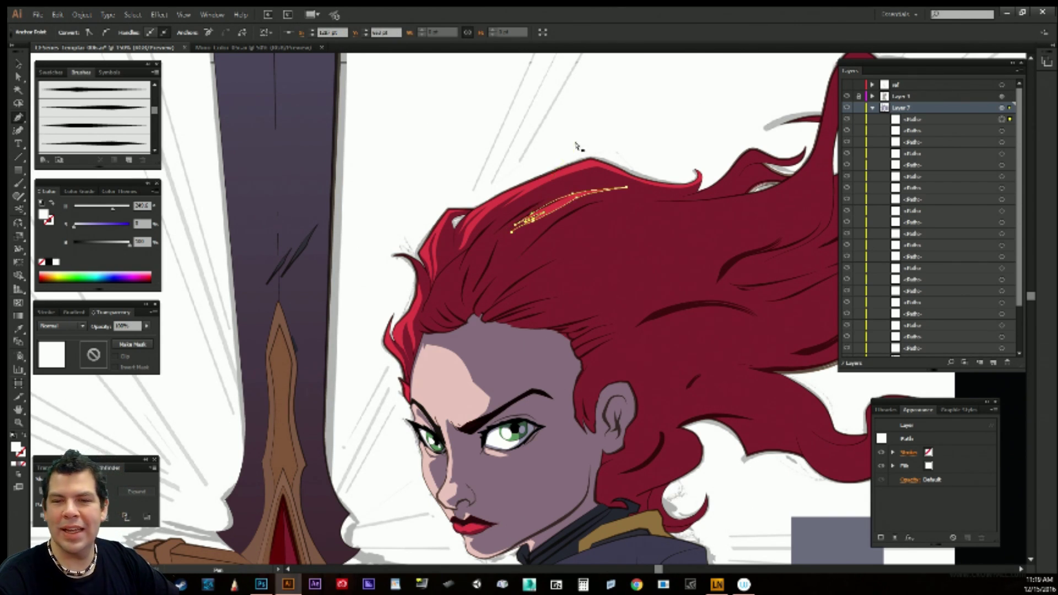
pyautogui.keyDown('ctrl'); pyautogui.click(596, 106); pyautogui.keyUp('ctrl')
# Refine the anchor points at the forked front end of the inner-strand light shape, and deselect it.
pyautogui.keyDown('ctrl'); pyautogui.click(534, 214); pyautogui.keyUp('ctrl')
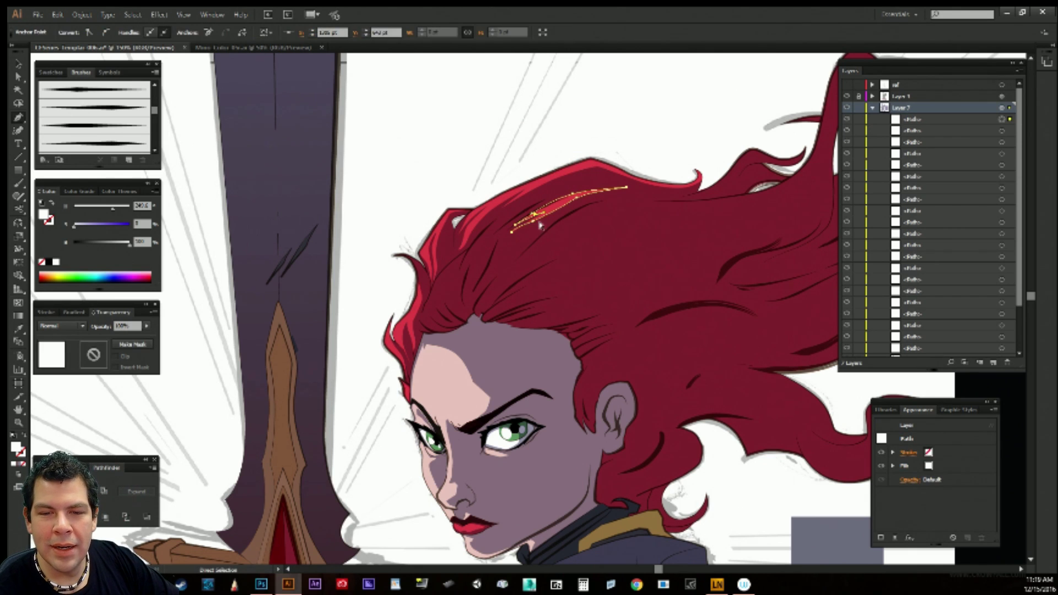
pyautogui.keyDown('ctrl'); pyautogui.click(557, 210); pyautogui.keyUp('ctrl')
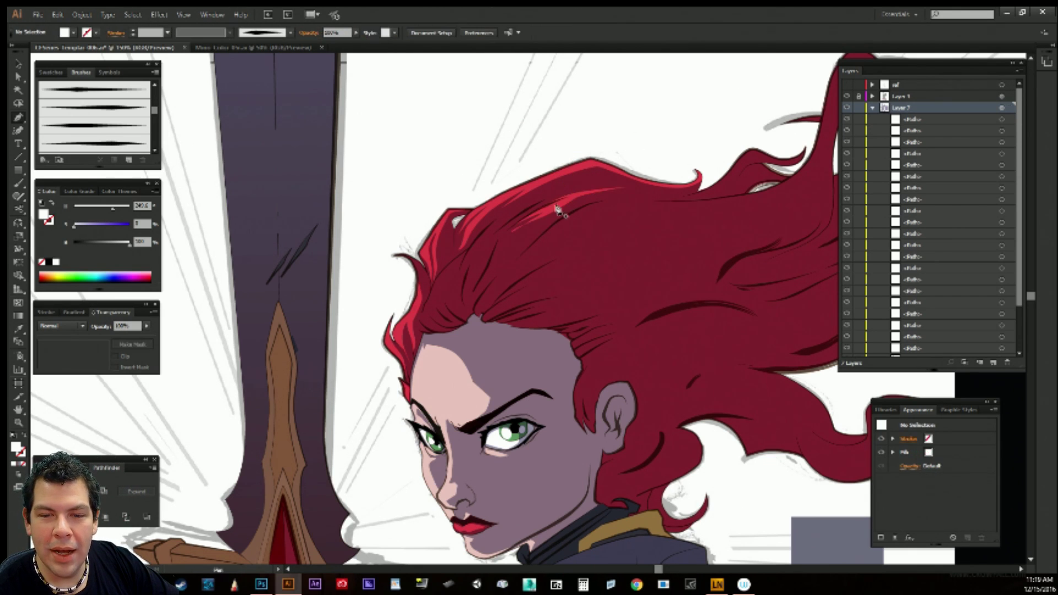
pyautogui.keyDown('ctrl'); pyautogui.click(536, 214); pyautogui.keyUp('ctrl')
pyautogui.keyDown('ctrl'); pyautogui.click(542, 213); pyautogui.keyUp('ctrl')
pyautogui.keyDown('ctrl'); pyautogui.click(534, 214); pyautogui.keyUp('ctrl')
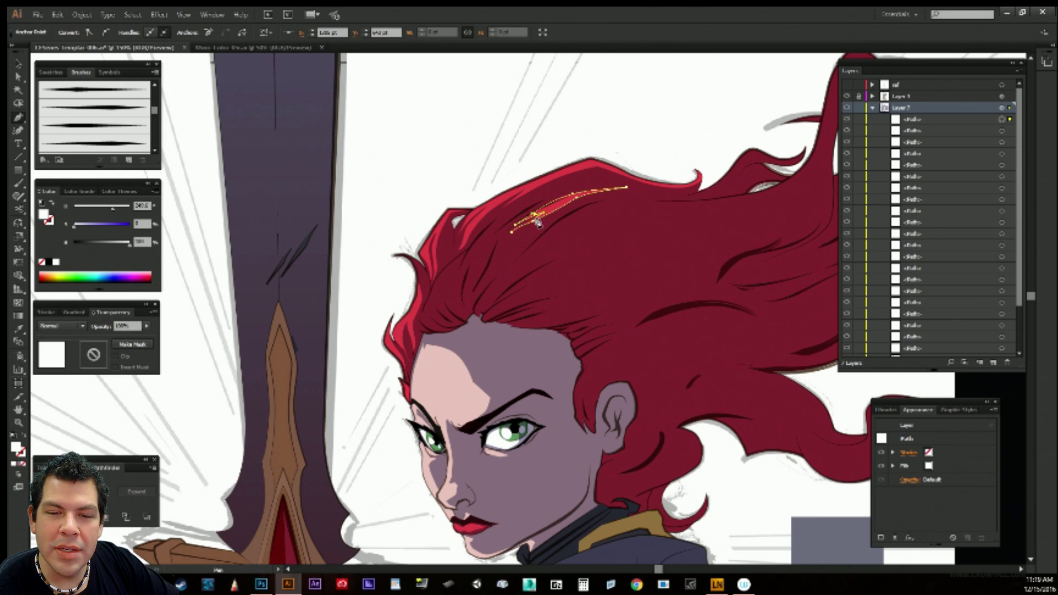
pyautogui.moveTo(534, 221)
pyautogui.mouseDown()
pyautogui.moveTo(512, 237)
pyautogui.moveTo(523, 227)
pyautogui.mouseUp()
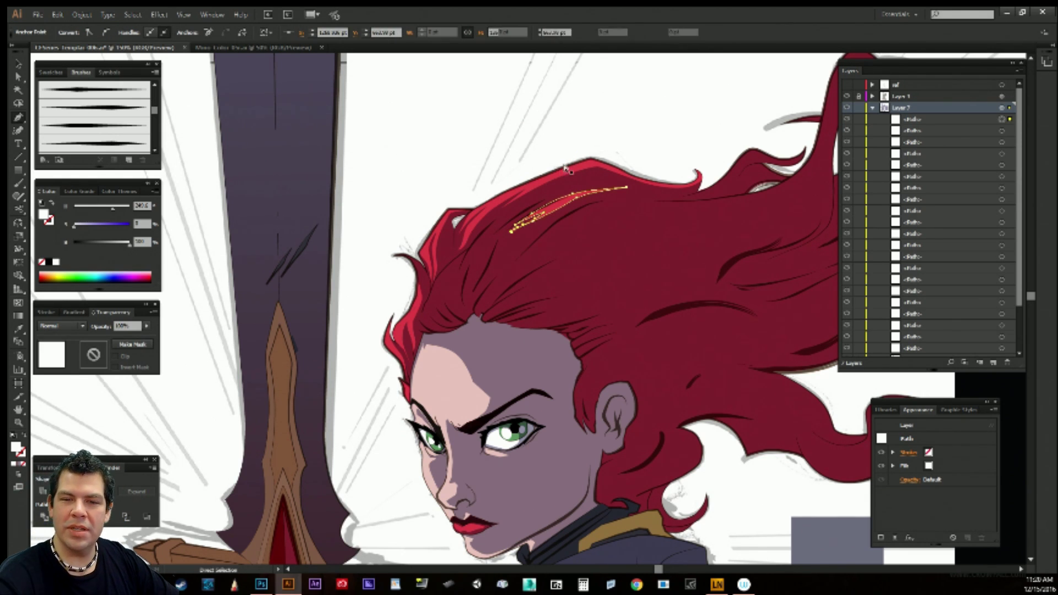
pyautogui.keyDown('ctrl'); pyautogui.click(551, 155); pyautogui.keyUp('ctrl')
pyautogui.keyDown('ctrl'); pyautogui.click(552, 154); pyautogui.keyUp('ctrl')
pyautogui.keyDown('ctrl'); pyautogui.click(544, 216); pyautogui.keyUp('ctrl')
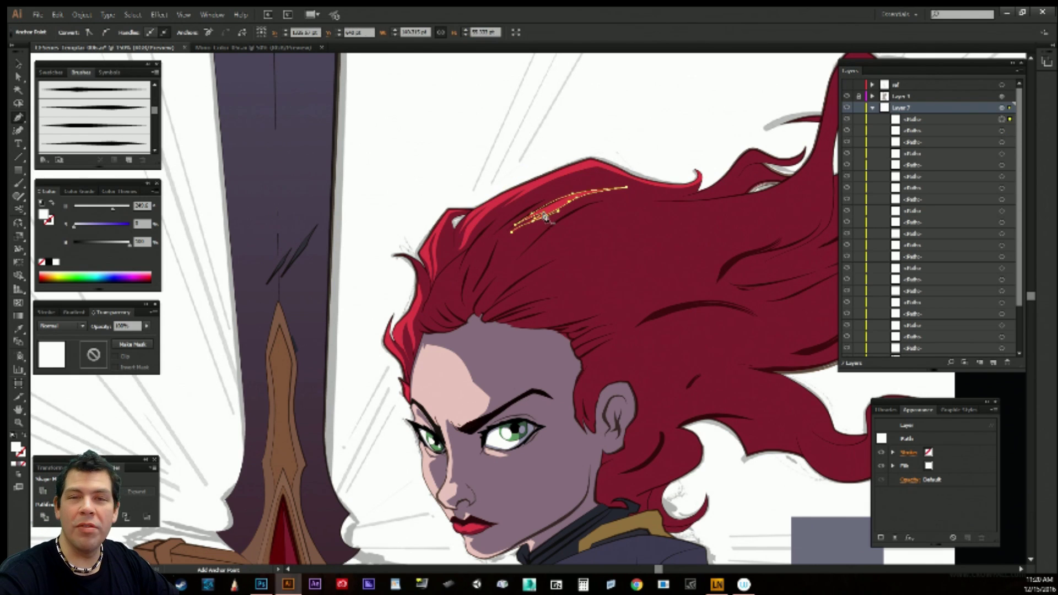
pyautogui.keyDown('ctrl'); pyautogui.click(567, 115); pyautogui.keyUp('ctrl')
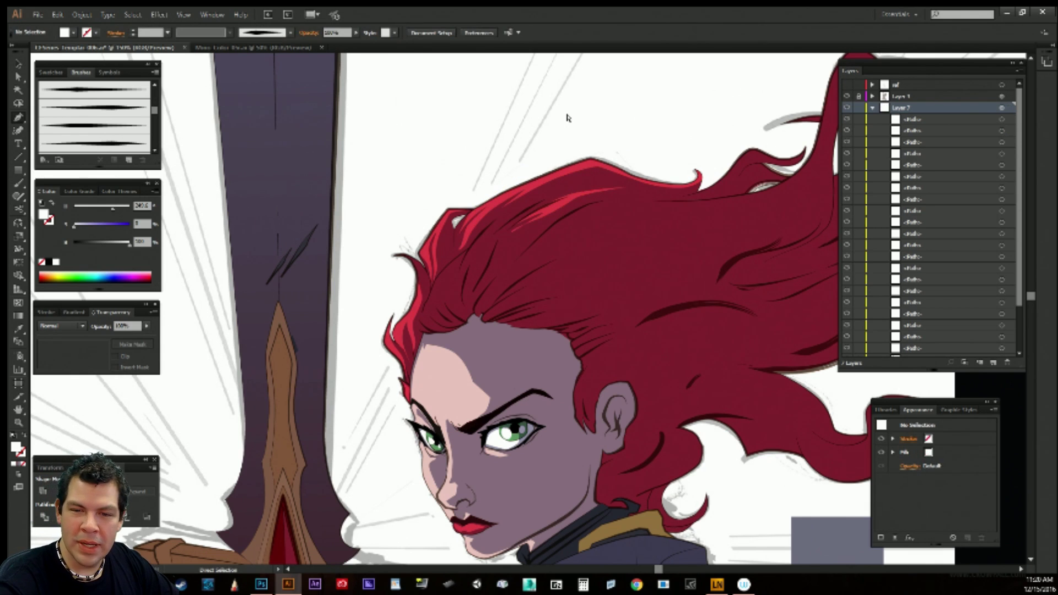
# Fill the fork at the front tip of the inner-strand highlight with a small white light shape, and deselect it.
pyautogui.keyDown('ctrl'); pyautogui.click(546, 218); pyautogui.keyUp('ctrl')
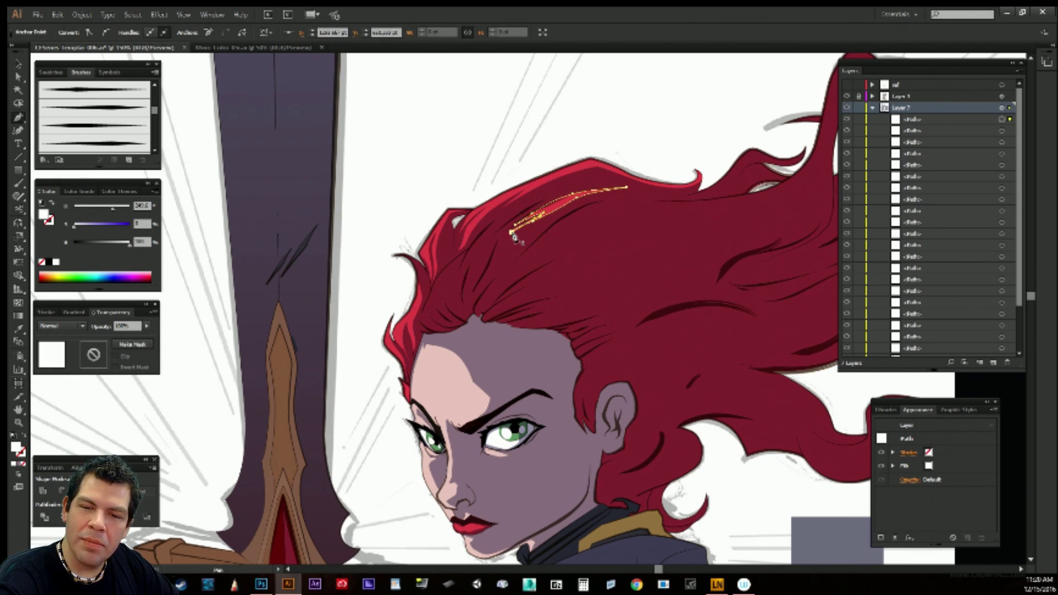
pyautogui.moveTo(513, 233); pyautogui.dragTo(511, 239)
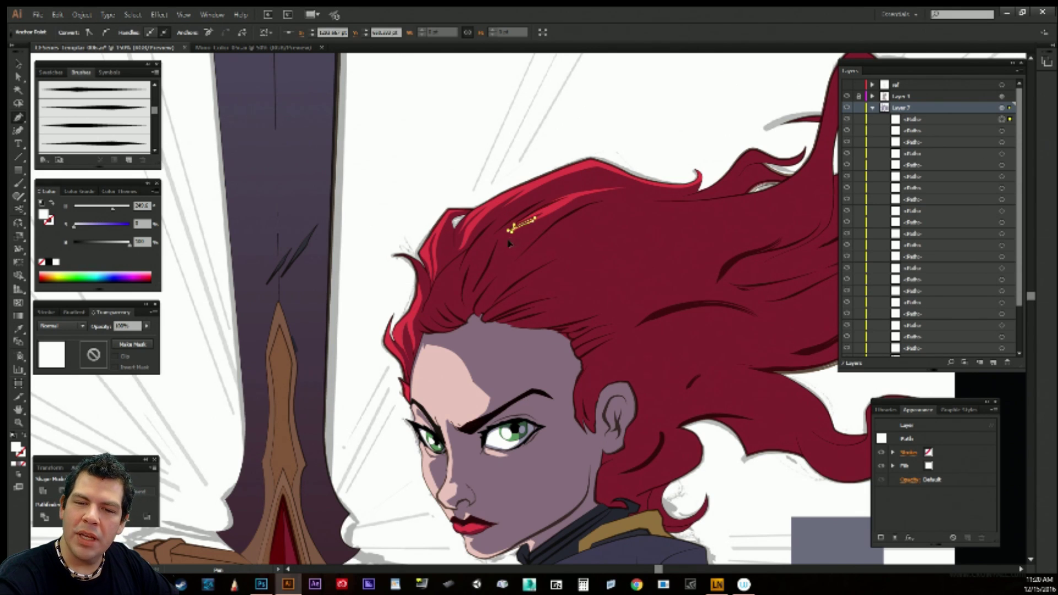
pyautogui.keyDown('ctrl'); pyautogui.click(628, 117); pyautogui.keyUp('ctrl')
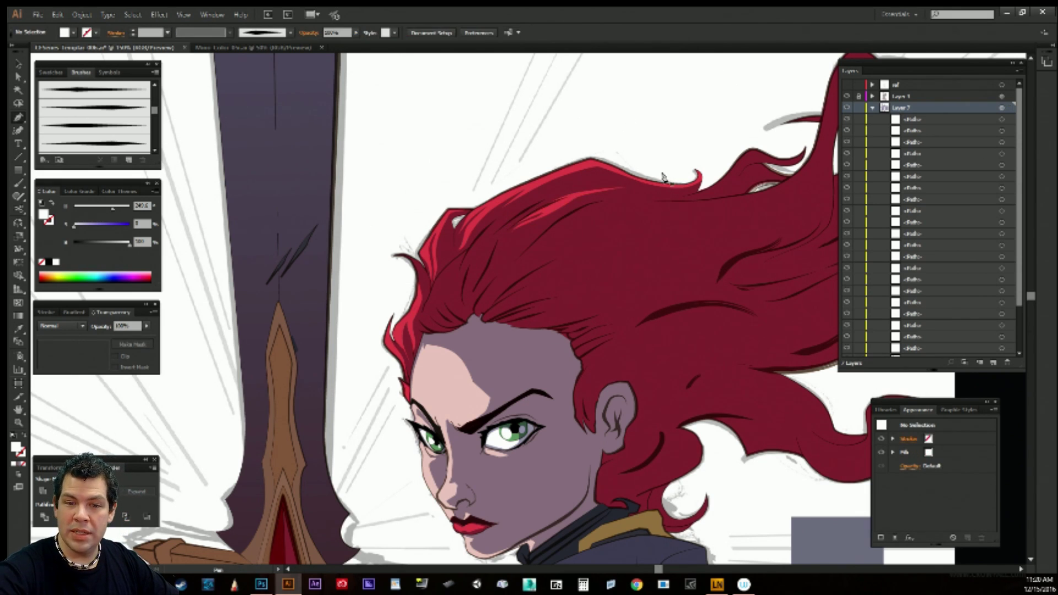
# Outline a white light shape along the upper contour of the wavy strand just behind the curled tip of the top hair.
pyautogui.moveTo(623, 251); pyautogui.dragTo(581, 226)
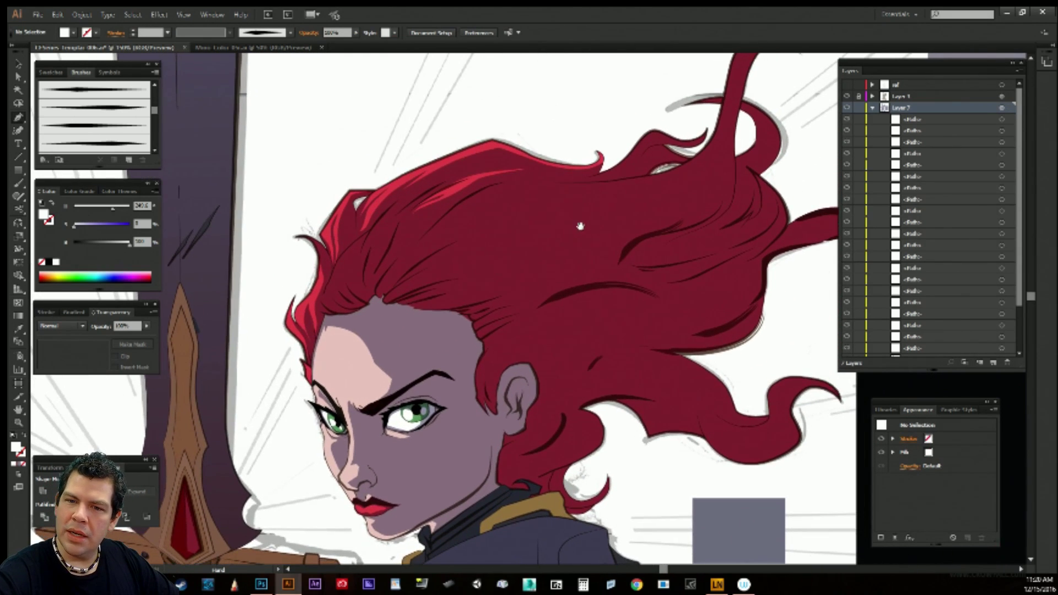
pyautogui.moveTo(601, 175); pyautogui.dragTo(620, 177)
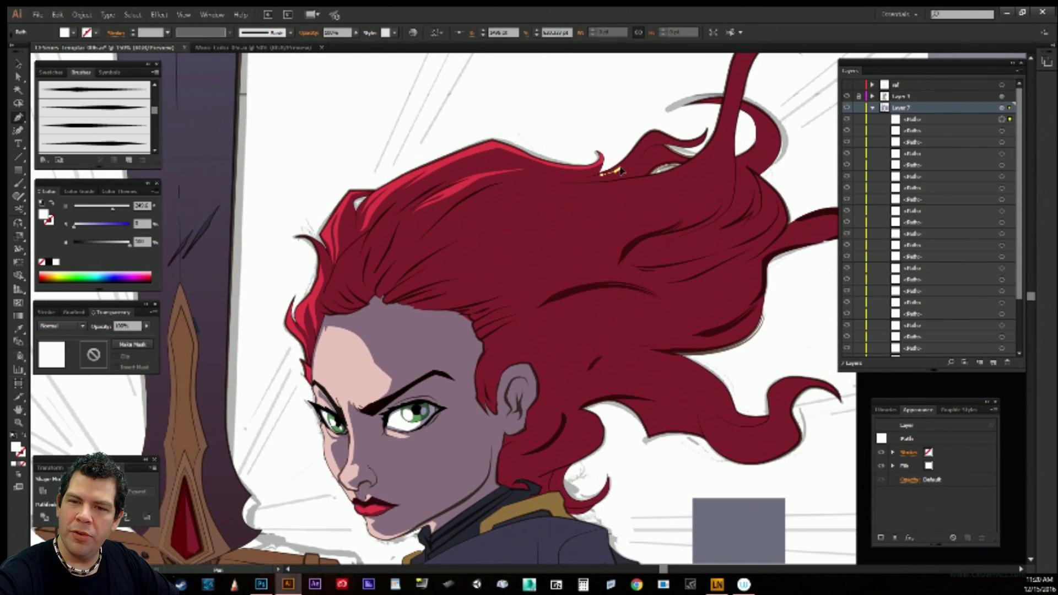
pyautogui.click(635, 159)
pyautogui.click(630, 171)
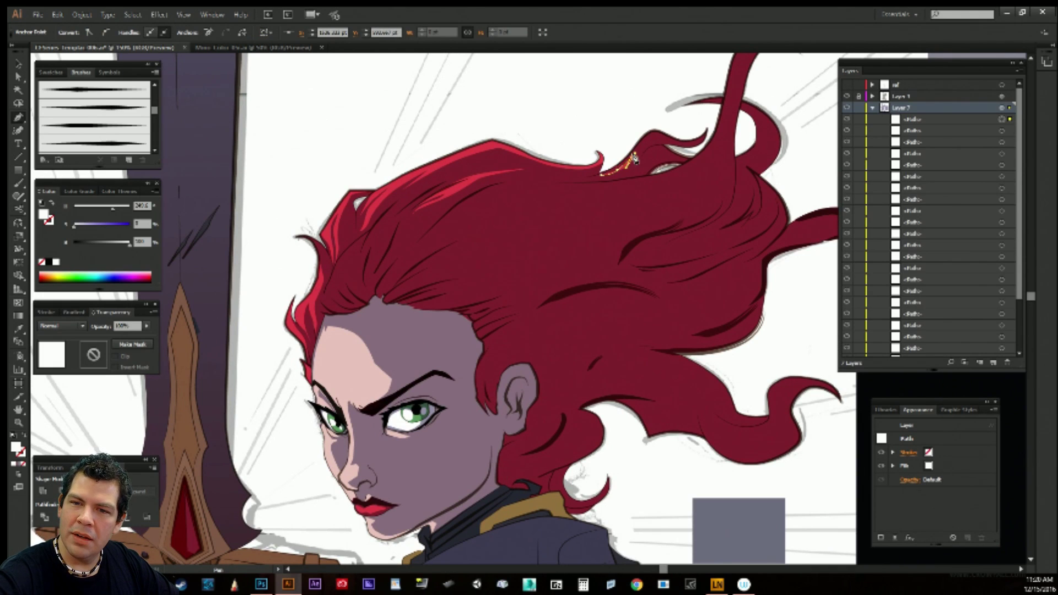
pyautogui.moveTo(640, 155); pyautogui.dragTo(689, 136)
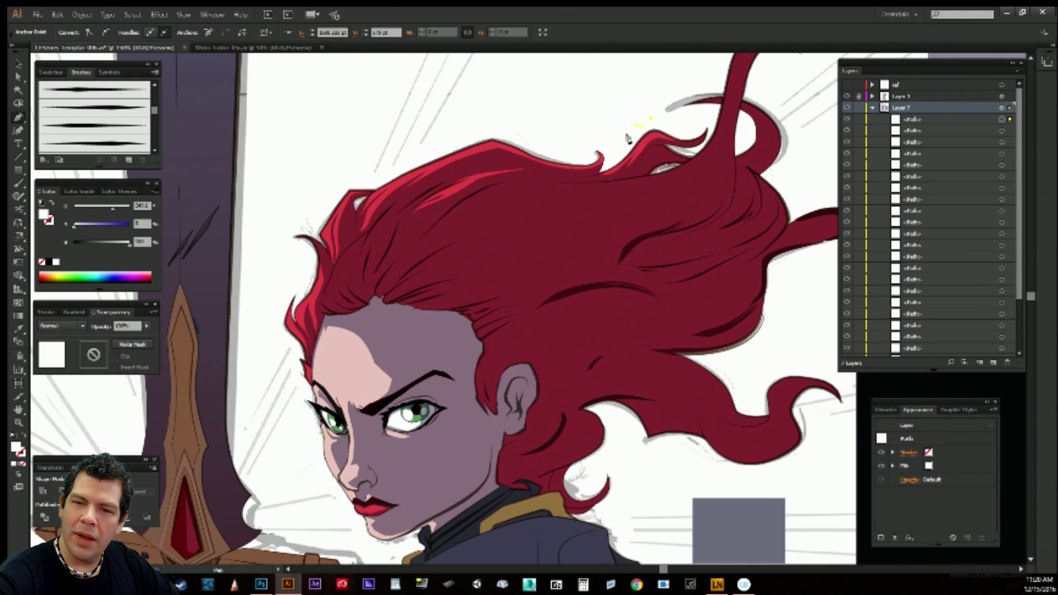
pyautogui.click(610, 174)
pyautogui.moveTo(622, 165); pyautogui.dragTo(626, 177)
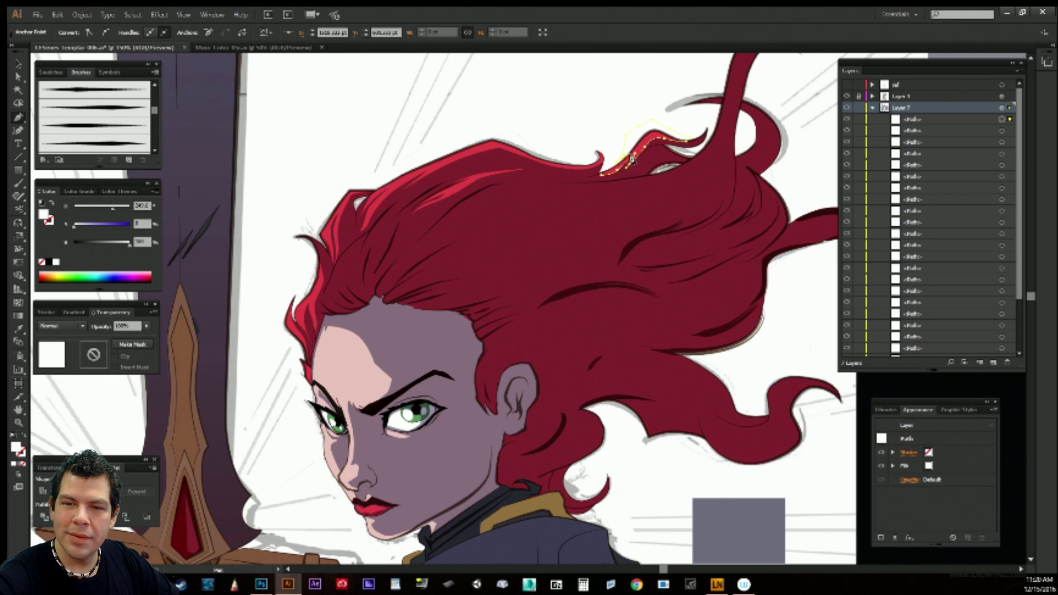
# Close the wavy strand's light shape along its lower edge back to the strand's base, and deselect it.
pyautogui.click(622, 164)
pyautogui.click(613, 174)
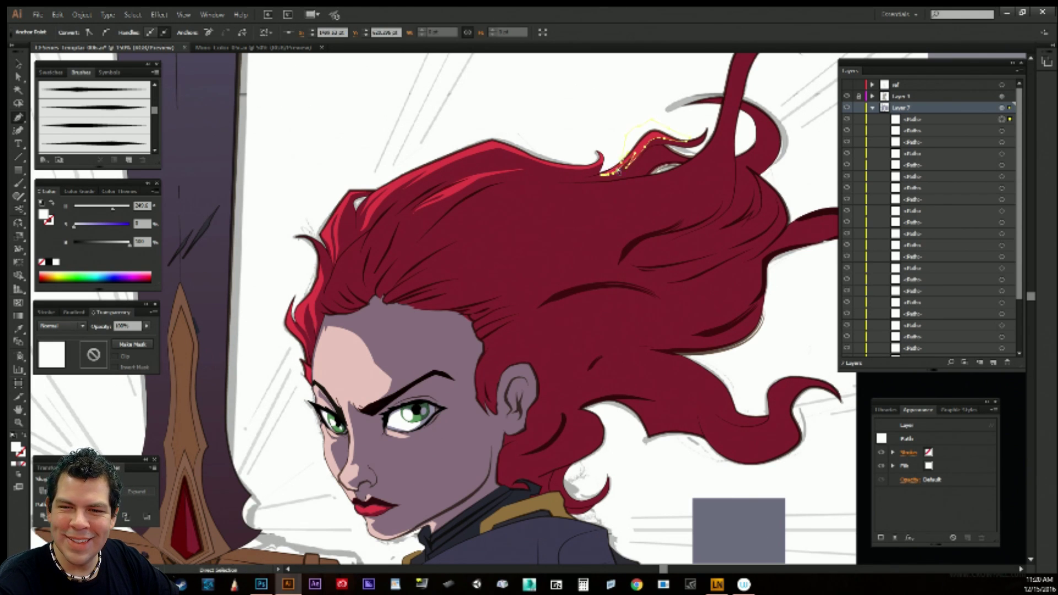
pyautogui.click(605, 177)
pyautogui.click(600, 182)
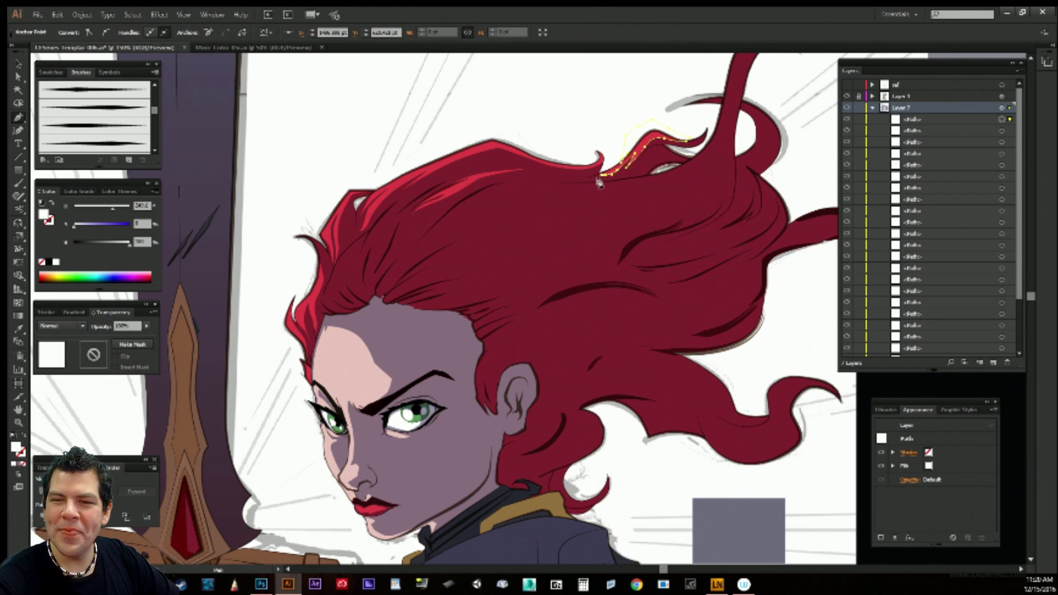
pyautogui.keyDown('ctrl'); pyautogui.click(621, 134); pyautogui.keyUp('ctrl')
pyautogui.keyDown('ctrl'); pyautogui.click(624, 162); pyautogui.keyUp('ctrl')
pyautogui.keyDown('ctrl'); pyautogui.click(650, 90); pyautogui.keyUp('ctrl')
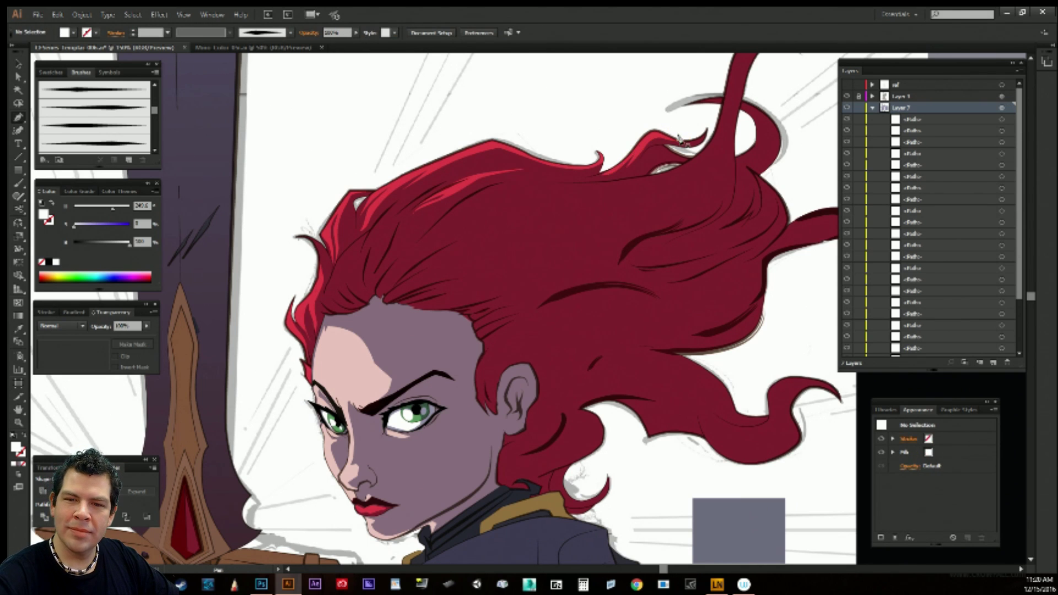
# Draw a curved, tapering white light shape on the front hair strand rising from above the forehead, and deselect it.
pyautogui.moveTo(683, 335); pyautogui.dragTo(696, 311)
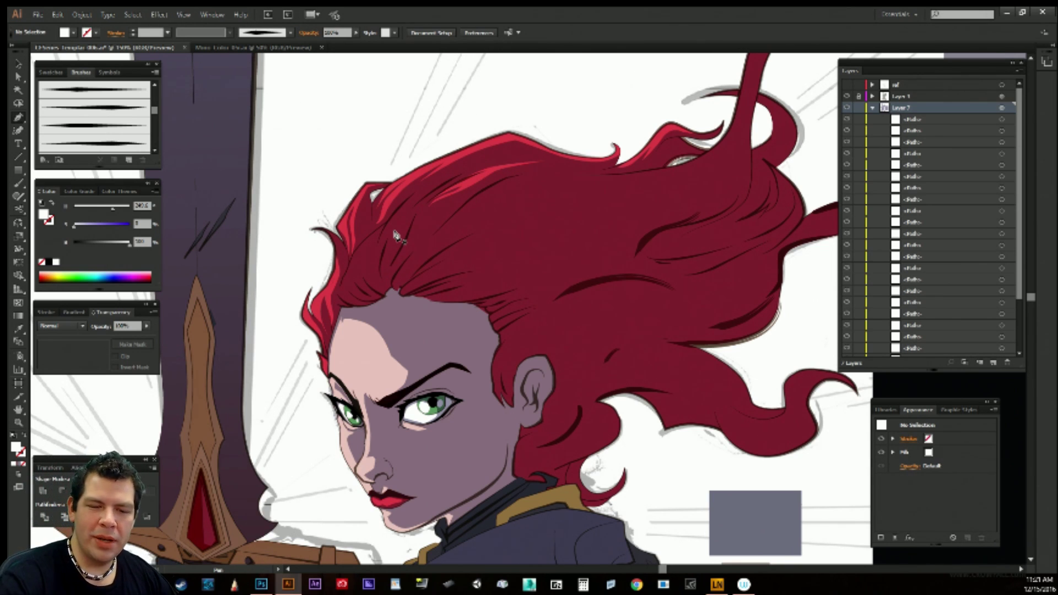
pyautogui.moveTo(378, 246); pyautogui.dragTo(402, 248)
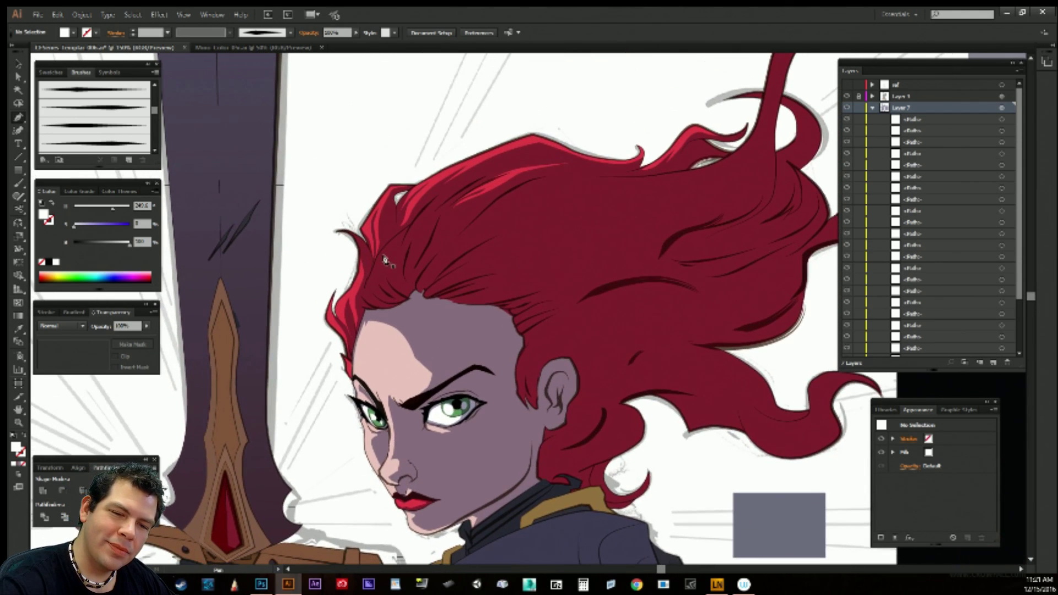
pyautogui.click(388, 264)
pyautogui.click(402, 238)
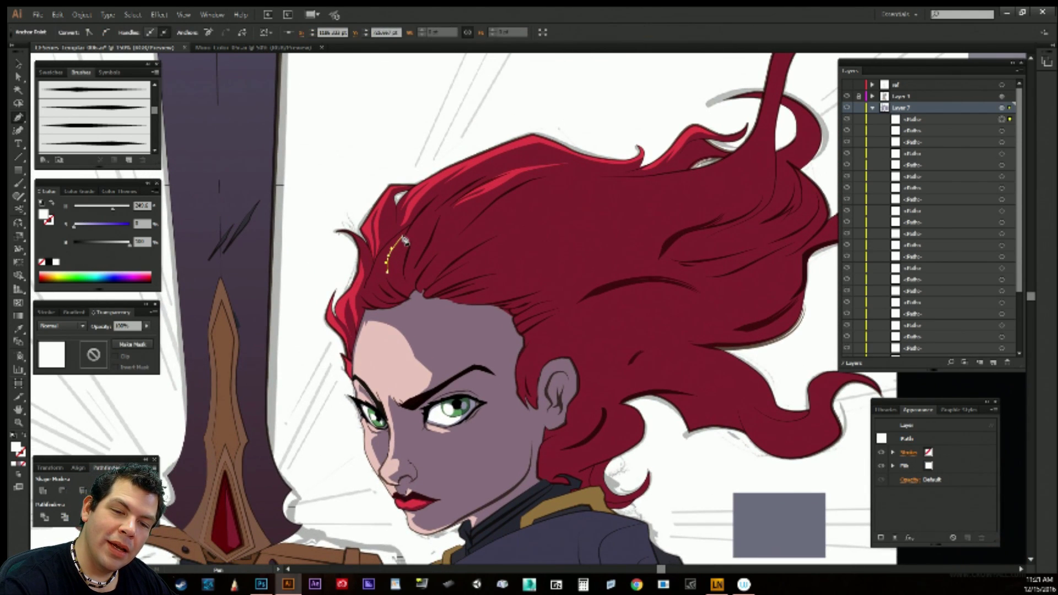
pyautogui.click(406, 232)
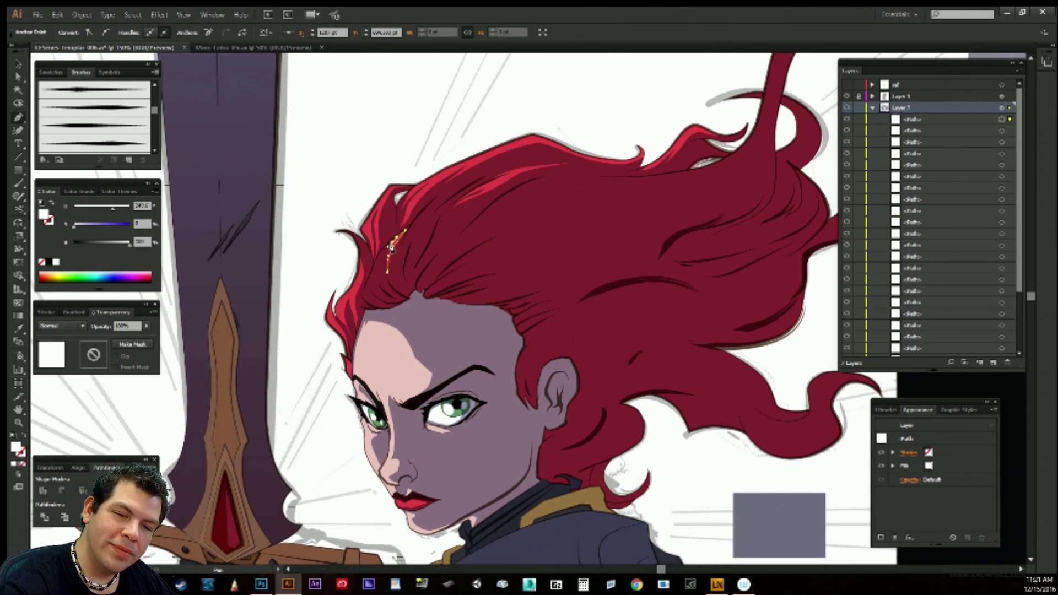
pyautogui.click(385, 251)
pyautogui.click(382, 272)
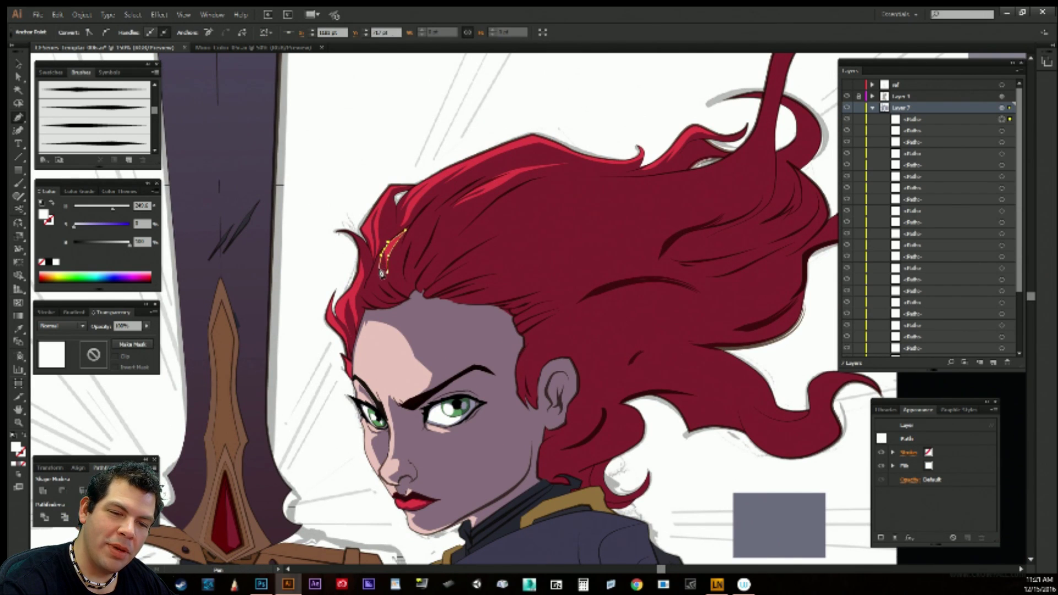
pyautogui.click(374, 270)
pyautogui.moveTo(374, 270); pyautogui.dragTo(383, 290)
pyautogui.hotkey('ctrl', 'z')
pyautogui.click(388, 289)
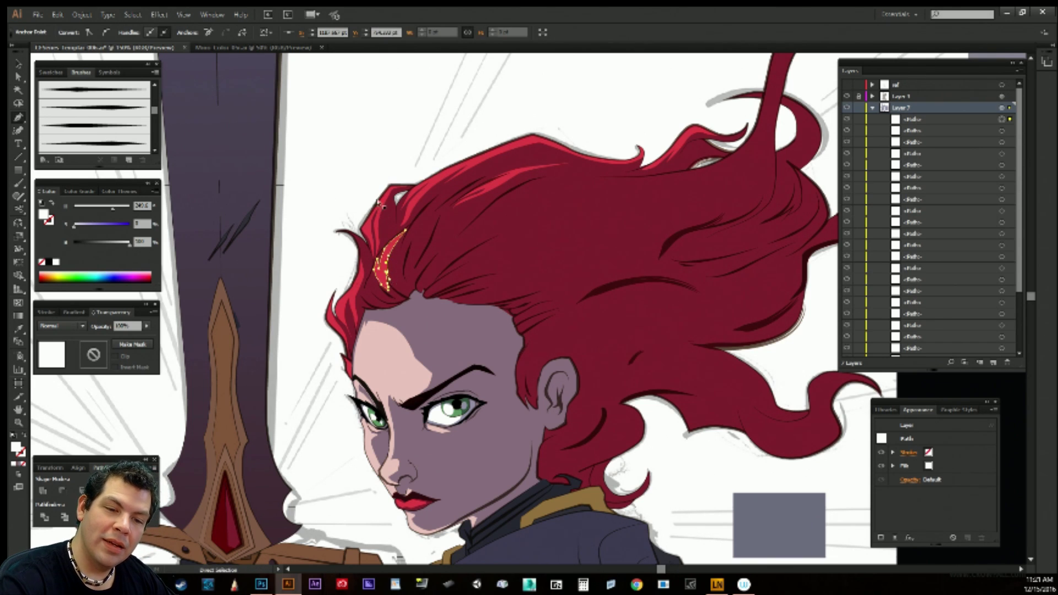
pyautogui.keyDown('ctrl'); pyautogui.click(364, 163); pyautogui.keyUp('ctrl')
# Draw a narrow white light shape beside the front strand highlight, running down to the hairline, and deselect it.
pyautogui.click(373, 271)
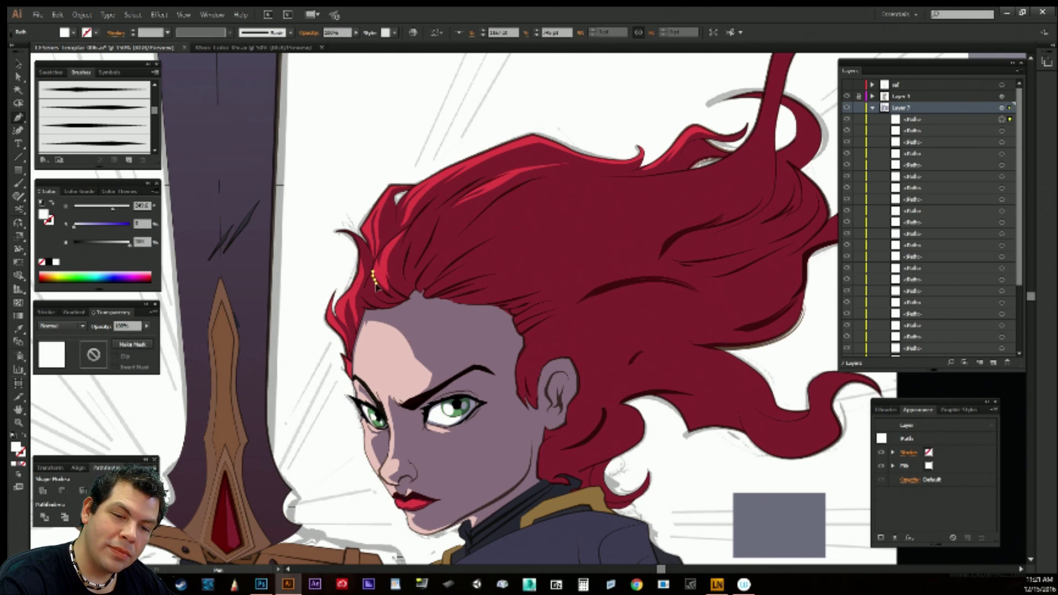
pyautogui.click(388, 301)
pyautogui.click(380, 293)
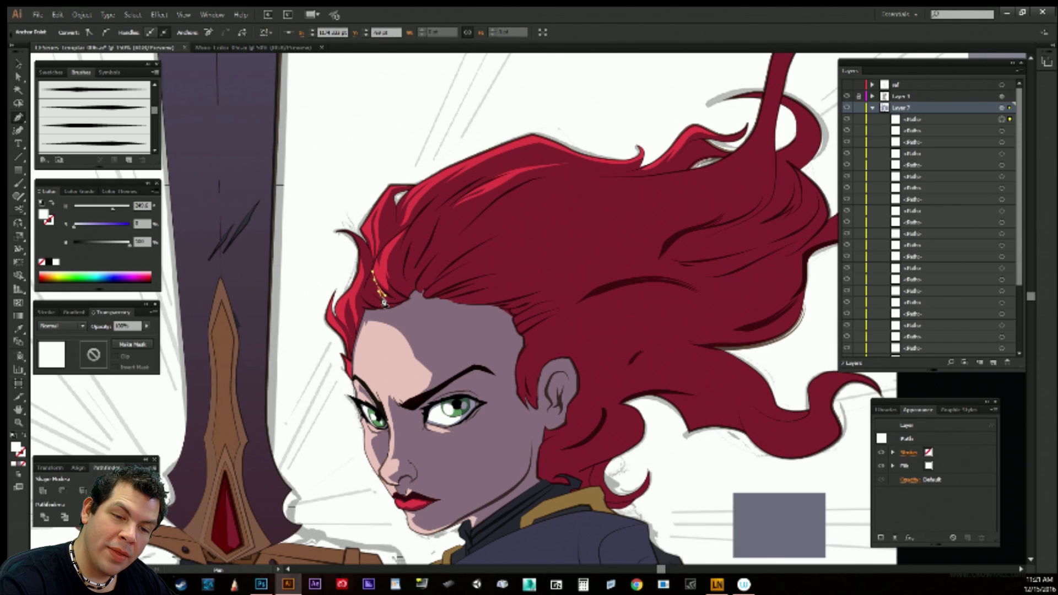
pyautogui.moveTo(383, 301); pyautogui.dragTo(372, 292)
pyautogui.click(371, 283)
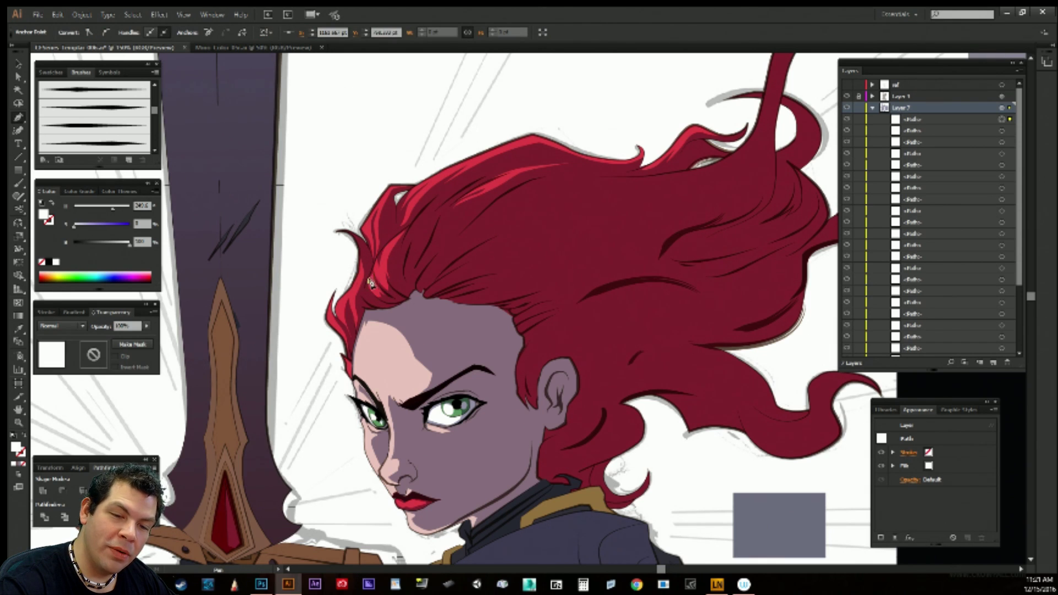
pyautogui.keyDown('ctrl'); pyautogui.click(389, 145); pyautogui.keyUp('ctrl')
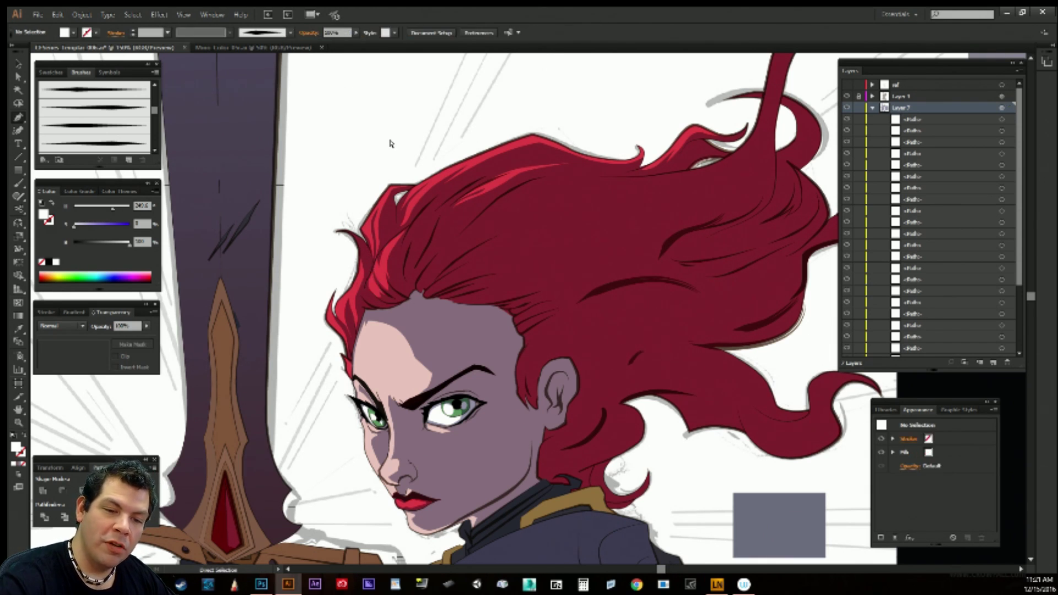
# Add a small white light shape at the front hairline beside the narrow highlight, and deselect it.
pyautogui.click(373, 300)
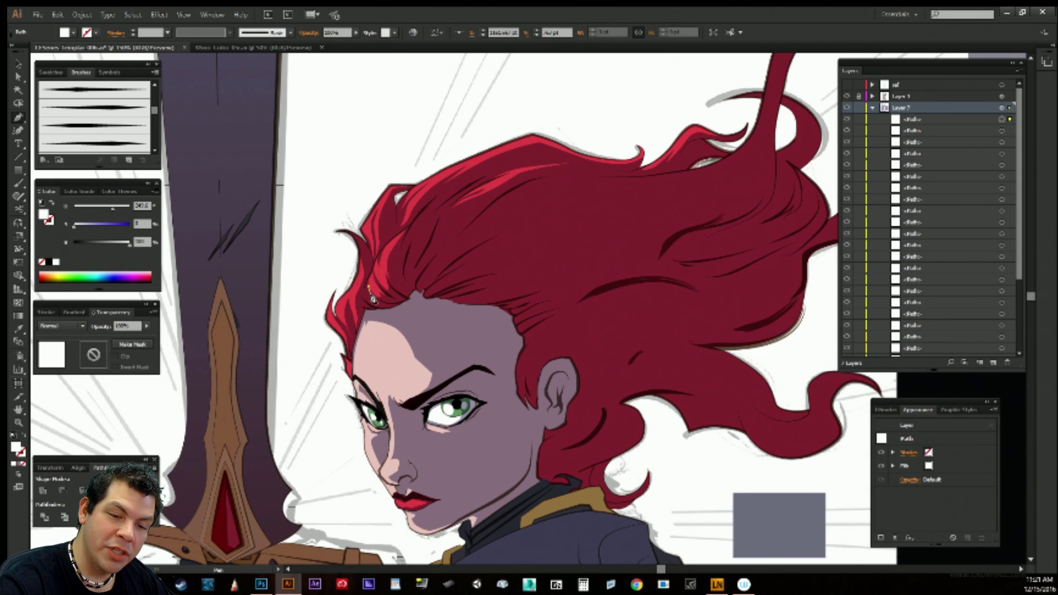
pyautogui.click(373, 300)
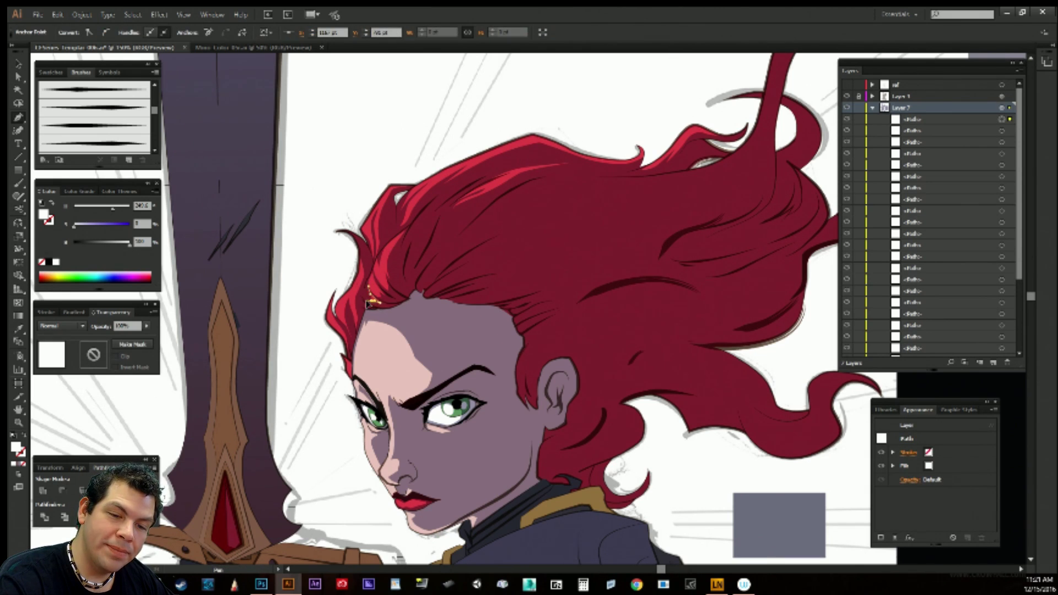
pyautogui.click(362, 295)
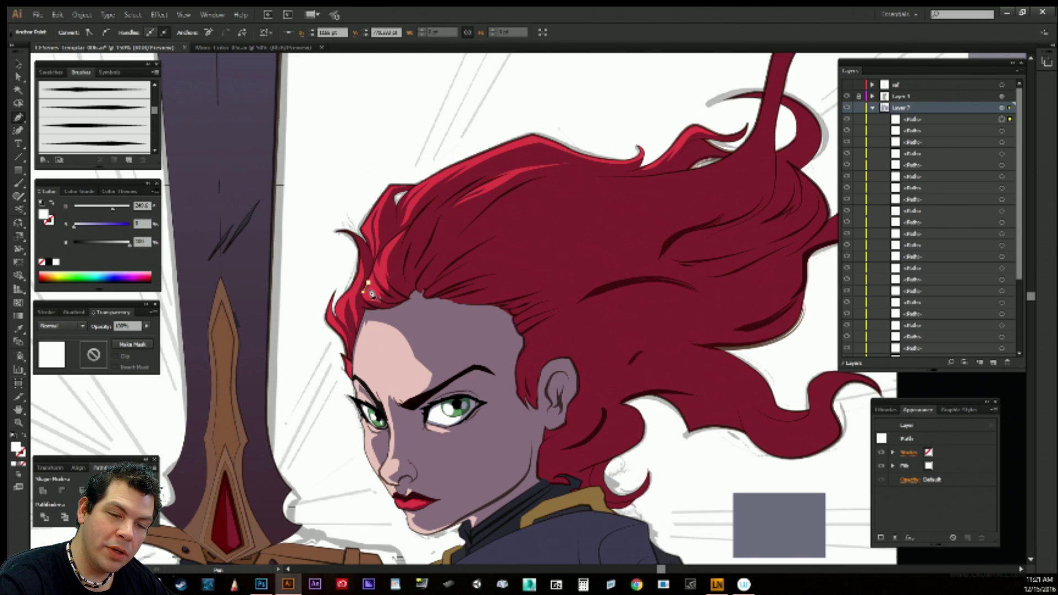
pyautogui.keyDown('ctrl'); pyautogui.click(348, 178); pyautogui.keyUp('ctrl')
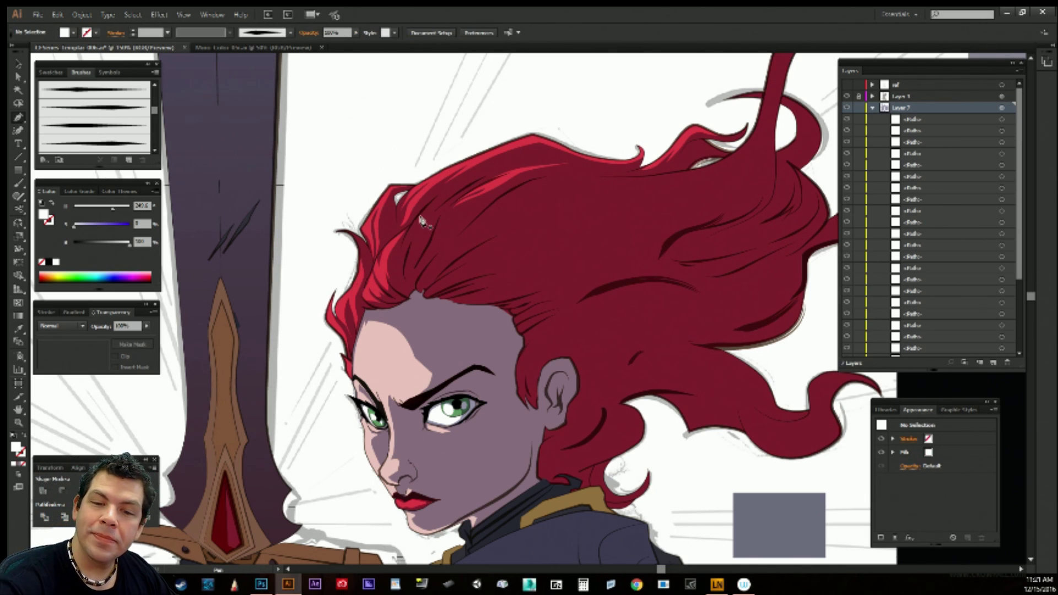
# Draw a crescent-shaped white light shape along the inner edge of the looping curl behind the tall strand, and deselect it.
pyautogui.moveTo(681, 282); pyautogui.dragTo(623, 377)
pyautogui.moveTo(685, 313); pyautogui.dragTo(535, 345)
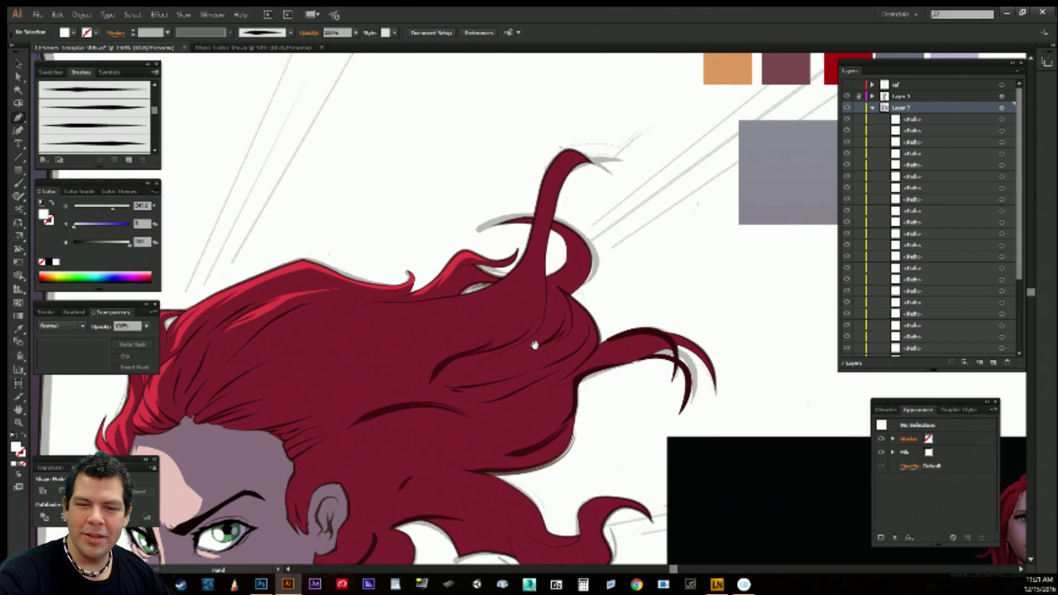
pyautogui.moveTo(554, 277)
pyautogui.mouseDown()
pyautogui.moveTo(571, 281)
pyautogui.moveTo(576, 252)
pyautogui.moveTo(551, 224)
pyautogui.moveTo(562, 266)
pyautogui.mouseUp()
pyautogui.click(553, 227)
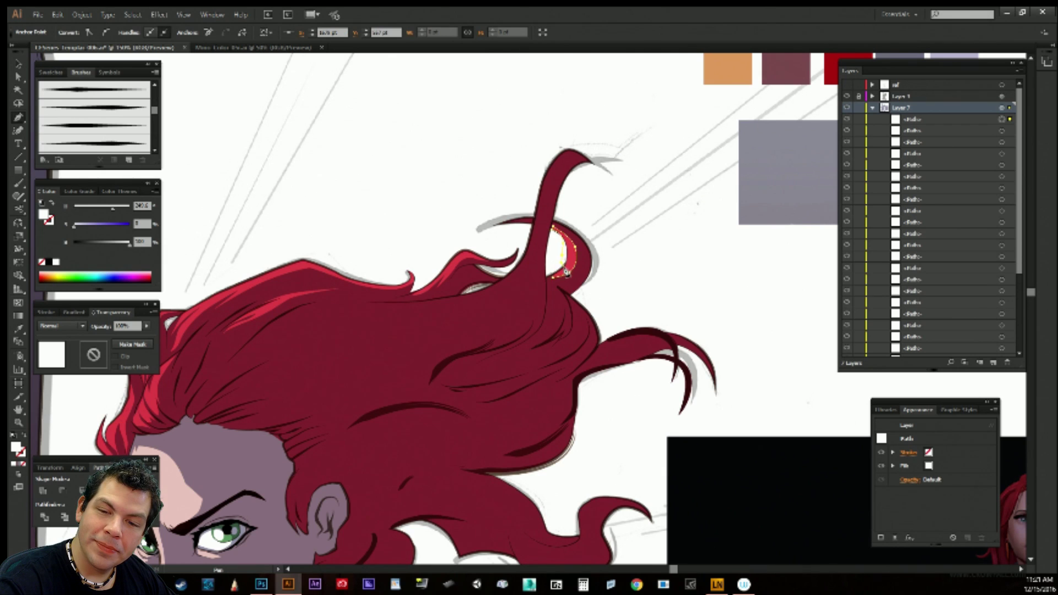
pyautogui.click(570, 240)
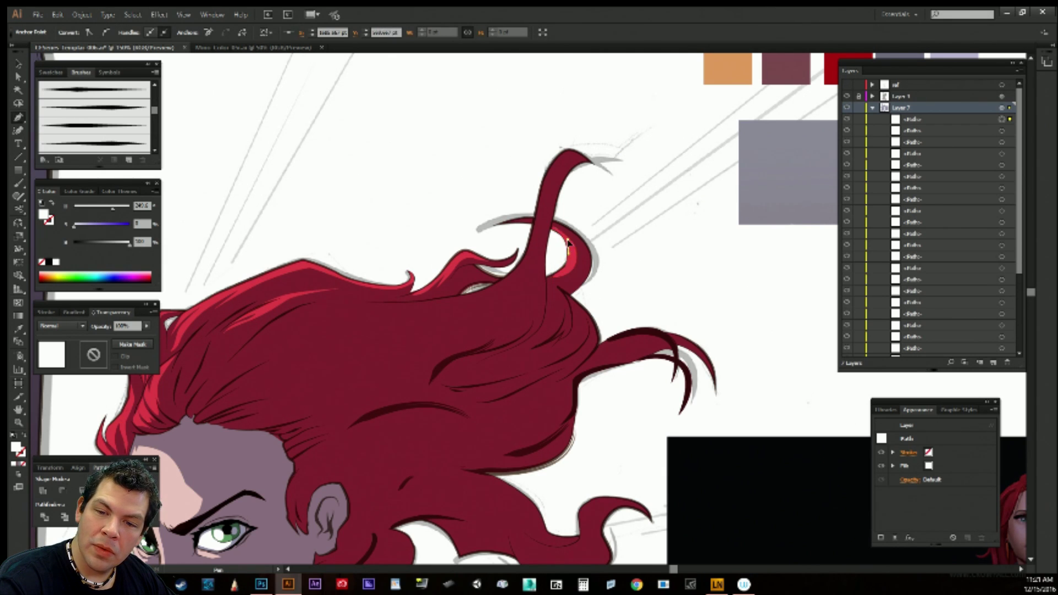
pyautogui.click(575, 260)
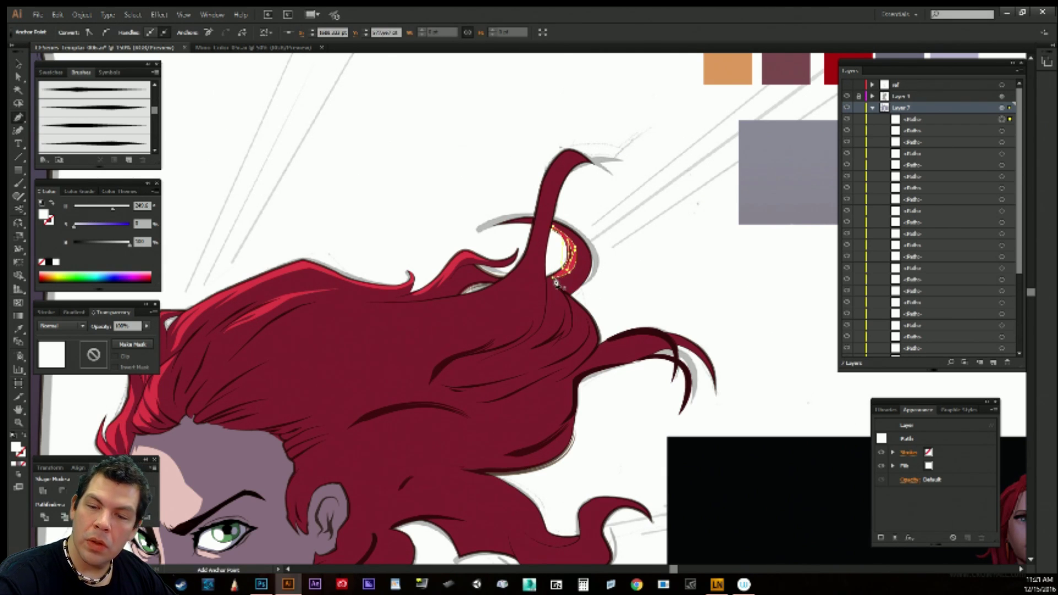
pyautogui.keyDown('ctrl'); pyautogui.click(672, 238); pyautogui.keyUp('ctrl')
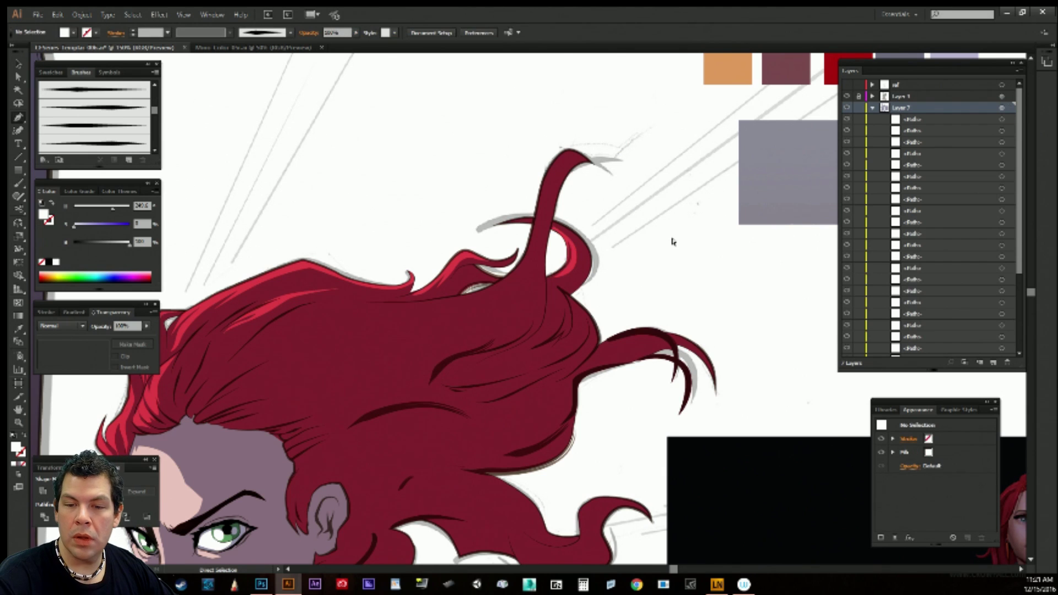
# Start a white light shape along the outer edge of the looping curl, from its base upward.
pyautogui.click(568, 291)
pyautogui.click(569, 292)
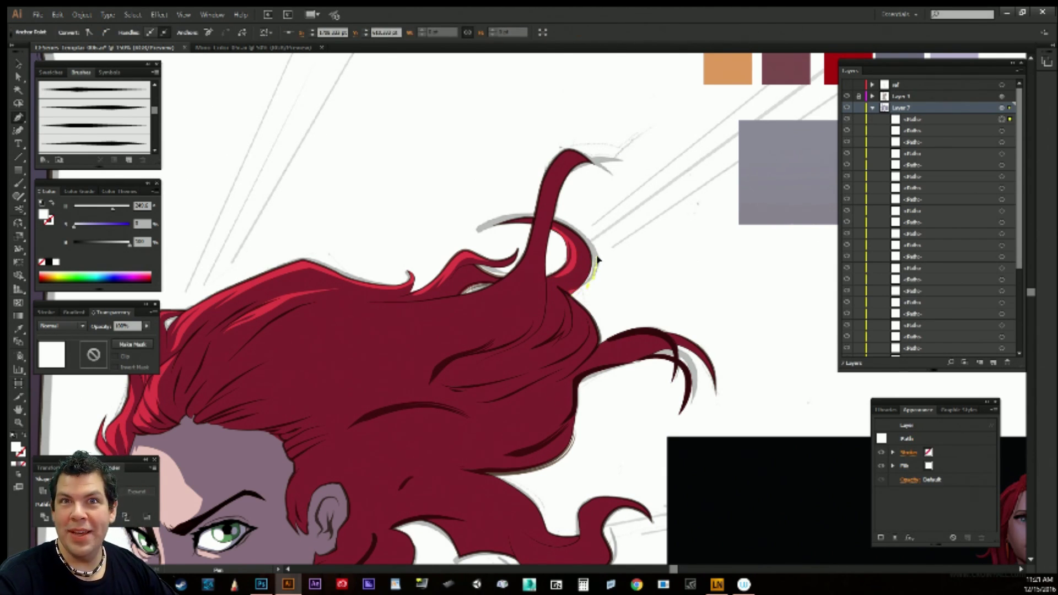
# Finish the Pen highlight shape along the outer curve of the curled strand behind the tall upright lock, leaving it deselected.
pyautogui.moveTo(597, 256); pyautogui.dragTo(596, 256)
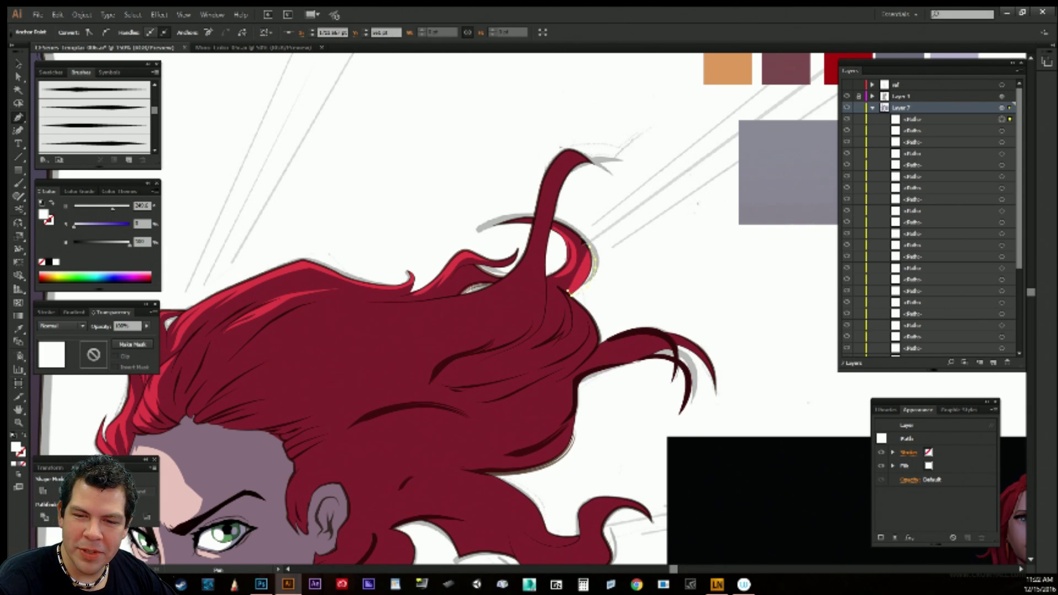
pyautogui.click(582, 238)
pyautogui.moveTo(587, 264); pyautogui.dragTo(583, 285)
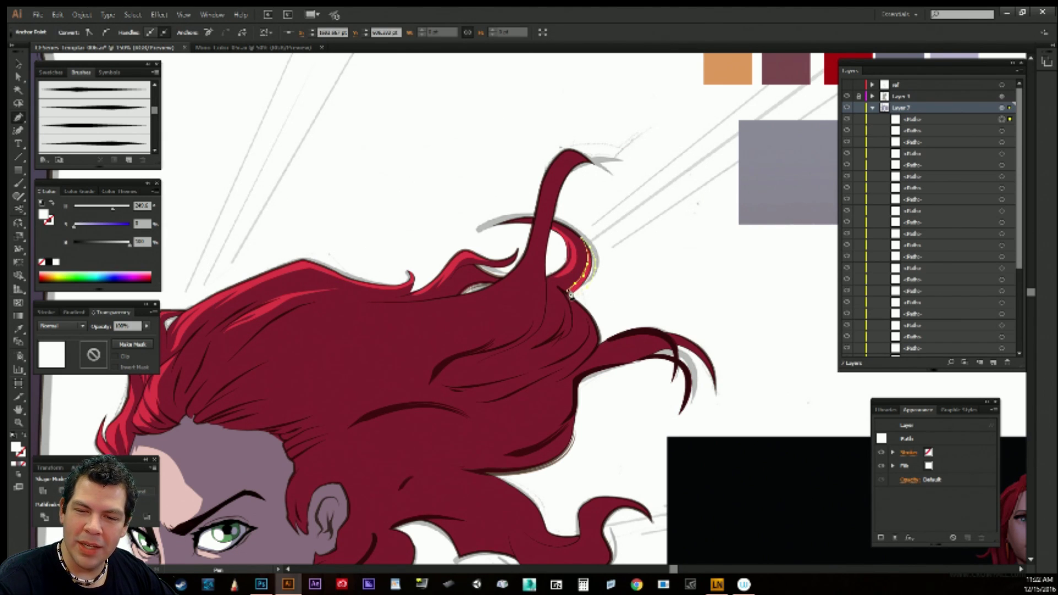
pyautogui.keyDown('ctrl'); pyautogui.click(617, 264); pyautogui.keyUp('ctrl')
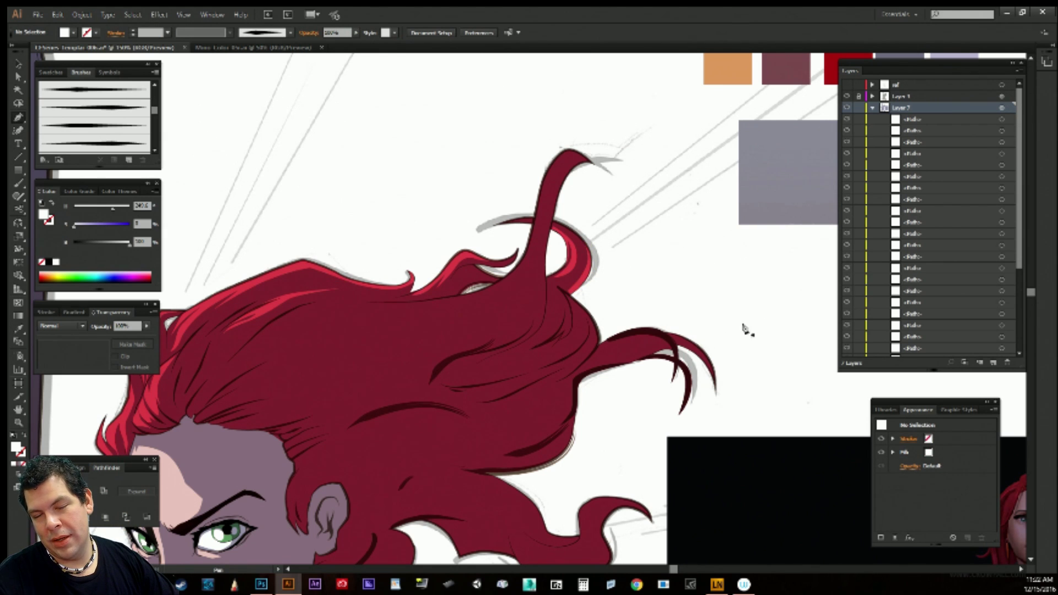
# Draw a narrow curved highlight with the Pen tool inside the small wavy strand at the base of the upright lock.
pyautogui.moveTo(721, 338); pyautogui.dragTo(794, 284)
pyautogui.moveTo(763, 307); pyautogui.dragTo(786, 276)
pyautogui.moveTo(685, 349); pyautogui.dragTo(667, 366)
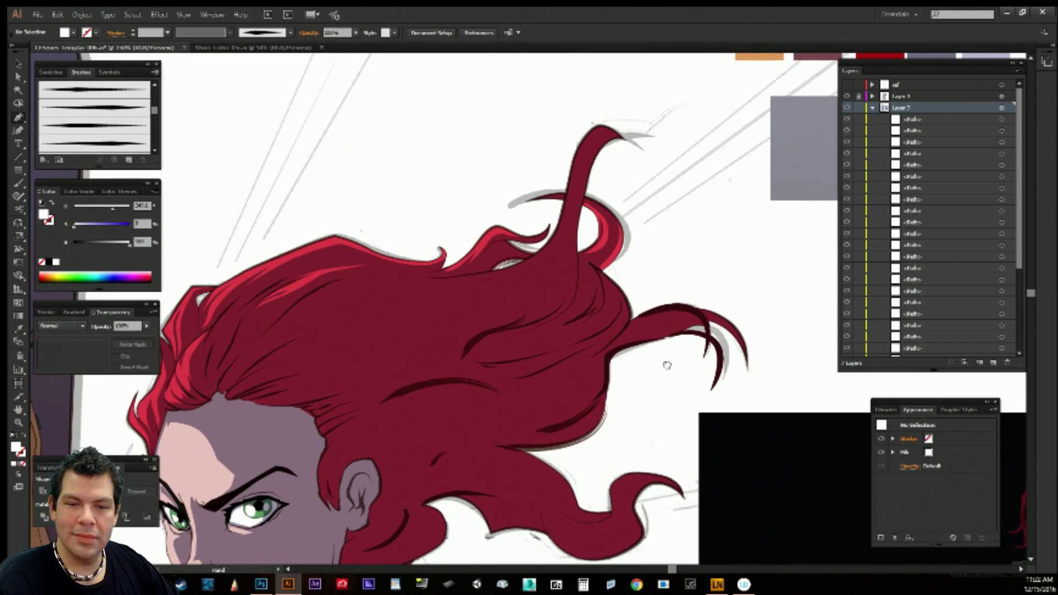
pyautogui.click(483, 264)
pyautogui.click(501, 252)
pyautogui.click(518, 252)
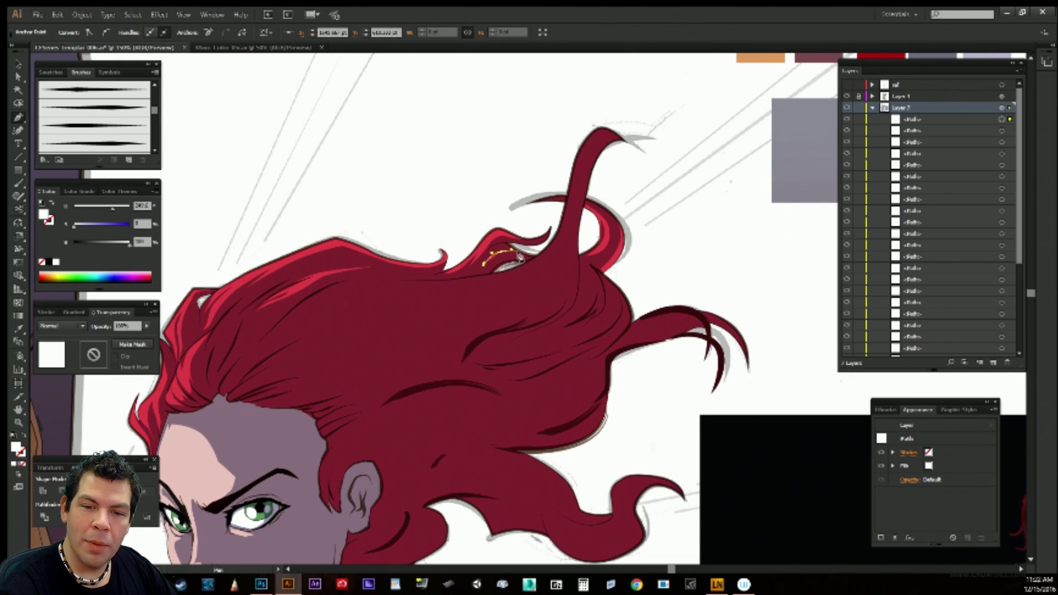
pyautogui.moveTo(520, 254); pyautogui.dragTo(521, 255)
pyautogui.hotkey('ctrl', 'z')
pyautogui.moveTo(513, 254); pyautogui.dragTo(484, 276)
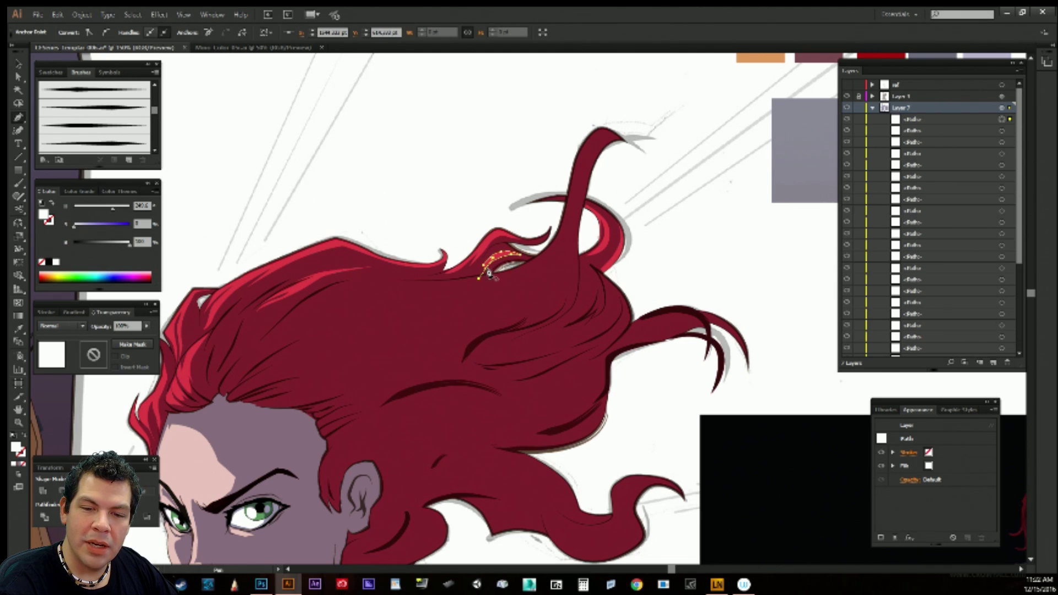
pyautogui.keyDown('ctrl'); pyautogui.click(507, 202); pyautogui.keyUp('ctrl')
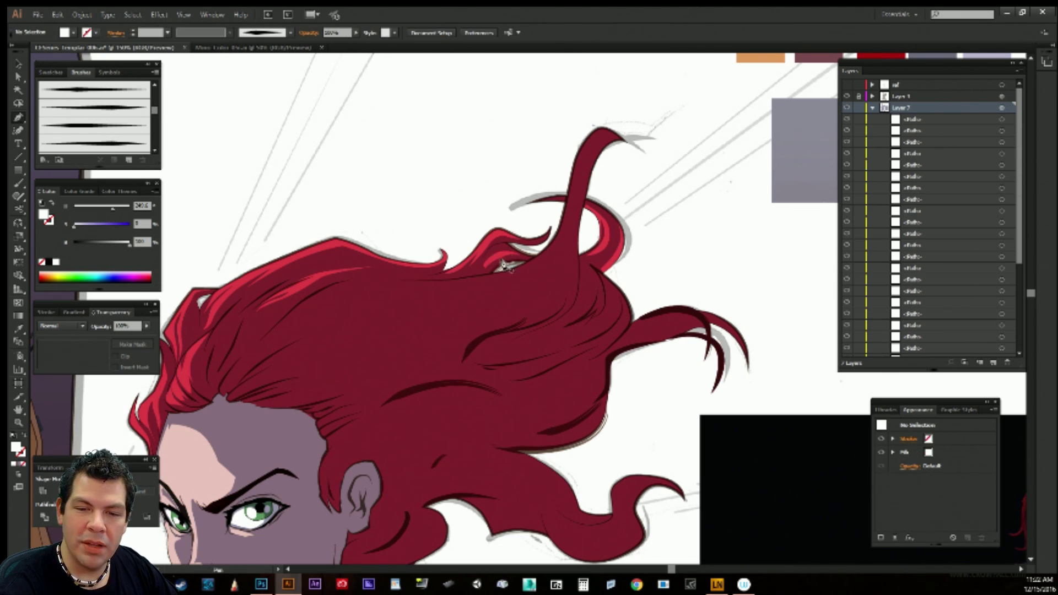
# Inspect the highlights on the small wavy strand, selecting the individual paths to examine their shapes.
pyautogui.hotkey('ctrl', '-')
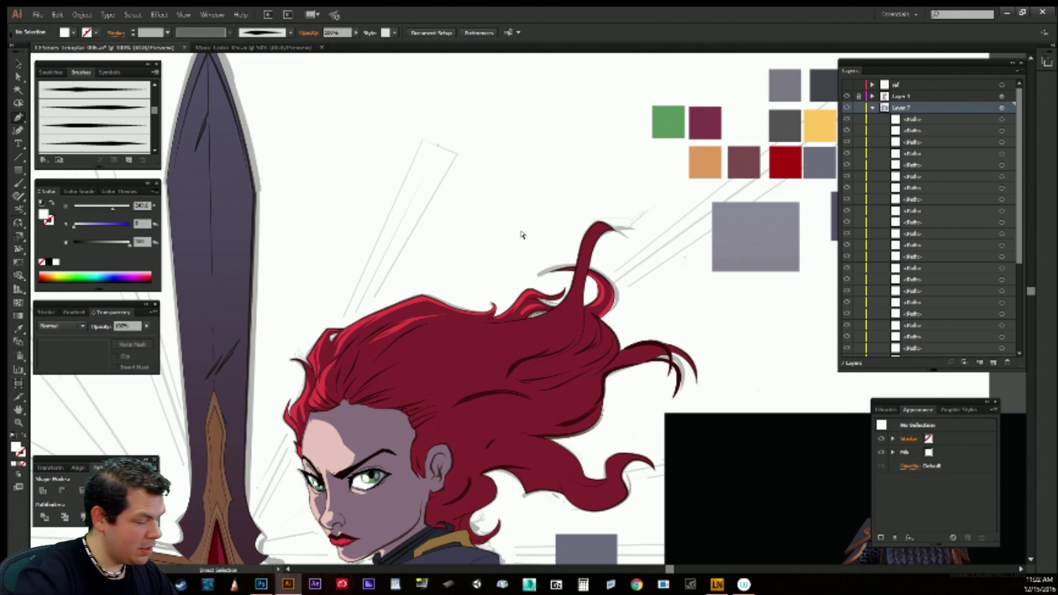
pyautogui.hotkey('ctrl', '+')
pyautogui.moveTo(570, 337); pyautogui.dragTo(559, 319)
pyautogui.scroll(-2, 558, 319)
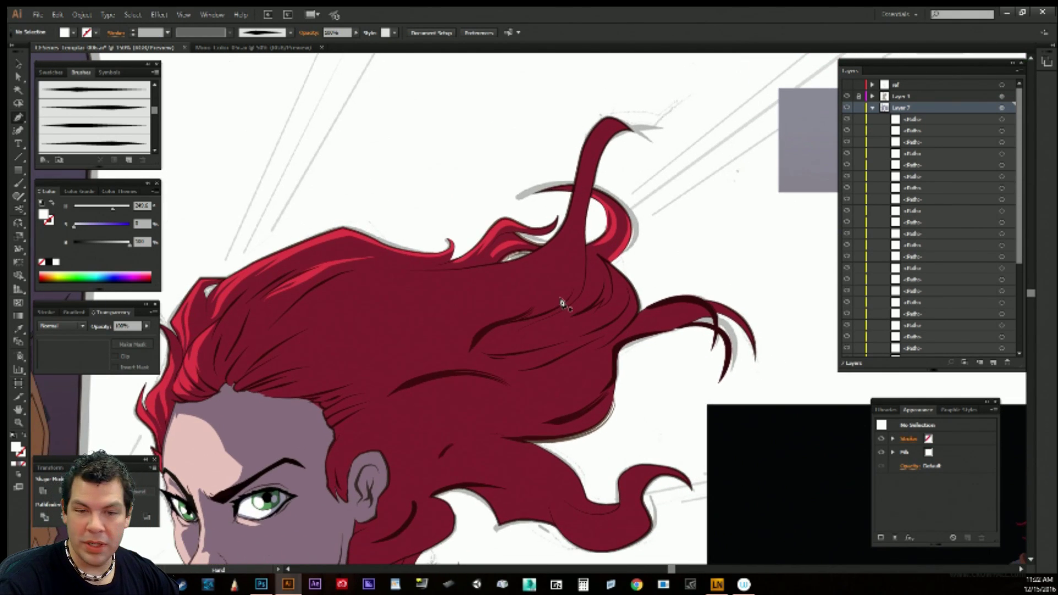
pyautogui.press('v')
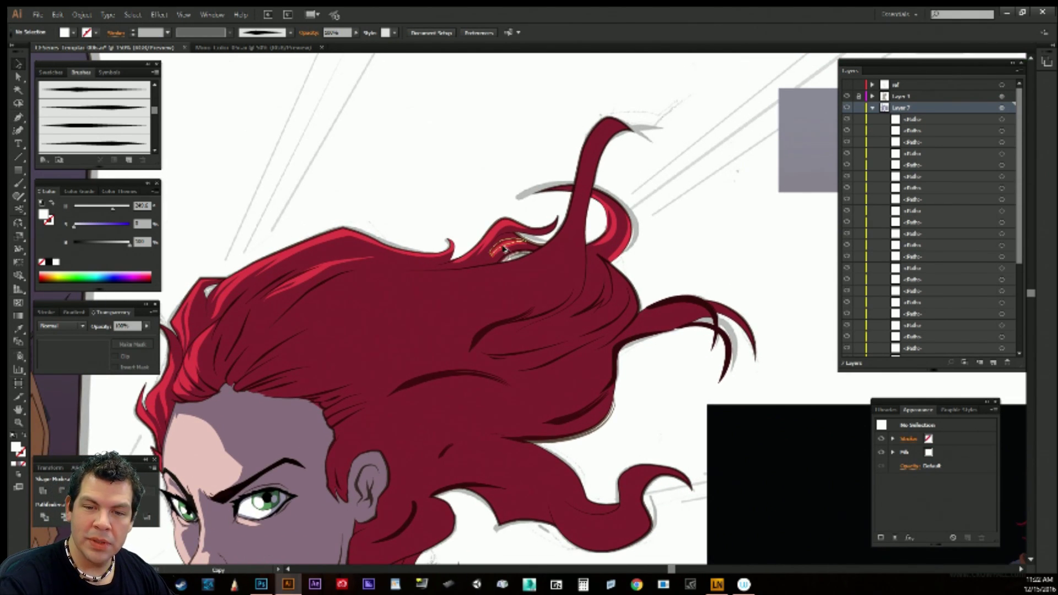
pyautogui.click(504, 251)
pyautogui.click(506, 159)
pyautogui.click(524, 244)
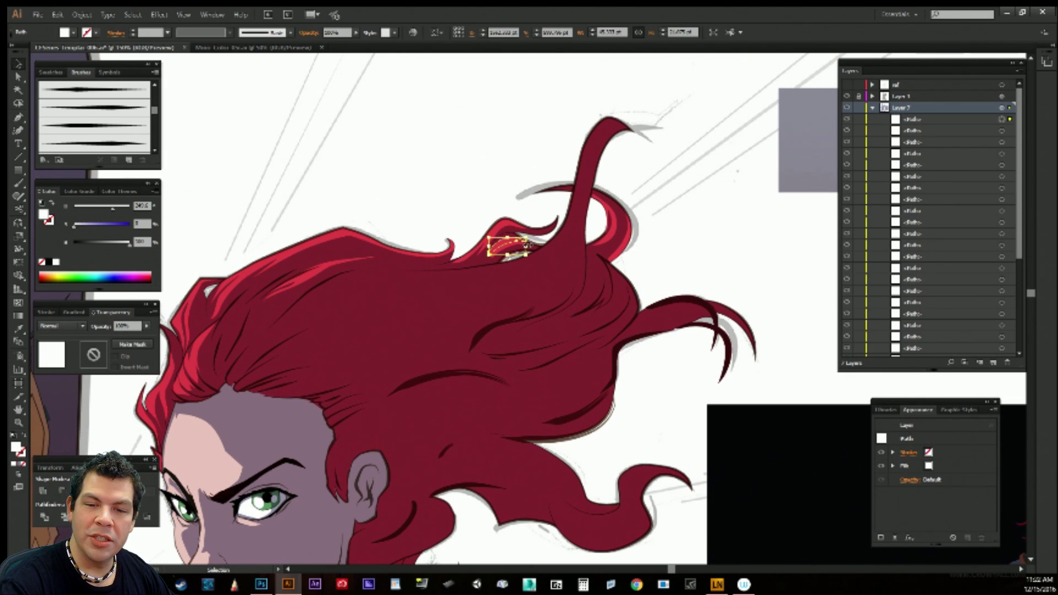
pyautogui.click(516, 238)
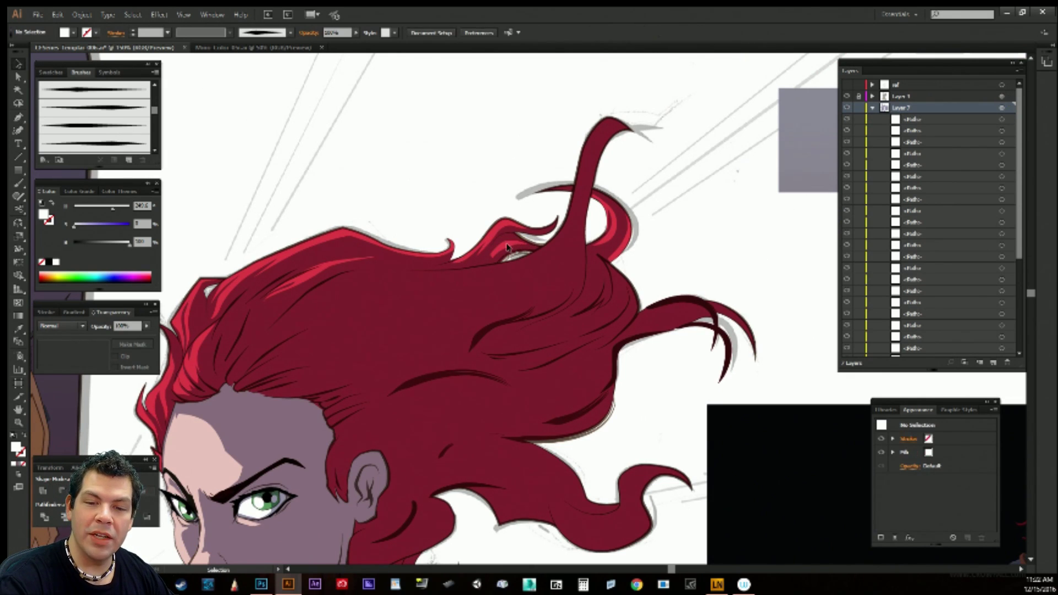
pyautogui.click(505, 243)
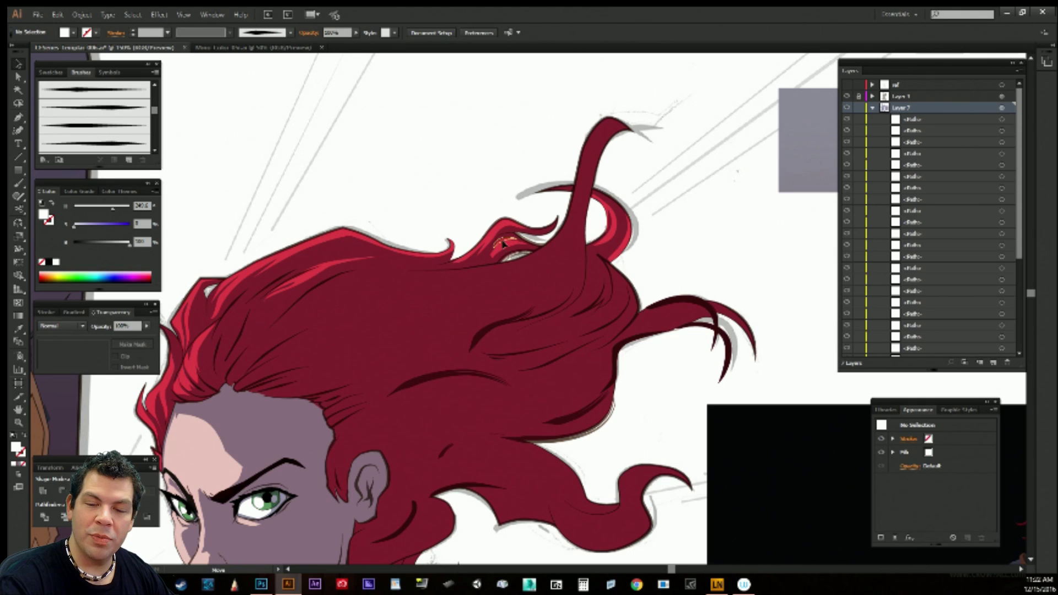
pyautogui.click(518, 236)
pyautogui.click(520, 154)
pyautogui.click(518, 235)
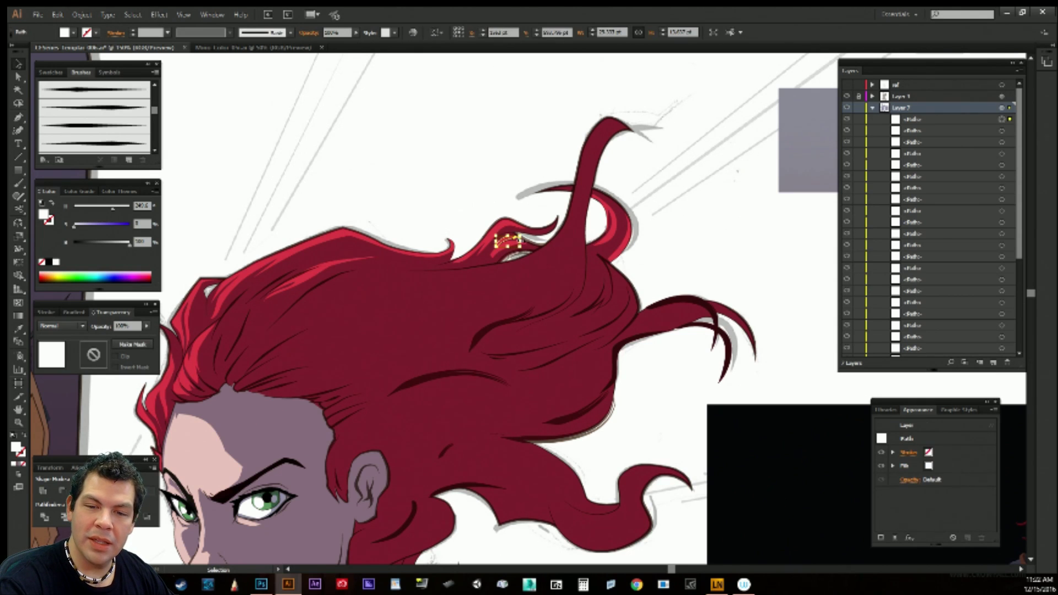
pyautogui.click(527, 157)
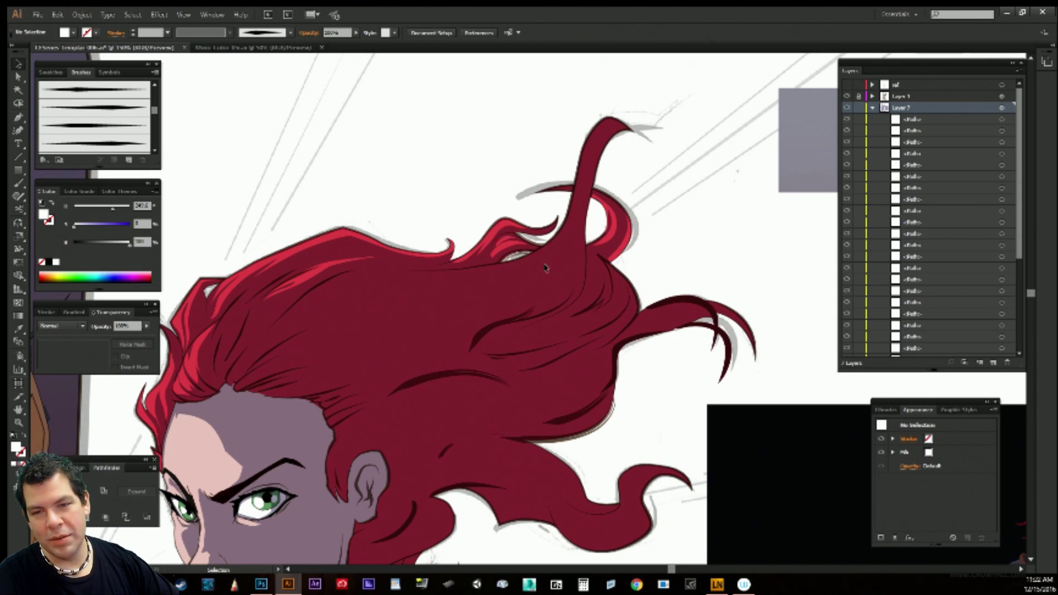
# Draw a tapered highlight with the Pen tool along the inner edge of the lower flowing lock behind the ear.
pyautogui.press('p')
pyautogui.moveTo(659, 353); pyautogui.dragTo(730, 281)
pyautogui.moveTo(683, 369); pyautogui.dragTo(718, 292)
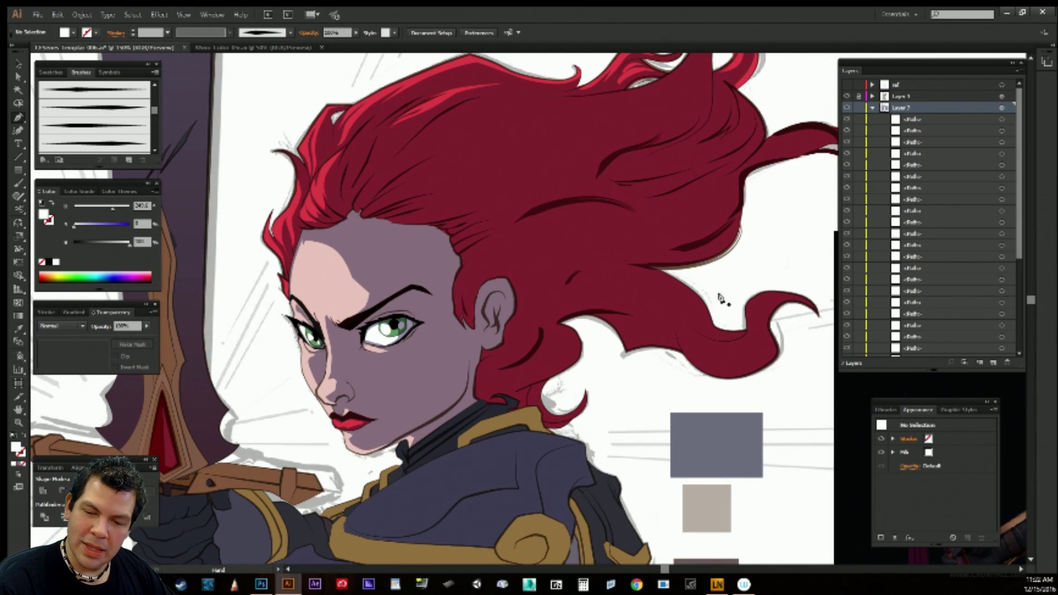
pyautogui.moveTo(630, 374); pyautogui.dragTo(569, 387)
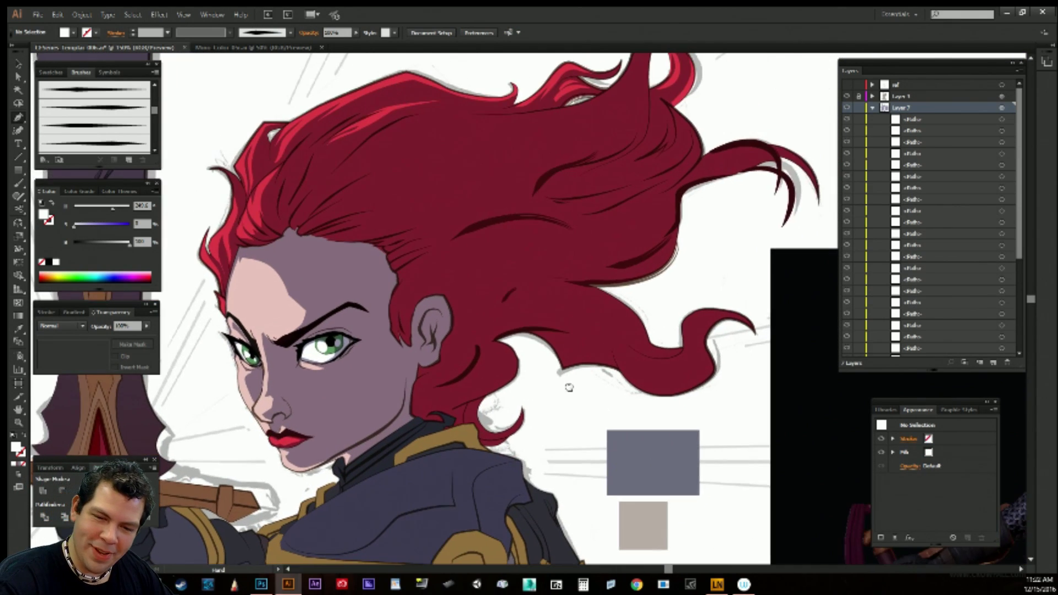
pyautogui.click(531, 333)
pyautogui.moveTo(559, 338); pyautogui.dragTo(572, 344)
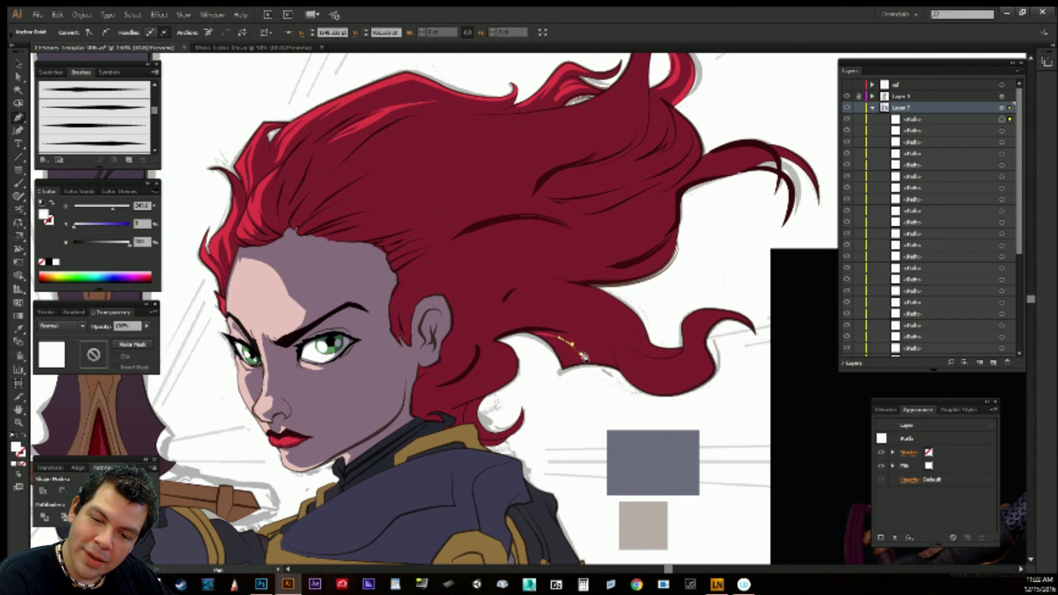
pyautogui.click(578, 357)
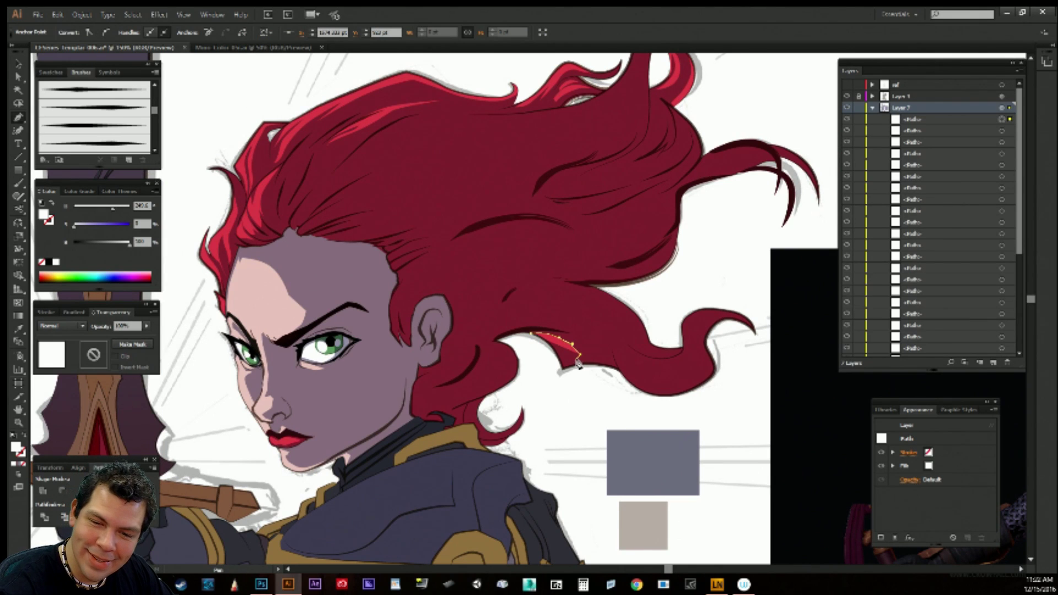
pyautogui.click(577, 359)
pyautogui.moveTo(555, 342); pyautogui.dragTo(545, 334)
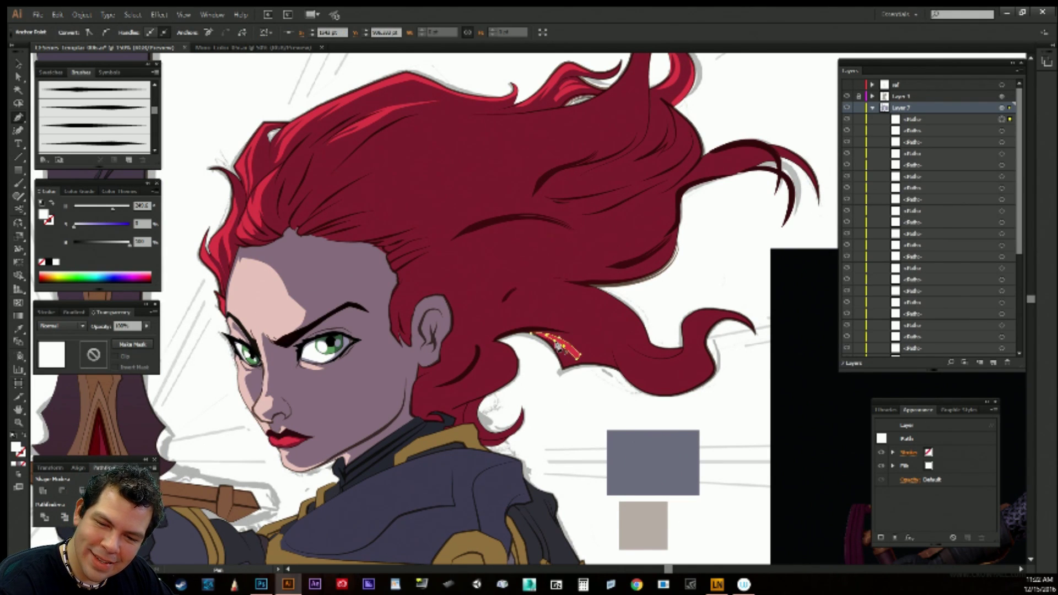
pyautogui.click(575, 362)
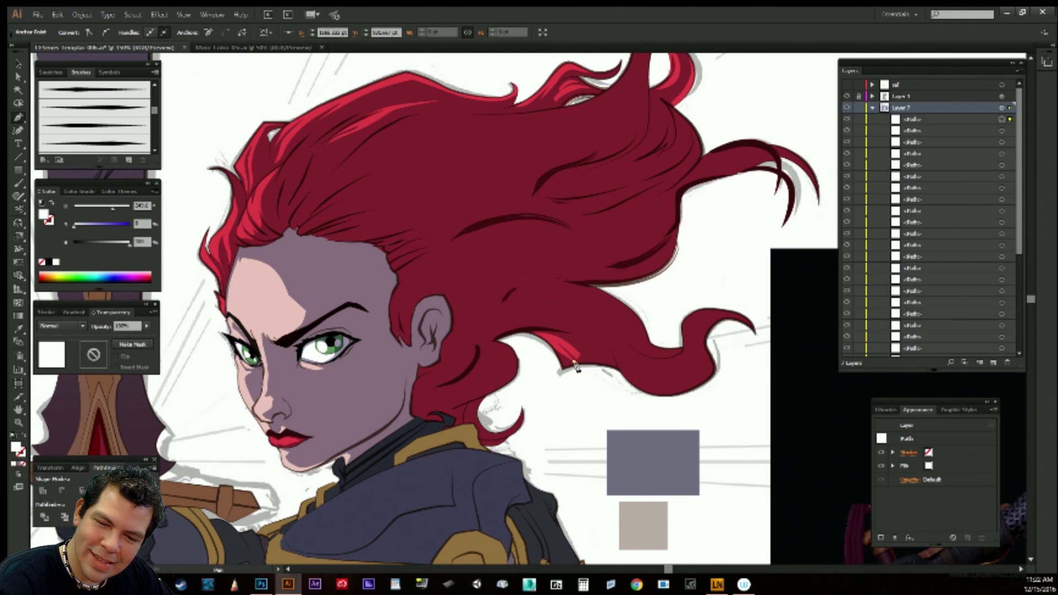
pyautogui.click(575, 363)
pyautogui.click(531, 333)
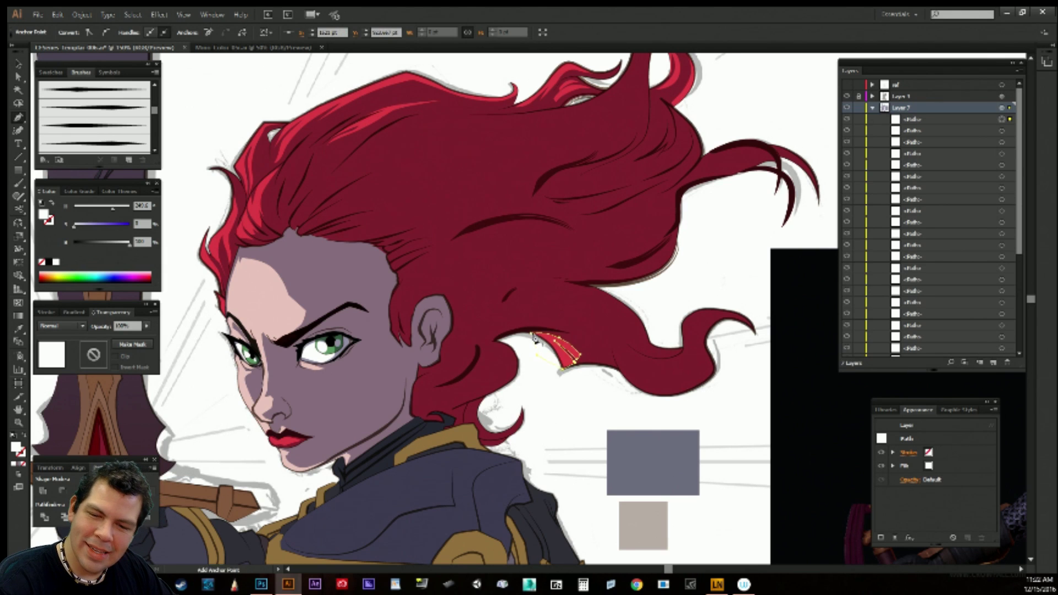
pyautogui.keyDown('ctrl'); pyautogui.click(576, 395); pyautogui.keyUp('ctrl')
# Draw a small highlight shape with the Pen tool on the front tip of the collar beneath the chin.
pyautogui.moveTo(647, 413); pyautogui.dragTo(708, 406)
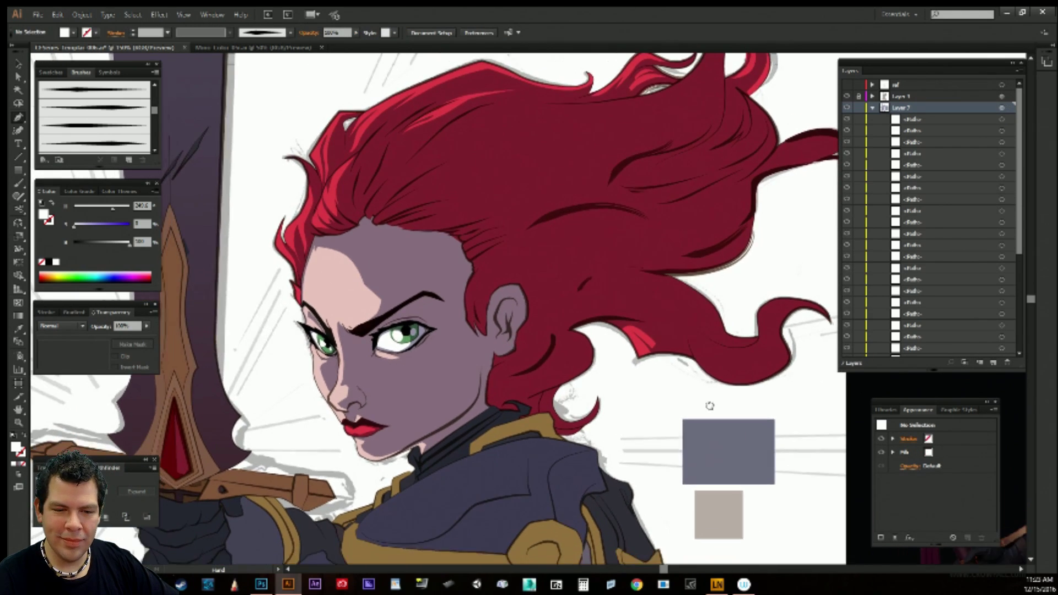
pyautogui.moveTo(635, 382); pyautogui.dragTo(687, 310)
pyautogui.moveTo(672, 364); pyautogui.dragTo(699, 394)
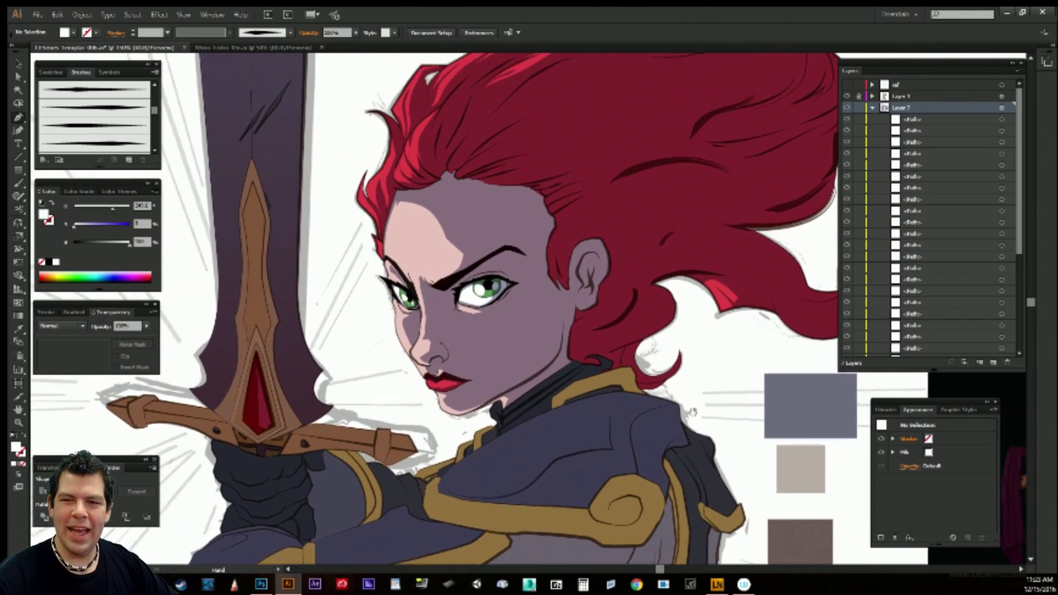
pyautogui.moveTo(632, 350); pyautogui.dragTo(588, 403)
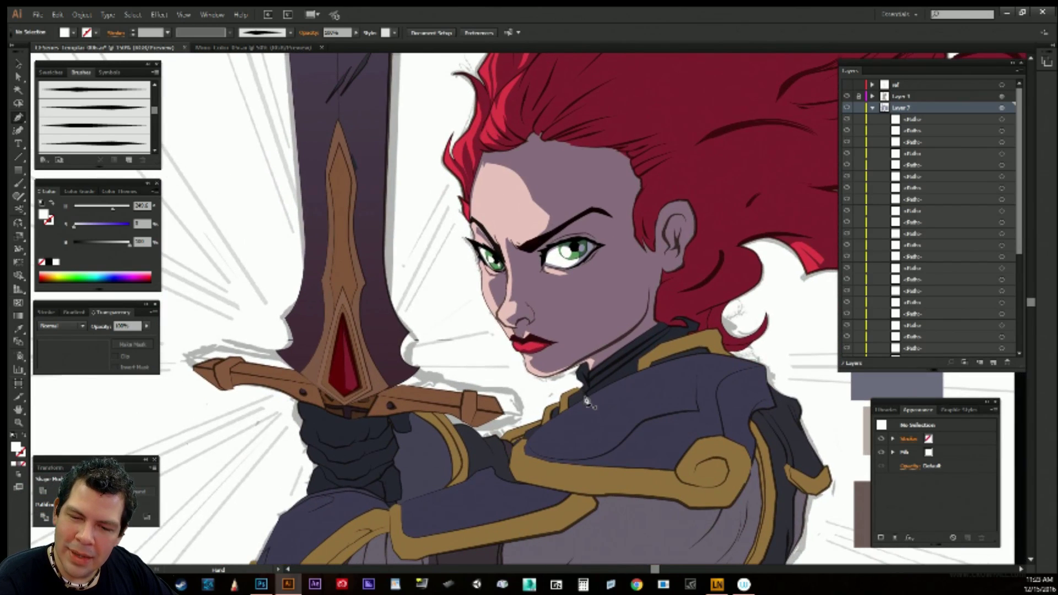
pyautogui.click(586, 372)
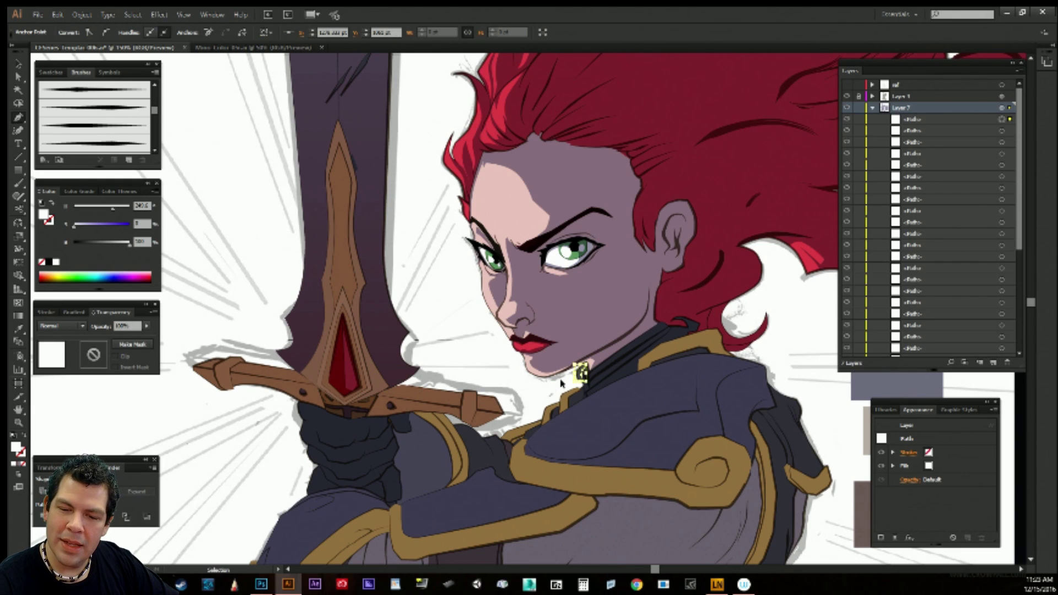
pyautogui.click(562, 385)
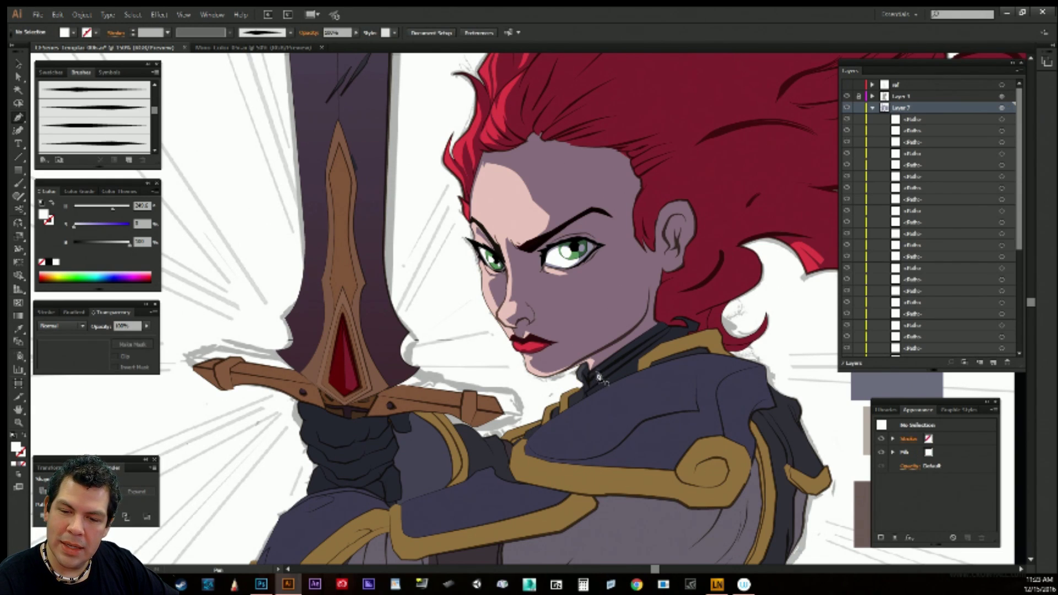
# Draw two thin highlight shapes with the Pen tool along the upper folds of the dark collar.
pyautogui.click(591, 374)
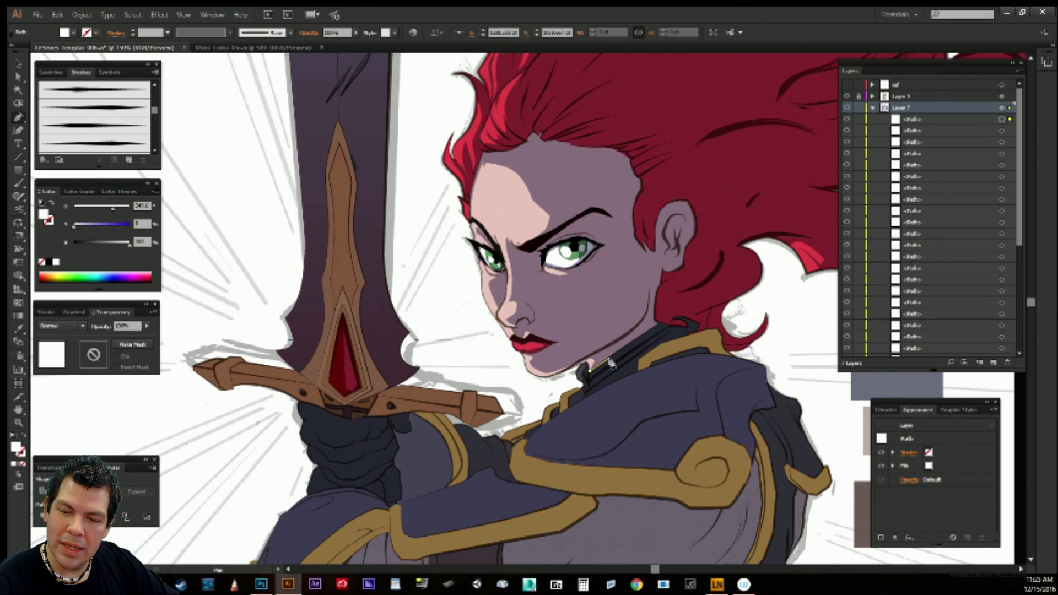
pyautogui.click(618, 358)
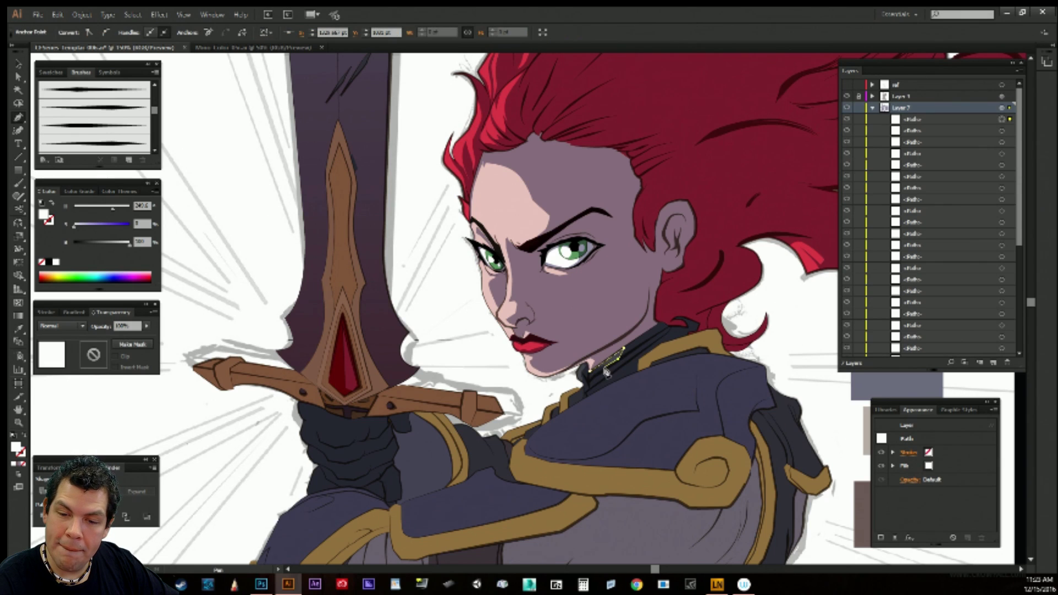
pyautogui.click(565, 383)
pyautogui.click(593, 385)
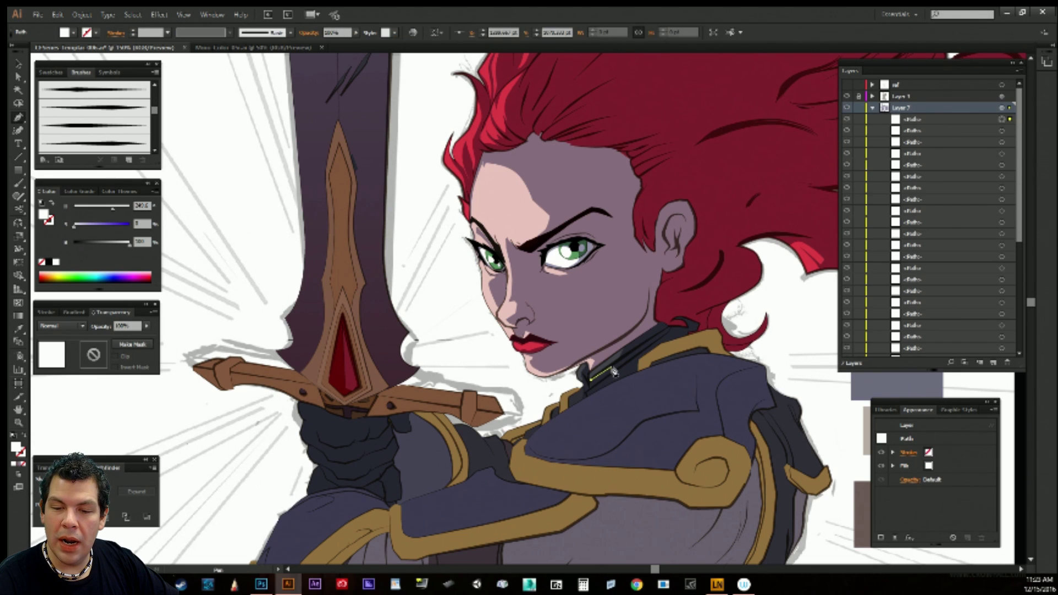
pyautogui.click(607, 378)
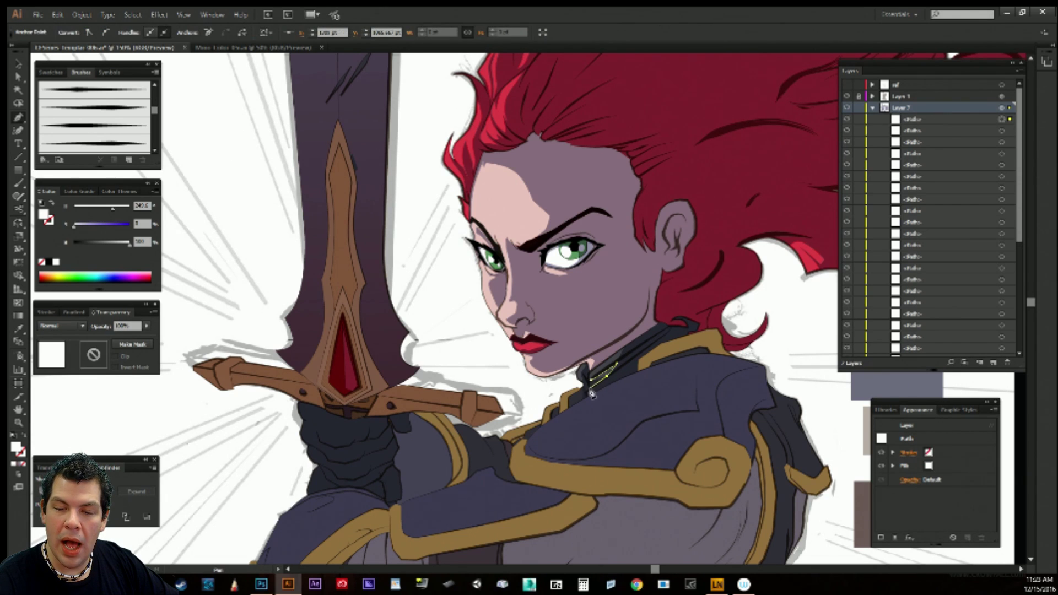
pyautogui.click(562, 384)
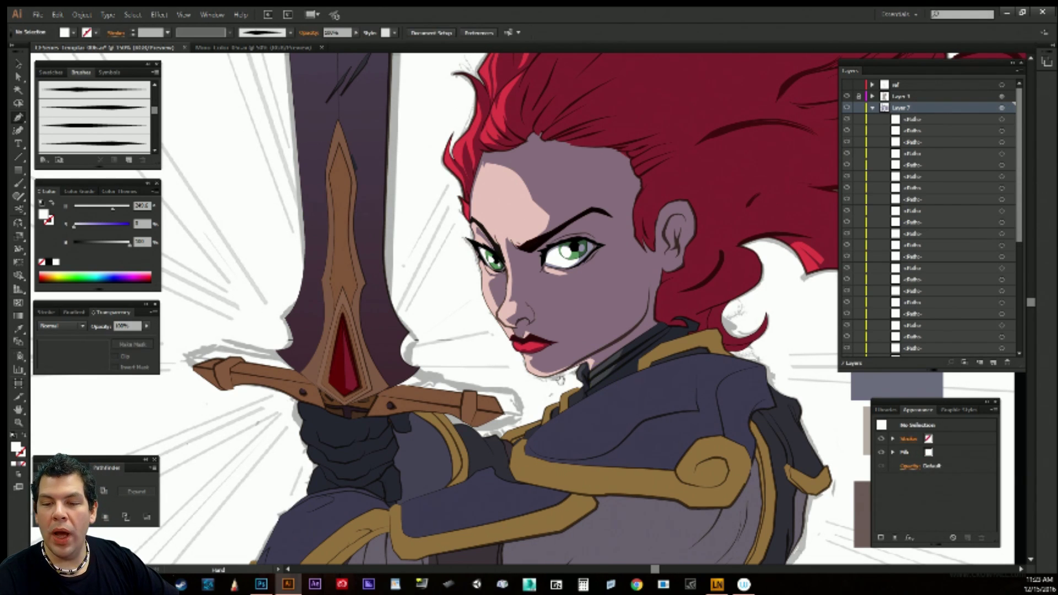
# Draw a thin highlight with the Pen tool along the lower edge of the dark collar, above the blue shoulder armor.
pyautogui.scroll(-2, 687, 365)
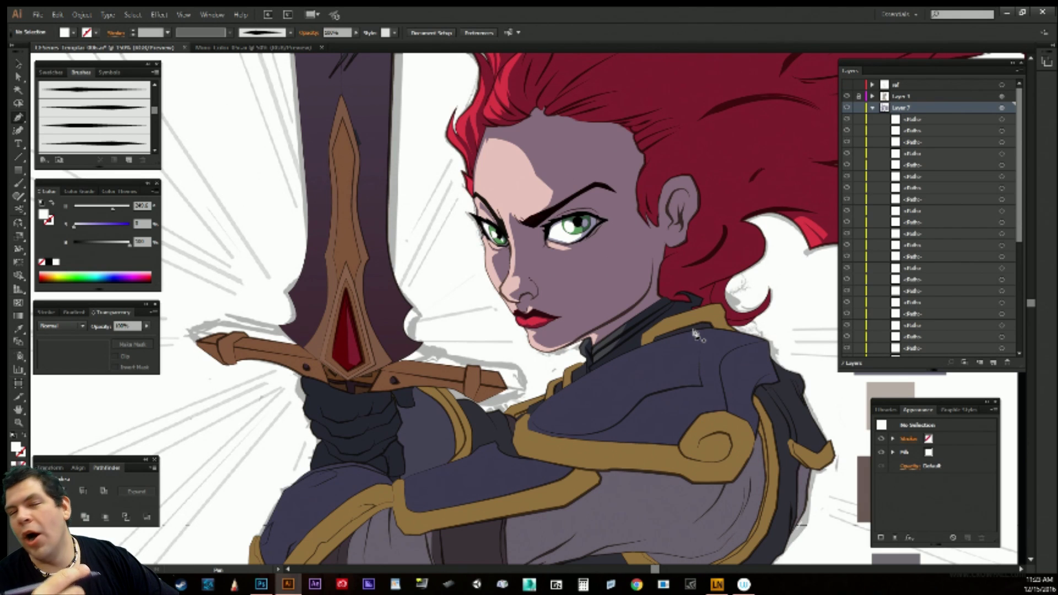
pyautogui.click(589, 366)
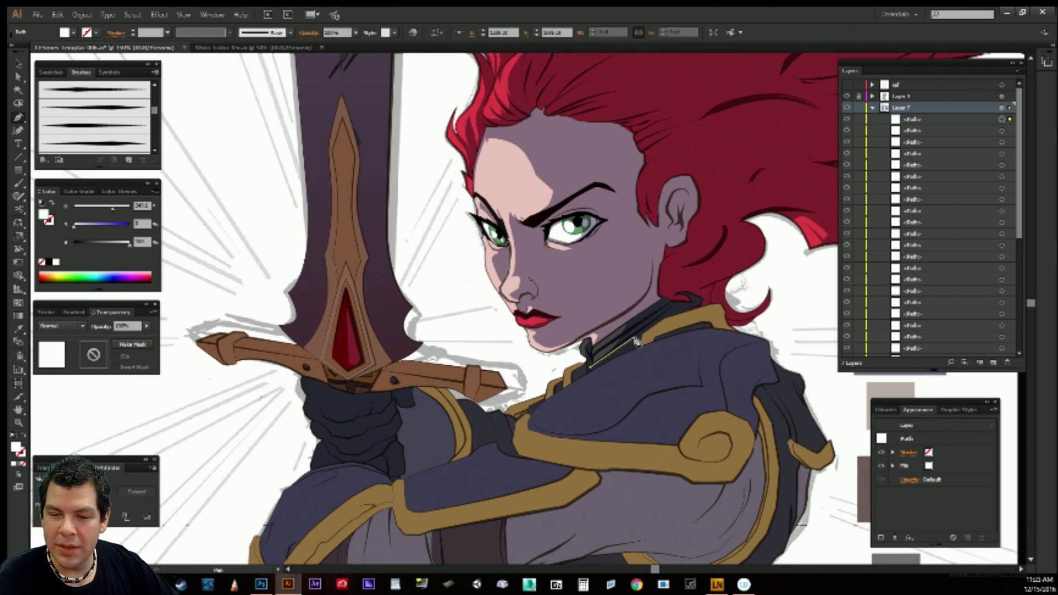
pyautogui.click(637, 338)
pyautogui.click(599, 367)
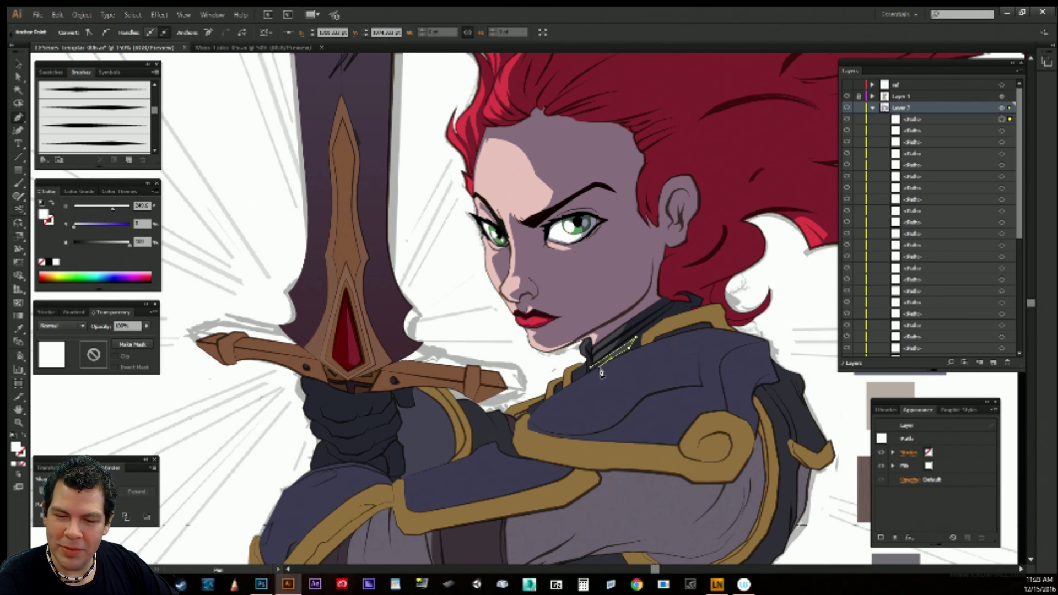
pyautogui.click(587, 373)
pyautogui.click(591, 370)
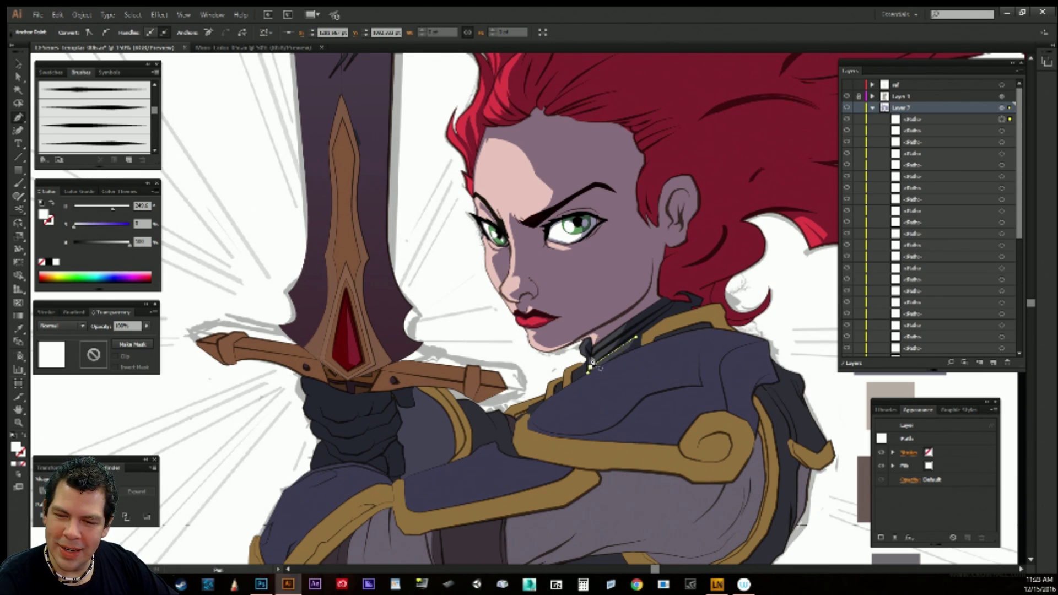
pyautogui.keyDown('ctrl'); pyautogui.click(569, 361); pyautogui.keyUp('ctrl')
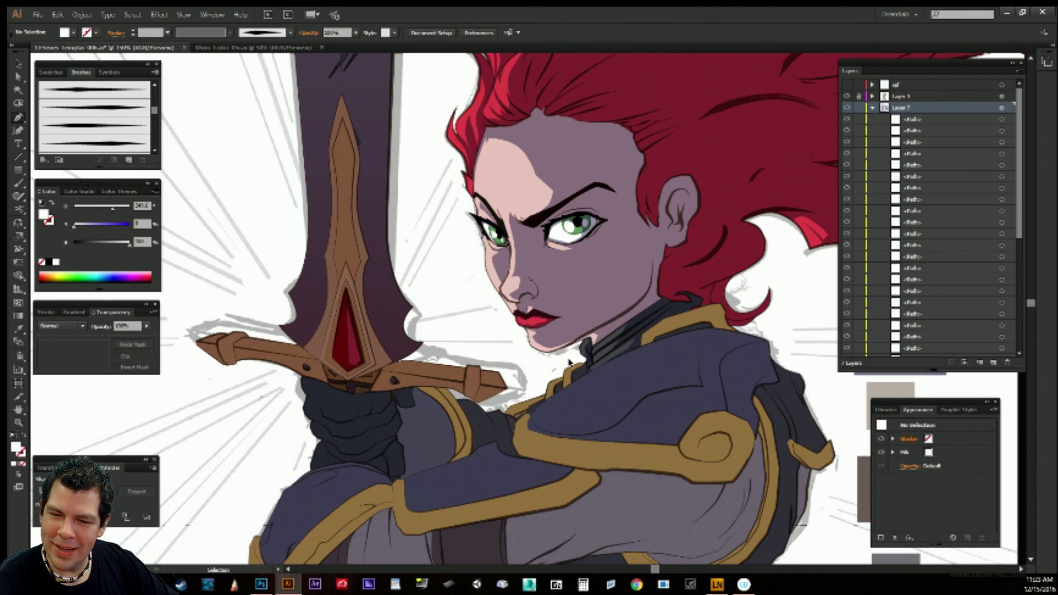
# Draw a highlight shape with the Pen tool on the front end of the gold trim behind the dark collar.
pyautogui.click(643, 336)
pyautogui.click(669, 321)
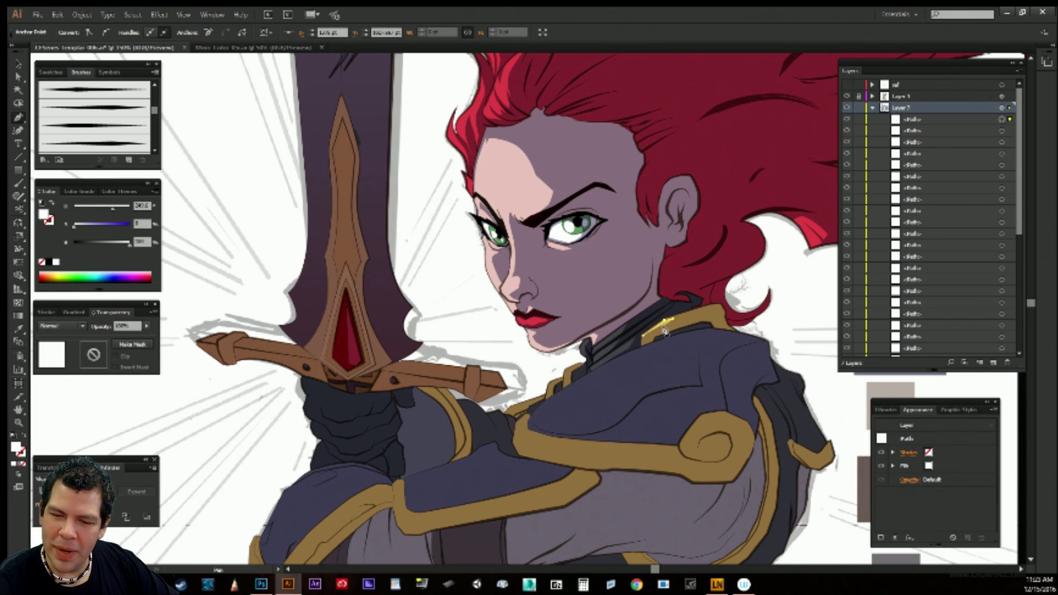
pyautogui.click(657, 331)
pyautogui.click(644, 345)
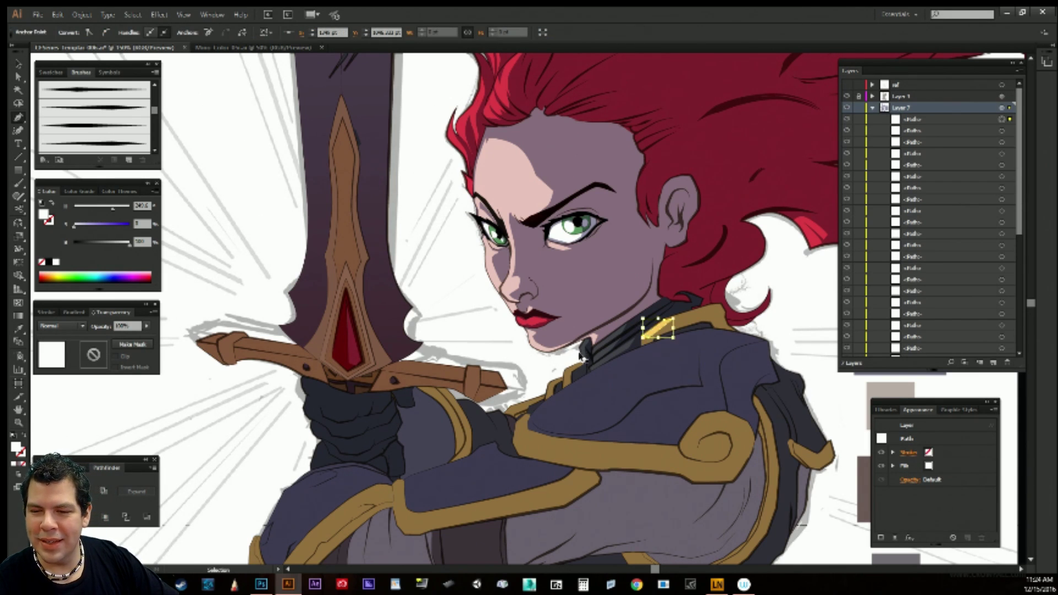
pyautogui.hotkey('ctrl', 'shift', 'a')
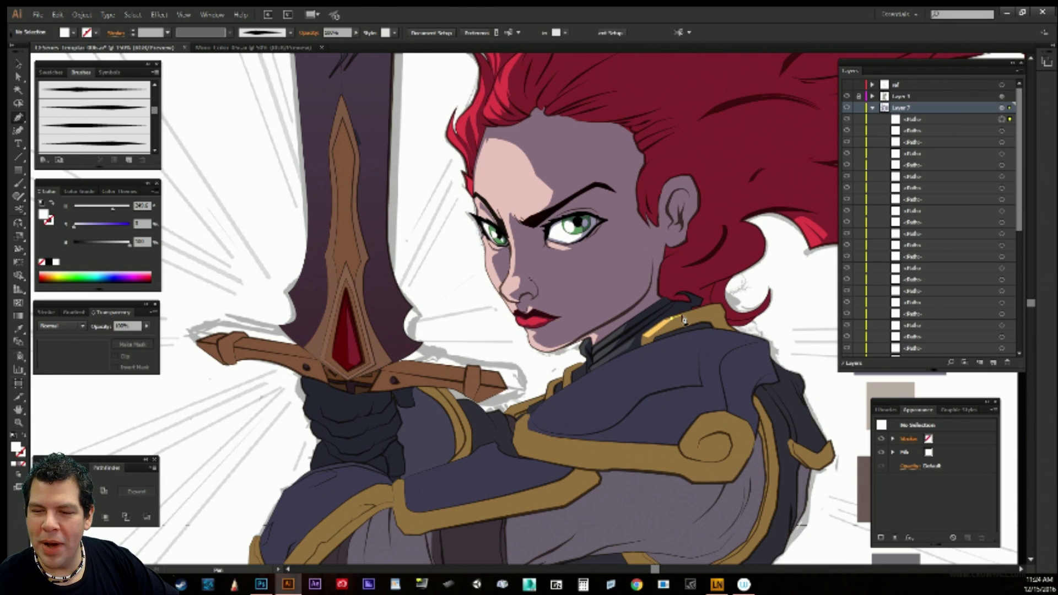
# Extend the gold collar trim's highlight with a second Pen-drawn shape along its upper edge toward the back of the neck.
pyautogui.click(677, 322)
pyautogui.click(708, 311)
pyautogui.click(689, 306)
pyautogui.click(666, 307)
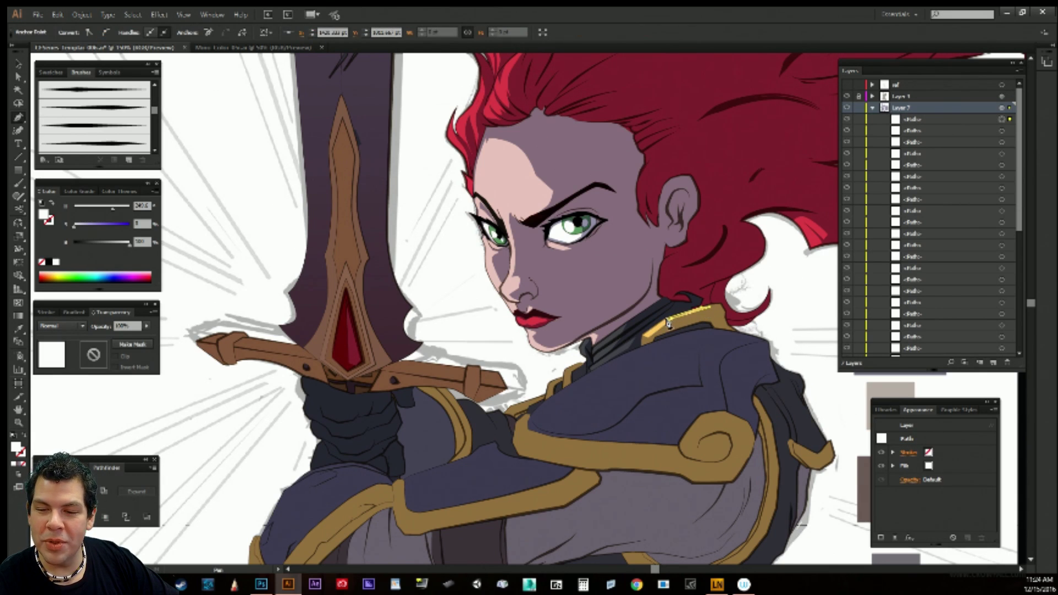
pyautogui.click(666, 317)
pyautogui.hotkey('ctrl', 'shift', 'a')
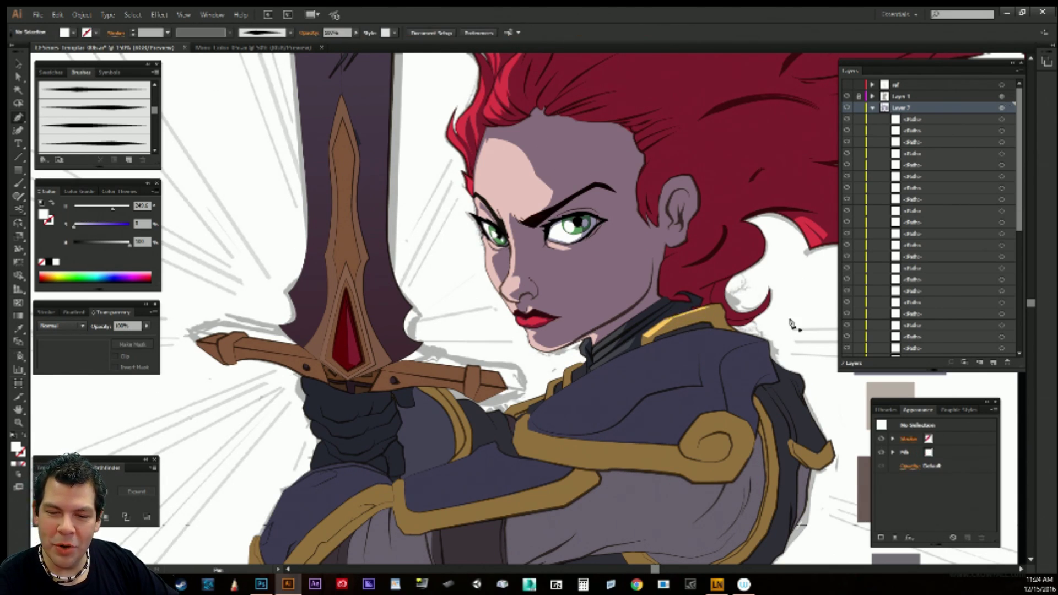
# Draw a small highlight with the Pen tool on the upper gold trim piece in front of the collar, beneath the chin.
pyautogui.click(568, 370)
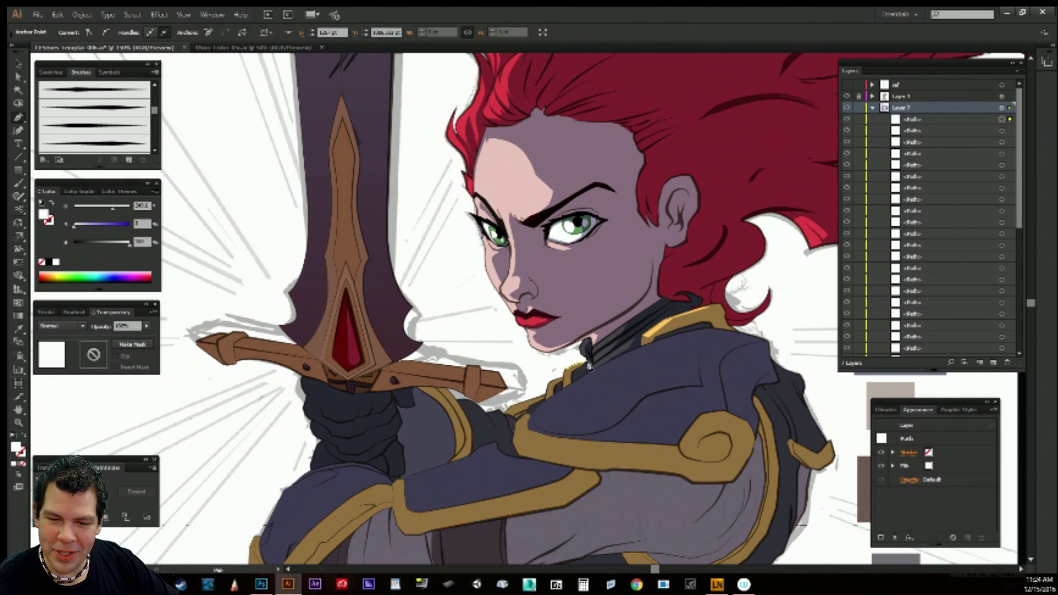
pyautogui.hotkey('ctrl', 'z')
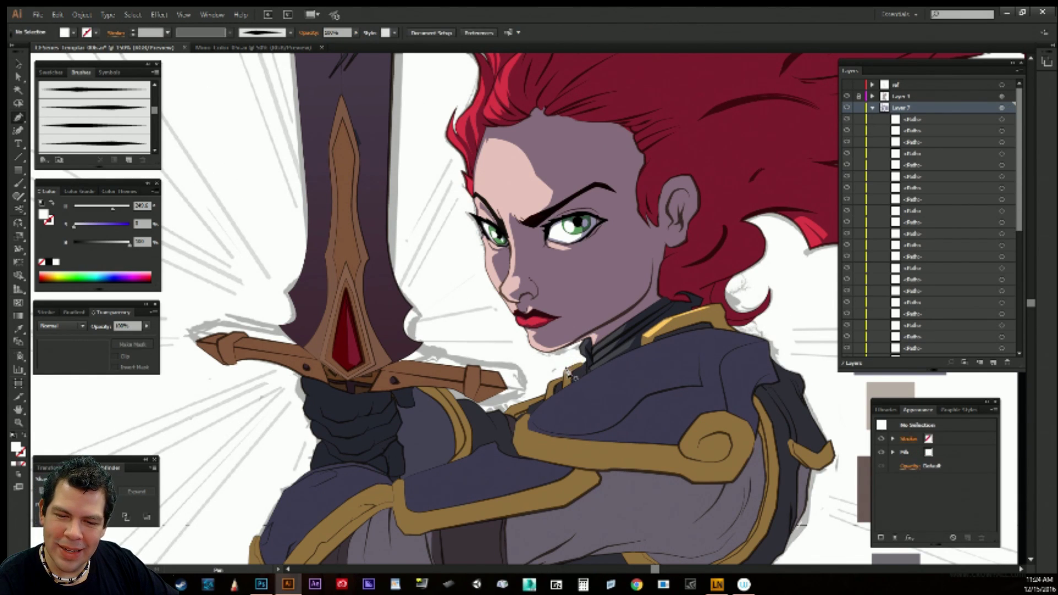
pyautogui.click(565, 368)
pyautogui.click(582, 362)
pyautogui.click(579, 368)
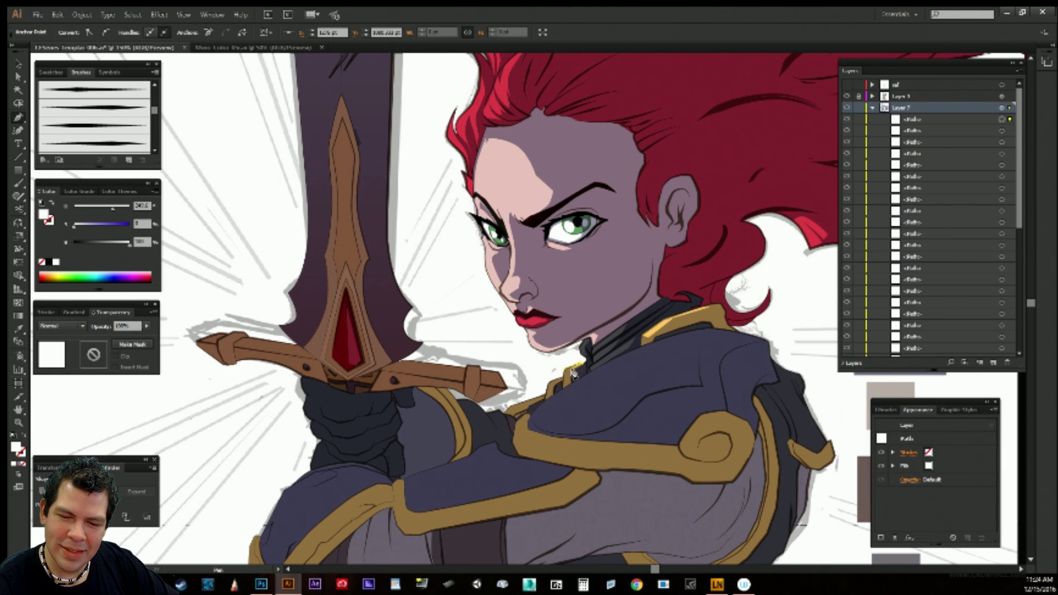
pyautogui.click(571, 372)
pyautogui.click(564, 387)
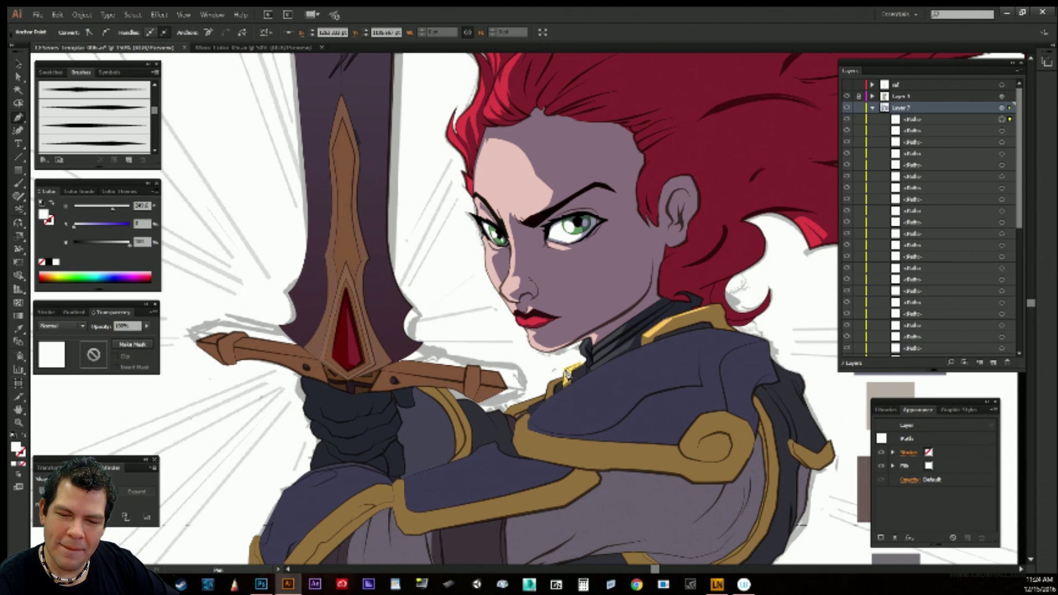
pyautogui.press('v')
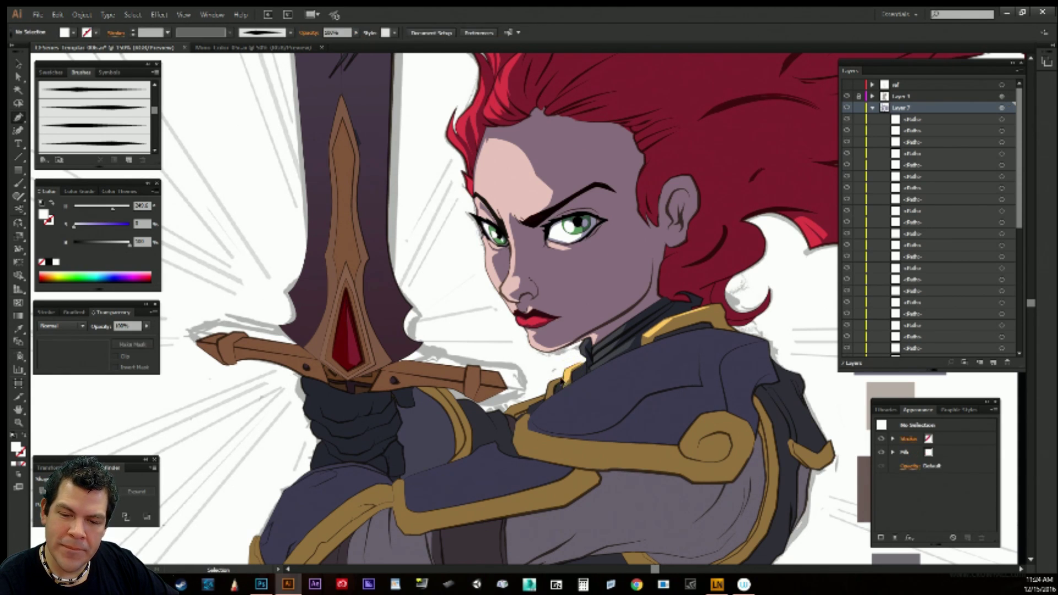
# Draw a small highlight with the Pen tool on the next lower gold trim piece in front of the collar.
pyautogui.press('p')
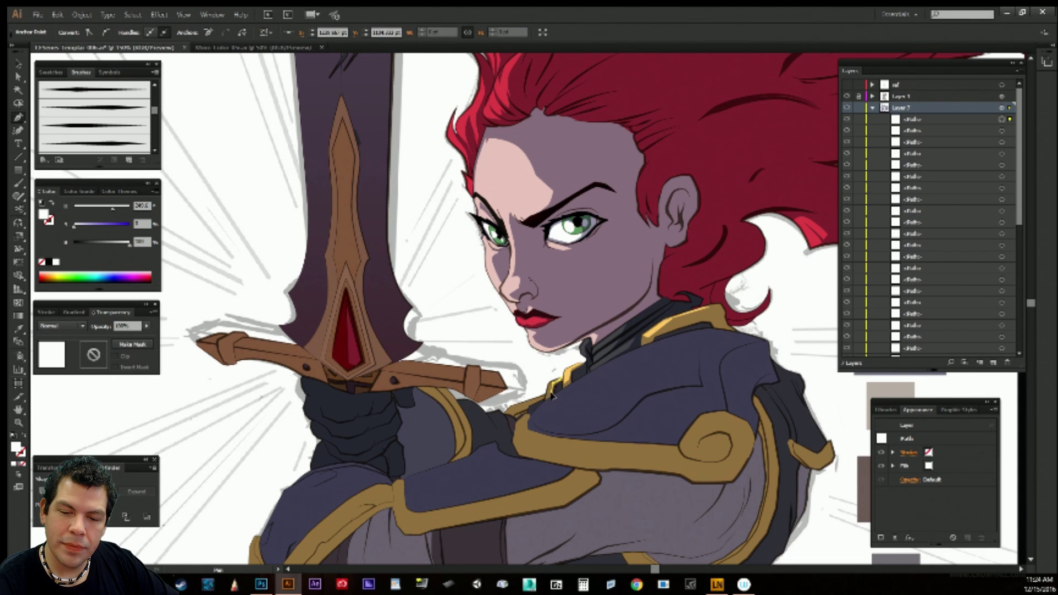
pyautogui.press('v')
pyautogui.click(562, 363)
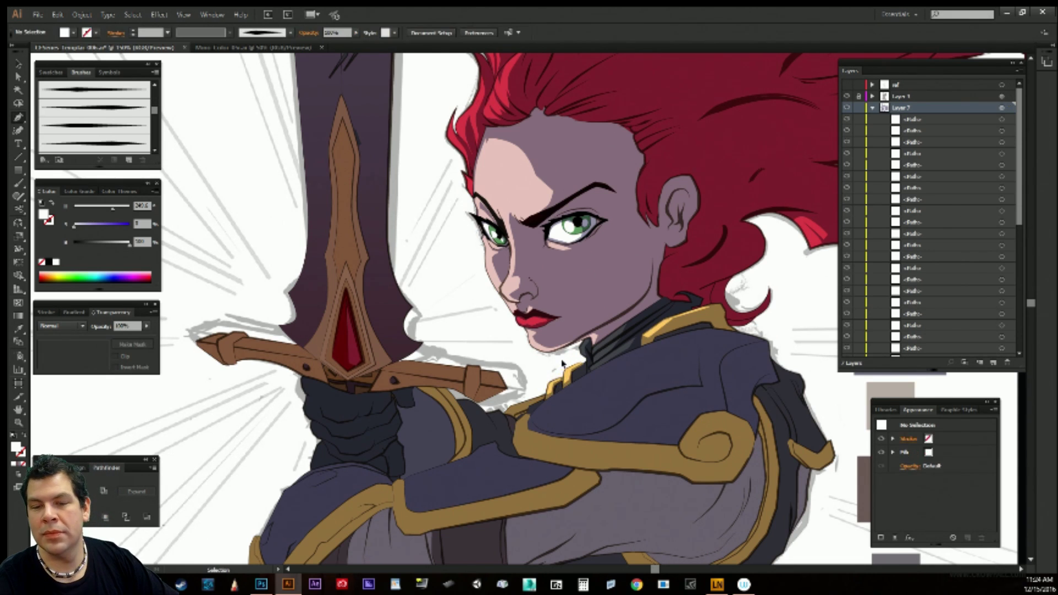
# Add small Pen-drawn highlight details around the stepped gold trim pieces at the collar front.
pyautogui.click(586, 378)
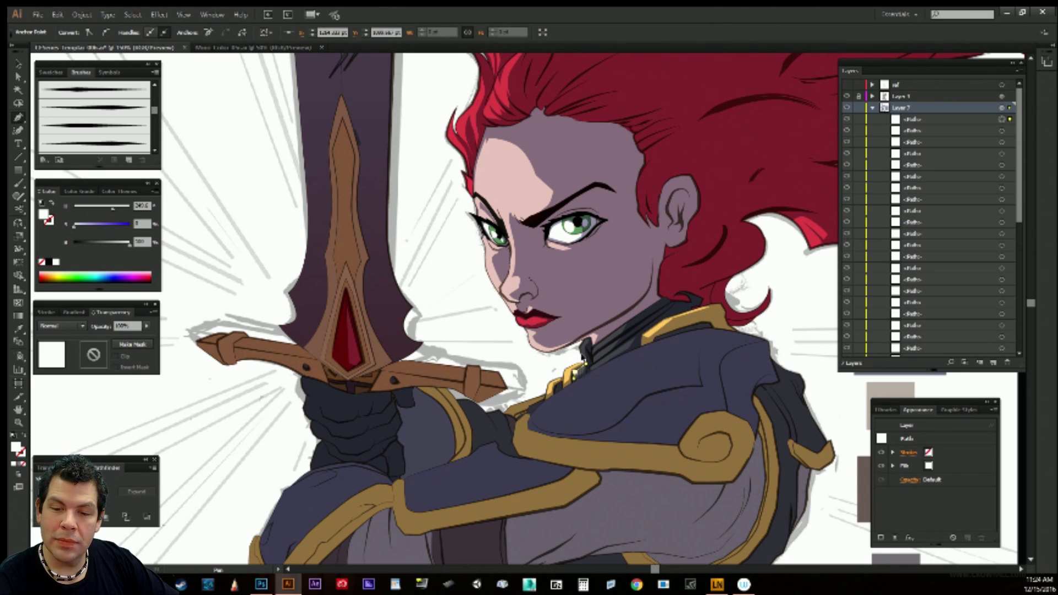
pyautogui.click(790, 325)
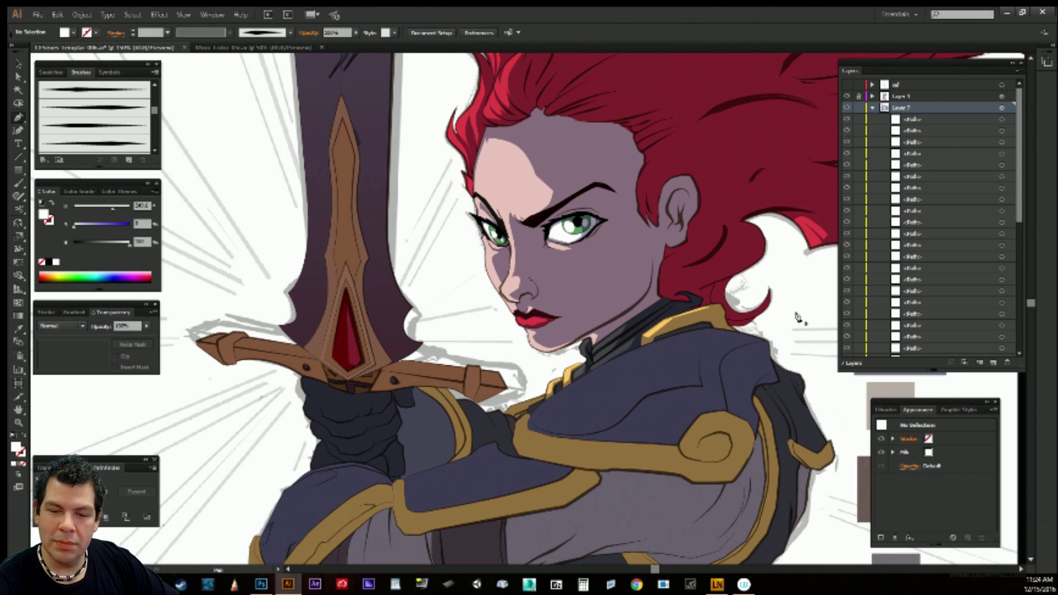
pyautogui.click(559, 388)
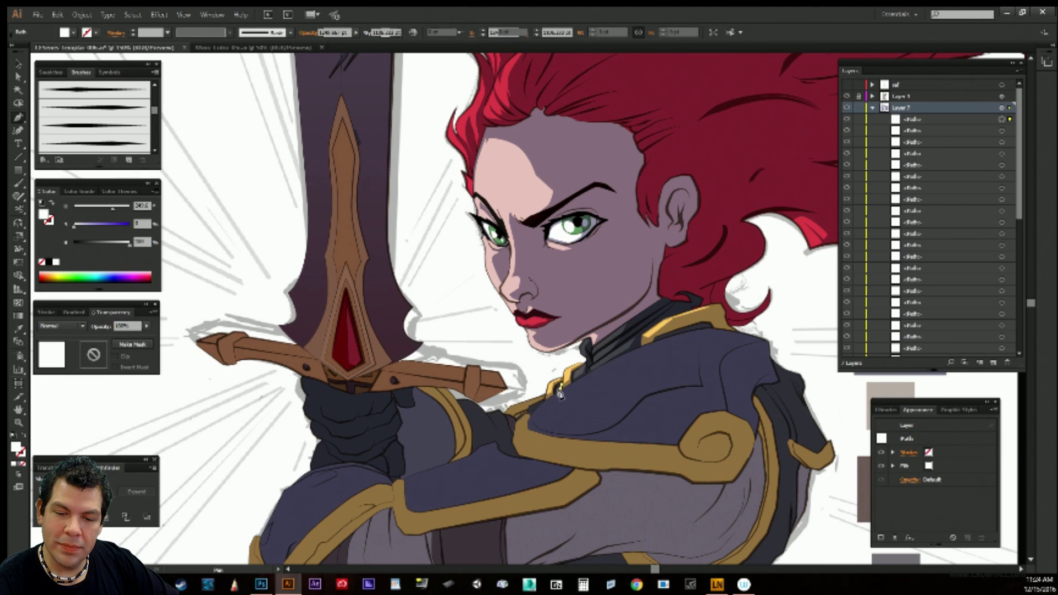
pyautogui.click(565, 359)
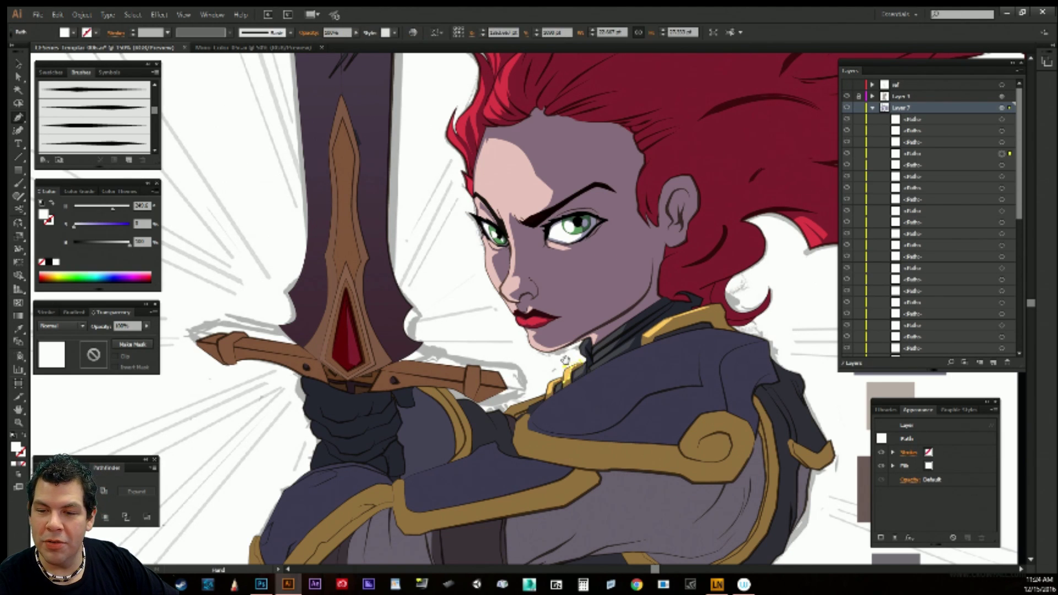
pyautogui.keyDown('ctrl'); pyautogui.click(793, 326); pyautogui.keyUp('ctrl')
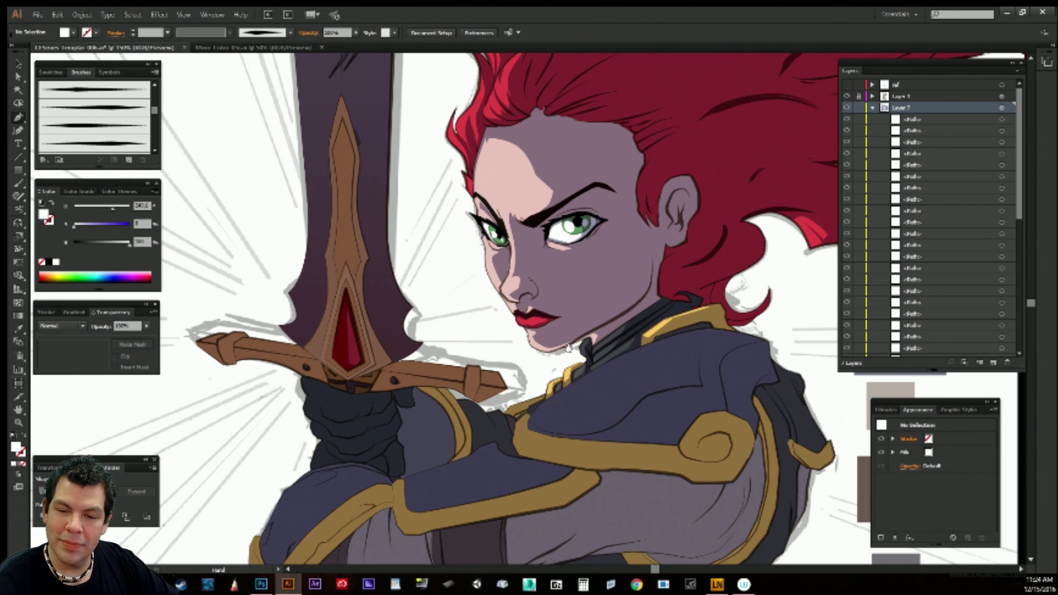
# Draw a narrow highlight with the Pen tool along the lowest section of gold chest trim beside the shoulder armor.
pyautogui.moveTo(591, 388); pyautogui.dragTo(630, 341)
pyautogui.click(592, 356)
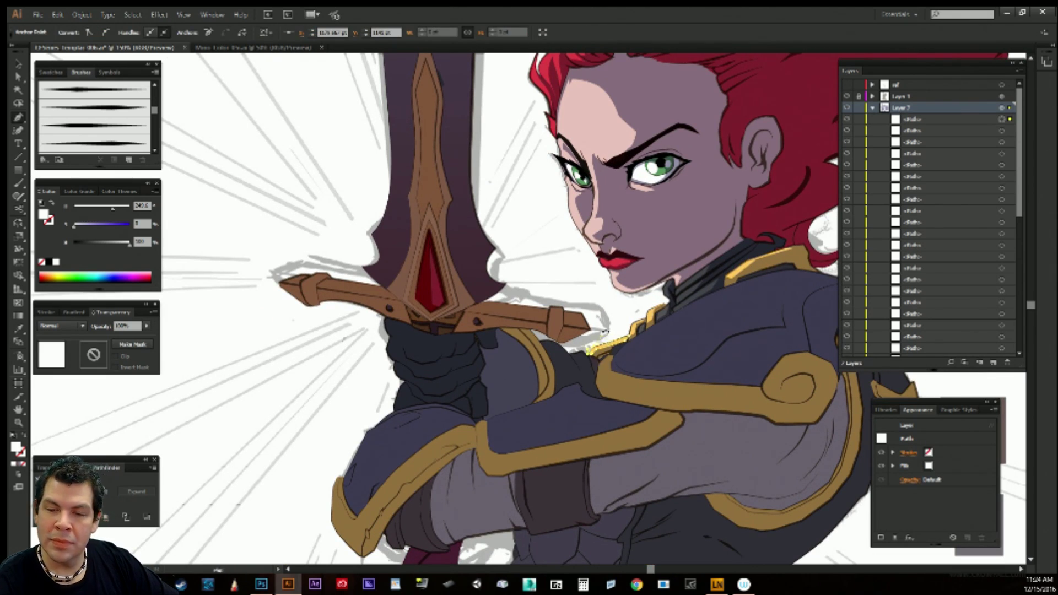
pyautogui.hotkey('ctrl', 'shift', 'a')
# Draw two narrow highlights with the Pen tool on the front edge of the scale armor just below the forearm.
pyautogui.moveTo(666, 331); pyautogui.dragTo(603, 90)
pyautogui.click(449, 271)
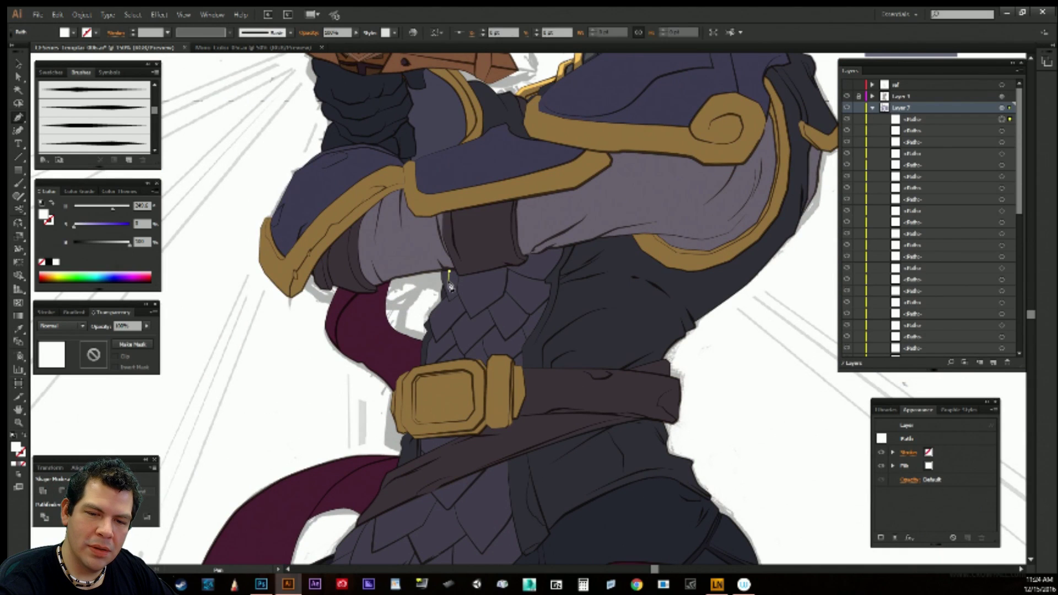
pyautogui.click(450, 283)
pyautogui.click(451, 294)
pyautogui.click(451, 304)
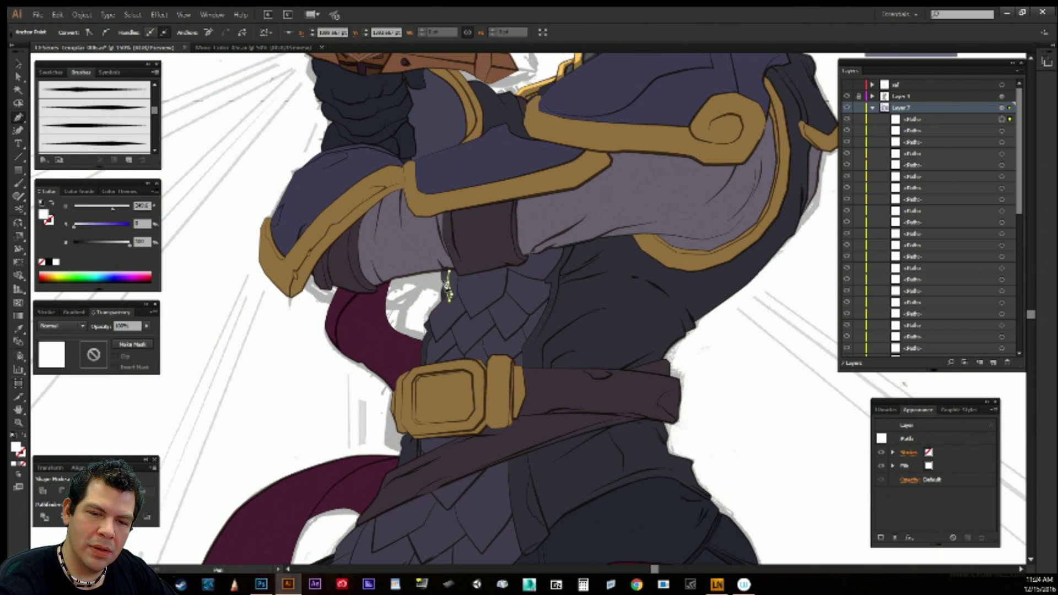
pyautogui.press('v')
pyautogui.click(428, 292)
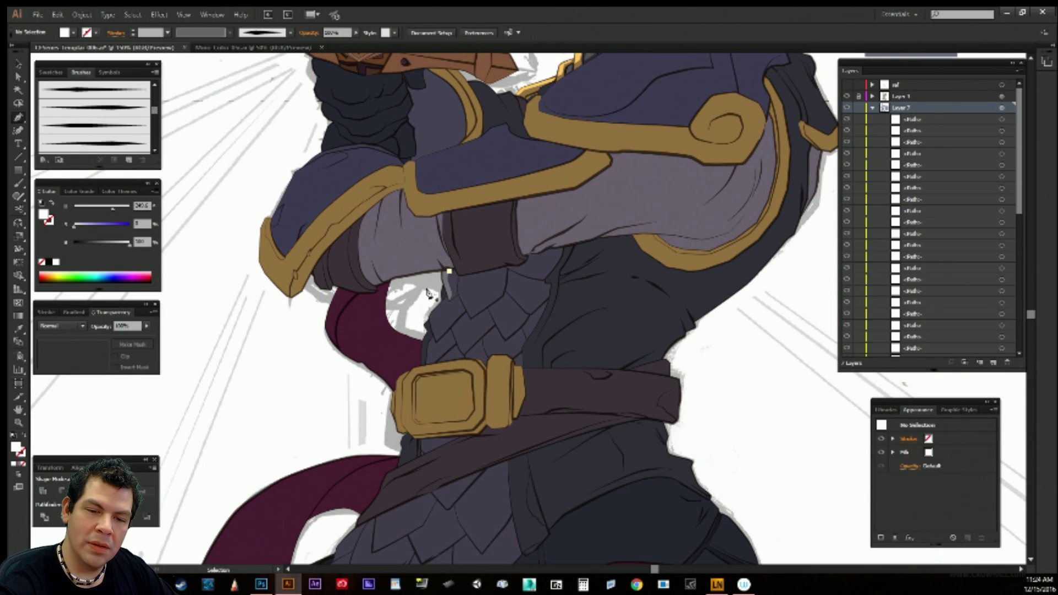
pyautogui.click(447, 292)
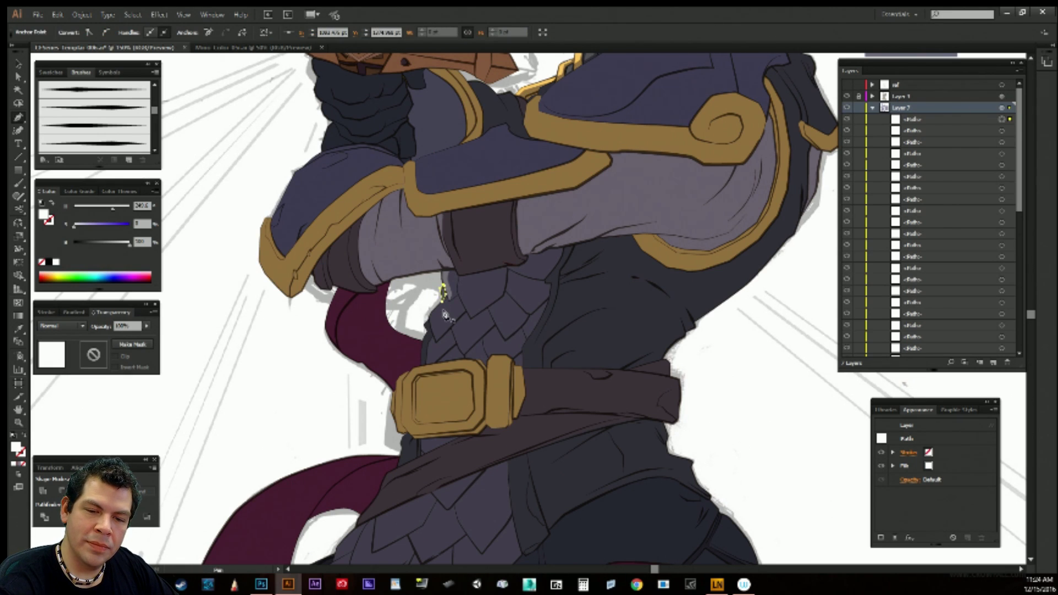
pyautogui.keyDown('ctrl'); pyautogui.click(451, 324); pyautogui.keyUp('ctrl')
# Draw a highlight with the Pen tool covering the front scale on the waist armor above the belt buckle.
pyautogui.moveTo(435, 314); pyautogui.dragTo(444, 310)
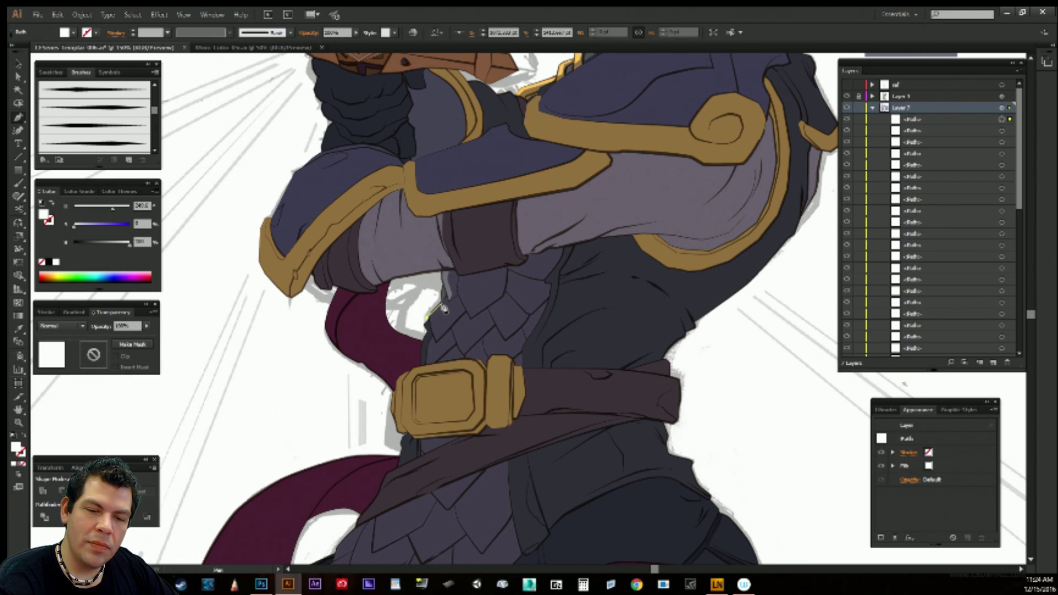
pyautogui.click(446, 305)
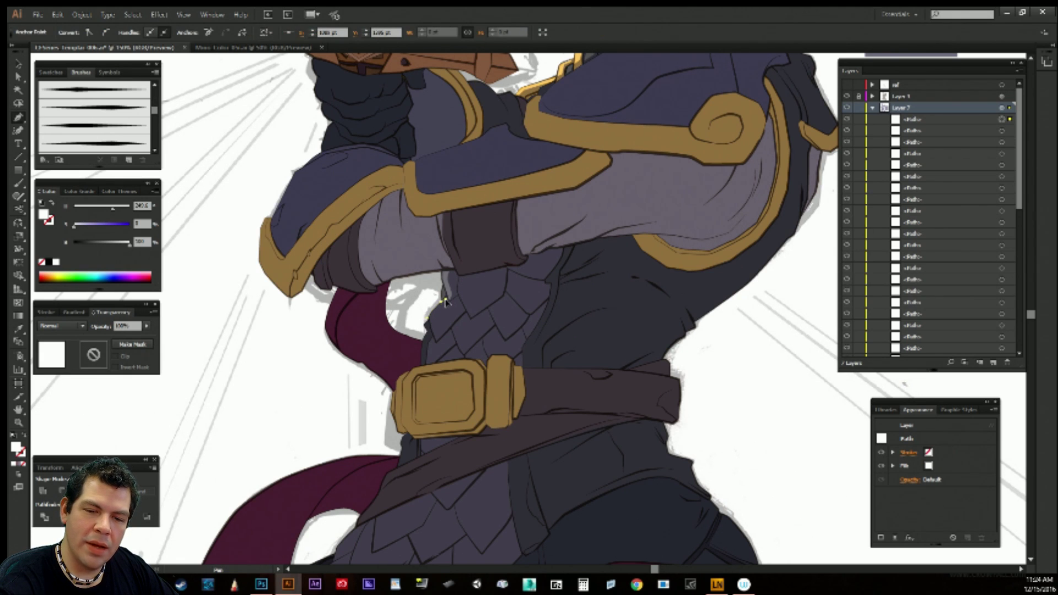
pyautogui.click(456, 307)
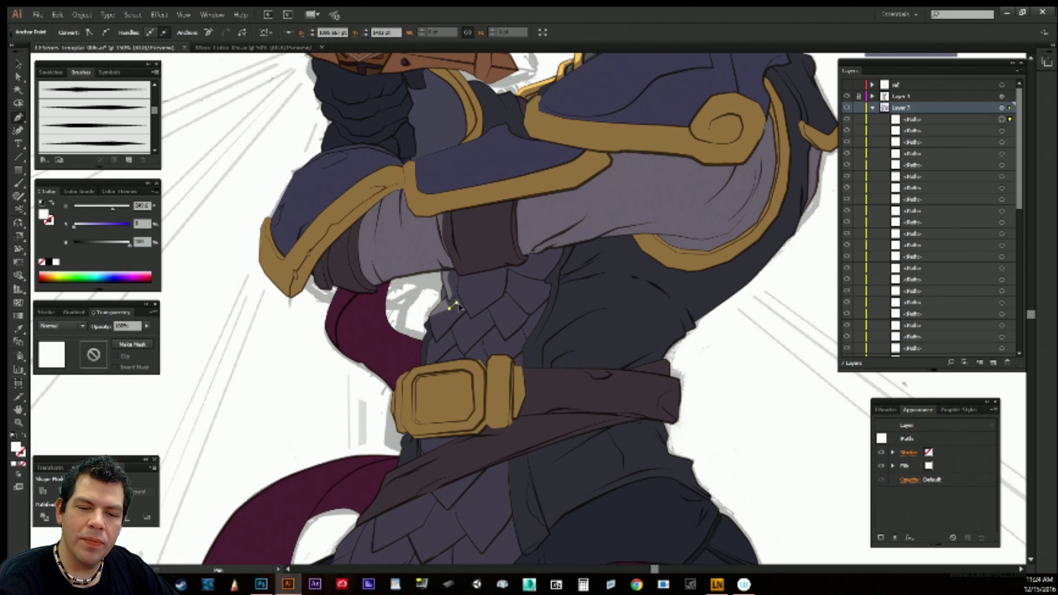
pyautogui.click(464, 307)
pyautogui.moveTo(454, 322); pyautogui.dragTo(440, 332)
pyautogui.hotkey('ctrl', 'z')
pyautogui.click(437, 335)
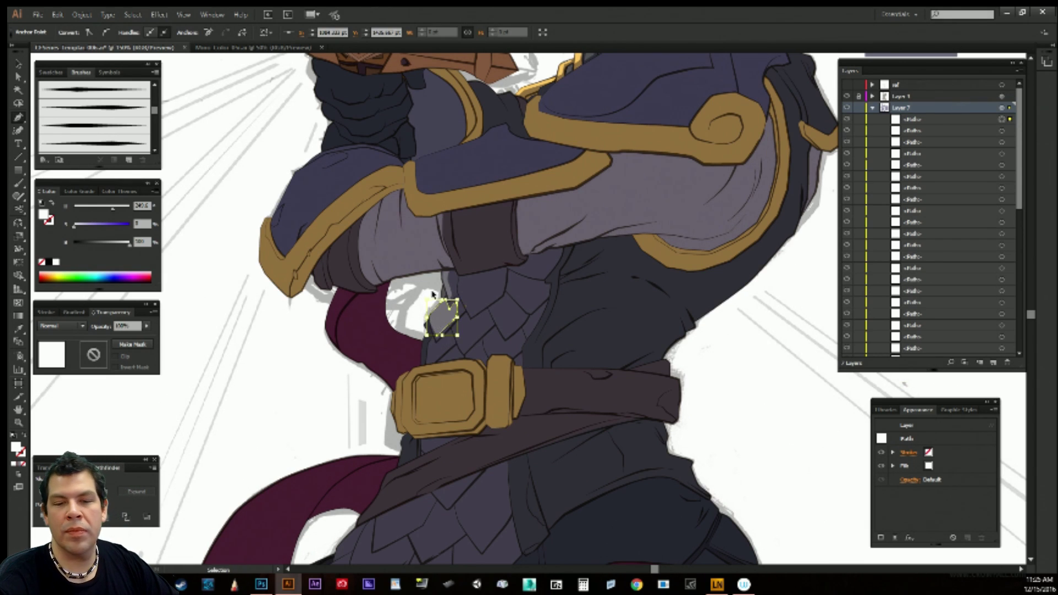
pyautogui.keyDown('ctrl'); pyautogui.click(705, 383); pyautogui.keyUp('ctrl')
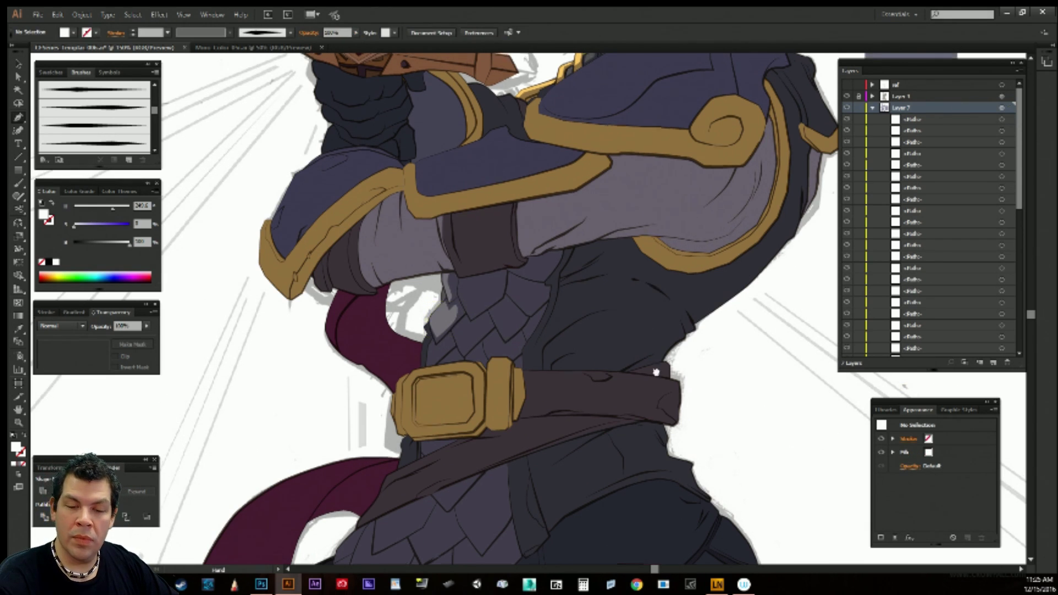
# Draw a jagged highlight with the Pen tool along the protruding front scale on the waist, midway between the forearm and the belt buckle.
pyautogui.scroll(4, 667, 386)
pyautogui.keyDown('ctrl'); pyautogui.click(472, 405); pyautogui.keyUp('ctrl')
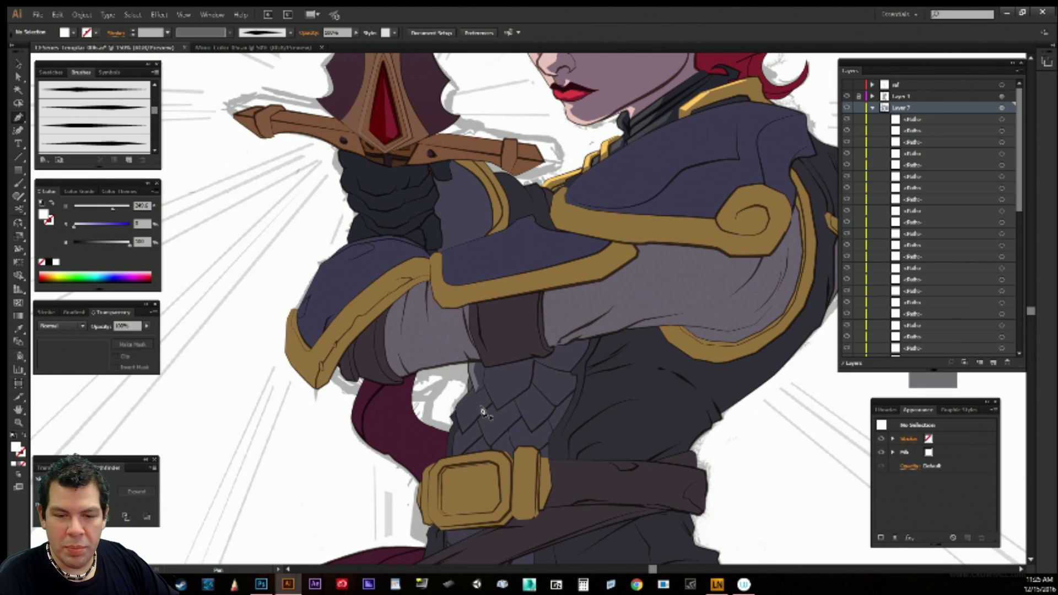
pyautogui.hotkey('ctrl', 'shift', 'a')
pyautogui.click(472, 389)
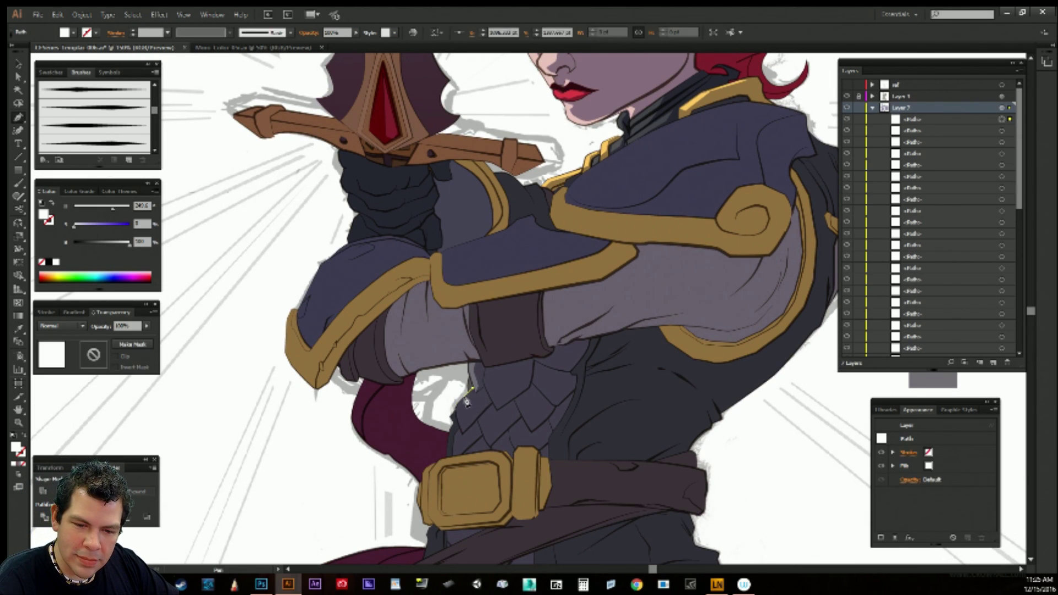
pyautogui.click(459, 424)
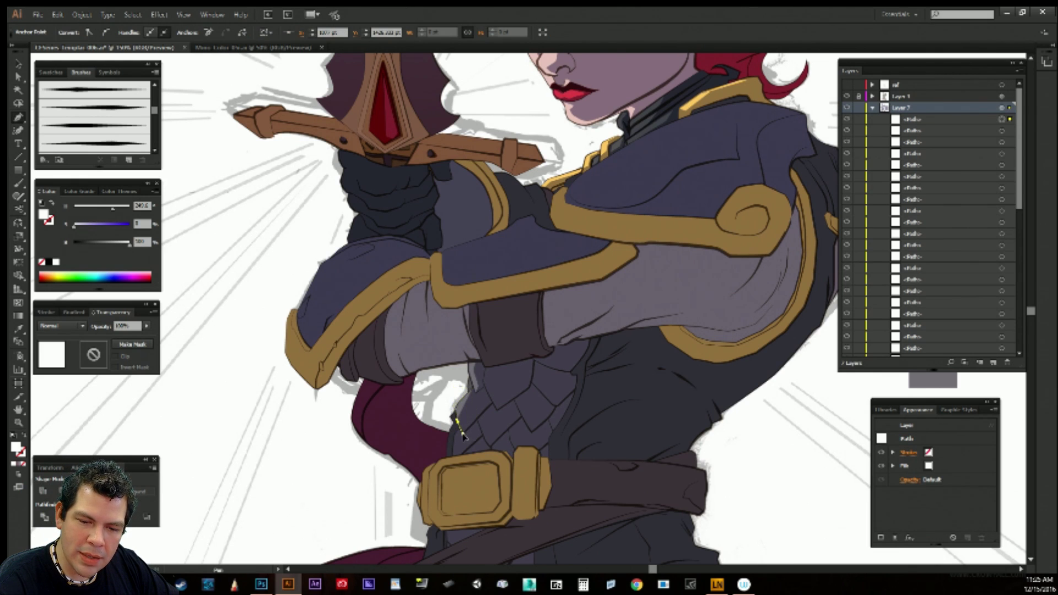
pyautogui.click(463, 435)
pyautogui.click(465, 413)
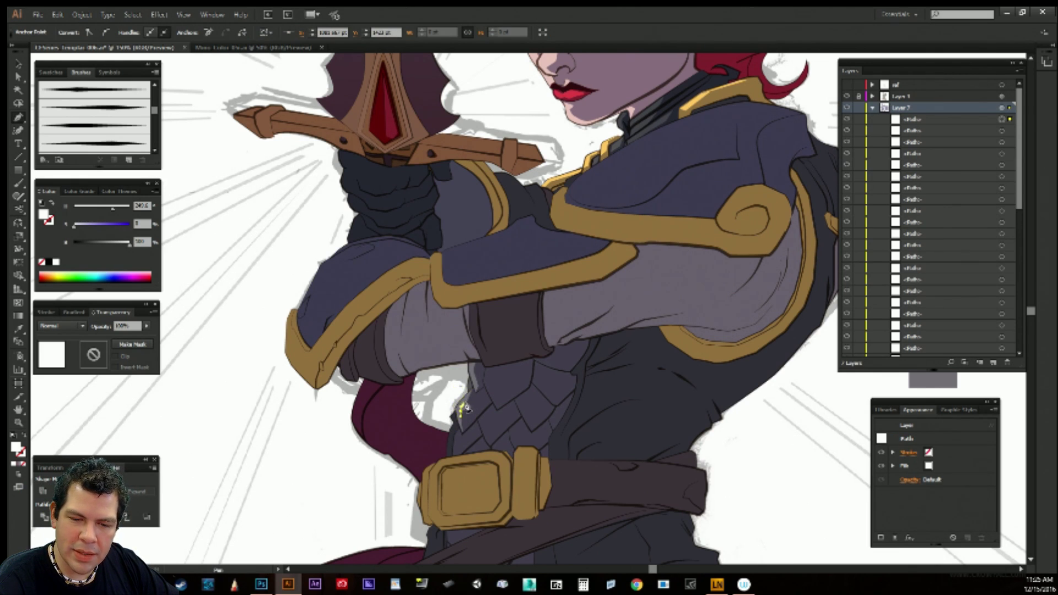
pyautogui.click(472, 407)
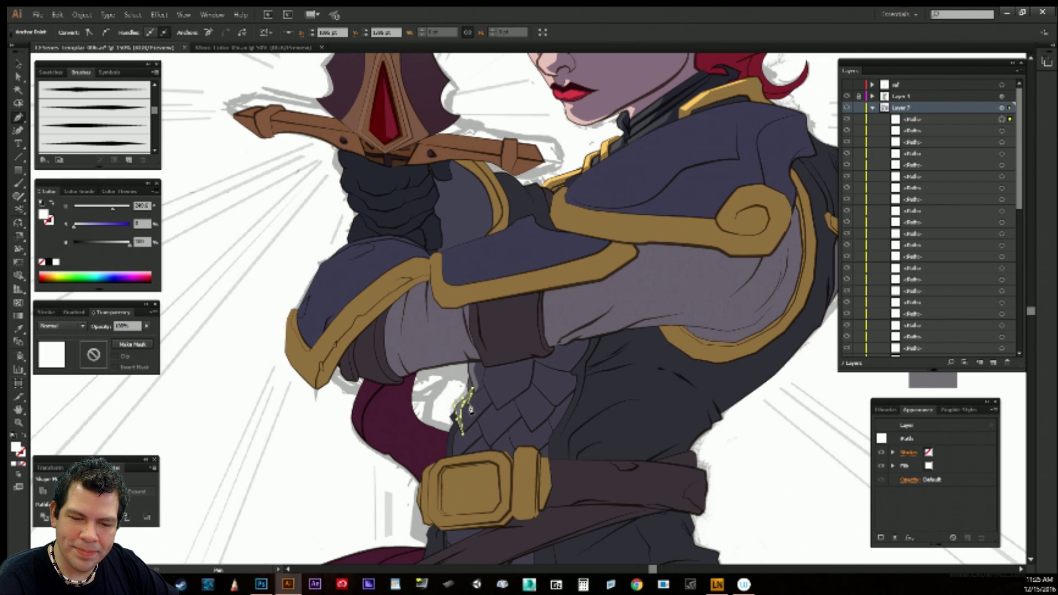
pyautogui.click(473, 396)
pyautogui.click(473, 389)
pyautogui.keyDown('ctrl'); pyautogui.click(471, 363); pyautogui.keyUp('ctrl')
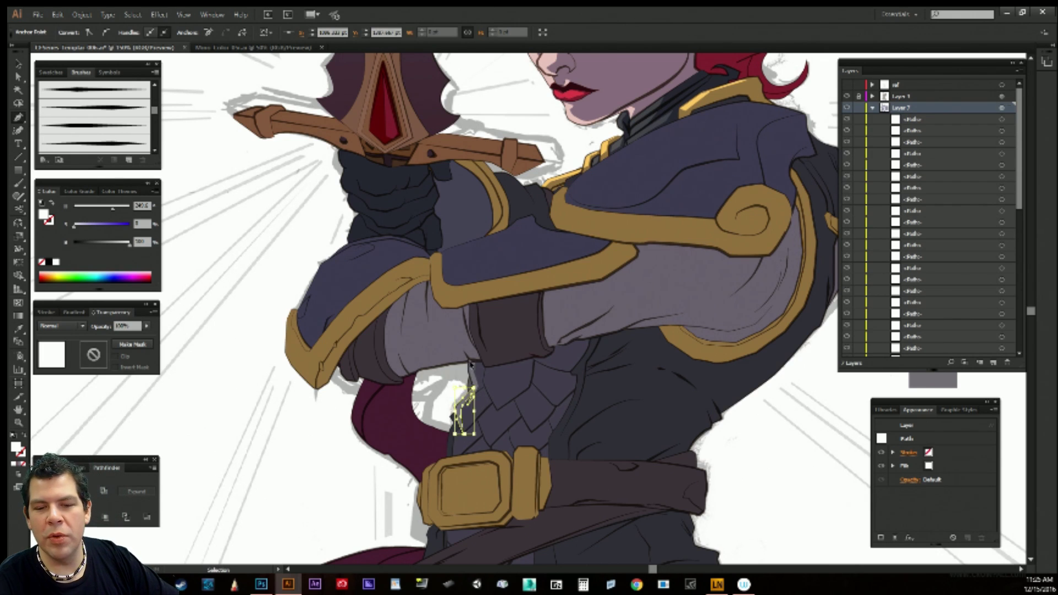
pyautogui.keyDown('ctrl'); pyautogui.click(471, 365); pyautogui.keyUp('ctrl')
# Draw a thin highlight with the Pen tool down the lowest front edge of the scale armor, ending at the belt buckle.
pyautogui.scroll(-1, 601, 362)
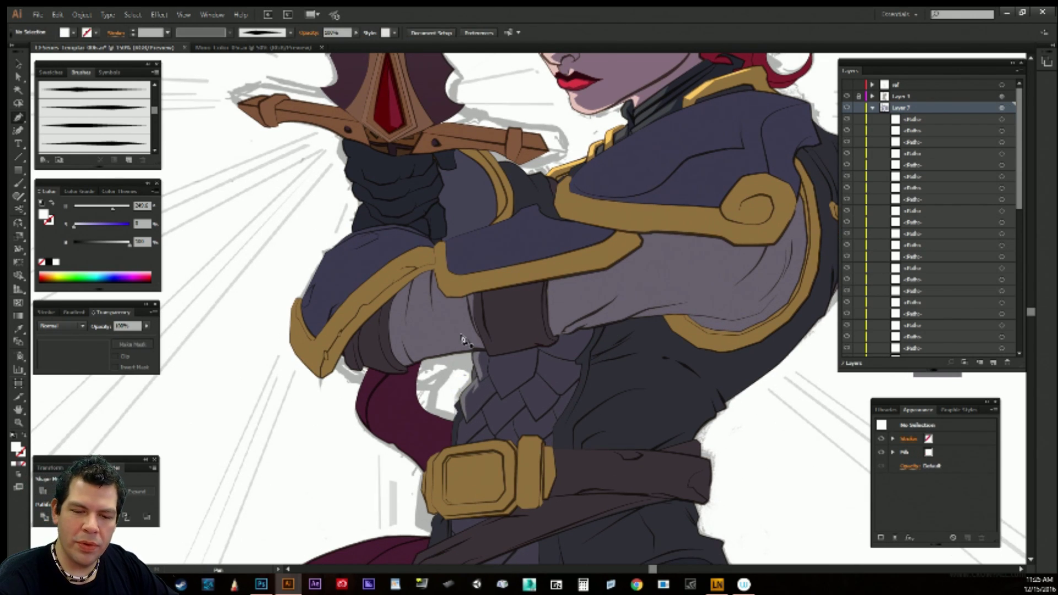
pyautogui.click(458, 406)
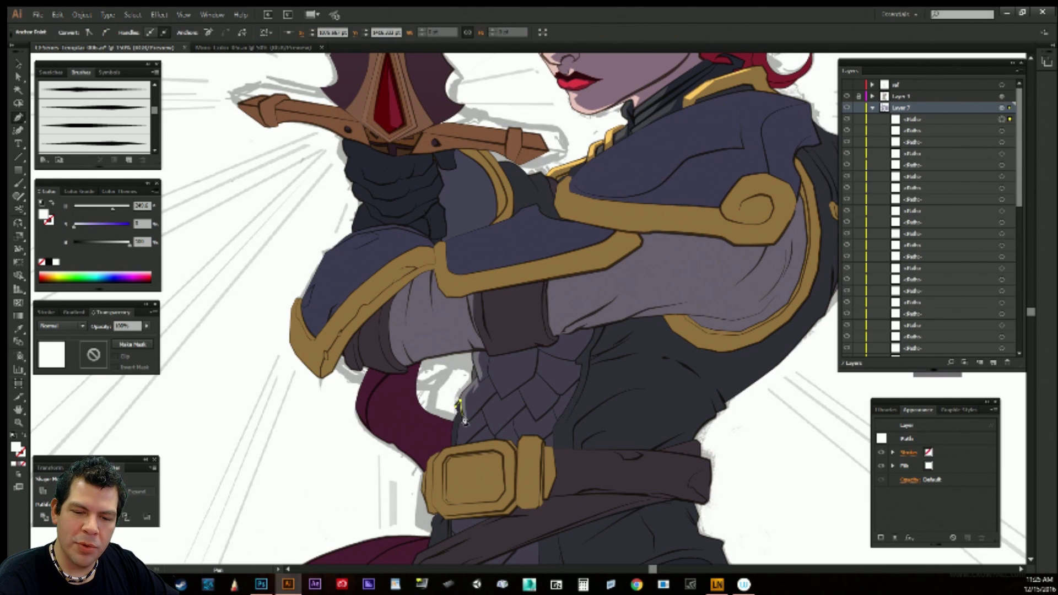
pyautogui.keyDown('ctrl'); pyautogui.click(462, 406); pyautogui.keyUp('ctrl')
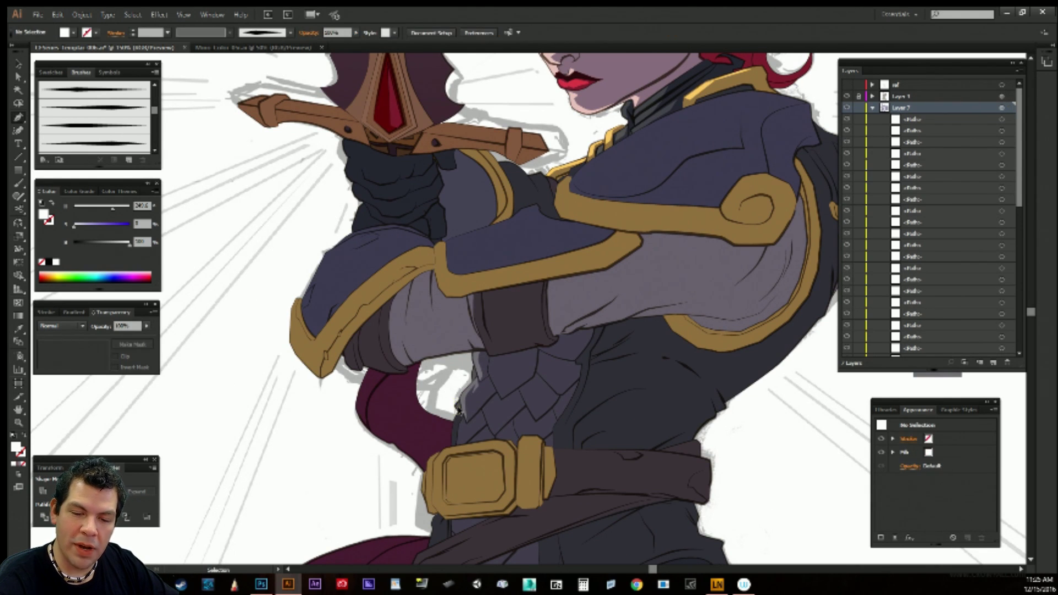
pyautogui.click(458, 411)
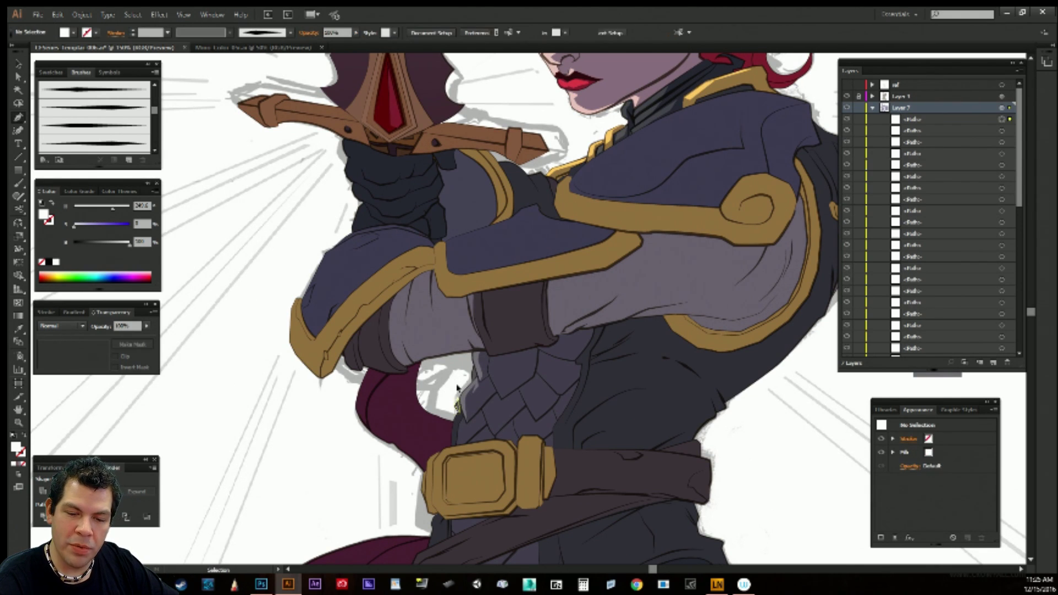
pyautogui.click(459, 425)
pyautogui.click(454, 443)
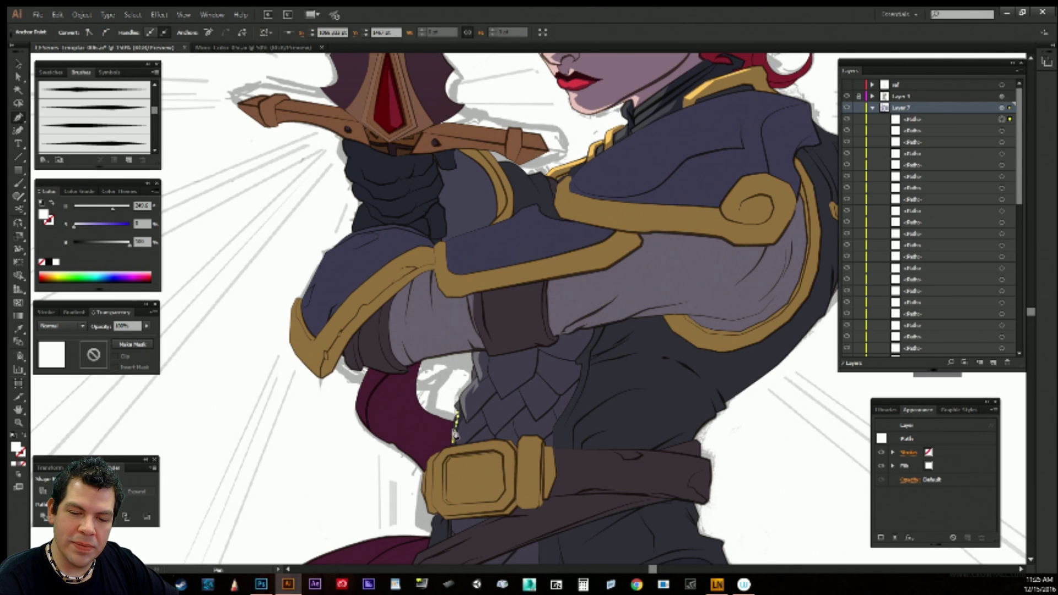
pyautogui.click(454, 426)
pyautogui.keyDown('ctrl'); pyautogui.click(458, 372); pyautogui.keyUp('ctrl')
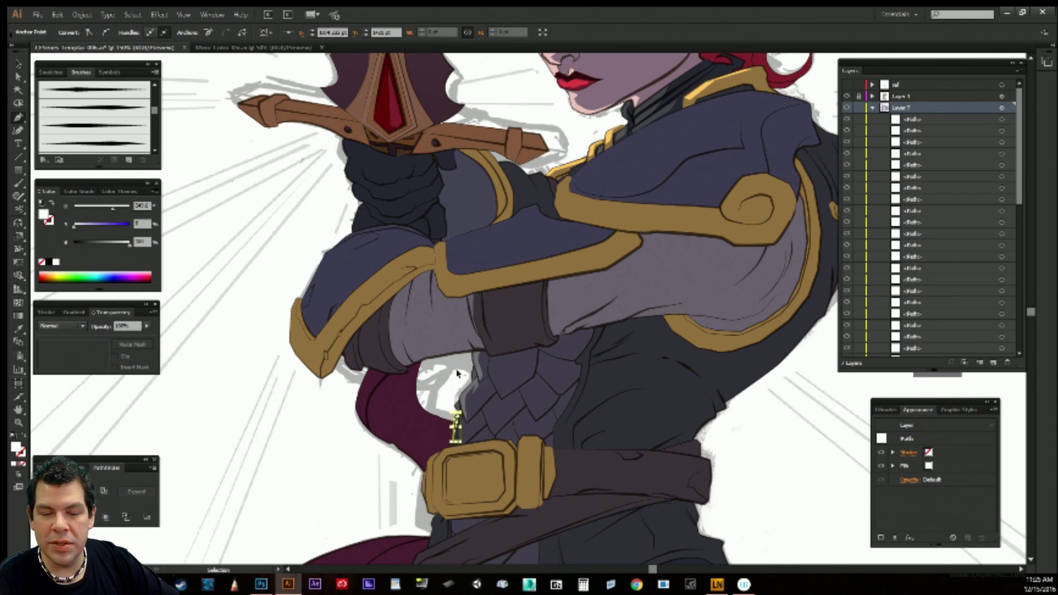
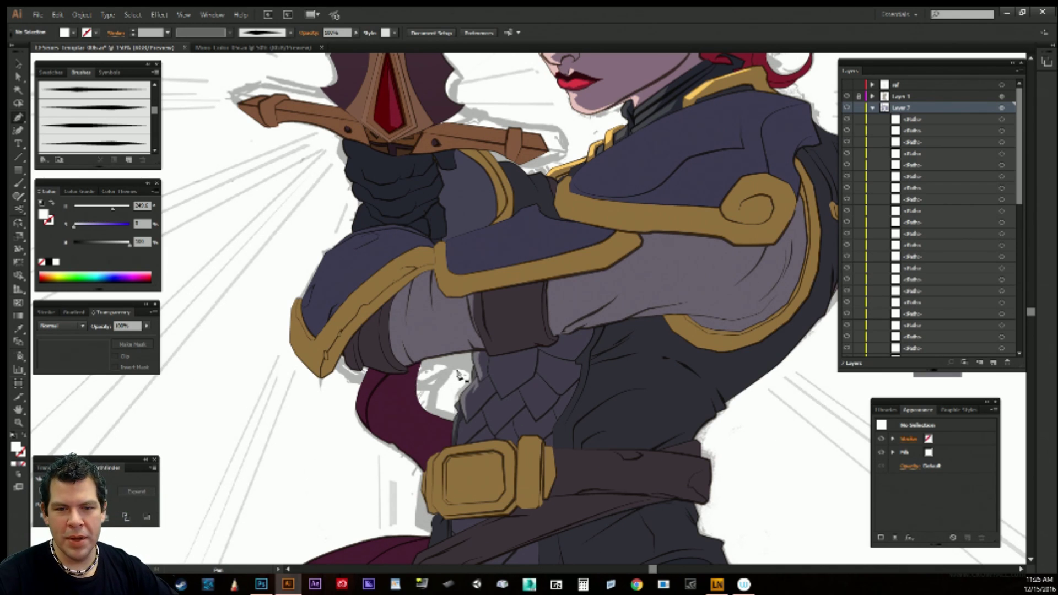
# Draw a Pen highlight on the upper half of the pointed crossguard tip farthest from the warrior's face.
pyautogui.moveTo(548, 286); pyautogui.dragTo(570, 588)
pyautogui.moveTo(595, 426); pyautogui.dragTo(587, 389)
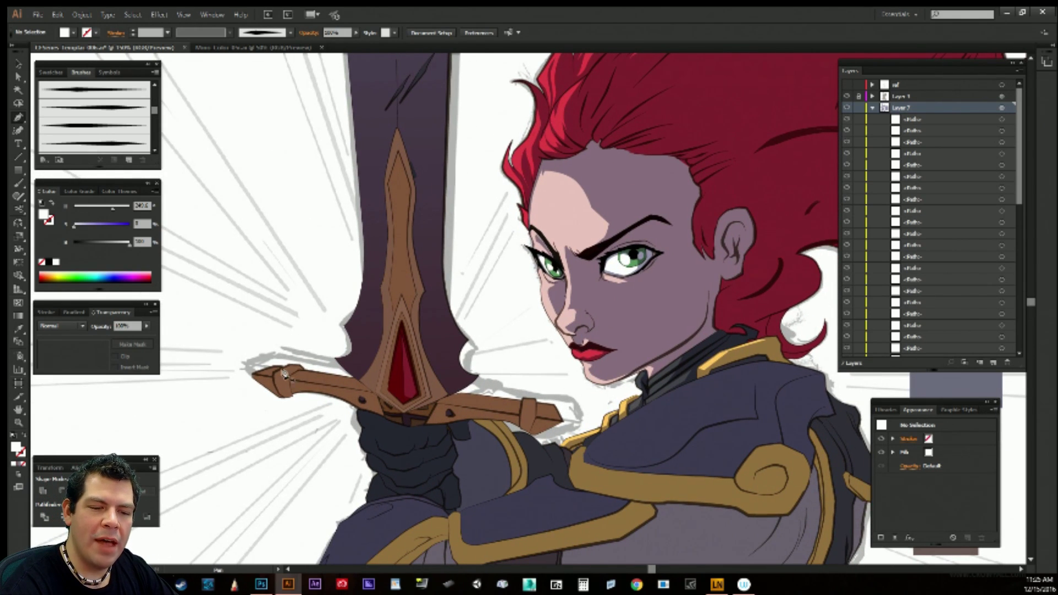
pyautogui.click(251, 375)
pyautogui.moveTo(277, 365); pyautogui.dragTo(290, 348)
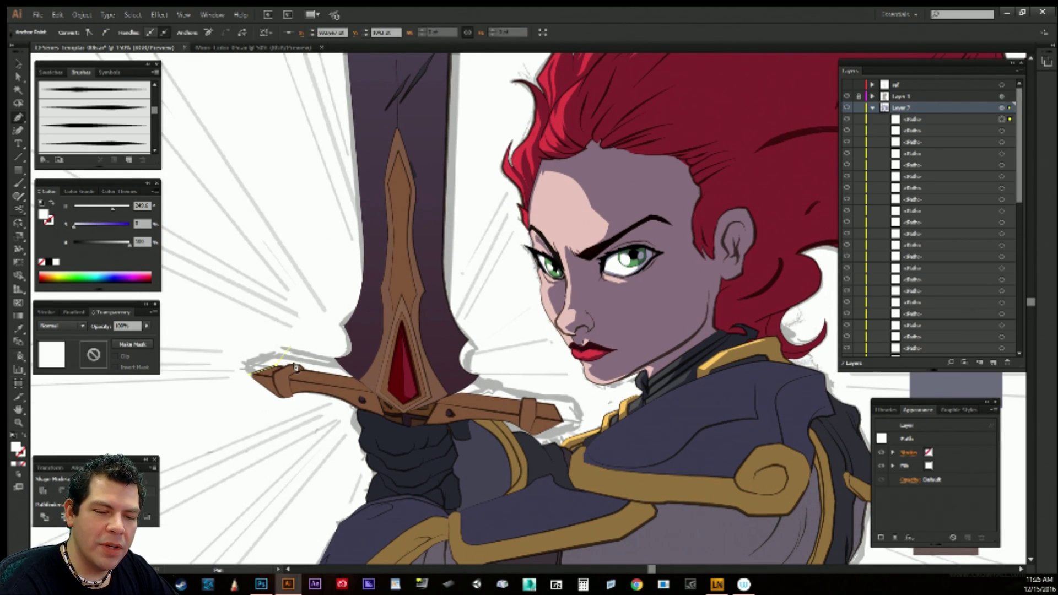
pyautogui.click(285, 367)
pyautogui.click(275, 378)
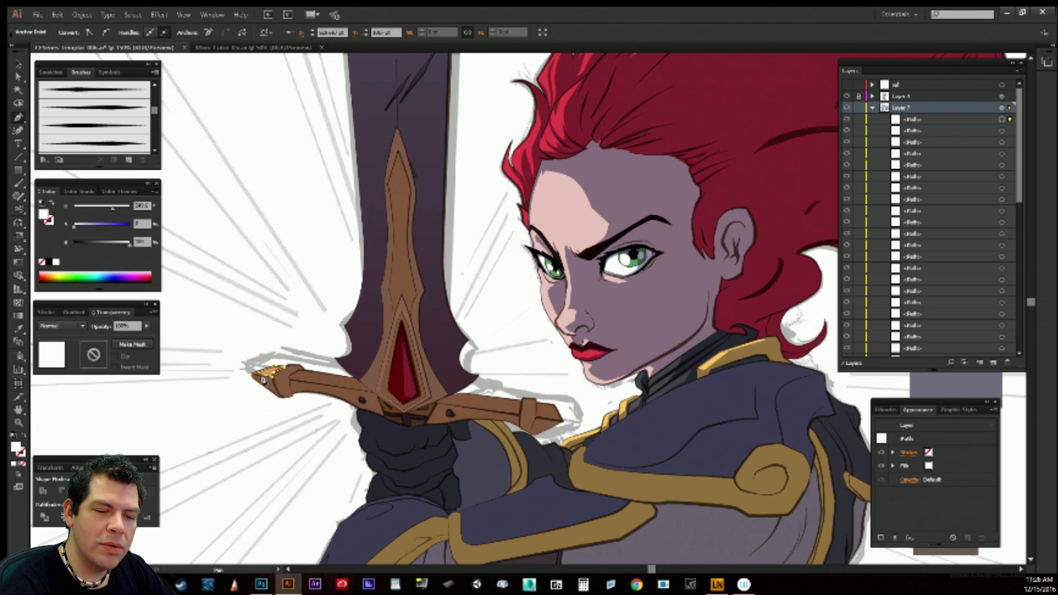
pyautogui.keyDown('alt'); pyautogui.click(252, 375); pyautogui.keyUp('alt')
pyautogui.keyDown('ctrl'); pyautogui.click(288, 350); pyautogui.keyUp('ctrl')
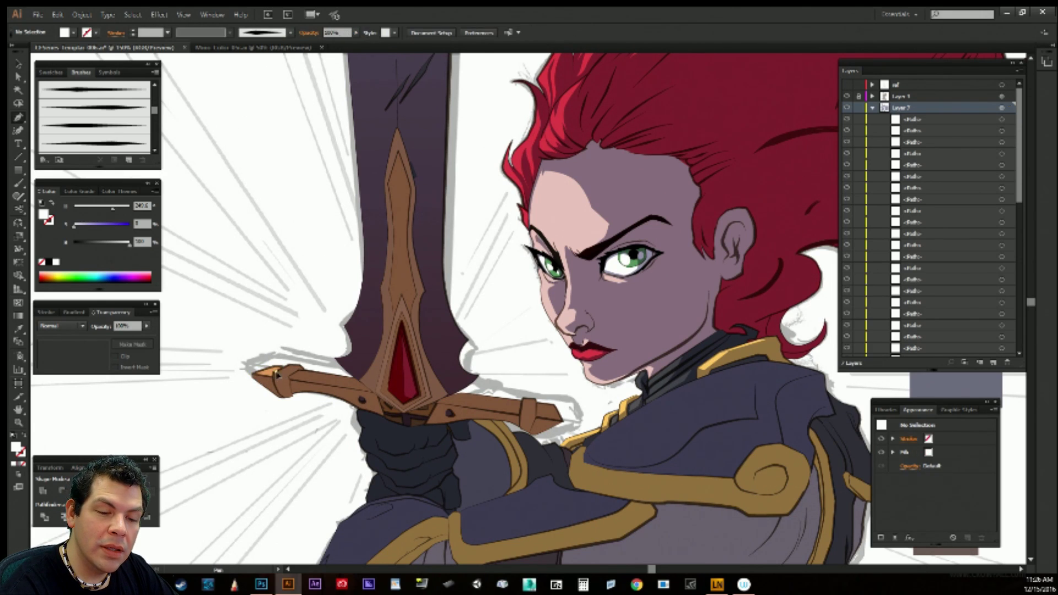
# Draw a small Pen highlight across the top of the raised band beside the crossguard tip farthest from the face.
pyautogui.click(278, 376)
pyautogui.click(300, 374)
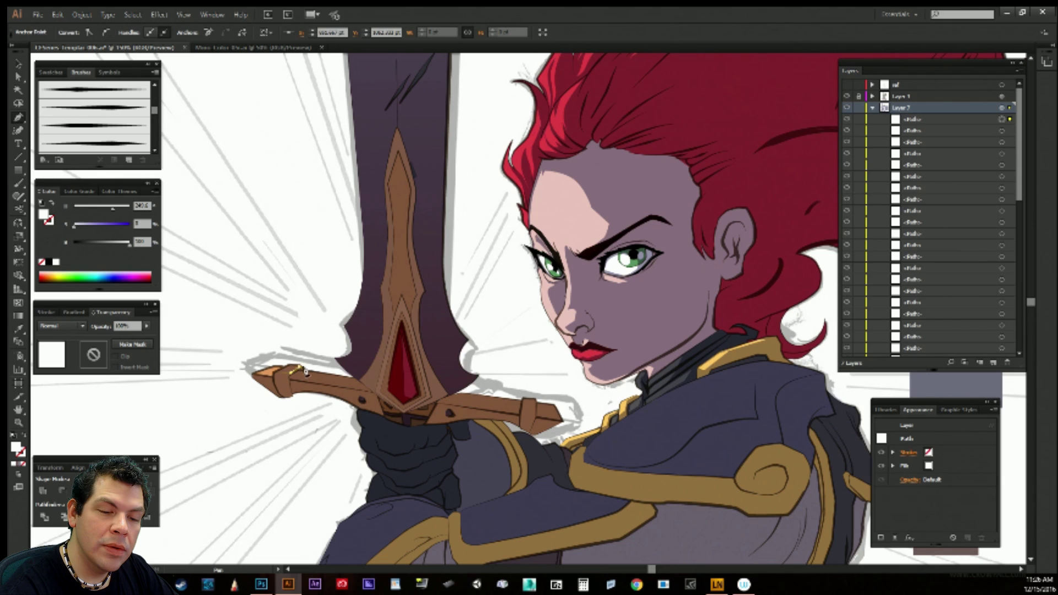
pyautogui.click(305, 371)
pyautogui.click(291, 370)
pyautogui.click(277, 374)
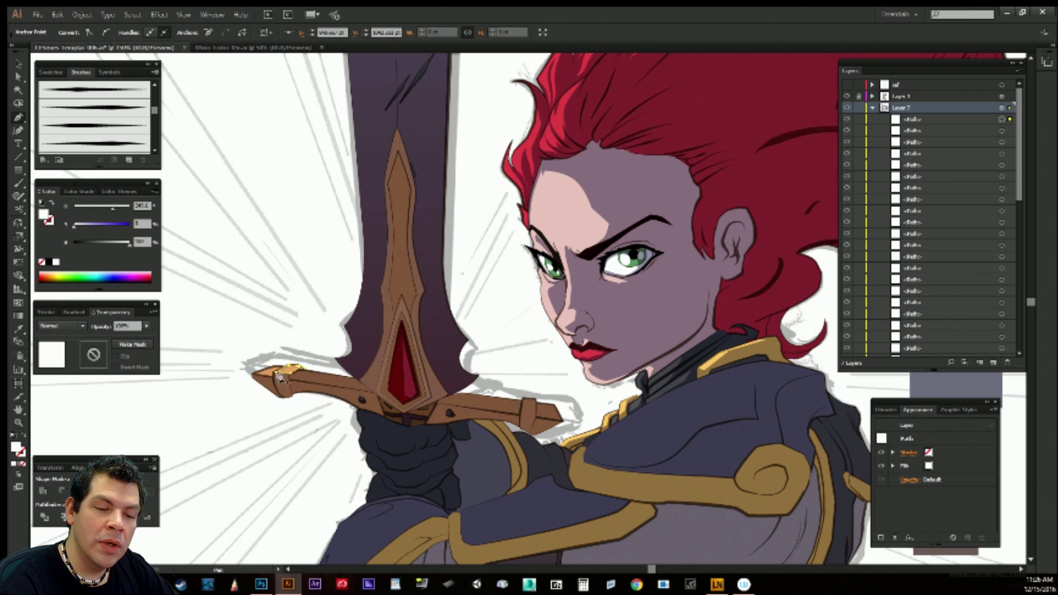
pyautogui.keyDown('ctrl'); pyautogui.click(306, 351); pyautogui.keyUp('ctrl')
# Draw Pen highlights along the top of the crossguard arm, from the raised band farthest from the face to the blade.
pyautogui.click(300, 375)
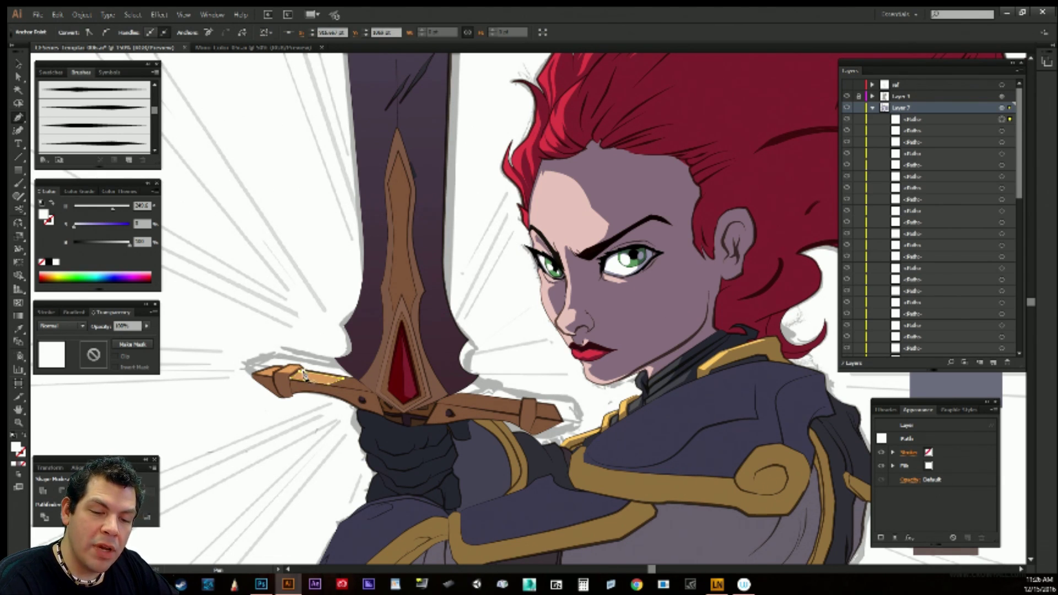
pyautogui.keyDown('ctrl'); pyautogui.click(318, 355); pyautogui.keyUp('ctrl')
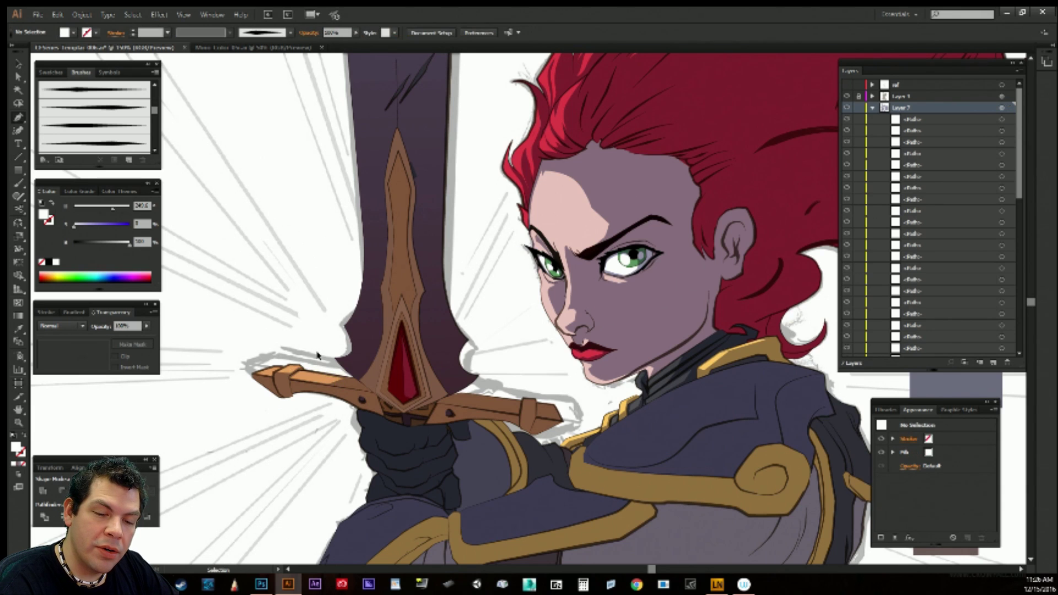
pyautogui.press('v')
pyautogui.click(347, 380)
pyautogui.click(338, 385)
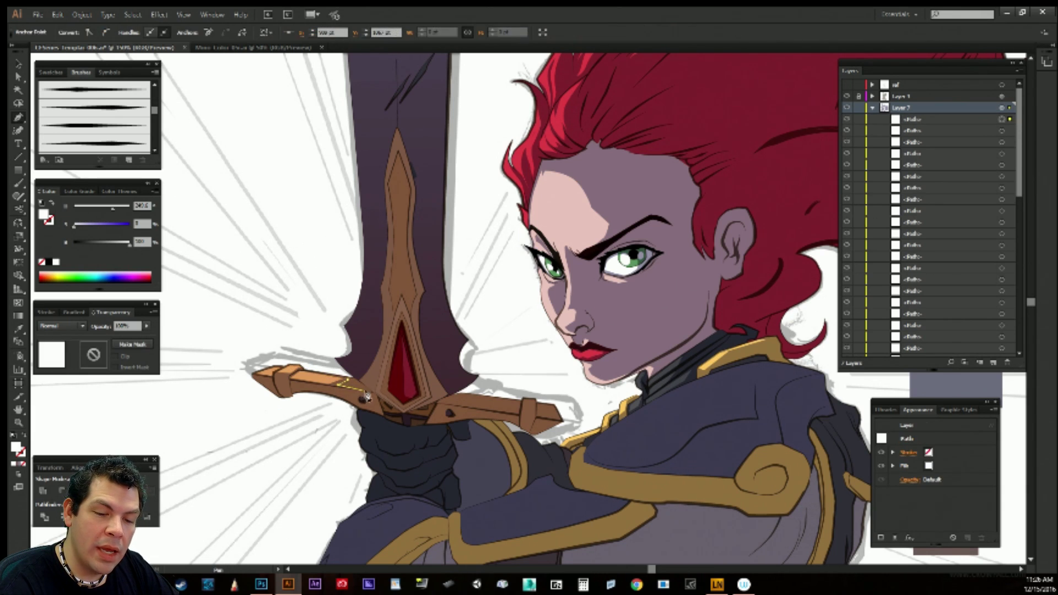
pyautogui.click(359, 393)
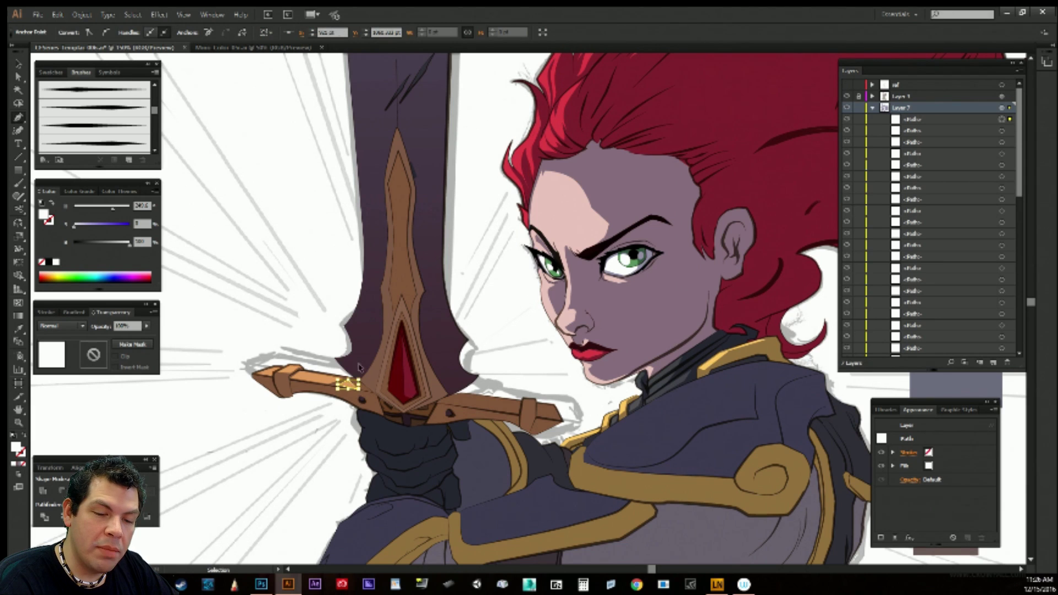
pyautogui.keyDown('ctrl'); pyautogui.click(331, 382); pyautogui.keyUp('ctrl')
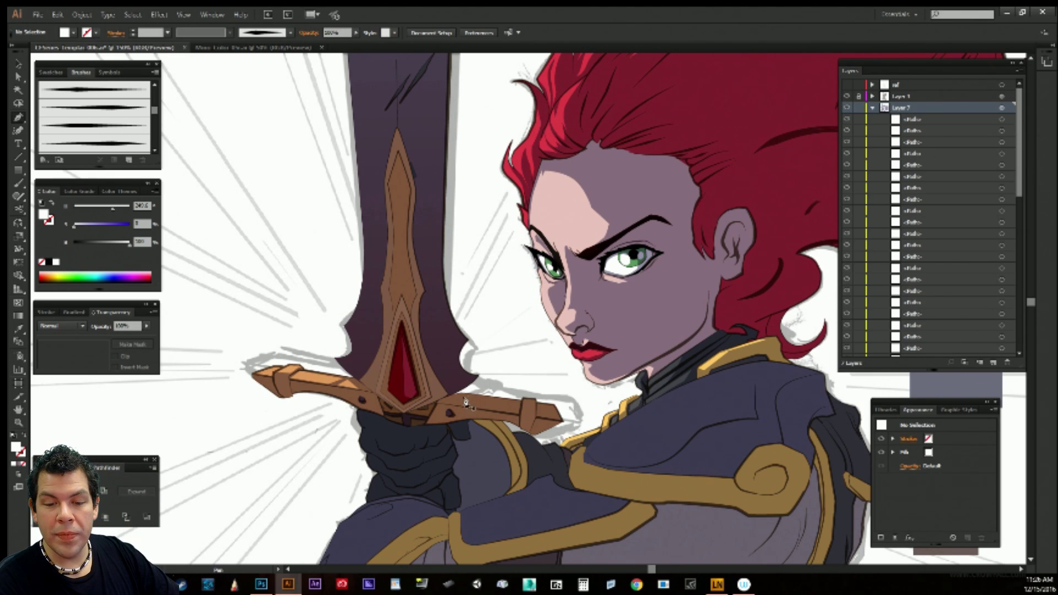
# Draw a long Pen highlight along the top of the crossguard arm nearest the face, between the blade and the end band.
pyautogui.moveTo(466, 396); pyautogui.dragTo(510, 404)
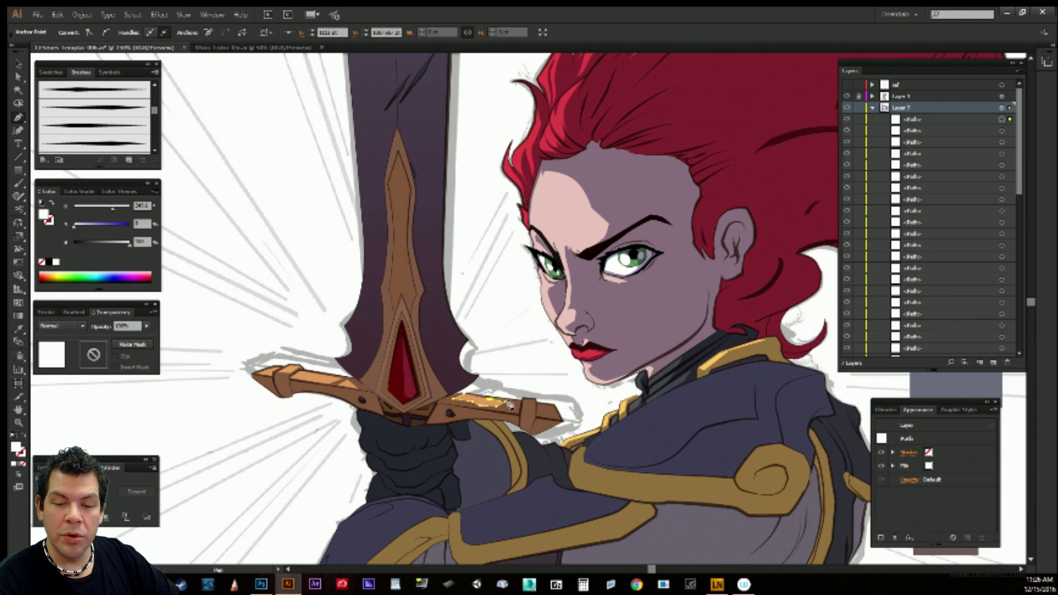
pyautogui.click(507, 406)
pyautogui.click(519, 404)
pyautogui.click(521, 399)
pyautogui.click(466, 395)
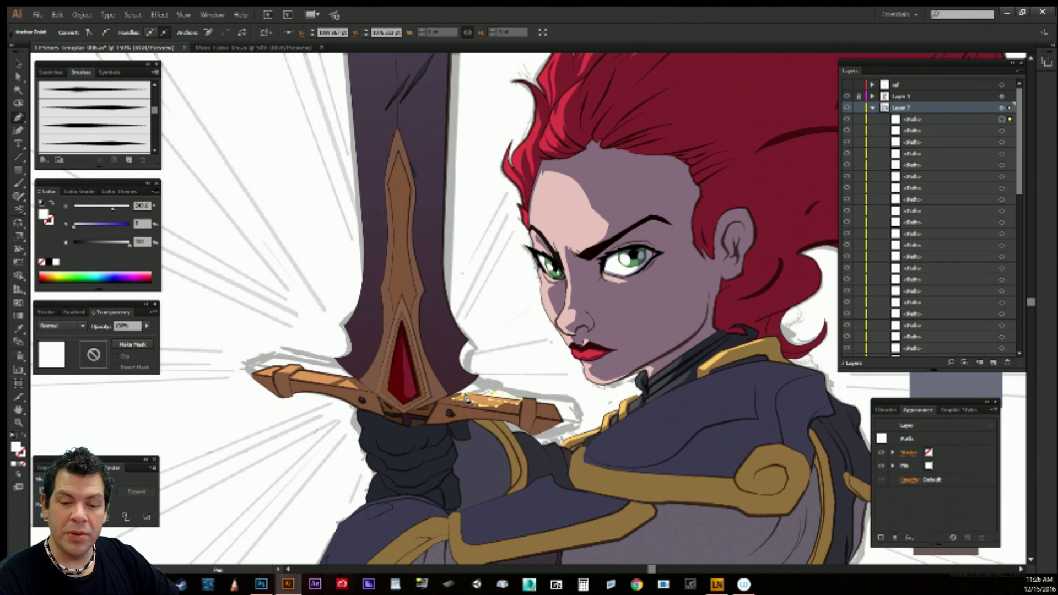
pyautogui.click(457, 397)
pyautogui.keyDown('ctrl'); pyautogui.click(516, 368); pyautogui.keyUp('ctrl')
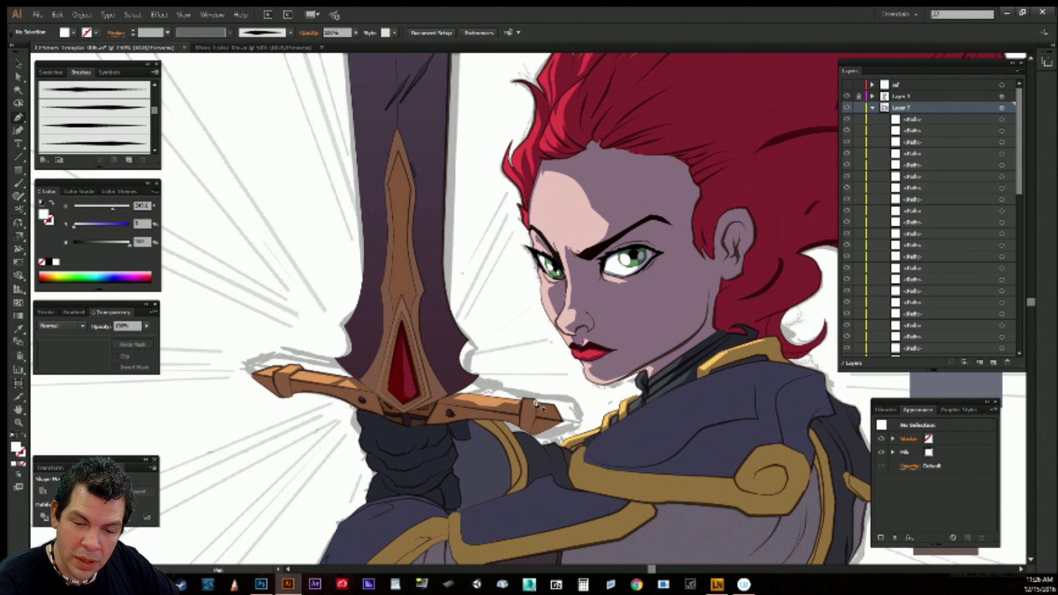
# Draw a small Pen highlight over the top of the raised band on the crossguard arm nearest the face.
pyautogui.click(524, 405)
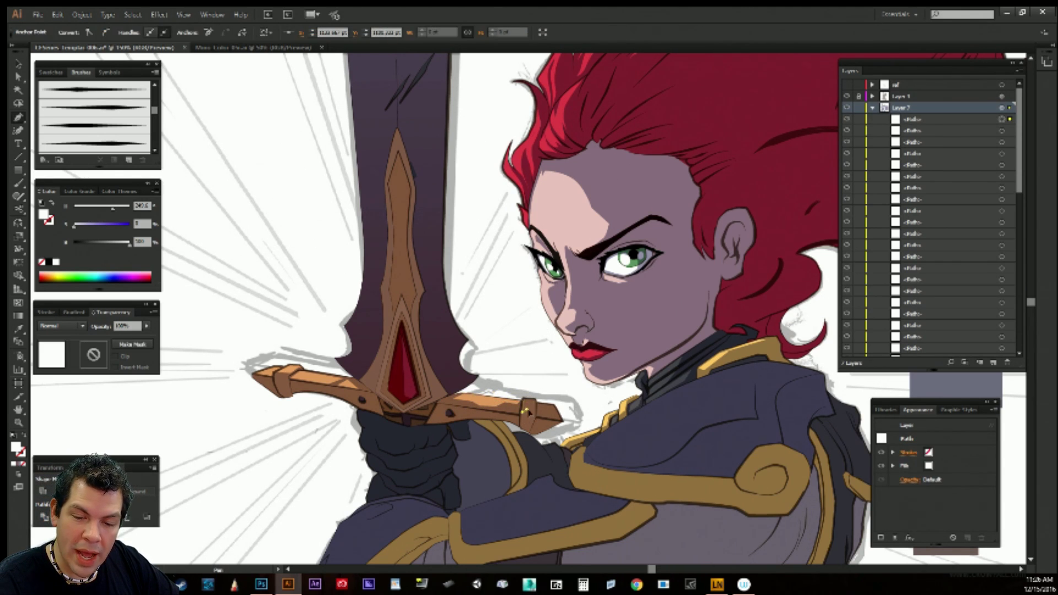
pyautogui.click(537, 408)
pyautogui.click(536, 402)
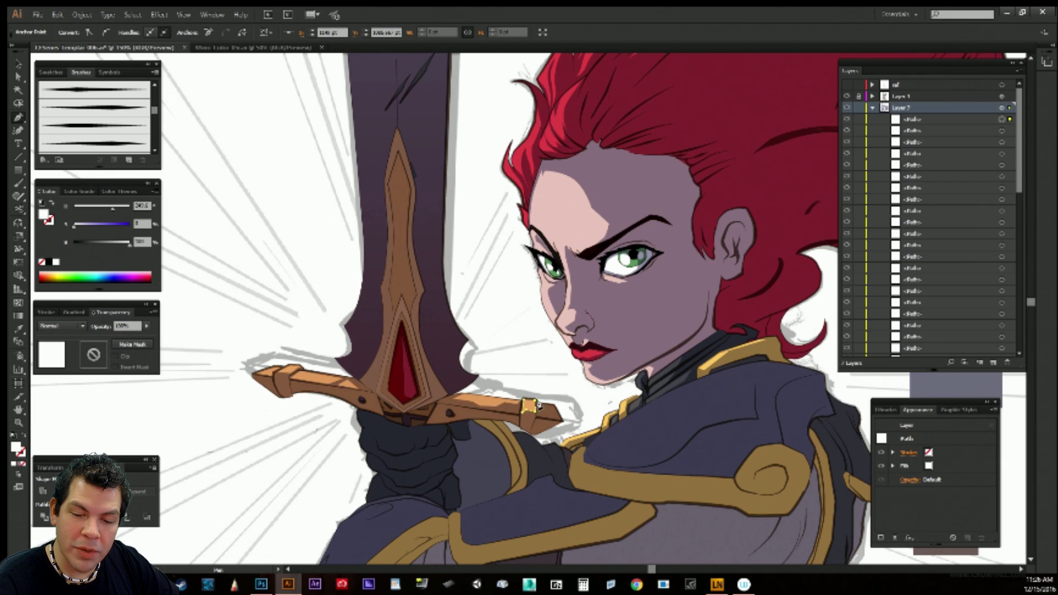
pyautogui.click(529, 402)
pyautogui.keyDown('ctrl'); pyautogui.click(539, 379); pyautogui.keyUp('ctrl')
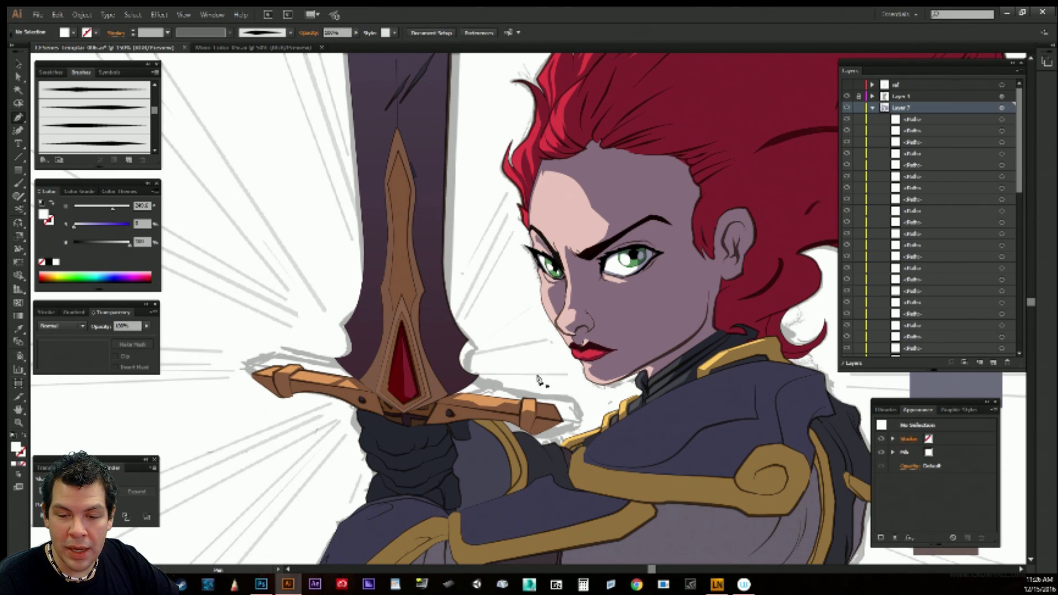
# Draw a Pen highlight on the upper half of the pointed crossguard tip nearest the warrior's face.
pyautogui.click(538, 407)
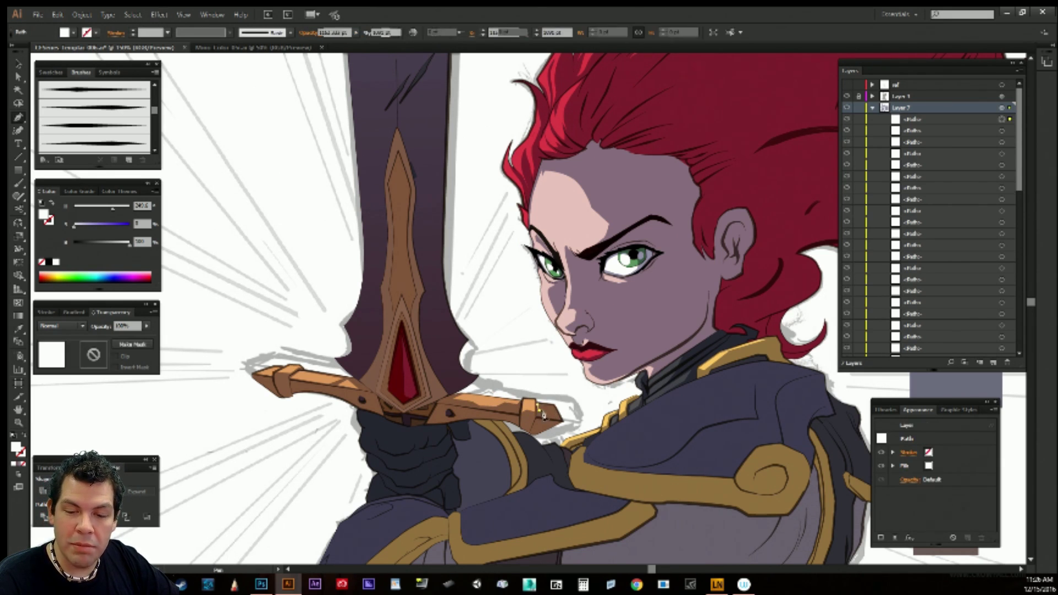
pyautogui.click(552, 418)
pyautogui.click(559, 423)
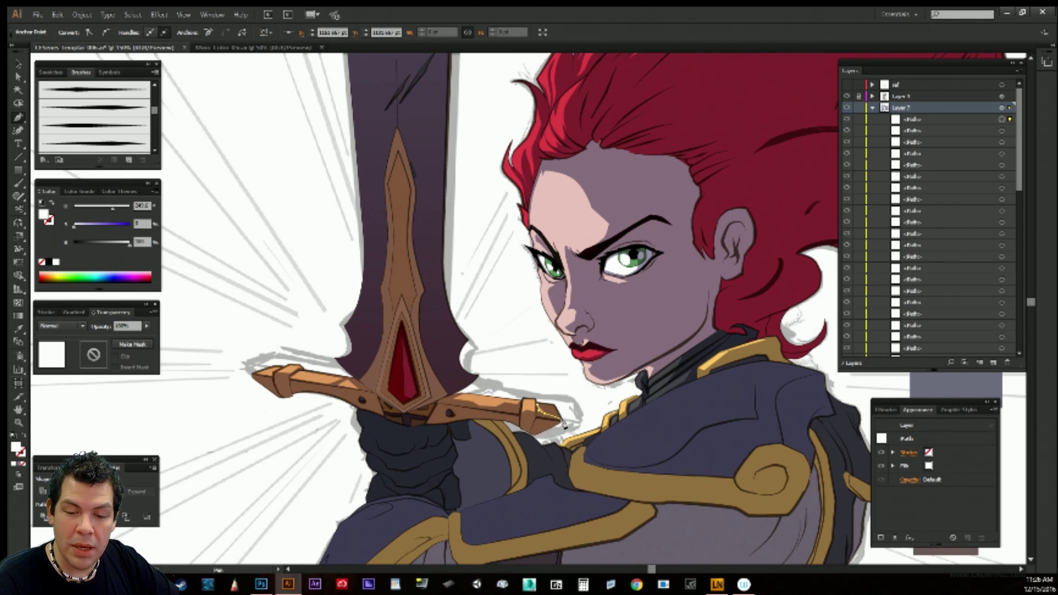
pyautogui.click(561, 411)
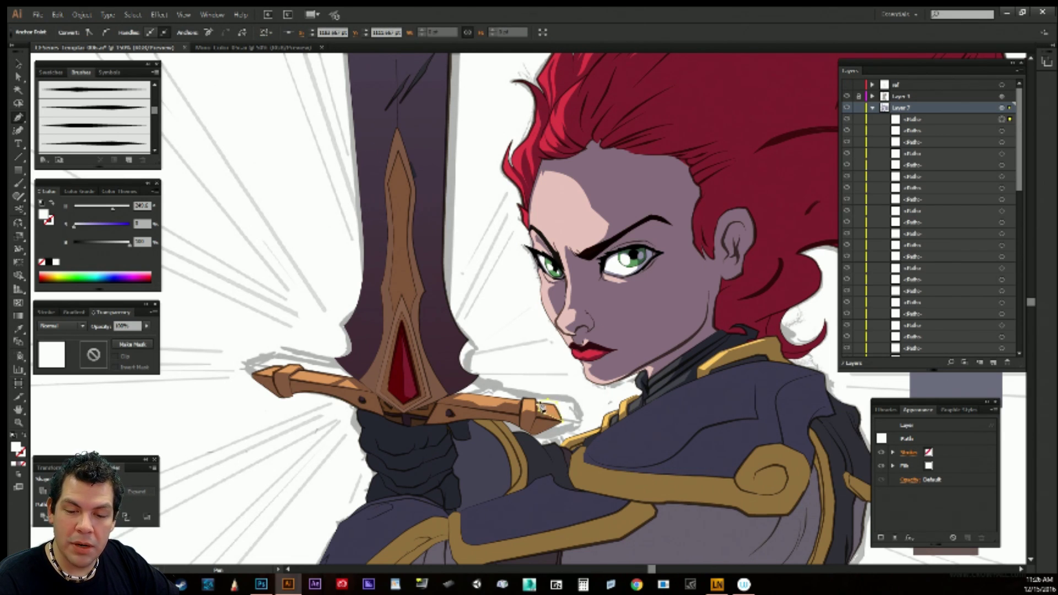
pyautogui.click(539, 406)
pyautogui.keyDown('ctrl'); pyautogui.click(562, 352); pyautogui.keyUp('ctrl')
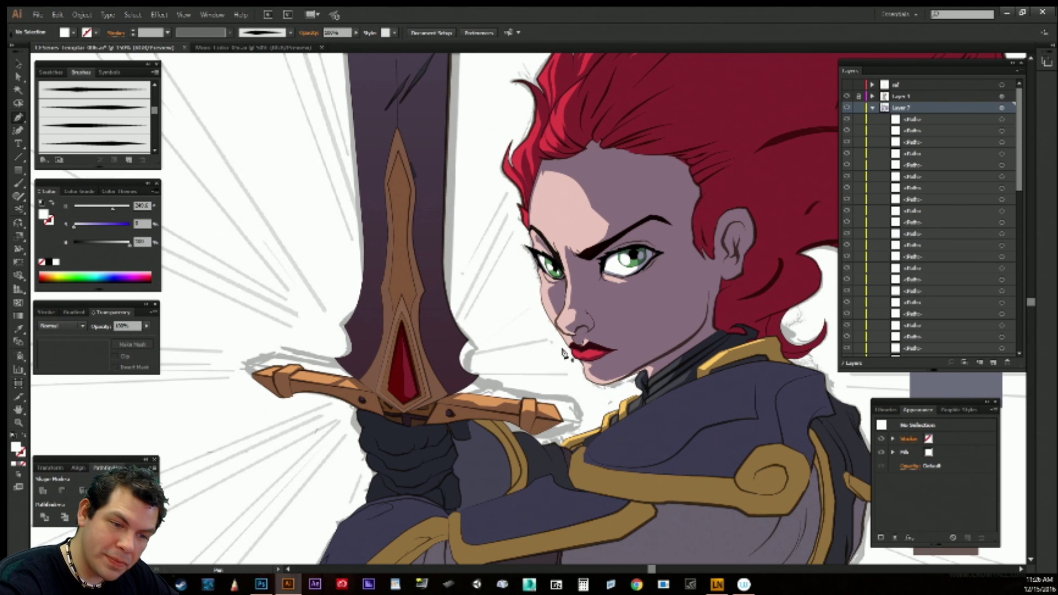
# Draw a Pen highlight along the lower edge of the pointed crossguard tip farthest from the warrior's face.
pyautogui.click(253, 378)
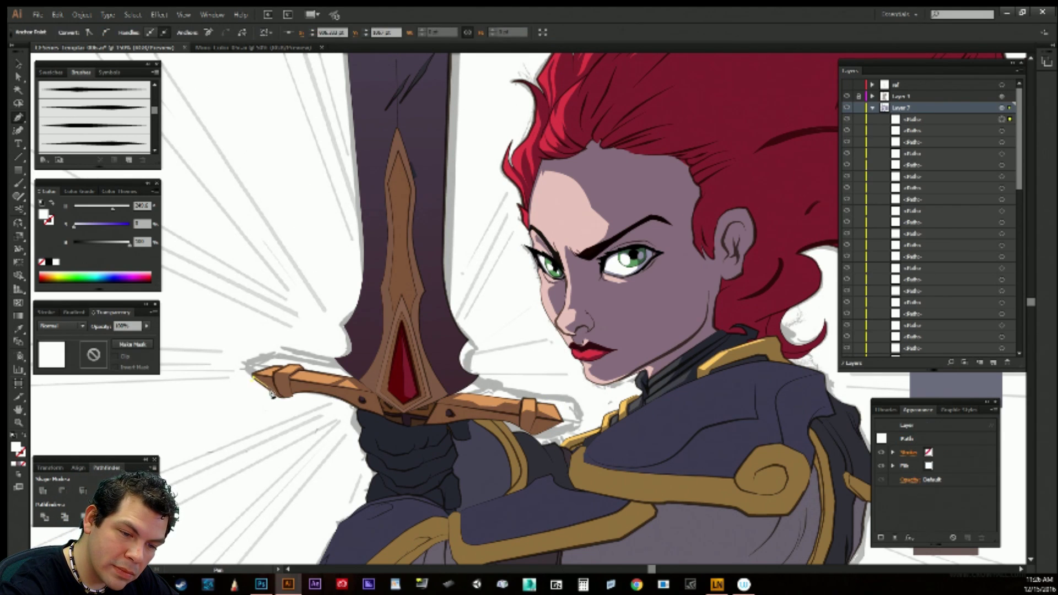
pyautogui.click(287, 402)
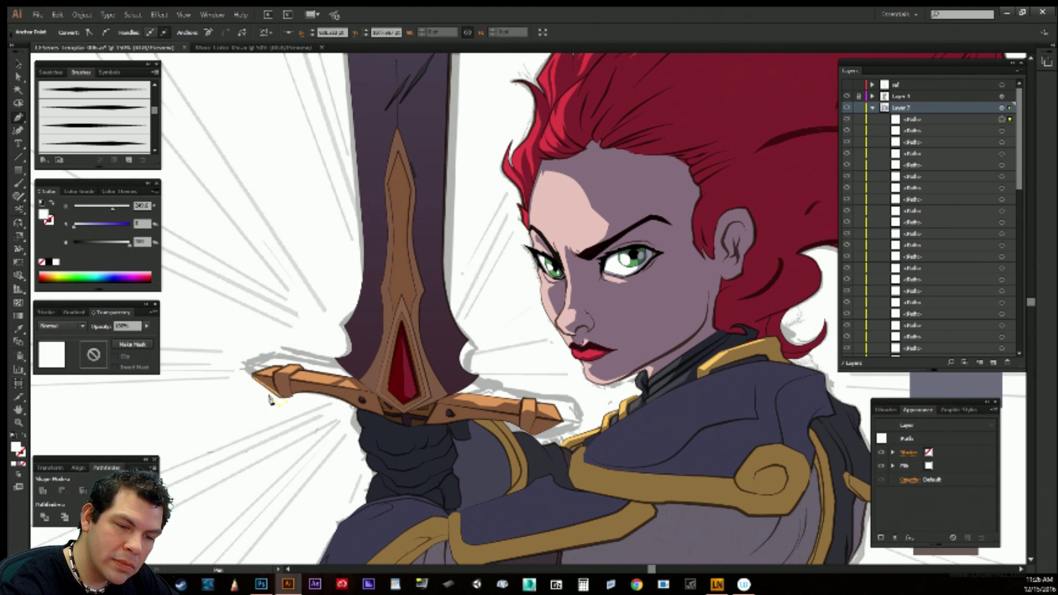
pyautogui.hotkey('ctrl', 'shift', 'a')
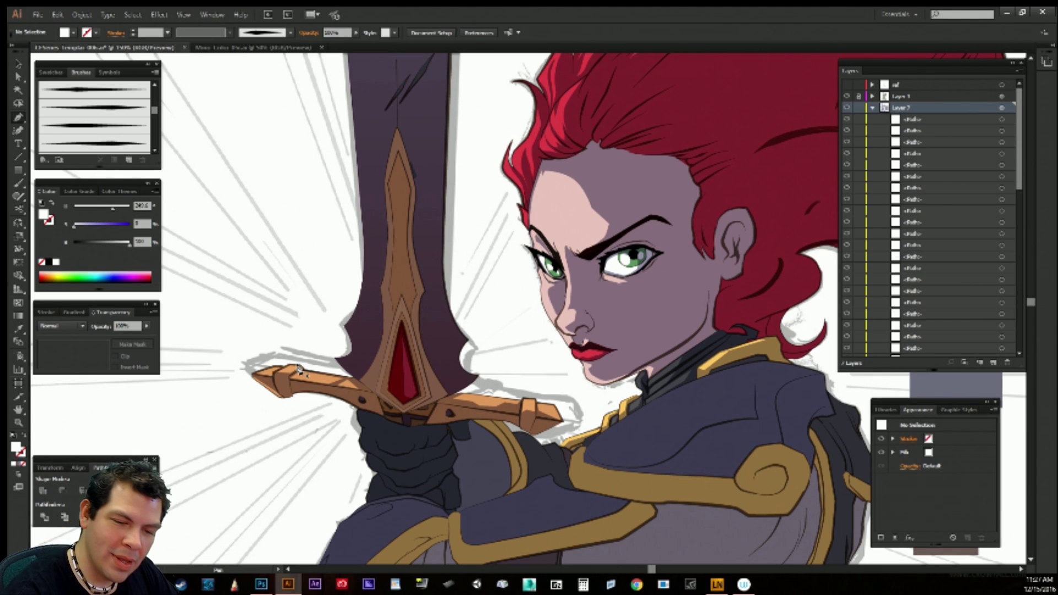
# Draw a small Pen highlight on the lower end of the raised crossguard band farthest from the face.
pyautogui.click(279, 392)
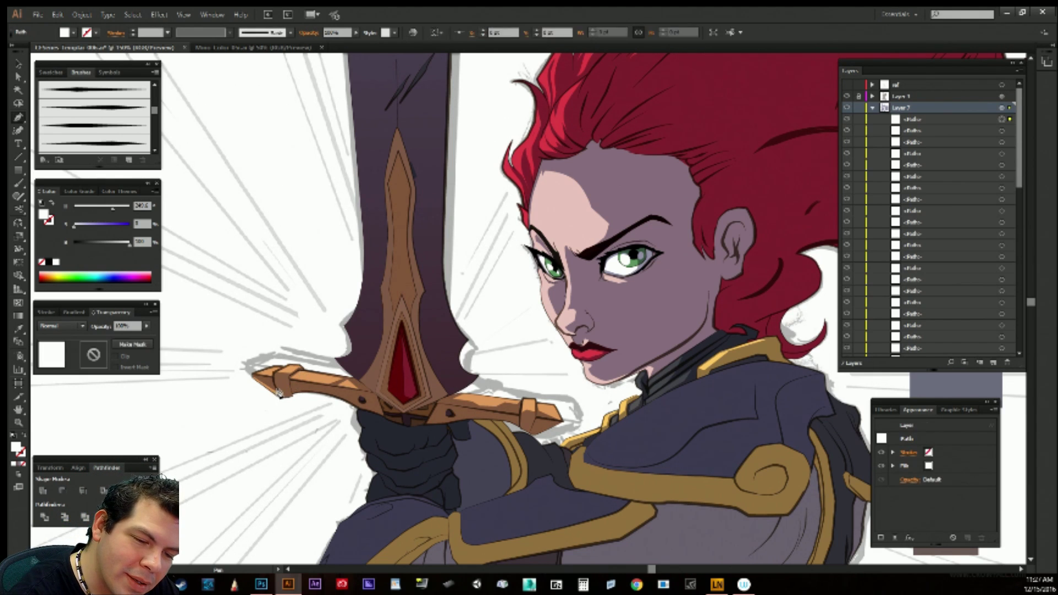
pyautogui.click(280, 392)
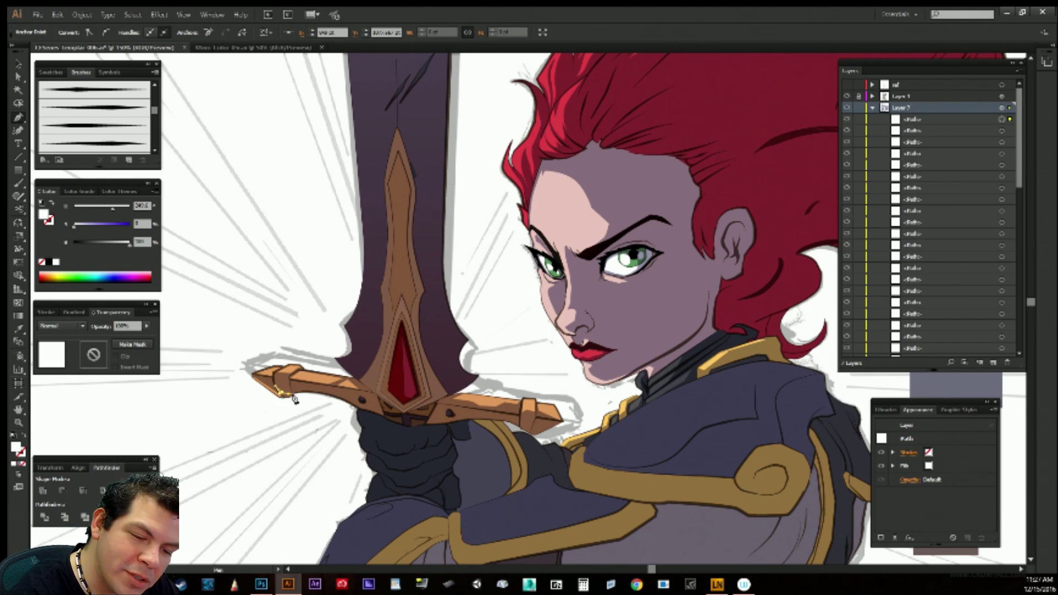
pyautogui.click(288, 403)
pyautogui.click(285, 401)
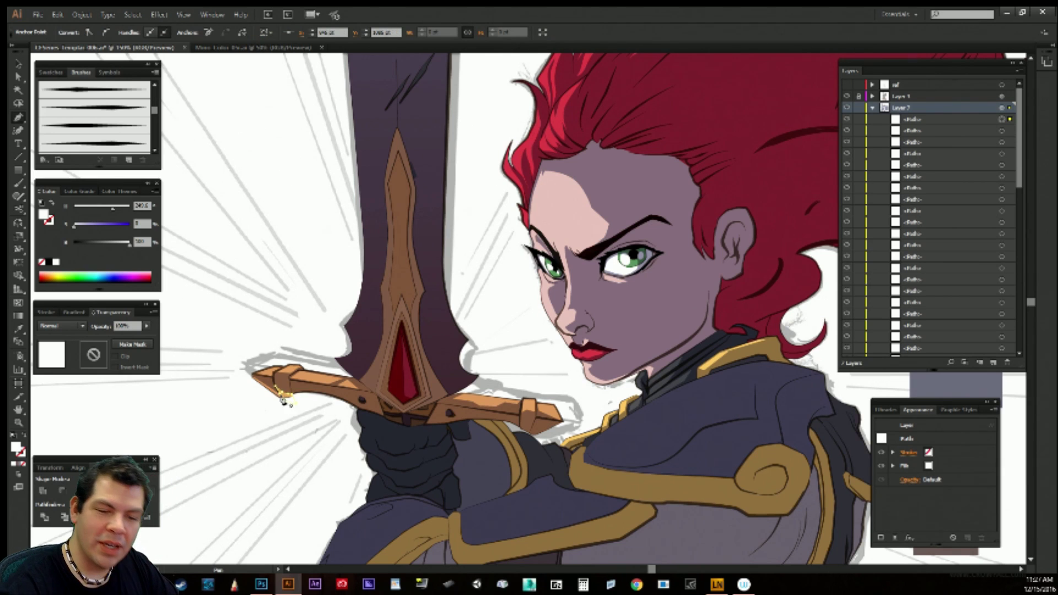
pyautogui.click(281, 396)
pyautogui.keyDown('ctrl'); pyautogui.click(294, 419); pyautogui.keyUp('ctrl')
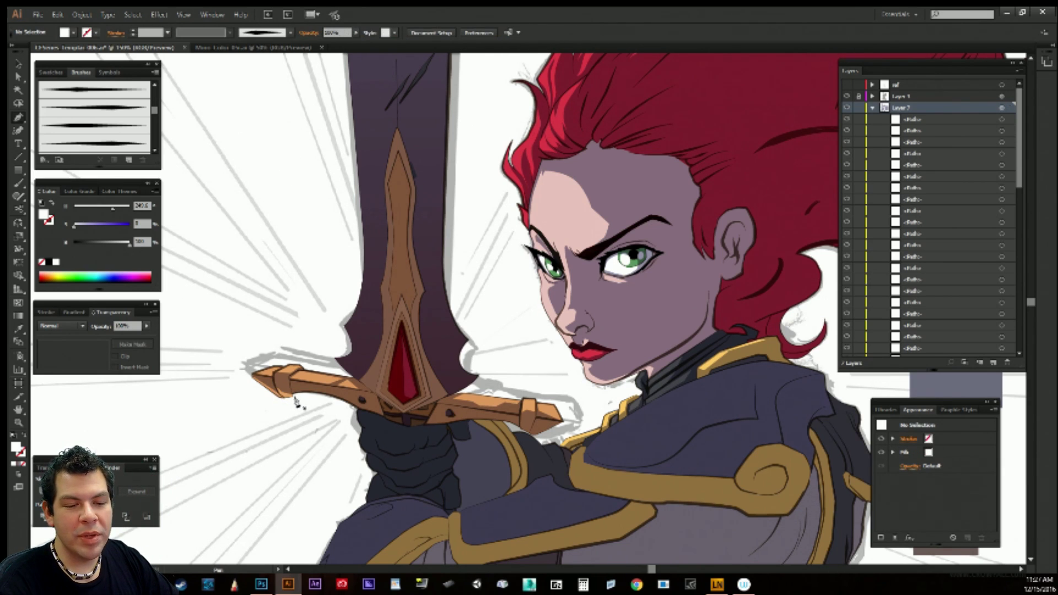
# Draw a long Pen highlight along the underside of the far crossguard arm, from the raised band toward the gloved hand.
pyautogui.keyDown('ctrl'); pyautogui.click(296, 401); pyautogui.keyUp('ctrl')
pyautogui.click(292, 393)
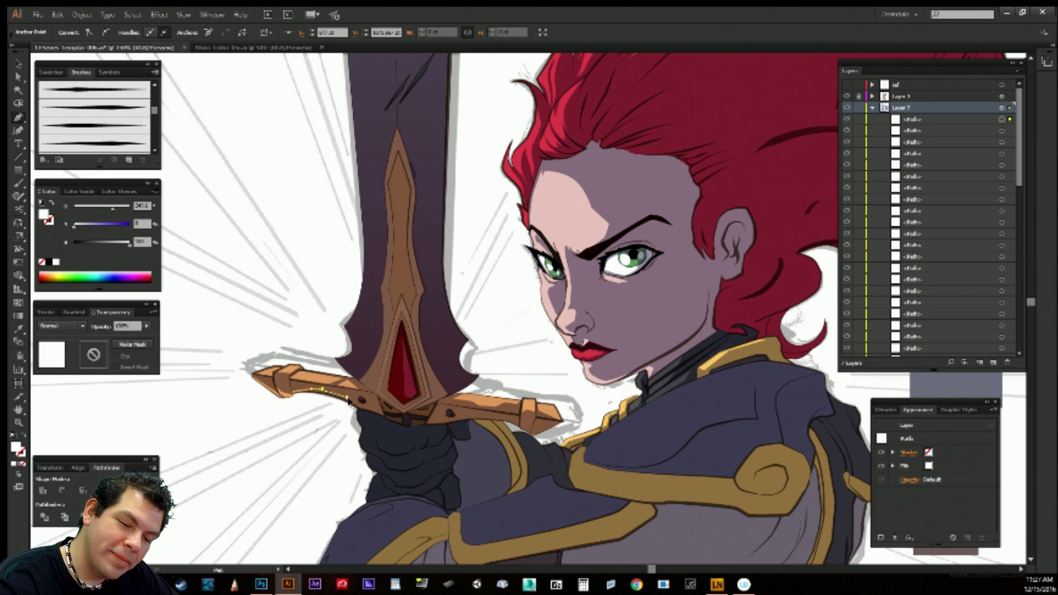
pyautogui.moveTo(348, 398); pyautogui.dragTo(366, 411)
pyautogui.click(366, 411)
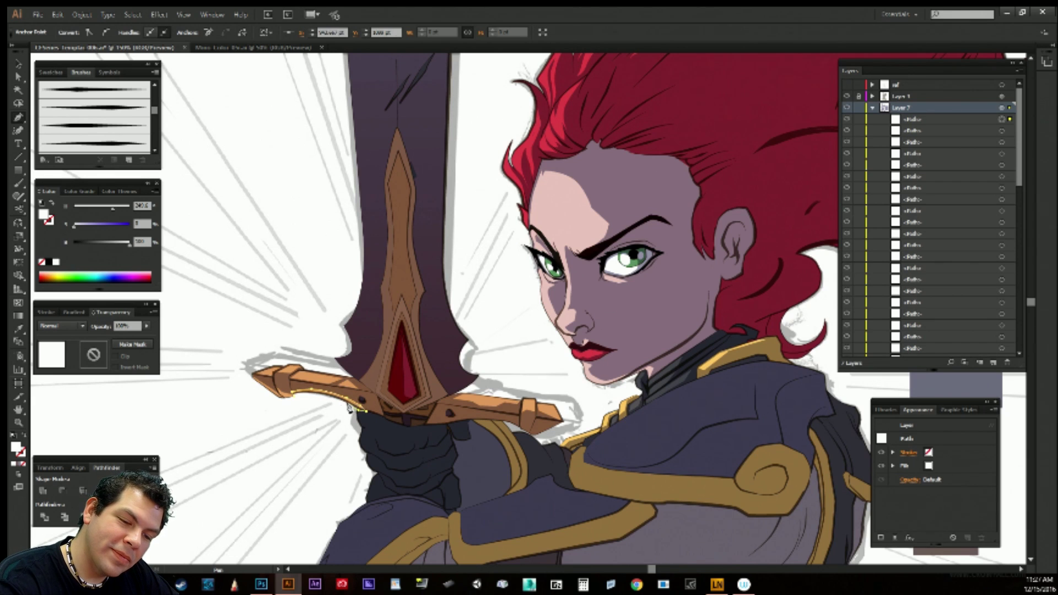
pyautogui.click(338, 408)
pyautogui.keyDown('ctrl'); pyautogui.click(310, 428); pyautogui.keyUp('ctrl')
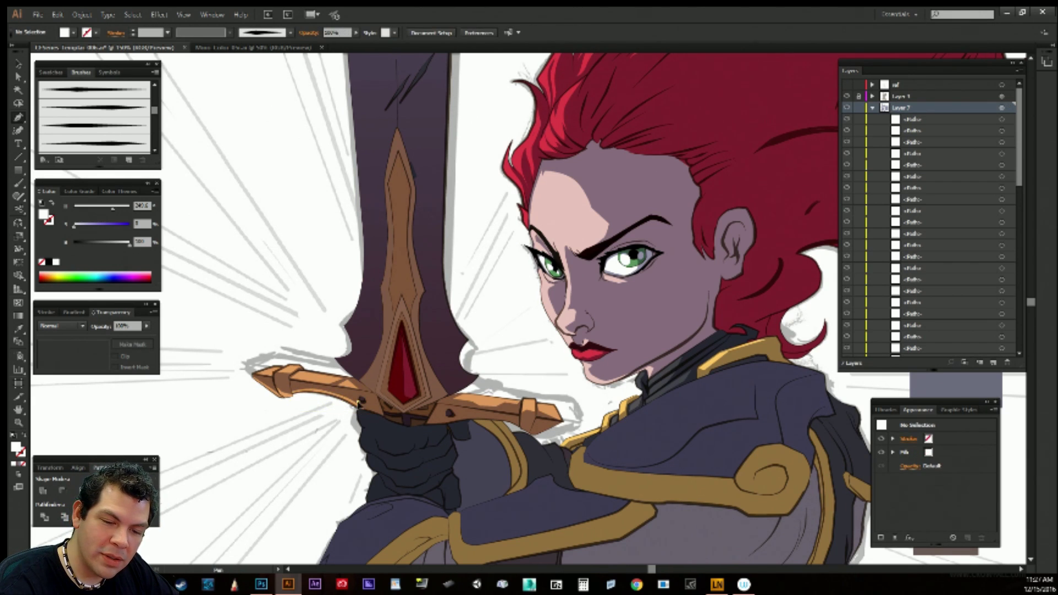
# Draw a small Pen highlight along the lower rim of the rivet on the crossguard arm farthest from the face.
pyautogui.click(360, 407)
pyautogui.click(369, 407)
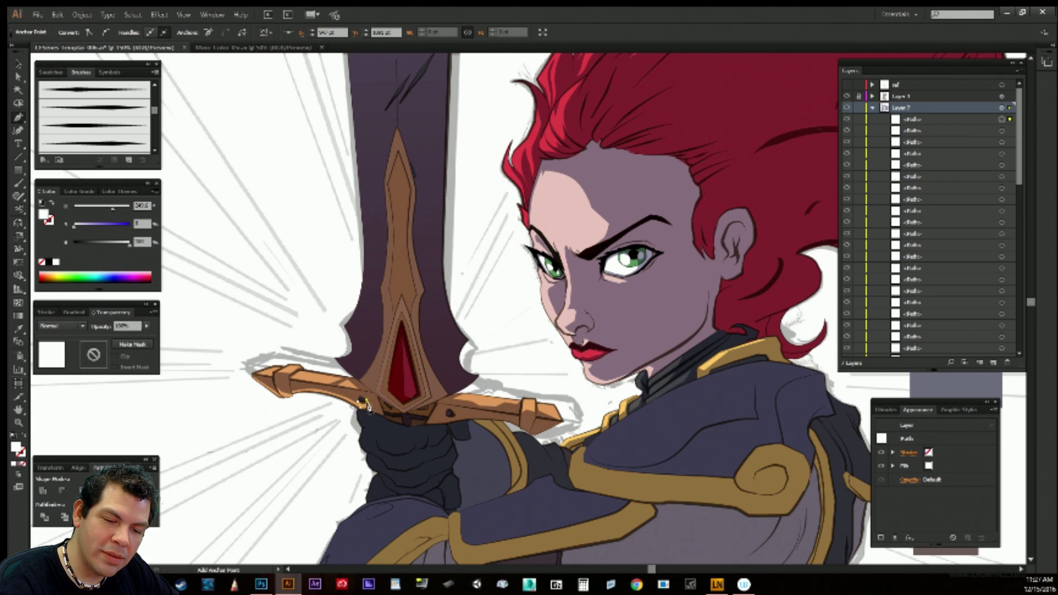
pyautogui.click(359, 402)
pyautogui.click(360, 407)
pyautogui.keyDown('ctrl'); pyautogui.click(342, 430); pyautogui.keyUp('ctrl')
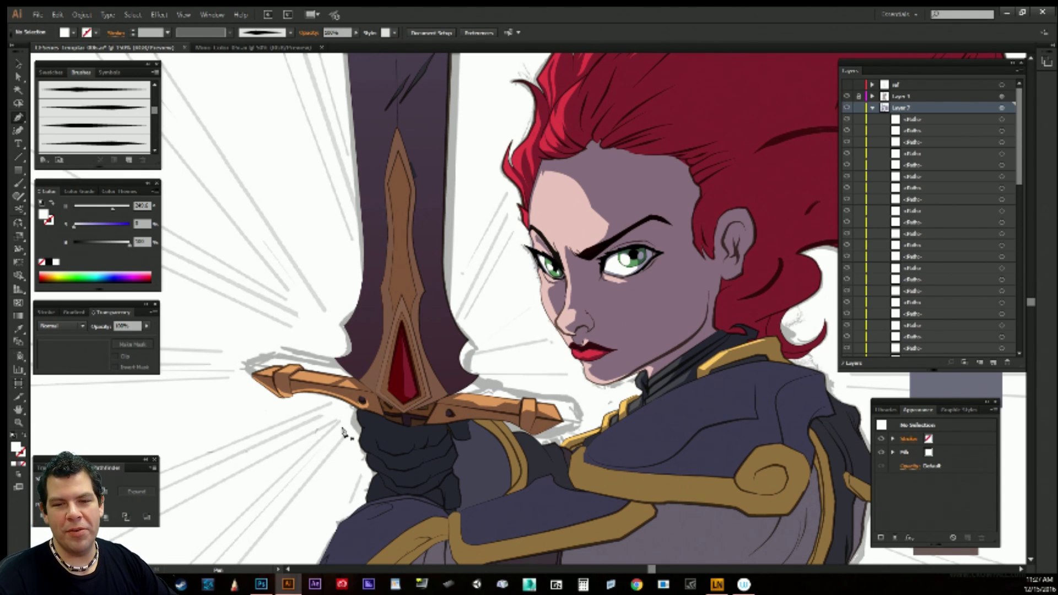
# Begin a Pen highlight at the blade's flared base farthest from the face, curving up into the straight edge.
pyautogui.moveTo(589, 438); pyautogui.dragTo(623, 354)
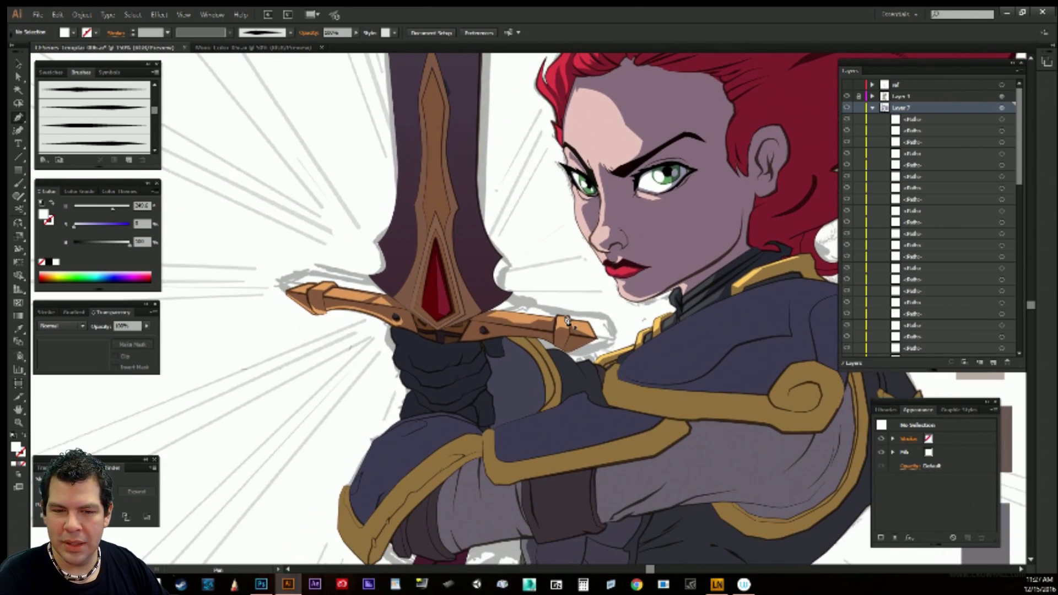
pyautogui.moveTo(577, 325); pyautogui.dragTo(523, 499)
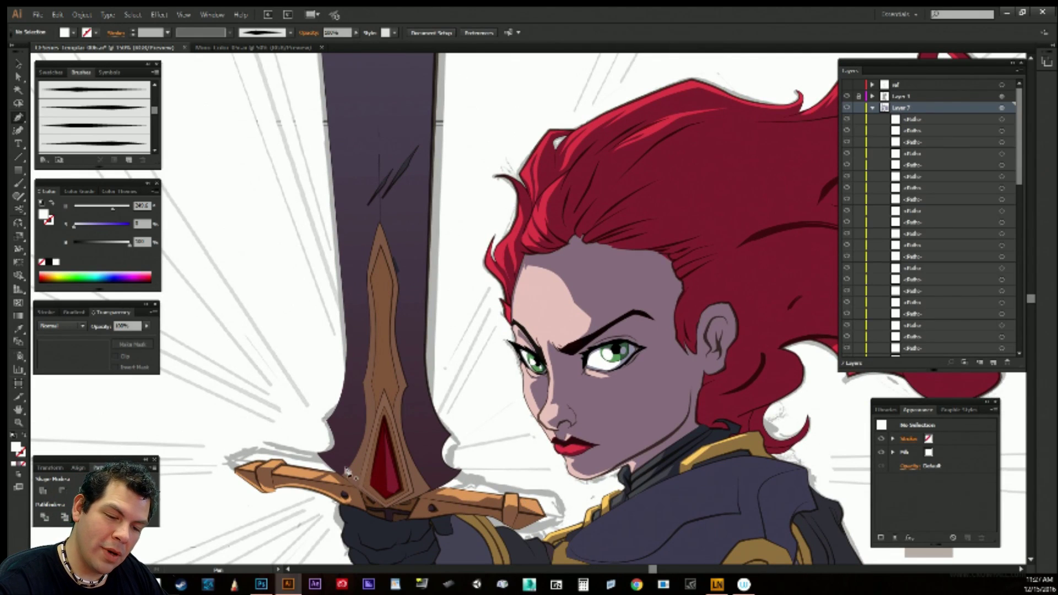
pyautogui.click(330, 463)
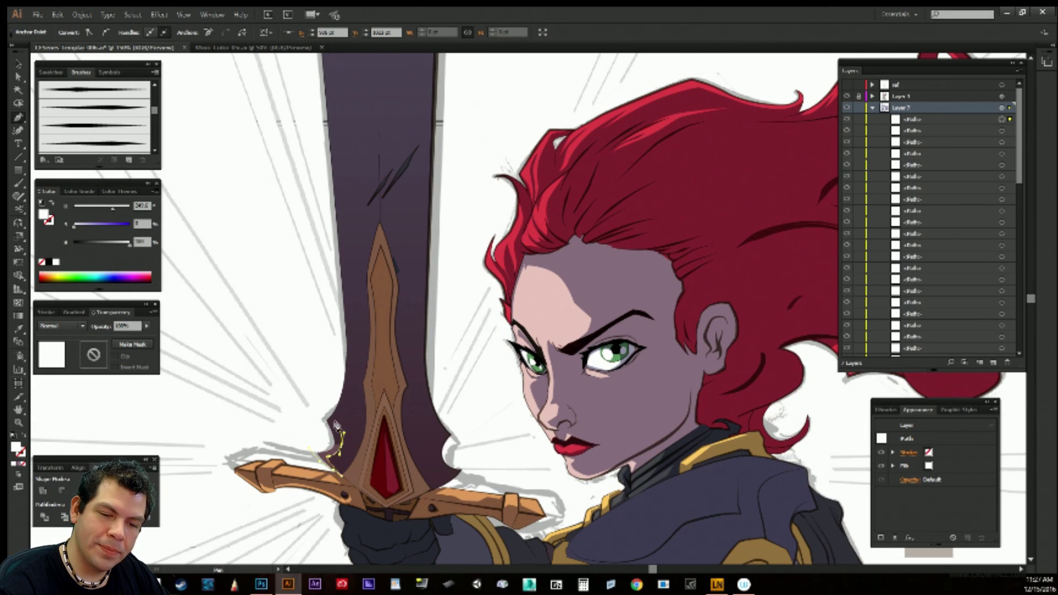
pyautogui.press('z')
pyautogui.press('p')
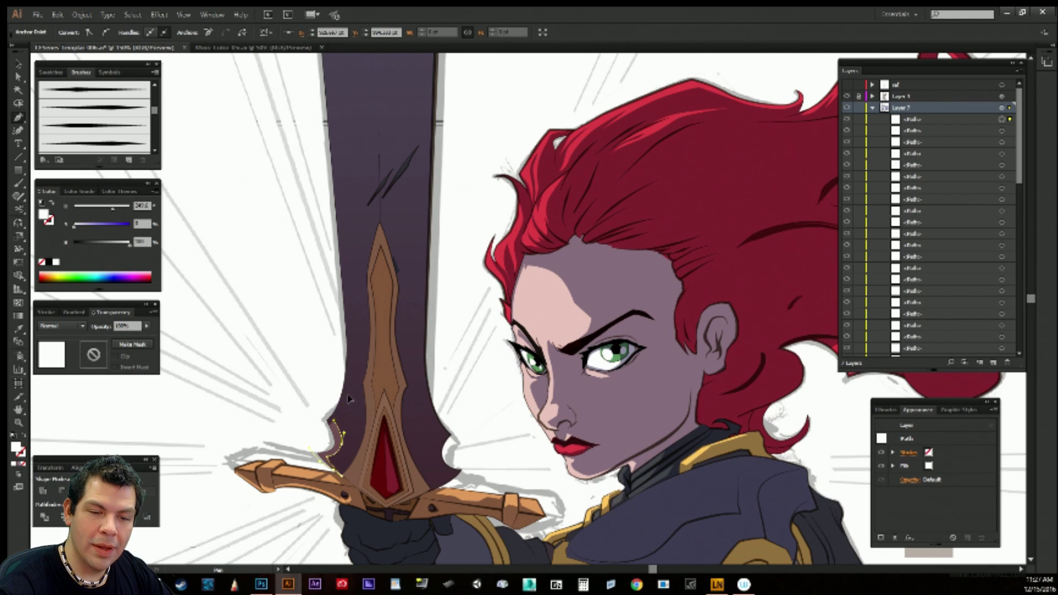
pyautogui.moveTo(348, 396); pyautogui.dragTo(351, 375)
pyautogui.moveTo(384, 269); pyautogui.dragTo(332, 322)
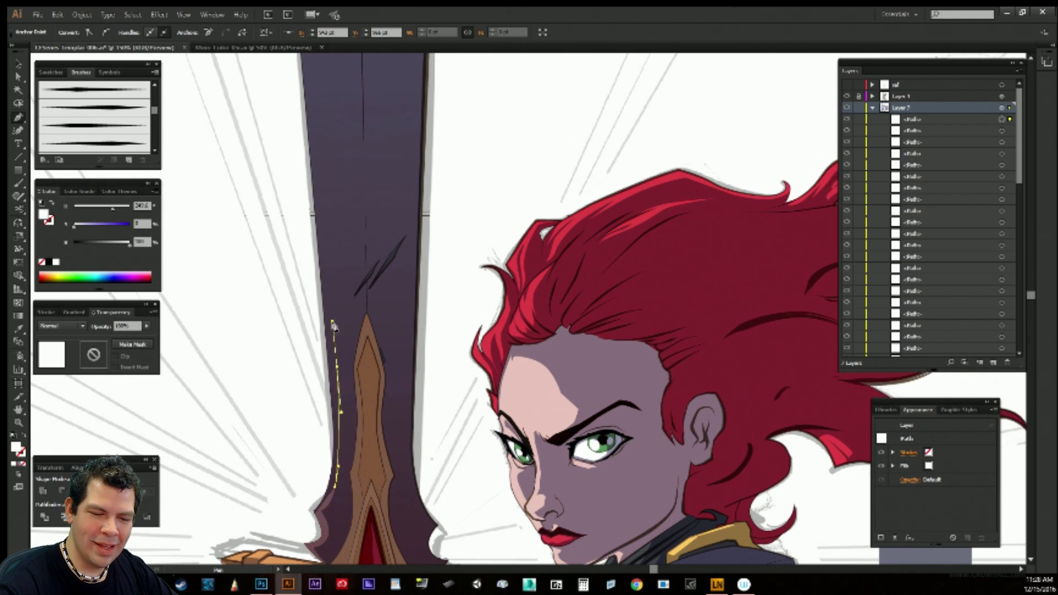
pyautogui.hotkey('ctrl', 'z')
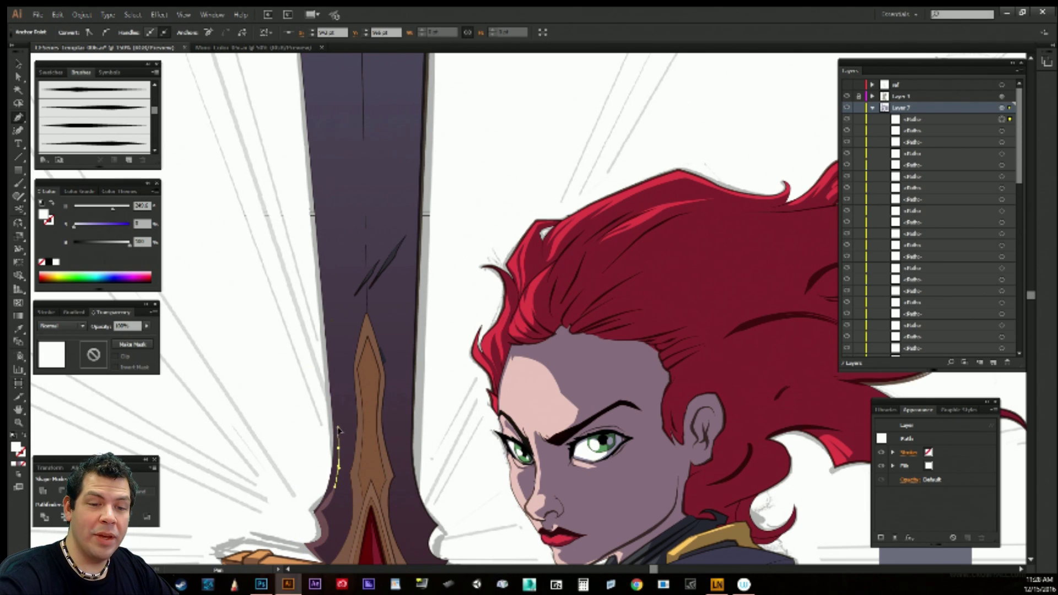
# Extend the highlight path up the blade's straight far edge and add a small pointed notch to it.
pyautogui.scroll(4, 345, 337)
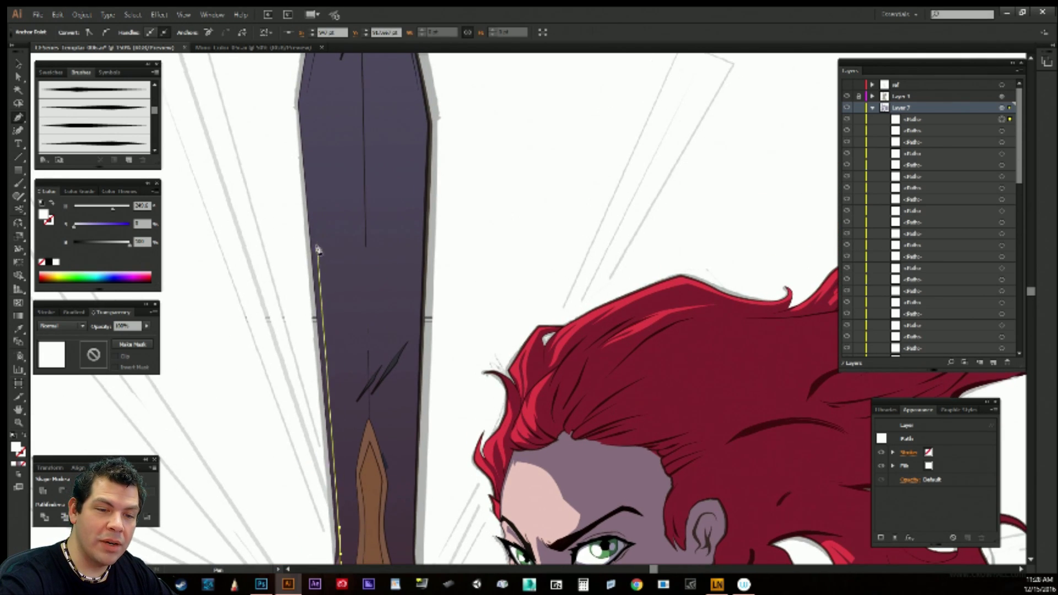
pyautogui.moveTo(315, 237); pyautogui.dragTo(326, 242)
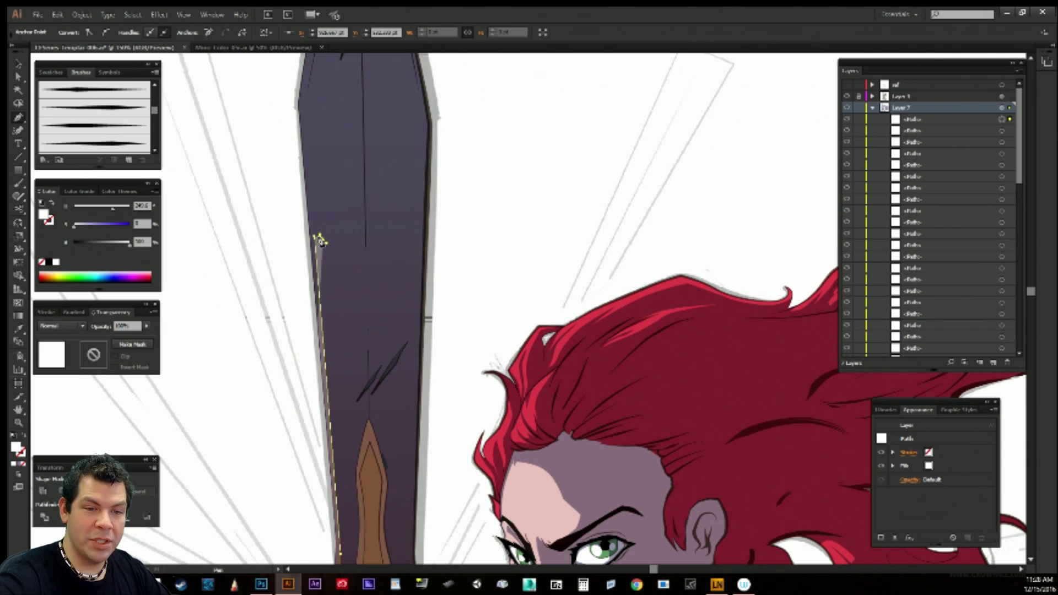
pyautogui.hotkey('ctrl', 'z')
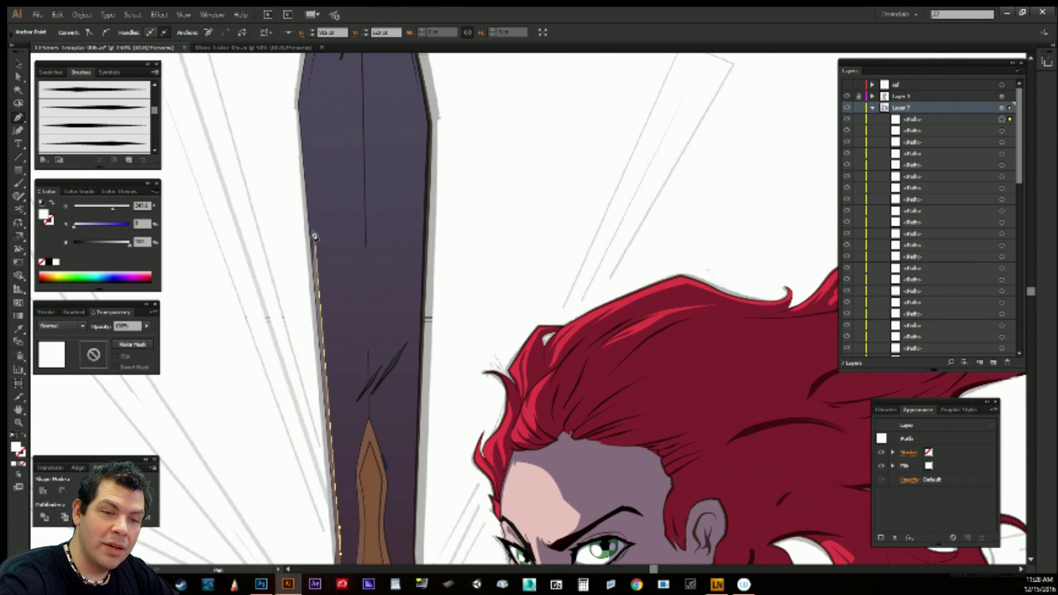
pyautogui.click(325, 234)
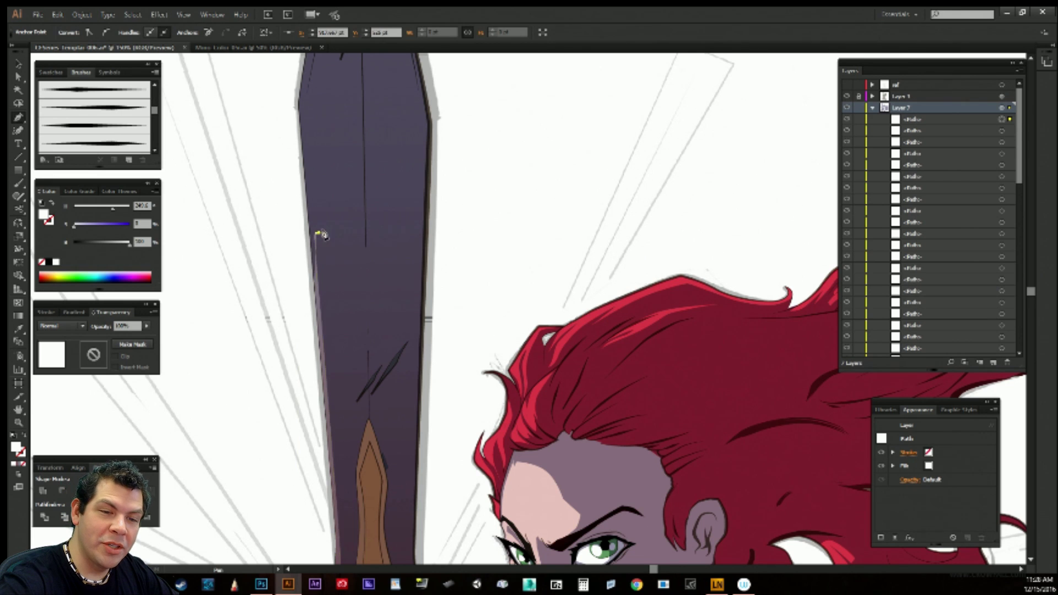
pyautogui.click(315, 230)
# Continue the highlight path from the notch past the blade's shoulder and along the inner bevel line to the point.
pyautogui.moveTo(312, 210); pyautogui.dragTo(313, 280)
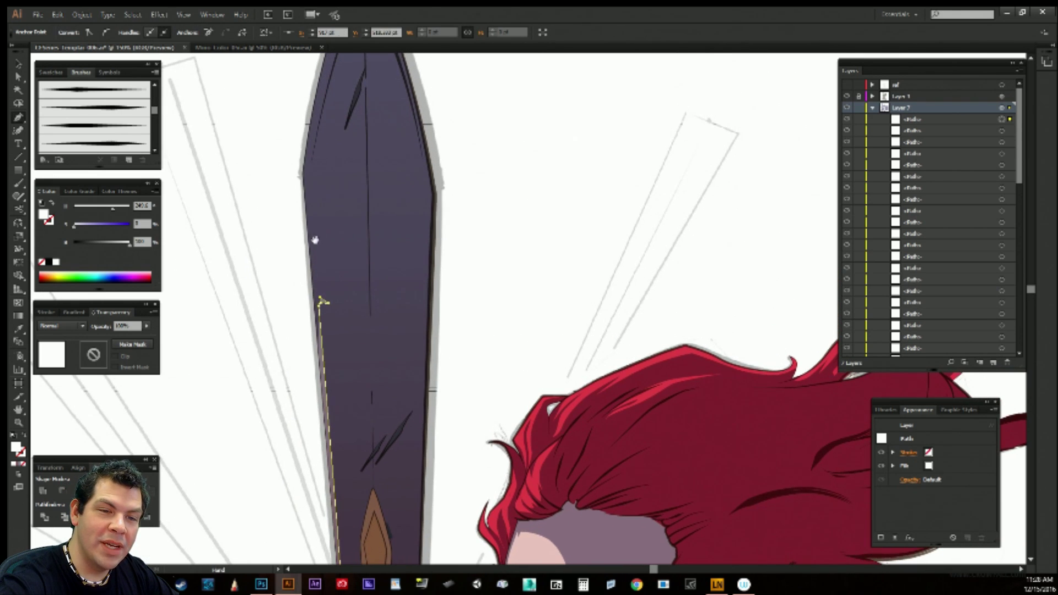
pyautogui.click(310, 179)
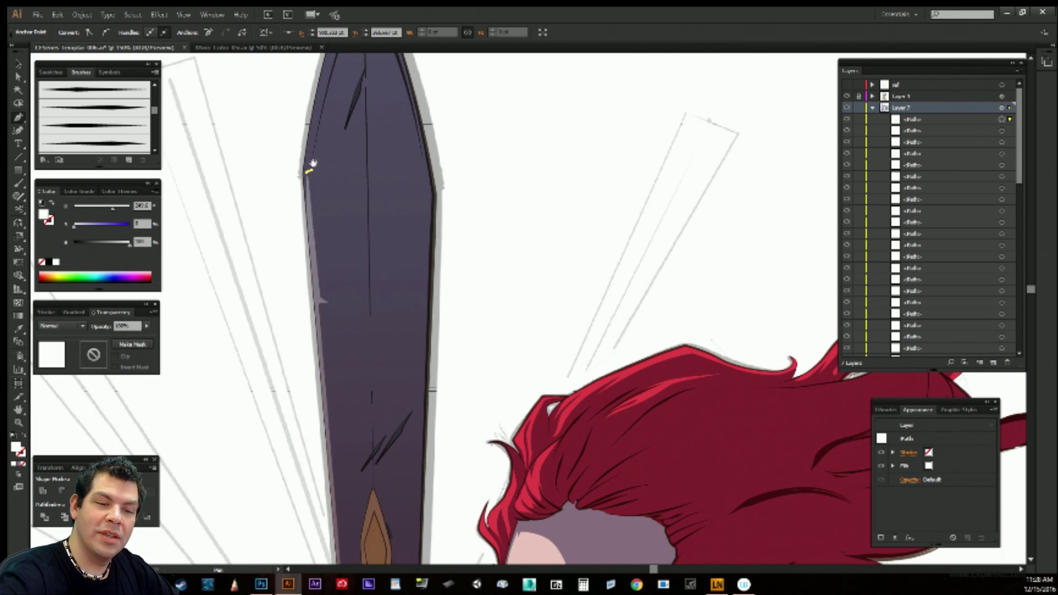
pyautogui.moveTo(309, 179); pyautogui.dragTo(314, 347)
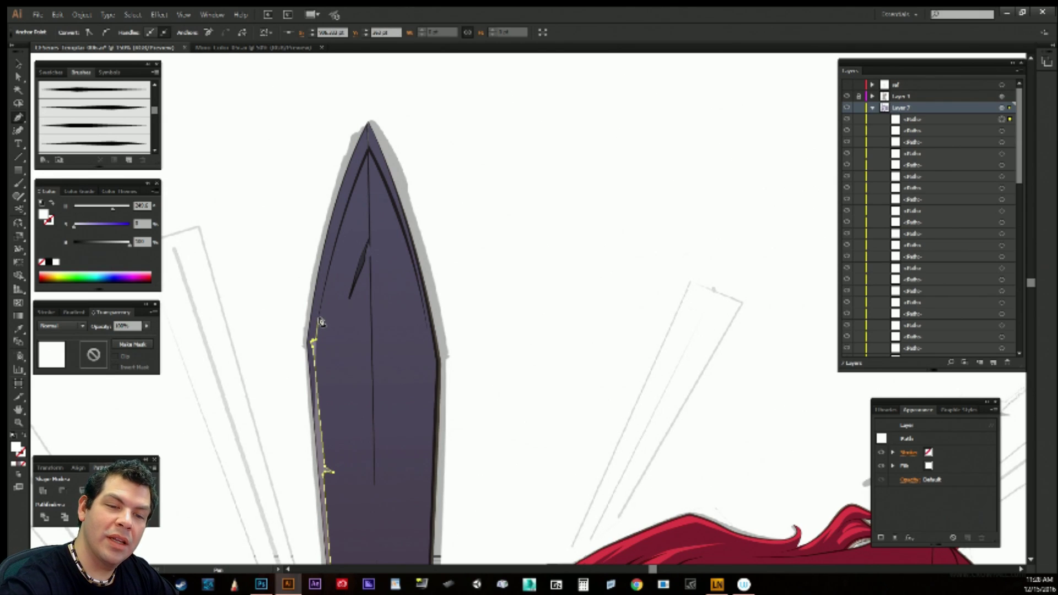
pyautogui.click(319, 318)
pyautogui.moveTo(338, 235); pyautogui.dragTo(340, 228)
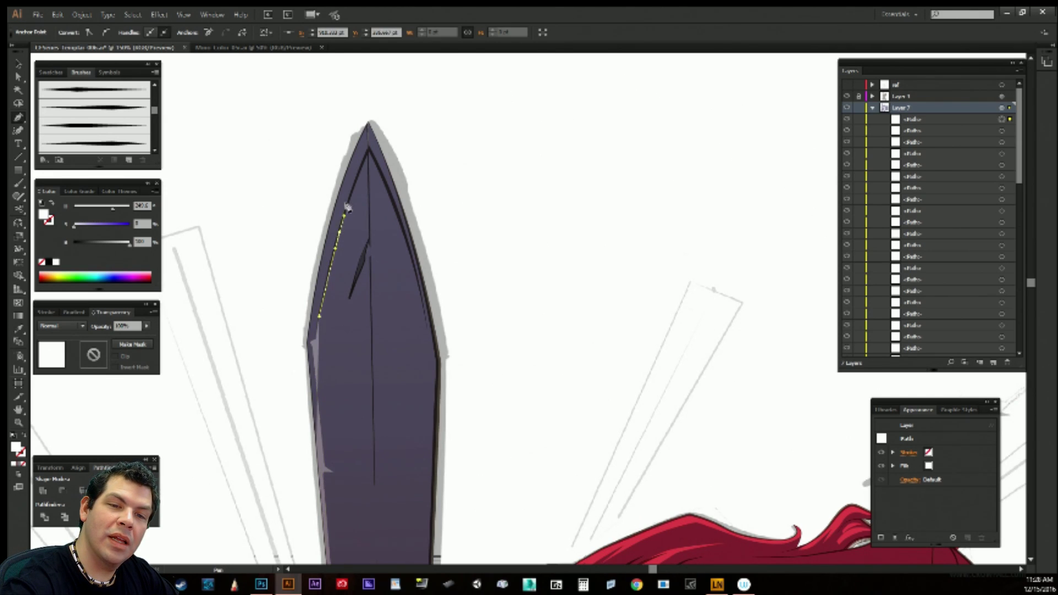
pyautogui.click(370, 147)
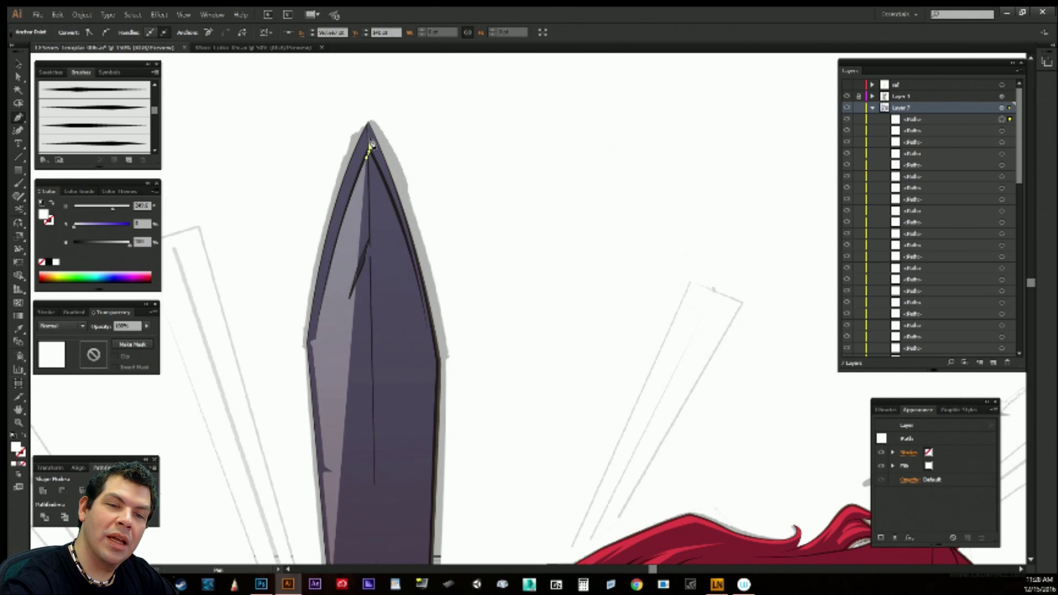
# Close the blade highlight by taking its path around the sword point and back down outside the far edge to the base.
pyautogui.click(368, 113)
pyautogui.click(334, 153)
pyautogui.moveTo(287, 330); pyautogui.dragTo(303, 207)
pyautogui.click(300, 235)
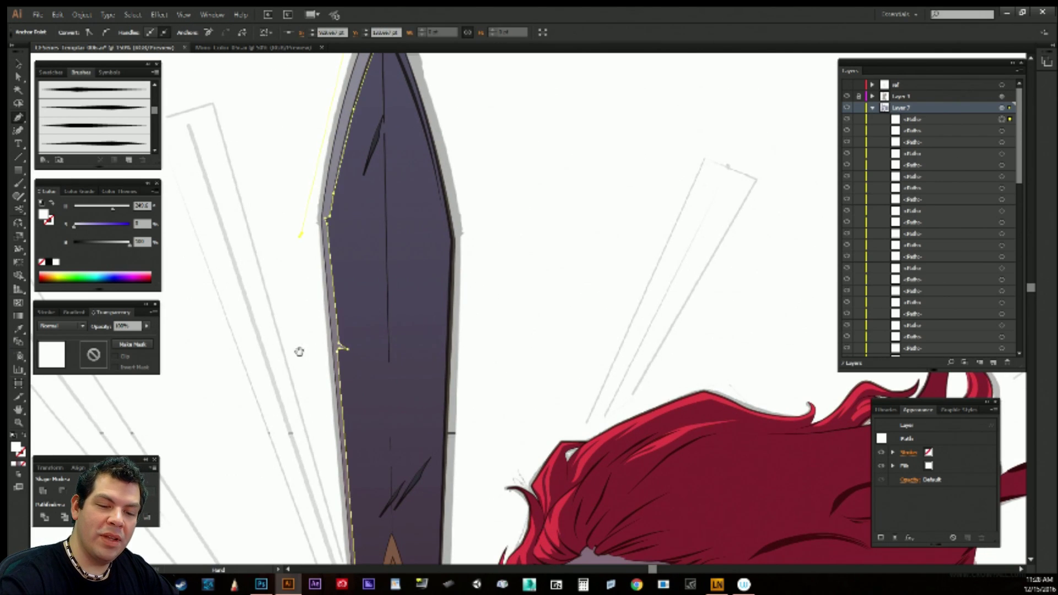
pyautogui.moveTo(299, 352); pyautogui.dragTo(330, 265)
pyautogui.moveTo(334, 353); pyautogui.dragTo(383, 209)
pyautogui.moveTo(364, 298); pyautogui.dragTo(358, 345)
pyautogui.click(361, 367)
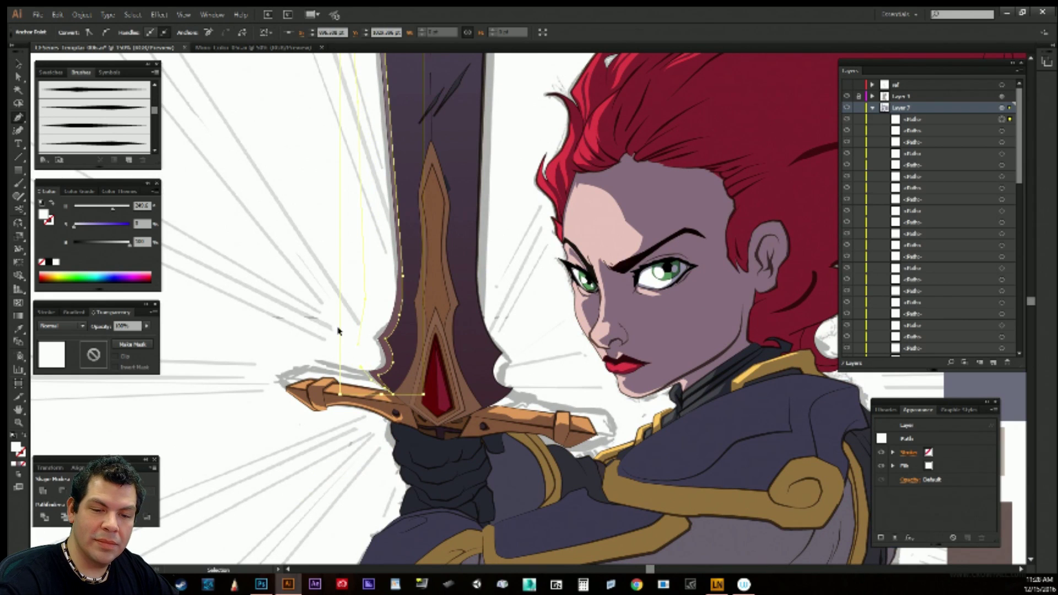
pyautogui.keyDown('ctrl'); pyautogui.click(310, 314); pyautogui.keyUp('ctrl')
# Begin a new Pen highlight at the blade's flared base nearest the face, running its first edge out to the flare's lower tip.
pyautogui.moveTo(530, 235); pyautogui.dragTo(491, 149)
pyautogui.moveTo(488, 380); pyautogui.dragTo(480, 256)
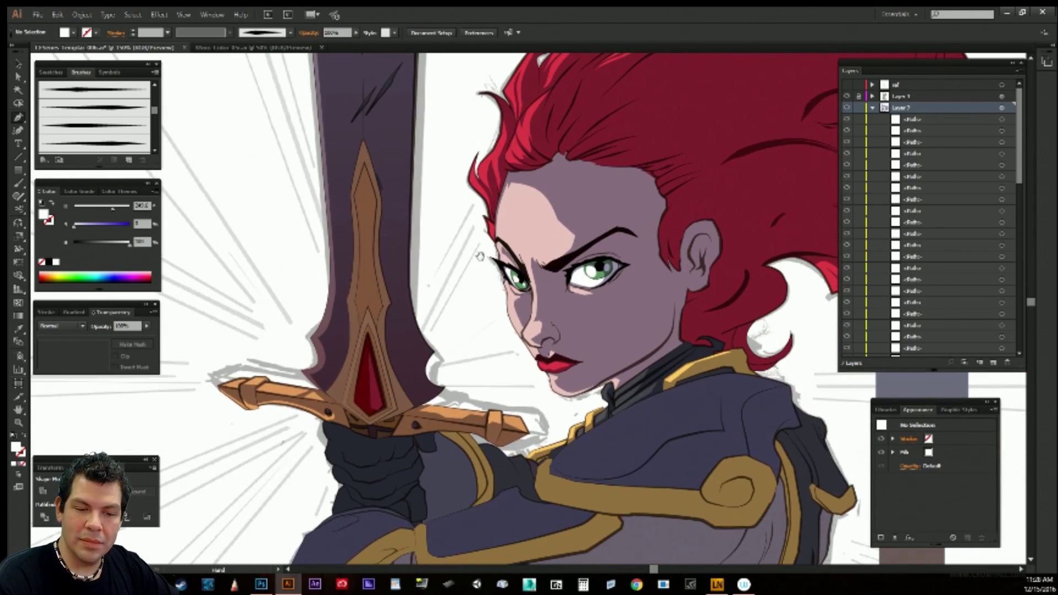
pyautogui.click(423, 409)
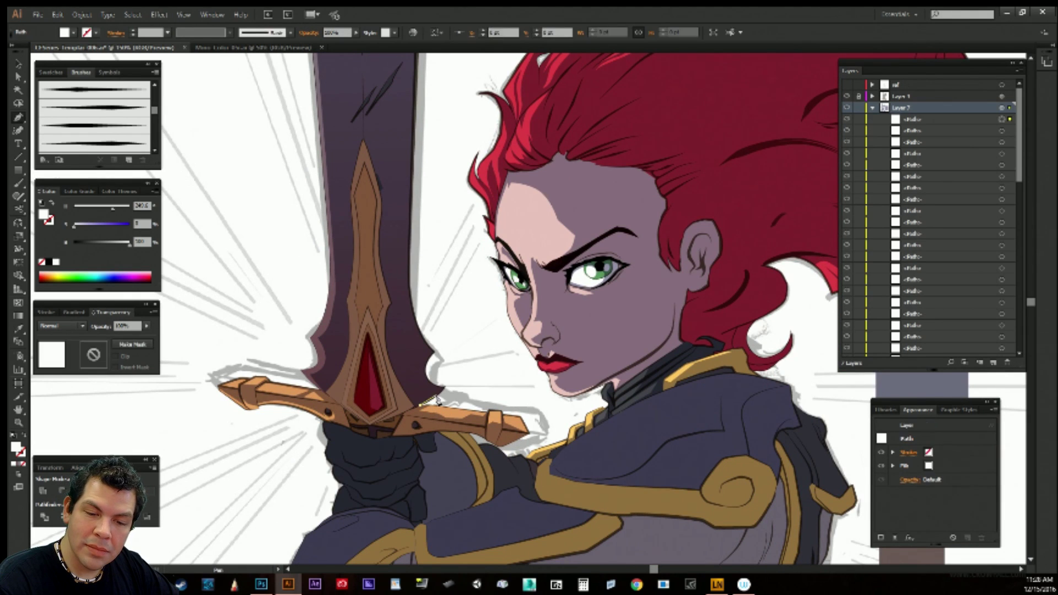
pyautogui.click(440, 393)
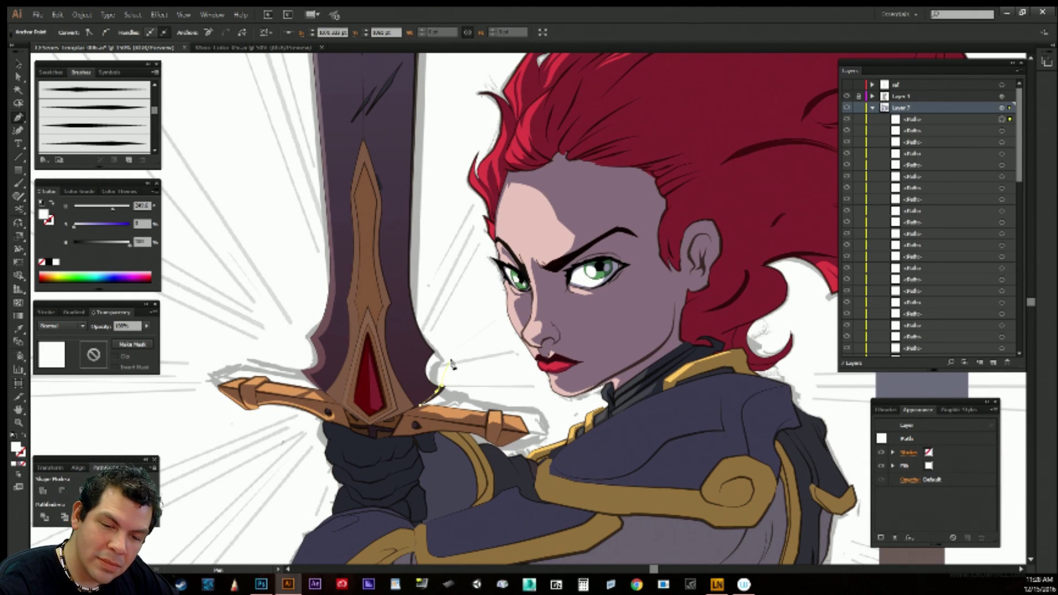
pyautogui.click(419, 370)
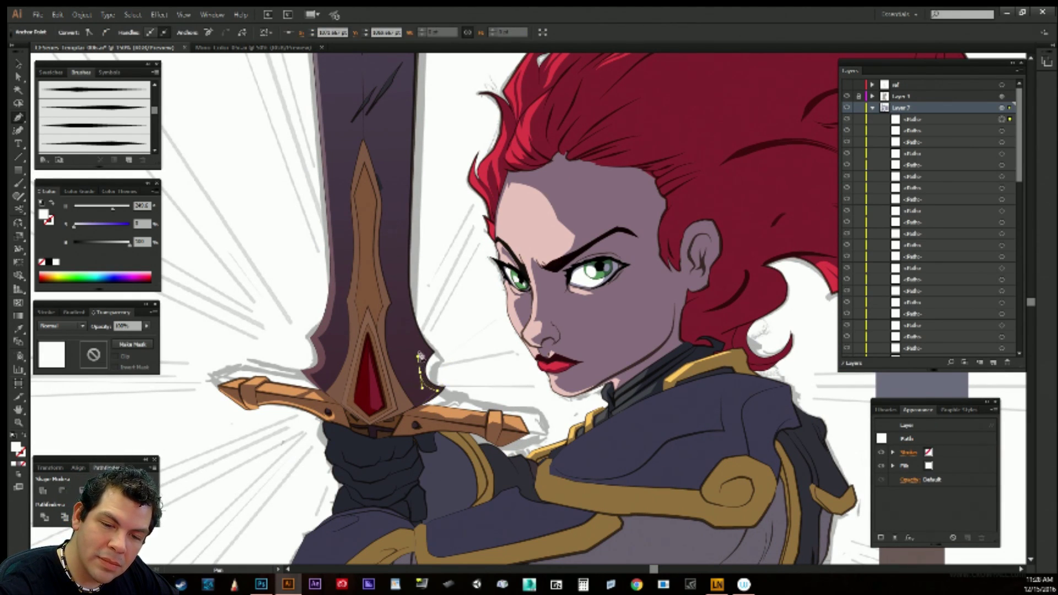
pyautogui.click(420, 357)
pyautogui.click(413, 333)
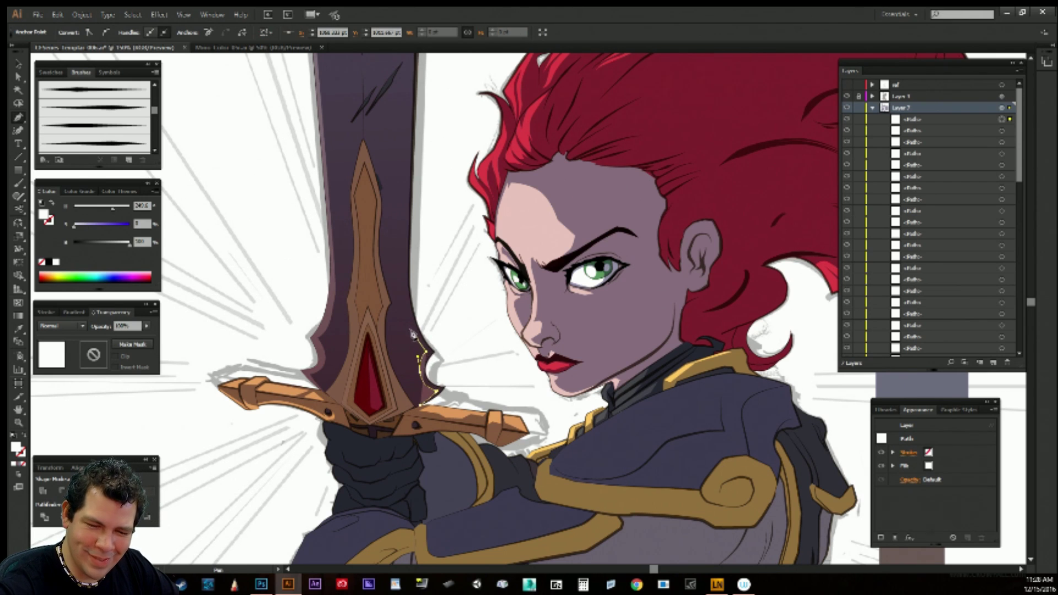
pyautogui.hotkey('ctrl', 'z')
pyautogui.hotkey('ctrl', 'z')
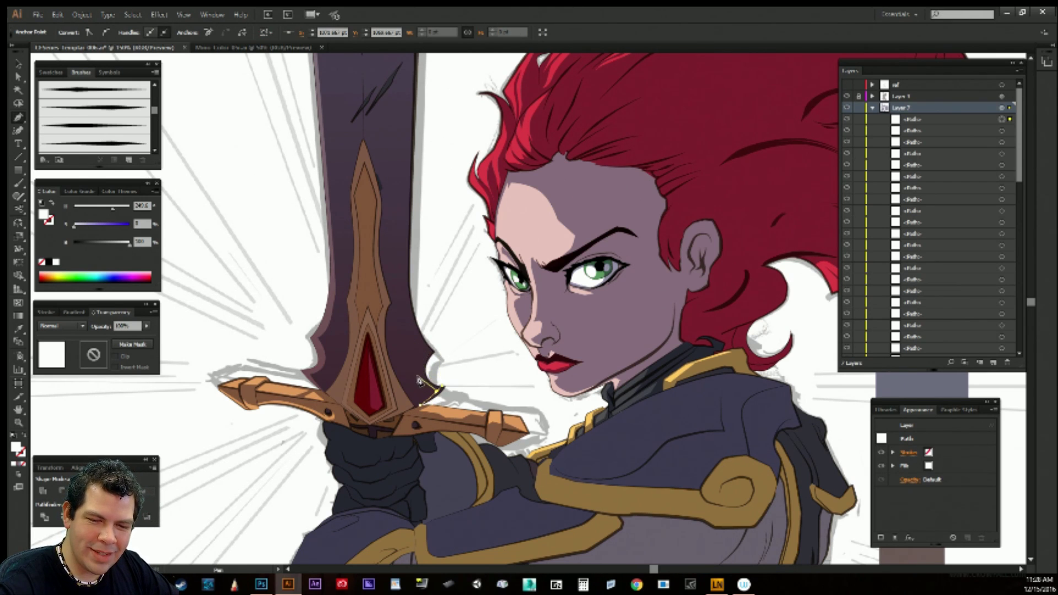
# Continue the highlight path up around the flare's curved notch and into the blade's straight edge on the face side.
pyautogui.moveTo(418, 373); pyautogui.dragTo(418, 362)
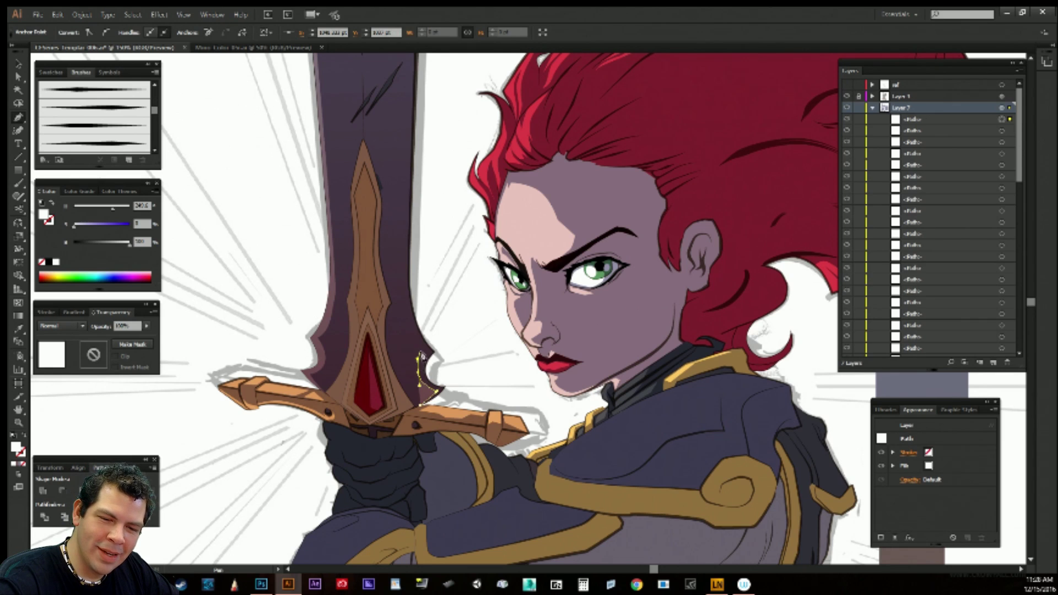
pyautogui.click(408, 319)
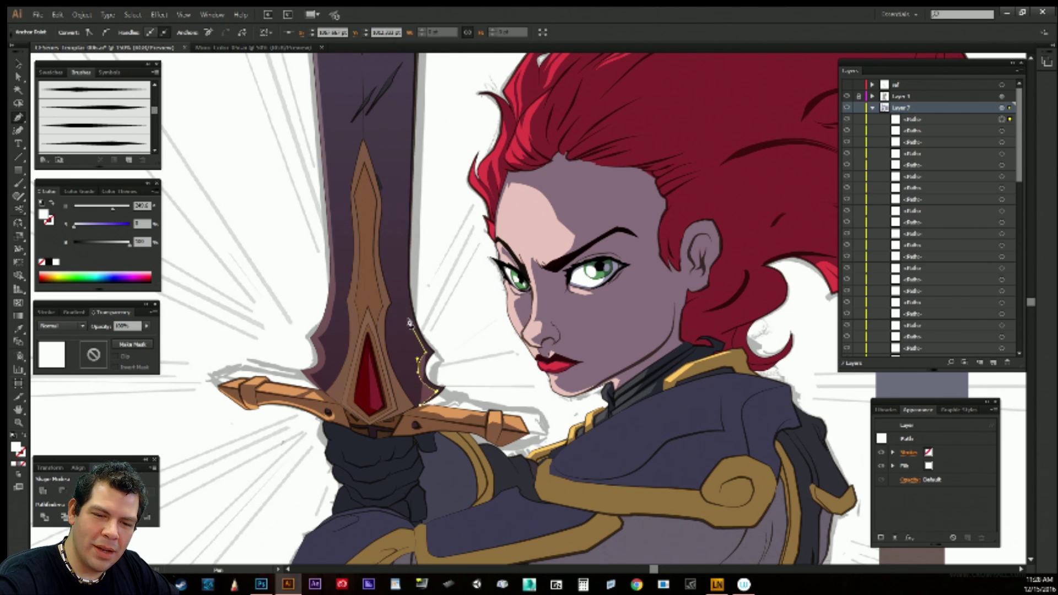
pyautogui.moveTo(407, 315); pyautogui.dragTo(404, 294)
pyautogui.hotkey('ctrl', 'z')
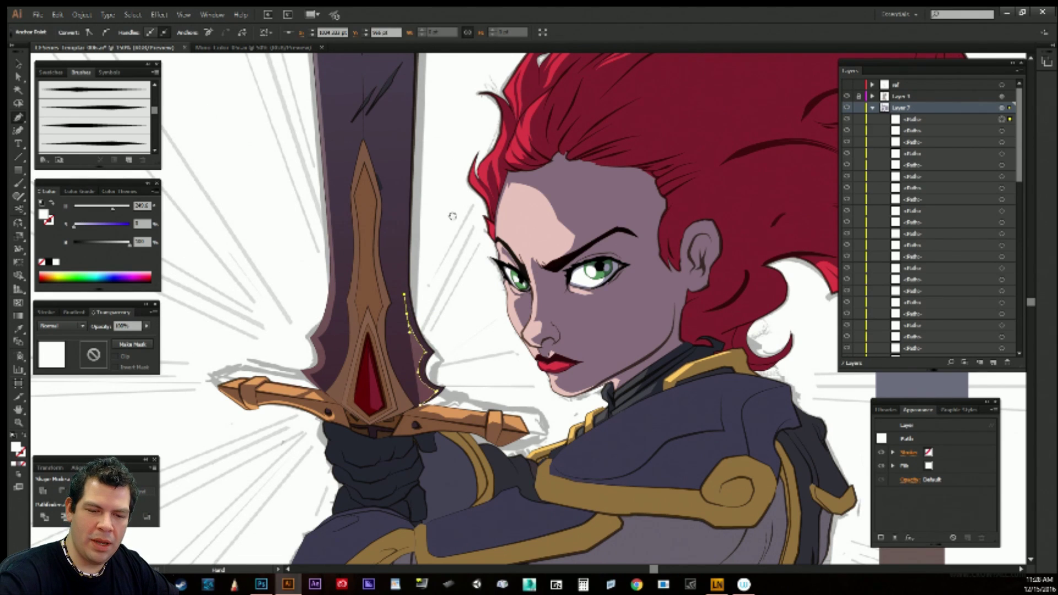
# Extend the highlight path up the blade's straight face-side edge and add a small notch to it.
pyautogui.moveTo(454, 215); pyautogui.dragTo(424, 438)
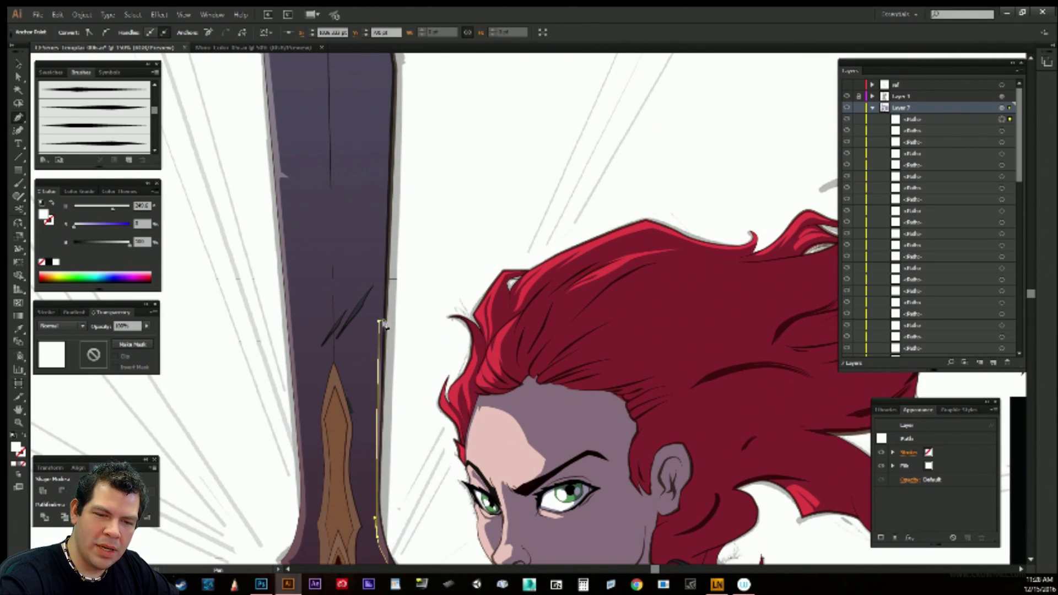
pyautogui.moveTo(379, 320); pyautogui.dragTo(380, 312)
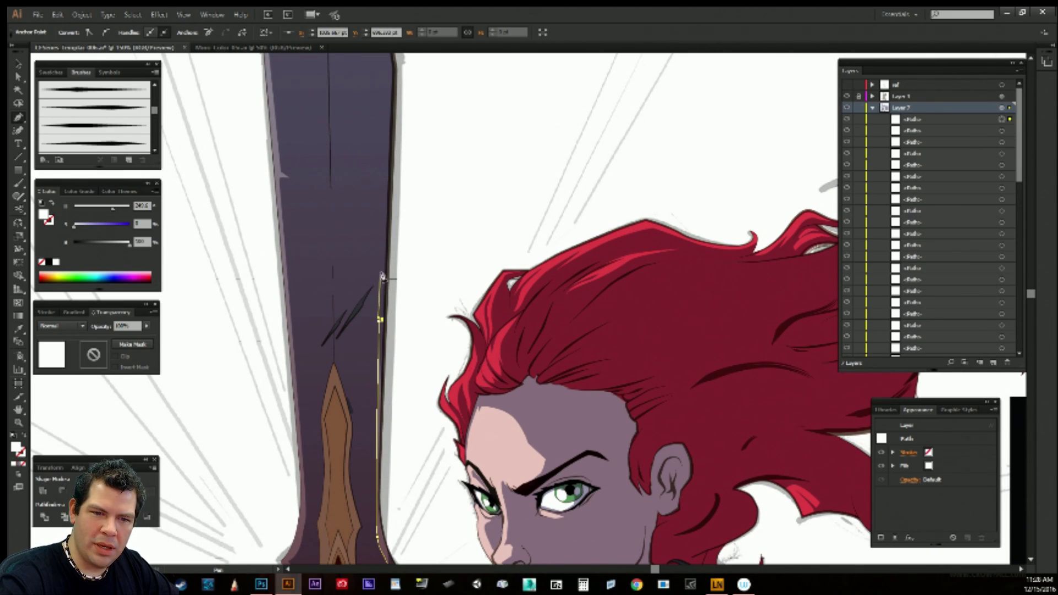
pyautogui.moveTo(383, 276); pyautogui.dragTo(373, 251)
# Continue the highlight path past the blade's shoulder and along the inner bevel line to the bevel's tip.
pyautogui.scroll(5, 382, 268)
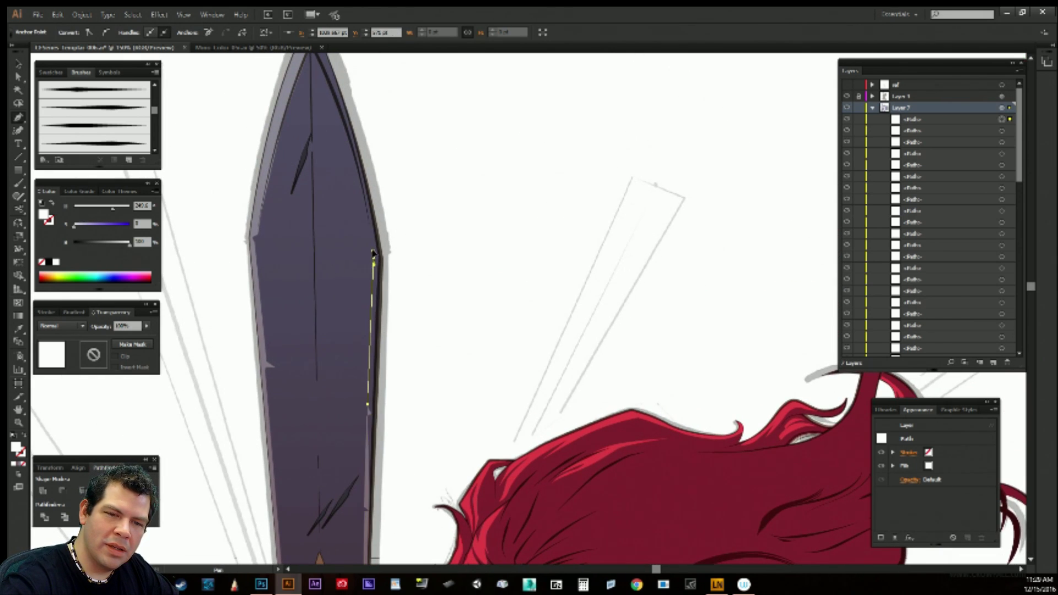
pyautogui.moveTo(383, 180); pyautogui.dragTo(394, 278)
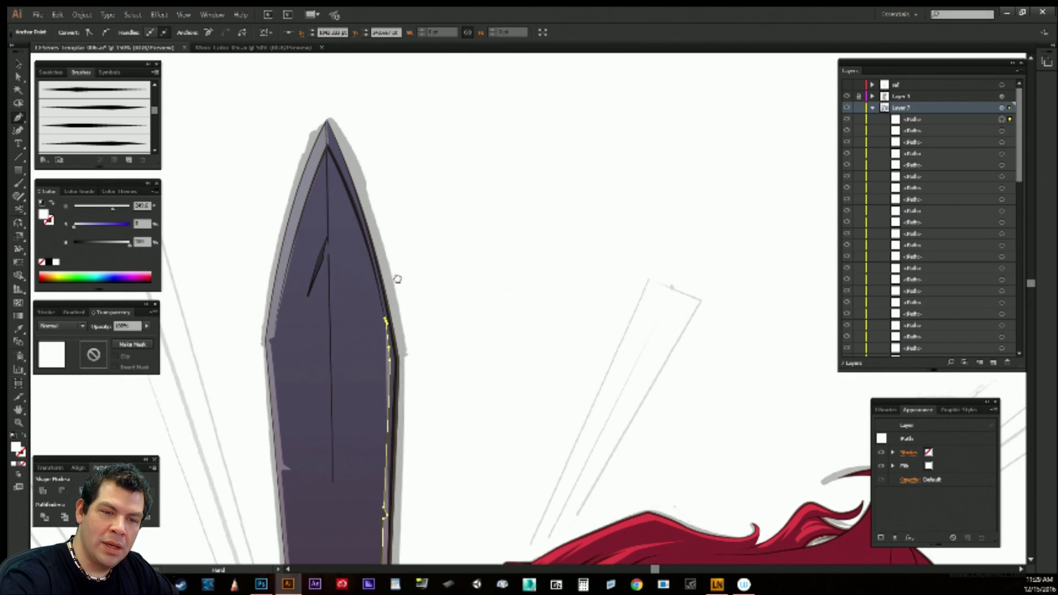
pyautogui.moveTo(357, 213); pyautogui.dragTo(347, 191)
pyautogui.click(326, 145)
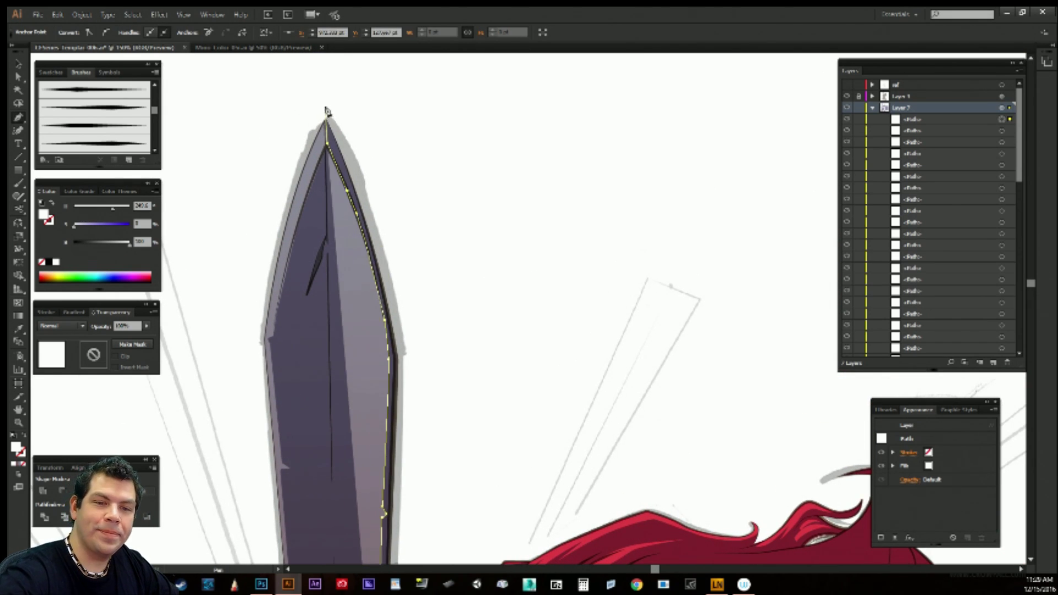
# Close the highlight by taking its path over the sword point and down outside the face-side edge to the base, leaving it deselected.
pyautogui.moveTo(326, 106); pyautogui.dragTo(347, 129)
pyautogui.click(411, 236)
pyautogui.moveTo(458, 398); pyautogui.dragTo(444, 189)
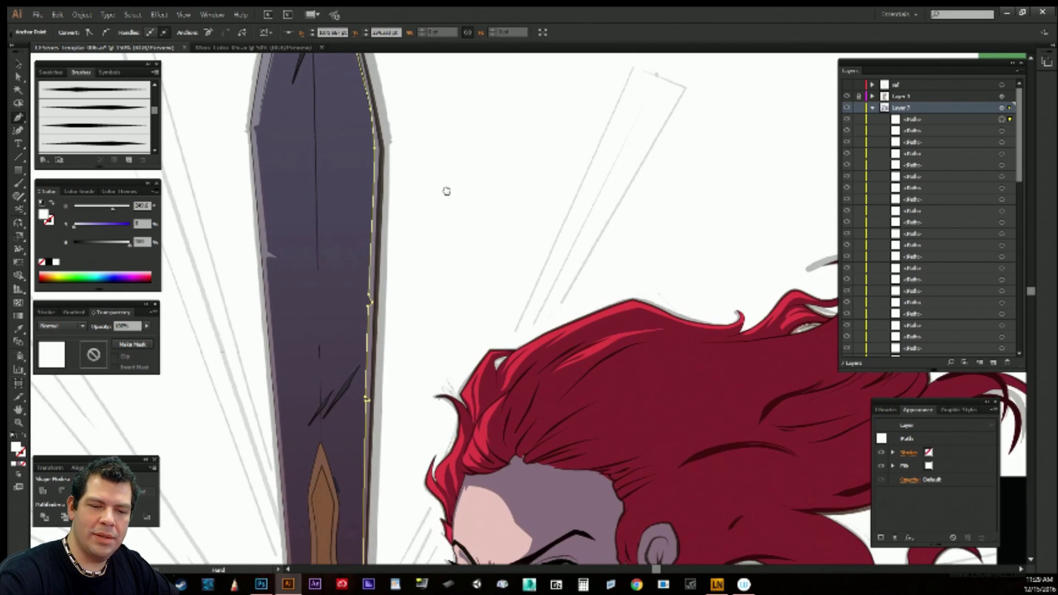
pyautogui.scroll(-5, 410, 311)
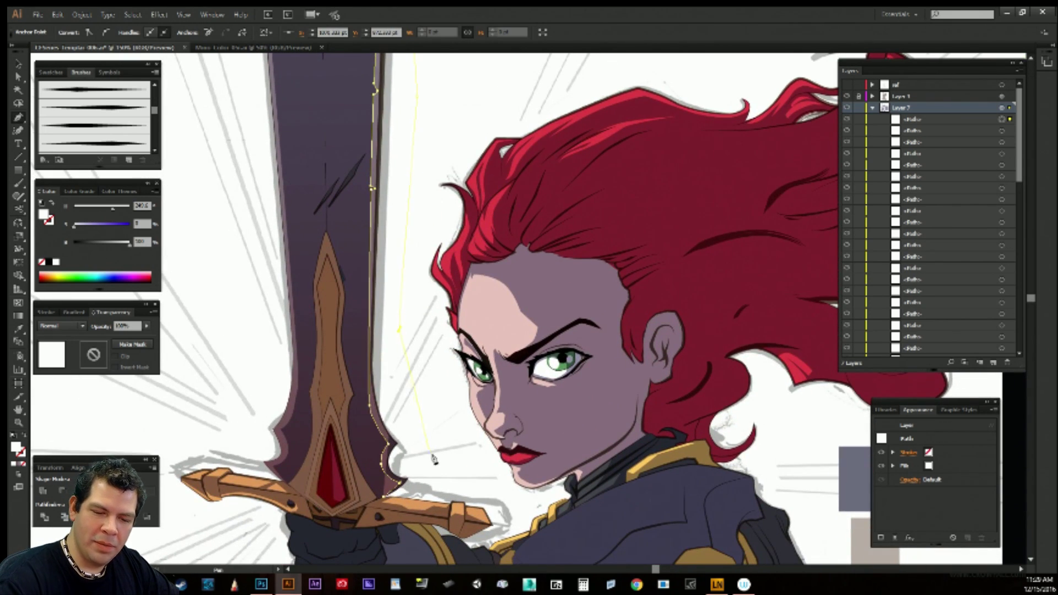
pyautogui.click(430, 487)
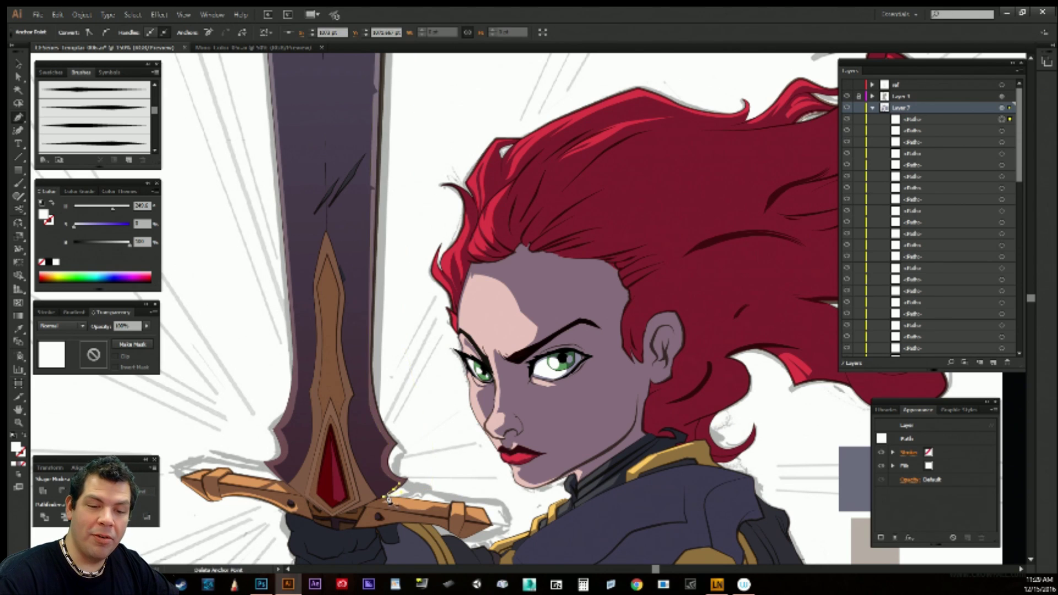
pyautogui.hotkey('ctrl', 'shift', 'a')
# Draw a tiny triangular Pen nick against the edge highlight at the blade's shoulder on the face side.
pyautogui.moveTo(490, 392); pyautogui.dragTo(489, 549)
pyautogui.moveTo(483, 291); pyautogui.dragTo(493, 466)
pyautogui.moveTo(491, 369)
pyautogui.mouseDown()
pyautogui.moveTo(505, 305)
pyautogui.moveTo(500, 382)
pyautogui.mouseUp()
pyautogui.moveTo(491, 334); pyautogui.dragTo(491, 355)
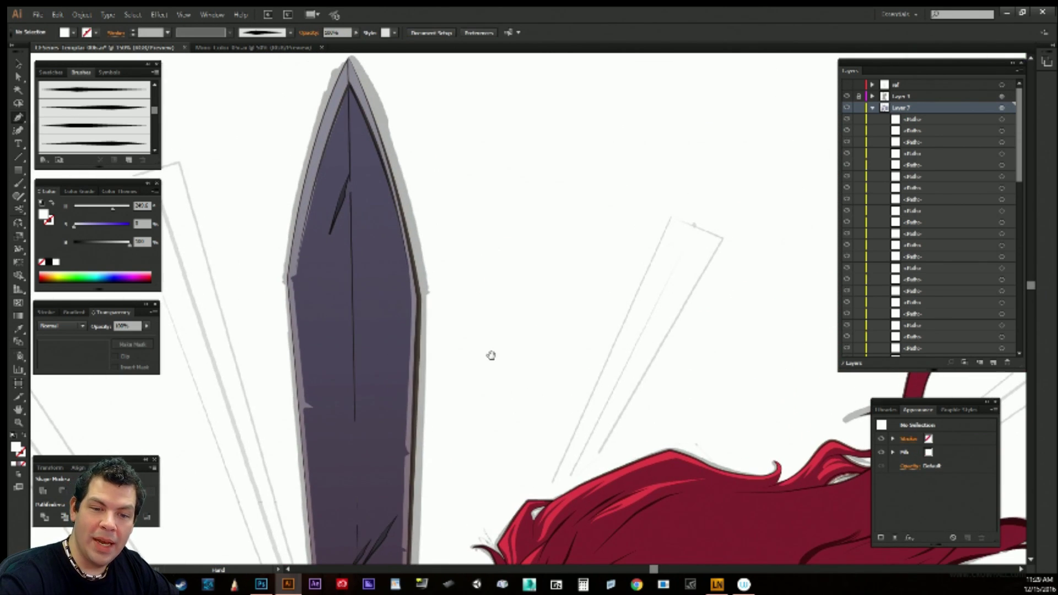
pyautogui.click(414, 304)
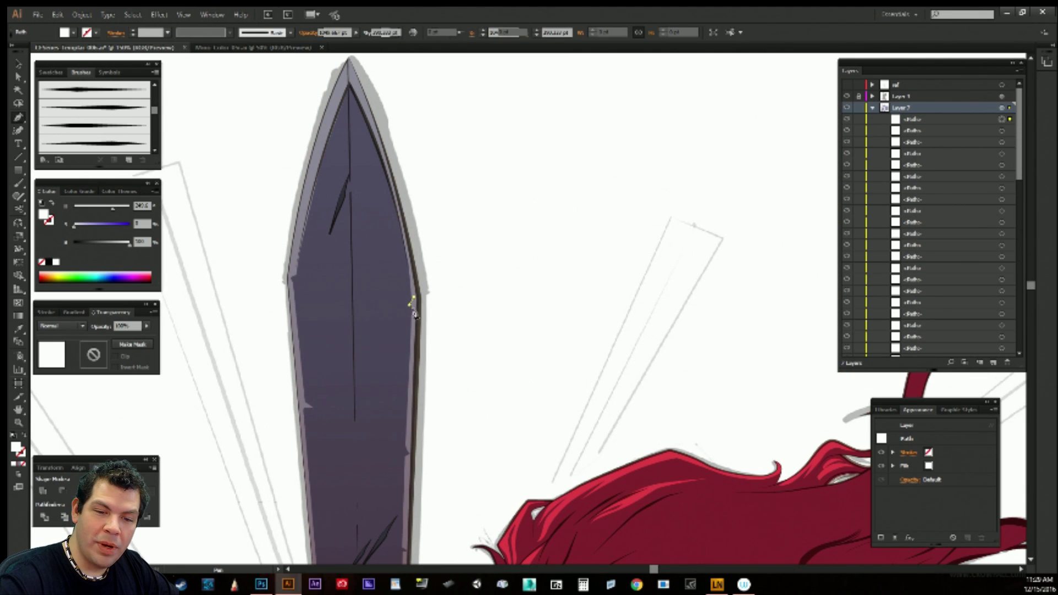
pyautogui.click(418, 309)
pyautogui.click(414, 298)
pyautogui.keyDown('ctrl'); pyautogui.click(437, 326); pyautogui.keyUp('ctrl')
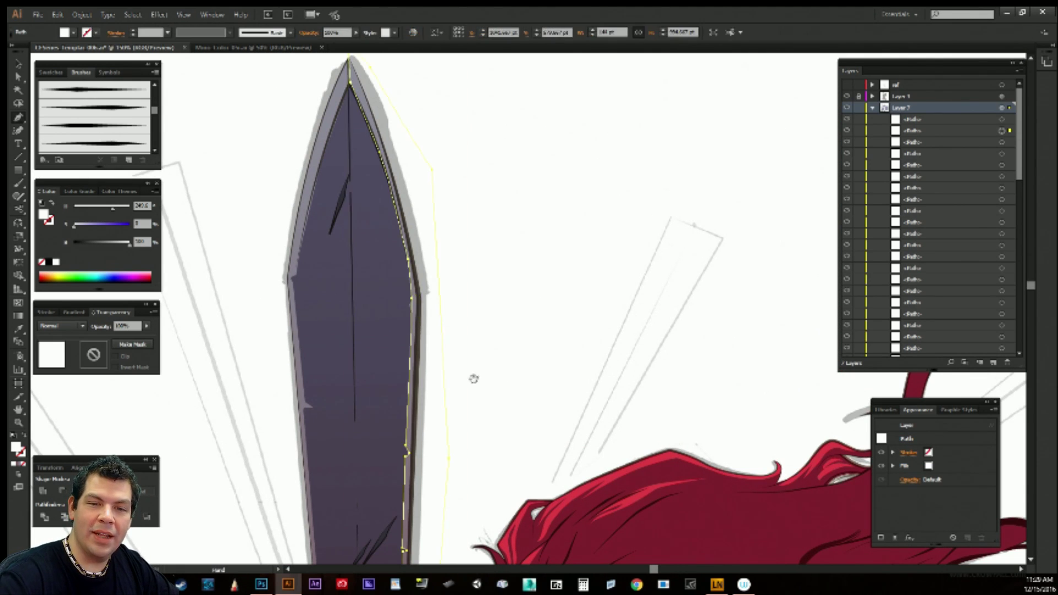
# Place a copy of the triangular nick farther down the blade's face-side edge, level with the scratch marks, and clear the selection.
pyautogui.moveTo(472, 378); pyautogui.dragTo(487, 278)
pyautogui.click(487, 229)
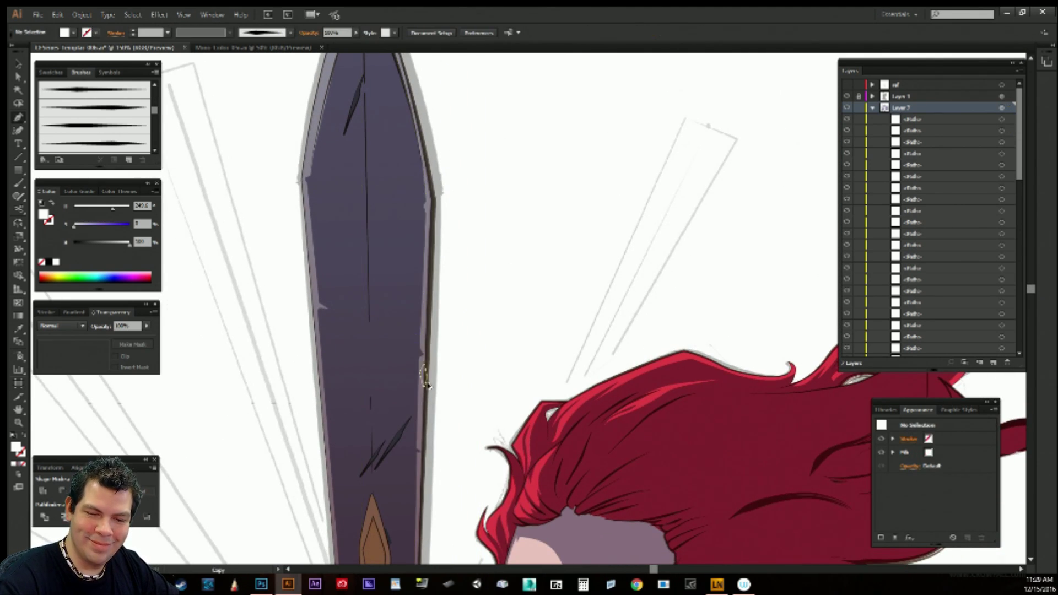
pyautogui.moveTo(421, 463); pyautogui.dragTo(419, 472)
pyautogui.keyDown('ctrl'); pyautogui.click(449, 428); pyautogui.keyUp('ctrl')
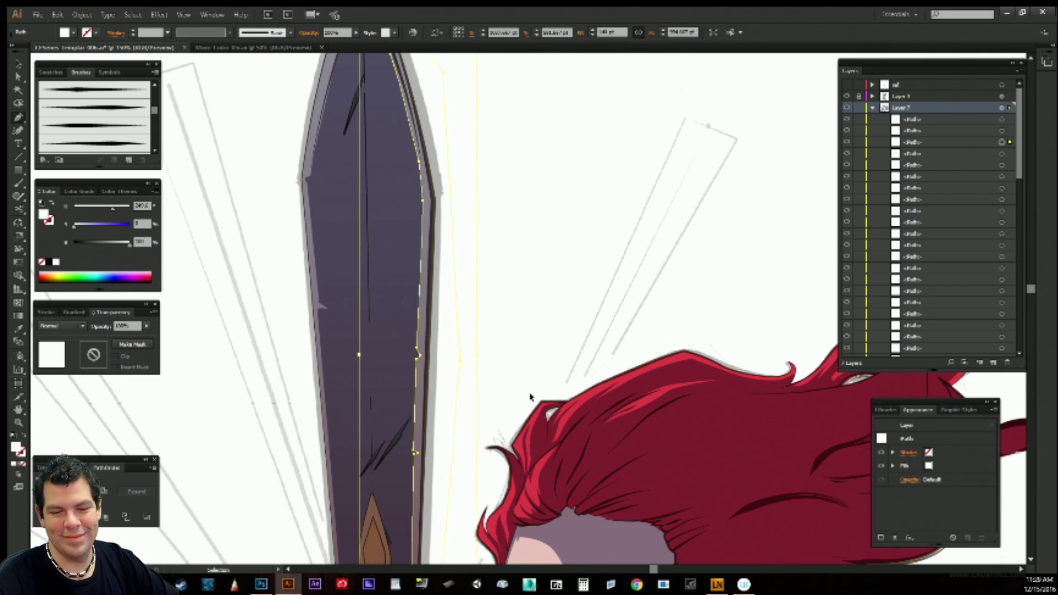
pyautogui.keyDown('ctrl'); pyautogui.click(513, 401); pyautogui.keyUp('ctrl')
pyautogui.moveTo(509, 402); pyautogui.dragTo(555, 167)
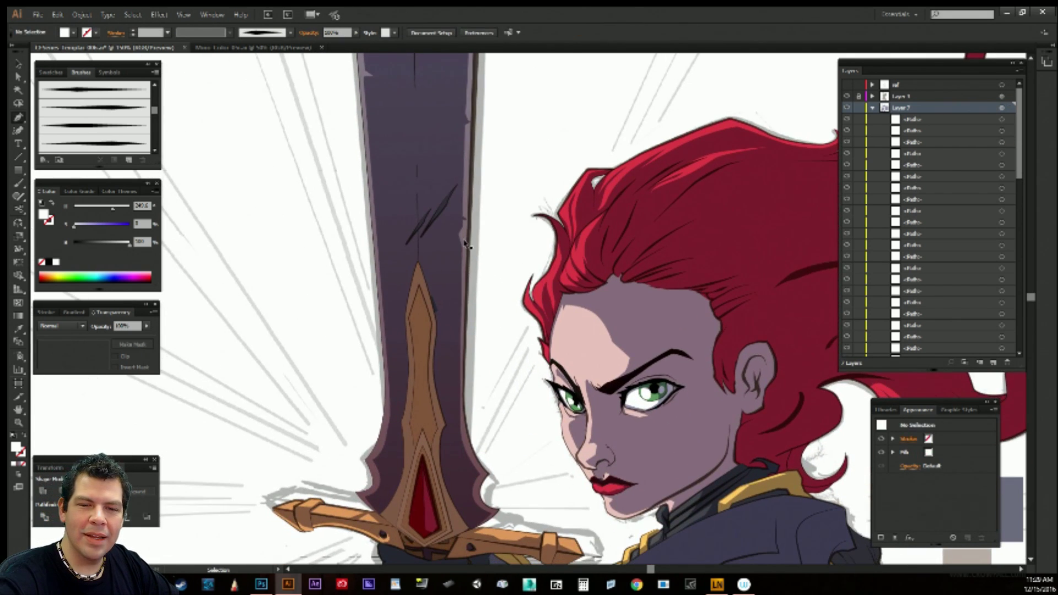
pyautogui.keyDown('ctrl'); pyautogui.click(466, 245); pyautogui.keyUp('ctrl')
pyautogui.click(492, 224)
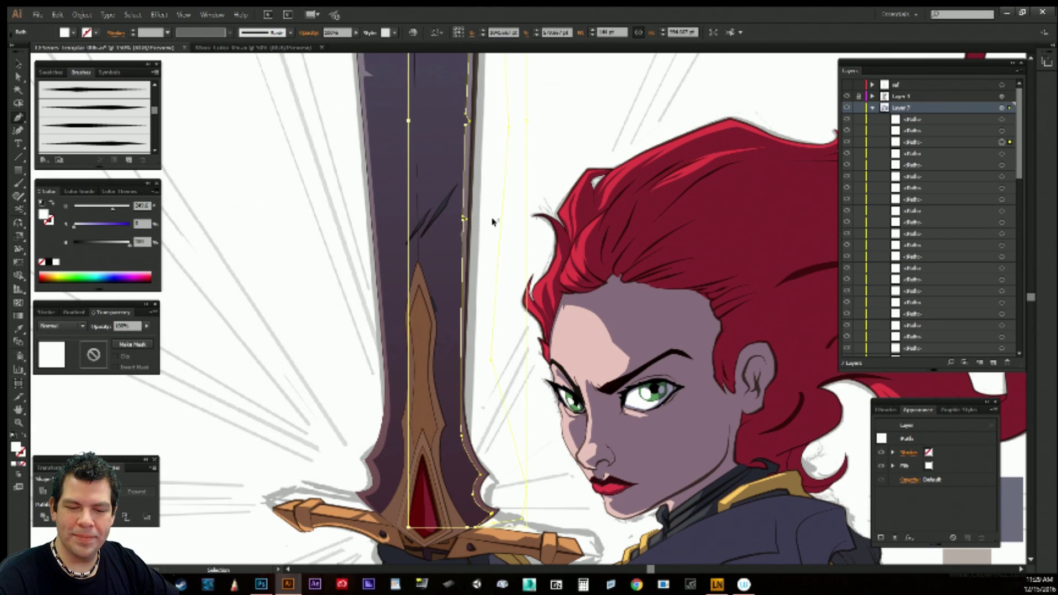
pyautogui.keyDown('ctrl'); pyautogui.click(555, 487); pyautogui.keyUp('ctrl')
# Draw a thin curved Pen highlight along the outer edge of the gold gem setting, on the side away from the face.
pyautogui.moveTo(556, 478); pyautogui.dragTo(551, 411)
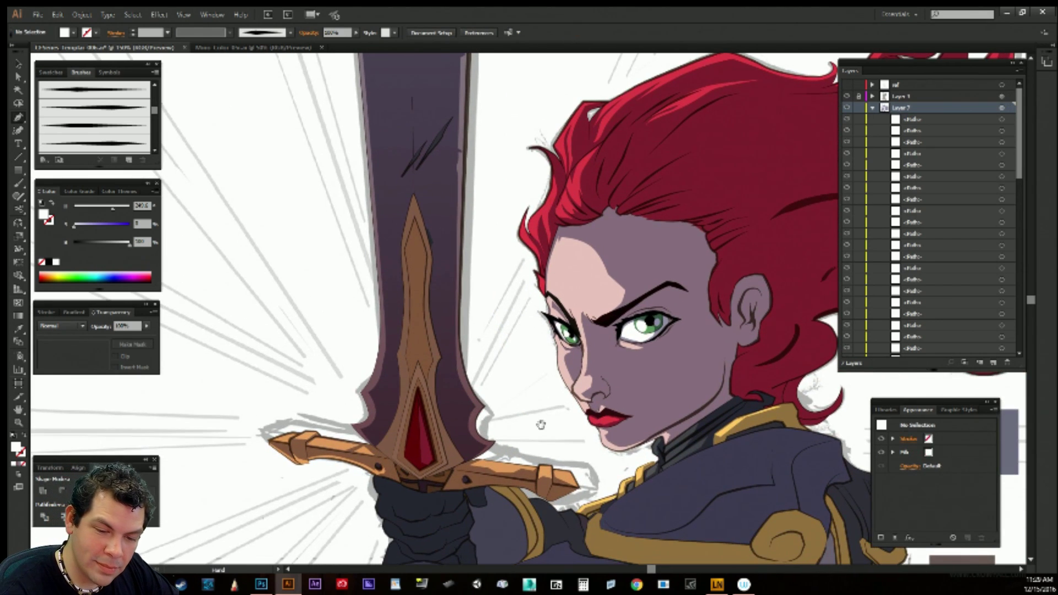
pyautogui.click(378, 452)
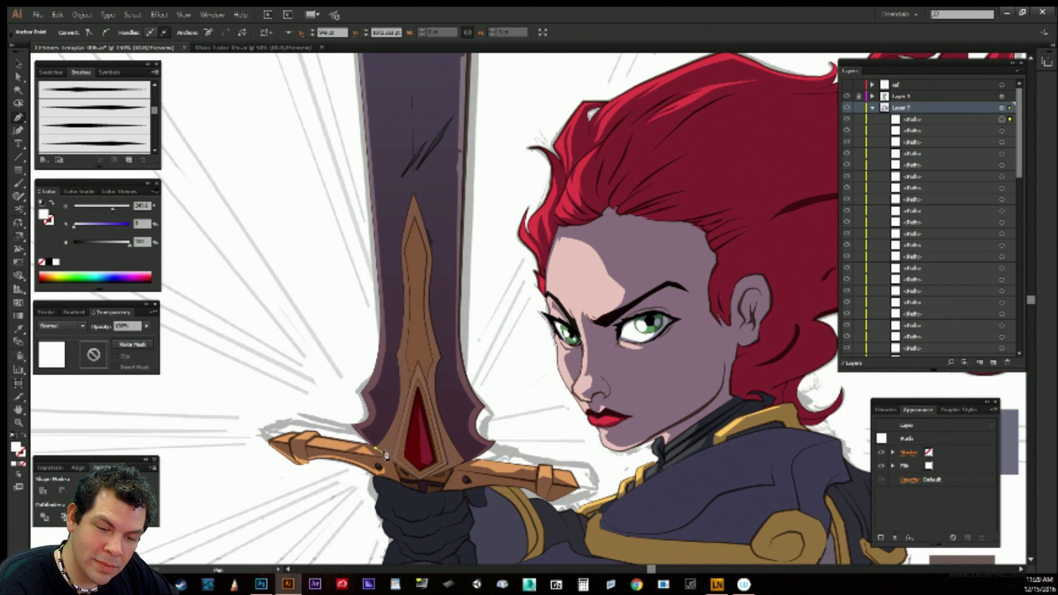
pyautogui.click(377, 448)
pyautogui.moveTo(397, 420); pyautogui.dragTo(400, 404)
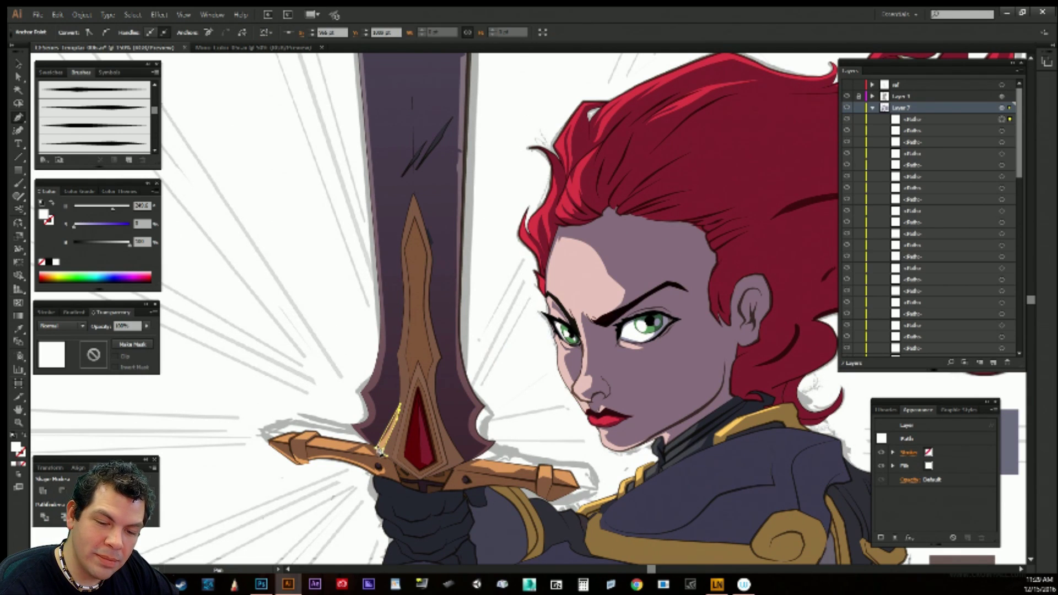
pyautogui.hotkey('ctrl', 'z')
pyautogui.moveTo(376, 450); pyautogui.dragTo(365, 463)
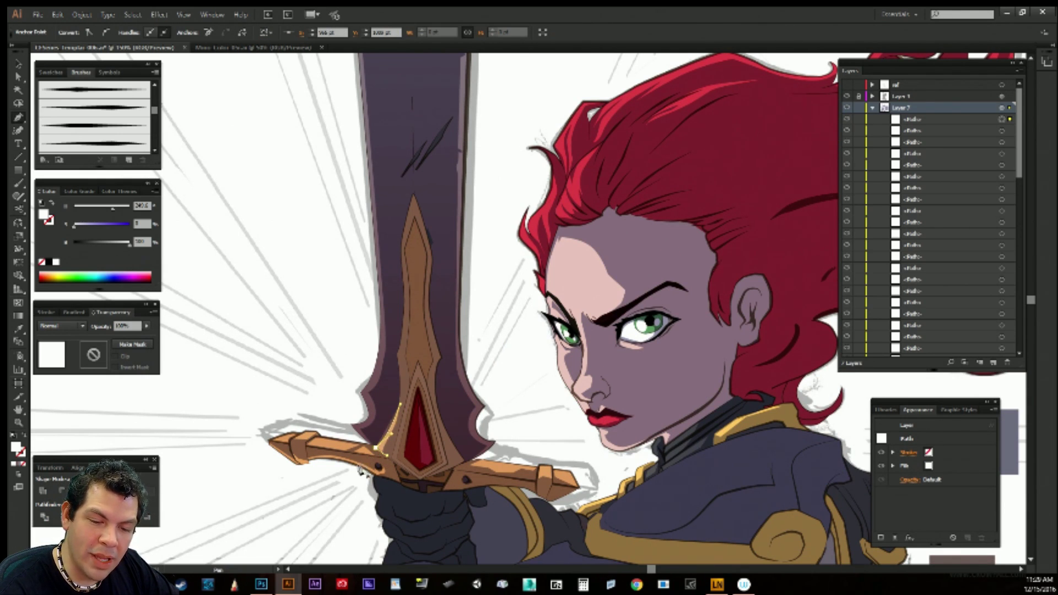
# Adjust the lower anchor points of the gem setting's outer highlight with Direct Selection, then deselect it.
pyautogui.keyDown('ctrl'); pyautogui.click(358, 504); pyautogui.keyUp('ctrl')
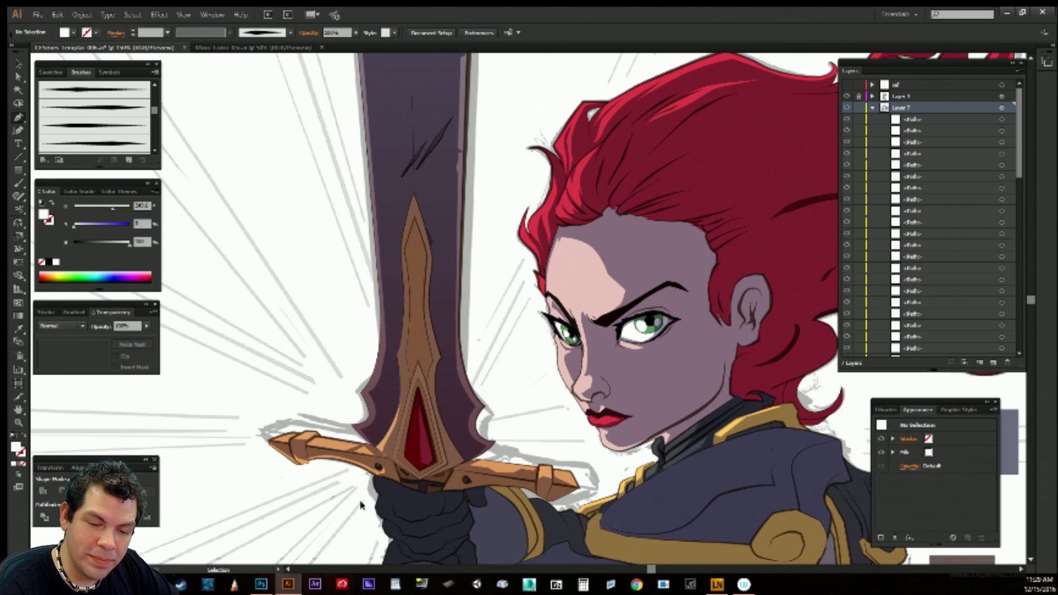
pyautogui.keyDown('ctrl'); pyautogui.click(390, 458); pyautogui.keyUp('ctrl')
pyautogui.click(384, 458)
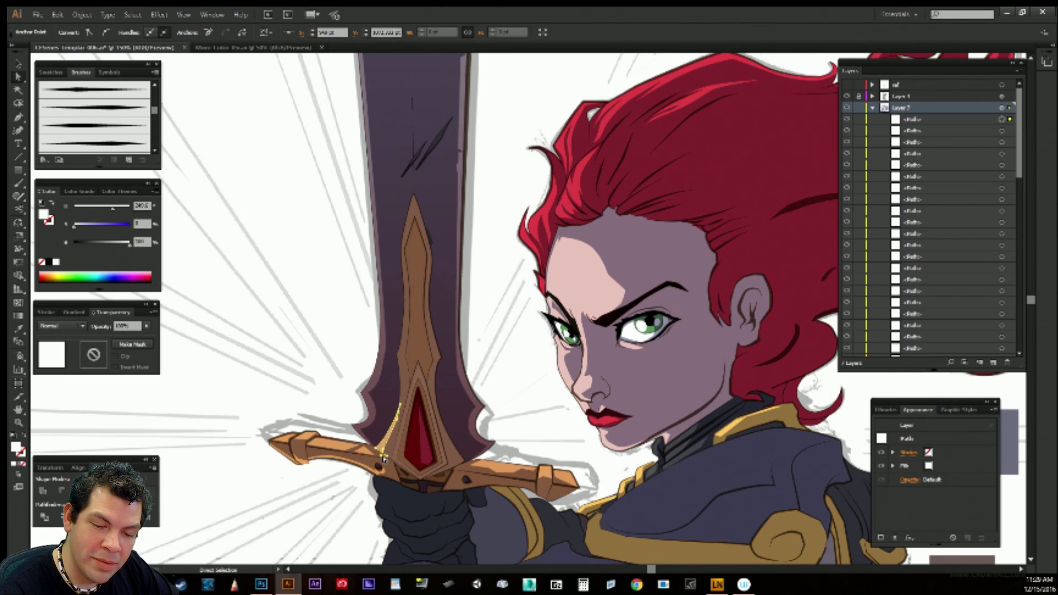
pyautogui.click(386, 460)
pyautogui.click(384, 455)
pyautogui.moveTo(382, 459); pyautogui.dragTo(384, 455)
pyautogui.click(383, 492)
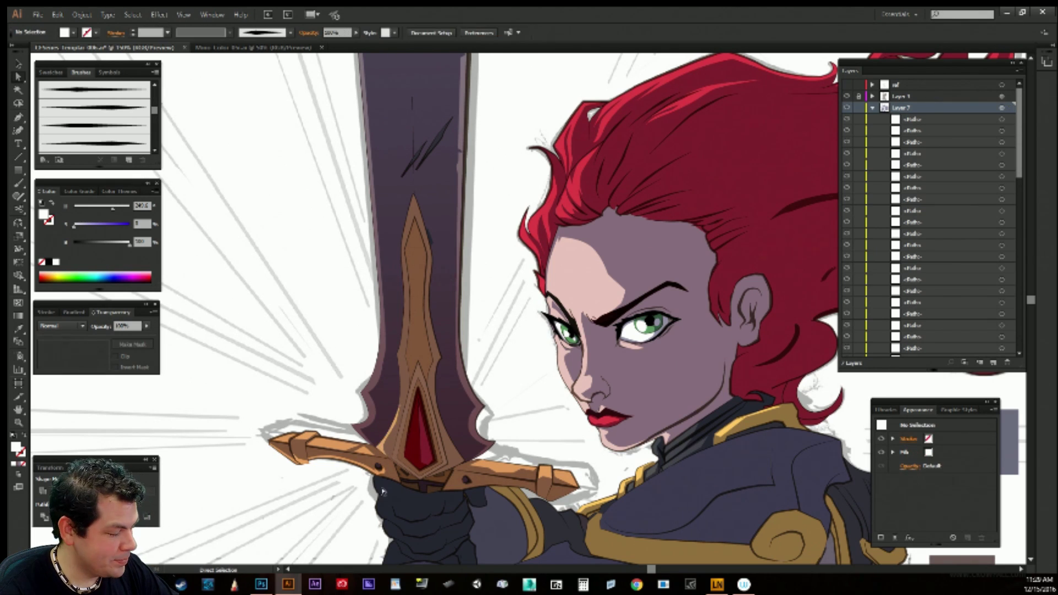
# Draw a thin, straight Pen highlight along the gold frame beside the red gem, on the side away from the face, and deselect everything.
pyautogui.press('p')
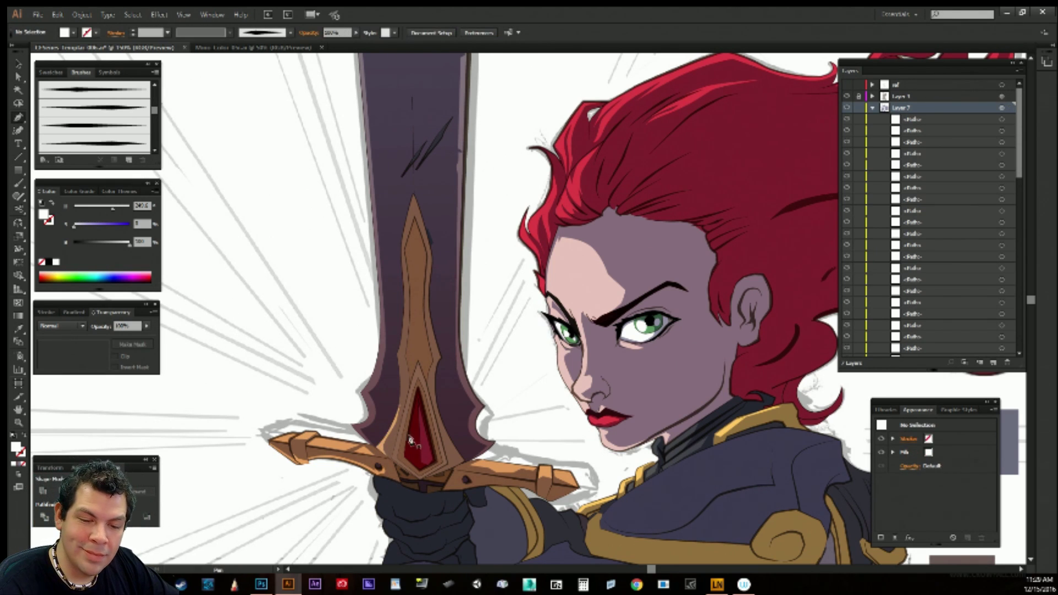
pyautogui.click(392, 458)
pyautogui.click(407, 401)
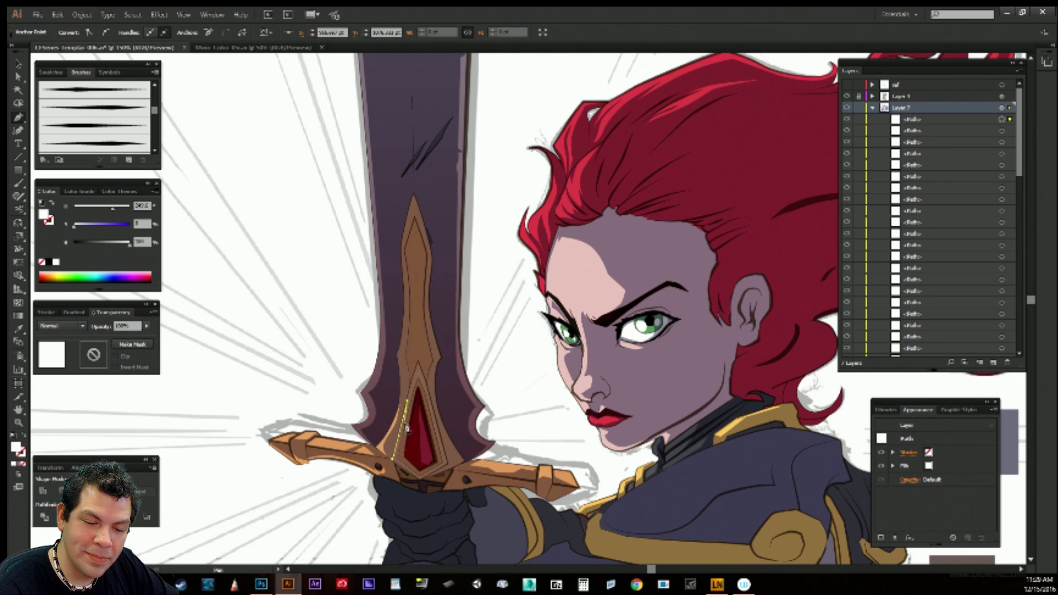
pyautogui.click(392, 458)
pyautogui.keyDown('ctrl'); pyautogui.click(503, 358); pyautogui.keyUp('ctrl')
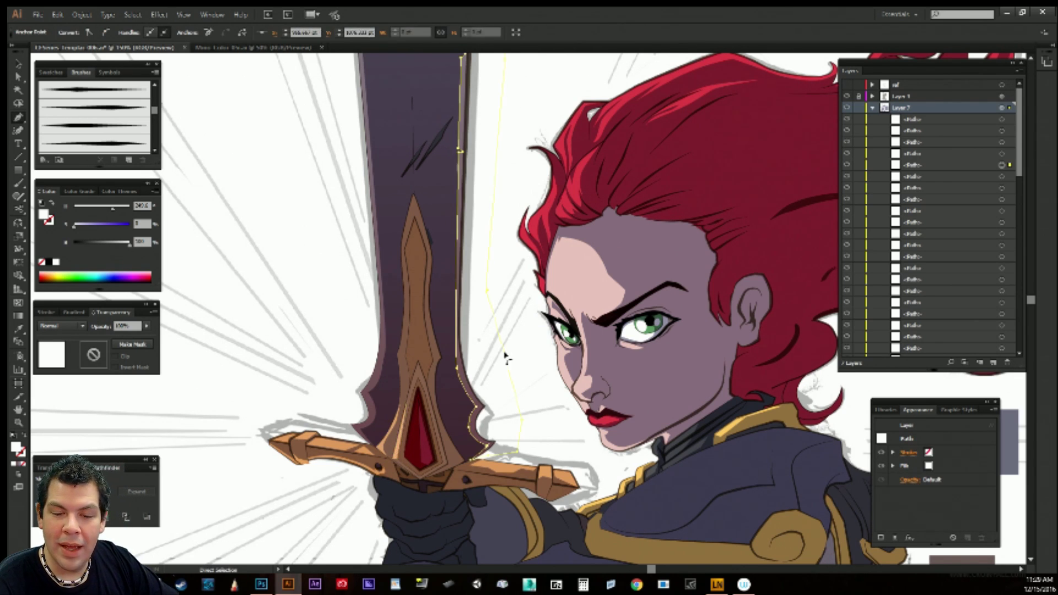
pyautogui.keyDown('ctrl'); pyautogui.click(553, 420); pyautogui.keyUp('ctrl')
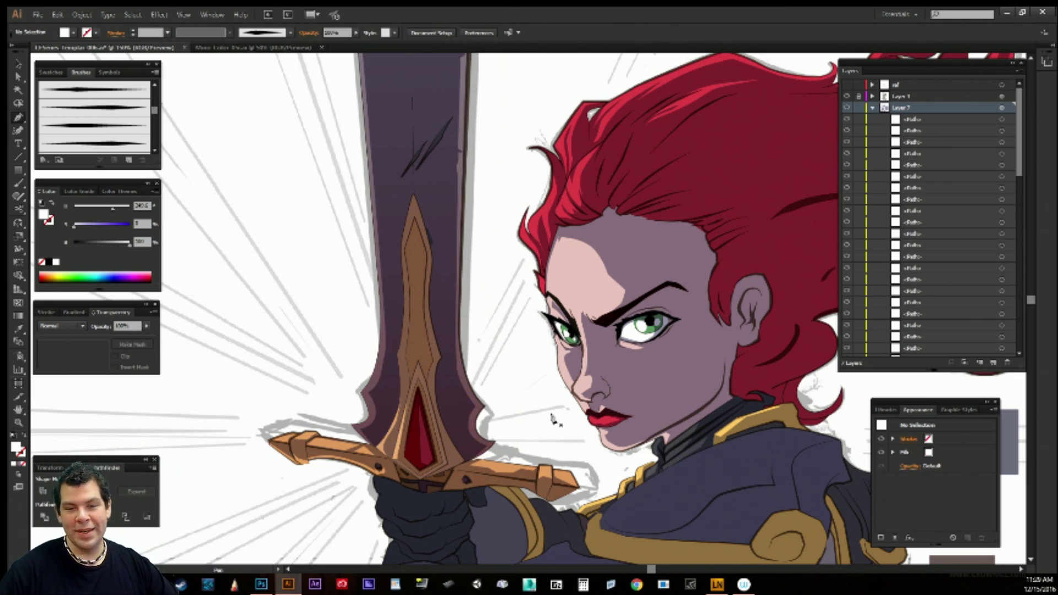
# Draw a thin curved Pen highlight down the gold gem setting's edge on the side facing the woman, and clear the selection.
pyautogui.moveTo(478, 402); pyautogui.dragTo(489, 395)
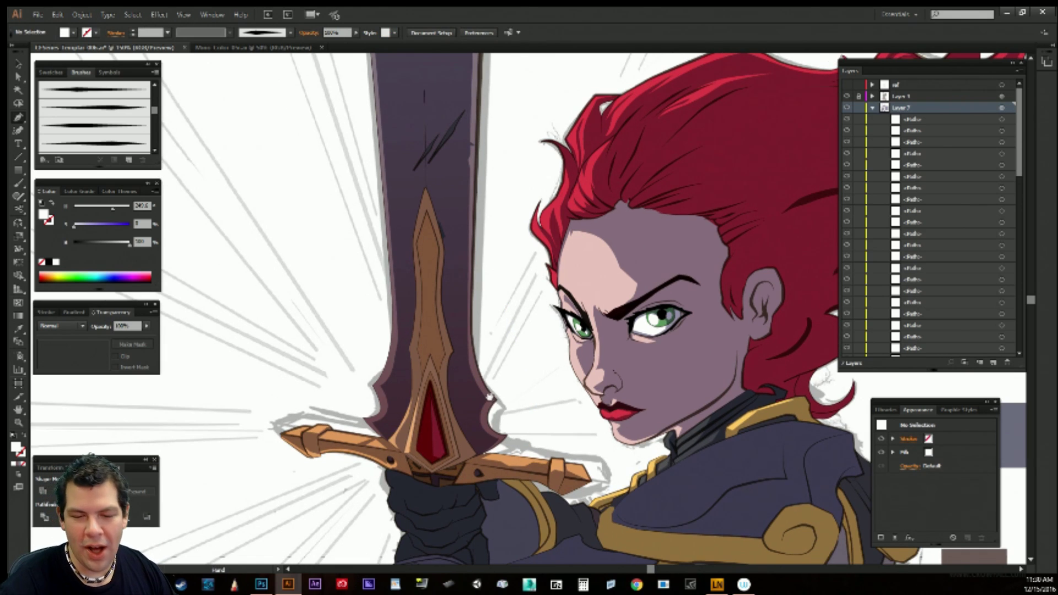
pyautogui.click(449, 398)
pyautogui.moveTo(463, 443); pyautogui.dragTo(471, 459)
pyautogui.click(475, 455)
pyautogui.moveTo(449, 404); pyautogui.dragTo(445, 374)
pyautogui.click(449, 398)
pyautogui.hotkey('ctrl', 'z')
pyautogui.keyDown('ctrl'); pyautogui.click(512, 347); pyautogui.keyUp('ctrl')
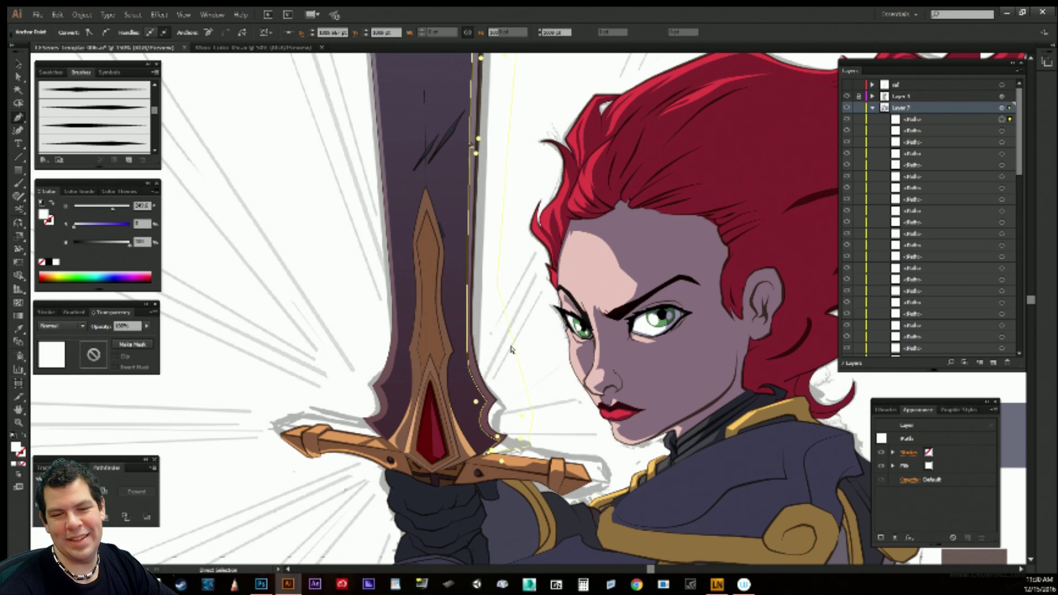
pyautogui.keyDown('ctrl'); pyautogui.click(561, 431); pyautogui.keyUp('ctrl')
# Draw a narrow Pen highlight along the outer tip of the gold trim on the forearm guard below the sword grip, and deselect it.
pyautogui.moveTo(583, 442); pyautogui.dragTo(618, 379)
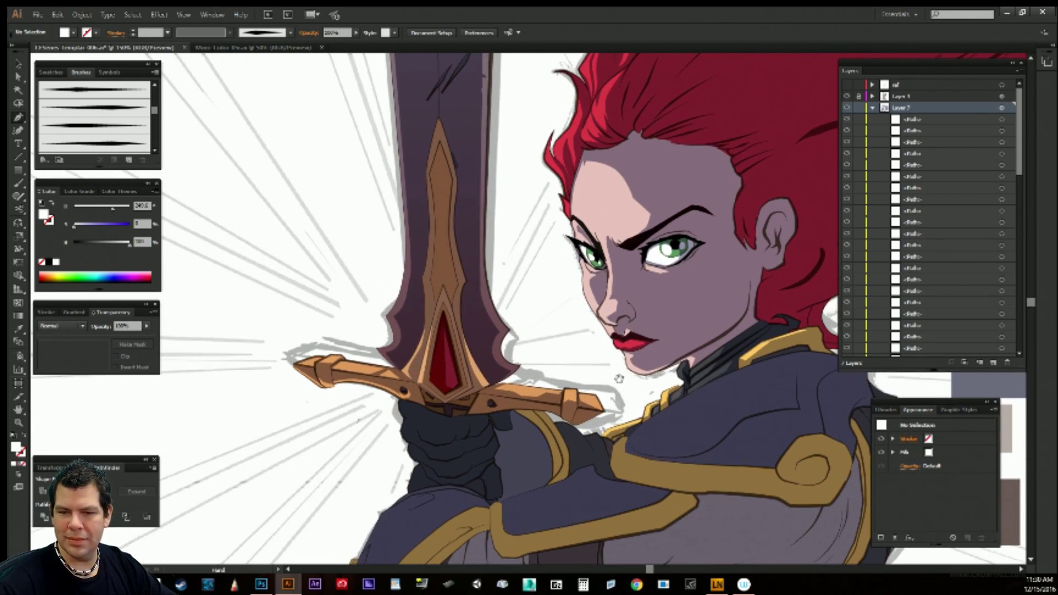
pyautogui.moveTo(672, 454); pyautogui.dragTo(592, 134)
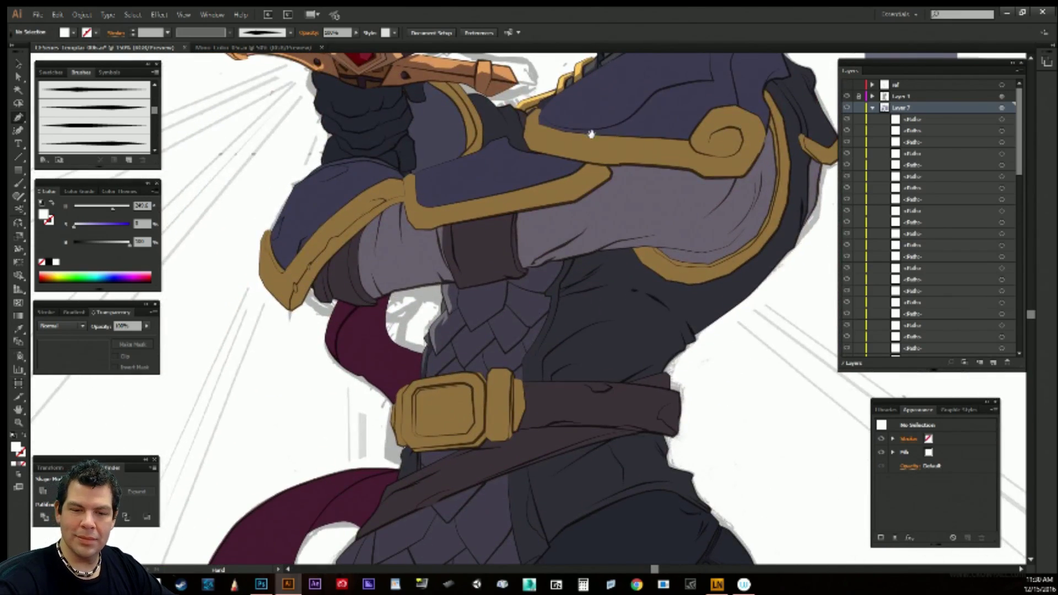
pyautogui.moveTo(531, 353); pyautogui.dragTo(605, 375)
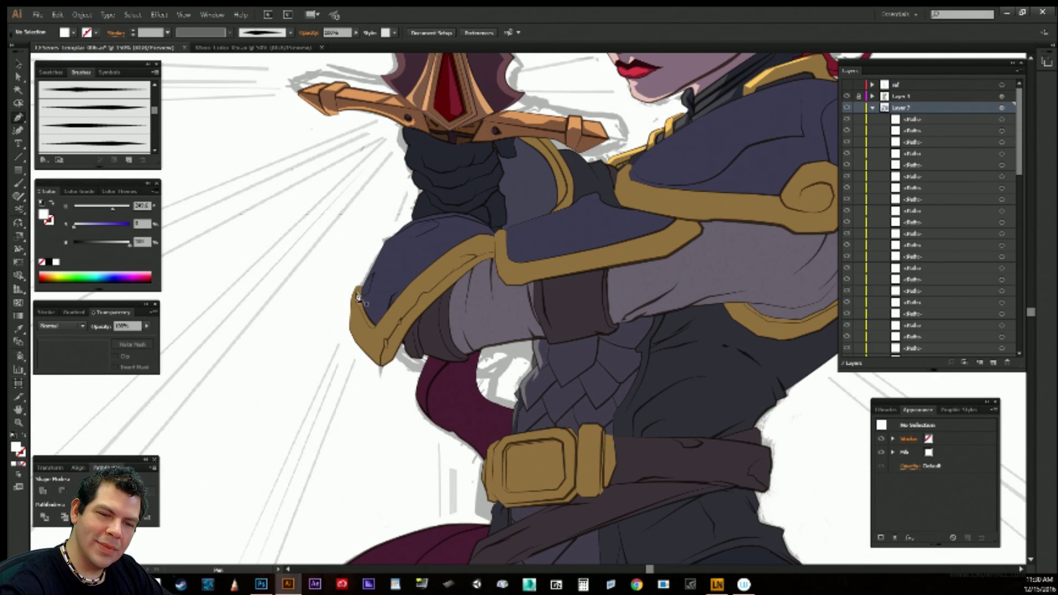
pyautogui.click(359, 288)
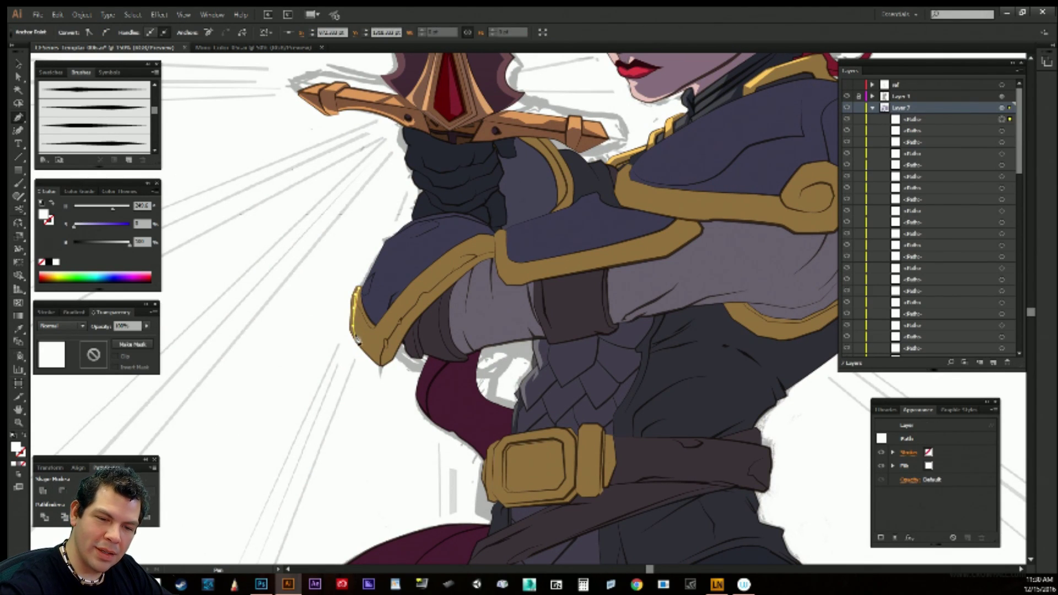
pyautogui.moveTo(367, 329); pyautogui.dragTo(364, 342)
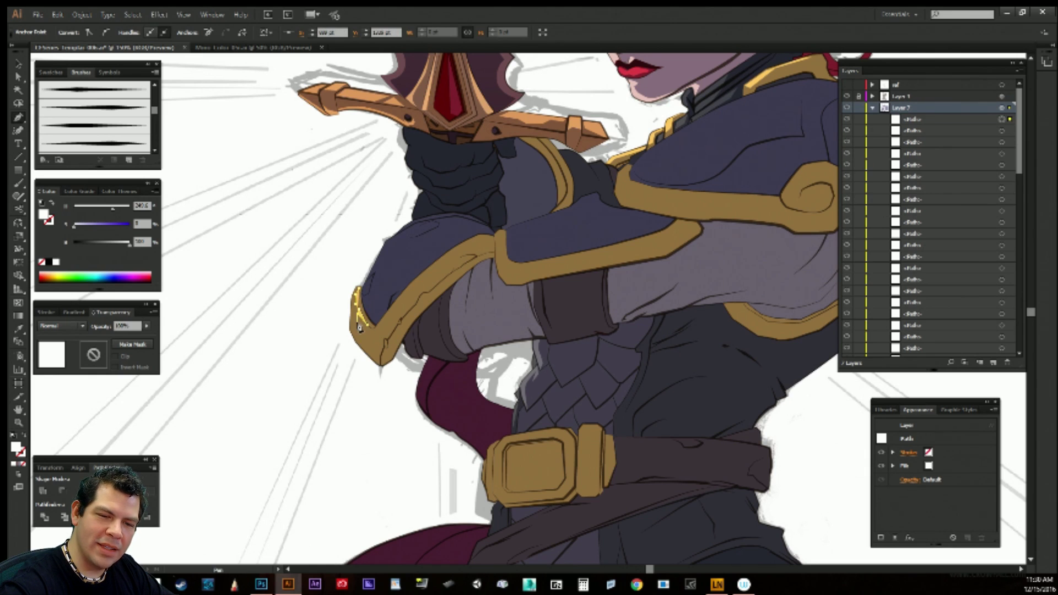
pyautogui.moveTo(360, 343); pyautogui.dragTo(358, 352)
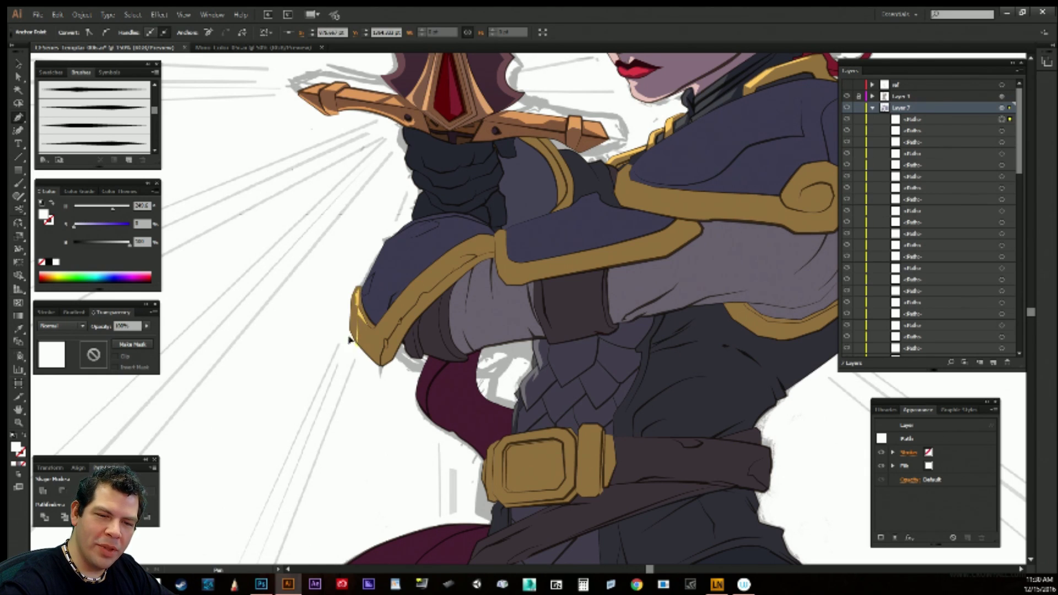
pyautogui.click(357, 268)
pyautogui.press('space')
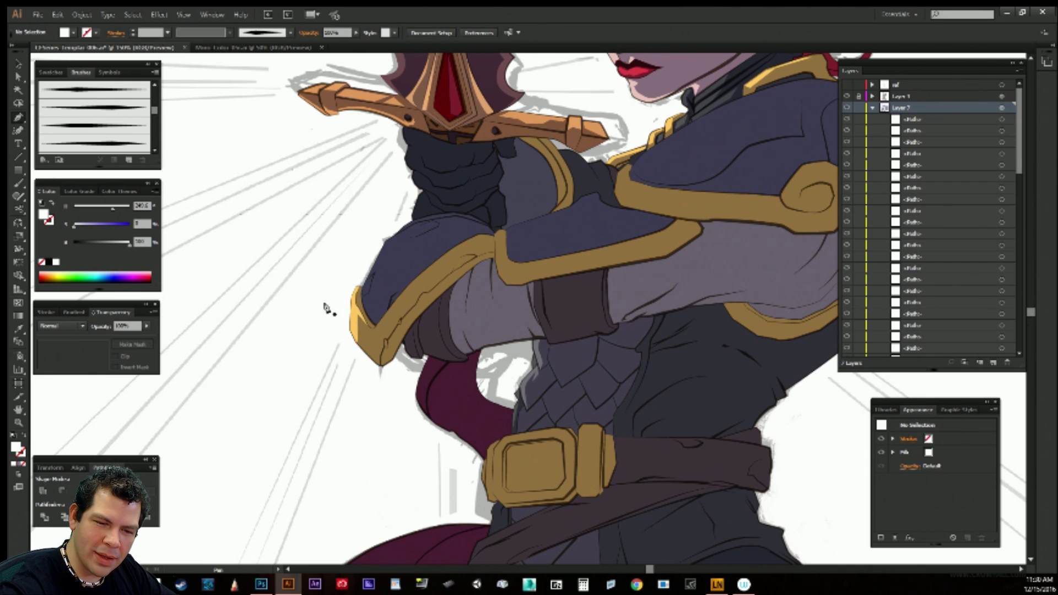
# Add a Pen highlight along the forearm guard's gold trim from the outer edge down to its pointed corner, and deselect it.
pyautogui.click(359, 344)
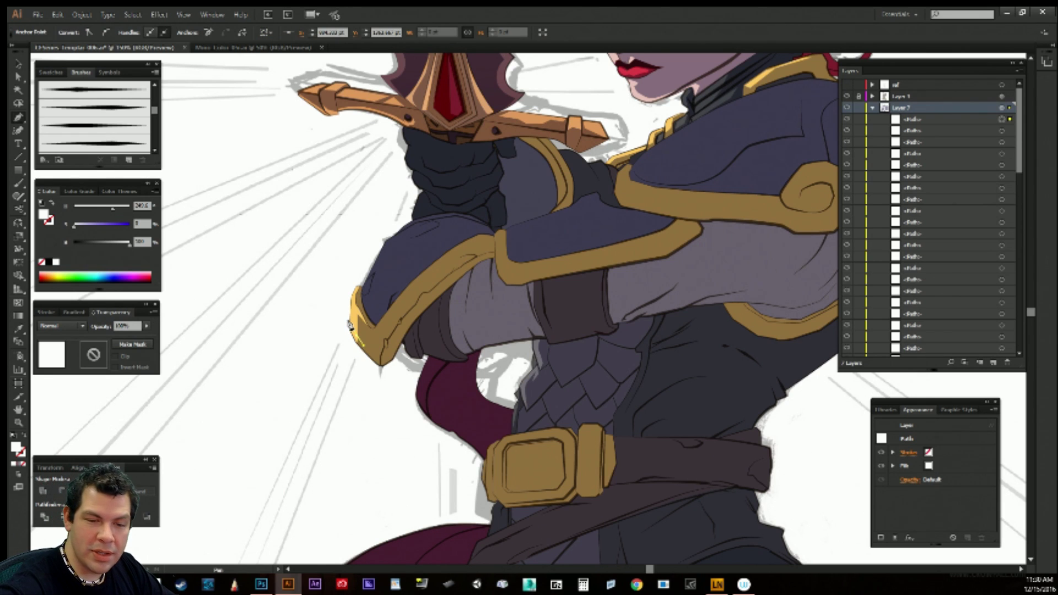
pyautogui.click(380, 364)
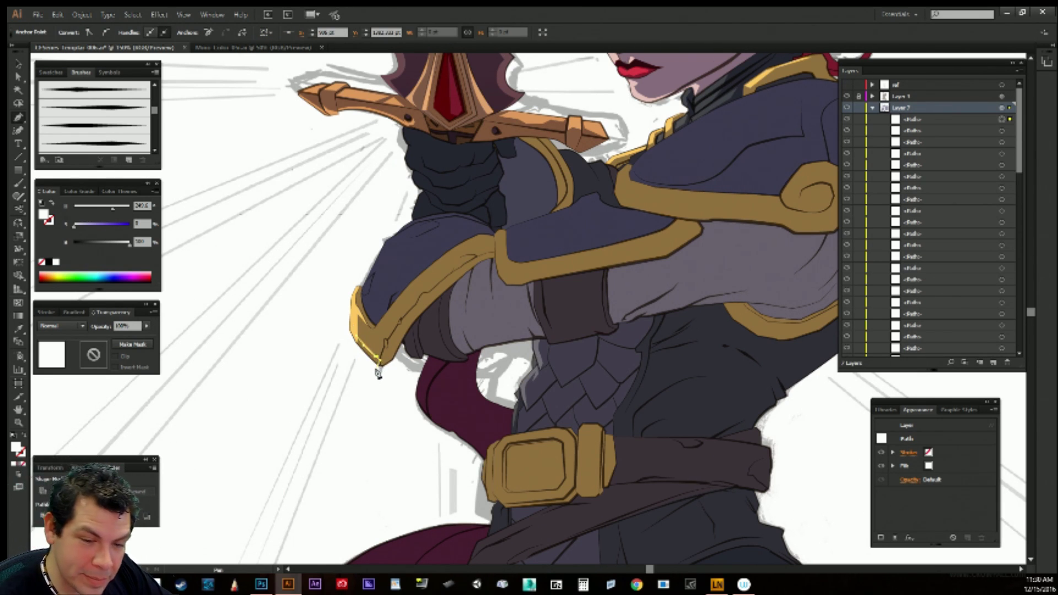
pyautogui.click(357, 359)
pyautogui.click(359, 344)
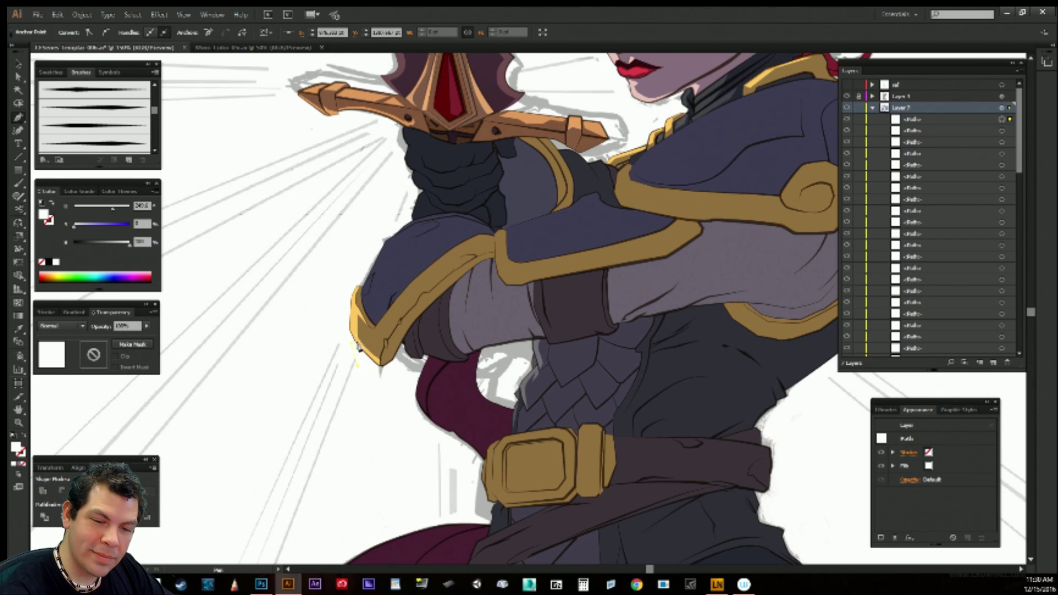
pyautogui.keyDown('ctrl'); pyautogui.click(390, 406); pyautogui.keyUp('ctrl')
# Draw a small sliver-shaped Pen highlight on the forearm guard's blue plate, just above the gold trim's outer tip, and deselect it.
pyautogui.moveTo(427, 409); pyautogui.dragTo(431, 474)
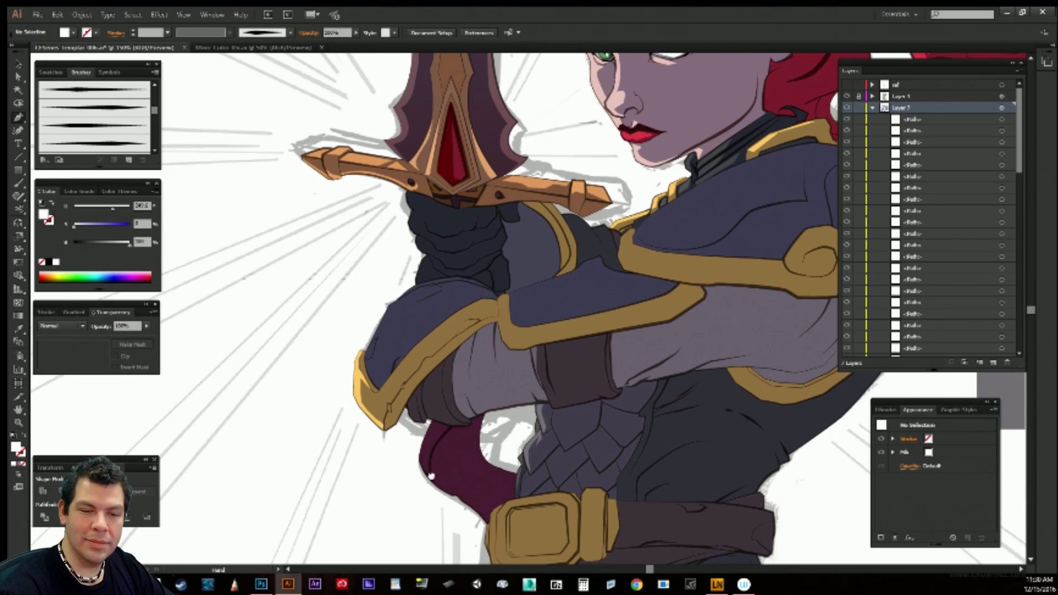
pyautogui.click(368, 362)
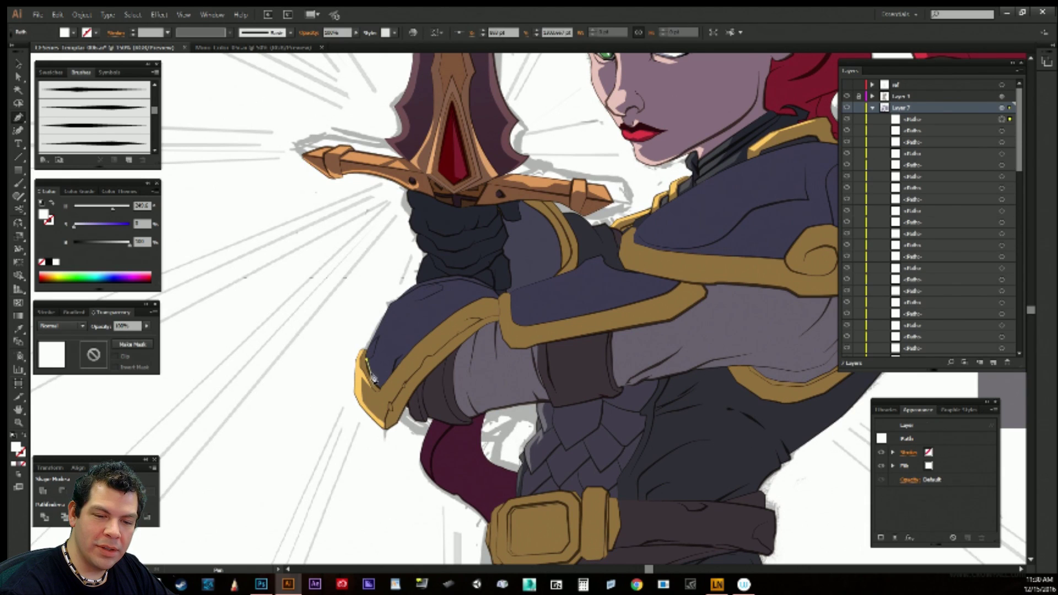
pyautogui.click(389, 342)
pyautogui.click(368, 360)
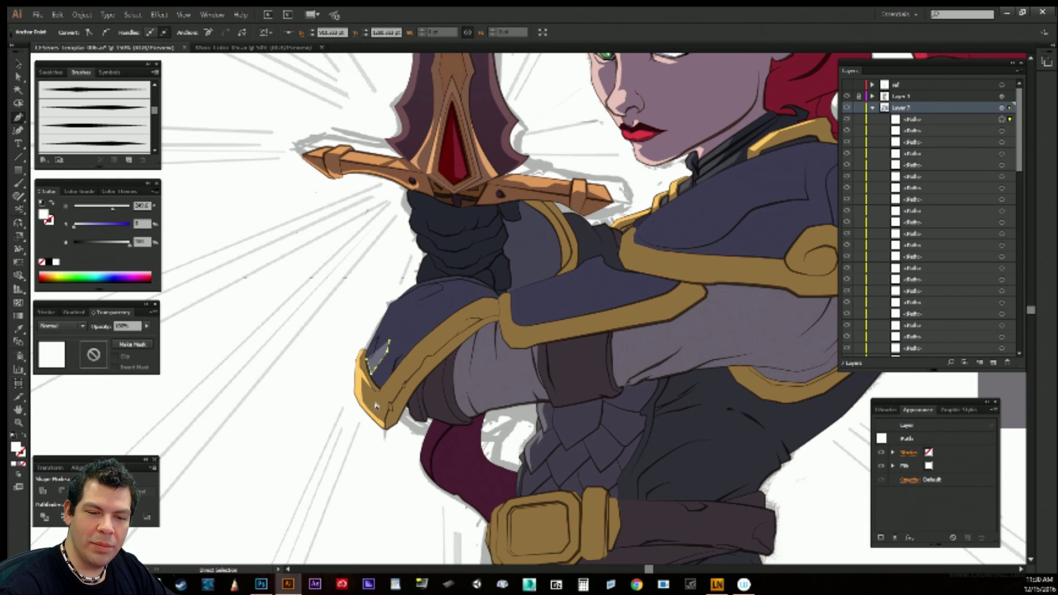
pyautogui.keyDown('ctrl'); pyautogui.click(331, 409); pyautogui.keyUp('ctrl')
pyautogui.keyDown('ctrl'); pyautogui.click(379, 361); pyautogui.keyUp('ctrl')
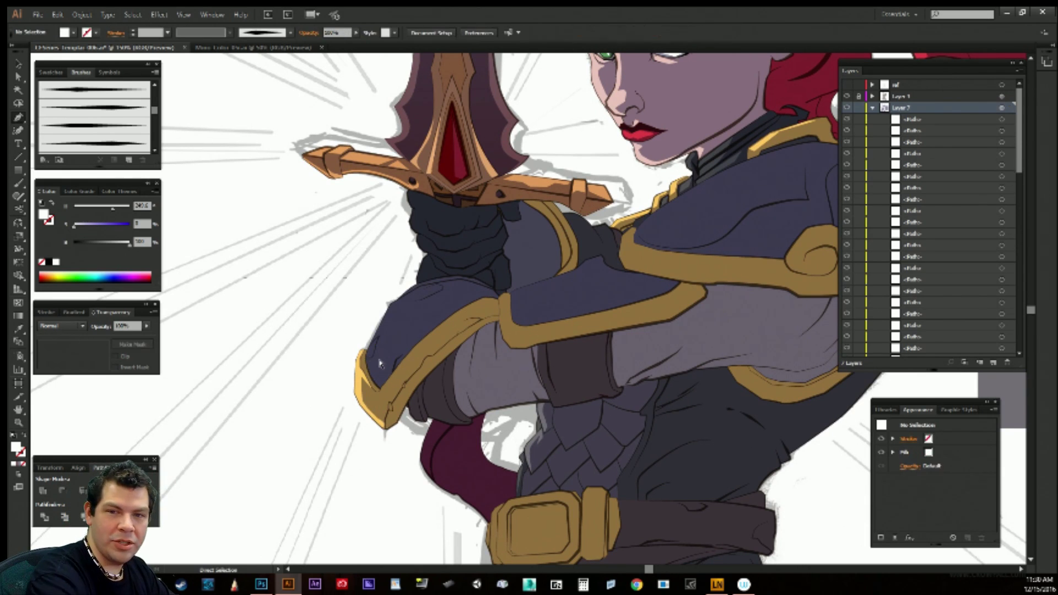
# Review the whole warrior illustration and compare it with the line sketch in Photoshop and the finished minotaur artwork in Illustrator.
pyautogui.hotkey('ctrl', '0')
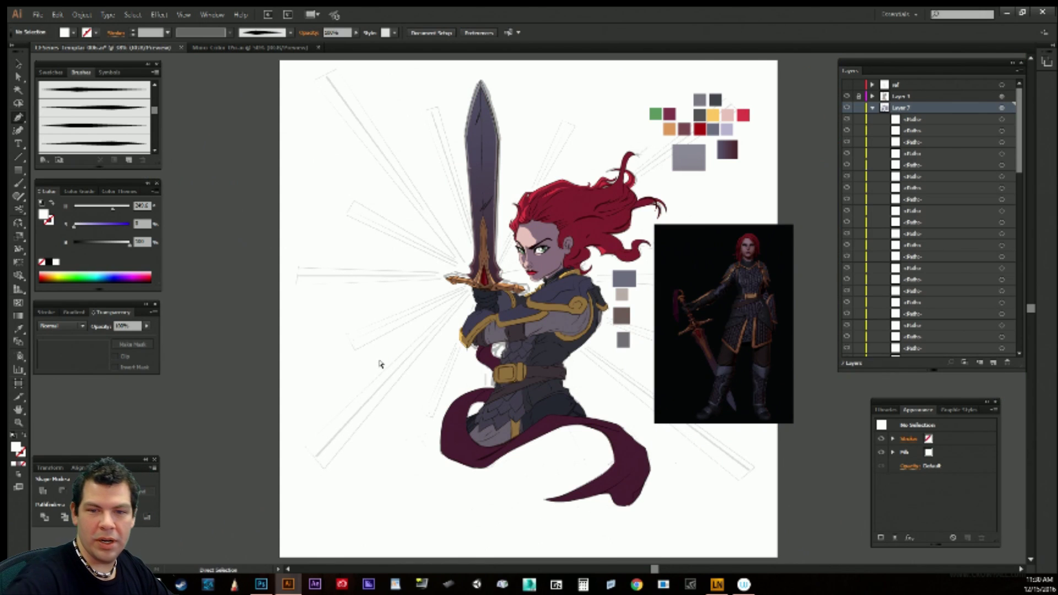
pyautogui.hotkey('ctrl', '=')
pyautogui.moveTo(658, 354); pyautogui.dragTo(614, 375)
pyautogui.hotkey('alt', 'Tab')
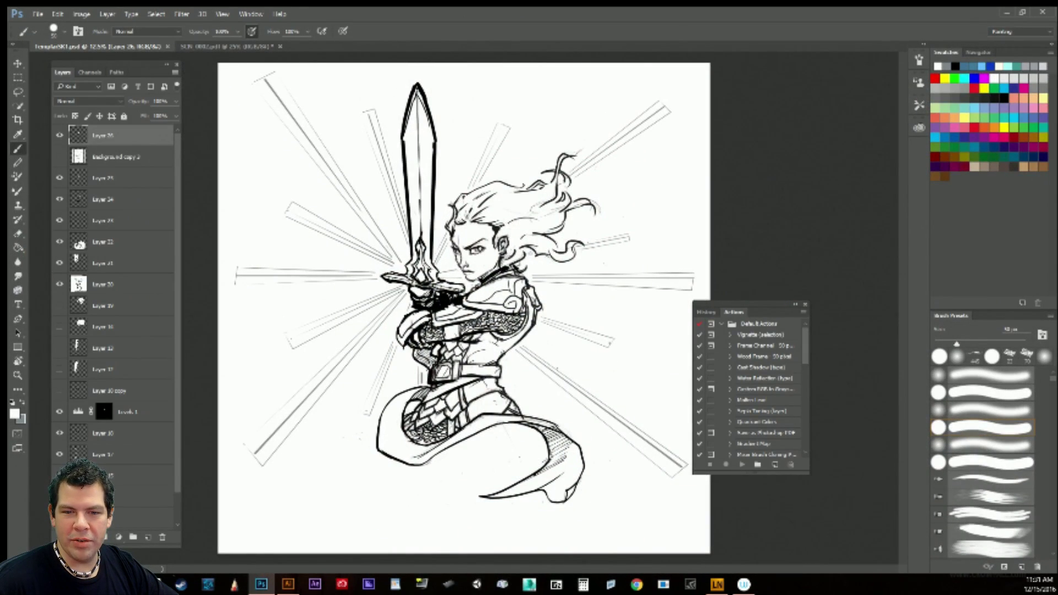
pyautogui.hotkey('alt', 'Tab')
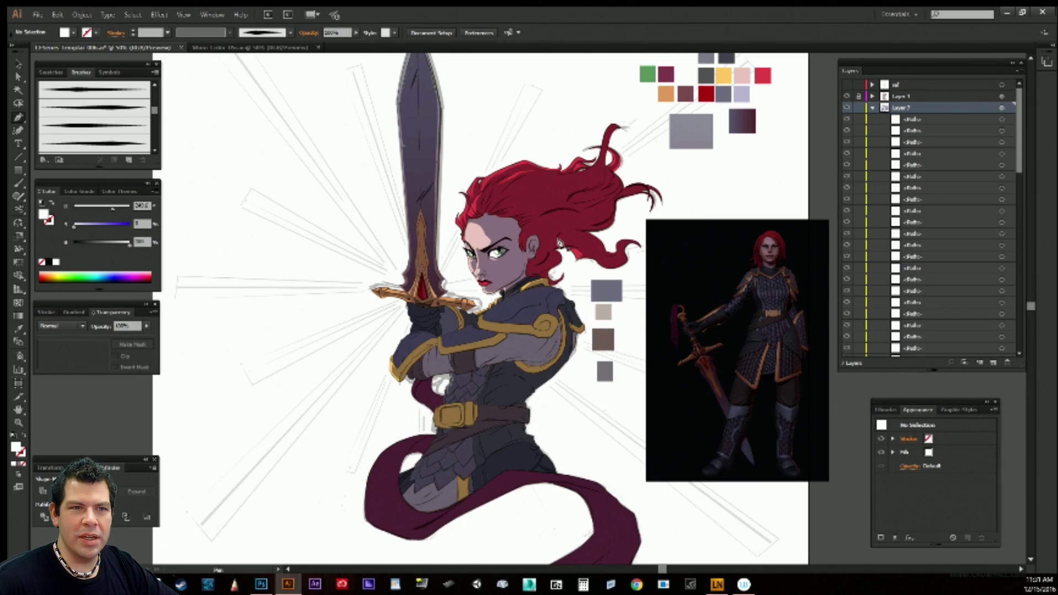
pyautogui.click(243, 48)
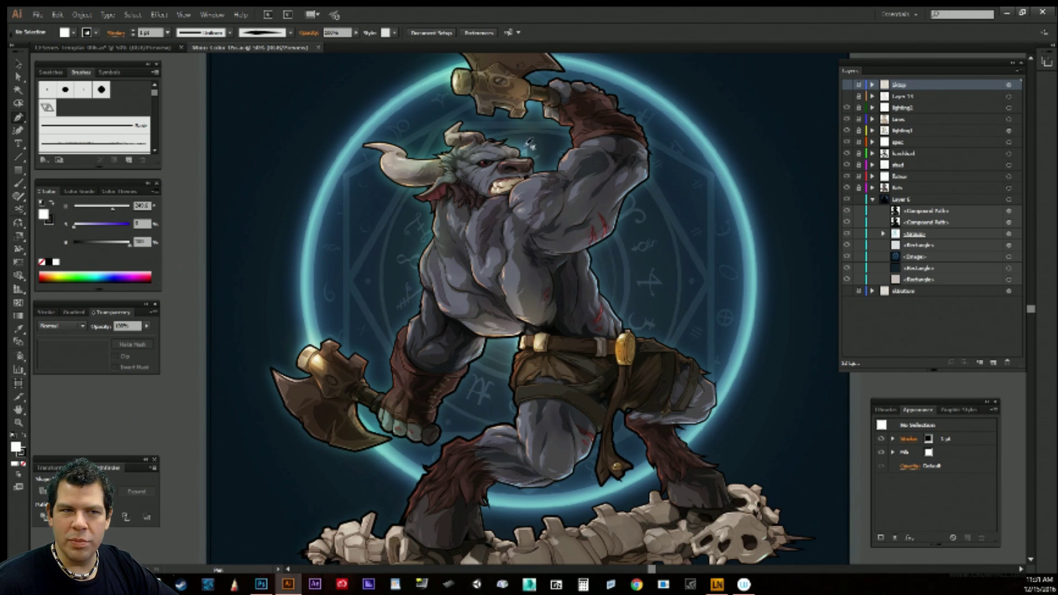
pyautogui.click(105, 48)
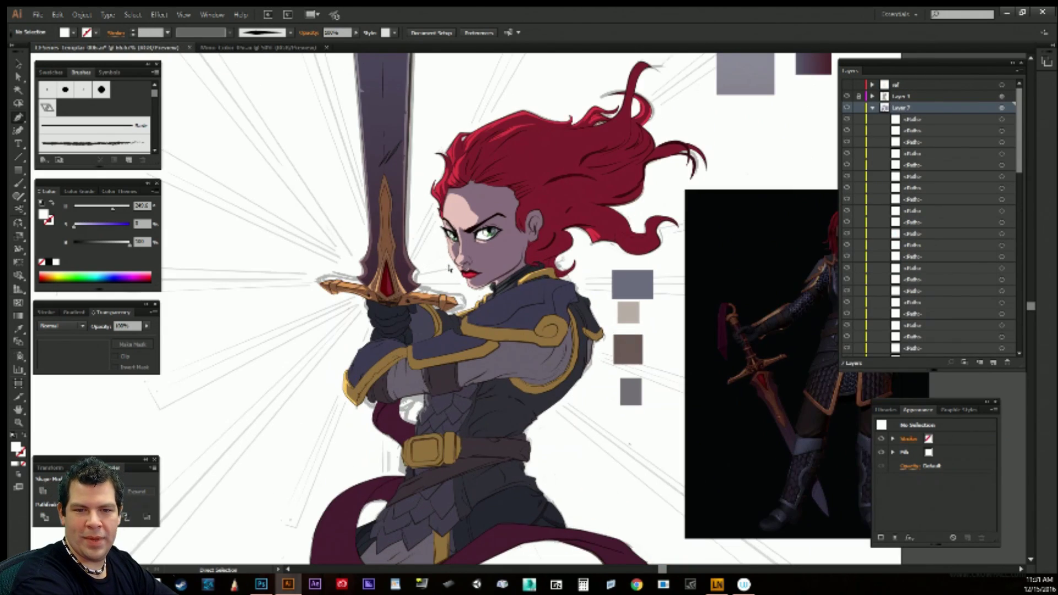
# Draw a long curved Pen highlight from the top of the hair up along the tall curling strand at the back, and deselect it.
pyautogui.hotkey('ctrl', '=')
pyautogui.hotkey('ctrl', '=')
pyautogui.scroll(5, 448, 264)
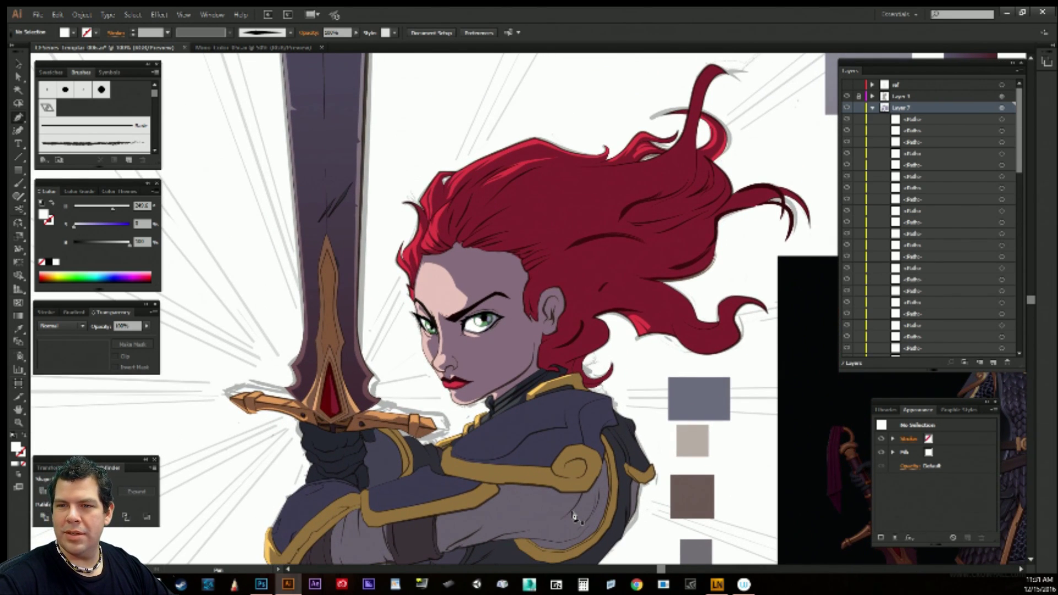
pyautogui.keyDown('ctrl'); pyautogui.click(723, 151); pyautogui.keyUp('ctrl')
pyautogui.keyDown('ctrl'); pyautogui.click(753, 151); pyautogui.keyUp('ctrl')
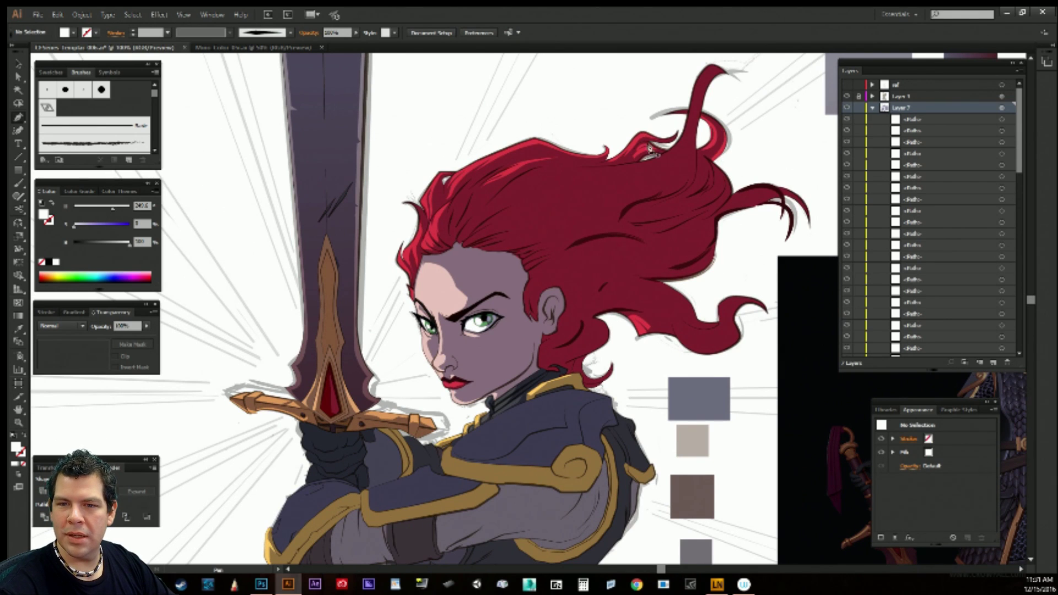
pyautogui.click(602, 167)
pyautogui.hotkey('ctrl', 'z')
pyautogui.moveTo(603, 169)
pyautogui.mouseDown()
pyautogui.moveTo(626, 175)
pyautogui.moveTo(677, 150)
pyautogui.moveTo(666, 167)
pyautogui.moveTo(696, 117)
pyautogui.moveTo(633, 202)
pyautogui.mouseUp()
pyautogui.click(678, 149)
pyautogui.hotkey('ctrl', 'z')
pyautogui.hotkey('ctrl', 'z')
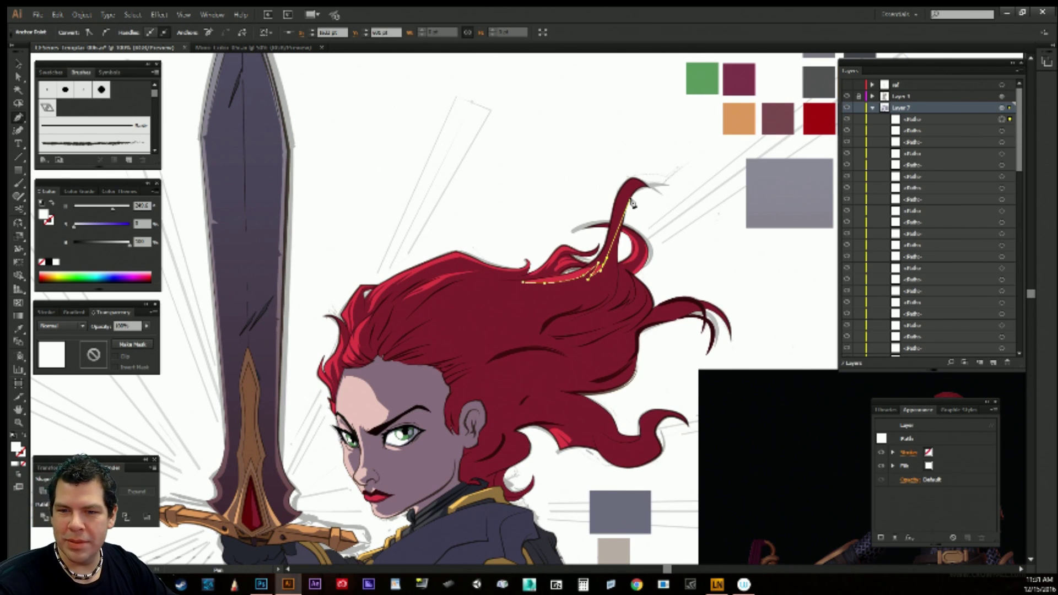
pyautogui.moveTo(610, 242); pyautogui.dragTo(594, 266)
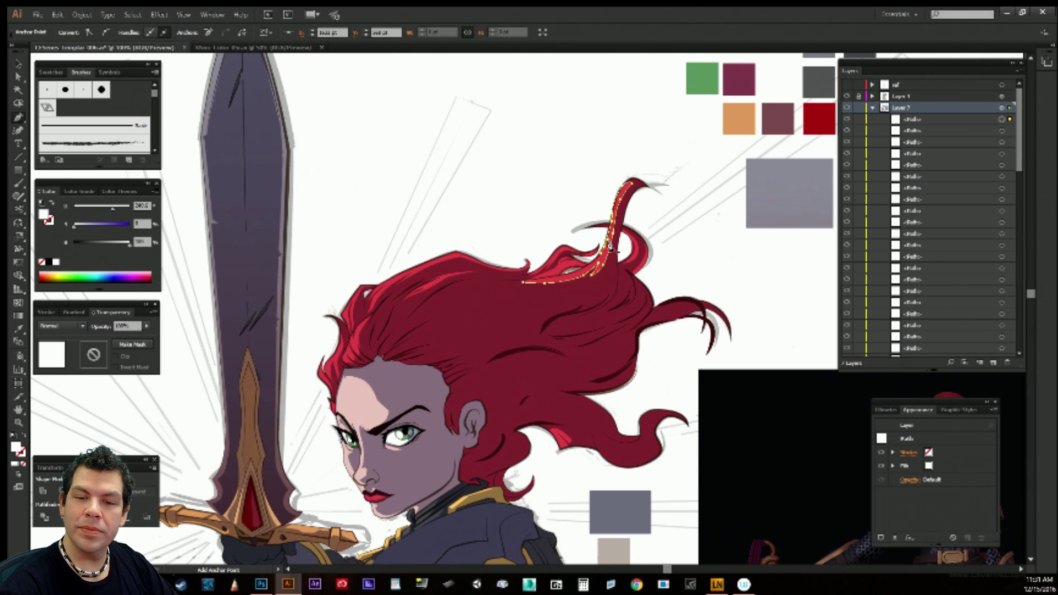
pyautogui.click(525, 285)
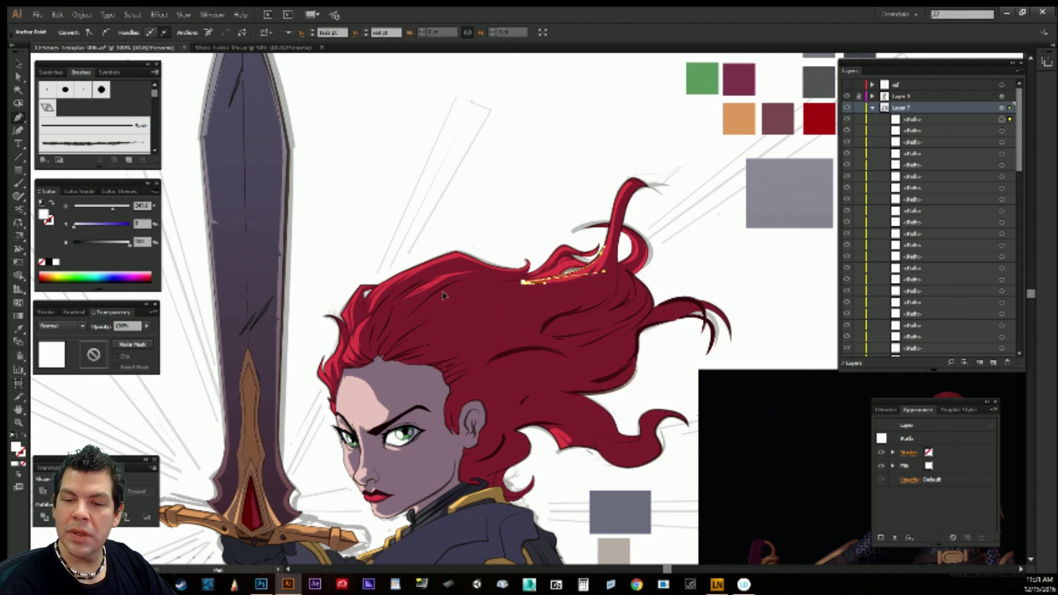
pyautogui.keyDown('ctrl'); pyautogui.click(705, 257); pyautogui.keyUp('ctrl')
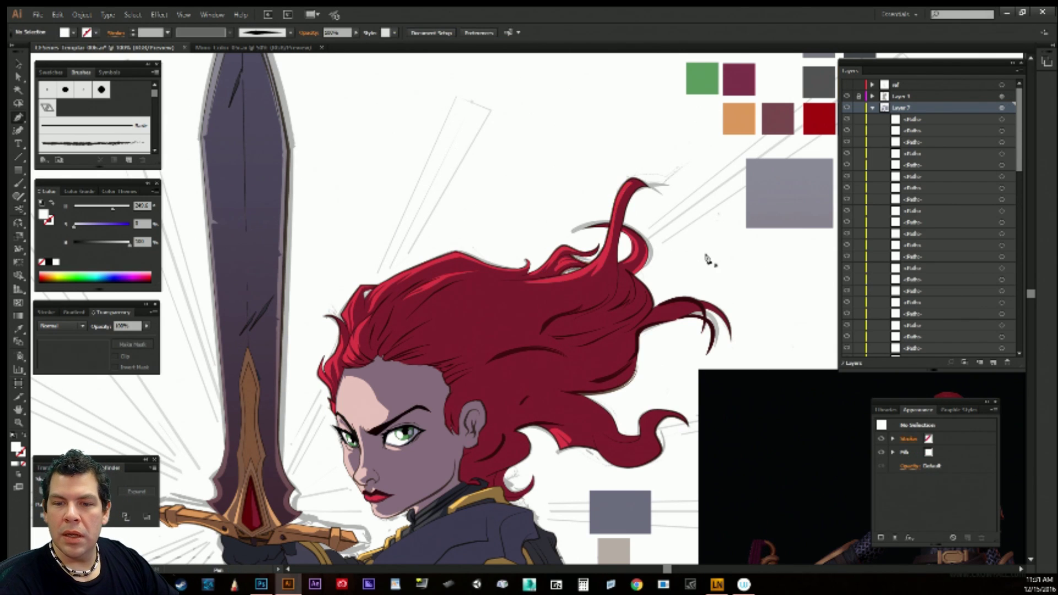
# Draw a second, shorter curved Pen highlight just below the one at the base of the tall hair strand, and deselect it.
pyautogui.click(564, 285)
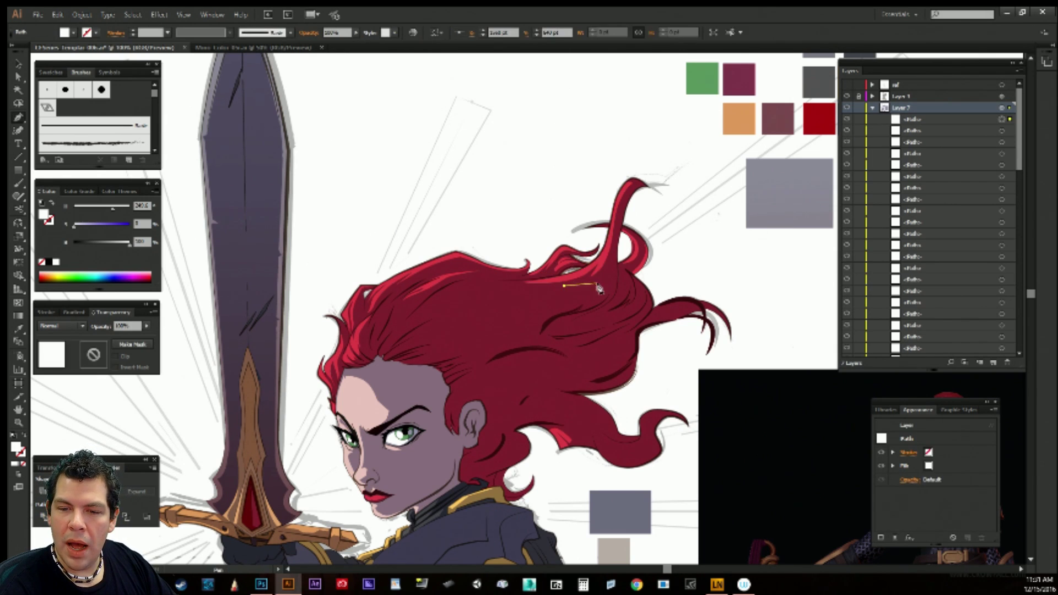
pyautogui.moveTo(611, 269); pyautogui.dragTo(602, 283)
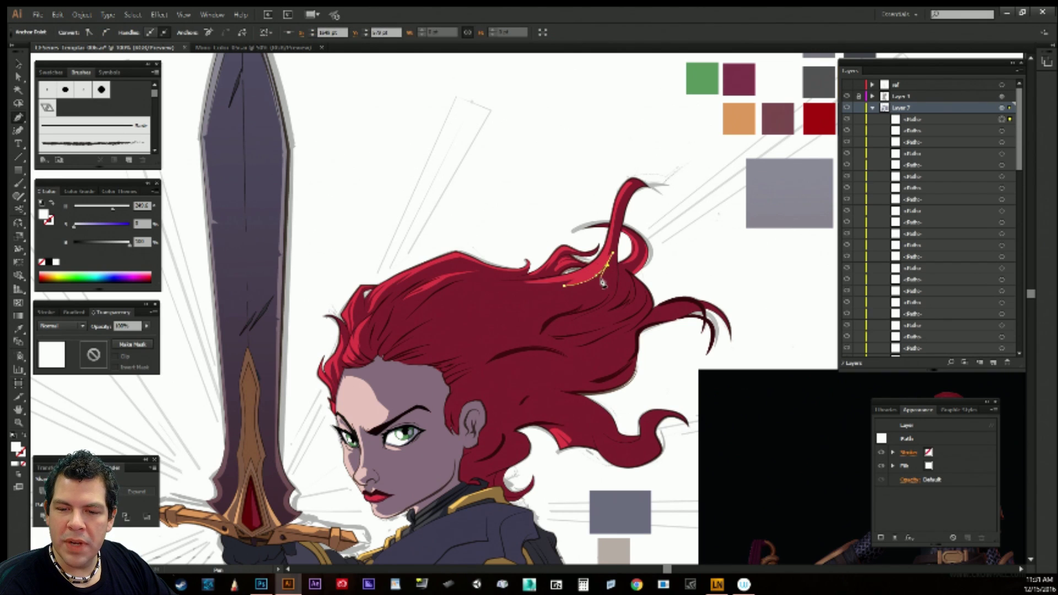
pyautogui.click(564, 290)
pyautogui.click(556, 287)
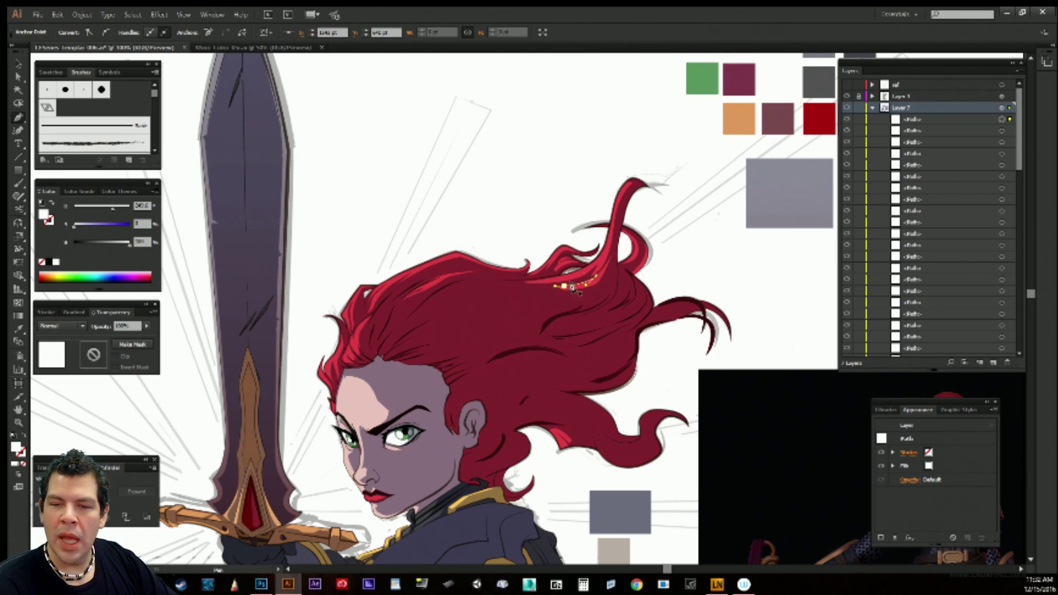
pyautogui.keyDown('ctrl'); pyautogui.click(700, 258); pyautogui.keyUp('ctrl')
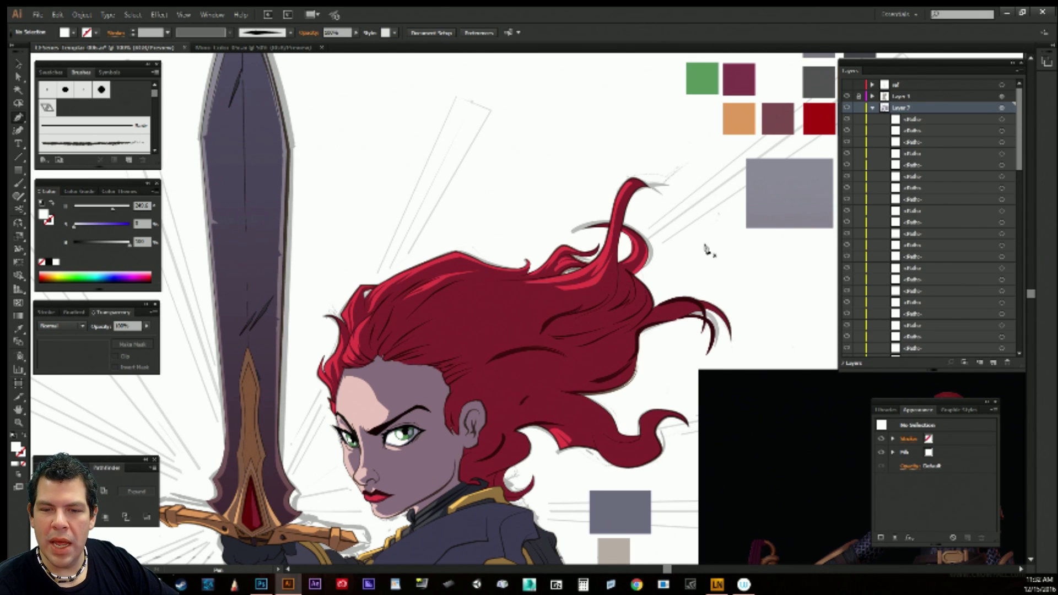
# Rotate the shorter hair highlight slightly to follow the strand, clear the selection and return to the Pen tool.
pyautogui.press('a')
pyautogui.click(578, 288)
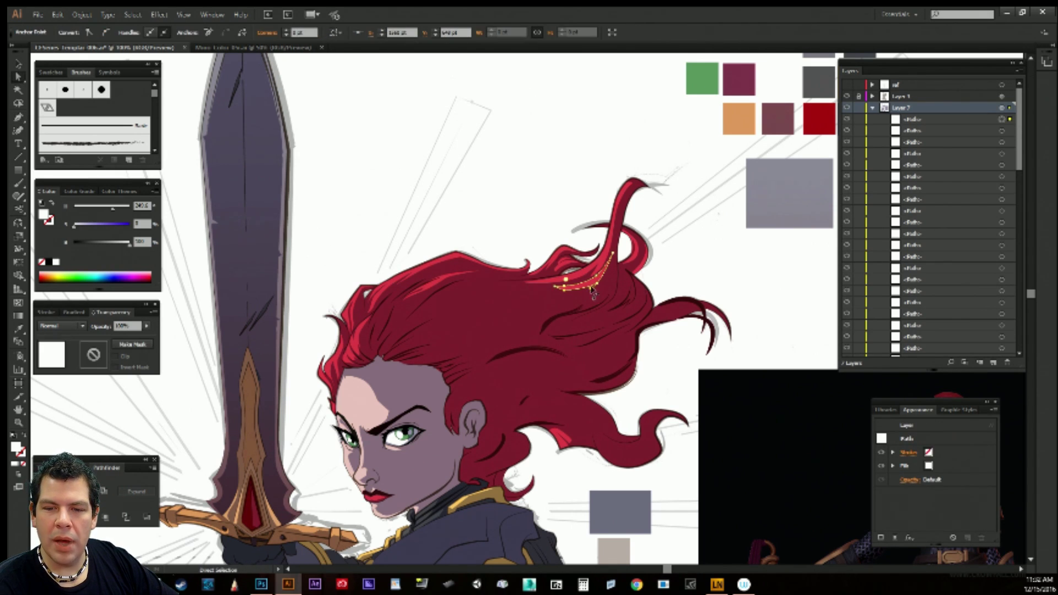
pyautogui.press('r')
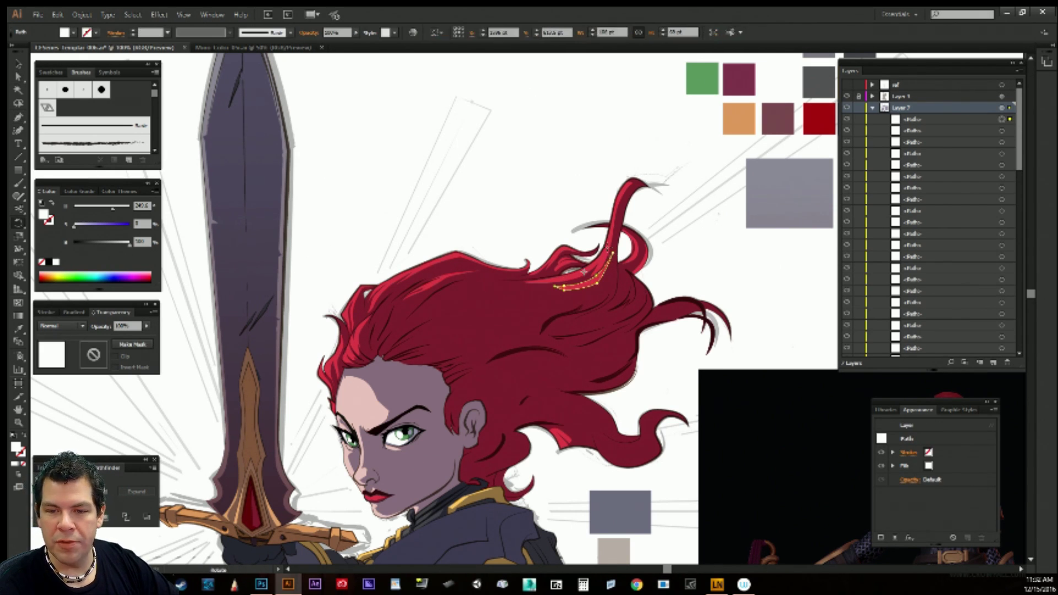
pyautogui.moveTo(574, 297); pyautogui.dragTo(567, 294)
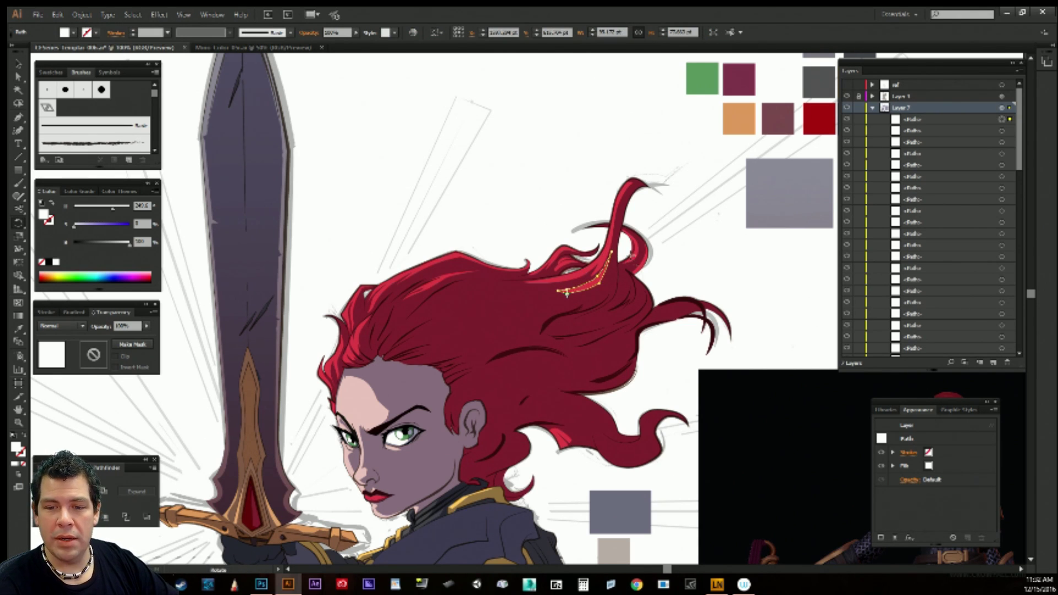
pyautogui.hotkey('ctrl', 'shift', 'a')
pyautogui.press('p')
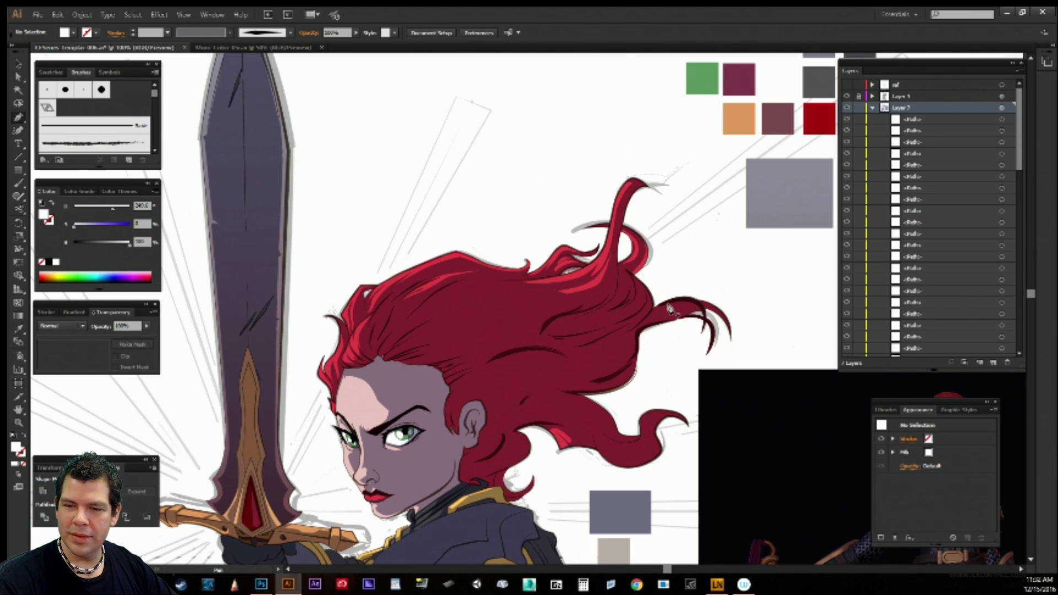
# Draw a small Pen highlight on the upper back edge of the armor, just behind the shoulder, and deselect it.
pyautogui.scroll(-1, 654, 338)
pyautogui.moveTo(650, 259); pyautogui.dragTo(655, 59)
pyautogui.moveTo(595, 300); pyautogui.dragTo(568, 245)
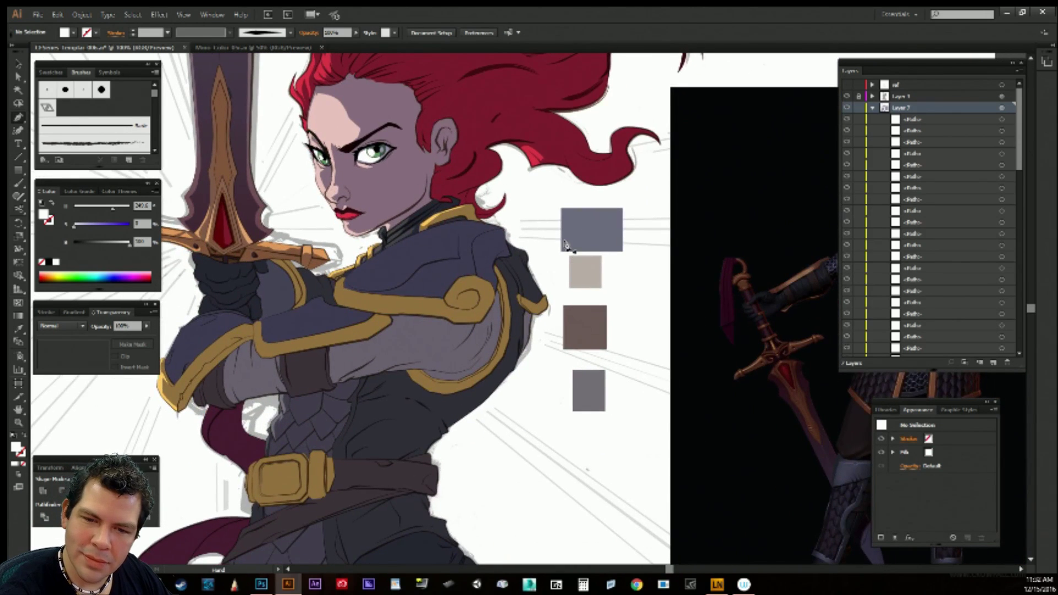
pyautogui.click(509, 248)
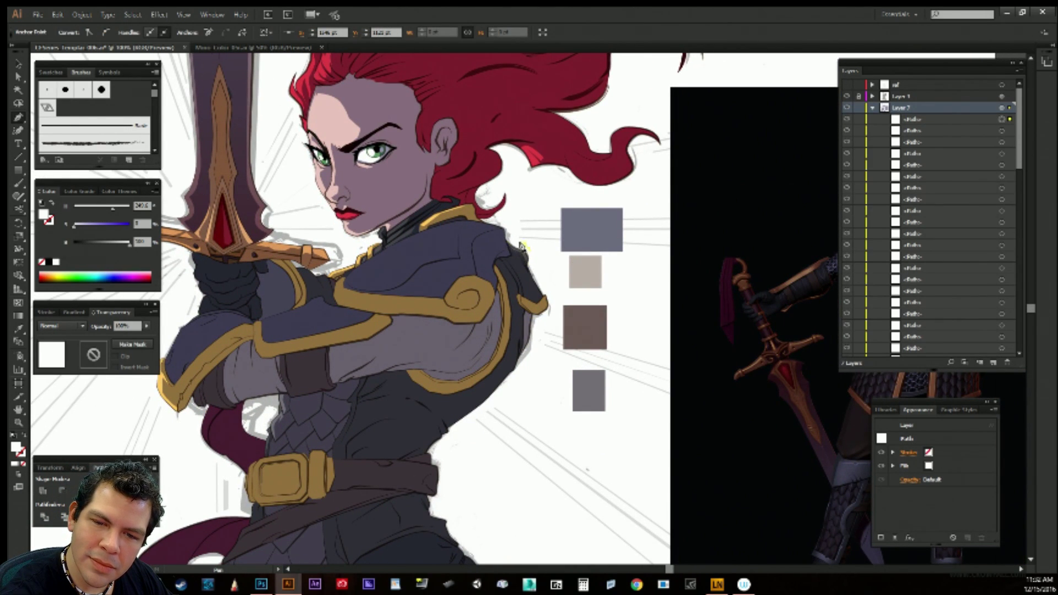
pyautogui.keyDown('ctrl'); pyautogui.click(528, 236); pyautogui.keyUp('ctrl')
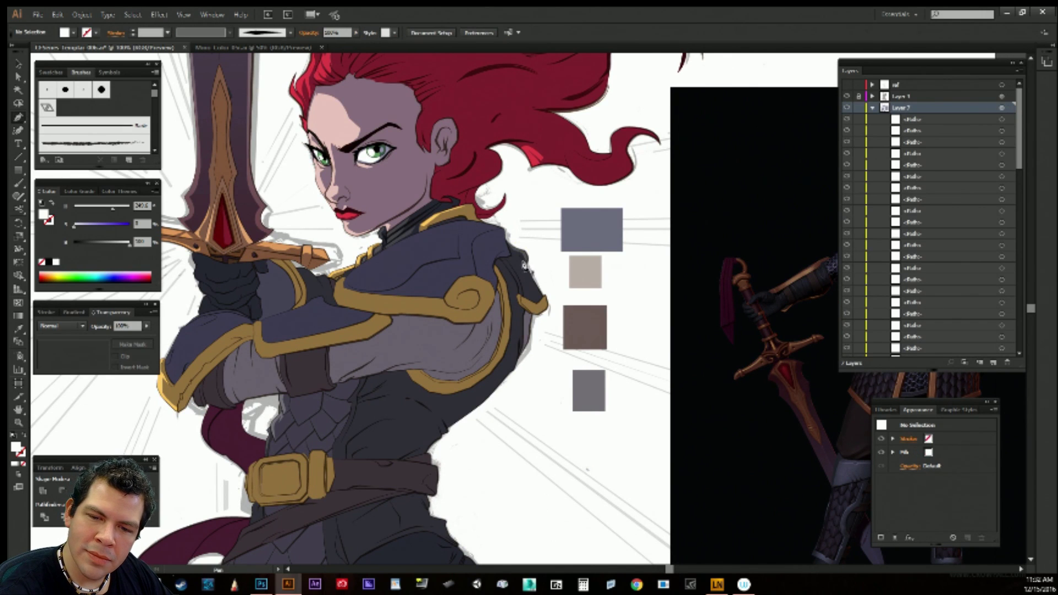
# Draw a narrow Pen highlight down the dark back plate from the shoulder to the small gold tip, and deselect it.
pyautogui.click(518, 258)
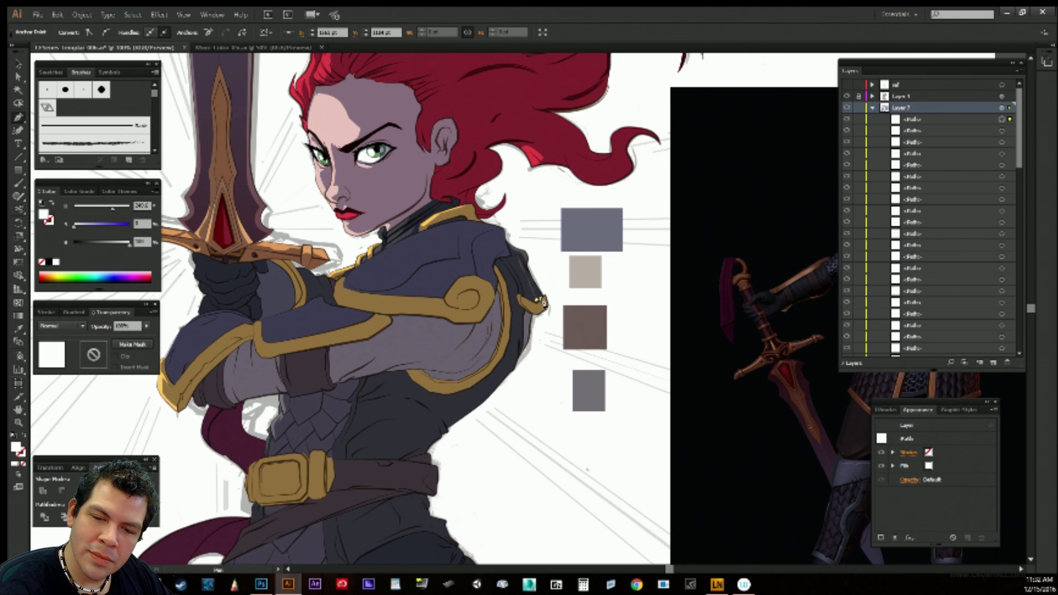
pyautogui.click(543, 298)
pyautogui.click(525, 266)
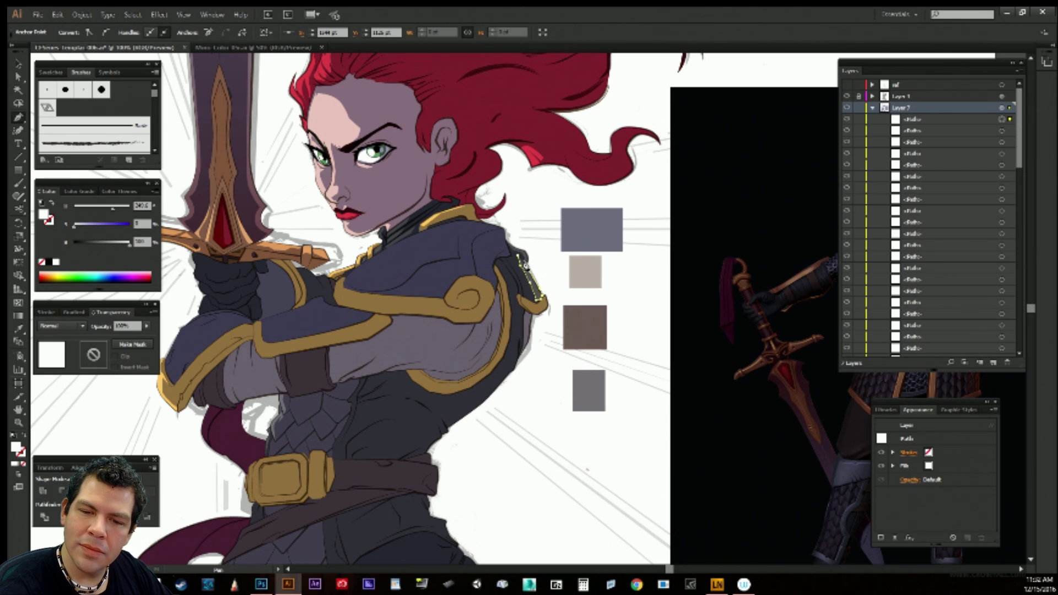
pyautogui.keyDown('ctrl'); pyautogui.click(550, 268); pyautogui.keyUp('ctrl')
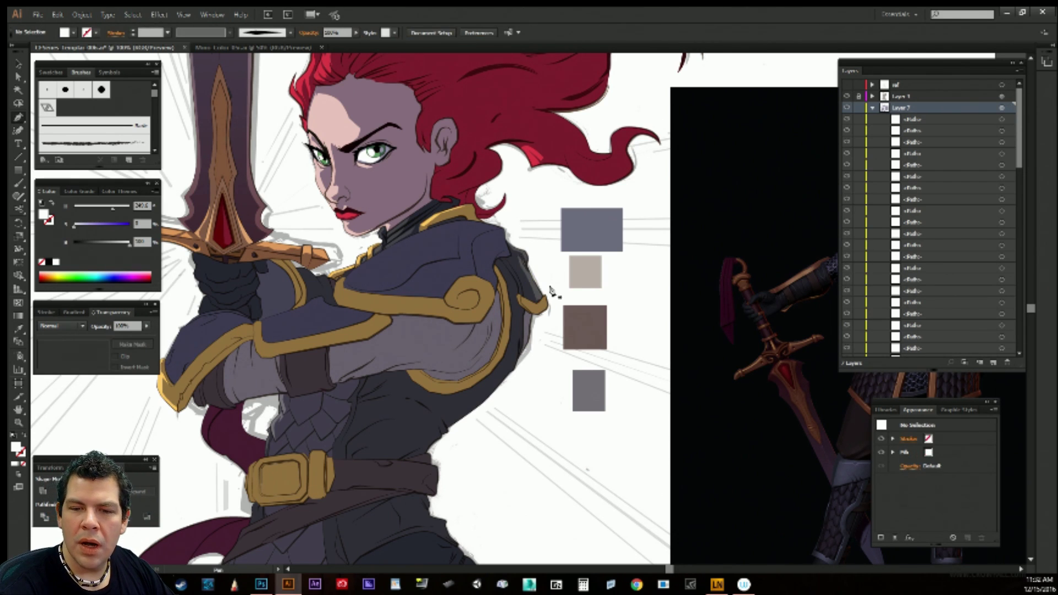
# Adjust the anchor points of the back plate highlight to fit its outer edge, deselect it and return to the Pen tool.
pyautogui.press('a')
pyautogui.click(529, 269)
pyautogui.click(531, 272)
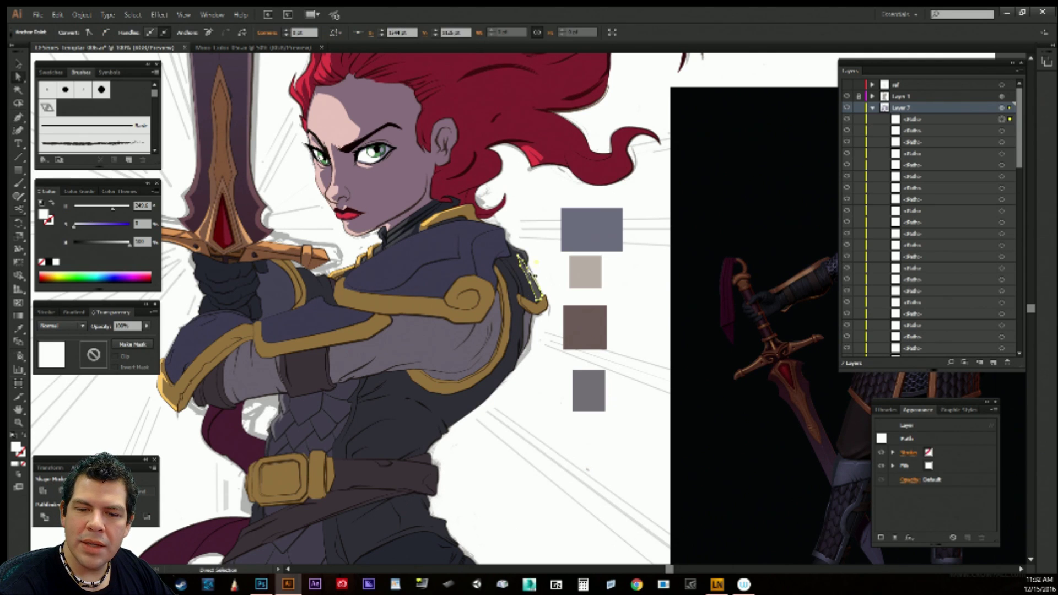
pyautogui.moveTo(528, 267); pyautogui.dragTo(523, 263)
pyautogui.moveTo(524, 266); pyautogui.dragTo(528, 268)
pyautogui.click(534, 270)
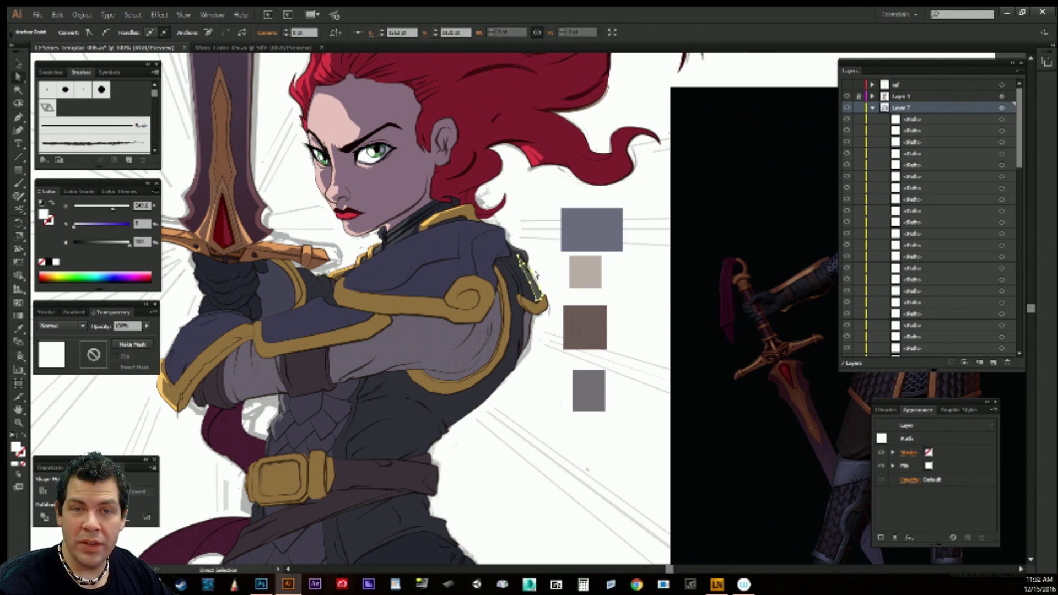
pyautogui.click(528, 269)
pyautogui.click(550, 255)
pyautogui.press('p')
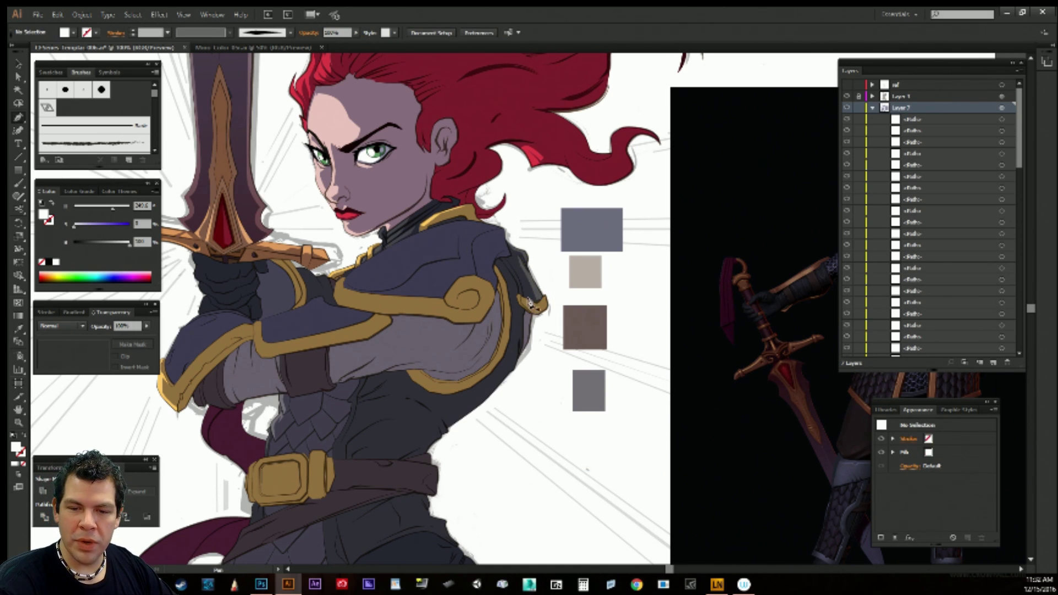
# Draw a small Pen highlight along the gold tip at the bottom of the back plate, and deselect it.
pyautogui.click(531, 309)
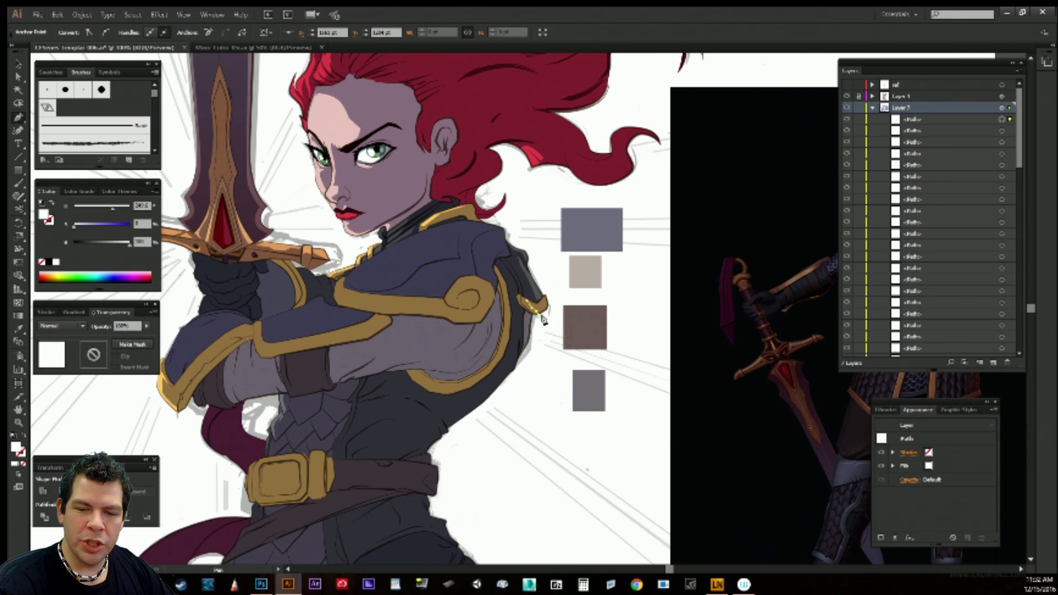
pyautogui.hotkey('ctrl', 'z')
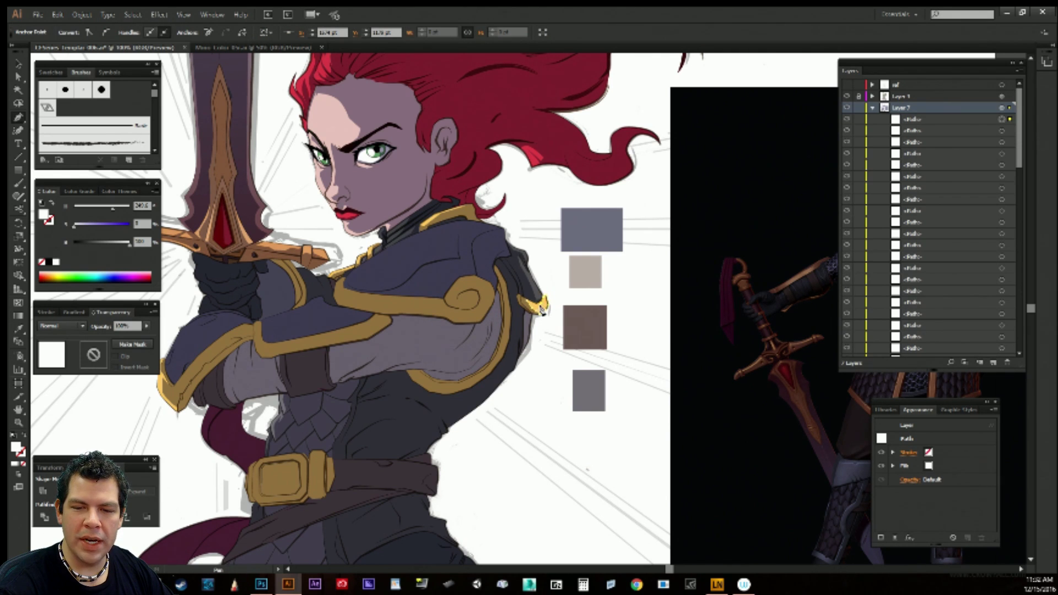
pyautogui.keyDown('ctrl'); pyautogui.click(567, 313); pyautogui.keyUp('ctrl')
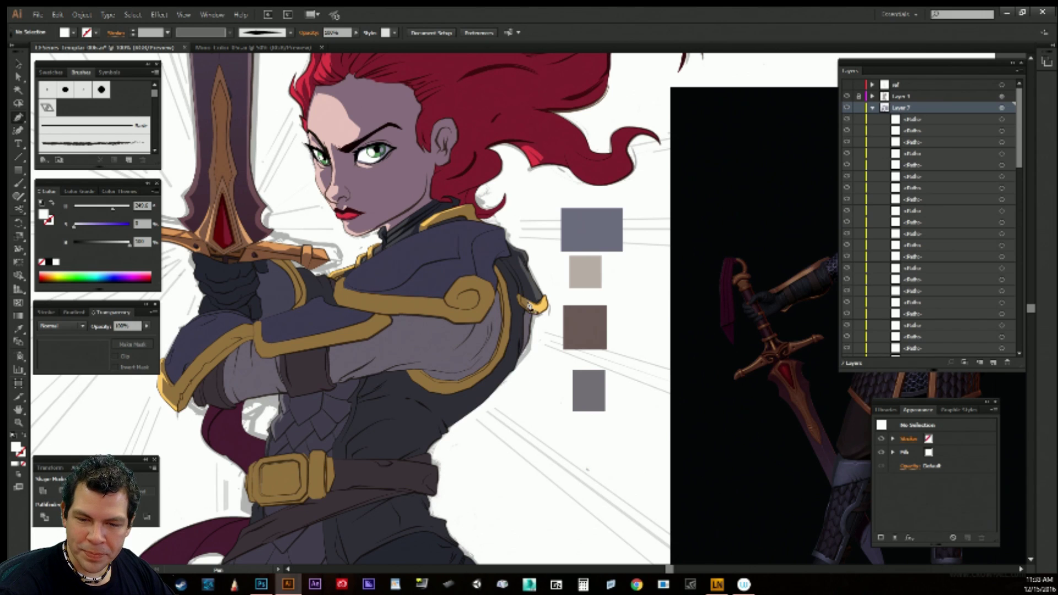
# Draw a curved Pen highlight along the outer edge of the back just below the gold tip, and deselect it.
pyautogui.click(530, 323)
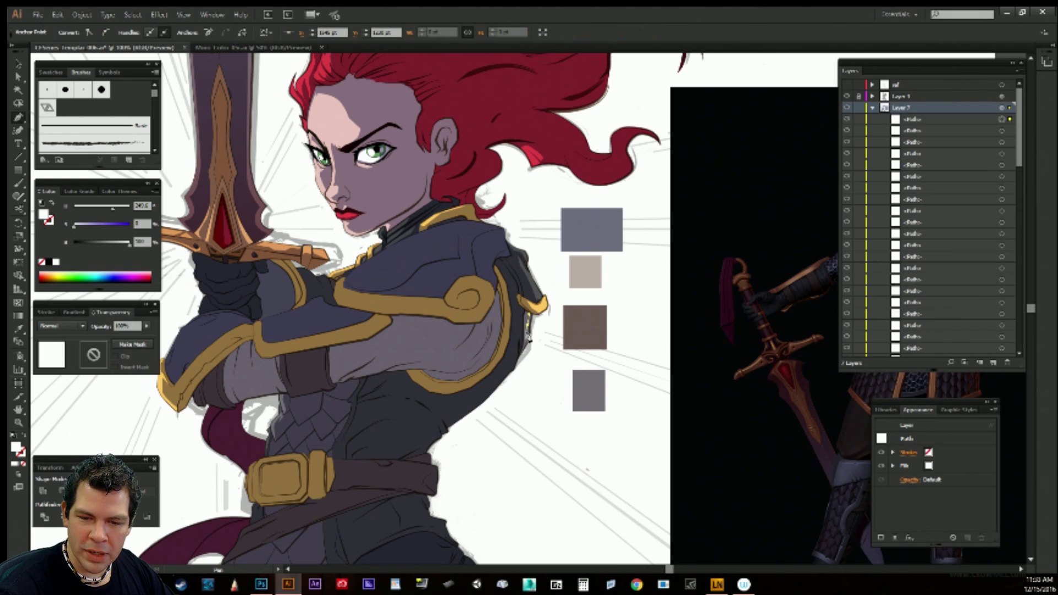
pyautogui.moveTo(527, 342); pyautogui.dragTo(527, 345)
pyautogui.click(520, 359)
pyautogui.click(532, 349)
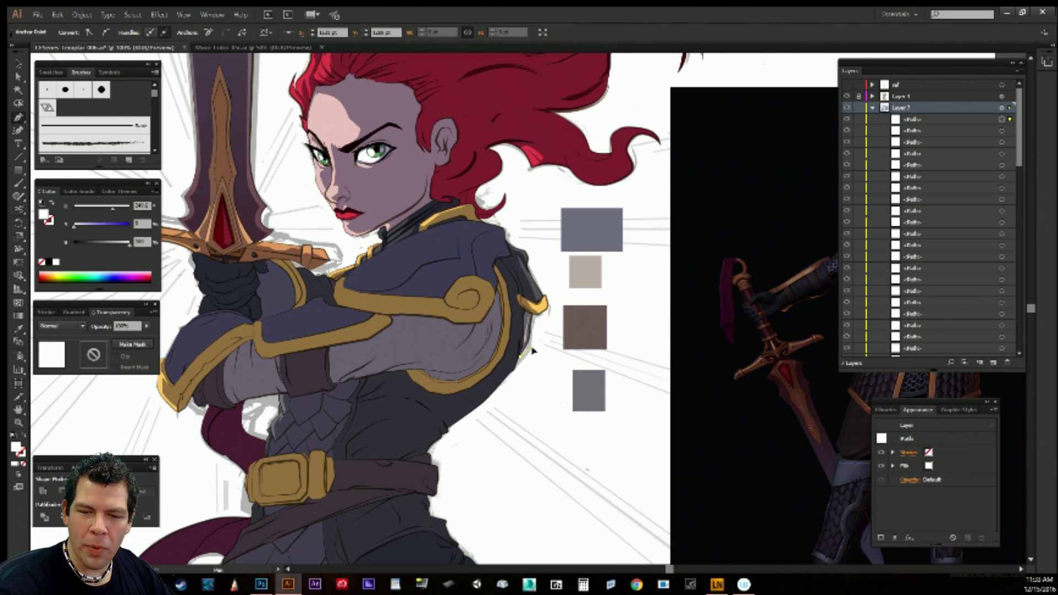
pyautogui.click(529, 314)
pyautogui.keyDown('ctrl'); pyautogui.click(540, 365); pyautogui.keyUp('ctrl')
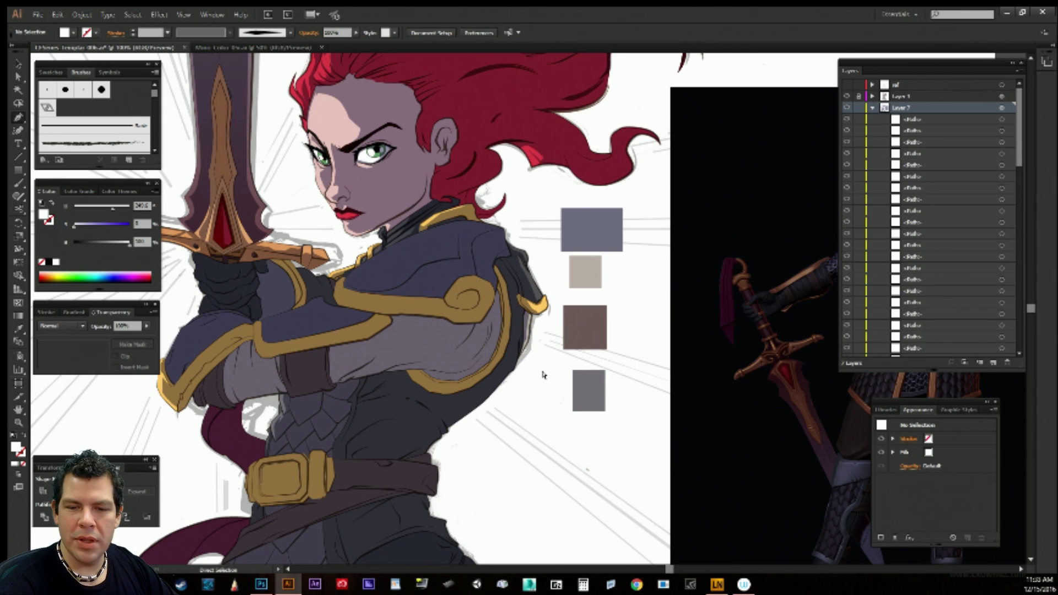
# Draw a second thin Pen highlight just inside the one below the gold tip, and deselect it.
pyautogui.click(524, 317)
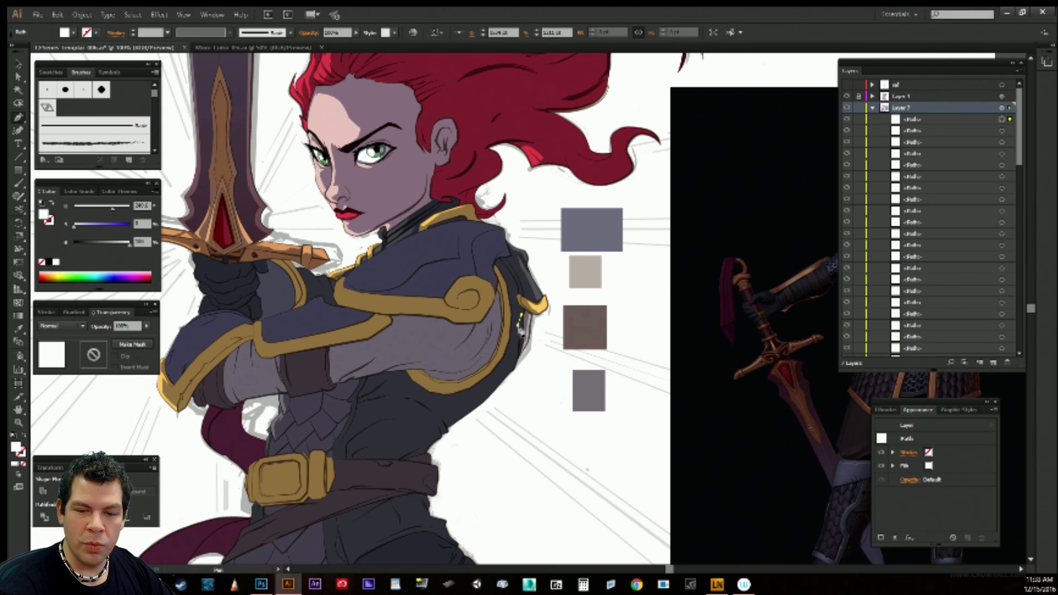
pyautogui.click(519, 357)
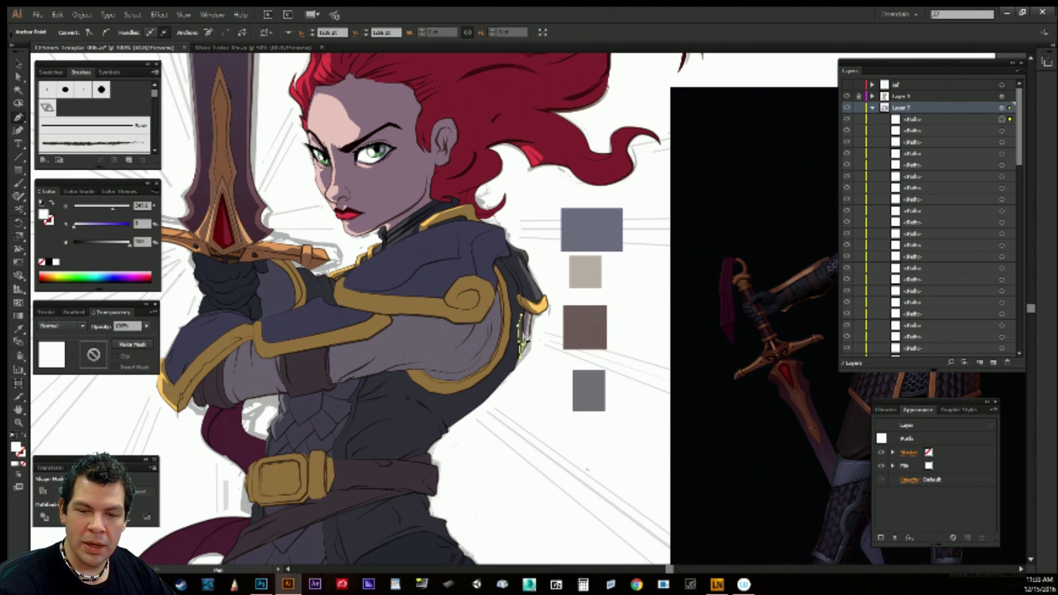
pyautogui.click(523, 330)
pyautogui.click(522, 315)
pyautogui.keyDown('ctrl'); pyautogui.click(535, 368); pyautogui.keyUp('ctrl')
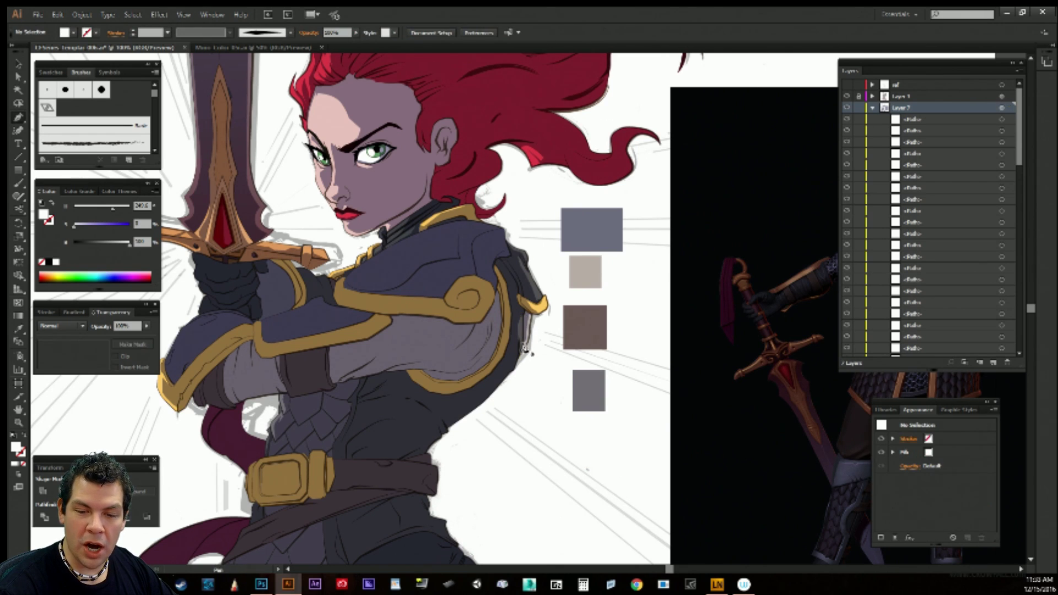
# Draw a long curved Pen highlight down the edge of the back from below the gold tip toward the waist, and deselect it.
pyautogui.click(519, 337)
pyautogui.click(519, 336)
pyautogui.click(516, 365)
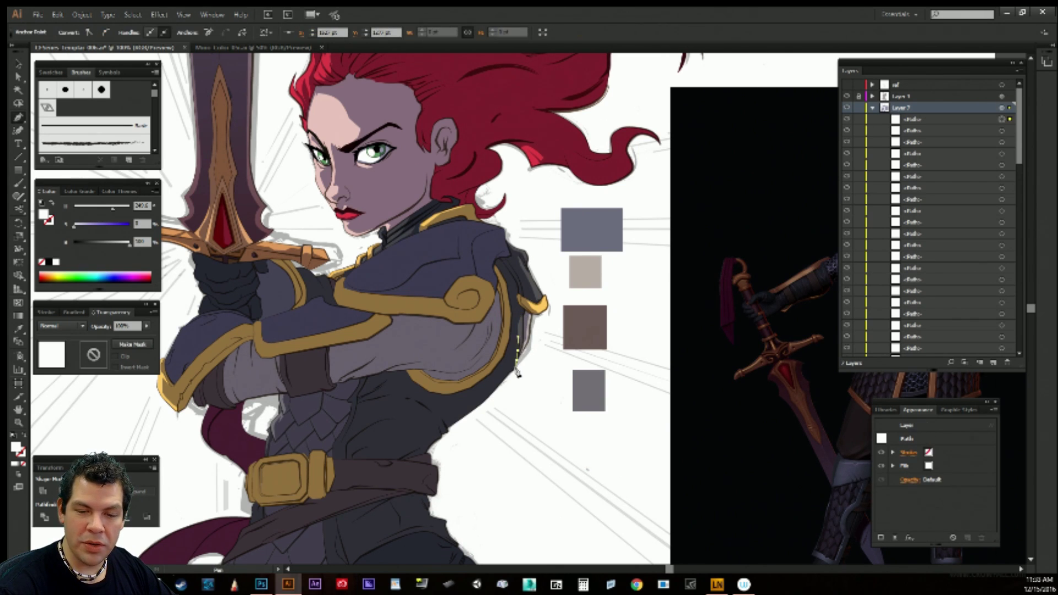
pyautogui.click(449, 430)
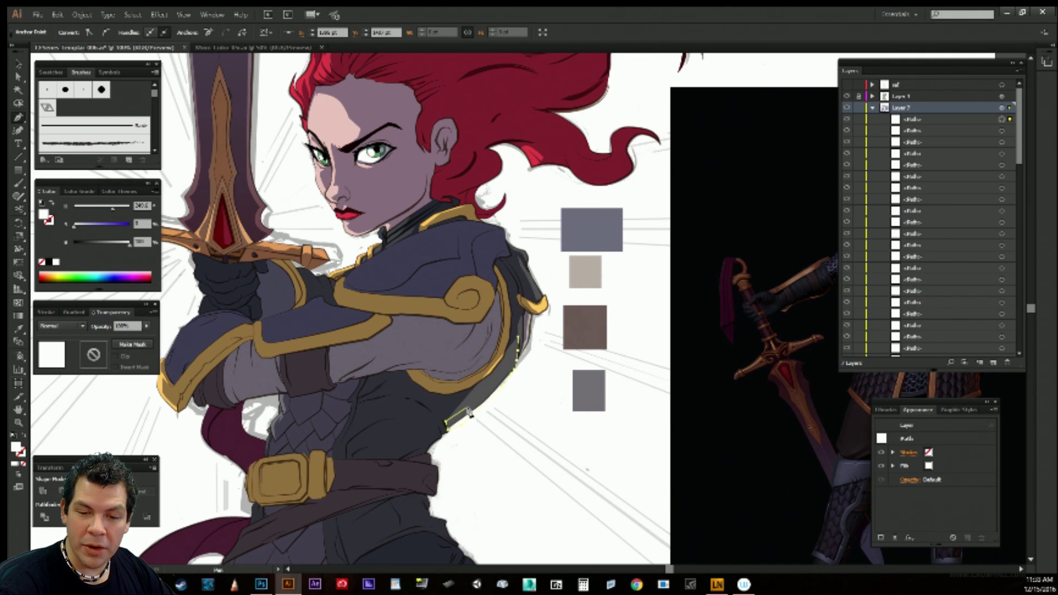
pyautogui.click(485, 387)
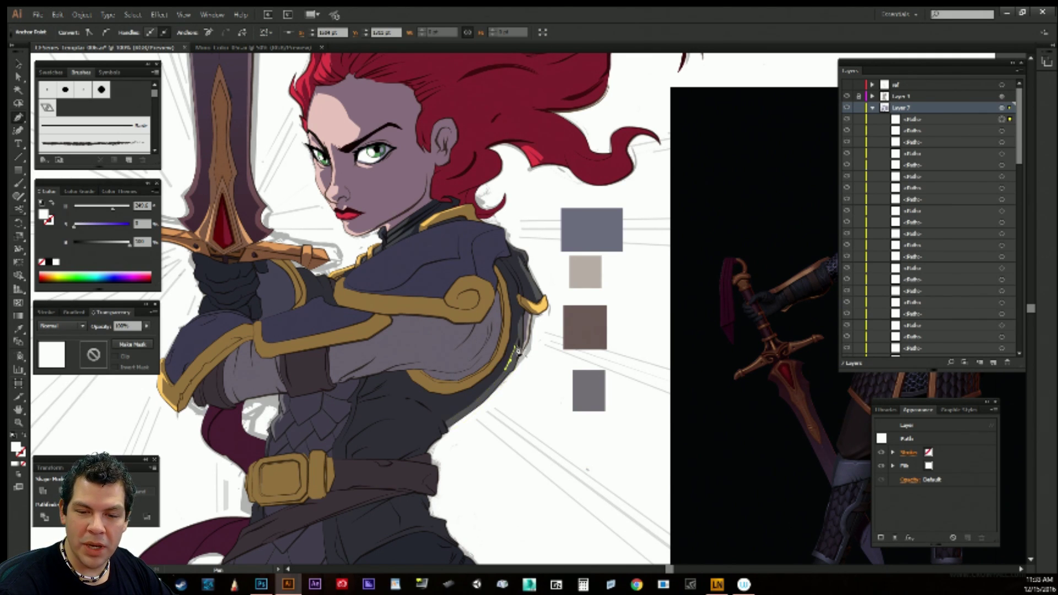
pyautogui.click(518, 334)
pyautogui.keyDown('ctrl'); pyautogui.click(529, 402); pyautogui.keyUp('ctrl')
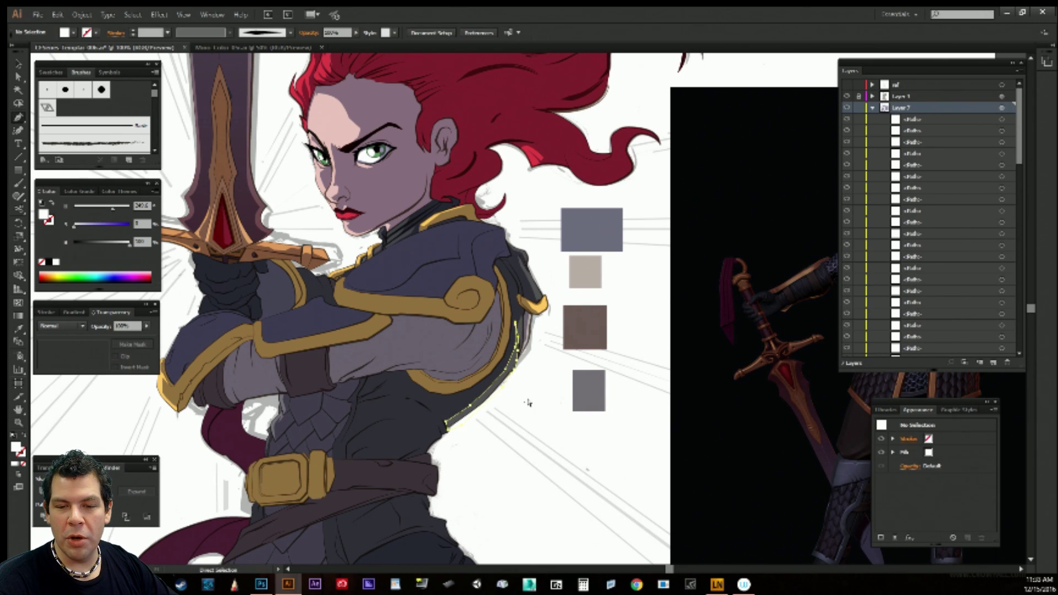
# Draw a tiny Pen highlight on the cloth fold at the lower end of the long back highlight, and deselect it.
pyautogui.press('space')
pyautogui.moveTo(540, 402); pyautogui.dragTo(553, 370)
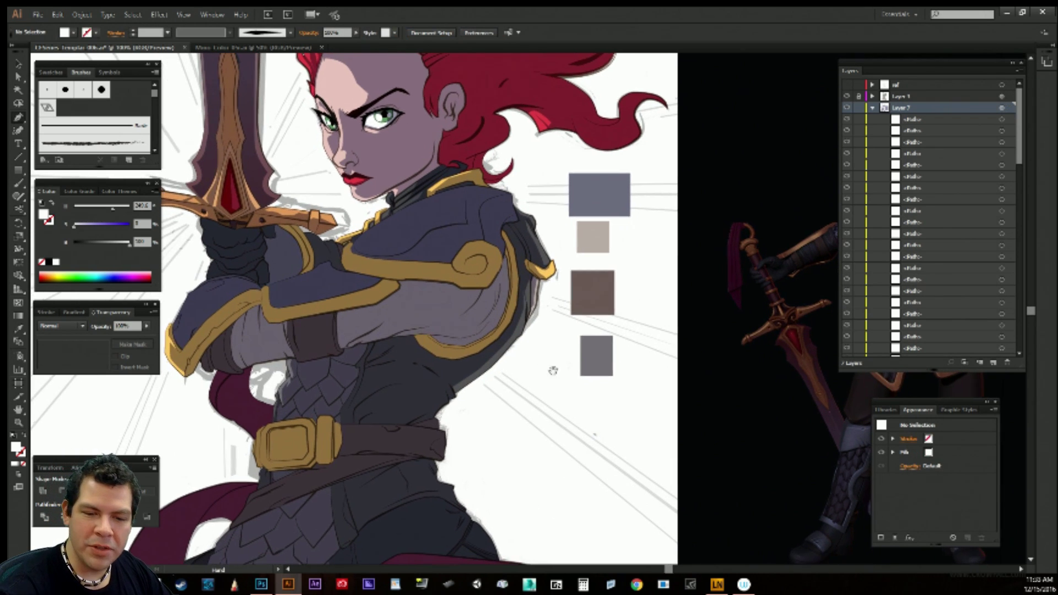
pyautogui.click(448, 381)
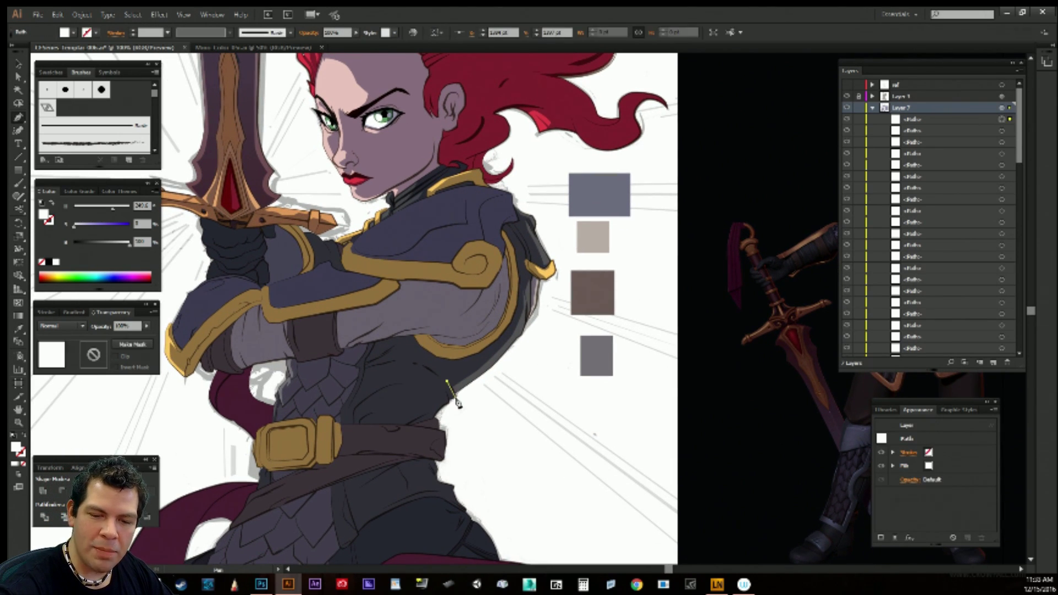
pyautogui.click(452, 402)
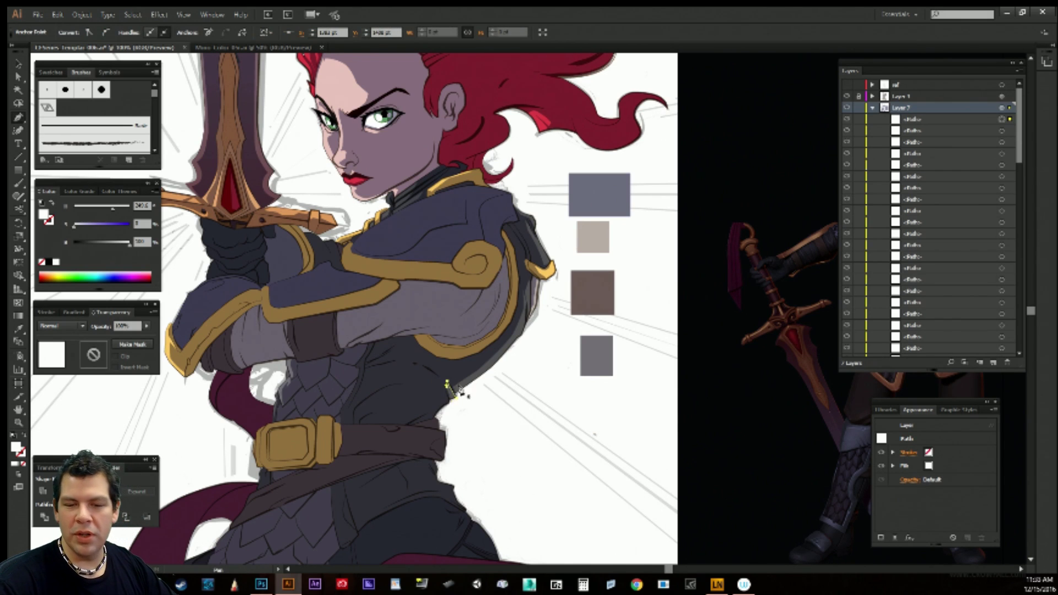
pyautogui.keyDown('ctrl'); pyautogui.click(489, 433); pyautogui.keyUp('ctrl')
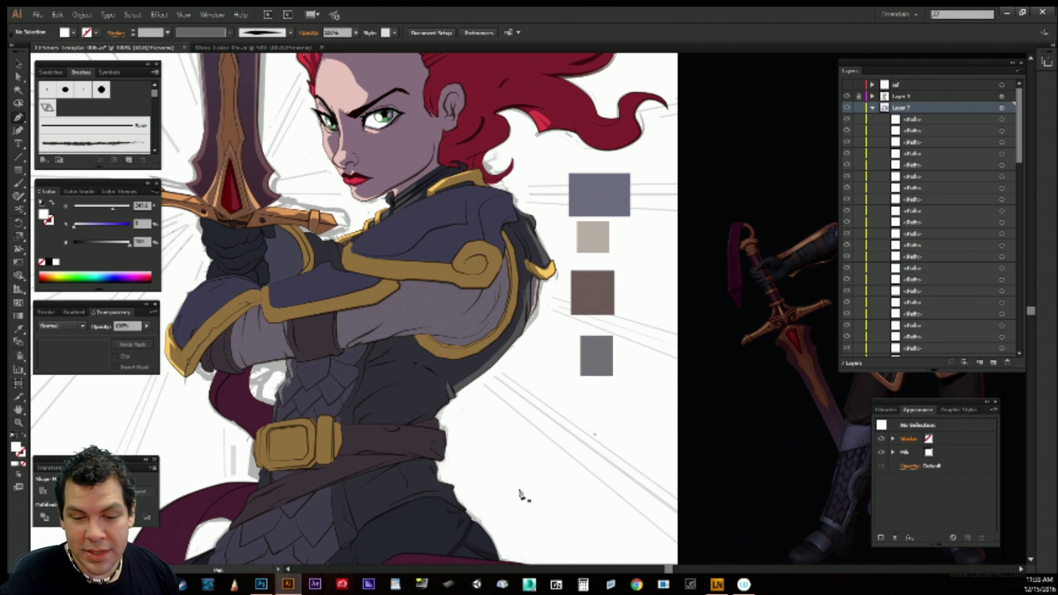
# Draw a Pen highlight along the side of the waist from the cloth fold down to the belt, and deselect it.
pyautogui.click(445, 388)
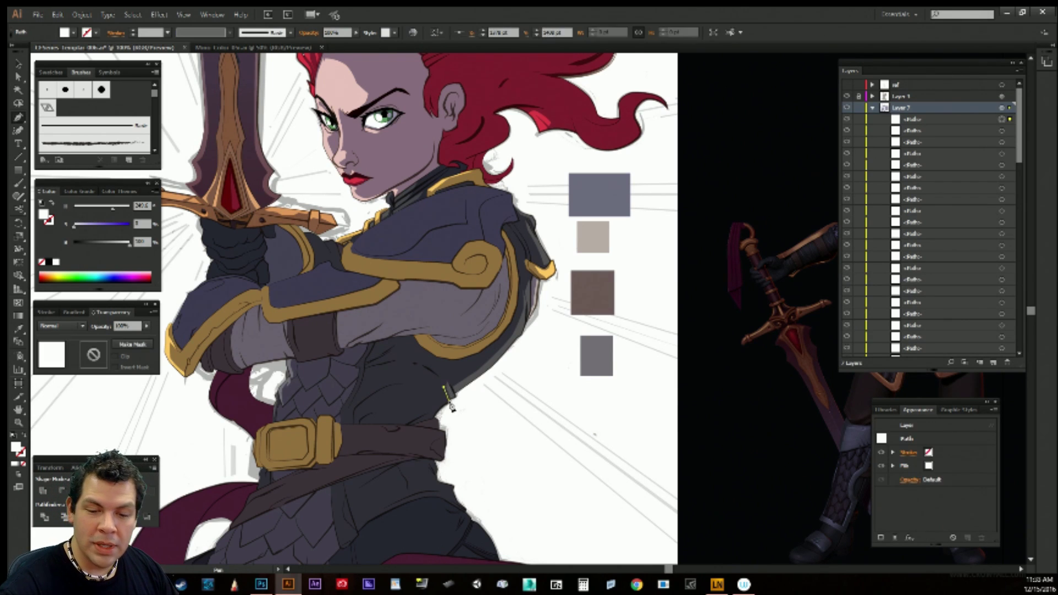
pyautogui.click(451, 396)
pyautogui.click(449, 406)
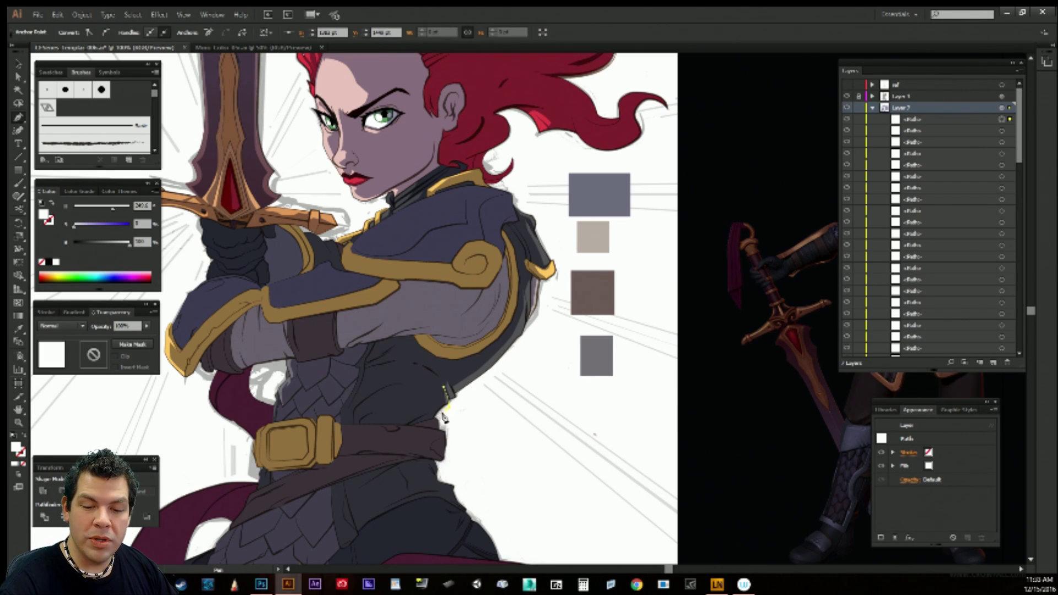
pyautogui.click(437, 418)
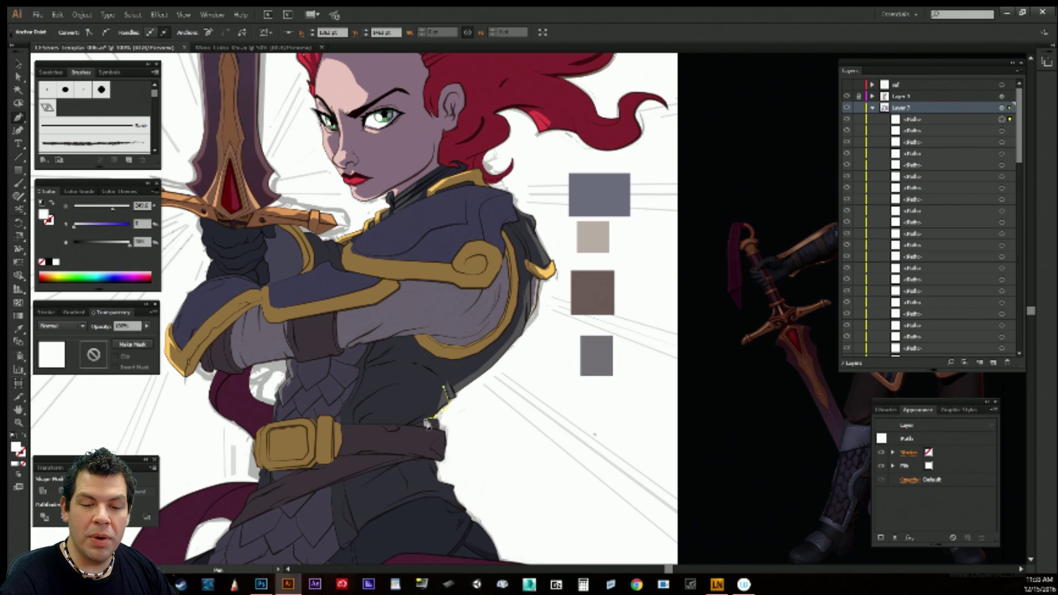
pyautogui.click(417, 421)
pyautogui.click(428, 414)
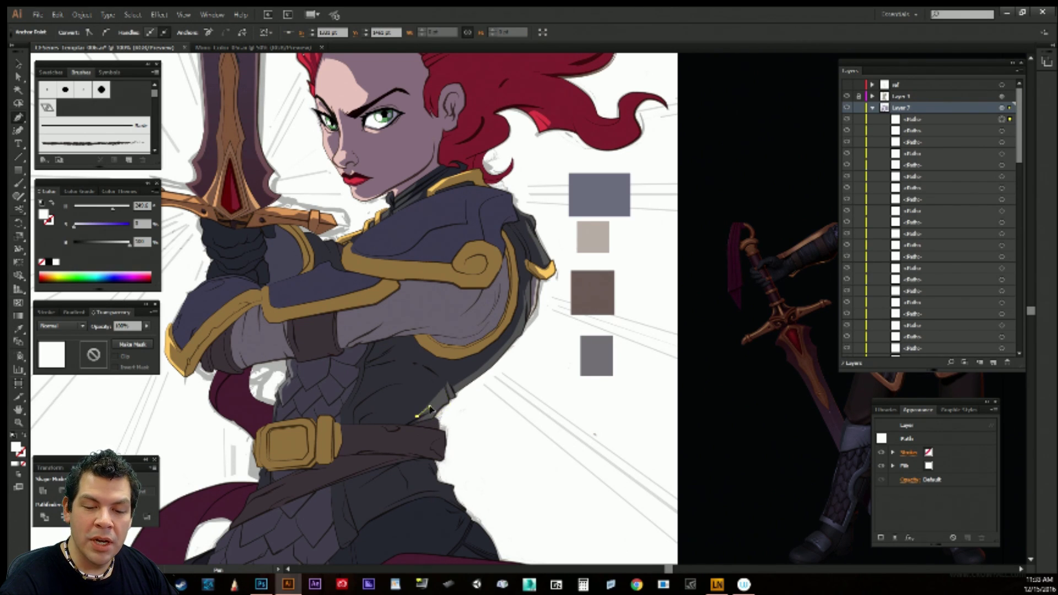
pyautogui.click(435, 409)
pyautogui.click(441, 381)
pyautogui.click(444, 387)
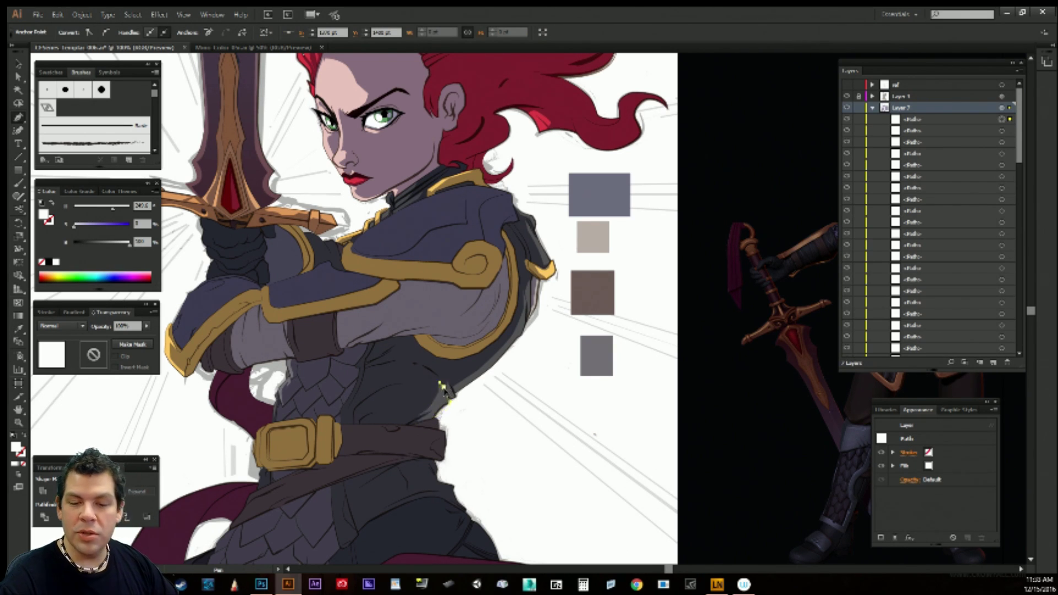
pyautogui.click(468, 430)
# Draw a small Pen highlight on the cloth just above the back end of the belt, and deselect it.
pyautogui.moveTo(515, 432); pyautogui.dragTo(580, 377)
pyautogui.click(486, 361)
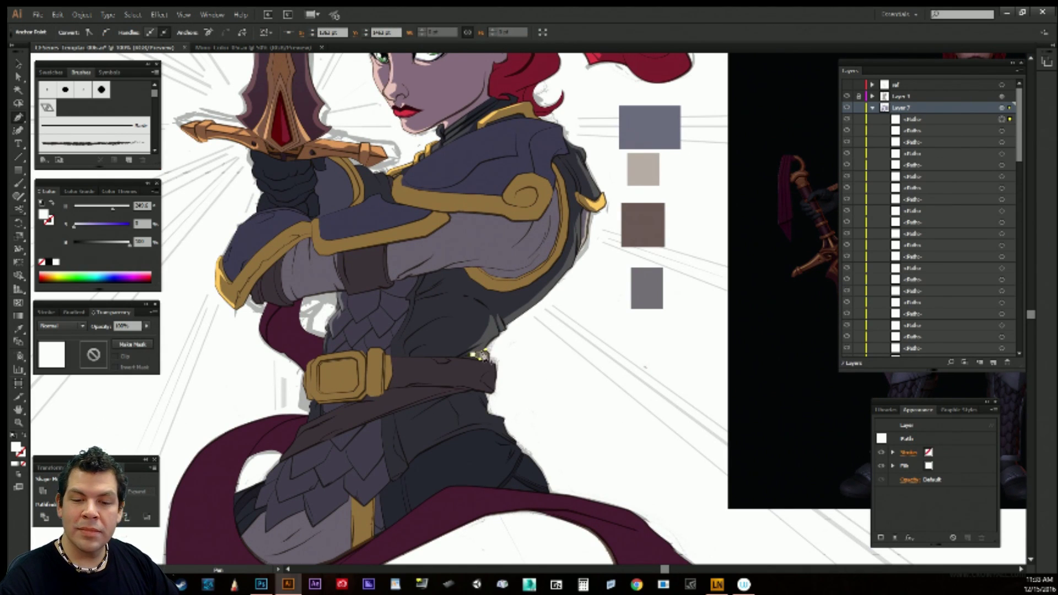
pyautogui.keyDown('ctrl'); pyautogui.click(522, 342); pyautogui.keyUp('ctrl')
# Draw a closed Pen highlight shape on the upper back end of the brown belt.
pyautogui.press('space')
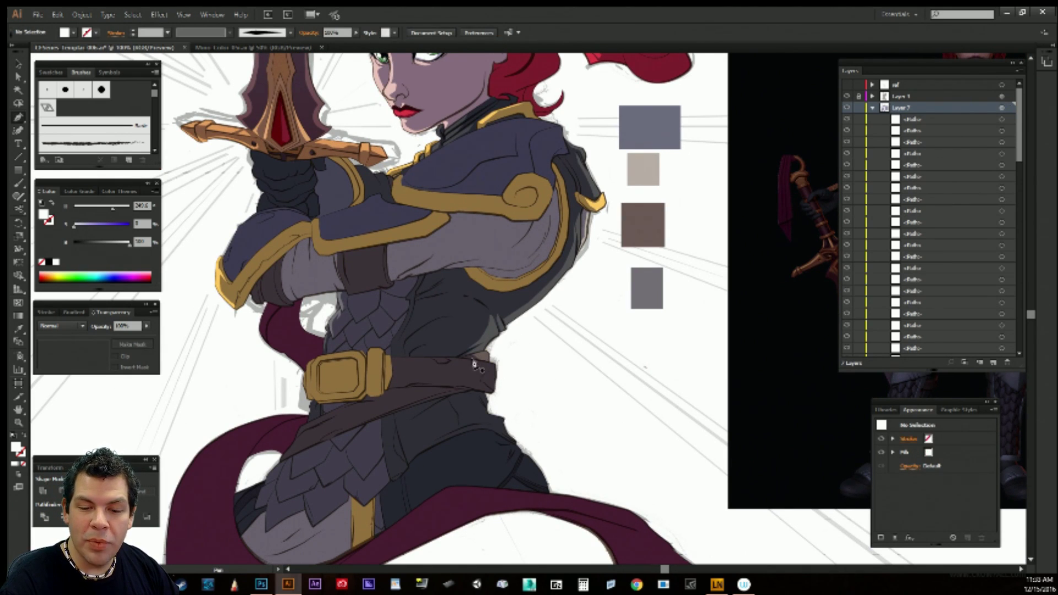
pyautogui.click(468, 360)
pyautogui.click(478, 381)
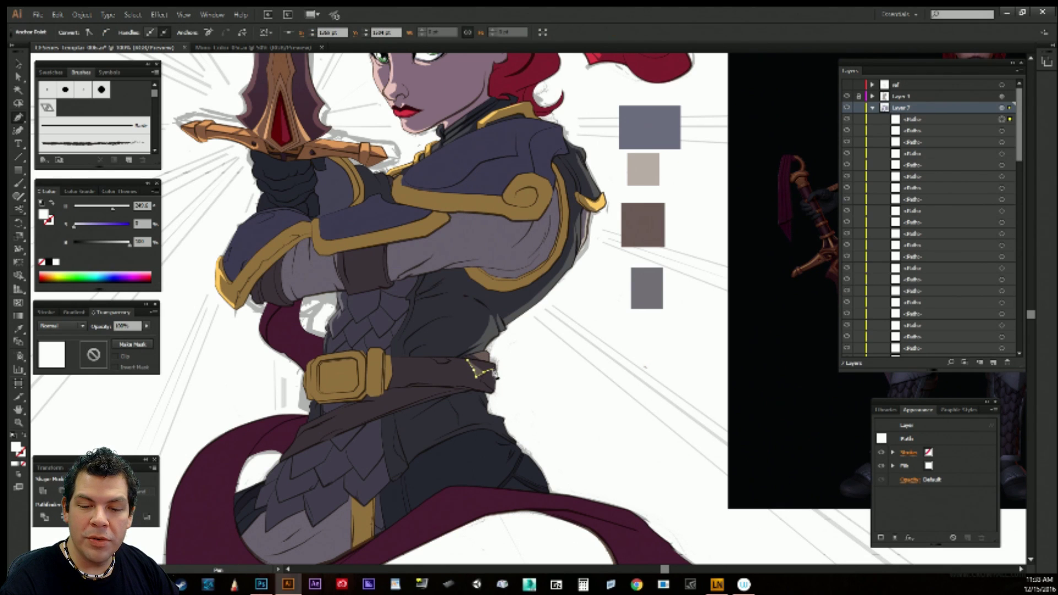
pyautogui.click(468, 361)
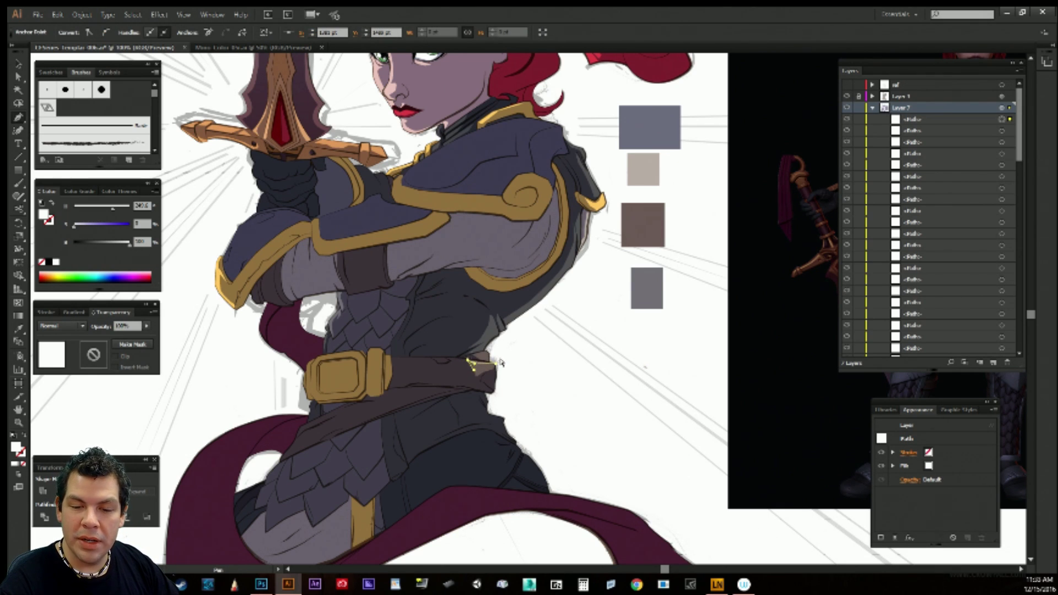
# Draw a small Pen highlight on the tip of the belt's back end, and deselect it.
pyautogui.keyDown('ctrl'); pyautogui.click(538, 334); pyautogui.keyUp('ctrl')
pyautogui.click(487, 377)
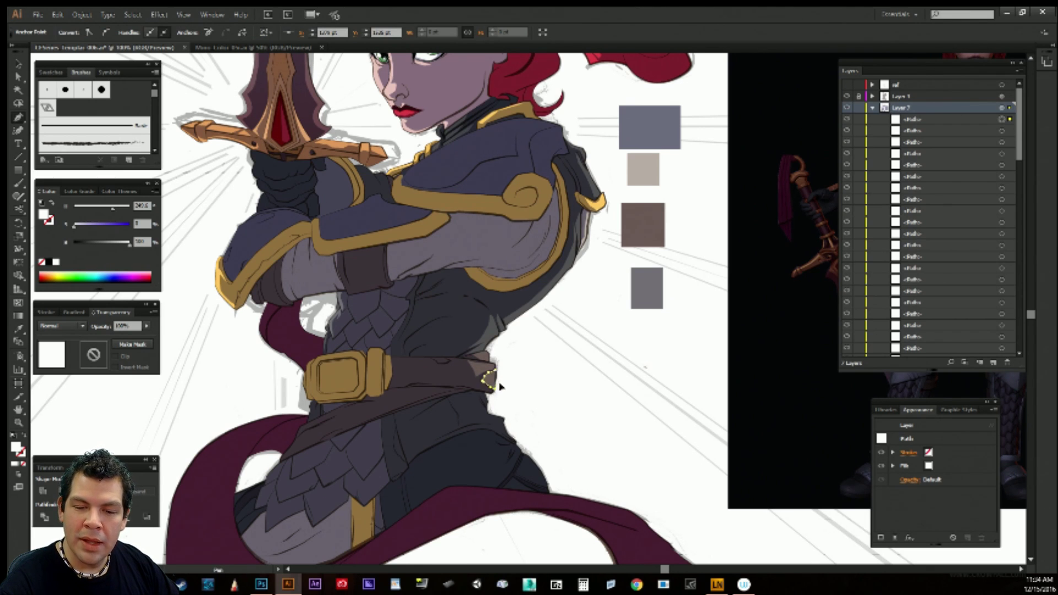
pyautogui.keyDown('ctrl'); pyautogui.click(521, 375); pyautogui.keyUp('ctrl')
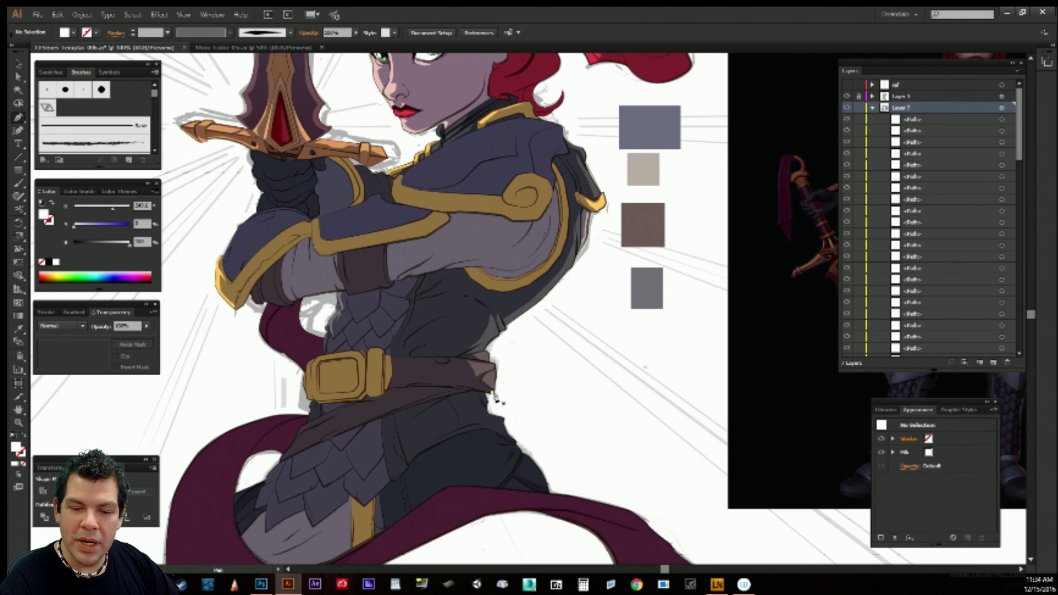
# Draw a thin Pen highlight along the lower edge of the belt's back end, and deselect it.
pyautogui.click(491, 392)
pyautogui.moveTo(461, 388); pyautogui.dragTo(473, 388)
pyautogui.click(491, 393)
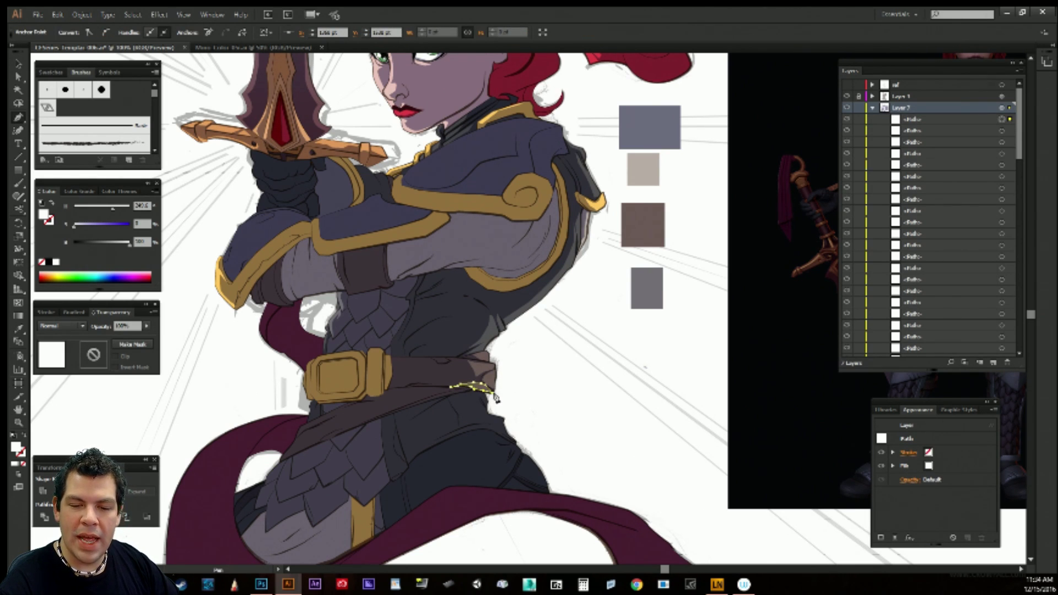
pyautogui.keyDown('ctrl'); pyautogui.click(506, 405); pyautogui.keyUp('ctrl')
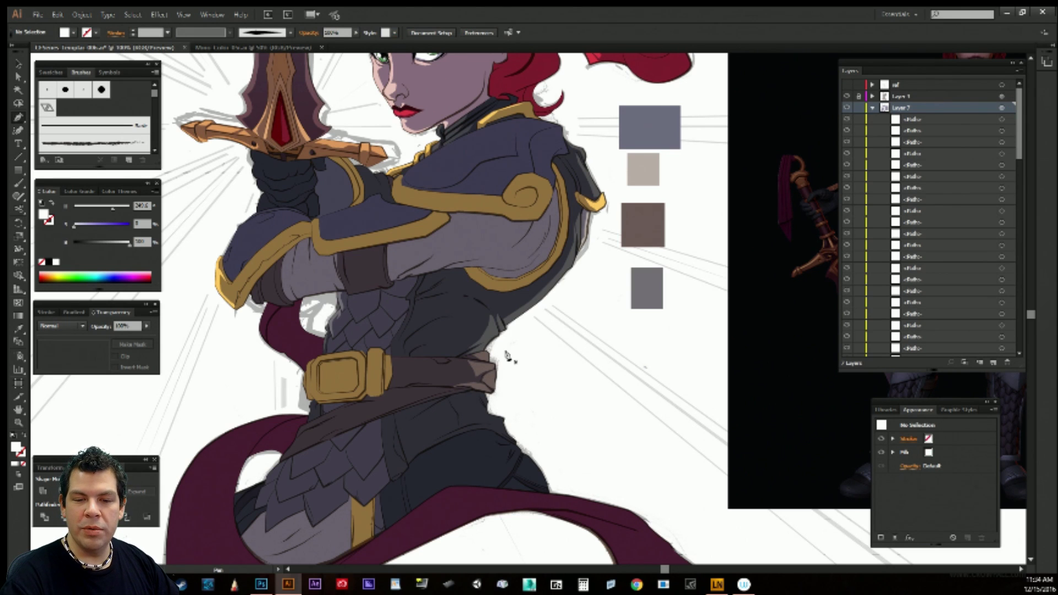
# Draw a thin Pen path along the outer contour of the hip just below the belt's back end, and deselect it.
pyautogui.moveTo(505, 350); pyautogui.dragTo(468, 259)
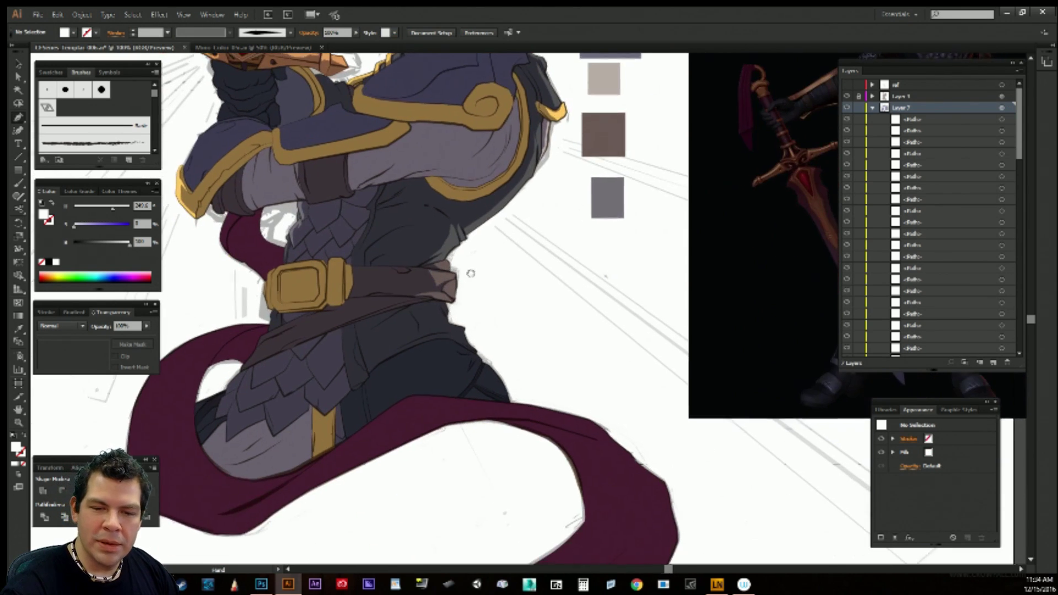
pyautogui.click(442, 301)
pyautogui.moveTo(452, 316); pyautogui.dragTo(454, 323)
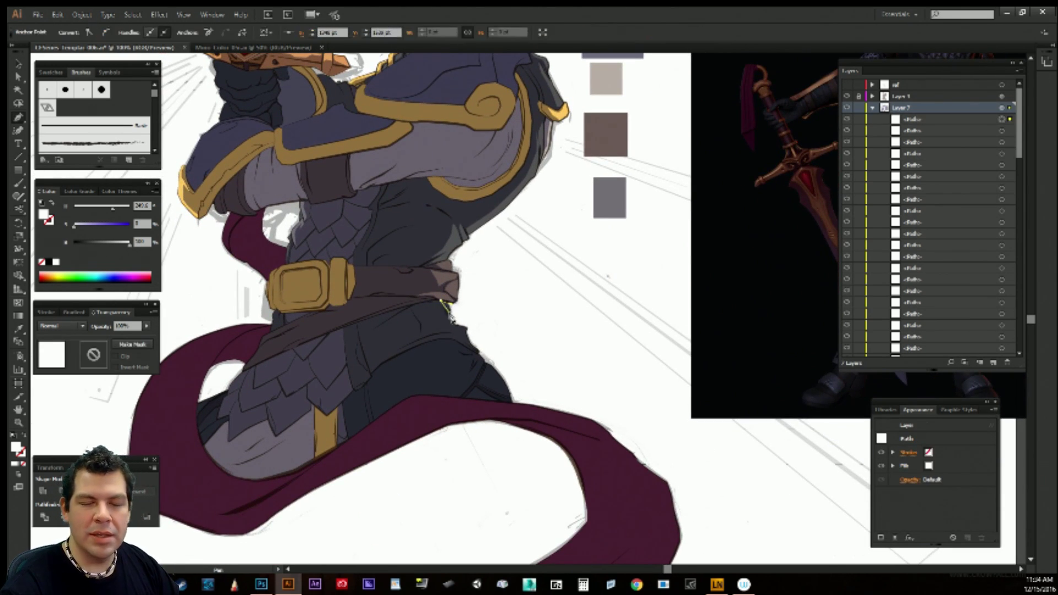
pyautogui.click(475, 333)
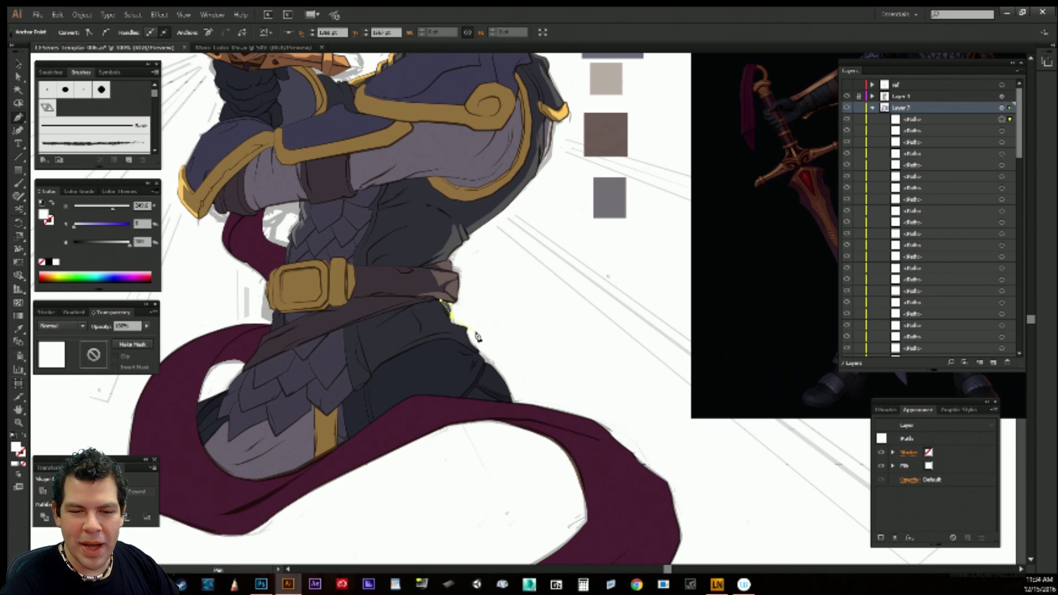
pyautogui.keyDown('ctrl'); pyautogui.click(478, 313); pyautogui.keyUp('ctrl')
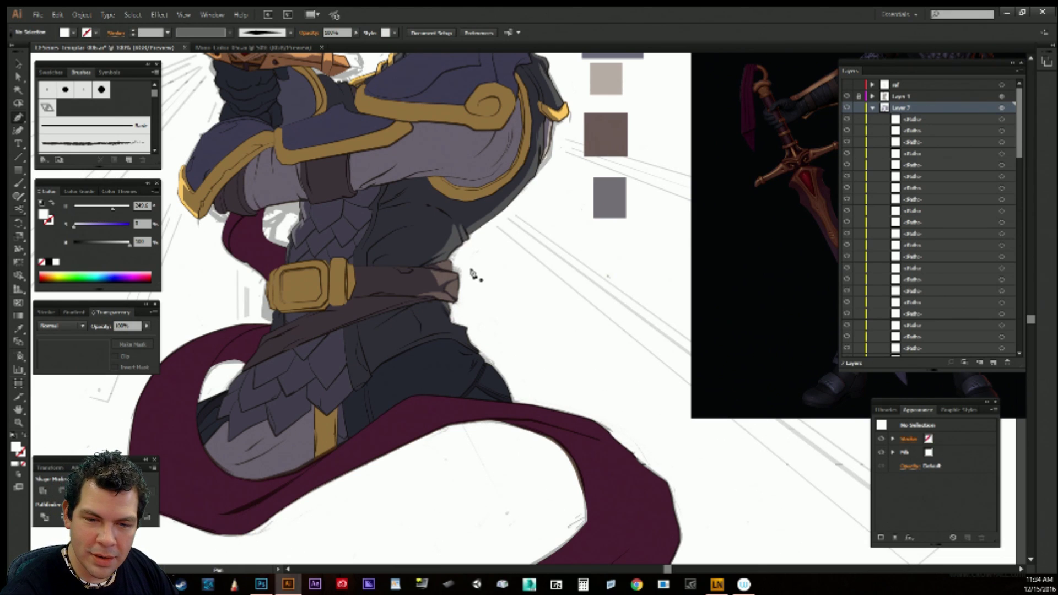
# Draw a closed Pen highlight on the dark cloth fold between the belt's back end and the hip, and deselect it.
pyautogui.click(440, 304)
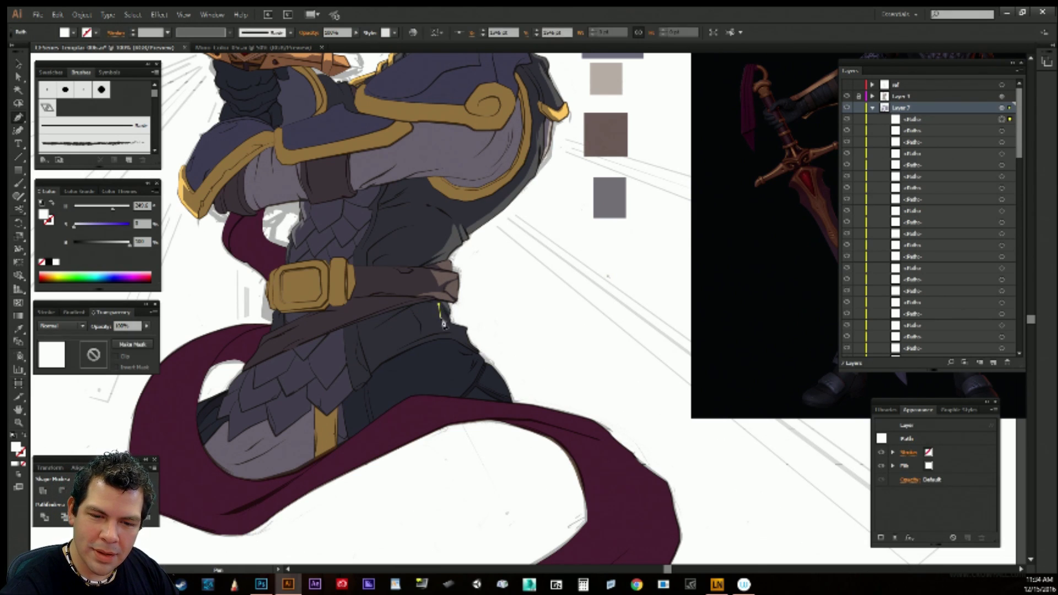
pyautogui.click(444, 326)
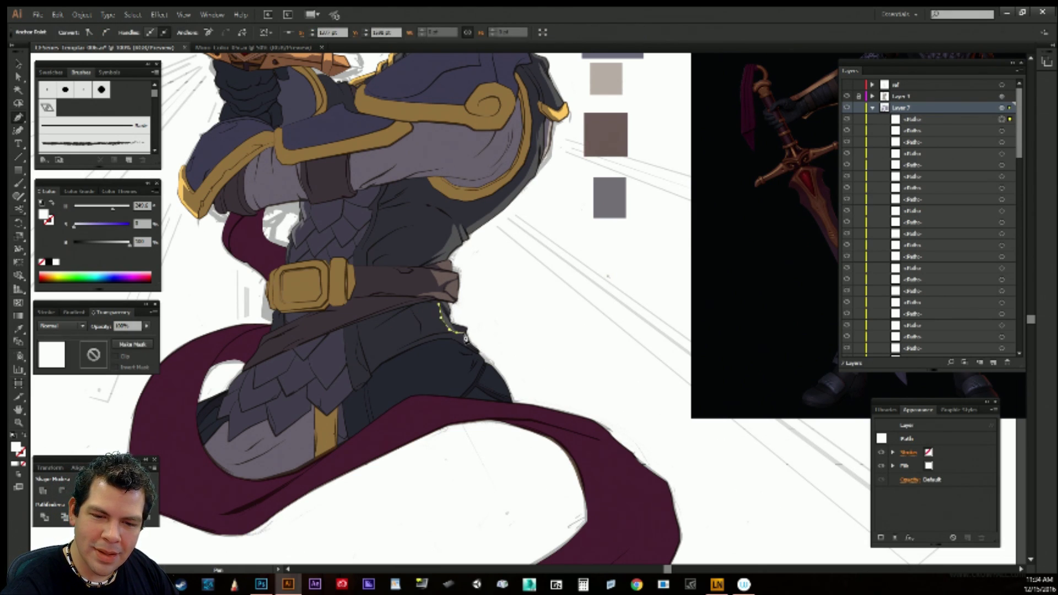
pyautogui.click(477, 350)
pyautogui.click(468, 326)
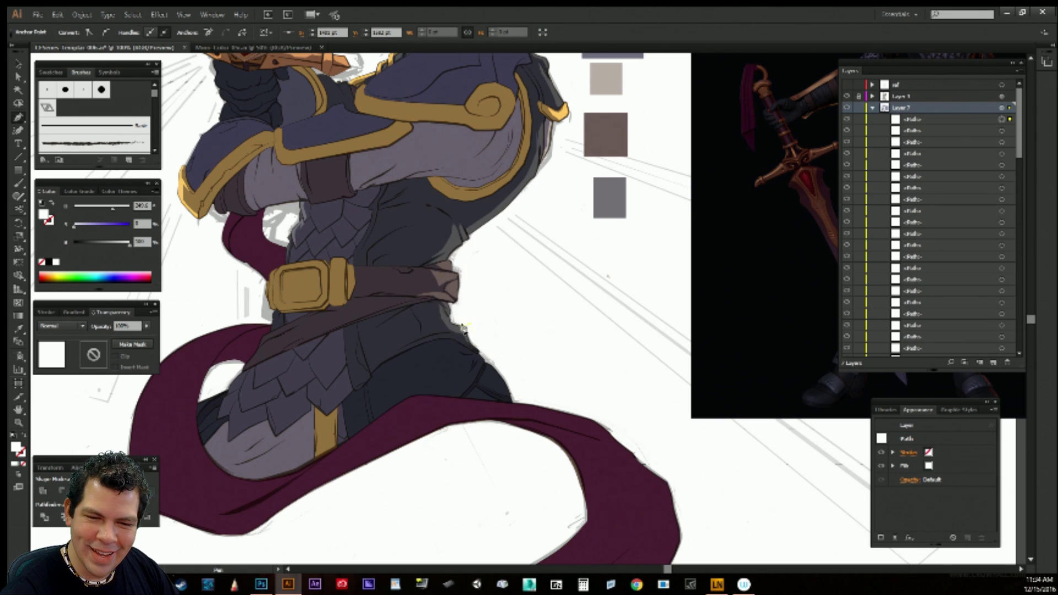
pyautogui.click(451, 324)
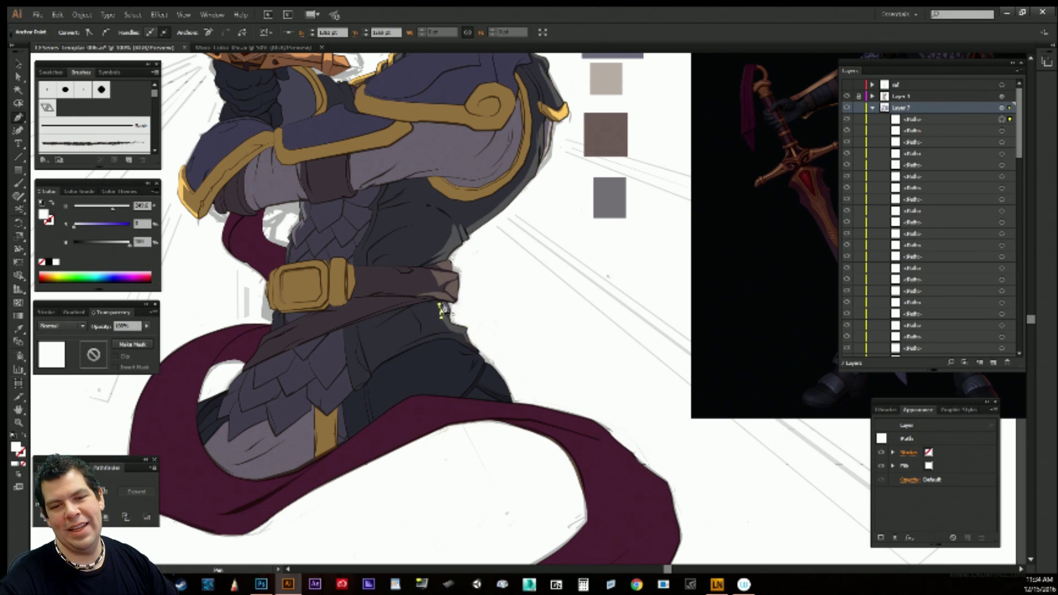
pyautogui.keyDown('ctrl'); pyautogui.click(491, 312); pyautogui.keyUp('ctrl')
# Draw a tiny Pen highlight on the front edge of the scale armor just above the belt buckle, and deselect it.
pyautogui.moveTo(550, 320); pyautogui.dragTo(585, 470)
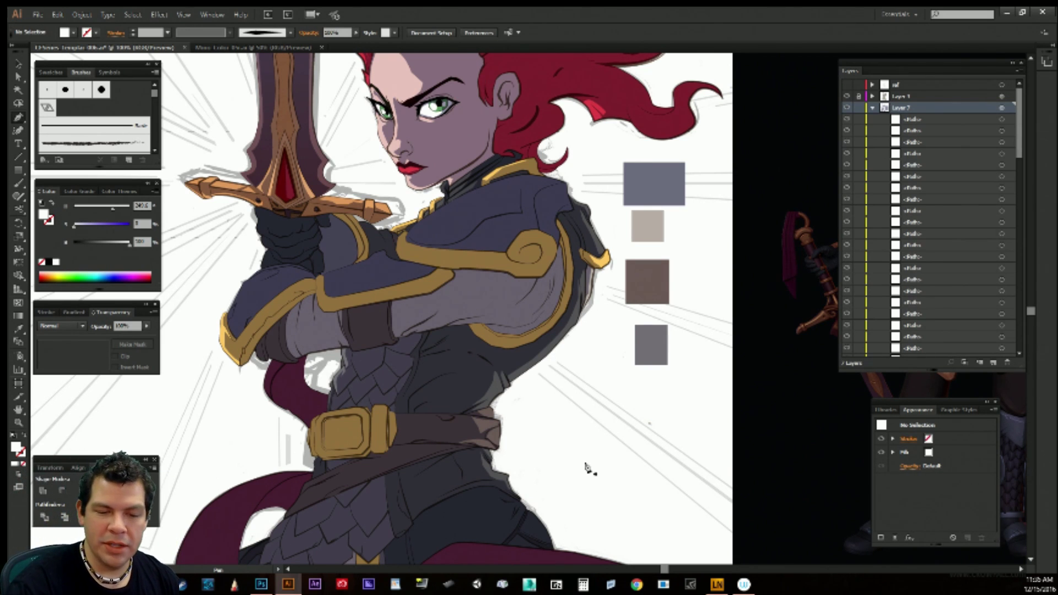
pyautogui.moveTo(437, 443); pyautogui.dragTo(478, 420)
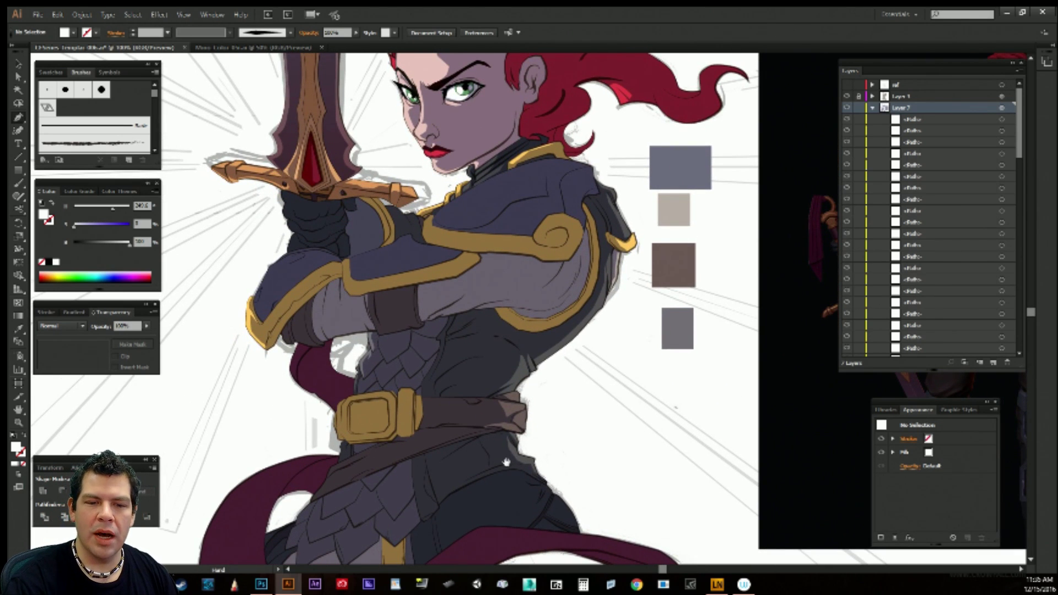
pyautogui.moveTo(506, 463); pyautogui.dragTo(551, 353)
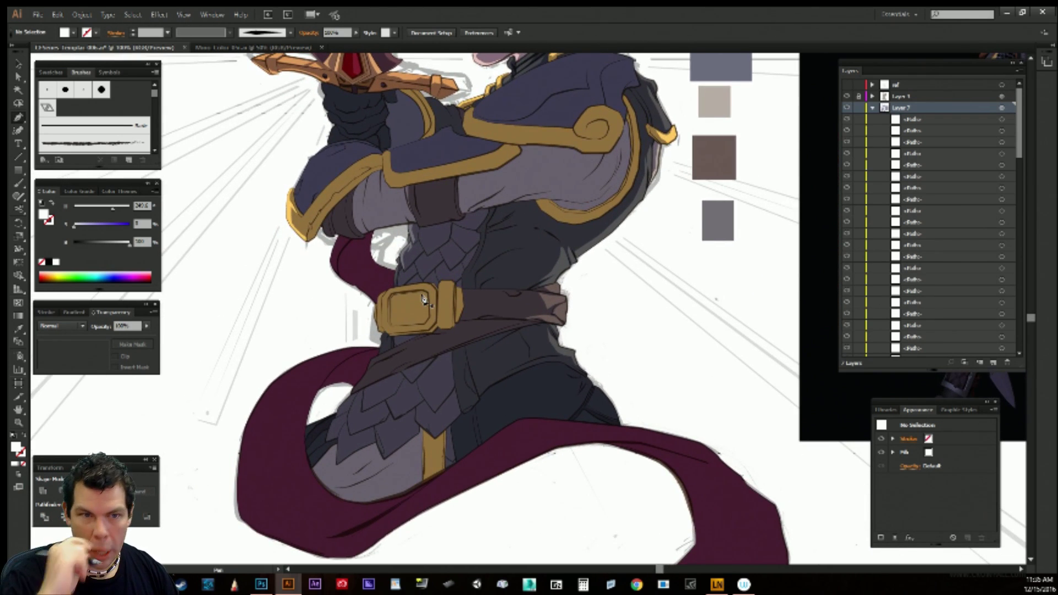
pyautogui.moveTo(484, 314); pyautogui.dragTo(502, 305)
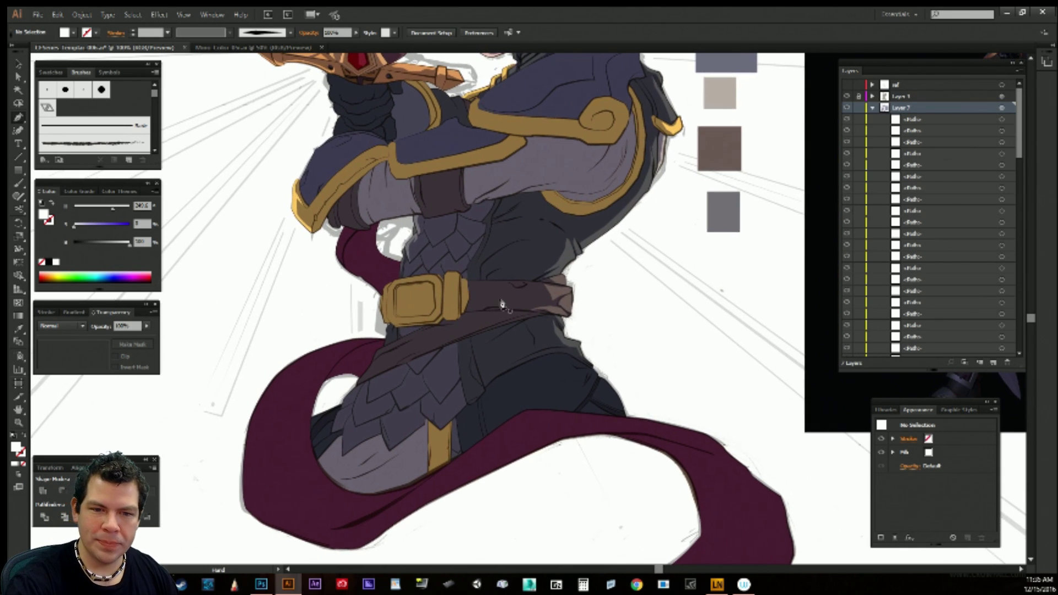
pyautogui.moveTo(410, 267); pyautogui.dragTo(411, 275)
pyautogui.click(409, 275)
pyautogui.click(405, 277)
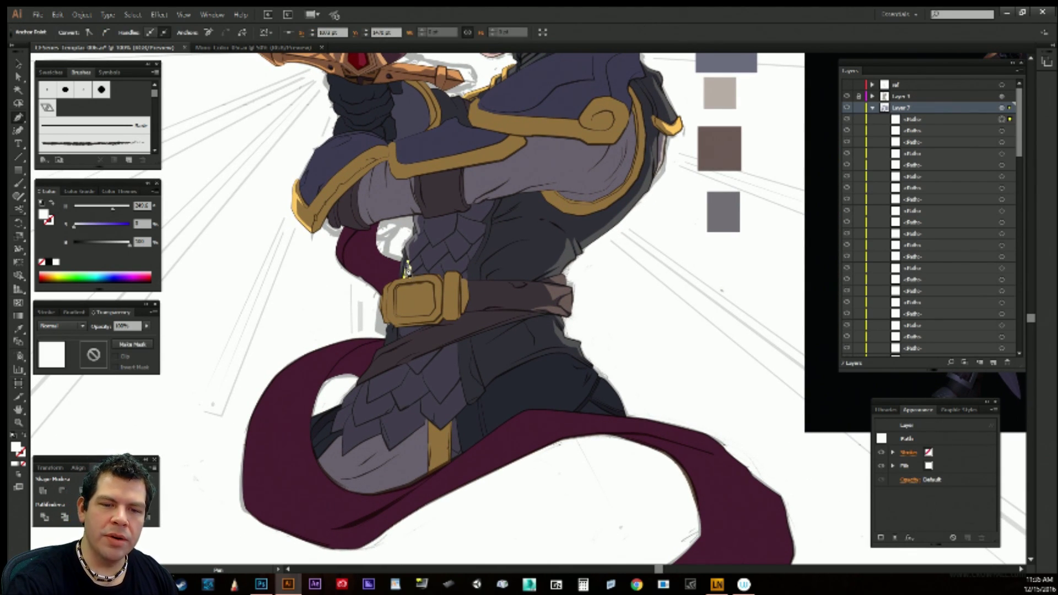
pyautogui.press('ctrl')
pyautogui.keyDown('ctrl'); pyautogui.click(644, 327); pyautogui.keyUp('ctrl')
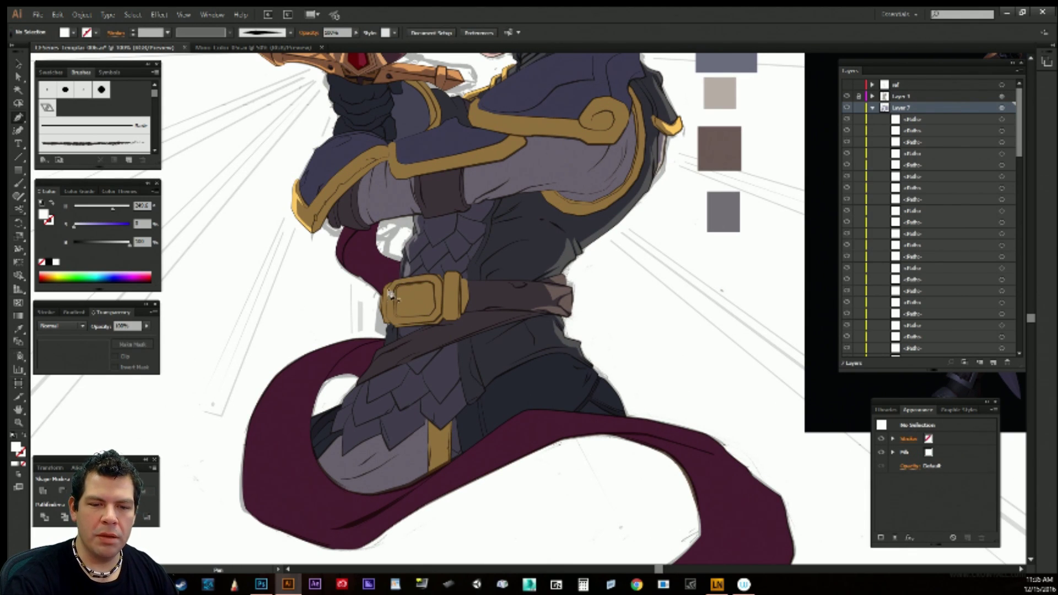
# Draw a tiny Pen highlight on the front edge of the armor just below the belt buckle, and deselect it.
pyautogui.click(392, 336)
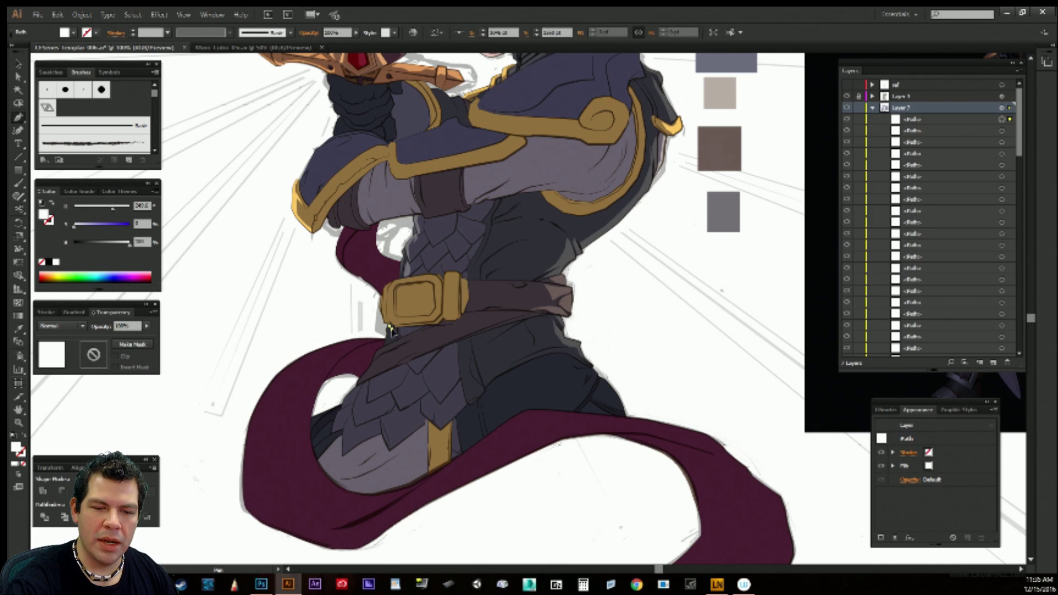
pyautogui.click(389, 326)
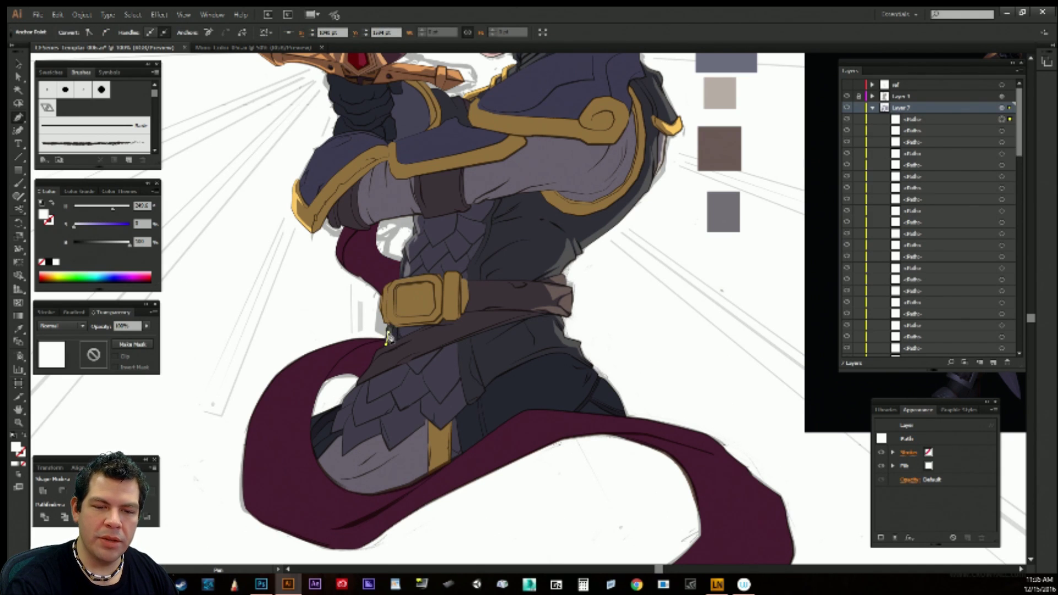
pyautogui.click(393, 336)
pyautogui.keyDown('ctrl'); pyautogui.click(631, 321); pyautogui.keyUp('ctrl')
pyautogui.keyDown('ctrl'); pyautogui.click(630, 324); pyautogui.keyUp('ctrl')
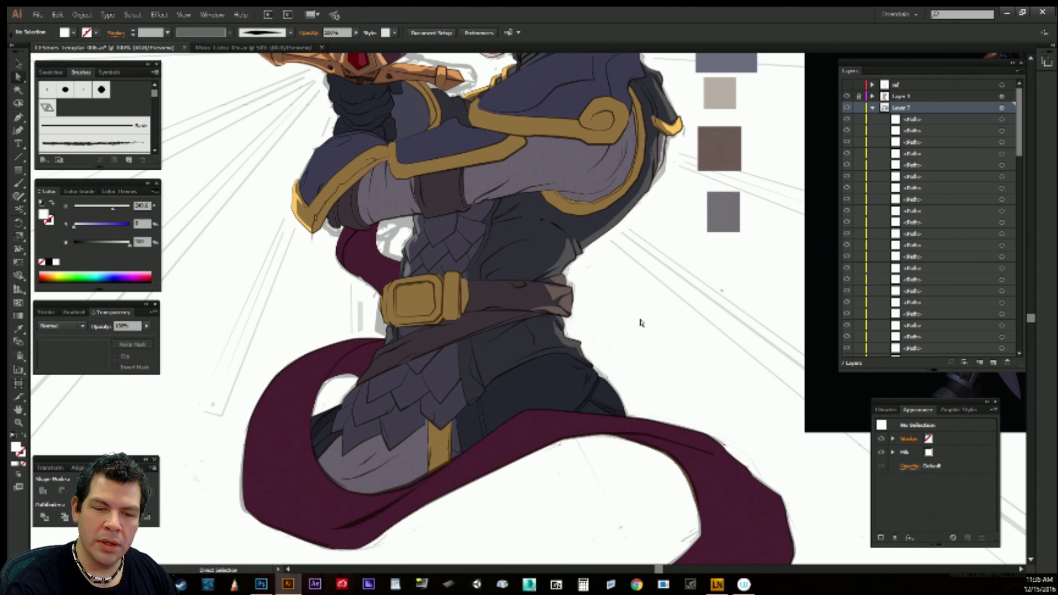
pyautogui.keyDown('ctrl'); pyautogui.click(389, 334); pyautogui.keyUp('ctrl')
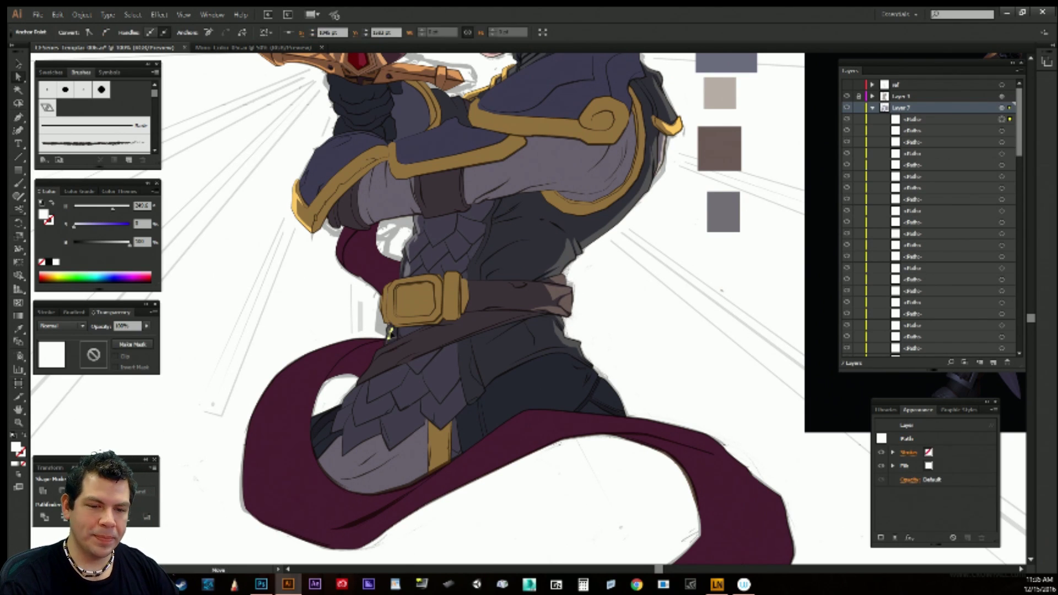
pyautogui.keyDown('ctrl'); pyautogui.click(631, 335); pyautogui.keyUp('ctrl')
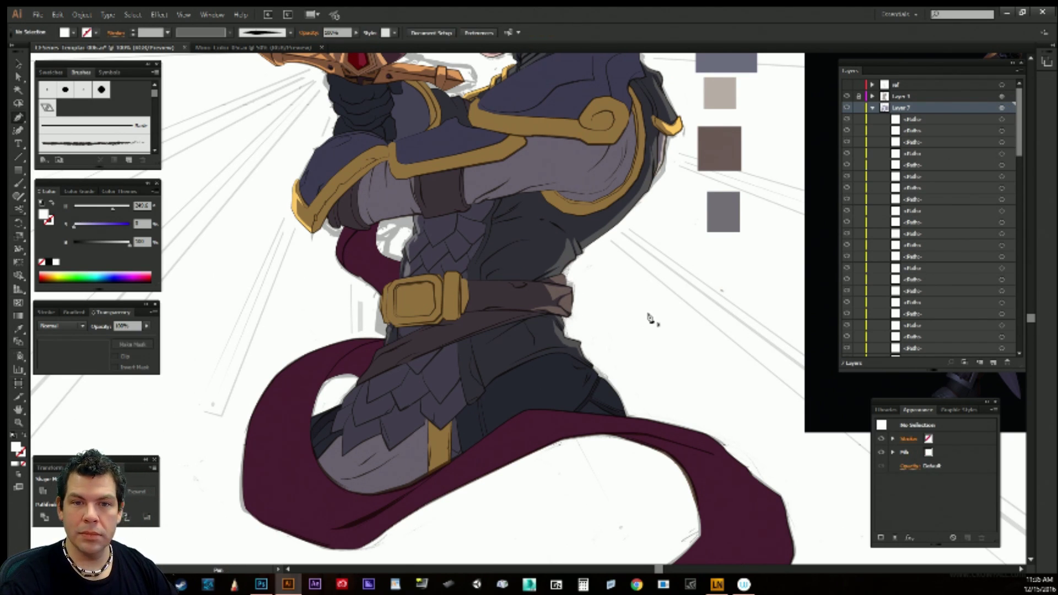
# Draw a curved Pen highlight along the outer edge of the purple sash below the forearm cuff, and deselect it.
pyautogui.moveTo(570, 395); pyautogui.dragTo(594, 422)
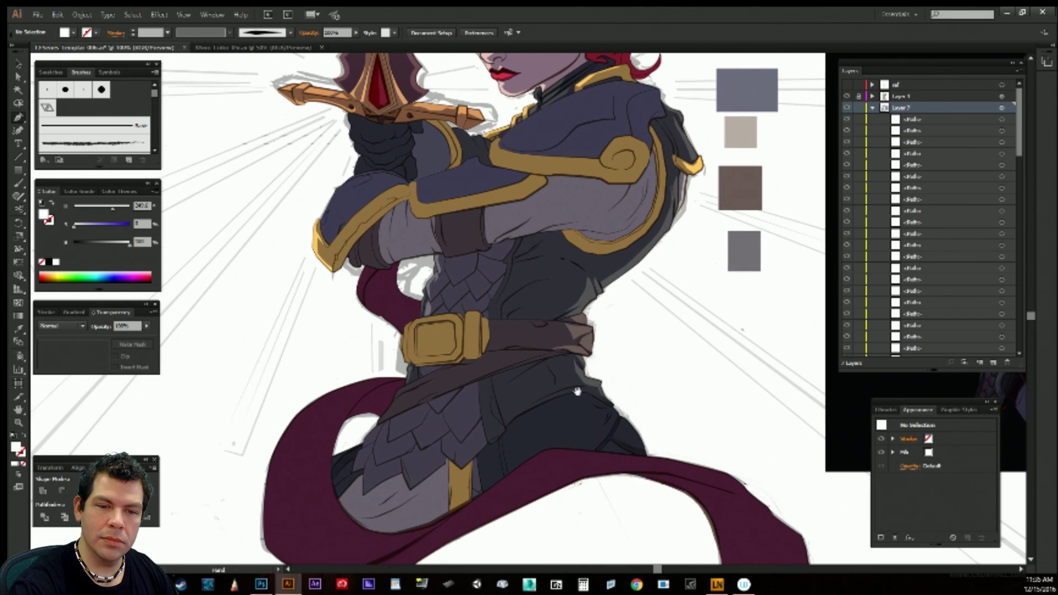
pyautogui.keyDown('ctrl'); pyautogui.click(373, 274); pyautogui.keyUp('ctrl')
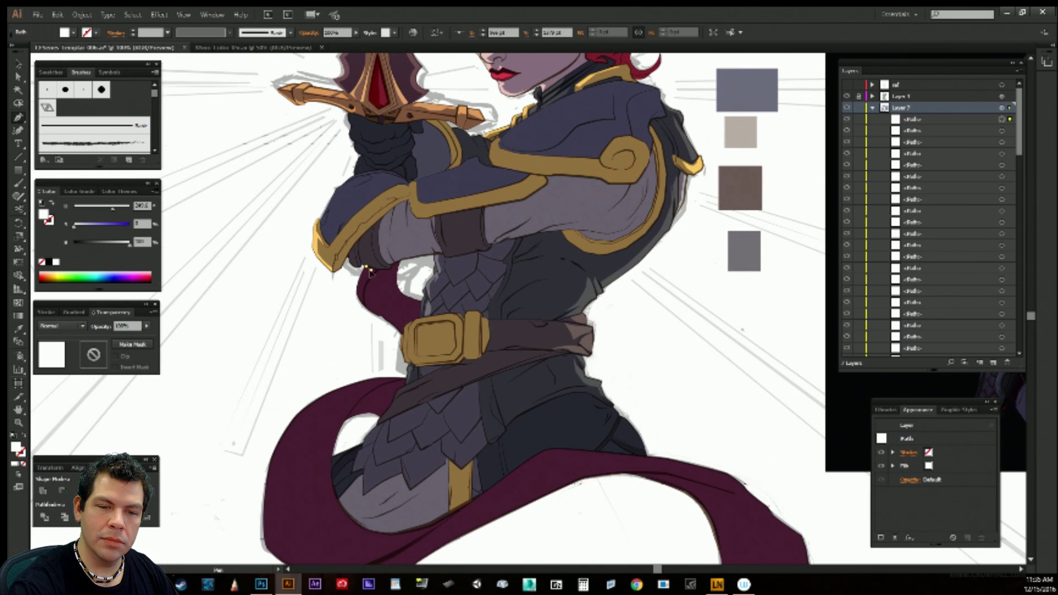
pyautogui.keyDown('ctrl'); pyautogui.click(368, 274); pyautogui.keyUp('ctrl')
pyautogui.click(365, 265)
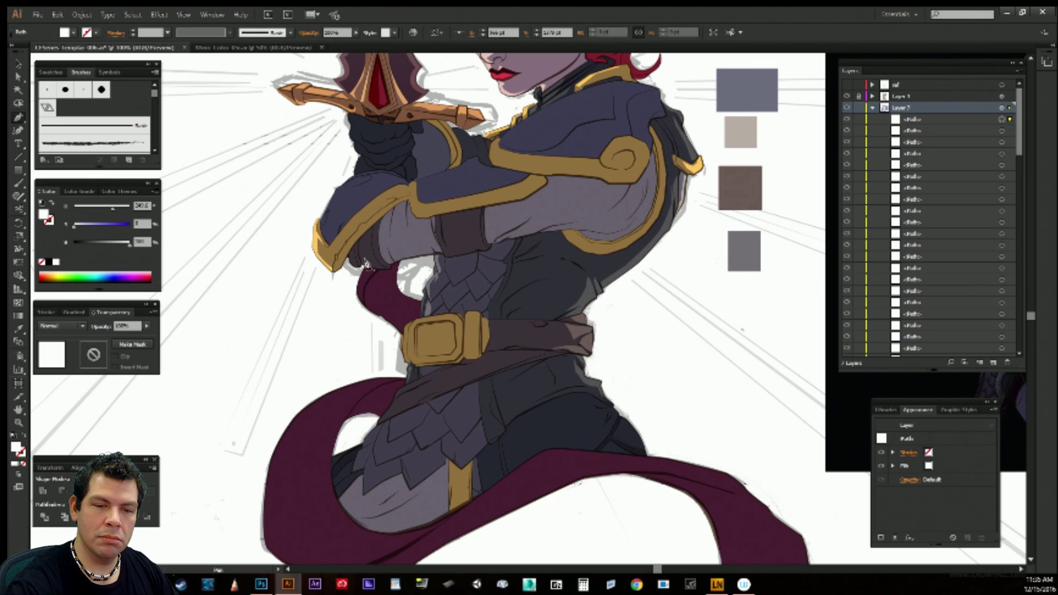
pyautogui.click(368, 279)
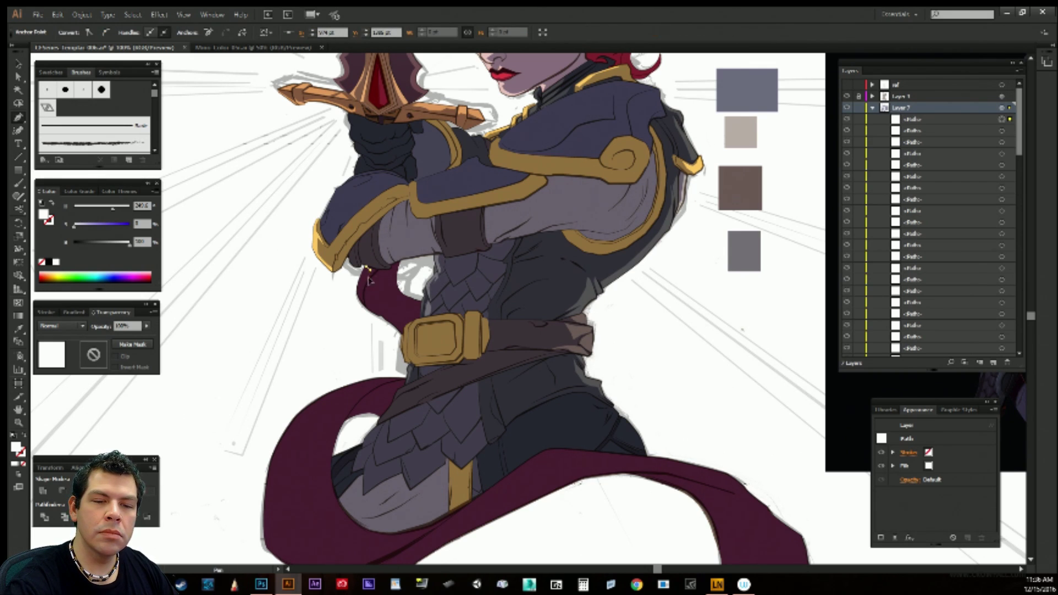
pyautogui.moveTo(363, 292)
pyautogui.mouseDown()
pyautogui.moveTo(364, 304)
pyautogui.moveTo(354, 283)
pyautogui.mouseUp()
pyautogui.click(364, 309)
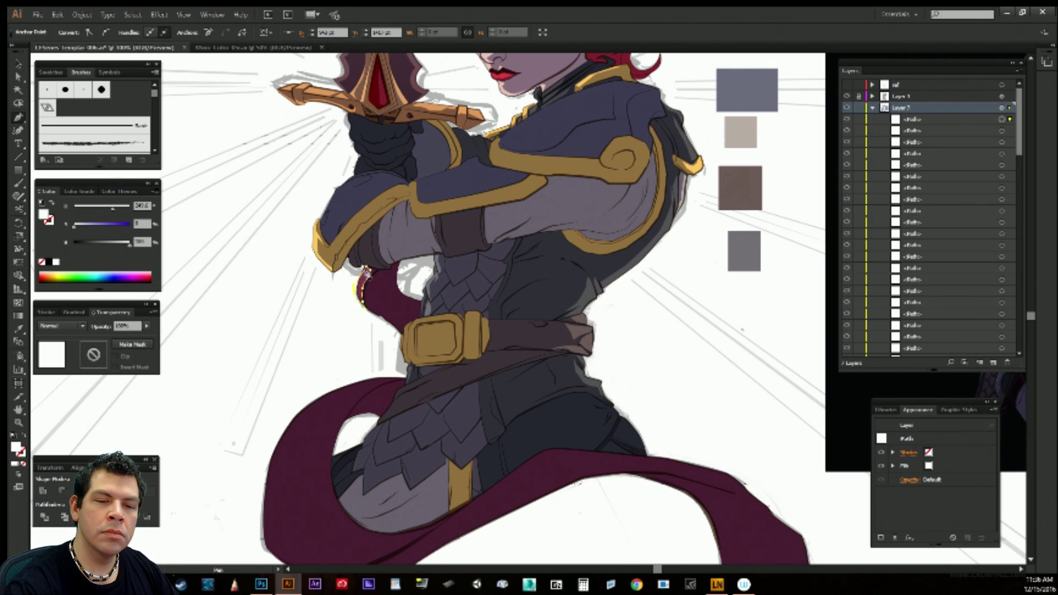
pyautogui.keyDown('ctrl'); pyautogui.click(678, 326); pyautogui.keyUp('ctrl')
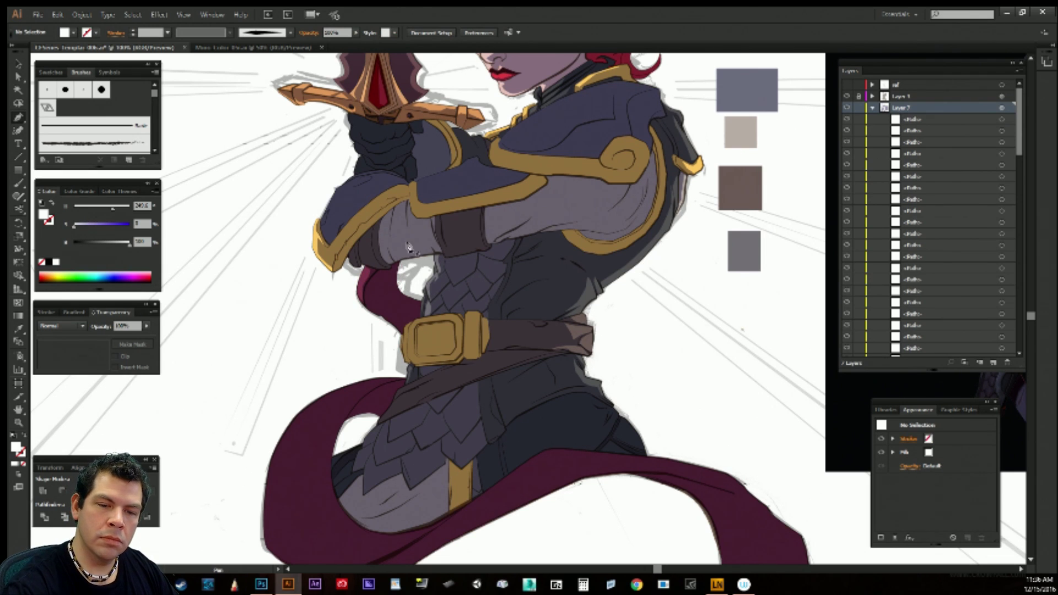
# Draw a Pen highlight along the lower edge of the purple sash from its bend to the belt buckle, and deselect it.
pyautogui.click(381, 321)
pyautogui.click(370, 313)
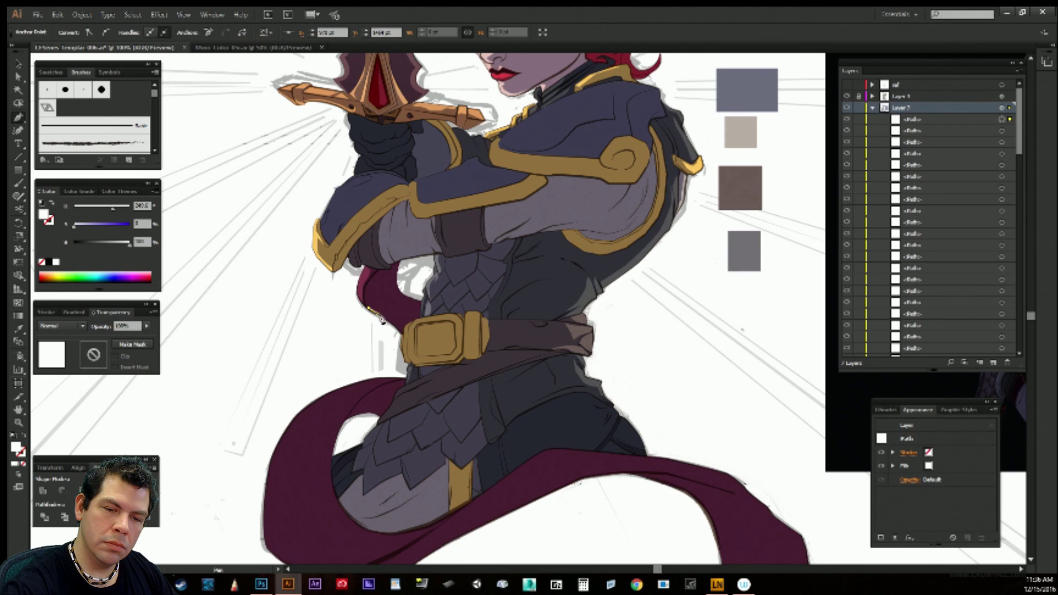
pyautogui.click(382, 315)
pyautogui.click(392, 321)
pyautogui.click(402, 327)
pyautogui.click(399, 322)
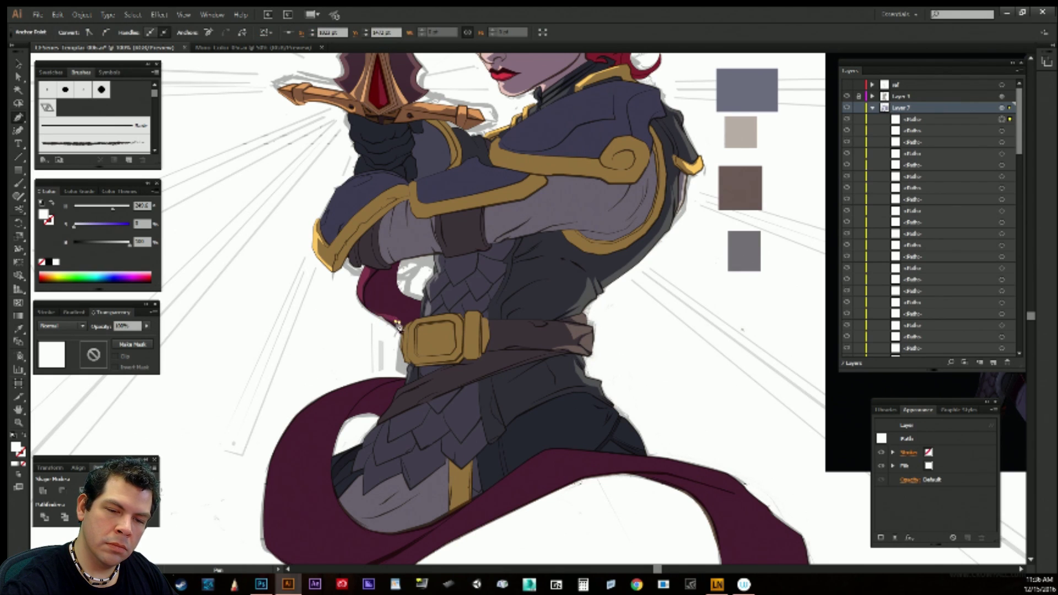
pyautogui.click(402, 334)
pyautogui.click(387, 332)
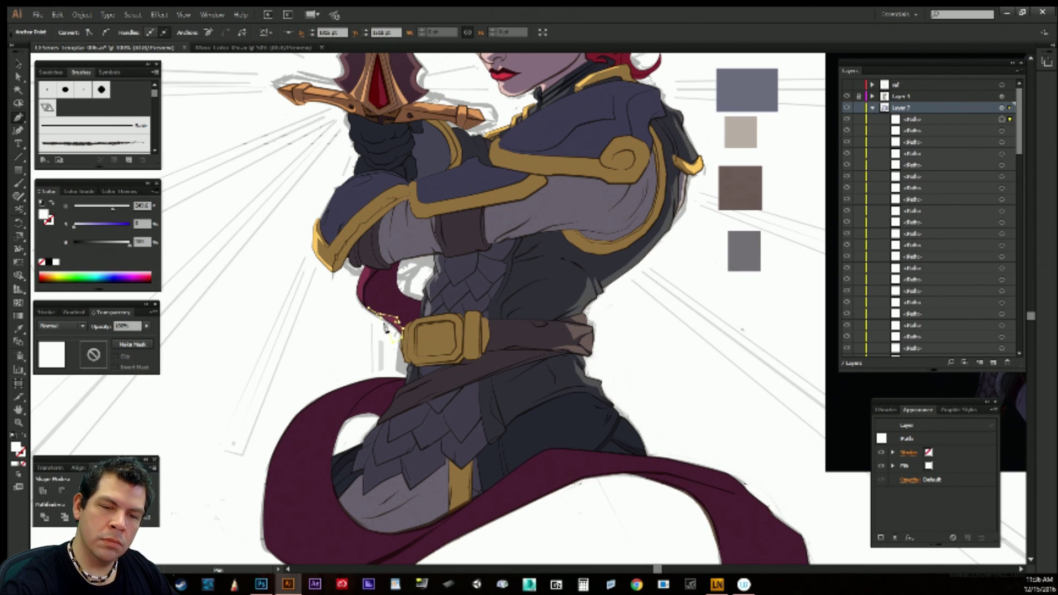
pyautogui.click(368, 307)
pyautogui.keyDown('ctrl'); pyautogui.click(372, 348); pyautogui.keyUp('ctrl')
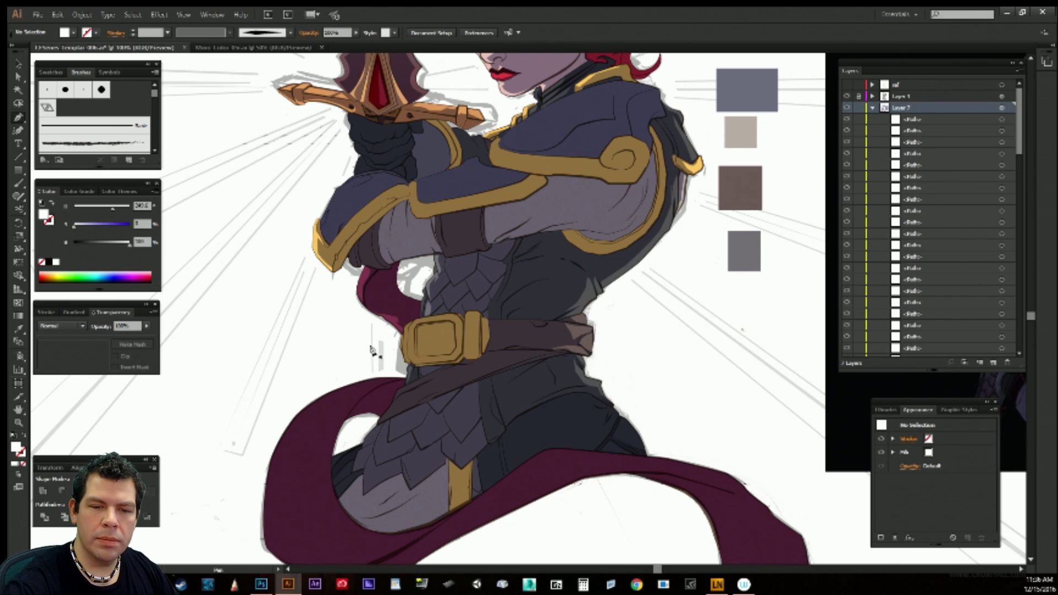
# Adjust the anchor near the buckle on the lower sash highlight with Direct Selection, and deselect the path.
pyautogui.press('a')
pyautogui.click(397, 320)
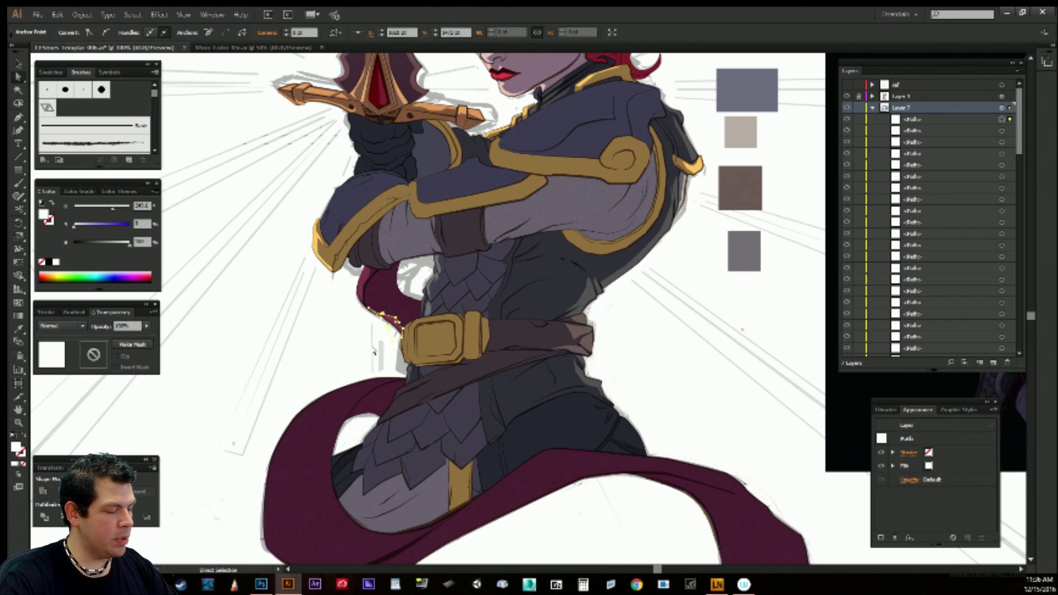
pyautogui.click(373, 351)
pyautogui.press('p')
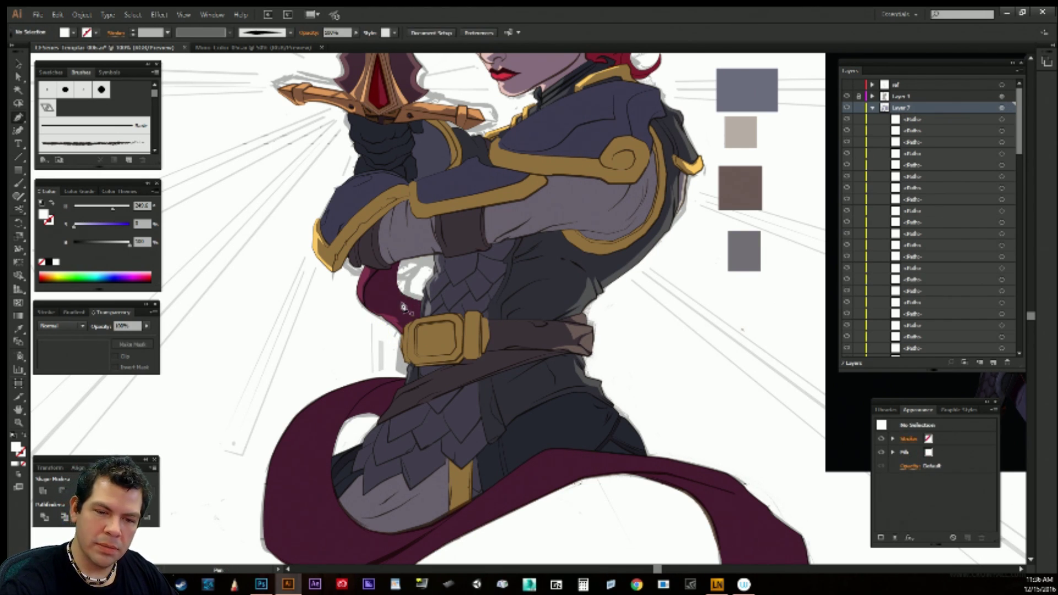
# Draw a thin Pen highlight along the inner edge of the upper purple sash, just above the belt buckle, and deselect it.
pyautogui.moveTo(398, 320); pyautogui.dragTo(405, 306)
pyautogui.keyDown('ctrl'); pyautogui.click(354, 335); pyautogui.keyUp('ctrl')
pyautogui.click(397, 277)
pyautogui.click(421, 304)
pyautogui.click(421, 298)
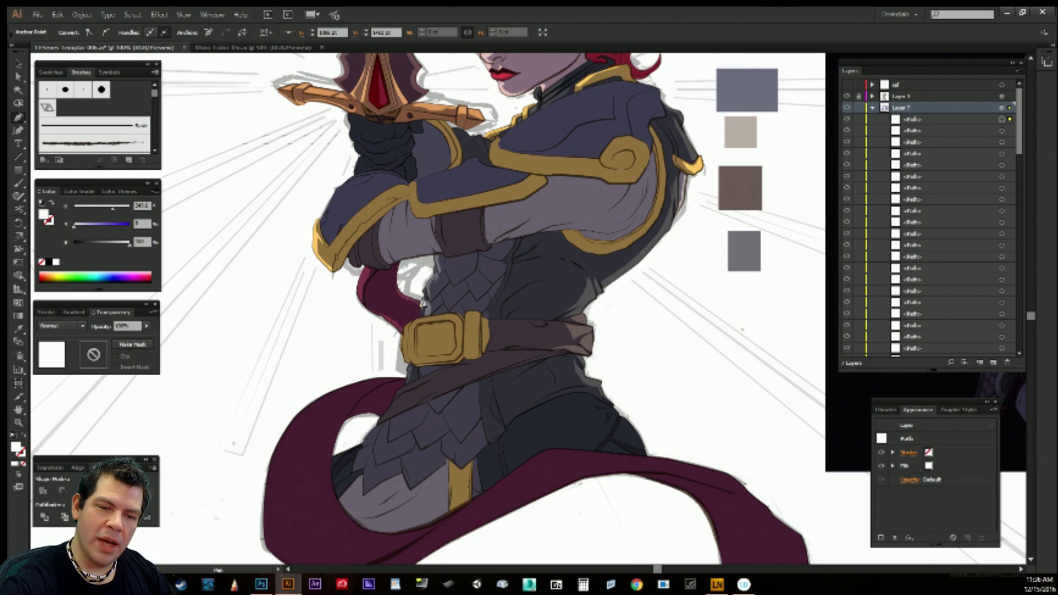
pyautogui.click(397, 277)
pyautogui.click(363, 335)
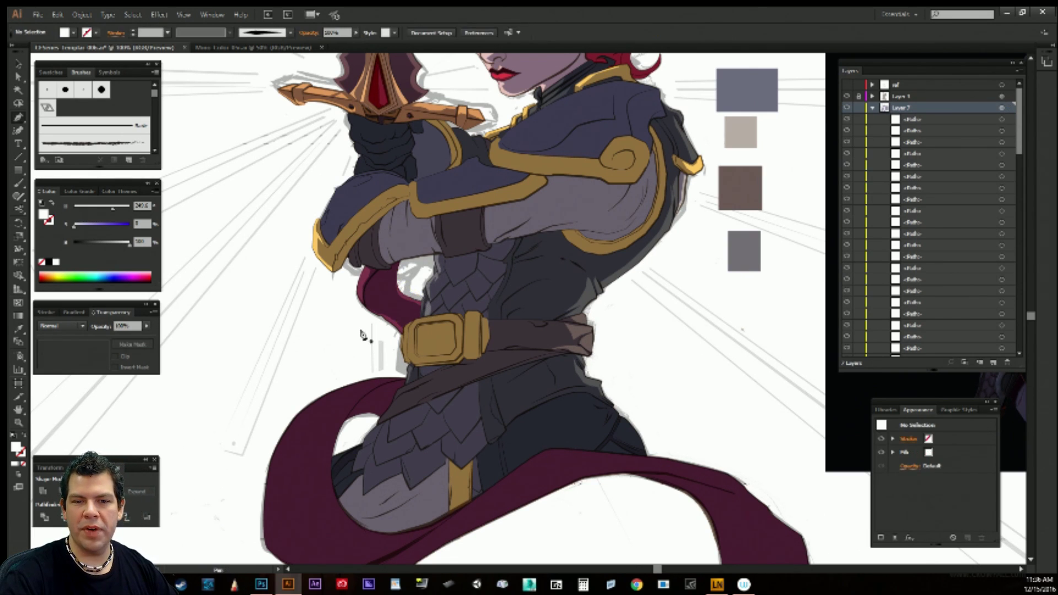
# Draw a thin curved Pen highlight along the inner edge of the purple sash loop below the belt, and deselect it.
pyautogui.scroll(-2, 647, 325)
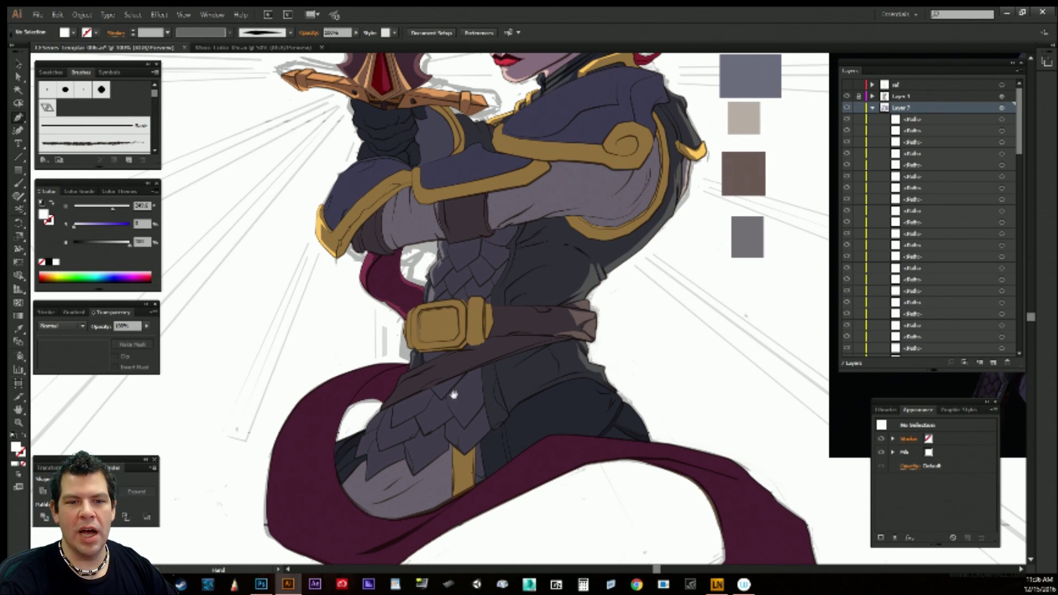
pyautogui.moveTo(453, 397); pyautogui.dragTo(463, 371)
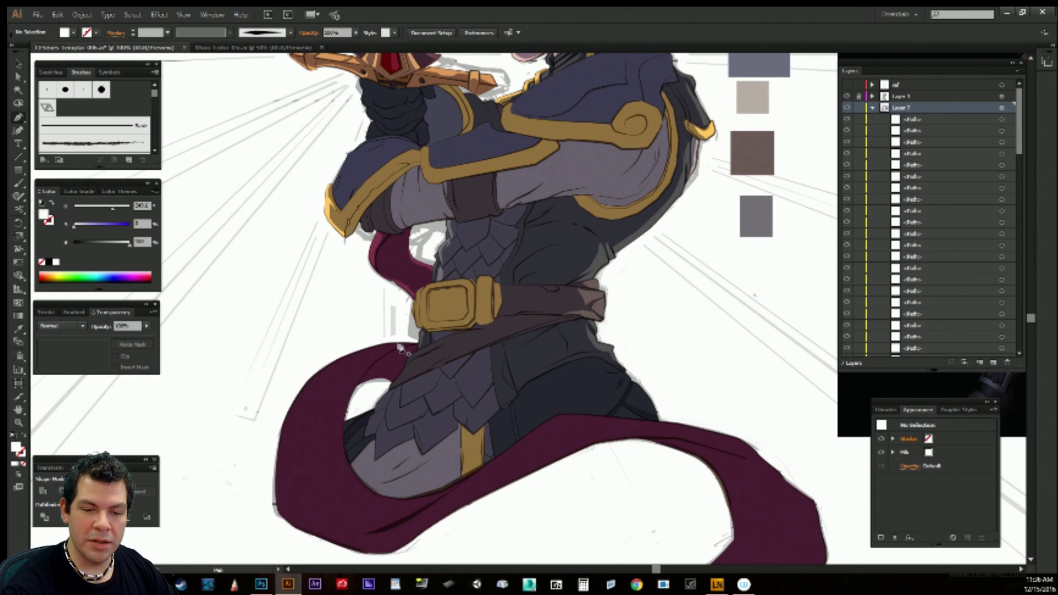
pyautogui.click(356, 389)
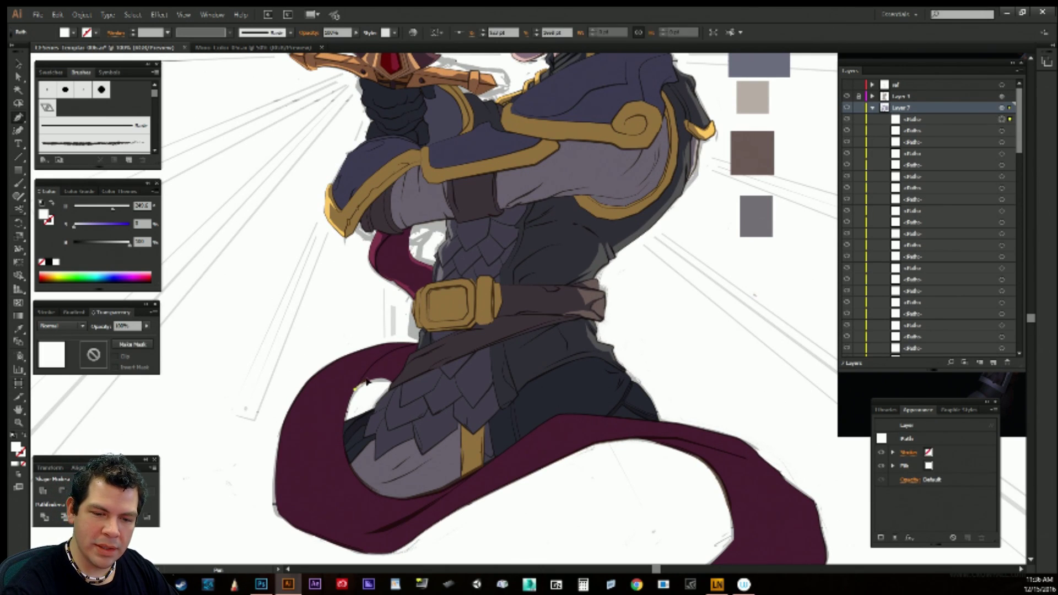
pyautogui.click(381, 382)
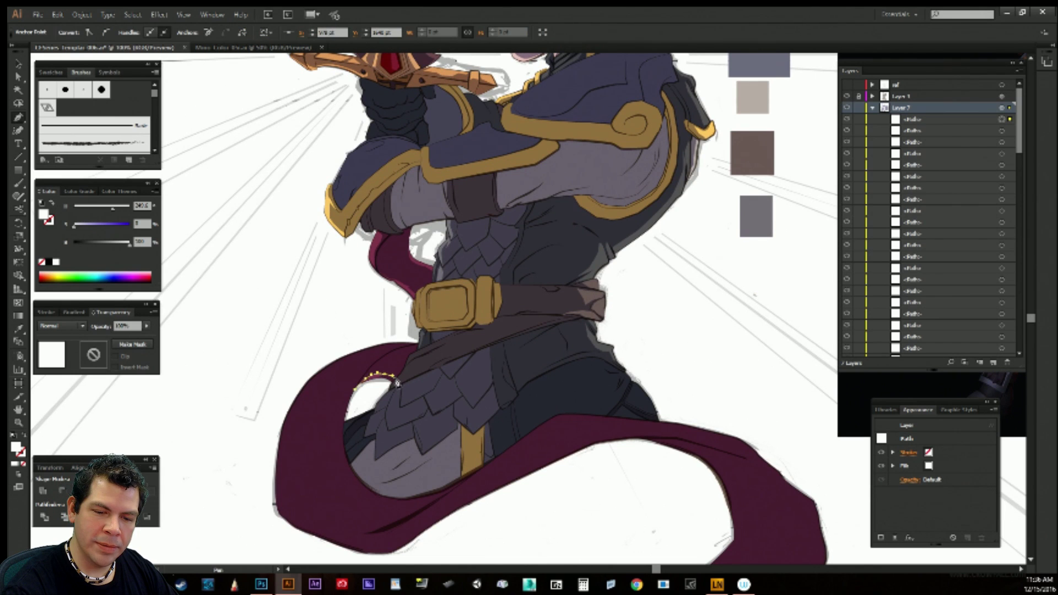
pyautogui.click(357, 394)
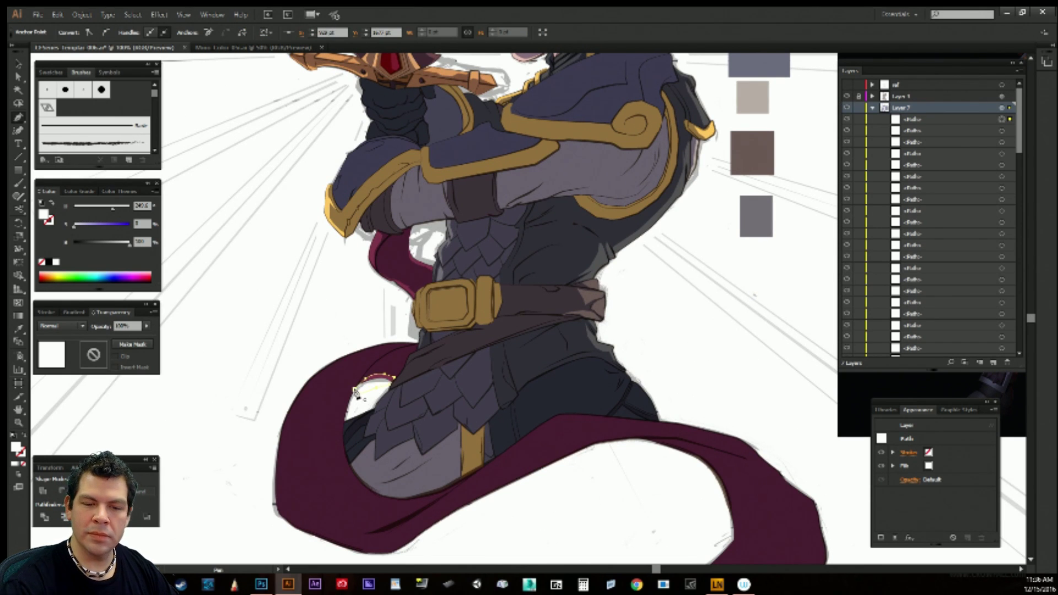
pyautogui.keyDown('ctrl'); pyautogui.click(371, 319); pyautogui.keyUp('ctrl')
# Draw narrow Pen highlights down the outer front edge of the gold belt buckle, and deselect them.
pyautogui.moveTo(637, 431); pyautogui.dragTo(593, 503)
pyautogui.click(376, 372)
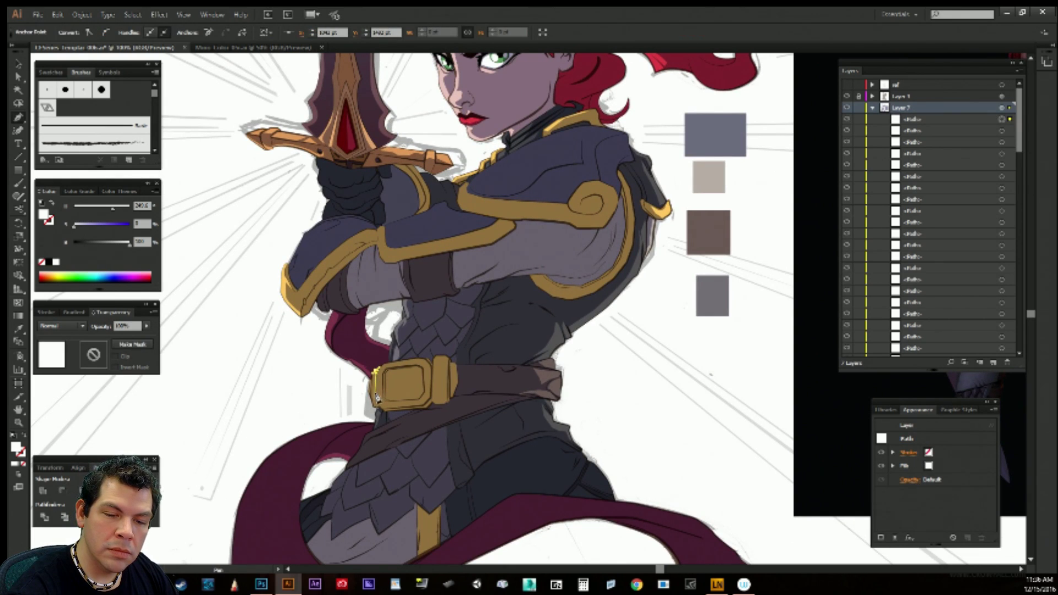
pyautogui.click(374, 407)
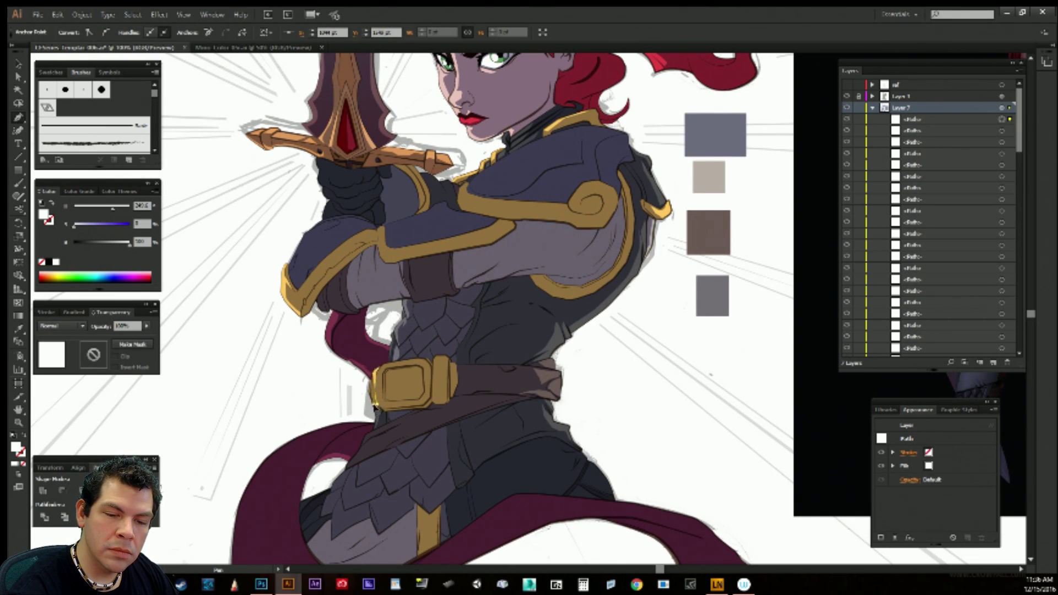
pyautogui.keyDown('ctrl'); pyautogui.click(374, 380); pyautogui.keyUp('ctrl')
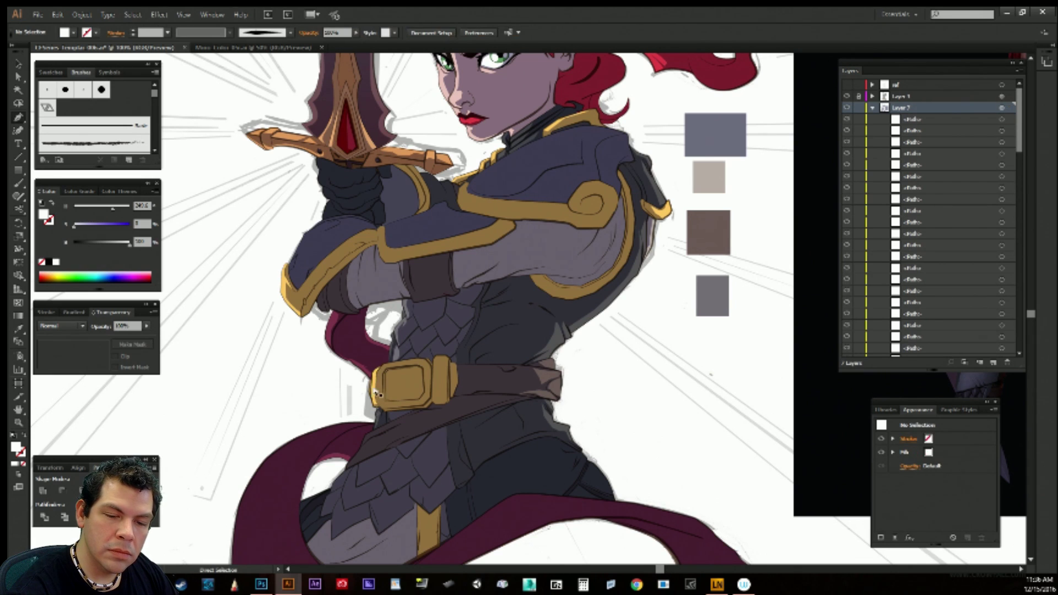
pyautogui.click(374, 394)
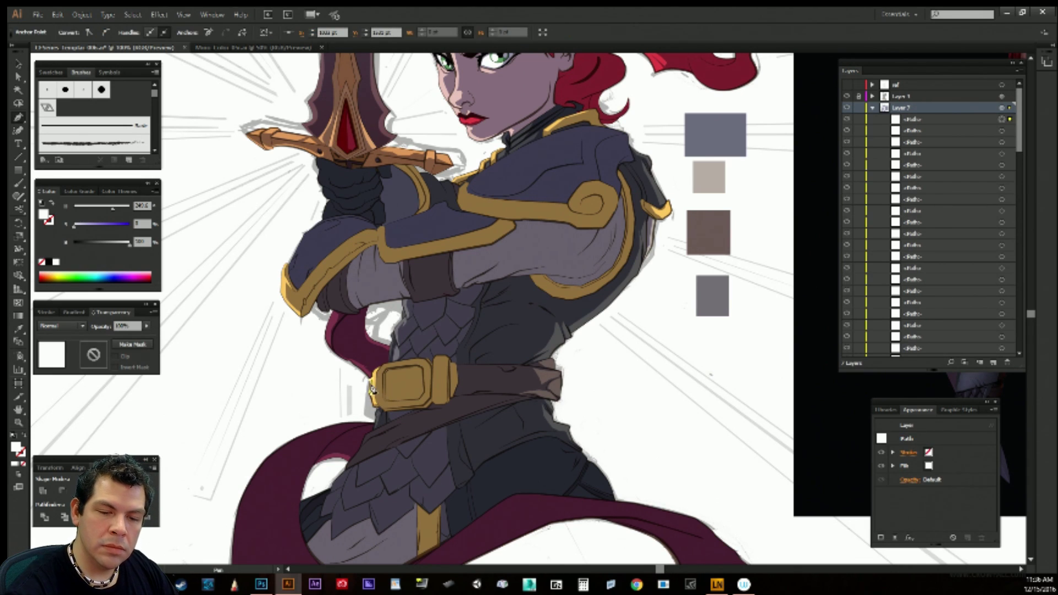
pyautogui.keyDown('ctrl'); pyautogui.click(364, 402); pyautogui.keyUp('ctrl')
# Draw Pen highlights along the front and upper bevel and the lower edge of the gold buckle frame, deselecting each shape.
pyautogui.moveTo(377, 400); pyautogui.dragTo(381, 399)
pyautogui.click(385, 379)
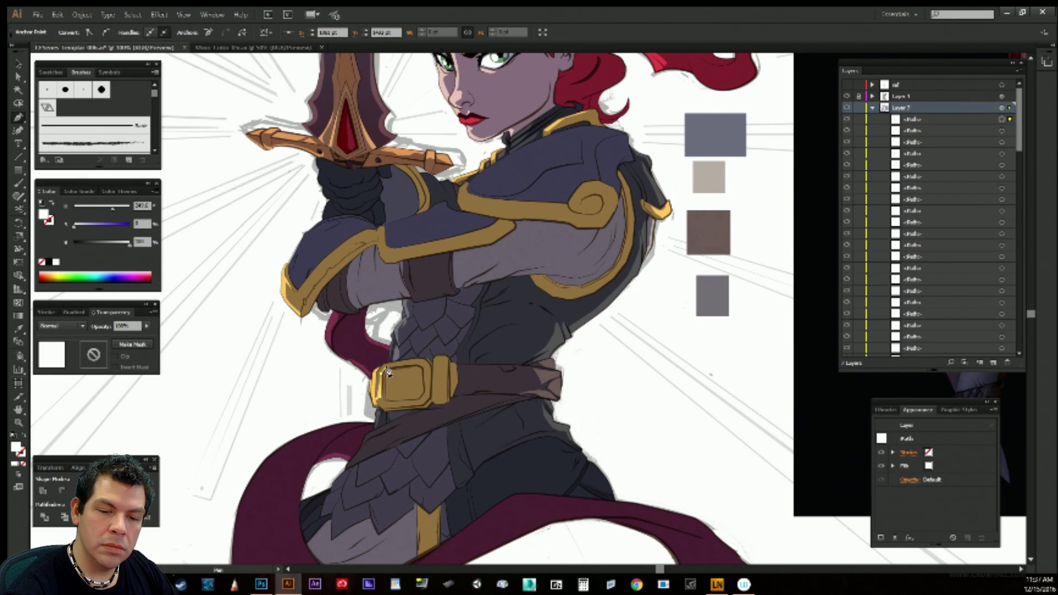
pyautogui.click(386, 366)
pyautogui.click(420, 362)
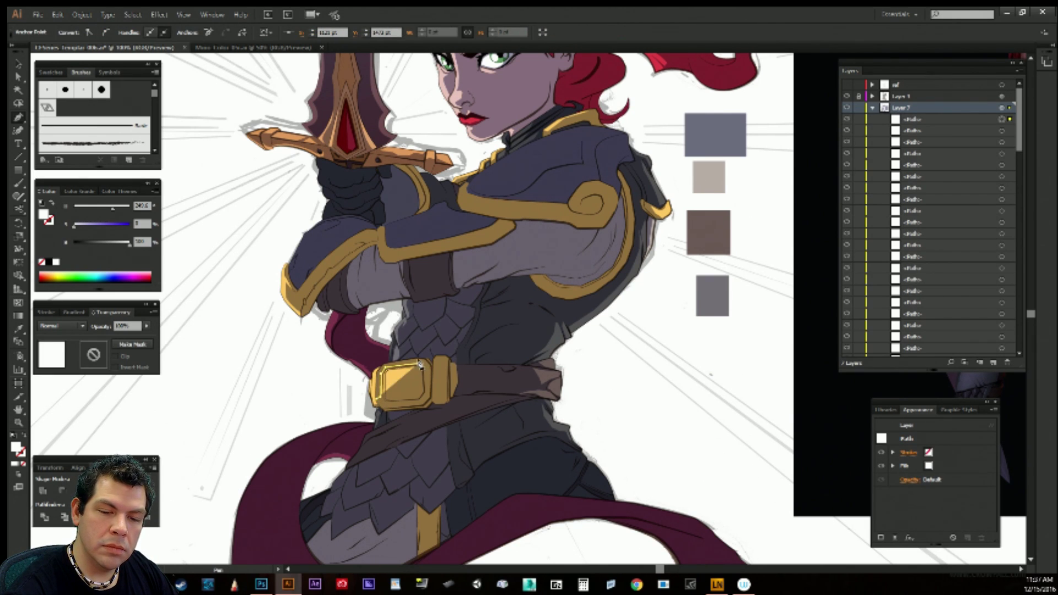
pyautogui.click(417, 359)
pyautogui.click(378, 368)
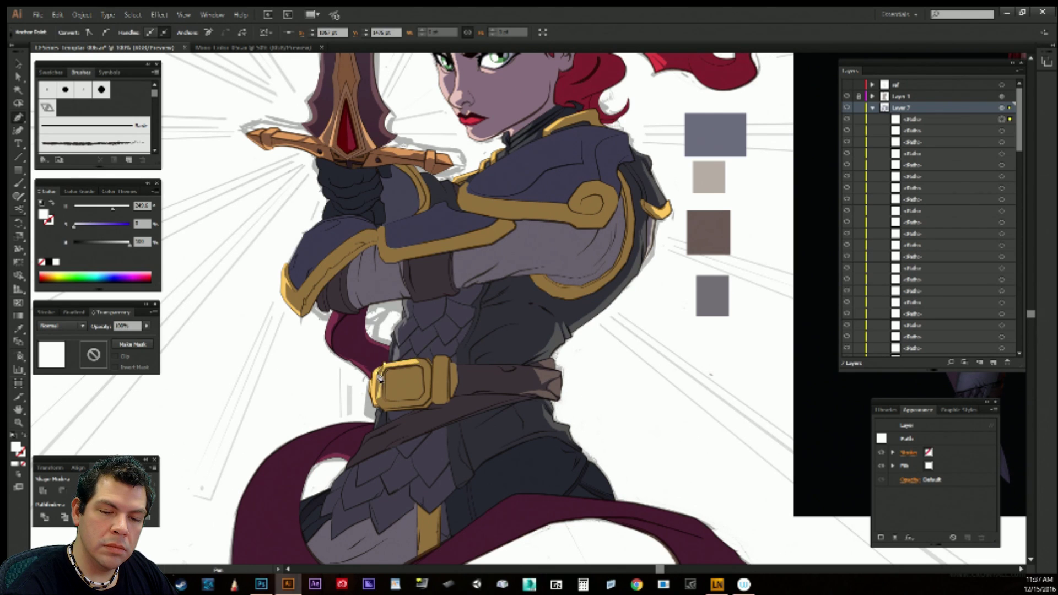
pyautogui.keyDown('ctrl'); pyautogui.click(358, 396); pyautogui.keyUp('ctrl')
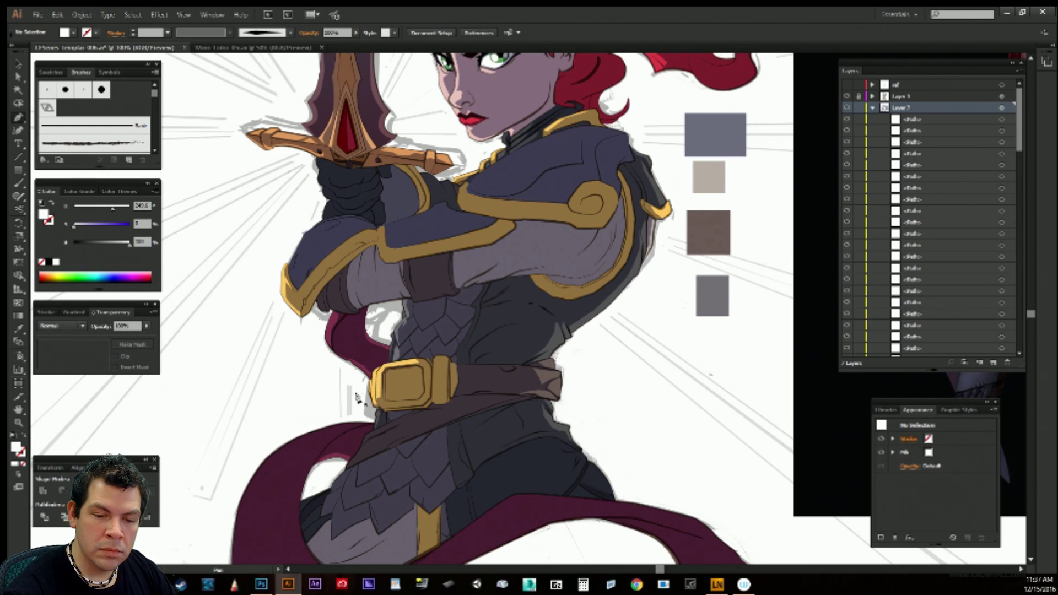
pyautogui.click(386, 407)
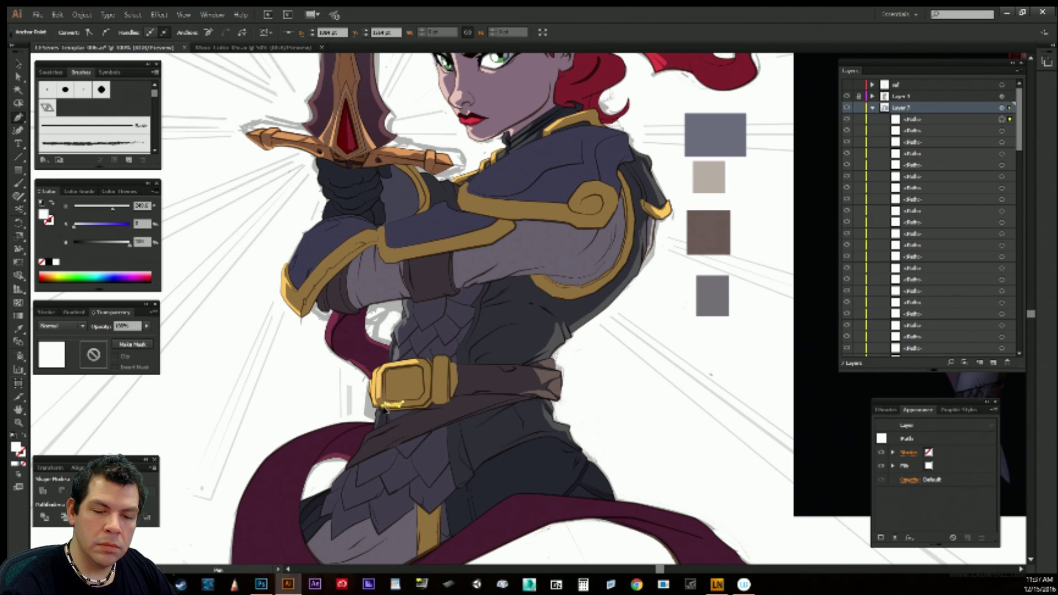
pyautogui.hotkey('ctrl', 'shift', 'a')
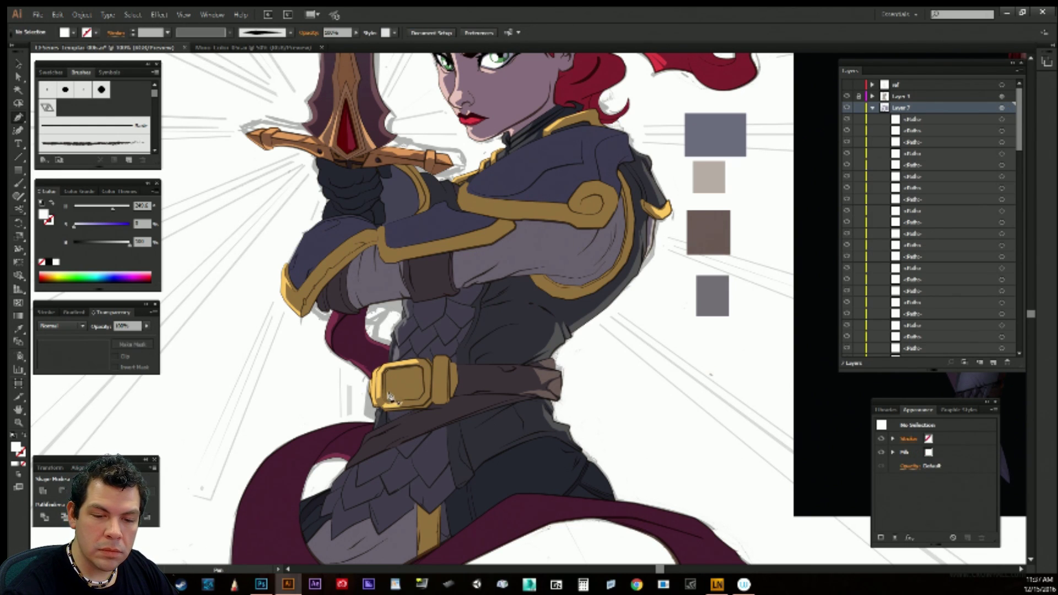
# Draw an irregular Pen highlight covering the front part of the buckle's recessed center panel, and deselect it.
pyautogui.click(393, 383)
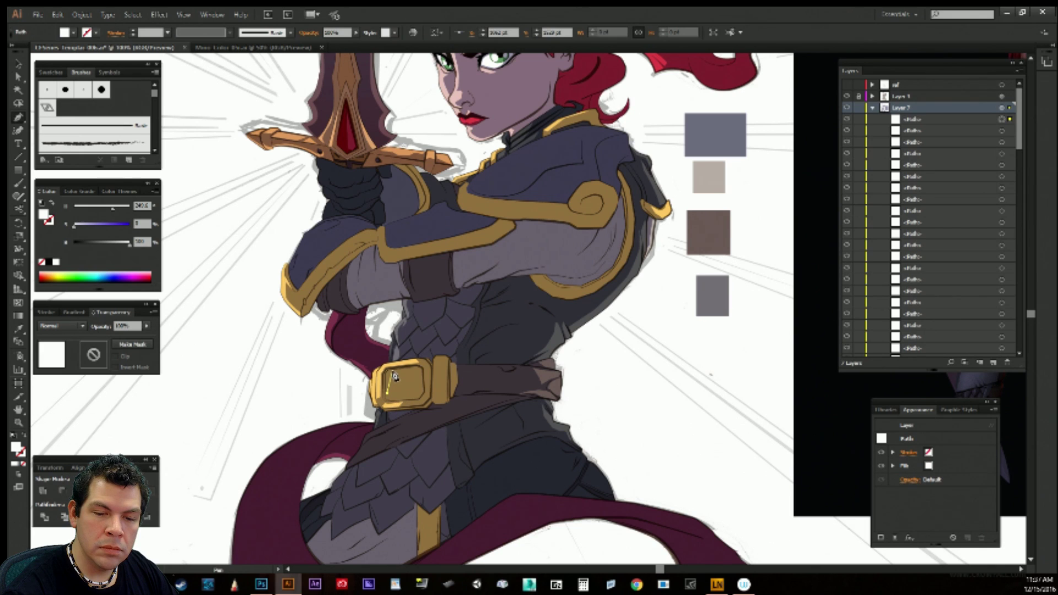
pyautogui.click(393, 375)
pyautogui.click(414, 371)
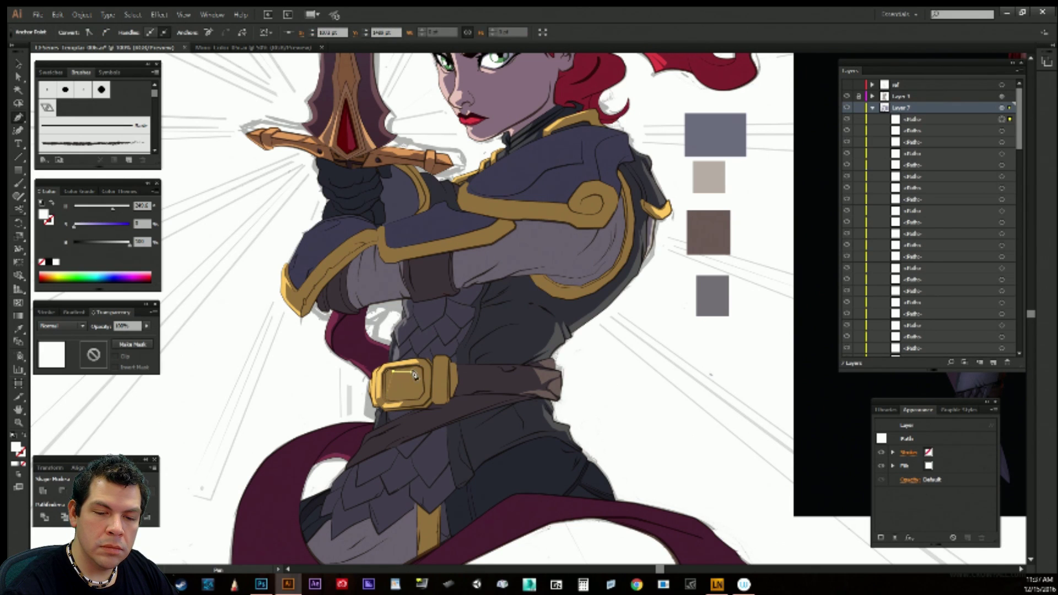
pyautogui.hotkey('ctrl', 'z')
pyautogui.click(414, 370)
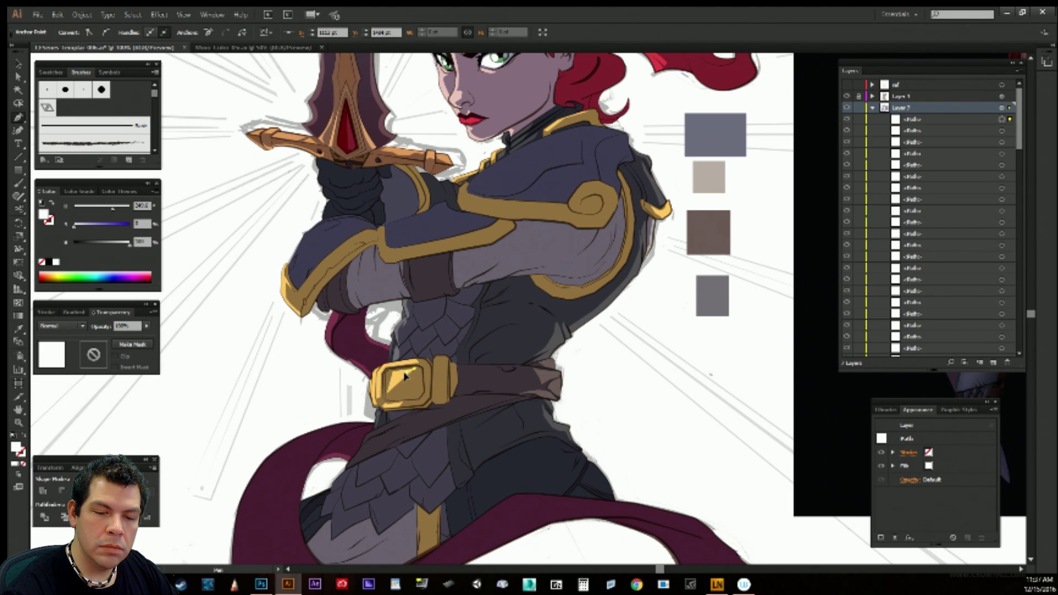
pyautogui.click(408, 385)
pyautogui.click(406, 397)
pyautogui.click(401, 404)
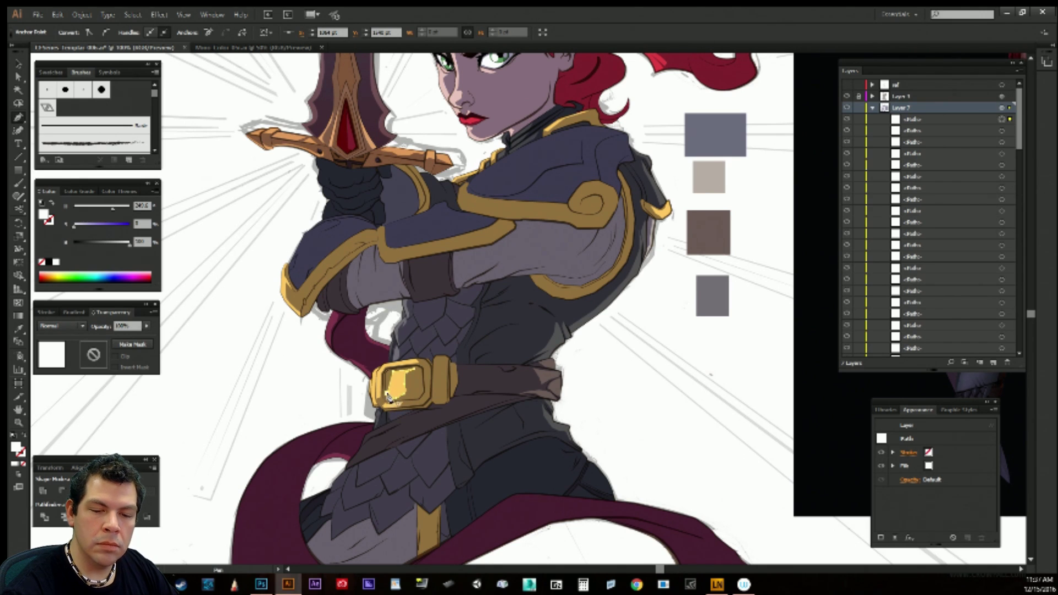
pyautogui.keyDown('ctrl'); pyautogui.click(342, 408); pyautogui.keyUp('ctrl')
# Draw a small closed Pen highlight on the upper end of the gold belt loop beside the buckle, and deselect it.
pyautogui.moveTo(475, 377); pyautogui.dragTo(477, 390)
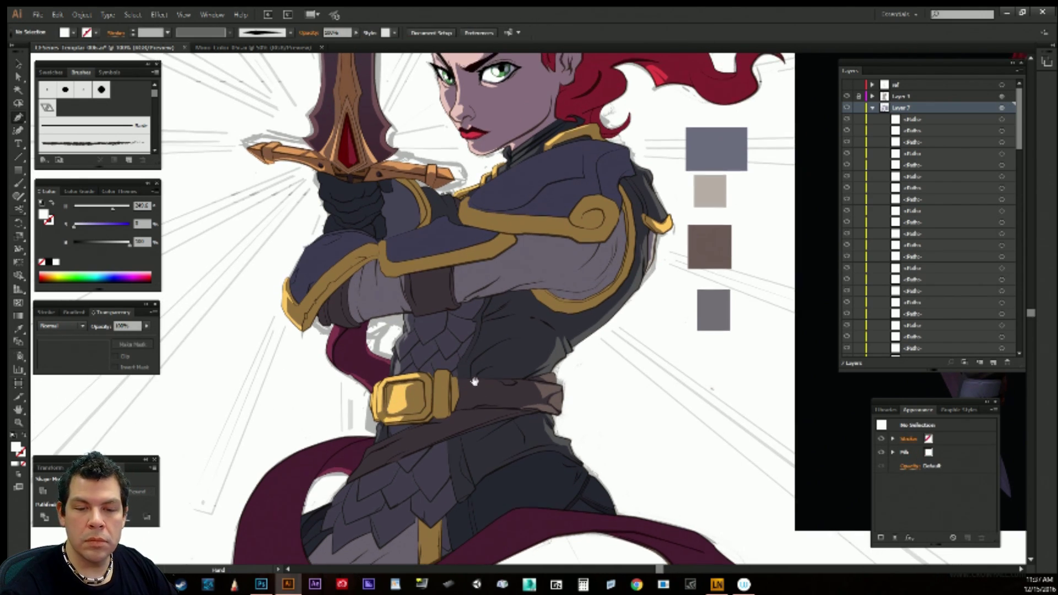
pyautogui.click(437, 377)
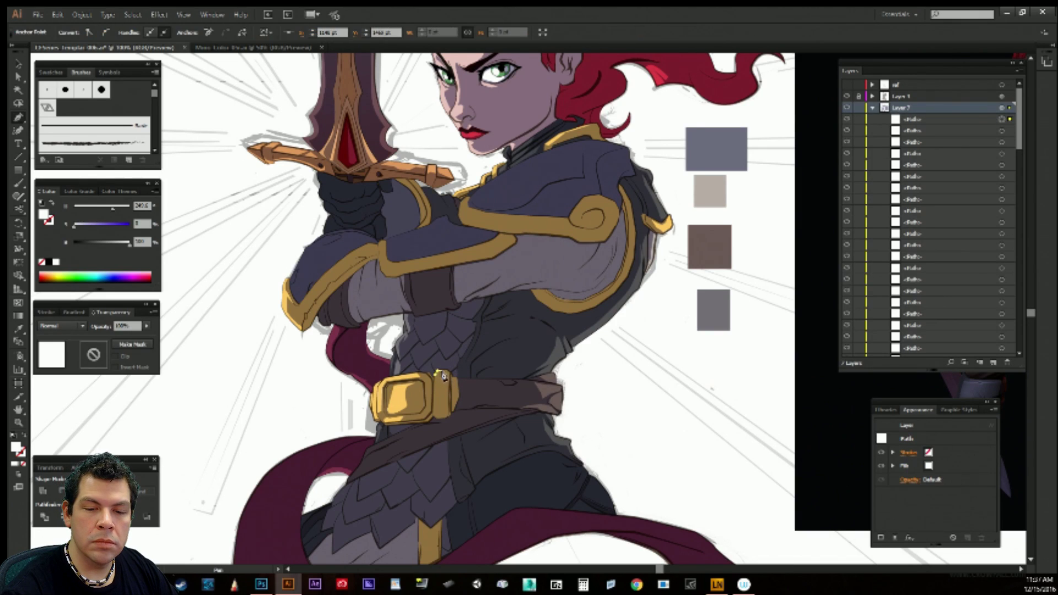
pyautogui.click(438, 377)
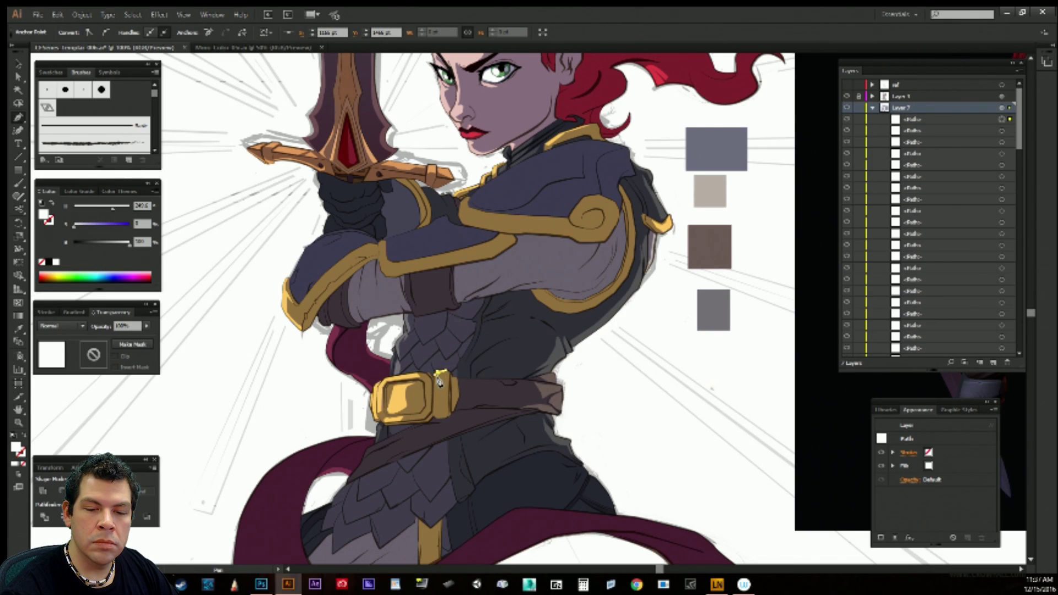
pyautogui.click(435, 382)
pyautogui.click(436, 375)
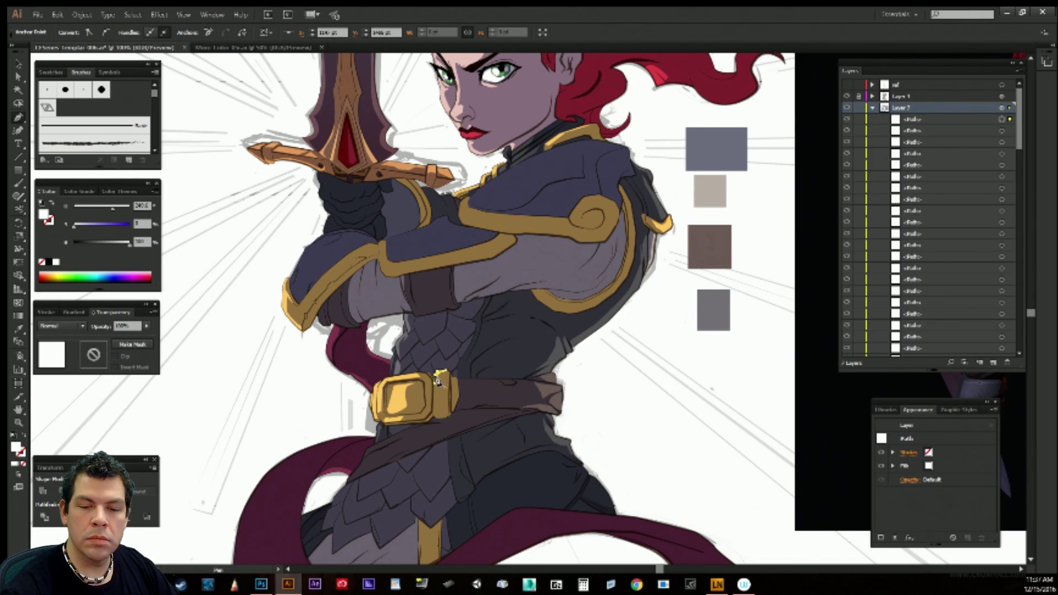
pyautogui.keyDown('ctrl'); pyautogui.click(642, 358); pyautogui.keyUp('ctrl')
# Draw a narrow Pen highlight on the scale armor just below the brown forearm strap, and deselect it.
pyautogui.moveTo(609, 337); pyautogui.dragTo(633, 378)
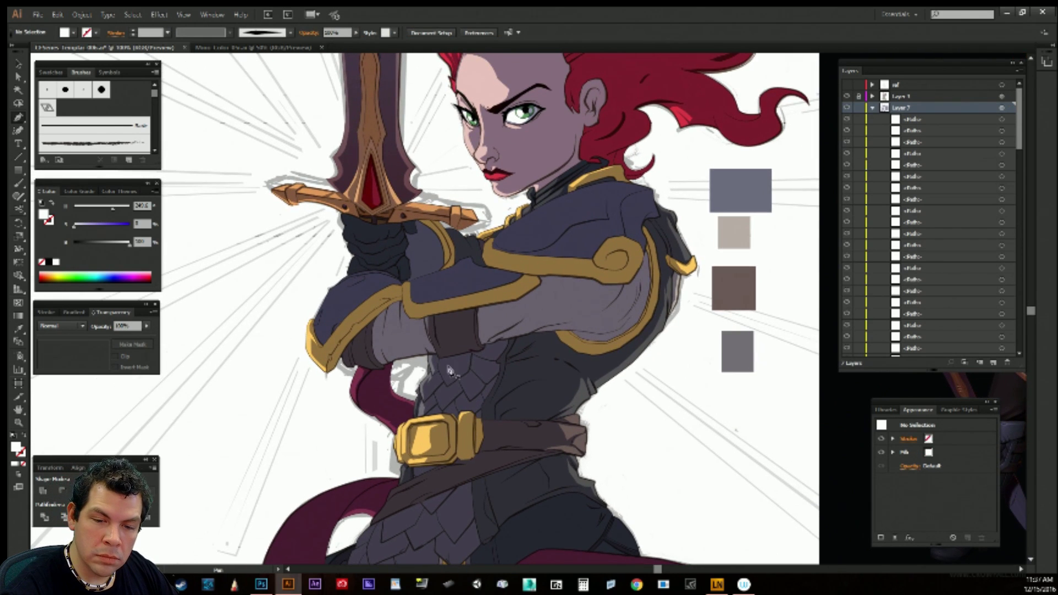
pyautogui.click(441, 364)
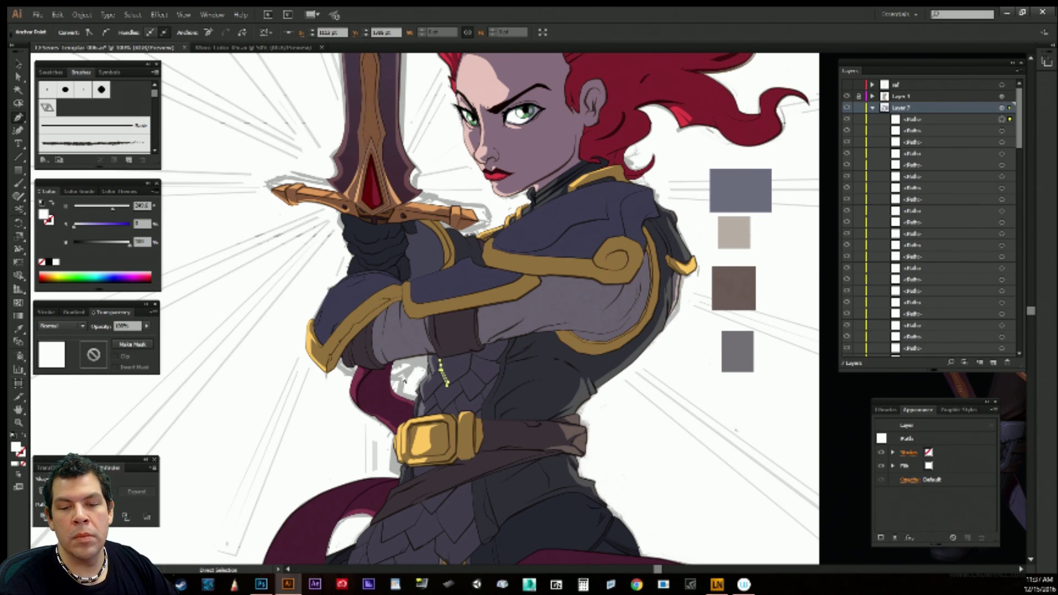
pyautogui.keyDown('ctrl'); pyautogui.click(404, 376); pyautogui.keyUp('ctrl')
pyautogui.hotkey('ctrl', 'z')
pyautogui.keyDown('ctrl'); pyautogui.click(659, 380); pyautogui.keyUp('ctrl')
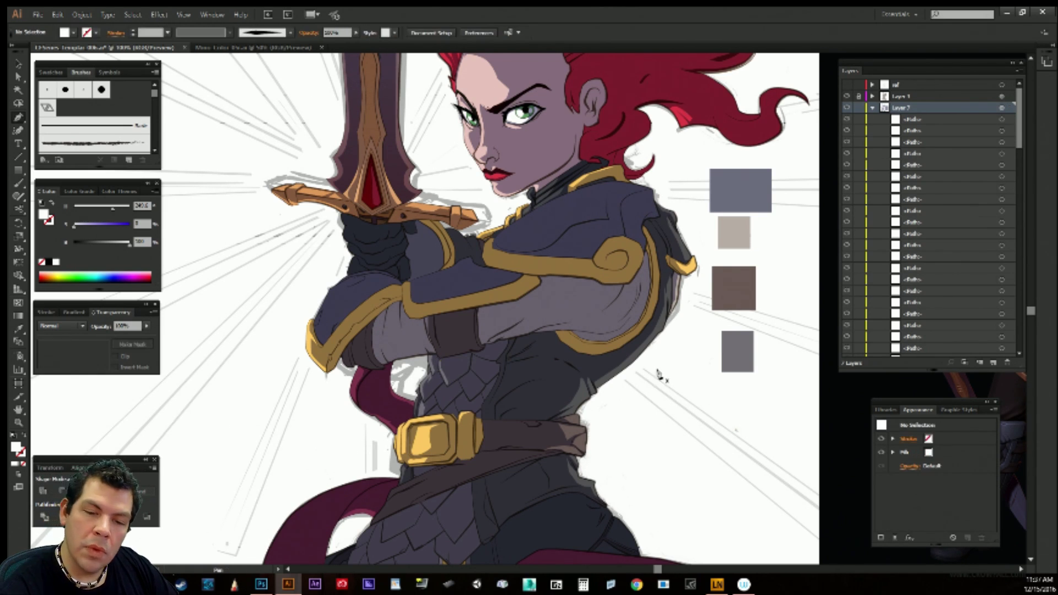
# Add a second tiny Pen highlight beside the first one on the top armor scale, and deselect it.
pyautogui.click(443, 368)
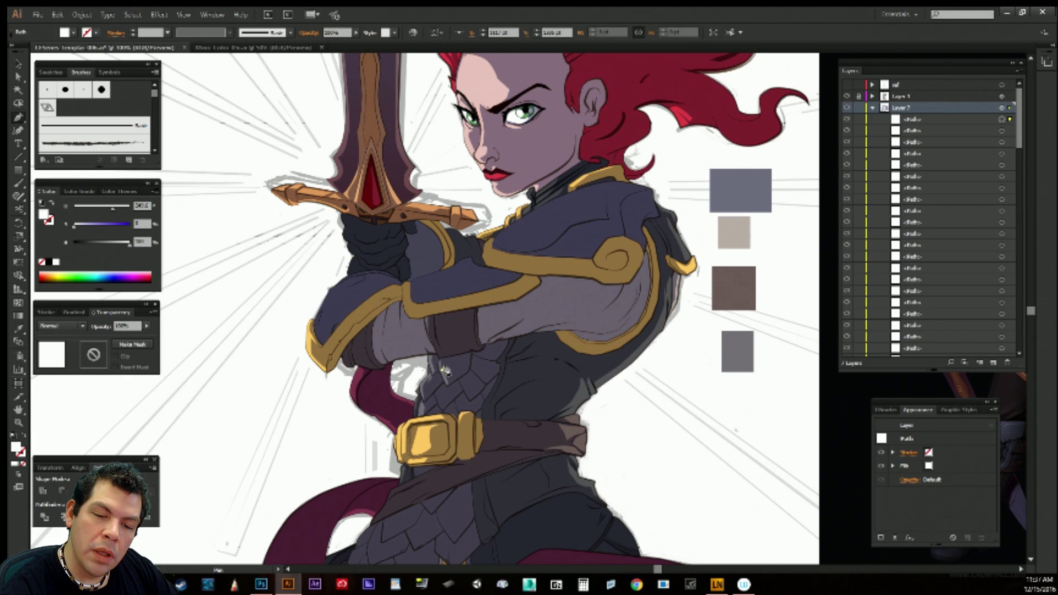
pyautogui.keyDown('ctrl'); pyautogui.click(653, 389); pyautogui.keyUp('ctrl')
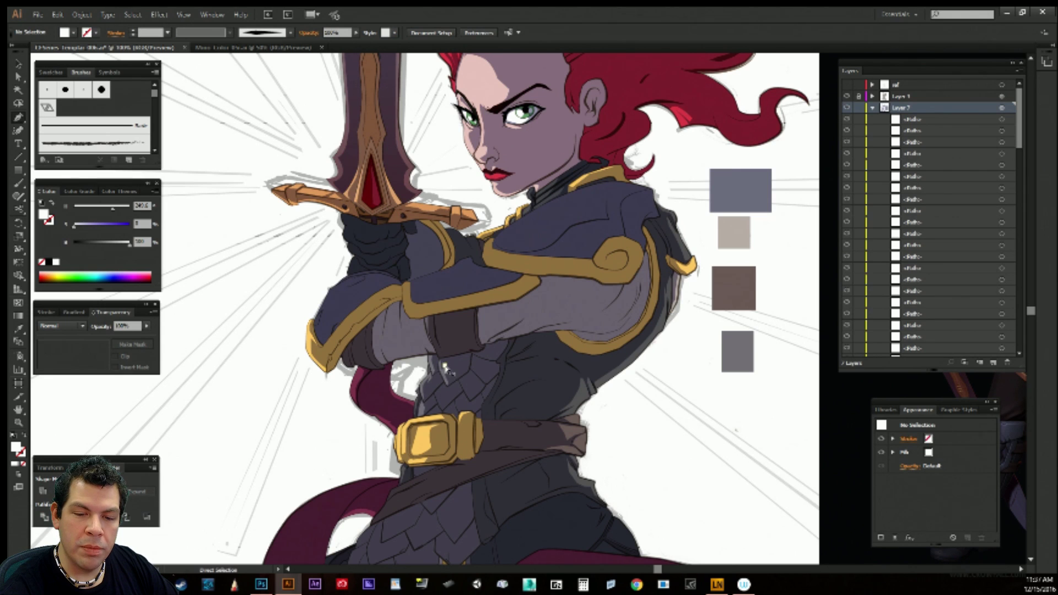
pyautogui.hotkey('ctrl', 'z')
pyautogui.keyDown('ctrl'); pyautogui.click(660, 370); pyautogui.keyUp('ctrl')
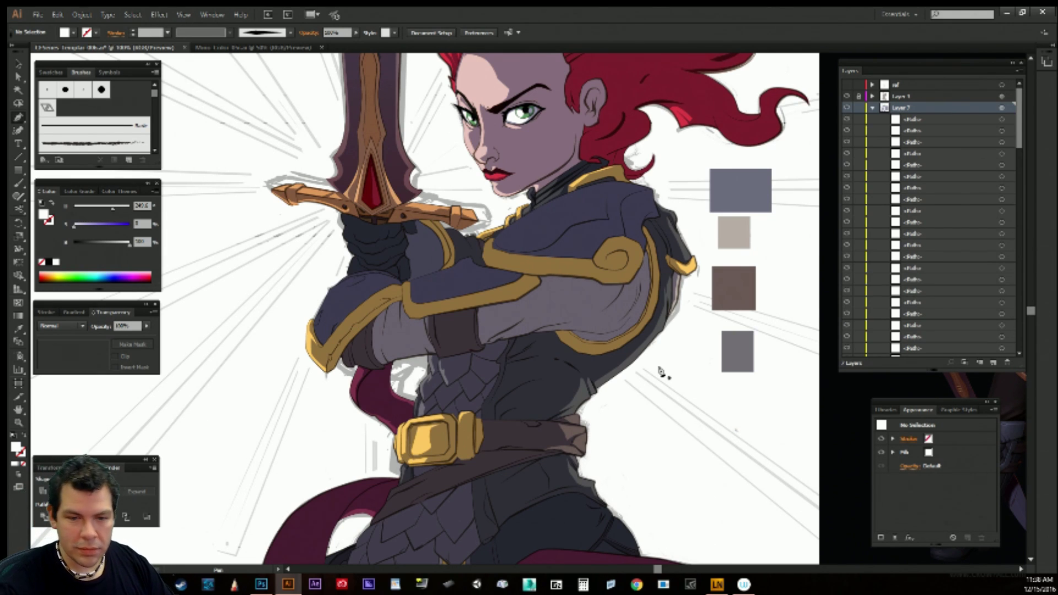
# Fine-tune the anchor points of the two tiny scale-armor highlights just below the brown forearm strap, and deselect them.
pyautogui.keyDown('ctrl'); pyautogui.click(442, 367); pyautogui.keyUp('ctrl')
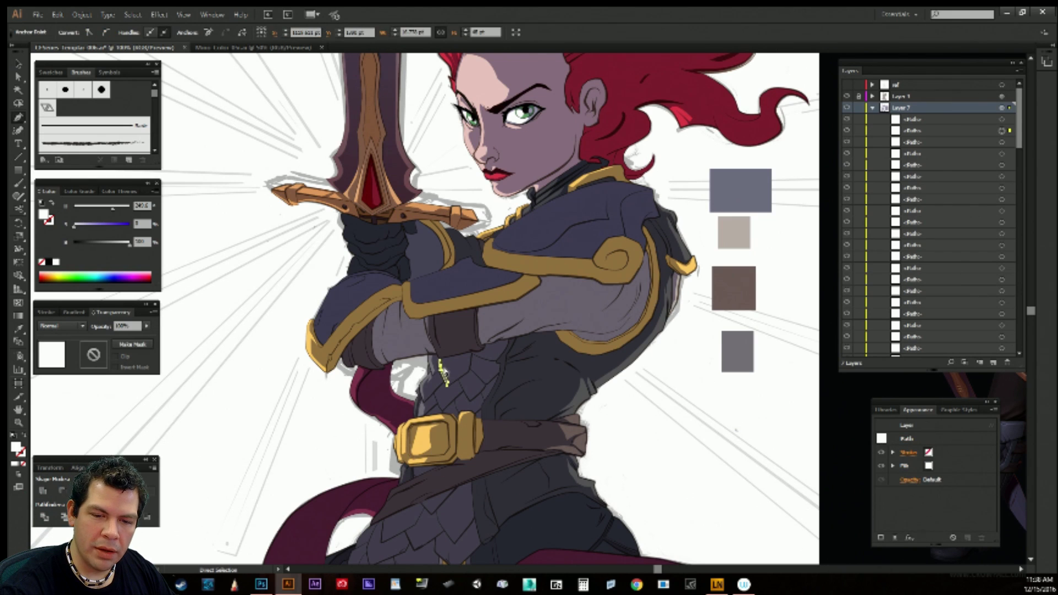
pyautogui.keyDown('ctrl'); pyautogui.click(441, 365); pyautogui.keyUp('ctrl')
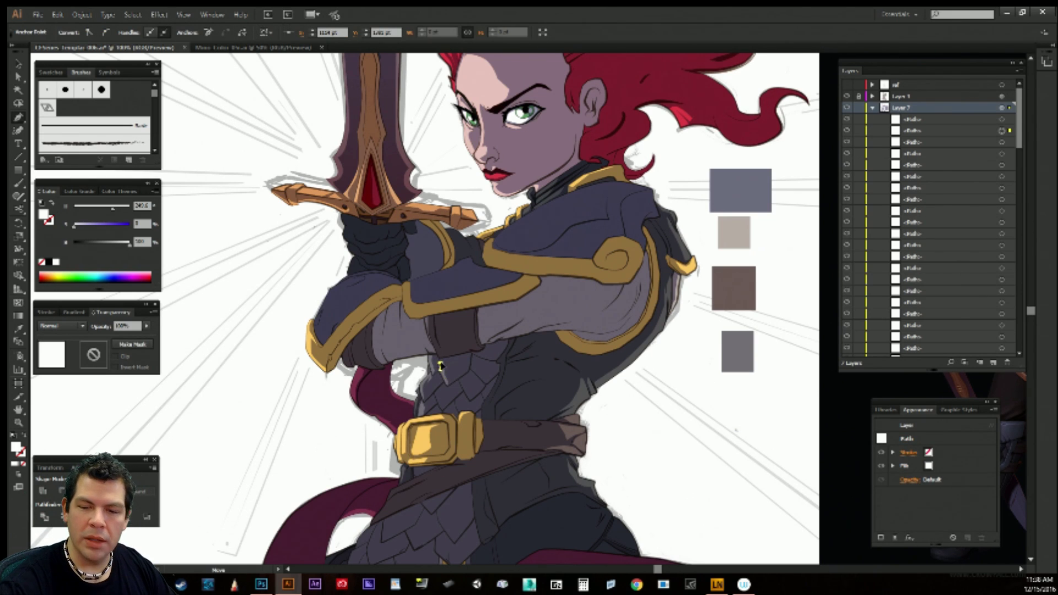
pyautogui.keyDown('ctrl'); pyautogui.click(651, 436); pyautogui.keyUp('ctrl')
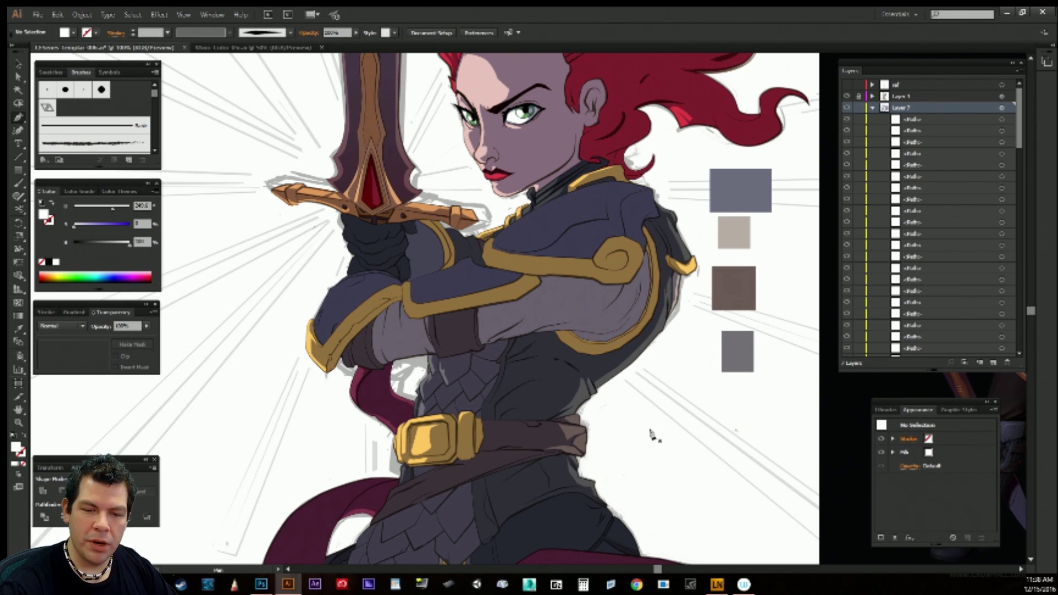
pyautogui.keyDown('ctrl'); pyautogui.click(445, 374); pyautogui.keyUp('ctrl')
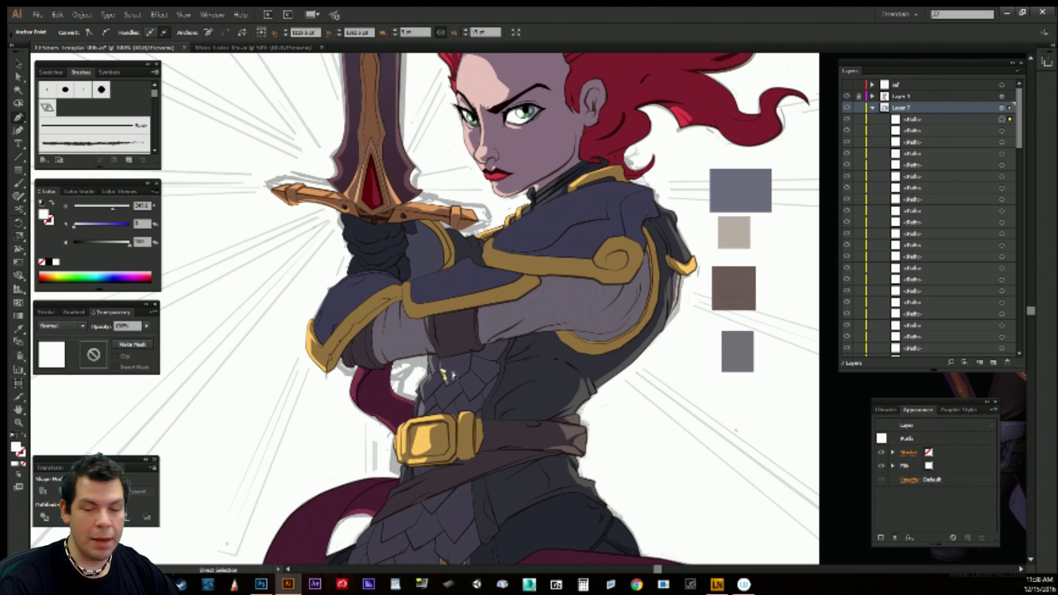
pyautogui.keyDown('ctrl'); pyautogui.click(448, 375); pyautogui.keyUp('ctrl')
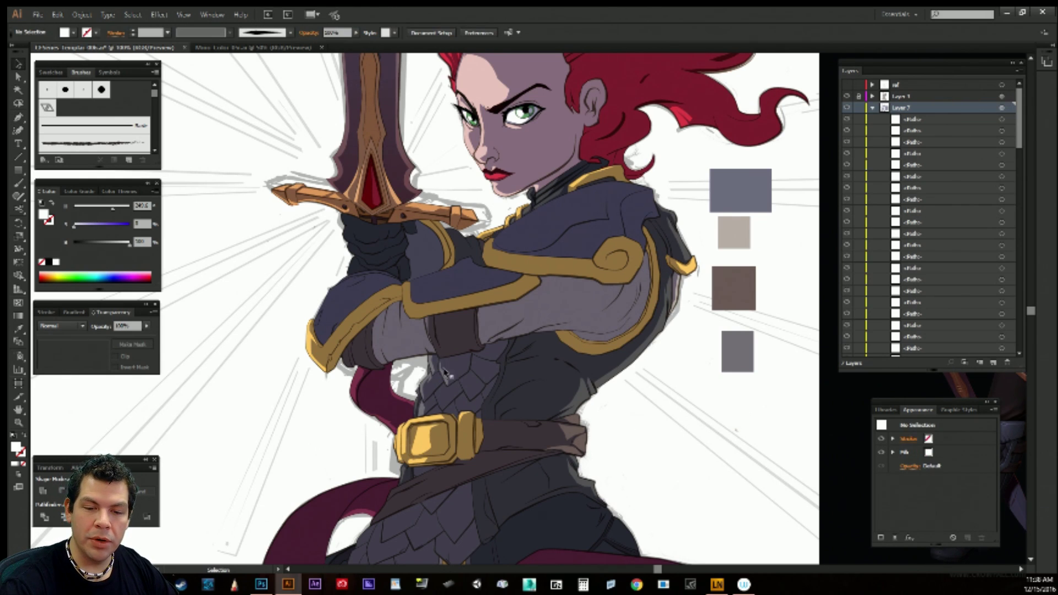
pyautogui.keyDown('ctrl'); pyautogui.click(449, 375); pyautogui.keyUp('ctrl')
pyautogui.keyDown('ctrl'); pyautogui.click(618, 439); pyautogui.keyUp('ctrl')
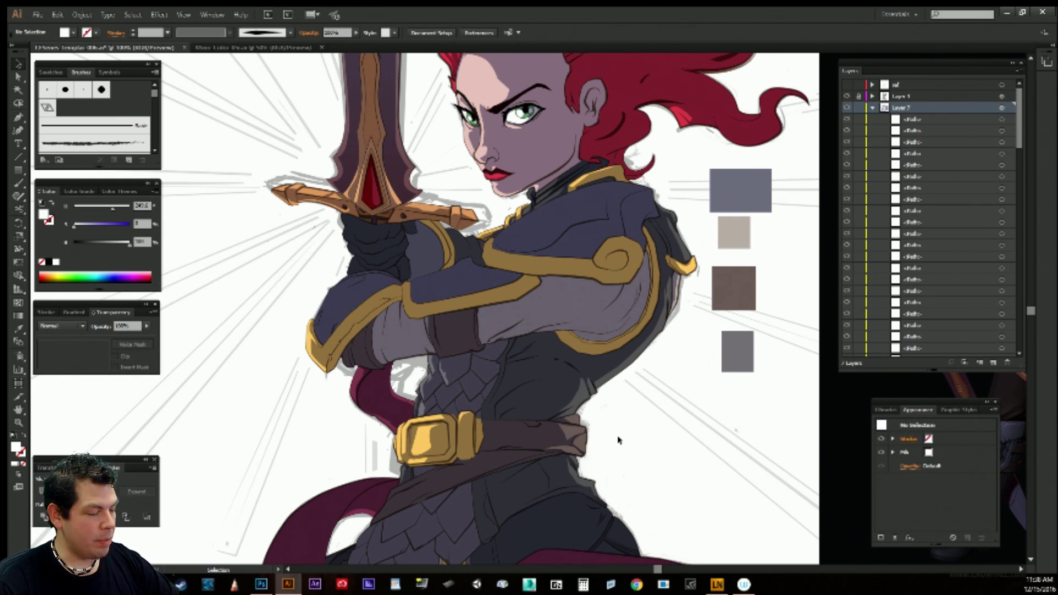
# Draw a narrow closed Pen highlight along the upper edge of the lower belt strap beneath the buckle, and deselect it.
pyautogui.press('p')
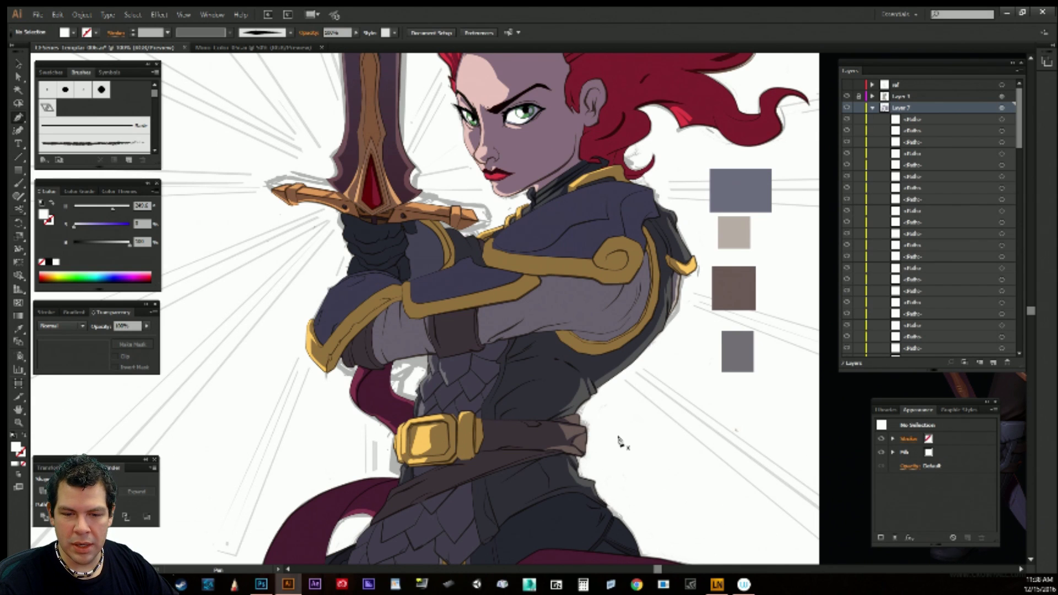
pyautogui.moveTo(609, 416); pyautogui.dragTo(631, 359)
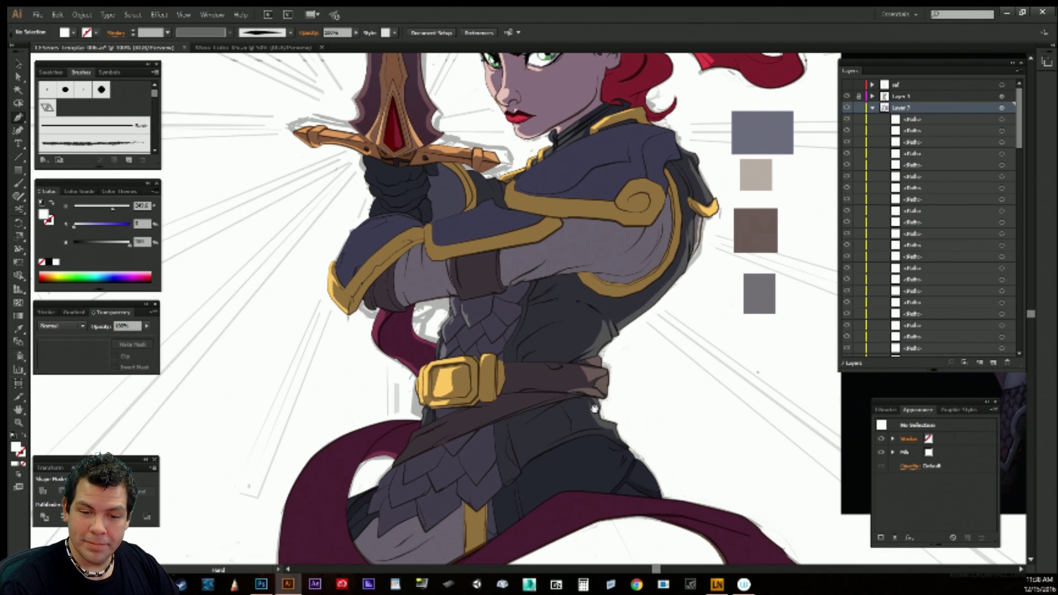
pyautogui.scroll(-3, 518, 425)
pyautogui.click(444, 385)
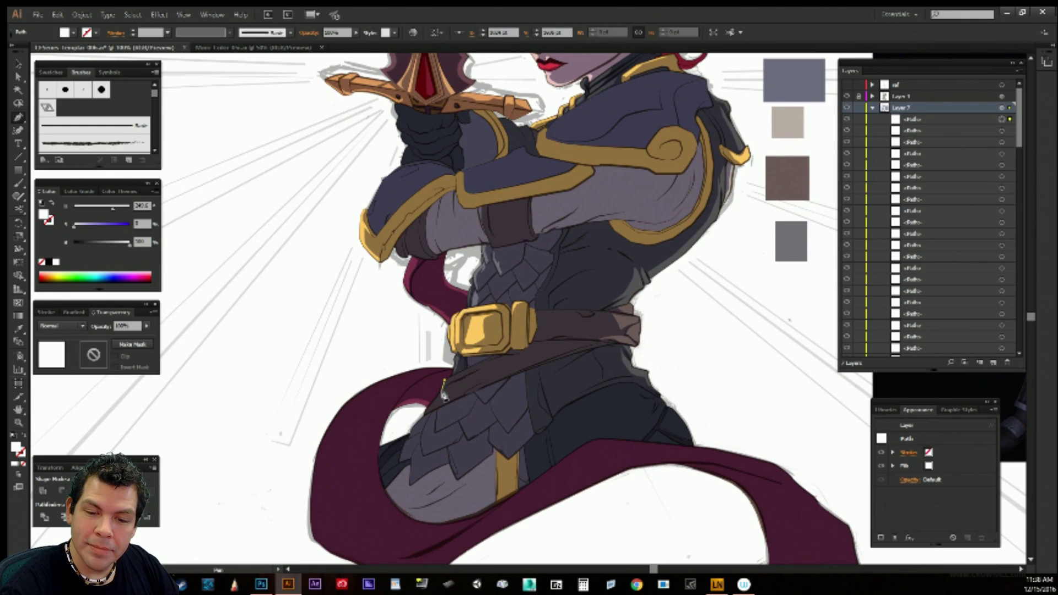
pyautogui.click(484, 362)
pyautogui.click(443, 389)
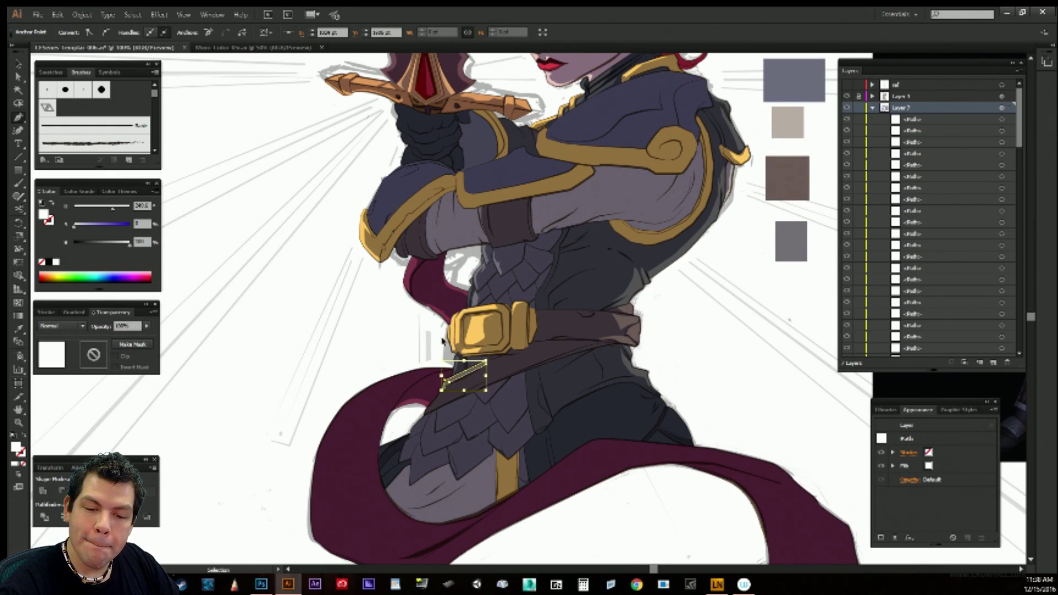
pyautogui.keyDown('ctrl'); pyautogui.click(448, 394); pyautogui.keyUp('ctrl')
# Draw a wider jagged Pen highlight on the lower belt strap, running beneath the narrow one down to the strap's end, and deselect it.
pyautogui.click(440, 393)
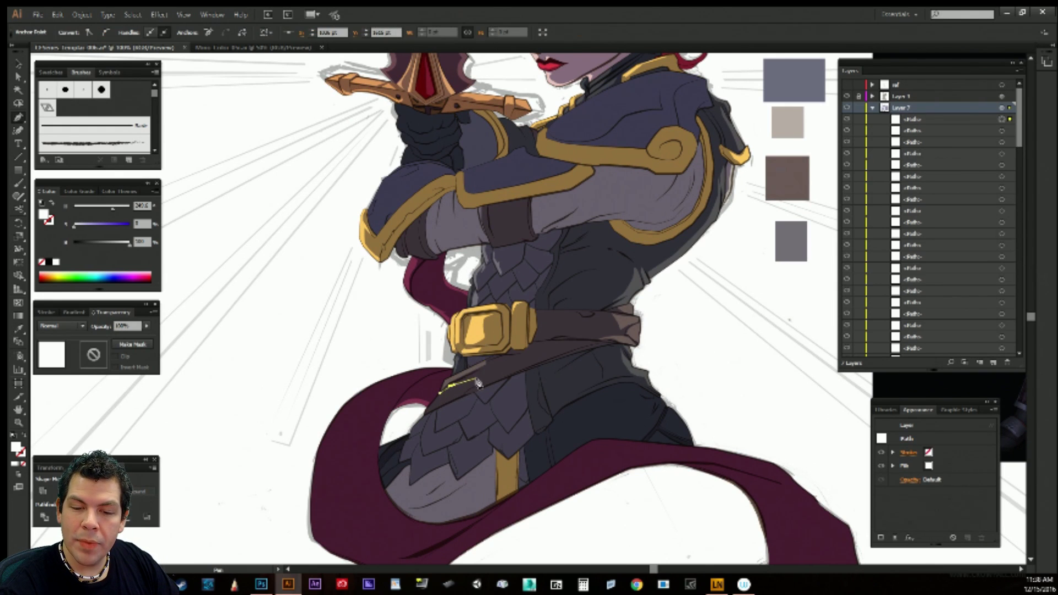
pyautogui.click(487, 368)
pyautogui.click(486, 373)
pyautogui.click(483, 381)
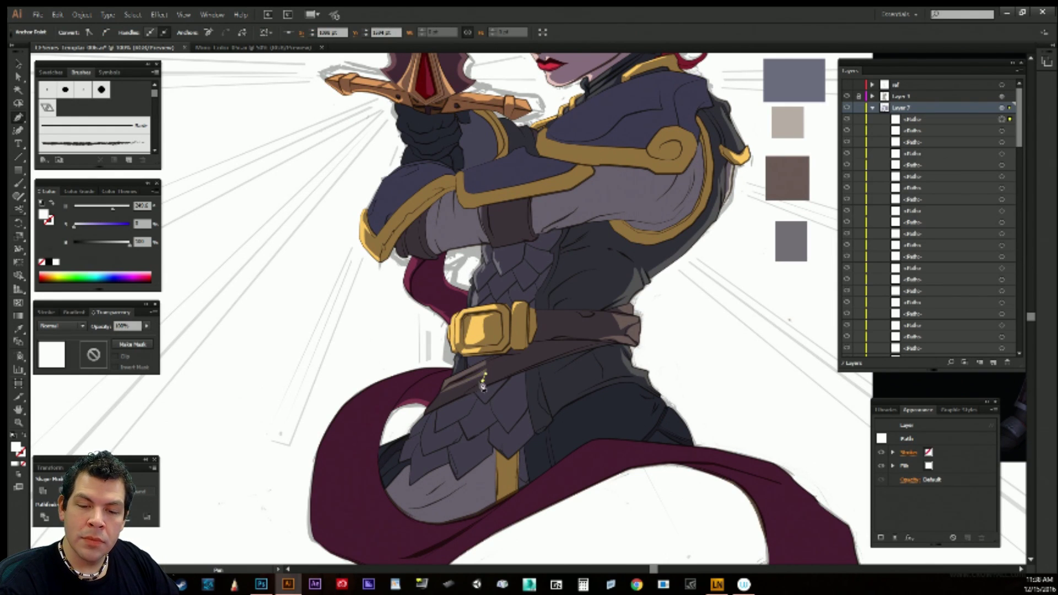
pyautogui.click(474, 384)
pyautogui.click(460, 395)
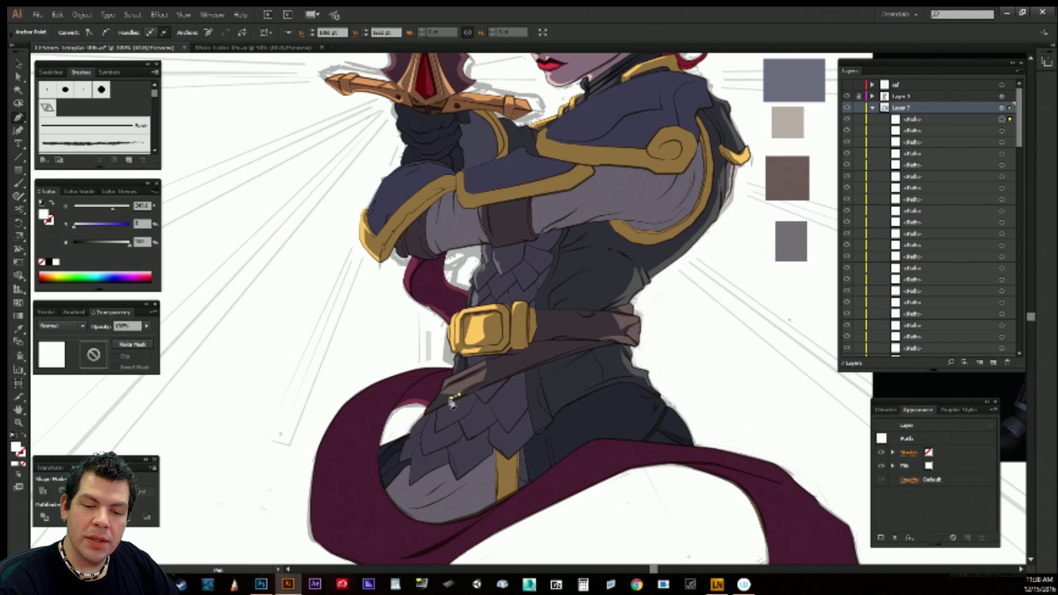
pyautogui.click(452, 396)
pyautogui.click(428, 412)
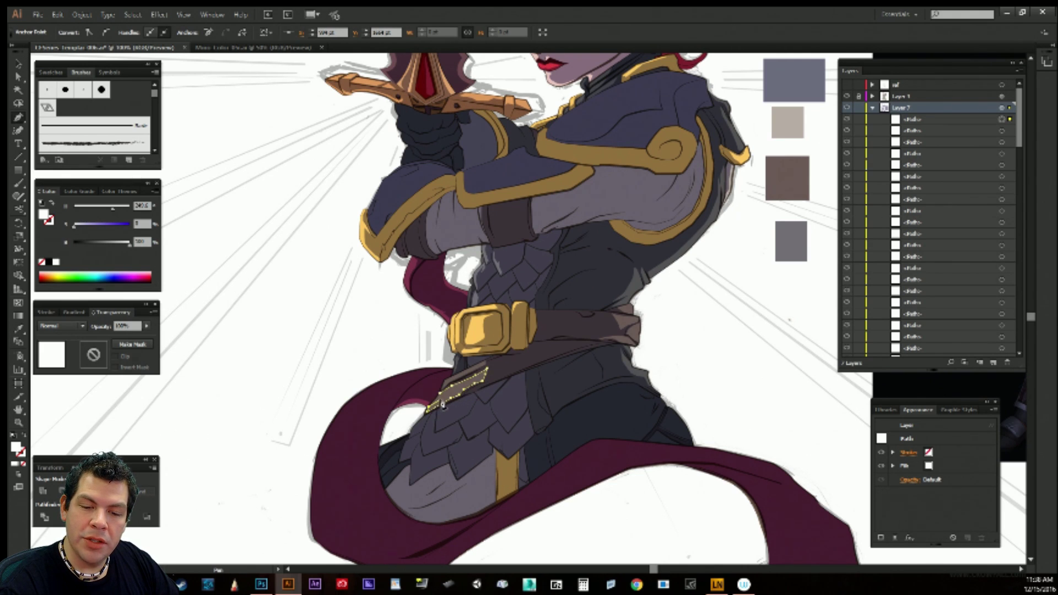
pyautogui.click(424, 352)
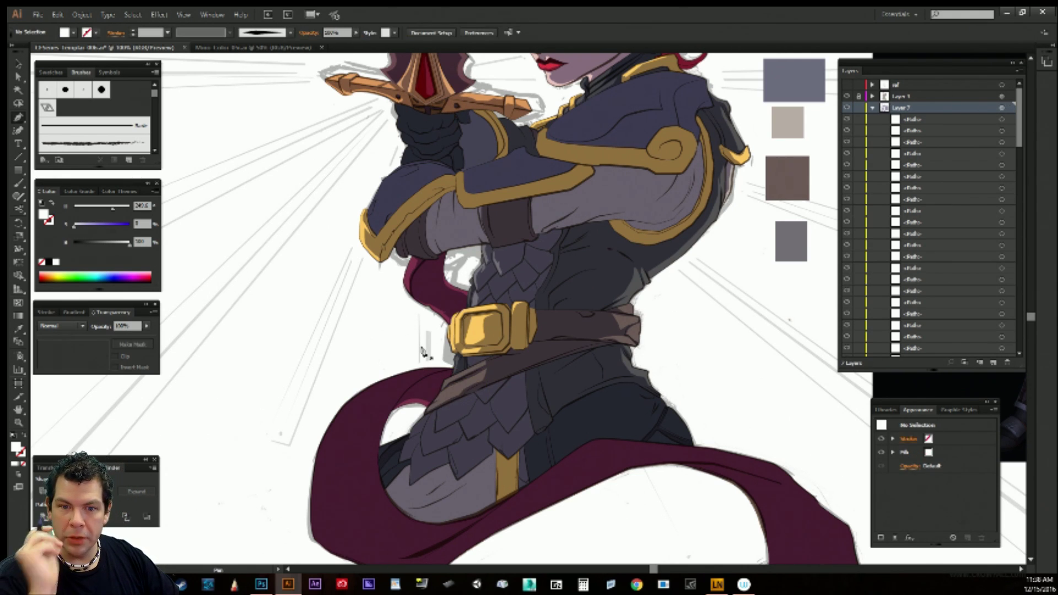
# Adjust the anchor points at the upper end of the wider strap highlight, and deselect it.
pyautogui.keyDown('ctrl'); pyautogui.click(485, 381); pyautogui.keyUp('ctrl')
pyautogui.press('a')
pyautogui.click(666, 341)
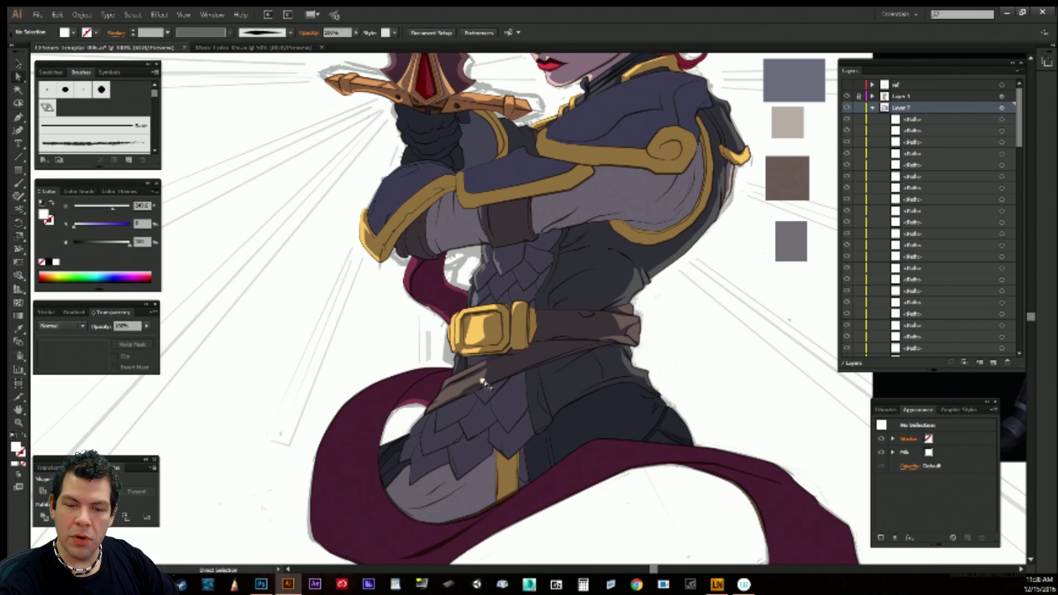
pyautogui.click(483, 384)
pyautogui.click(481, 379)
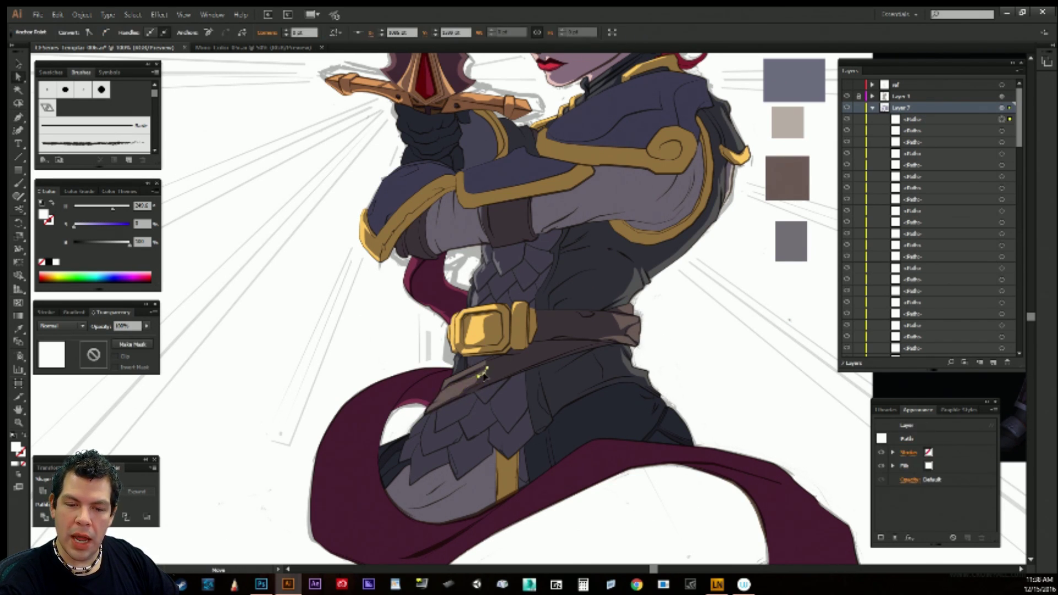
pyautogui.moveTo(486, 371); pyautogui.dragTo(487, 369)
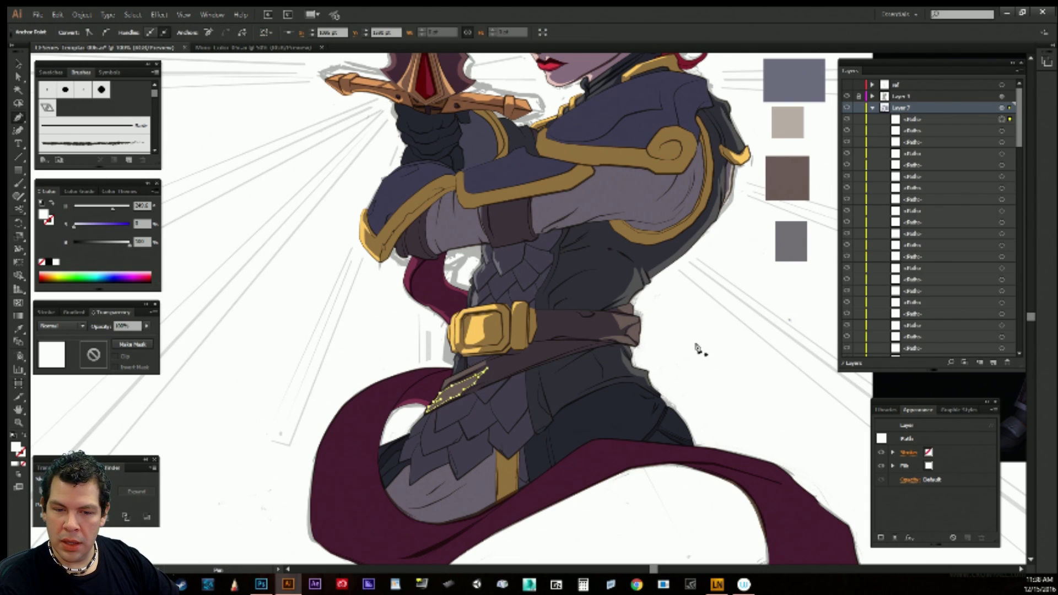
pyautogui.click(697, 348)
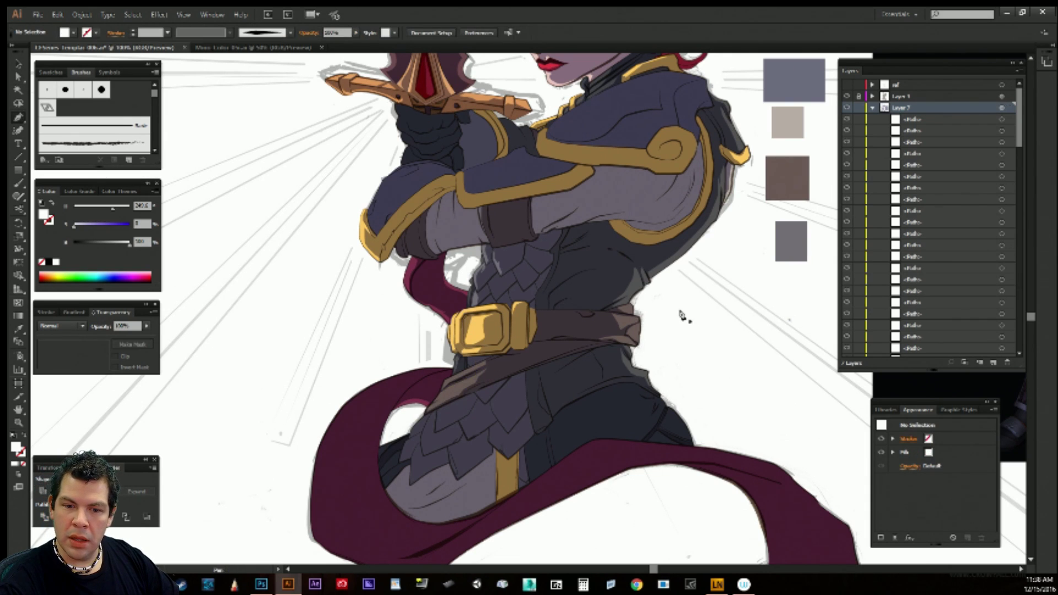
# Refine the anchor points of the narrow highlight along the strap's upper edge, and deselect it.
pyautogui.click(472, 383)
pyautogui.press('v')
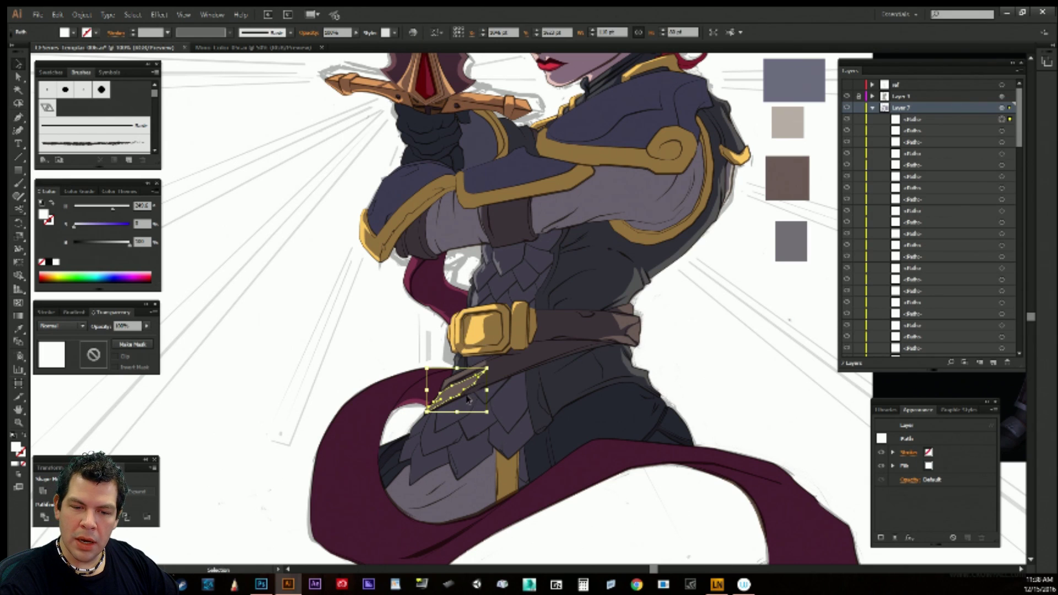
pyautogui.click(696, 334)
pyautogui.press('a')
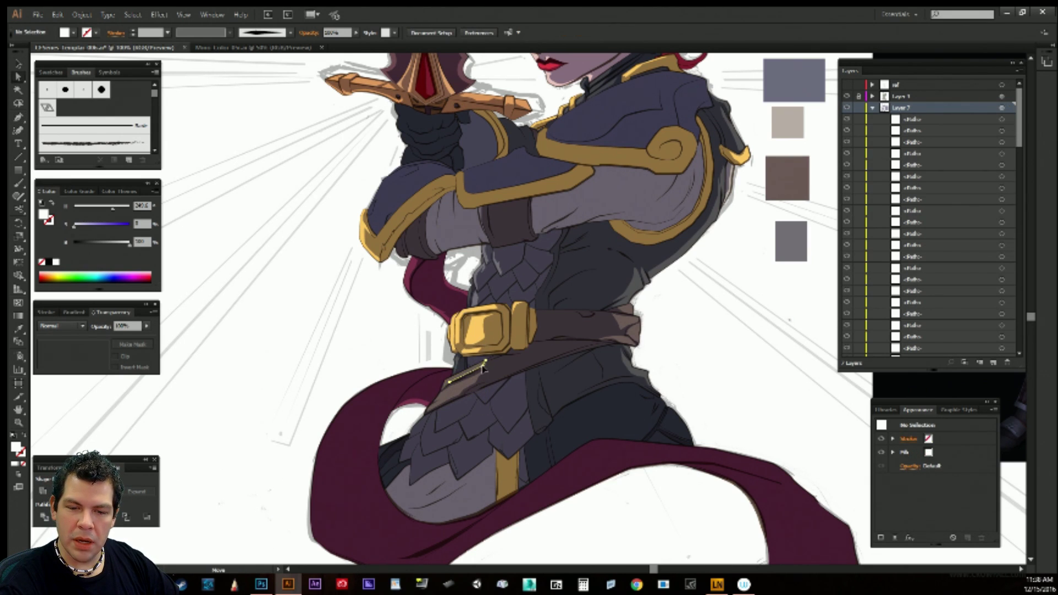
pyautogui.click(487, 364)
pyautogui.moveTo(487, 362); pyautogui.dragTo(447, 381)
pyautogui.click(700, 334)
pyautogui.click(712, 337)
# Draw a small Pen highlight on the lower belt strap just beyond the wider highlight's upper end, and deselect it.
pyautogui.press('p')
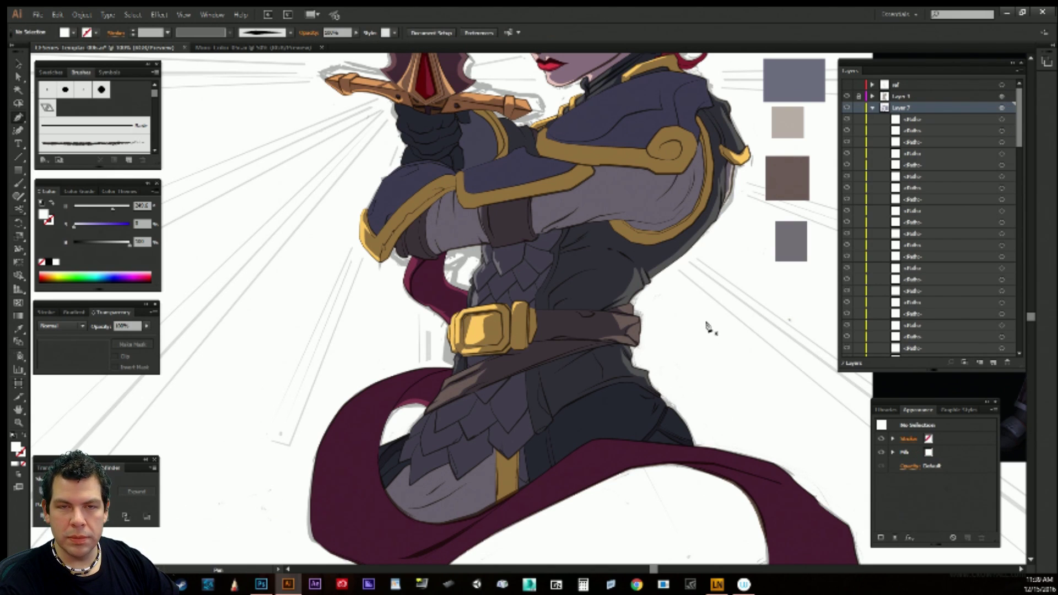
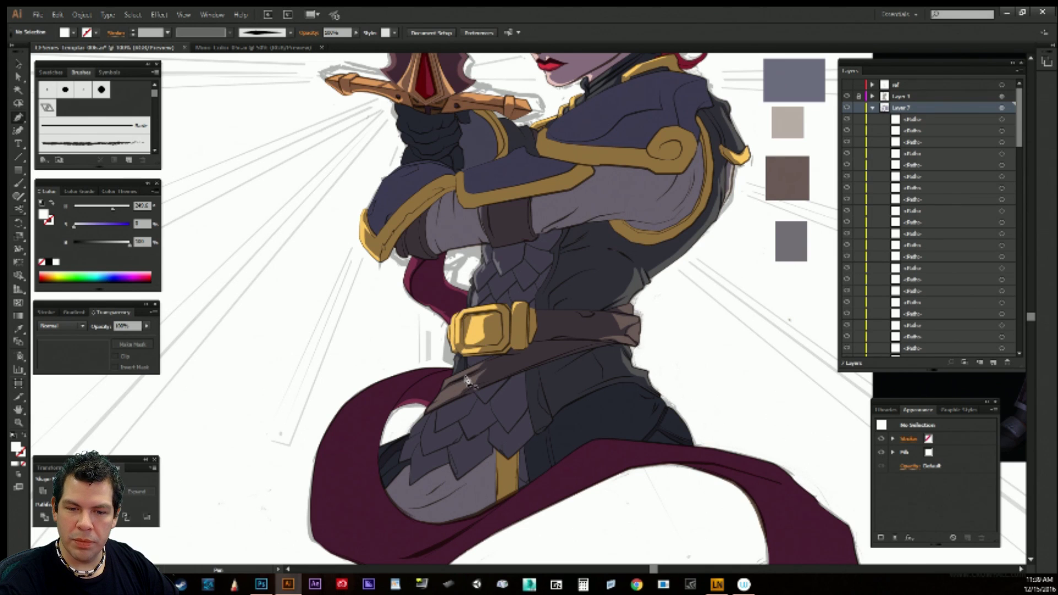
pyautogui.click(494, 371)
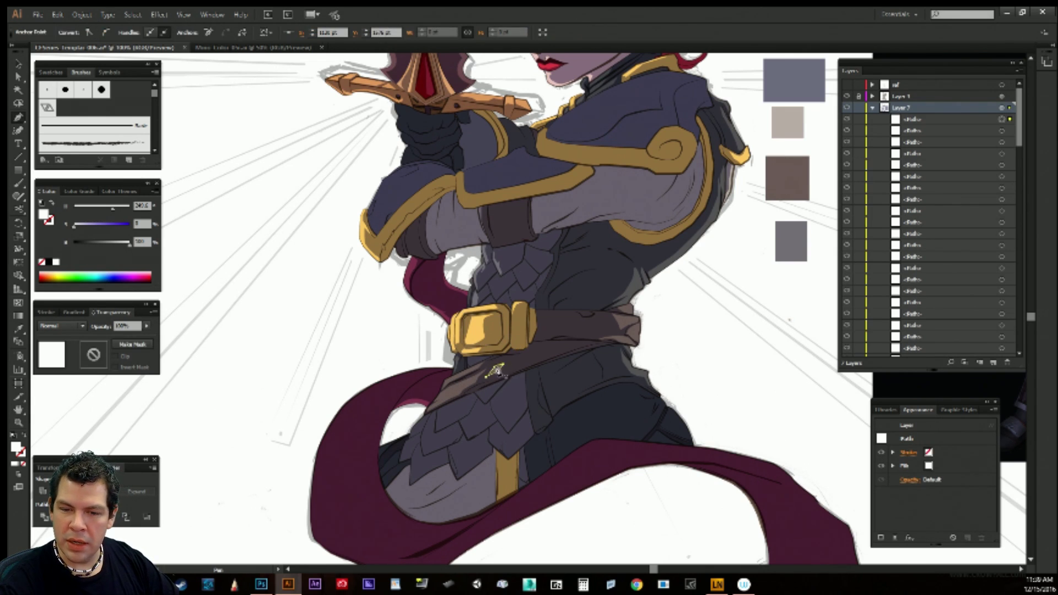
pyautogui.keyDown('ctrl'); pyautogui.click(700, 312); pyautogui.keyUp('ctrl')
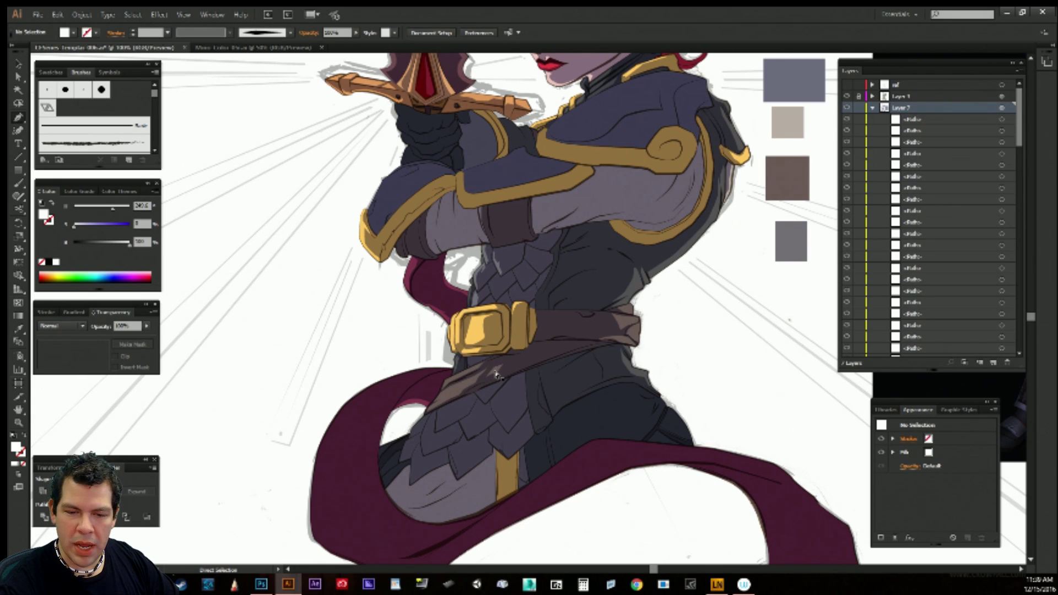
# Reshape the small highlight area at the upper end of the wider strap highlight by moving anchor points, and deselect it.
pyautogui.moveTo(494, 375); pyautogui.dragTo(483, 380)
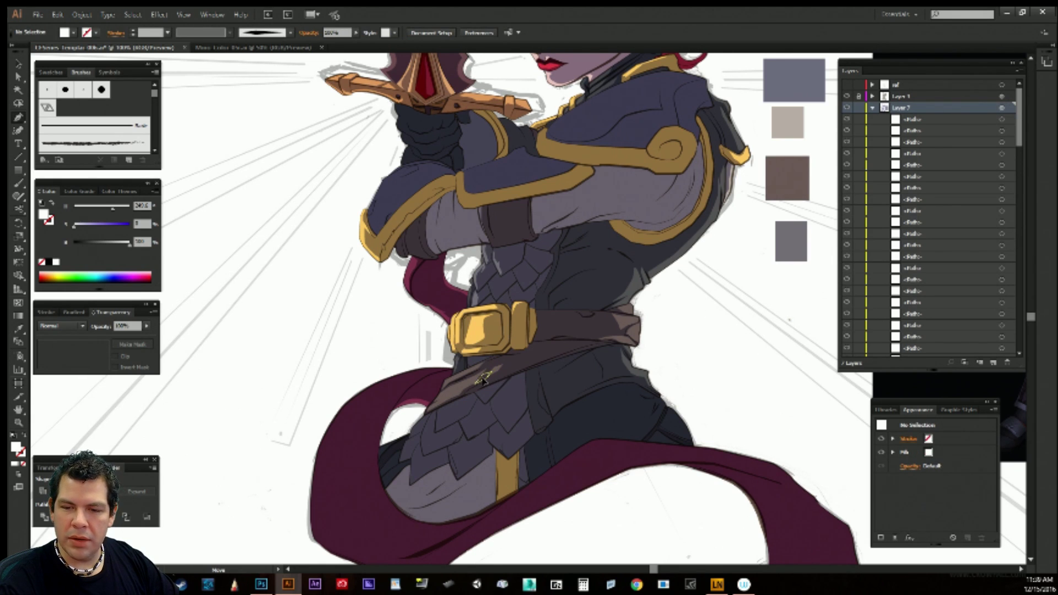
pyautogui.click(684, 333)
pyautogui.click(490, 376)
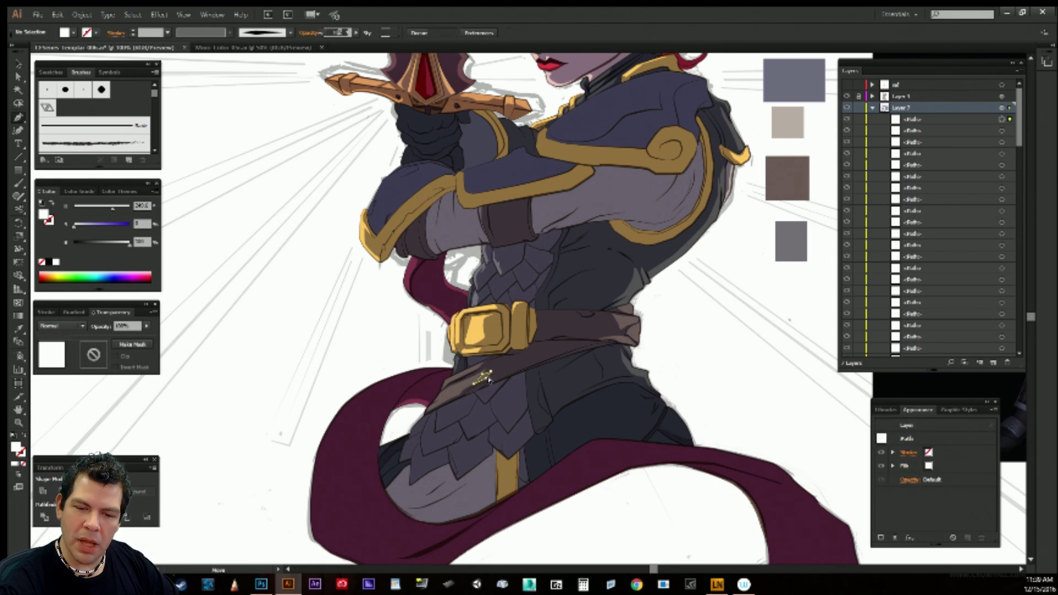
pyautogui.click(687, 346)
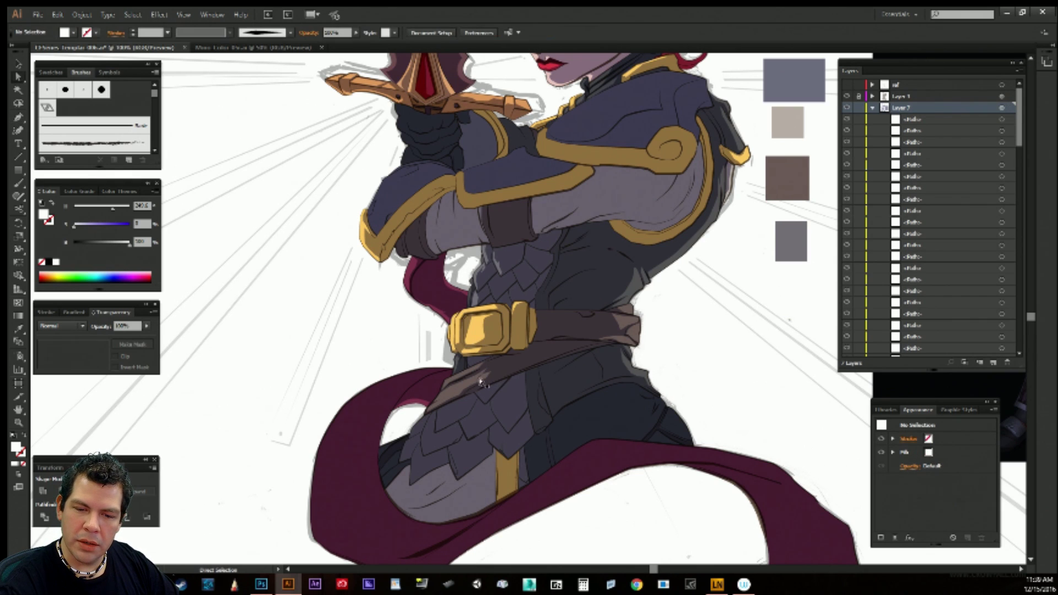
pyautogui.moveTo(477, 381); pyautogui.dragTo(491, 374)
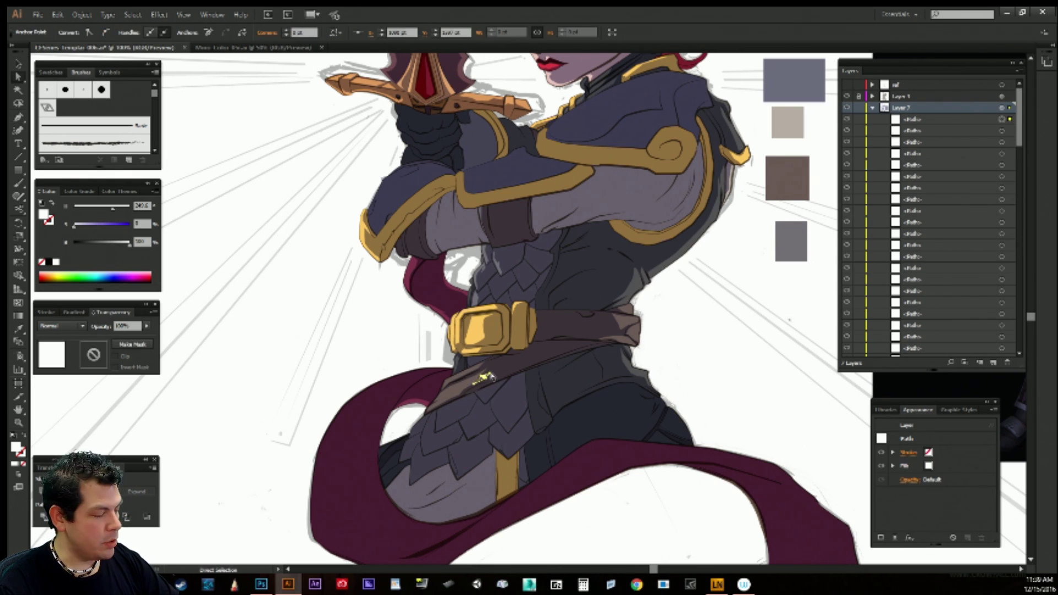
pyautogui.click(706, 327)
# Draw a closed Pen highlight filling the front armor scale directly below the lower belt strap, and deselect it.
pyautogui.press('p')
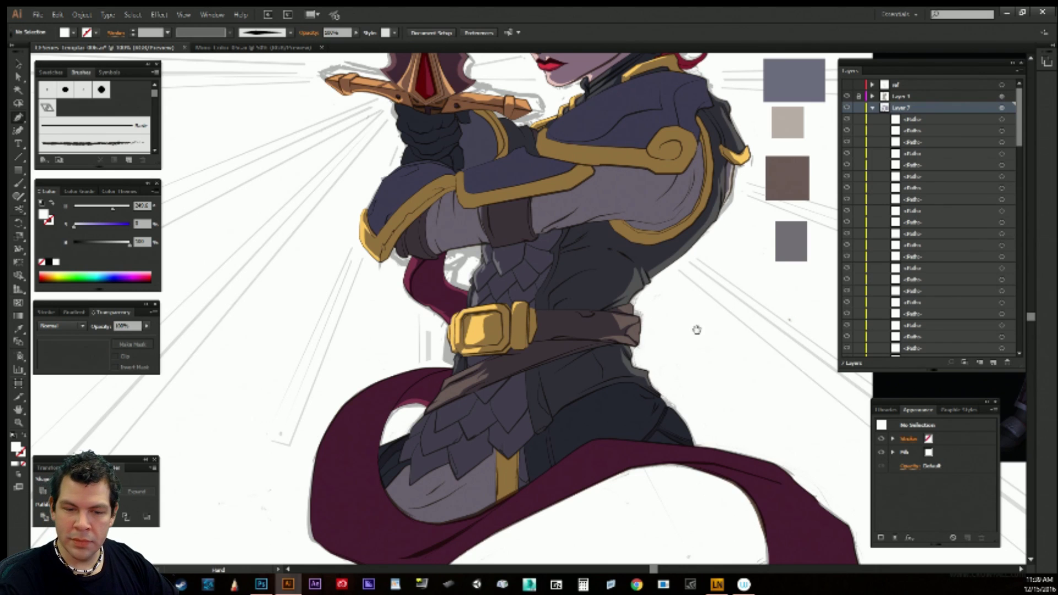
pyautogui.moveTo(697, 330); pyautogui.dragTo(704, 310)
pyautogui.moveTo(444, 391); pyautogui.dragTo(462, 388)
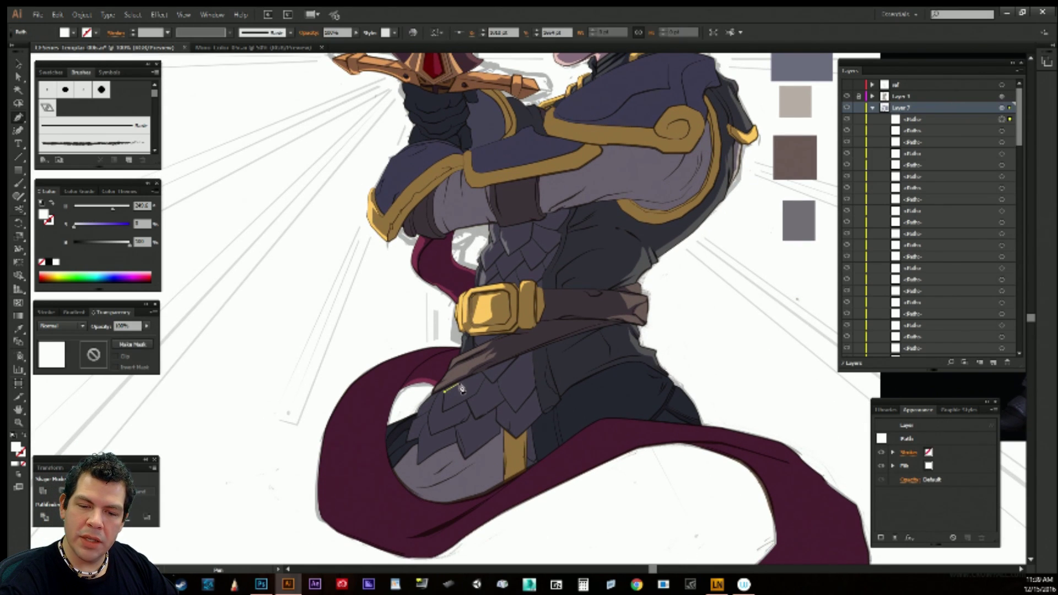
pyautogui.click(474, 379)
pyautogui.click(469, 397)
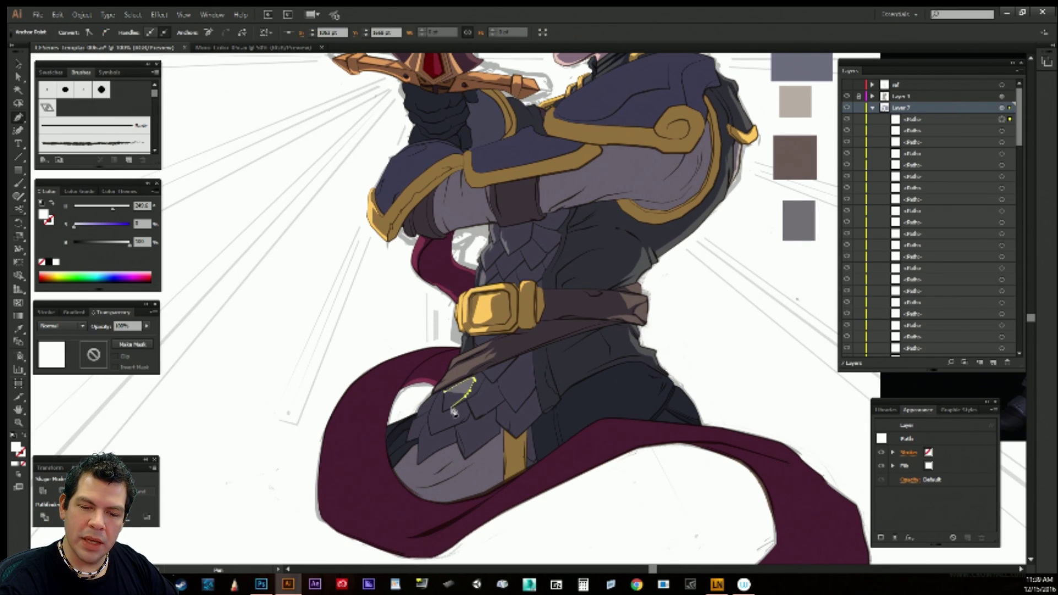
pyautogui.click(444, 410)
pyautogui.click(444, 392)
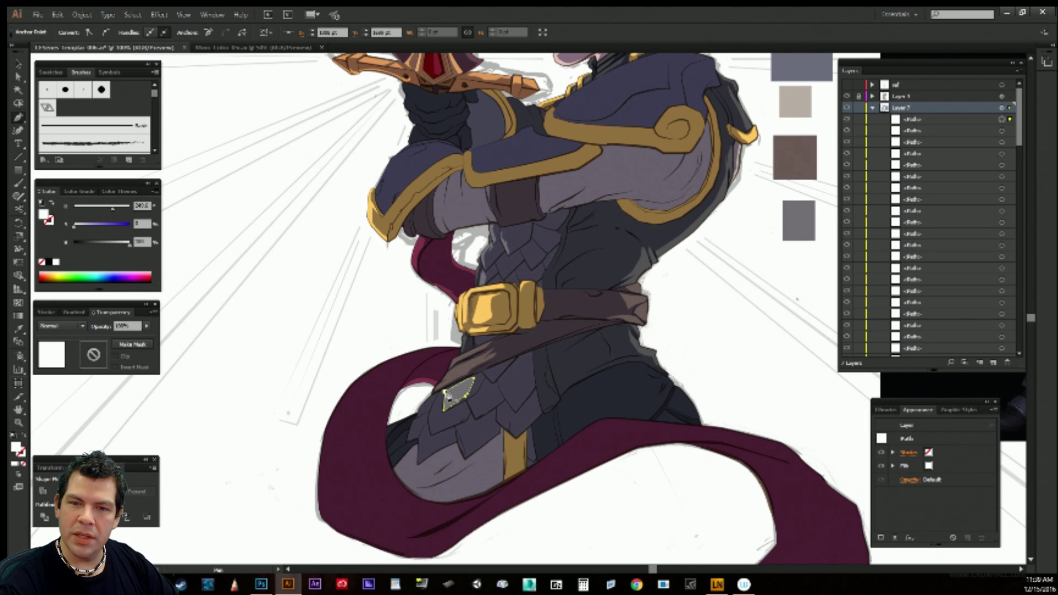
pyautogui.keyDown('ctrl'); pyautogui.click(732, 318); pyautogui.keyUp('ctrl')
# Adjust the upper edge of the highlight on the armor scale below the strap, and deselect it.
pyautogui.keyDown('ctrl'); pyautogui.click(452, 398); pyautogui.keyUp('ctrl')
pyautogui.press('a')
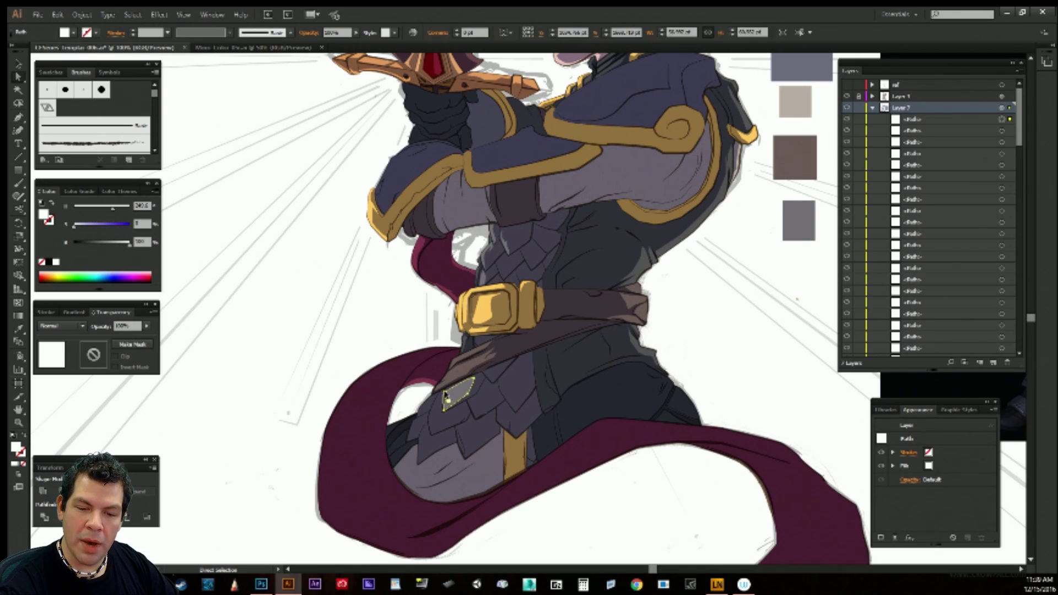
pyautogui.click(449, 391)
pyautogui.press('p')
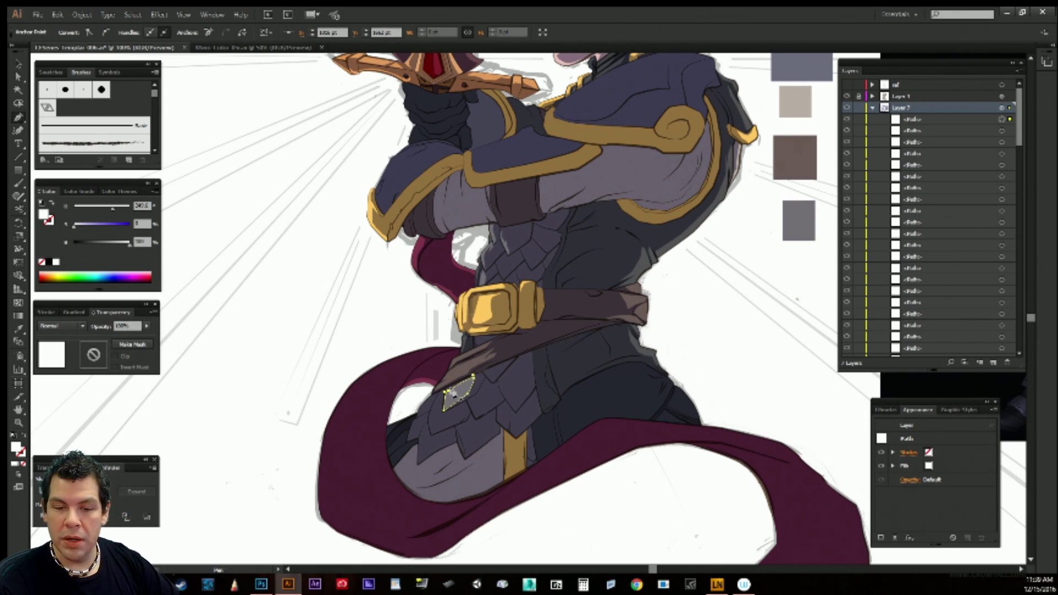
pyautogui.keyDown('ctrl'); pyautogui.click(719, 319); pyautogui.keyUp('ctrl')
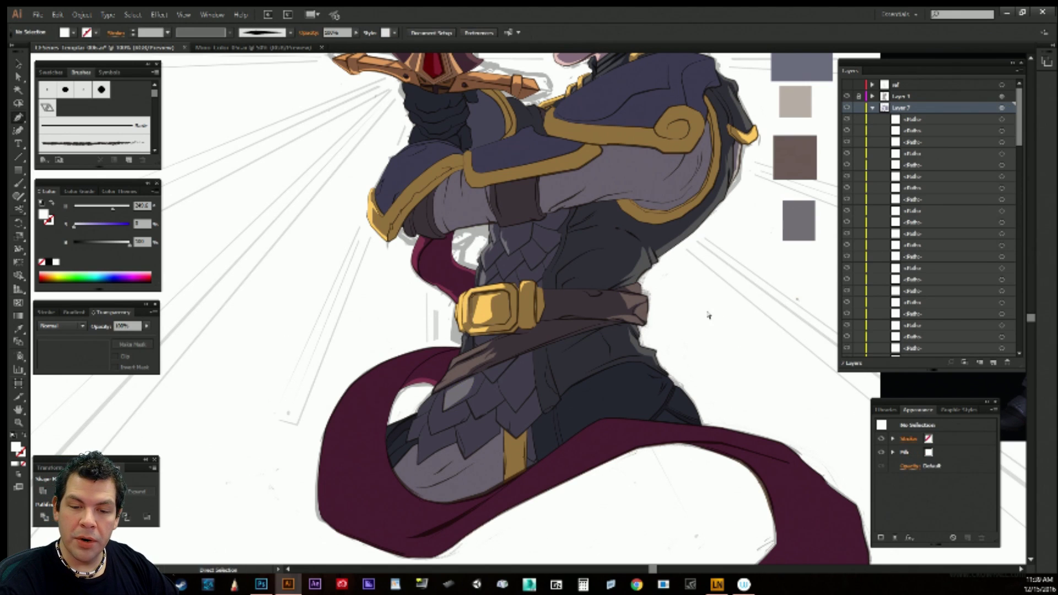
# Draw light highlight shapes with the Pen tool on the hip armor scales just below the belt.
pyautogui.keyDown('ctrl'); pyautogui.click(485, 374); pyautogui.keyUp('ctrl')
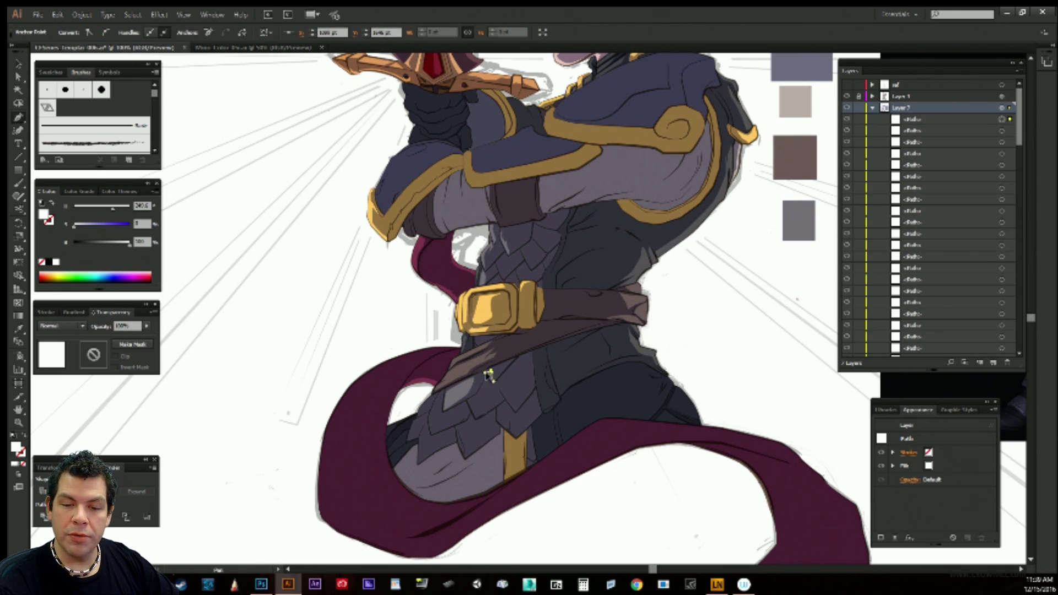
pyautogui.keyDown('ctrl'); pyautogui.click(714, 310); pyautogui.keyUp('ctrl')
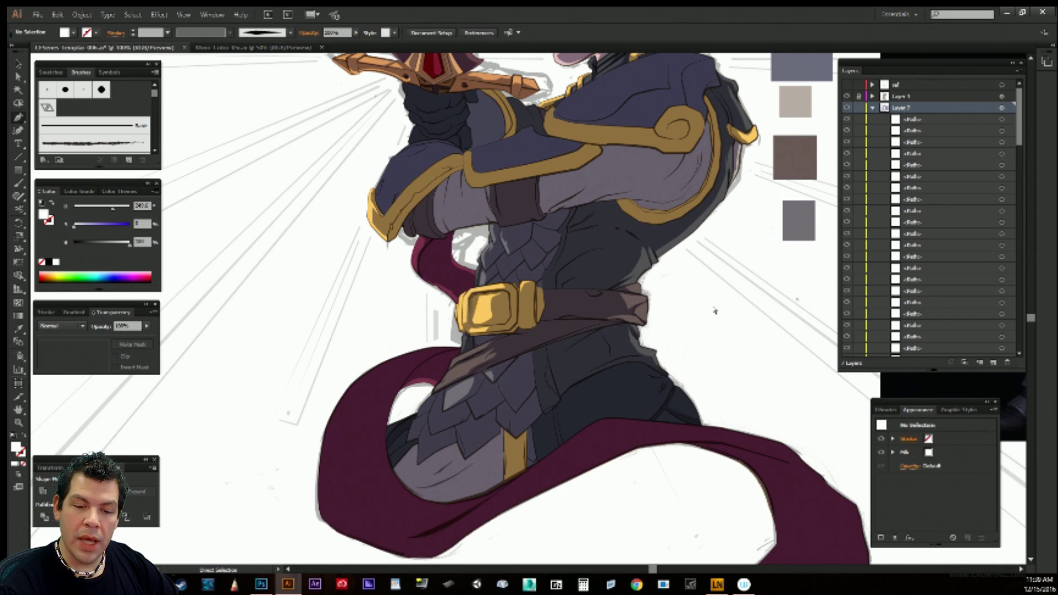
pyautogui.keyDown('ctrl'); pyautogui.click(431, 400); pyautogui.keyUp('ctrl')
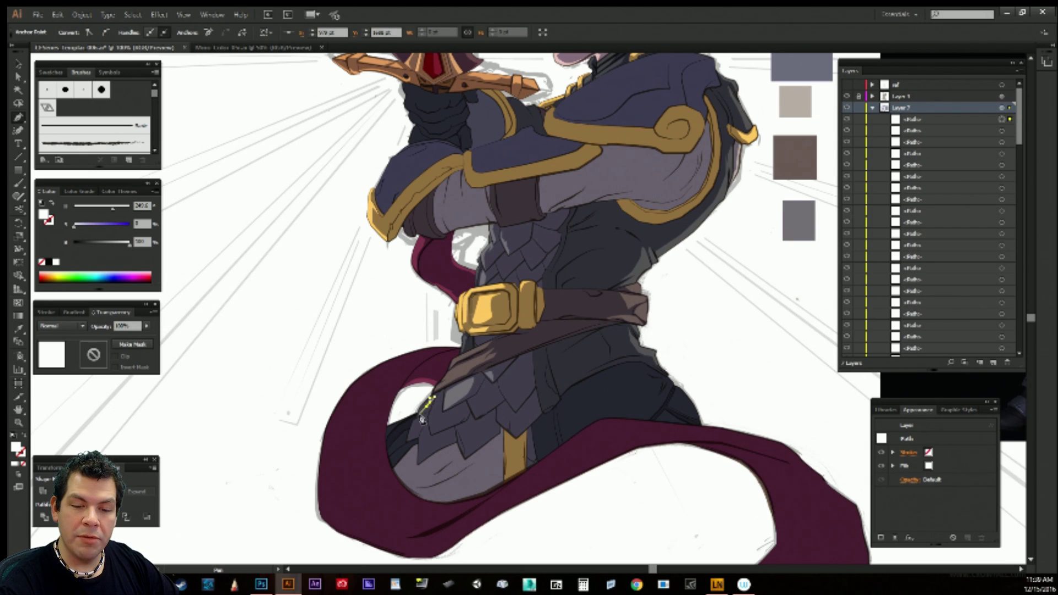
pyautogui.keyDown('ctrl'); pyautogui.click(439, 401); pyautogui.keyUp('ctrl')
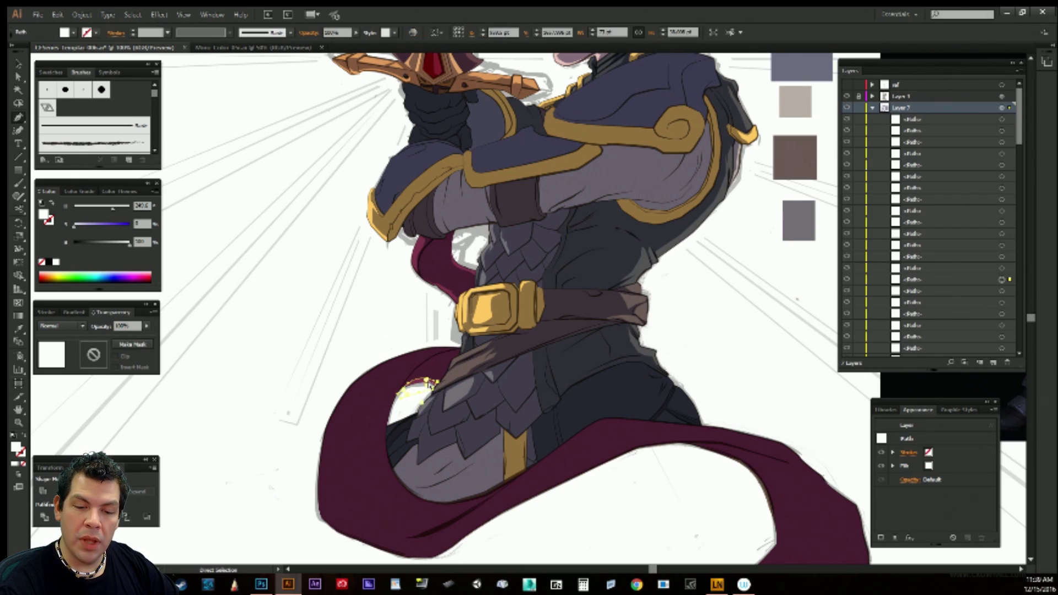
pyautogui.keyDown('ctrl'); pyautogui.click(443, 419); pyautogui.keyUp('ctrl')
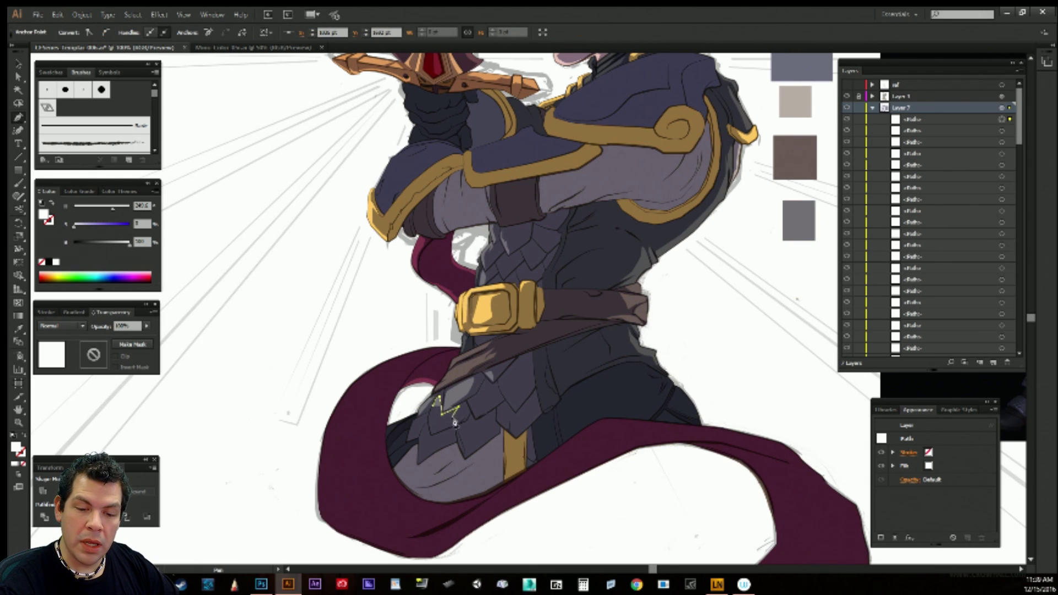
pyautogui.moveTo(455, 424); pyautogui.dragTo(434, 421)
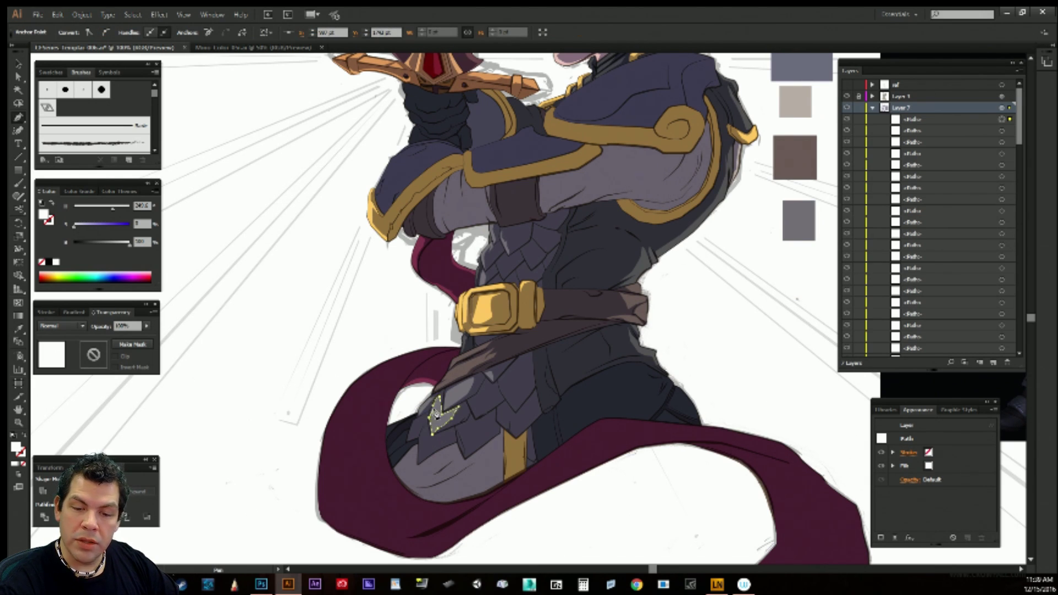
pyautogui.keyDown('ctrl'); pyautogui.click(739, 313); pyautogui.keyUp('ctrl')
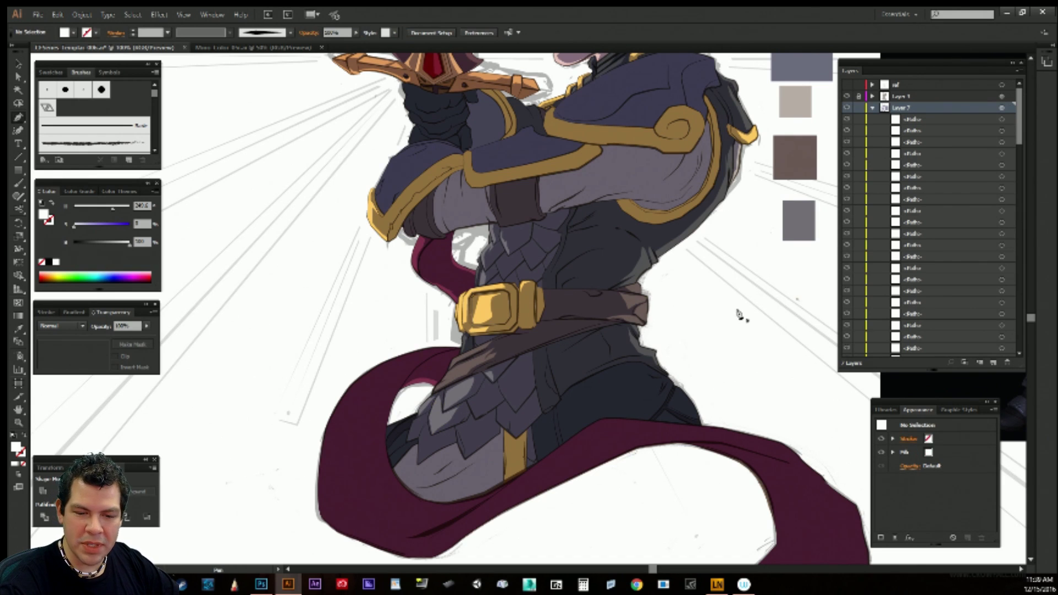
# Add a light highlight shape to the outermost hip scale beside the cape's loop and adjust its lower point.
pyautogui.keyDown('ctrl'); pyautogui.click(417, 423); pyautogui.keyUp('ctrl')
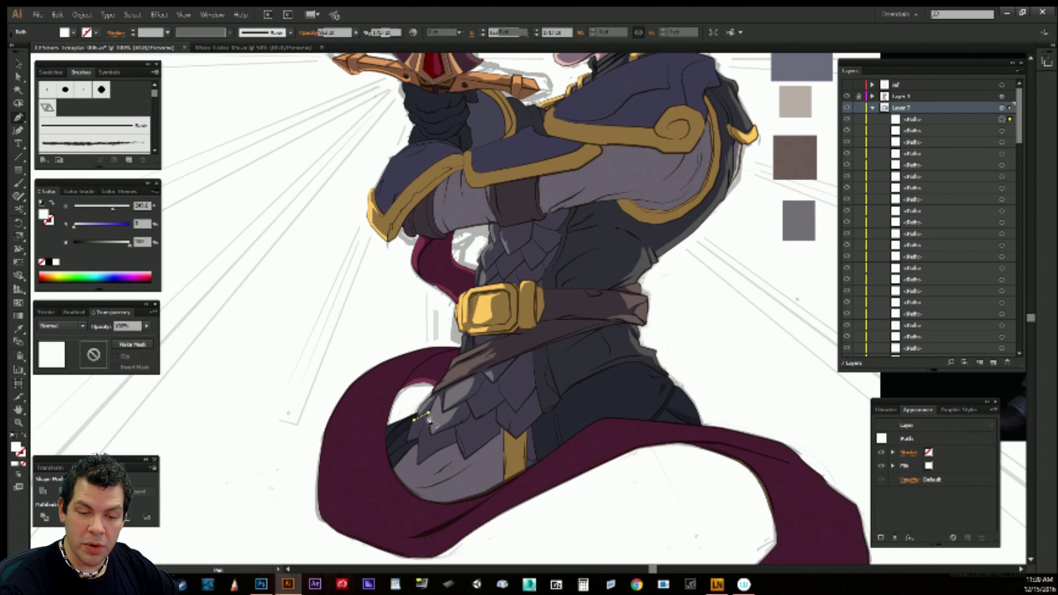
pyautogui.moveTo(419, 437); pyautogui.dragTo(414, 438)
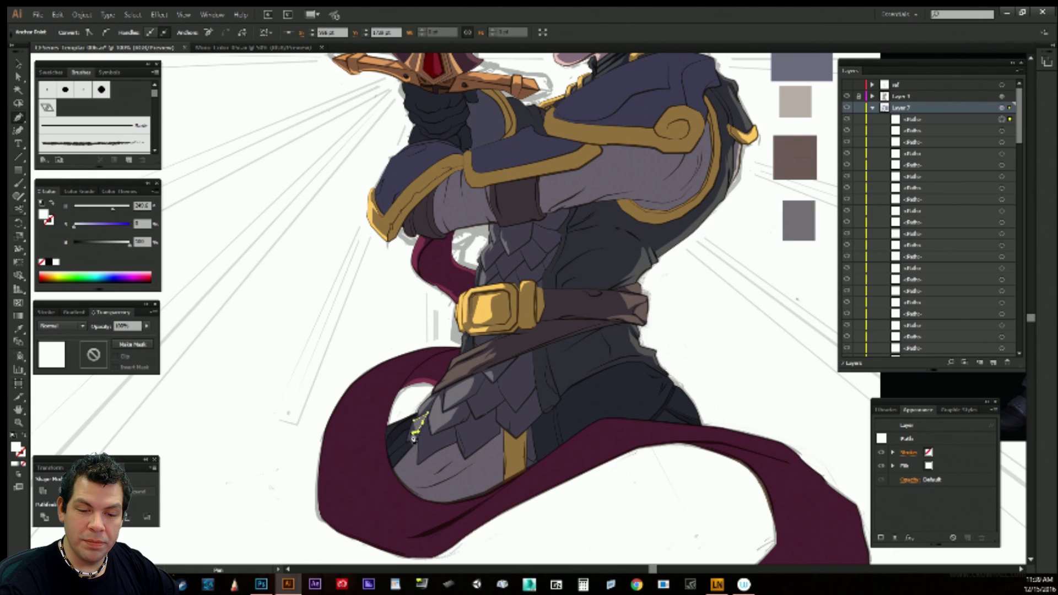
pyautogui.keyDown('ctrl'); pyautogui.click(432, 388); pyautogui.keyUp('ctrl')
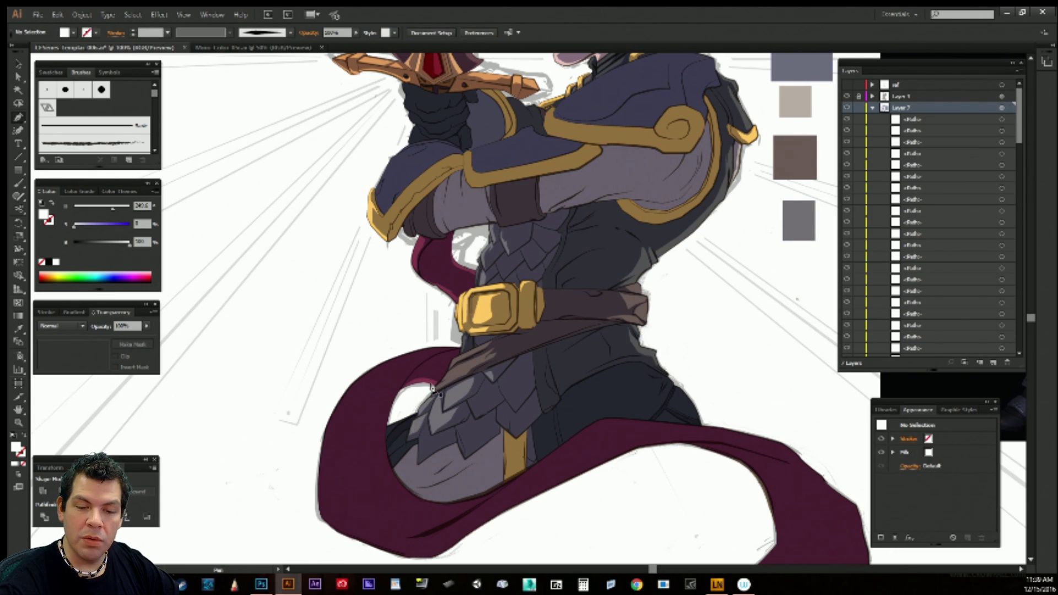
pyautogui.keyDown('ctrl'); pyautogui.click(417, 431); pyautogui.keyUp('ctrl')
pyautogui.moveTo(415, 434); pyautogui.dragTo(417, 439)
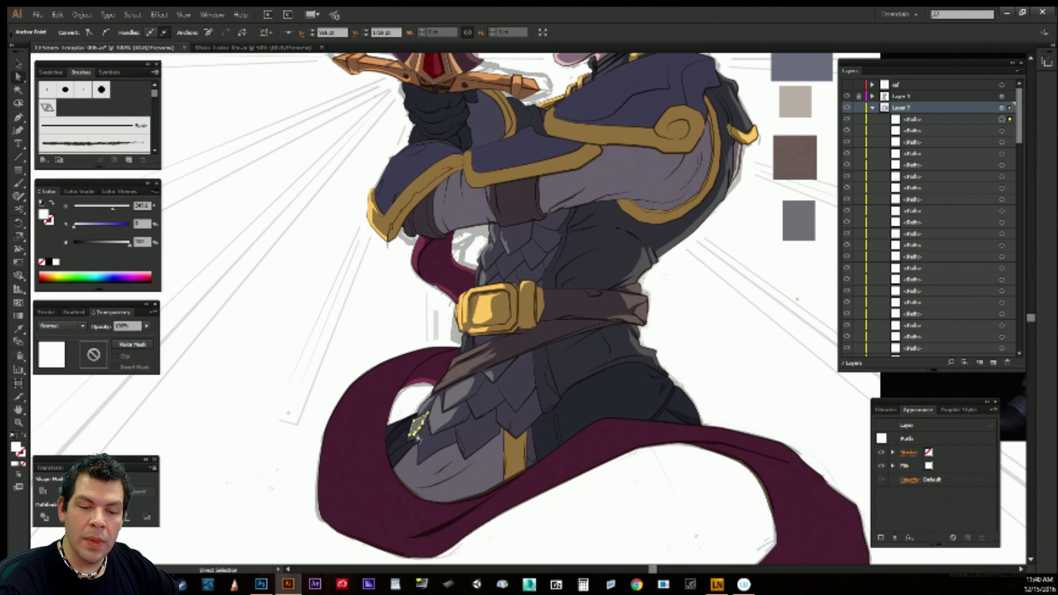
pyautogui.press('v')
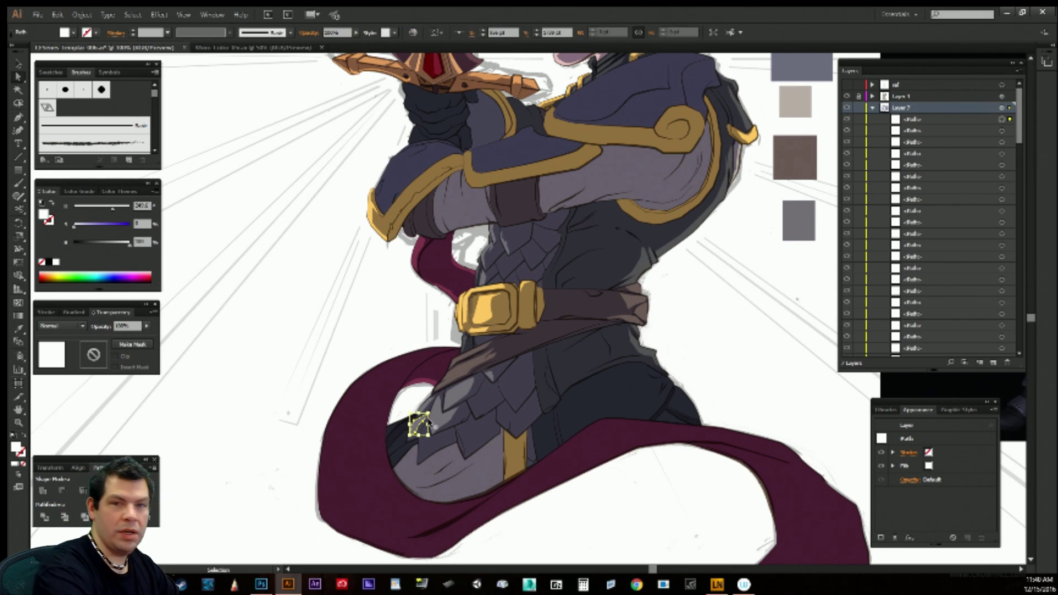
pyautogui.hotkey('ctrl', 'i')
pyautogui.press('Escape')
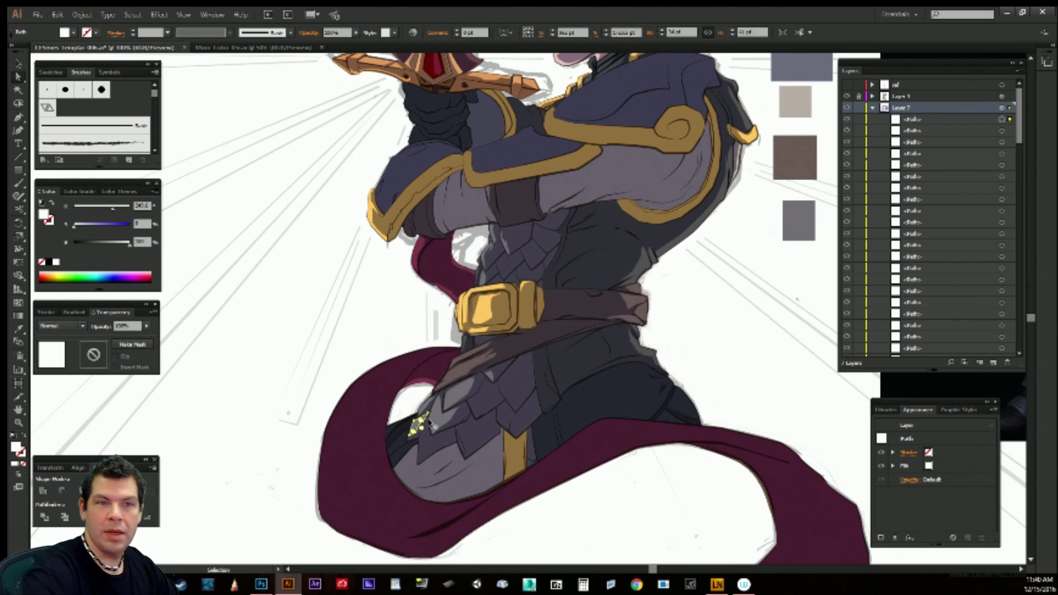
# Open LadyConfessor_Color01b.ai from the Confessor folder inside CF_Series.
pyautogui.hotkey('ctrl', 'o')
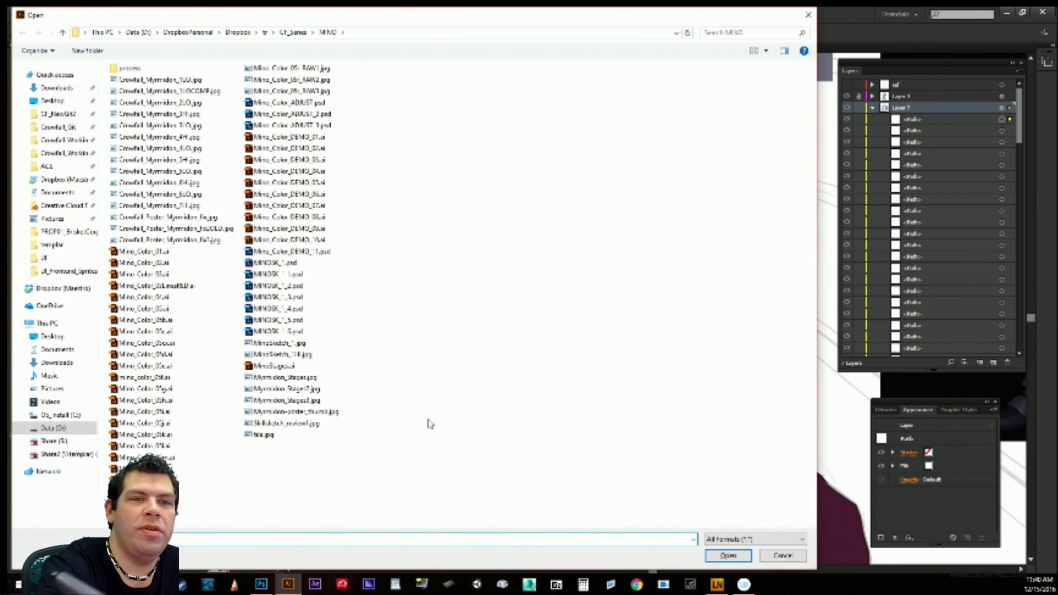
pyautogui.click(292, 32)
pyautogui.click(143, 107)
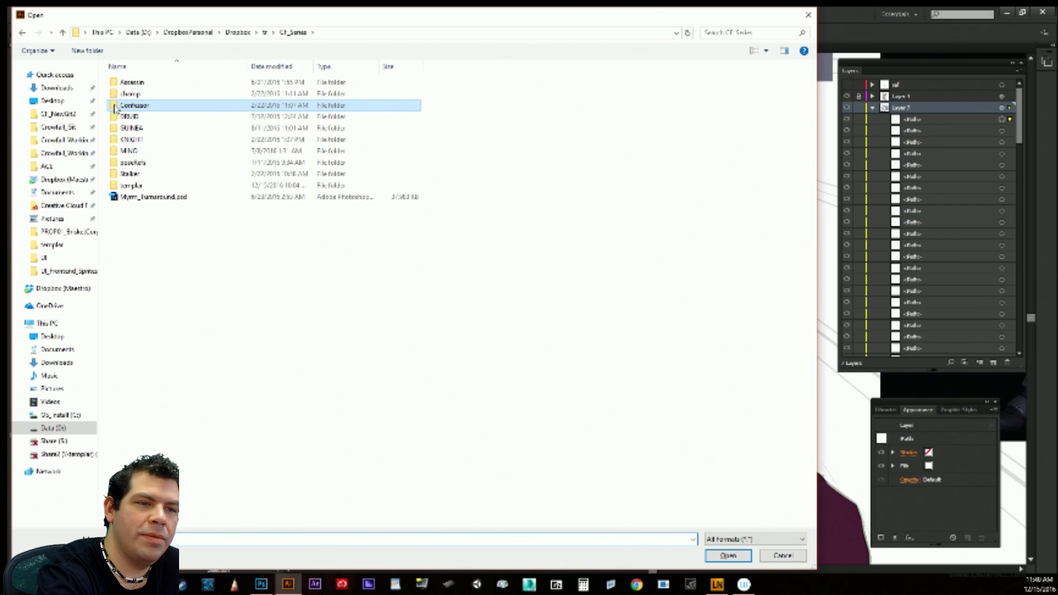
pyautogui.press('Escape')
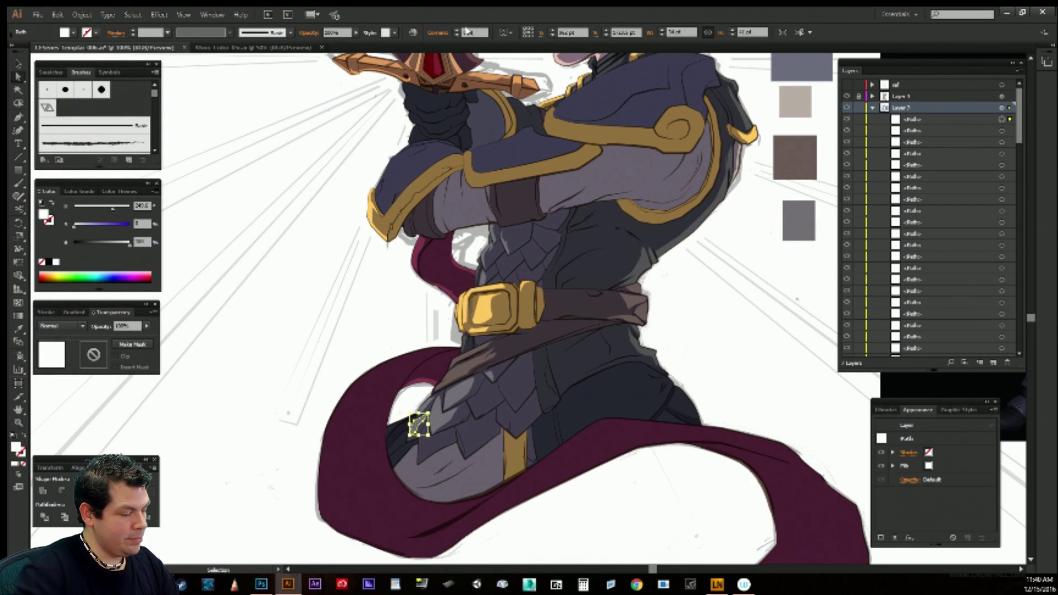
pyautogui.hotkey('ctrl', 'o')
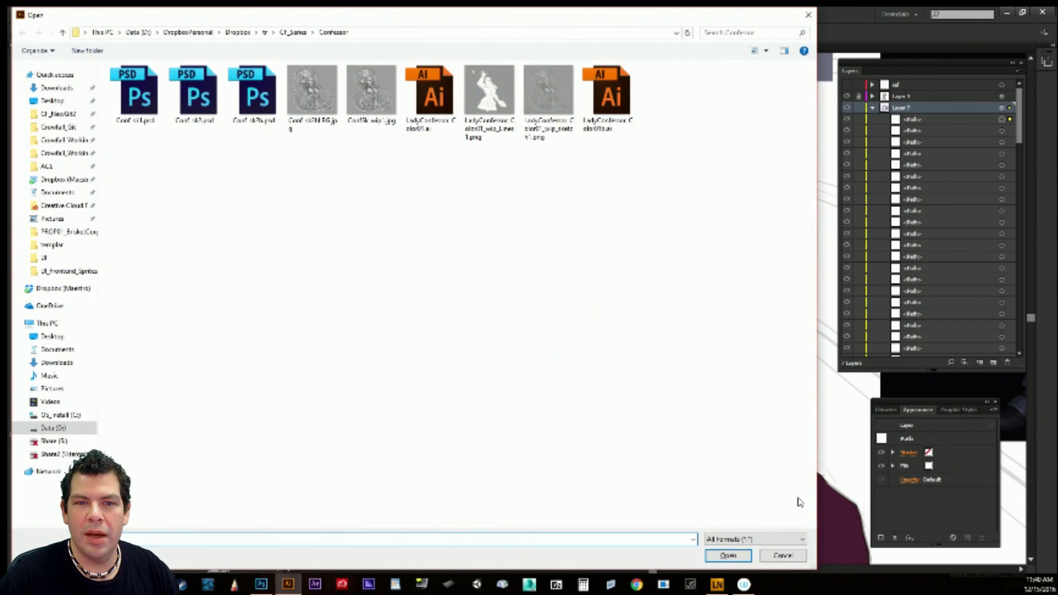
pyautogui.click(438, 100)
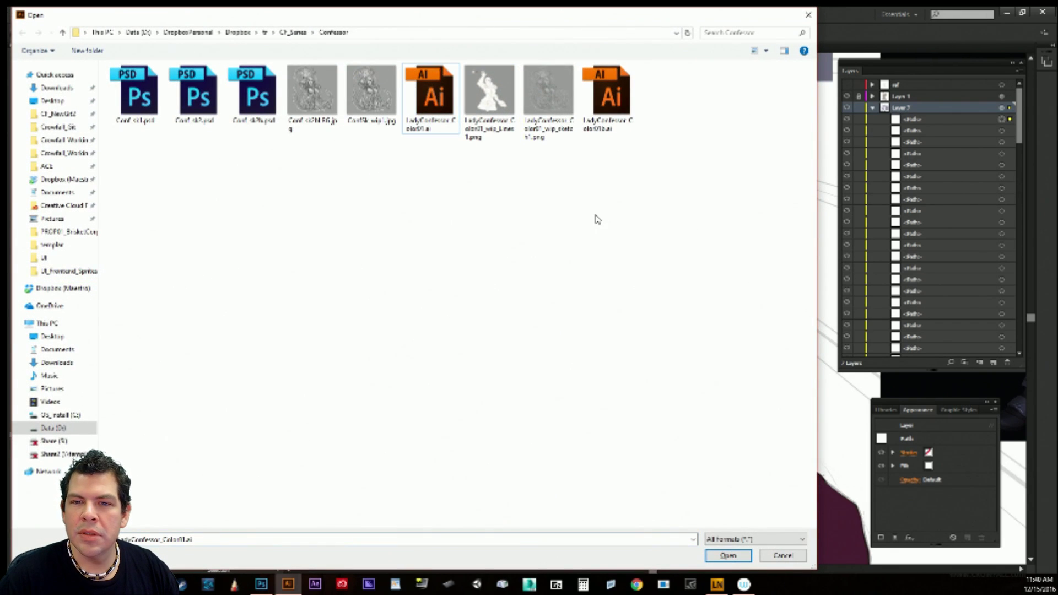
pyautogui.doubleClick(613, 104)
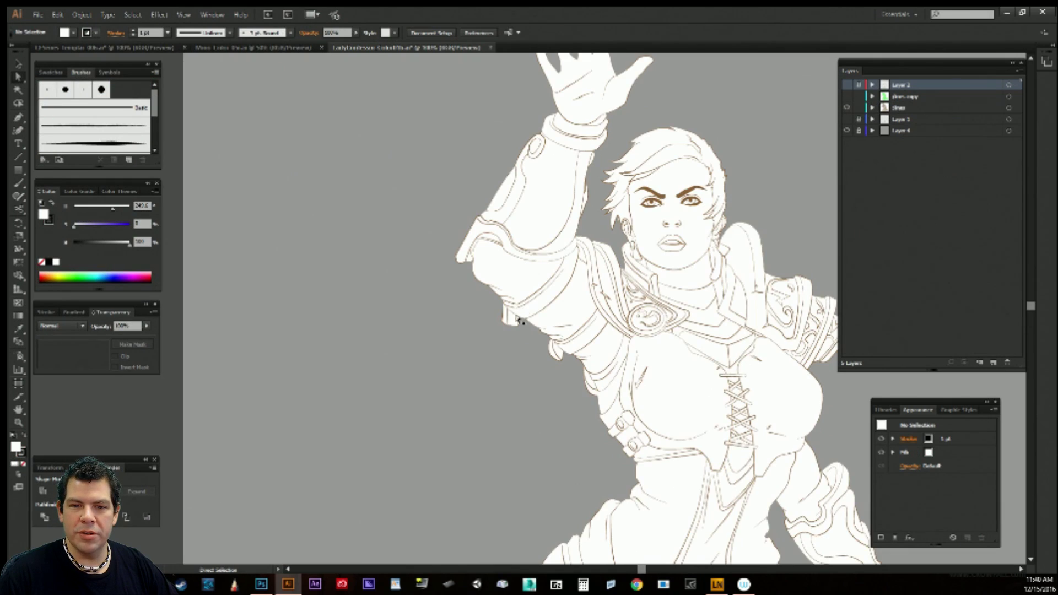
# Examine the Confessor line drawing from the upper body out to the whole figure on its artboard.
pyautogui.moveTo(617, 318); pyautogui.dragTo(493, 346)
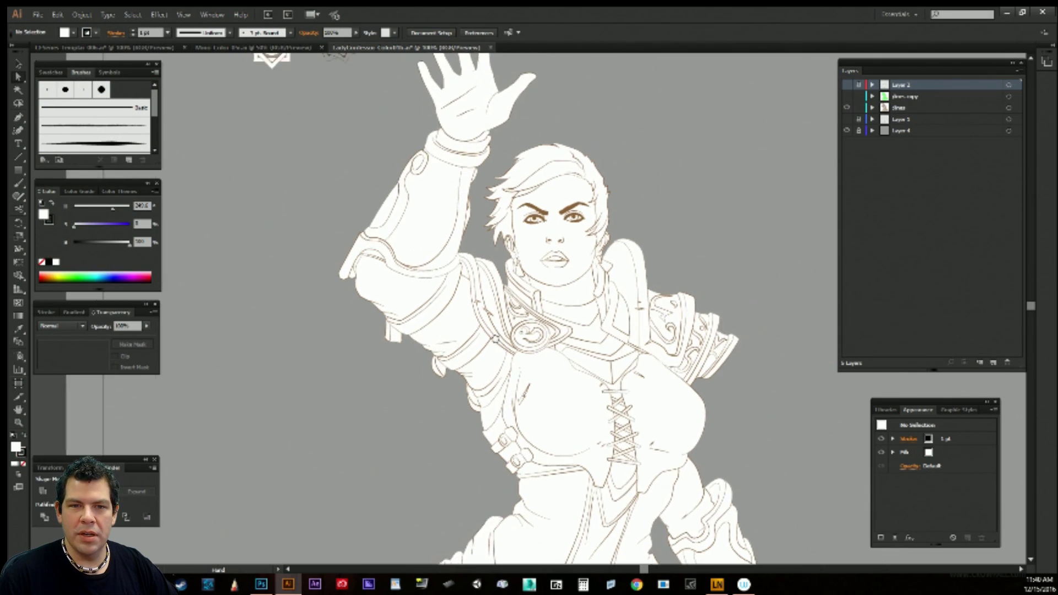
pyautogui.moveTo(486, 265); pyautogui.dragTo(465, 331)
pyautogui.moveTo(474, 418); pyautogui.dragTo(429, 345)
pyautogui.hotkey('ctrl', '-')
pyautogui.hotkey('ctrl', '-')
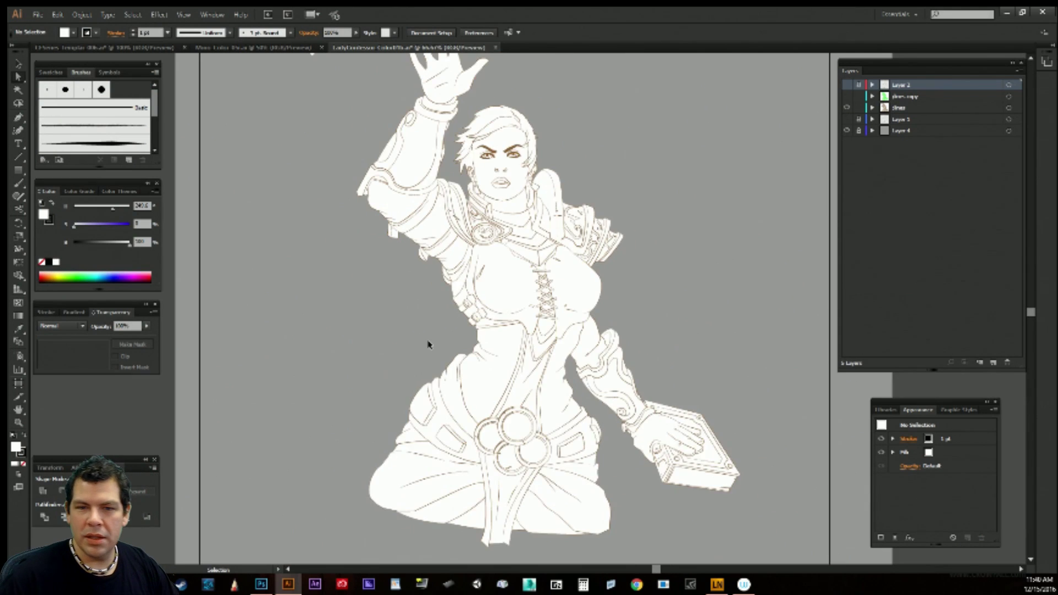
pyautogui.moveTo(566, 301); pyautogui.dragTo(502, 344)
pyautogui.press('a')
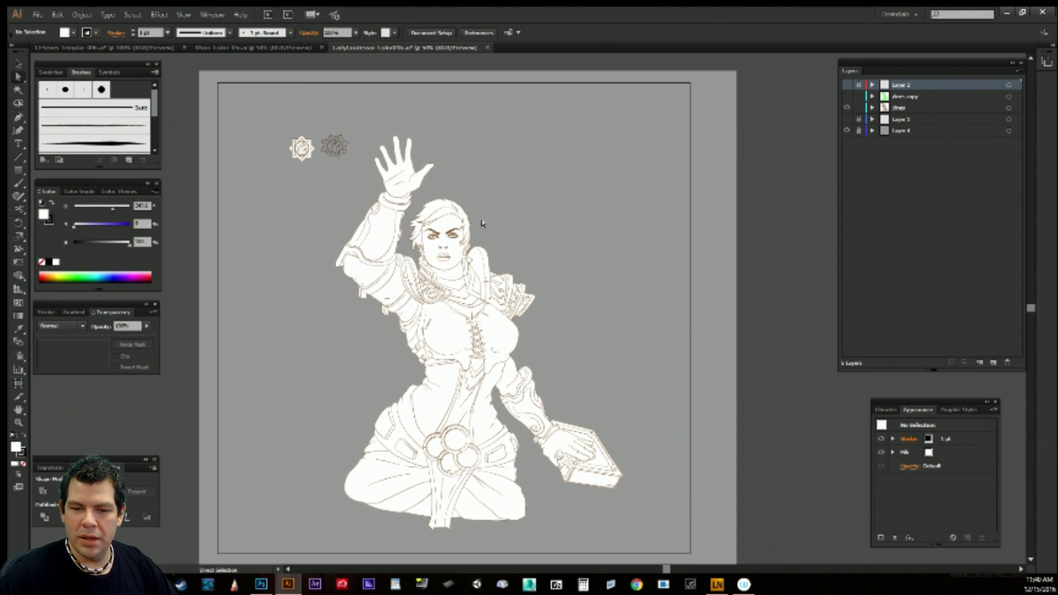
pyautogui.press('v')
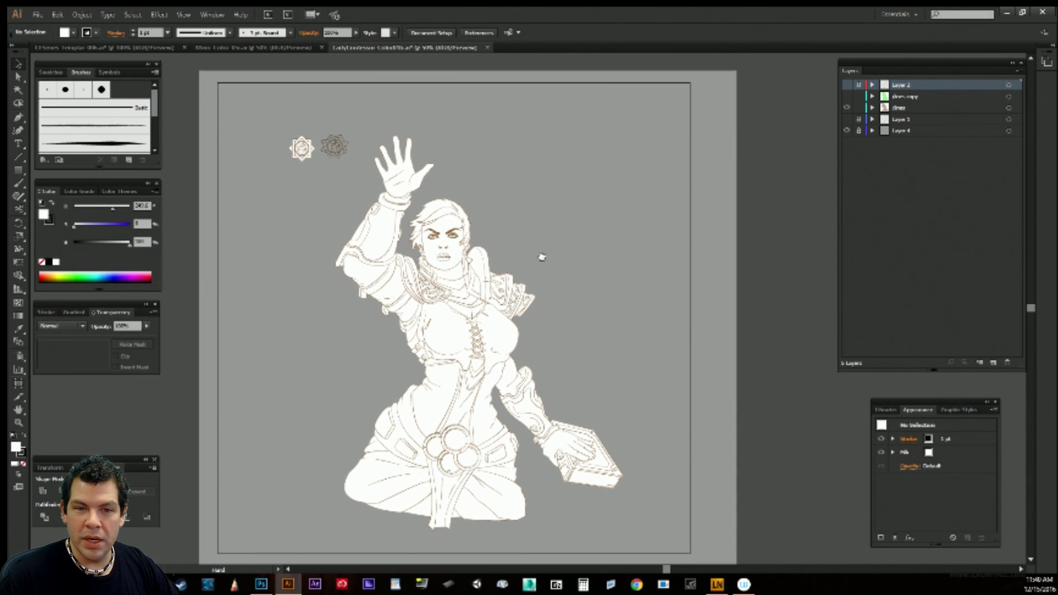
pyautogui.scroll(-1, 540, 259)
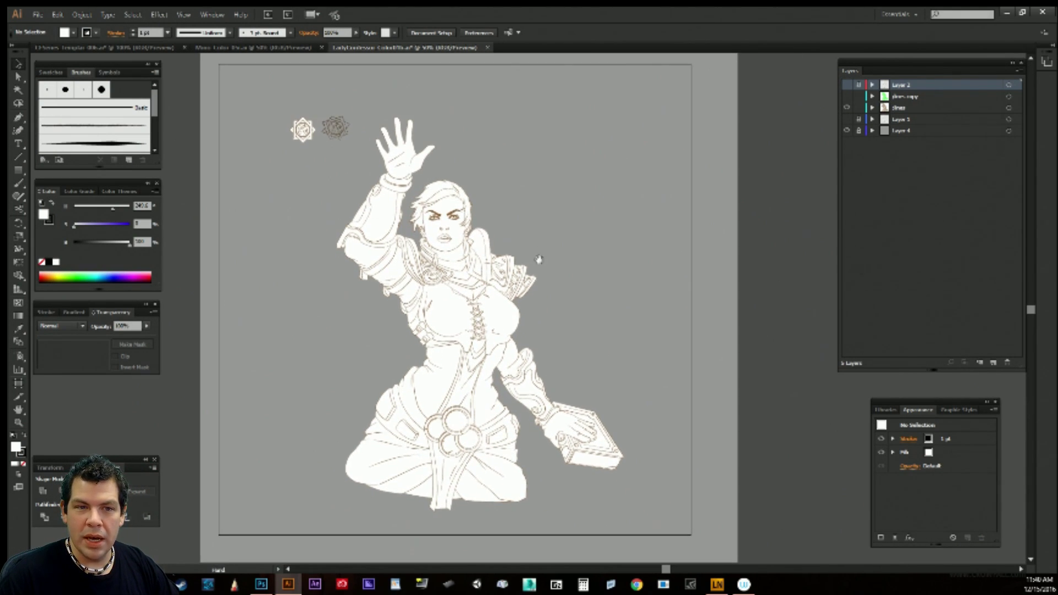
# Show the green line-art copy layer and the rough sketch layer behind the Confessor figure.
pyautogui.click(847, 97)
pyautogui.click(847, 119)
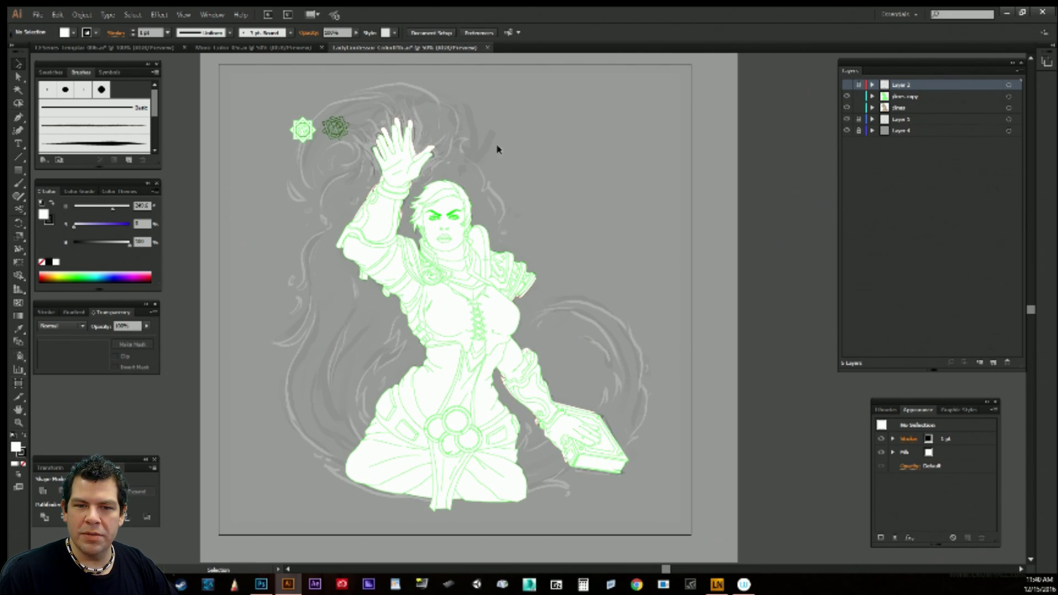
pyautogui.moveTo(620, 265); pyautogui.dragTo(629, 269)
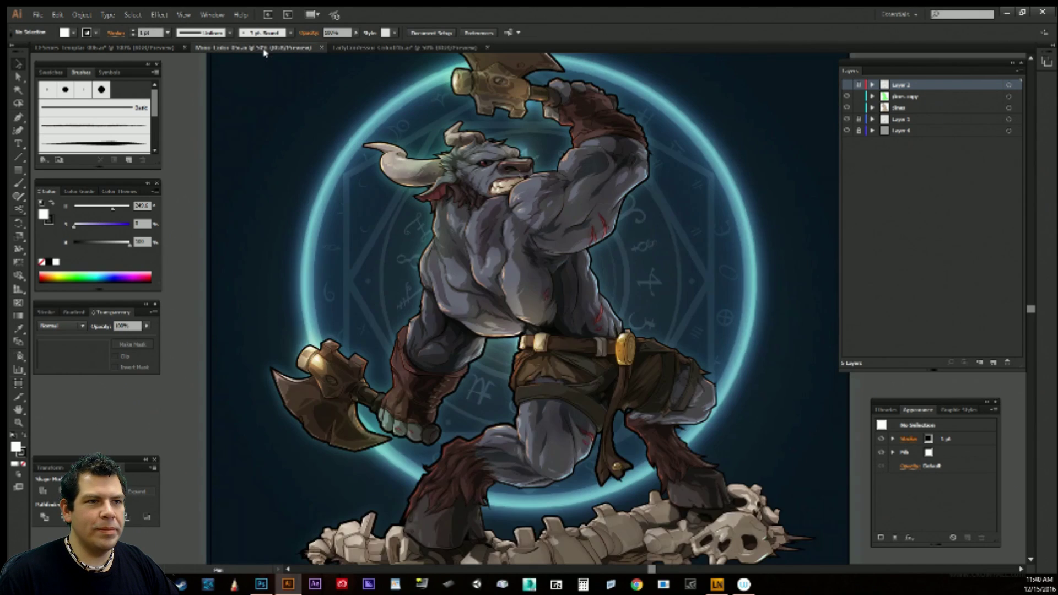
# Look at the finished minotaur artwork, and return to the Templar illustration to view most of the figure.
pyautogui.click(266, 48)
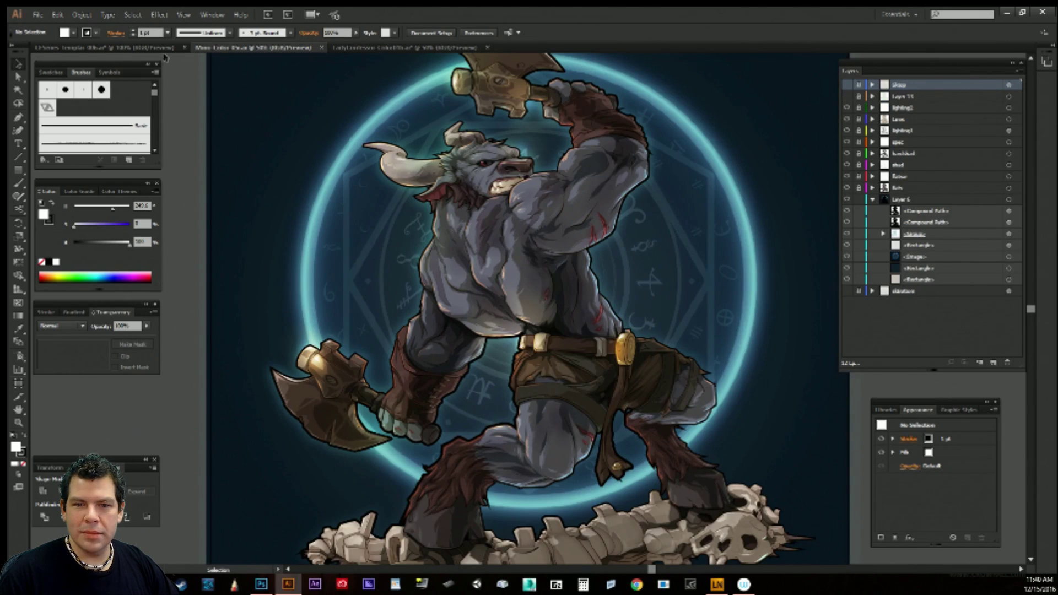
pyautogui.click(155, 50)
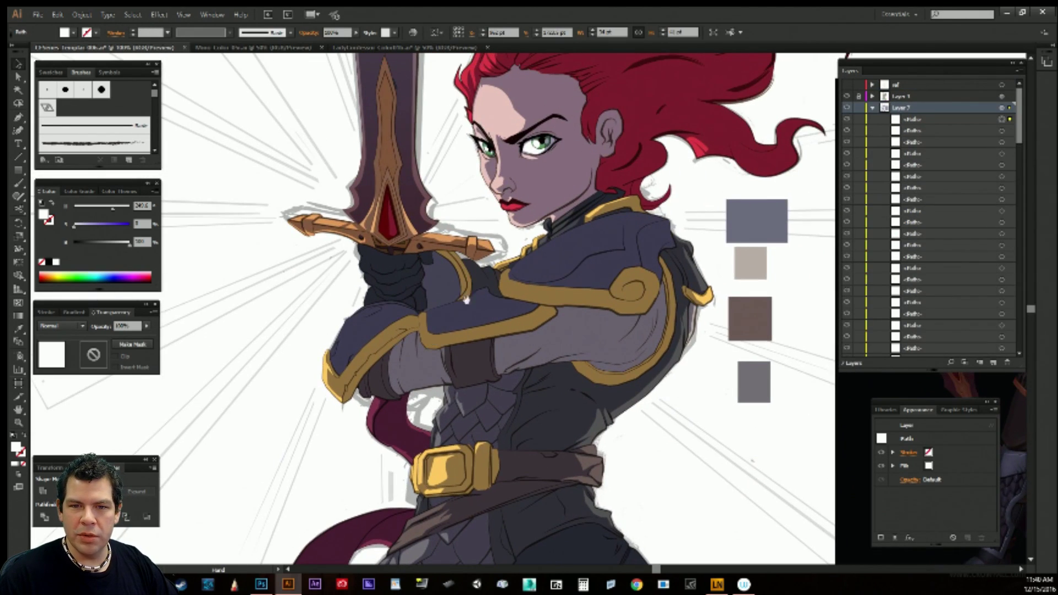
pyautogui.moveTo(439, 318); pyautogui.dragTo(432, 368)
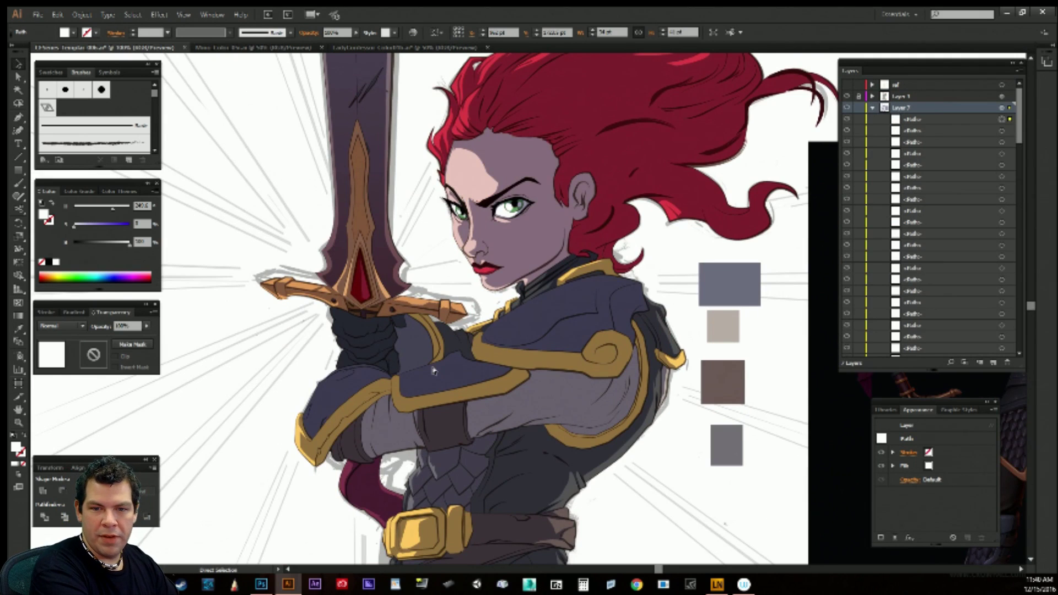
pyautogui.hotkey('ctrl', '-')
pyautogui.hotkey('ctrl', '-')
pyautogui.hotkey('ctrl', '+')
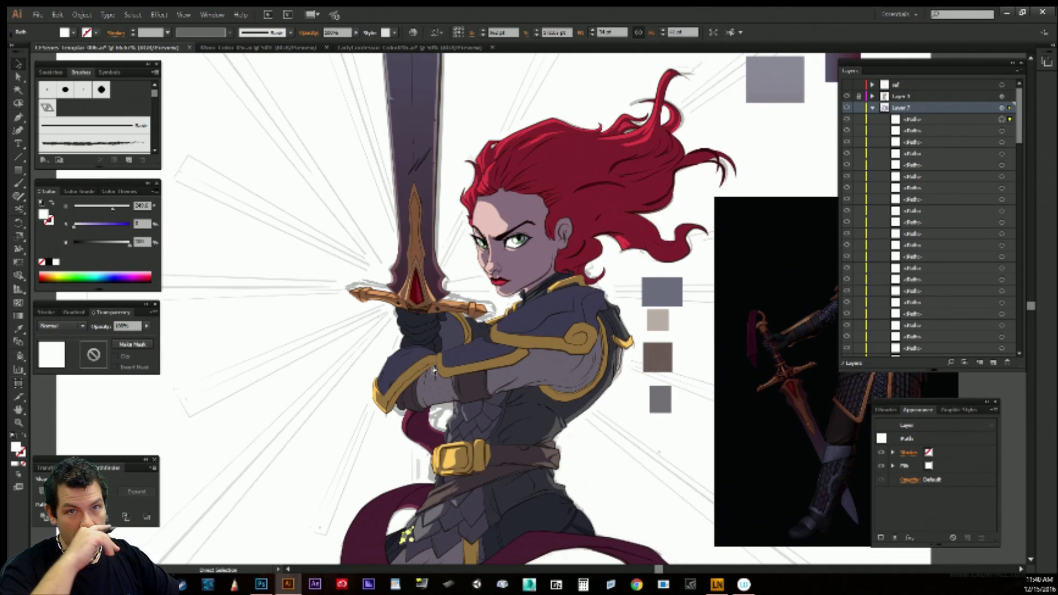
# Draw a small closed highlight shape with the Pen tool on the upper middle scale just below the Templar's belt.
pyautogui.press('v')
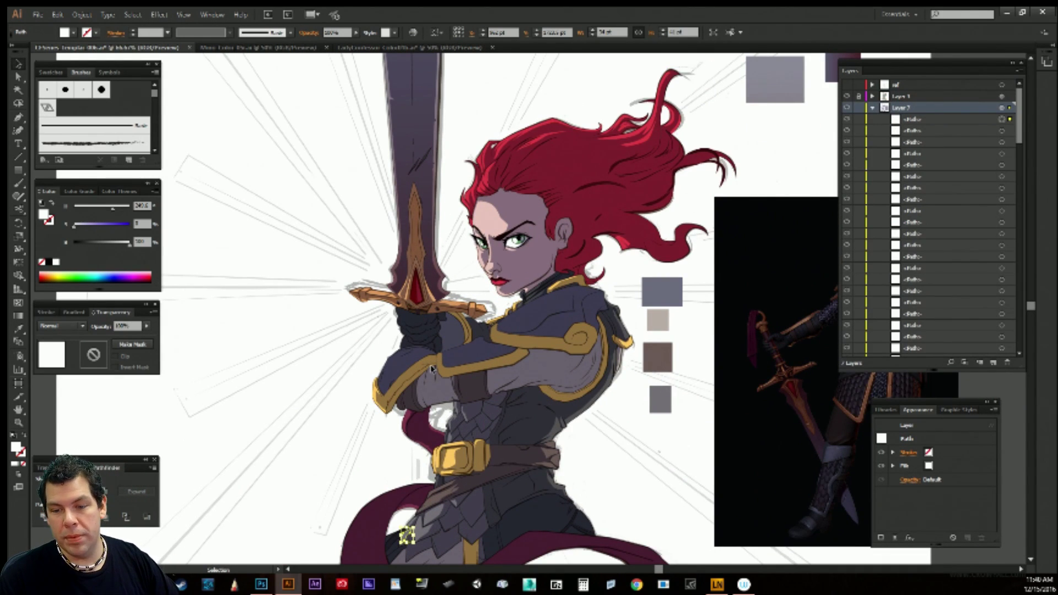
pyautogui.press('a')
pyautogui.hotkey('ctrl', 'shift', 'a')
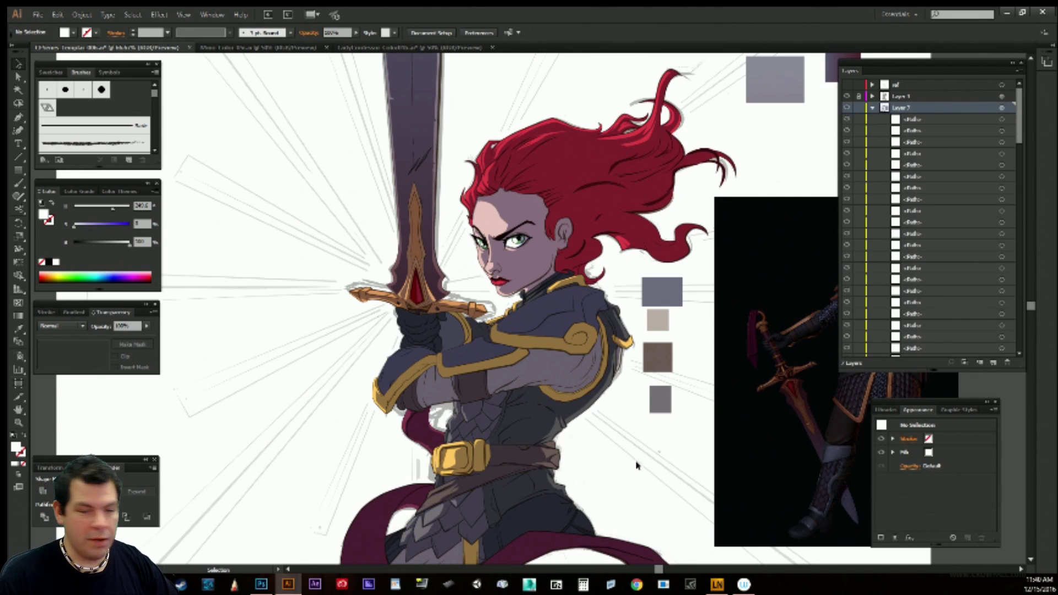
pyautogui.moveTo(637, 465); pyautogui.dragTo(658, 376)
pyautogui.hotkey('ctrl', '+')
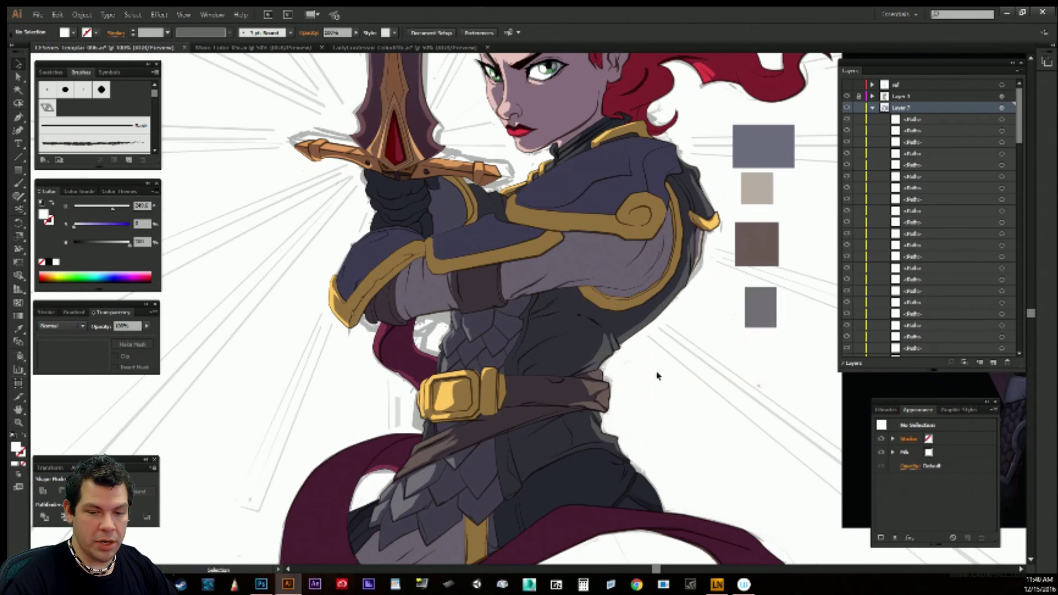
pyautogui.scroll(-3, 518, 479)
pyautogui.press('p')
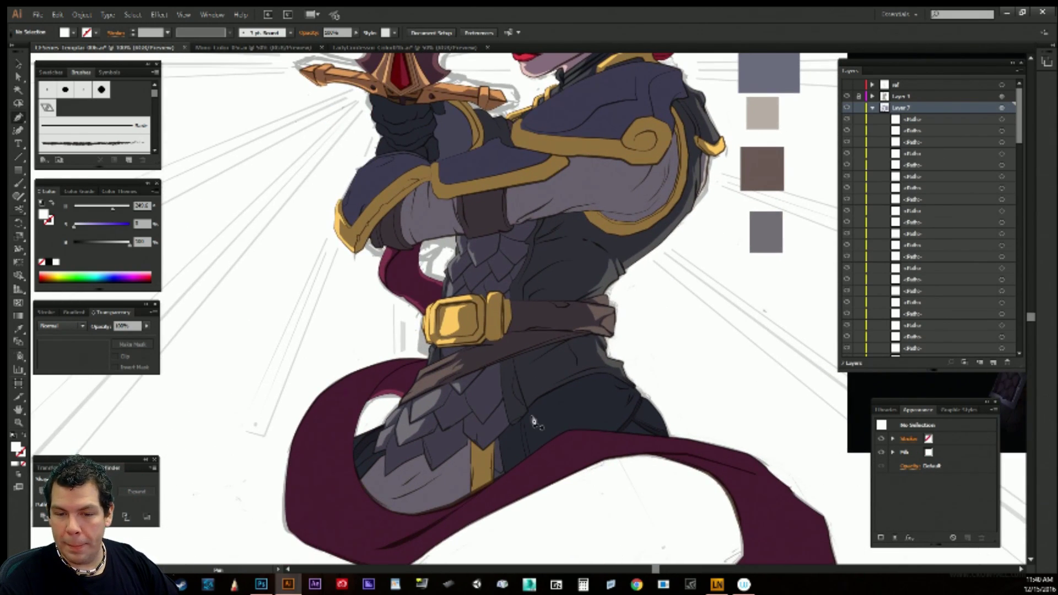
pyautogui.moveTo(529, 427); pyautogui.dragTo(559, 378)
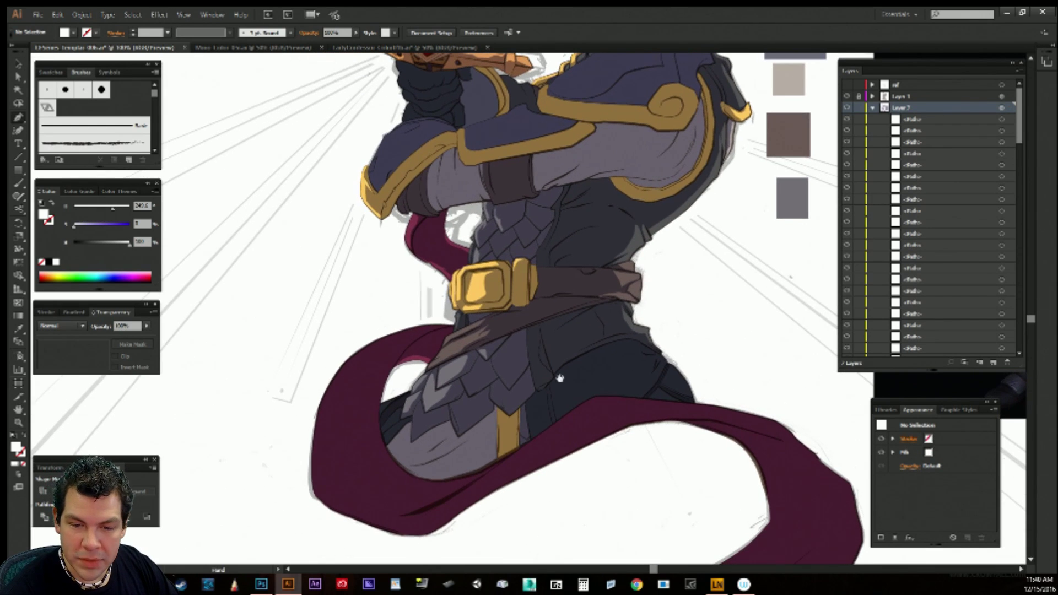
pyautogui.click(465, 380)
pyautogui.click(476, 373)
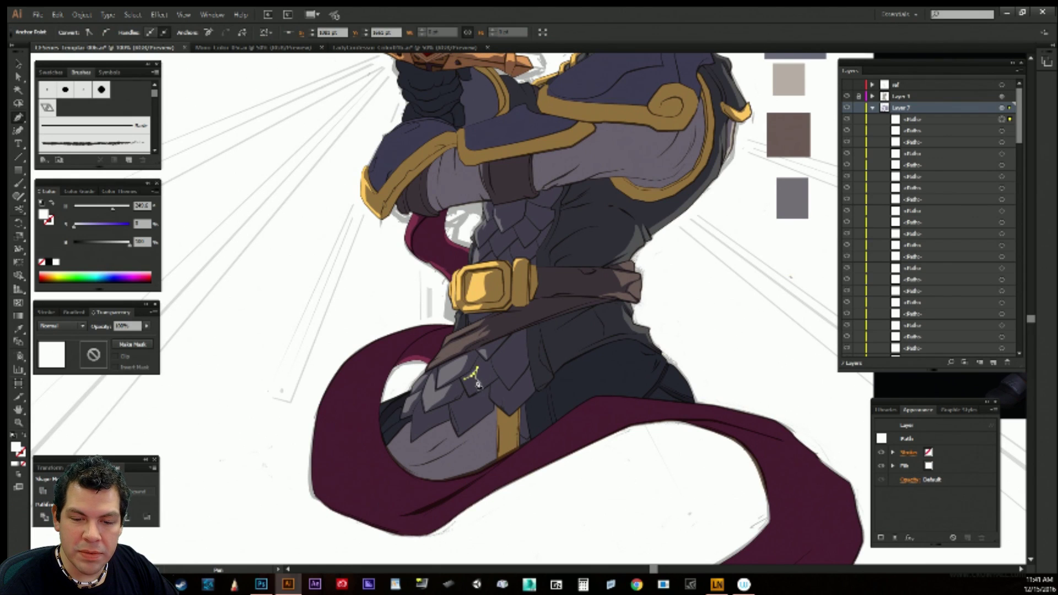
pyautogui.click(478, 387)
pyautogui.click(472, 394)
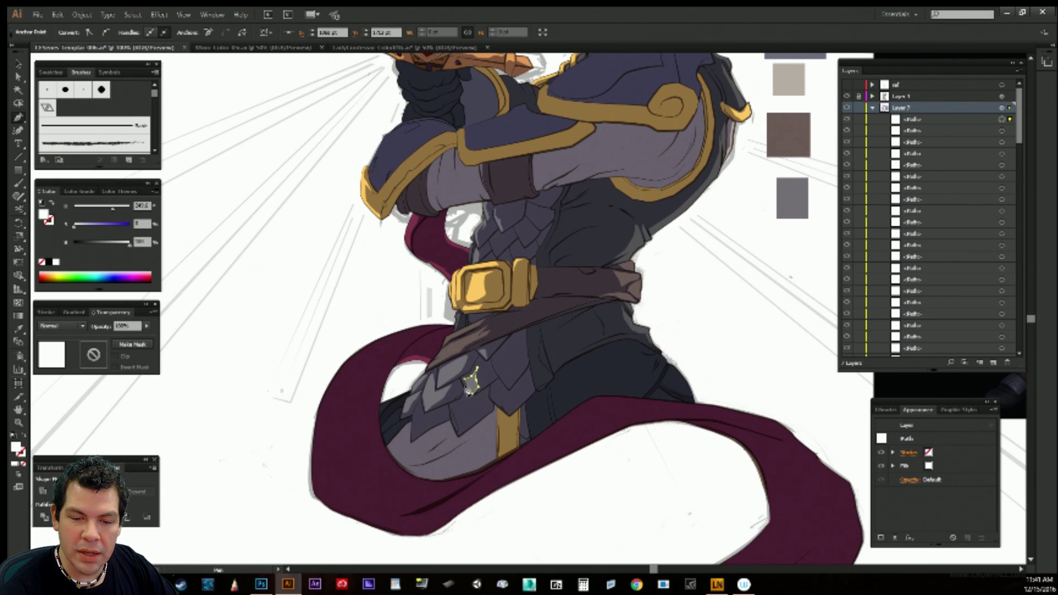
pyautogui.click(466, 387)
pyautogui.click(465, 380)
pyautogui.keyDown('ctrl'); pyautogui.click(720, 305); pyautogui.keyUp('ctrl')
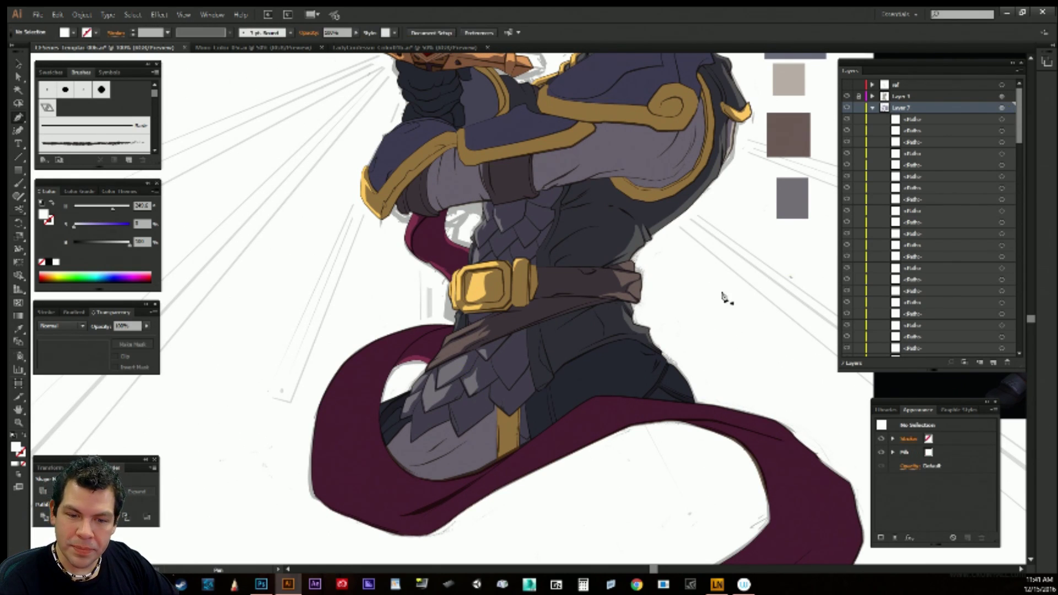
# Draw a closed highlight shape on the pointed lower scale beside the gold trim, and deselect it.
pyautogui.click(455, 405)
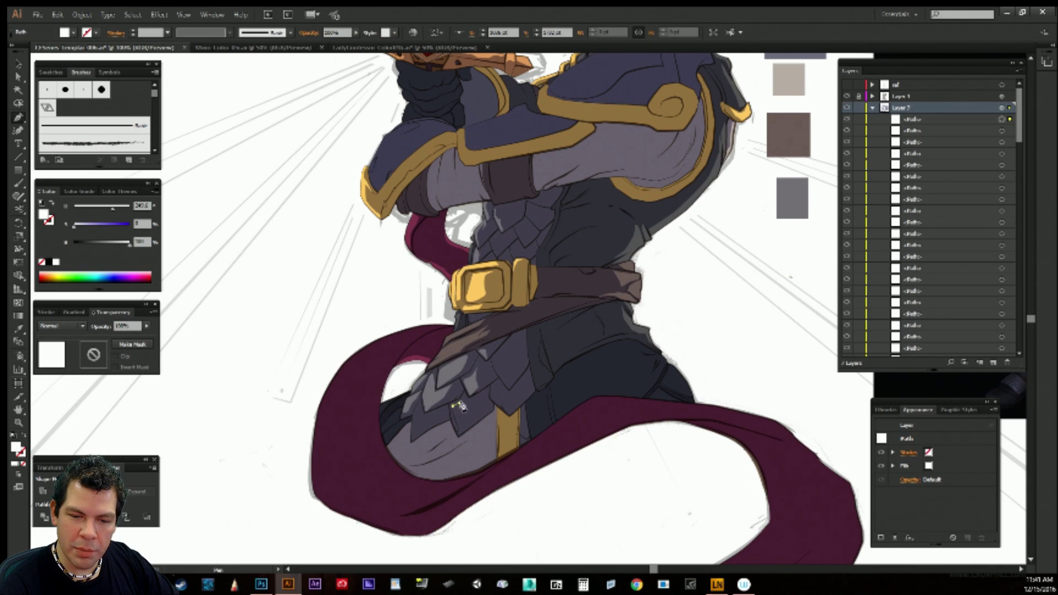
pyautogui.click(465, 398)
pyautogui.moveTo(470, 420); pyautogui.dragTo(470, 423)
pyautogui.click(461, 432)
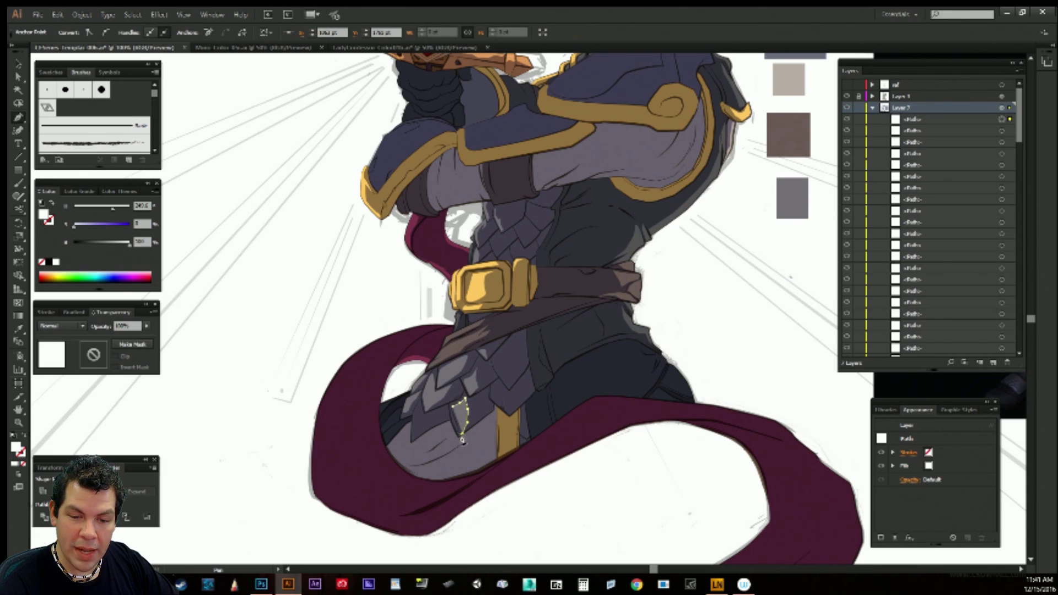
pyautogui.click(455, 406)
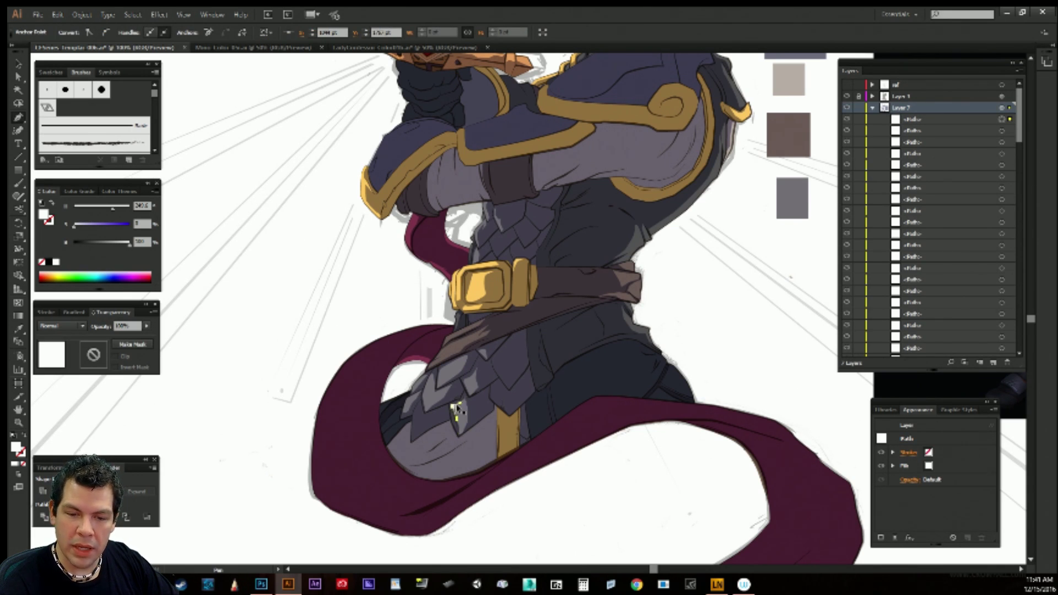
pyautogui.keyDown('ctrl'); pyautogui.click(707, 309); pyautogui.keyUp('ctrl')
pyautogui.click(450, 410)
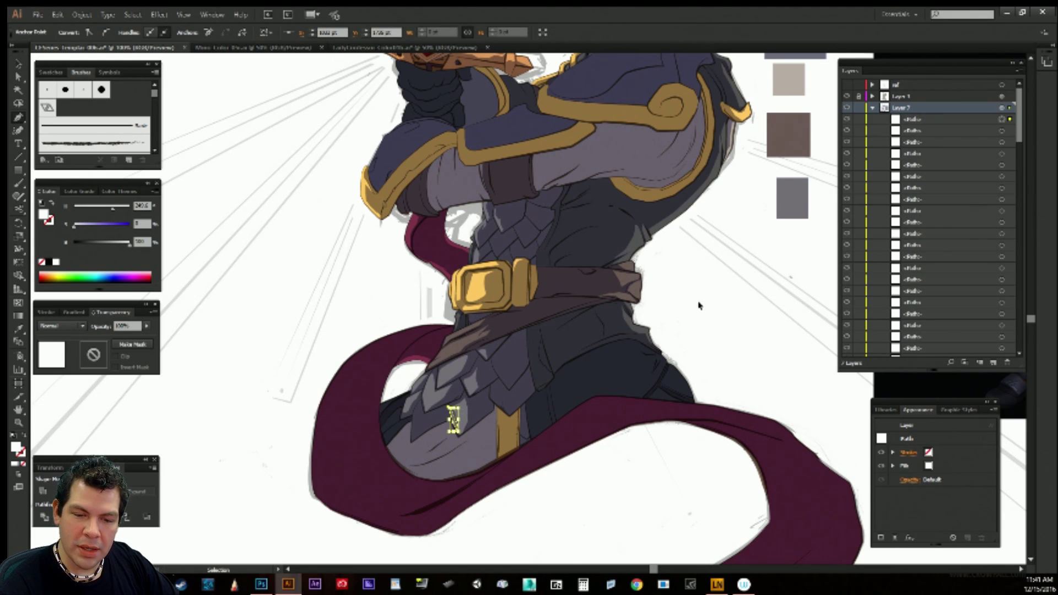
pyautogui.hotkey('ctrl', 'shift', 'a')
# Draw a narrow closed highlight on the lowest scale along the front edge of the skirt, redoing a misplaced point.
pyautogui.click(422, 416)
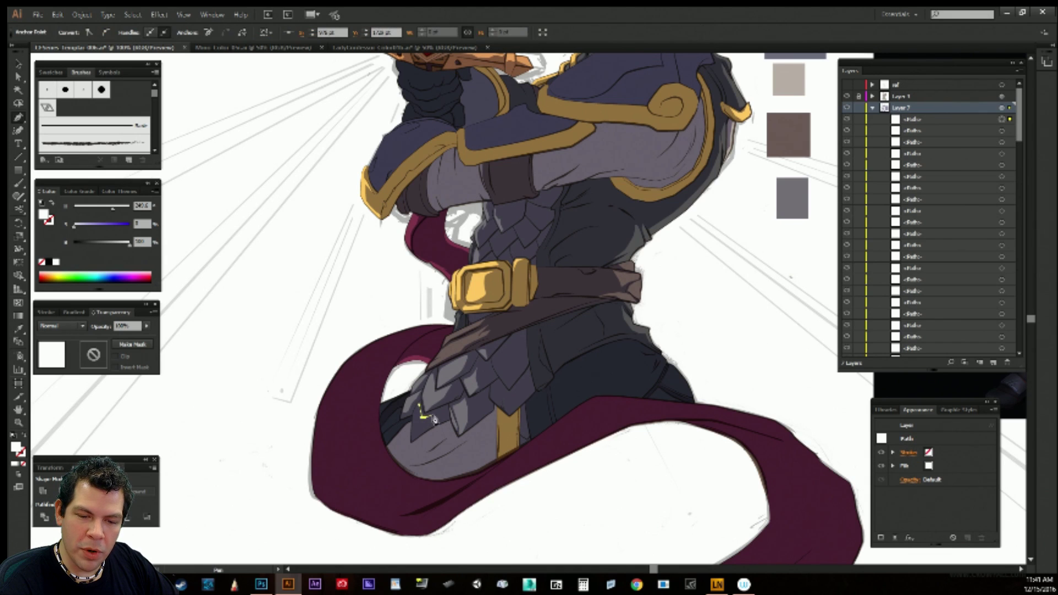
pyautogui.click(427, 427)
pyautogui.click(411, 443)
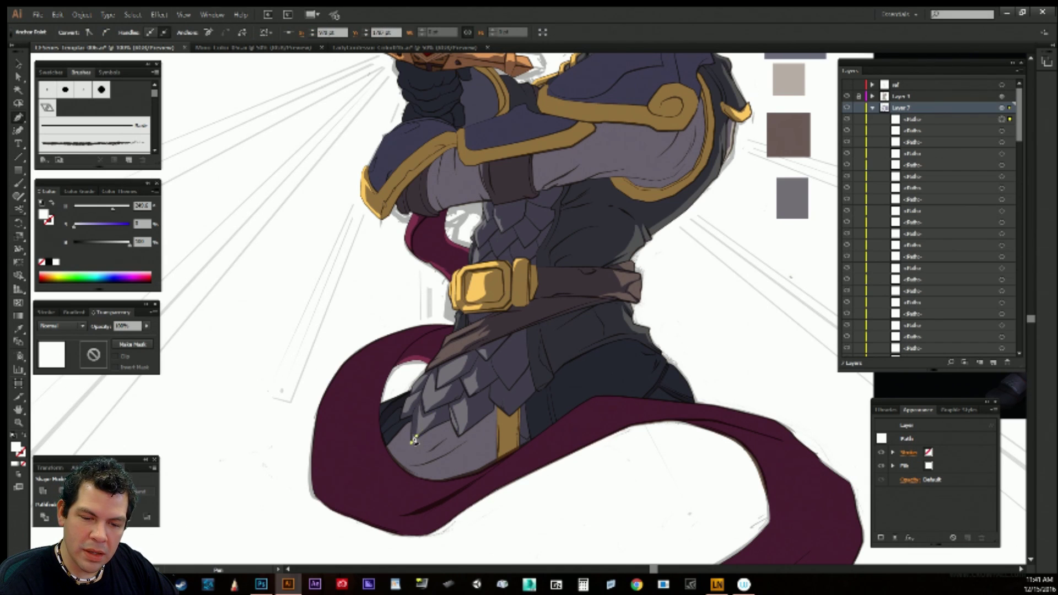
pyautogui.click(419, 405)
pyautogui.click(424, 417)
pyautogui.hotkey('ctrl', 'z')
pyautogui.click(415, 419)
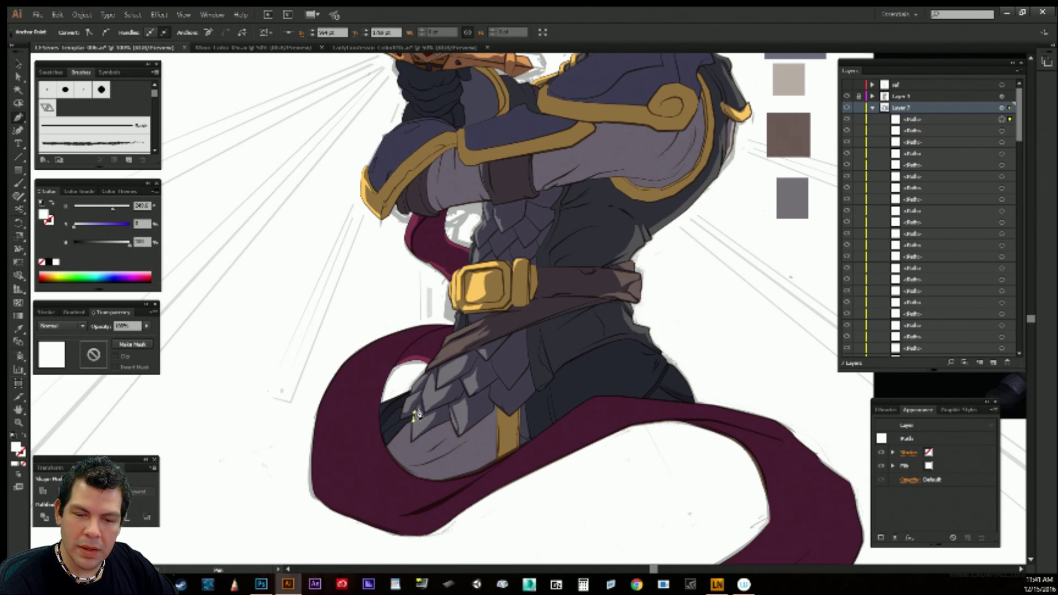
pyautogui.click(420, 406)
pyautogui.keyDown('ctrl'); pyautogui.click(726, 281); pyautogui.keyUp('ctrl')
pyautogui.press('space')
pyautogui.moveTo(629, 297); pyautogui.dragTo(608, 358)
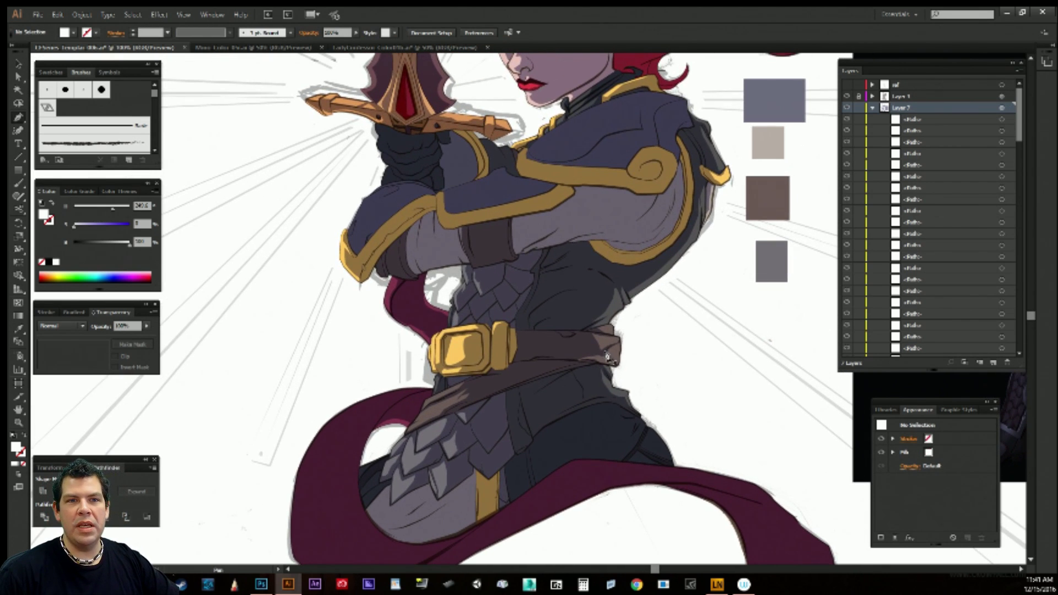
# Open the tilted high-resolution Knight JPG from the KNIGHT folder inside CF_Series.
pyautogui.click(253, 47)
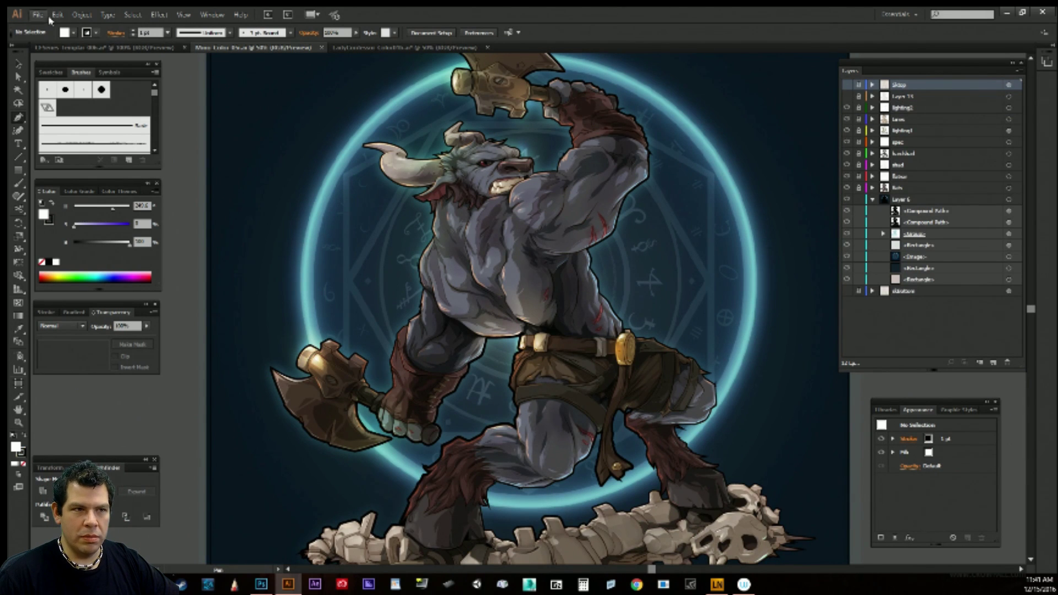
pyautogui.click(38, 15)
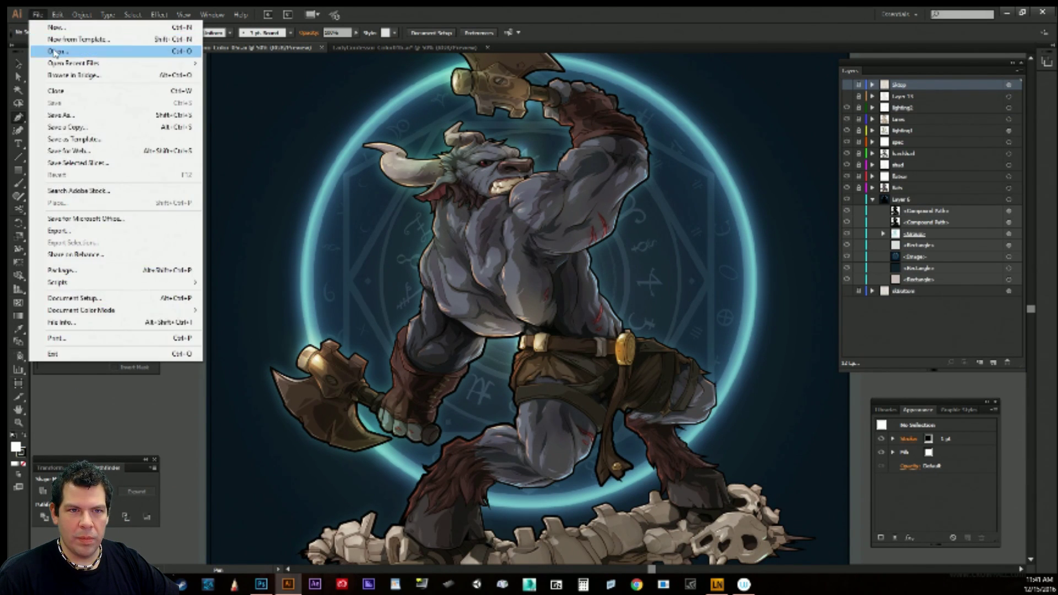
pyautogui.click(55, 52)
pyautogui.click(299, 35)
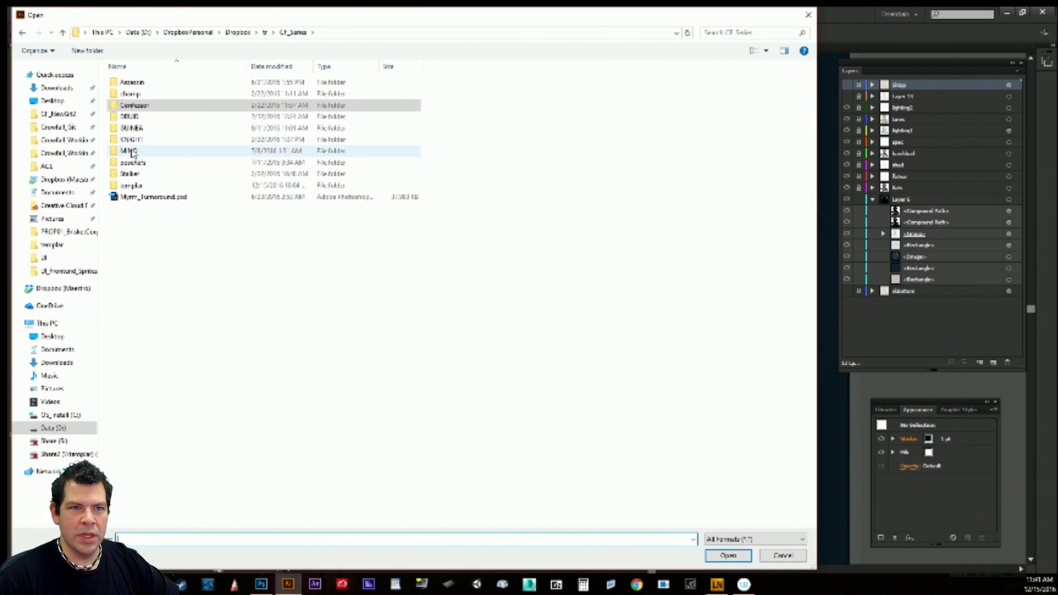
pyautogui.click(264, 34)
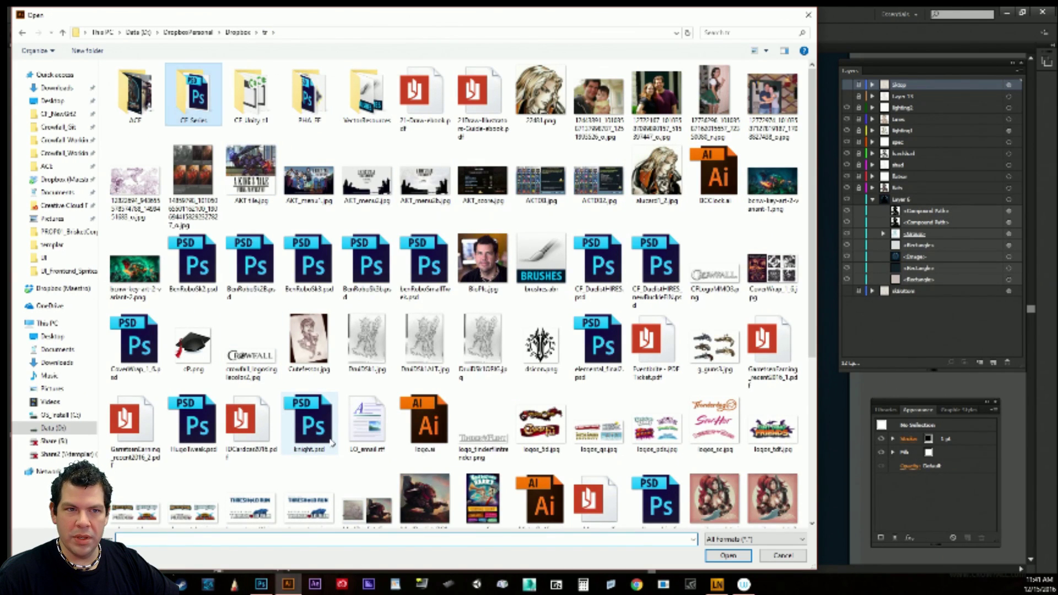
pyautogui.scroll(-3, 332, 436)
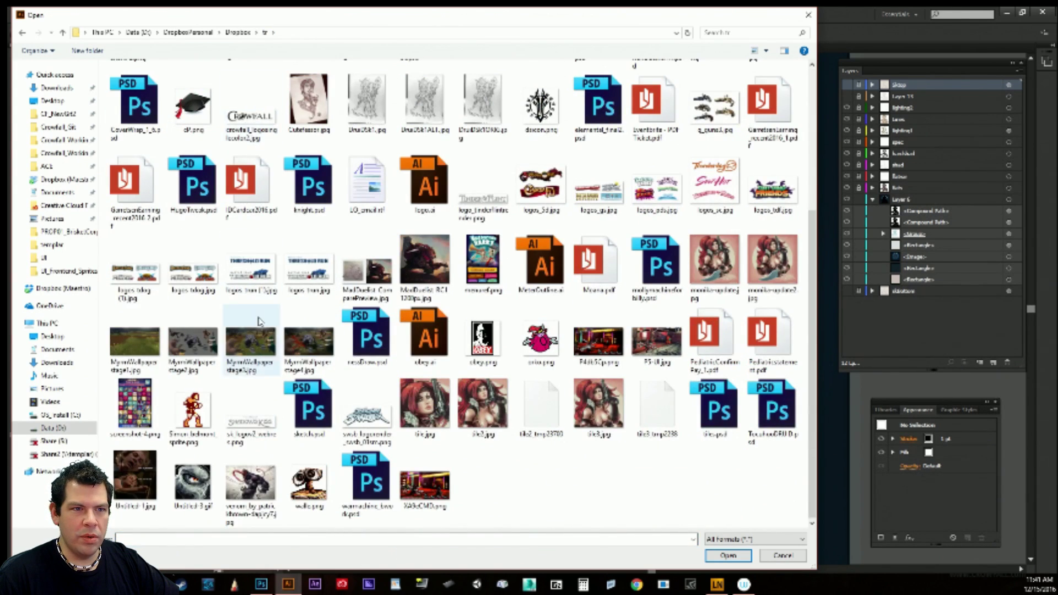
pyautogui.scroll(3, 248, 309)
pyautogui.doubleClick(195, 96)
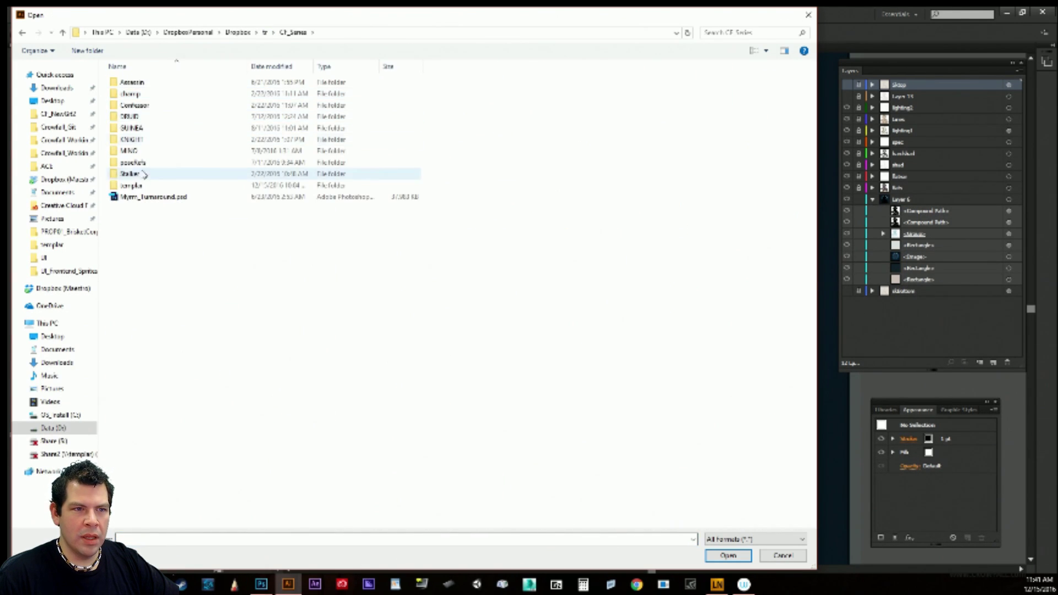
pyautogui.click(139, 140)
pyautogui.doubleClick(142, 153)
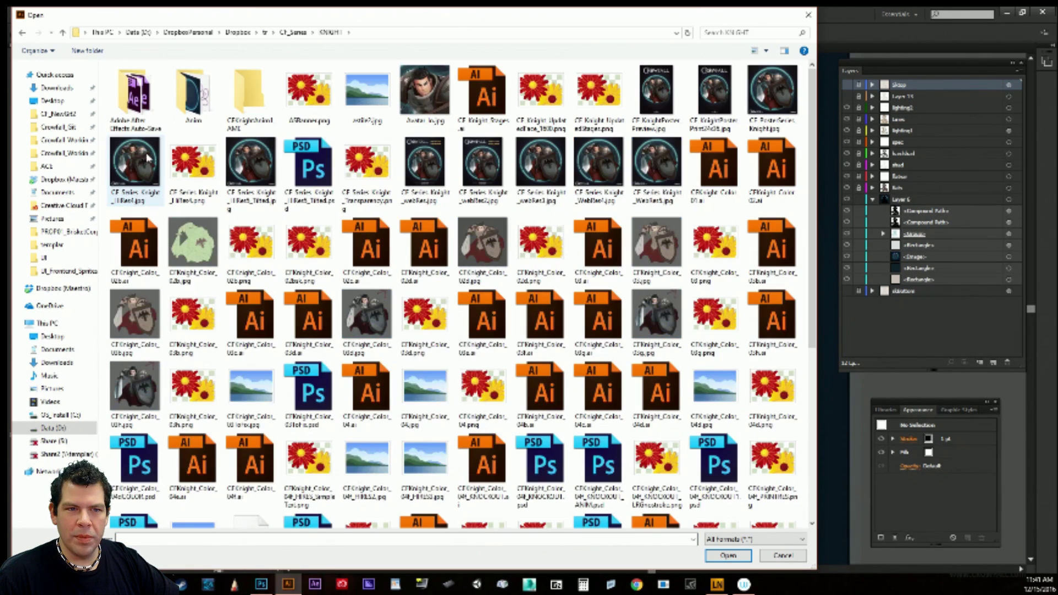
pyautogui.doubleClick(247, 159)
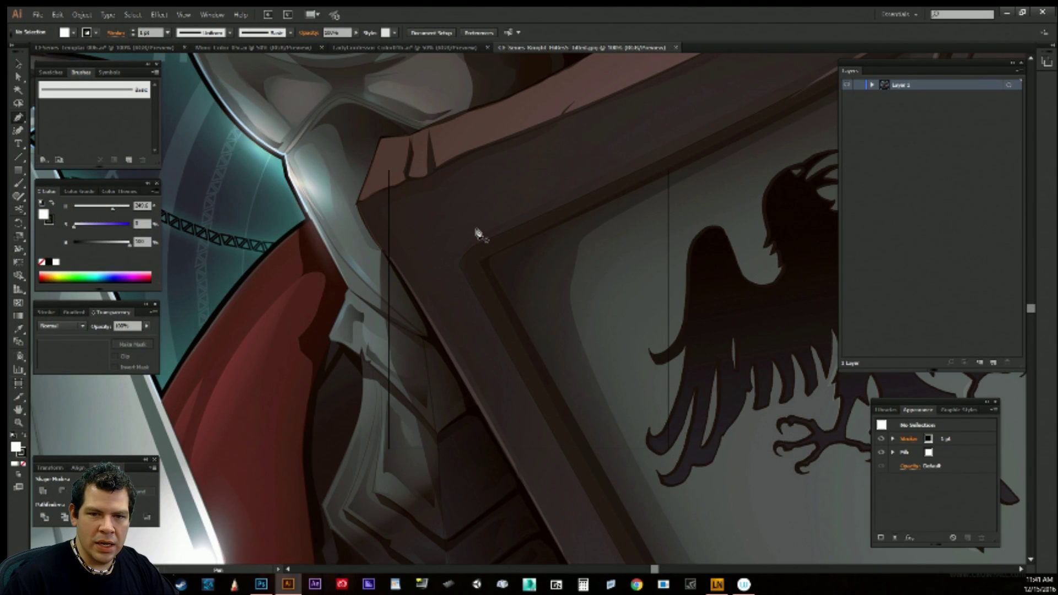
# Shift the Knight image downward on its artboard and view the whole picture.
pyautogui.moveTo(484, 214); pyautogui.dragTo(485, 283)
pyautogui.hotkey('ctrl', 'z')
pyautogui.press('v')
pyautogui.moveTo(499, 236); pyautogui.dragTo(464, 472)
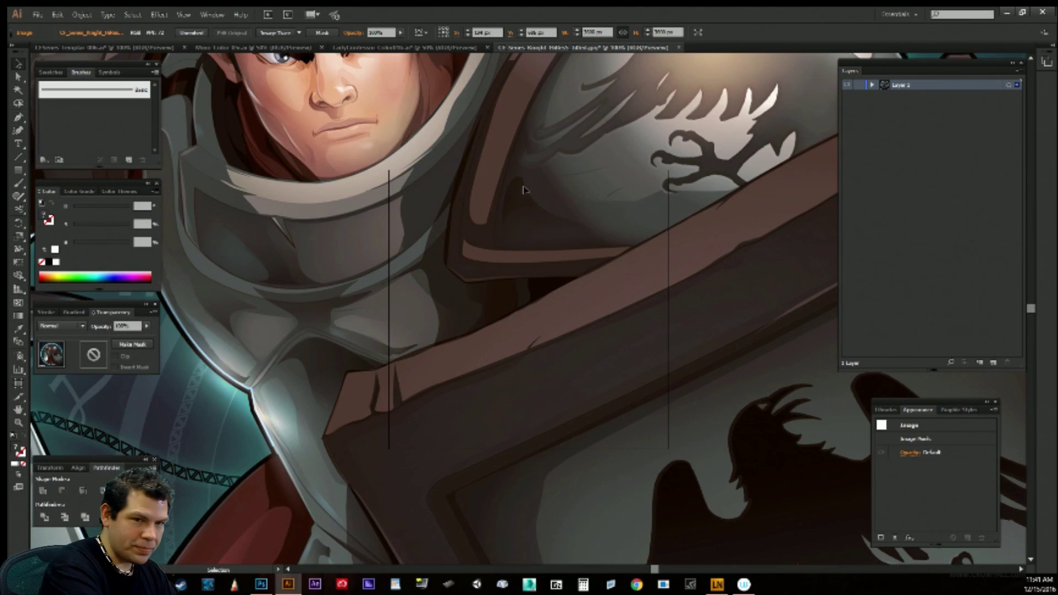
pyautogui.hotkey('ctrl', '-')
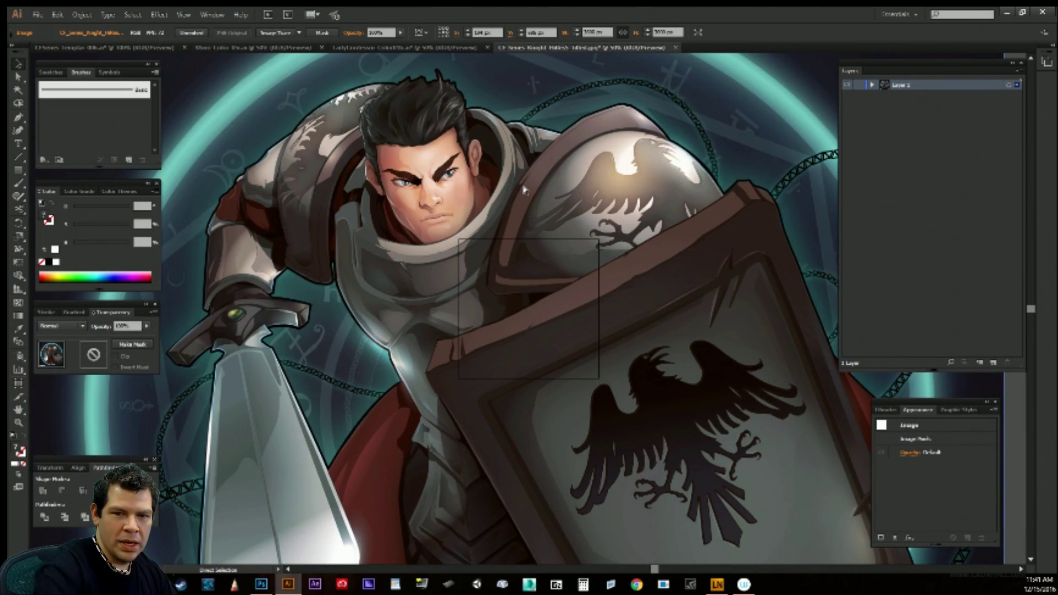
pyautogui.hotkey('ctrl', '-')
pyautogui.moveTo(532, 234); pyautogui.dragTo(495, 223)
pyautogui.moveTo(503, 291); pyautogui.dragTo(510, 213)
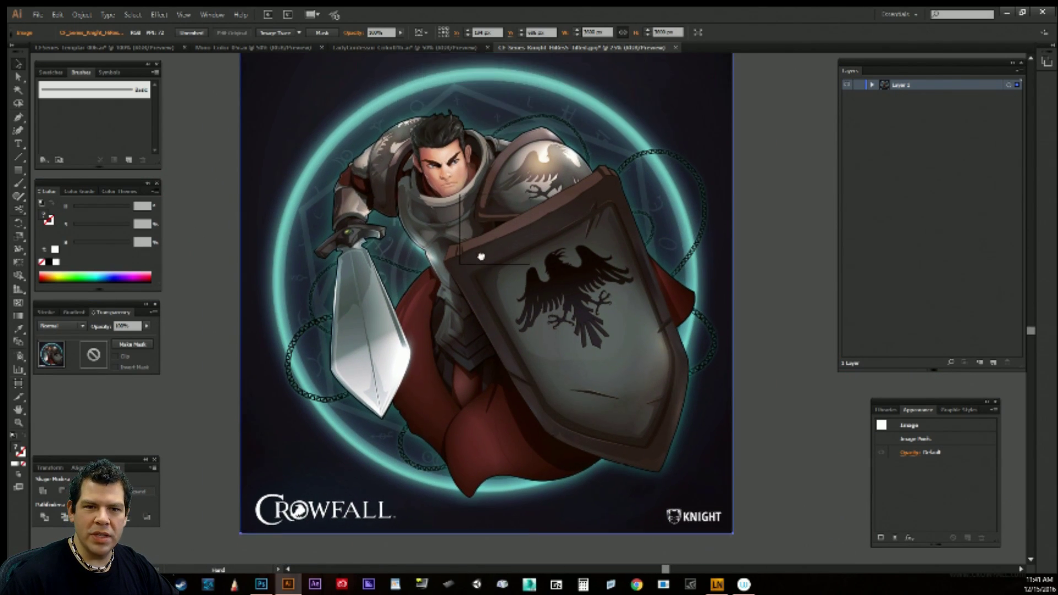
# Compare the finished Knight and minotaur artworks, and return to the Templar illustration with the Pen tool active.
pyautogui.click(405, 48)
pyautogui.click(521, 48)
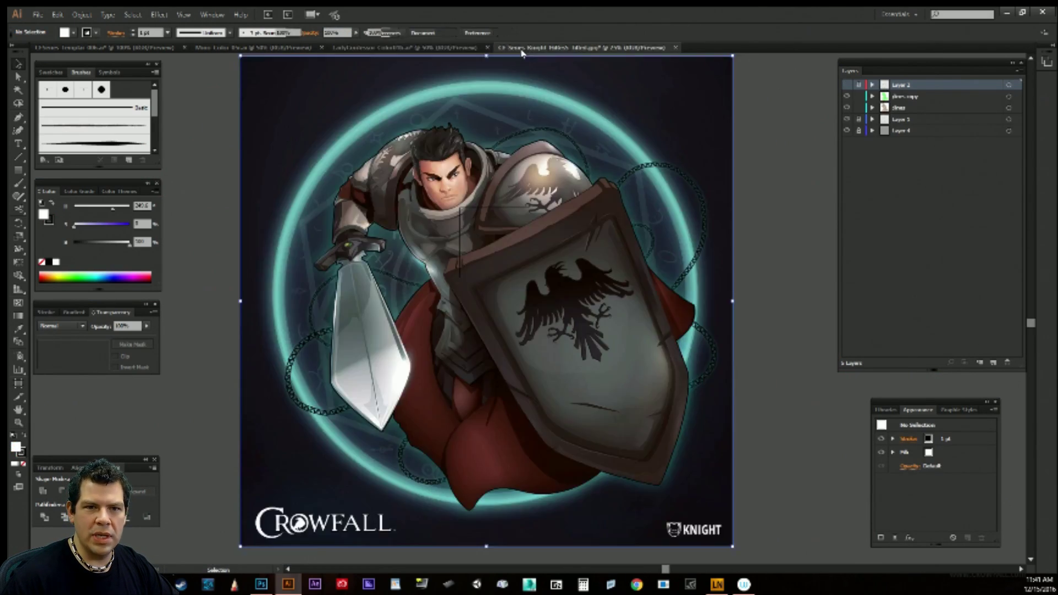
pyautogui.click(250, 47)
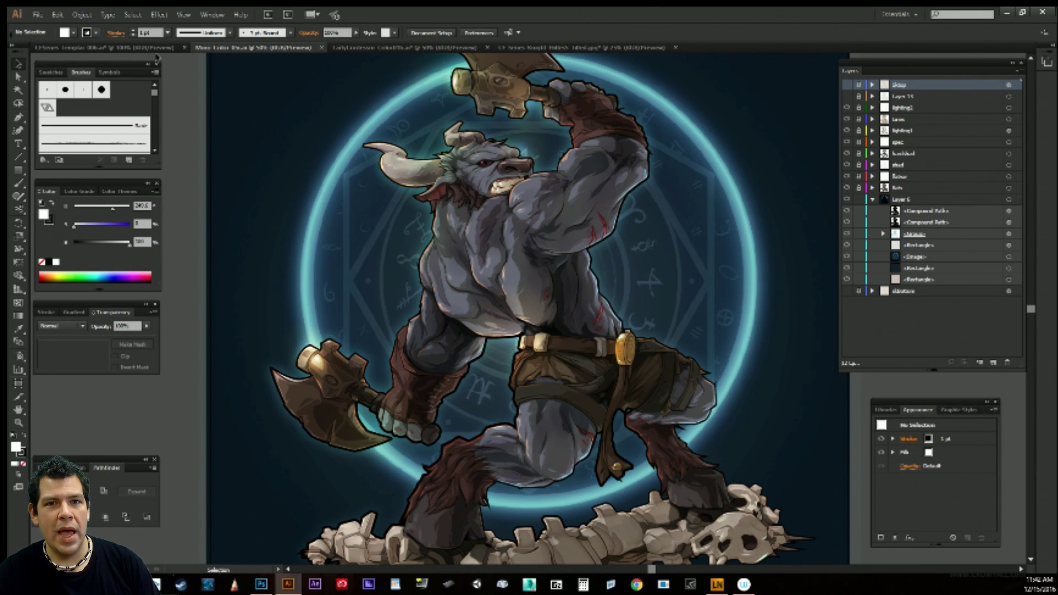
pyautogui.click(521, 49)
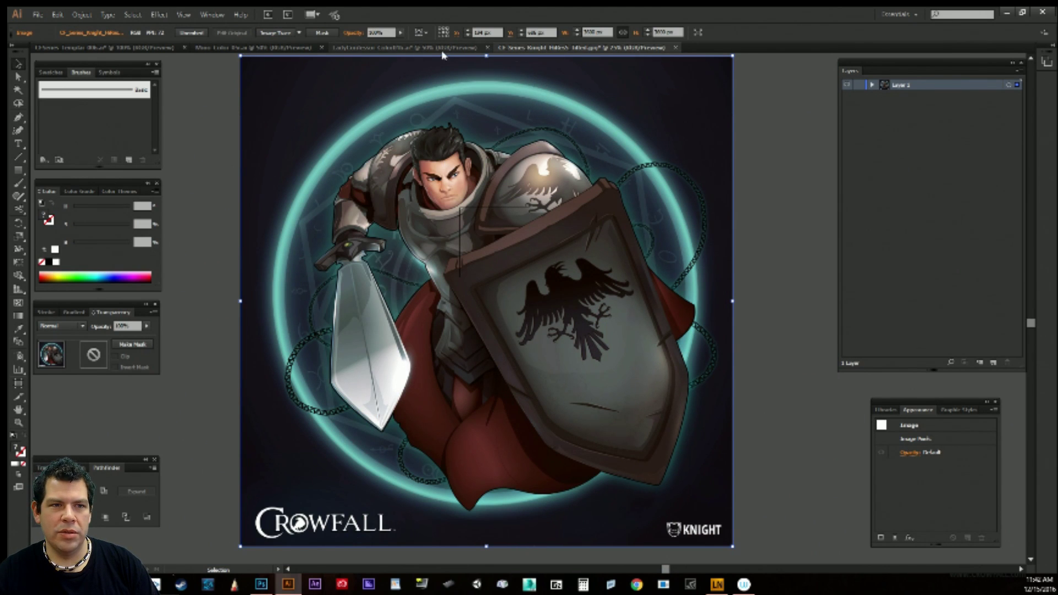
pyautogui.click(405, 48)
pyautogui.click(263, 48)
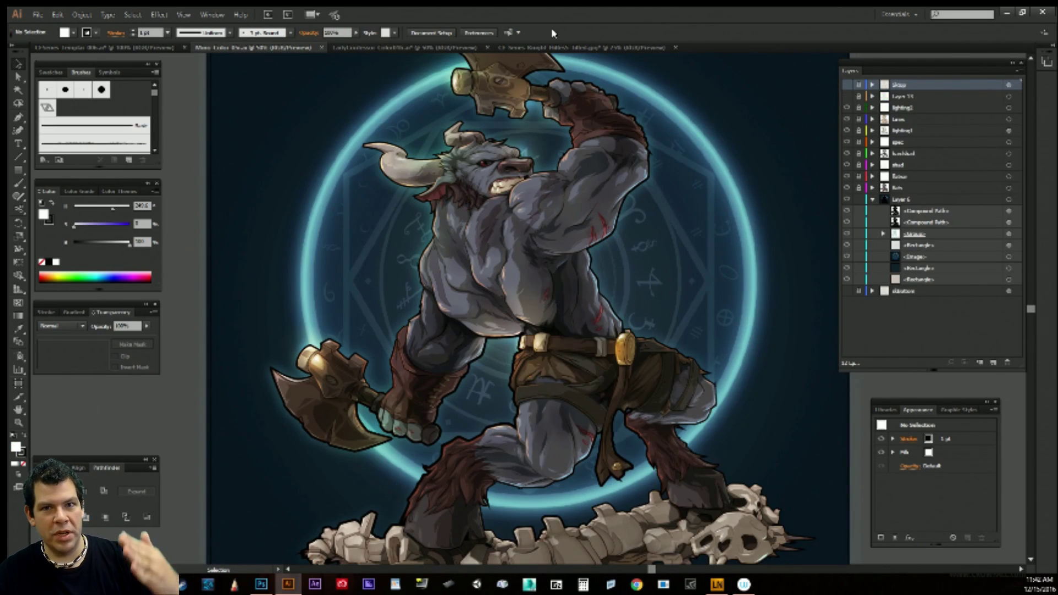
pyautogui.click(579, 51)
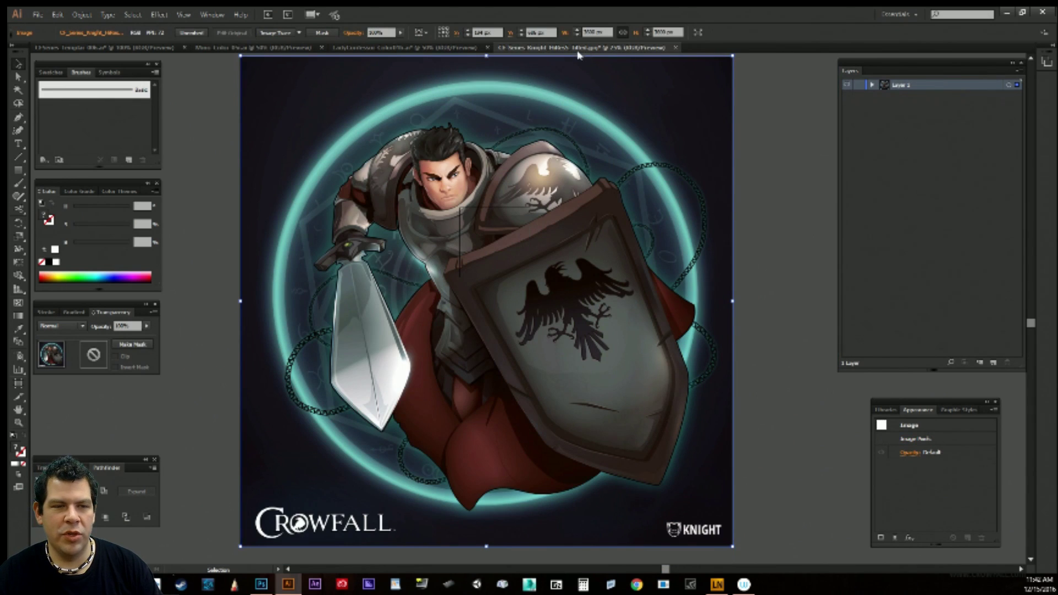
pyautogui.click(238, 49)
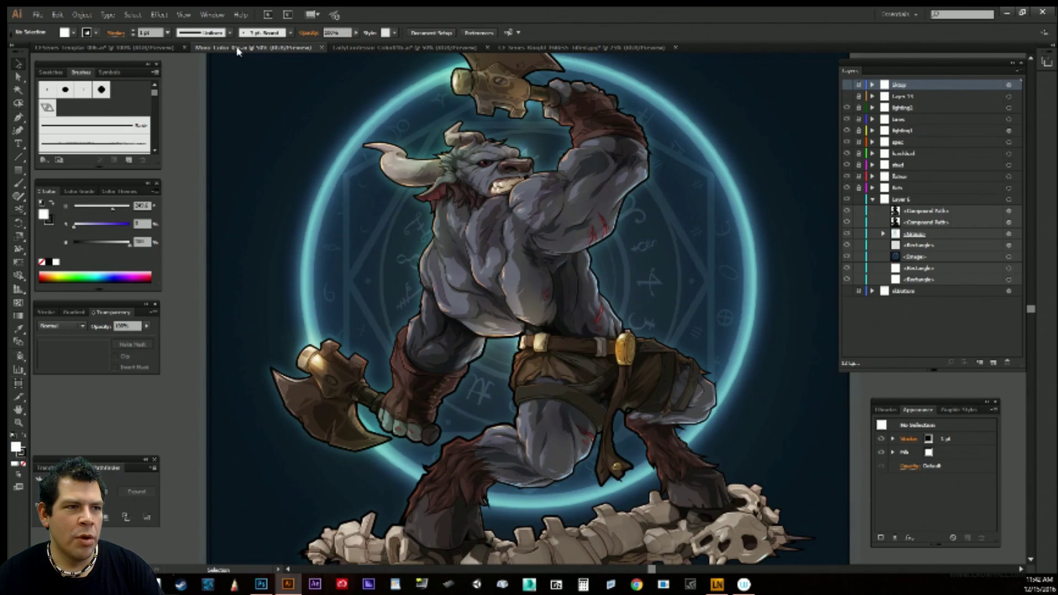
pyautogui.click(164, 49)
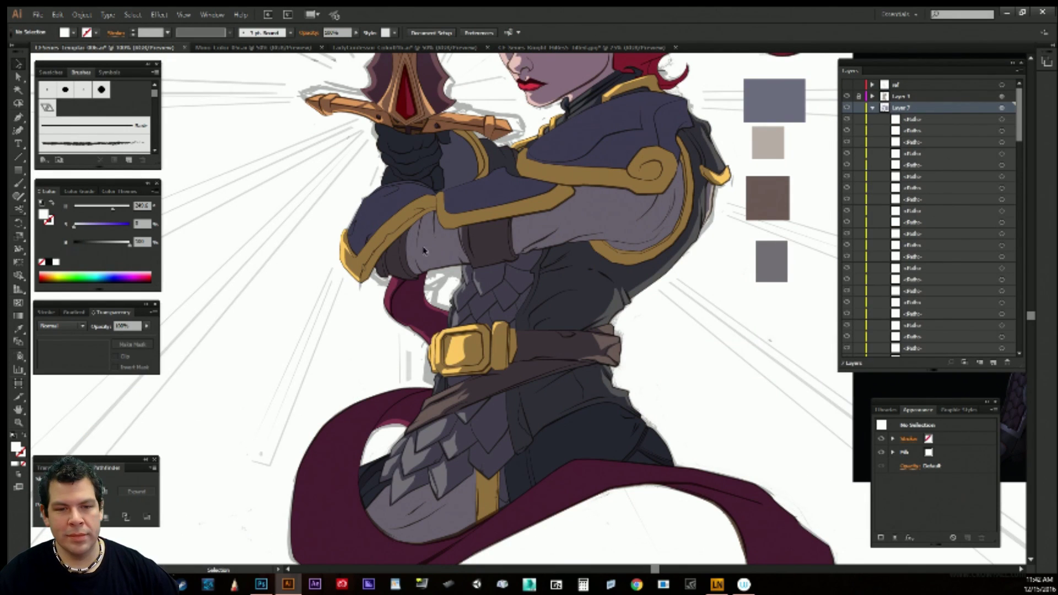
pyautogui.press('p')
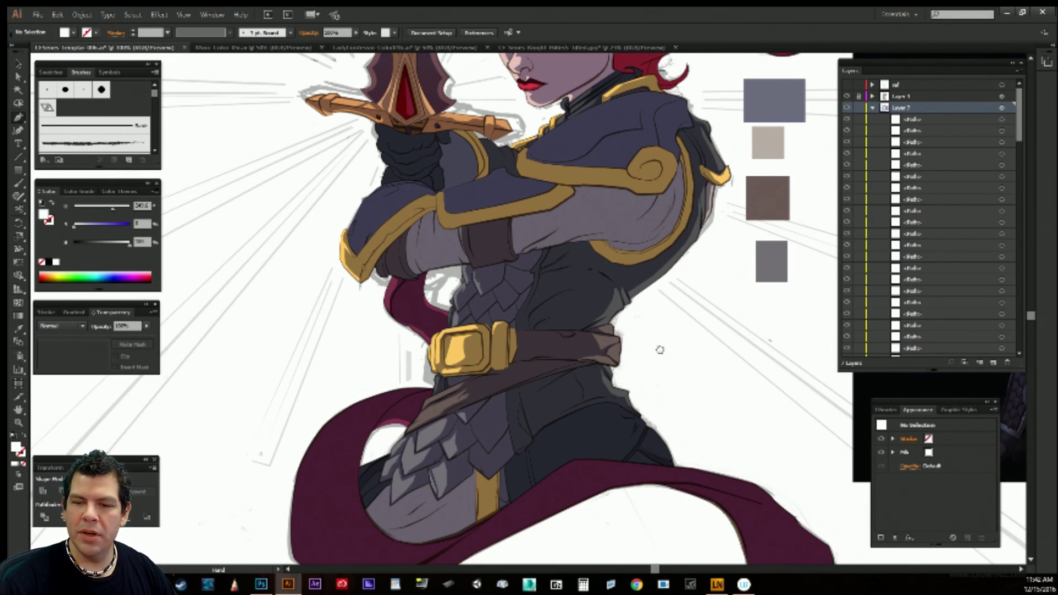
# Draw a thin closed highlight along the underside of the bent forearm's wrist wrap, just above the hanging scarf.
pyautogui.moveTo(659, 350); pyautogui.dragTo(656, 309)
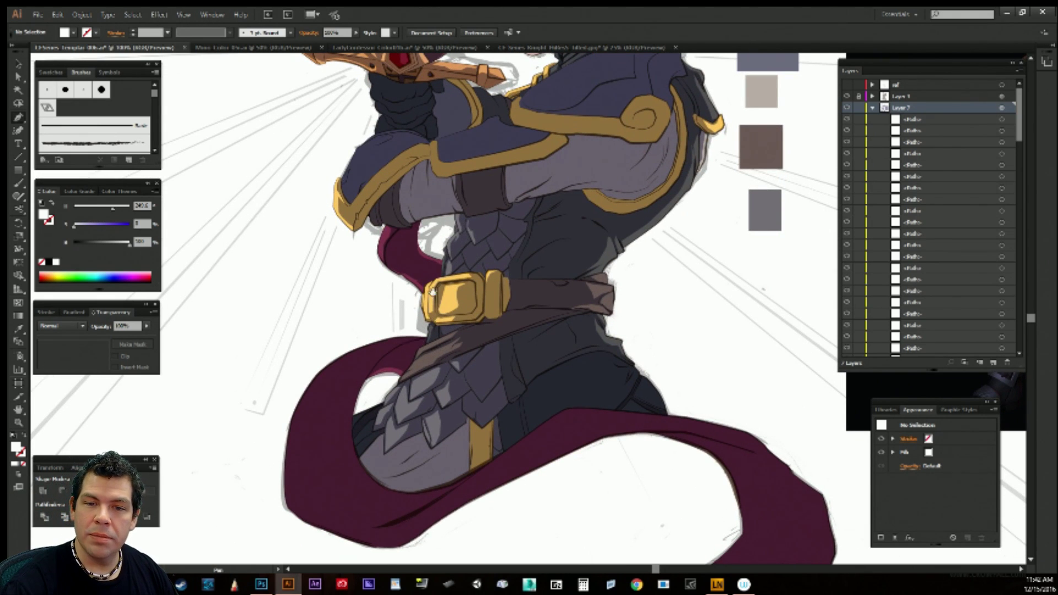
pyautogui.moveTo(433, 292); pyautogui.dragTo(398, 451)
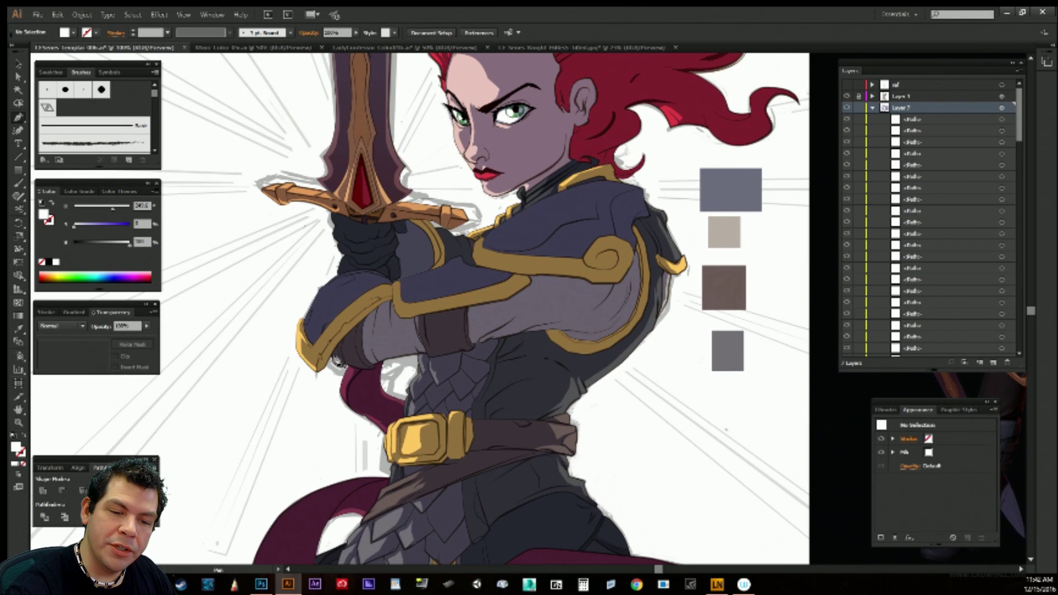
pyautogui.click(337, 361)
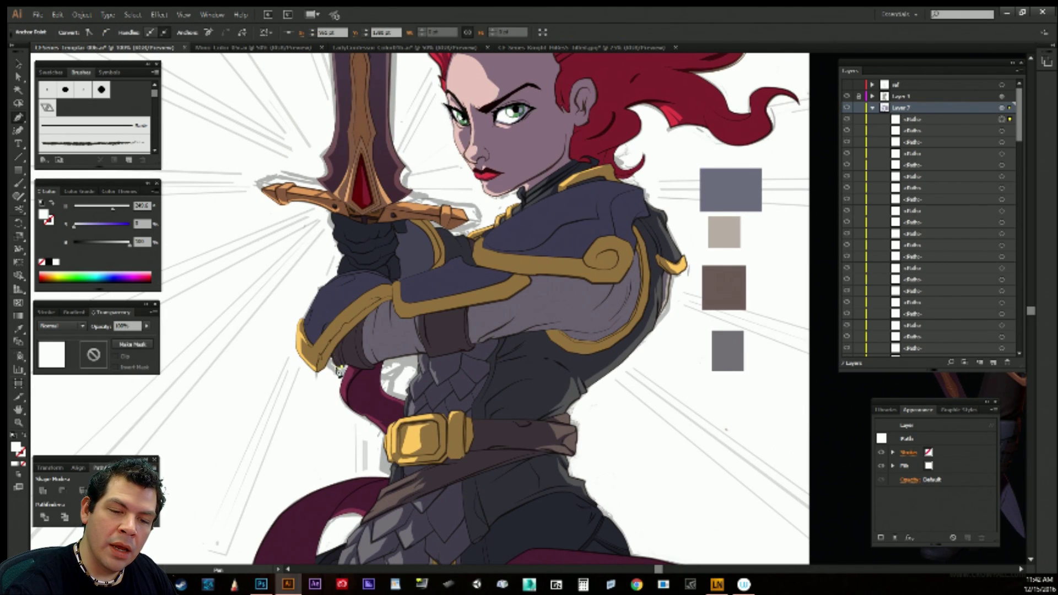
pyautogui.keyDown('ctrl'); pyautogui.click(352, 371); pyautogui.keyUp('ctrl')
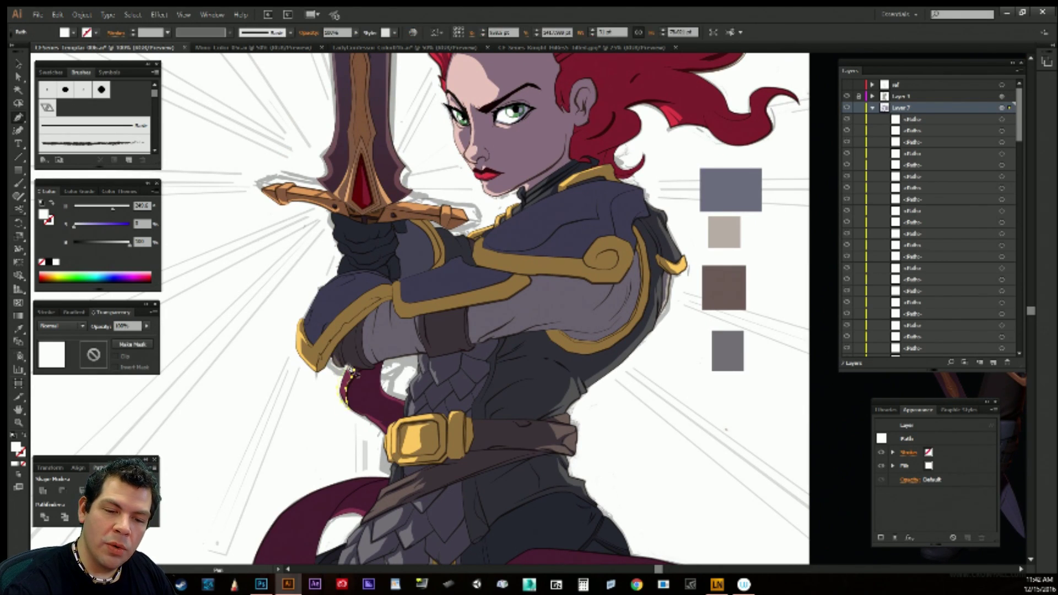
pyautogui.keyDown('ctrl'); pyautogui.click(322, 406); pyautogui.keyUp('ctrl')
pyautogui.click(343, 354)
pyautogui.click(347, 361)
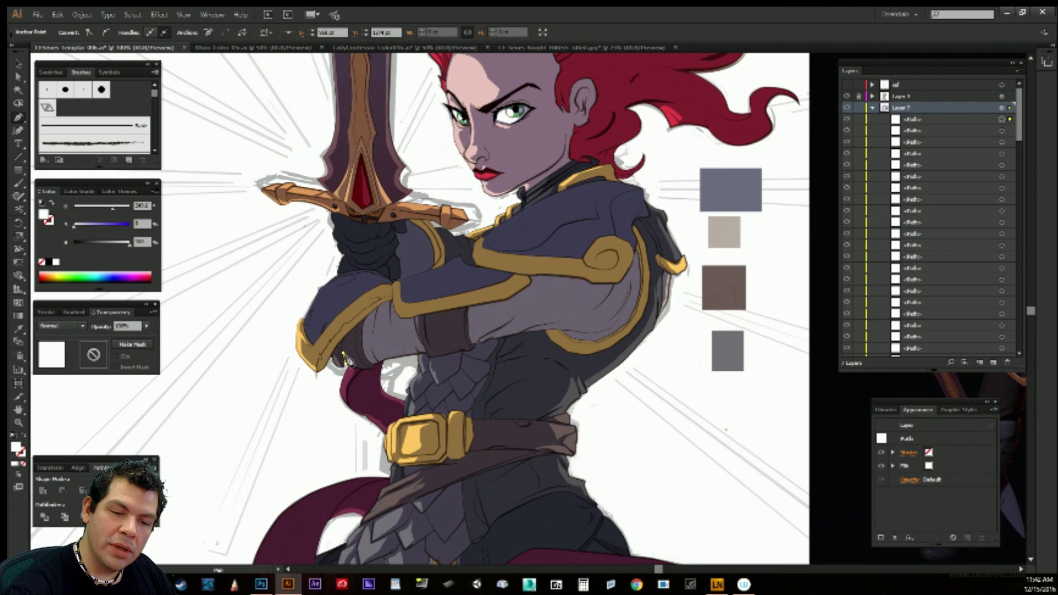
pyautogui.moveTo(361, 365); pyautogui.dragTo(373, 370)
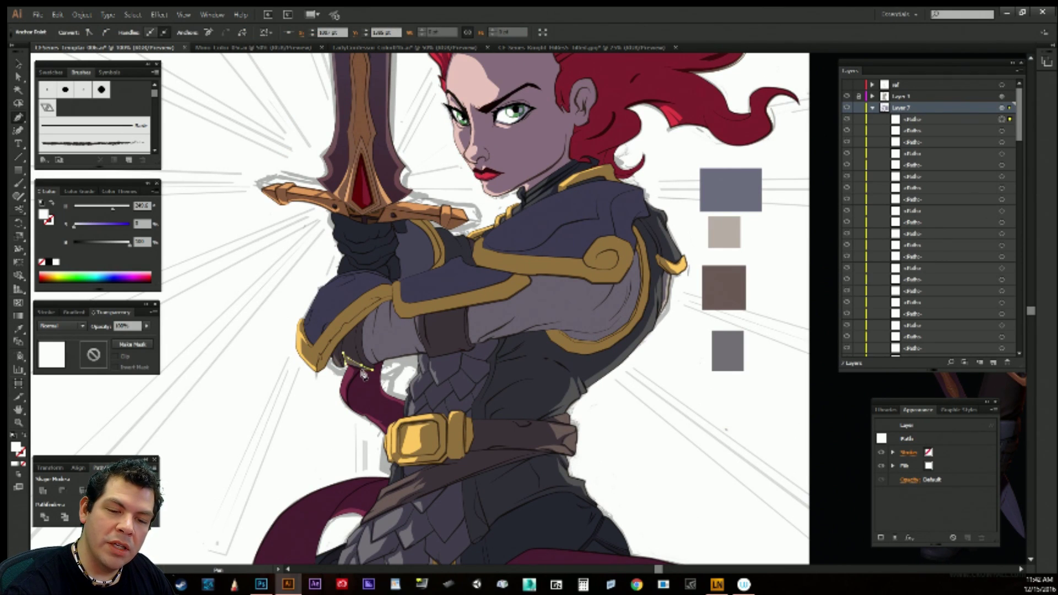
pyautogui.click(353, 367)
pyautogui.click(343, 354)
pyautogui.keyDown('ctrl'); pyautogui.click(326, 397); pyautogui.keyUp('ctrl')
# Draw a curved closed highlight along the lower bend of the gold trim beneath the upper arm.
pyautogui.press('space')
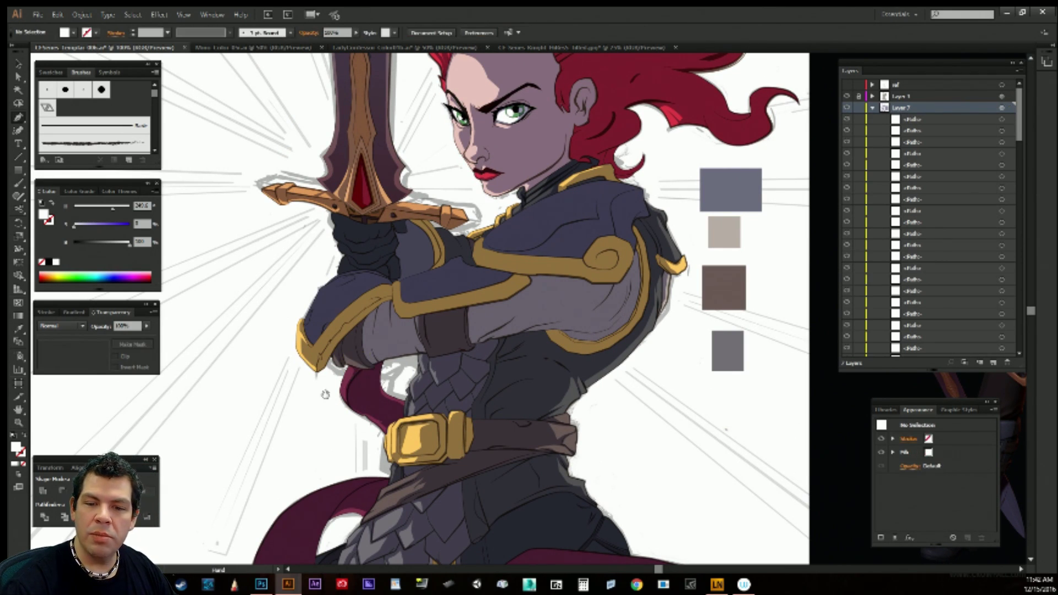
pyautogui.moveTo(325, 395); pyautogui.dragTo(313, 381)
pyautogui.press('space')
pyautogui.moveTo(598, 397); pyautogui.dragTo(569, 366)
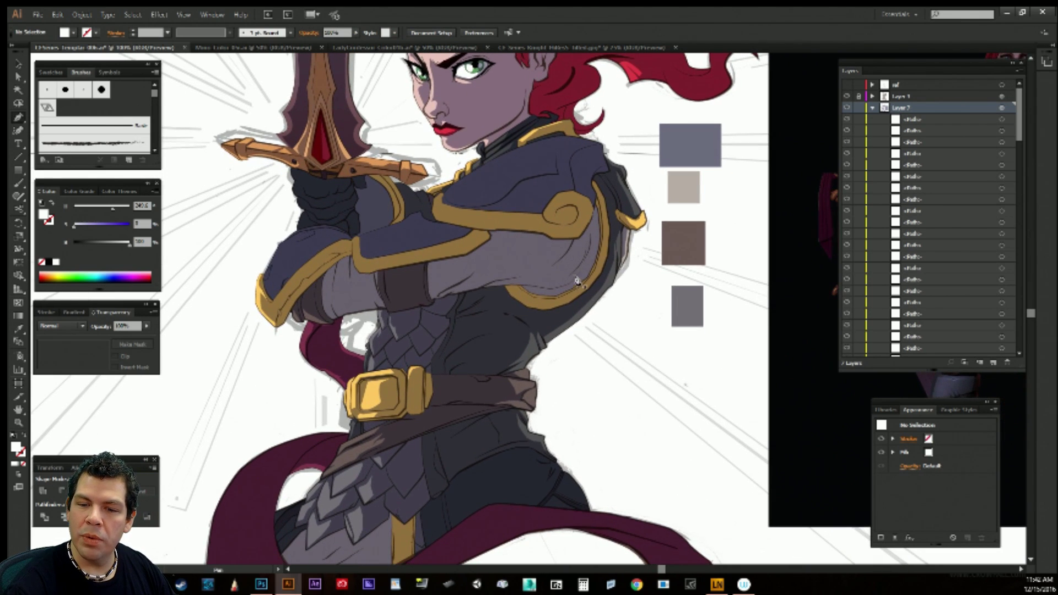
pyautogui.click(554, 307)
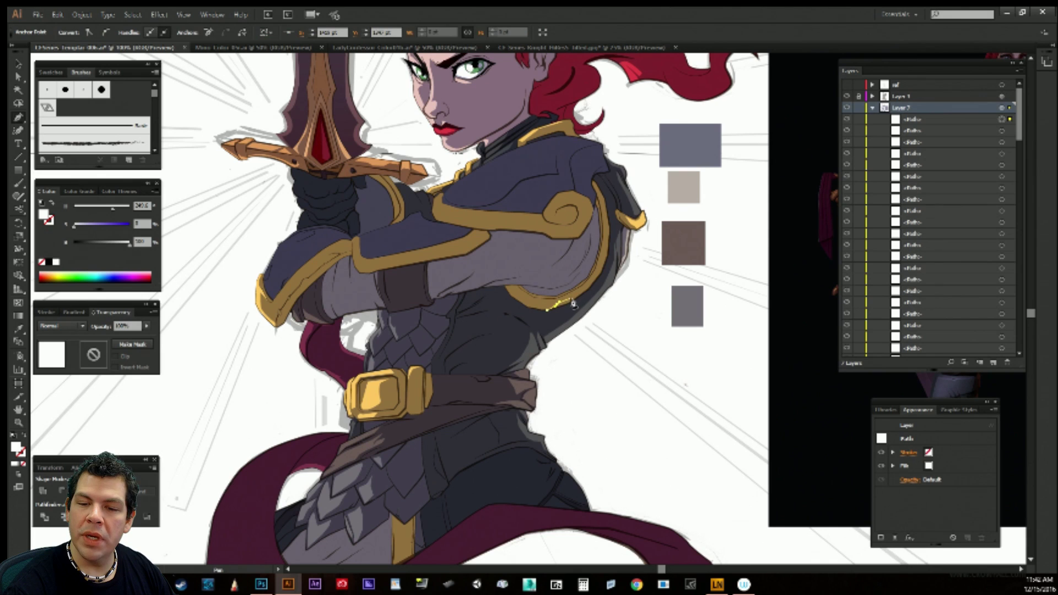
pyautogui.moveTo(566, 301); pyautogui.dragTo(602, 273)
pyautogui.click(571, 302)
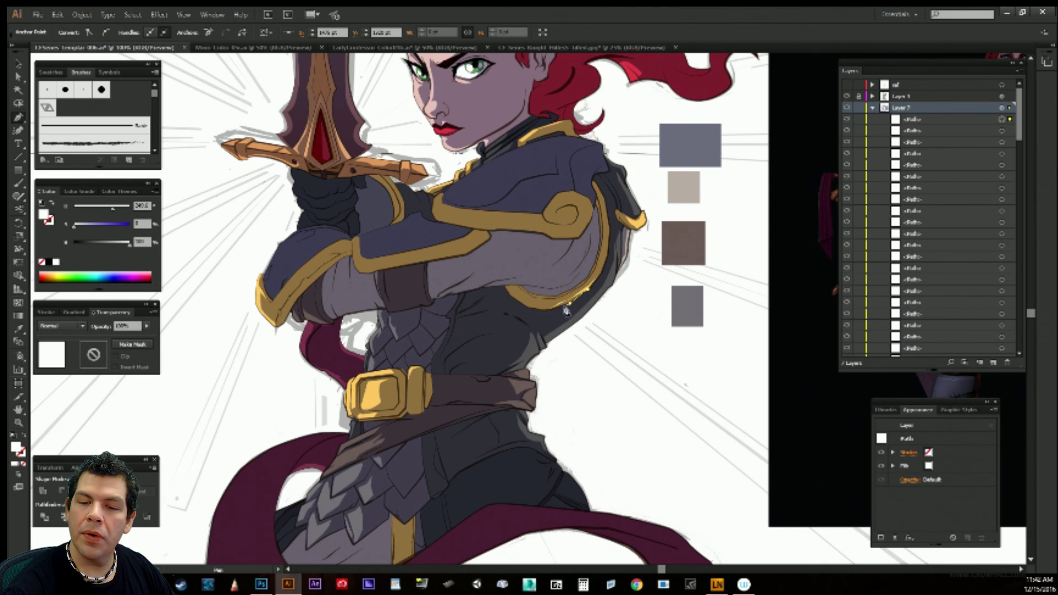
pyautogui.keyDown('ctrl'); pyautogui.click(596, 369); pyautogui.keyUp('ctrl')
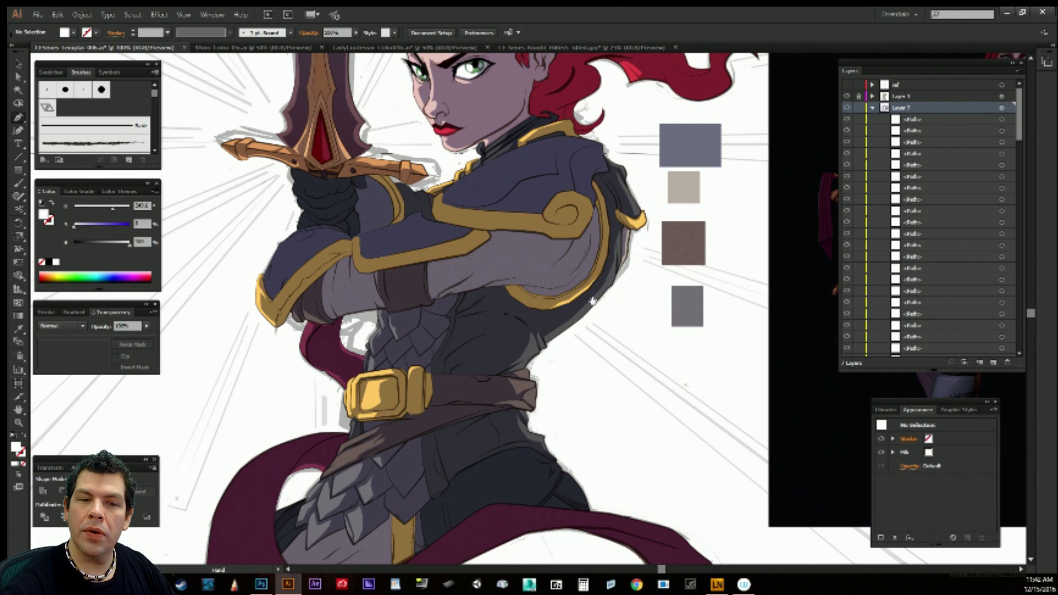
# Draw a closed crescent highlight around the outer edge of the gold spiral on the shoulder armor.
pyautogui.moveTo(623, 311); pyautogui.dragTo(556, 386)
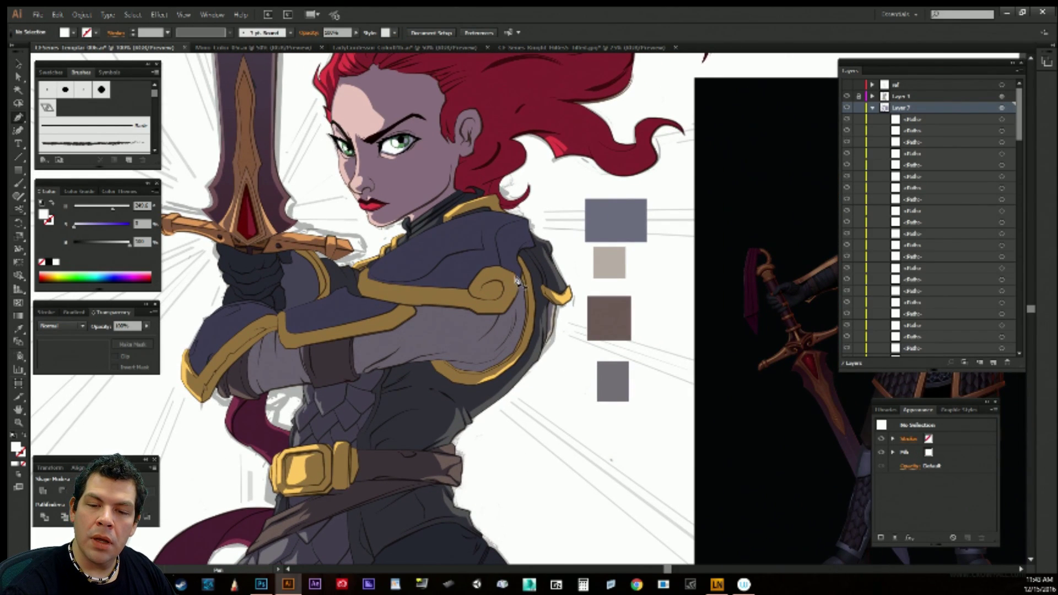
pyautogui.click(512, 286)
pyautogui.click(512, 286)
pyautogui.click(509, 296)
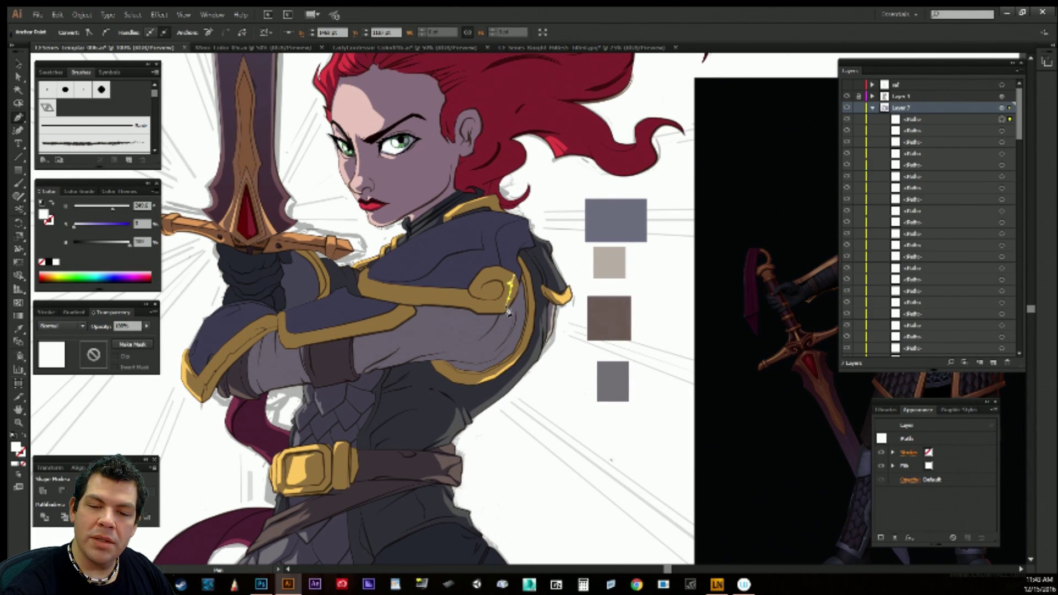
pyautogui.click(503, 311)
pyautogui.moveTo(502, 313); pyautogui.dragTo(493, 314)
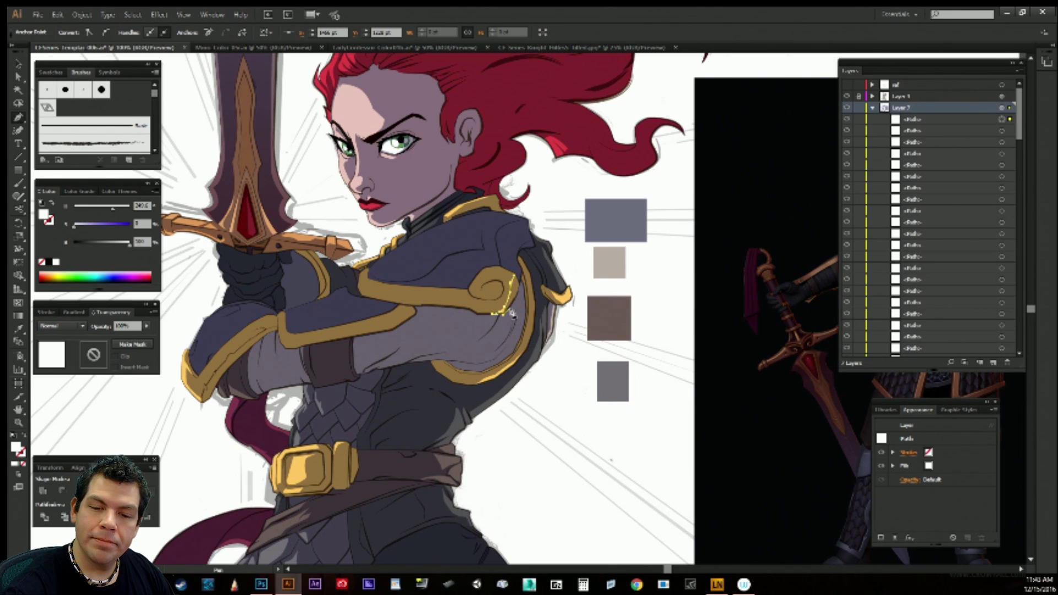
pyautogui.moveTo(510, 304); pyautogui.dragTo(517, 294)
pyautogui.click(518, 276)
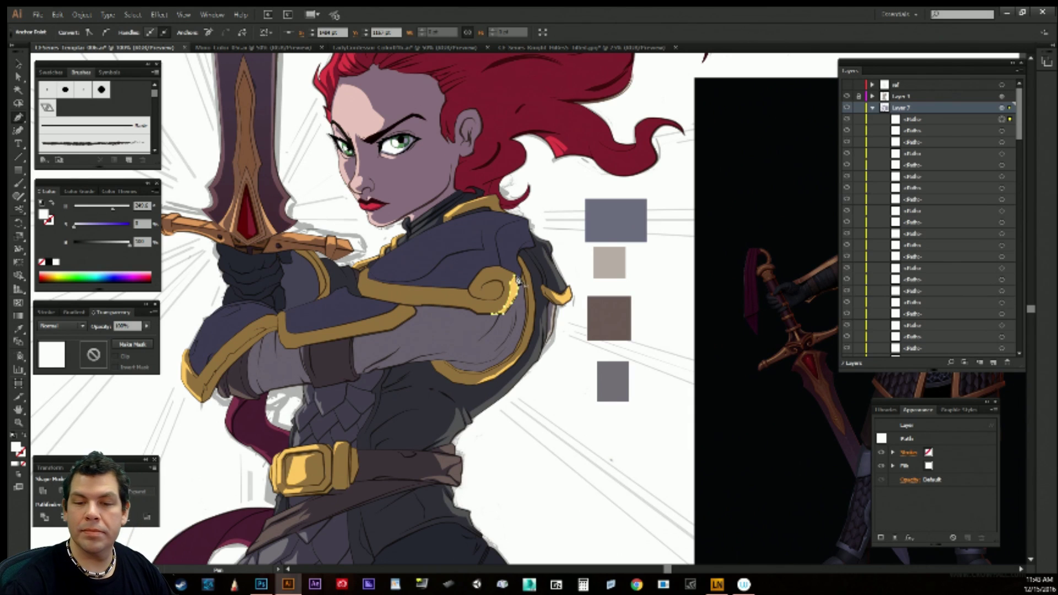
pyautogui.keyDown('ctrl'); pyautogui.click(577, 385); pyautogui.keyUp('ctrl')
# Draw a slim curved highlight on the underside of the main hair mass, above the lower flowing lock.
pyautogui.moveTo(540, 475); pyautogui.dragTo(597, 444)
pyautogui.moveTo(361, 349); pyautogui.dragTo(342, 460)
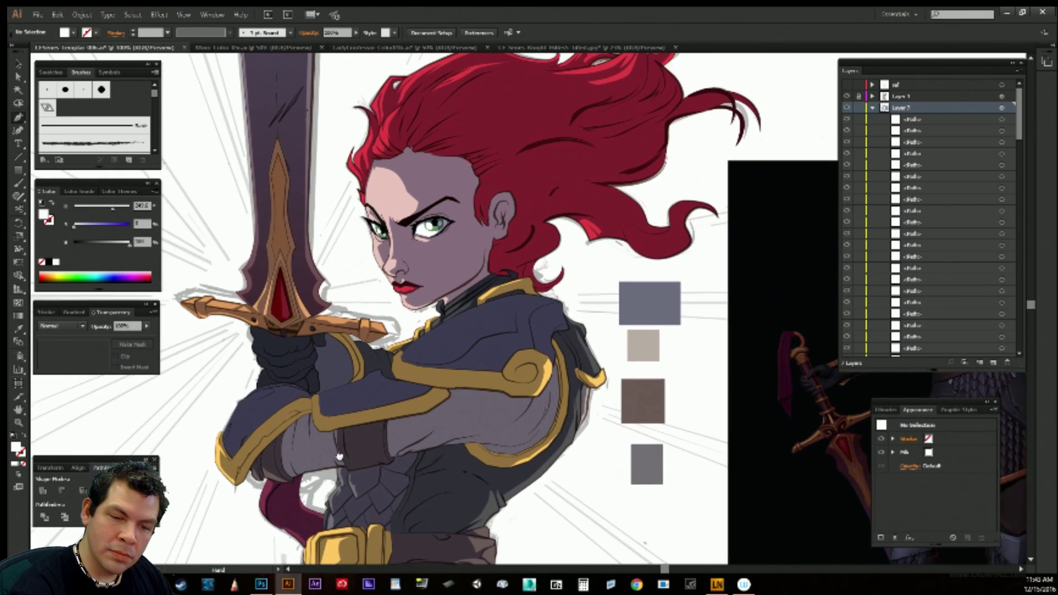
pyautogui.moveTo(332, 391); pyautogui.dragTo(347, 445)
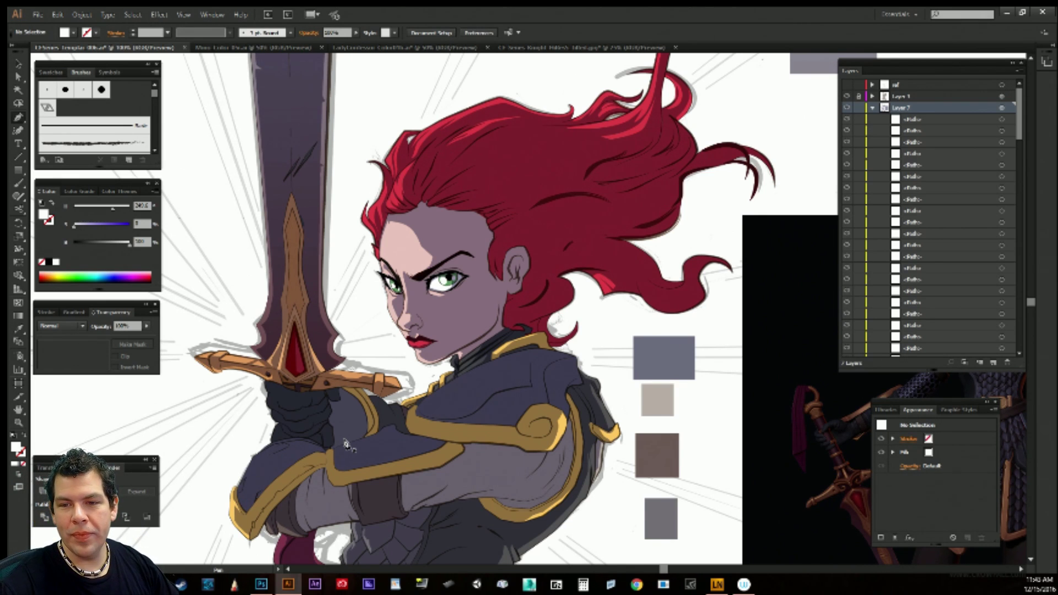
pyautogui.moveTo(681, 205); pyautogui.dragTo(638, 229)
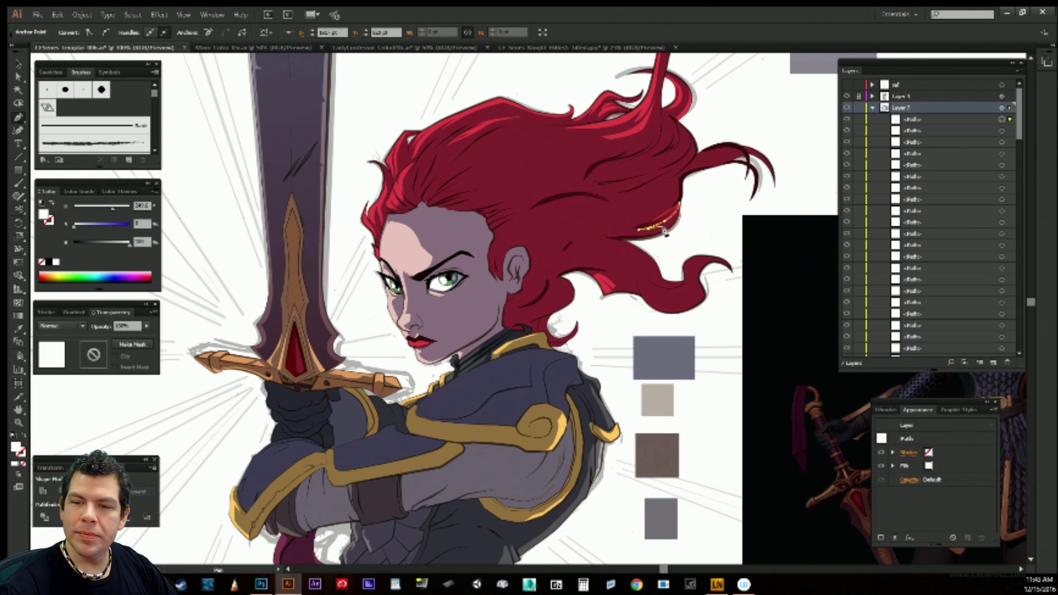
pyautogui.keyDown('ctrl'); pyautogui.click(713, 206); pyautogui.keyUp('ctrl')
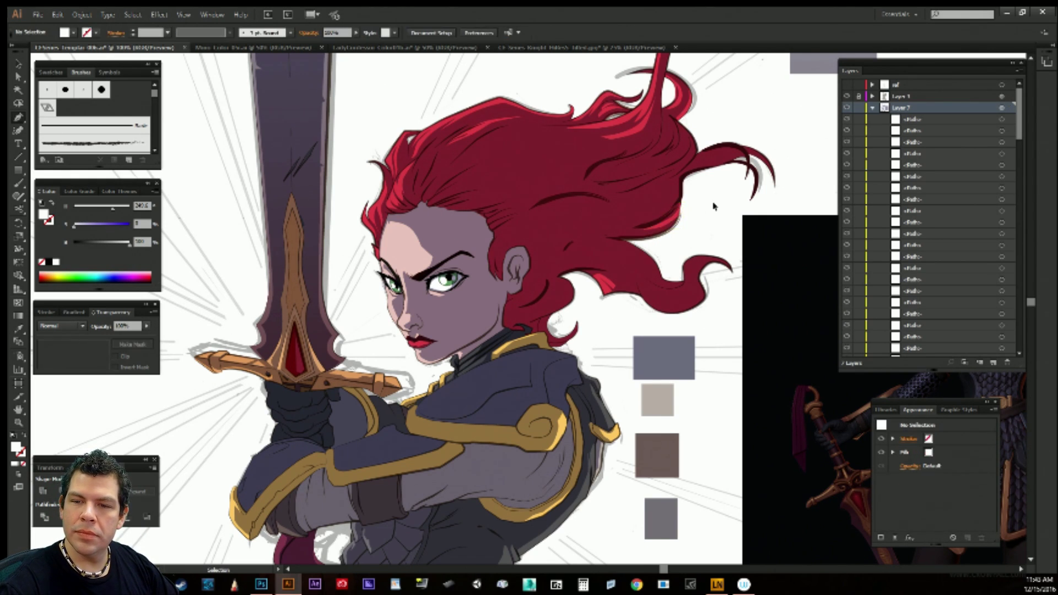
# Add a second thin closed highlight along the outermost lower edge of the main hair mass.
pyautogui.click(676, 214)
pyautogui.moveTo(656, 231); pyautogui.dragTo(635, 237)
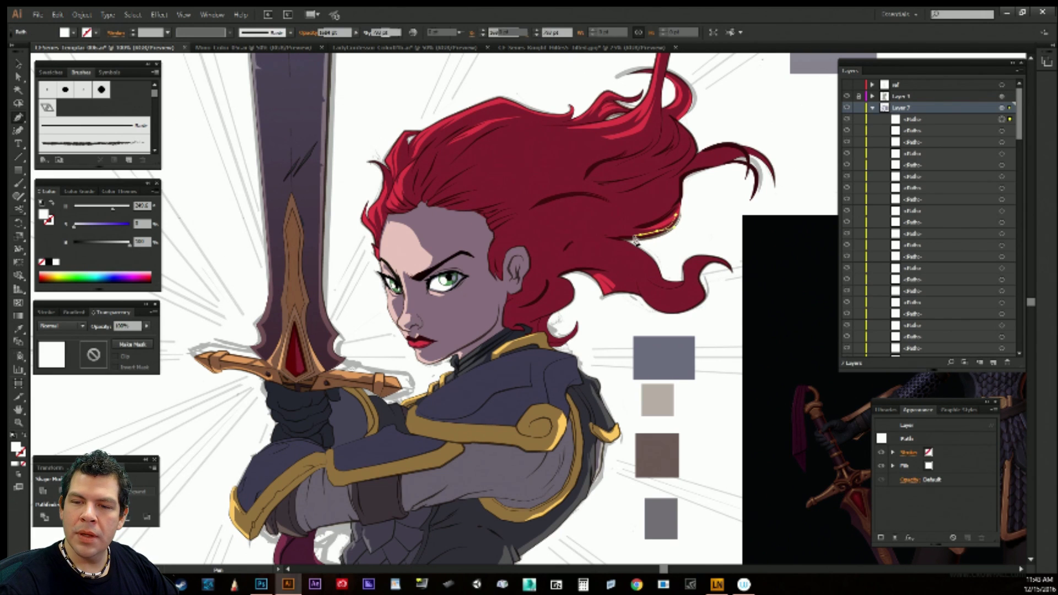
pyautogui.click(678, 216)
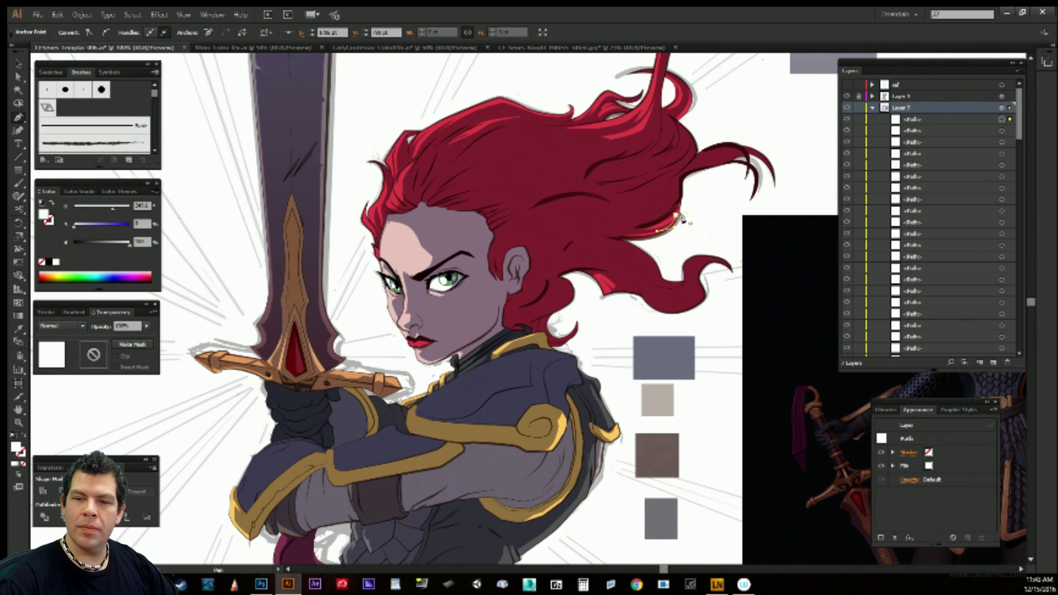
pyautogui.keyDown('ctrl'); pyautogui.click(712, 209); pyautogui.keyUp('ctrl')
# Draw a long closed highlight from the back edge of the hair along the underside of the trailing lock.
pyautogui.moveTo(685, 391); pyautogui.dragTo(646, 428)
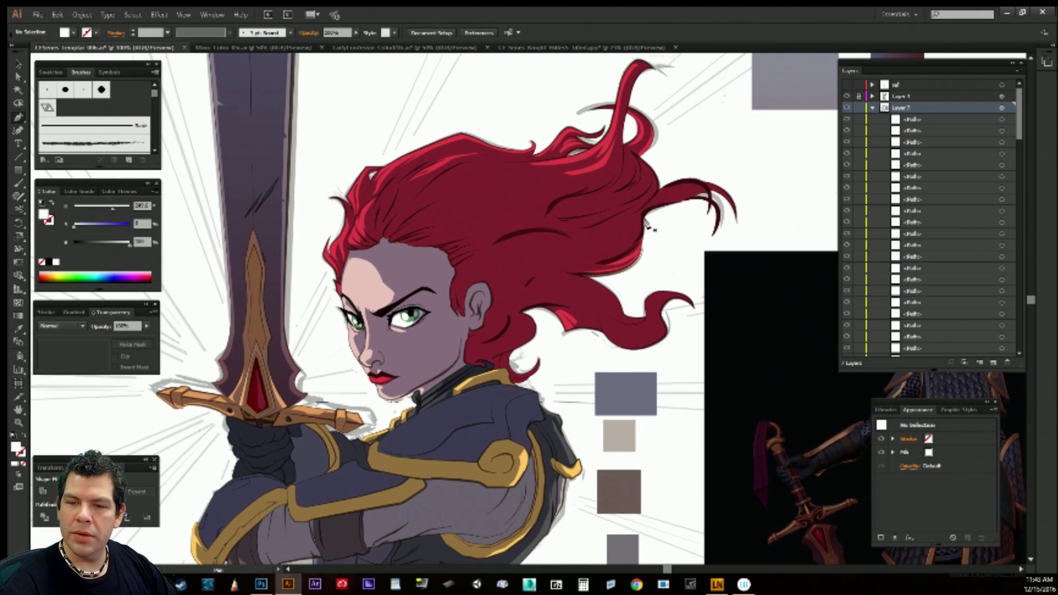
pyautogui.click(626, 246)
pyautogui.moveTo(644, 226)
pyautogui.mouseDown()
pyautogui.moveTo(657, 209)
pyautogui.moveTo(698, 204)
pyautogui.moveTo(654, 202)
pyautogui.moveTo(636, 232)
pyautogui.mouseUp()
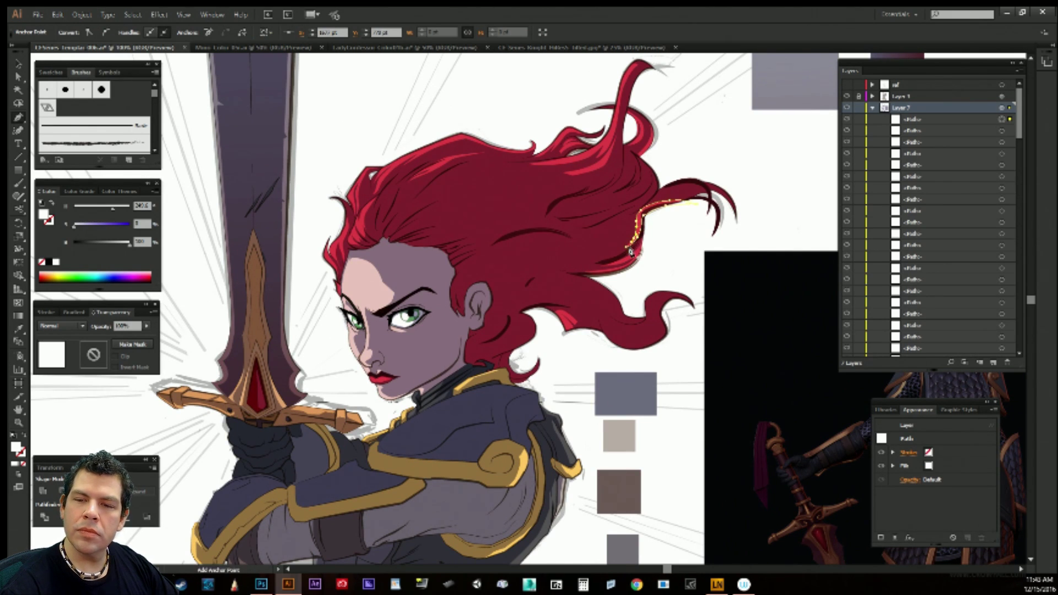
pyautogui.click(642, 250)
pyautogui.keyDown('ctrl'); pyautogui.click(681, 237); pyautogui.keyUp('ctrl')
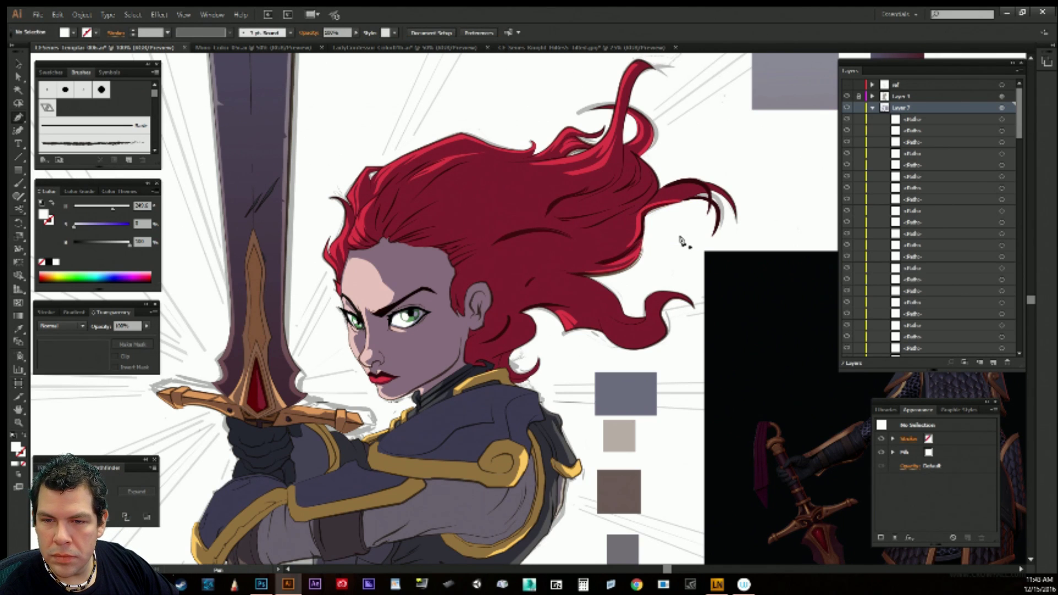
# Draw a narrow S-curved highlight inside the back edge of the hair, redoing a misplaced point.
pyautogui.click(648, 207)
pyautogui.moveTo(632, 222)
pyautogui.mouseDown()
pyautogui.moveTo(587, 266)
pyautogui.moveTo(634, 234)
pyautogui.moveTo(643, 212)
pyautogui.mouseUp()
pyautogui.click(608, 255)
pyautogui.hotkey('ctrl', 'z')
pyautogui.click(650, 206)
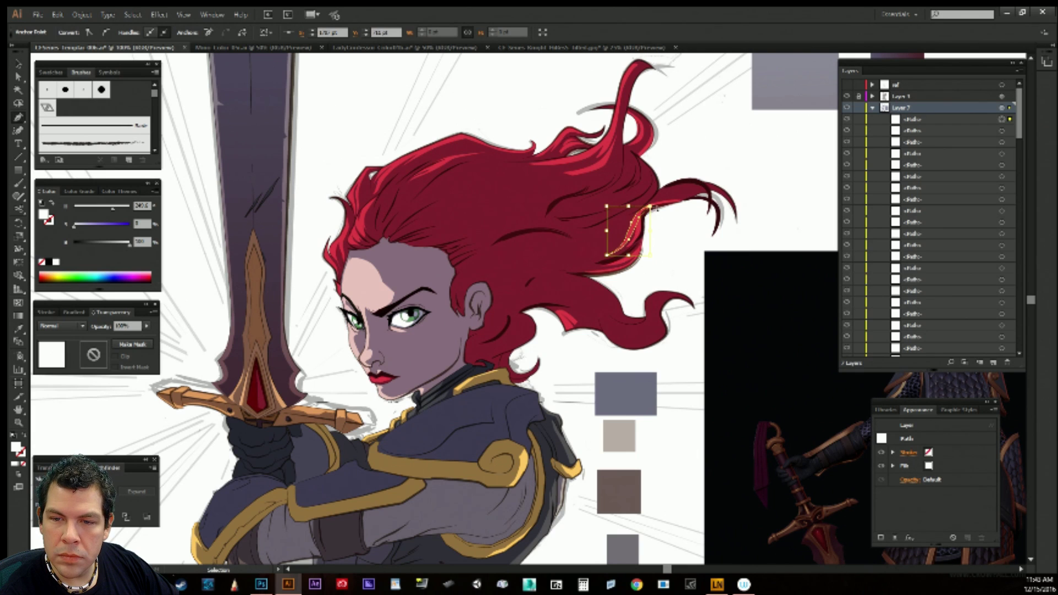
pyautogui.keyDown('ctrl'); pyautogui.click(665, 219); pyautogui.keyUp('ctrl')
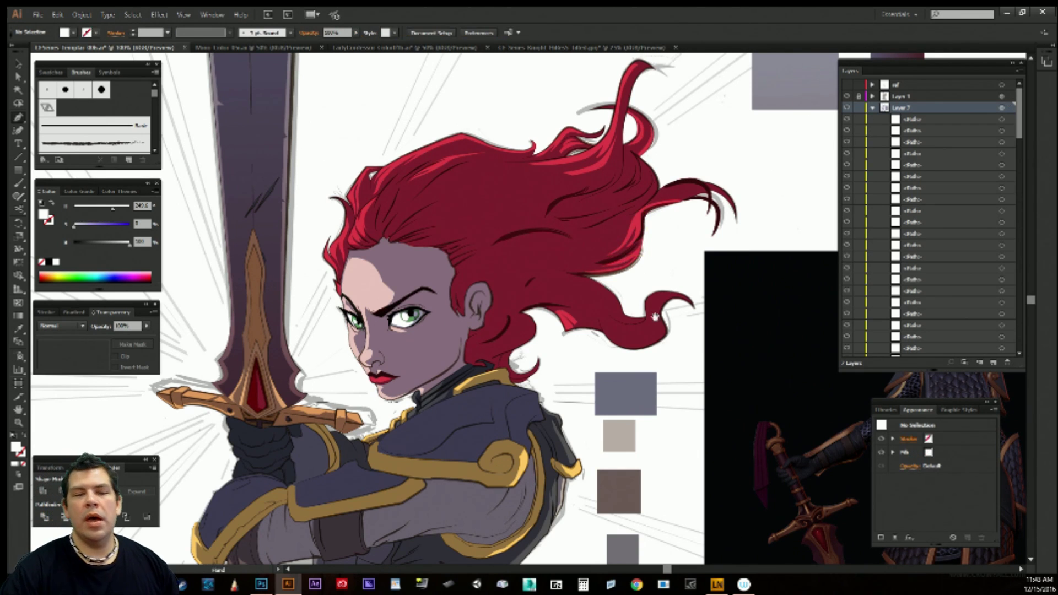
# Inspect the neighbouring highlight paths where the trailing lock leaves the main hair mass, selecting them one by one.
pyautogui.moveTo(655, 317); pyautogui.dragTo(629, 365)
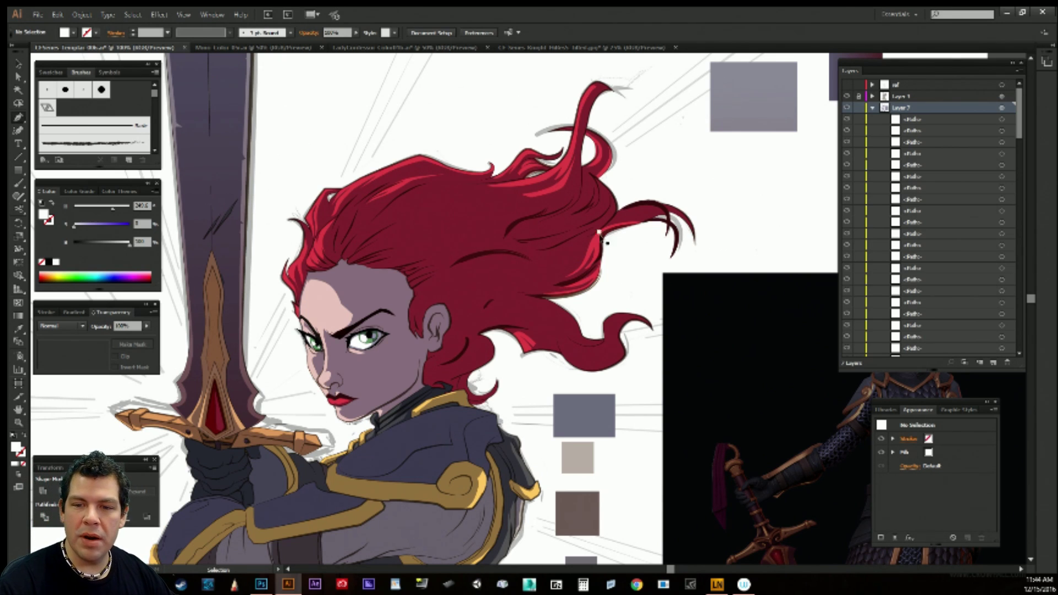
pyautogui.keyDown('ctrl'); pyautogui.click(598, 243); pyautogui.keyUp('ctrl')
pyautogui.keyDown('ctrl'); pyautogui.click(634, 246); pyautogui.keyUp('ctrl')
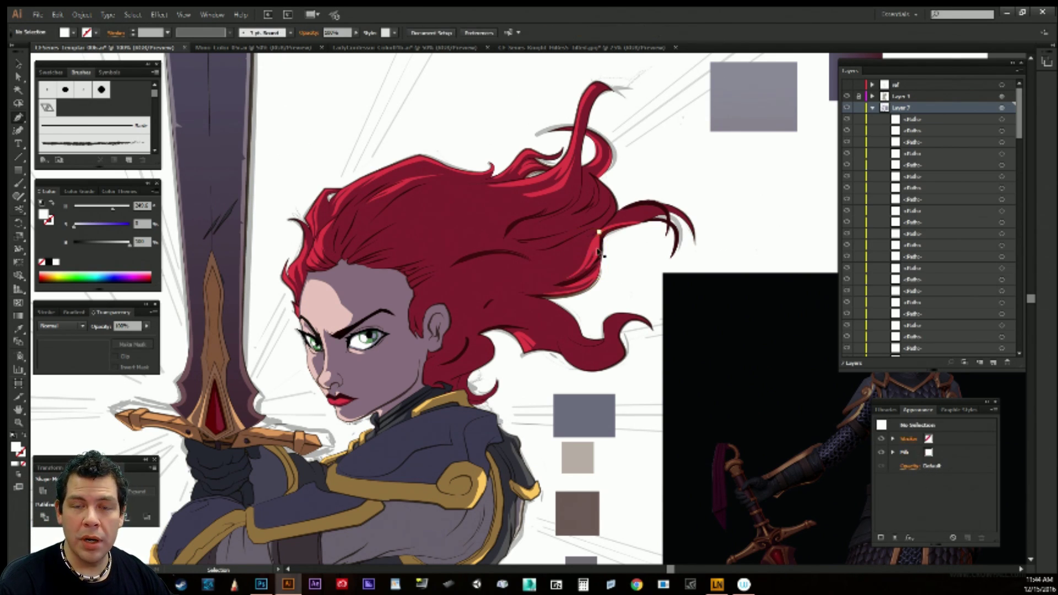
pyautogui.keyDown('ctrl'); pyautogui.click(597, 251); pyautogui.keyUp('ctrl')
pyautogui.keyDown('ctrl'); pyautogui.click(625, 254); pyautogui.keyUp('ctrl')
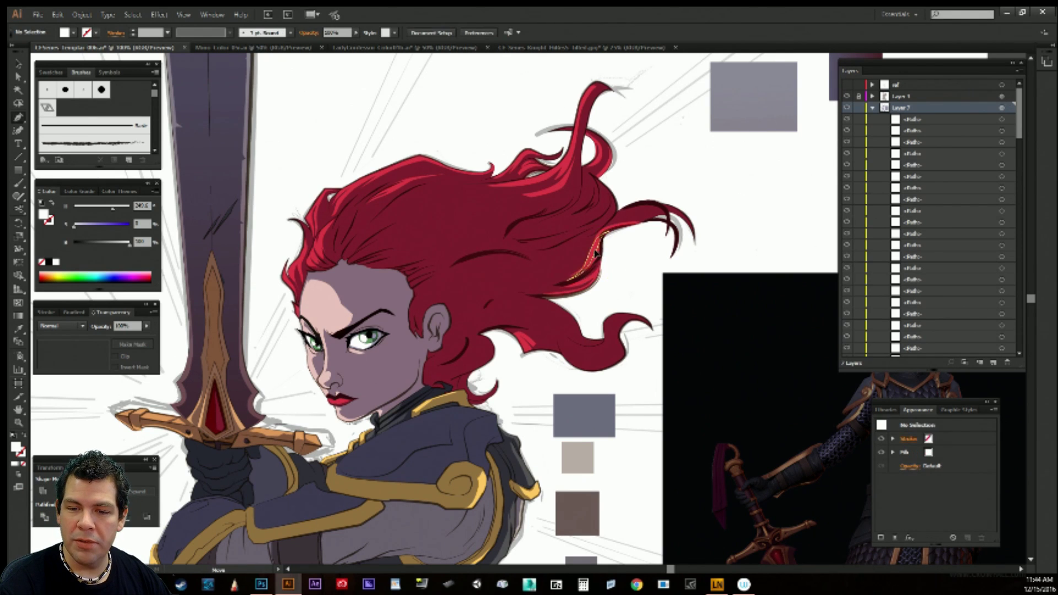
pyautogui.keyDown('ctrl'); pyautogui.click(603, 248); pyautogui.keyUp('ctrl')
pyautogui.keyDown('ctrl'); pyautogui.click(617, 253); pyautogui.keyUp('ctrl')
pyautogui.keyDown('ctrl'); pyautogui.click(595, 255); pyautogui.keyUp('ctrl')
pyautogui.keyDown('ctrl'); pyautogui.click(610, 252); pyautogui.keyUp('ctrl')
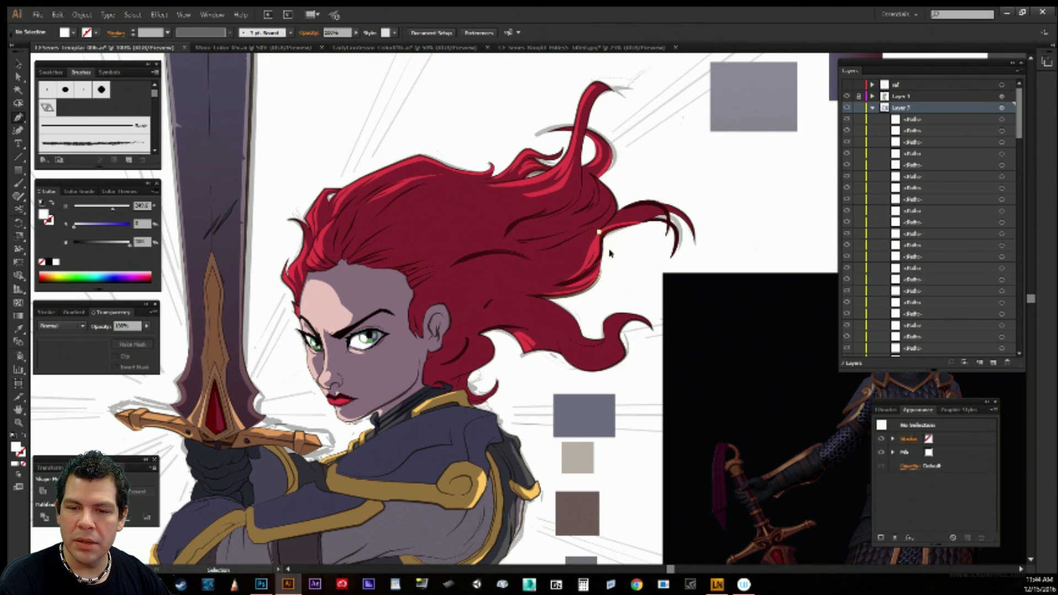
pyautogui.keyDown('ctrl'); pyautogui.click(601, 258); pyautogui.keyUp('ctrl')
pyautogui.keyDown('ctrl'); pyautogui.click(601, 260); pyautogui.keyUp('ctrl')
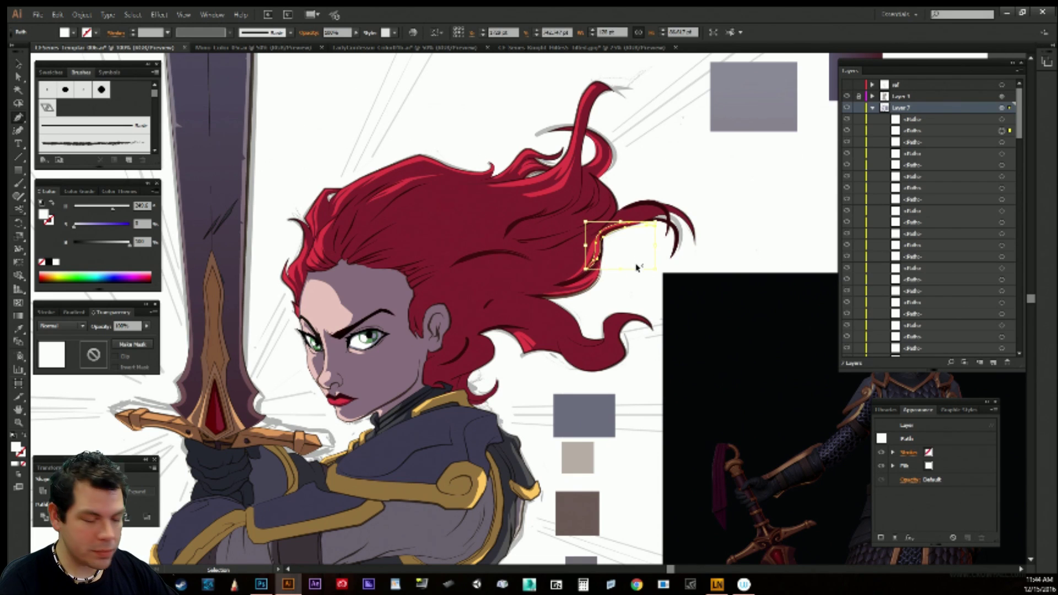
pyautogui.keyDown('ctrl'); pyautogui.click(628, 280); pyautogui.keyUp('ctrl')
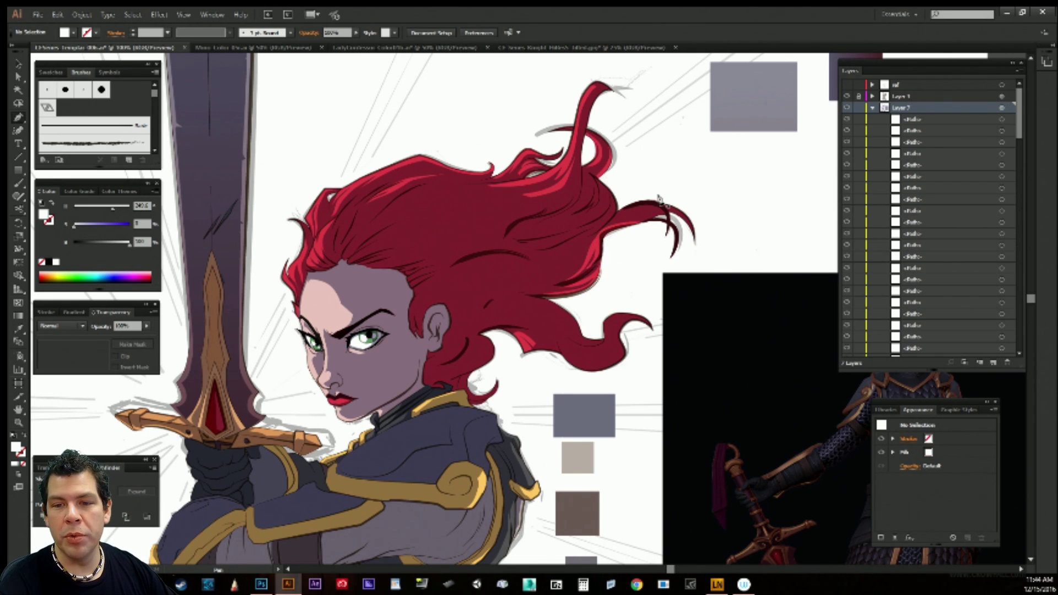
# Adjust the anchor points of the trailing lock's long highlight at its bend and along the lock with Direct Selection.
pyautogui.keyDown('ctrl'); pyautogui.click(607, 238); pyautogui.keyUp('ctrl')
pyautogui.press('s')
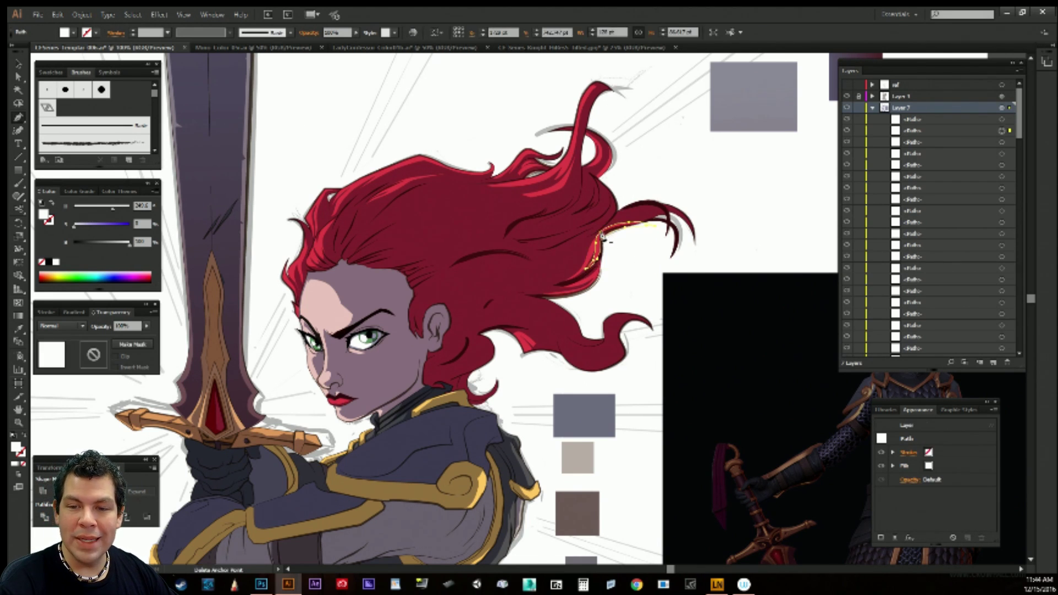
pyautogui.press('a')
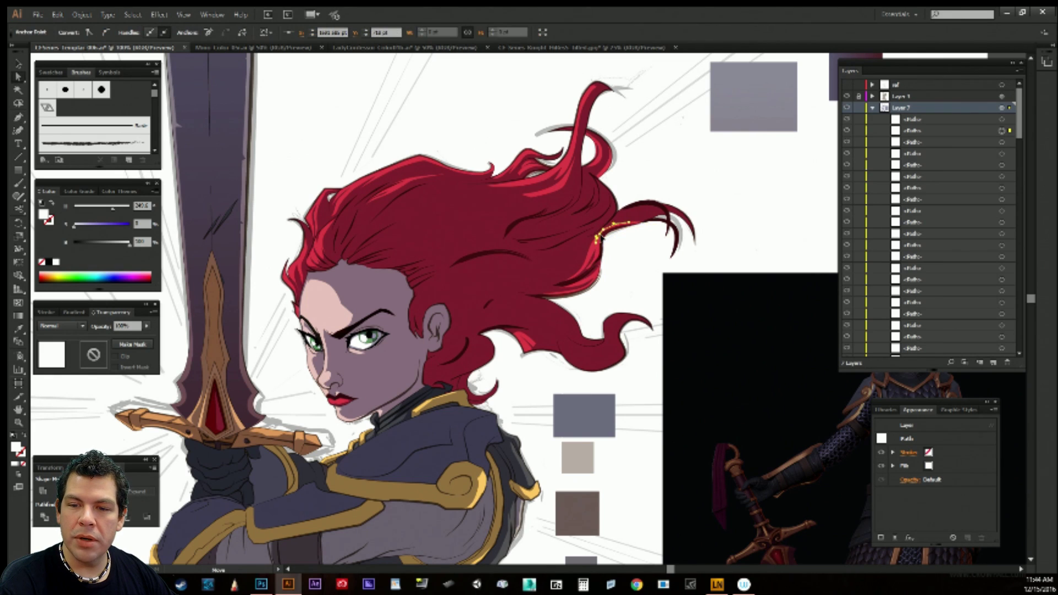
pyautogui.click(630, 223)
pyautogui.moveTo(598, 237)
pyautogui.mouseDown()
pyautogui.moveTo(588, 227)
pyautogui.moveTo(602, 236)
pyautogui.mouseUp()
pyautogui.moveTo(629, 222); pyautogui.dragTo(625, 222)
pyautogui.click(649, 235)
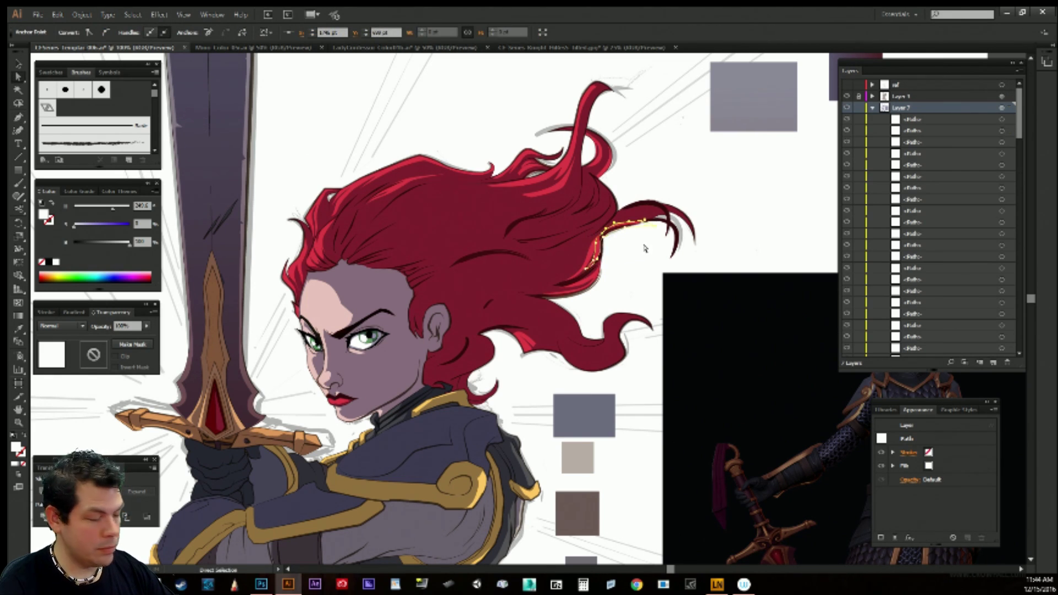
# Draw a curved highlight along the outer edge of the trailing lock's tip with the Pen tool.
pyautogui.press('p')
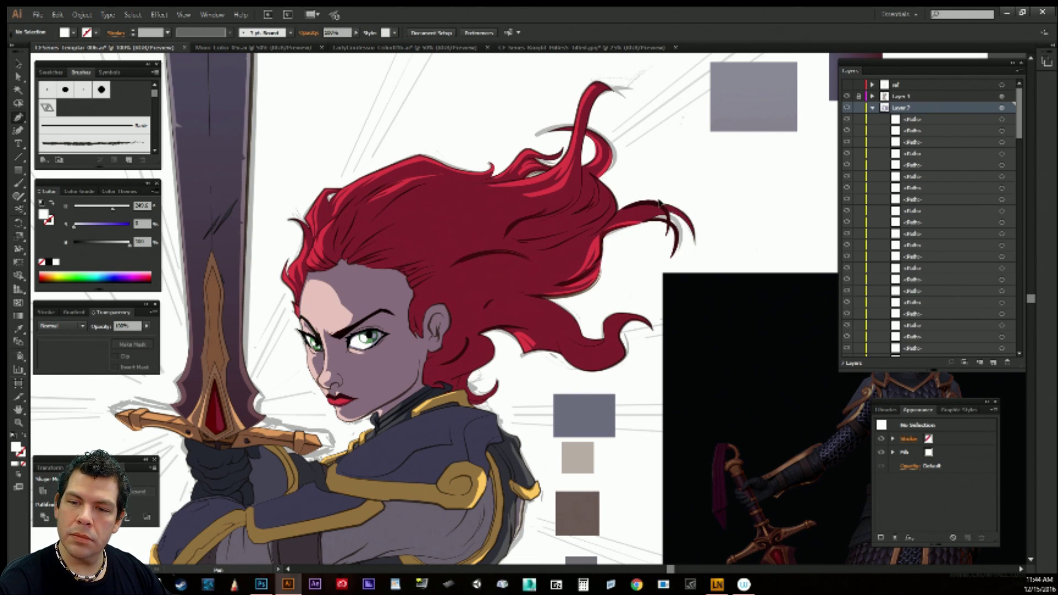
pyautogui.click(665, 206)
pyautogui.moveTo(695, 242); pyautogui.dragTo(691, 208)
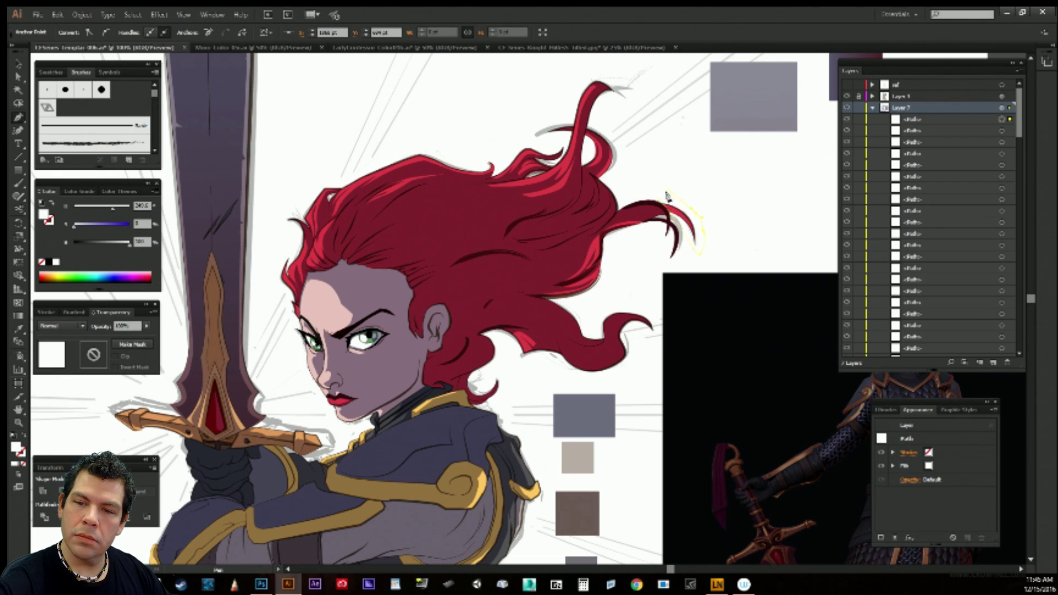
pyautogui.keyDown('ctrl'); pyautogui.click(694, 178); pyautogui.keyUp('ctrl')
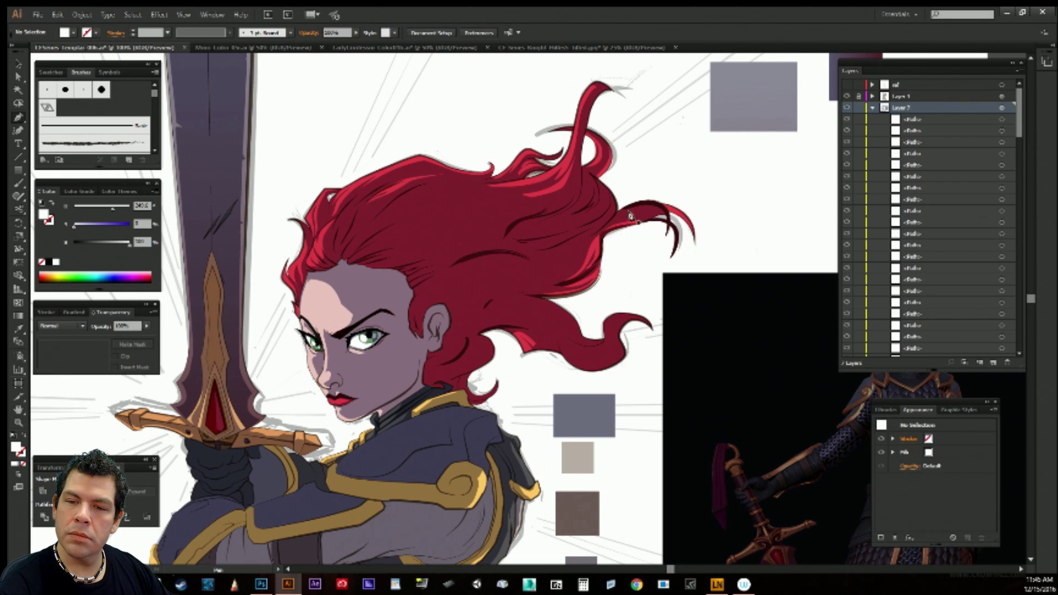
# Draw a closed highlight across the upper middle of the trailing lock and check its path.
pyautogui.moveTo(622, 215); pyautogui.dragTo(634, 215)
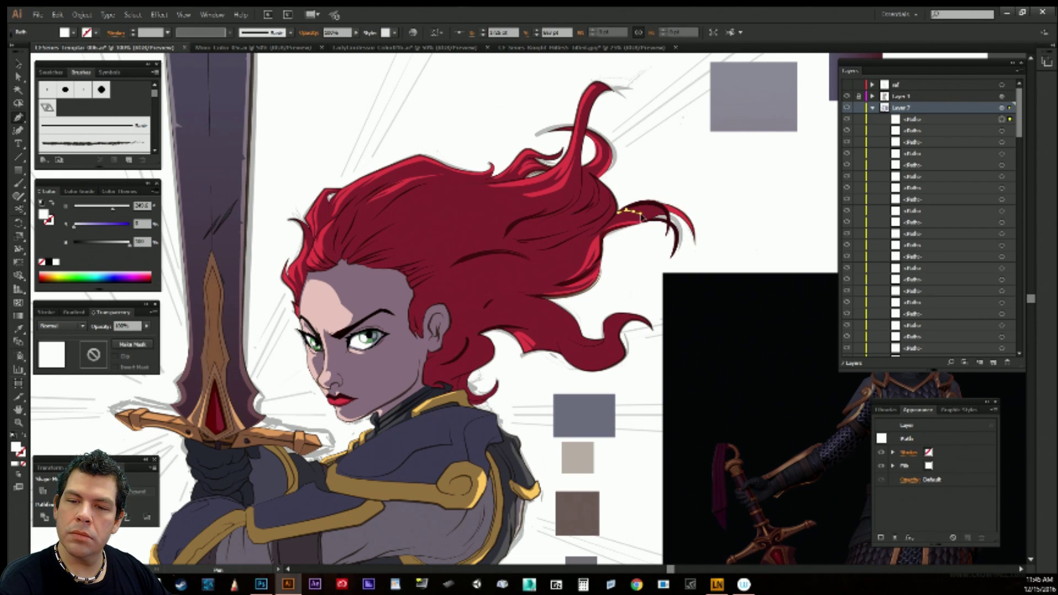
pyautogui.click(635, 215)
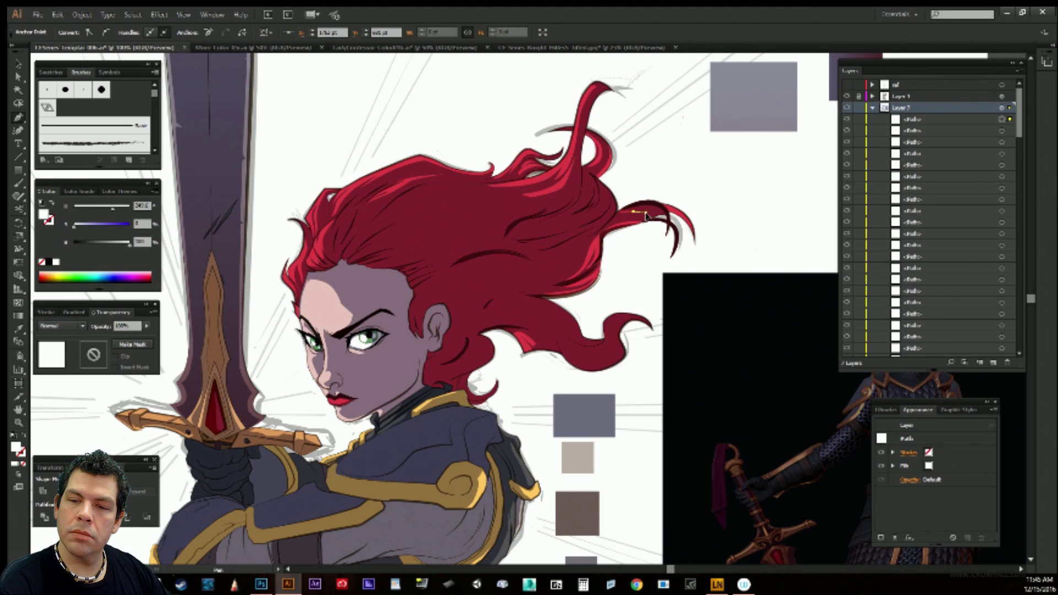
pyautogui.moveTo(641, 208)
pyautogui.mouseDown()
pyautogui.moveTo(672, 225)
pyautogui.moveTo(633, 203)
pyautogui.mouseUp()
pyautogui.click(667, 214)
pyautogui.keyDown('ctrl'); pyautogui.click(685, 180); pyautogui.keyUp('ctrl')
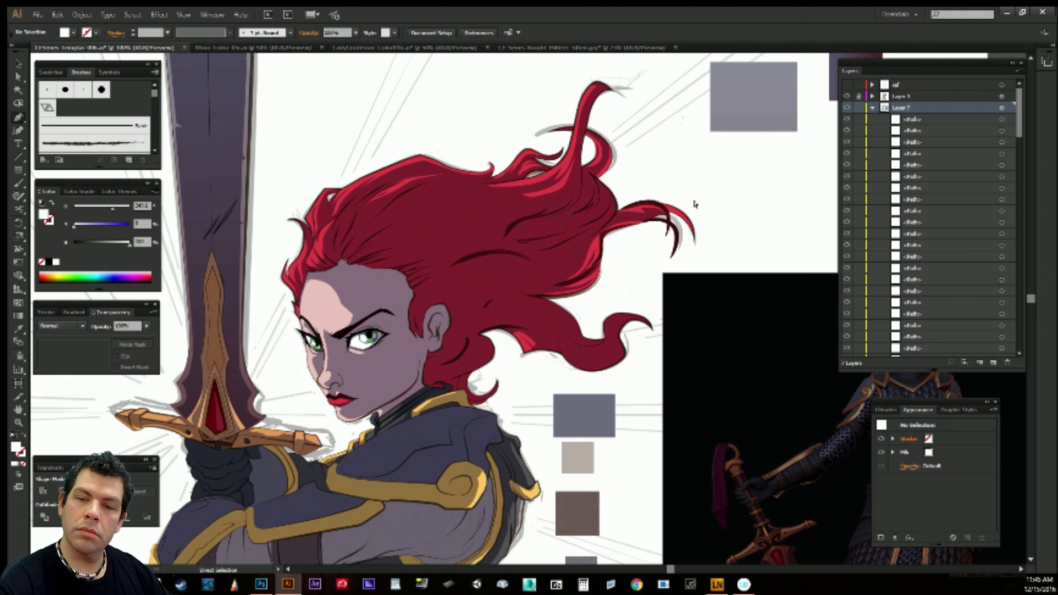
pyautogui.keyDown('ctrl'); pyautogui.click(645, 220); pyautogui.keyUp('ctrl')
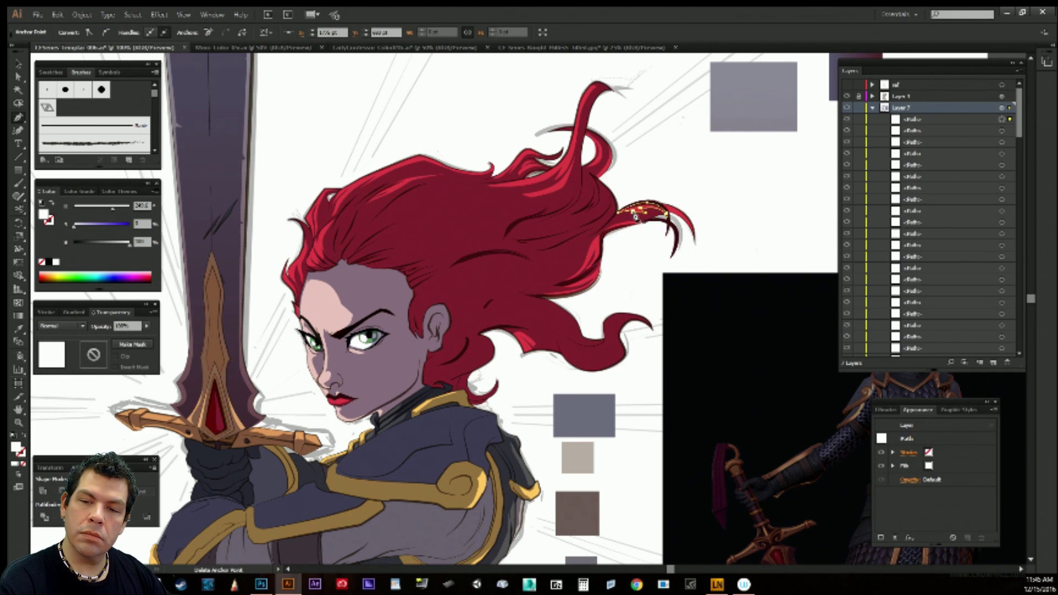
pyautogui.keyDown('ctrl'); pyautogui.click(677, 189); pyautogui.keyUp('ctrl')
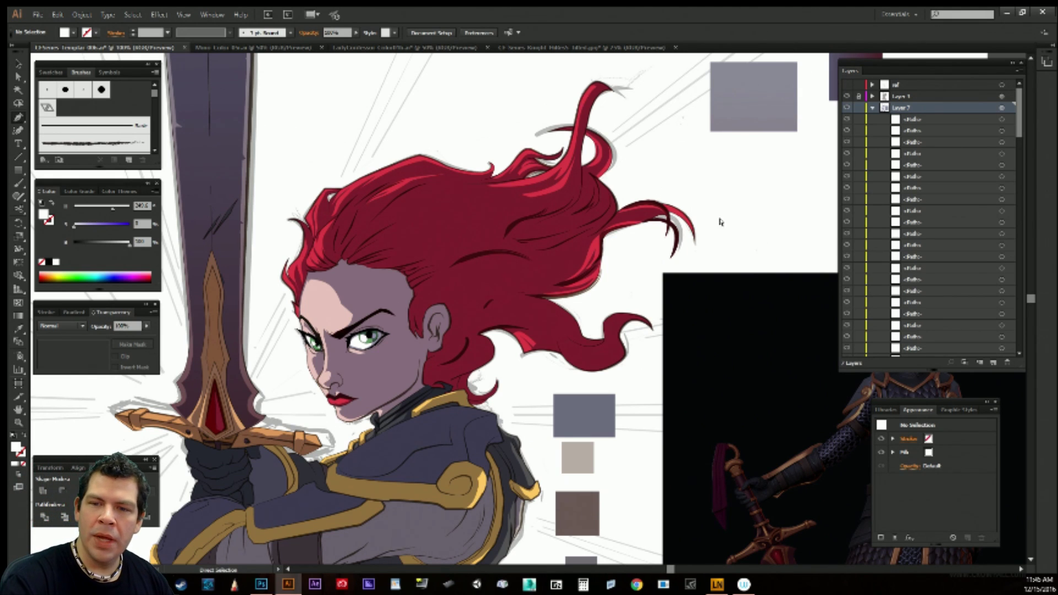
# Draw a thin highlight along the middle of the trailing lock, bending down into its curled tip.
pyautogui.click(629, 213)
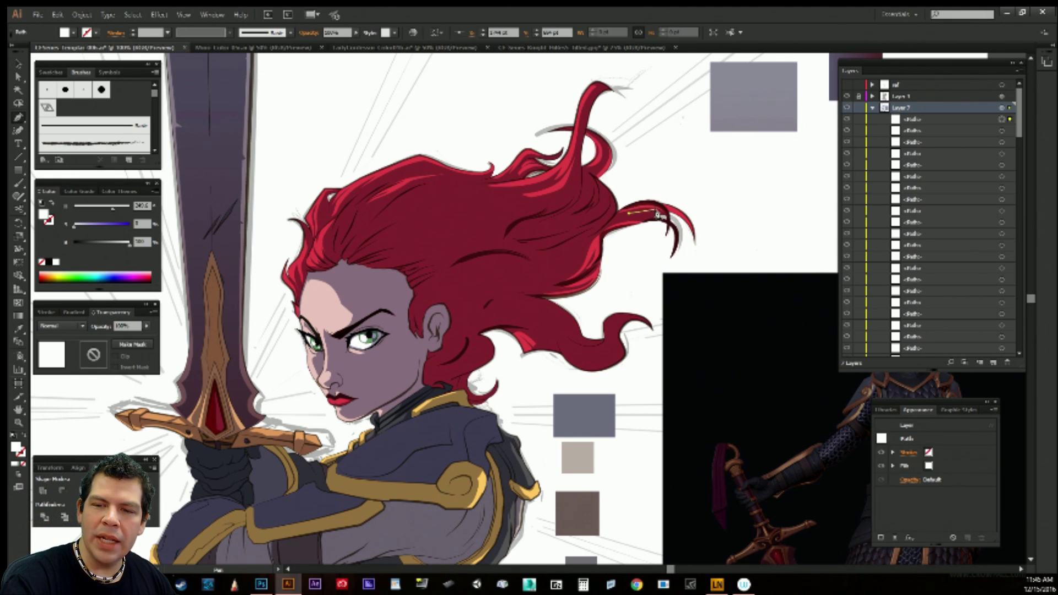
pyautogui.moveTo(665, 216); pyautogui.dragTo(672, 231)
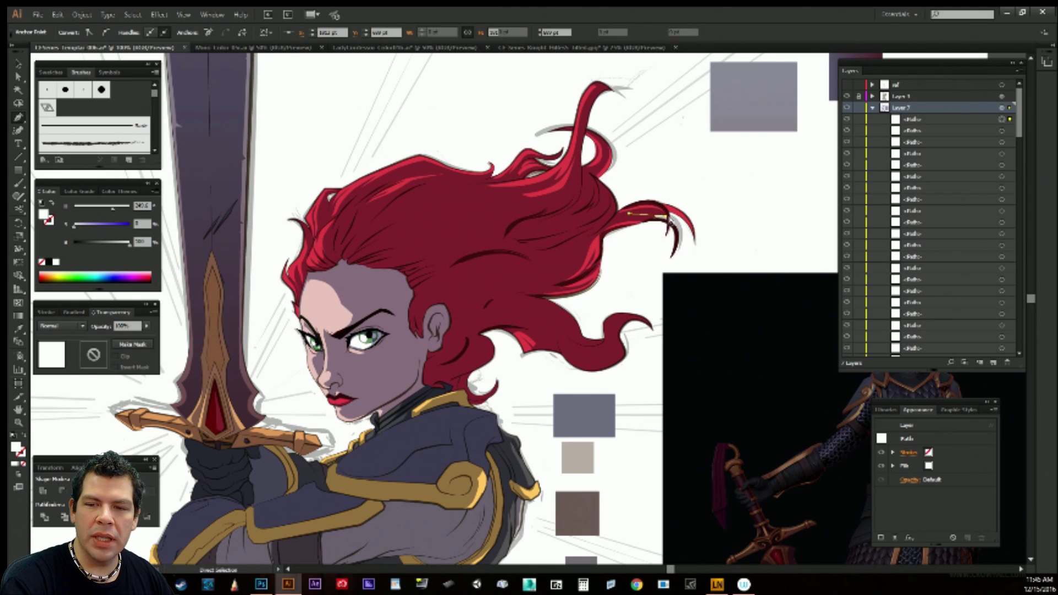
pyautogui.click(669, 222)
pyautogui.keyDown('ctrl'); pyautogui.click(708, 207); pyautogui.keyUp('ctrl')
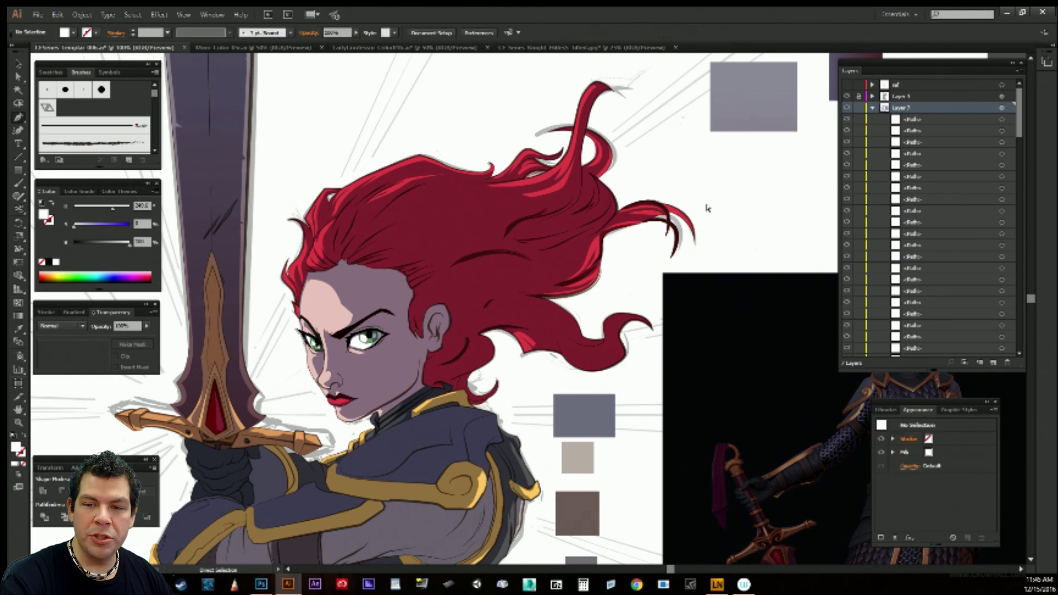
# Draw a narrow highlight along the underside of the trailing lock, from its bend back to its root.
pyautogui.click(667, 217)
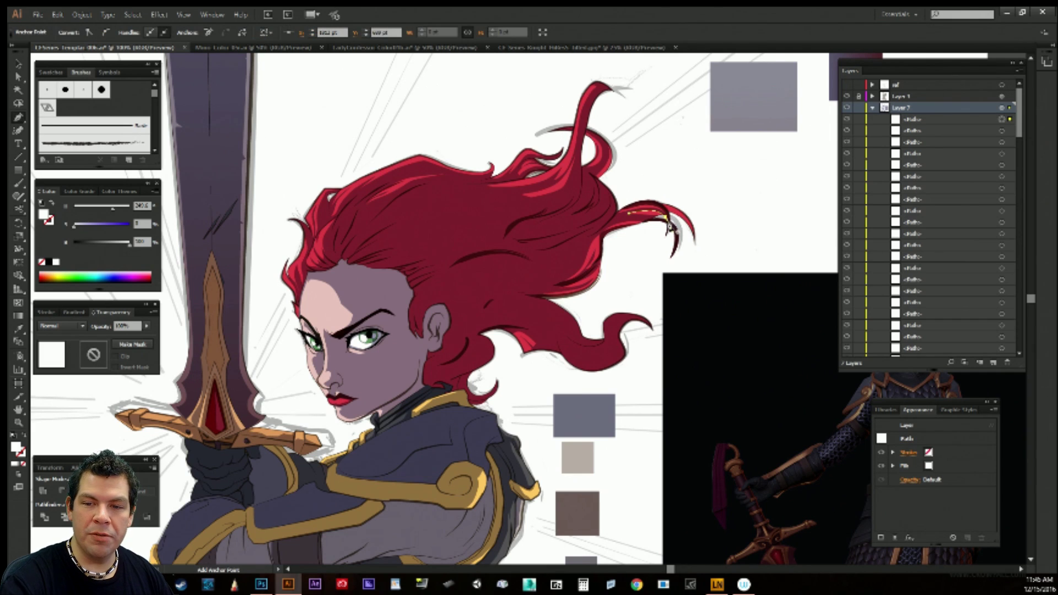
pyautogui.click(620, 226)
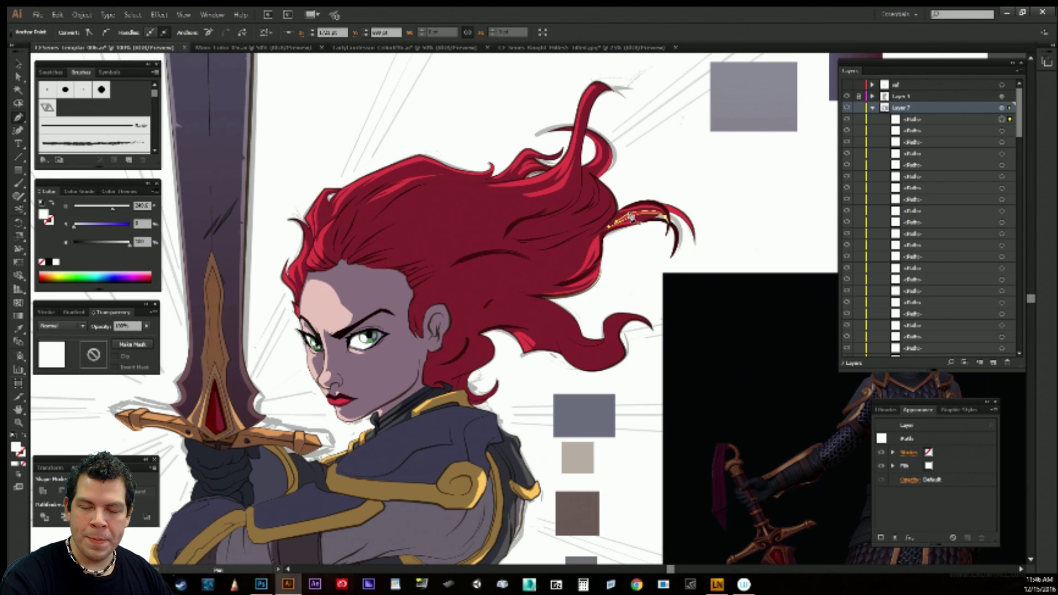
pyautogui.click(711, 182)
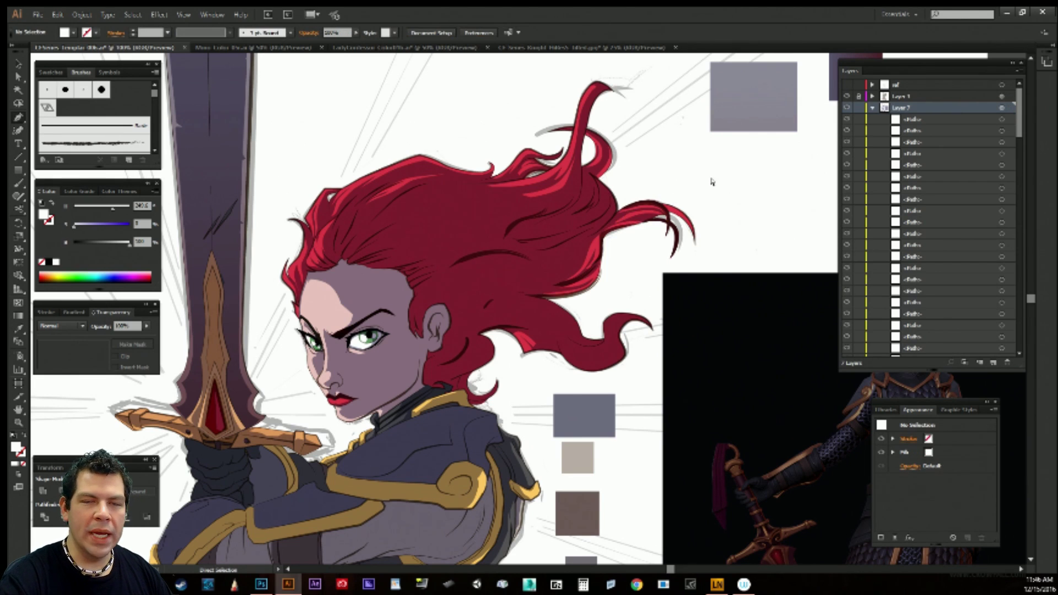
pyautogui.keyDown('ctrl'); pyautogui.click(646, 218); pyautogui.keyUp('ctrl')
pyautogui.hotkey('ctrl', 'shift', 'a')
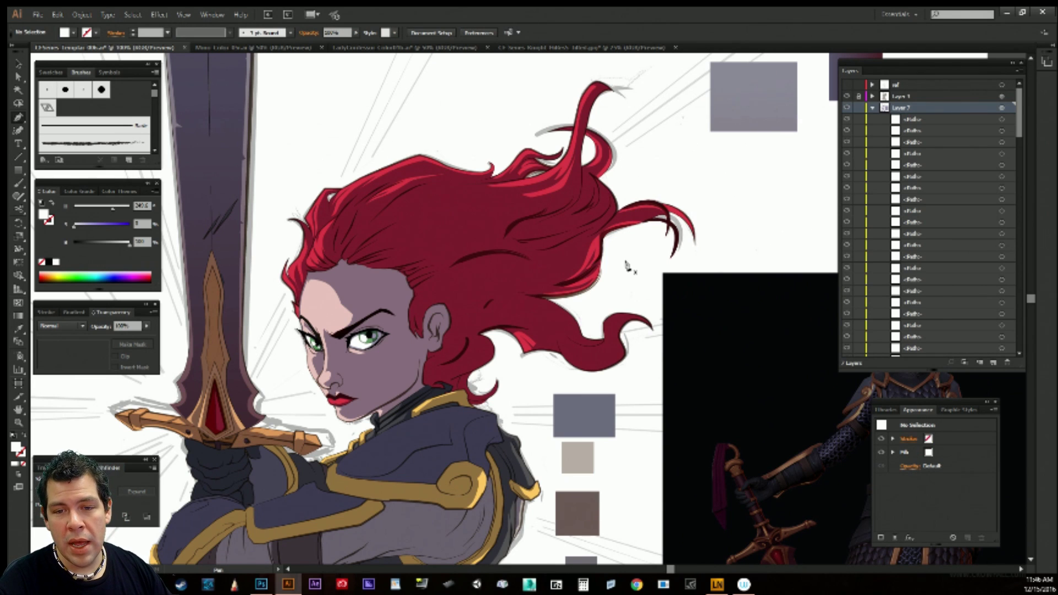
# Draw a long tapered highlight from the top of the hair mass up into the base of the rising lock.
pyautogui.press('space')
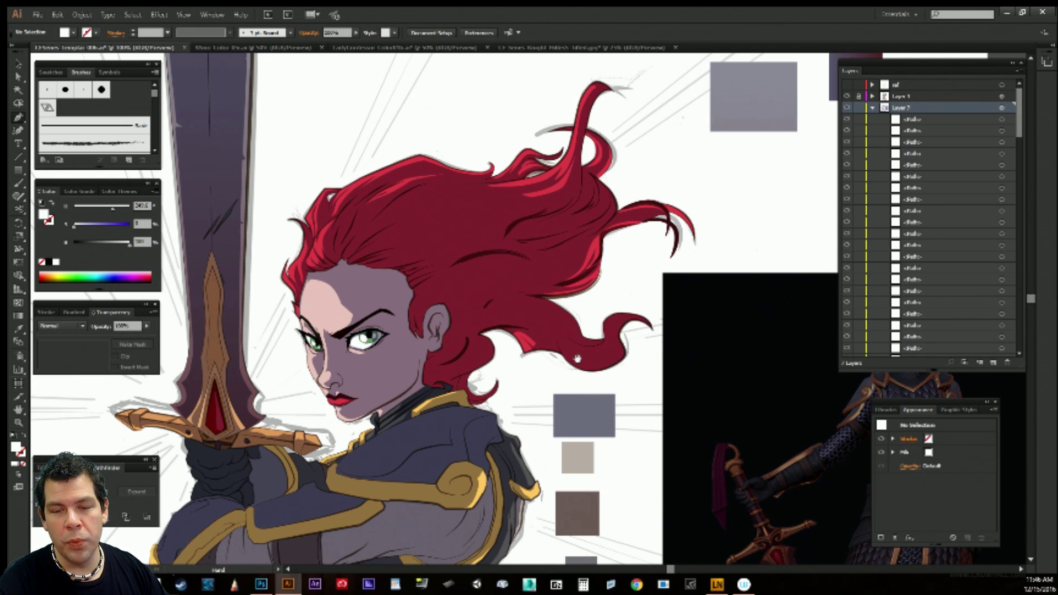
pyautogui.moveTo(577, 358); pyautogui.dragTo(578, 392)
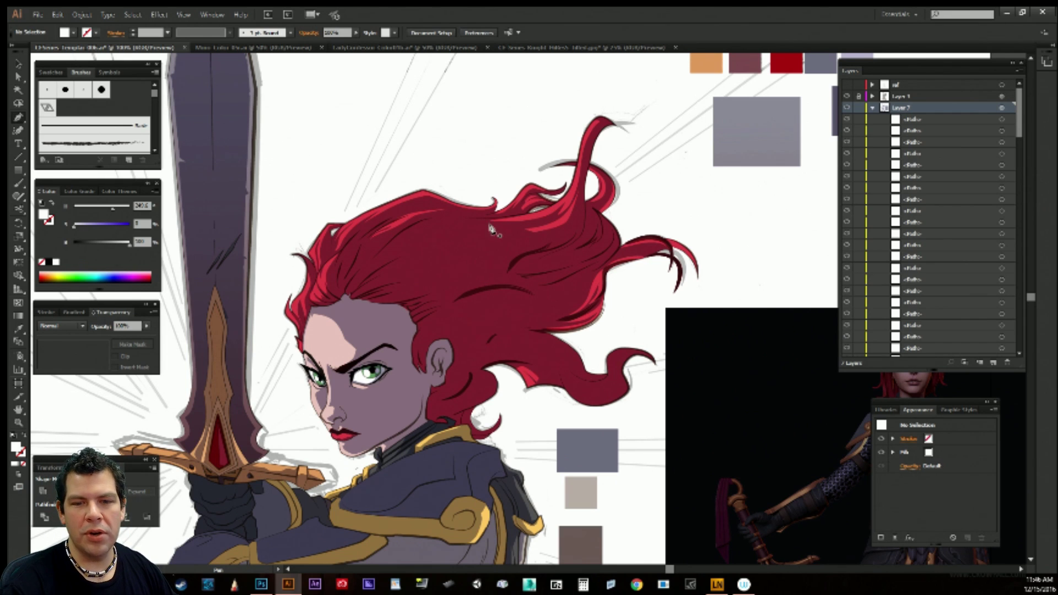
pyautogui.click(480, 224)
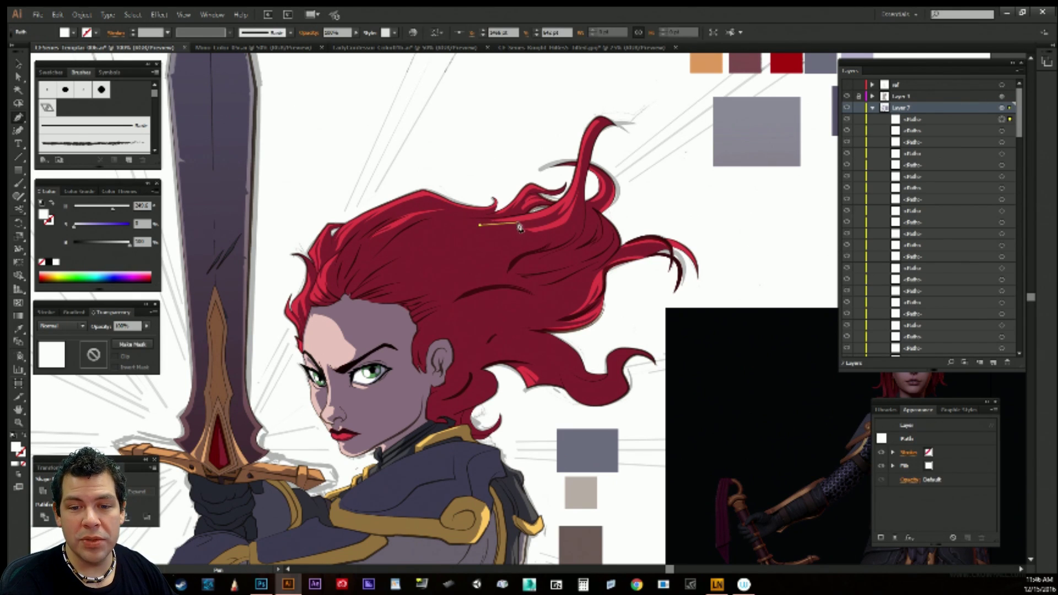
pyautogui.moveTo(518, 219); pyautogui.dragTo(468, 228)
pyautogui.click(573, 190)
pyautogui.keyDown('ctrl'); pyautogui.click(669, 177); pyautogui.keyUp('ctrl')
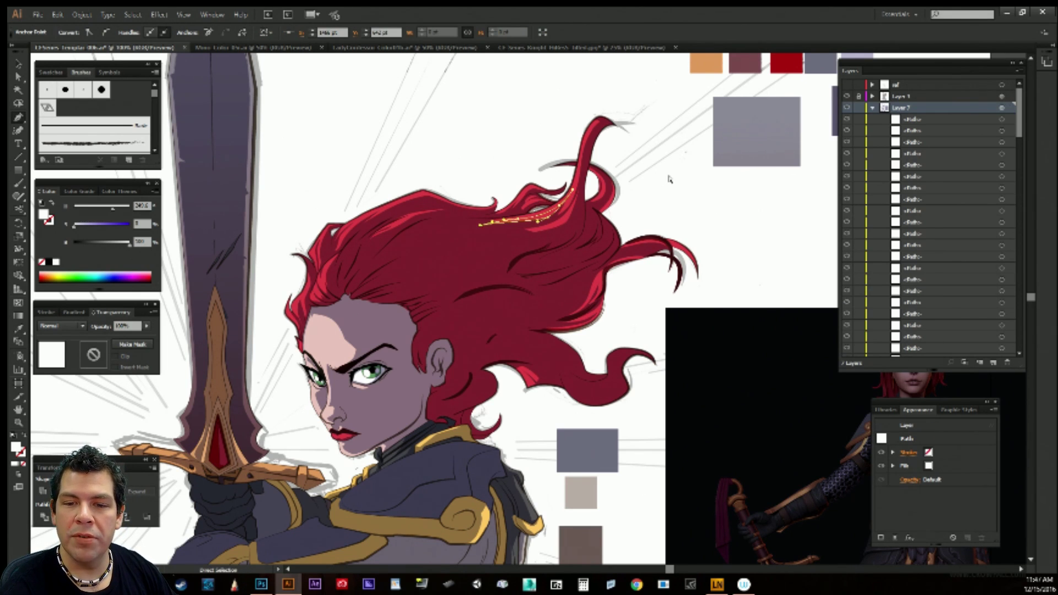
# Draw a second tapered highlight just beneath the first one, following the curve at the rising lock's base.
pyautogui.keyDown('ctrl'); pyautogui.click(571, 205); pyautogui.keyUp('ctrl')
pyautogui.moveTo(565, 208)
pyautogui.mouseDown()
pyautogui.moveTo(493, 233)
pyautogui.moveTo(539, 227)
pyautogui.moveTo(575, 202)
pyautogui.mouseUp()
pyautogui.click(486, 231)
pyautogui.click(563, 219)
pyautogui.click(572, 189)
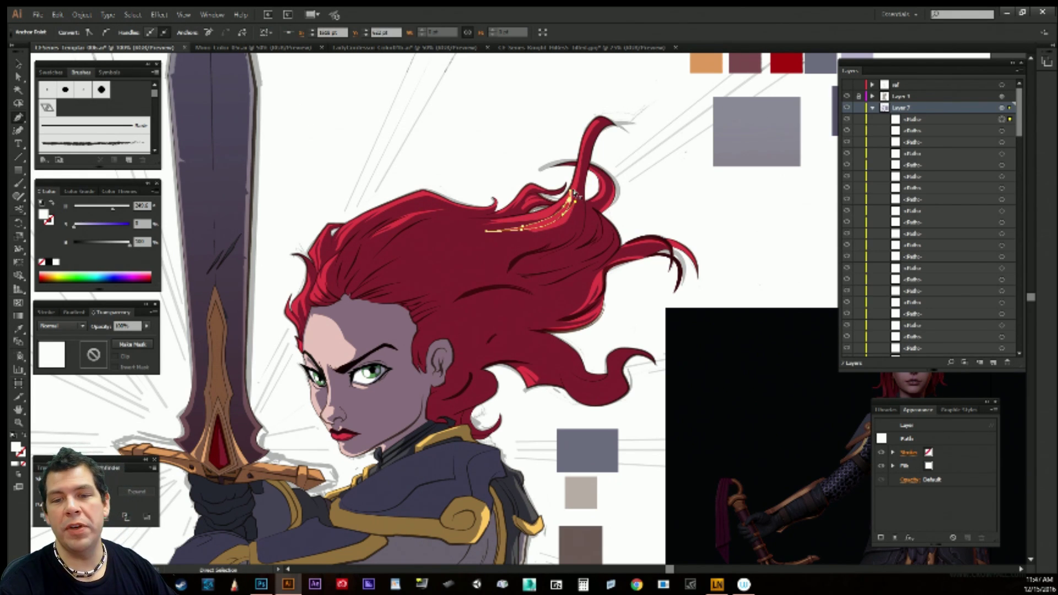
pyautogui.keyDown('ctrl'); pyautogui.click(662, 175); pyautogui.keyUp('ctrl')
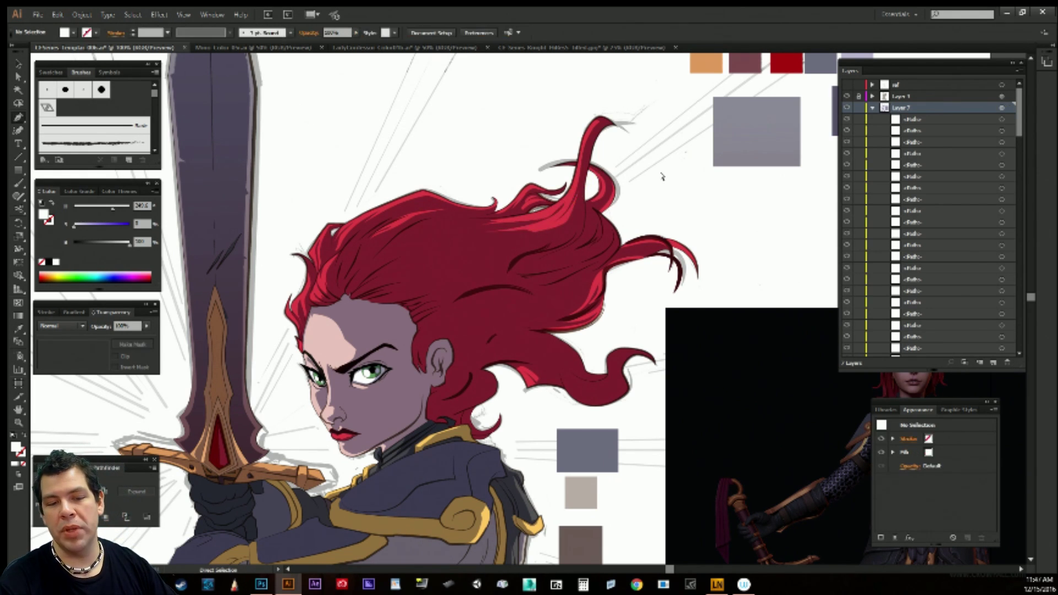
# Draw a third, shorter highlight below the other two, curving up into the base of the rising lock.
pyautogui.click(520, 236)
pyautogui.click(567, 227)
pyautogui.moveTo(567, 224); pyautogui.dragTo(577, 215)
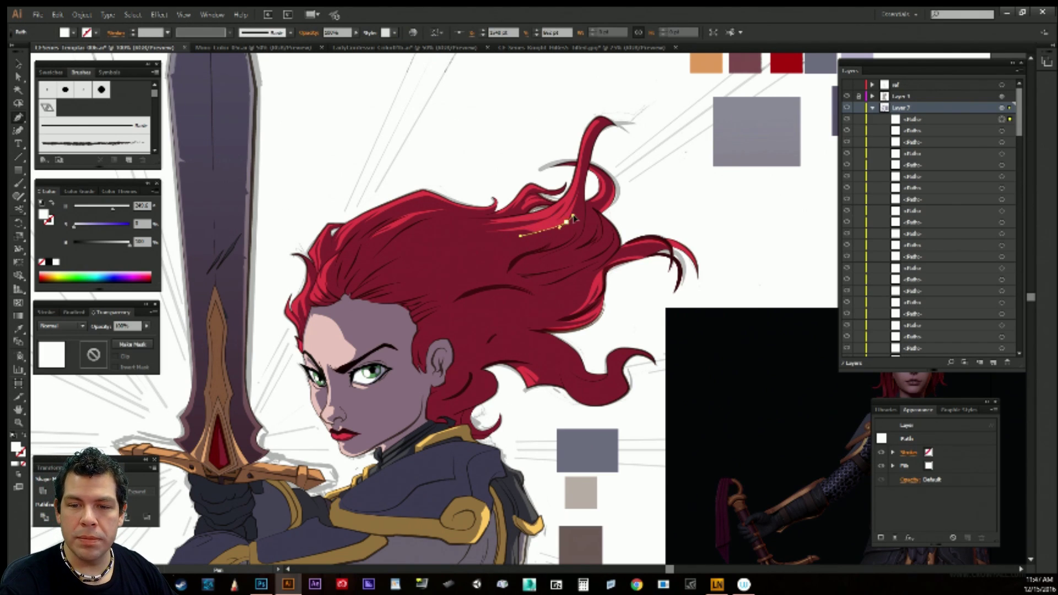
pyautogui.click(578, 205)
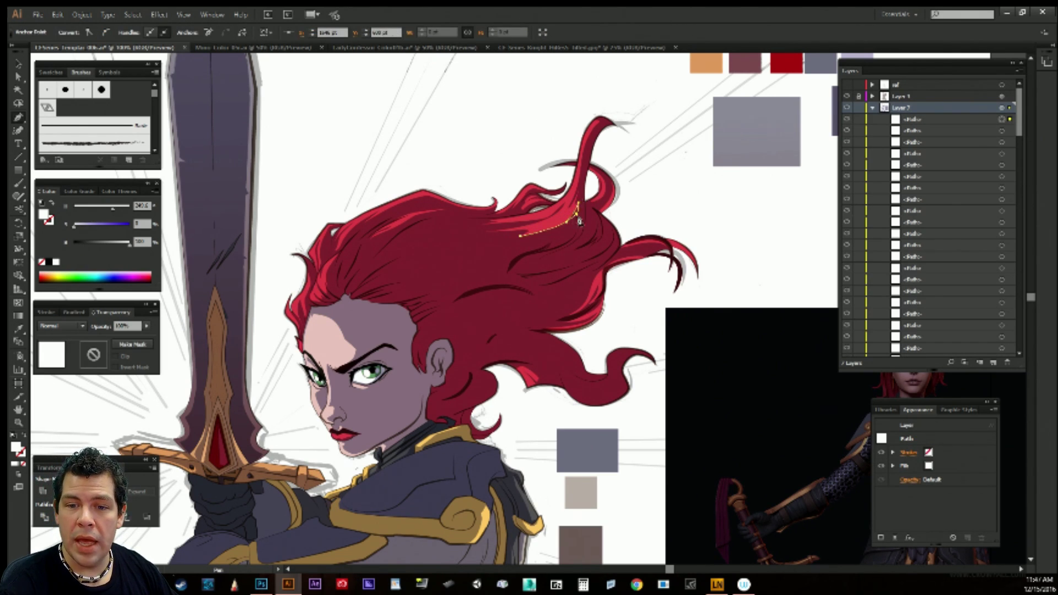
pyautogui.moveTo(569, 227); pyautogui.dragTo(557, 236)
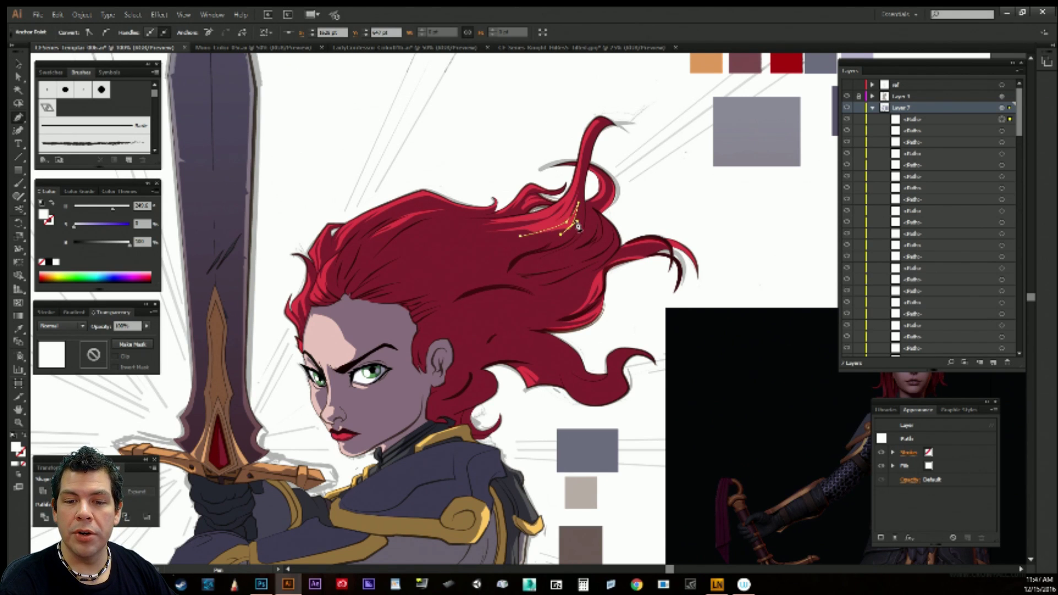
pyautogui.click(519, 236)
pyautogui.keyDown('ctrl'); pyautogui.click(648, 199); pyautogui.keyUp('ctrl')
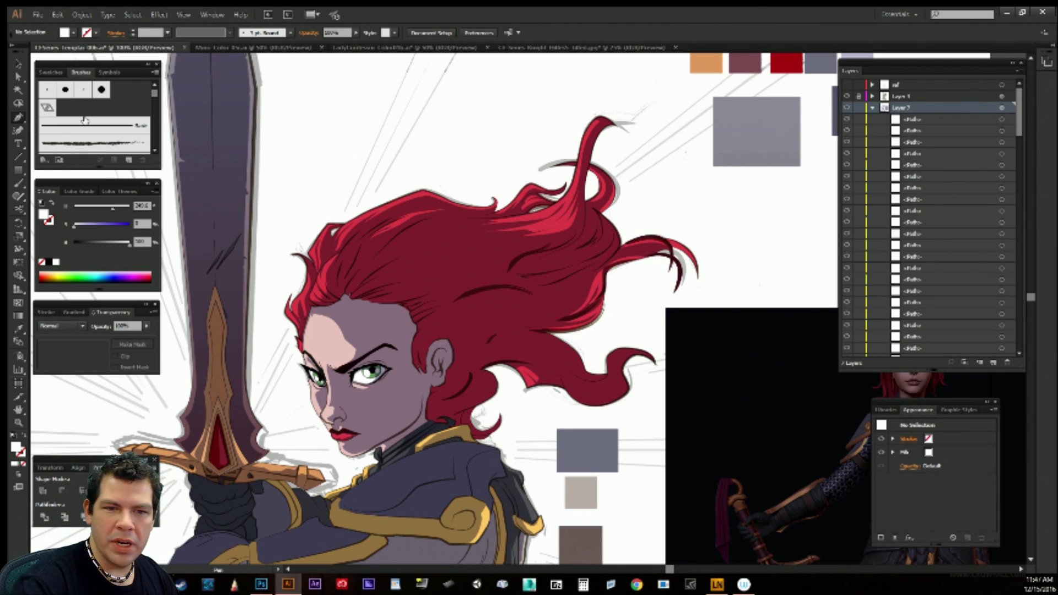
# Draw a broad rounded trial highlight in the middle of the hair mass above the ear.
pyautogui.press('b')
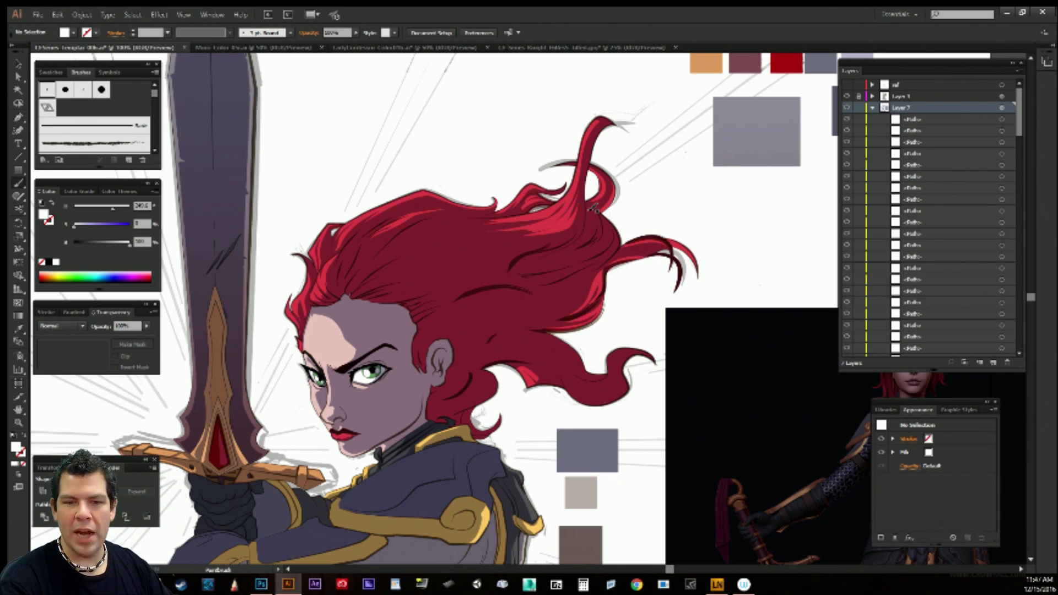
pyautogui.press('p')
pyautogui.click(441, 274)
pyautogui.moveTo(468, 255); pyautogui.dragTo(496, 258)
pyautogui.moveTo(474, 284); pyautogui.dragTo(451, 293)
pyautogui.click(442, 289)
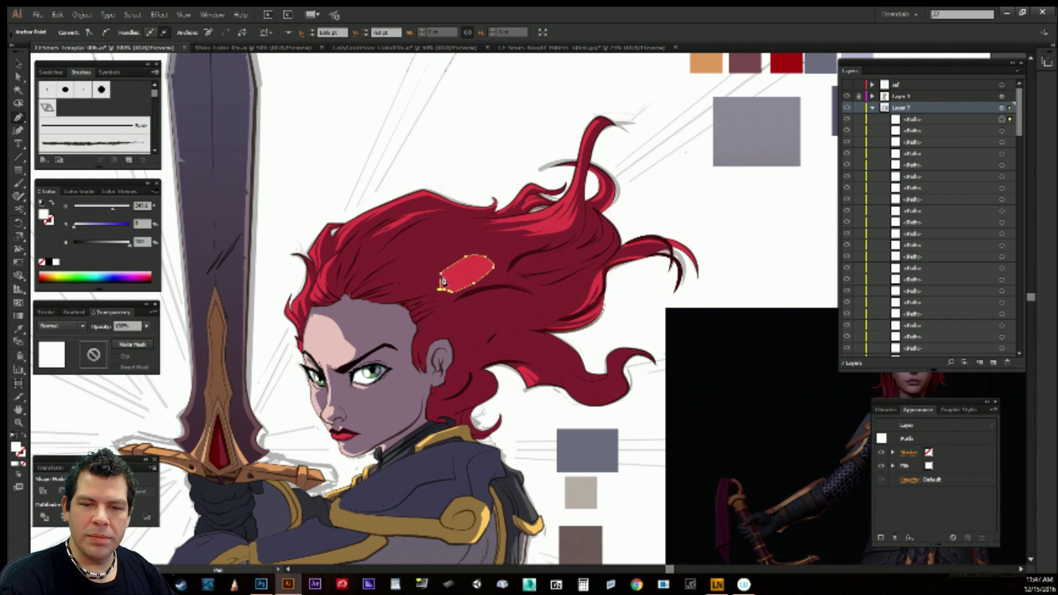
pyautogui.click(441, 274)
pyautogui.keyDown('ctrl'); pyautogui.click(493, 153); pyautogui.keyUp('ctrl')
# Move the rounded trial highlight slightly upward in the hair.
pyautogui.moveTo(527, 369)
pyautogui.mouseDown()
pyautogui.moveTo(522, 354)
pyautogui.moveTo(516, 362)
pyautogui.mouseUp()
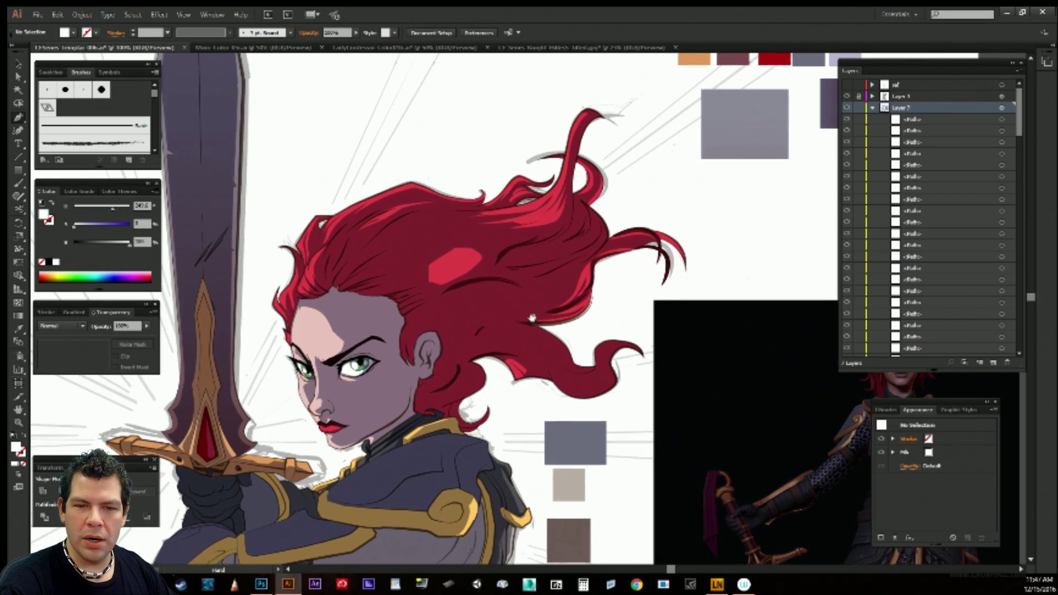
pyautogui.keyDown('ctrl'); pyautogui.click(477, 252); pyautogui.keyUp('ctrl')
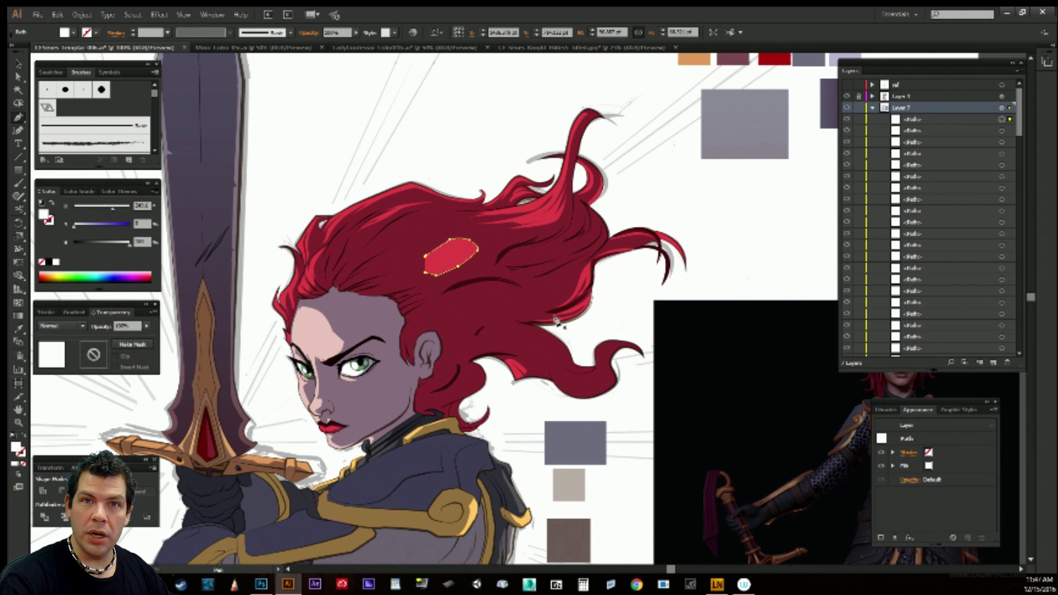
pyautogui.keyDown('ctrl'); pyautogui.click(424, 241); pyautogui.keyUp('ctrl')
pyautogui.moveTo(455, 259)
pyautogui.mouseDown()
pyautogui.moveTo(472, 252)
pyautogui.moveTo(445, 242)
pyautogui.mouseUp()
# Draw a small angular trial highlight beside the rounded one, on the side toward the forehead.
pyautogui.press('p')
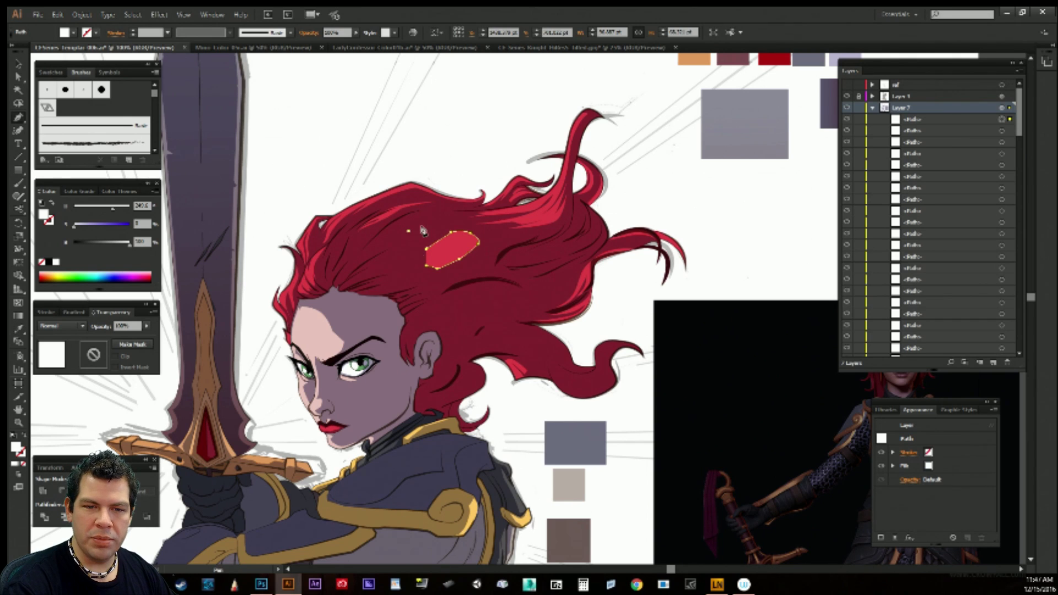
pyautogui.click(426, 228)
pyautogui.click(424, 243)
pyautogui.click(415, 255)
pyautogui.click(401, 253)
pyautogui.click(398, 245)
pyautogui.click(408, 231)
pyautogui.keyDown('ctrl'); pyautogui.click(467, 159); pyautogui.keyUp('ctrl')
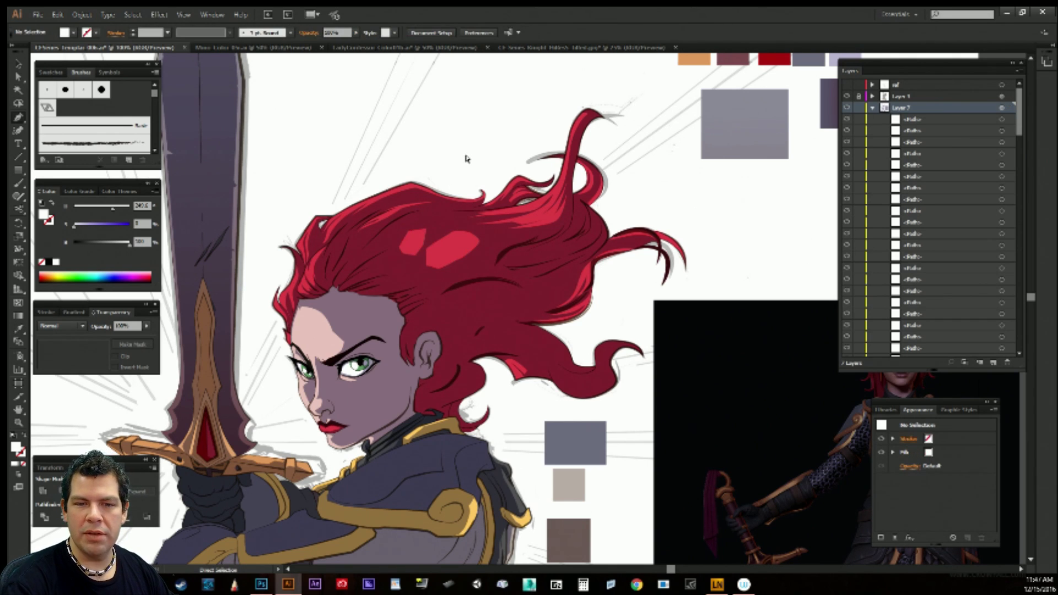
# Delete both trial highlight shapes from the middle of the hair.
pyautogui.keyDown('ctrl'); pyautogui.click(456, 253); pyautogui.keyUp('ctrl')
pyautogui.keyDown('ctrl'); pyautogui.keyDown('shift'); pyautogui.click(414, 243); pyautogui.keyUp('shift'); pyautogui.keyUp('ctrl')
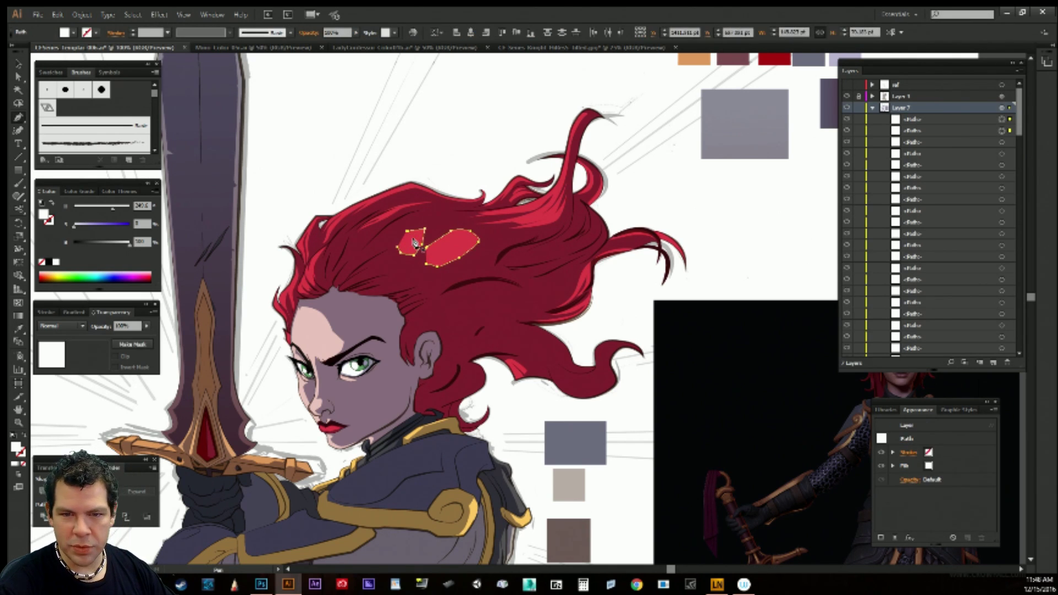
pyautogui.press('Delete')
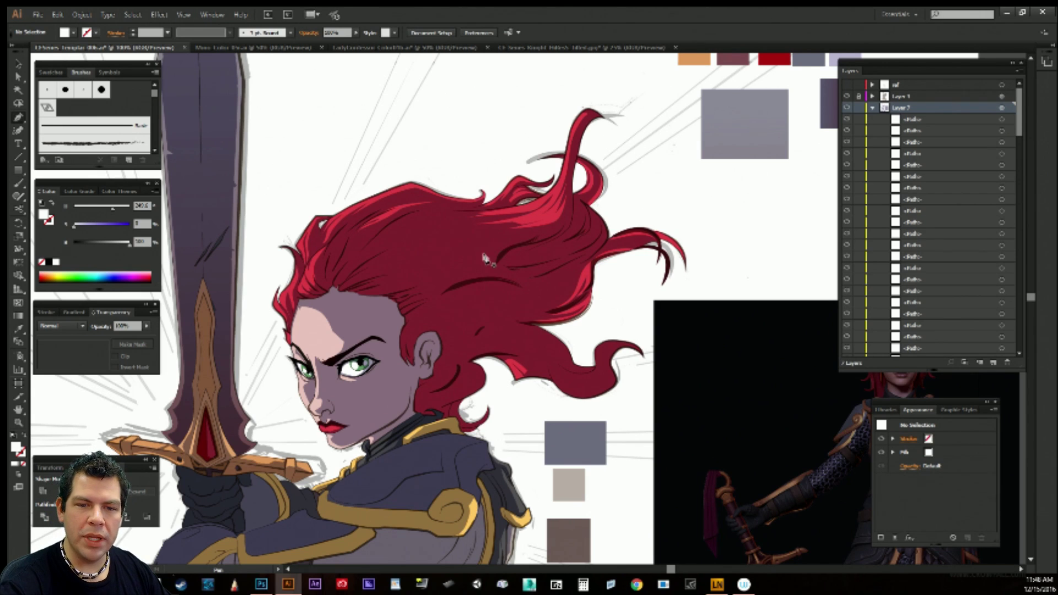
# Draw a curved highlight with a rounded end and a tapered tail in the middle of the hair above the ear.
pyautogui.click(475, 253)
pyautogui.click(472, 247)
pyautogui.click(465, 247)
pyautogui.click(449, 258)
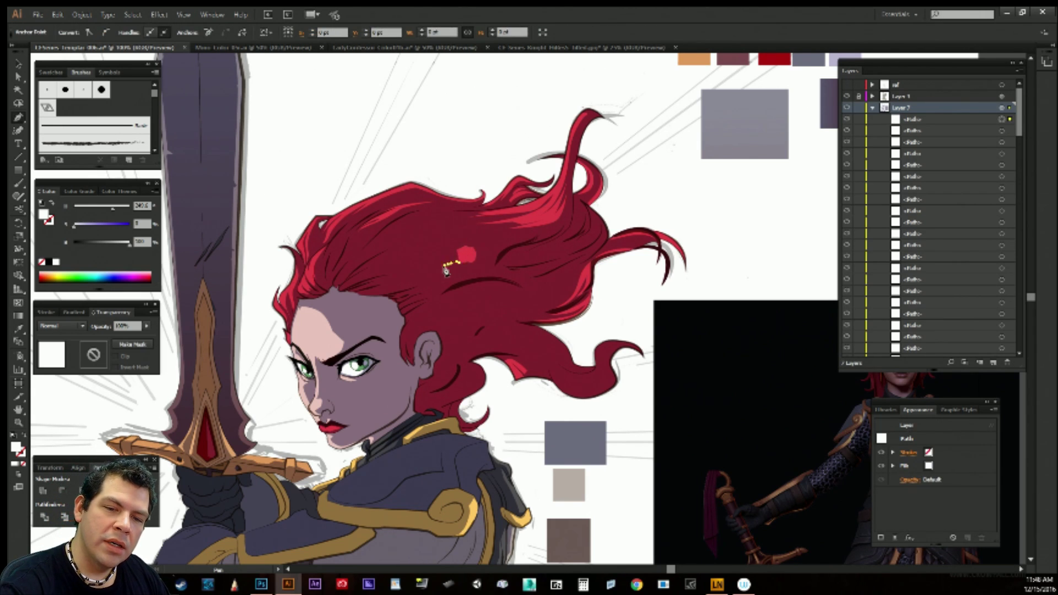
pyautogui.click(435, 264)
pyautogui.click(425, 283)
pyautogui.click(440, 270)
pyautogui.click(459, 258)
pyautogui.click(476, 261)
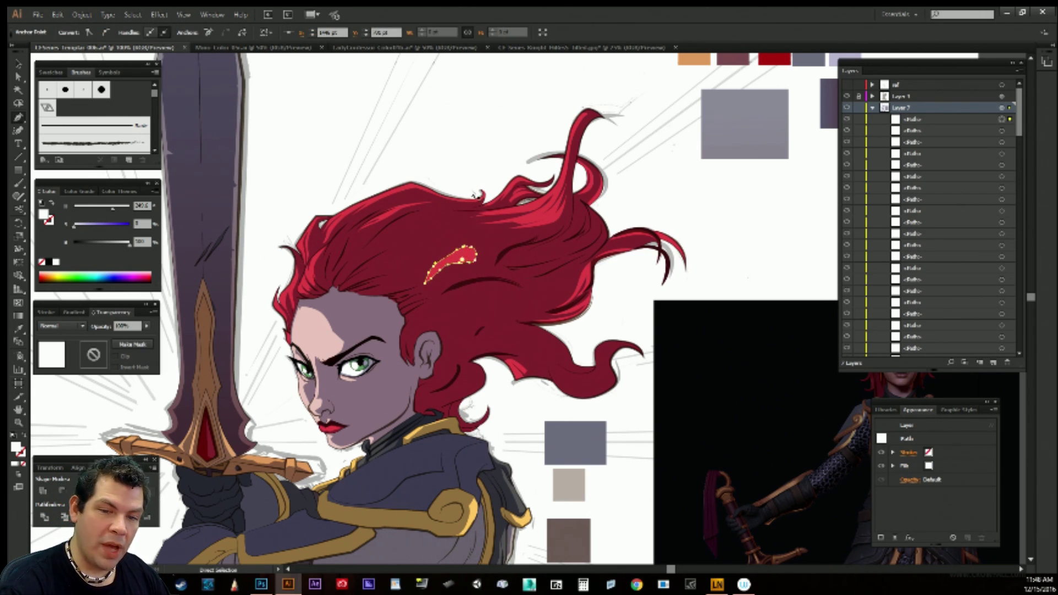
# Delete the curved highlight shape from the middle of the hair above the ear.
pyautogui.keyDown('ctrl'); pyautogui.click(479, 155); pyautogui.keyUp('ctrl')
pyautogui.keyDown('ctrl'); pyautogui.click(463, 251); pyautogui.keyUp('ctrl')
pyautogui.press('Delete')
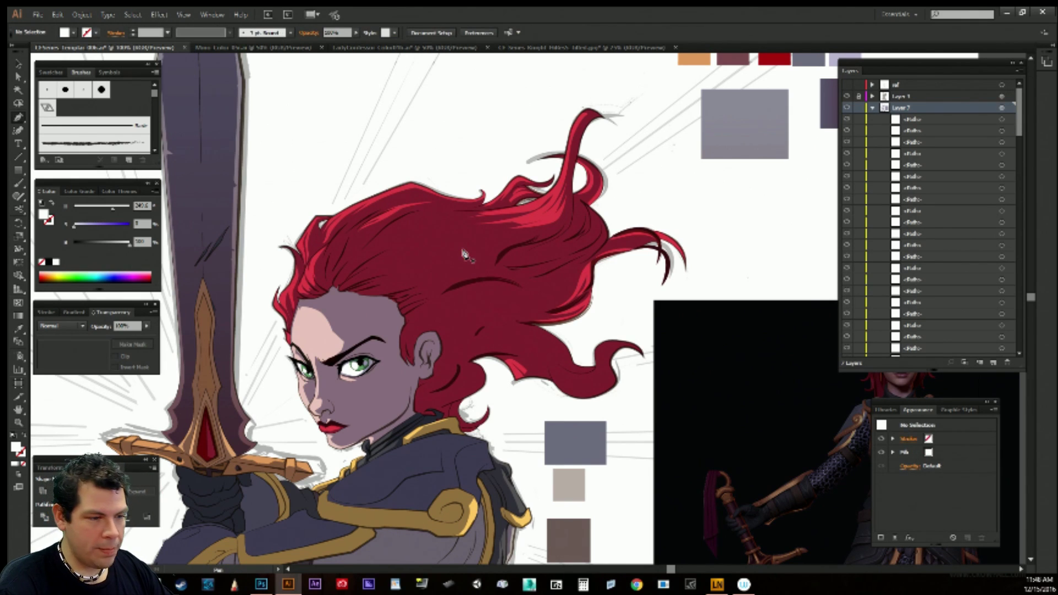
# Try a thin arched highlight through the middle of the hair with the round Paintbrush stroke.
pyautogui.press('b')
pyautogui.moveTo(411, 270); pyautogui.dragTo(485, 248)
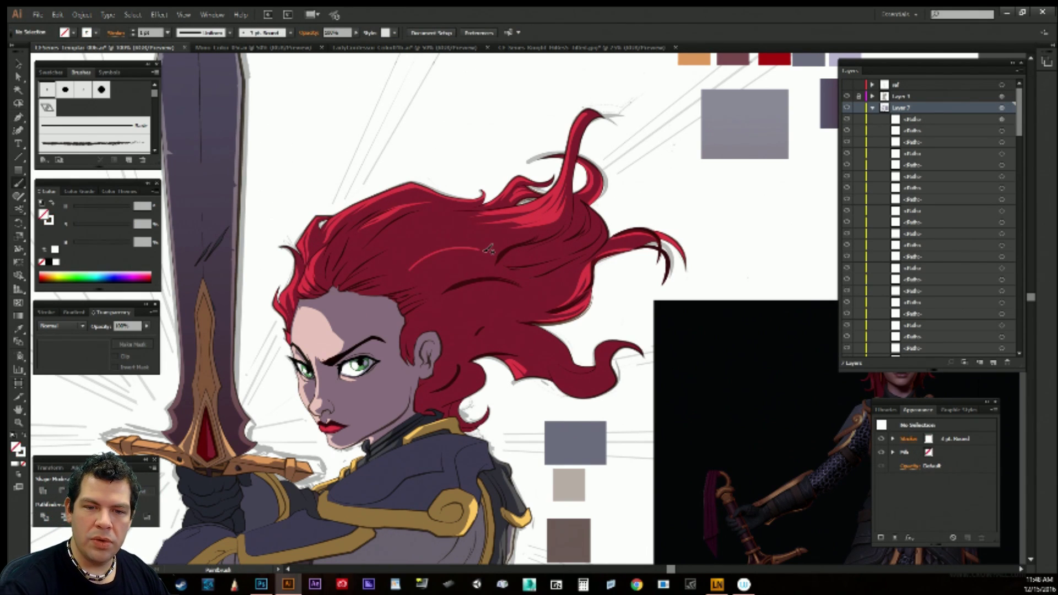
pyautogui.press('a')
pyautogui.press('b')
pyautogui.hotkey('shift', 'x')
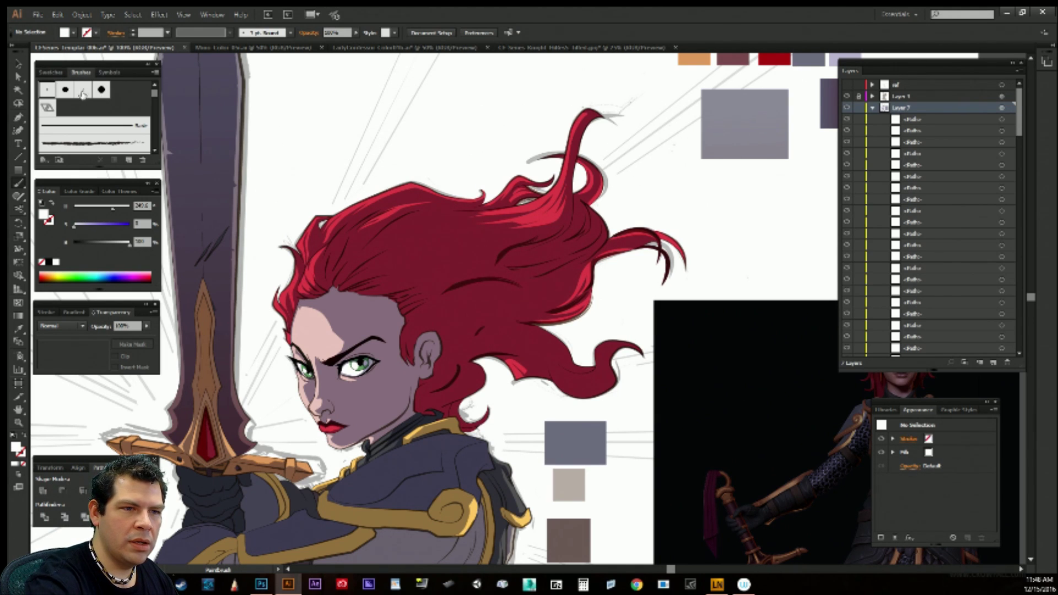
# Set the Paintbrush to the streaked, tapered art brush Art Brush 4 with a white stroke and no fill.
pyautogui.moveTo(155, 96)
pyautogui.mouseDown()
pyautogui.moveTo(153, 138)
pyautogui.moveTo(147, 130)
pyautogui.mouseUp()
pyautogui.click(125, 113)
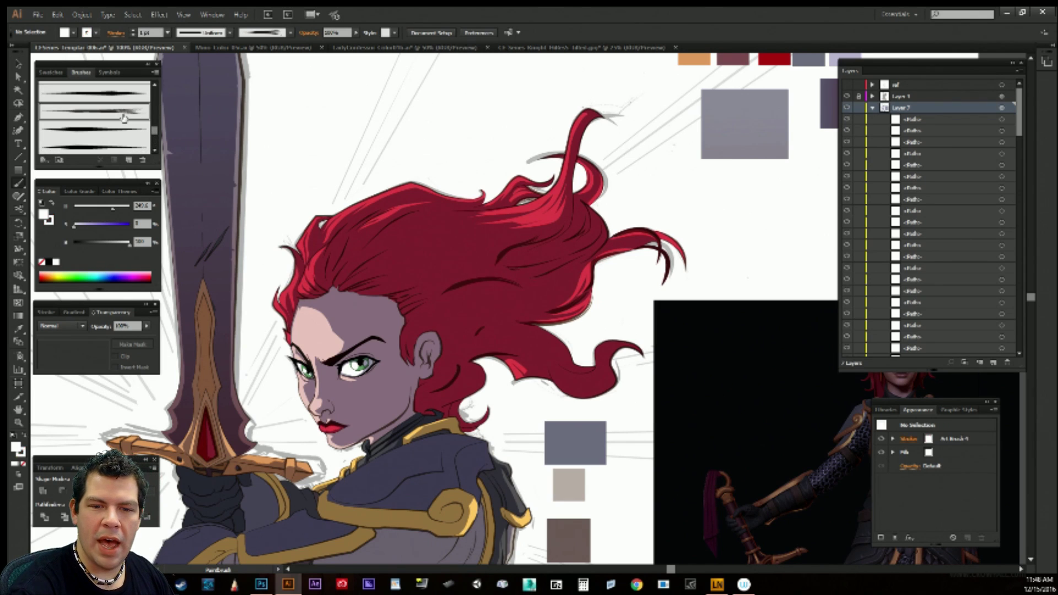
pyautogui.press('/')
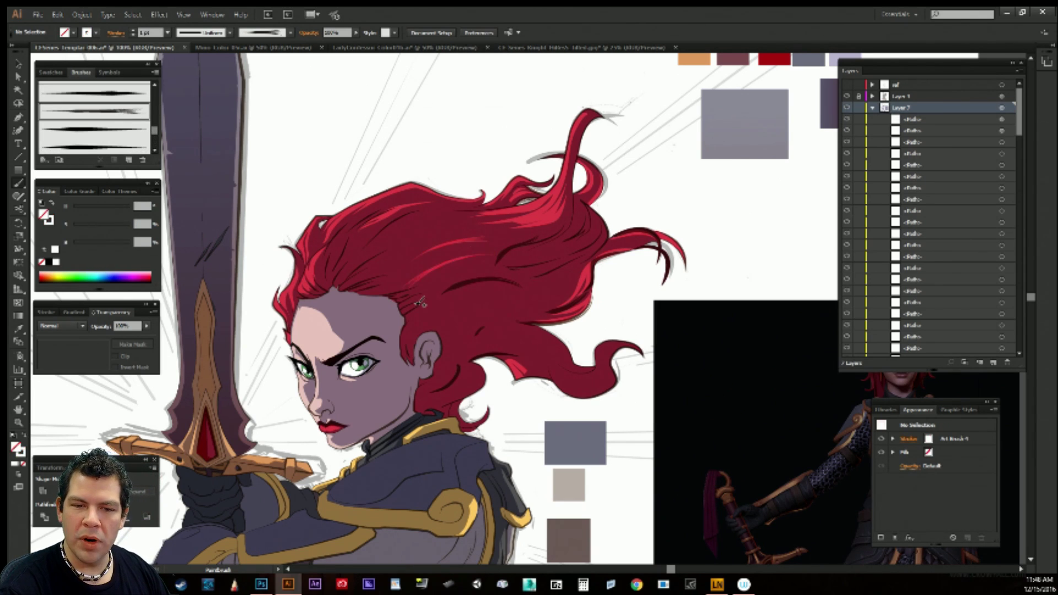
# Undo the trial art brush strokes in the middle of the hair.
pyautogui.hotkey('ctrl', 'z')
pyautogui.hotkey('ctrl', 'z')
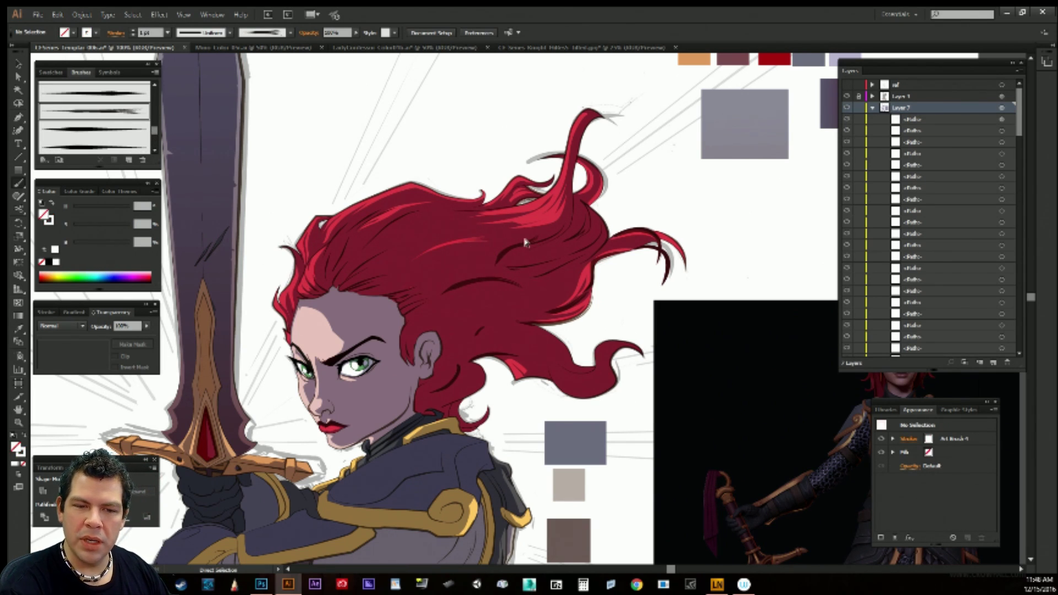
pyautogui.press('b')
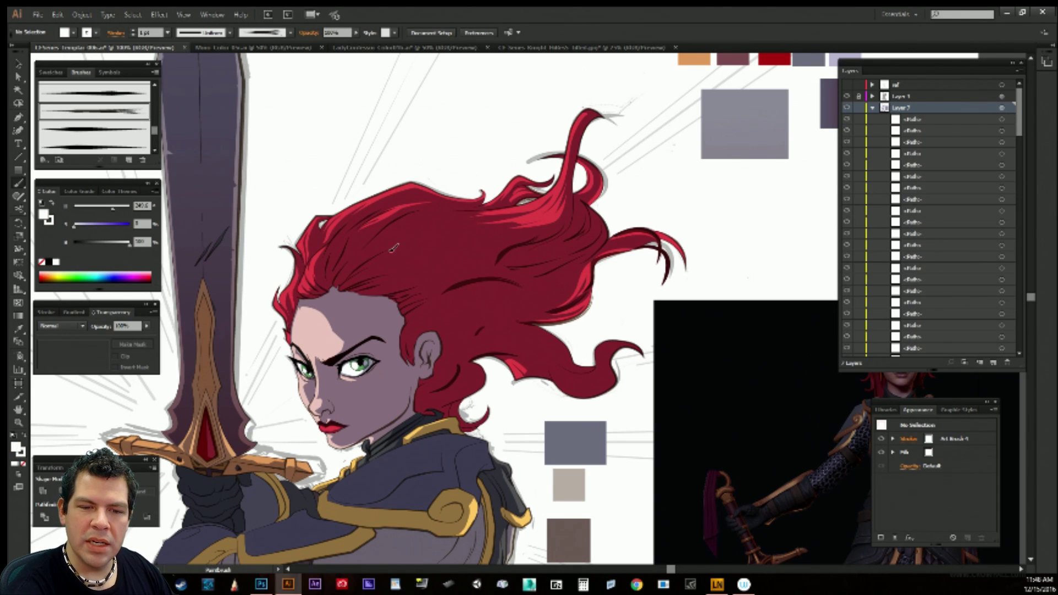
# Paint several thin tapered highlight strokes without fill through the hair swept back above the forehead.
pyautogui.press('/')
pyautogui.hotkey('ctrl', 'z')
pyautogui.moveTo(408, 244); pyautogui.dragTo(370, 273)
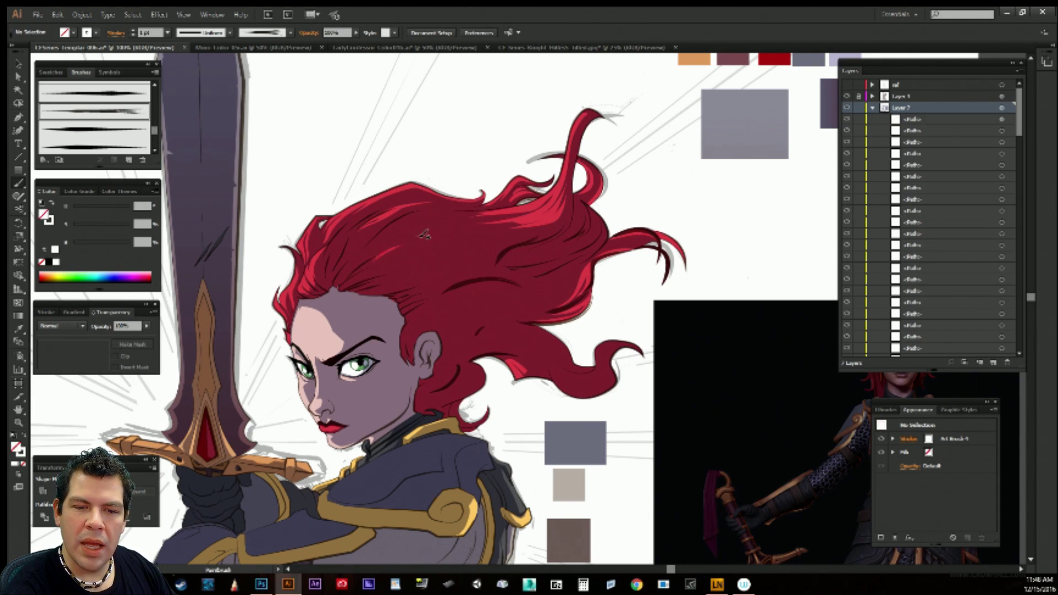
pyautogui.moveTo(421, 237); pyautogui.dragTo(373, 273)
pyautogui.moveTo(439, 231); pyautogui.dragTo(365, 255)
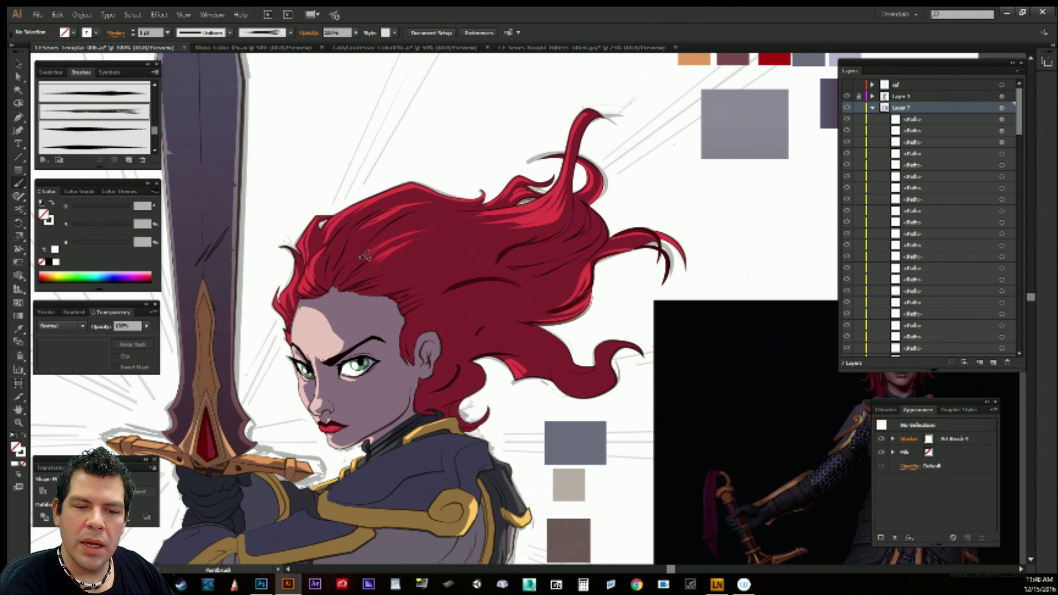
pyautogui.moveTo(448, 235); pyautogui.dragTo(399, 257)
pyautogui.hotkey('ctrl', 'z')
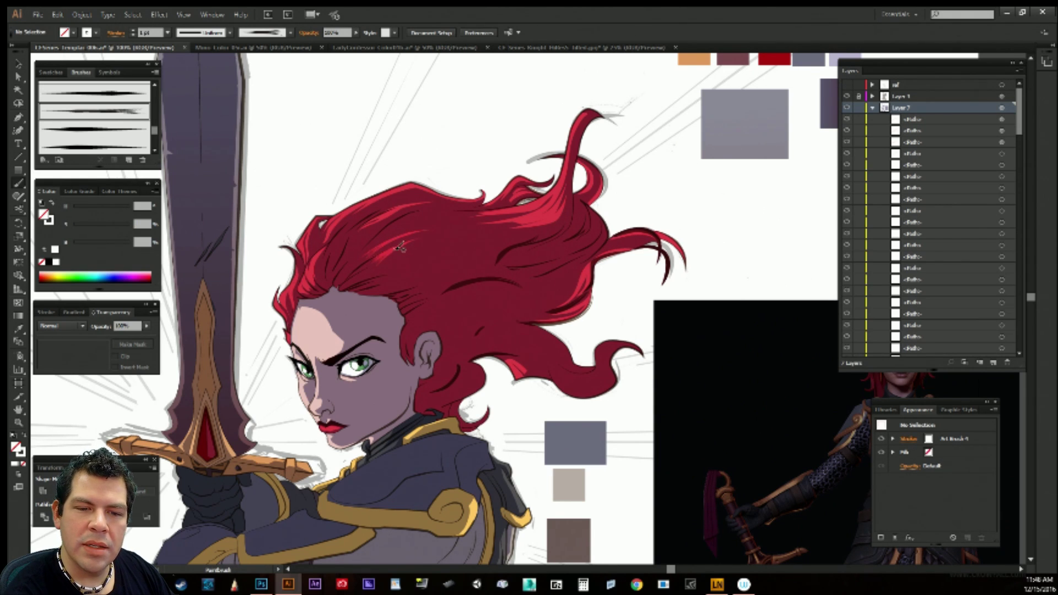
# Paint more tapered highlight strokes along the crown, following the flow of the hair toward the forehead.
pyautogui.moveTo(415, 211); pyautogui.dragTo(362, 257)
pyautogui.moveTo(418, 212)
pyautogui.mouseDown()
pyautogui.moveTo(378, 241)
pyautogui.moveTo(438, 207)
pyautogui.moveTo(367, 245)
pyautogui.moveTo(410, 213)
pyautogui.moveTo(393, 203)
pyautogui.moveTo(406, 201)
pyautogui.moveTo(350, 240)
pyautogui.moveTo(398, 190)
pyautogui.moveTo(345, 222)
pyautogui.moveTo(377, 193)
pyautogui.moveTo(377, 202)
pyautogui.moveTo(396, 188)
pyautogui.moveTo(338, 235)
pyautogui.moveTo(393, 192)
pyautogui.moveTo(371, 200)
pyautogui.moveTo(336, 246)
pyautogui.moveTo(357, 208)
pyautogui.moveTo(336, 237)
pyautogui.moveTo(371, 202)
pyautogui.moveTo(423, 188)
pyautogui.moveTo(379, 207)
pyautogui.mouseUp()
pyautogui.moveTo(436, 187)
pyautogui.mouseDown()
pyautogui.moveTo(386, 203)
pyautogui.moveTo(345, 241)
pyautogui.mouseUp()
# Try a long highlight stroke from the back-swept hair toward the crown.
pyautogui.moveTo(504, 212); pyautogui.dragTo(422, 214)
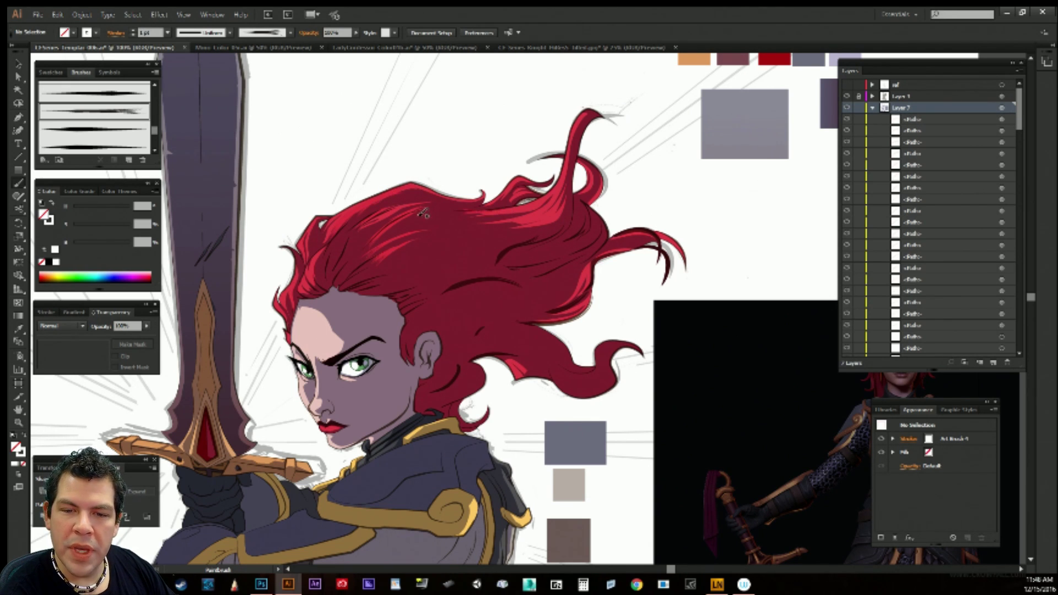
pyautogui.hotkey('ctrl', 'z')
pyautogui.moveTo(523, 204); pyautogui.dragTo(417, 213)
pyautogui.hotkey('ctrl', 'z')
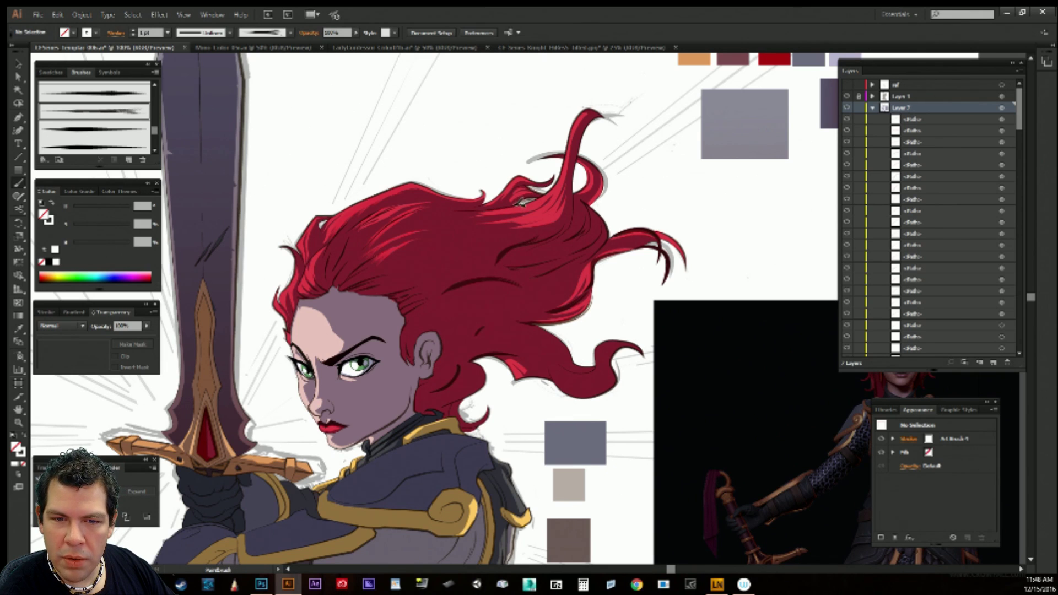
# Paint long tapered highlight strokes from the base of the upper flying lock across the top of the hair to the crown.
pyautogui.moveTo(523, 204); pyautogui.dragTo(402, 204)
pyautogui.moveTo(532, 198); pyautogui.dragTo(393, 209)
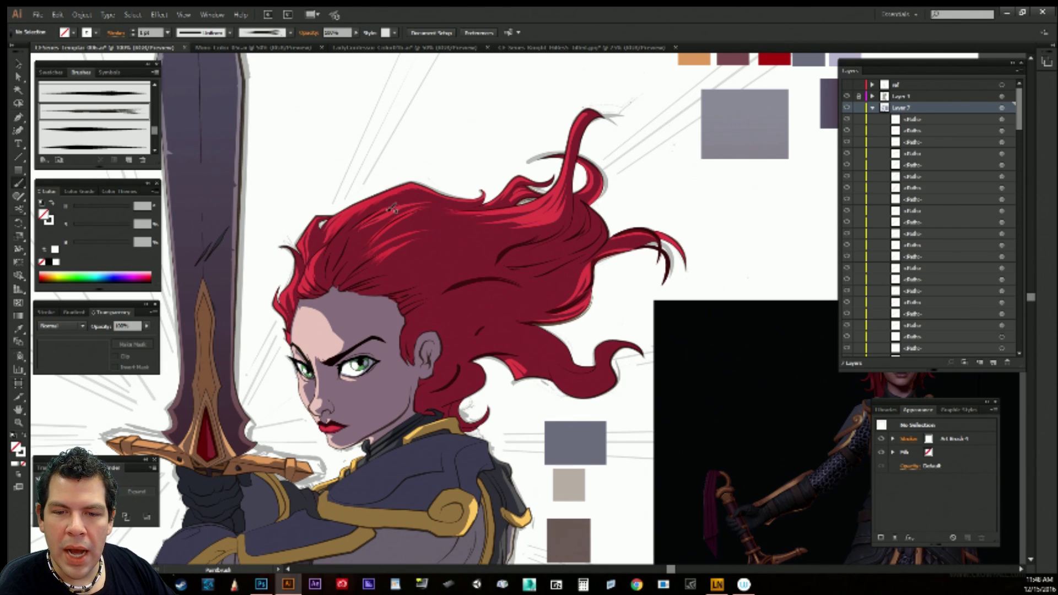
pyautogui.moveTo(530, 214); pyautogui.dragTo(456, 223)
pyautogui.hotkey('ctrl', 'z')
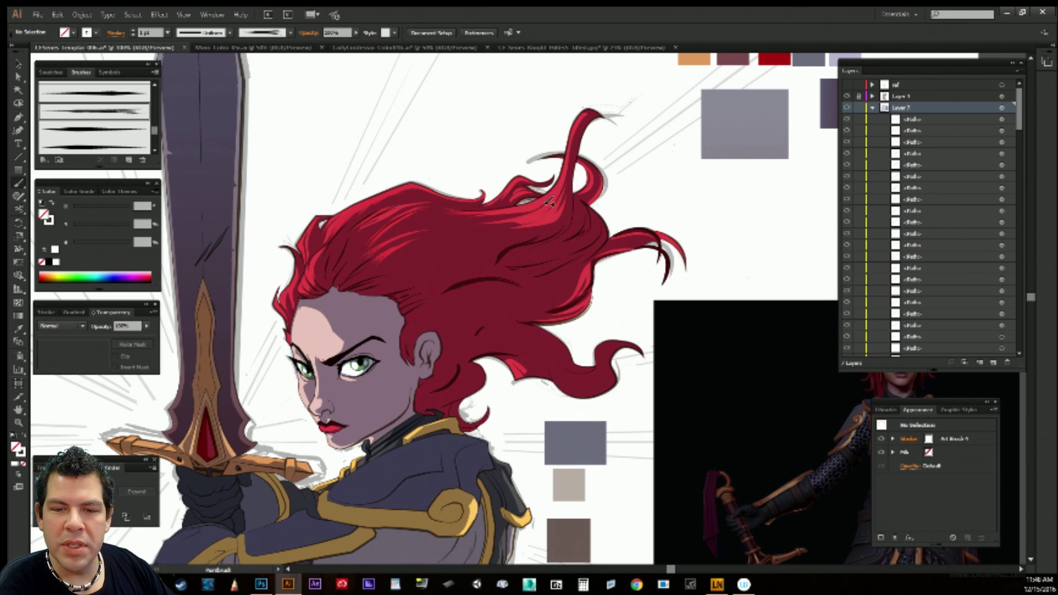
# Try shorter highlight strokes just below the base of the upper flying lock.
pyautogui.moveTo(551, 200)
pyautogui.mouseDown()
pyautogui.moveTo(444, 215)
pyautogui.moveTo(566, 171)
pyautogui.moveTo(560, 191)
pyautogui.moveTo(532, 211)
pyautogui.moveTo(561, 185)
pyautogui.moveTo(542, 214)
pyautogui.moveTo(503, 224)
pyautogui.moveTo(544, 204)
pyautogui.moveTo(487, 226)
pyautogui.moveTo(461, 219)
pyautogui.mouseUp()
pyautogui.hotkey('ctrl', 'z')
pyautogui.hotkey('ctrl', 'z')
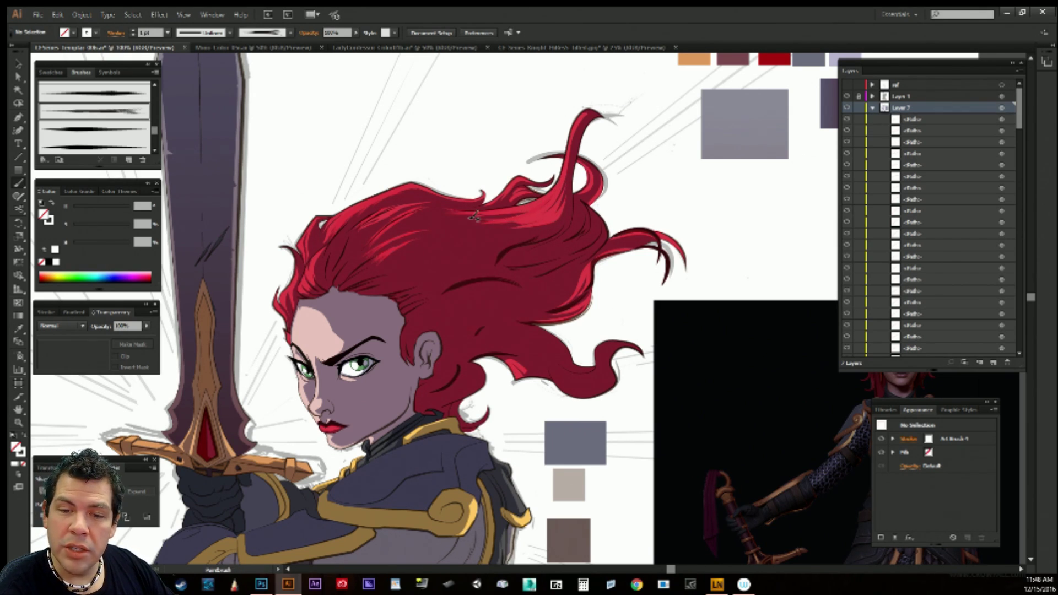
pyautogui.moveTo(538, 206); pyautogui.dragTo(456, 213)
pyautogui.hotkey('ctrl', 'z')
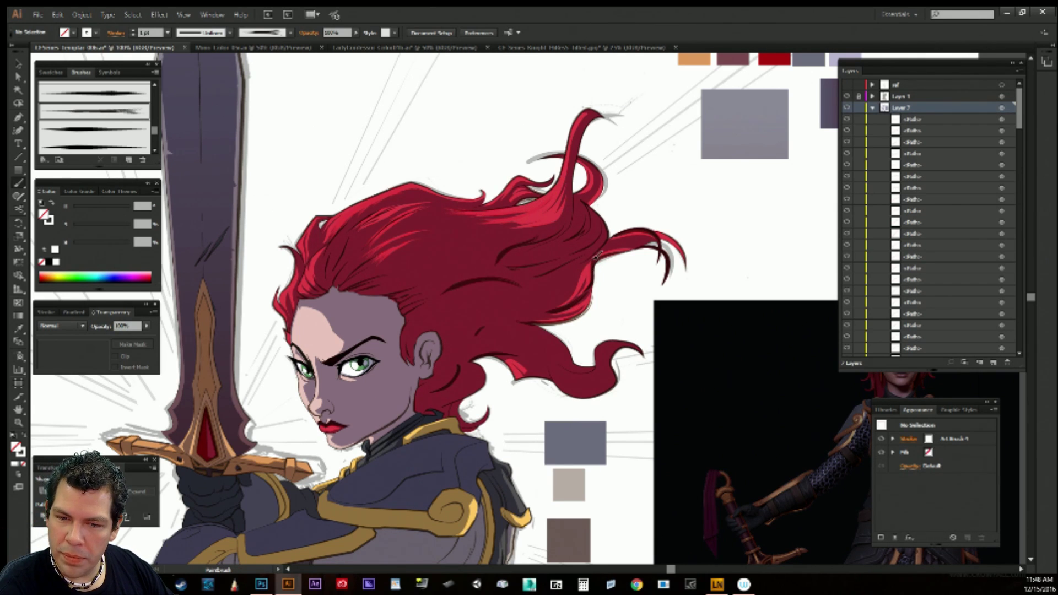
# Paint a tapered highlight along the outer rear edge of the hair and try another on the lower lock.
pyautogui.moveTo(595, 259); pyautogui.dragTo(574, 305)
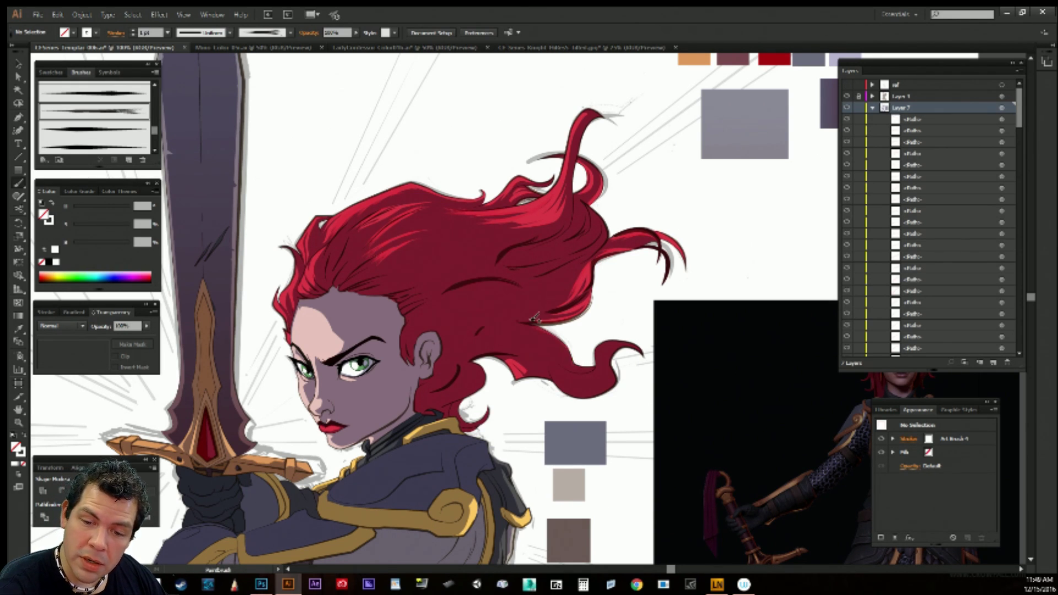
pyautogui.click(572, 364)
pyautogui.hotkey('ctrl', 'z')
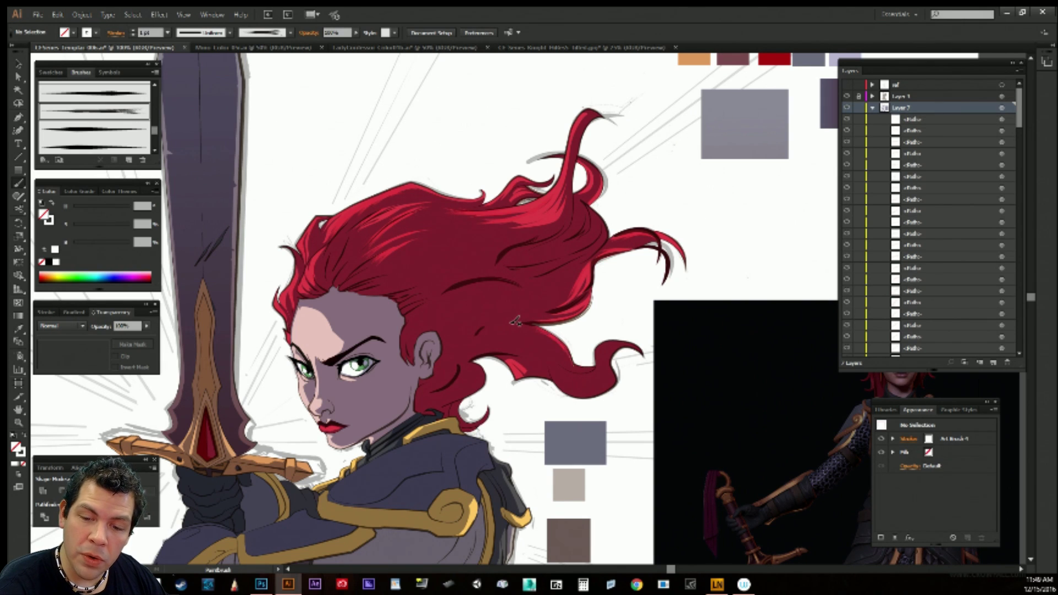
pyautogui.moveTo(572, 365); pyautogui.dragTo(518, 340)
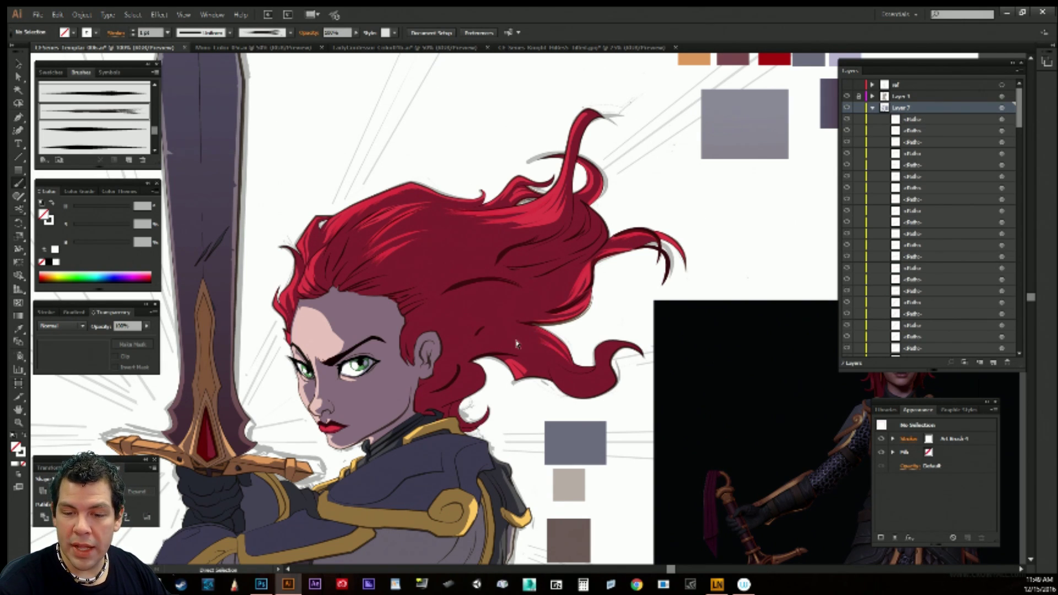
pyautogui.hotkey('ctrl', 'z')
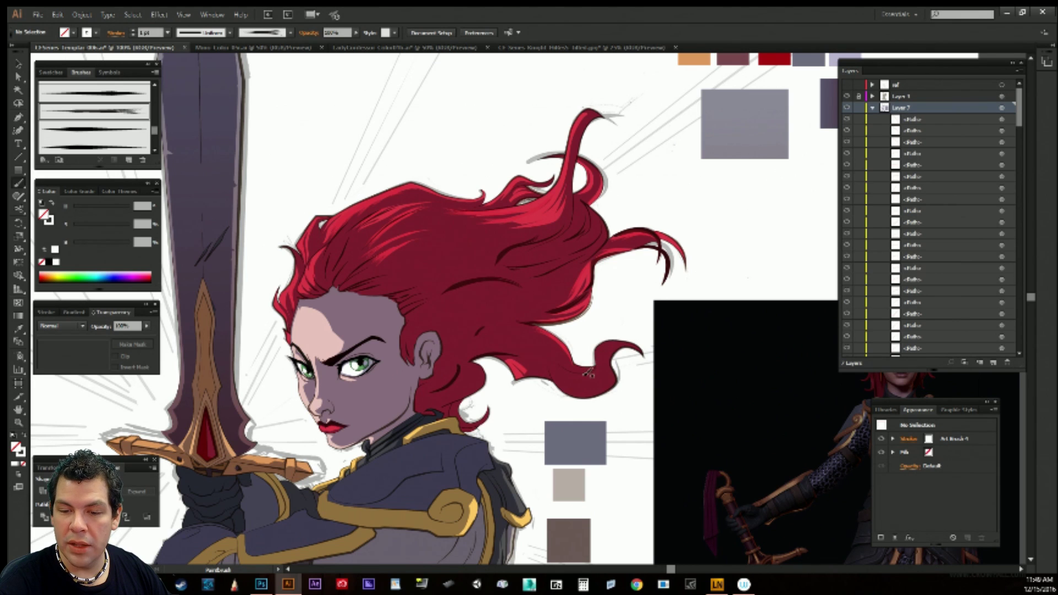
# Paint tapered highlight strokes on the long lower lock, along its curled end and near its inner edge.
pyautogui.moveTo(614, 337); pyautogui.dragTo(625, 328)
pyautogui.hotkey('ctrl', 'z')
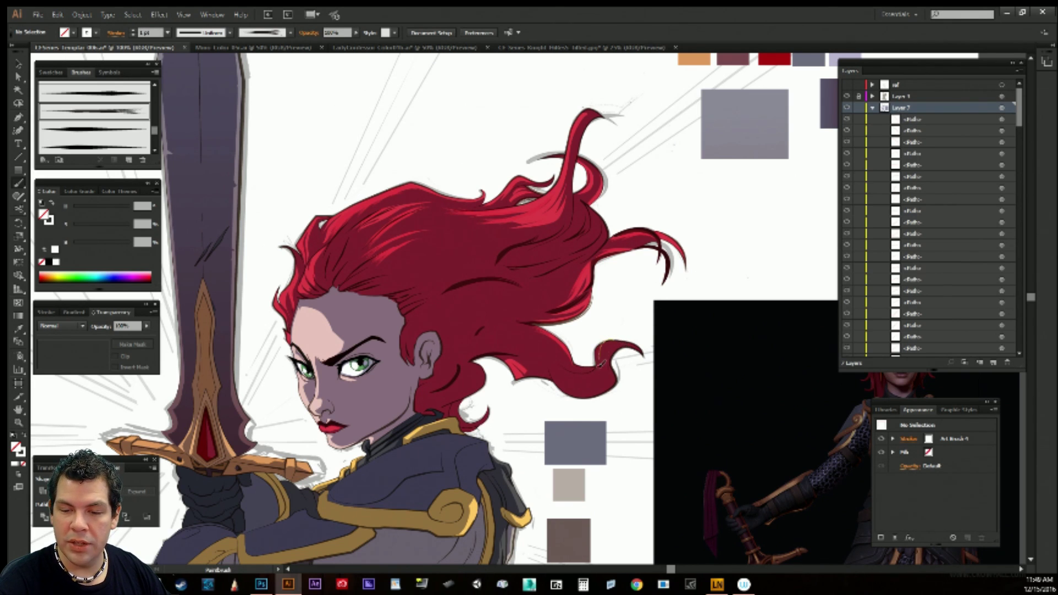
pyautogui.moveTo(600, 366); pyautogui.dragTo(566, 368)
pyautogui.hotkey('ctrl', 'z')
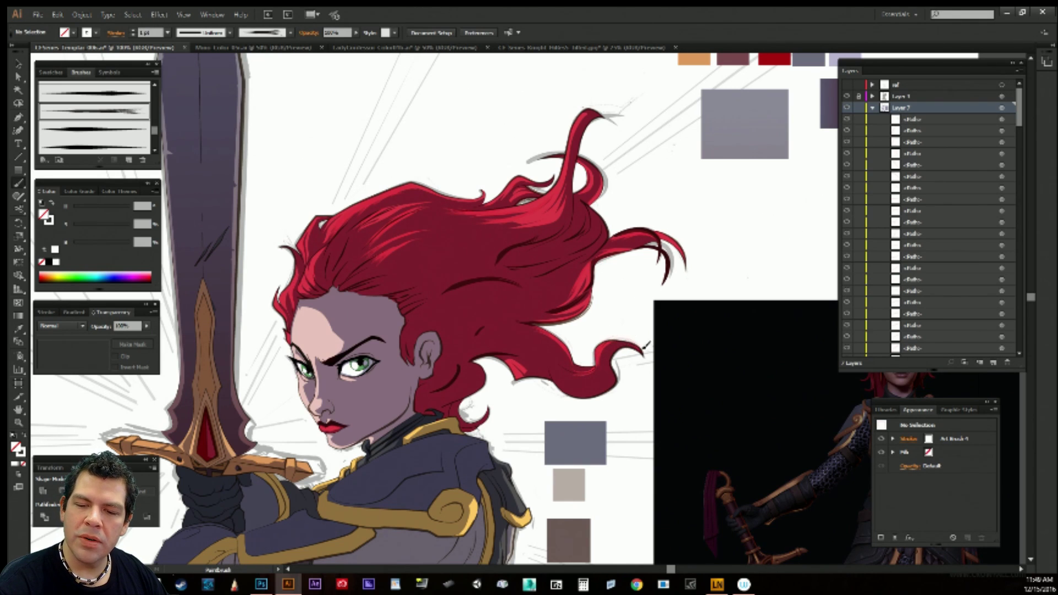
pyautogui.moveTo(602, 369)
pyautogui.mouseDown()
pyautogui.moveTo(572, 375)
pyautogui.moveTo(570, 389)
pyautogui.mouseUp()
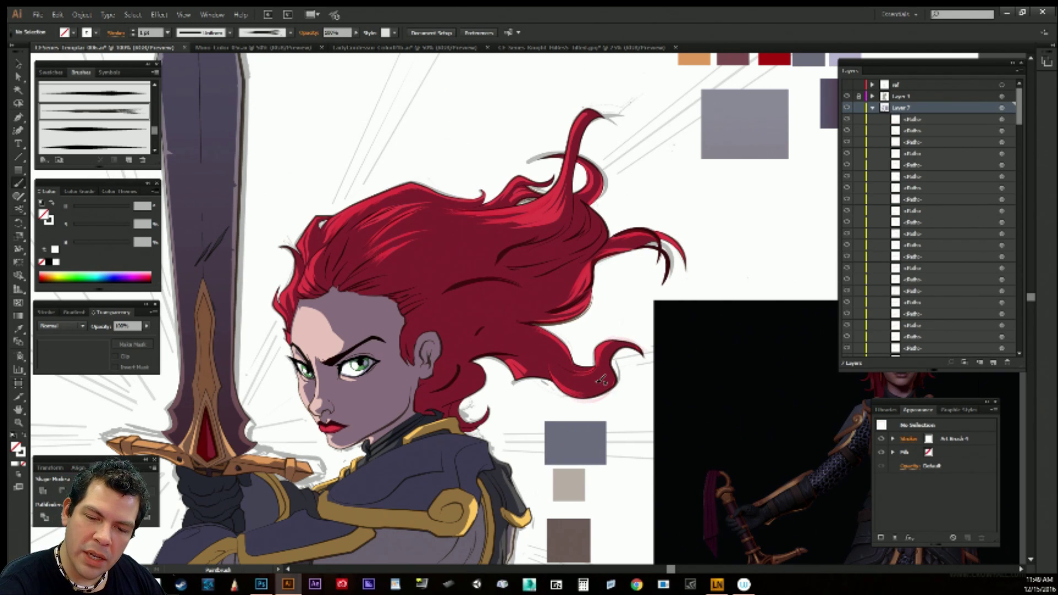
pyautogui.moveTo(518, 357); pyautogui.dragTo(514, 362)
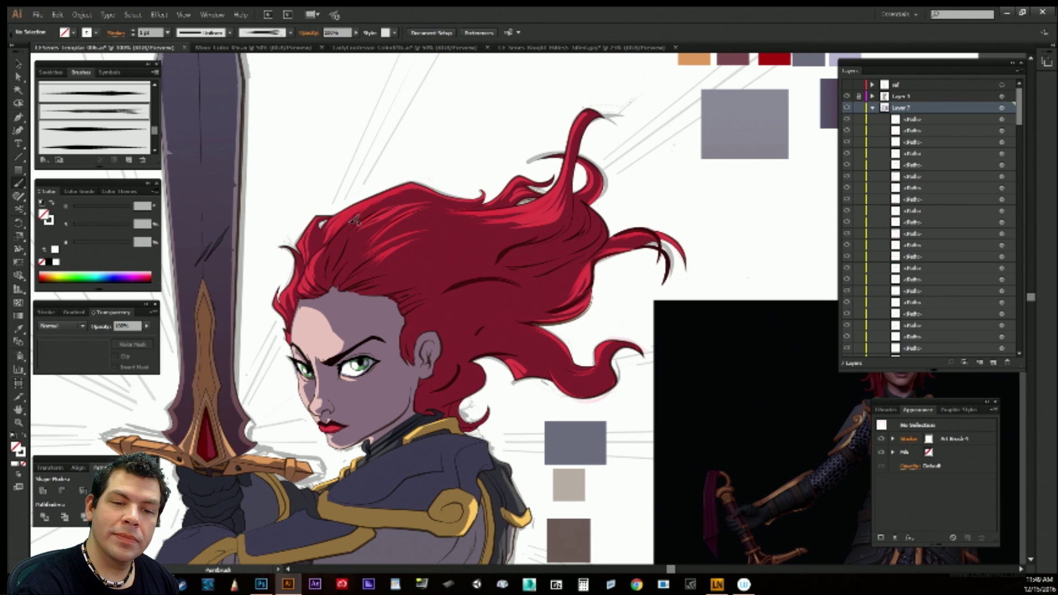
# Paint tapered highlight strokes through the front hair, from the crown down to the hairline beside the forehead.
pyautogui.moveTo(353, 222); pyautogui.dragTo(331, 279)
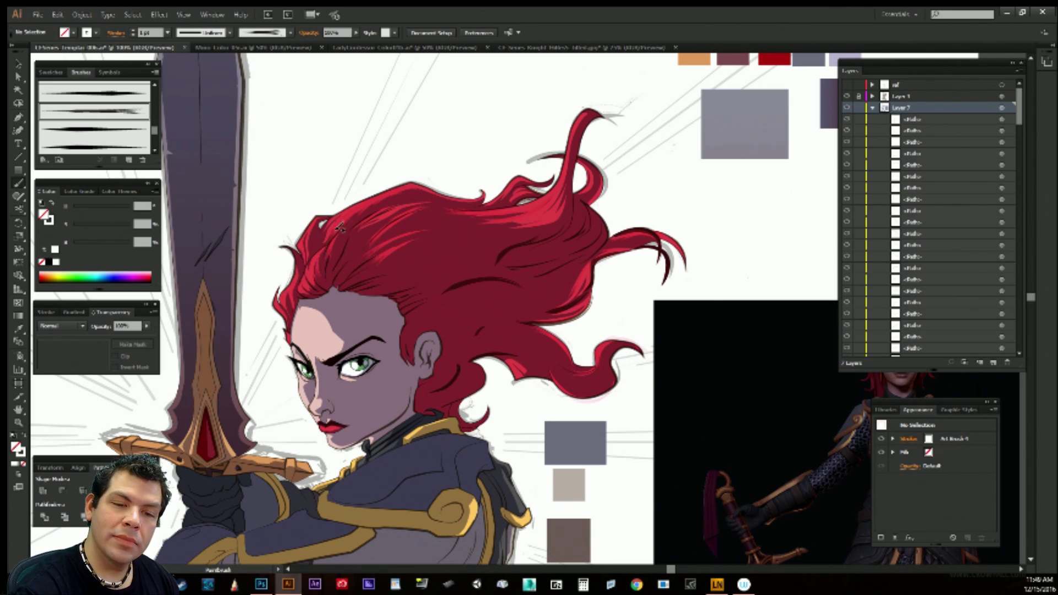
pyautogui.moveTo(329, 248)
pyautogui.mouseDown()
pyautogui.moveTo(333, 270)
pyautogui.moveTo(308, 276)
pyautogui.moveTo(307, 306)
pyautogui.mouseUp()
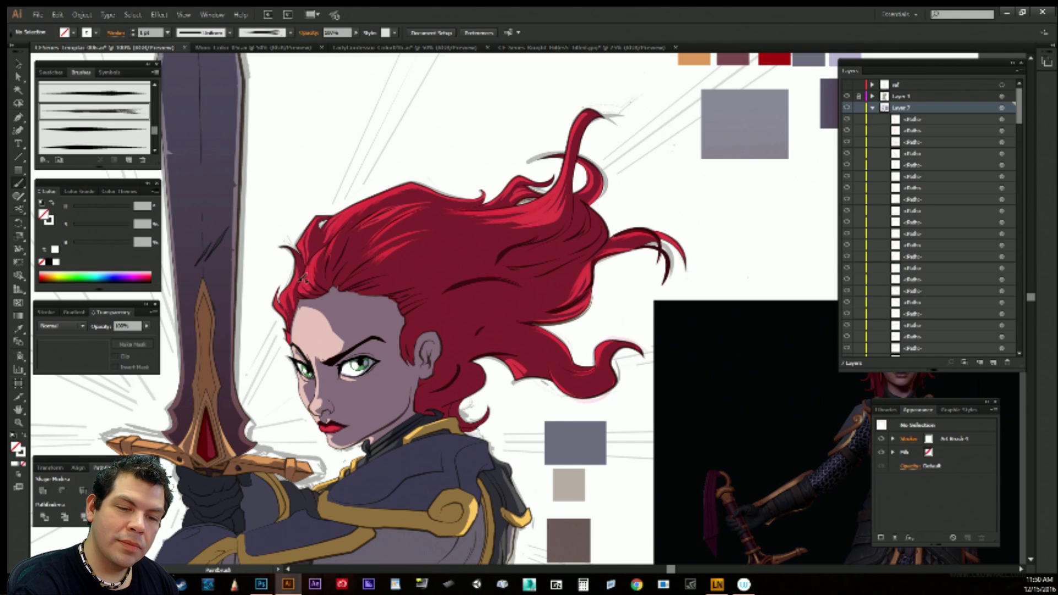
pyautogui.moveTo(283, 299); pyautogui.dragTo(297, 320)
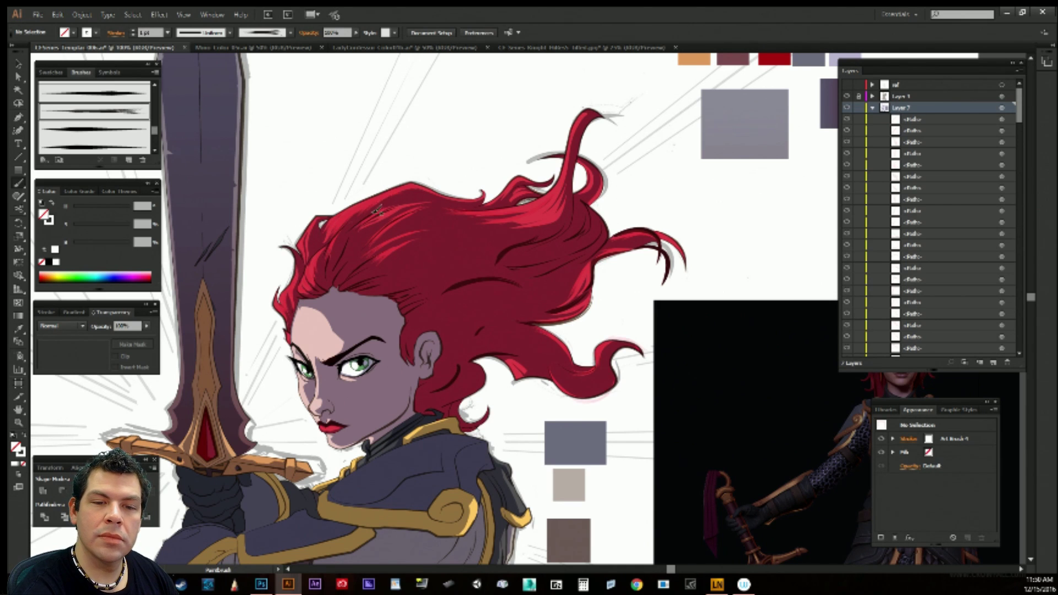
# Try a highlight stroke along the upper edge of the crown.
pyautogui.moveTo(372, 205); pyautogui.dragTo(428, 189)
pyautogui.keyDown('ctrl'); pyautogui.click(407, 194); pyautogui.keyUp('ctrl')
pyautogui.hotkey('ctrl', 'z')
pyautogui.hotkey('ctrl', 'z')
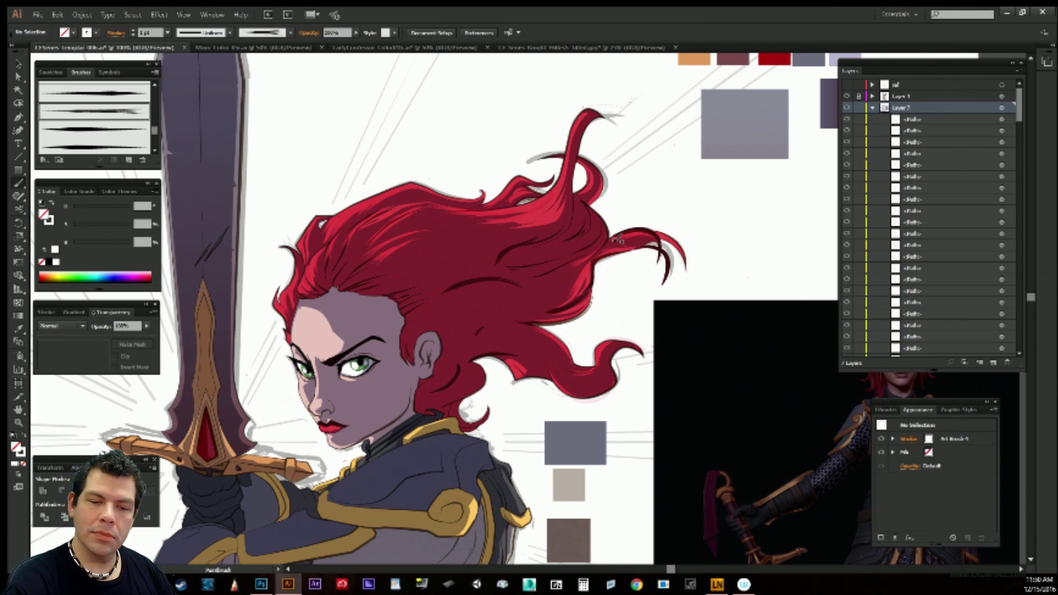
# Paint tapered highlight strokes on the locks of hair behind and below the ear.
pyautogui.moveTo(485, 342)
pyautogui.mouseDown()
pyautogui.moveTo(532, 245)
pyautogui.moveTo(508, 305)
pyautogui.mouseUp()
pyautogui.moveTo(520, 268); pyautogui.dragTo(518, 295)
pyautogui.hotkey('ctrl', 'z')
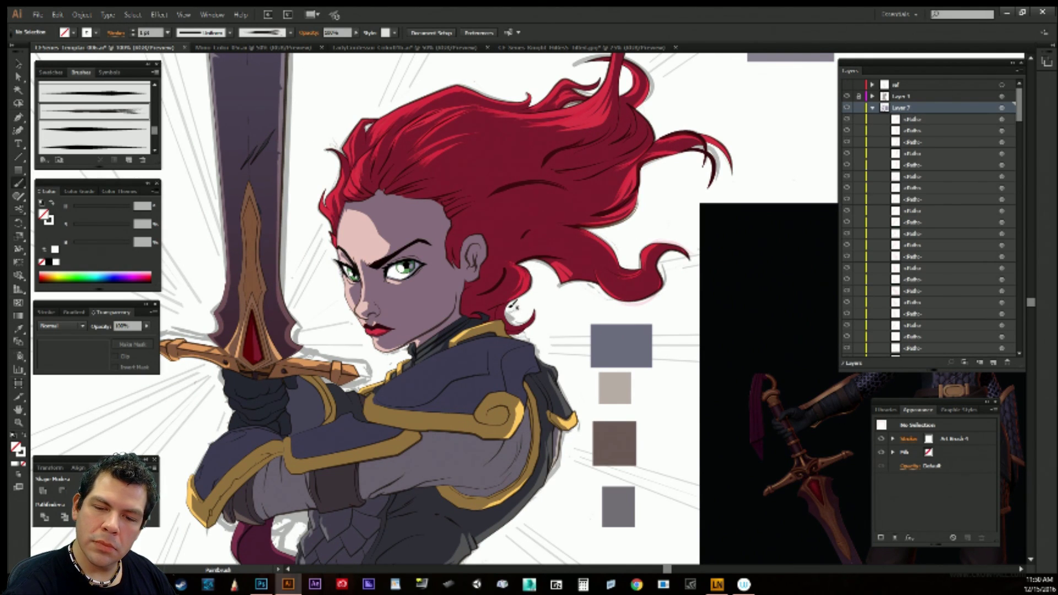
pyautogui.press('a')
pyautogui.press('b')
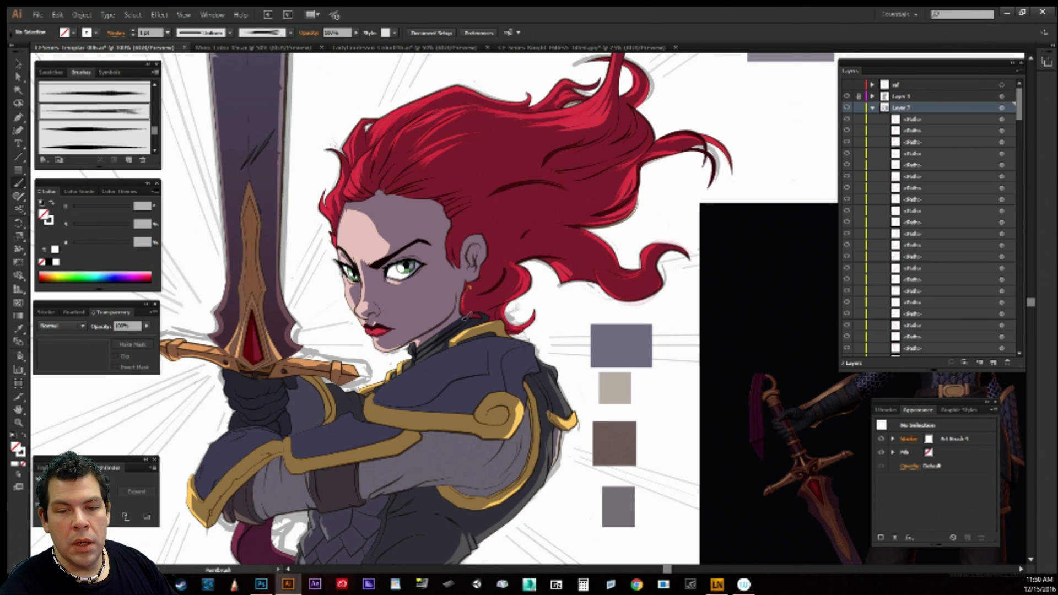
pyautogui.press('a')
pyautogui.press('b')
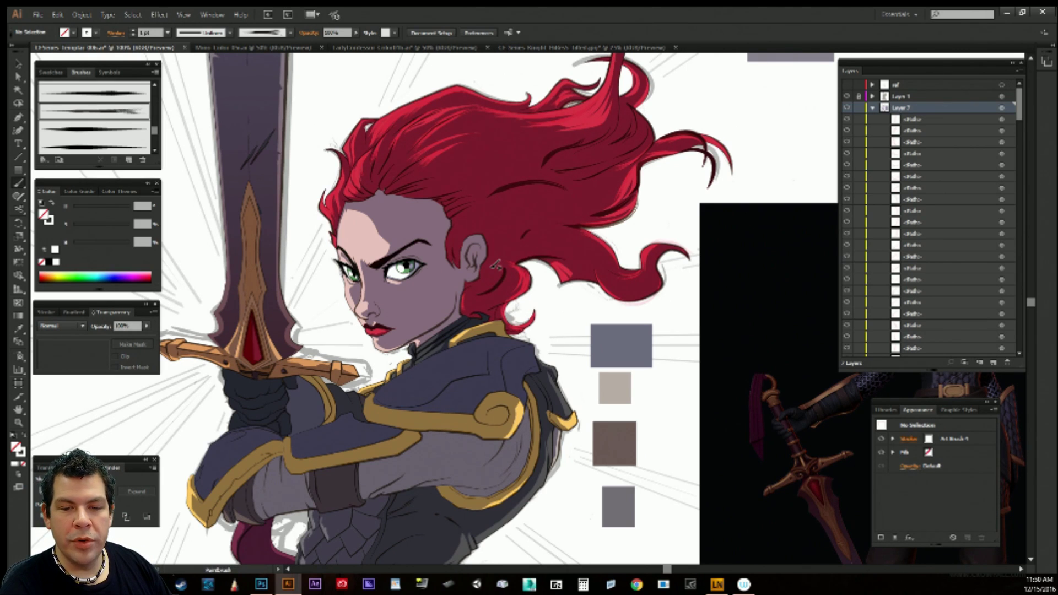
# Try deleting the highlight stroke on the small curled lock at the nape of the neck.
pyautogui.moveTo(579, 291); pyautogui.dragTo(606, 289)
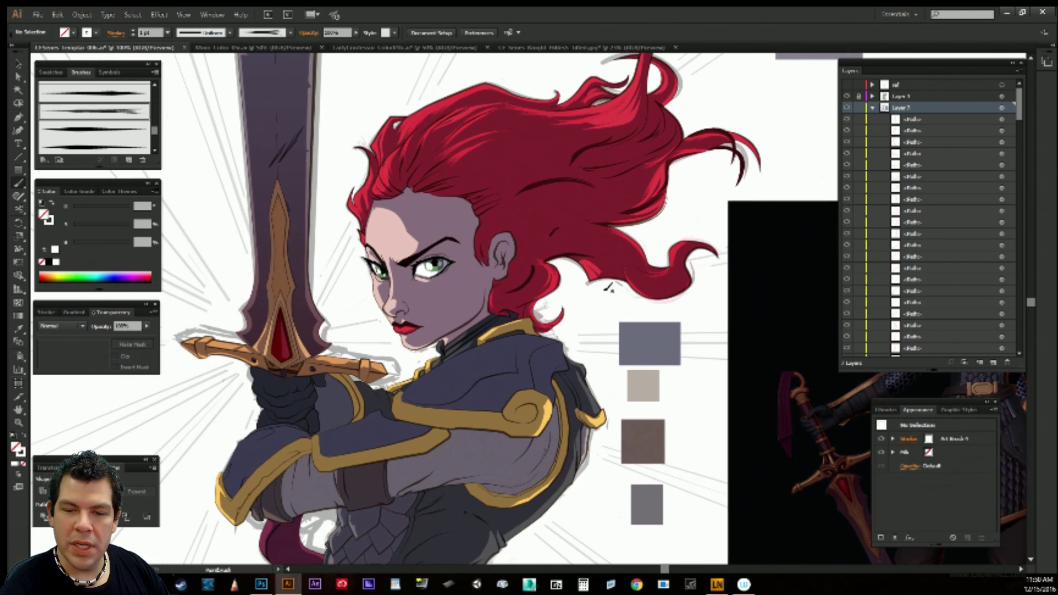
pyautogui.click(539, 310)
pyautogui.press('b')
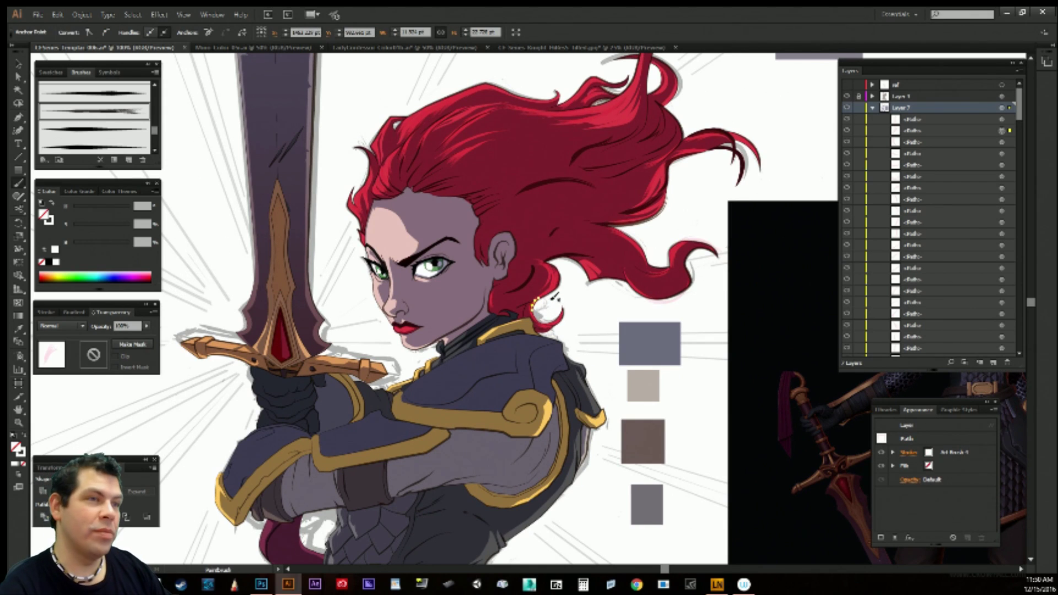
pyautogui.press('Delete')
pyautogui.hotkey('ctrl', 'z')
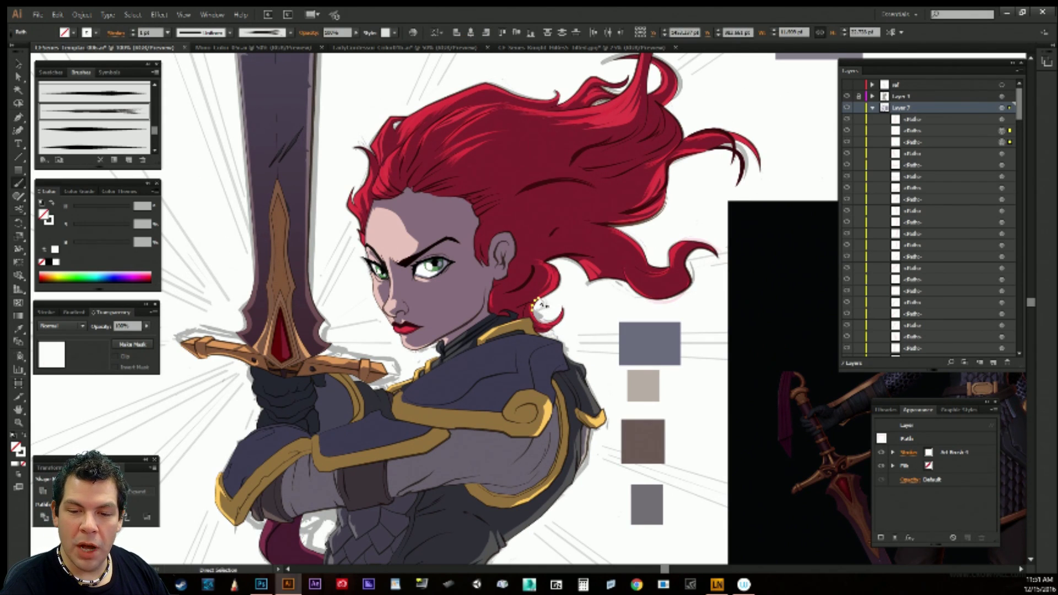
pyautogui.hotkey('ctrl', 'z')
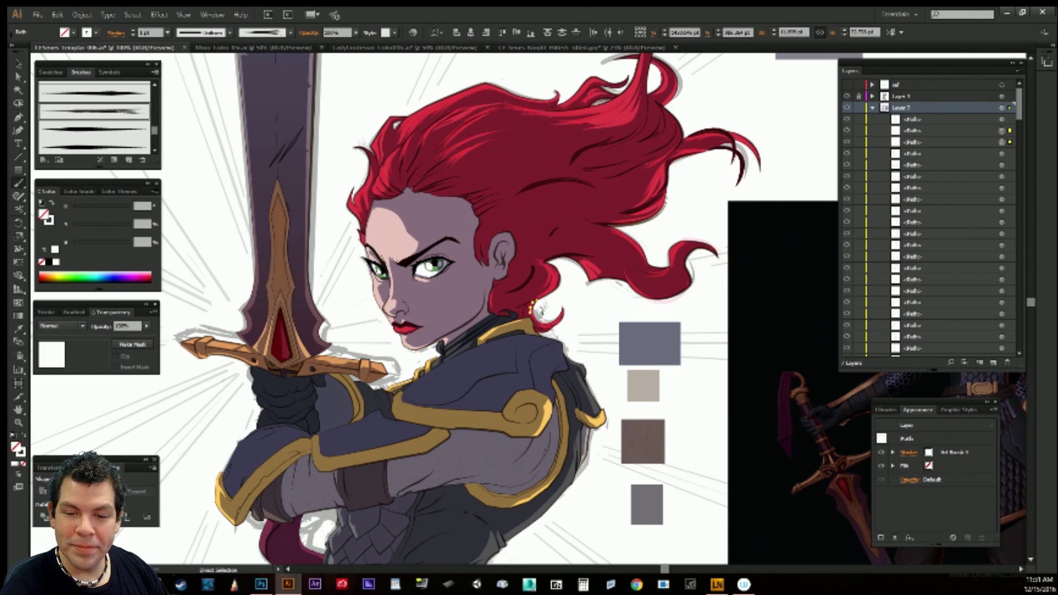
# Reshape the highlight stroke along the lower edge of the small curled lock at the nape by adjusting its anchor points.
pyautogui.click(536, 308)
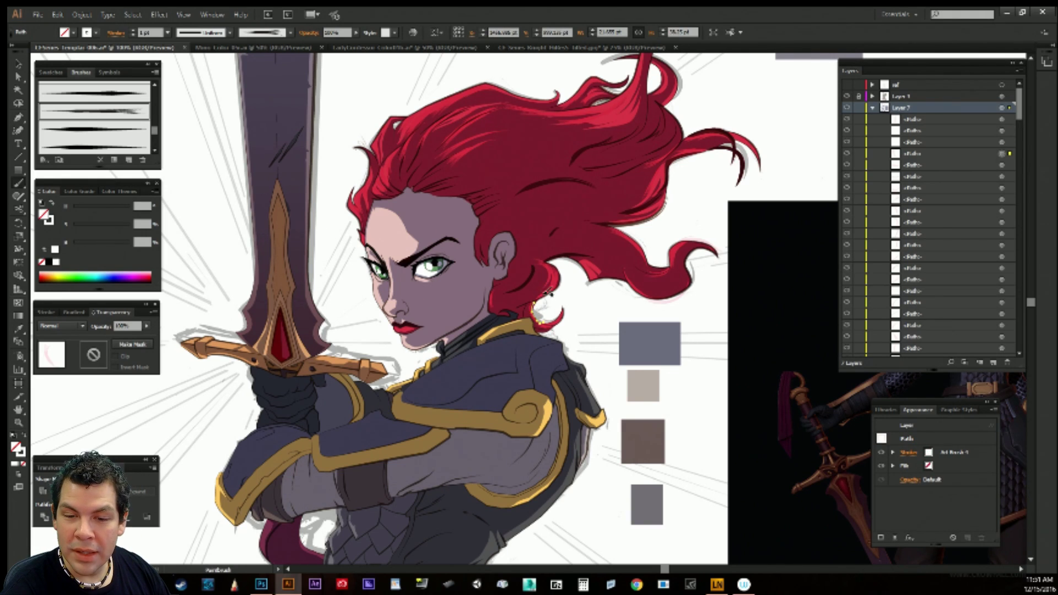
pyautogui.hotkey('ctrl', 'shift', 'a')
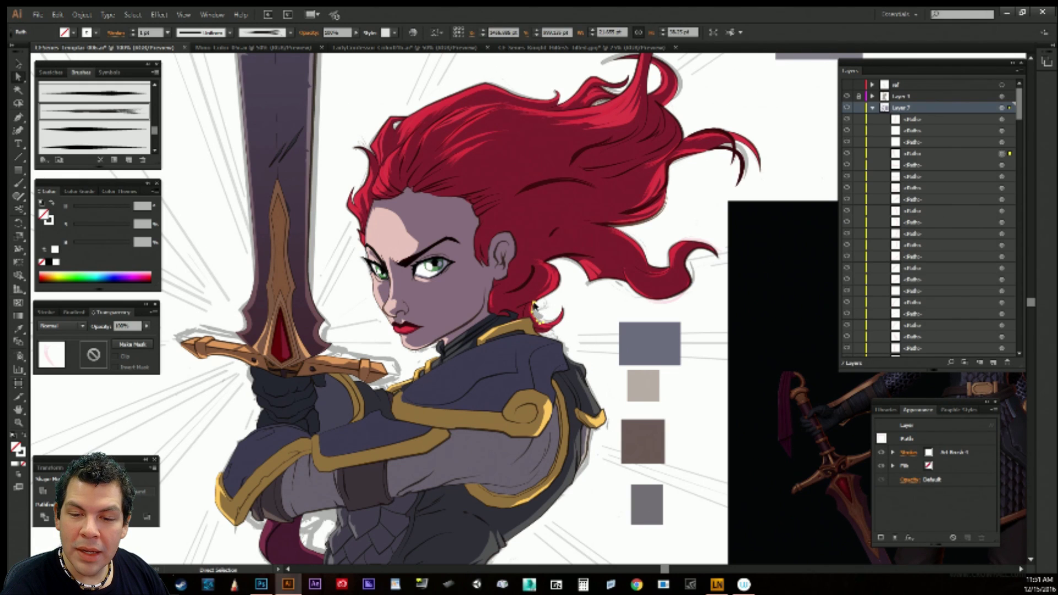
pyautogui.click(540, 307)
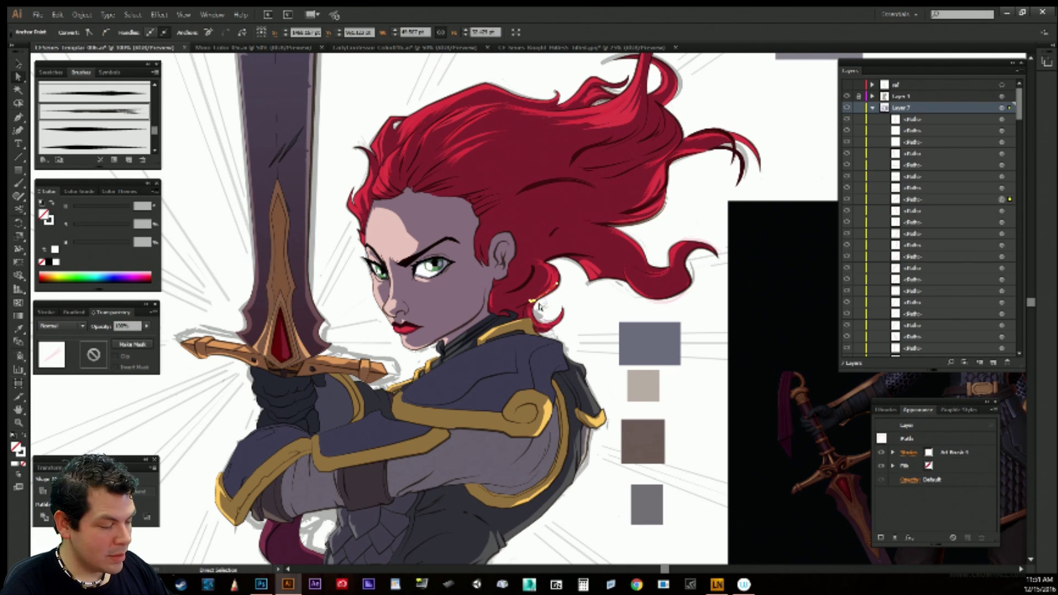
pyautogui.hotkey('ctrl', 'shift', 'a')
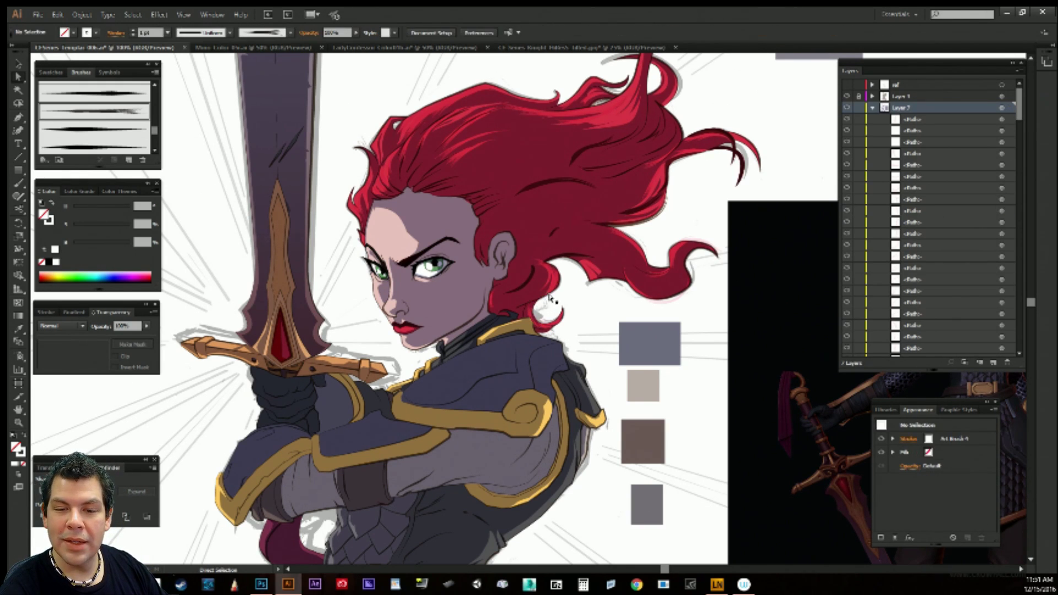
pyautogui.click(551, 298)
pyautogui.click(547, 302)
pyautogui.click(541, 302)
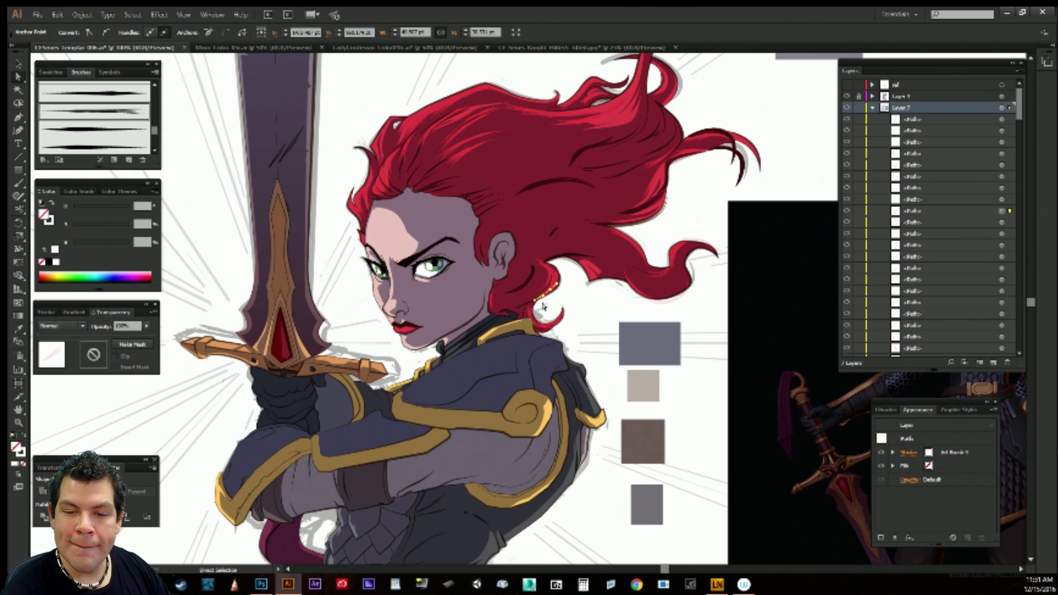
pyautogui.moveTo(543, 307); pyautogui.dragTo(548, 297)
pyautogui.moveTo(546, 299); pyautogui.dragTo(549, 296)
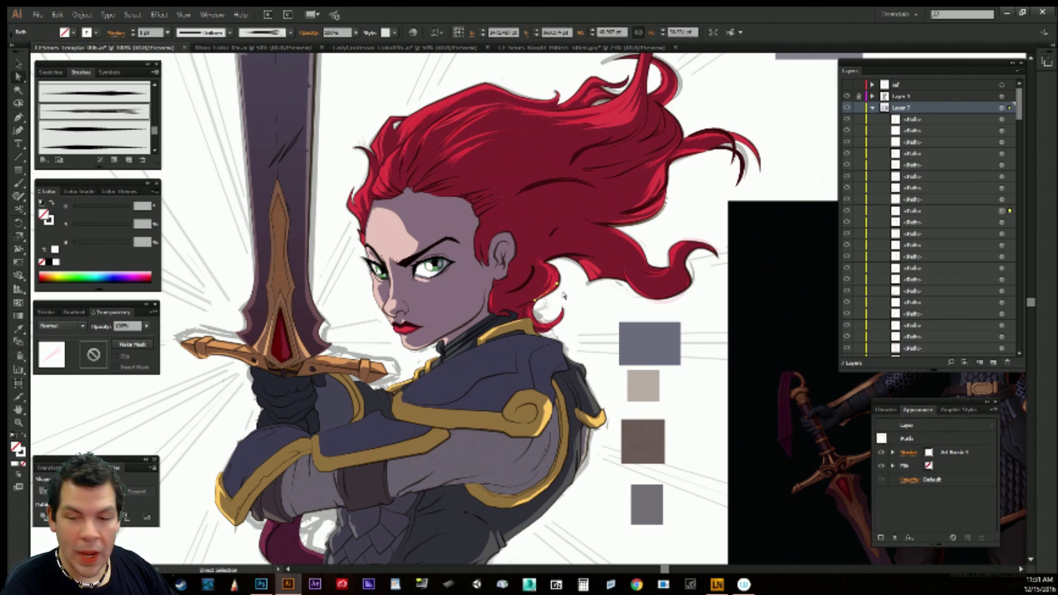
# Scale the highlight stroke on the nape curl slightly narrower and flatter, leaving nothing selected.
pyautogui.press('v')
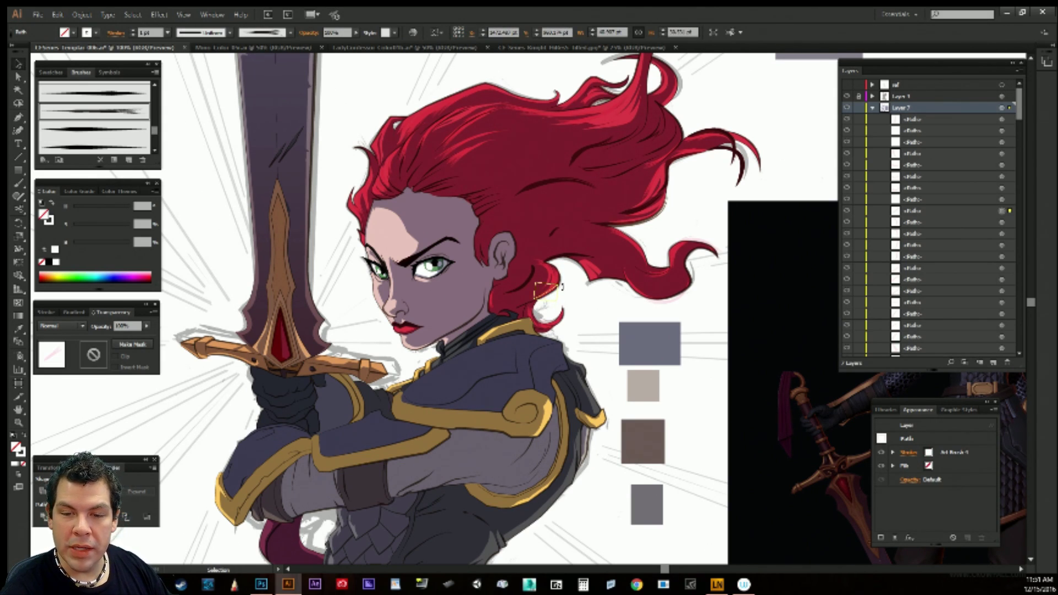
pyautogui.click(552, 294)
pyautogui.click(550, 293)
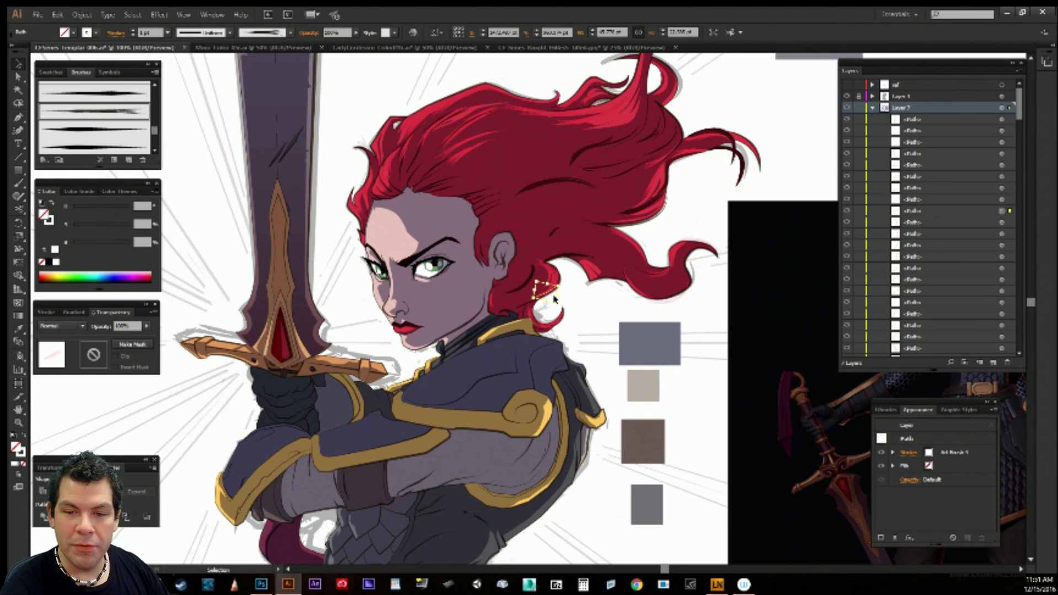
pyautogui.click(572, 294)
# Pick up the white fill with no stroke from the small shape beneath the chin, leaving nothing selected.
pyautogui.press('space')
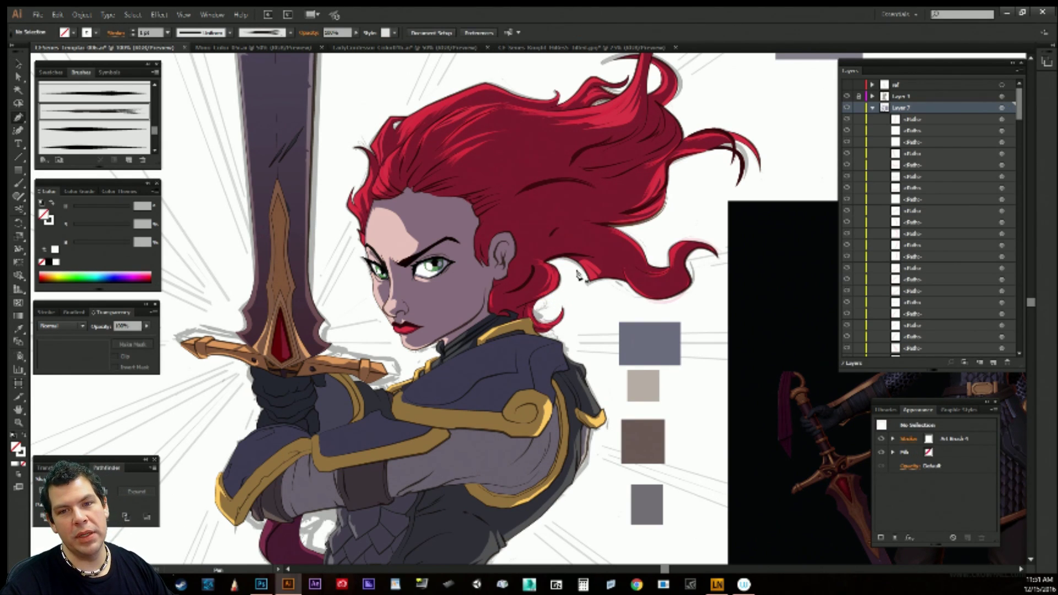
pyautogui.moveTo(624, 404); pyautogui.dragTo(615, 440)
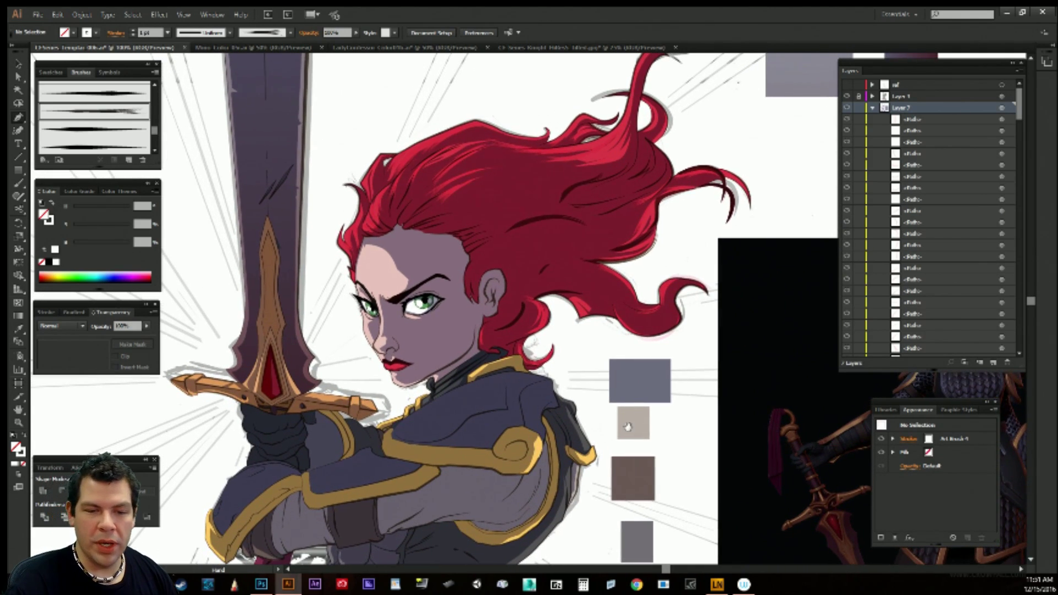
pyautogui.click(438, 383)
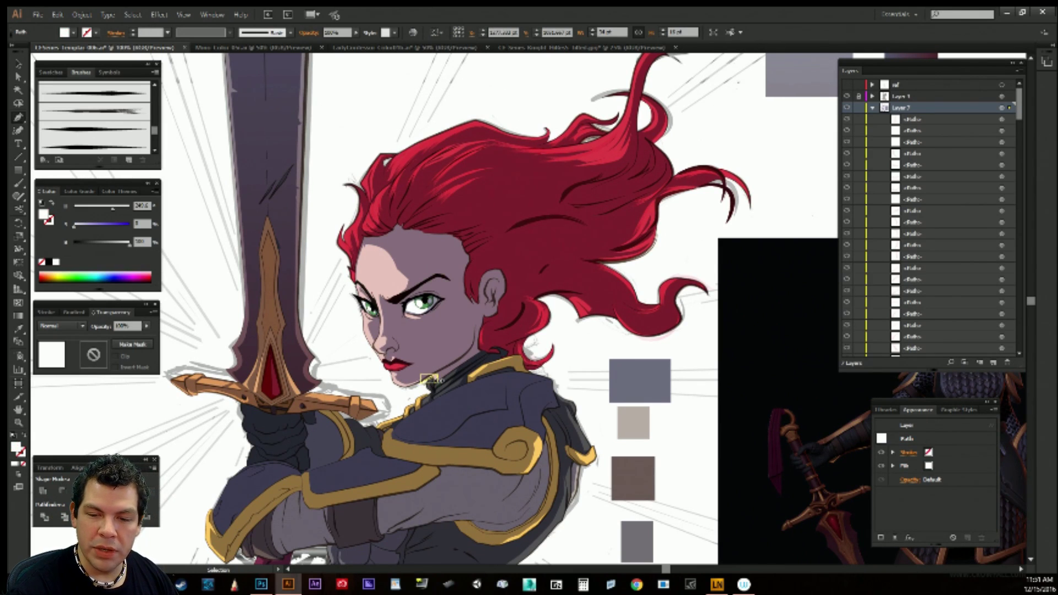
pyautogui.click(559, 345)
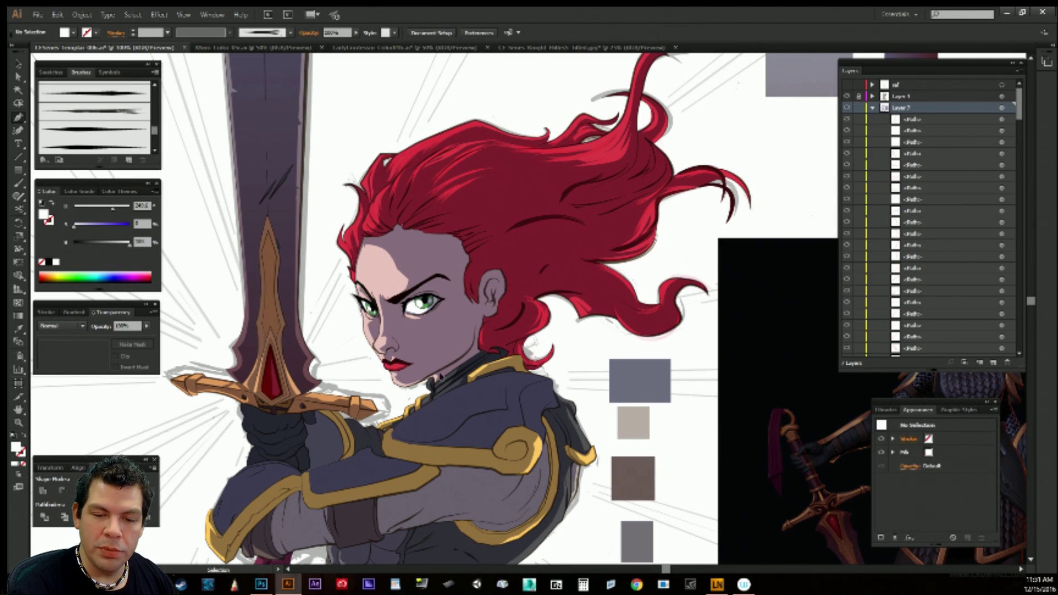
pyautogui.click(437, 385)
pyautogui.click(580, 351)
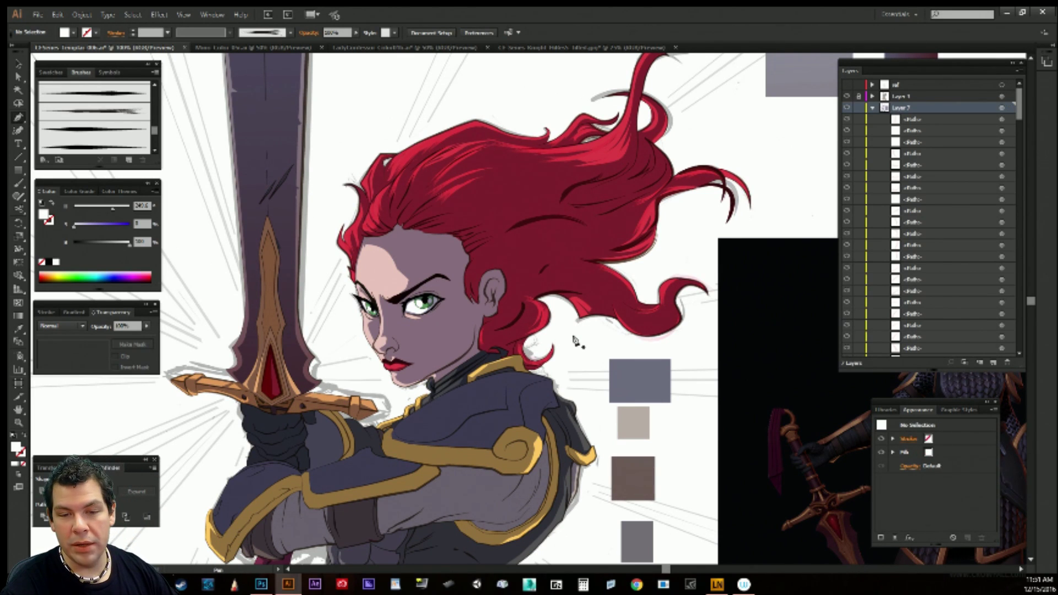
# Draw a small white highlight shape with the Pen tool on the gold trim beside the crossguard's tip and adjust its anchor points.
pyautogui.moveTo(571, 376); pyautogui.dragTo(586, 416)
pyautogui.moveTo(611, 318); pyautogui.dragTo(698, 256)
pyautogui.moveTo(612, 315); pyautogui.dragTo(626, 274)
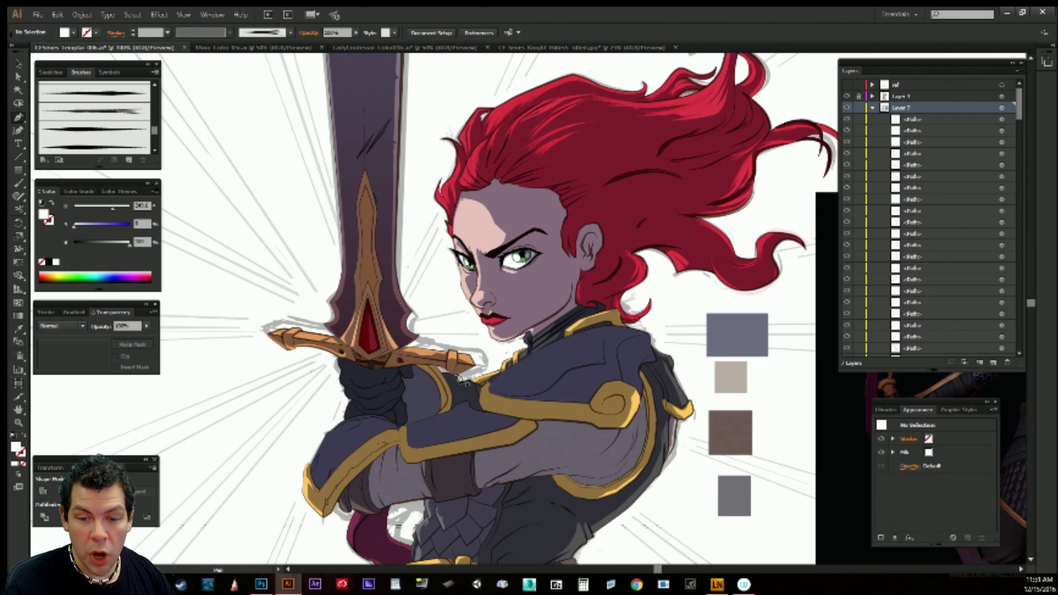
pyautogui.click(470, 368)
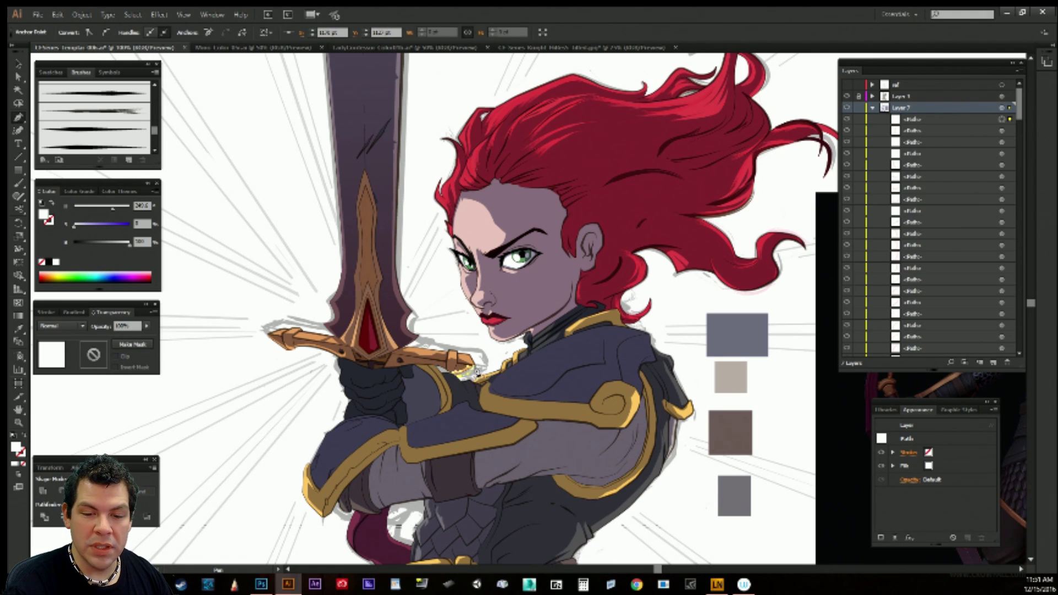
pyautogui.keyDown('ctrl'); pyautogui.click(485, 363); pyautogui.keyUp('ctrl')
pyautogui.press('a')
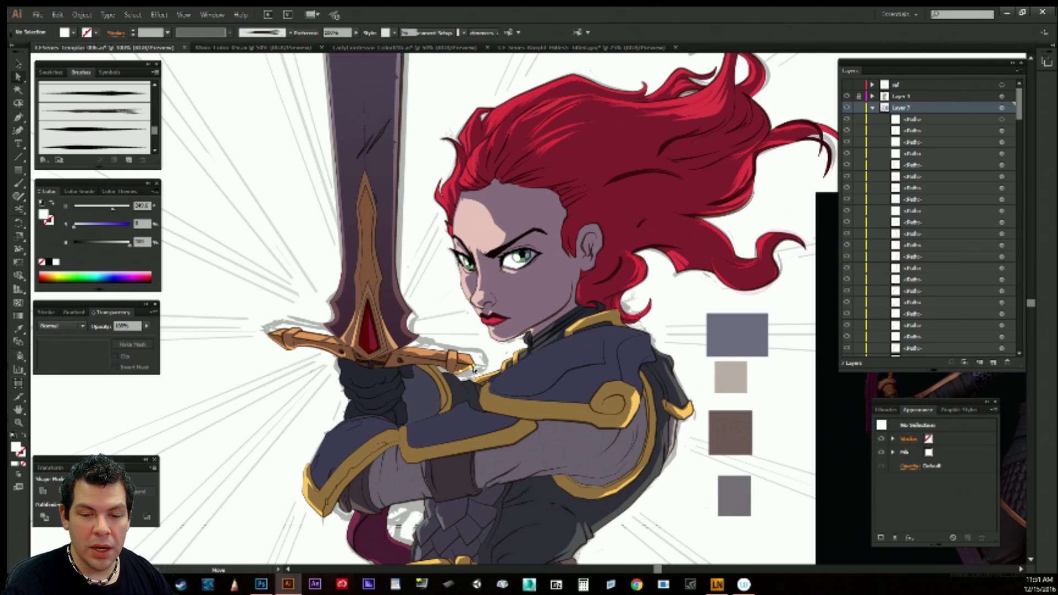
pyautogui.click(461, 374)
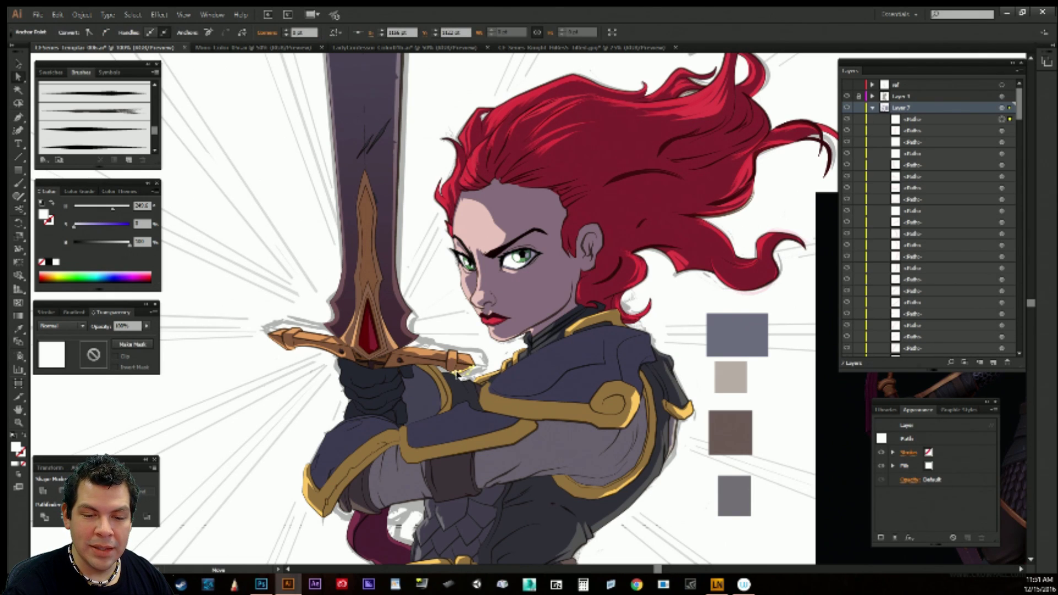
pyautogui.hotkey('ctrl', 'shift', 'a')
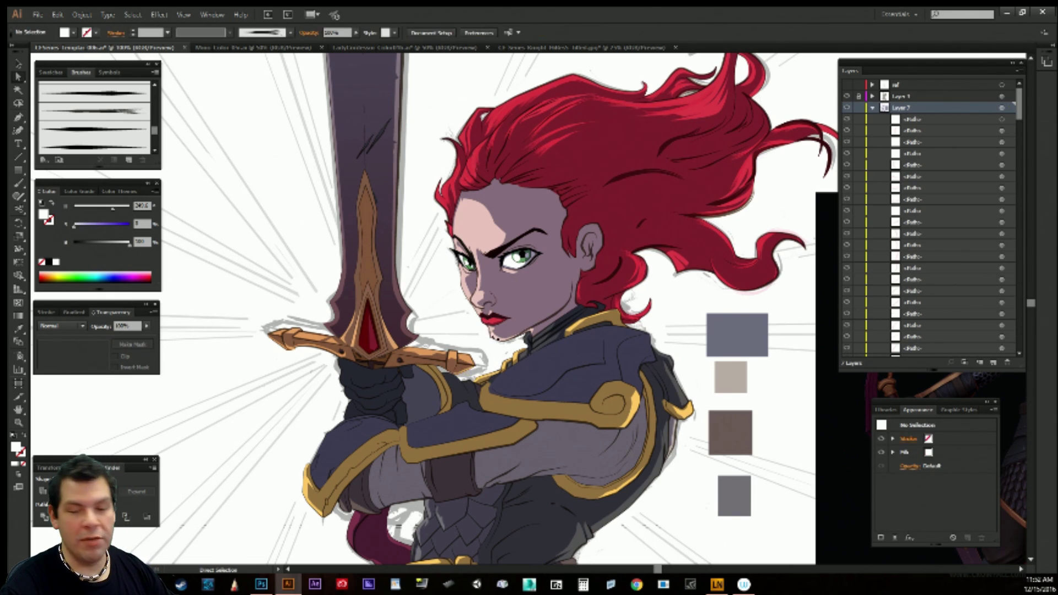
# Draw a closed highlight shape with the Pen tool on the front corner of the shoulder armor's gold trim.
pyautogui.press('p')
pyautogui.moveTo(648, 332); pyautogui.dragTo(647, 280)
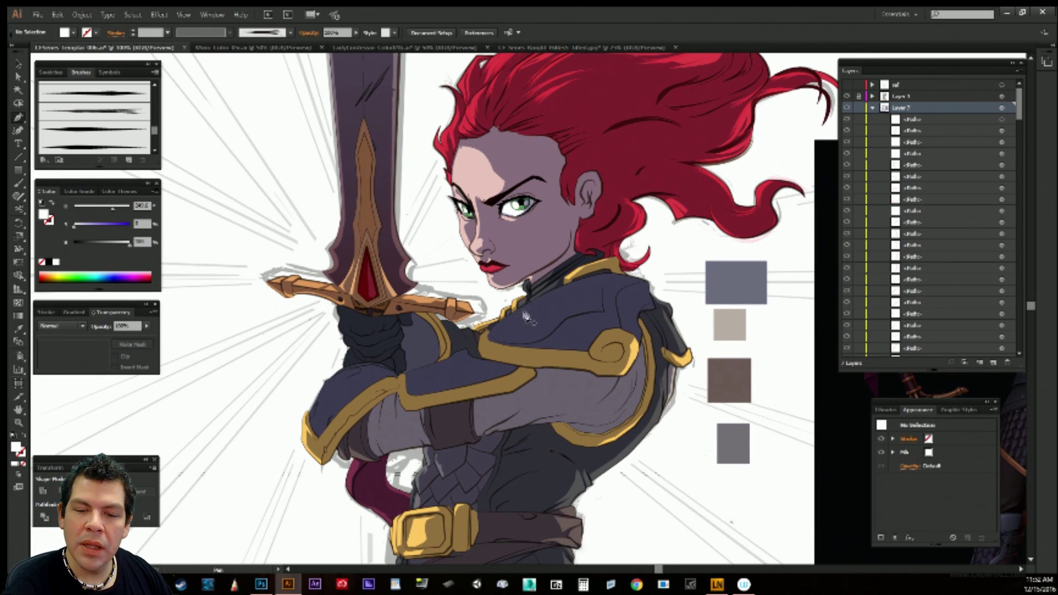
pyautogui.click(490, 338)
pyautogui.hotkey('ctrl', 'z')
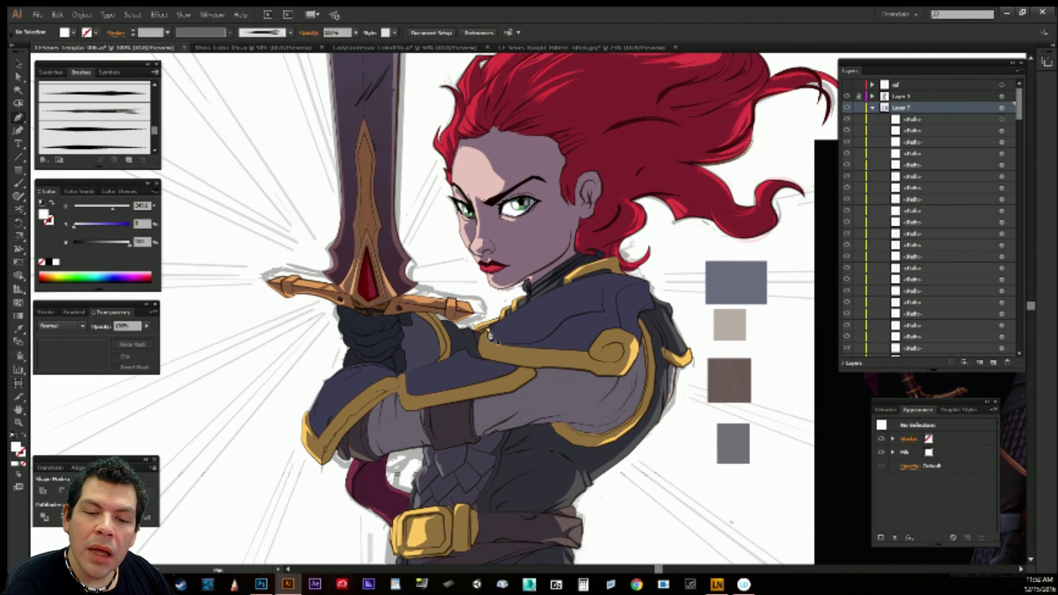
pyautogui.click(488, 337)
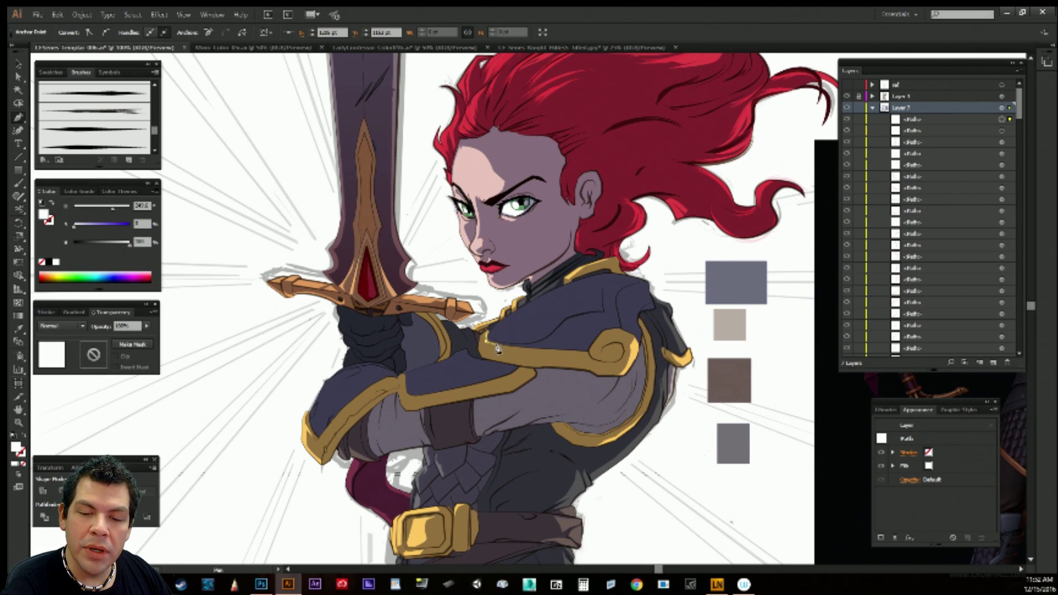
pyautogui.click(522, 352)
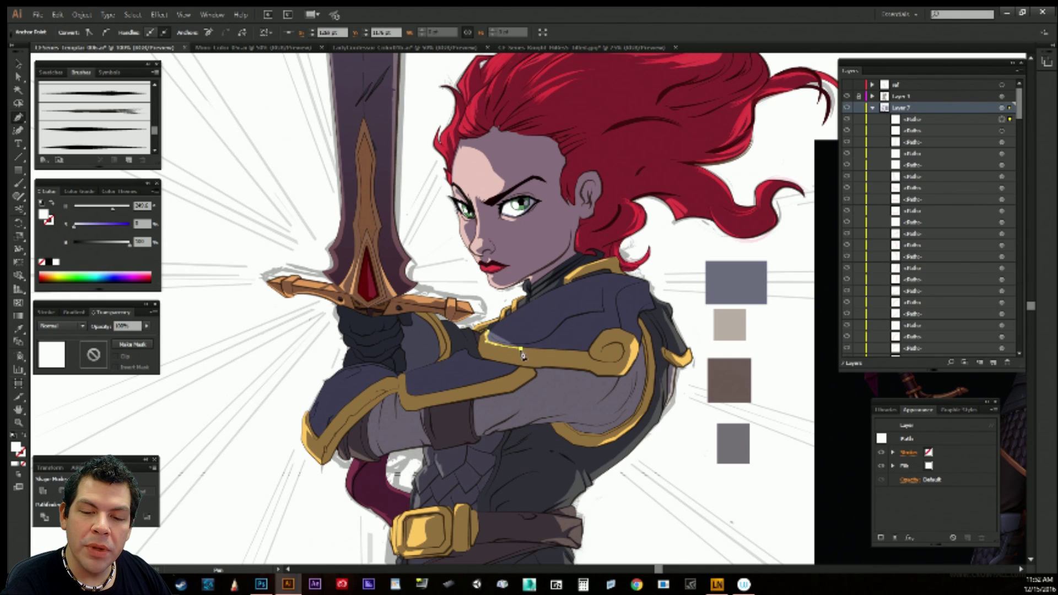
pyautogui.click(510, 359)
pyautogui.click(503, 364)
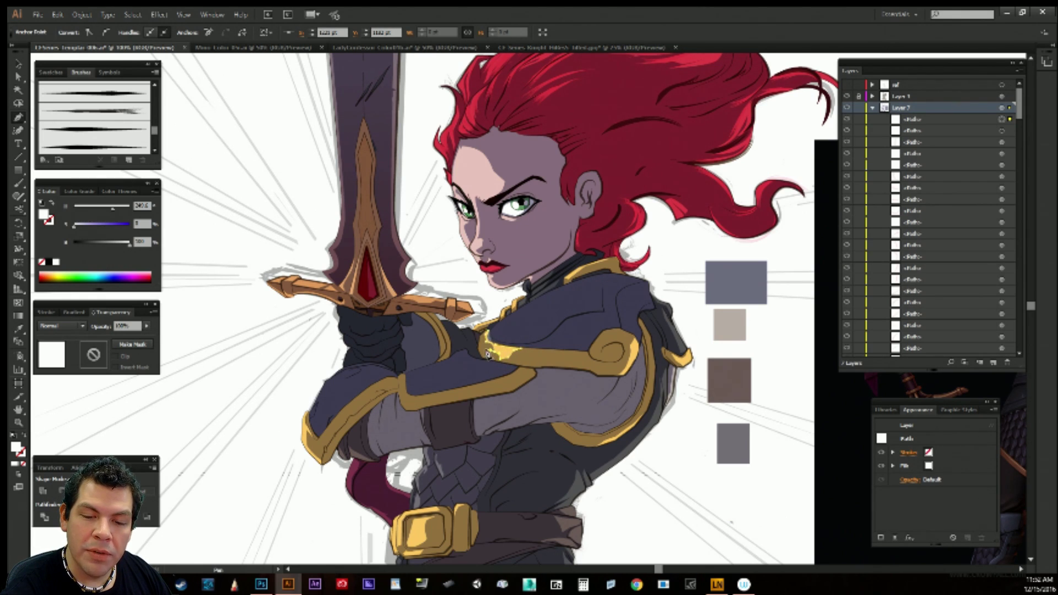
pyautogui.click(487, 359)
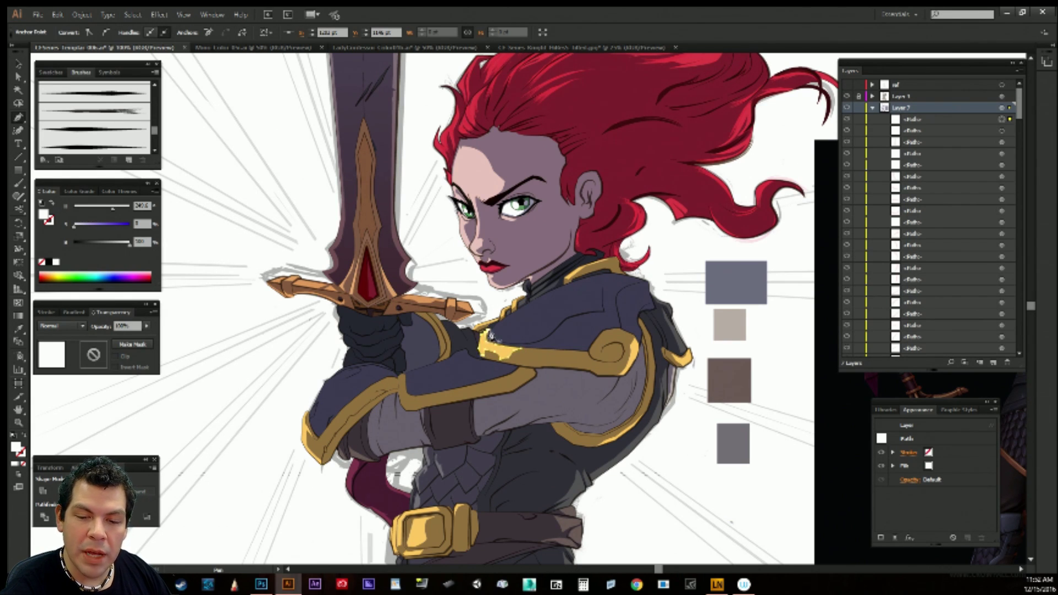
pyautogui.moveTo(487, 331); pyautogui.dragTo(494, 315)
pyautogui.keyDown('ctrl'); pyautogui.click(502, 294); pyautogui.keyUp('ctrl')
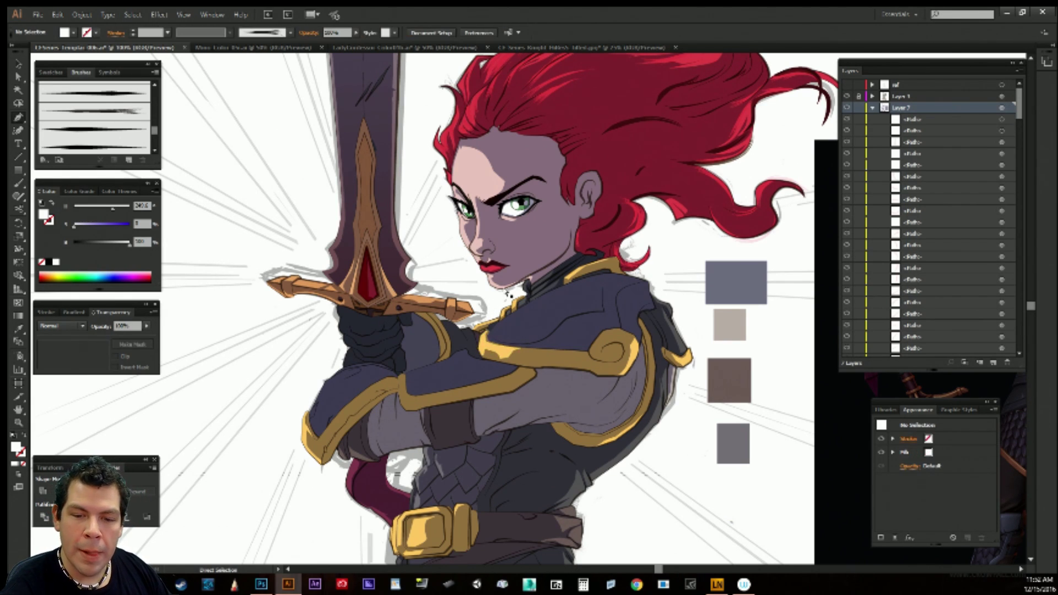
# Add a small highlight shape along the lower edge of the shoulder trim's front corner.
pyautogui.click(490, 360)
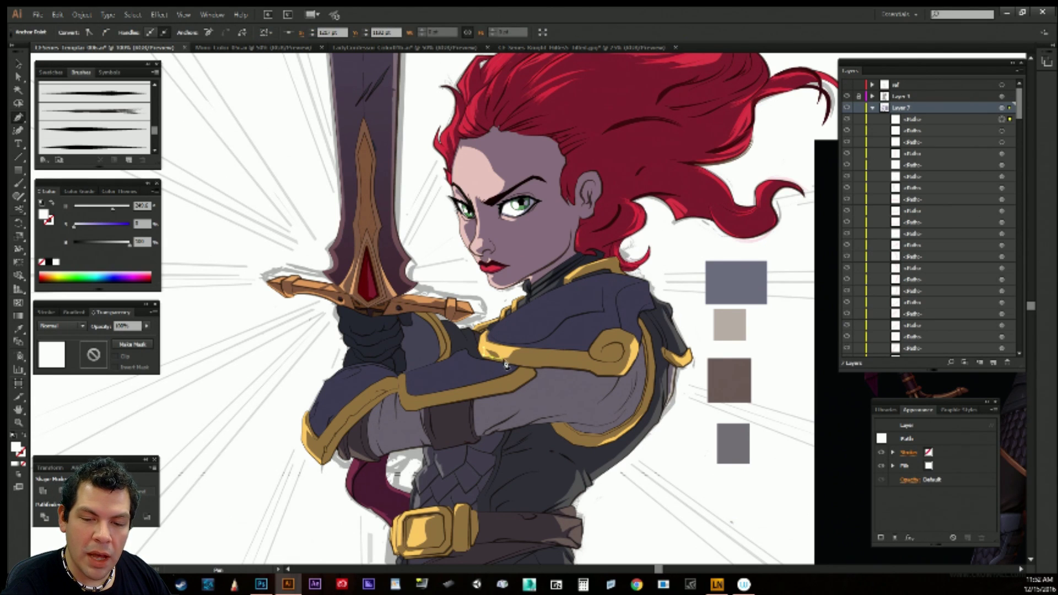
pyautogui.click(506, 366)
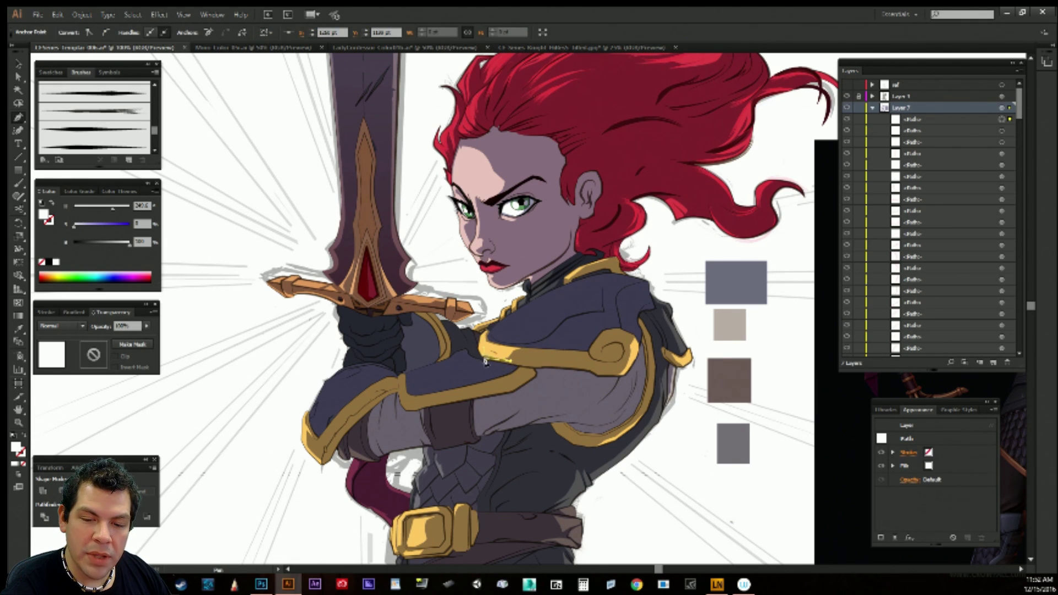
pyautogui.hotkey('ctrl', 'shift', 'a')
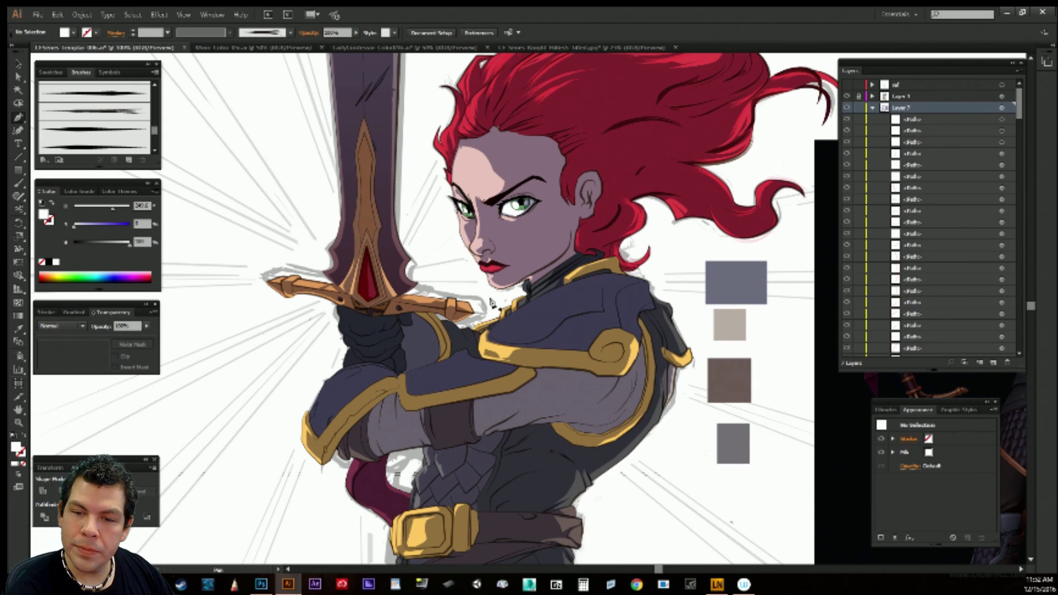
# Draw a thin highlight shape on the gold collar trim behind the neck.
pyautogui.click(607, 259)
pyautogui.click(583, 270)
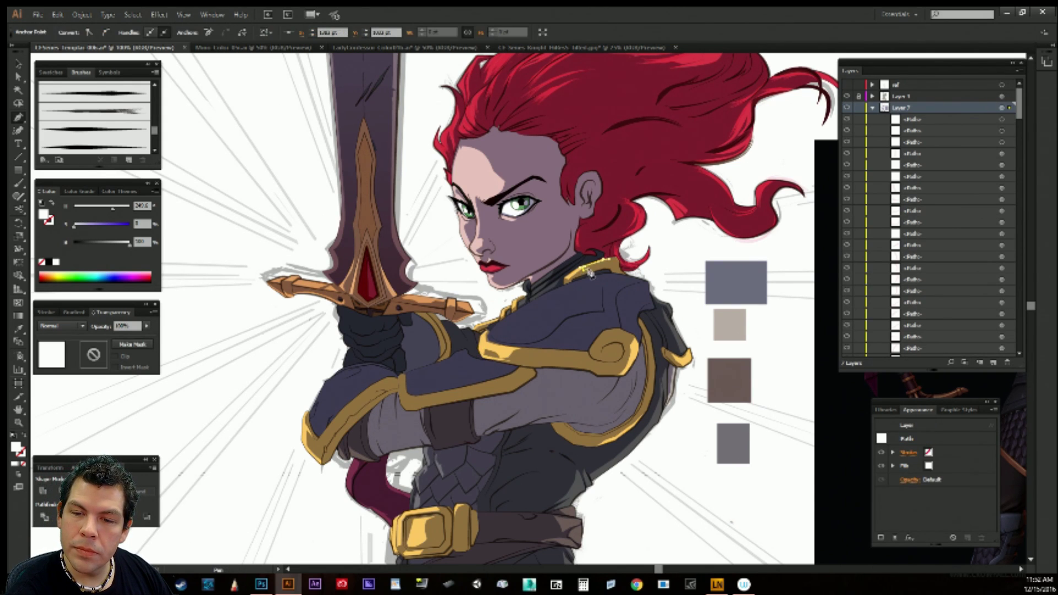
pyautogui.keyDown('ctrl'); pyautogui.click(668, 237); pyautogui.keyUp('ctrl')
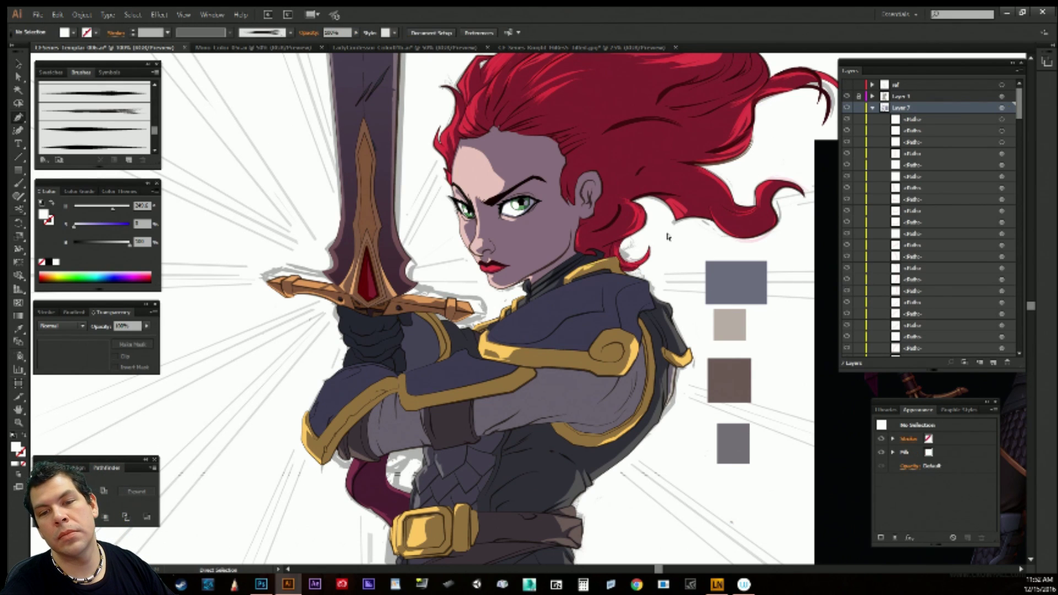
pyautogui.hotkey('ctrl', 'z')
pyautogui.keyDown('ctrl'); pyautogui.click(682, 239); pyautogui.keyUp('ctrl')
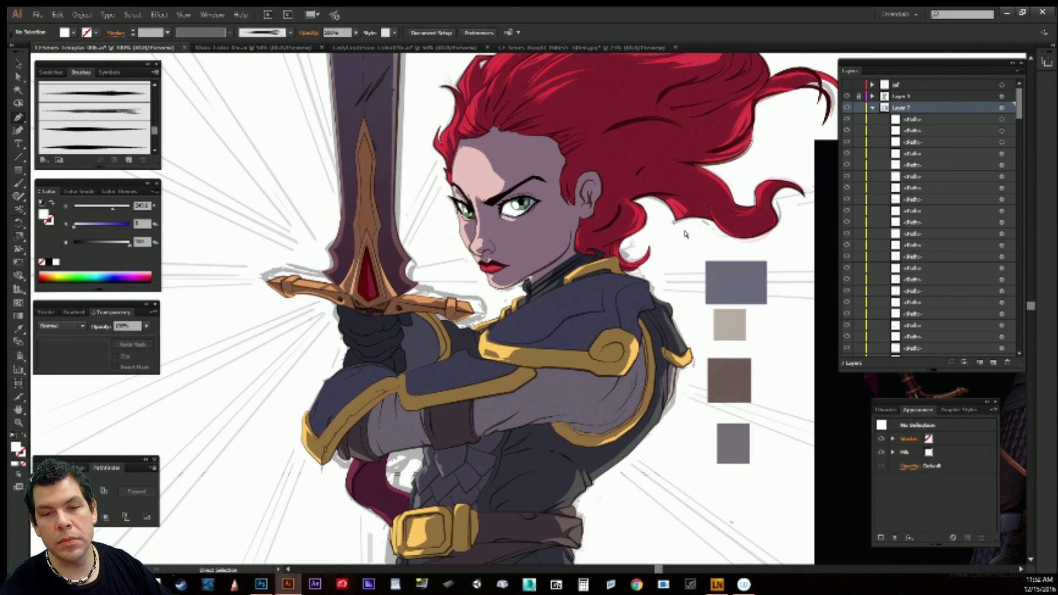
# Draw a closed highlight shape with the Pen tool on the blue forearm plate, along its inner end near the elbow of the other arm.
pyautogui.moveTo(671, 289); pyautogui.dragTo(700, 239)
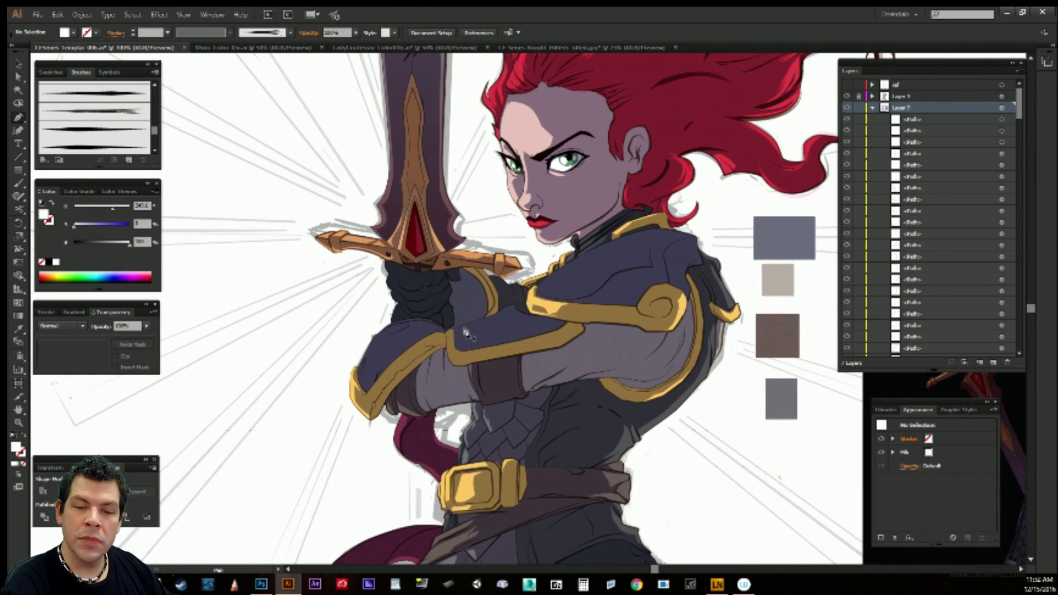
pyautogui.keyDown('ctrl'); pyautogui.click(471, 339); pyautogui.keyUp('ctrl')
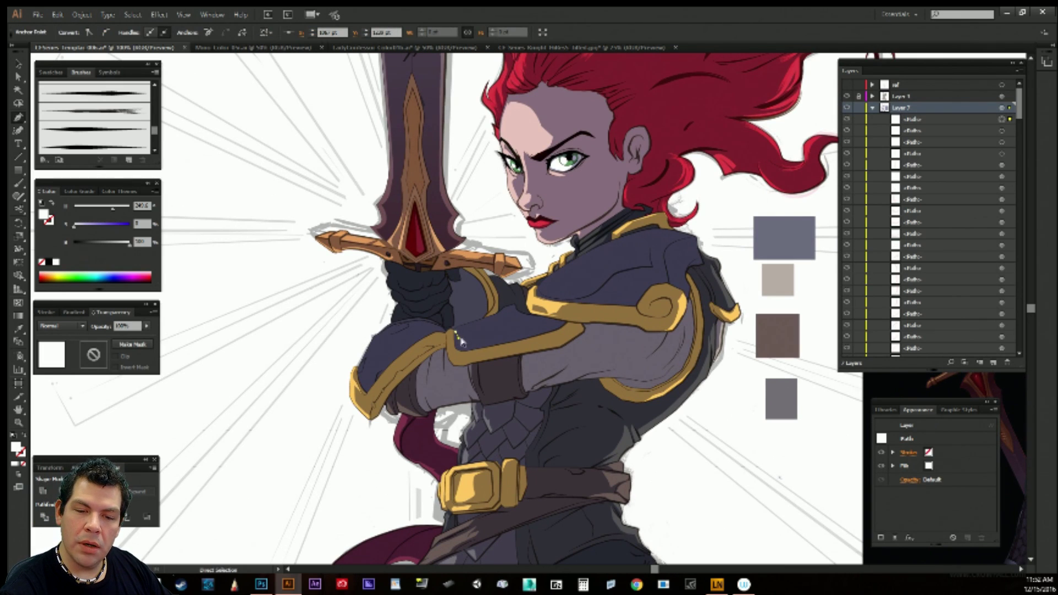
pyautogui.hotkey('ctrl', 'z')
pyautogui.click(457, 341)
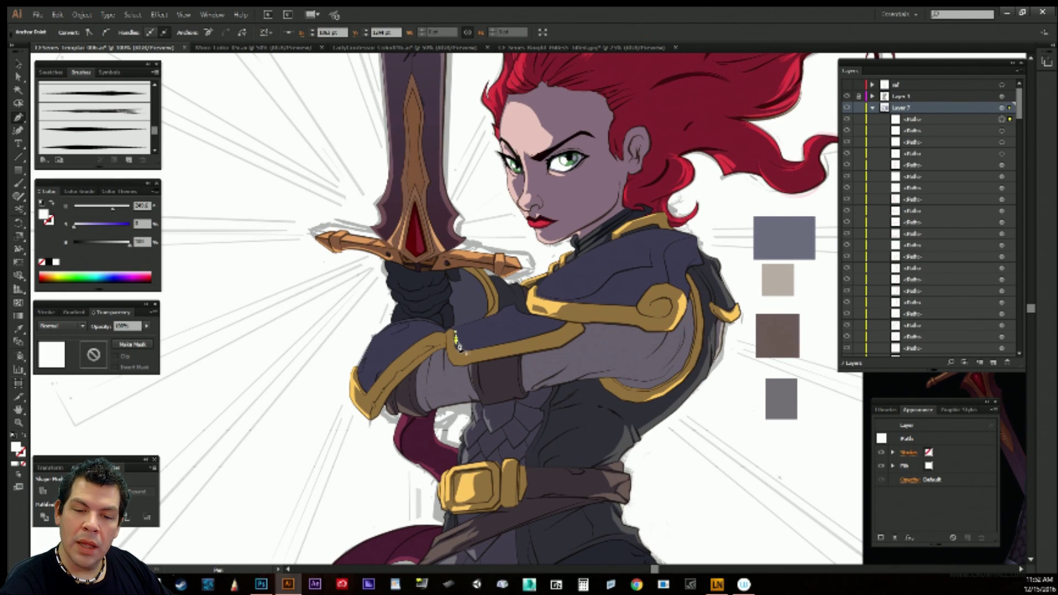
pyautogui.moveTo(457, 341); pyautogui.dragTo(504, 325)
pyautogui.click(507, 322)
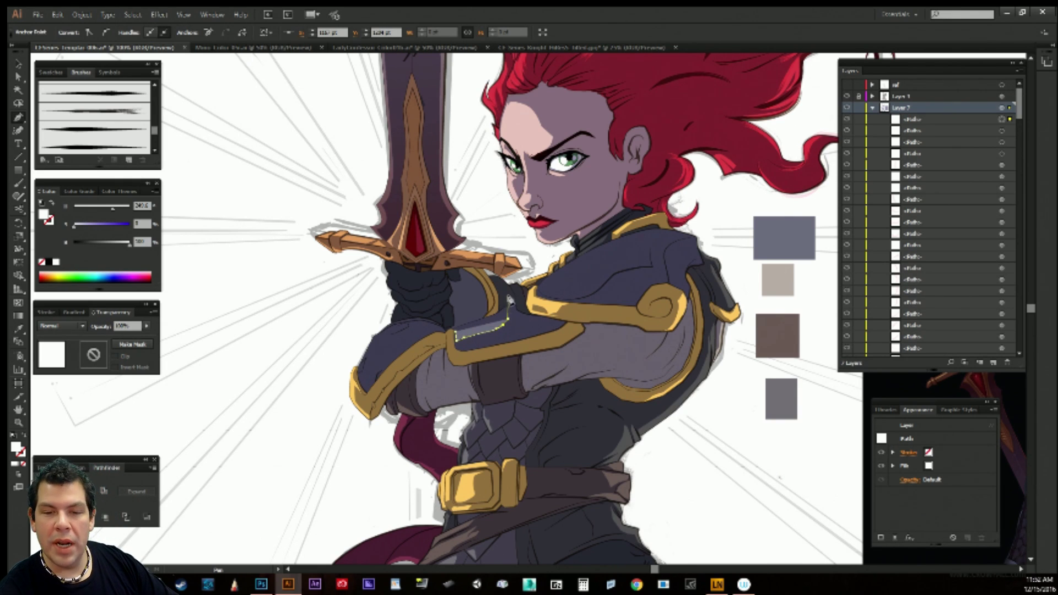
pyautogui.click(506, 315)
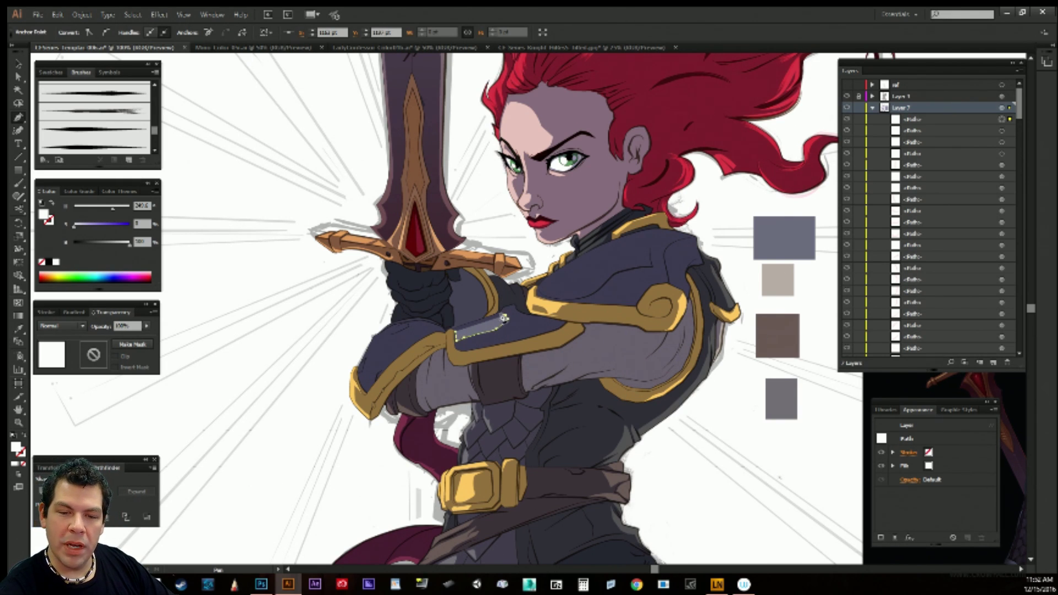
pyautogui.click(477, 323)
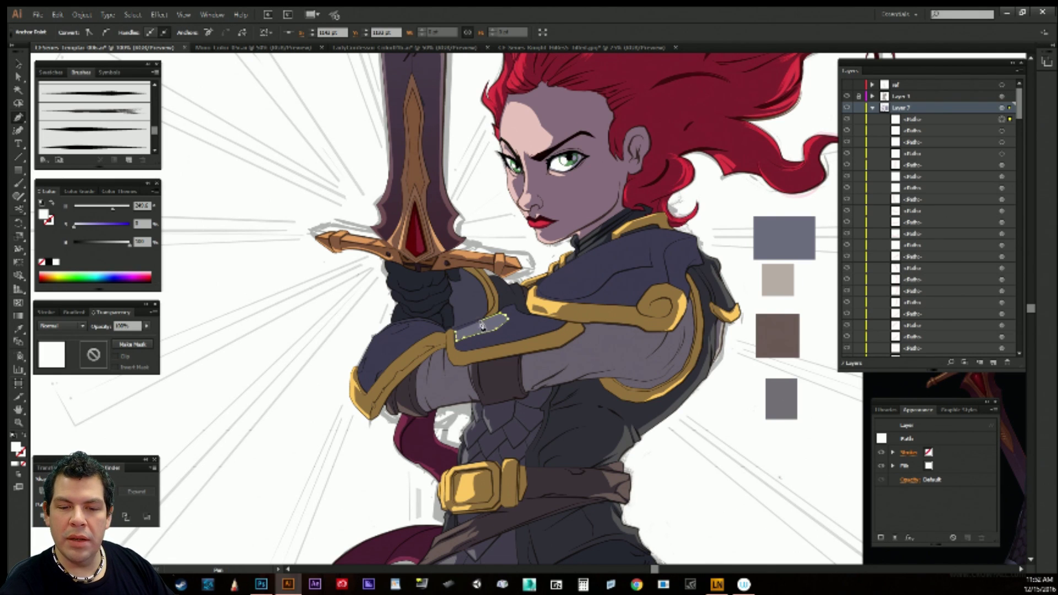
pyautogui.click(477, 322)
pyautogui.click(458, 326)
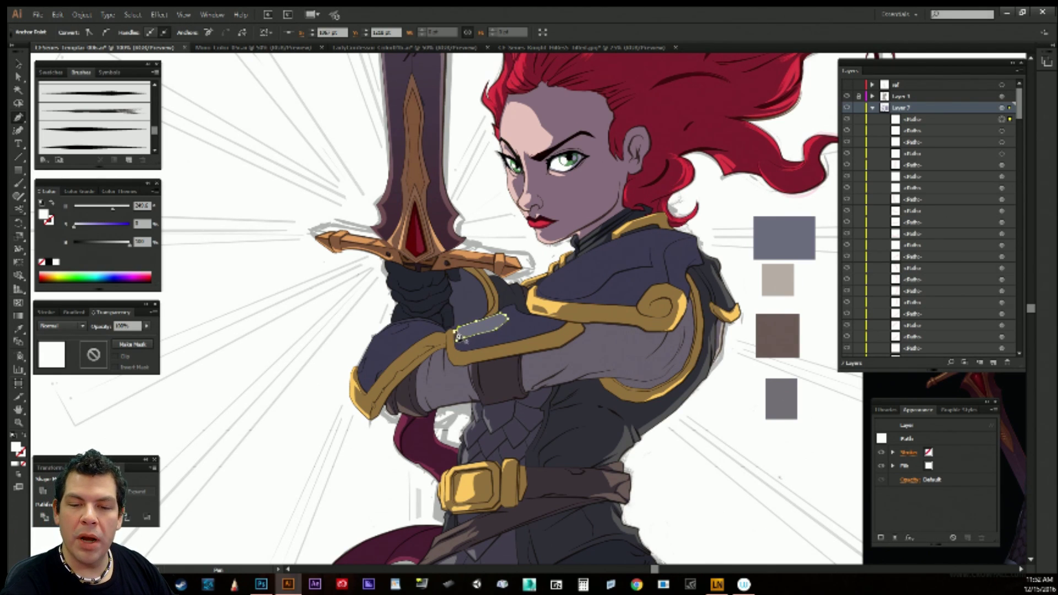
pyautogui.keyDown('ctrl'); pyautogui.click(510, 315); pyautogui.keyUp('ctrl')
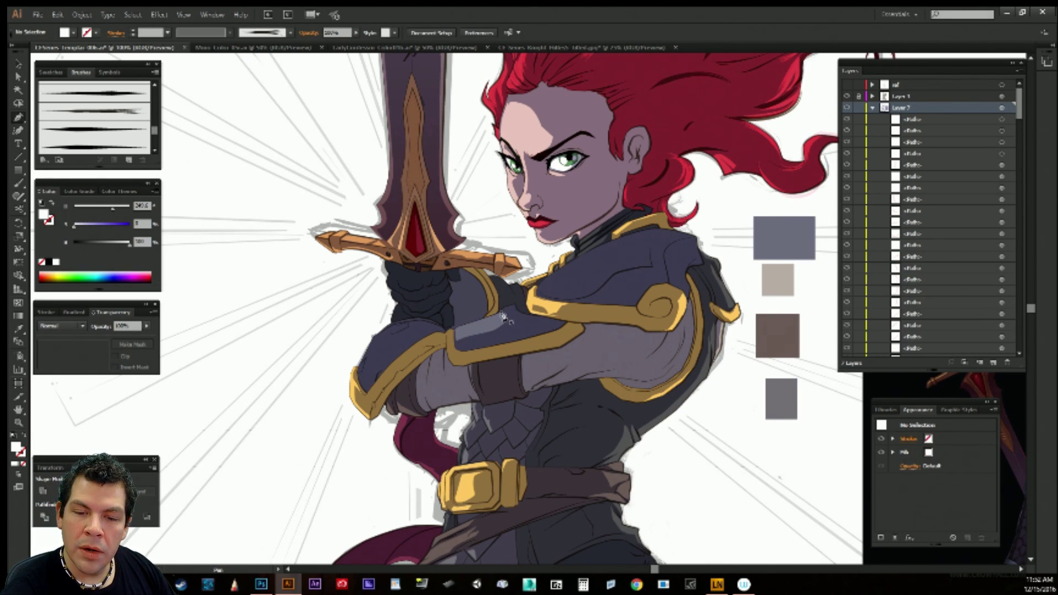
# Draw a second highlight shape along the forearm plate's upper edge toward the shoulder trim and adjust its anchor points.
pyautogui.click(504, 308)
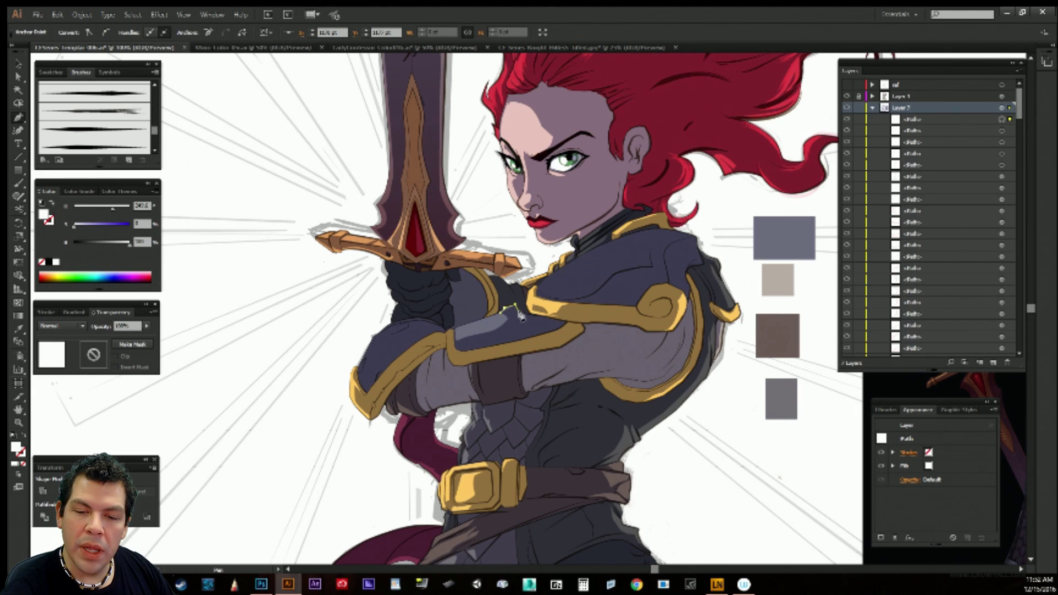
pyautogui.click(516, 310)
pyautogui.click(537, 321)
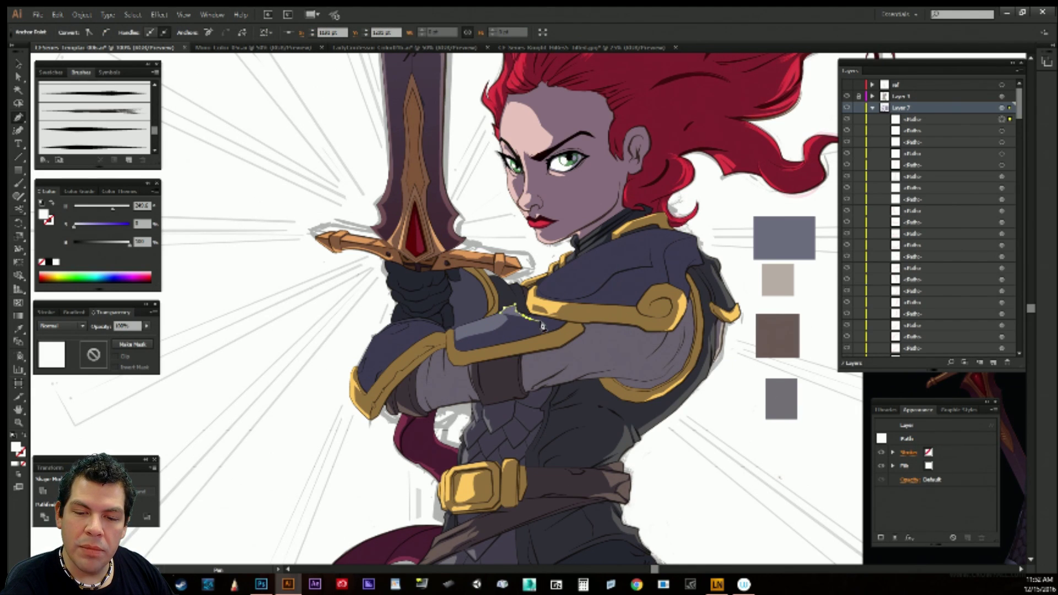
pyautogui.click(522, 325)
pyautogui.click(512, 337)
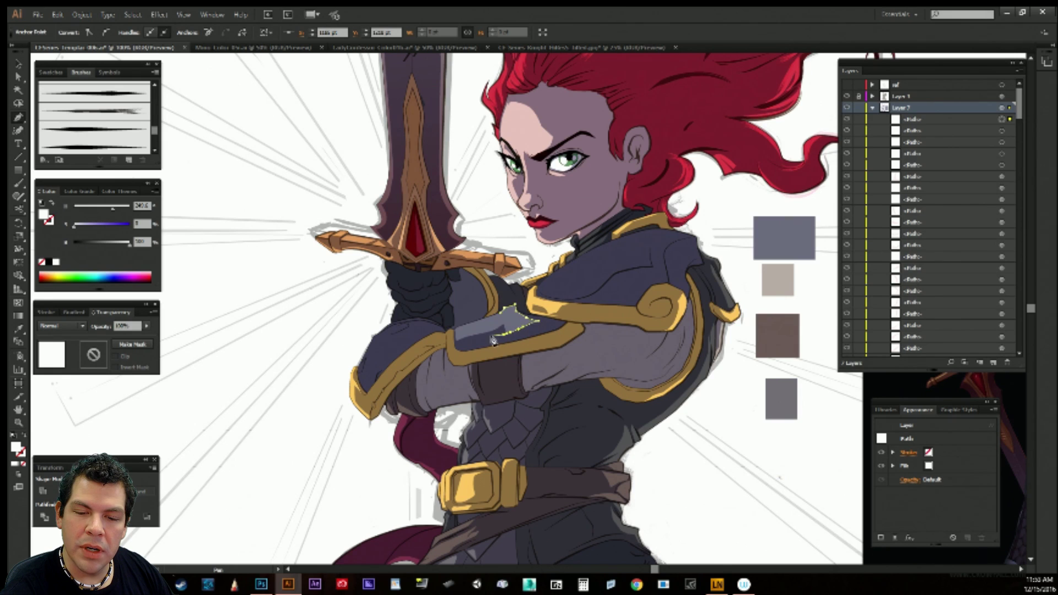
pyautogui.click(479, 333)
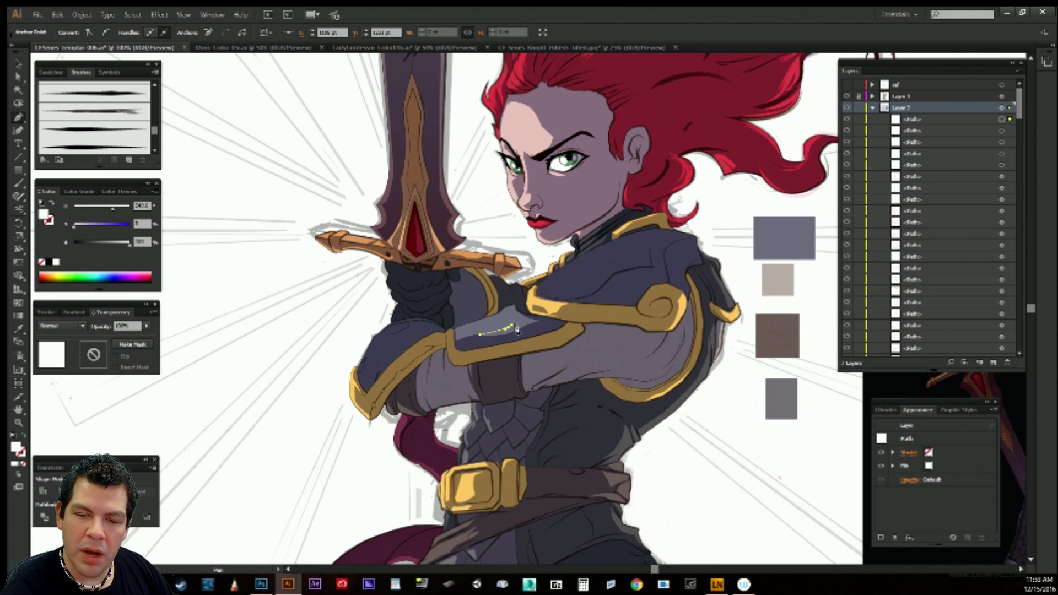
pyautogui.hotkey('ctrl', 'z')
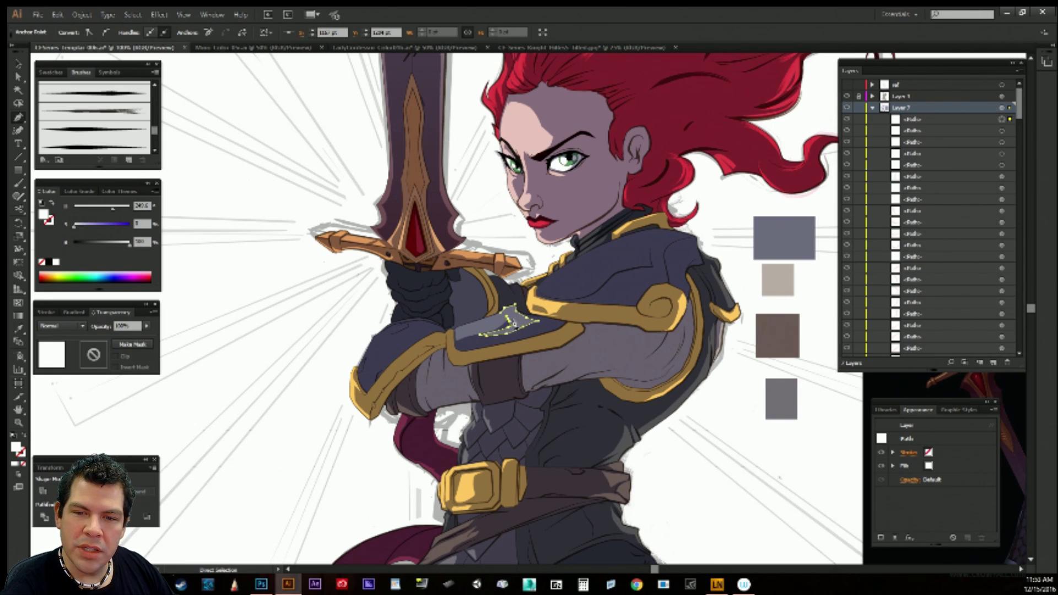
pyautogui.hotkey('ctrl', 'z')
pyautogui.moveTo(507, 326); pyautogui.dragTo(515, 318)
pyautogui.click(502, 316)
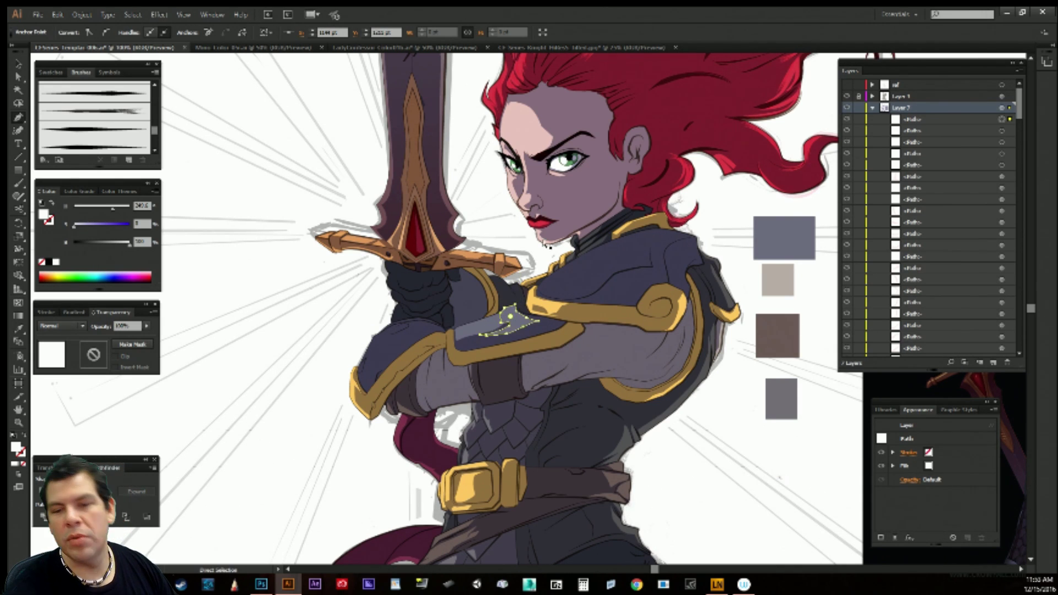
pyautogui.keyDown('ctrl'); pyautogui.click(539, 259); pyautogui.keyUp('ctrl')
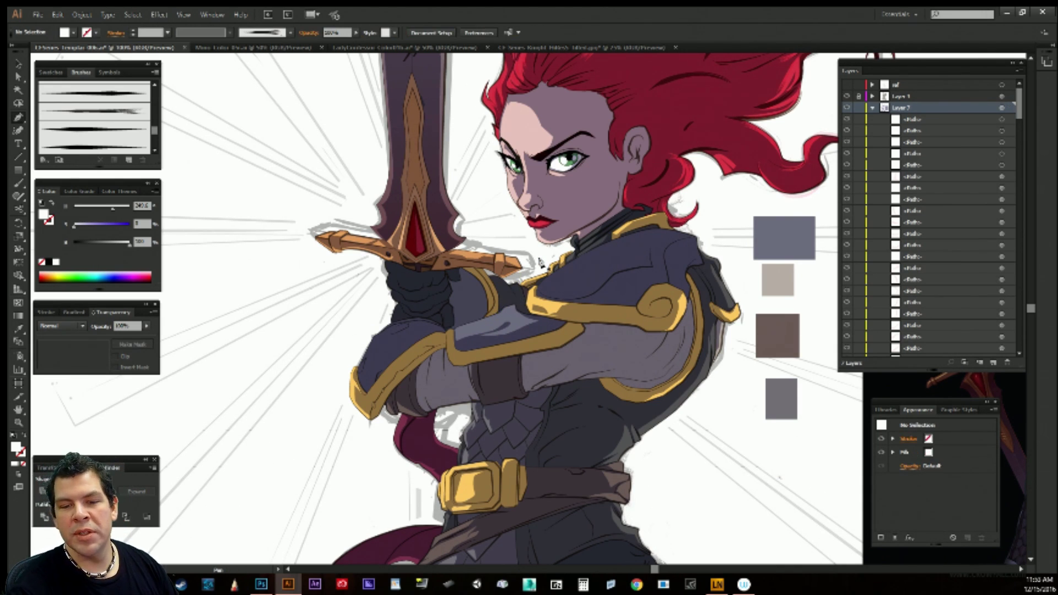
# Try a thin highlight strip beneath the two forearm plate highlights, and delete it.
pyautogui.click(485, 336)
pyautogui.click(475, 337)
pyautogui.click(457, 341)
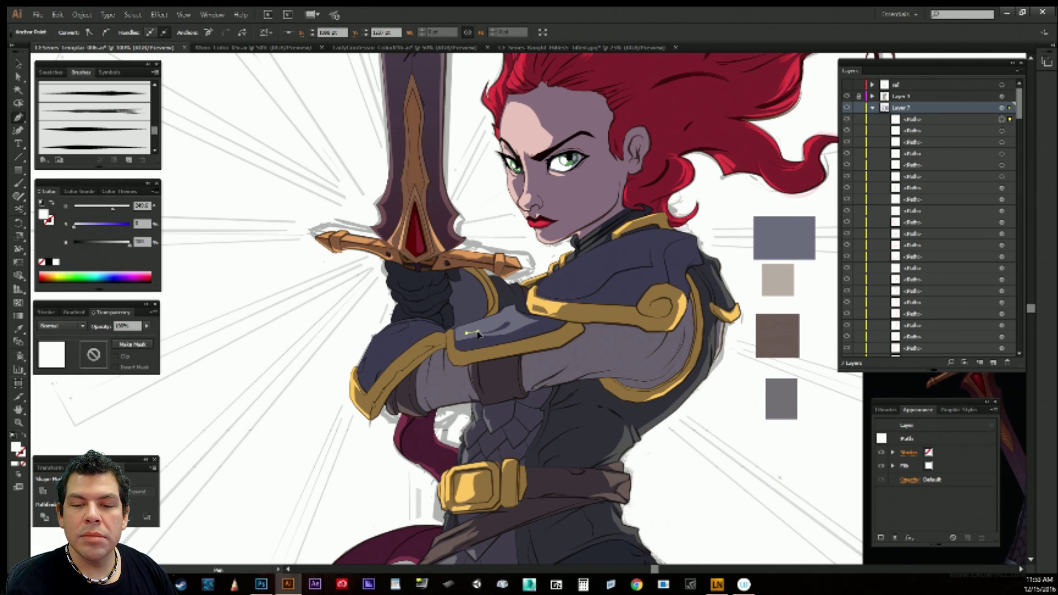
pyautogui.moveTo(478, 331); pyautogui.dragTo(489, 330)
pyautogui.click(511, 328)
pyautogui.click(524, 324)
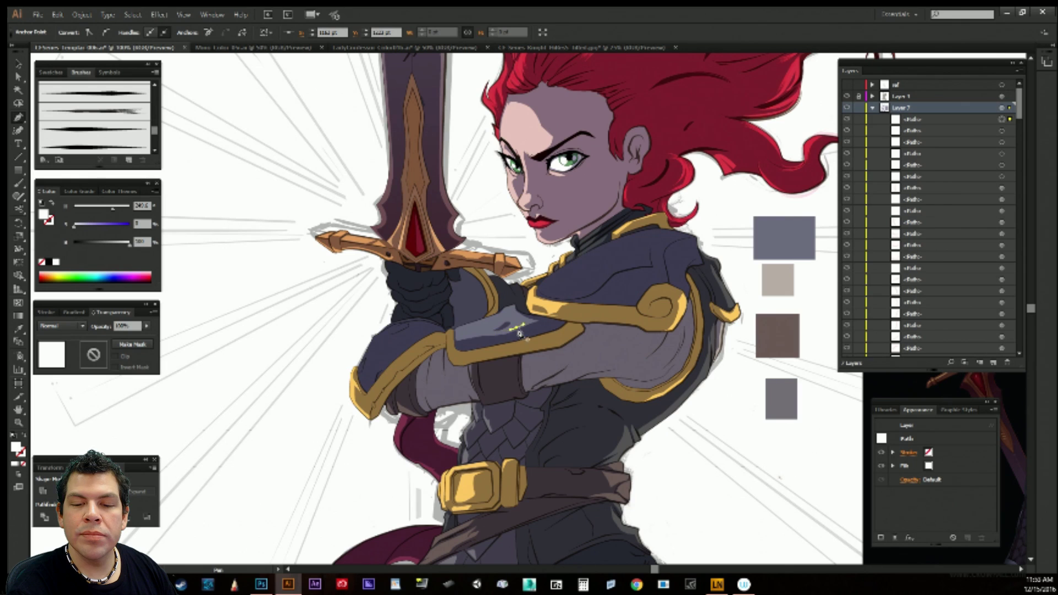
pyautogui.click(504, 334)
pyautogui.keyDown('ctrl'); pyautogui.click(329, 329); pyautogui.keyUp('ctrl')
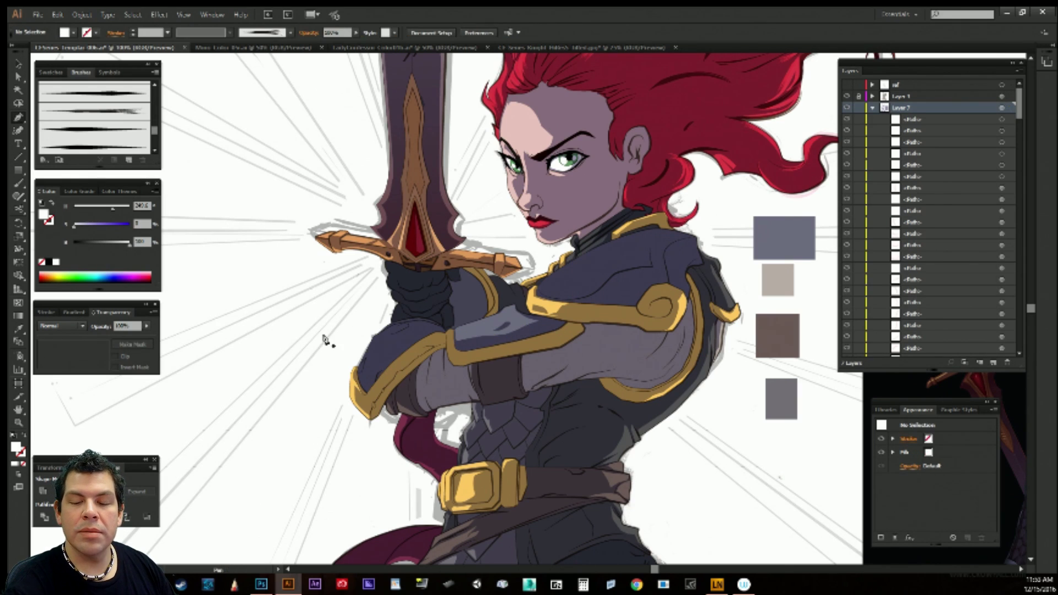
pyautogui.keyDown('ctrl'); pyautogui.click(517, 332); pyautogui.keyUp('ctrl')
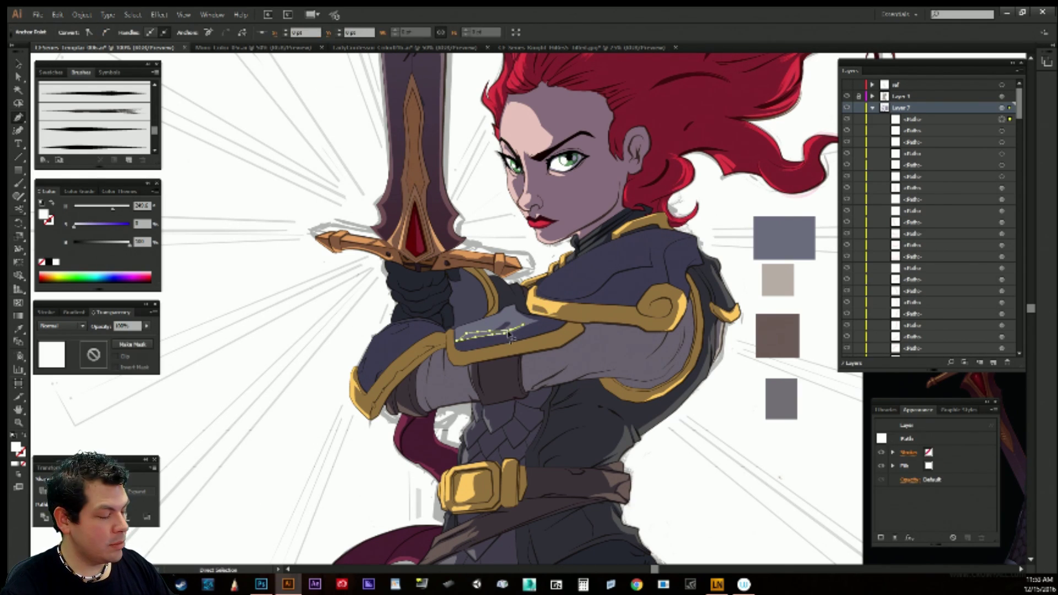
pyautogui.press('Delete')
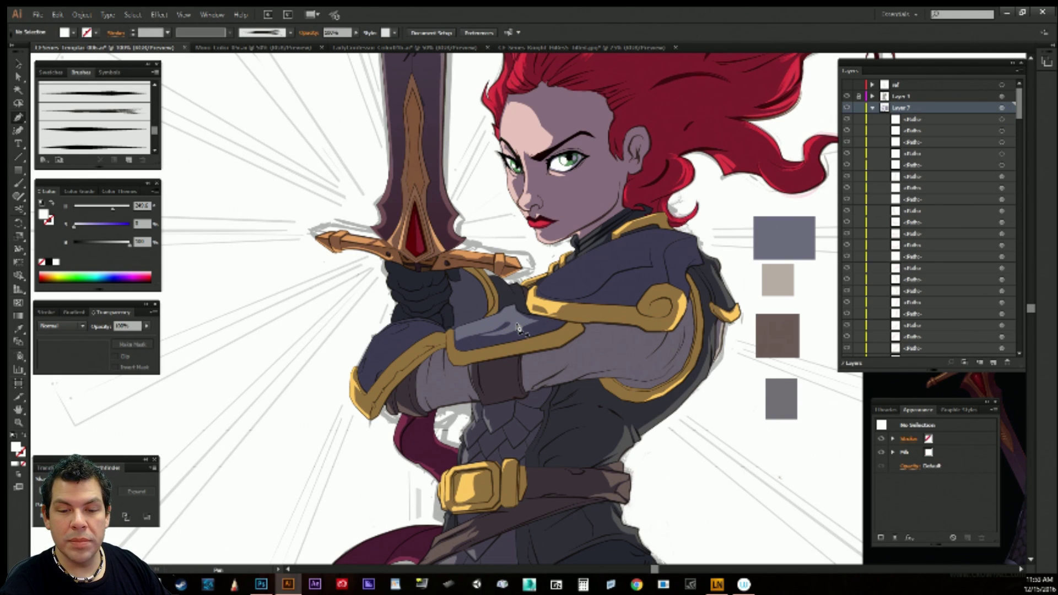
# Examine the highlights on the hair, gold trim and forearm plate across the whole figure, beside the reference image.
pyautogui.keyDown('ctrl'); pyautogui.click(490, 330); pyautogui.keyUp('ctrl')
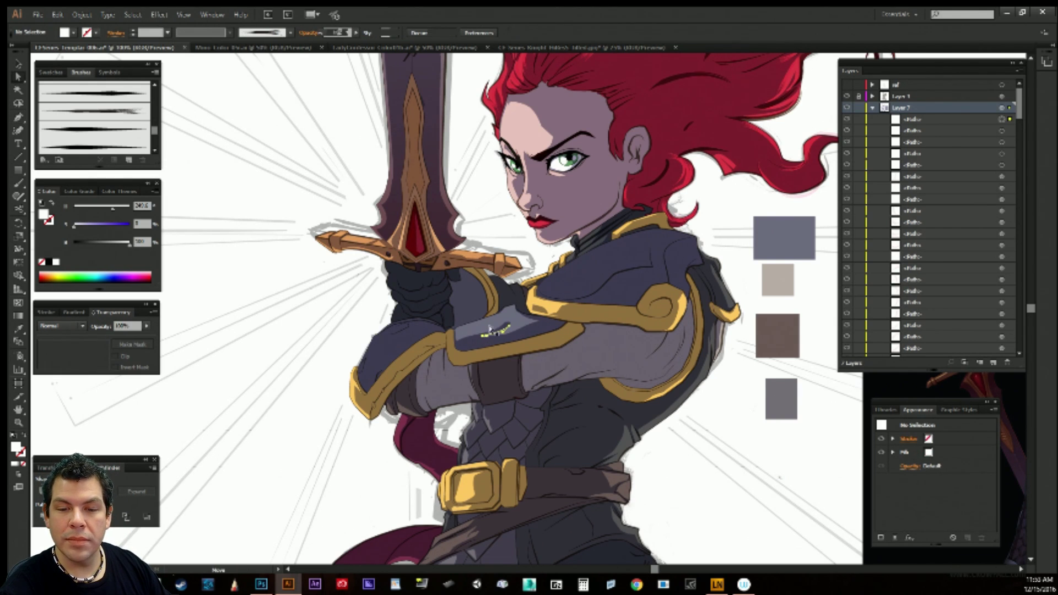
pyautogui.keyDown('ctrl'); pyautogui.click(295, 324); pyautogui.keyUp('ctrl')
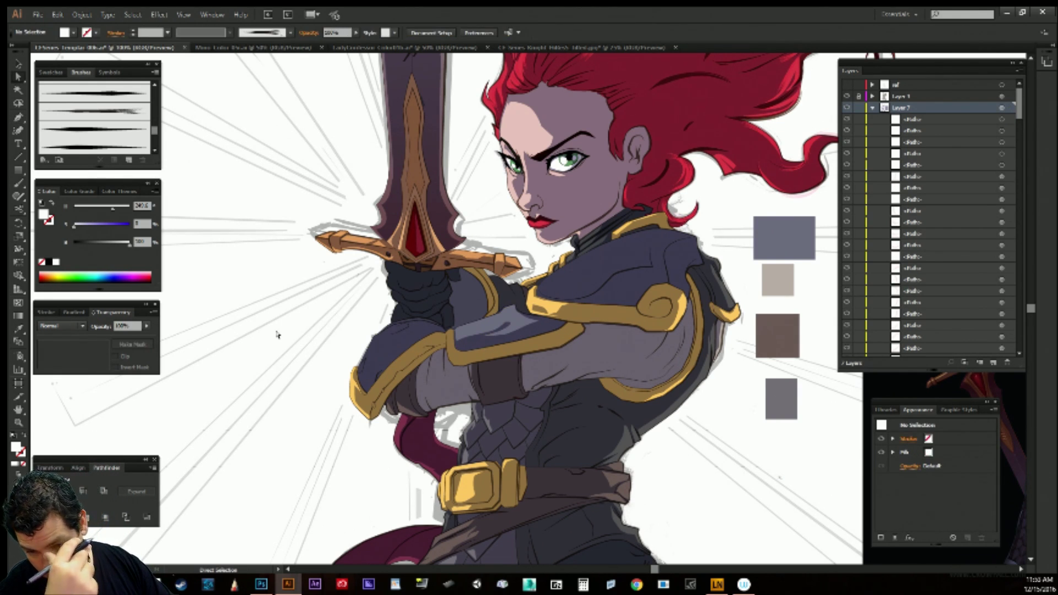
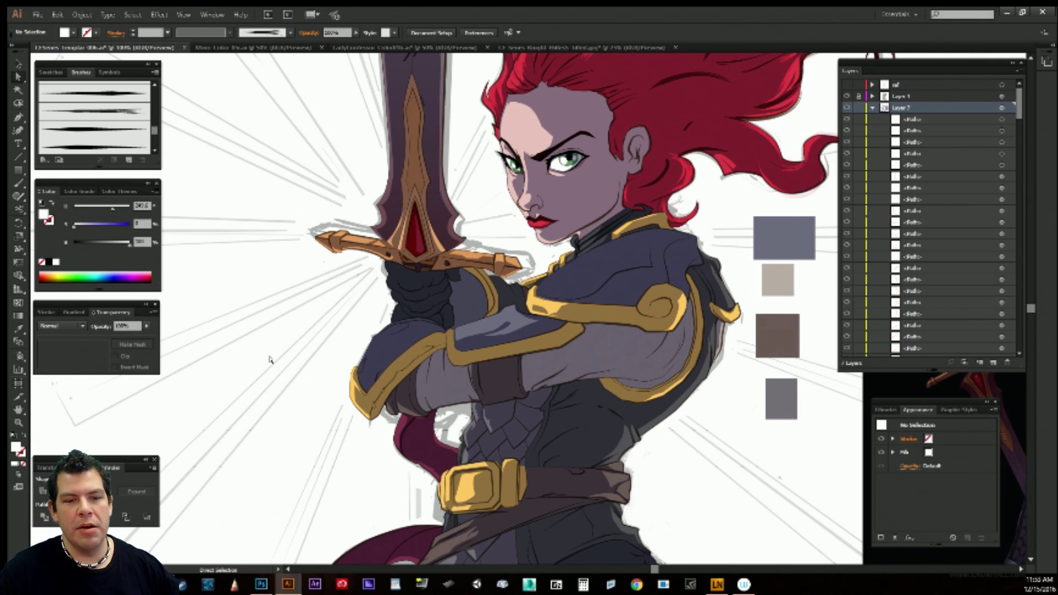
pyautogui.press('space')
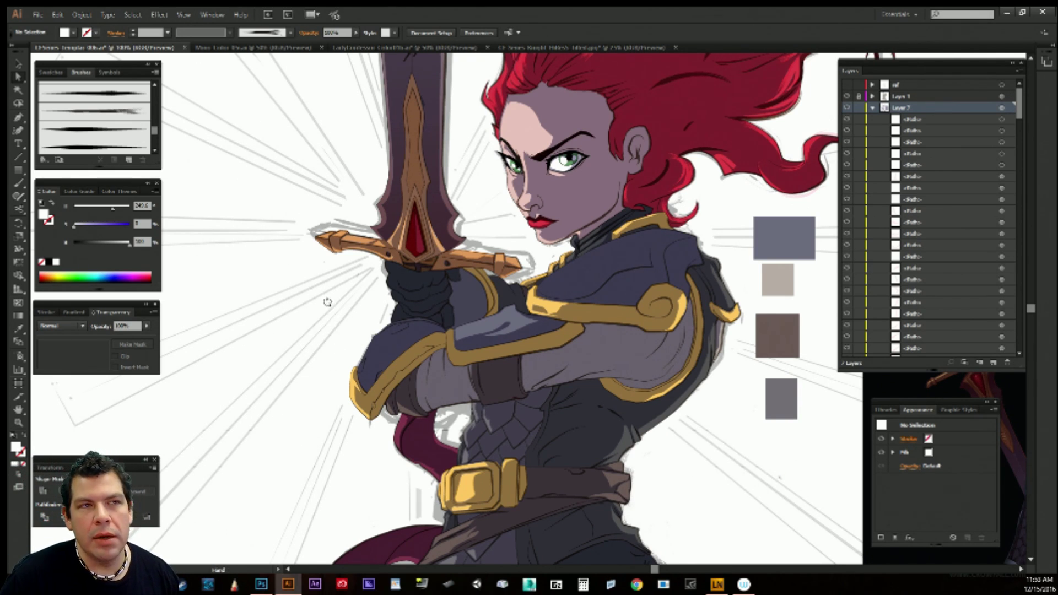
pyautogui.moveTo(327, 302); pyautogui.dragTo(318, 339)
pyautogui.press('space')
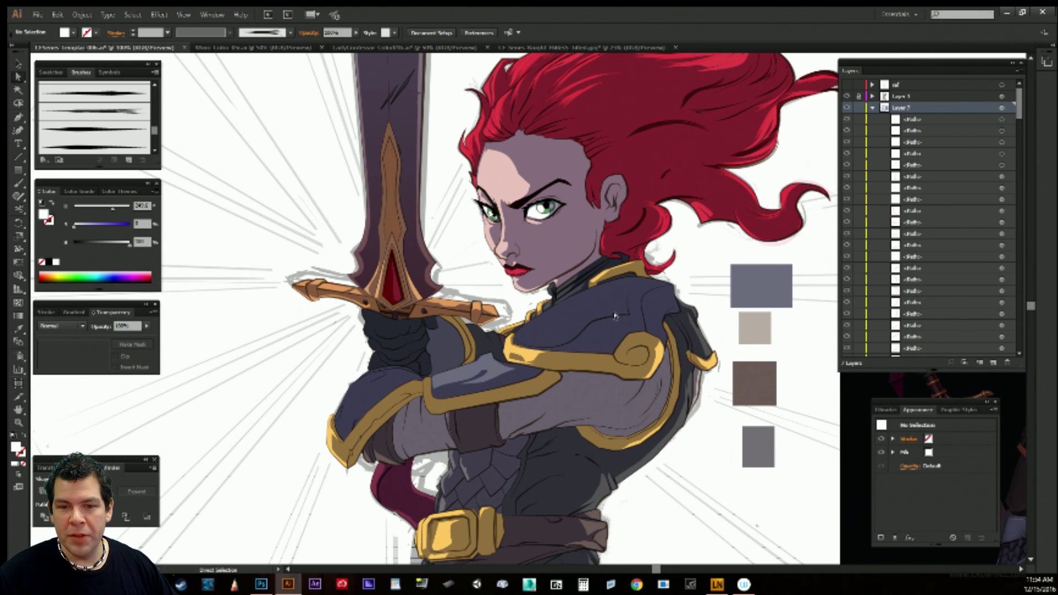
pyautogui.press('space')
pyautogui.moveTo(683, 314); pyautogui.dragTo(643, 352)
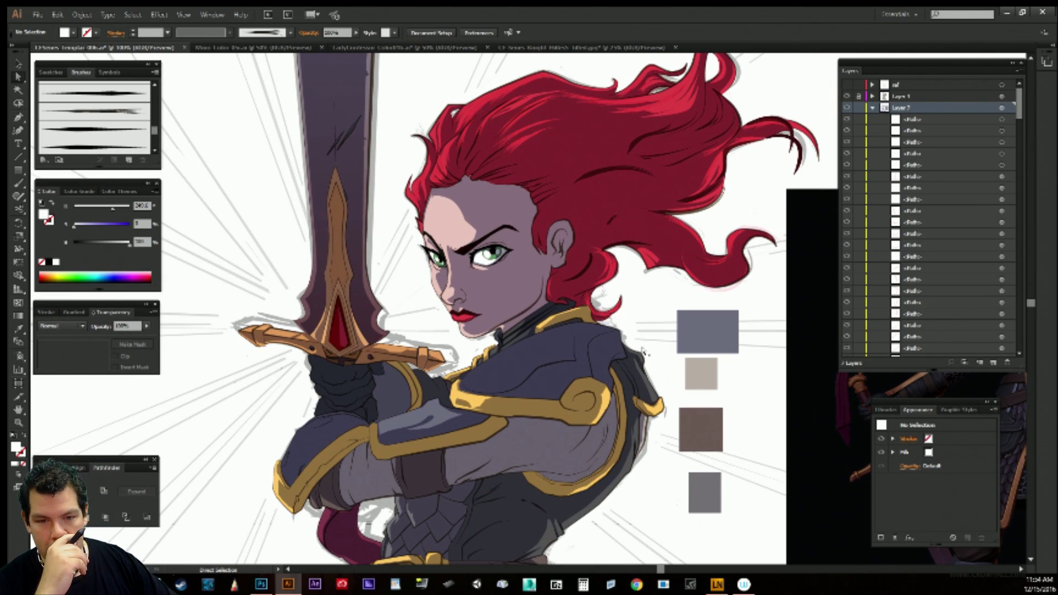
pyautogui.press('v')
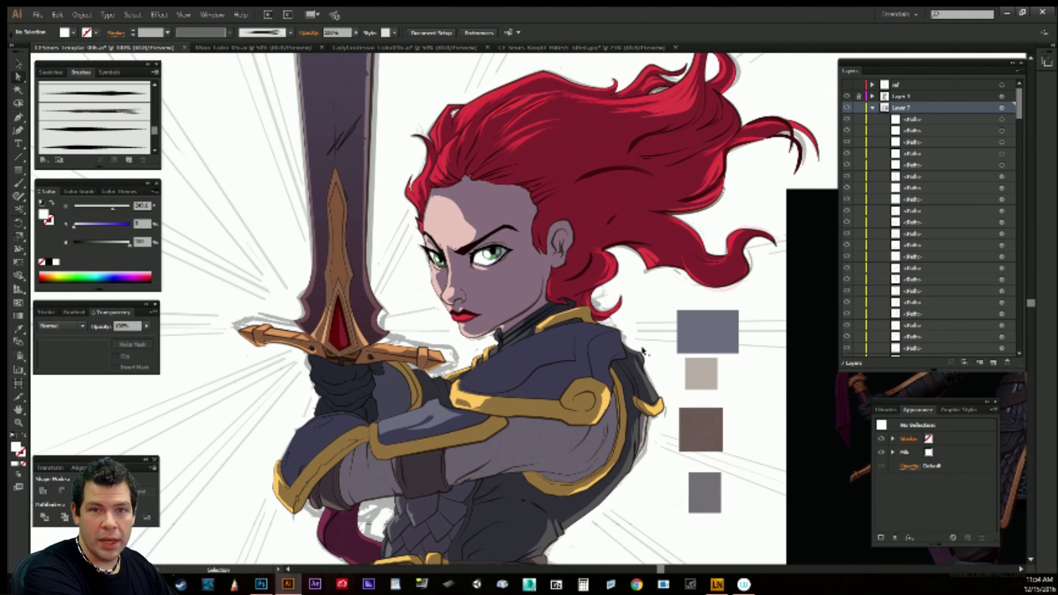
pyautogui.hotkey('ctrl', '-')
pyautogui.press('space')
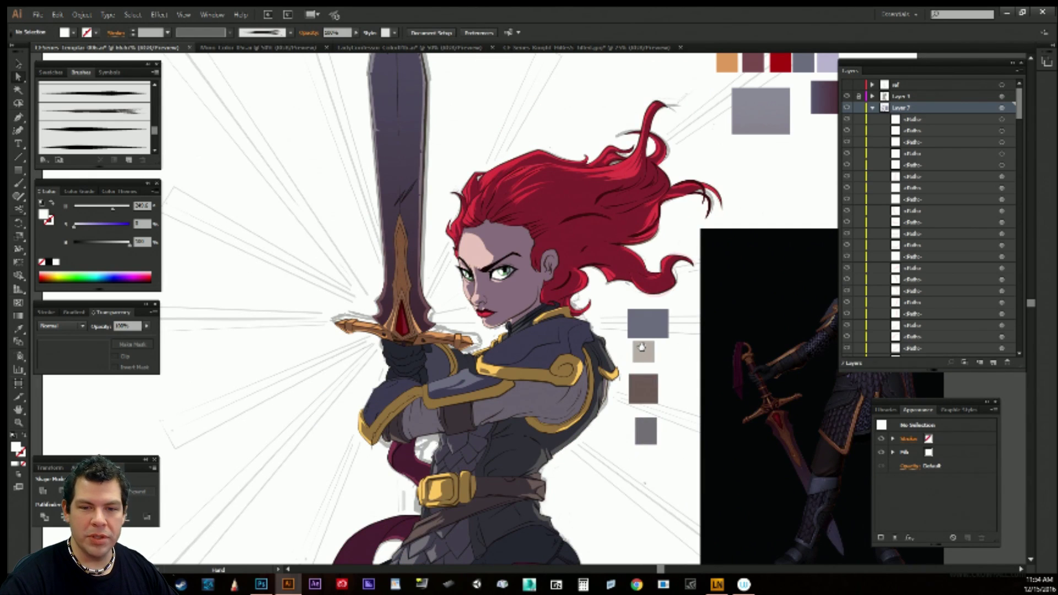
pyautogui.moveTo(642, 346); pyautogui.dragTo(613, 273)
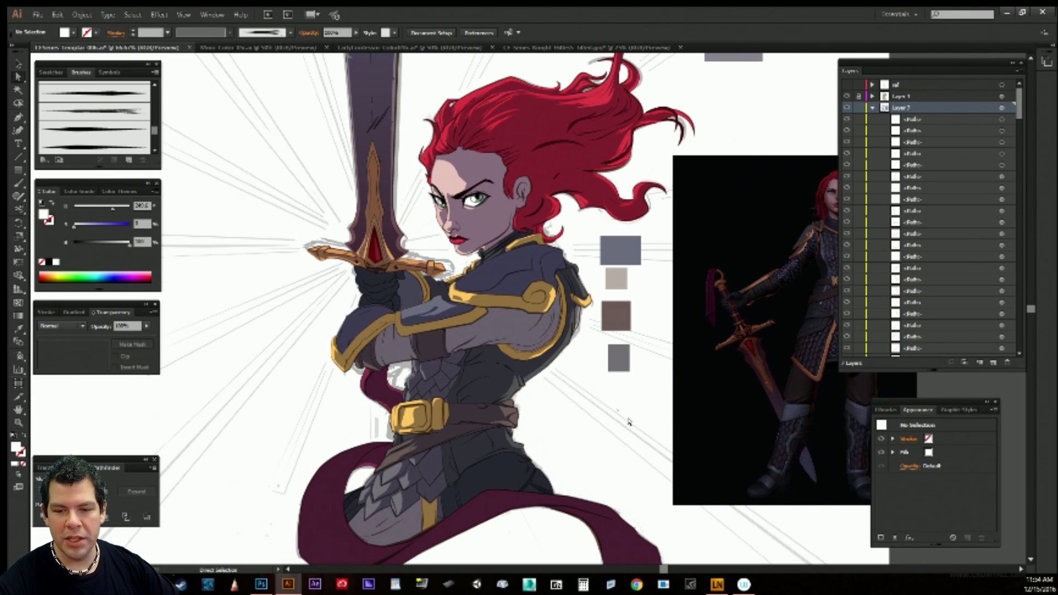
pyautogui.press('space')
pyautogui.moveTo(618, 413); pyautogui.dragTo(617, 416)
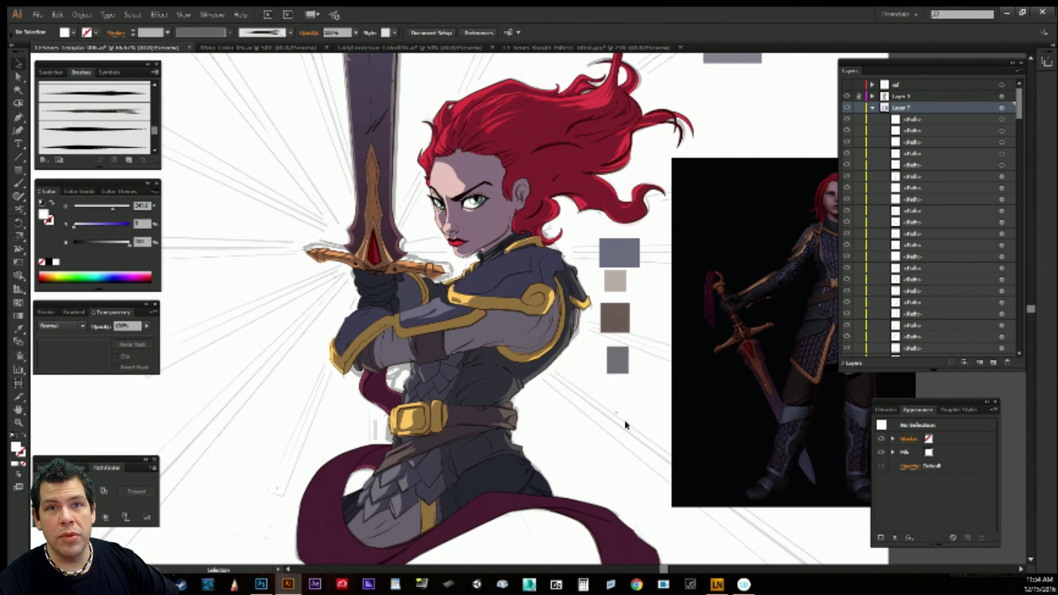
pyautogui.scroll(3, 621, 421)
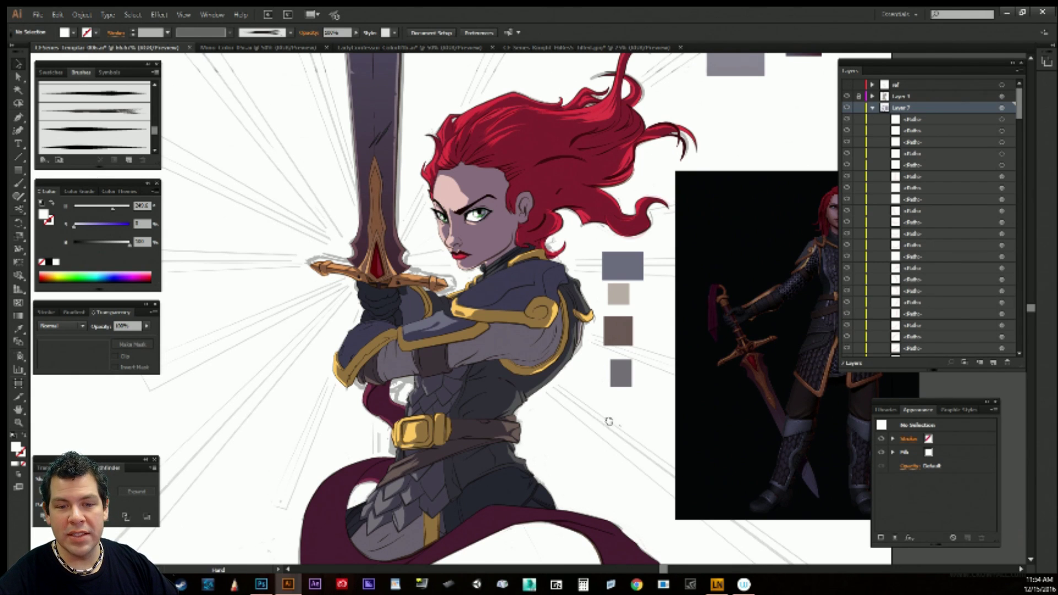
pyautogui.moveTo(608, 422); pyautogui.dragTo(592, 443)
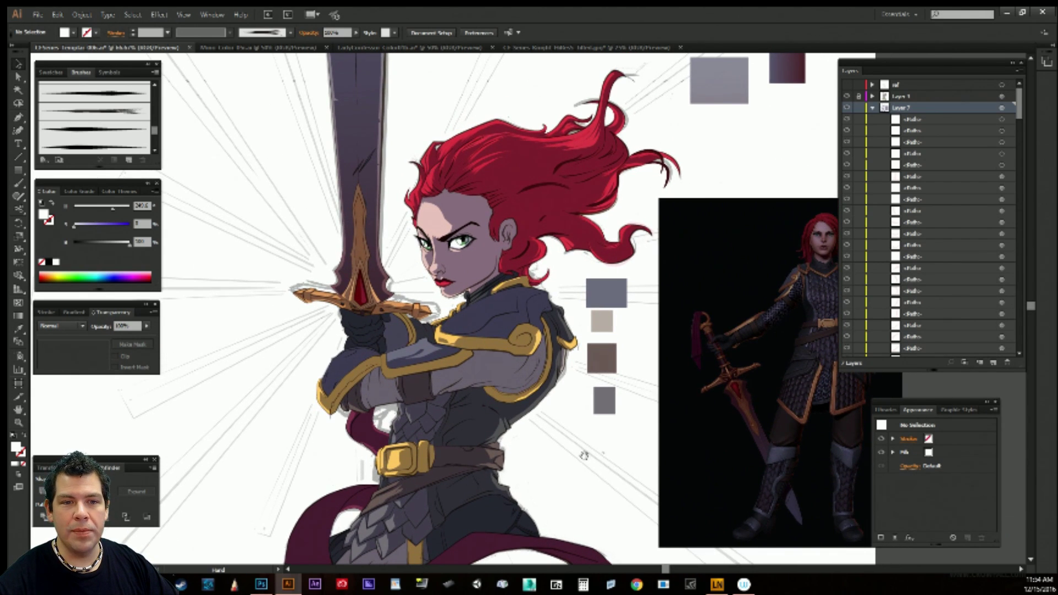
pyautogui.press('space')
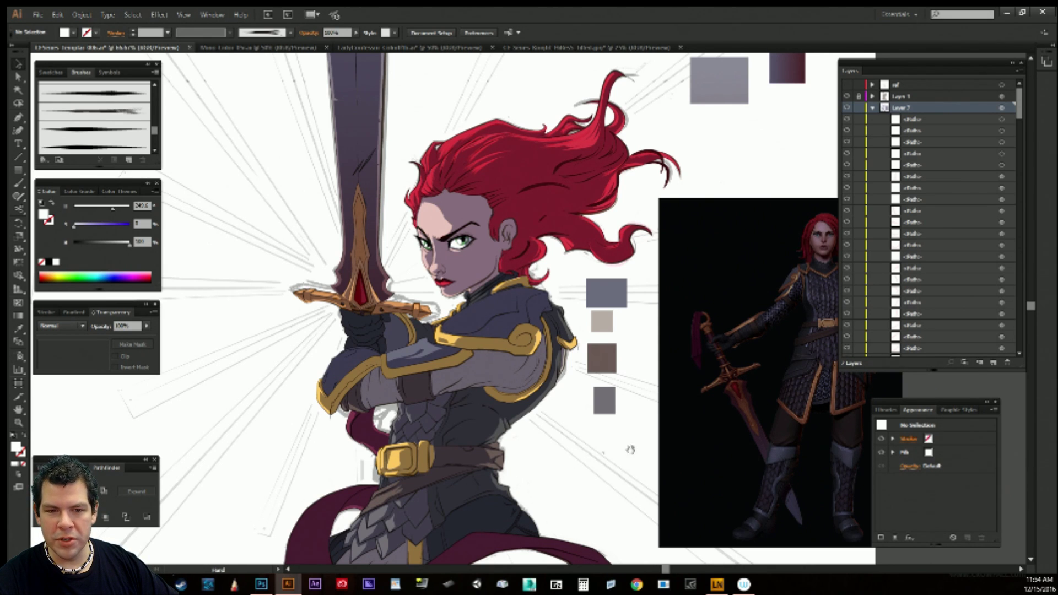
pyautogui.press('space')
pyautogui.moveTo(631, 448)
pyautogui.mouseDown()
pyautogui.moveTo(609, 432)
pyautogui.moveTo(626, 490)
pyautogui.moveTo(621, 462)
pyautogui.mouseUp()
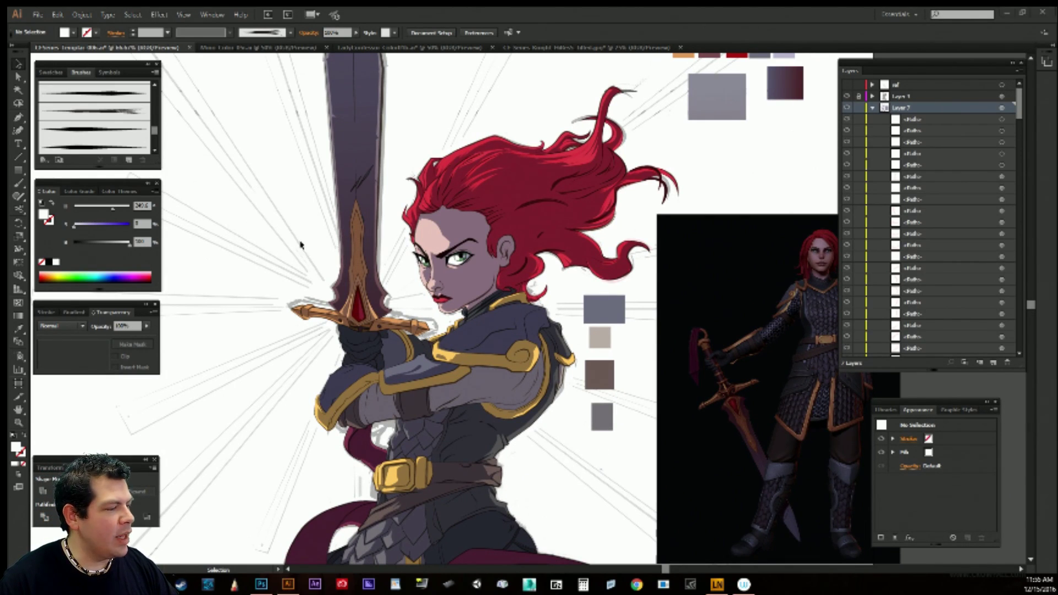
# Switch to Photoshop to examine the figure's black-and-white line art, and return to the coloured illustration in Illustrator.
pyautogui.click(261, 585)
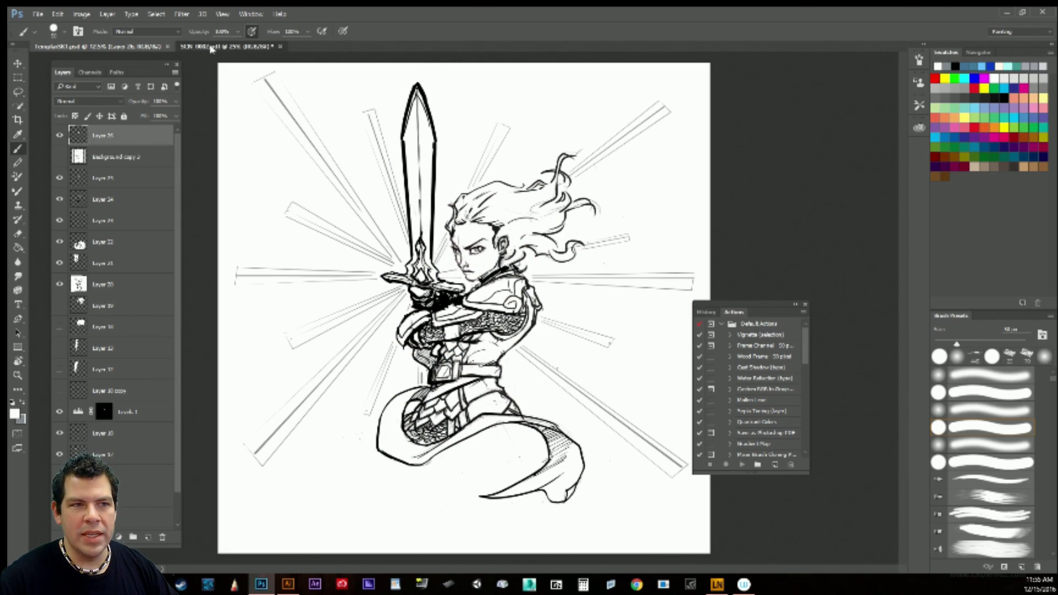
pyautogui.click(226, 47)
pyautogui.click(98, 46)
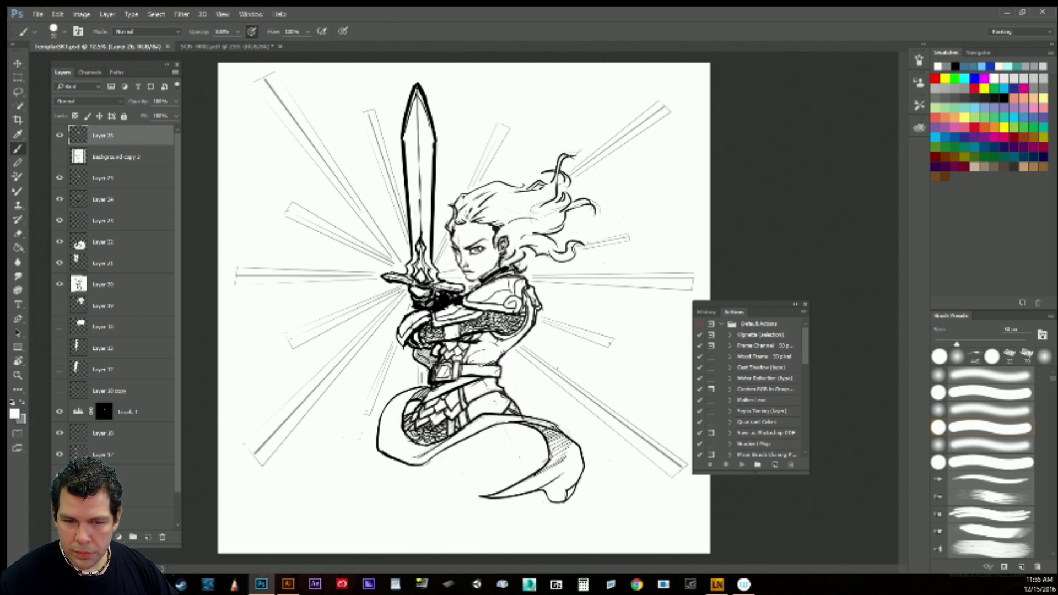
pyautogui.hotkey('alt', 'Tab')
pyautogui.press('space')
pyautogui.moveTo(520, 414)
pyautogui.mouseDown()
pyautogui.moveTo(516, 350)
pyautogui.moveTo(485, 441)
pyautogui.moveTo(490, 387)
pyautogui.moveTo(507, 428)
pyautogui.mouseUp()
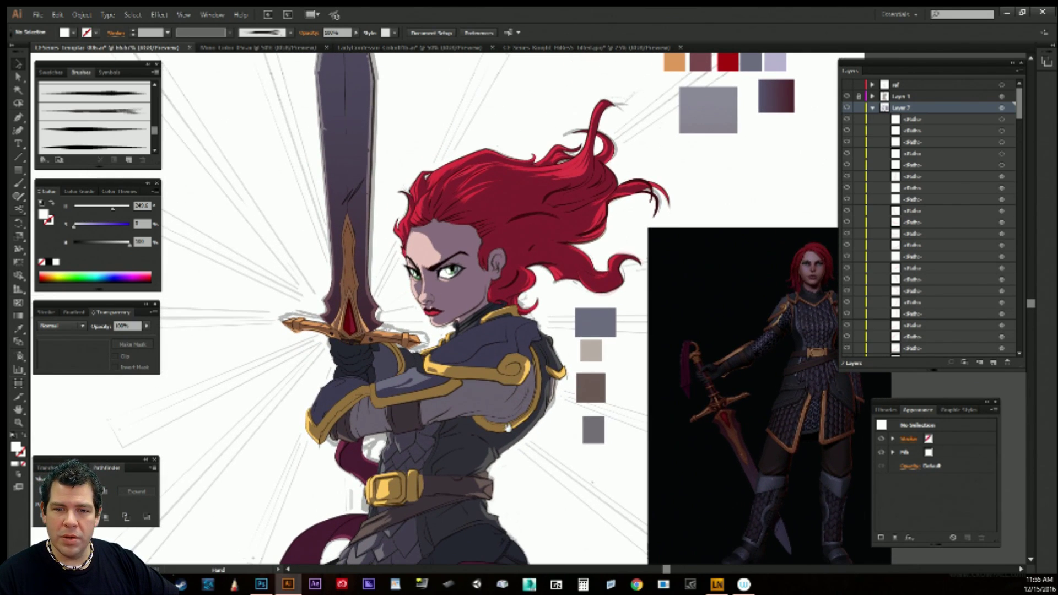
pyautogui.press('a')
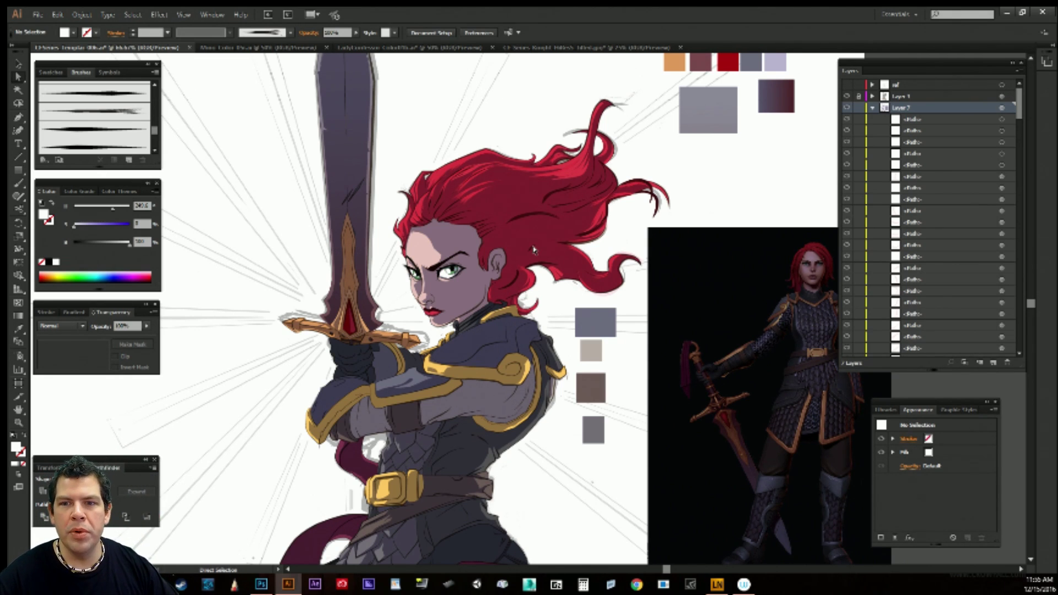
pyautogui.press('space')
pyautogui.moveTo(605, 341)
pyautogui.mouseDown()
pyautogui.moveTo(647, 342)
pyautogui.moveTo(638, 307)
pyautogui.moveTo(610, 325)
pyautogui.mouseUp()
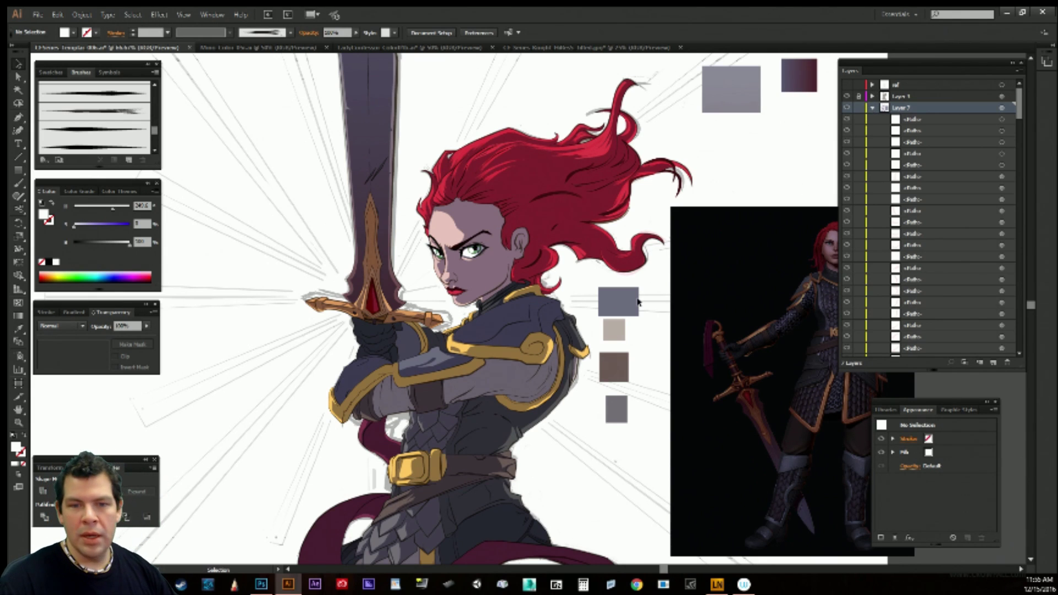
# Draw a narrow highlight shape with the Pen tool on the outer edge of the purple sash just below the forearm.
pyautogui.press('p')
pyautogui.moveTo(541, 435); pyautogui.dragTo(568, 340)
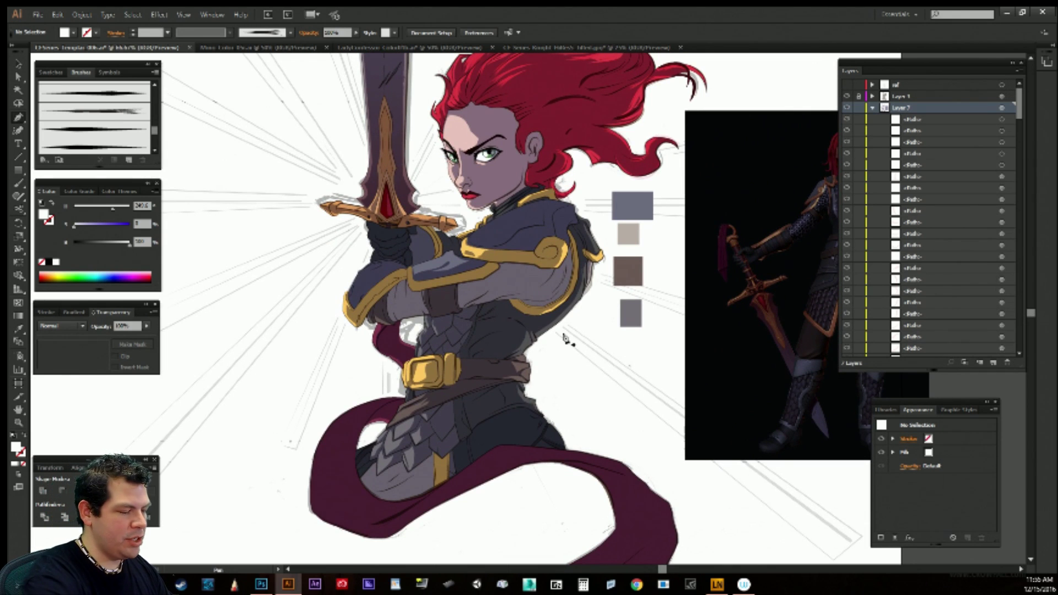
pyautogui.hotkey('ctrl', '=')
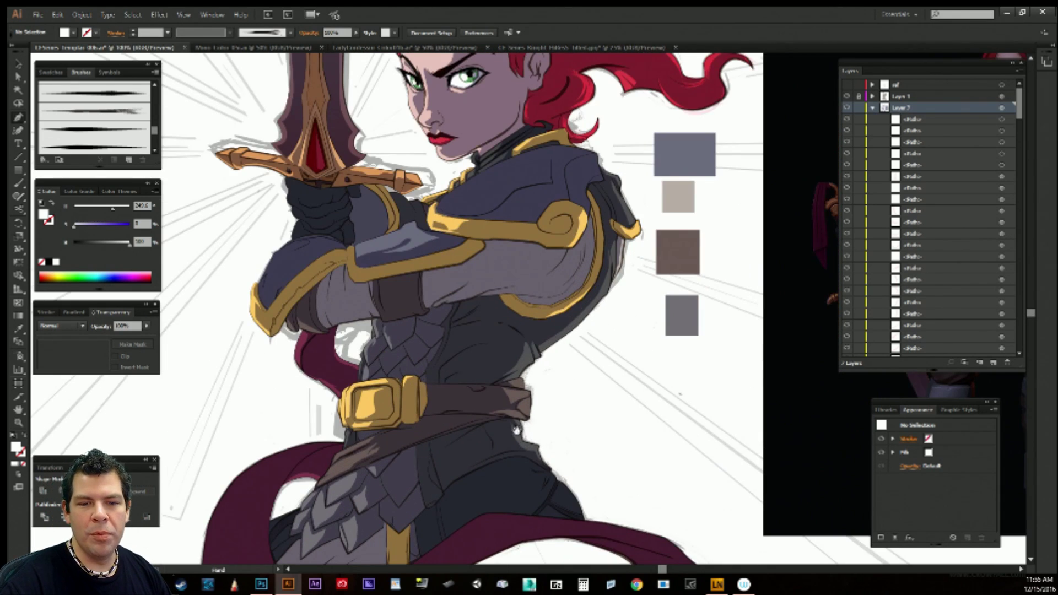
pyautogui.moveTo(513, 447); pyautogui.dragTo(584, 323)
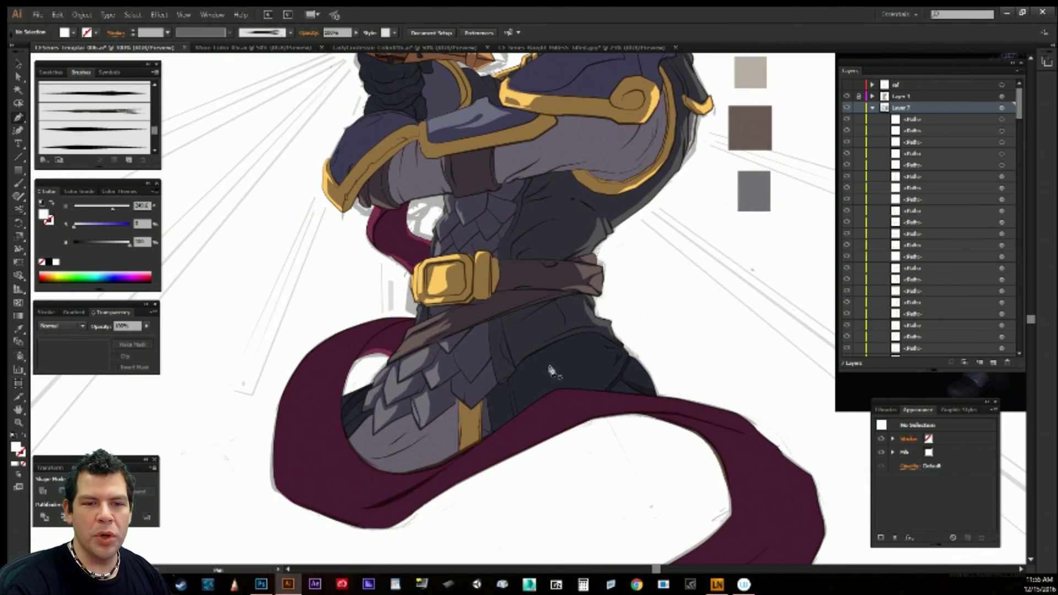
pyautogui.keyDown('ctrl'); pyautogui.click(375, 221); pyautogui.keyUp('ctrl')
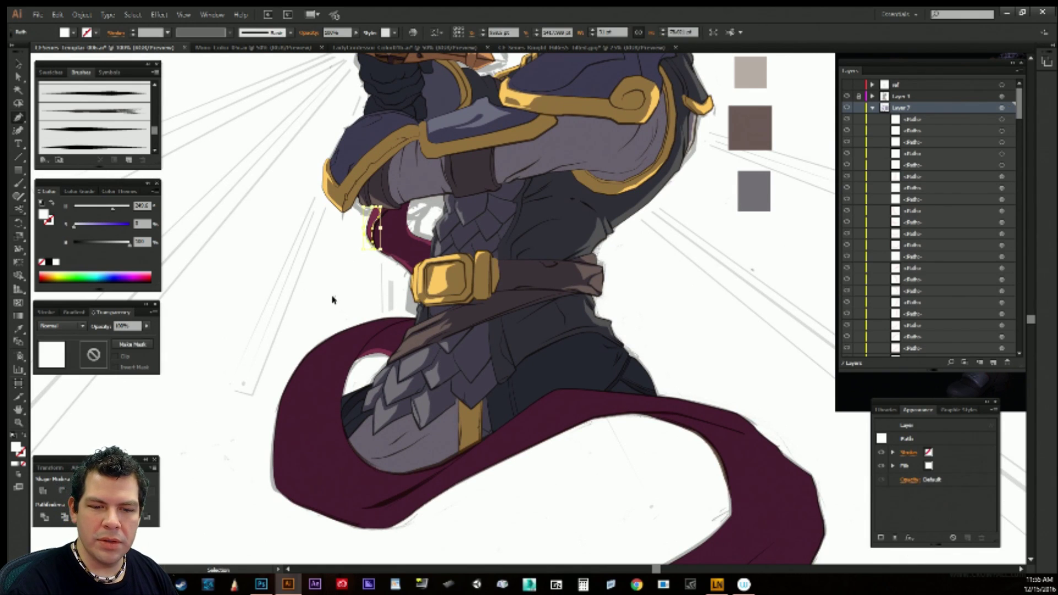
pyautogui.click(334, 299)
# Draw a broad closed highlight over the upper curve of the sash loop beside the hip, leaving dark gaps for the inner band and fold.
pyautogui.click(407, 321)
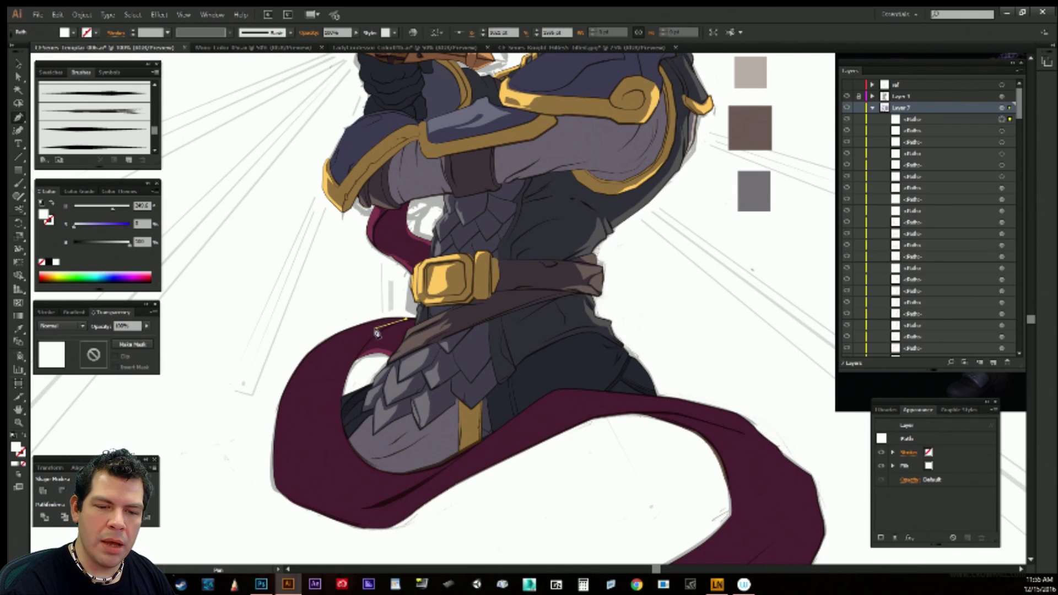
pyautogui.click(370, 334)
pyautogui.click(341, 386)
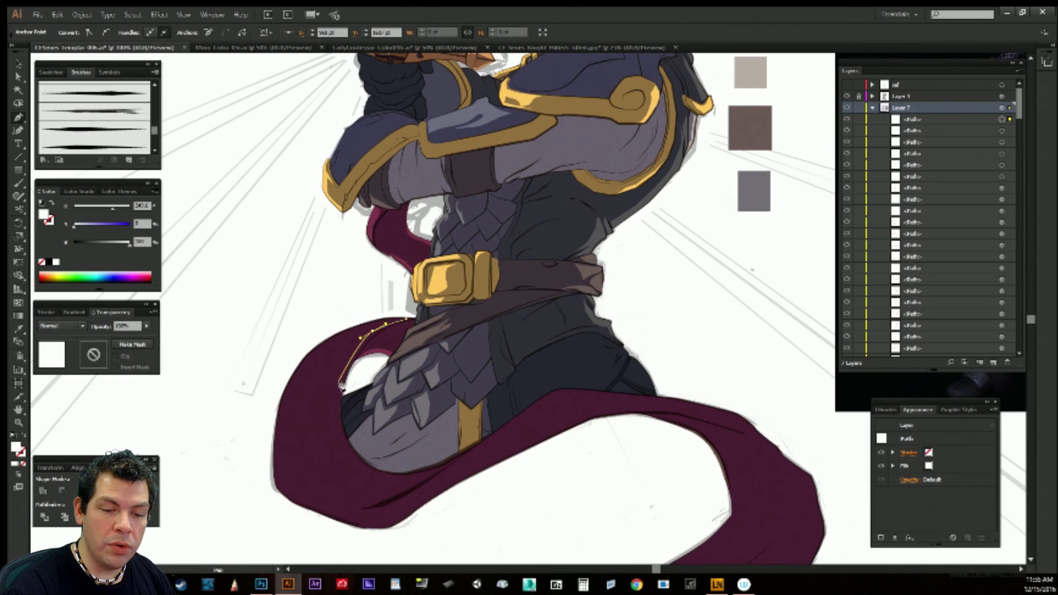
pyautogui.moveTo(338, 401); pyautogui.dragTo(336, 406)
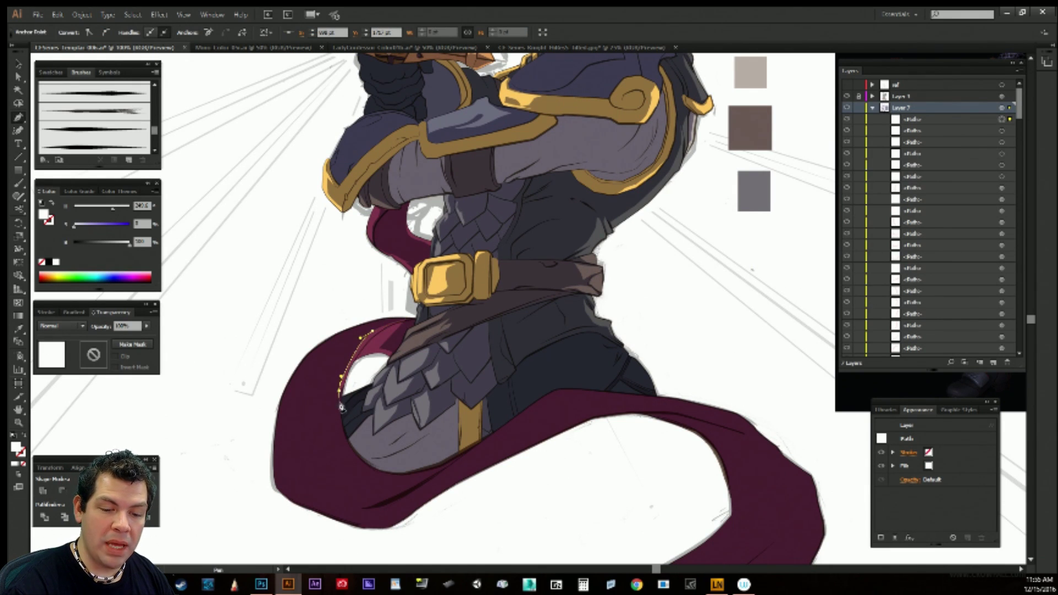
pyautogui.click(339, 416)
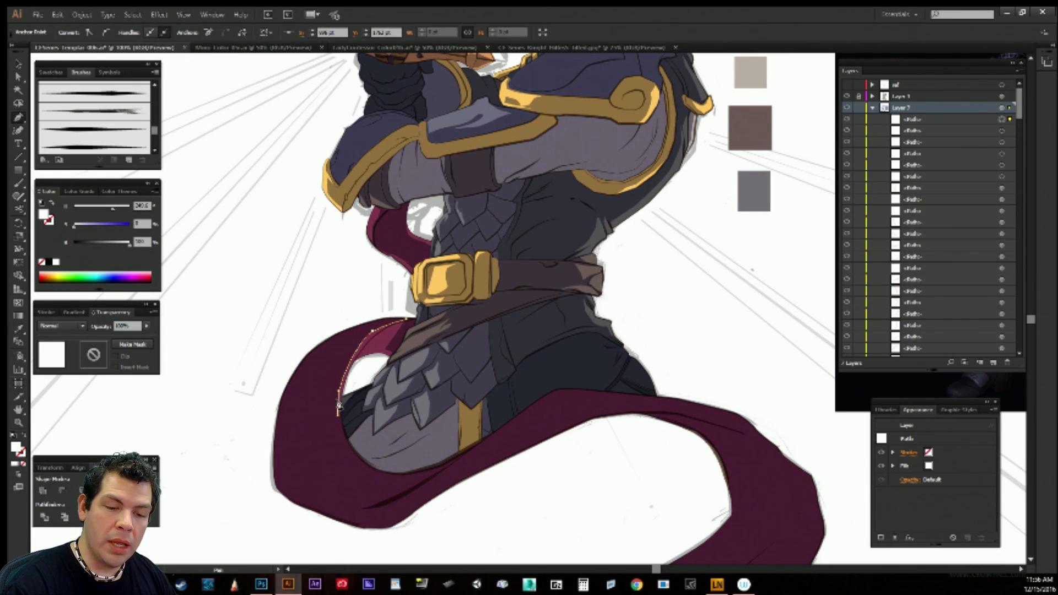
pyautogui.moveTo(310, 407); pyautogui.dragTo(349, 330)
pyautogui.click(294, 417)
pyautogui.click(305, 373)
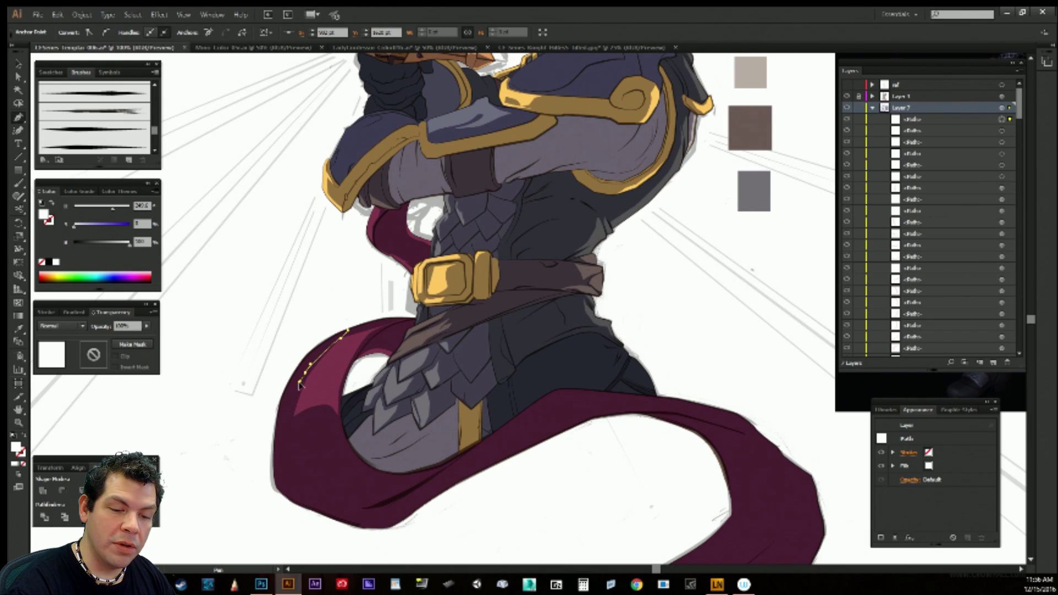
pyautogui.moveTo(300, 382); pyautogui.dragTo(282, 391)
pyautogui.click(292, 414)
pyautogui.click(277, 426)
pyautogui.moveTo(325, 336); pyautogui.dragTo(342, 327)
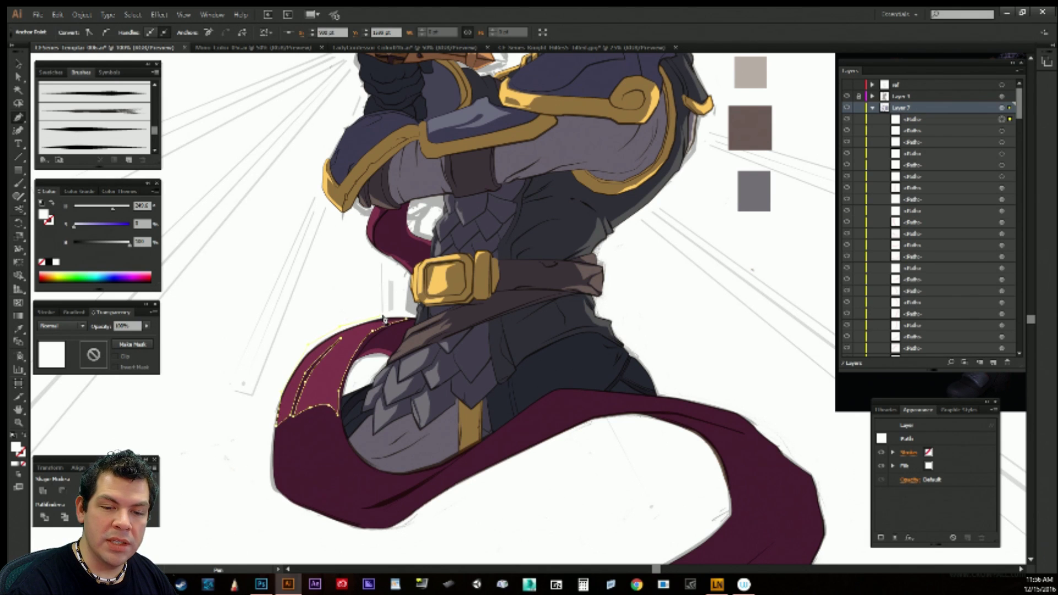
pyautogui.keyDown('ctrl'); pyautogui.click(413, 291); pyautogui.keyUp('ctrl')
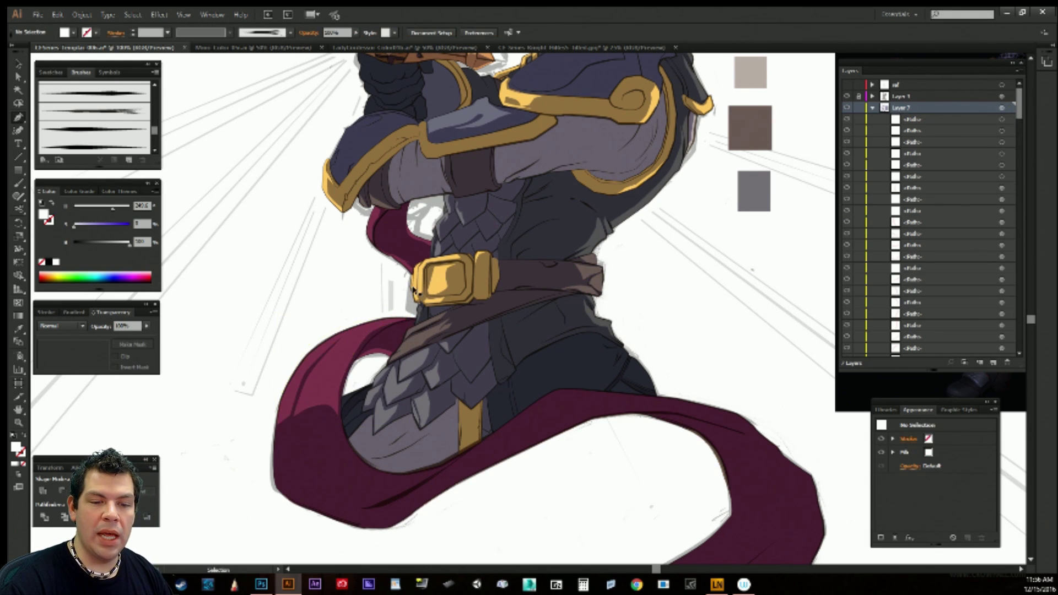
# Draw a thin closed highlight strip down the outer edge of the sash loop, from the broad highlight around to its lower bend.
pyautogui.moveTo(446, 439); pyautogui.dragTo(418, 384)
pyautogui.click(271, 419)
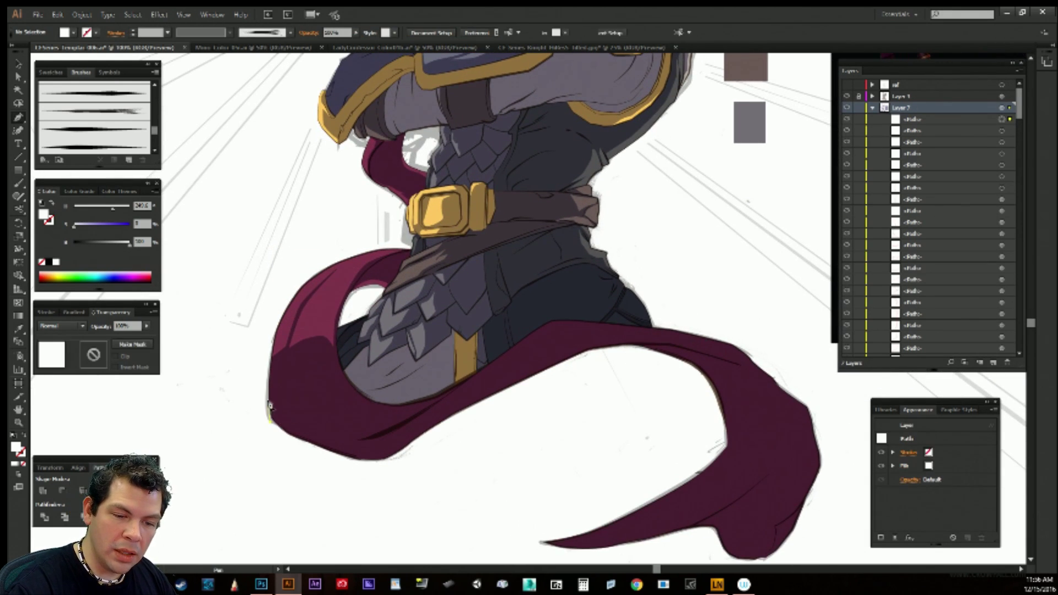
pyautogui.click(270, 384)
pyautogui.click(268, 377)
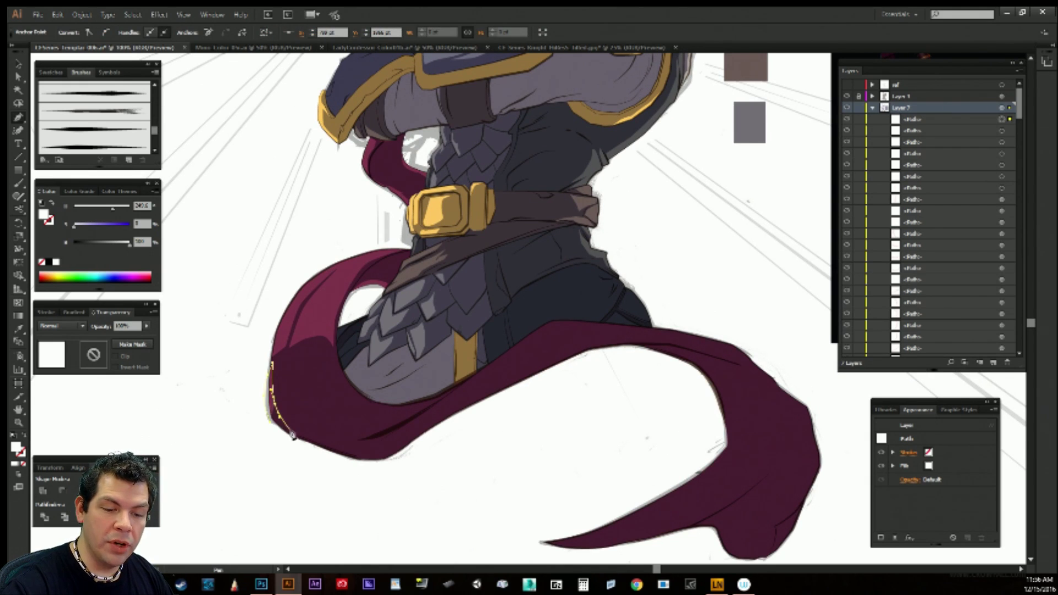
pyautogui.click(307, 439)
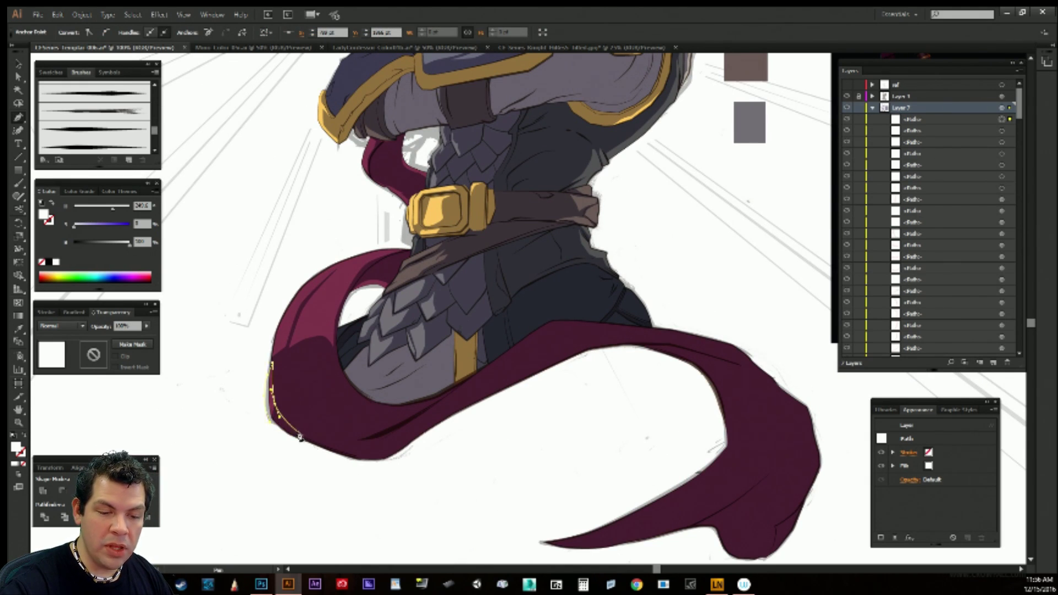
pyautogui.moveTo(298, 432); pyautogui.dragTo(336, 449)
pyautogui.hotkey('ctrl', 'z')
pyautogui.click(359, 460)
pyautogui.click(340, 465)
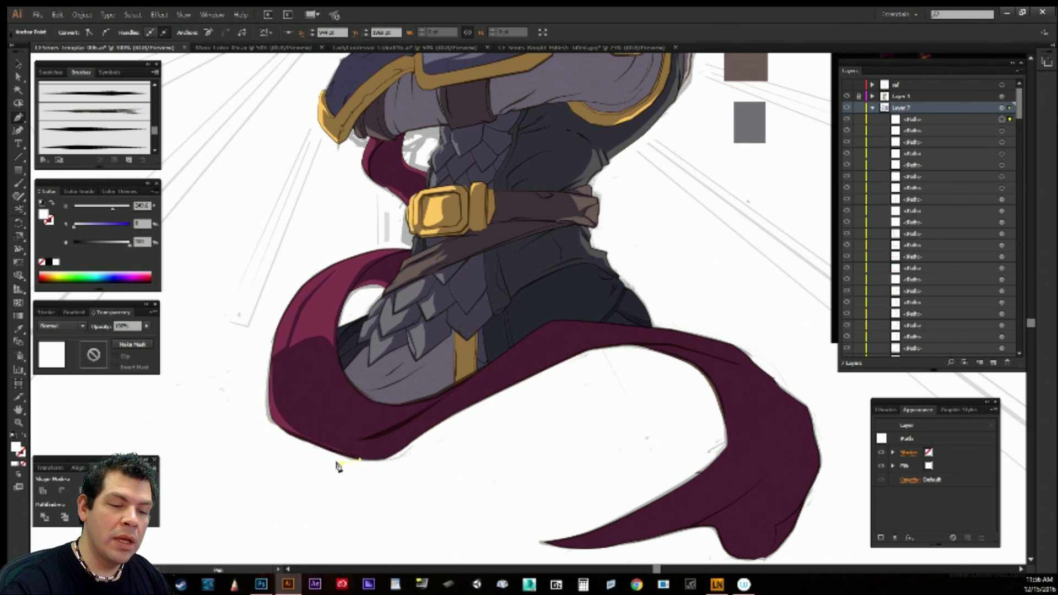
pyautogui.moveTo(270, 441); pyautogui.dragTo(271, 424)
pyautogui.click(274, 430)
pyautogui.keyDown('ctrl'); pyautogui.click(307, 490); pyautogui.keyUp('ctrl')
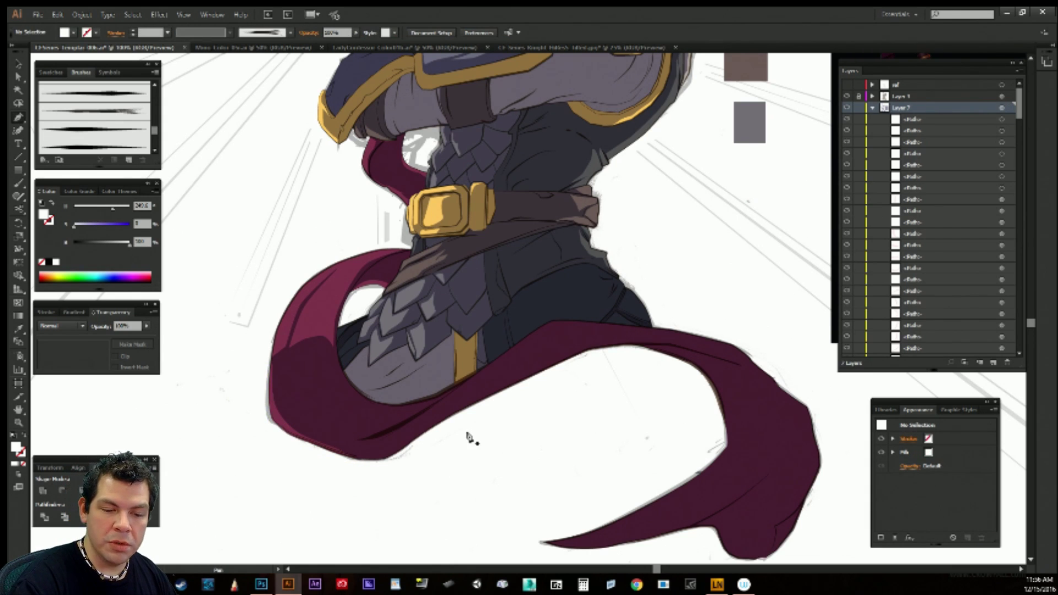
# Draw a closed highlight along the lower edge of the sash's bottom bend, tapering upward along the fold line.
pyautogui.click(283, 424)
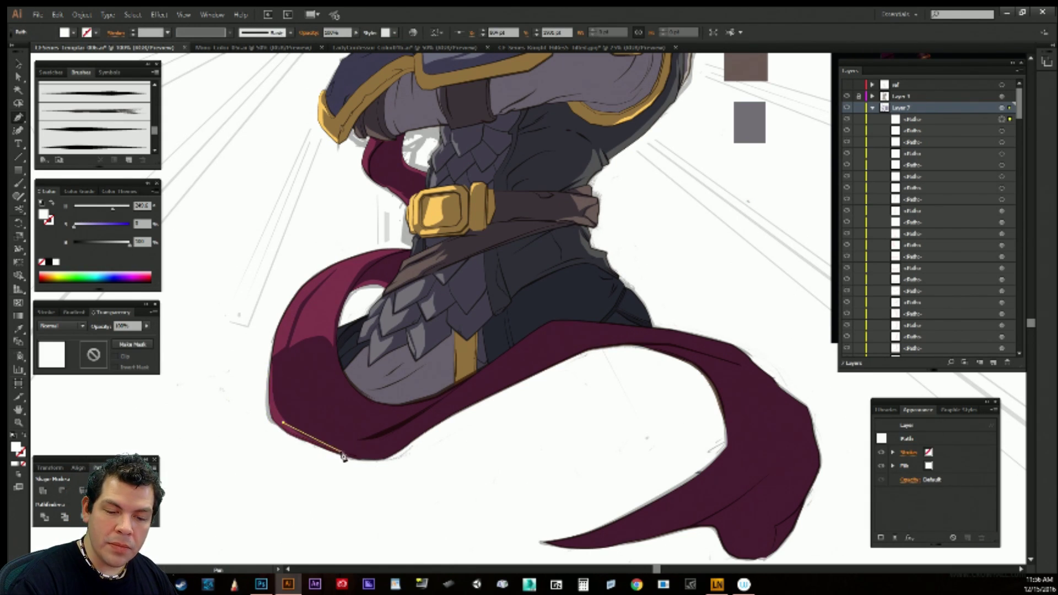
pyautogui.click(362, 458)
pyautogui.moveTo(356, 454); pyautogui.dragTo(374, 454)
pyautogui.click(421, 424)
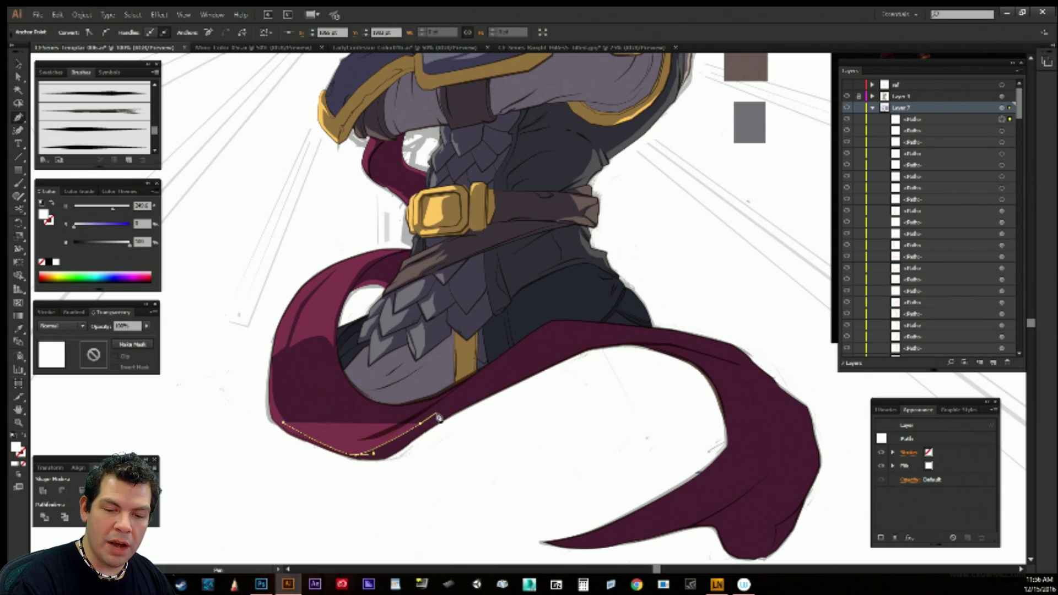
pyautogui.click(441, 411)
pyautogui.click(426, 430)
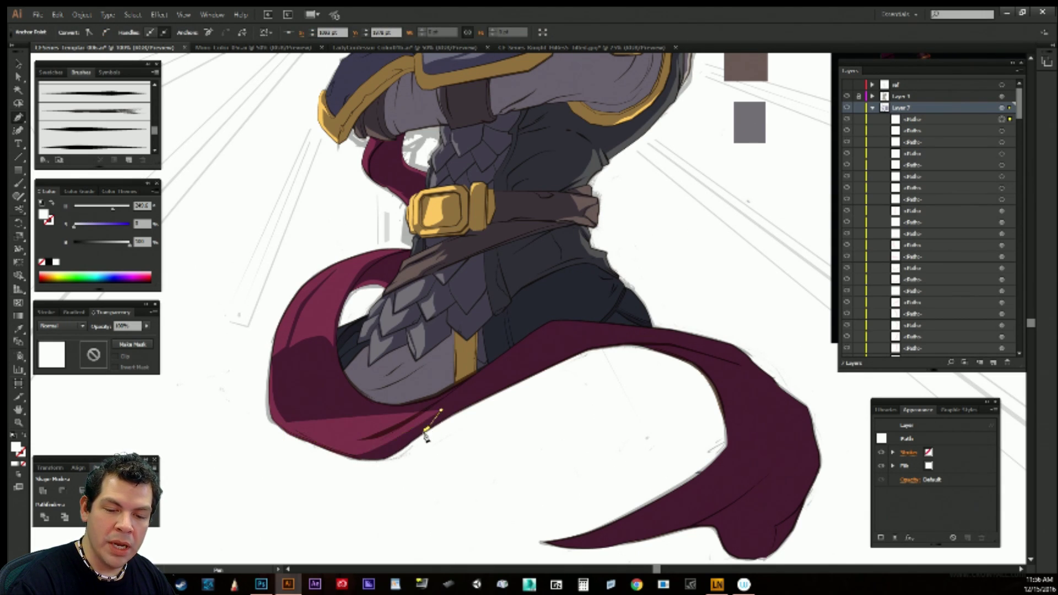
pyautogui.click(395, 455)
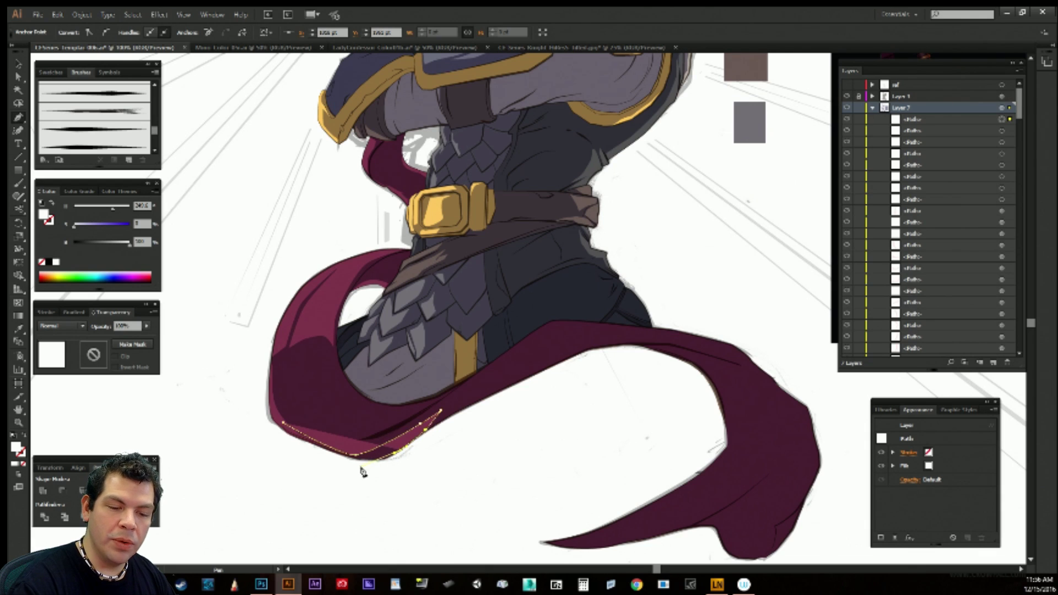
pyautogui.click(283, 423)
pyautogui.keyDown('ctrl'); pyautogui.click(295, 478); pyautogui.keyUp('ctrl')
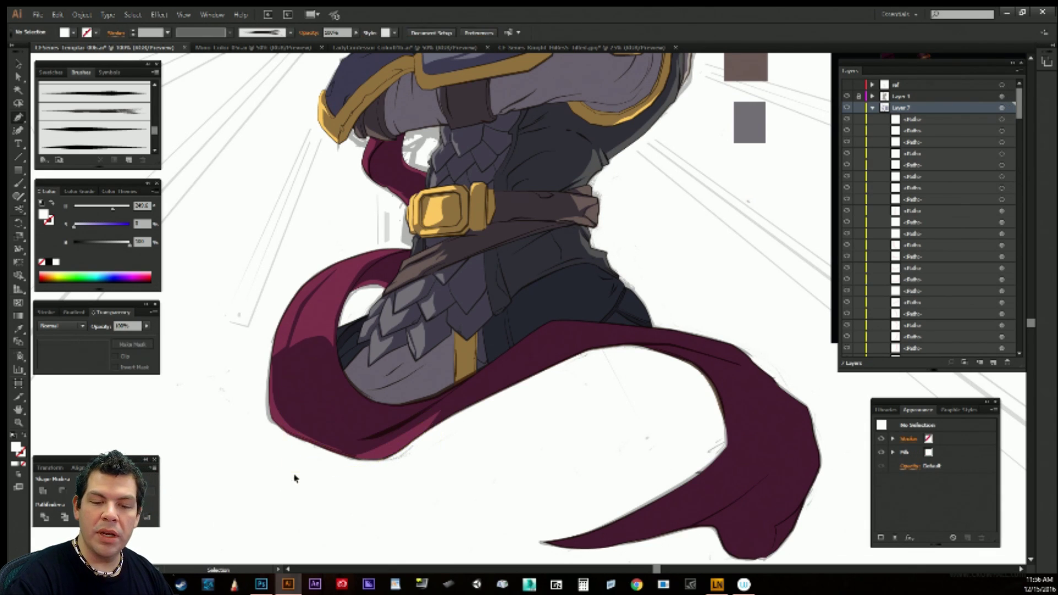
# Trace the lower boundary of a highlight along the sash's diagonal stretch across the hip, with a small fold notch near its crest.
pyautogui.click(379, 434)
pyautogui.click(446, 407)
pyautogui.moveTo(451, 405); pyautogui.dragTo(474, 384)
pyautogui.click(537, 347)
pyautogui.moveTo(537, 346); pyautogui.dragTo(549, 339)
pyautogui.click(579, 339)
pyautogui.hotkey('ctrl', 'z')
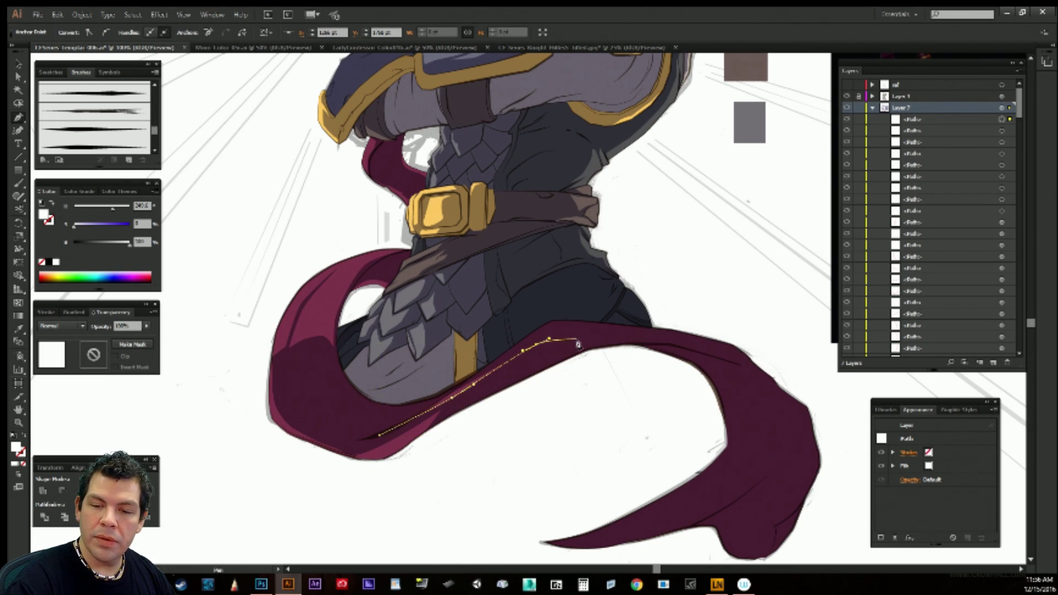
pyautogui.click(565, 338)
pyautogui.moveTo(552, 335); pyautogui.dragTo(606, 328)
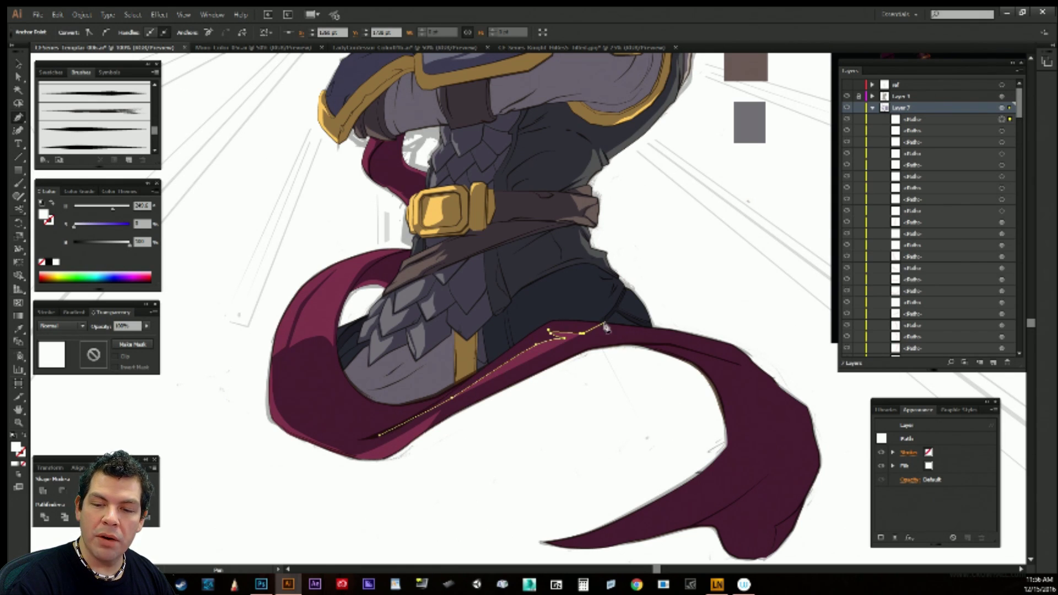
pyautogui.click(598, 328)
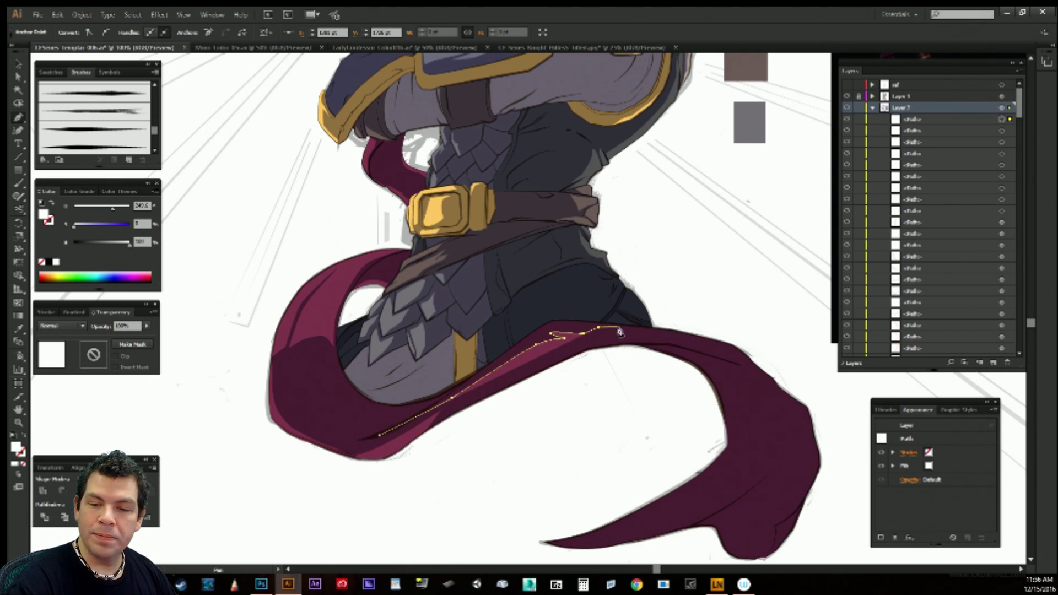
pyautogui.click(622, 325)
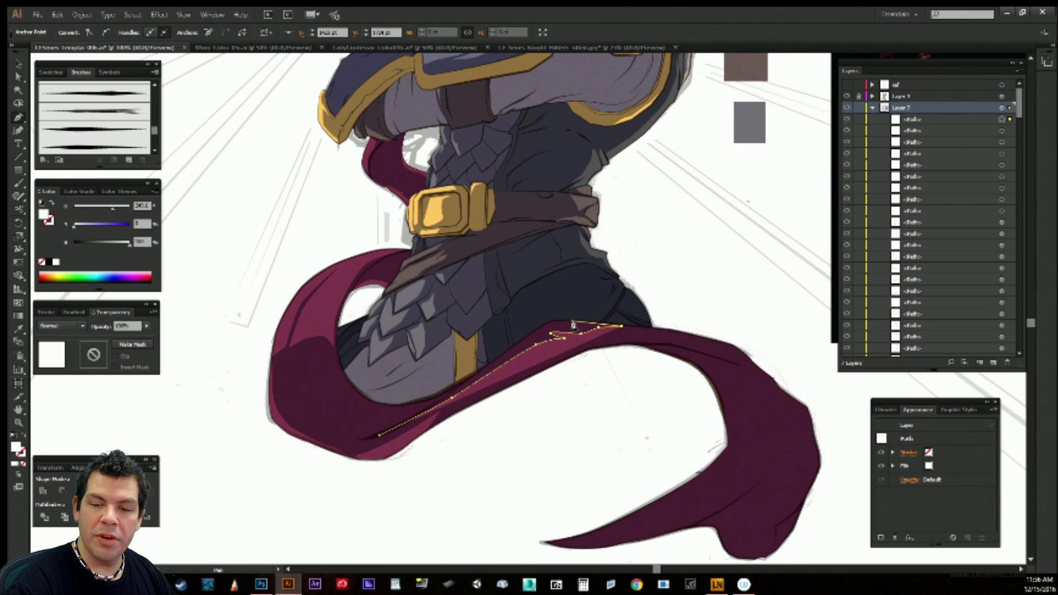
# Close the diagonal highlight by tracing back along the sash's upper edge to its starting point, and deselect it.
pyautogui.click(570, 321)
pyautogui.click(550, 321)
pyautogui.moveTo(549, 322); pyautogui.dragTo(545, 324)
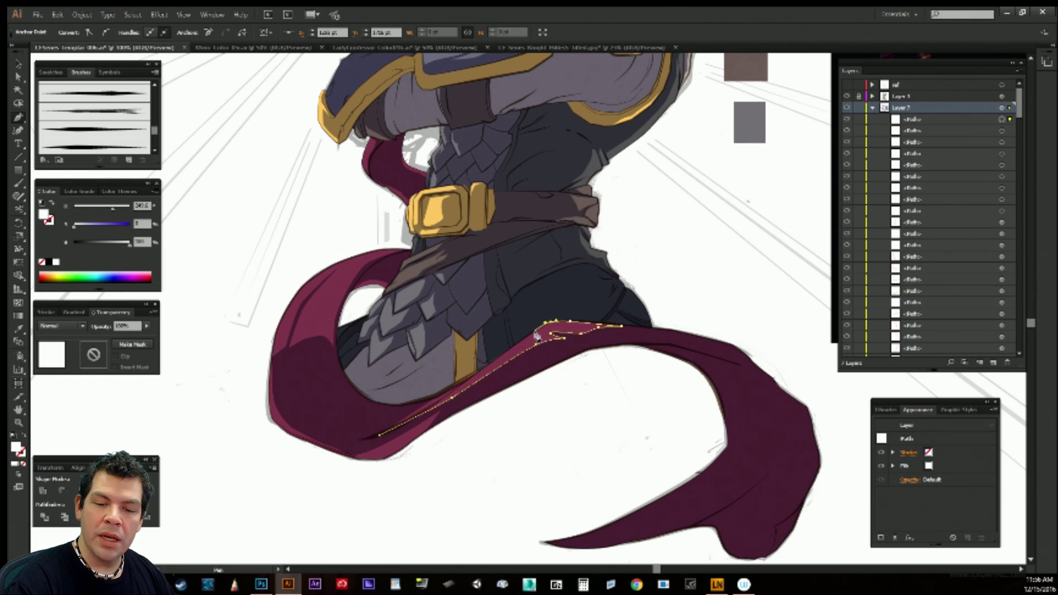
pyautogui.click(532, 335)
pyautogui.click(458, 387)
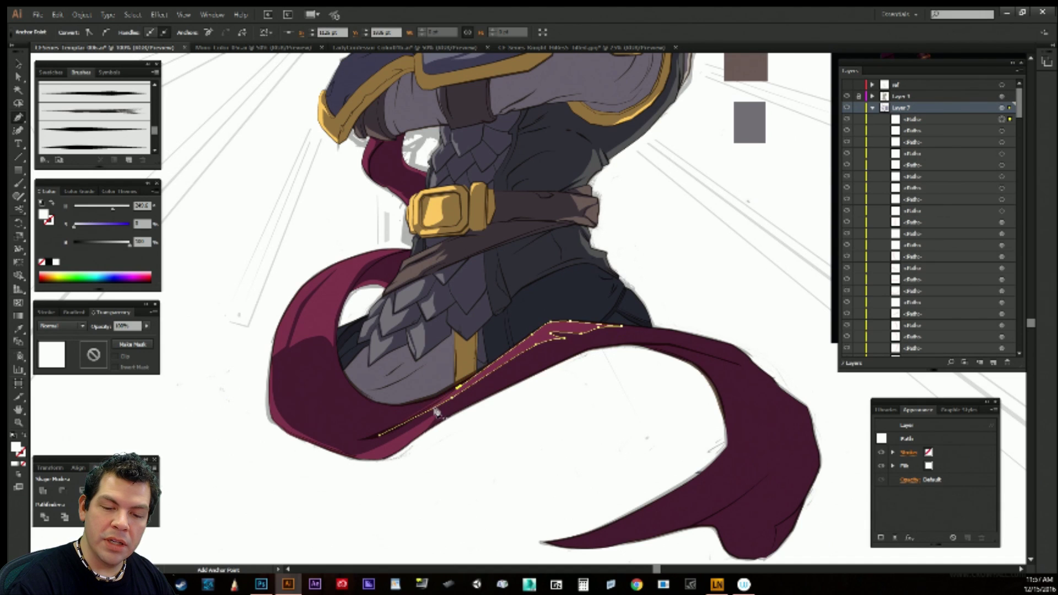
pyautogui.click(435, 407)
pyautogui.click(379, 435)
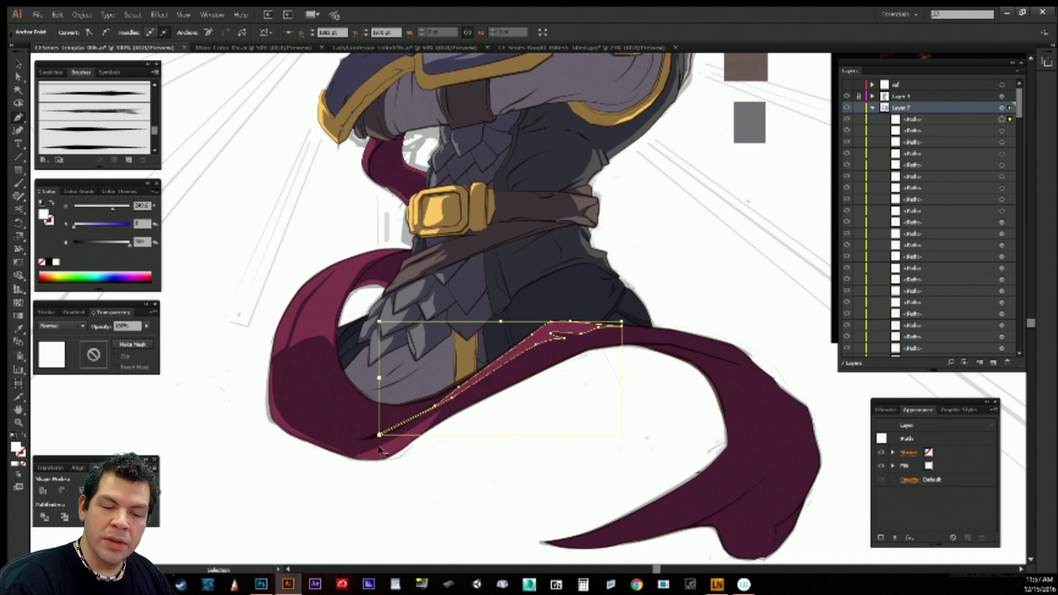
pyautogui.keyDown('ctrl'); pyautogui.click(368, 483); pyautogui.keyUp('ctrl')
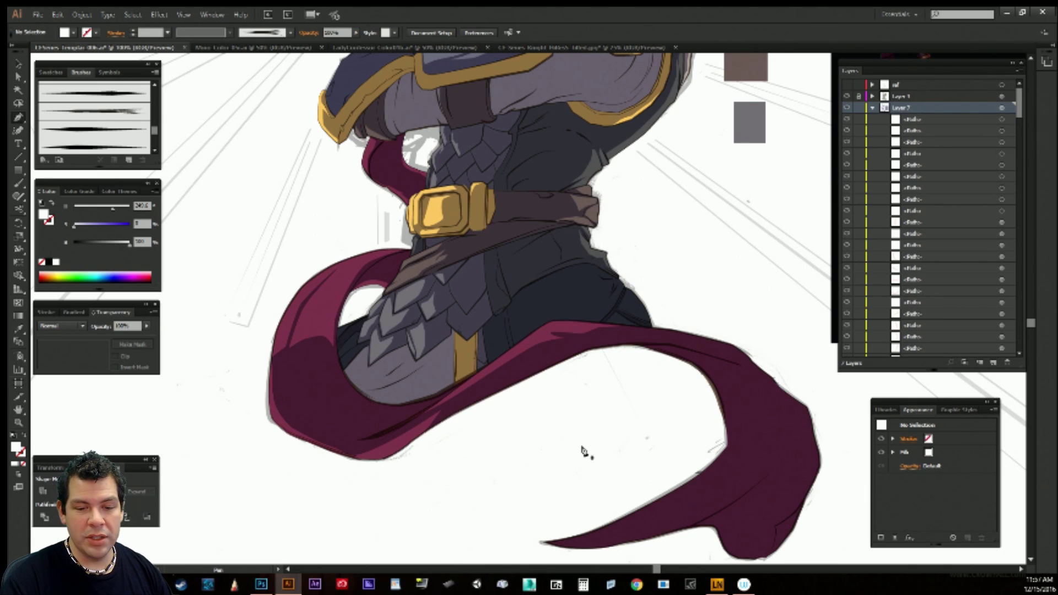
pyautogui.moveTo(611, 414); pyautogui.dragTo(565, 442)
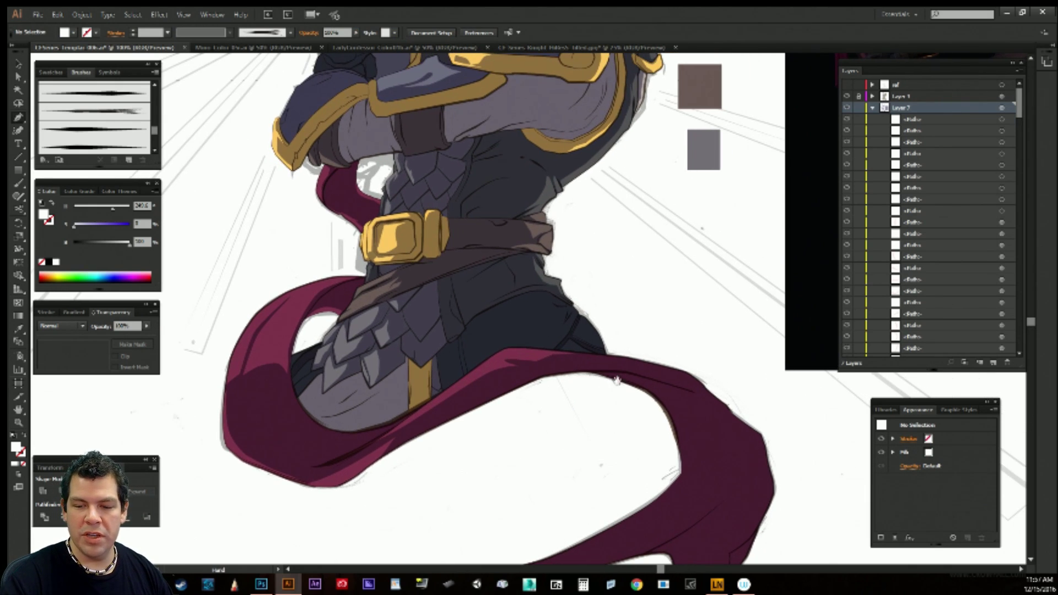
# Draw a closed highlight along the inner curve of the sash's lower bend, widening toward the tail, and deselect it.
pyautogui.moveTo(704, 402); pyautogui.dragTo(615, 322)
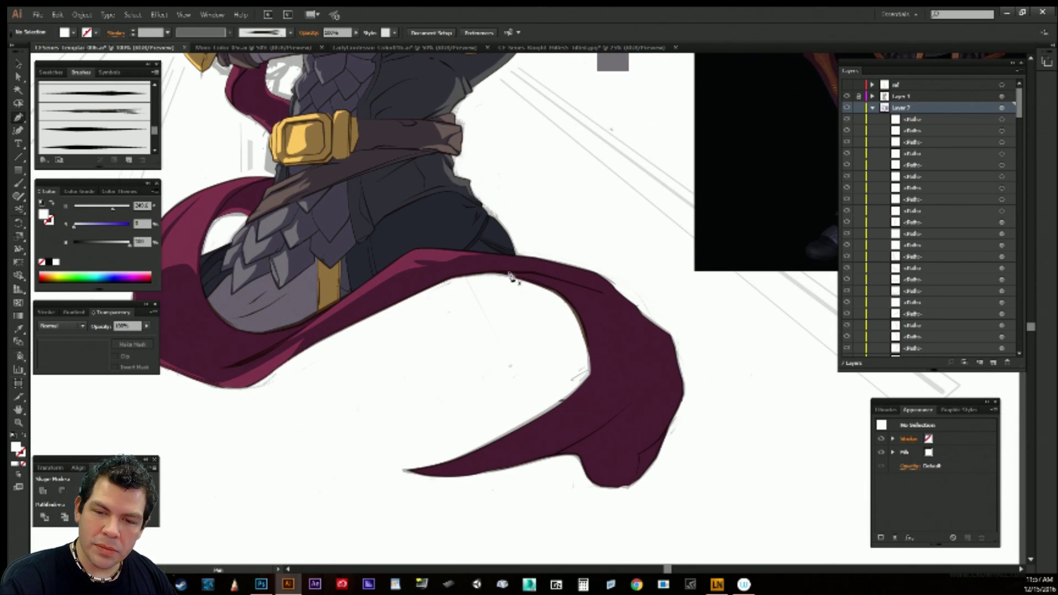
pyautogui.moveTo(510, 277)
pyautogui.mouseDown()
pyautogui.moveTo(582, 295)
pyautogui.moveTo(611, 322)
pyautogui.moveTo(629, 372)
pyautogui.moveTo(631, 360)
pyautogui.moveTo(616, 412)
pyautogui.moveTo(619, 400)
pyautogui.moveTo(584, 421)
pyautogui.moveTo(597, 406)
pyautogui.moveTo(525, 431)
pyautogui.moveTo(586, 373)
pyautogui.mouseUp()
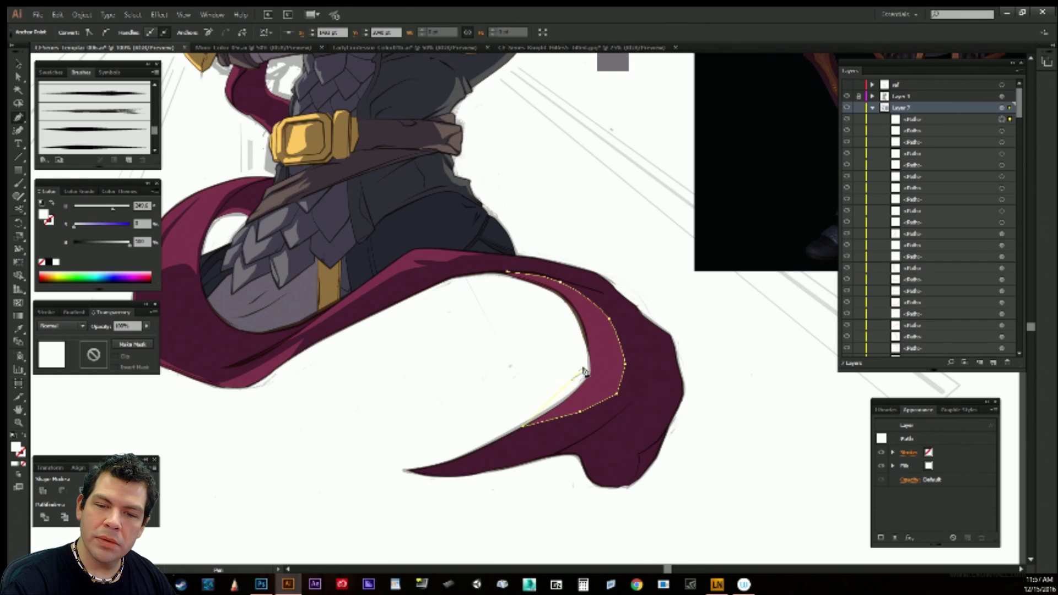
pyautogui.click(506, 286)
pyautogui.hotkey('ctrl', 'shift', 'a')
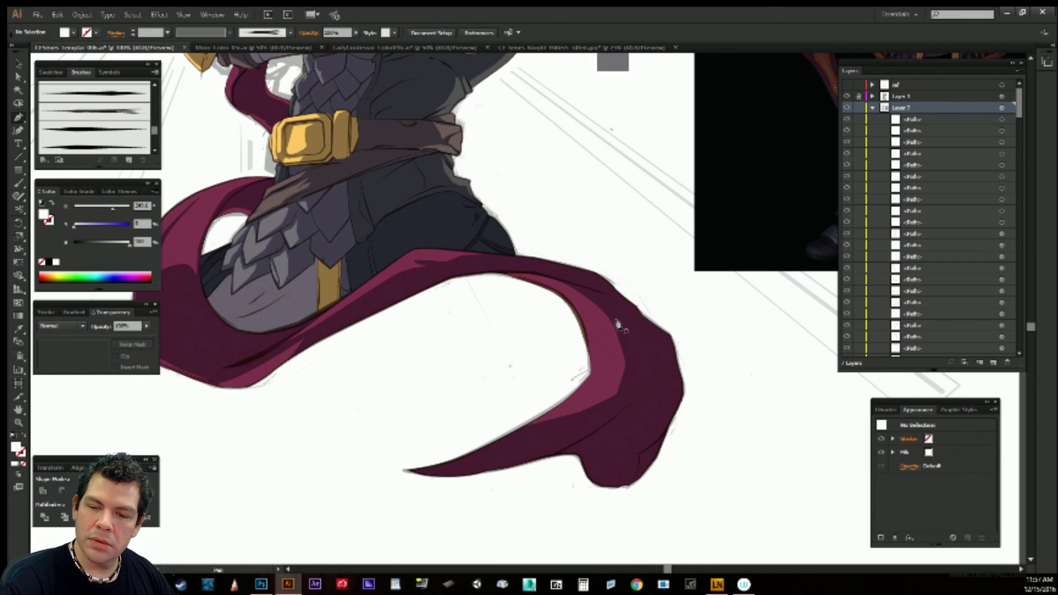
# Draw a tapered triangular highlight on the fold in the middle of the sash's lower bend, and deselect it.
pyautogui.moveTo(619, 313)
pyautogui.mouseDown()
pyautogui.moveTo(637, 370)
pyautogui.moveTo(634, 398)
pyautogui.moveTo(620, 407)
pyautogui.moveTo(665, 397)
pyautogui.mouseUp()
pyautogui.moveTo(658, 340); pyautogui.dragTo(620, 315)
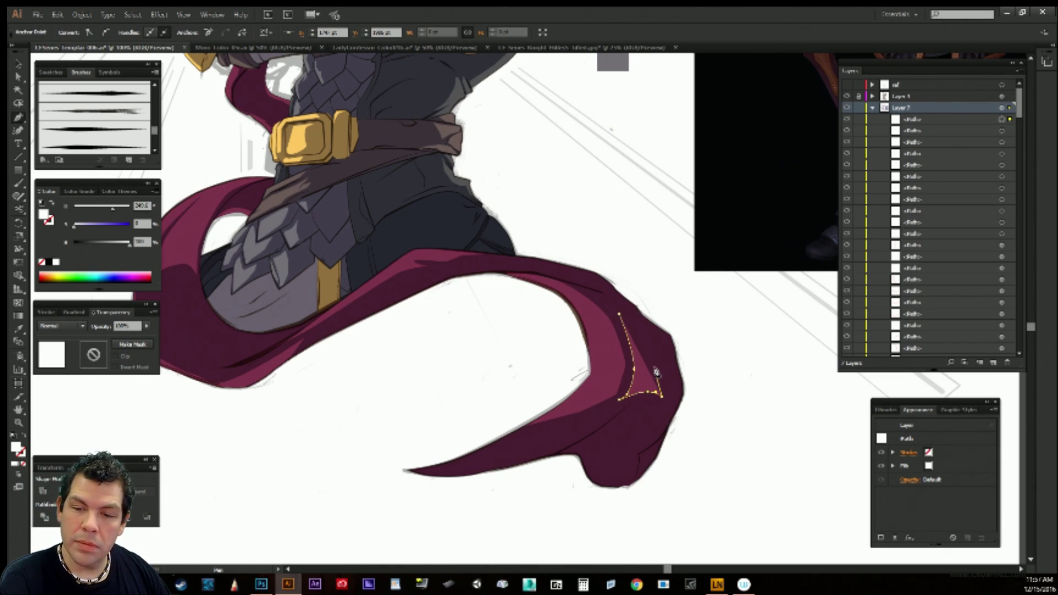
pyautogui.keyDown('ctrl'); pyautogui.click(638, 277); pyautogui.keyUp('ctrl')
# Draw a closed highlight on the rounded fold at the bottom of the bend, tapering to a point up the fold line.
pyautogui.moveTo(670, 417); pyautogui.dragTo(720, 397)
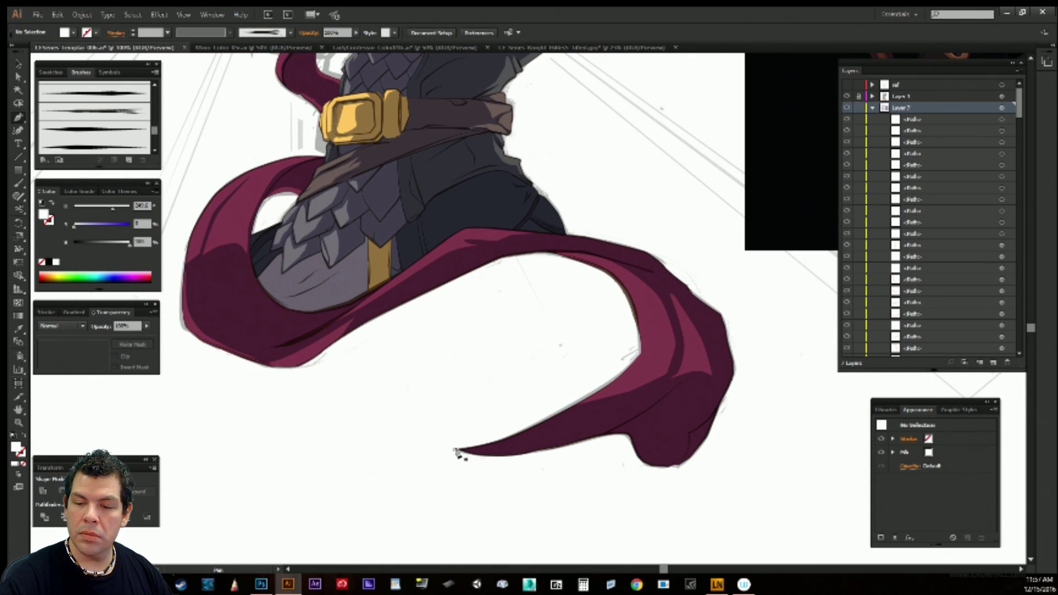
pyautogui.moveTo(611, 436)
pyautogui.mouseDown()
pyautogui.moveTo(687, 386)
pyautogui.moveTo(668, 407)
pyautogui.moveTo(653, 461)
pyautogui.moveTo(633, 439)
pyautogui.mouseUp()
pyautogui.click(685, 382)
pyautogui.click(648, 458)
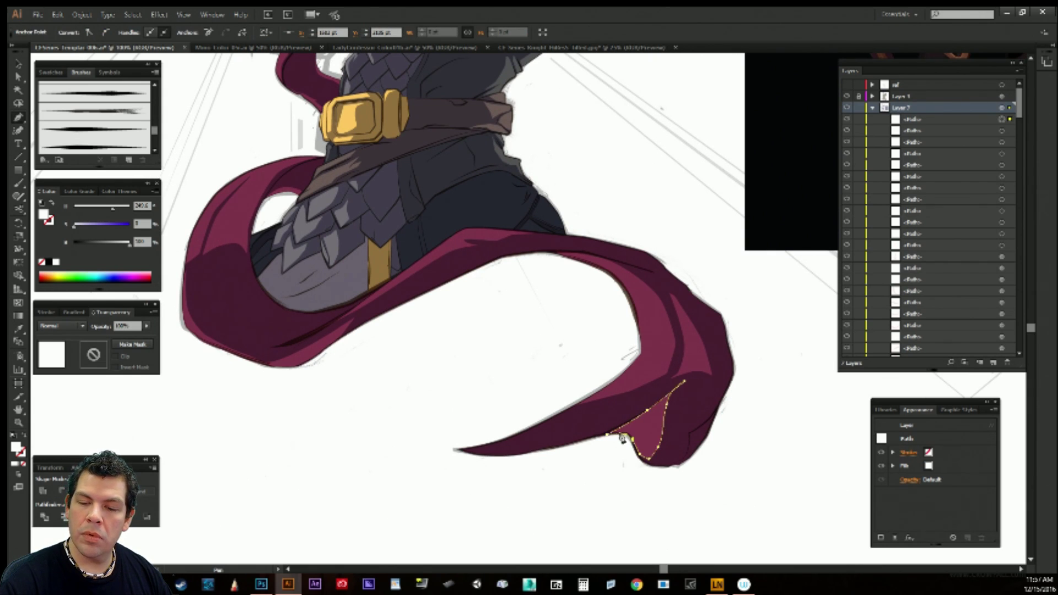
pyautogui.keyDown('ctrl'); pyautogui.click(611, 461); pyautogui.keyUp('ctrl')
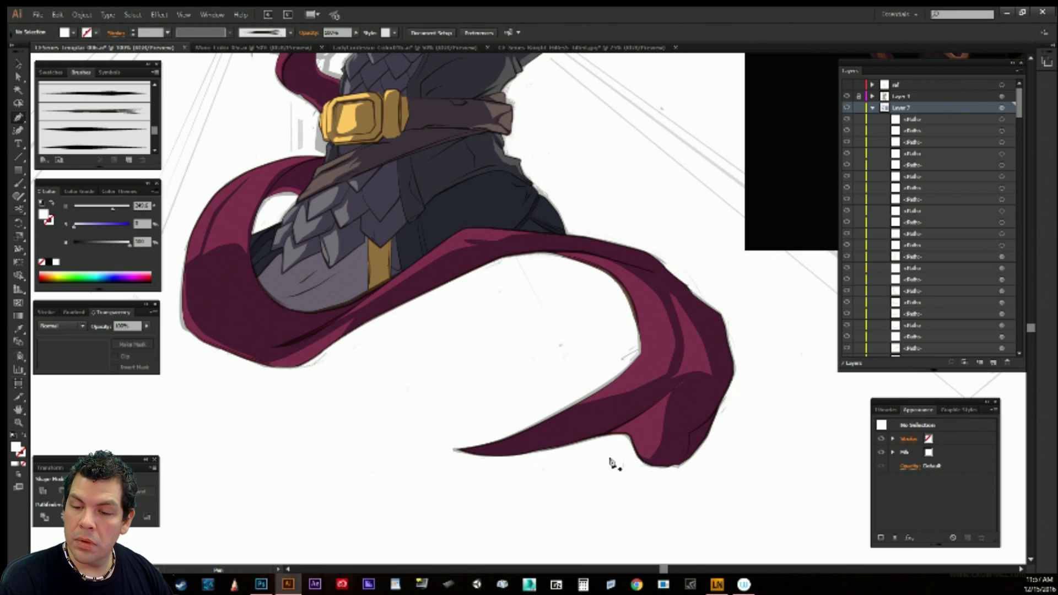
# Adjust the inner curved edge of the rounded fold's highlight by editing its anchor point, and deselect it.
pyautogui.press('a')
pyautogui.click(670, 406)
pyautogui.moveTo(666, 406); pyautogui.dragTo(709, 439)
pyautogui.click(767, 348)
pyautogui.press('p')
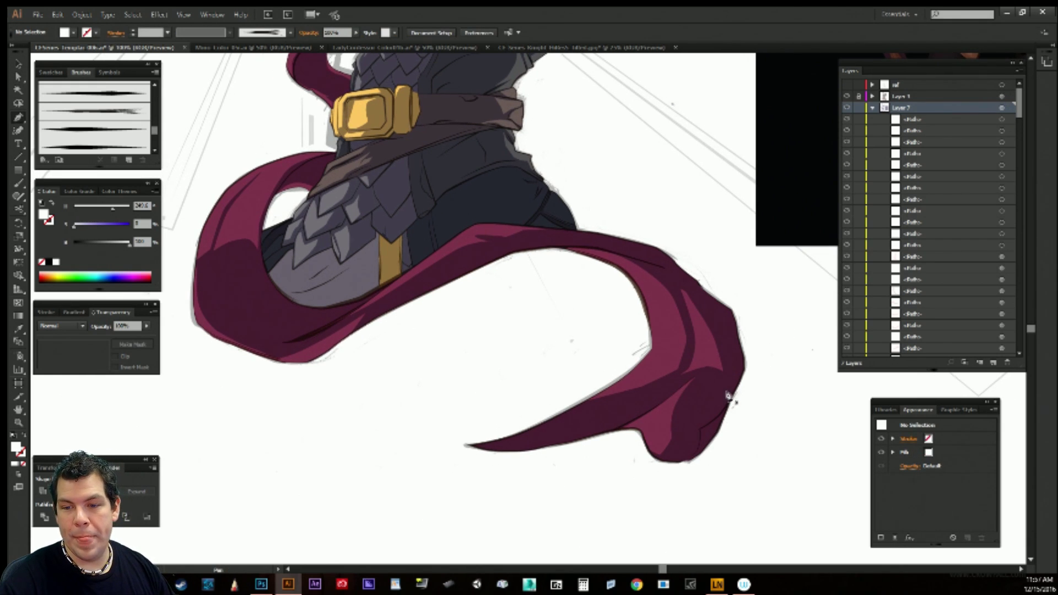
# Draw a closed highlight along the sash's tail, from its pointed tip up to the inner corner of the bend.
pyautogui.moveTo(687, 388); pyautogui.dragTo(709, 368)
pyautogui.click(492, 428)
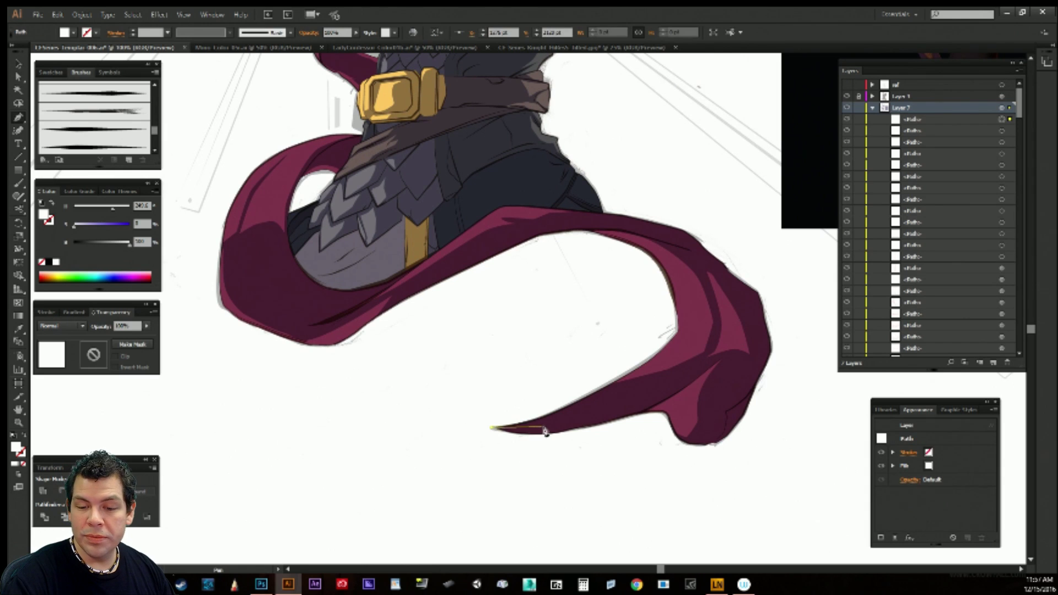
pyautogui.click(532, 435)
pyautogui.moveTo(548, 431); pyautogui.dragTo(549, 431)
pyautogui.moveTo(609, 411); pyautogui.dragTo(626, 401)
pyautogui.moveTo(682, 358); pyautogui.dragTo(627, 329)
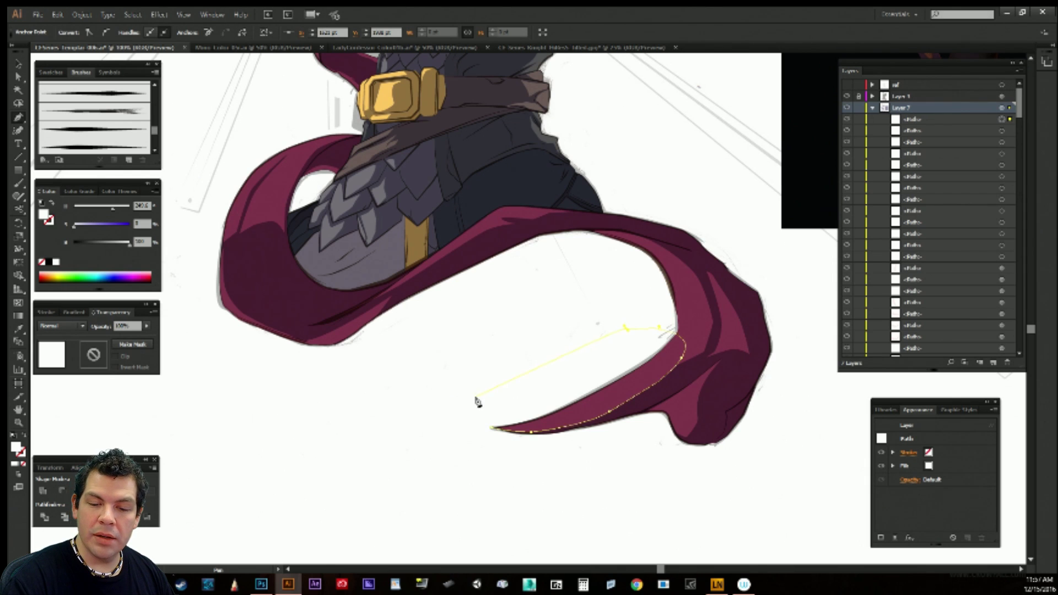
pyautogui.click(492, 428)
pyautogui.keyDown('ctrl'); pyautogui.click(519, 471); pyautogui.keyUp('ctrl')
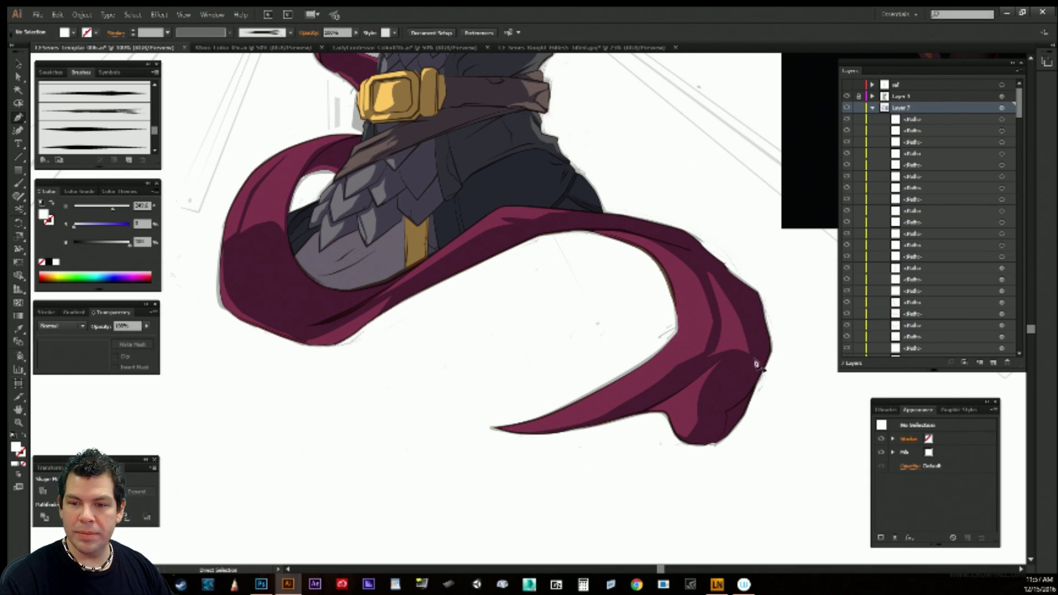
# Delete the inner-curve, tail and triangular highlights from the sash's lower bend, keeping the one on the rounded bottom fold.
pyautogui.moveTo(765, 401); pyautogui.dragTo(739, 419)
pyautogui.moveTo(729, 376); pyautogui.dragTo(725, 420)
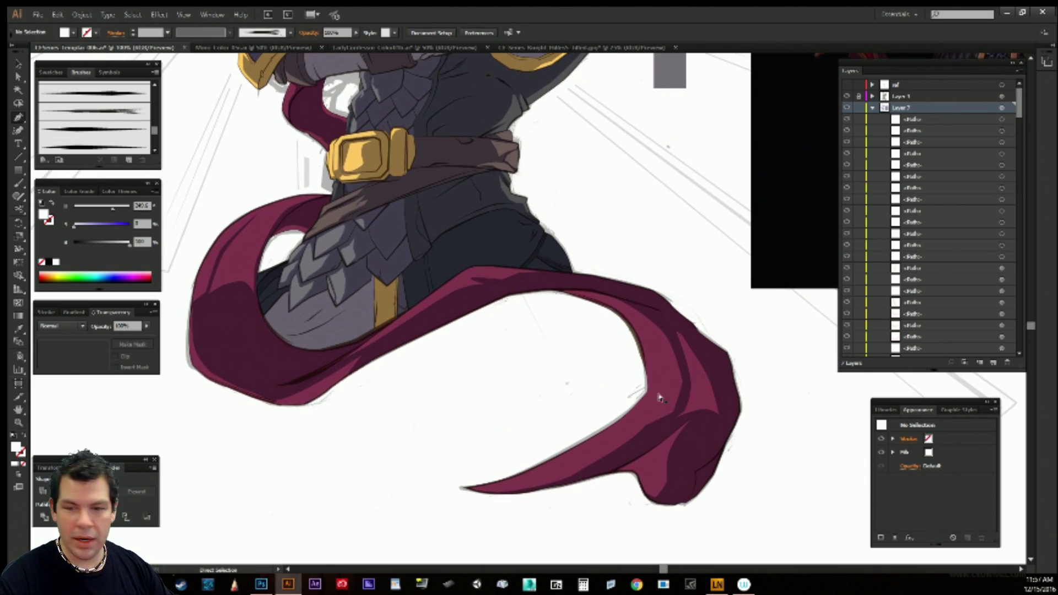
pyautogui.press('k')
pyautogui.click(663, 392)
pyautogui.keyDown('ctrl'); pyautogui.click(626, 427); pyautogui.keyUp('ctrl')
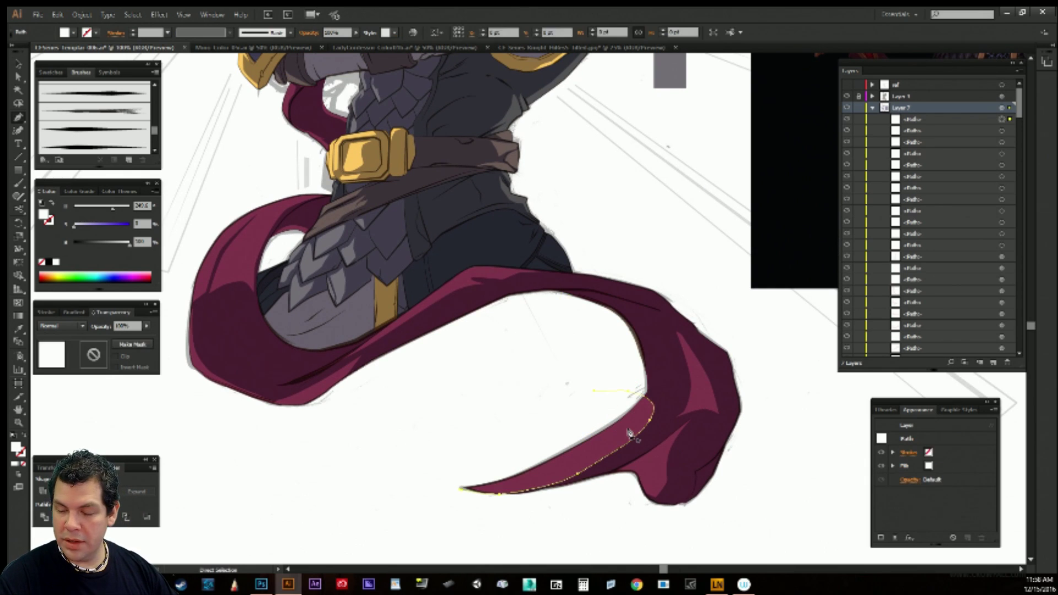
pyautogui.press('Delete')
pyautogui.press('\\')
pyautogui.keyDown('ctrl'); pyautogui.click(714, 399); pyautogui.keyUp('ctrl')
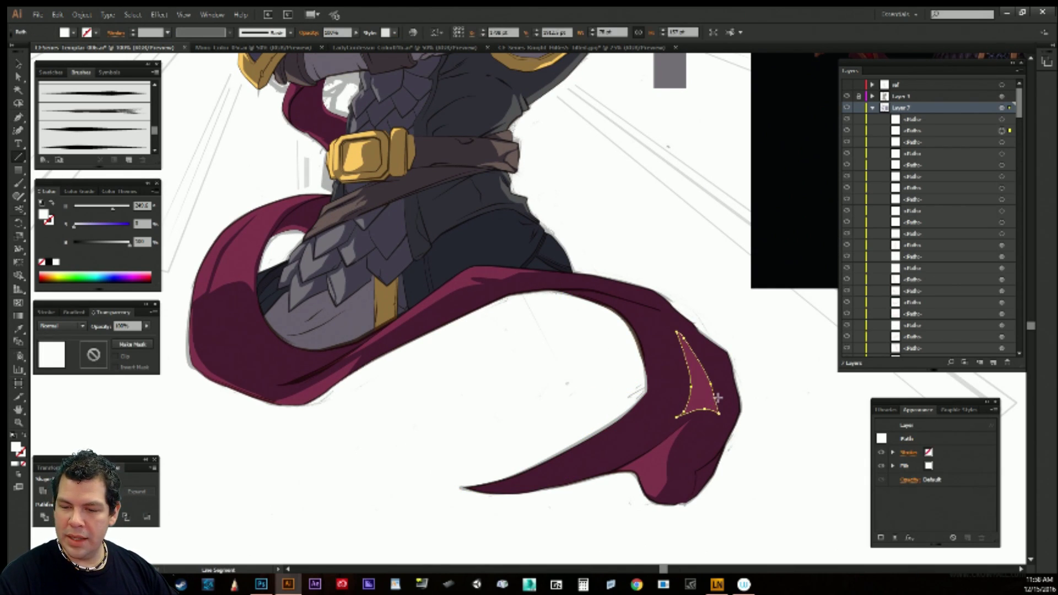
pyautogui.press('Delete')
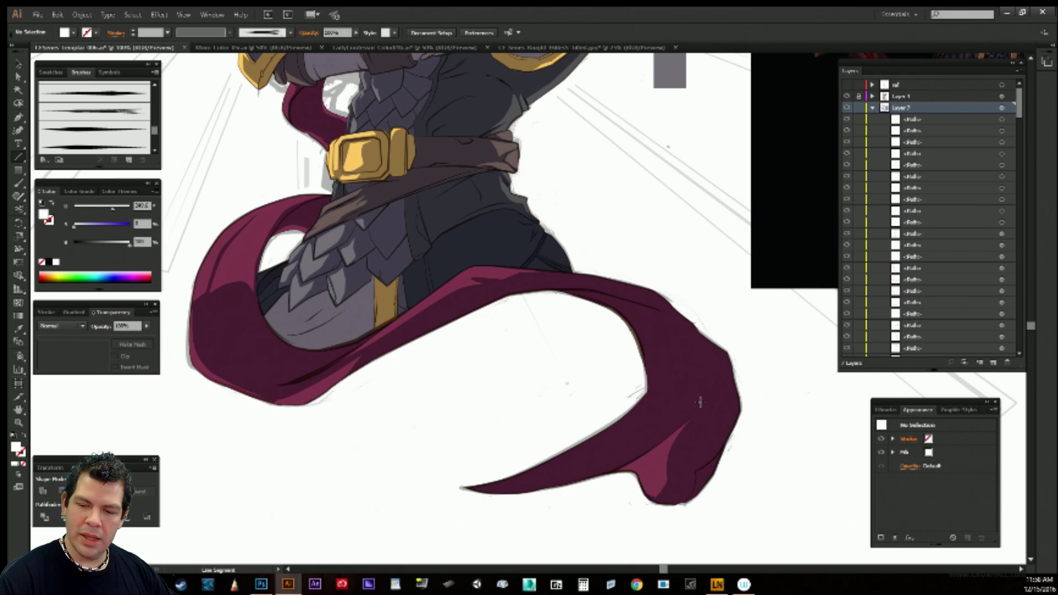
# Trace the lower boundary of a single continuous highlight from the sash's tail tip along its lower edge into the bend.
pyautogui.press('p')
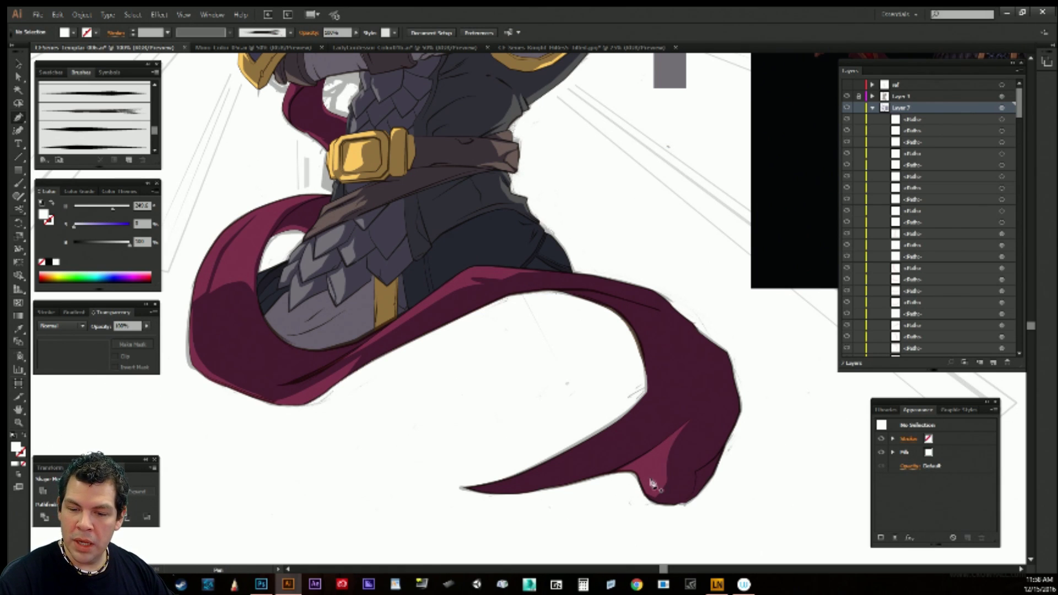
pyautogui.moveTo(648, 433); pyautogui.dragTo(654, 445)
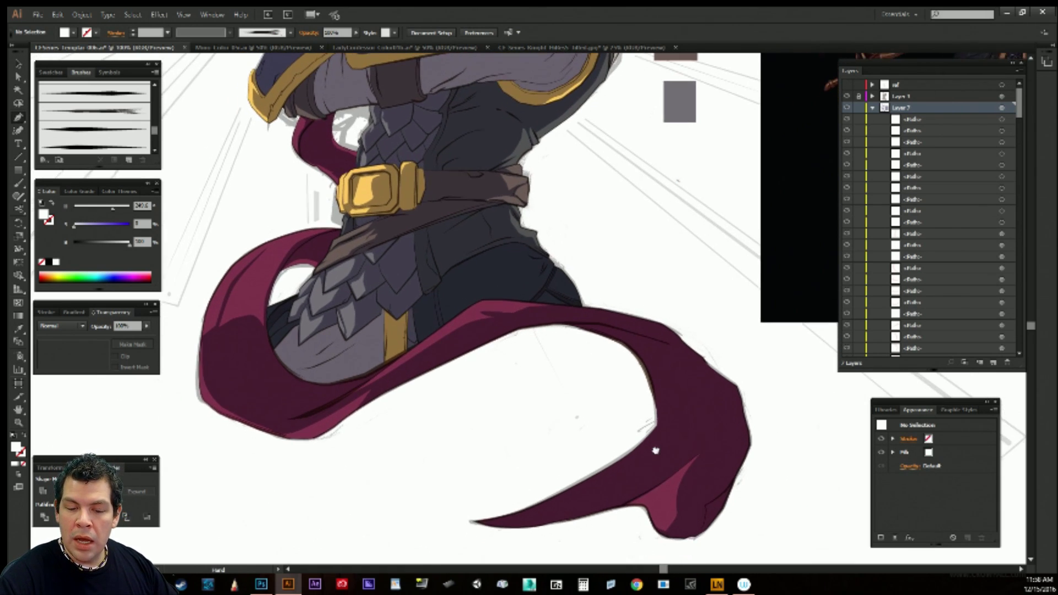
pyautogui.click(469, 518)
pyautogui.moveTo(535, 523); pyautogui.dragTo(642, 486)
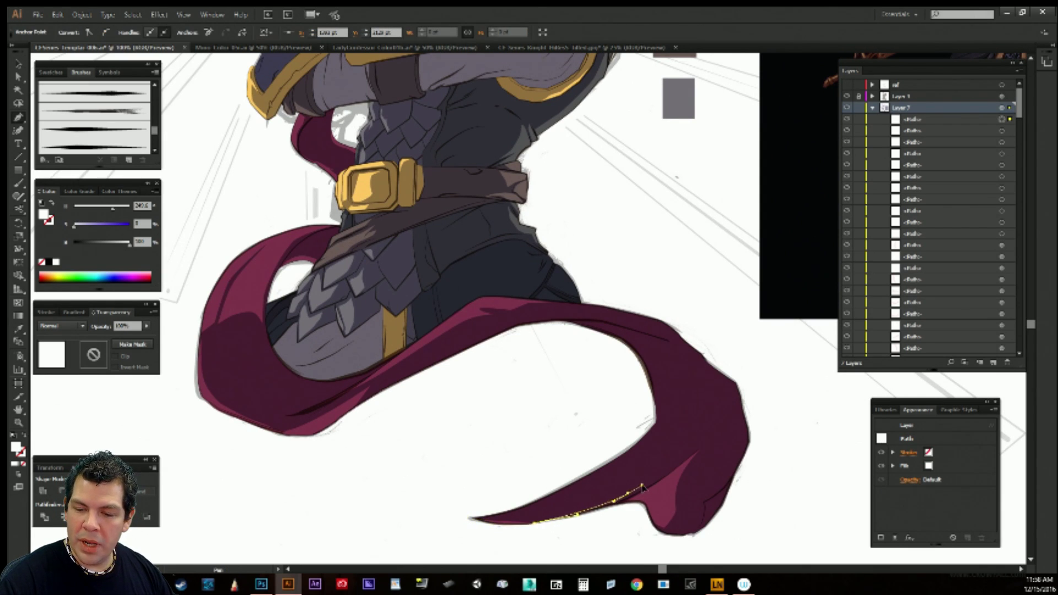
pyautogui.click(680, 452)
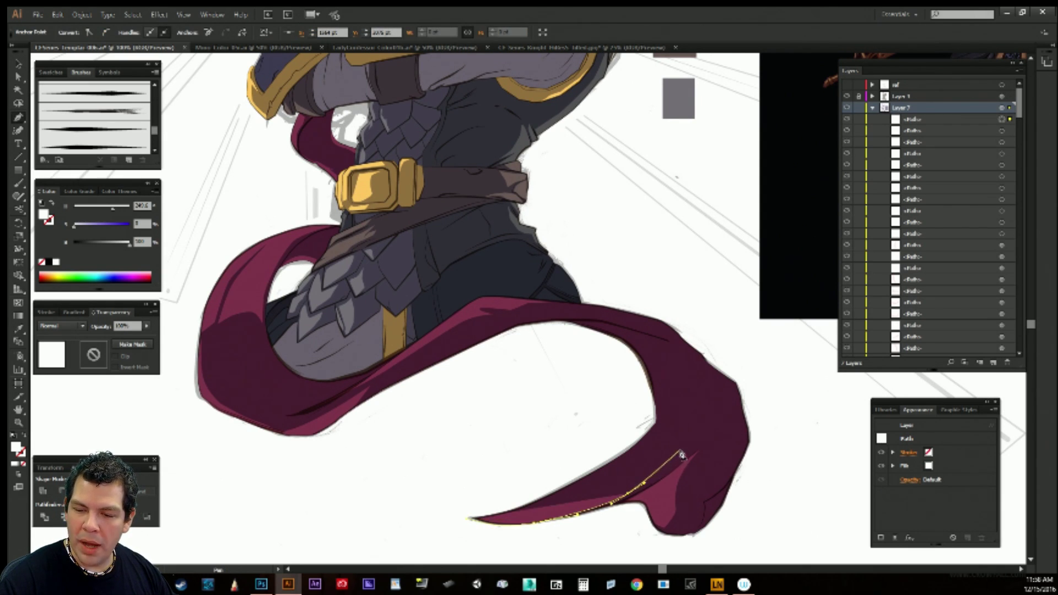
pyautogui.click(680, 450)
pyautogui.moveTo(683, 439); pyautogui.dragTo(685, 438)
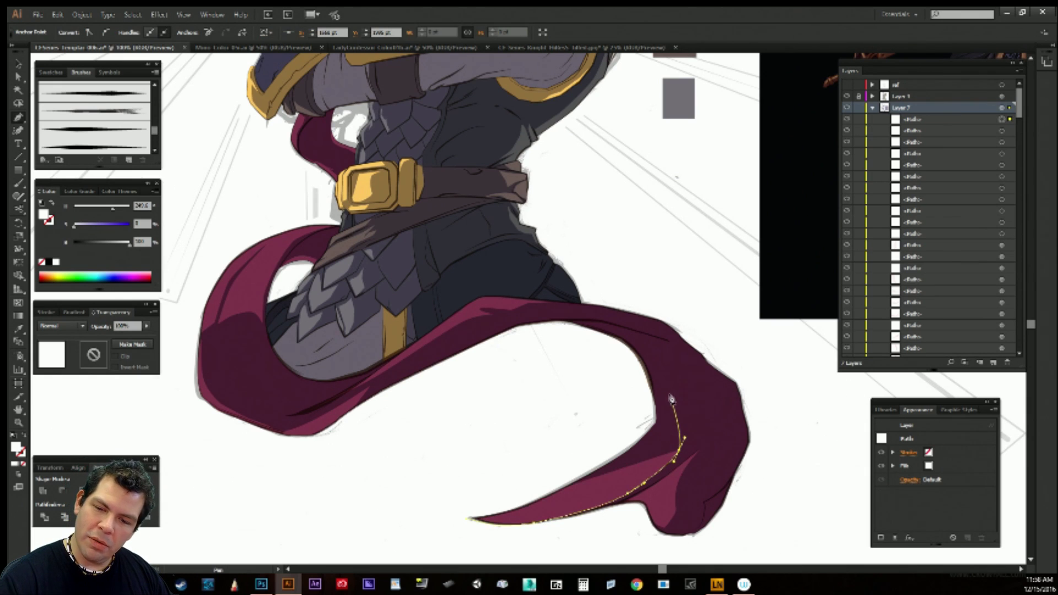
# Continue the tail highlight up the bend's inner curve, close it outside the sash back to the tail tip, and deselect it.
pyautogui.moveTo(662, 380); pyautogui.dragTo(646, 359)
pyautogui.click(620, 356)
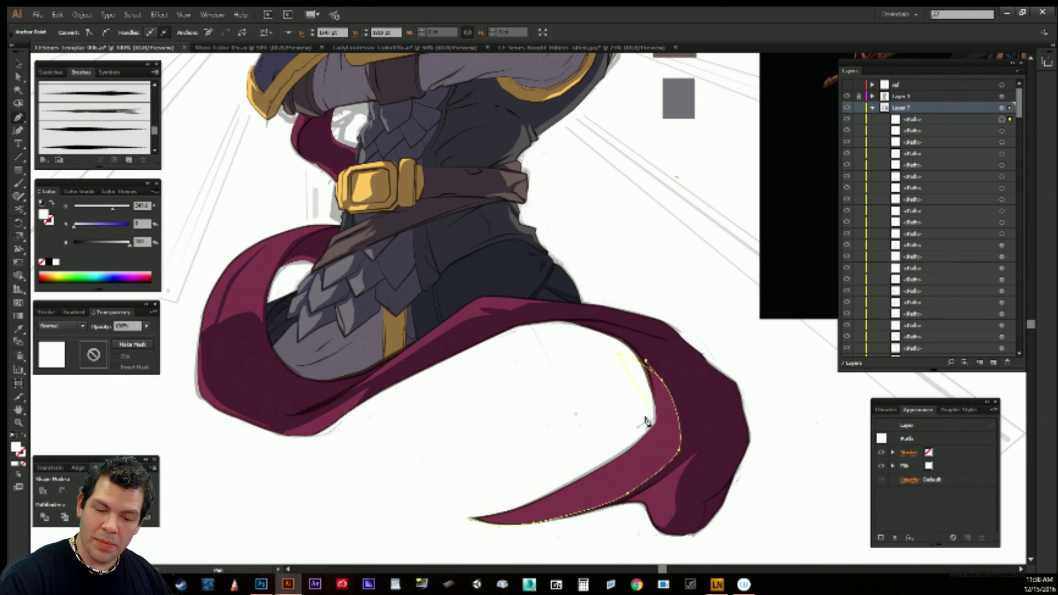
pyautogui.click(634, 423)
pyautogui.click(467, 518)
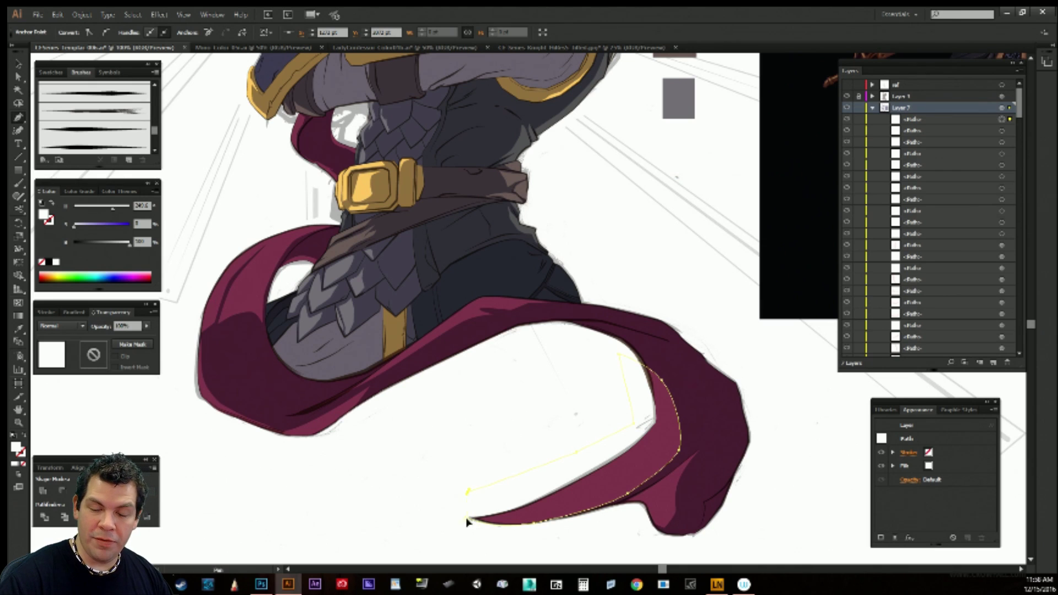
pyautogui.keyDown('ctrl'); pyautogui.click(449, 556); pyautogui.keyUp('ctrl')
pyautogui.press('space')
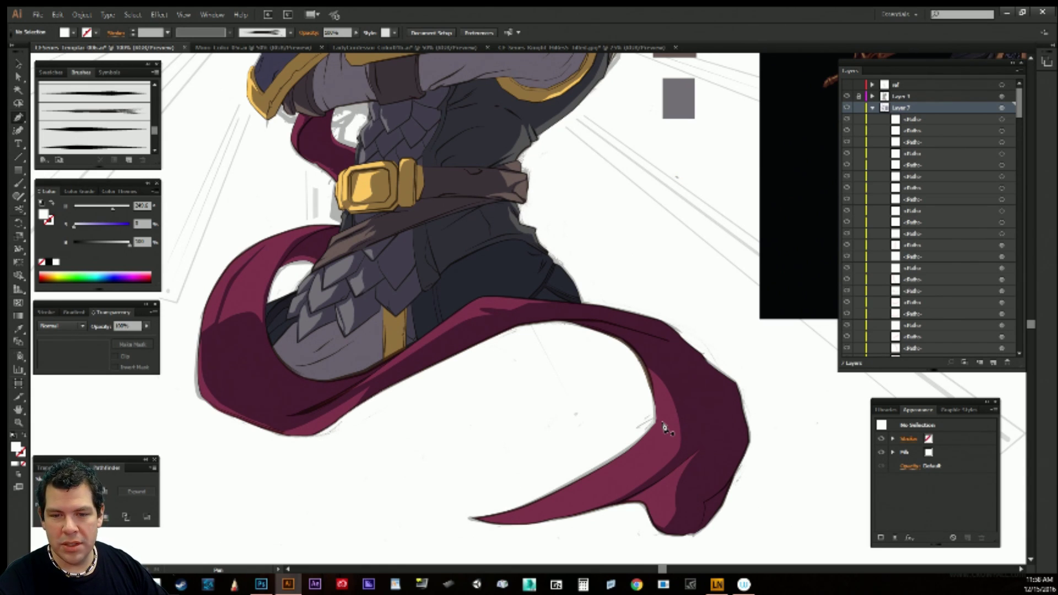
# Move the end anchor point of the small highlight inside the sash's upper loop beside the belt, and deselect it.
pyautogui.moveTo(562, 345); pyautogui.dragTo(582, 421)
pyautogui.press('a')
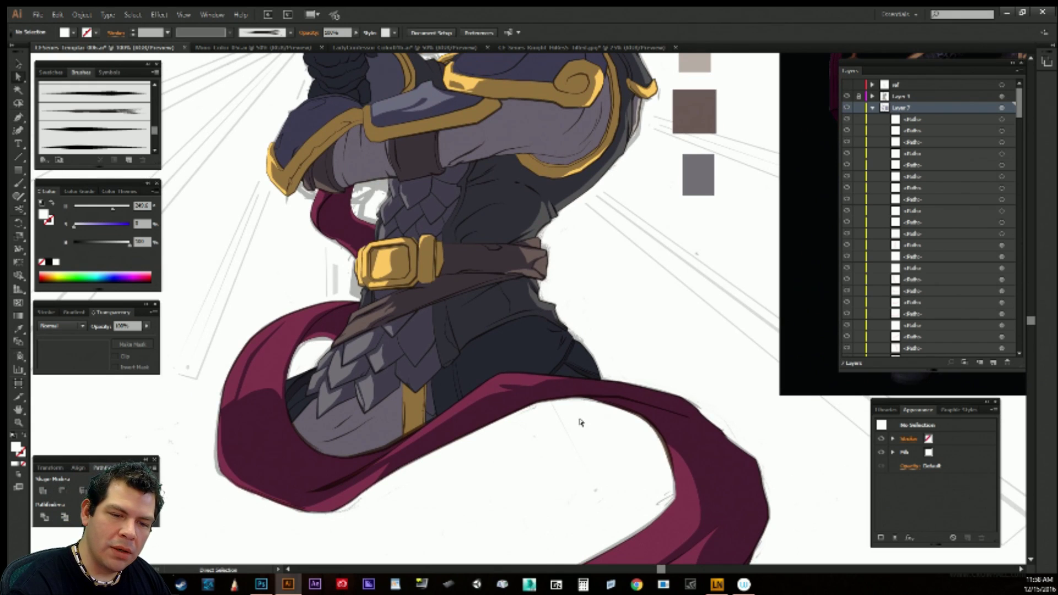
pyautogui.click(334, 341)
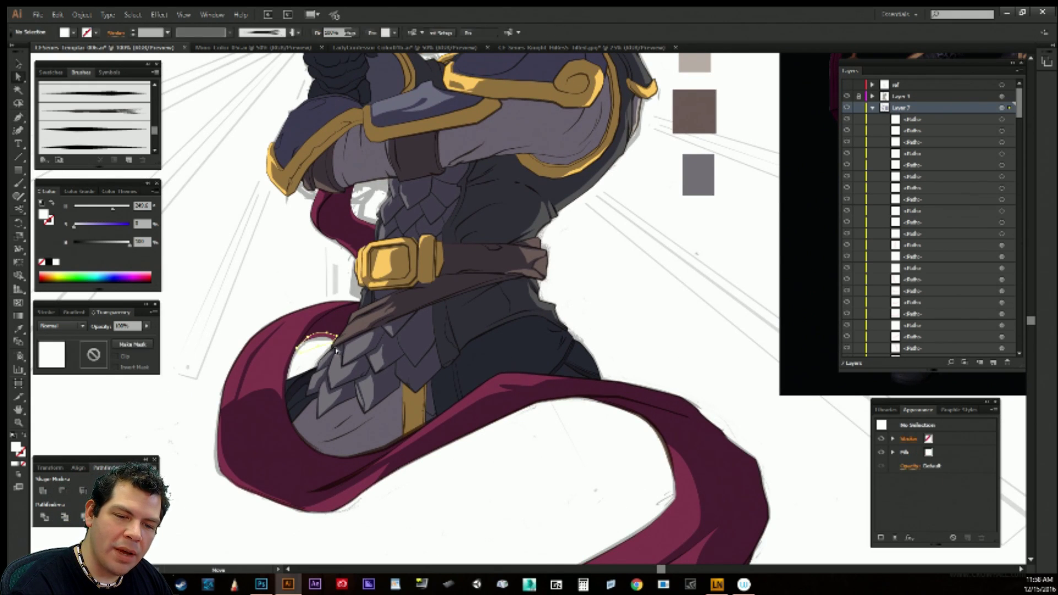
pyautogui.click(337, 347)
pyautogui.click(334, 343)
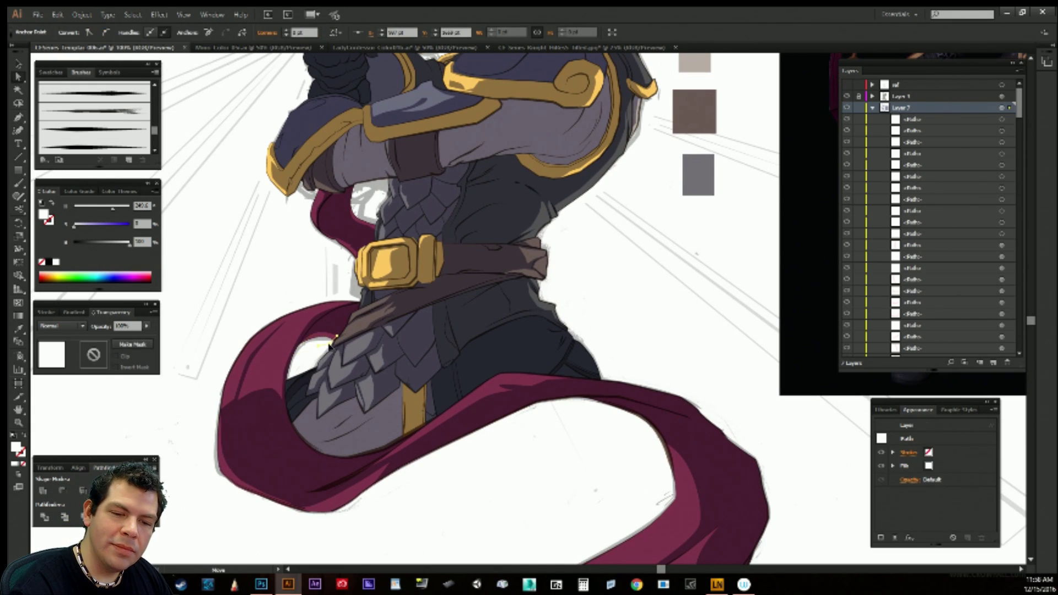
pyautogui.moveTo(333, 342); pyautogui.dragTo(337, 338)
pyautogui.click(652, 284)
# Start a thin rim highlight at the hip and trace it along the sash's upper edge toward the outer bend.
pyautogui.moveTo(652, 283); pyautogui.dragTo(606, 350)
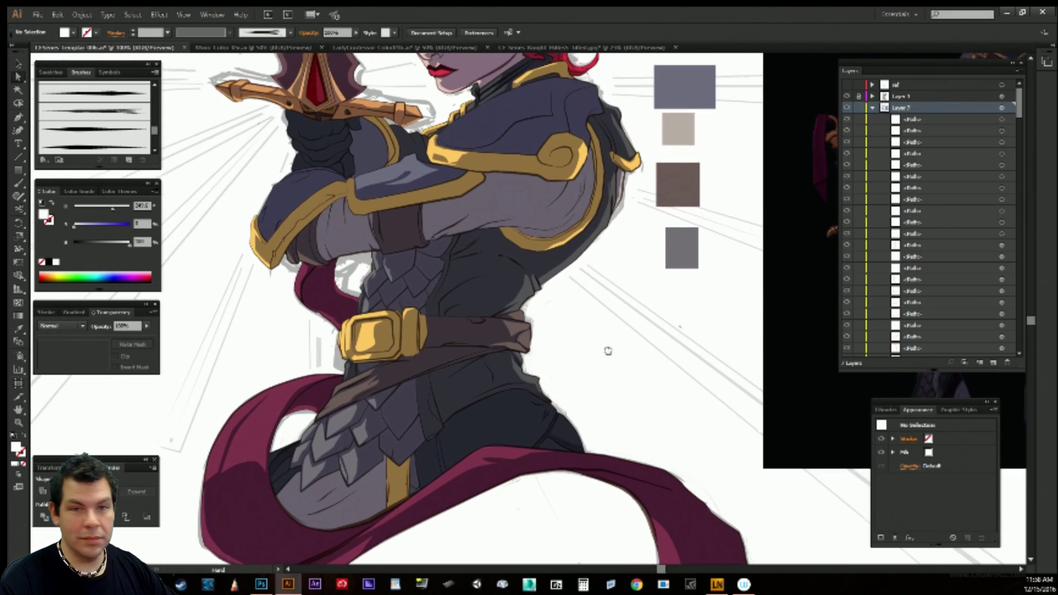
pyautogui.press('p')
pyautogui.moveTo(640, 406)
pyautogui.mouseDown()
pyautogui.moveTo(595, 288)
pyautogui.moveTo(647, 397)
pyautogui.mouseUp()
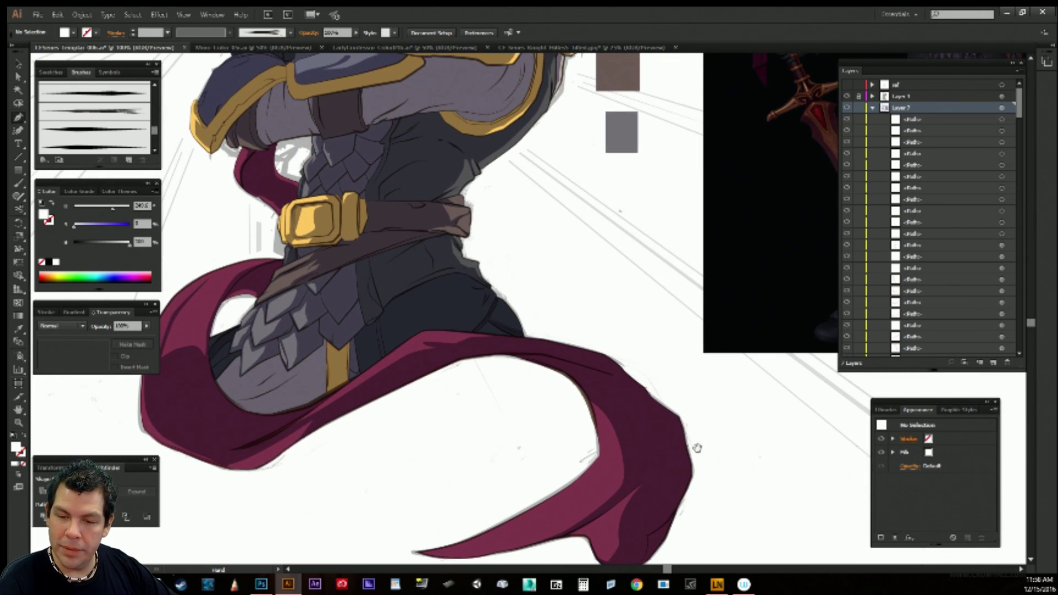
pyautogui.click(619, 361)
pyautogui.click(577, 344)
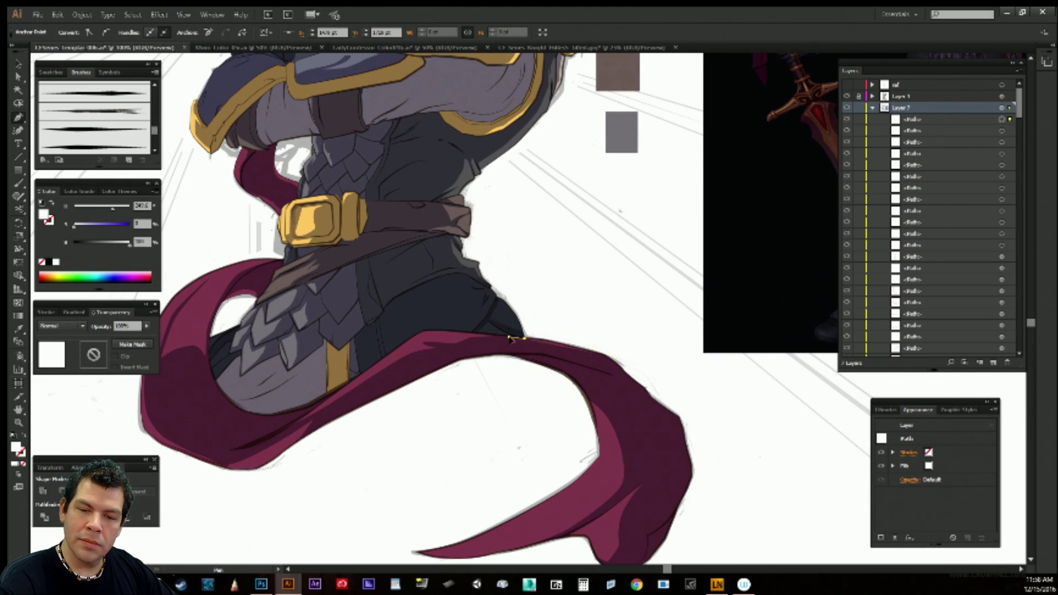
pyautogui.hotkey('ctrl', 'z')
pyautogui.click(528, 337)
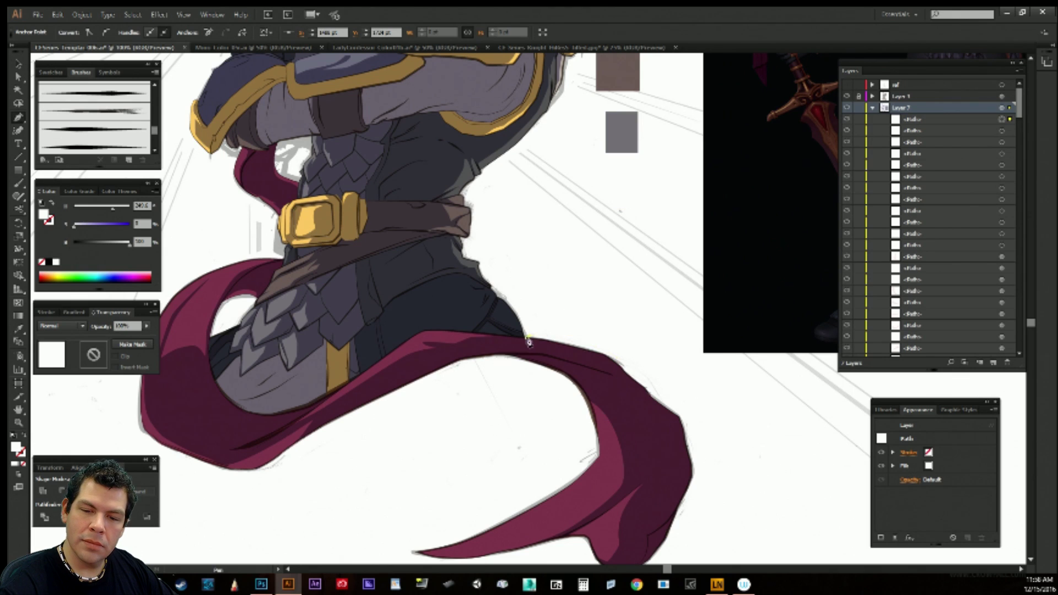
pyautogui.click(555, 345)
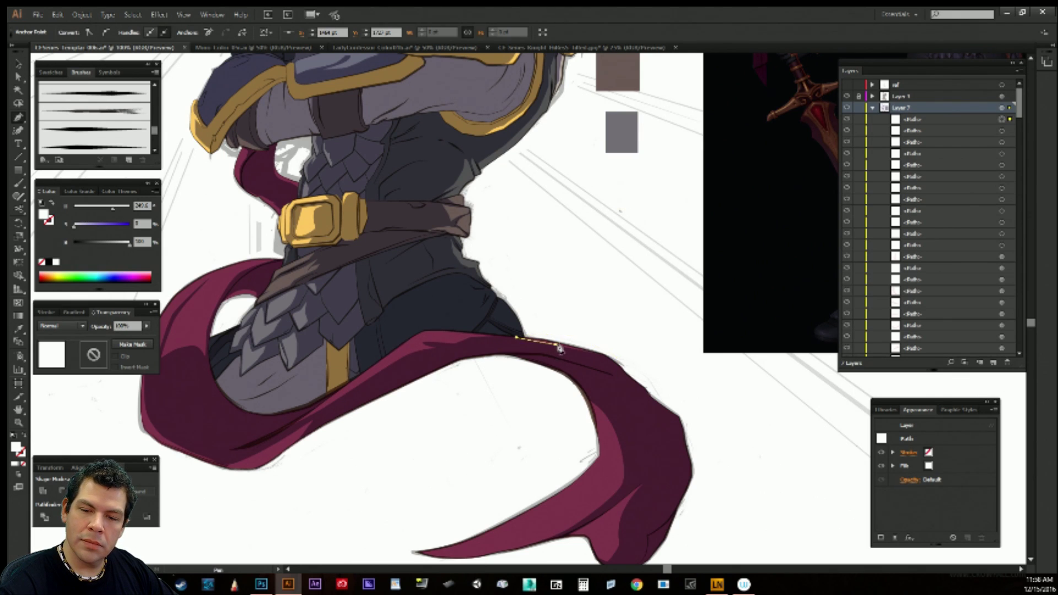
pyautogui.click(605, 359)
# Continue the rim highlight down the outer side of the bend and along the crease to the rounded fold's lower edge.
pyautogui.moveTo(606, 358); pyautogui.dragTo(653, 484)
pyautogui.press('space')
pyautogui.click(656, 488)
pyautogui.click(638, 501)
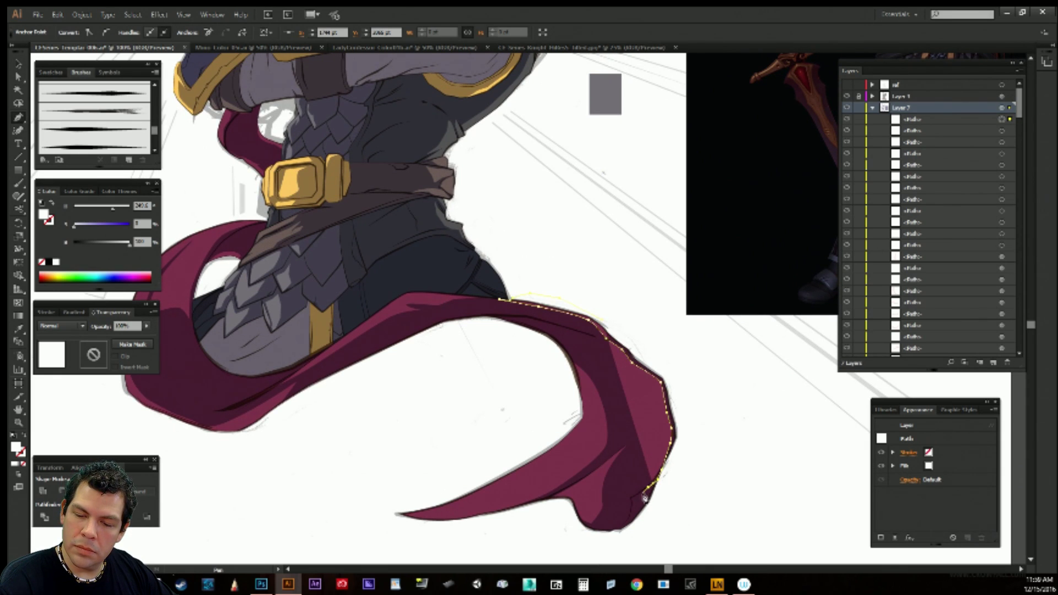
pyautogui.click(632, 523)
pyautogui.click(624, 529)
# Bring the rim highlight's path back around outside the sash toward the hip, check it with edges hidden, and deselect it.
pyautogui.moveTo(622, 531); pyautogui.dragTo(679, 505)
pyautogui.click(721, 464)
pyautogui.moveTo(728, 409); pyautogui.dragTo(726, 391)
pyautogui.moveTo(685, 355); pyautogui.dragTo(652, 316)
pyautogui.moveTo(608, 282); pyautogui.dragTo(595, 281)
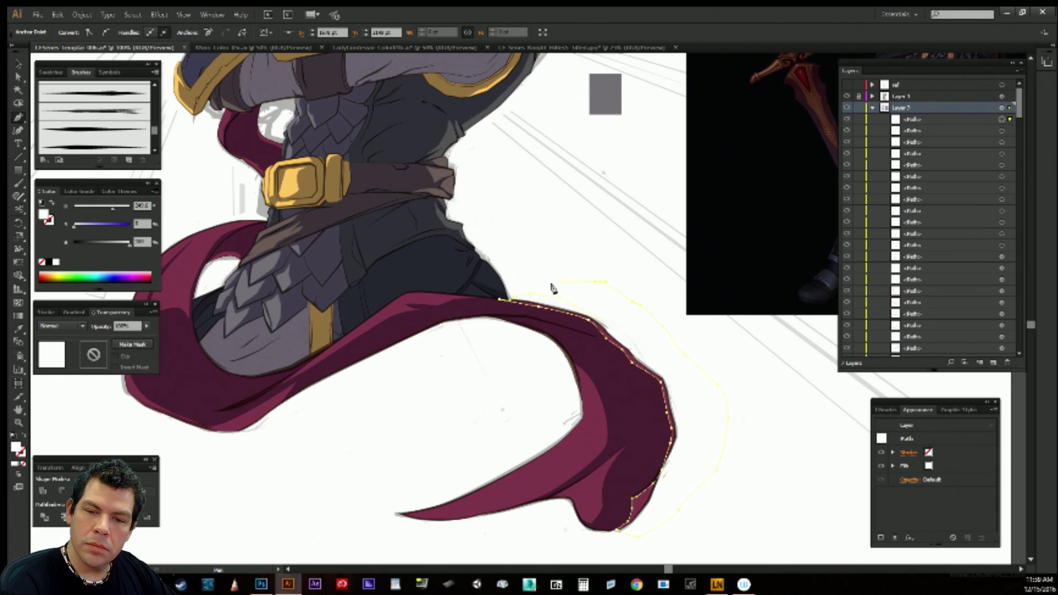
pyautogui.press('ctrl')
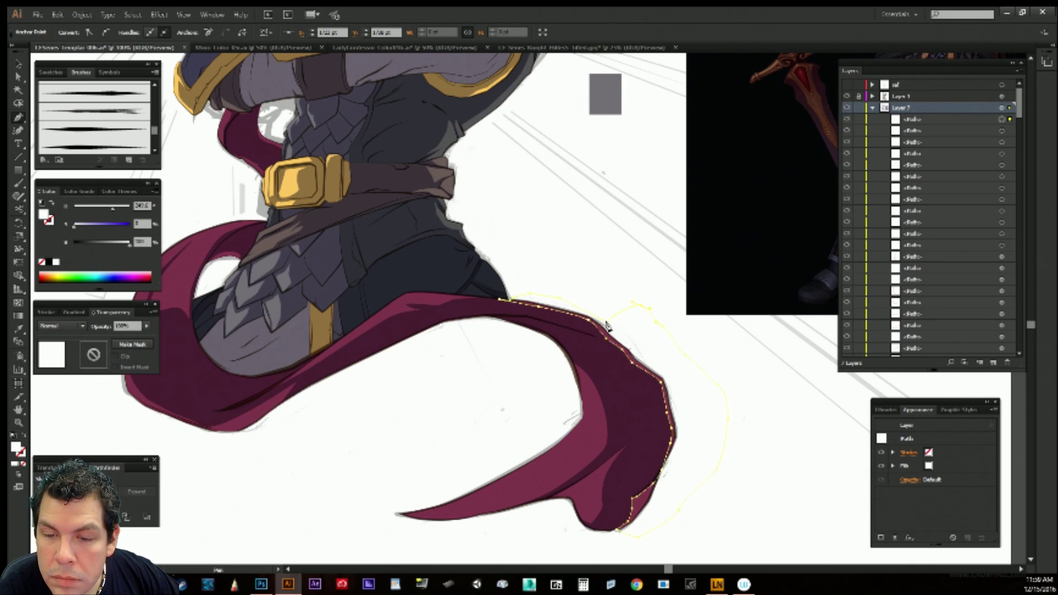
pyautogui.hotkey('ctrl', 'h')
pyautogui.hotkey('ctrl', 'h')
pyautogui.keyDown('ctrl'); pyautogui.click(627, 275); pyautogui.keyUp('ctrl')
# Delete the extra anchor point on the inner edge of the highlight at the sash's crest below the hip.
pyautogui.moveTo(682, 401); pyautogui.dragTo(757, 395)
pyautogui.press('a')
pyautogui.click(488, 308)
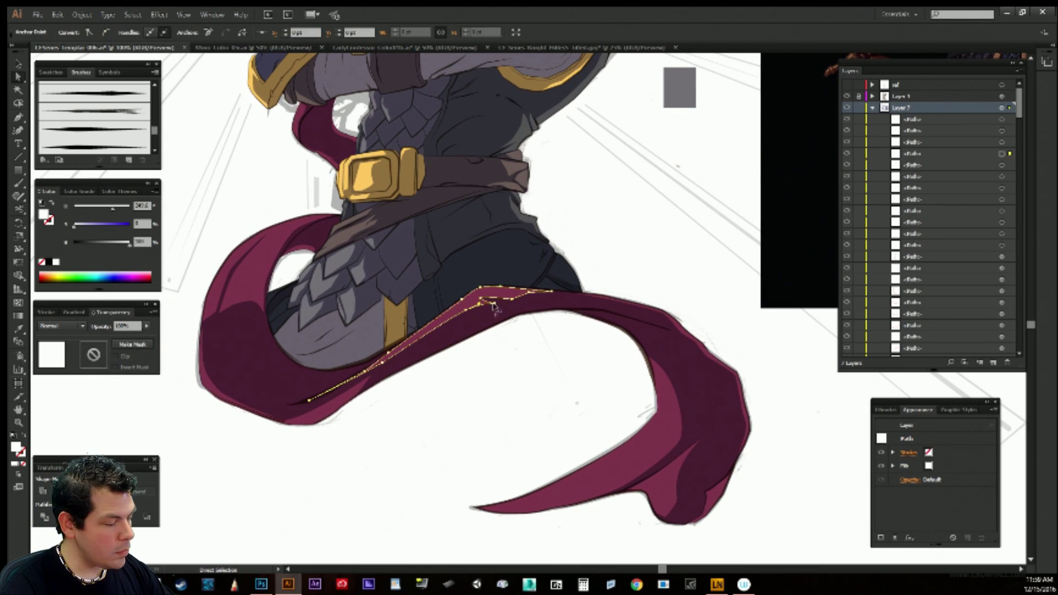
pyautogui.press('-')
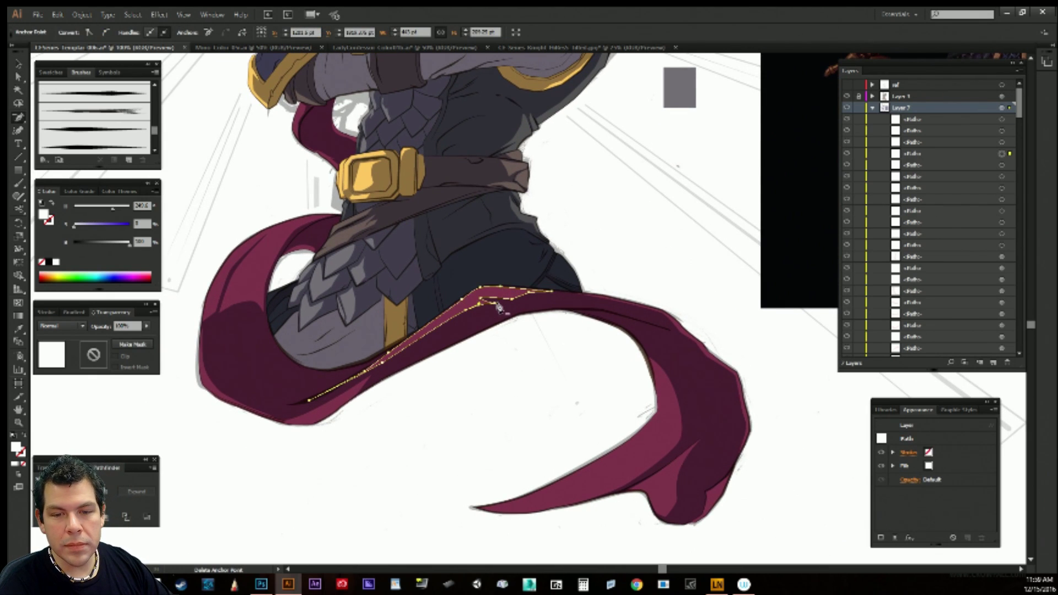
pyautogui.click(484, 303)
pyautogui.press('a')
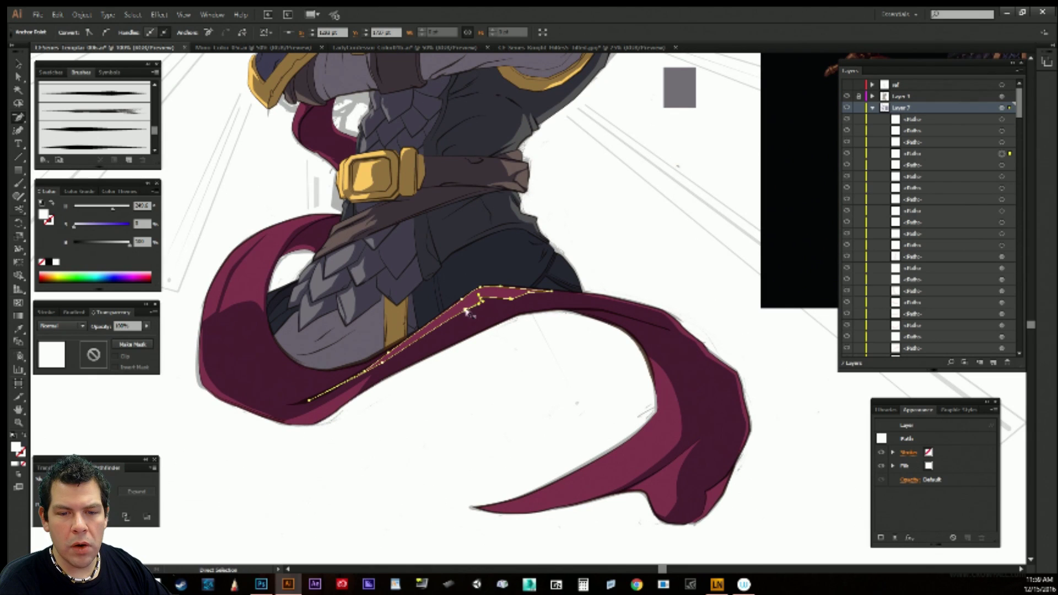
# Reposition the inner-edge anchor point at the sash's crest closer to the upper rim to sharpen the highlight's corner, and deselect it.
pyautogui.moveTo(466, 310); pyautogui.dragTo(465, 310)
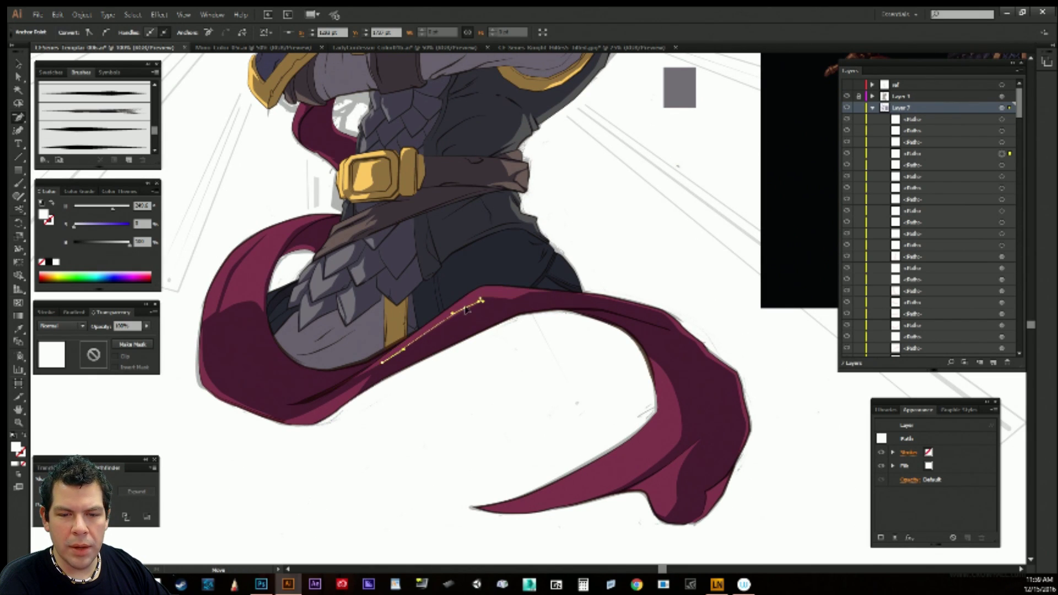
pyautogui.click(478, 301)
pyautogui.click(483, 299)
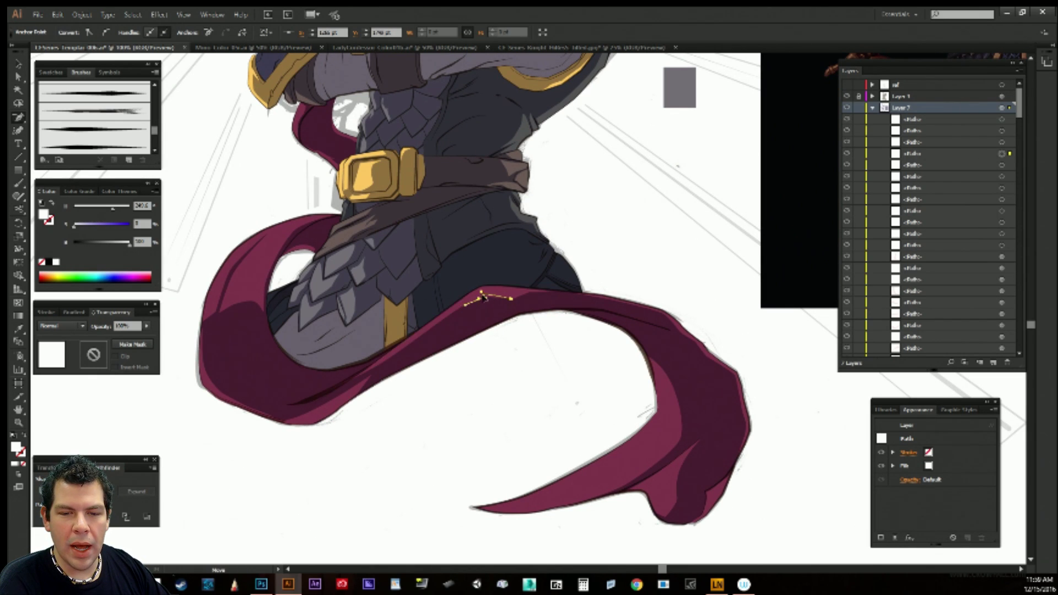
pyautogui.click(483, 298)
pyautogui.click(485, 300)
pyautogui.click(487, 301)
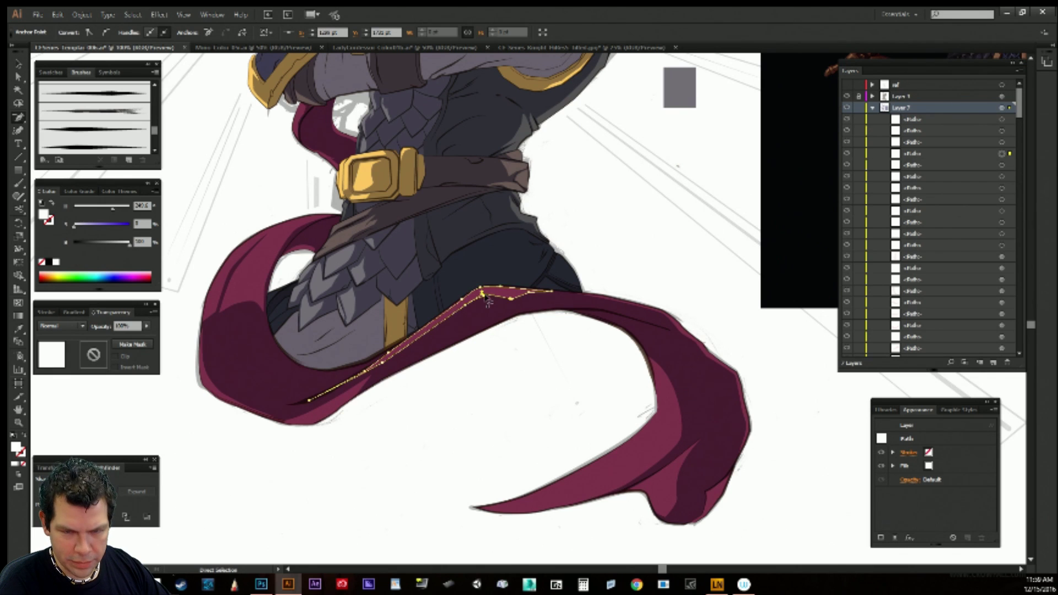
pyautogui.click(487, 301)
pyautogui.click(485, 299)
pyautogui.click(618, 248)
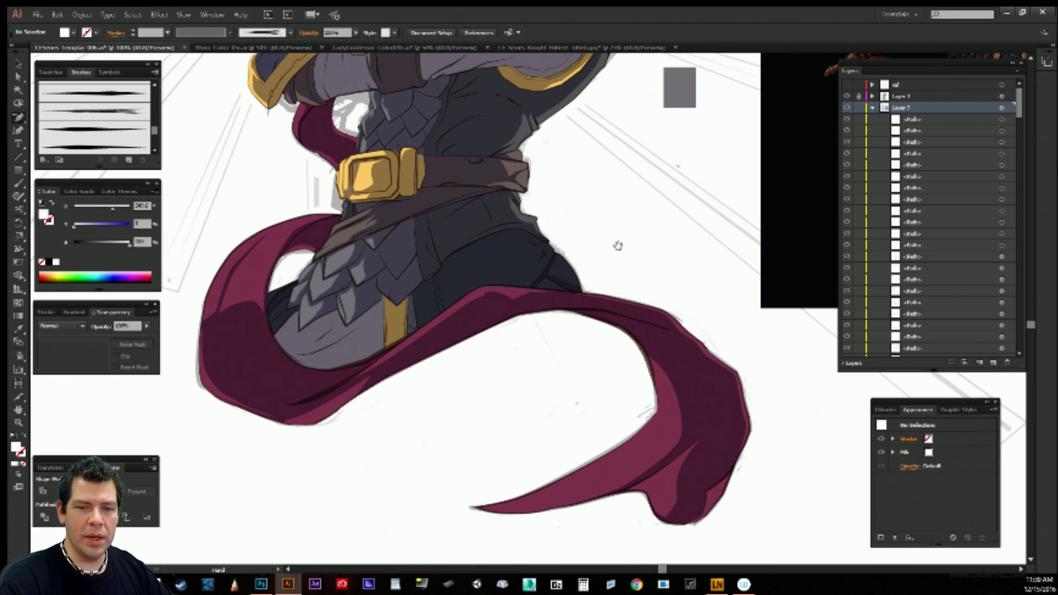
pyautogui.hotkey('ctrl', 'z')
pyautogui.keyDown('ctrl'); pyautogui.click(580, 409); pyautogui.keyUp('ctrl')
# Select the highlight along the sash's lower bend and move its pointed end farther up along the sash's lower edge.
pyautogui.moveTo(562, 387); pyautogui.dragTo(607, 391)
pyautogui.moveTo(466, 436); pyautogui.dragTo(524, 452)
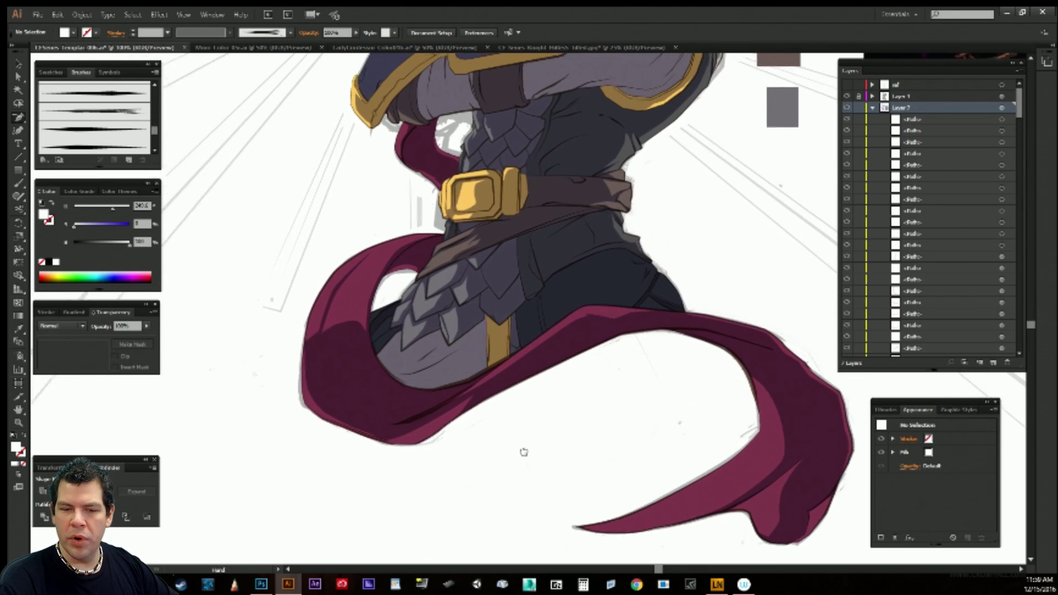
pyautogui.click(439, 437)
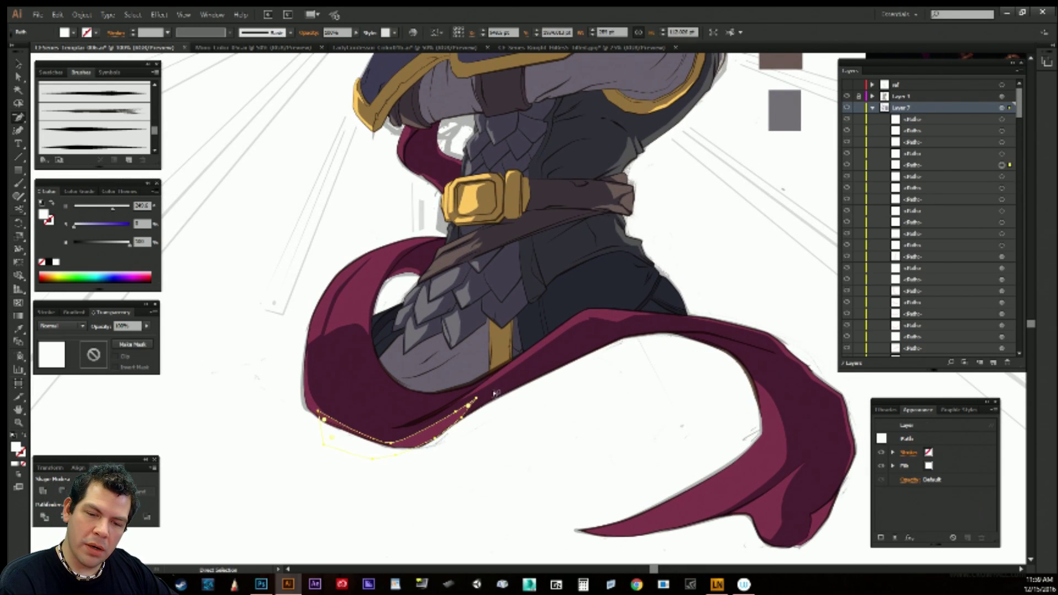
pyautogui.press('a')
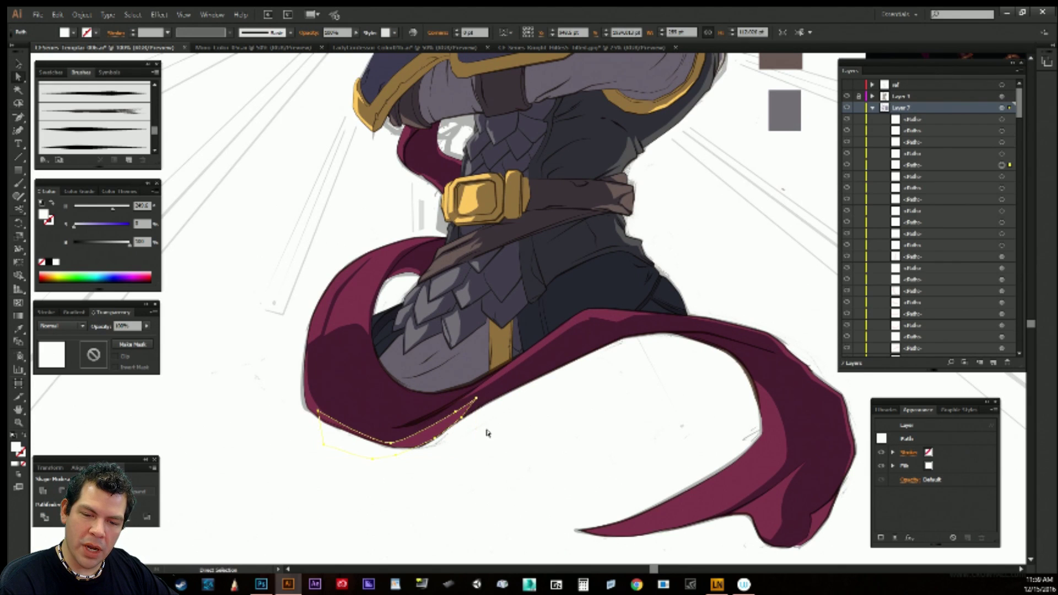
pyautogui.click(478, 402)
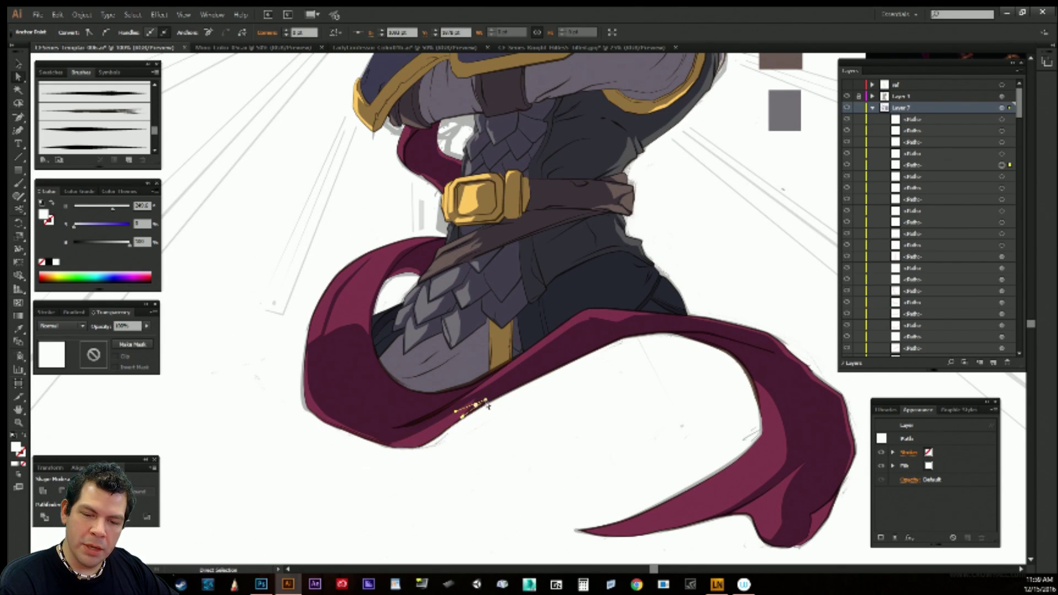
pyautogui.moveTo(488, 406)
pyautogui.mouseDown()
pyautogui.moveTo(438, 437)
pyautogui.moveTo(478, 406)
pyautogui.mouseUp()
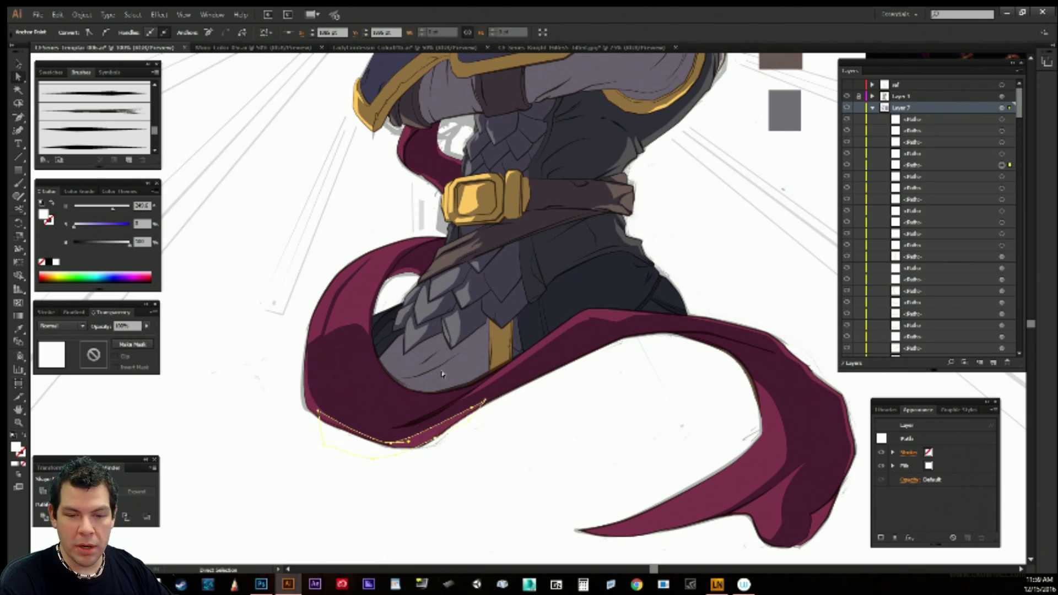
# Add an anchor point to the lower-bend highlight and reshape its inner edge to hug the sash's rim, and deselect it.
pyautogui.press('+')
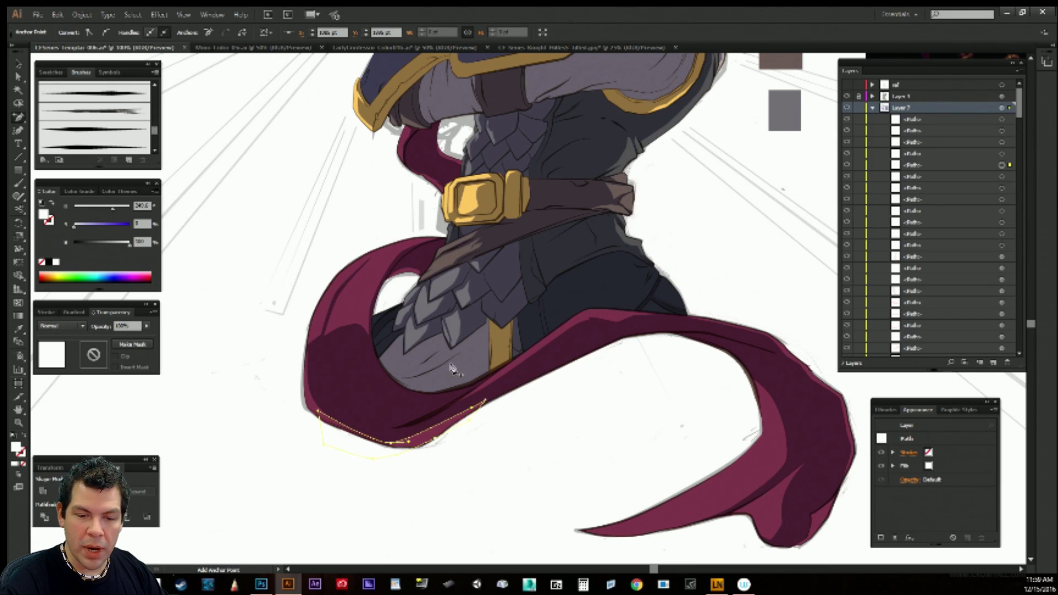
pyautogui.keyDown('ctrl'); pyautogui.click(440, 432); pyautogui.keyUp('ctrl')
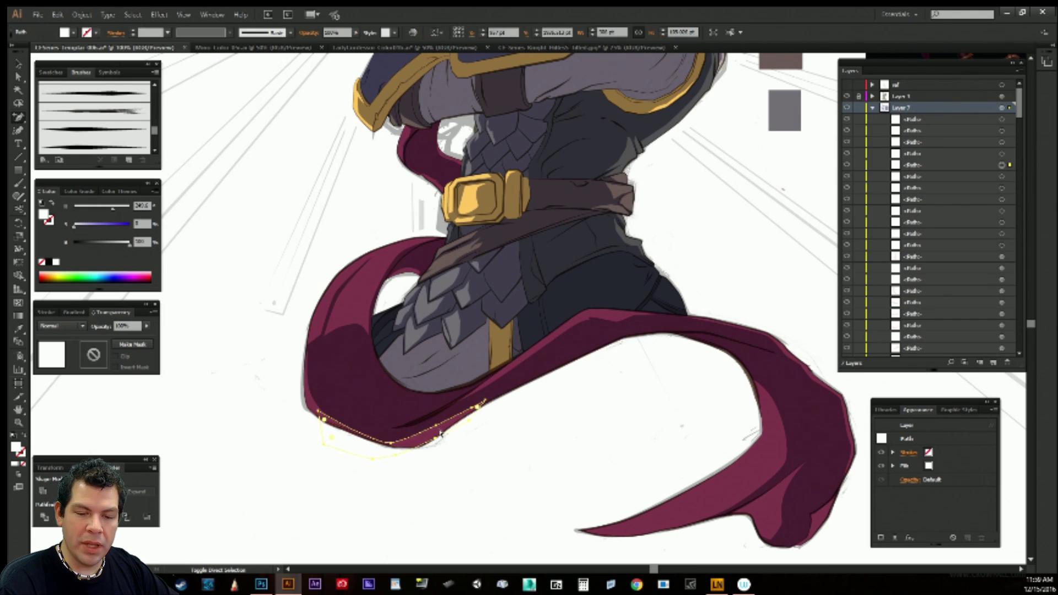
pyautogui.keyDown('ctrl'); pyautogui.click(437, 438); pyautogui.keyUp('ctrl')
pyautogui.press('a')
pyautogui.moveTo(437, 426); pyautogui.dragTo(438, 438)
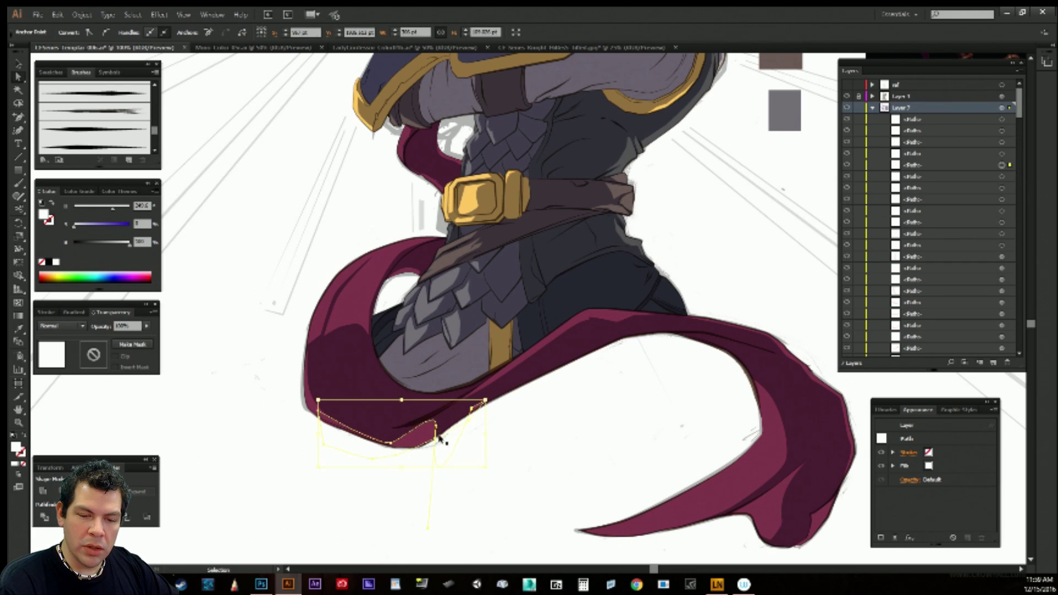
pyautogui.hotkey('ctrl', 'z')
pyautogui.click(438, 432)
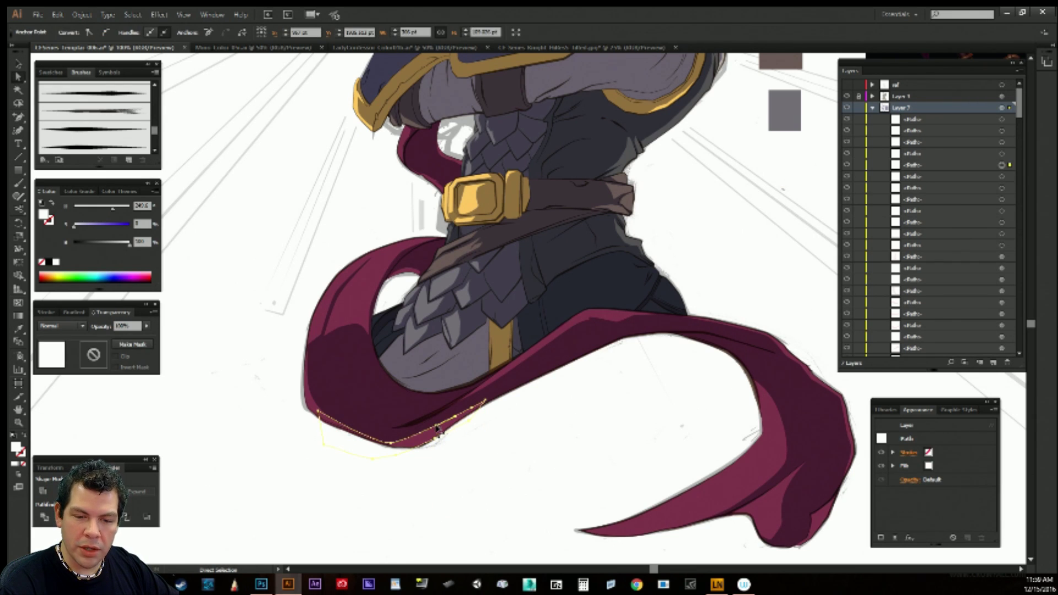
pyautogui.moveTo(436, 429); pyautogui.dragTo(404, 447)
pyautogui.click(431, 438)
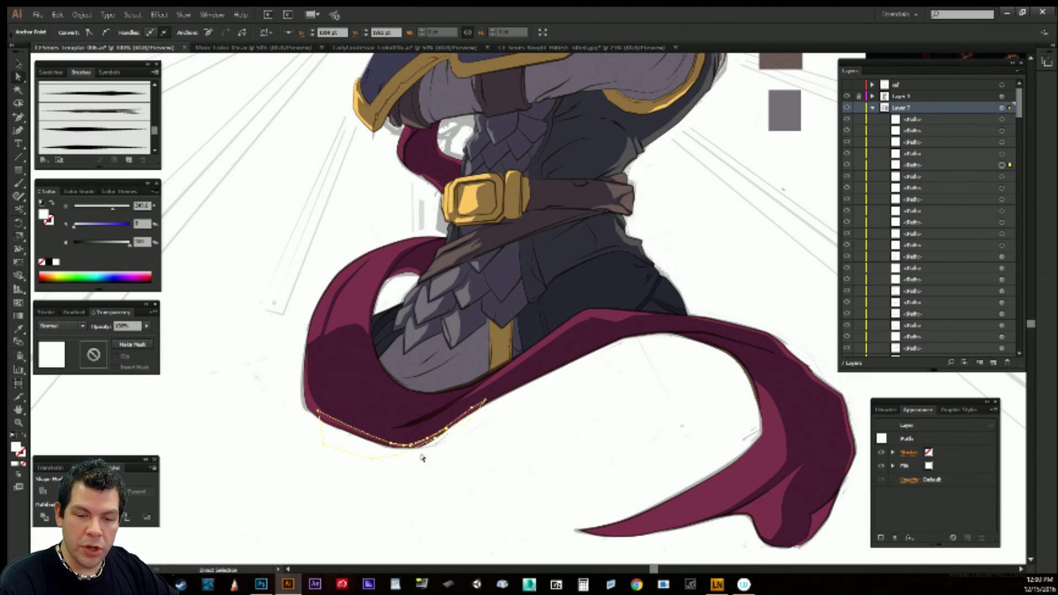
pyautogui.click(431, 460)
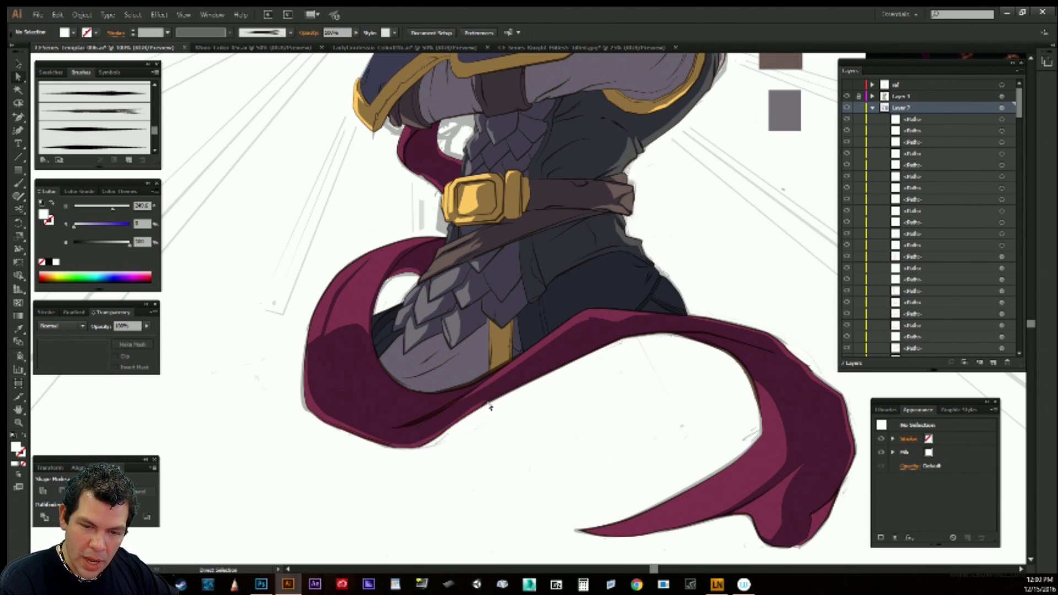
# Adjust the anchor points near the lower-bend highlight's pointed end so it tapers along the sash's lower edge.
pyautogui.moveTo(490, 401)
pyautogui.mouseDown()
pyautogui.moveTo(464, 416)
pyautogui.moveTo(480, 406)
pyautogui.mouseUp()
pyautogui.hotkey('shift', 'c')
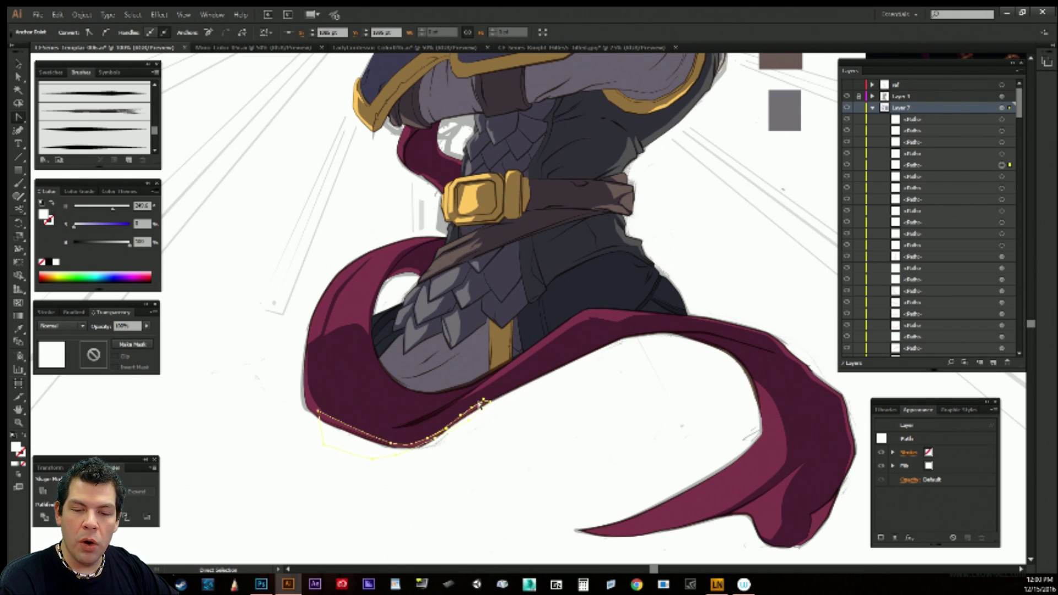
pyautogui.press('a')
pyautogui.click(483, 426)
pyautogui.click(473, 408)
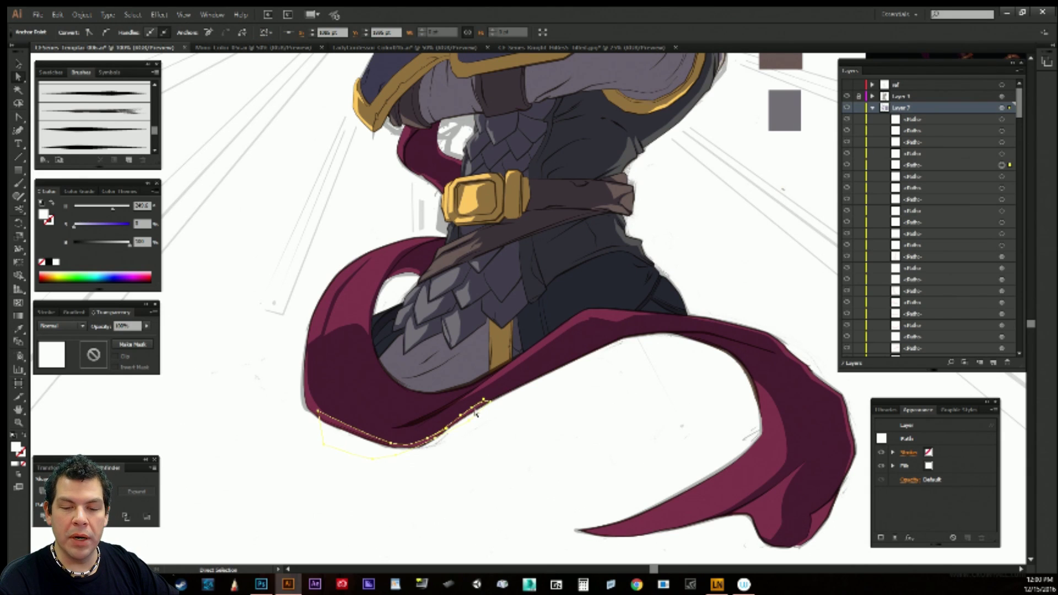
pyautogui.moveTo(472, 408); pyautogui.dragTo(471, 410)
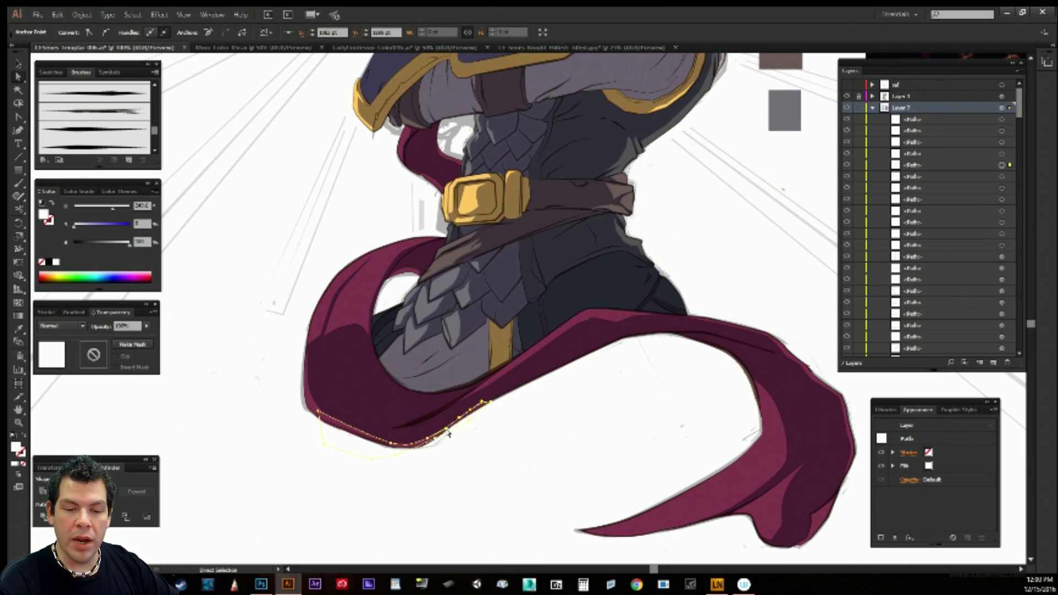
# Remove the surplus anchor point midway along the lower-bend highlight's rising side, smooth the remaining curve, and deselect it.
pyautogui.press('p')
pyautogui.click(447, 429)
pyautogui.press('a')
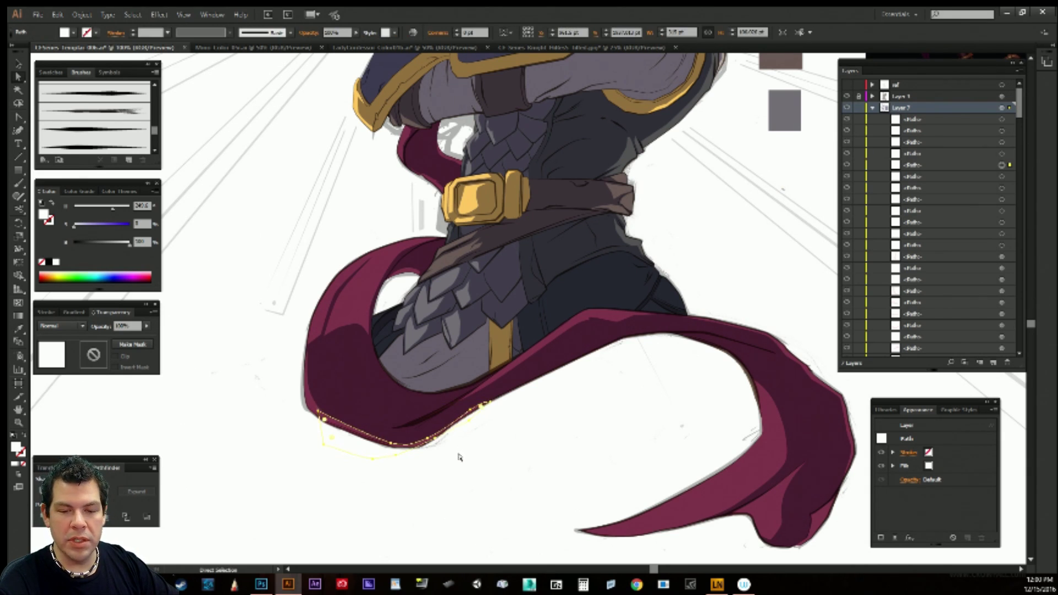
pyautogui.click(472, 425)
pyautogui.click(478, 407)
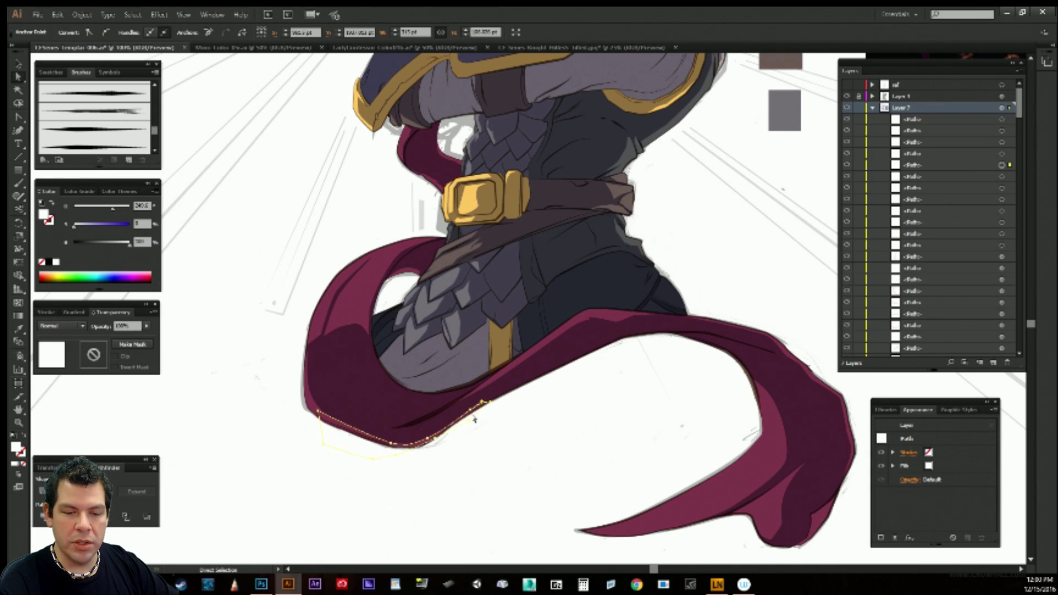
pyautogui.click(430, 439)
pyautogui.moveTo(449, 429); pyautogui.dragTo(450, 459)
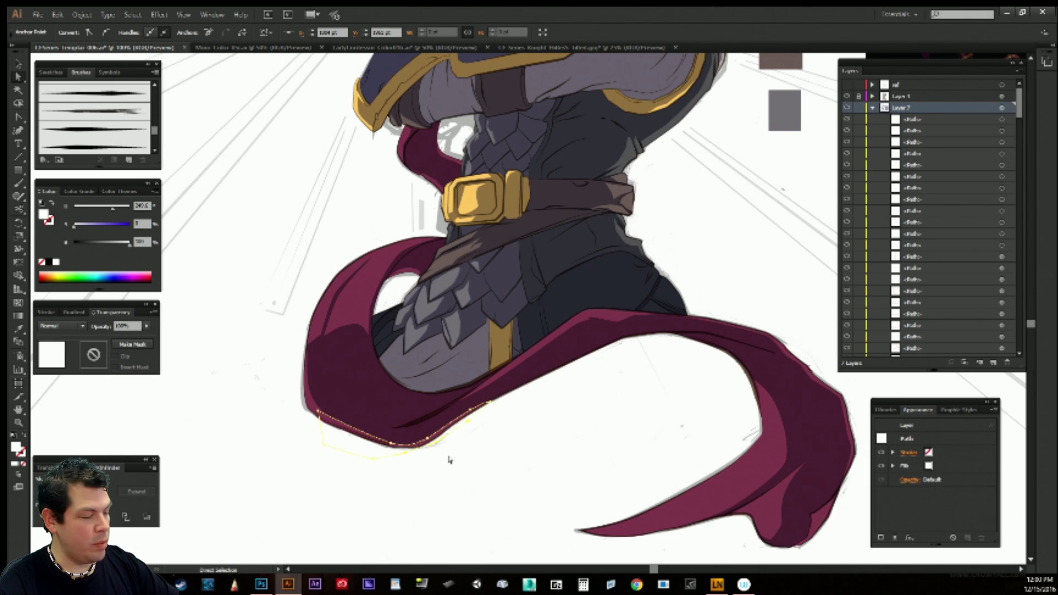
pyautogui.click(453, 456)
# Inspect the upper corner anchor point of the highlight on the armor scale just beneath the belt strap, and deselect it.
pyautogui.press('p')
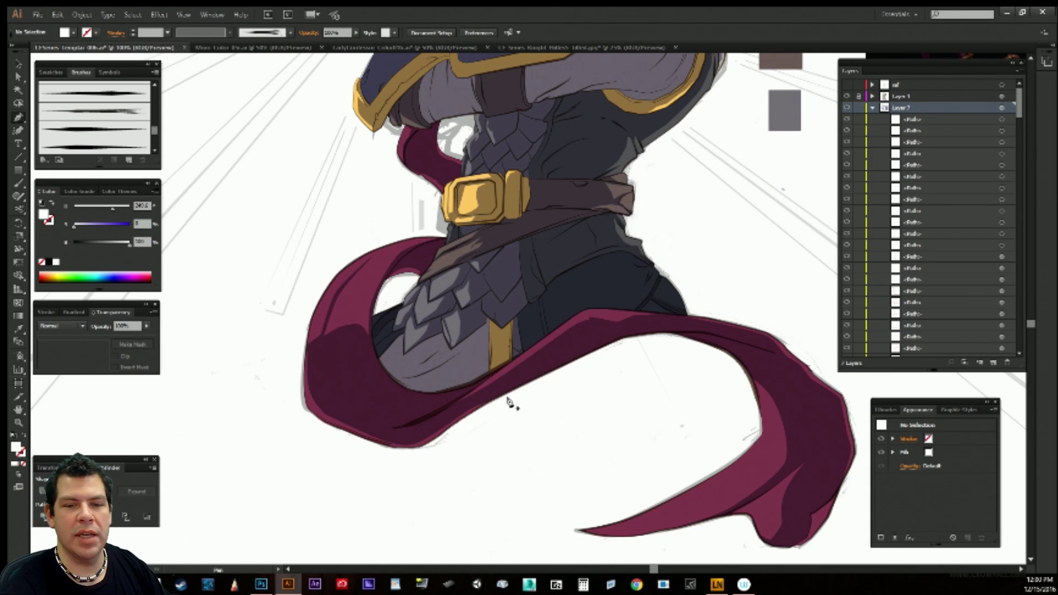
pyautogui.press('a')
pyautogui.click(460, 275)
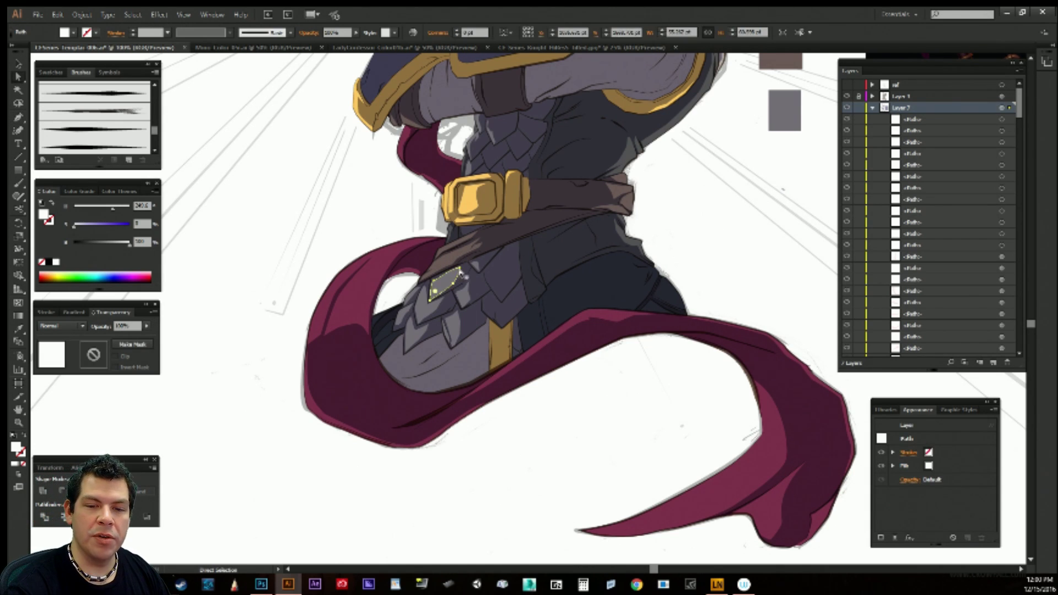
pyautogui.click(461, 270)
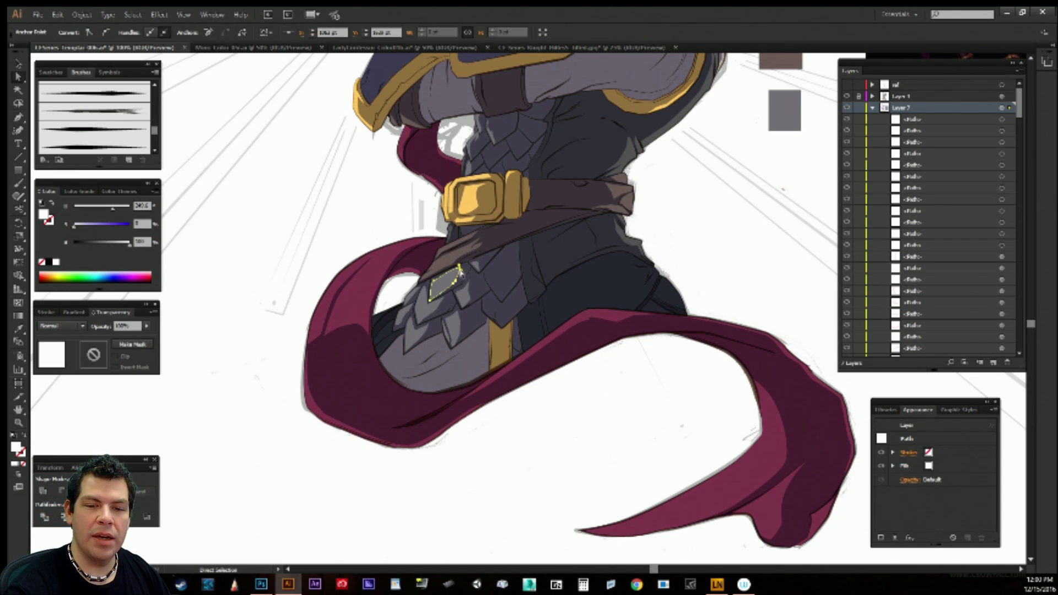
pyautogui.click(540, 439)
# Draw small highlight shapes on the dark cloth between the sash's loop and the armor scales.
pyautogui.press('p')
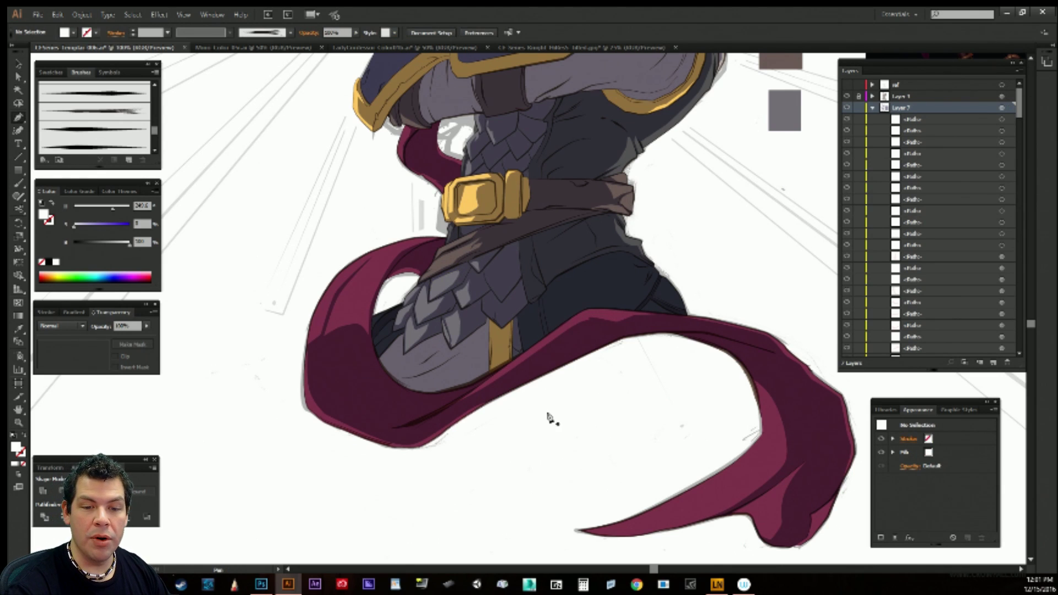
pyautogui.click(399, 306)
pyautogui.click(374, 326)
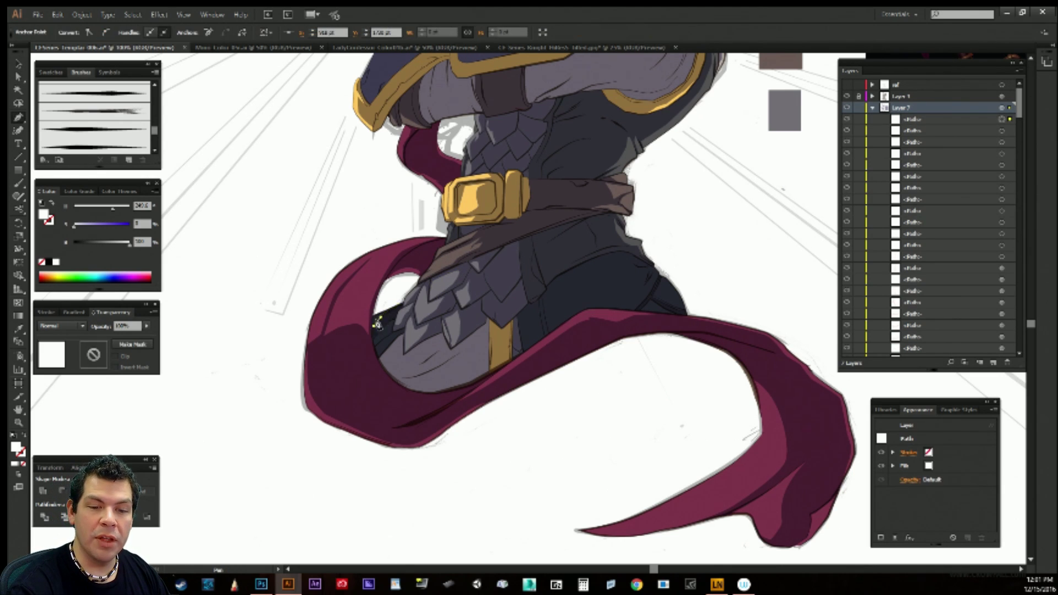
pyautogui.click(399, 307)
pyautogui.keyDown('ctrl'); pyautogui.click(397, 316); pyautogui.keyUp('ctrl')
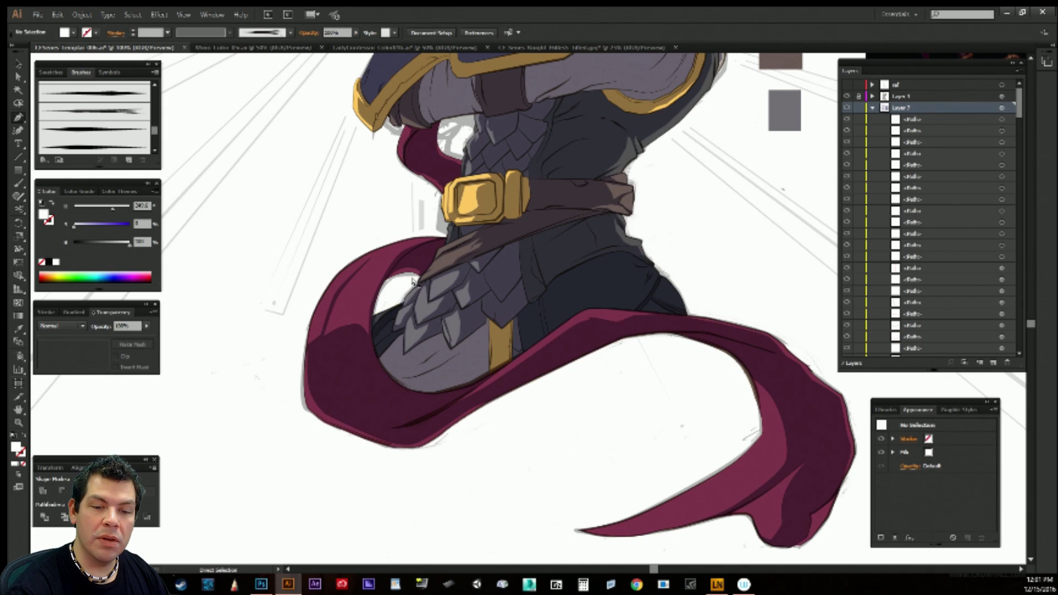
pyautogui.click(397, 311)
pyautogui.click(394, 317)
pyautogui.click(380, 328)
pyautogui.click(377, 324)
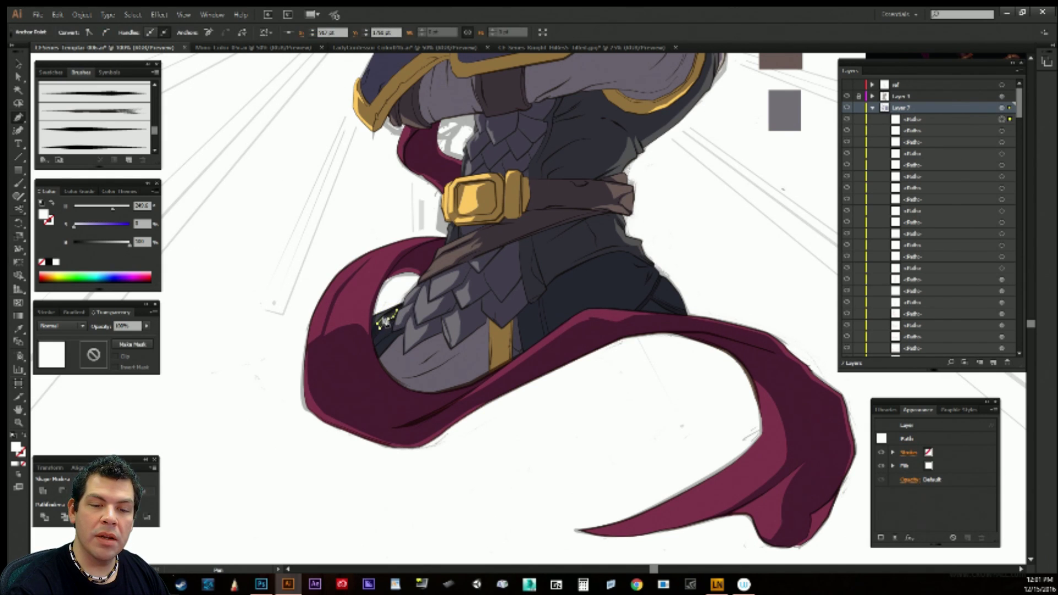
# Draw small highlight shapes with the Pen tool on the dark cloth between the scarf loop and the hip scale armor.
pyautogui.hotkey('ctrl', 'shift', 'a')
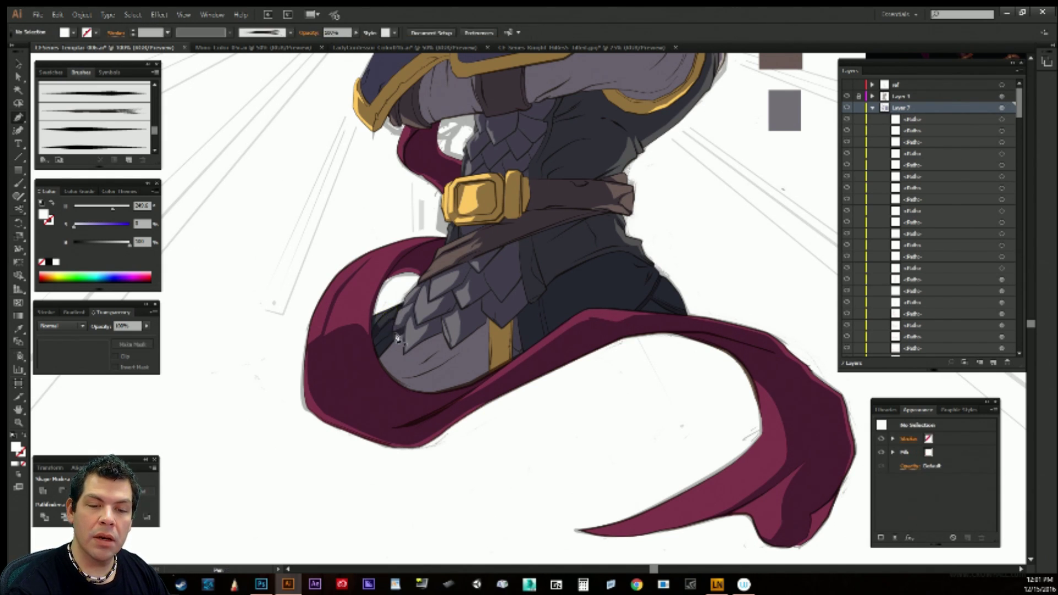
pyautogui.click(390, 331)
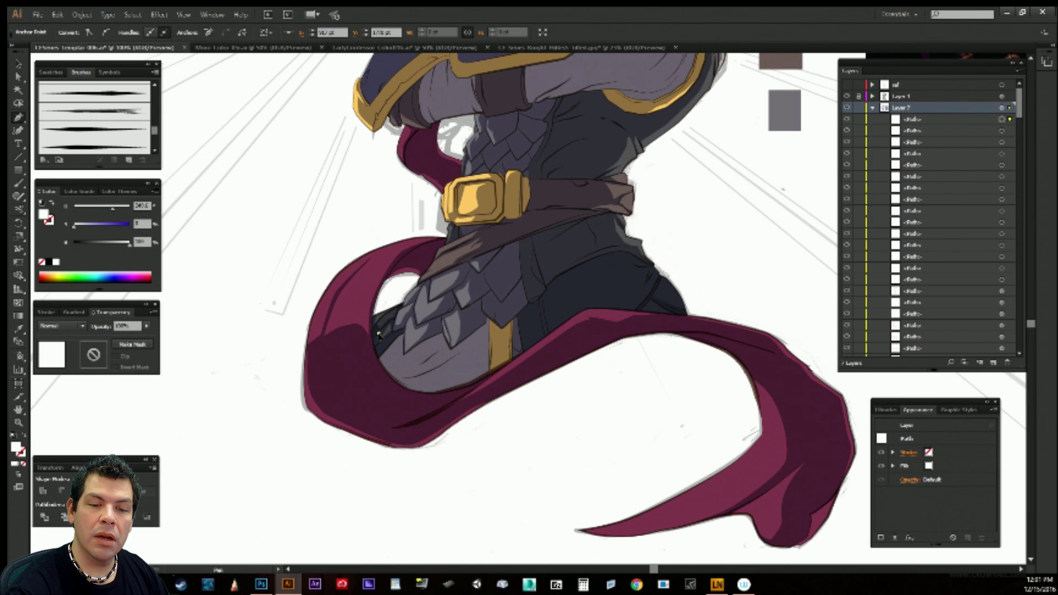
pyautogui.hotkey('ctrl', 'shift', 'a')
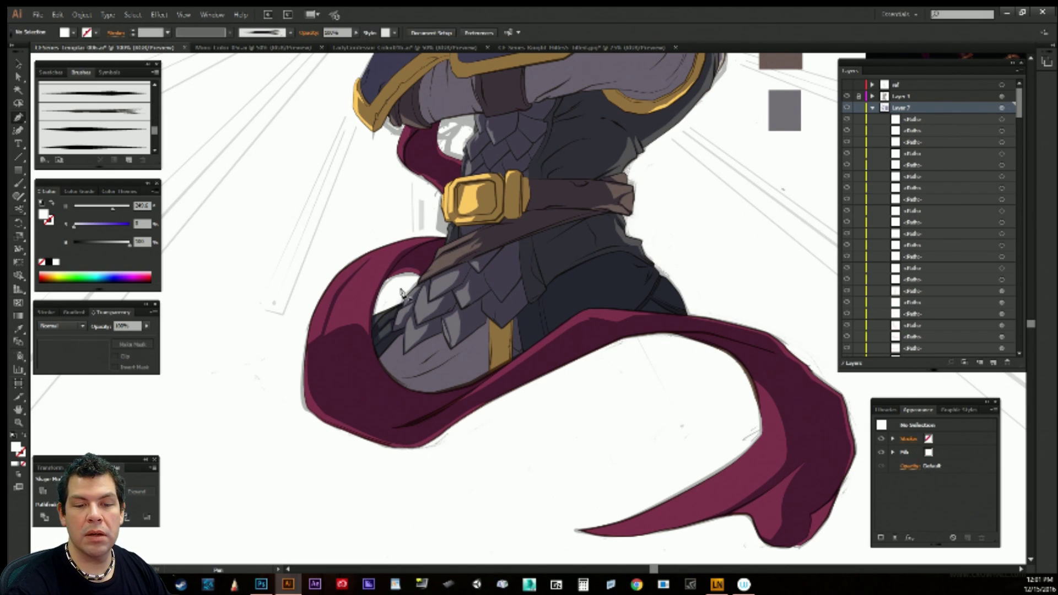
pyautogui.click(390, 338)
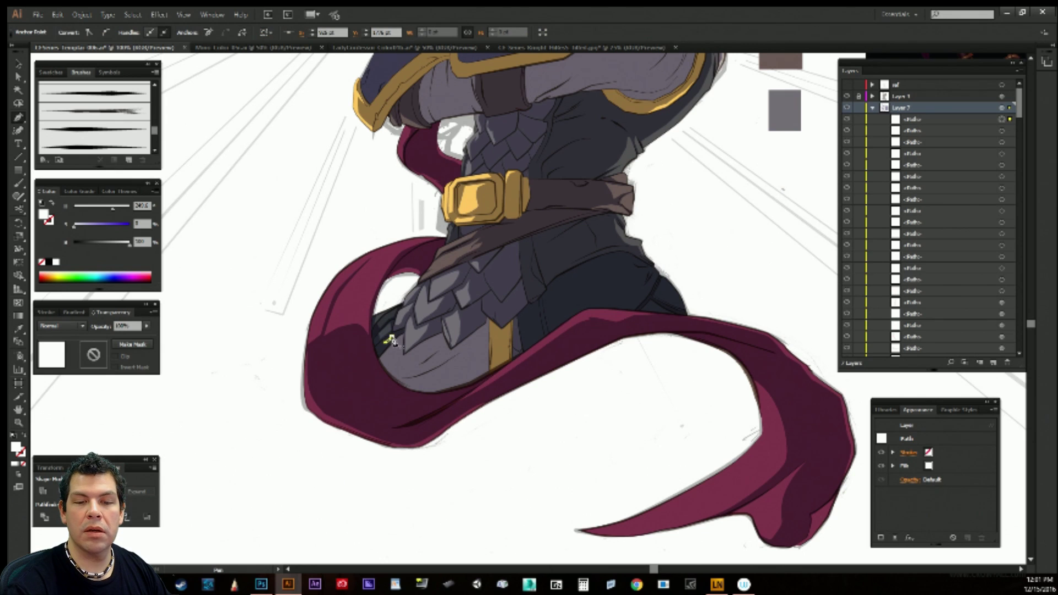
pyautogui.hotkey('ctrl', 'shift', 'a')
# Draw a thin pointed highlight shape along the upper back edge of the dark trousers, just under the tunic hem.
pyautogui.moveTo(686, 274); pyautogui.dragTo(601, 321)
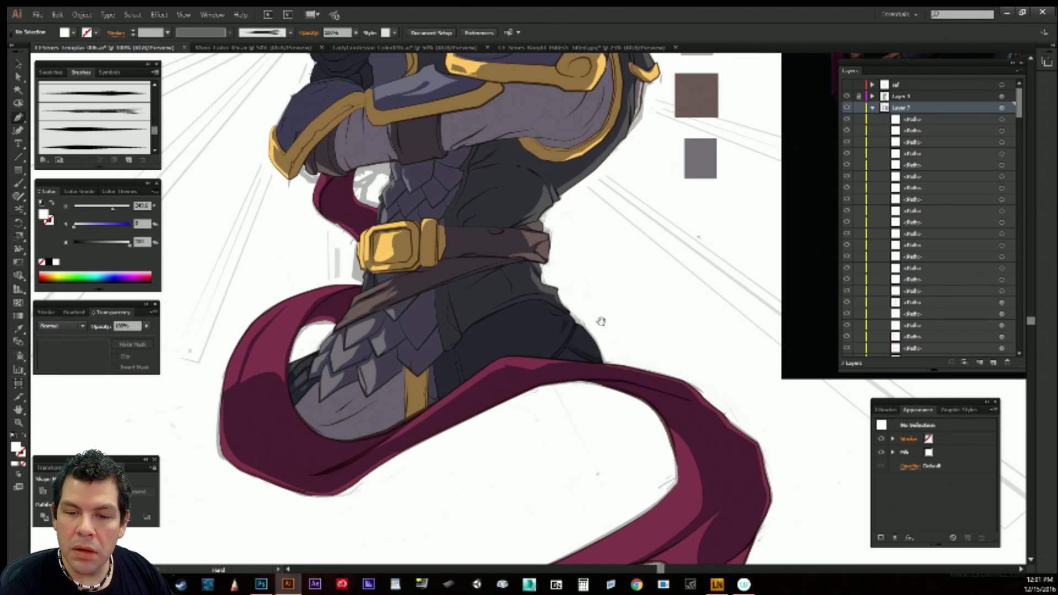
pyautogui.click(568, 313)
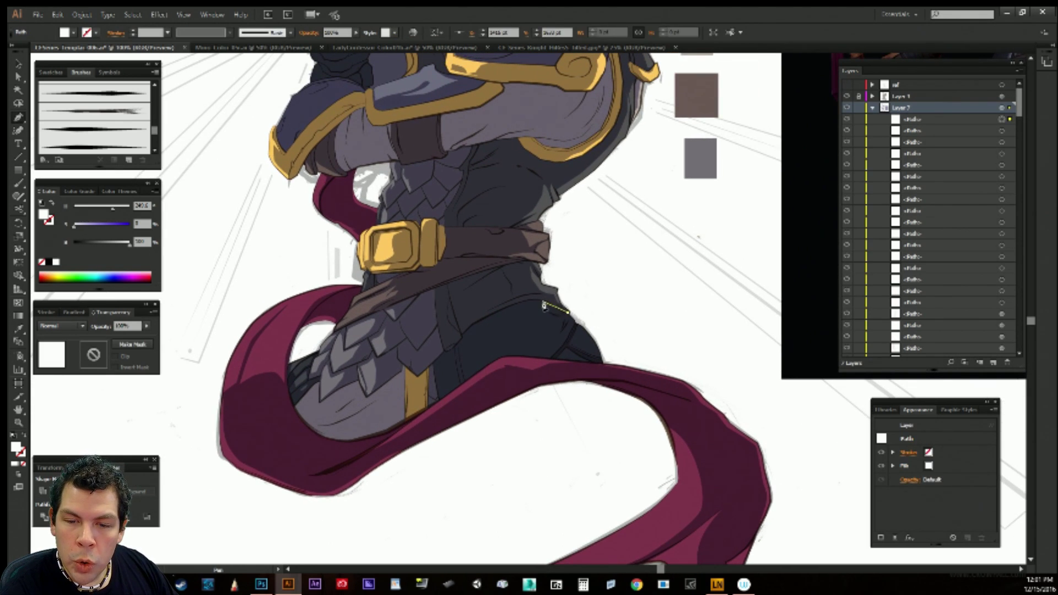
pyautogui.click(541, 302)
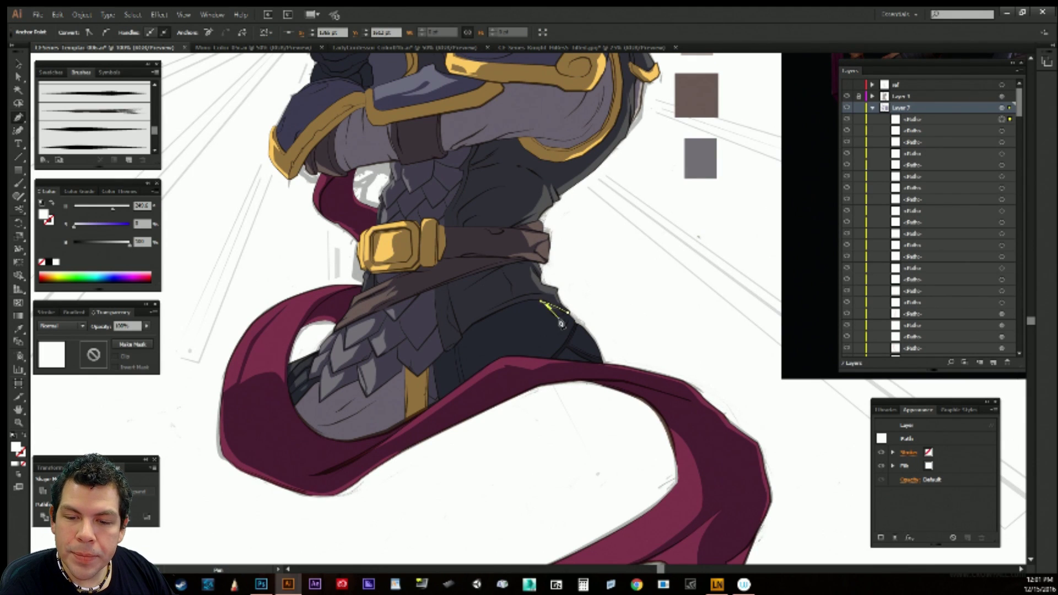
pyautogui.click(554, 314)
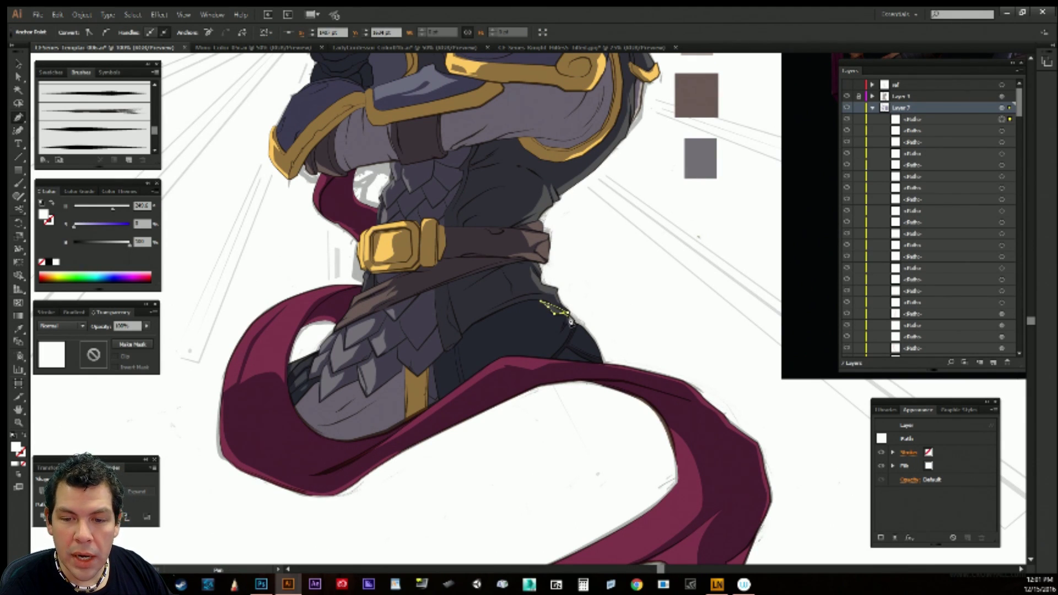
pyautogui.keyDown('ctrl'); pyautogui.click(591, 301); pyautogui.keyUp('ctrl')
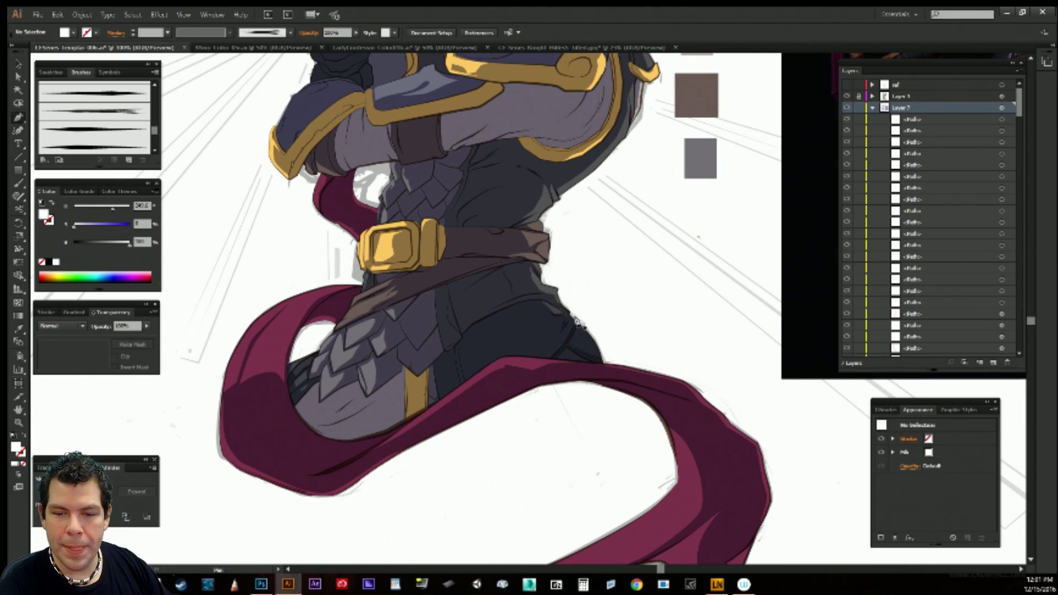
# Add small narrow highlight shapes beside the diagonal fold at the back of the dark trousers.
pyautogui.click(571, 319)
pyautogui.click(559, 335)
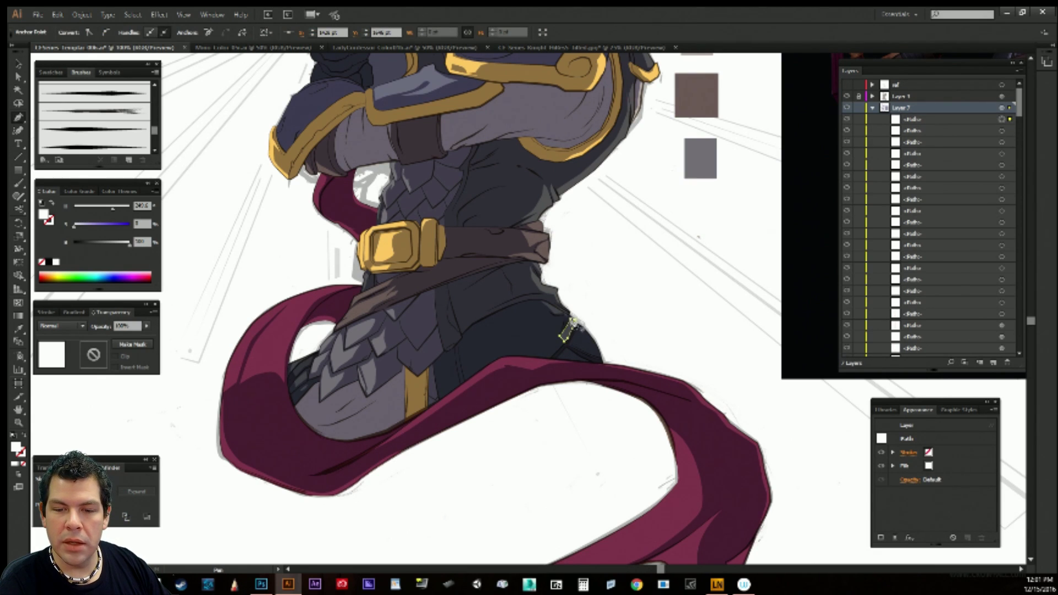
pyautogui.keyDown('ctrl'); pyautogui.click(583, 312); pyautogui.keyUp('ctrl')
pyautogui.click(570, 318)
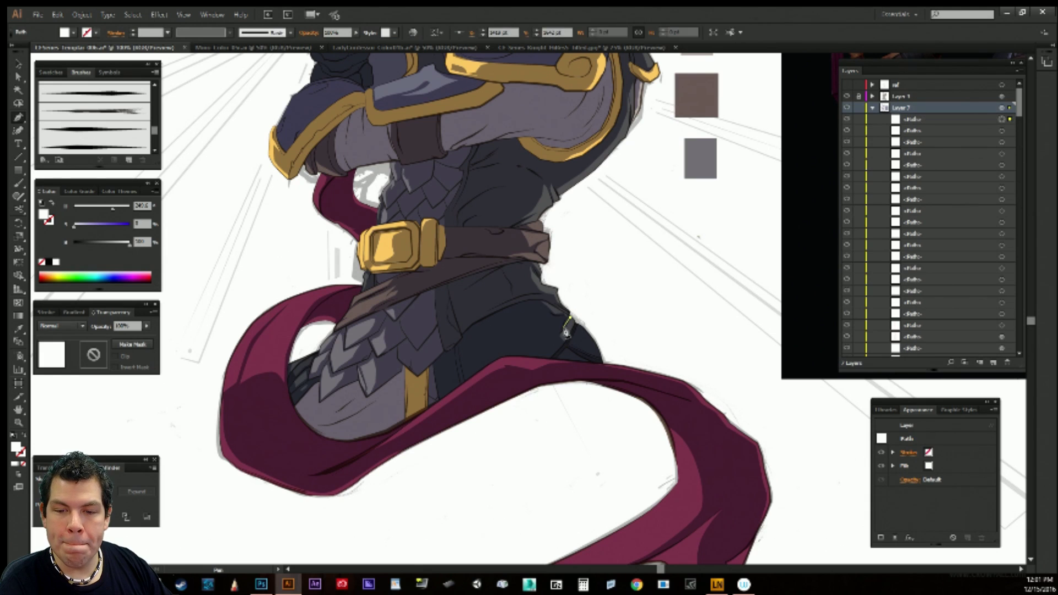
pyautogui.click(568, 322)
pyautogui.hotkey('ctrl', 'shift', 'a')
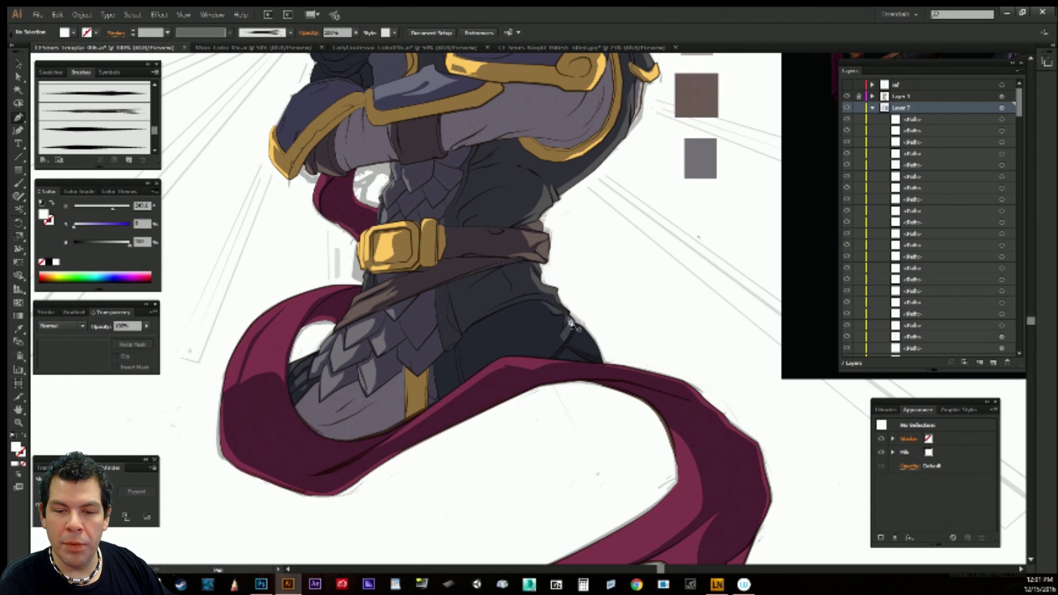
pyautogui.click(557, 318)
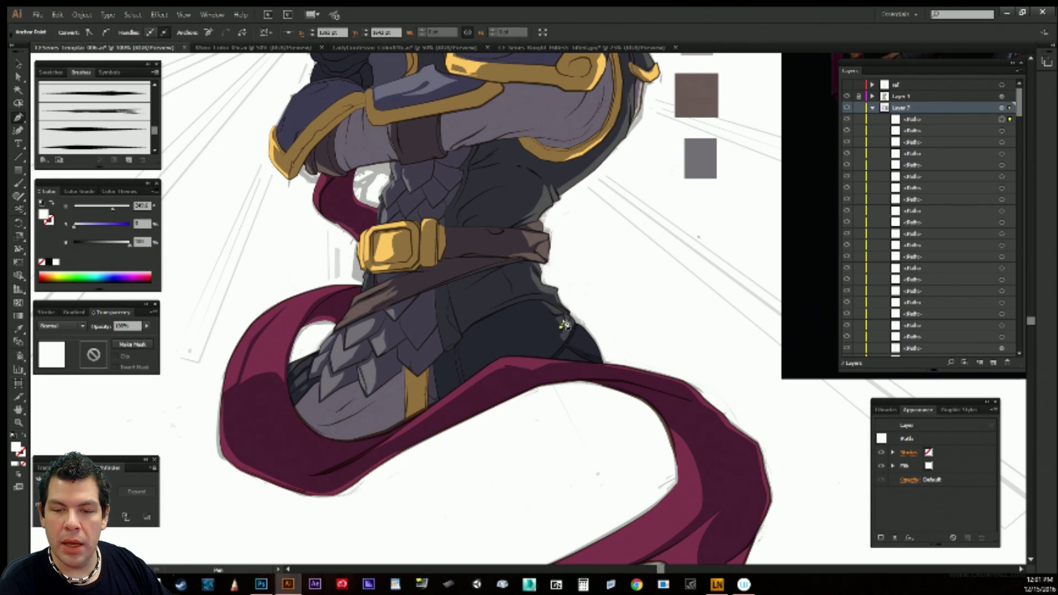
pyautogui.keyDown('ctrl'); pyautogui.click(599, 300); pyautogui.keyUp('ctrl')
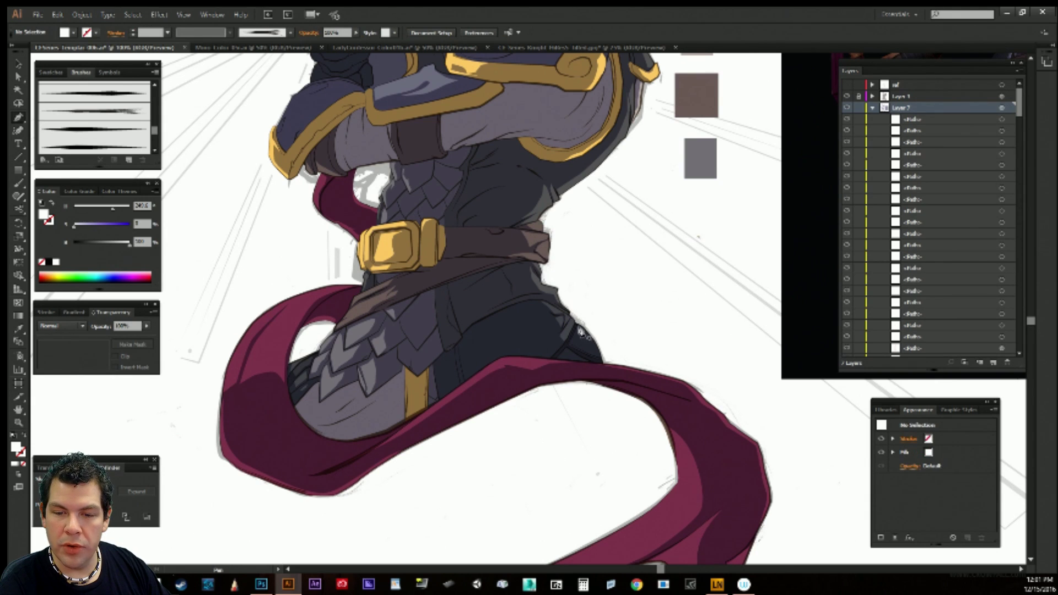
# Draw highlight shapes on the rearmost trouser section between the diagonal fold and the scarf, extending past the figure's outline.
pyautogui.click(579, 325)
pyautogui.click(577, 343)
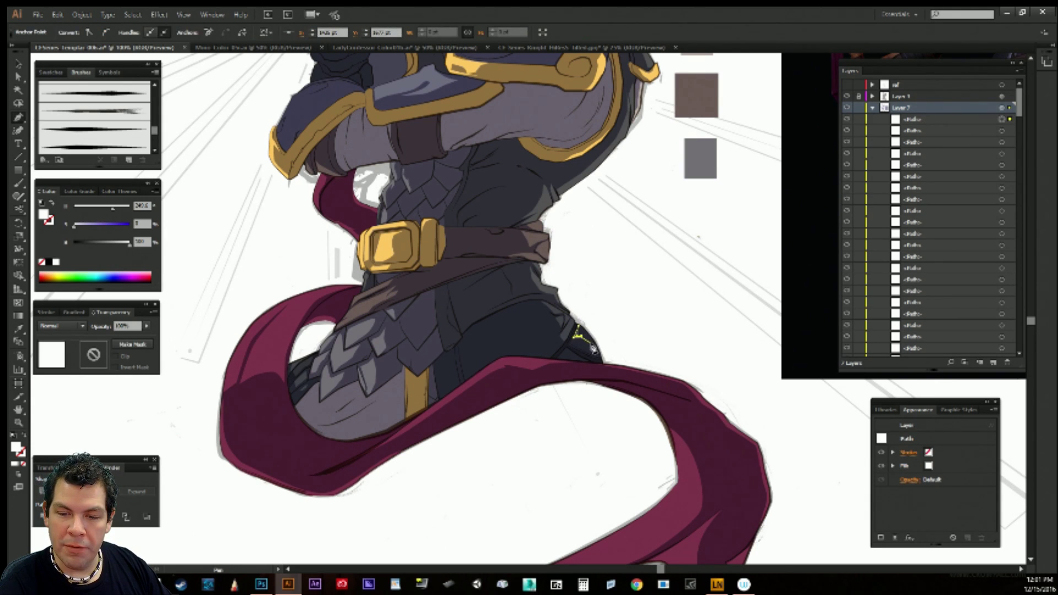
pyautogui.click(604, 356)
pyautogui.click(602, 339)
pyautogui.click(579, 325)
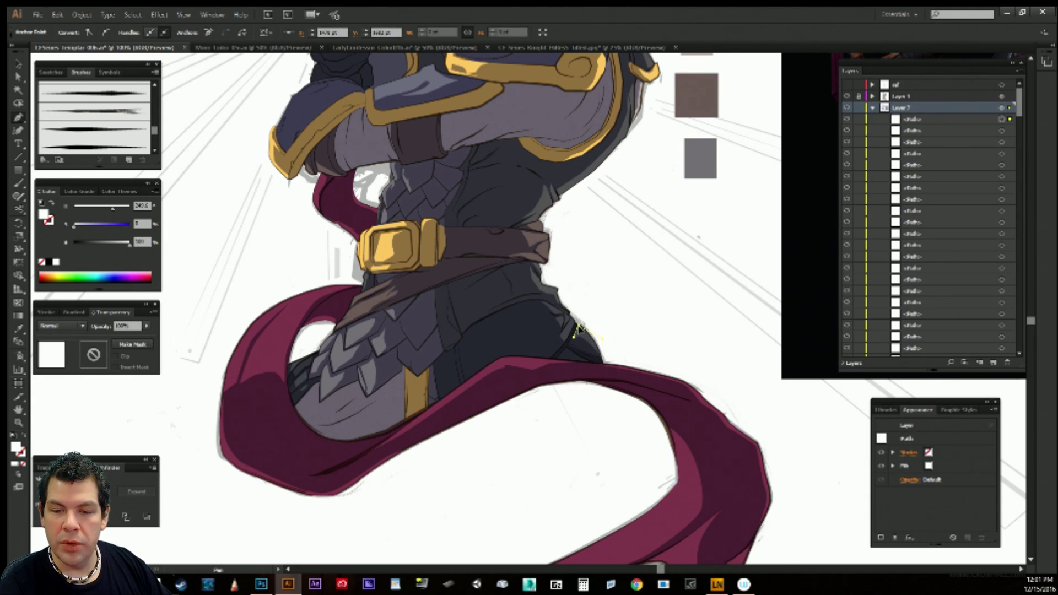
pyautogui.keyDown('ctrl'); pyautogui.click(607, 309); pyautogui.keyUp('ctrl')
pyautogui.click(579, 326)
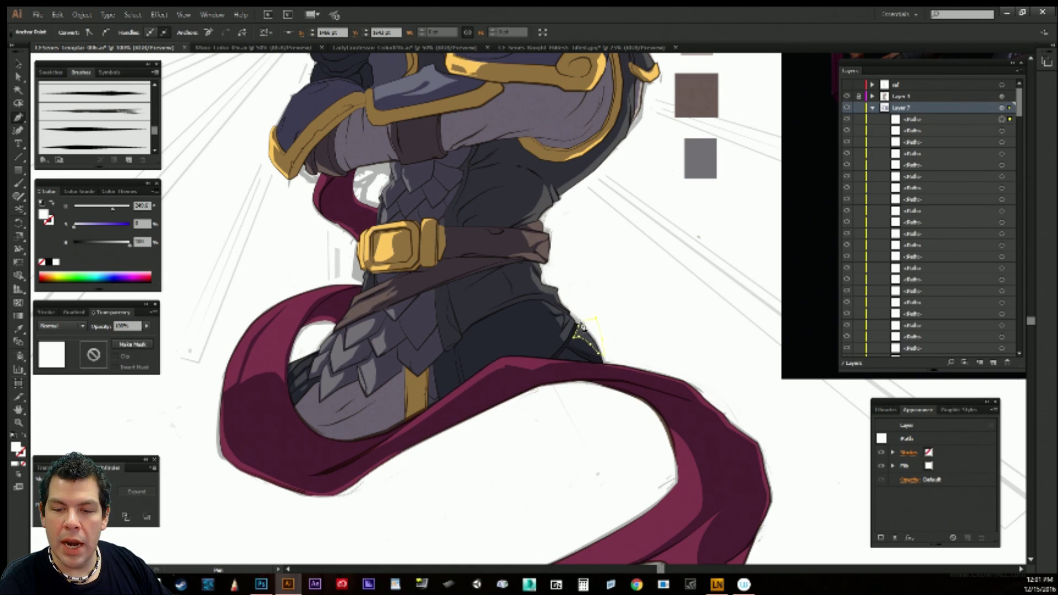
pyautogui.keyDown('ctrl'); pyautogui.click(609, 287); pyautogui.keyUp('ctrl')
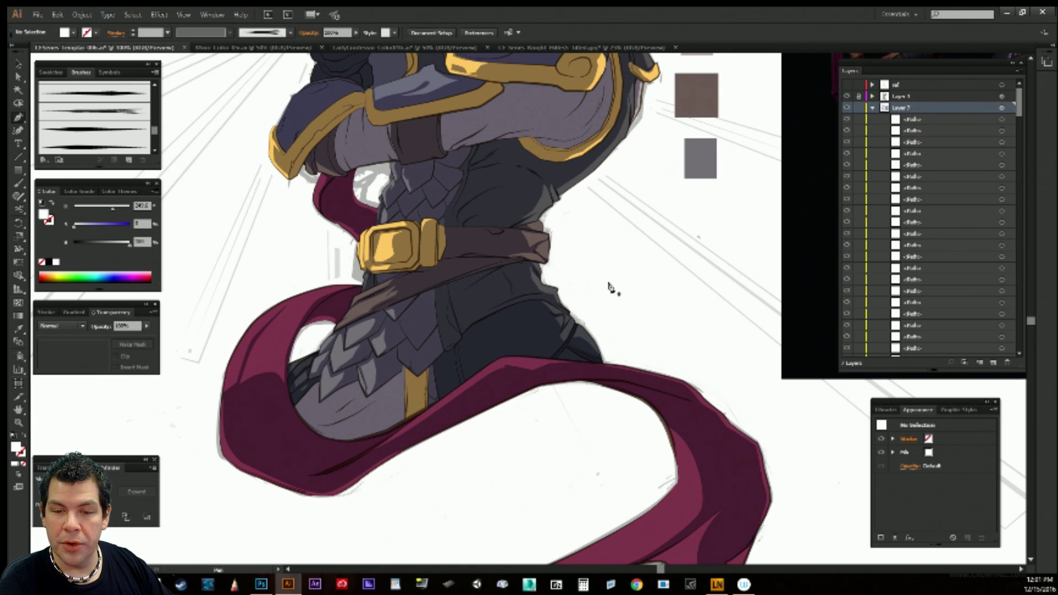
# Draw highlight shapes on the tunic fold below the belt and along the back corner of the tunic hem.
pyautogui.scroll(-1, 593, 301)
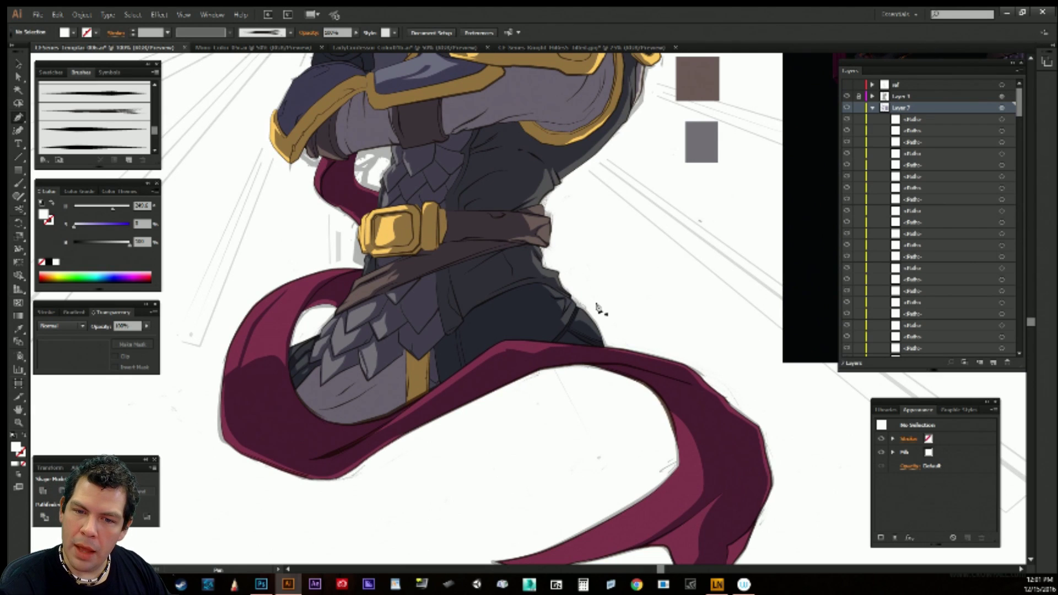
pyautogui.click(529, 265)
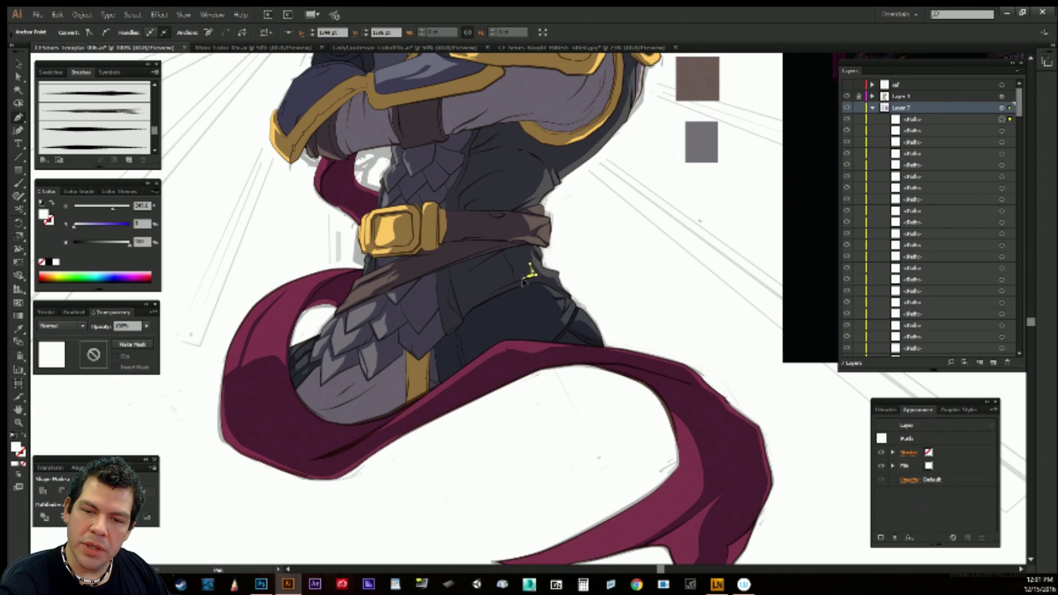
pyautogui.keyDown('ctrl'); pyautogui.click(582, 239); pyautogui.keyUp('ctrl')
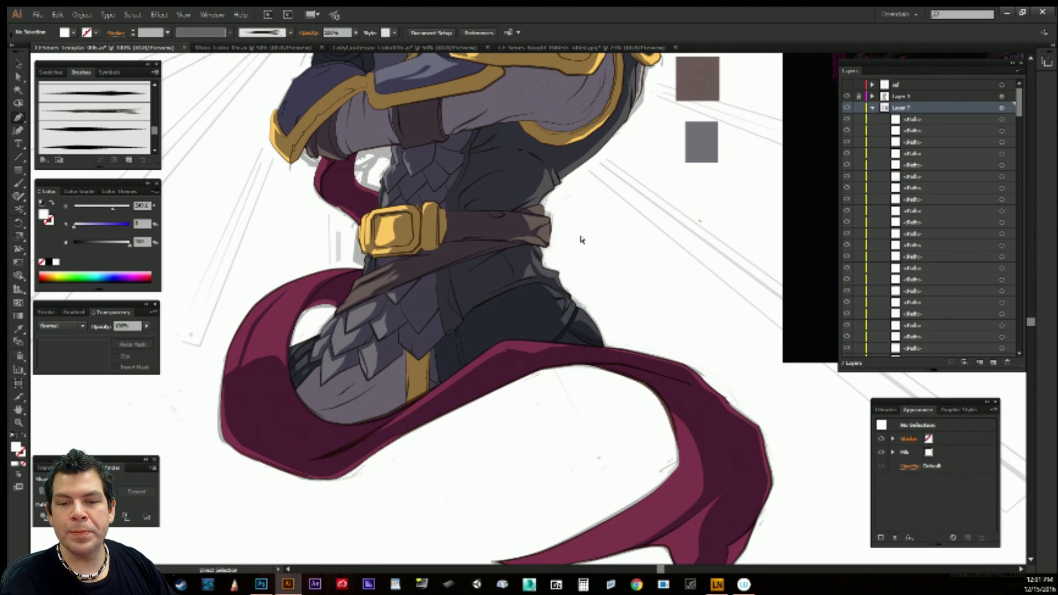
pyautogui.click(549, 283)
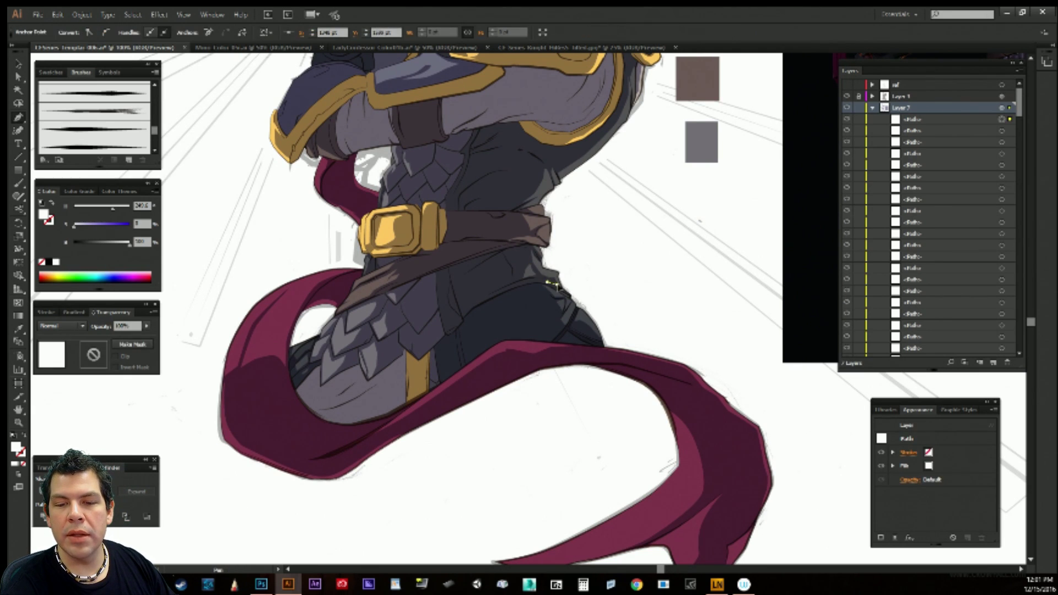
pyautogui.click(559, 279)
pyautogui.click(544, 278)
pyautogui.click(533, 278)
pyautogui.click(548, 283)
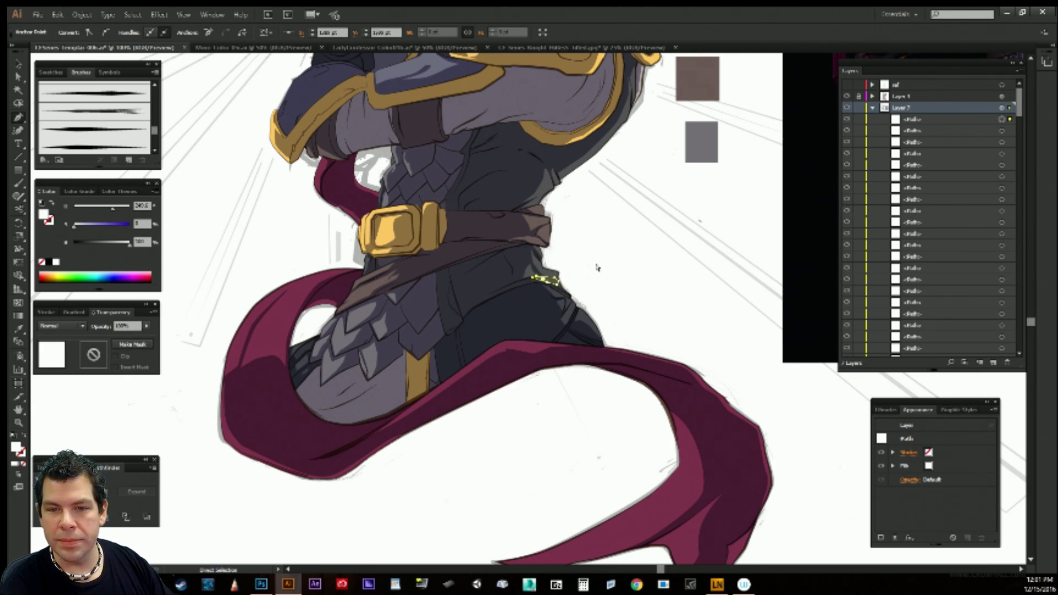
pyautogui.keyDown('ctrl'); pyautogui.click(618, 260); pyautogui.keyUp('ctrl')
# Draw a small highlight shape on the rear trousers just above the scarf and adjust its anchor point with Direct Selection.
pyautogui.press('space')
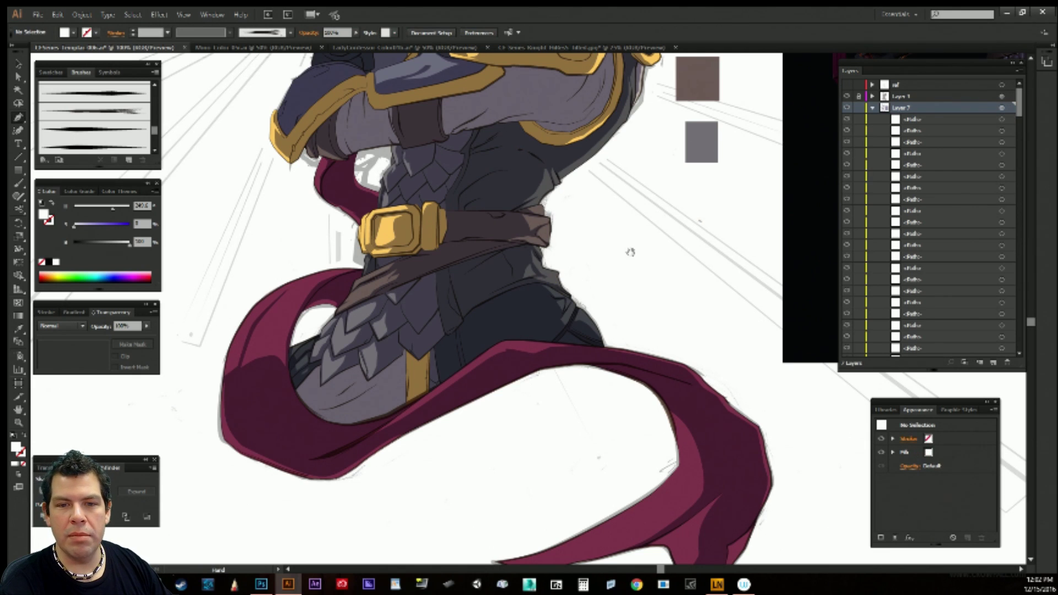
pyautogui.moveTo(628, 248); pyautogui.dragTo(600, 284)
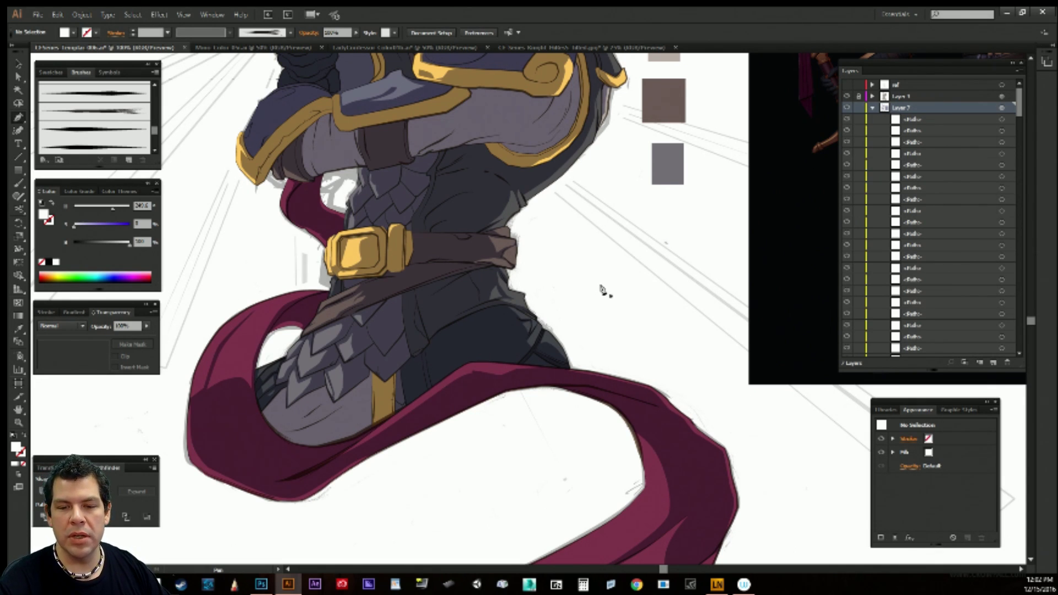
pyautogui.moveTo(590, 323); pyautogui.dragTo(575, 300)
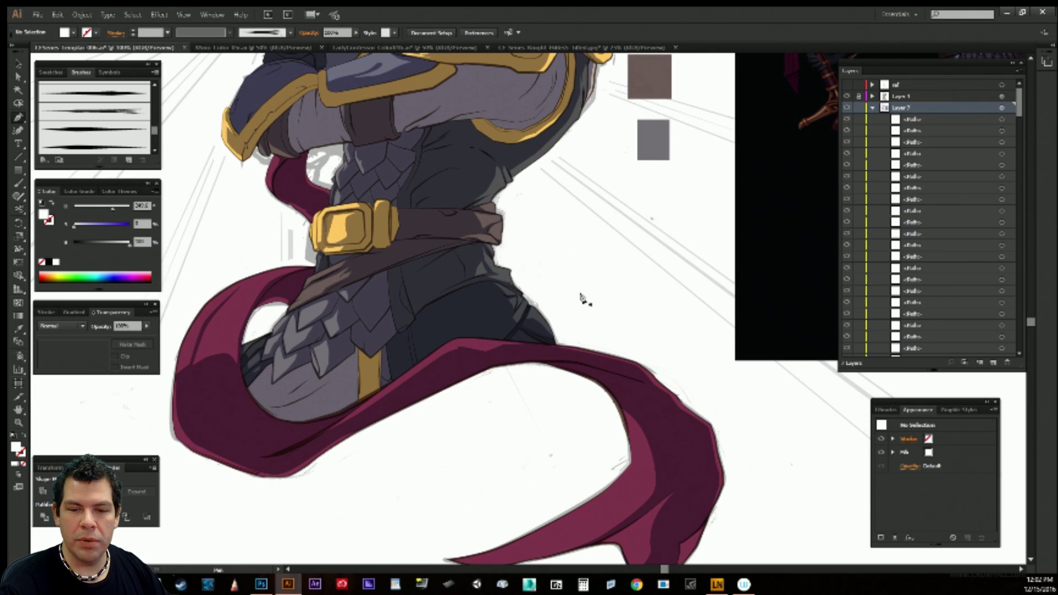
pyautogui.click(518, 334)
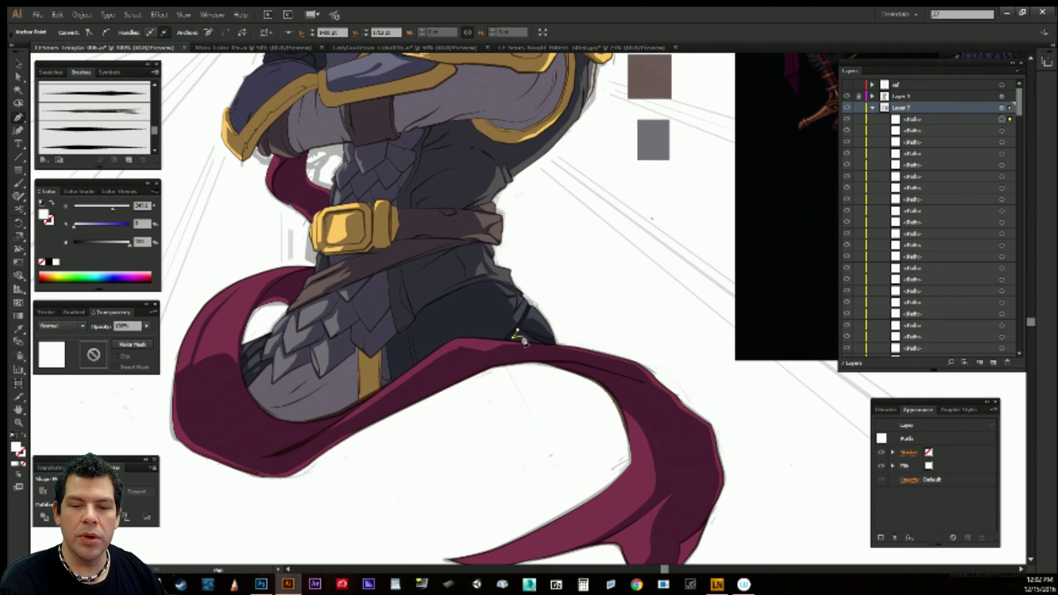
pyautogui.click(537, 340)
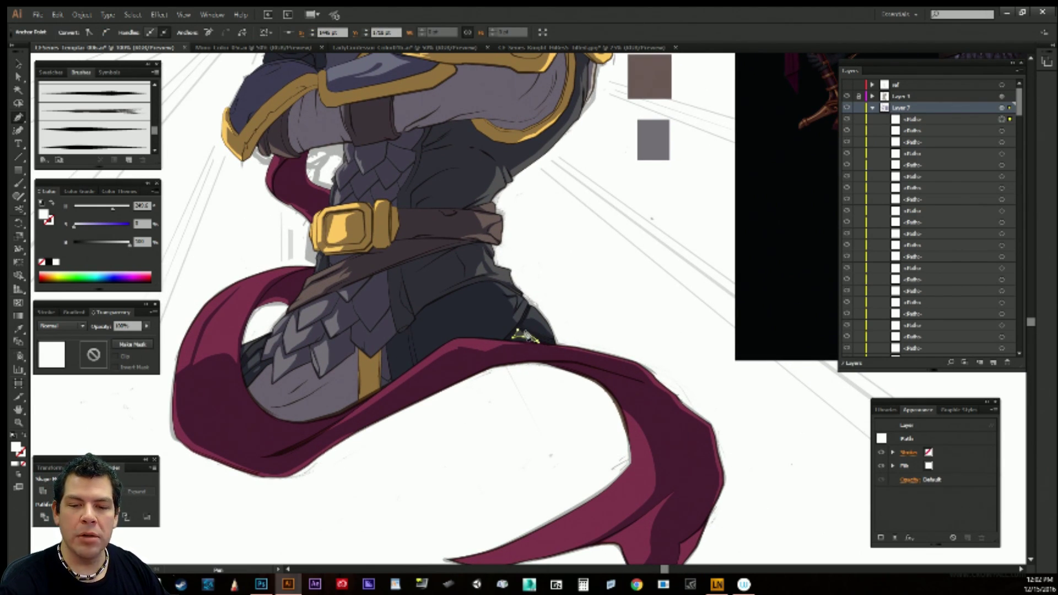
pyautogui.keyDown('ctrl'); pyautogui.click(582, 302); pyautogui.keyUp('ctrl')
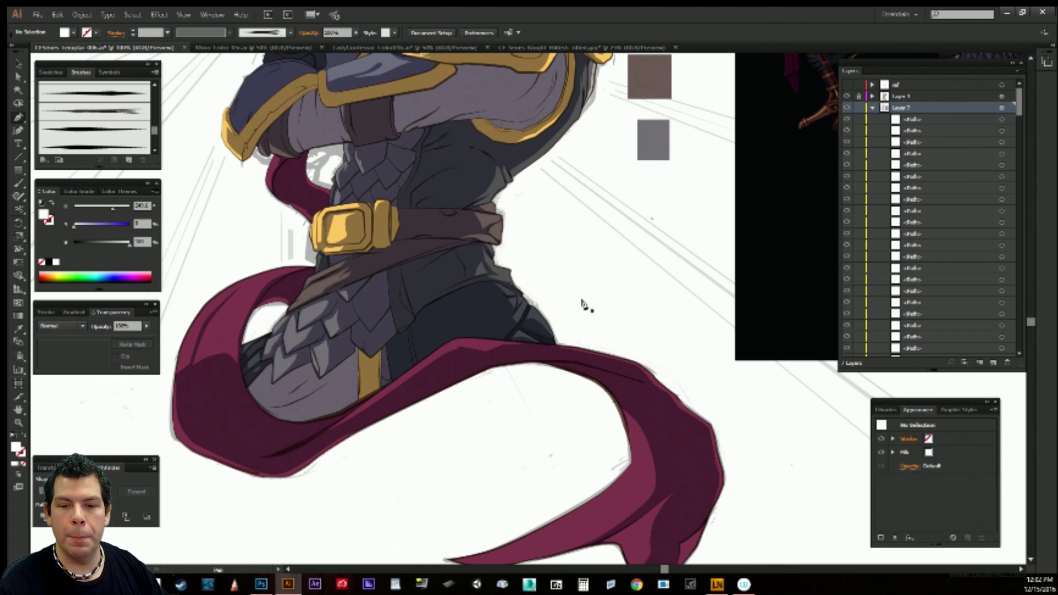
pyautogui.press('a')
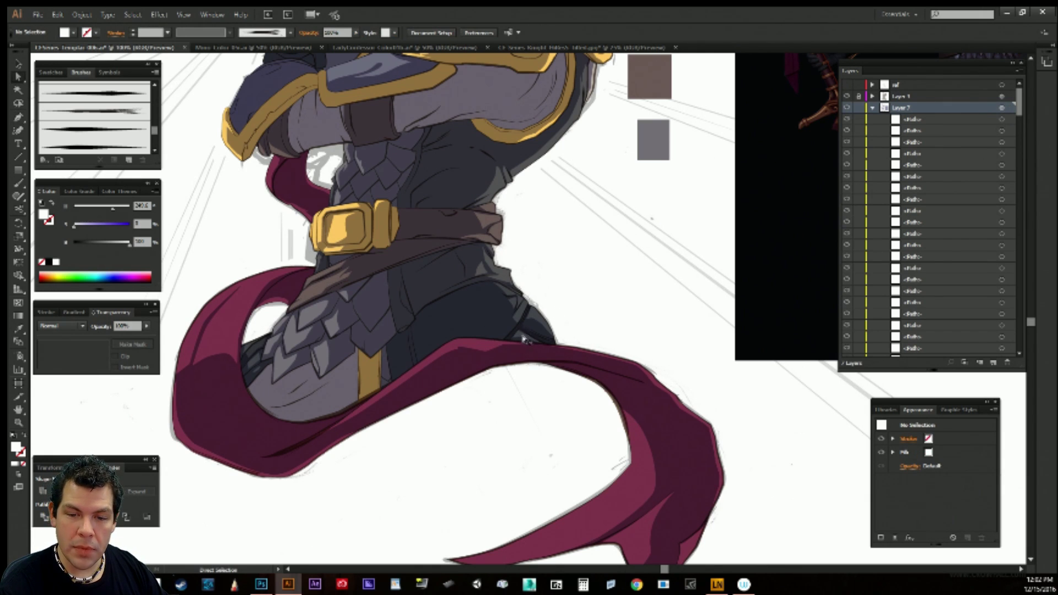
pyautogui.moveTo(520, 331); pyautogui.dragTo(523, 336)
pyautogui.click(570, 312)
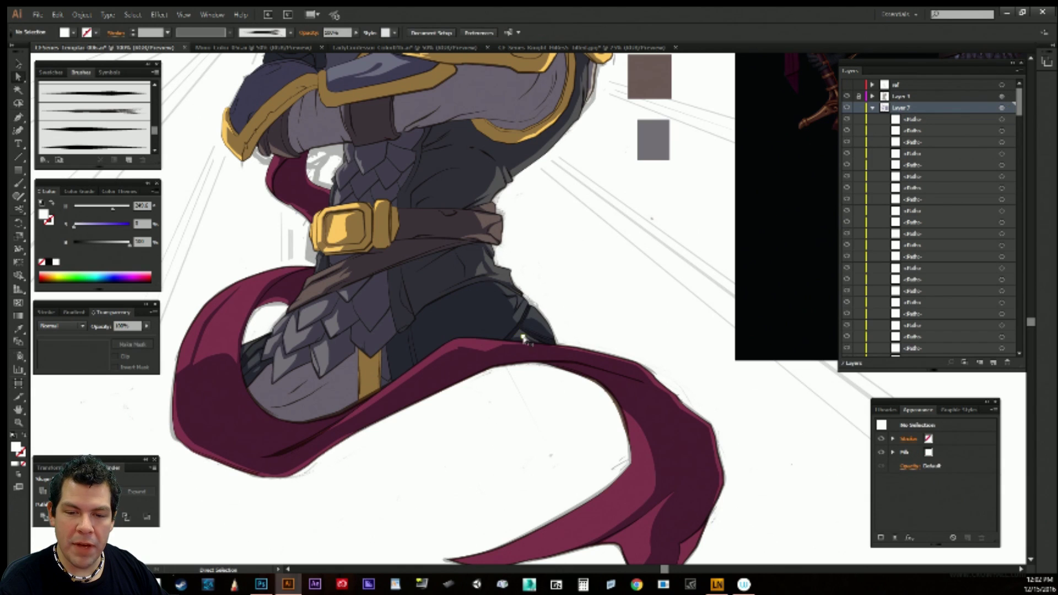
pyautogui.click(524, 338)
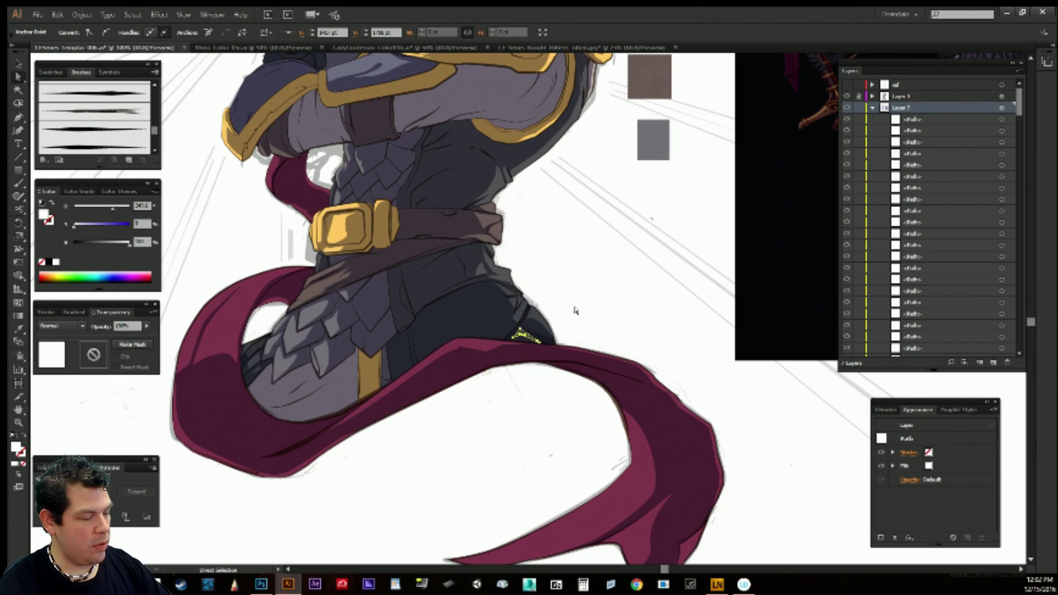
pyautogui.hotkey('ctrl', 'shift', 'a')
# Draw a narrow highlight shape with the Pen tool along the diagonal fold of the rear trousers and deselect it.
pyautogui.press('p')
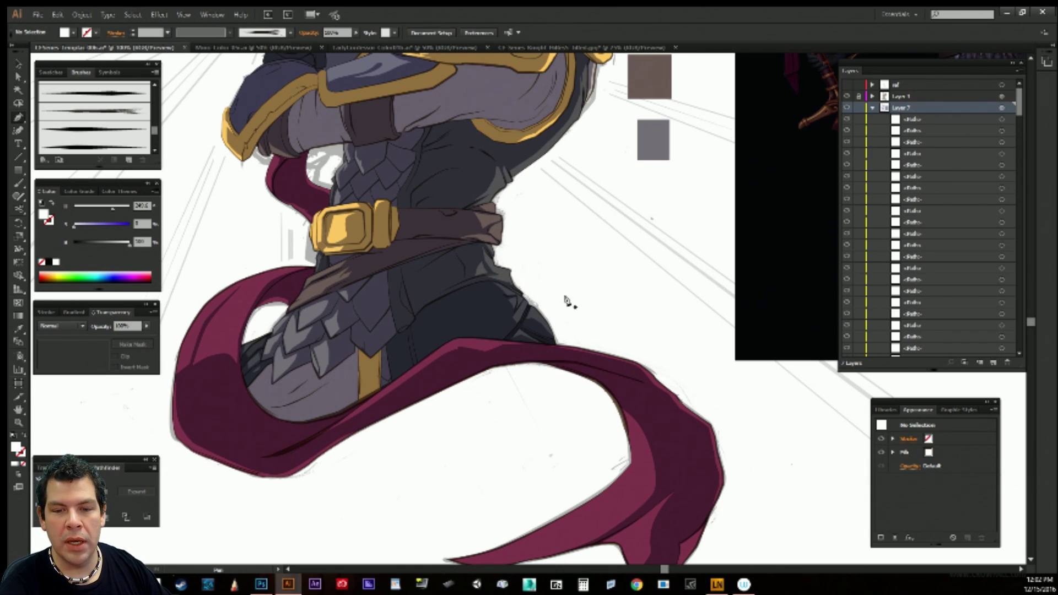
pyautogui.click(522, 304)
pyautogui.click(507, 326)
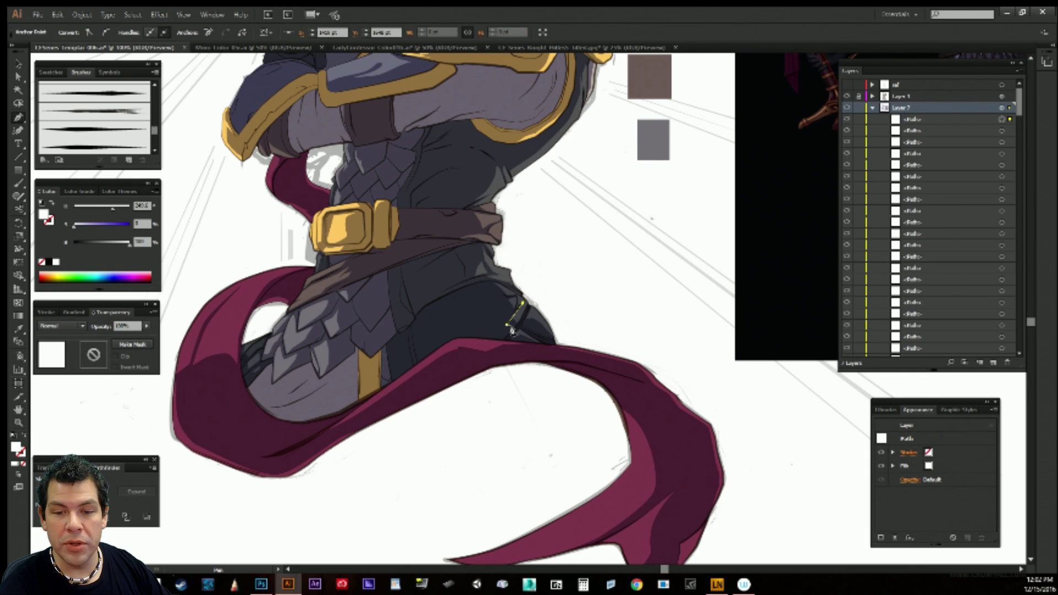
pyautogui.hotkey('ctrl', 'shift', 'a')
pyautogui.press('space')
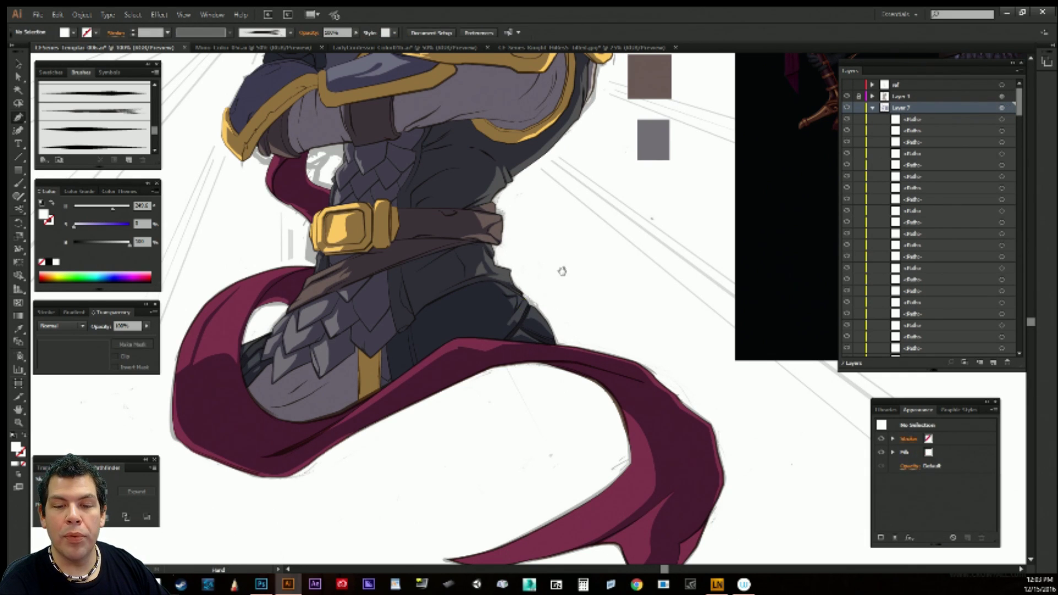
# Draw a small highlight shape at the back of the trousers just below the tunic hem and deselect it.
pyautogui.moveTo(564, 296); pyautogui.dragTo(553, 300)
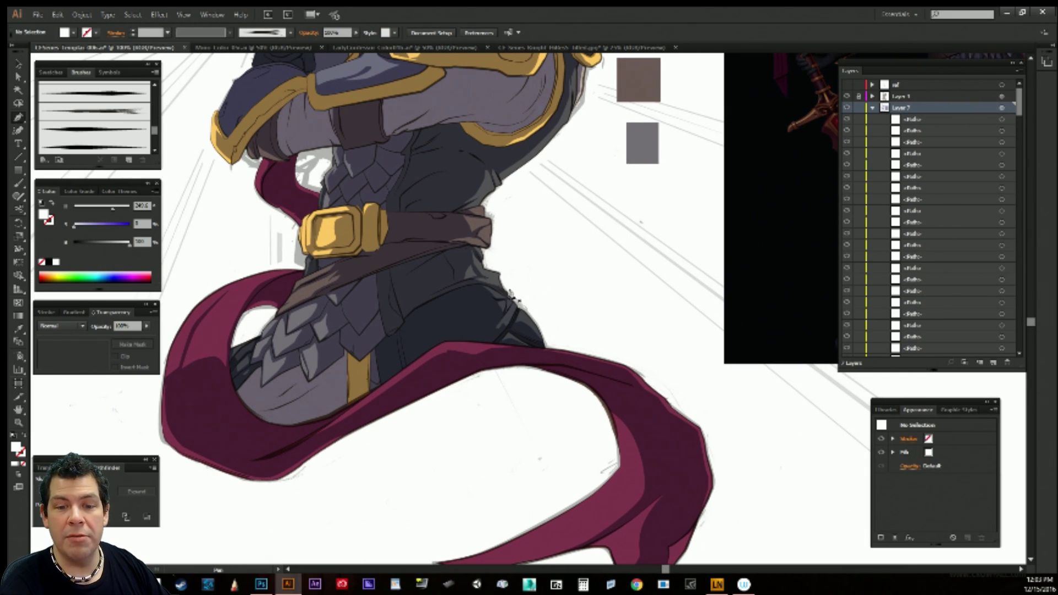
pyautogui.click(498, 304)
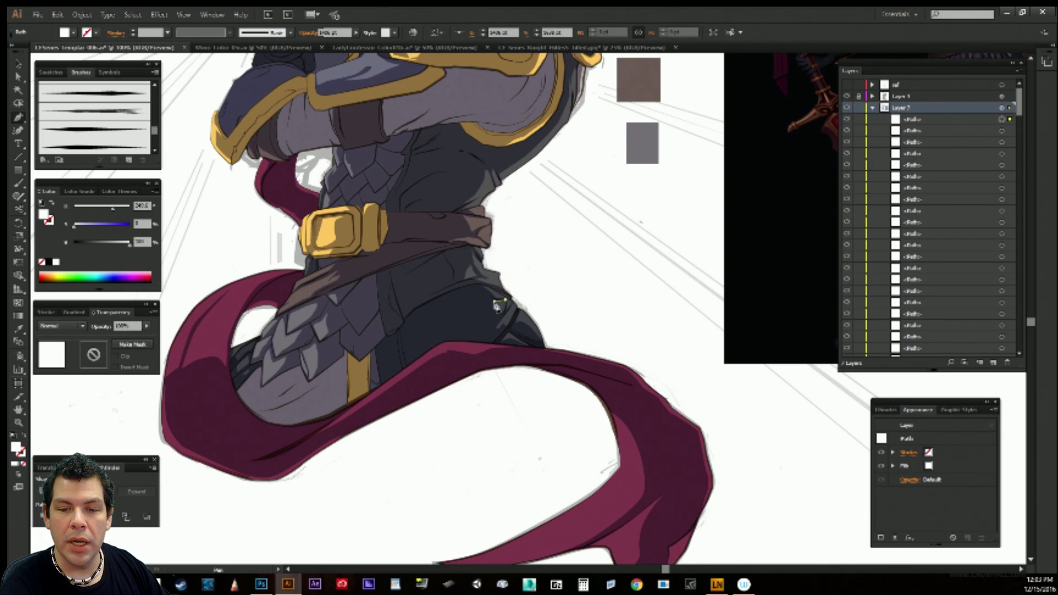
pyautogui.keyDown('ctrl'); pyautogui.click(545, 289); pyautogui.keyUp('ctrl')
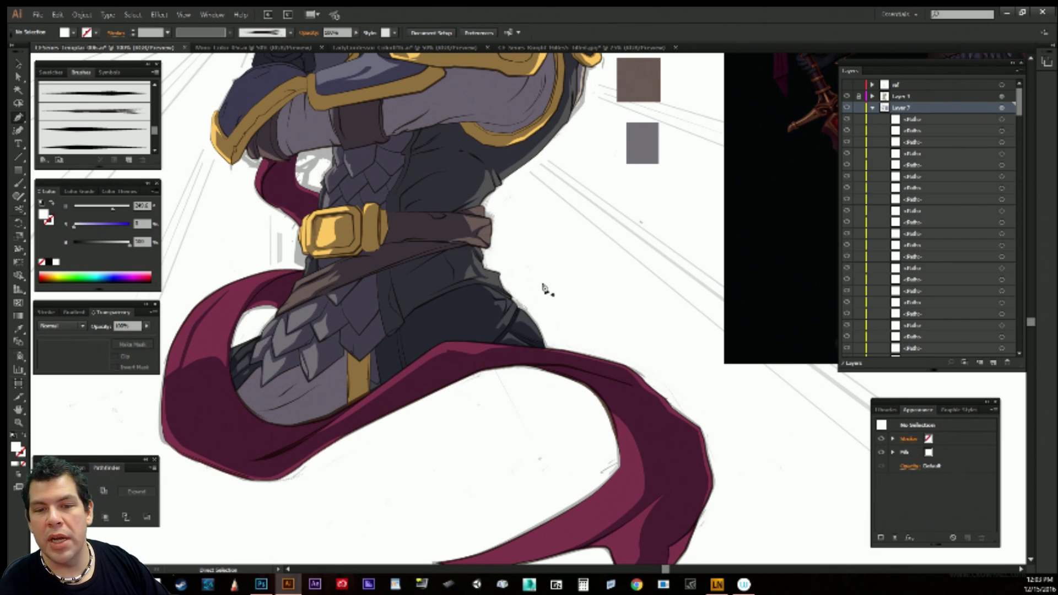
pyautogui.press('space')
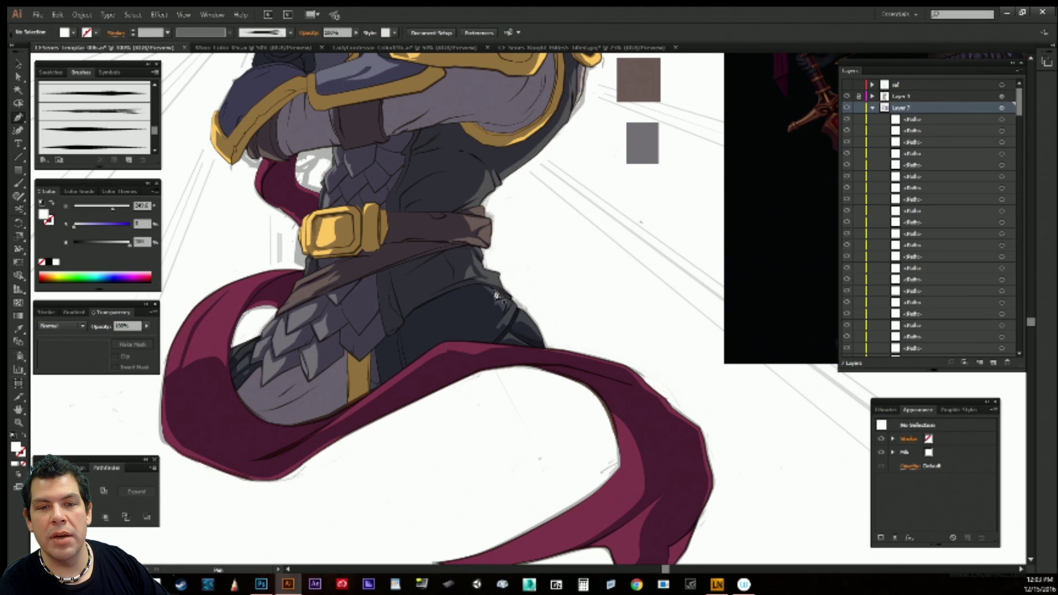
# Examine the whole knight figure and the shading of the finished minotaur illustration in the other open document.
pyautogui.moveTo(531, 281); pyautogui.dragTo(508, 466)
pyautogui.hotkey('ctrl', '-')
pyautogui.hotkey('ctrl', '-')
pyautogui.press('space')
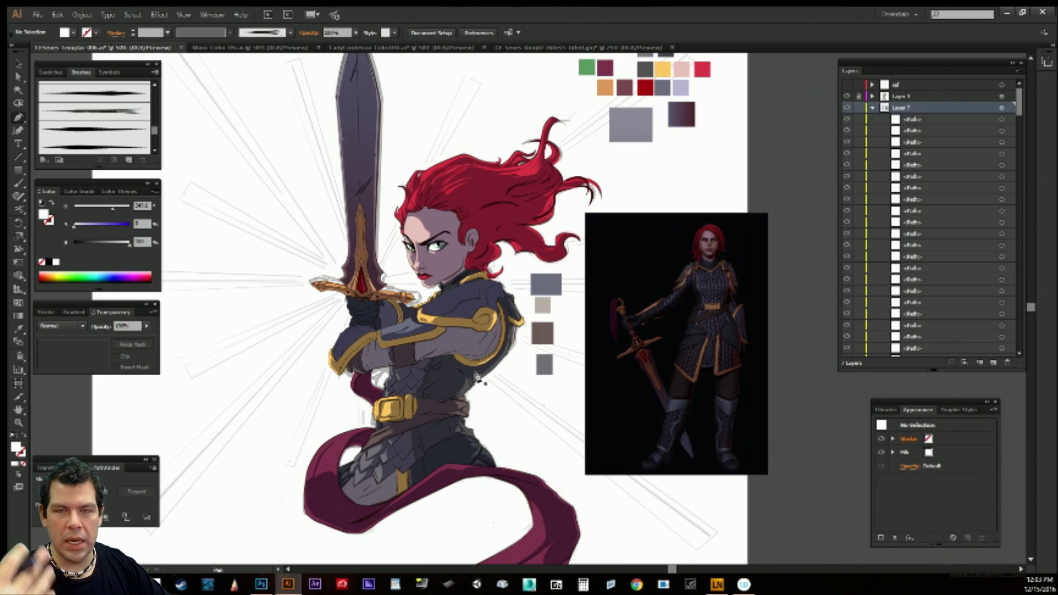
pyautogui.click(263, 49)
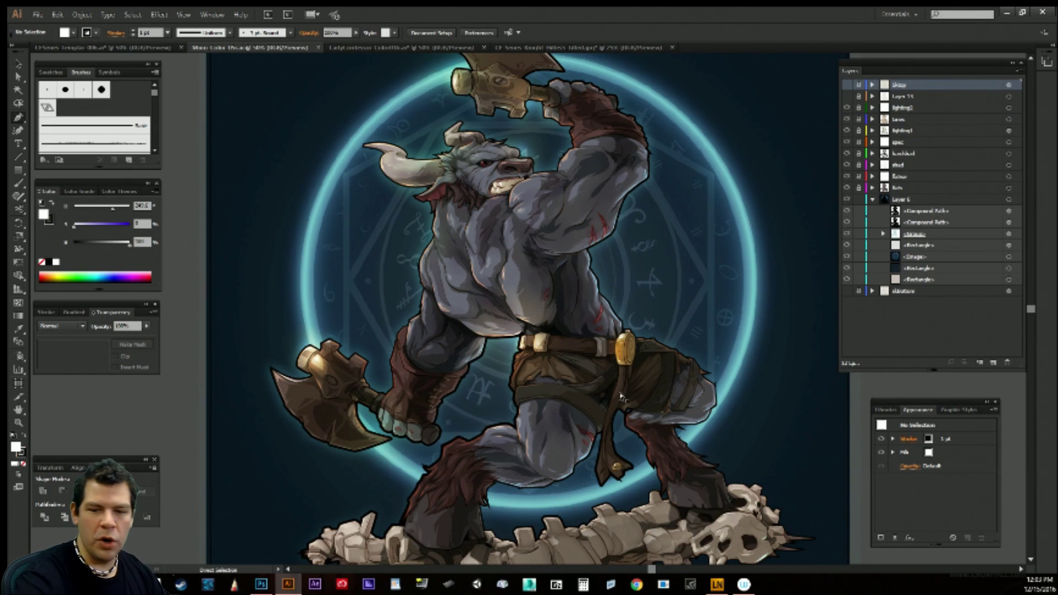
pyautogui.hotkey('ctrl', '0')
pyautogui.moveTo(619, 393); pyautogui.dragTo(594, 370)
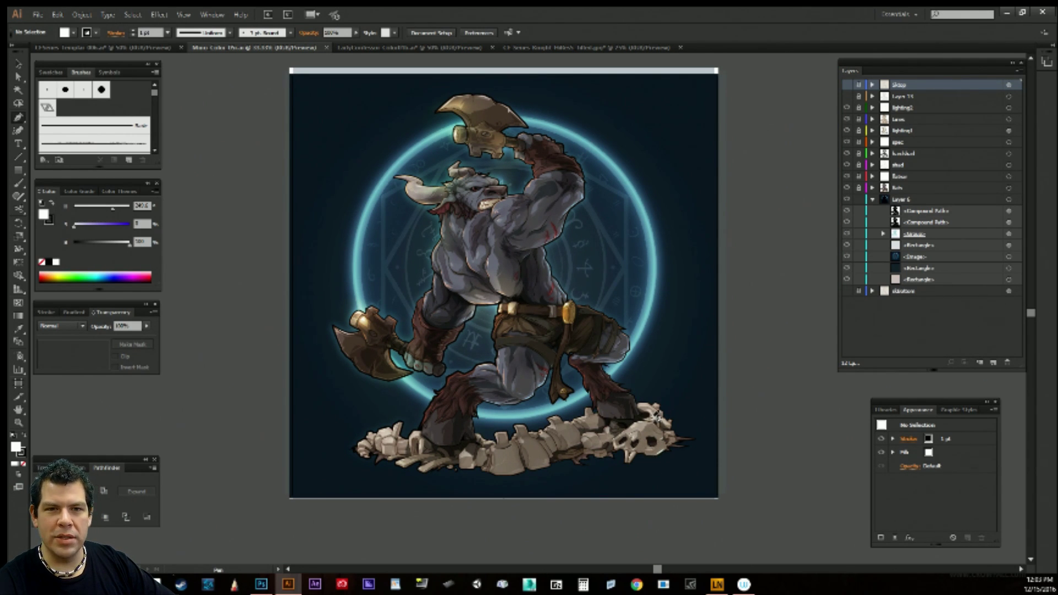
pyautogui.moveTo(674, 375); pyautogui.dragTo(667, 387)
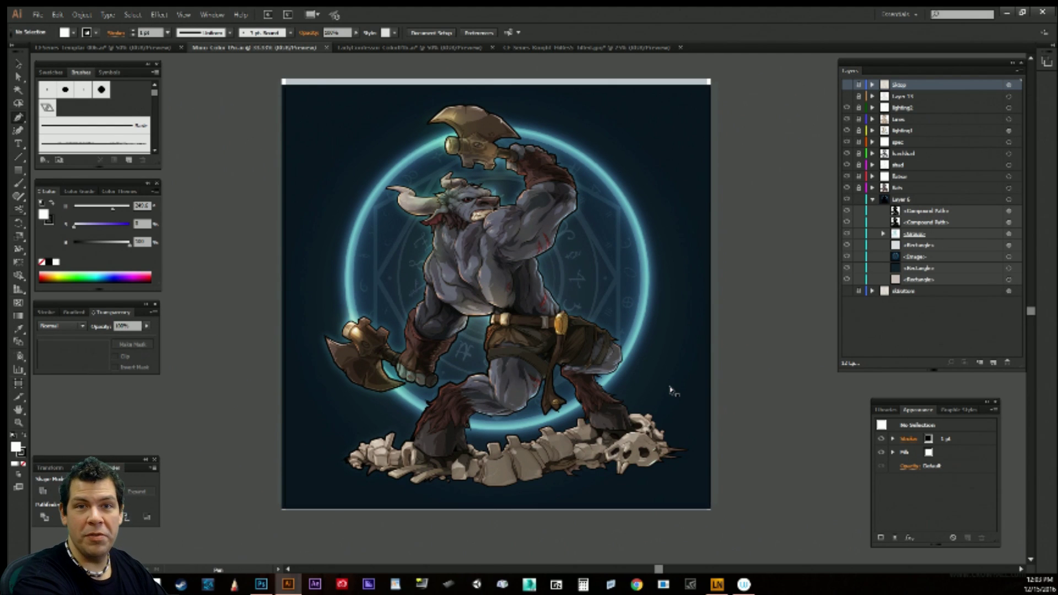
pyautogui.hotkey('ctrl', '+')
pyautogui.hotkey('ctrl', '+')
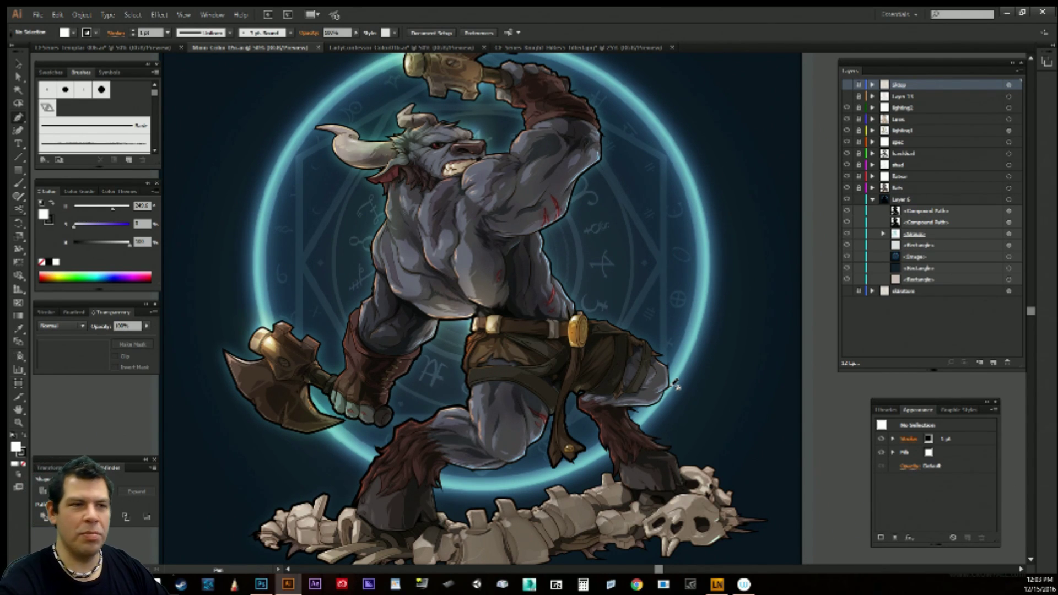
# Return to the knight illustration and draw a narrow highlight shape along the sleeve edge beside the brown arm strap.
pyautogui.click(138, 49)
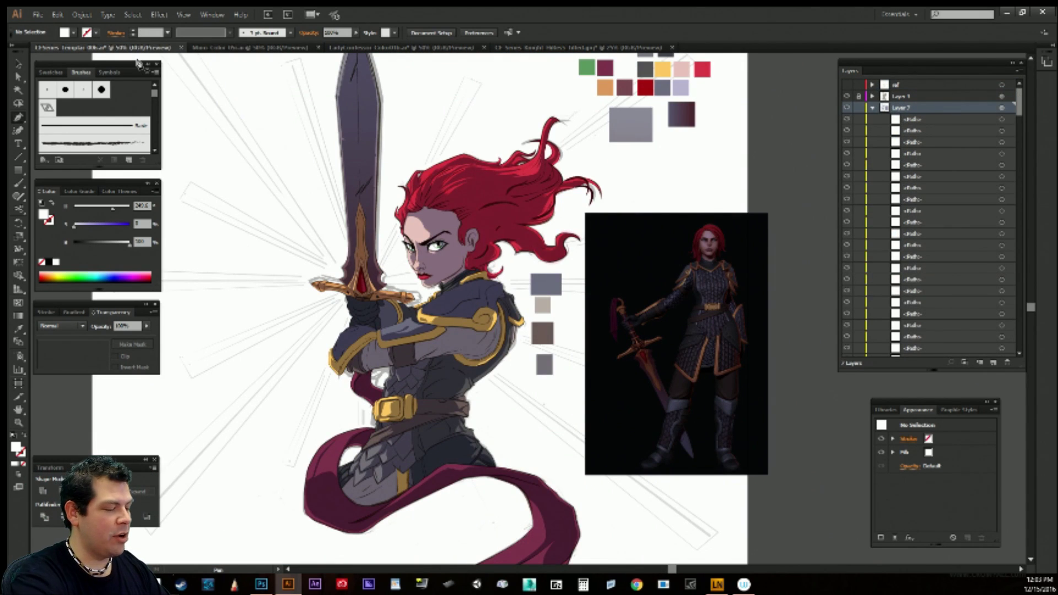
pyautogui.press('ctrl')
pyautogui.hotkey('ctrl', '+')
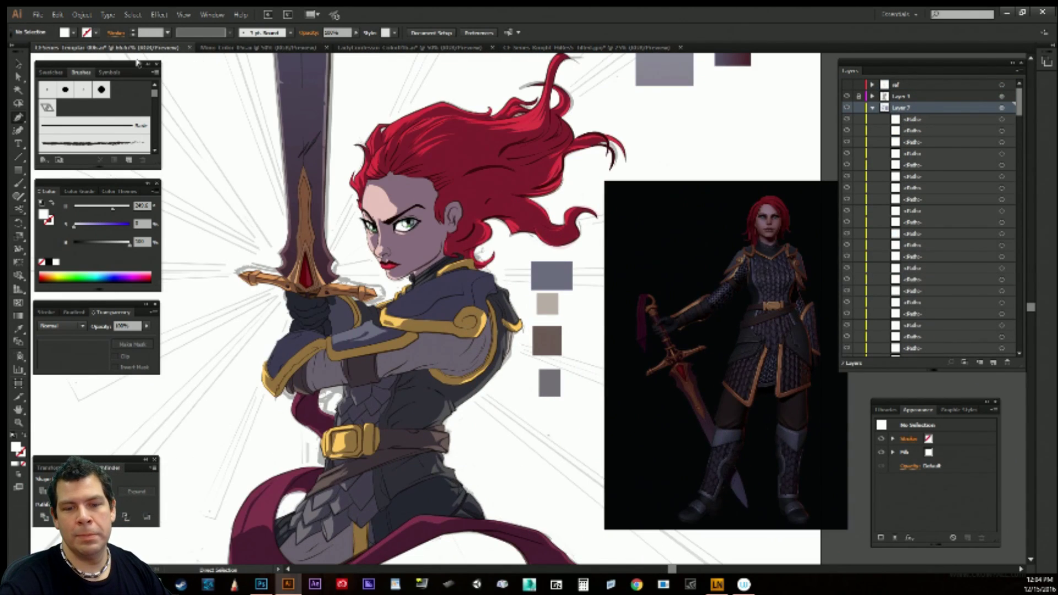
pyautogui.moveTo(524, 420); pyautogui.dragTo(544, 307)
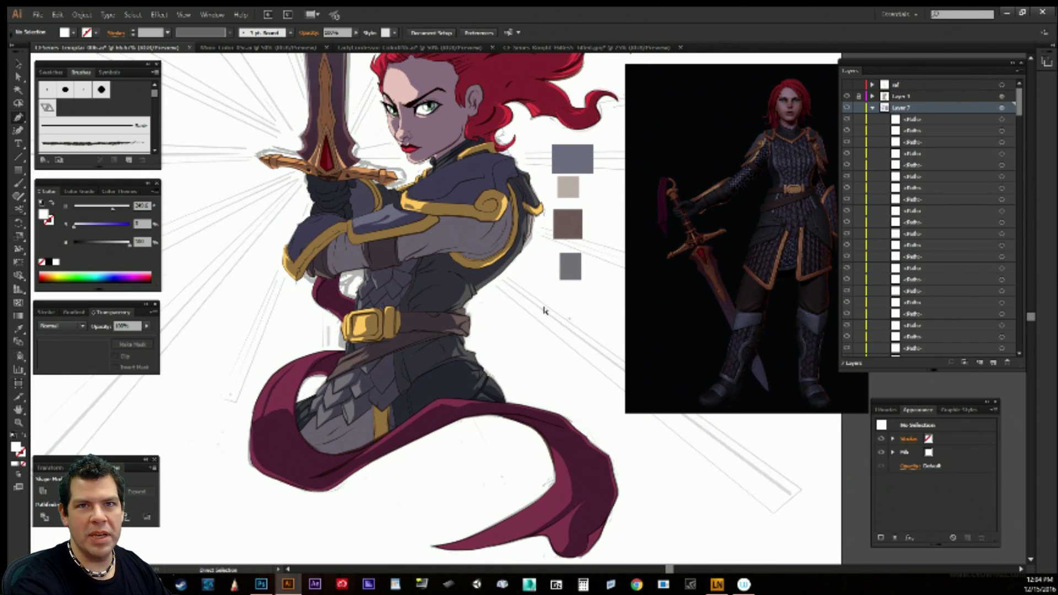
pyautogui.scroll(1, 545, 309)
pyautogui.moveTo(472, 387); pyautogui.dragTo(545, 445)
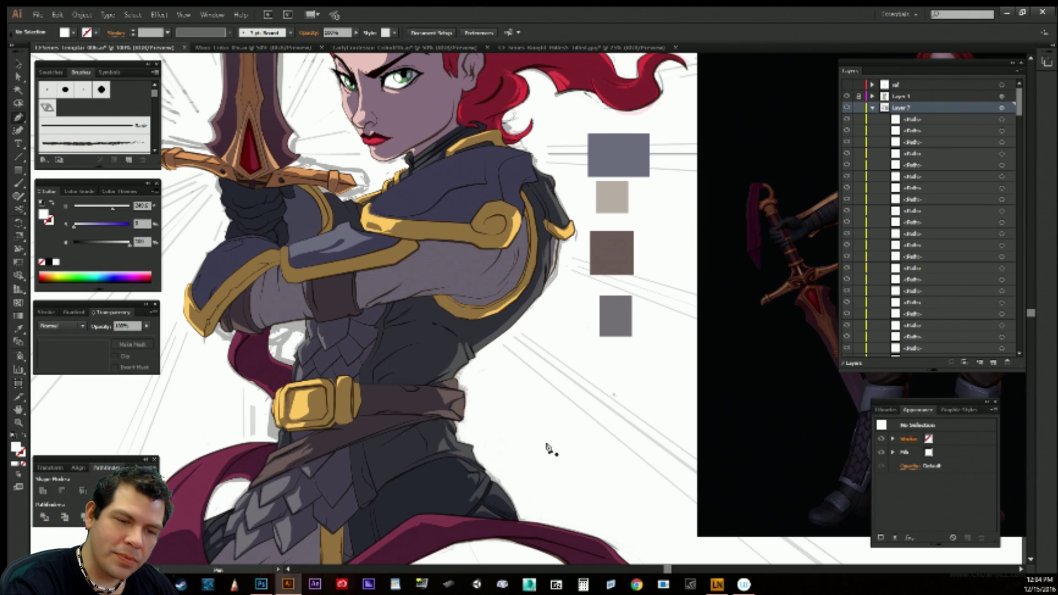
pyautogui.click(308, 299)
pyautogui.moveTo(316, 314); pyautogui.dragTo(322, 324)
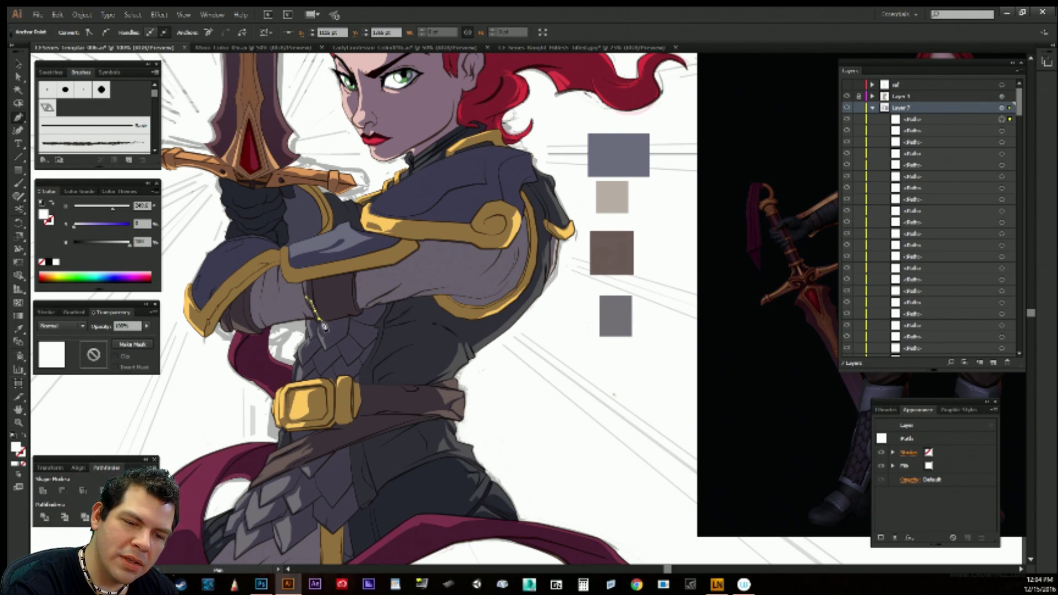
pyautogui.click(310, 303)
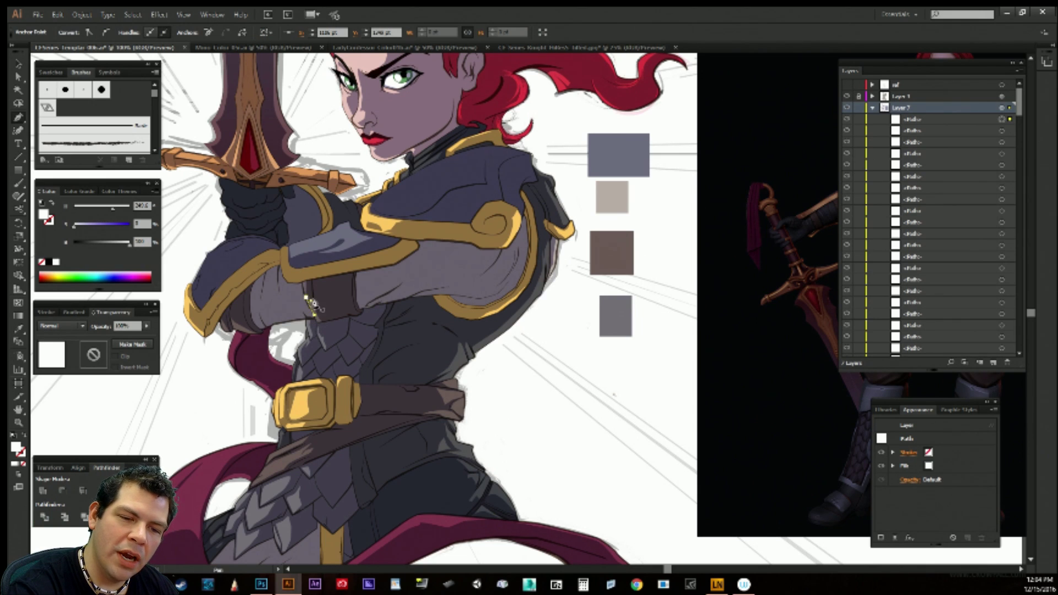
pyautogui.press('a')
pyautogui.keyDown('ctrl'); pyautogui.click(215, 424); pyautogui.keyUp('ctrl')
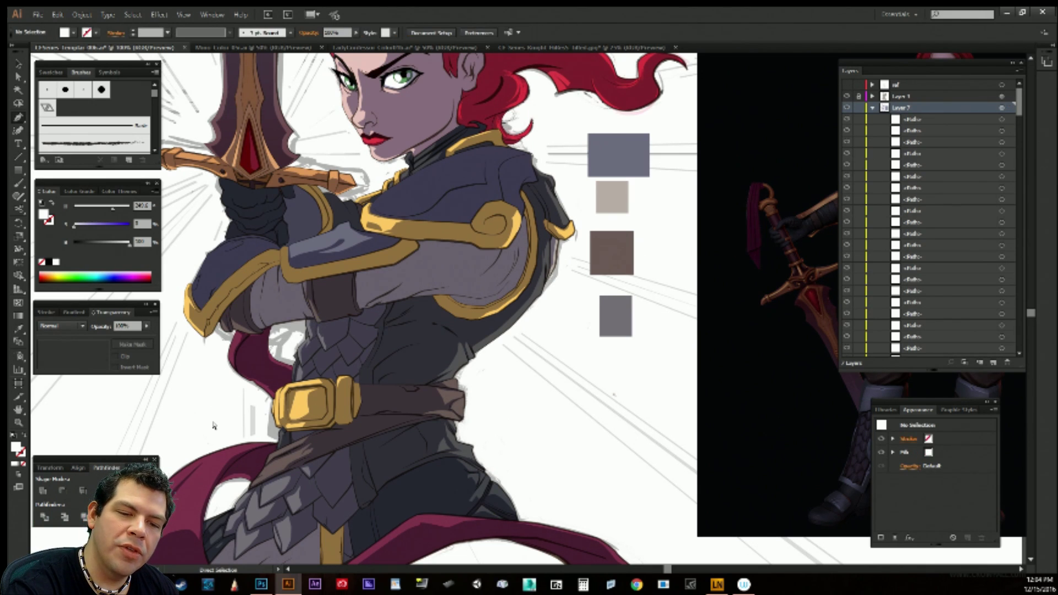
# Add a tiny highlight shape at the lower corner of the brown arm strap, above the scale armor.
pyautogui.click(324, 316)
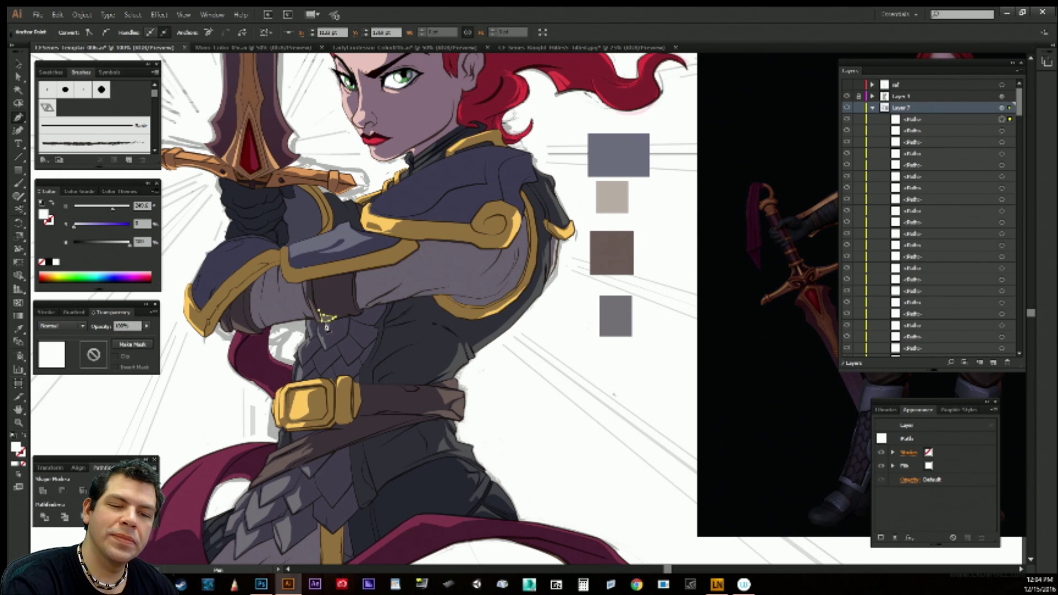
pyautogui.keyDown('ctrl'); pyautogui.click(296, 341); pyautogui.keyUp('ctrl')
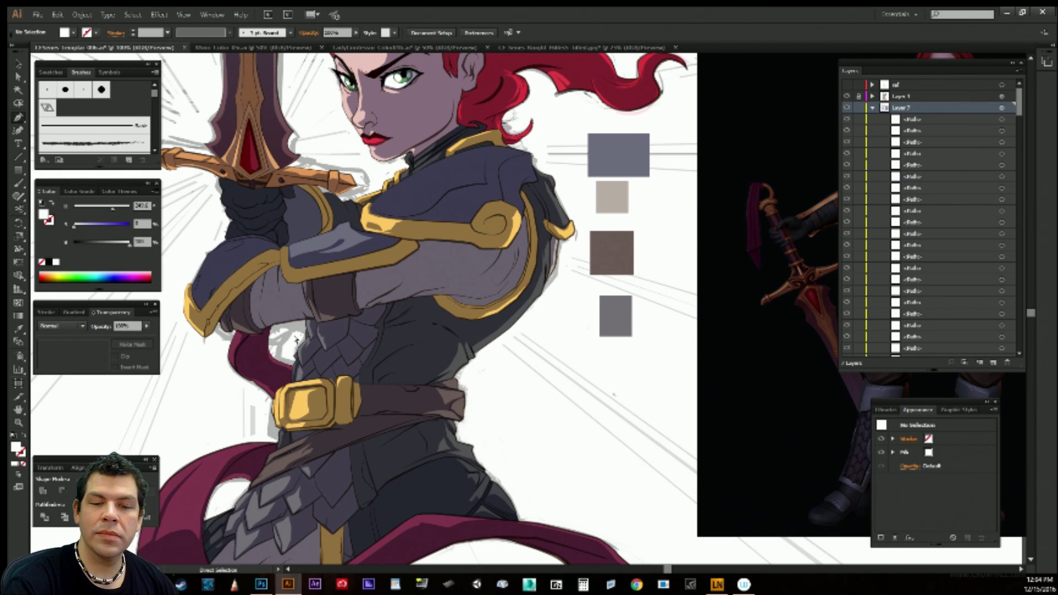
pyautogui.keyDown('ctrl'); pyautogui.click(325, 314); pyautogui.keyUp('ctrl')
pyautogui.keyDown('ctrl'); pyautogui.click(526, 393); pyautogui.keyUp('ctrl')
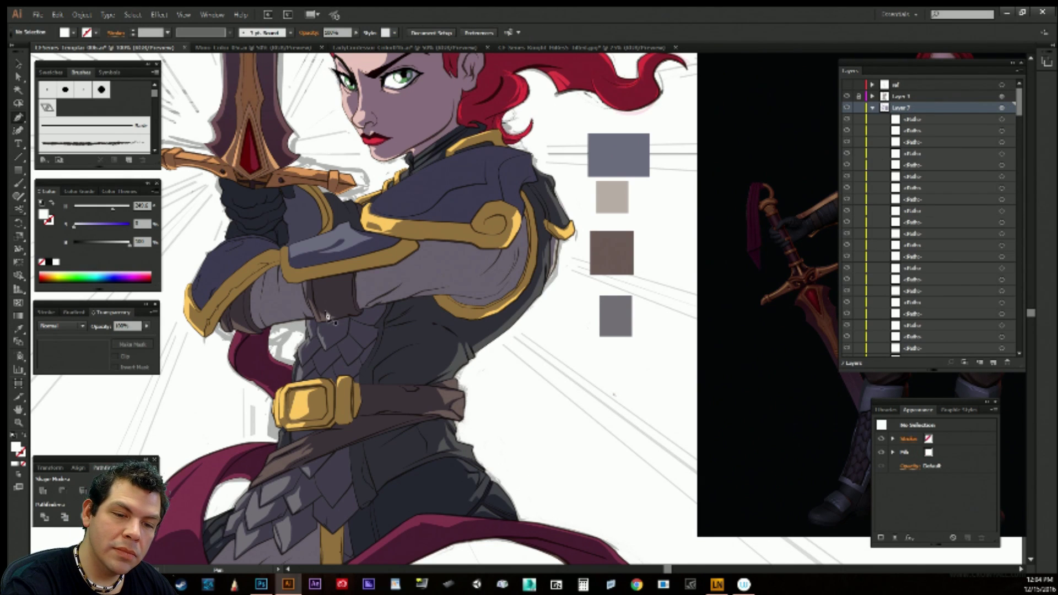
# Draw a small closed highlight shape with the Pen tool along the lower edge of the brown arm strap and deselect it.
pyautogui.click(324, 316)
pyautogui.hotkey('ctrl', 'z')
pyautogui.click(323, 315)
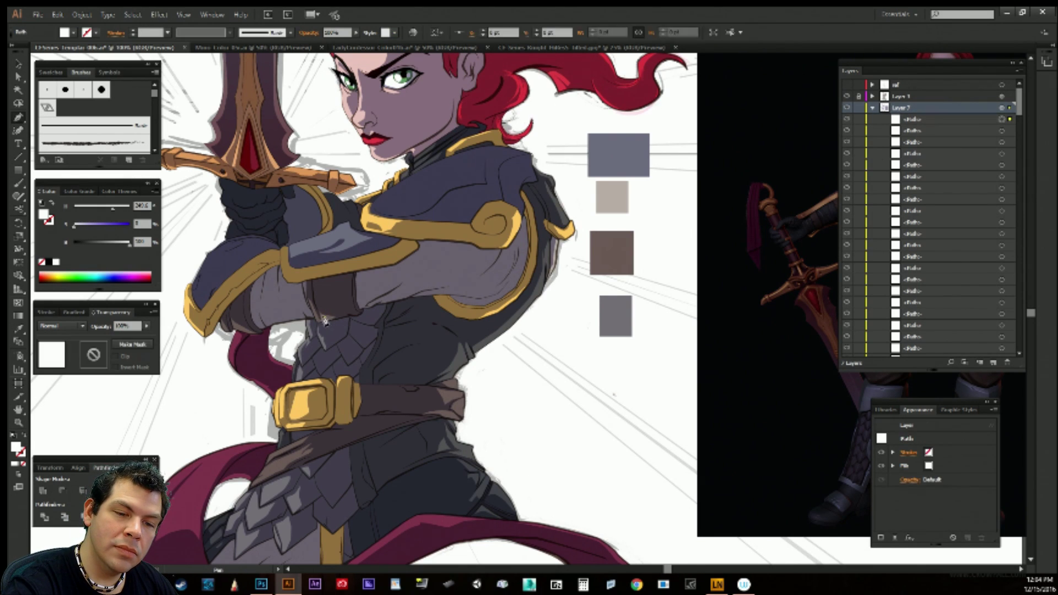
pyautogui.click(324, 317)
pyautogui.click(325, 313)
pyautogui.click(332, 312)
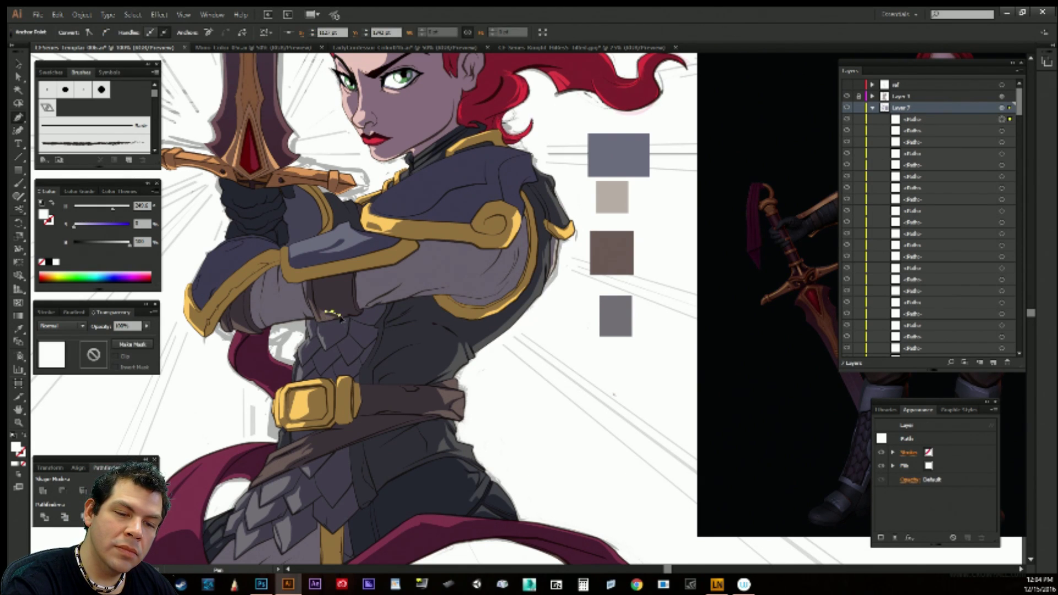
pyautogui.click(338, 317)
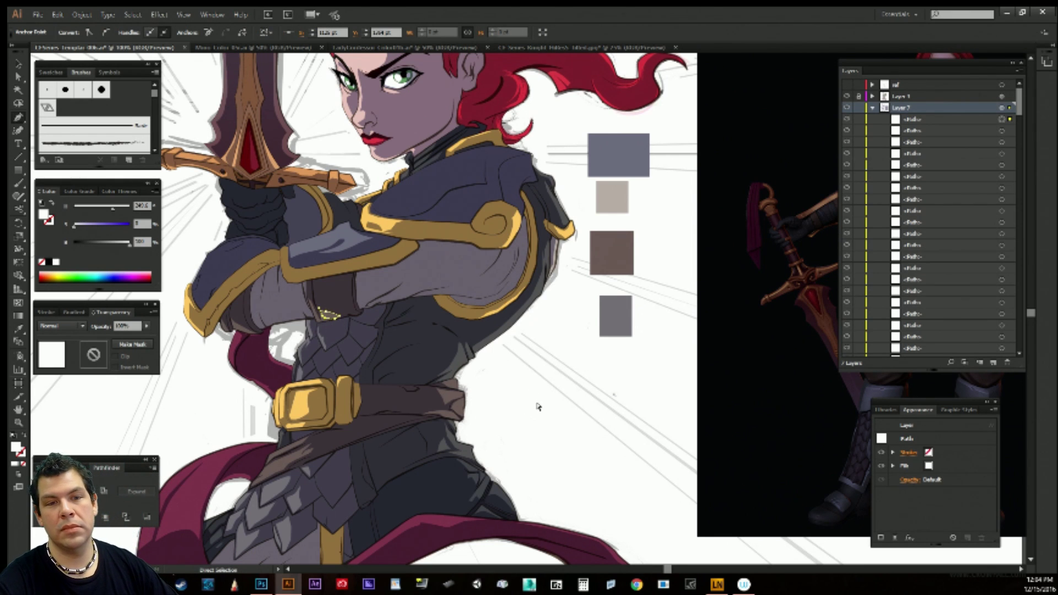
pyautogui.keyDown('ctrl'); pyautogui.click(537, 406); pyautogui.keyUp('ctrl')
pyautogui.moveTo(532, 378); pyautogui.dragTo(633, 384)
pyautogui.keyDown('ctrl'); pyautogui.click(423, 324); pyautogui.keyUp('ctrl')
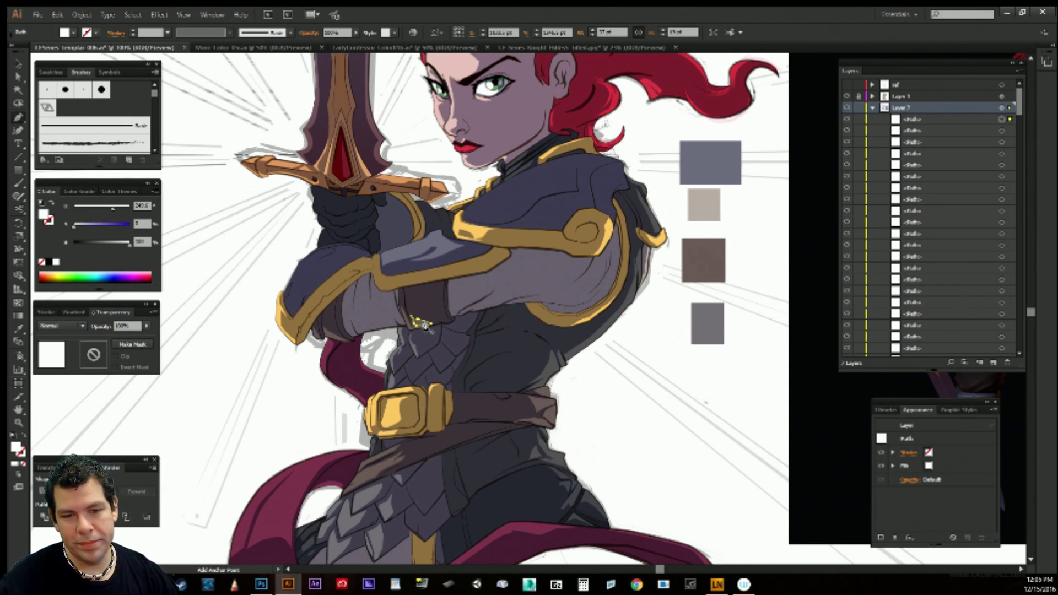
pyautogui.hotkey('ctrl', 'shift', 'a')
# Review the highlights across the knight's armor and clothing against the reference render, and bring up the minotaur illustration for comparison.
pyautogui.moveTo(533, 365); pyautogui.dragTo(525, 286)
pyautogui.moveTo(629, 351); pyautogui.dragTo(645, 301)
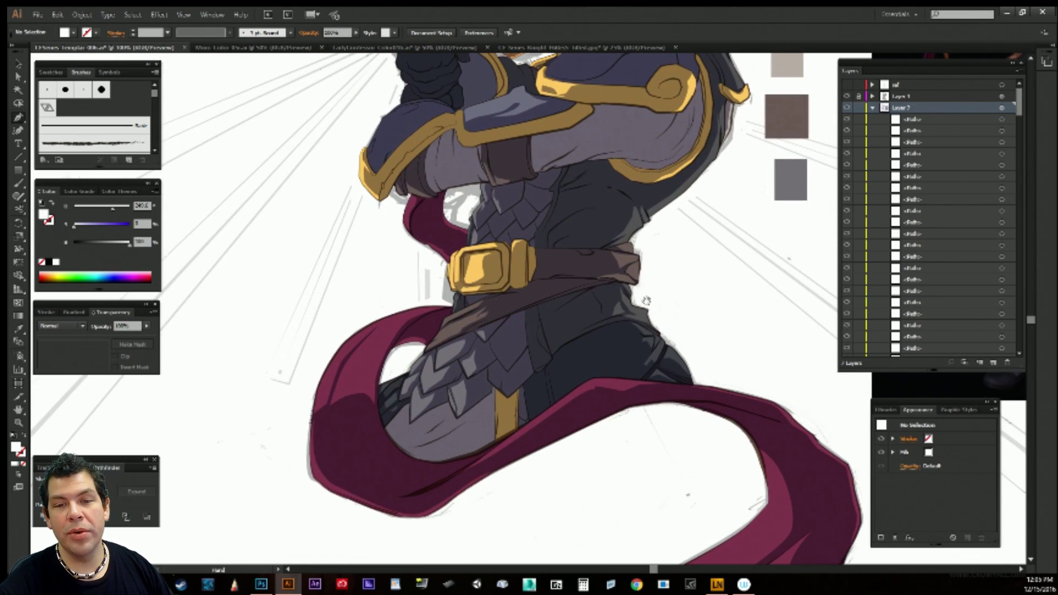
pyautogui.moveTo(626, 347); pyautogui.dragTo(558, 530)
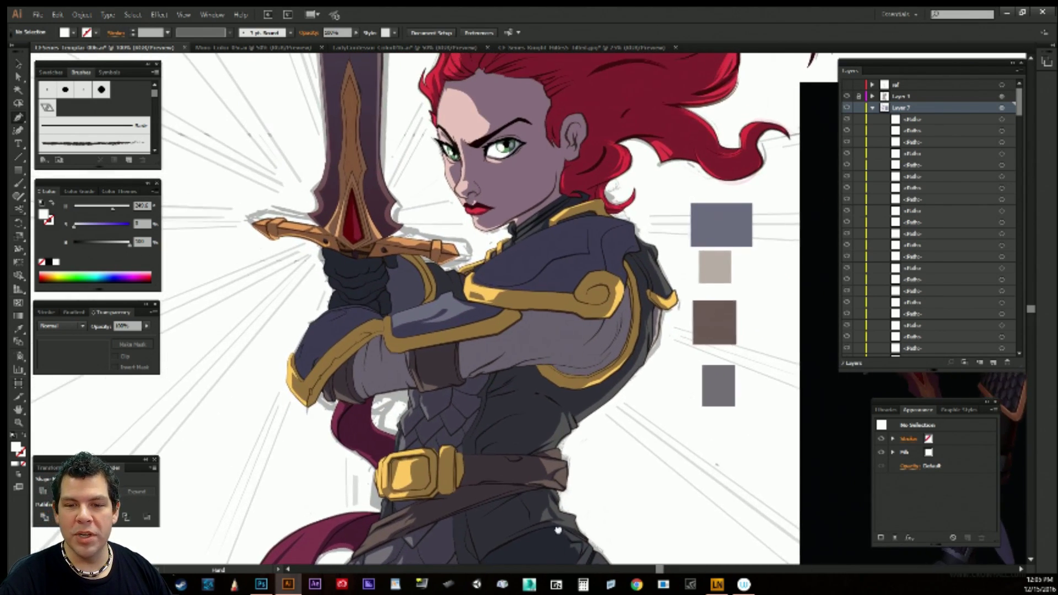
pyautogui.moveTo(627, 418); pyautogui.dragTo(274, 422)
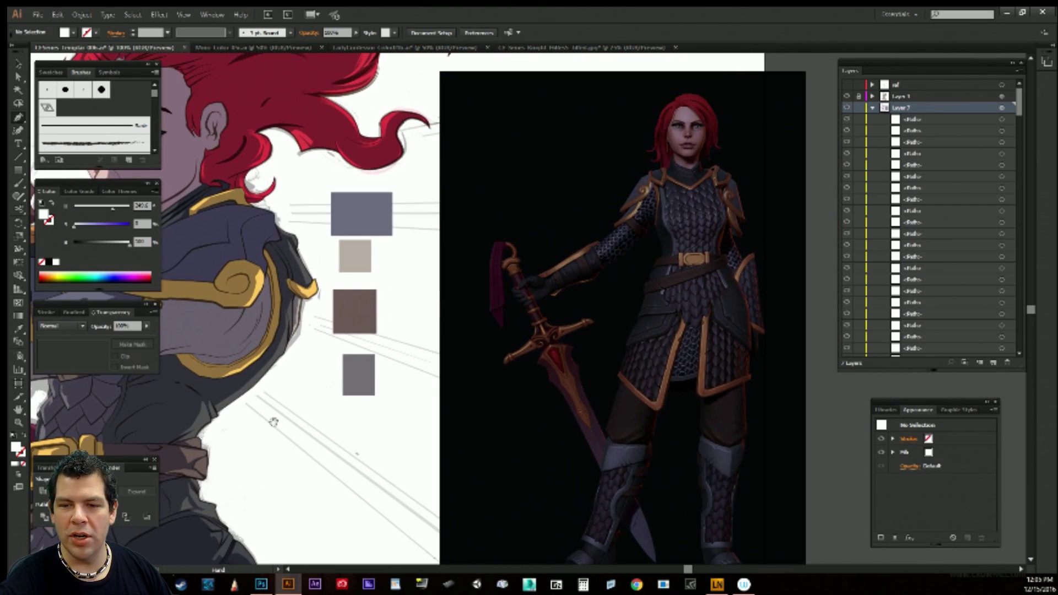
pyautogui.moveTo(510, 319); pyautogui.dragTo(708, 316)
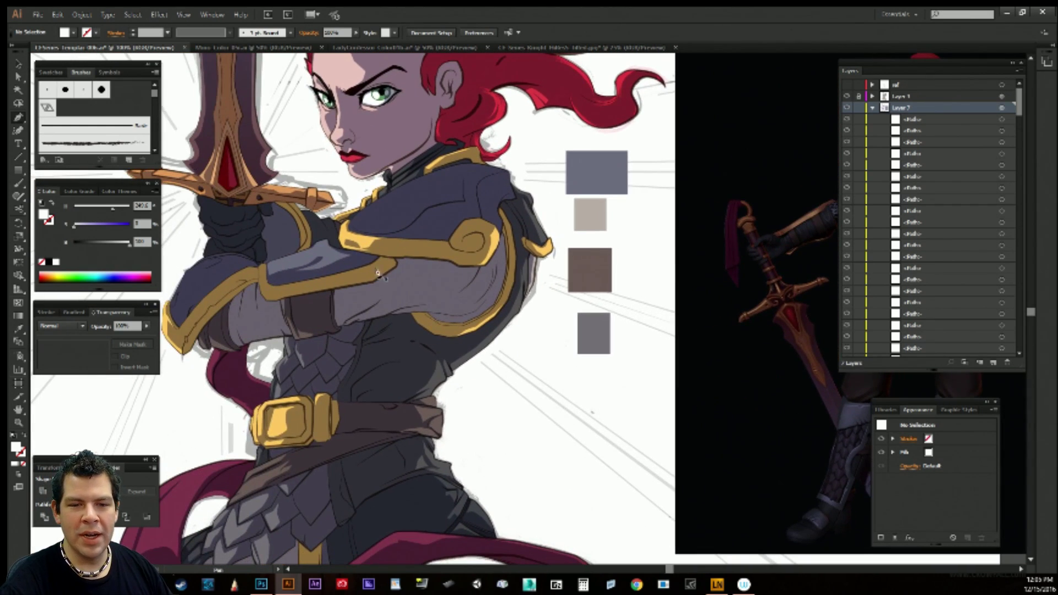
pyautogui.moveTo(447, 371); pyautogui.dragTo(562, 312)
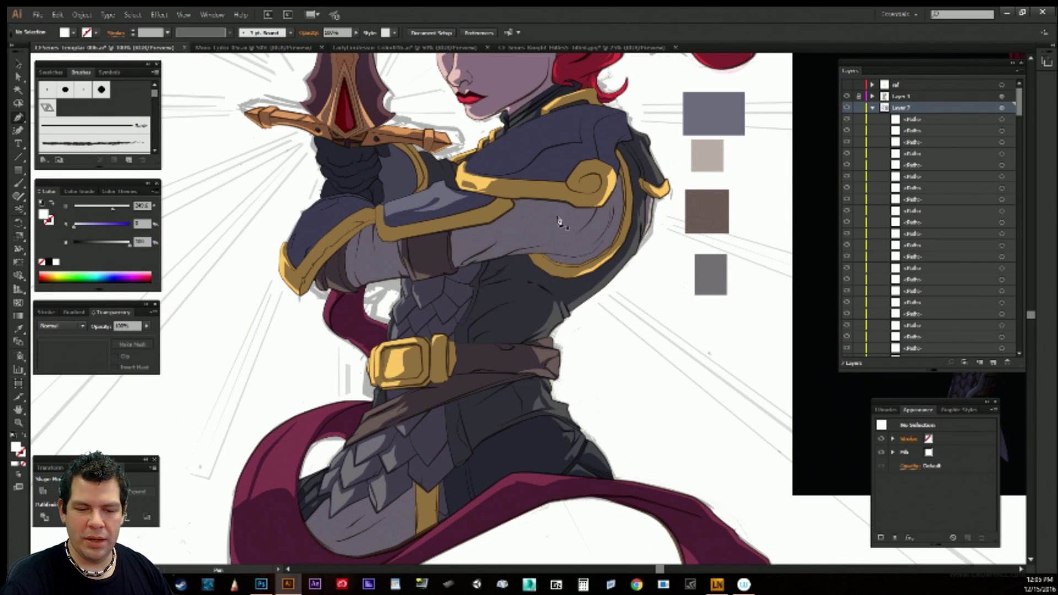
pyautogui.moveTo(456, 384); pyautogui.dragTo(503, 273)
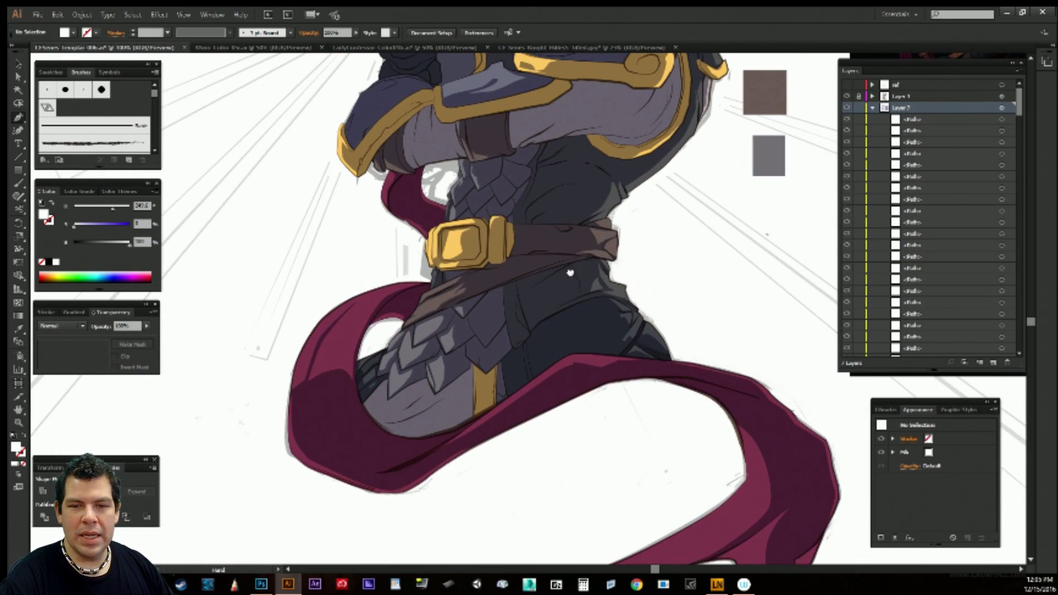
pyautogui.moveTo(569, 272); pyautogui.dragTo(462, 490)
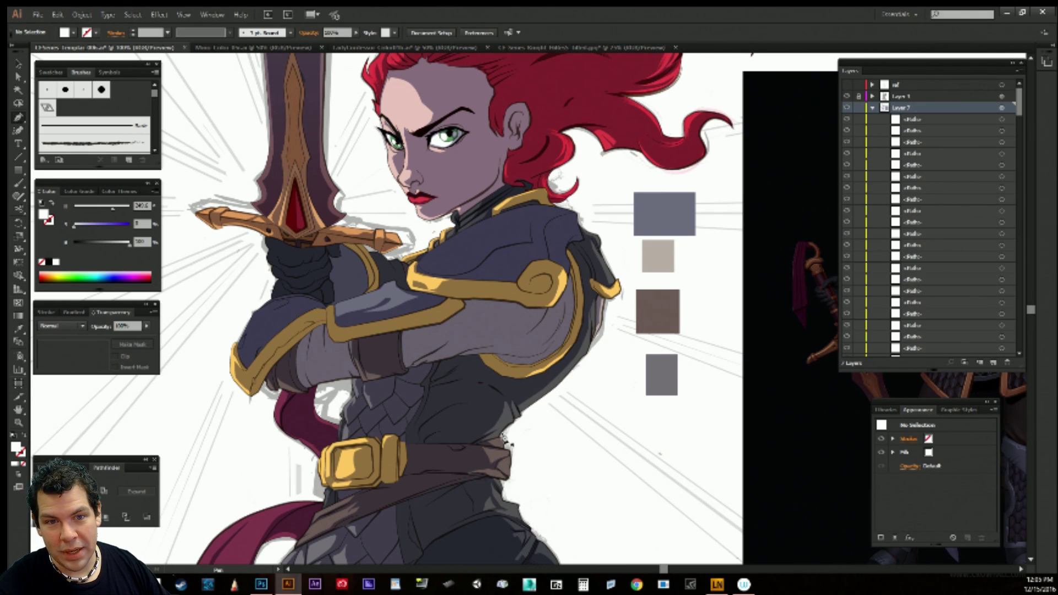
pyautogui.moveTo(570, 352)
pyautogui.mouseDown()
pyautogui.moveTo(598, 337)
pyautogui.moveTo(577, 349)
pyautogui.moveTo(576, 365)
pyautogui.mouseUp()
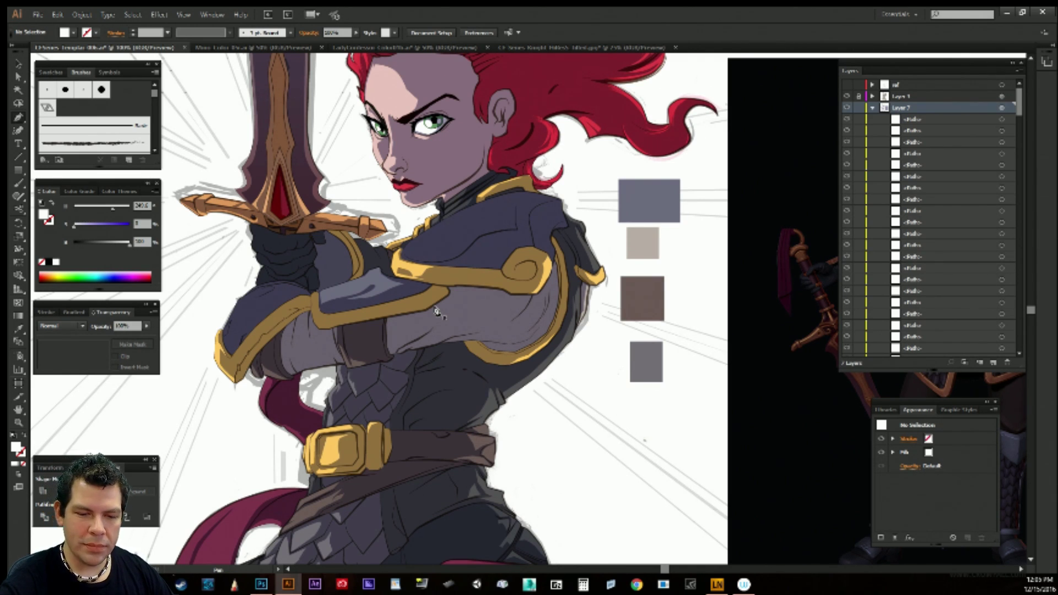
pyautogui.moveTo(582, 438); pyautogui.dragTo(612, 357)
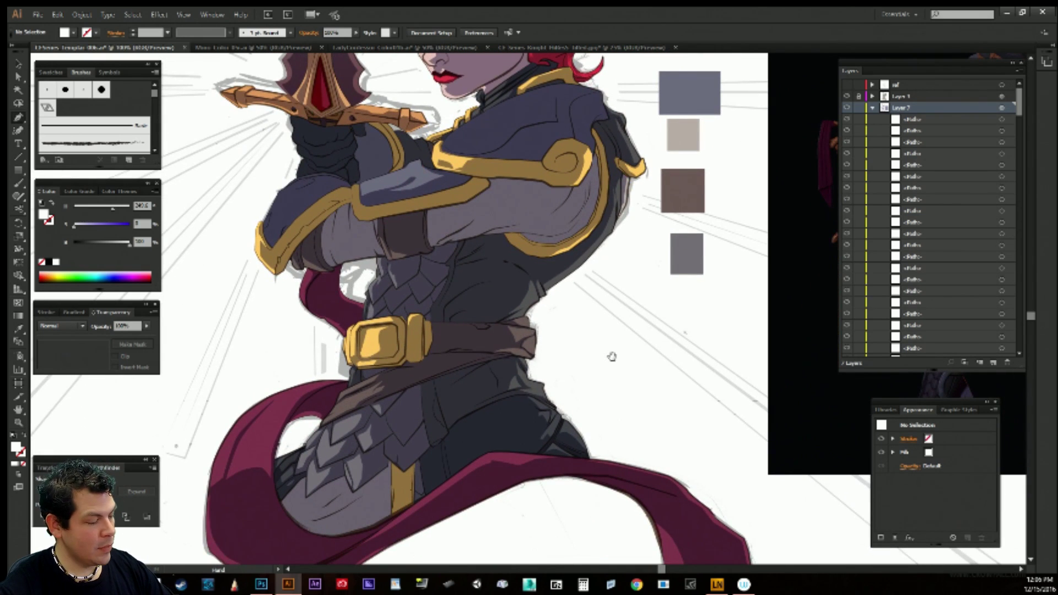
pyautogui.moveTo(603, 339); pyautogui.dragTo(595, 439)
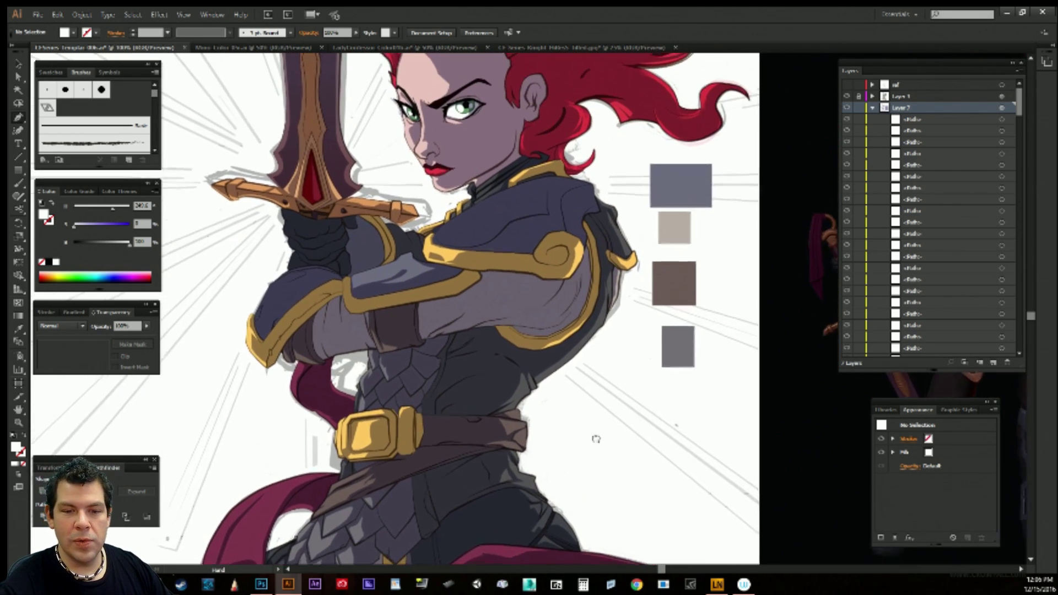
pyautogui.moveTo(606, 371)
pyautogui.mouseDown()
pyautogui.moveTo(624, 409)
pyautogui.moveTo(617, 434)
pyautogui.moveTo(604, 378)
pyautogui.mouseUp()
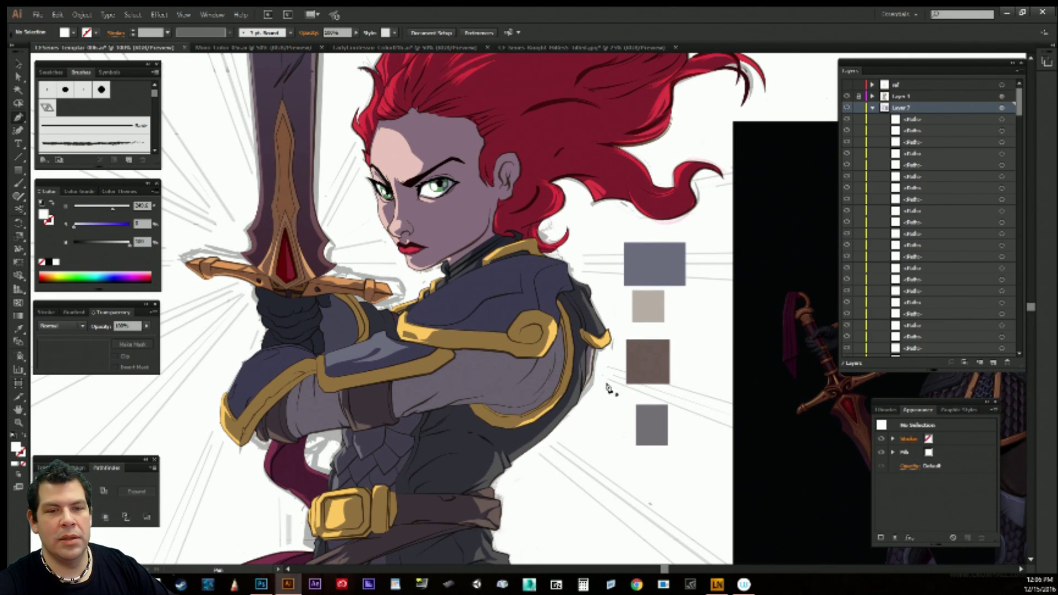
pyautogui.click(245, 48)
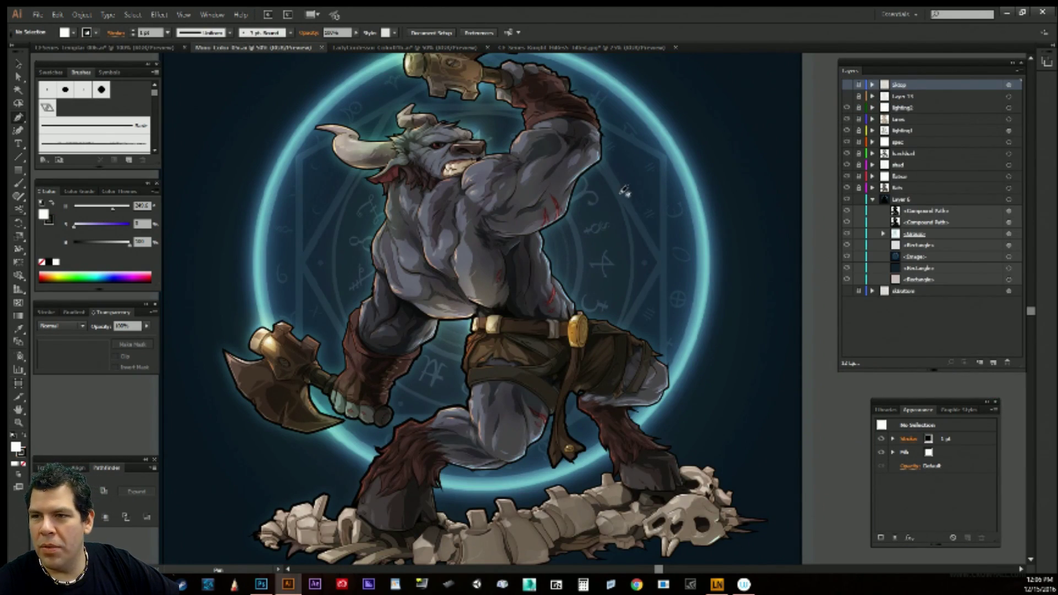
# Strip the minotaur illustration down to its lines, basic shading and flat colors by hiding the lighting, specular, hard-shadow and background layers.
pyautogui.click(847, 132)
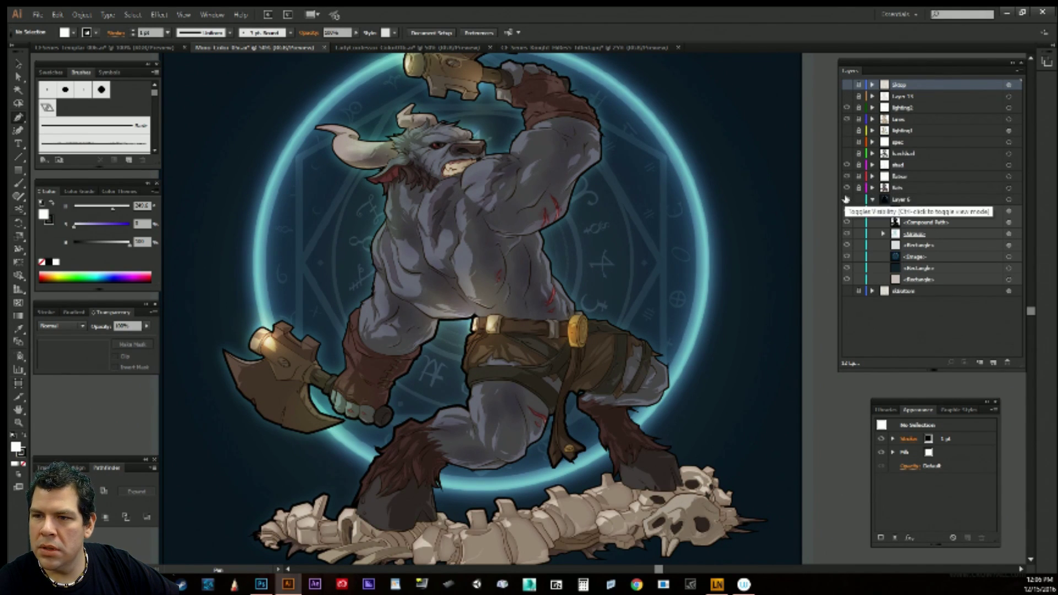
pyautogui.click(873, 200)
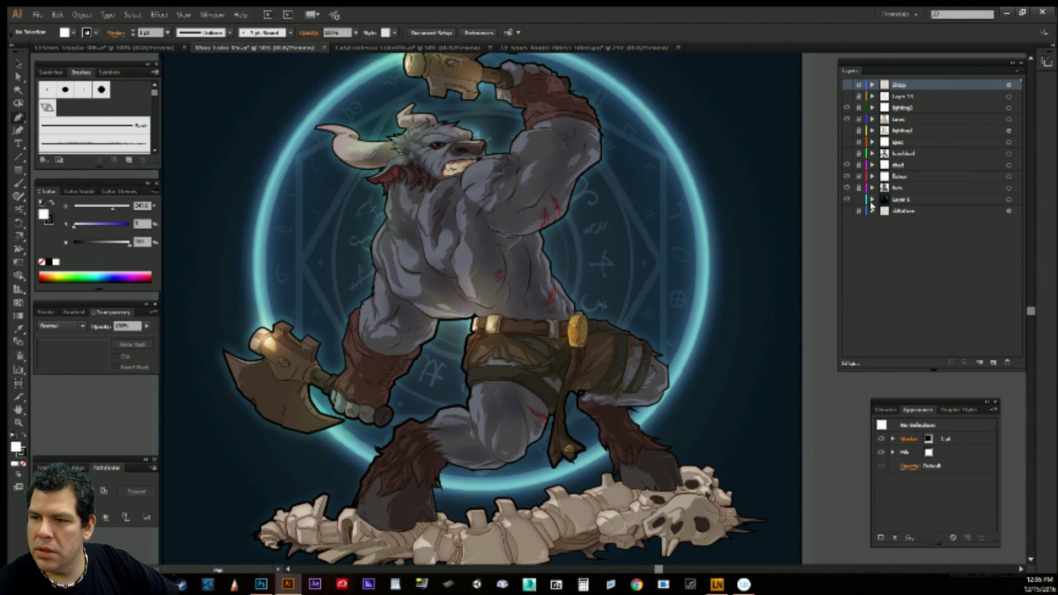
pyautogui.click(847, 165)
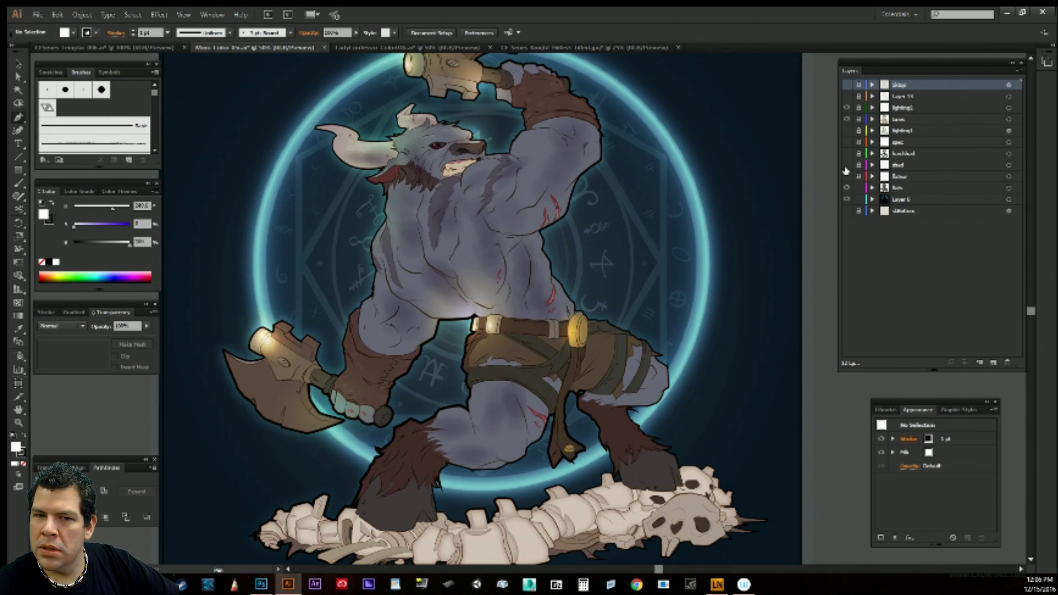
pyautogui.click(847, 165)
pyautogui.click(847, 200)
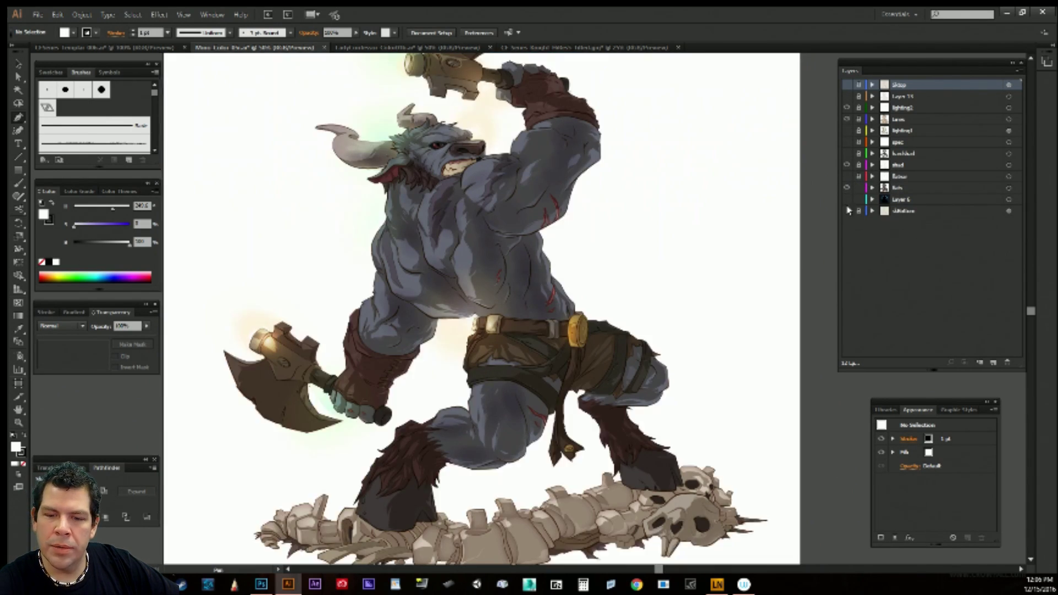
pyautogui.moveTo(693, 208); pyautogui.dragTo(682, 235)
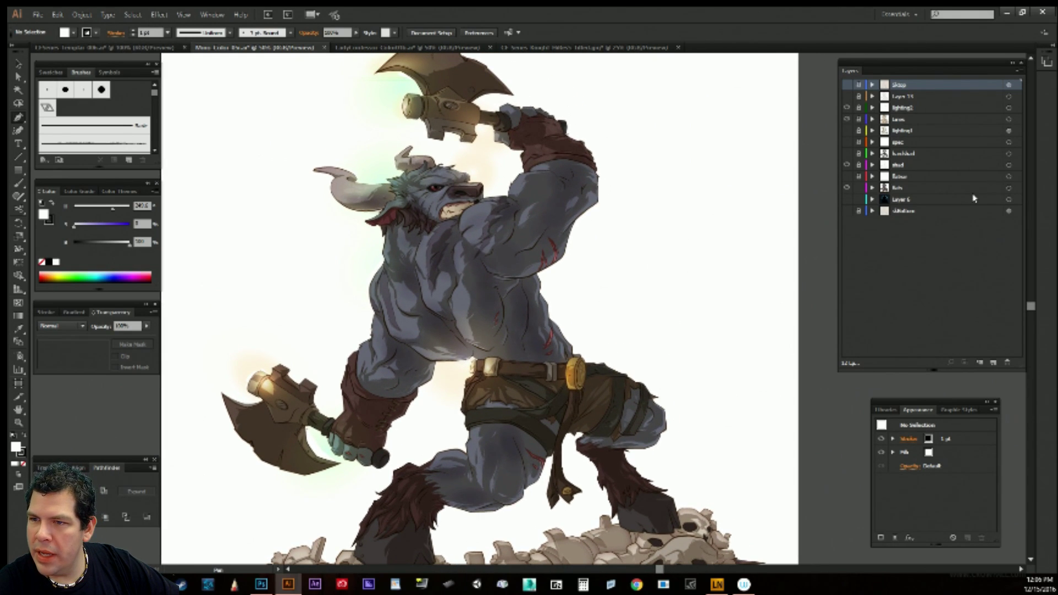
pyautogui.click(846, 120)
pyautogui.click(846, 120)
pyautogui.click(847, 109)
pyautogui.moveTo(661, 238); pyautogui.dragTo(663, 211)
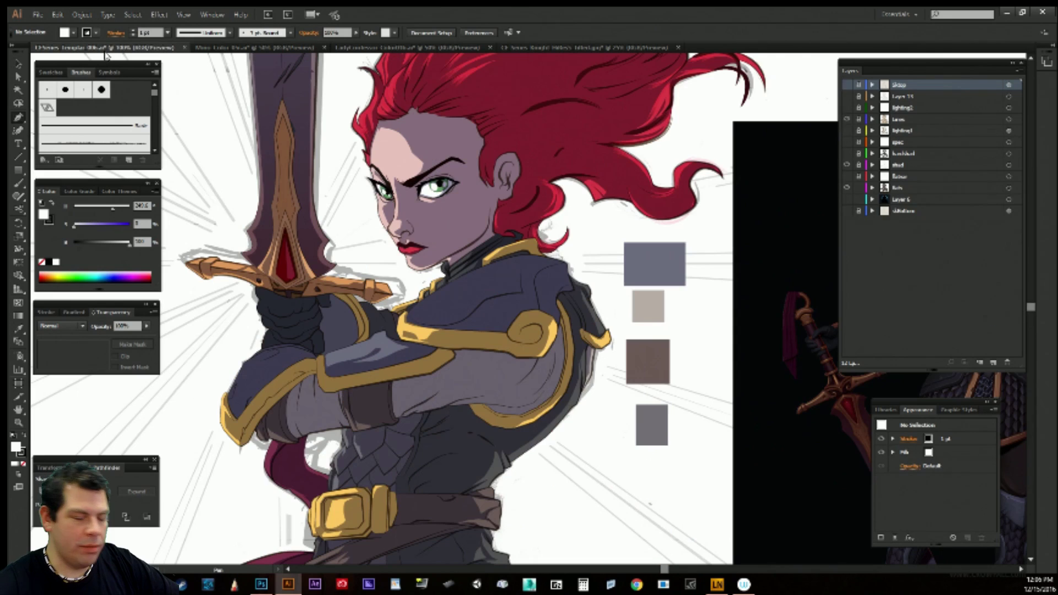
# Switch to the knight illustration and view the whole figure for comparison with the simplified minotaur.
pyautogui.click(102, 47)
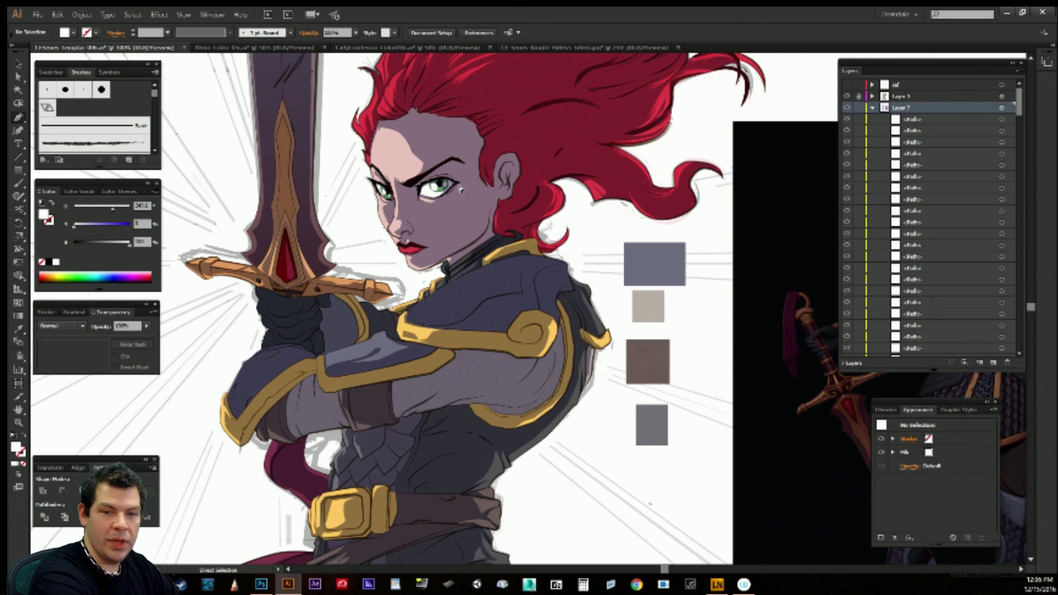
pyautogui.hotkey('ctrl', '-')
pyautogui.hotkey('ctrl', '-')
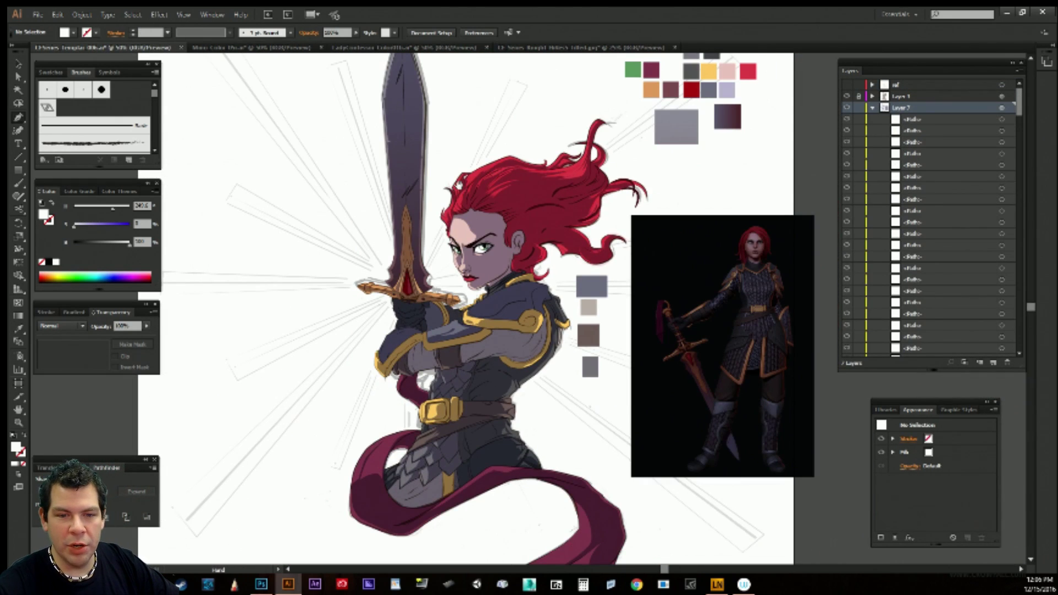
# Go back to the minotaur illustration and show its hidden hard-shadow, specular, lighting and background layers again.
pyautogui.click(252, 48)
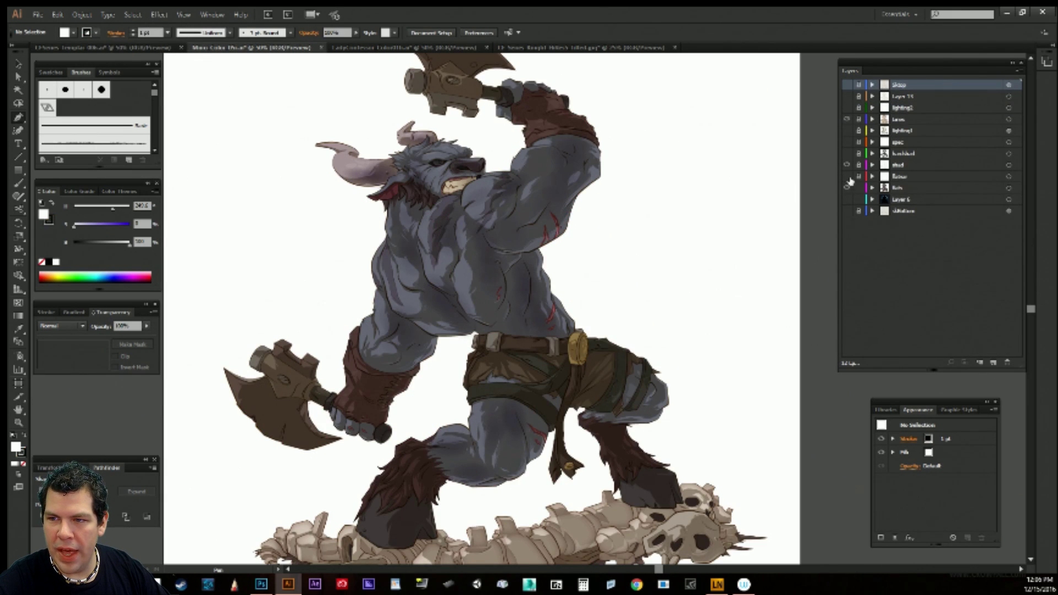
pyautogui.click(847, 176)
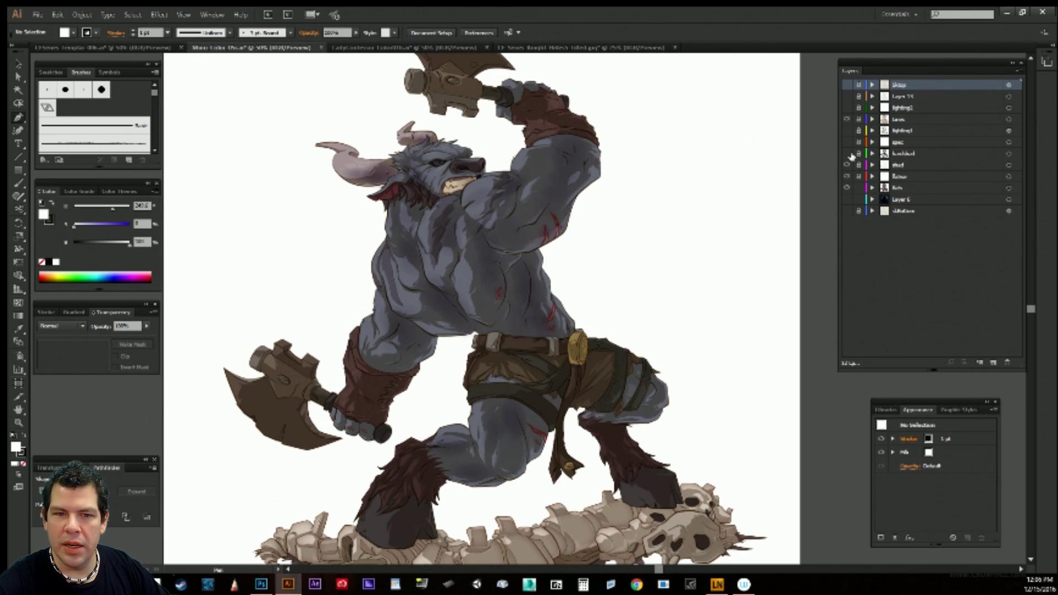
pyautogui.click(847, 153)
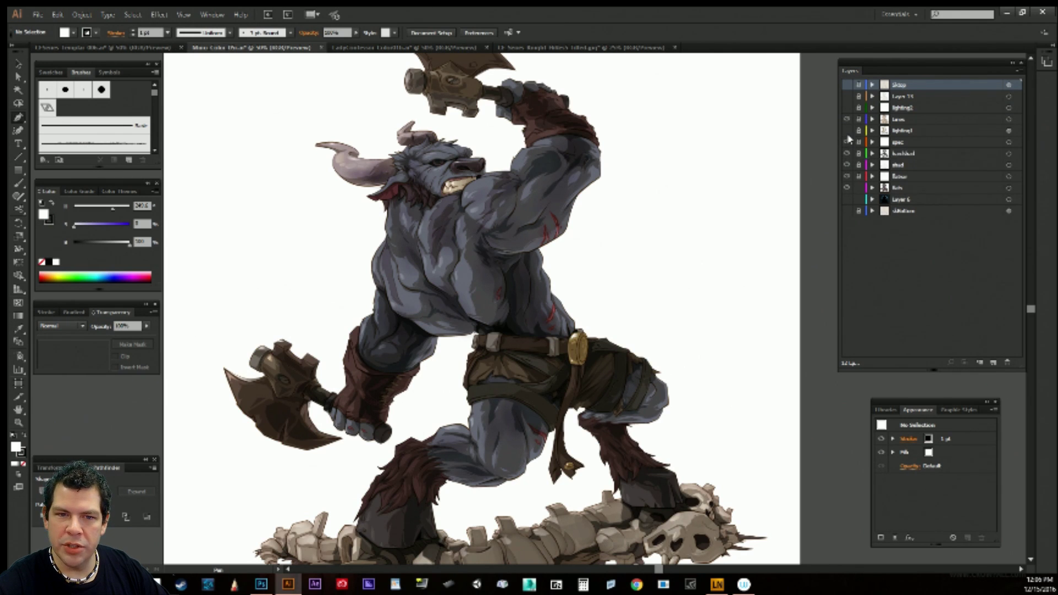
pyautogui.click(847, 132)
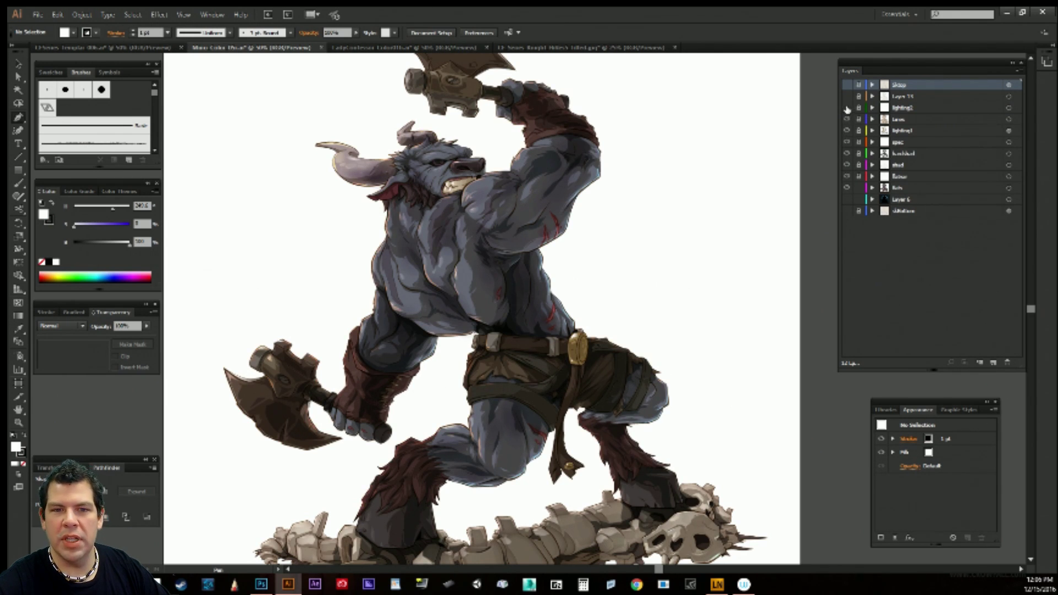
pyautogui.click(847, 108)
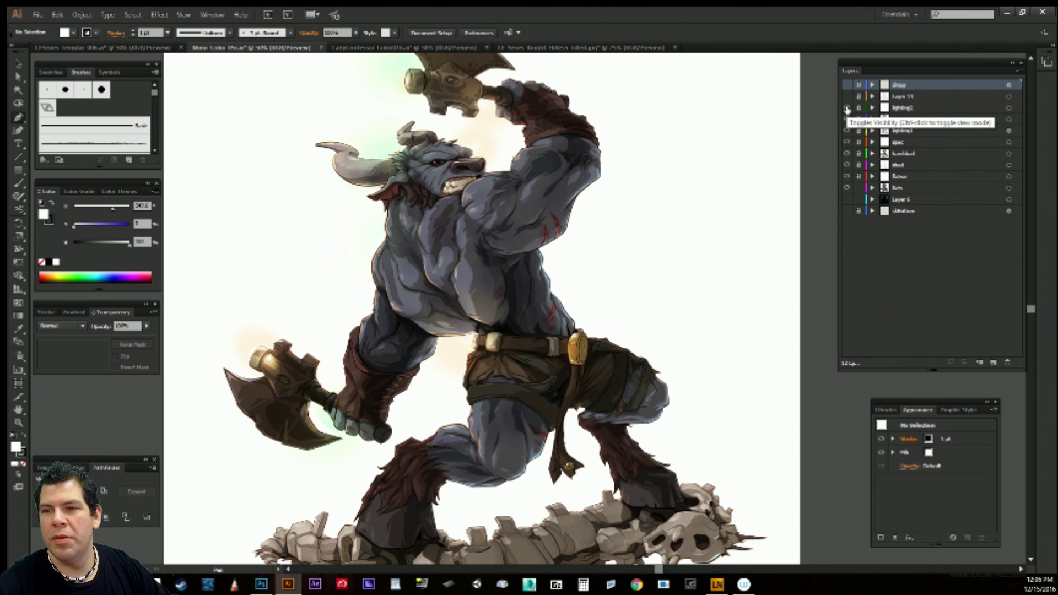
pyautogui.click(846, 200)
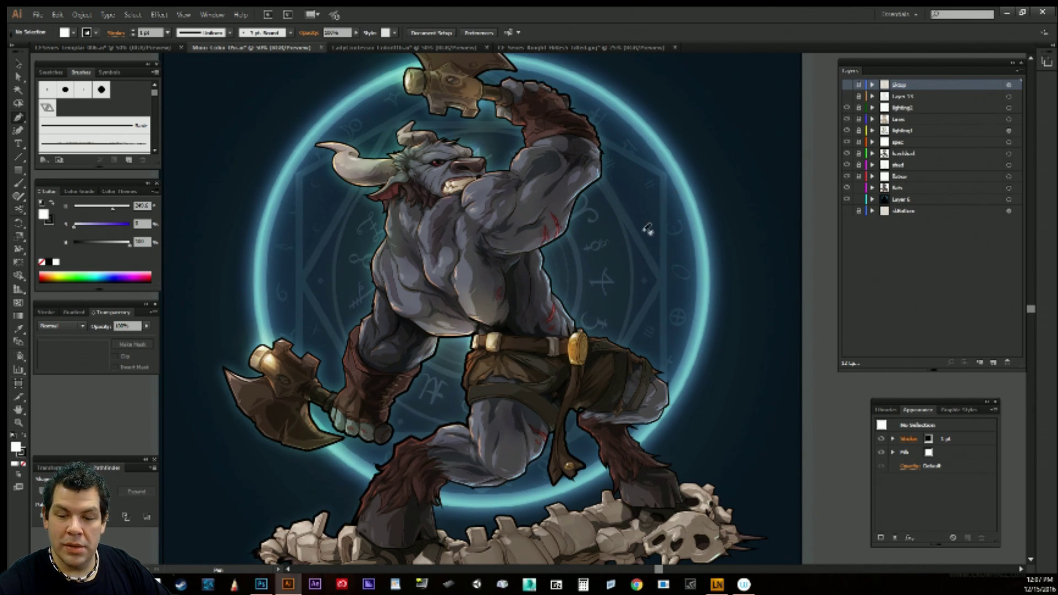
pyautogui.moveTo(632, 255); pyautogui.dragTo(633, 244)
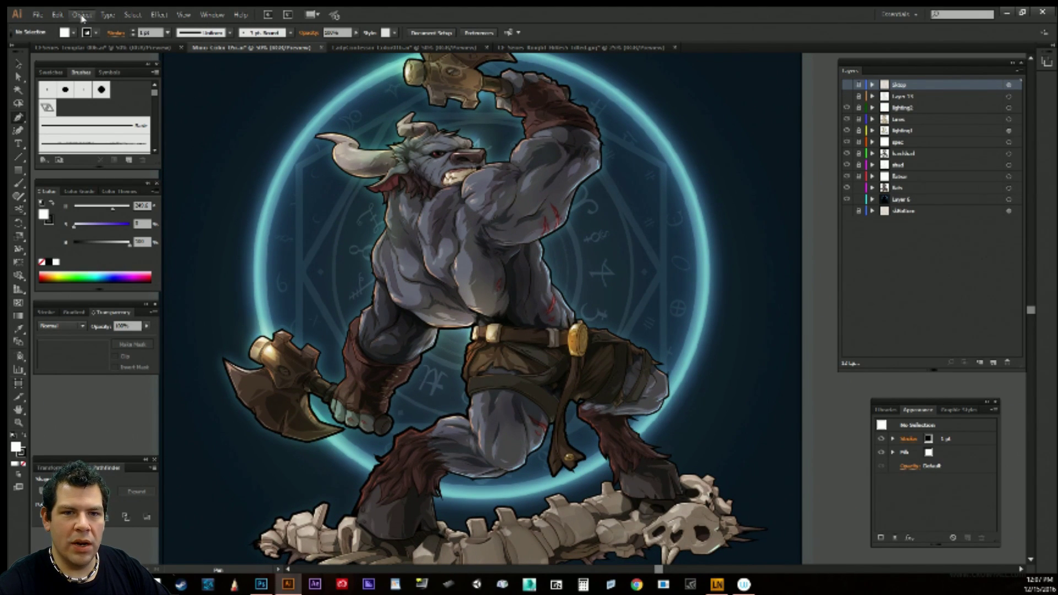
# Return to the knight illustration and examine the shading from the belt and sash up to the face and sword.
pyautogui.click(97, 48)
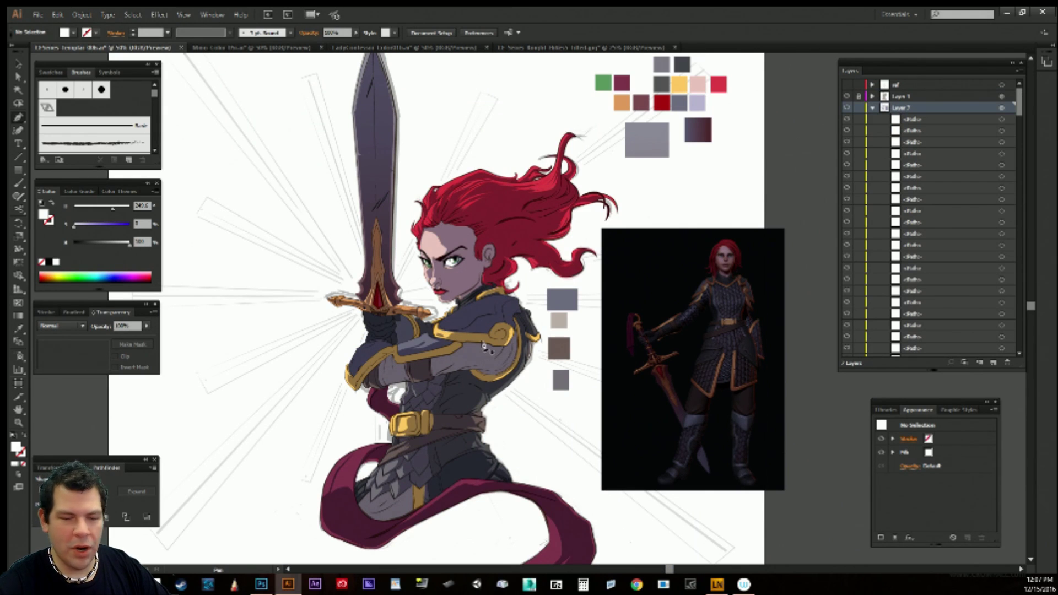
pyautogui.hotkey('ctrl', '=')
pyautogui.hotkey('ctrl', '=')
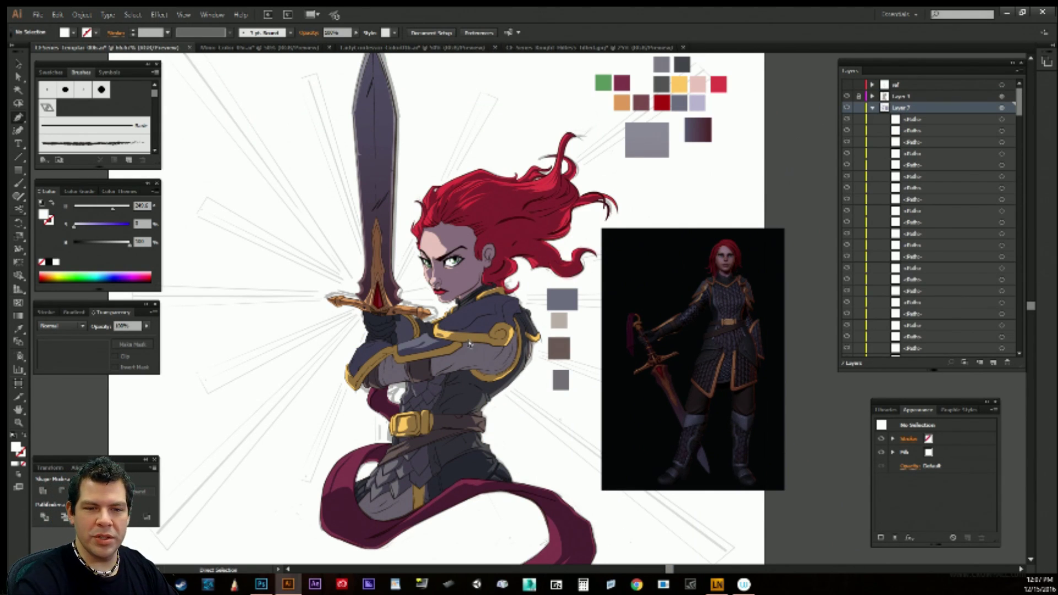
pyautogui.moveTo(426, 415); pyautogui.dragTo(523, 436)
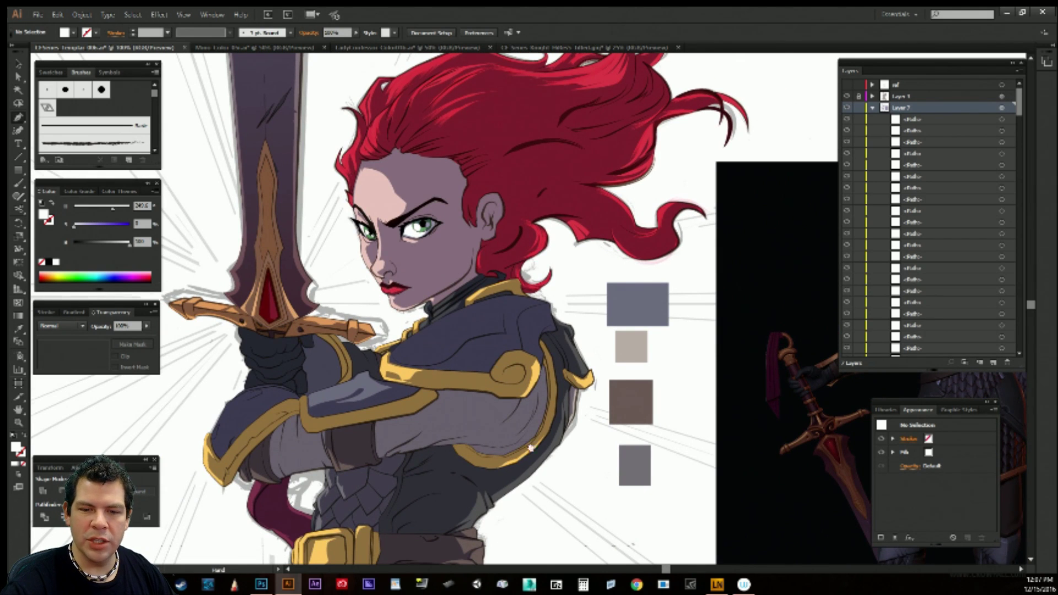
pyautogui.moveTo(530, 449); pyautogui.dragTo(595, 325)
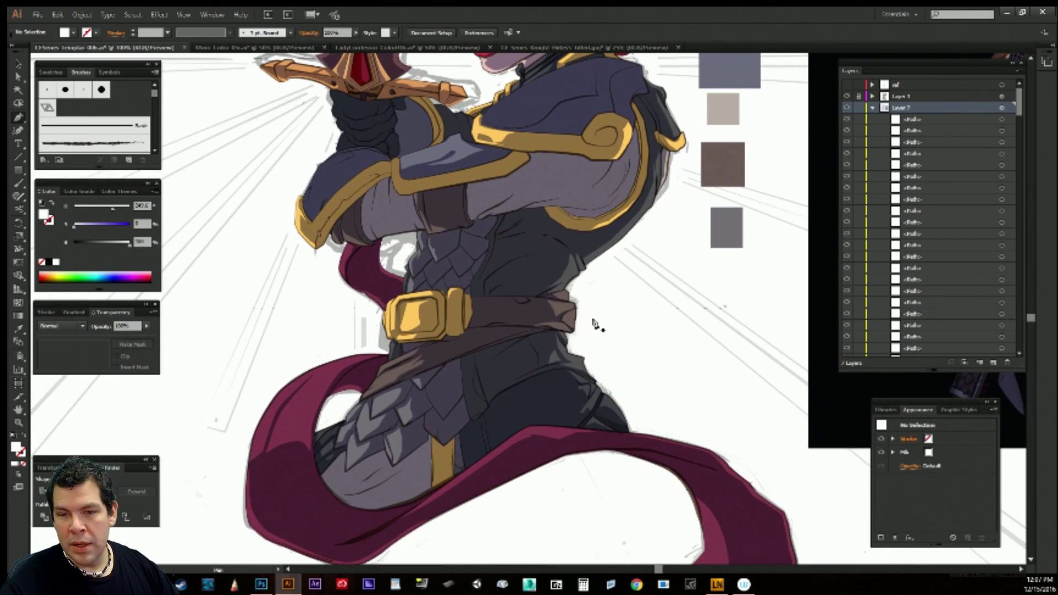
pyautogui.moveTo(595, 398); pyautogui.dragTo(692, 329)
pyautogui.moveTo(521, 392); pyautogui.dragTo(416, 521)
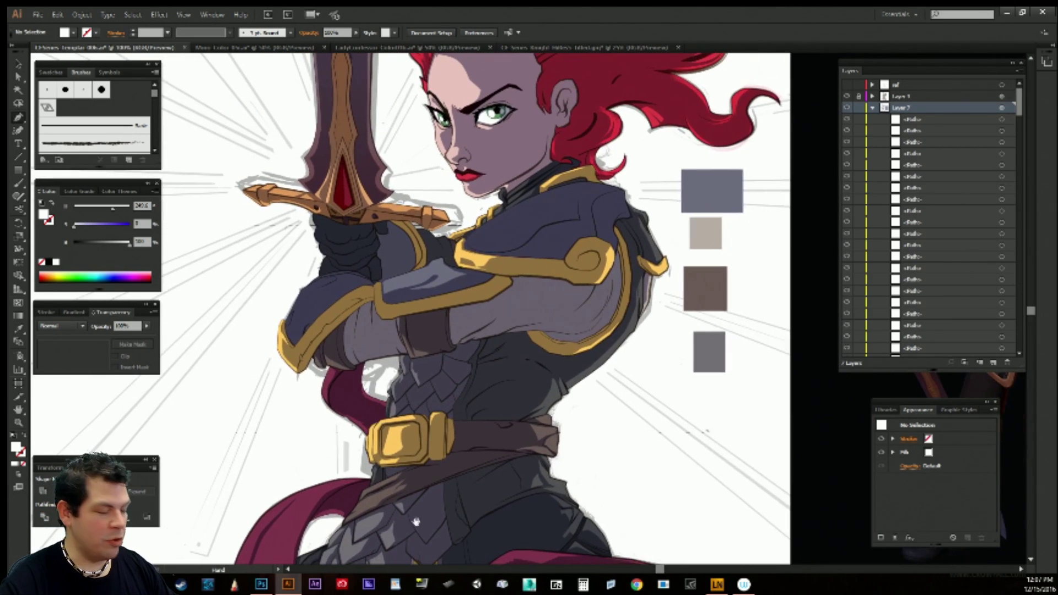
pyautogui.moveTo(476, 417); pyautogui.dragTo(485, 557)
pyautogui.moveTo(425, 380); pyautogui.dragTo(433, 467)
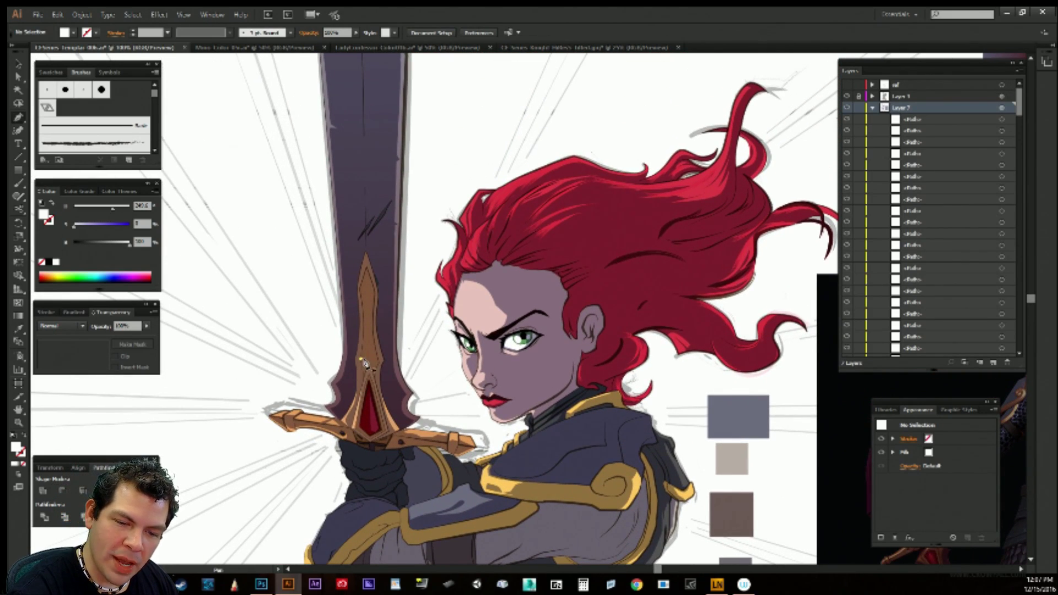
# Draw a small test highlight on the gold ornament above the sword's gem, deselect it, and delete it.
pyautogui.click(363, 361)
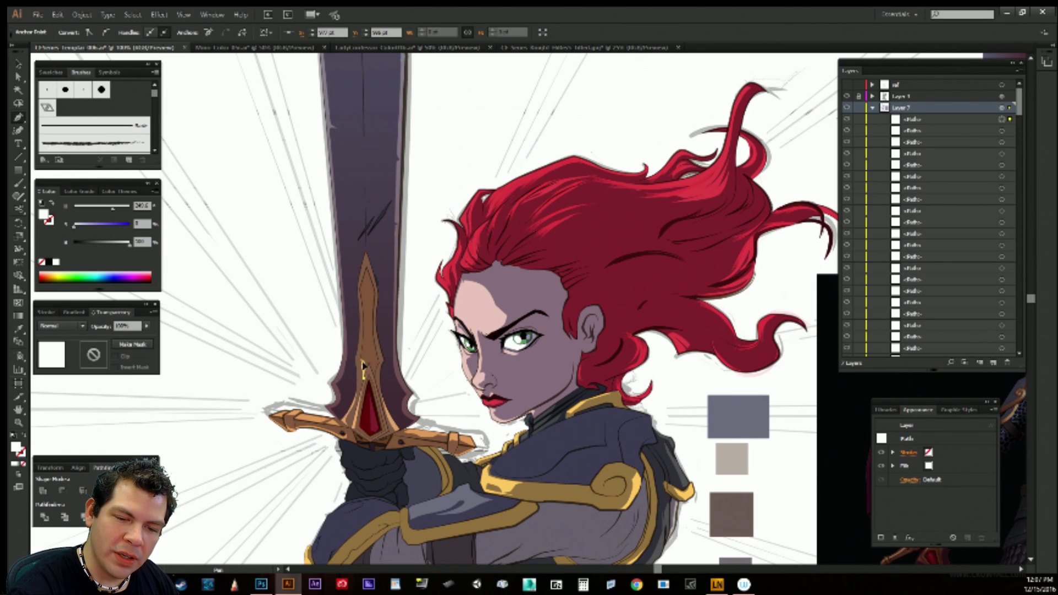
pyautogui.hotkey('ctrl', 'shift', 'a')
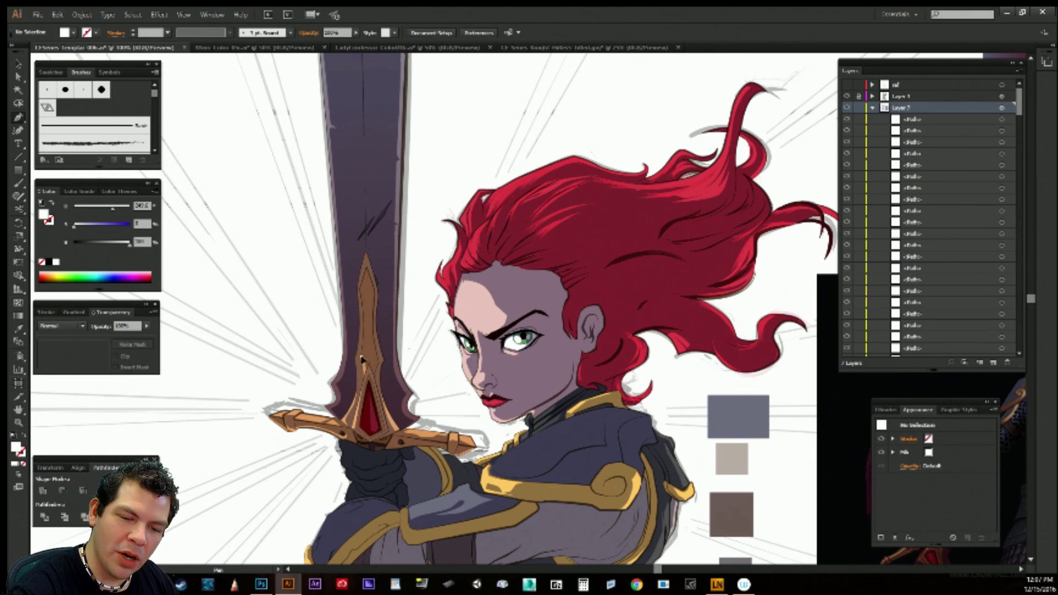
pyautogui.click(363, 358)
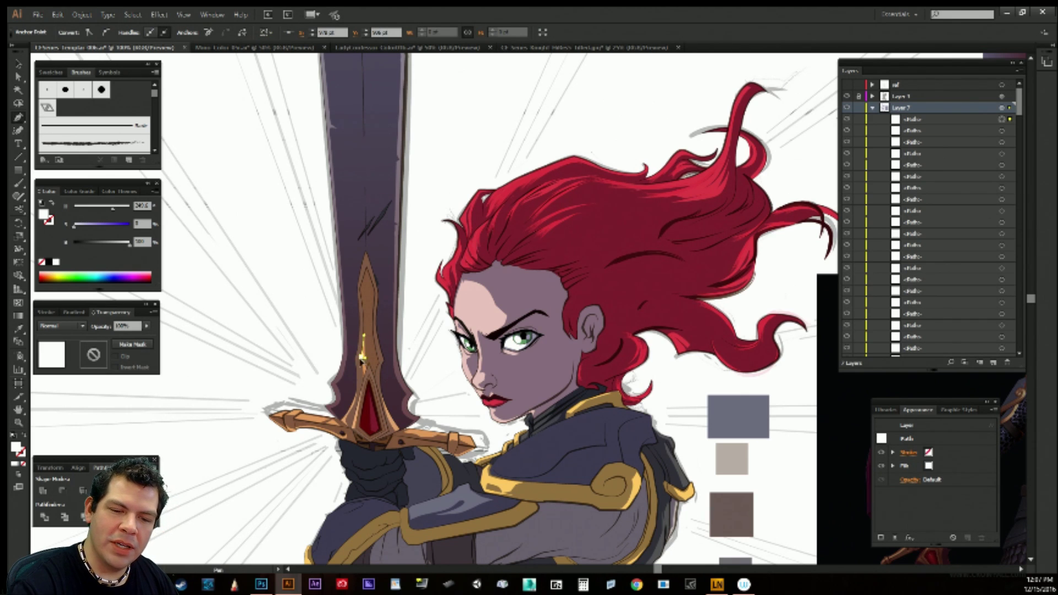
pyautogui.hotkey('ctrl', 'shift', 'a')
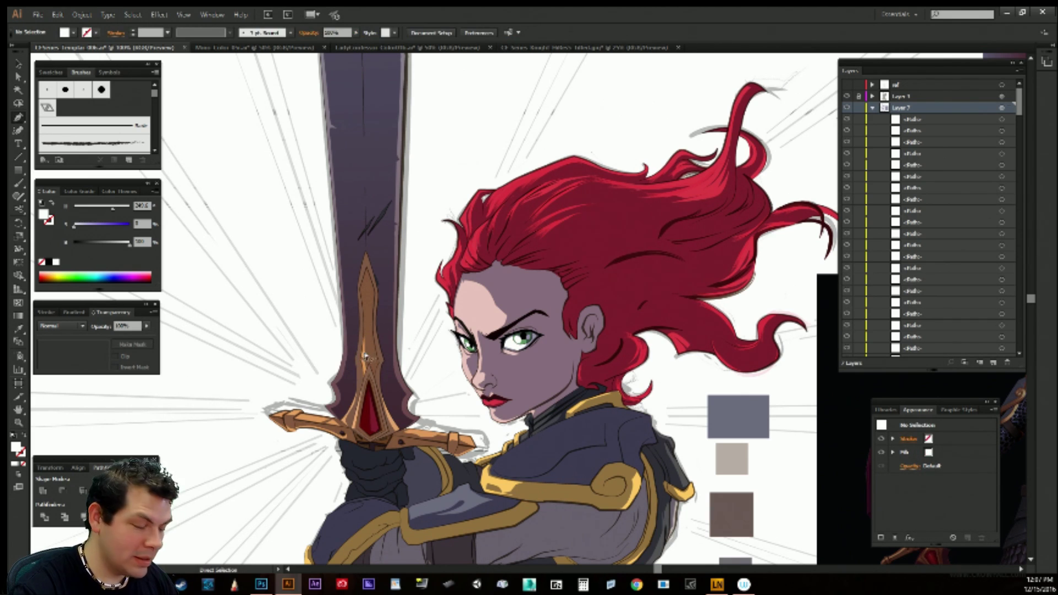
pyautogui.keyDown('ctrl'); pyautogui.click(362, 358); pyautogui.keyUp('ctrl')
pyautogui.press('Delete')
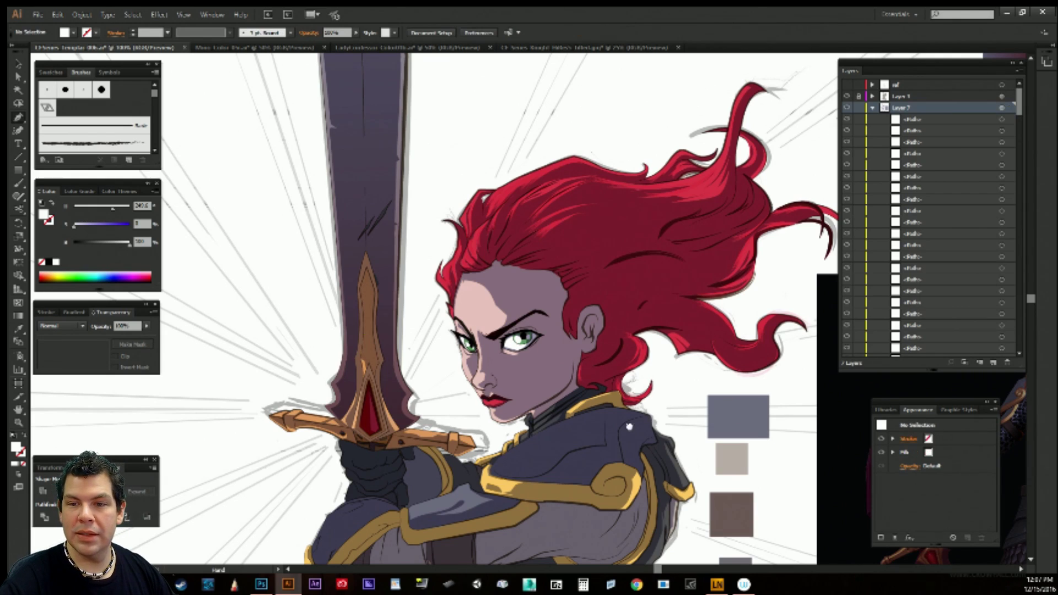
# Collapse the path list of Layer 7 and hide that layer to expose the knight's flat colors.
pyautogui.moveTo(629, 427); pyautogui.dragTo(560, 424)
pyautogui.moveTo(617, 407)
pyautogui.mouseDown()
pyautogui.moveTo(567, 368)
pyautogui.moveTo(613, 297)
pyautogui.moveTo(590, 376)
pyautogui.mouseUp()
pyautogui.click(872, 108)
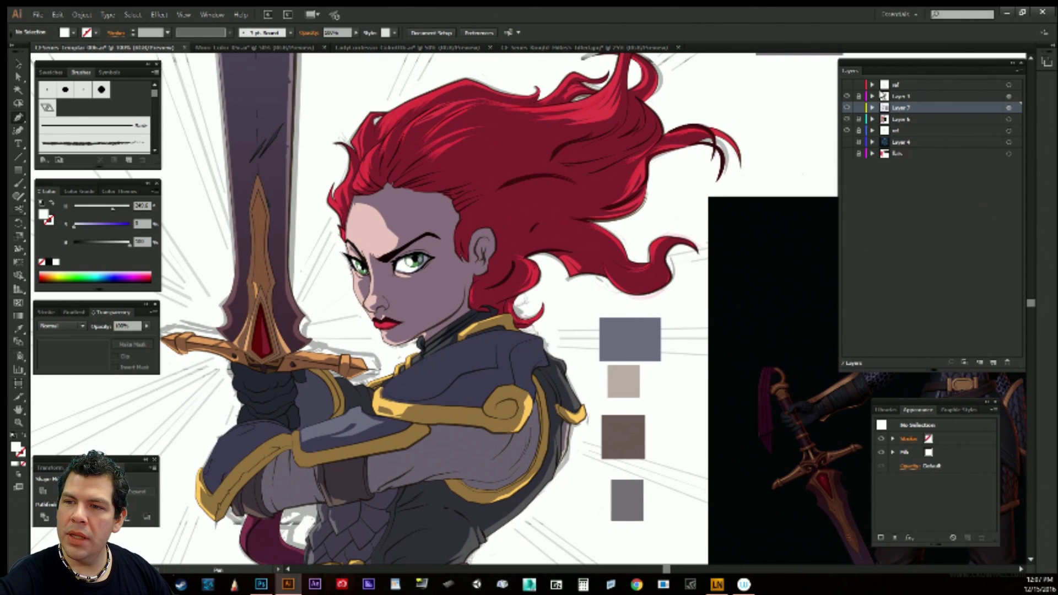
pyautogui.click(847, 108)
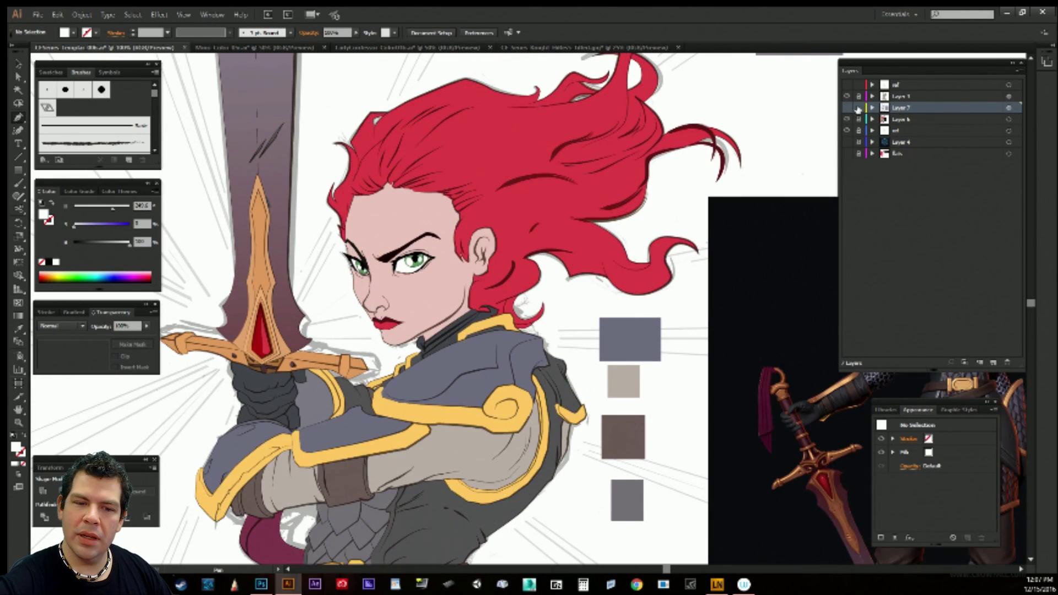
pyautogui.click(847, 109)
pyautogui.click(849, 109)
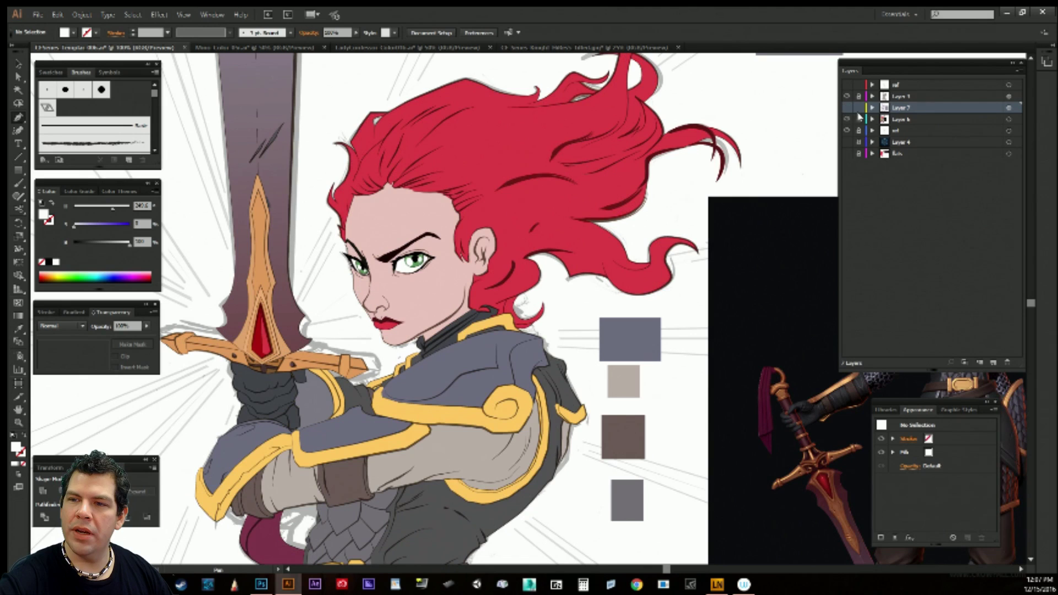
# Add a new layer directly beneath the hidden Layer 7.
pyautogui.click(901, 121)
pyautogui.press('a')
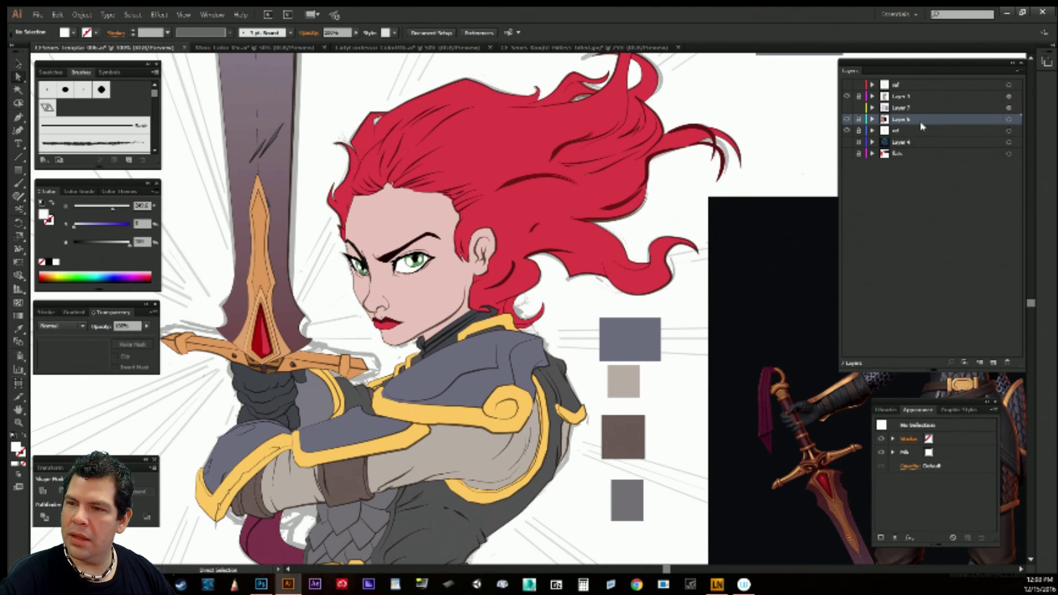
pyautogui.click(992, 362)
# Start a white-filled Pen tool shape on the new layer, tracing the face from beside the ear along the jaw to the chin.
pyautogui.press('p')
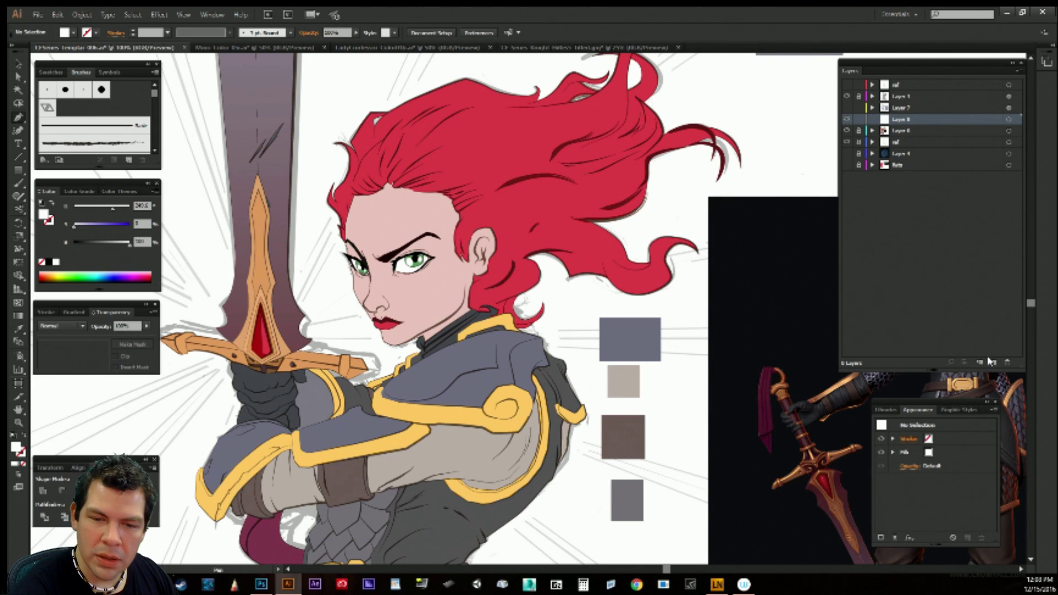
pyautogui.click(467, 287)
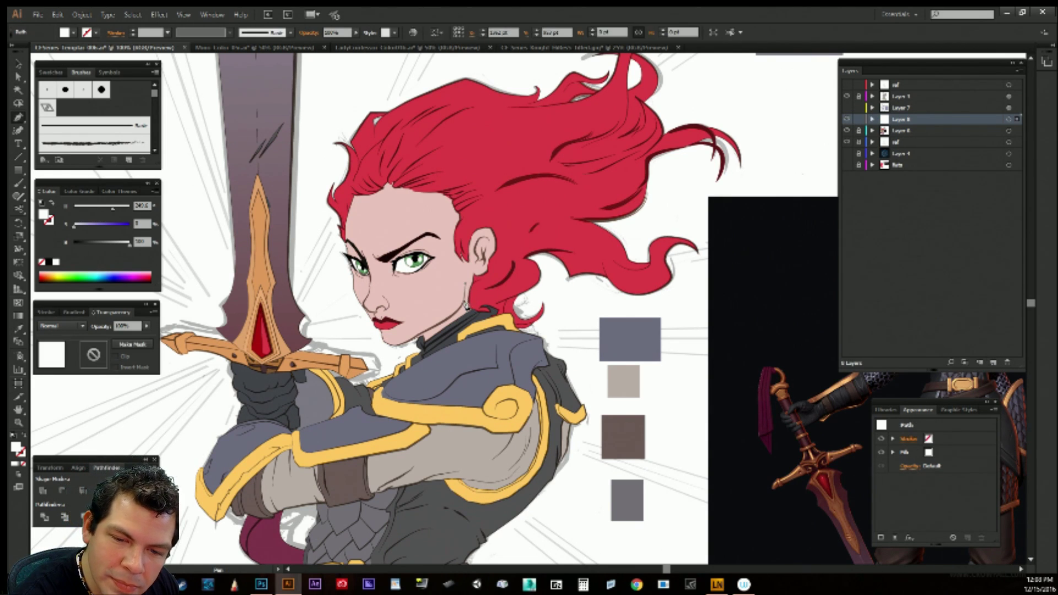
pyautogui.click(461, 314)
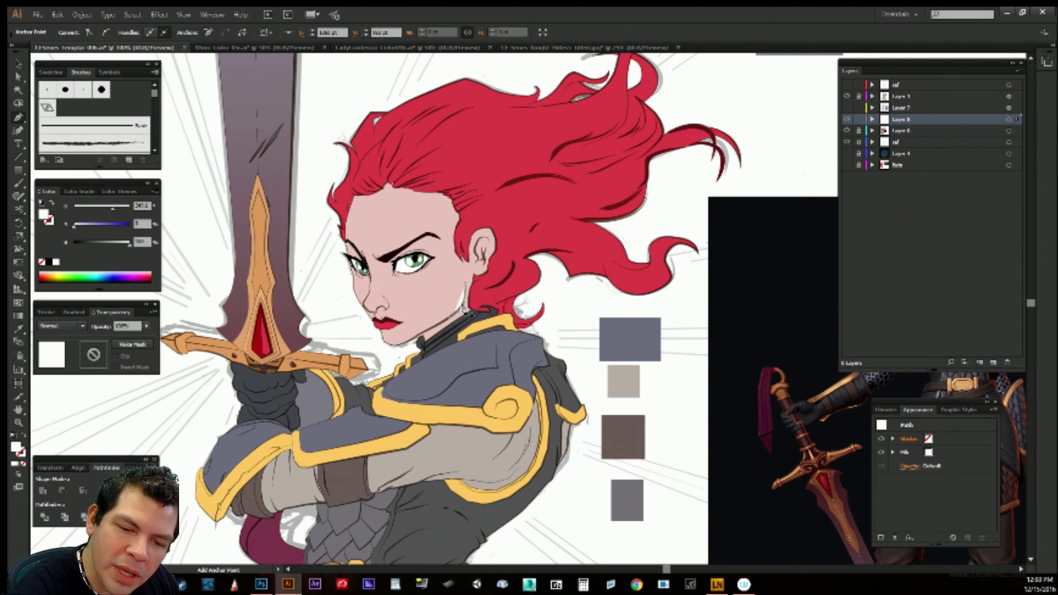
pyautogui.click(425, 341)
pyautogui.click(420, 336)
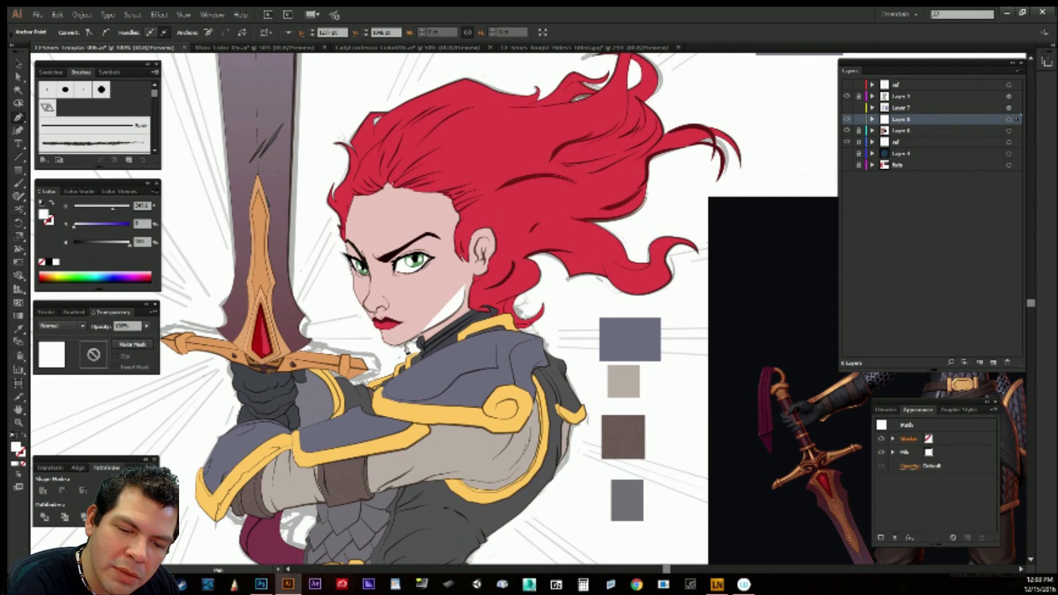
pyautogui.click(401, 346)
pyautogui.hotkey('ctrl', 'z')
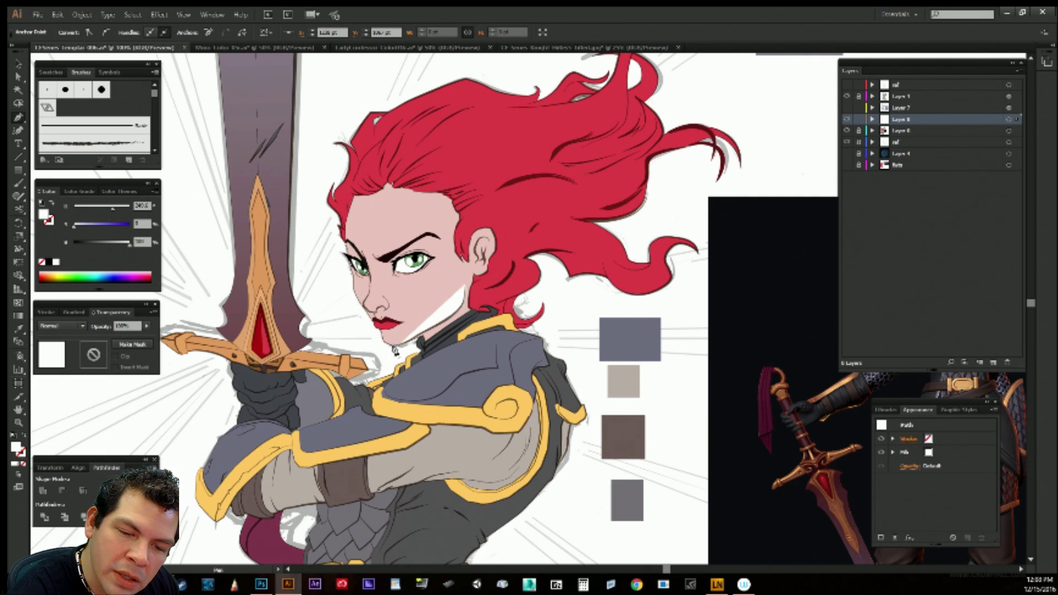
pyautogui.click(387, 347)
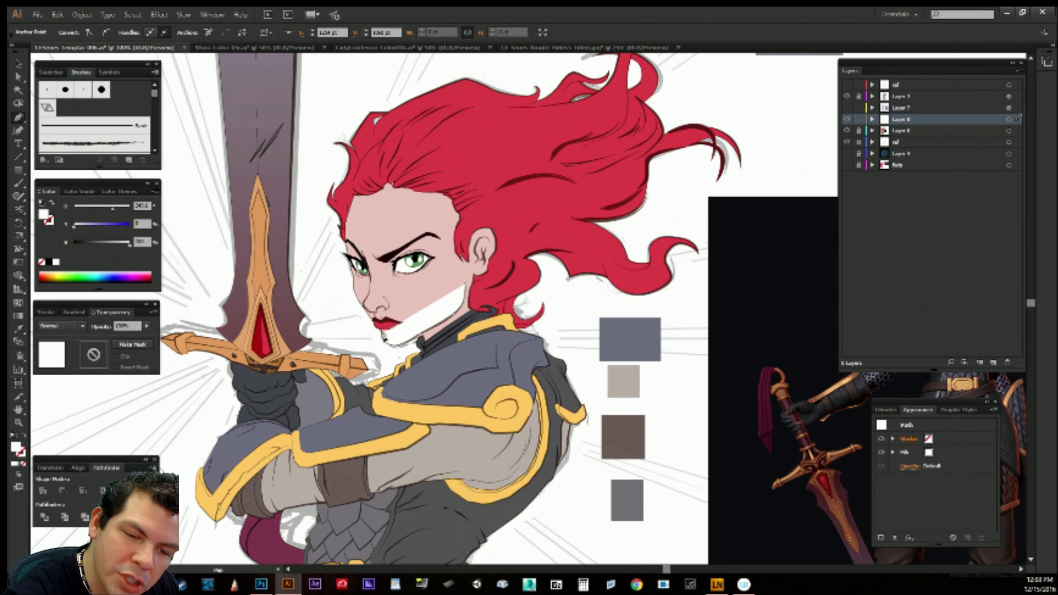
# Continue the face shape up past the lips, nose and far eye to the hairline at the forehead's outer edge.
pyautogui.click(384, 327)
pyautogui.click(361, 304)
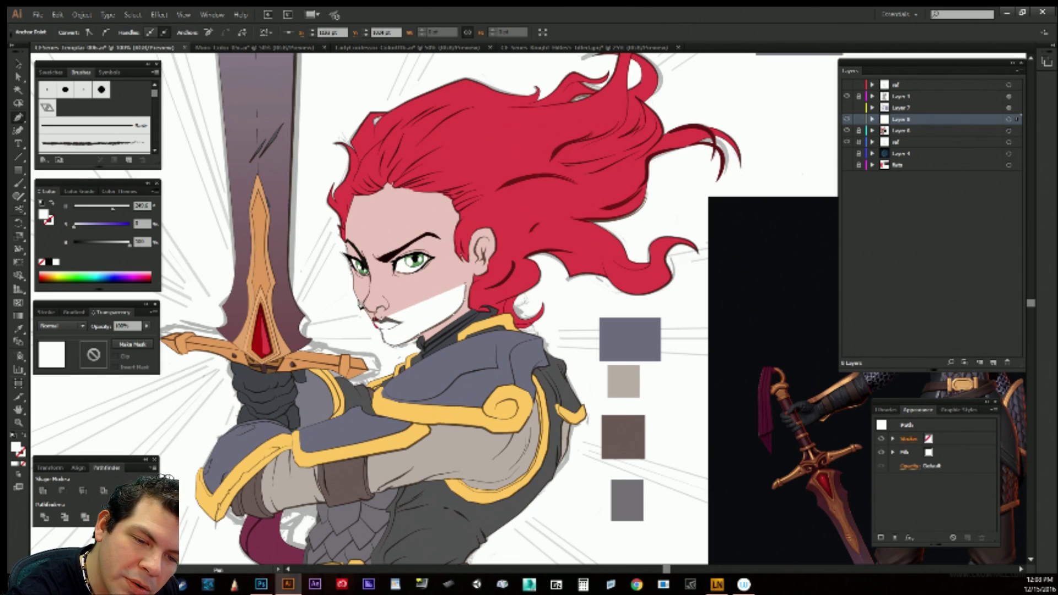
pyautogui.click(357, 297)
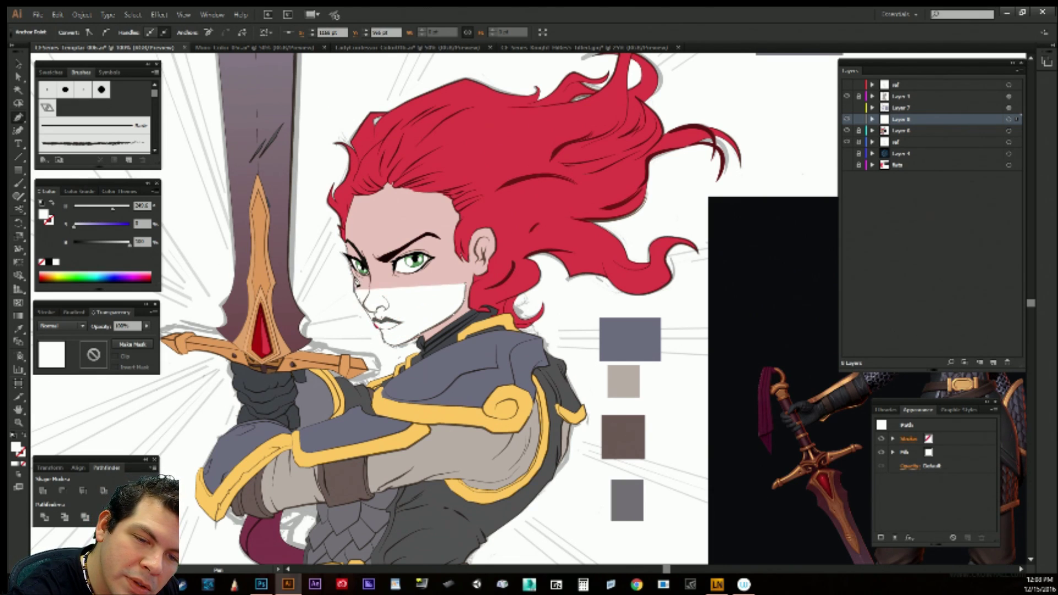
pyautogui.click(352, 265)
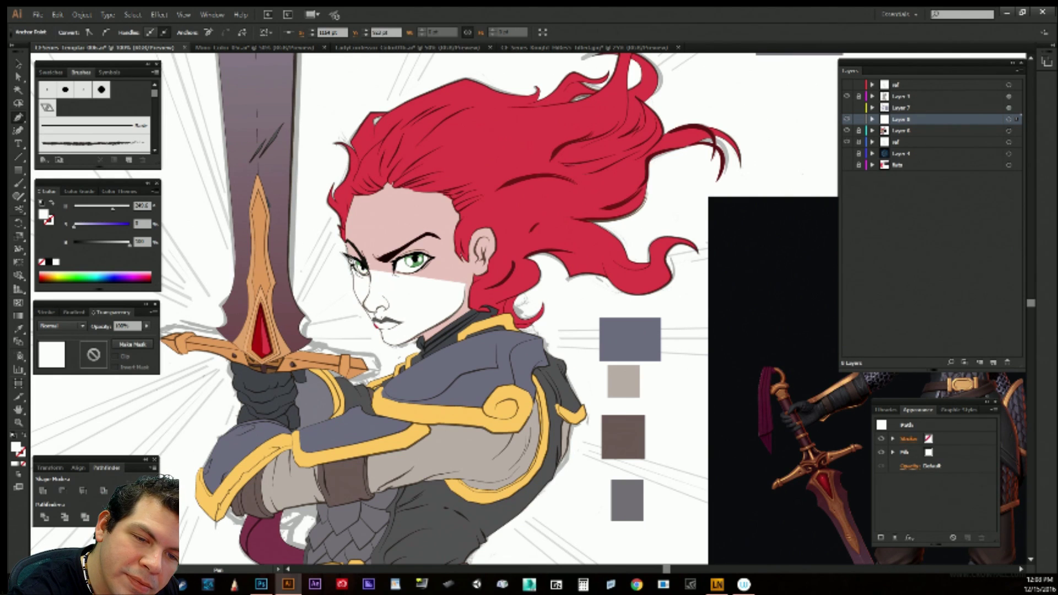
pyautogui.click(346, 243)
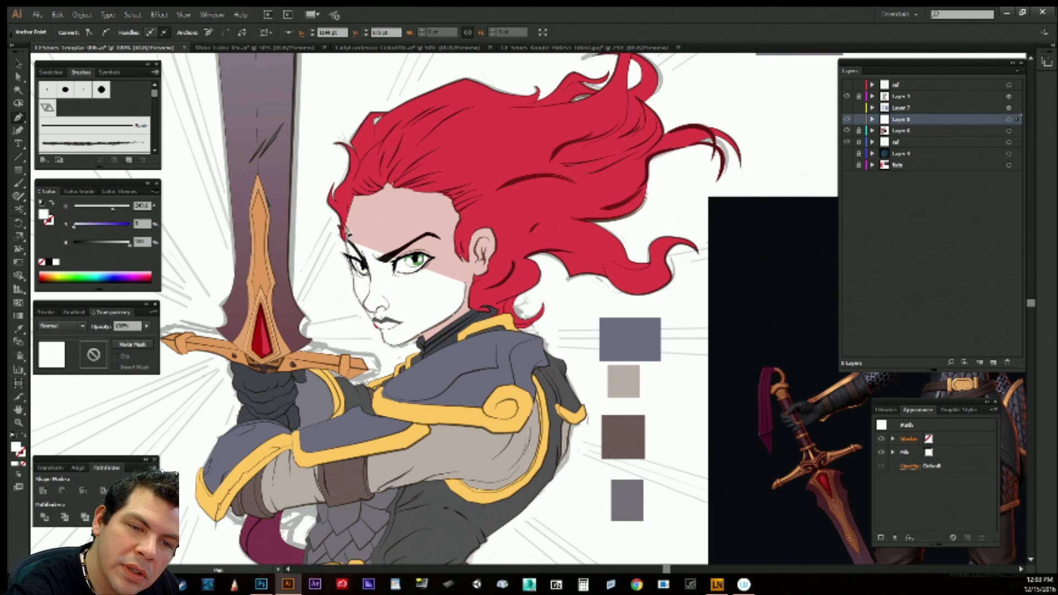
pyautogui.click(346, 226)
pyautogui.click(355, 197)
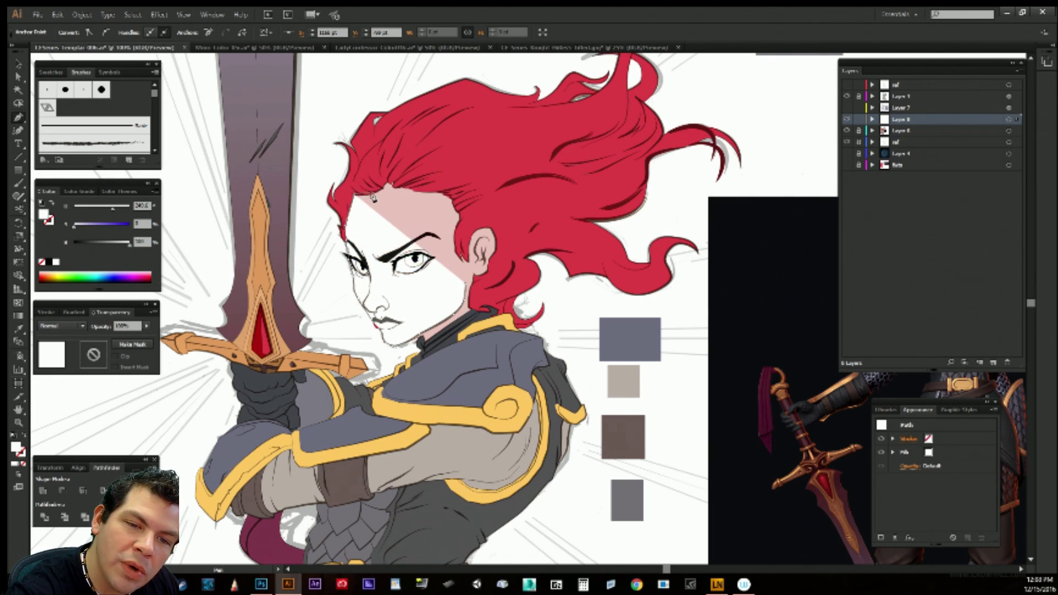
# Trace the hairline across the forehead and down to the ear, completing the face shape.
pyautogui.click(372, 195)
pyautogui.click(388, 185)
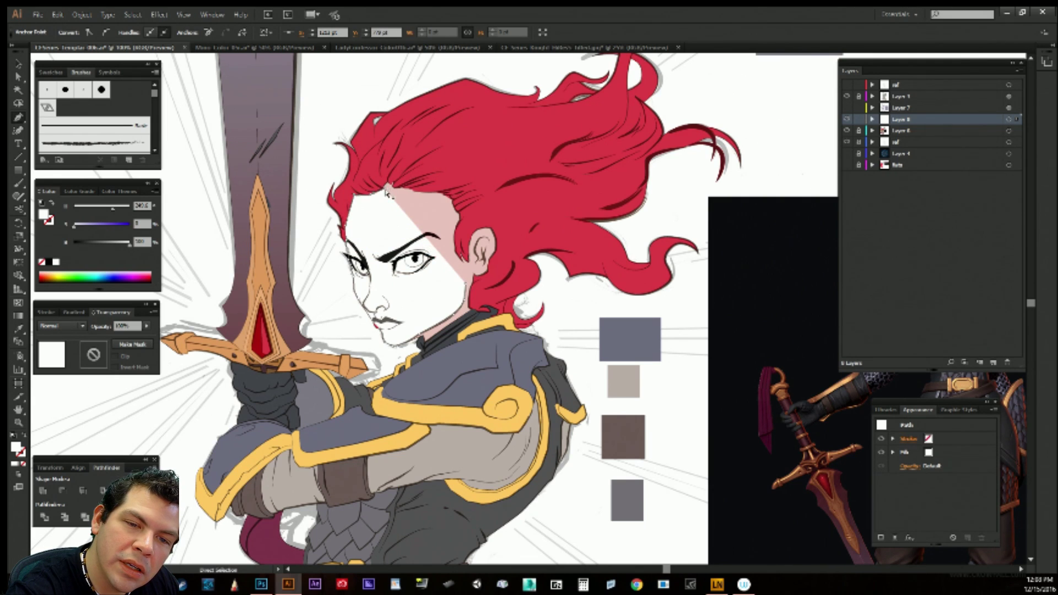
pyautogui.hotkey('ctrl', 'z')
pyautogui.click(395, 189)
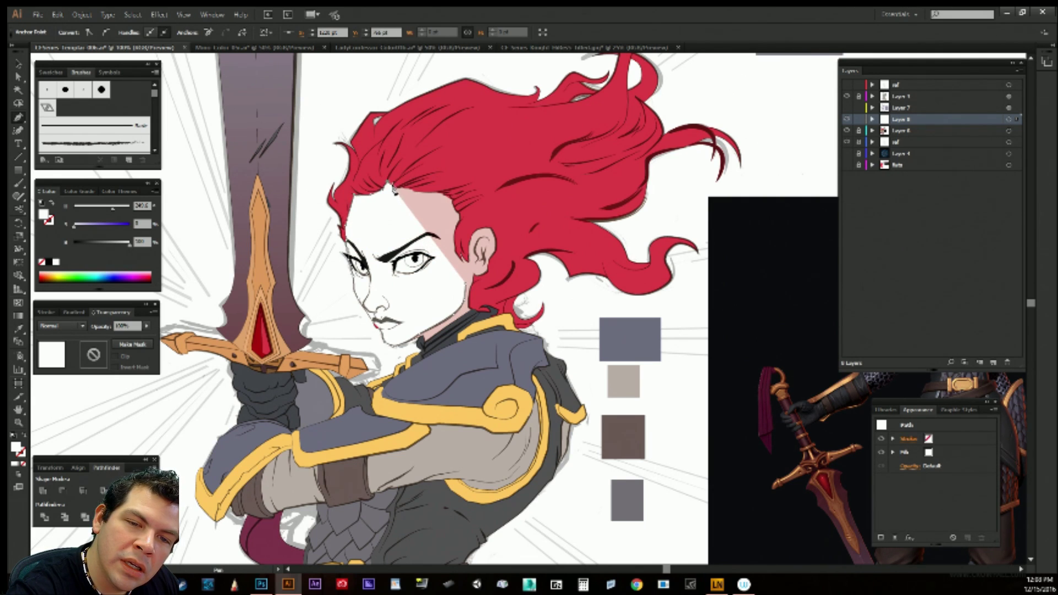
pyautogui.click(421, 192)
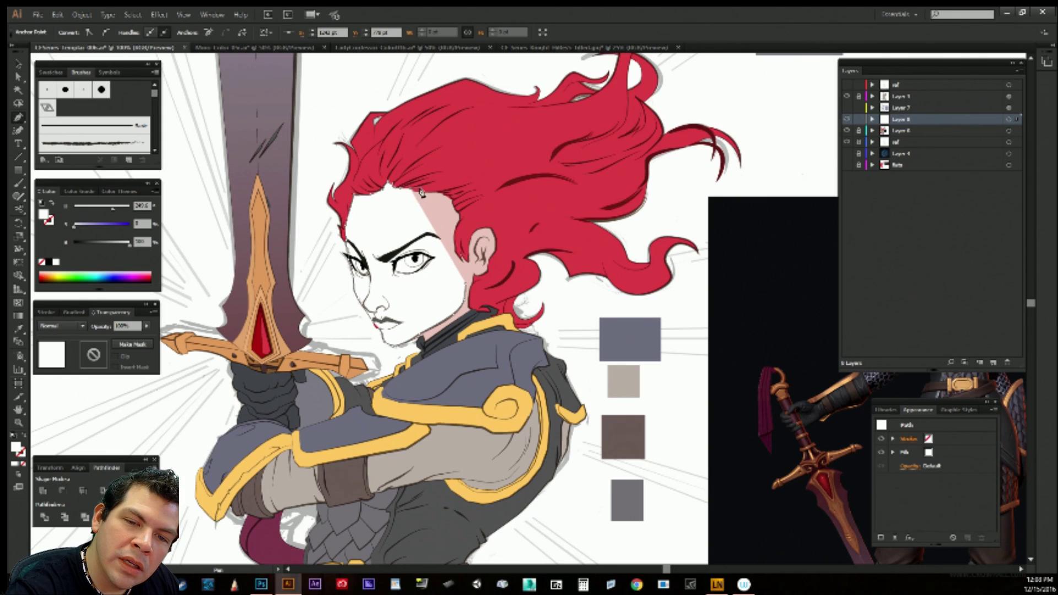
pyautogui.click(428, 192)
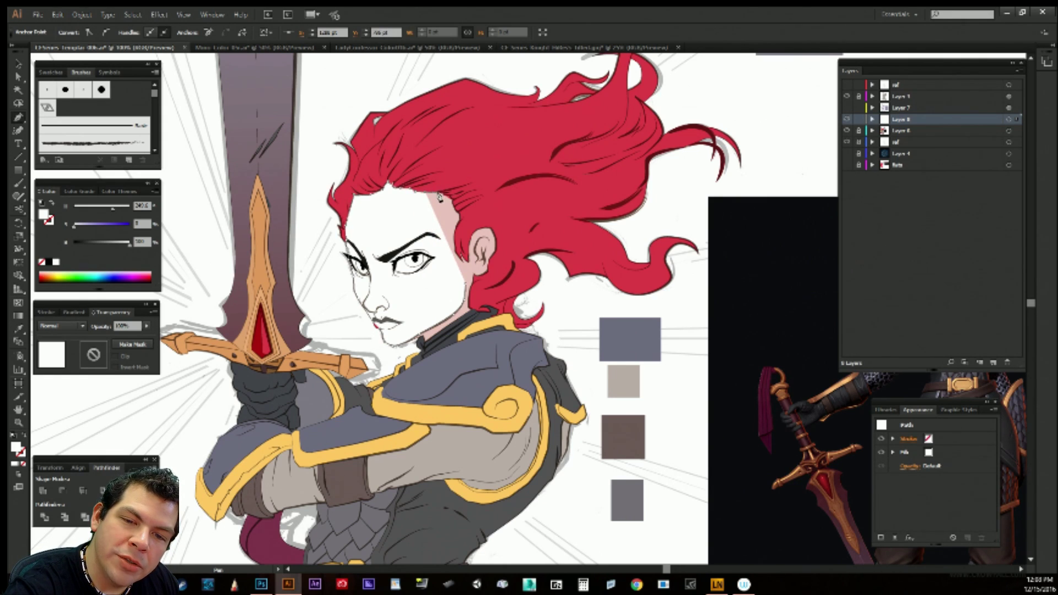
pyautogui.moveTo(440, 197); pyautogui.dragTo(459, 197)
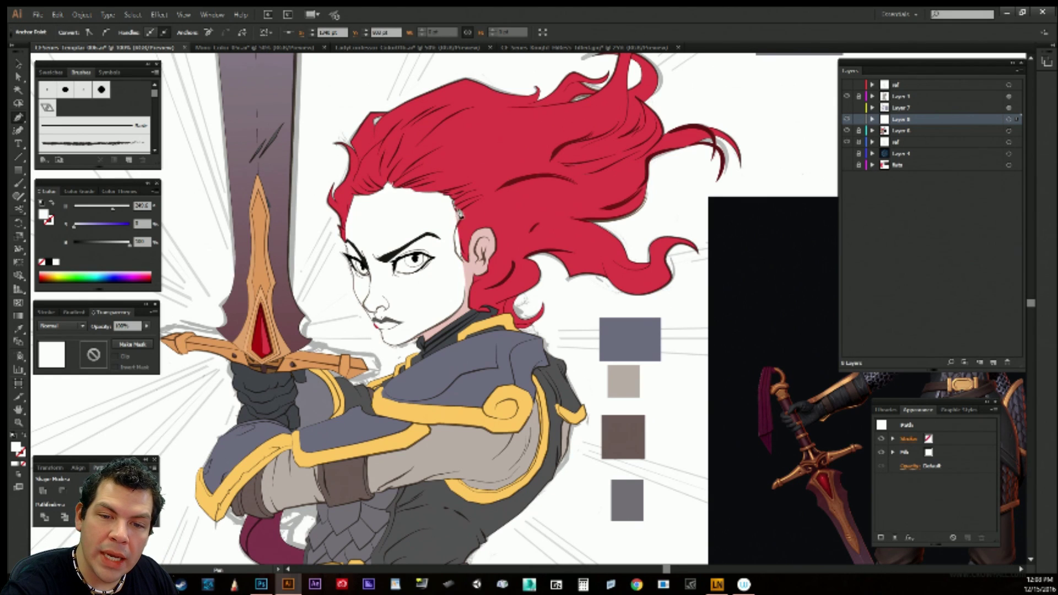
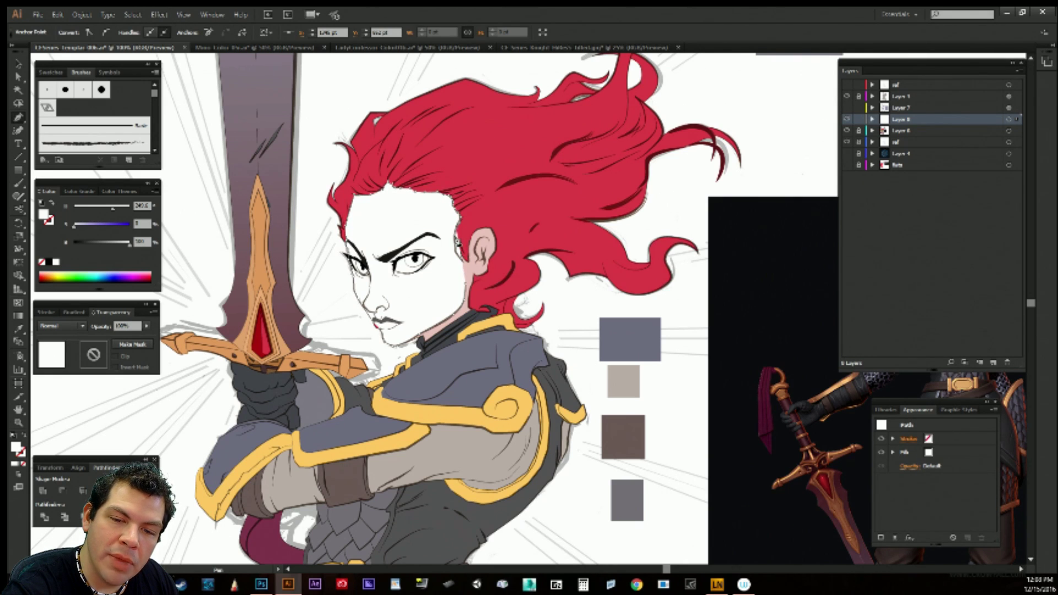
pyautogui.click(465, 267)
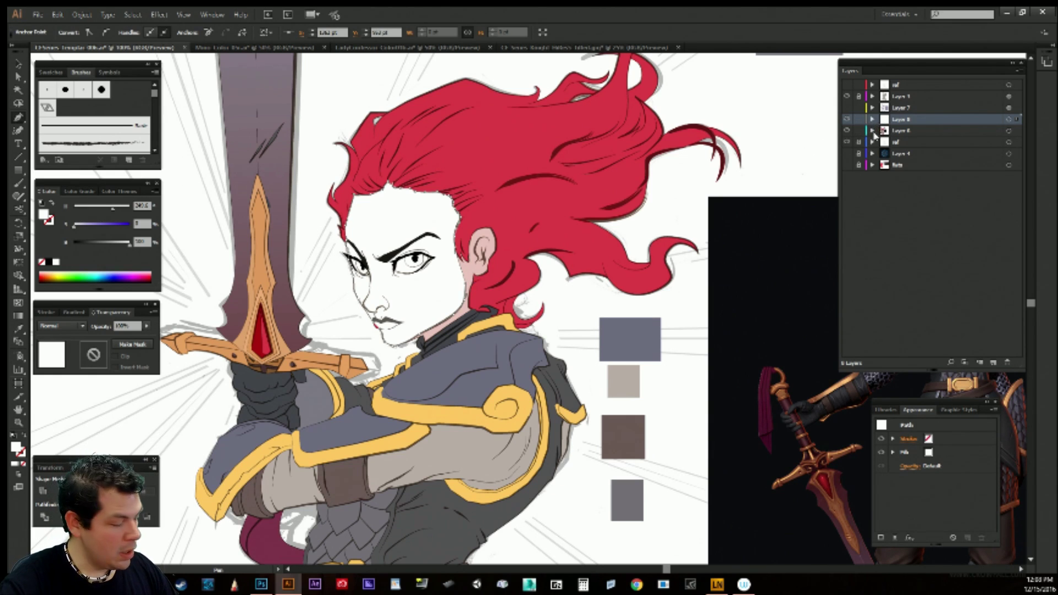
# Select the traced face shape and fill it with the light pink skin color sampled from the palette swatches.
pyautogui.press('v')
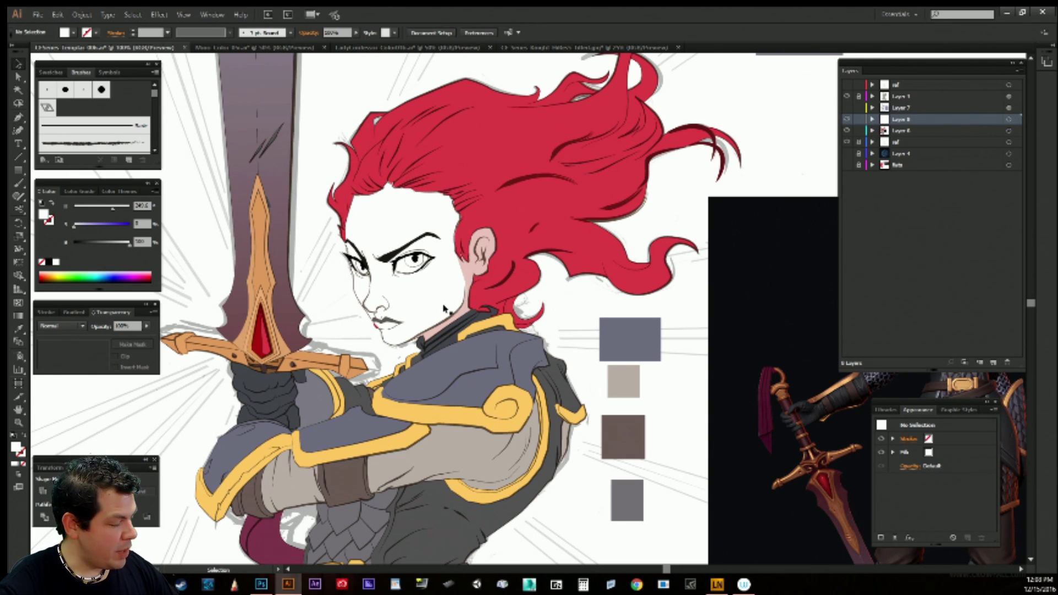
pyautogui.press('a')
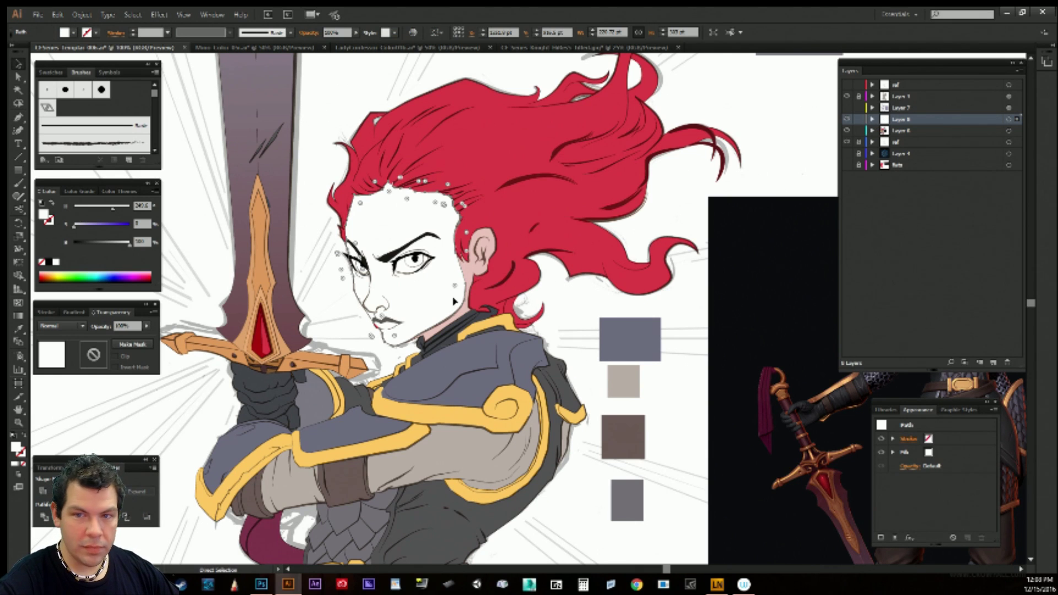
pyautogui.moveTo(653, 200); pyautogui.dragTo(429, 513)
pyautogui.press('i')
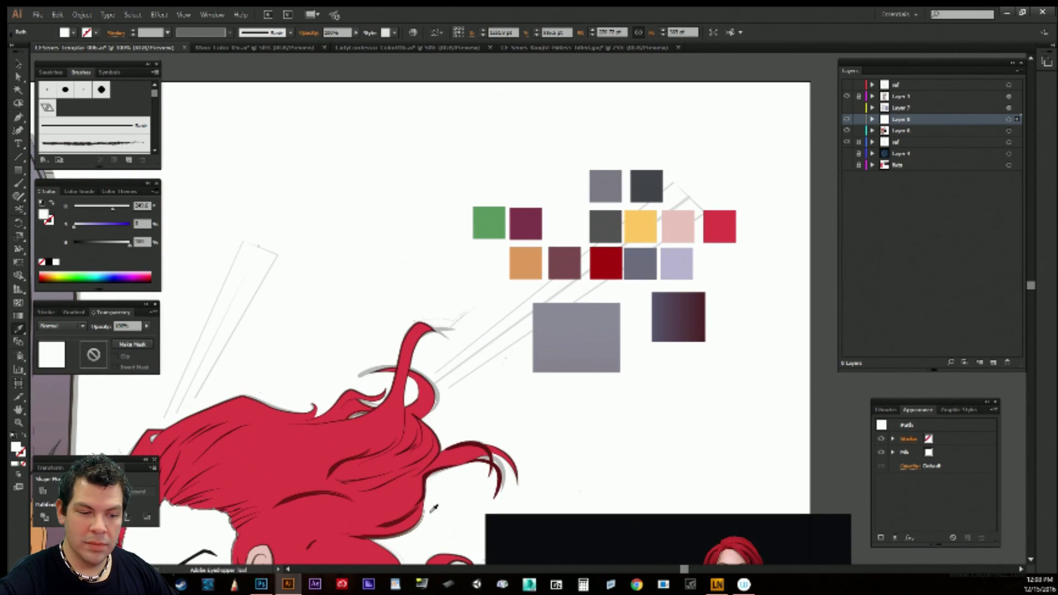
pyautogui.click(682, 221)
pyautogui.scroll(-5, 656, 246)
pyautogui.hscroll(-3, 656, 246)
pyautogui.press('v')
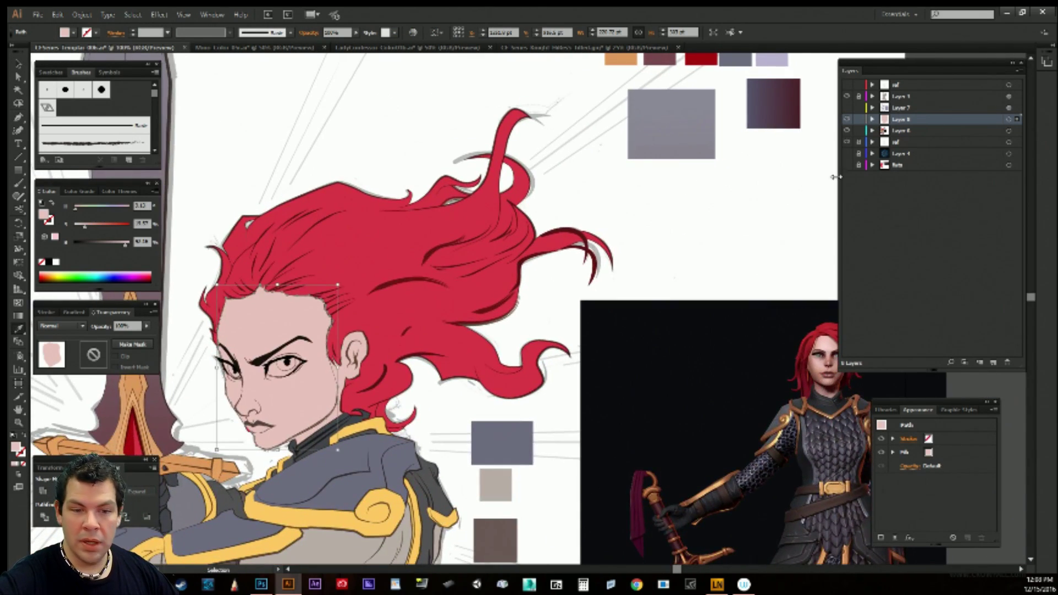
# Cut the face shape and paste it in place in Layer 6, directly in front of the existing jaw shape.
pyautogui.hotkey('ctrl', 'x')
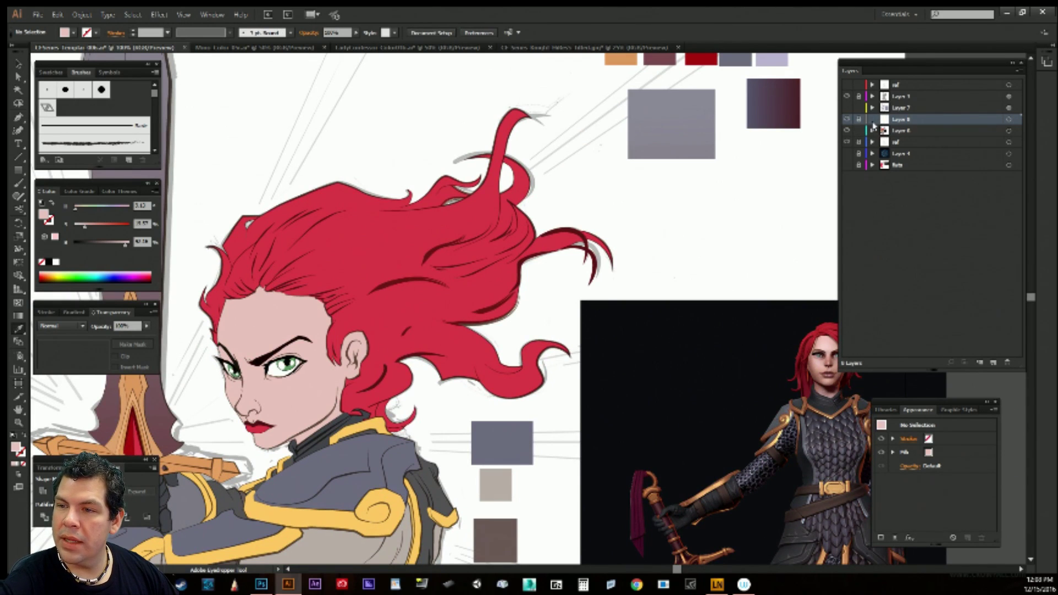
pyautogui.click(947, 133)
pyautogui.press('a')
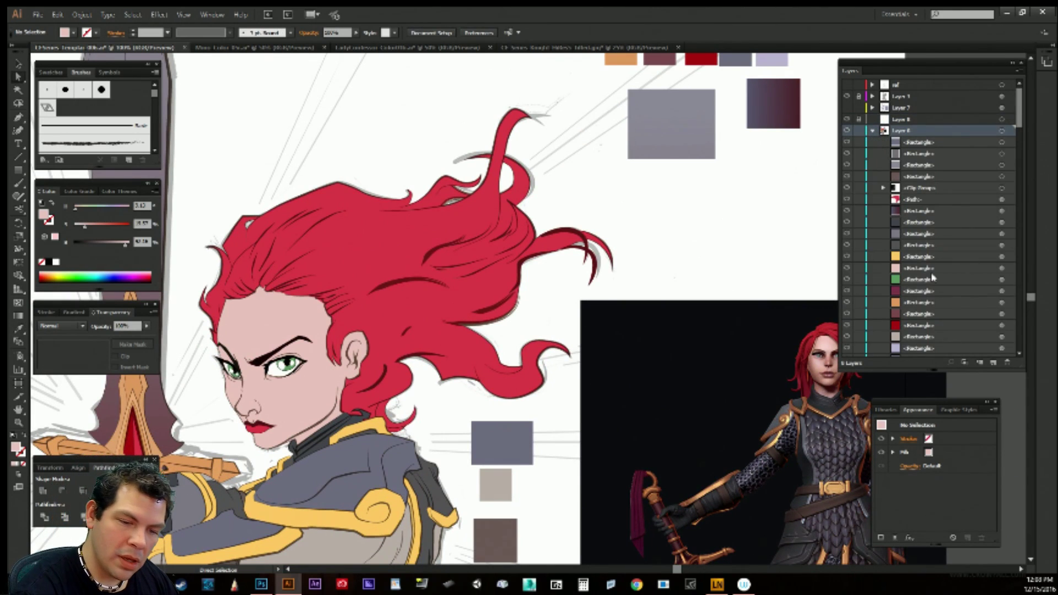
pyautogui.click(304, 422)
pyautogui.press('v')
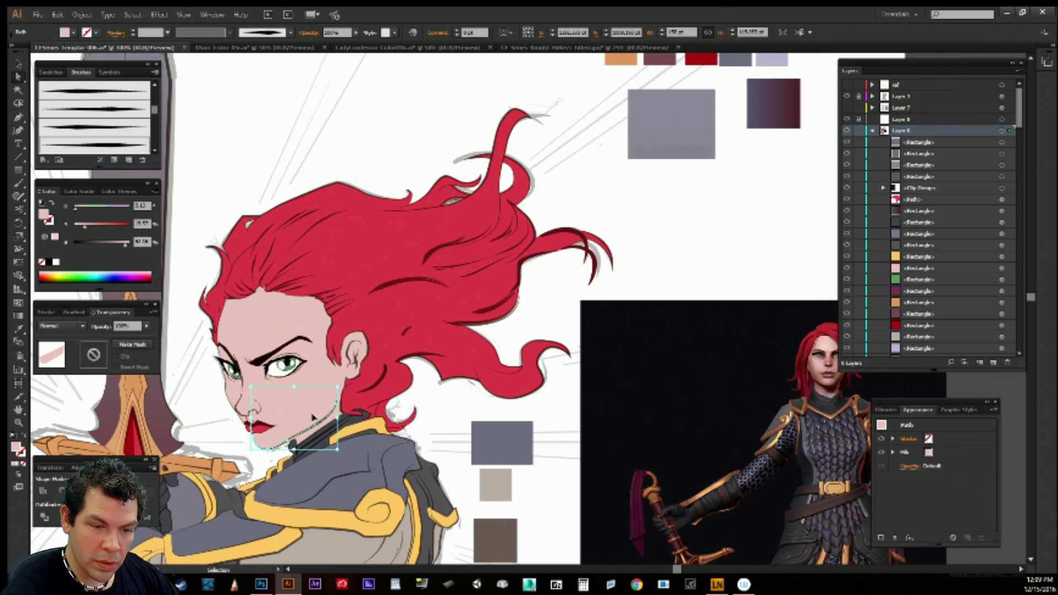
pyautogui.hotkey('ctrl', 'f')
# Turn the face shape into a gradient mesh with the Mesh tool, adding points across eye level and on the forehead.
pyautogui.press('a')
pyautogui.press('space')
pyautogui.moveTo(466, 351); pyautogui.dragTo(609, 269)
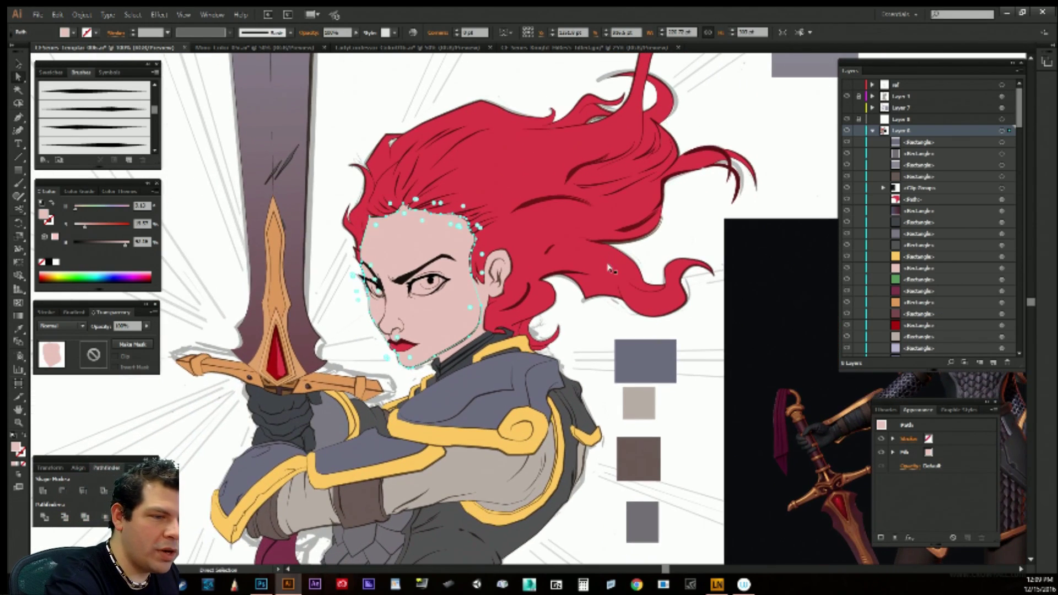
pyautogui.click(20, 308)
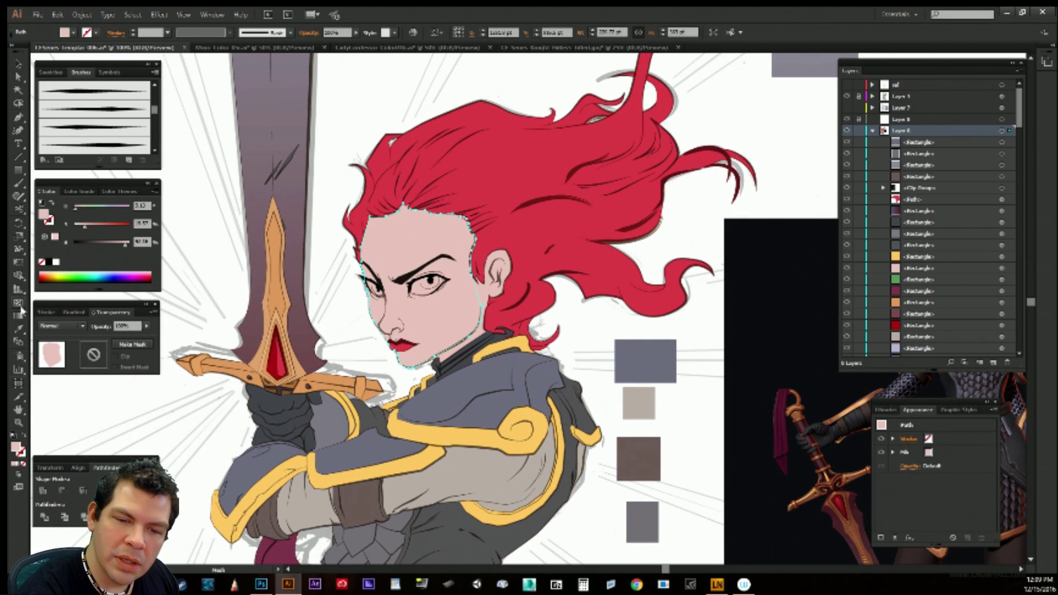
pyautogui.click(394, 301)
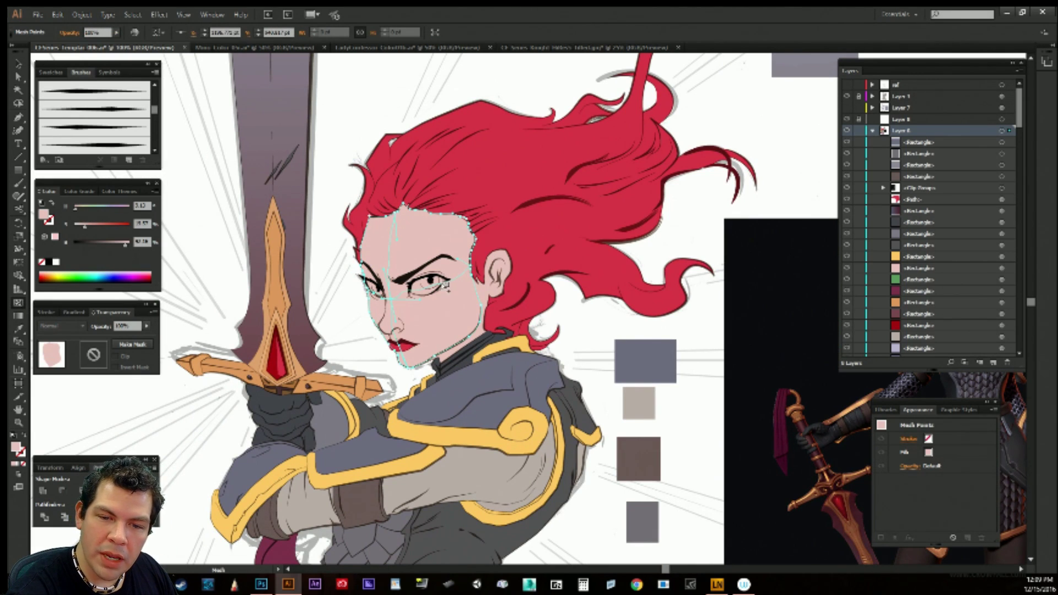
pyautogui.click(451, 287)
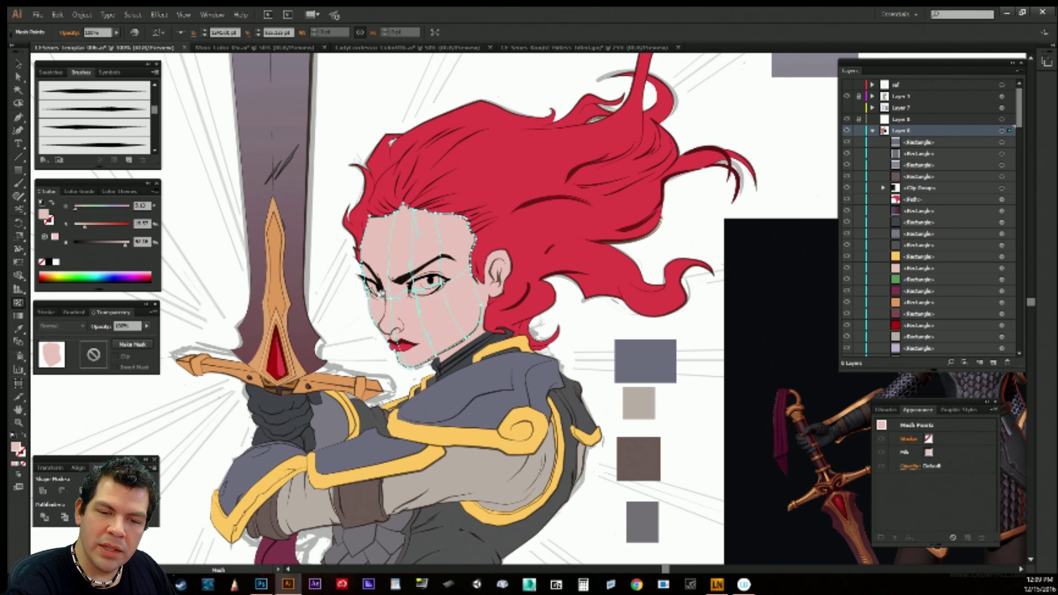
pyautogui.click(387, 293)
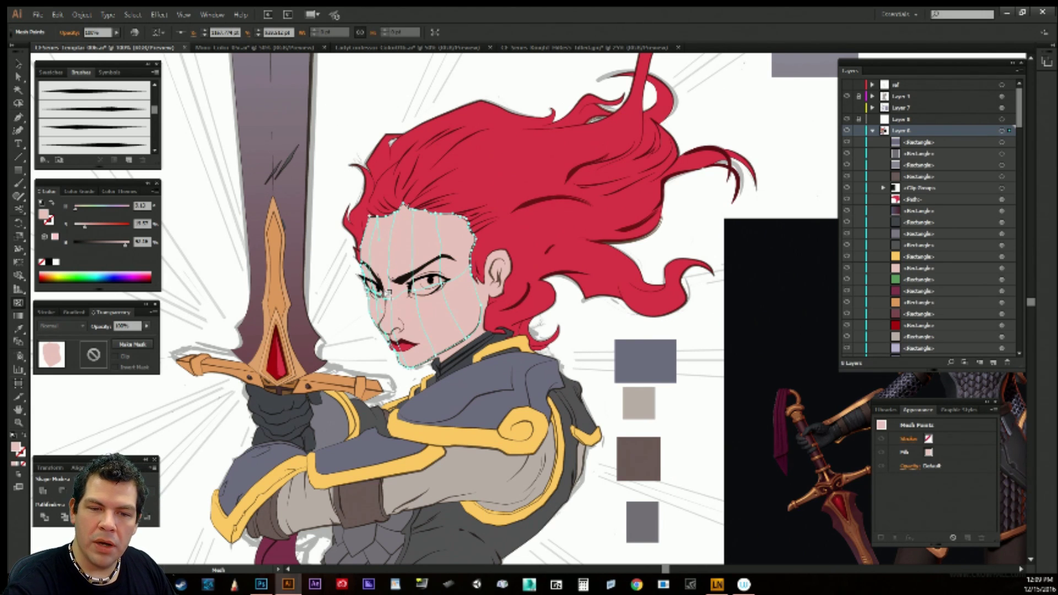
pyautogui.click(398, 244)
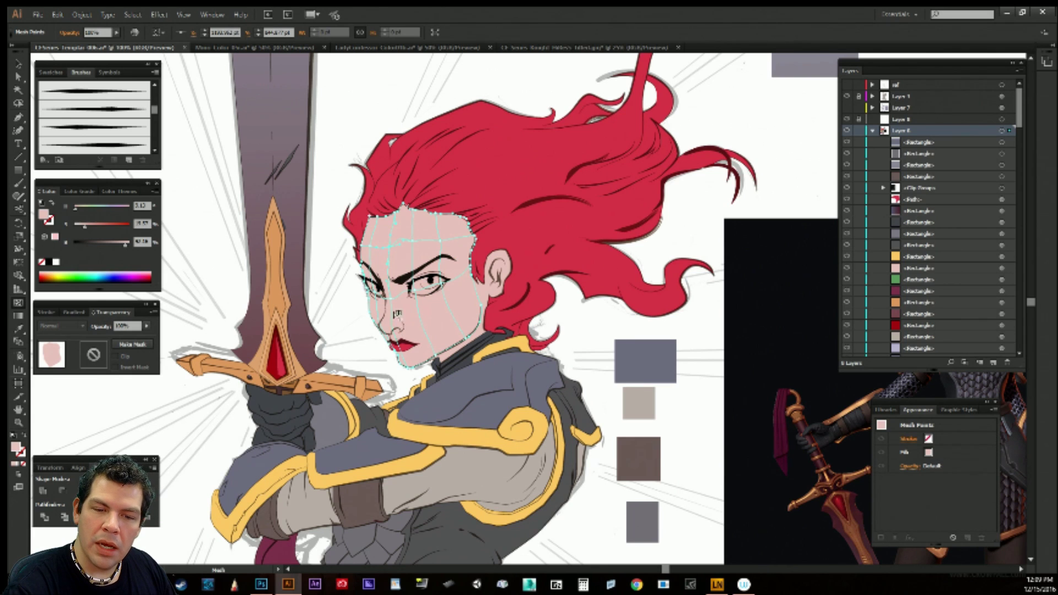
pyautogui.click(397, 315)
pyautogui.hotkey('ctrl', 'z')
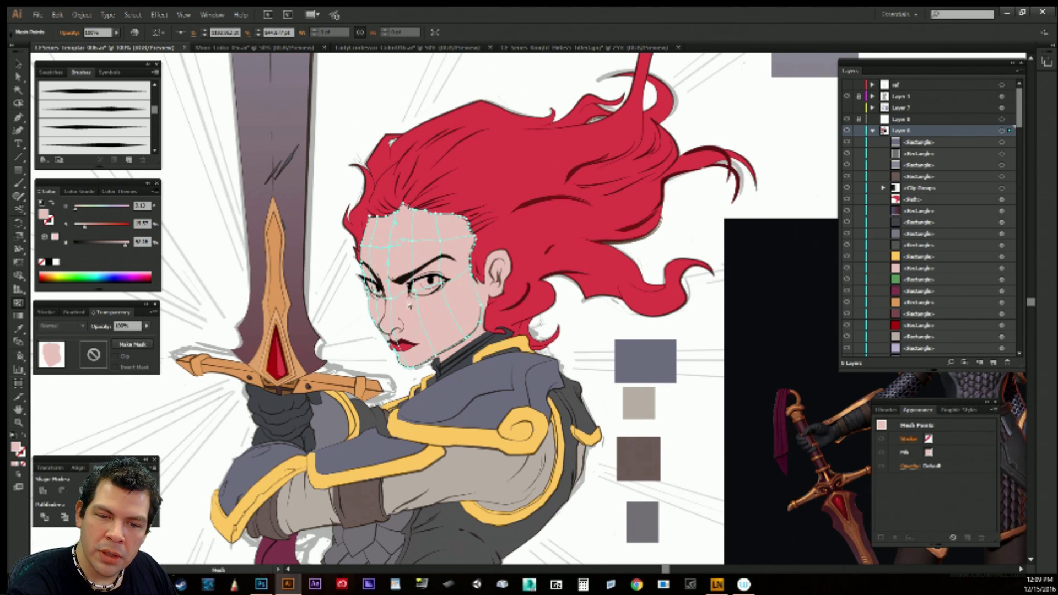
pyautogui.press('a')
pyautogui.moveTo(416, 291); pyautogui.dragTo(446, 283)
pyautogui.hotkey('ctrl', 'z')
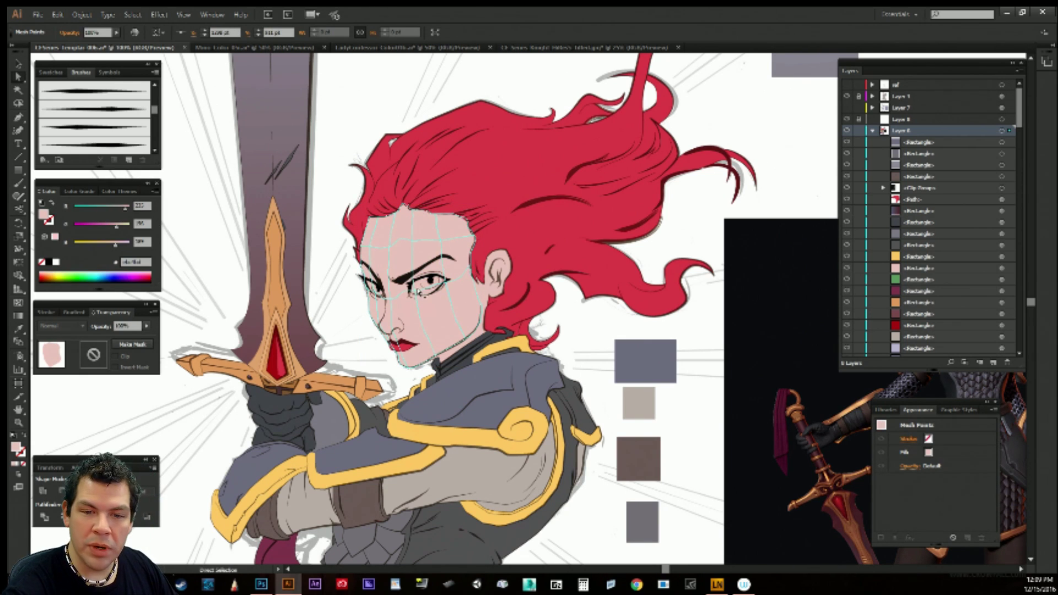
# Adjust the row of mesh points across the forehead above the brows so the mesh lines follow its curve.
pyautogui.click(442, 248)
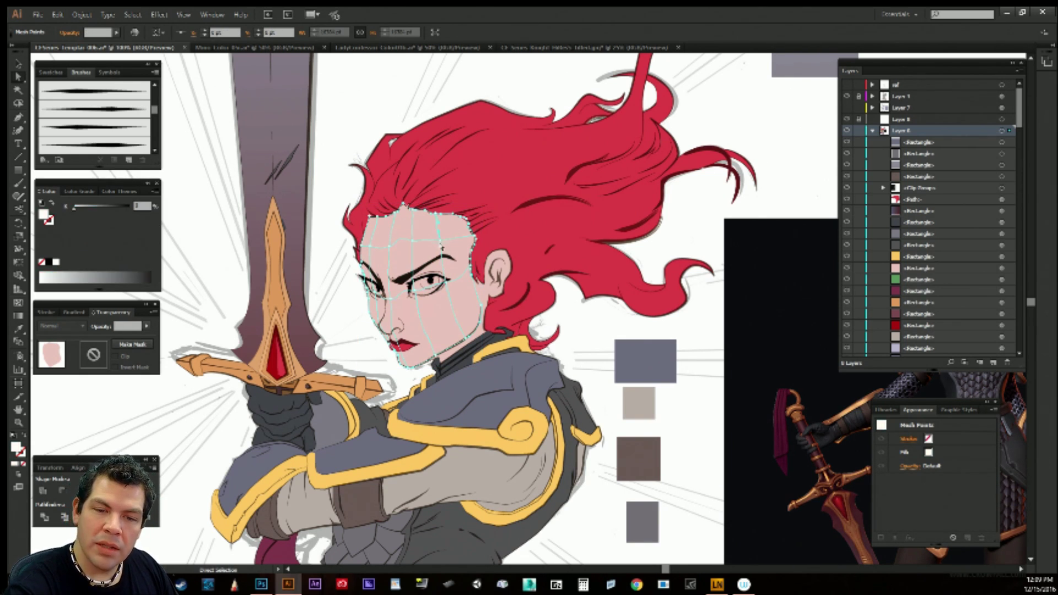
pyautogui.click(442, 241)
pyautogui.click(413, 241)
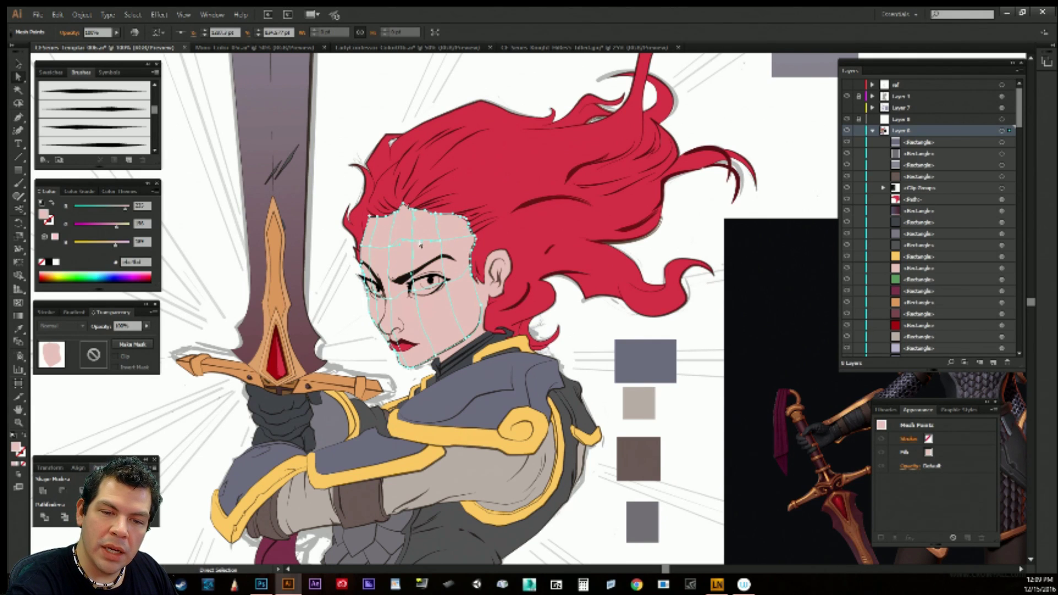
pyautogui.click(389, 247)
pyautogui.click(447, 284)
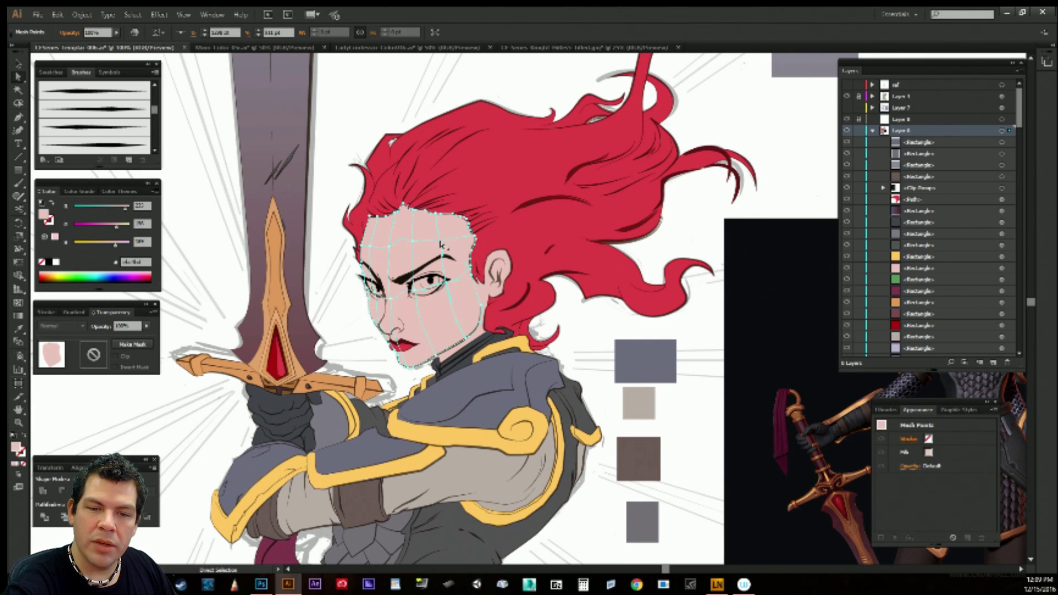
pyautogui.click(441, 243)
pyautogui.click(442, 241)
pyautogui.click(414, 246)
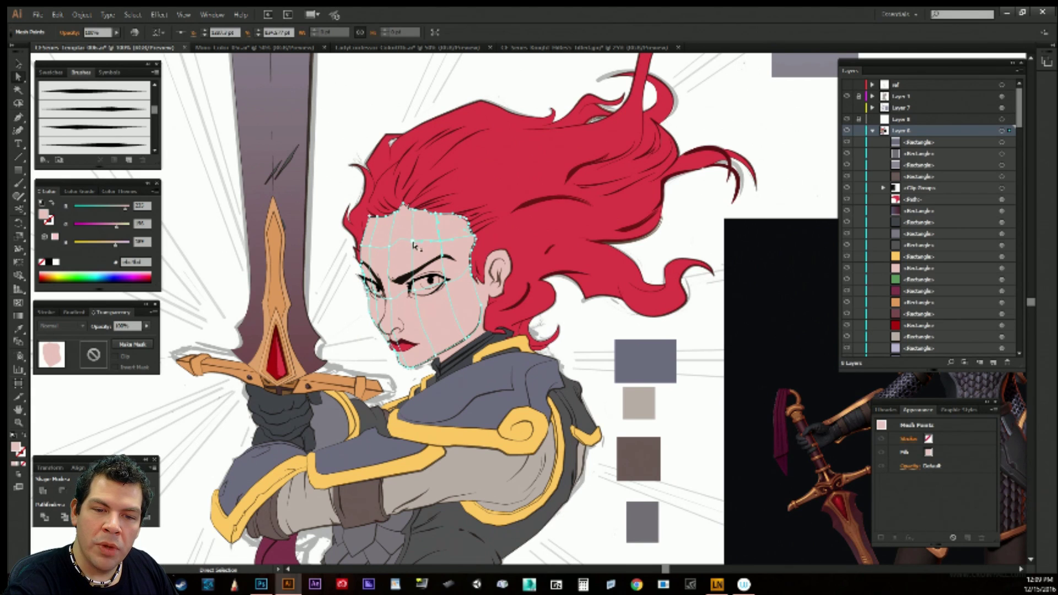
pyautogui.click(394, 251)
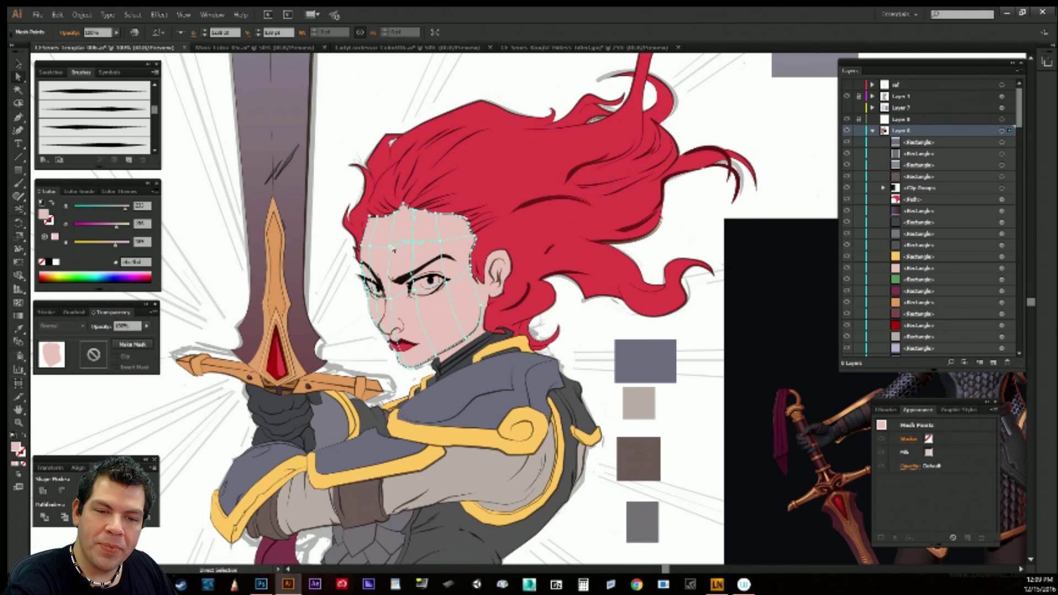
pyautogui.click(417, 247)
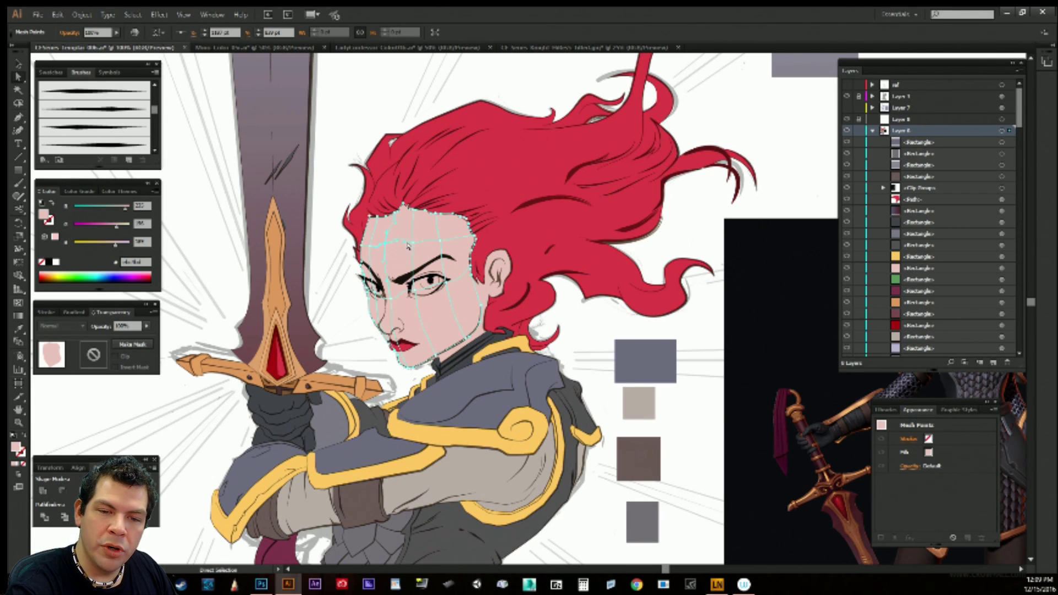
pyautogui.moveTo(414, 247)
pyautogui.mouseDown()
pyautogui.moveTo(406, 250)
pyautogui.moveTo(417, 247)
pyautogui.mouseUp()
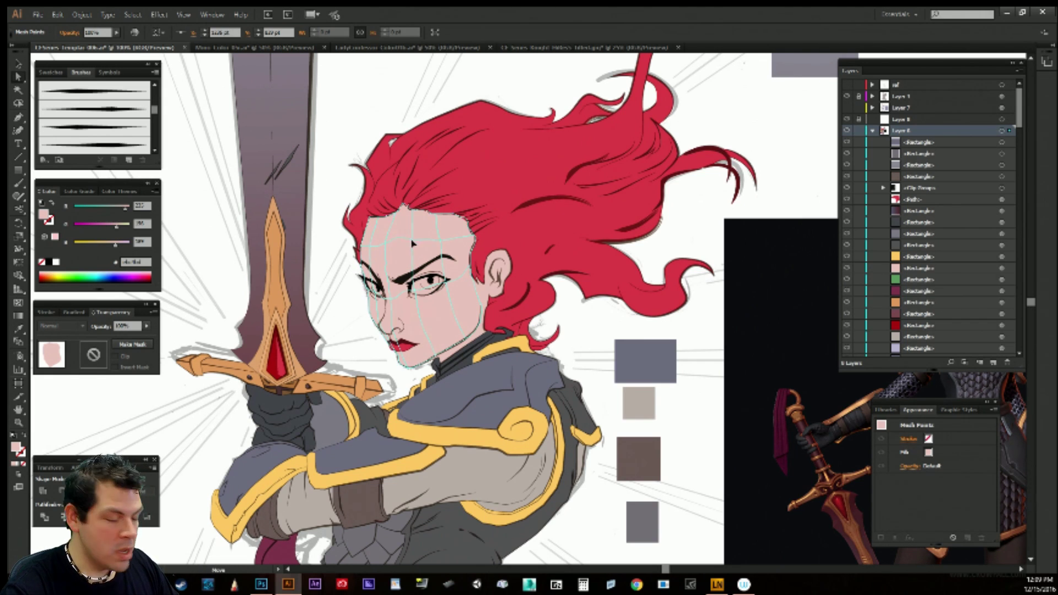
pyautogui.press('v')
pyautogui.hotkey('ctrl', 'h')
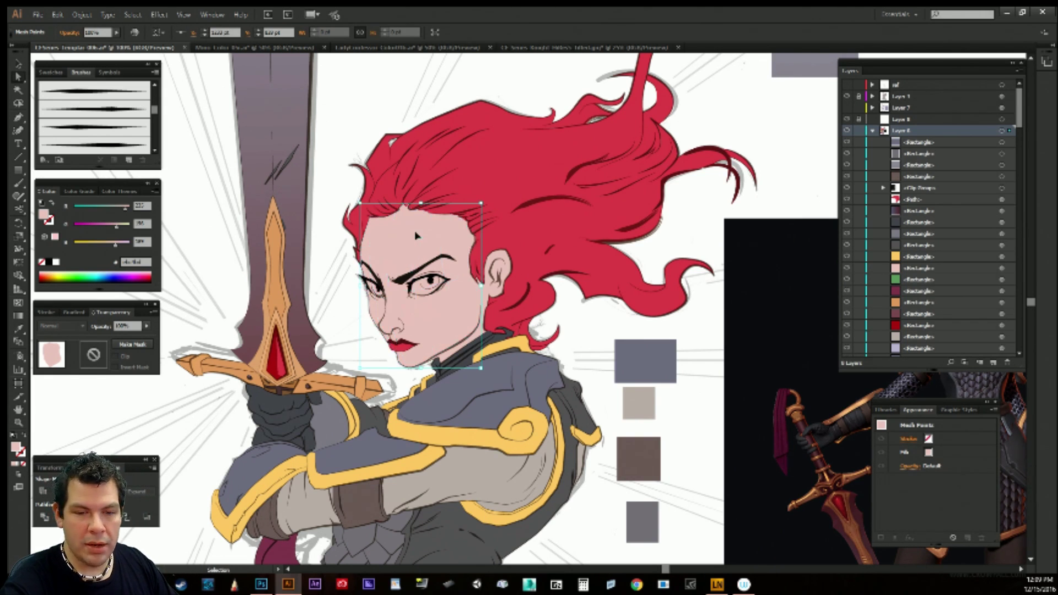
pyautogui.click(416, 236)
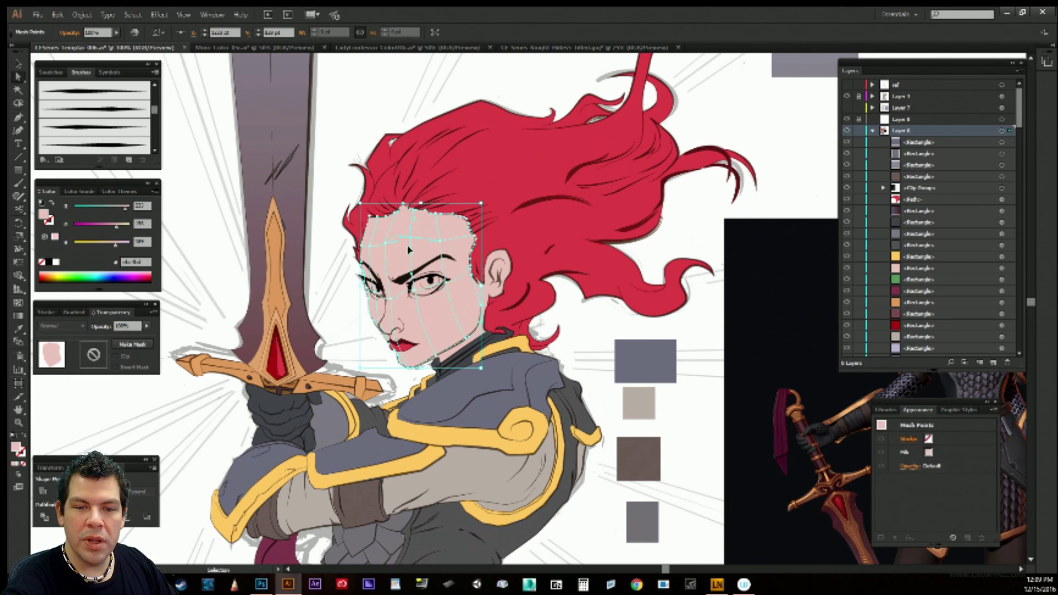
# Shade the forehead mesh point above the open eye's brow with a darker, more saturated pink using HSB color values.
pyautogui.click(441, 241)
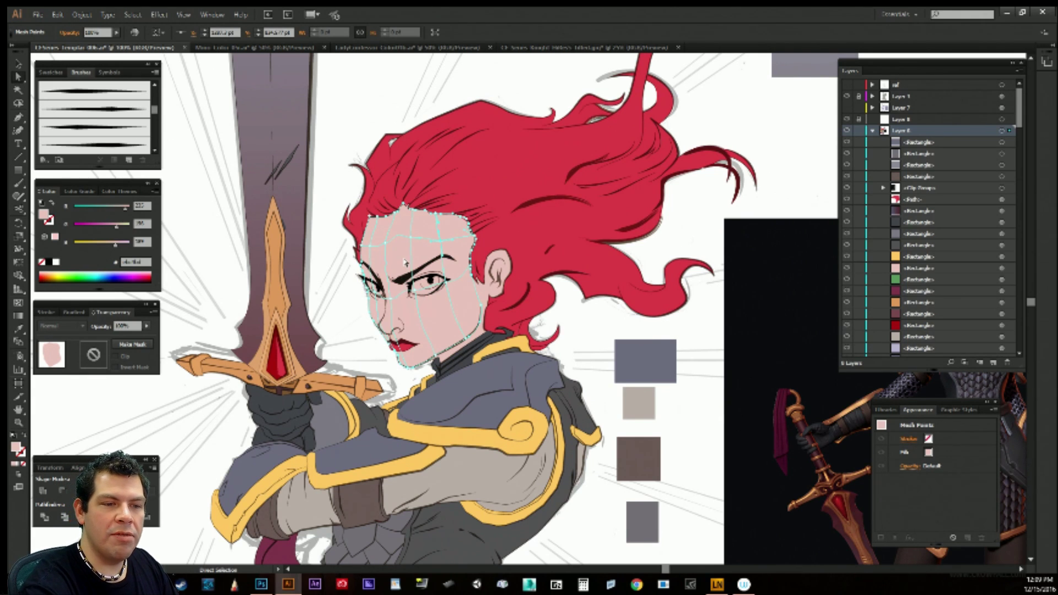
pyautogui.click(157, 191)
pyautogui.click(203, 235)
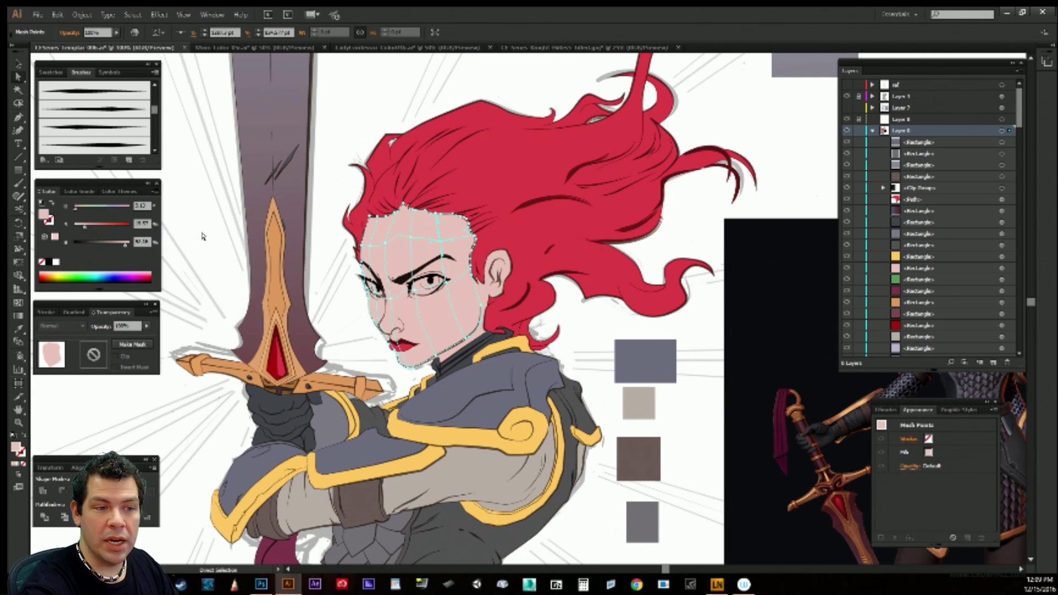
pyautogui.click(104, 224)
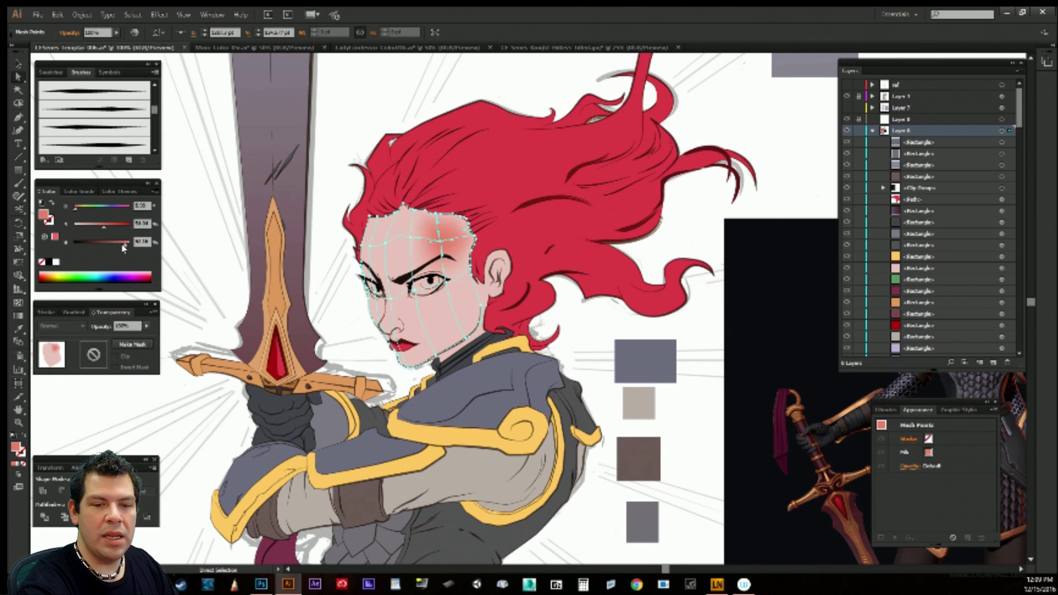
pyautogui.moveTo(123, 247); pyautogui.dragTo(93, 225)
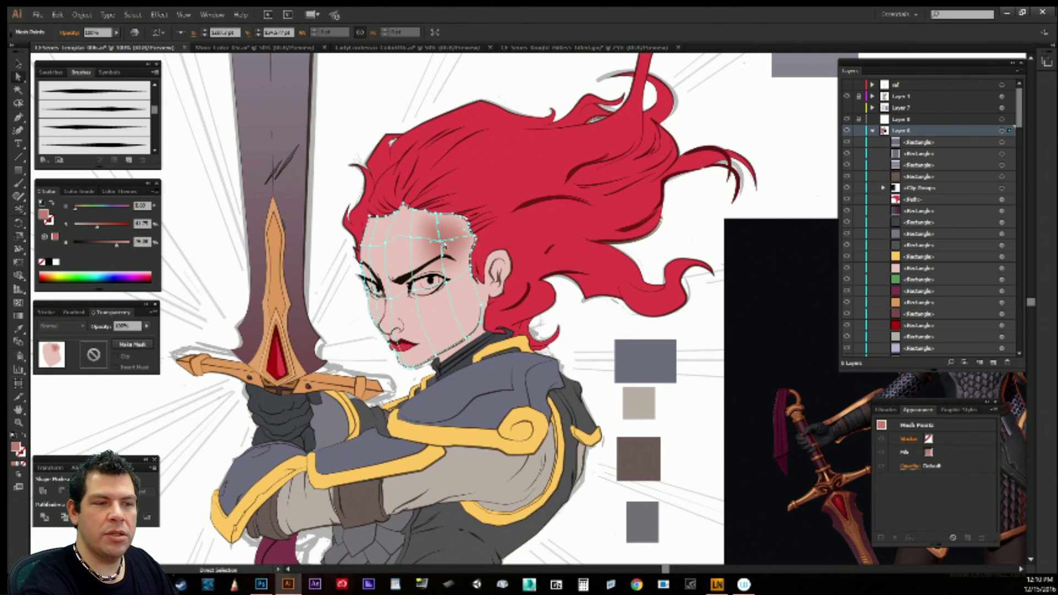
pyautogui.moveTo(95, 232); pyautogui.dragTo(129, 241)
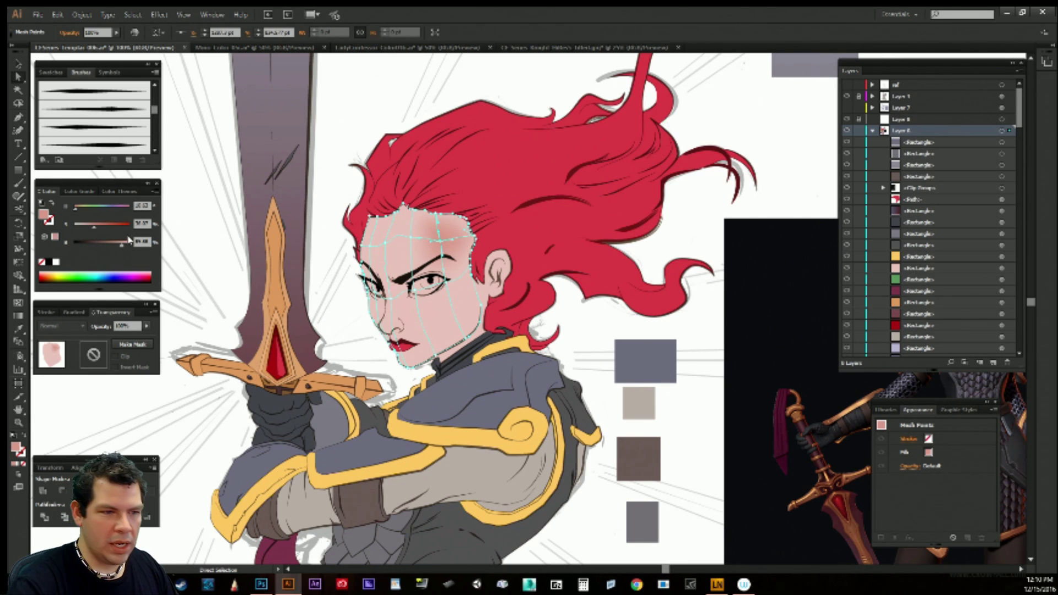
# Save the darker pink as a new swatch and apply it to the mesh point at the eye's outer corner.
pyautogui.click(51, 73)
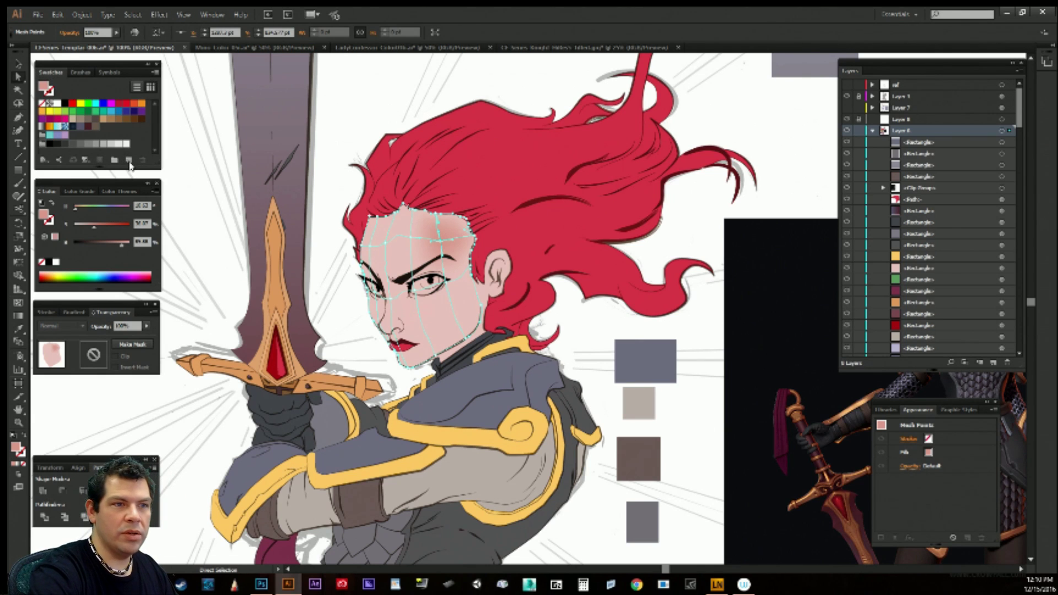
pyautogui.click(130, 161)
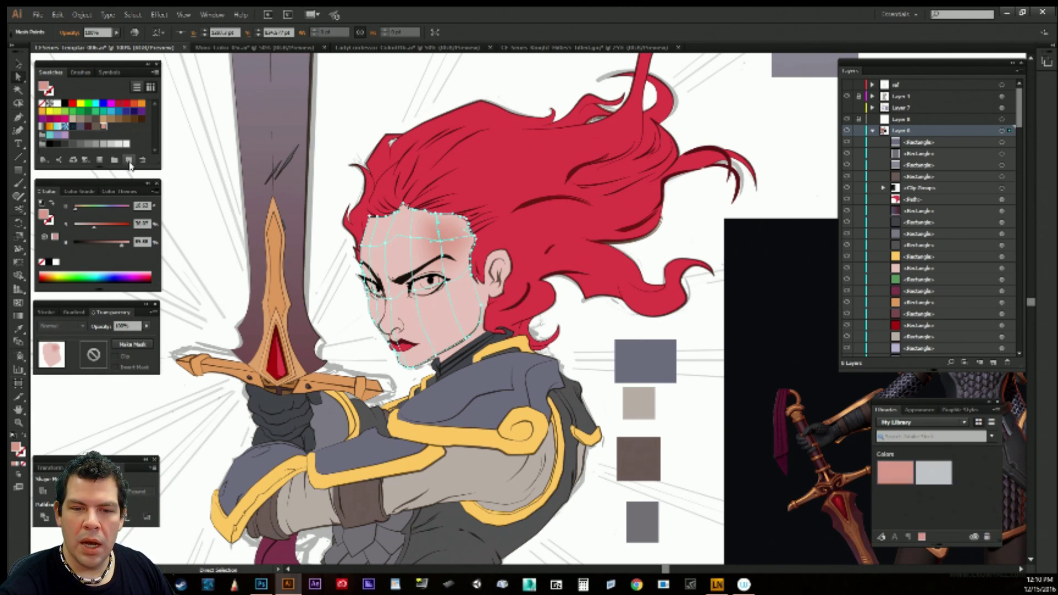
pyautogui.click(446, 283)
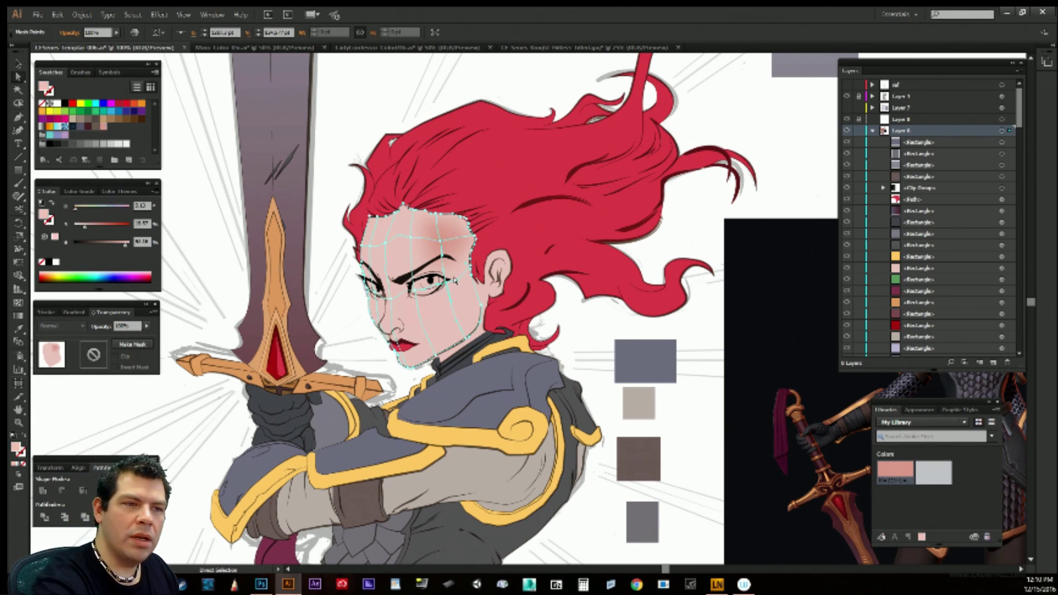
pyautogui.click(103, 144)
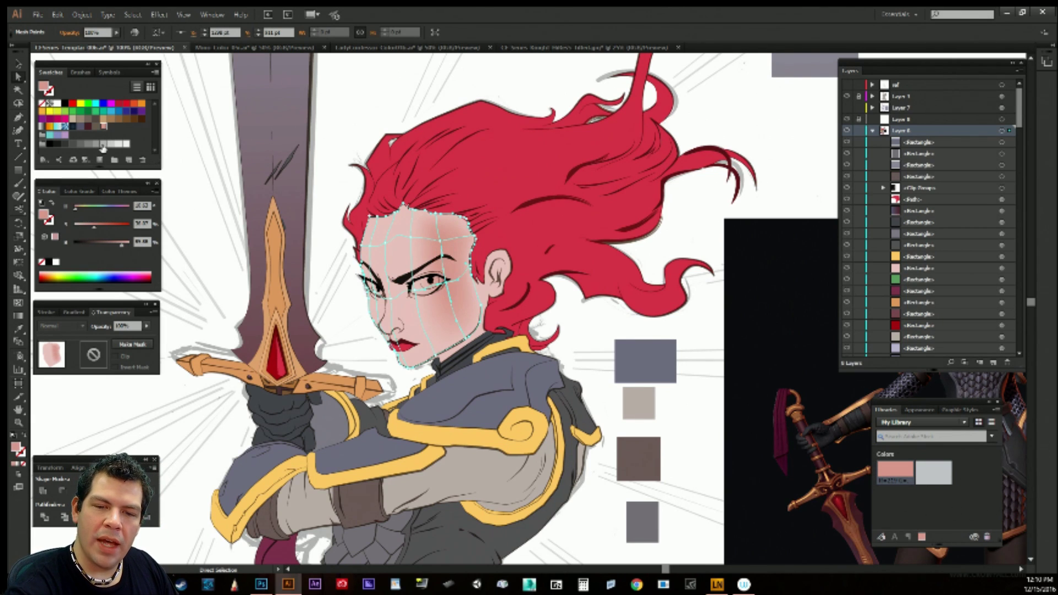
# Try to reshape the face mesh around the eye and cheek by moving mesh points and their handles.
pyautogui.click(475, 270)
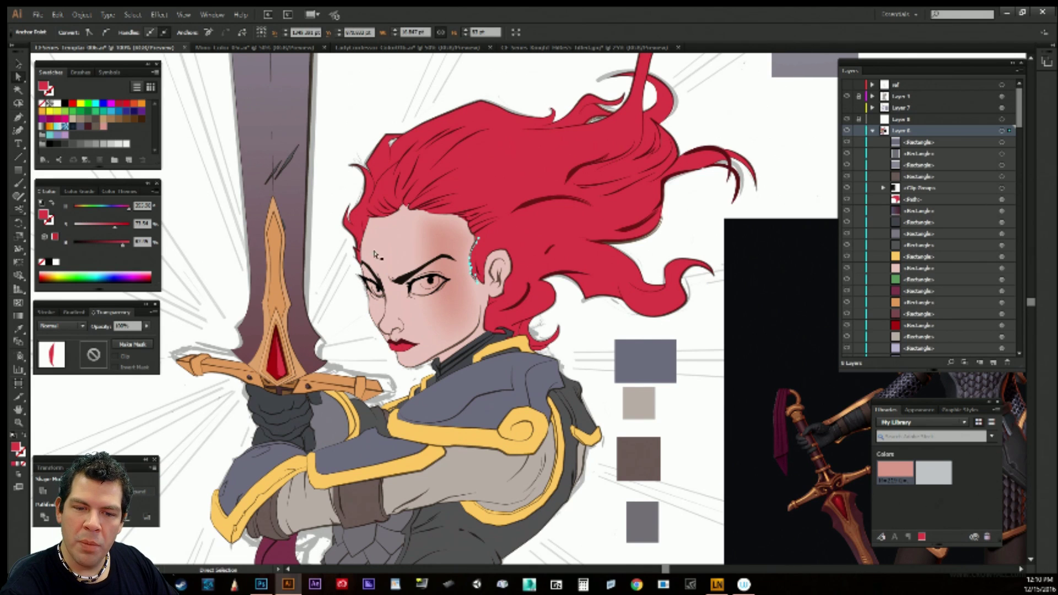
pyautogui.click(461, 309)
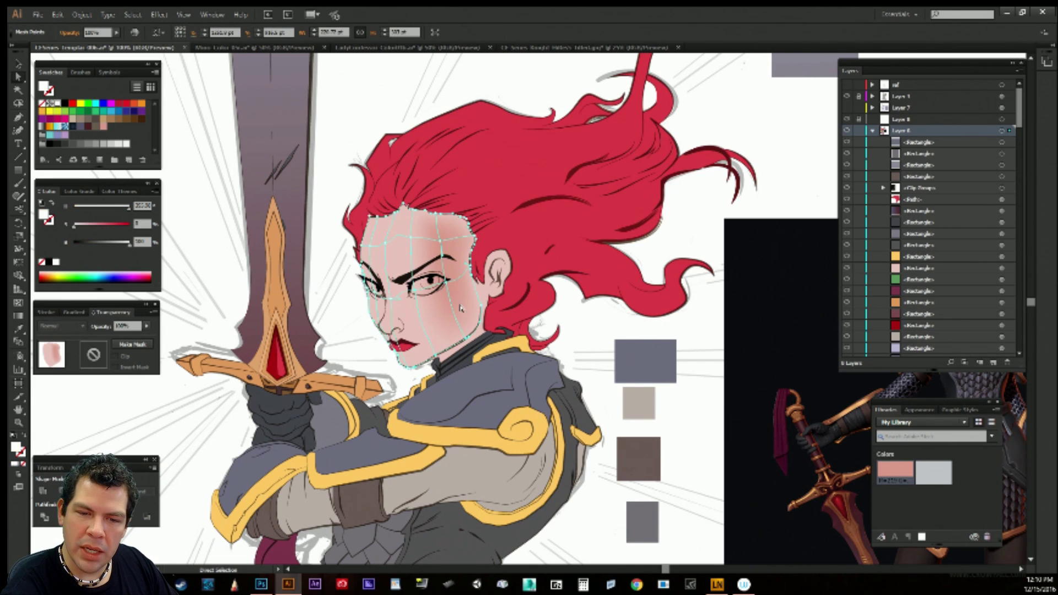
pyautogui.press('v')
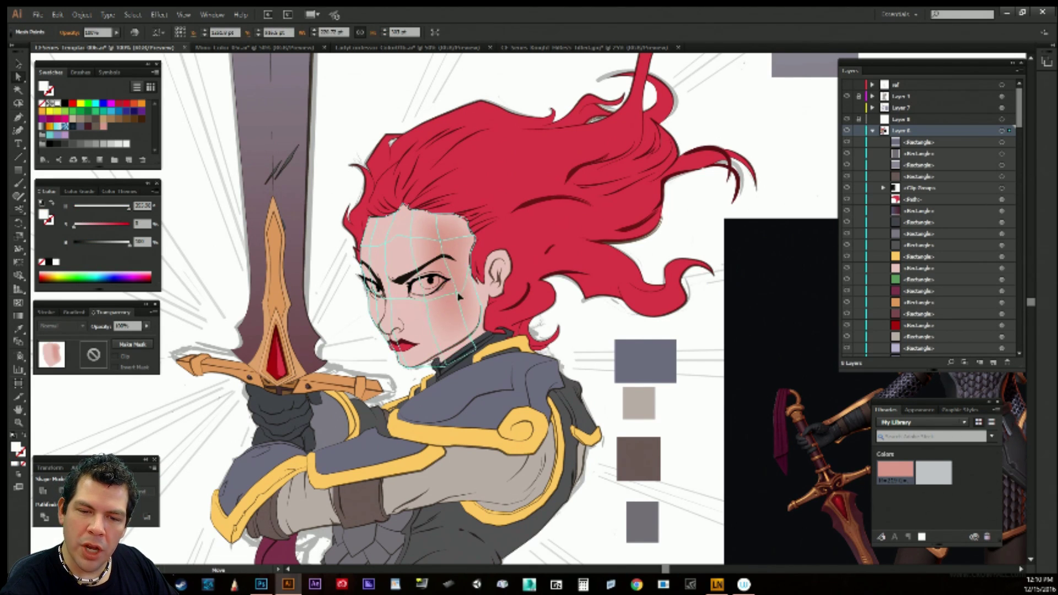
pyautogui.press('a')
pyautogui.click(420, 297)
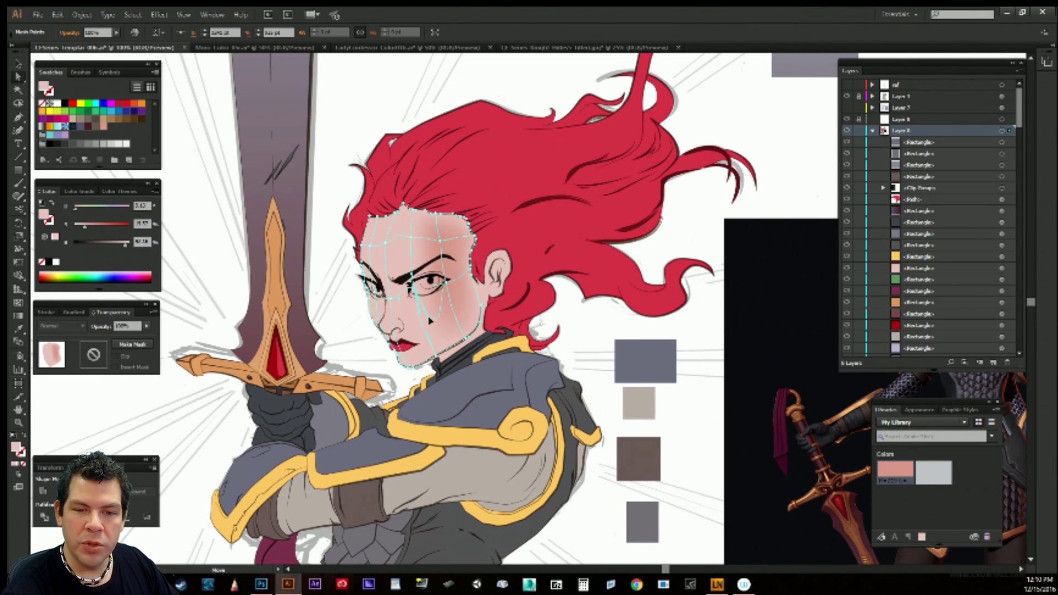
pyautogui.moveTo(429, 312); pyautogui.dragTo(428, 312)
pyautogui.click(606, 329)
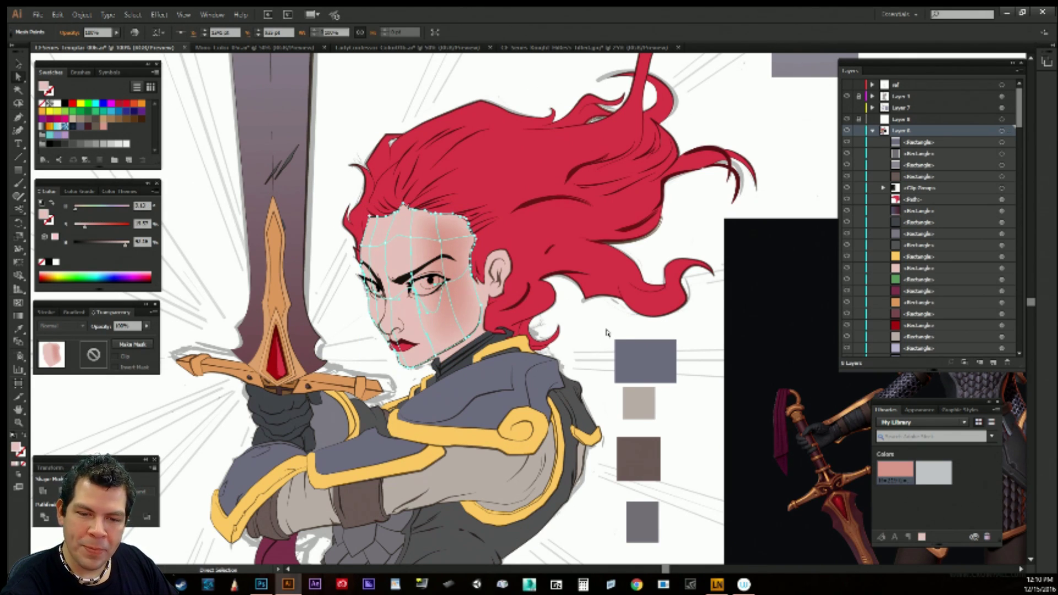
pyautogui.click(445, 305)
pyautogui.click(436, 286)
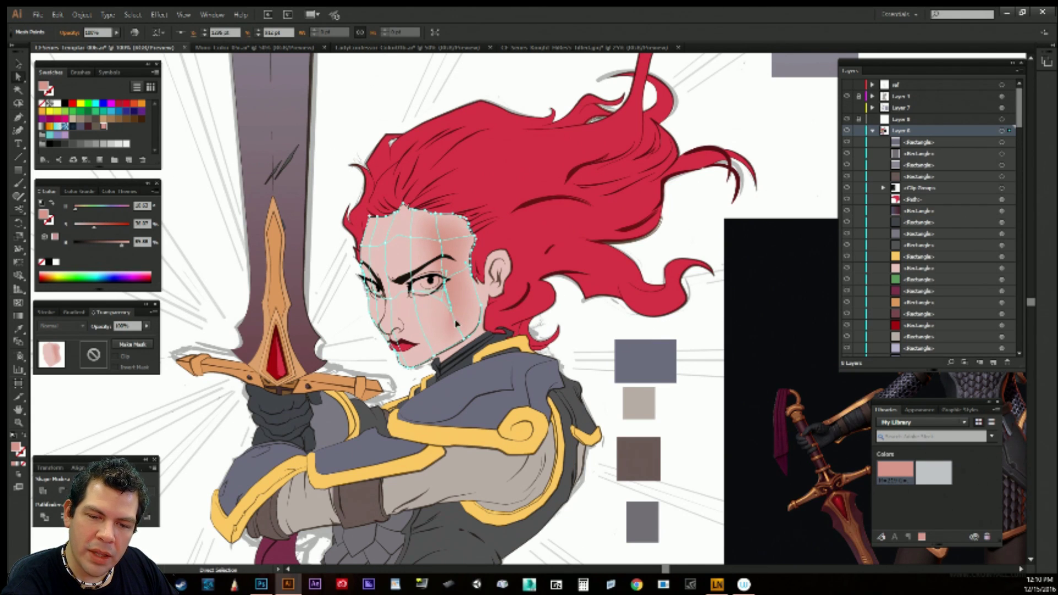
pyautogui.click(628, 326)
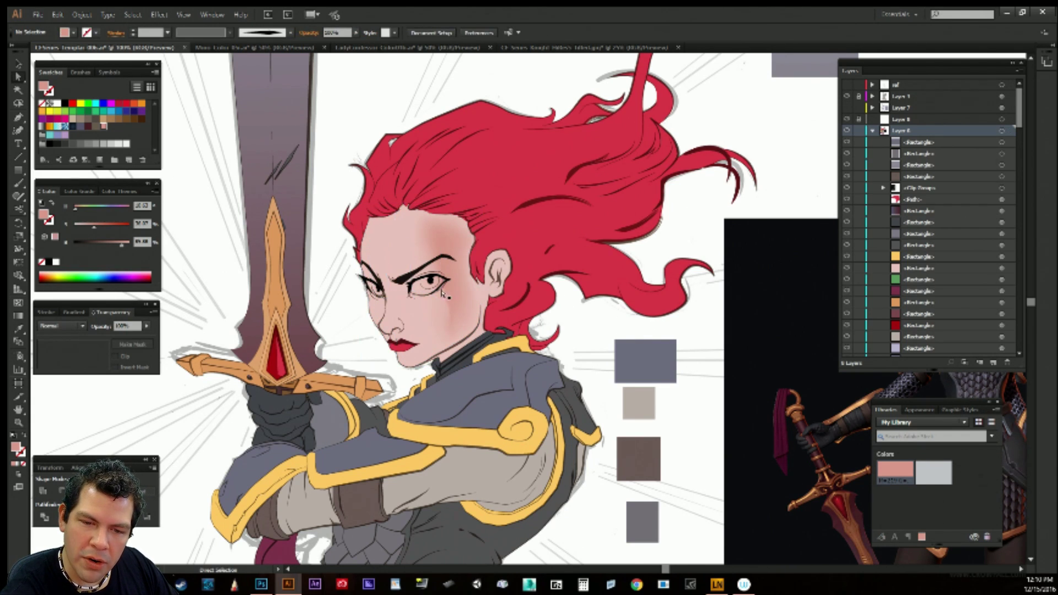
# Undo the mesh point changes around the eye and cheek and deselect the face.
pyautogui.click(466, 318)
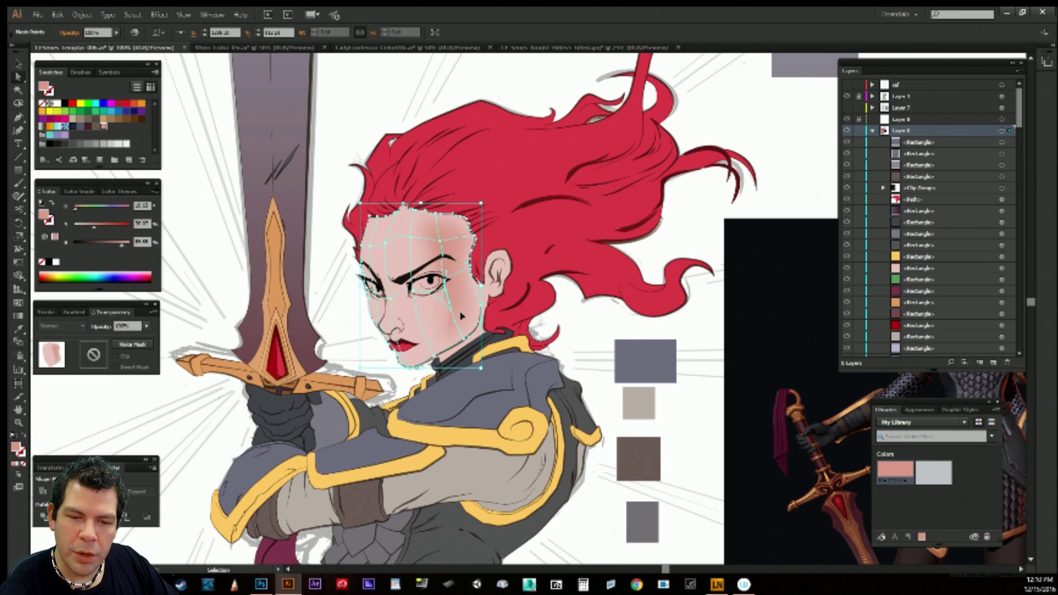
pyautogui.hotkey('ctrl', 'z')
pyautogui.hotkey('ctrl', 'z')
pyautogui.hotkey('ctrl', 'z')
pyautogui.hotkey('ctrl', 'z')
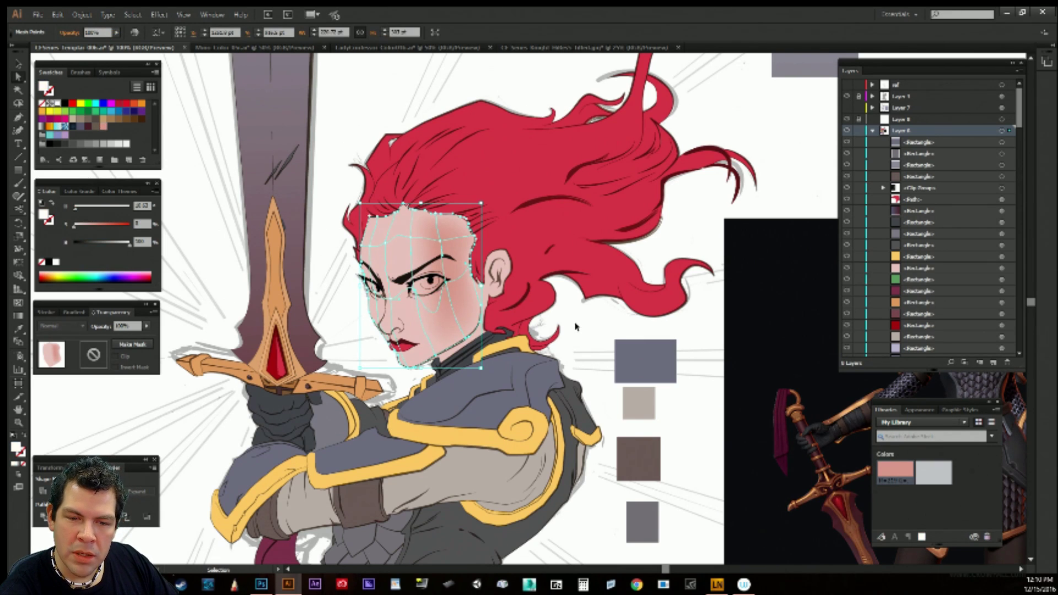
pyautogui.press('a')
pyautogui.click(579, 327)
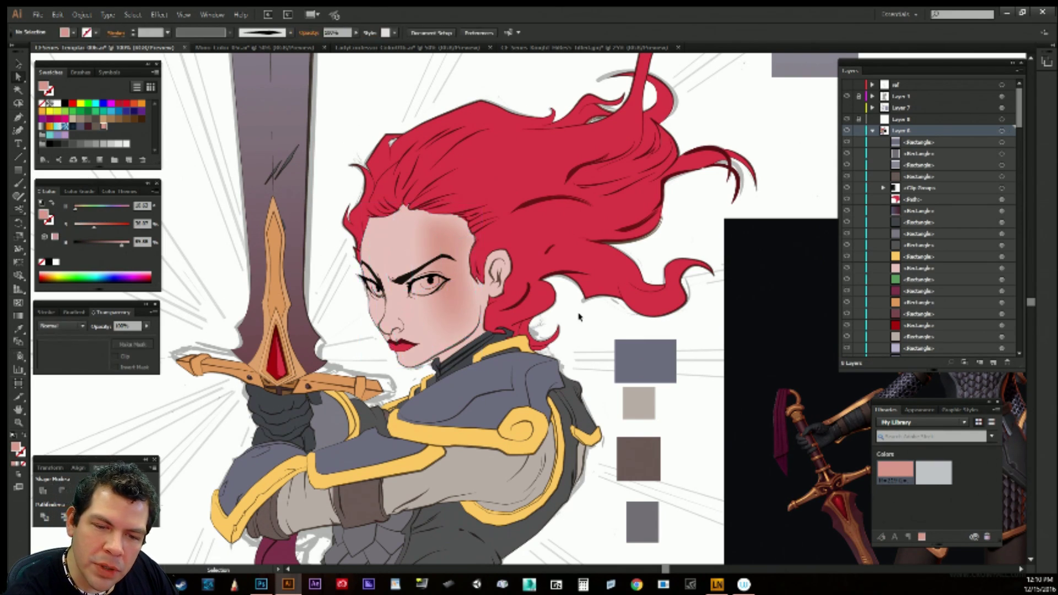
# Try a white fill on the mesh point beside the nose bridge, and undo it.
pyautogui.click(412, 310)
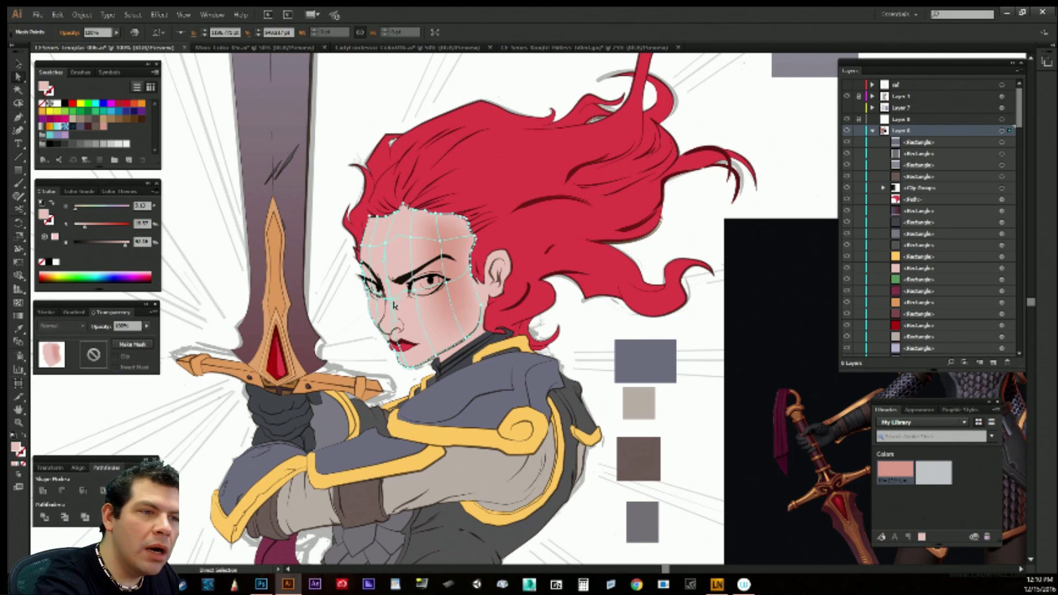
pyautogui.click(58, 105)
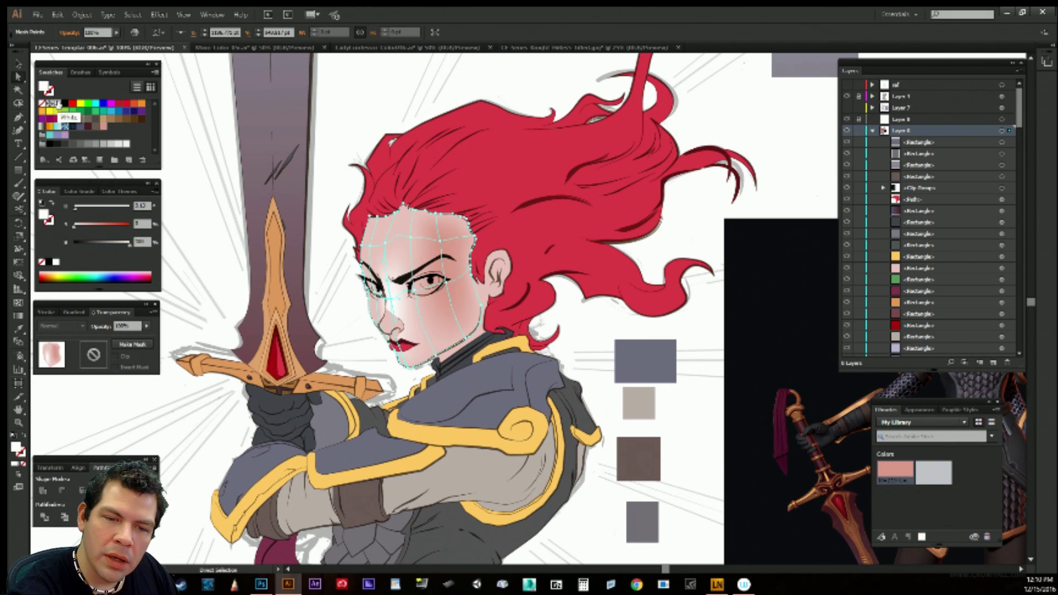
pyautogui.hotkey('ctrl', 'z')
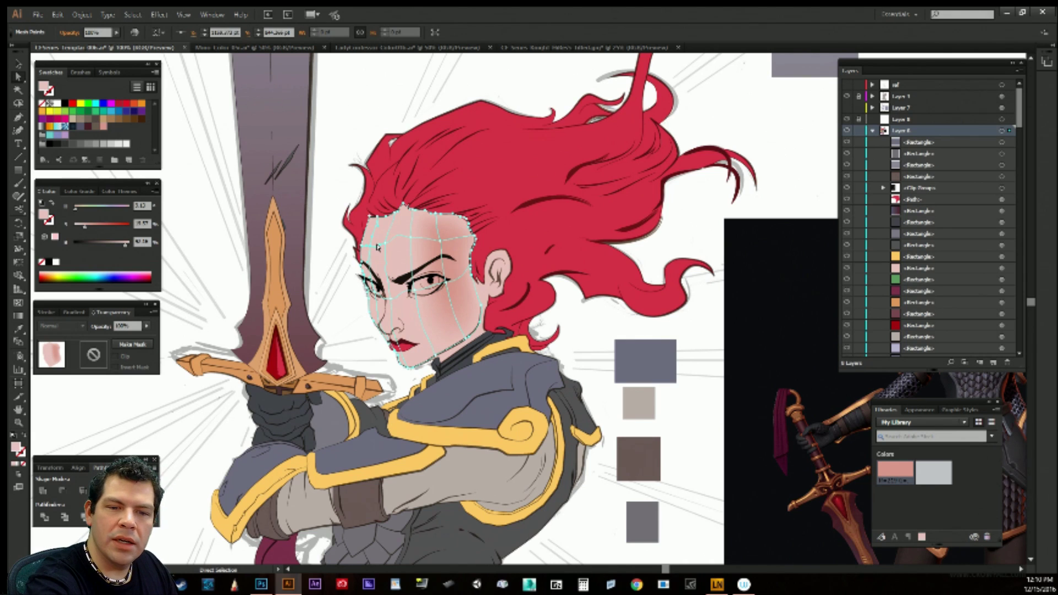
# Give the mesh point at the forehead's outer edge, above the far eye, a near-white pink highlight and nudge the neighbouring forehead points.
pyautogui.click(58, 105)
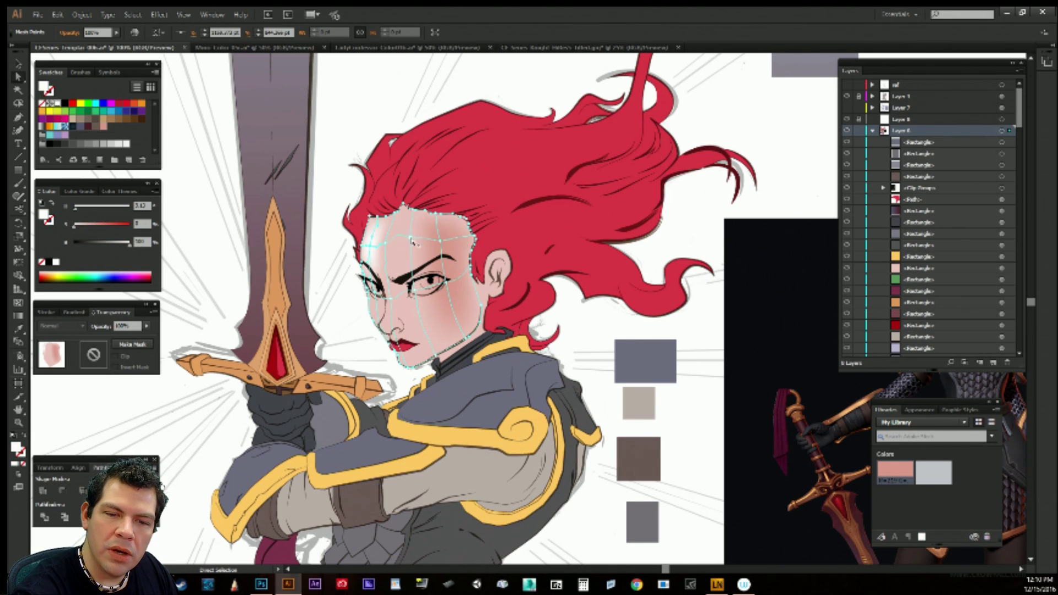
pyautogui.moveTo(412, 243)
pyautogui.mouseDown()
pyautogui.moveTo(384, 246)
pyautogui.moveTo(410, 246)
pyautogui.mouseUp()
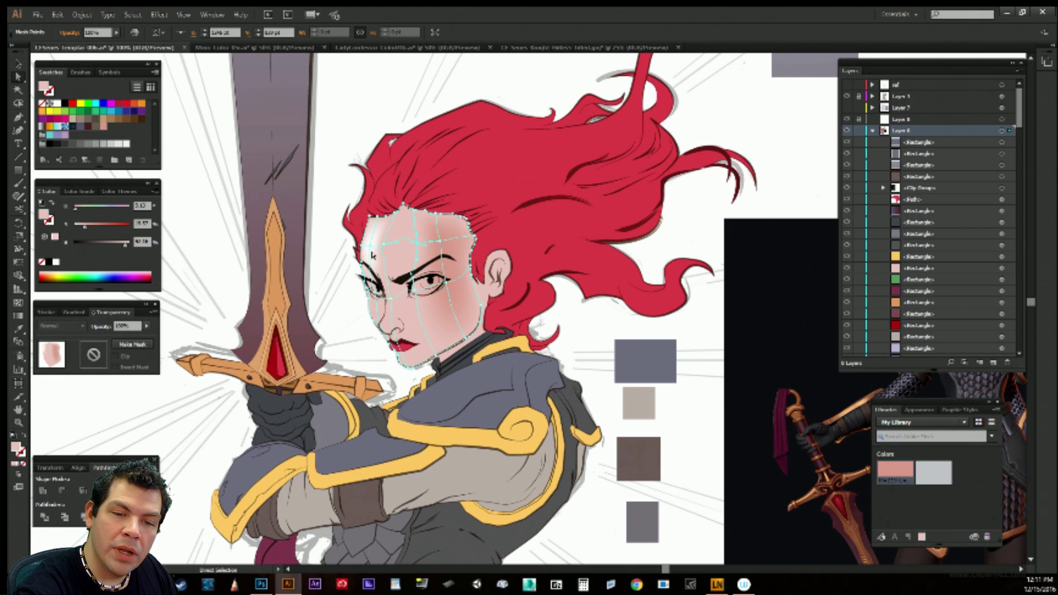
pyautogui.click(386, 248)
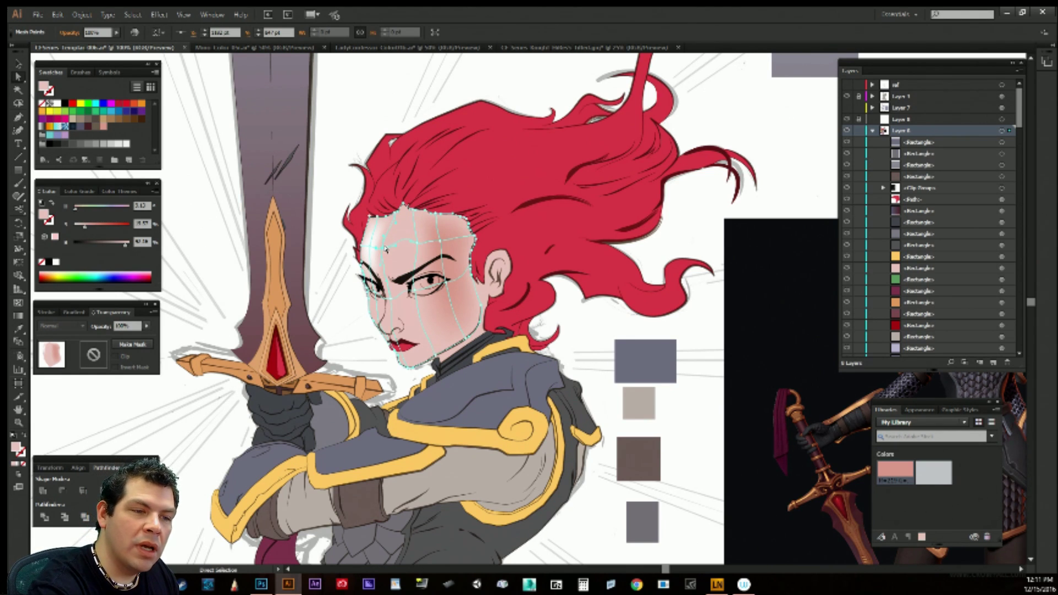
pyautogui.moveTo(86, 232); pyautogui.dragTo(79, 229)
pyautogui.click(372, 247)
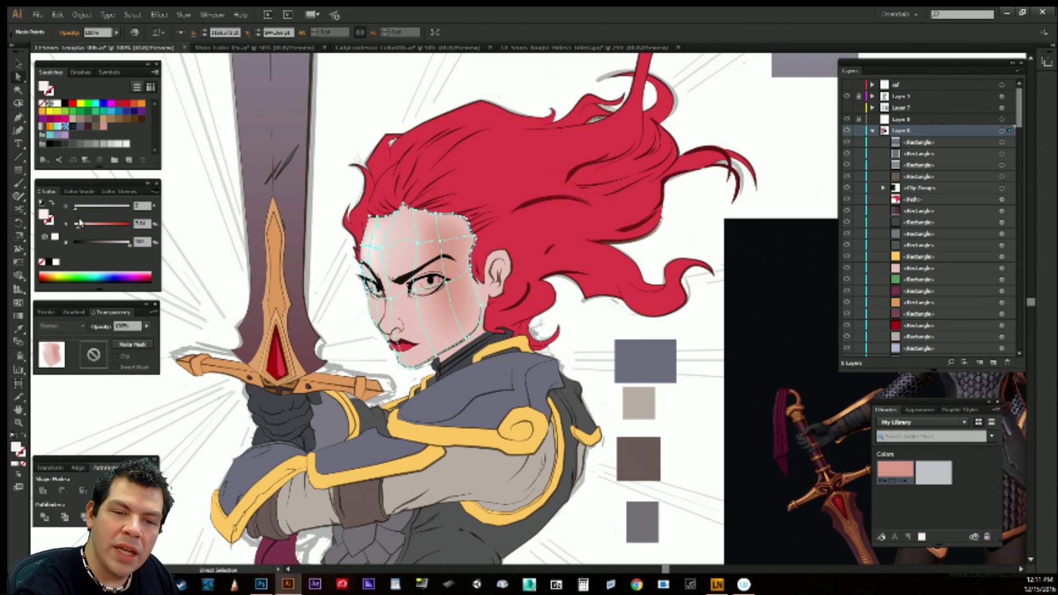
pyautogui.click(397, 214)
pyautogui.click(395, 222)
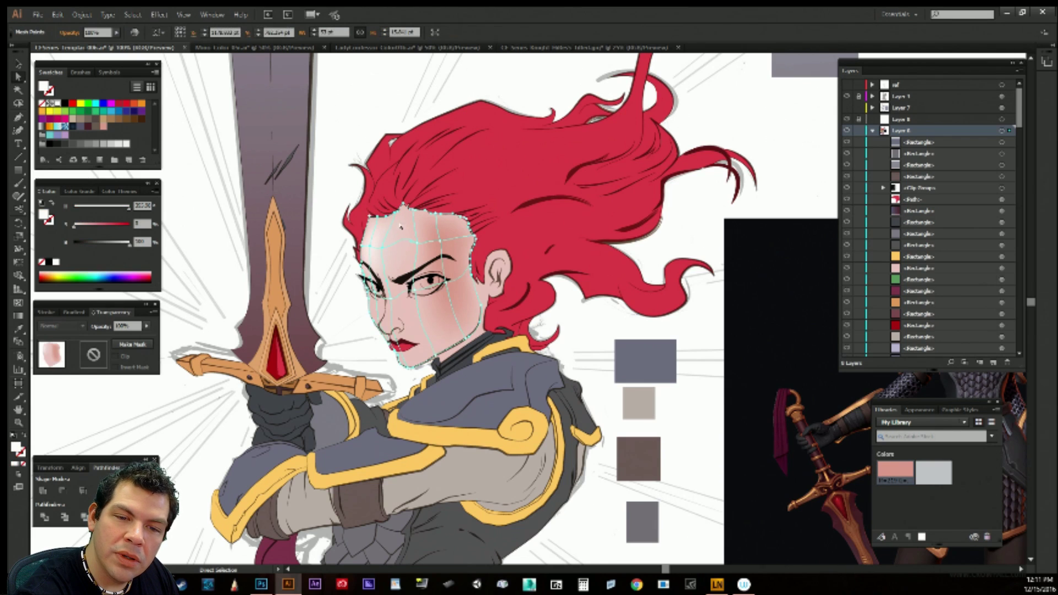
pyautogui.click(379, 219)
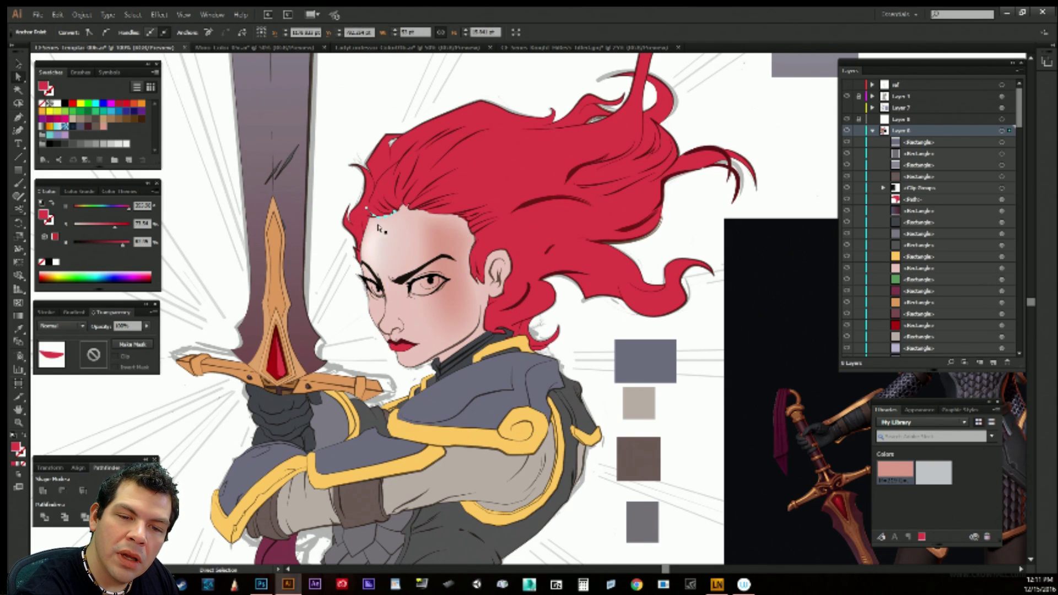
pyautogui.click(380, 228)
pyautogui.click(373, 217)
pyautogui.click(380, 232)
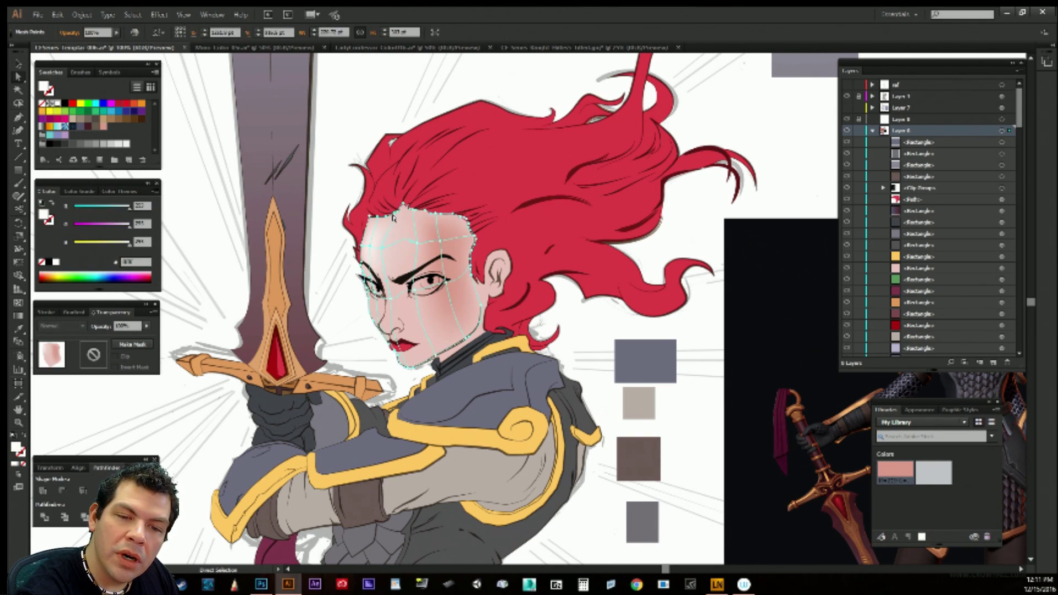
pyautogui.hotkey('ctrl', 'shift', 'a')
pyautogui.click(394, 228)
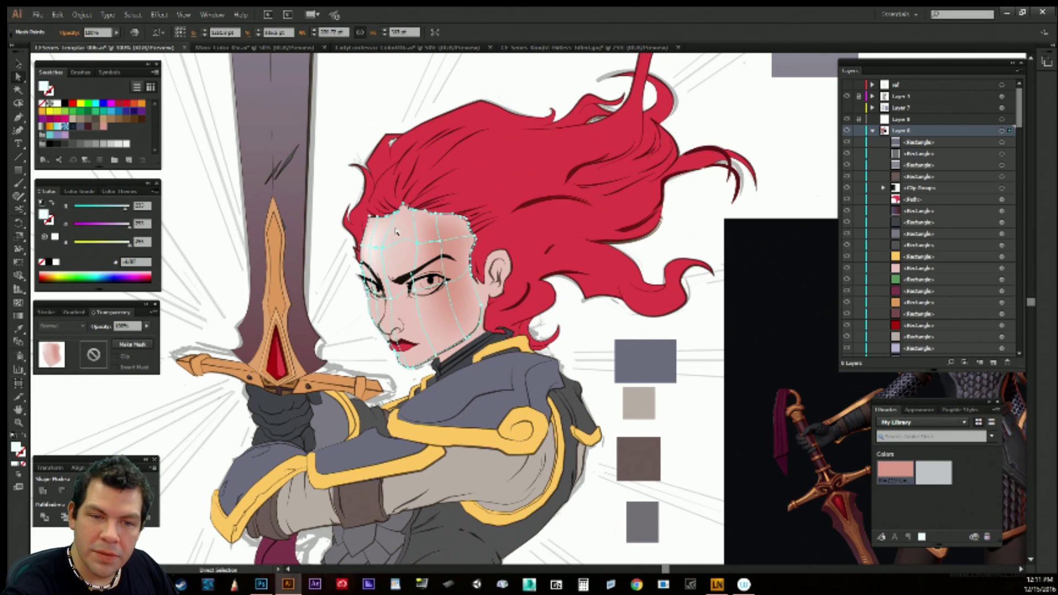
pyautogui.click(369, 107)
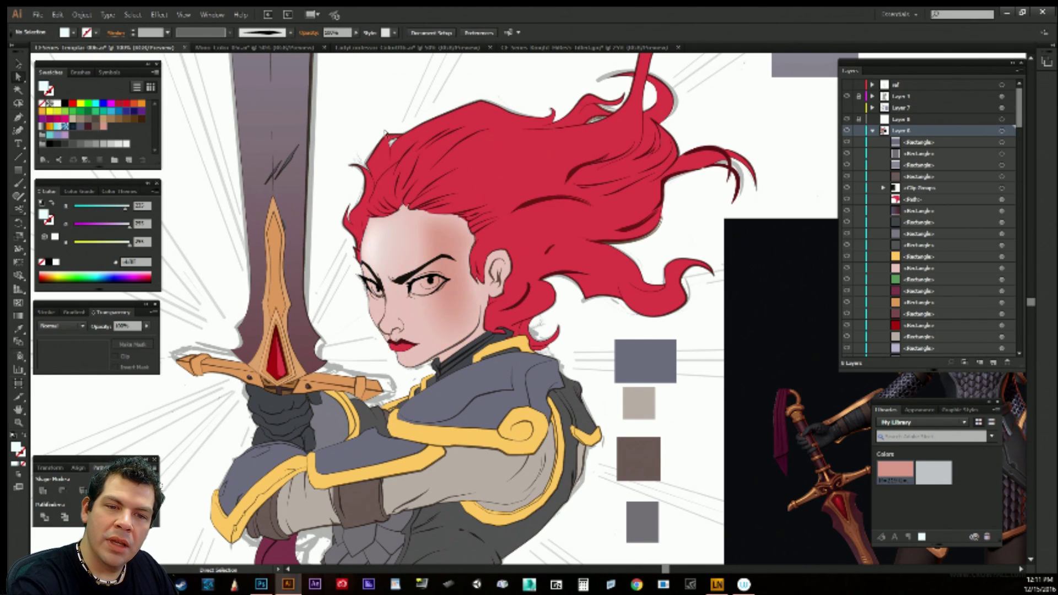
# Select the red hair shape together with all objects of the same fill color and lock them.
pyautogui.click(390, 142)
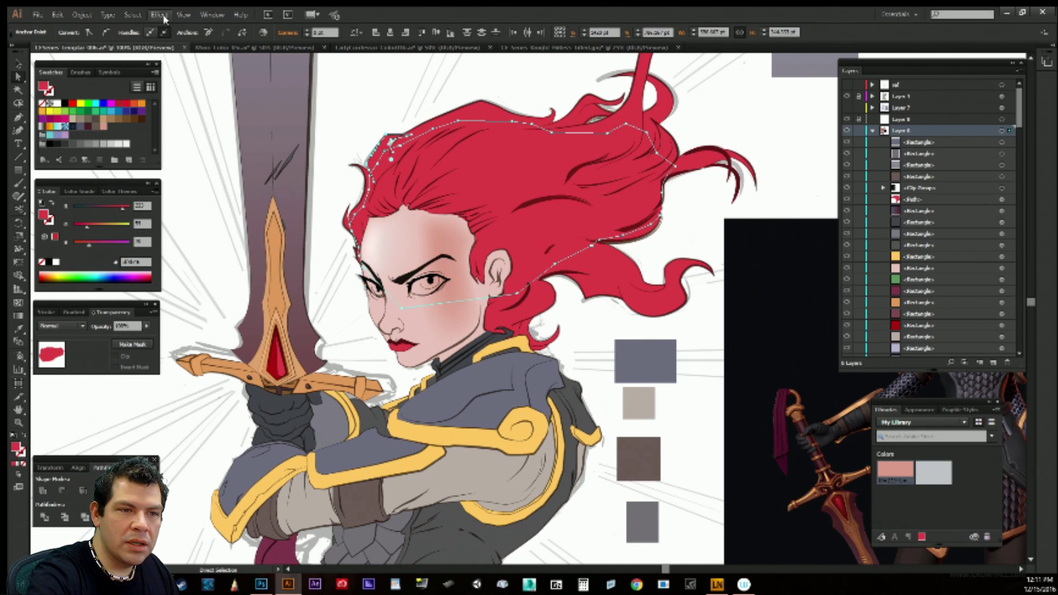
pyautogui.click(126, 13)
pyautogui.moveTo(165, 119)
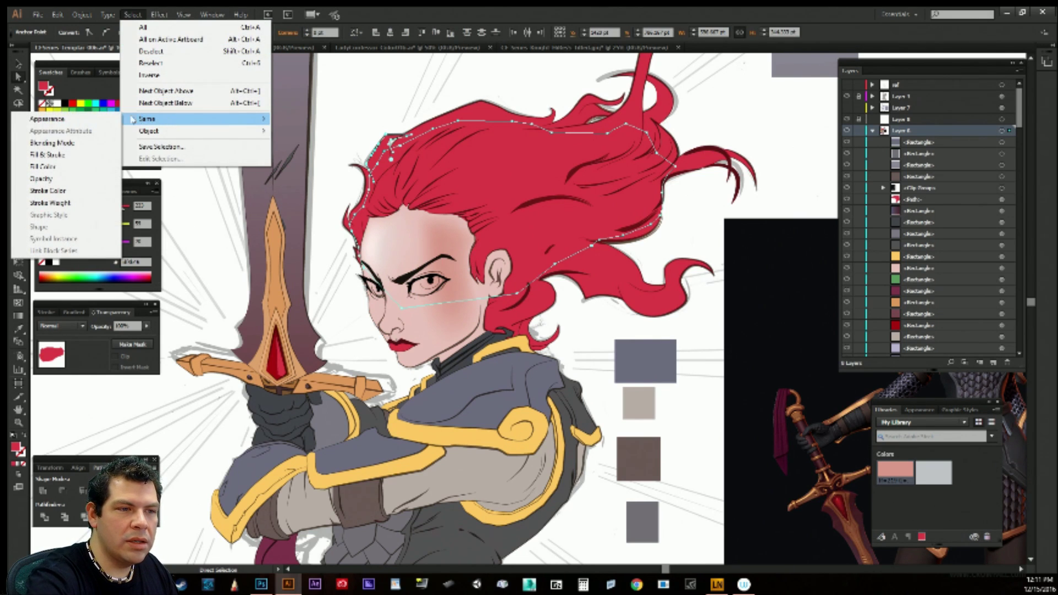
pyautogui.click(82, 168)
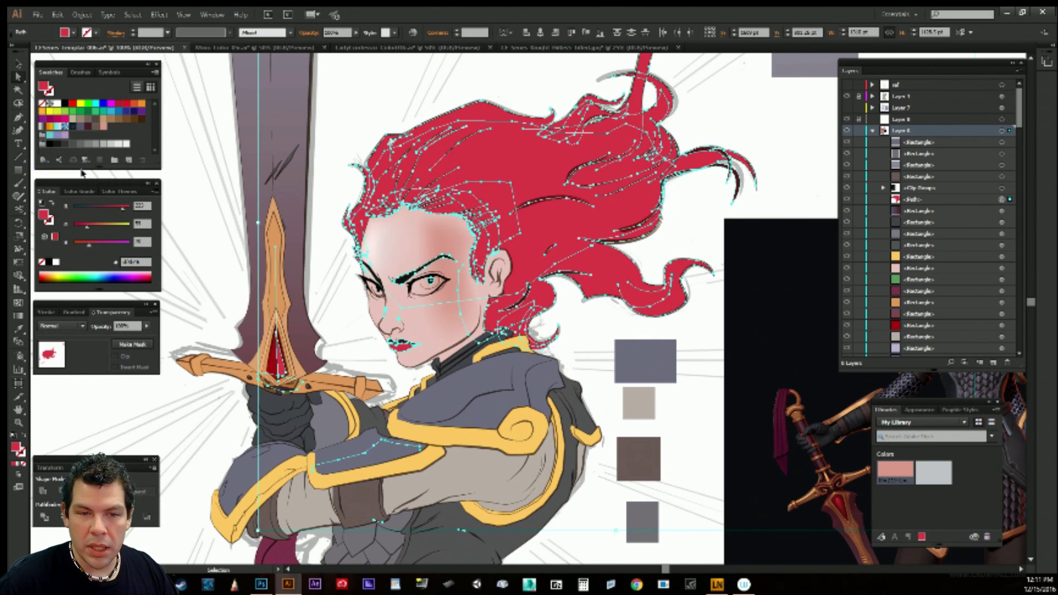
pyautogui.hotkey('ctrl', '2')
pyautogui.press('a')
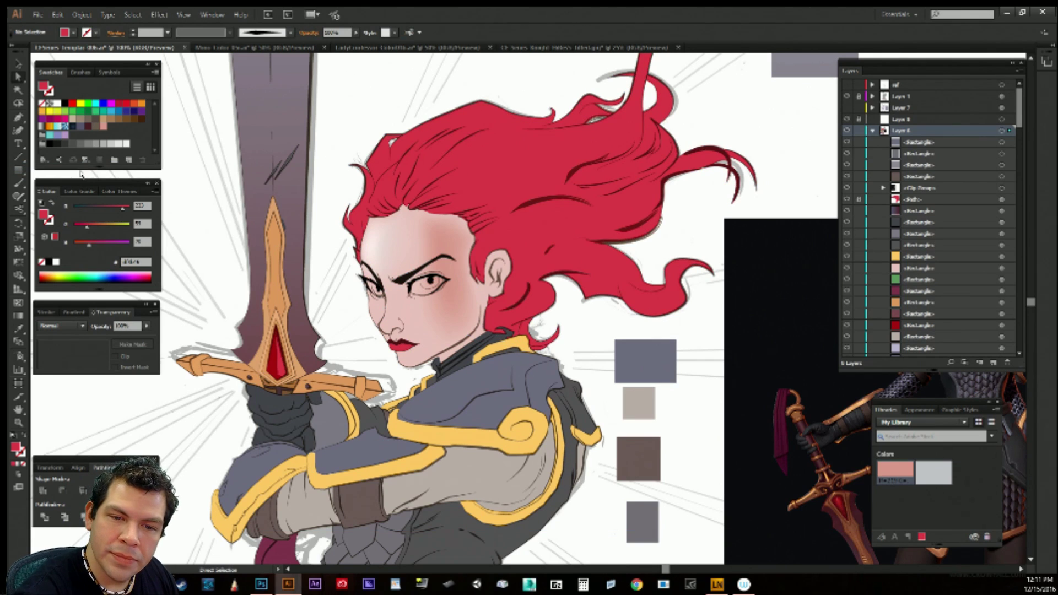
# Give the mesh point at the forehead's hairline on the far side a darker pink, using HSB values with 90% brightness.
pyautogui.click(405, 242)
pyautogui.click(404, 206)
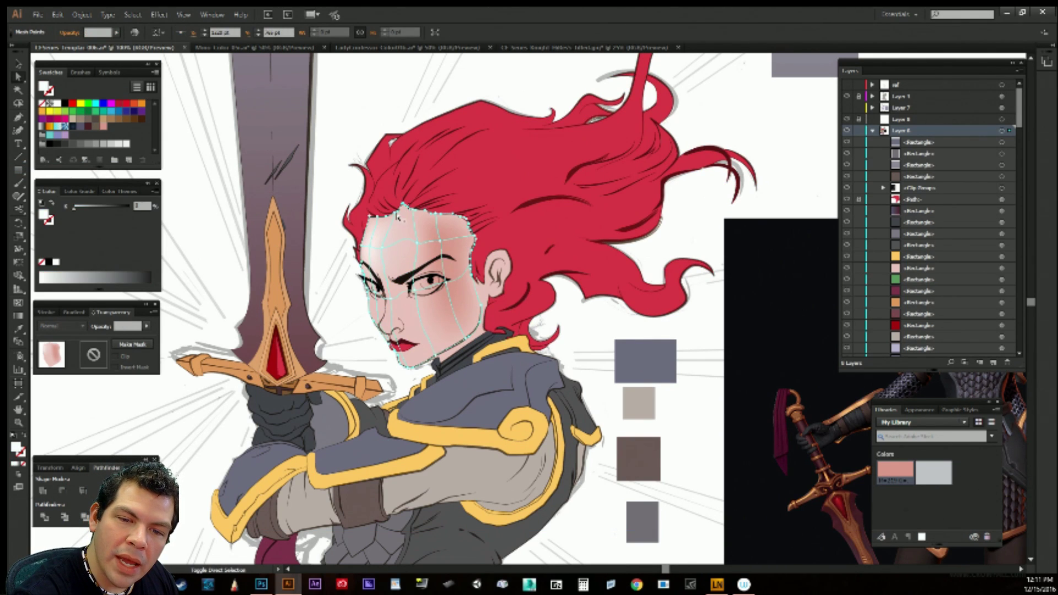
pyautogui.click(397, 218)
pyautogui.click(399, 215)
pyautogui.click(397, 218)
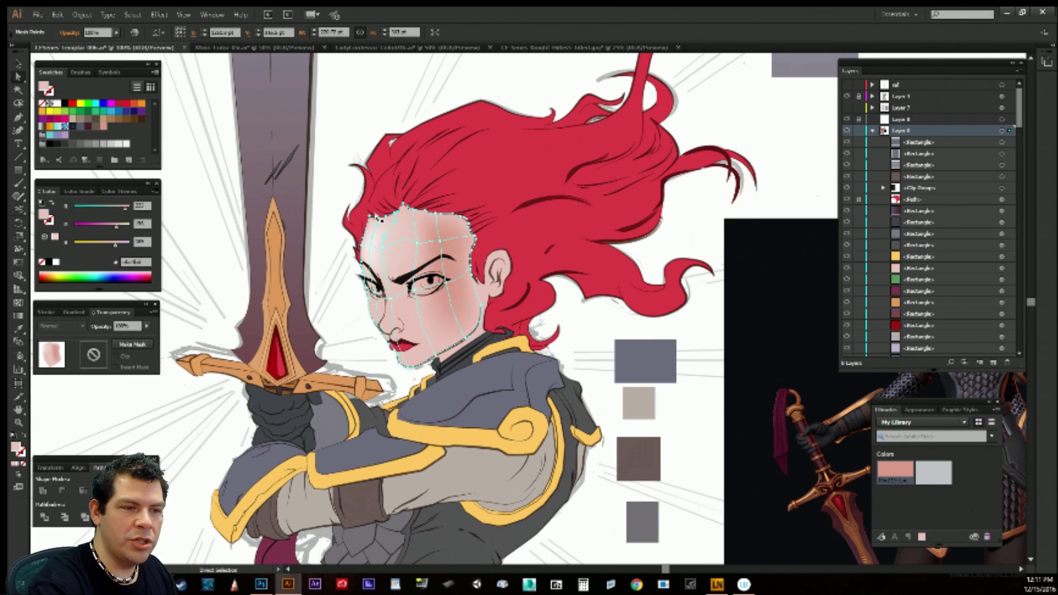
pyautogui.click(156, 190)
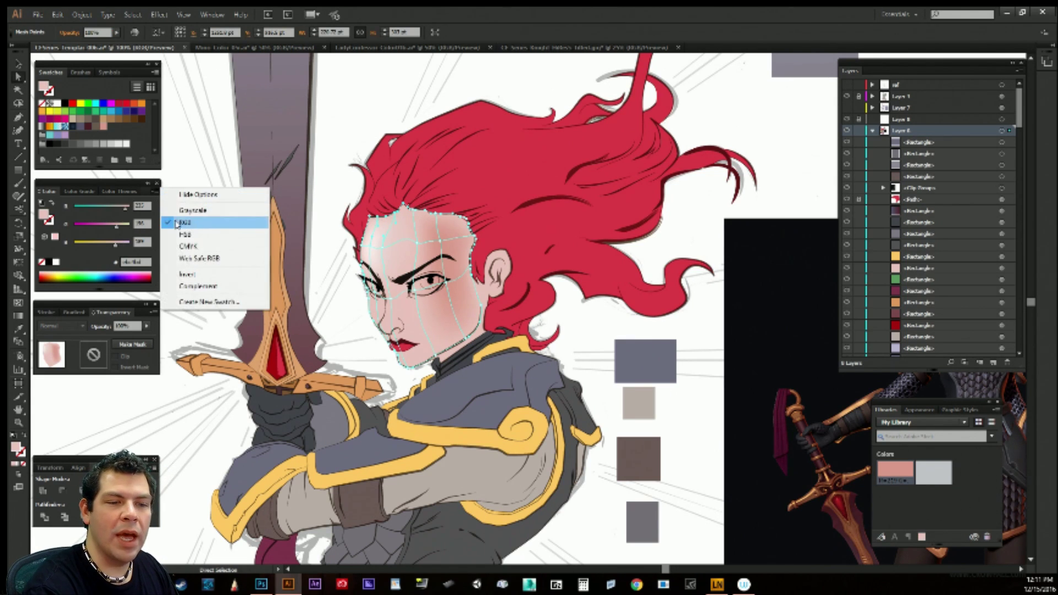
pyautogui.click(205, 233)
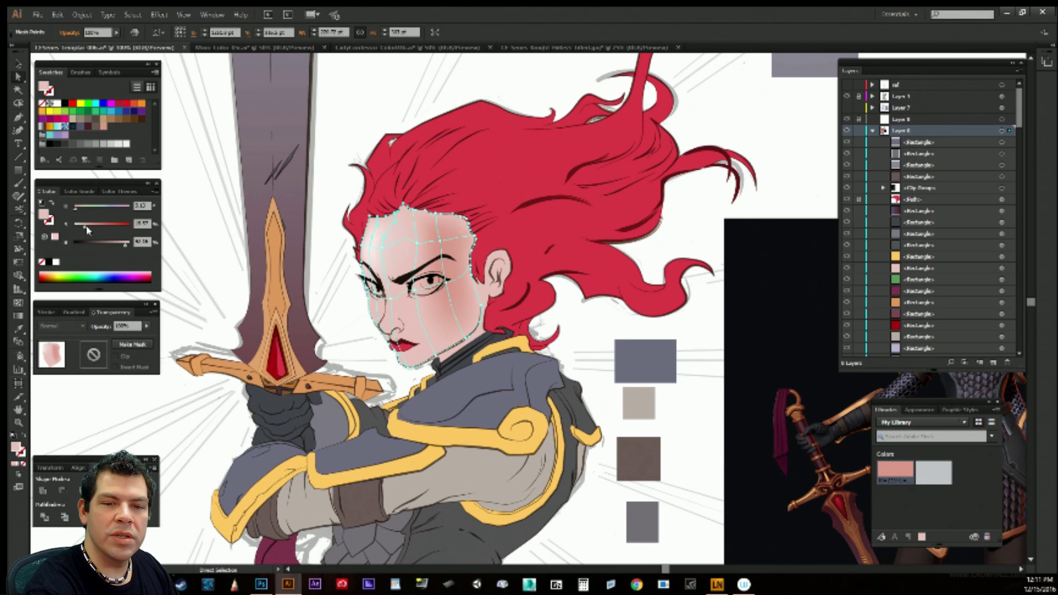
pyautogui.moveTo(86, 227)
pyautogui.mouseDown()
pyautogui.moveTo(124, 246)
pyautogui.moveTo(101, 231)
pyautogui.mouseUp()
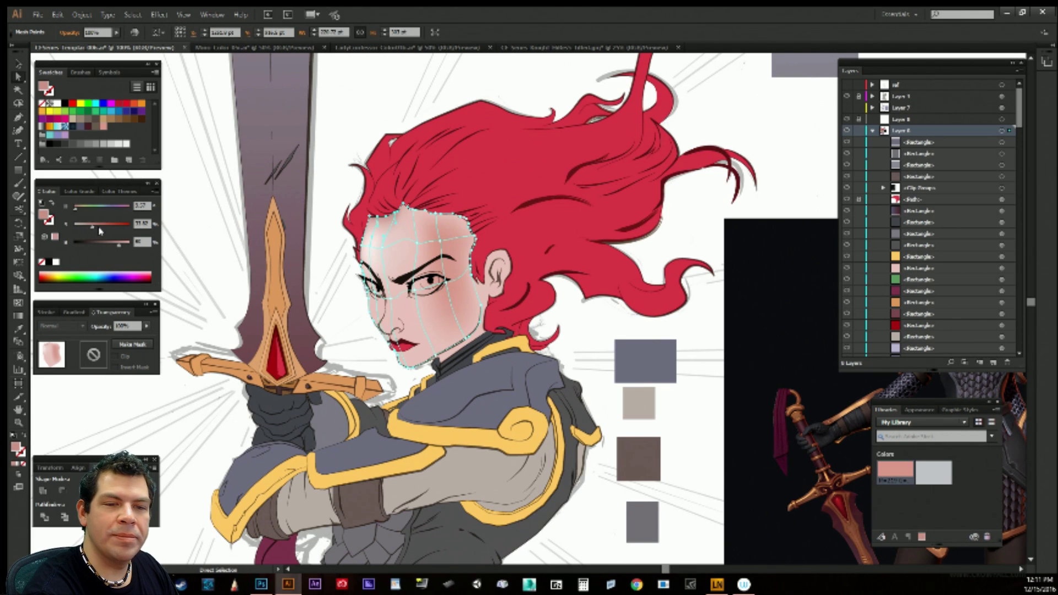
pyautogui.click(191, 175)
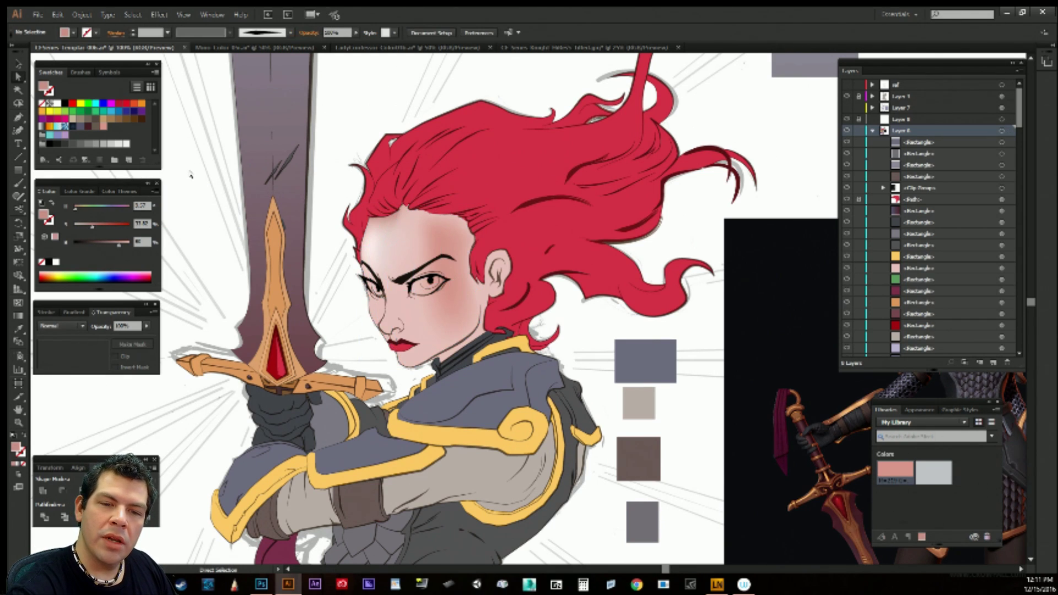
# Give the neighbouring mesh point along the middle of the hairline a slightly darker, more saturated pink using HSB values.
pyautogui.click(418, 230)
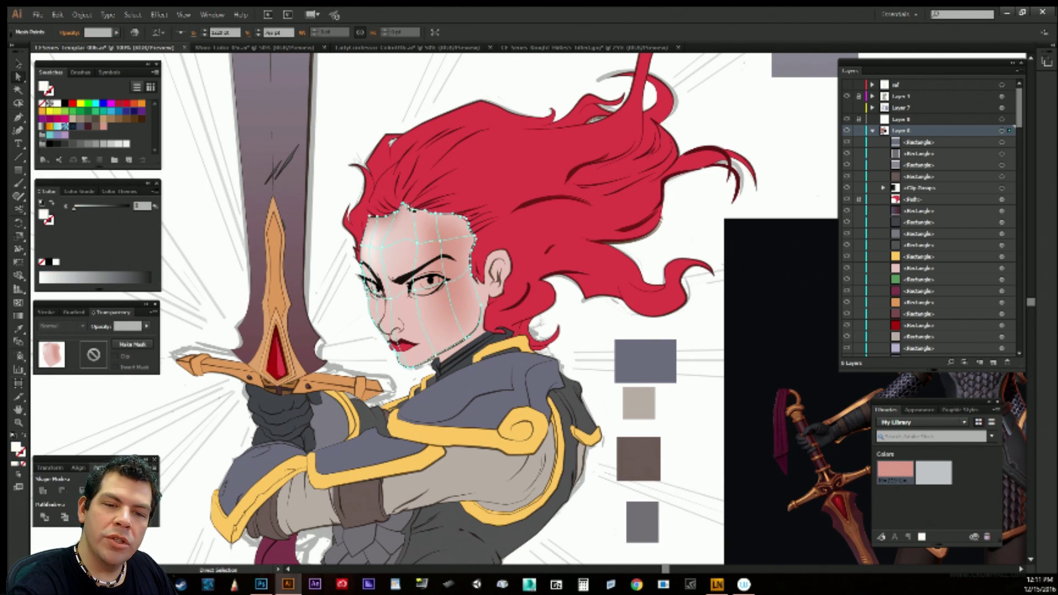
pyautogui.click(423, 218)
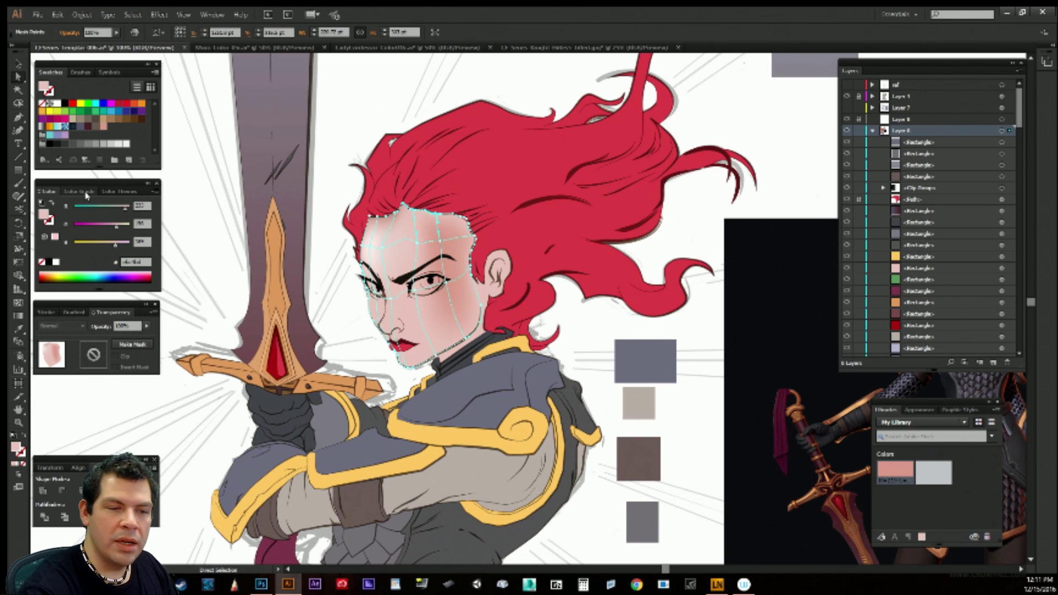
pyautogui.click(155, 191)
pyautogui.click(193, 234)
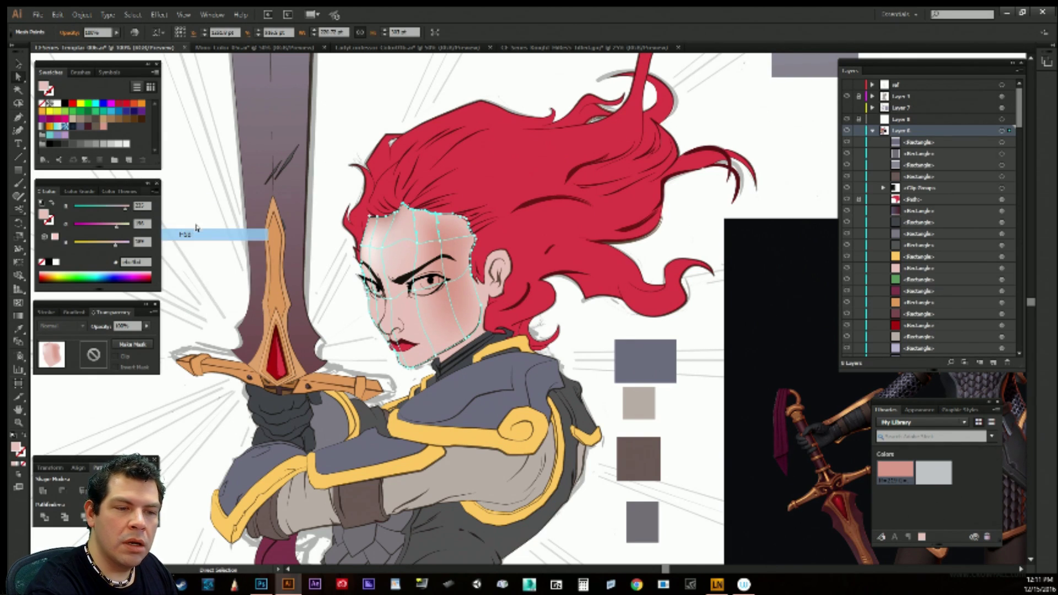
pyautogui.moveTo(124, 245); pyautogui.dragTo(97, 226)
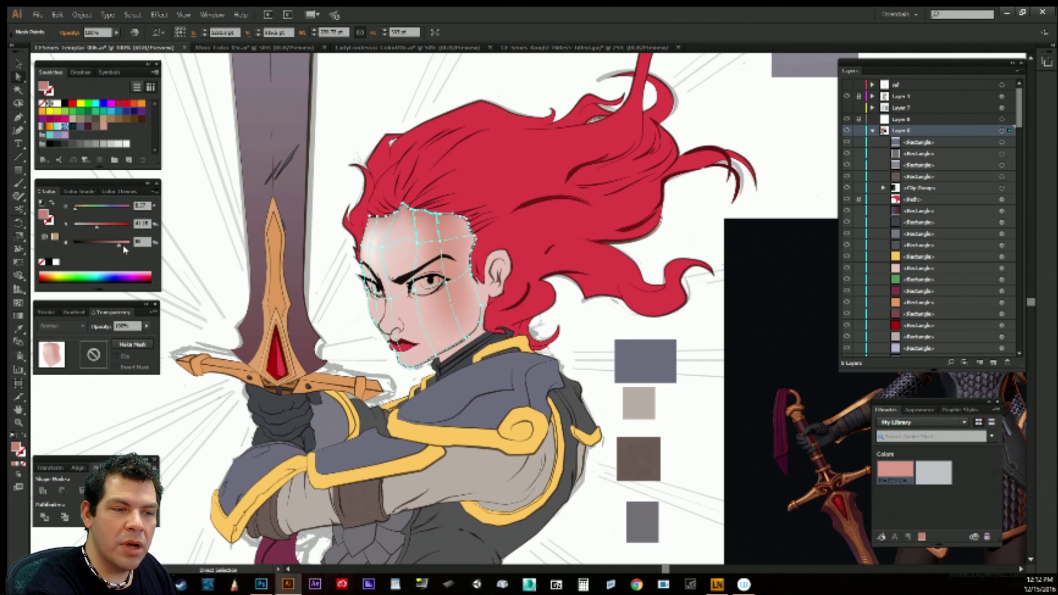
pyautogui.moveTo(98, 227); pyautogui.dragTo(94, 228)
pyautogui.click(173, 199)
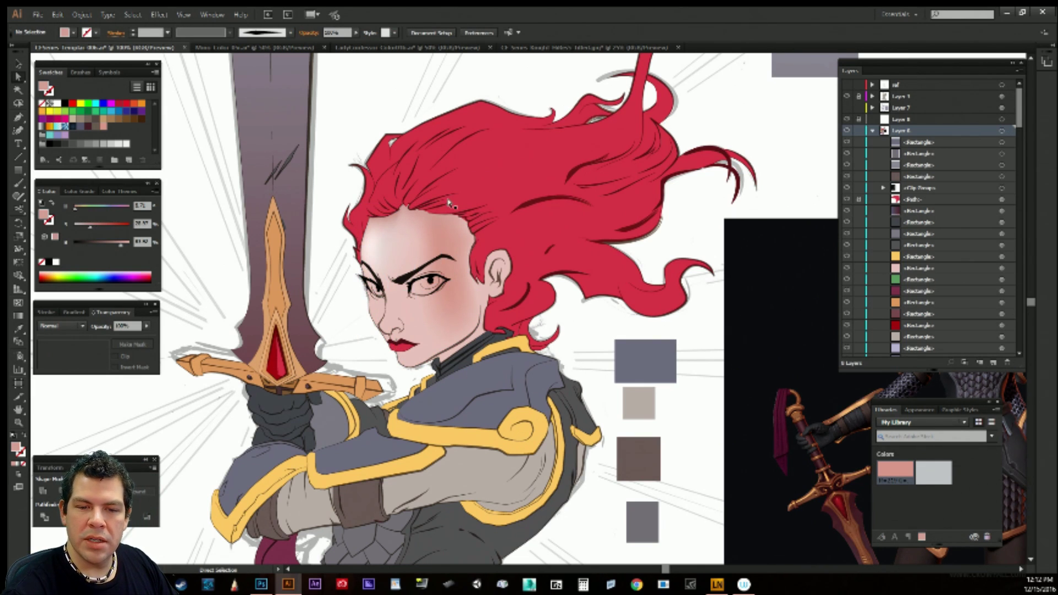
# Try to move the face's mesh points at the temple, nose bridge and mid-forehead, and undo the moves.
pyautogui.click(468, 304)
pyautogui.click(474, 258)
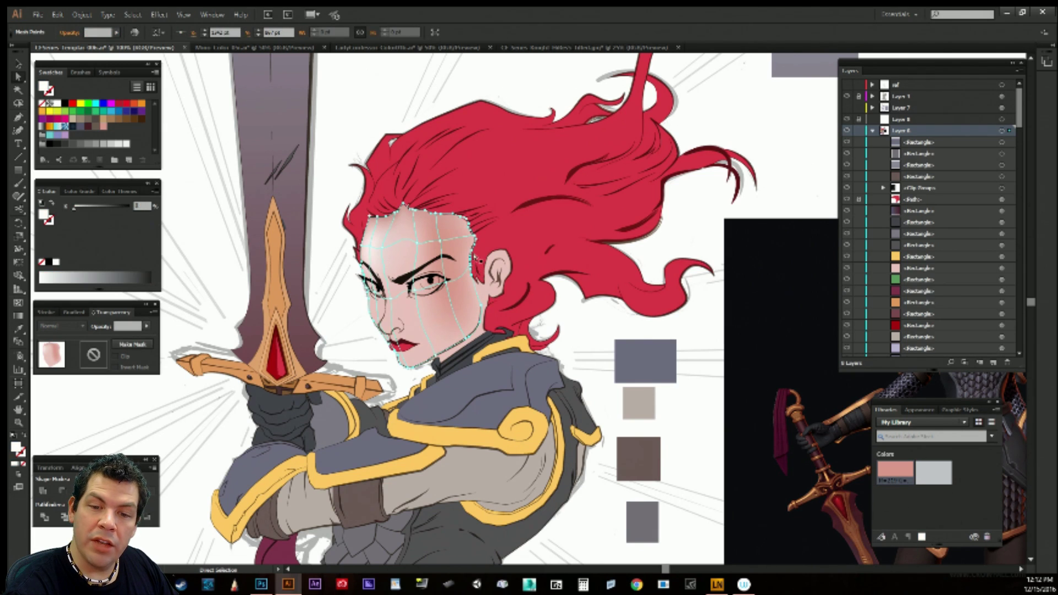
pyautogui.click(472, 250)
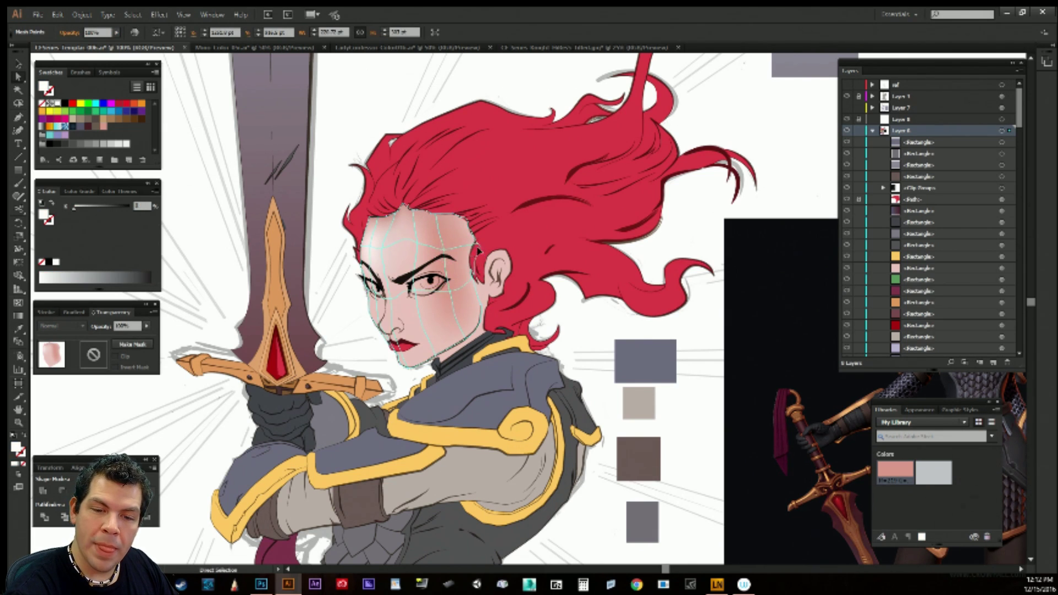
pyautogui.click(472, 269)
pyautogui.click(389, 305)
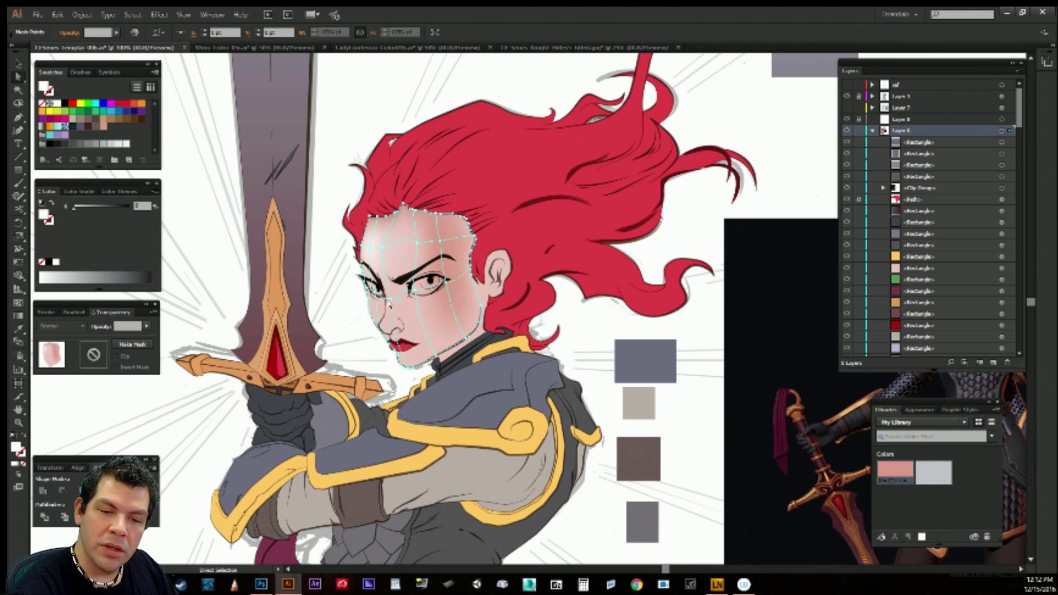
pyautogui.moveTo(390, 298); pyautogui.dragTo(390, 294)
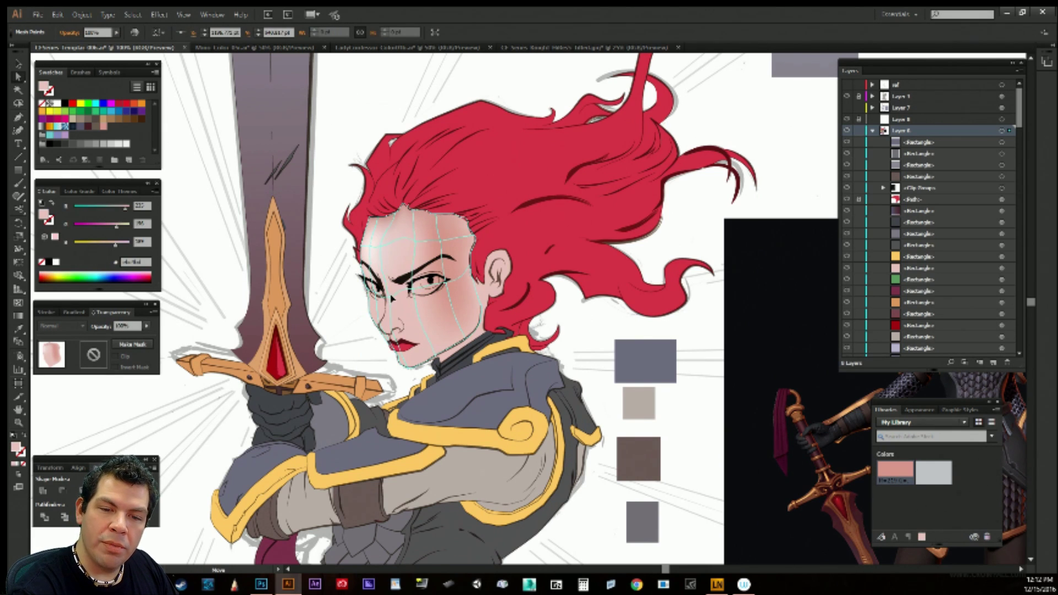
pyautogui.click(425, 247)
pyautogui.moveTo(416, 244); pyautogui.dragTo(418, 251)
pyautogui.hotkey('ctrl', 'z')
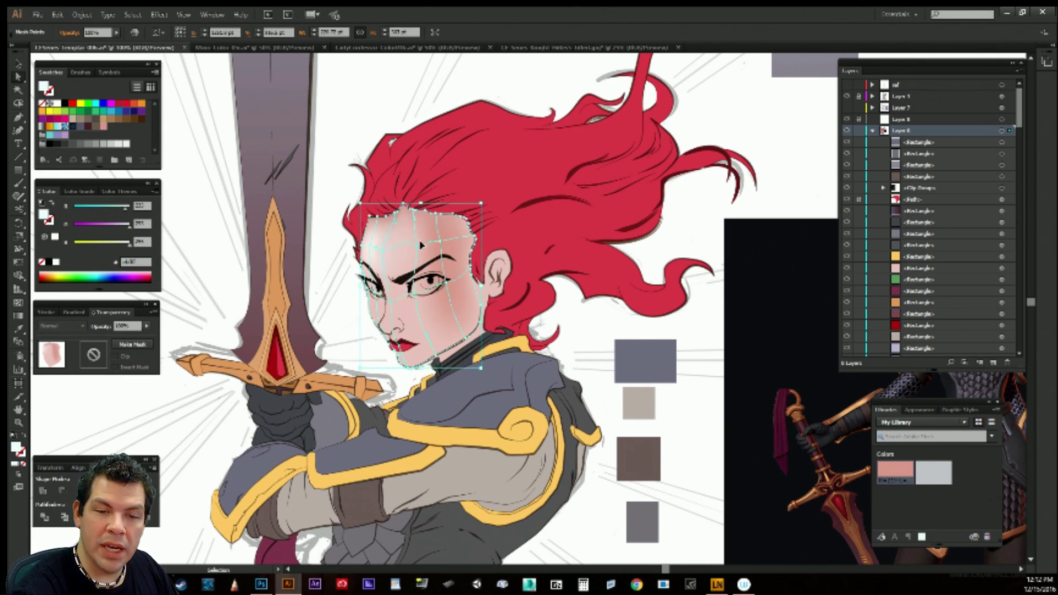
pyautogui.hotkey('ctrl', 'z')
# Select and nudge the mesh points on the far side of the forehead and beside the nose bridge.
pyautogui.press('a')
pyautogui.click(424, 251)
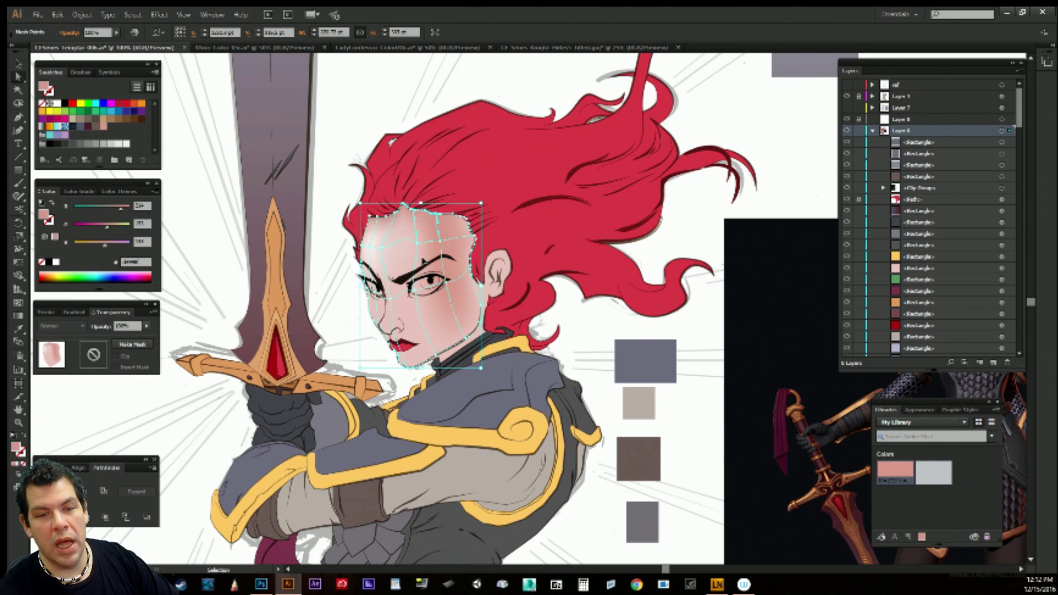
pyautogui.click(417, 245)
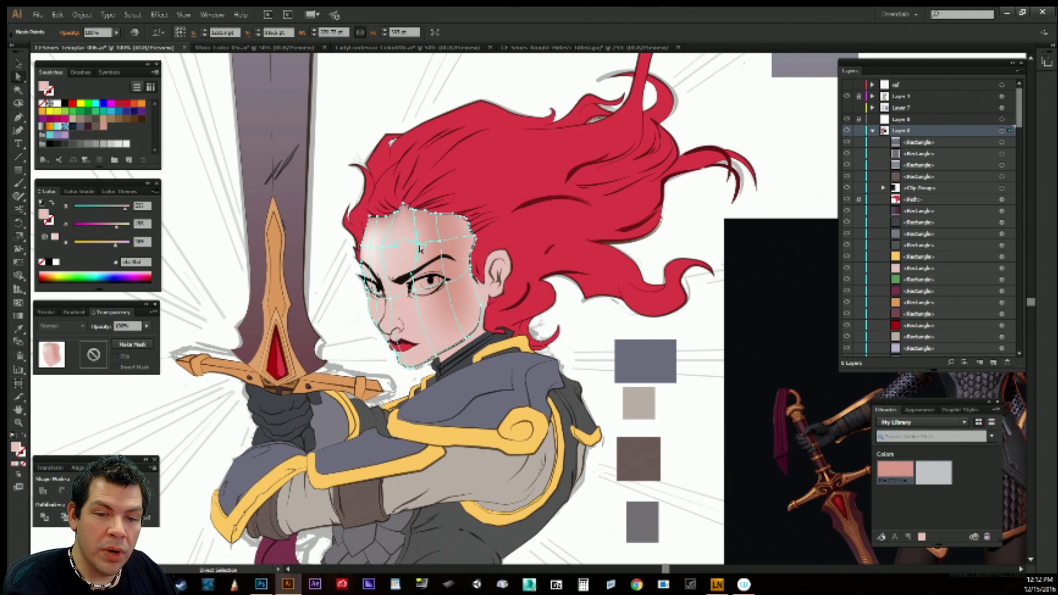
pyautogui.moveTo(414, 245); pyautogui.dragTo(388, 251)
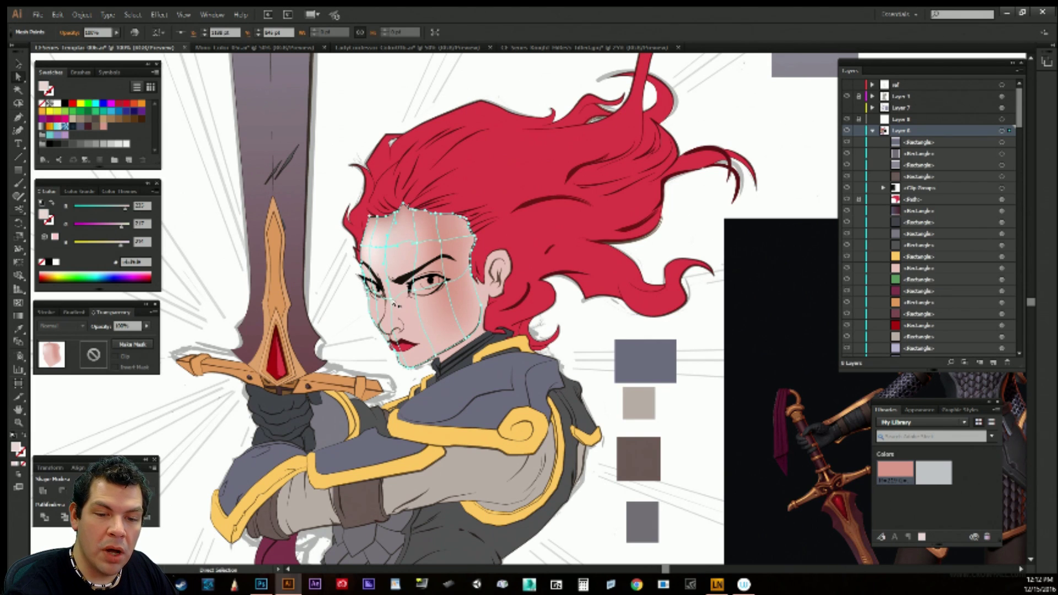
pyautogui.moveTo(391, 299); pyautogui.dragTo(391, 298)
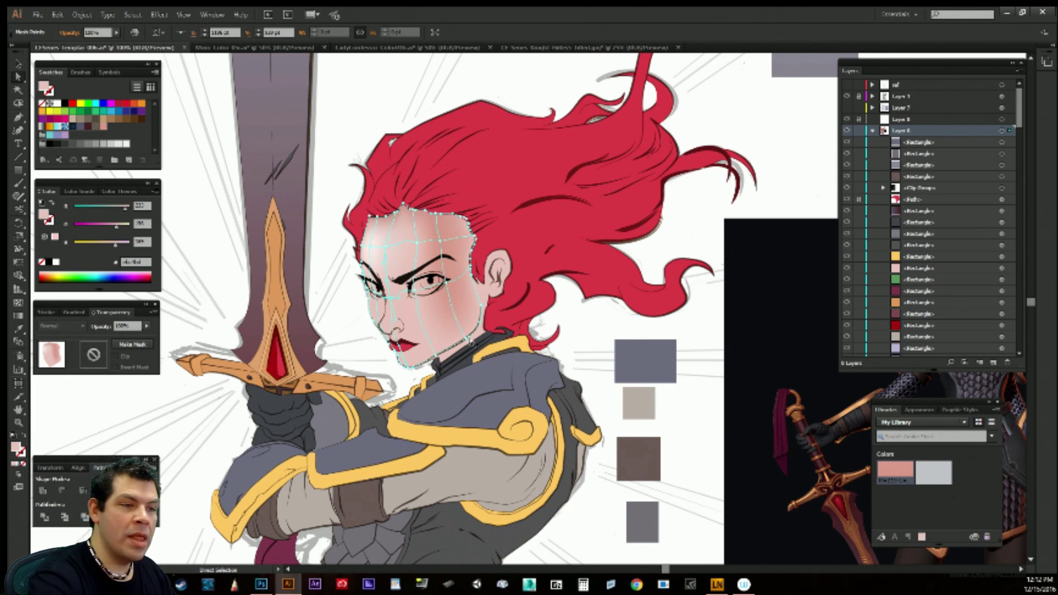
# Add mesh lines across the lower cheek and jaw of the face with the Mesh tool.
pyautogui.click(22, 248)
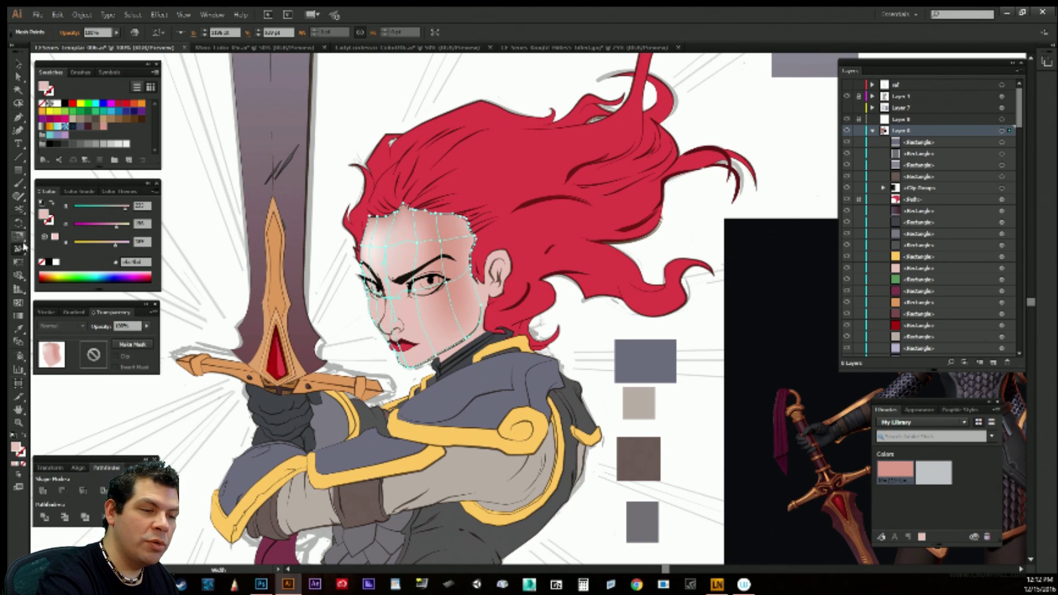
pyautogui.click(19, 302)
pyautogui.click(423, 326)
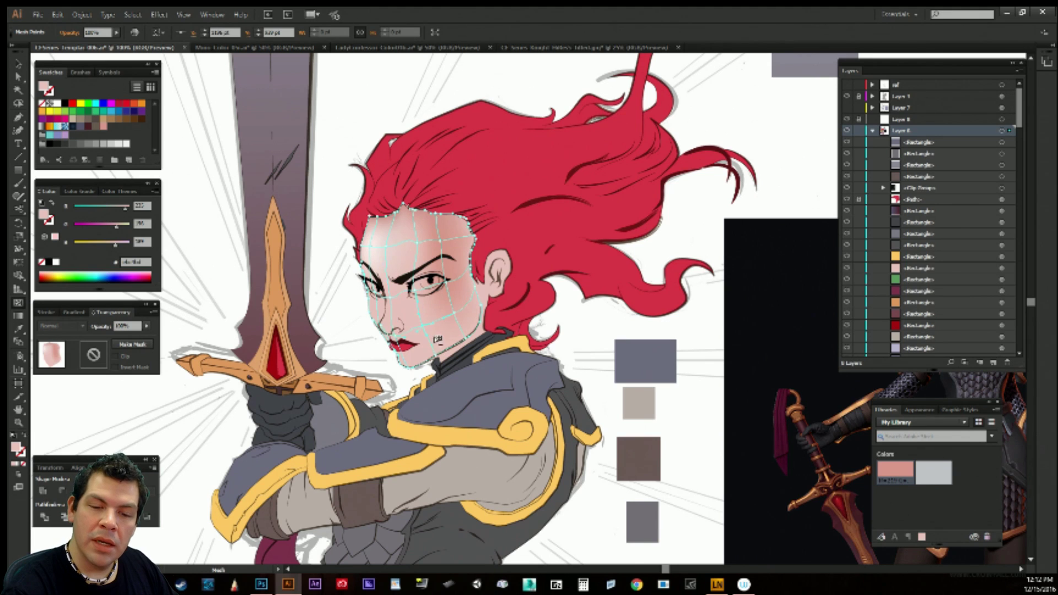
pyautogui.click(438, 346)
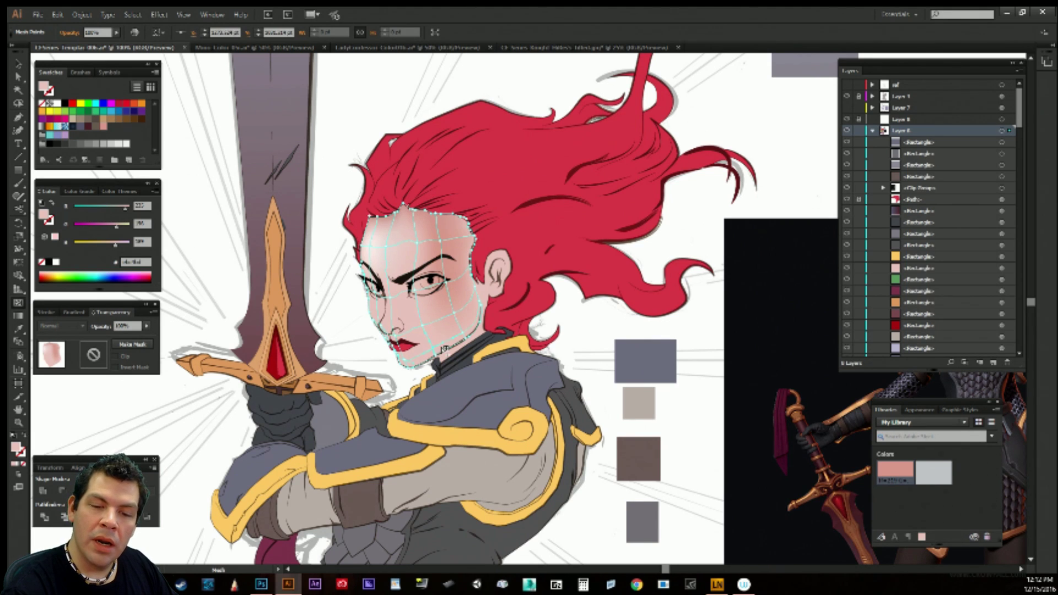
pyautogui.click(466, 327)
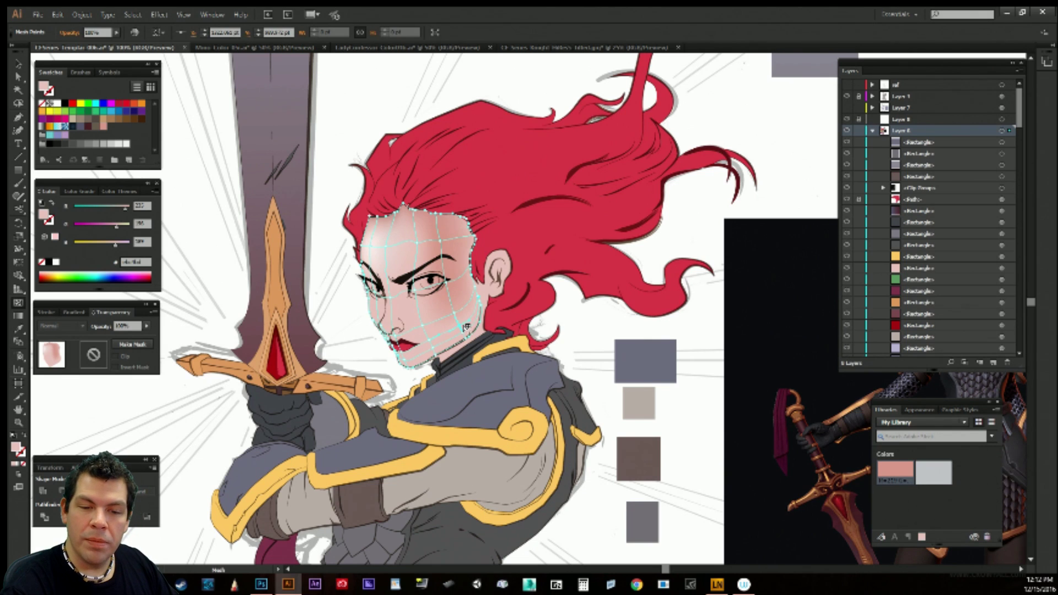
# Try to select the face's mesh points on the far cheek and along the side of the nose, clearing the selection.
pyautogui.press('a')
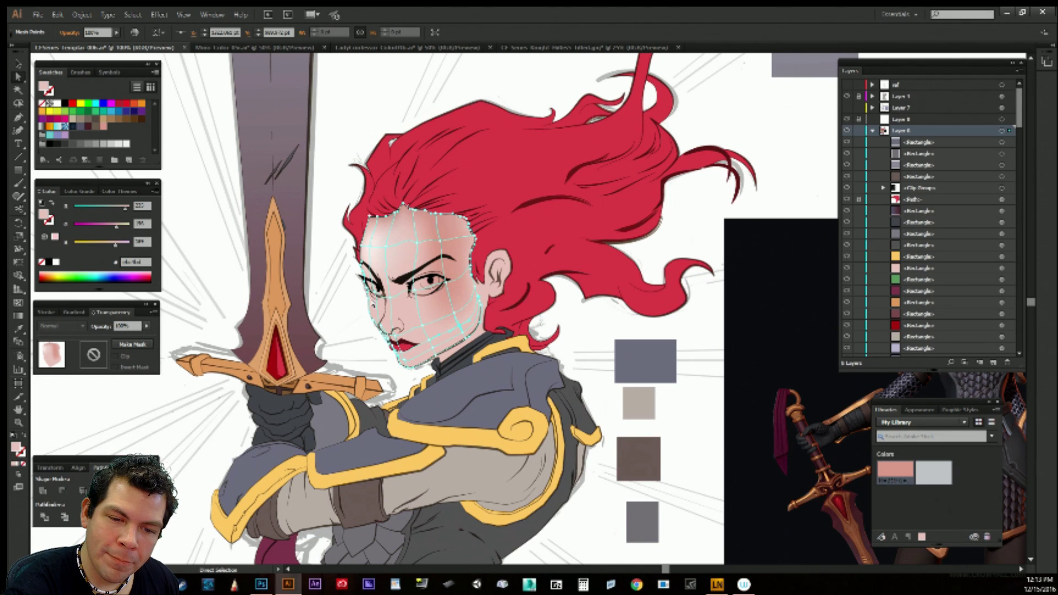
pyautogui.click(362, 307)
pyautogui.click(372, 326)
pyautogui.click(378, 314)
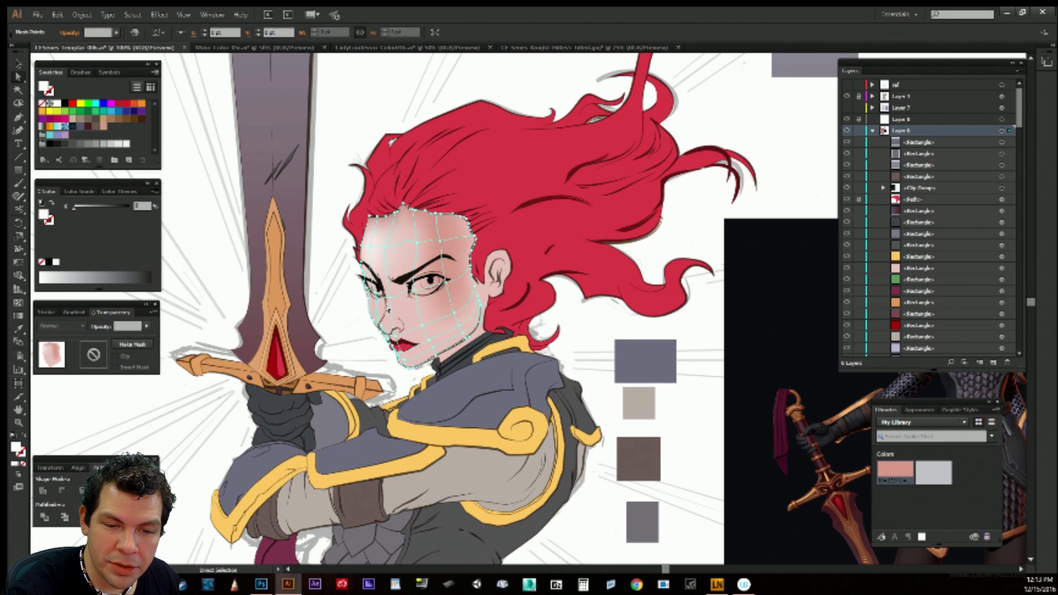
pyautogui.click(384, 307)
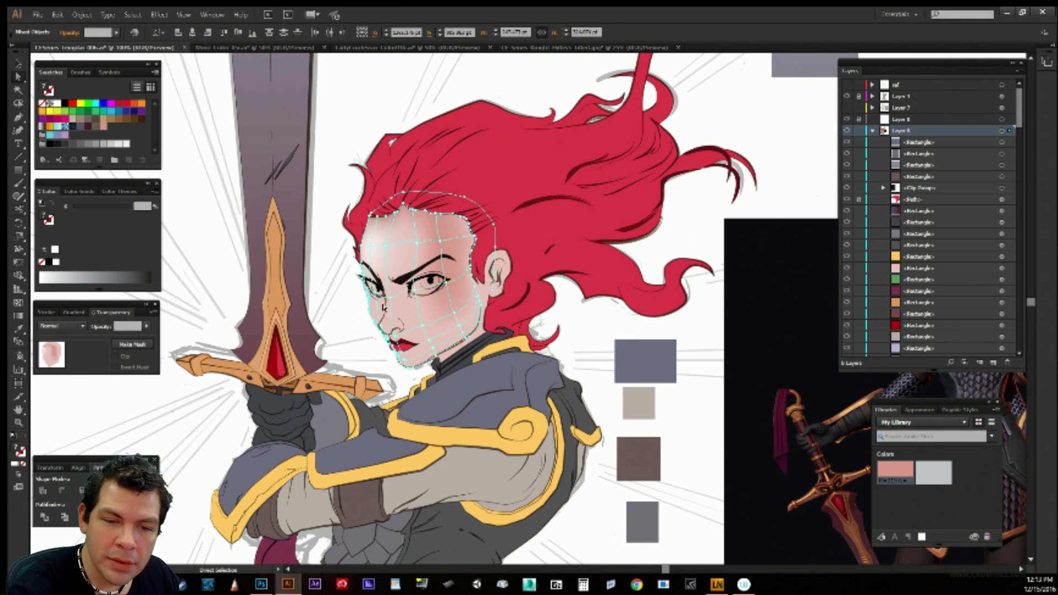
pyautogui.click(362, 335)
pyautogui.click(373, 308)
pyautogui.click(372, 307)
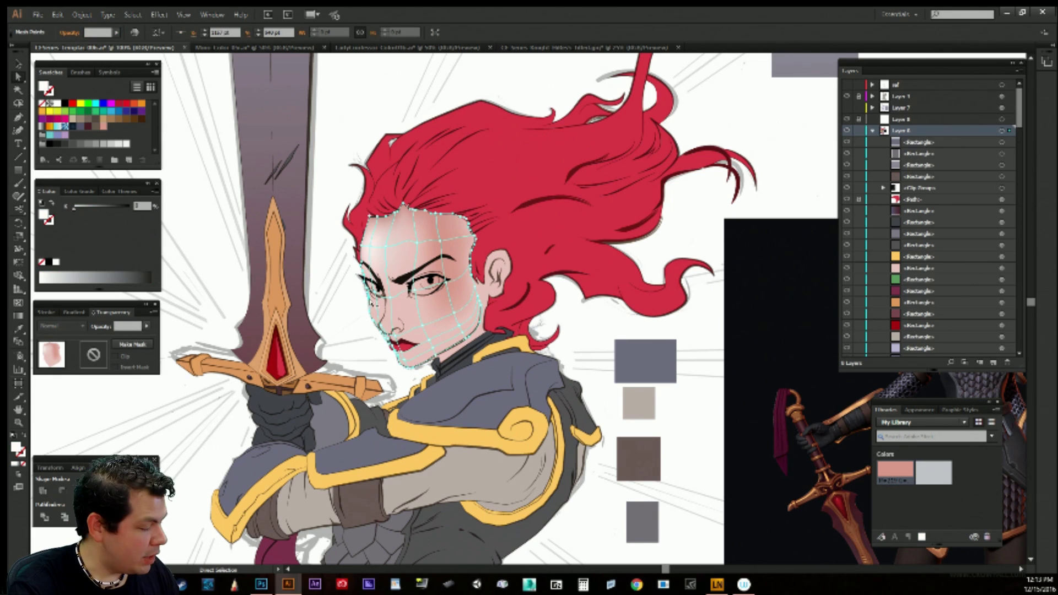
pyautogui.press('a')
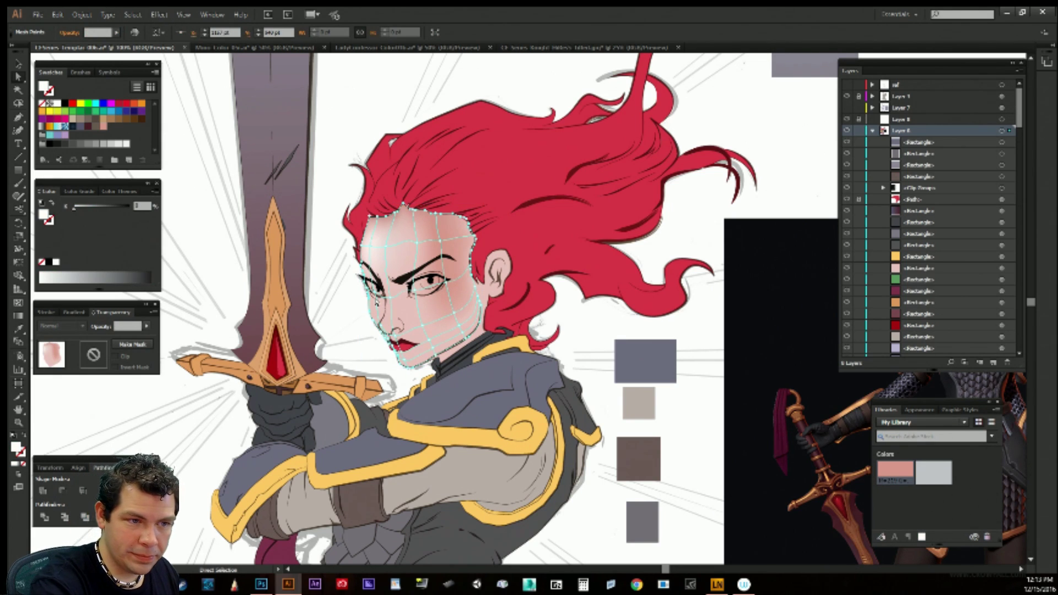
pyautogui.click(342, 339)
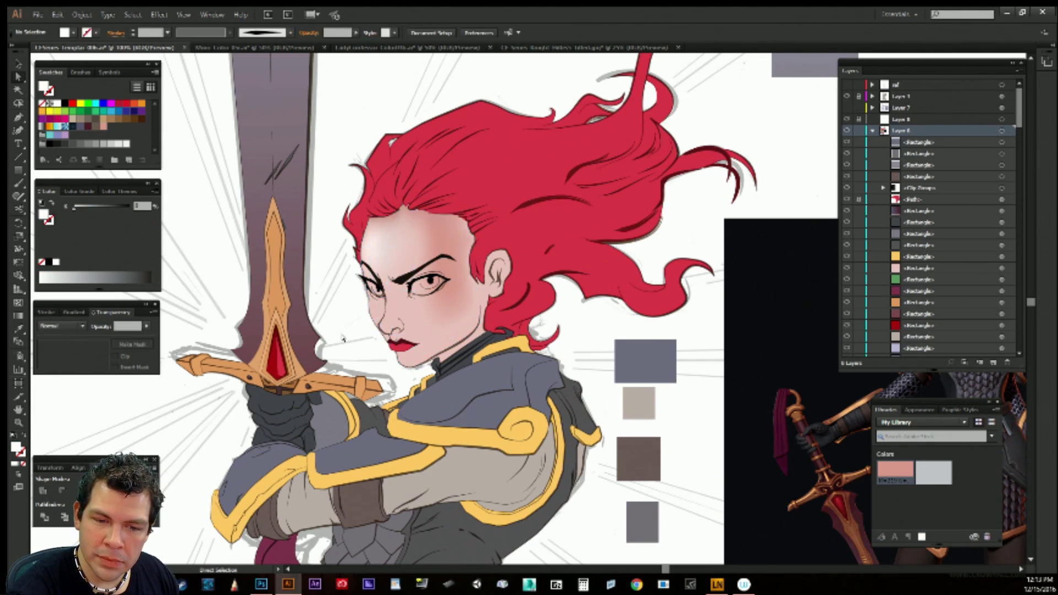
# Try to adjust the face's mesh handles beside the nostril and above the lips, and deselect the face.
pyautogui.click(434, 344)
pyautogui.click(403, 326)
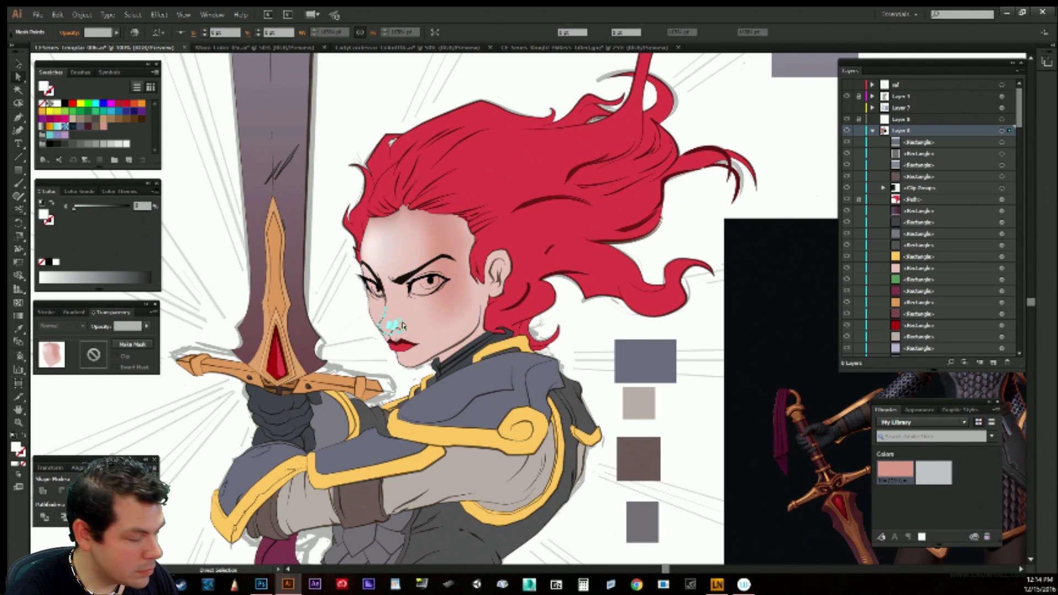
pyautogui.click(398, 344)
pyautogui.hotkey('ctrl', 'shift', 'a')
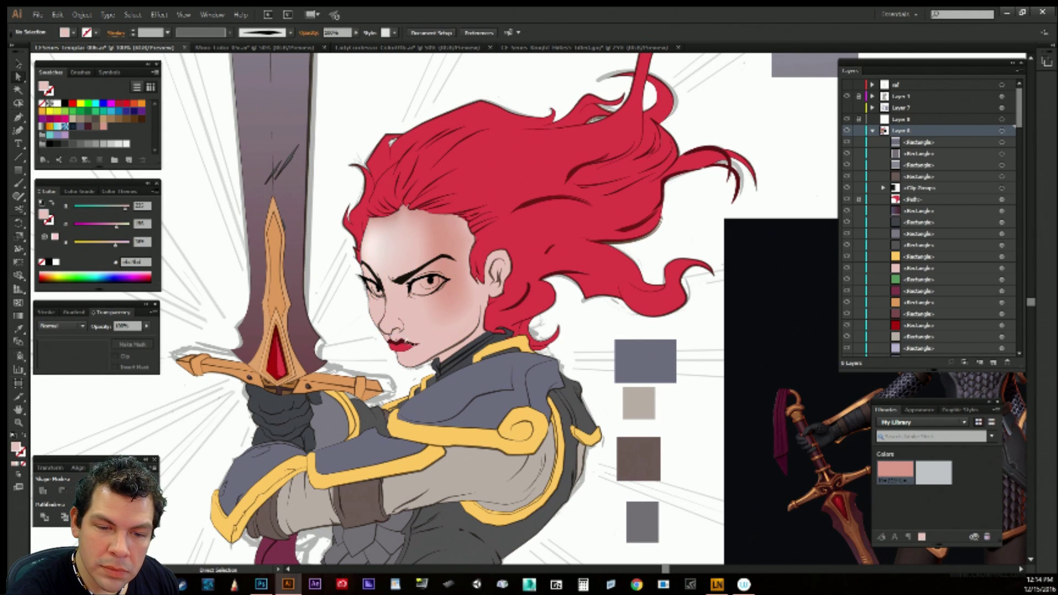
# Lighten the mesh point on the side of the nose to a near-white pink highlight using HSB values.
pyautogui.click(400, 328)
pyautogui.click(381, 340)
pyautogui.click(401, 329)
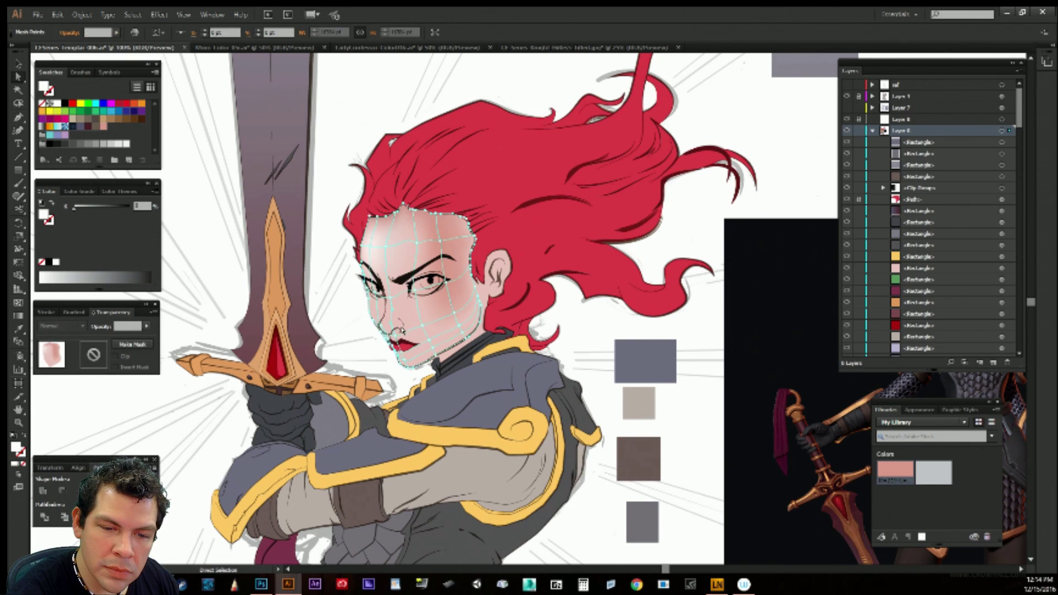
pyautogui.click(396, 302)
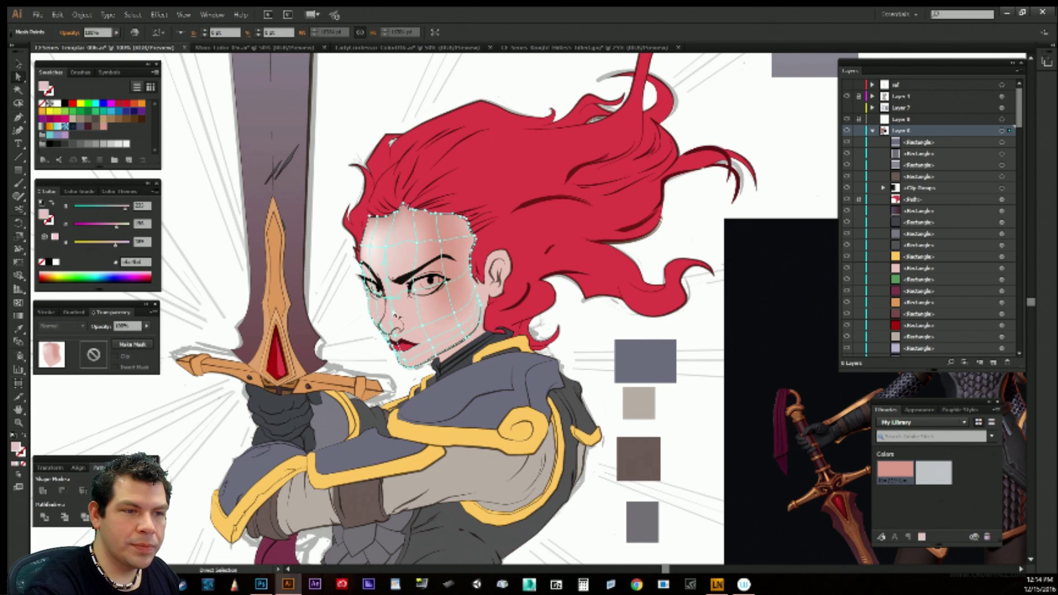
pyautogui.click(392, 307)
pyautogui.click(156, 191)
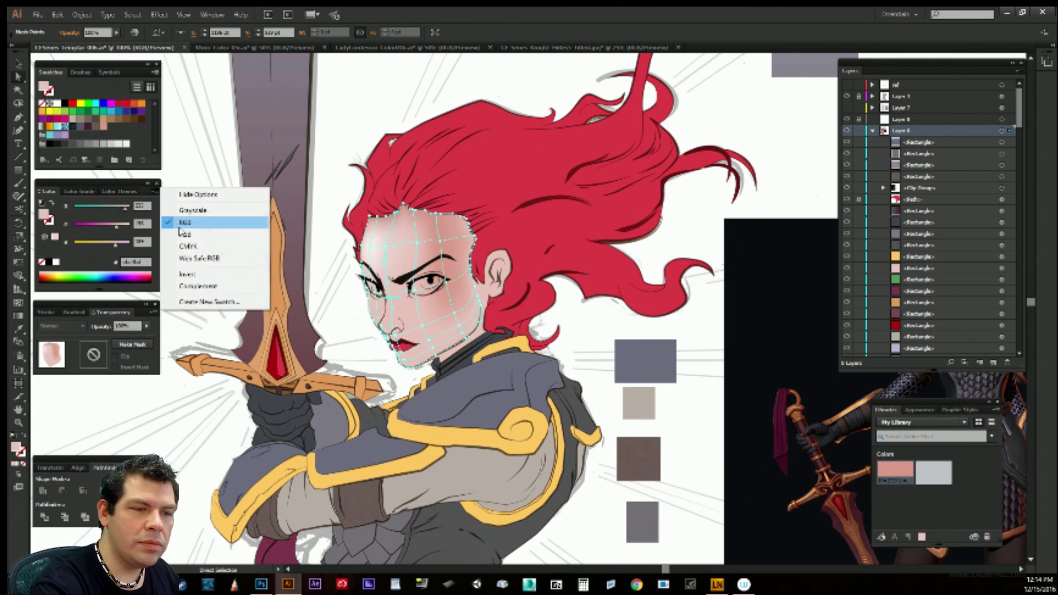
pyautogui.click(185, 236)
pyautogui.moveTo(128, 241); pyautogui.dragTo(79, 226)
# Nudge the mesh point below the near eye's inner corner and darken it to about 23% saturation and 76% brightness.
pyautogui.click(416, 291)
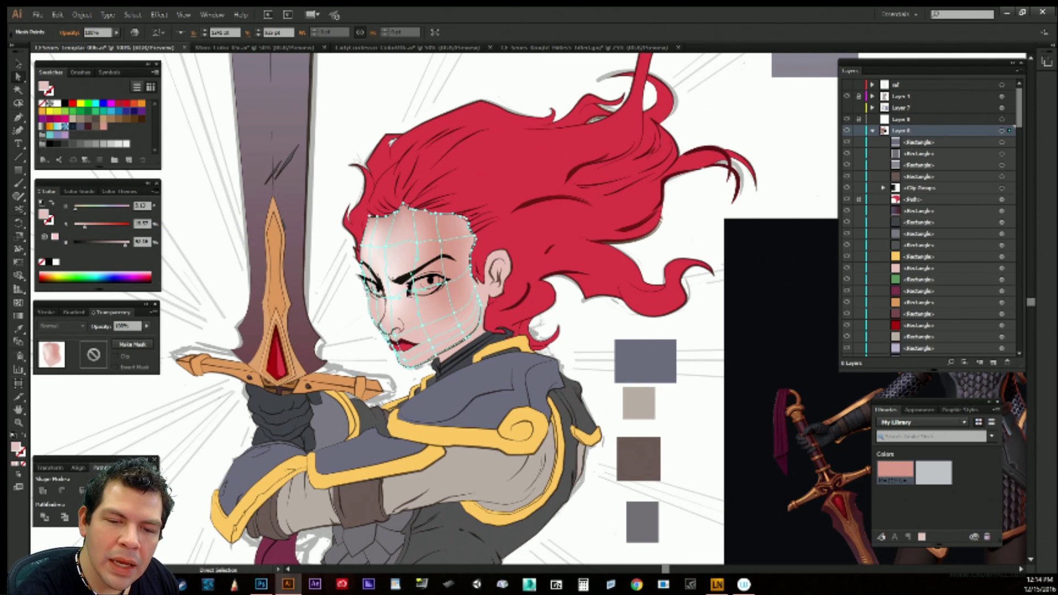
pyautogui.moveTo(408, 292)
pyautogui.mouseDown()
pyautogui.moveTo(398, 297)
pyautogui.moveTo(409, 295)
pyautogui.mouseUp()
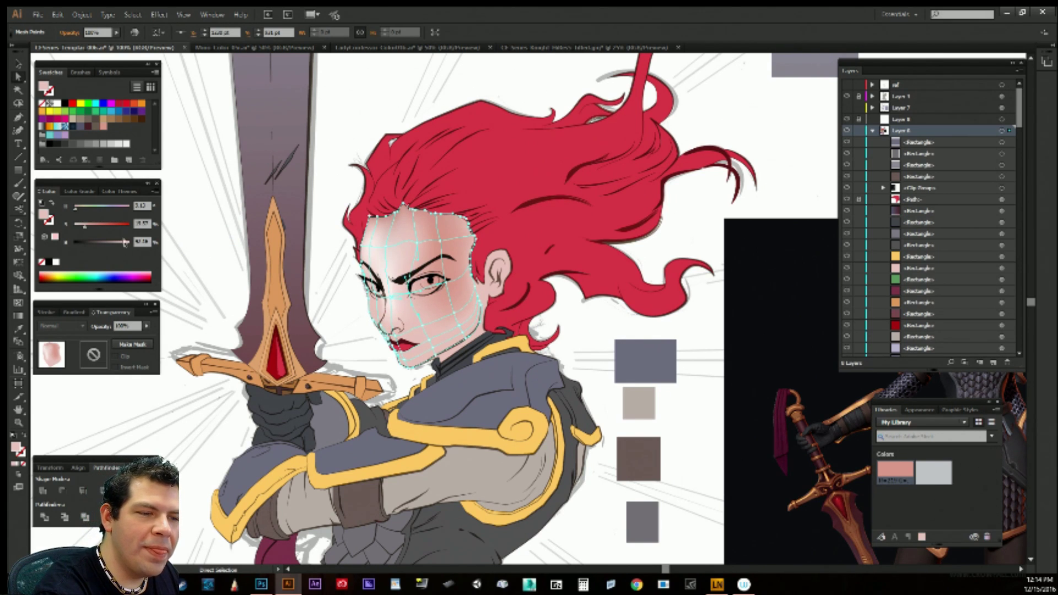
pyautogui.moveTo(86, 226); pyautogui.dragTo(117, 244)
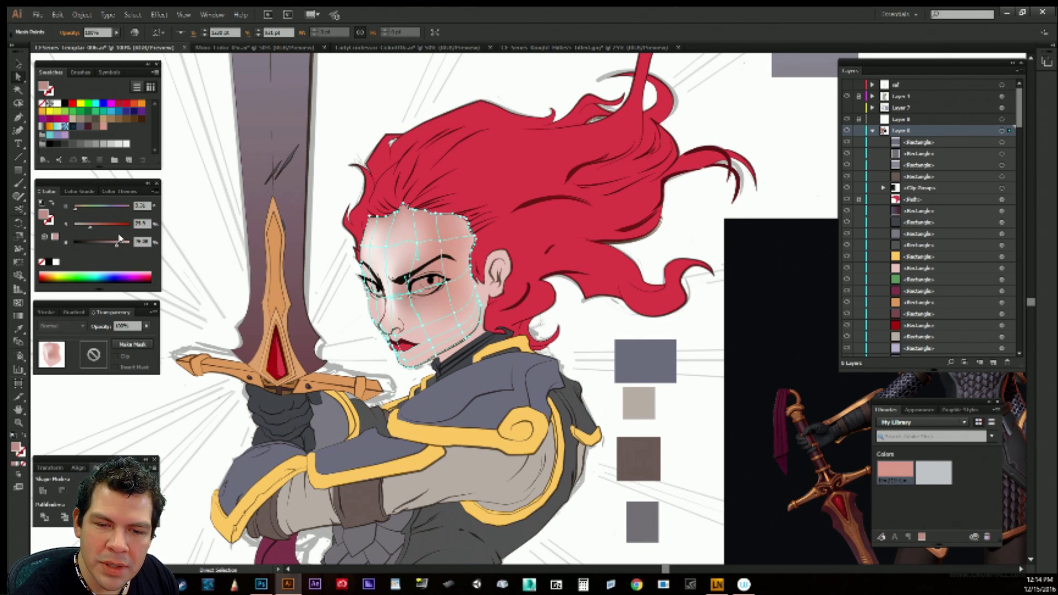
# Adjust the mesh points at the near eye's outer corner, mid-forehead and side of the nose, and deselect the face.
pyautogui.moveTo(448, 282); pyautogui.dragTo(428, 292)
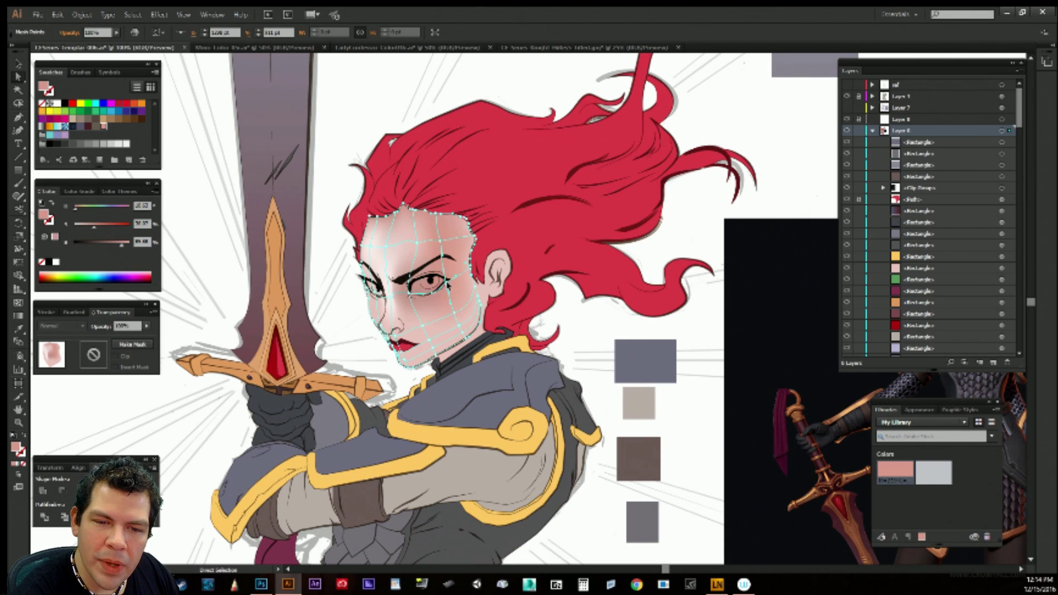
pyautogui.moveTo(418, 243)
pyautogui.mouseDown()
pyautogui.moveTo(395, 246)
pyautogui.moveTo(412, 247)
pyautogui.mouseUp()
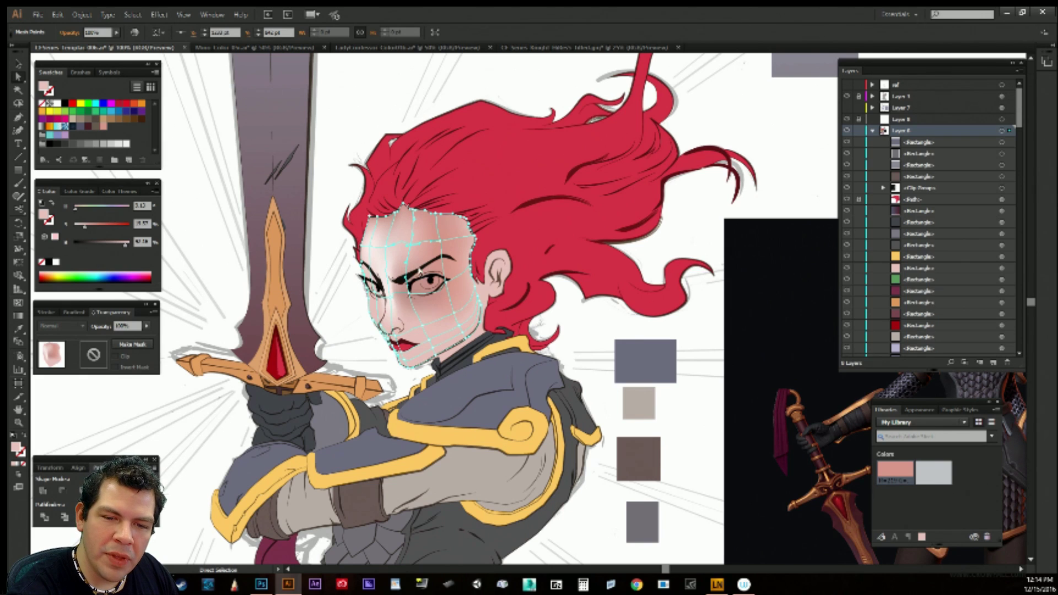
pyautogui.moveTo(411, 245)
pyautogui.mouseDown()
pyautogui.moveTo(409, 278)
pyautogui.moveTo(417, 246)
pyautogui.mouseUp()
pyautogui.click(410, 293)
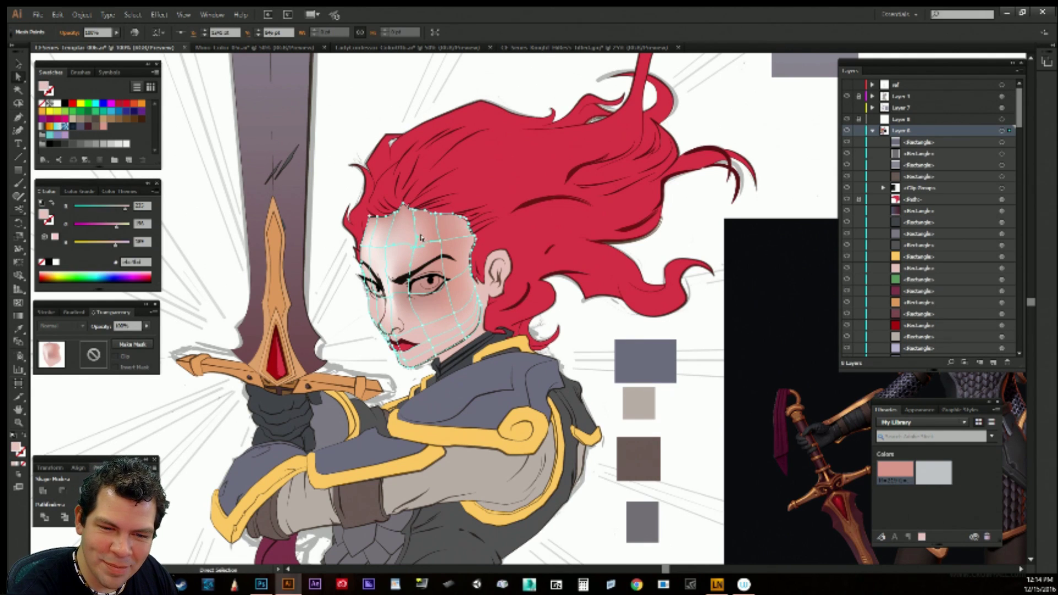
pyautogui.click(395, 300)
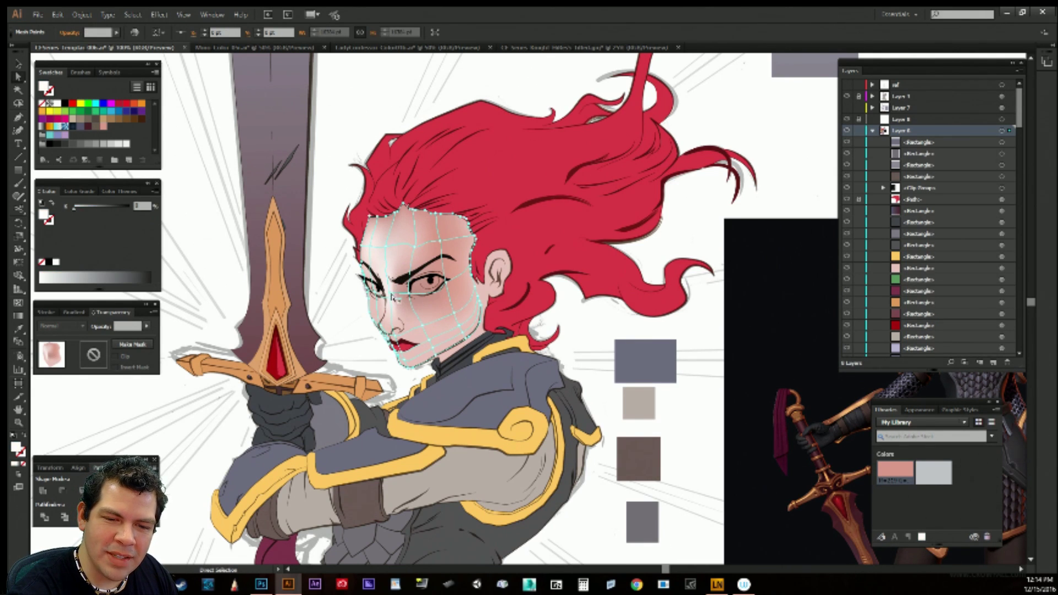
pyautogui.moveTo(396, 296); pyautogui.dragTo(398, 298)
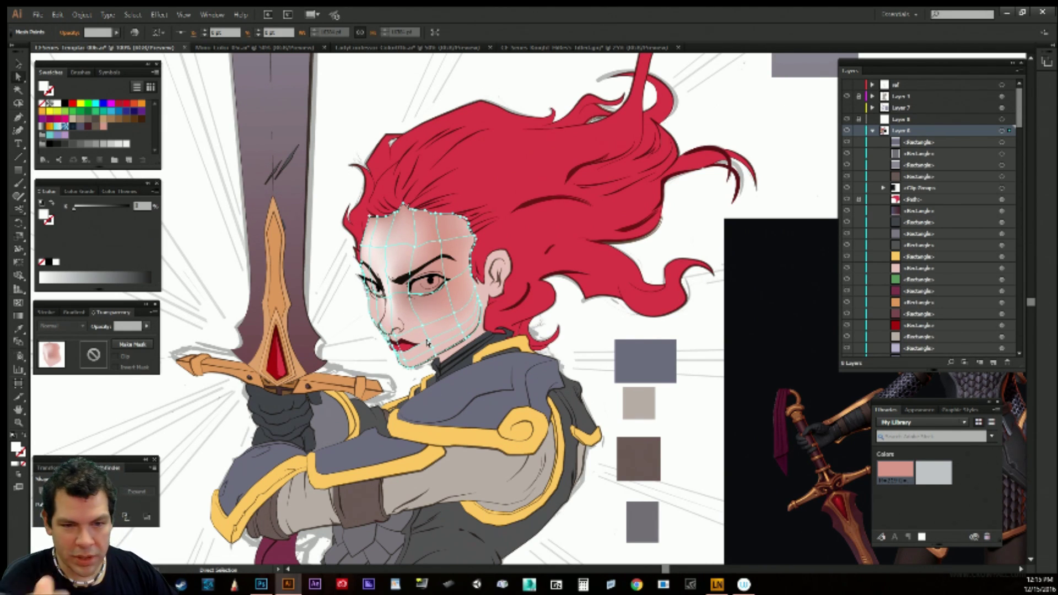
pyautogui.click(590, 320)
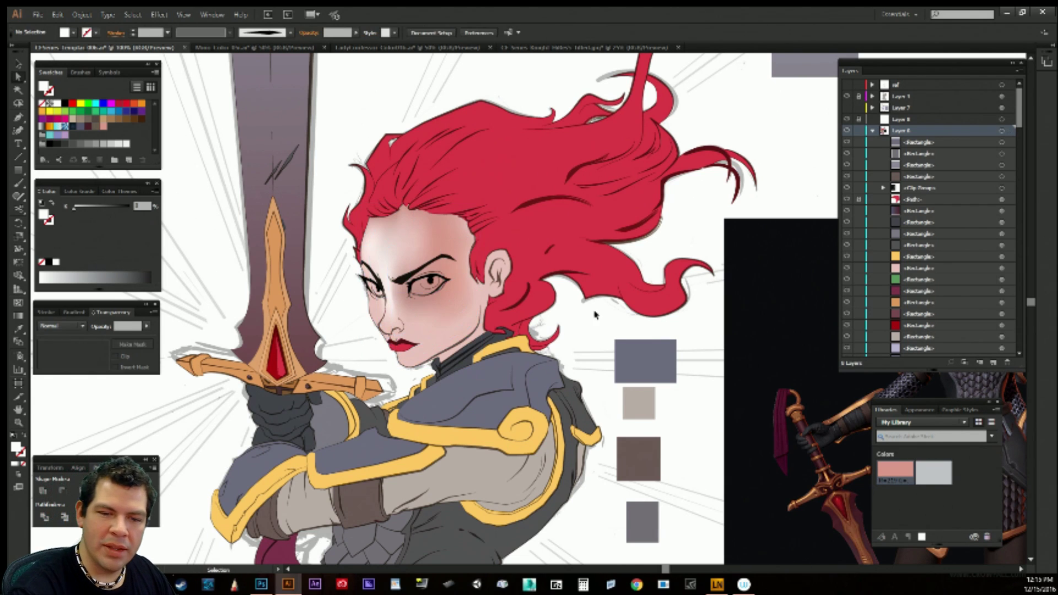
# Nudge the face's mesh points on the side of the nose, in the middle of the forehead and beside the nostril.
pyautogui.click(403, 302)
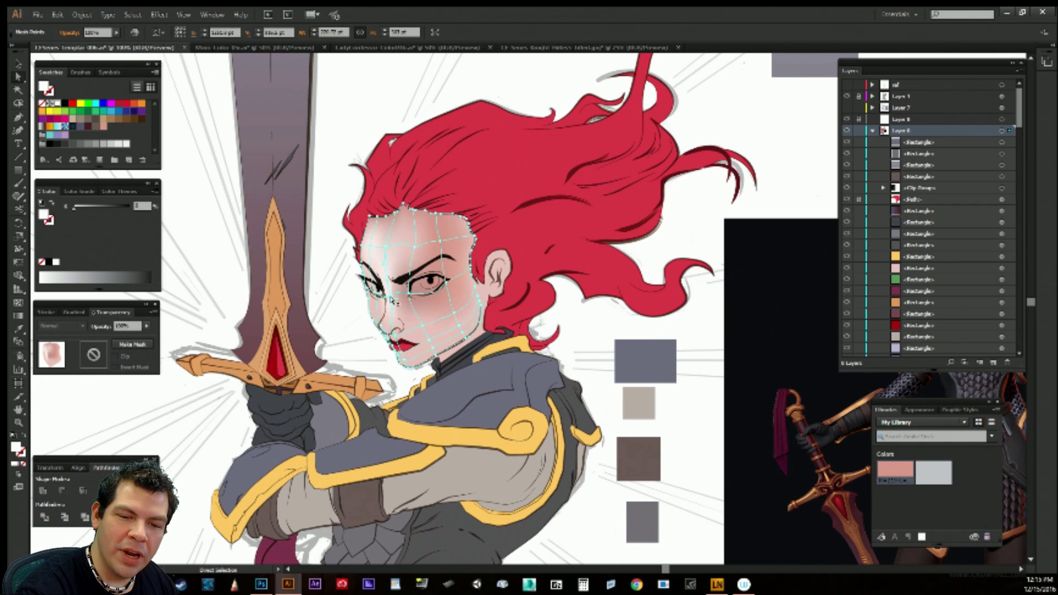
pyautogui.moveTo(391, 299); pyautogui.dragTo(402, 297)
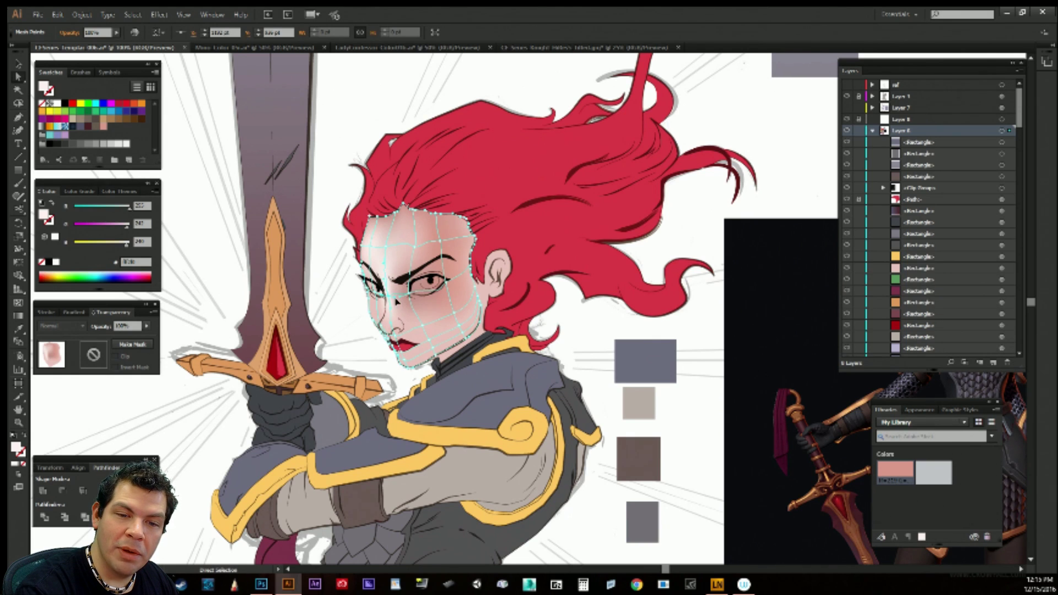
pyautogui.click(385, 250)
pyautogui.click(416, 247)
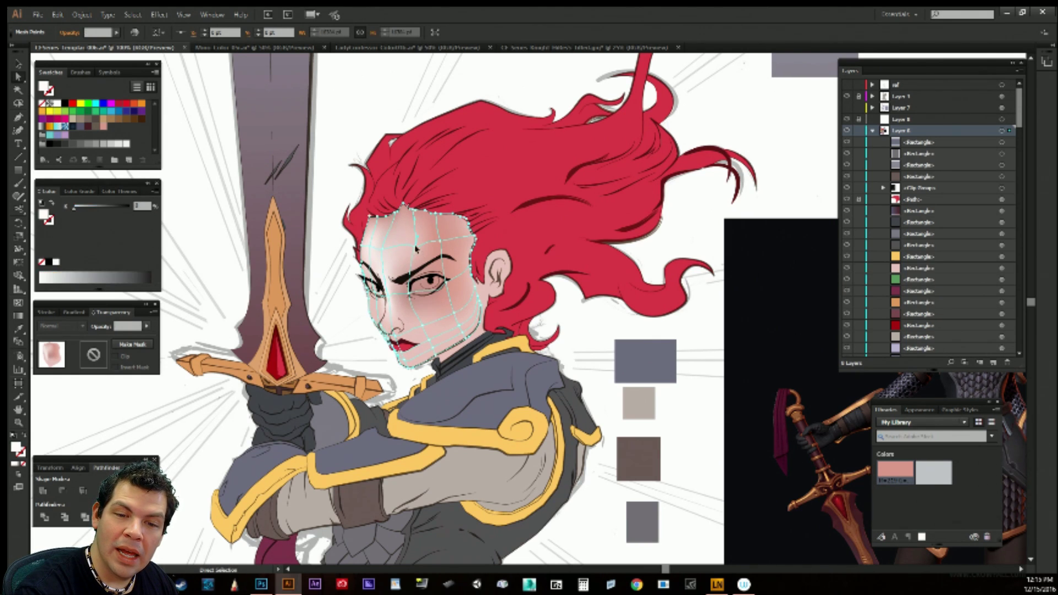
pyautogui.click(415, 247)
pyautogui.moveTo(413, 247); pyautogui.dragTo(411, 248)
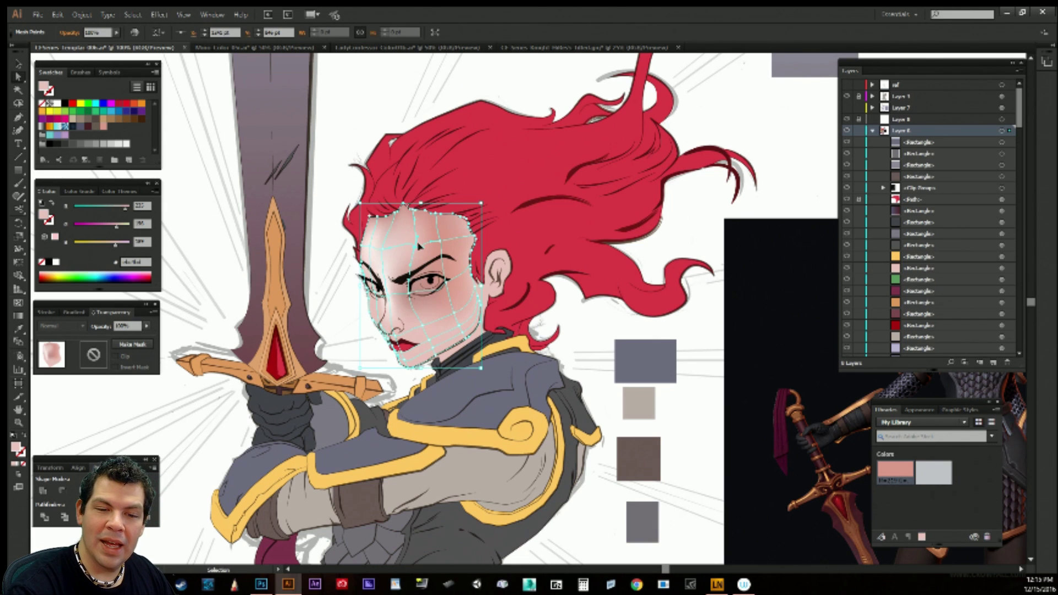
pyautogui.click(352, 327)
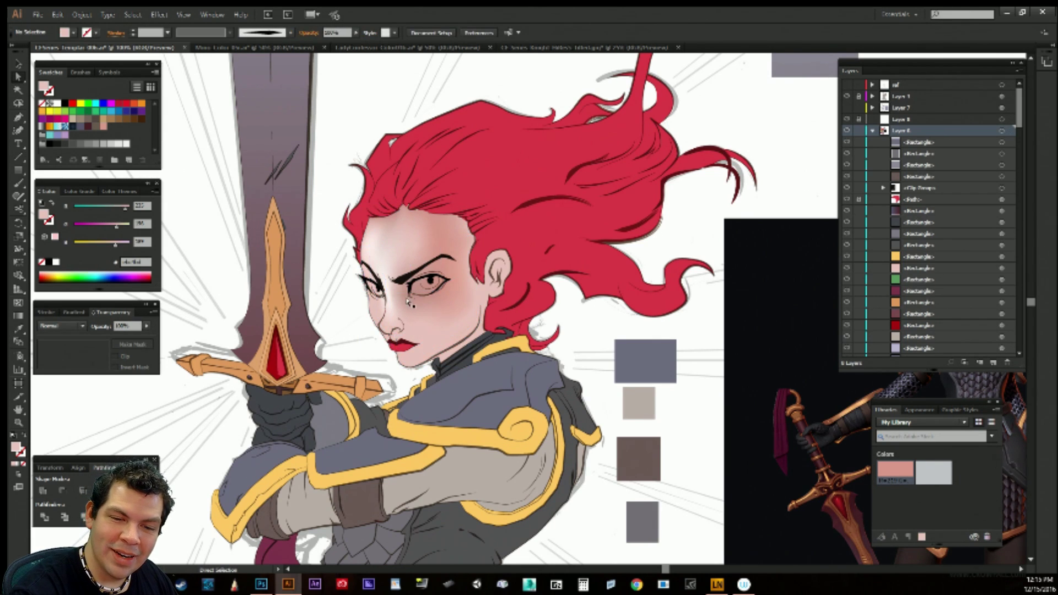
pyautogui.click(413, 303)
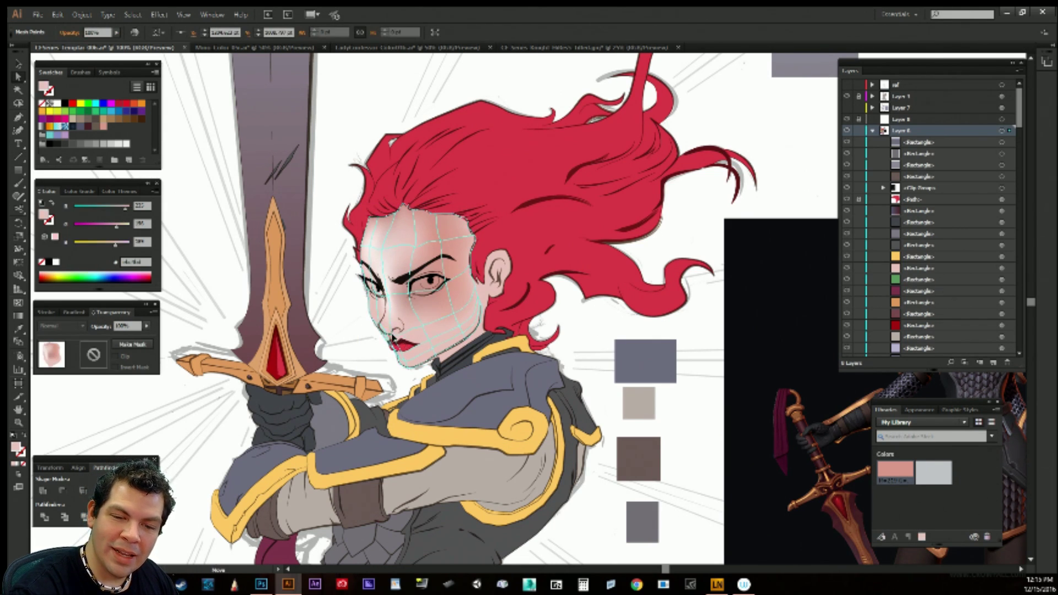
pyautogui.click(395, 311)
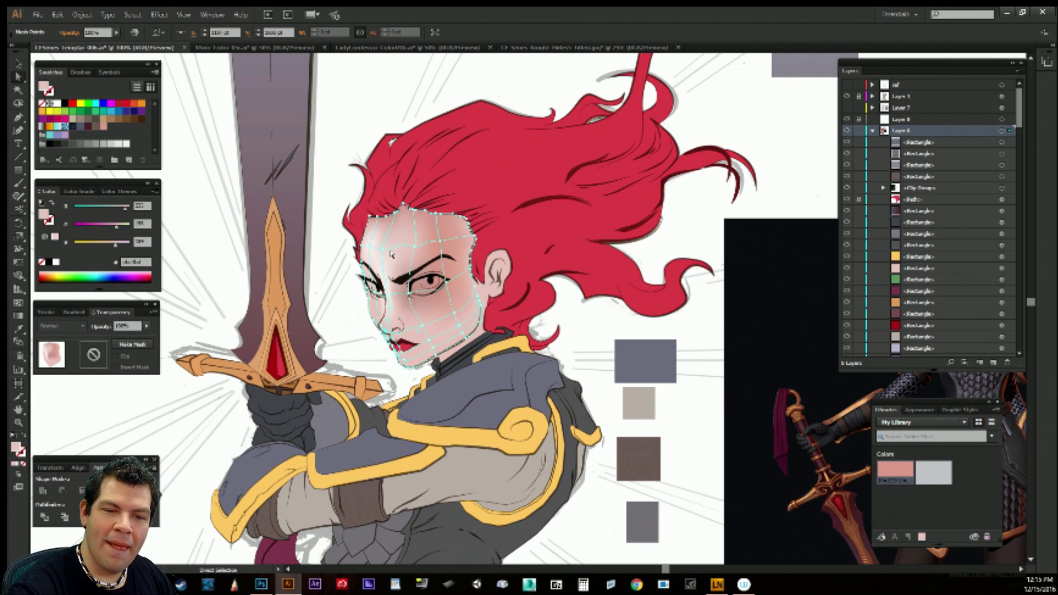
# Lighten the forehead mesh point above the nose bridge to a paler pink and show its color as HSB values.
pyautogui.click(372, 251)
pyautogui.click(364, 246)
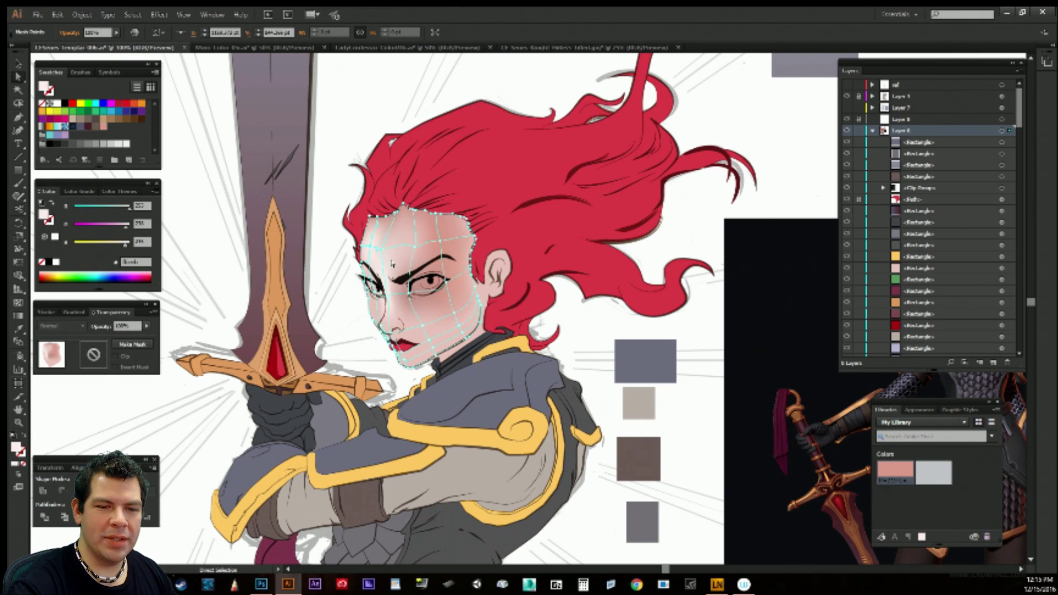
pyautogui.click(385, 253)
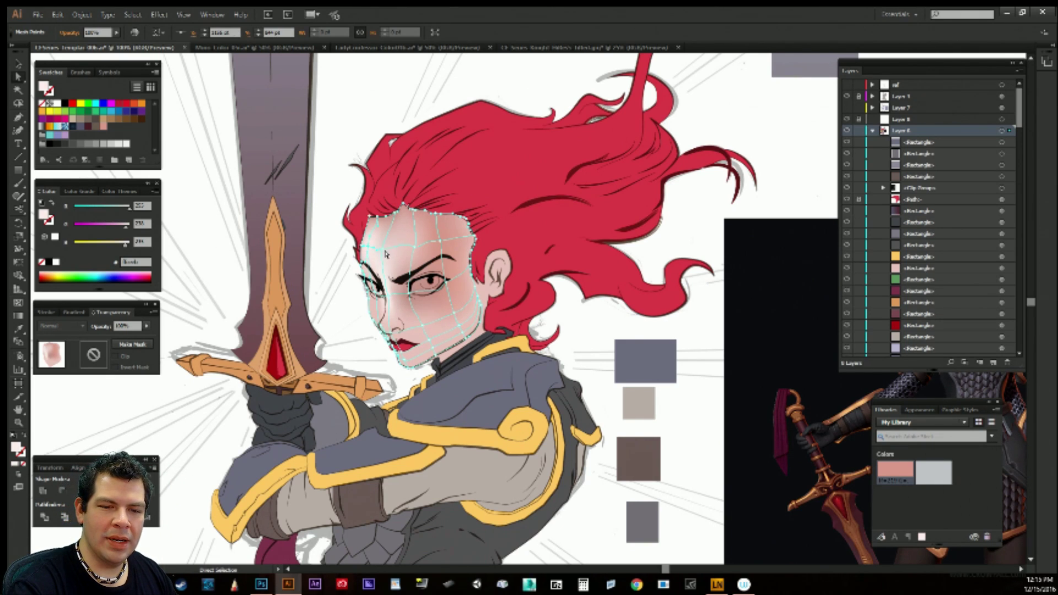
pyautogui.moveTo(385, 253); pyautogui.dragTo(389, 246)
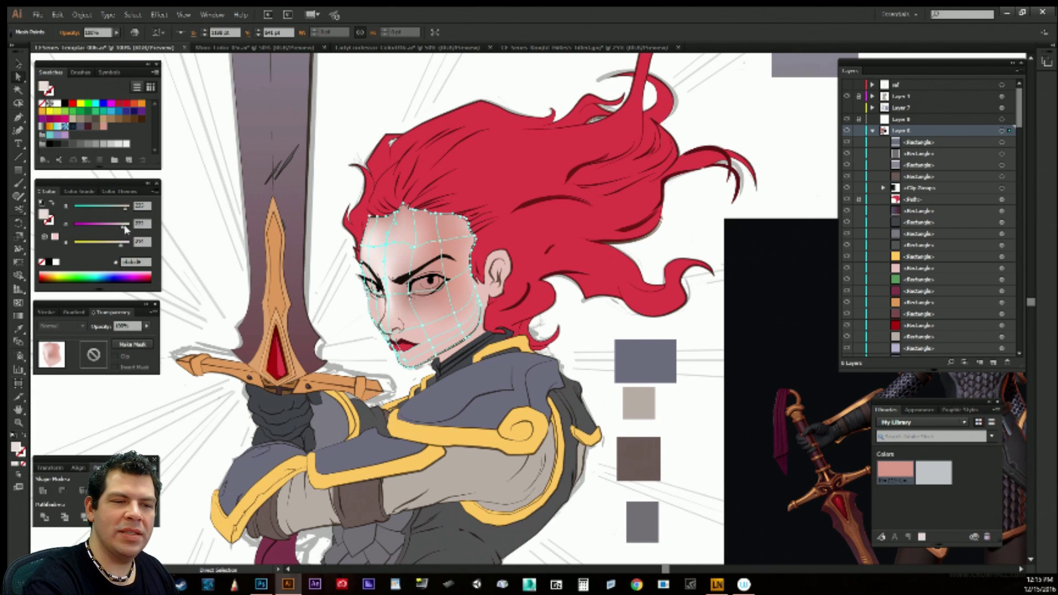
pyautogui.moveTo(123, 226); pyautogui.dragTo(127, 224)
pyautogui.click(156, 191)
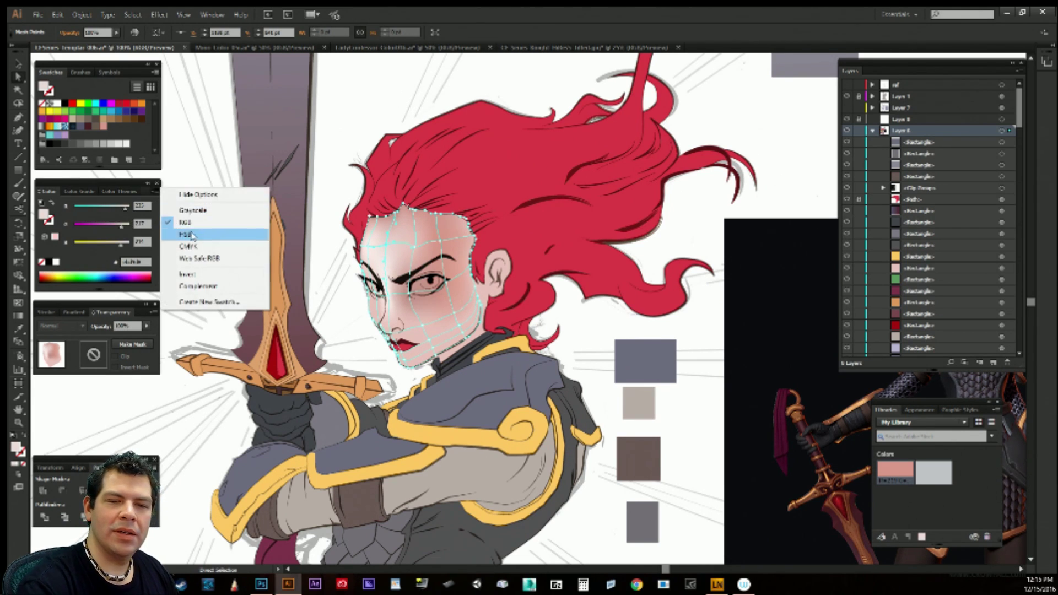
pyautogui.click(175, 230)
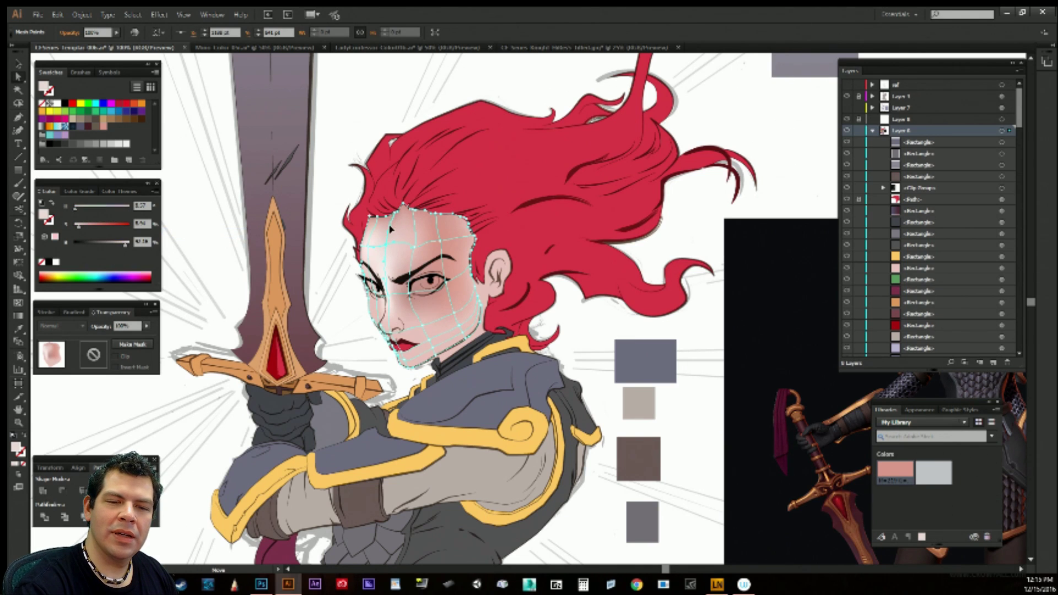
# Recheck the far forehead's highlight mesh point and examine the shaded face with the mesh deselected.
pyautogui.click(341, 295)
pyautogui.click(387, 252)
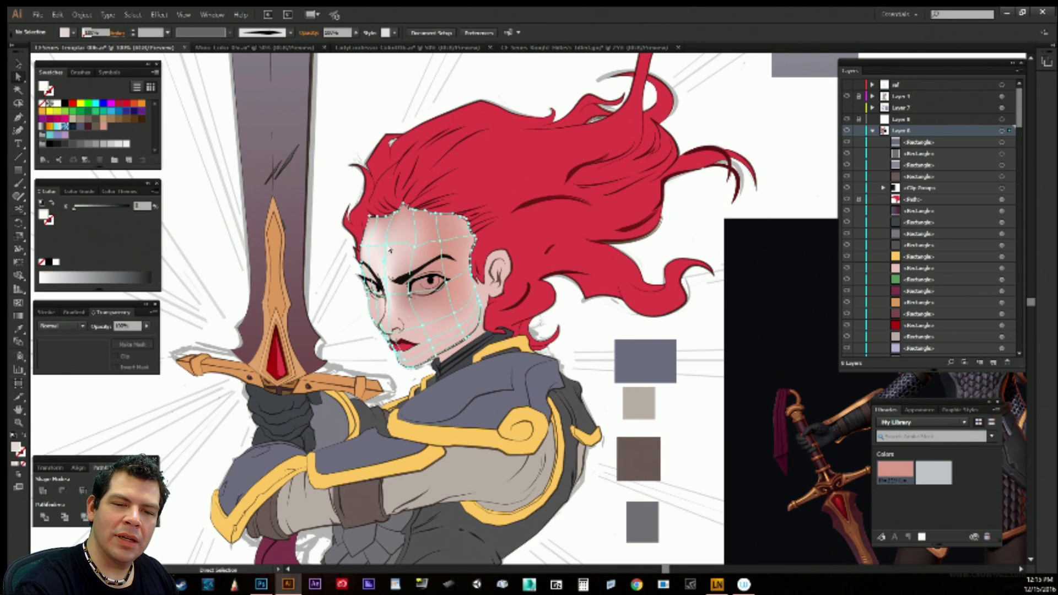
pyautogui.click(381, 246)
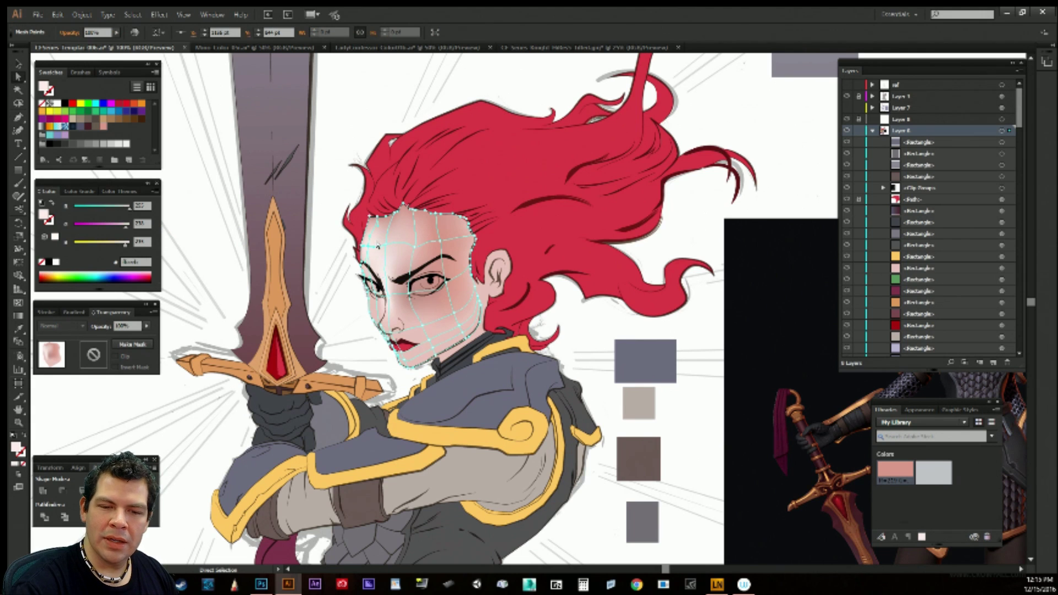
pyautogui.click(363, 349)
pyautogui.moveTo(462, 352); pyautogui.dragTo(483, 300)
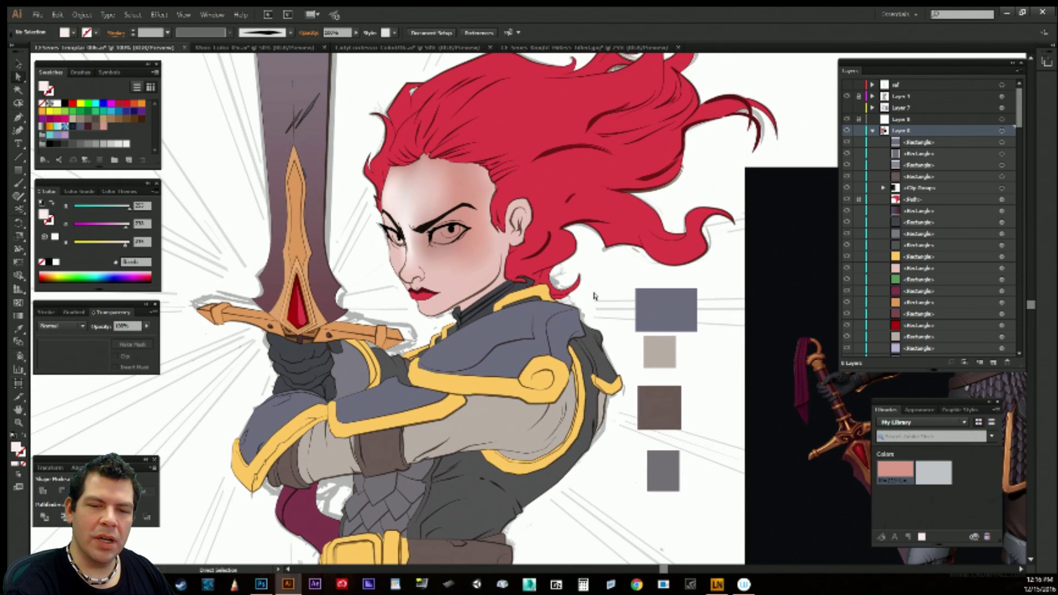
# Temporarily remove the face's gradient mesh to compare it with the flat skin color beneath, restore it and deselect.
pyautogui.click(468, 270)
pyautogui.press('v')
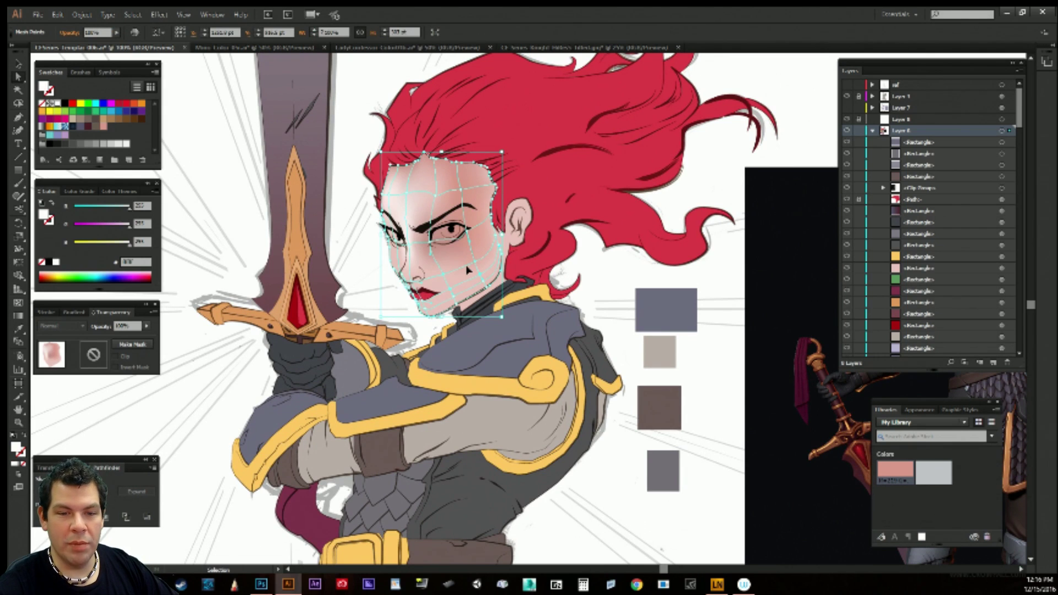
pyautogui.hotkey('ctrl', 'x')
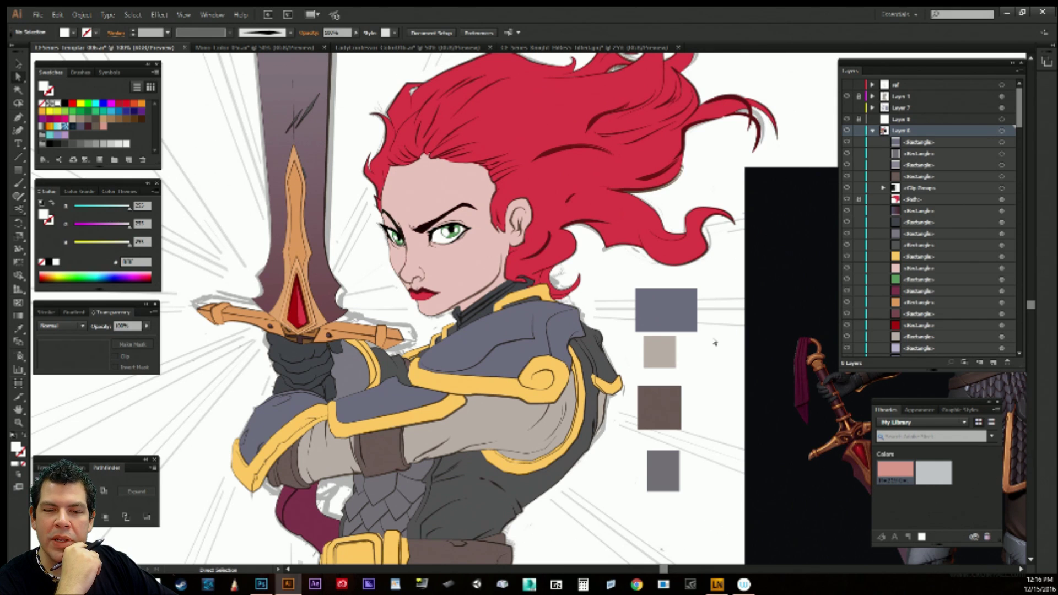
pyautogui.hotkey('ctrl', 'z')
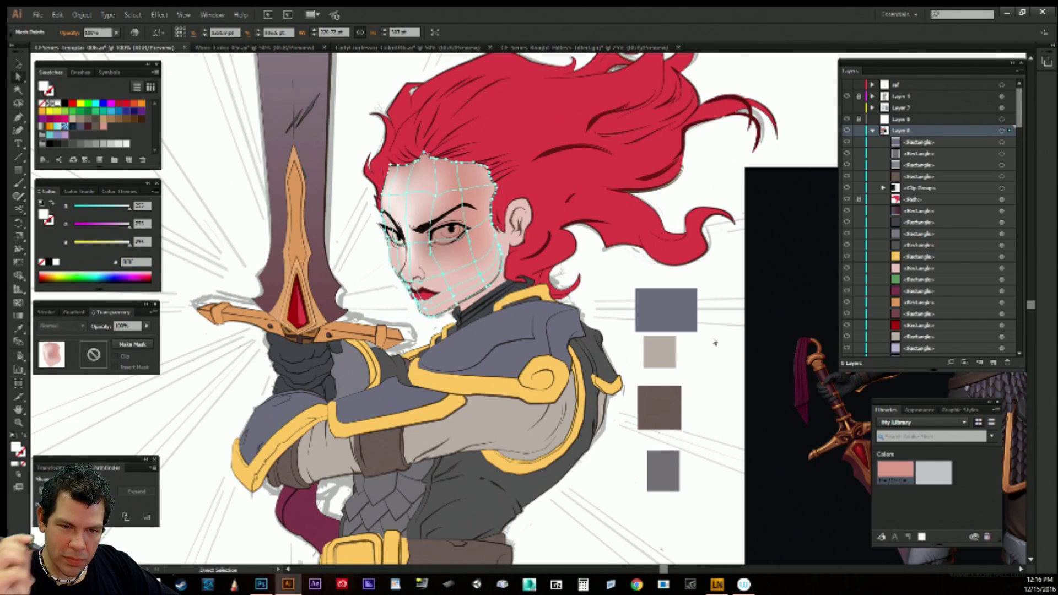
pyautogui.click(613, 307)
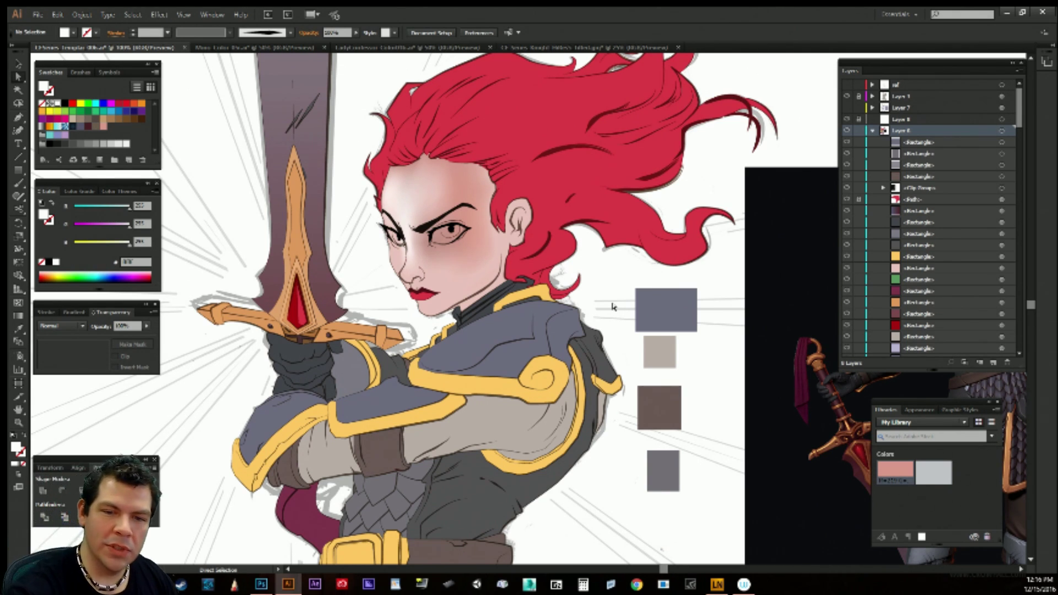
# Add a mesh line across the near cheek below the eye using the cheek's pink, and deselect the face.
pyautogui.click(475, 264)
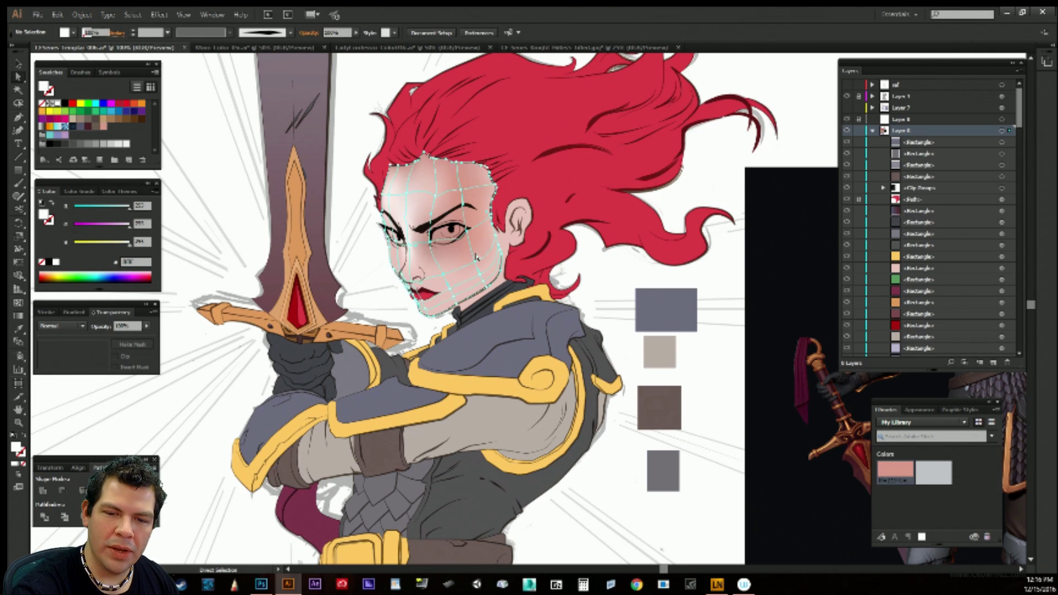
pyautogui.click(478, 265)
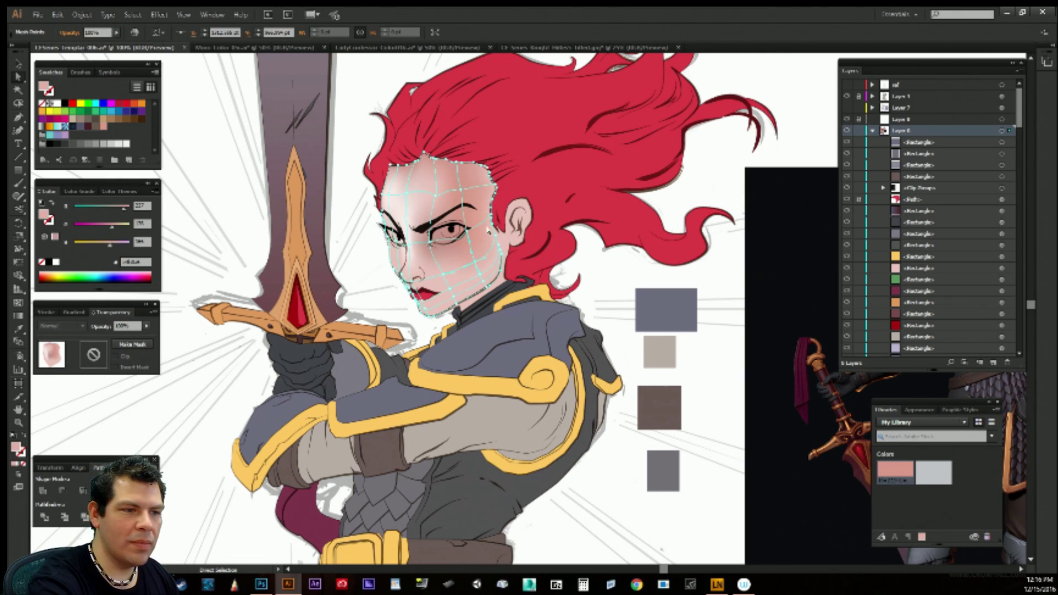
pyautogui.click(18, 303)
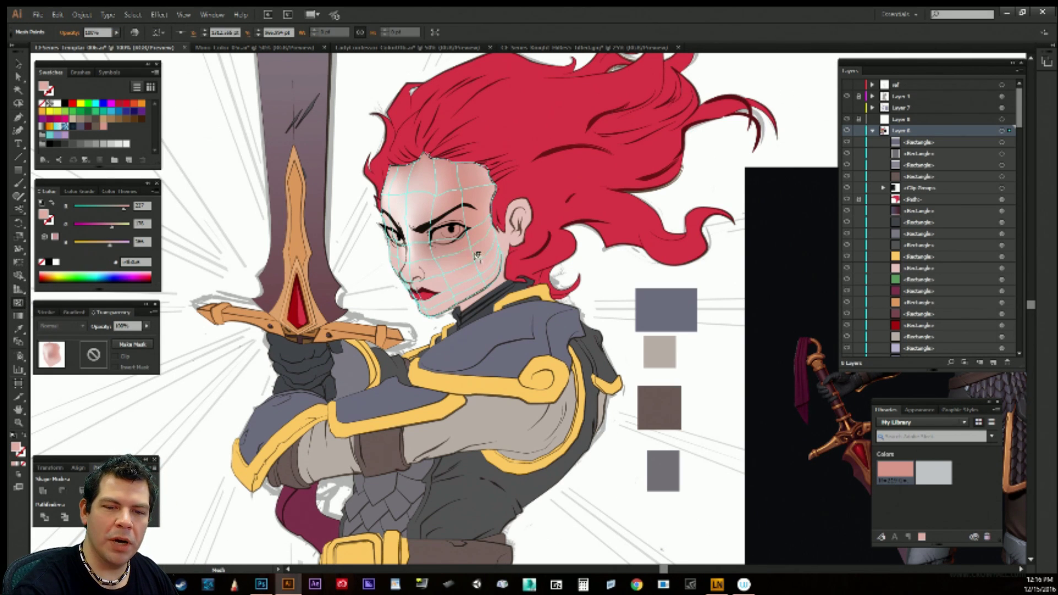
pyautogui.press('a')
pyautogui.click(197, 379)
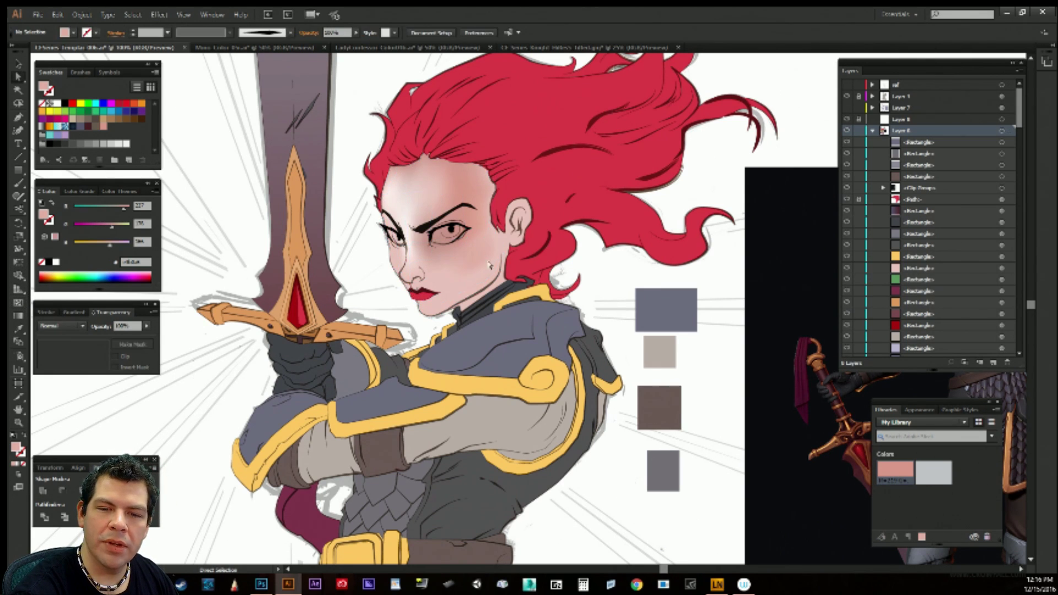
# Lighten the new mesh point on the near cheek by lowering its HSB saturation, and deselect the face.
pyautogui.click(475, 257)
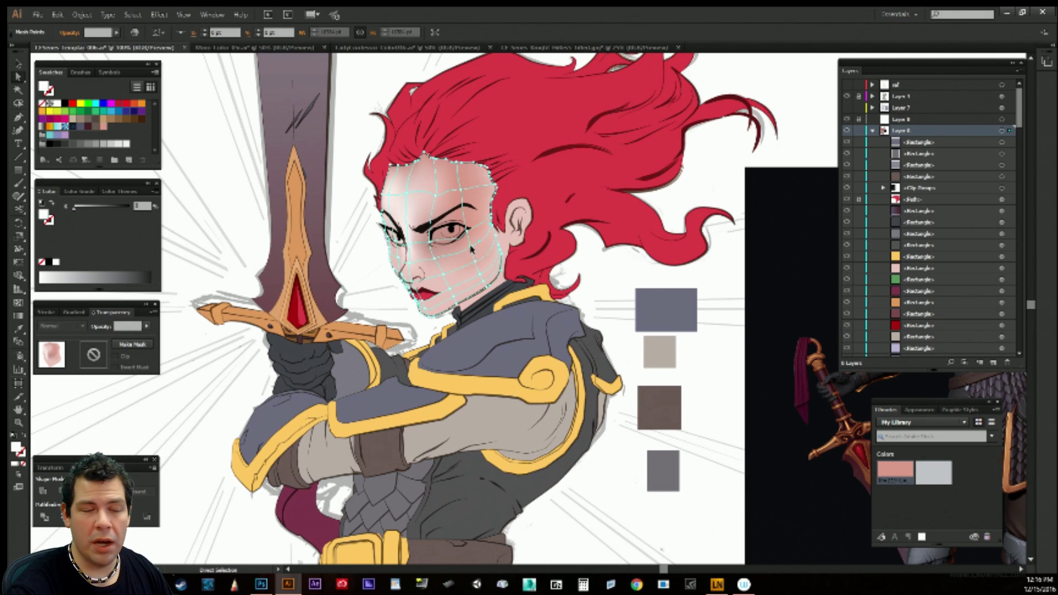
pyautogui.click(475, 257)
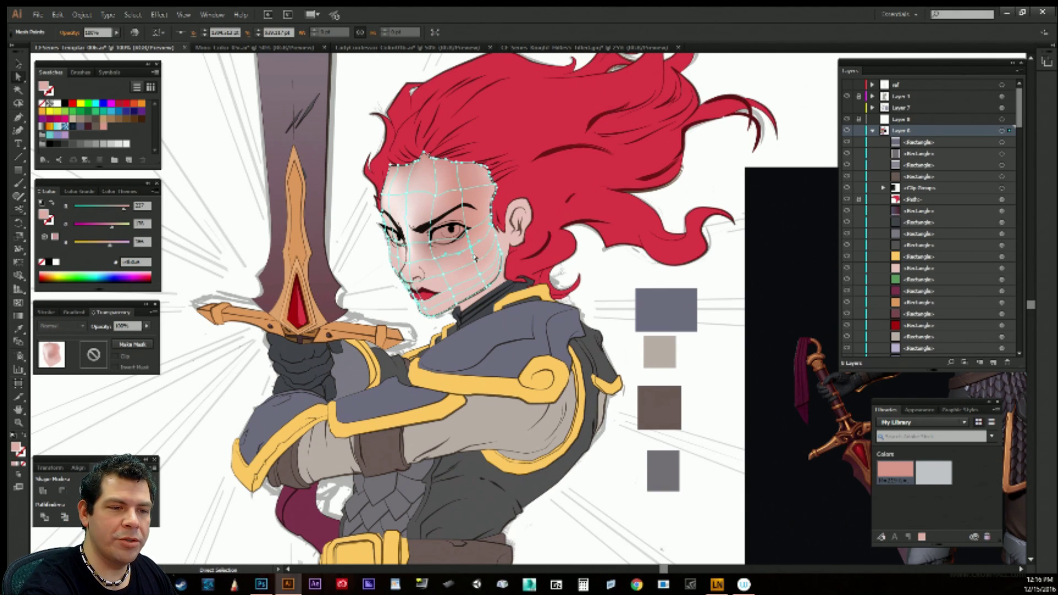
pyautogui.click(155, 191)
pyautogui.click(206, 237)
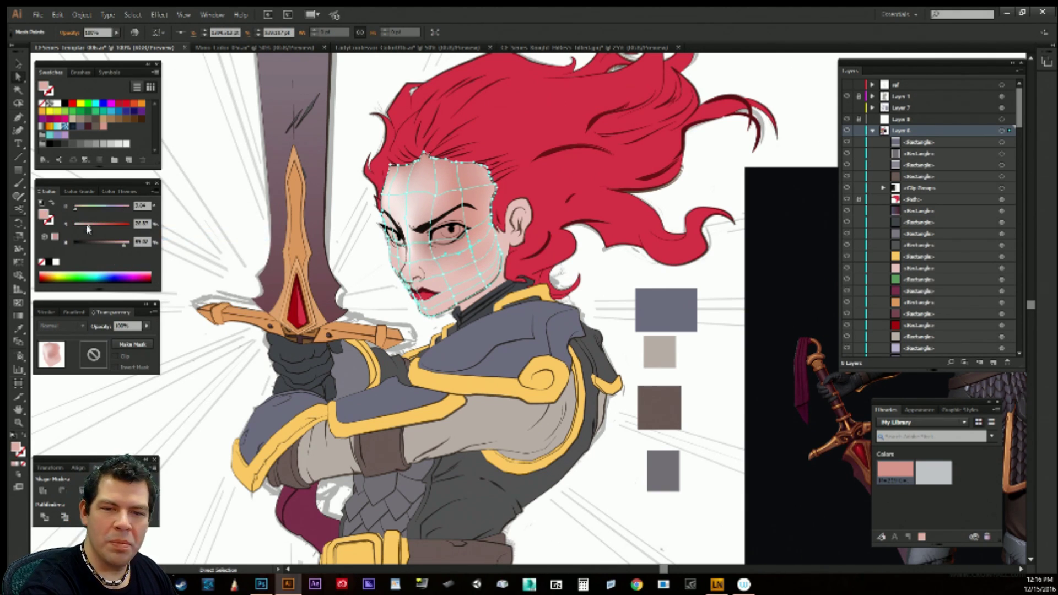
pyautogui.moveTo(89, 229)
pyautogui.mouseDown()
pyautogui.moveTo(77, 230)
pyautogui.moveTo(86, 234)
pyautogui.mouseUp()
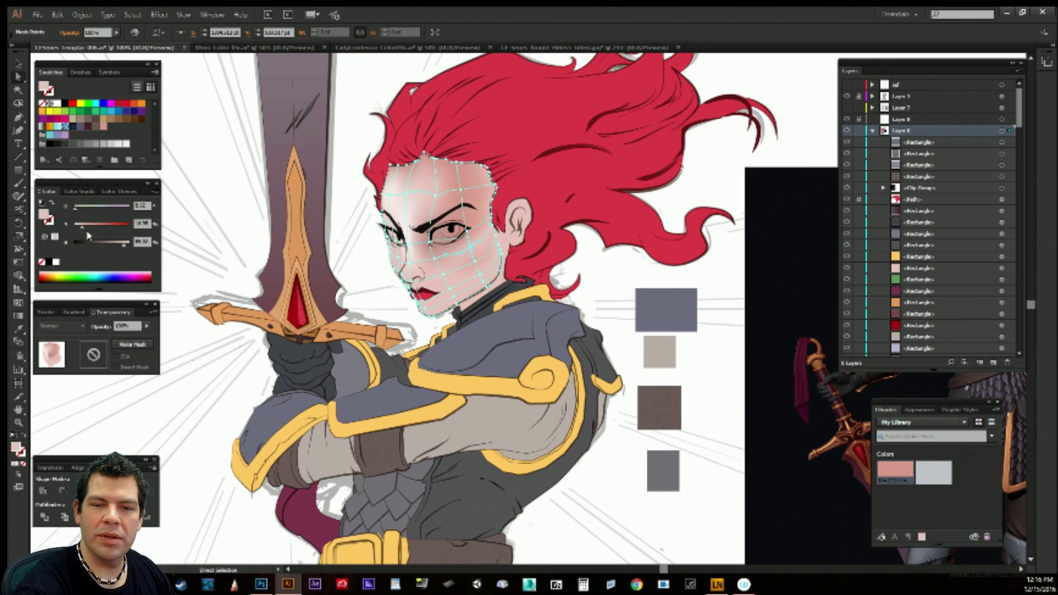
pyautogui.click(211, 400)
# Adjust the lower cheek mesh point's color with HSB values, pick the mesh point toward the jaw, and deselect the face.
pyautogui.click(485, 276)
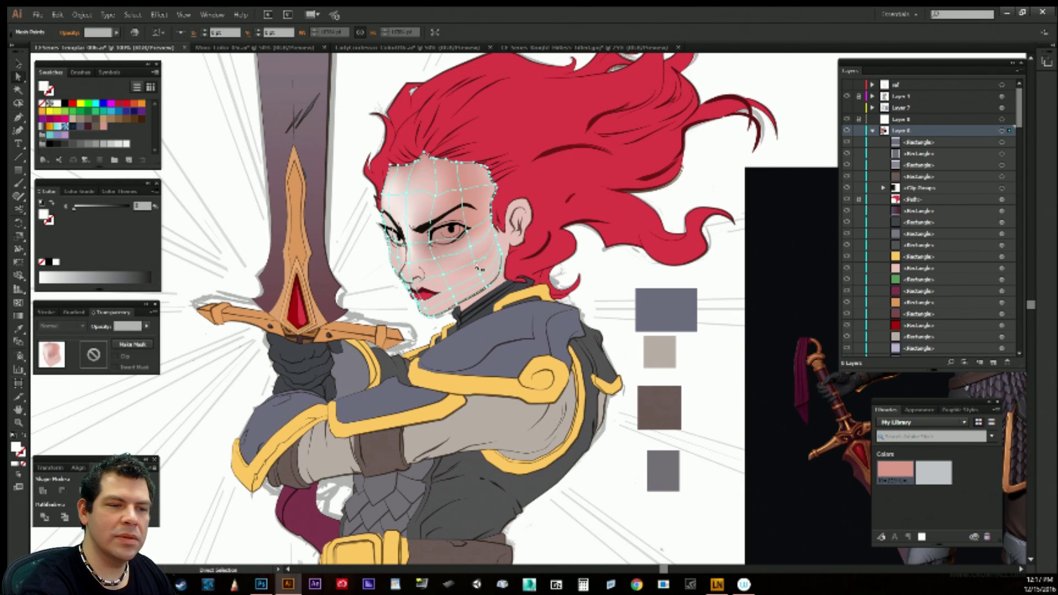
pyautogui.click(477, 268)
pyautogui.click(154, 191)
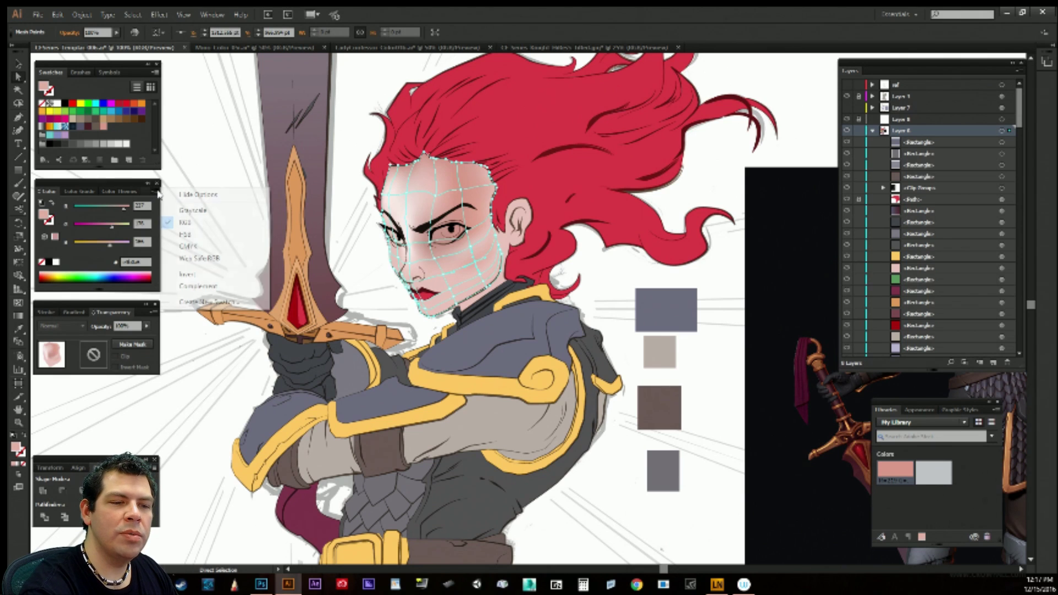
pyautogui.click(198, 236)
pyautogui.moveTo(124, 245); pyautogui.dragTo(89, 227)
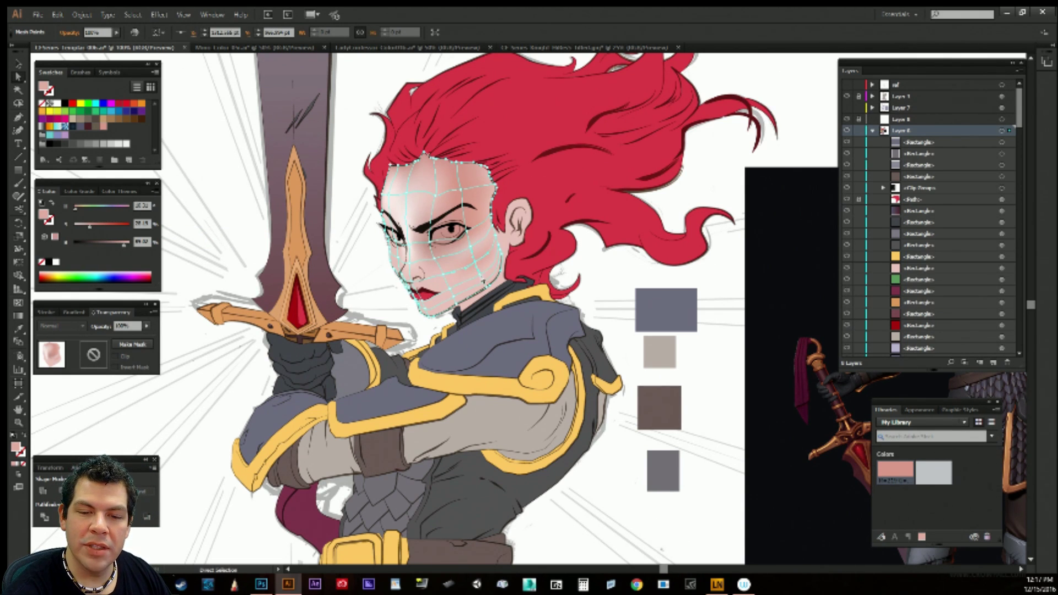
pyautogui.moveTo(479, 275); pyautogui.dragTo(486, 286)
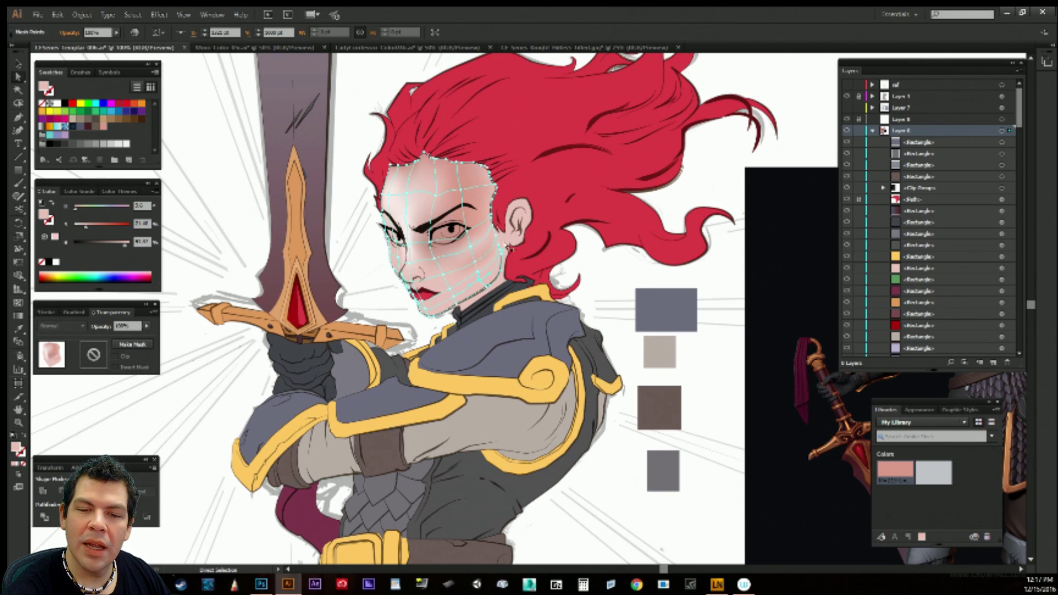
pyautogui.click(403, 329)
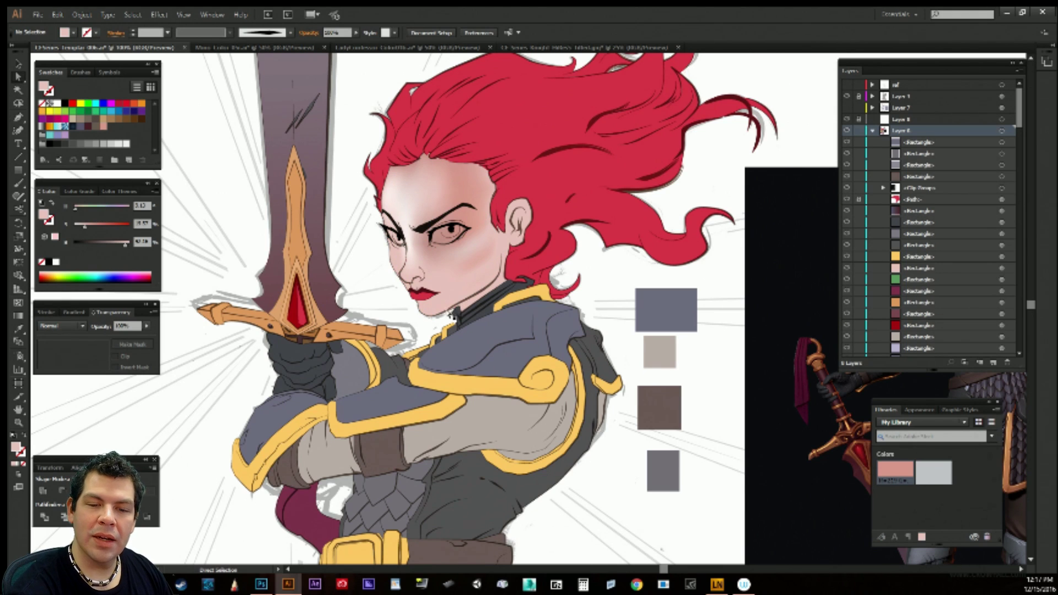
# Darken the chin's mesh point to a deeper pink by lowering its HSB brightness, and deselect the face.
pyautogui.click(448, 307)
pyautogui.moveTo(431, 316); pyautogui.dragTo(433, 312)
pyautogui.click(445, 295)
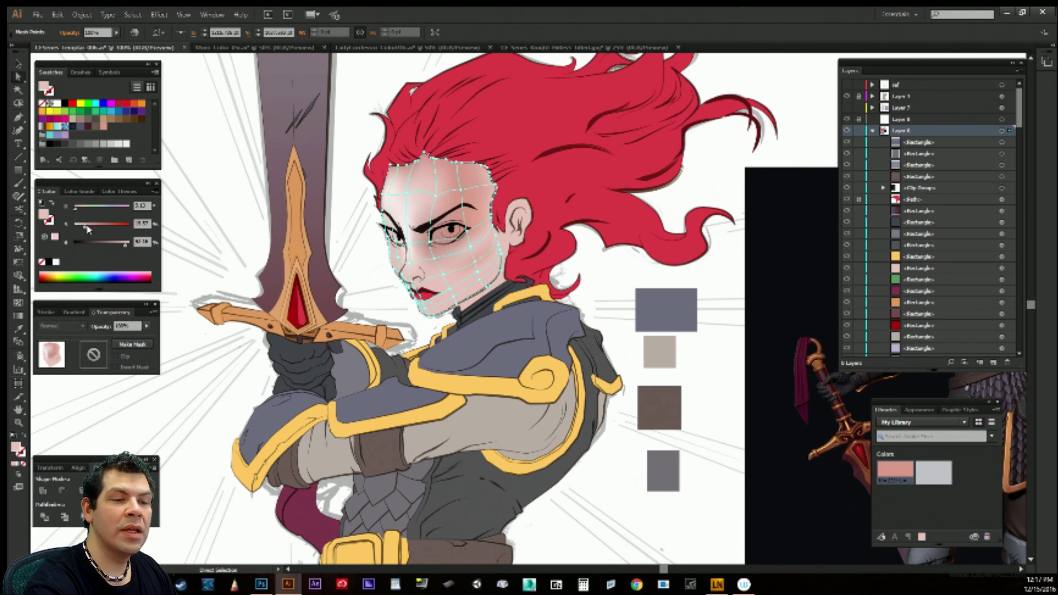
pyautogui.moveTo(126, 244); pyautogui.dragTo(114, 247)
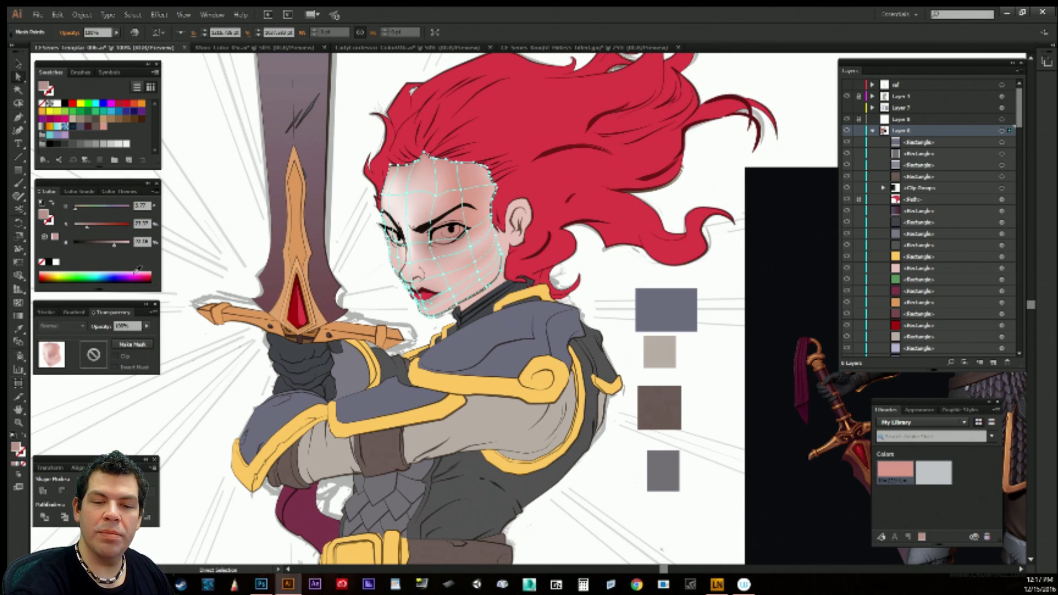
pyautogui.click(201, 375)
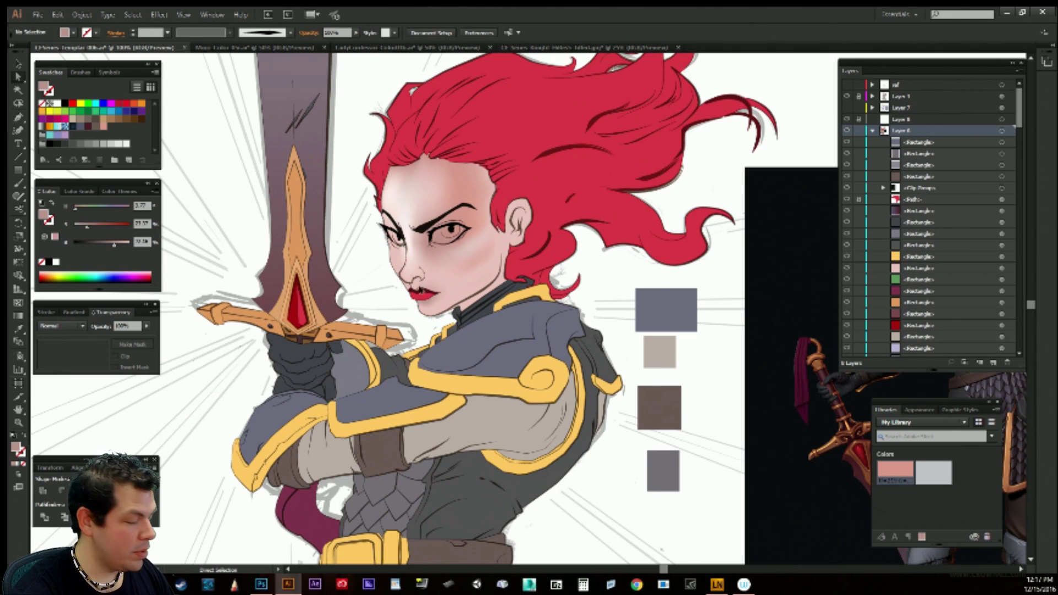
pyautogui.click(424, 286)
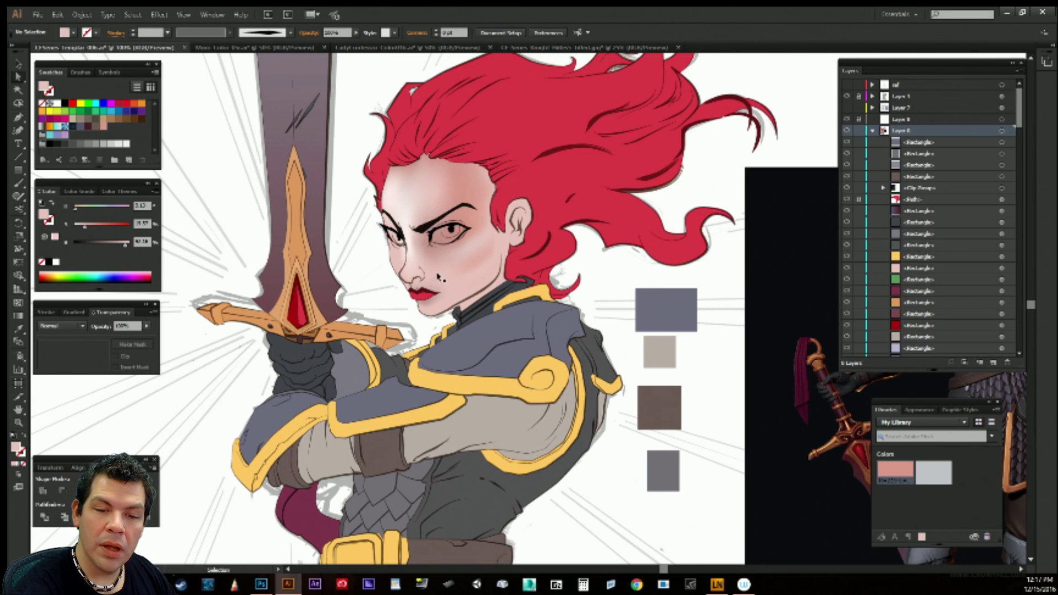
pyautogui.press('a')
pyautogui.click(427, 292)
pyautogui.click(400, 314)
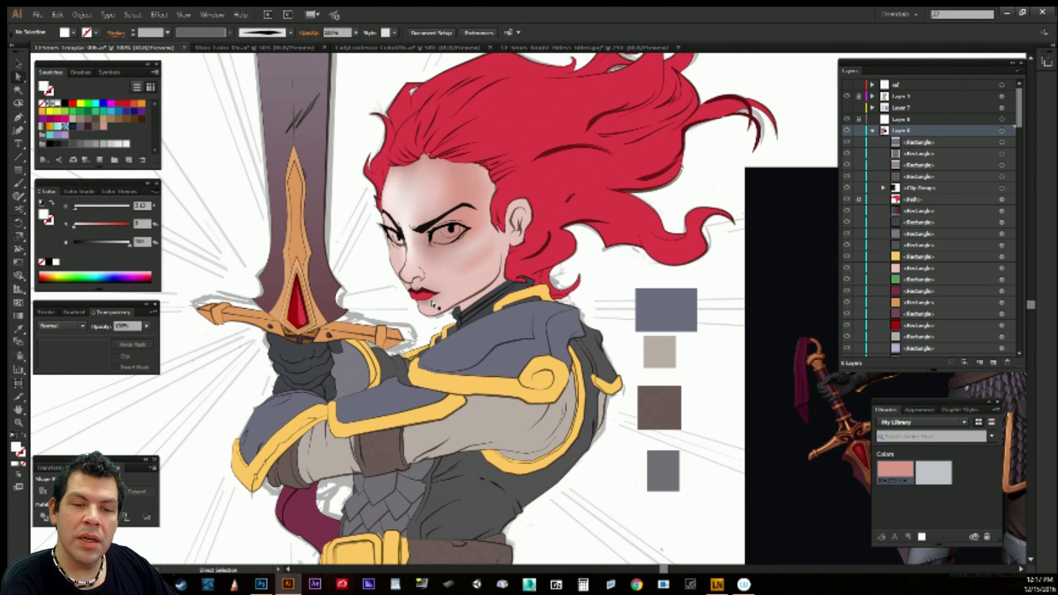
pyautogui.click(435, 305)
pyautogui.click(389, 277)
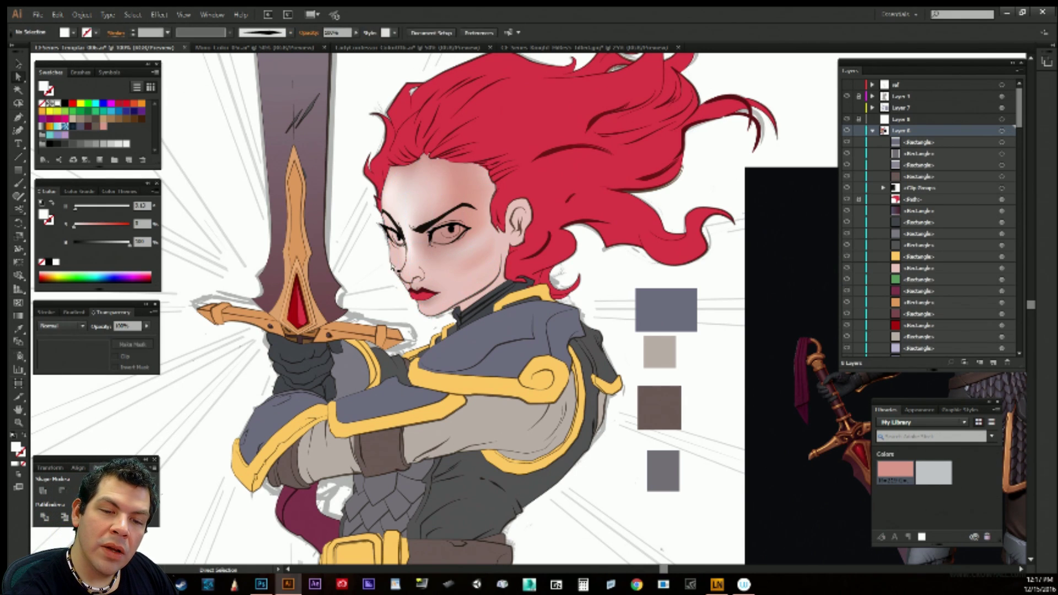
# Lasso the mesh points along the face's far edge and turn them white with HSB saturation 0 and brightness 100.
pyautogui.click(390, 261)
pyautogui.press('q')
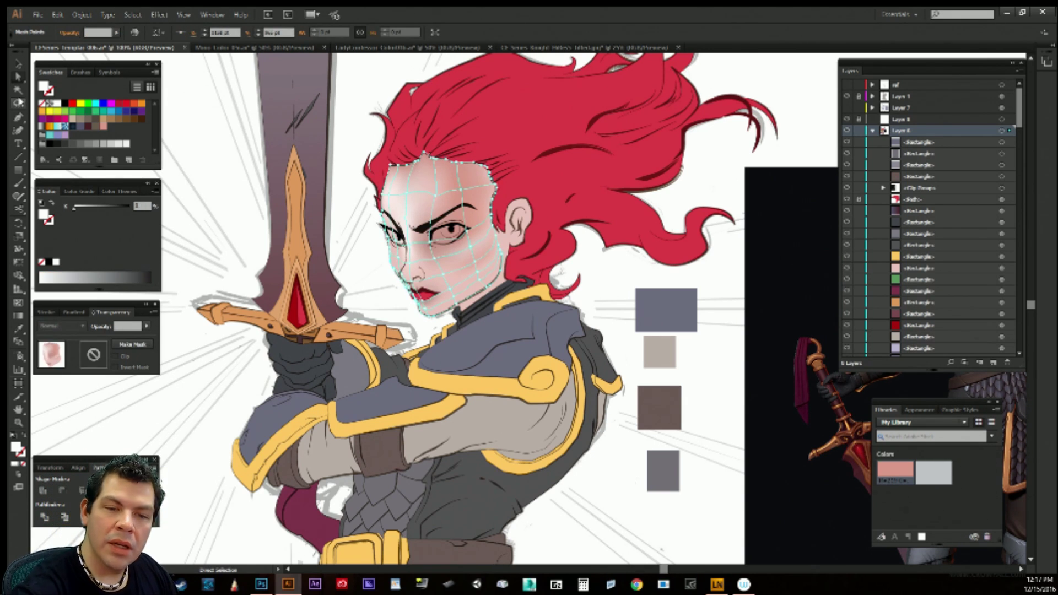
pyautogui.moveTo(388, 263)
pyautogui.mouseDown()
pyautogui.moveTo(407, 285)
pyautogui.moveTo(392, 284)
pyautogui.mouseUp()
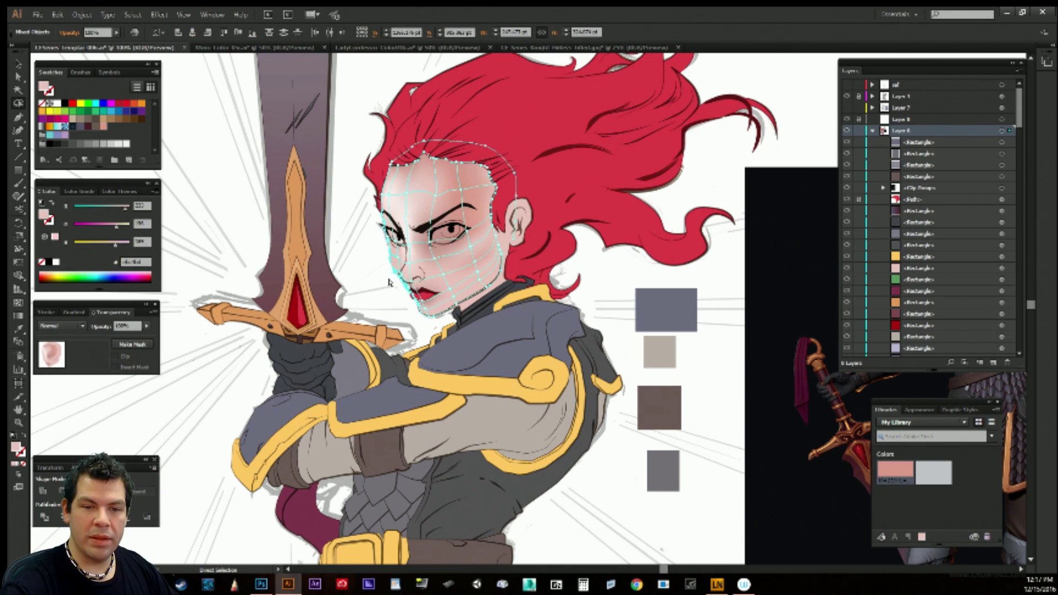
pyautogui.hotkey('ctrl', 'h')
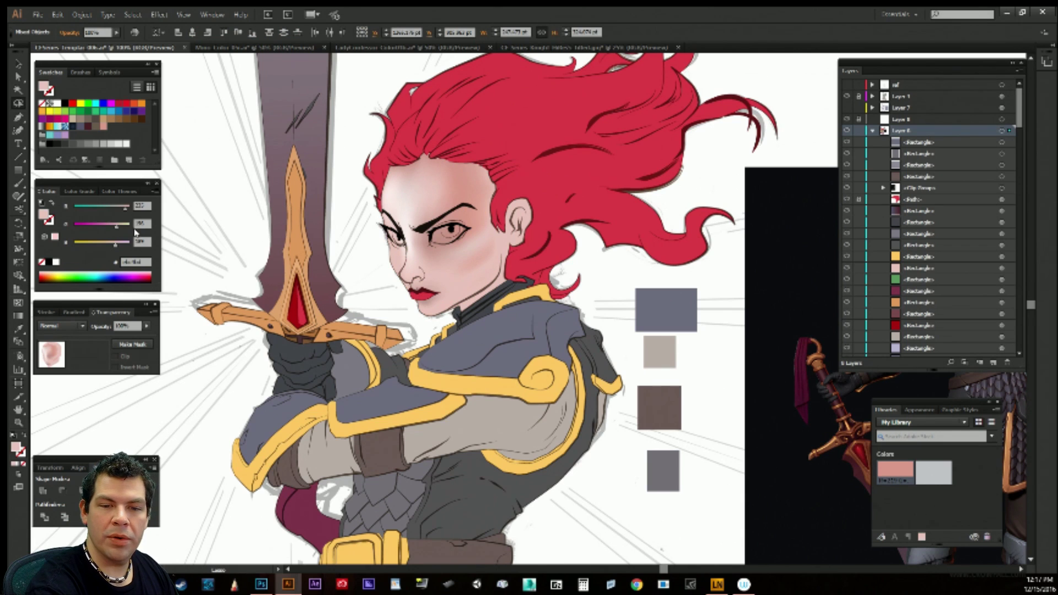
pyautogui.moveTo(117, 227); pyautogui.dragTo(132, 226)
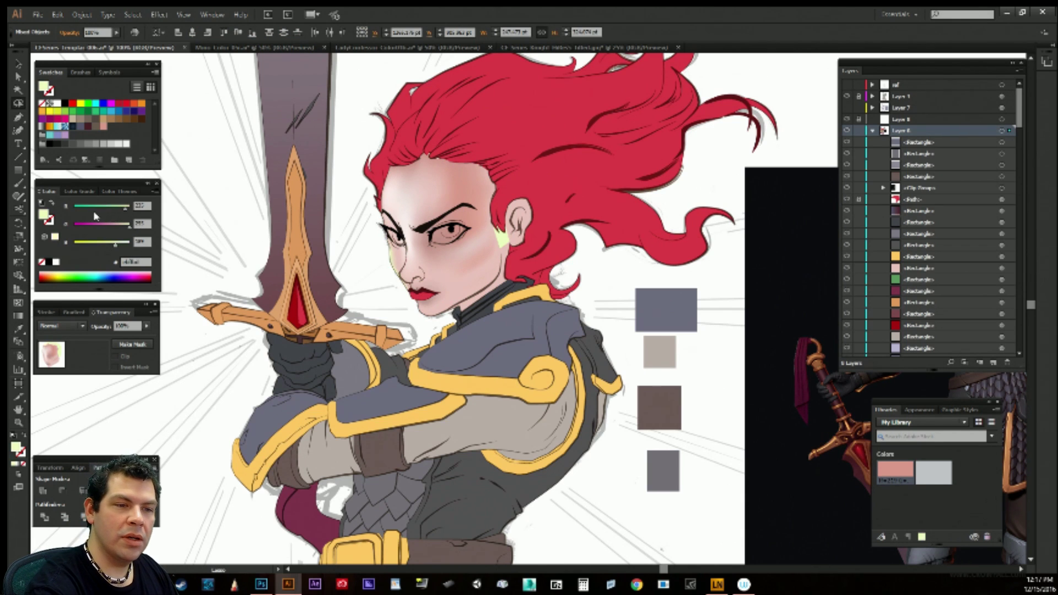
pyautogui.click(156, 191)
pyautogui.click(202, 236)
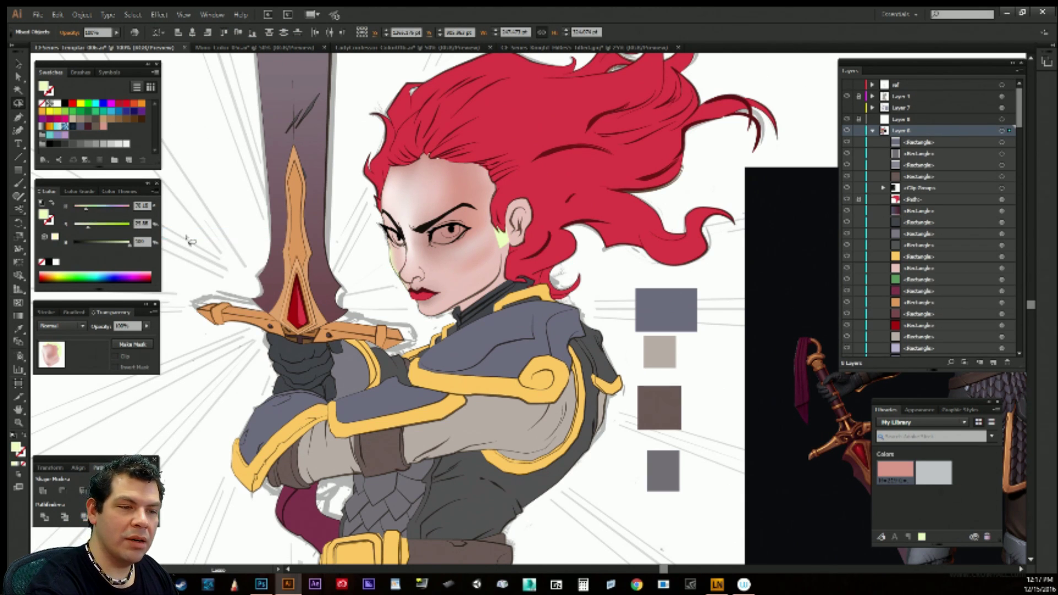
pyautogui.moveTo(89, 225)
pyautogui.mouseDown()
pyautogui.moveTo(77, 226)
pyautogui.moveTo(88, 209)
pyautogui.moveTo(77, 230)
pyautogui.mouseUp()
pyautogui.hotkey('ctrl', 'h')
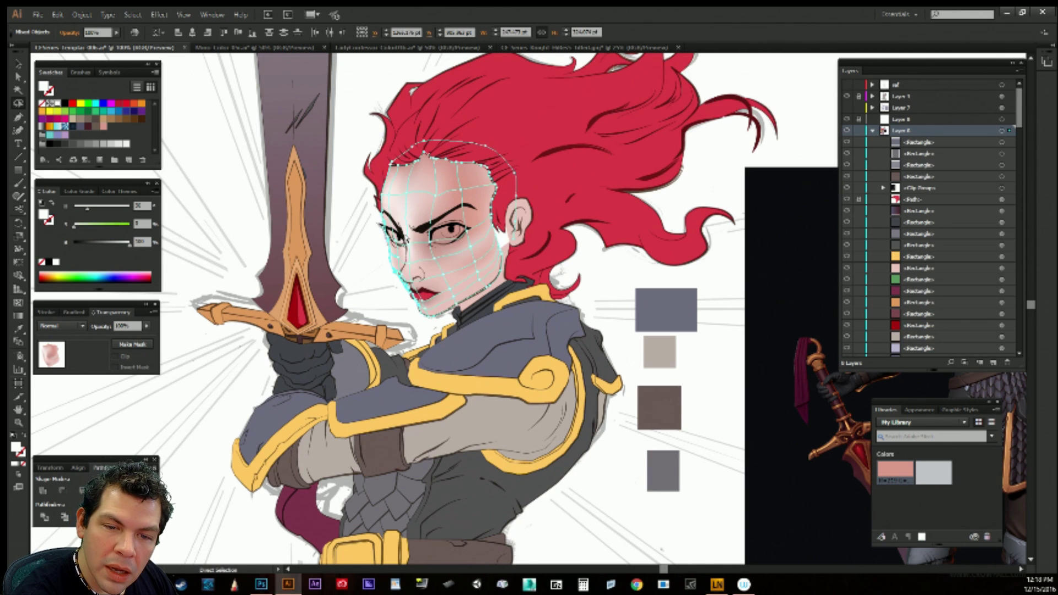
pyautogui.hotkey('ctrl', 'shift', 'a')
# Select the flat face shape behind the mesh, restore its skin color beside the ear, and deselect it.
pyautogui.press('a')
pyautogui.click(404, 265)
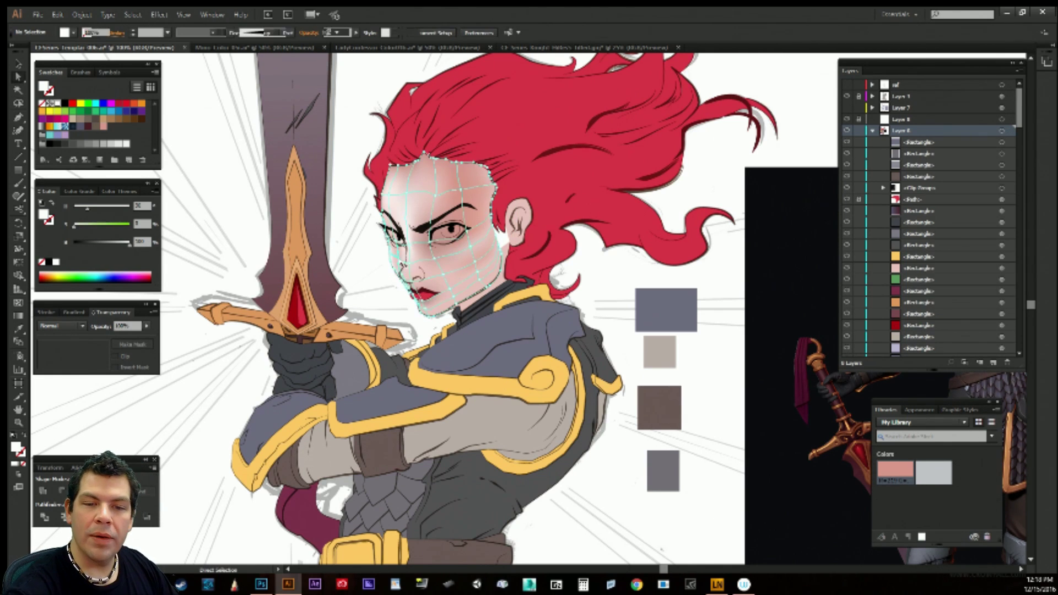
pyautogui.click(380, 289)
pyautogui.click(518, 242)
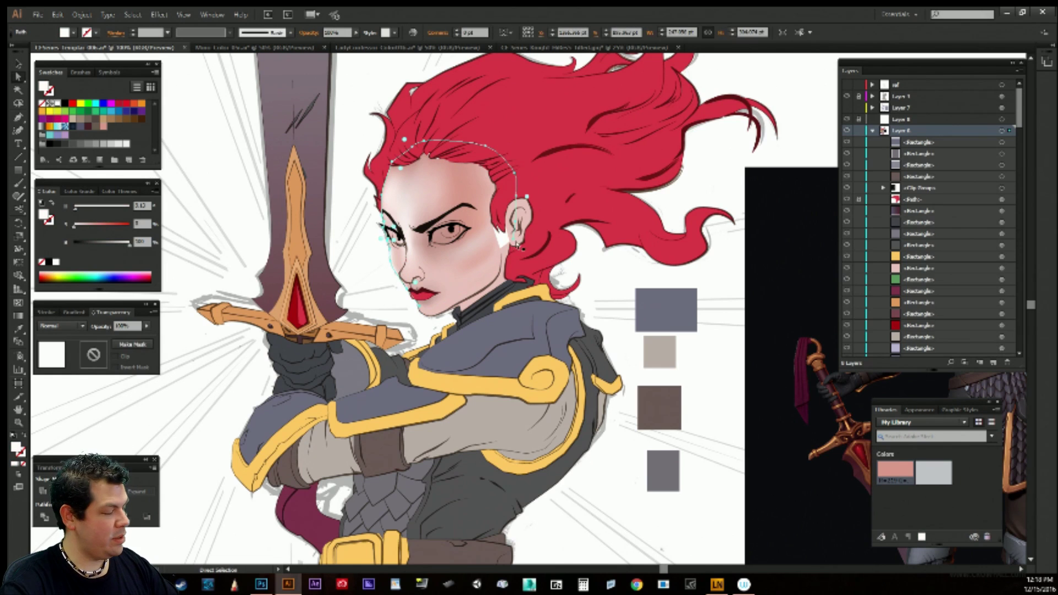
pyautogui.hotkey('ctrl', 'shift', 'a')
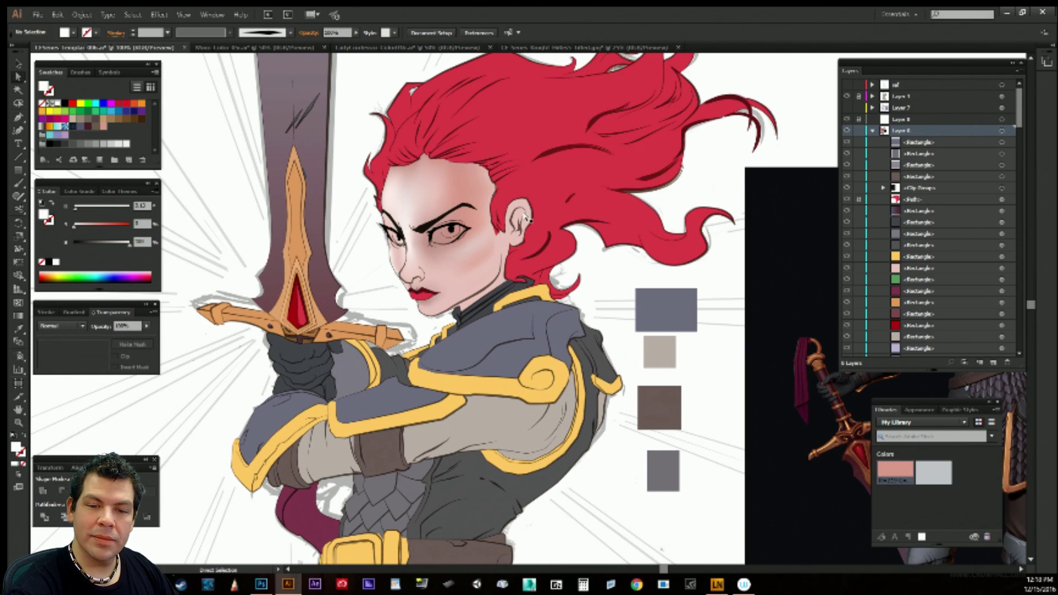
# Select the face's gradient mesh and send it backward step by step until it sits behind both green eyes.
pyautogui.click(473, 271)
pyautogui.press('v')
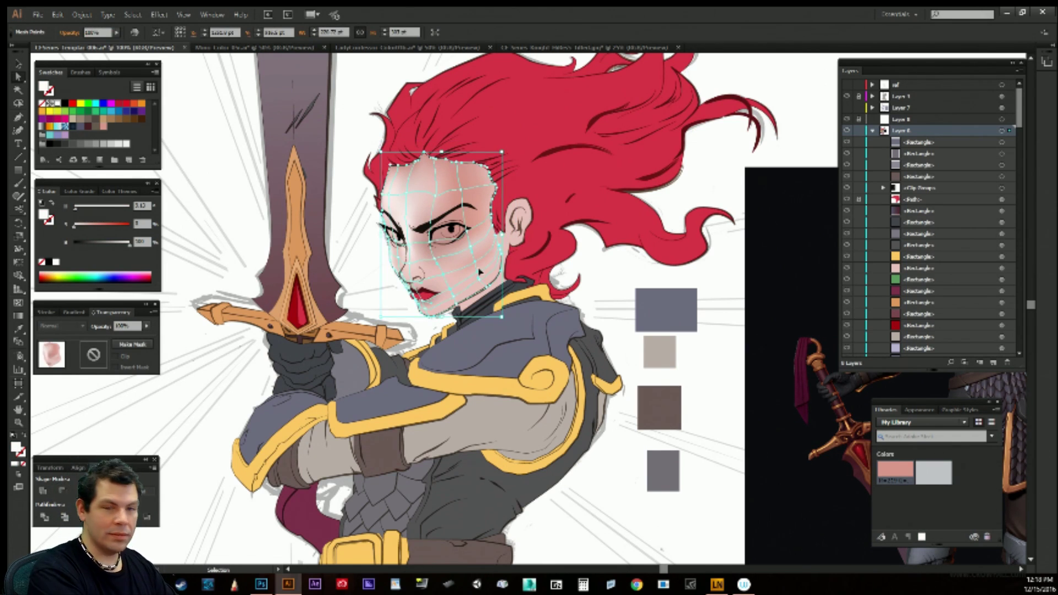
pyautogui.hotkey('ctrl', '[')
pyautogui.hotkey('ctrl', '[')
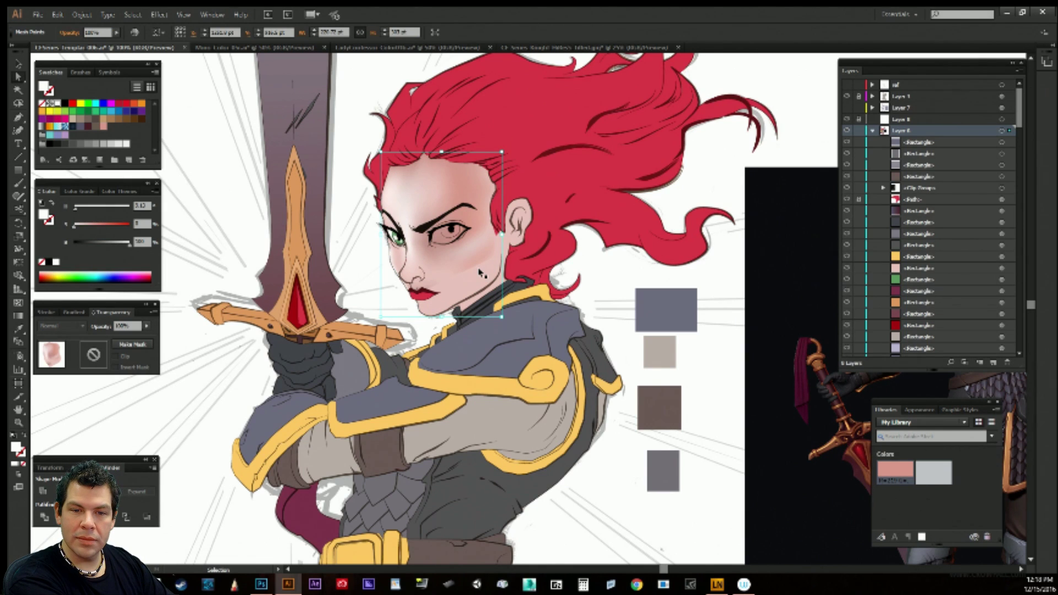
pyautogui.hotkey('ctrl', '[')
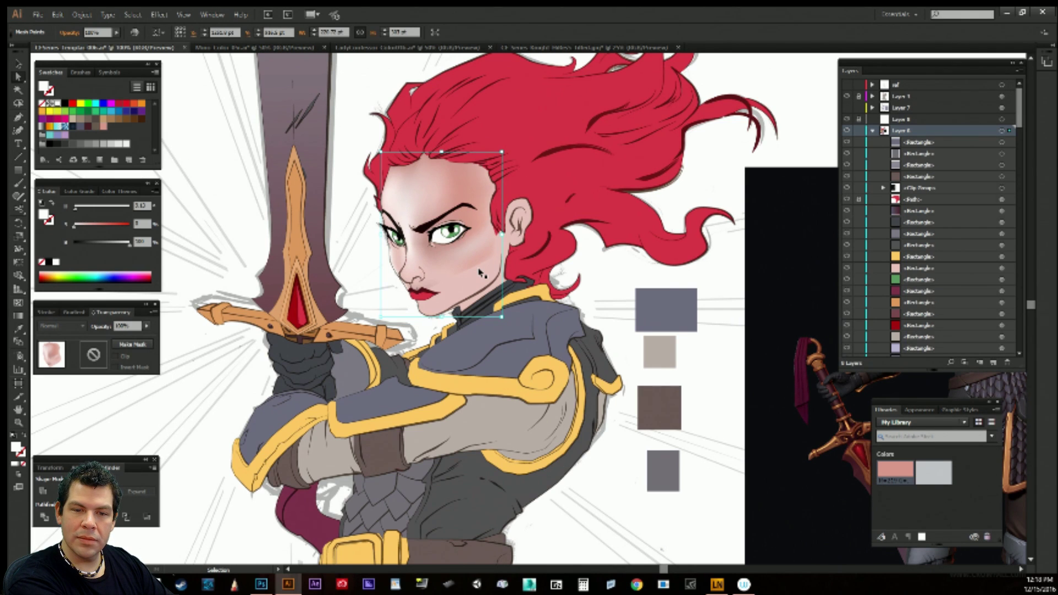
# Try the face's gradient mesh one level forward, return it behind both green eyes, and deselect it.
pyautogui.hotkey('ctrl', ']')
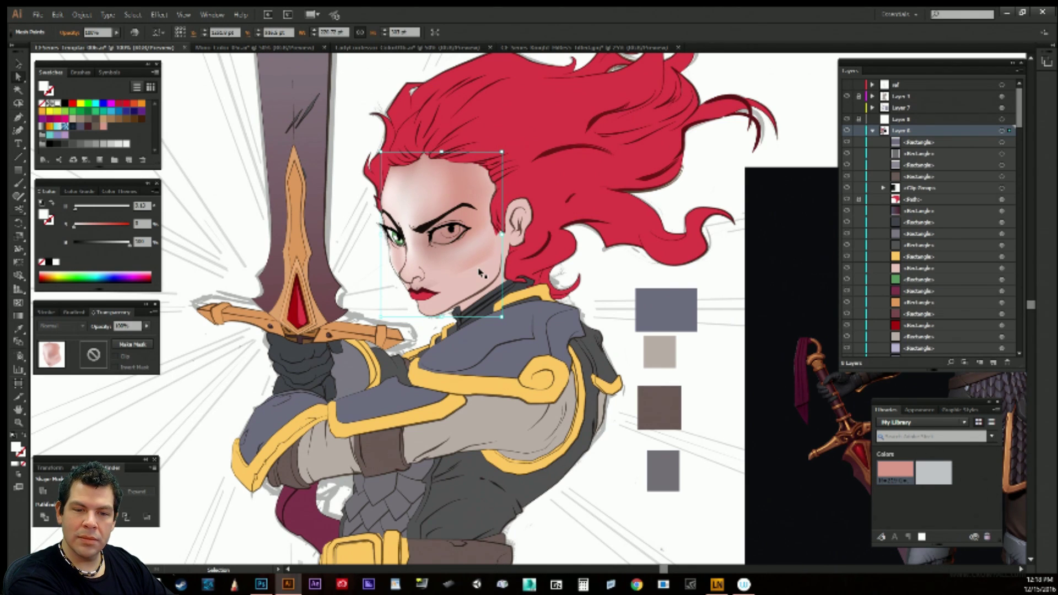
pyautogui.hotkey('ctrl', '[')
pyautogui.press('a')
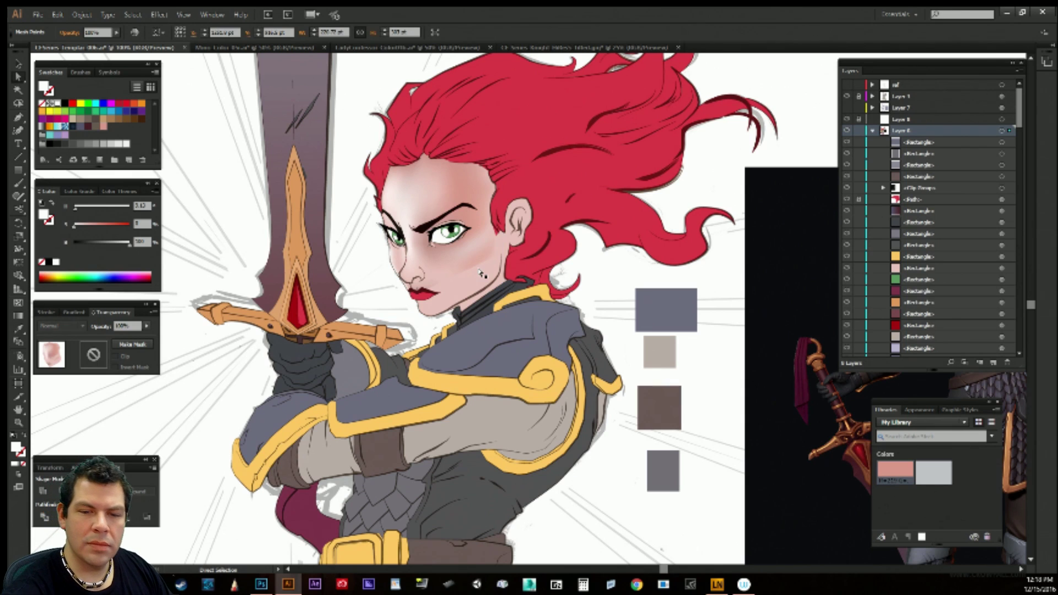
pyautogui.hotkey('ctrl', 'shift', 'a')
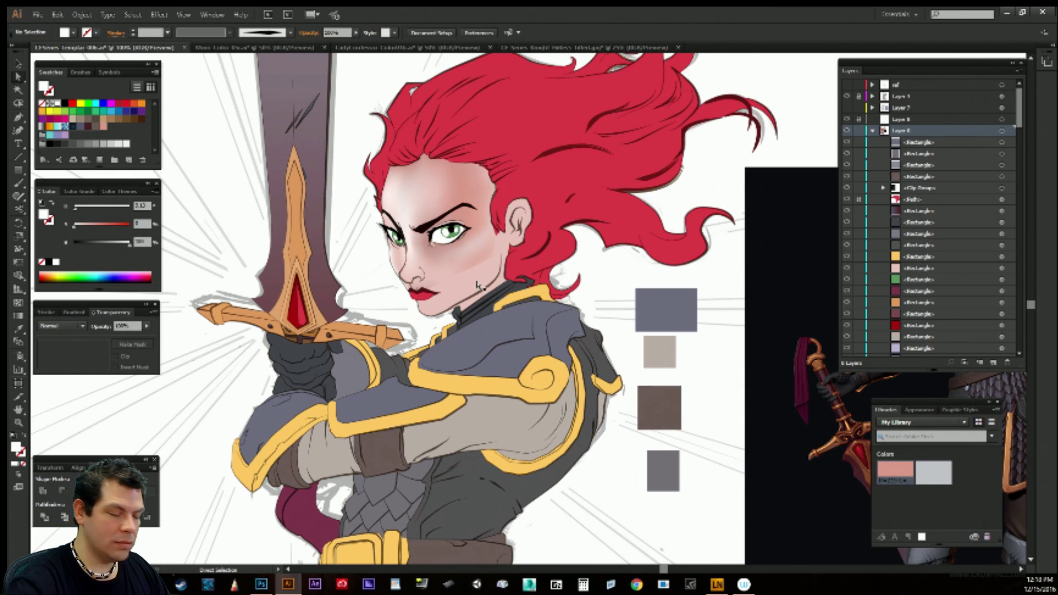
# Select the flat skin-colored shape under the jaw to check it, and deselect it.
pyautogui.click(480, 285)
pyautogui.press('v')
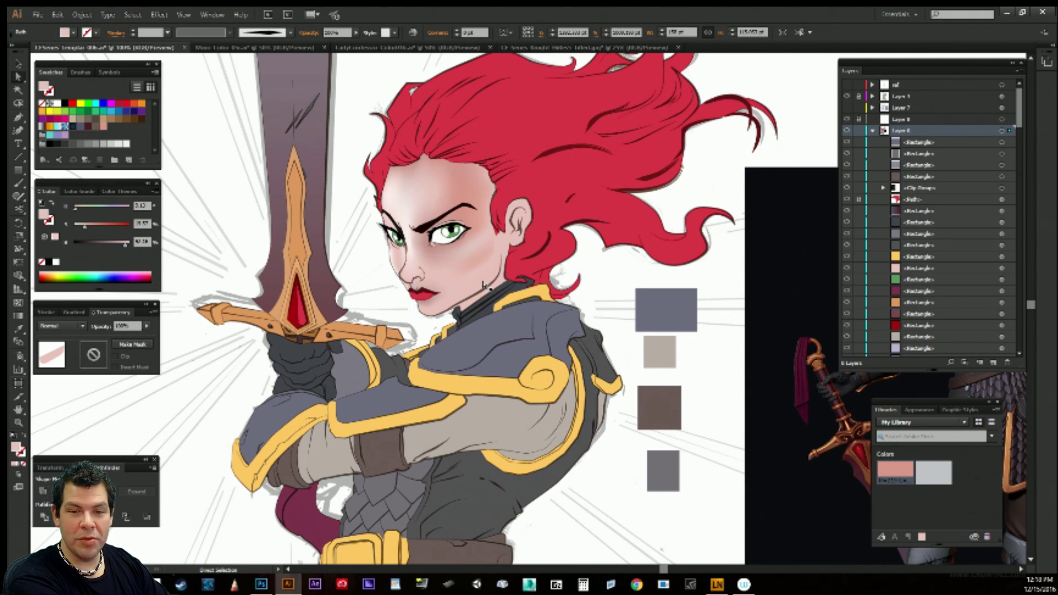
pyautogui.press('ctrl')
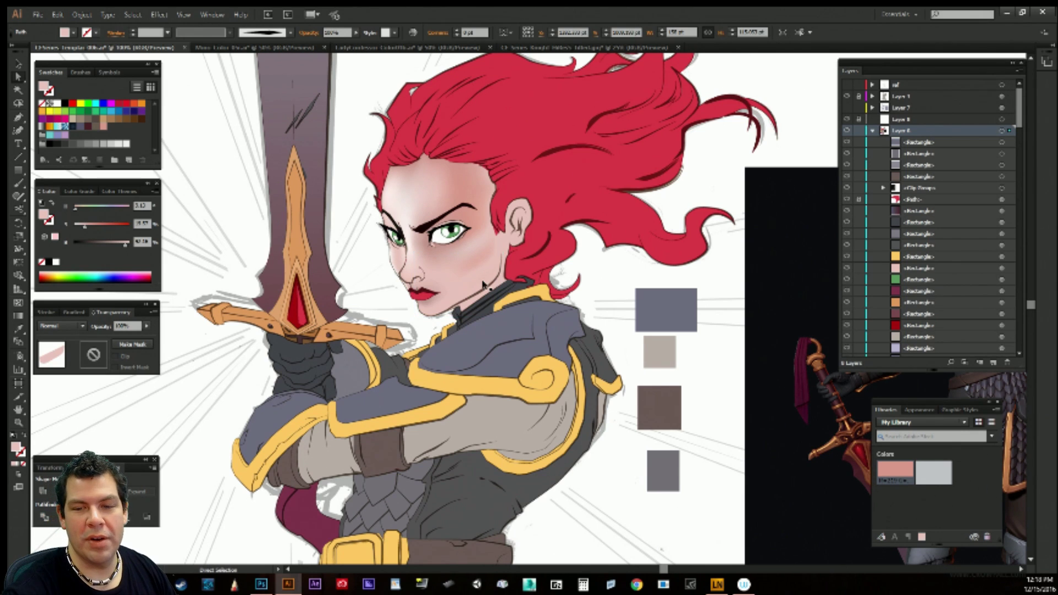
pyautogui.click(597, 267)
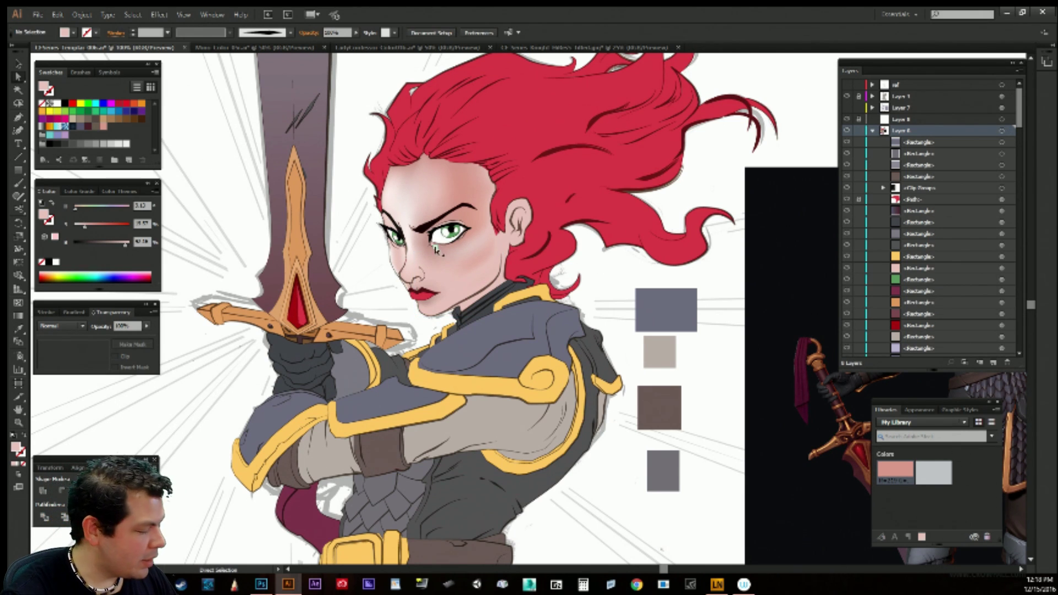
# Check which shapes lie beneath the near eye by selecting the flat skin piece there, and clear the selection.
pyautogui.click(439, 249)
pyautogui.hotkey('ctrl', 'shift', 'a')
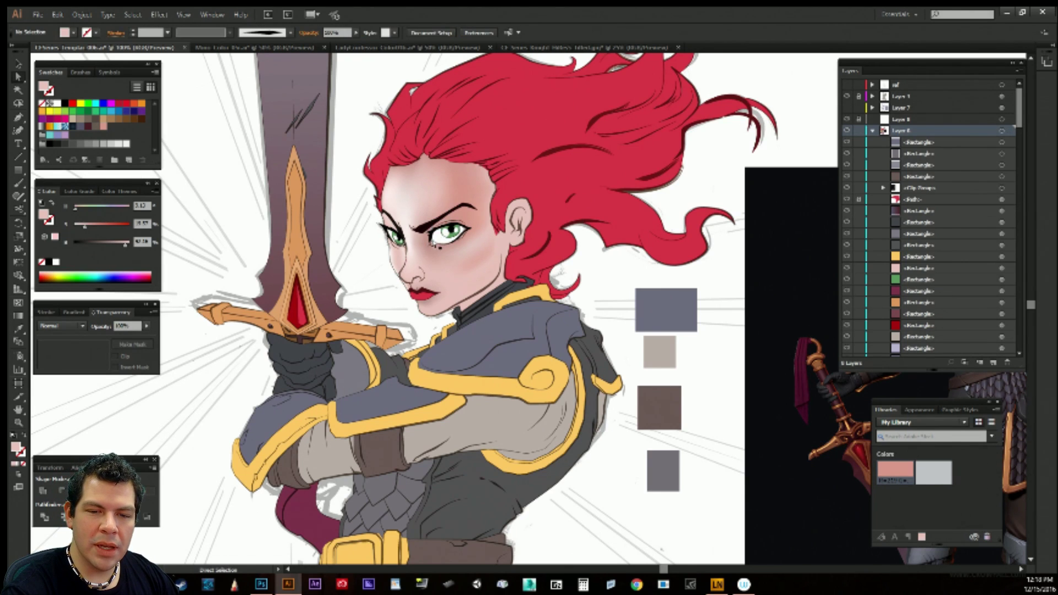
pyautogui.click(438, 249)
pyautogui.click(461, 251)
pyautogui.click(467, 245)
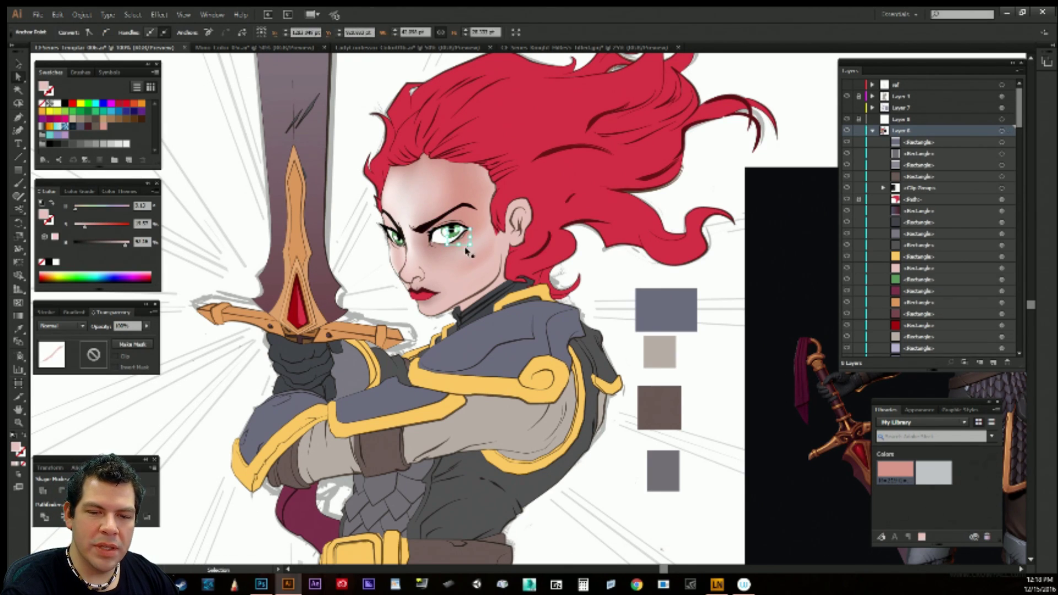
pyautogui.hotkey('ctrl', 'shift', 'a')
pyautogui.click(451, 260)
pyautogui.hotkey('ctrl', 'shift', 'a')
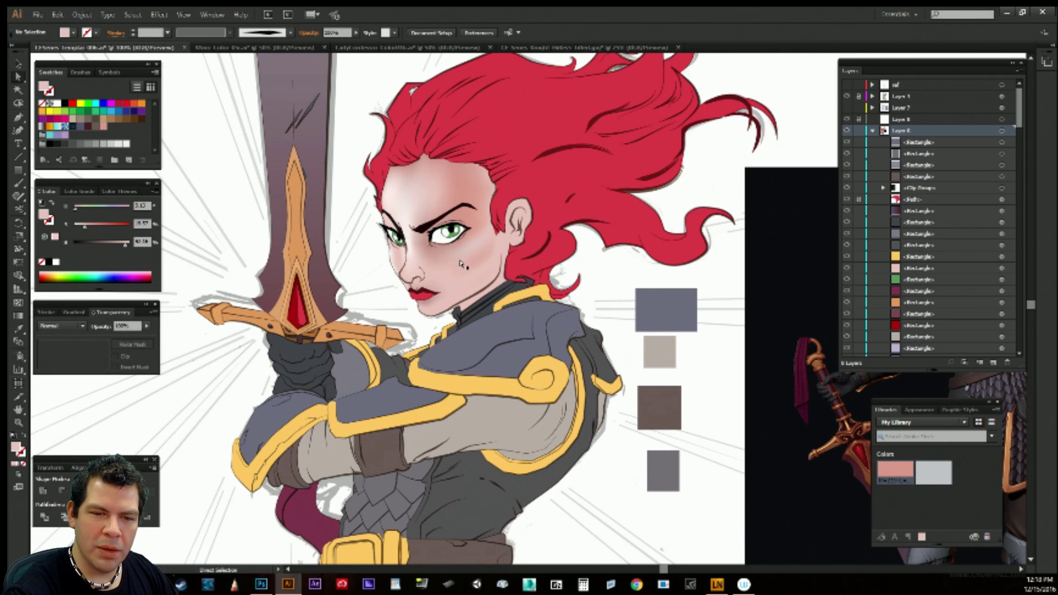
# Select the flat skin shape below the far eye beside the nose, and undo the last few actions.
pyautogui.click(402, 249)
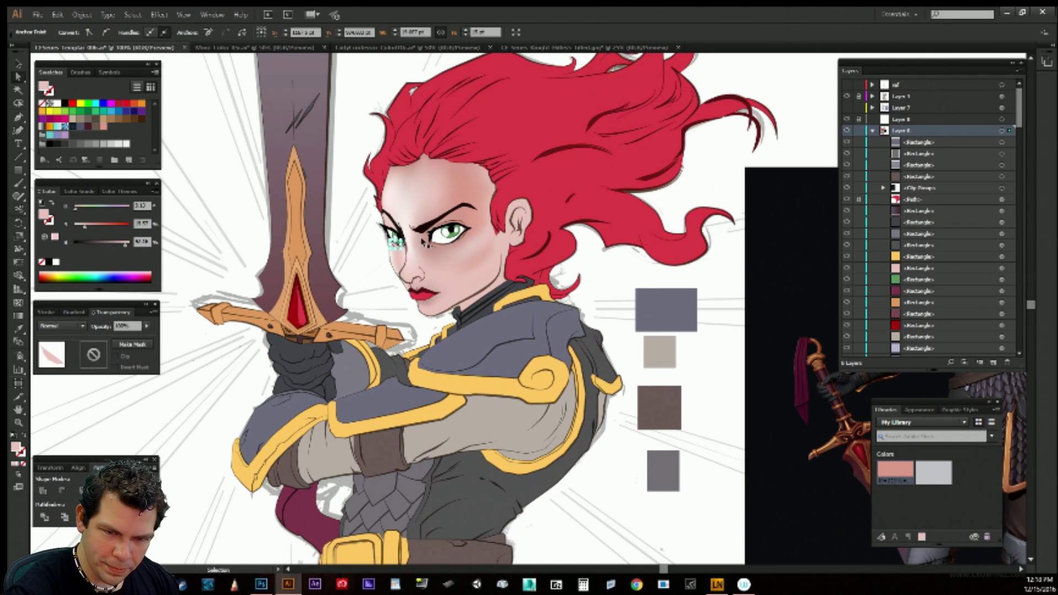
pyautogui.hotkey('ctrl', 'shift', 'a')
pyautogui.click(410, 253)
pyautogui.hotkey('ctrl', 'shift', 'a')
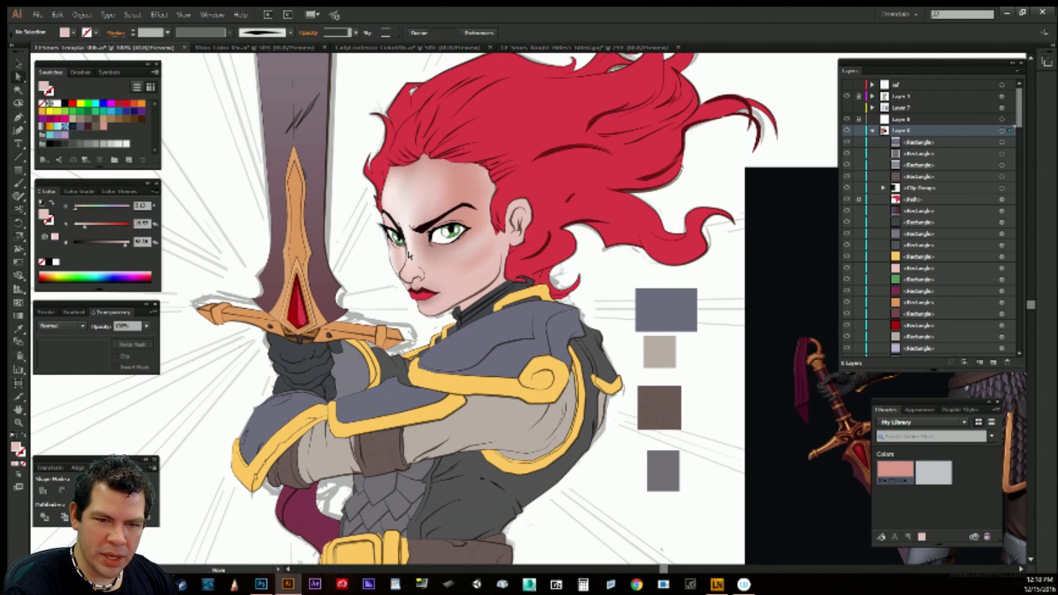
pyautogui.click(409, 254)
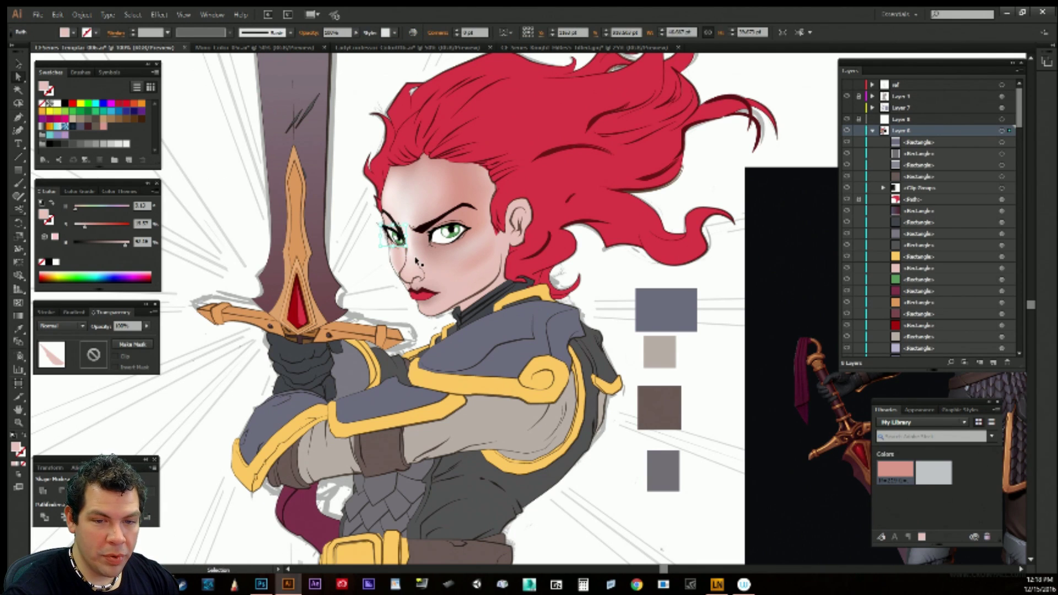
pyautogui.hotkey('ctrl', 'z')
pyautogui.hotkey('ctrl', 'z')
pyautogui.hotkey('ctrl', 'z')
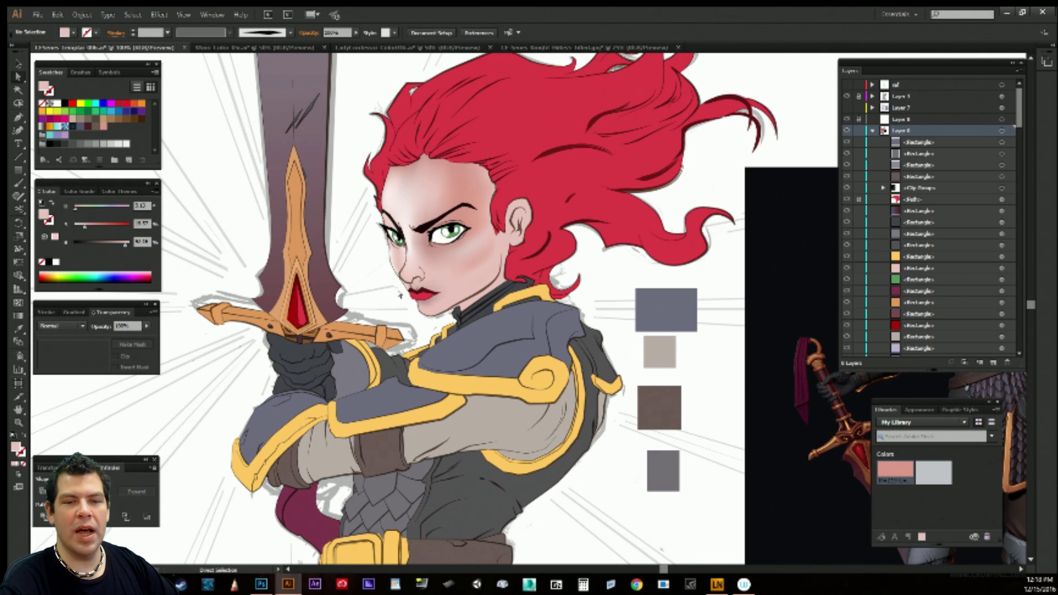
pyautogui.moveTo(601, 327); pyautogui.dragTo(604, 325)
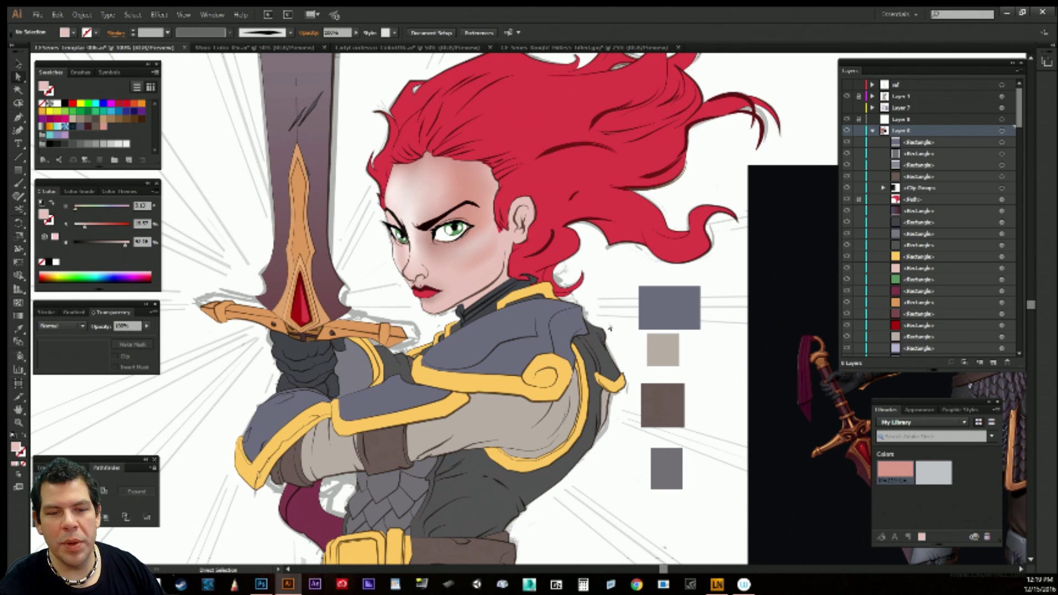
pyautogui.moveTo(584, 308); pyautogui.dragTo(583, 333)
pyautogui.press('p')
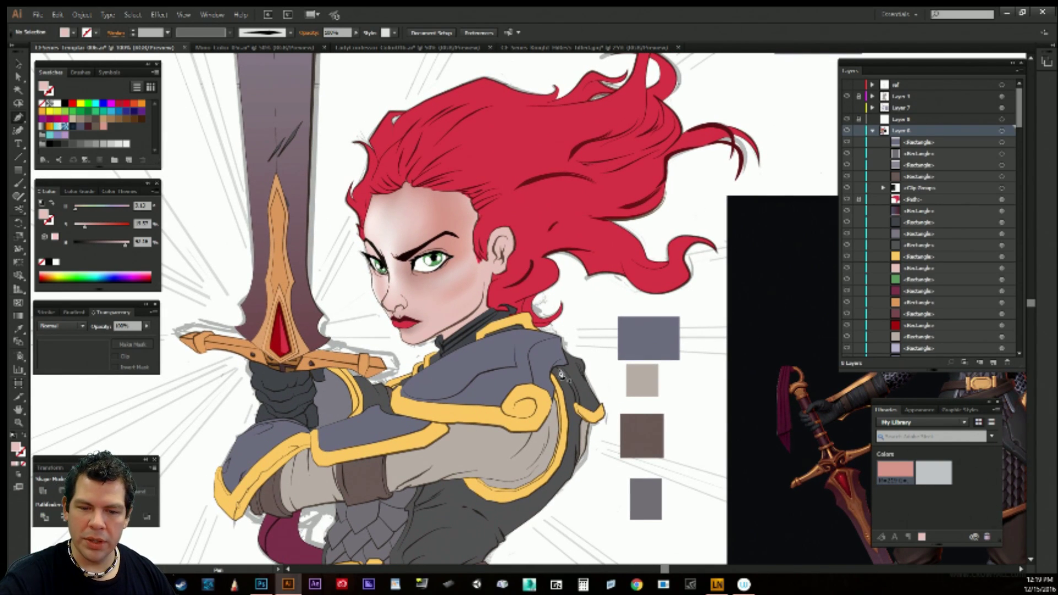
pyautogui.moveTo(530, 354); pyautogui.dragTo(550, 322)
pyautogui.press('a')
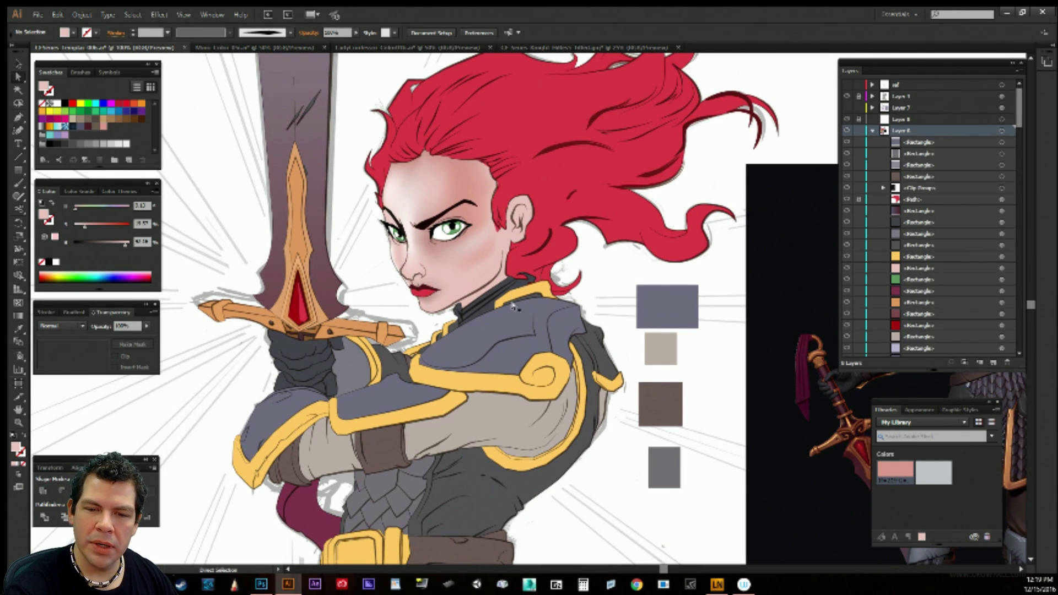
# Select the face's gradient mesh, inspect its points around the jaw, chin and lips, and deselect it.
pyautogui.click(497, 272)
pyautogui.press('v')
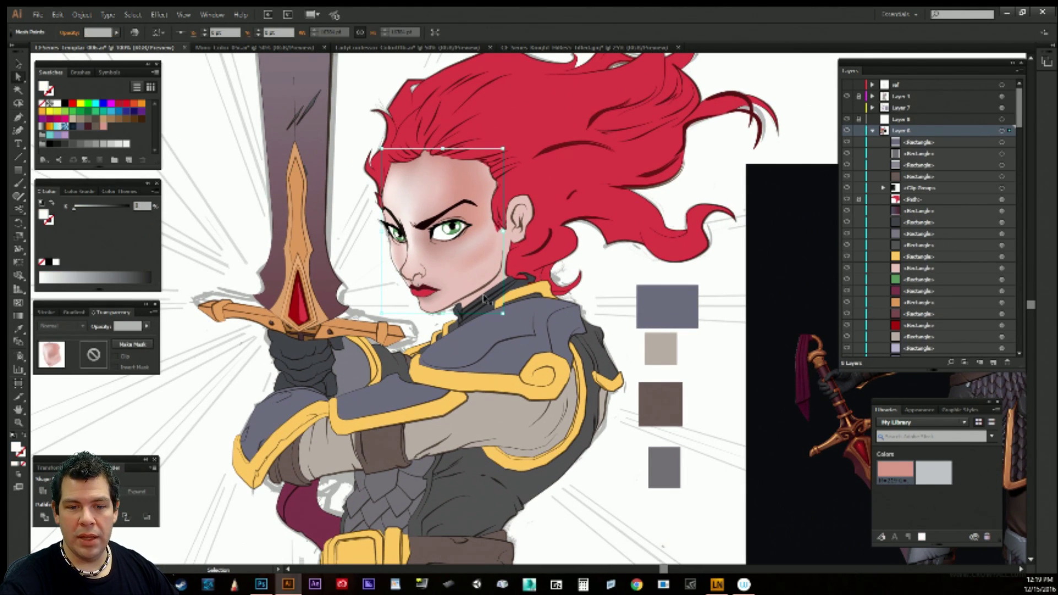
pyautogui.keyDown('ctrl'); pyautogui.click(361, 293); pyautogui.keyUp('ctrl')
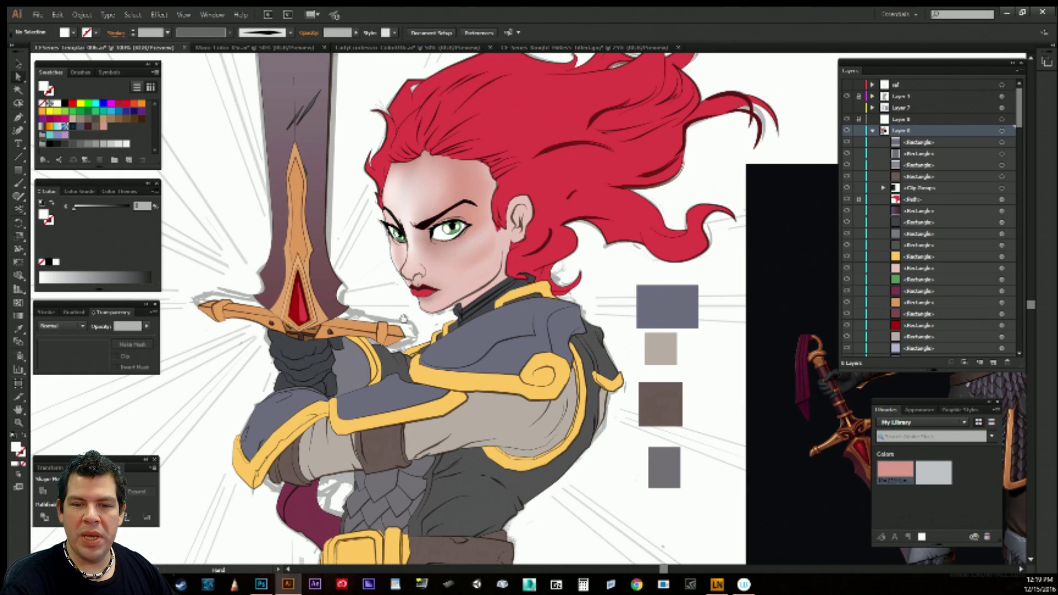
pyautogui.moveTo(419, 317); pyautogui.dragTo(413, 324)
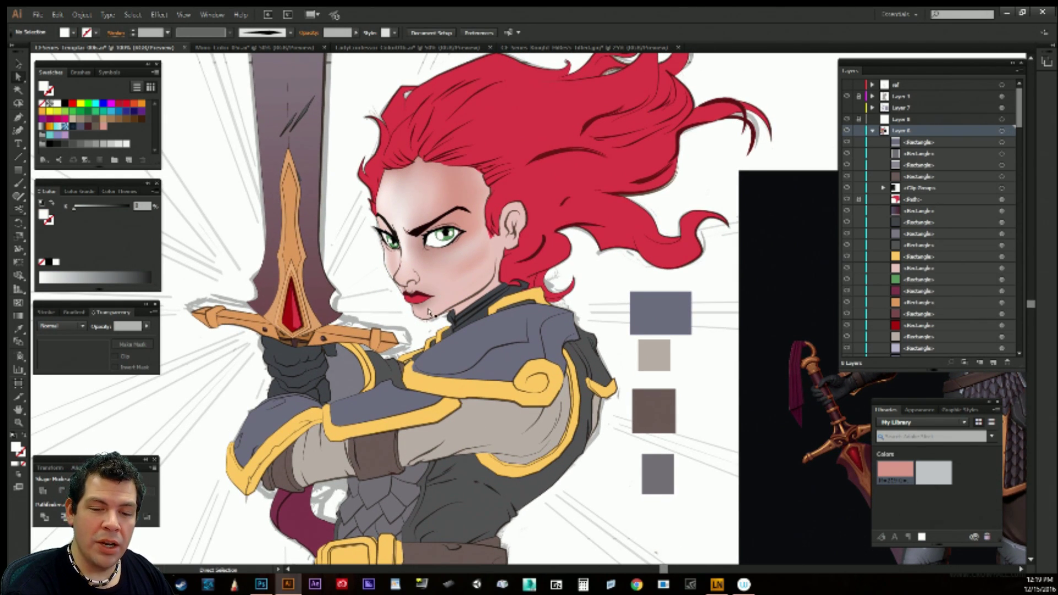
pyautogui.click(429, 314)
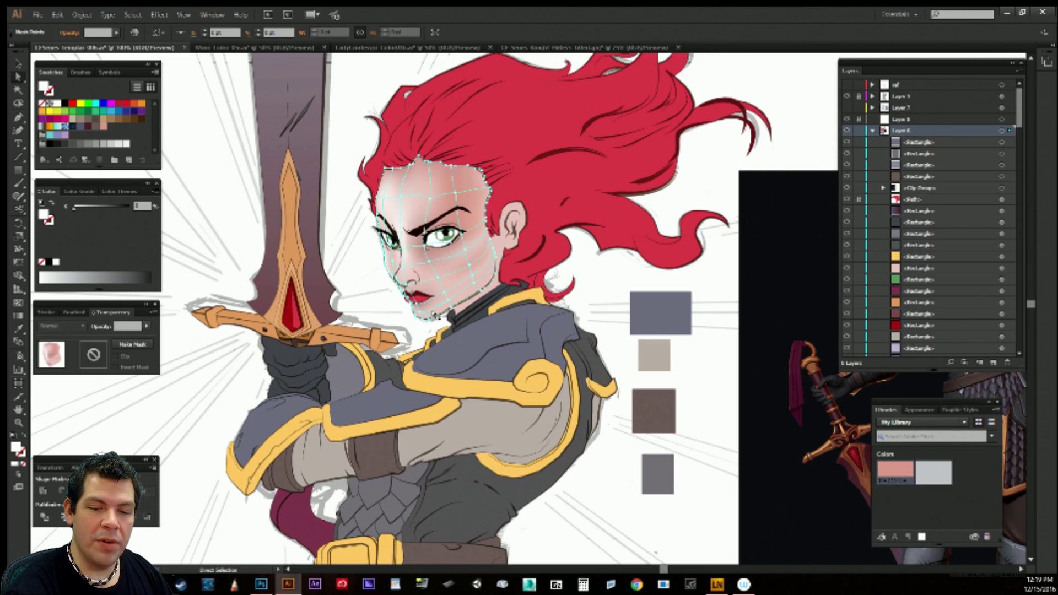
pyautogui.click(417, 305)
pyautogui.click(427, 324)
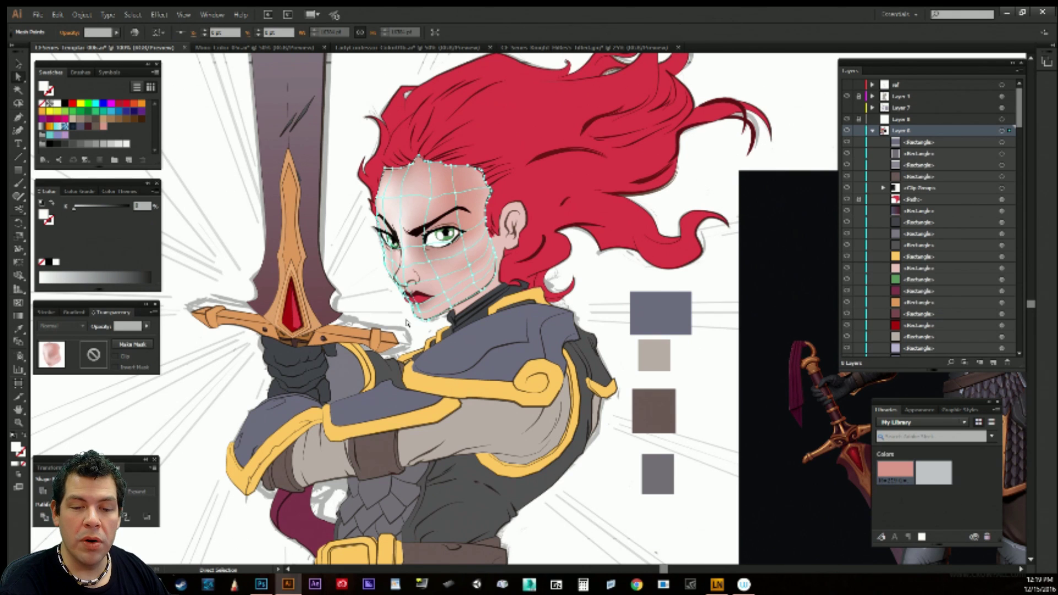
pyautogui.click(421, 327)
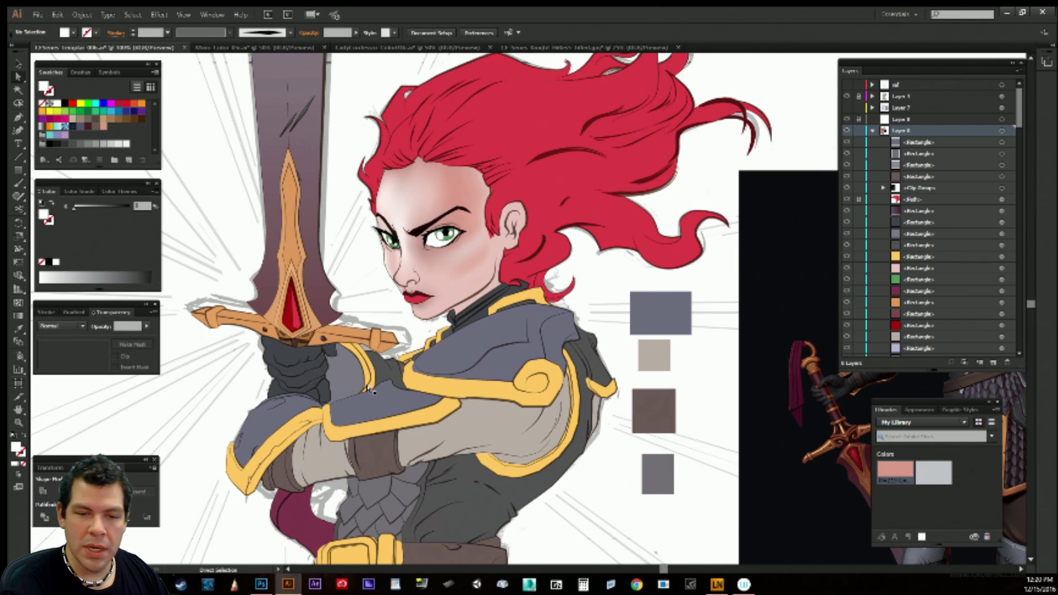
# Inspect the chin's individual mesh points and their colors, viewing the darker one in HSB, and deselect the mesh.
pyautogui.click(426, 309)
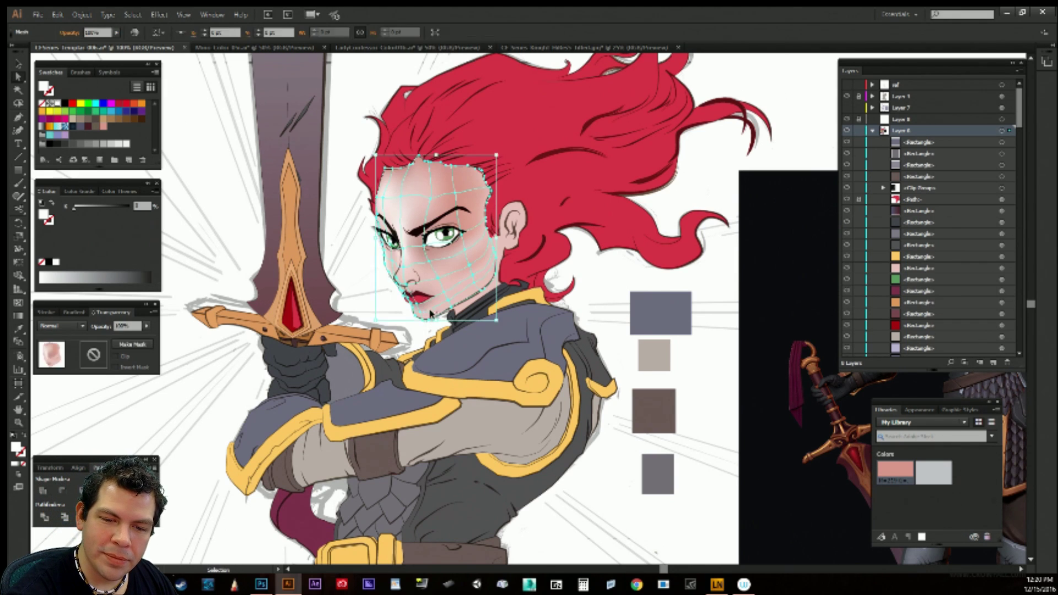
pyautogui.click(397, 324)
pyautogui.click(424, 315)
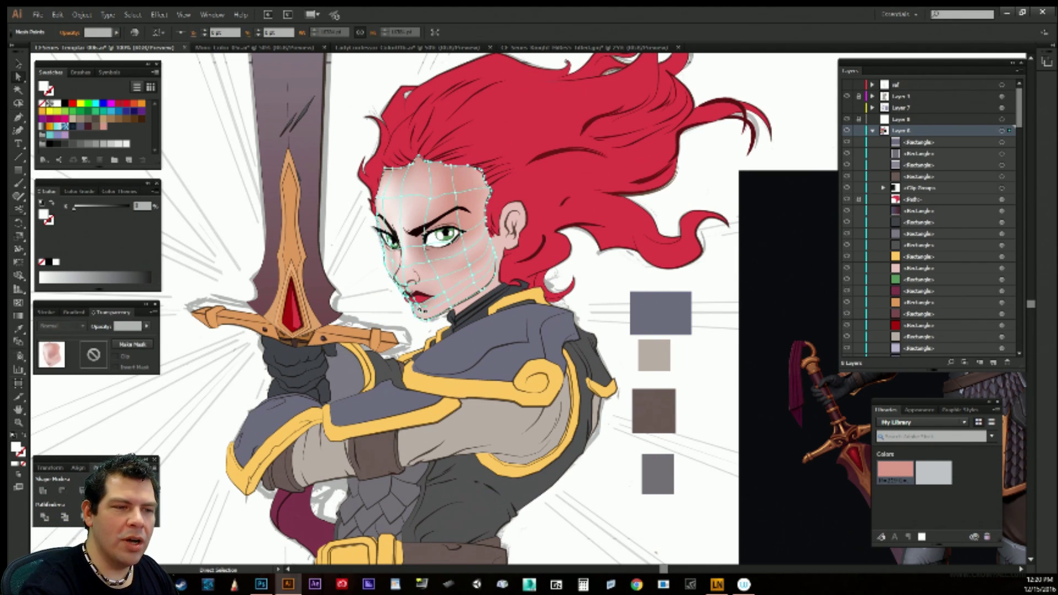
pyautogui.click(425, 311)
pyautogui.click(156, 191)
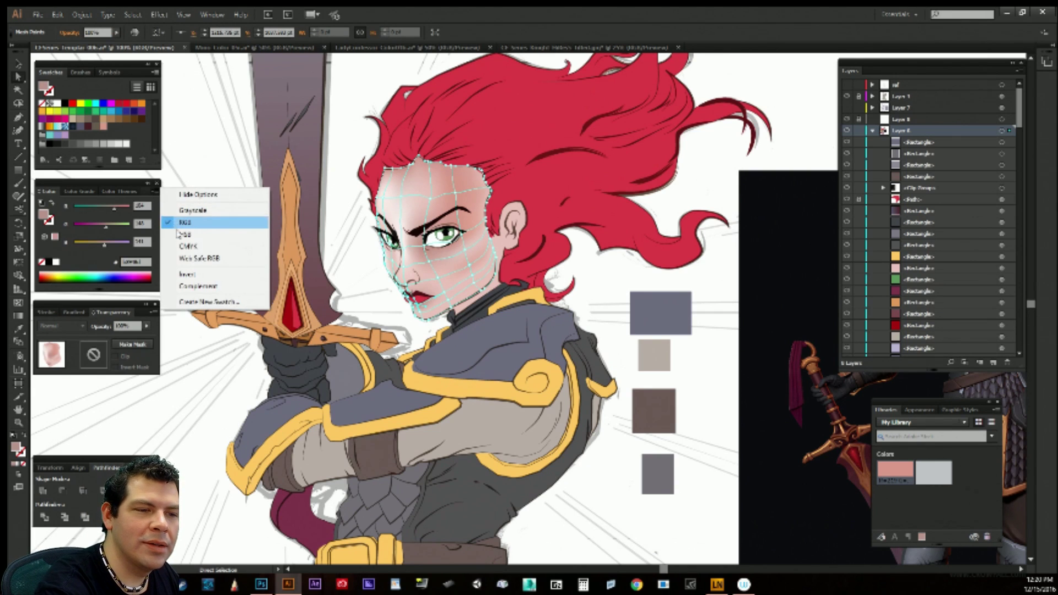
pyautogui.click(202, 234)
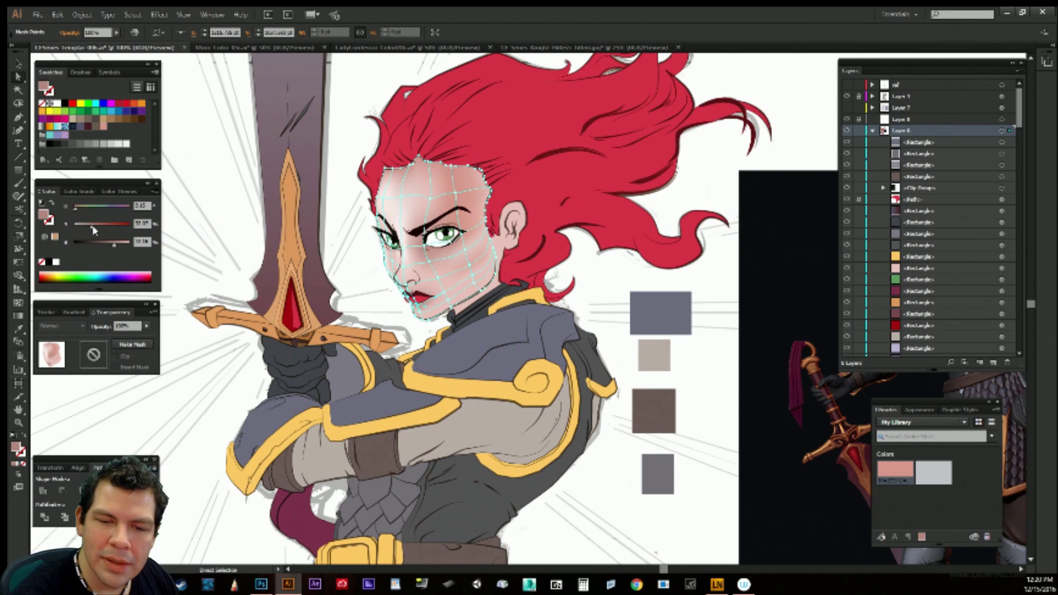
pyautogui.click(423, 315)
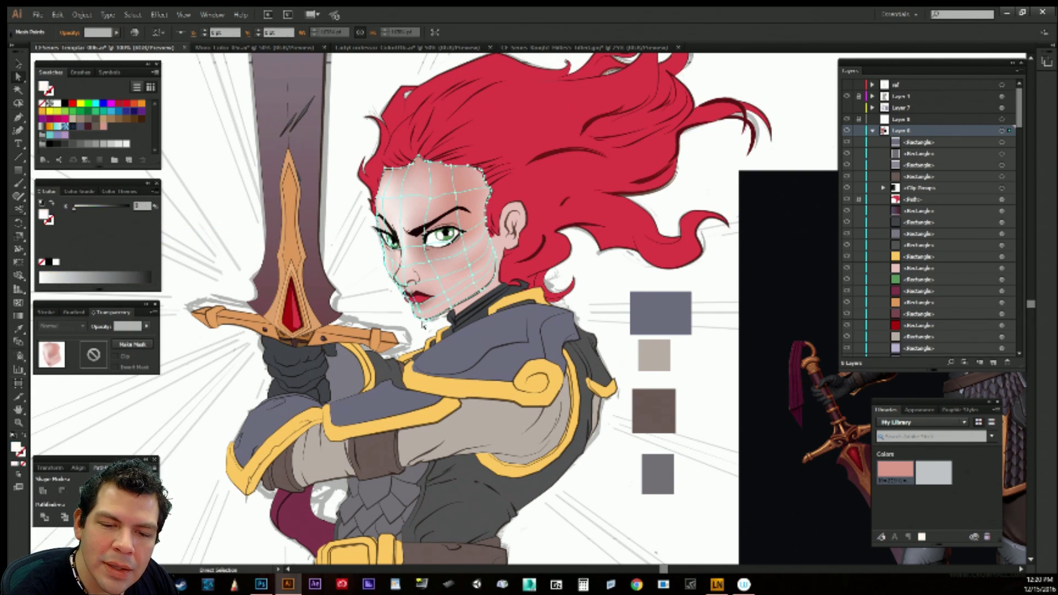
pyautogui.click(421, 312)
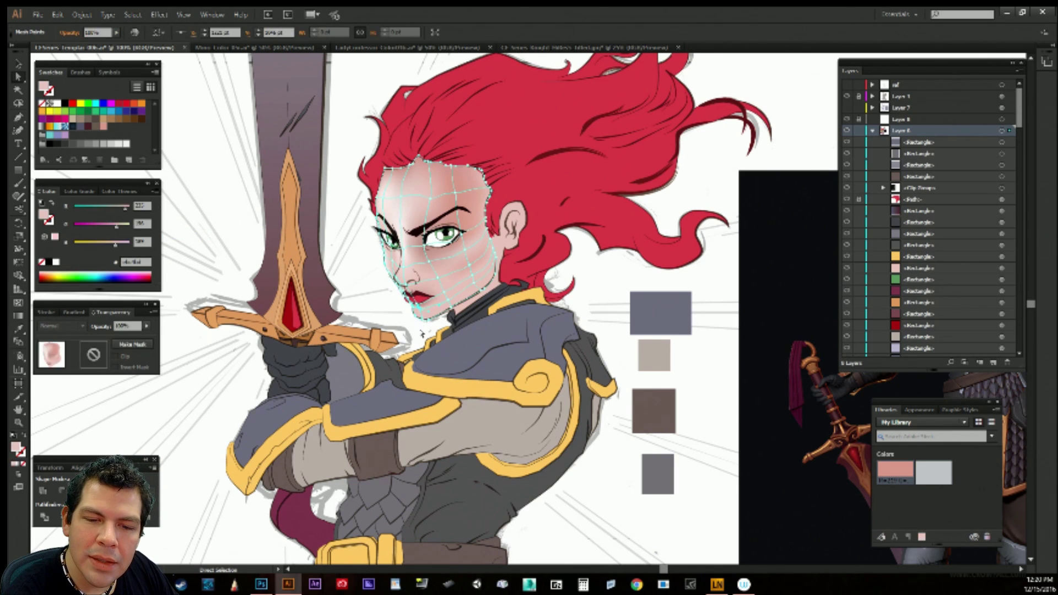
pyautogui.click(422, 330)
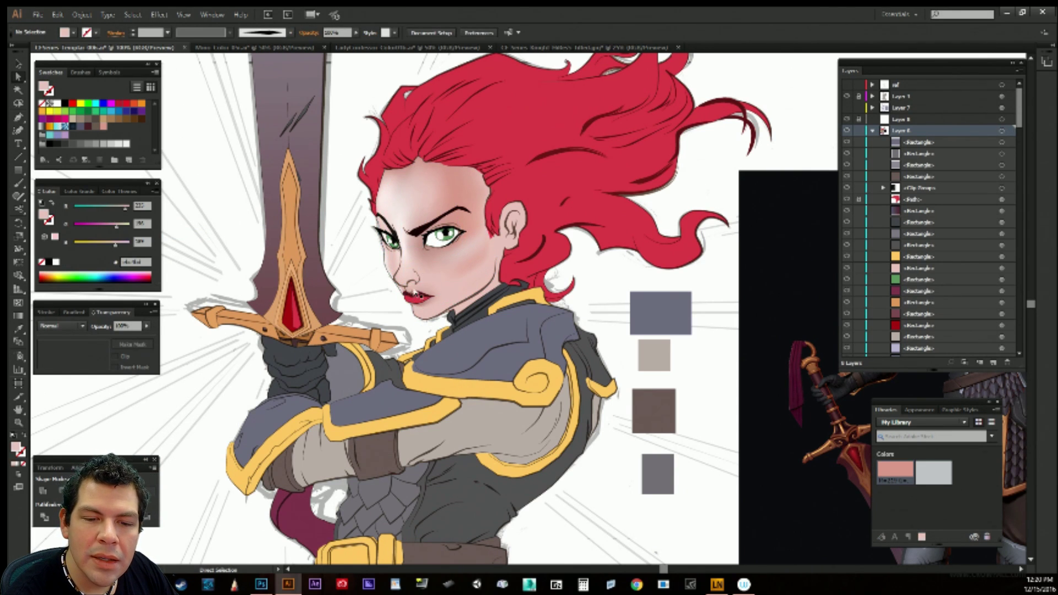
# Examine the flat shape at the nose tip and the face mesh around the lips by selecting each, and deselect everything.
pyautogui.click(426, 289)
pyautogui.click(410, 287)
pyautogui.click(425, 286)
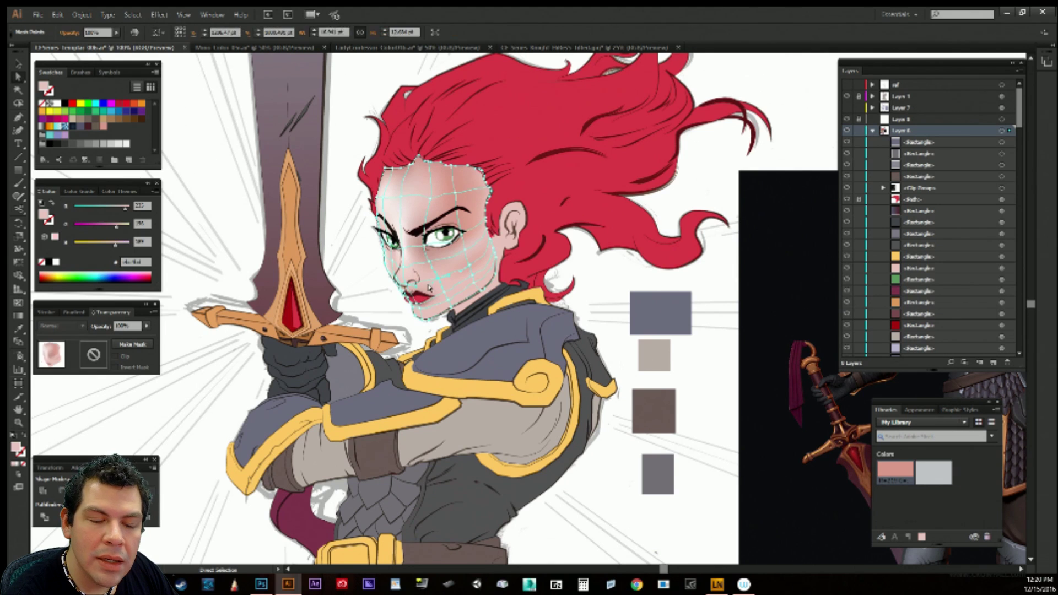
pyautogui.click(415, 285)
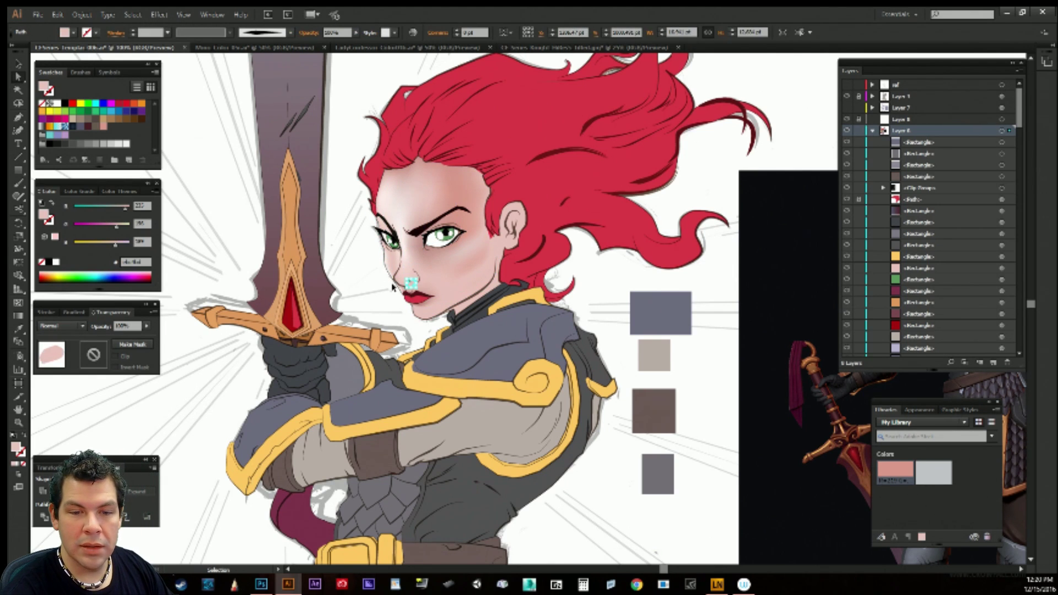
pyautogui.click(389, 316)
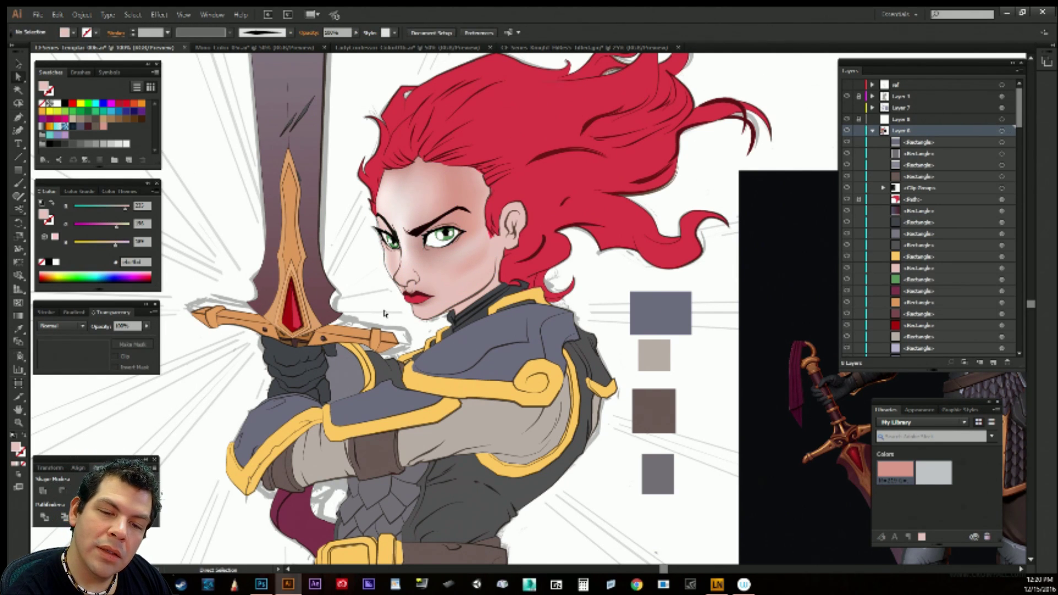
pyautogui.click(418, 293)
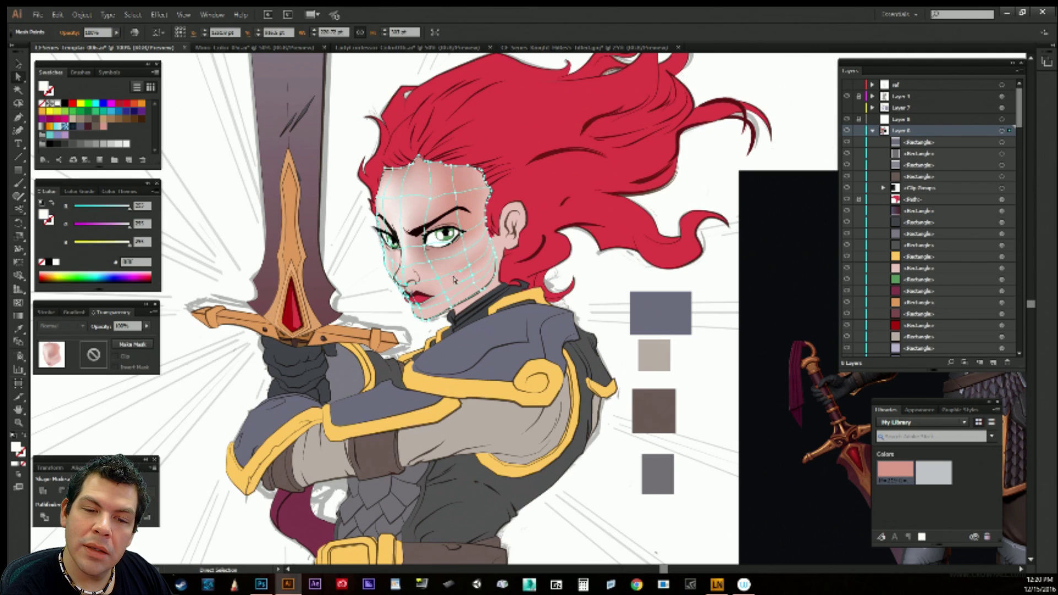
pyautogui.click(381, 284)
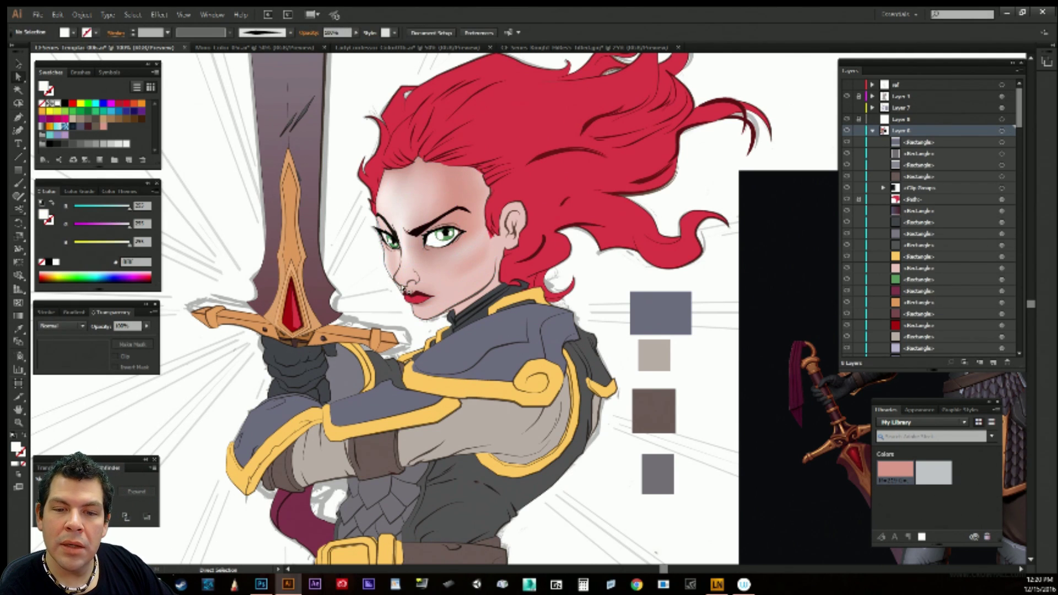
# Select the flat shape inside the ear to check its fill color, and deselect it.
pyautogui.click(513, 227)
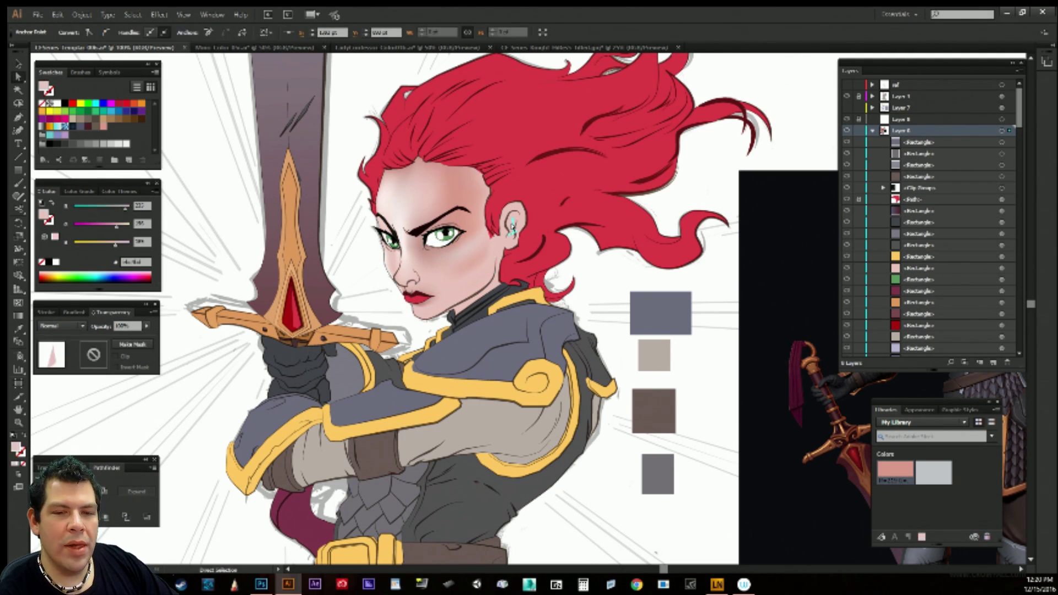
pyautogui.click(385, 295)
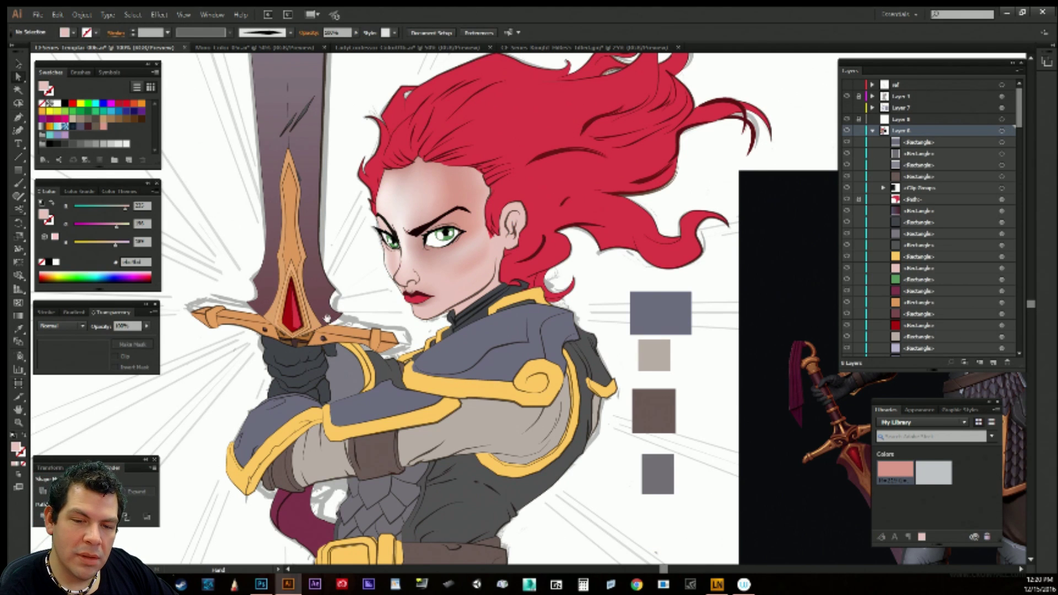
# Try a darker, more saturated HSB fill on the flat neck shape below the jaw, and deselect it.
pyautogui.click(471, 303)
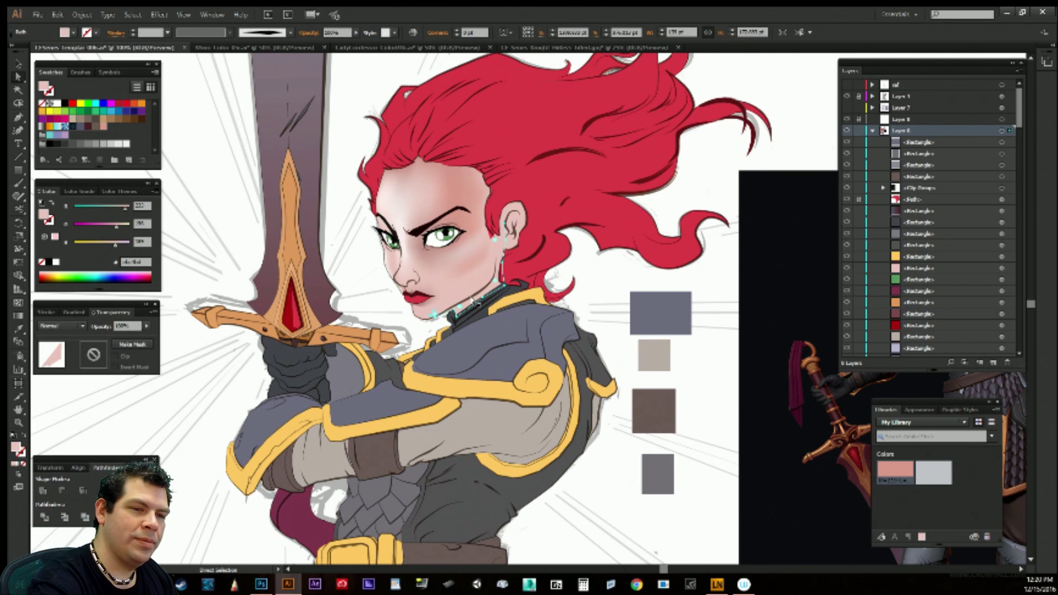
pyautogui.click(155, 191)
pyautogui.click(199, 234)
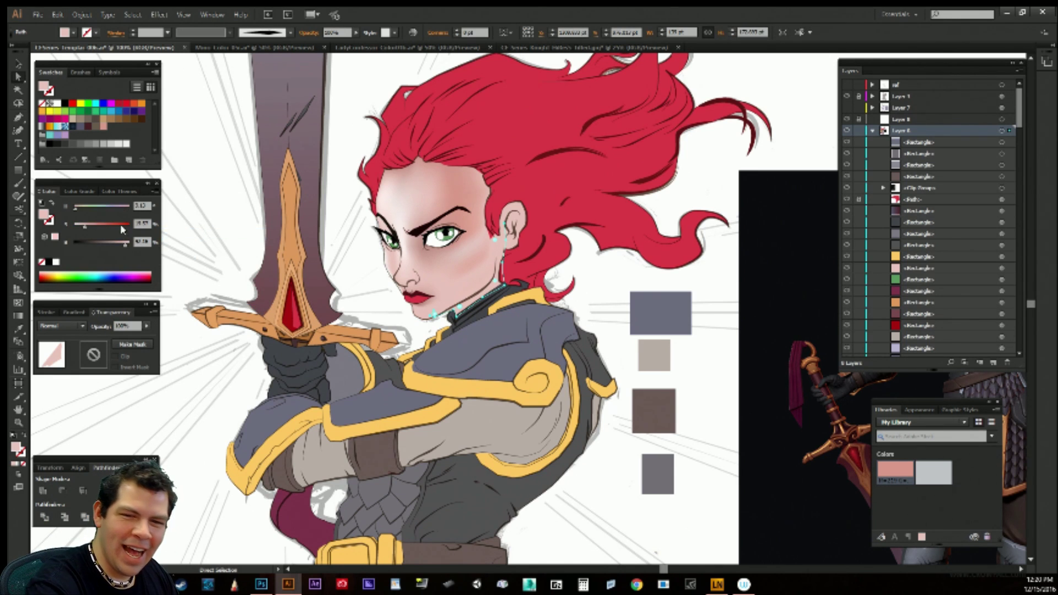
pyautogui.moveTo(120, 250); pyautogui.dragTo(90, 232)
pyautogui.click(216, 332)
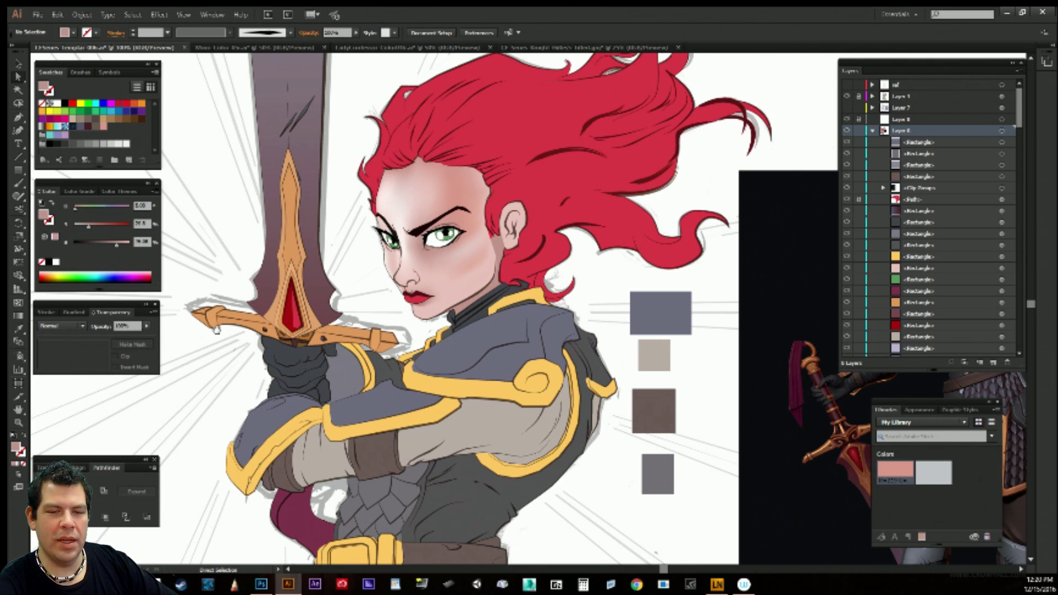
# Compare the neck shape's color with the face's gradient mesh by selecting each along the jaw below the ear.
pyautogui.moveTo(609, 300); pyautogui.dragTo(621, 347)
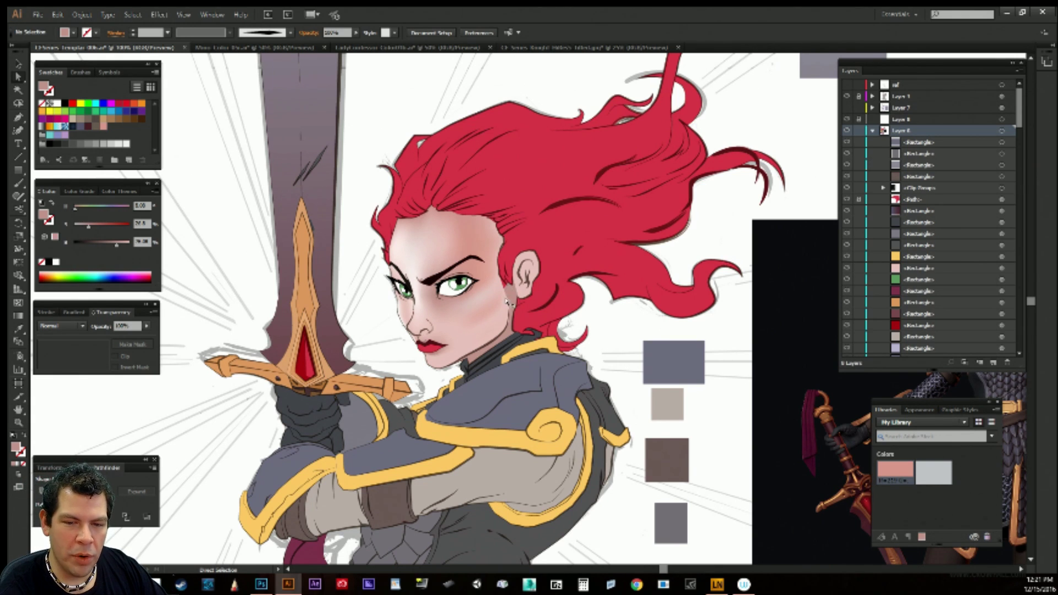
pyautogui.click(507, 302)
pyautogui.click(509, 299)
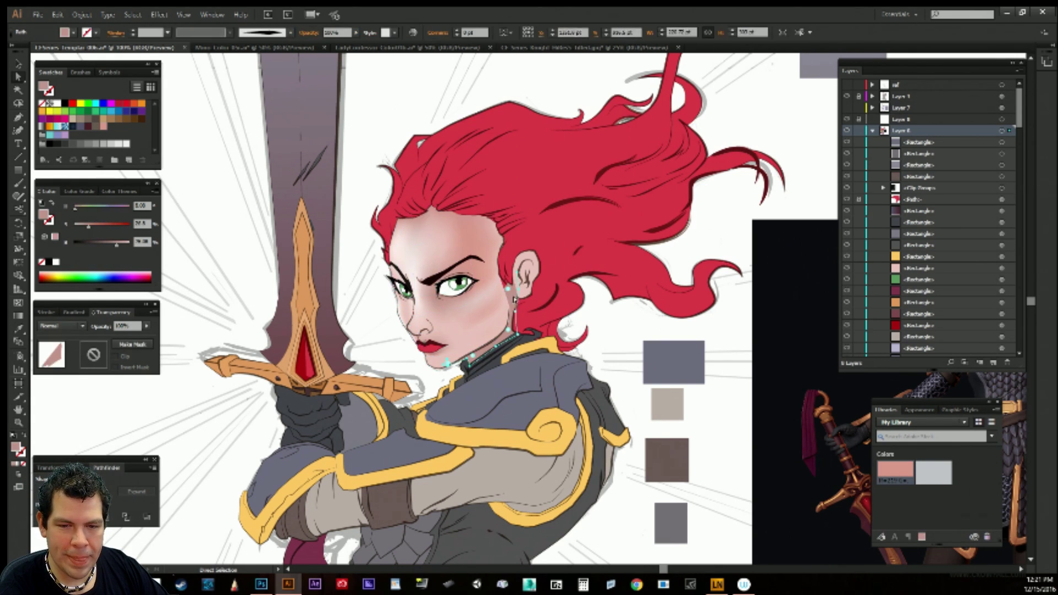
pyautogui.click(507, 302)
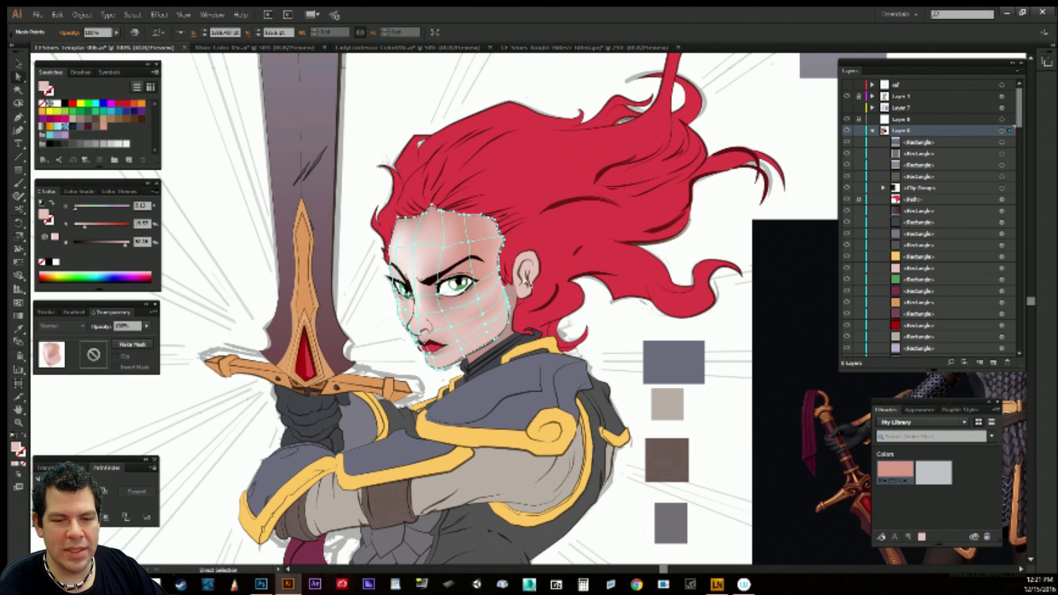
pyautogui.click(523, 309)
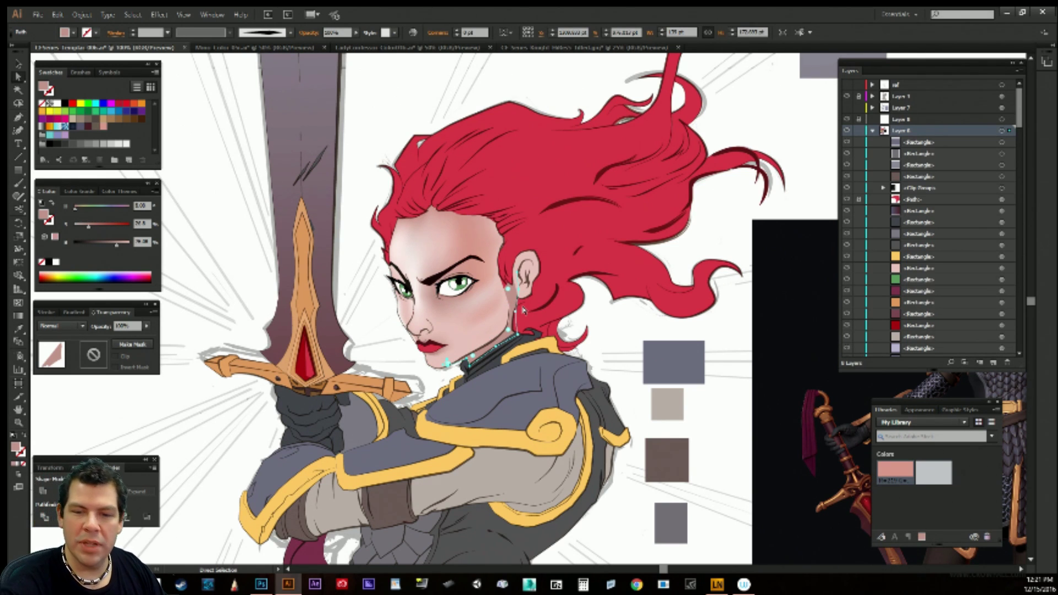
pyautogui.click(623, 333)
# Undo the color change on the neck shape.
pyautogui.hotkey('ctrl', 'z')
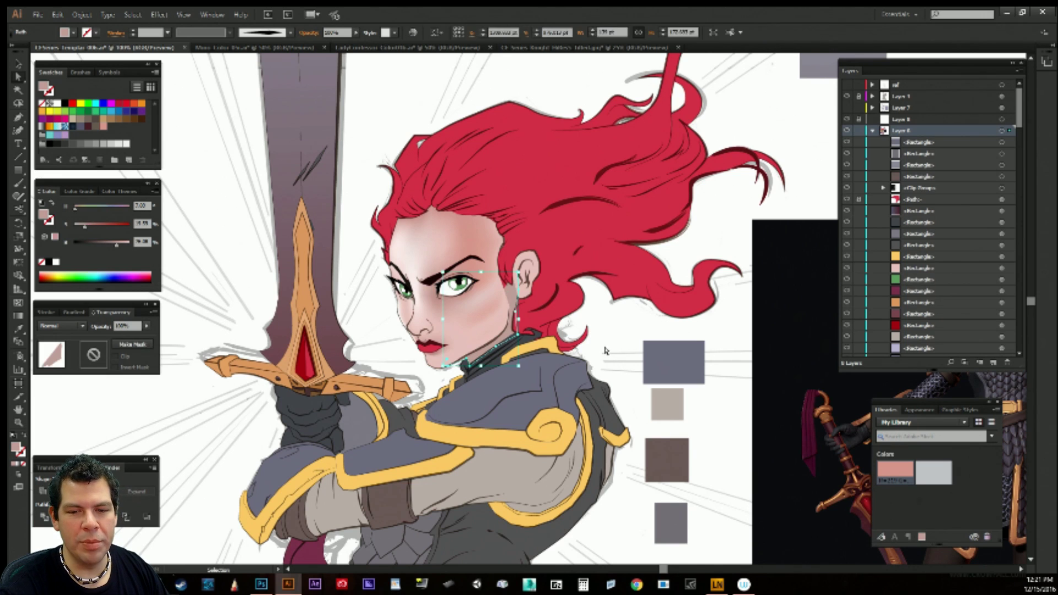
pyautogui.hotkey('ctrl', 'z')
pyautogui.hotkey('ctrl', 'z')
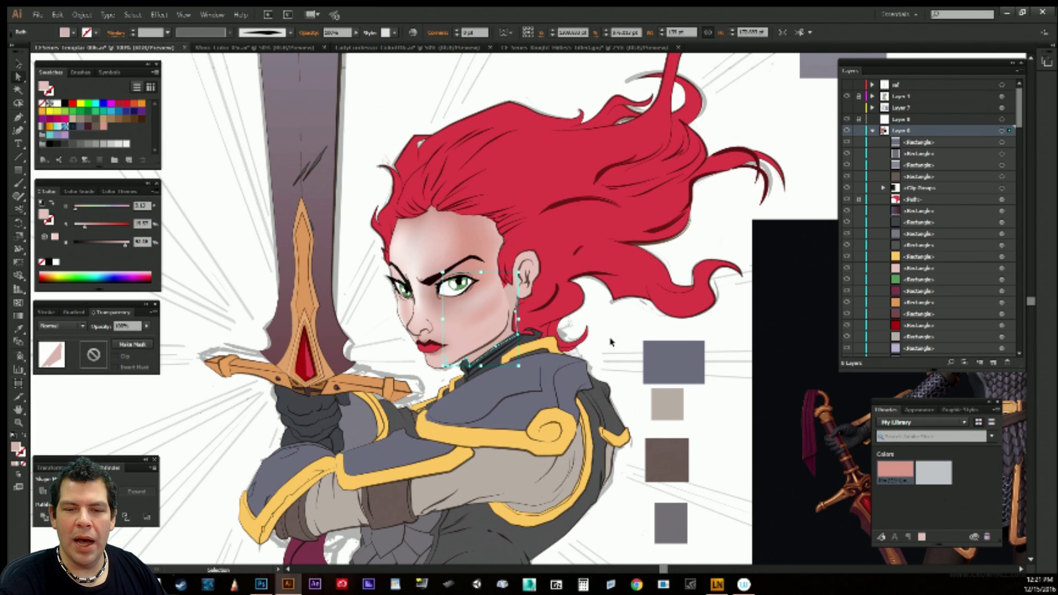
# Select the face's gradient mesh at the jaw edge below the ear, deselect it, and switch to the Pen tool.
pyautogui.click(508, 291)
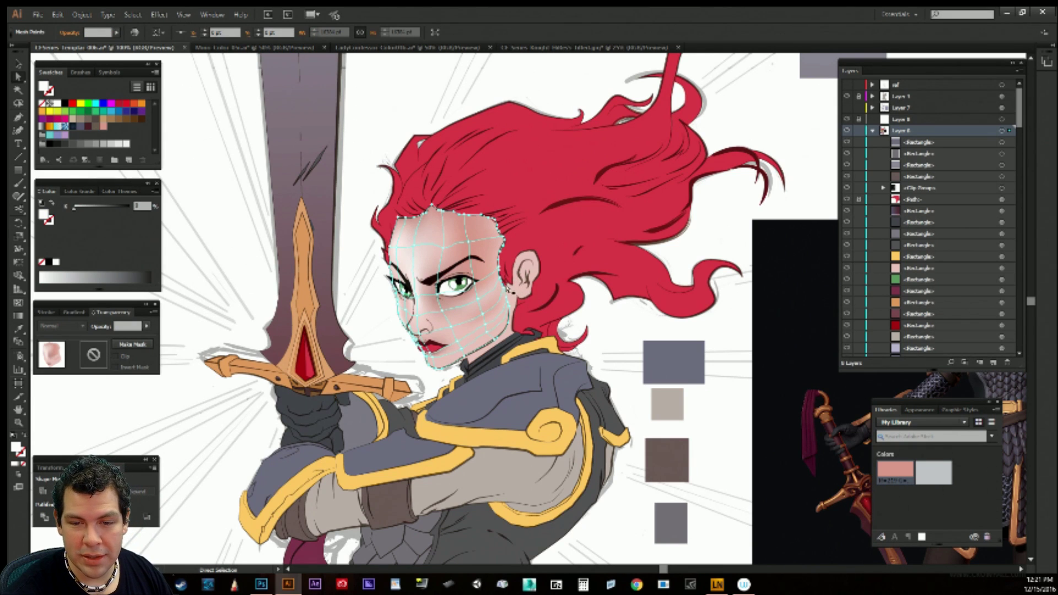
pyautogui.click(509, 288)
pyautogui.hotkey('ctrl', 'shift', 'a')
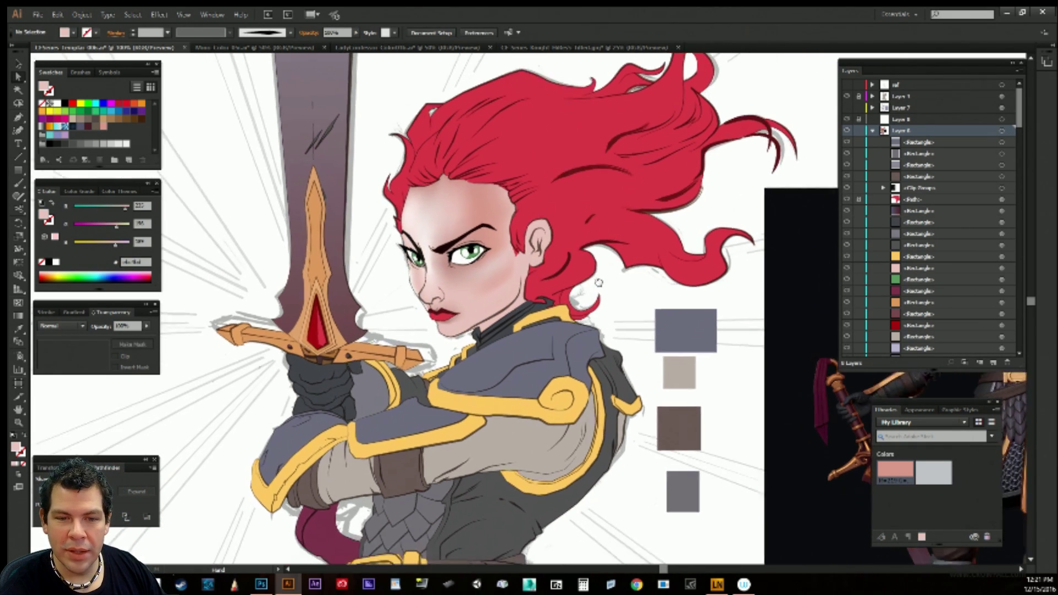
pyautogui.moveTo(588, 318)
pyautogui.mouseDown()
pyautogui.moveTo(596, 280)
pyautogui.moveTo(599, 303)
pyautogui.mouseUp()
pyautogui.press('p')
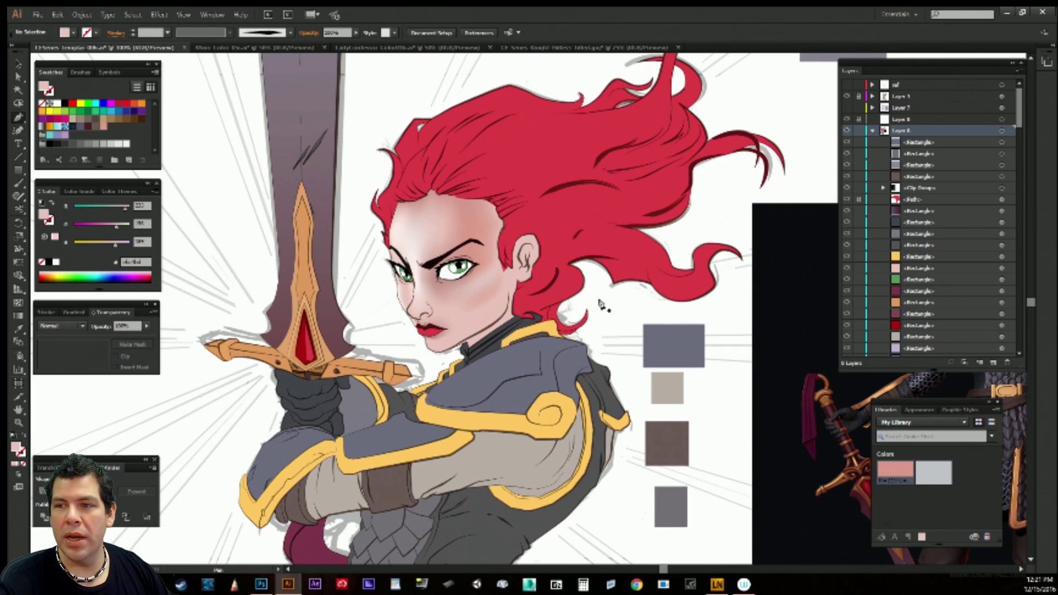
# Show Layer 7 to view its shading over the figure, and lock and collapse Layer 6.
pyautogui.click(847, 108)
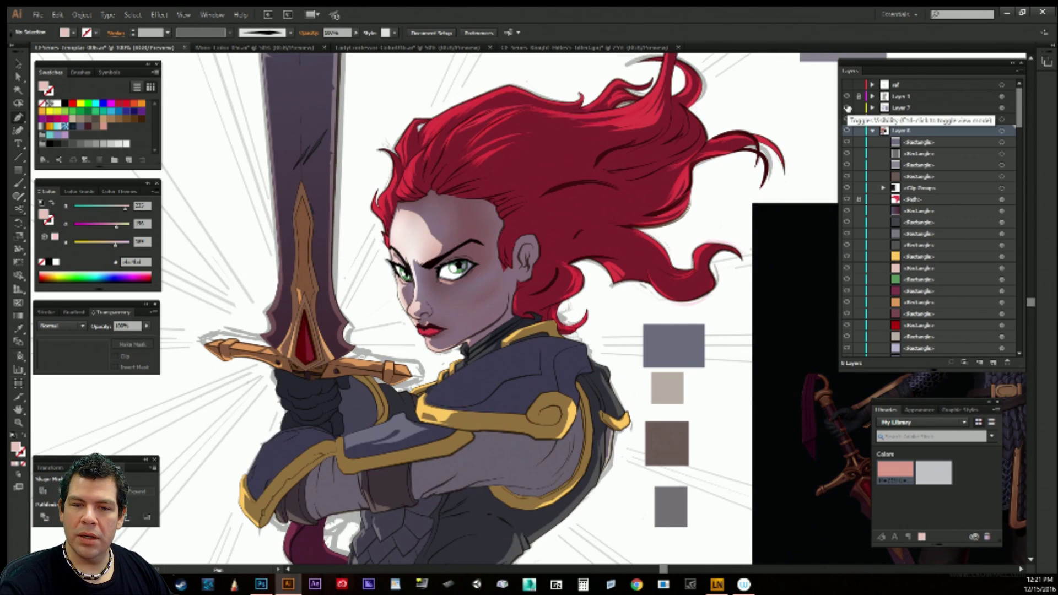
pyautogui.moveTo(621, 351); pyautogui.dragTo(618, 338)
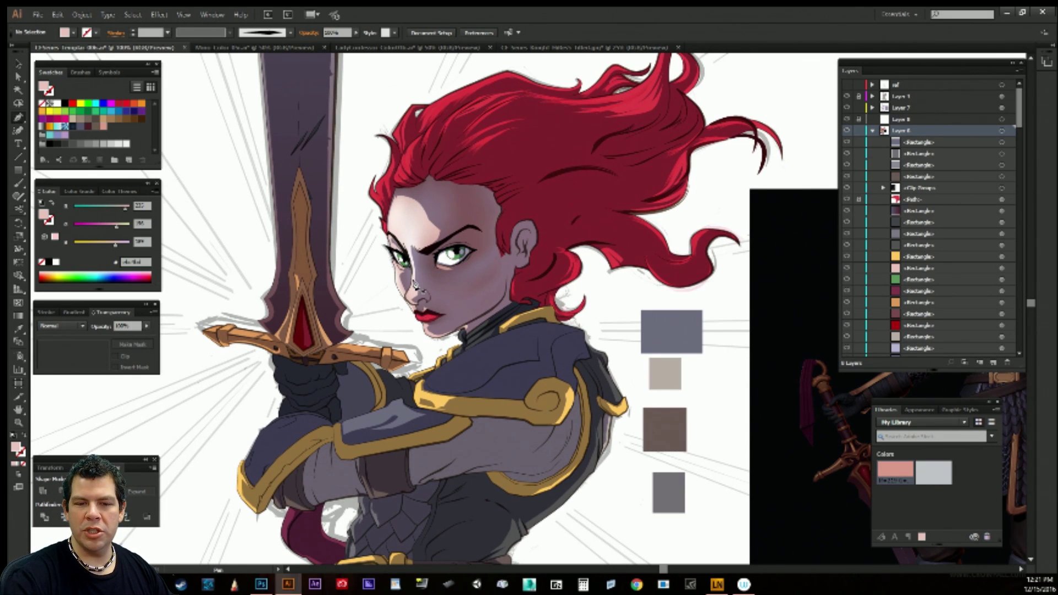
pyautogui.moveTo(515, 399); pyautogui.dragTo(485, 443)
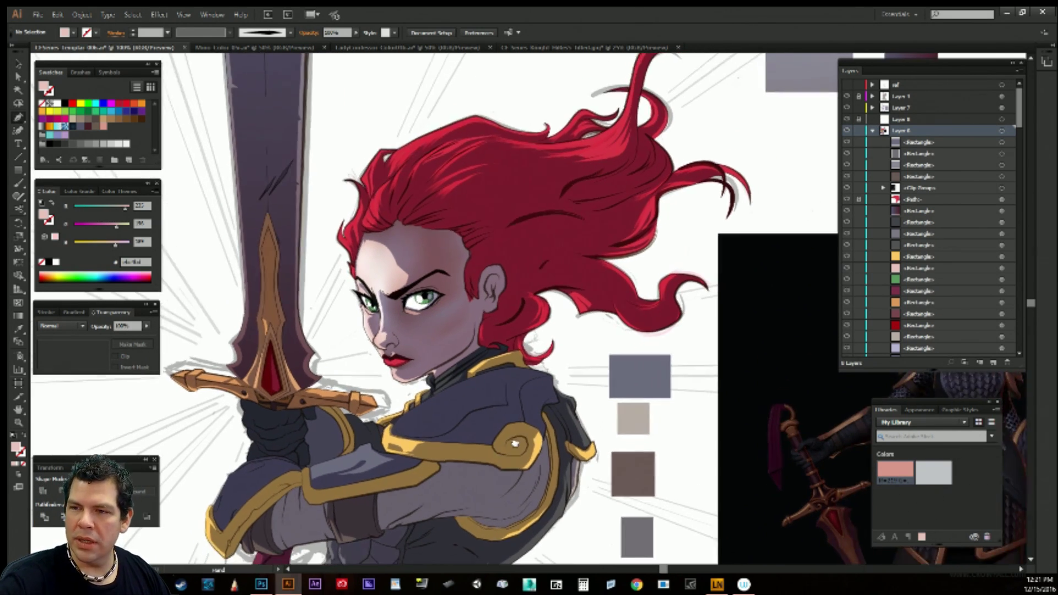
pyautogui.click(859, 131)
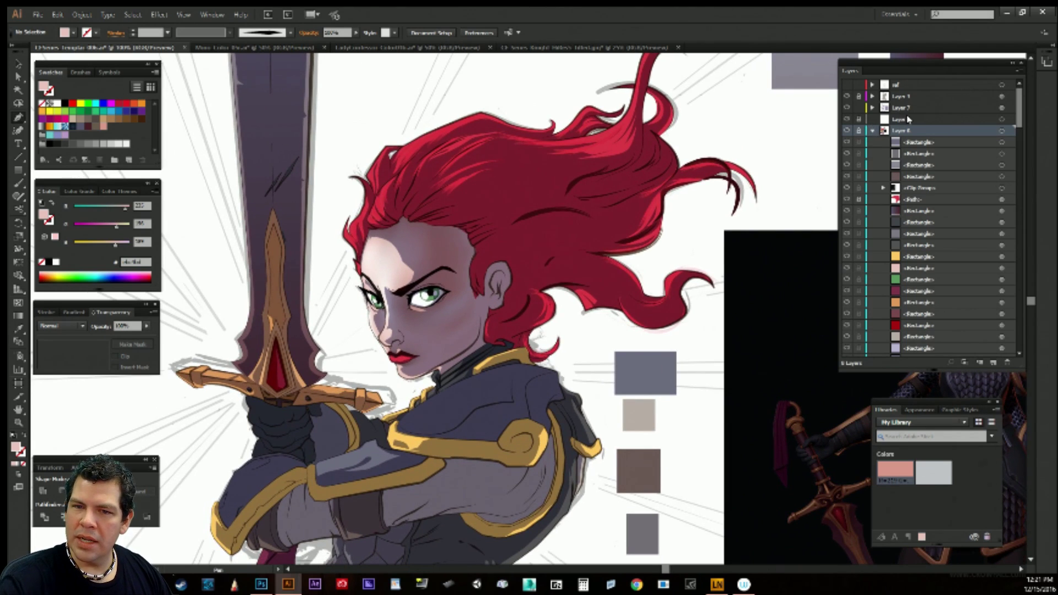
pyautogui.click(871, 132)
pyautogui.moveTo(595, 349); pyautogui.dragTo(685, 265)
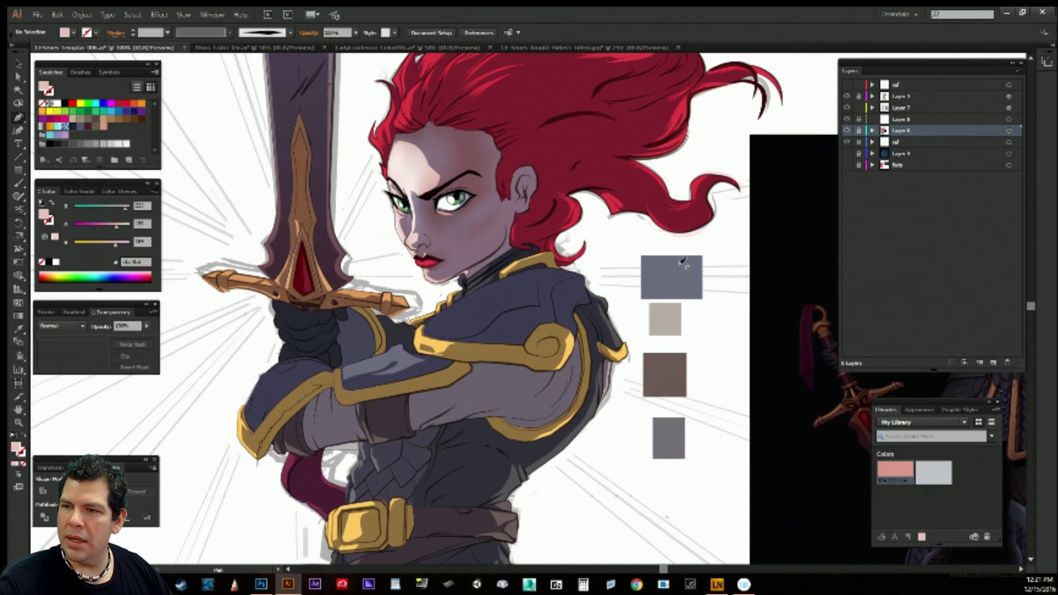
# Lock Layer 7, unlock Layer 6 for editing, and hide Layer 7's shading.
pyautogui.click(859, 108)
pyautogui.click(858, 120)
pyautogui.click(860, 130)
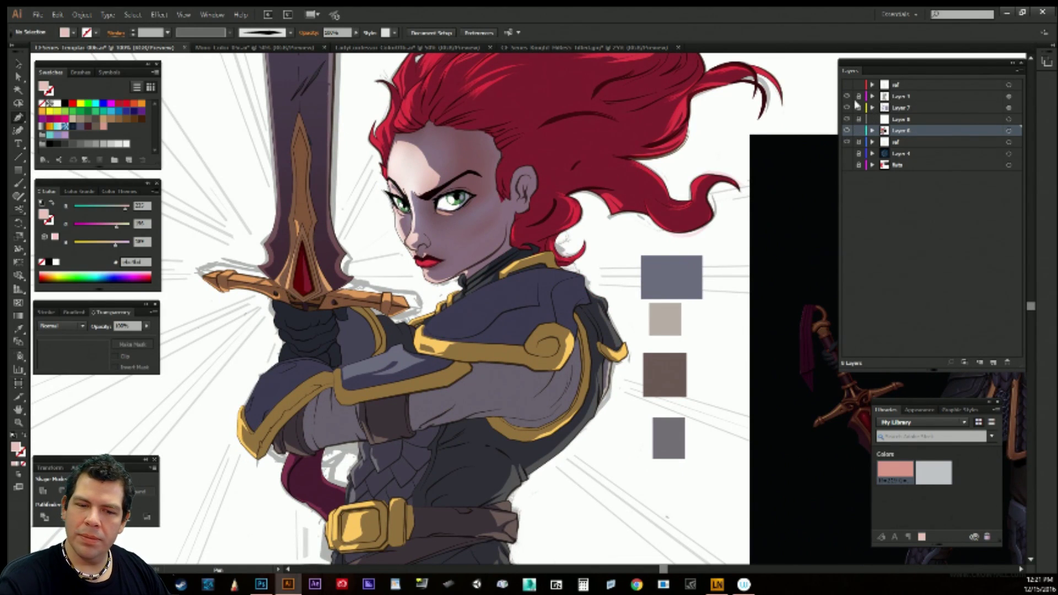
pyautogui.click(848, 107)
# Fill the shoulder armor's gold trim with a linear gradient, using the trim's gold as the starting stop color.
pyautogui.press('a')
pyautogui.click(437, 351)
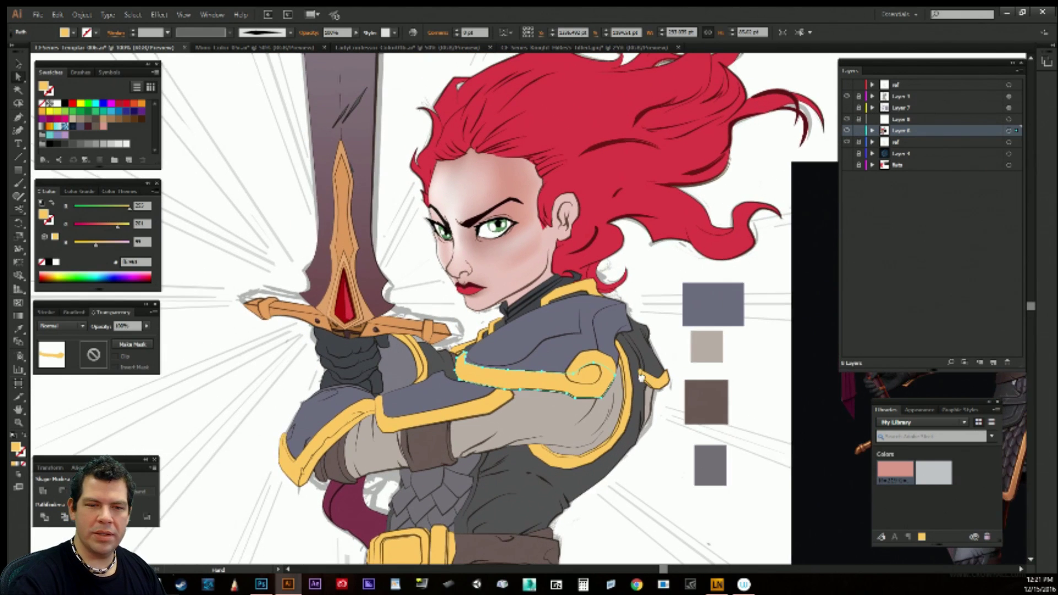
pyautogui.moveTo(573, 317); pyautogui.dragTo(614, 344)
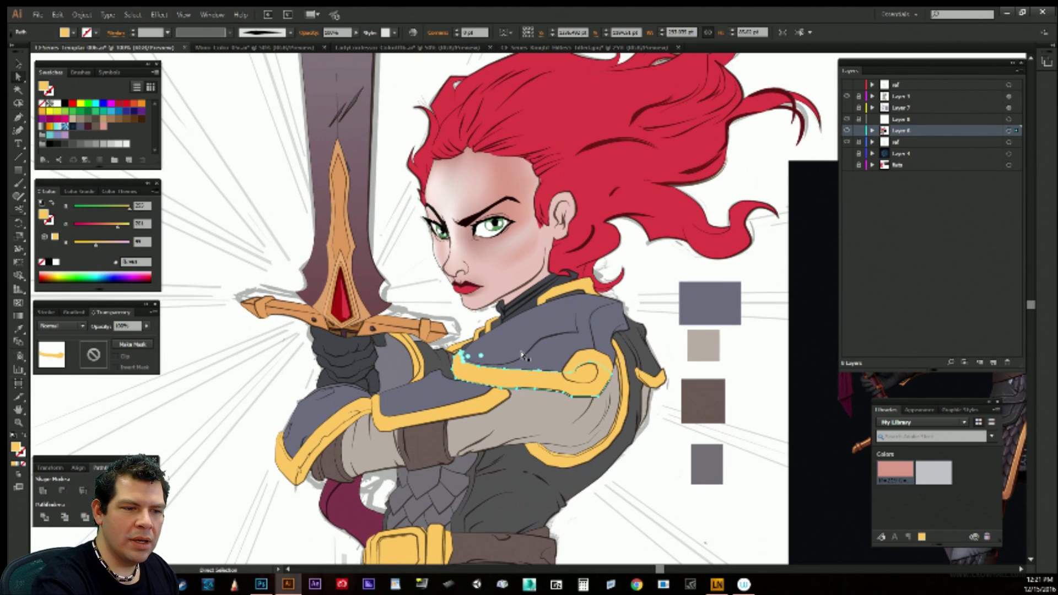
pyautogui.click(80, 312)
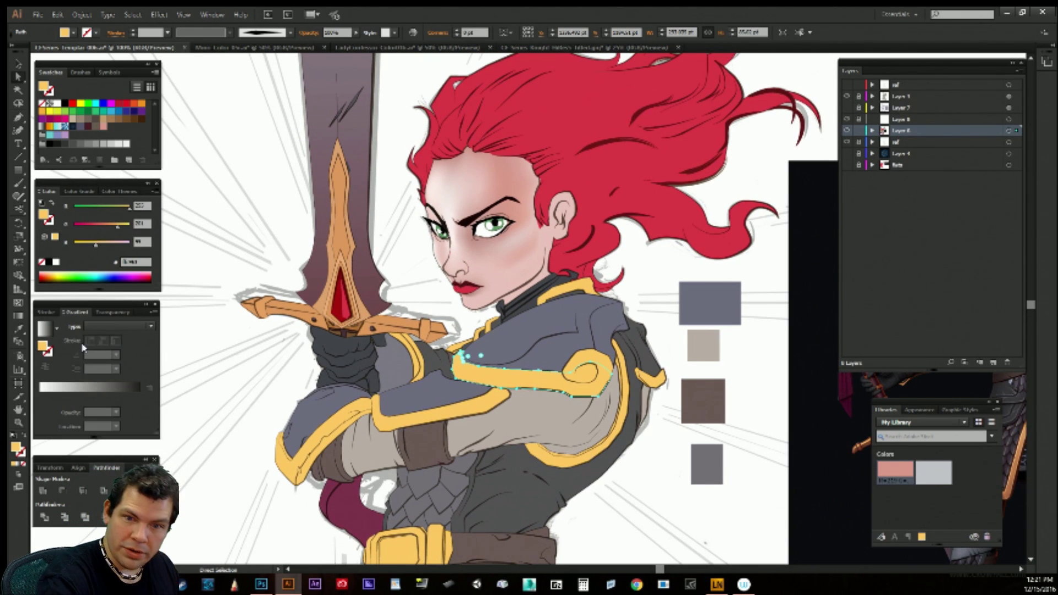
pyautogui.click(47, 336)
pyautogui.moveTo(55, 250); pyautogui.dragTo(40, 397)
# Add three gold stops along the trim's gradient, recolor the end stop gold, and adjust the spacing of the intermediate stops.
pyautogui.click(63, 396)
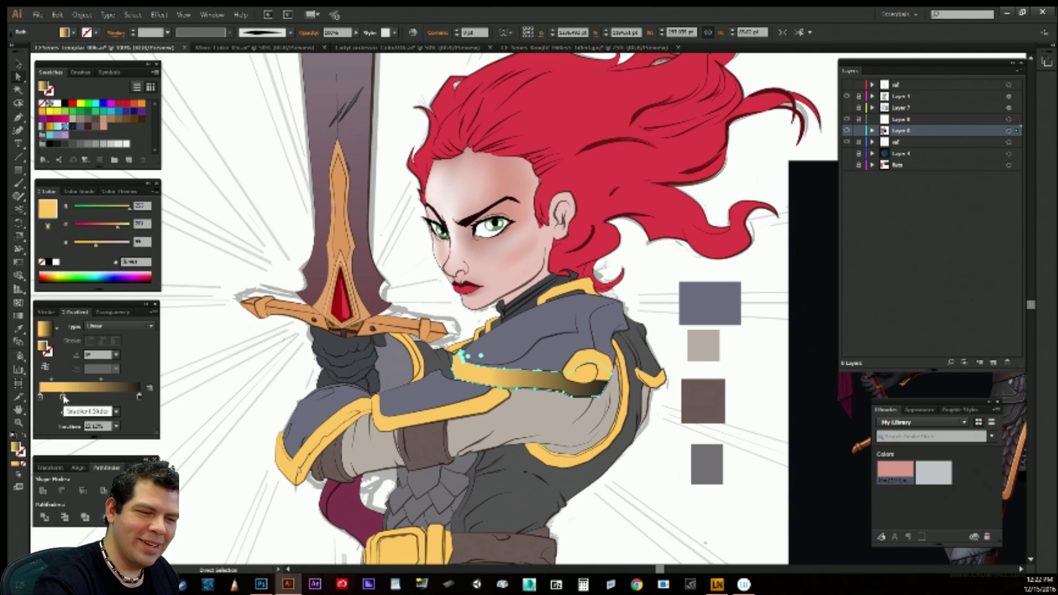
pyautogui.click(105, 397)
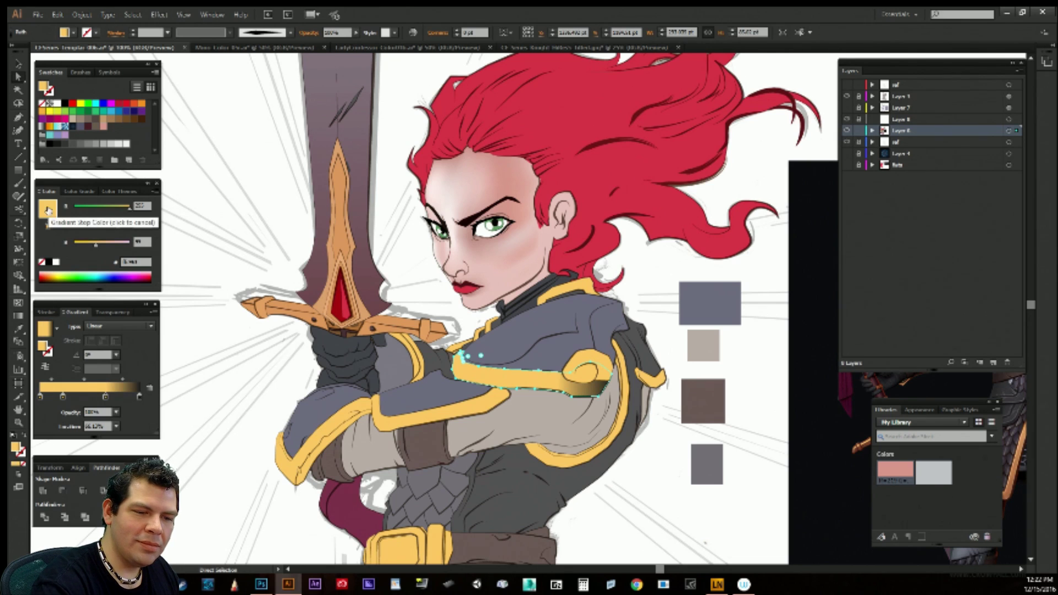
pyautogui.click(126, 397)
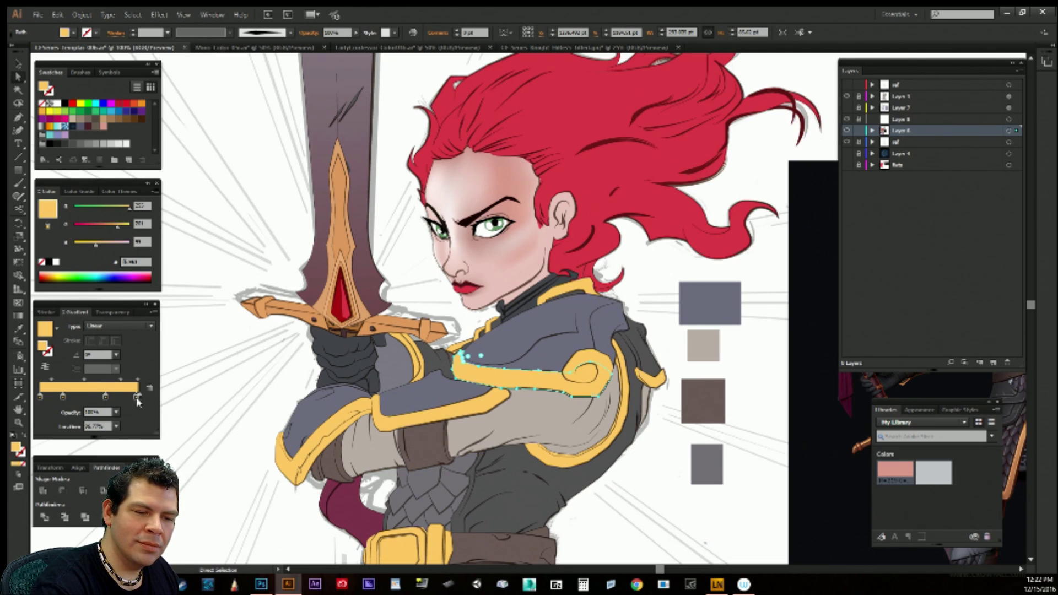
pyautogui.click(106, 398)
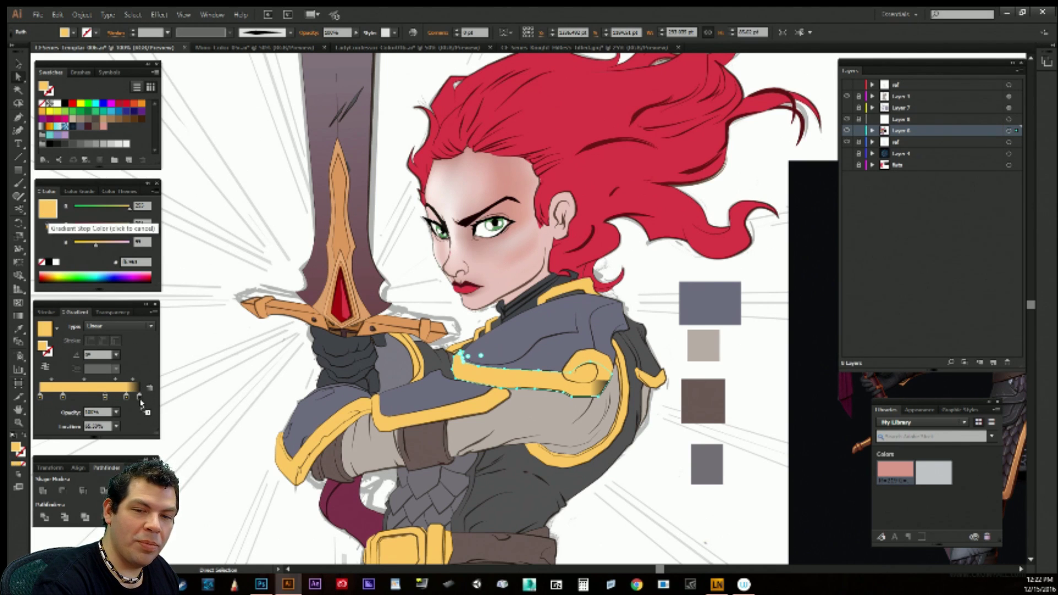
pyautogui.click(139, 398)
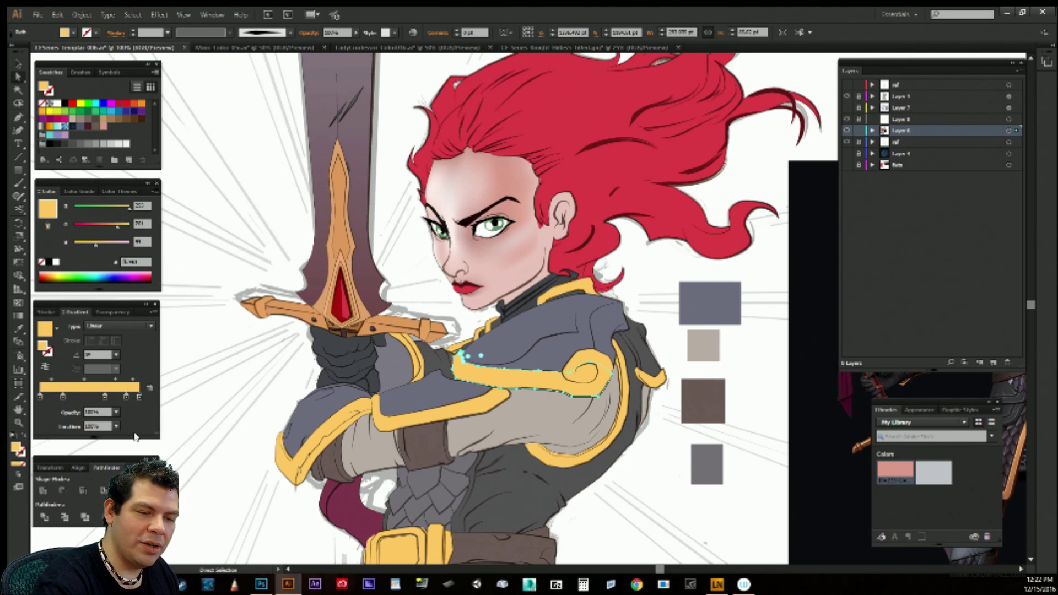
pyautogui.moveTo(127, 398); pyautogui.dragTo(123, 397)
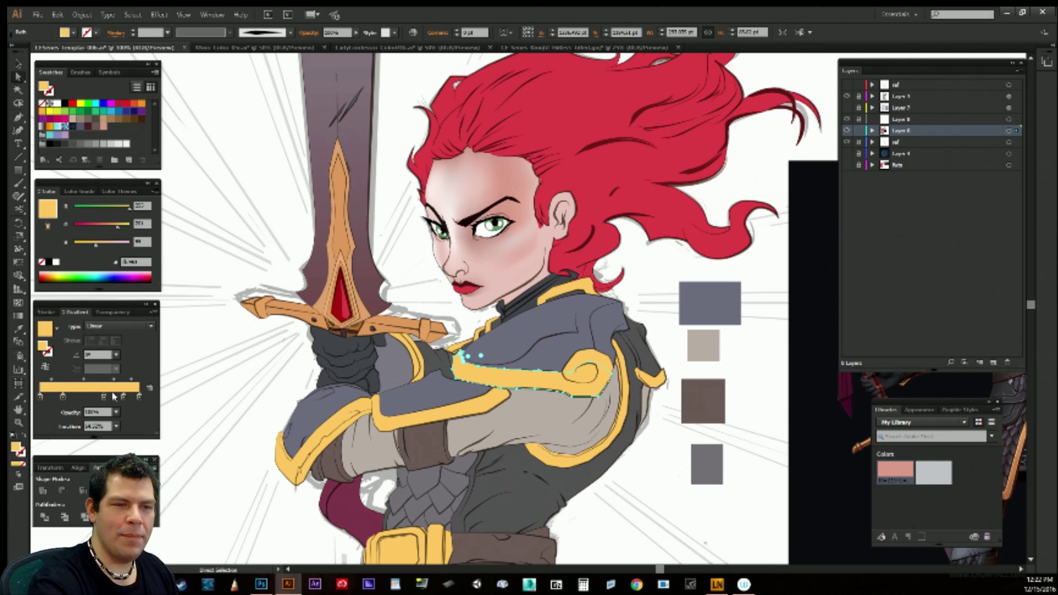
# Show the color sliders as HSB, darken the selected stop of the shoulder trim's gradient to deep gold, and shift the blend midpoint toward it.
pyautogui.click(155, 192)
pyautogui.click(196, 234)
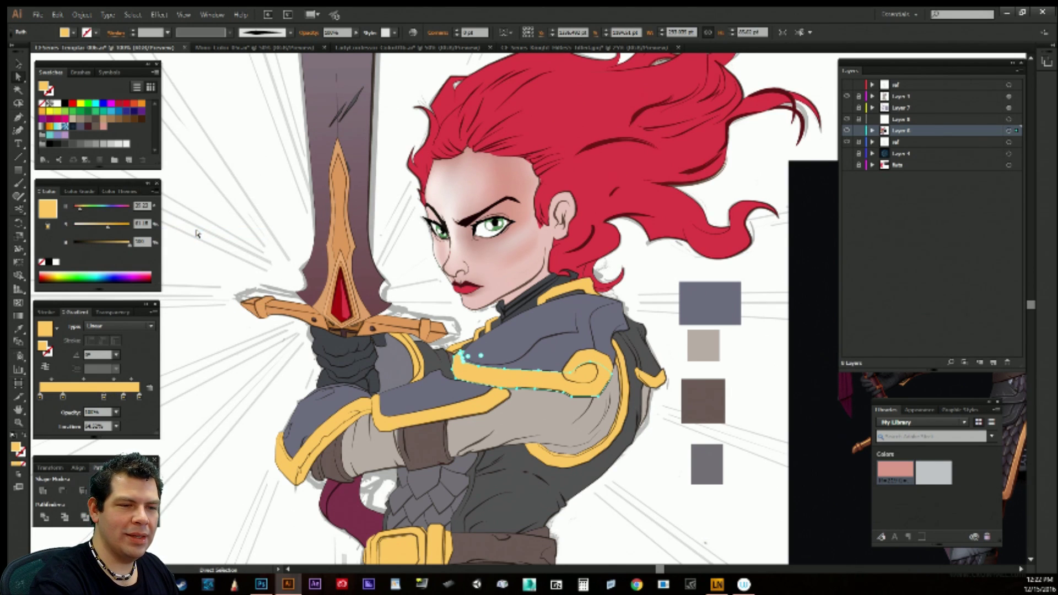
pyautogui.moveTo(119, 229); pyautogui.dragTo(116, 245)
pyautogui.moveTo(84, 380); pyautogui.dragTo(125, 382)
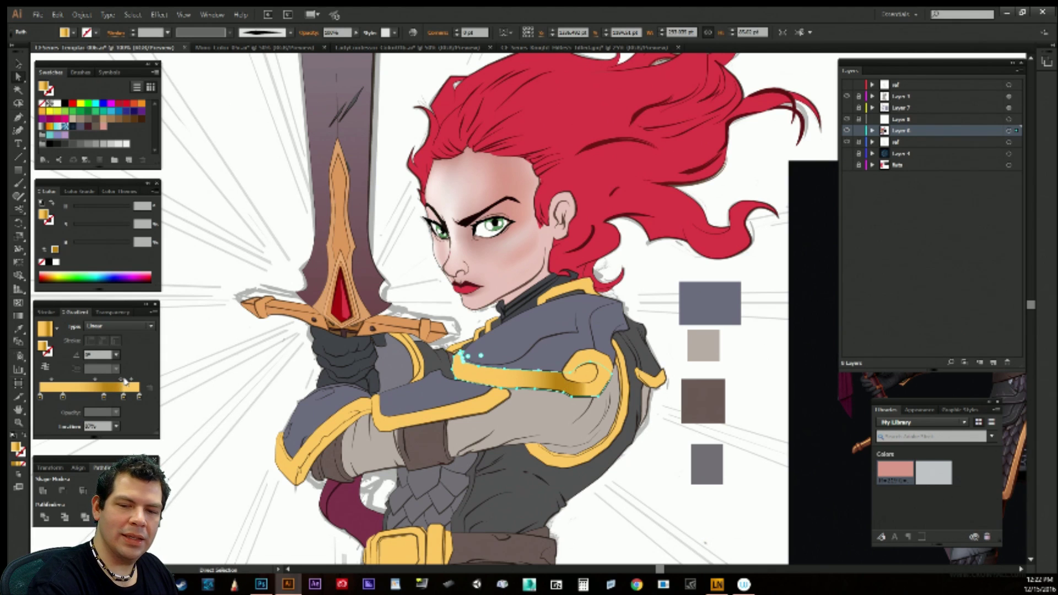
# Add a pale cream highlight stop near the start of the shoulder trim's gradient and move the neighbouring gold stop to about 34%.
pyautogui.click(52, 397)
pyautogui.moveTo(108, 225); pyautogui.dragTo(82, 225)
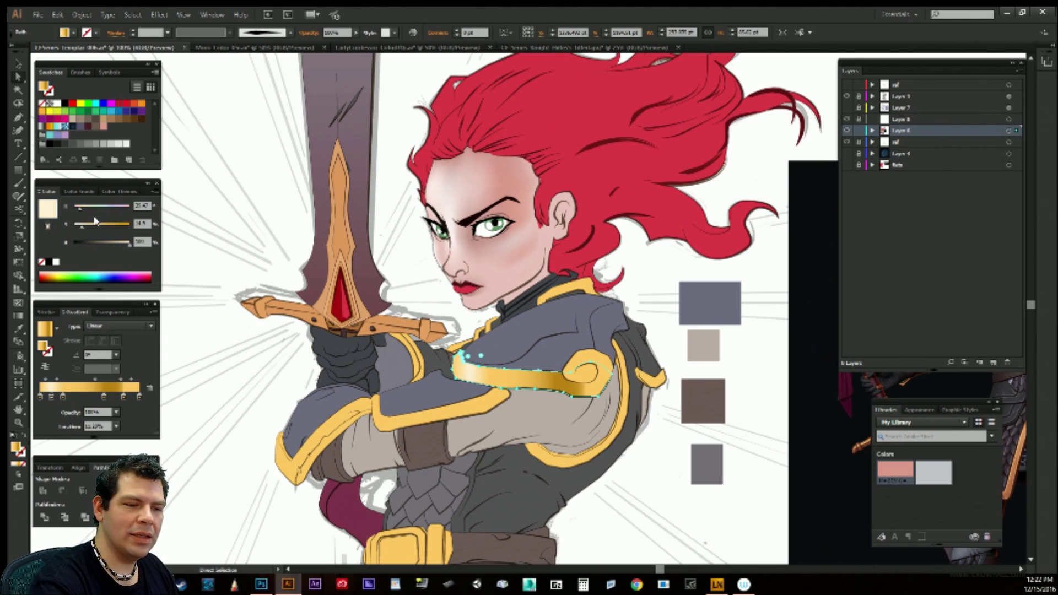
pyautogui.click(61, 380)
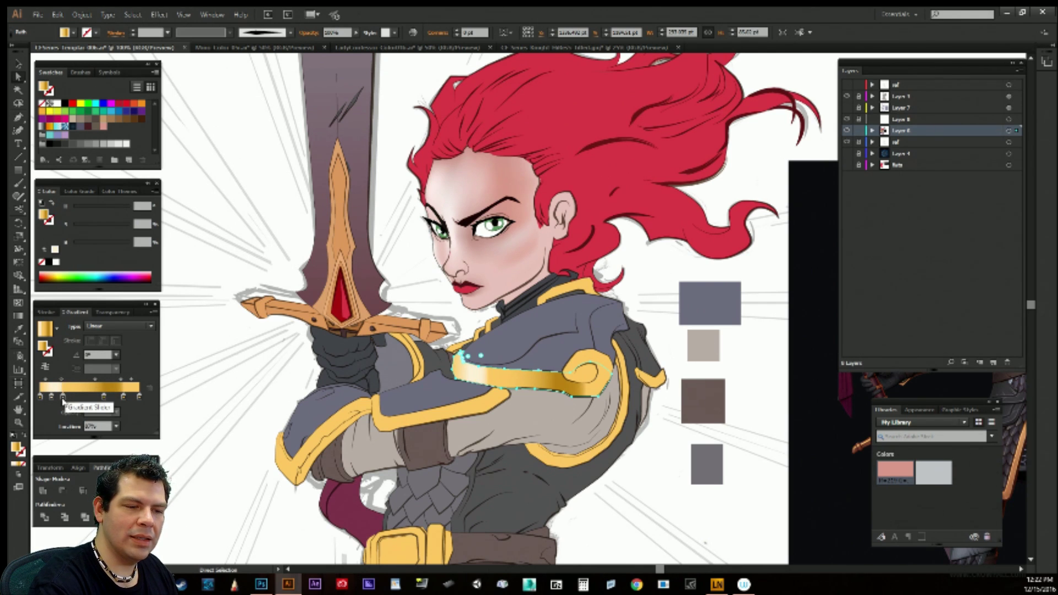
pyautogui.moveTo(64, 396); pyautogui.dragTo(74, 398)
pyautogui.click(40, 397)
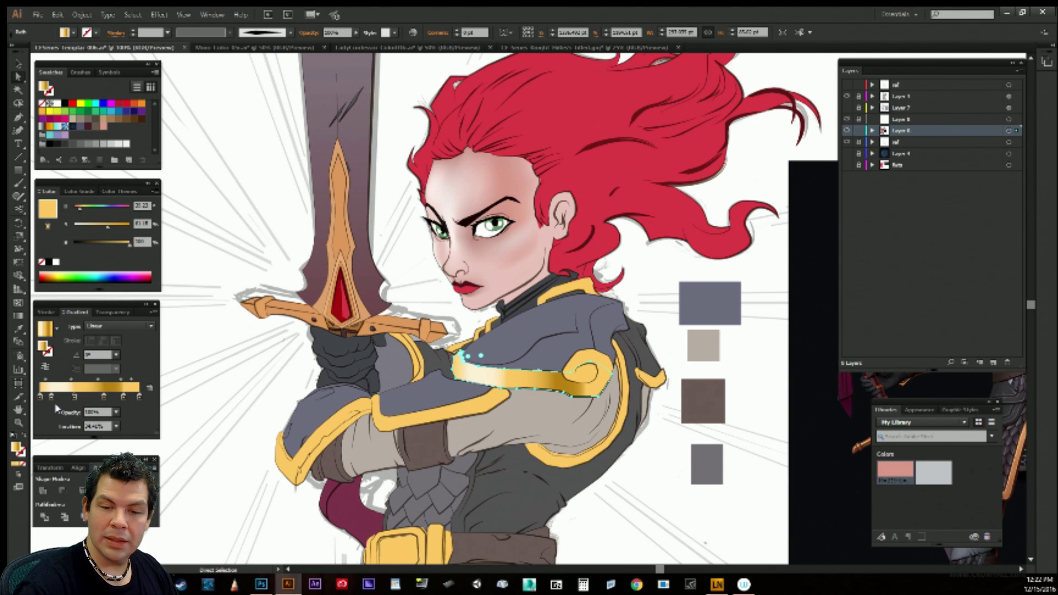
# Run the trim's gradient diagonally from its front tip to the scroll end and deselect the shape.
pyautogui.press('g')
pyautogui.moveTo(451, 353)
pyautogui.mouseDown()
pyautogui.moveTo(557, 388)
pyautogui.moveTo(601, 388)
pyautogui.mouseUp()
pyautogui.click(658, 314)
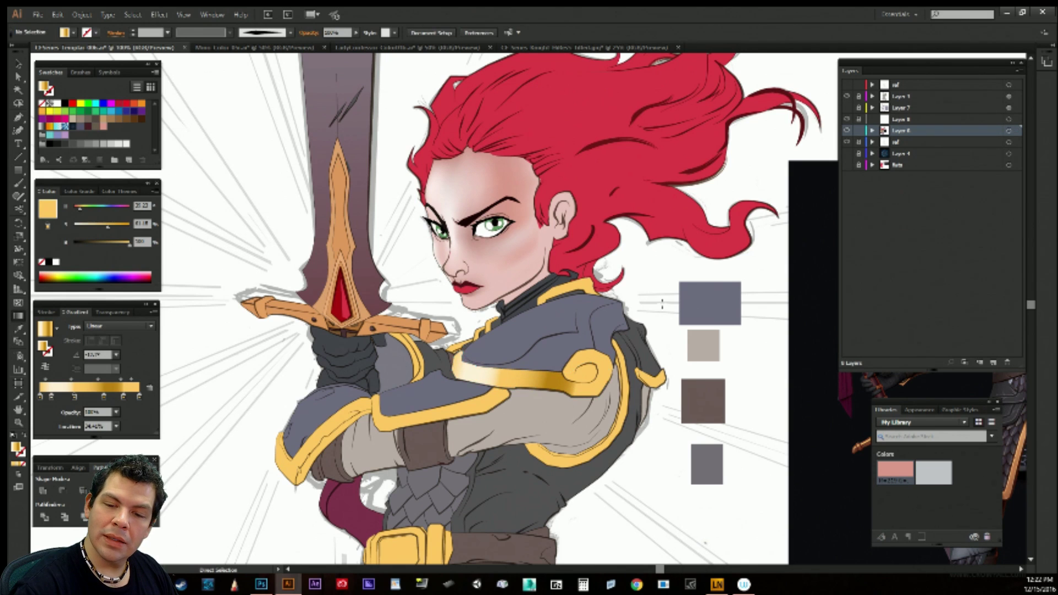
# Fill the scroll's inner and outer shapes at the trim's end with the gold gradient, angled steeply from top to bottom.
pyautogui.click(588, 375)
pyautogui.press('g')
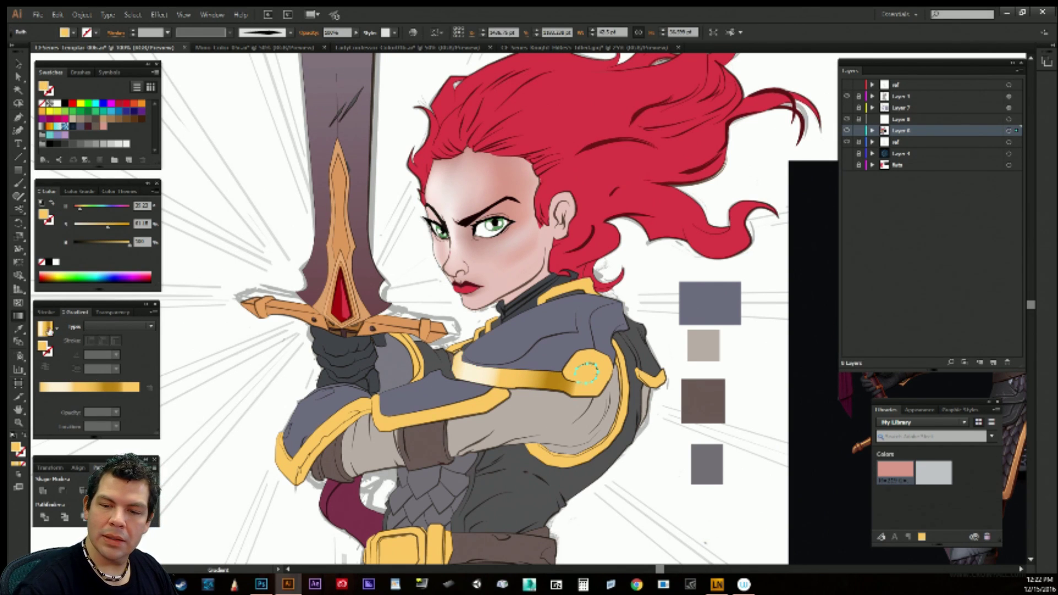
pyautogui.click(49, 330)
pyautogui.keyDown('ctrl'); pyautogui.click(591, 358); pyautogui.keyUp('ctrl')
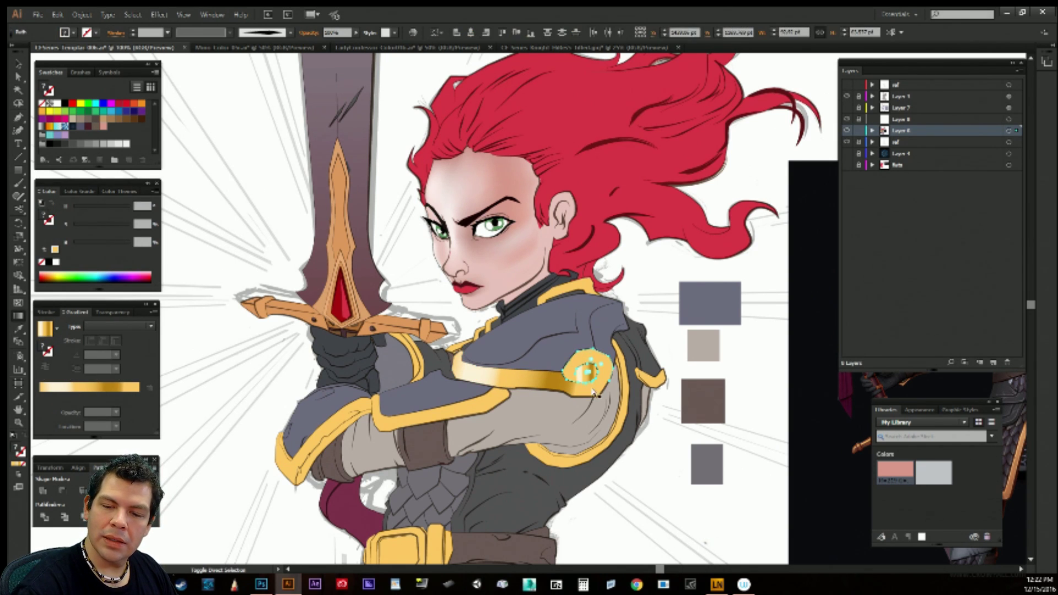
pyautogui.keyDown('ctrl'); pyautogui.keyDown('shift'); pyautogui.click(592, 389); pyautogui.keyUp('shift'); pyautogui.keyUp('ctrl')
pyautogui.keyDown('ctrl'); pyautogui.keyDown('shift'); pyautogui.click(598, 384); pyautogui.keyUp('shift'); pyautogui.keyUp('ctrl')
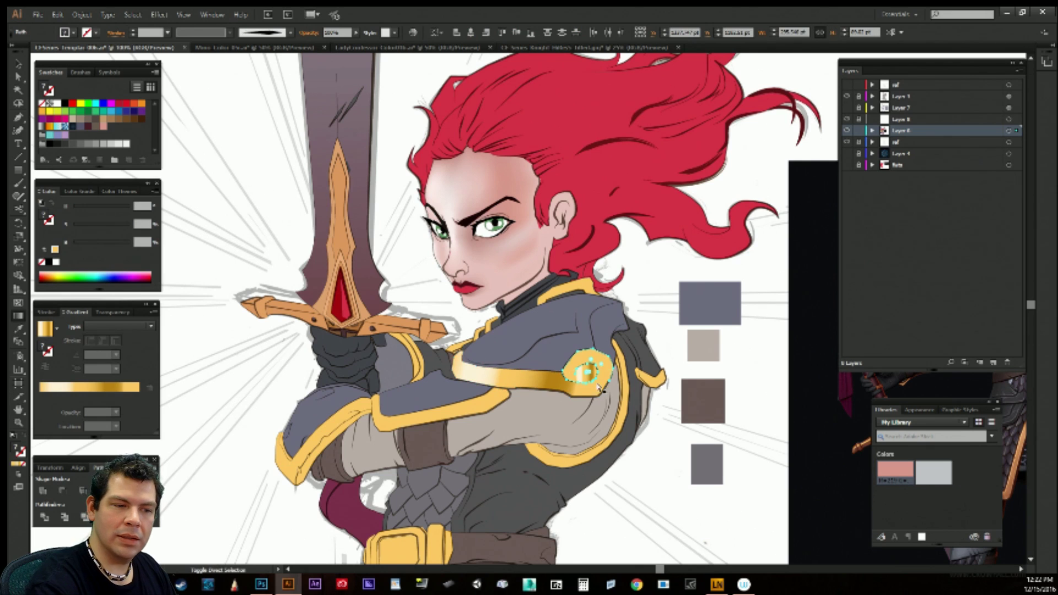
pyautogui.click(46, 330)
pyautogui.moveTo(565, 386)
pyautogui.mouseDown()
pyautogui.moveTo(609, 356)
pyautogui.moveTo(576, 363)
pyautogui.moveTo(586, 384)
pyautogui.moveTo(588, 373)
pyautogui.mouseUp()
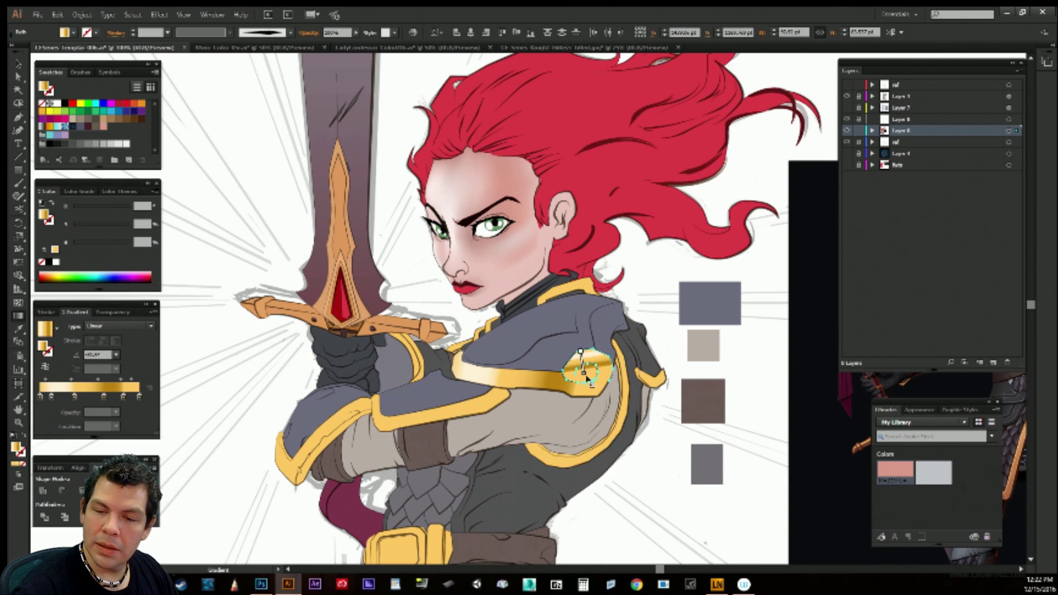
pyautogui.keyDown('ctrl'); pyautogui.click(664, 297); pyautogui.keyUp('ctrl')
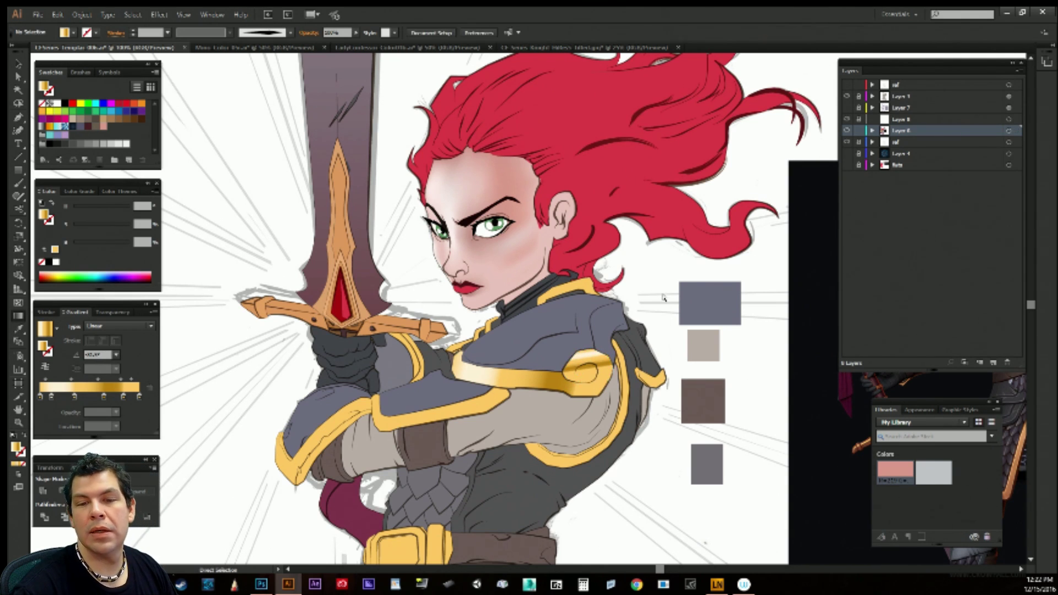
# Make the outer scroll shape's gradient radial, start it at the cream stop, and extend it from the upper edge past the shape.
pyautogui.click(586, 365)
pyautogui.press('g')
pyautogui.click(105, 326)
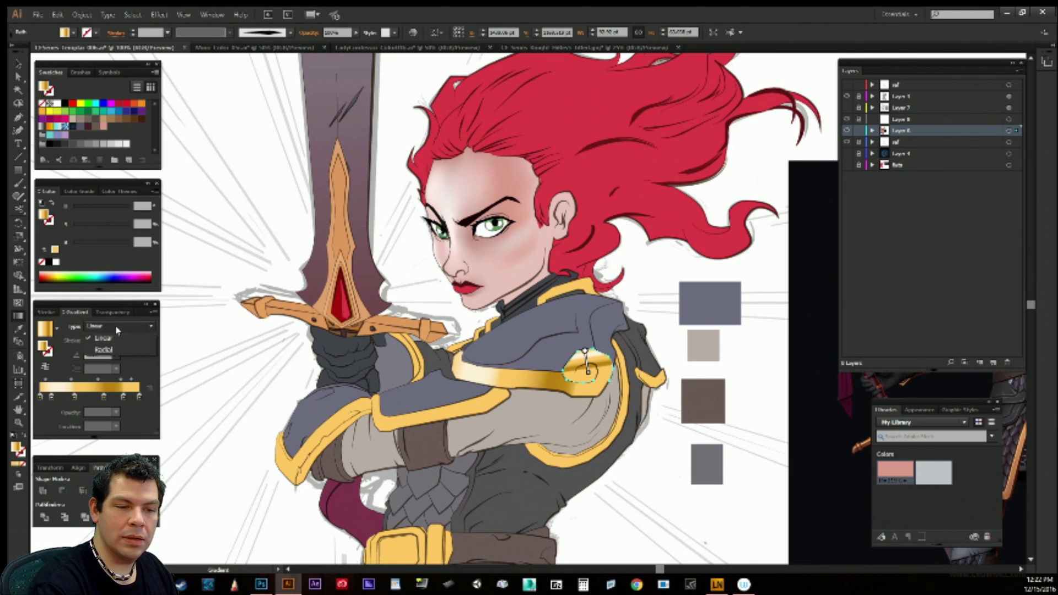
pyautogui.click(91, 350)
pyautogui.moveTo(40, 398)
pyautogui.mouseDown()
pyautogui.moveTo(44, 421)
pyautogui.moveTo(40, 398)
pyautogui.mouseUp()
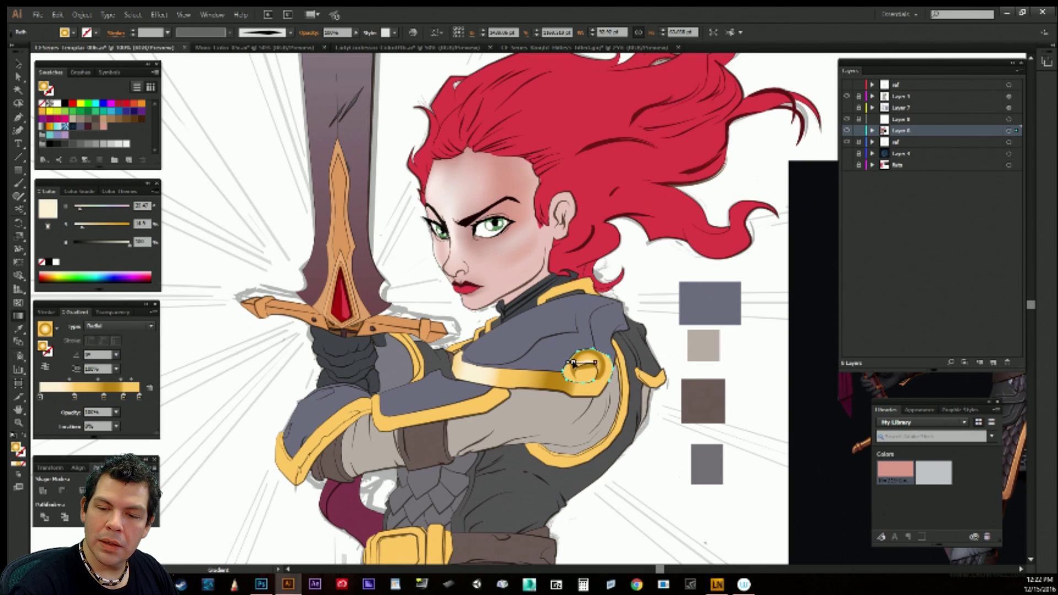
pyautogui.moveTo(571, 364)
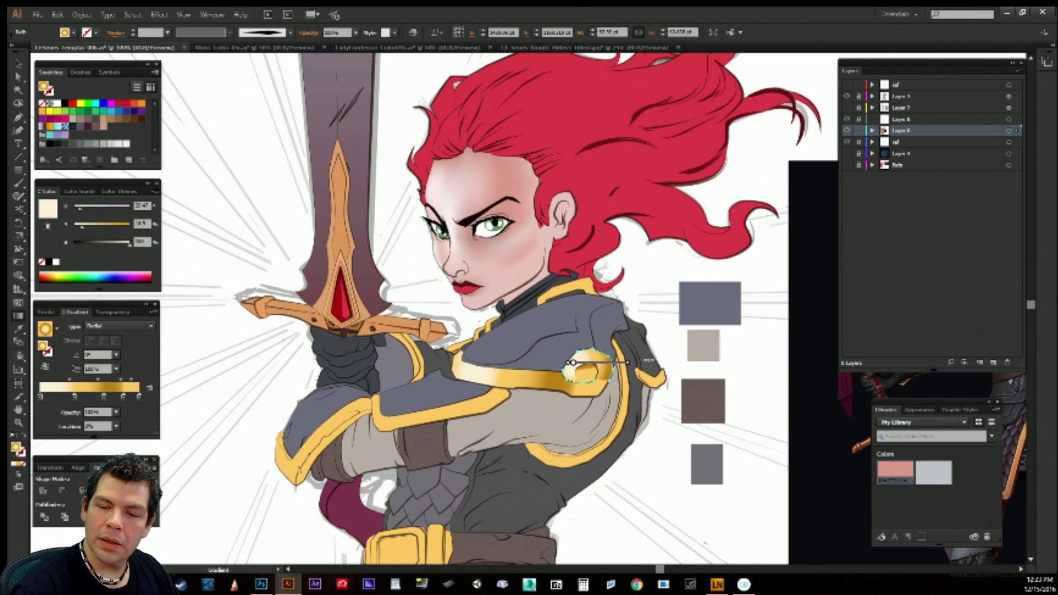
pyautogui.press('a')
pyautogui.keyDown('ctrl'); pyautogui.click(668, 439); pyautogui.keyUp('ctrl')
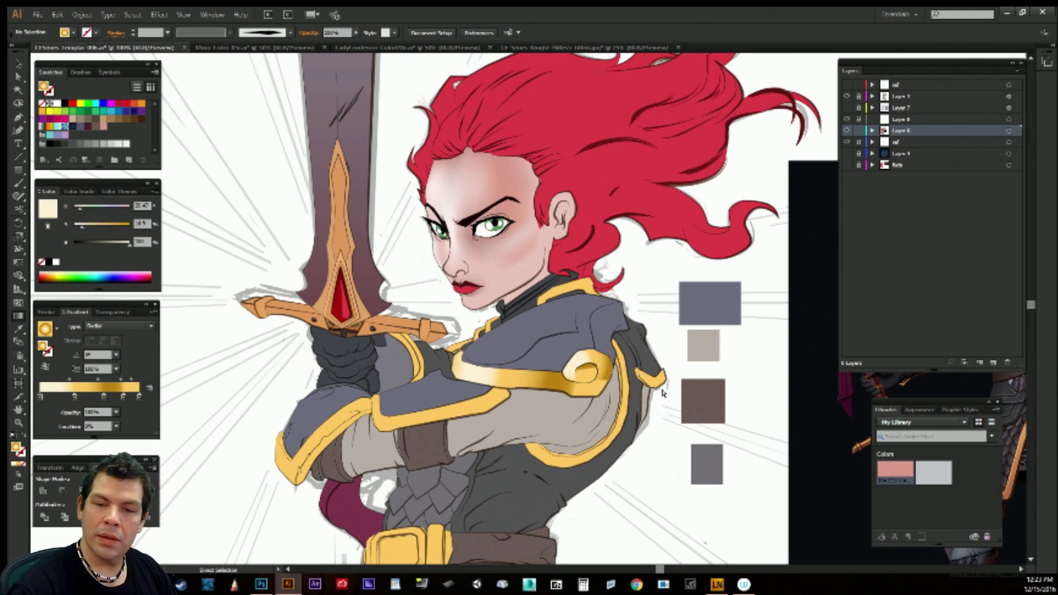
# Move the gold stop of the outer scroll's radial gradient to about 17% to tighten the highlight.
pyautogui.moveTo(617, 370); pyautogui.dragTo(609, 357)
pyautogui.click(606, 356)
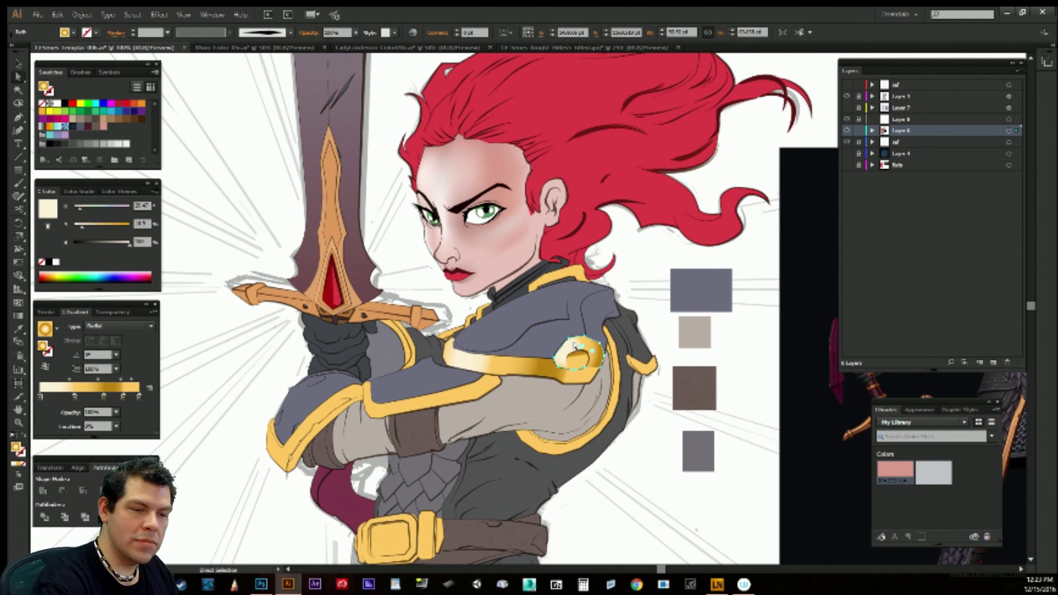
pyautogui.moveTo(74, 397); pyautogui.dragTo(57, 398)
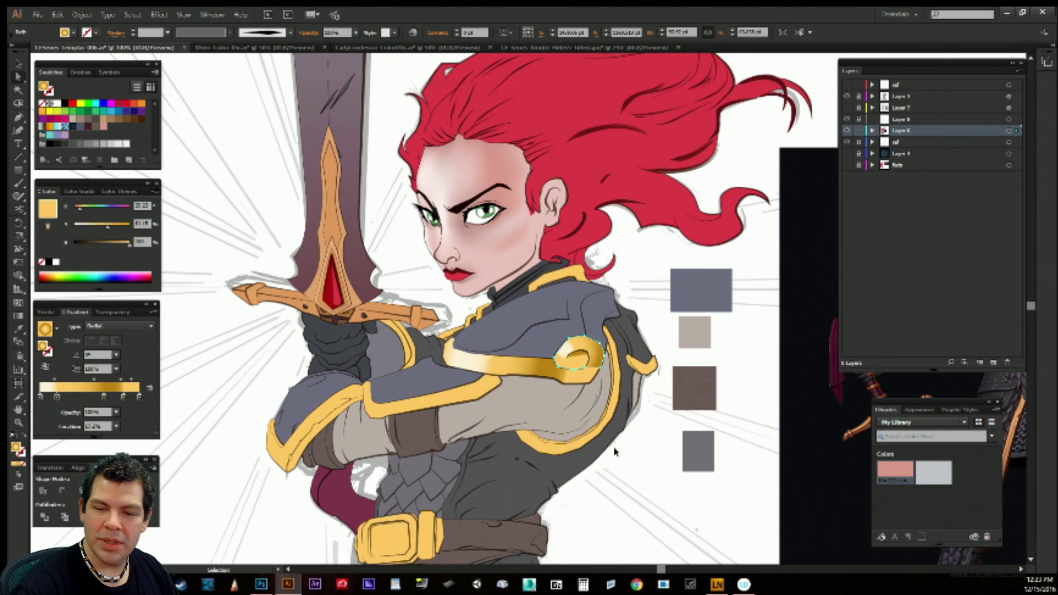
pyautogui.click(632, 425)
# Remove the light gold stops at the end of the shoulder trim's linear gradient so it finishes in deep gold.
pyautogui.click(586, 381)
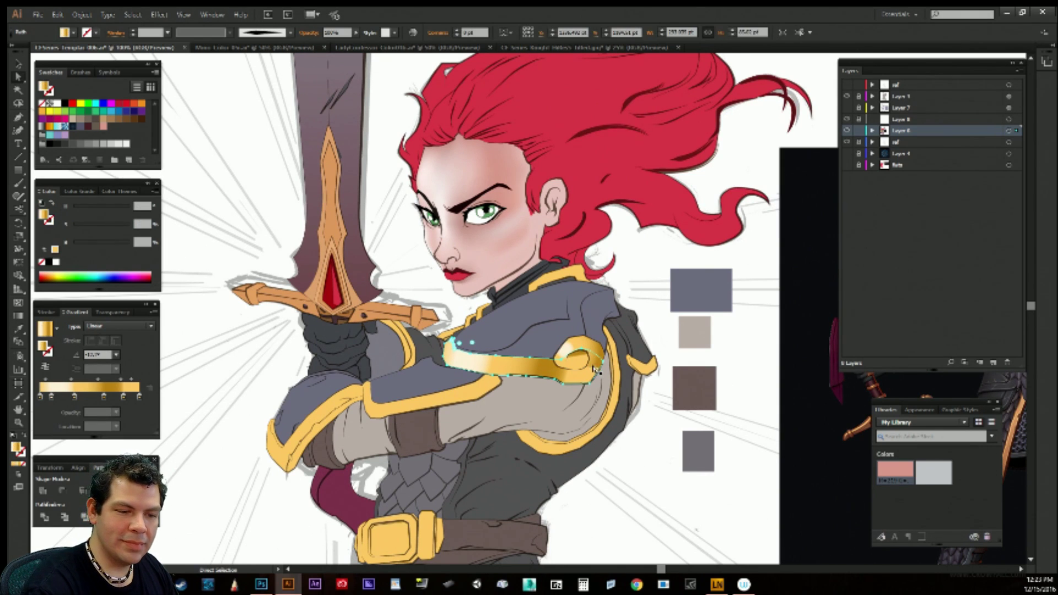
pyautogui.moveTo(139, 397); pyautogui.dragTo(135, 423)
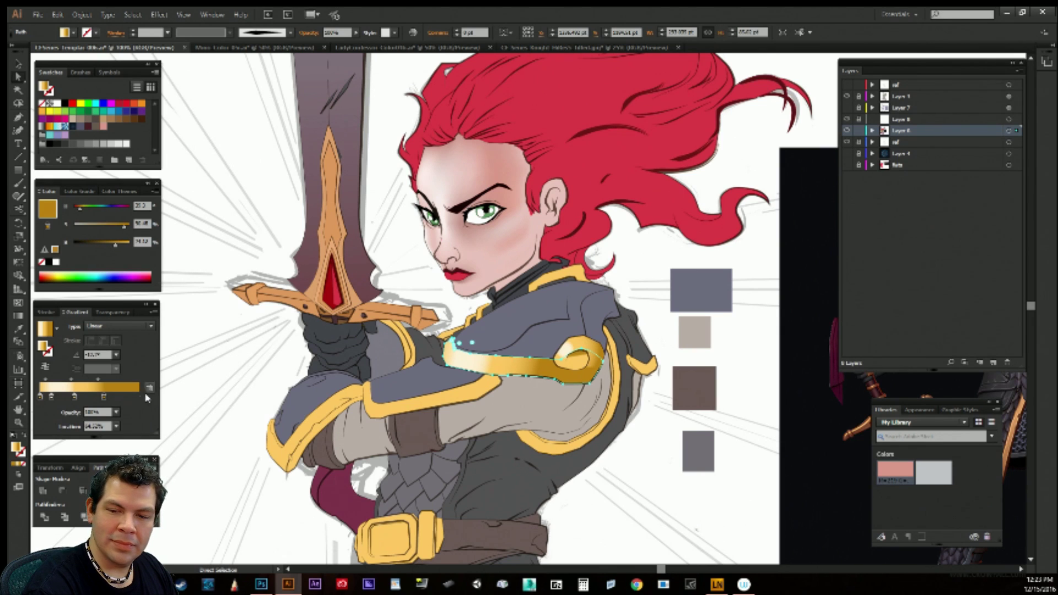
pyautogui.hotkey('ctrl', 'z')
pyautogui.click(137, 398)
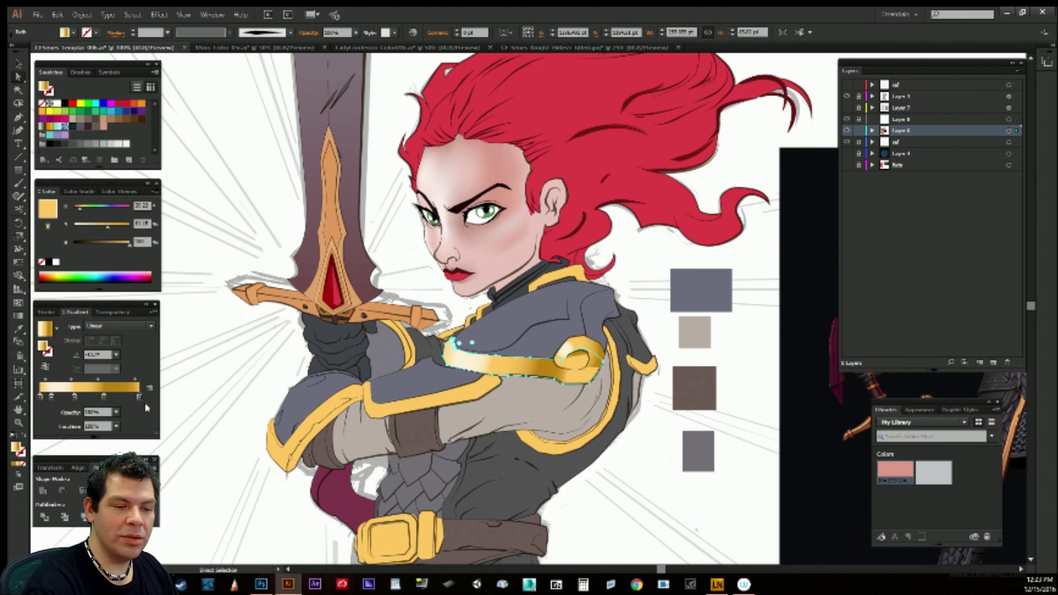
pyautogui.moveTo(135, 379); pyautogui.dragTo(131, 380)
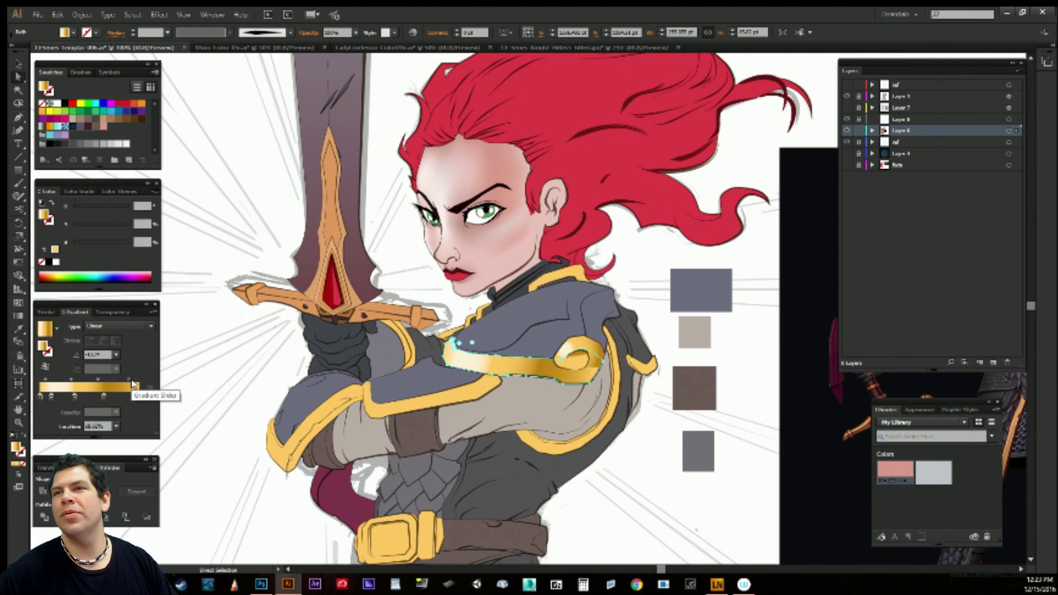
pyautogui.hotkey('ctrl', 'z')
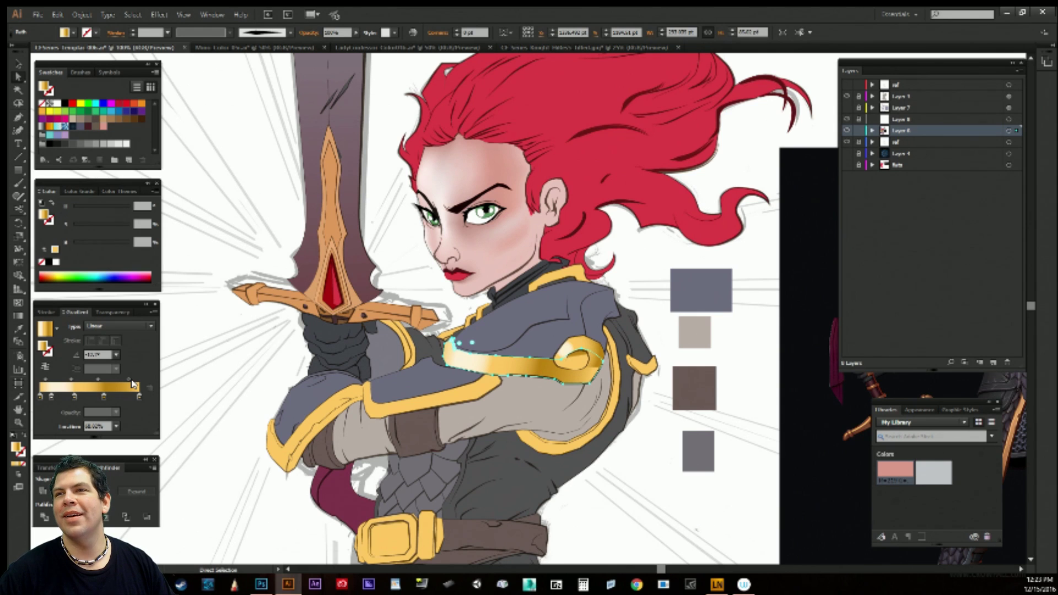
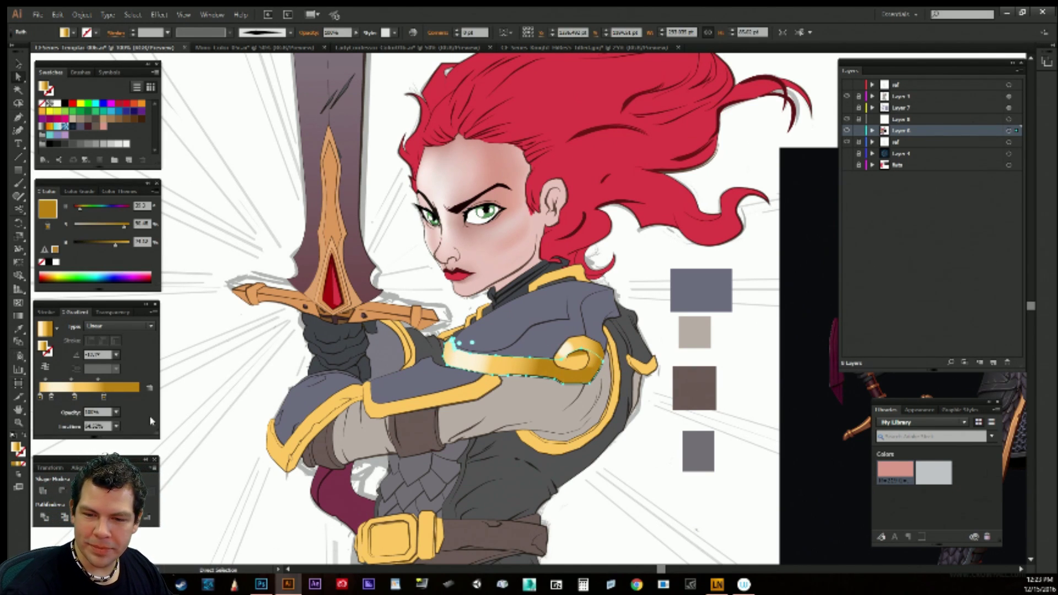
# Remove the light gold end stops from the outer scroll's radial gradient and shorten its radius slightly.
pyautogui.press('v')
pyautogui.click(601, 348)
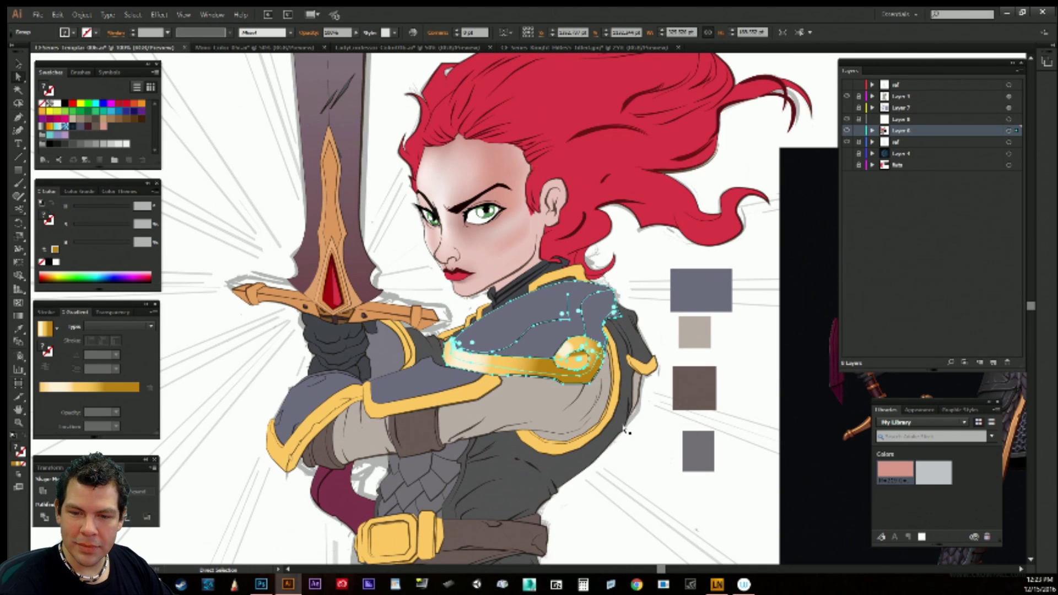
pyautogui.press('a')
pyautogui.click(600, 347)
pyautogui.press('g')
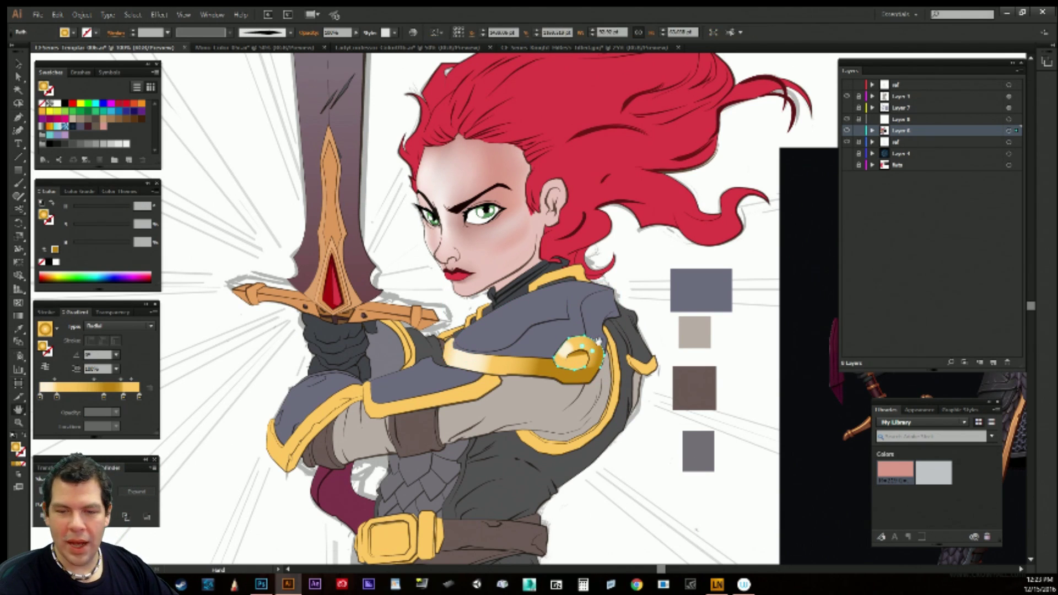
pyautogui.moveTo(600, 347); pyautogui.dragTo(576, 334)
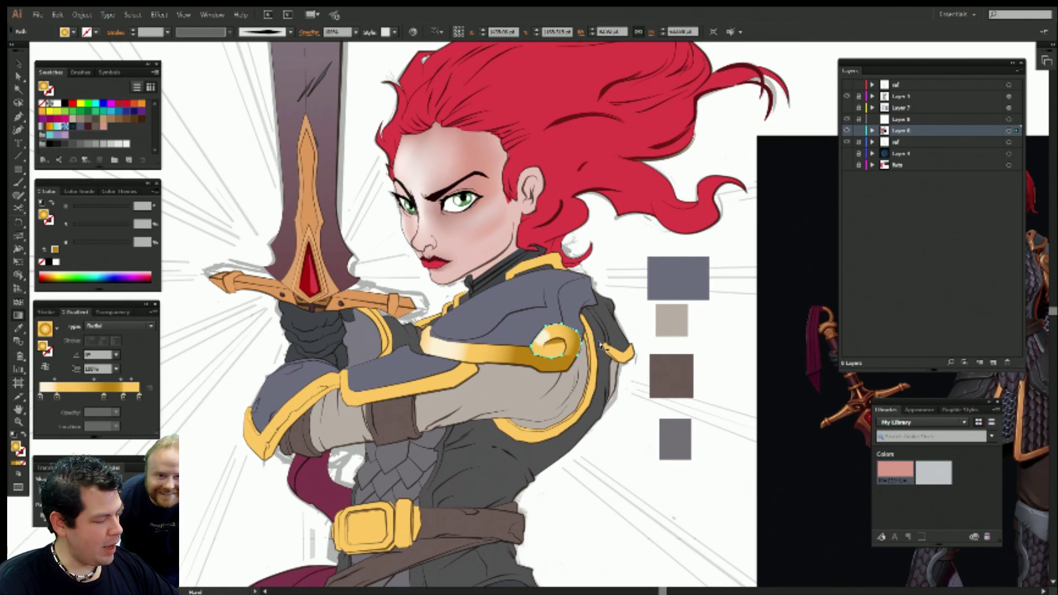
pyautogui.press('Tab')
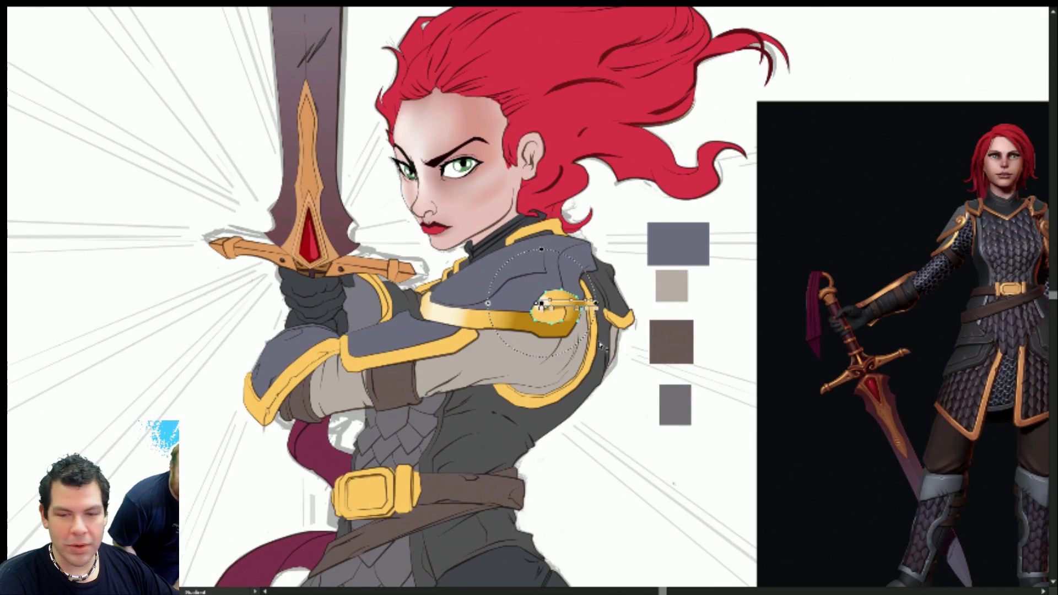
pyautogui.press('Tab')
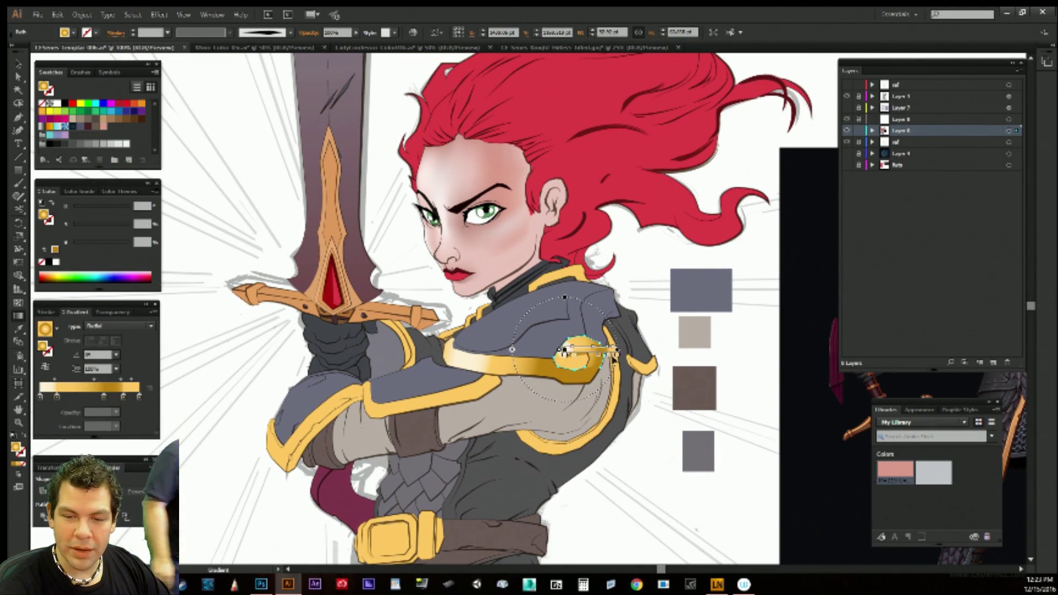
pyautogui.moveTo(139, 397); pyautogui.dragTo(139, 440)
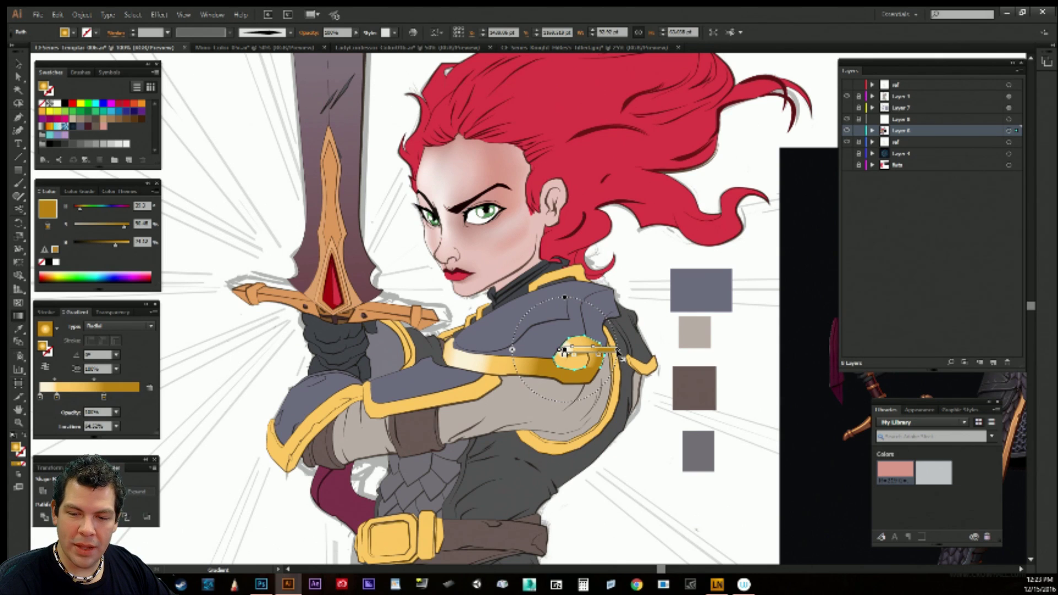
pyautogui.moveTo(618, 354); pyautogui.dragTo(614, 357)
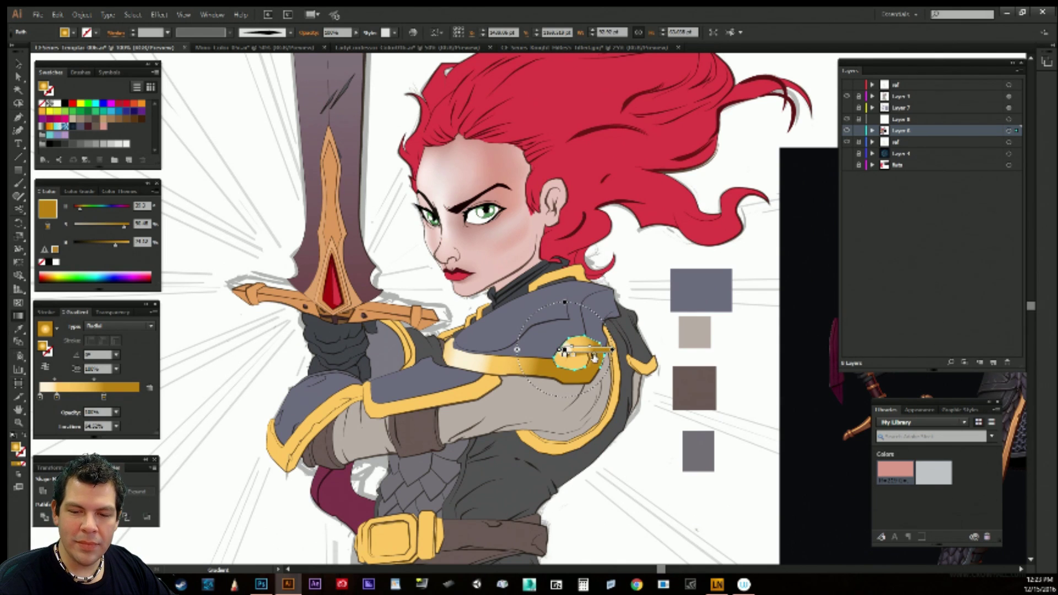
pyautogui.press('a')
pyautogui.keyDown('ctrl'); pyautogui.click(643, 429); pyautogui.keyUp('ctrl')
pyautogui.keyDown('ctrl'); pyautogui.click(577, 365); pyautogui.keyUp('ctrl')
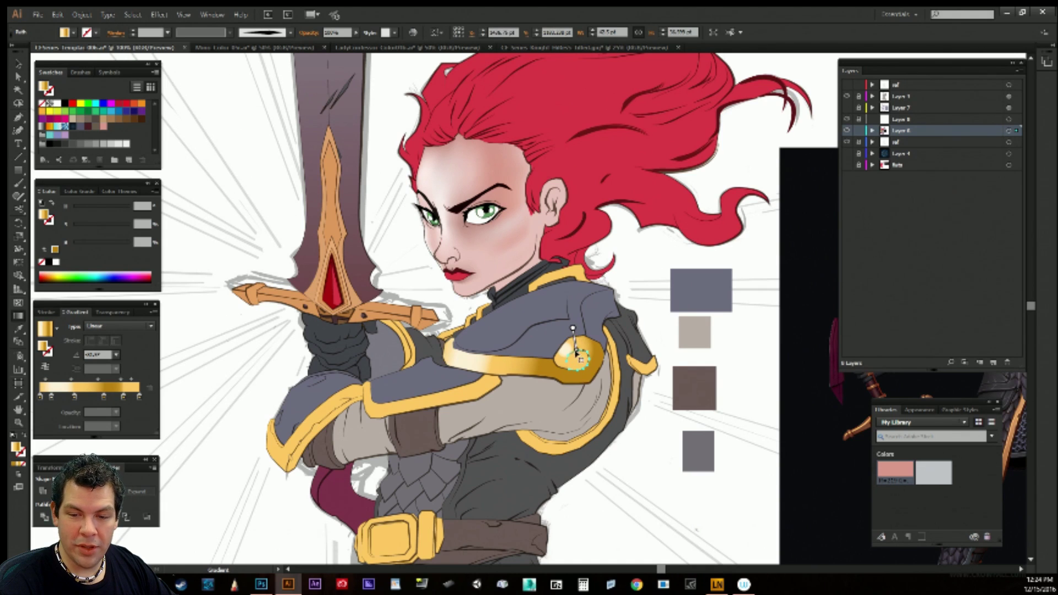
pyautogui.press('a')
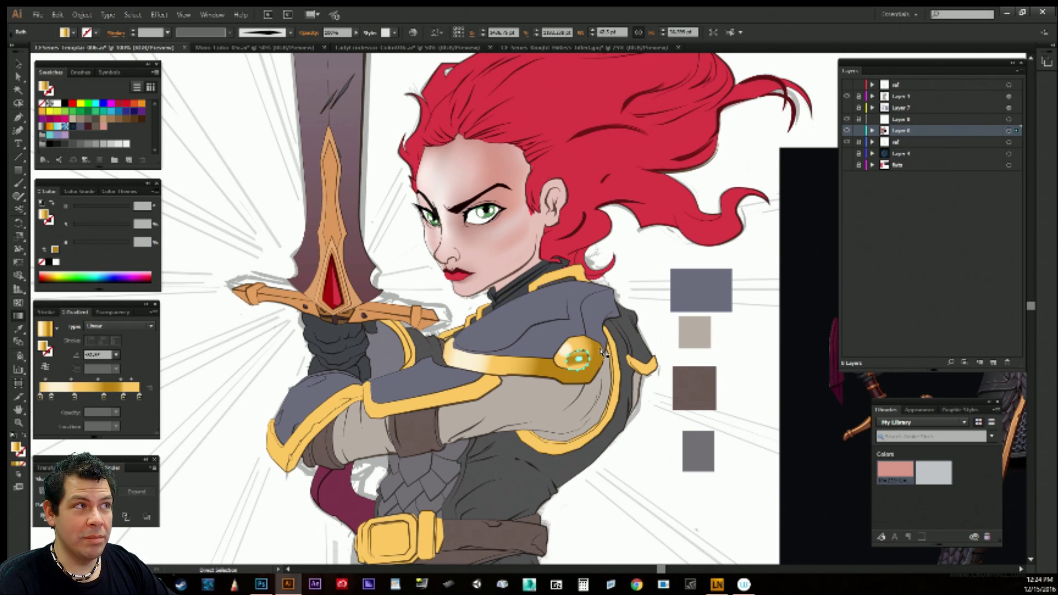
pyautogui.press('g')
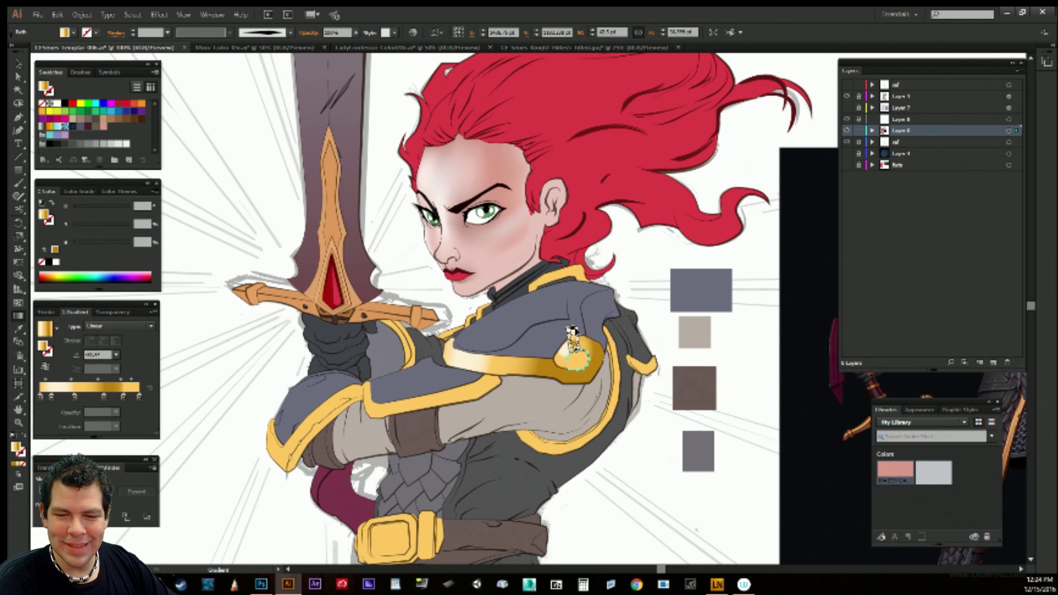
pyautogui.press('a')
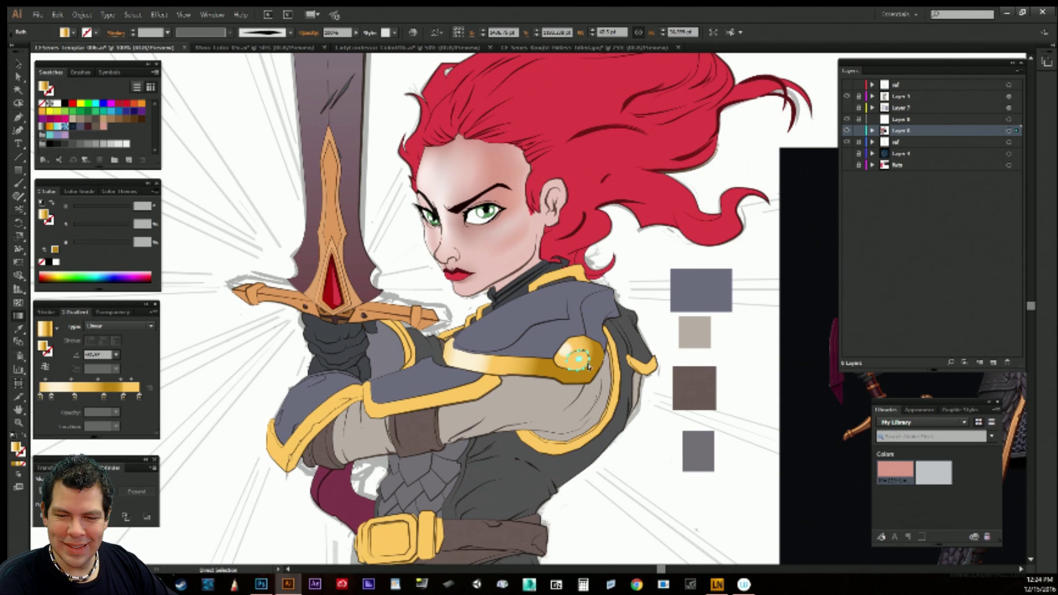
pyautogui.click(588, 367)
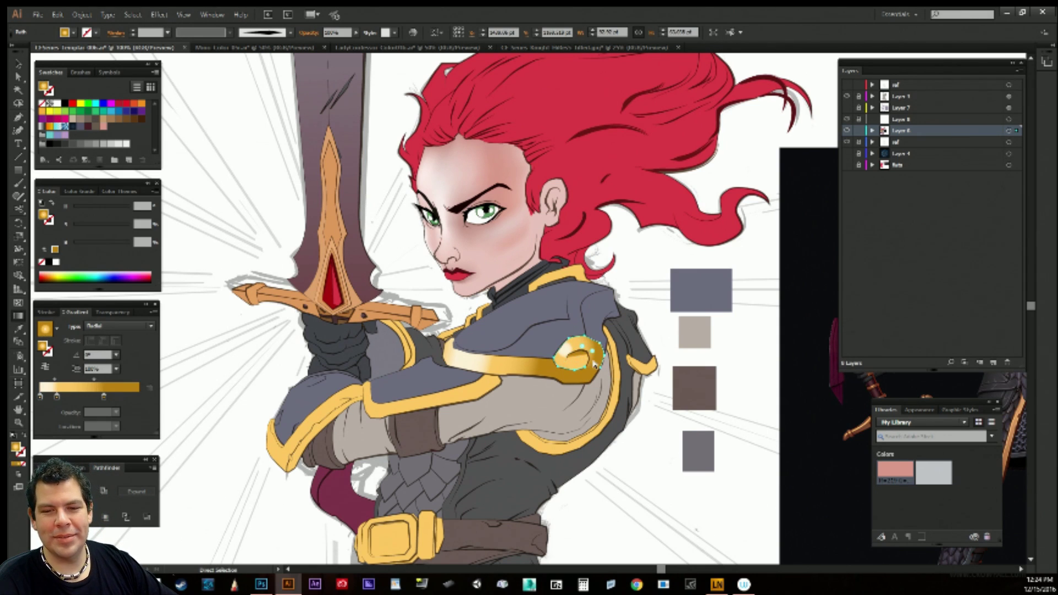
pyautogui.keyDown('ctrl'); pyautogui.click(653, 428); pyautogui.keyUp('ctrl')
pyautogui.moveTo(625, 390); pyautogui.dragTo(733, 408)
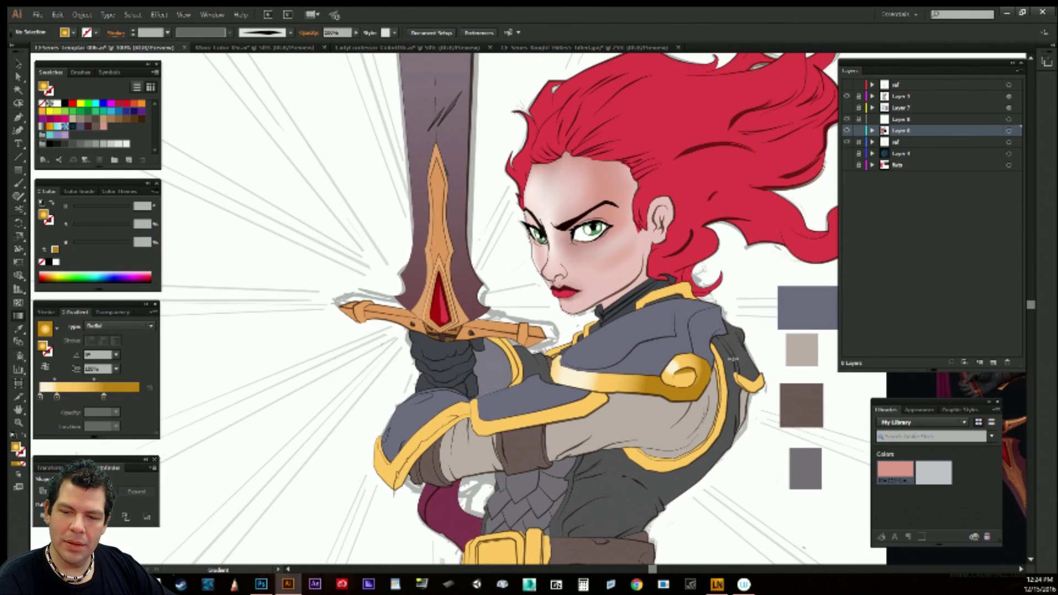
# Try redrawing the gold gradients of both scroll shapes together, running diagonally from the upper edge to below the scroll.
pyautogui.press('a')
pyautogui.click(684, 368)
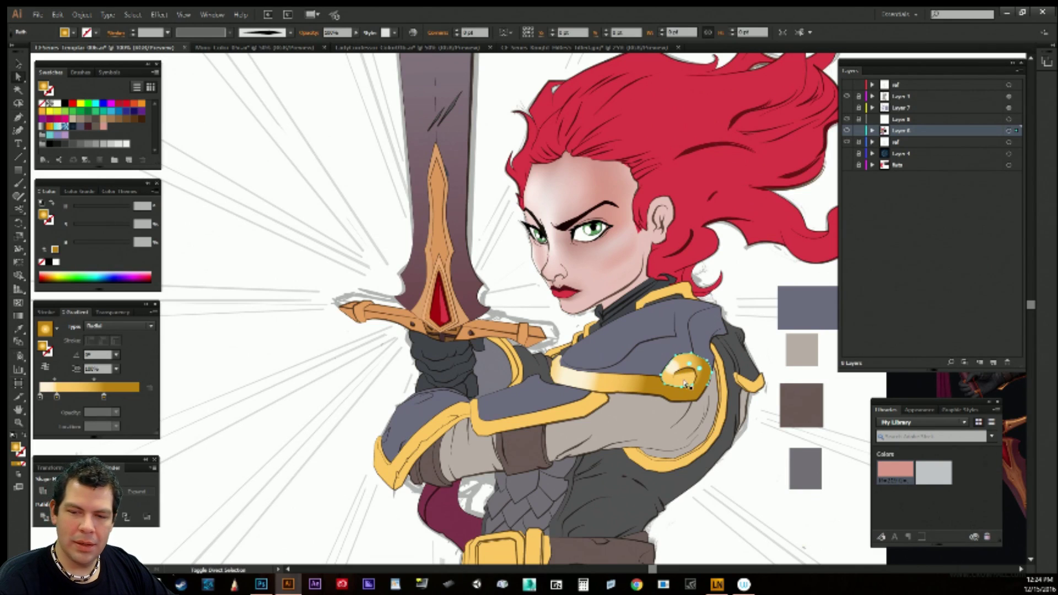
pyautogui.press('g')
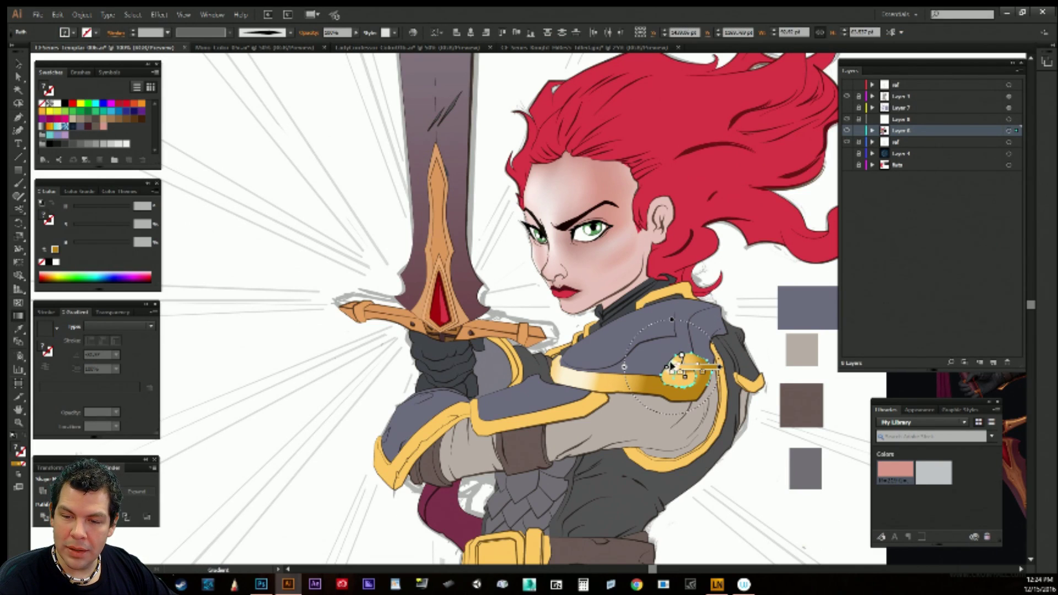
pyautogui.moveTo(668, 359); pyautogui.dragTo(687, 386)
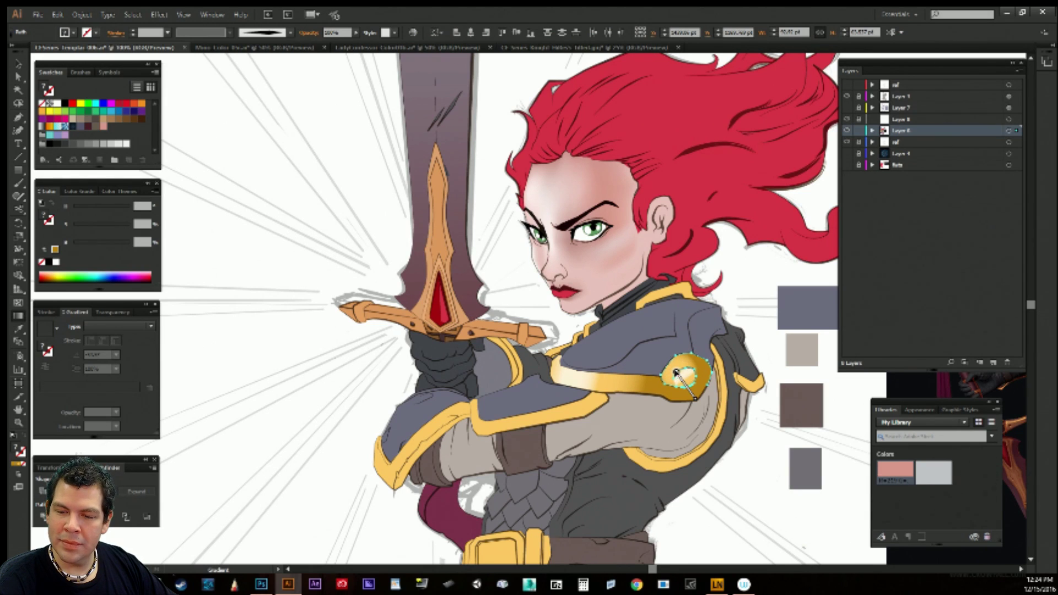
pyautogui.moveTo(676, 373); pyautogui.dragTo(672, 363)
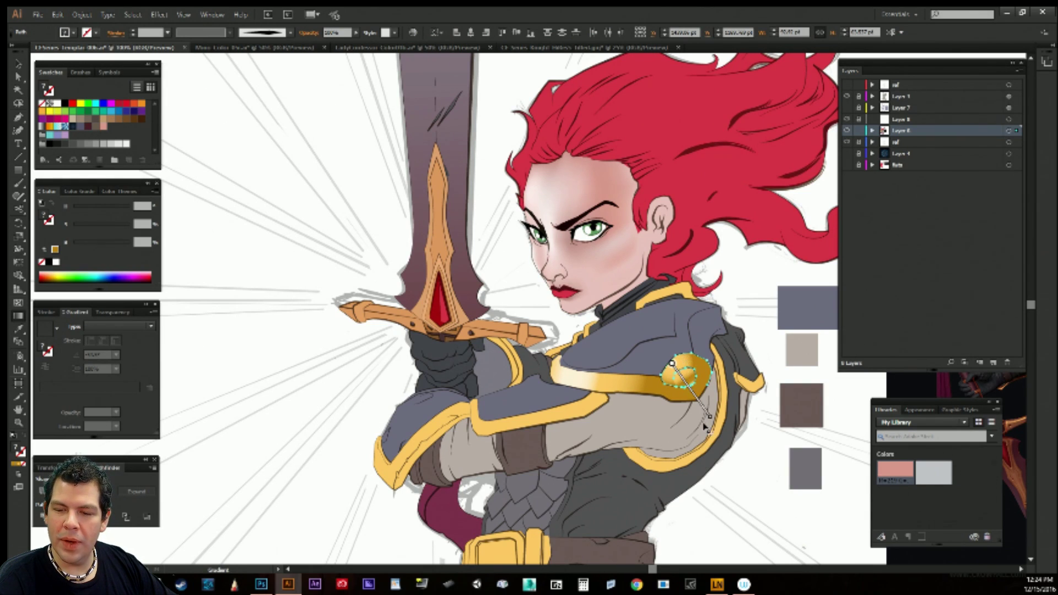
pyautogui.moveTo(704, 424); pyautogui.dragTo(709, 424)
pyautogui.keyDown('ctrl'); pyautogui.click(751, 443); pyautogui.keyUp('ctrl')
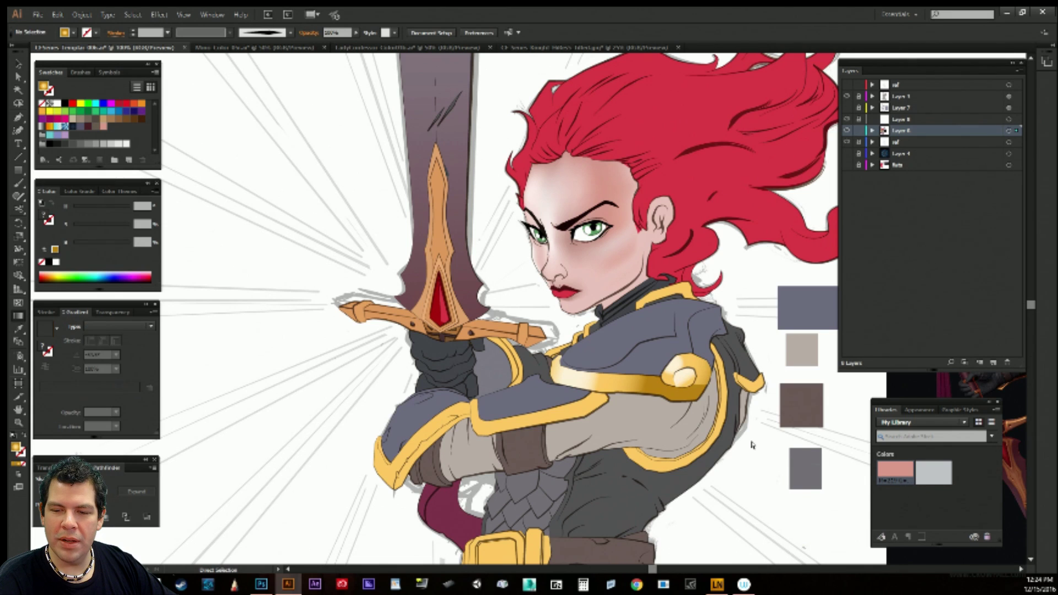
# Undo the gradient changes made across the two scroll shapes.
pyautogui.click(685, 375)
pyautogui.hotkey('ctrl', 'z')
pyautogui.hotkey('ctrl', 'z')
pyautogui.hotkey('ctrl', 'z')
pyautogui.hotkey('ctrl', 'z')
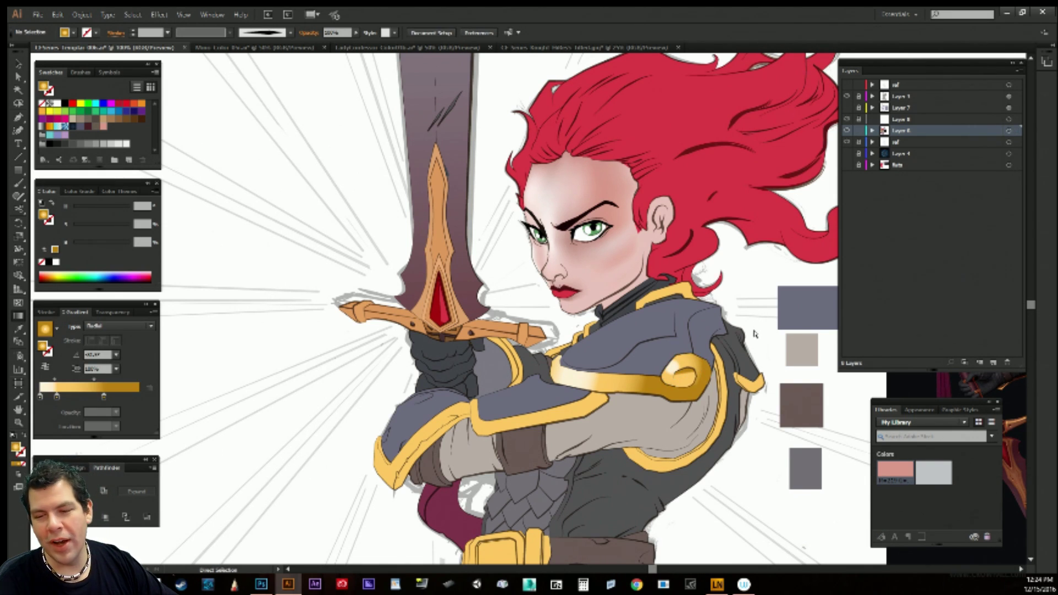
pyautogui.hotkey('ctrl', 'z')
pyautogui.hotkey('ctrl', 'z')
pyautogui.hotkey('ctrl', 'z')
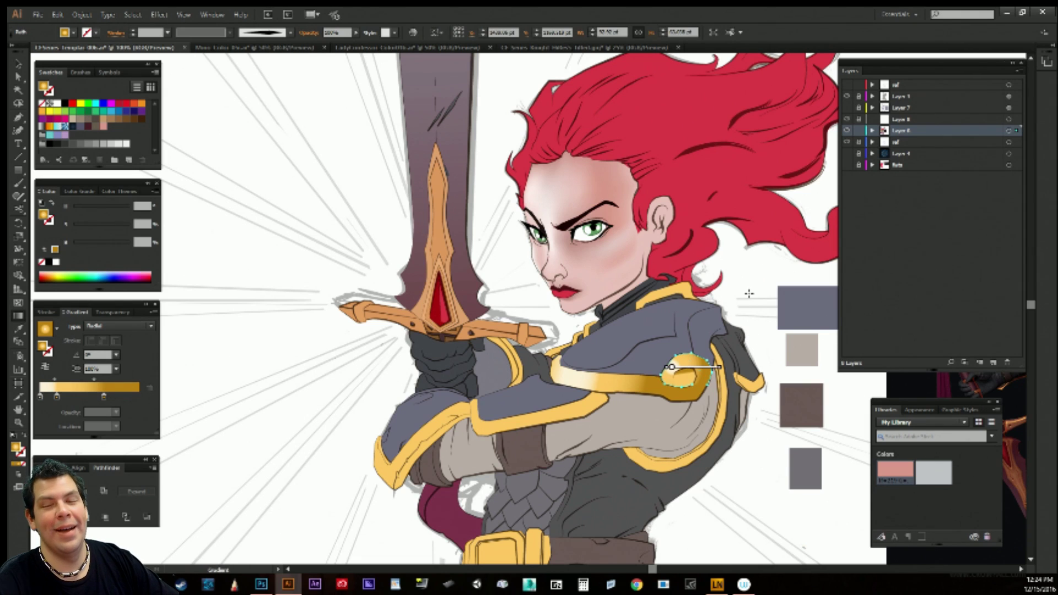
# Try the outer scroll's radial gold gradient on the trim of the arm plate below the shoulder, and undo it.
pyautogui.moveTo(748, 294); pyautogui.dragTo(770, 267)
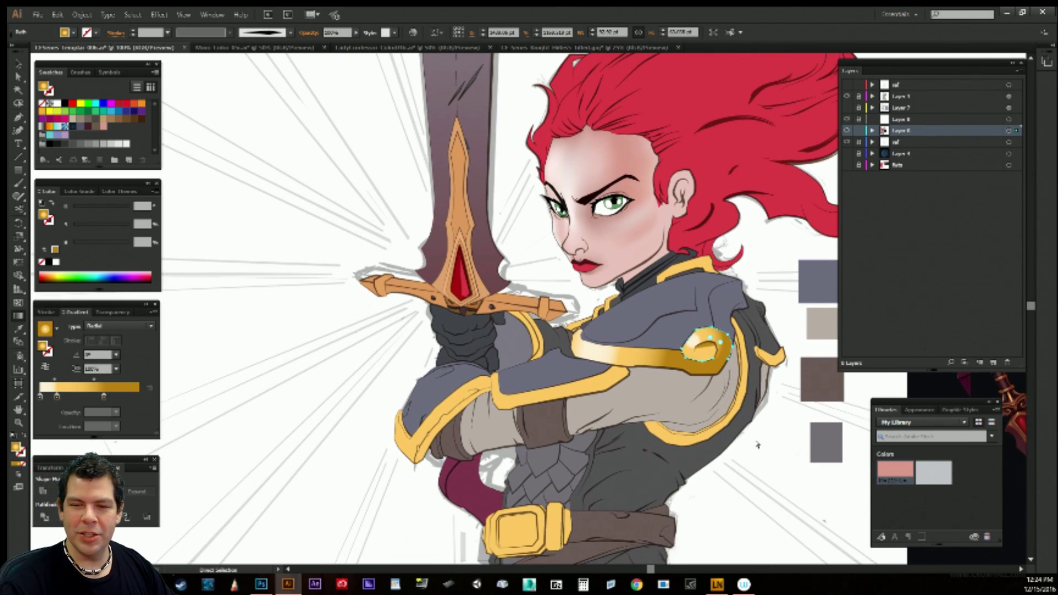
pyautogui.keyDown('ctrl'); pyautogui.click(758, 442); pyautogui.keyUp('ctrl')
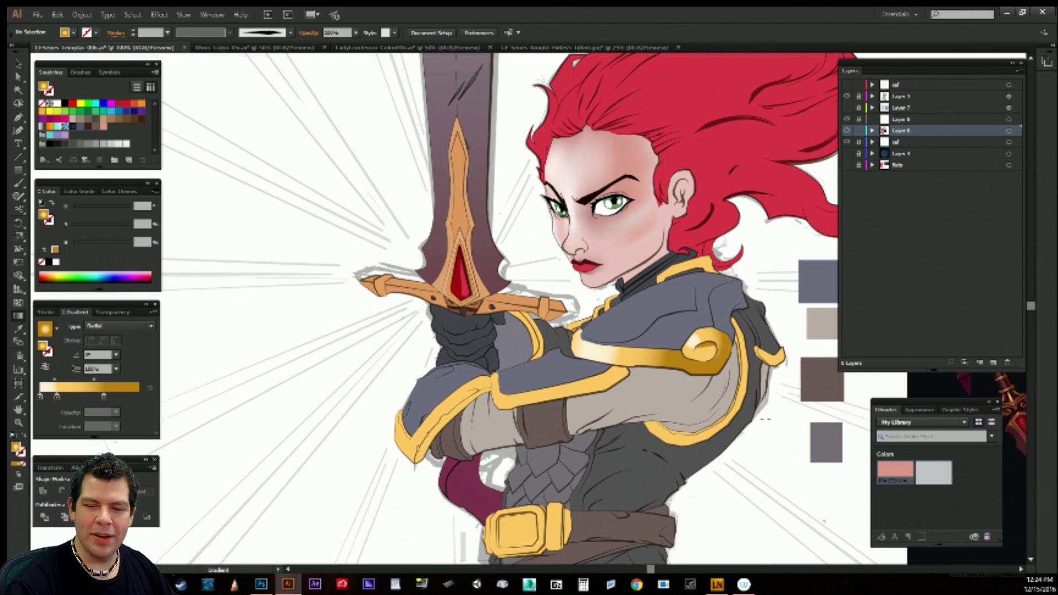
pyautogui.click(585, 390)
pyautogui.click(46, 328)
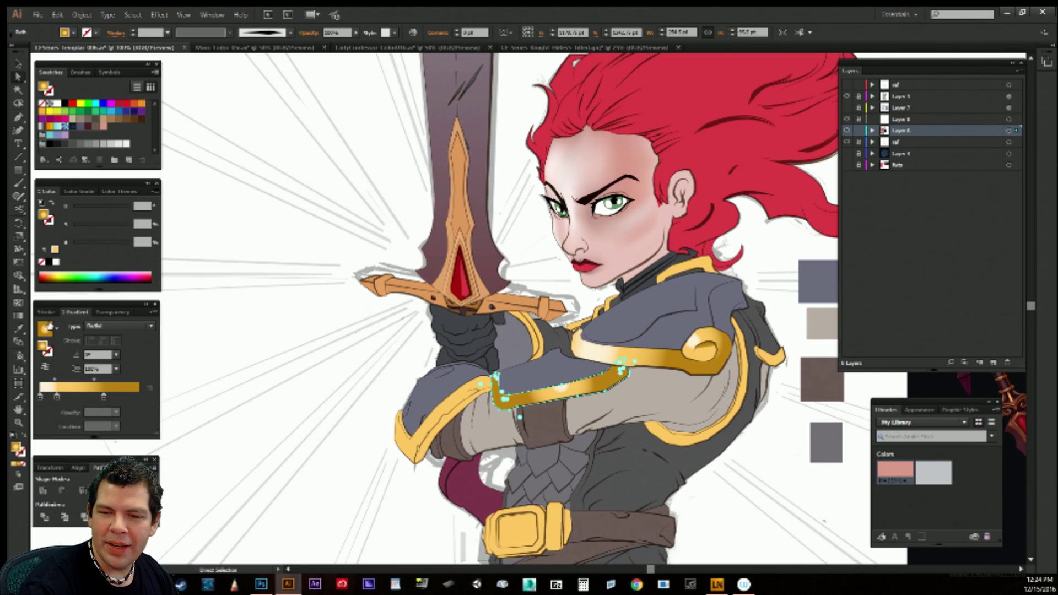
pyautogui.hotkey('ctrl', 'z')
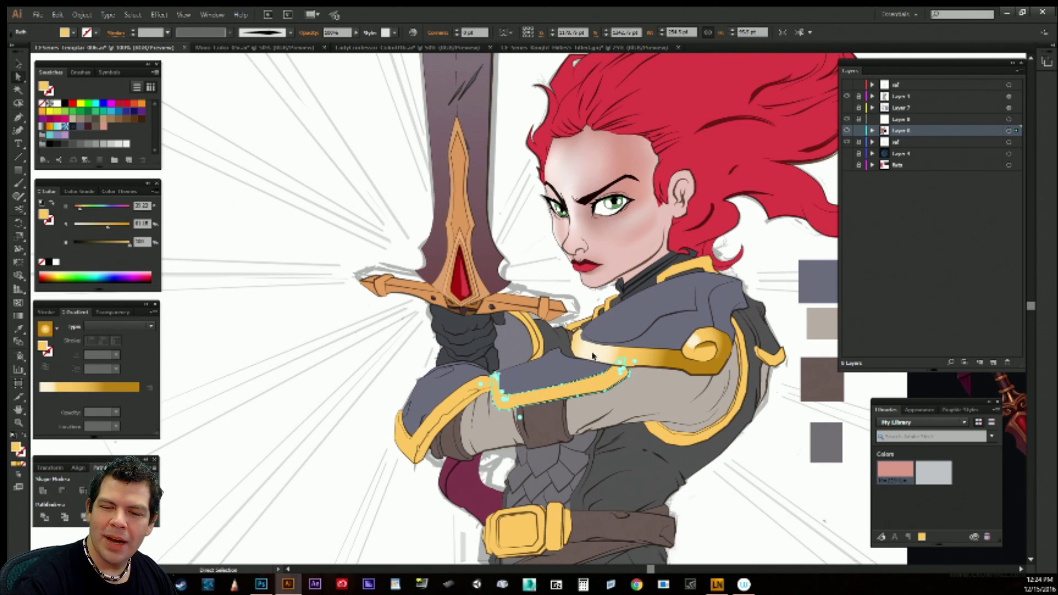
# Fill the arm plate's trim with the shoulder trim's linear gold gradient and tilt it slightly downward along the trim.
pyautogui.hotkey('ctrl', 'shift', 'a')
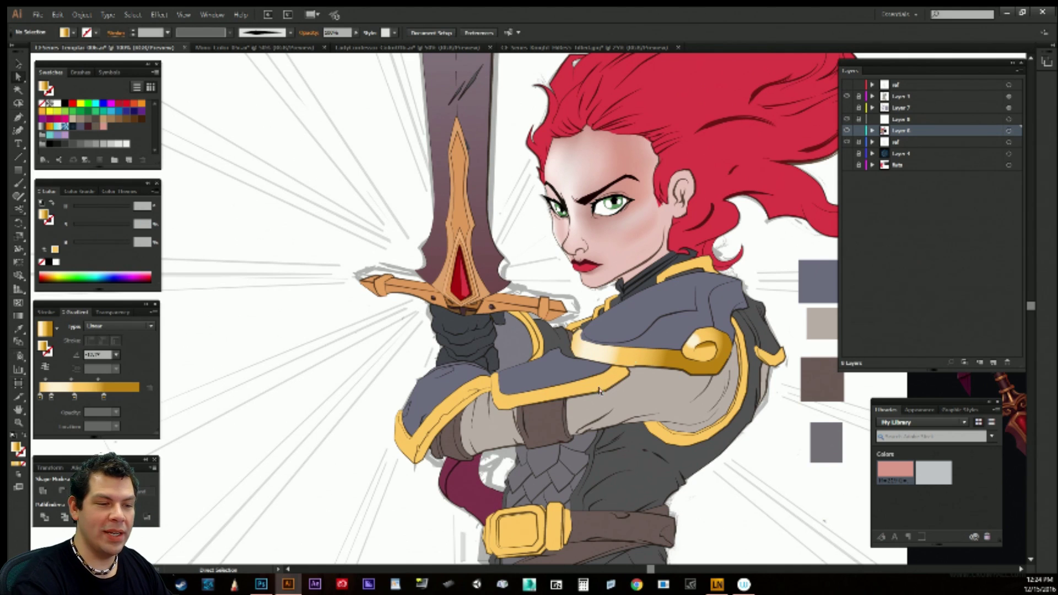
pyautogui.click(608, 388)
pyautogui.click(48, 328)
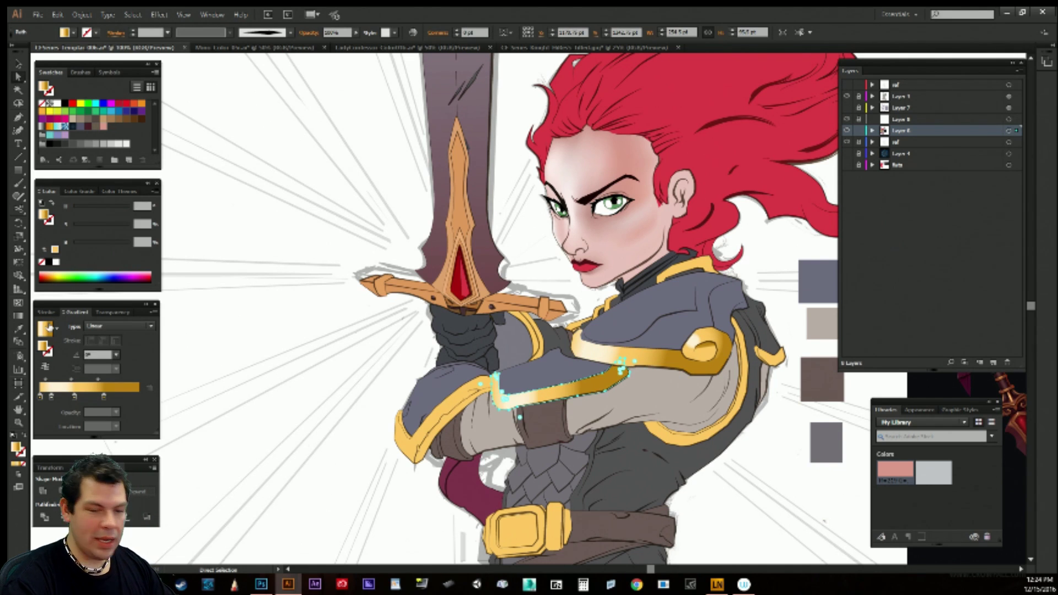
pyautogui.press('g')
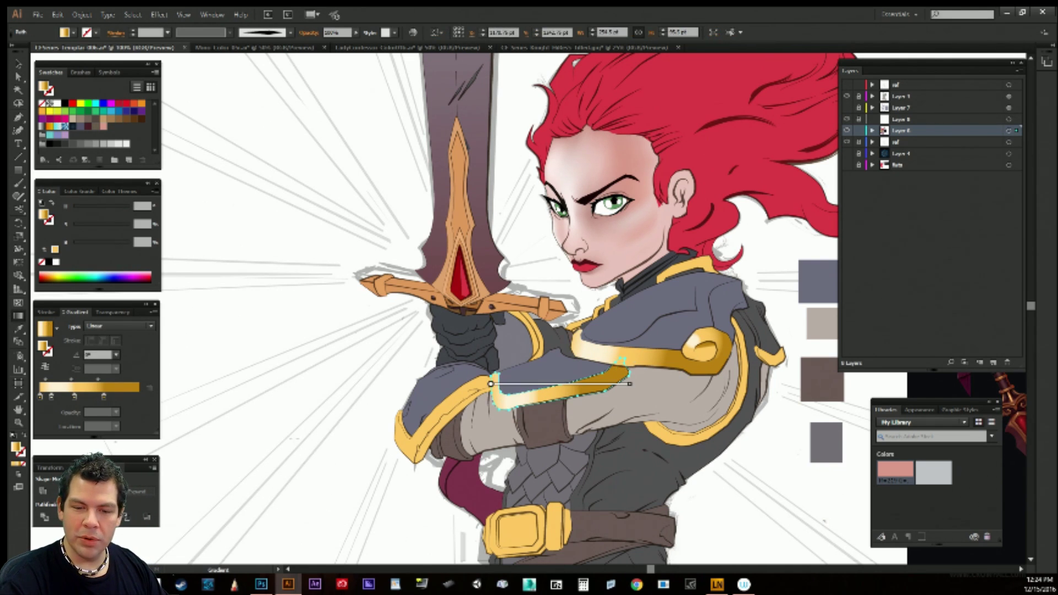
pyautogui.moveTo(490, 376); pyautogui.dragTo(622, 388)
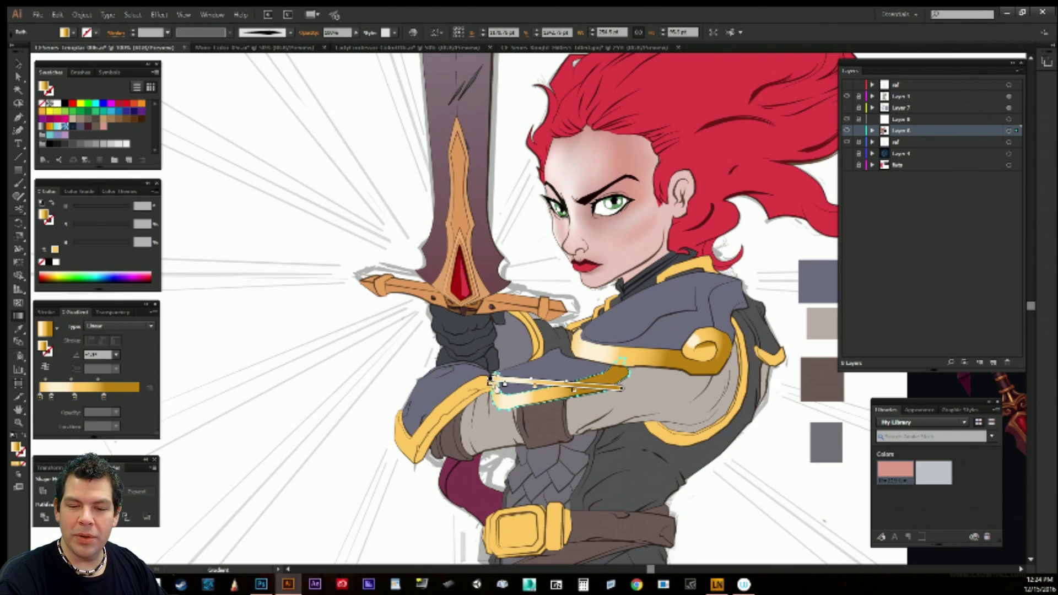
pyautogui.moveTo(490, 382); pyautogui.dragTo(486, 381)
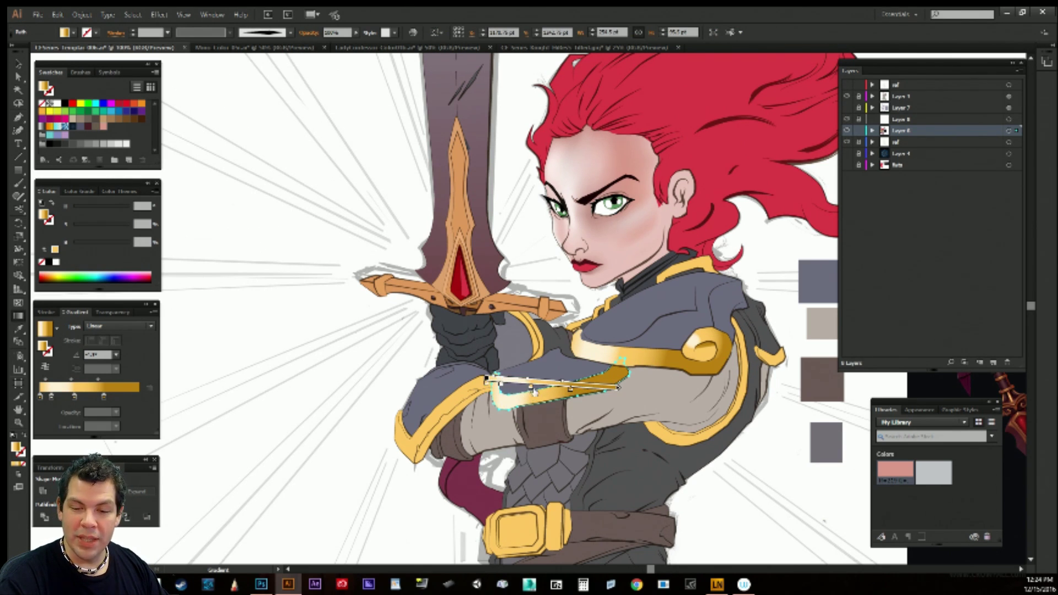
# Move the arm trim's deep gold stop toward the end and shift the cream highlight inward behind a gold starting stop.
pyautogui.moveTo(586, 393); pyautogui.dragTo(590, 393)
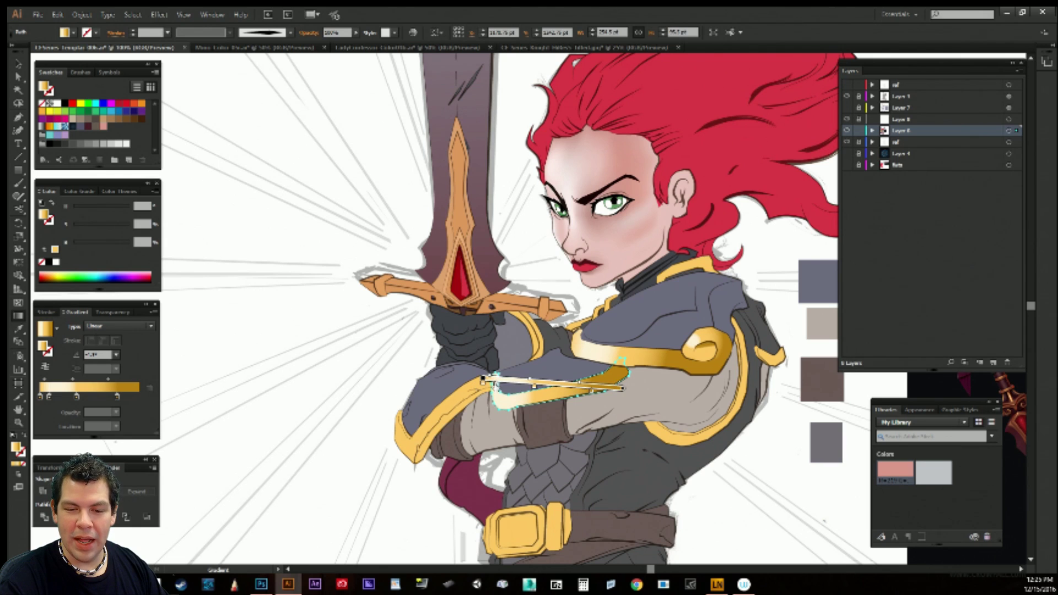
pyautogui.moveTo(502, 387); pyautogui.dragTo(504, 381)
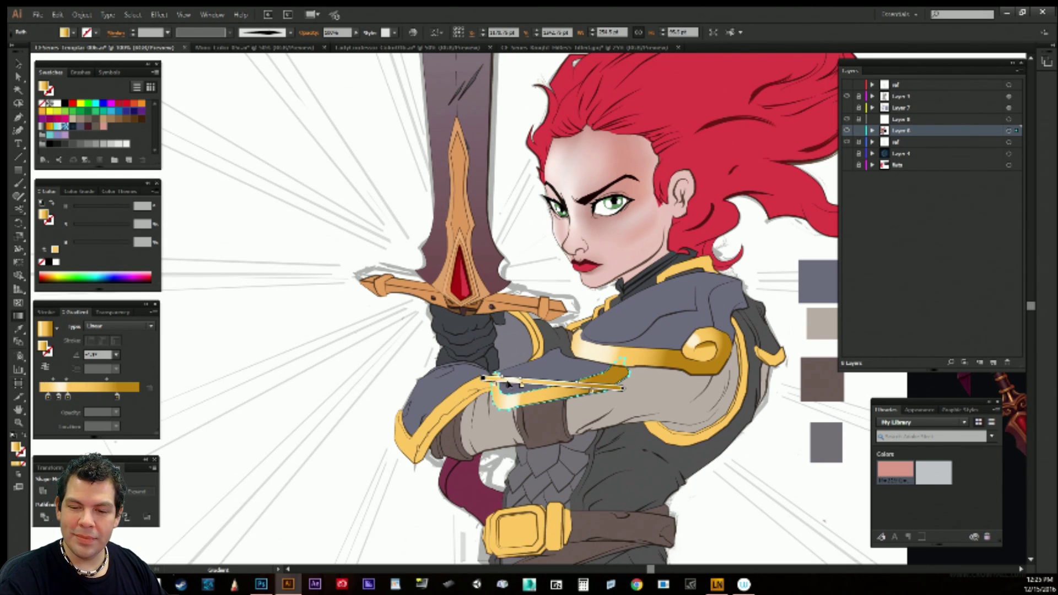
pyautogui.press('a')
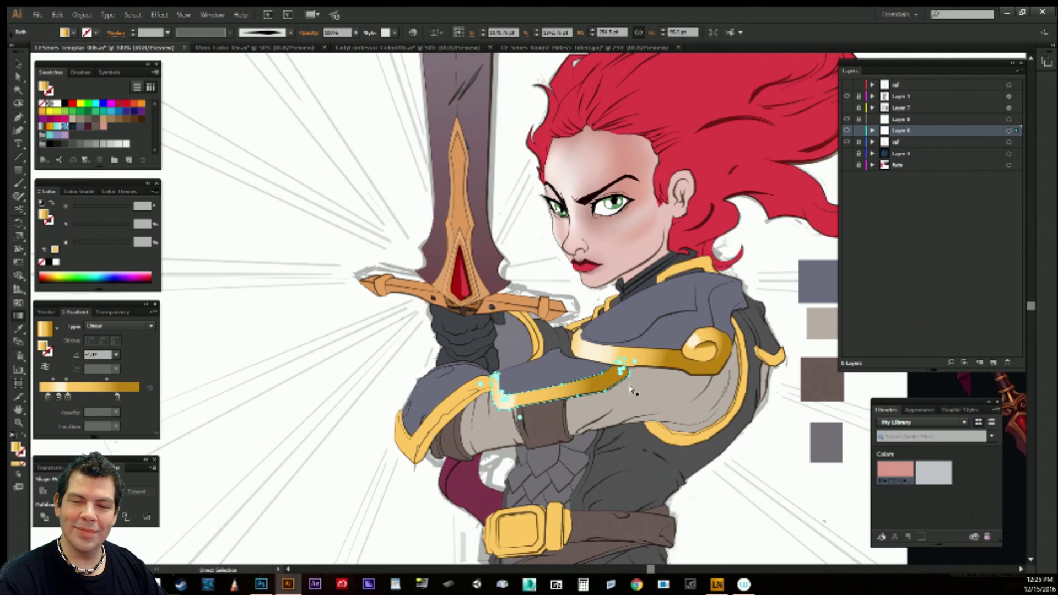
pyautogui.click(334, 441)
pyautogui.moveTo(719, 347); pyautogui.dragTo(637, 328)
pyautogui.press('a')
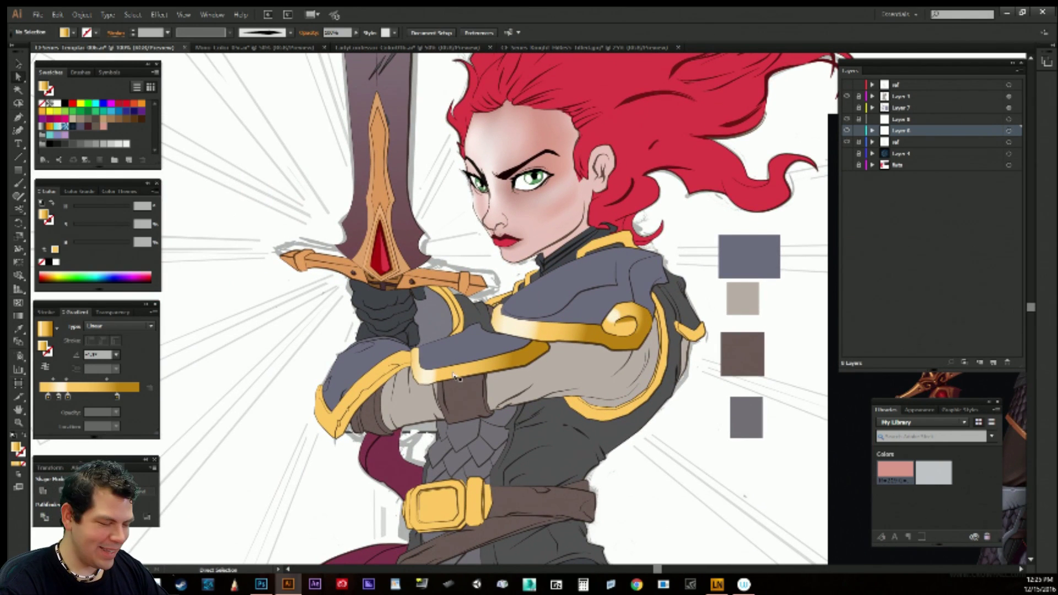
# Shift the arm trim gradient's highlight stops back toward the start and make the starting stop deep gold.
pyautogui.click(455, 377)
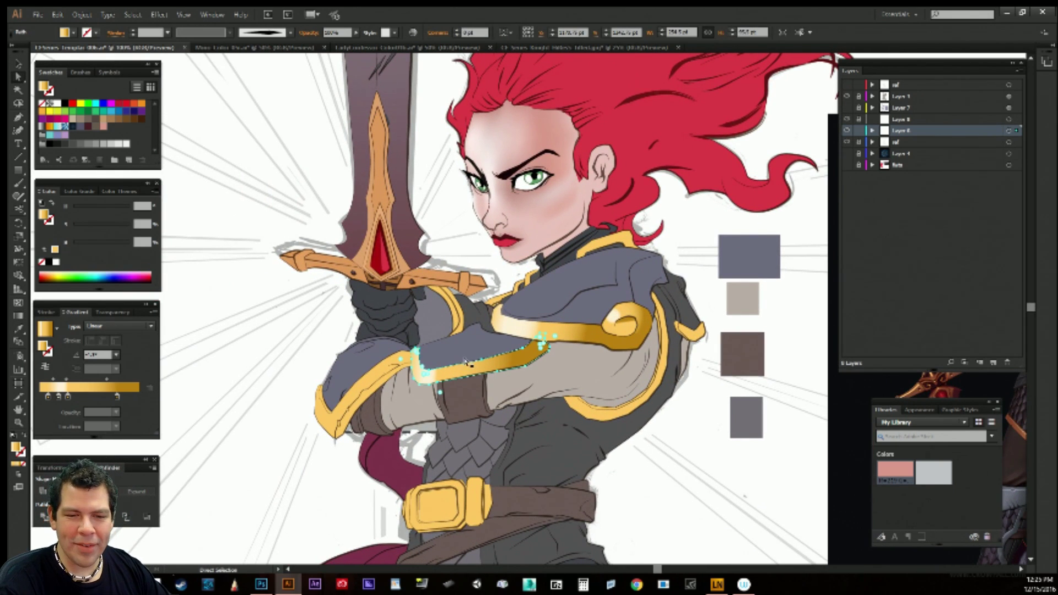
pyautogui.press('g')
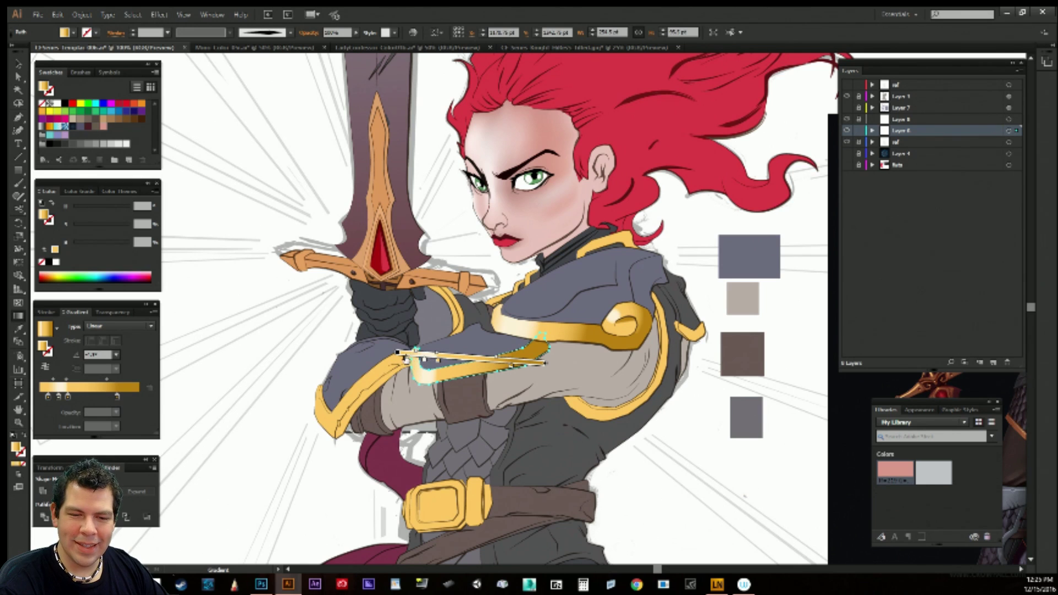
pyautogui.moveTo(407, 359)
pyautogui.mouseDown()
pyautogui.moveTo(394, 359)
pyautogui.moveTo(421, 361)
pyautogui.mouseUp()
pyautogui.moveTo(493, 359); pyautogui.dragTo(482, 359)
# Add a dark gold stop with 60% brightness to the arm trim's gradient and position it at about 43%.
pyautogui.click(469, 362)
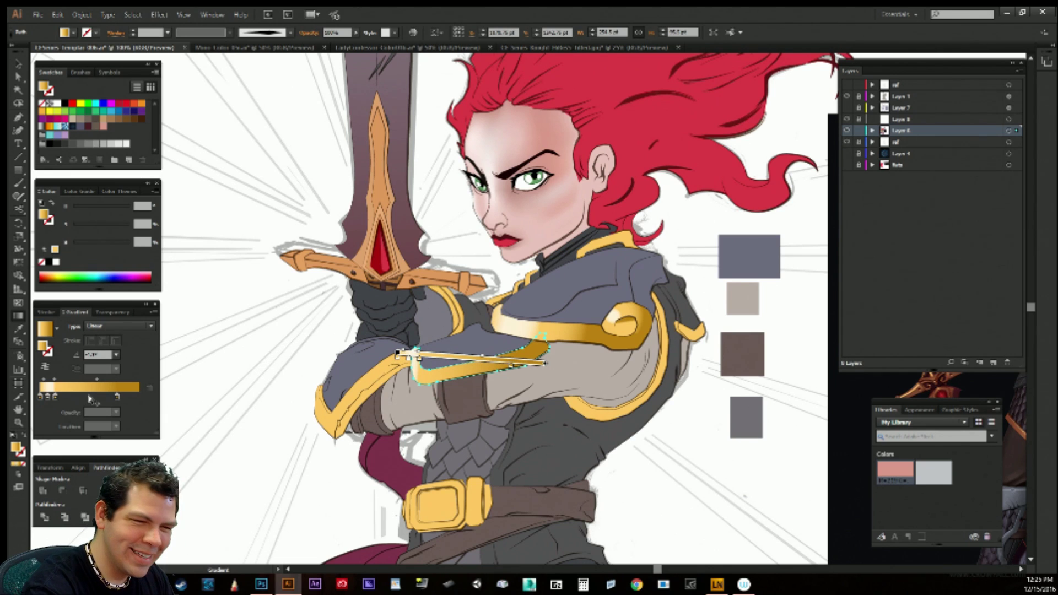
pyautogui.moveTo(113, 228)
pyautogui.mouseDown()
pyautogui.moveTo(131, 228)
pyautogui.moveTo(109, 247)
pyautogui.mouseUp()
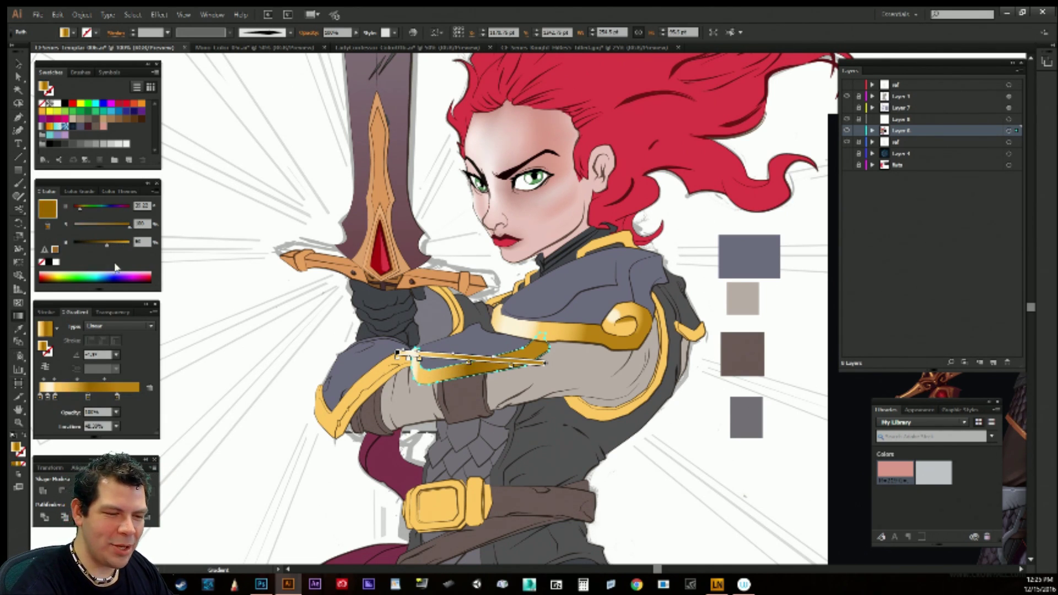
pyautogui.moveTo(104, 380)
pyautogui.mouseDown()
pyautogui.moveTo(130, 397)
pyautogui.moveTo(83, 397)
pyautogui.mouseUp()
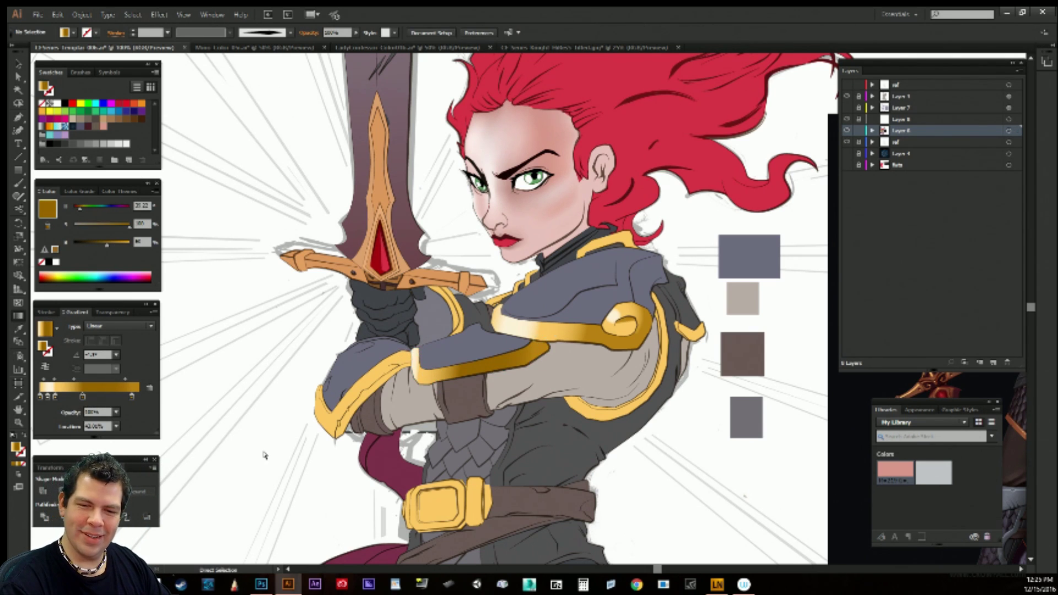
# Rearrange the arm trim's end stops so deep gold comes first and the dark gold stop sits at 100%.
pyautogui.click(503, 363)
pyautogui.moveTo(132, 397); pyautogui.dragTo(94, 400)
pyautogui.click(138, 398)
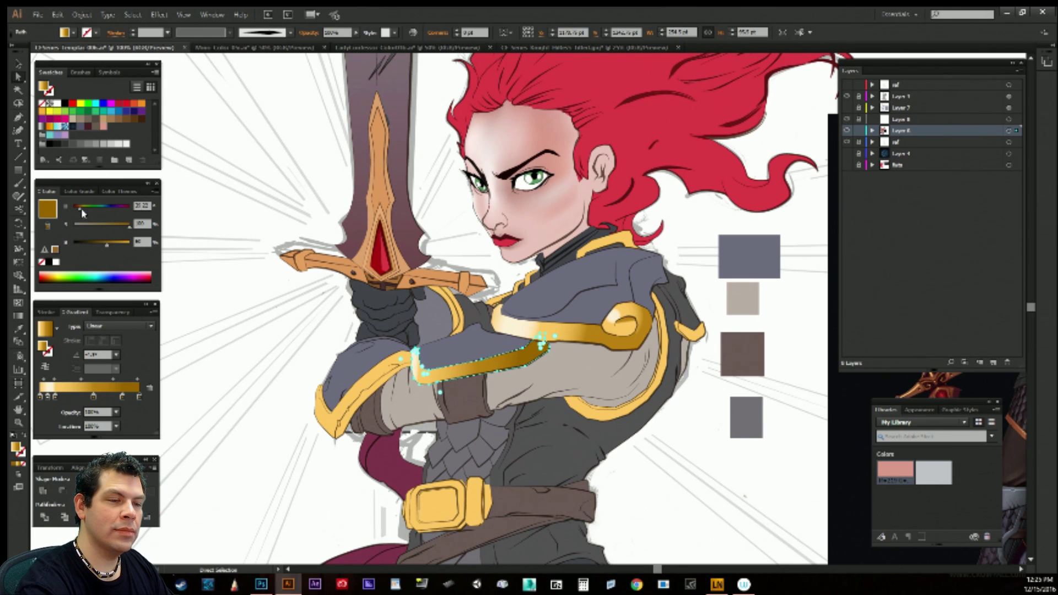
# Shift the arm trim's end stop to a darker, browner gold and add a light gold stop ahead of the deep gold one.
pyautogui.moveTo(80, 209); pyautogui.dragTo(78, 210)
pyautogui.moveTo(107, 246); pyautogui.dragTo(104, 247)
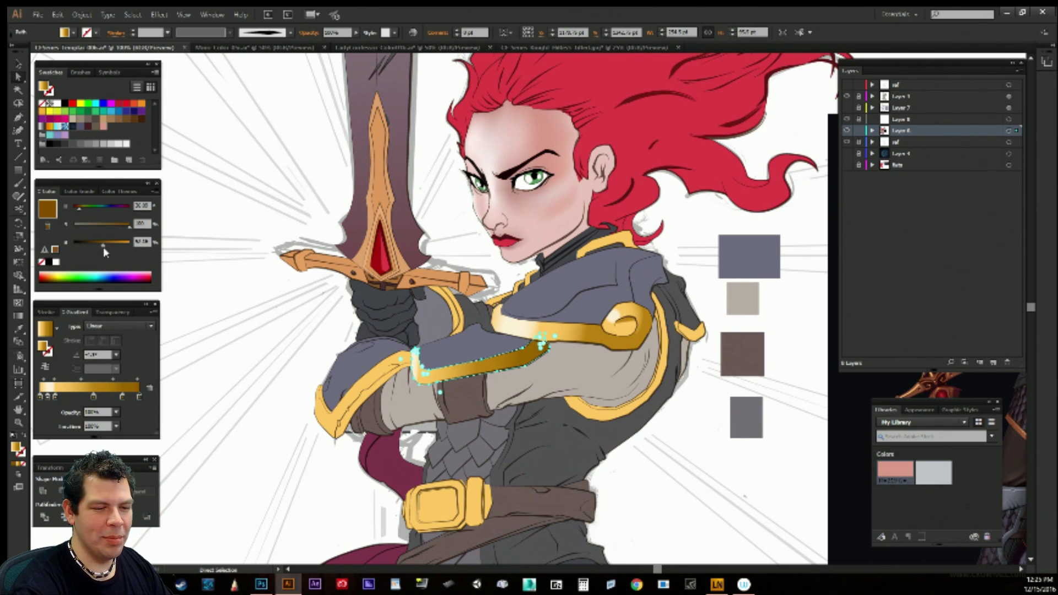
pyautogui.moveTo(122, 397); pyautogui.dragTo(106, 380)
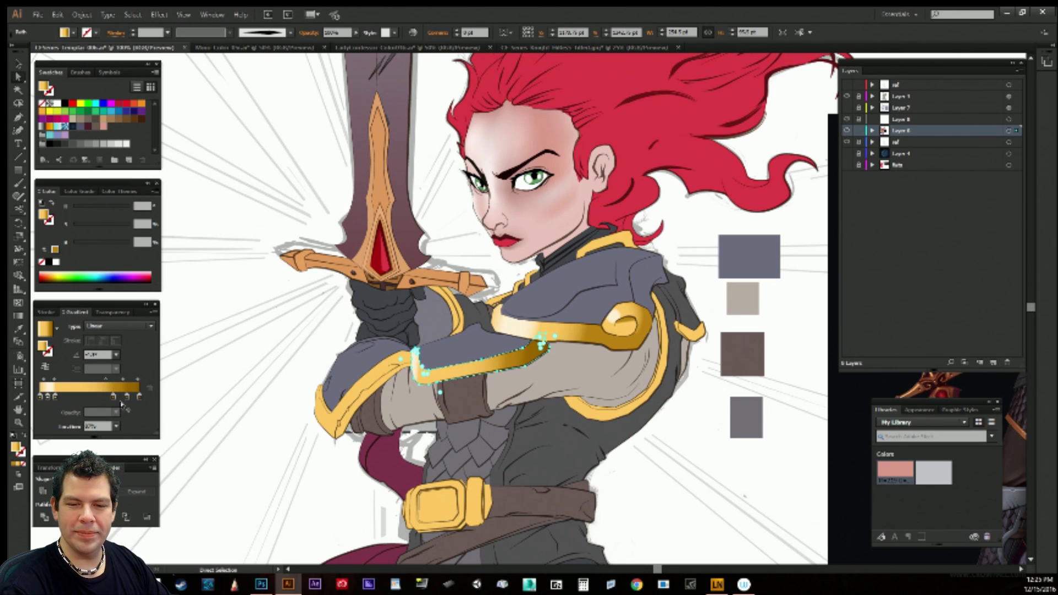
pyautogui.click(232, 371)
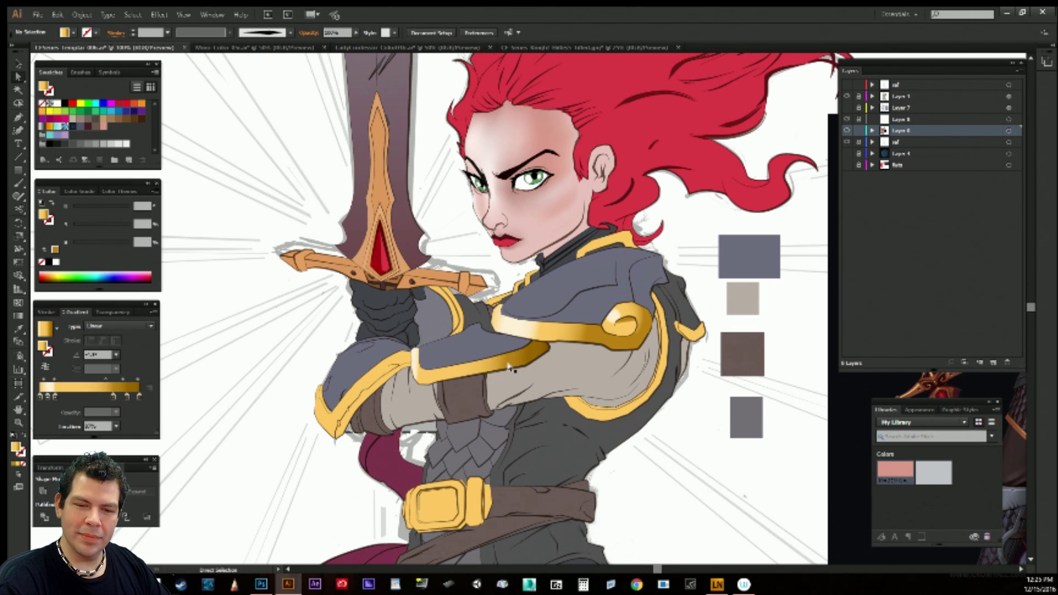
# Draw a thin gradient-filled bevel shape with the Pen tool along the shoulder trim's inner edge, from its pointed tip to the scroll.
pyautogui.press('p')
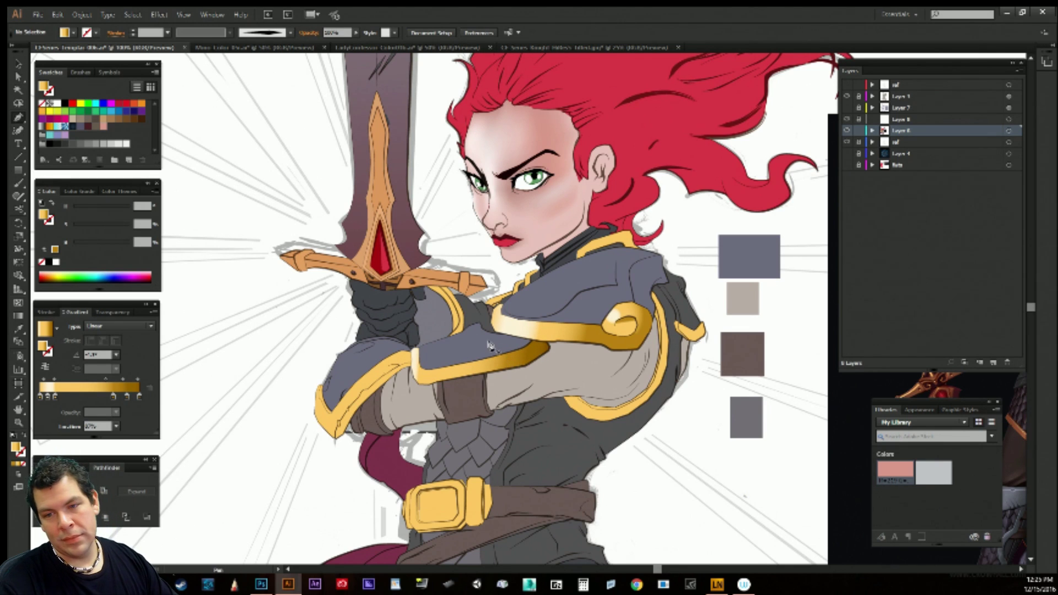
pyautogui.moveTo(652, 313); pyautogui.dragTo(659, 316)
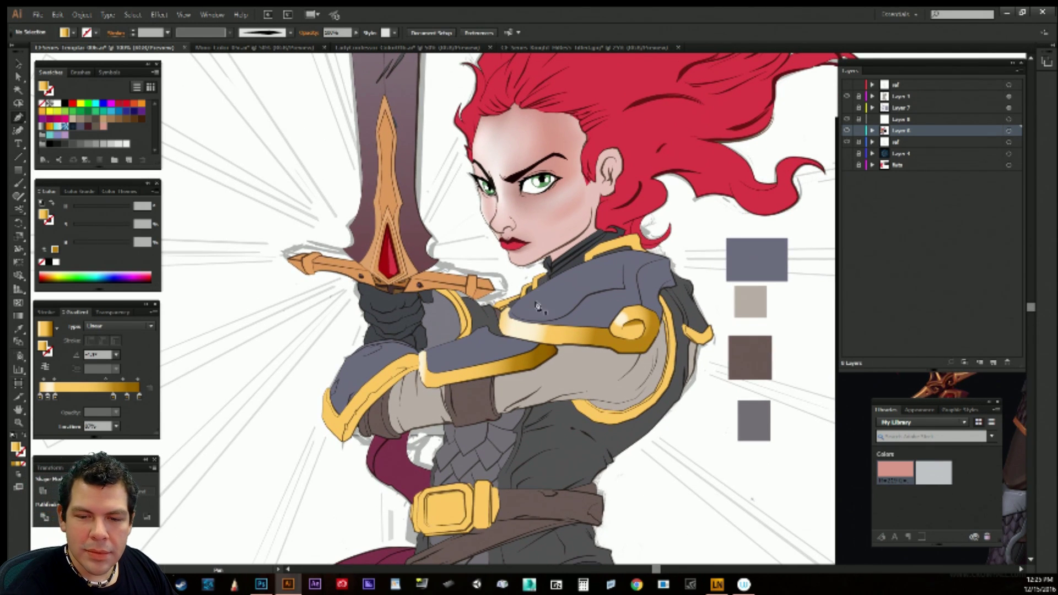
pyautogui.click(507, 310)
pyautogui.click(508, 309)
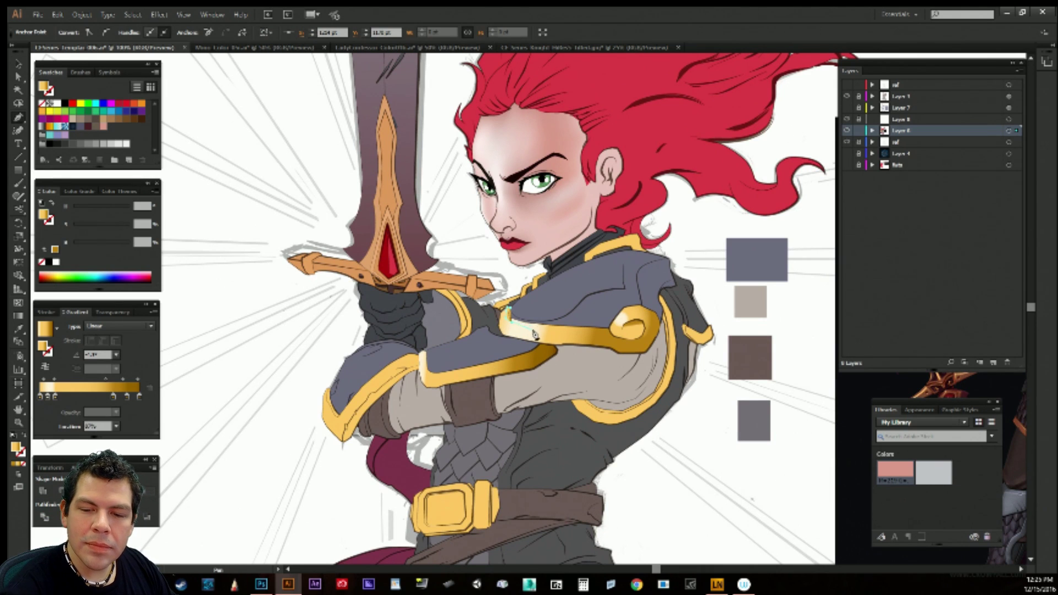
pyautogui.click(532, 326)
pyautogui.click(592, 332)
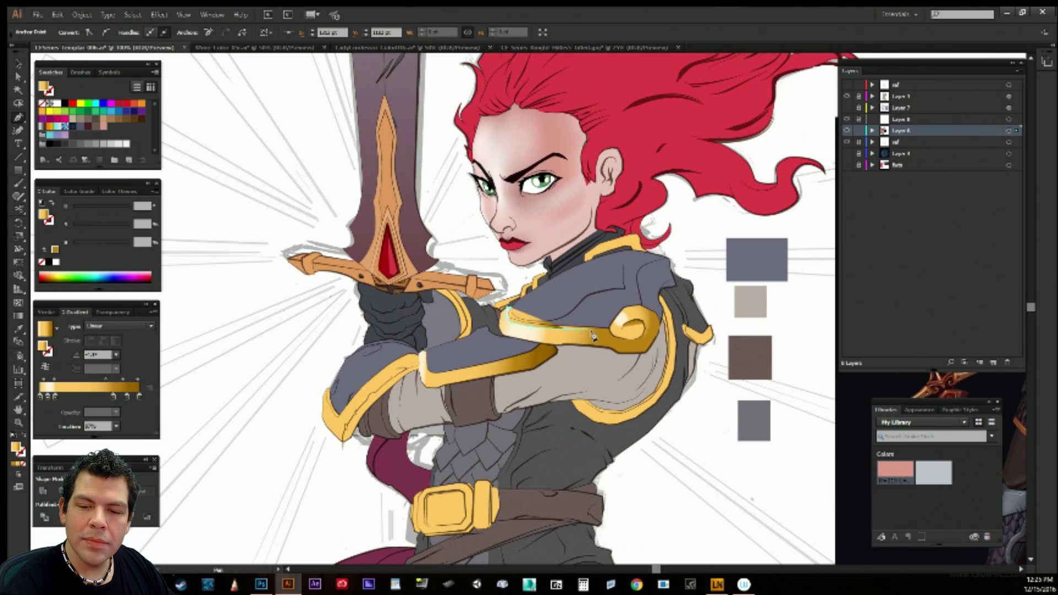
pyautogui.click(601, 333)
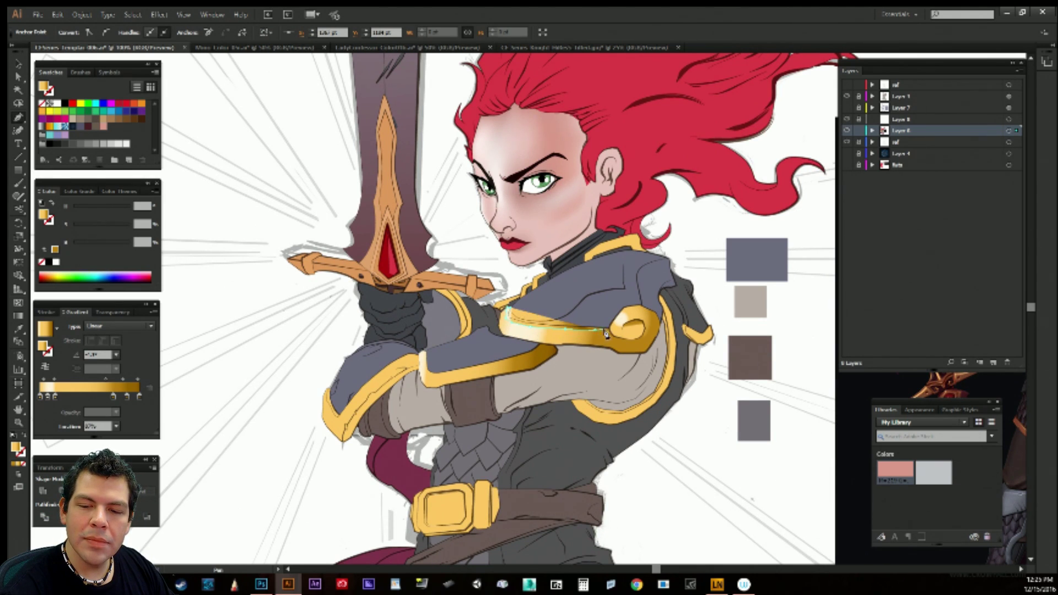
pyautogui.moveTo(596, 329); pyautogui.dragTo(587, 327)
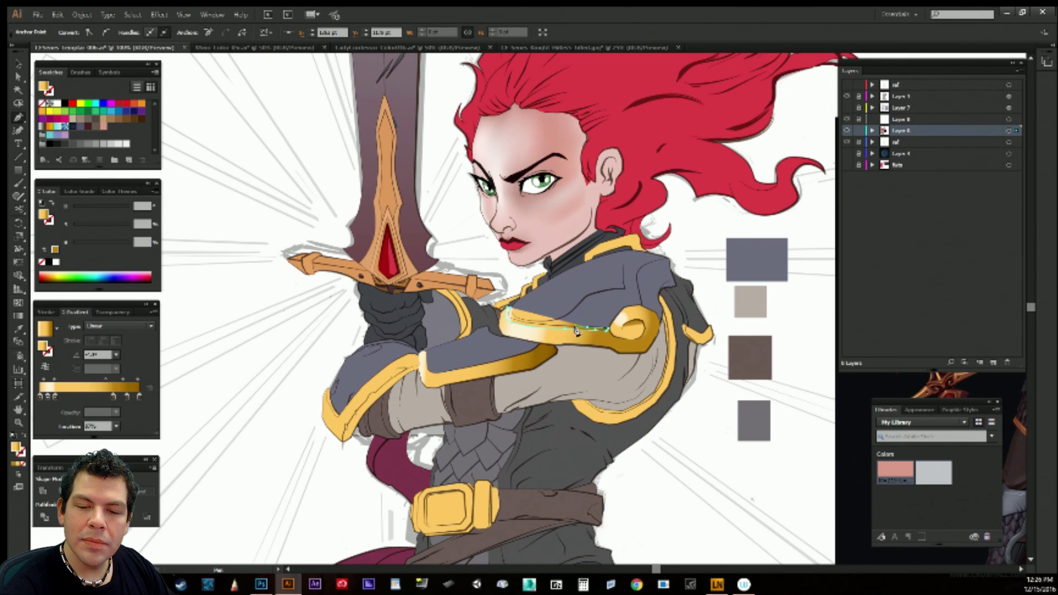
pyautogui.click(529, 328)
pyautogui.click(519, 325)
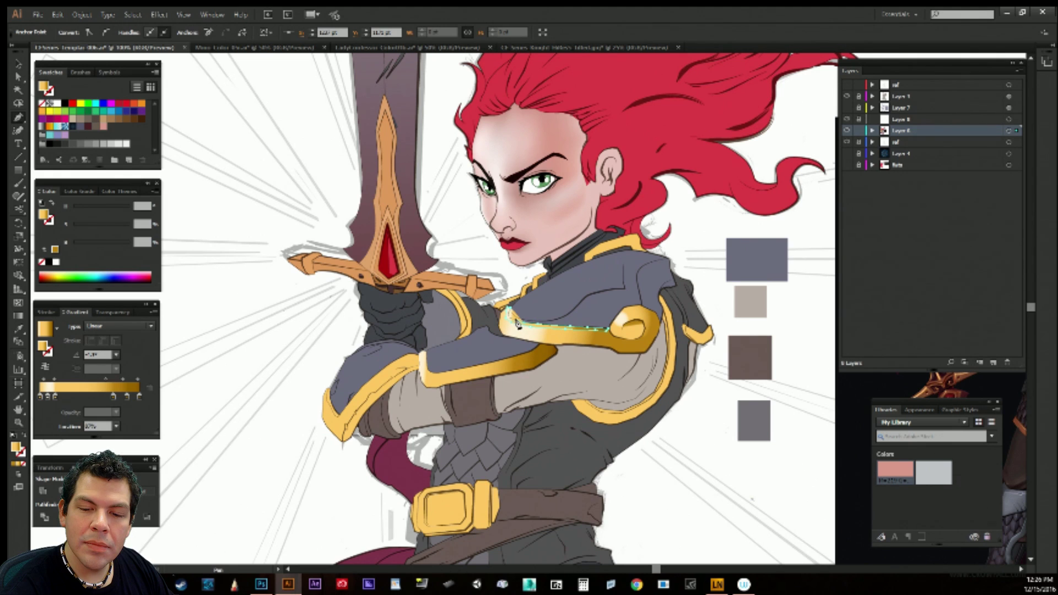
pyautogui.click(511, 316)
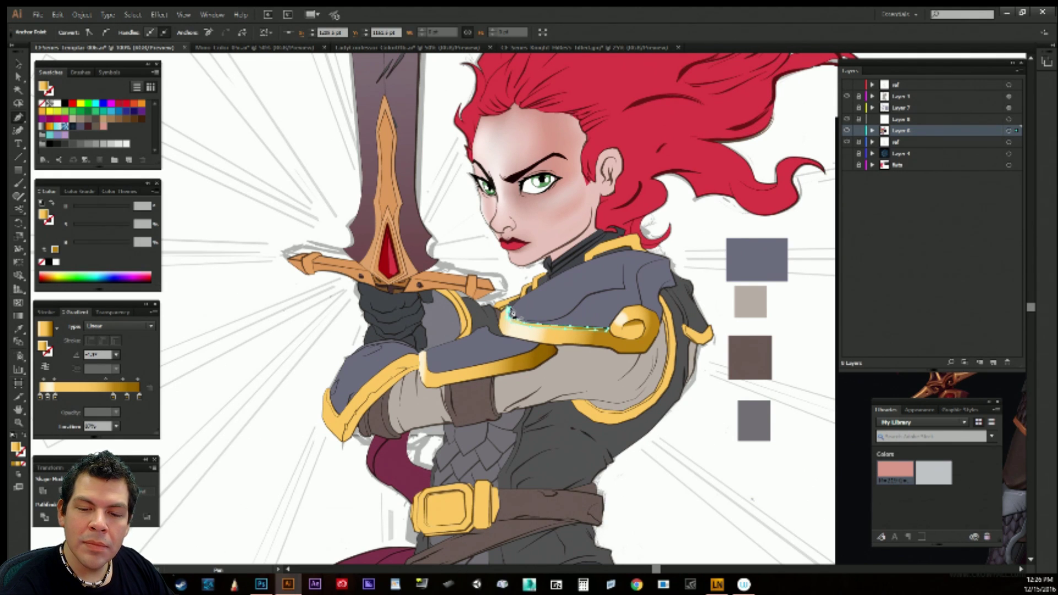
pyautogui.click(508, 308)
pyautogui.keyDown('ctrl'); pyautogui.click(534, 270); pyautogui.keyUp('ctrl')
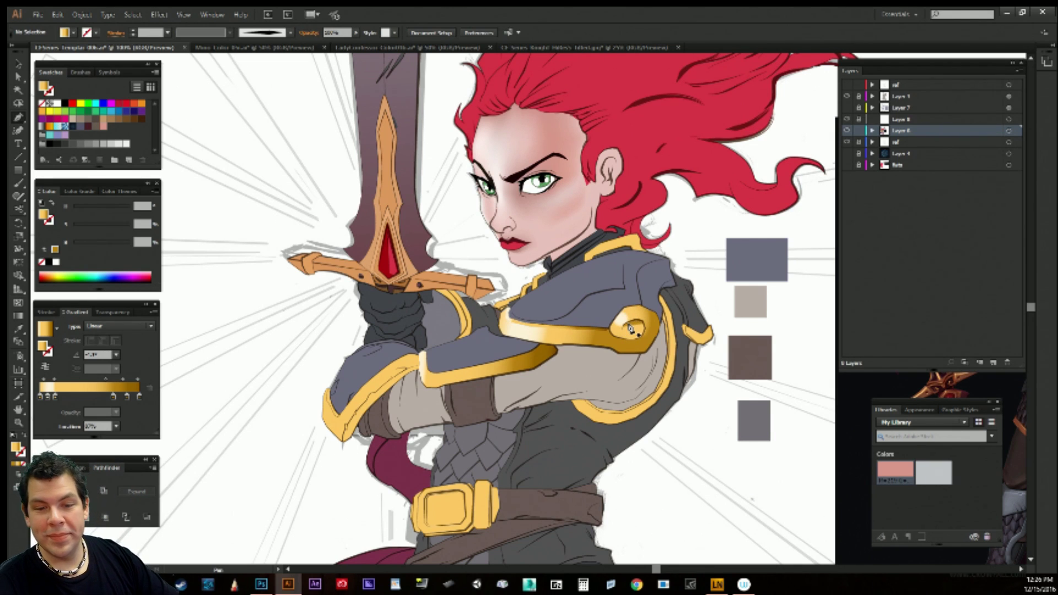
# Draw a matching thin gradient-filled bevel shape along the forearm trim's inner edge, wrapping around its corner and tapering toward the elbow.
pyautogui.click(423, 356)
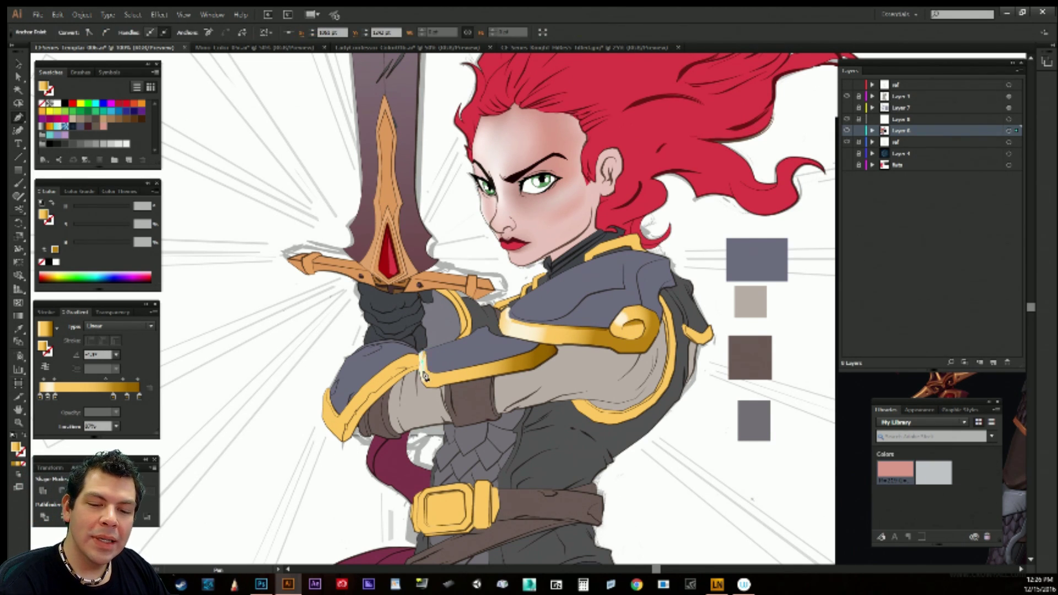
pyautogui.click(423, 373)
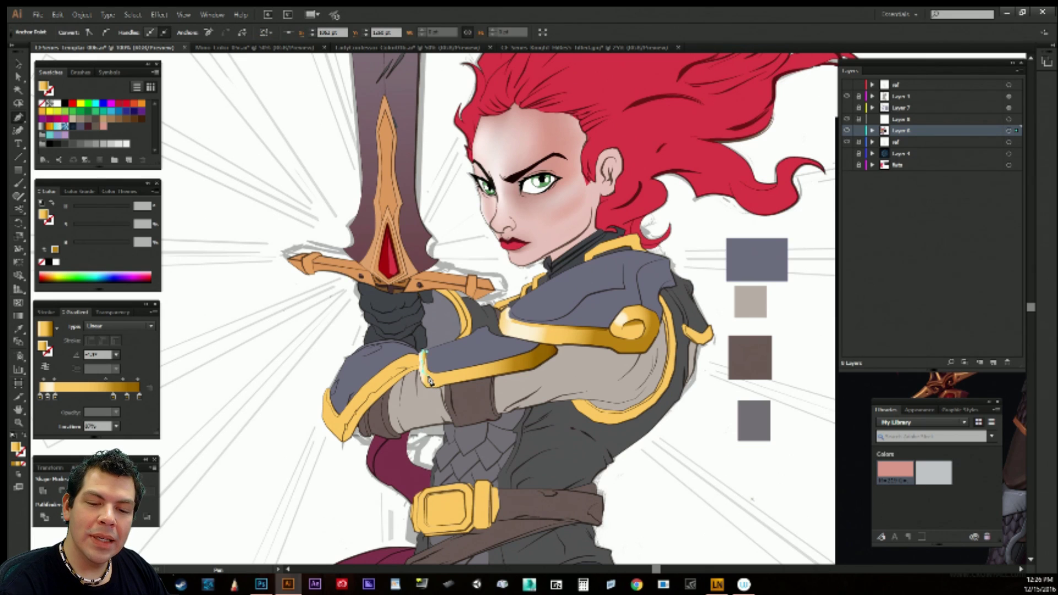
pyautogui.click(469, 374)
pyautogui.click(513, 363)
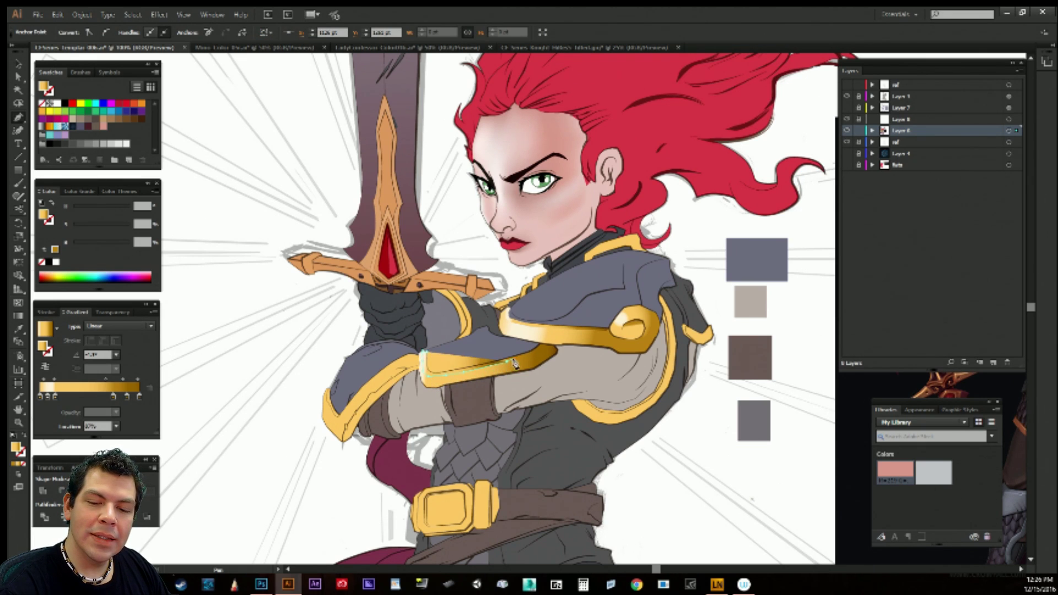
pyautogui.click(492, 363)
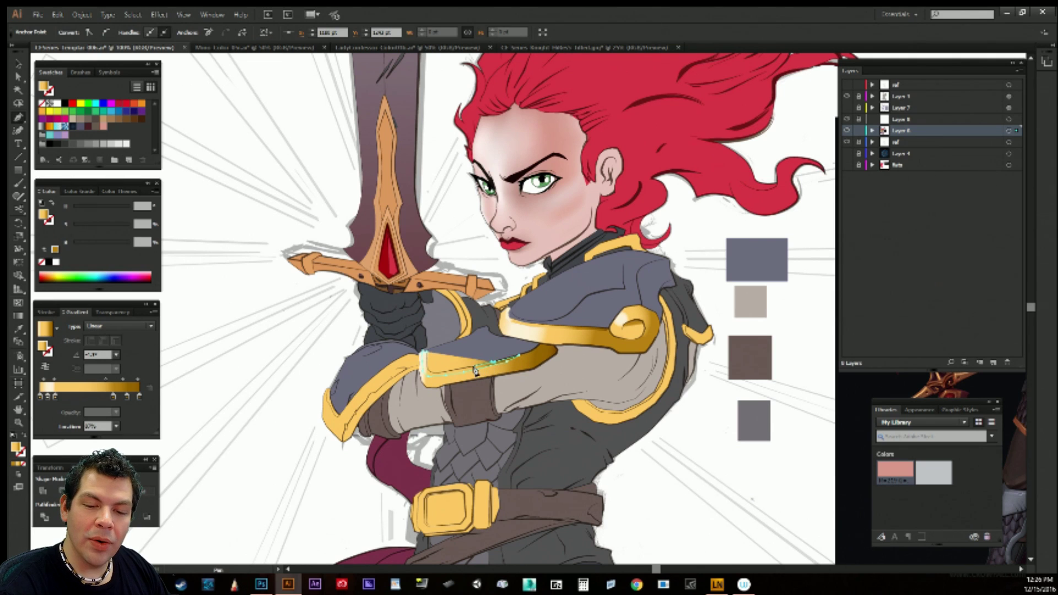
pyautogui.click(473, 366)
pyautogui.click(458, 374)
pyautogui.click(451, 373)
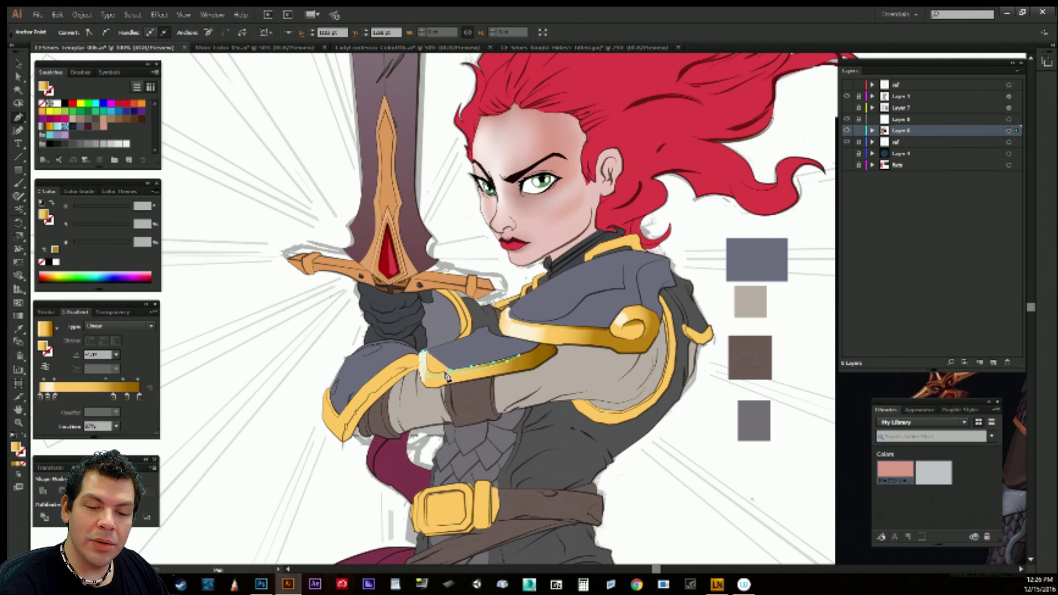
pyautogui.click(442, 374)
pyautogui.click(433, 373)
pyautogui.click(430, 369)
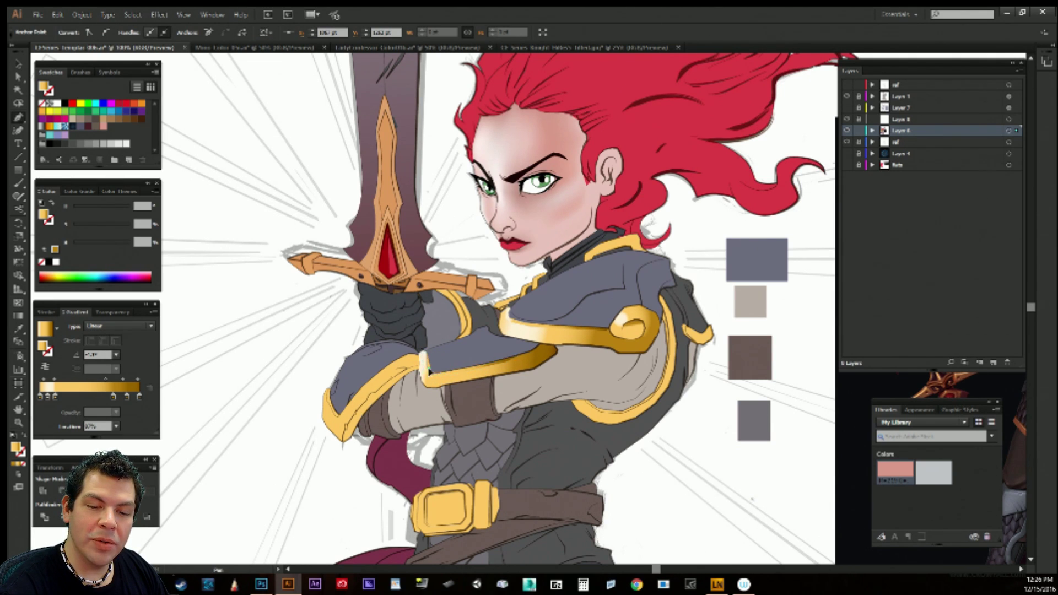
pyautogui.click(429, 362)
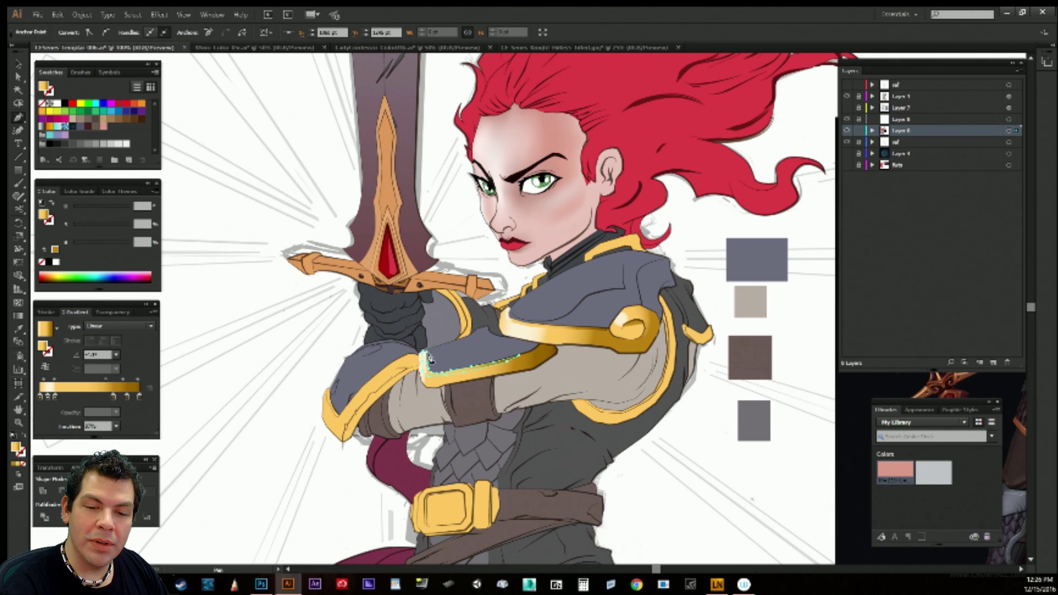
pyautogui.keyDown('ctrl'); pyautogui.click(502, 284); pyautogui.keyUp('ctrl')
# Nudge the corner anchor of the forearm trim's bevel shape outward and reverse its gradient so it starts dark gold.
pyautogui.press('a')
pyautogui.click(431, 373)
pyautogui.moveTo(432, 372); pyautogui.dragTo(426, 365)
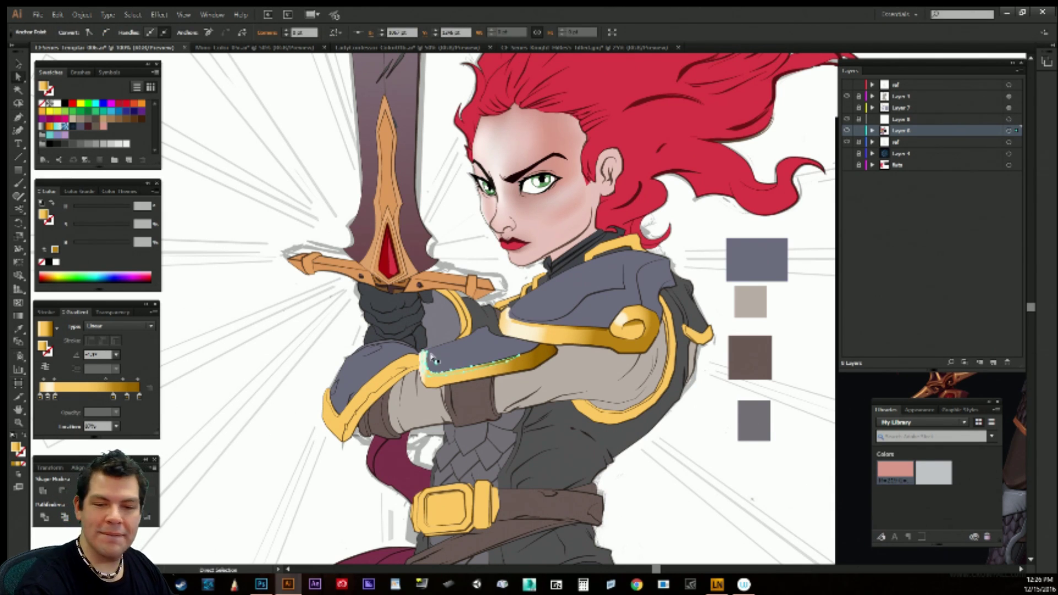
pyautogui.click(44, 366)
pyautogui.hotkey('ctrl', 'shift', 'a')
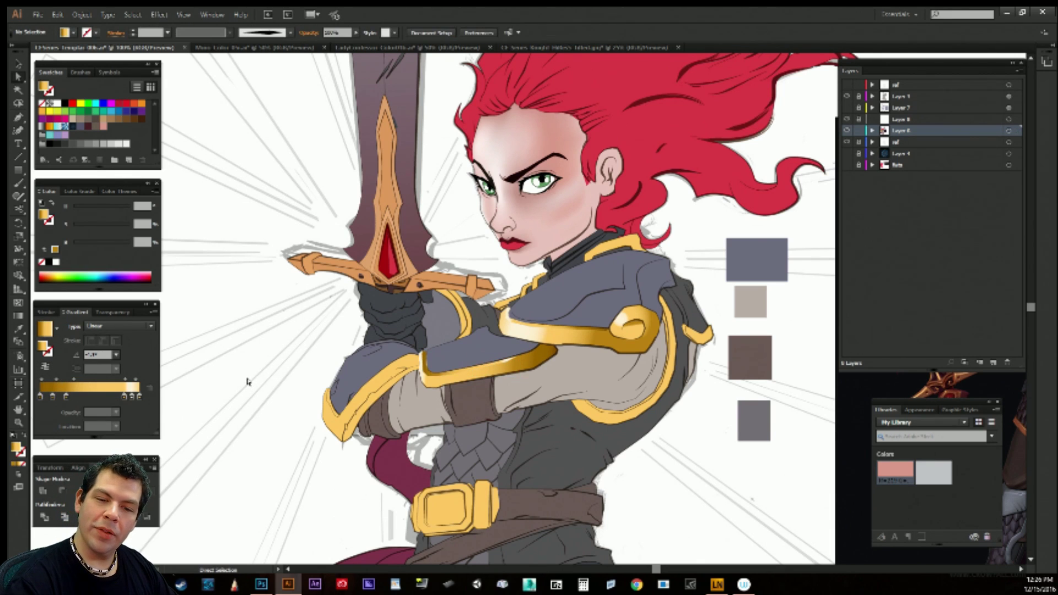
# Fine-tune the inner corner anchors of the forearm trim's dark bevel shape.
pyautogui.press('v')
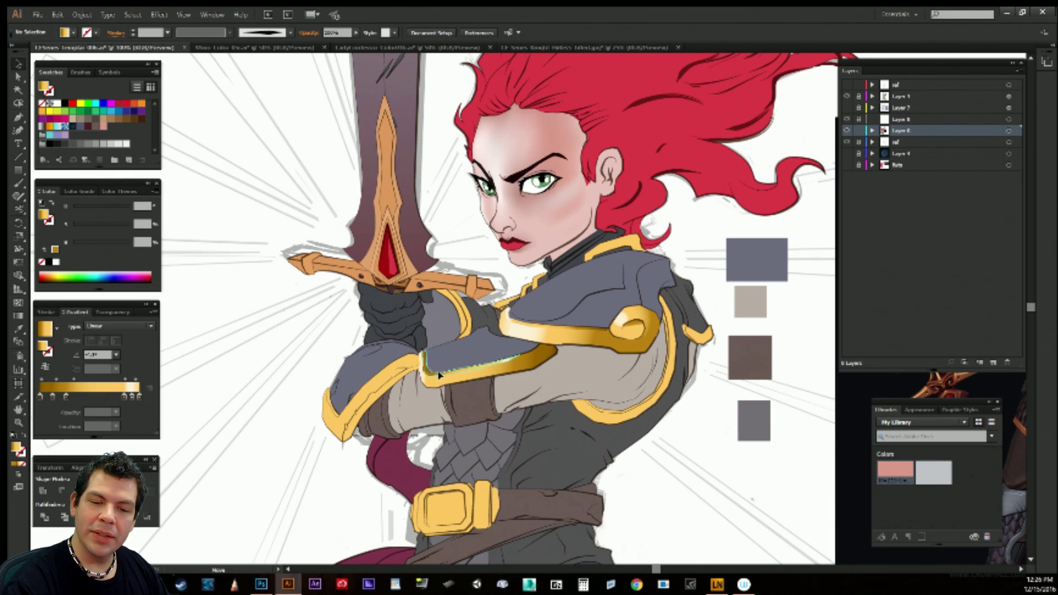
pyautogui.click(439, 376)
pyautogui.click(296, 446)
pyautogui.hotkey('ctrl', 'z')
pyautogui.press('a')
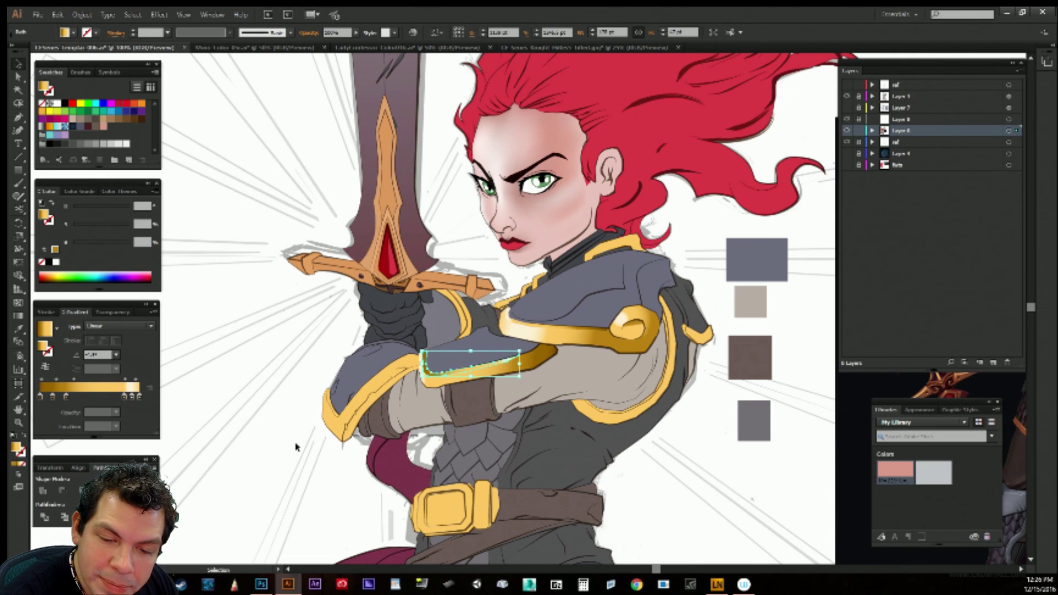
pyautogui.click(429, 354)
pyautogui.click(345, 489)
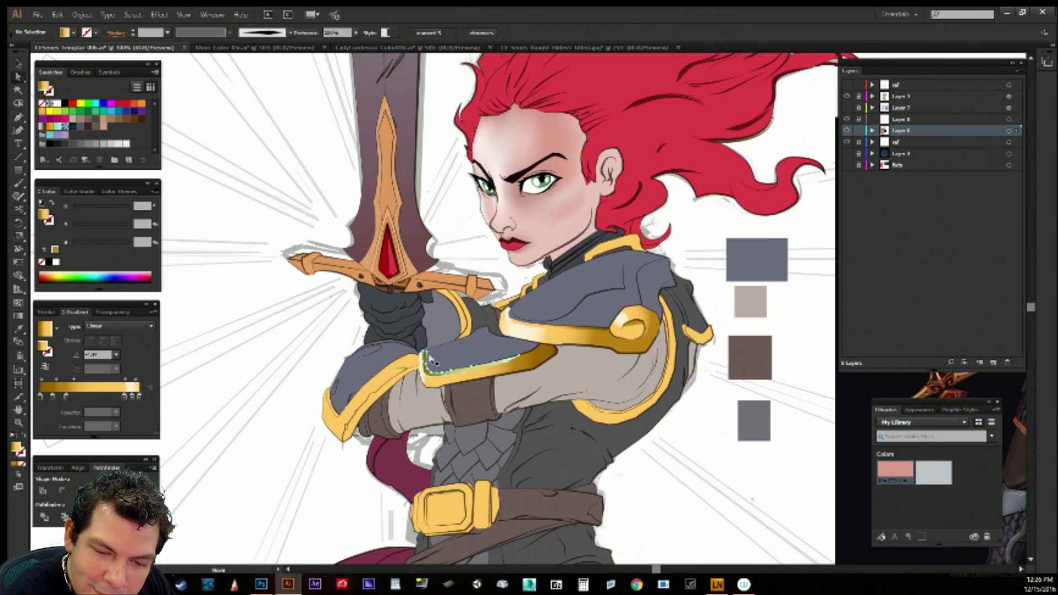
pyautogui.click(436, 363)
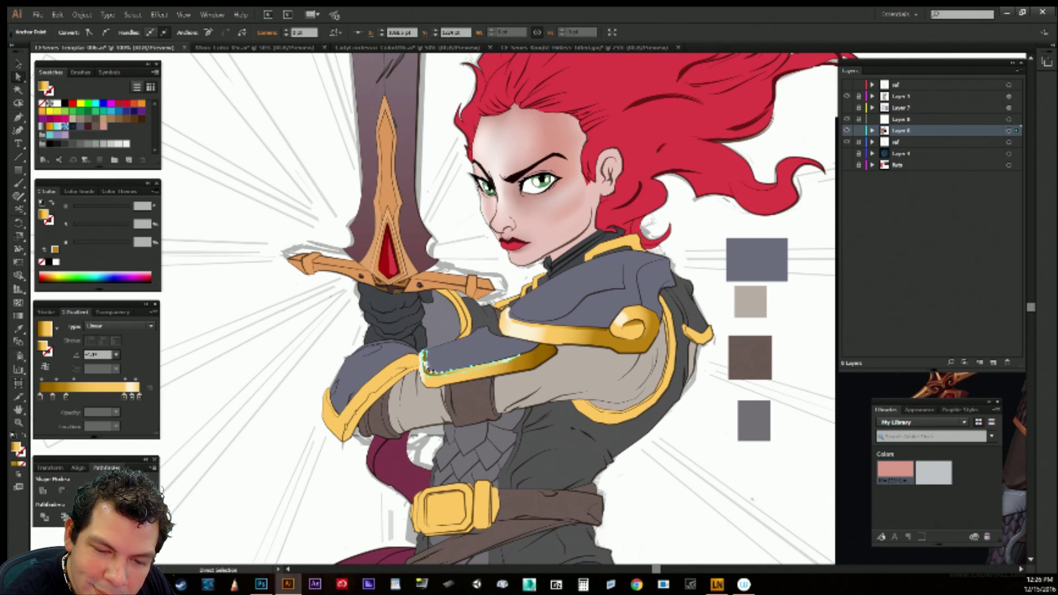
pyautogui.click(317, 507)
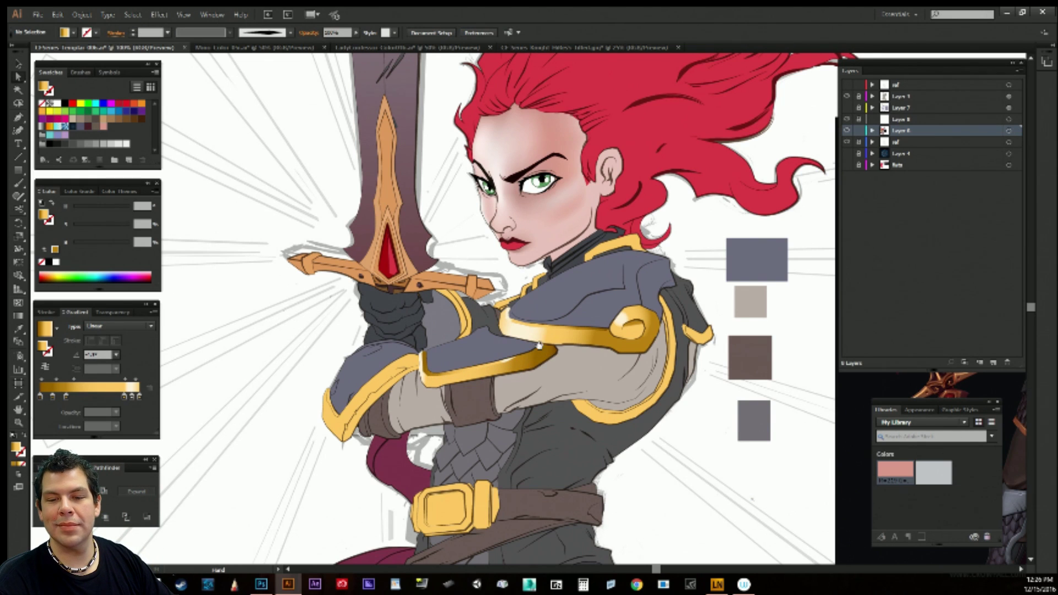
# Try to apply the dark-to-light gold gradient to the collar trim and redirect it across the shape.
pyautogui.moveTo(642, 334)
pyautogui.mouseDown()
pyautogui.moveTo(626, 326)
pyautogui.moveTo(643, 334)
pyautogui.moveTo(640, 345)
pyautogui.mouseUp()
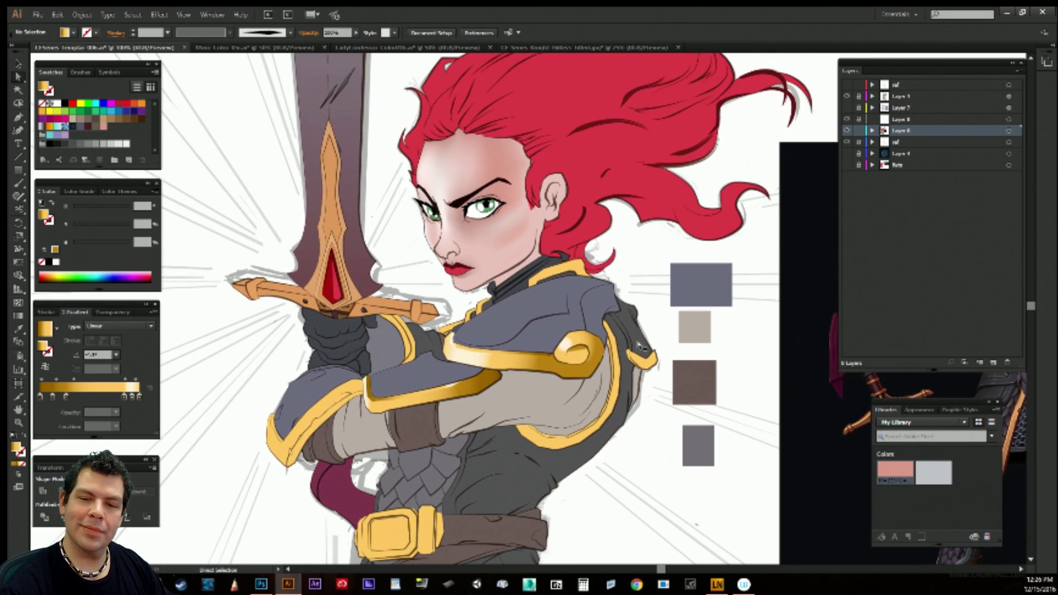
pyautogui.click(557, 278)
pyautogui.click(45, 330)
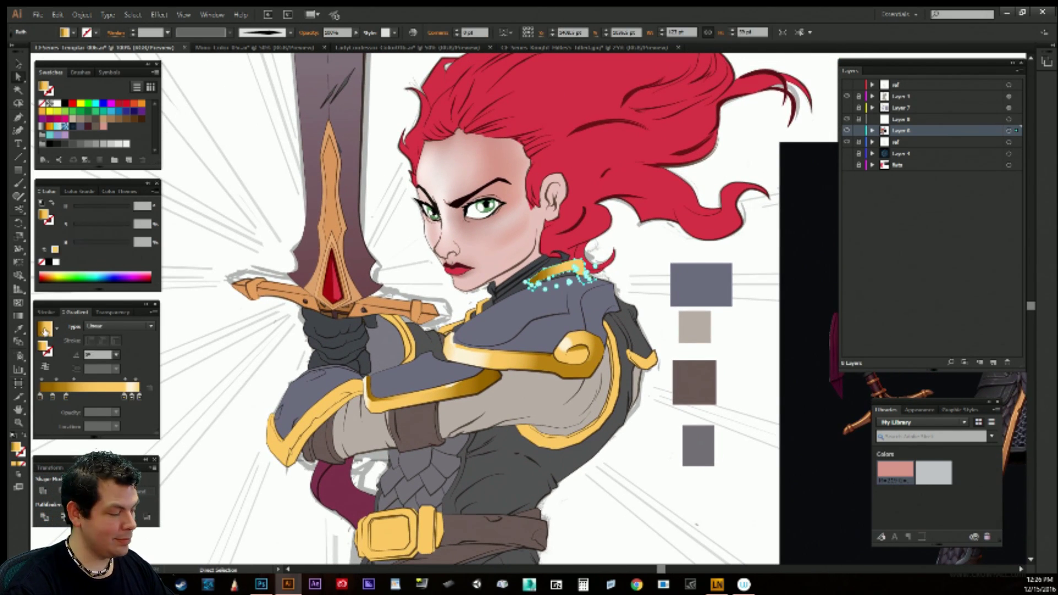
pyautogui.press('g')
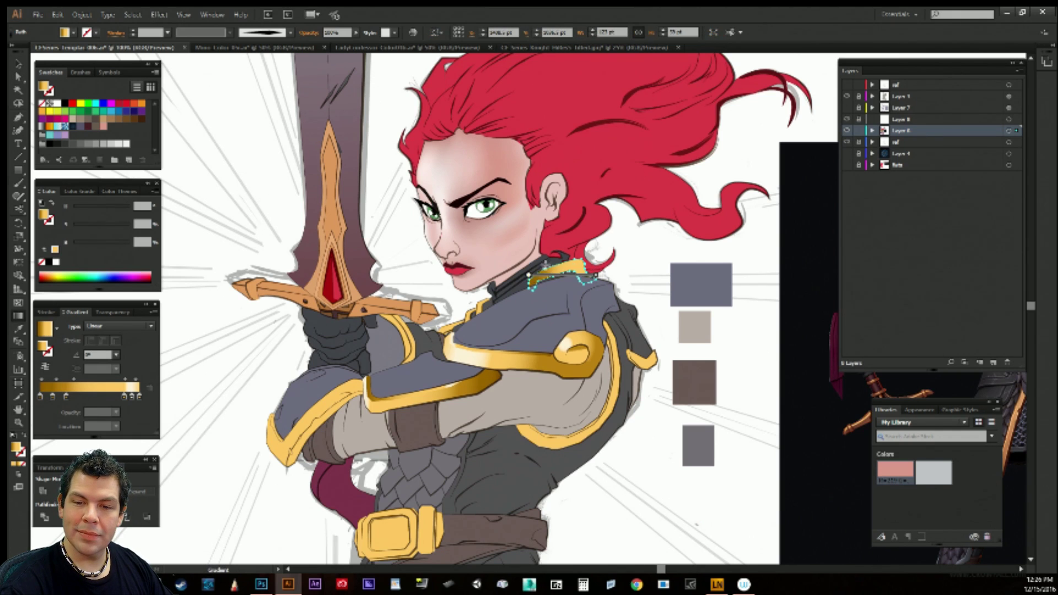
pyautogui.moveTo(554, 272); pyautogui.dragTo(558, 277)
pyautogui.keyDown('ctrl'); pyautogui.click(571, 302); pyautogui.keyUp('ctrl')
pyautogui.keyDown('ctrl'); pyautogui.click(613, 303); pyautogui.keyUp('ctrl')
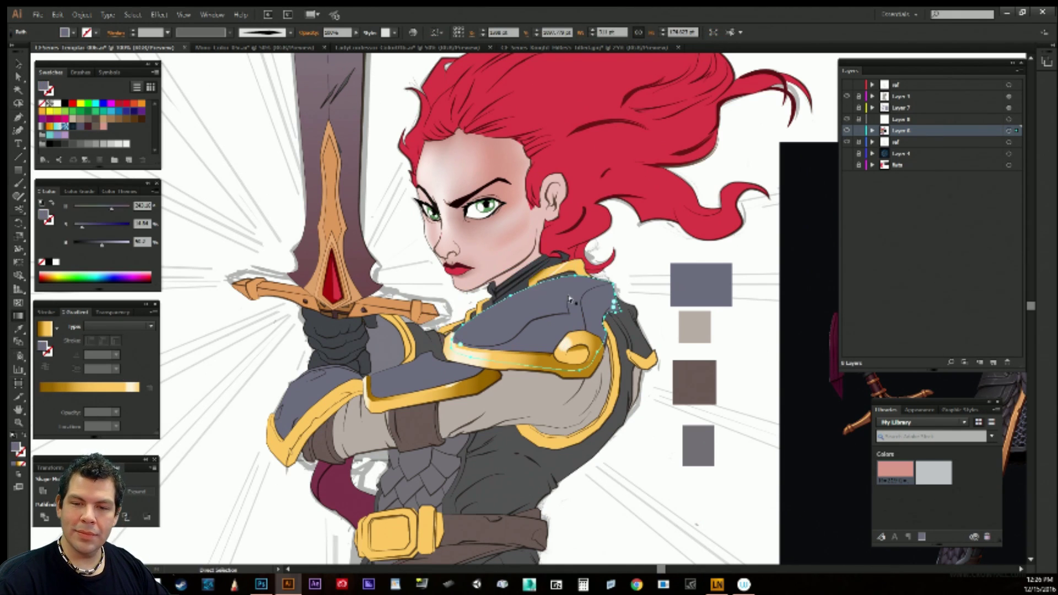
pyautogui.keyDown('ctrl'); pyautogui.click(577, 270); pyautogui.keyUp('ctrl')
pyautogui.keyDown('ctrl'); pyautogui.click(650, 475); pyautogui.keyUp('ctrl')
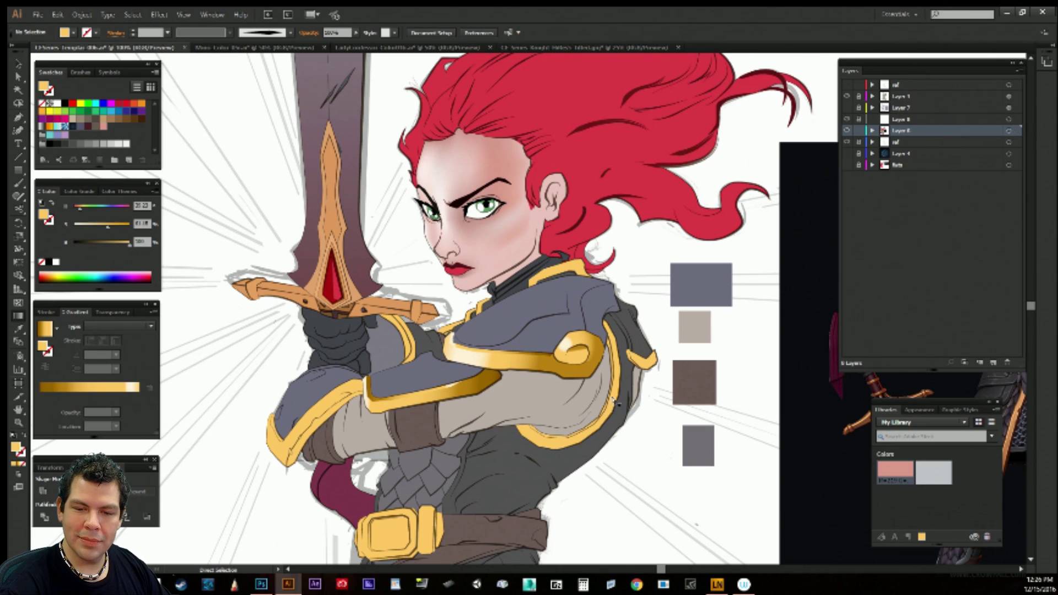
# Save the shoulder trim's metallic gold gradient as a new swatch.
pyautogui.click(538, 365)
pyautogui.click(544, 361)
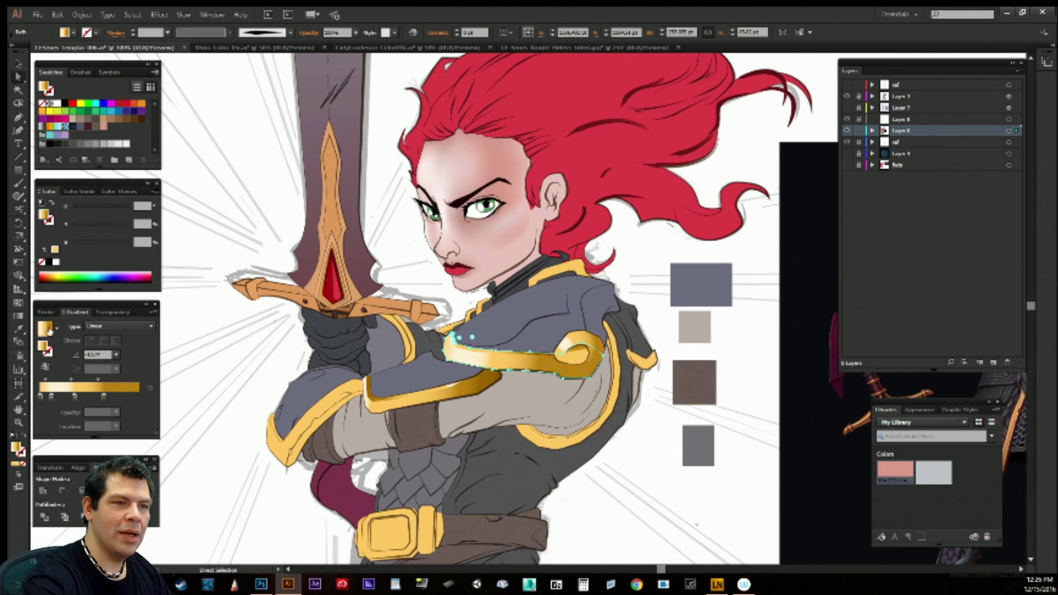
pyautogui.moveTo(55, 311); pyautogui.dragTo(122, 142)
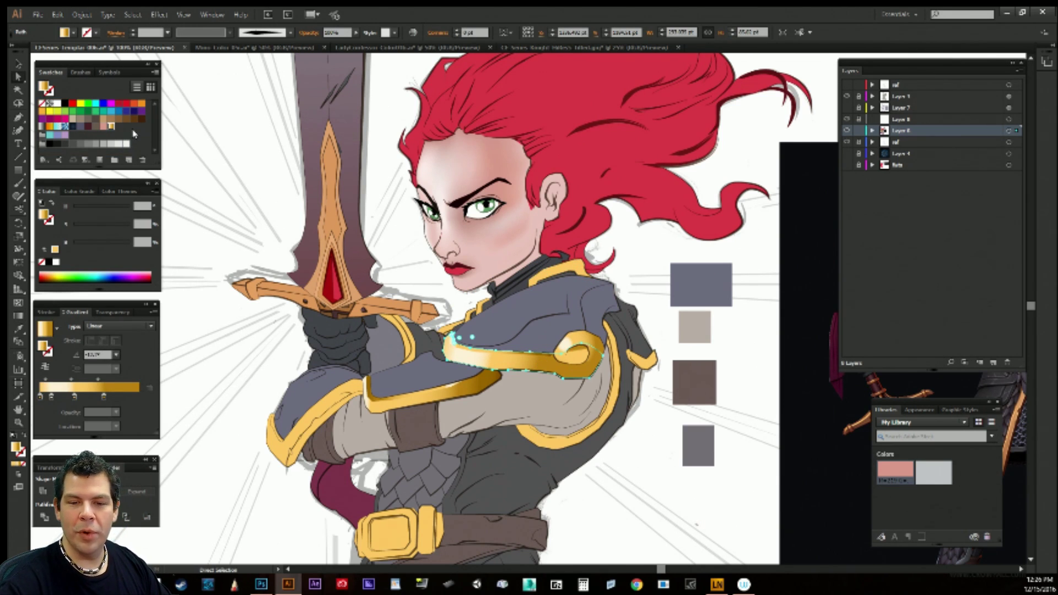
pyautogui.keyDown('ctrl'); pyautogui.click(642, 471); pyautogui.keyUp('ctrl')
# Apply the saved metallic gold gradient swatch to the collar trim.
pyautogui.keyDown('ctrl'); pyautogui.click(551, 276); pyautogui.keyUp('ctrl')
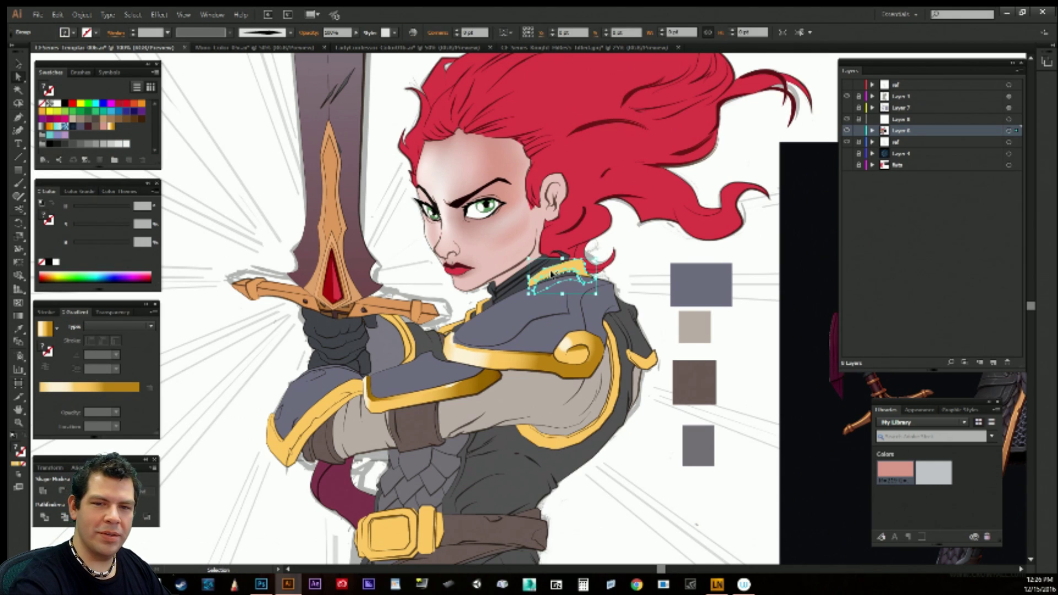
pyautogui.click(212, 194)
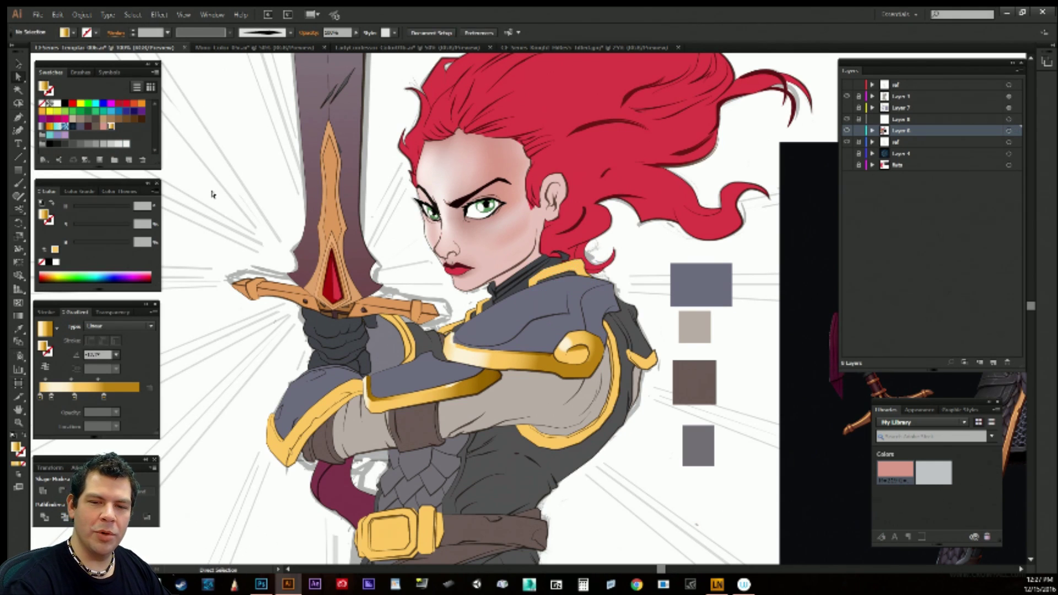
pyautogui.click(554, 276)
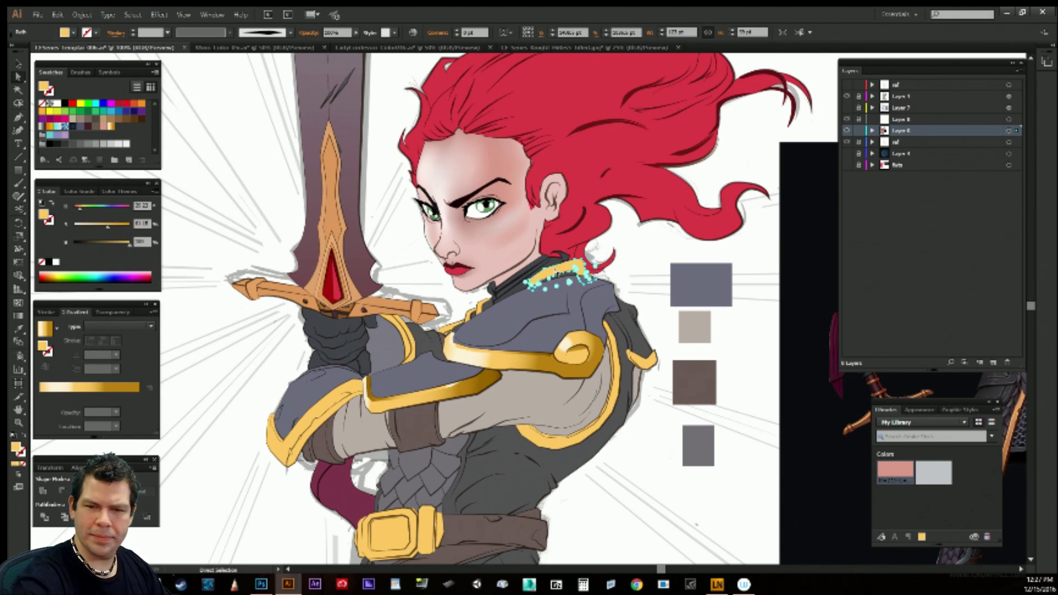
pyautogui.click(110, 125)
pyautogui.click(217, 285)
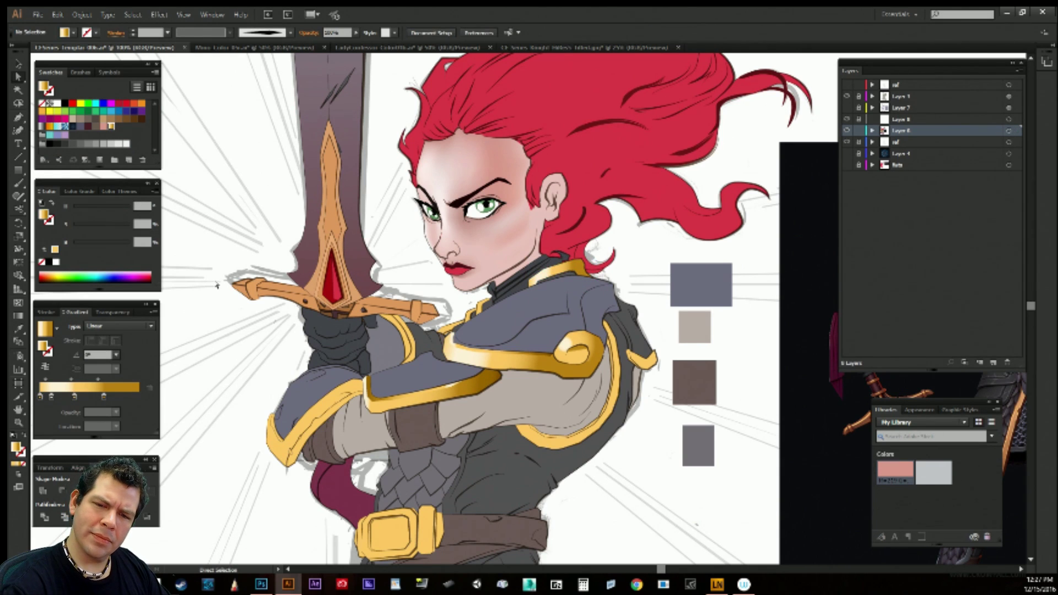
# Create an inset copy of the collar trim with Offset Path and reverse the copy's gold gradient.
pyautogui.click(570, 271)
pyautogui.click(81, 15)
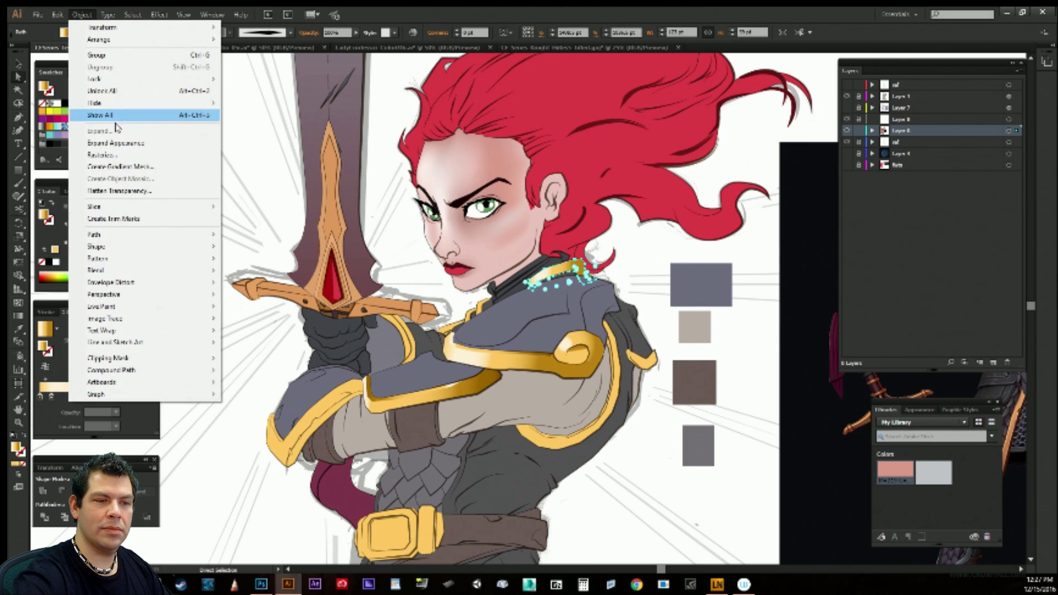
pyautogui.moveTo(138, 235)
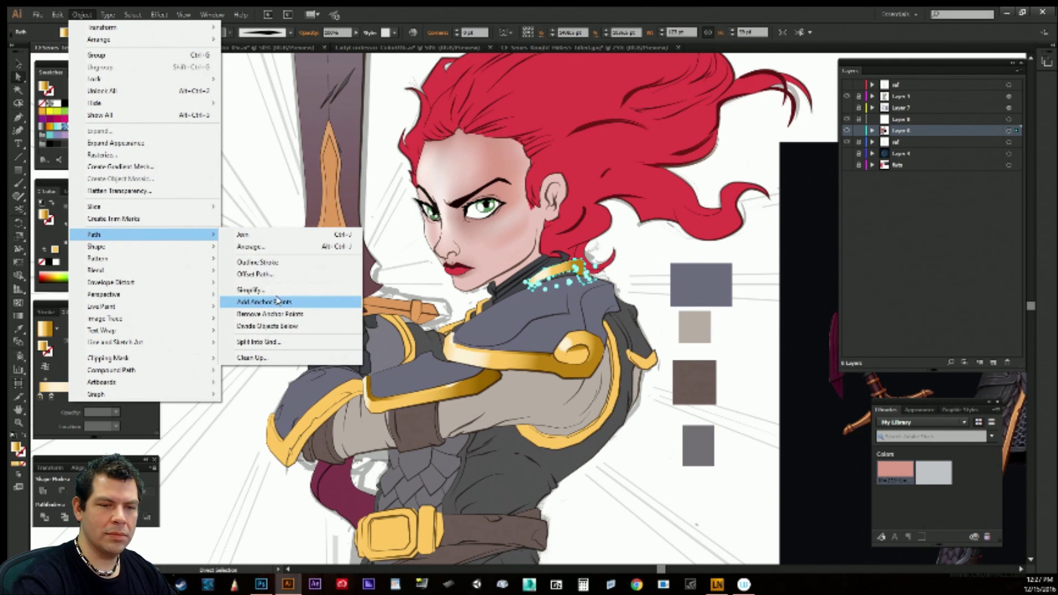
pyautogui.click(275, 277)
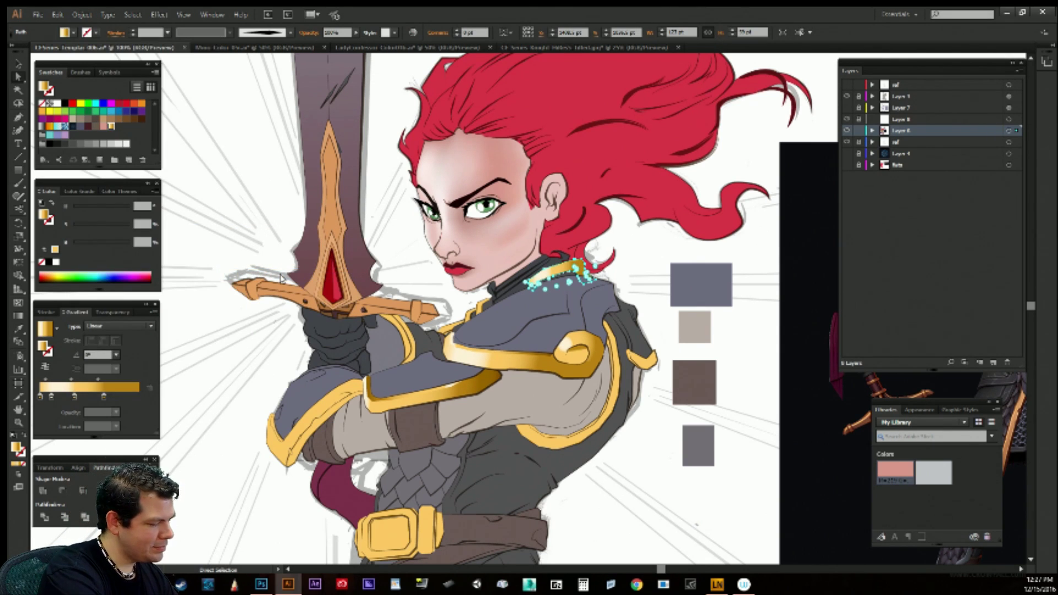
pyautogui.press('Return')
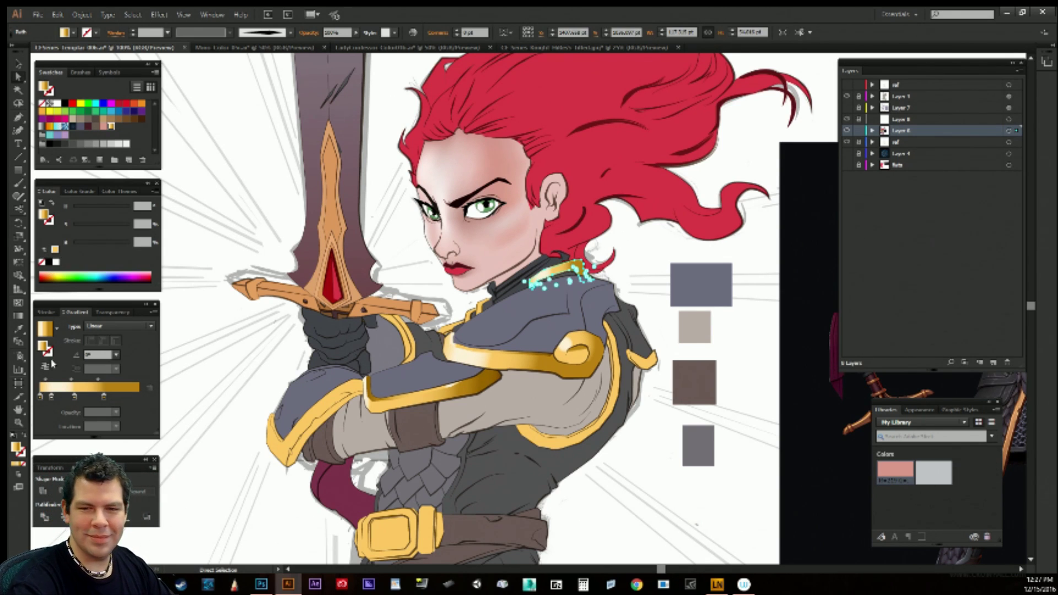
pyautogui.click(210, 390)
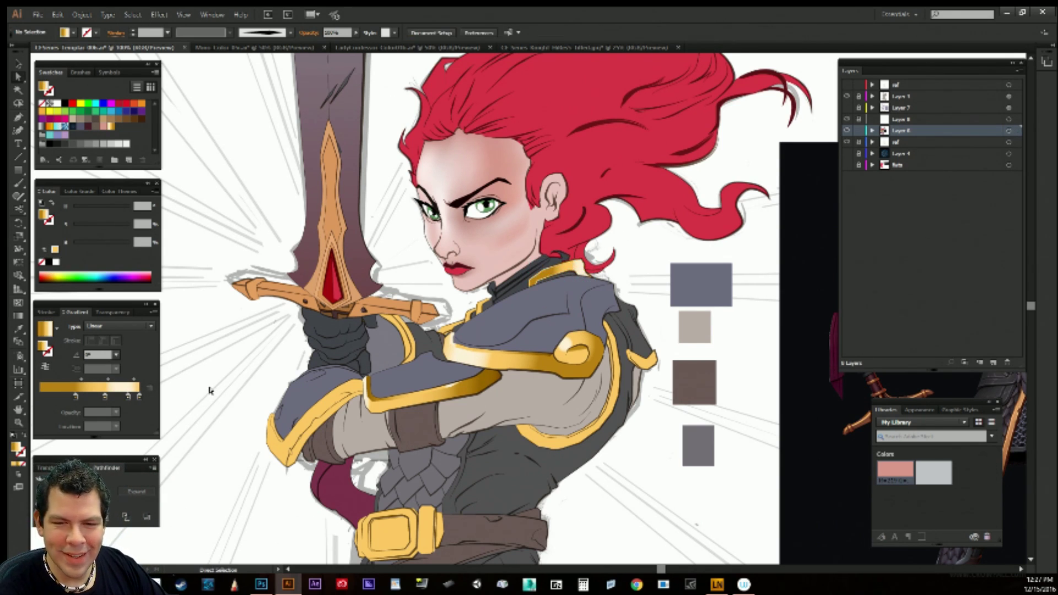
pyautogui.press('a')
pyautogui.click(565, 273)
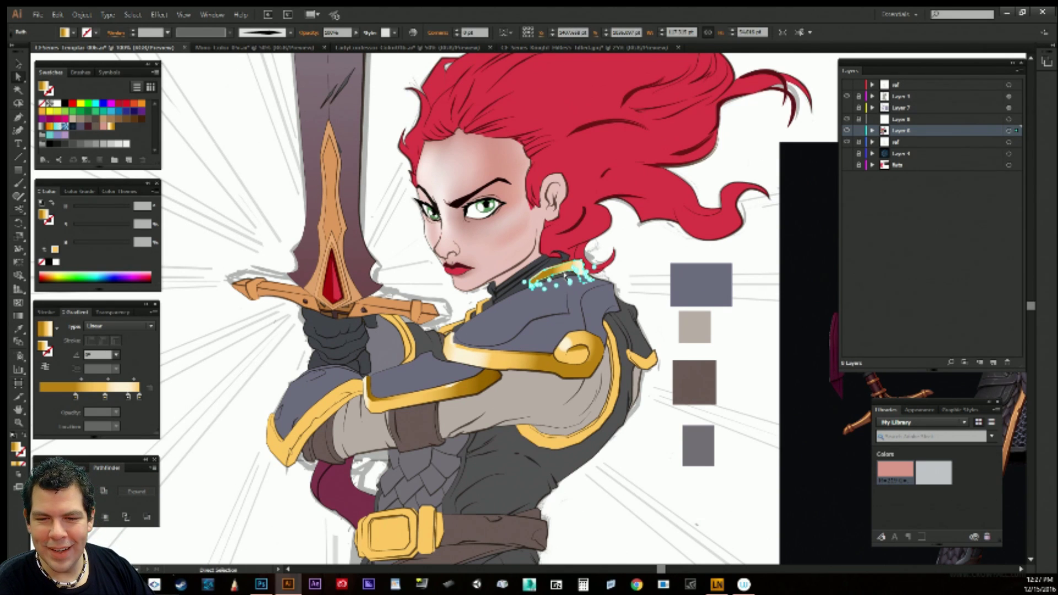
pyautogui.click(631, 284)
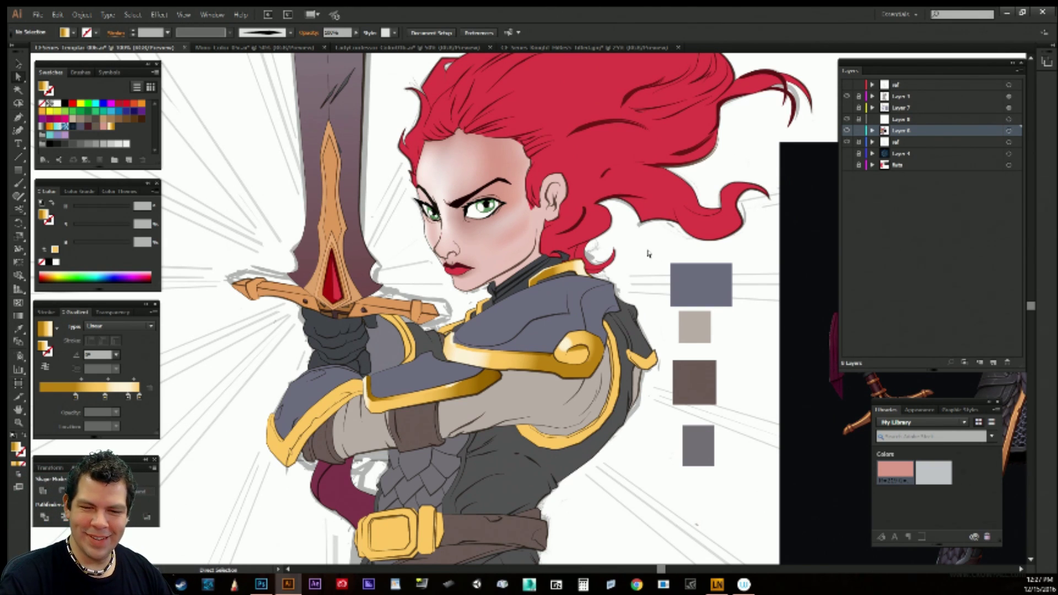
# Apply the metallic gold gradient to the elbow guard's trim and reverse the gradient's direction.
pyautogui.moveTo(537, 458); pyautogui.dragTo(594, 389)
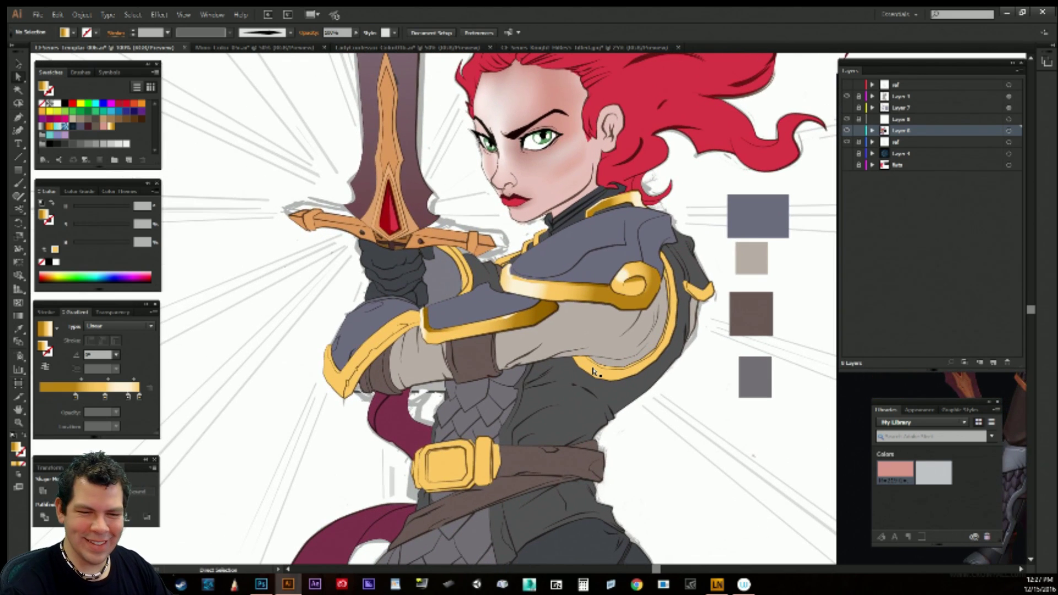
pyautogui.click(338, 373)
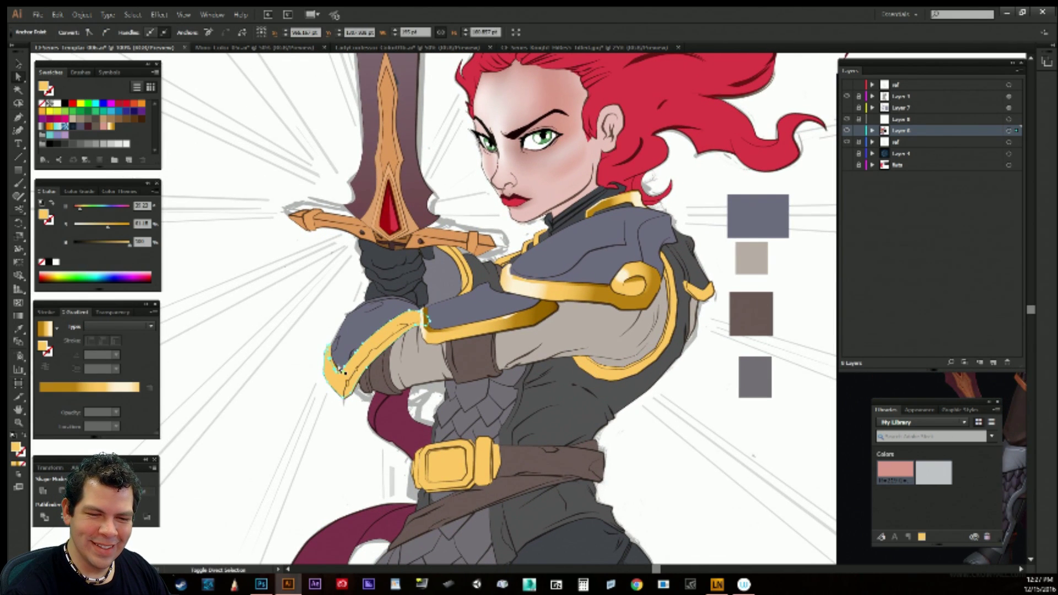
pyautogui.click(335, 375)
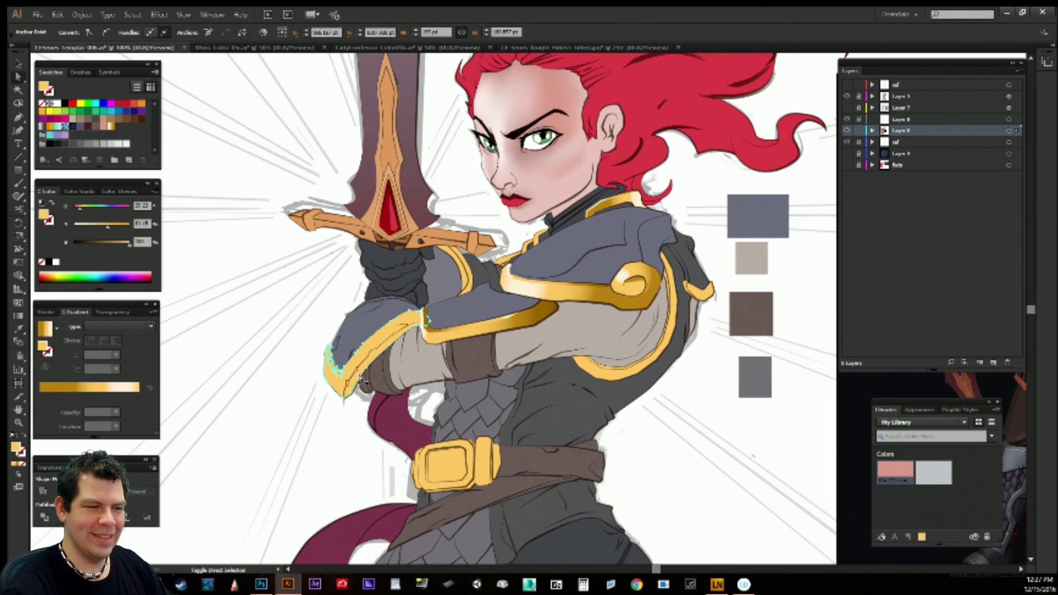
pyautogui.click(47, 333)
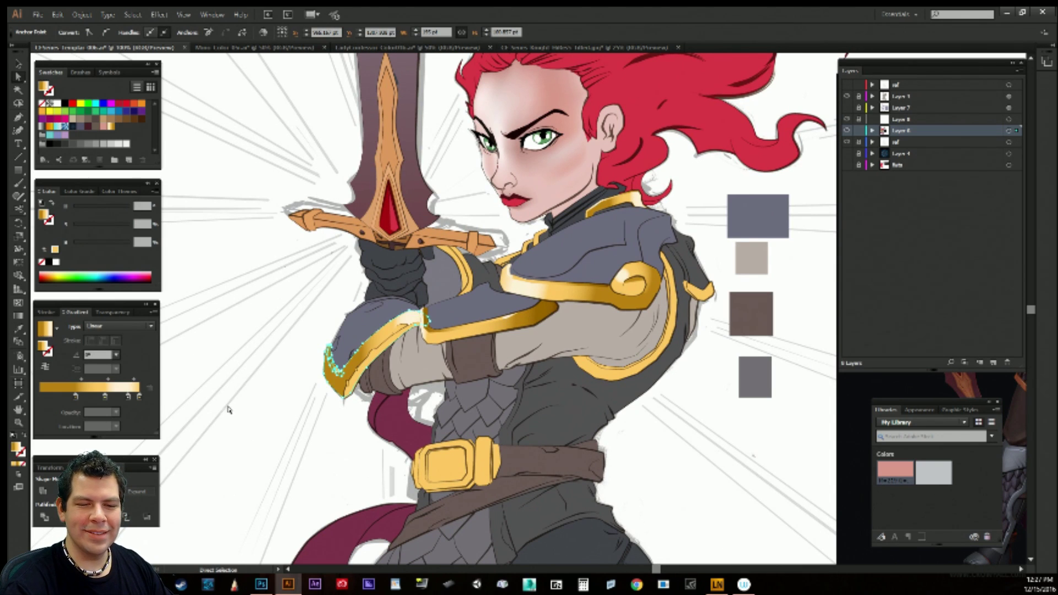
pyautogui.click(266, 435)
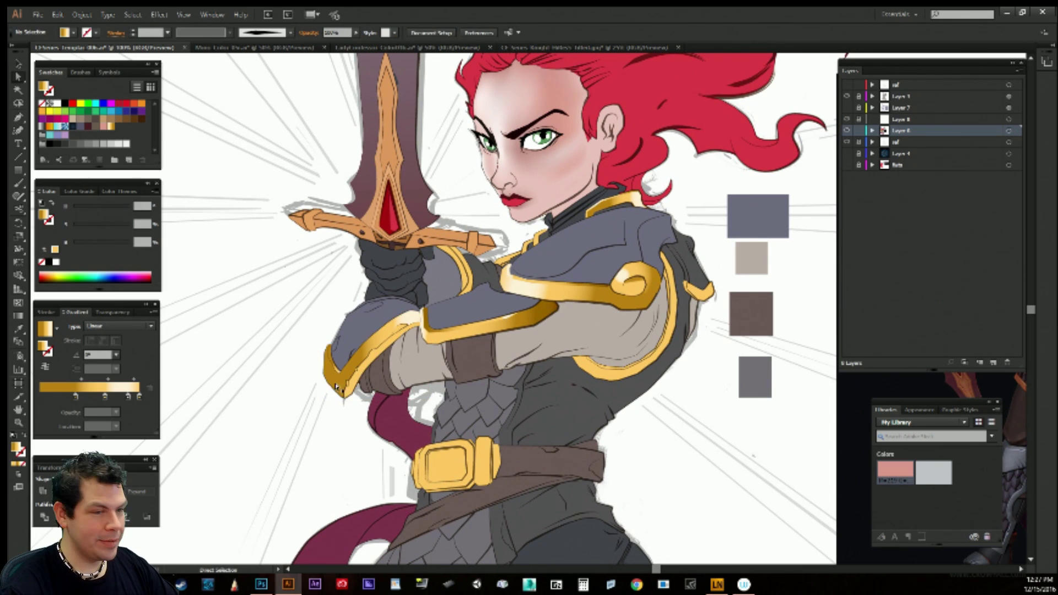
pyautogui.click(338, 387)
pyautogui.click(45, 368)
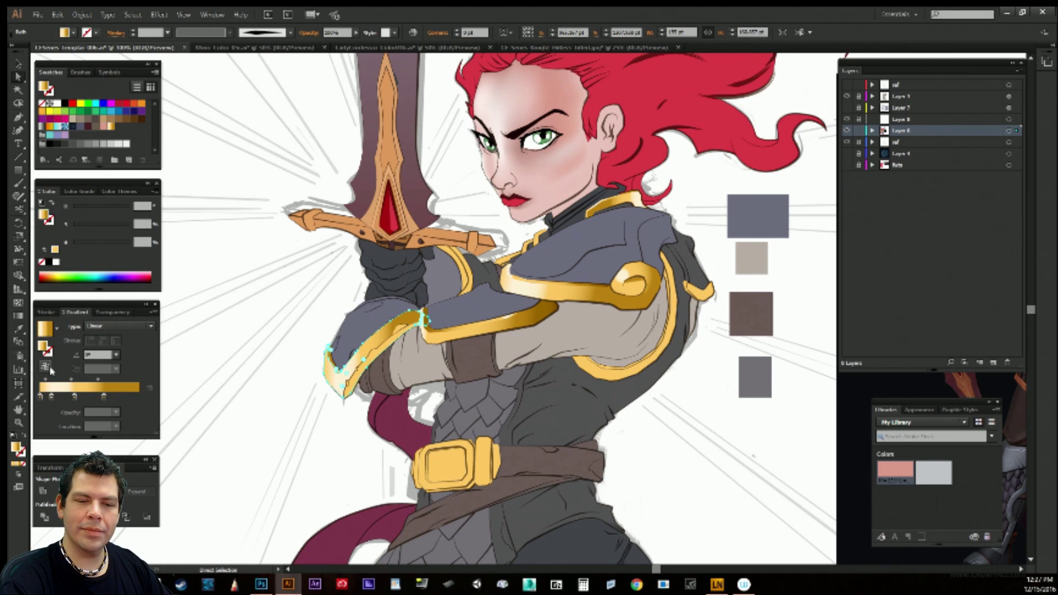
pyautogui.click(256, 469)
# Fill the elbow trim's lower bevel shape with the saved metallic gold swatch and run the gradient diagonally from the pointed tip up the arm.
pyautogui.moveTo(343, 439); pyautogui.dragTo(341, 463)
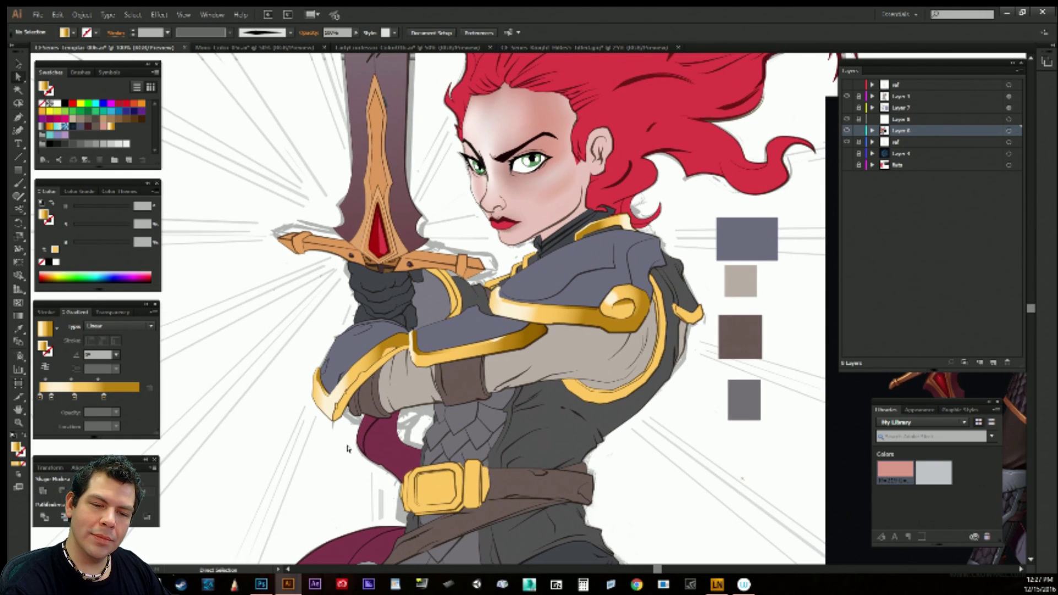
pyautogui.click(391, 356)
pyautogui.keyDown('shift'); pyautogui.click(362, 377); pyautogui.keyUp('shift')
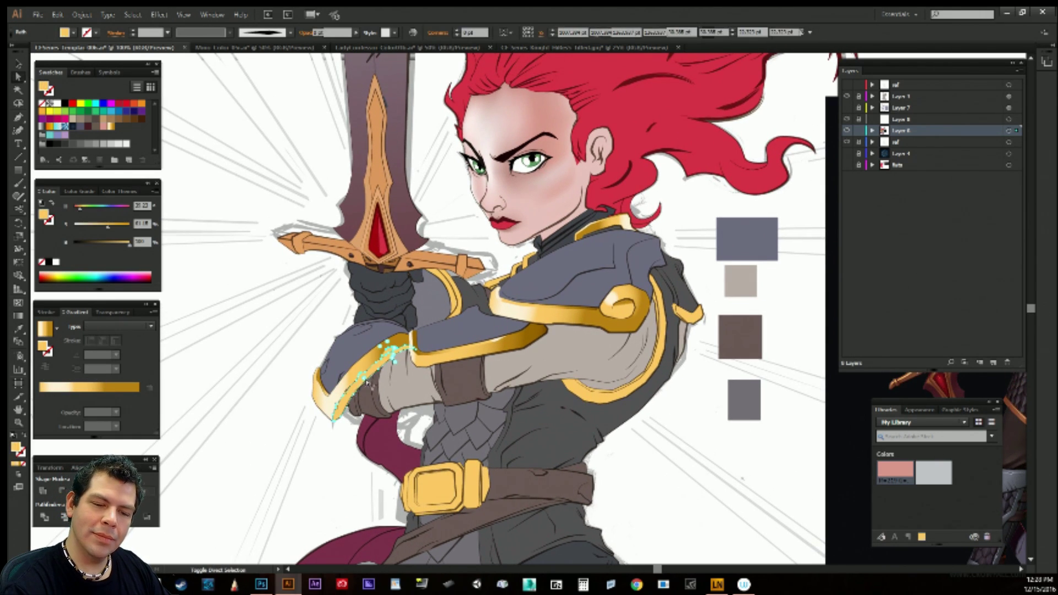
pyautogui.click(286, 456)
pyautogui.click(347, 401)
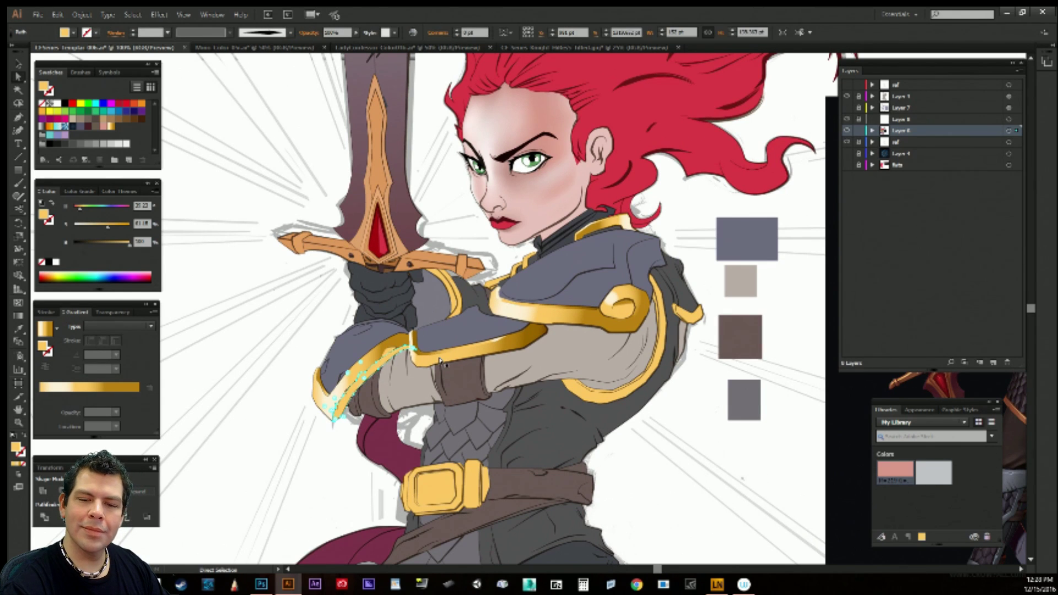
pyautogui.click(521, 345)
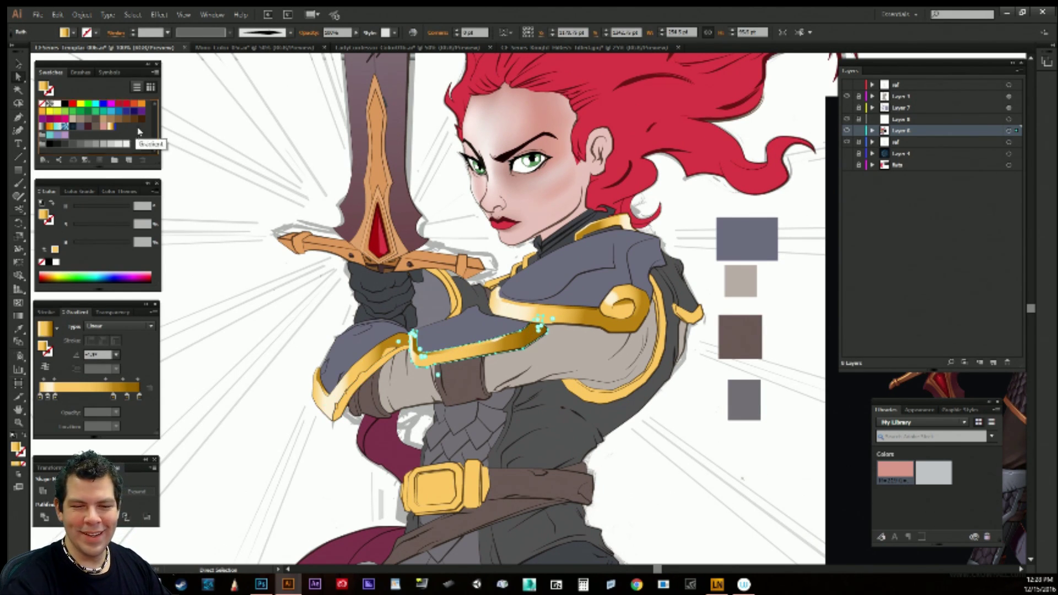
pyautogui.click(357, 383)
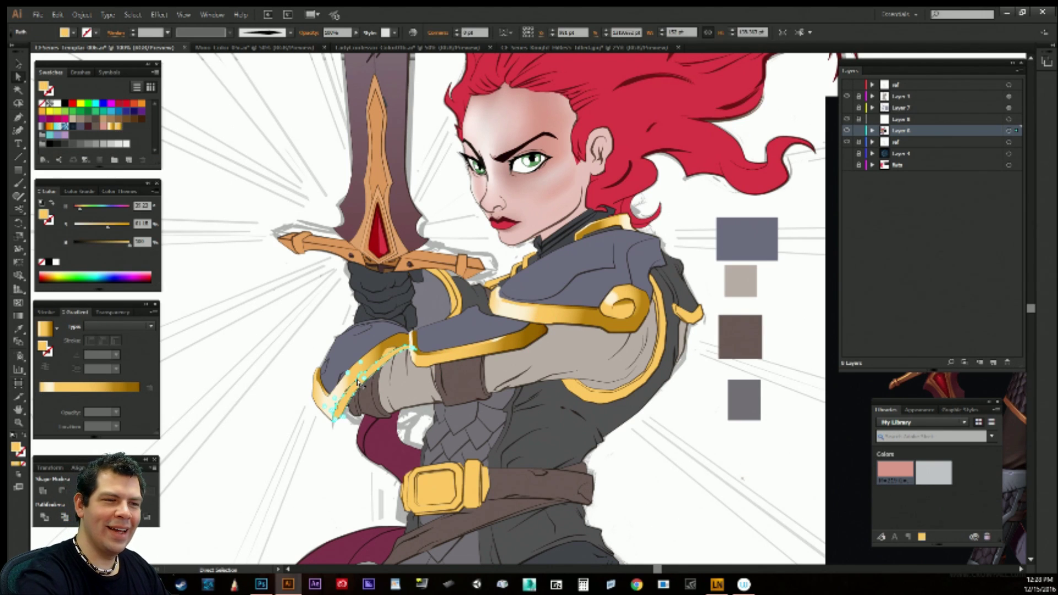
pyautogui.press('.')
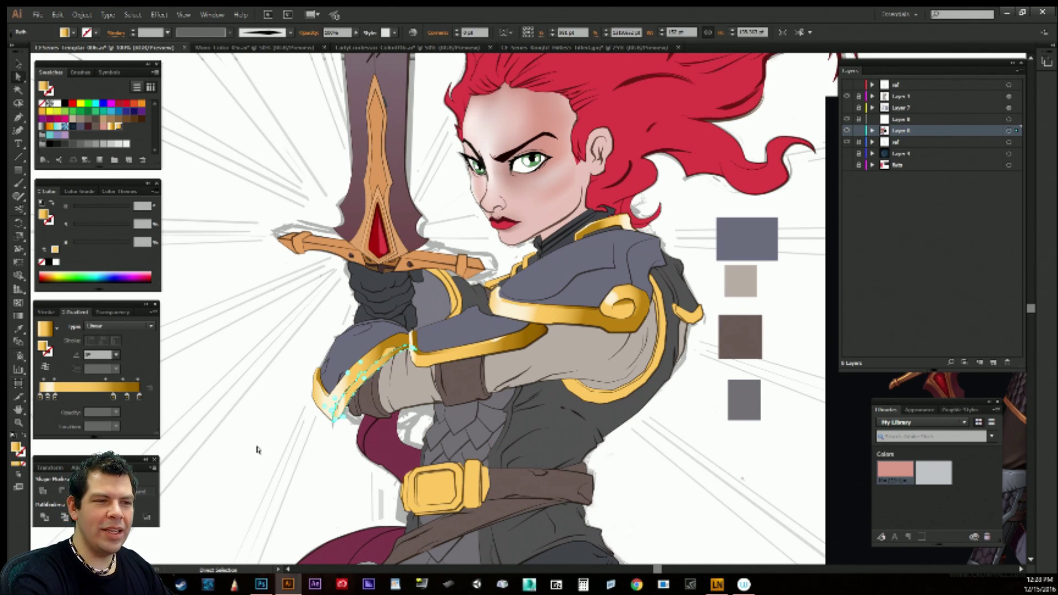
pyautogui.click(115, 127)
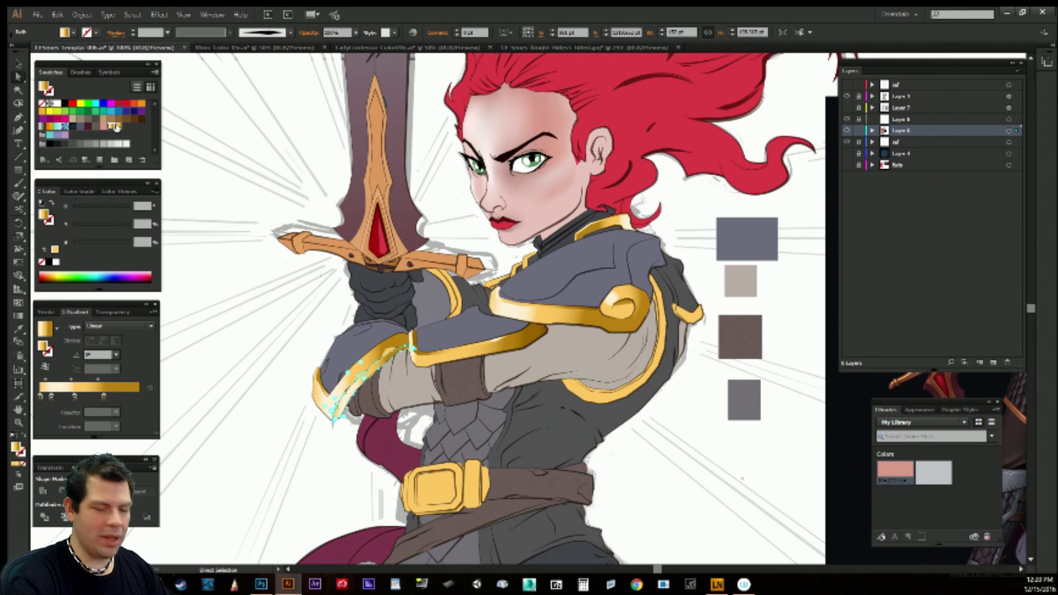
pyautogui.press('g')
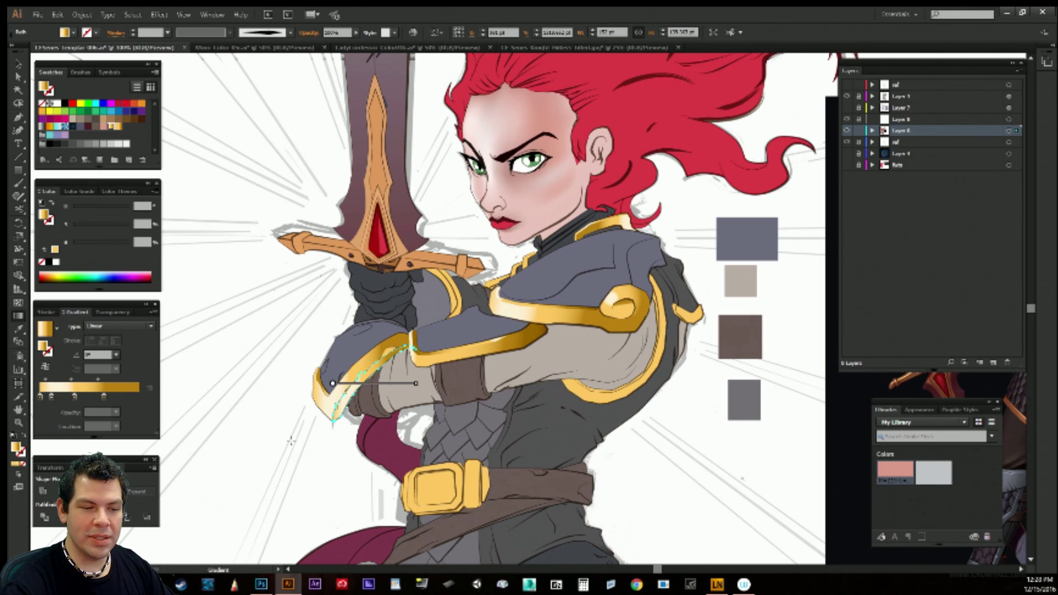
pyautogui.moveTo(326, 435); pyautogui.dragTo(397, 358)
pyautogui.press('a')
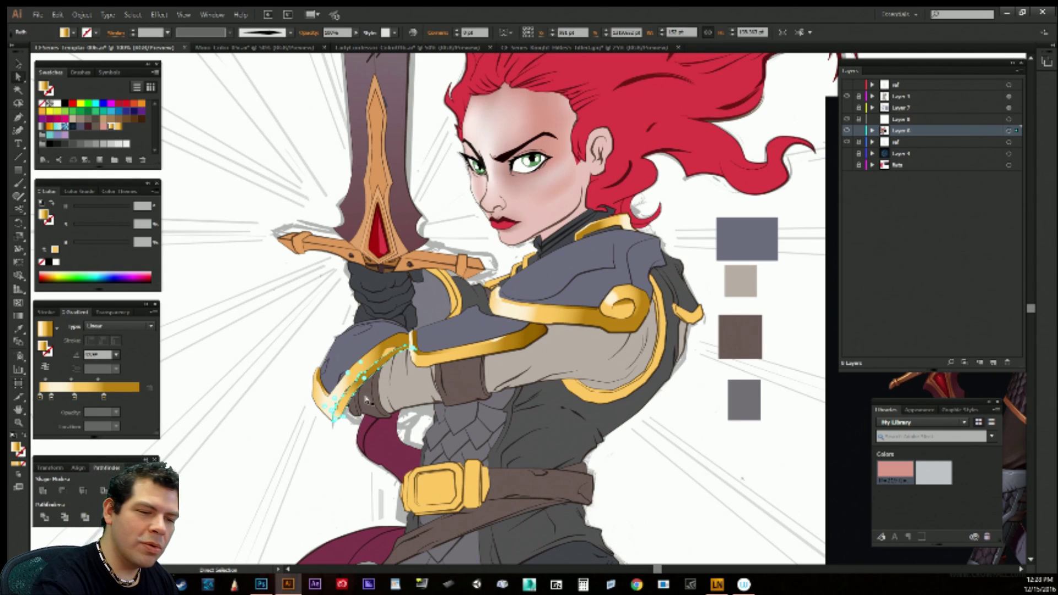
# Darken the end stop of the lower bevel's gradient to deep brown, then try a different hue and undo it.
pyautogui.click(139, 396)
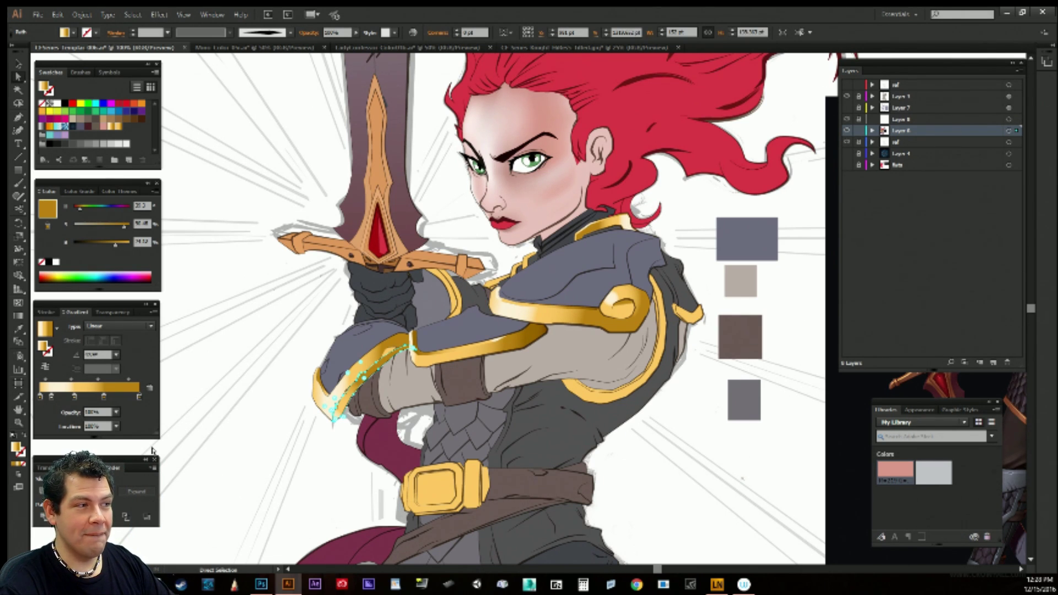
pyautogui.click(116, 246)
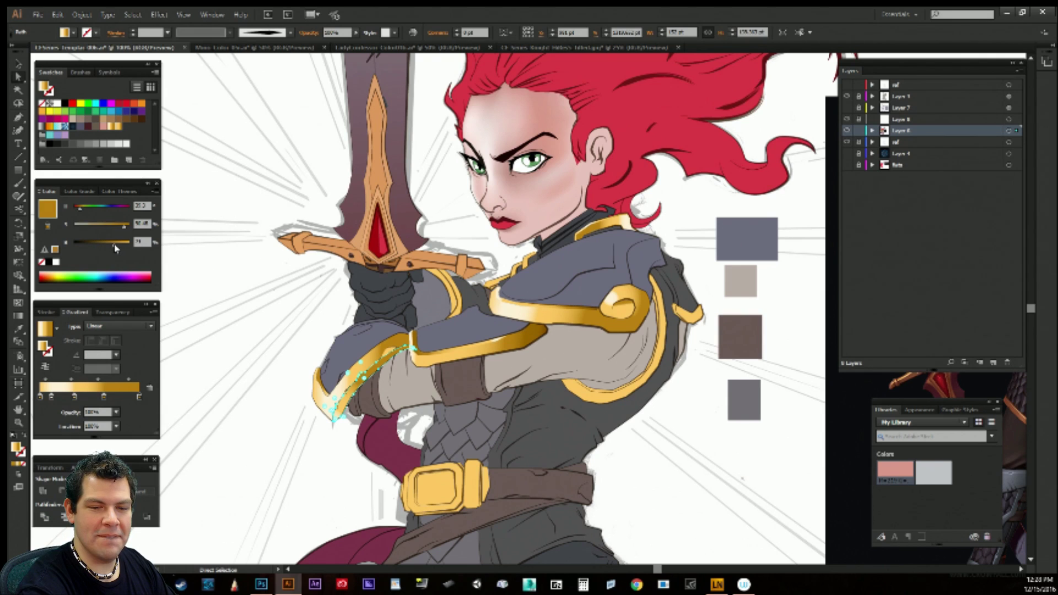
pyautogui.moveTo(116, 248); pyautogui.dragTo(99, 246)
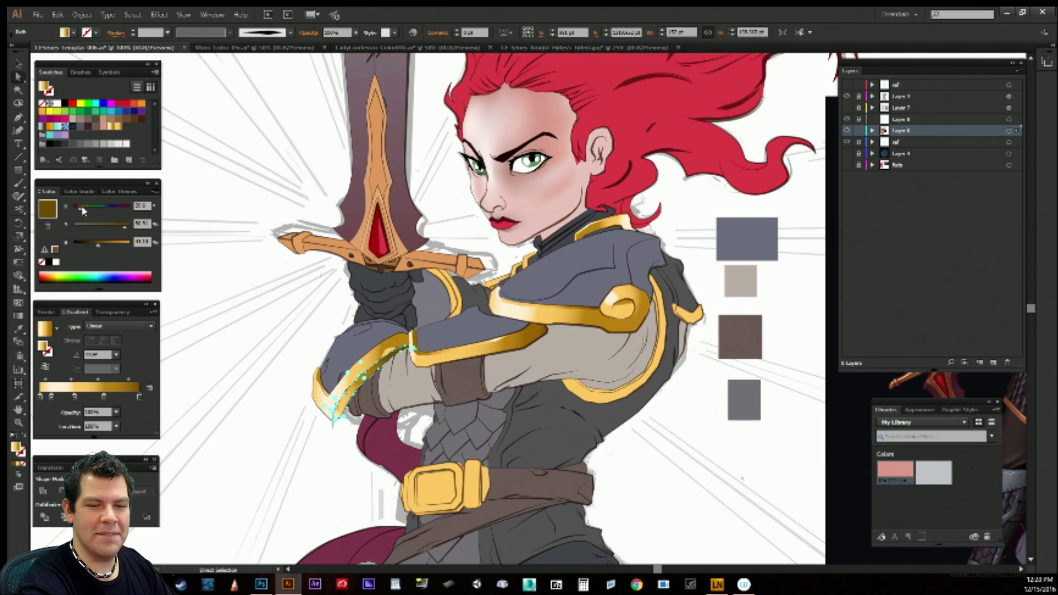
pyautogui.moveTo(82, 209); pyautogui.dragTo(106, 210)
pyautogui.hotkey('ctrl', 'z')
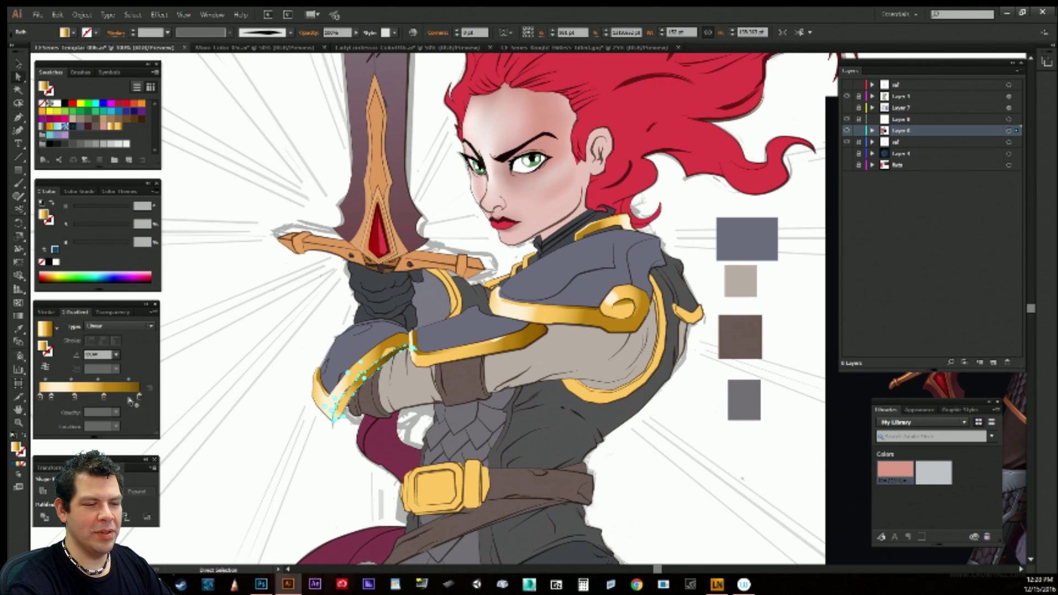
# Remove the dark gold stop before the brown end stop from the elbow bevel's gradient.
pyautogui.moveTo(104, 397); pyautogui.dragTo(117, 436)
pyautogui.keyDown('ctrl'); pyautogui.click(207, 456); pyautogui.keyUp('ctrl')
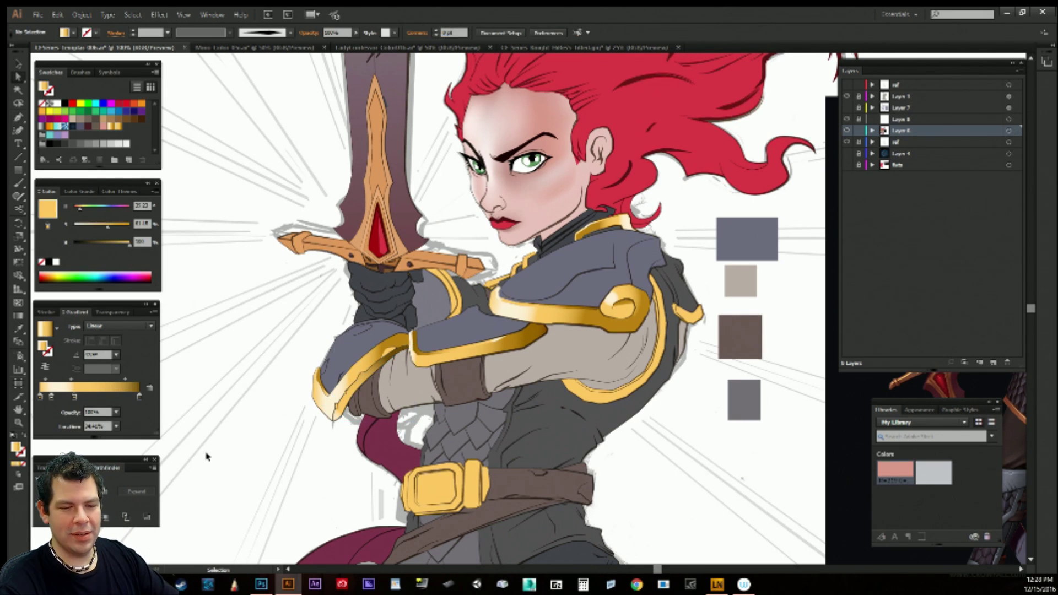
pyautogui.press('a')
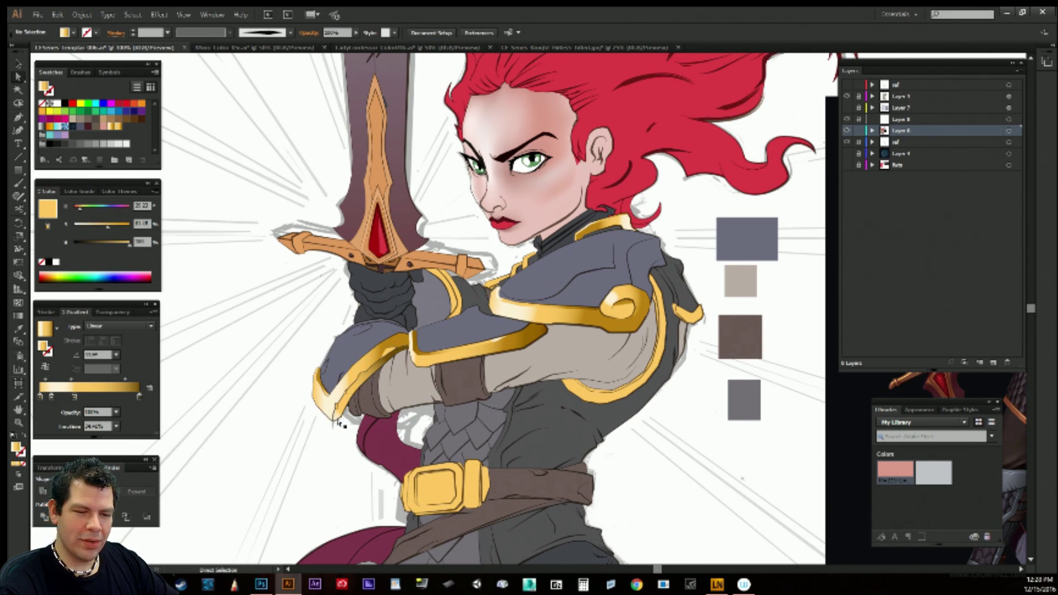
# Shift the elbow bevel gradient's light gold stop toward the start and its brown stop inward, and add a brown stop at 100%.
pyautogui.click(338, 422)
pyautogui.moveTo(74, 397); pyautogui.dragTo(69, 397)
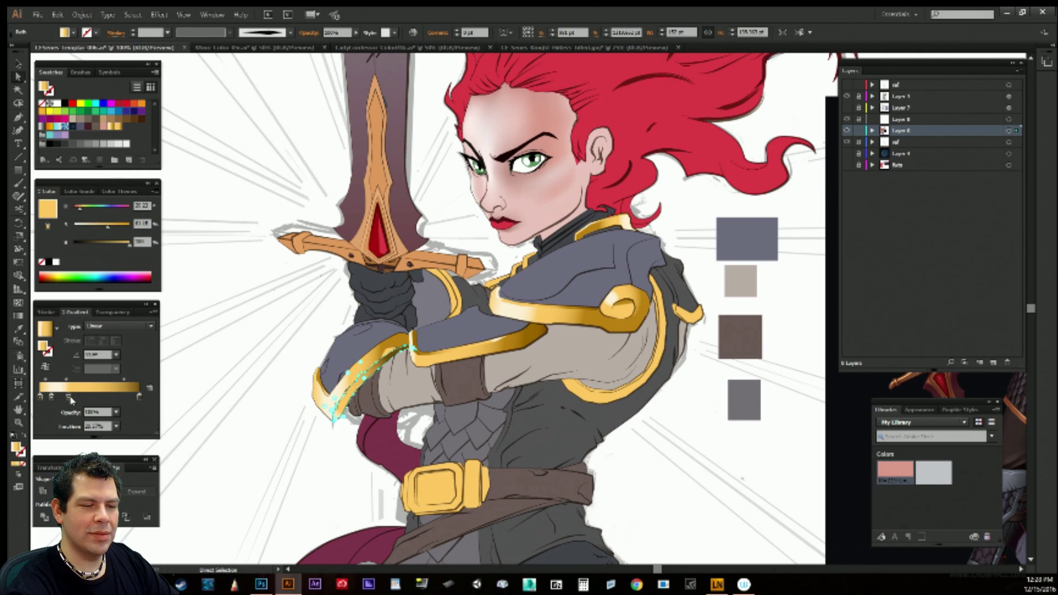
pyautogui.click(139, 397)
pyautogui.moveTo(138, 396); pyautogui.dragTo(118, 397)
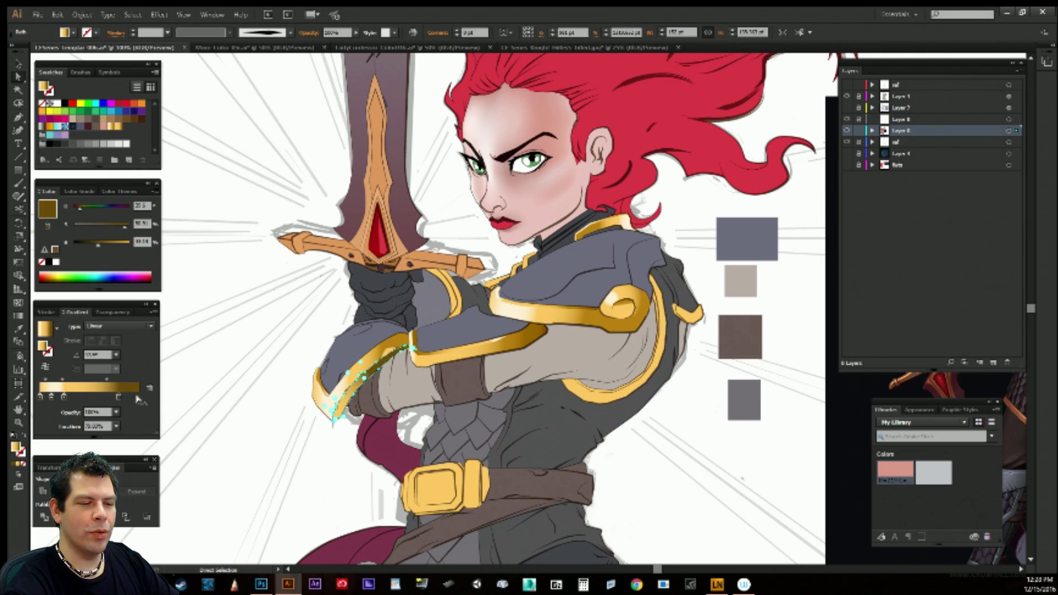
pyautogui.click(139, 397)
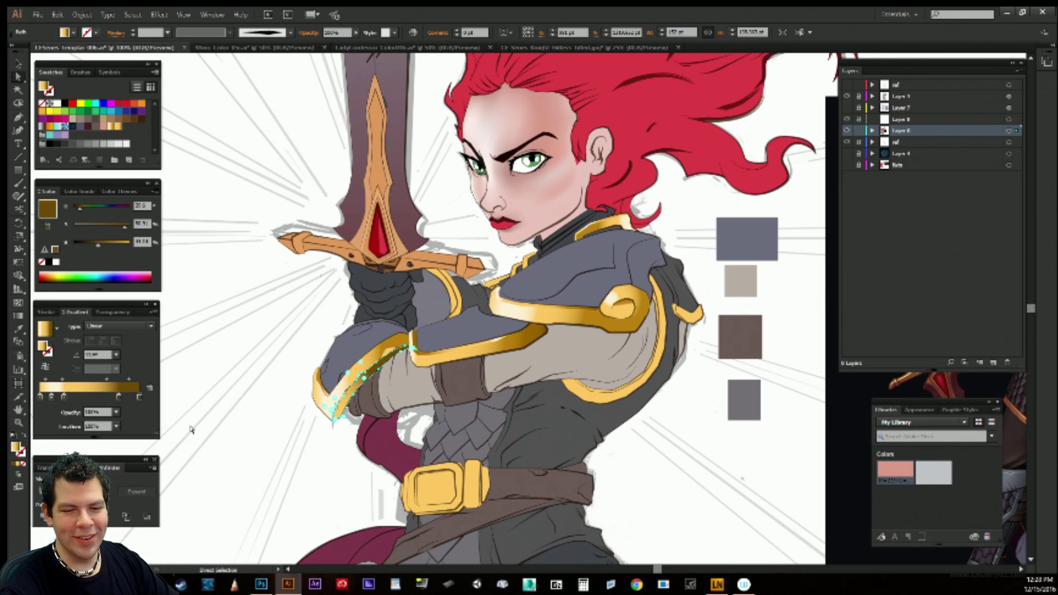
pyautogui.click(247, 450)
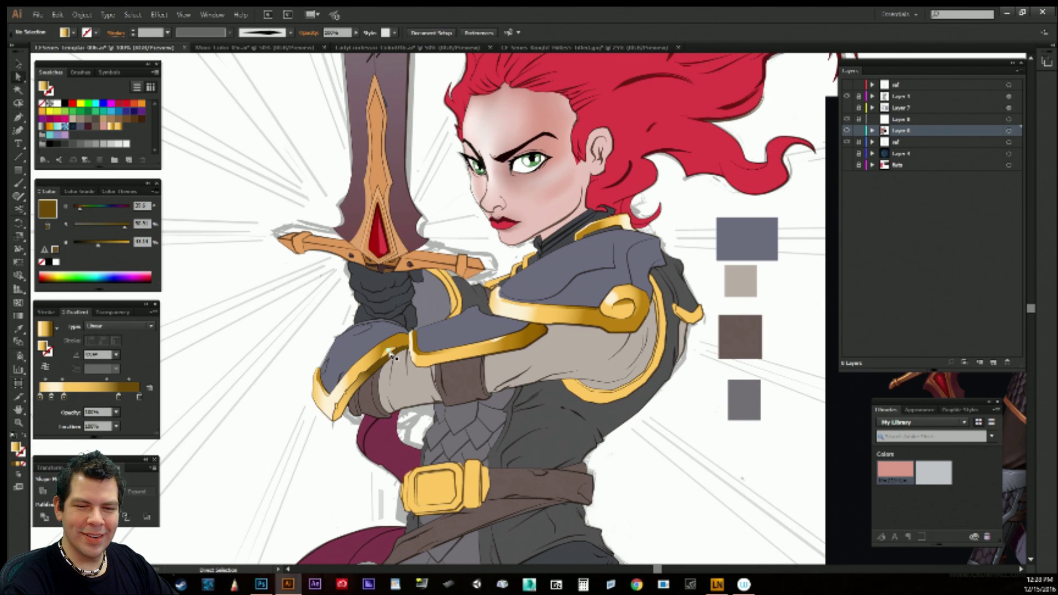
pyautogui.moveTo(257, 443); pyautogui.dragTo(242, 446)
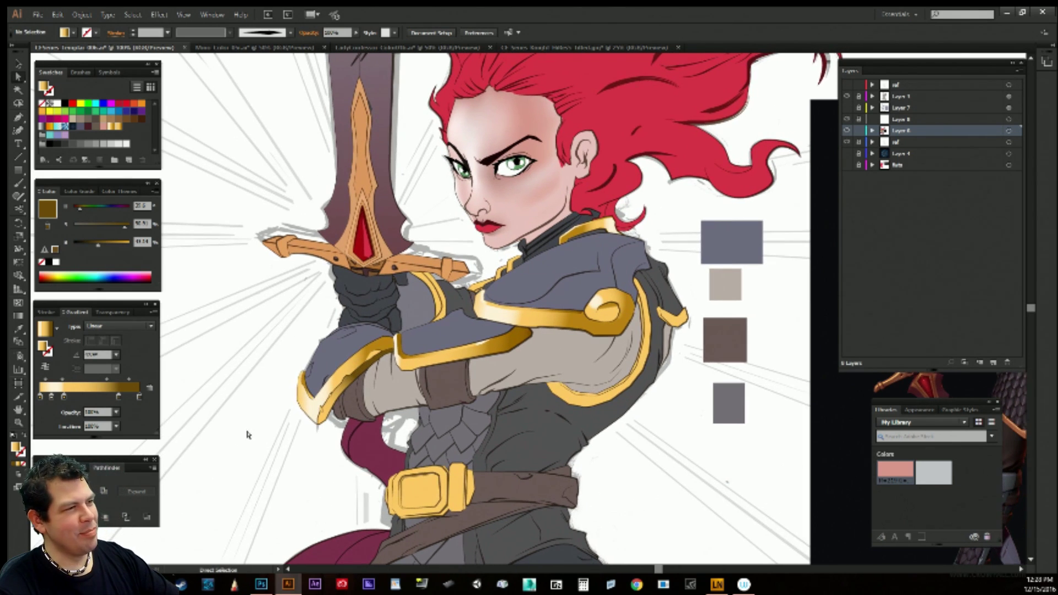
pyautogui.press('p')
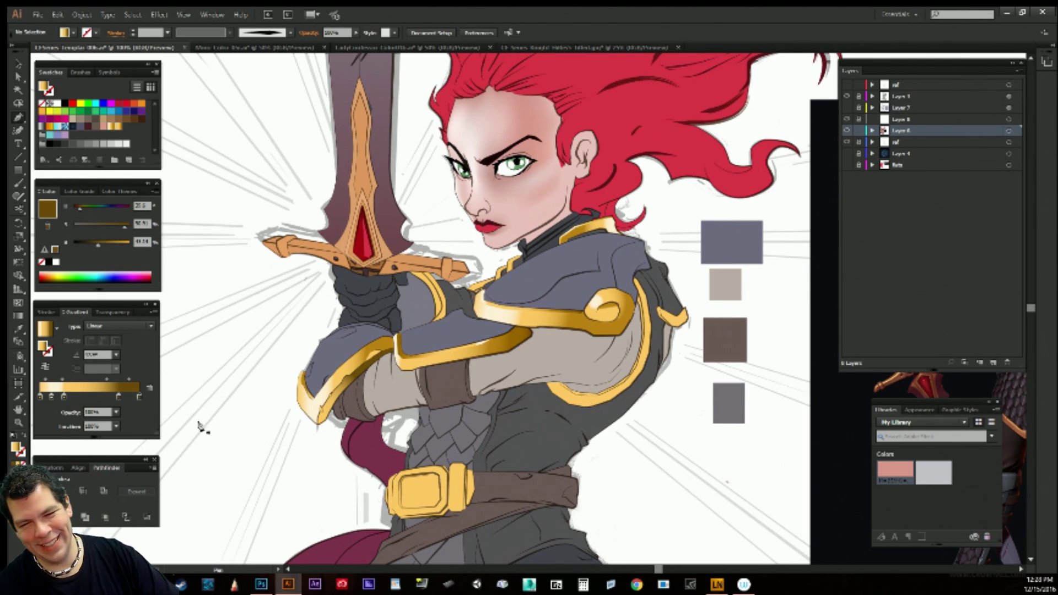
pyautogui.moveTo(669, 443); pyautogui.dragTo(647, 469)
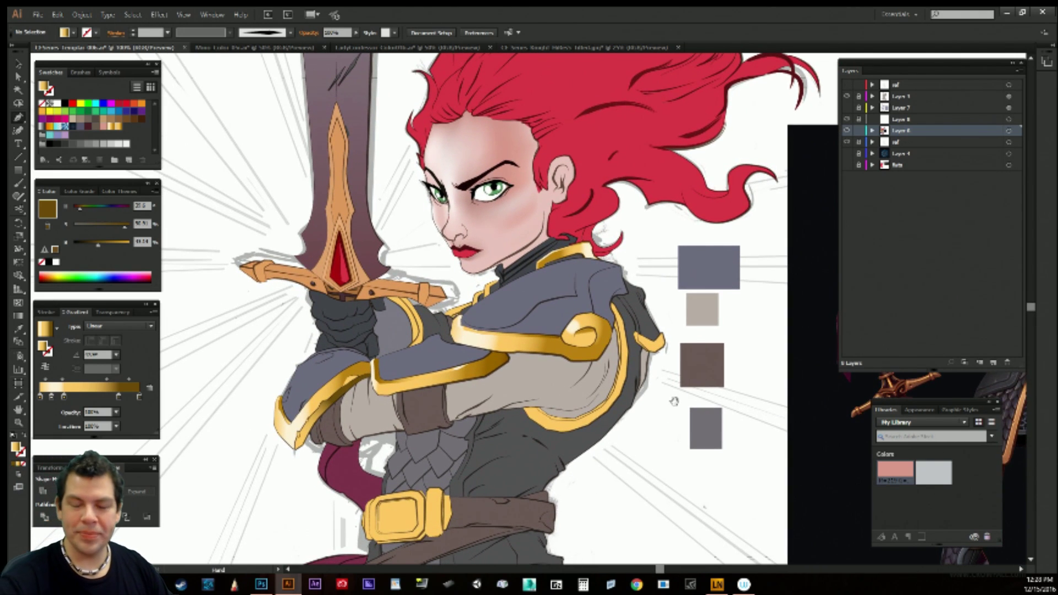
# Show the Layer 7 shading and compare the artwork with that layer hidden and shown.
pyautogui.moveTo(617, 366); pyautogui.dragTo(613, 327)
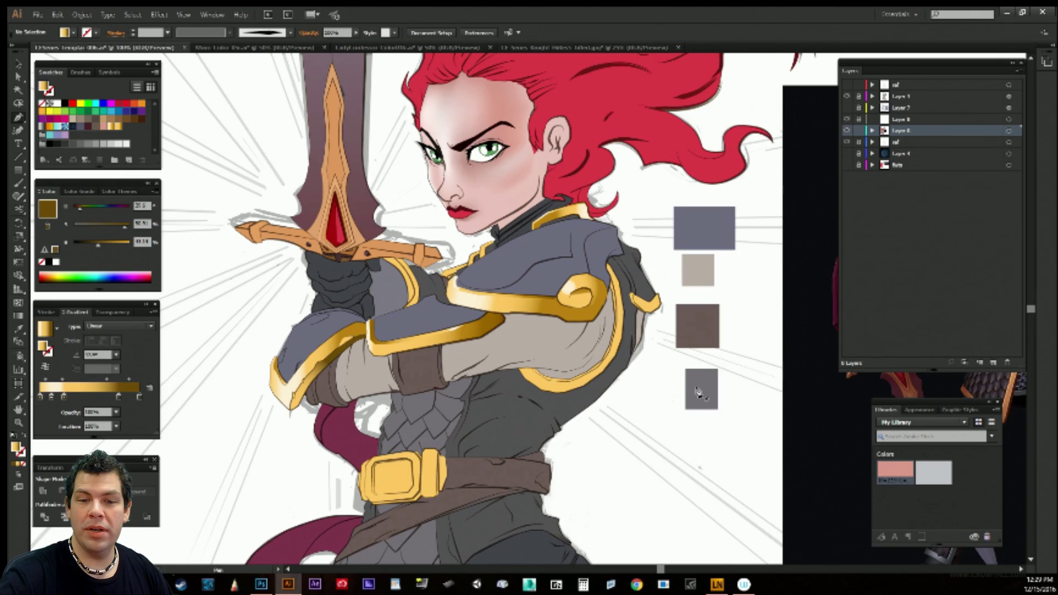
pyautogui.click(848, 108)
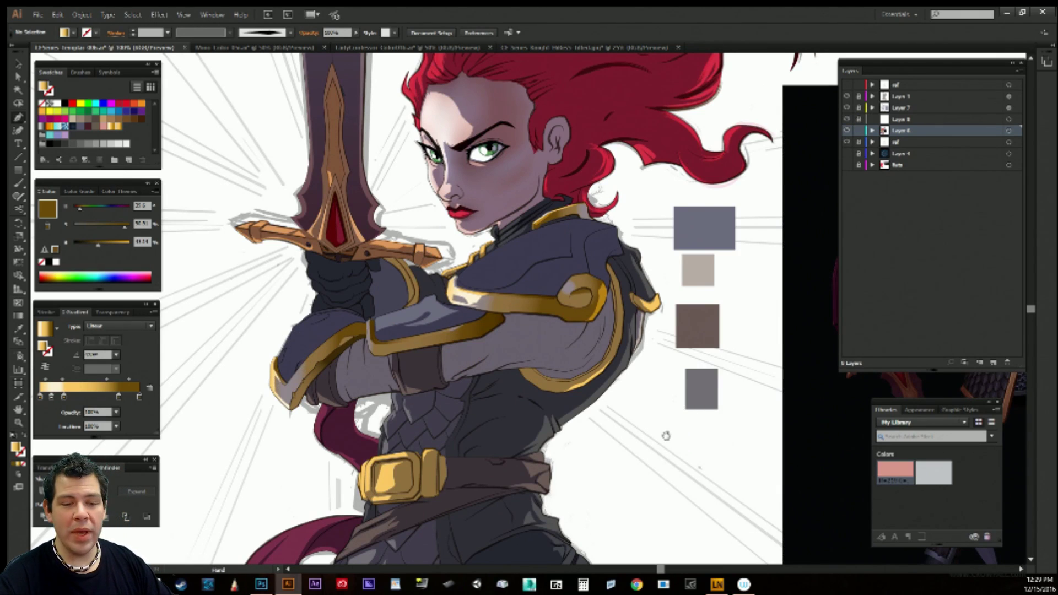
pyautogui.moveTo(655, 433); pyautogui.dragTo(695, 445)
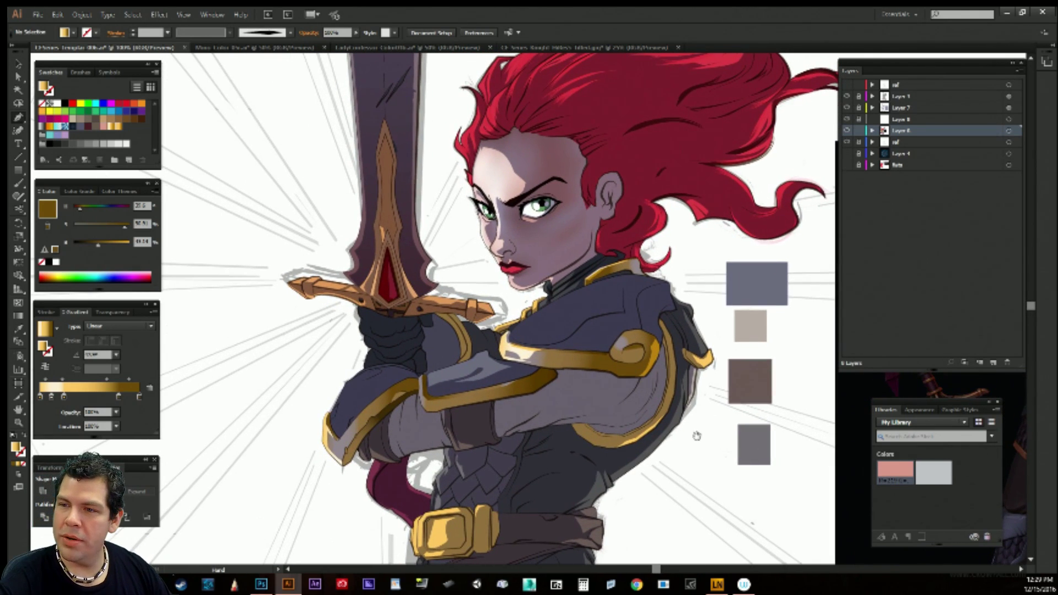
pyautogui.press('a')
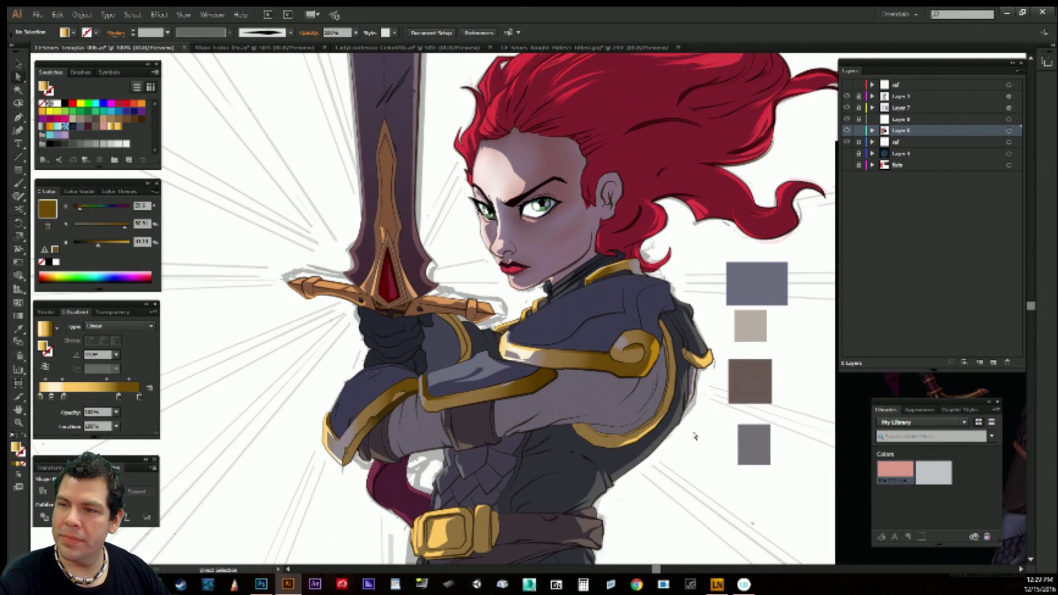
pyautogui.click(847, 108)
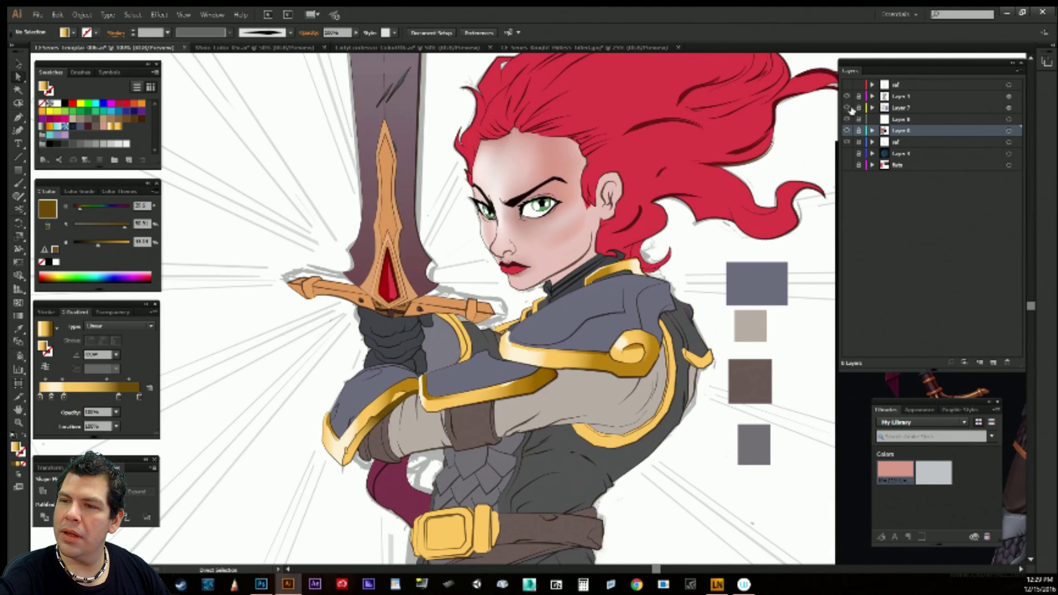
pyautogui.click(847, 108)
# On Layer 7, pick up the white fill from the shoulder highlight and draw a small highlight shape at the shoulder trim's front end.
pyautogui.click(903, 108)
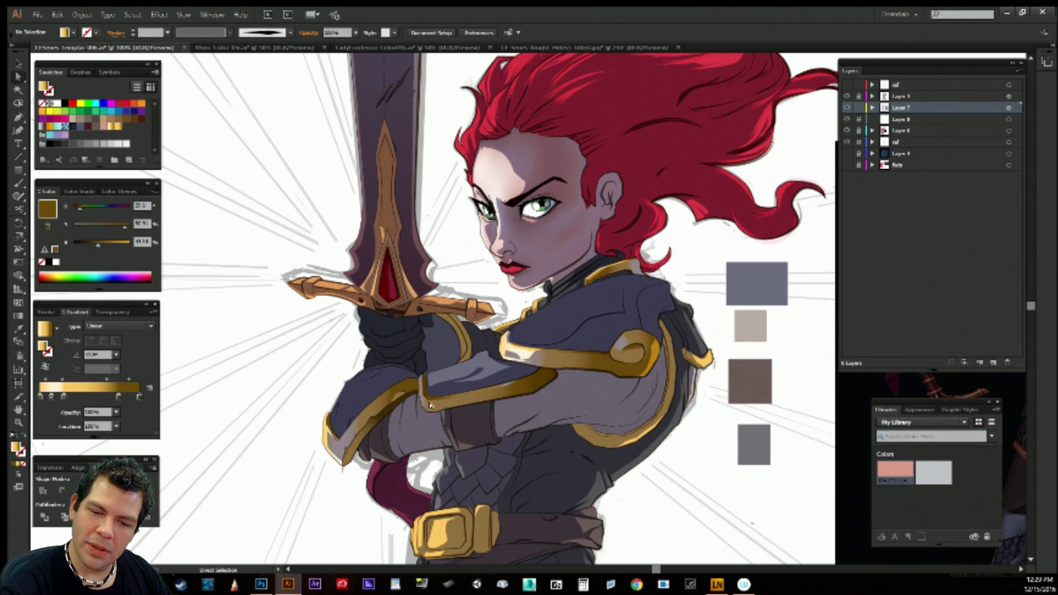
pyautogui.click(527, 356)
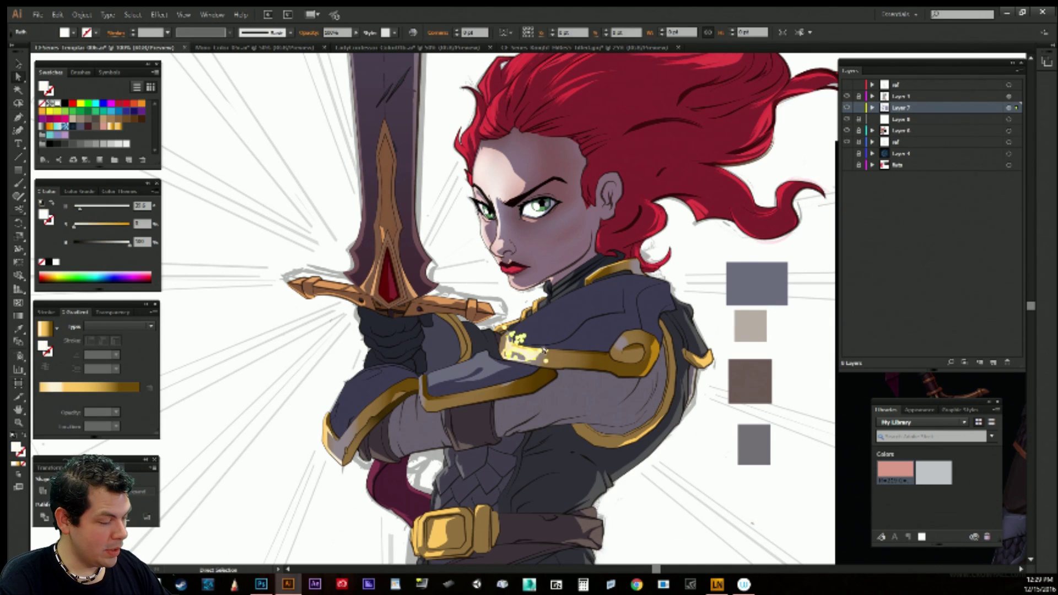
pyautogui.press('p')
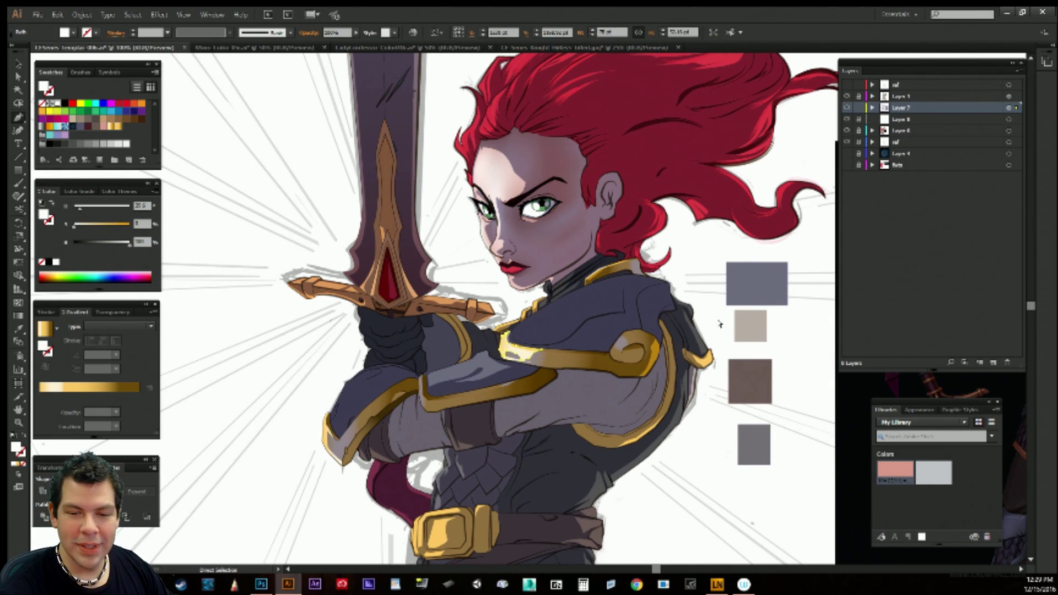
pyautogui.keyDown('ctrl'); pyautogui.click(717, 310); pyautogui.keyUp('ctrl')
pyautogui.click(506, 348)
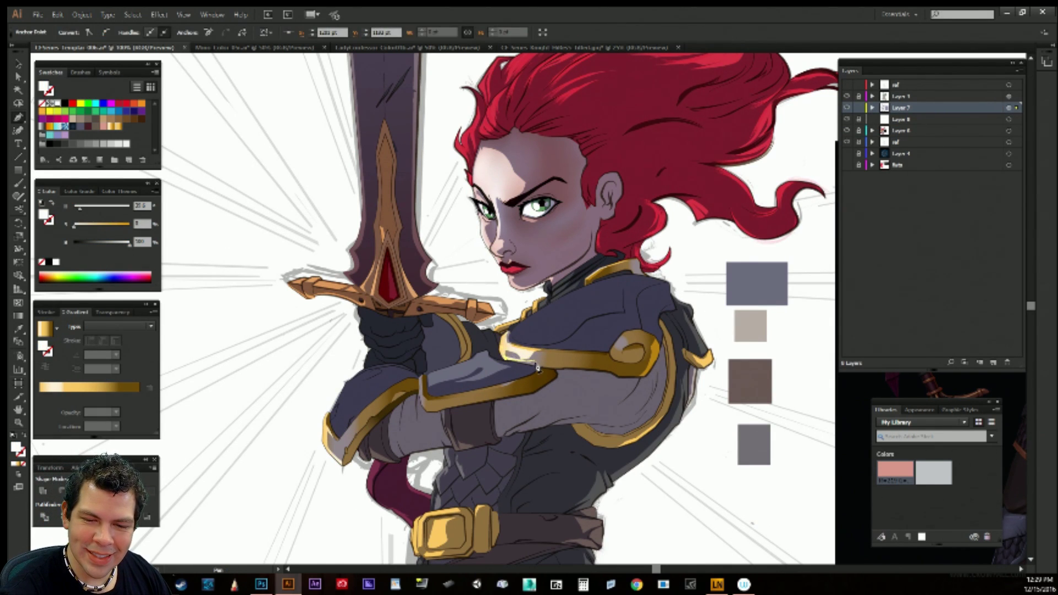
pyautogui.click(526, 363)
pyautogui.click(505, 350)
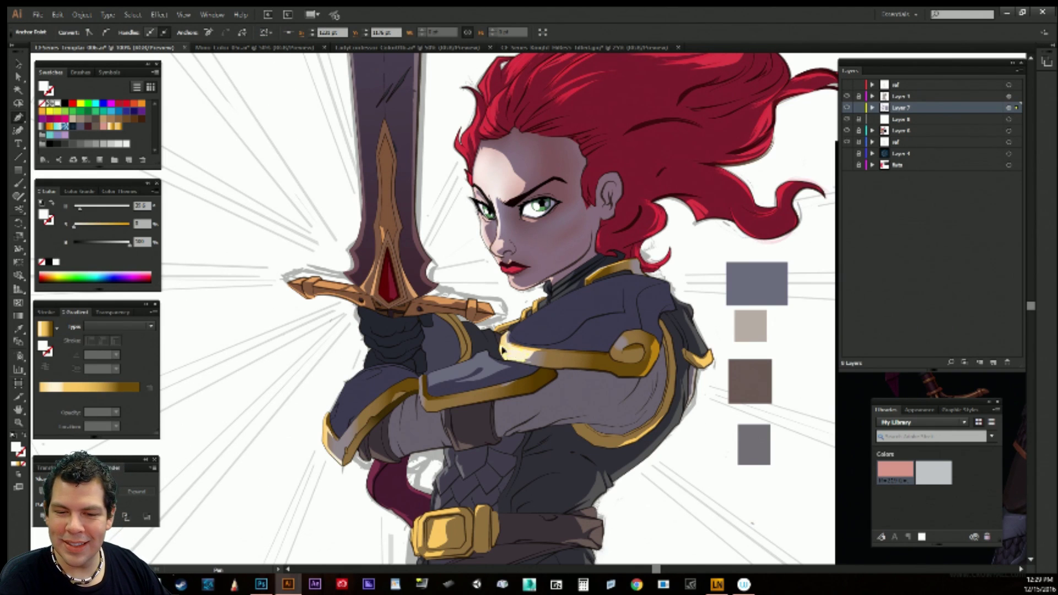
pyautogui.keyDown('ctrl'); pyautogui.click(679, 279); pyautogui.keyUp('ctrl')
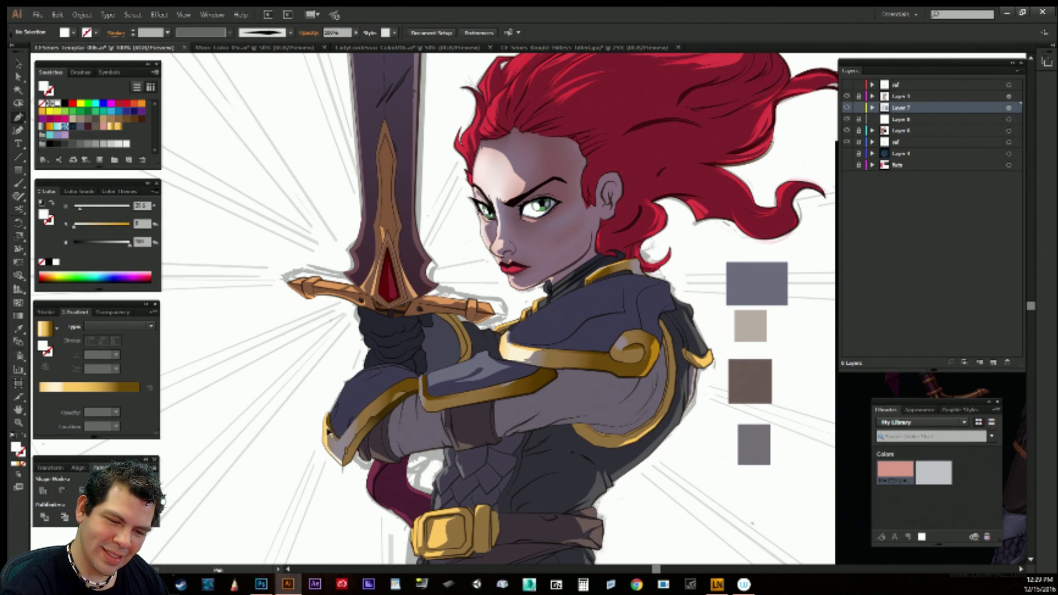
# Draw a white highlight shape on the pointed tip of the elbow trim.
pyautogui.click(328, 427)
pyautogui.click(338, 445)
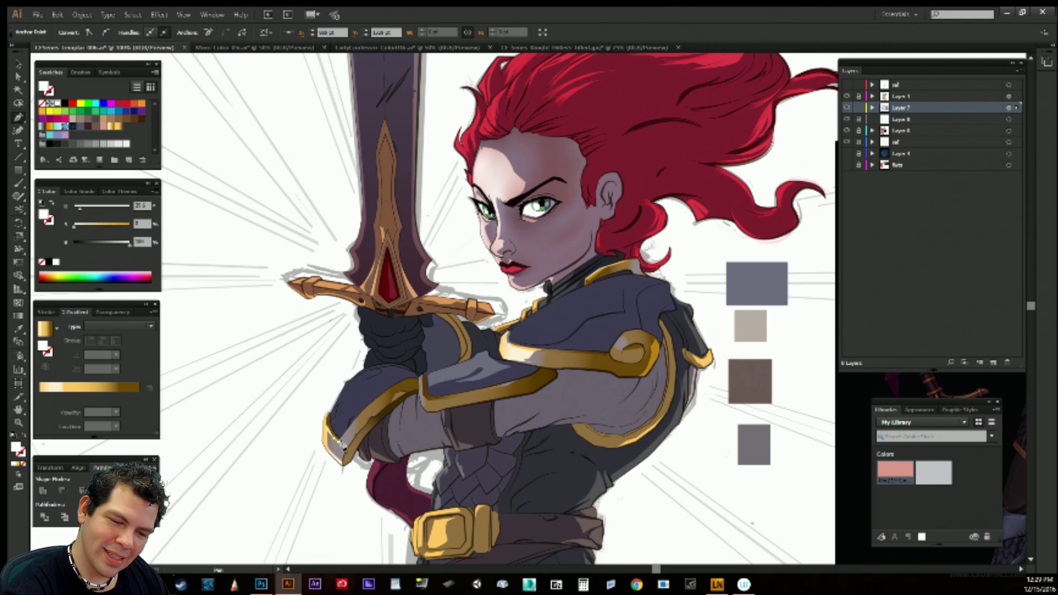
pyautogui.click(347, 436)
pyautogui.click(345, 448)
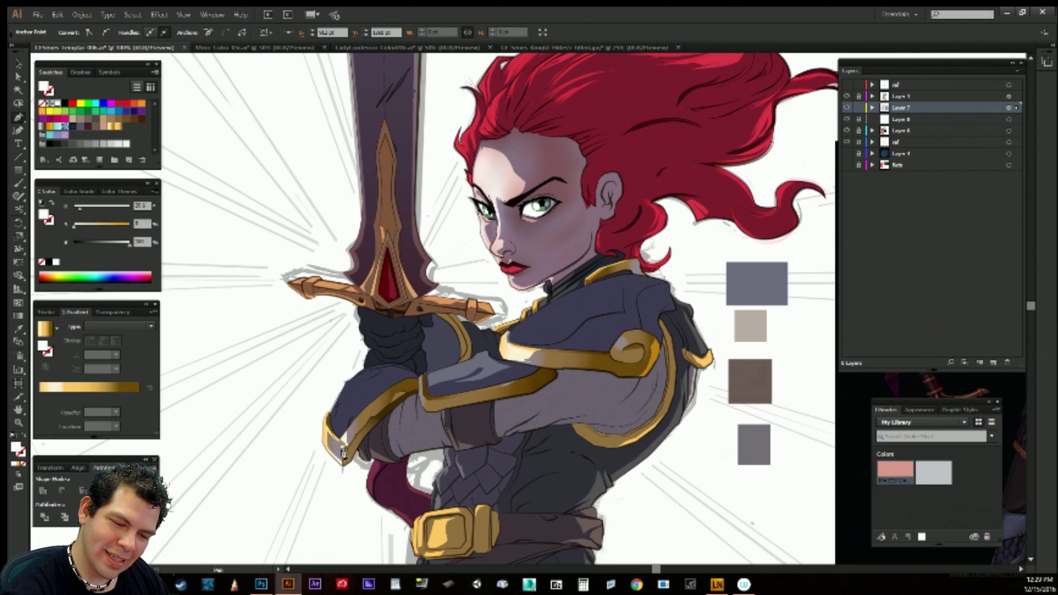
pyautogui.moveTo(343, 453); pyautogui.dragTo(344, 468)
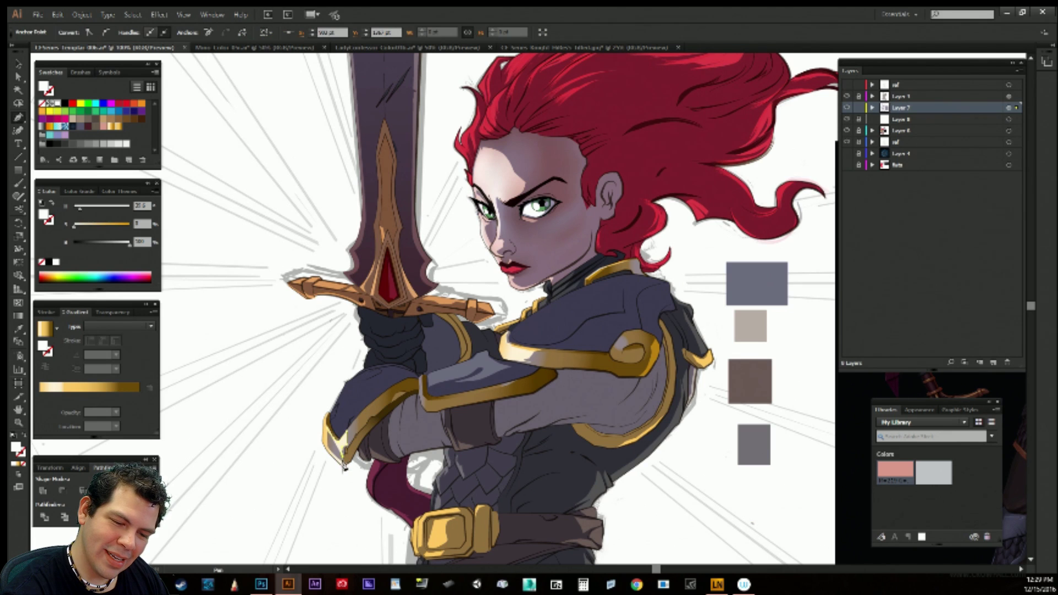
pyautogui.click(342, 467)
pyautogui.click(325, 445)
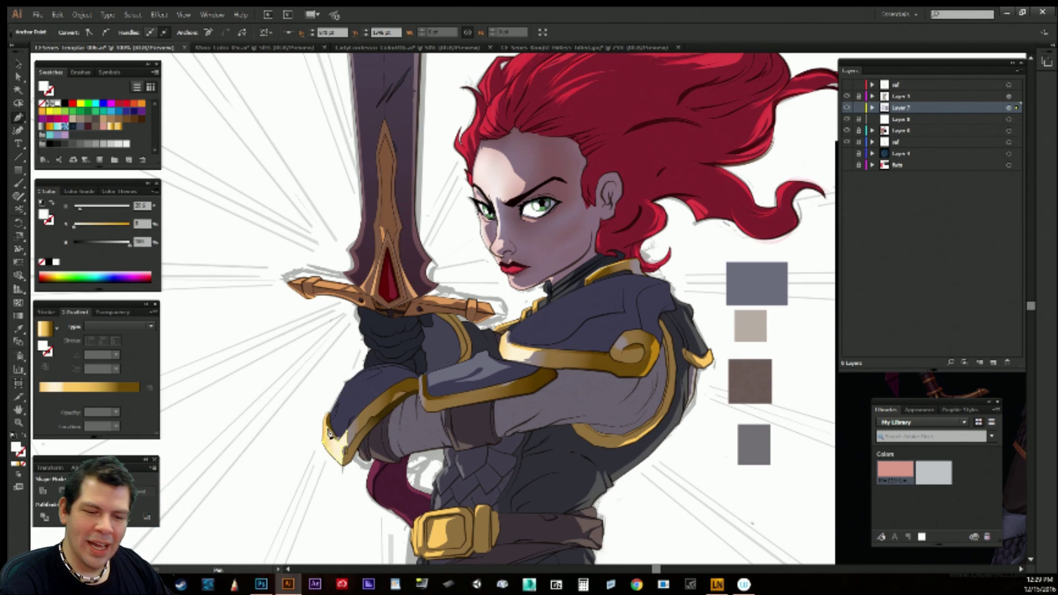
pyautogui.keyDown('ctrl'); pyautogui.click(304, 457); pyautogui.keyUp('ctrl')
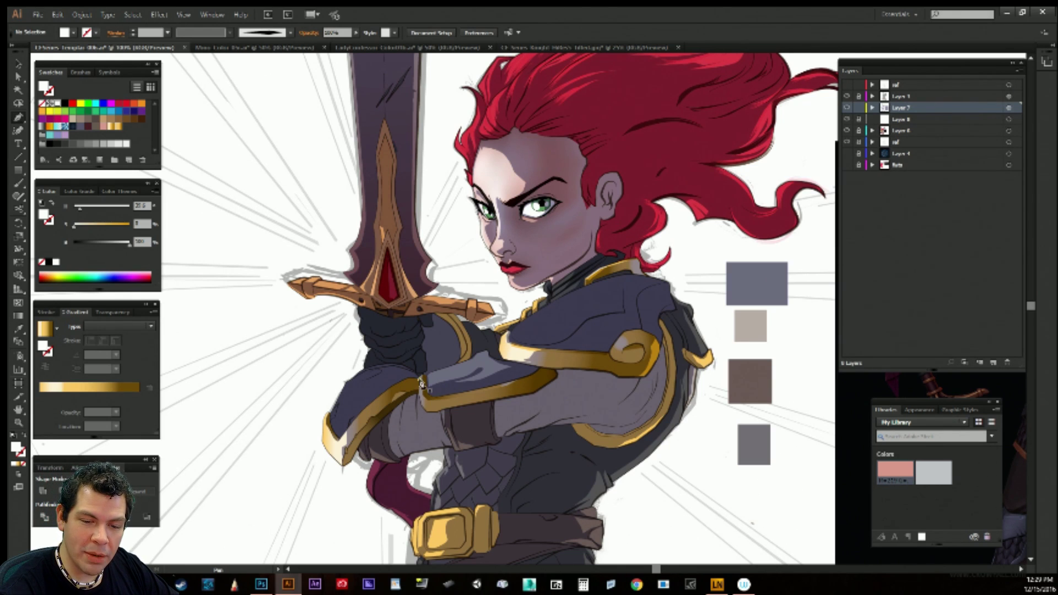
# Draw a white highlight shape around the corner of the forearm trim, undoing misplaced anchor points.
pyautogui.click(423, 381)
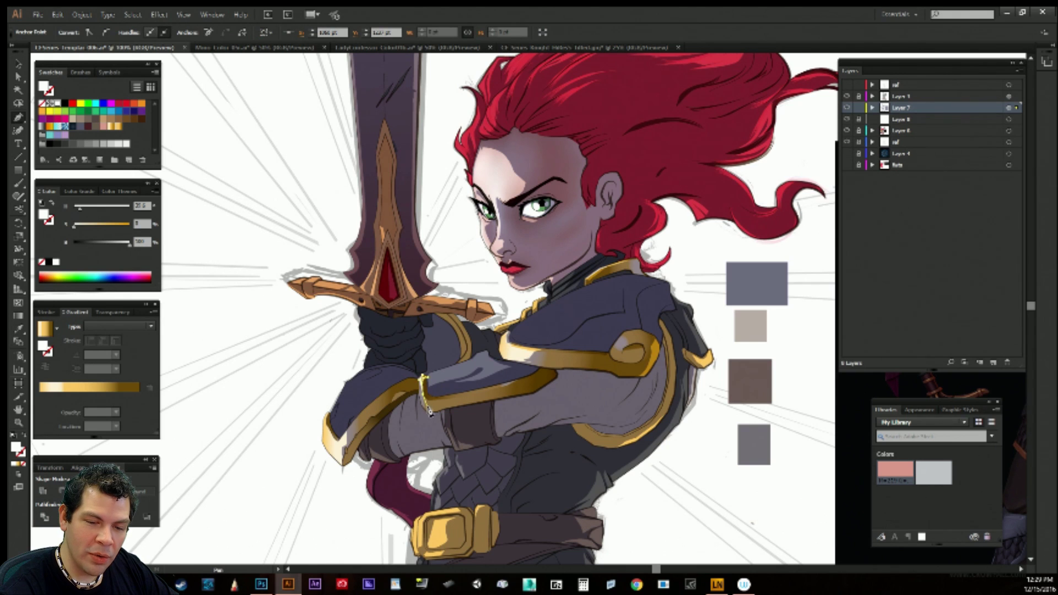
pyautogui.moveTo(428, 401); pyautogui.dragTo(429, 411)
pyautogui.click(434, 403)
pyautogui.hotkey('ctrl', 'z')
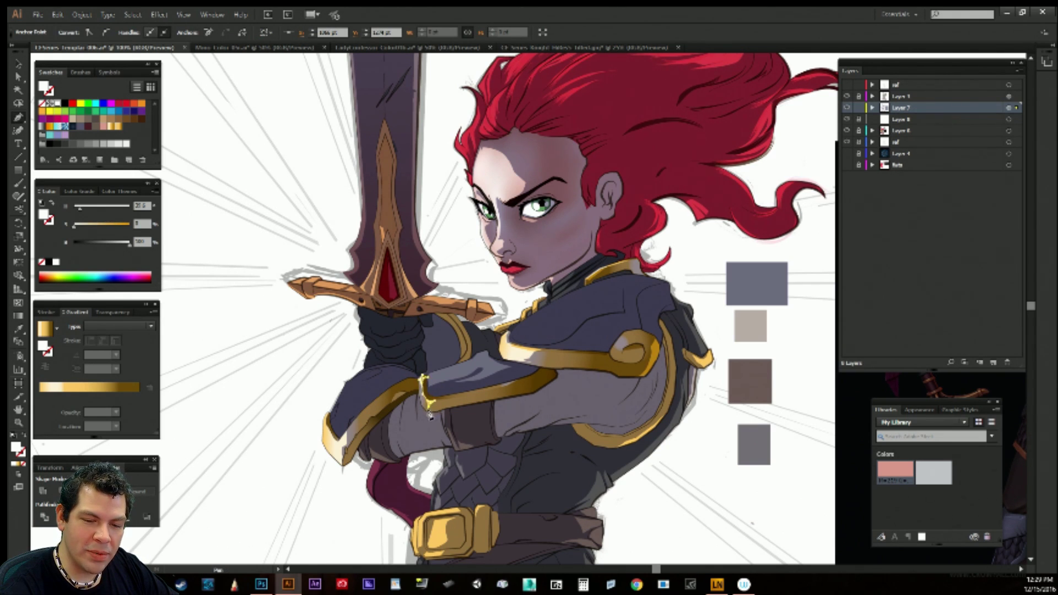
pyautogui.click(426, 411)
pyautogui.click(421, 387)
pyautogui.hotkey('ctrl', 'z')
pyautogui.click(422, 378)
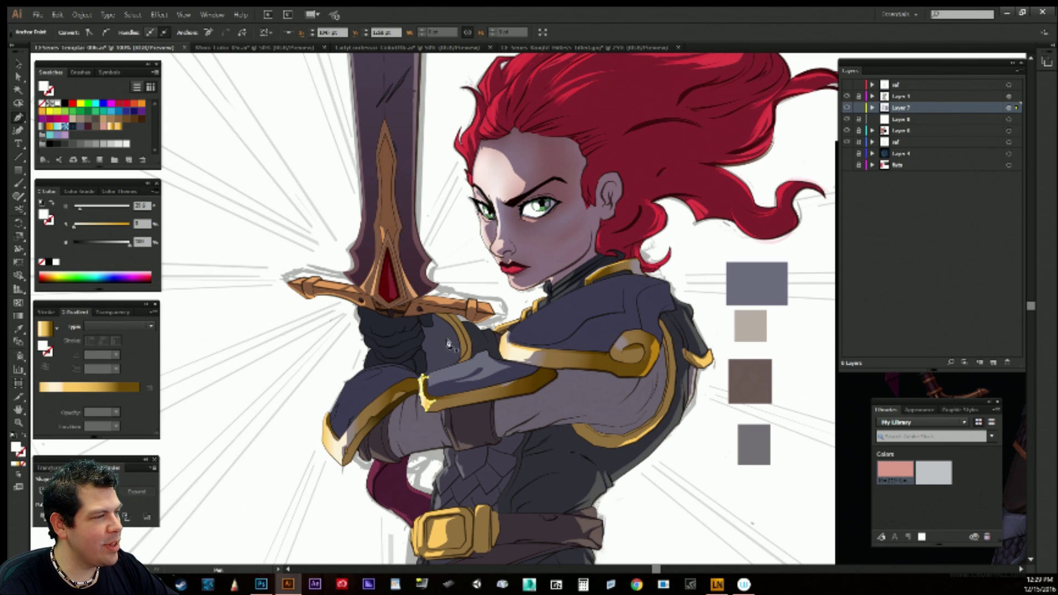
pyautogui.hotkey('ctrl', 'z')
pyautogui.keyDown('ctrl'); pyautogui.click(277, 367); pyautogui.keyUp('ctrl')
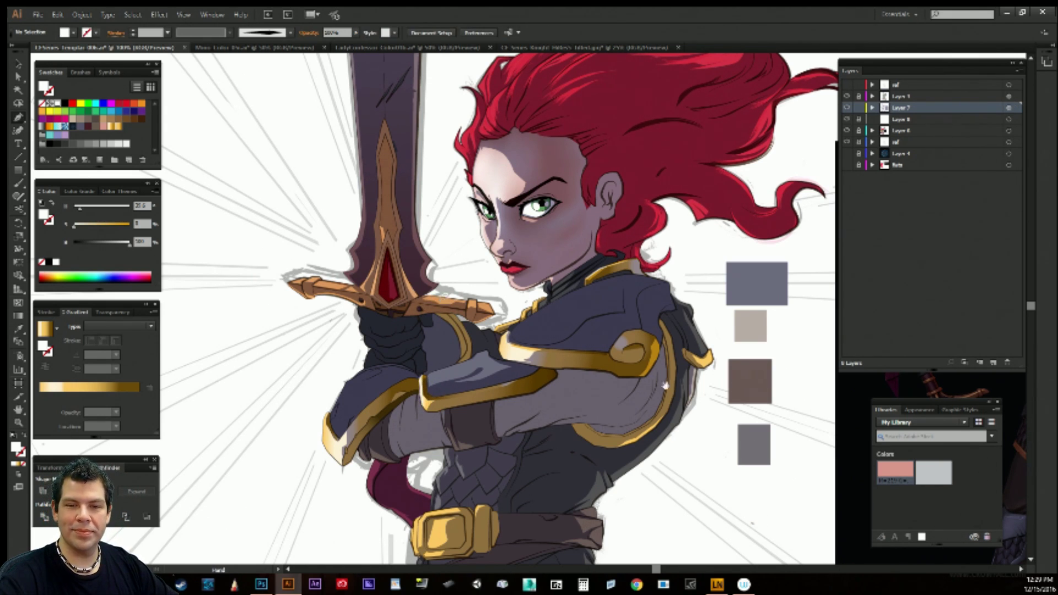
pyautogui.moveTo(659, 420); pyautogui.dragTo(673, 370)
pyautogui.moveTo(642, 441); pyautogui.dragTo(675, 472)
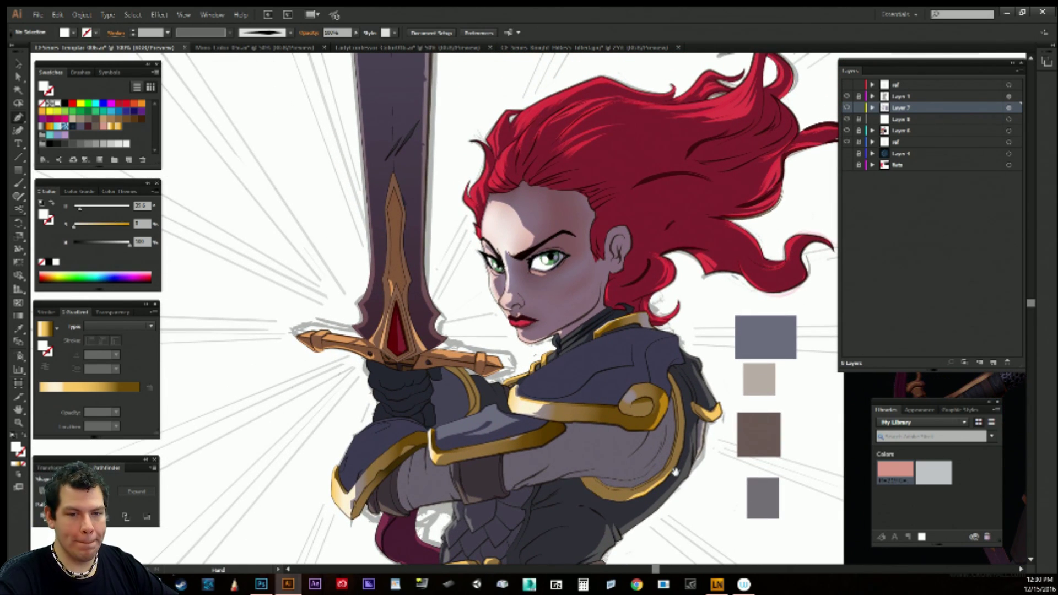
pyautogui.moveTo(676, 472); pyautogui.dragTo(582, 249)
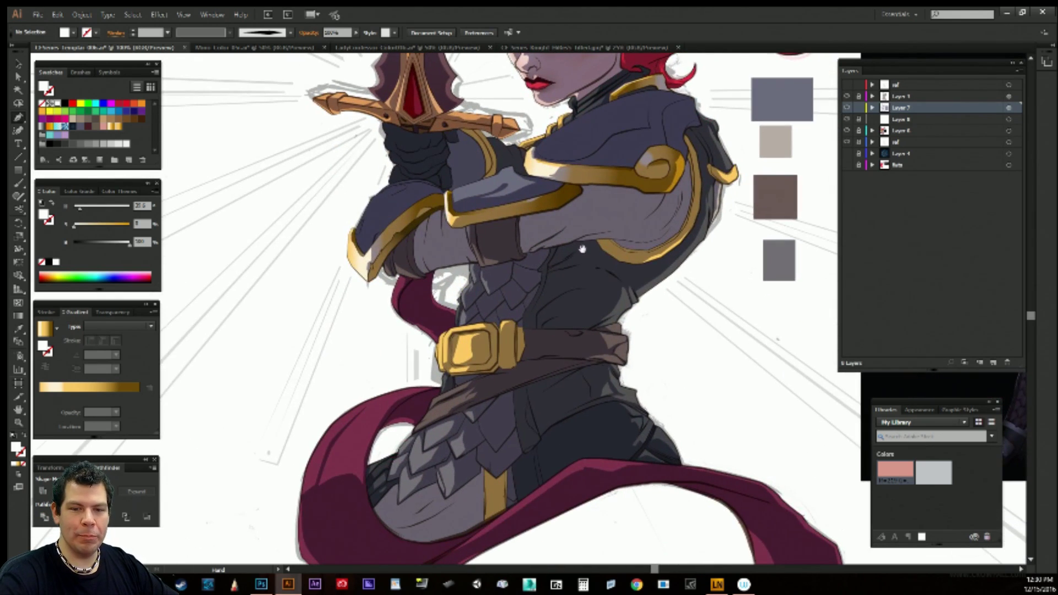
pyautogui.moveTo(500, 404); pyautogui.dragTo(440, 542)
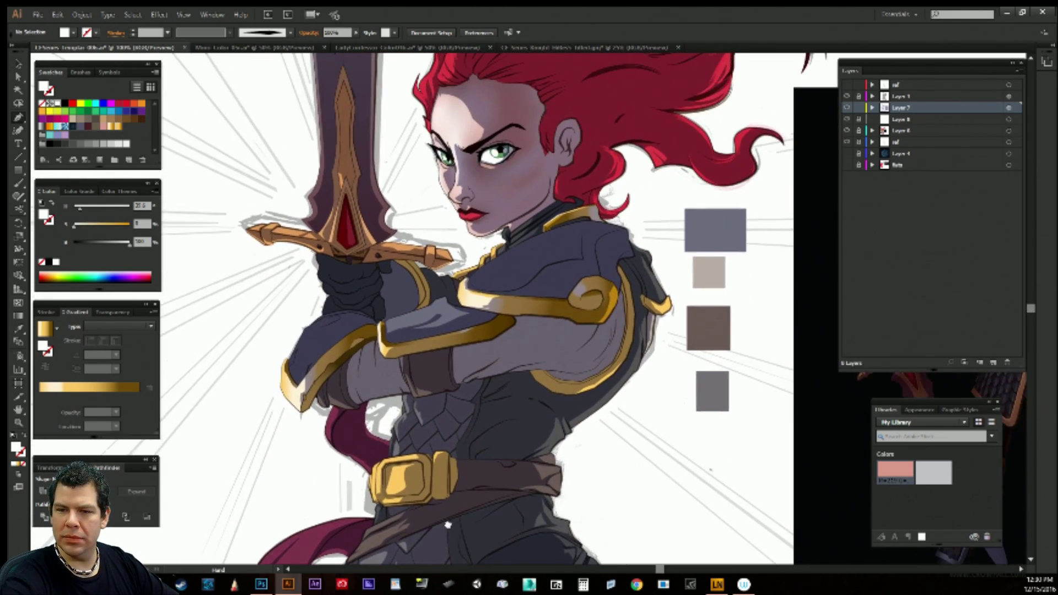
pyautogui.moveTo(533, 357); pyautogui.dragTo(562, 509)
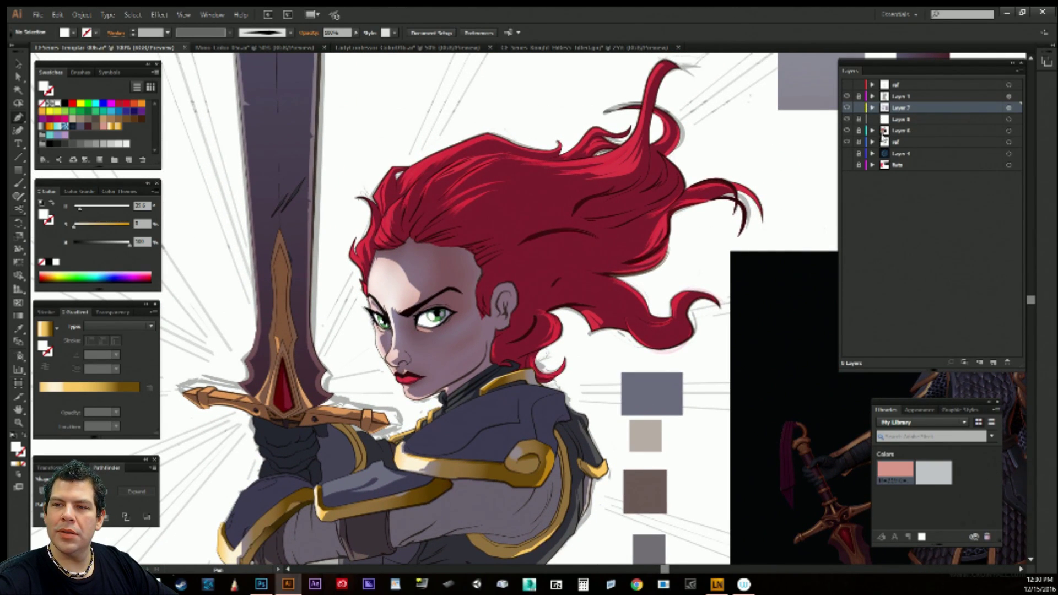
# Make Layer 6 the active layer, expand its contents and select the gradient mesh of the face.
pyautogui.click(915, 135)
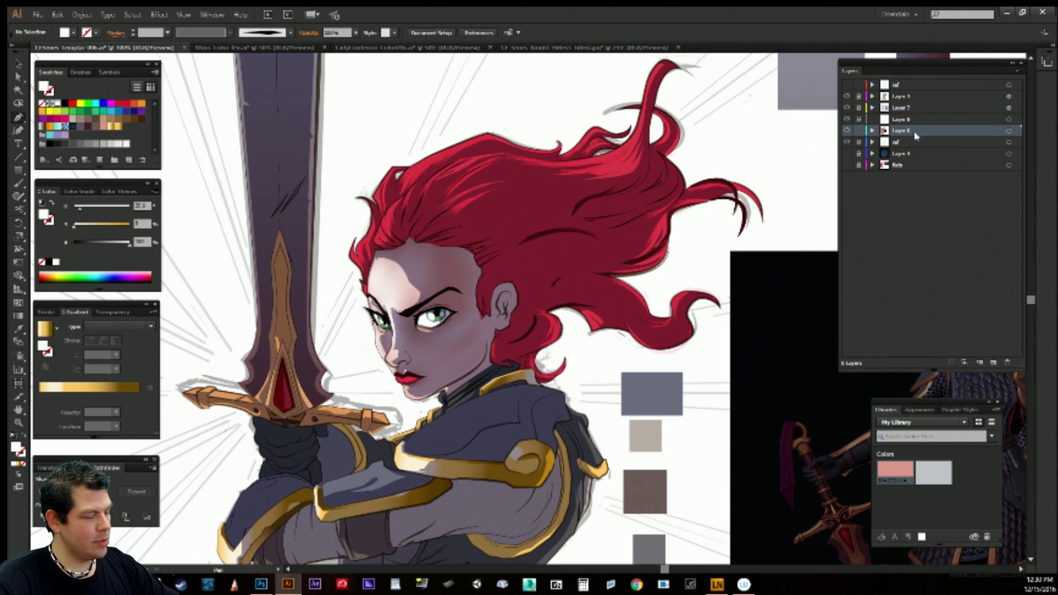
pyautogui.press('v')
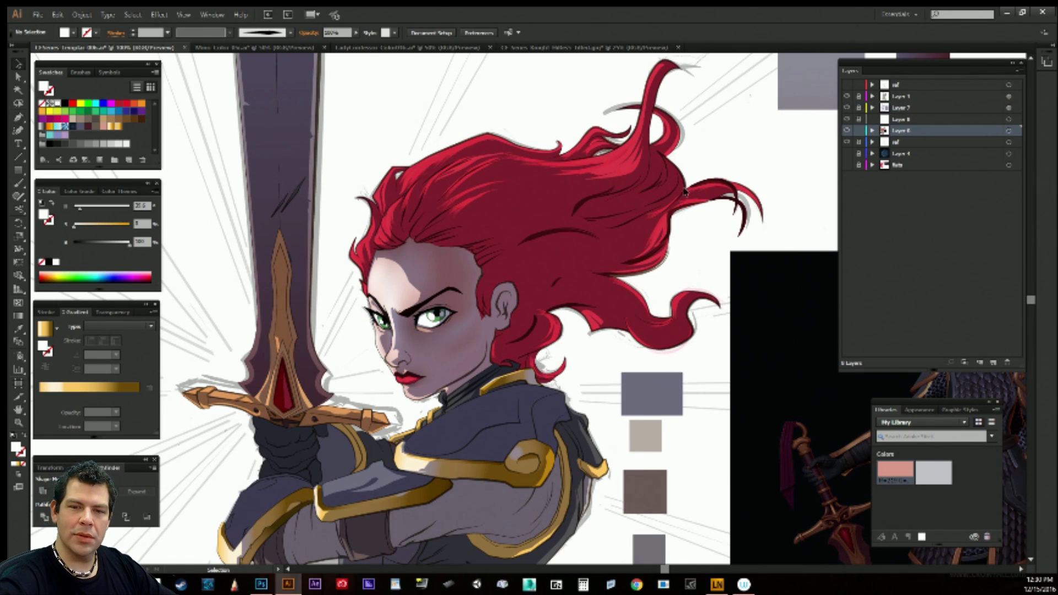
pyautogui.press('a')
pyautogui.click(873, 130)
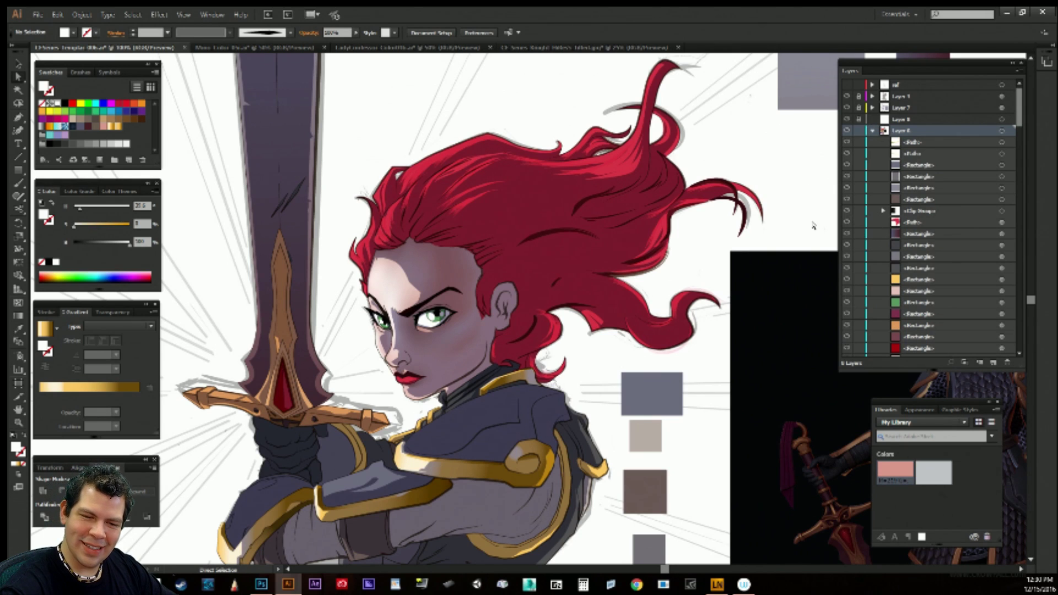
pyautogui.click(416, 384)
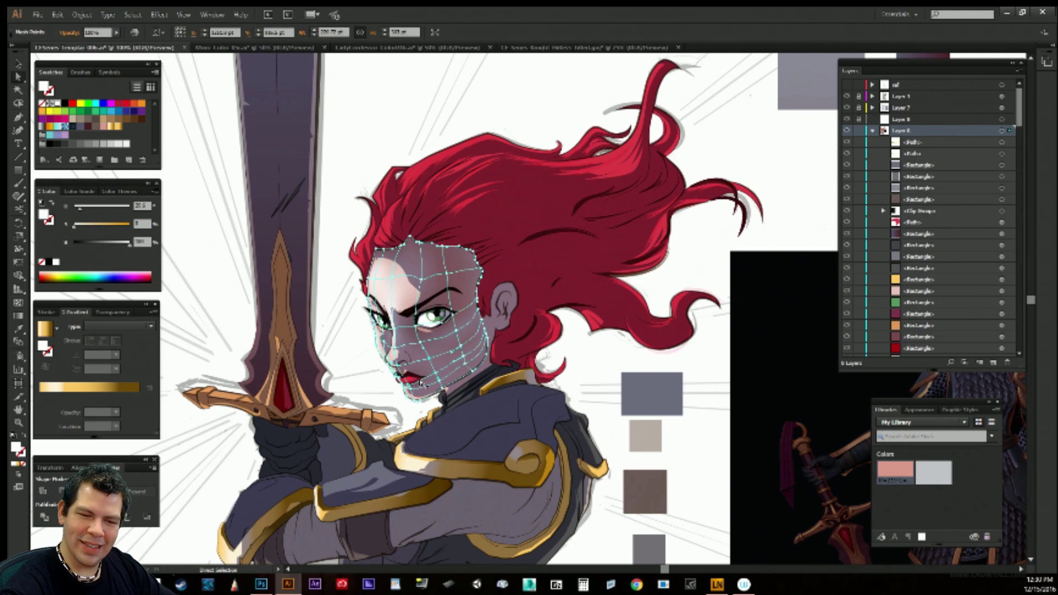
pyautogui.click(388, 403)
pyautogui.click(415, 382)
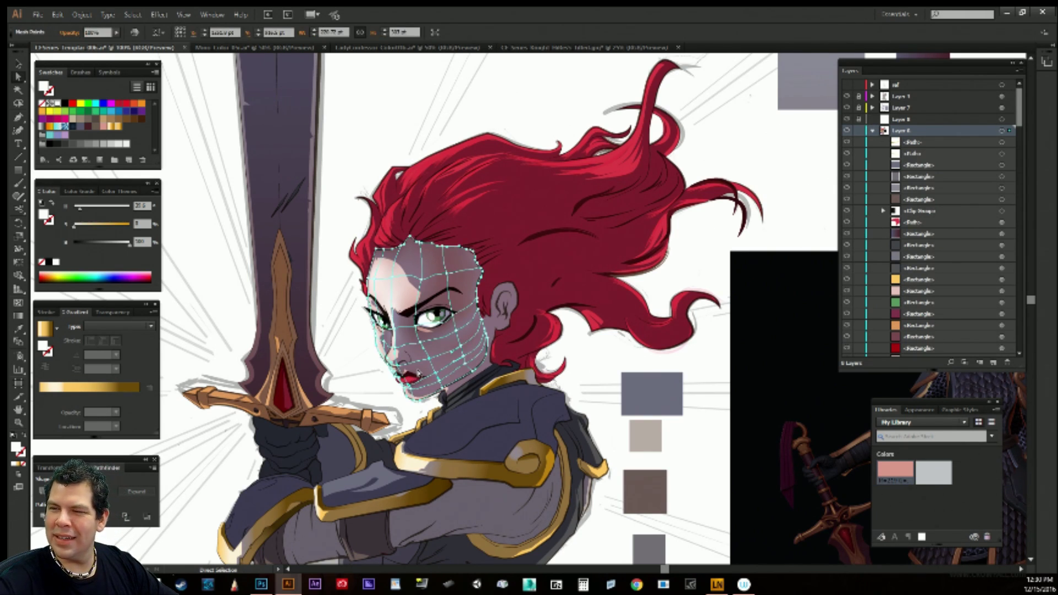
# Try selecting all objects that share the red hair path's fill color, and reselect the gradient mesh of the face.
pyautogui.click(1007, 222)
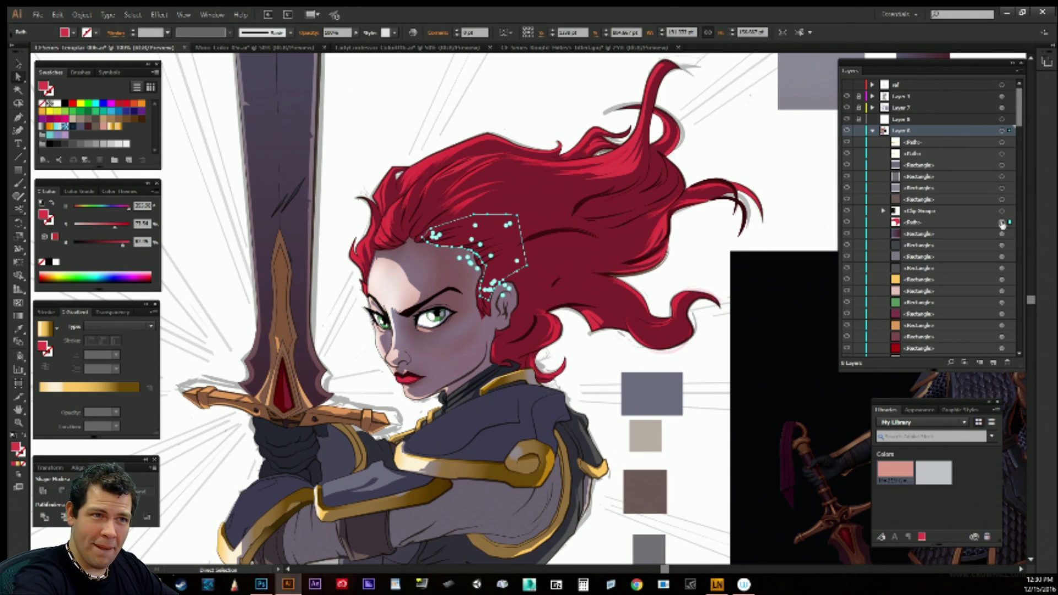
pyautogui.click(160, 15)
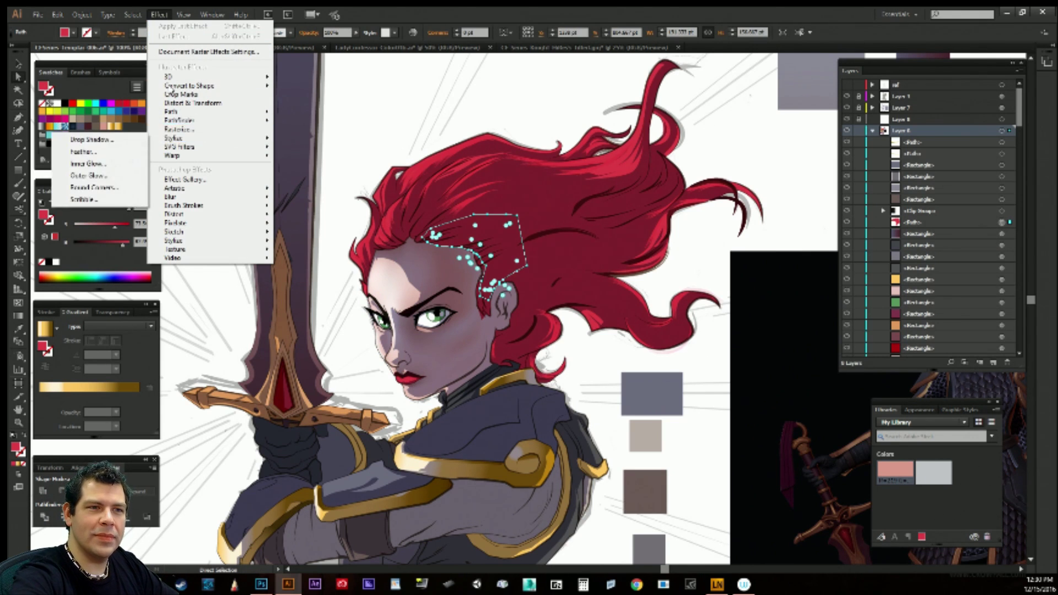
pyautogui.moveTo(134, 15)
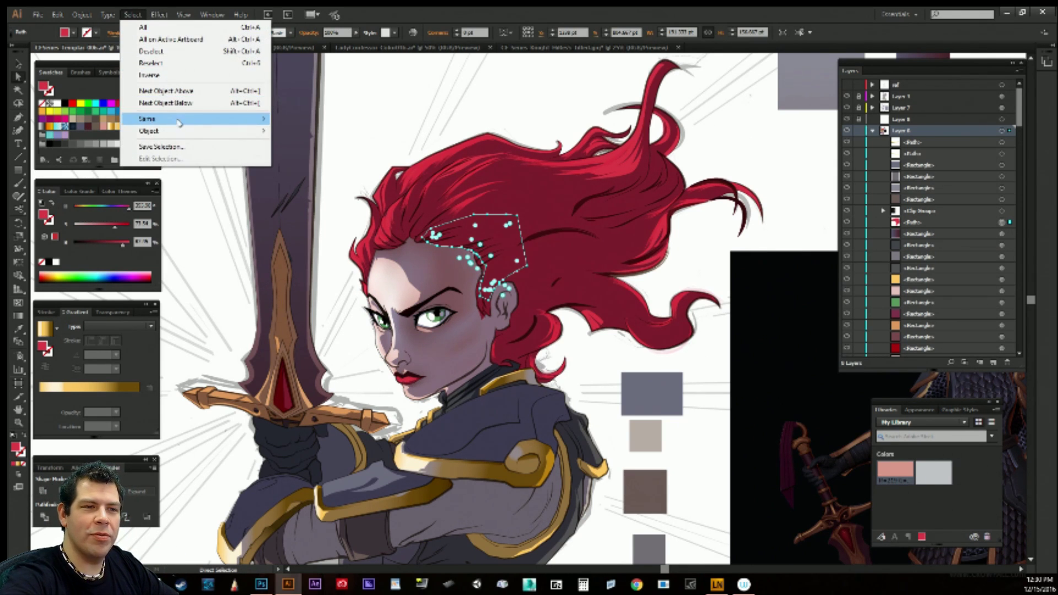
pyautogui.moveTo(266, 124)
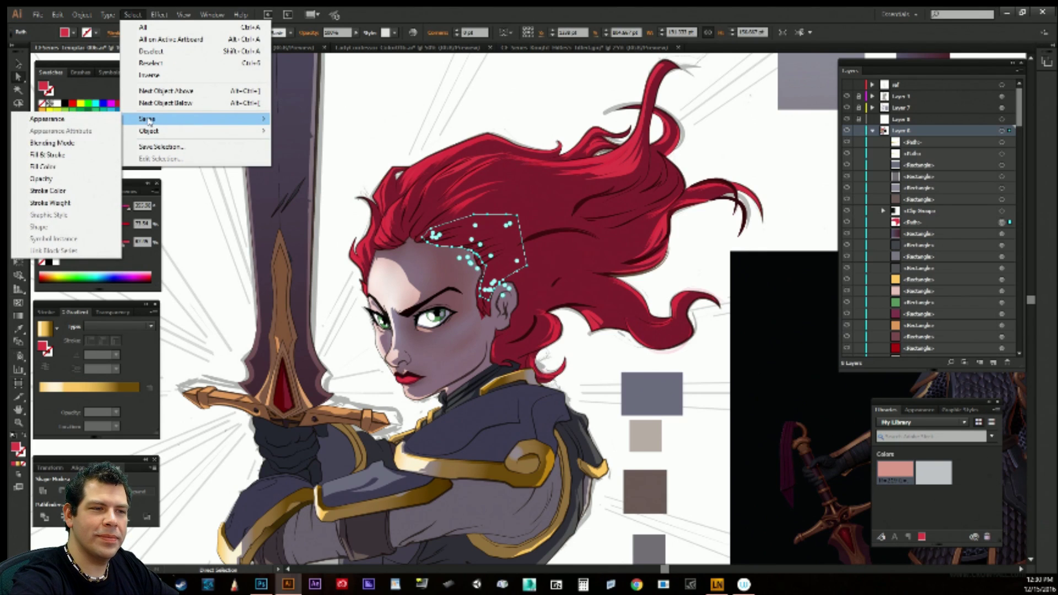
pyautogui.click(81, 166)
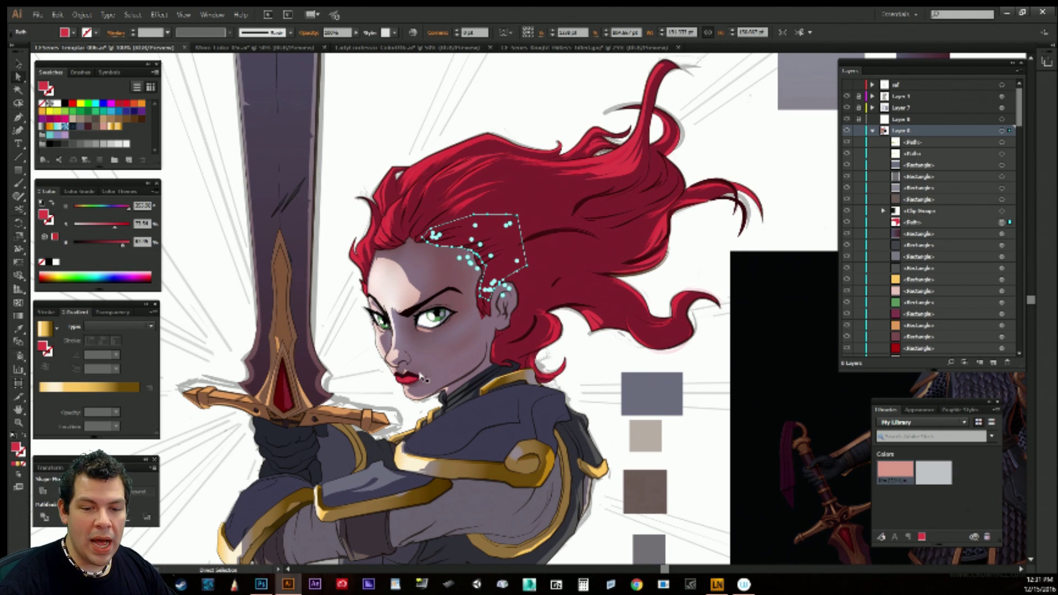
pyautogui.click(424, 392)
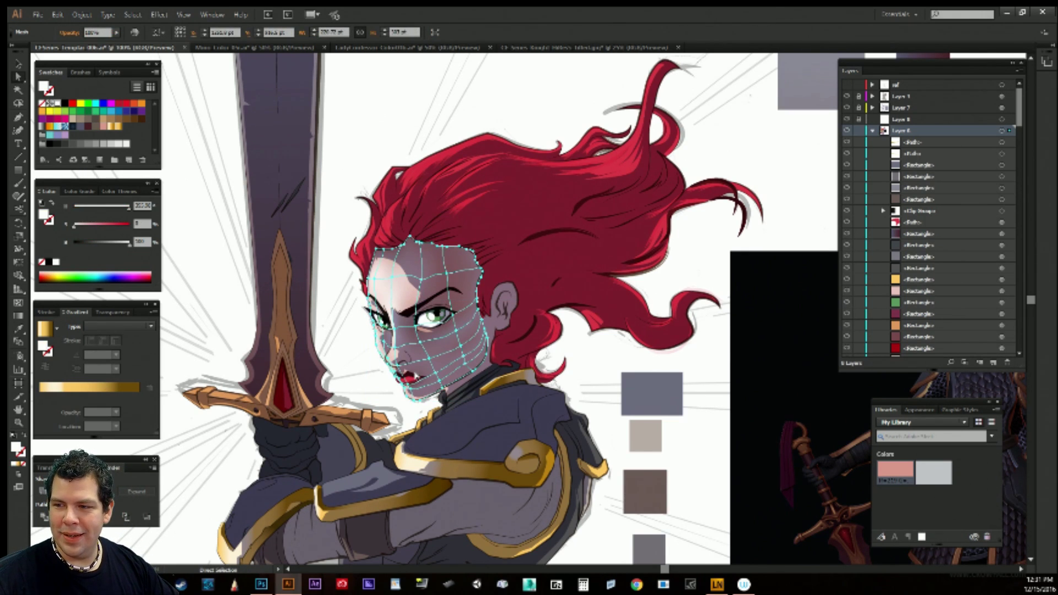
# Deselect the face mesh, unlock all locked objects in the artwork, and clear the selection.
pyautogui.scroll(-10, 1032, 306)
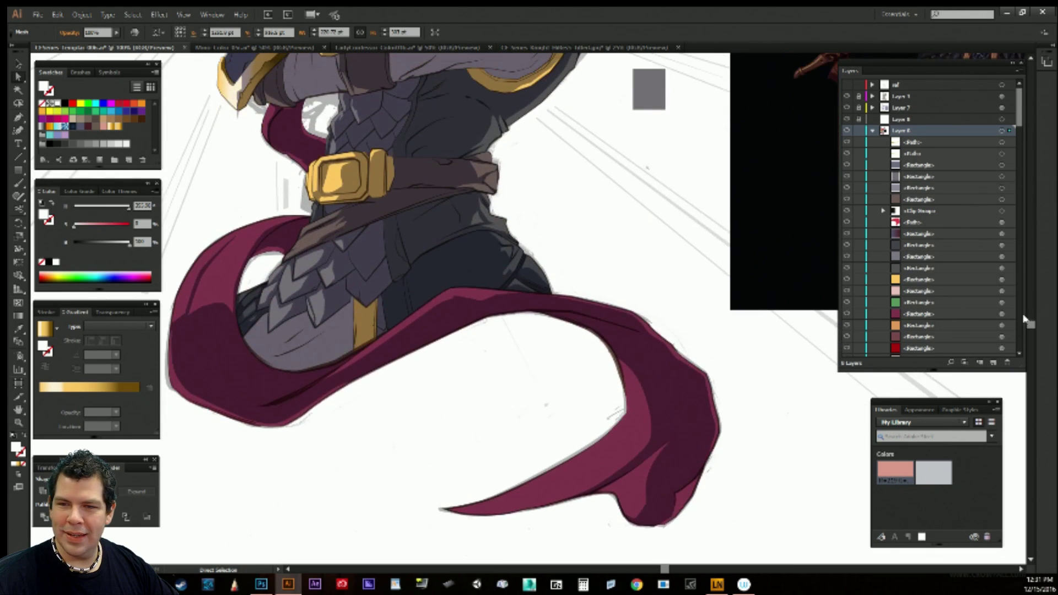
pyautogui.scroll(8, 1028, 309)
pyautogui.moveTo(1022, 124); pyautogui.dragTo(1022, 138)
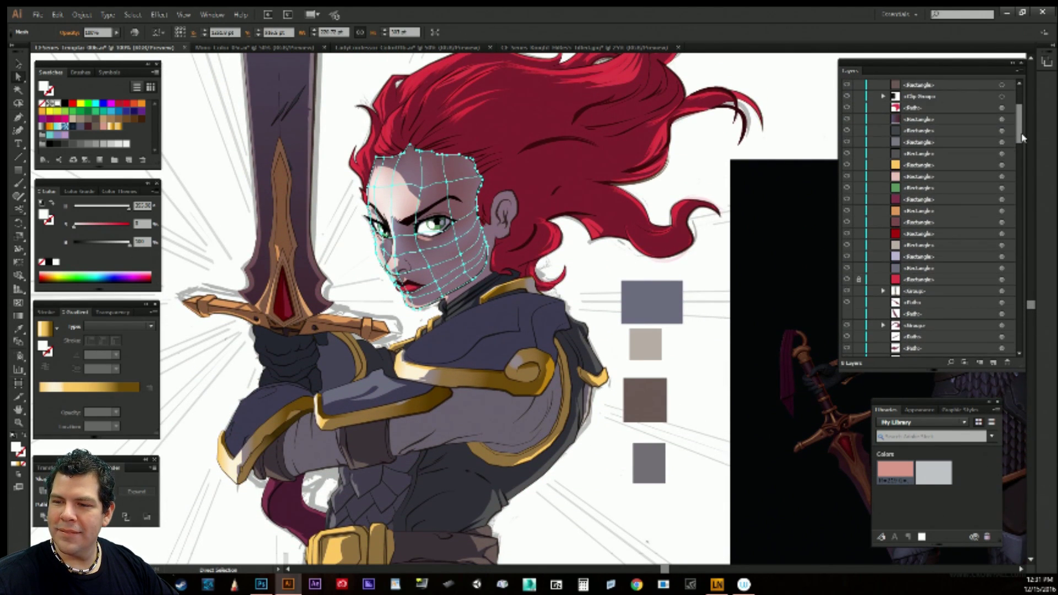
pyautogui.click(596, 284)
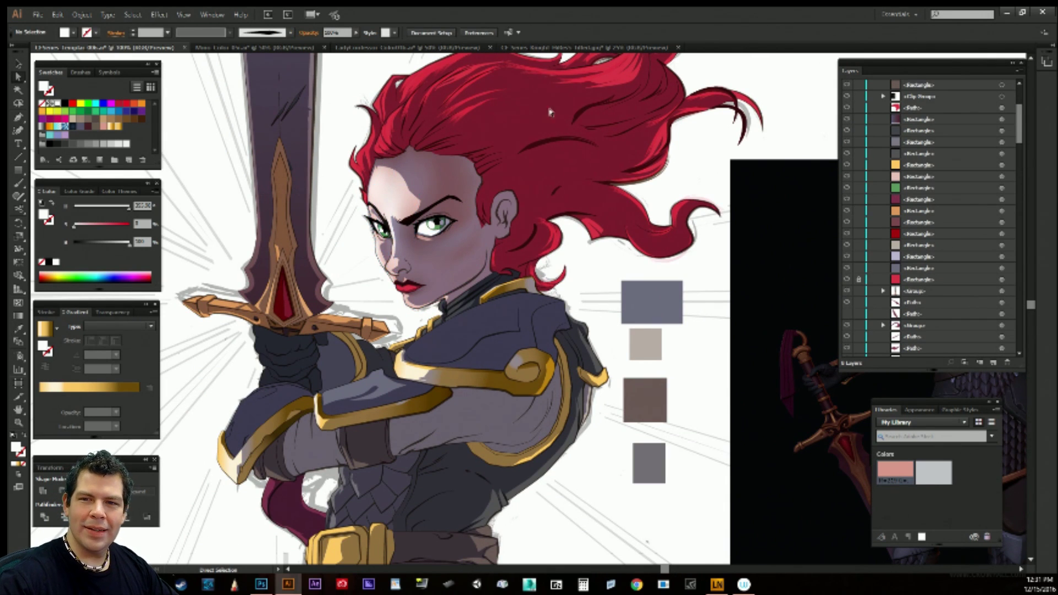
pyautogui.moveTo(1023, 139); pyautogui.dragTo(1025, 146)
pyautogui.click(82, 14)
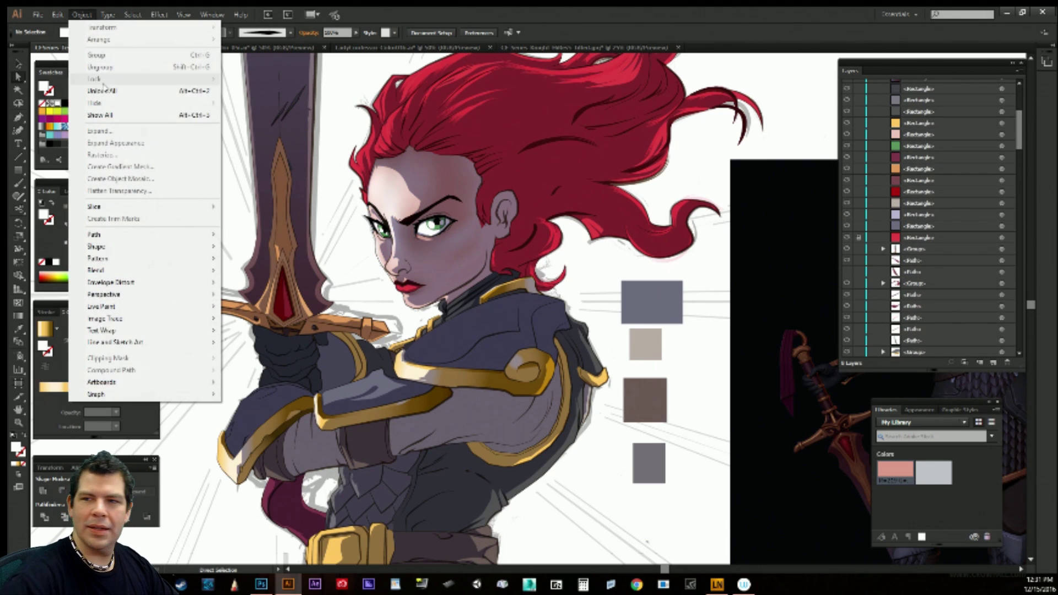
pyautogui.click(109, 92)
pyautogui.moveTo(1022, 130); pyautogui.dragTo(1022, 338)
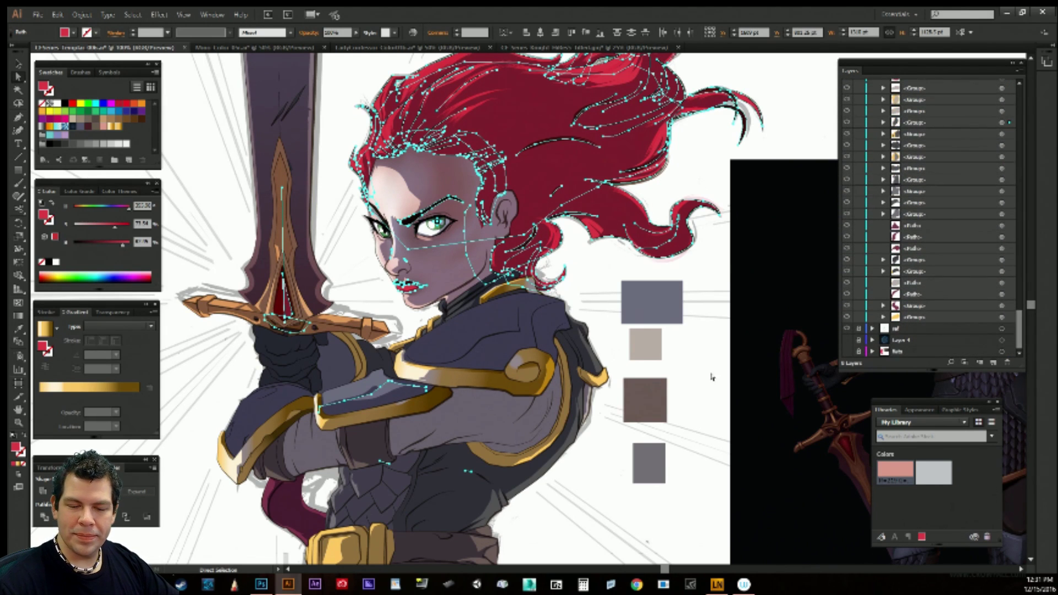
pyautogui.click(701, 365)
# Select the curled lower hair strand and every object that shares its red fill color.
pyautogui.scroll(3, 699, 359)
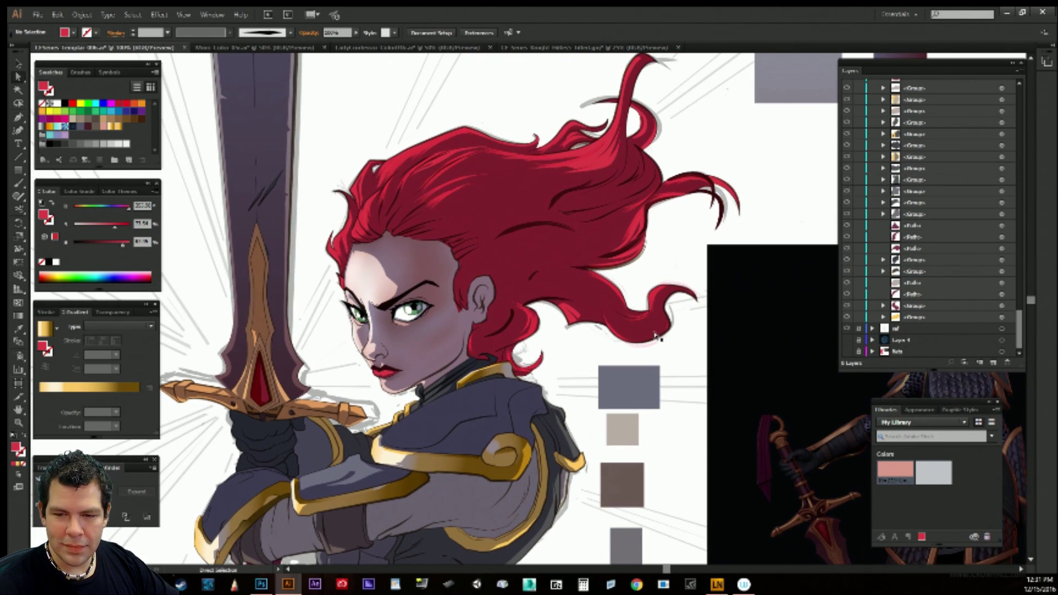
pyautogui.click(657, 334)
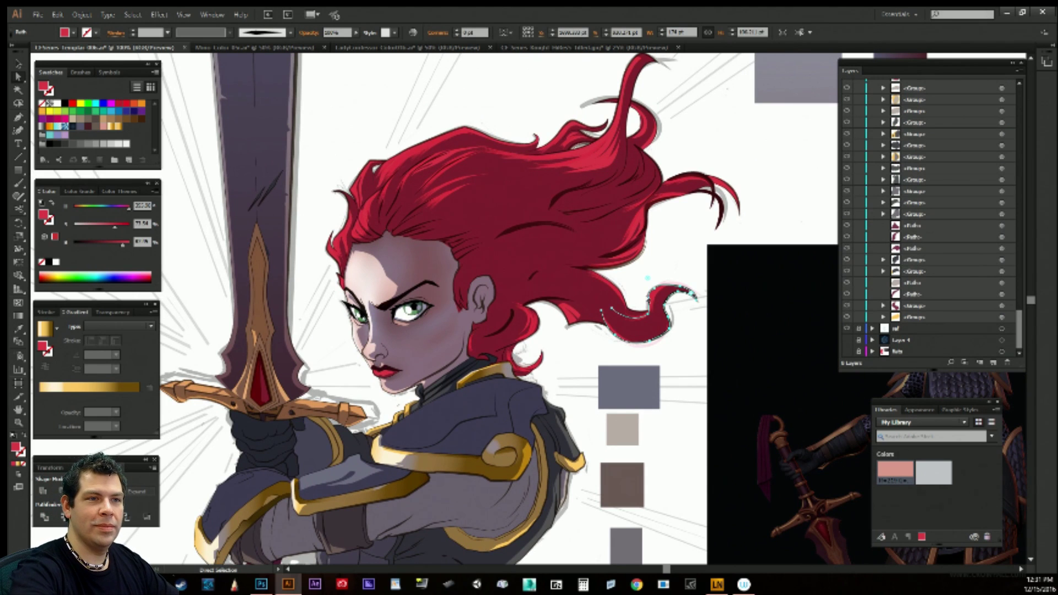
pyautogui.click(157, 15)
pyautogui.moveTo(134, 14)
pyautogui.moveTo(205, 121)
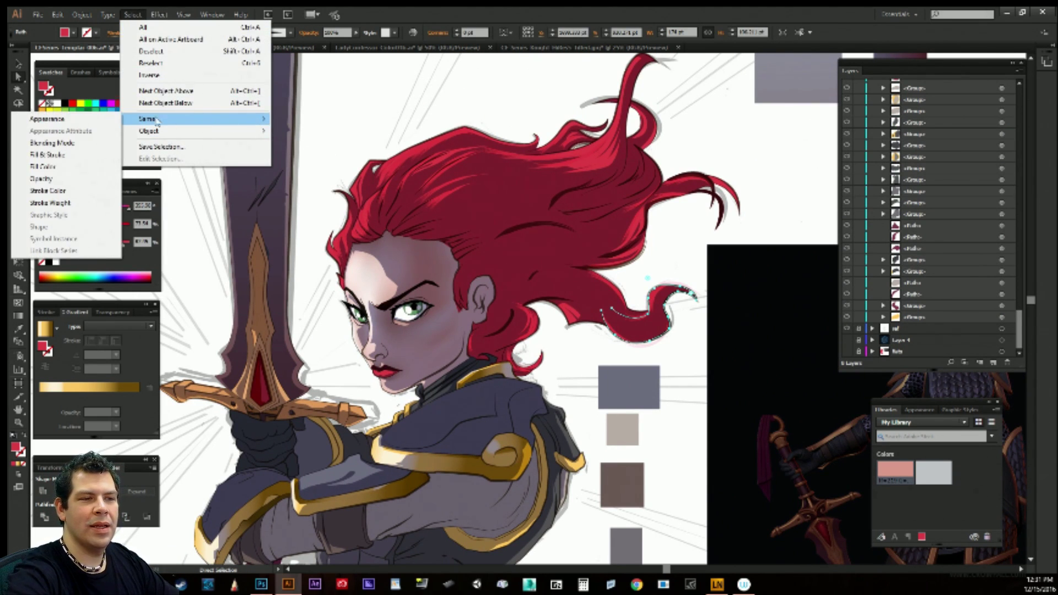
pyautogui.click(86, 167)
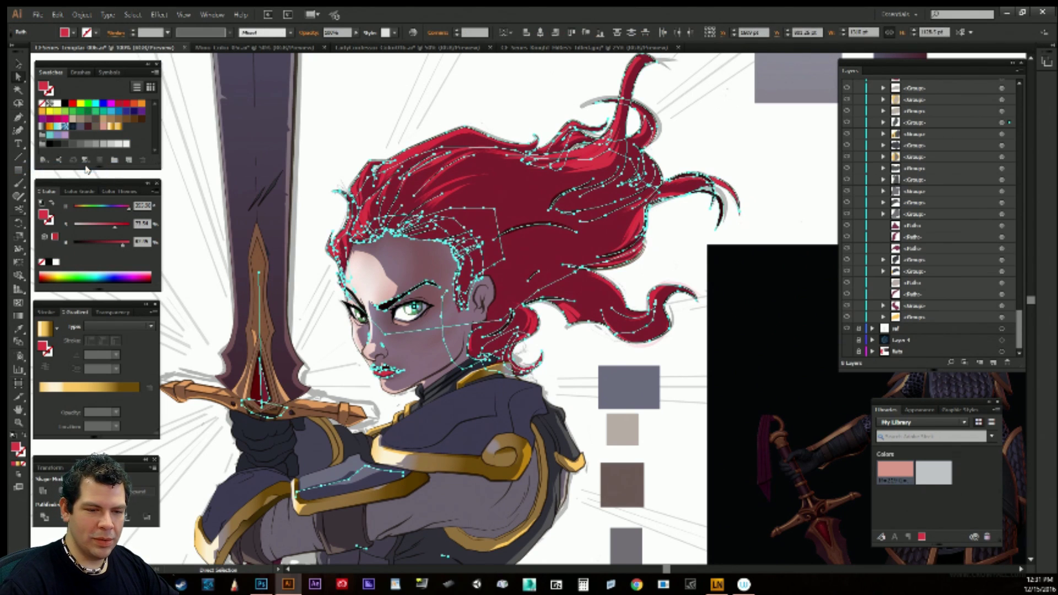
# Remove the sword gem, lips, forearm piece and red palette square from the selection, and hide the selection edges.
pyautogui.press('v')
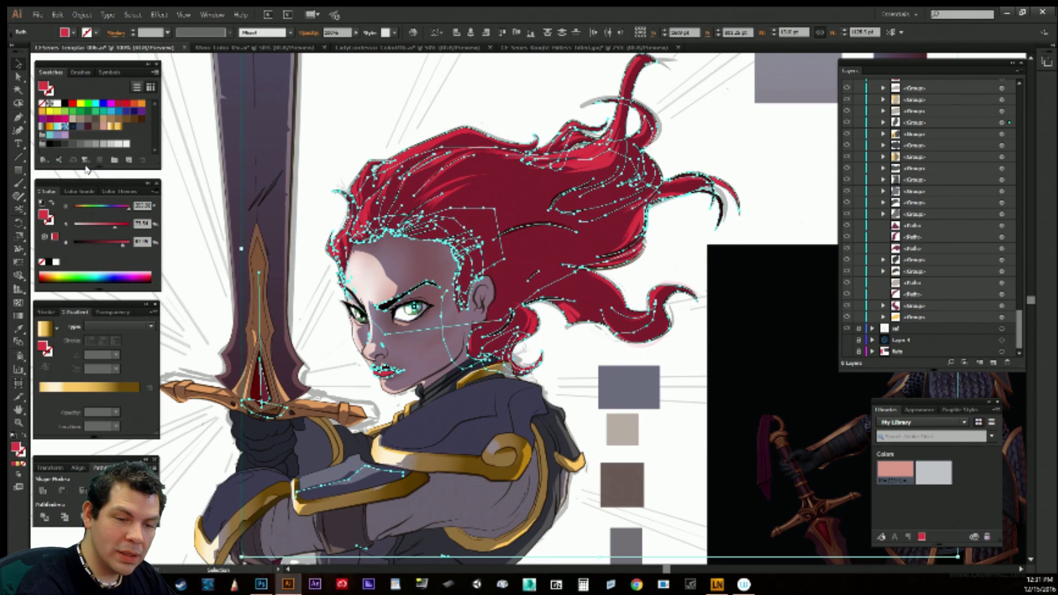
pyautogui.keyDown('shift'); pyautogui.click(264, 369); pyautogui.keyUp('shift')
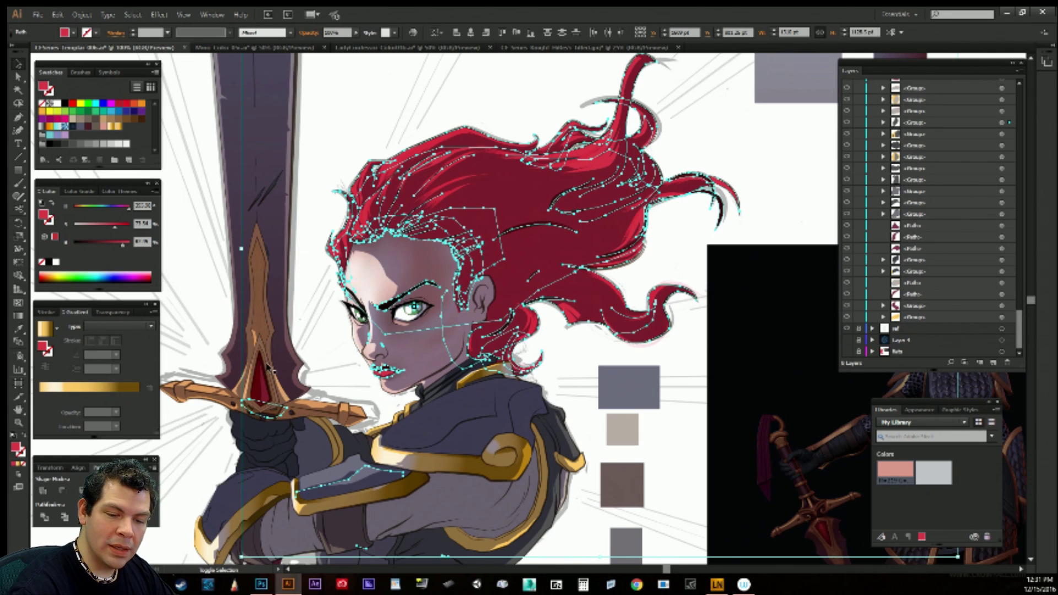
pyautogui.keyDown('shift'); pyautogui.click(289, 414); pyautogui.keyUp('shift')
pyautogui.keyDown('shift'); pyautogui.click(369, 470); pyautogui.keyUp('shift')
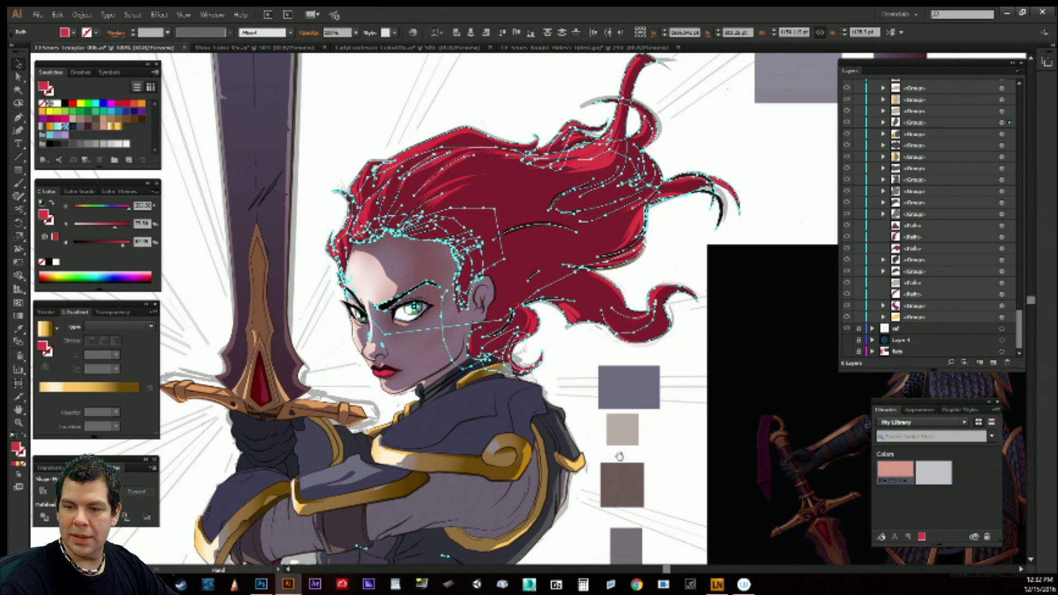
pyautogui.moveTo(603, 477); pyautogui.dragTo(310, 429)
pyautogui.moveTo(562, 199); pyautogui.dragTo(626, 413)
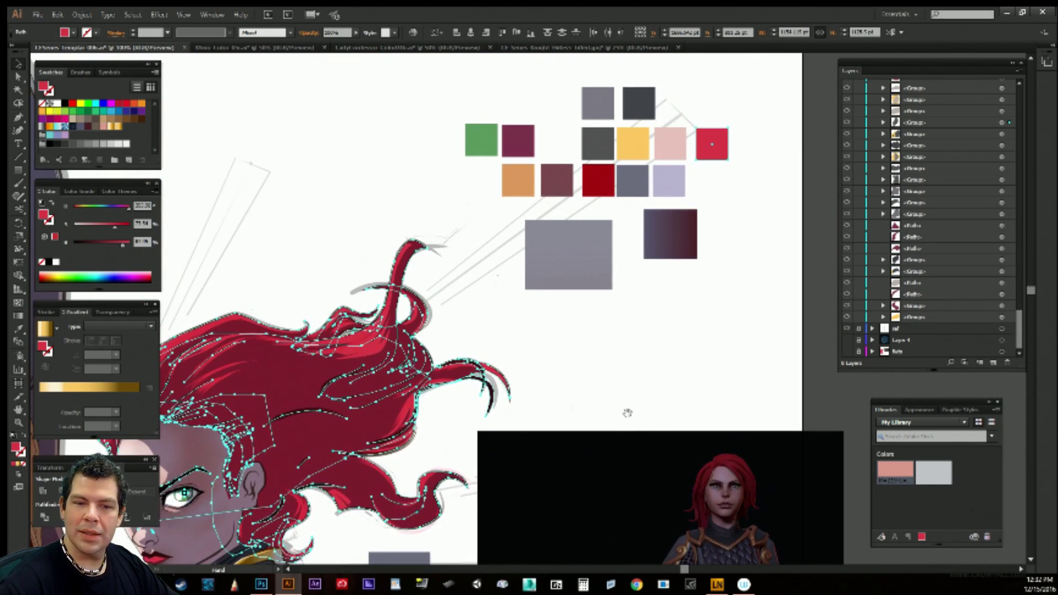
pyautogui.moveTo(510, 416); pyautogui.dragTo(692, 246)
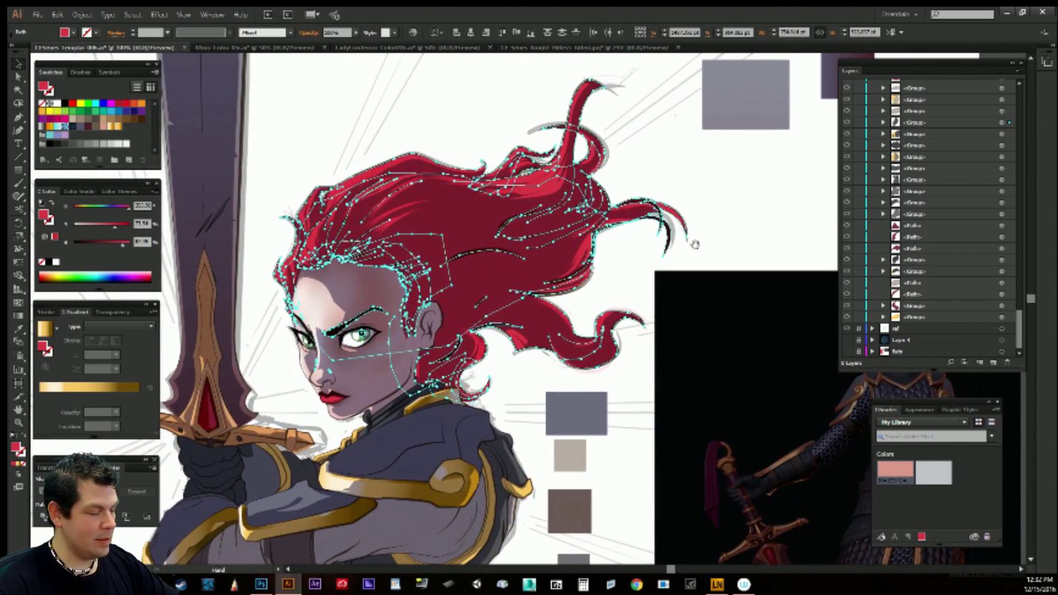
pyautogui.click(696, 249)
pyautogui.press('v')
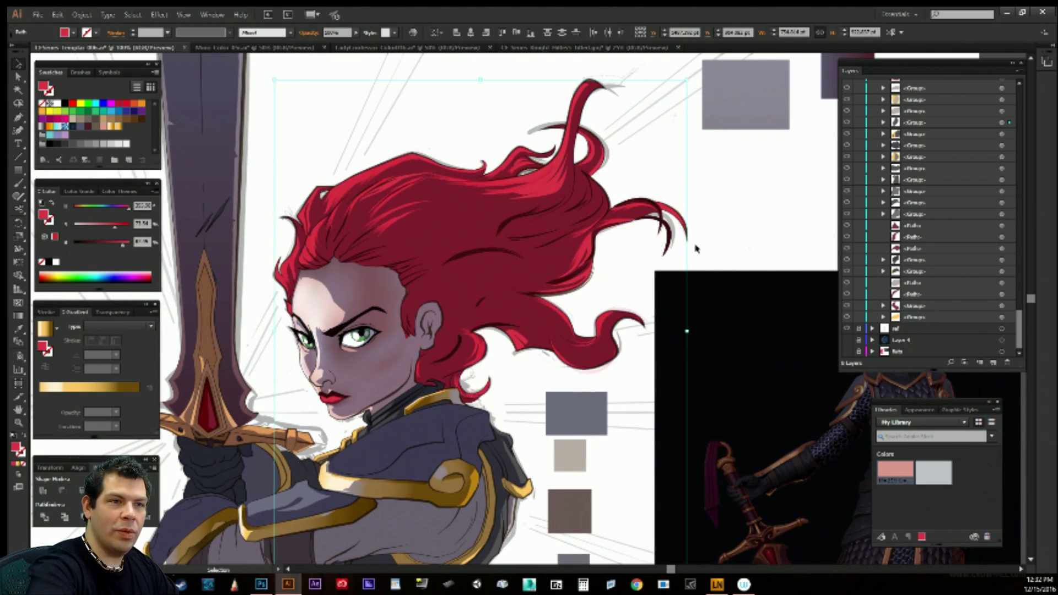
pyautogui.click(146, 16)
pyautogui.click(166, 147)
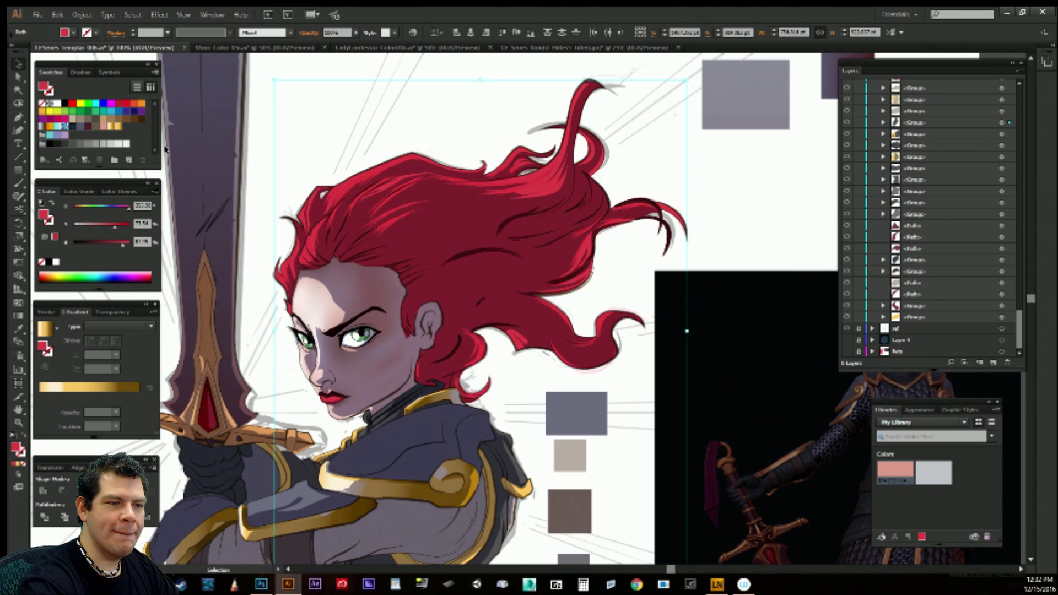
# Fill the selected hair with a linear gradient from the hair red to black, try a gray fill, and restore and reverse the gradient.
pyautogui.click(41, 127)
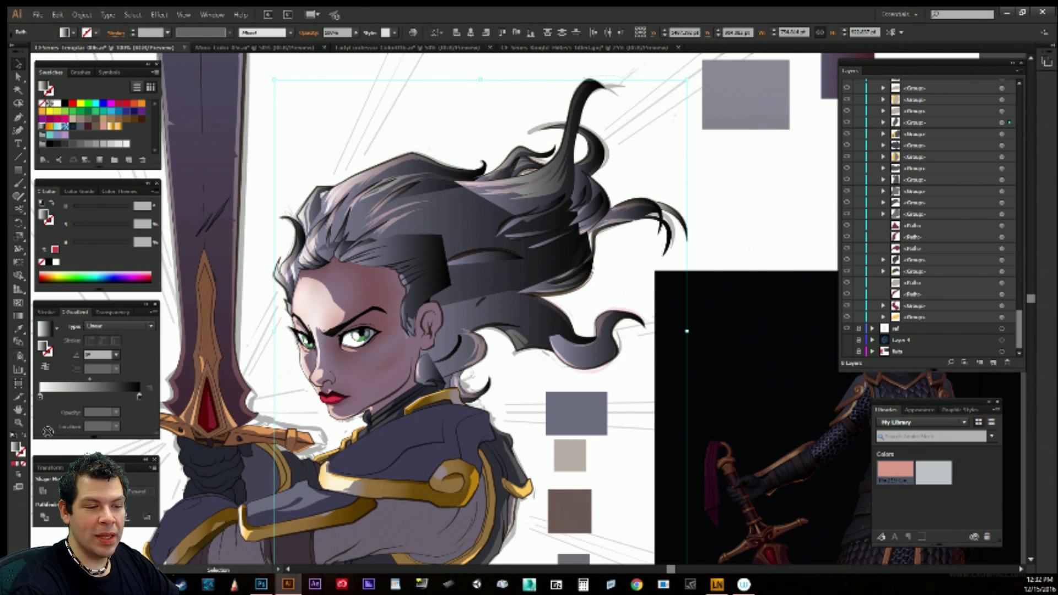
pyautogui.moveTo(48, 432); pyautogui.dragTo(40, 397)
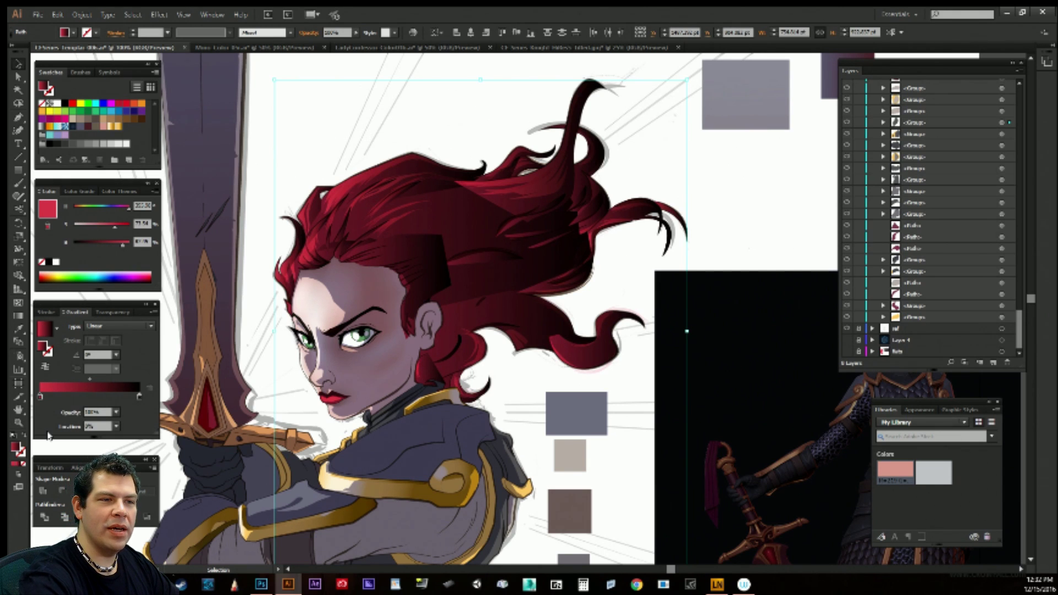
pyautogui.click(88, 144)
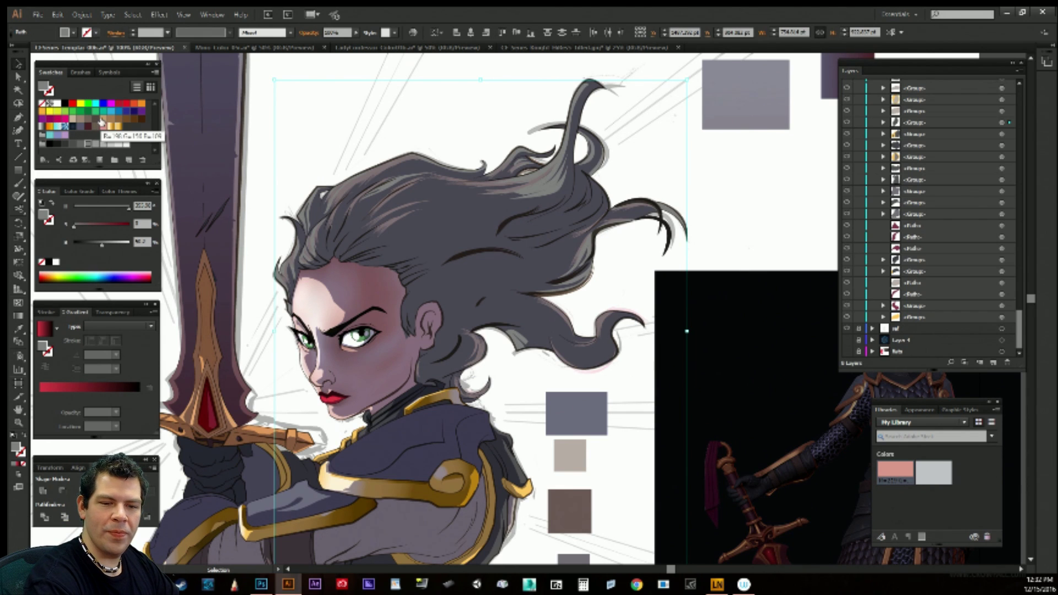
pyautogui.click(45, 332)
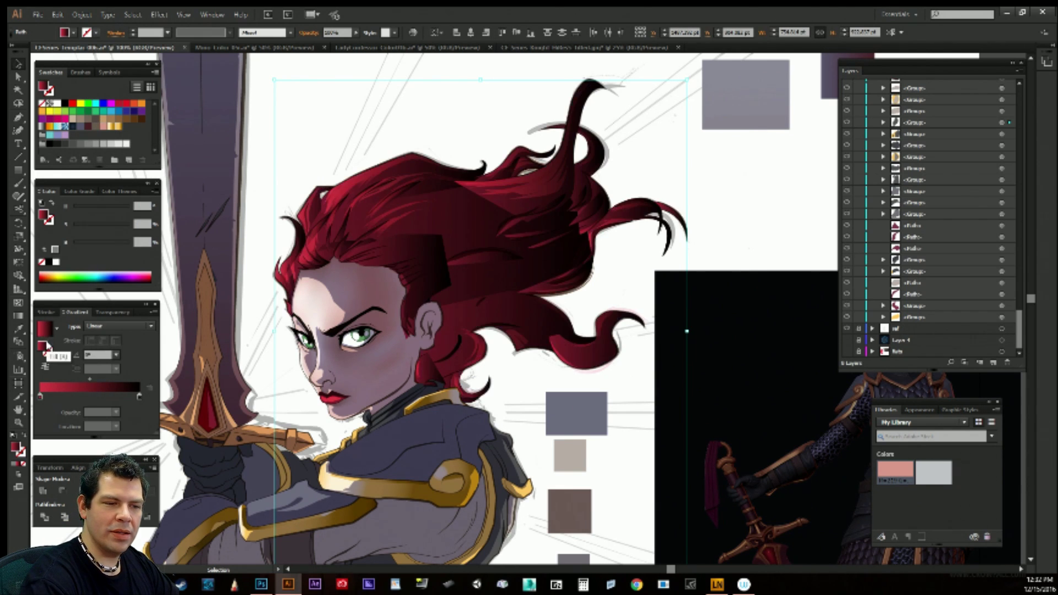
pyautogui.click(45, 367)
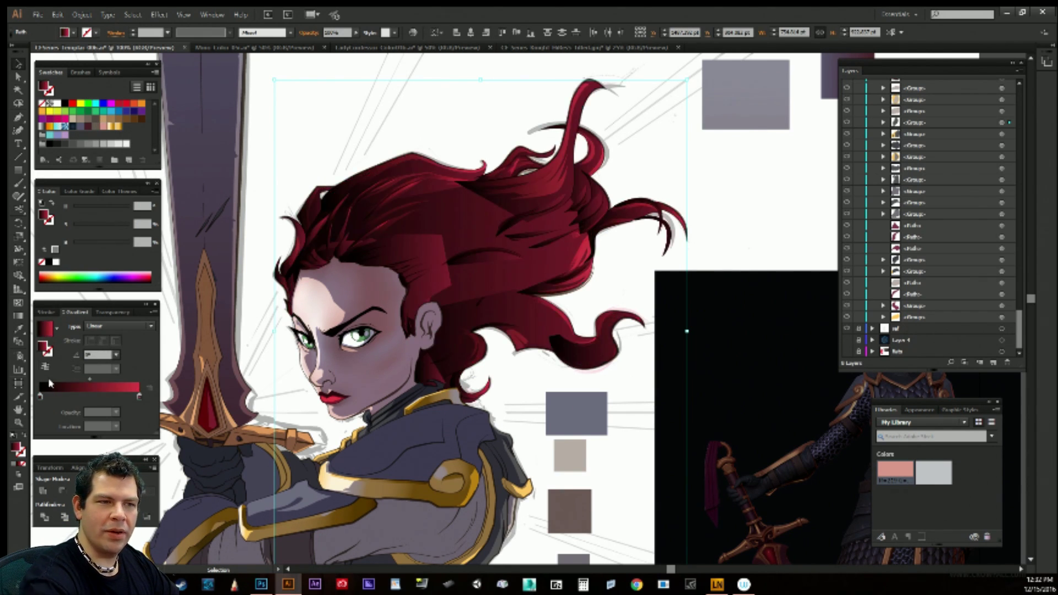
# Try brown, blue, green, slate and light purple fills on the selected hair to compare hair colors.
pyautogui.click(95, 126)
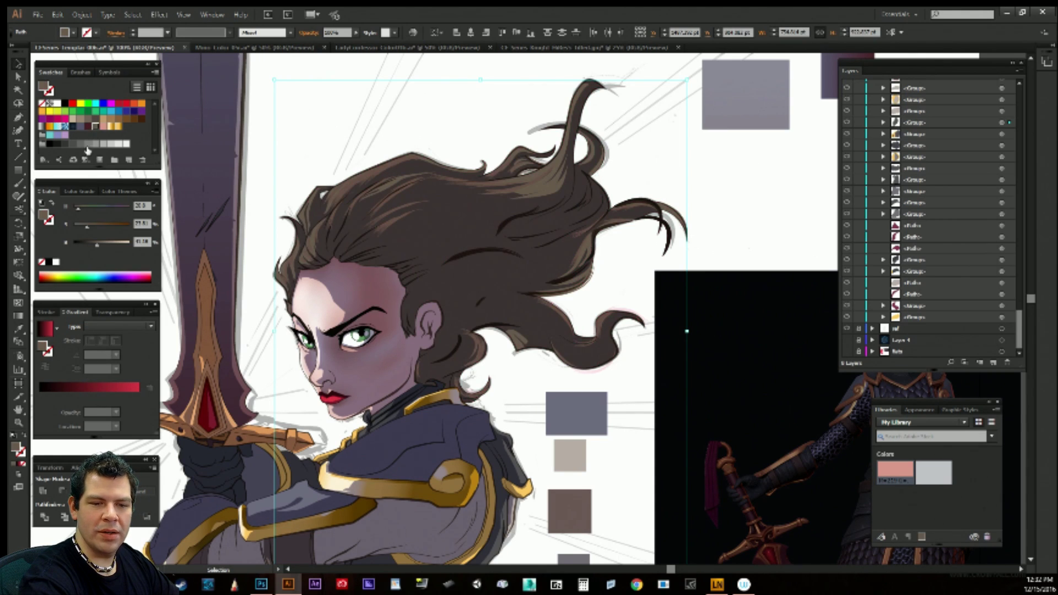
pyautogui.hotkey('ctrl', '-')
pyautogui.hotkey('ctrl', '-')
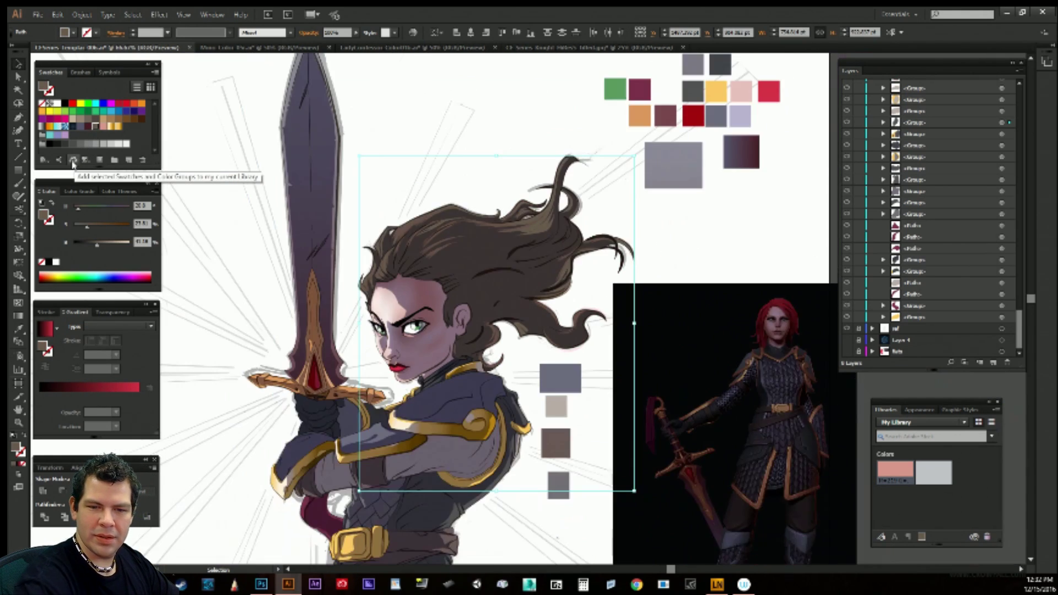
pyautogui.moveTo(237, 221); pyautogui.dragTo(221, 171)
pyautogui.click(127, 112)
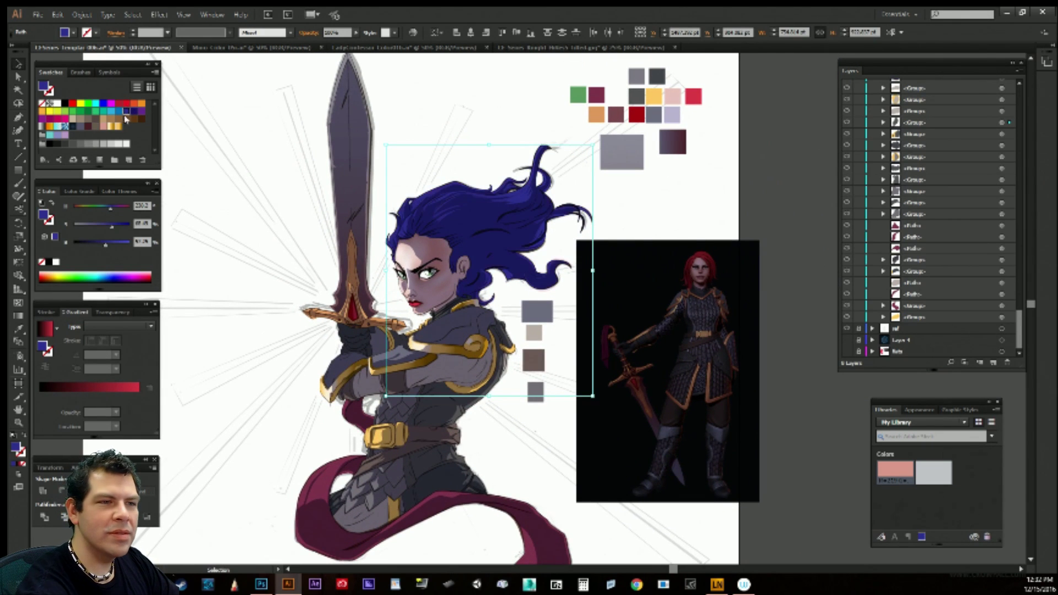
pyautogui.click(81, 112)
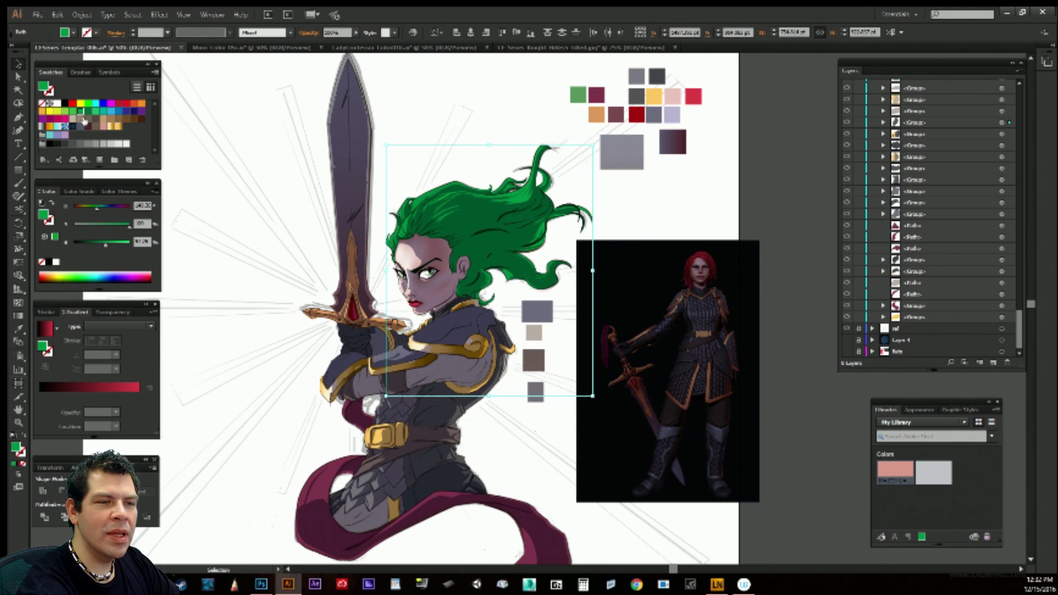
pyautogui.click(91, 140)
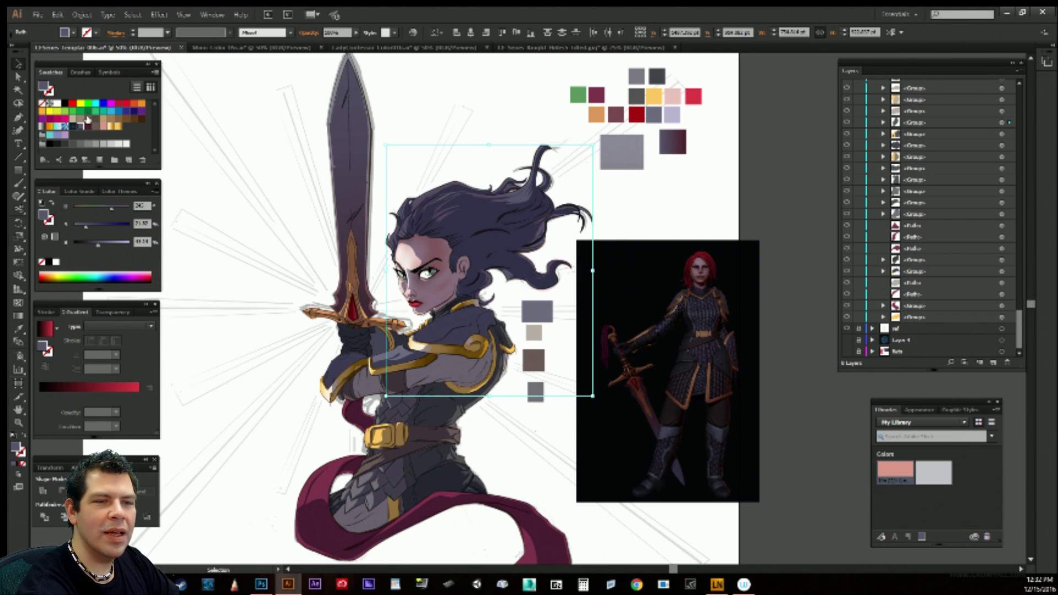
pyautogui.click(61, 139)
pyautogui.click(68, 136)
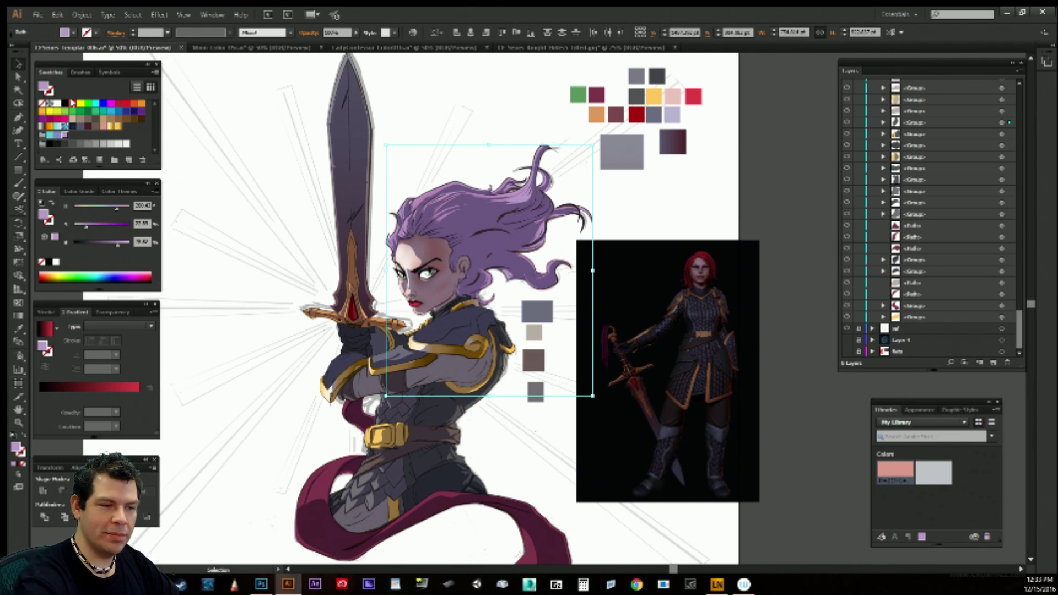
# Reapply the red gradient to the hair, replace its black stop with the hair red, and slightly darken that stop.
pyautogui.click(45, 330)
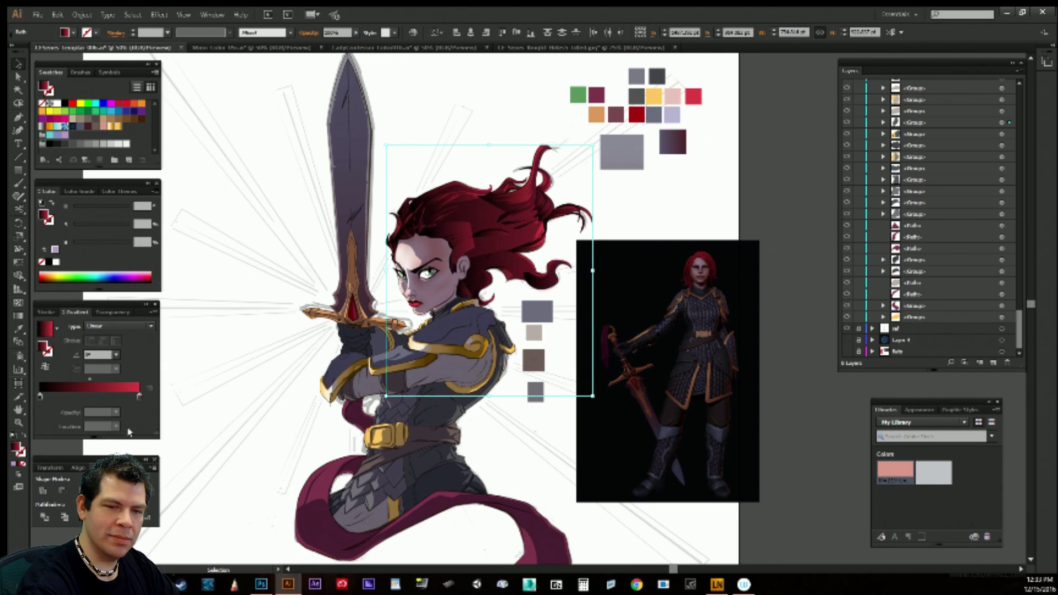
pyautogui.click(39, 398)
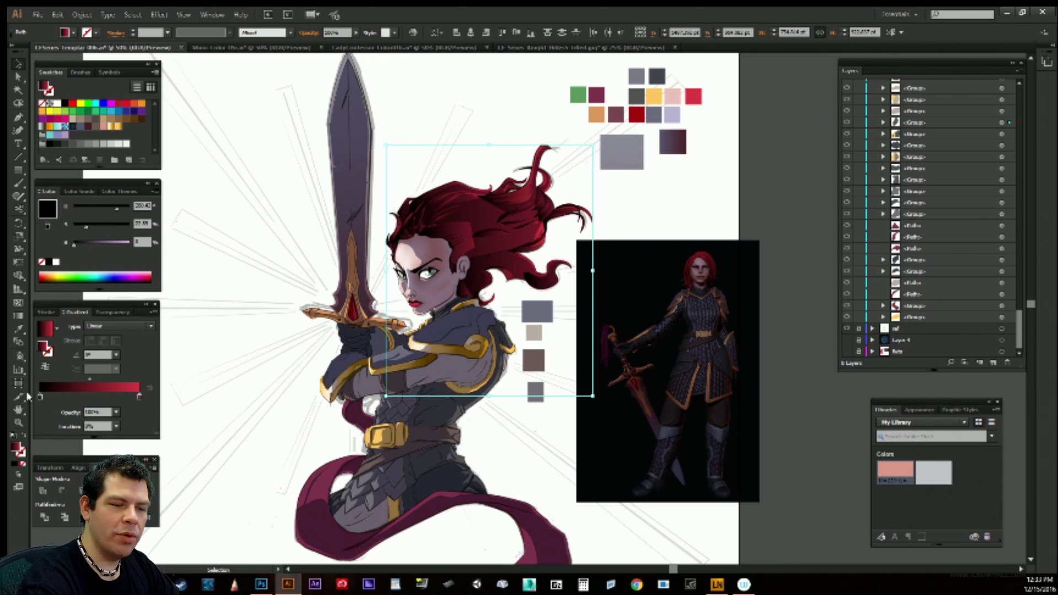
pyautogui.click(139, 398)
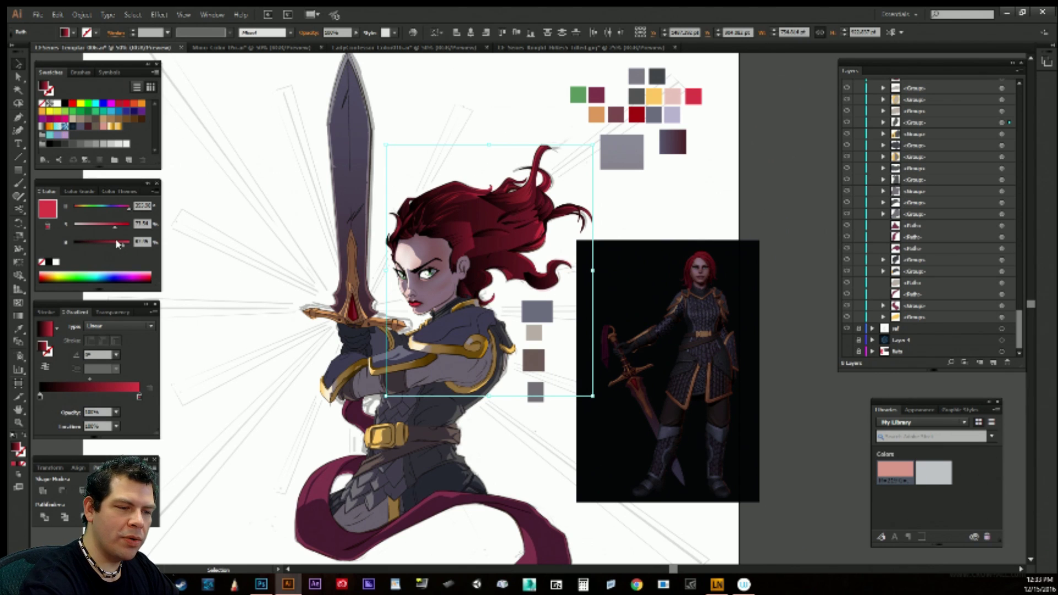
pyautogui.moveTo(54, 203); pyautogui.dragTo(40, 397)
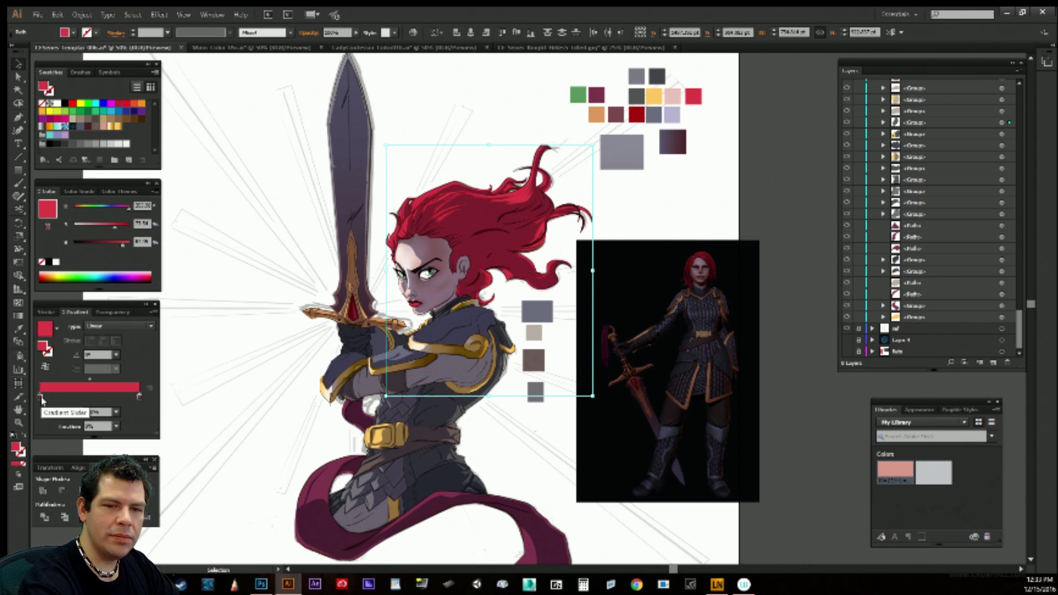
pyautogui.click(114, 243)
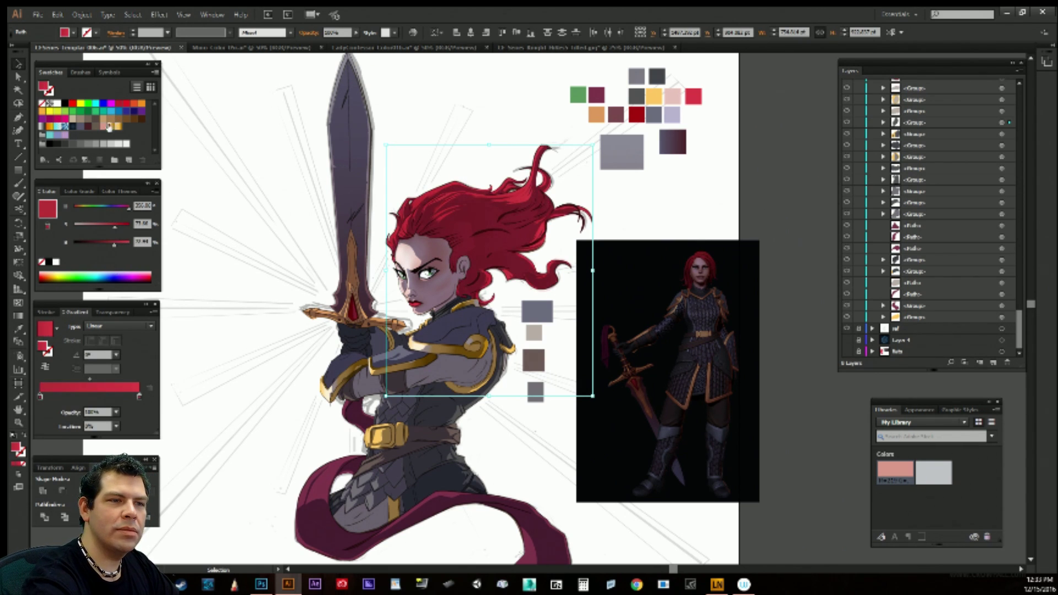
# Try a yellow fill with reduced saturation on the hair, and undo the yellow recoloring.
pyautogui.click(57, 113)
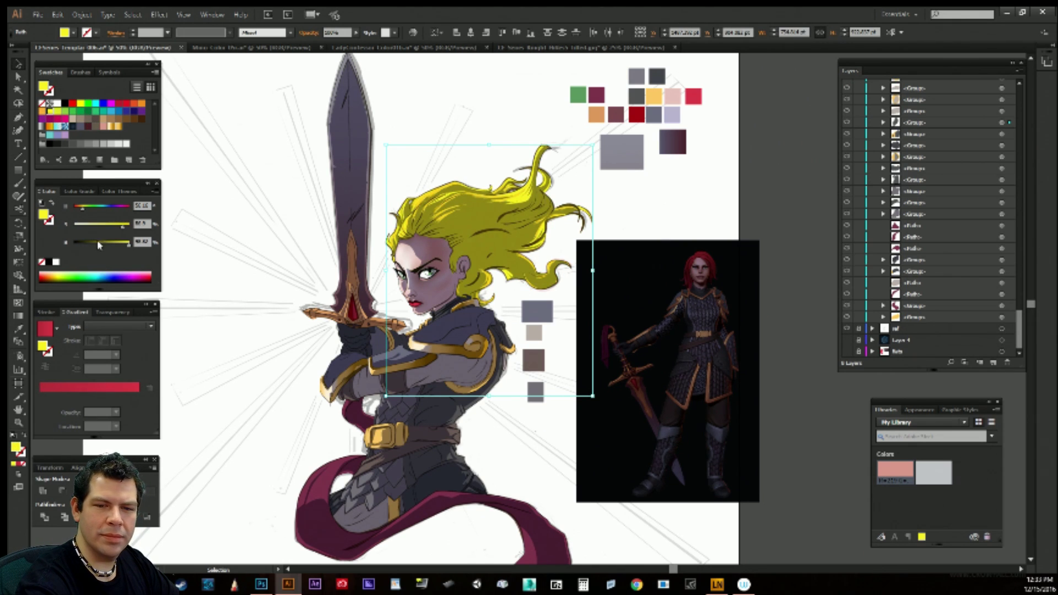
pyautogui.moveTo(122, 227); pyautogui.dragTo(105, 230)
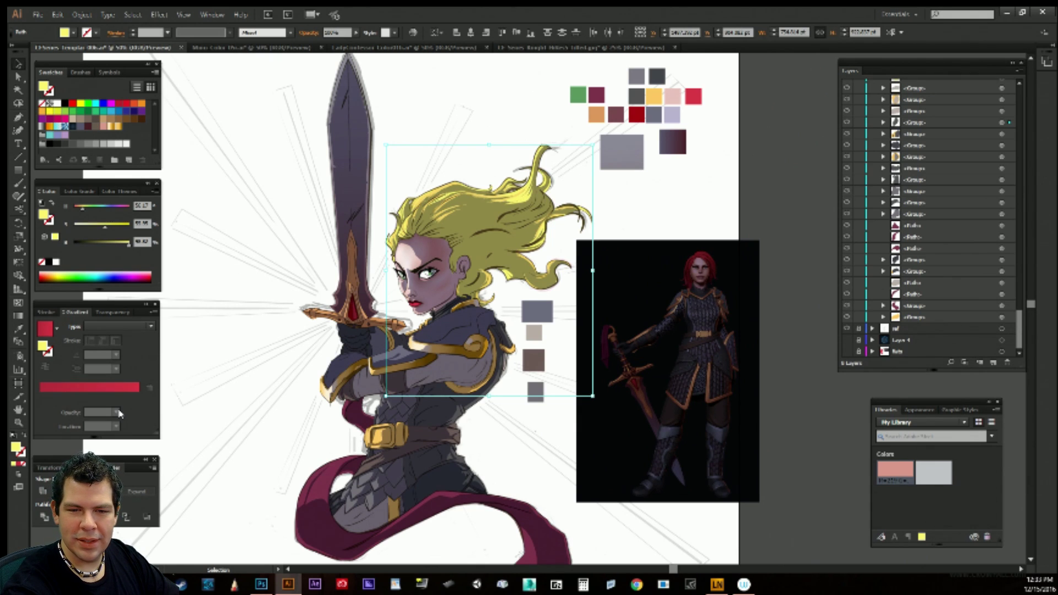
pyautogui.hotkey('ctrl', 'z')
pyautogui.hotkey('ctrl', 'z')
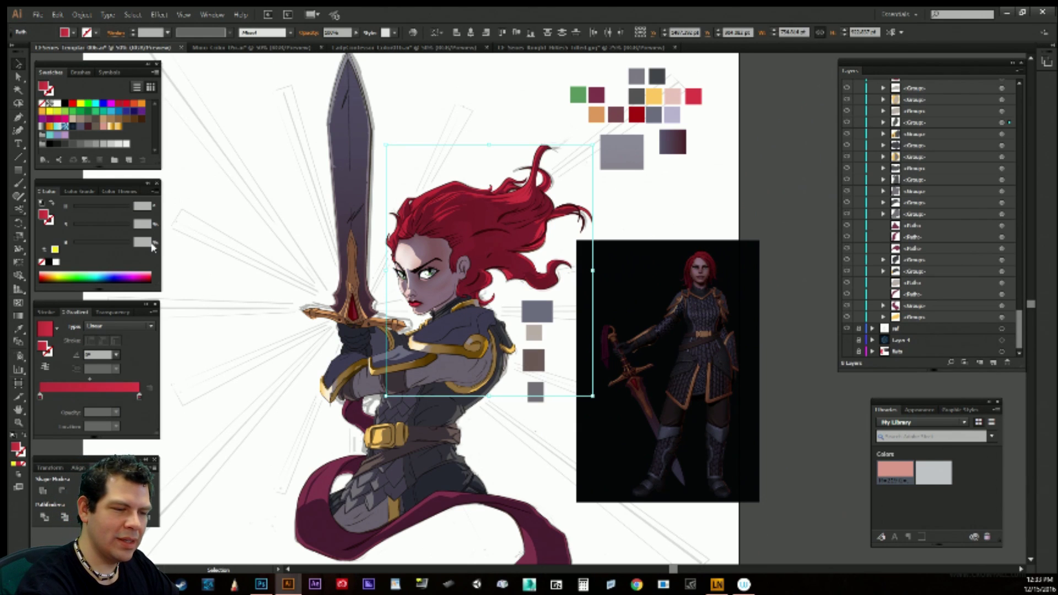
# Darken the hair gradient's starting red stop and add a bright orange-red middle stop near 47% with 100% brightness.
pyautogui.click(40, 397)
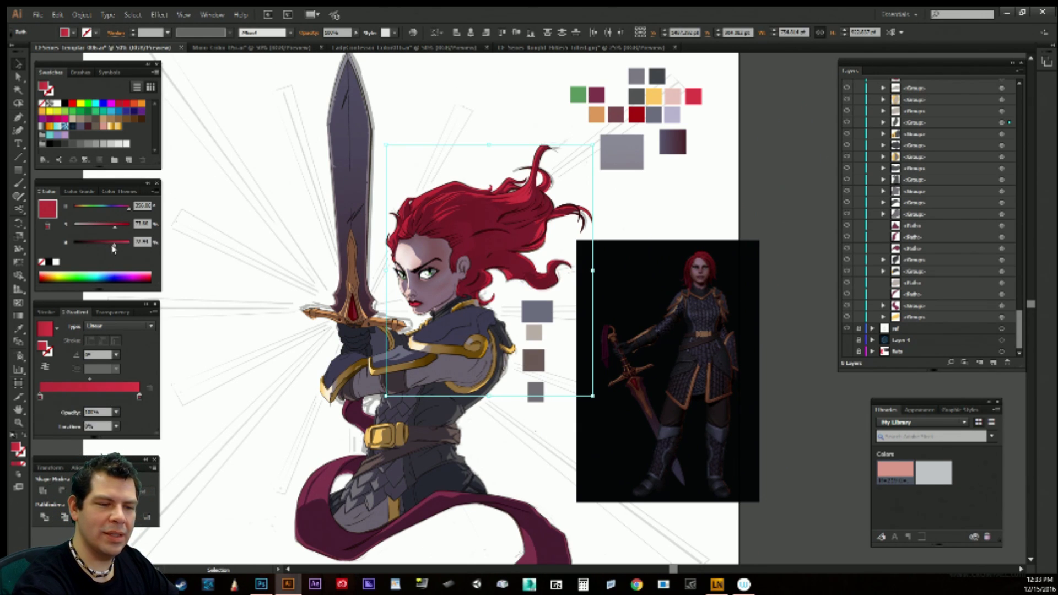
pyautogui.moveTo(117, 245); pyautogui.dragTo(107, 246)
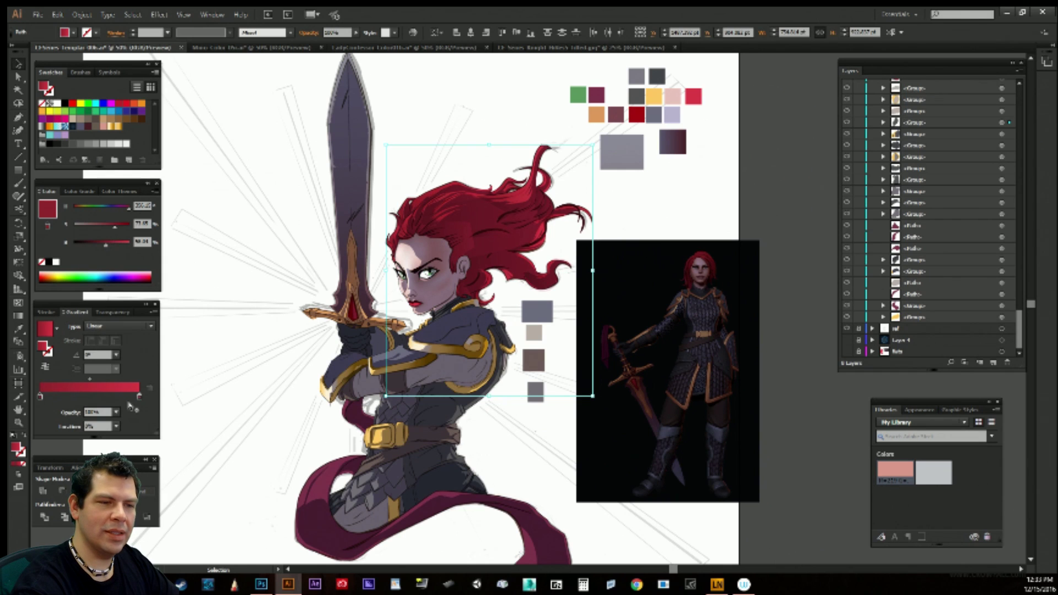
pyautogui.click(94, 397)
pyautogui.moveTo(95, 397); pyautogui.dragTo(85, 396)
pyautogui.moveTo(122, 244)
pyautogui.mouseDown()
pyautogui.moveTo(144, 239)
pyautogui.moveTo(106, 227)
pyautogui.moveTo(116, 229)
pyautogui.mouseUp()
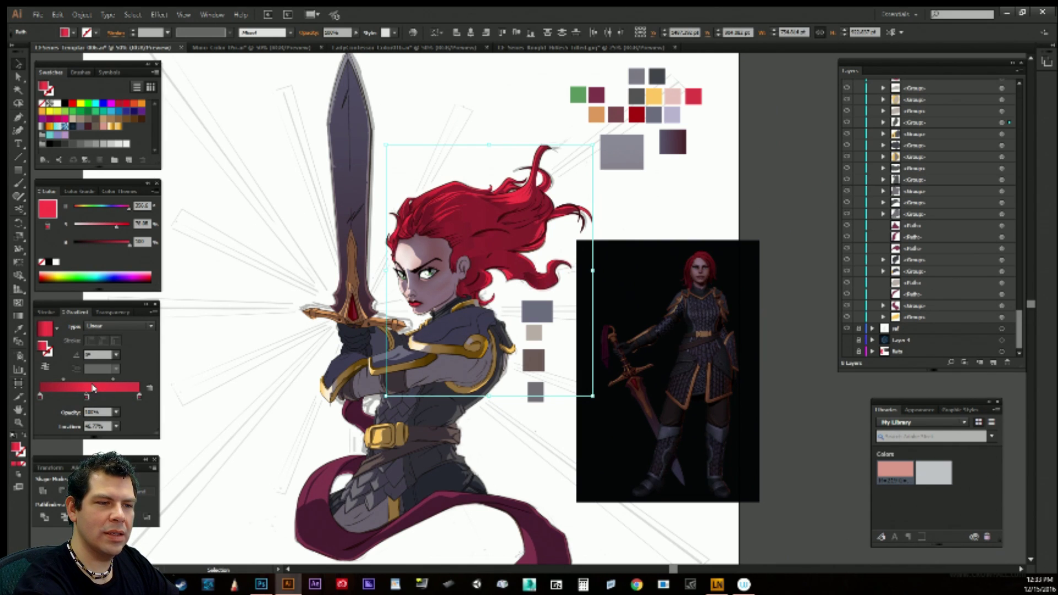
pyautogui.click(75, 207)
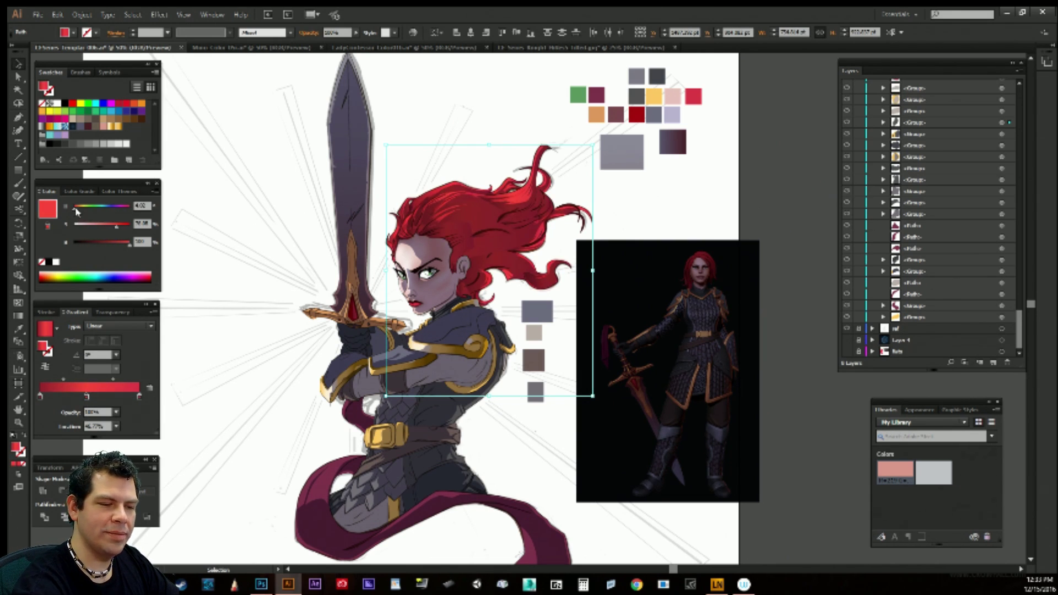
# Set the hue of the hair gradient's dark starting stop to 0 and lower the saturation of its end stop.
pyautogui.click(39, 396)
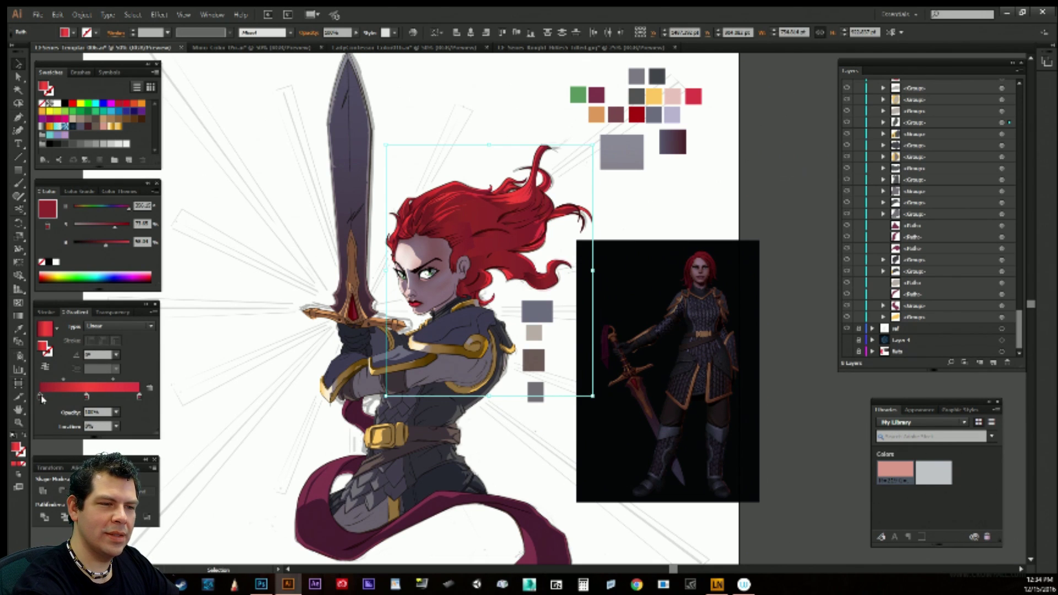
pyautogui.moveTo(75, 207); pyautogui.dragTo(72, 209)
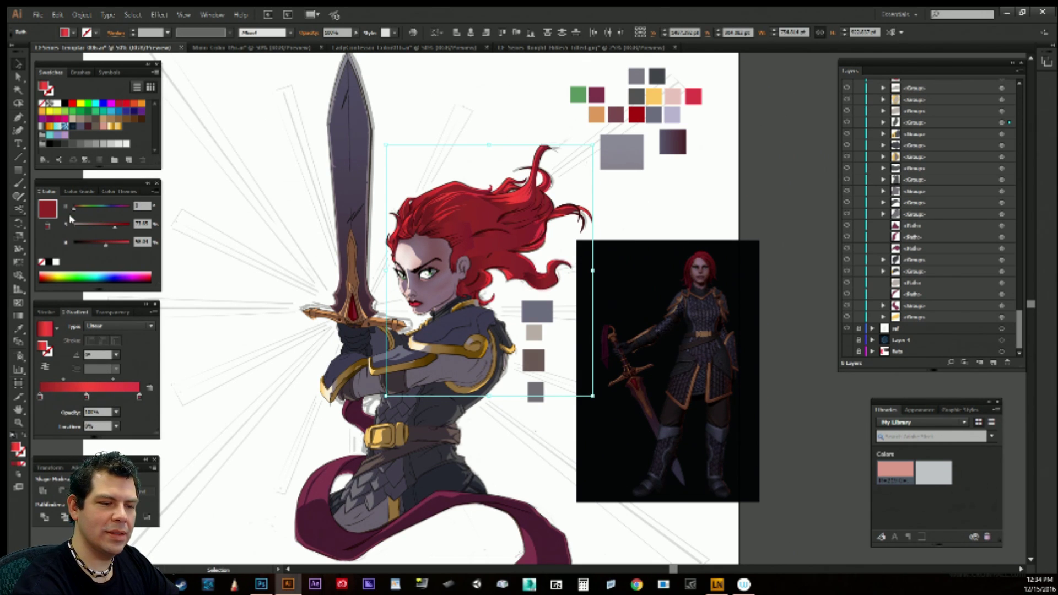
pyautogui.click(139, 396)
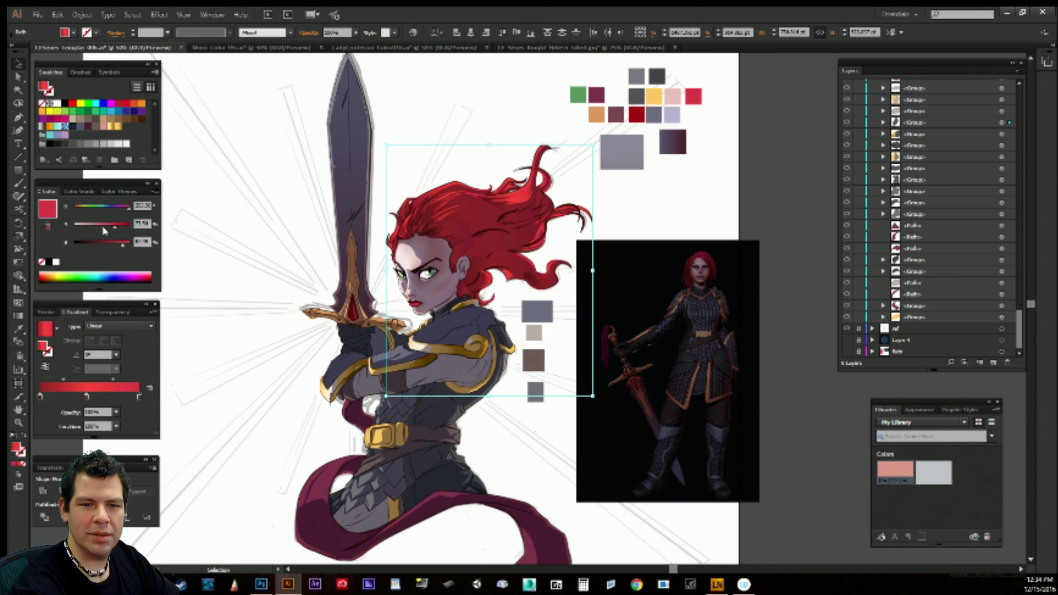
pyautogui.moveTo(115, 227); pyautogui.dragTo(107, 227)
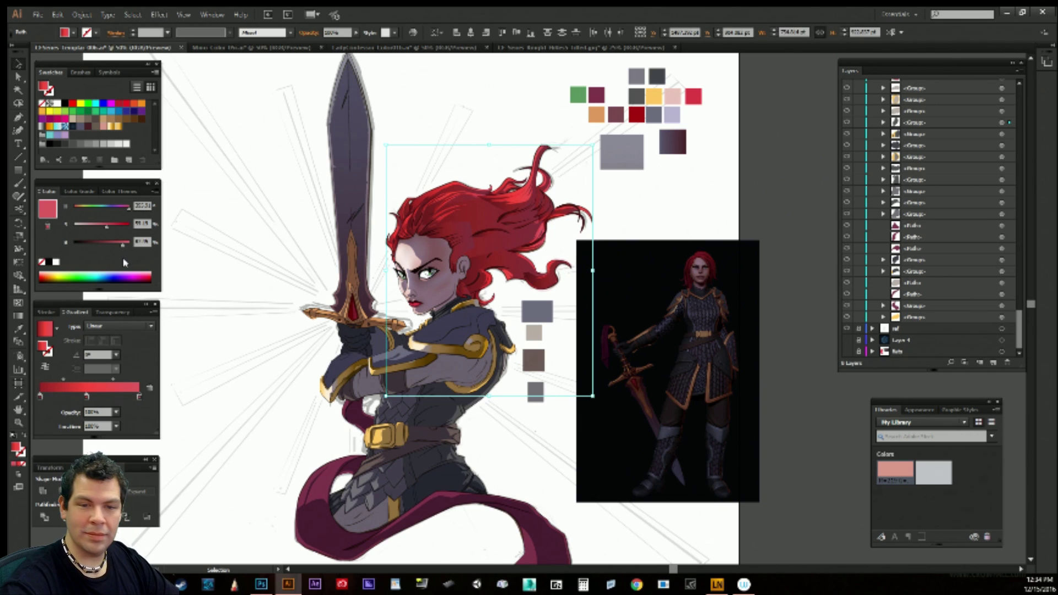
# Try the linear gradient across the hair in several directions, including diagonally from the face and upward from the neck.
pyautogui.press('g')
pyautogui.moveTo(422, 289); pyautogui.dragTo(560, 197)
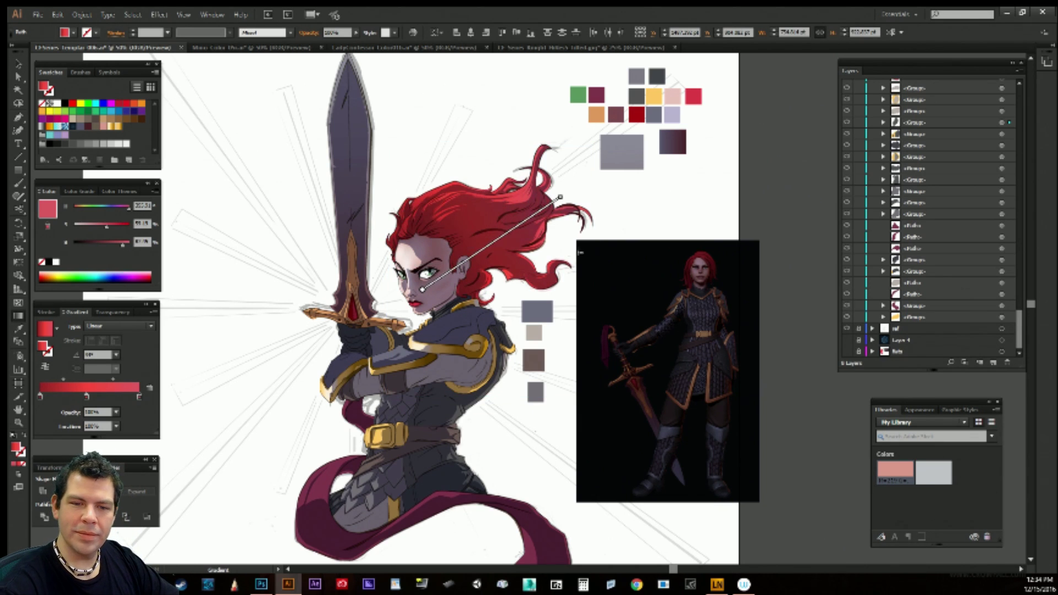
pyautogui.moveTo(518, 305); pyautogui.dragTo(453, 189)
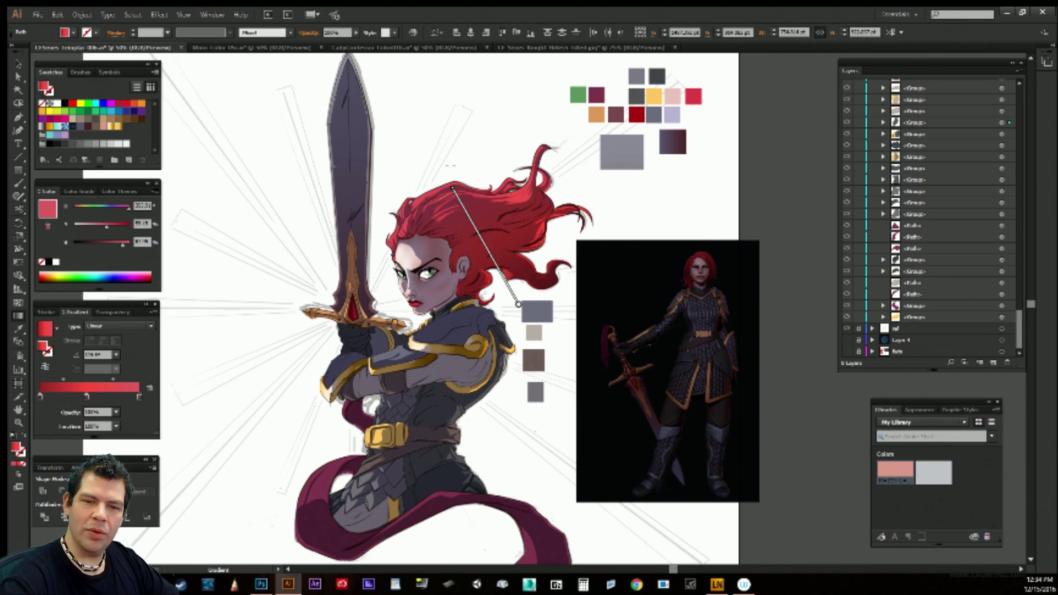
pyautogui.moveTo(487, 292); pyautogui.dragTo(483, 160)
pyautogui.press('v')
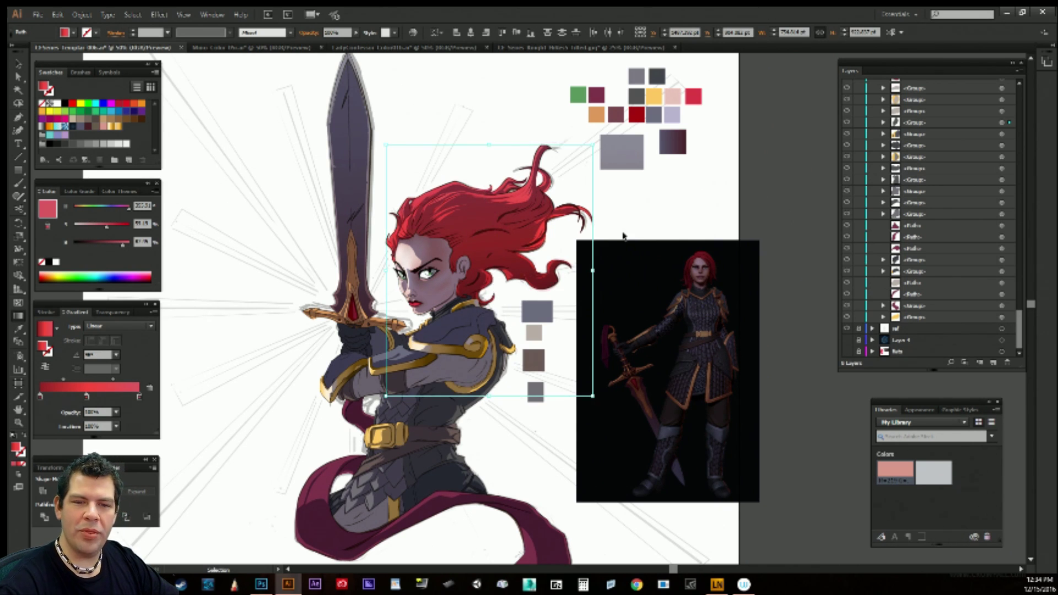
pyautogui.click(643, 216)
# Try a solid yellow fill on all the hair shapes and undo it.
pyautogui.press('g')
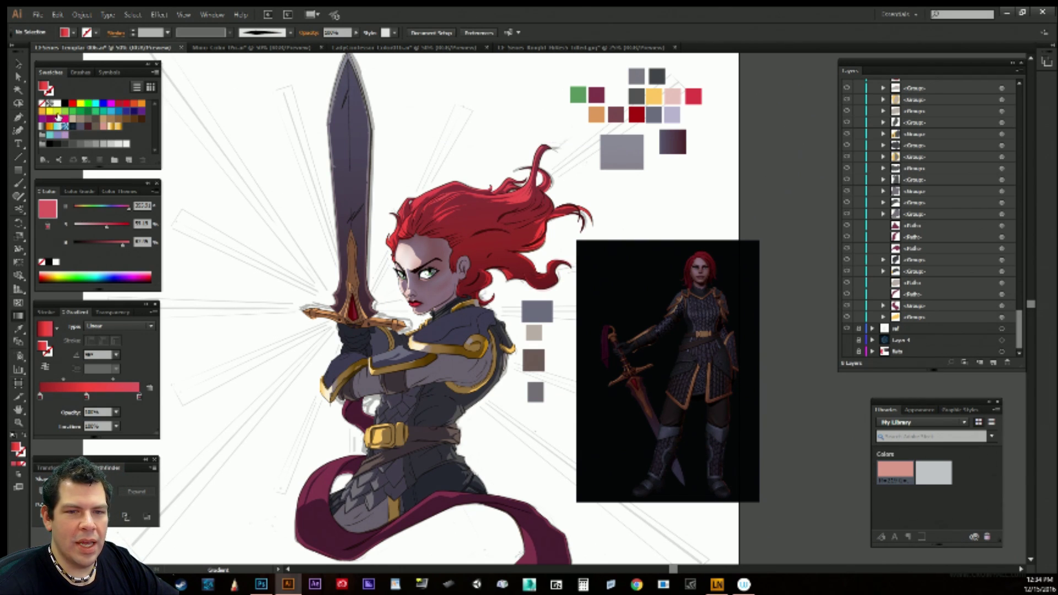
pyautogui.click(50, 114)
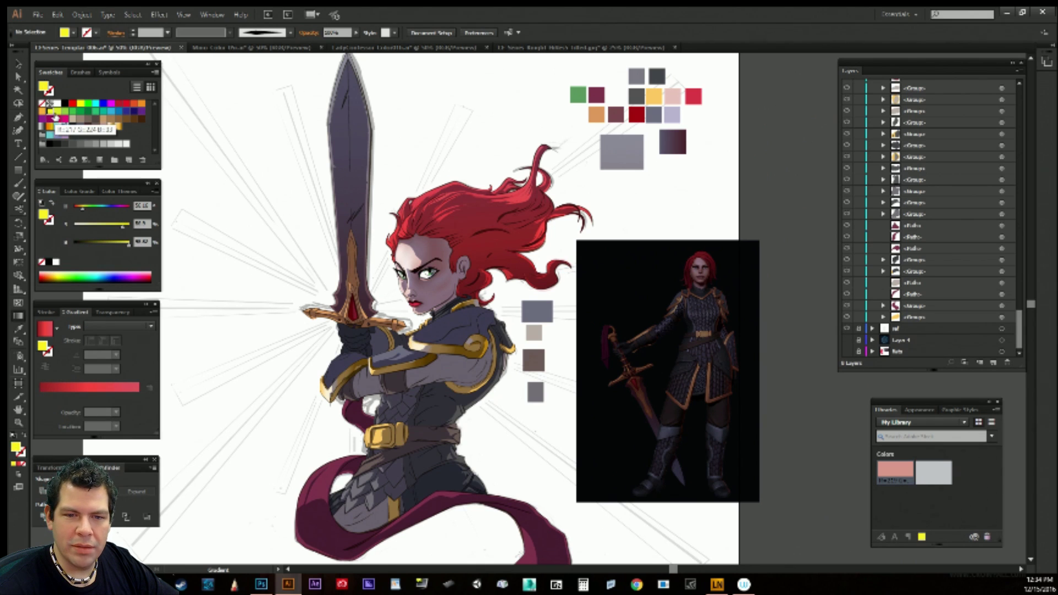
pyautogui.click(538, 230)
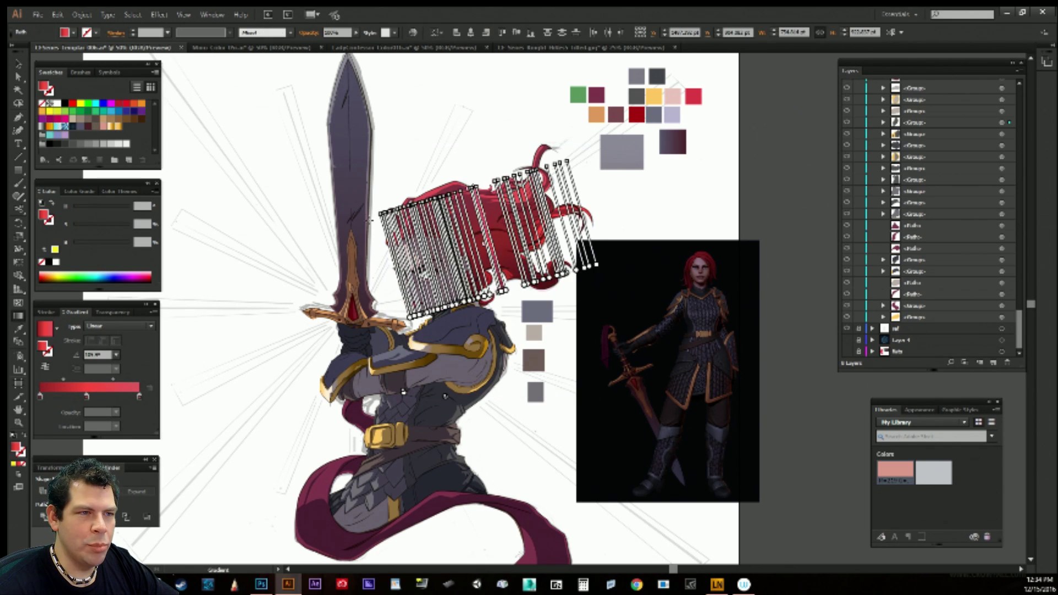
pyautogui.click(50, 114)
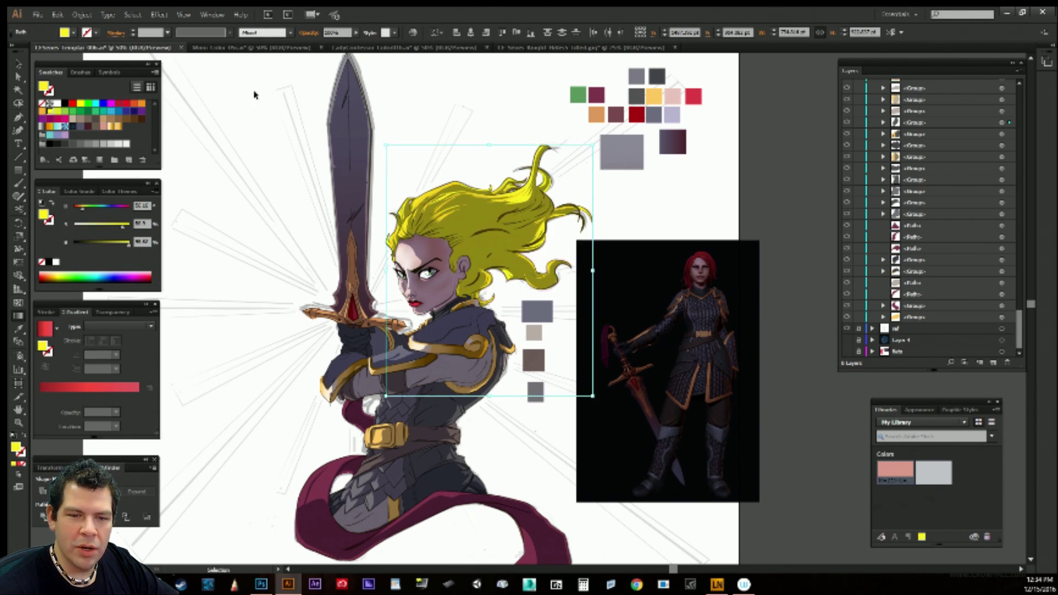
pyautogui.press('g')
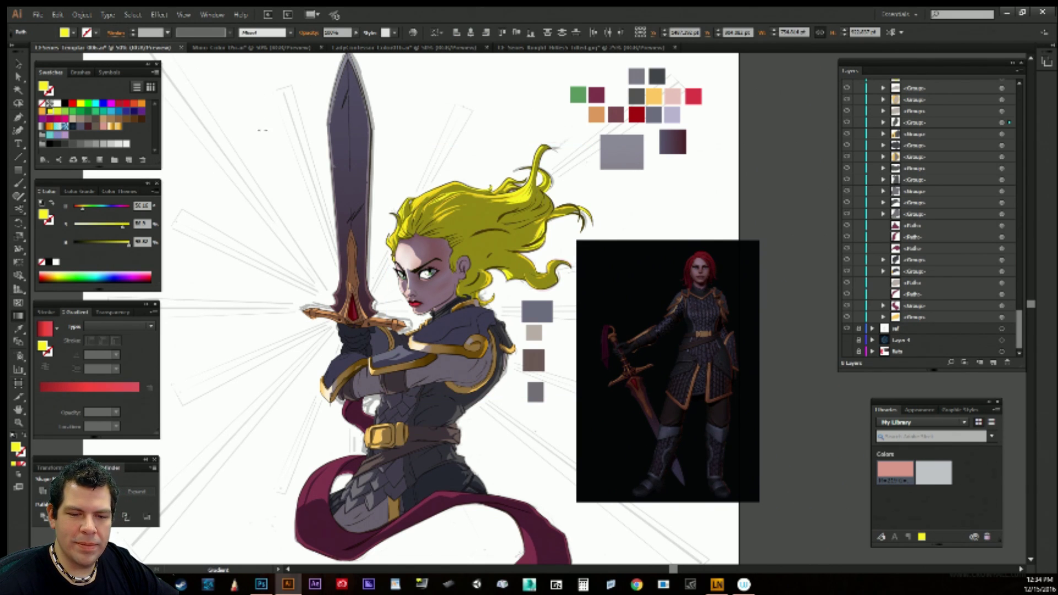
pyautogui.hotkey('ctrl', 'z')
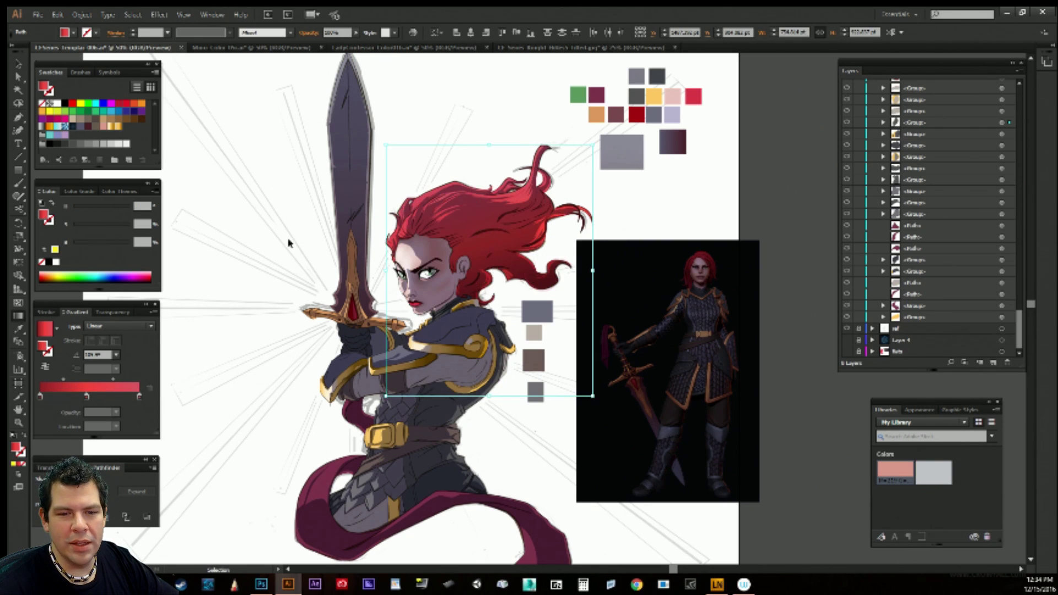
# Change the hair gradient to radial, stretch it from the crown toward the neck, and reverse its color order.
pyautogui.press('g')
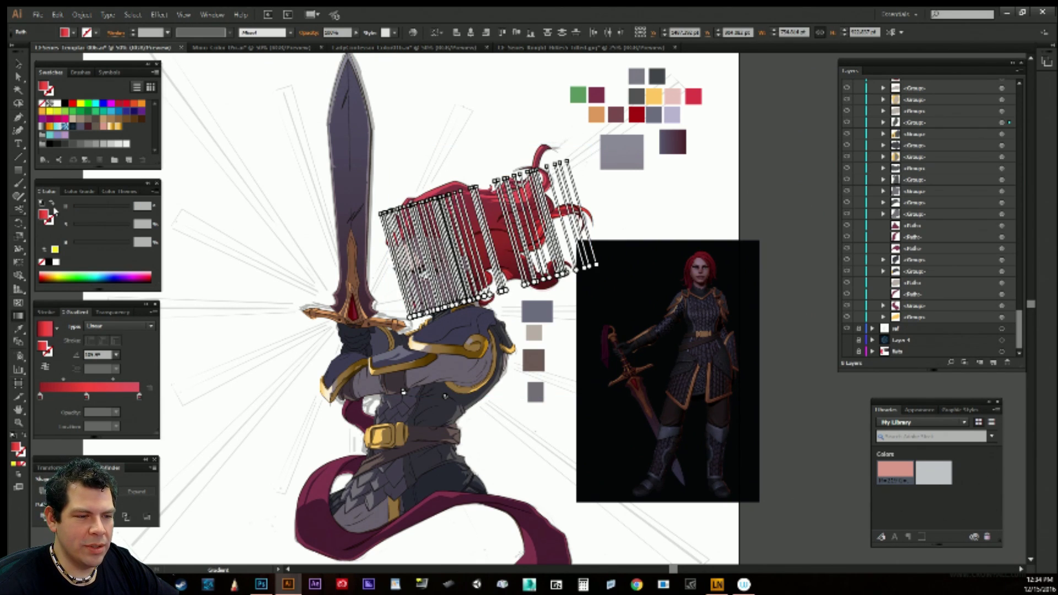
pyautogui.click(118, 326)
pyautogui.click(110, 344)
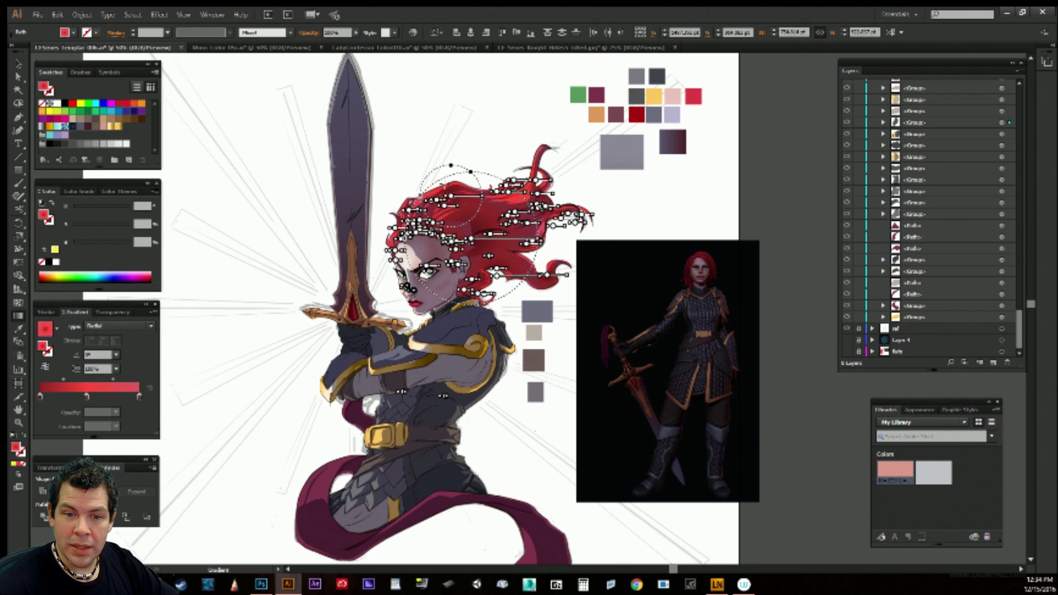
pyautogui.moveTo(444, 183); pyautogui.dragTo(493, 271)
pyautogui.press('v')
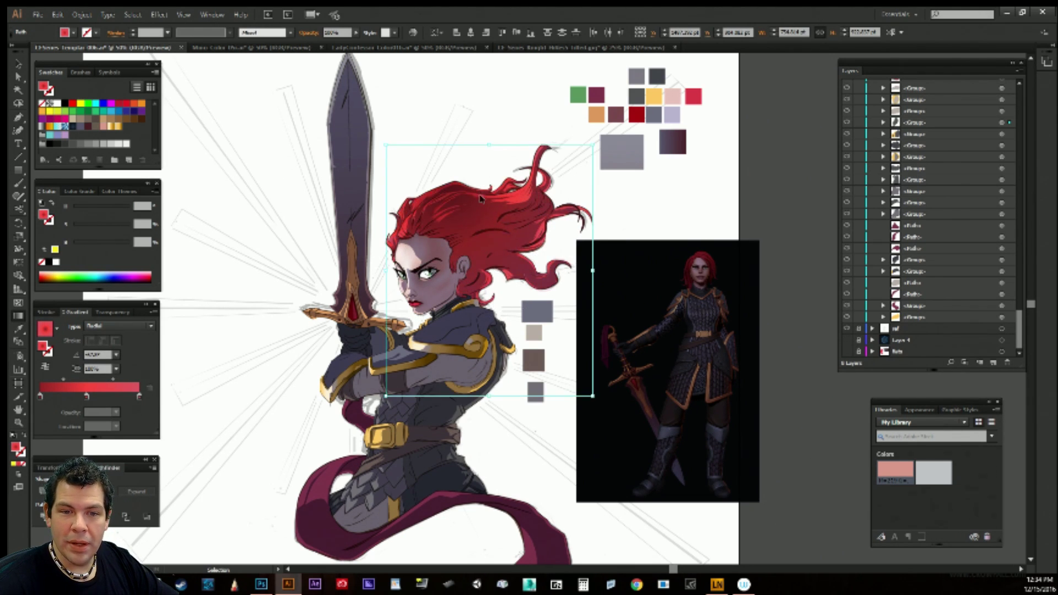
pyautogui.press('ctrl')
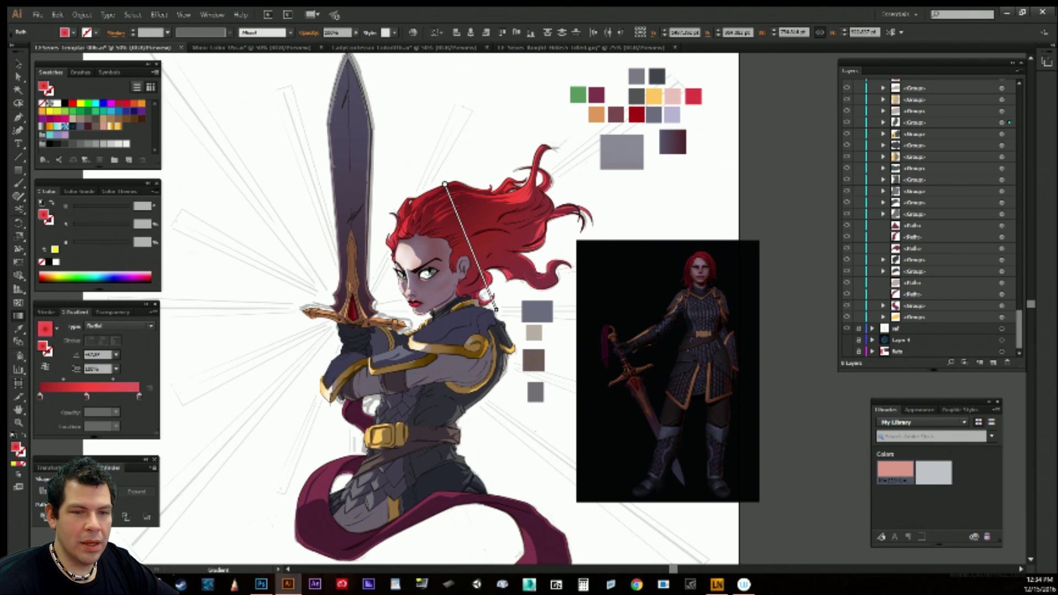
pyautogui.click(45, 366)
pyautogui.keyDown('ctrl'); pyautogui.click(236, 152); pyautogui.keyUp('ctrl')
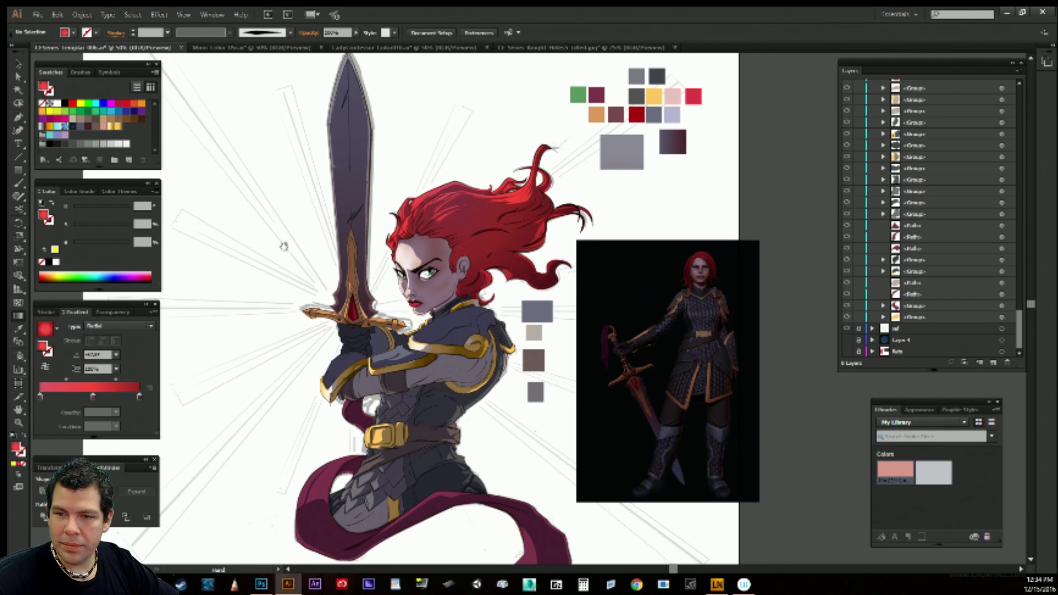
# Collapse the contents of Layer 6 in the layer list.
pyautogui.moveTo(285, 246); pyautogui.dragTo(276, 246)
pyautogui.scroll(5, 1004, 160)
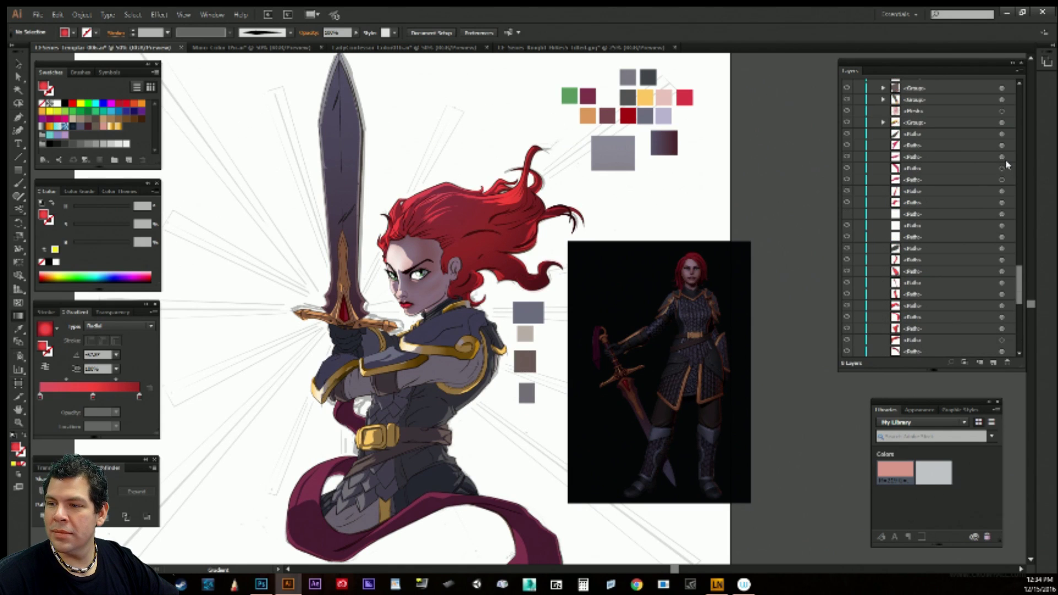
pyautogui.moveTo(1016, 253); pyautogui.dragTo(1012, 96)
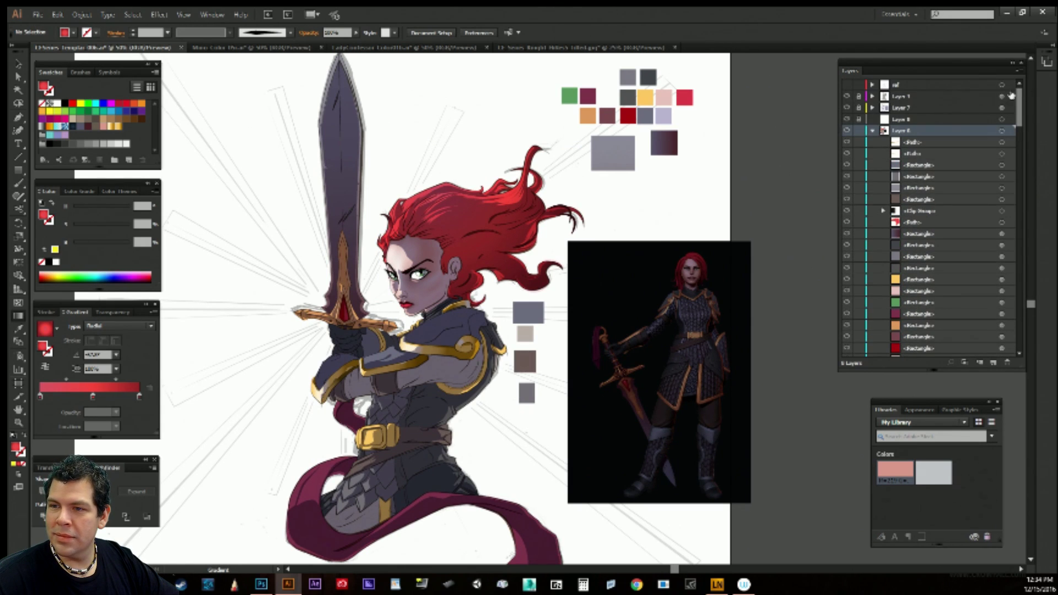
pyautogui.click(872, 131)
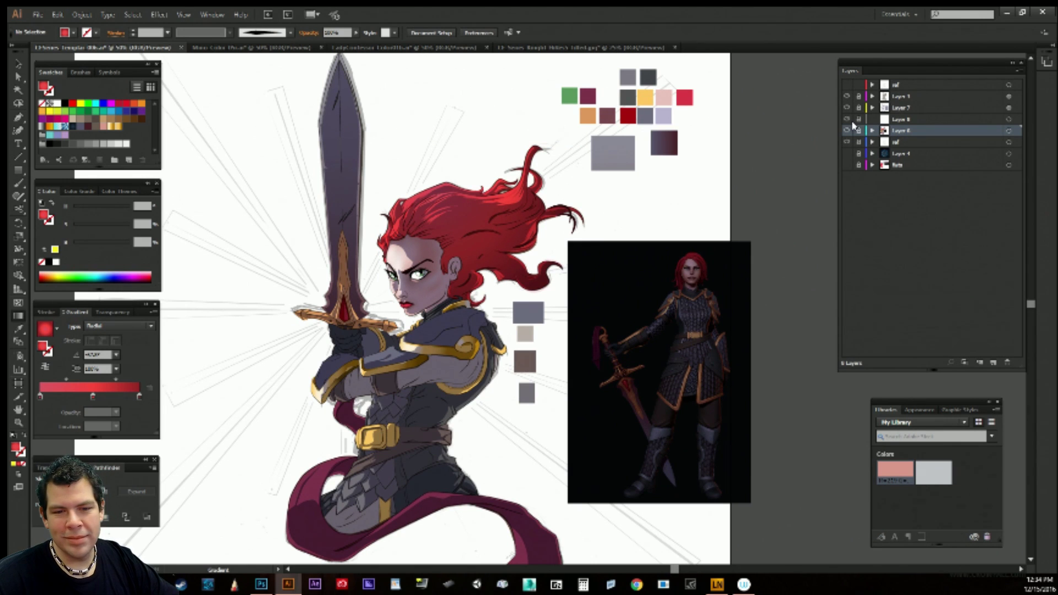
# Hide the line art temporarily to check the warrior's colors alone, and show it again.
pyautogui.moveTo(760, 164)
pyautogui.mouseDown()
pyautogui.moveTo(766, 146)
pyautogui.moveTo(759, 160)
pyautogui.mouseUp()
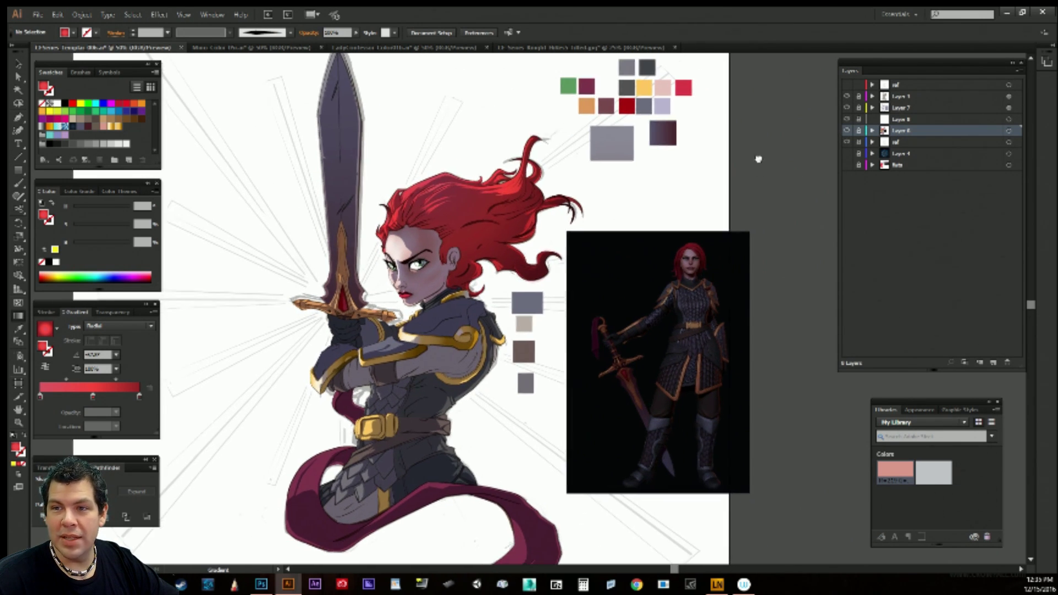
pyautogui.click(848, 106)
pyautogui.moveTo(735, 209); pyautogui.dragTo(733, 208)
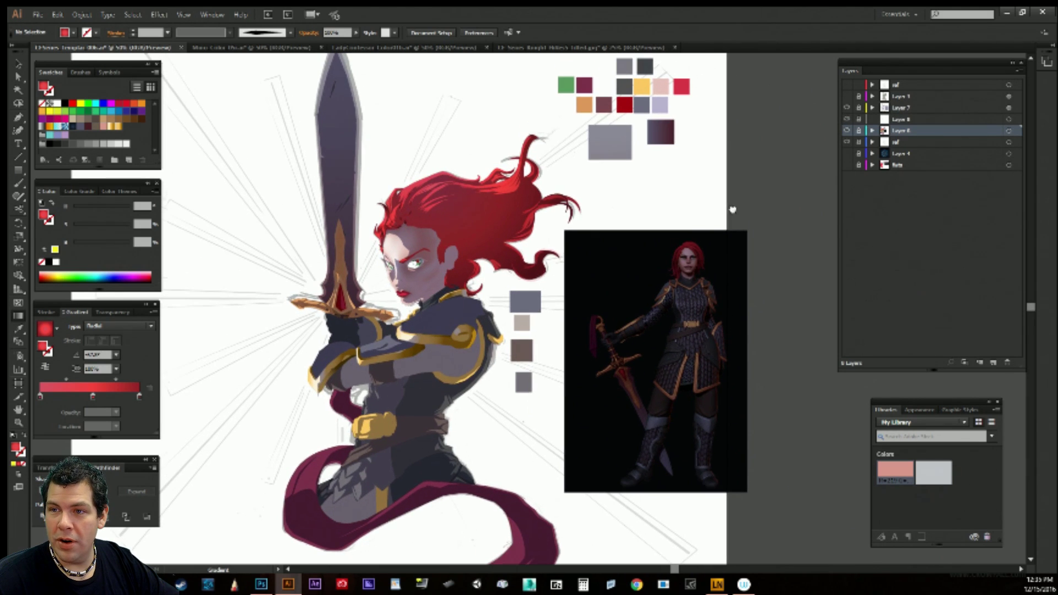
pyautogui.click(847, 107)
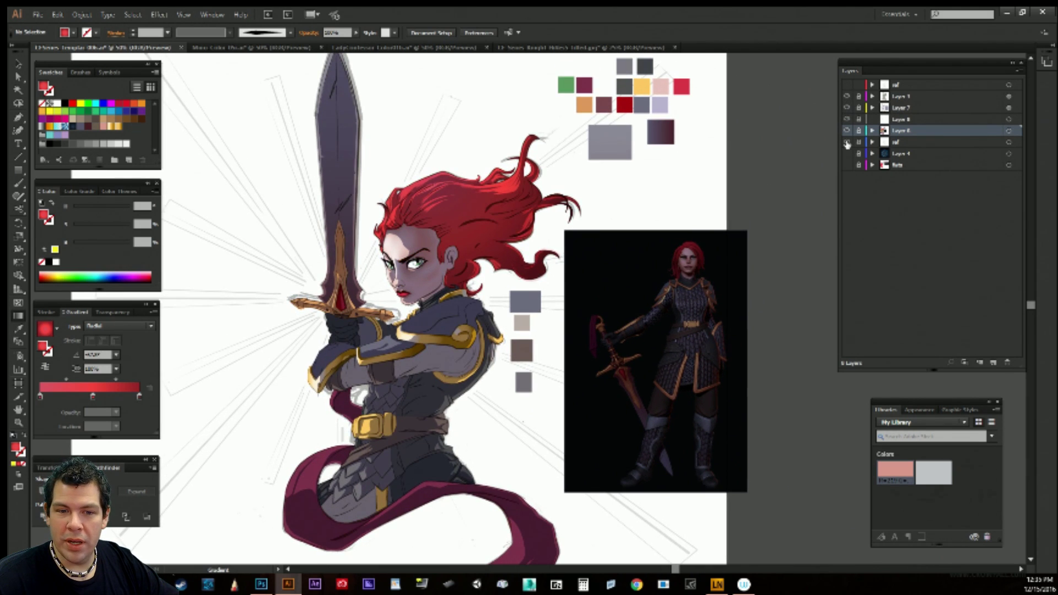
# Hide the ref layer below Layer 6 and show the glowing circle background on Layer 4.
pyautogui.moveTo(668, 247)
pyautogui.mouseDown()
pyautogui.moveTo(693, 238)
pyautogui.moveTo(670, 265)
pyautogui.mouseUp()
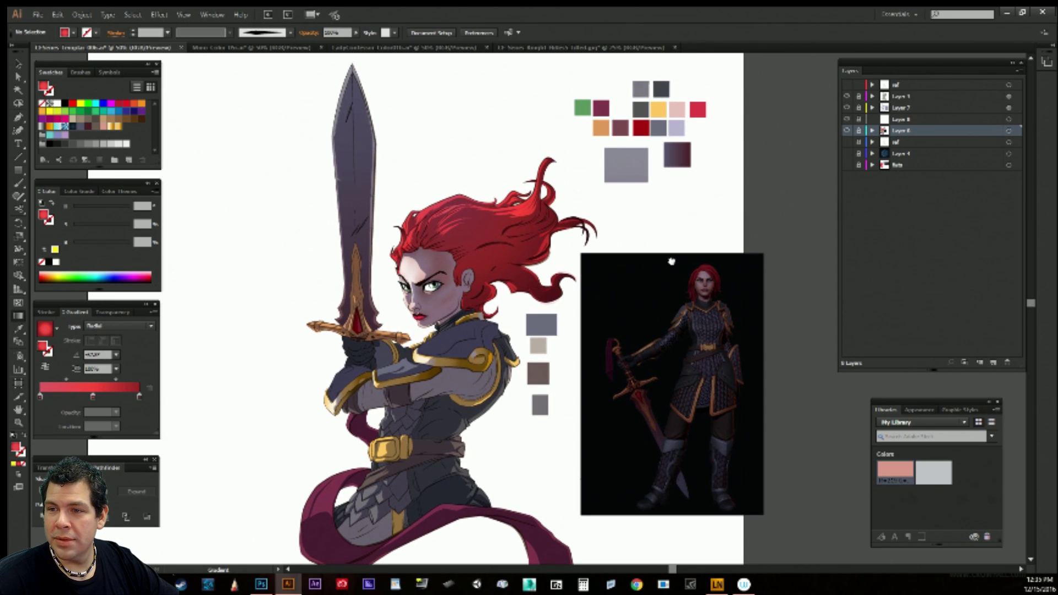
pyautogui.click(846, 154)
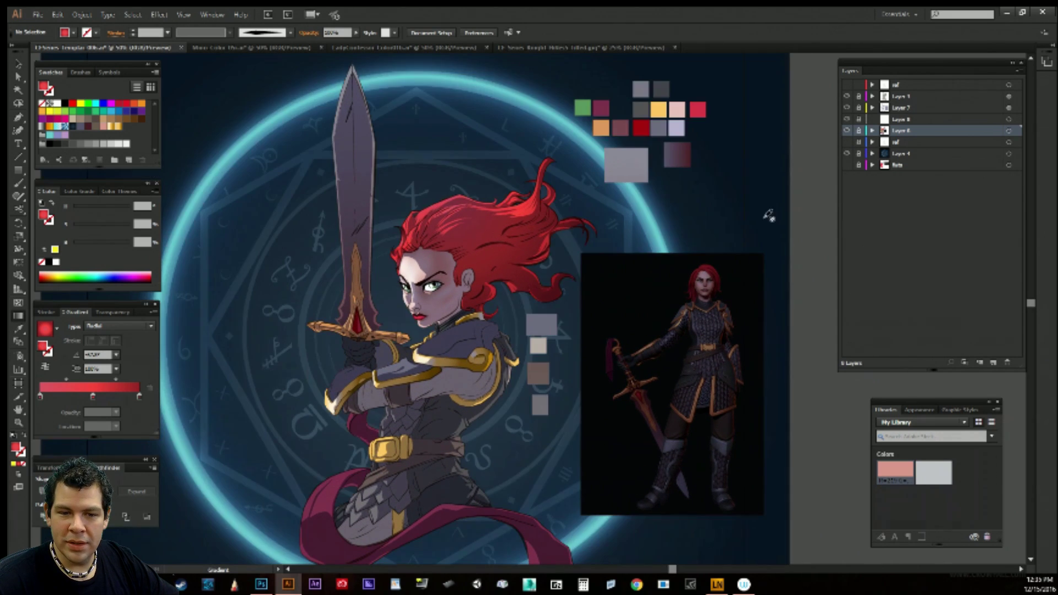
pyautogui.moveTo(710, 281)
pyautogui.mouseDown()
pyautogui.moveTo(725, 266)
pyautogui.moveTo(721, 274)
pyautogui.mouseUp()
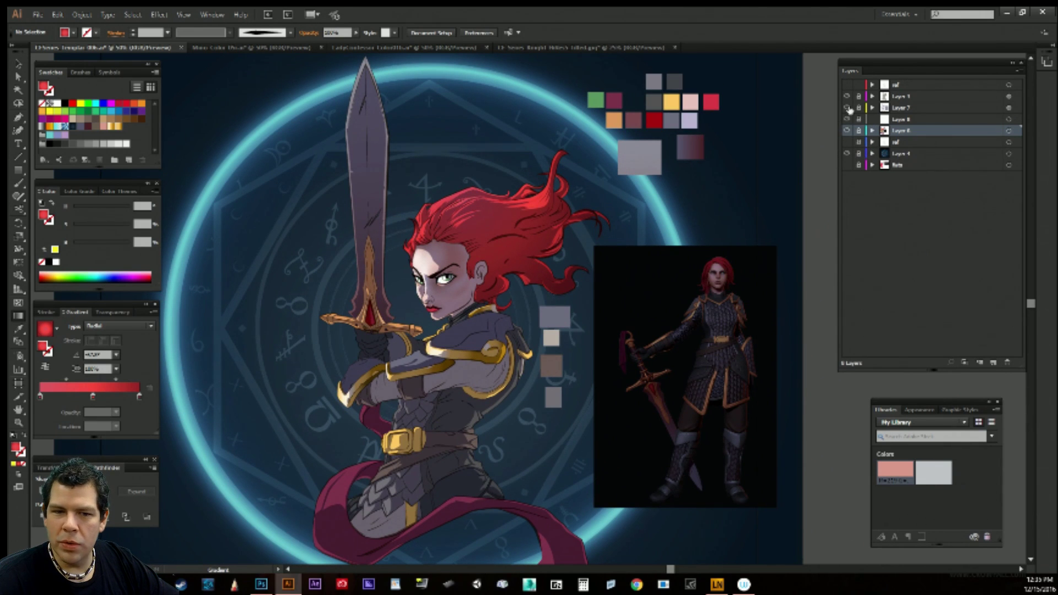
# Show the uppermost ref sketch layer and add a new layer directly above Layer 4.
pyautogui.click(848, 86)
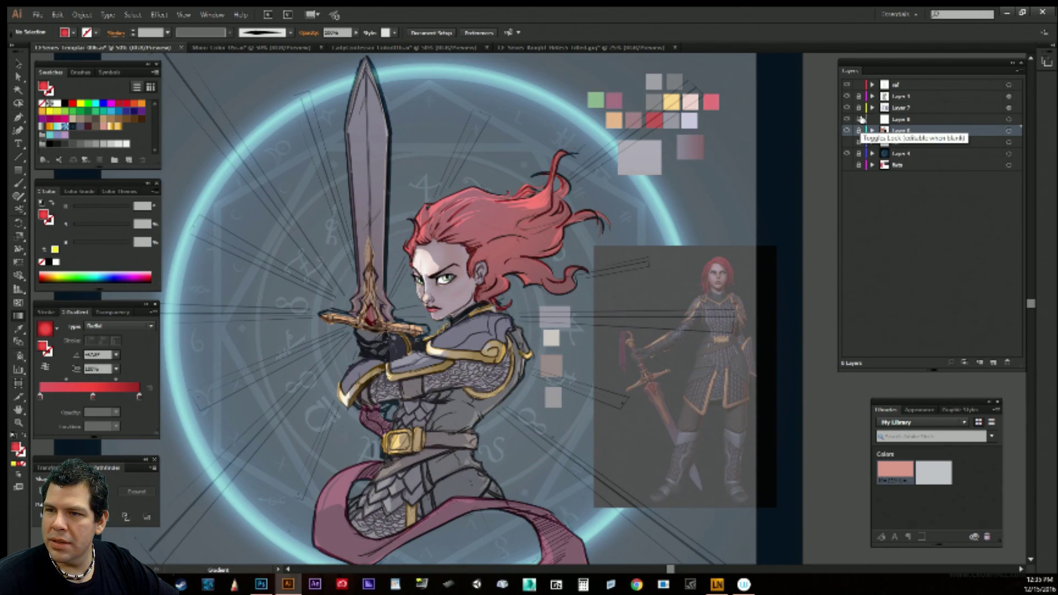
pyautogui.click(907, 88)
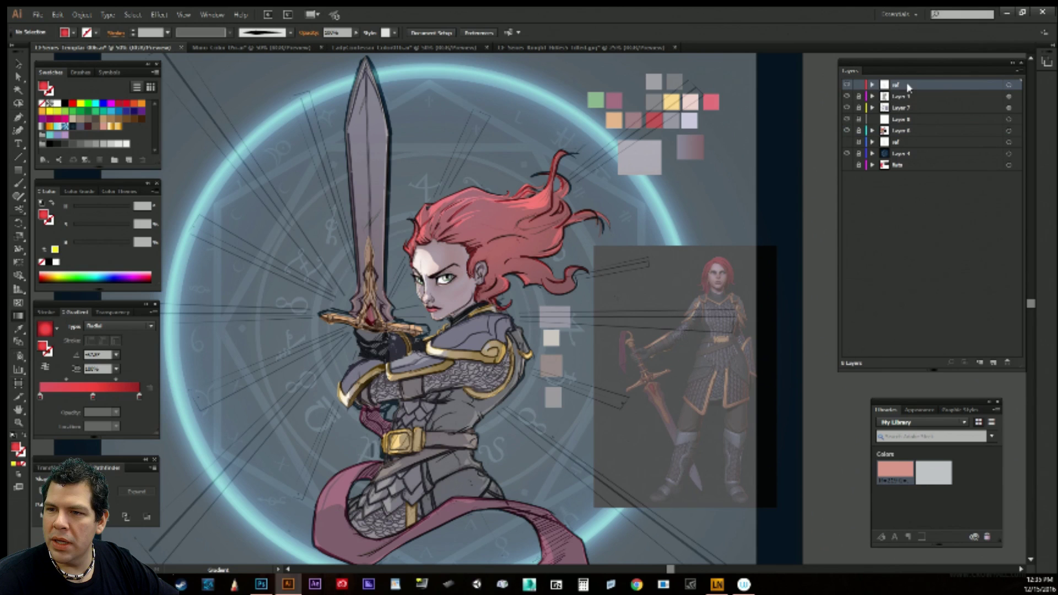
pyautogui.click(890, 156)
pyautogui.moveTo(533, 301); pyautogui.dragTo(576, 342)
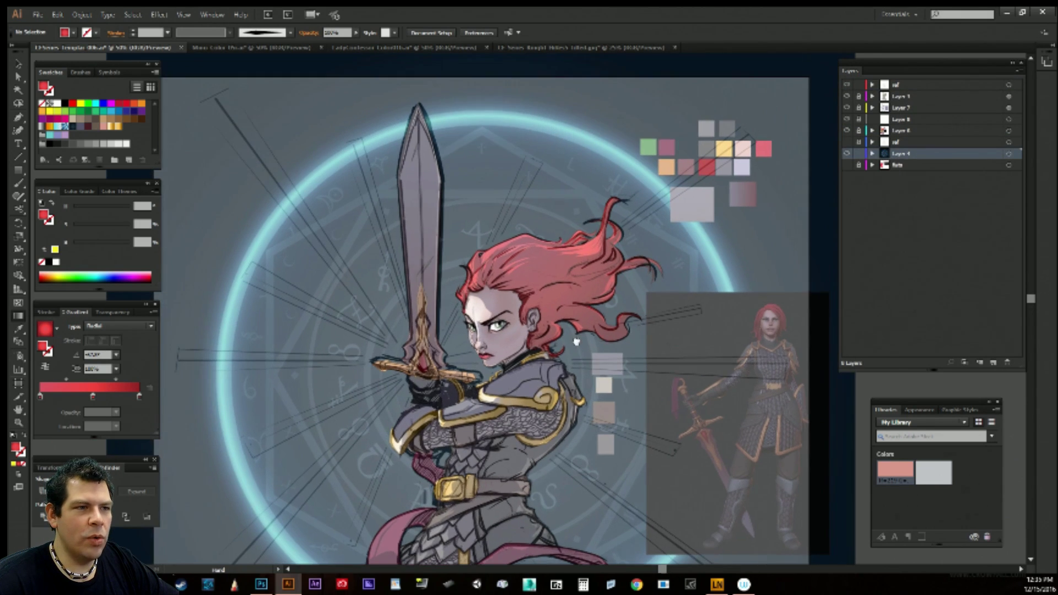
pyautogui.click(18, 117)
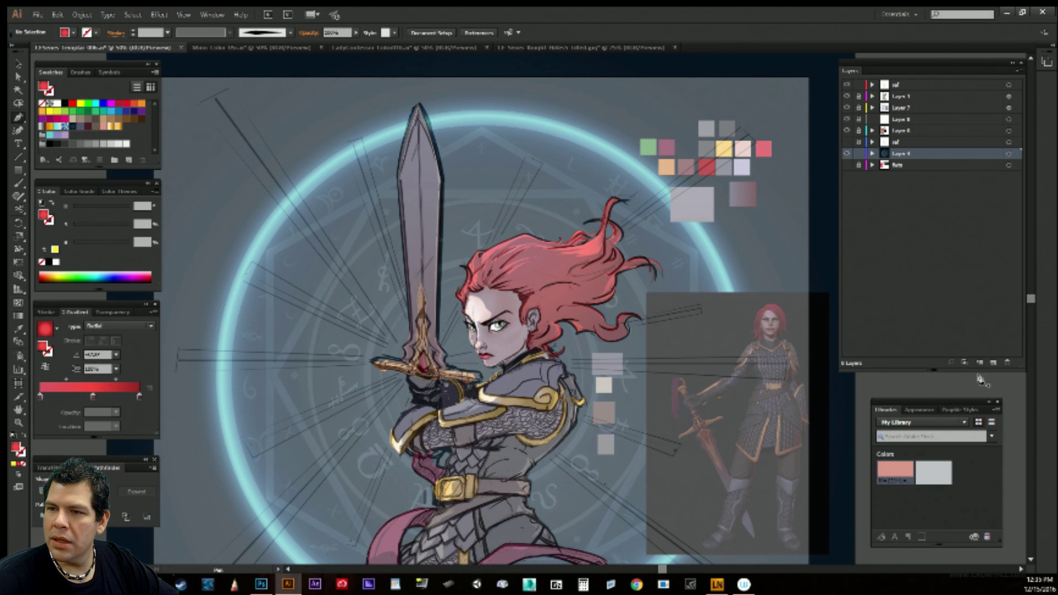
pyautogui.click(994, 363)
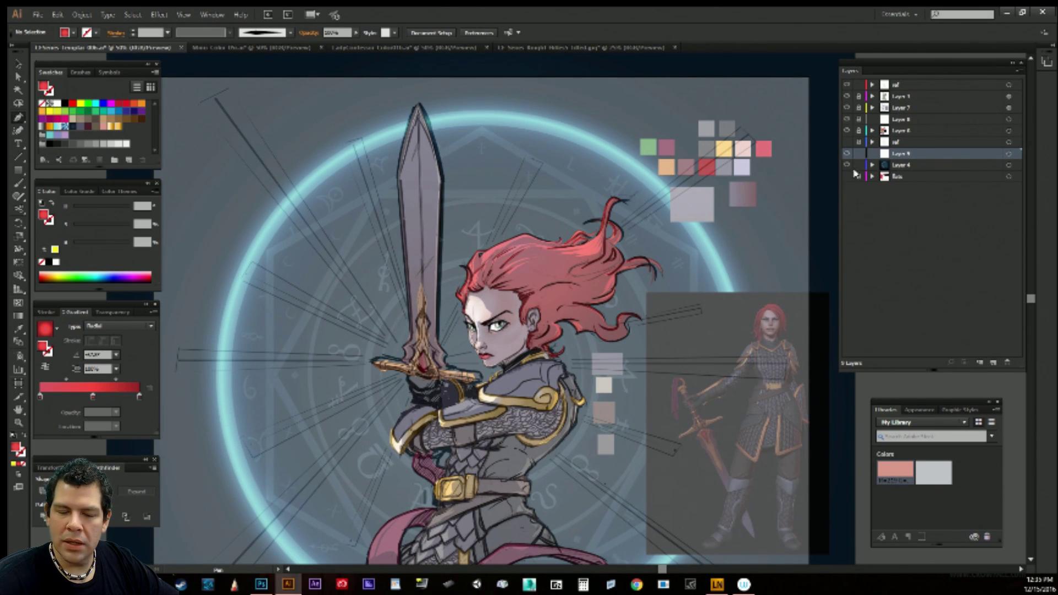
# Draw the long tapered ray with the Pen tool, from the sword guard to the sketched ray's end at the artboard's upper-left corner.
pyautogui.click(396, 340)
pyautogui.click(217, 98)
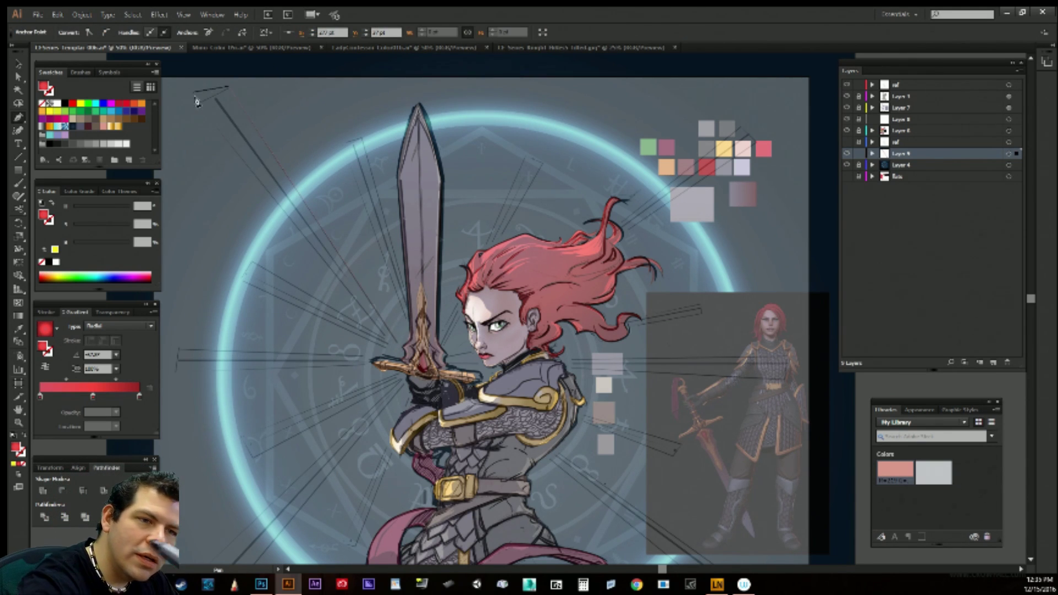
pyautogui.click(201, 110)
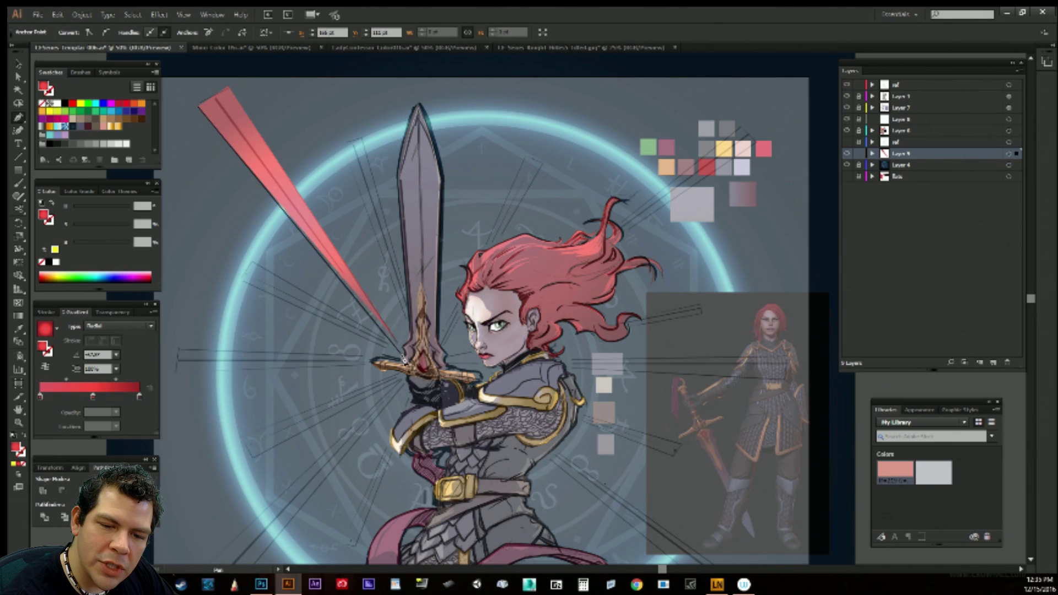
pyautogui.click(424, 383)
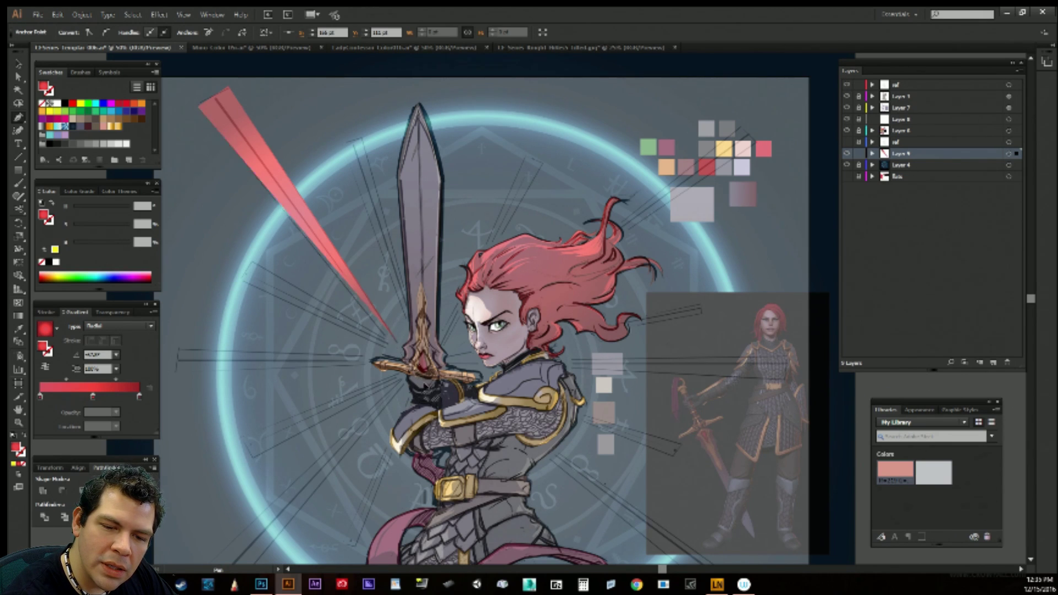
pyautogui.click(397, 341)
# Lock the uppermost ref layer and make Layer 9 the active layer again.
pyautogui.click(390, 298)
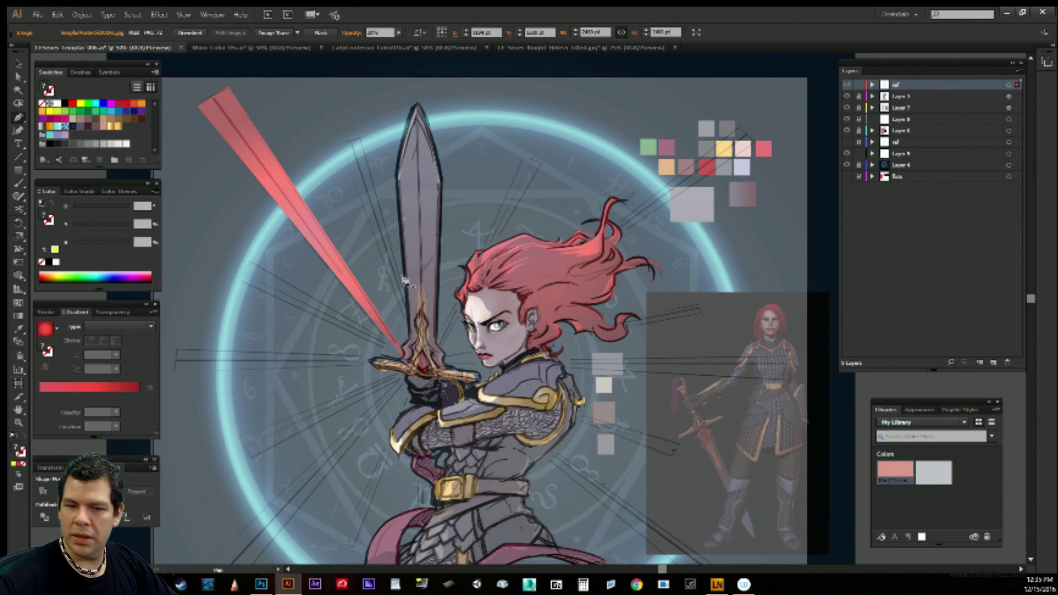
pyautogui.click(858, 85)
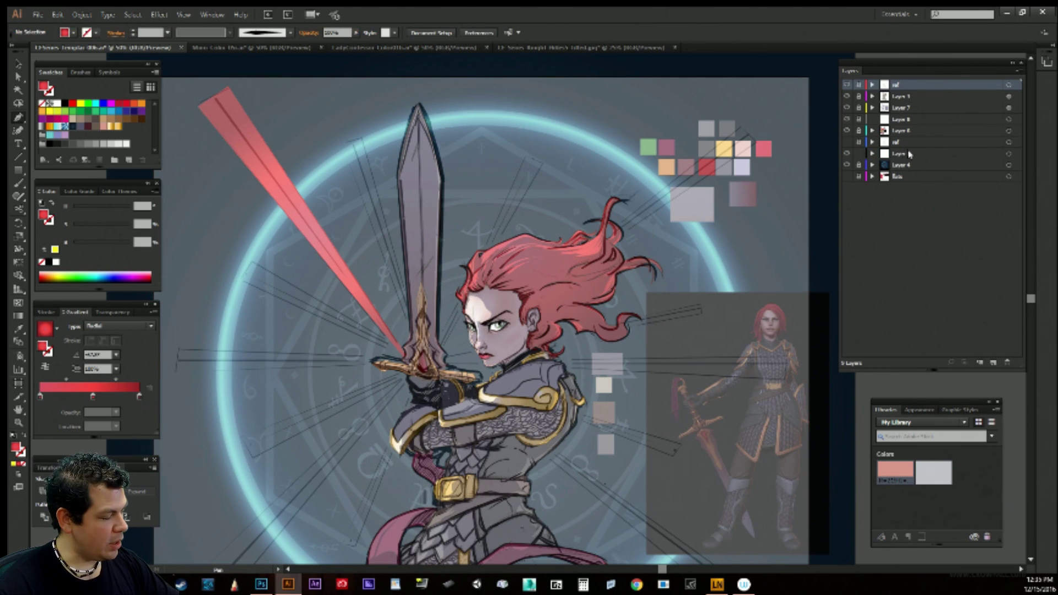
pyautogui.click(919, 154)
# Duplicate the first ray and rotate the copy toward the next sketched ray below it.
pyautogui.press('r')
pyautogui.moveTo(349, 267); pyautogui.dragTo(482, 384)
pyautogui.press('r')
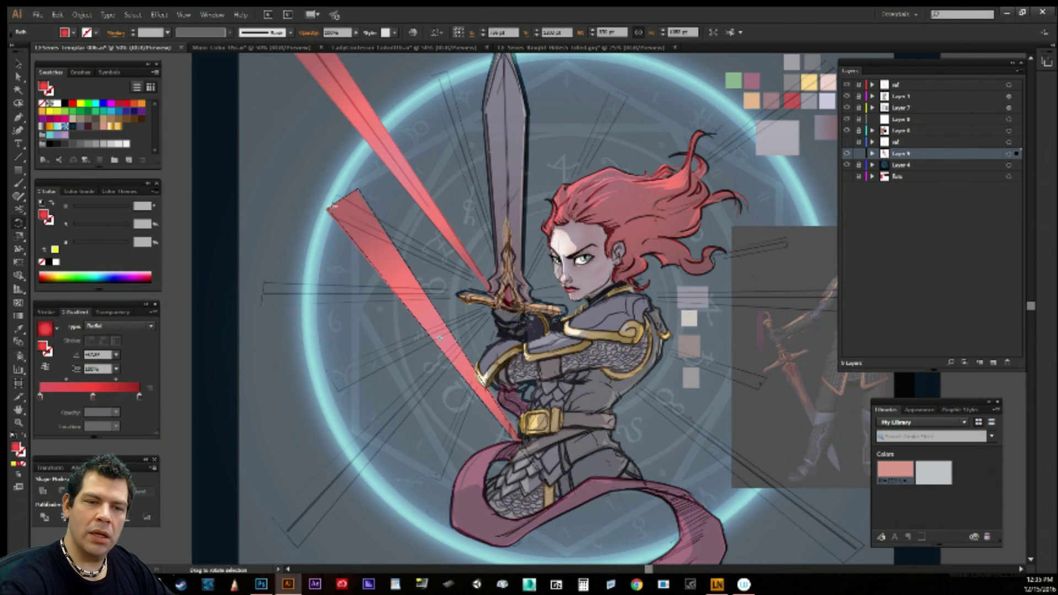
pyautogui.moveTo(325, 210); pyautogui.dragTo(346, 180)
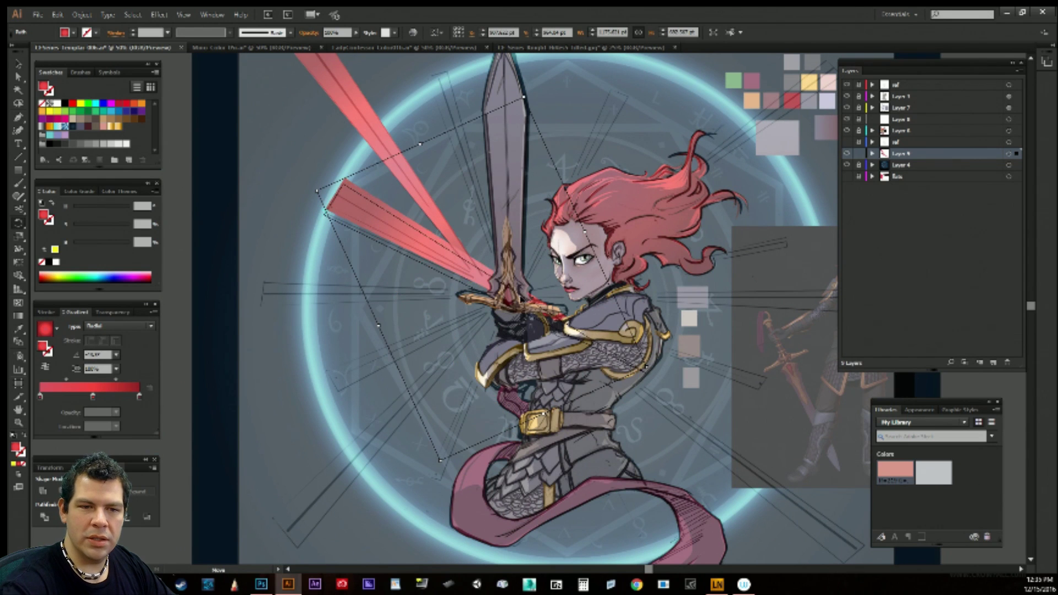
# Move the copied ray's corner points to narrow it and fit it to the sketch lines.
pyautogui.press('a')
pyautogui.click(346, 190)
pyautogui.moveTo(346, 190); pyautogui.dragTo(336, 195)
pyautogui.click(649, 373)
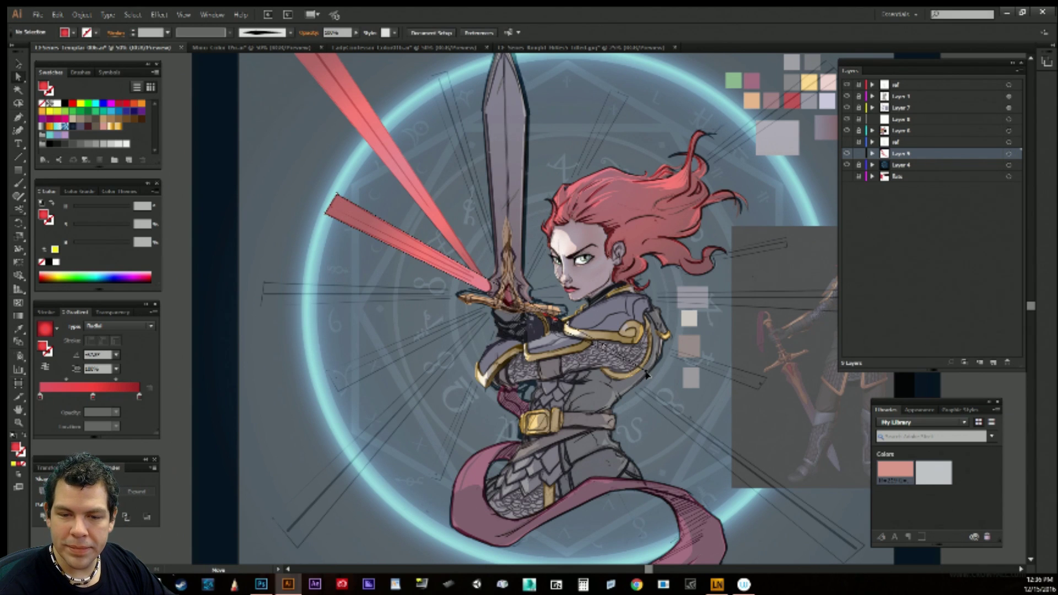
pyautogui.moveTo(507, 299); pyautogui.dragTo(511, 300)
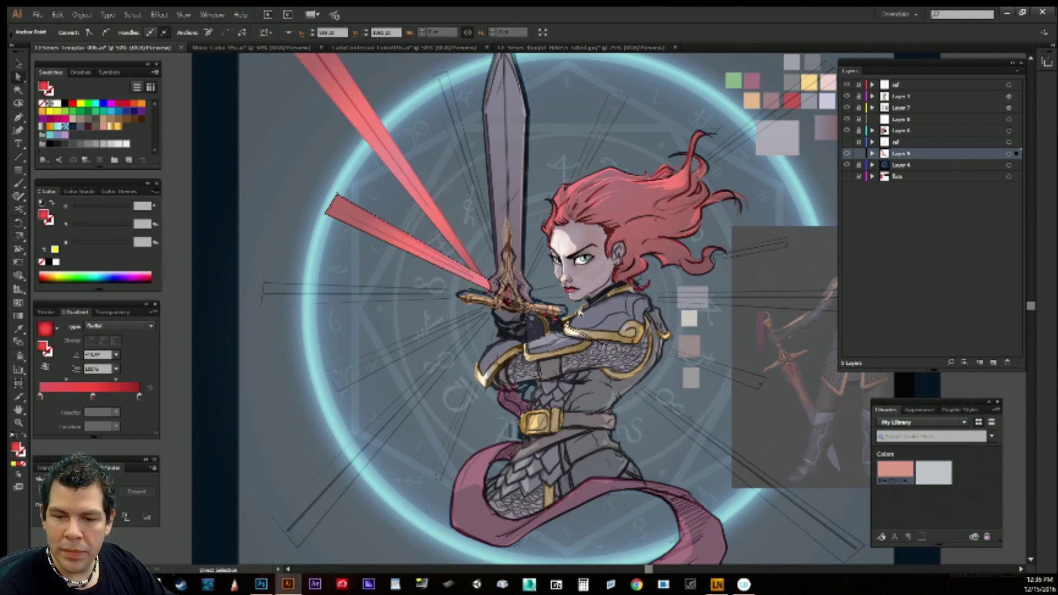
pyautogui.moveTo(603, 344); pyautogui.dragTo(497, 287)
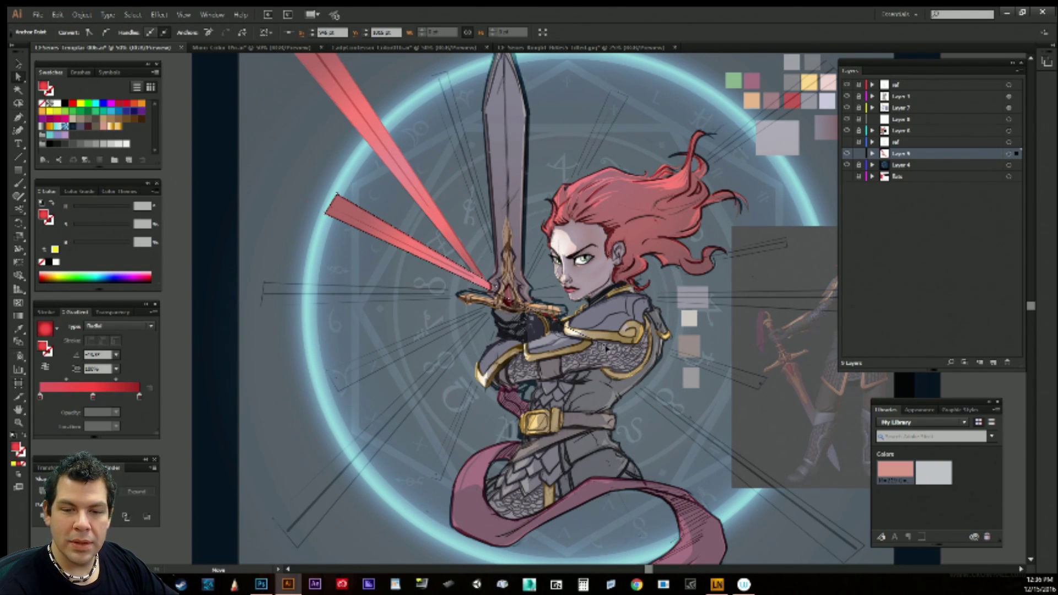
# Refine the inner end of the copied ray at the sword guard and deselect it.
pyautogui.press('-')
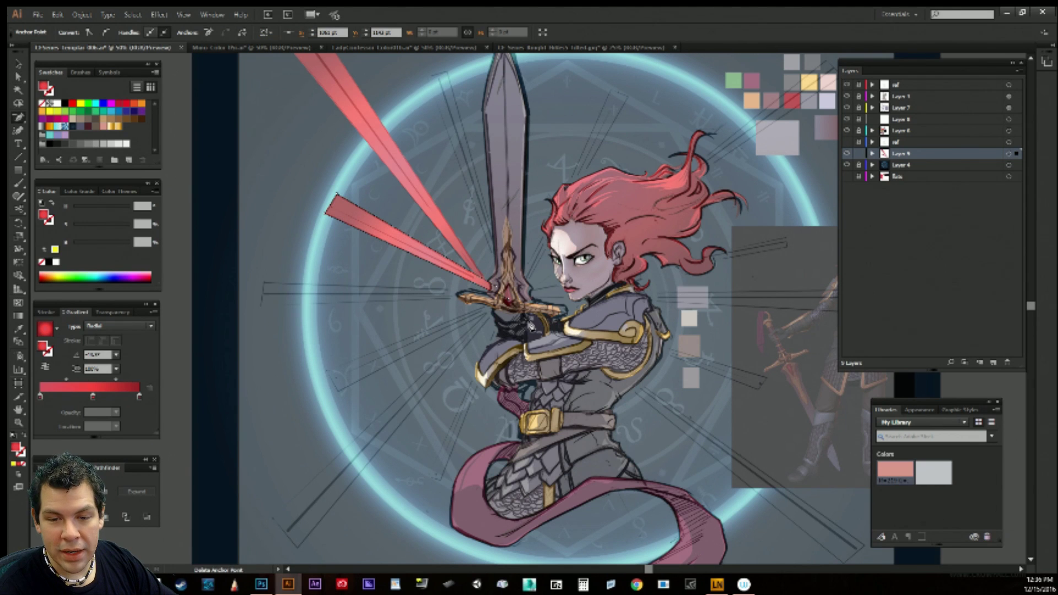
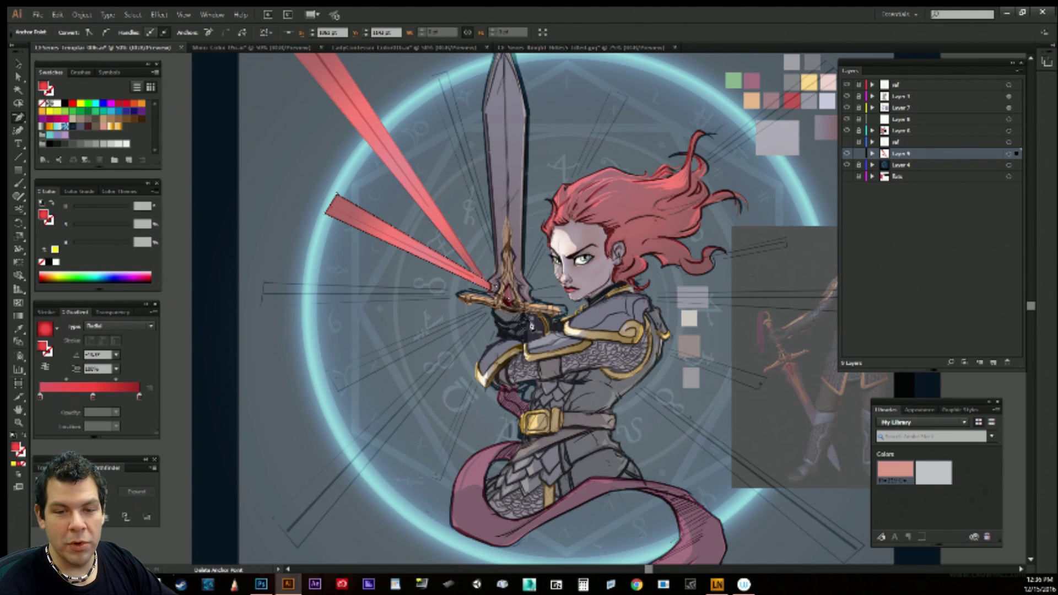
pyautogui.moveTo(532, 326); pyautogui.dragTo(592, 363)
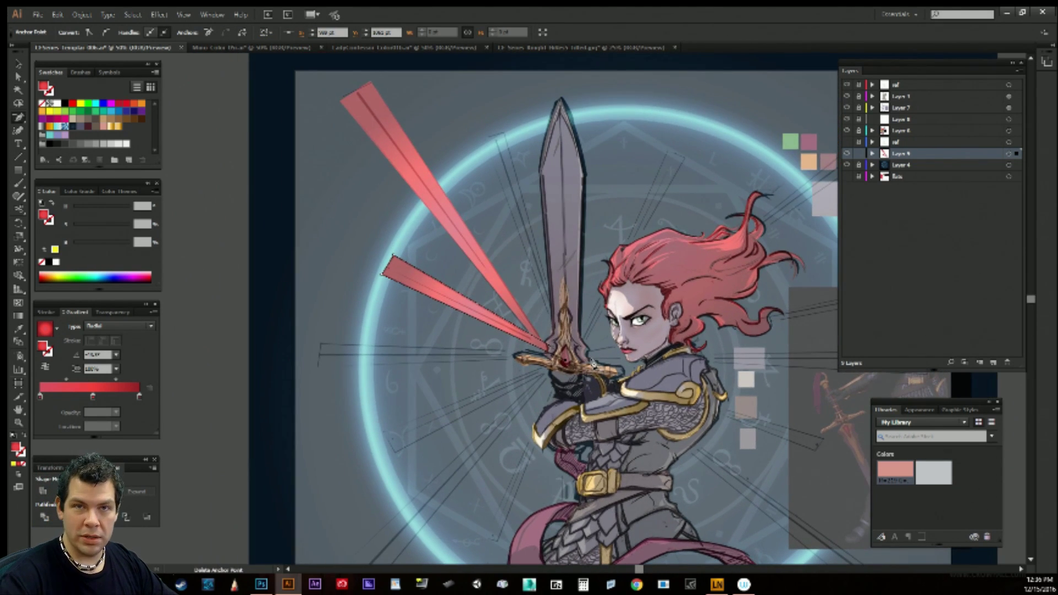
pyautogui.press('a')
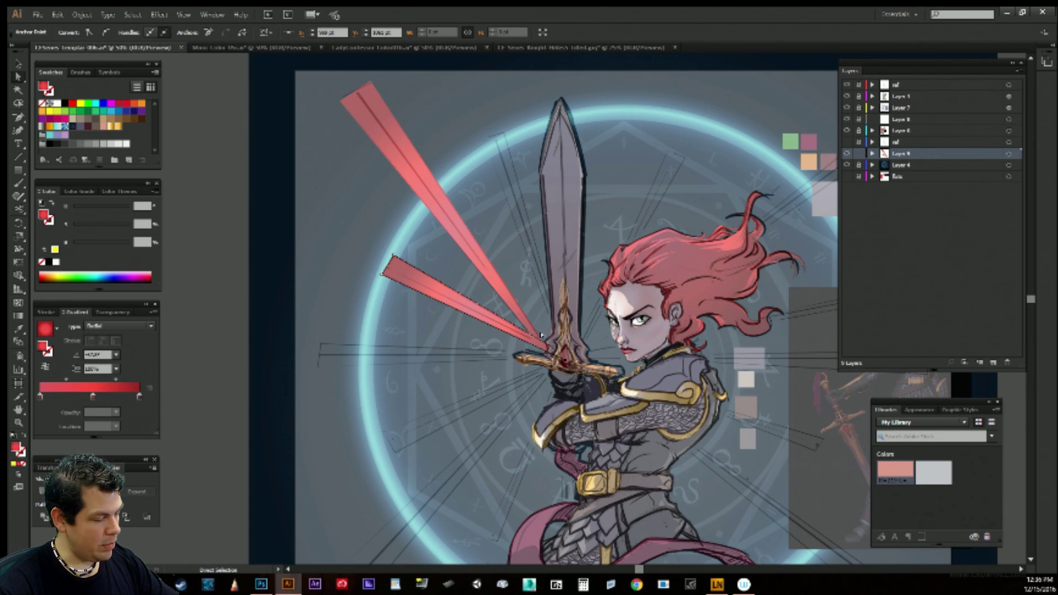
pyautogui.click(541, 336)
pyautogui.press('p')
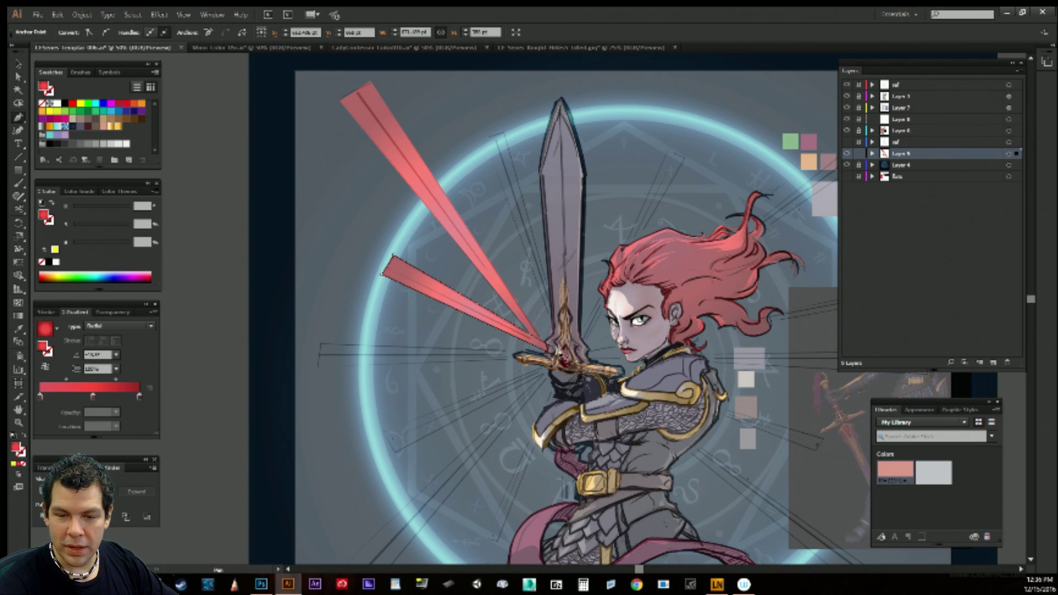
pyautogui.click(556, 352)
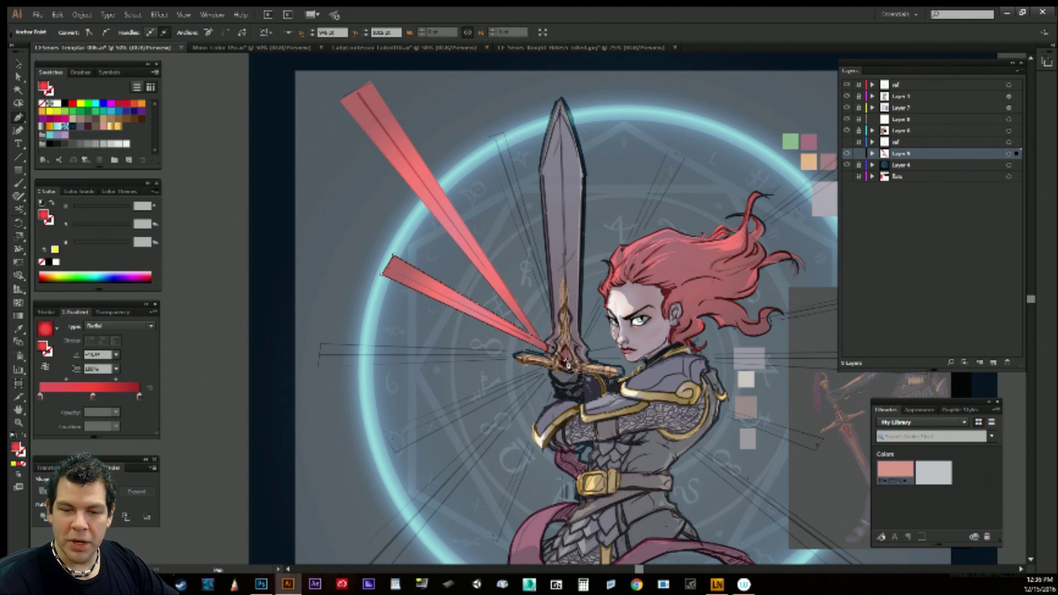
pyautogui.keyDown('ctrl'); pyautogui.click(601, 315); pyautogui.keyUp('ctrl')
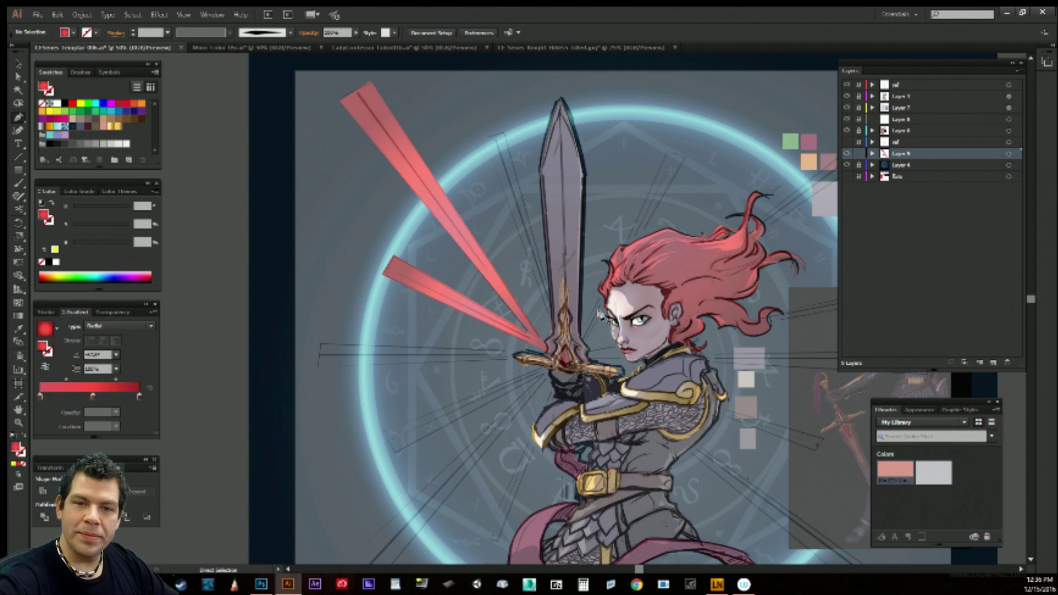
# Draw the narrow ray just left of the sword blade, tapering down to the guard, and deselect it.
pyautogui.click(504, 133)
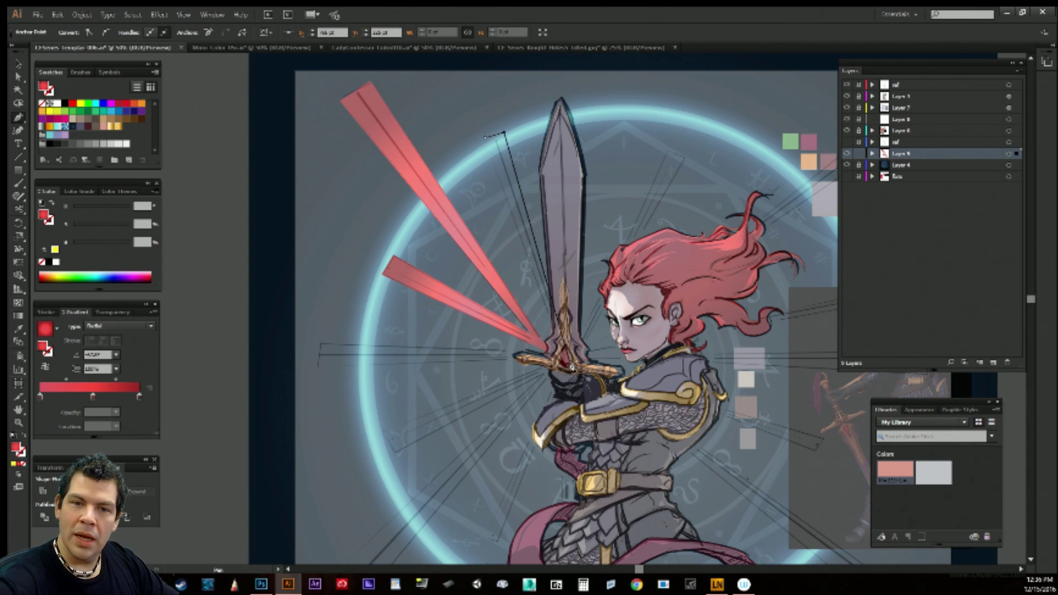
pyautogui.click(560, 343)
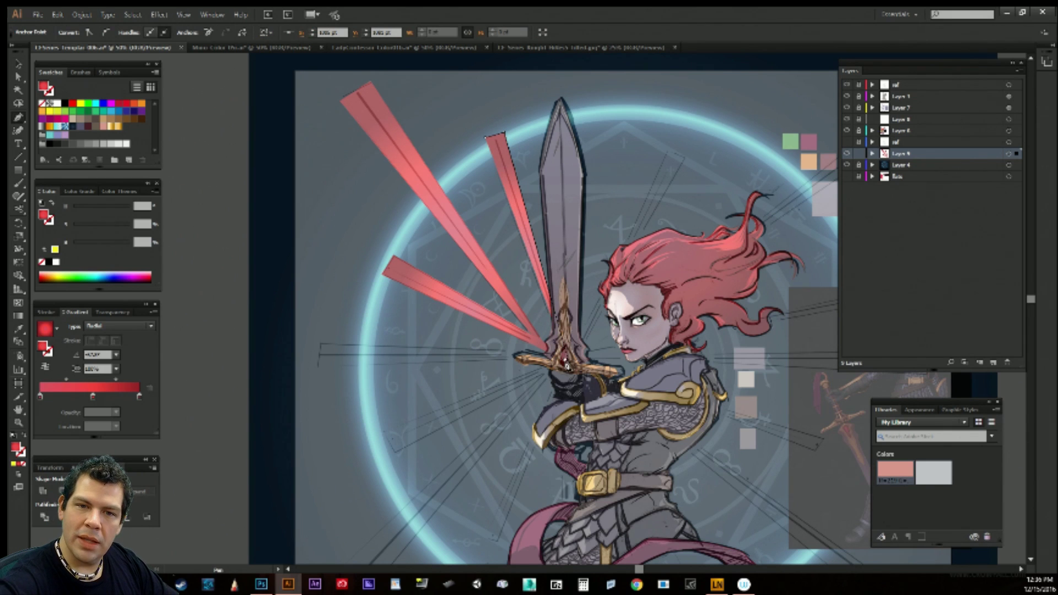
pyautogui.click(486, 136)
pyautogui.keyDown('ctrl'); pyautogui.click(499, 114); pyautogui.keyUp('ctrl')
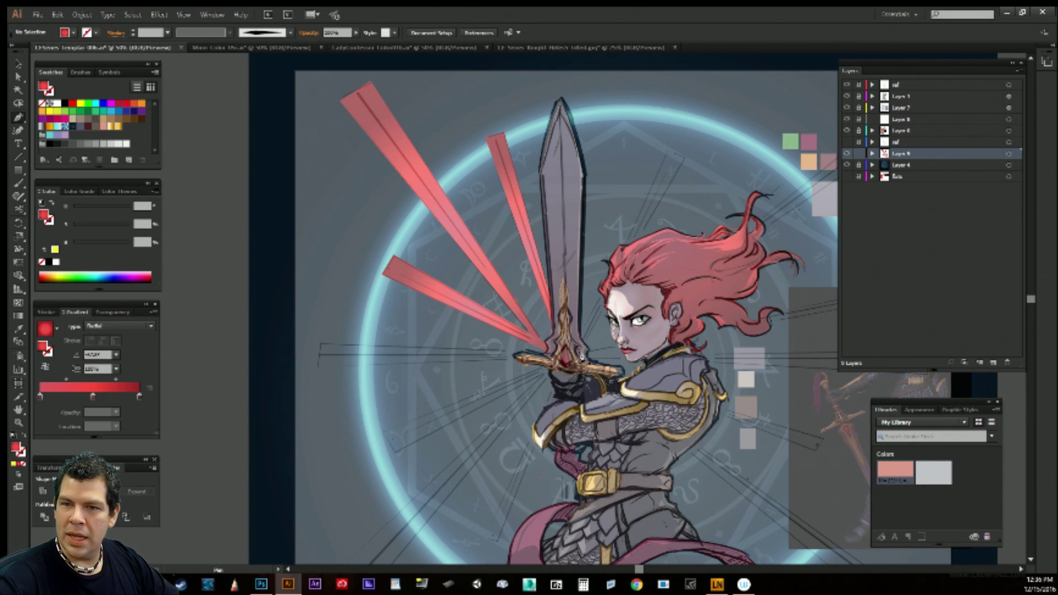
# Draw the ray between the sword and the warrior's hair, running from the guard to the sketched outer end, and deselect it.
pyautogui.click(572, 360)
pyautogui.click(669, 152)
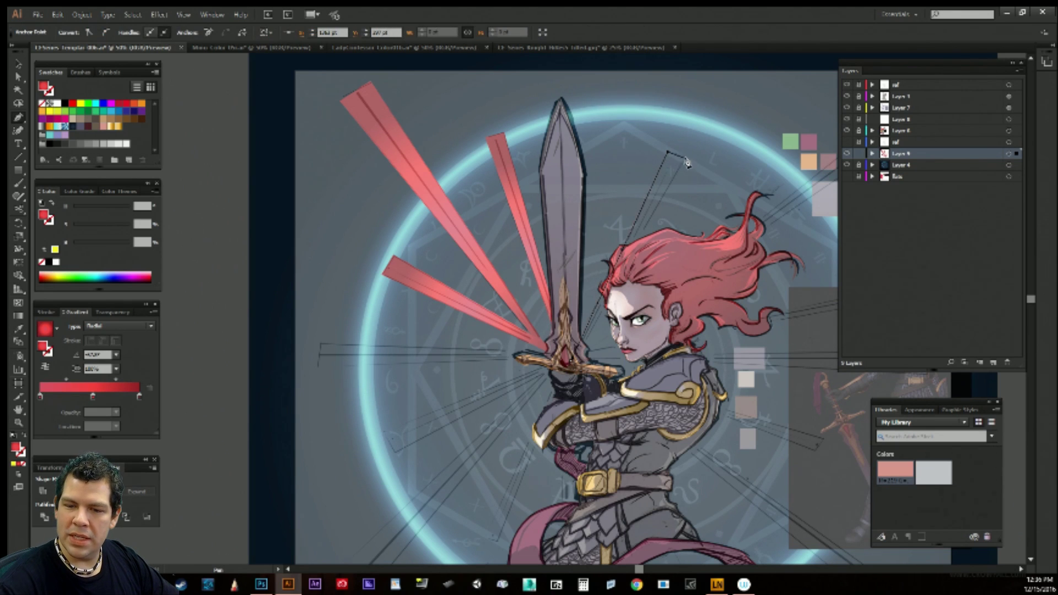
pyautogui.click(685, 158)
pyautogui.click(577, 370)
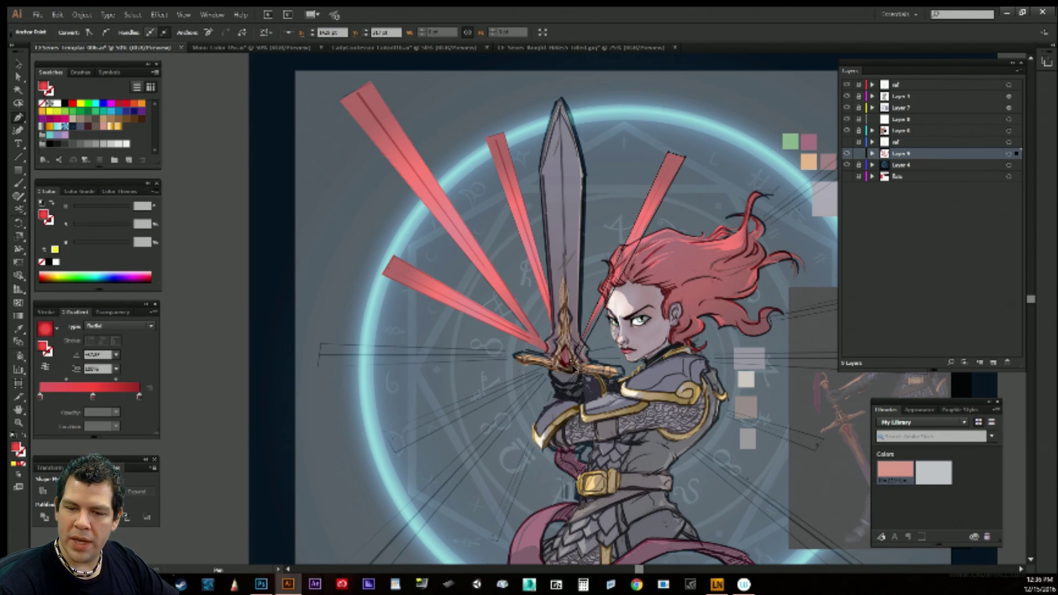
pyautogui.keyDown('ctrl'); pyautogui.click(660, 277); pyautogui.keyUp('ctrl')
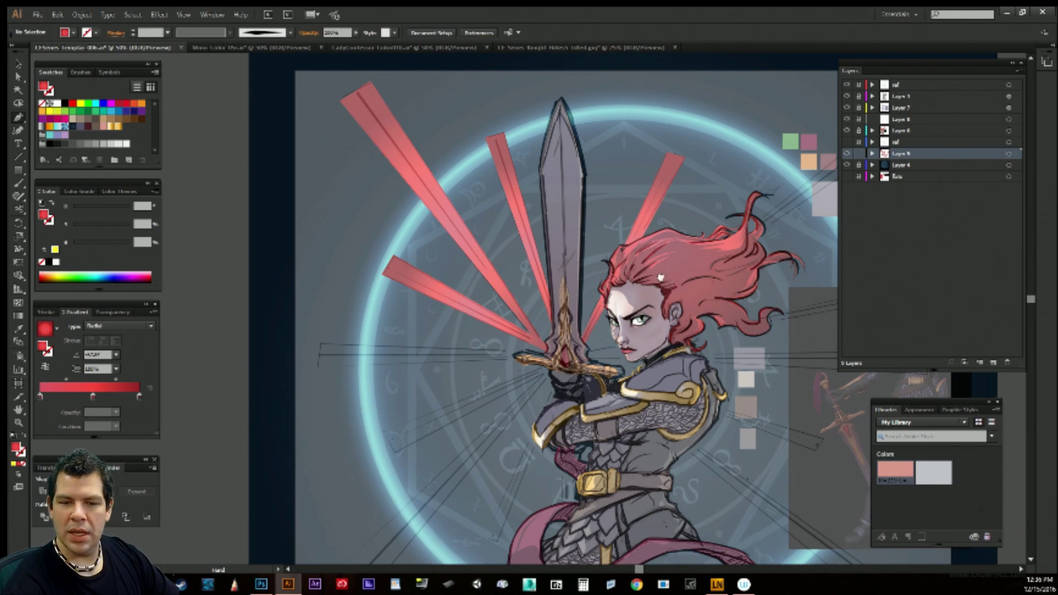
# Draw the horizontal ray extending left from the sword guard along the sketch lines, correcting its outer corner, and deselect it.
pyautogui.moveTo(660, 277); pyautogui.dragTo(619, 227)
pyautogui.click(467, 305)
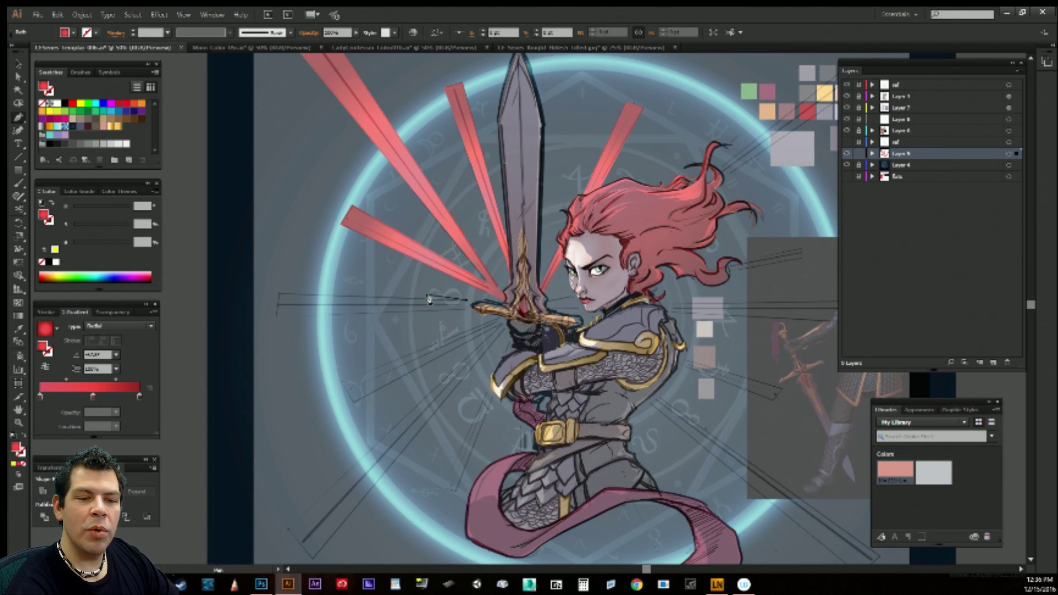
pyautogui.click(280, 295)
pyautogui.click(277, 316)
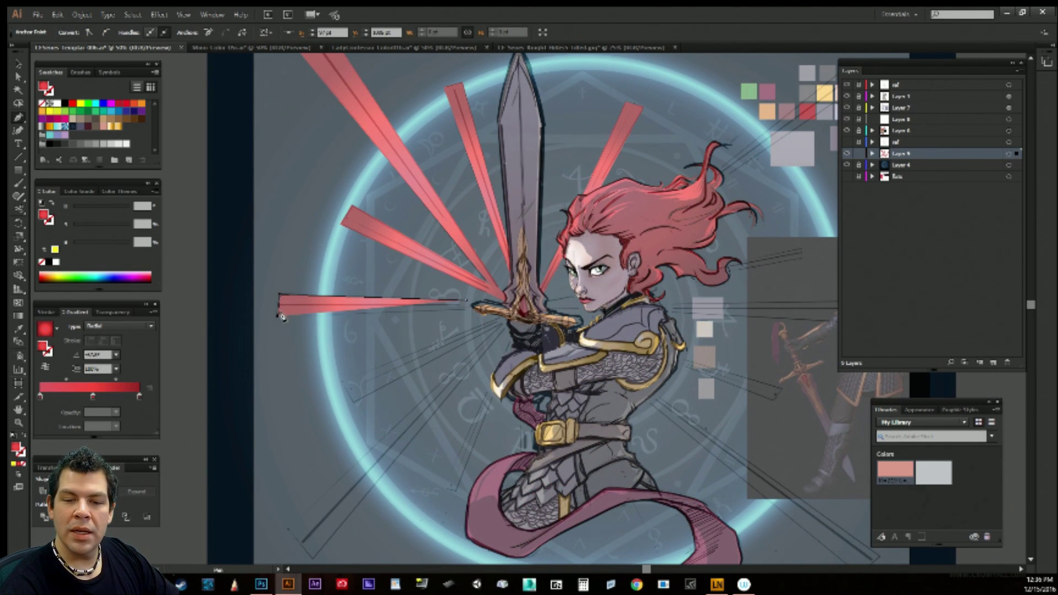
pyautogui.hotkey('ctrl', 'z')
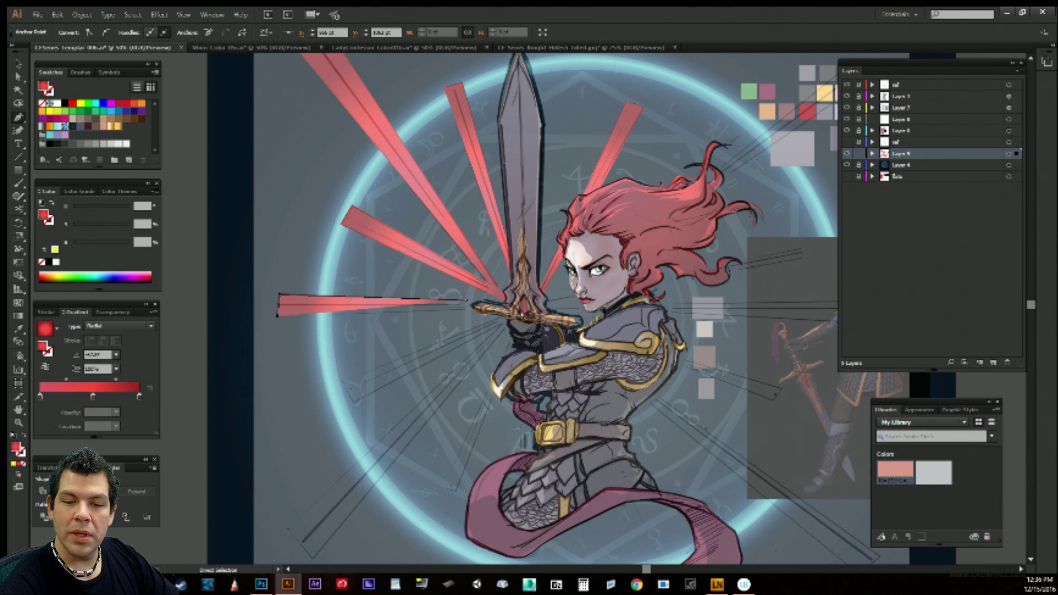
pyautogui.click(525, 311)
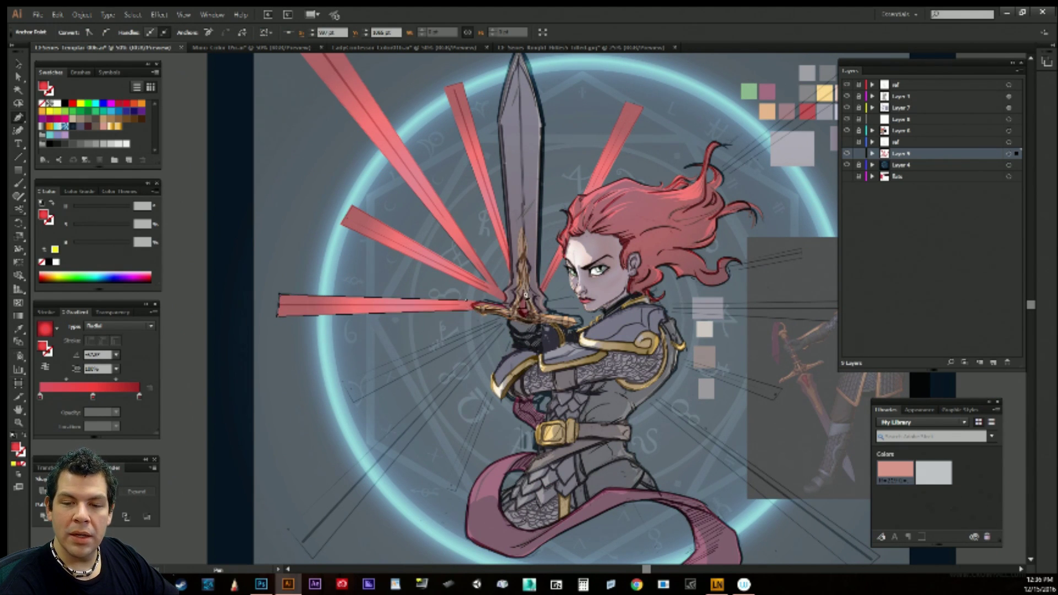
pyautogui.press('a')
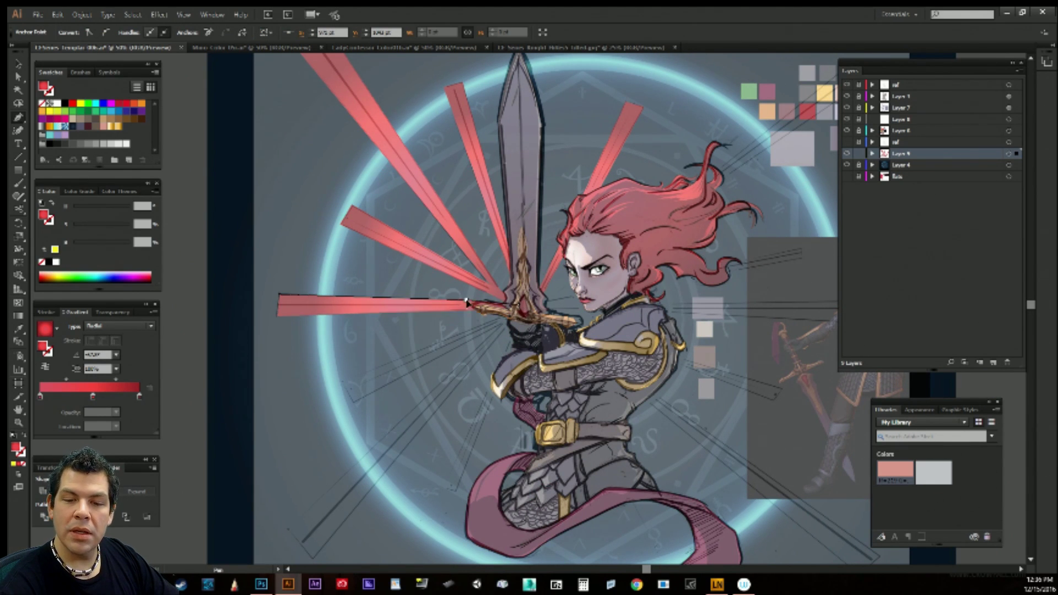
pyautogui.click(442, 334)
# Draw the short lower-left ray from the sword guard to the sketched outer end below the horizontal ray, and deselect it.
pyautogui.click(513, 315)
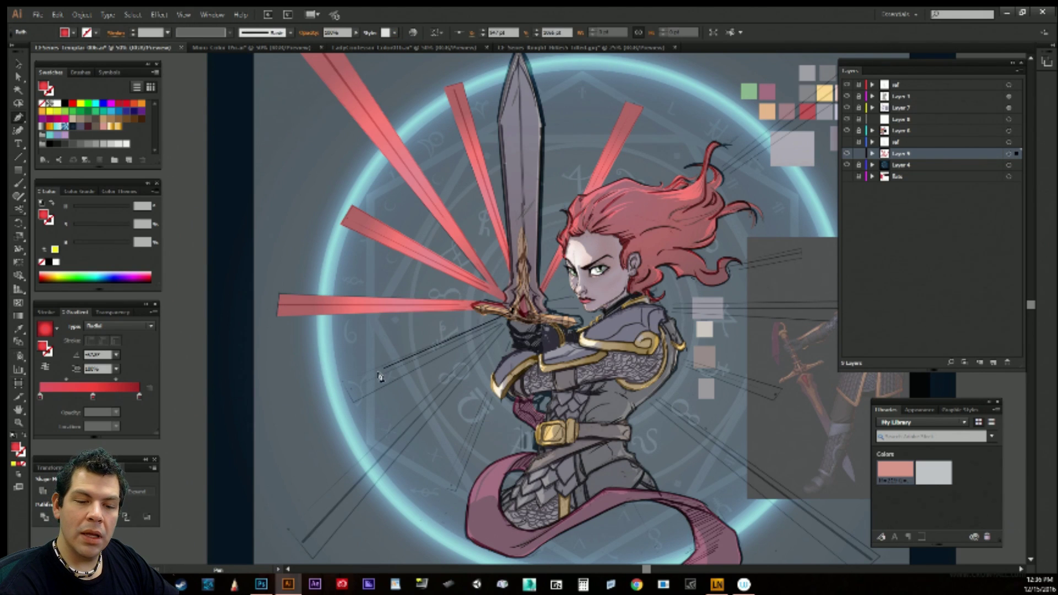
pyautogui.click(342, 382)
pyautogui.click(354, 404)
pyautogui.moveTo(355, 405); pyautogui.dragTo(353, 403)
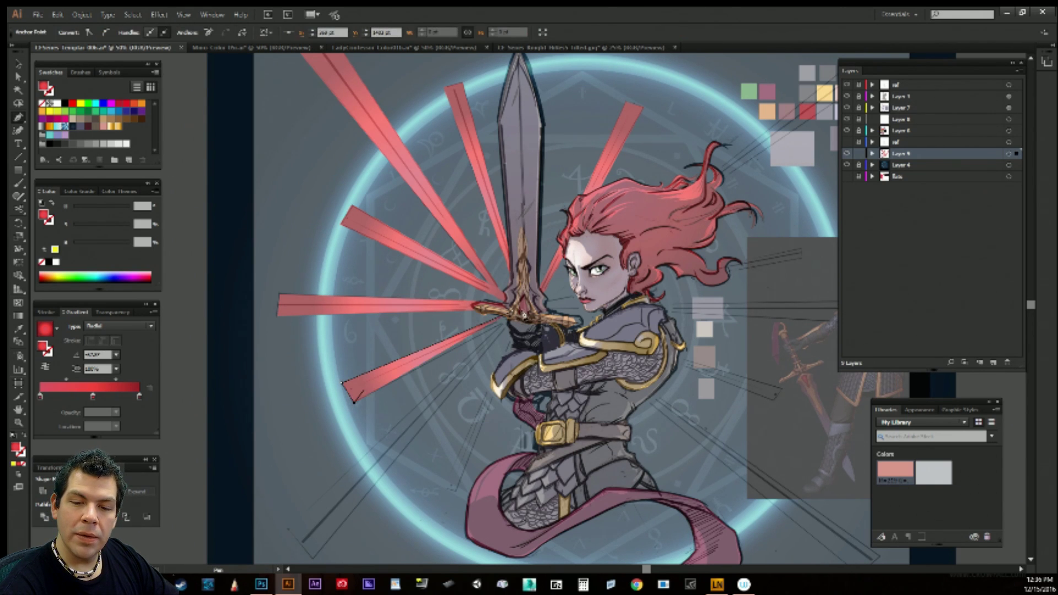
pyautogui.click(522, 316)
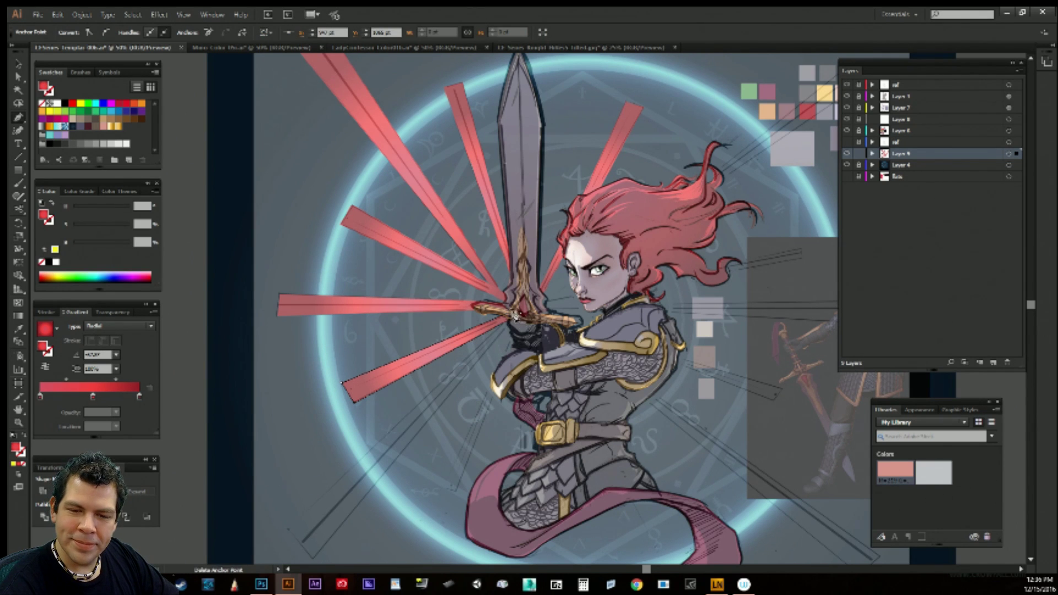
pyautogui.keyDown('ctrl'); pyautogui.click(456, 342); pyautogui.keyUp('ctrl')
pyautogui.keyDown('ctrl'); pyautogui.click(485, 355); pyautogui.keyUp('ctrl')
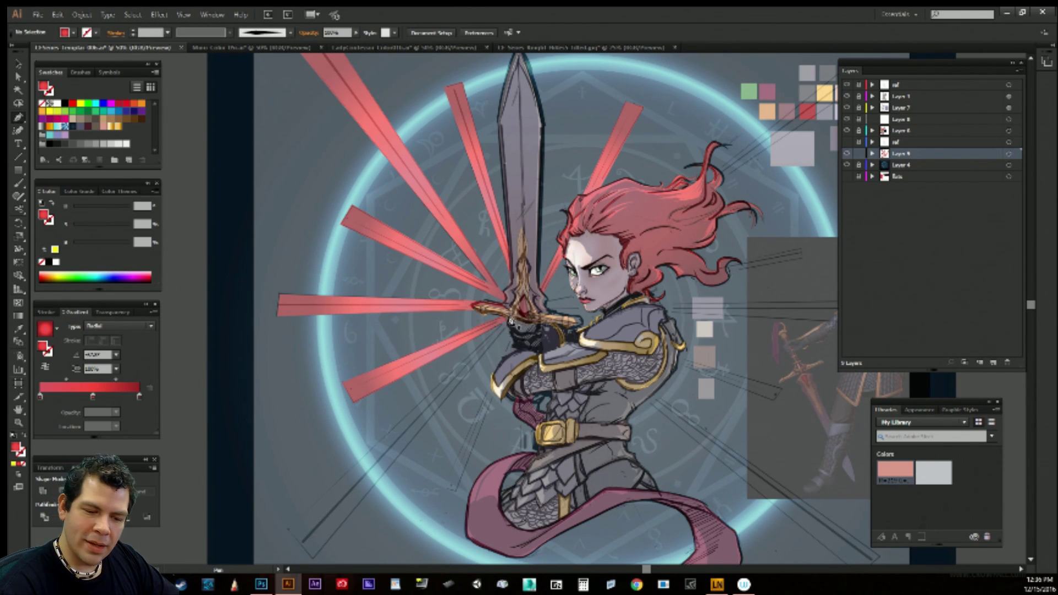
# Draw the long diagonal ray from the guard to the sketch's far lower-left corner, and deselect it.
pyautogui.keyDown('ctrl'); pyautogui.click(474, 351); pyautogui.keyUp('ctrl')
pyautogui.click(290, 529)
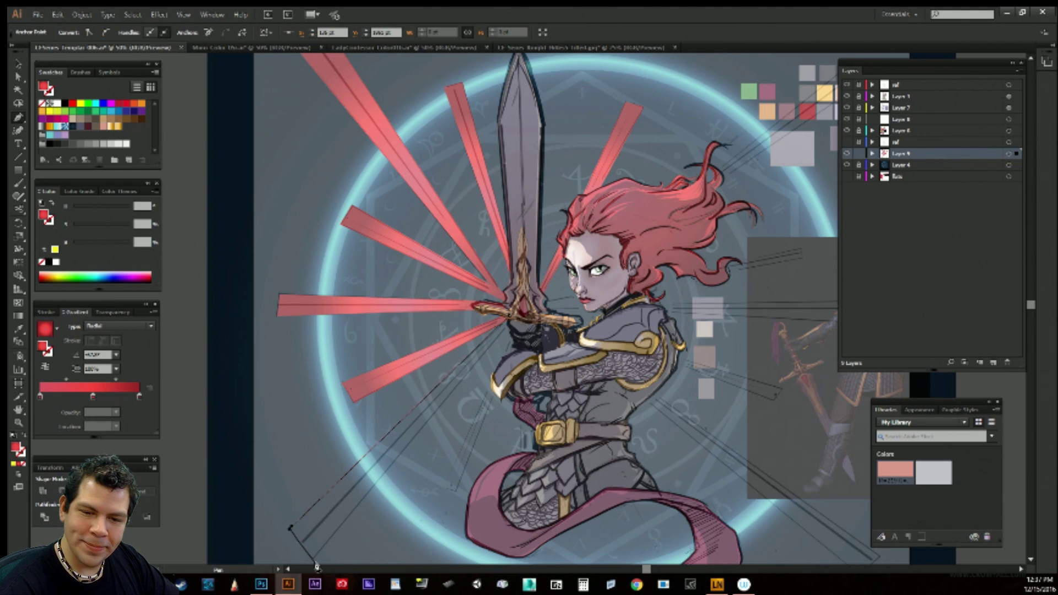
pyautogui.click(314, 557)
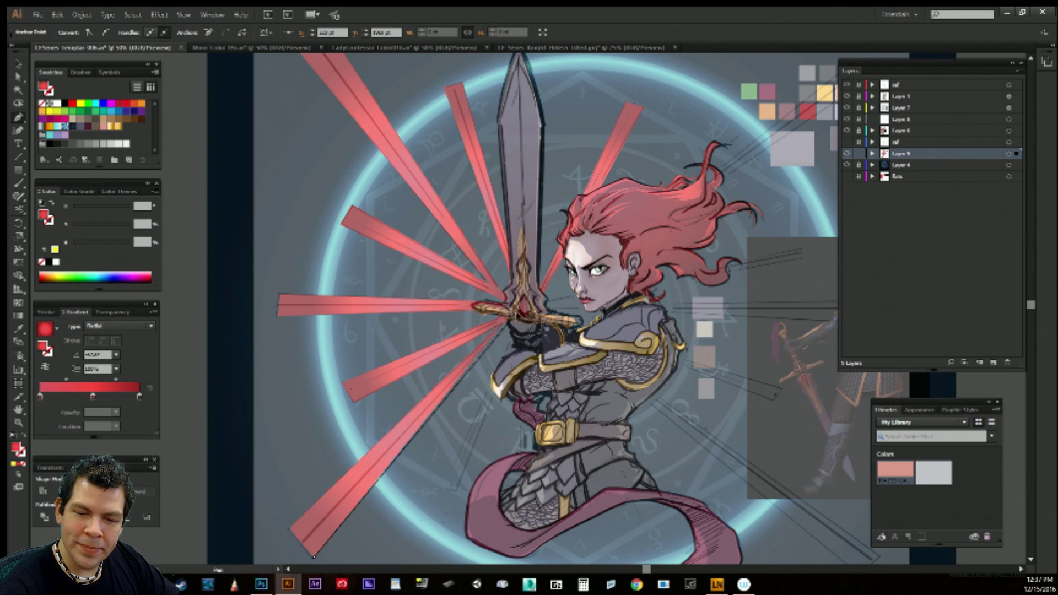
pyautogui.keyDown('ctrl'); pyautogui.click(464, 413); pyautogui.keyUp('ctrl')
# Draw the narrow, steep ray running down from the guard past the elbow to the sketched end beside the scarf, and deselect it.
pyautogui.moveTo(489, 445); pyautogui.dragTo(461, 416)
pyautogui.click(420, 460)
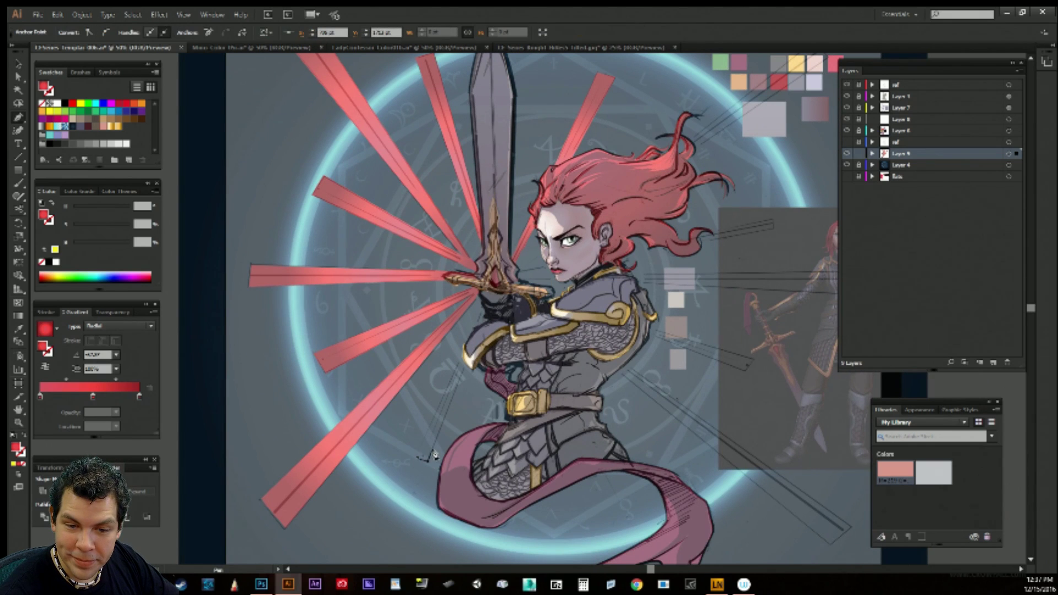
pyautogui.click(501, 286)
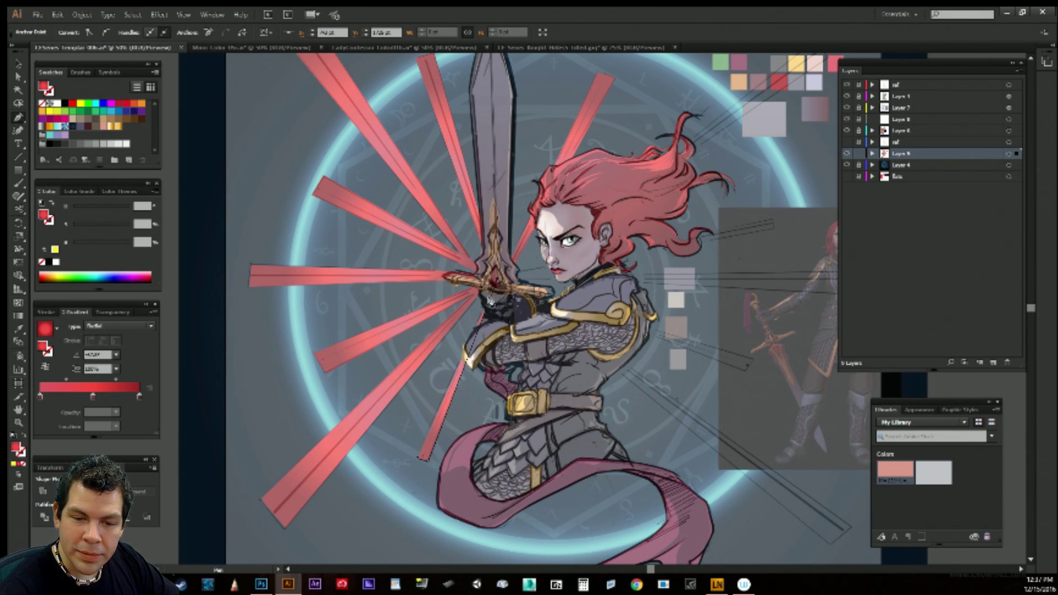
pyautogui.click(495, 299)
pyautogui.click(421, 461)
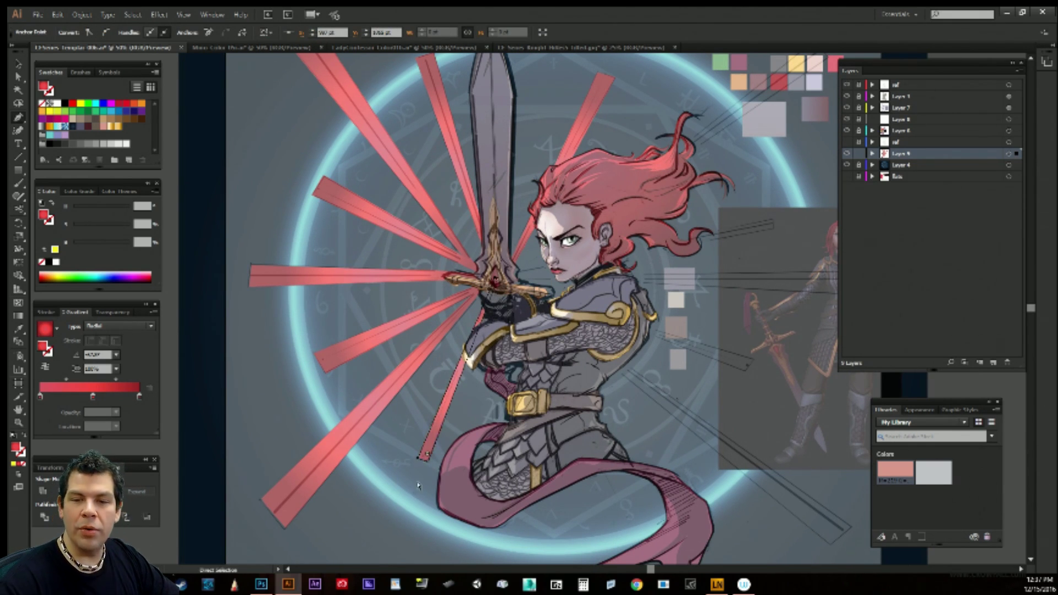
pyautogui.keyDown('ctrl'); pyautogui.click(408, 484); pyautogui.keyUp('ctrl')
# Draw the upper-right ray from the guard behind the warrior's hair to the sketched end among the colour swatches, and deselect it.
pyautogui.moveTo(565, 401); pyautogui.dragTo(482, 442)
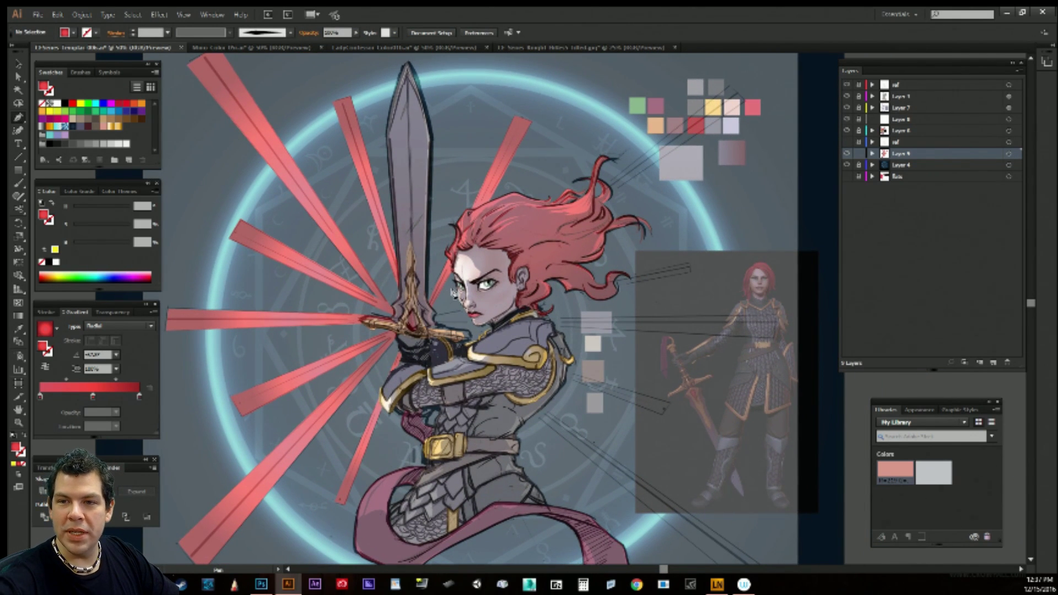
pyautogui.click(730, 85)
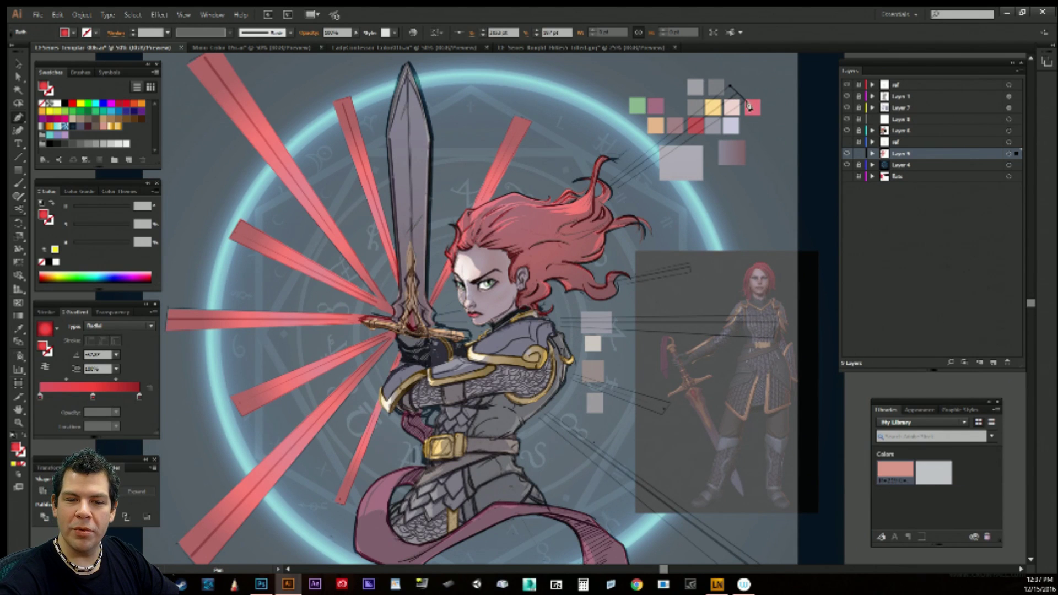
pyautogui.click(748, 103)
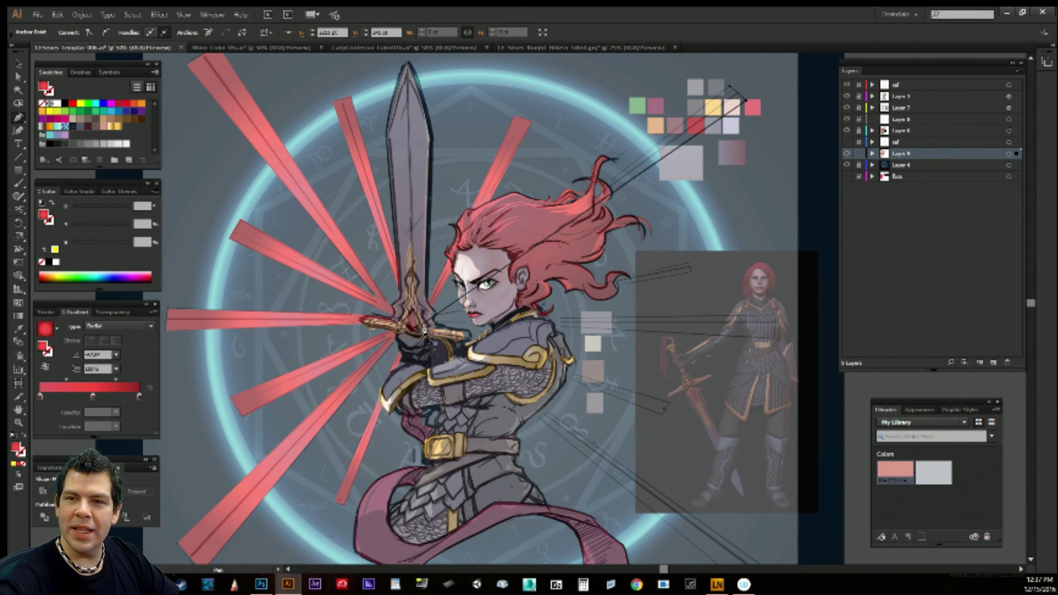
pyautogui.click(438, 310)
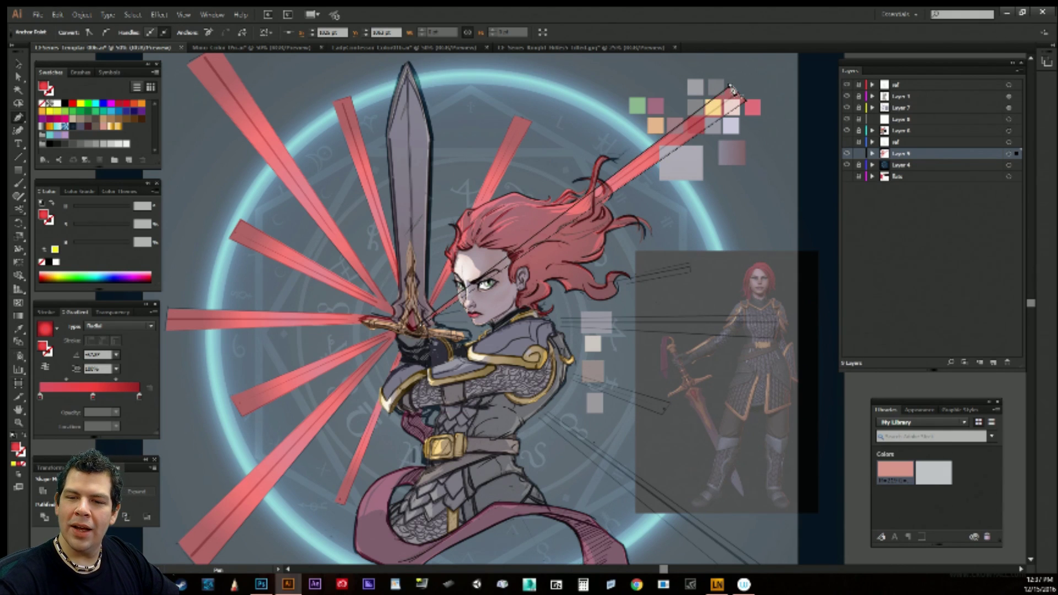
pyautogui.keyDown('ctrl'); pyautogui.click(740, 202); pyautogui.keyUp('ctrl')
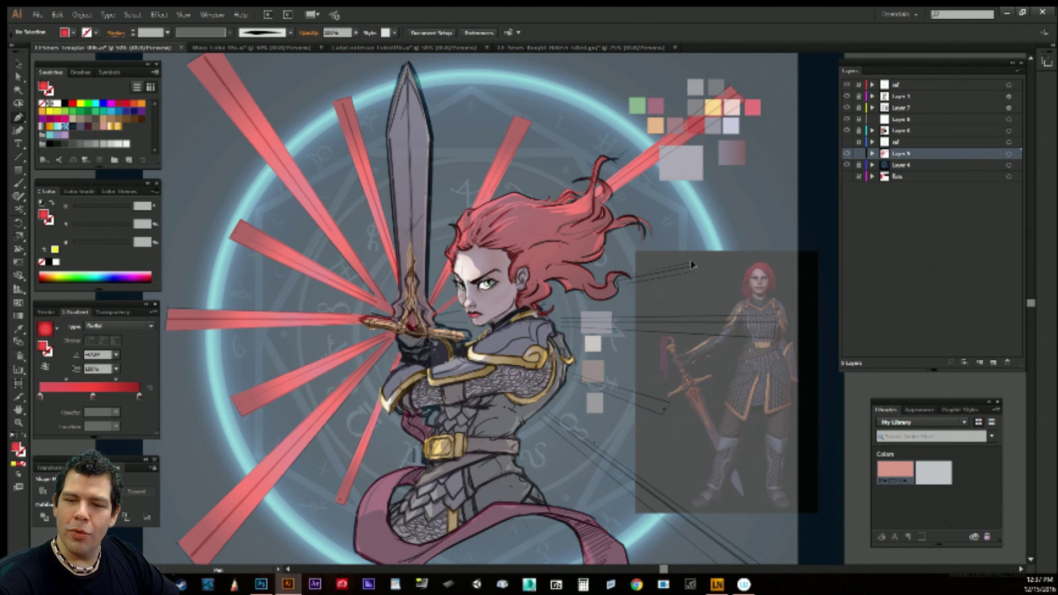
# Draw the short ray behind the lower hair strands and the horizontal ray behind the shoulder along the sketch lines, deselecting each.
pyautogui.click(692, 266)
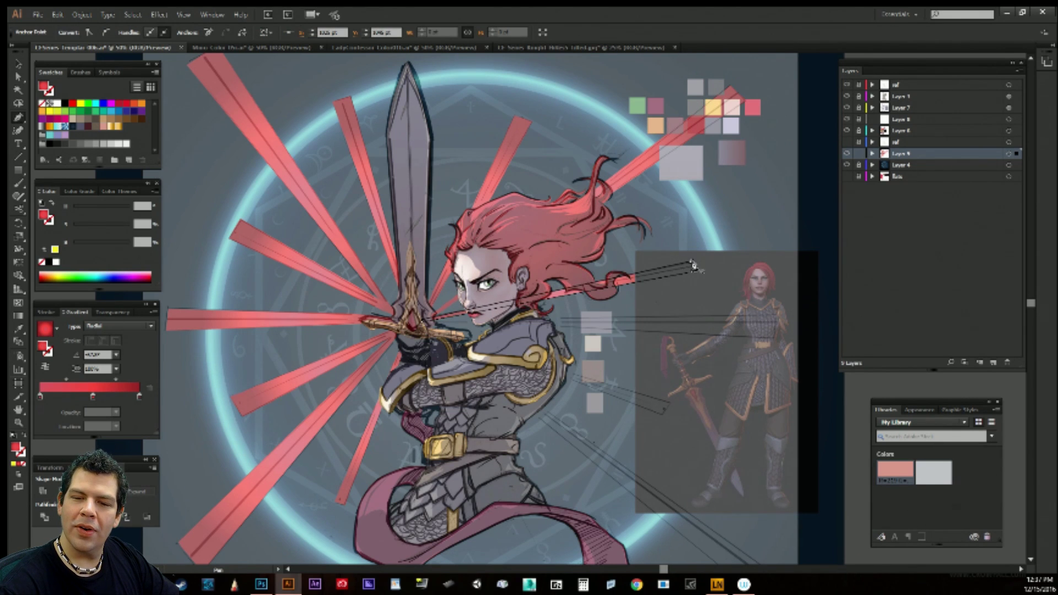
pyautogui.keyDown('ctrl'); pyautogui.click(725, 264); pyautogui.keyUp('ctrl')
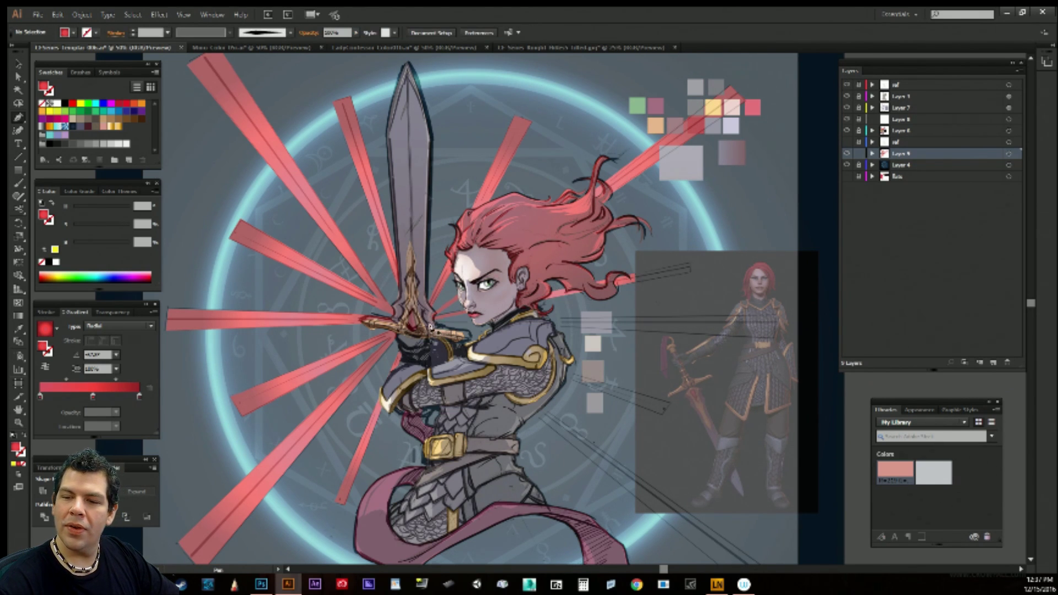
pyautogui.click(430, 326)
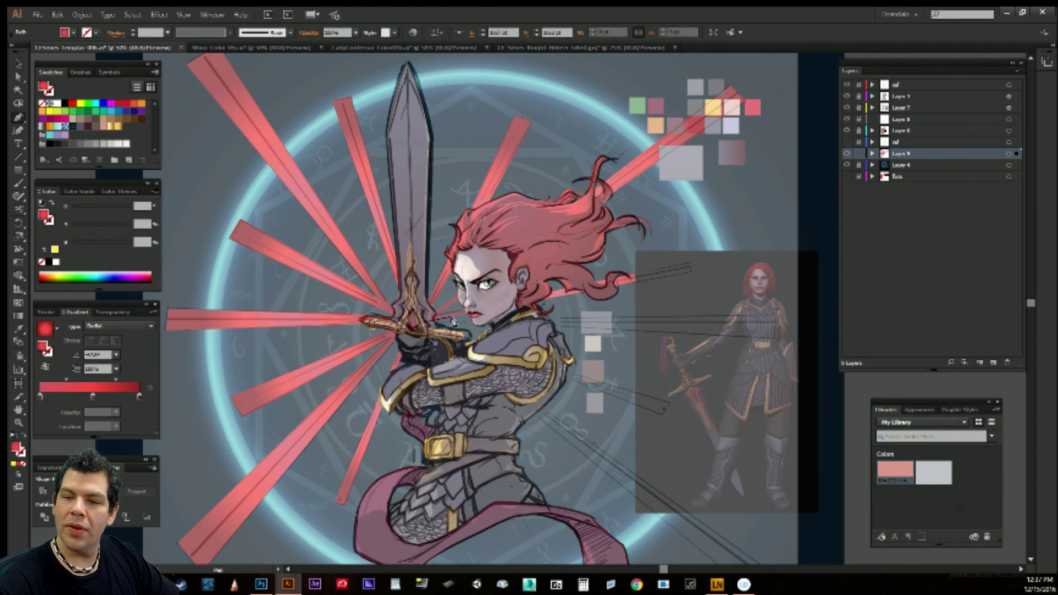
pyautogui.click(778, 316)
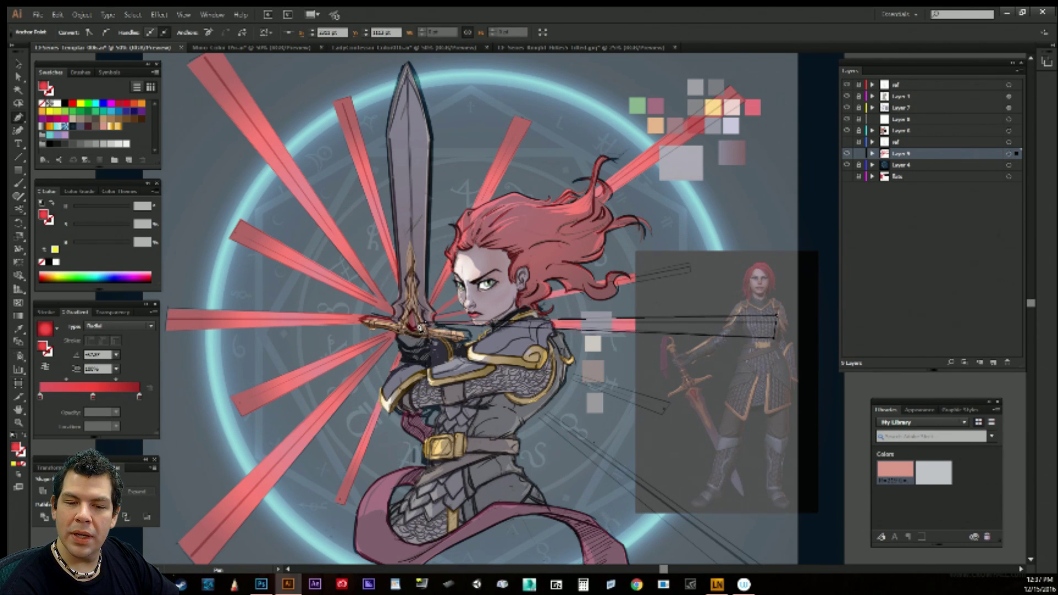
pyautogui.click(415, 325)
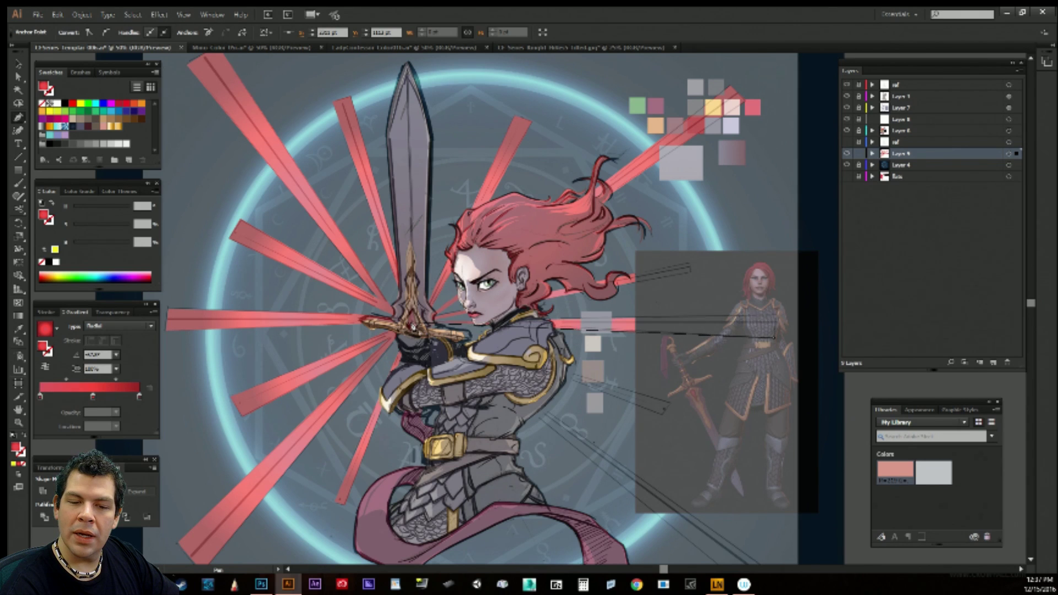
pyautogui.keyDown('ctrl'); pyautogui.click(654, 380); pyautogui.keyUp('ctrl')
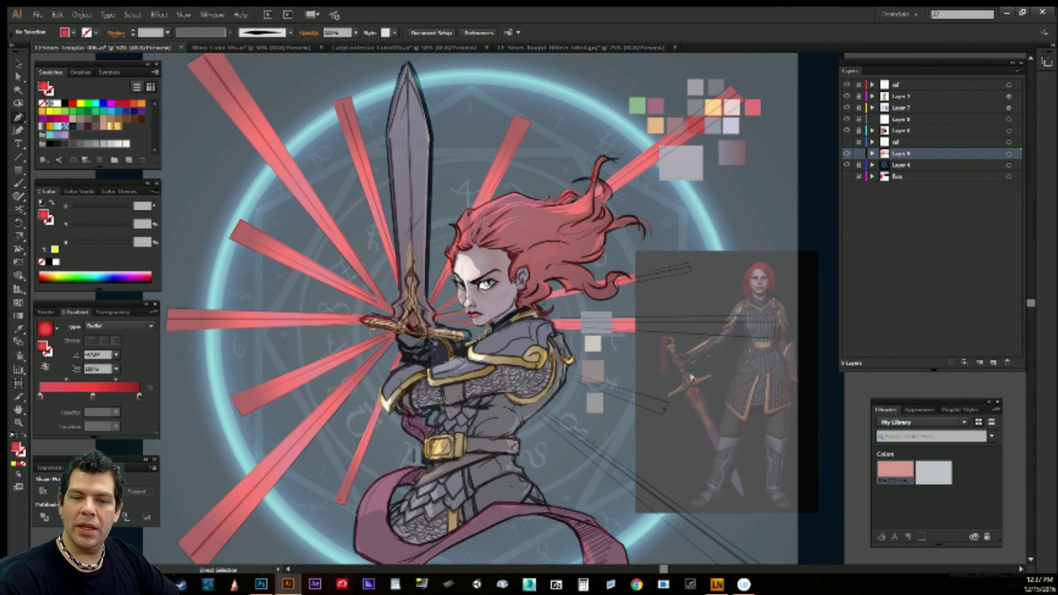
# Draw the ray sloping down from the guard behind the warrior's upper arm to its sketched outer end, and deselect it.
pyautogui.moveTo(743, 374); pyautogui.dragTo(374, 296)
pyautogui.keyDown('ctrl'); pyautogui.click(623, 368); pyautogui.keyUp('ctrl')
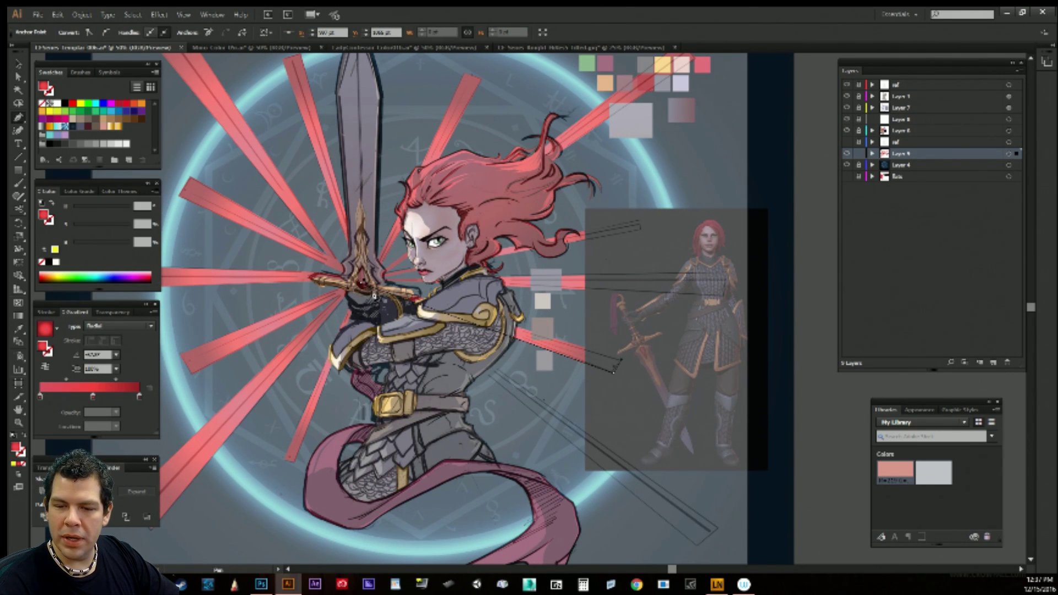
pyautogui.click(623, 360)
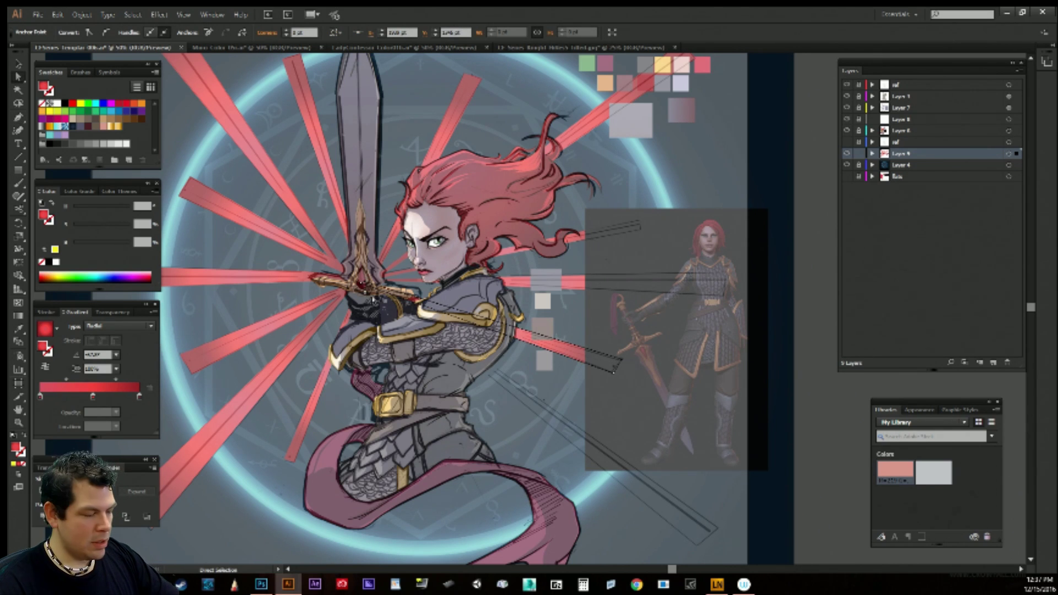
pyautogui.click(664, 346)
pyautogui.press('p')
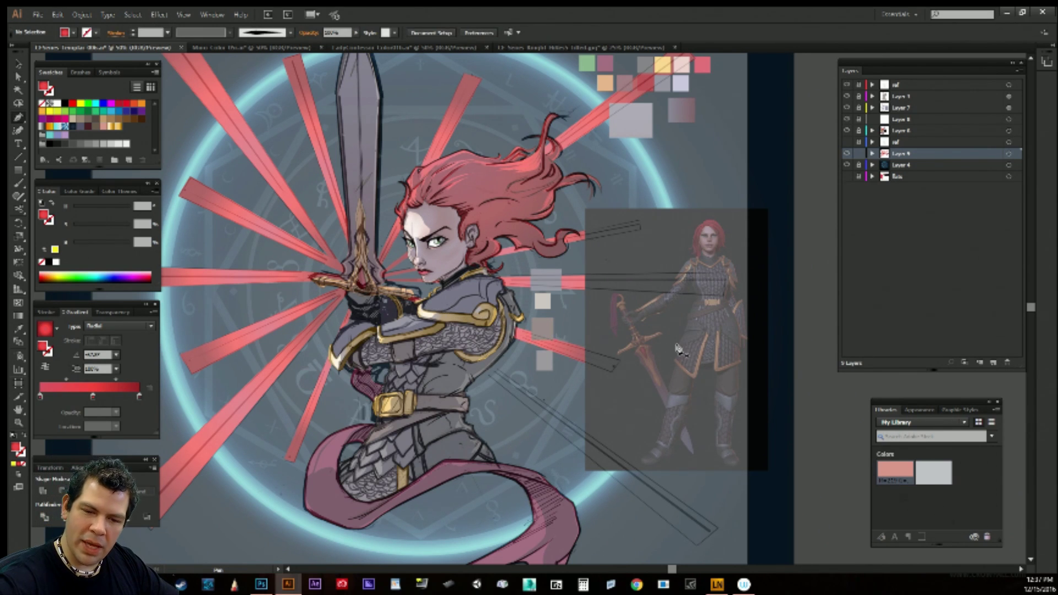
# Draw the long lower-right ray from behind the torso to the sketched outer corners, redoing its first outer corner, and deselect it.
pyautogui.moveTo(481, 325); pyautogui.dragTo(425, 286)
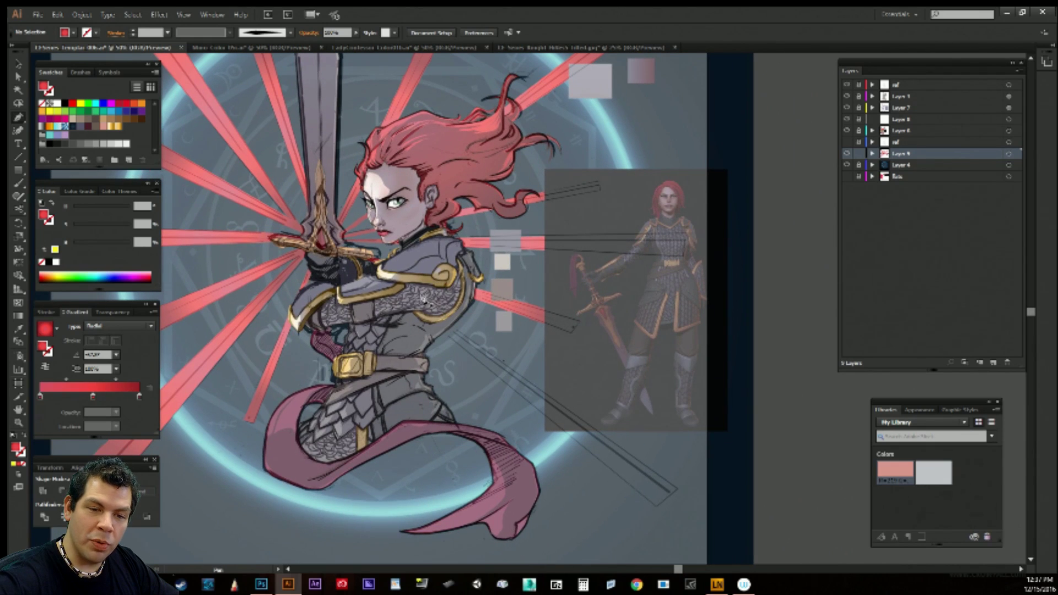
pyautogui.click(383, 283)
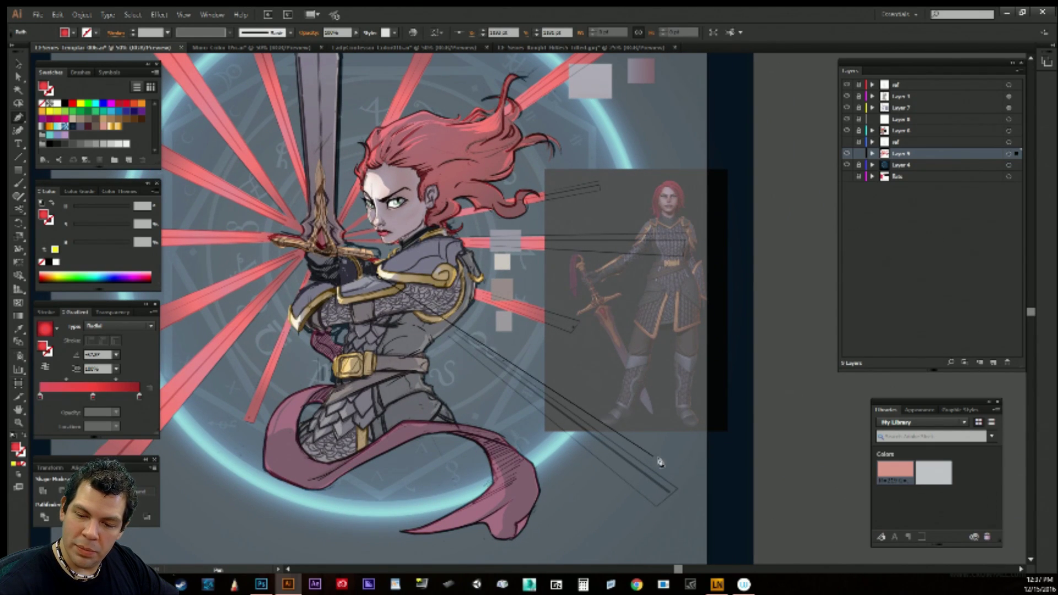
pyautogui.click(679, 490)
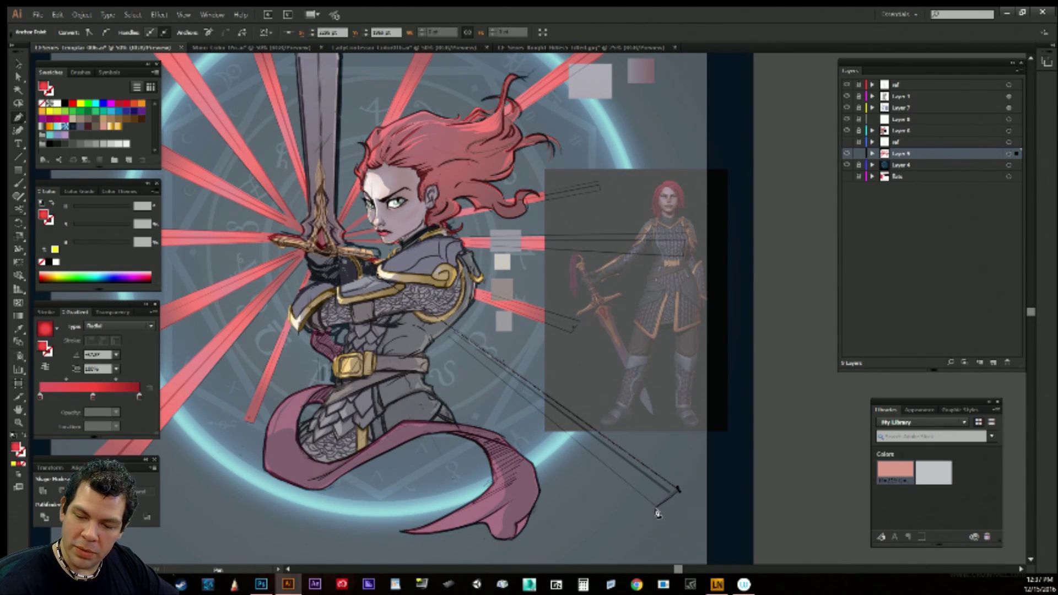
pyautogui.hotkey('ctrl', 'z')
pyautogui.click(677, 489)
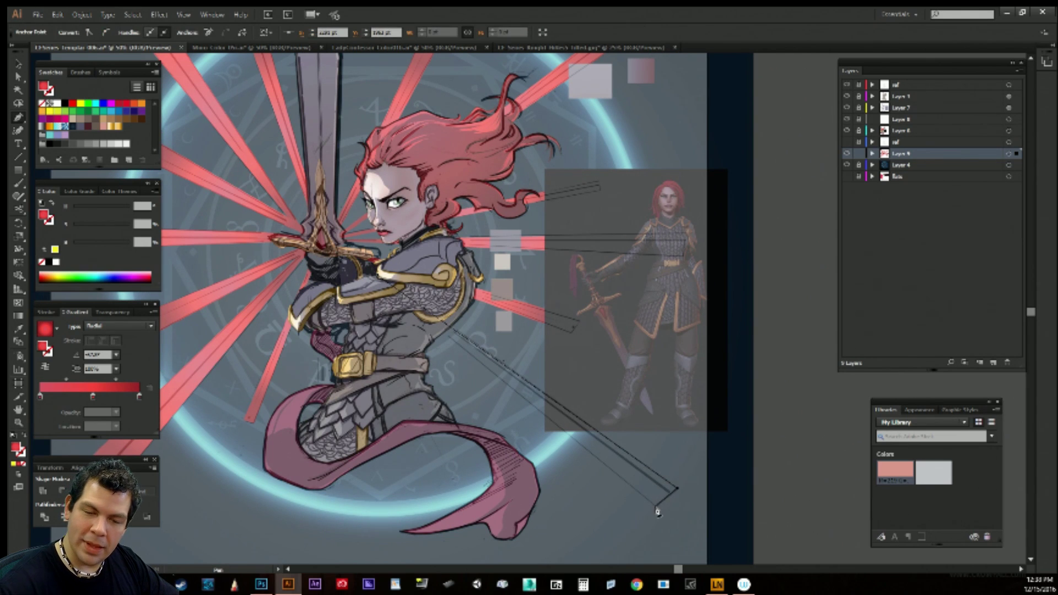
pyautogui.click(385, 292)
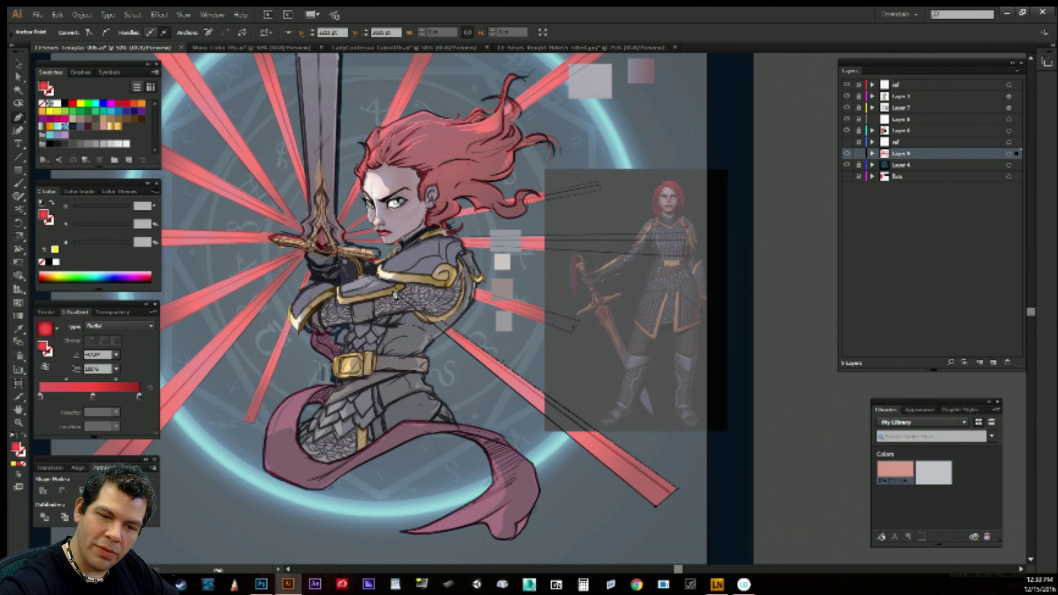
pyautogui.press('a')
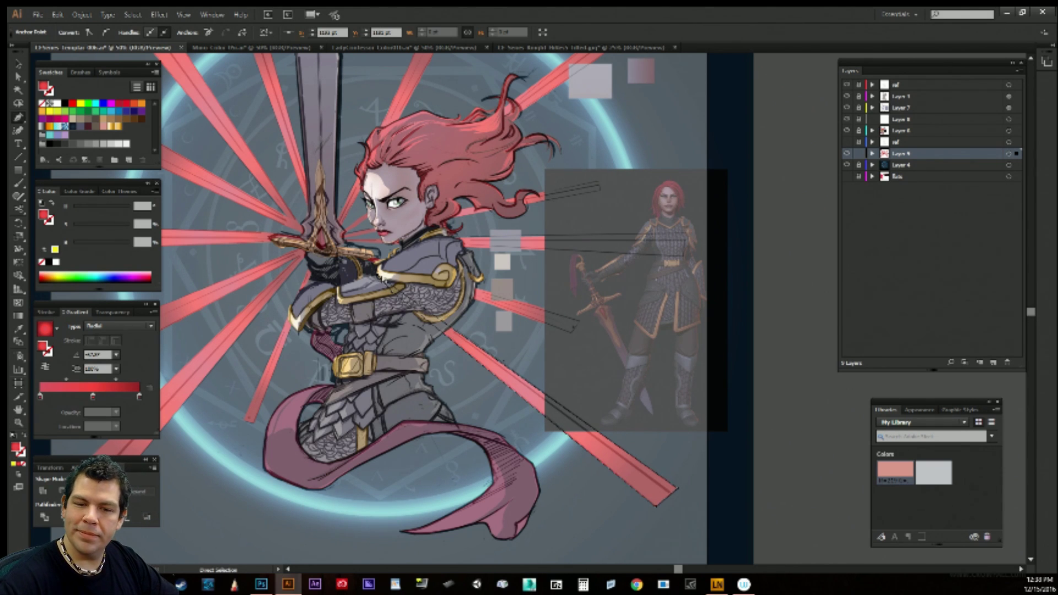
pyautogui.keyDown('ctrl'); pyautogui.click(531, 340); pyautogui.keyUp('ctrl')
# Hide the topmost ref sketch layer and unlock Layer 6.
pyautogui.moveTo(630, 316); pyautogui.dragTo(715, 400)
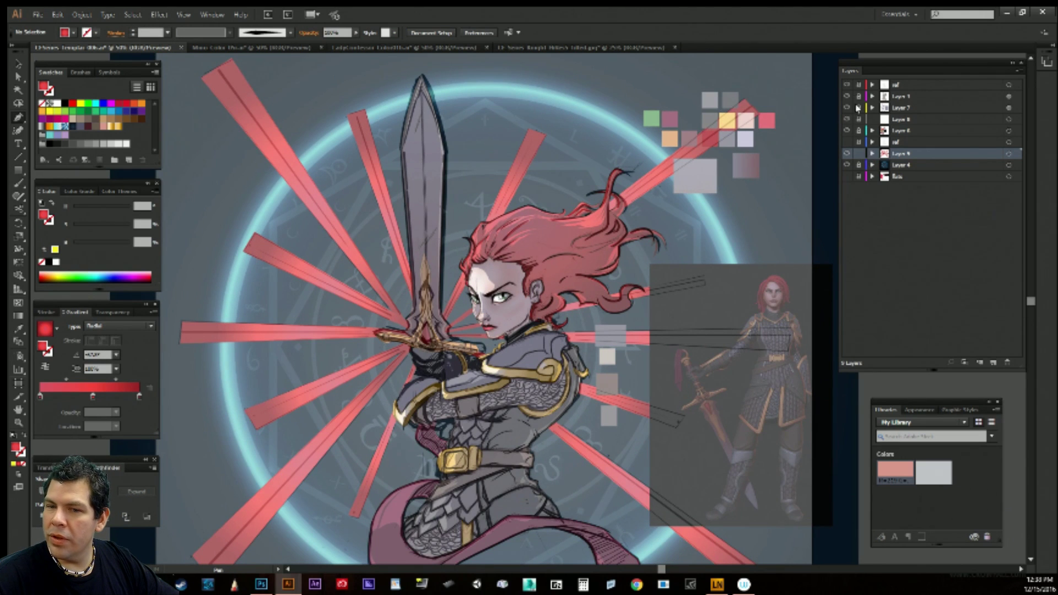
pyautogui.click(847, 84)
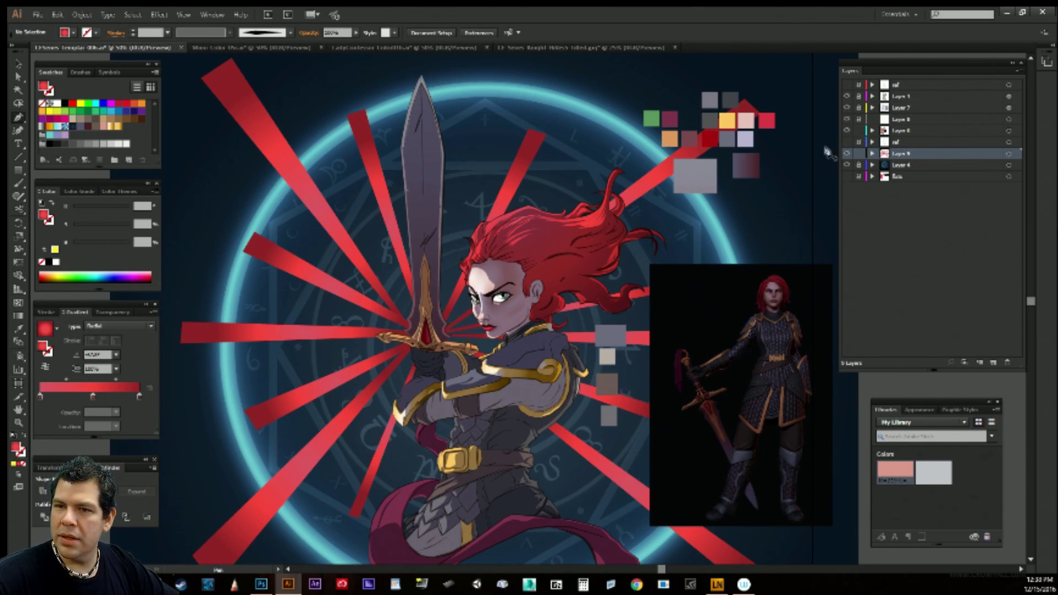
# Lock Layer 9, move the upper colour swatches and the reference figure off the artboard to its right, and deselect everything.
pyautogui.press('a')
pyautogui.press('v')
pyautogui.click(728, 103)
pyautogui.moveTo(800, 85); pyautogui.dragTo(660, 197)
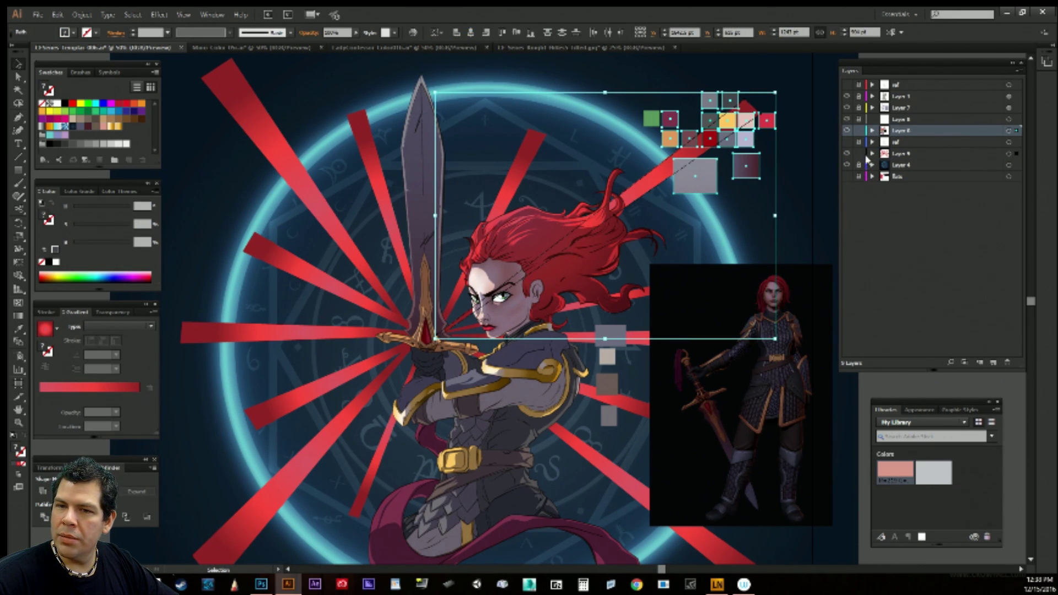
pyautogui.keyDown('shift'); pyautogui.click(749, 123); pyautogui.keyUp('shift')
pyautogui.moveTo(686, 144); pyautogui.dragTo(767, 167)
pyautogui.moveTo(558, 362); pyautogui.dragTo(794, 355)
pyautogui.moveTo(573, 266); pyautogui.dragTo(666, 265)
pyautogui.hotkey('ctrl', 'shift', 'a')
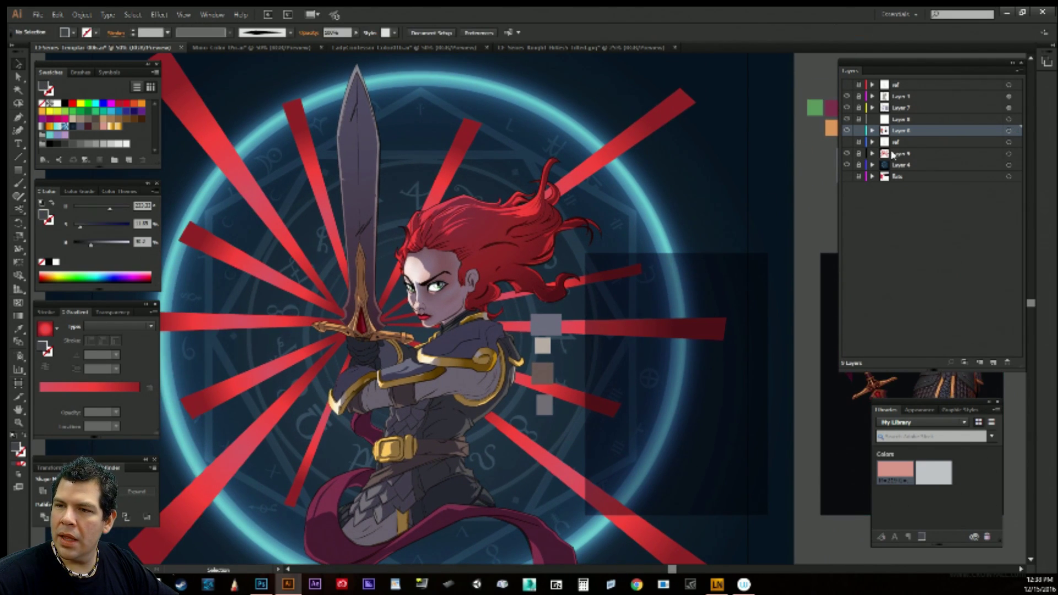
pyautogui.press('a')
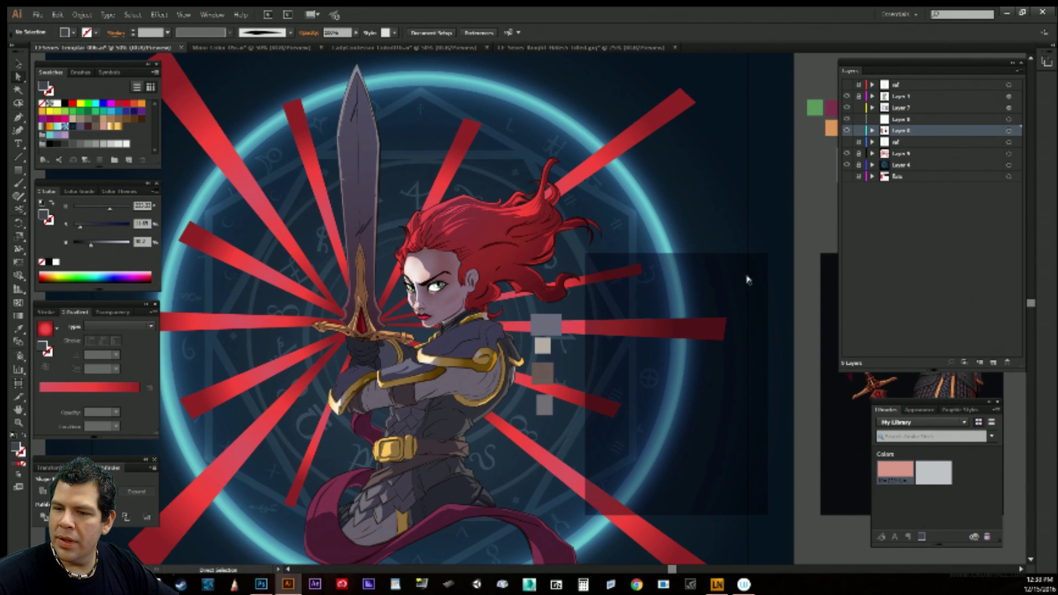
pyautogui.moveTo(730, 242); pyautogui.dragTo(695, 209)
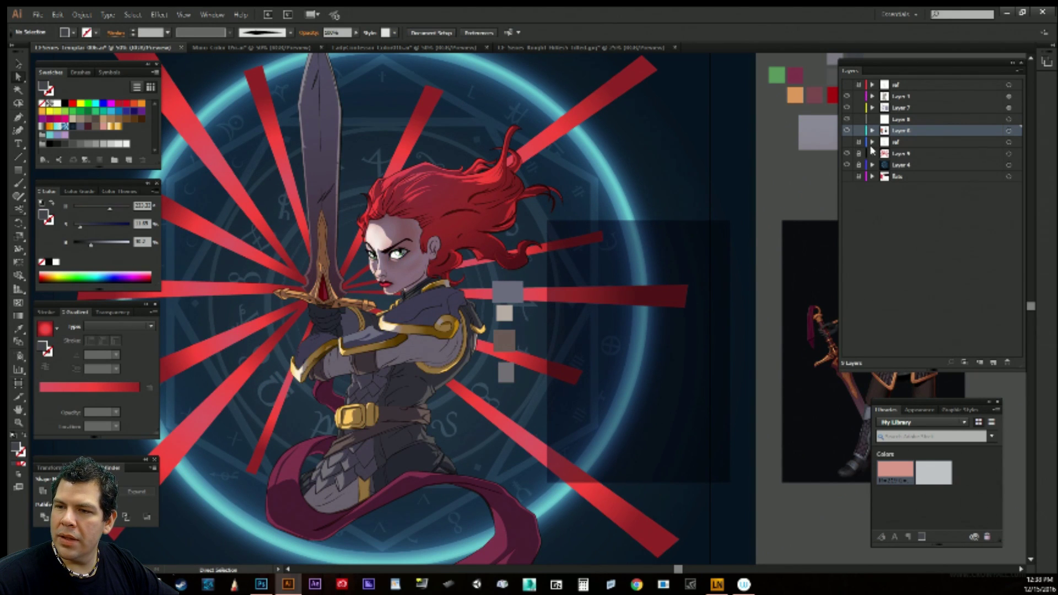
# Lock Layer 4, which holds the blue background artwork.
pyautogui.click(661, 261)
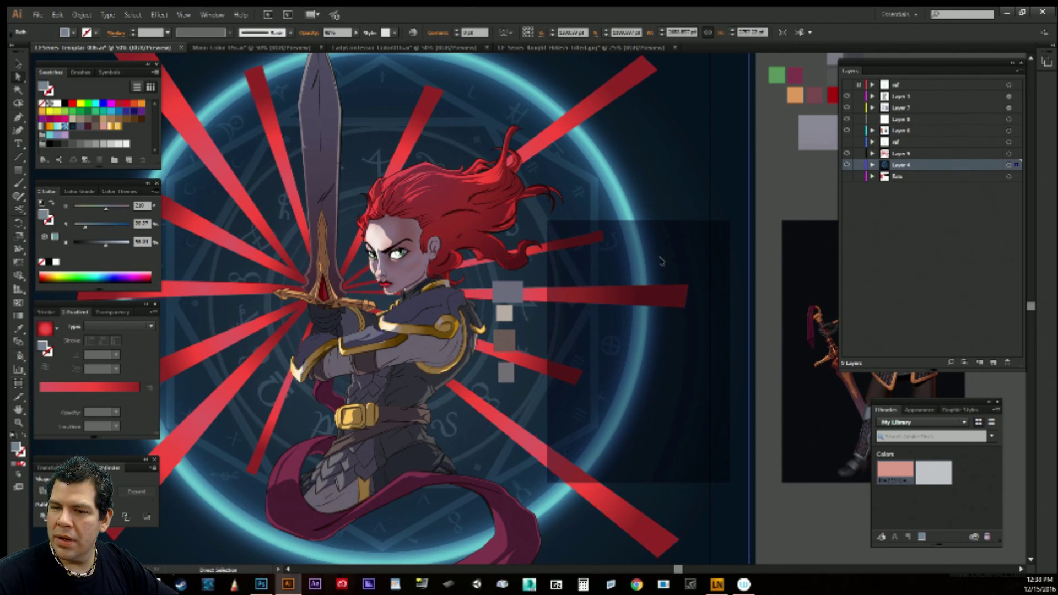
pyautogui.click(860, 164)
pyautogui.moveTo(786, 227); pyautogui.dragTo(725, 216)
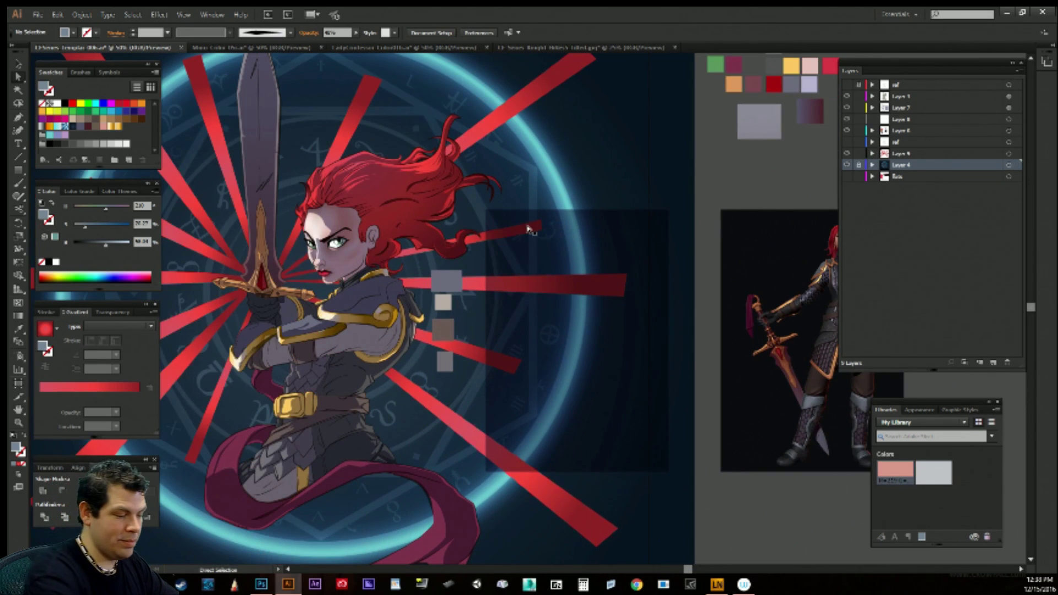
pyautogui.hotkey('ctrl', '-')
pyautogui.hotkey('ctrl', '+')
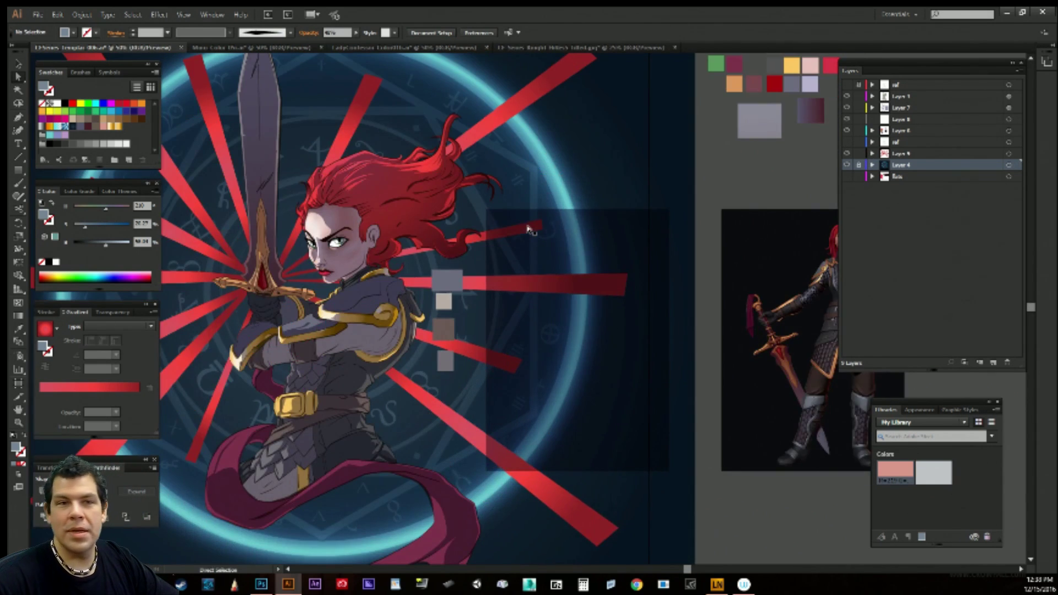
# Unlock all objects and delete the dark semi-transparent rectangle covering the background beside the warrior.
pyautogui.click(80, 16)
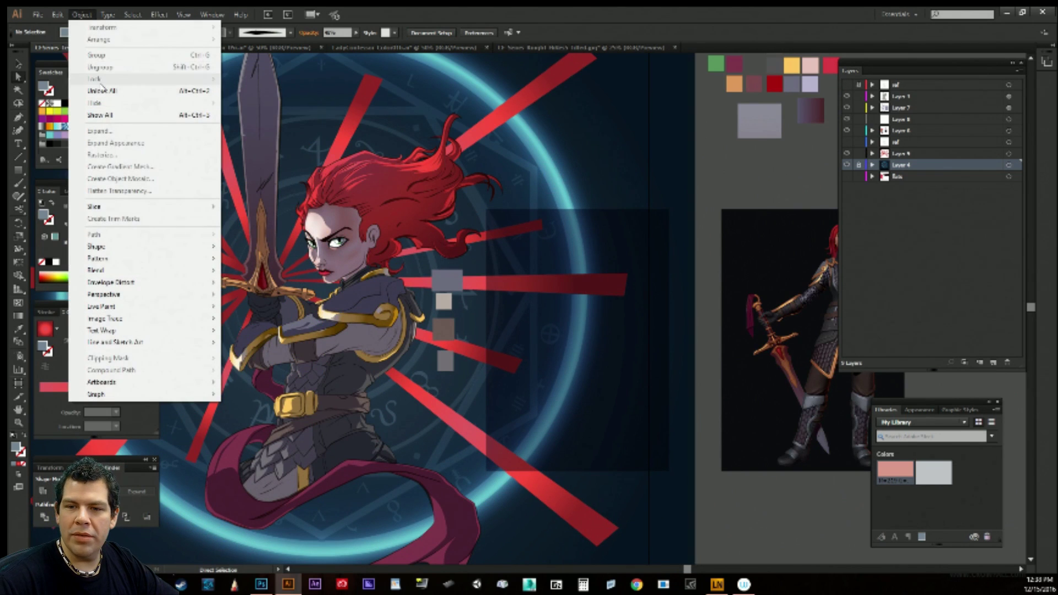
pyautogui.click(104, 91)
pyautogui.click(586, 227)
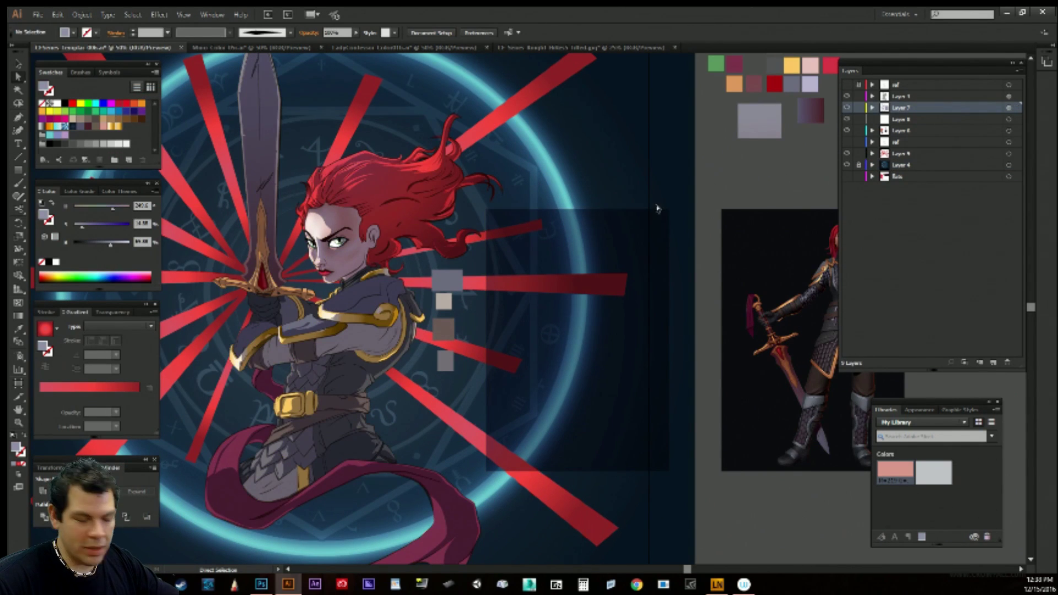
pyautogui.moveTo(657, 209); pyautogui.dragTo(682, 226)
pyautogui.press('Delete')
pyautogui.press('Delete')
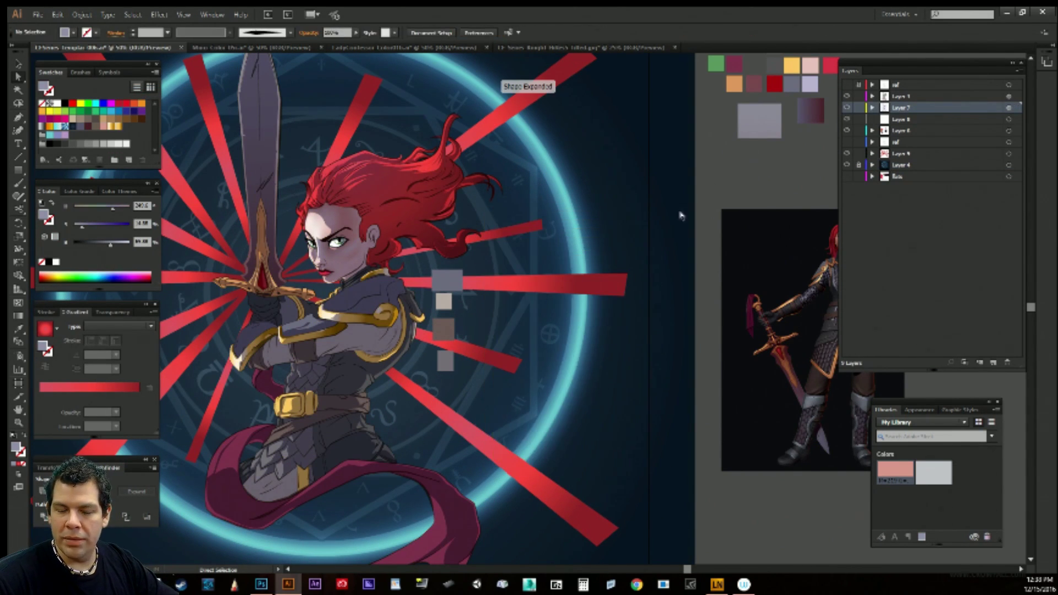
# Move the four remaining colour swatches beside the warrior's shoulder off the artboard to its right.
pyautogui.moveTo(568, 191); pyautogui.dragTo(684, 226)
pyautogui.click(562, 316)
pyautogui.keyDown('shift'); pyautogui.click(560, 336); pyautogui.keyUp('shift')
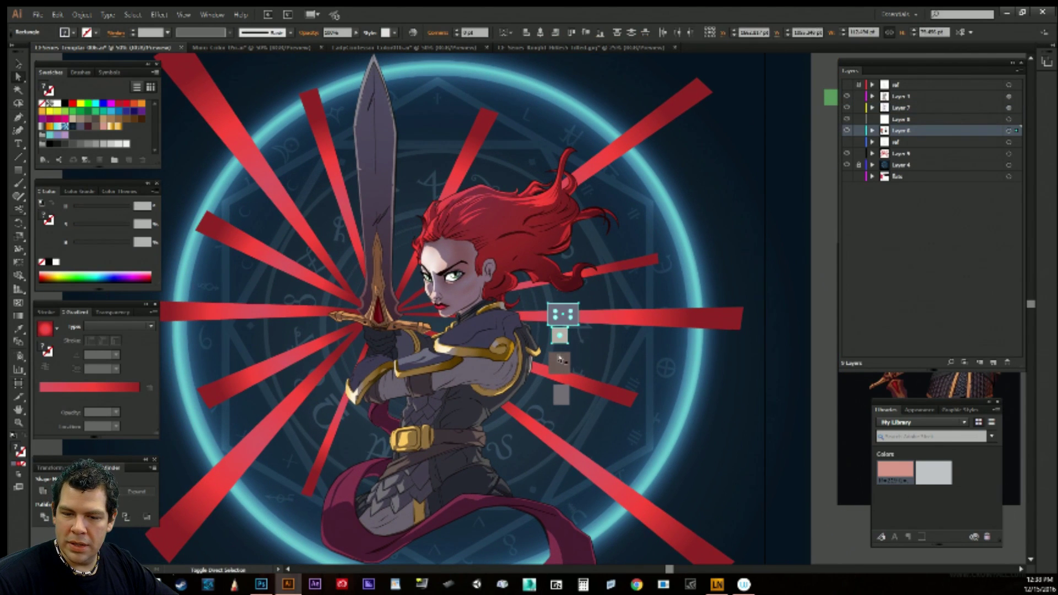
pyautogui.keyDown('shift'); pyautogui.click(560, 364); pyautogui.keyUp('shift')
pyautogui.moveTo(561, 397); pyautogui.dragTo(841, 450)
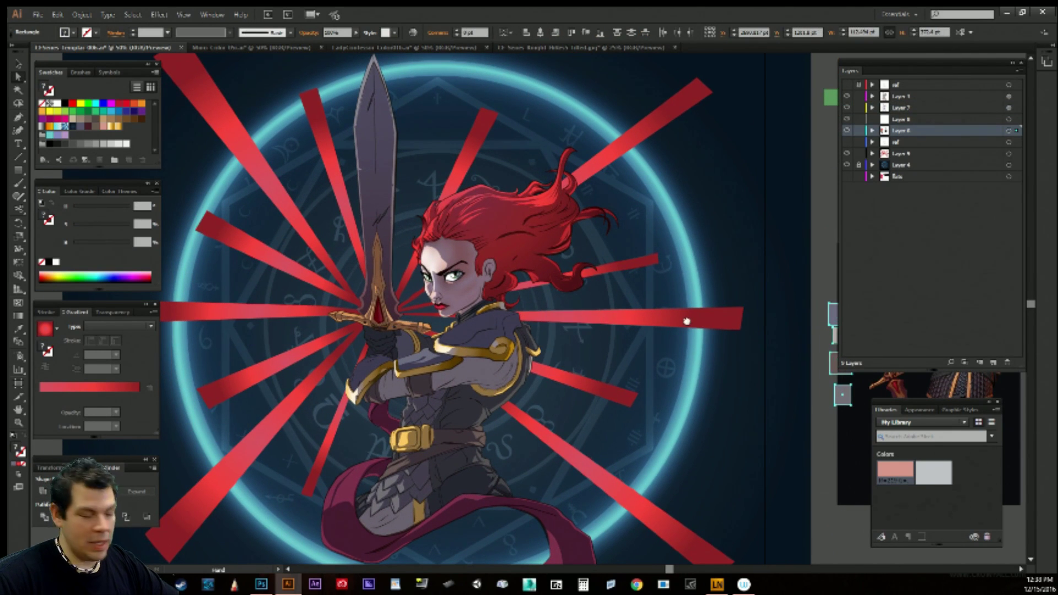
pyautogui.moveTo(687, 319); pyautogui.dragTo(675, 310)
# Lock Layer 6 and the artwork layers above it, and select all the light-ray paths on Layer 9.
pyautogui.press('v')
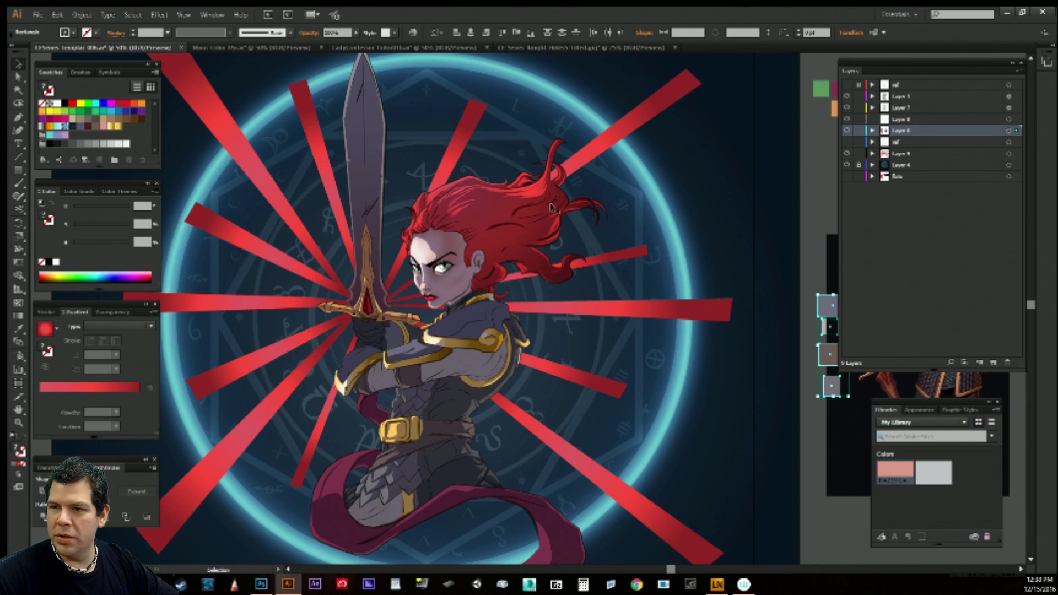
pyautogui.click(872, 153)
pyautogui.click(858, 131)
pyautogui.click(859, 96)
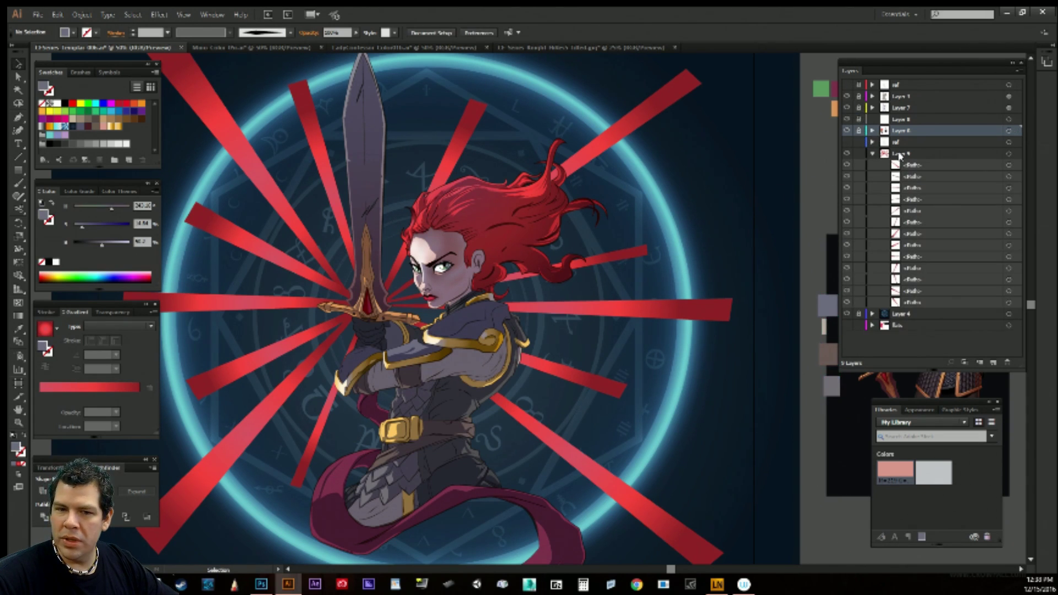
pyautogui.click(1009, 153)
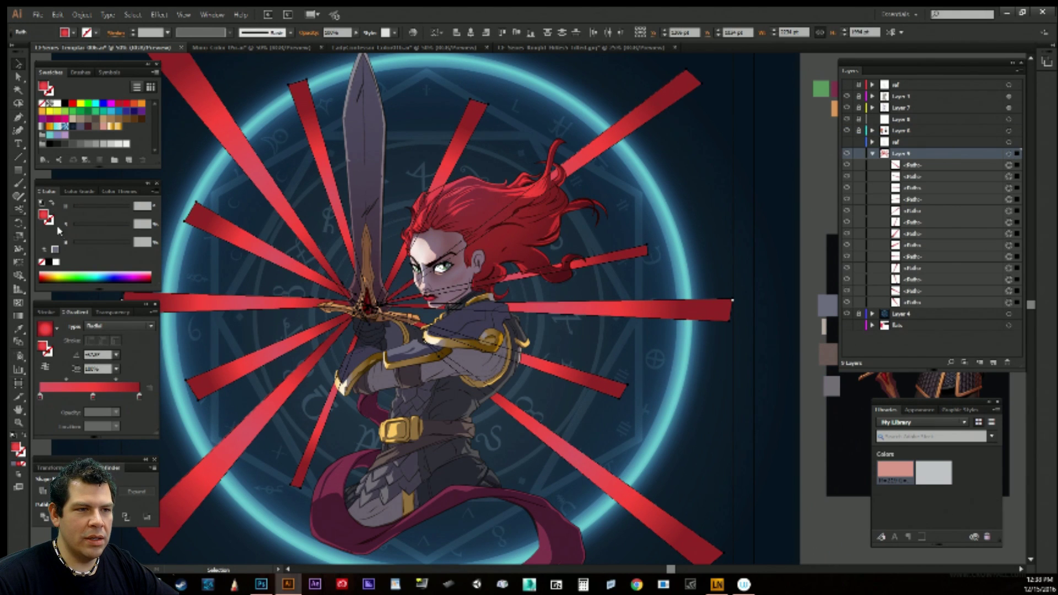
# Fill the rays with a radial gradient and change its black outer stop to white.
pyautogui.click(42, 126)
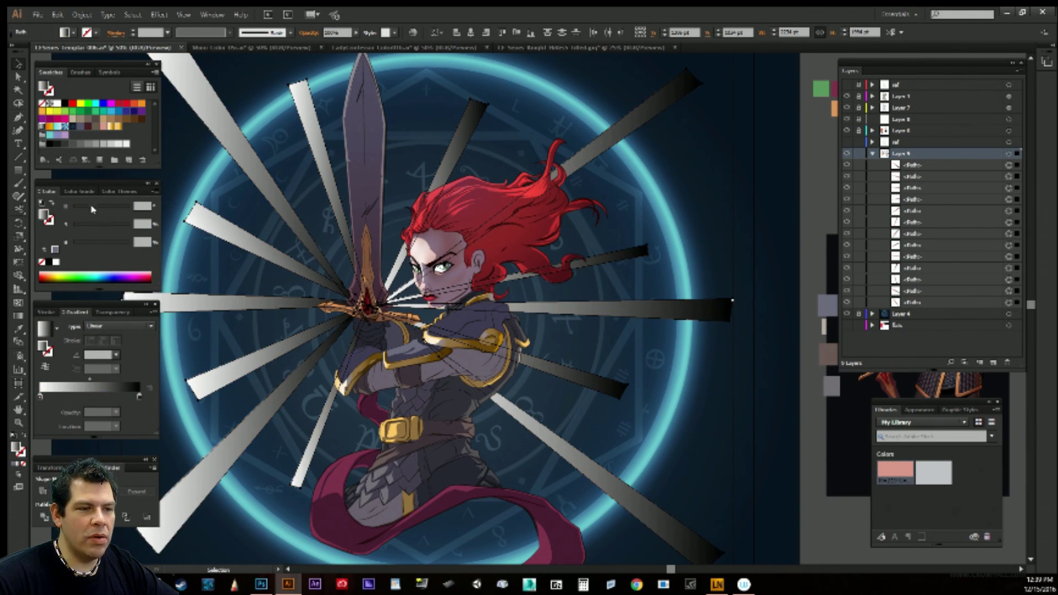
pyautogui.click(119, 325)
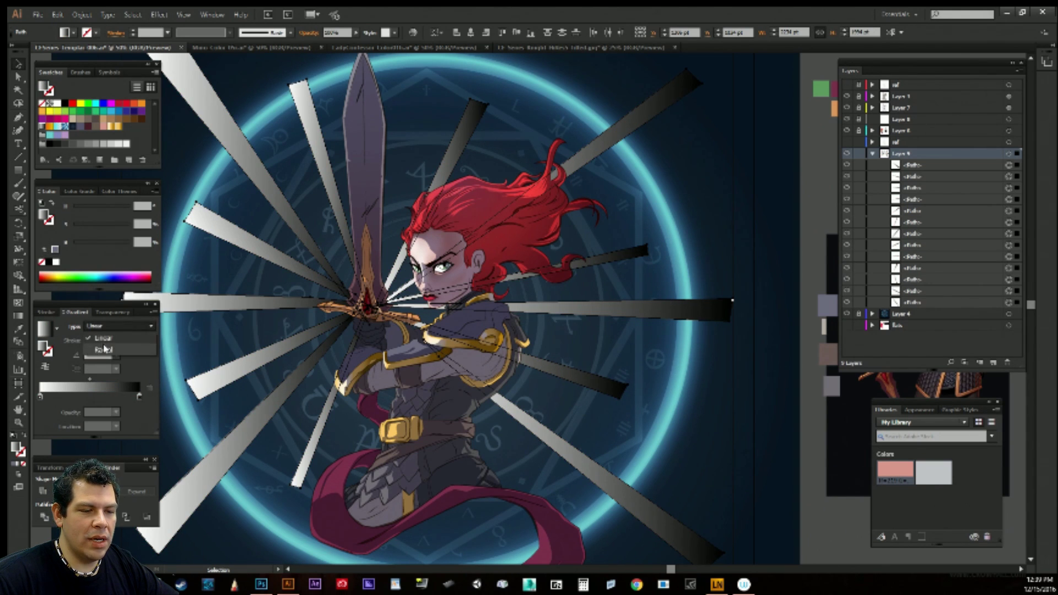
pyautogui.click(105, 348)
pyautogui.click(139, 397)
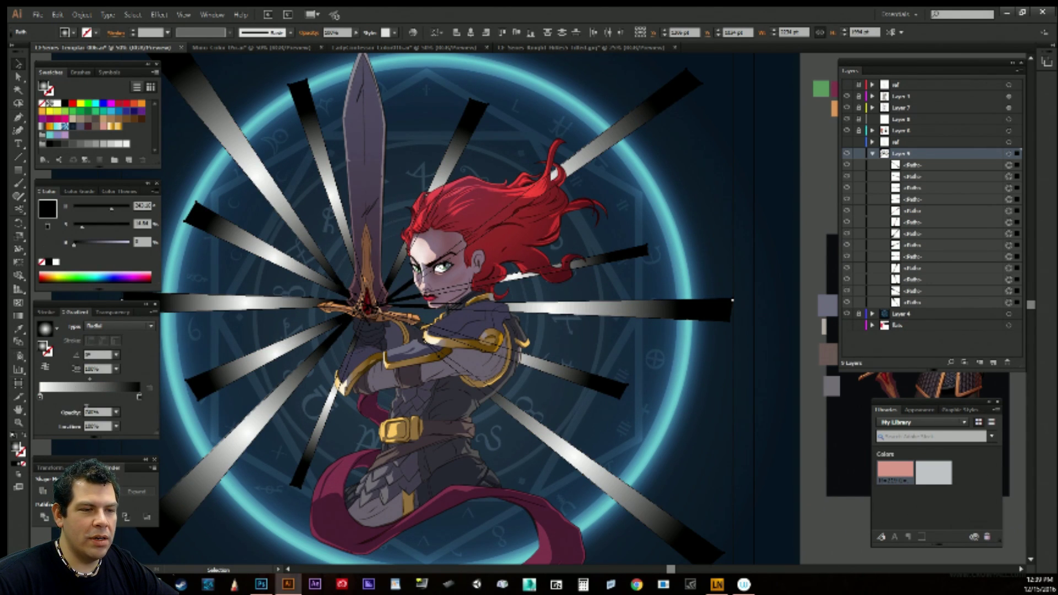
pyautogui.moveTo(101, 243); pyautogui.dragTo(68, 227)
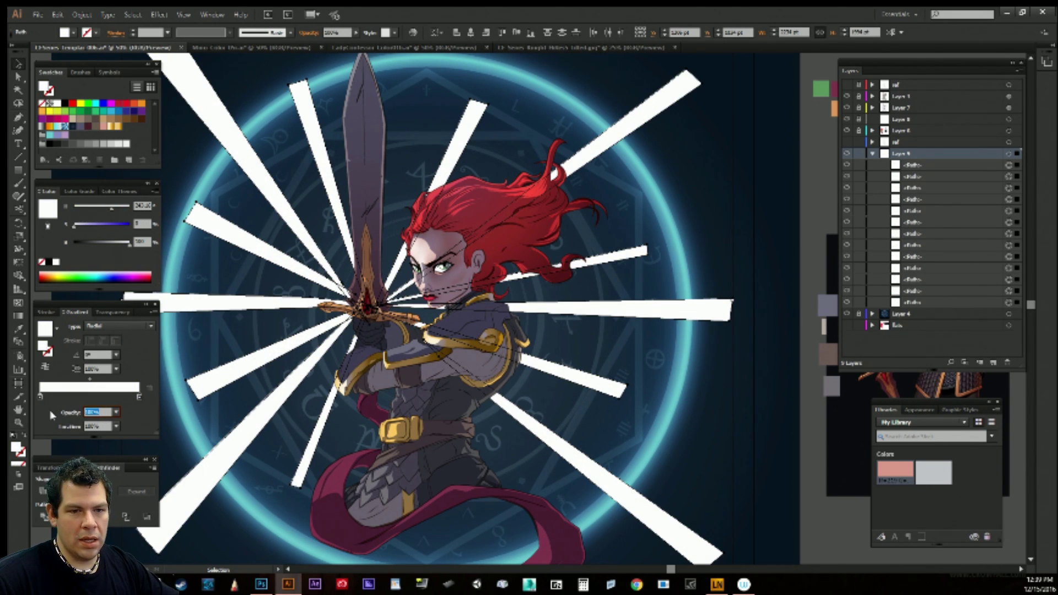
# Stretch the rays' gradient from the sword guard out past the circle and set its outer stop's opacity to 0%.
pyautogui.press('g')
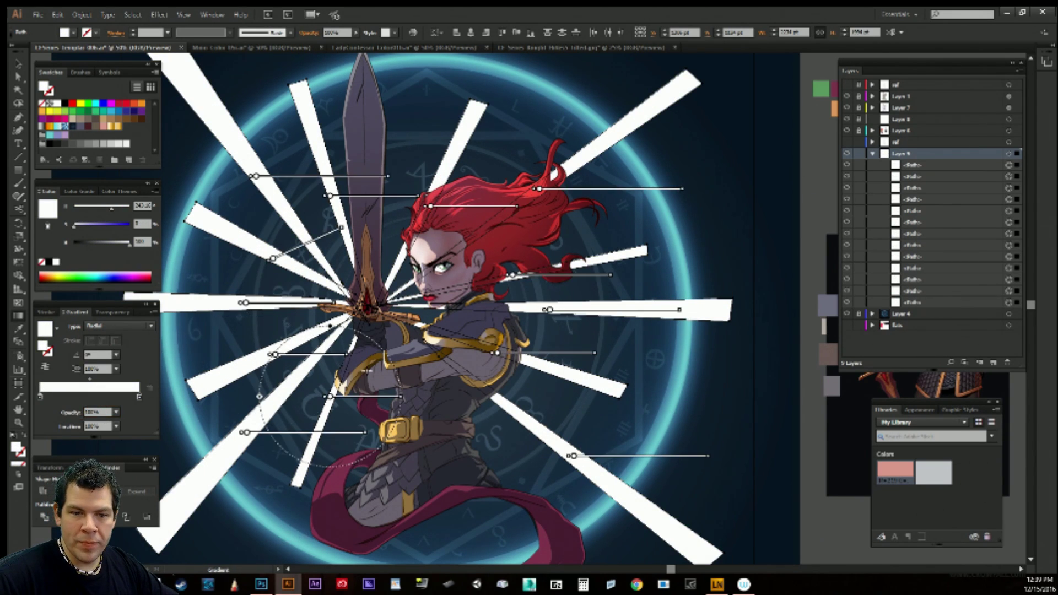
pyautogui.moveTo(373, 304); pyautogui.dragTo(760, 329)
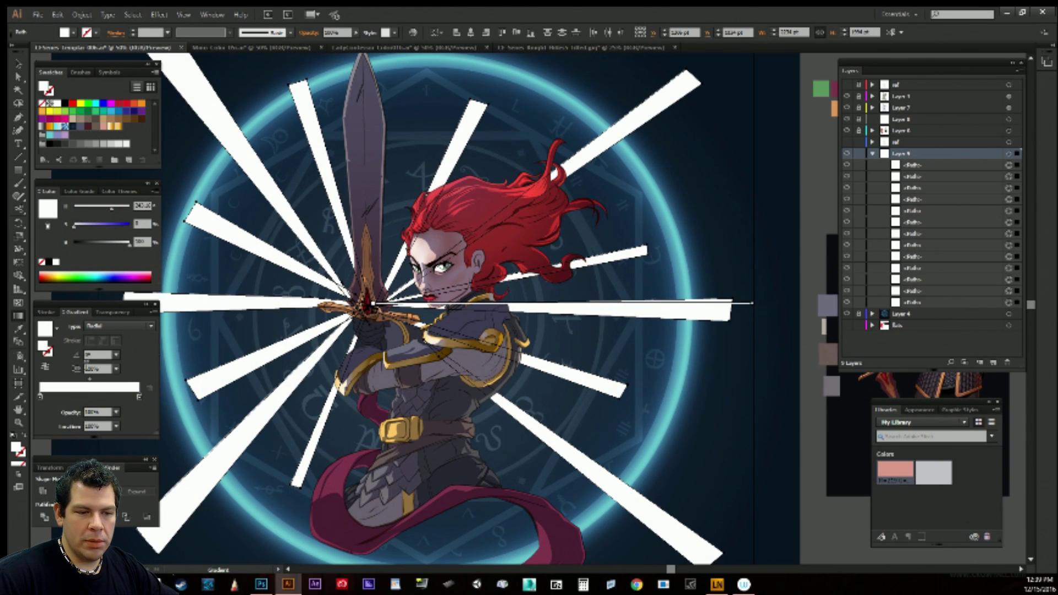
pyautogui.click(139, 397)
pyautogui.doubleClick(97, 412)
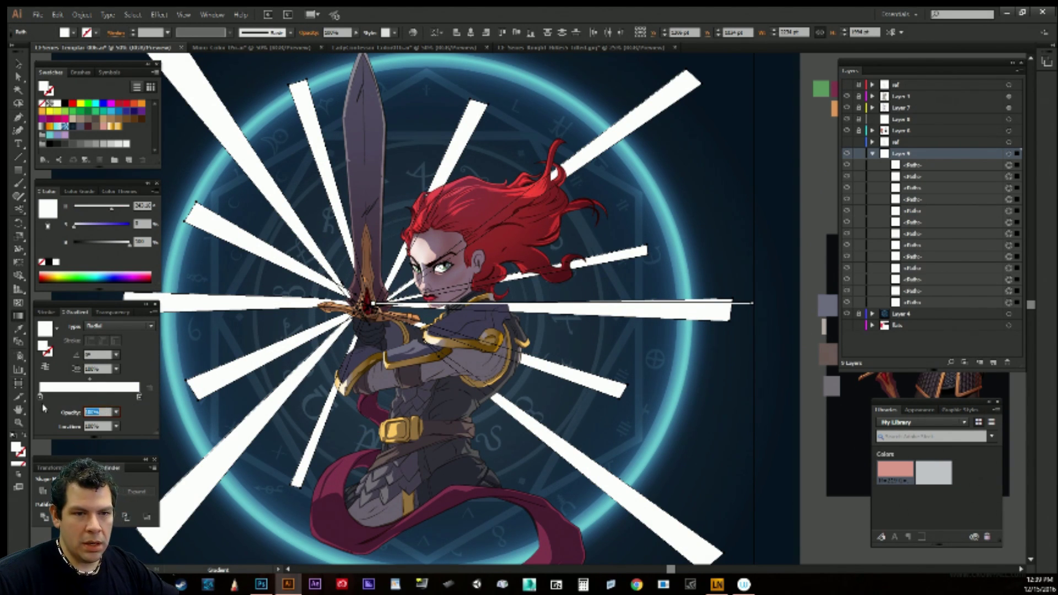
pyautogui.write('30')
pyautogui.press('Return')
pyautogui.moveTo(293, 352)
pyautogui.mouseDown()
pyautogui.moveTo(331, 369)
pyautogui.moveTo(282, 370)
pyautogui.mouseUp()
pyautogui.hotkey('ctrl', 'h')
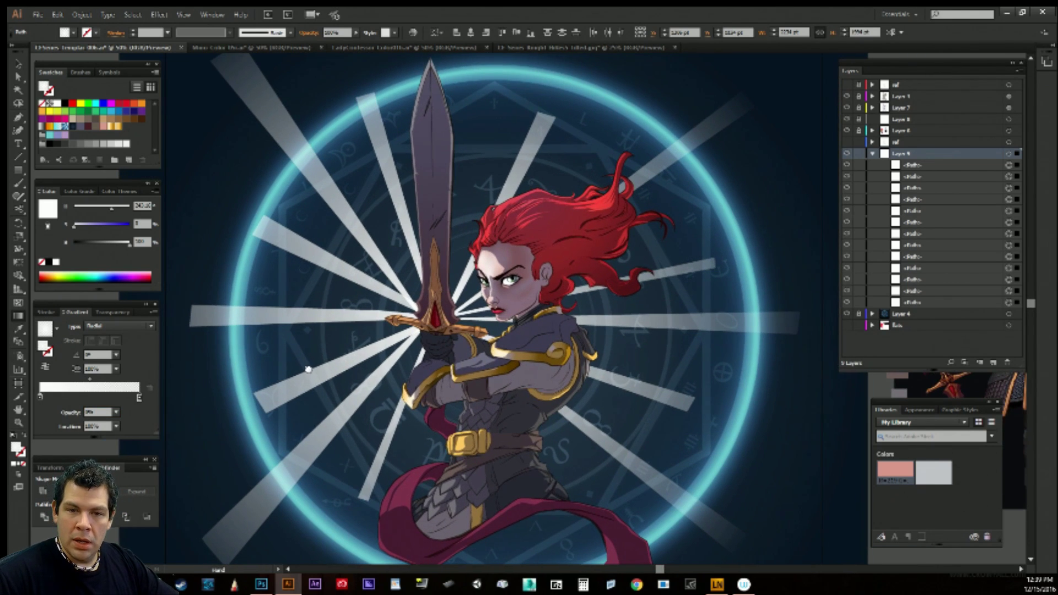
# Combine all the rays into one compound path and redraw its gradient horizontally outward from the sword guard.
pyautogui.press('g')
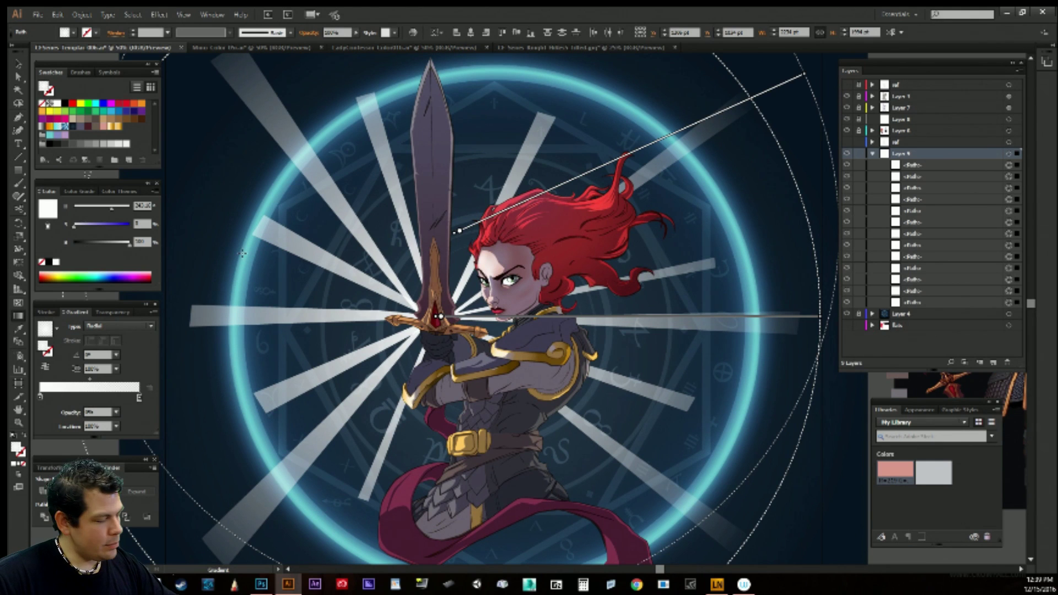
pyautogui.press('v')
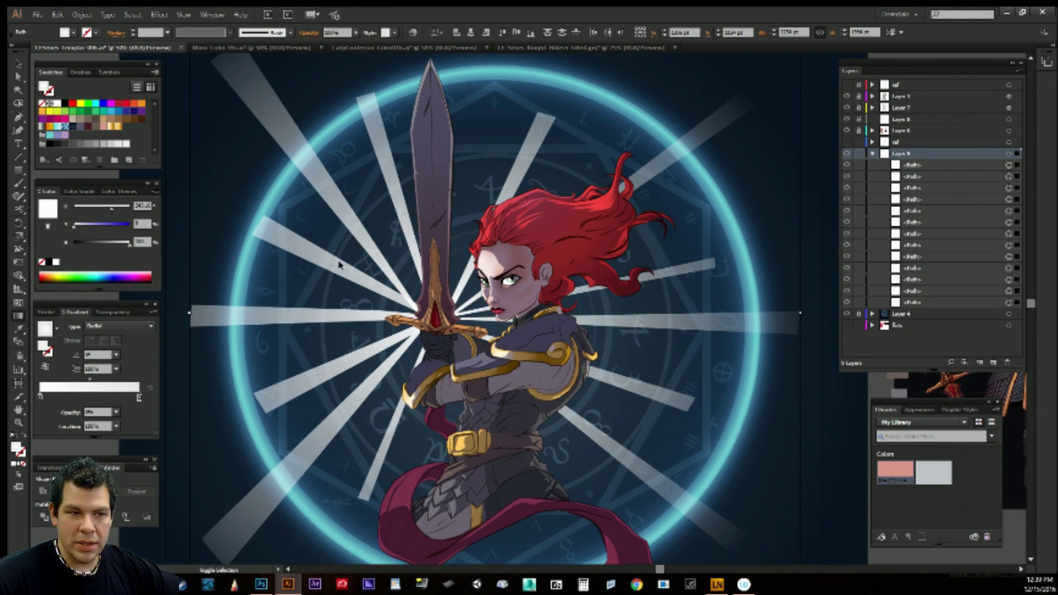
pyautogui.press('g')
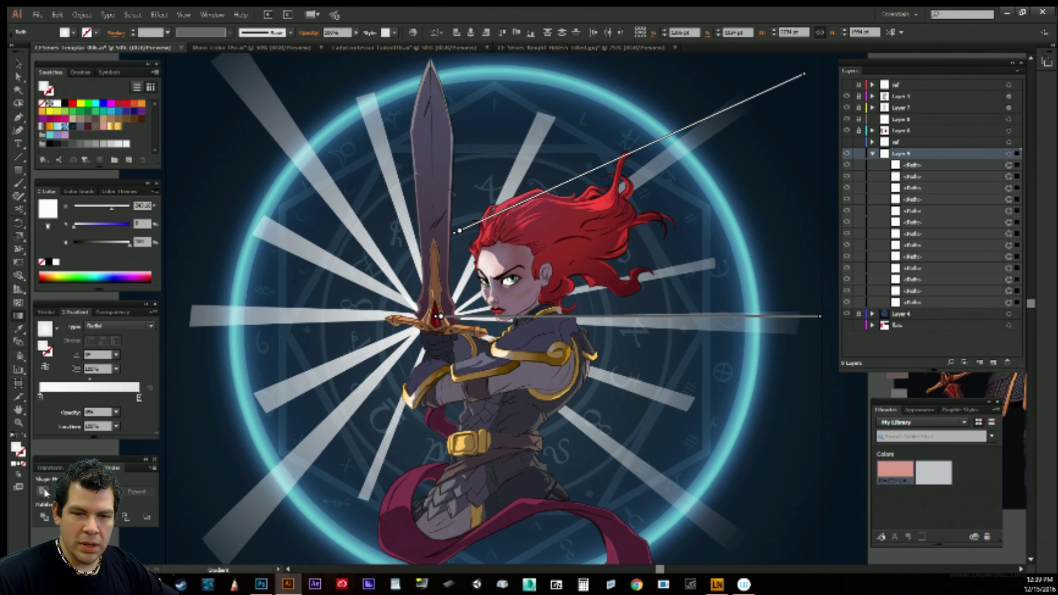
pyautogui.hotkey('ctrl', '8')
pyautogui.moveTo(438, 319); pyautogui.dragTo(776, 319)
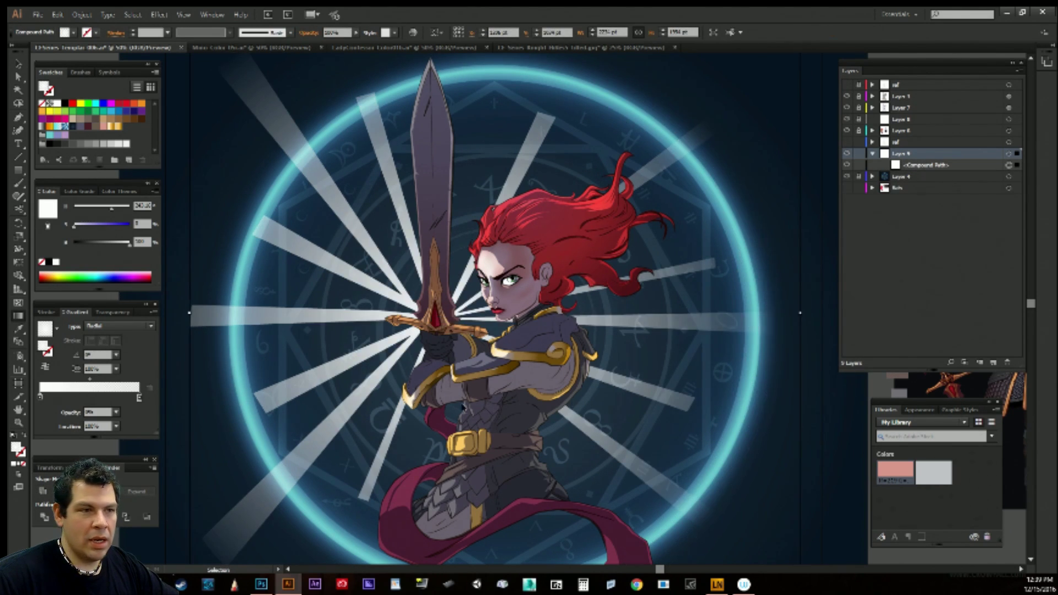
# Draw a circle with the fading white radial gradient centred on the sword guard, and deselect it.
pyautogui.moveTo(19, 166); pyautogui.dragTo(70, 197)
pyautogui.moveTo(435, 313); pyautogui.dragTo(513, 133)
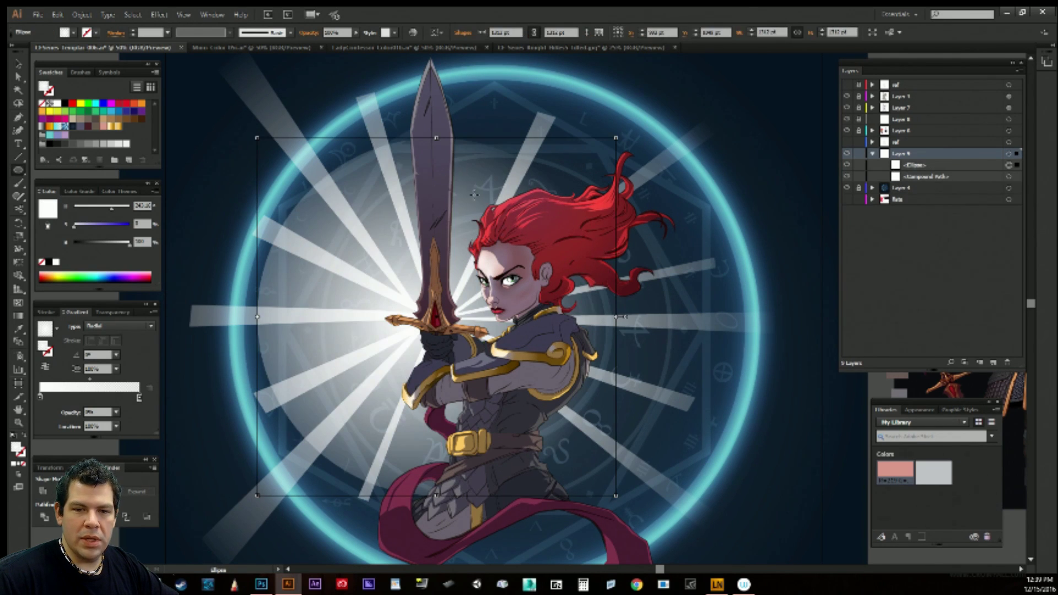
pyautogui.click(58, 103)
pyautogui.hotkey('ctrl', 'z')
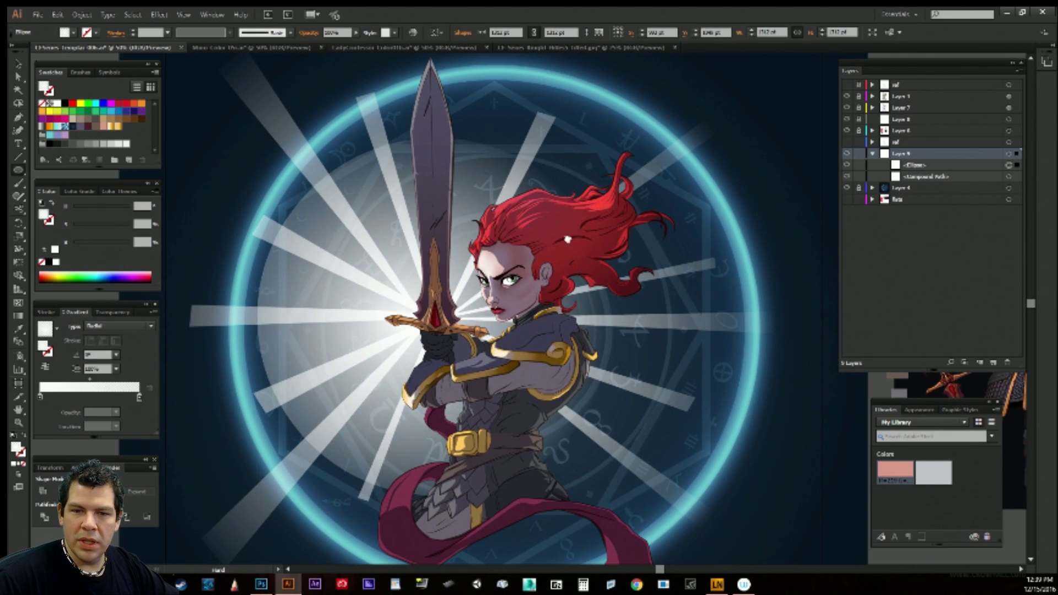
pyautogui.moveTo(567, 237); pyautogui.dragTo(504, 212)
pyautogui.press('v')
pyautogui.click(737, 218)
pyautogui.moveTo(585, 235); pyautogui.dragTo(627, 269)
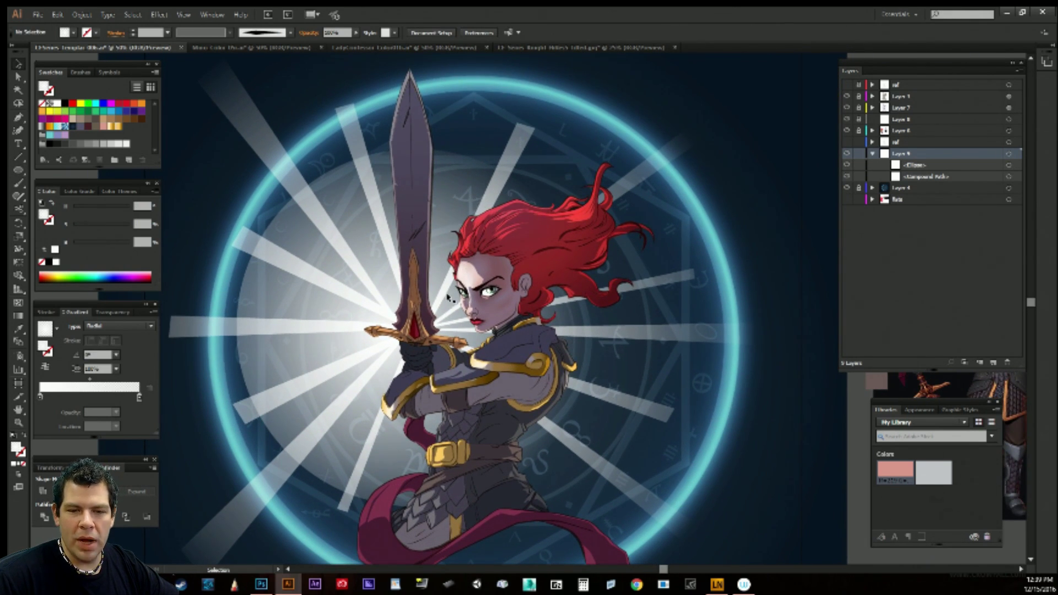
pyautogui.moveTo(408, 426); pyautogui.dragTo(420, 402)
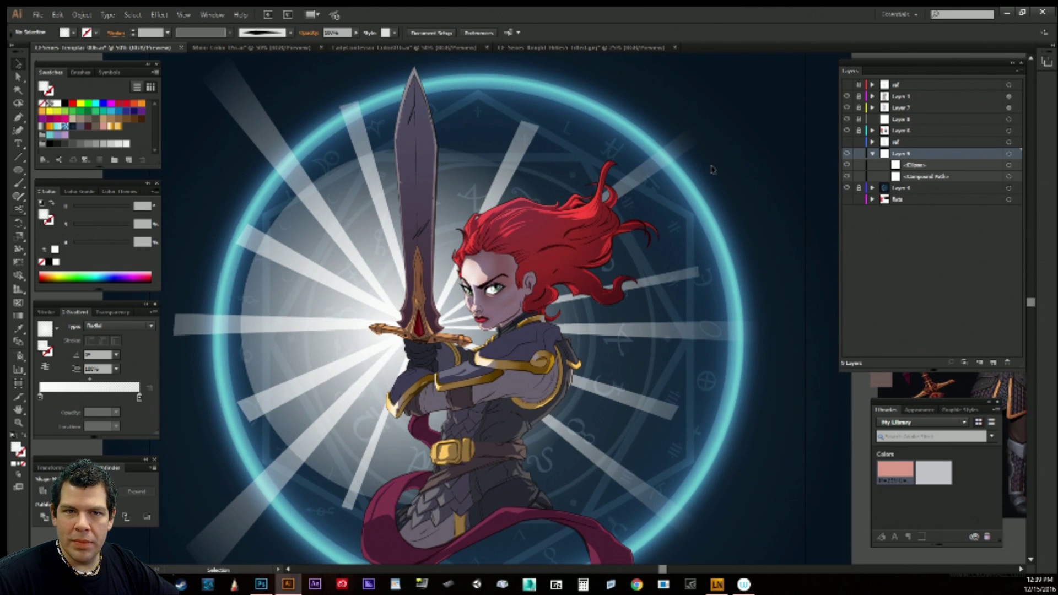
pyautogui.moveTo(501, 130); pyautogui.dragTo(497, 122)
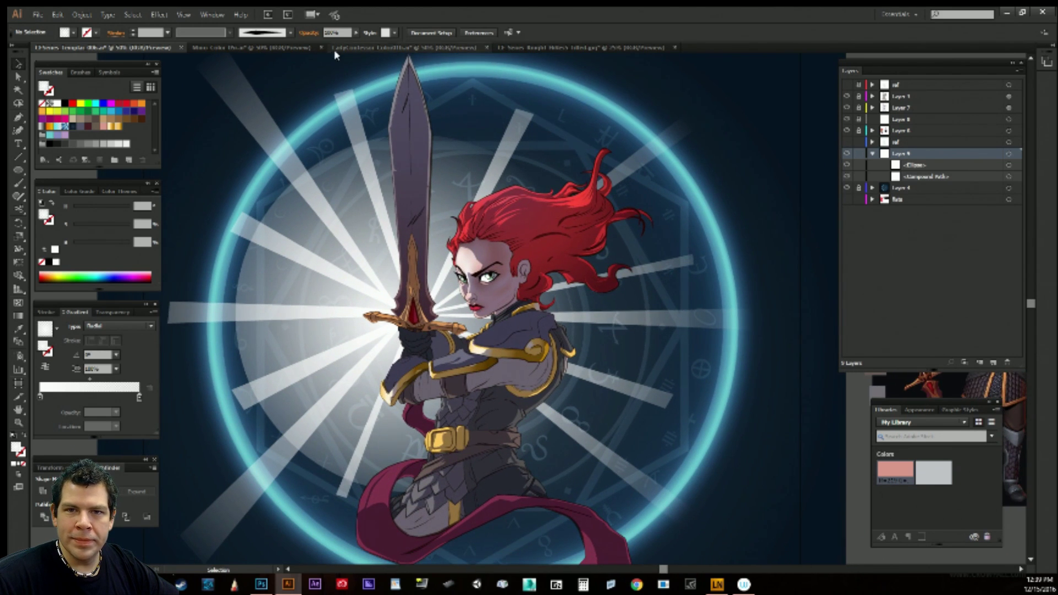
# Check the minotaur illustration for comparison, and show the topmost ref sketch layer over the warrior.
pyautogui.click(282, 49)
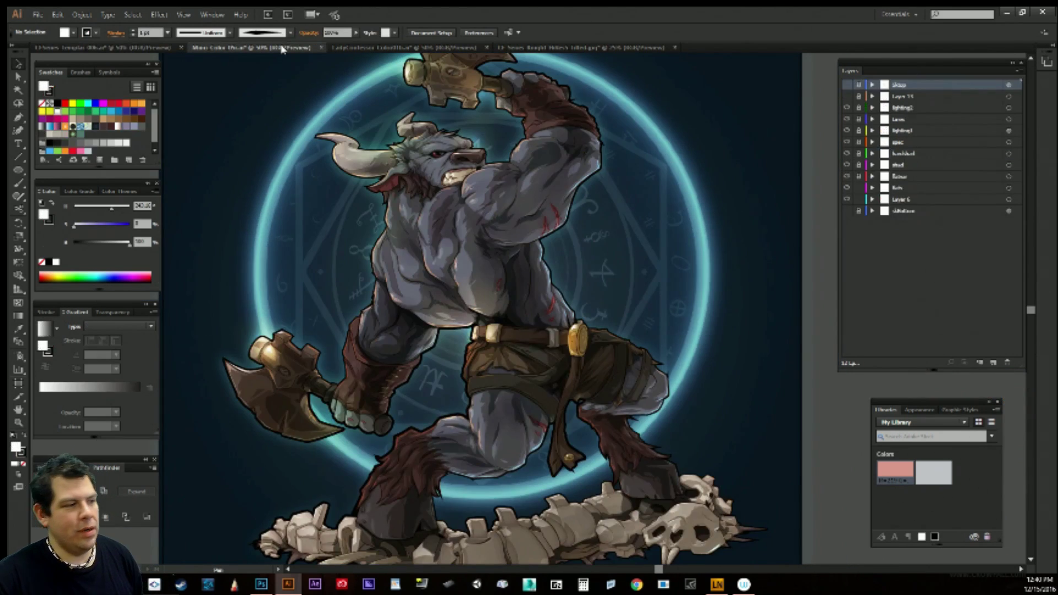
pyautogui.click(138, 49)
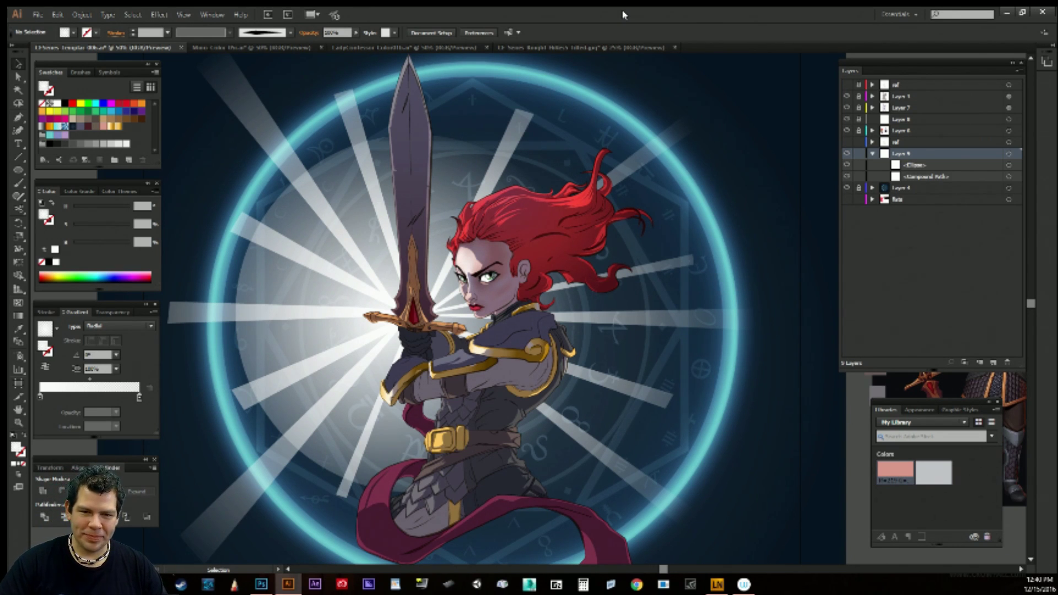
pyautogui.click(847, 85)
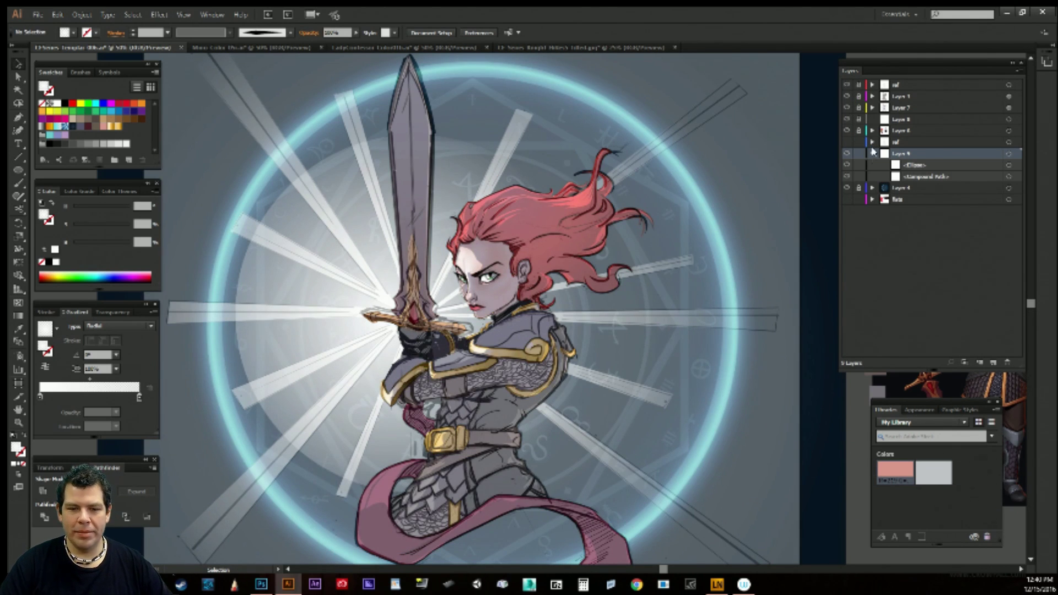